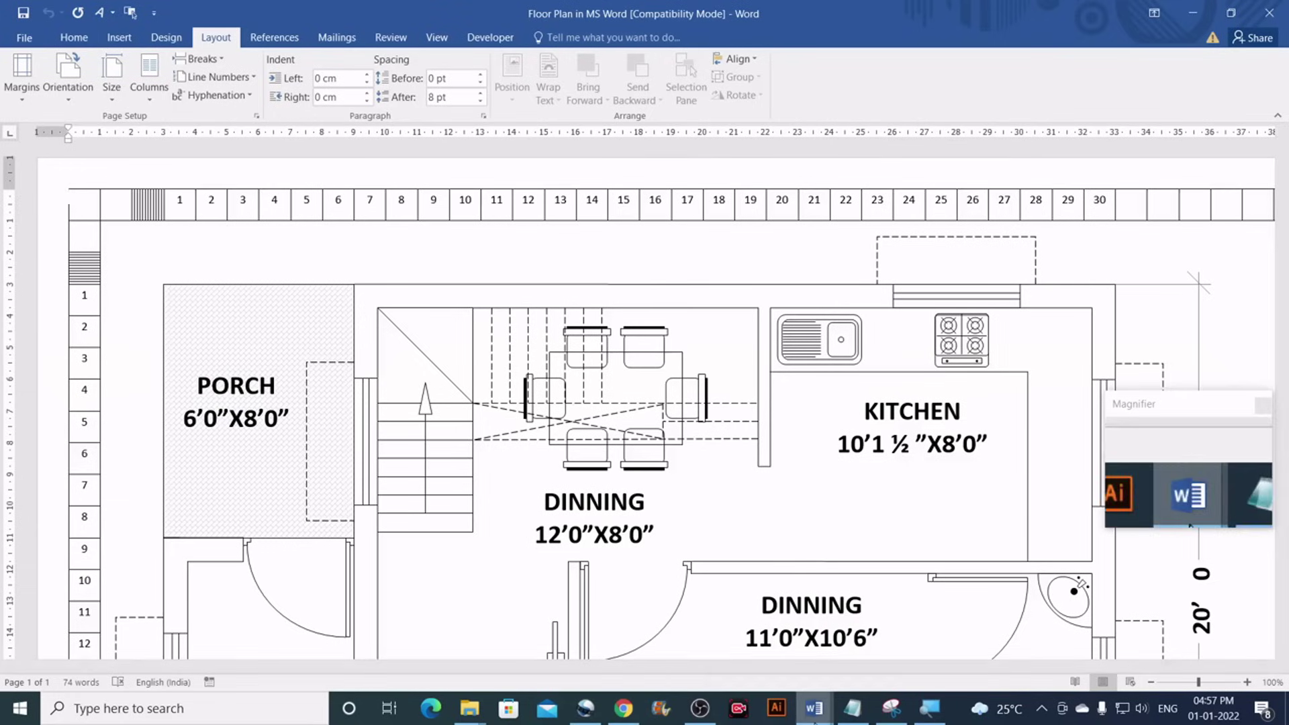
Switch to the blank document, insert a Simple Text Box, and clear its placeholder text
mouse_move(805, 713)
click(903, 631)
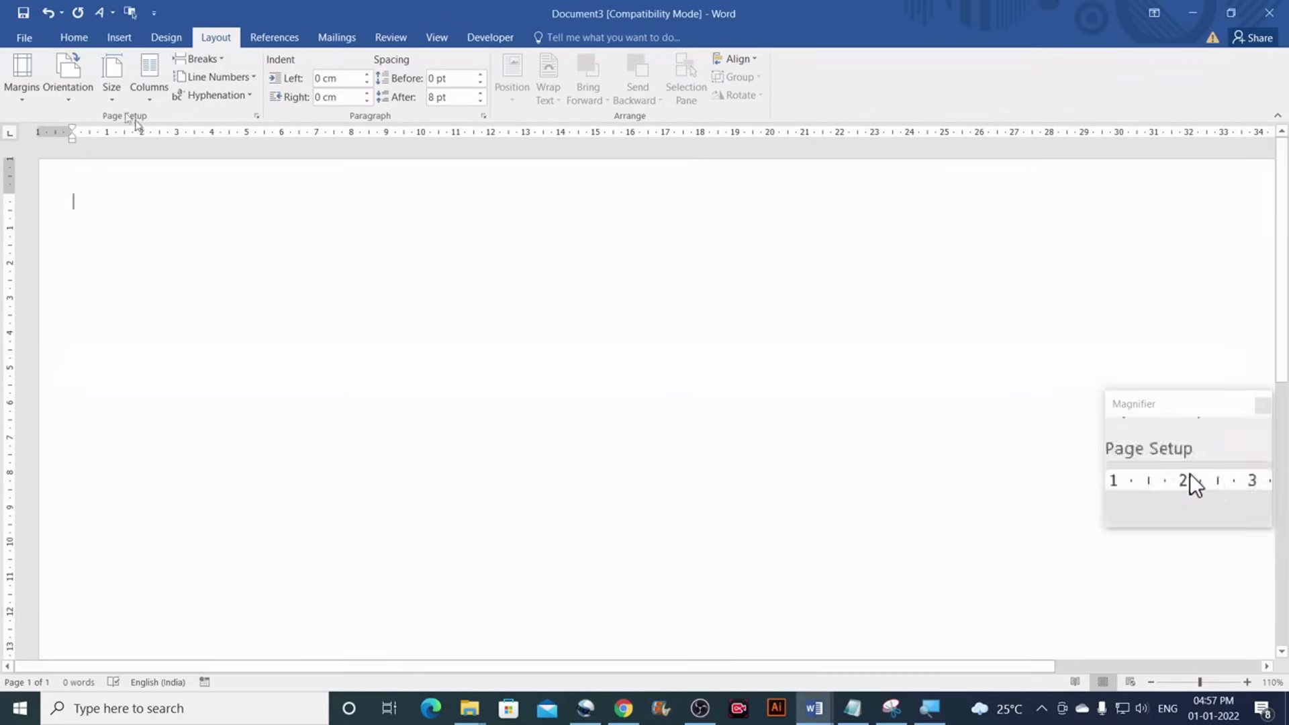
click(120, 41)
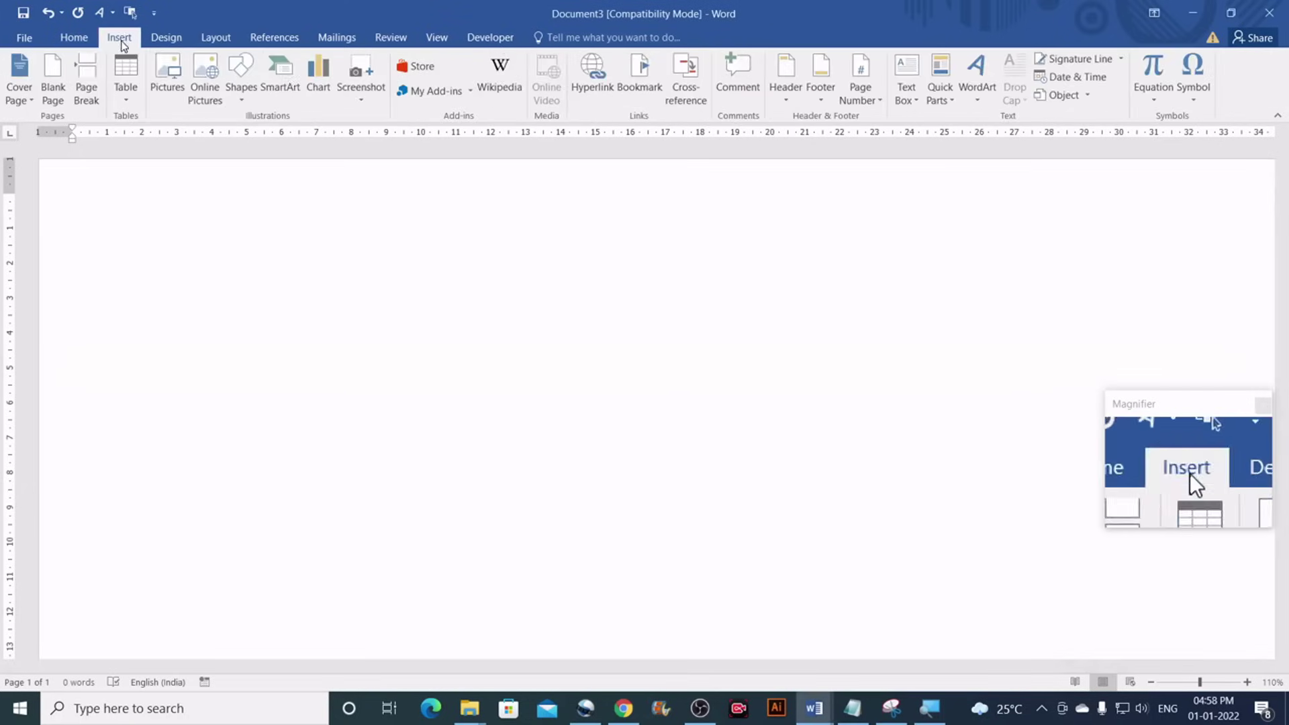
click(912, 101)
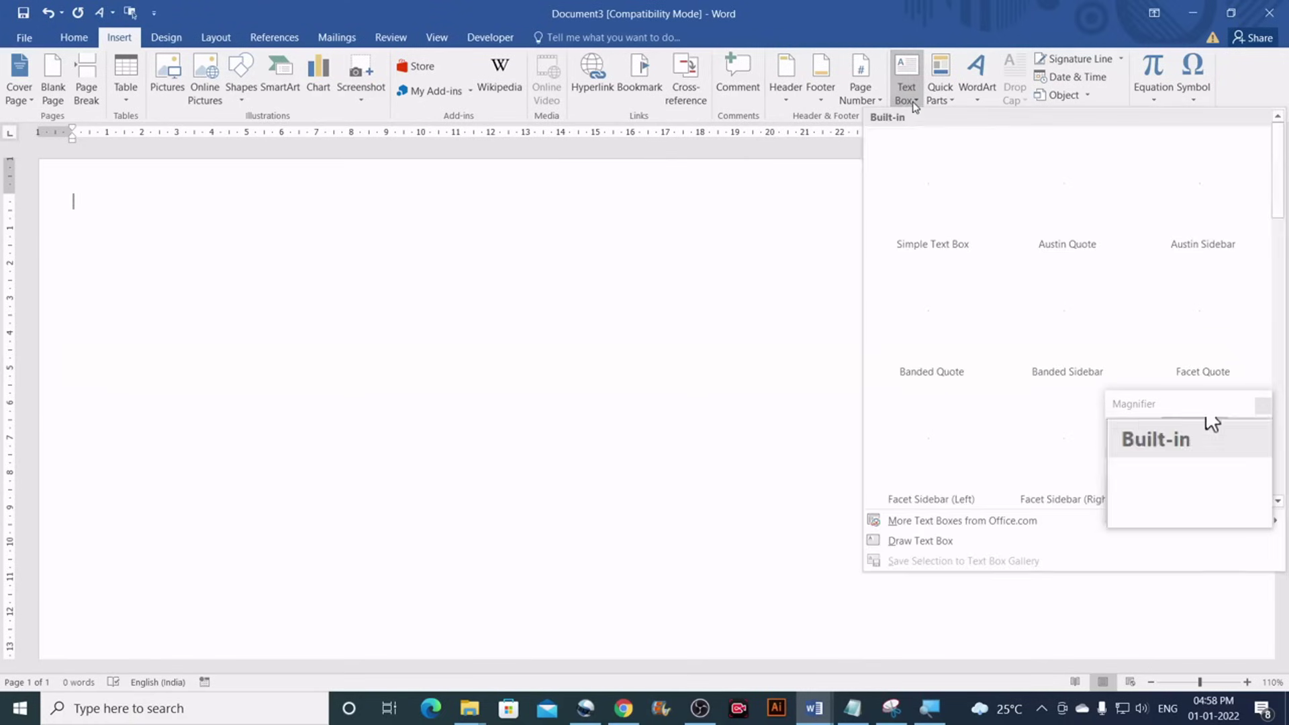
click(942, 196)
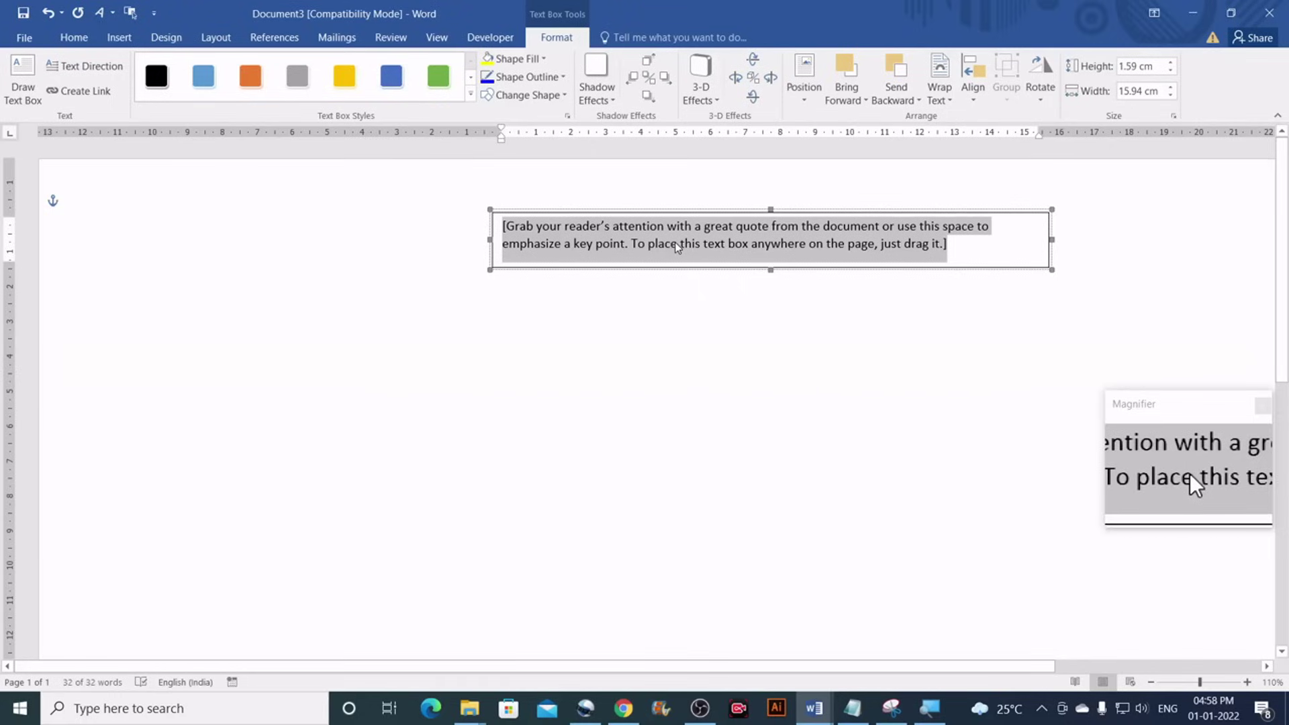
key(Delete)
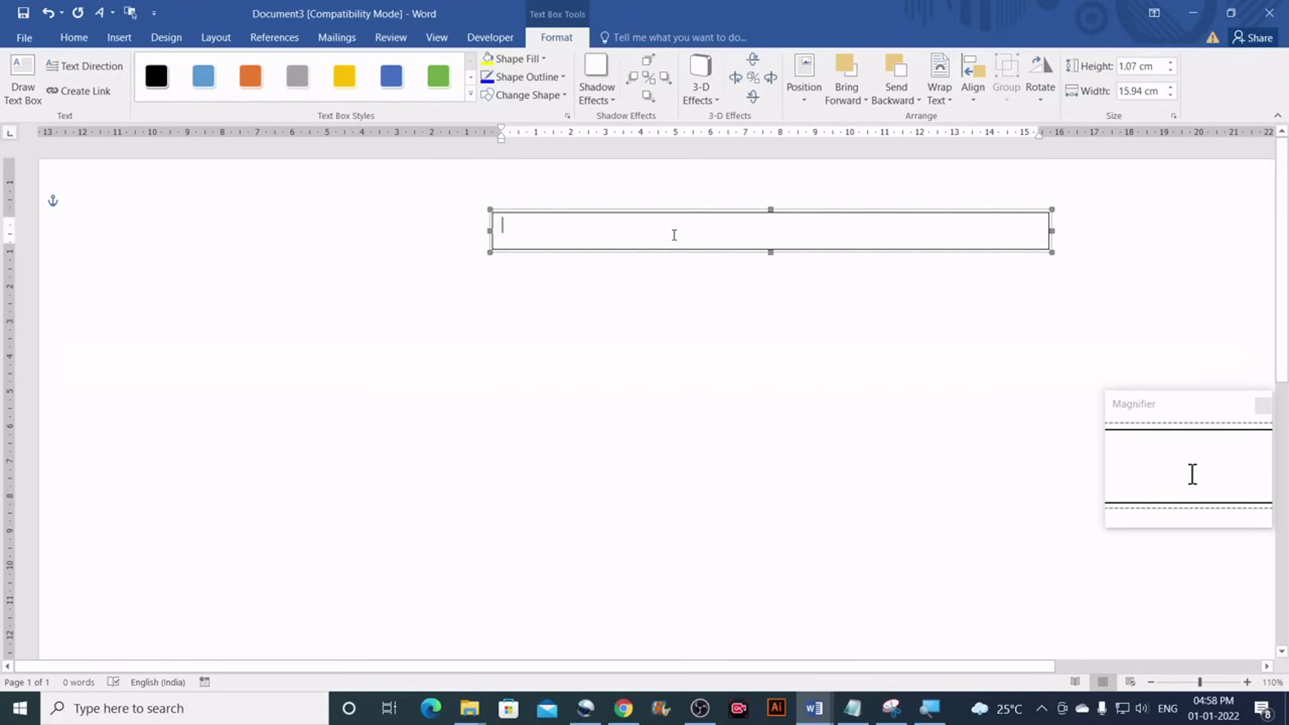
Set the text box to 1 cm high and 1 cm wide and move it near the page's upper-left corner
click(840, 215)
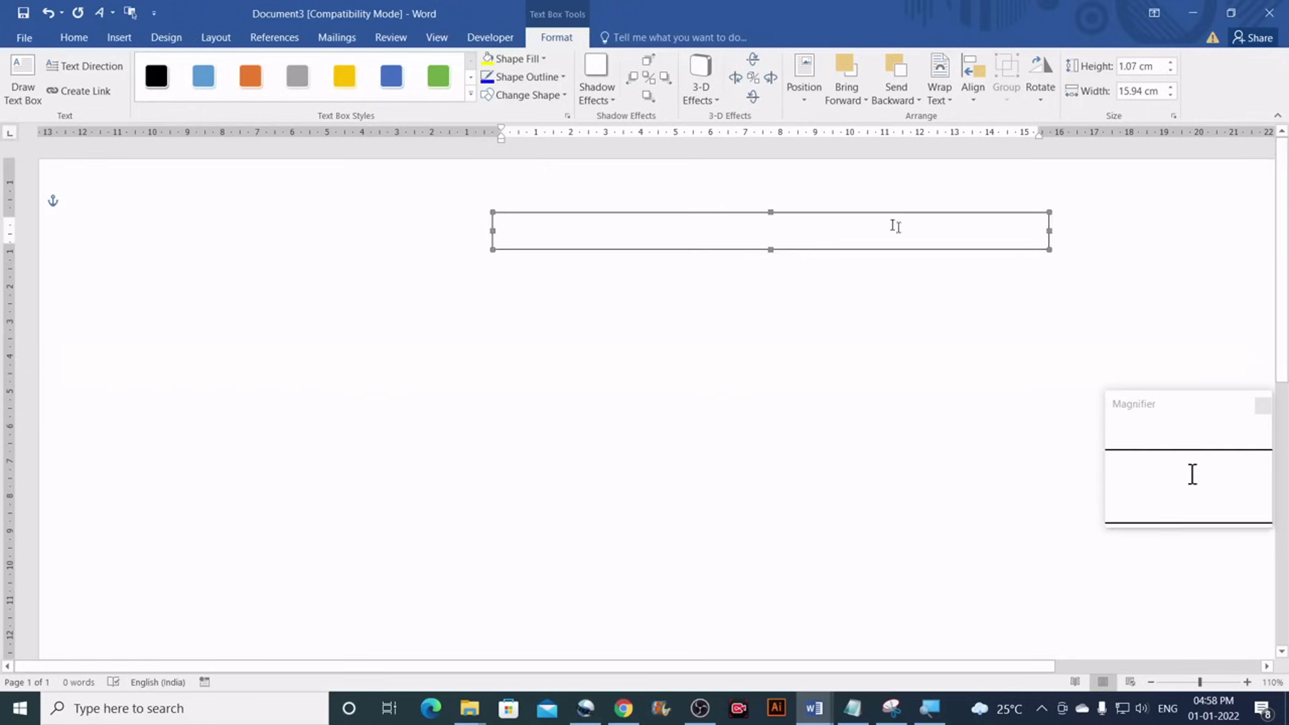
click(1156, 66)
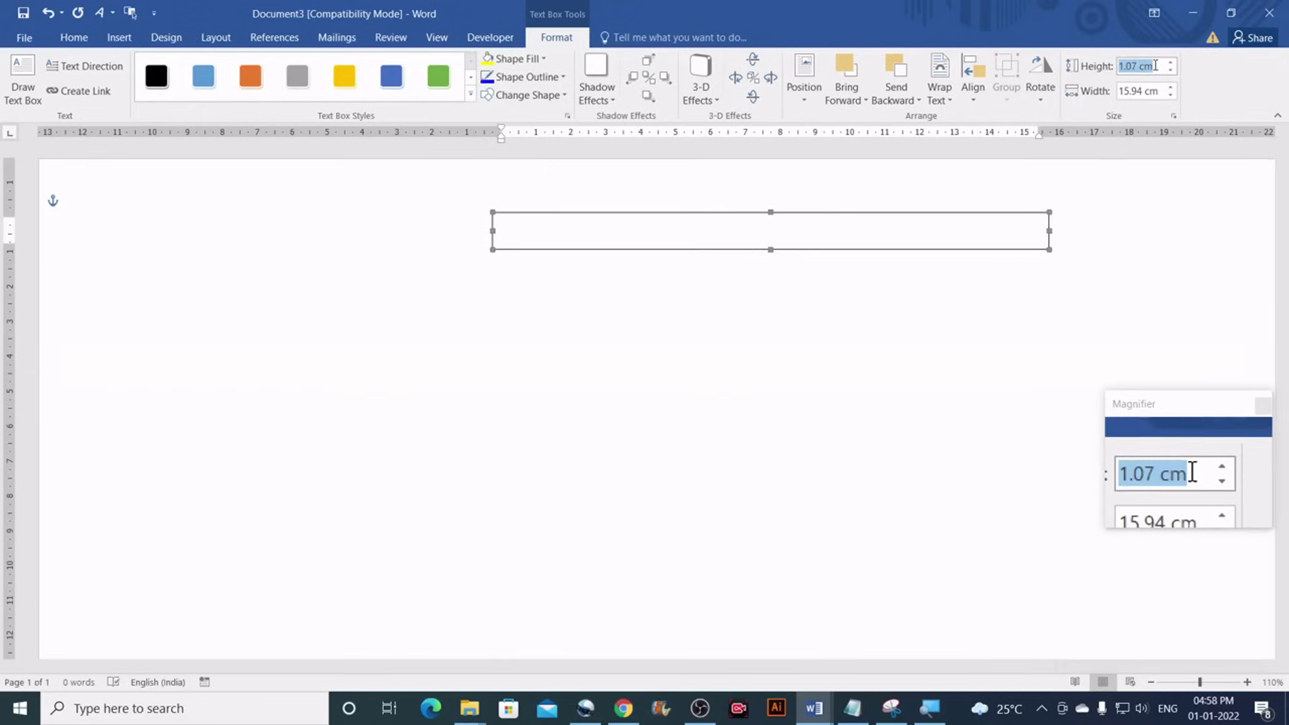
text(1)
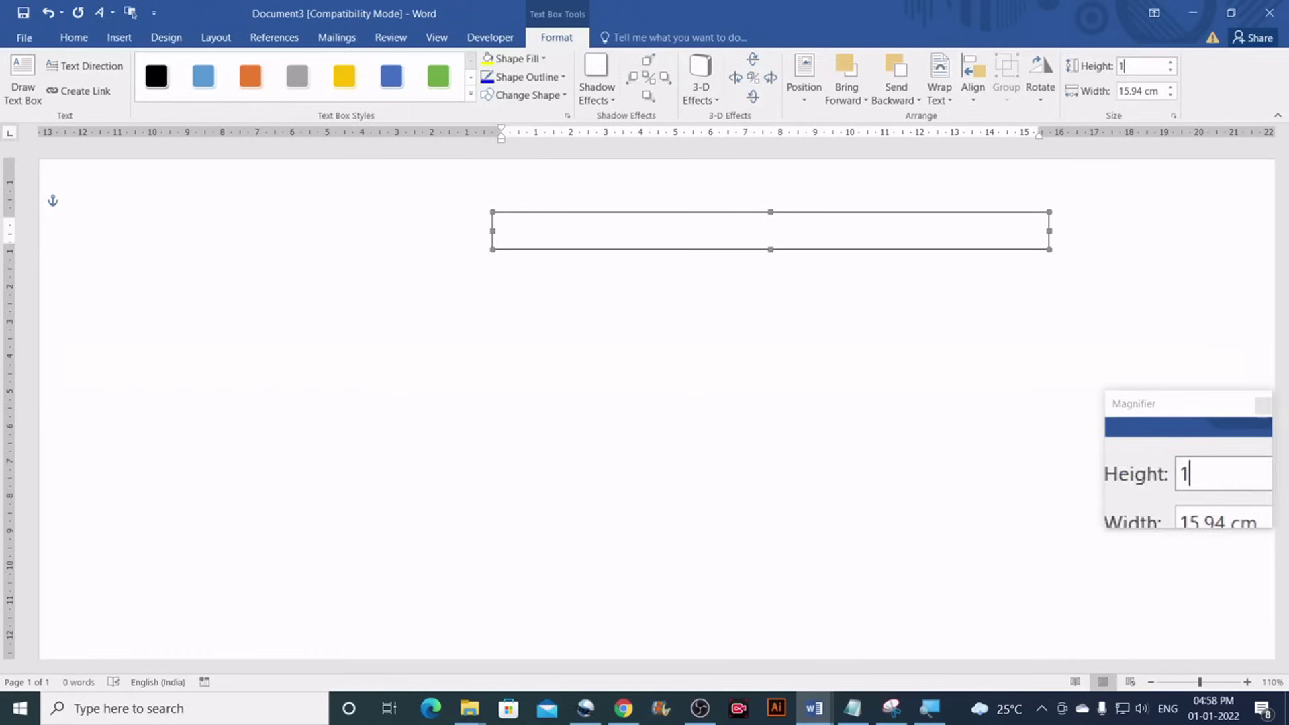
click(1159, 92)
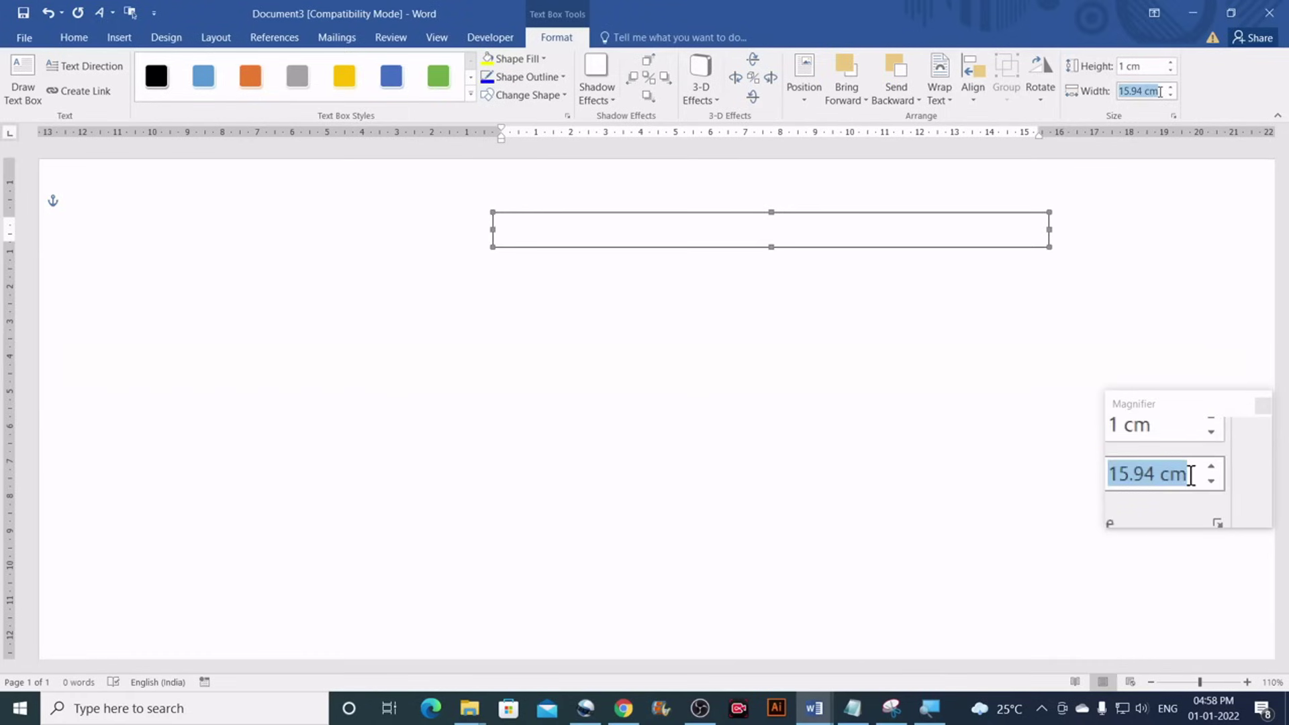
text(1)
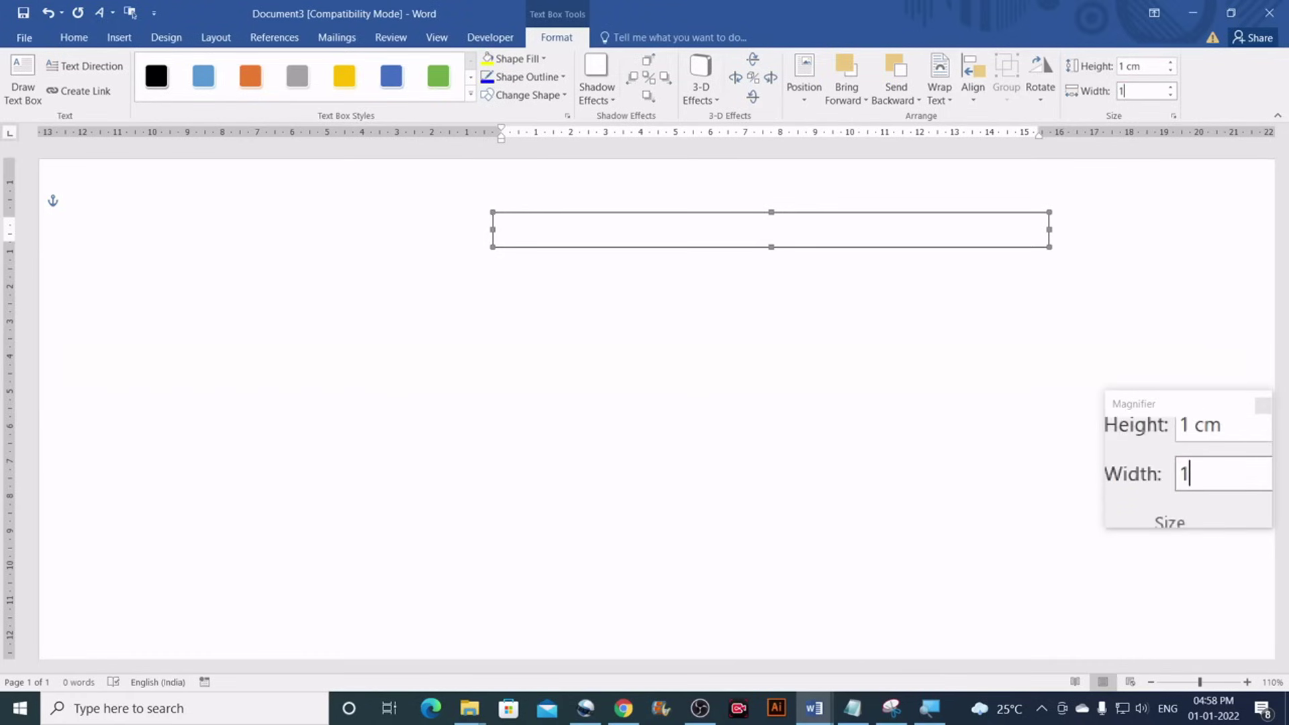
key(Return)
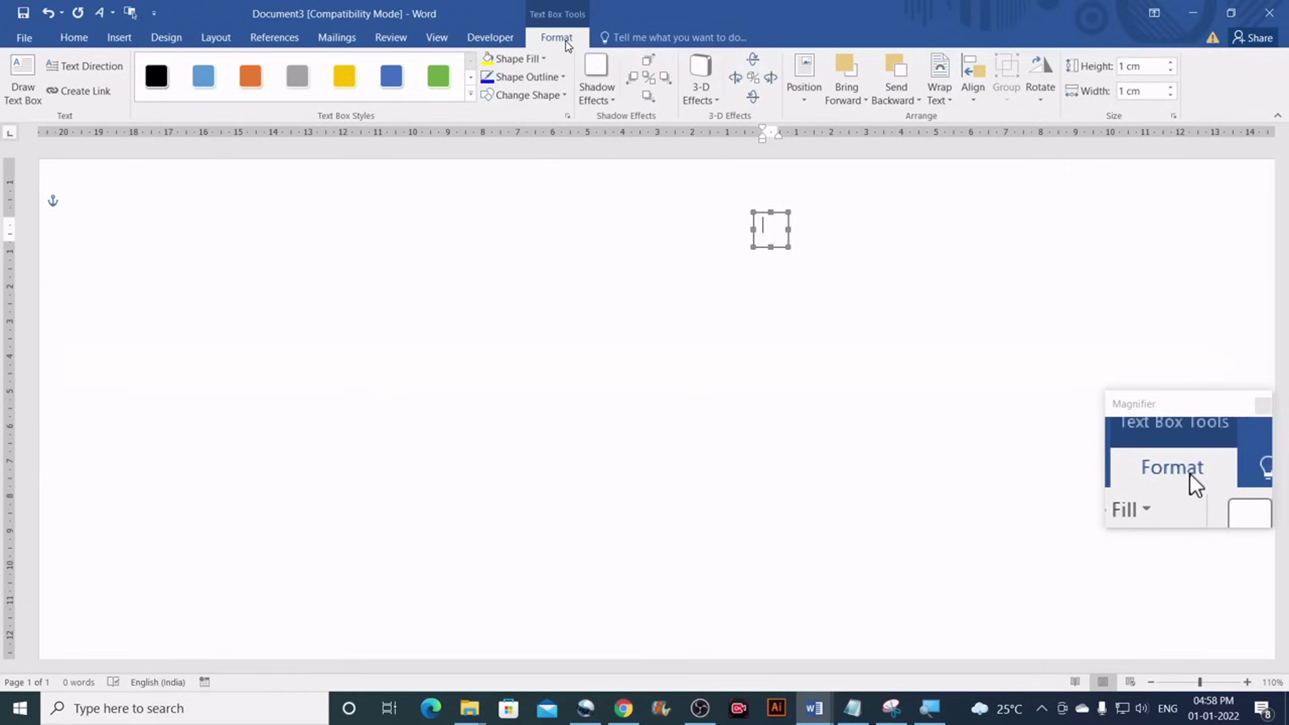
drag(778, 215, 204, 251)
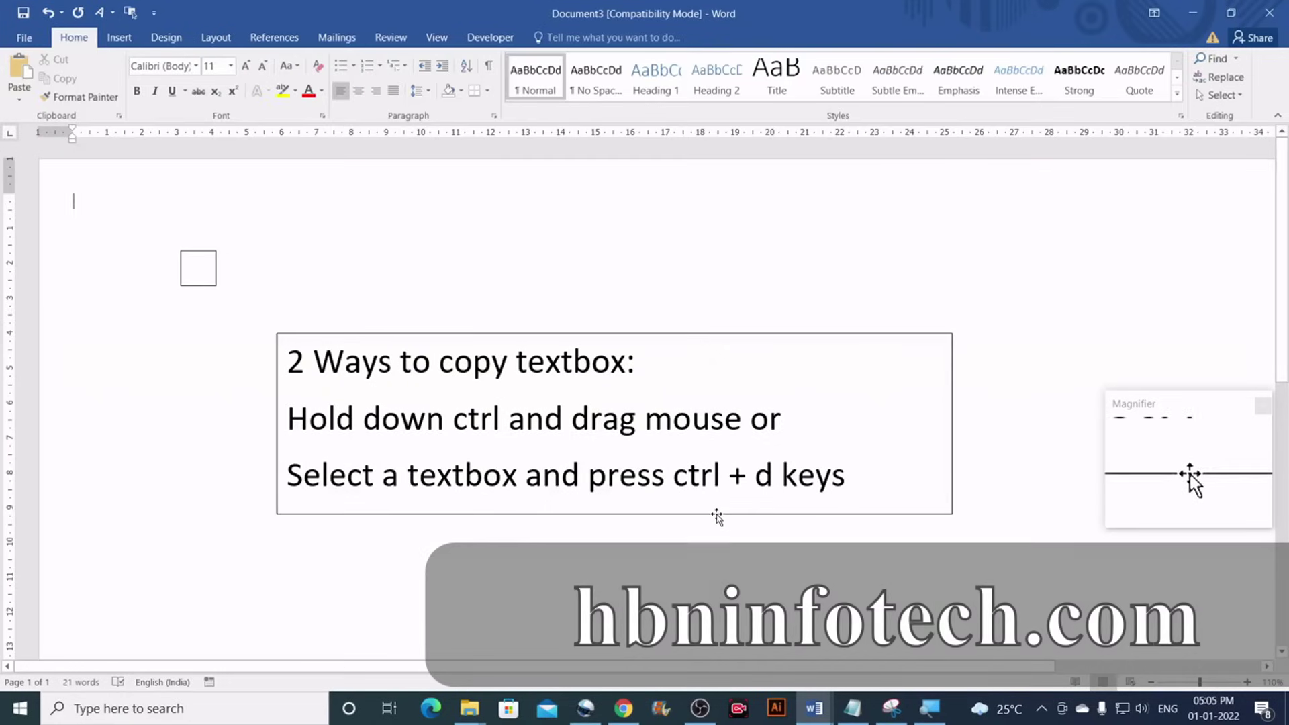
Copy the square text box and place the copy edge to edge on its right
click(197, 266)
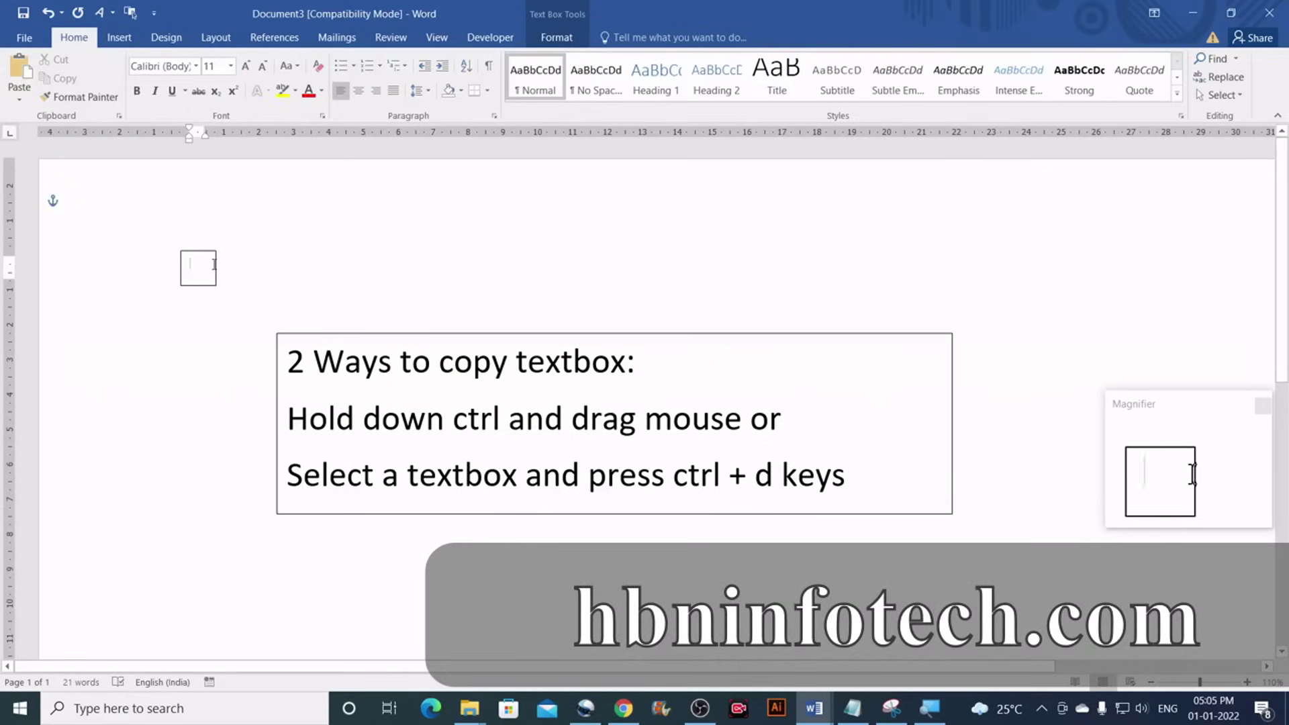
click(216, 266)
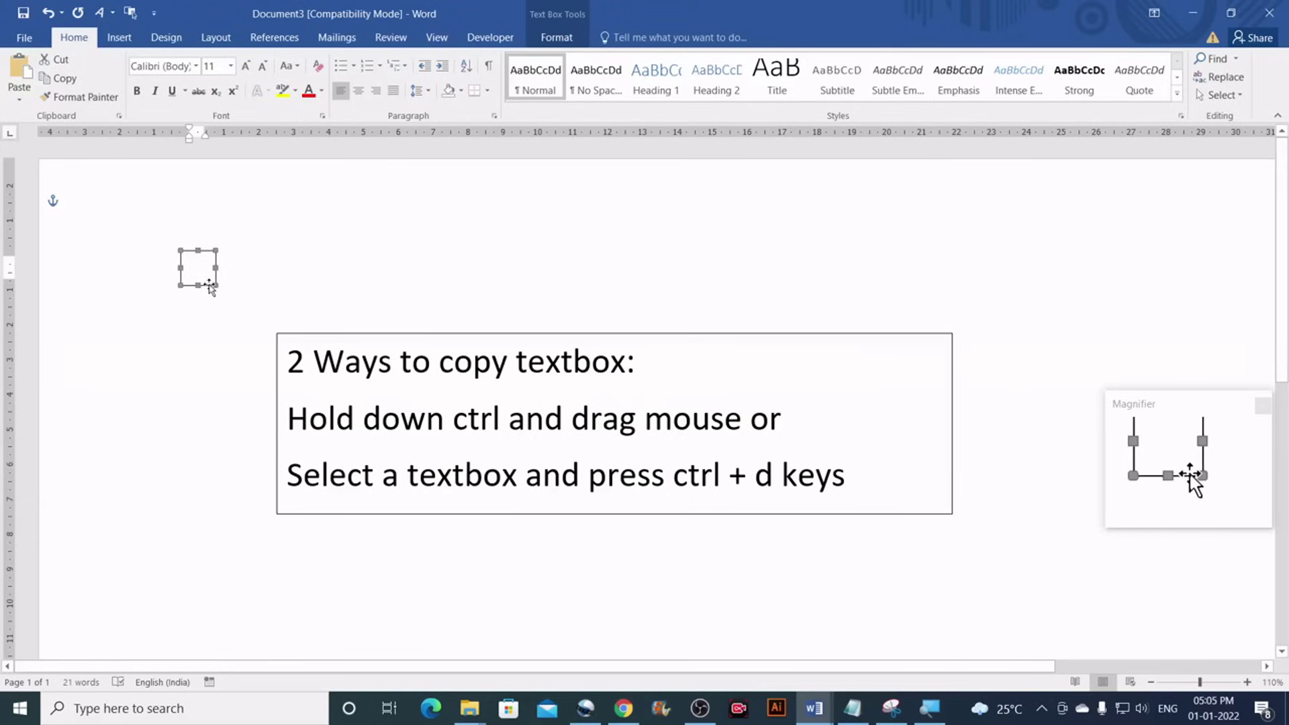
drag(210, 287, 244, 290)
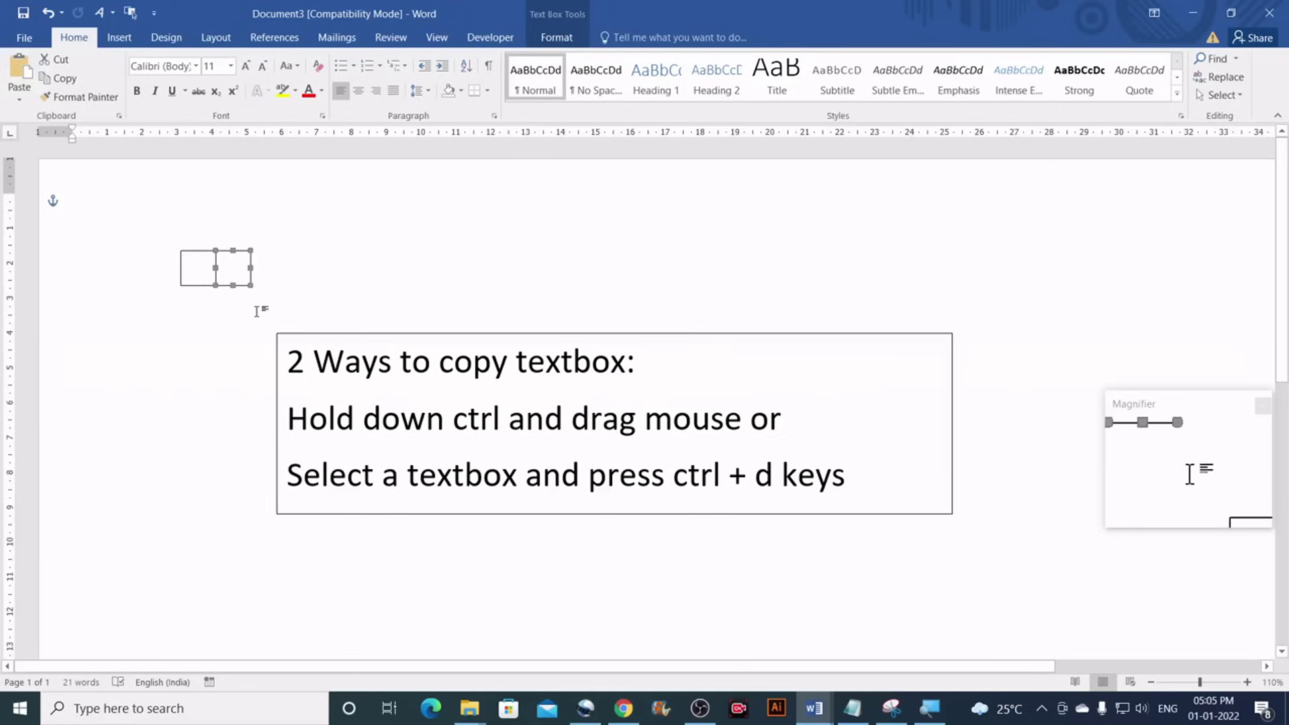
Duplicate the second square text box and align the duplicate to its right, forming a row of three
click(242, 267)
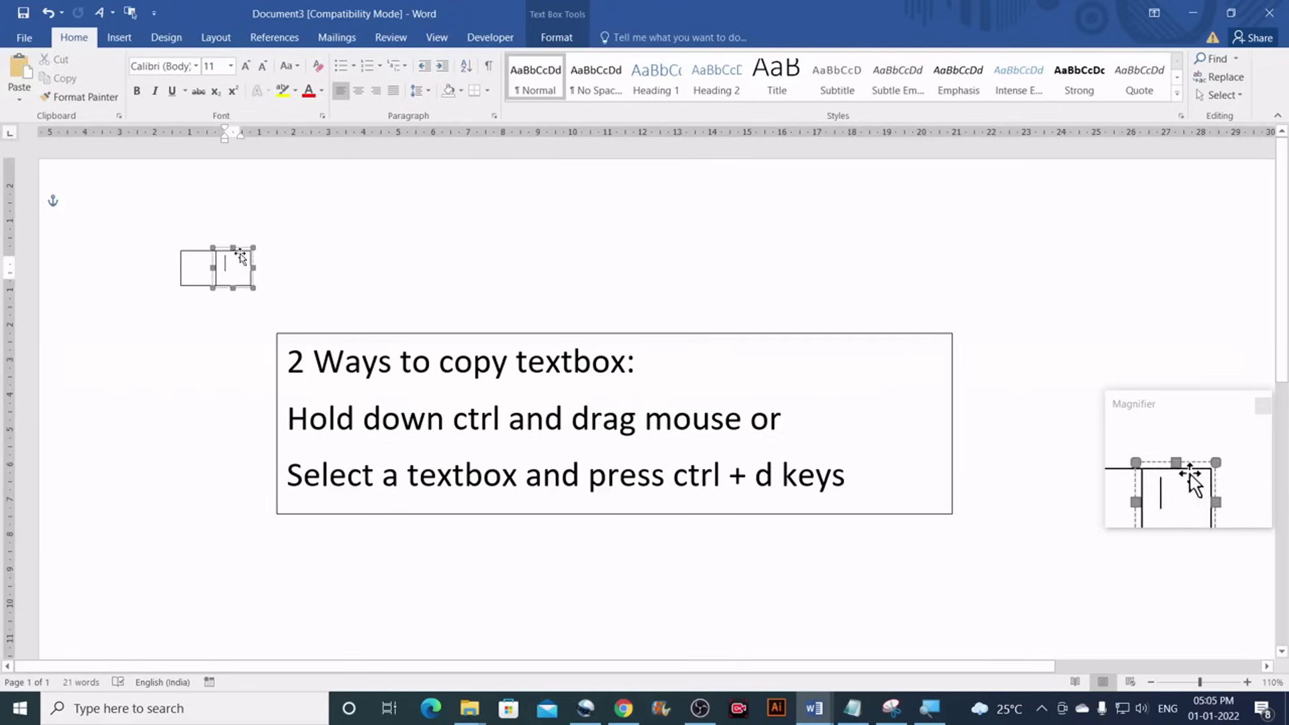
click(240, 253)
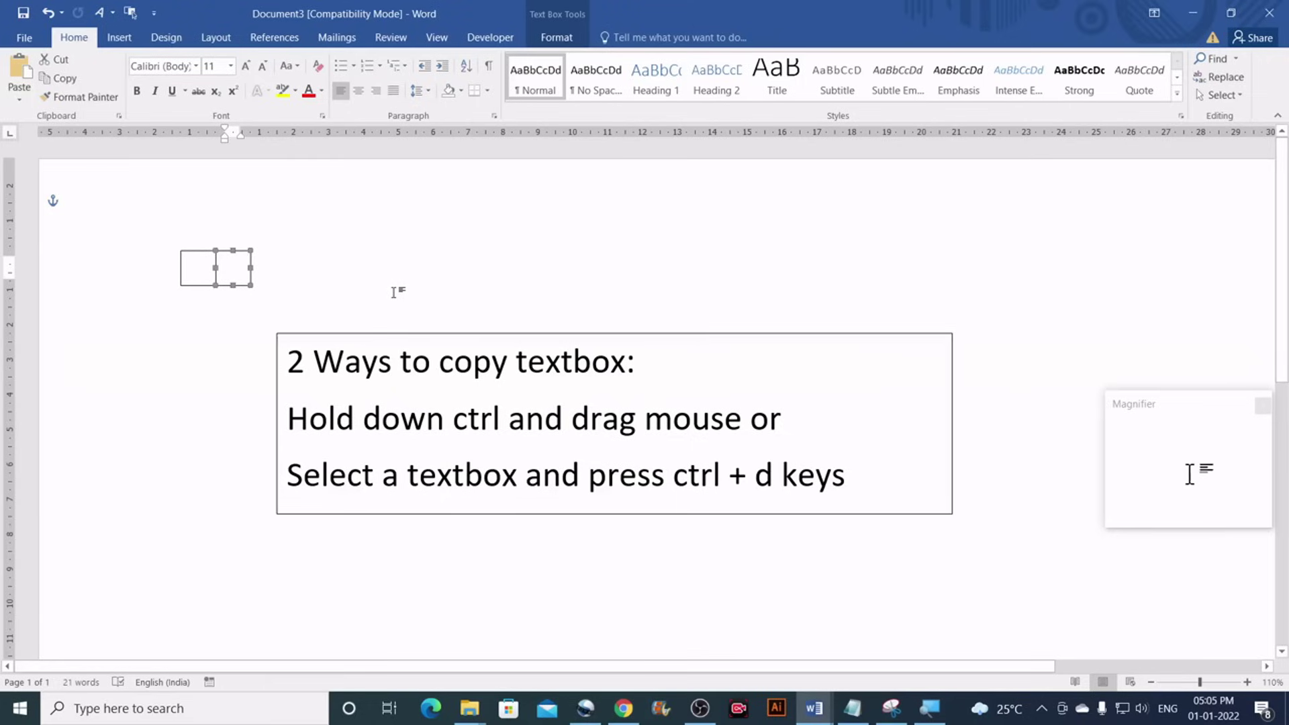
key(ctrl+d)
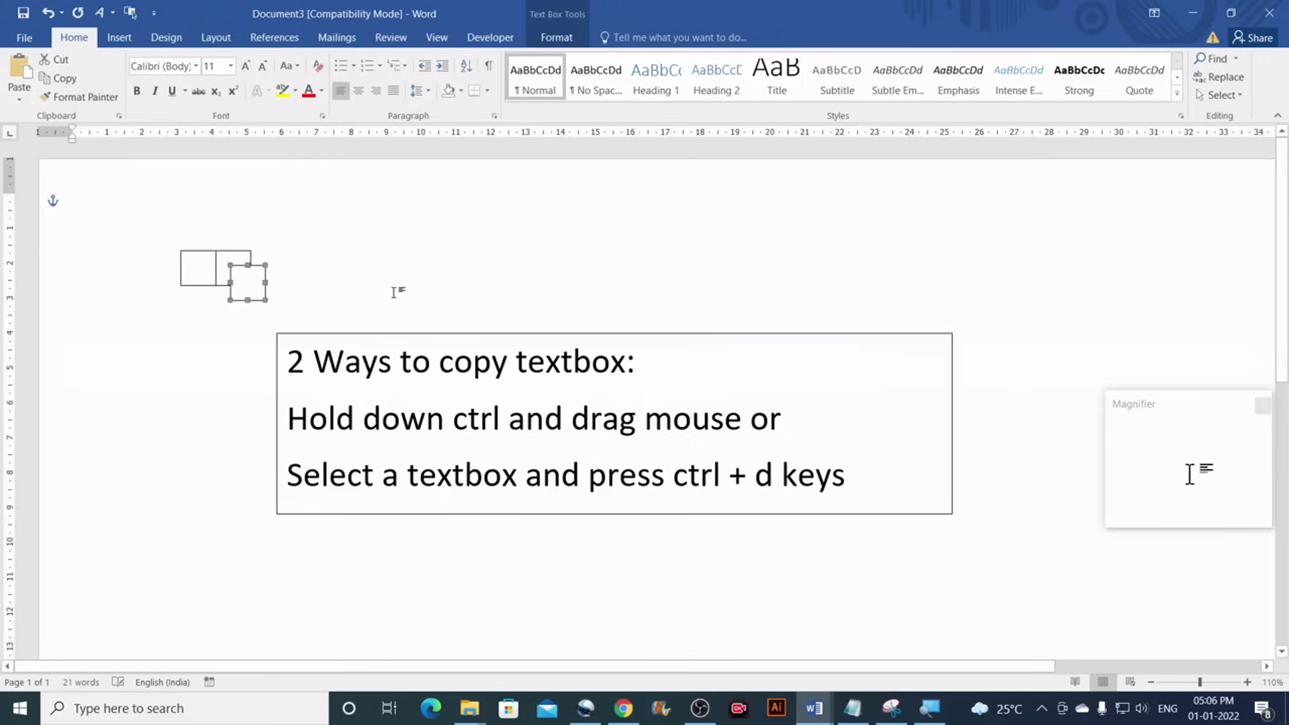
click(259, 271)
drag(260, 268, 279, 252)
click(308, 273)
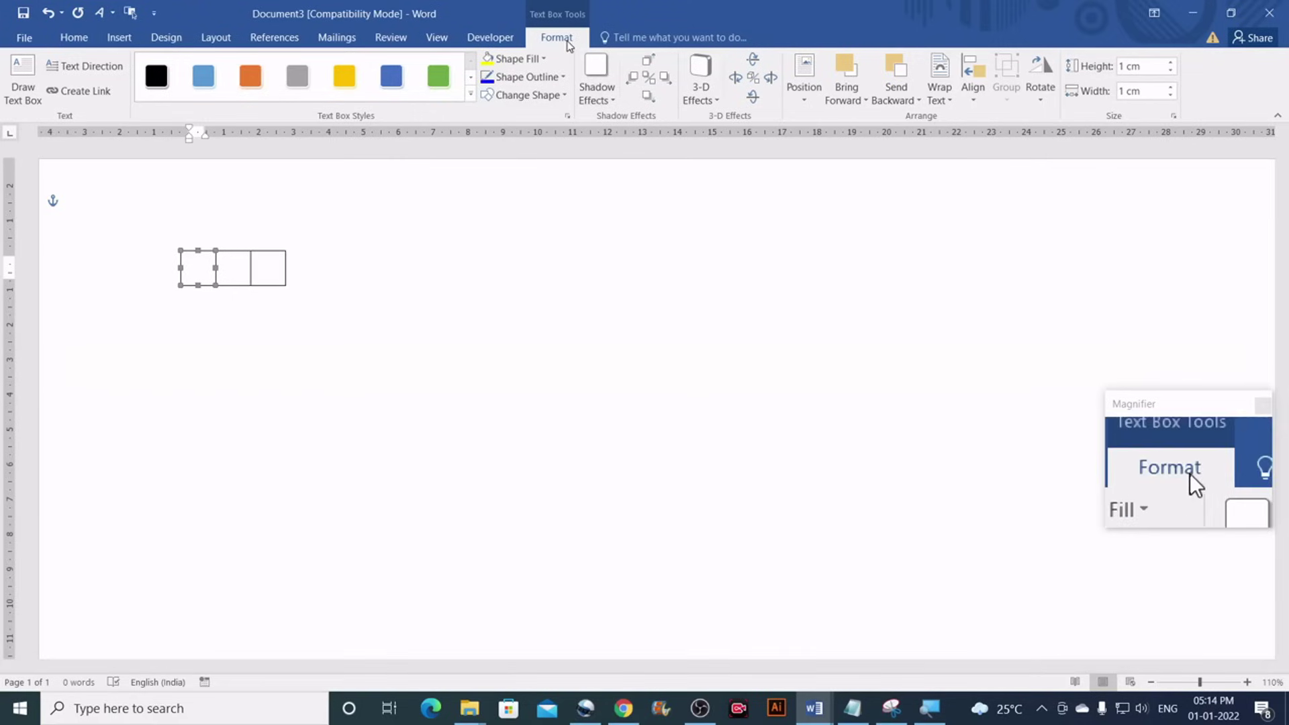
Set both the horizontal and vertical spacing of the drawing grid to 1 cm
click(972, 104)
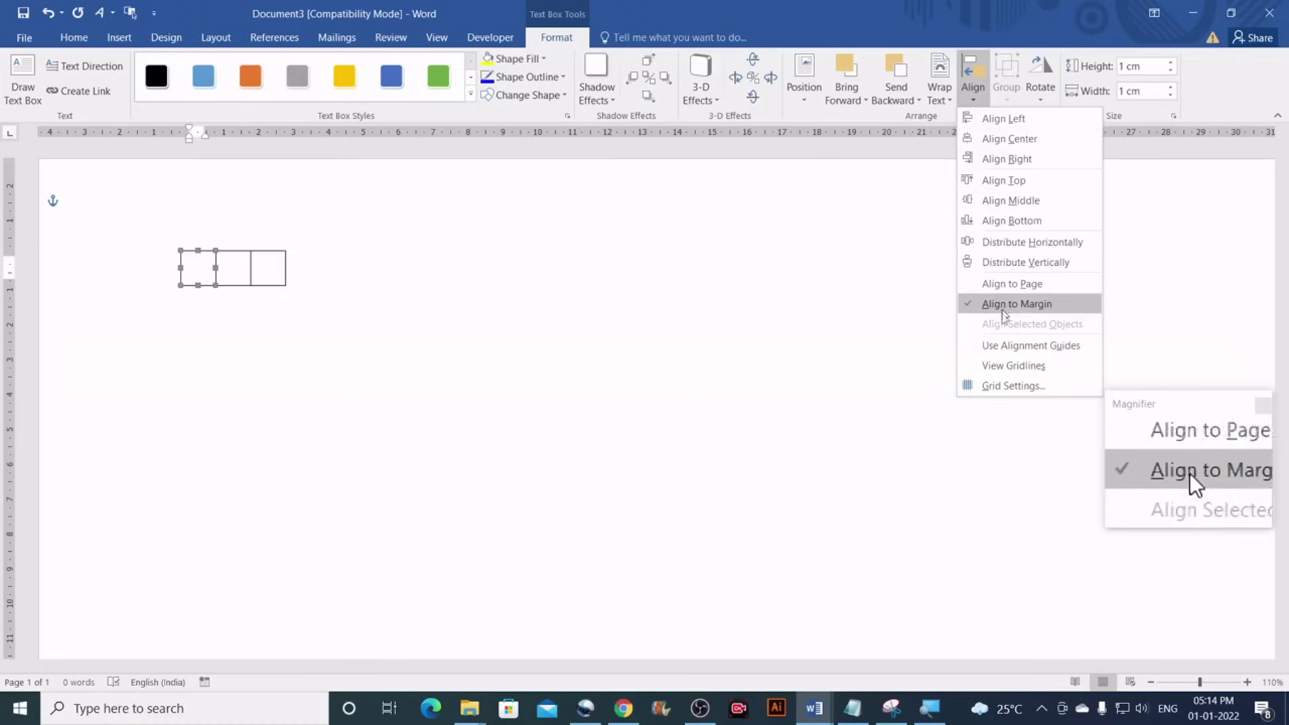
click(1000, 386)
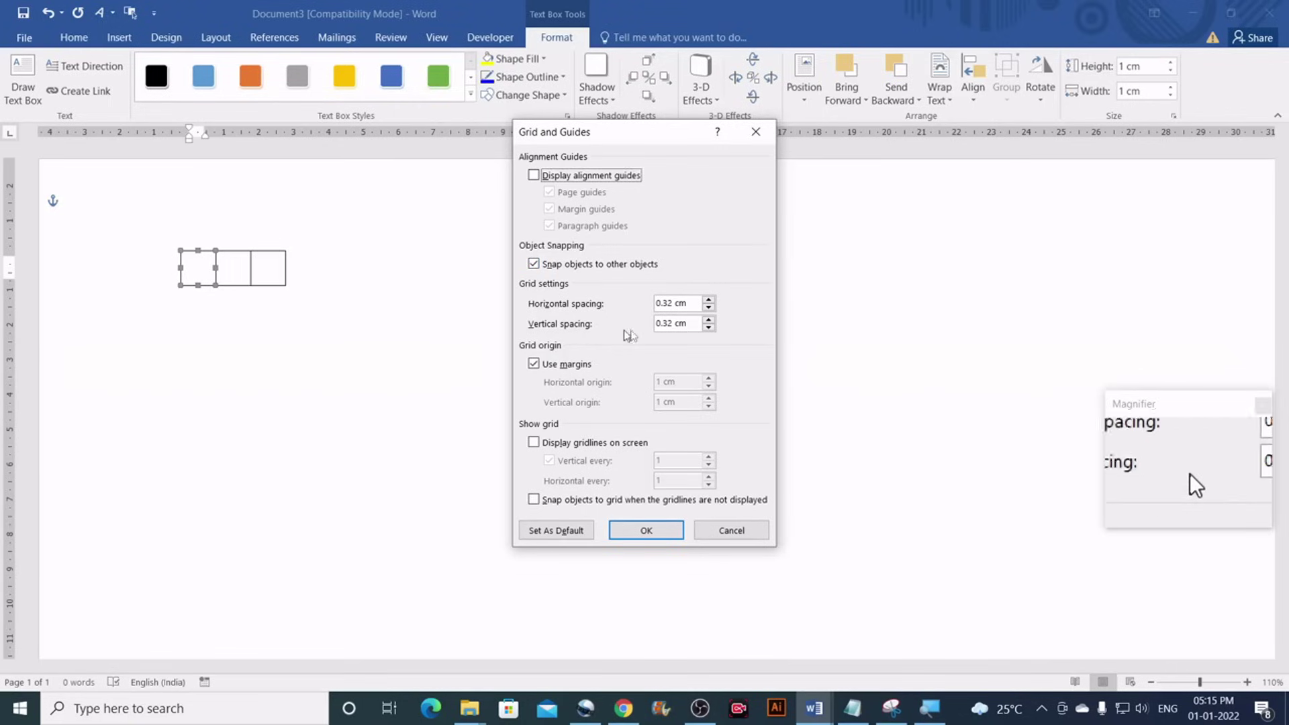
drag(696, 305, 655, 301)
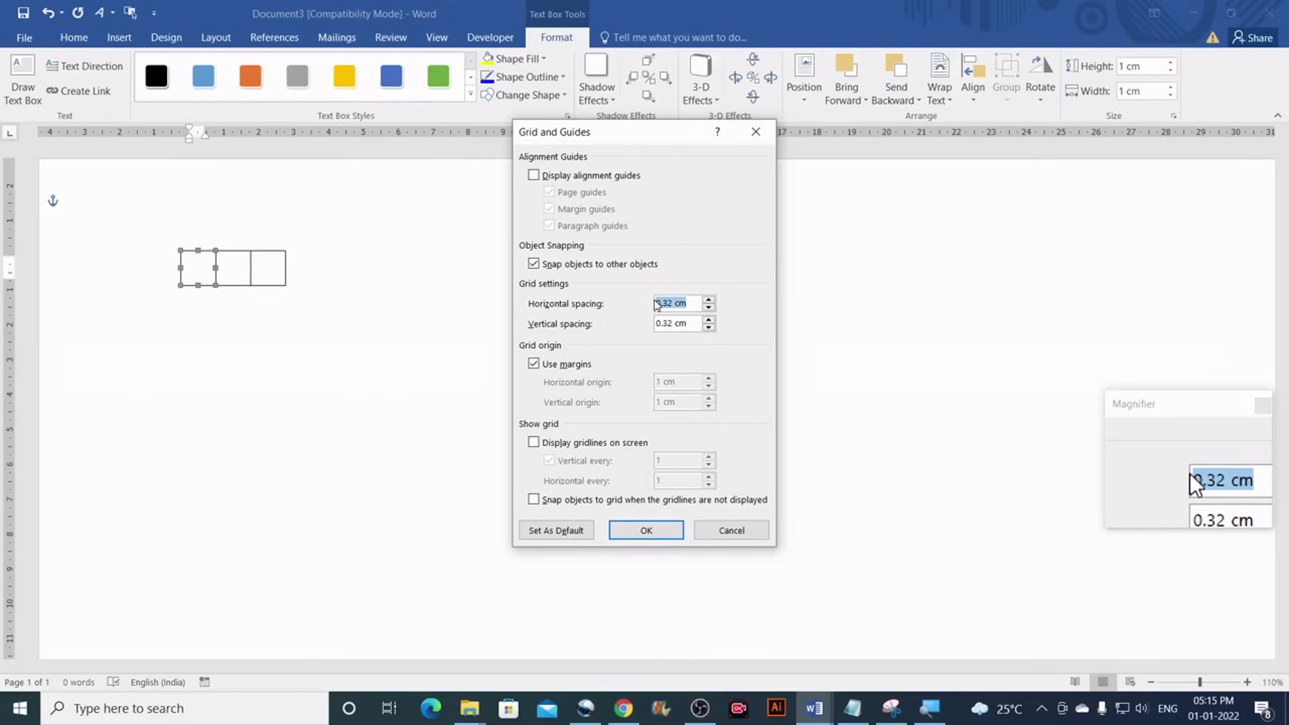
text(1)
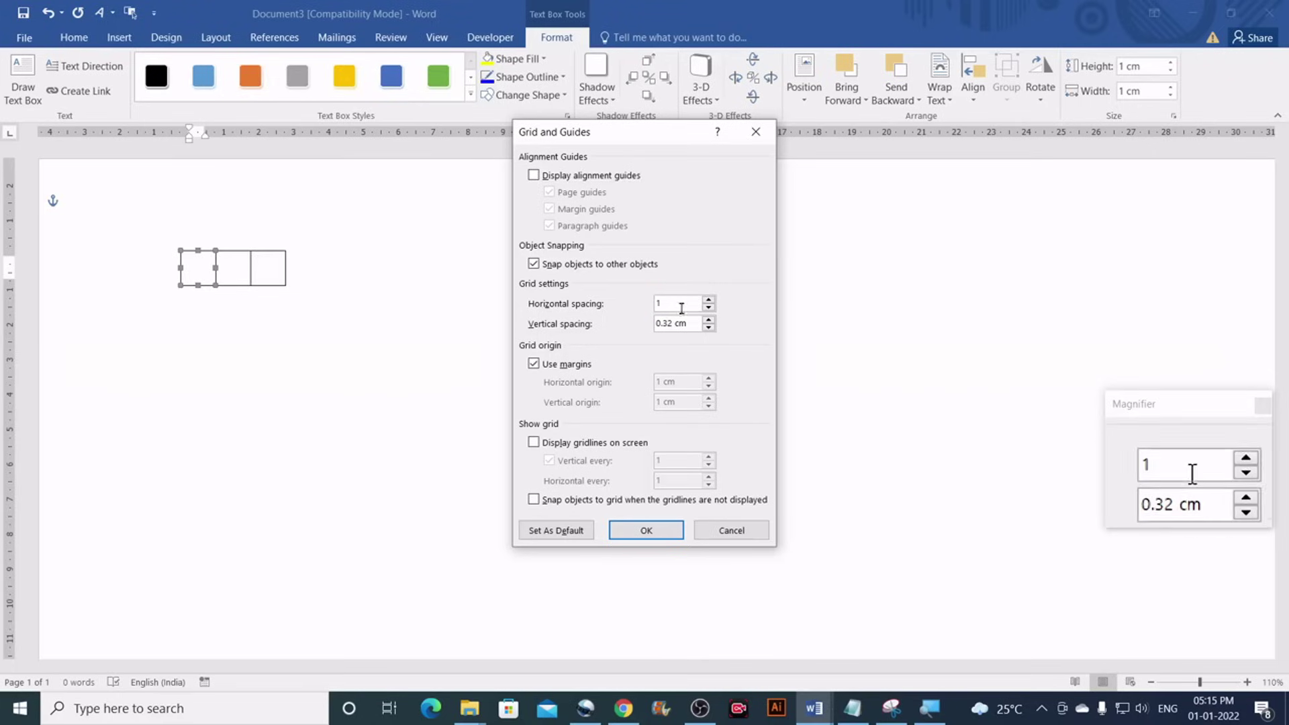
drag(692, 322, 630, 331)
text(1)
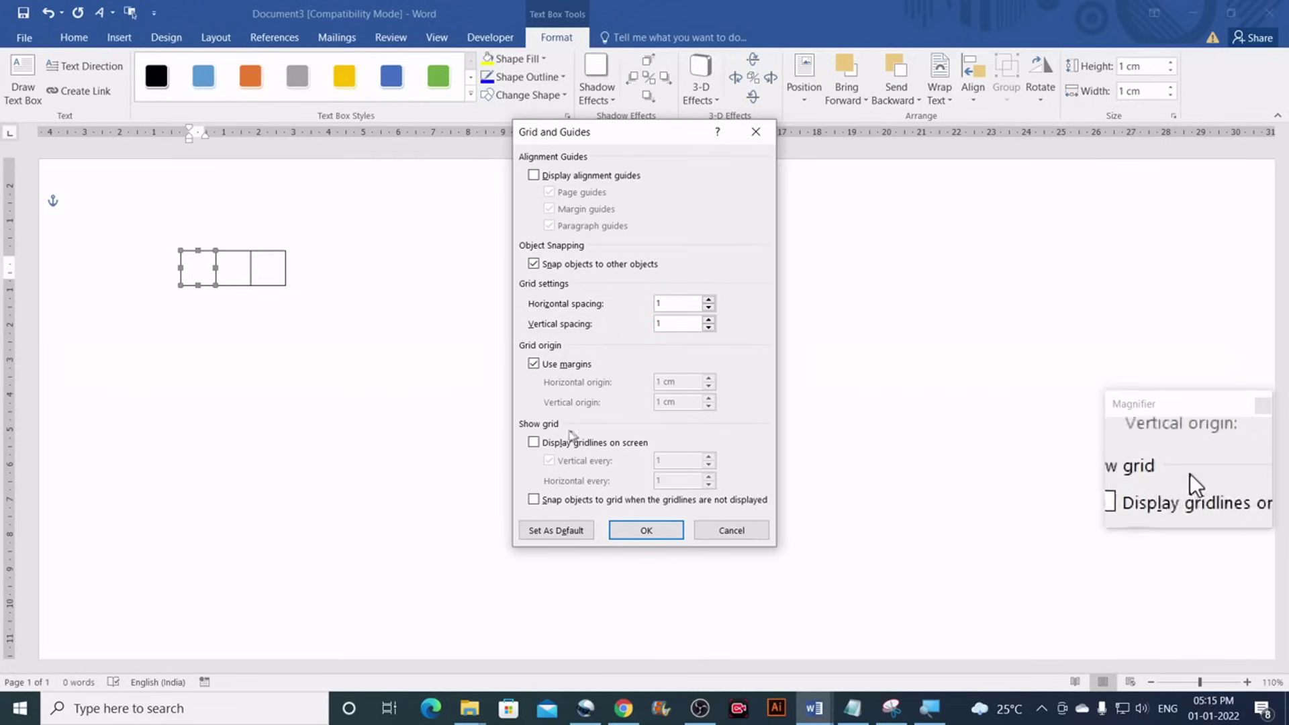
Display gridlines on screen with vertical and horizontal lines every 1, and apply the grid settings
click(534, 444)
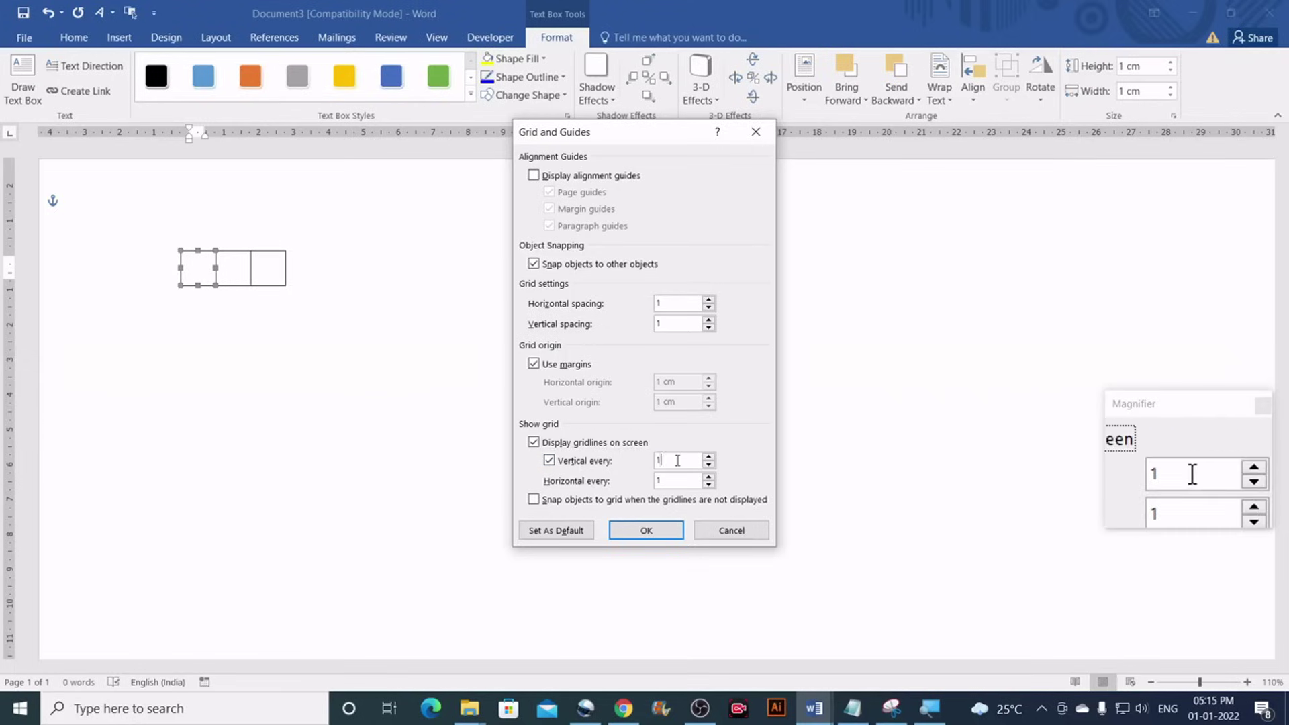
double_click(677, 460)
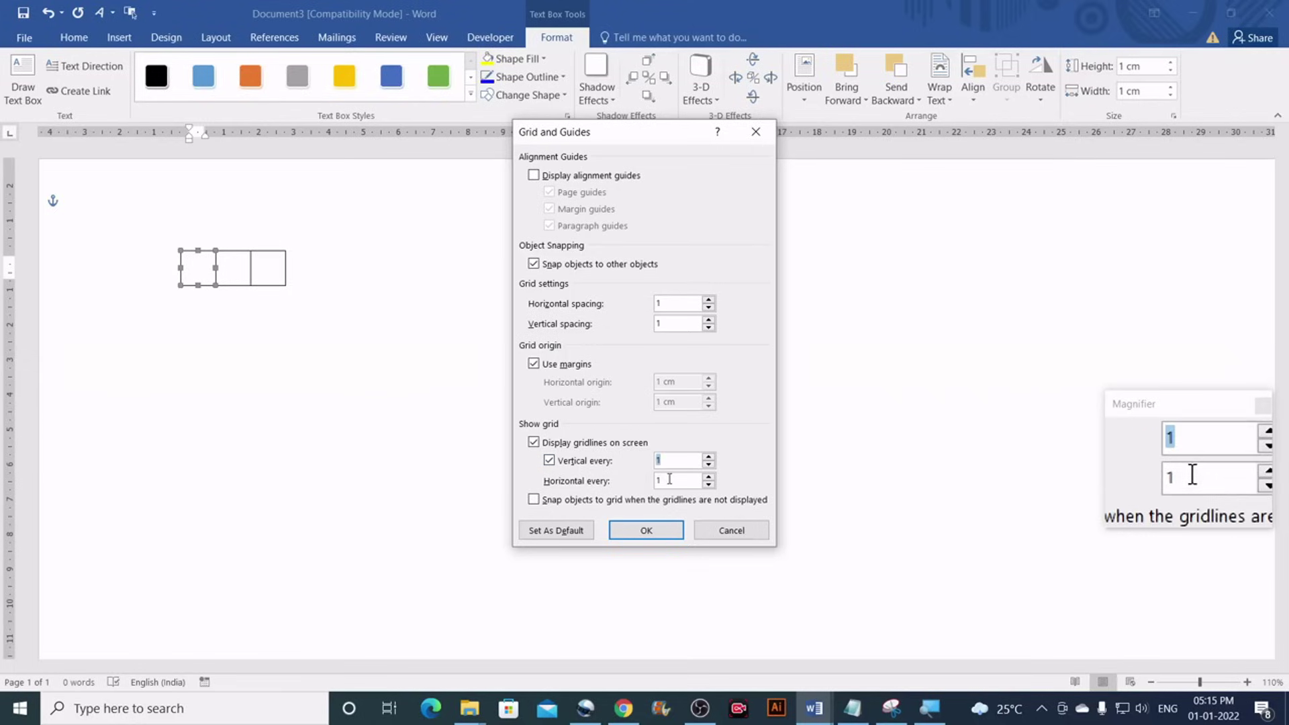
double_click(669, 479)
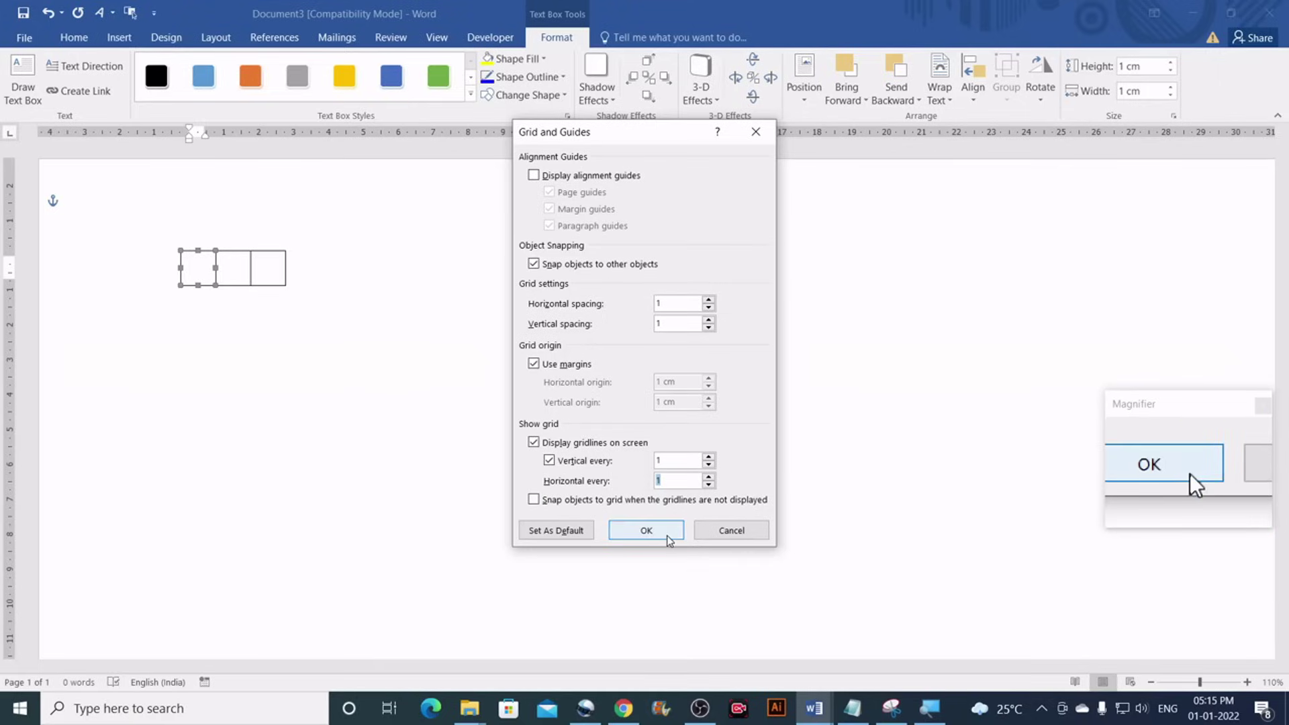
click(646, 532)
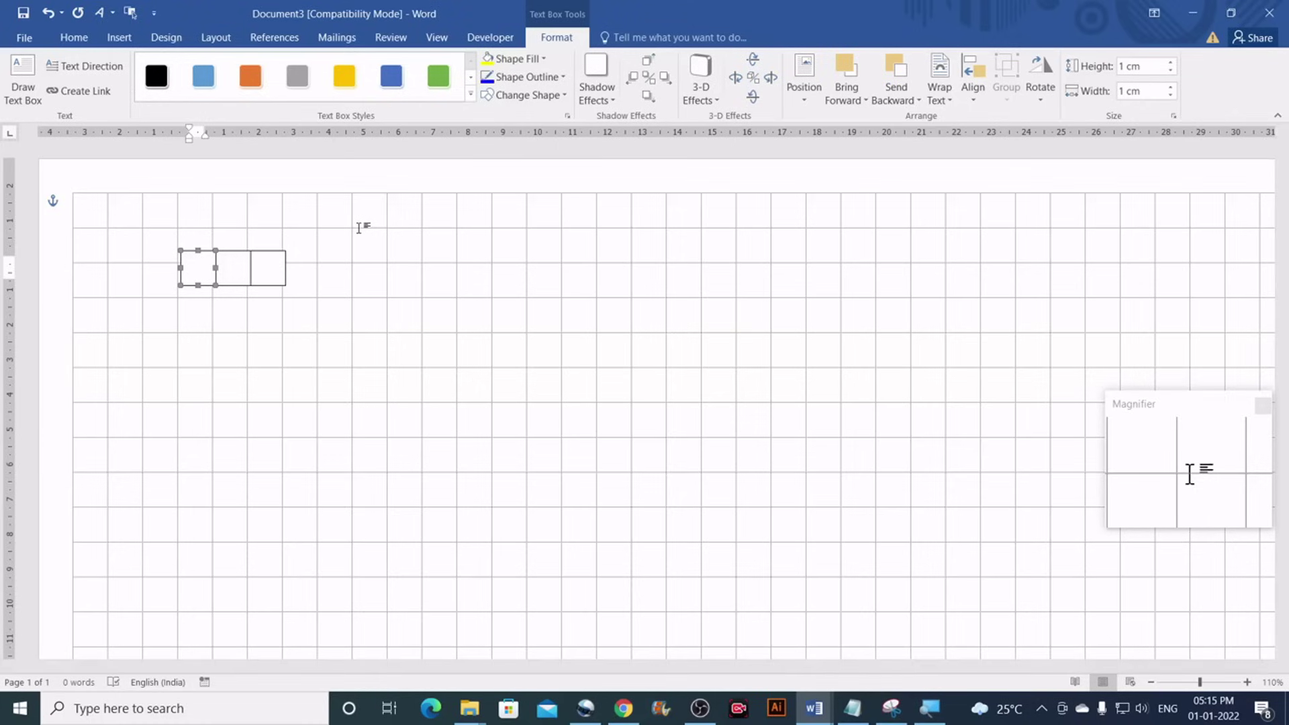
Move the first two square text boxes into the first two cells of the grid's top row
drag(209, 253, 107, 200)
mouse_move(107, 200)
mouse_down()
mouse_move(177, 197)
mouse_move(108, 199)
mouse_up()
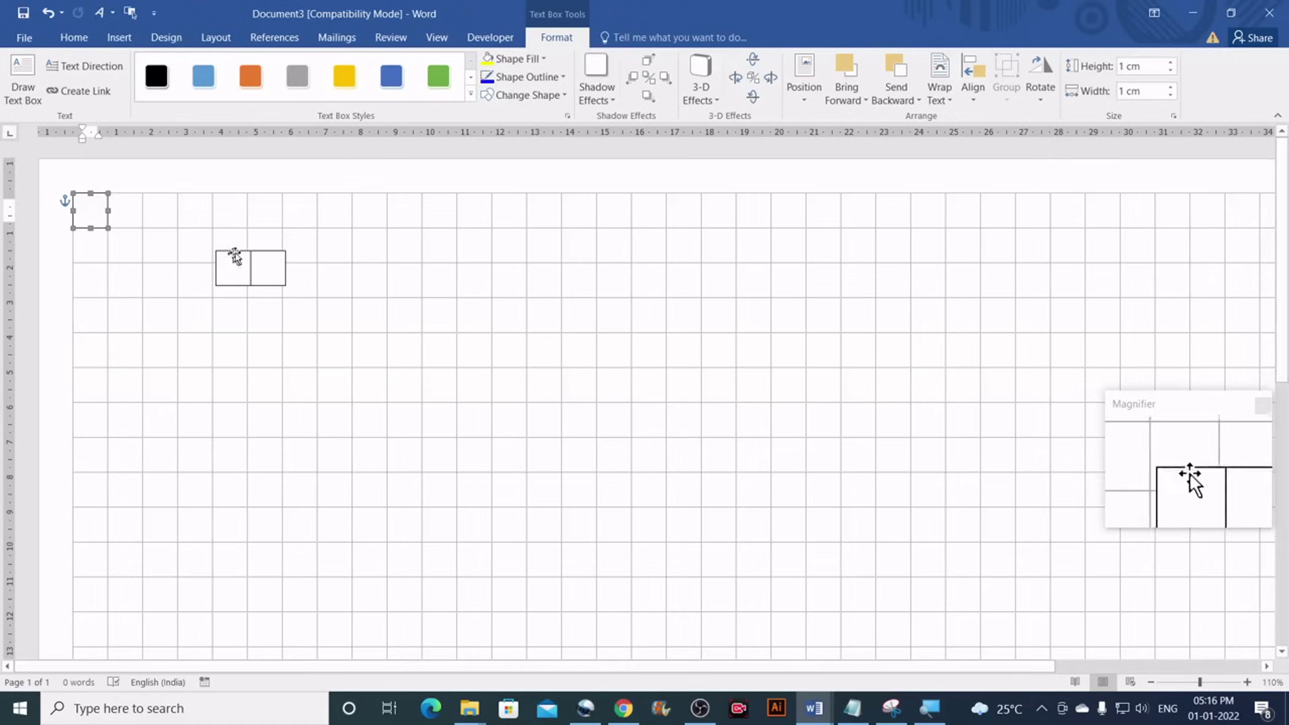
drag(233, 256, 138, 196)
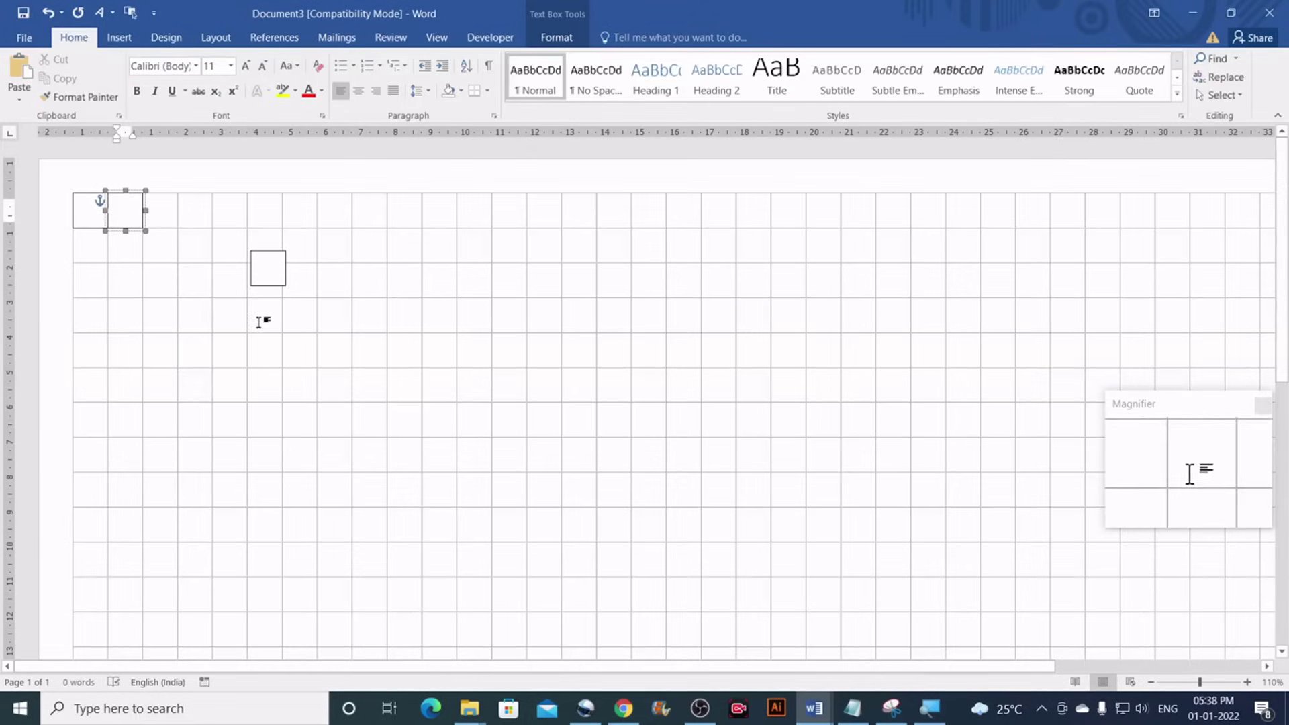
Delete the two copied text boxes, keeping only the one in the grid's first cell
click(144, 221)
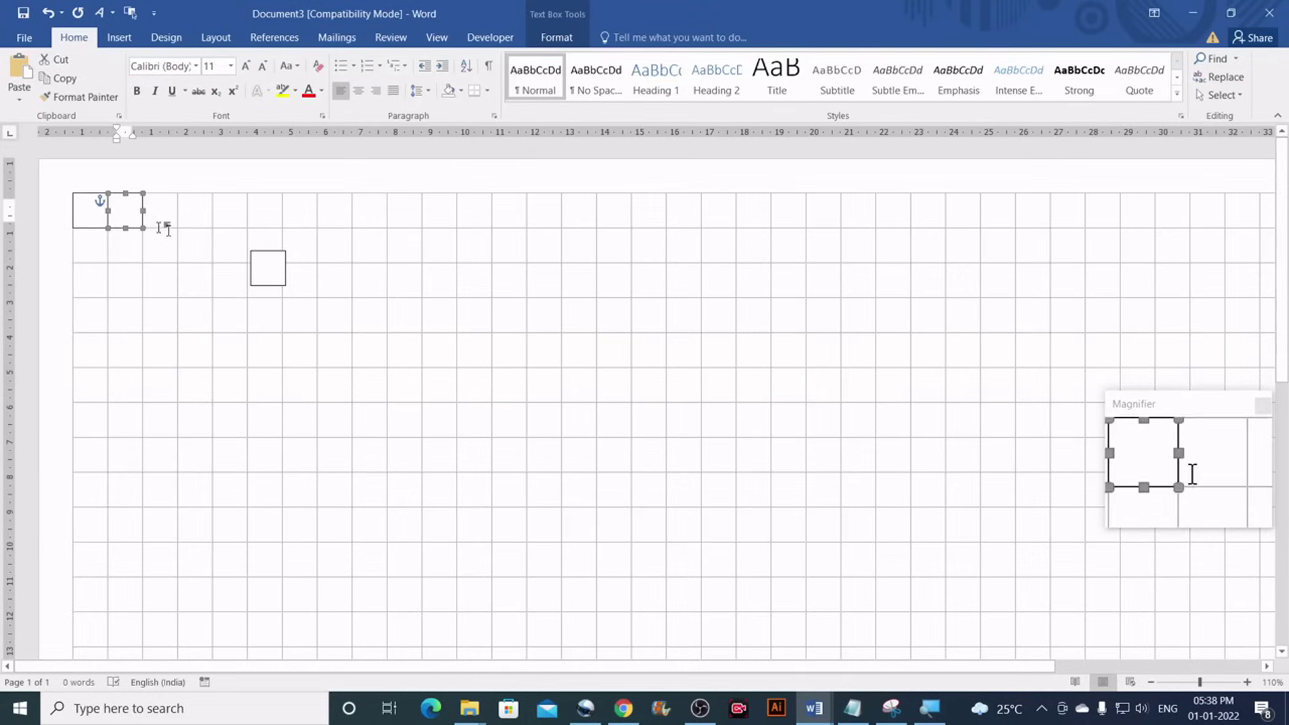
key(Delete)
click(269, 257)
click(271, 251)
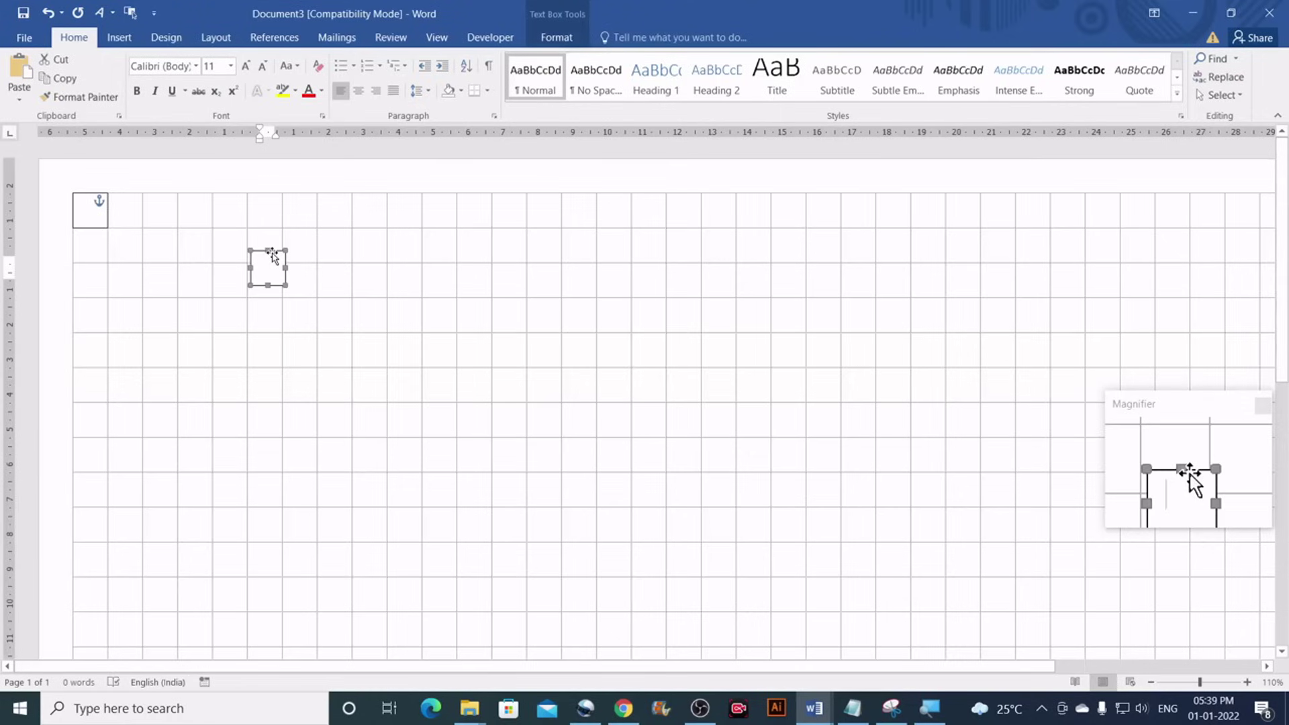
key(Delete)
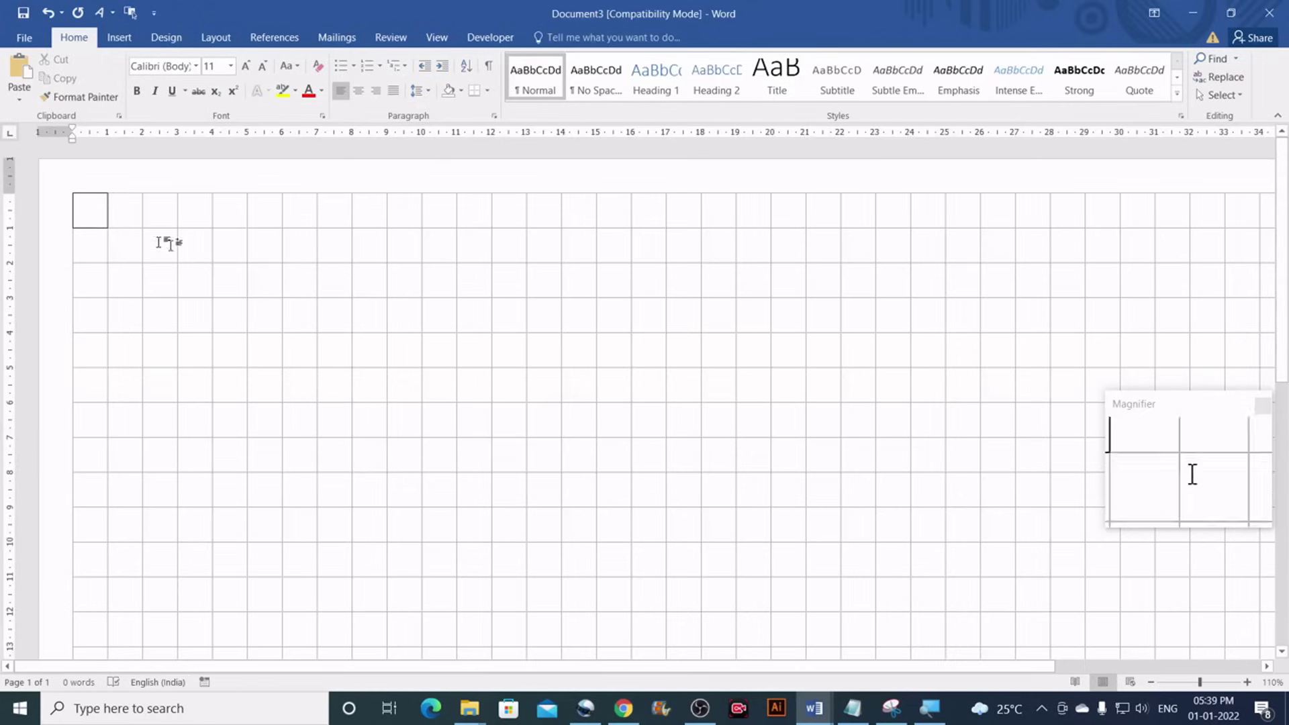
Centre the text alignment inside the square text box in the grid's first cell
click(98, 207)
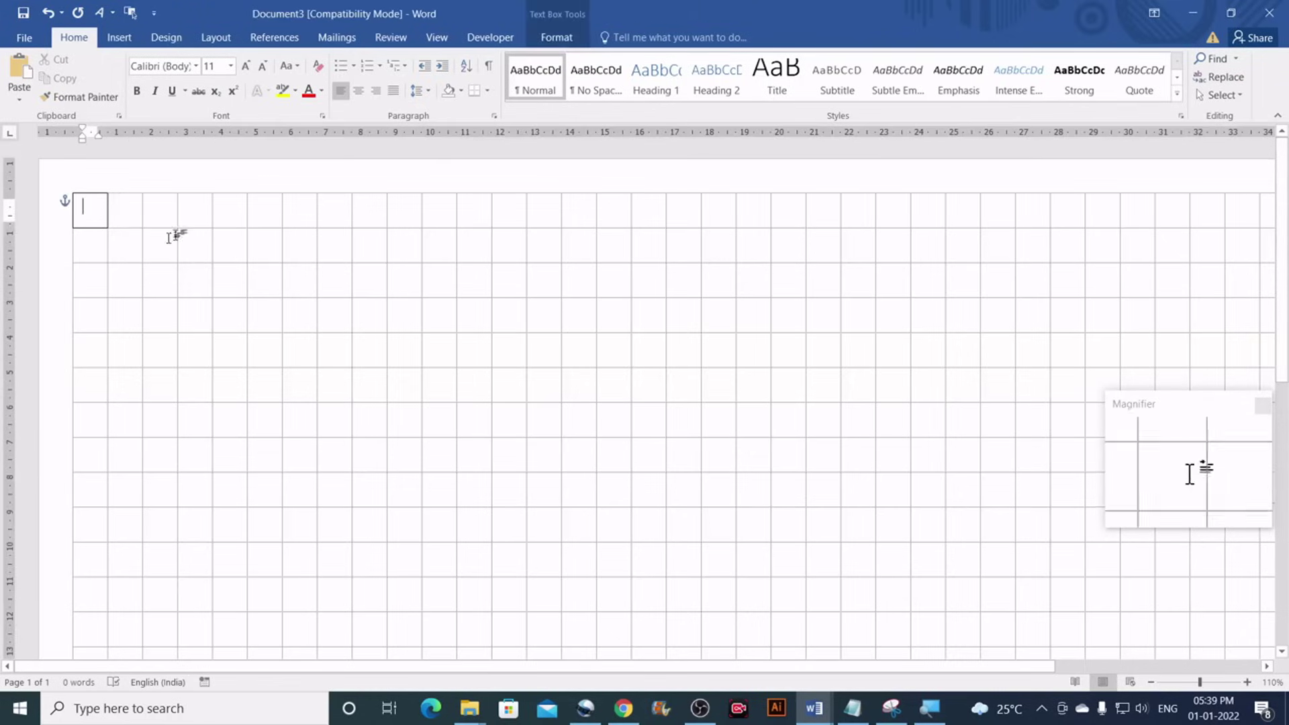
click(102, 195)
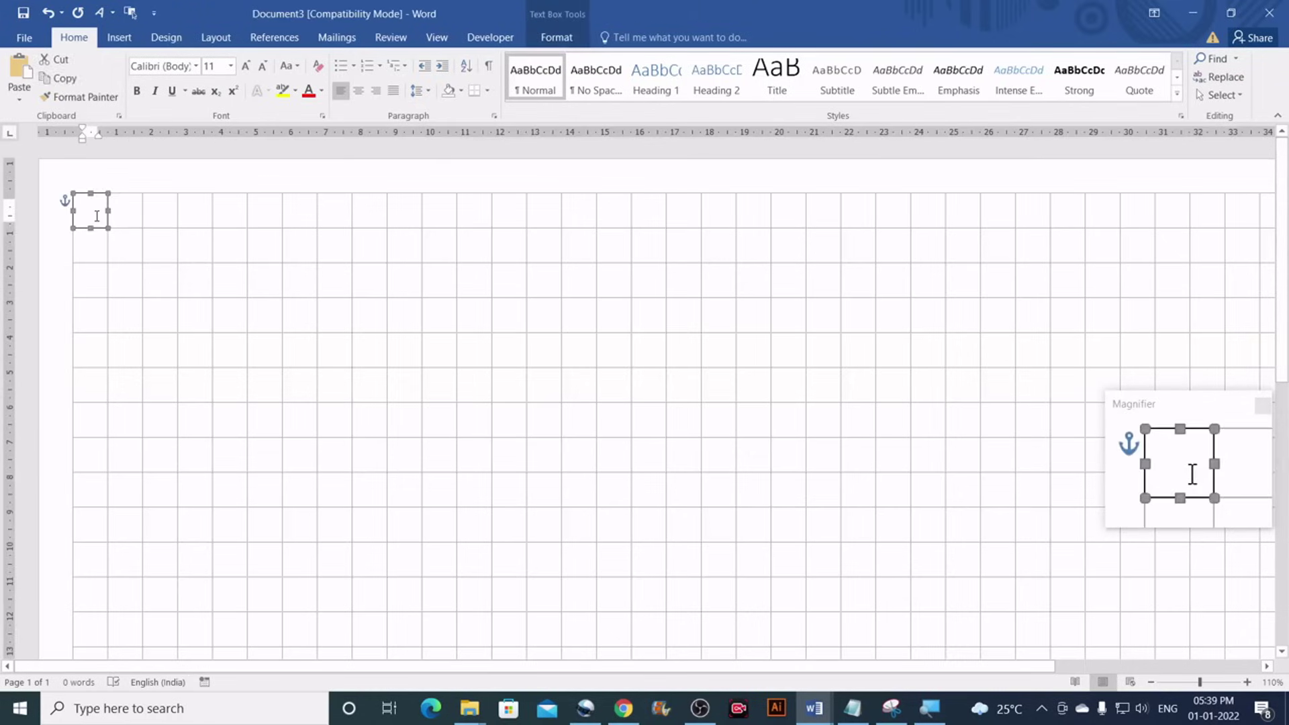
click(359, 92)
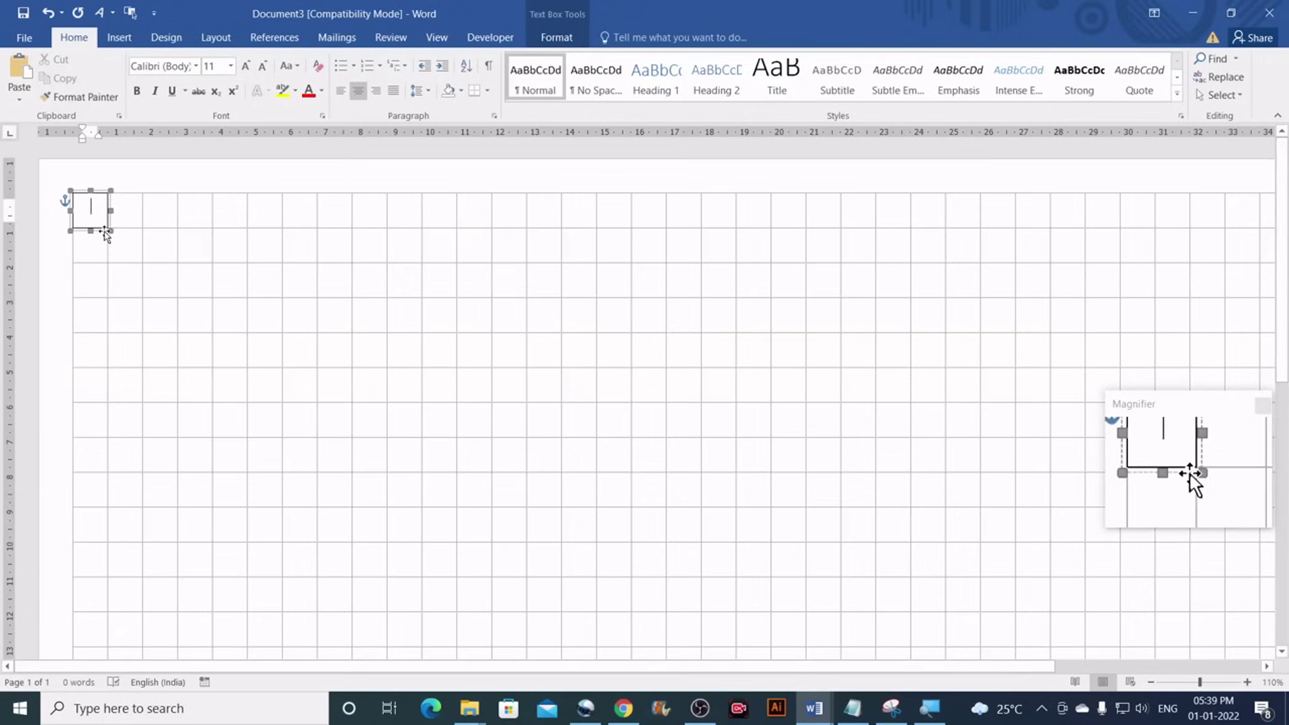
Duplicate the square text box and place the copies in the second, third and fourth cells of the grid's top row
click(142, 231)
drag(142, 232, 143, 229)
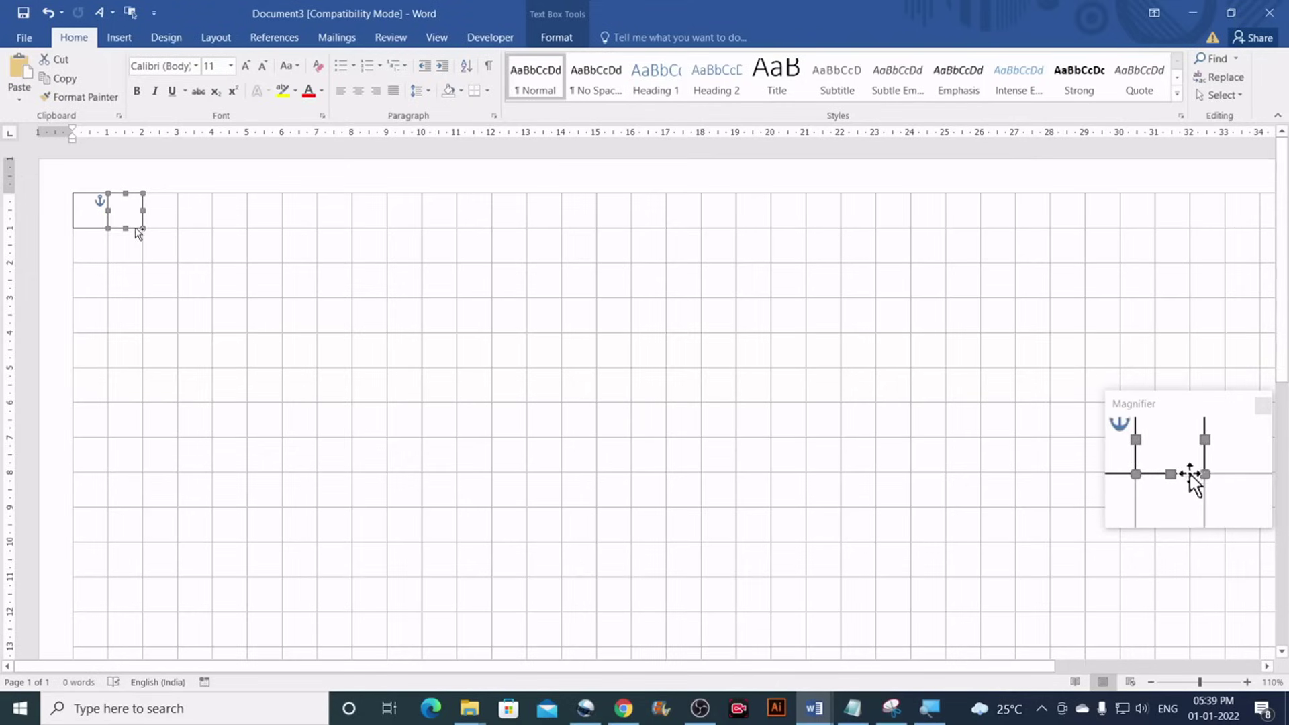
drag(137, 231, 165, 232)
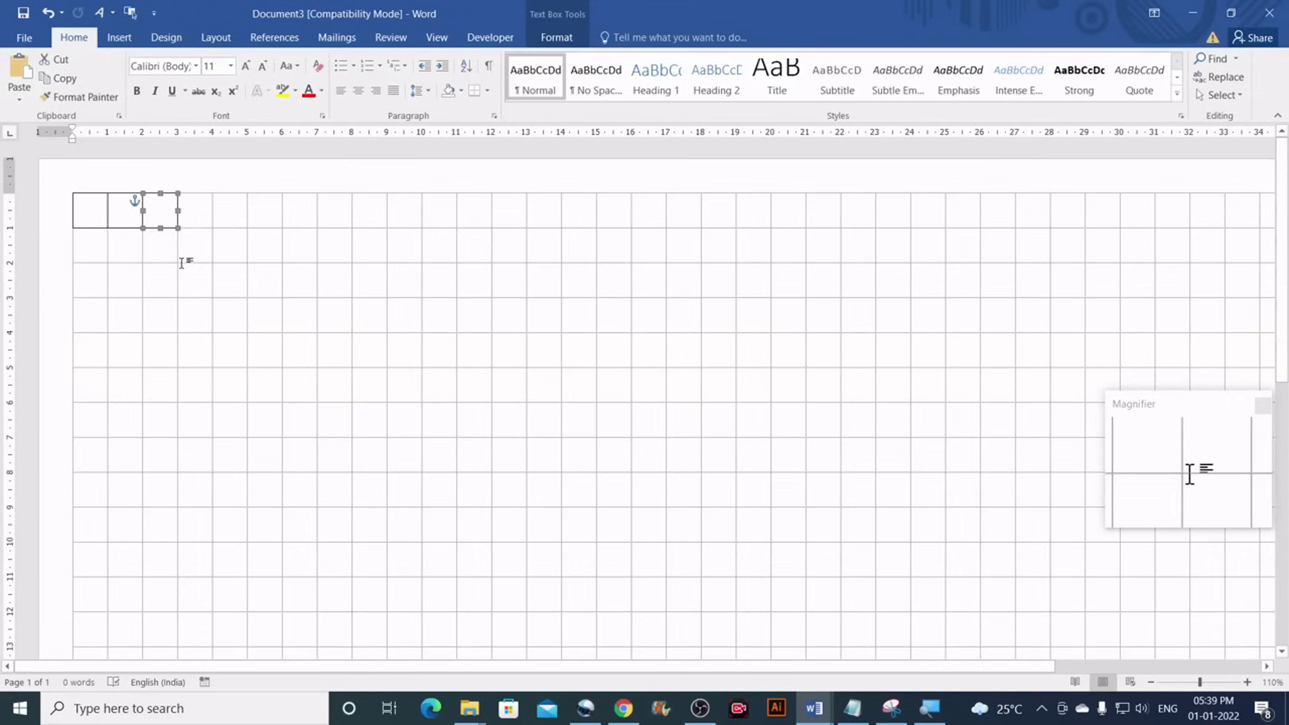
key(Right)
key(Down)
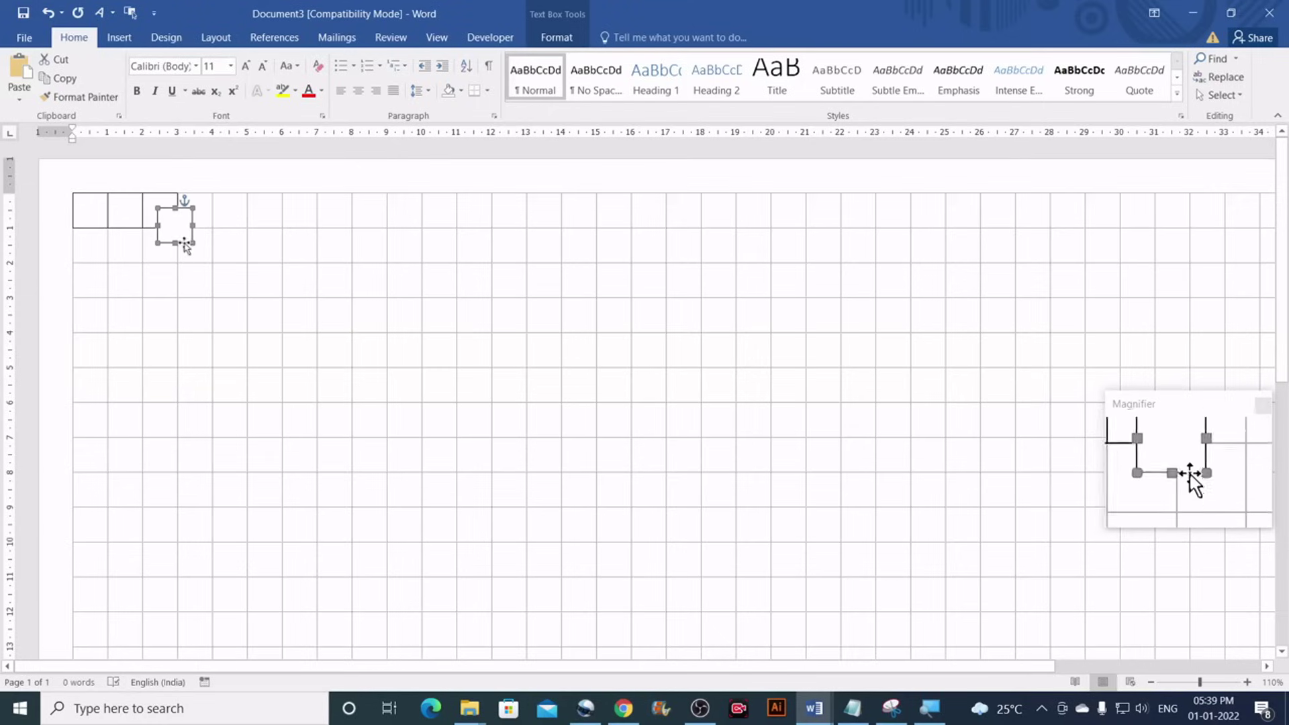
drag(183, 244, 202, 229)
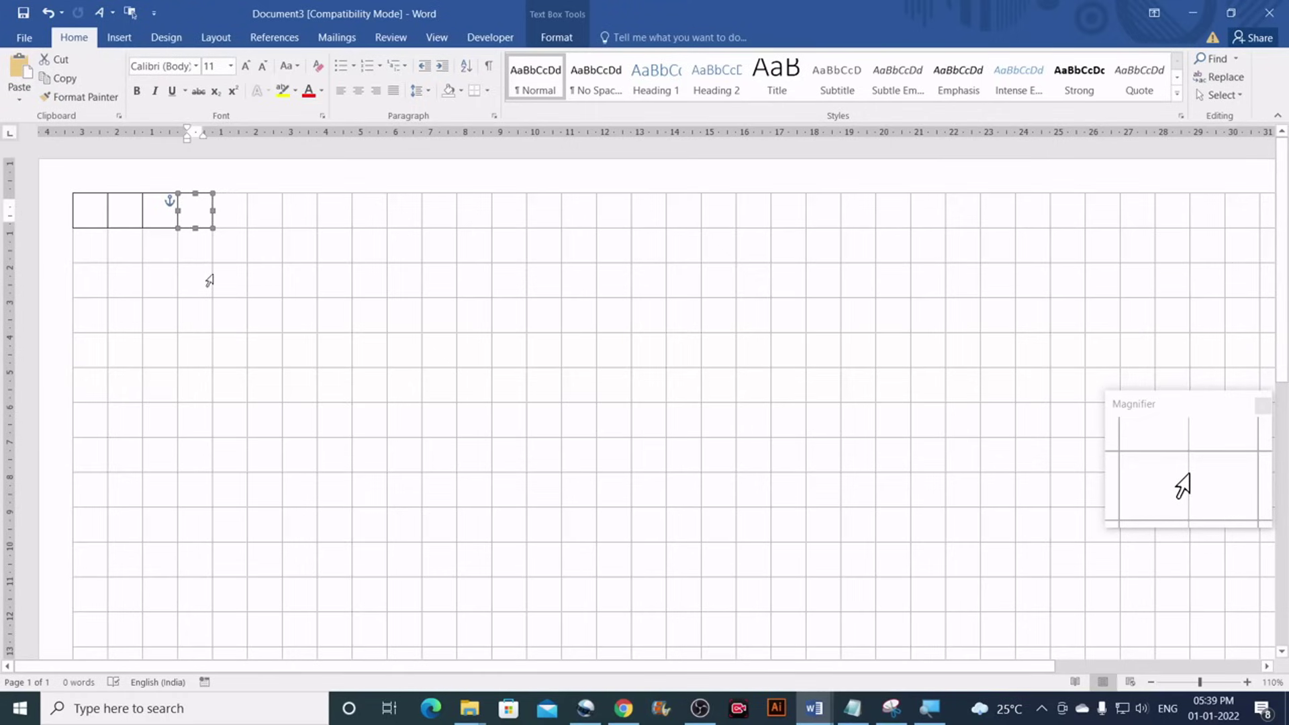
Repeat the duplication of the square text box until the copies fill the grid's whole top row to its last column
key(ctrl+v)
key(ctrl+v)
key(ctrl+v)
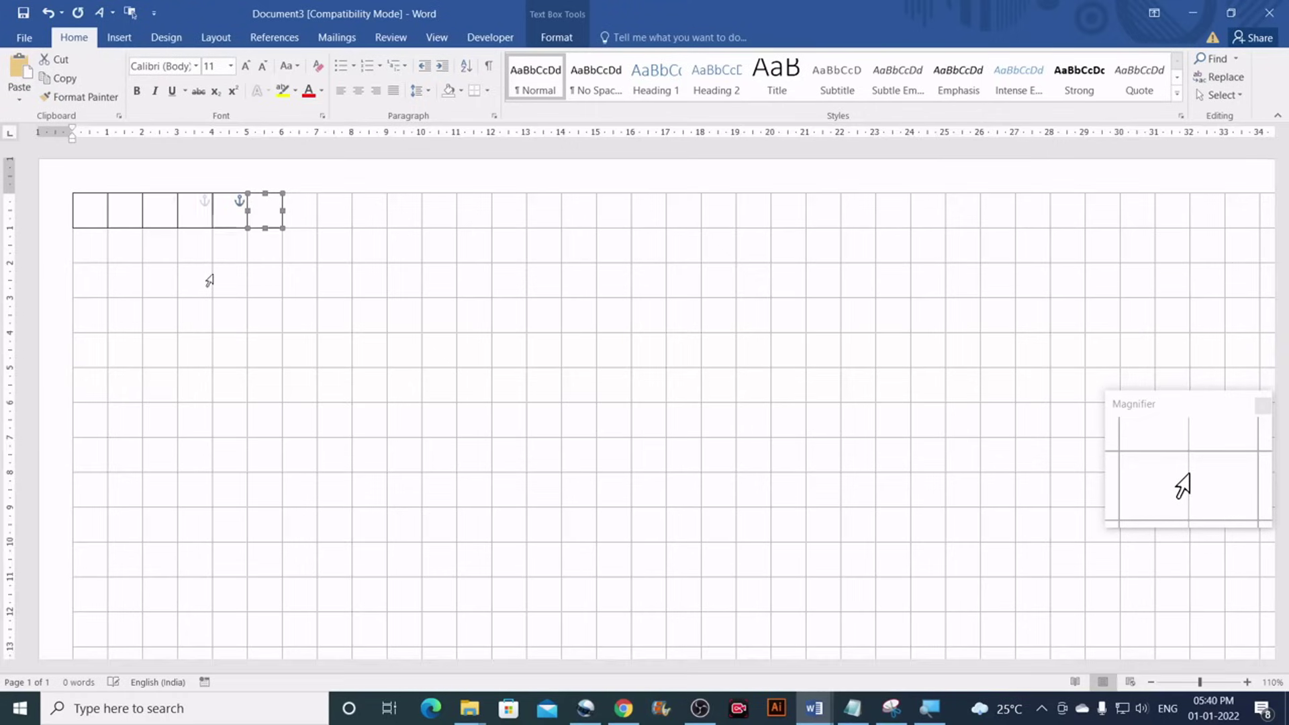
key(ctrl+v)
key(ctrl+v)
key(ctrl+v)
key(ctrl+v)
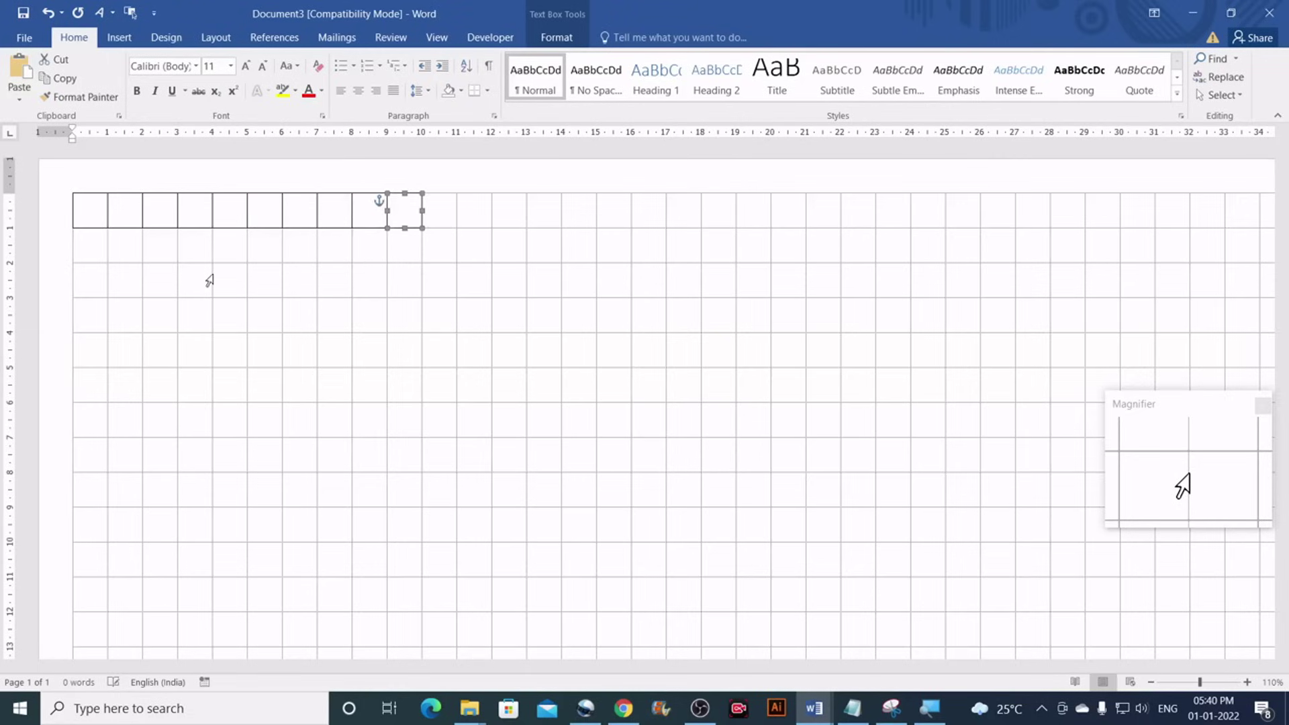
key(ctrl+v)
key(ctrl+v)
key(ctrl+v)
key(ctrl+v)
key(ctrl+v)
key(ctrl+v)
key(ctrl+v)
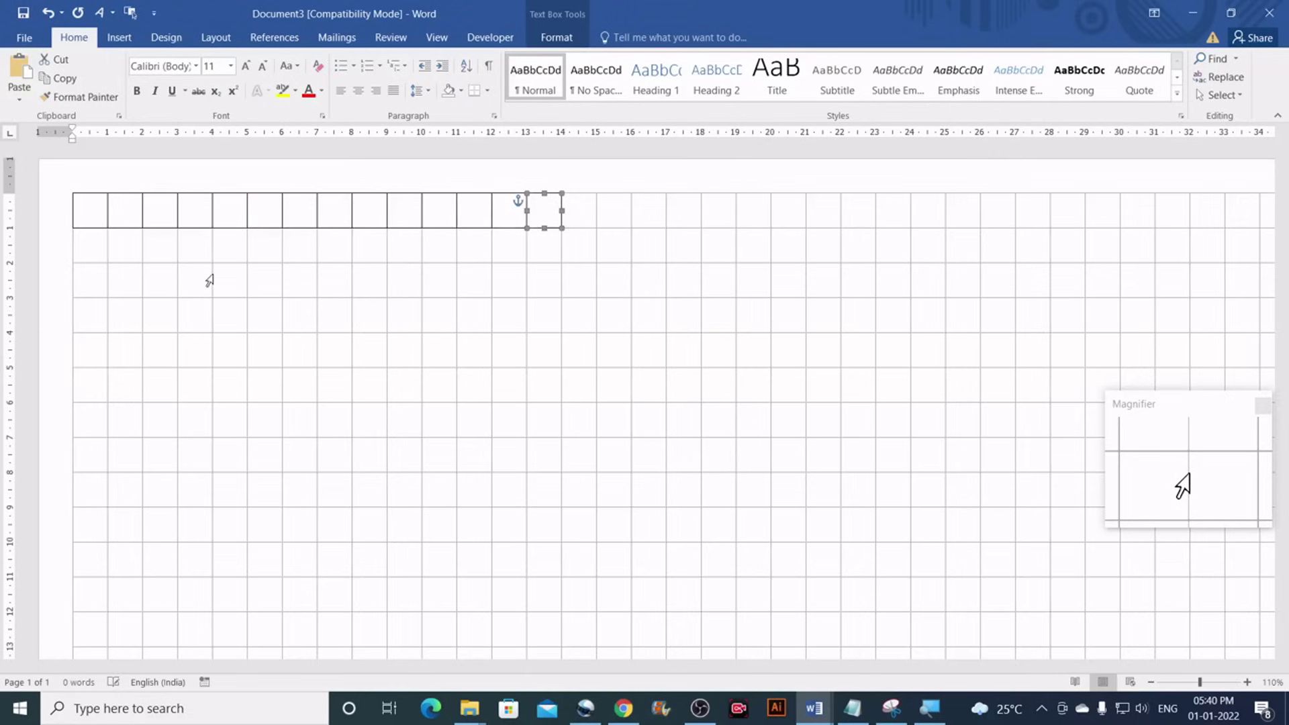
key(ctrl+v)
key(ctrl+v)
key(ctrl+v)
key(ctrl+v)
key(ctrl+v)
key(ctrl+v)
key(ctrl+v)
key(ctrl+v)
key(ctrl+v)
key(ctrl+v)
key(ctrl+v)
key(ctrl+v)
key(ctrl+v)
key(ctrl+v)
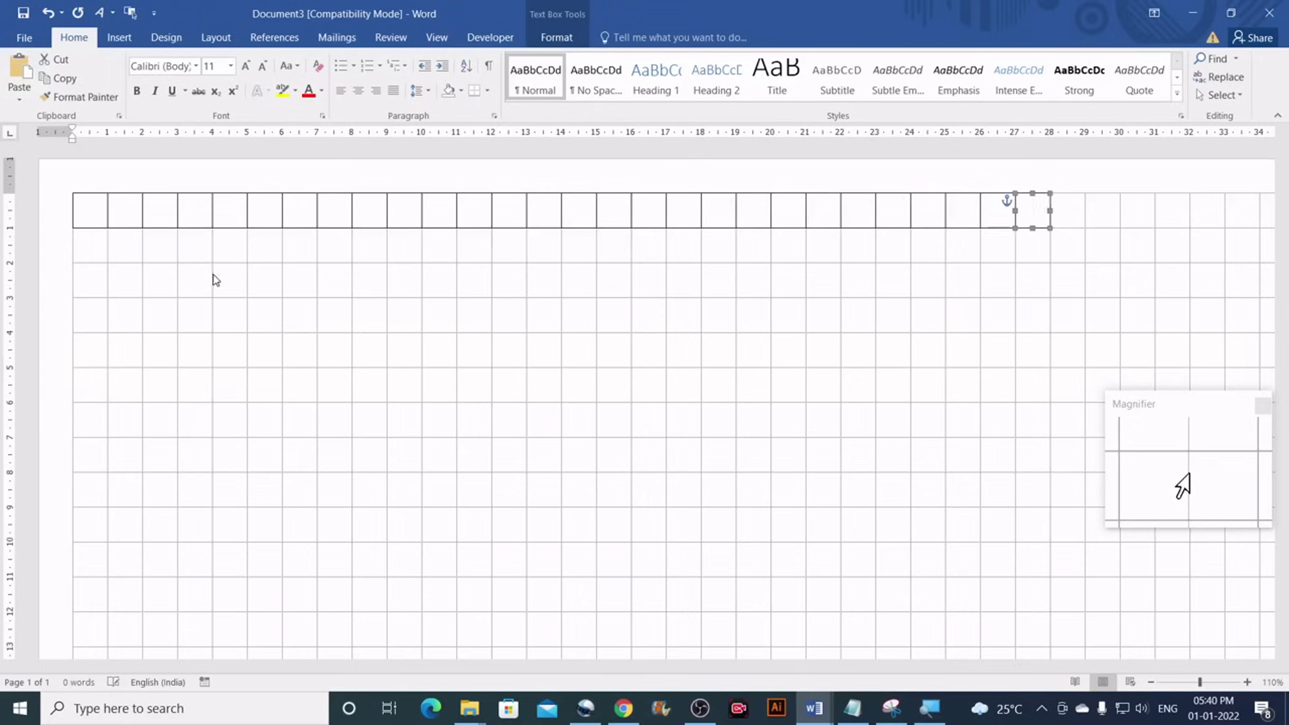
key(ctrl+v)
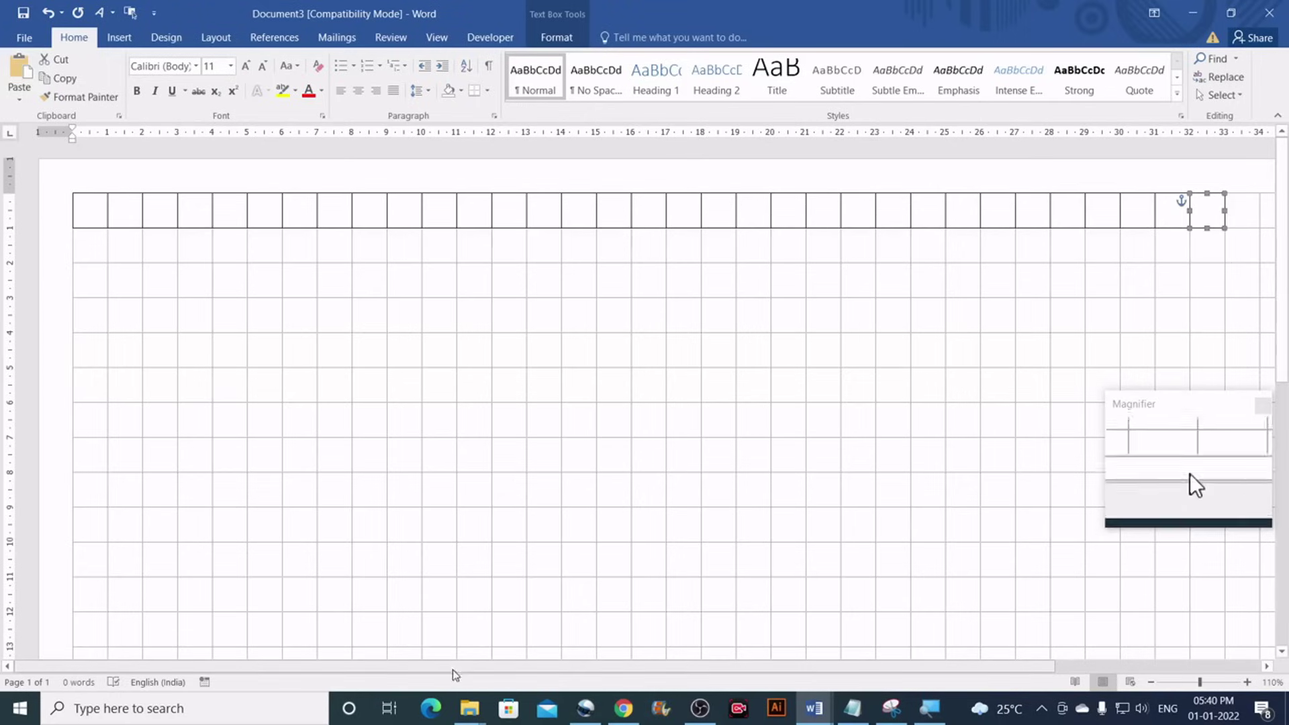
drag(441, 672, 738, 674)
key(ctrl+v)
key(ctrl+v)
key(ctrl+v)
key(ctrl+v)
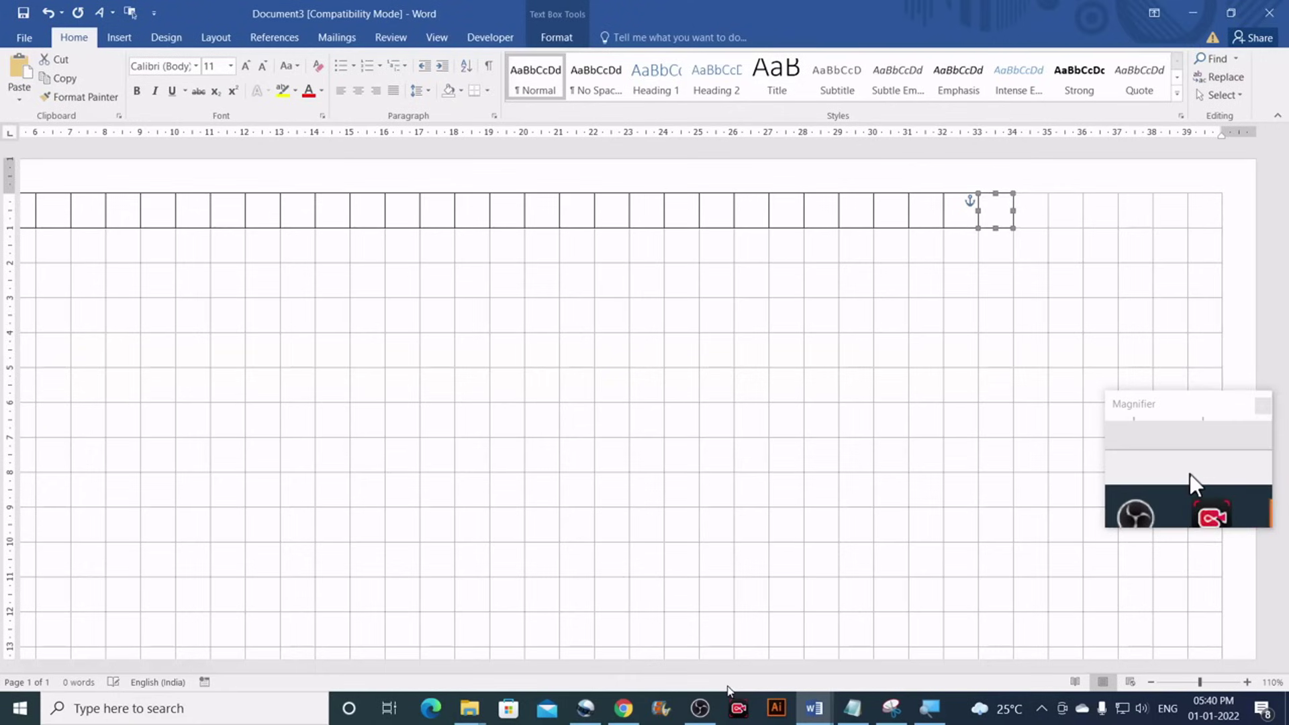
key(ctrl+v)
key(ctrl+v)
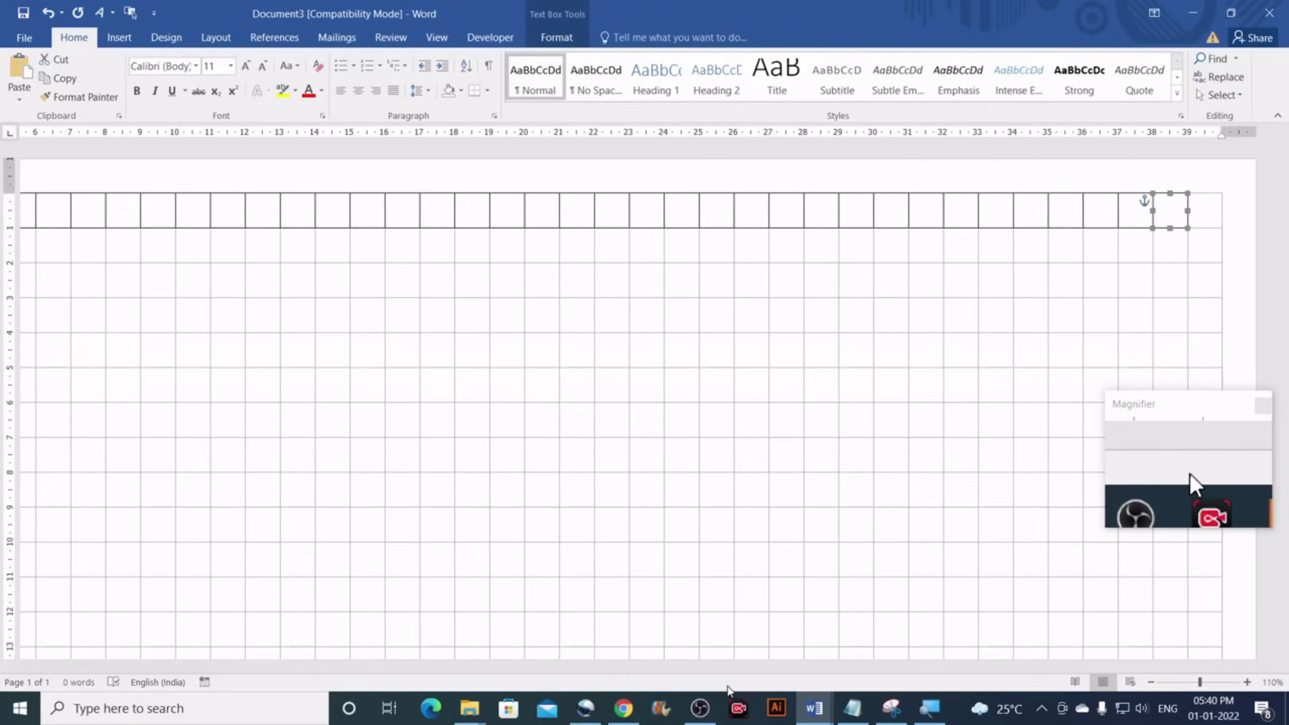
key(ctrl+v)
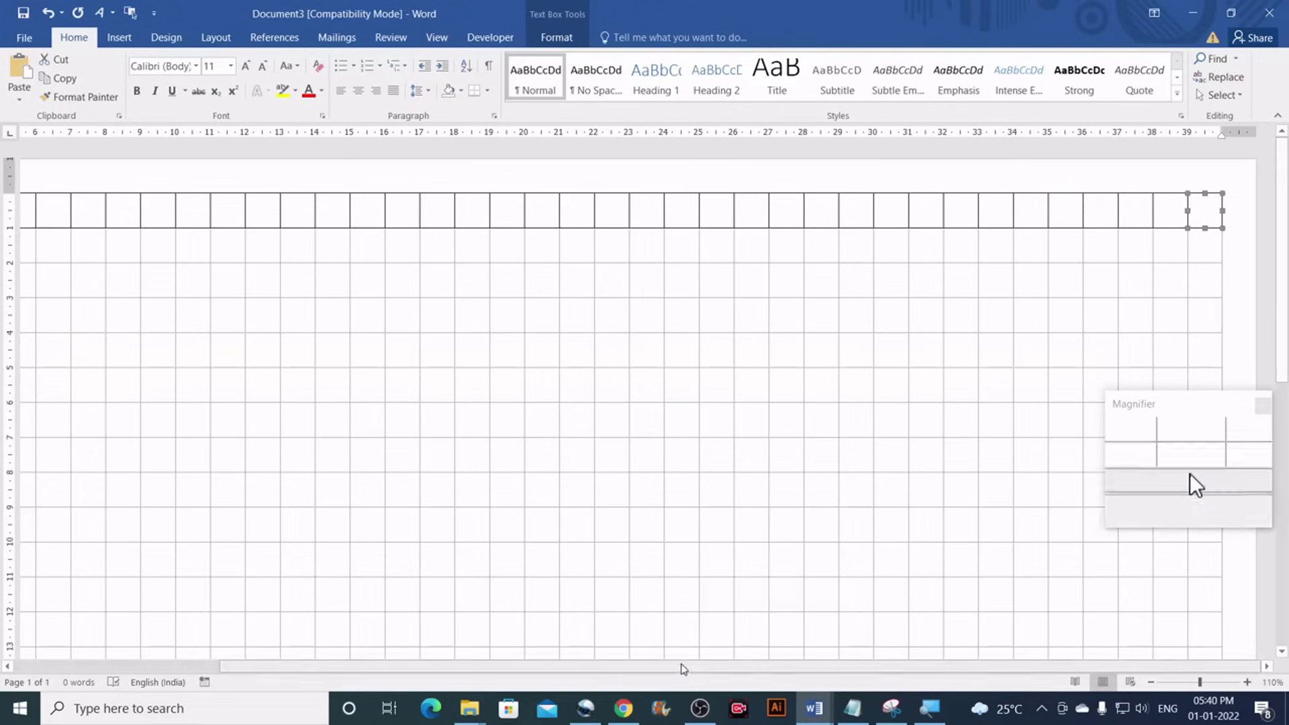
Duplicate a top-row text box and place the copies in the second and third cells of the grid's first column
drag(681, 669, 374, 669)
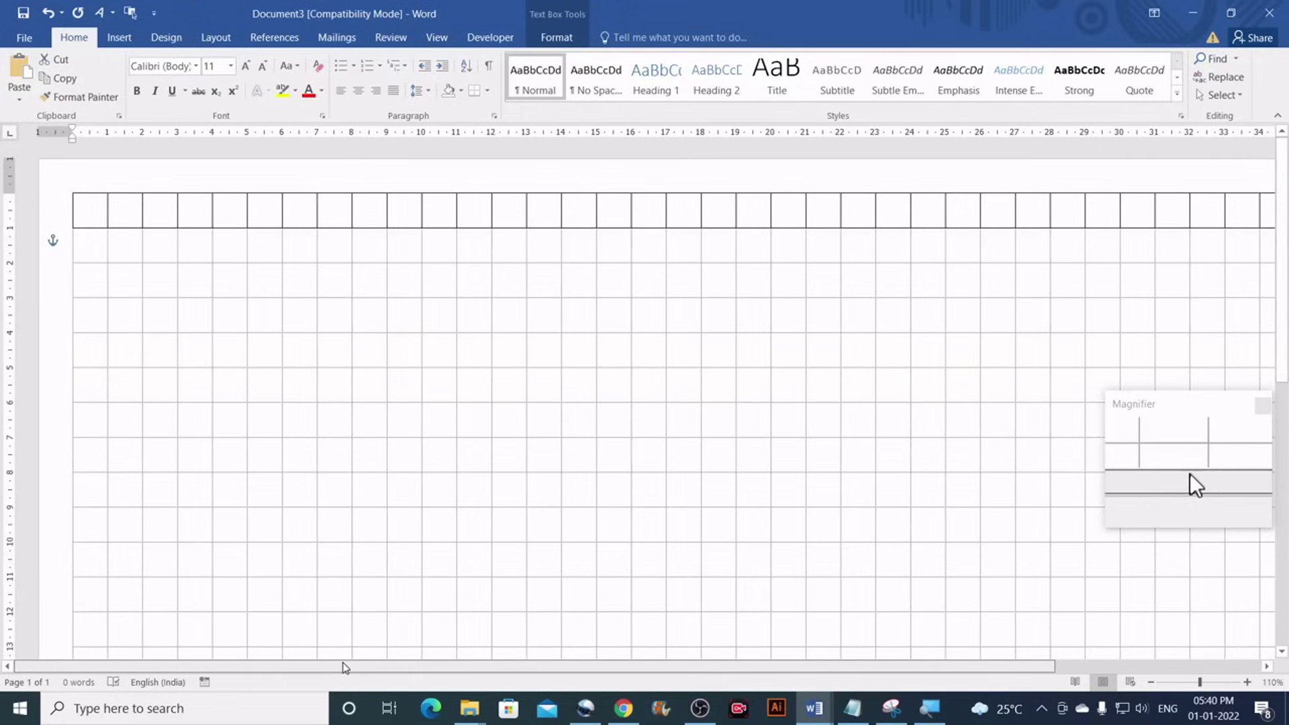
click(129, 220)
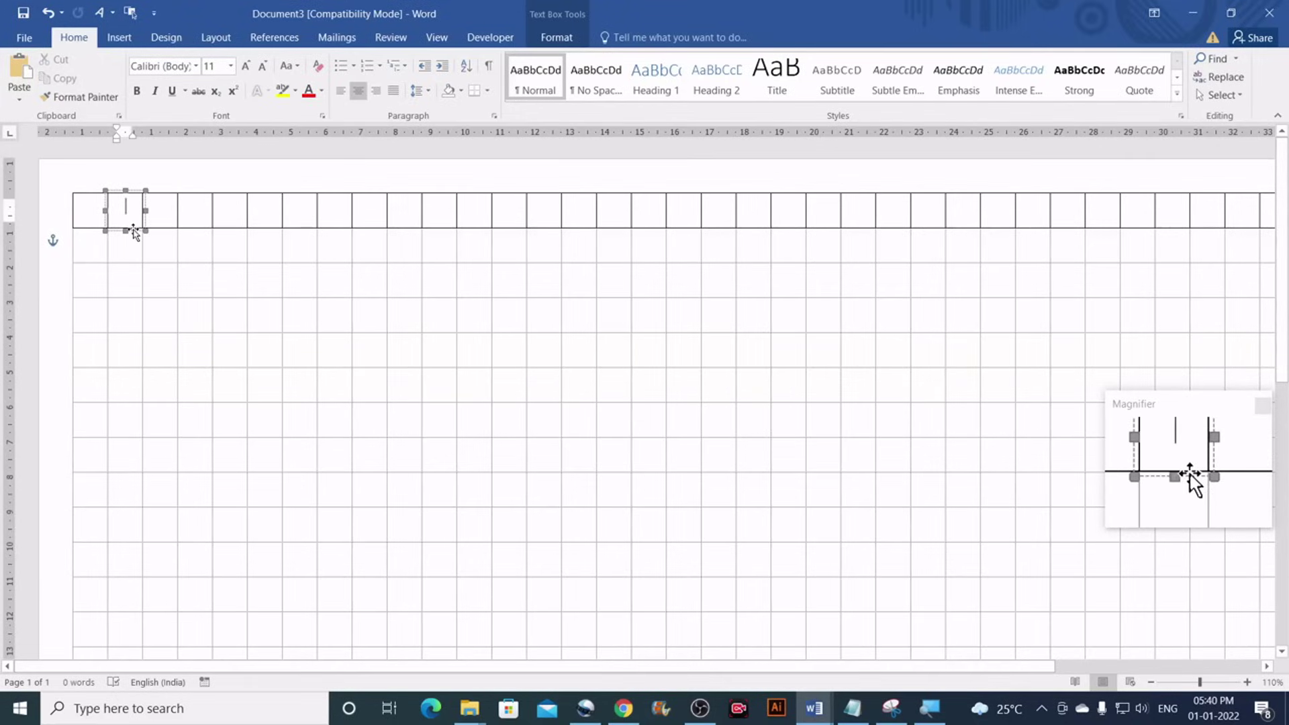
key(ctrl+z)
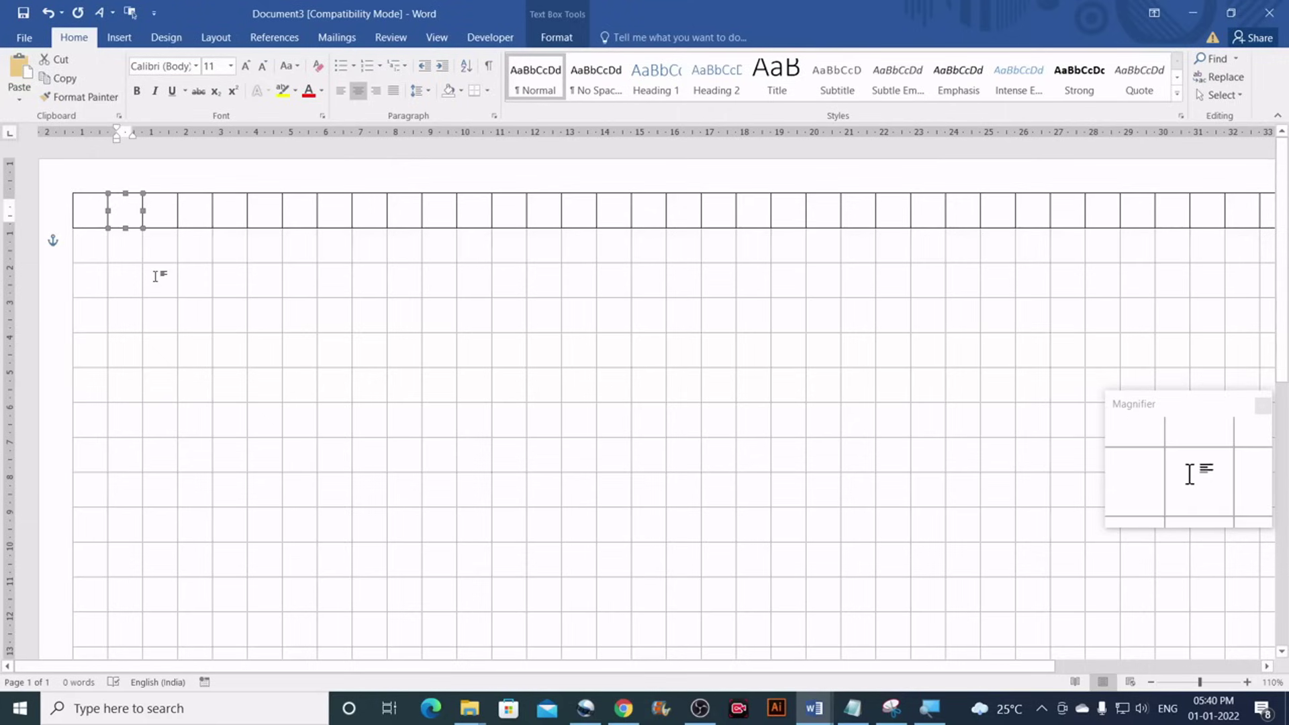
key(ctrl+d)
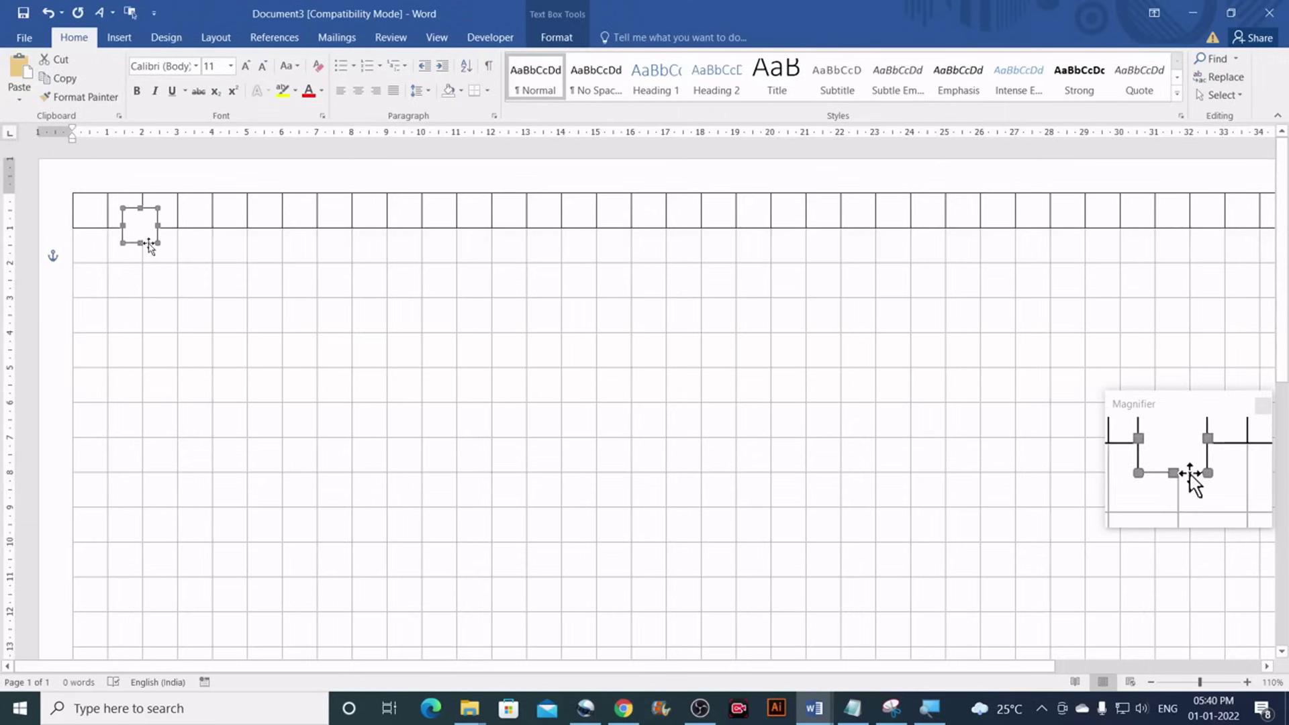
drag(149, 246, 92, 263)
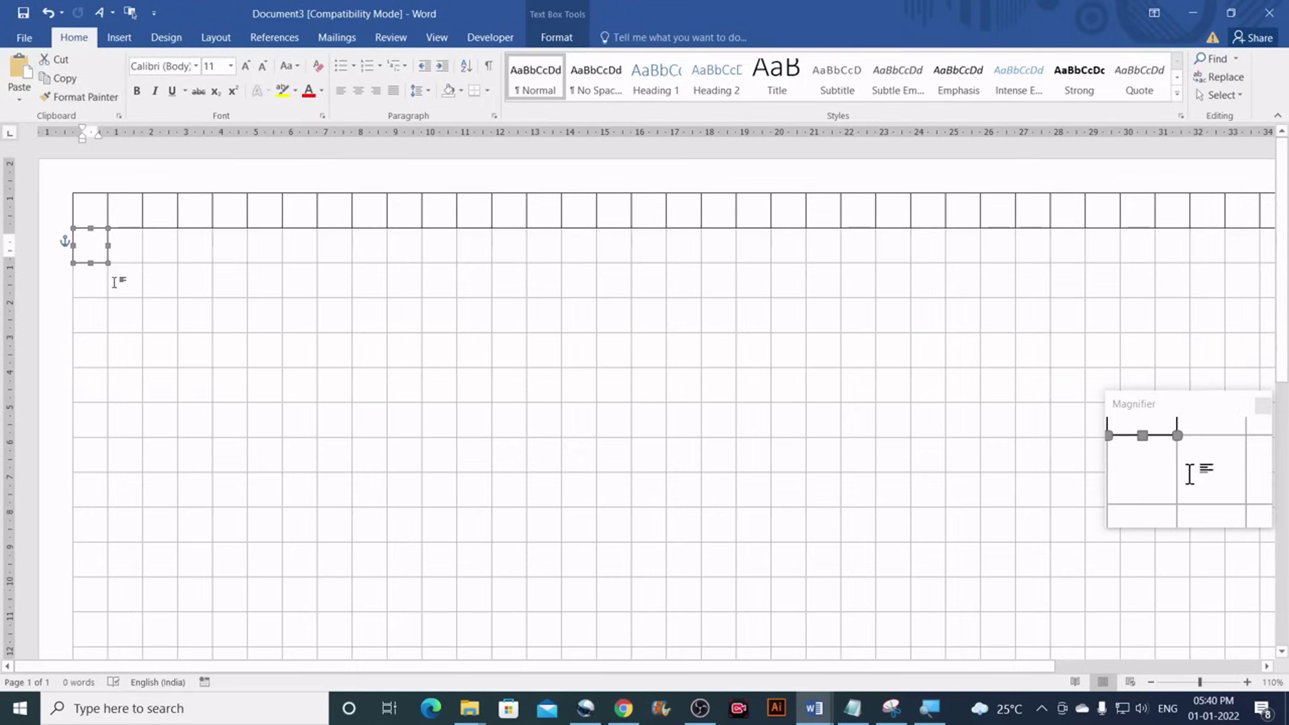
key(Left)
key(Down)
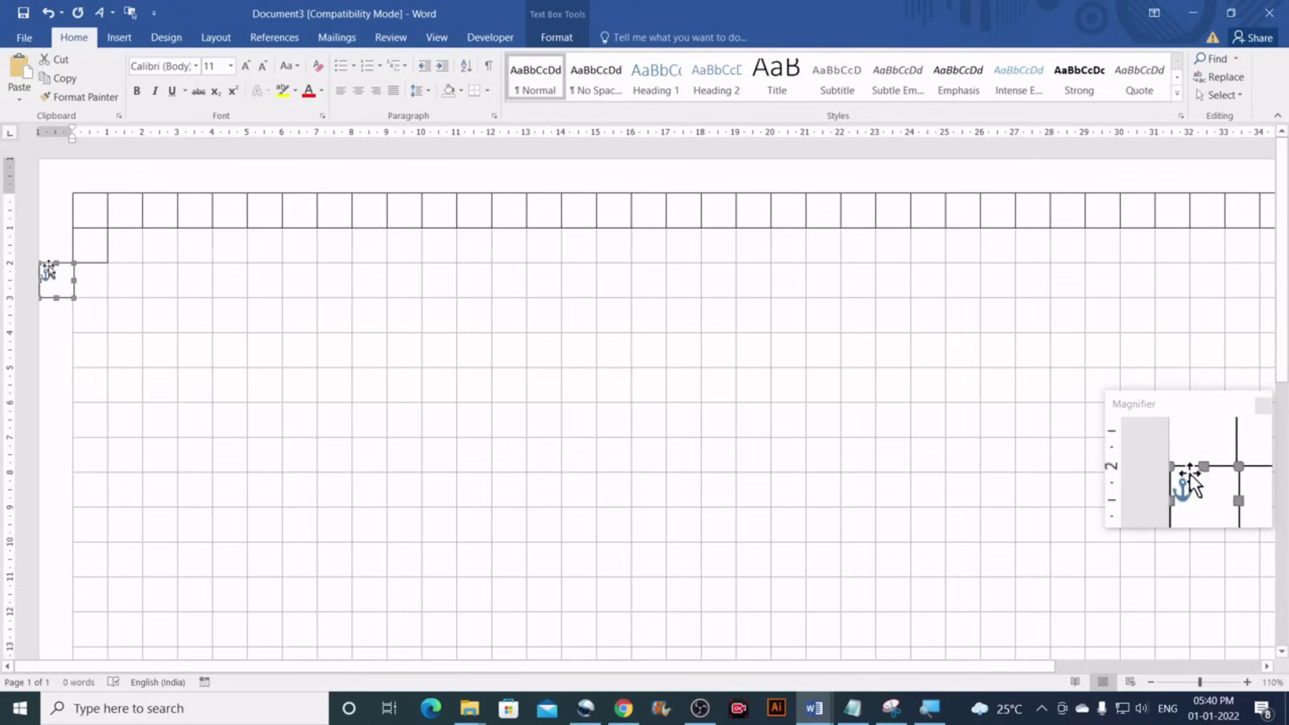
drag(52, 266, 89, 268)
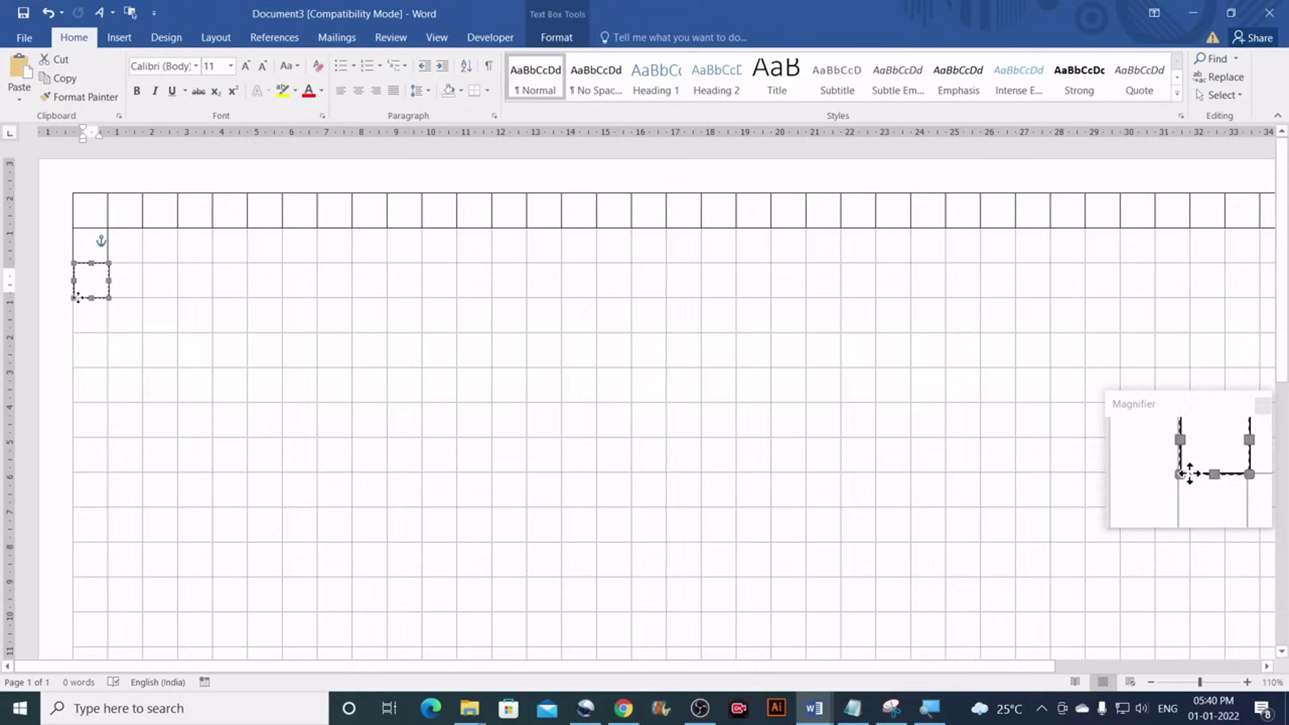
key(ctrl+e)
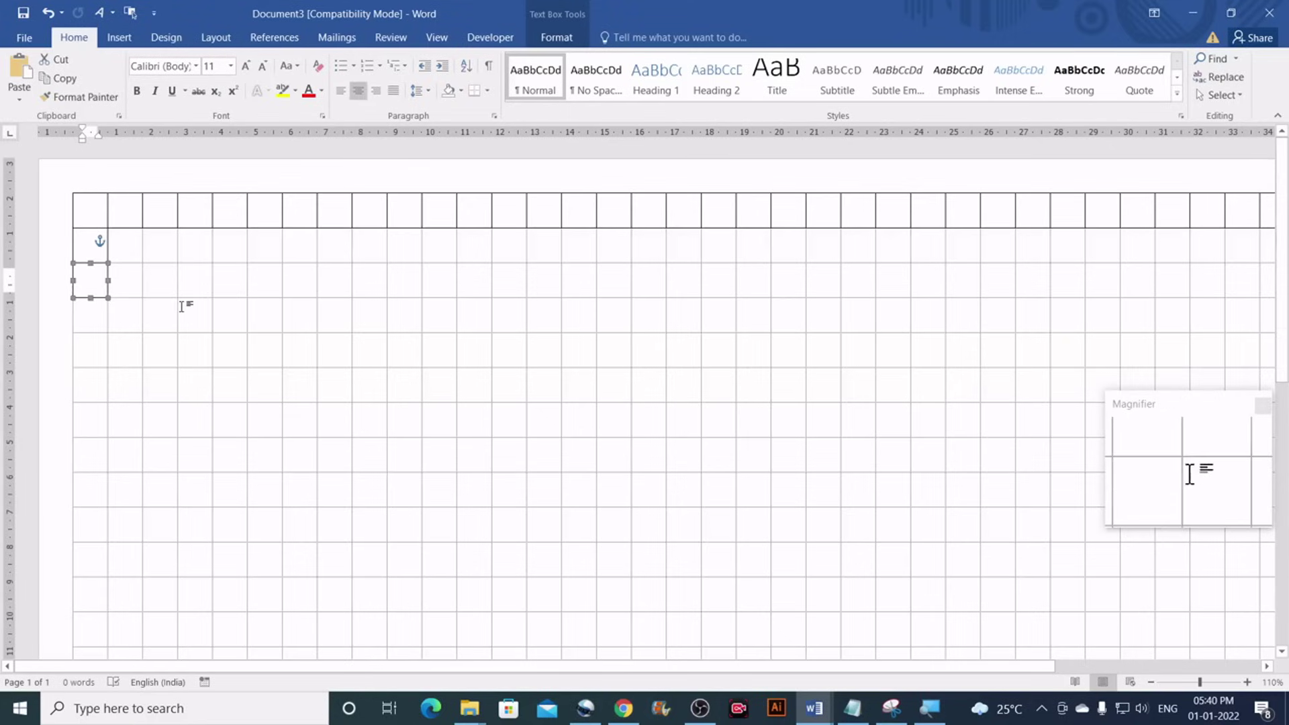
Repeat the duplication of the square text box down the grid's first column until its last row is filled
key(ctrl+d)
key(ctrl+d)
key(ctrl+d)
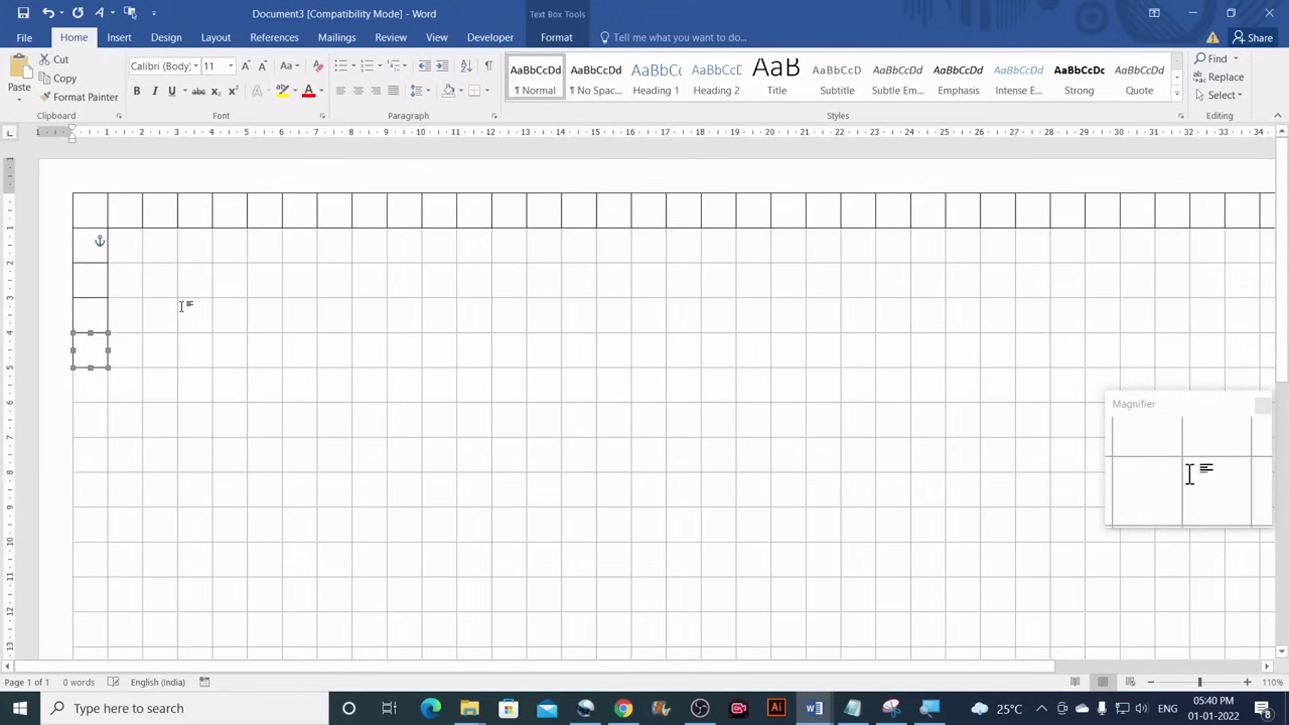
key(ctrl+d)
key(ctrl+d)
key(ctrl+d)
key(ctrl+d)
key(ctrl+d)
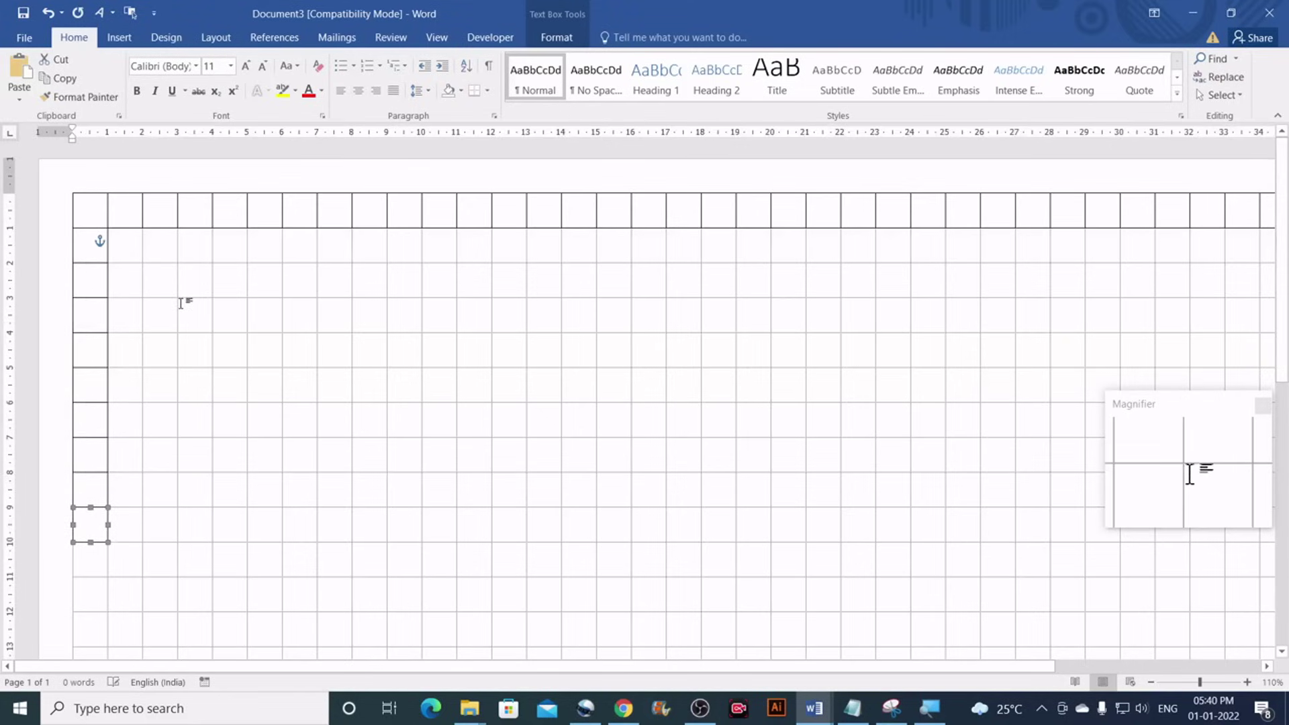
key(ctrl+d)
scroll(183, 301, down, 5)
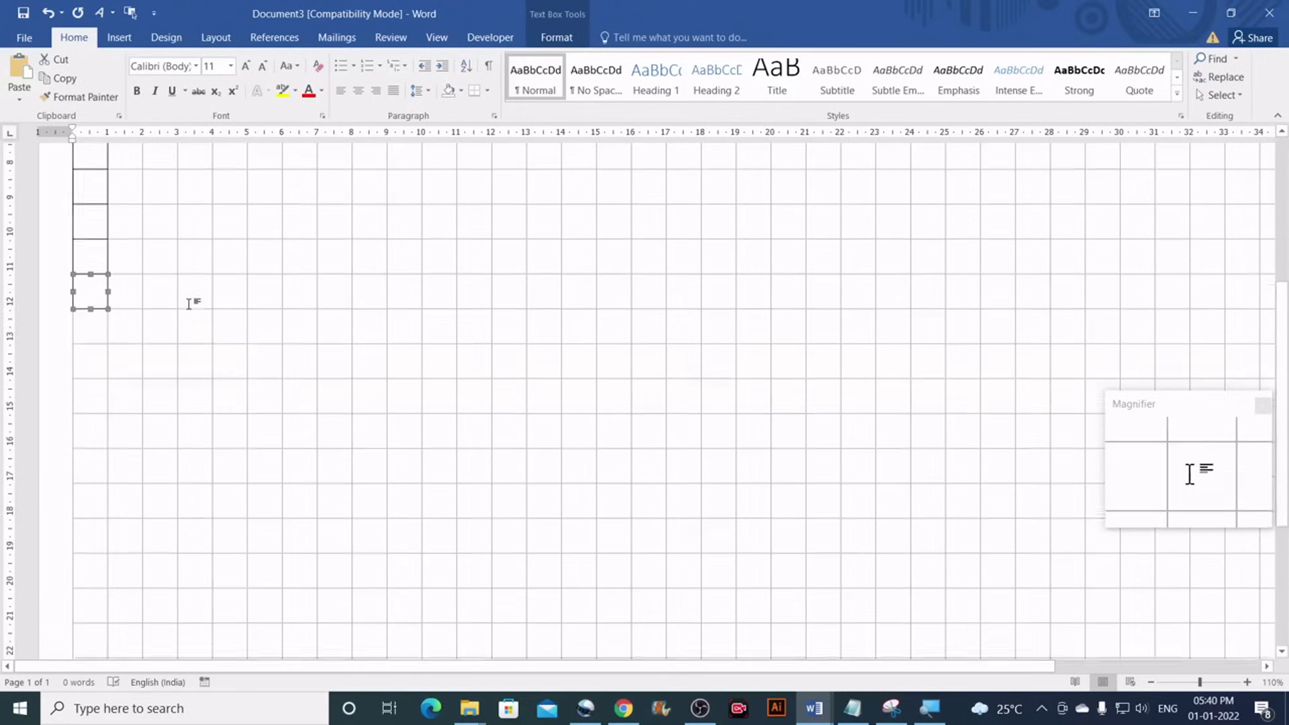
key(ctrl+d)
key(ctrl+d)
key(ctrl+d)
key(ctrl+d)
key(ctrl+d)
key(ctrl+d)
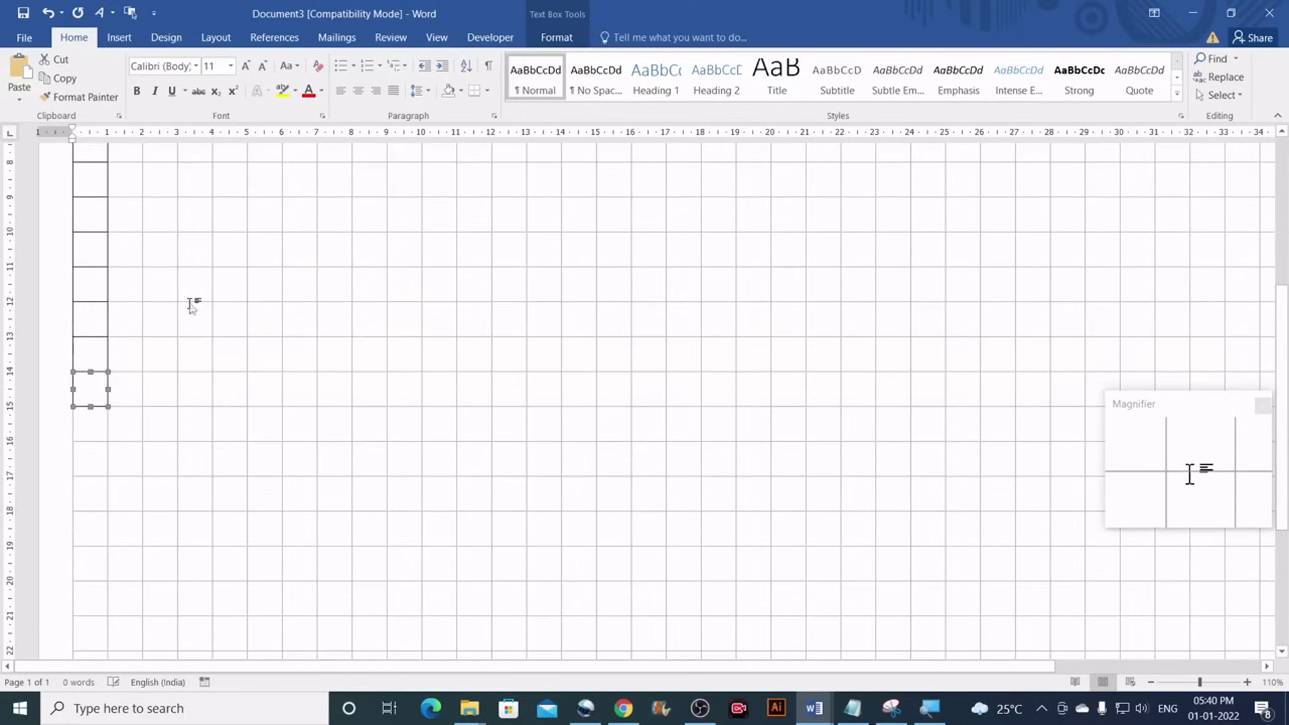
key(ctrl+d)
key(ctrl+d)
key(ctrl+d)
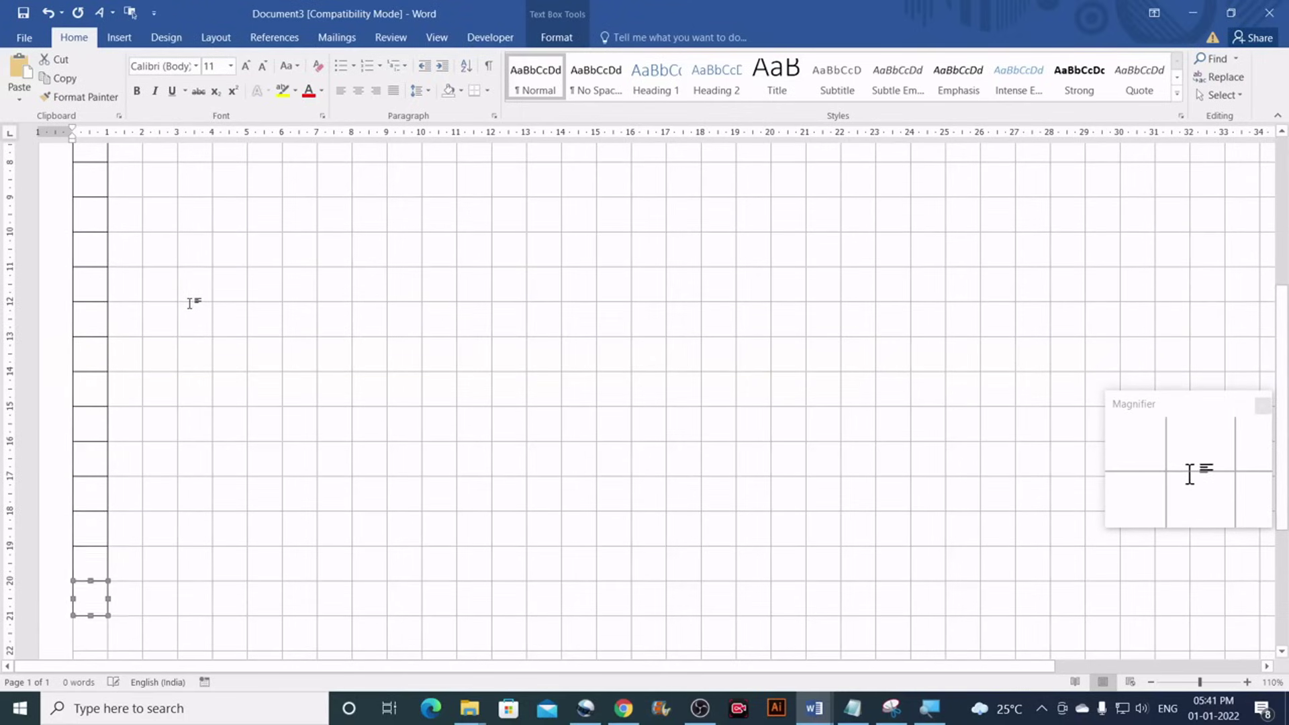
scroll(190, 303, down, 4)
key(ctrl+d)
key(ctrl+d)
key(ctrl+d)
key(ctrl+d)
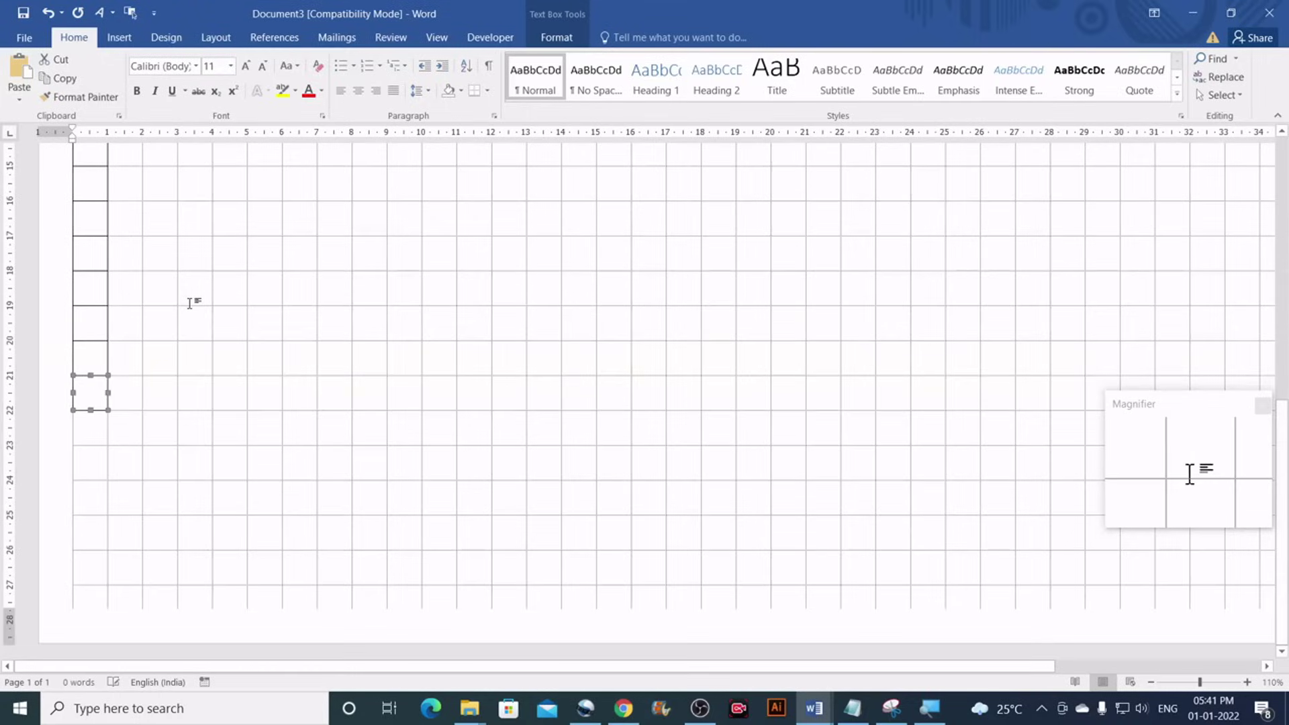
key(ctrl+d)
key(ctrl+d)
key(ctrl+d)
scroll(268, 291, up, 10)
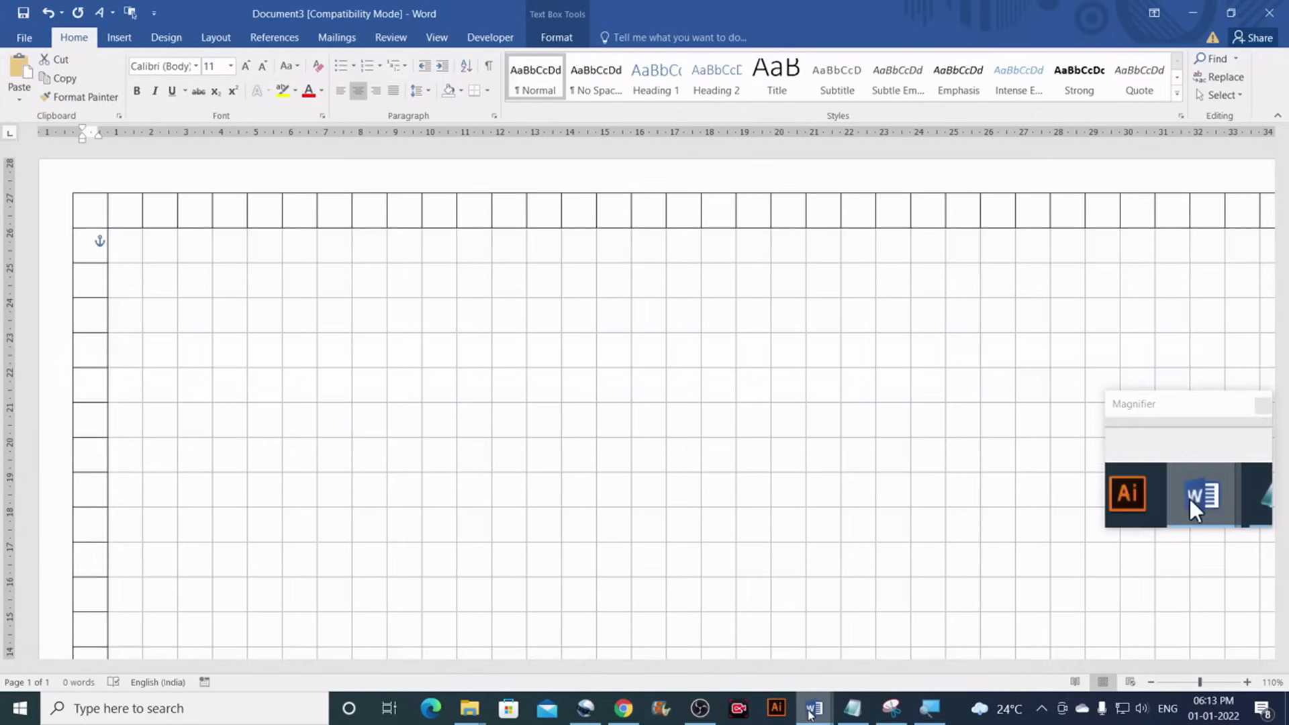
Switch to the document "Floor Plan in MS Word" and examine the numbered boxes, room layout, dimensions and scale of its plan
mouse_move(814, 709)
click(722, 631)
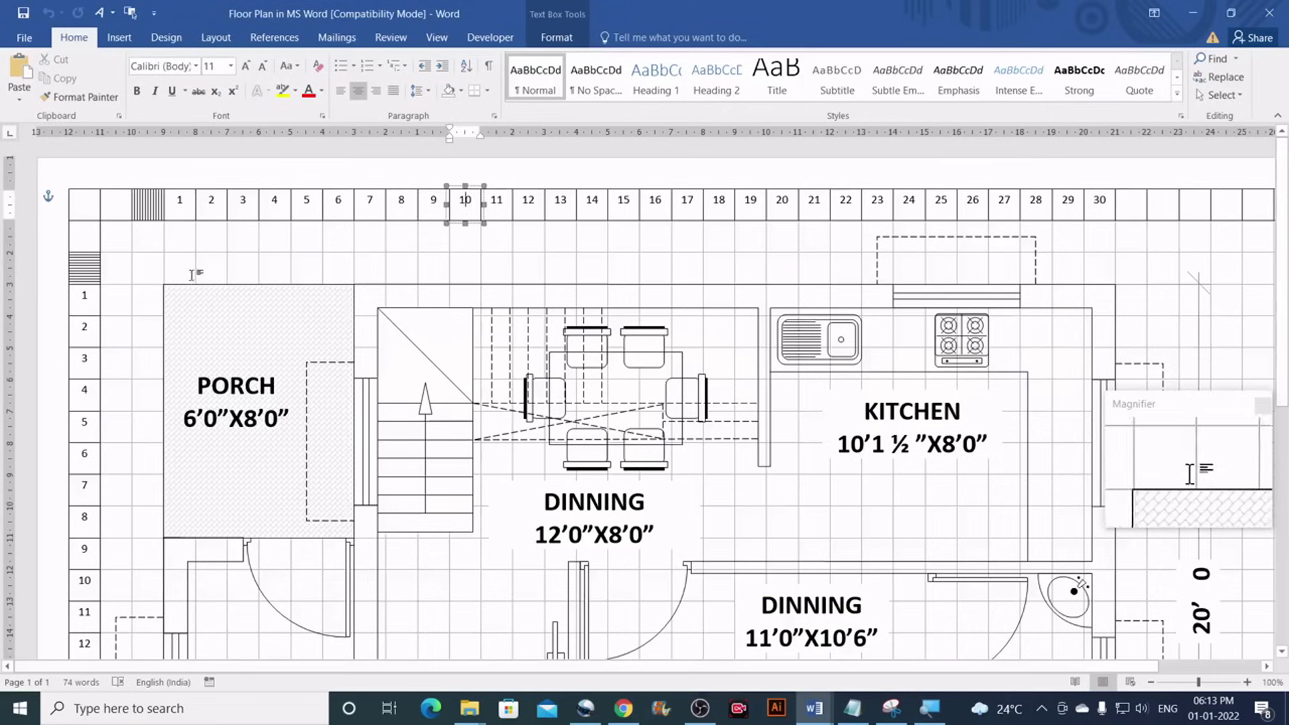
scroll(621, 301, down, 5)
scroll(620, 301, down, 7)
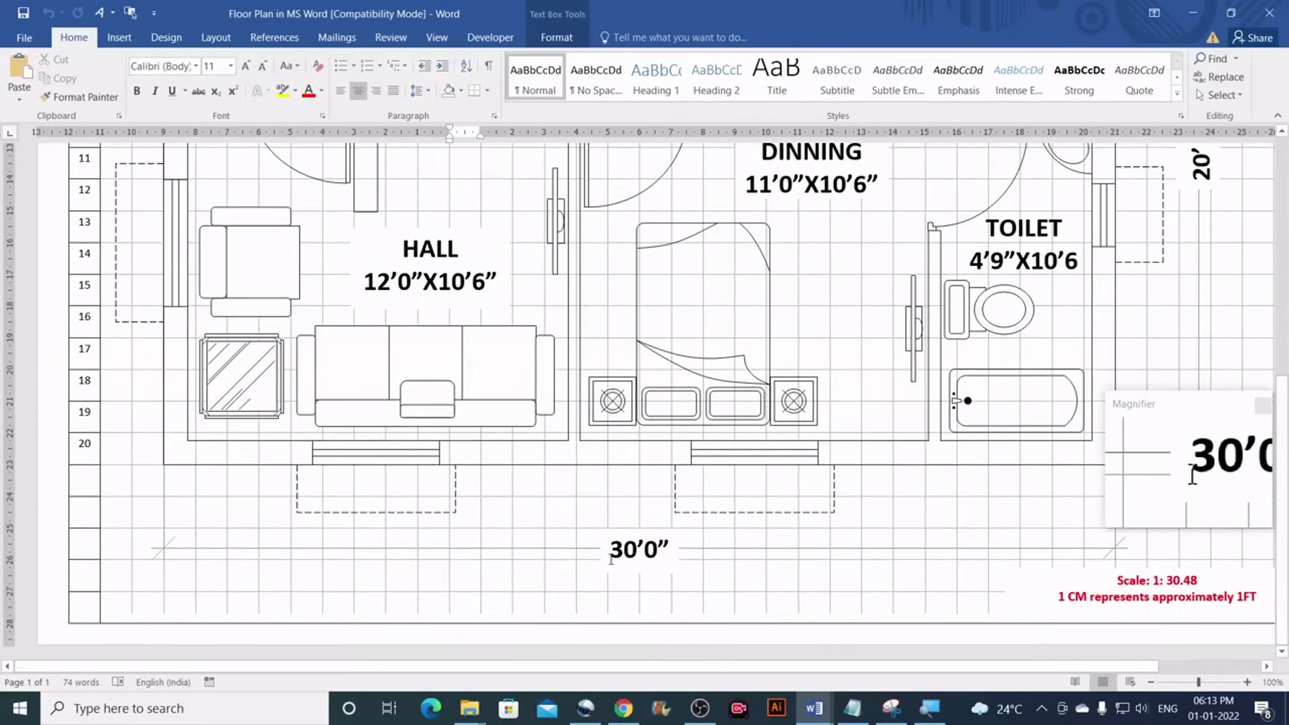
scroll(1002, 495, up, 3)
scroll(1002, 495, up, 1)
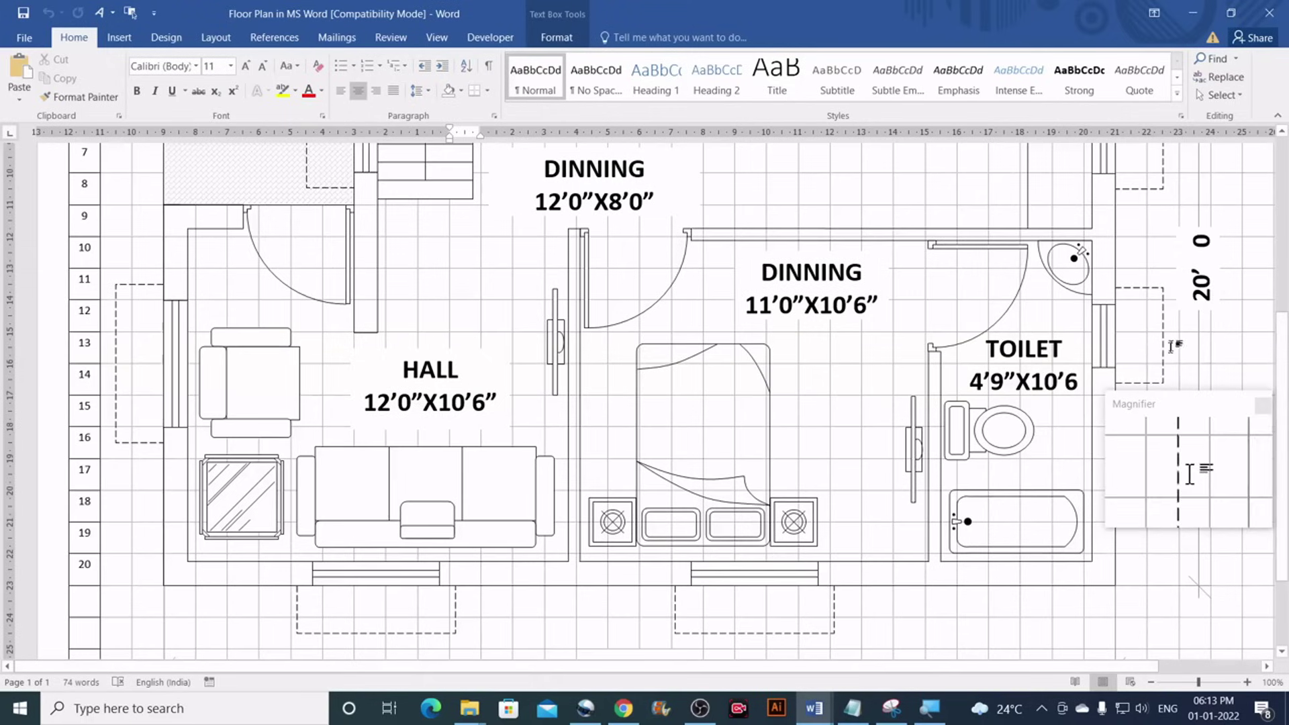
scroll(597, 403, up, 3)
scroll(597, 403, up, 7)
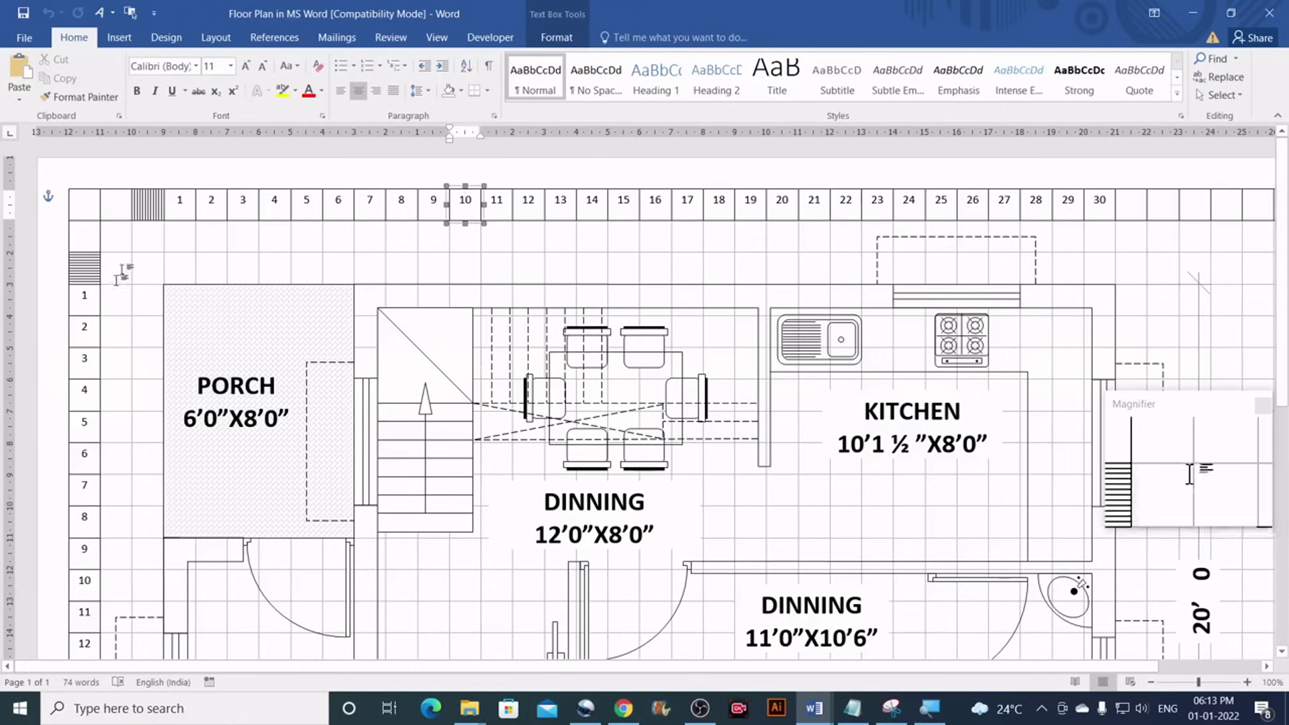
scroll(145, 230, down, 3)
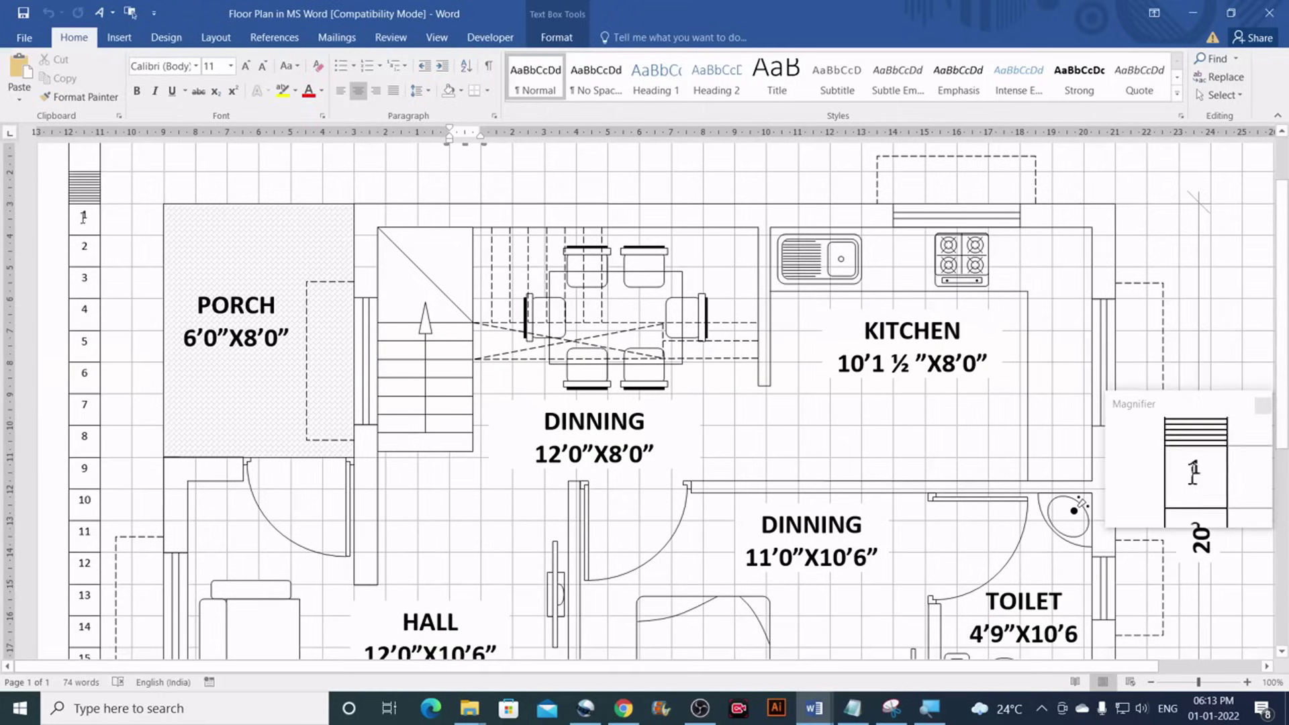
Switch to Document3 and number the grid's top-row boxes 1 to 7, starting in the fourth box
scroll(161, 253, up, 3)
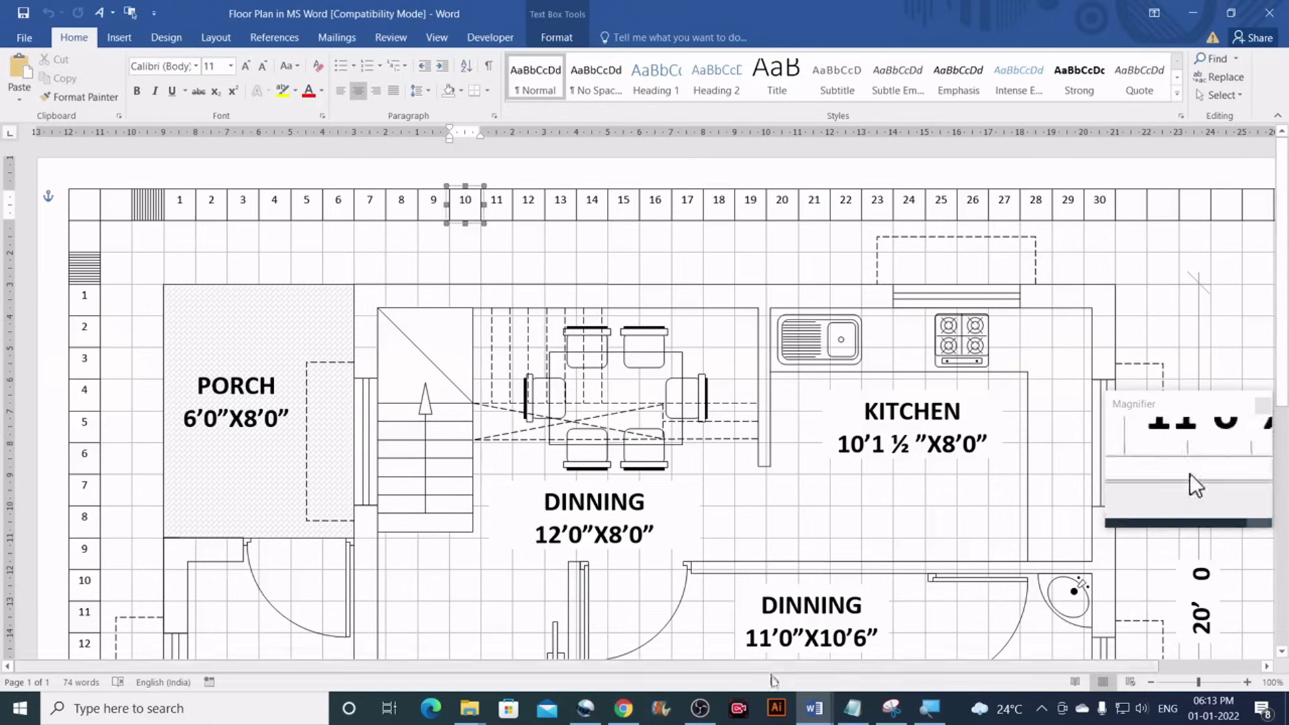
mouse_move(825, 720)
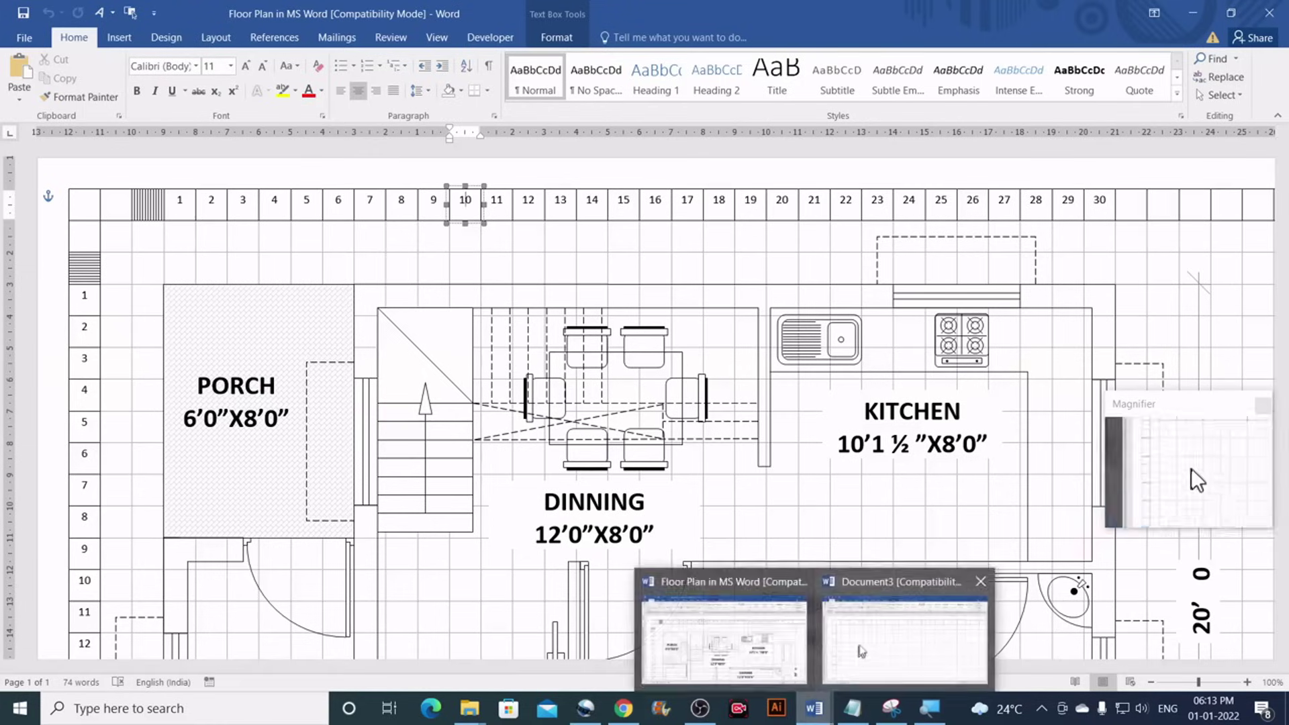
click(904, 631)
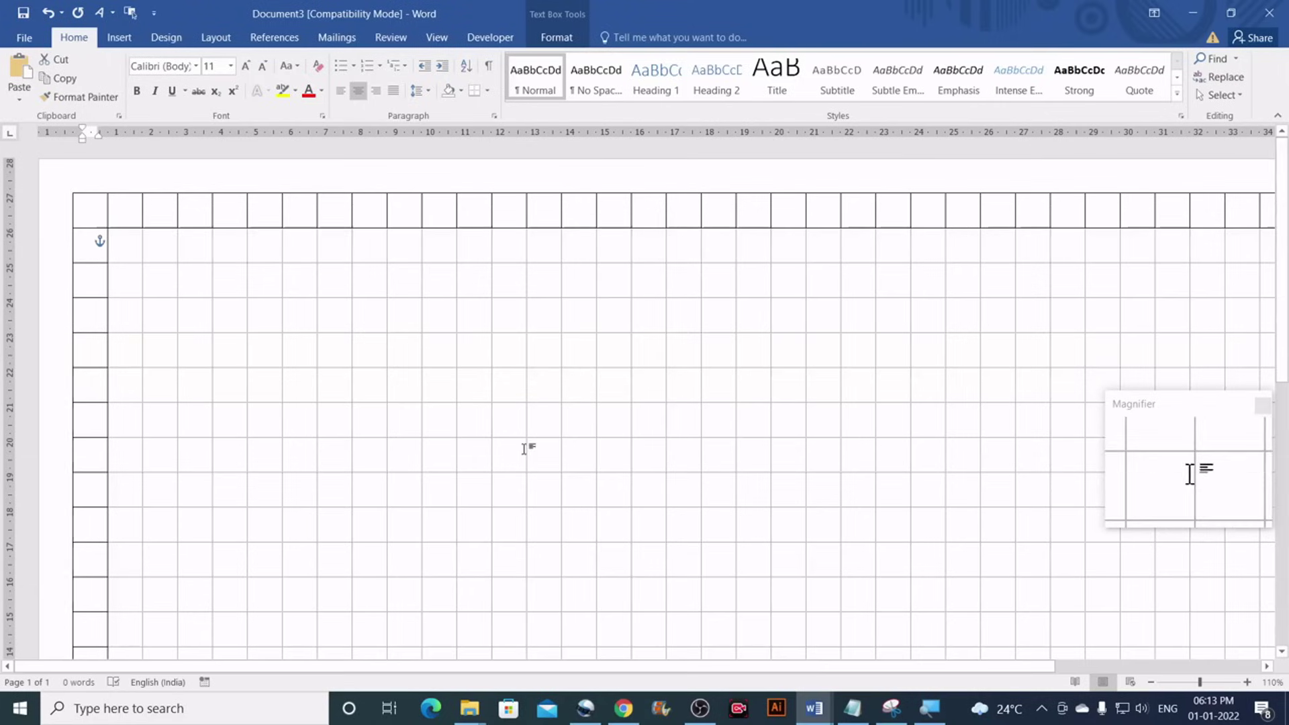
click(199, 211)
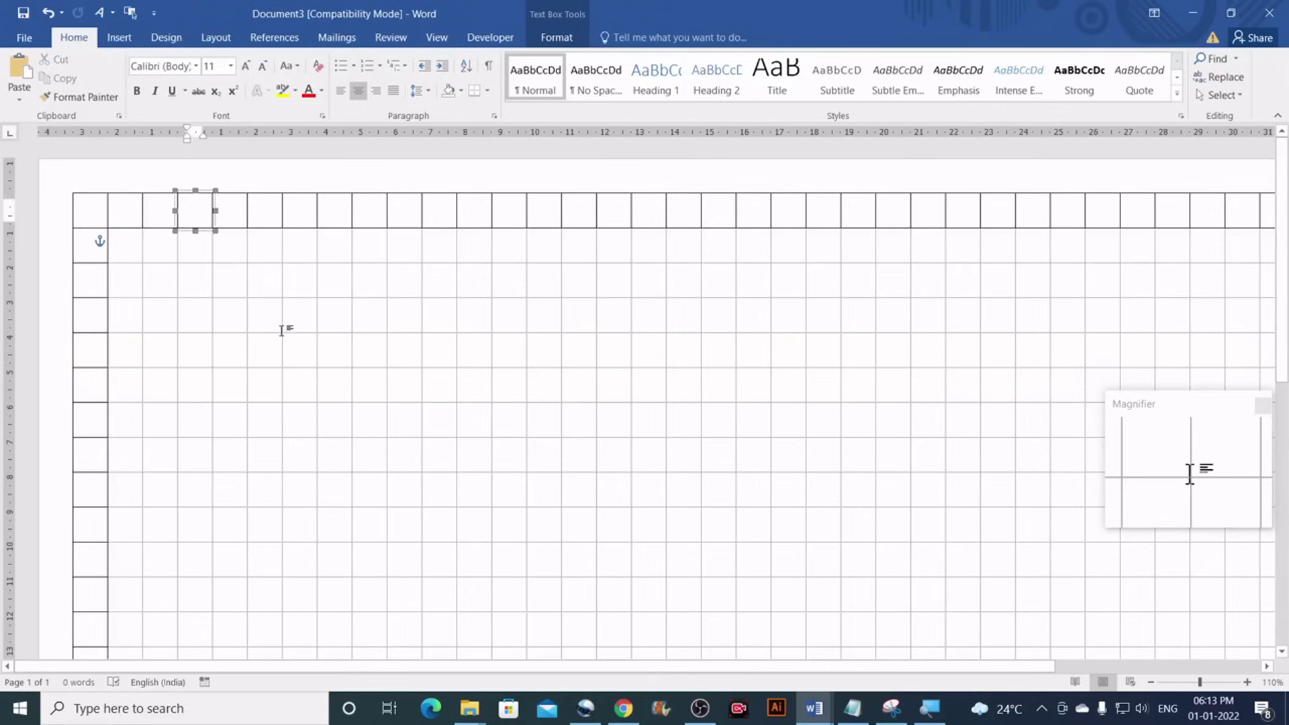
text(1)
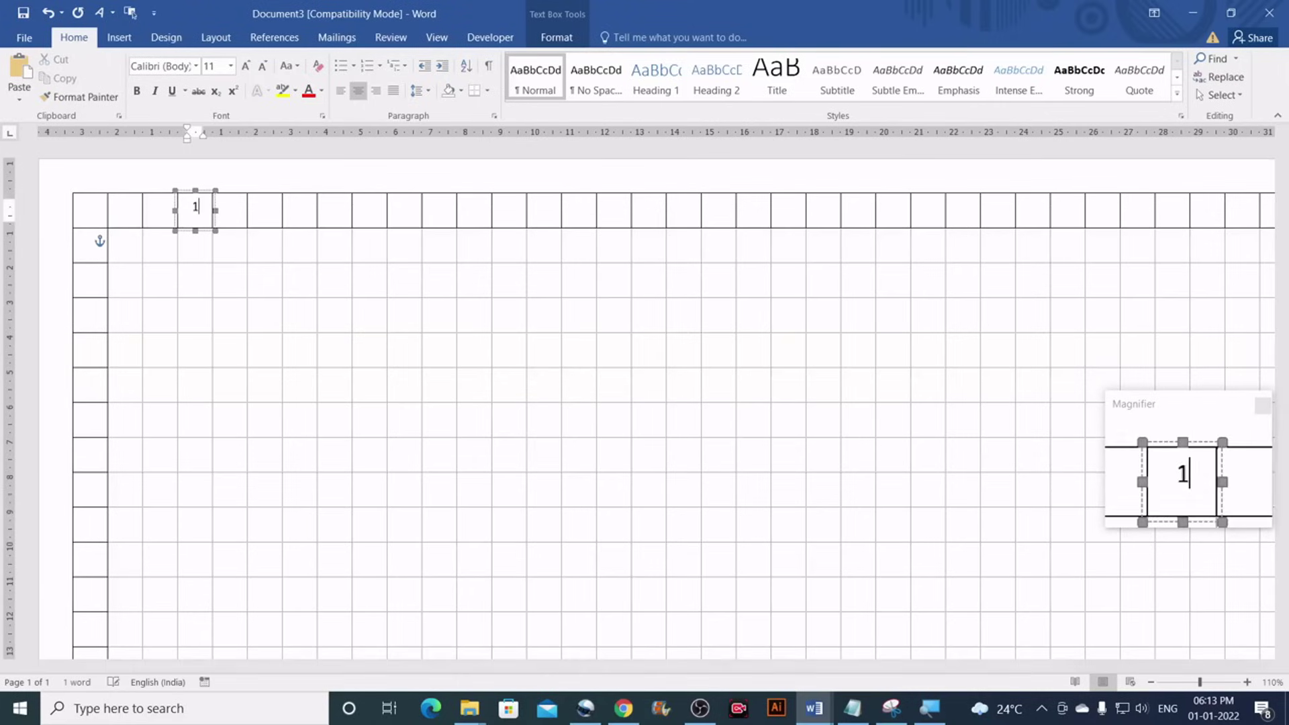
click(231, 215)
text(2)
click(277, 206)
text(3)
click(300, 208)
text(4)
click(337, 213)
text(5)
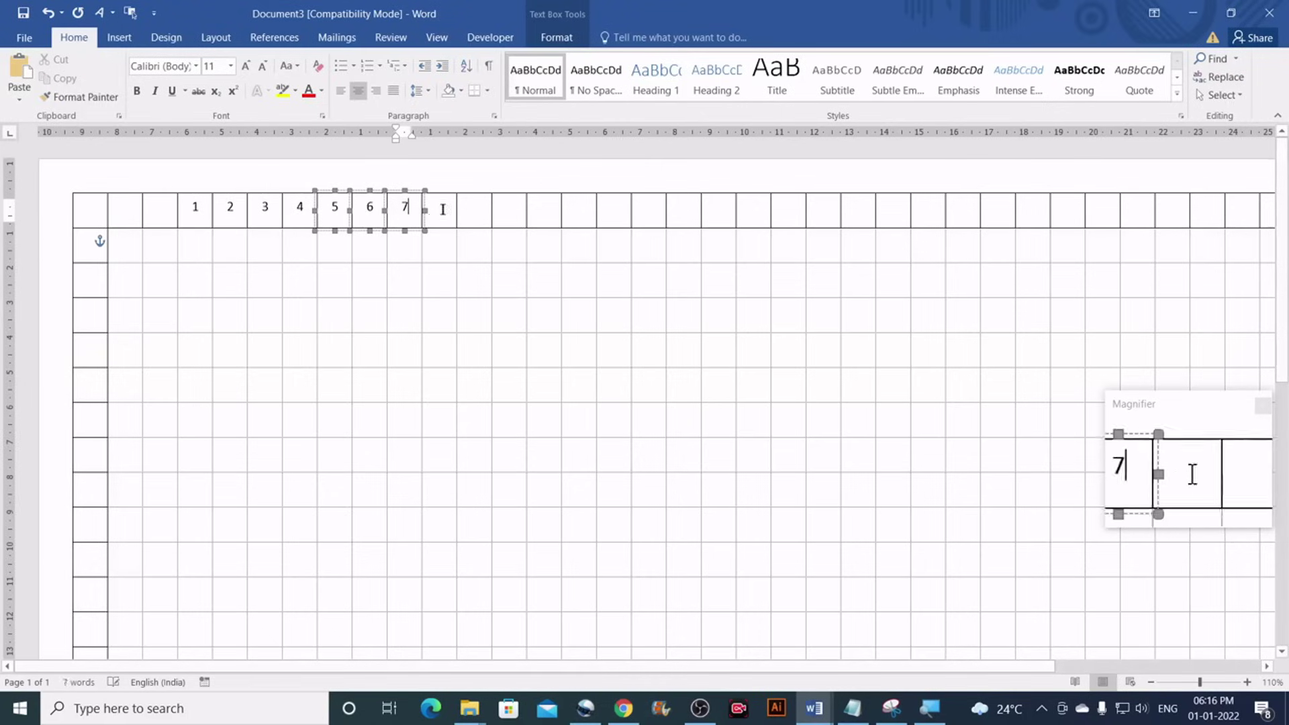
Continue numbering the grid's top-row boxes with 8 to 14
click(441, 210)
text(8)
click(482, 209)
text(9)
click(517, 210)
text(10)
click(551, 210)
text(11)
click(579, 209)
text(12)
click(614, 210)
text(13)
click(649, 209)
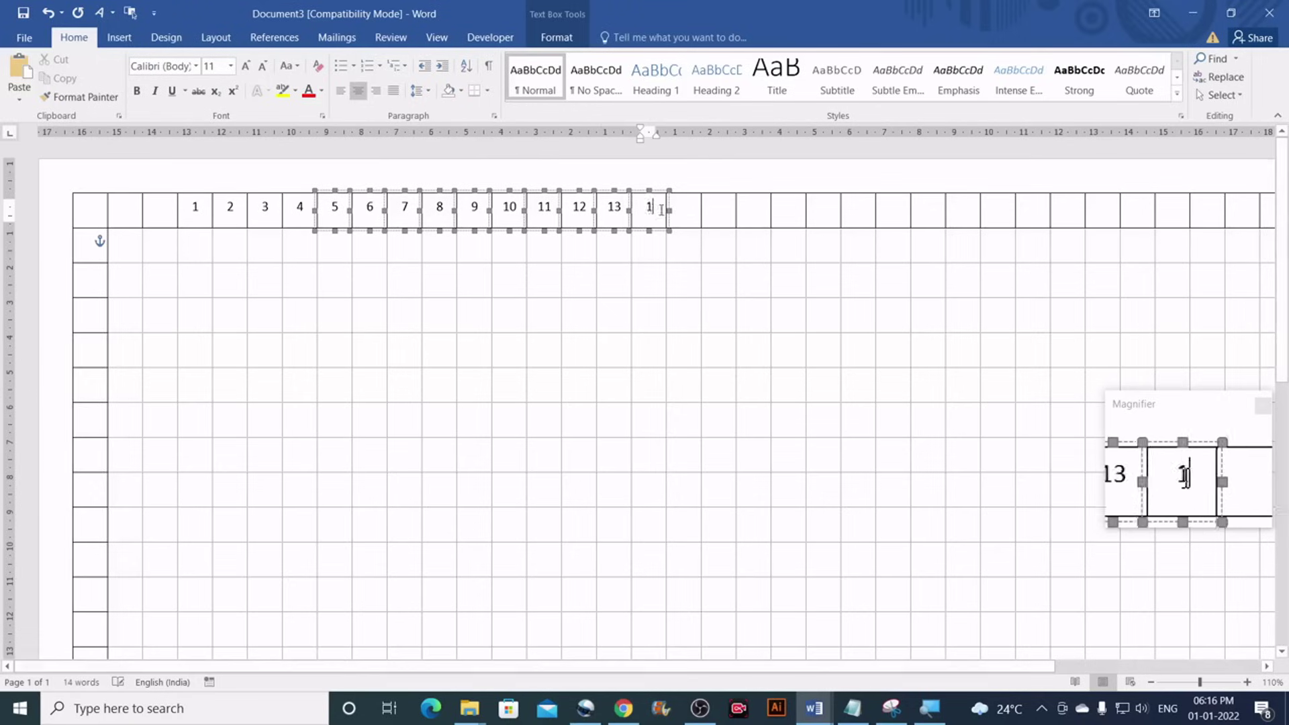
text(14)
Number the following top-row boxes 15 to 26
click(683, 209)
text(15 16 17)
click(788, 208)
text(18)
click(823, 208)
text(19)
click(858, 208)
text(20)
click(893, 208)
text(22)
click(963, 208)
text(23)
click(998, 208)
text(24)
click(1033, 208)
text(25)
click(1068, 208)
text(26)
Finish the top-row numbering by entering 27 to 30 in the boxes after 26
drag(953, 666, 1158, 672)
double_click(861, 209)
text(27)
click(905, 206)
text(28)
click(935, 207)
text(29)
click(966, 206)
text(30)
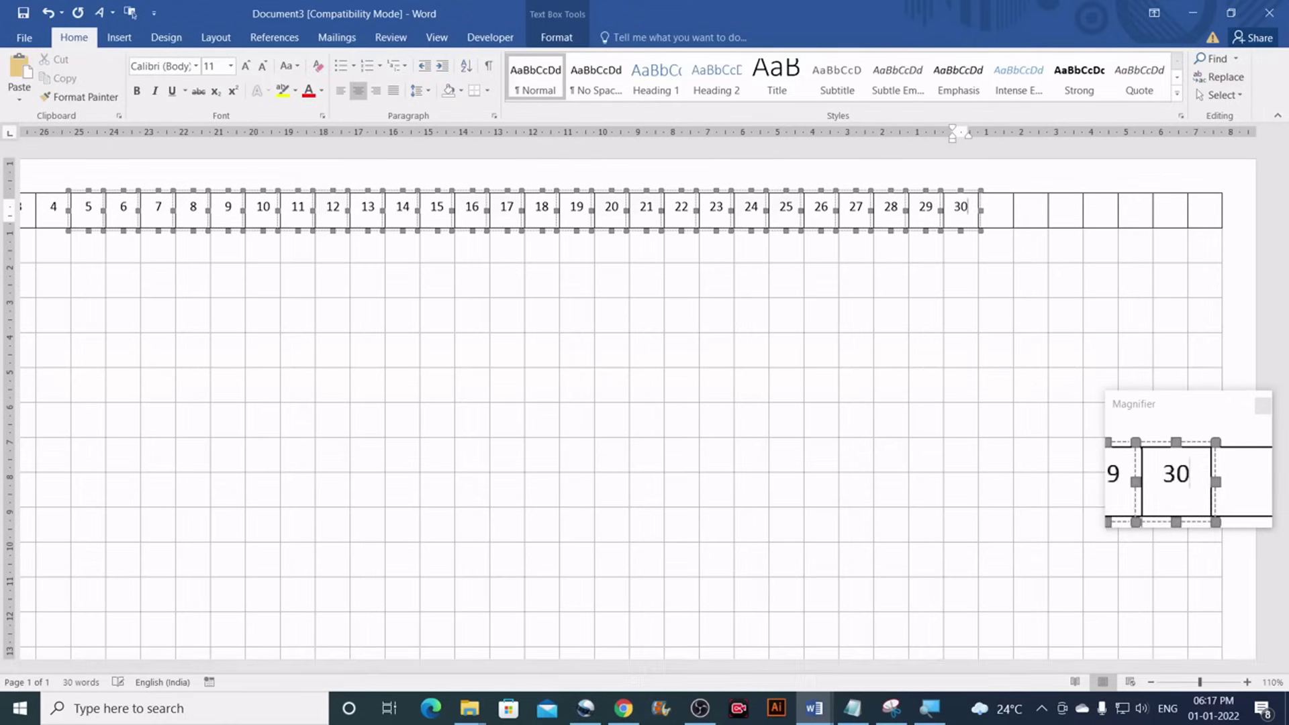
Number the boxes in the grid's first column 1 to 10, starting in the fourth box down
drag(682, 666, 474, 665)
click(97, 315)
text(1)
click(96, 348)
text(2)
click(94, 384)
text(3)
click(95, 421)
text(4)
click(95, 454)
click(95, 559)
text(8)
click(96, 594)
text(9)
click(95, 629)
text(10)
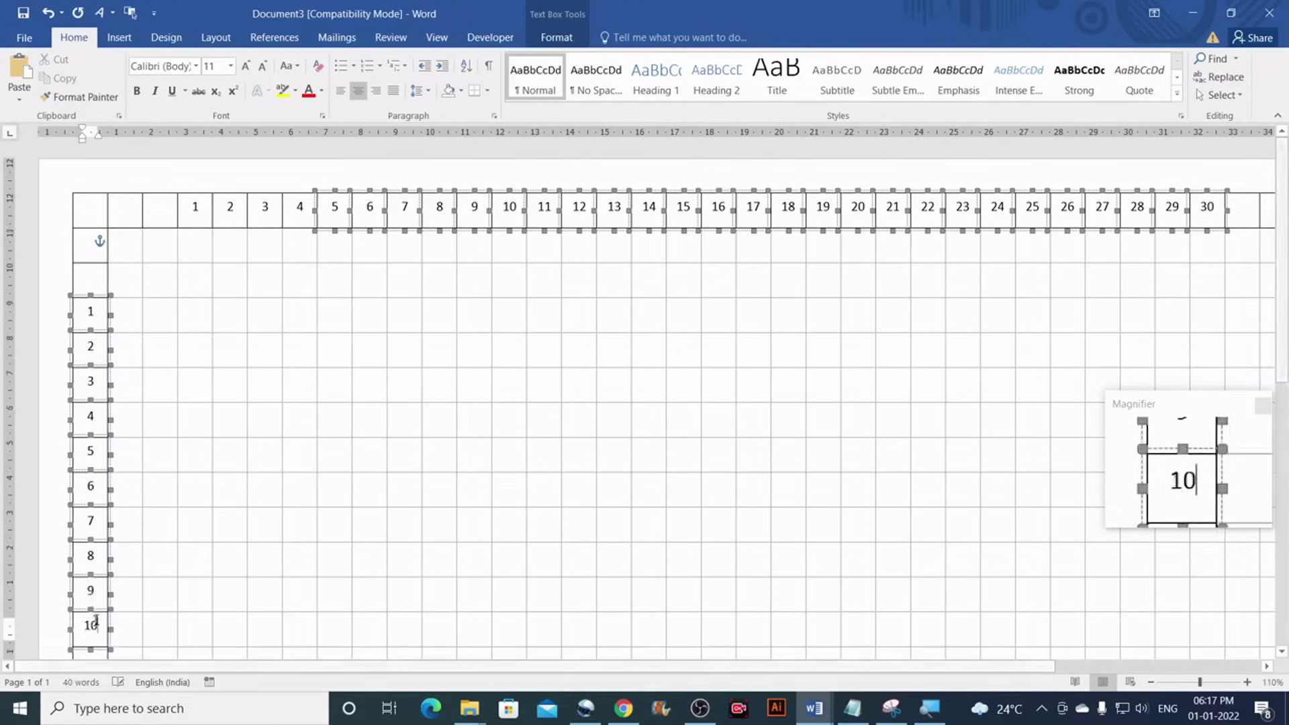
Continue numbering down the first column with 11 to 20
scroll(96, 628, down, 3)
click(93, 395)
text(2)
click(96, 464)
text(13)
click(96, 499)
text(14)
click(95, 535)
text(15)
click(95, 570)
click(93, 466)
text(18)
click(93, 501)
text(19)
click(93, 536)
text(20)
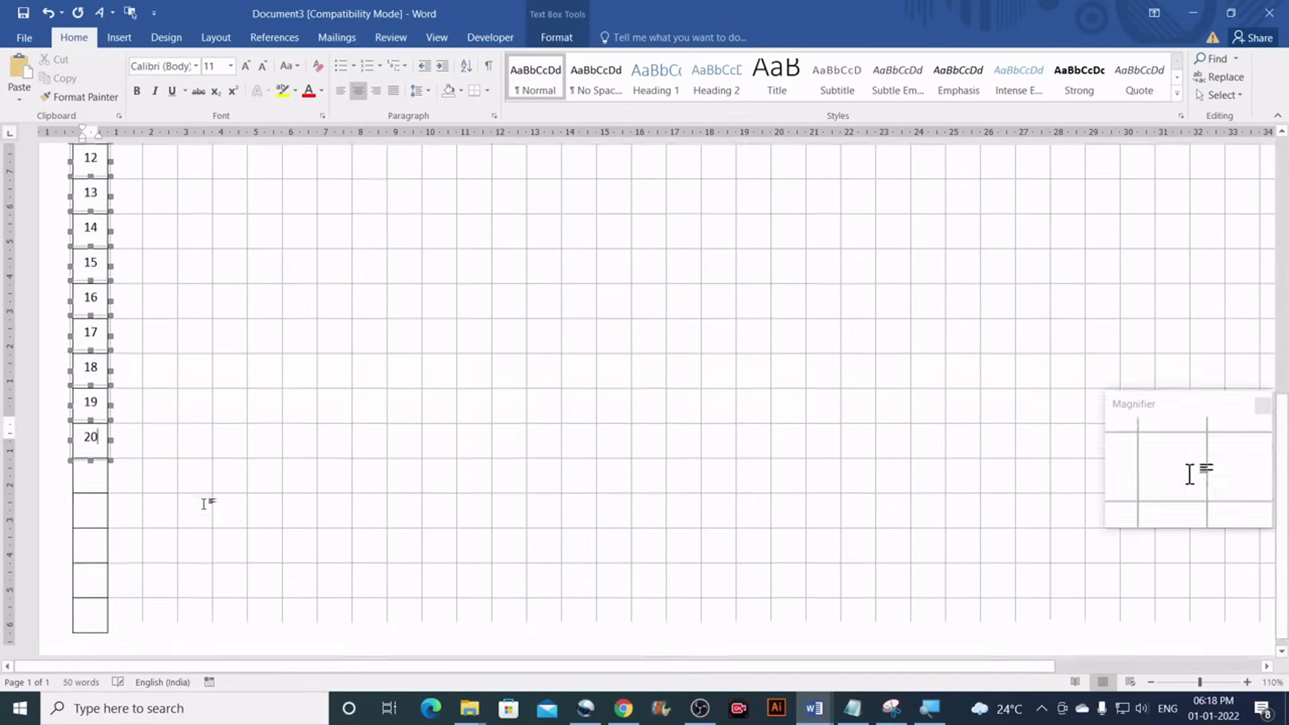
Examine the numbered boxes along the grid's top row and first column
scroll(207, 504, up, 10)
drag(864, 670, 992, 670)
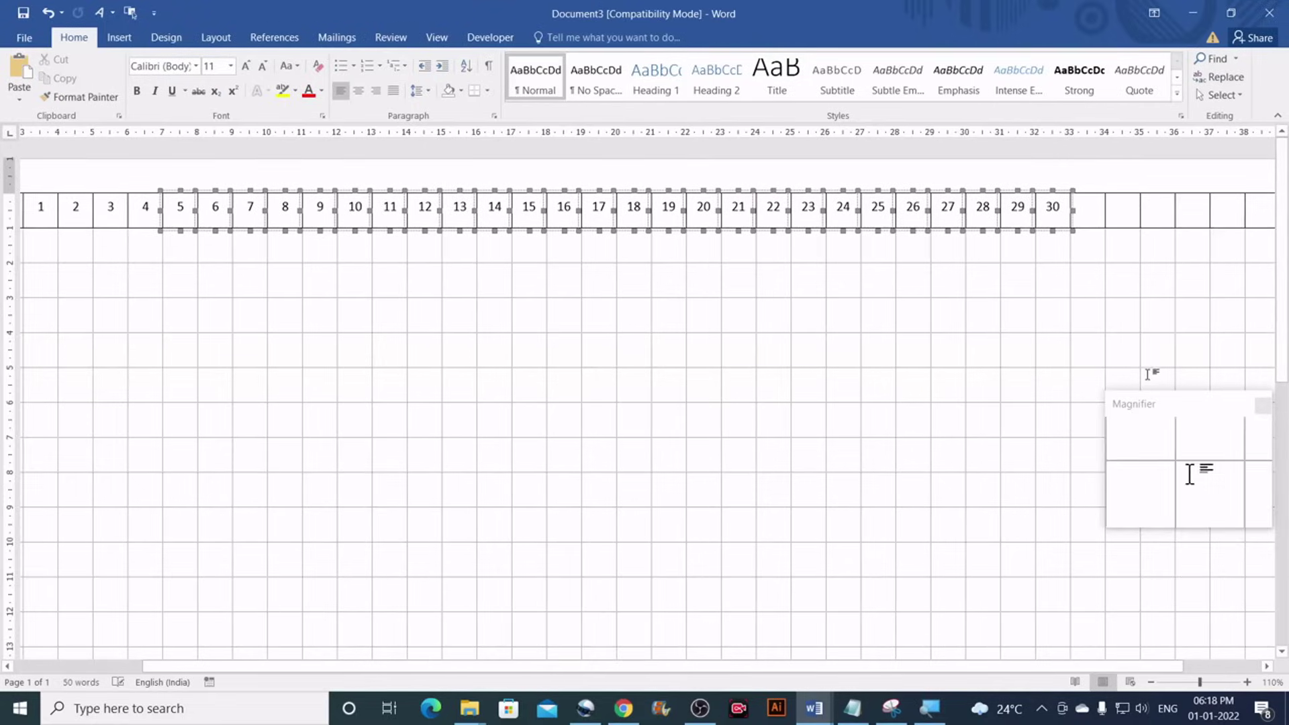
click(1130, 221)
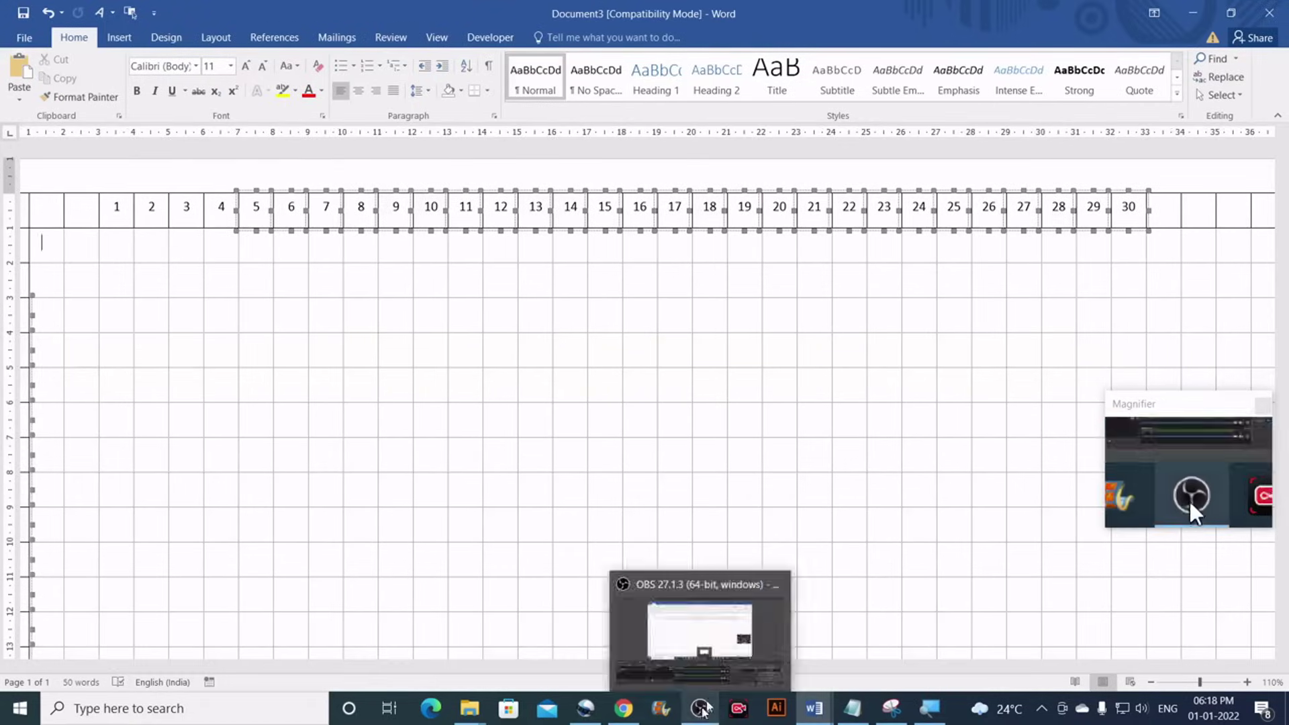
click(701, 708)
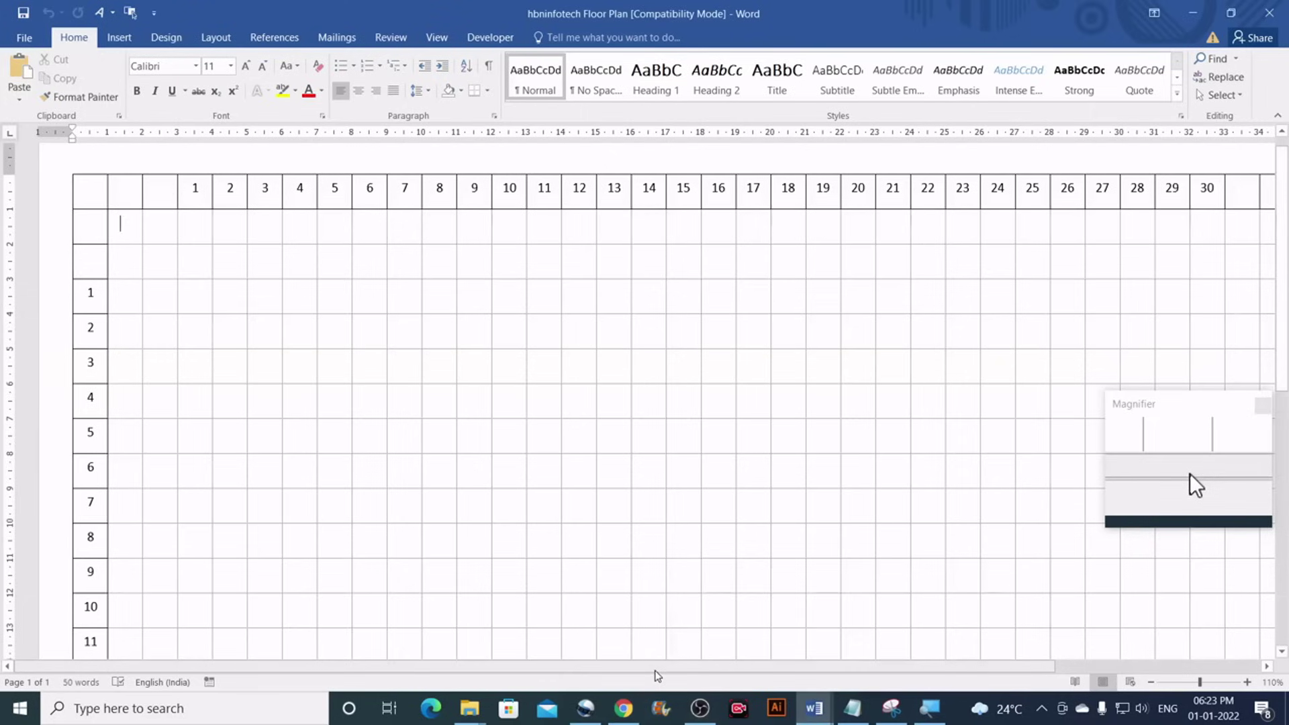
scroll(657, 671, right, 3)
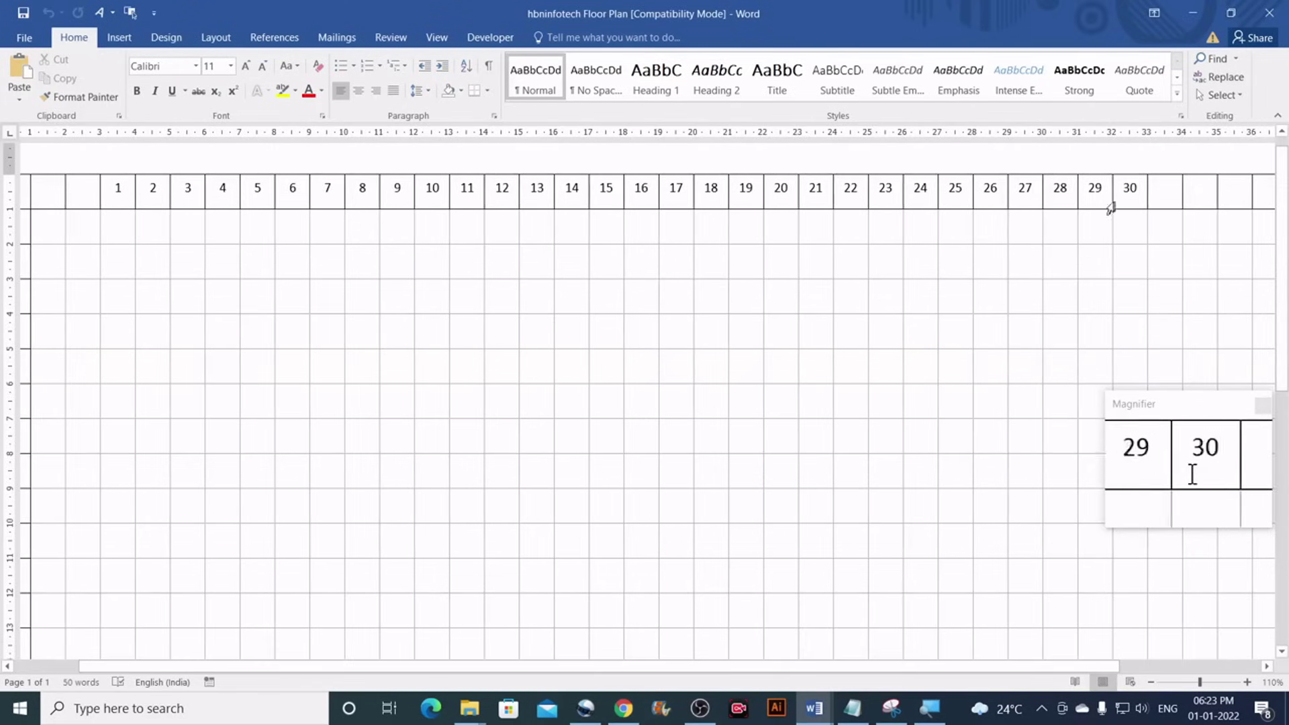
drag(718, 670, 429, 653)
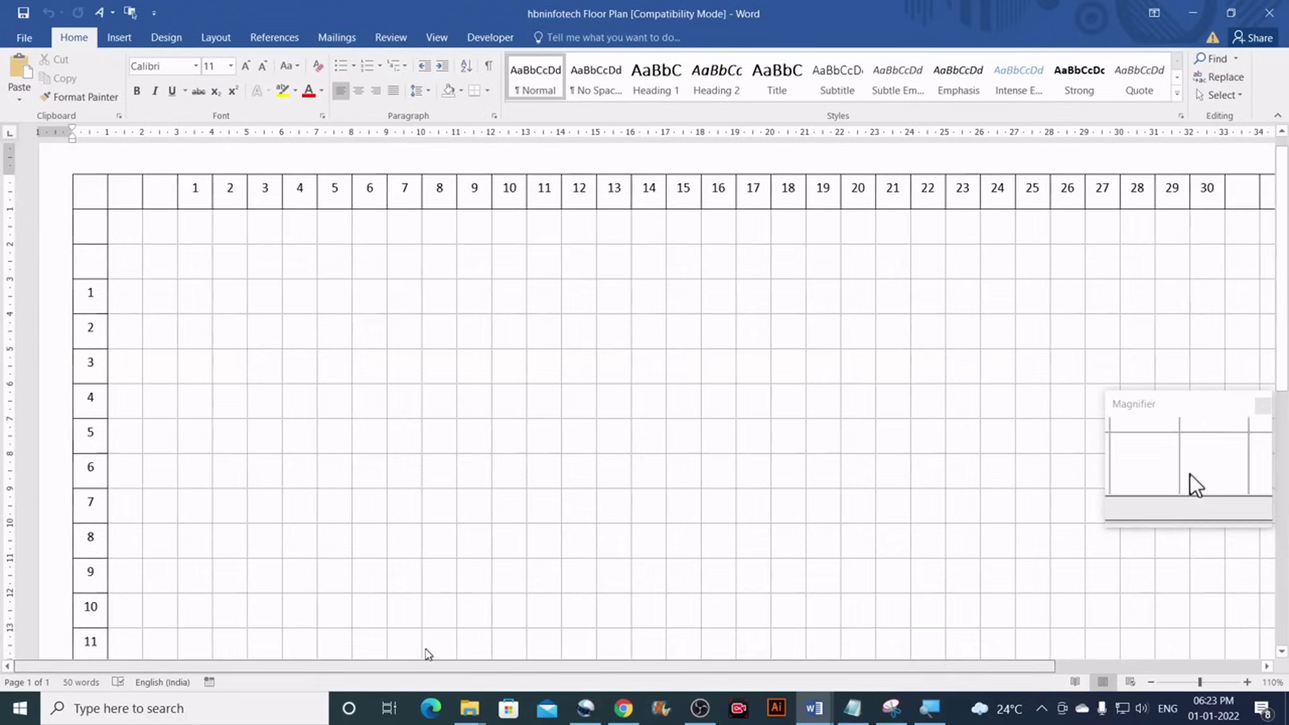
scroll(183, 421, down, 6)
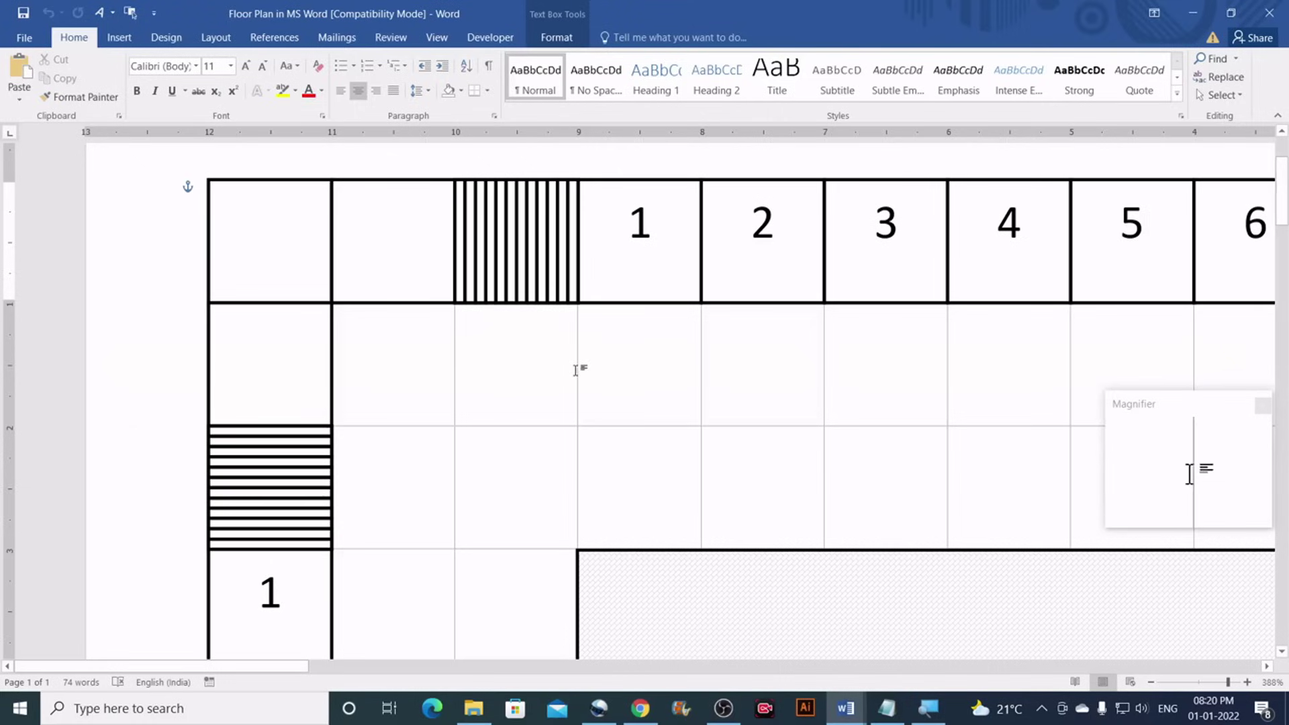
Switch to the document "hbninfotech Floor Plan" and draw a 1 cm by 1 cm rectangle in the grid cell at column 3, row 1
mouse_move(861, 718)
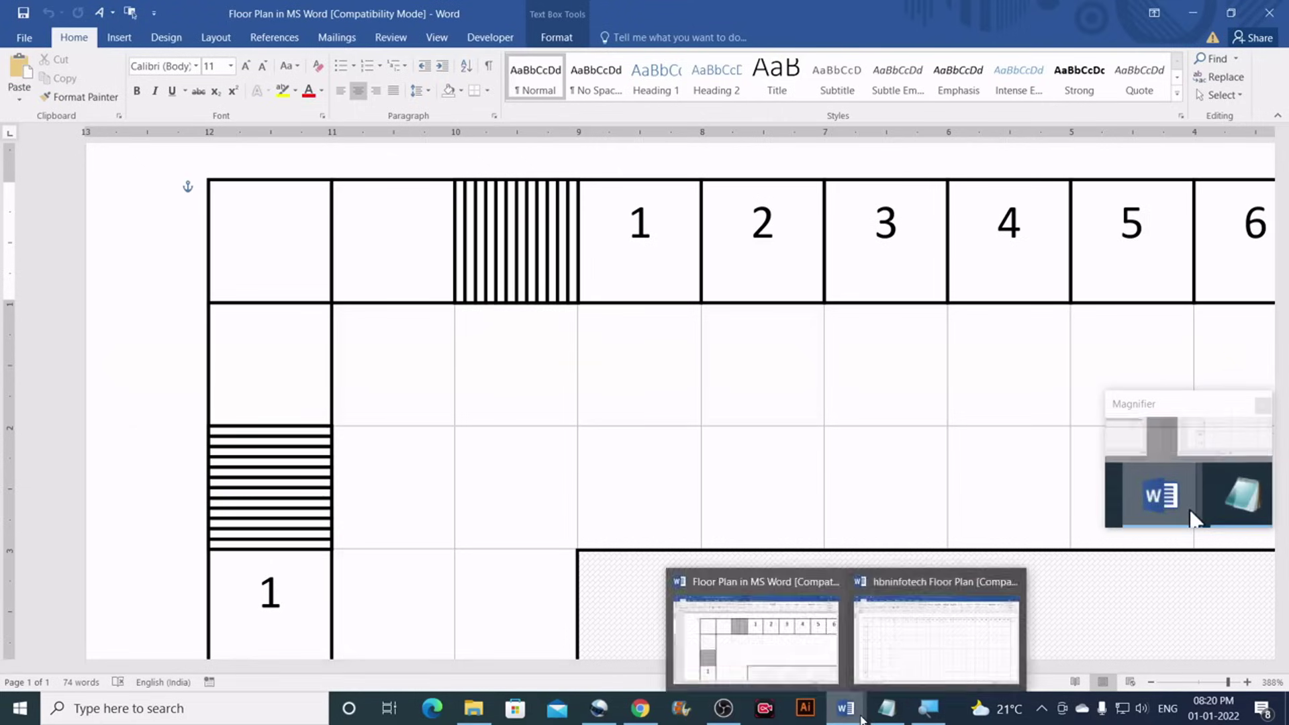
click(898, 667)
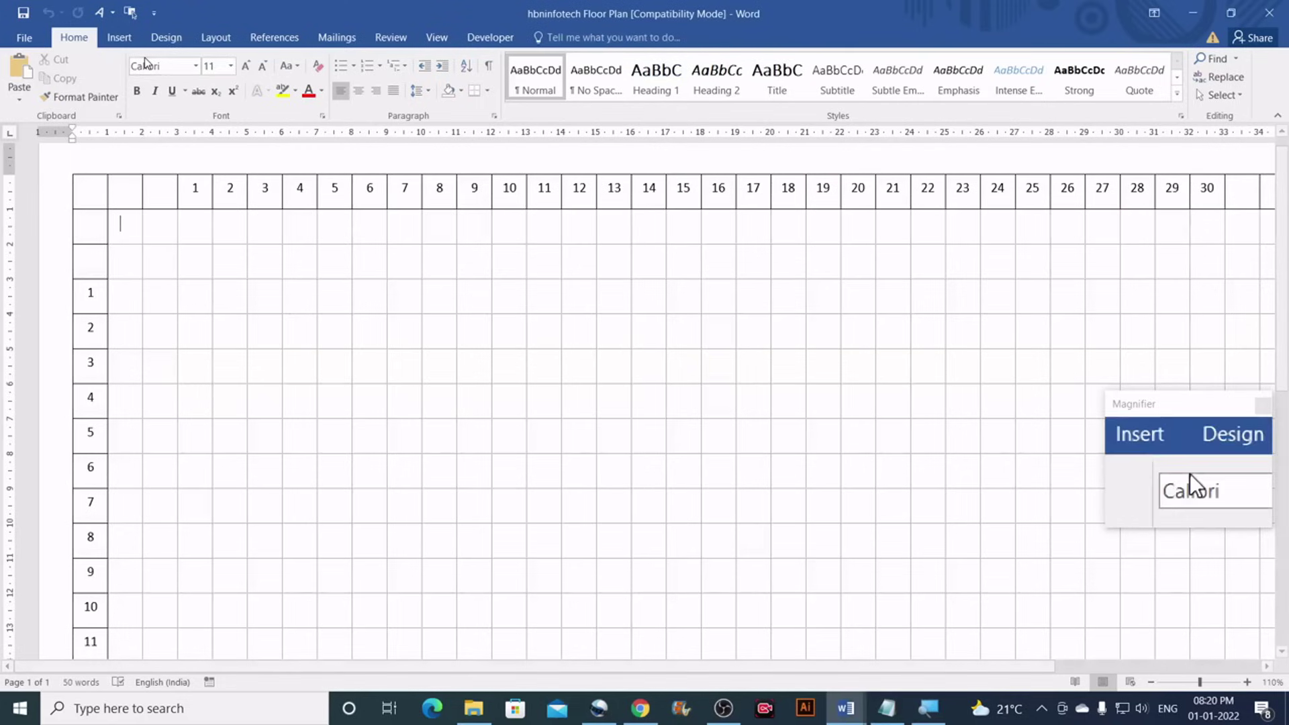
click(118, 42)
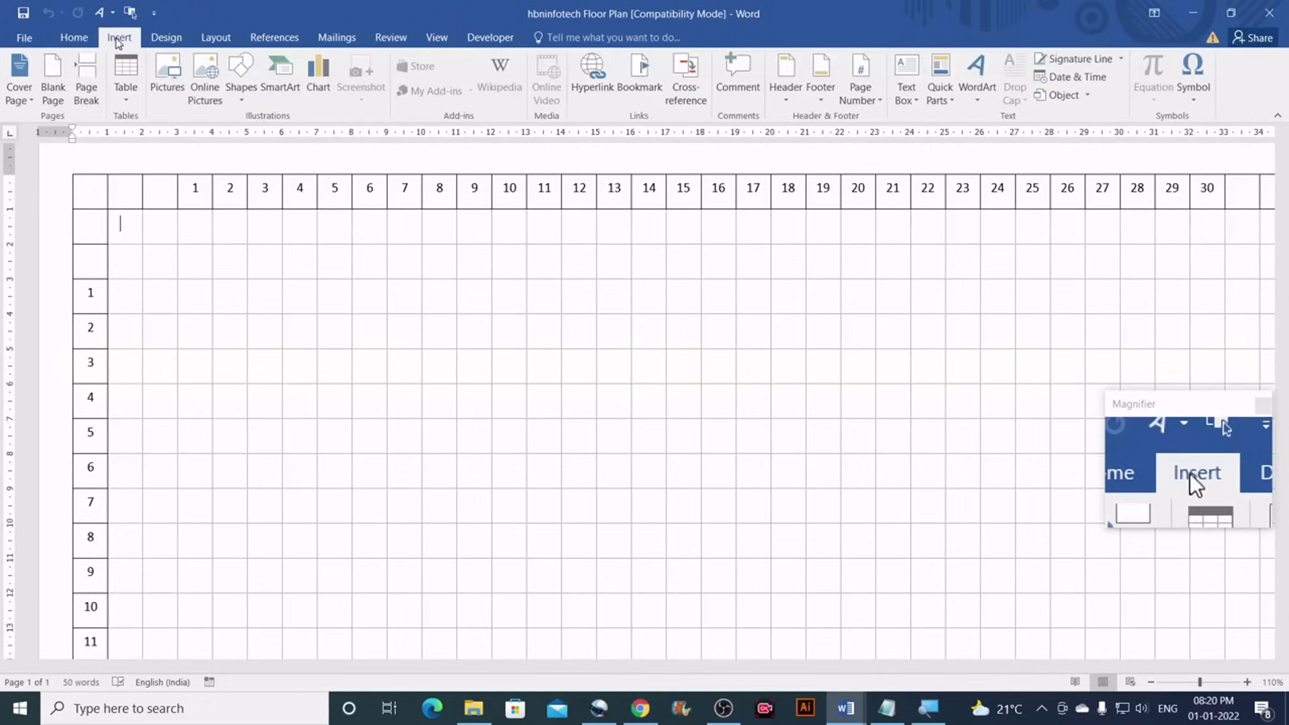
click(249, 105)
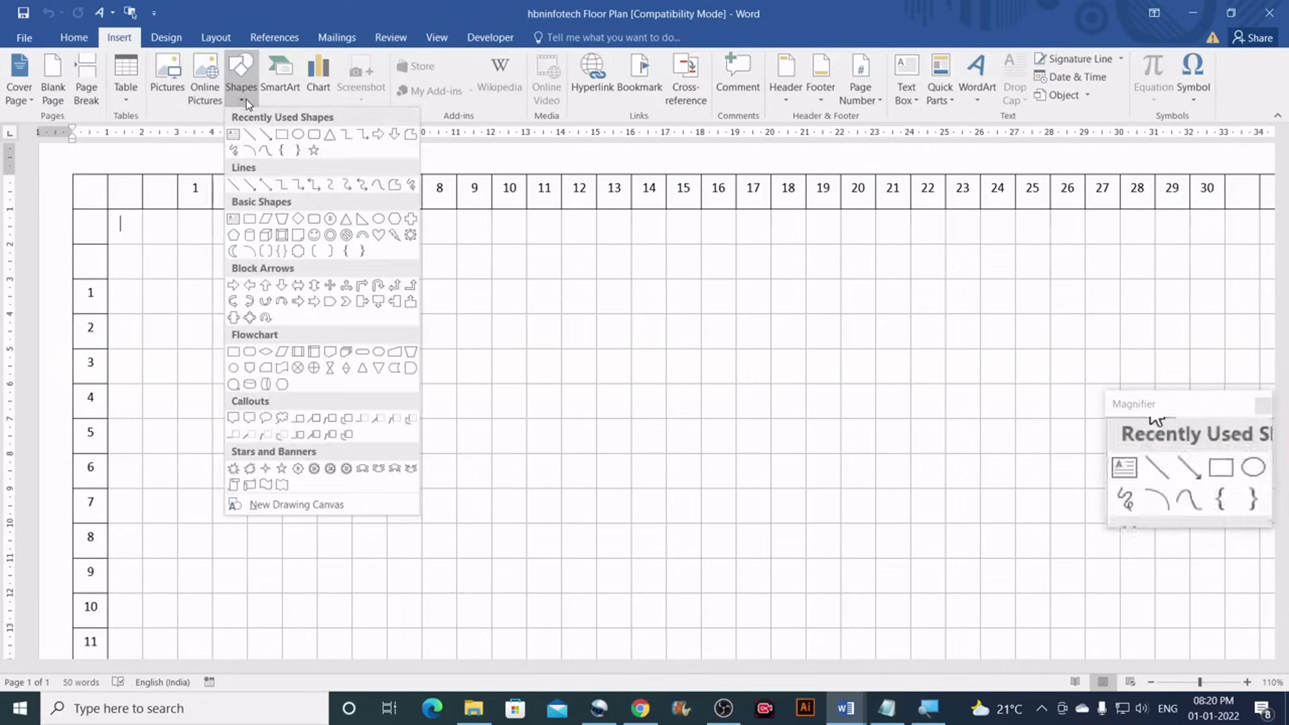
click(282, 134)
mouse_move(213, 245)
mouse_down()
mouse_move(248, 279)
mouse_move(259, 319)
mouse_up()
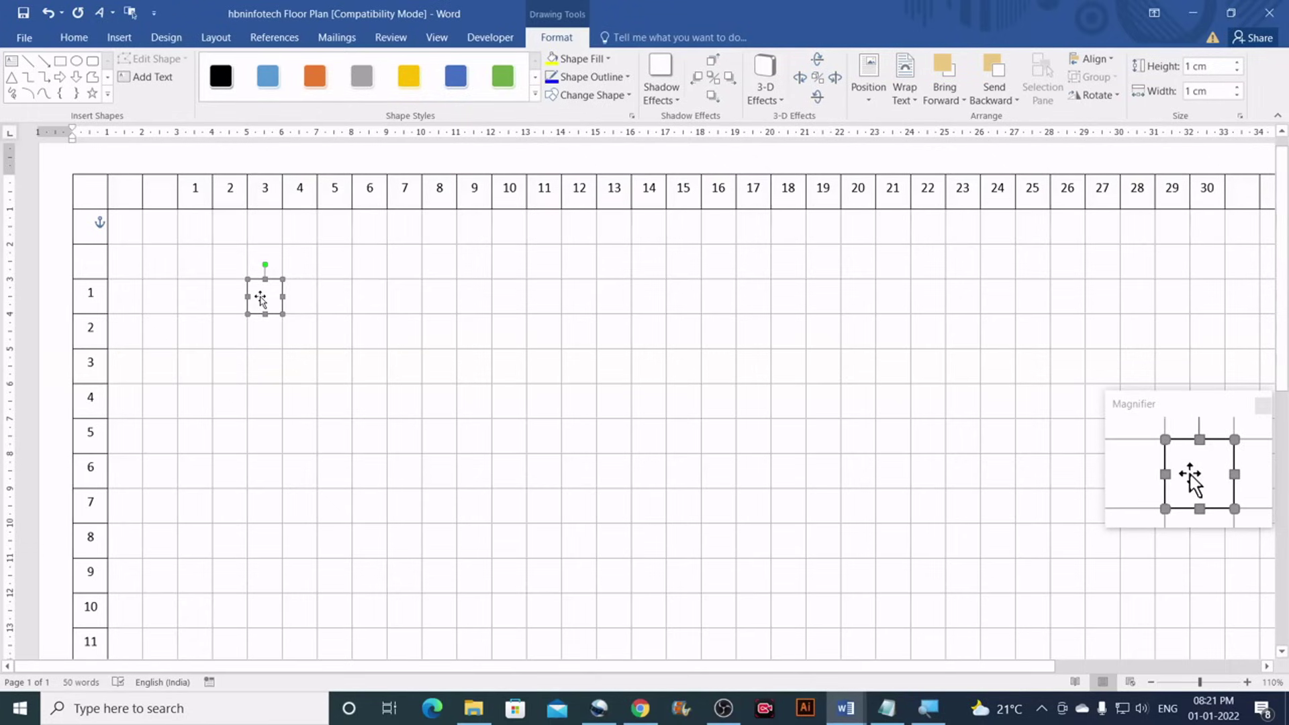
Duplicate the 1 cm square side by side along row 1 until twelve squares span columns 3 to 14
ctrl+drag(266, 304, 344, 300)
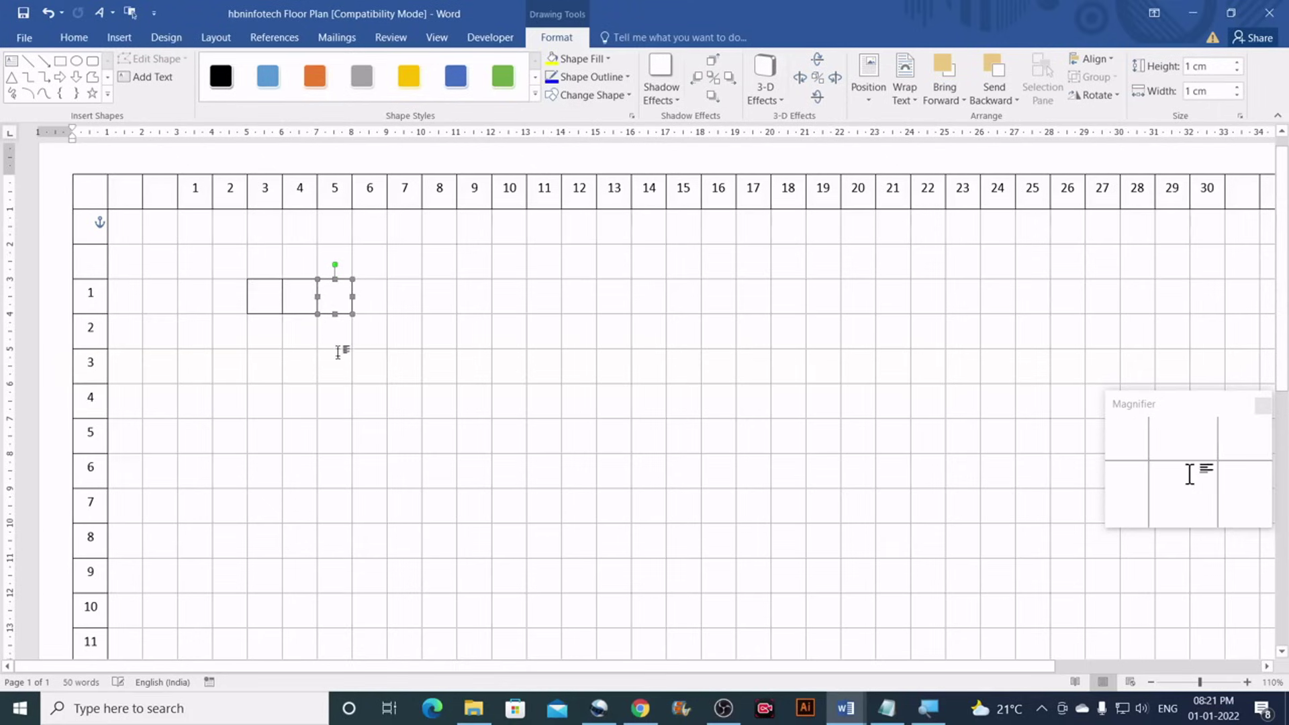
key(ctrl+d)
drag(348, 315, 369, 300)
key(ctrl+d)
key(ctrl+d)
key(ctrl+d)
key(ctrl+d)
key(ctrl+d)
key(ctrl+d)
key(ctrl+d)
key(ctrl+d)
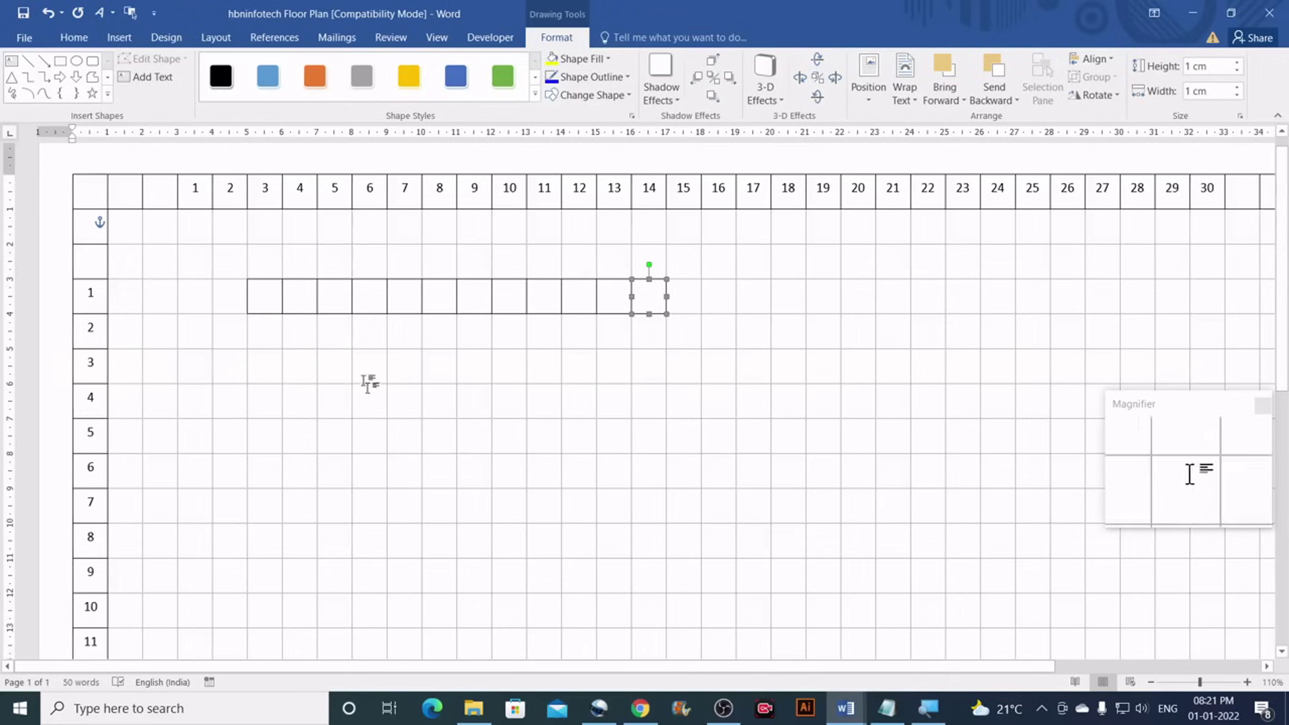
Select all twelve squares in row 1 with Select Objects and group them into one object
click(70, 38)
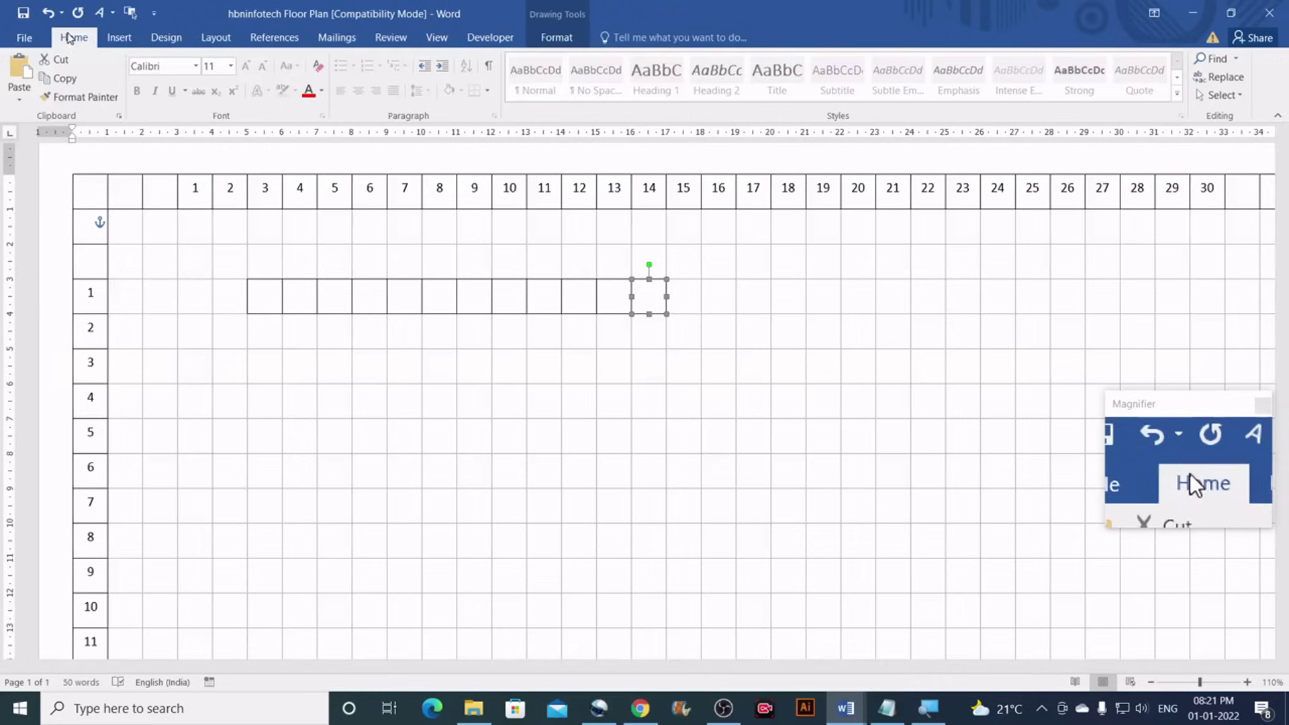
click(1234, 96)
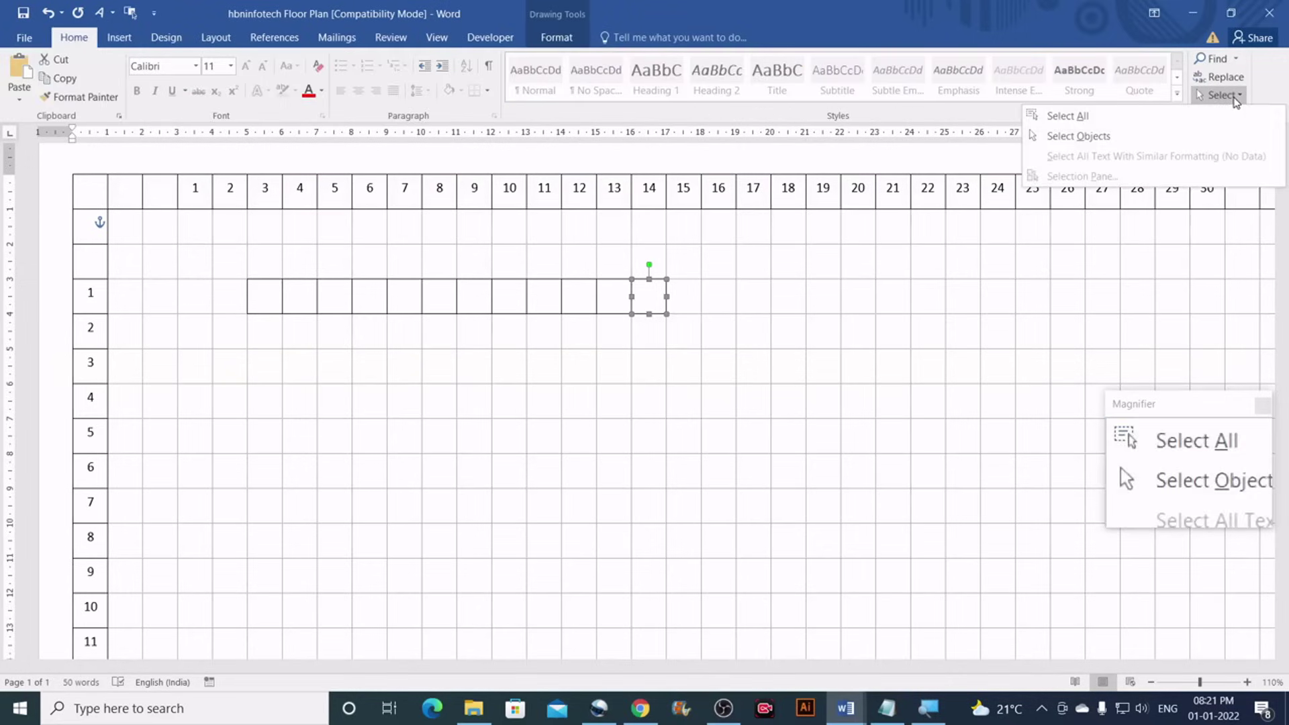
click(1089, 136)
drag(228, 264, 728, 359)
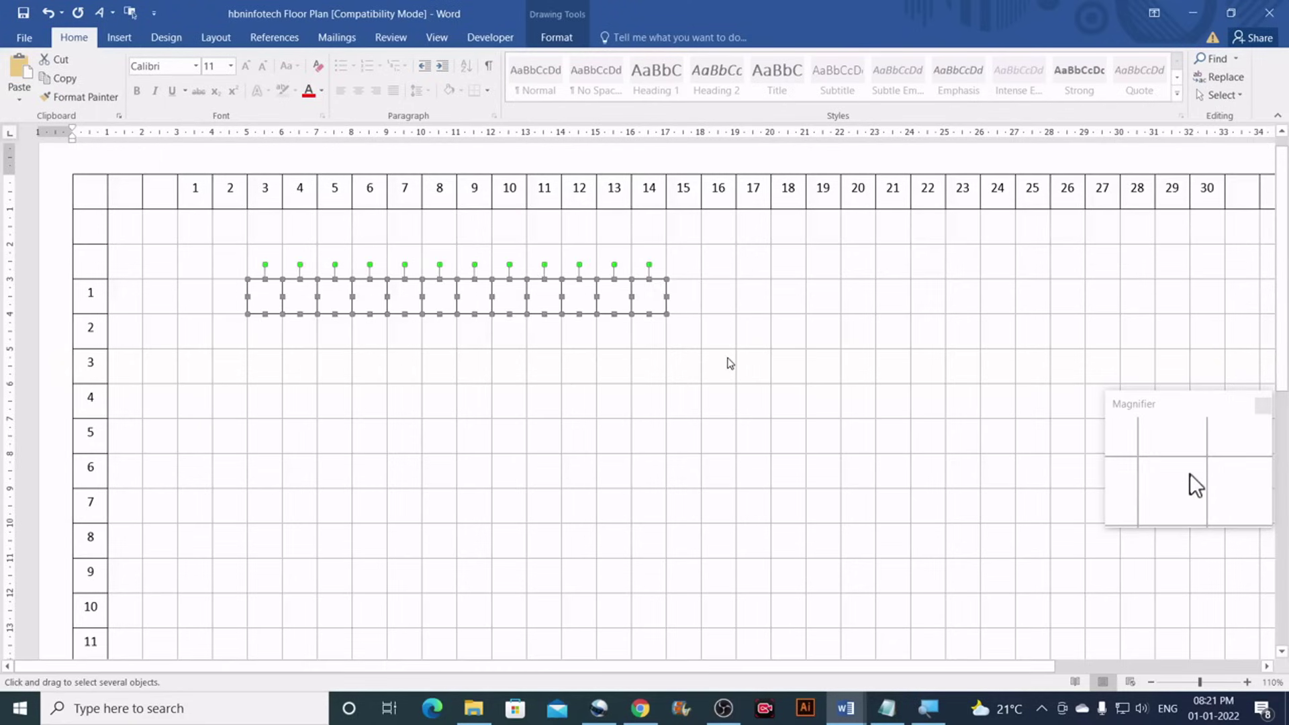
click(556, 38)
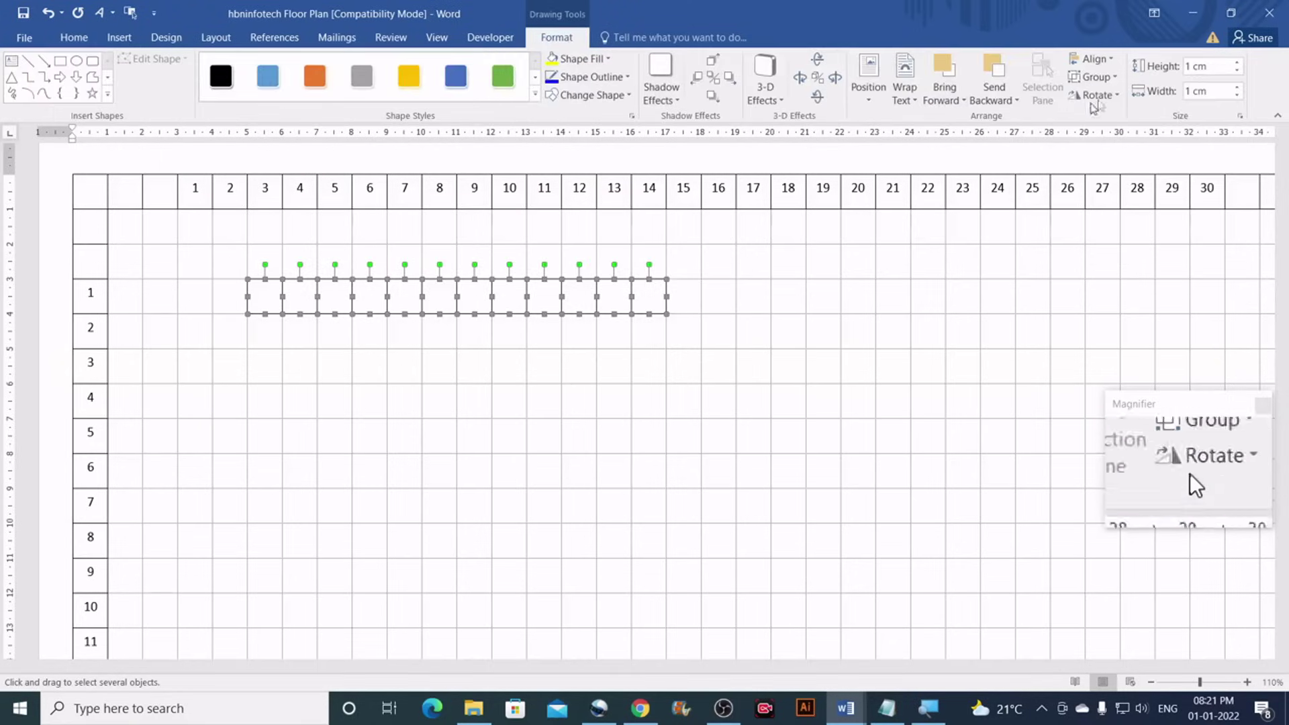
click(1104, 77)
click(1107, 96)
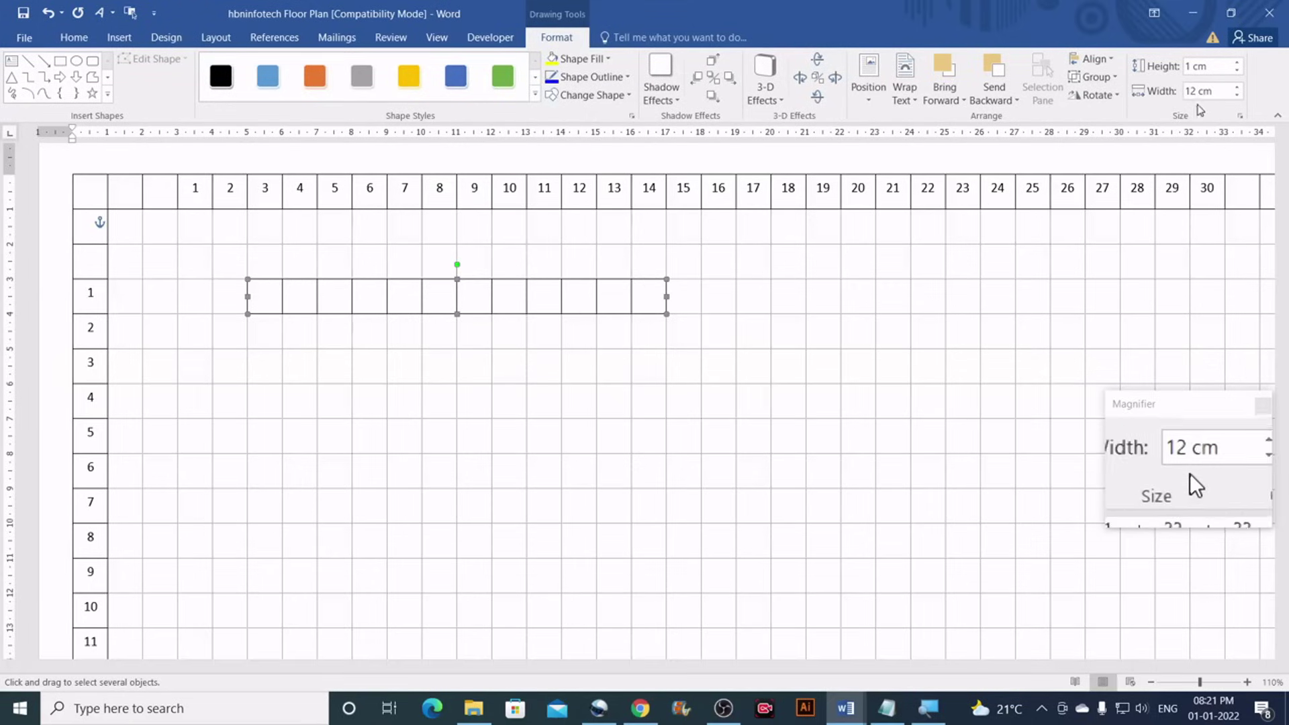
Set the grouped squares' width to 1 cm and move the group into the blank top-row box just before 1
click(1220, 90)
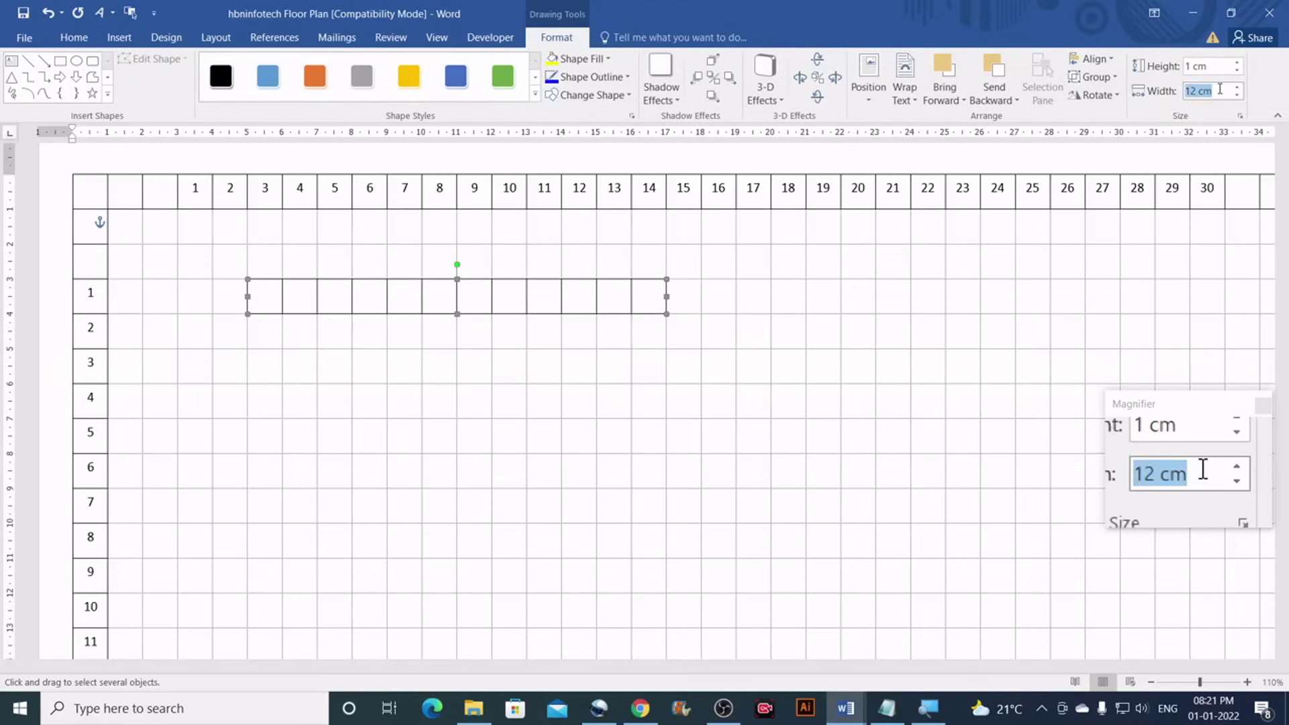
text(1)
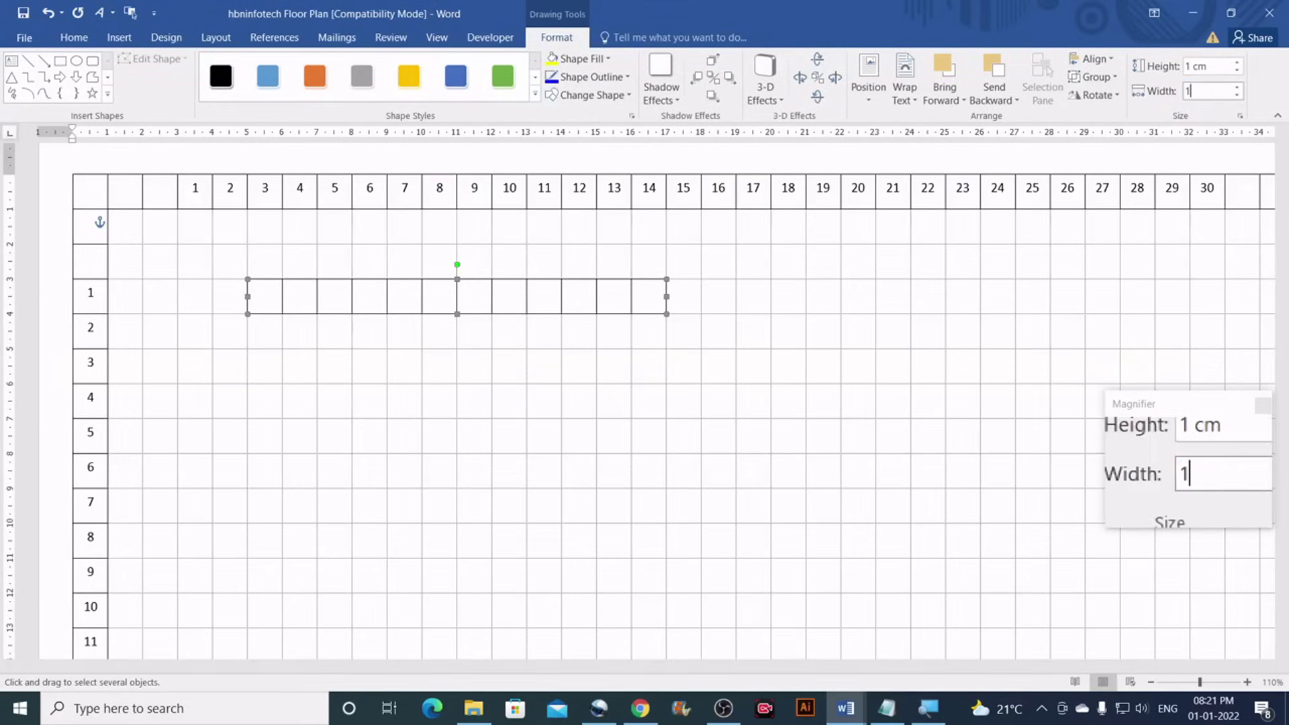
key(Return)
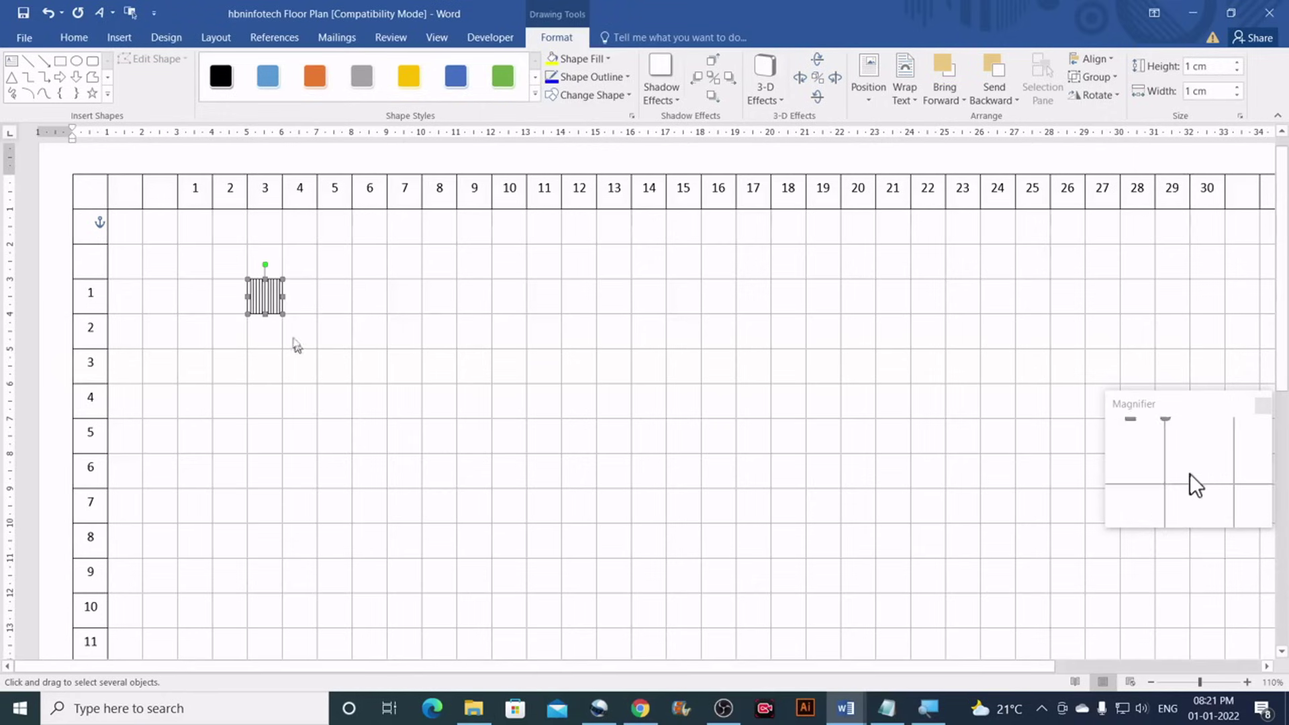
key(Escape)
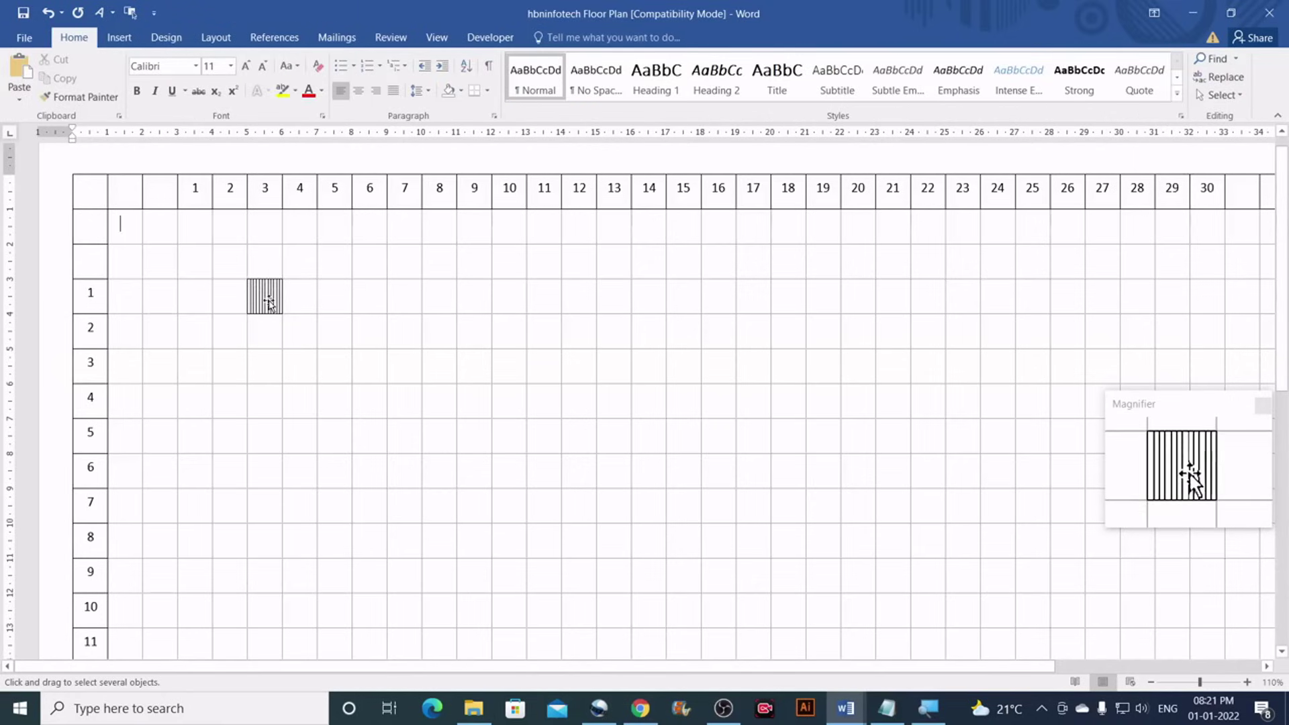
mouse_move(247, 282)
mouse_down()
mouse_move(174, 234)
mouse_move(174, 199)
mouse_up()
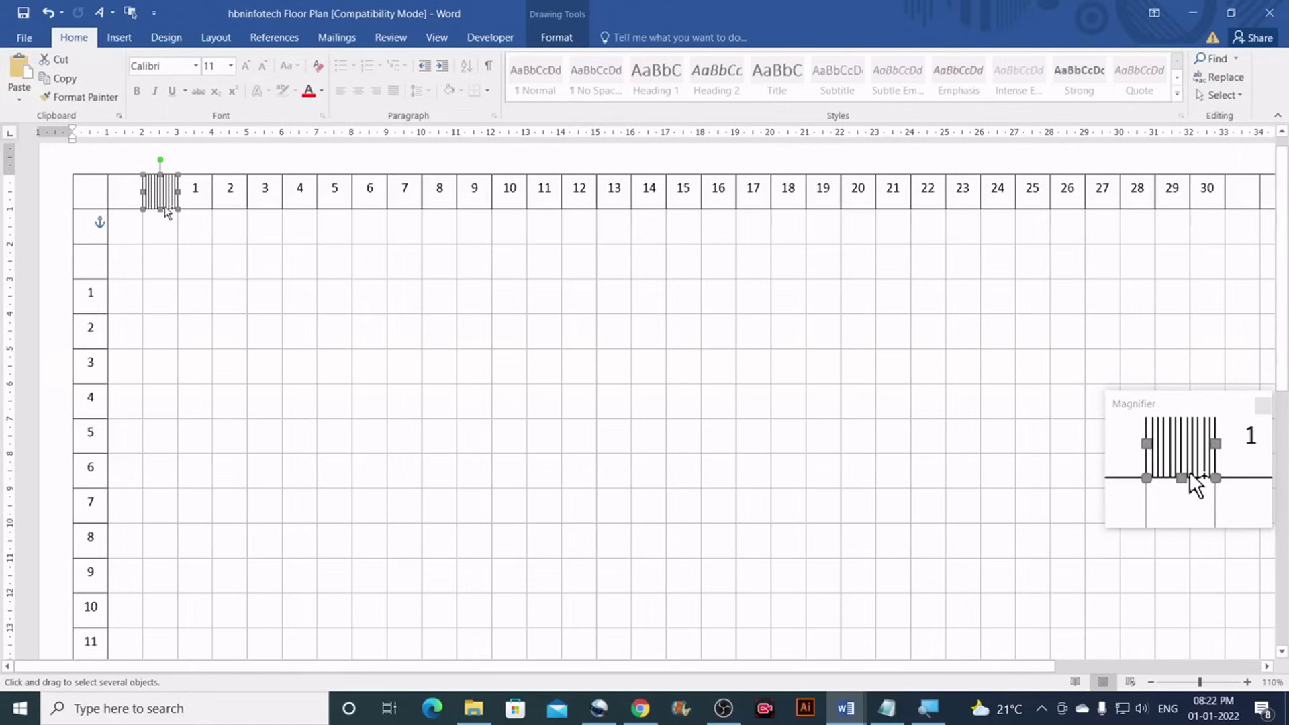
Duplicate the grouped twelve-part box and place the copy in the grid cell beside the blank first-column box above 1
key(ctrl+d)
drag(174, 207, 124, 269)
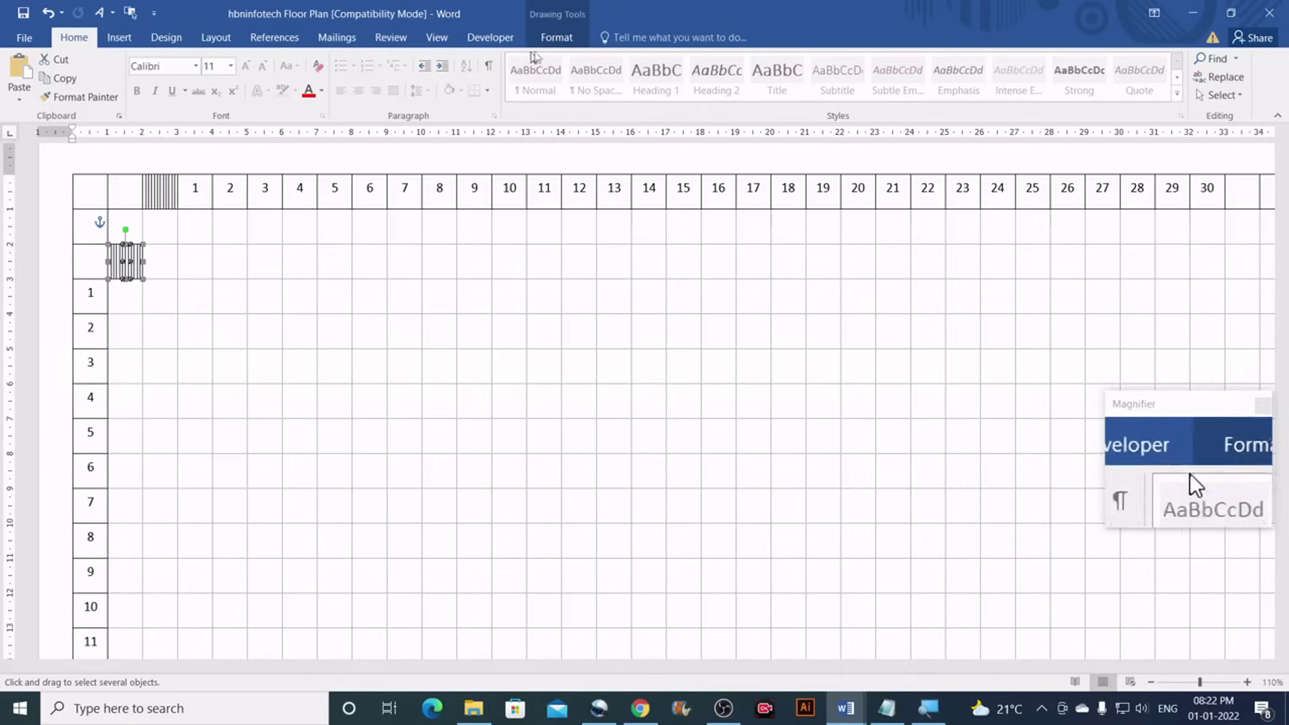
click(557, 38)
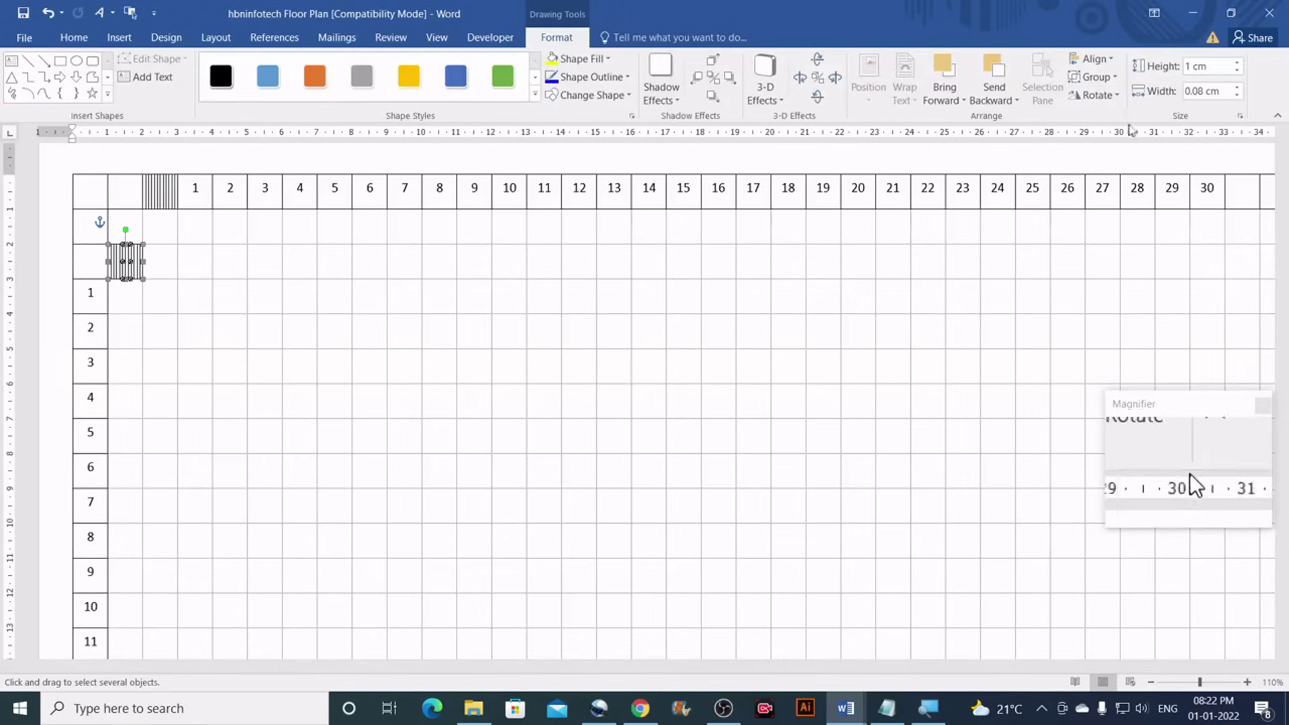
click(1109, 96)
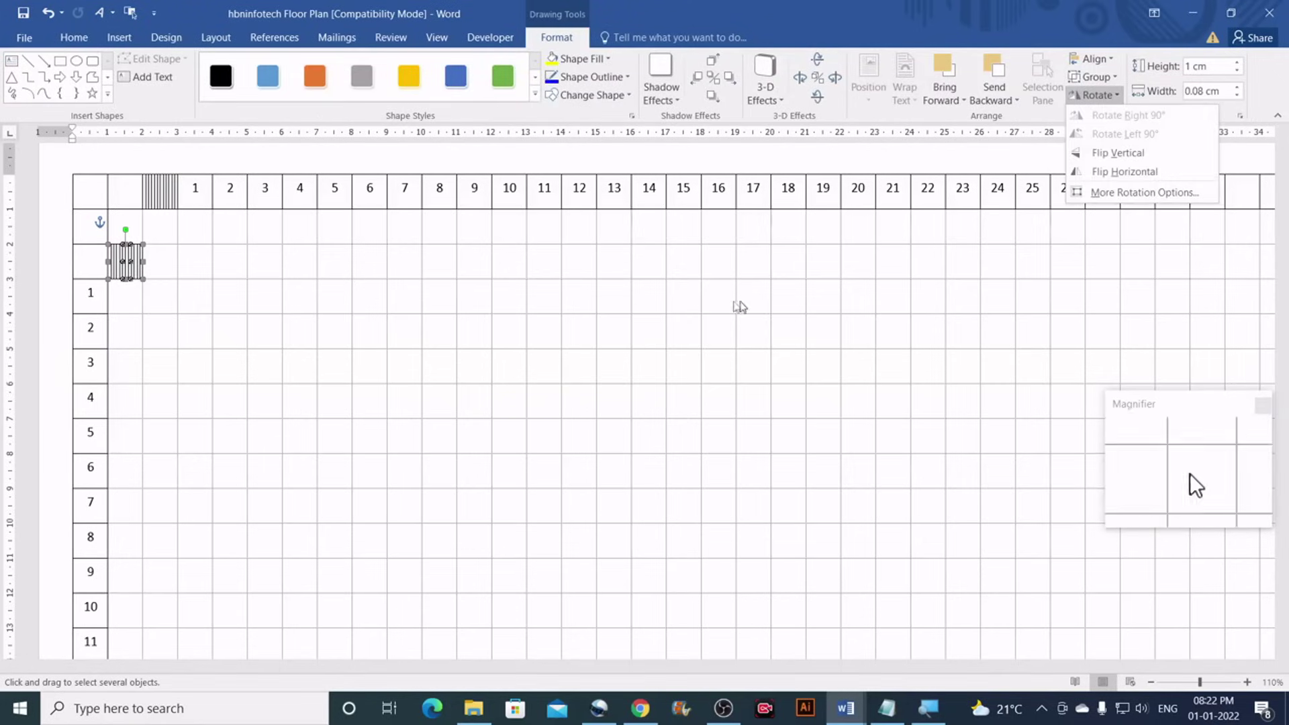
key(Escape)
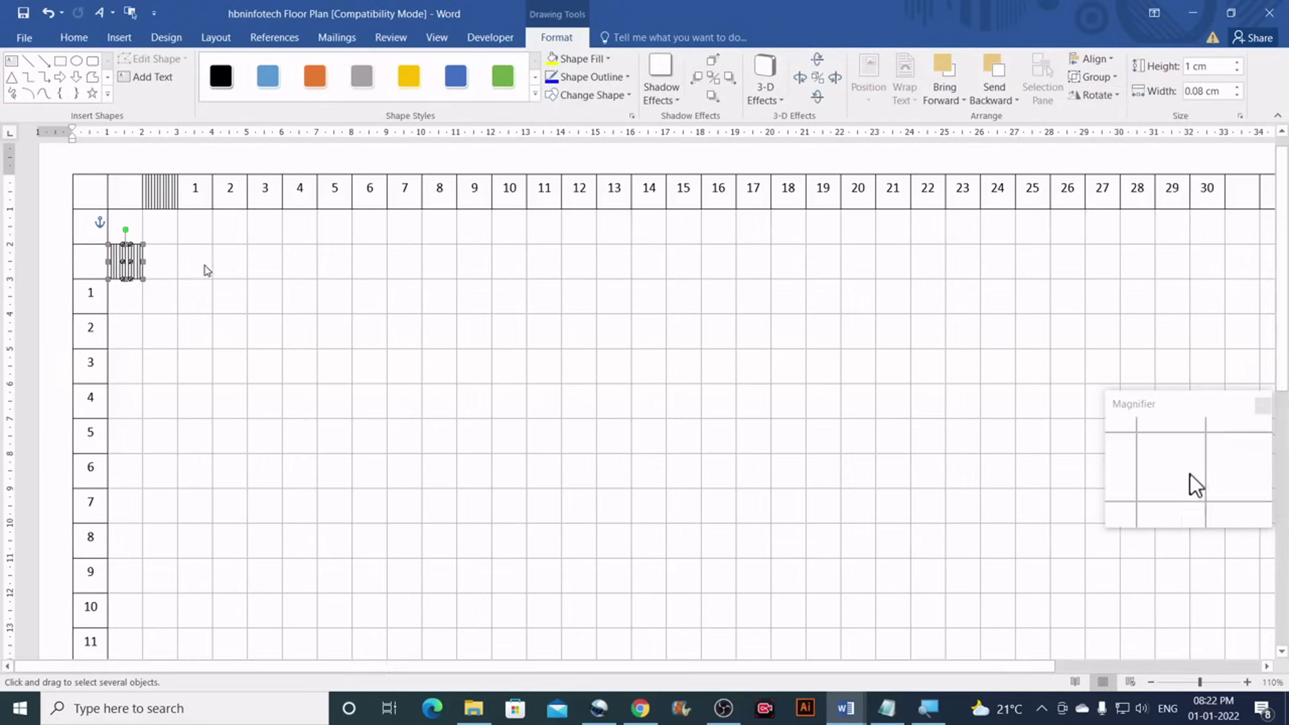
click(205, 270)
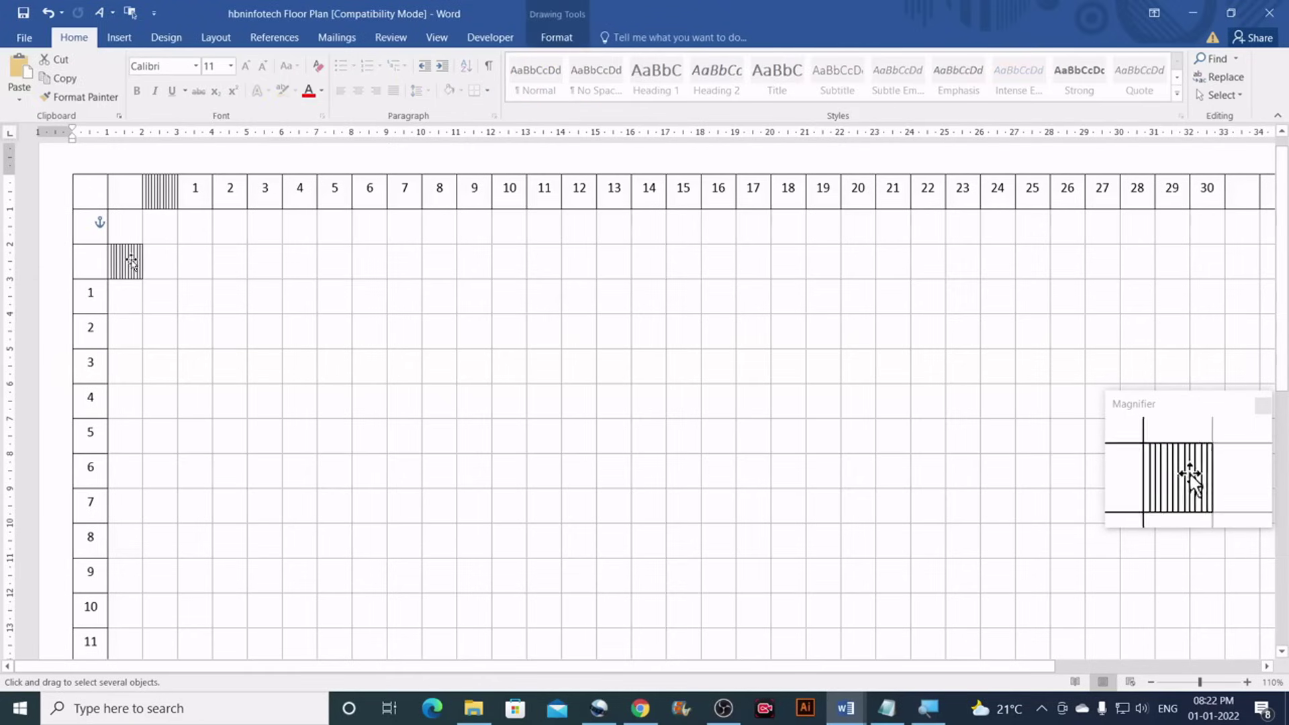
click(176, 278)
Rotate the whole copied group right 90° and move it into the blank first-column box just above 1
click(138, 258)
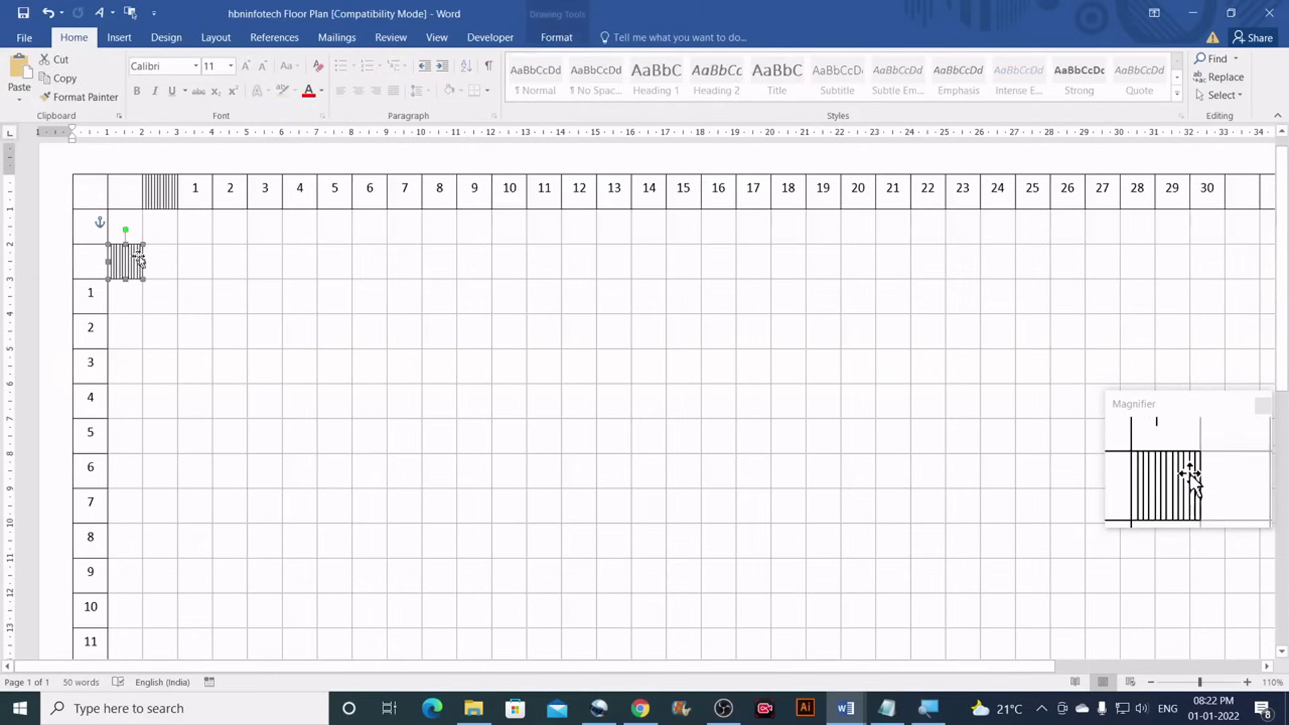
click(556, 38)
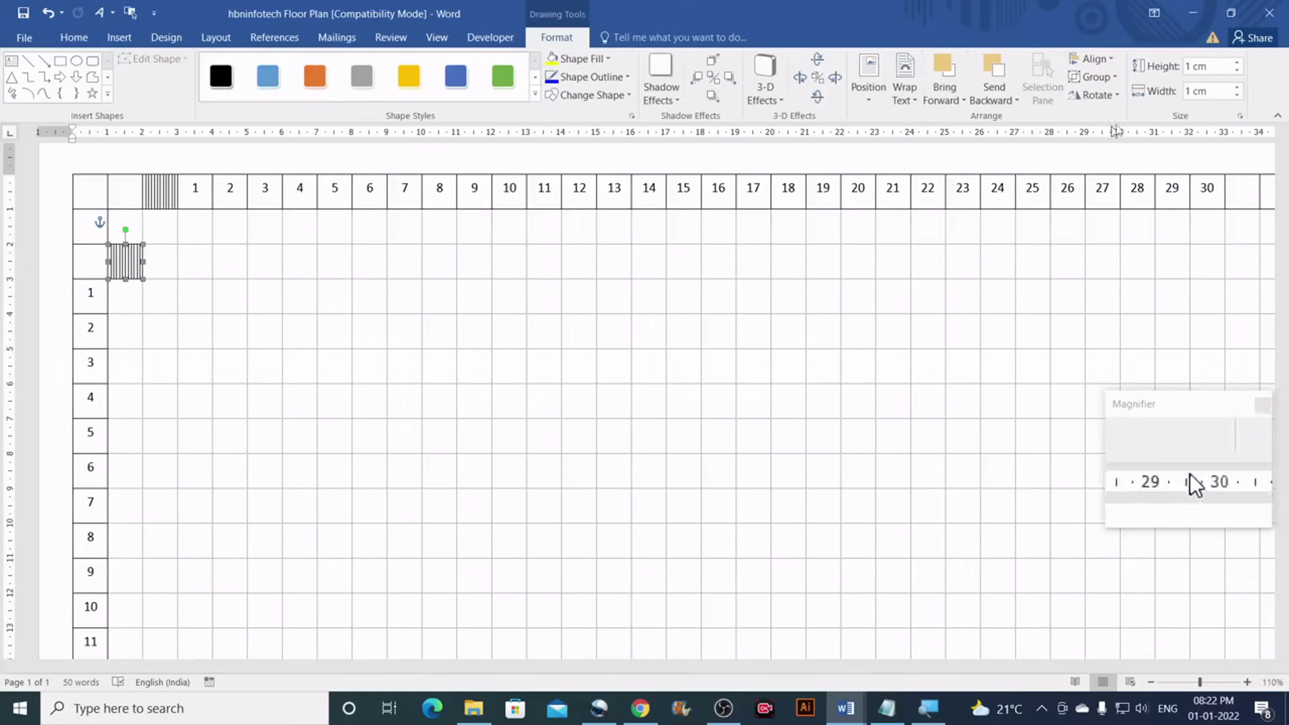
click(1113, 94)
click(1132, 117)
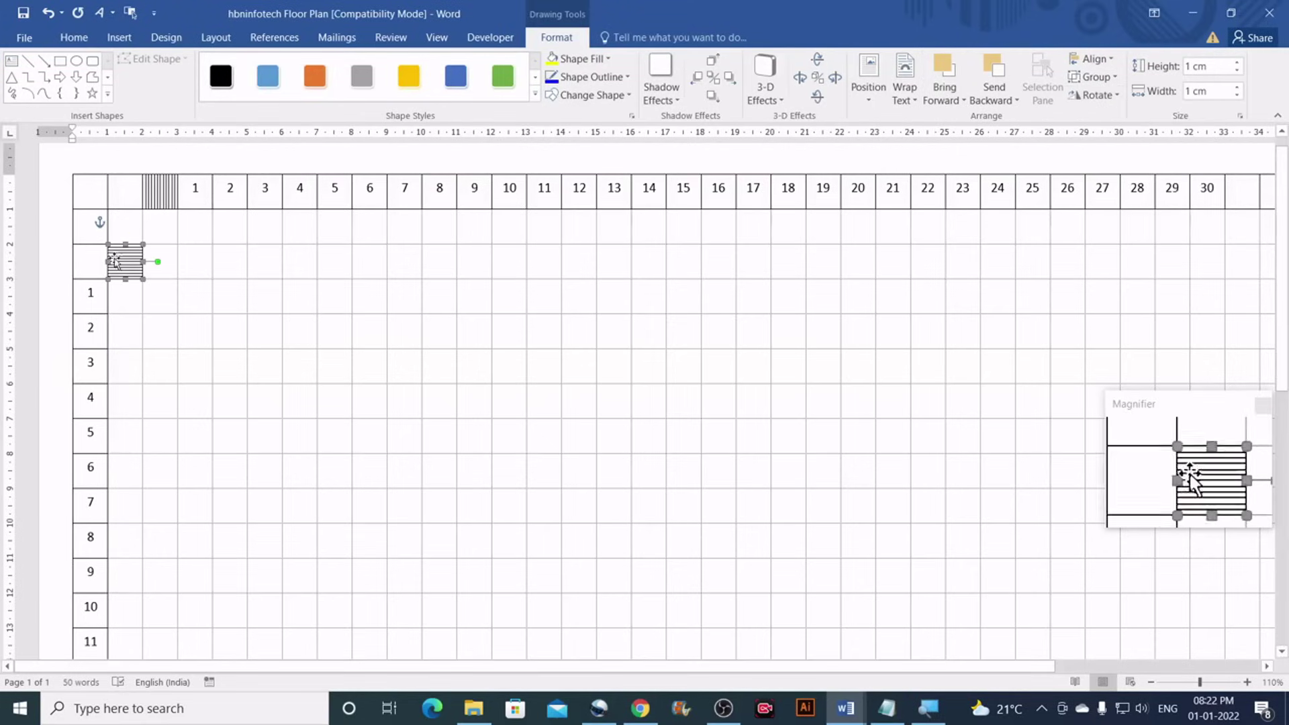
drag(99, 257, 99, 260)
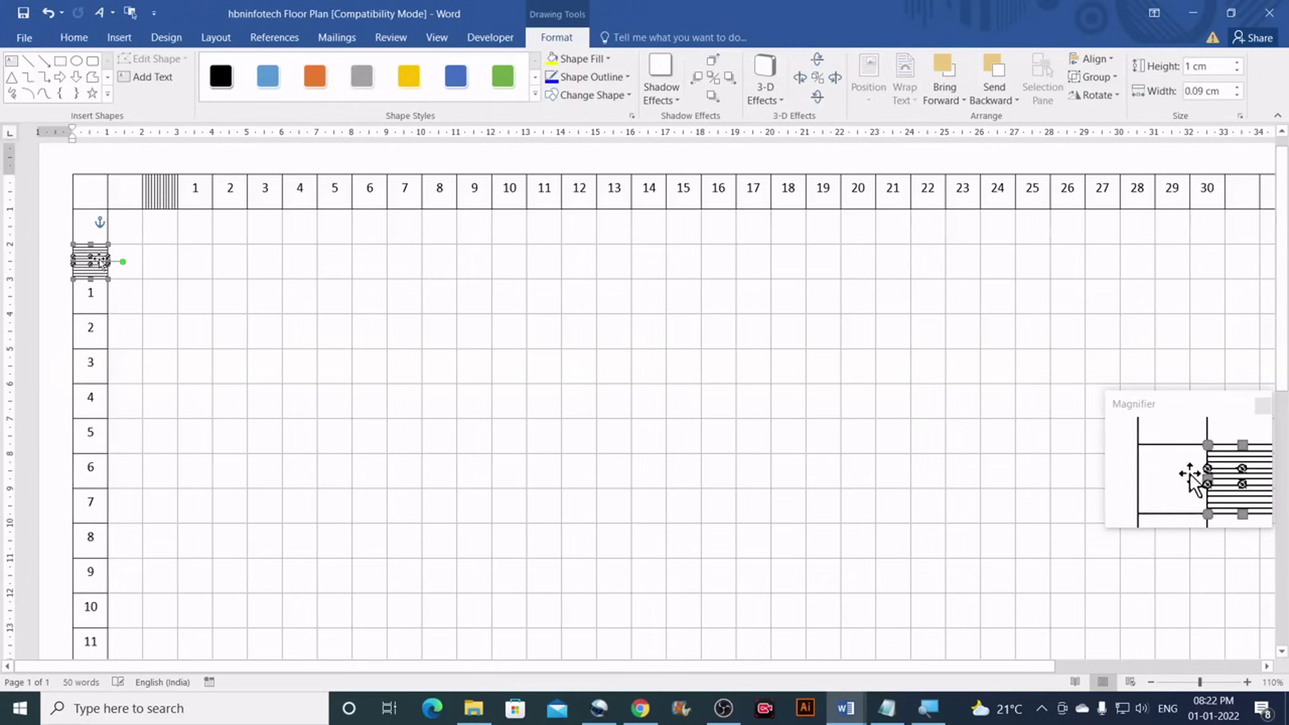
click(158, 270)
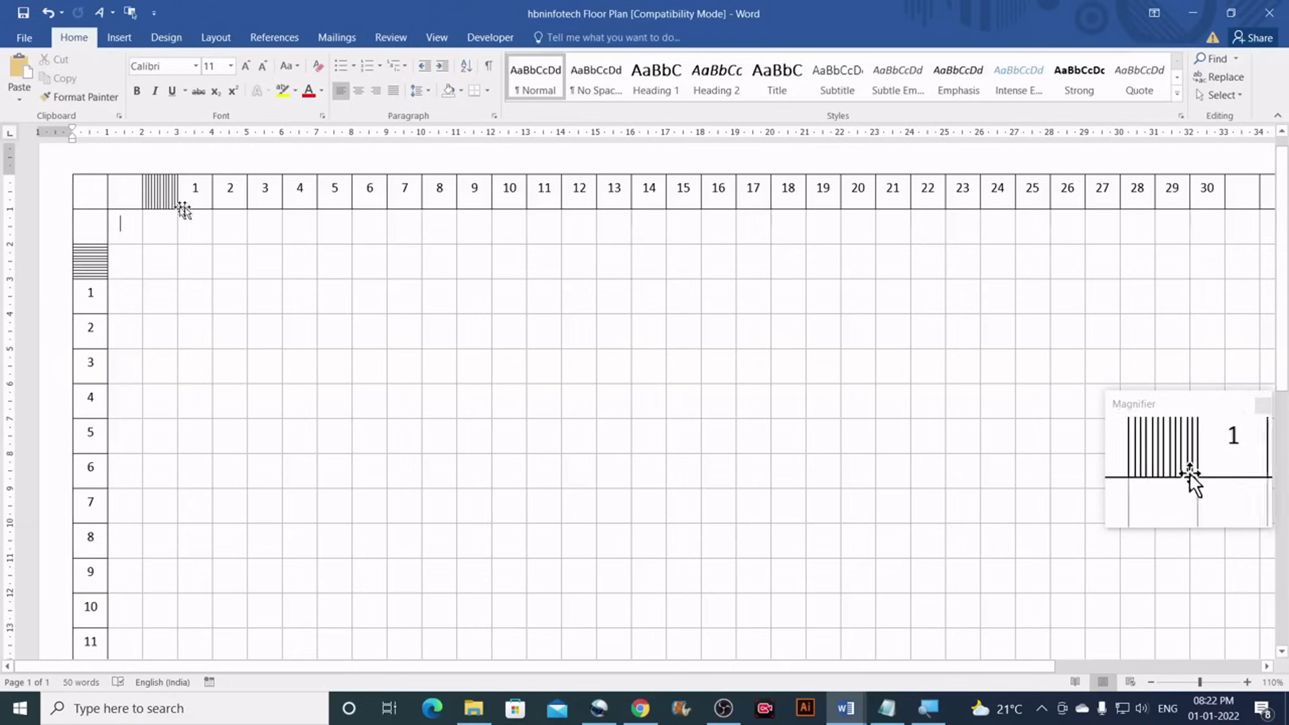
drag(1201, 682, 1246, 680)
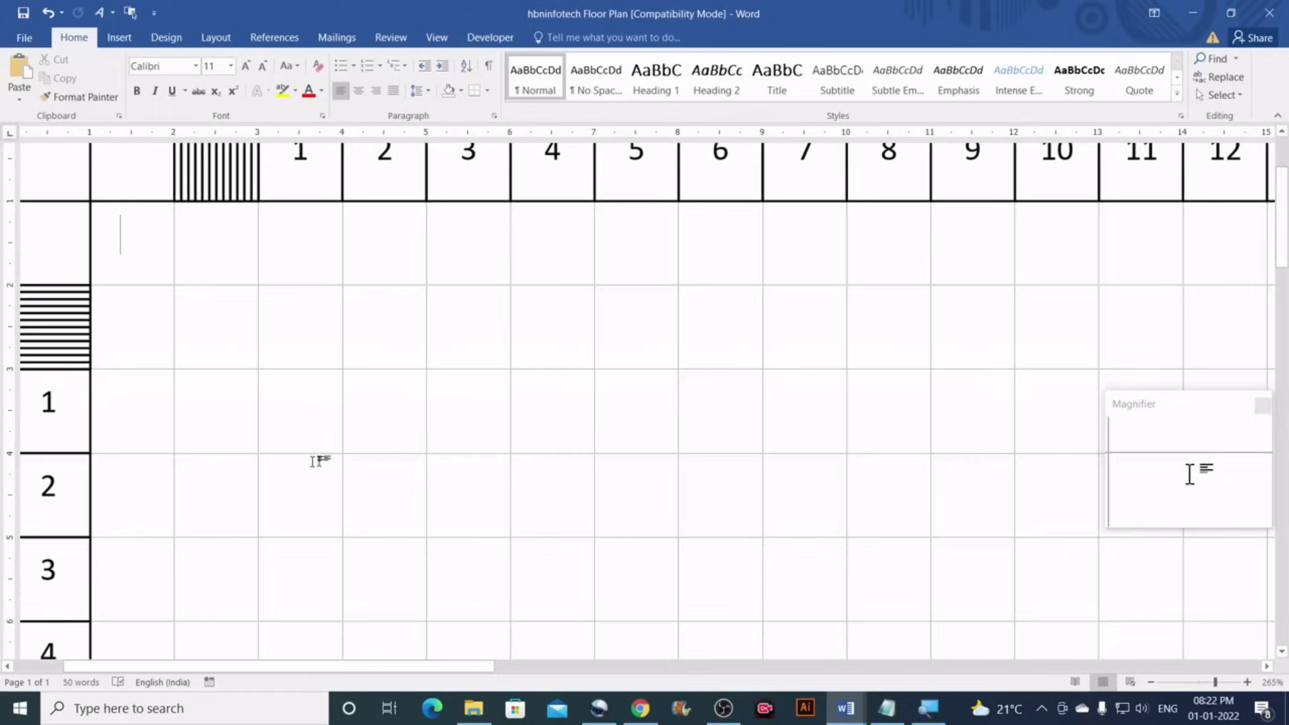
scroll(306, 443, up, 2)
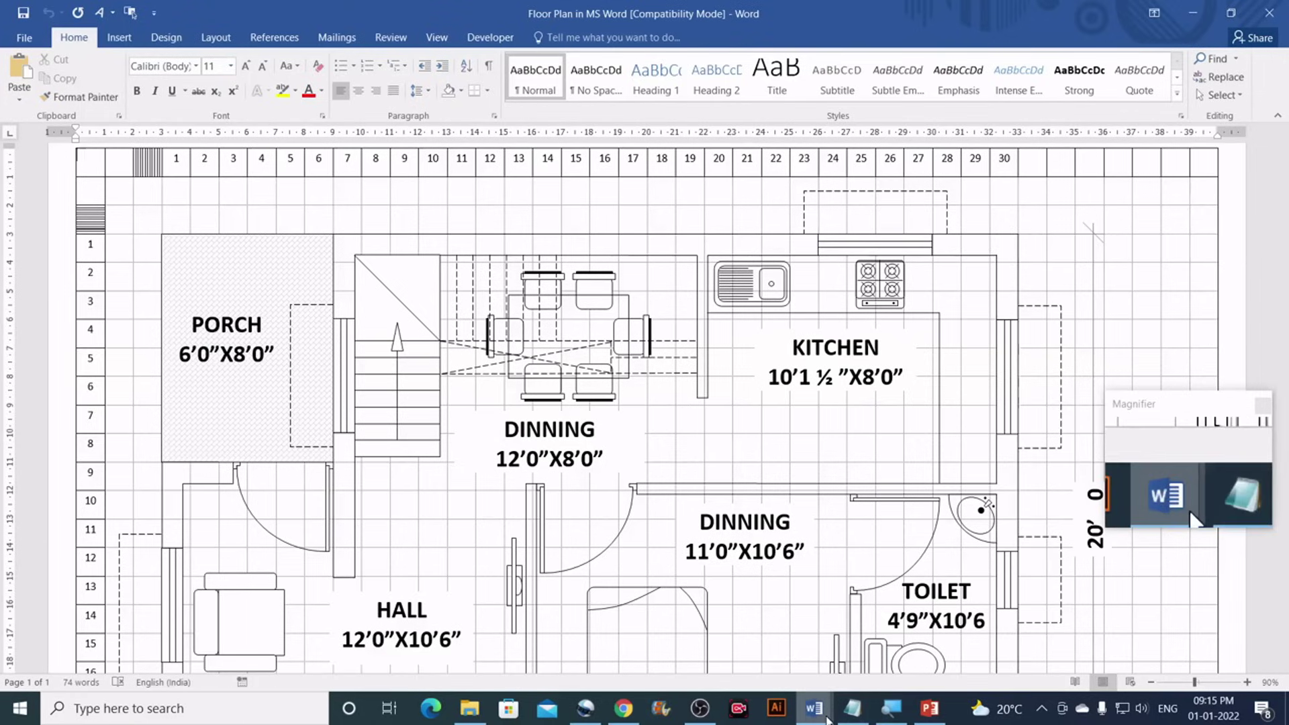
Switch to the document "hbninfotech Floor Plan" and draw a rectangle about 2 cm wide and 2.58 cm tall below columns 1 and 2
mouse_move(828, 713)
click(911, 679)
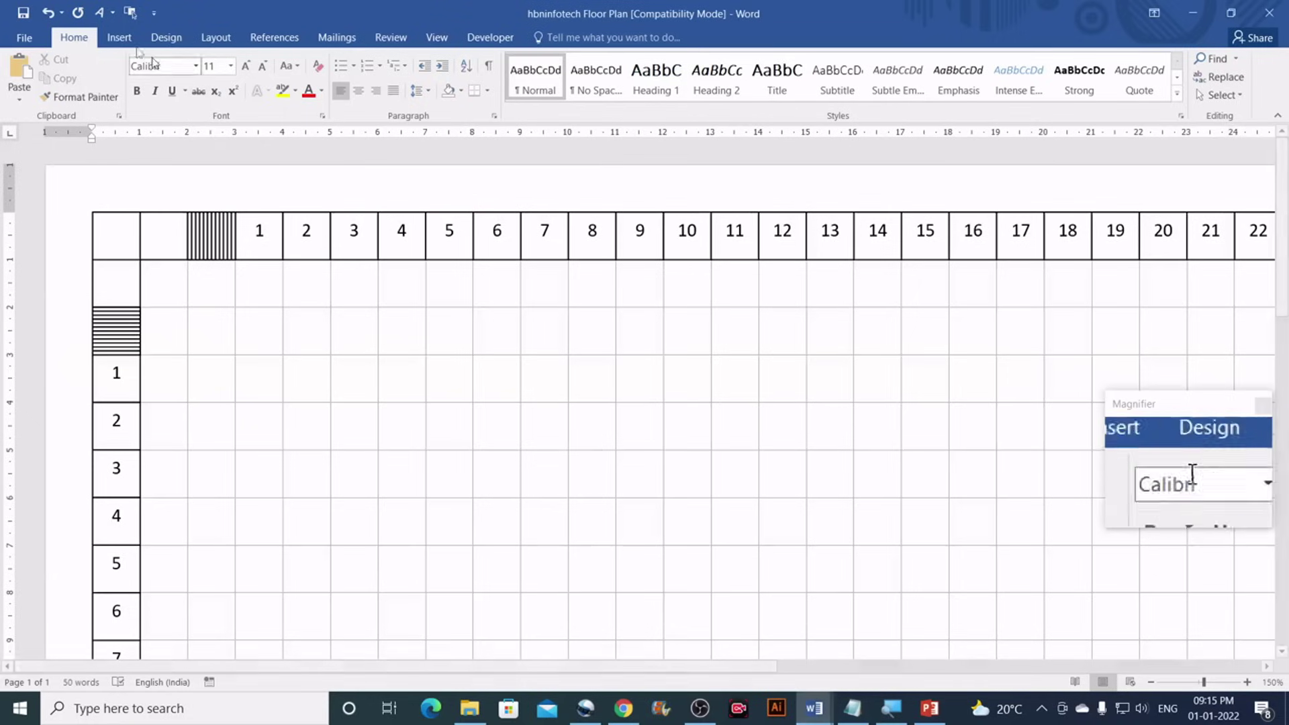
click(119, 37)
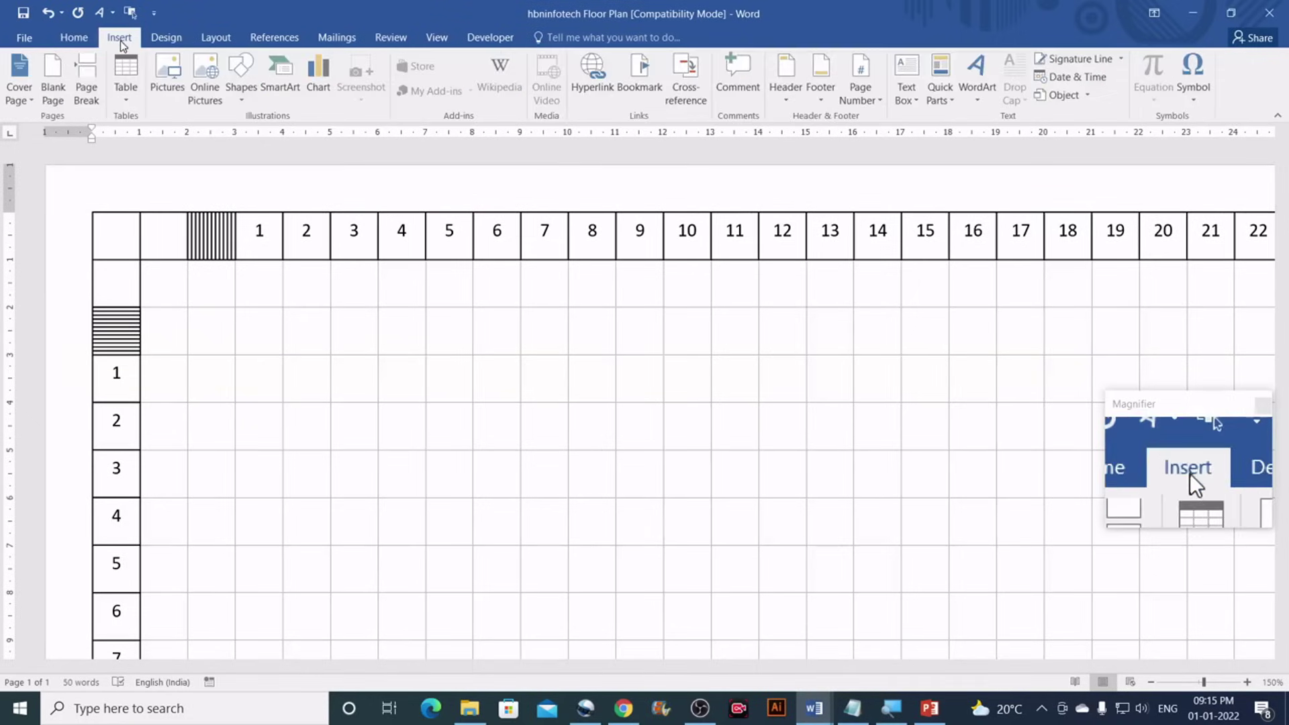
click(242, 100)
click(282, 141)
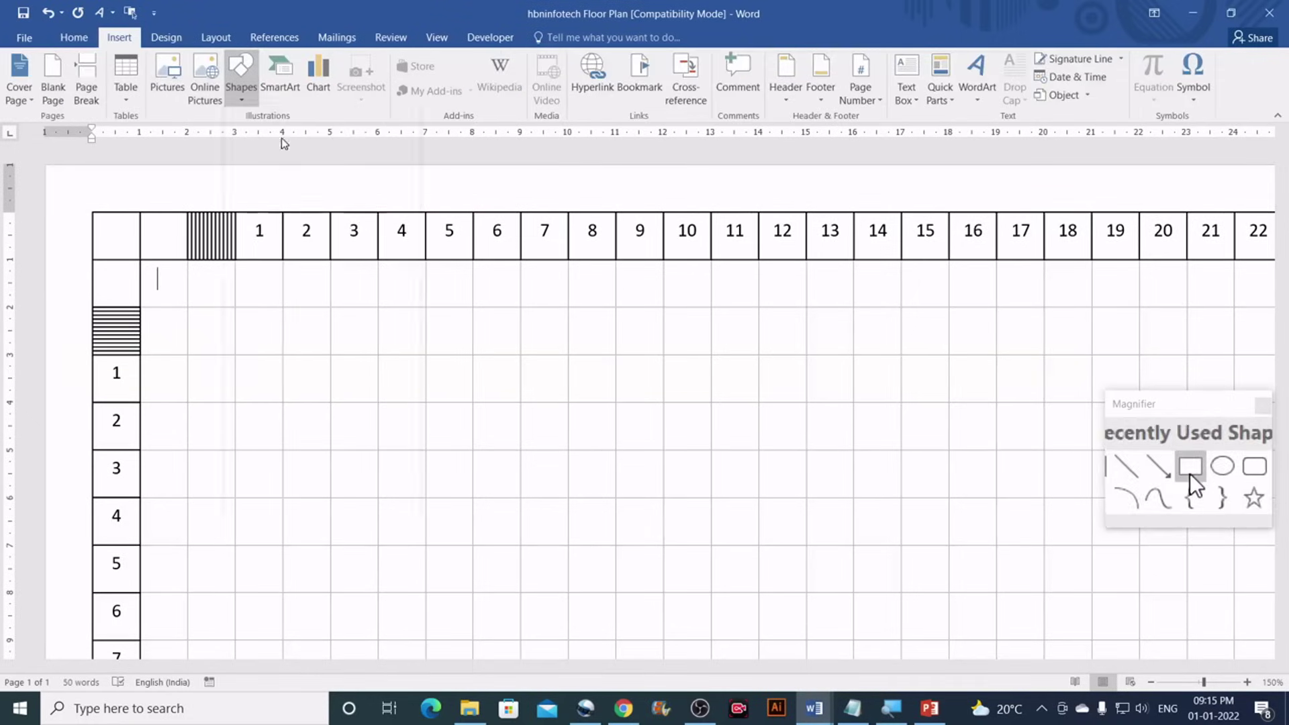
mouse_move(235, 327)
mouse_down()
mouse_move(323, 395)
mouse_move(351, 437)
mouse_move(330, 449)
mouse_up()
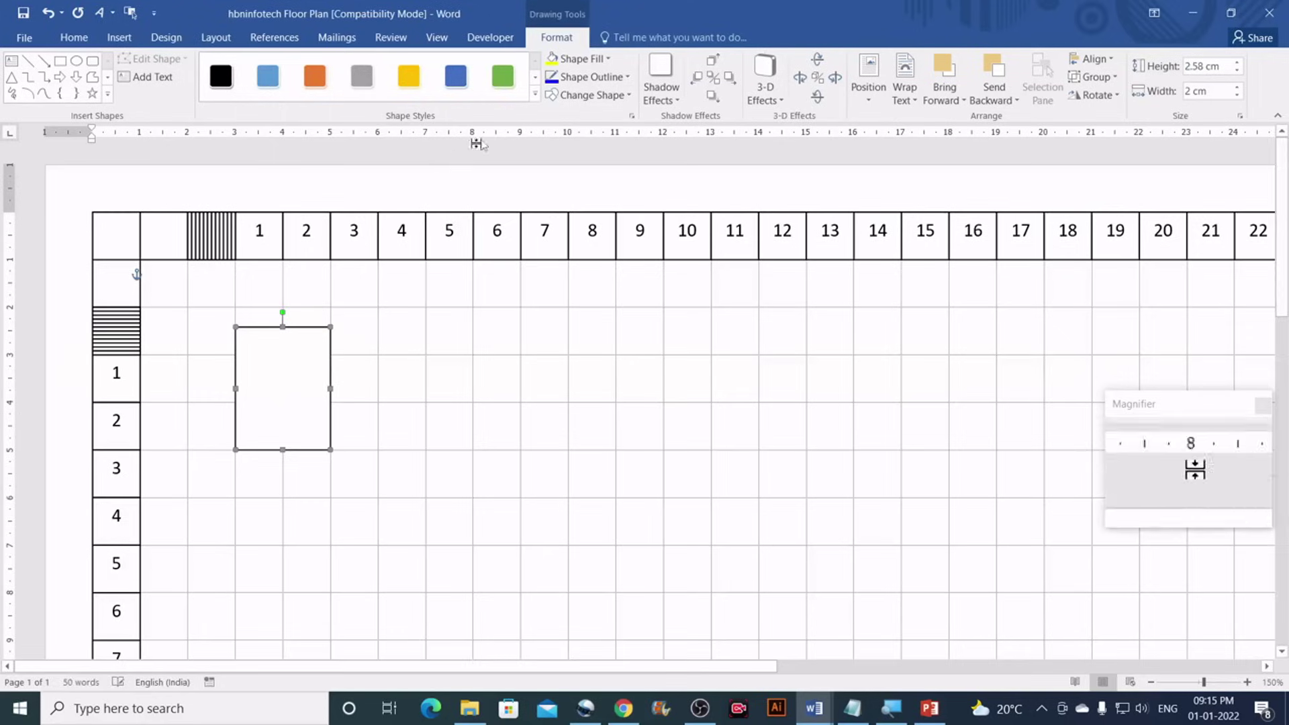
Set the rectangle's height to 8 cm and its width to 6 cm
click(1217, 67)
text(8)
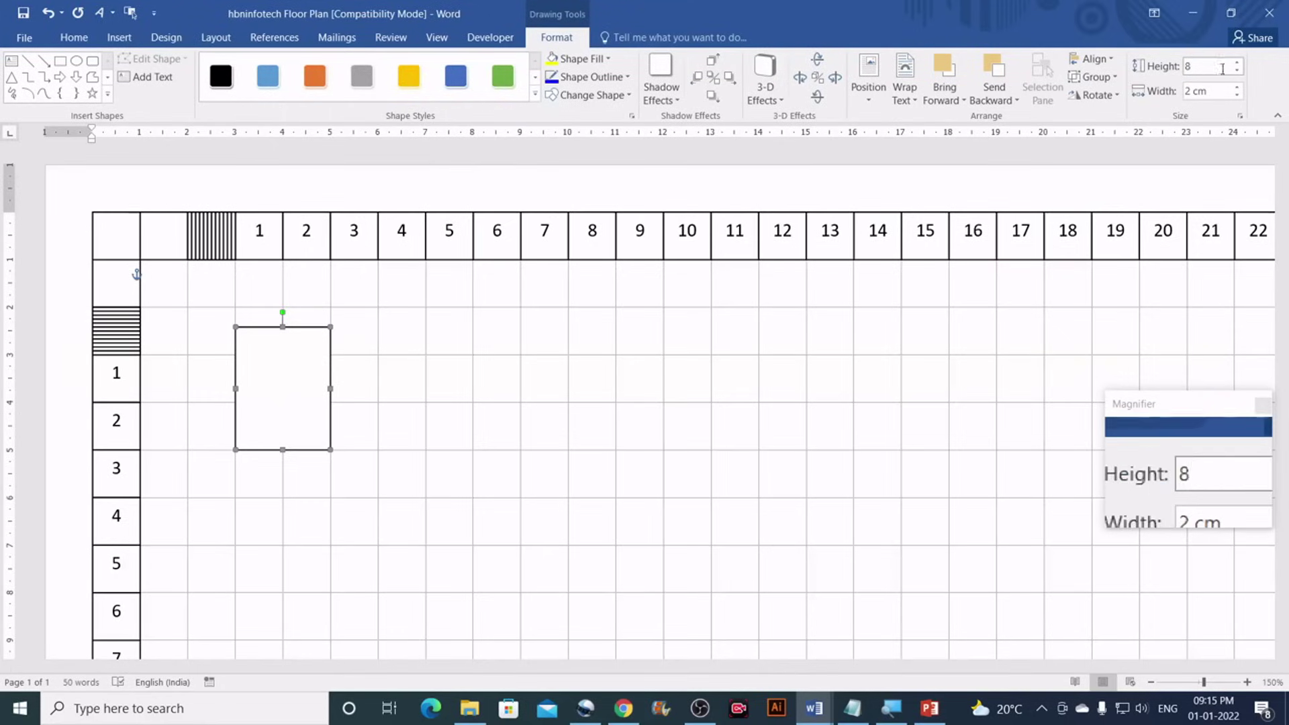
click(1223, 89)
text(6)
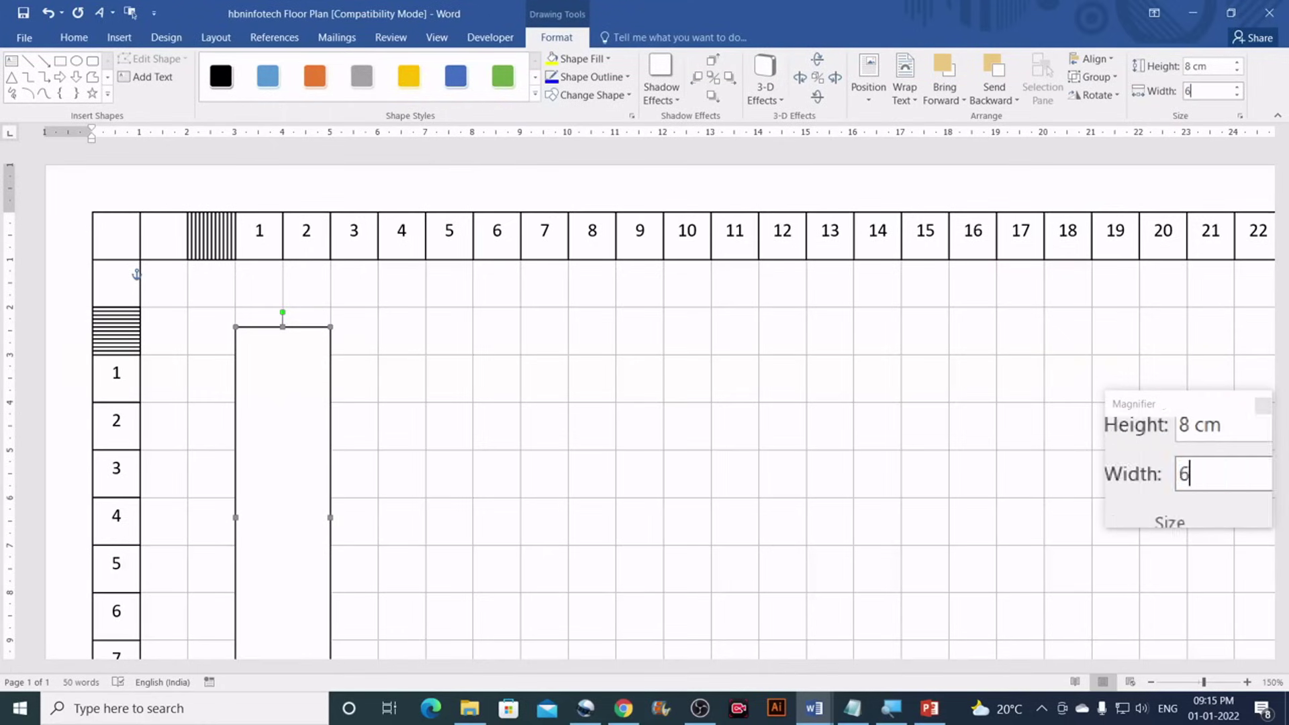
key(Return)
scroll(732, 338, down, 1)
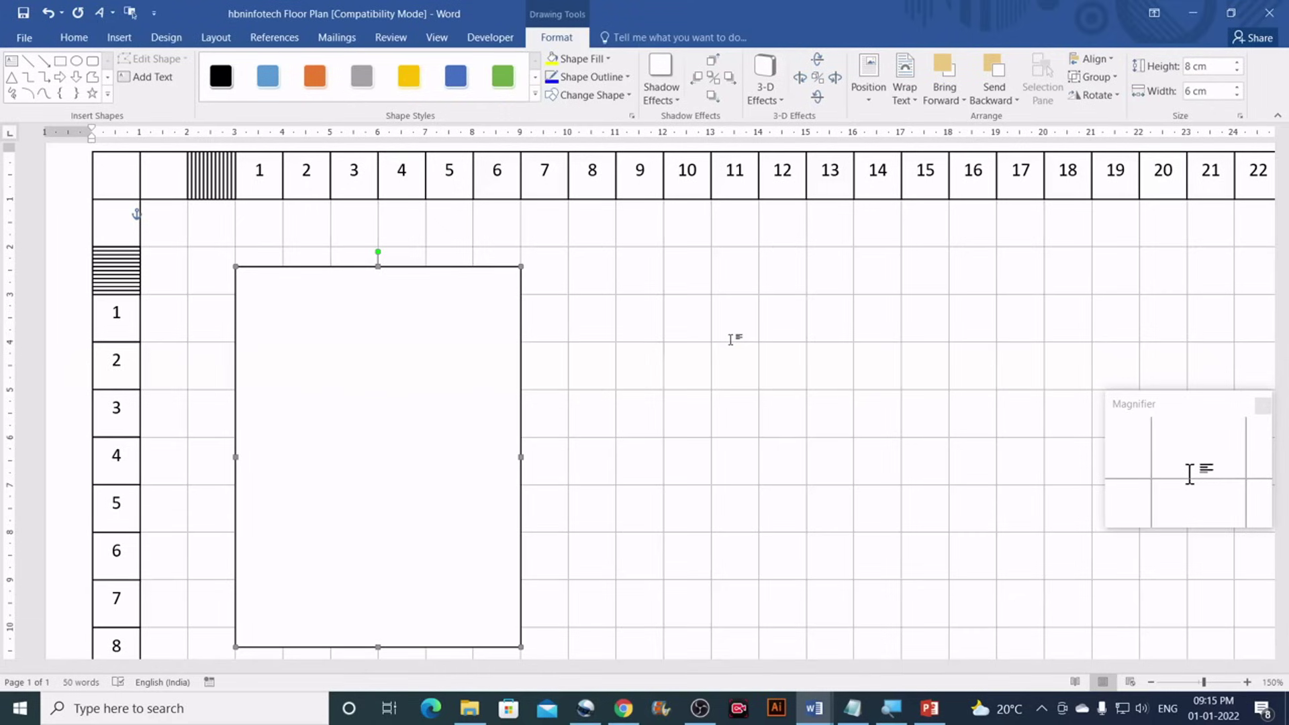
Compare the rectangle with the porch in "Floor Plan in MS Word" and move it to span columns 1–6 and rows 1–8
click(1151, 682)
click(1151, 682)
click(1151, 682)
click(1150, 682)
click(1151, 682)
click(1151, 682)
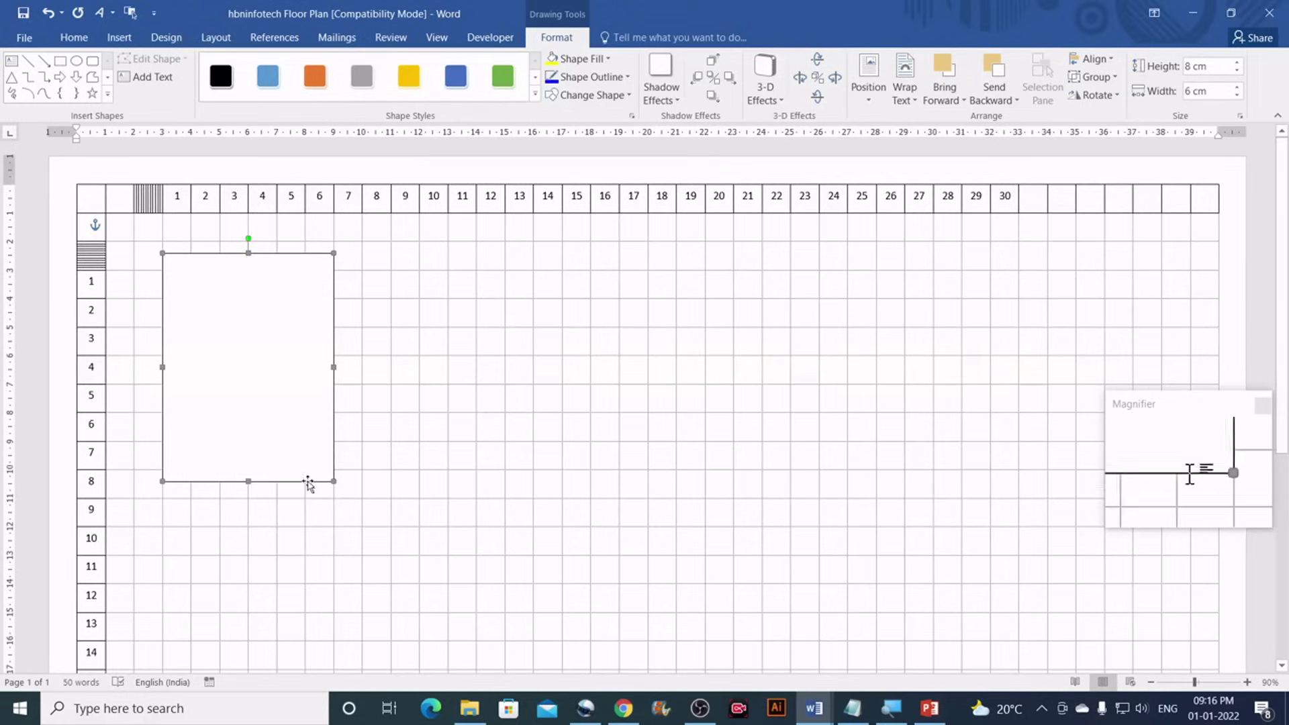
mouse_move(828, 720)
click(725, 637)
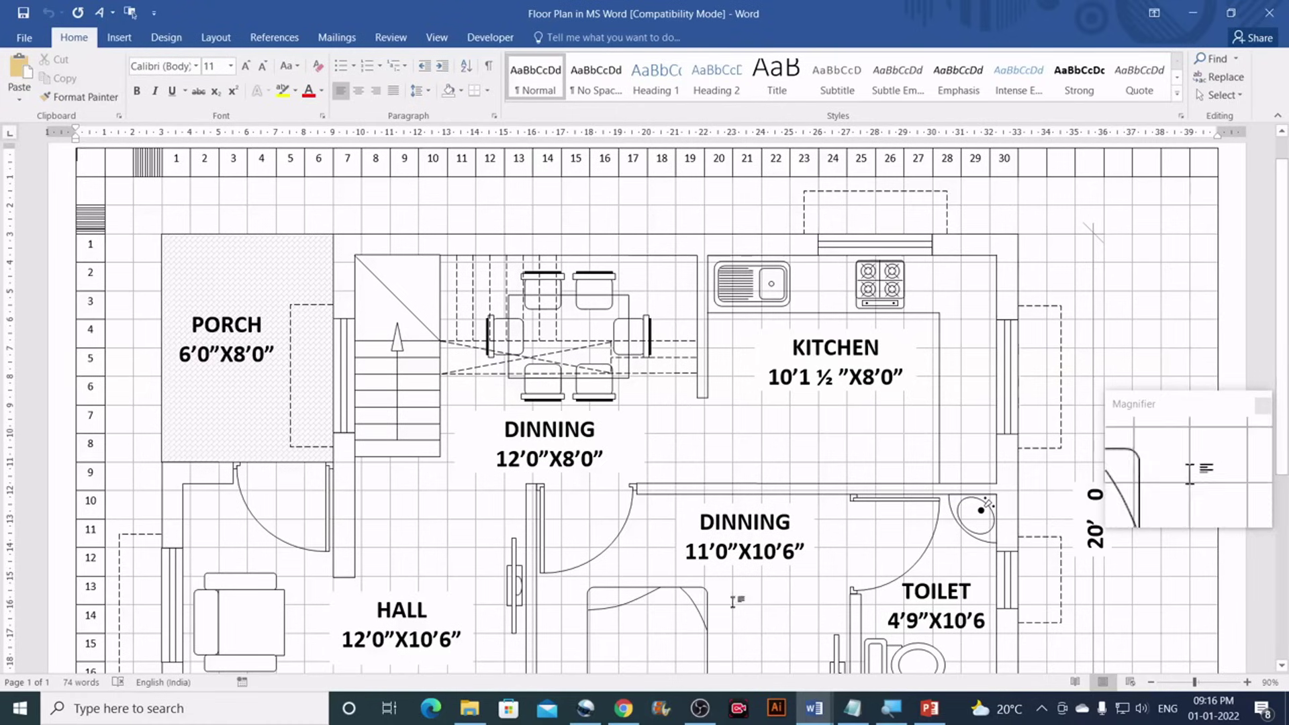
mouse_move(813, 708)
click(885, 660)
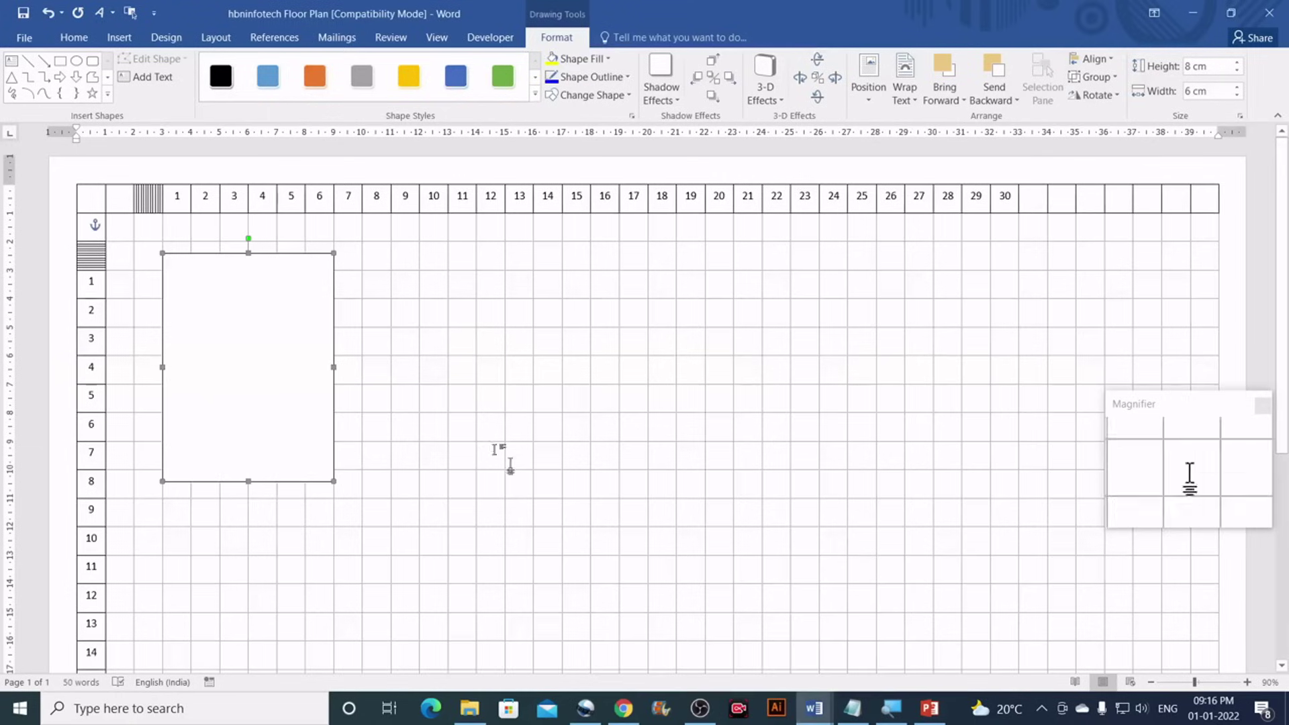
drag(204, 324, 191, 317)
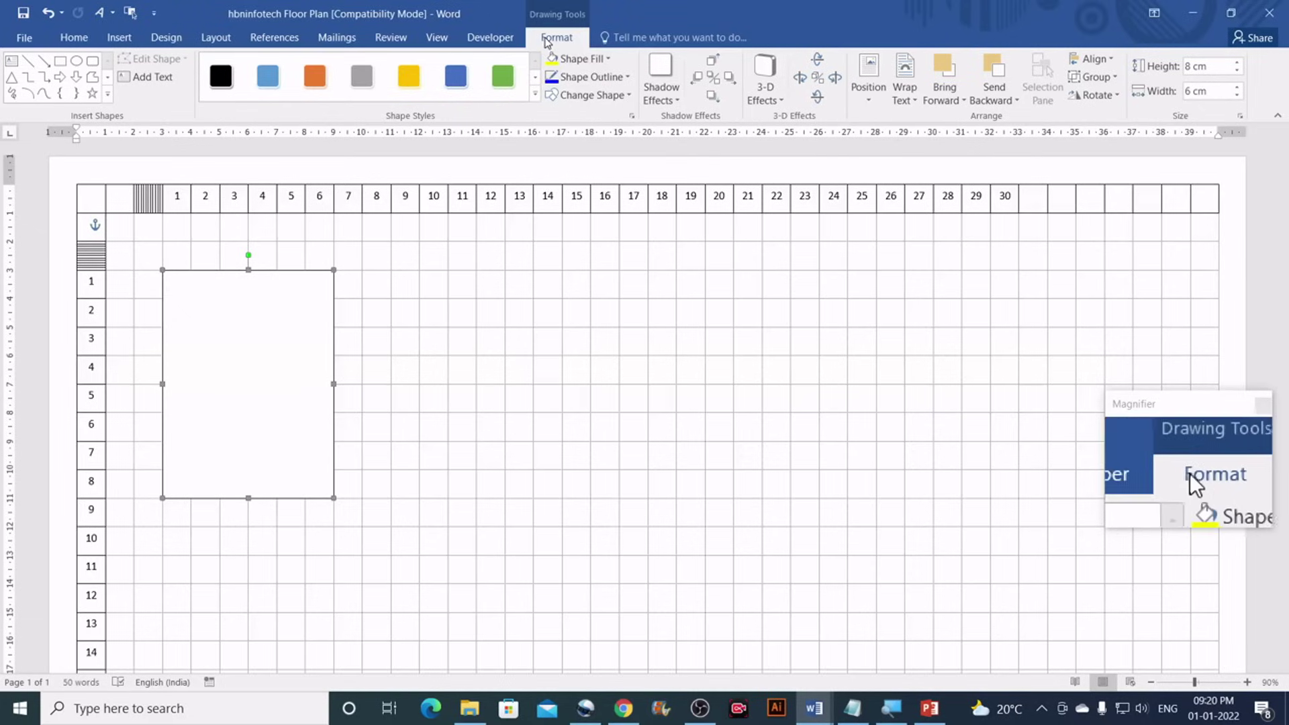
Fill the porch rectangle with the Diagonal brick pattern using a dark grey foreground colour
click(608, 59)
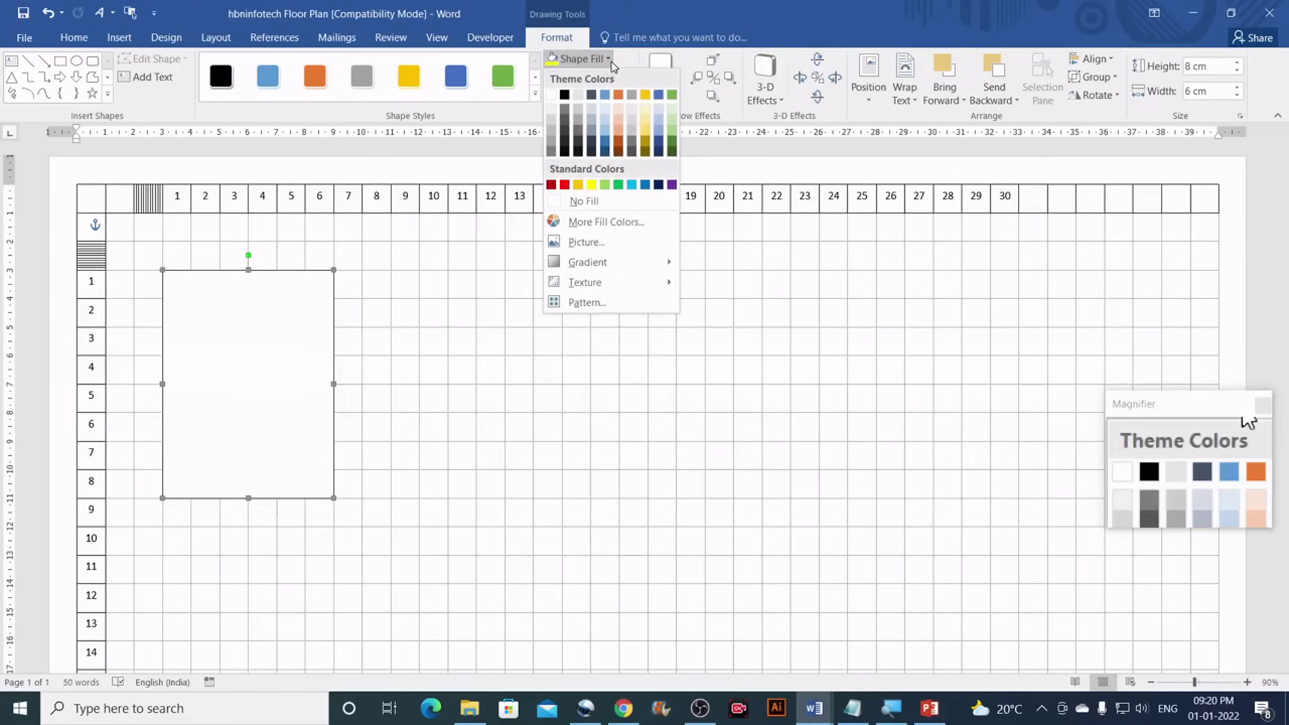
mouse_move(590, 285)
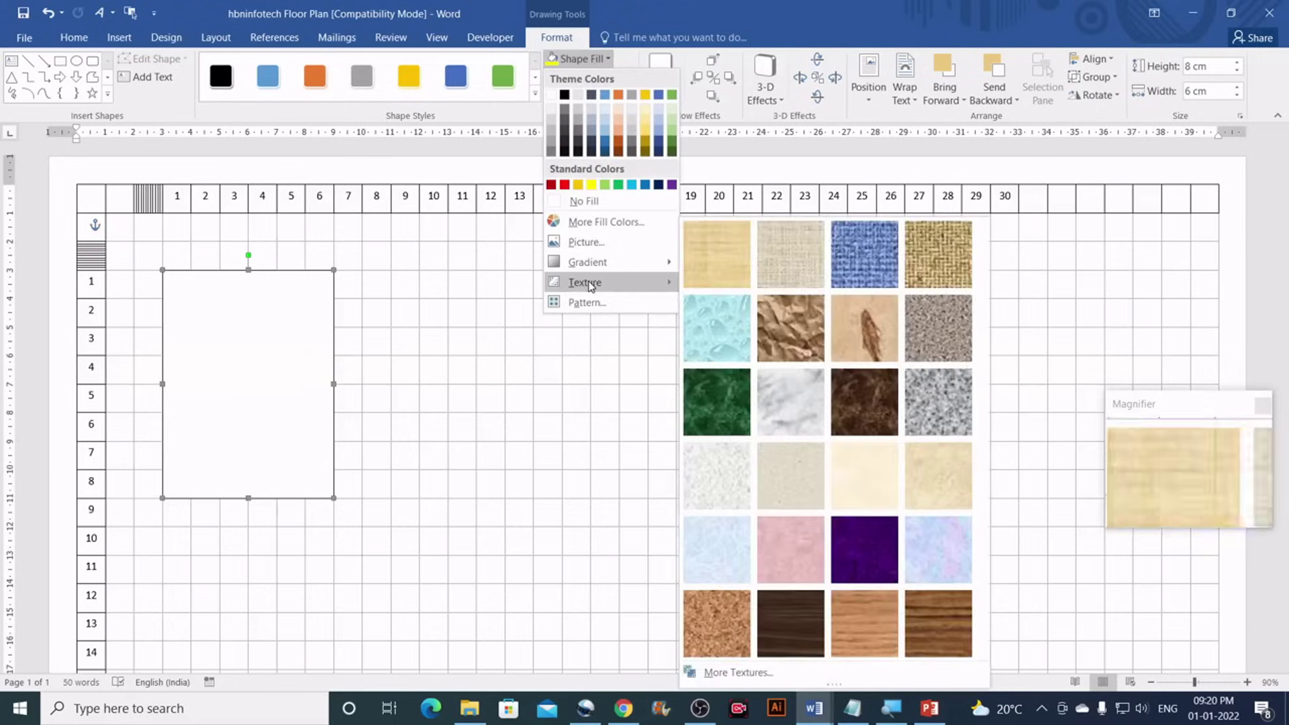
click(587, 302)
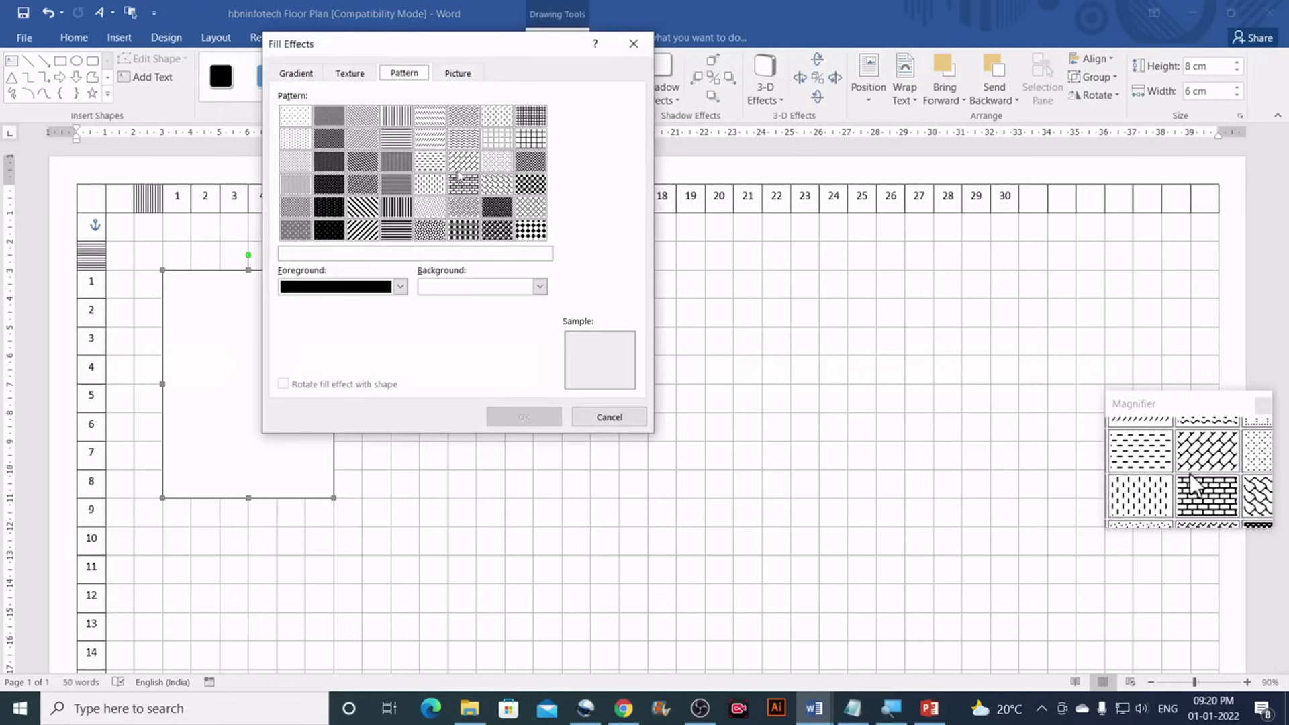
click(463, 164)
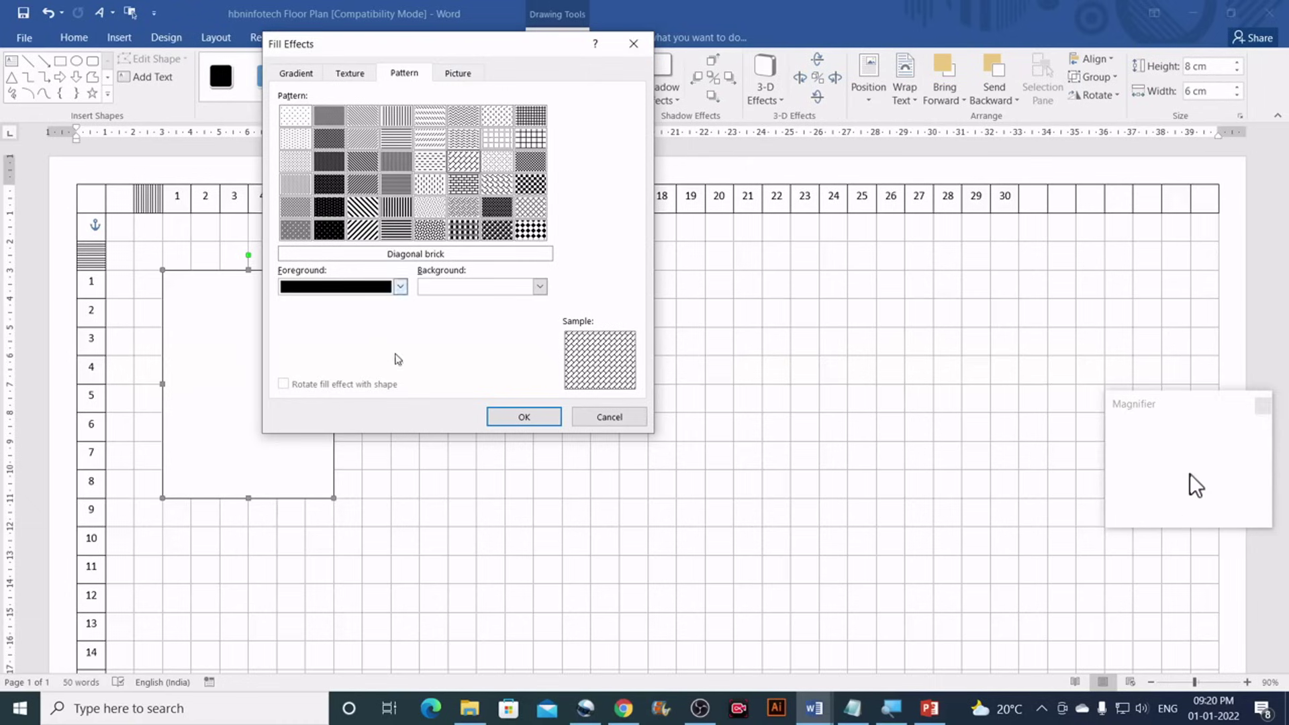
click(400, 287)
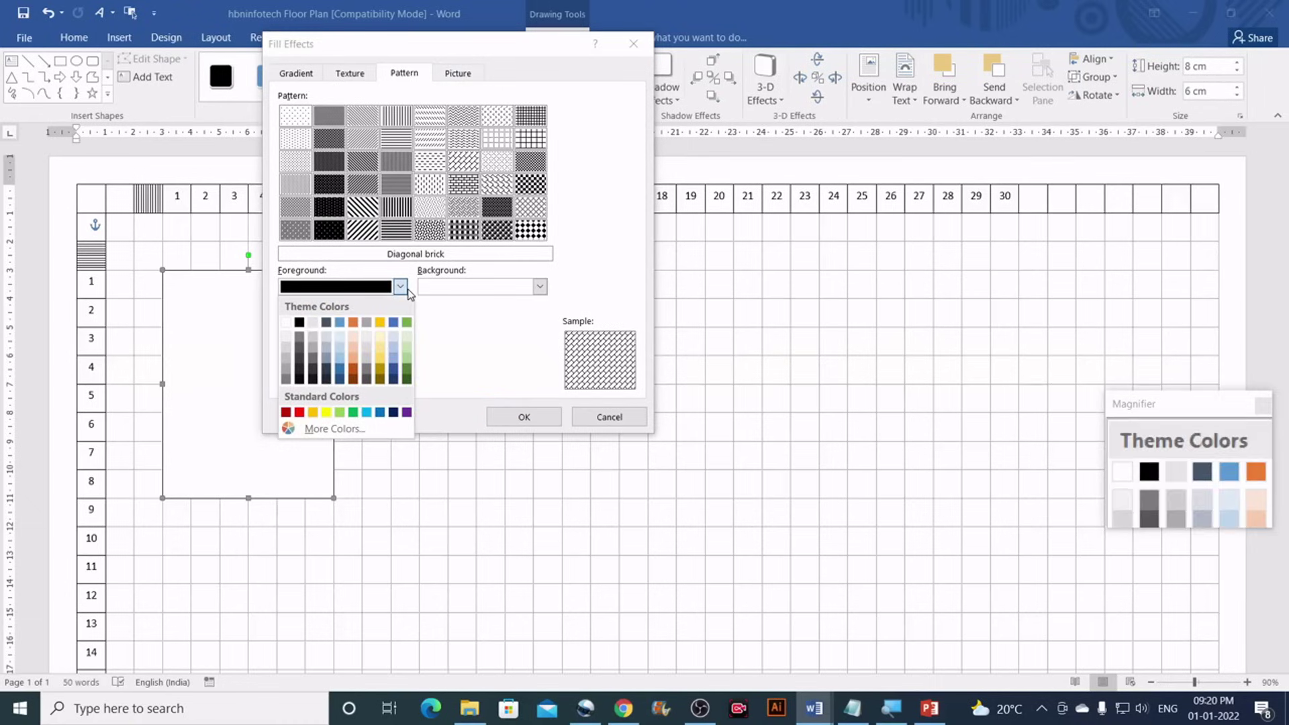
click(286, 382)
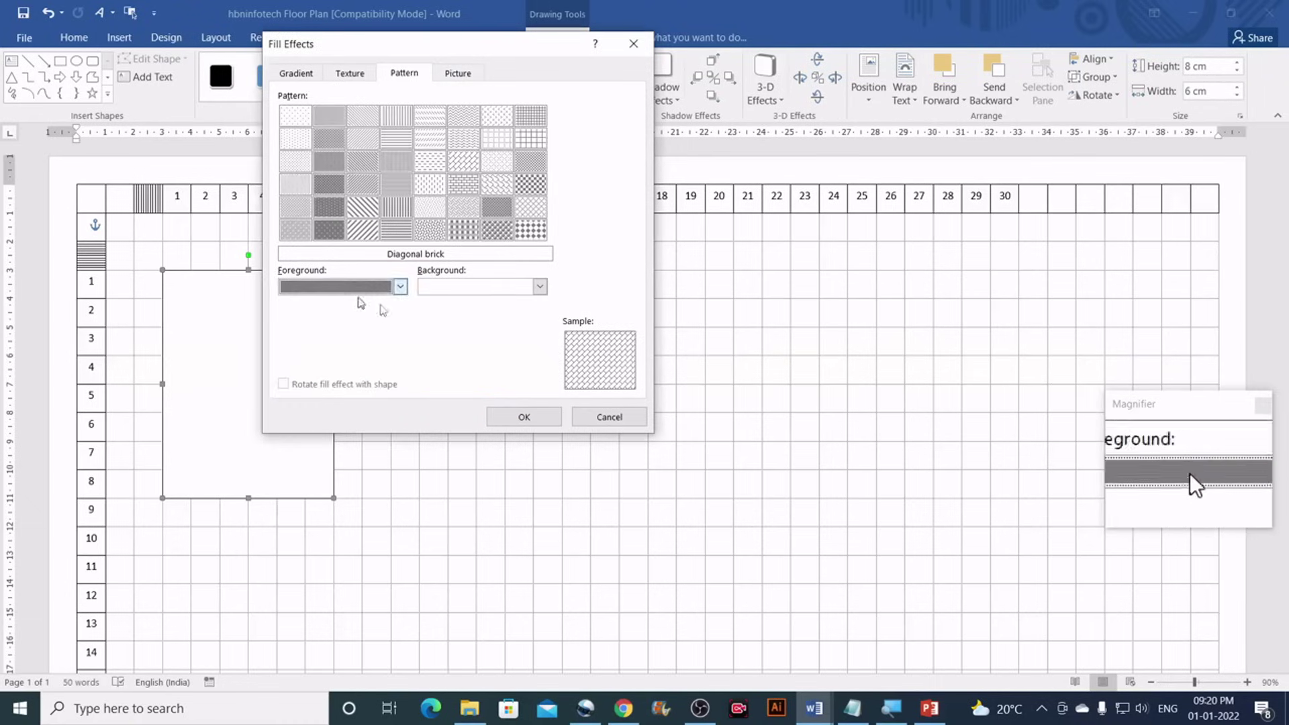
click(523, 418)
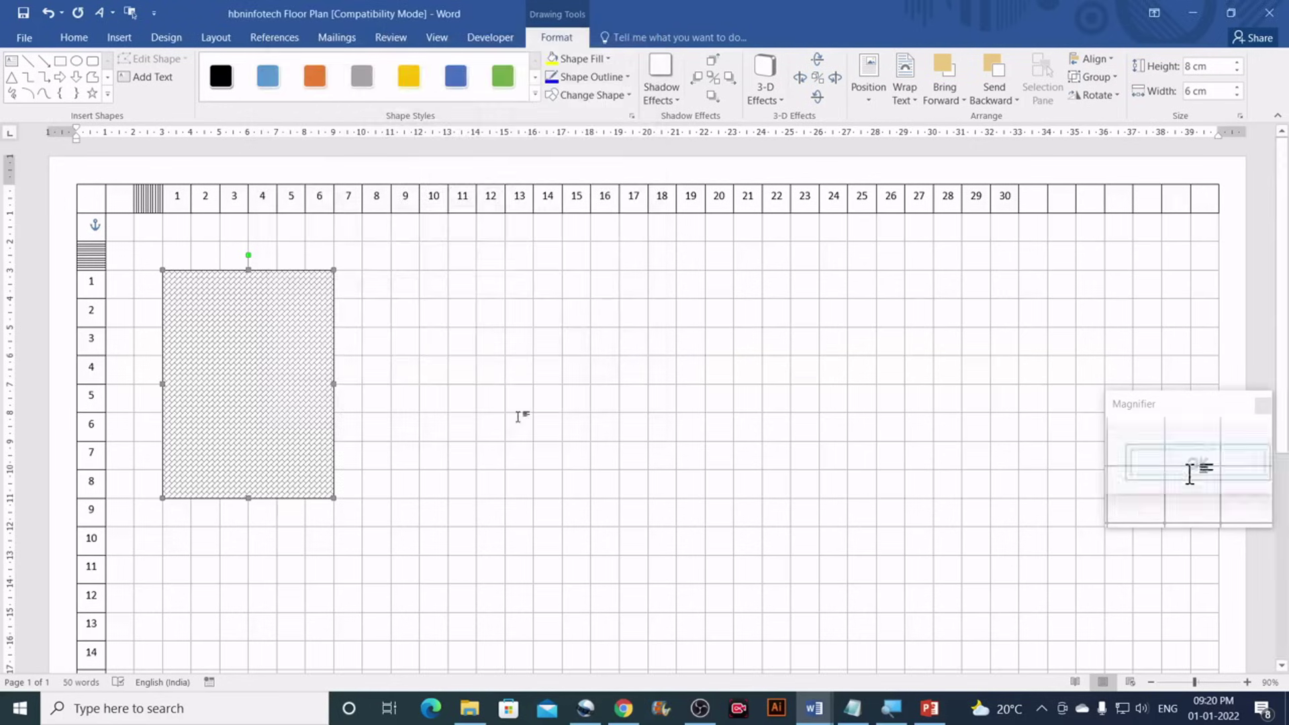
click(390, 265)
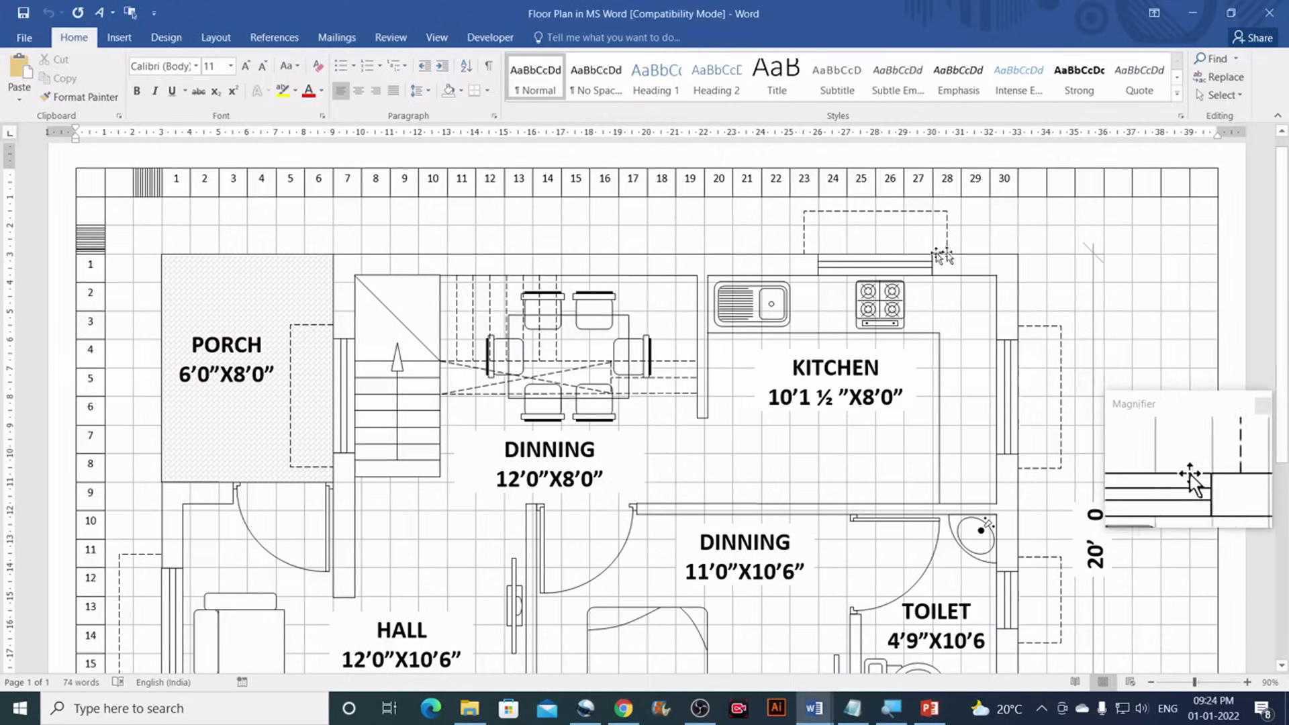
Review the reference plan in "Floor Plan in MS Word" and check the size of the upper outer wall line beside the porch
scroll(590, 285, down, 10)
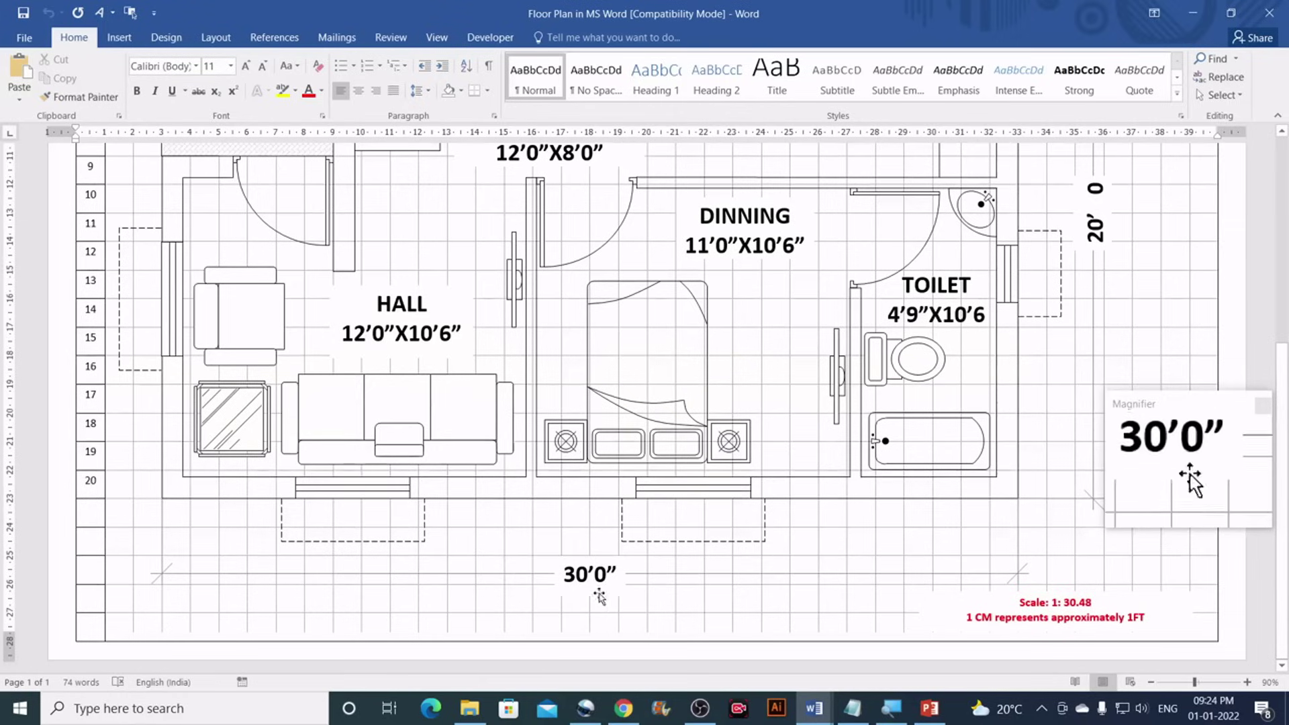
scroll(596, 579, up, 10)
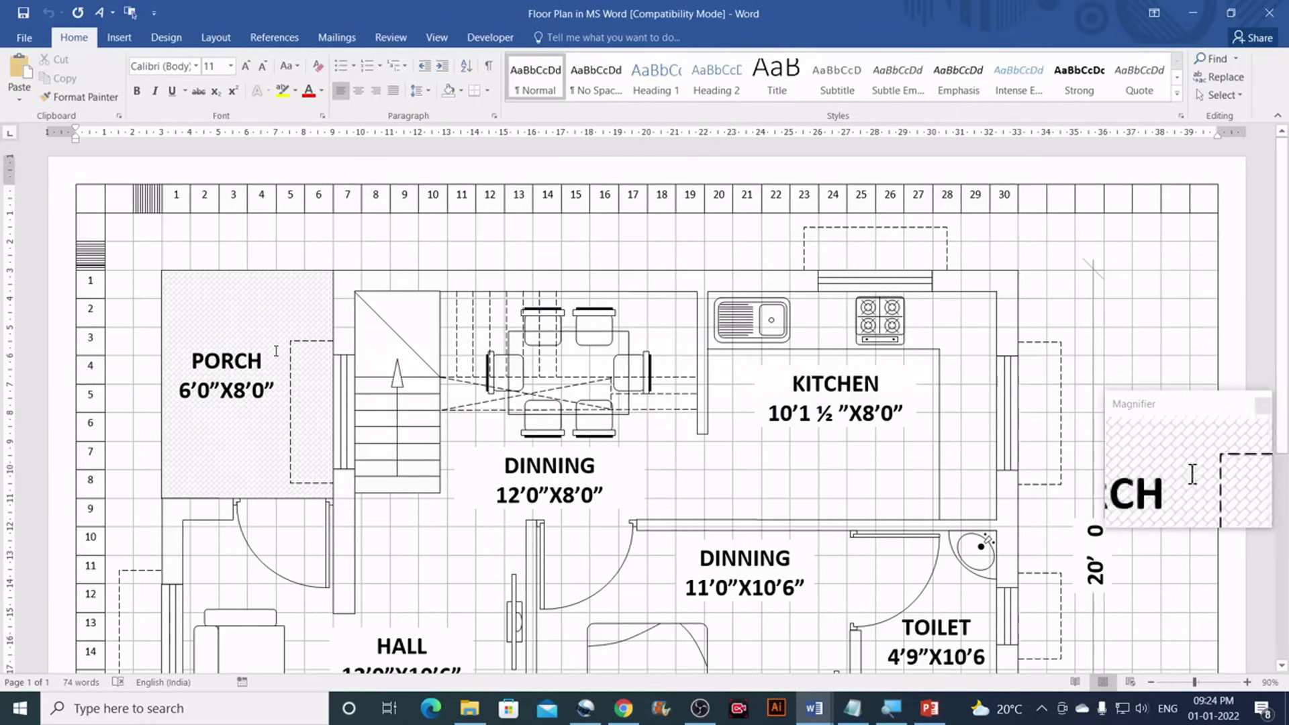
click(491, 272)
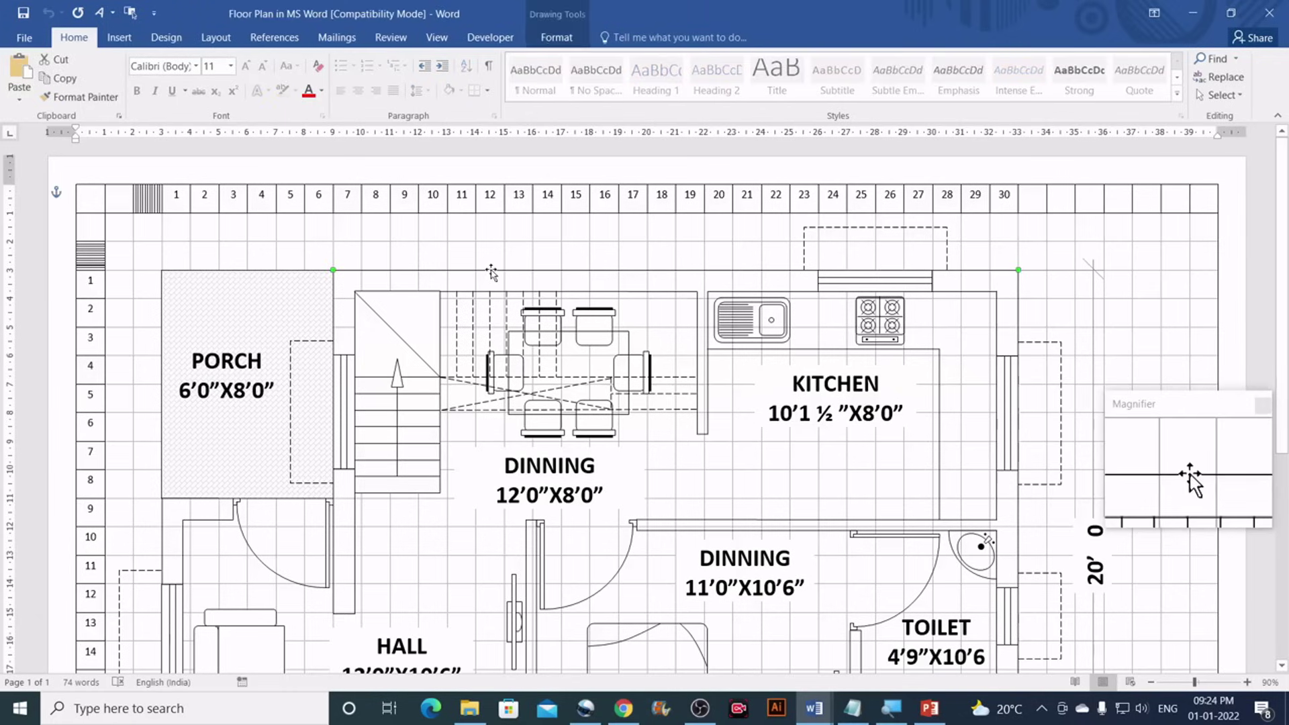
click(564, 39)
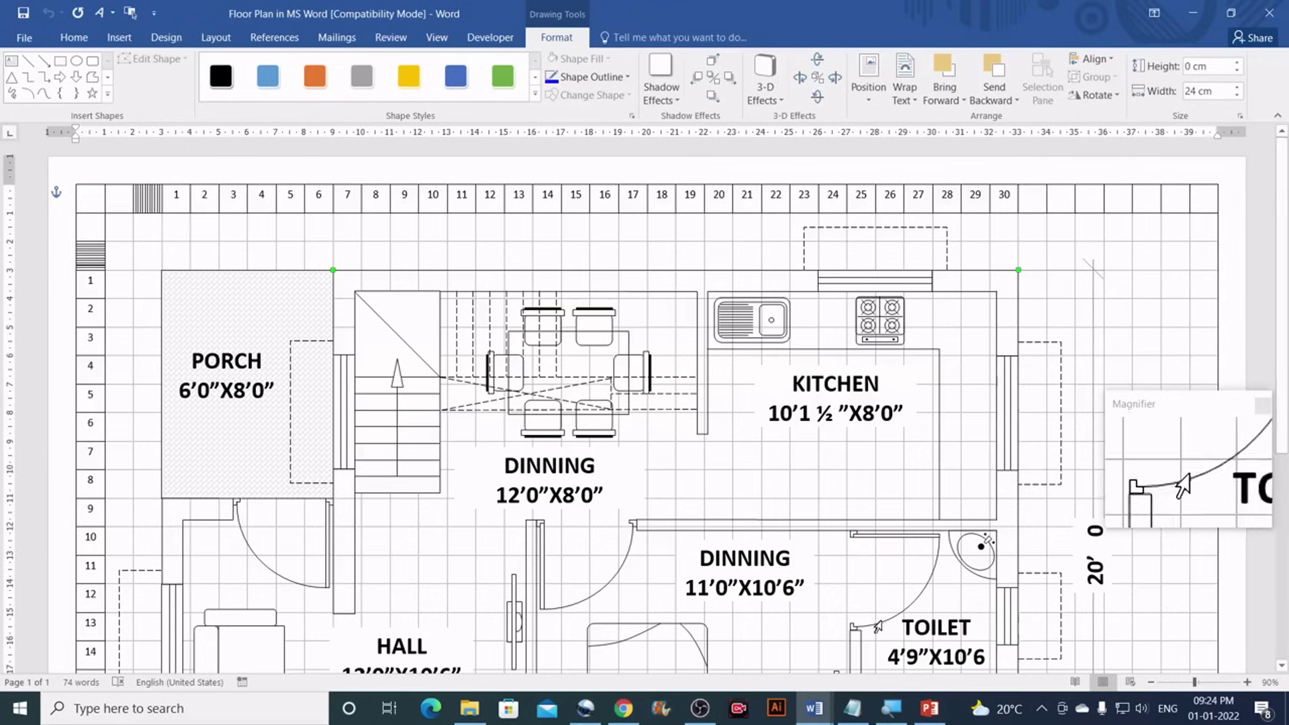
In "hbninfotech Floor Plan", draw a 24 cm horizontal wall line from the porch's upper right corner to the end of column 30
mouse_move(815, 708)
click(870, 658)
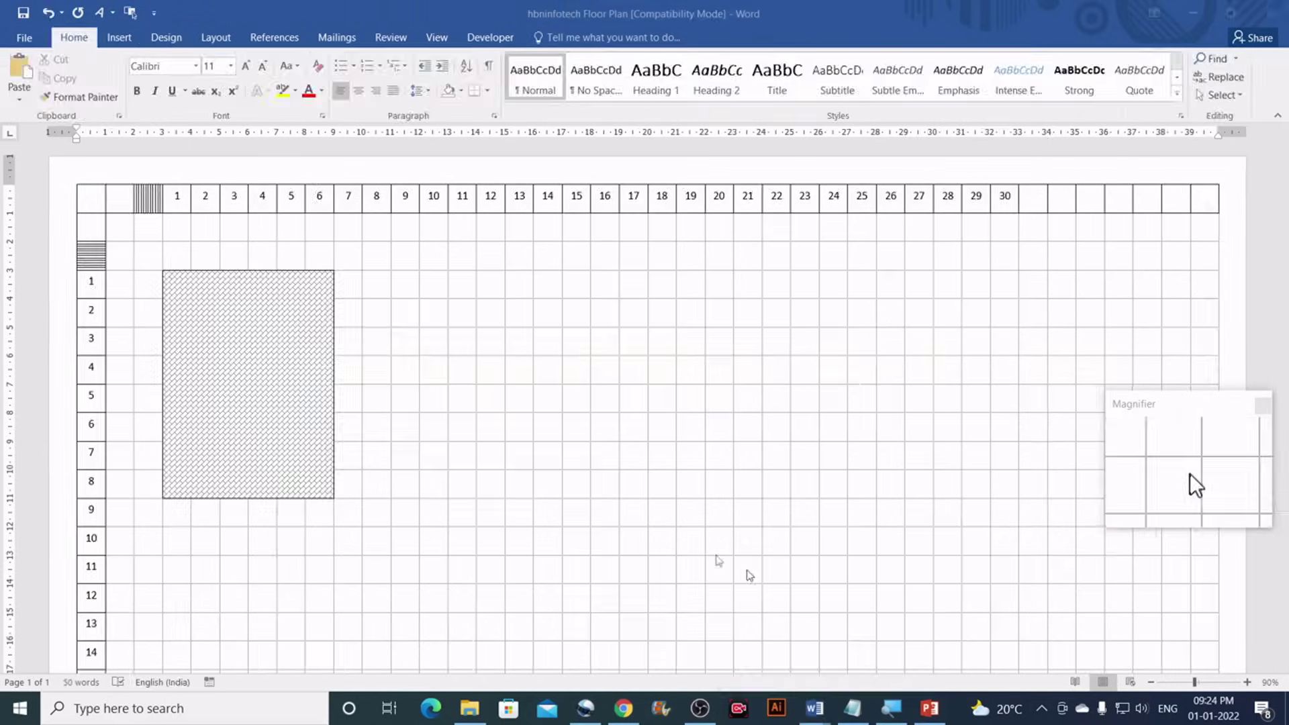
click(116, 37)
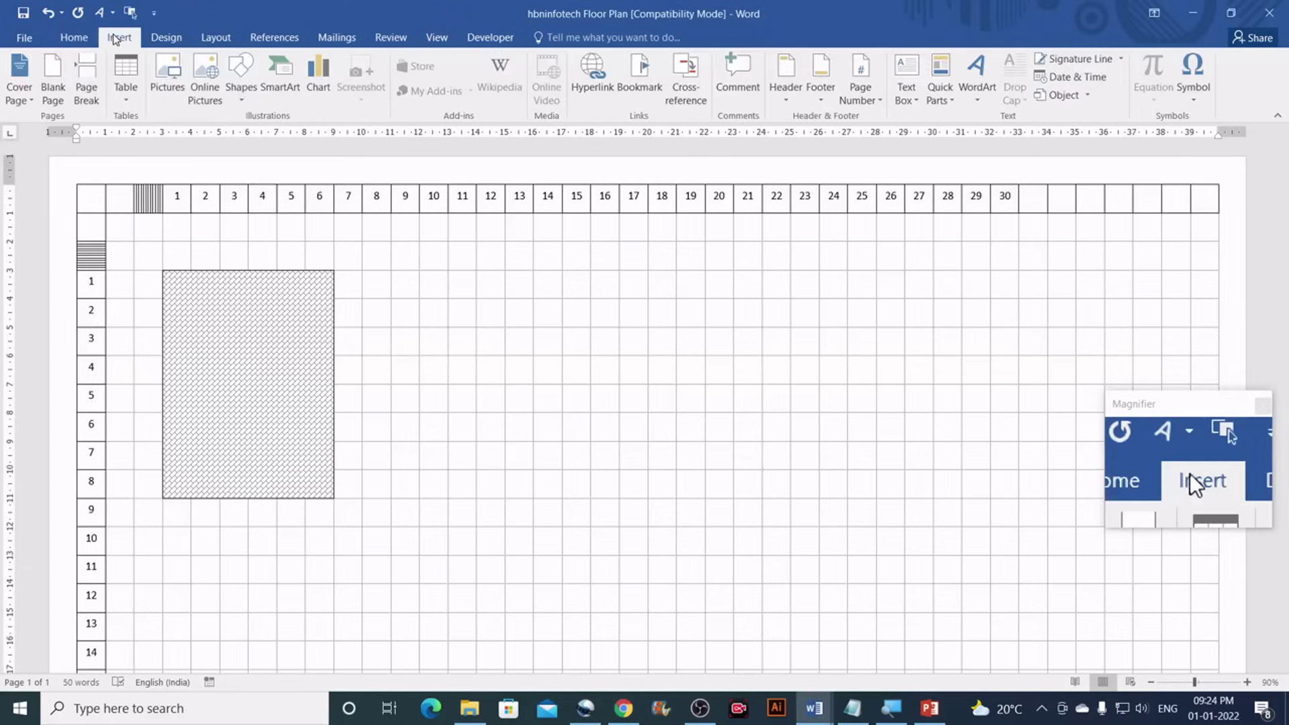
click(242, 102)
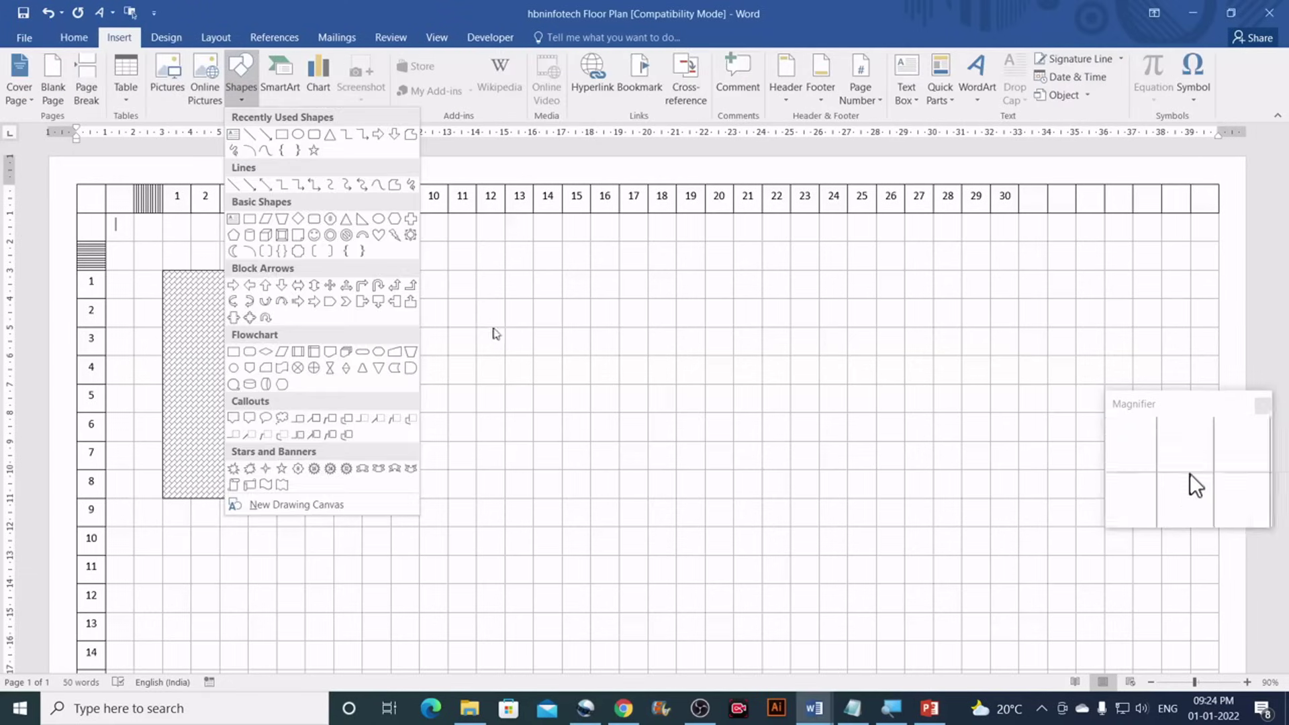
click(251, 136)
drag(393, 270, 665, 272)
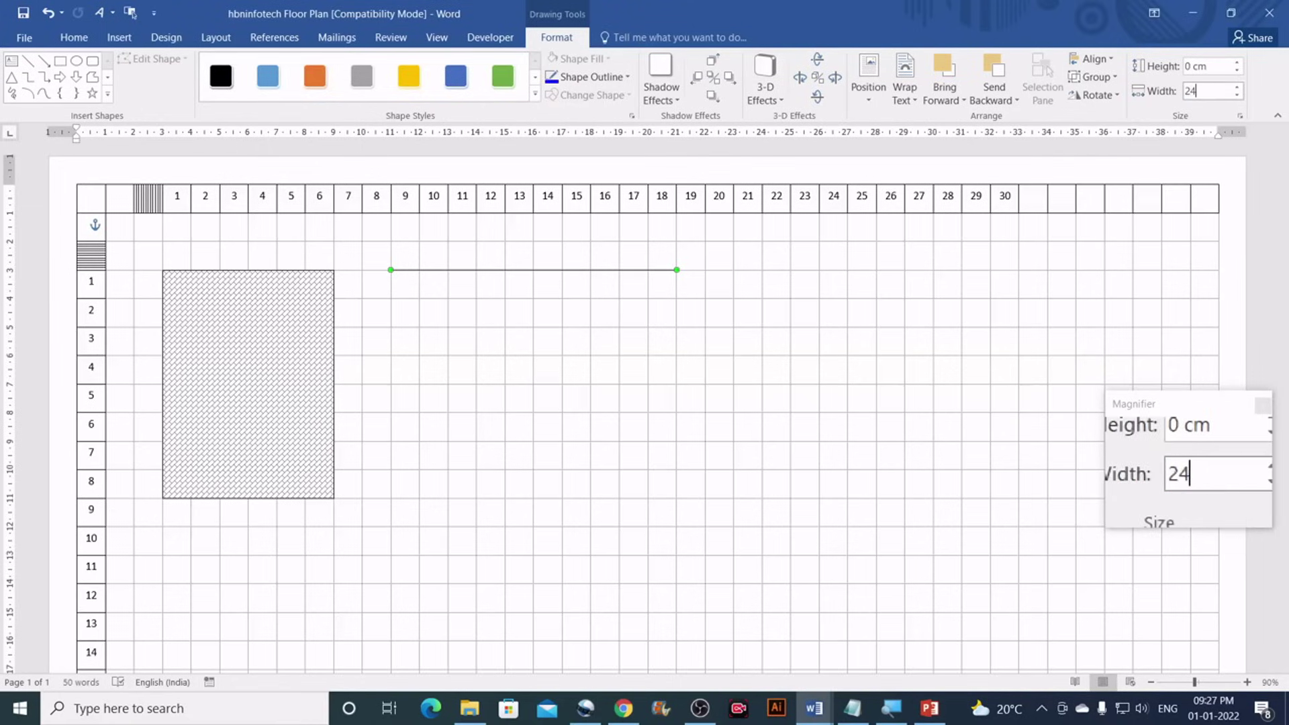
key(Return)
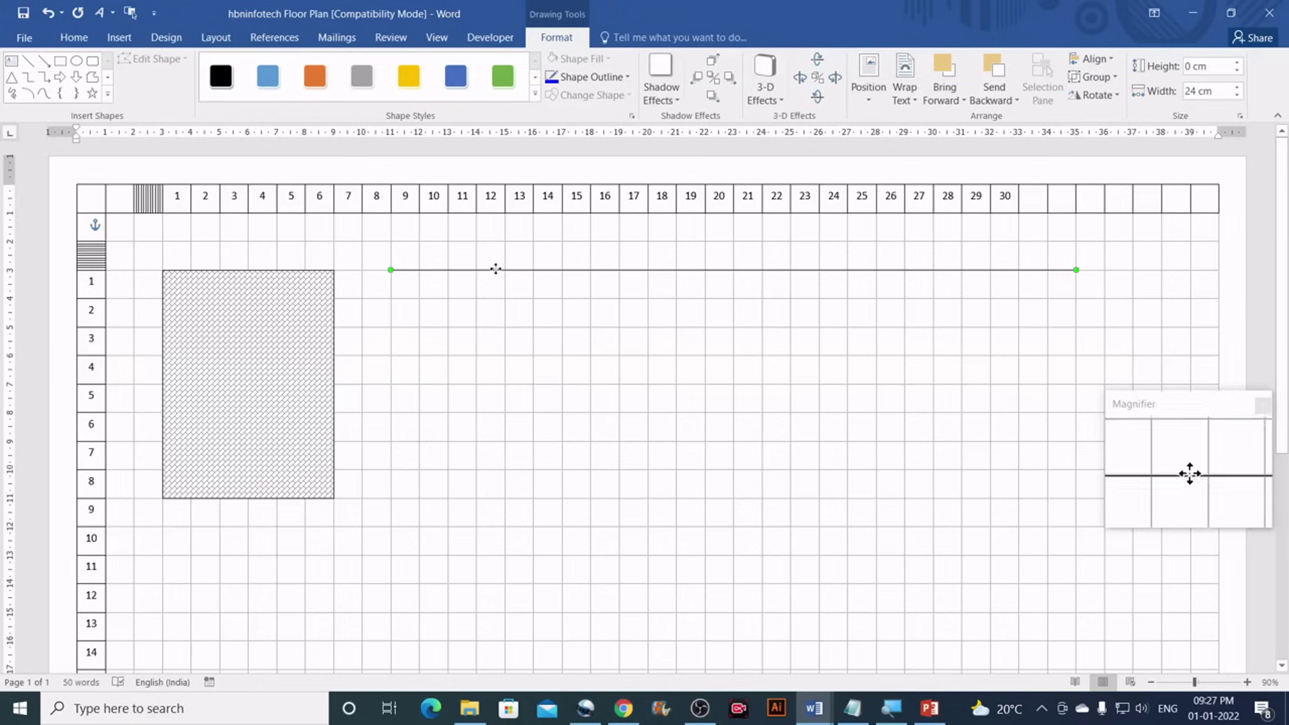
drag(478, 269, 442, 269)
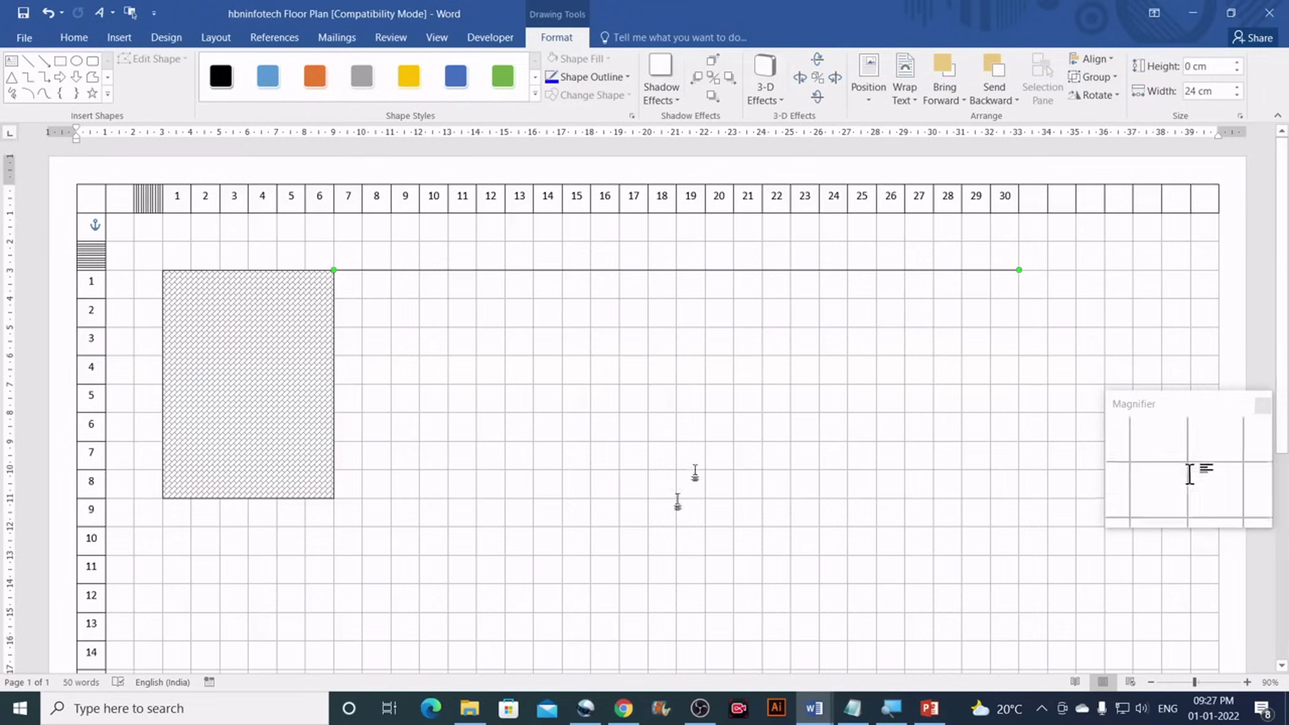
Check the height of the vertical wall line beside the porch in "Floor Plan in MS Word", then return to "hbninfotech Floor Plan"
mouse_move(814, 708)
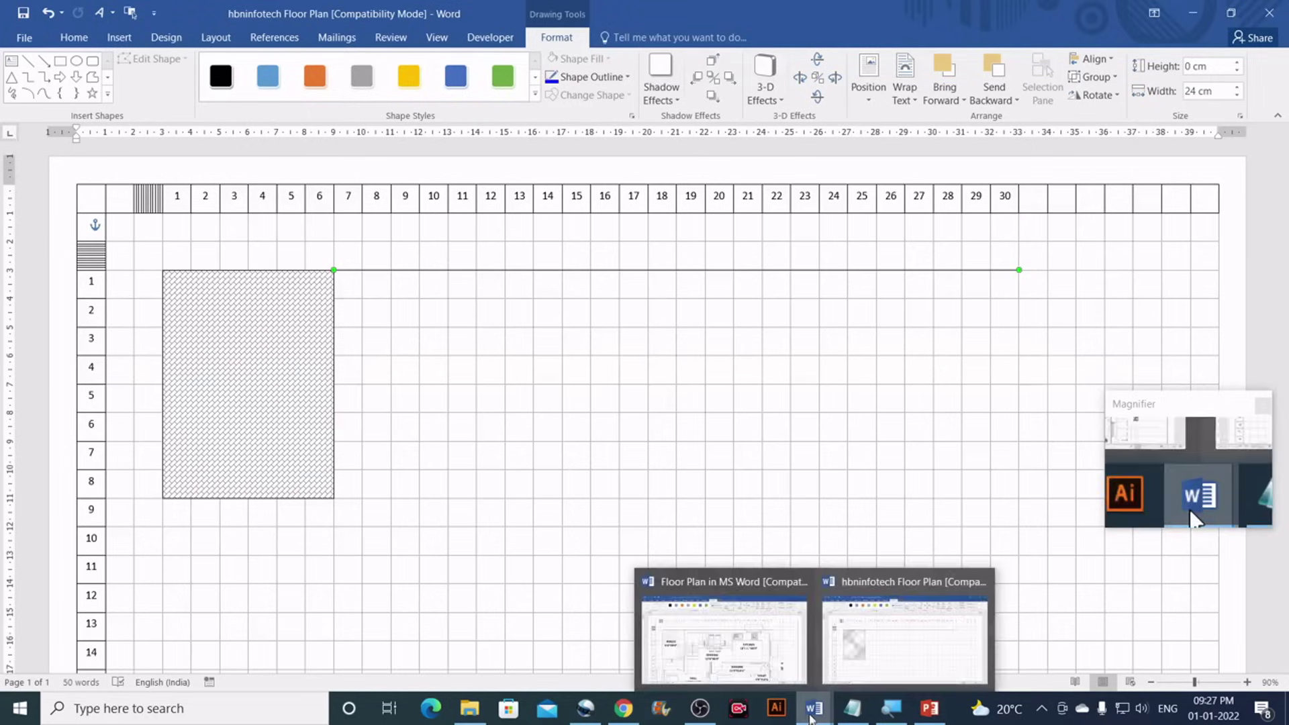
click(741, 646)
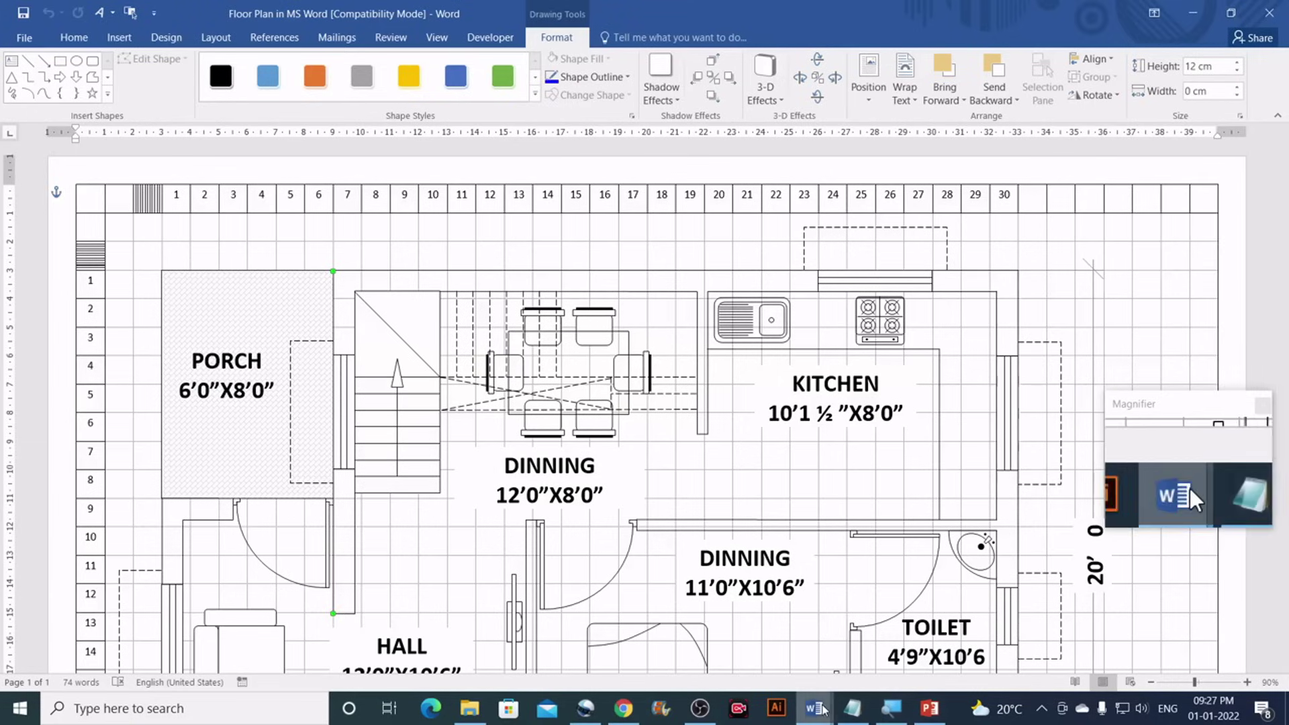
mouse_move(814, 709)
click(885, 654)
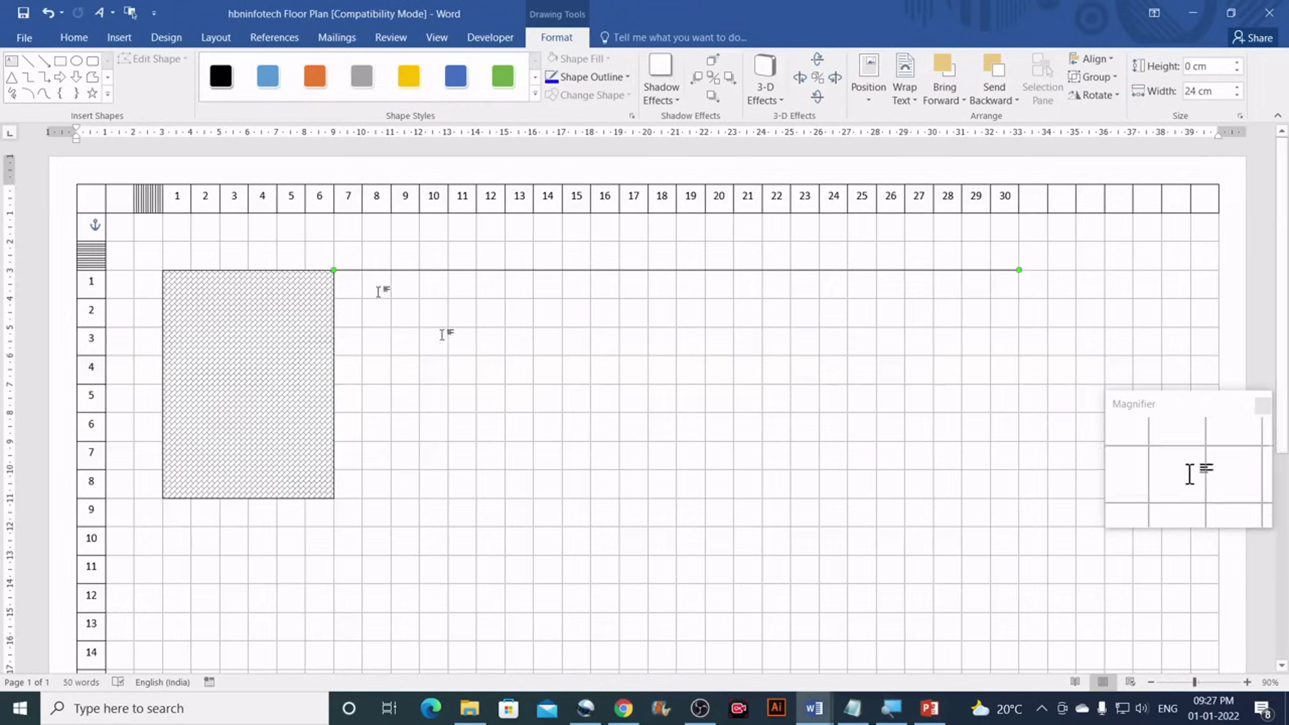
Draw a 12 cm vertical wall line along the porch's right edge, from its upper corner to the end of row 12
click(119, 37)
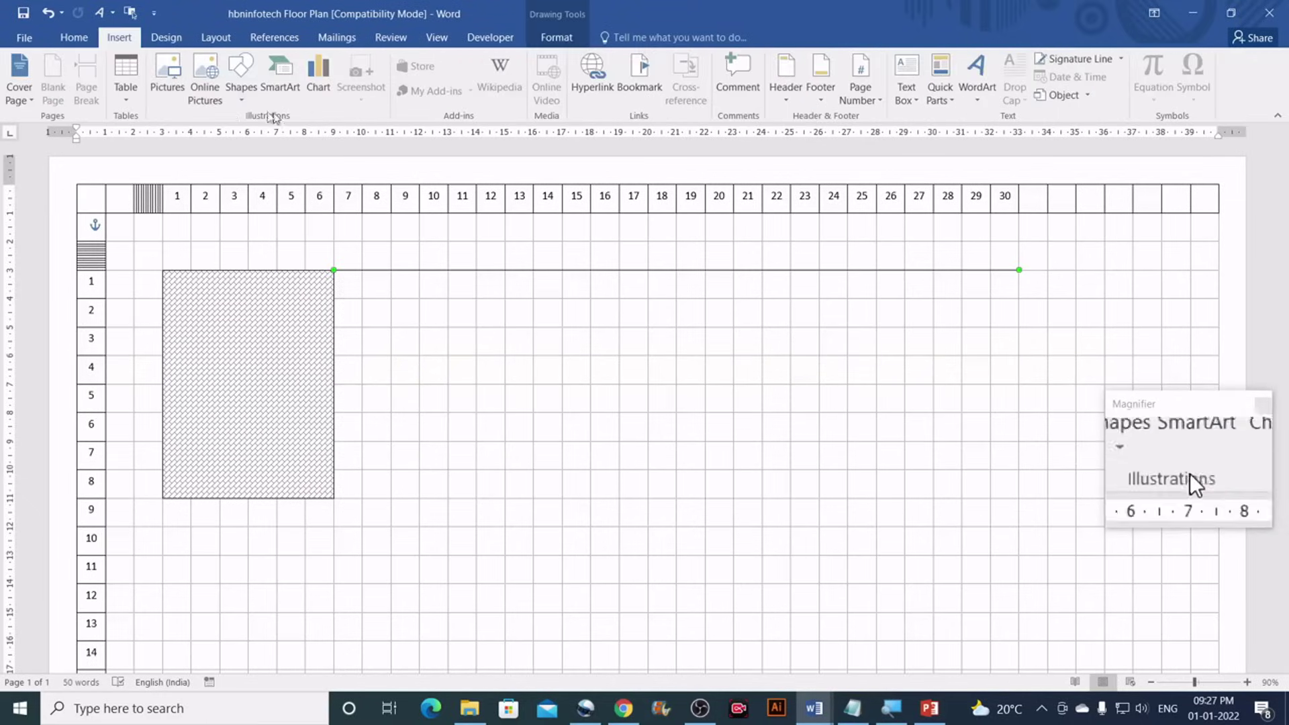
click(241, 84)
click(248, 137)
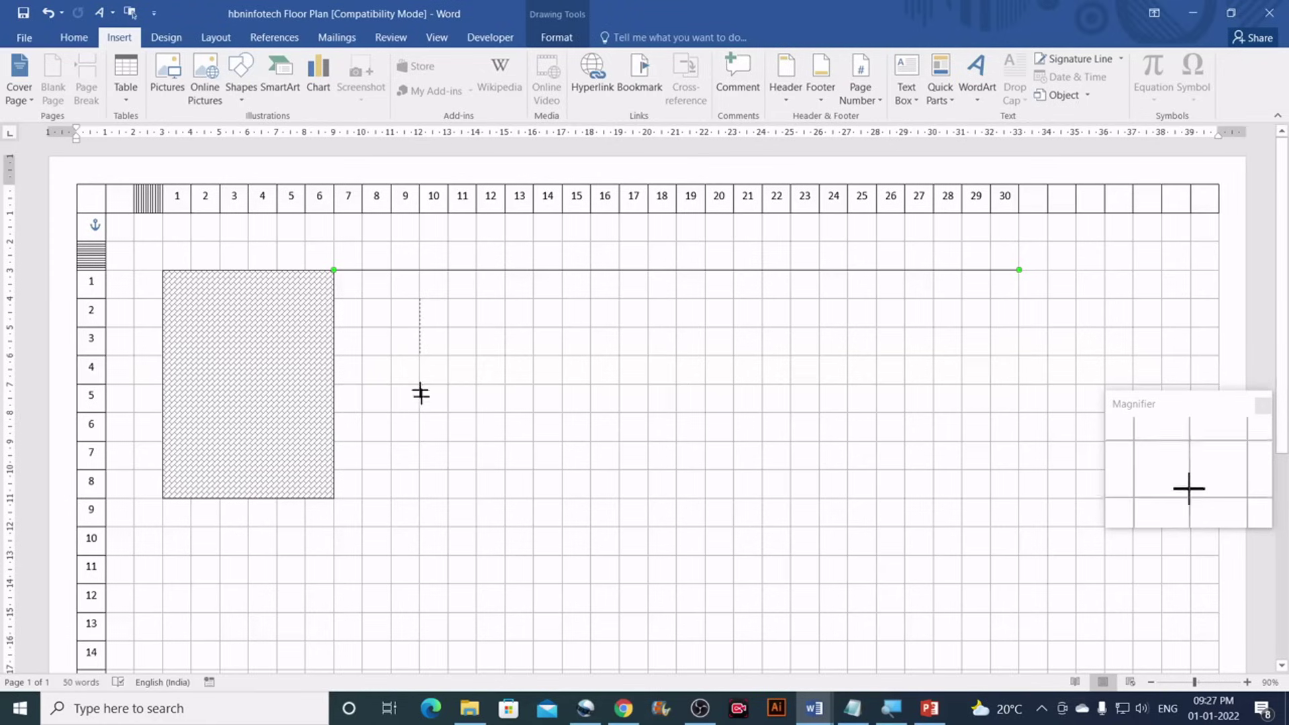
drag(423, 538, 419, 526)
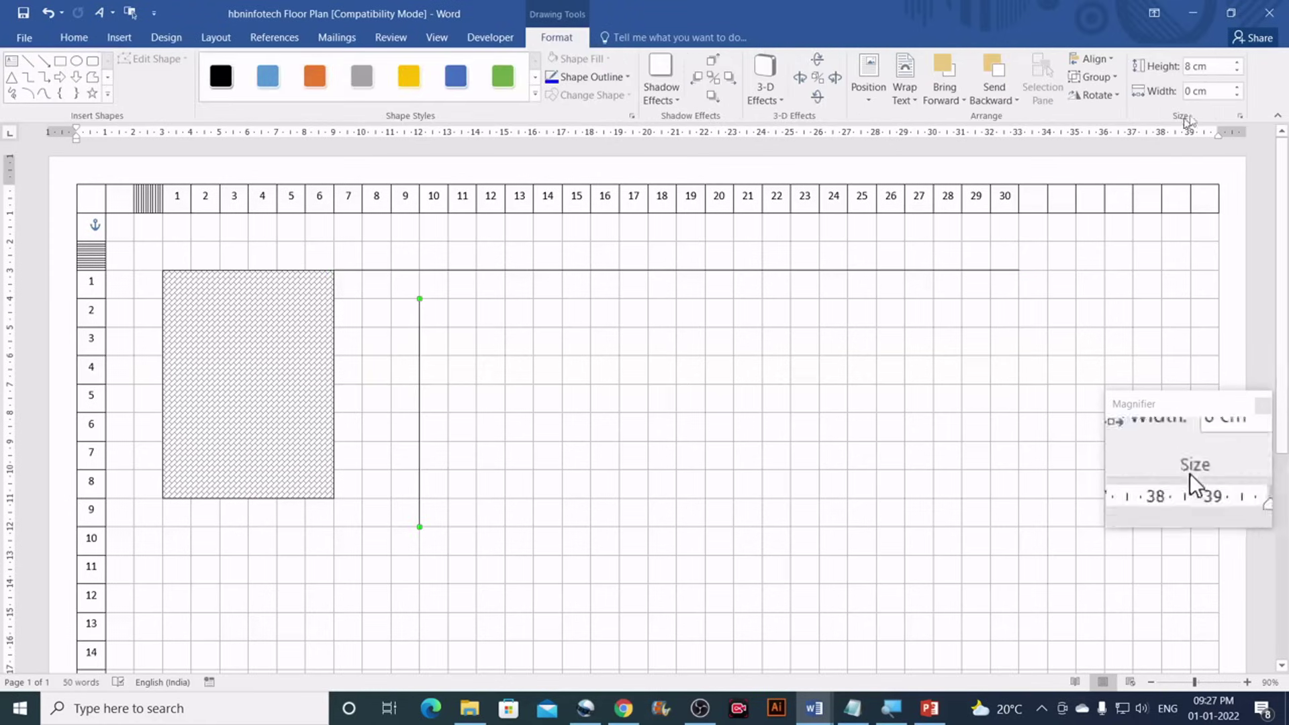
click(1213, 67)
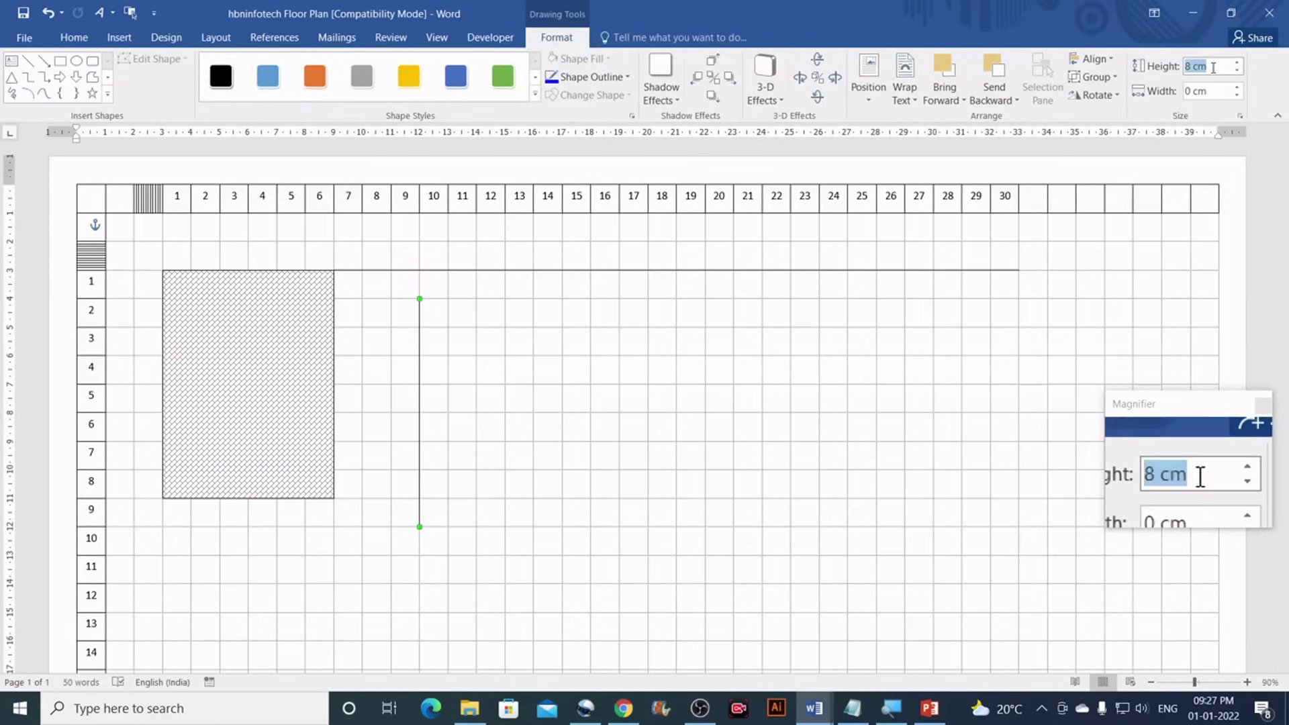
text(12)
key(Return)
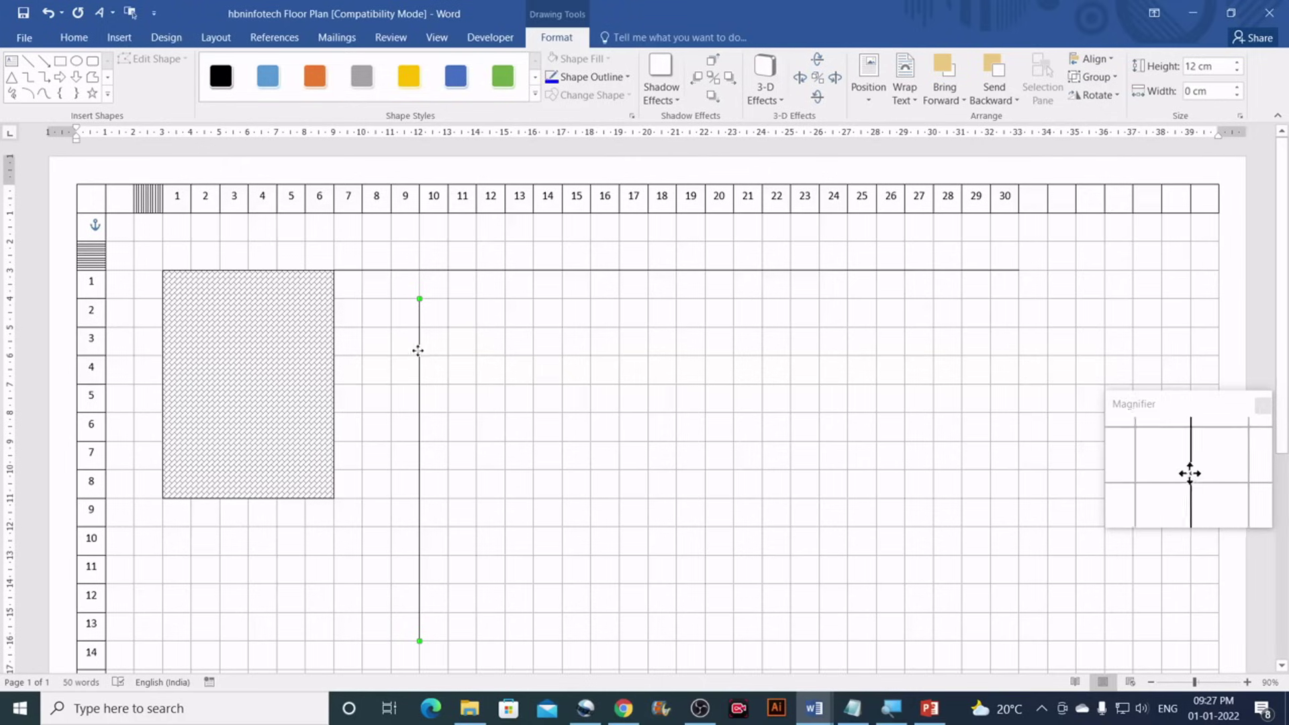
drag(345, 336, 337, 340)
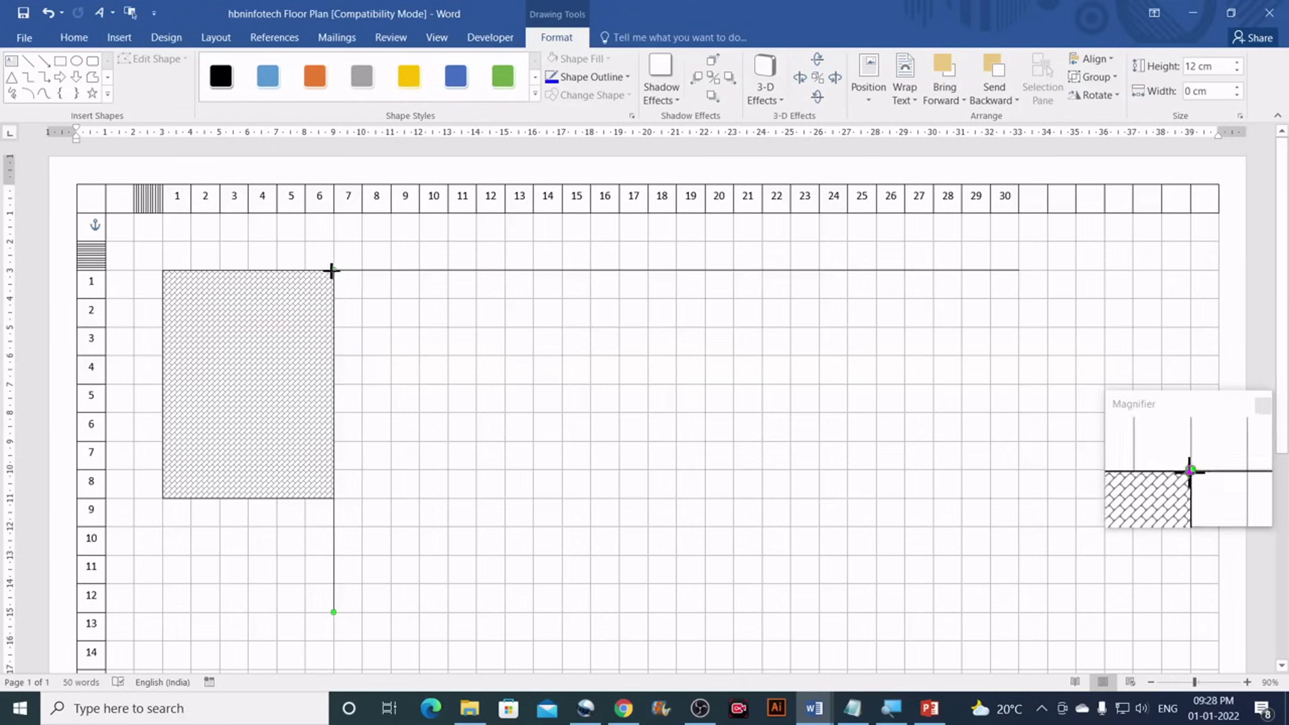
Check the height and extent of the right outer wall line in "Floor Plan in MS Word", then return to "hbninfotech Floor Plan"
scroll(358, 530, down, 1)
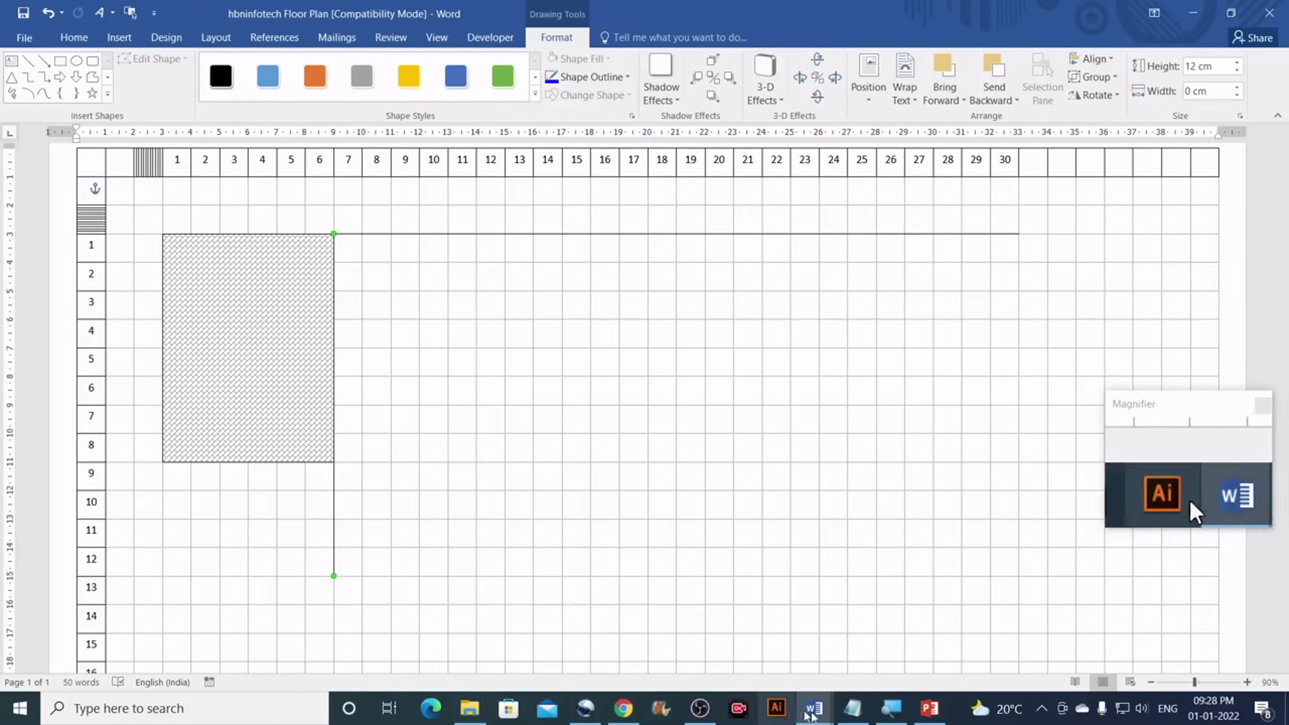
mouse_move(814, 715)
click(719, 633)
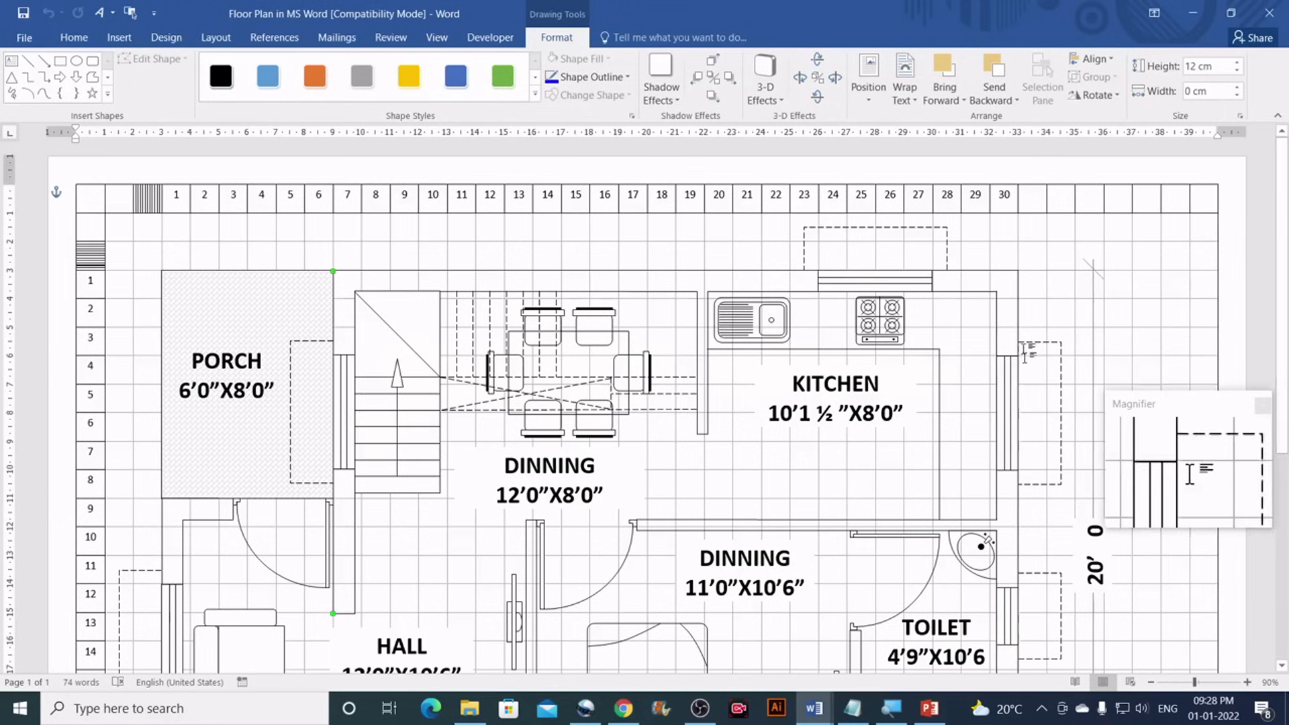
scroll(1031, 300, down, 3)
scroll(1021, 255, up, 2)
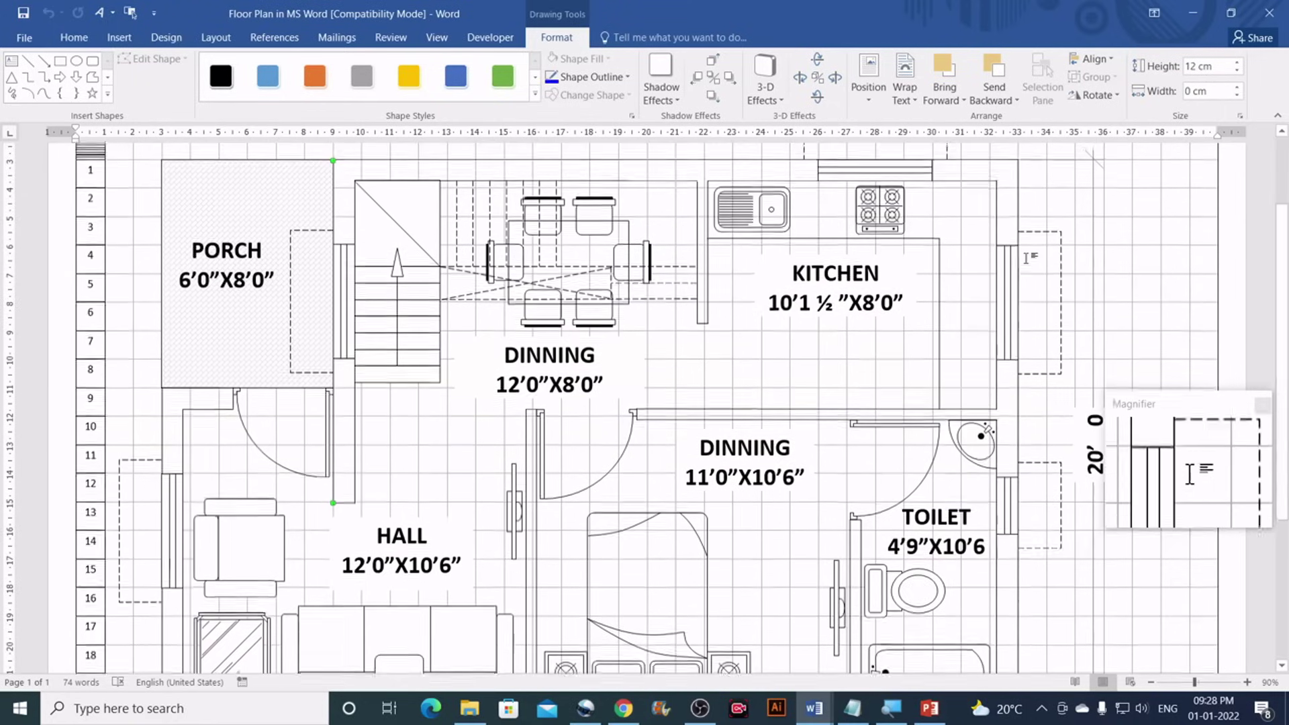
click(1018, 186)
scroll(1010, 605, down, 3)
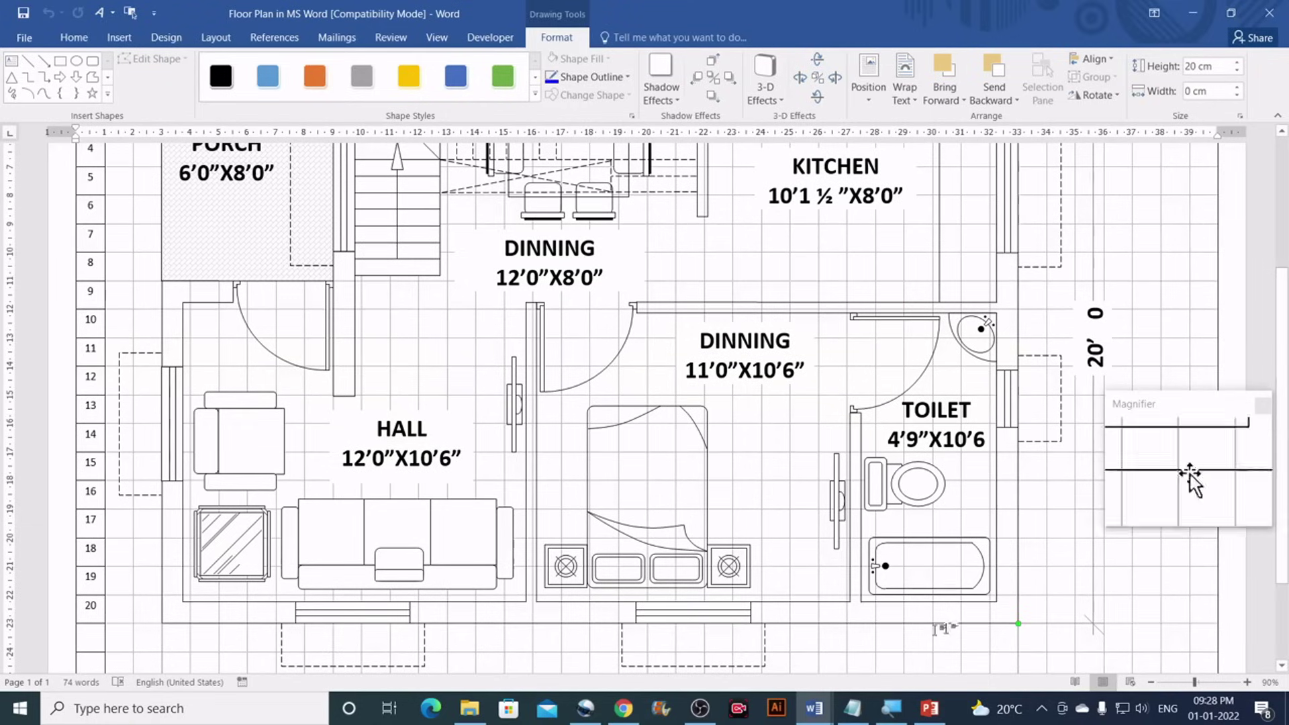
mouse_move(840, 708)
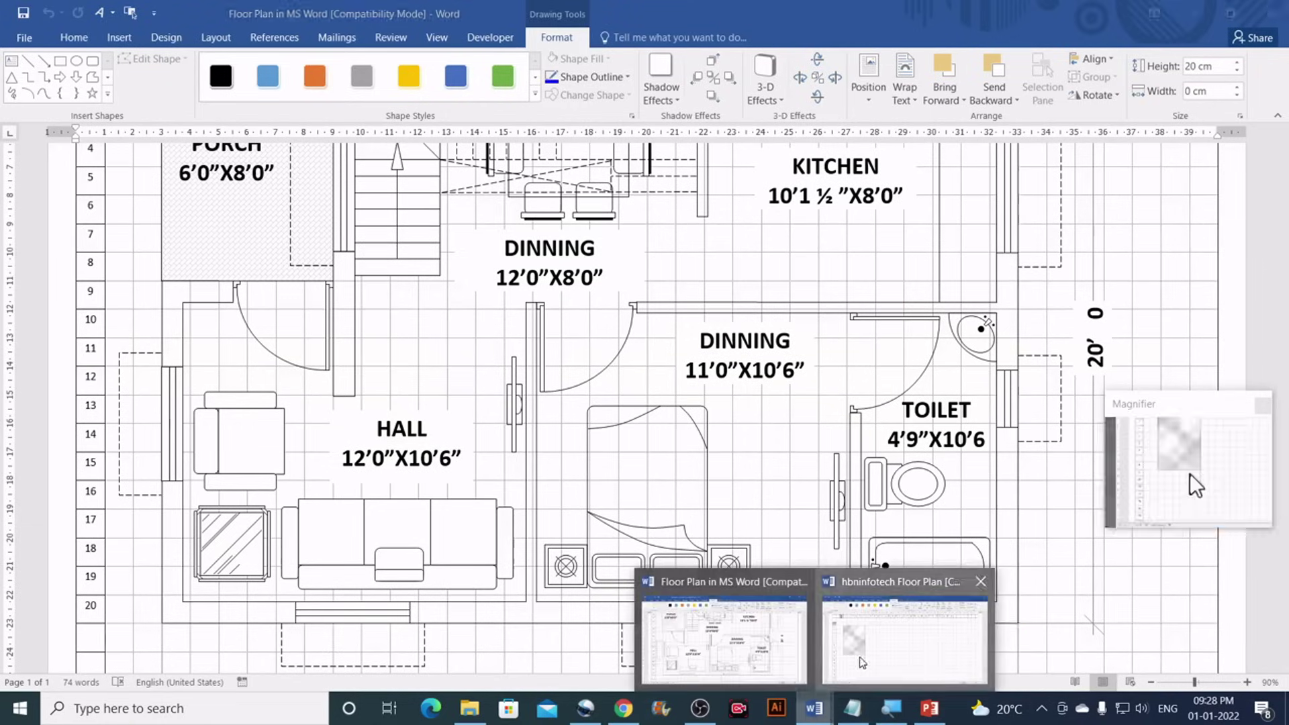
click(893, 631)
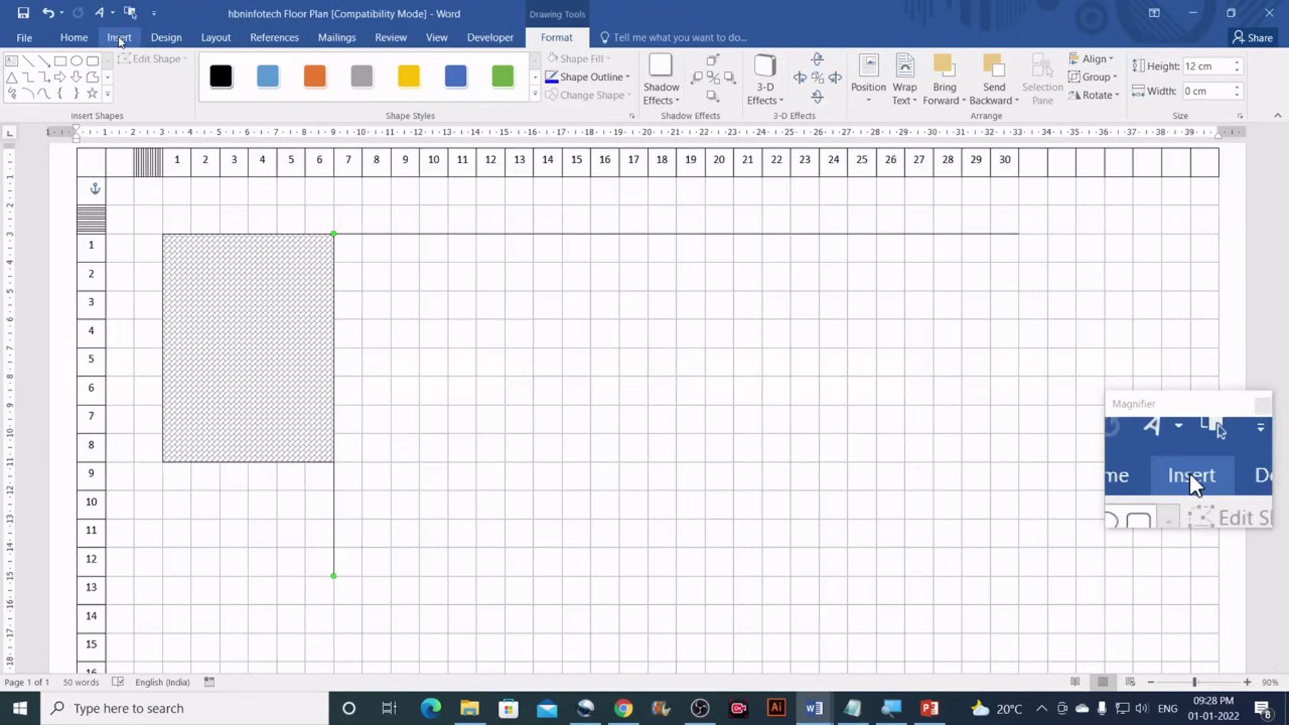
Draw a 20 cm vertical outer wall line at the end of column 30, from the upper wall line to the end of row 20
click(119, 38)
click(241, 86)
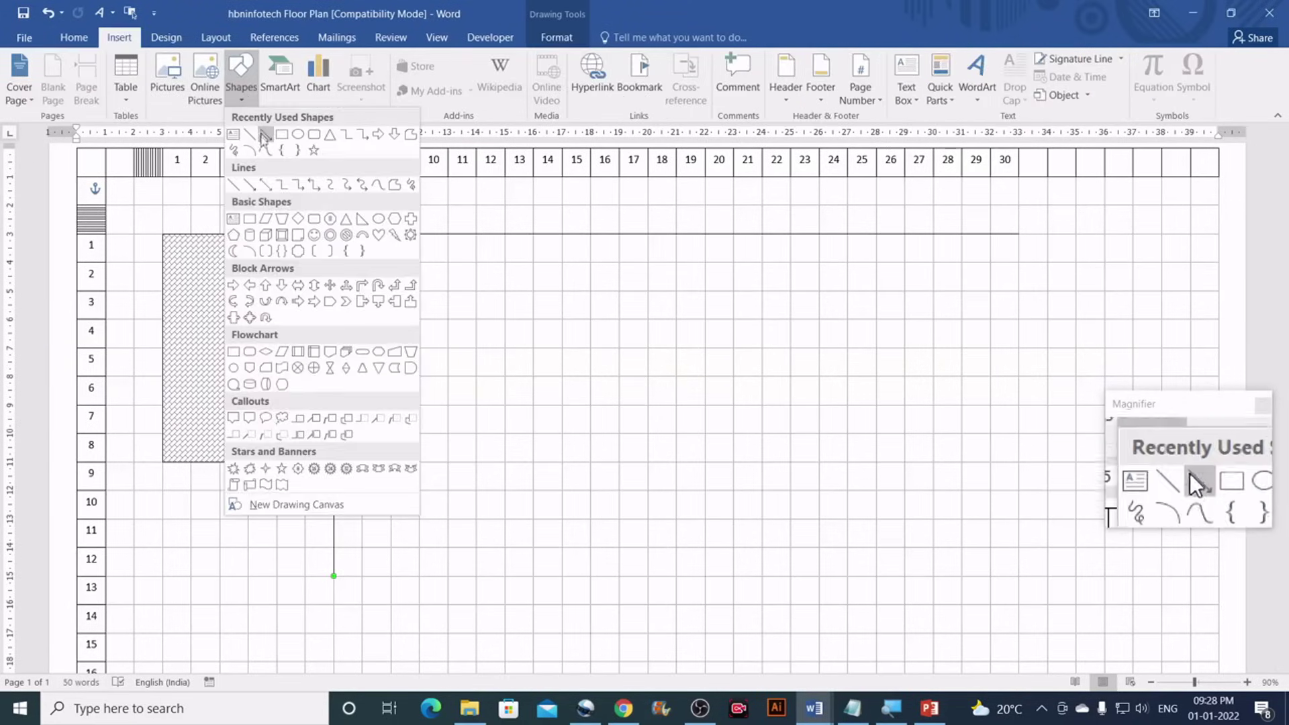
click(253, 139)
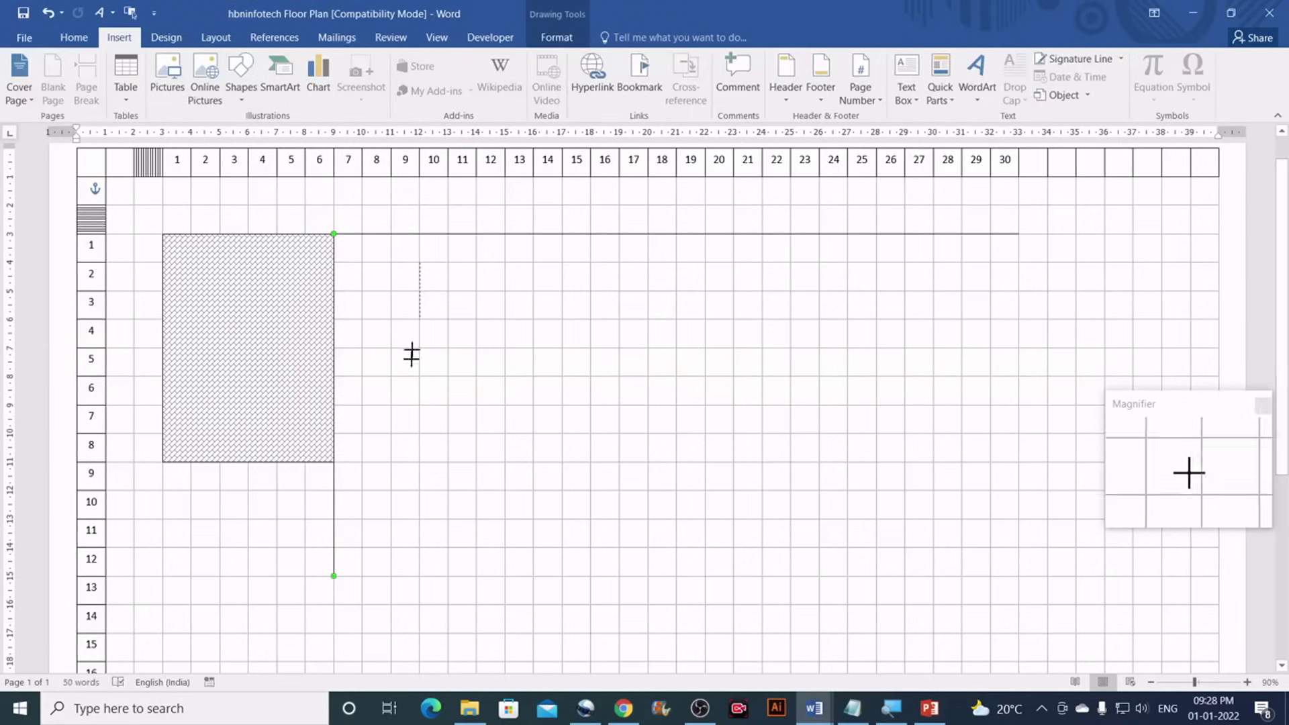
drag(410, 479, 410, 491)
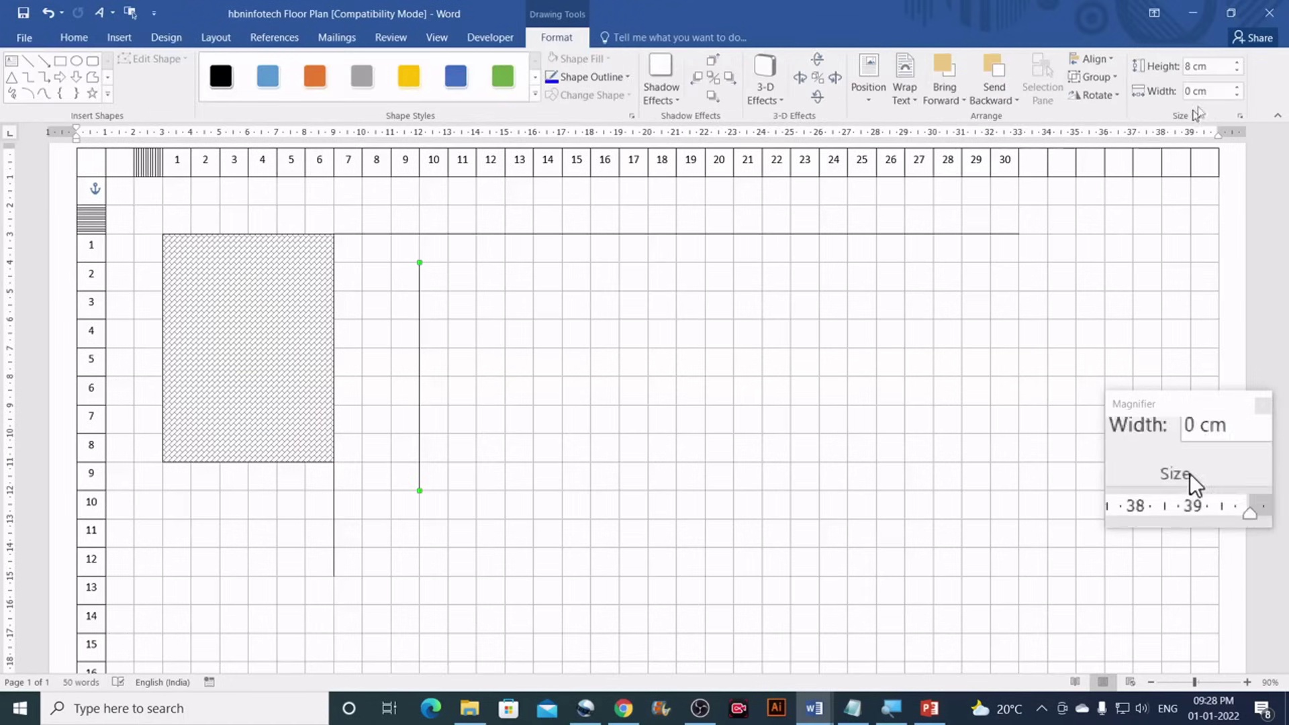
click(1216, 65)
text(2)
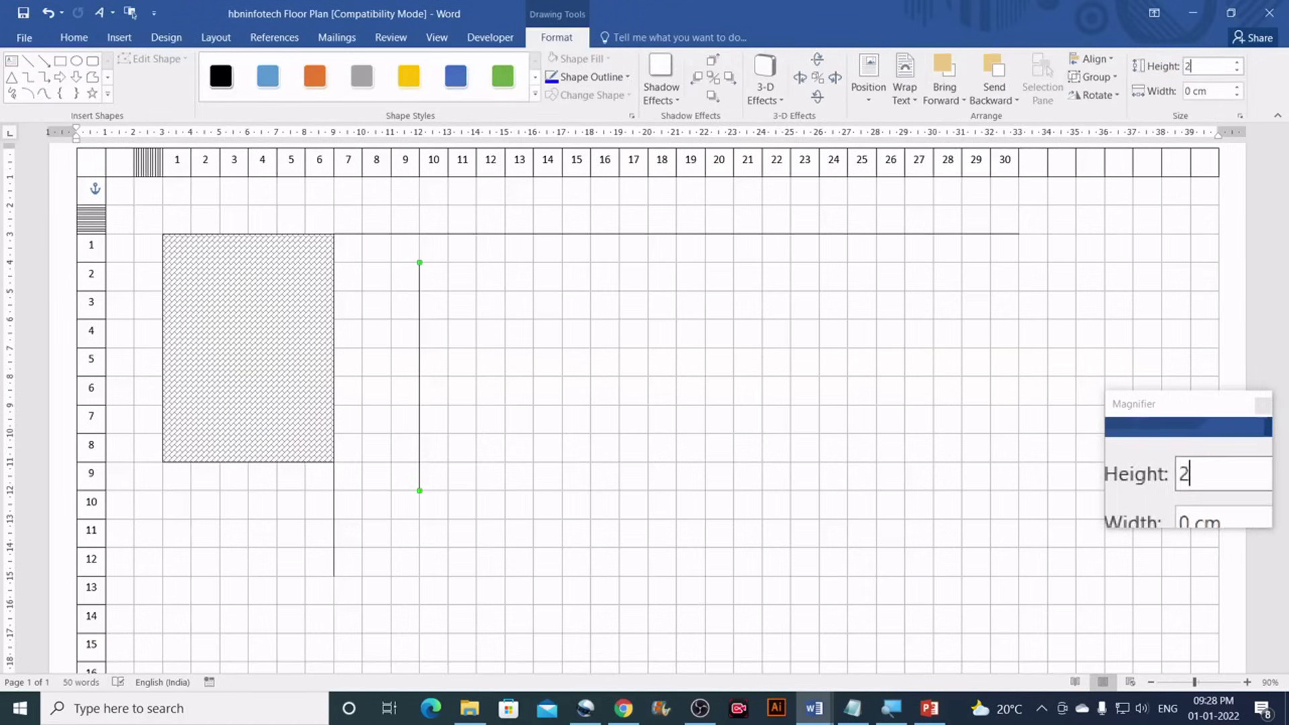
text(0)
key(Return)
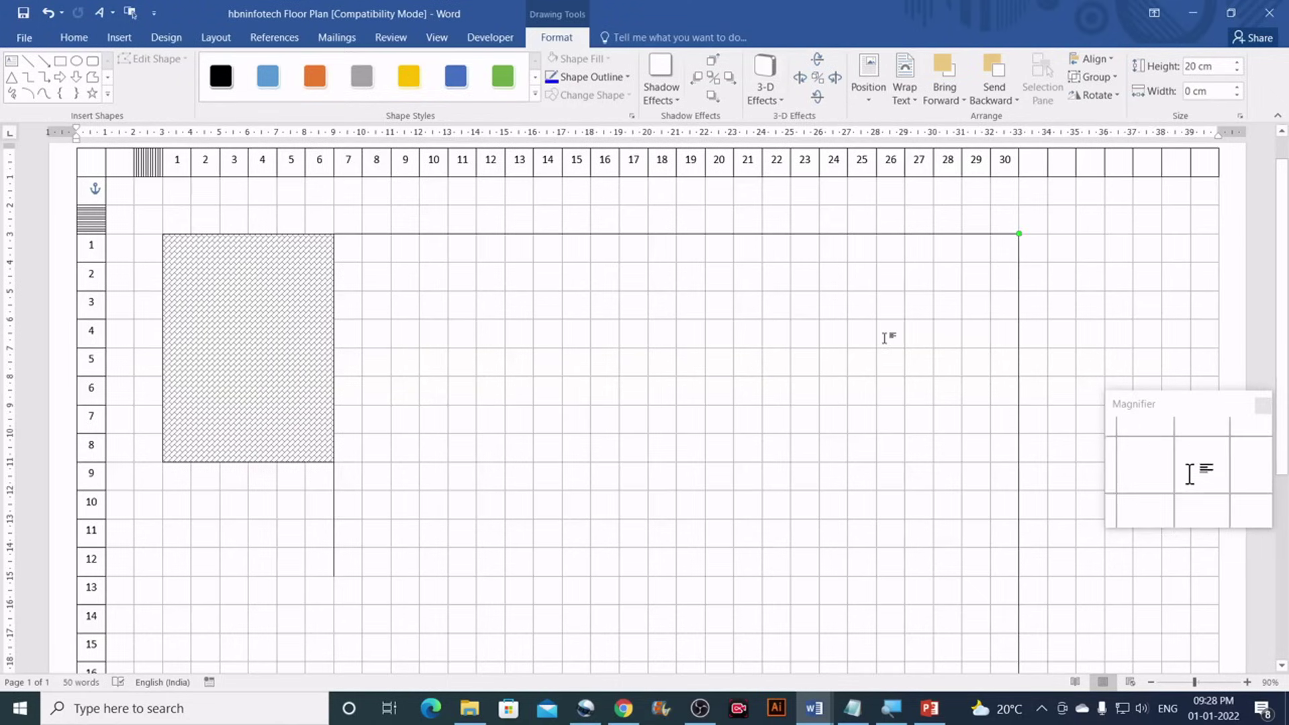
scroll(884, 337, down, 3)
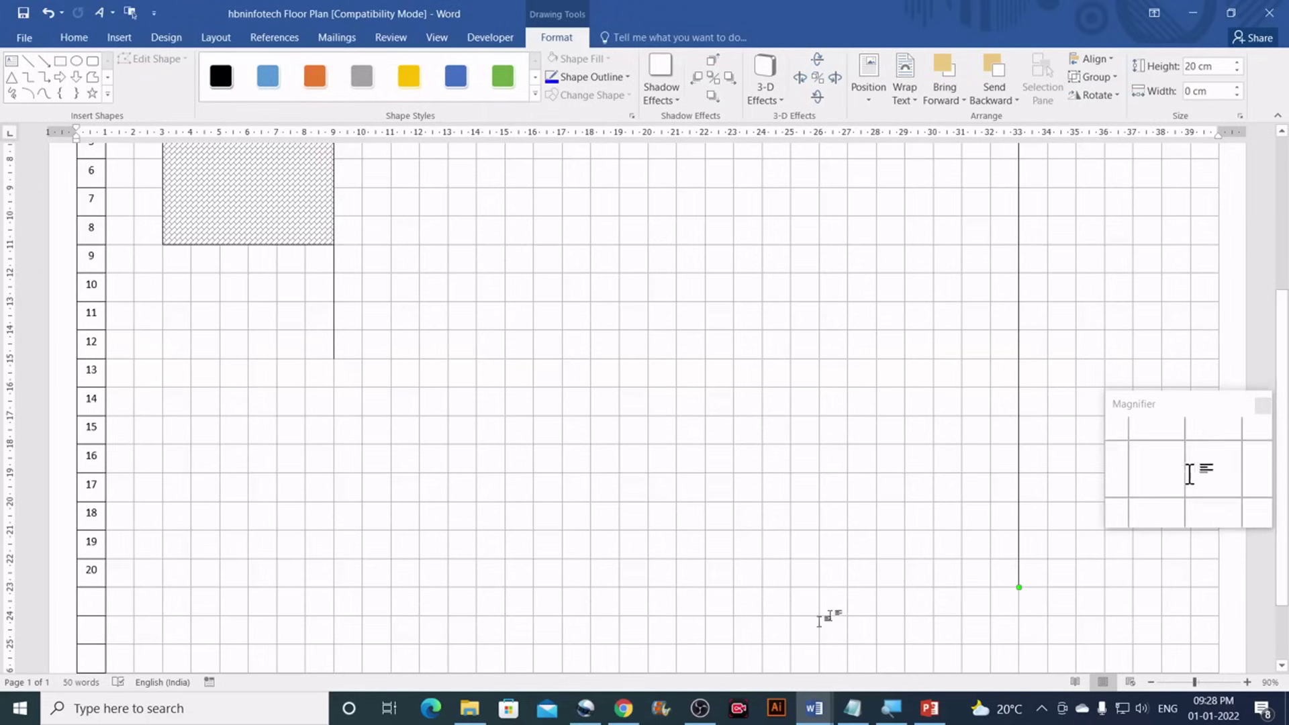
Examine the lower outer wall and its overall dimension in "Floor Plan in MS Word", then return to "hbninfotech Floor Plan"
mouse_move(814, 708)
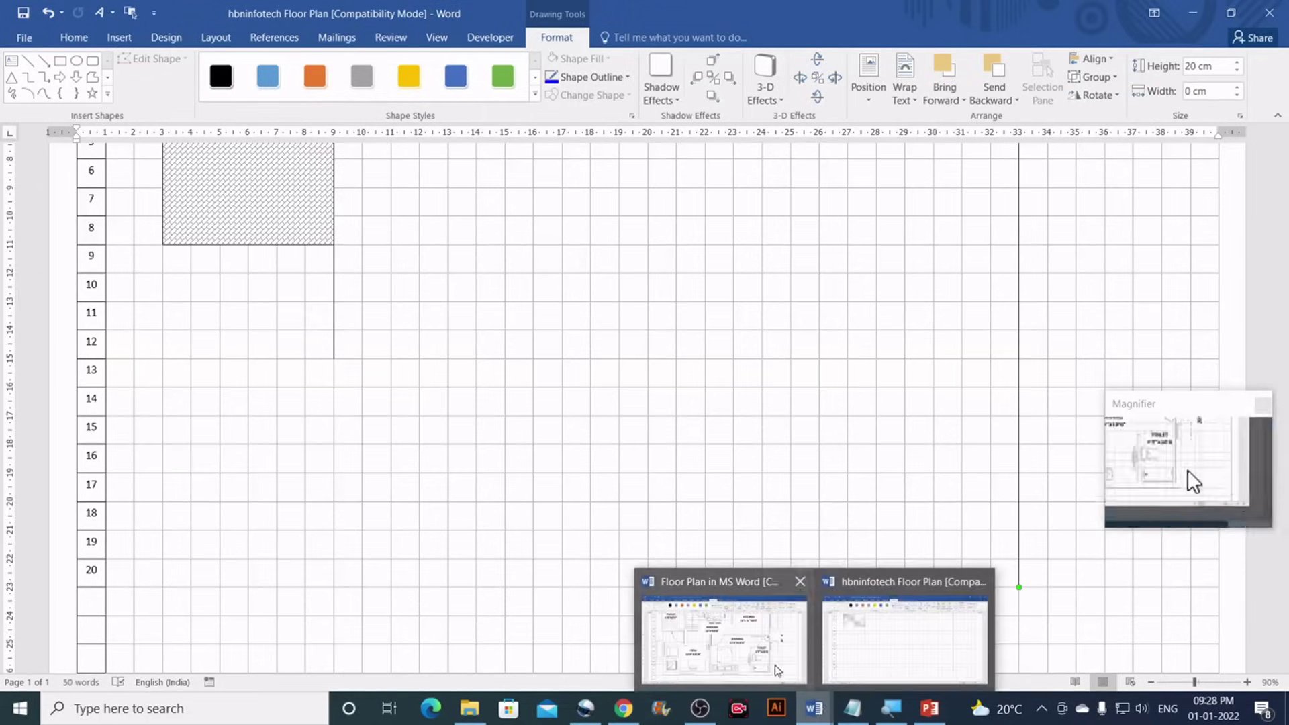
click(780, 673)
scroll(190, 537, down, 2)
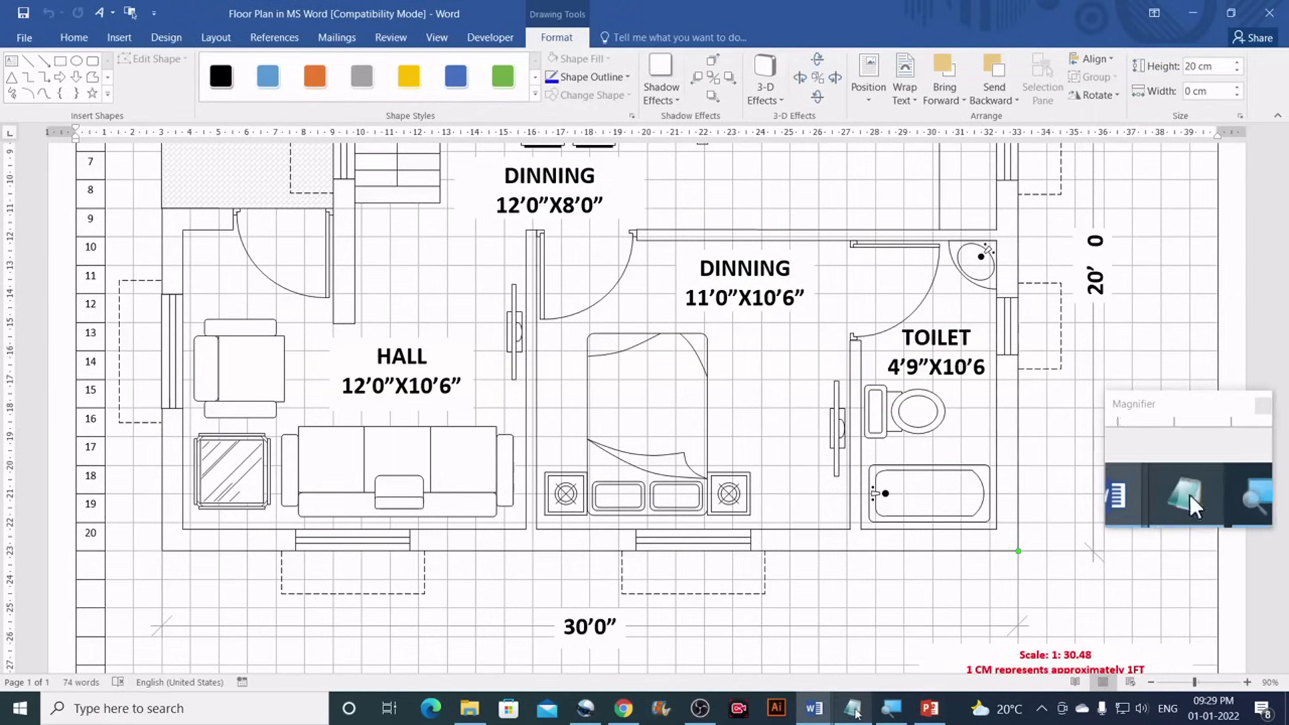
mouse_move(814, 708)
click(900, 631)
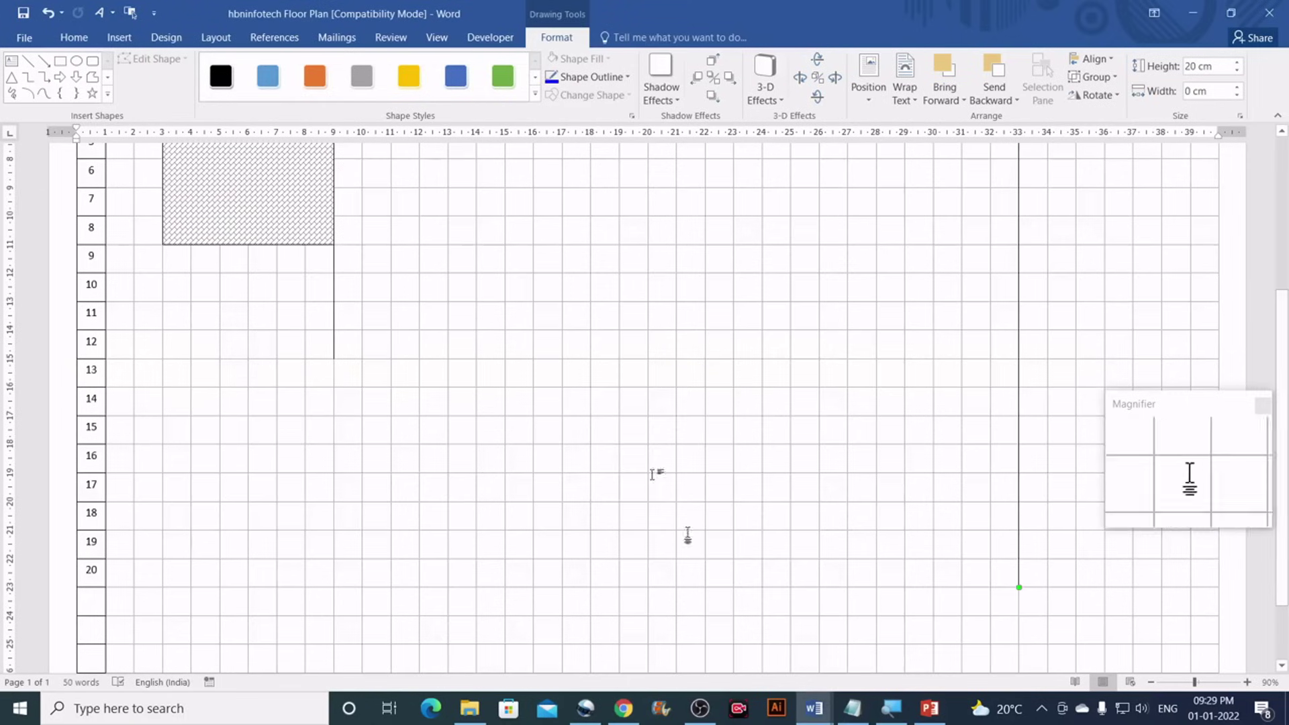
Draw a horizontal line between rows 14 and 15, starting at the end of column 9, and set its width to 30 cm
click(118, 40)
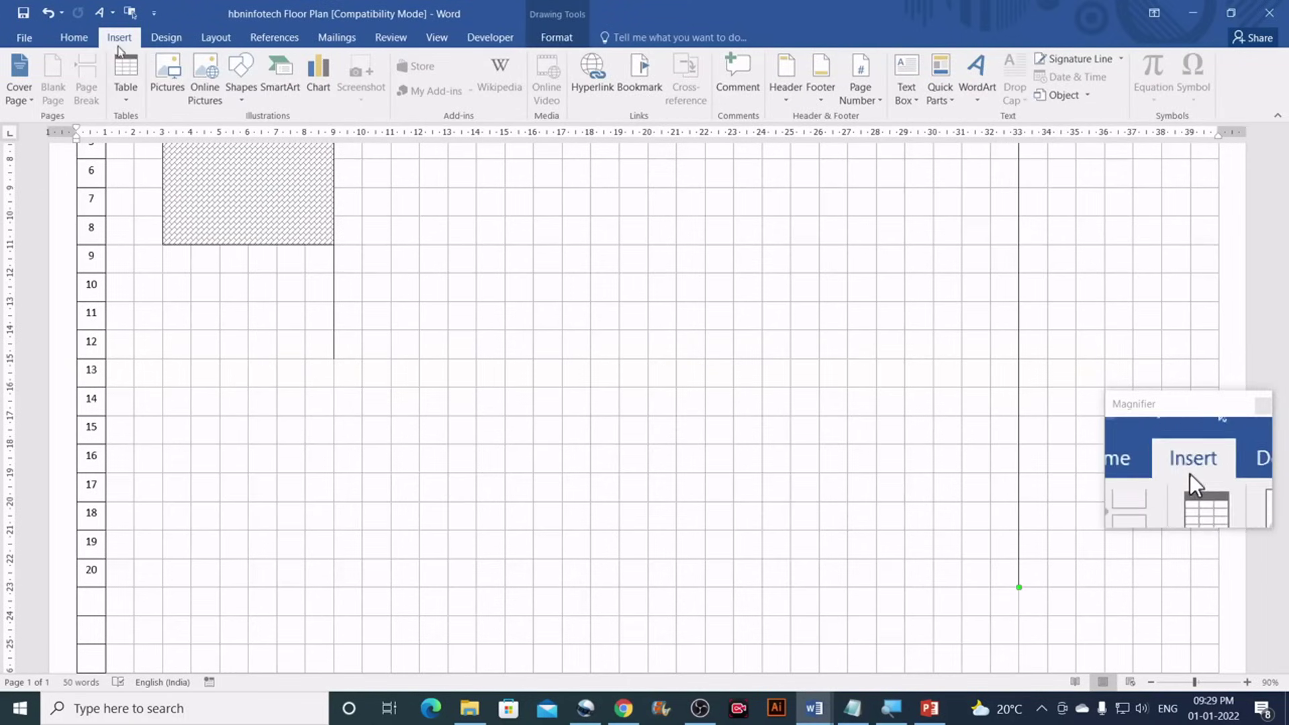
click(243, 102)
click(258, 180)
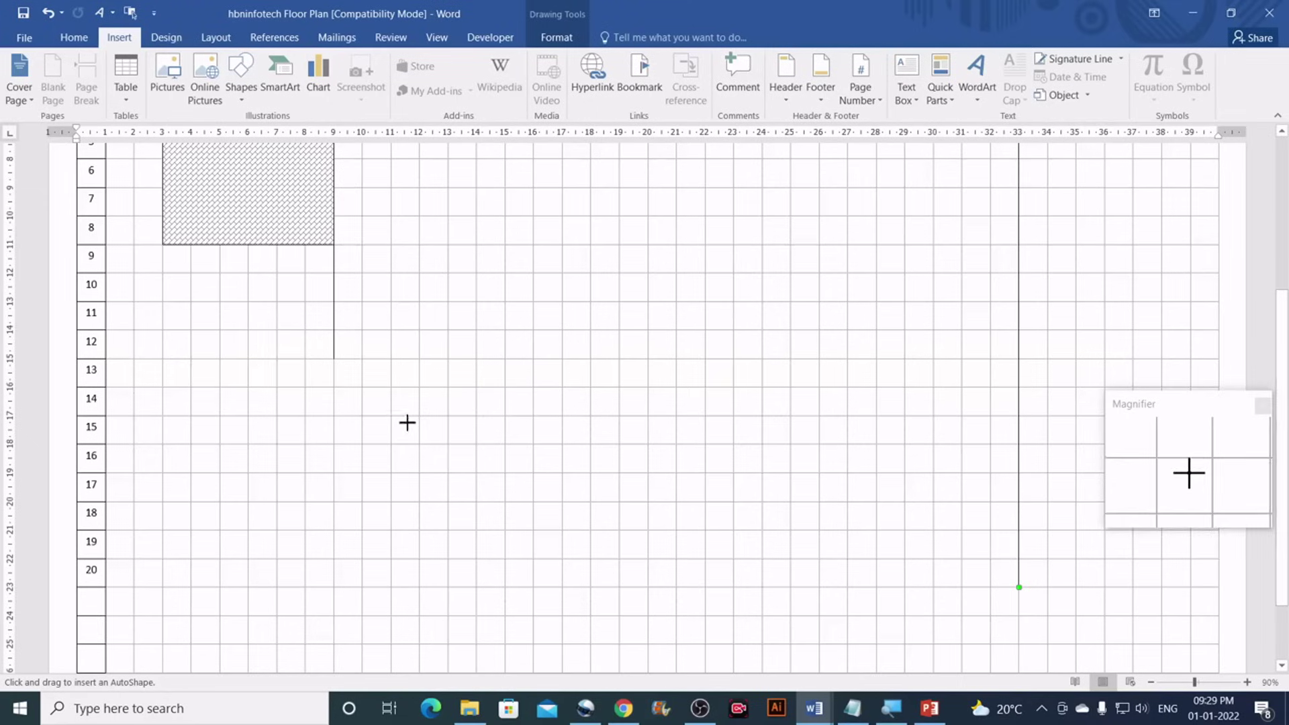
drag(409, 416, 572, 416)
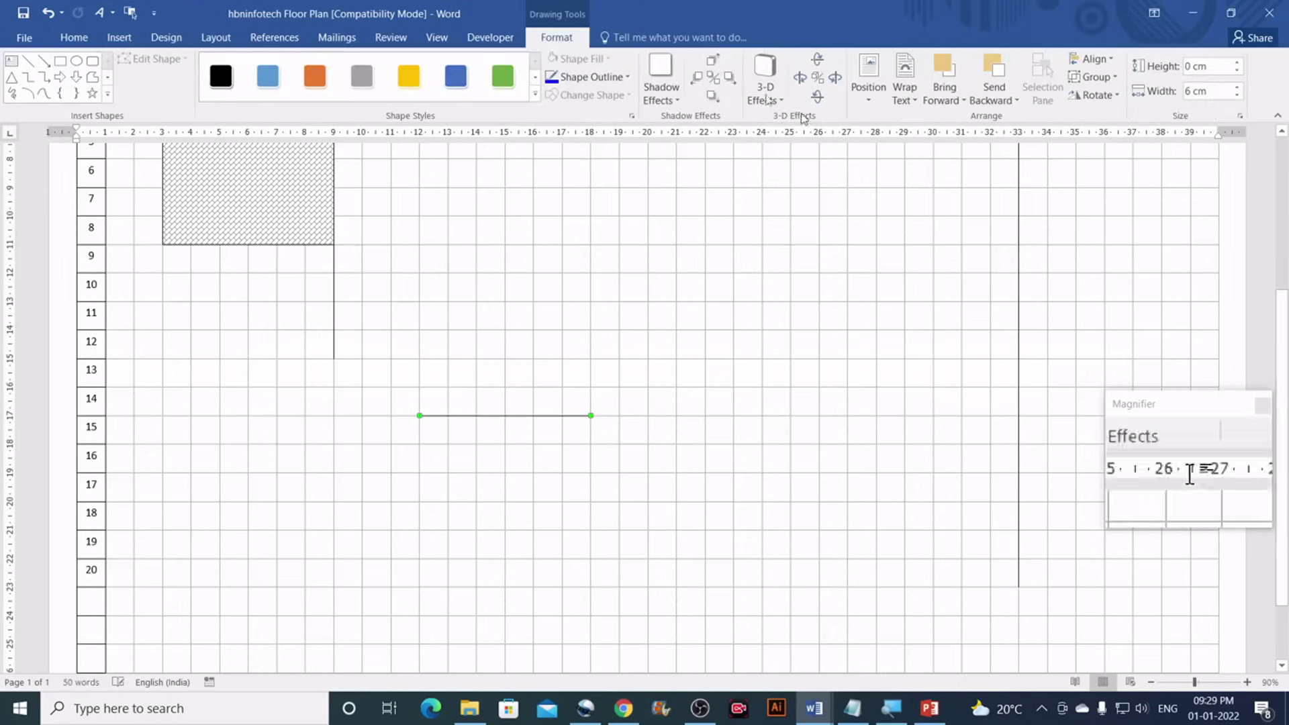
click(1219, 92)
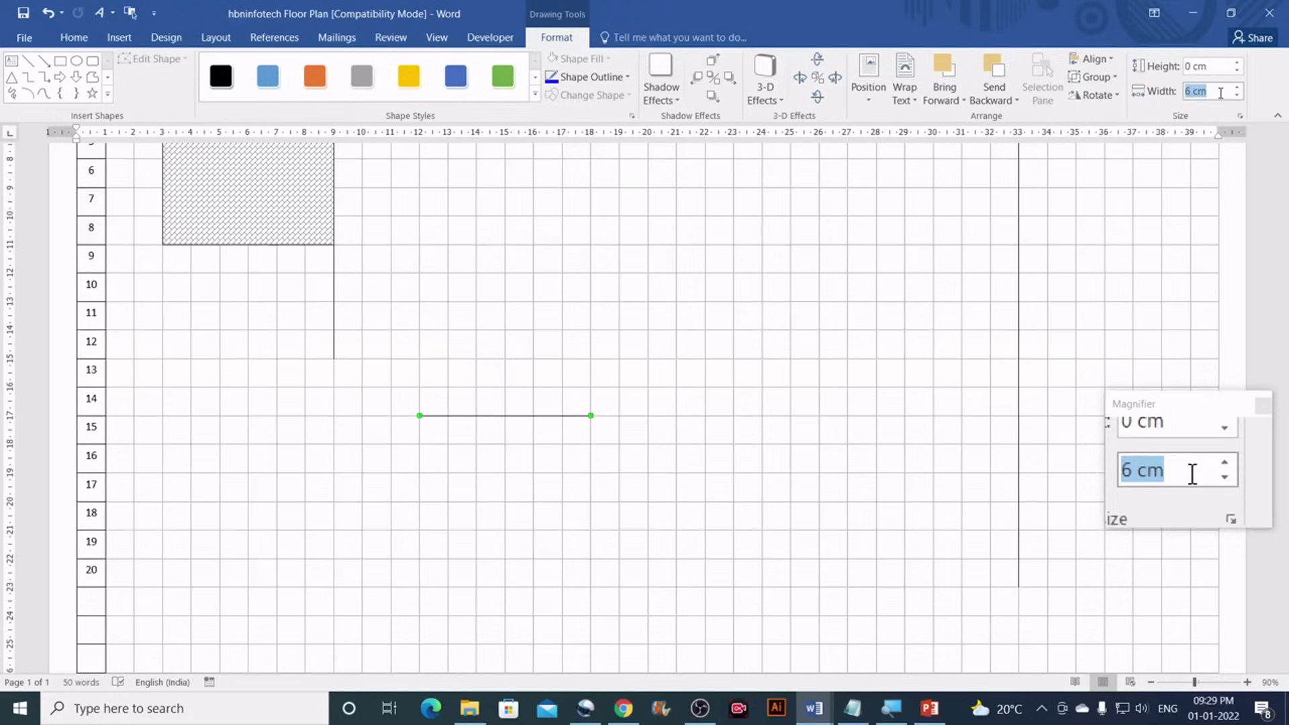
text(30)
key(Return)
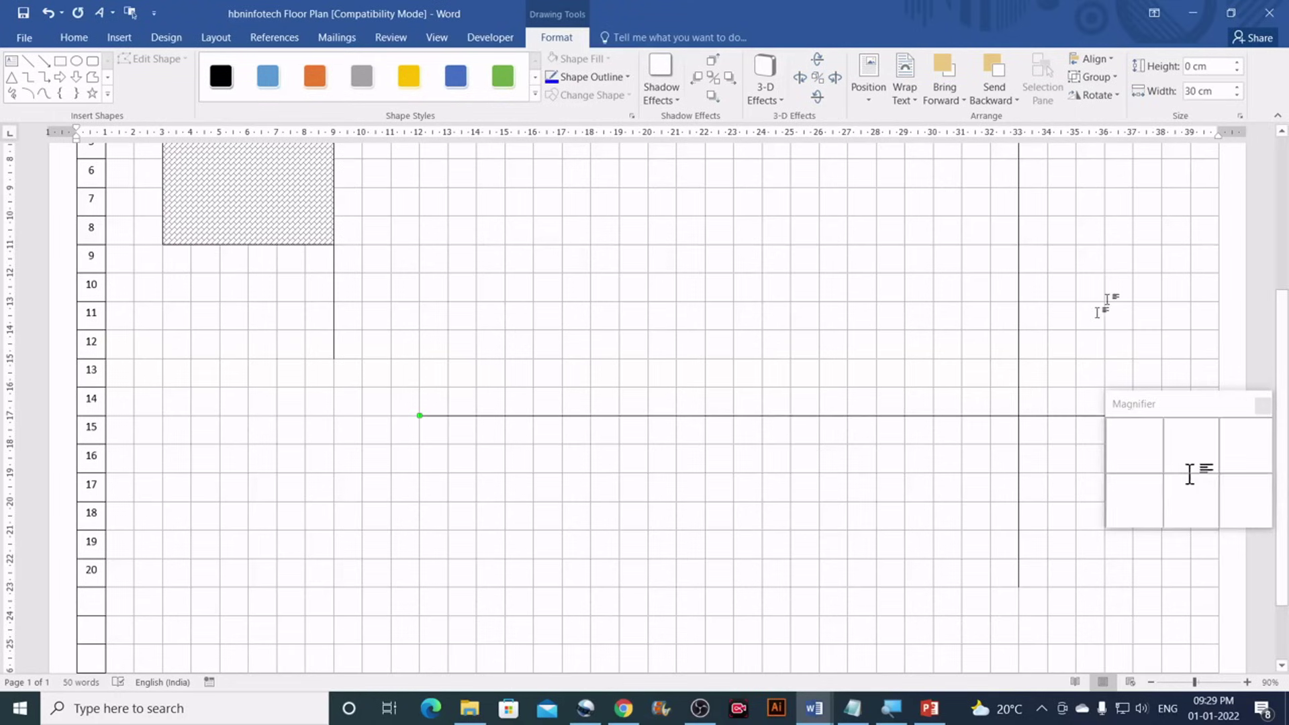
Move the 30 cm horizontal line down to the end of row 20, spanning columns 1 to 30 as the lower outer wall
drag(921, 418, 679, 586)
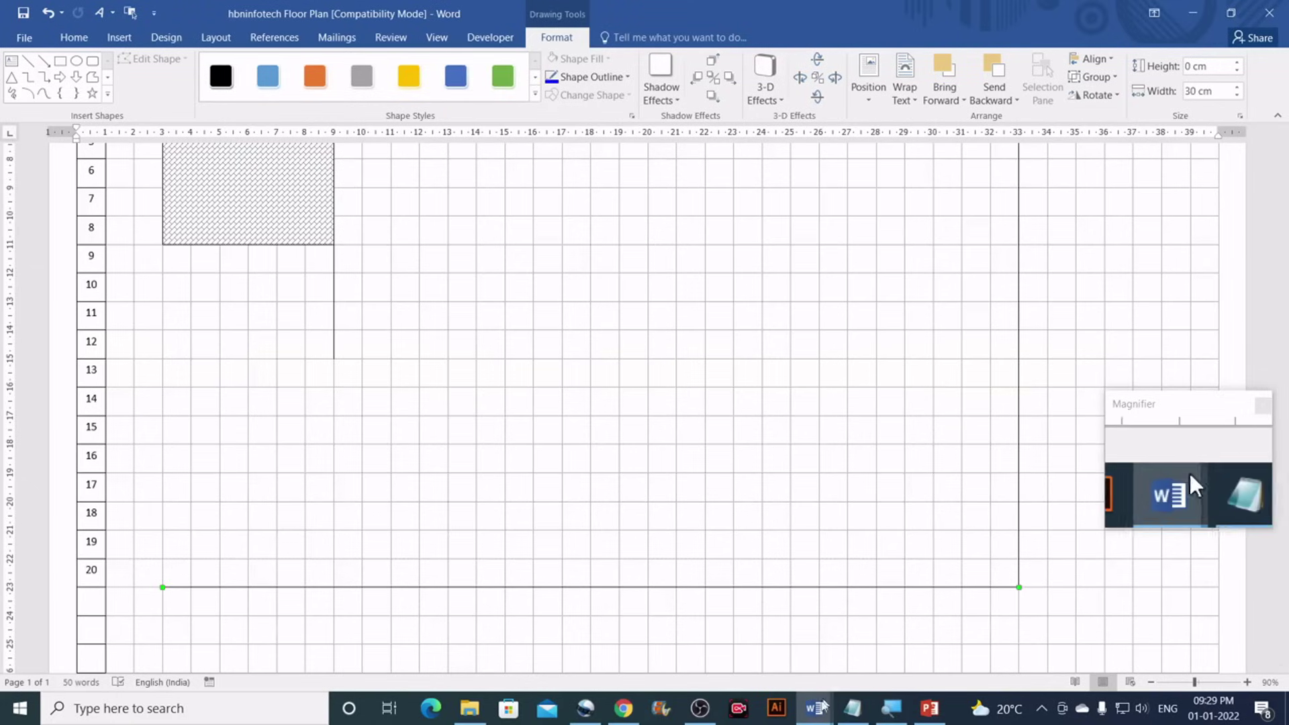
Check the height and extent of the left outer wall line in "Floor Plan in MS Word", and return to "hbninfotech Floor Plan"
mouse_move(813, 716)
click(725, 638)
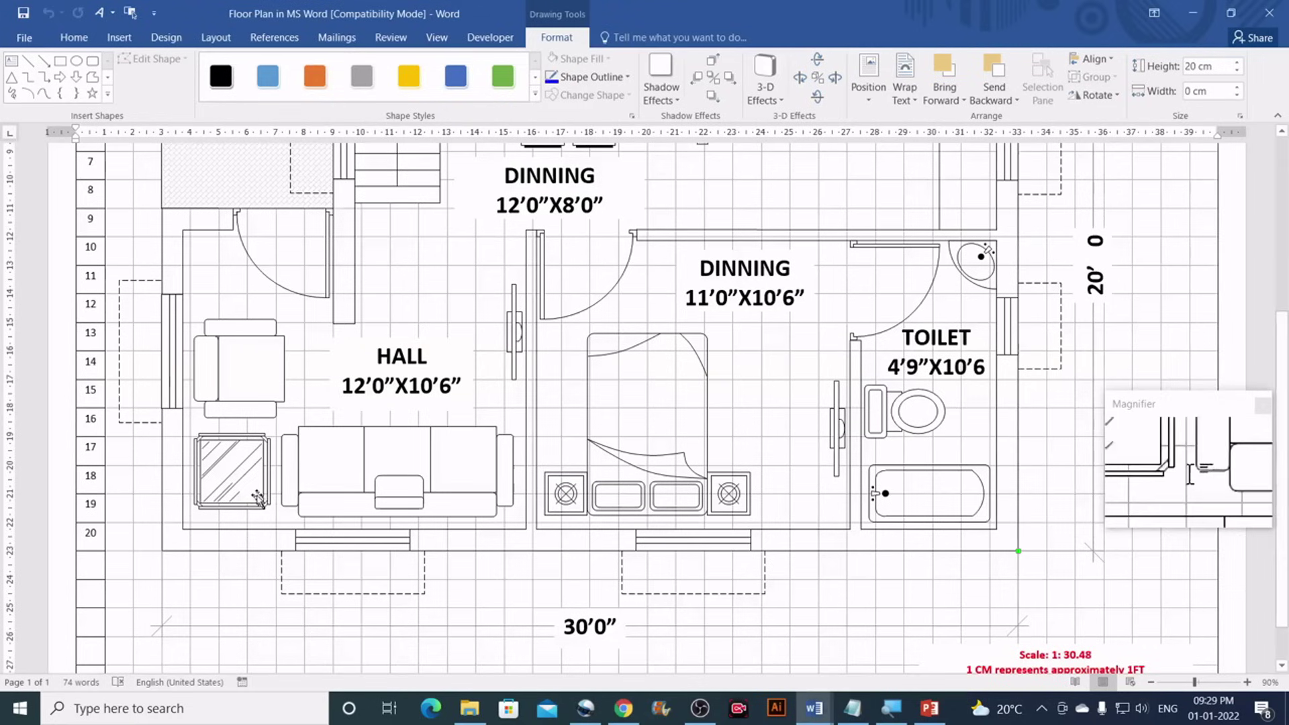
scroll(181, 458, up, 1)
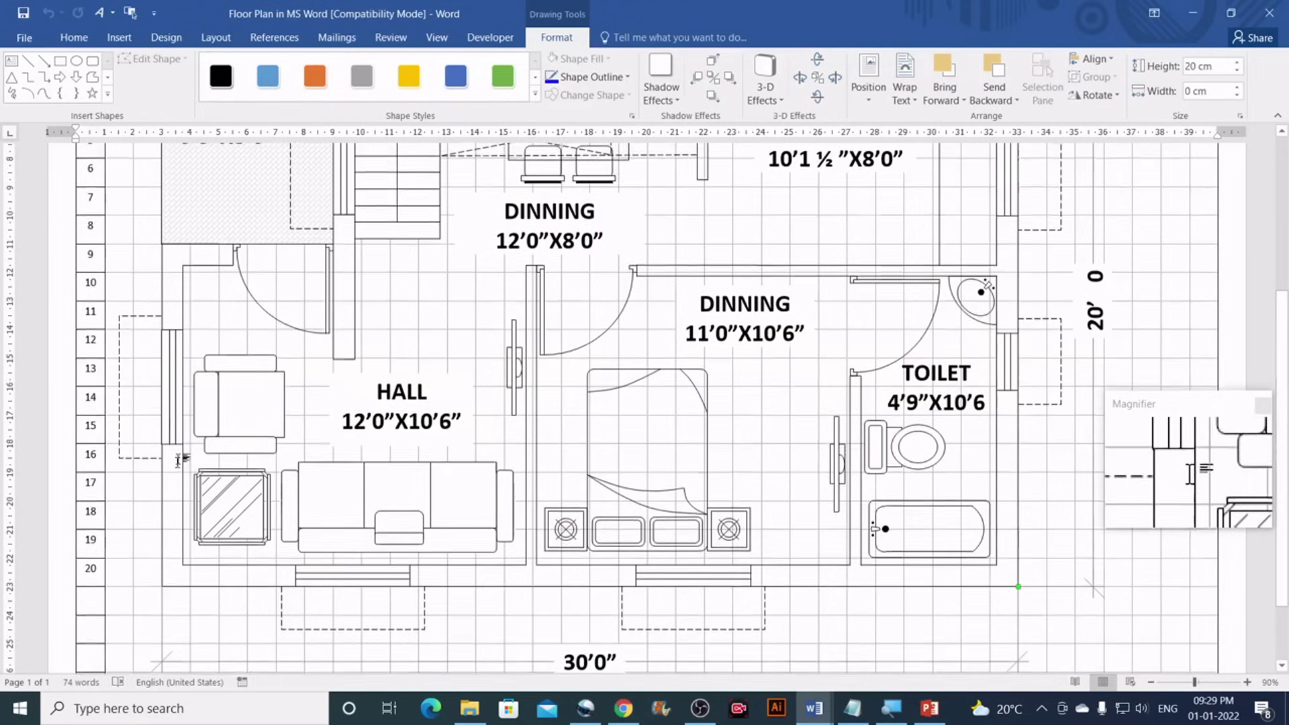
click(162, 502)
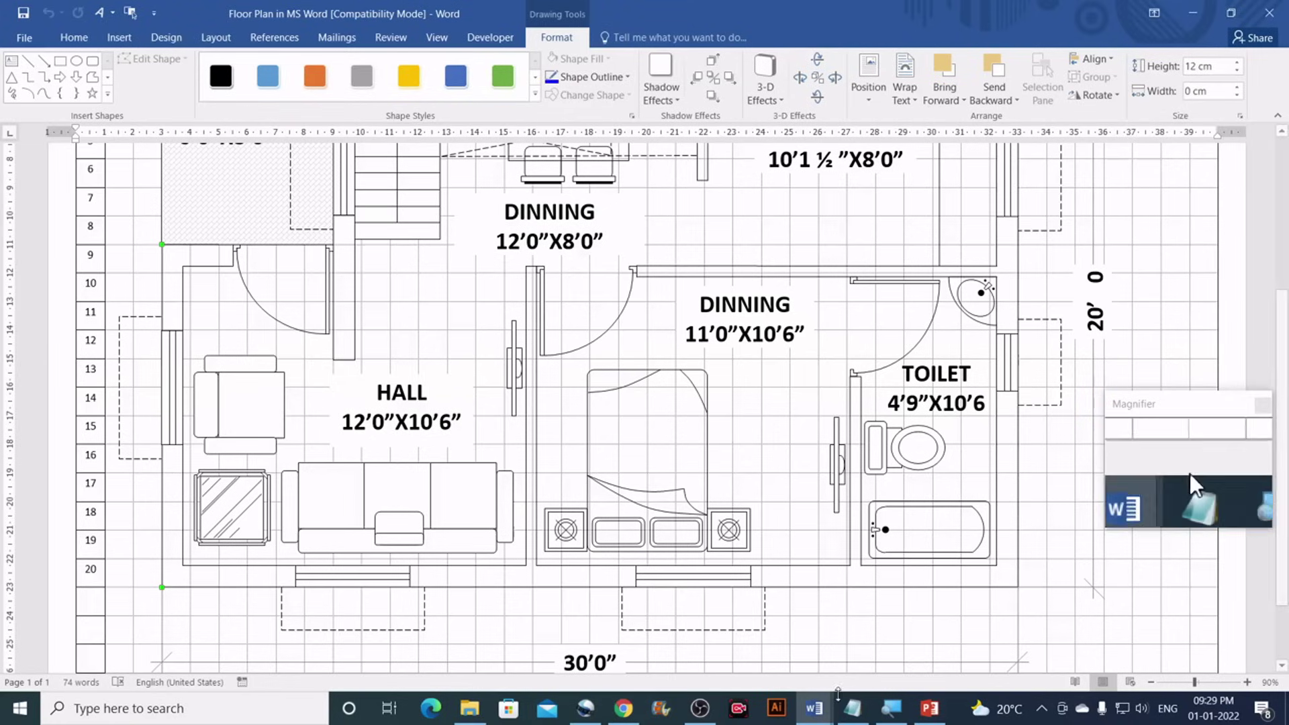
mouse_move(815, 711)
click(919, 634)
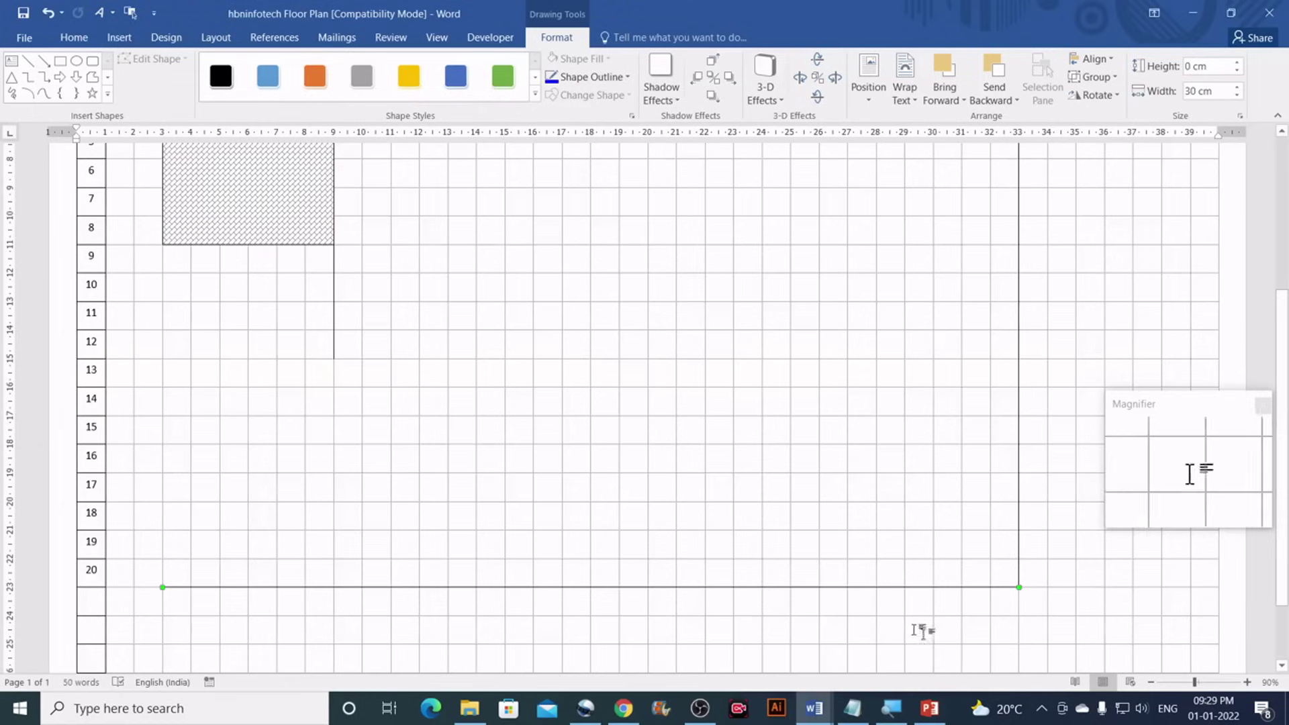
Try to draw a 12 cm vertical line from the porch's lower left corner to the end of row 20
click(27, 60)
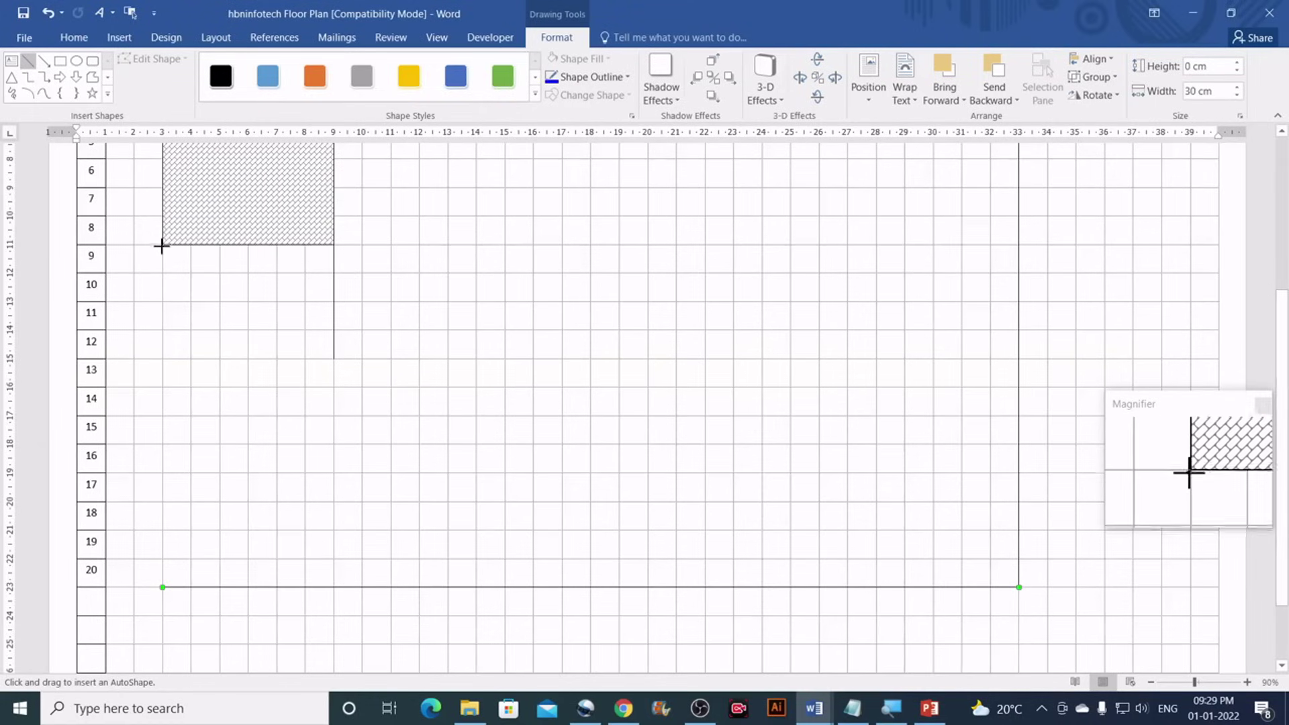
drag(162, 245, 162, 321)
drag(181, 542, 160, 587)
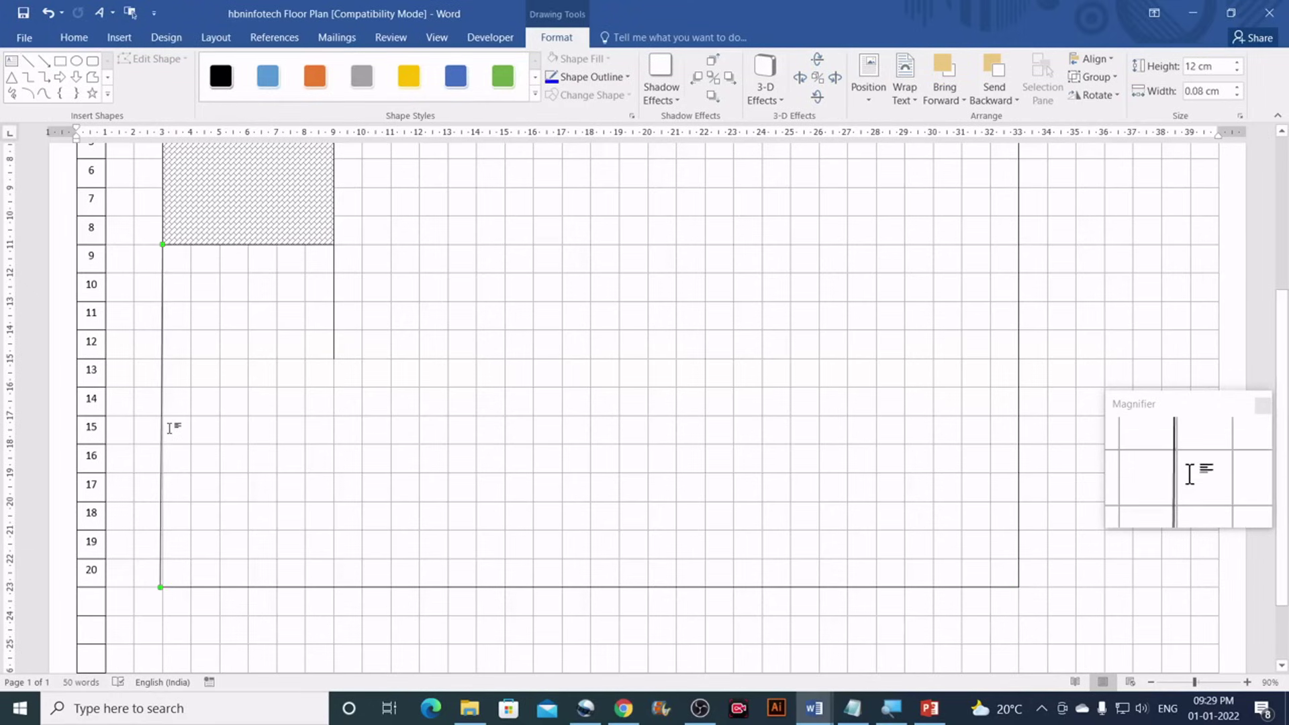
scroll(172, 425, up, 3)
click(153, 252)
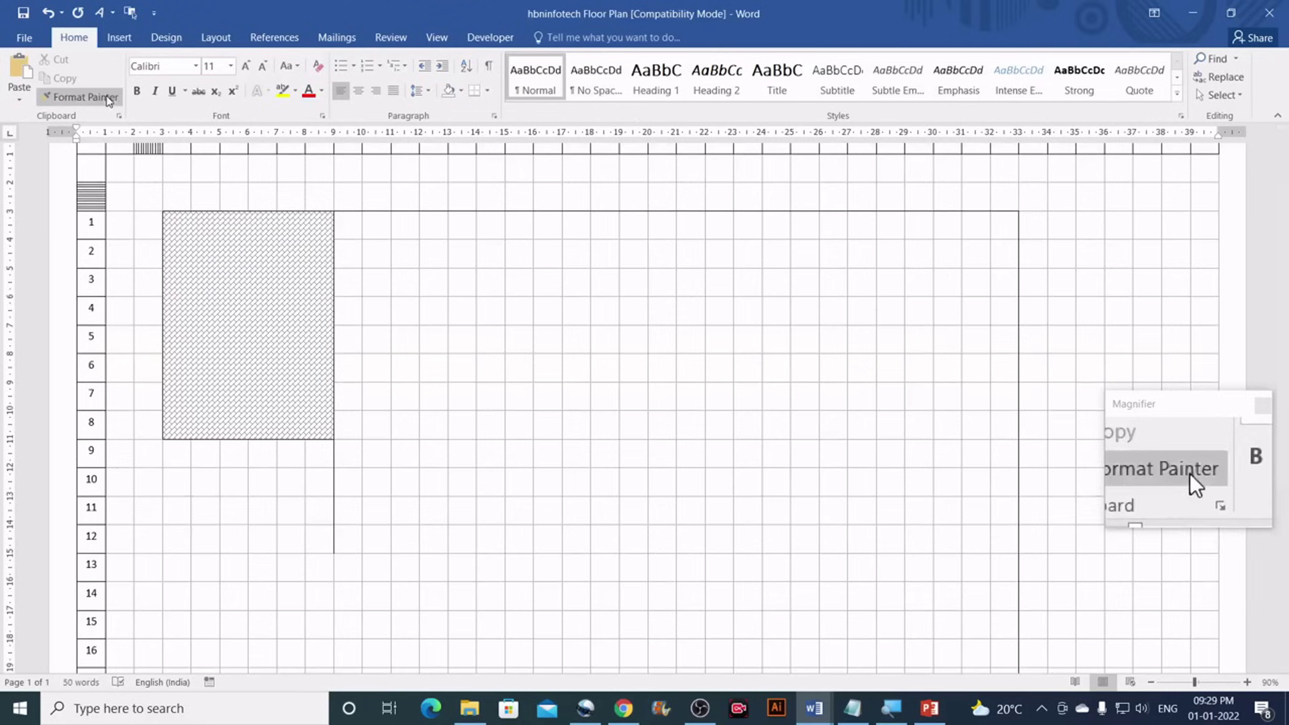
Draw a straight 12 cm vertical outer wall line with 0 cm width from the porch's lower left corner to the end of row 20
click(120, 38)
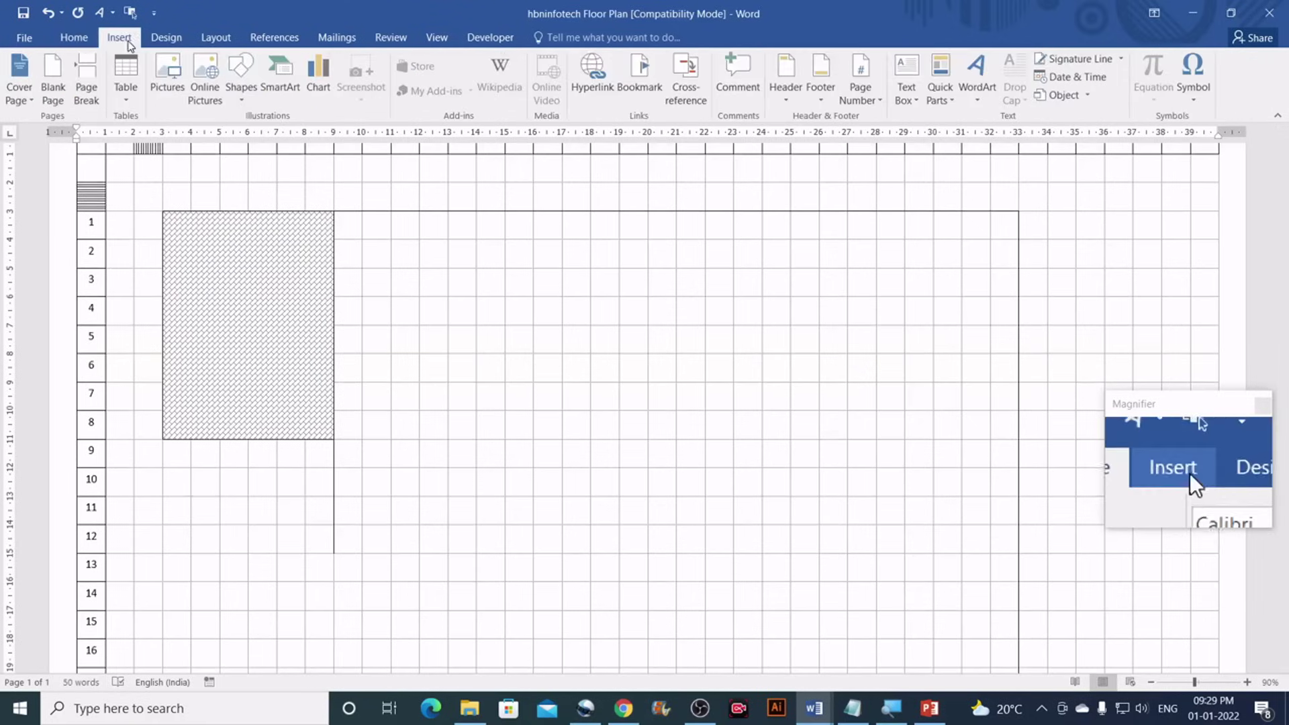
click(241, 87)
click(245, 142)
scroll(270, 400, down, 5)
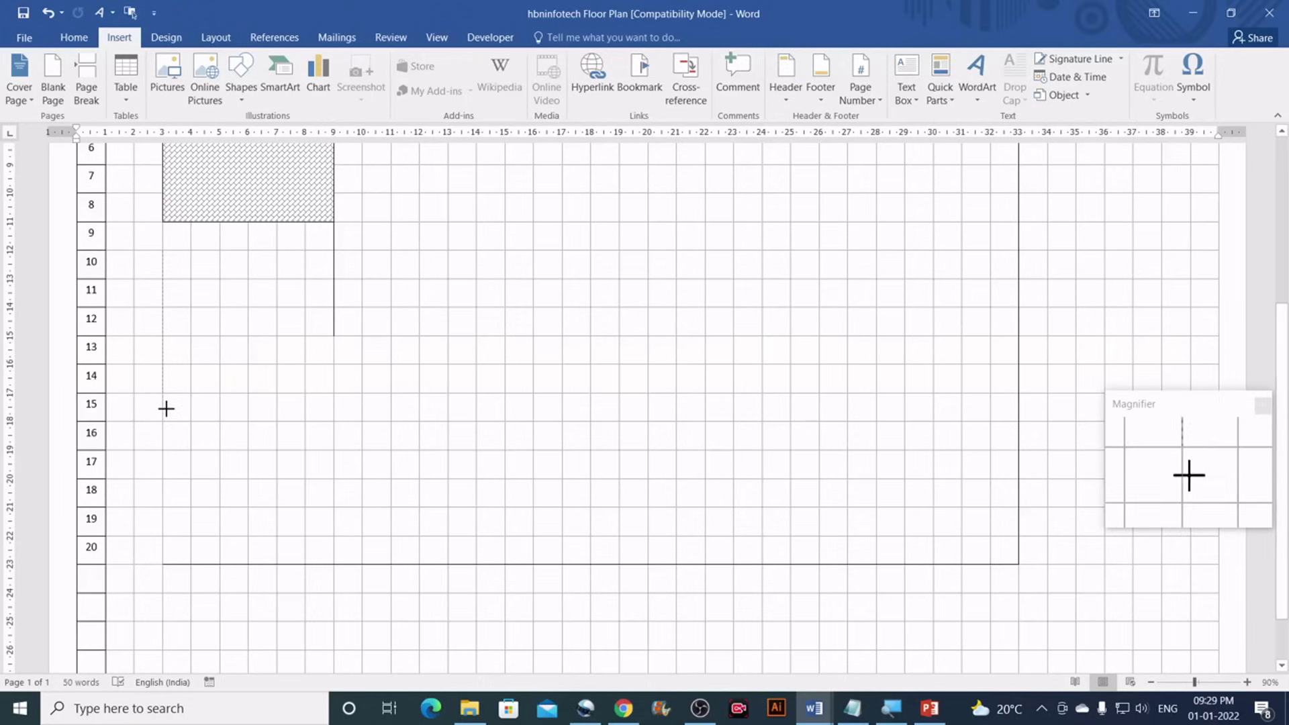
drag(170, 449, 164, 251)
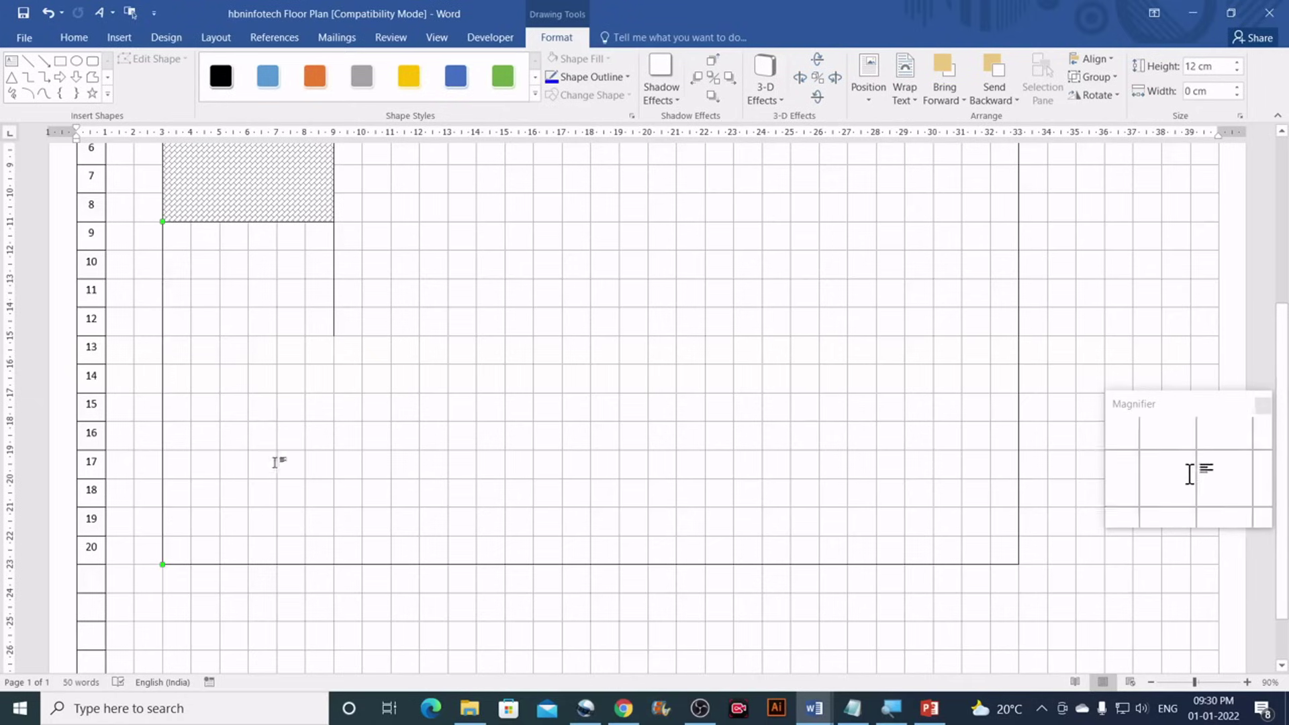
scroll(282, 457, up, 3)
click(296, 452)
Look over the finished outer wall outline and hide the drawing gridlines, with the porch rectangle selected to reach the setting
scroll(296, 451, down, 2)
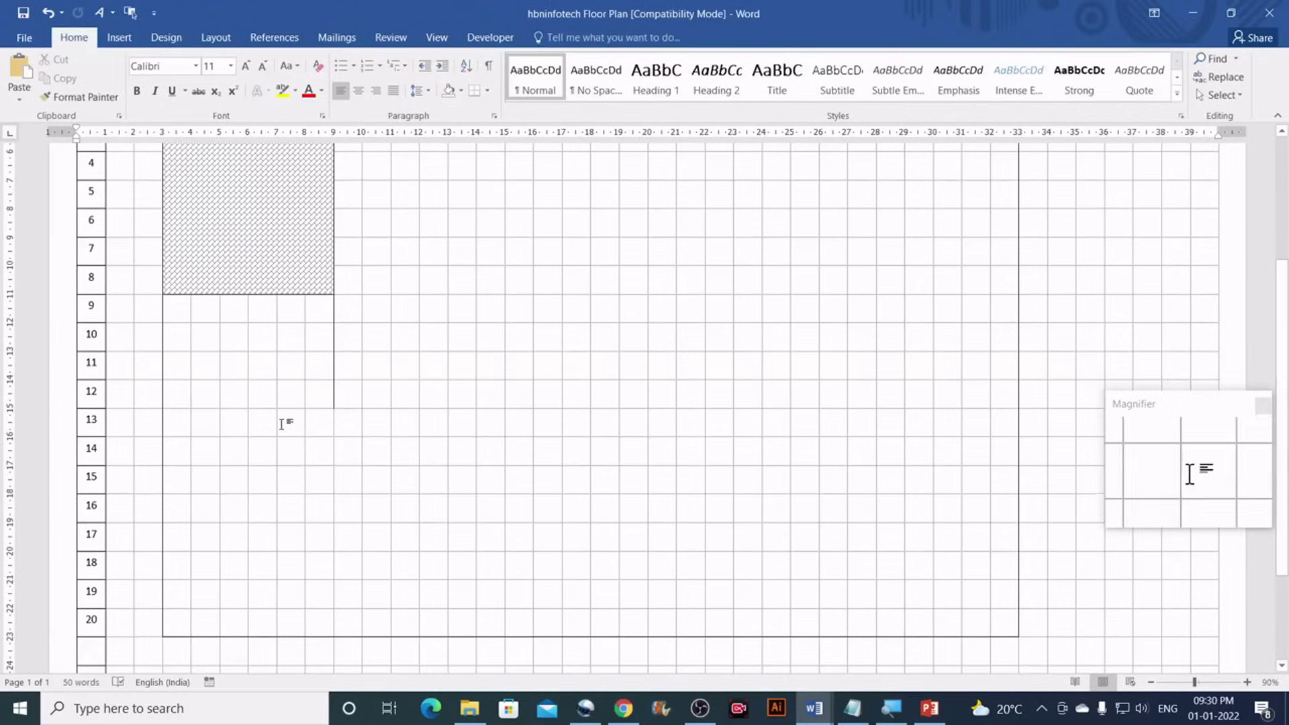
scroll(675, 459, up, 5)
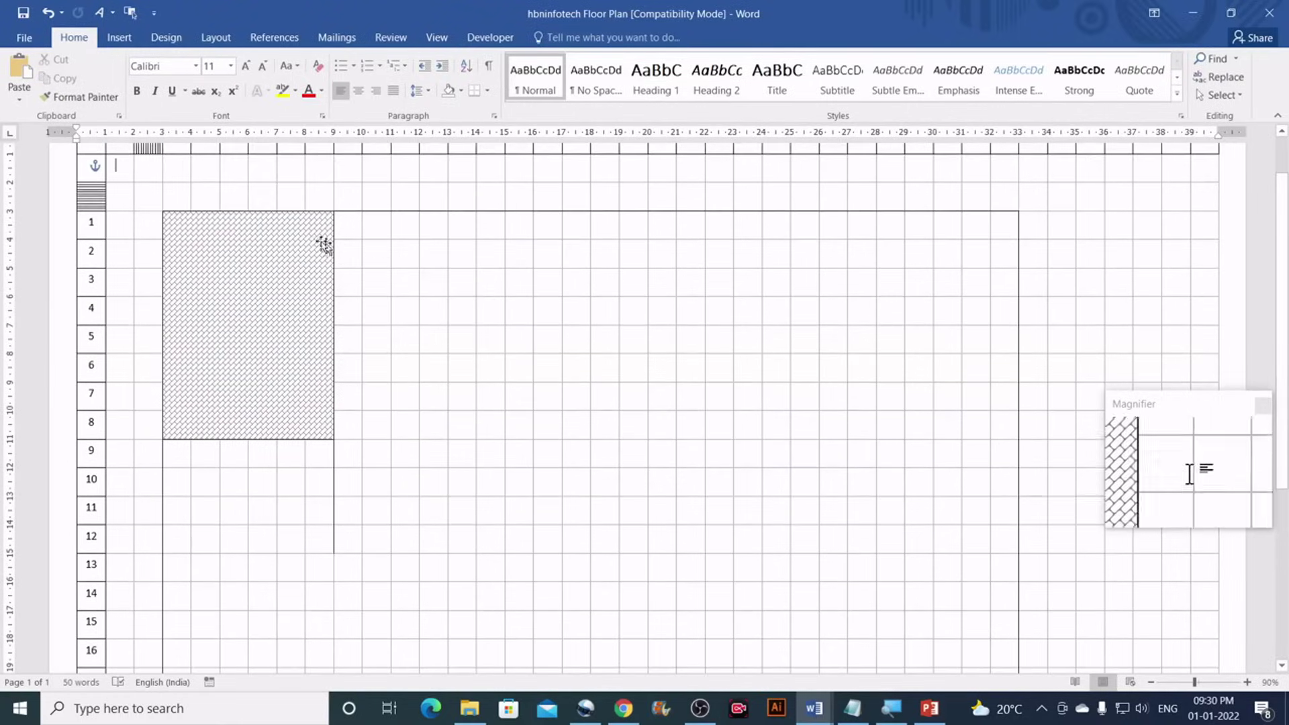
scroll(1012, 529, down, 8)
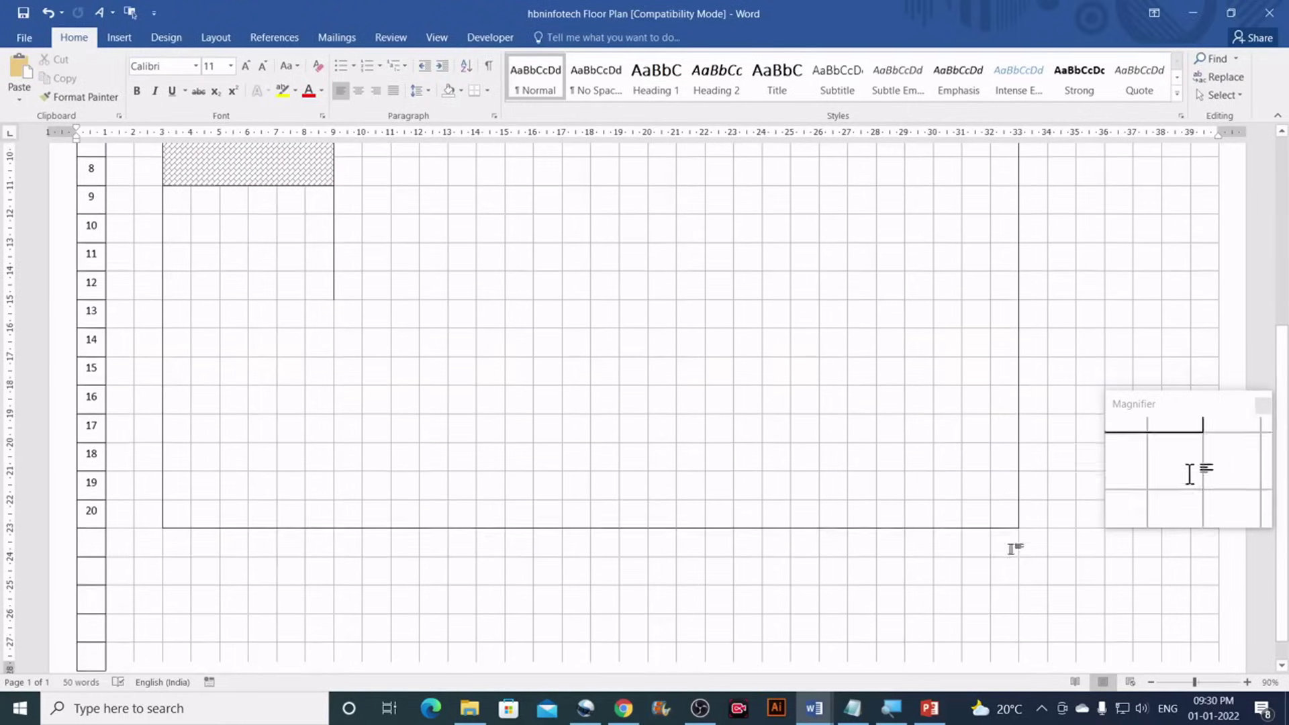
scroll(265, 389, up, 7)
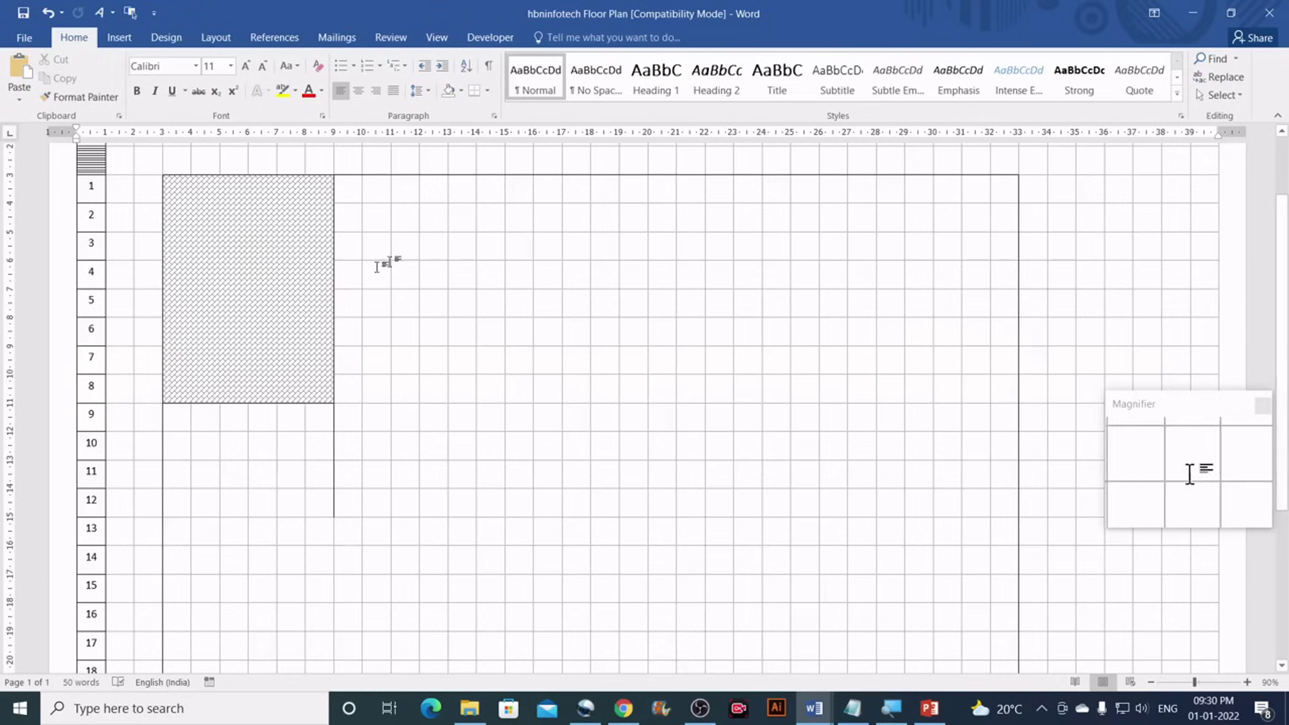
click(302, 351)
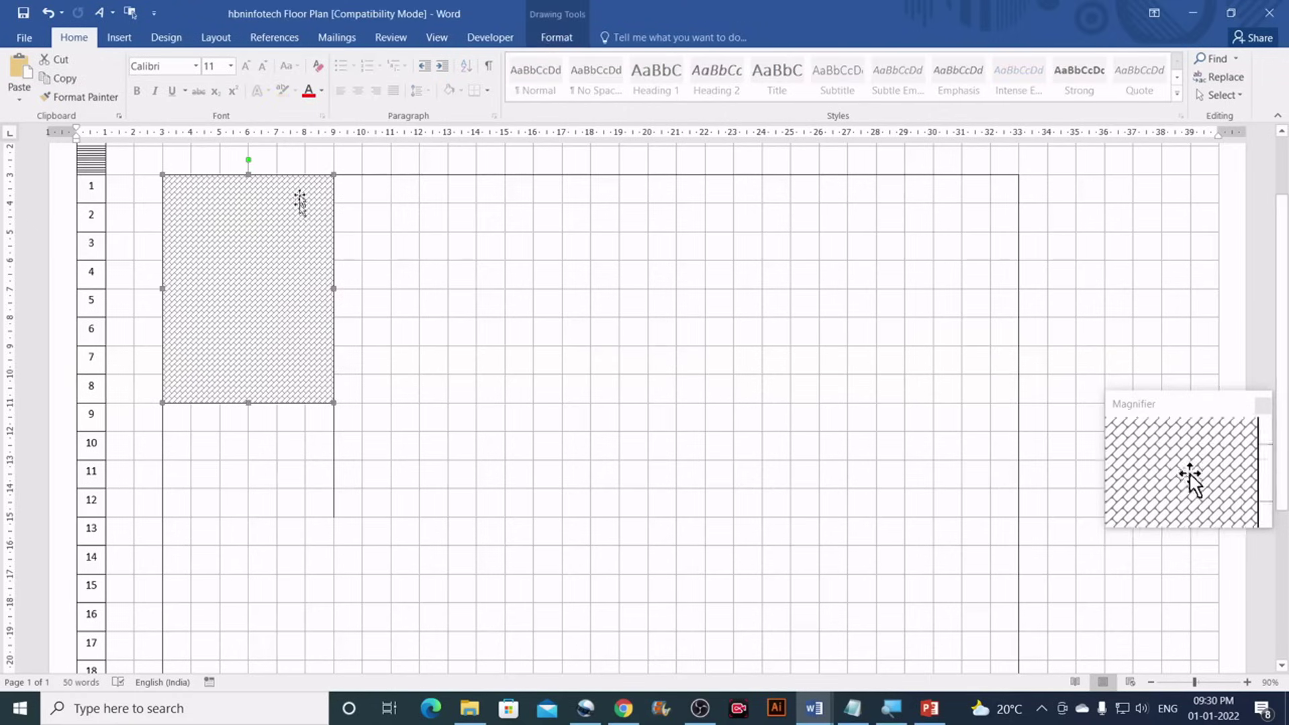
click(582, 37)
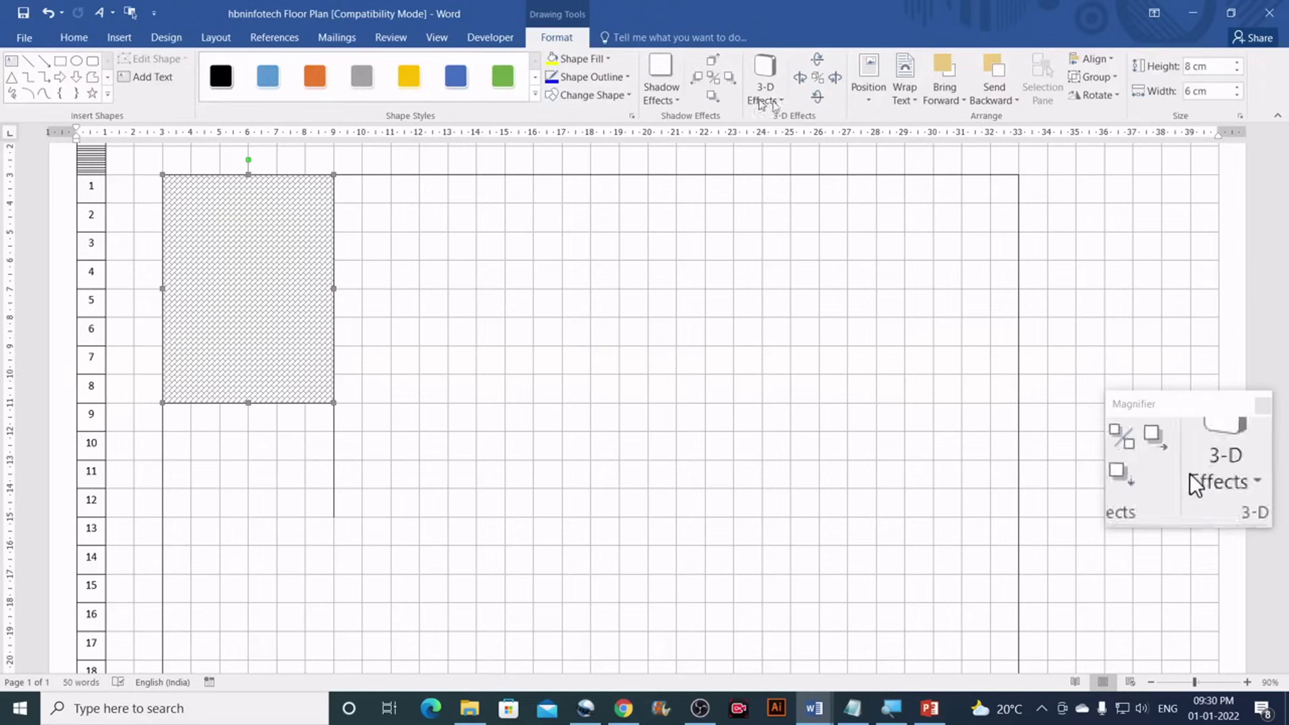
click(1108, 60)
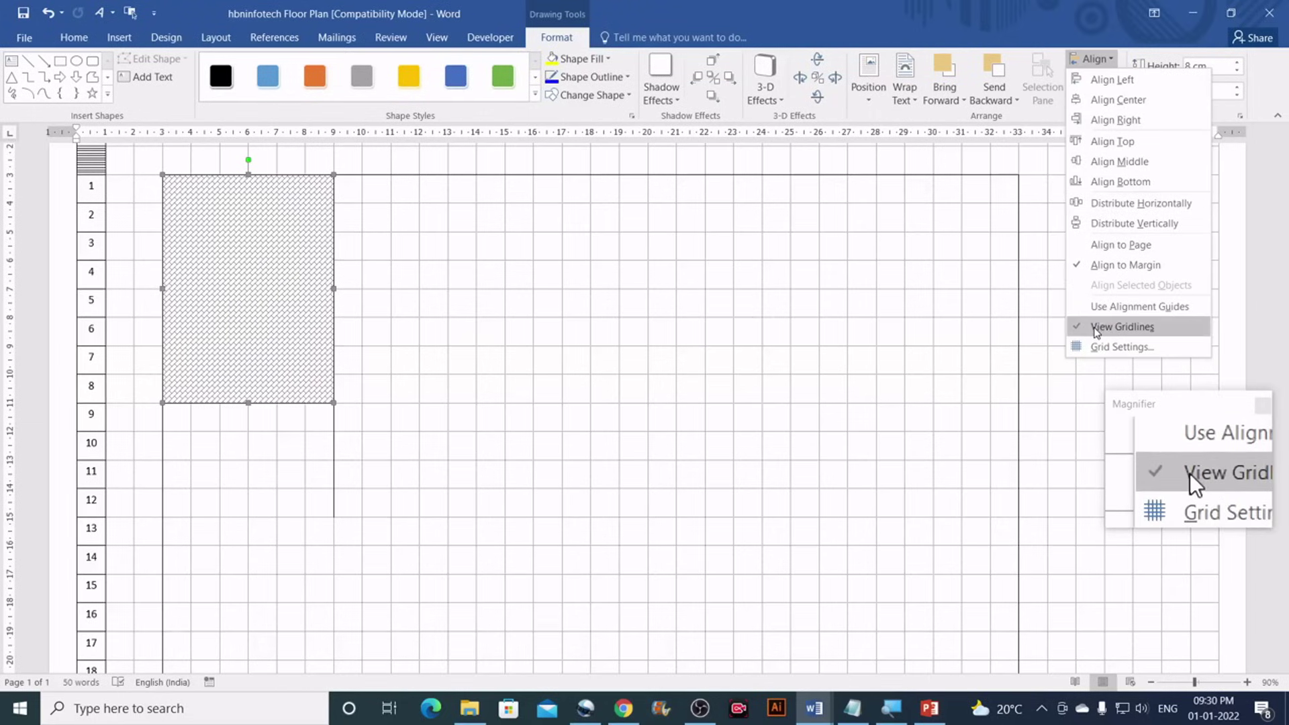
click(1094, 329)
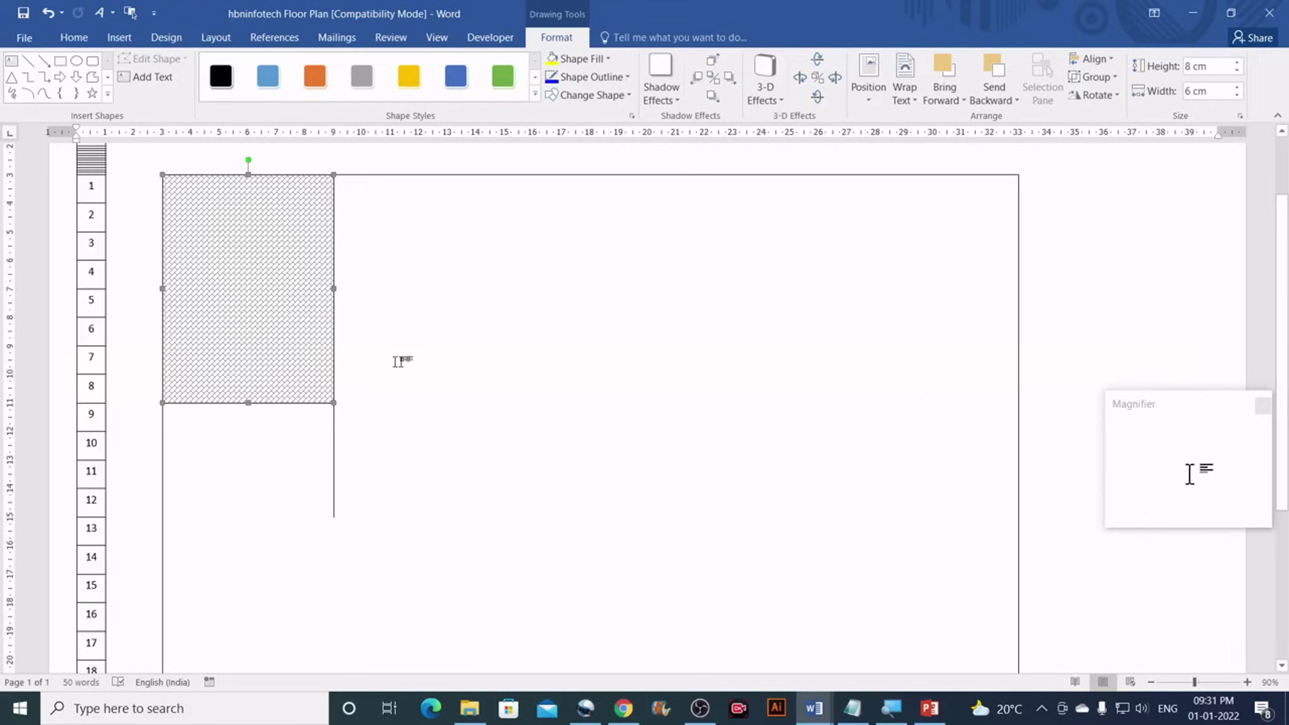
click(433, 349)
scroll(435, 336, up, 3)
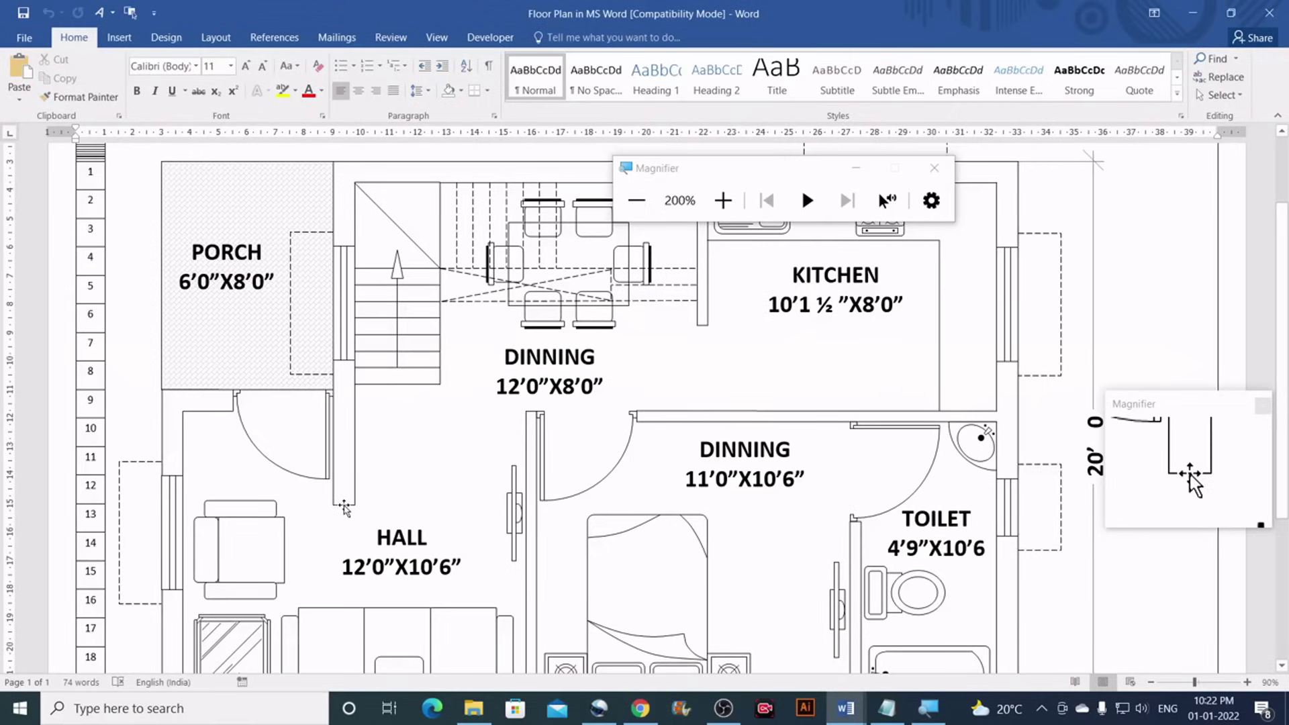
Check the width of the short line closing the wall end above the Hall label in "Floor Plan in MS Word"
click(344, 504)
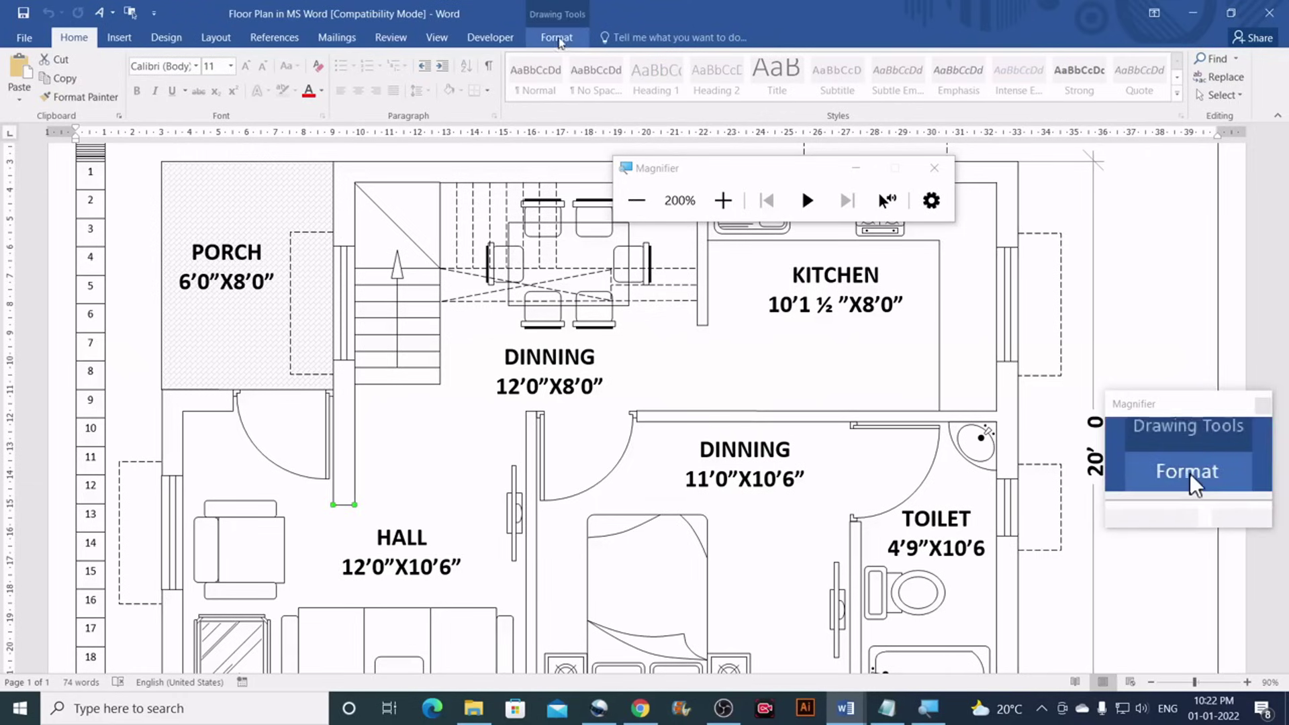
click(561, 38)
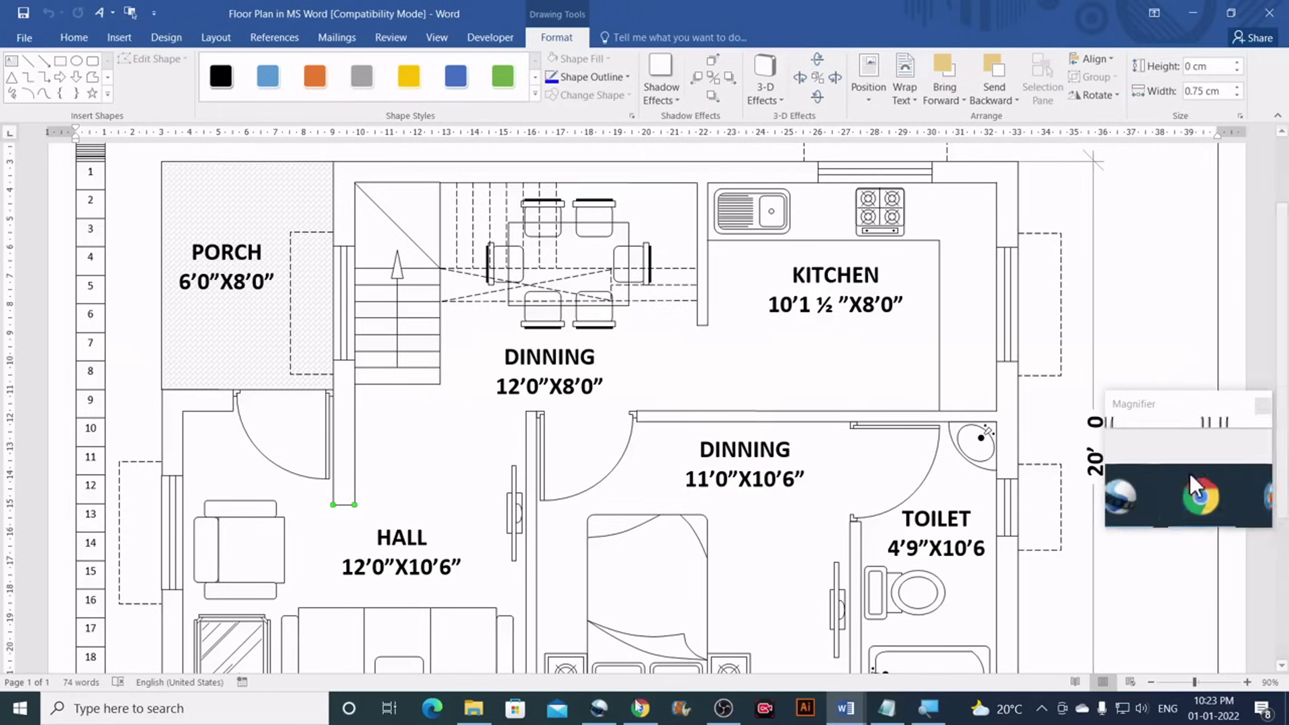
Switch to Chrome, search Google for "inch to feet", and convert 9 inches to feet for the wall thickness
mouse_move(638, 702)
click(664, 662)
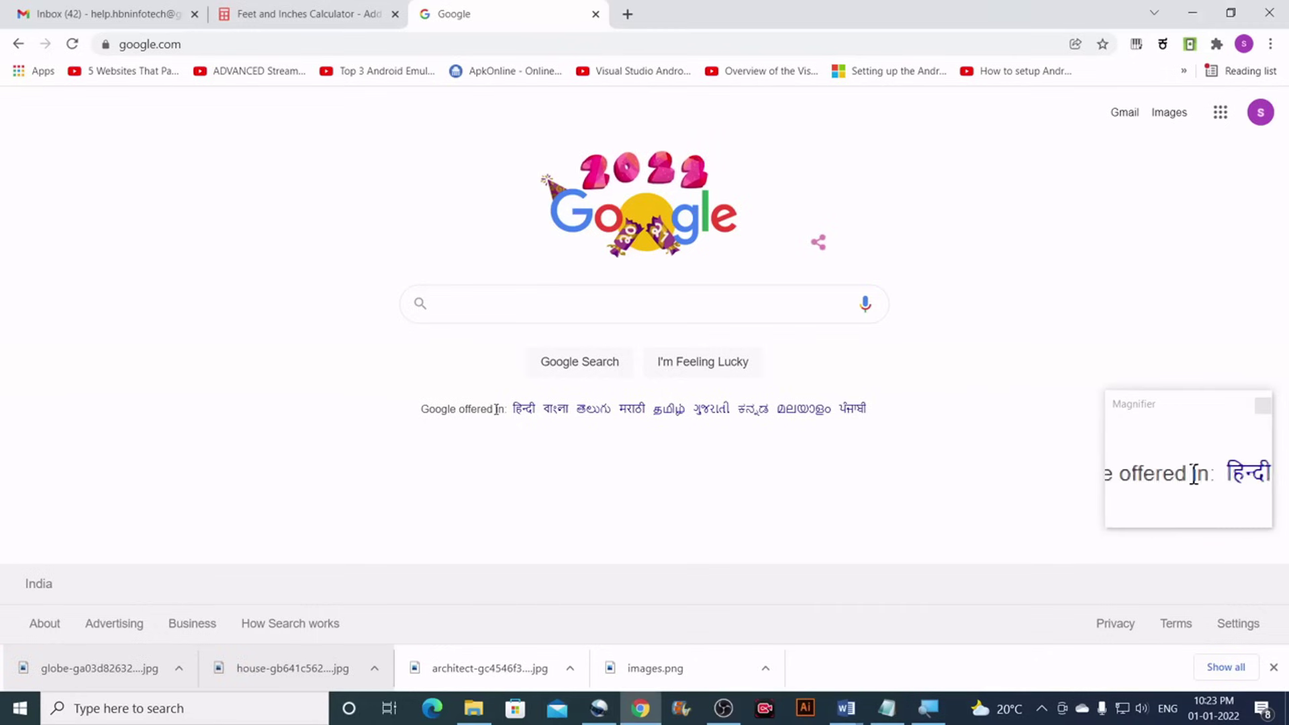
text(i)
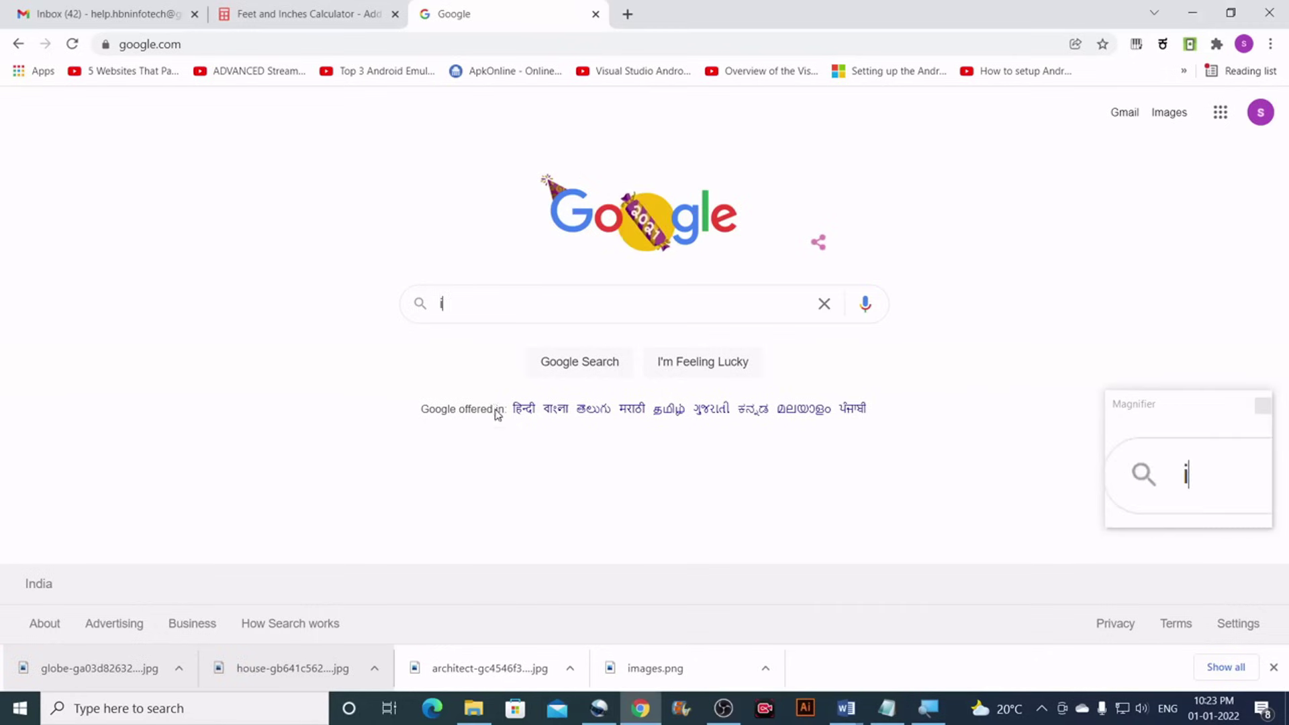
text(n)
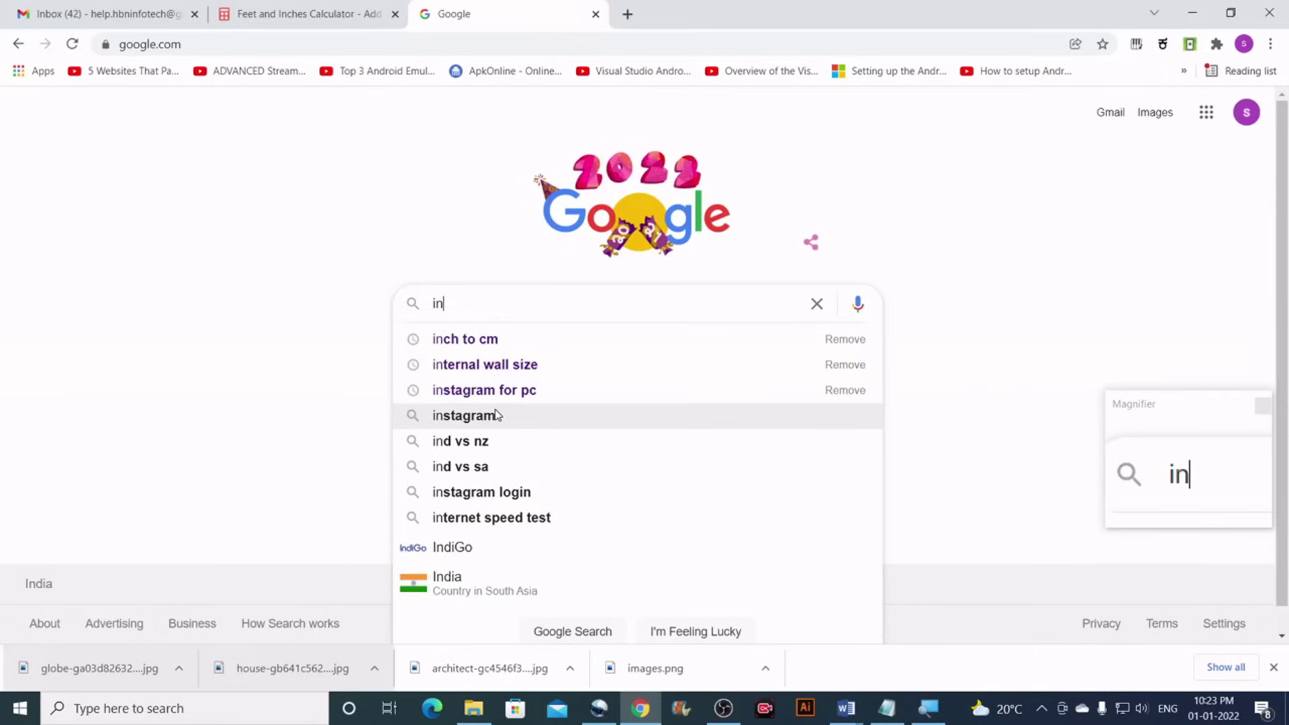
key(Down)
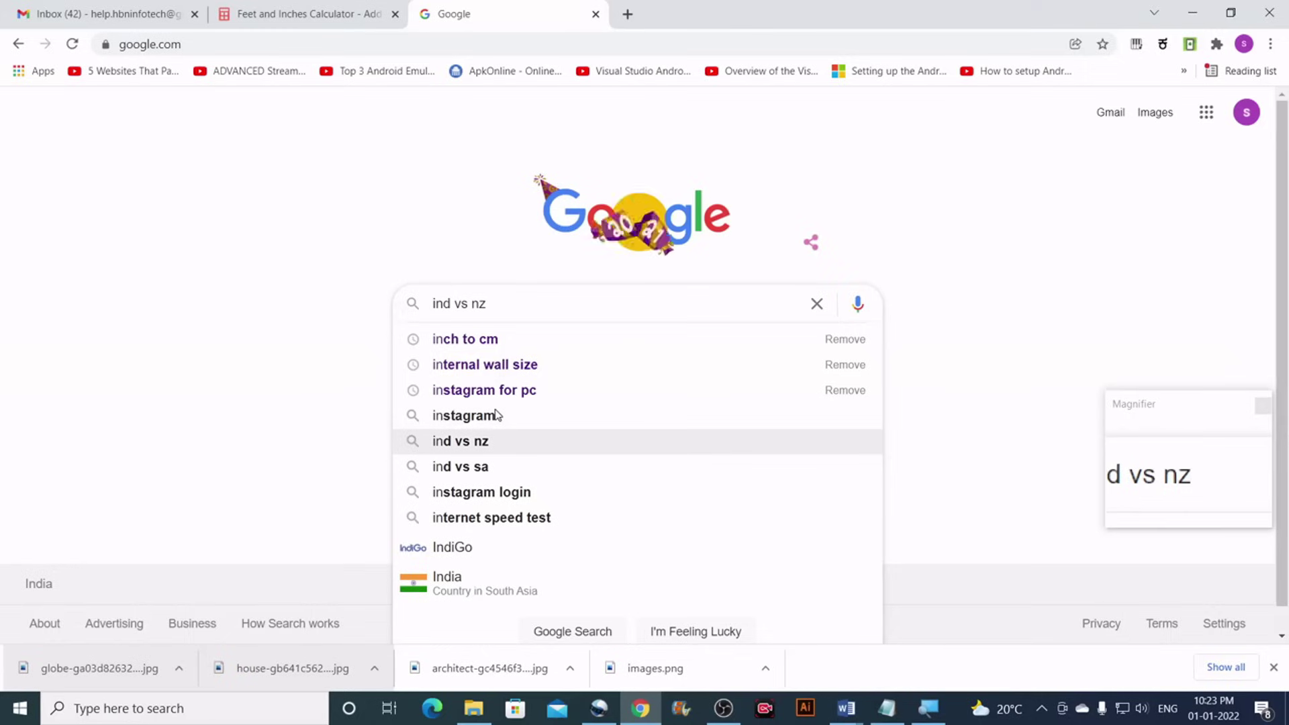
key(BackSpace)
key(BackSpace)
key(BackSpace)
key(BackSpace)
key(BackSpace)
key(BackSpace)
key(BackSpace)
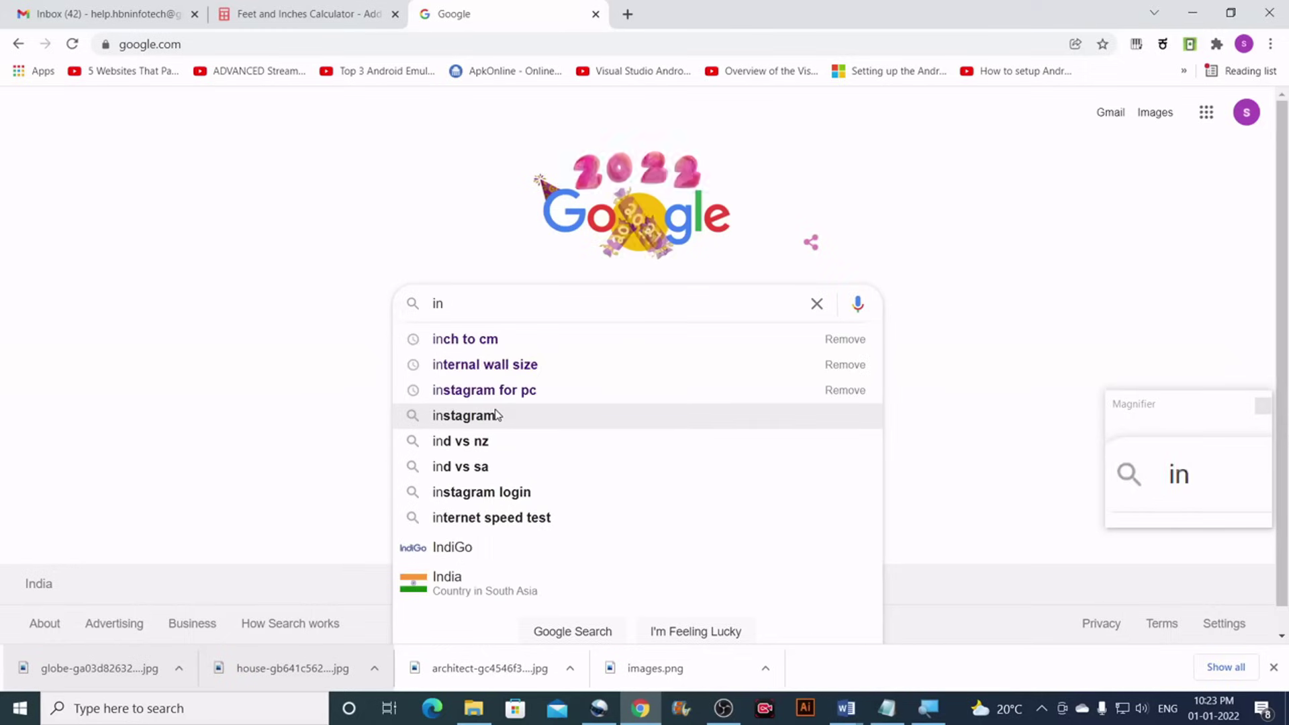
text(ch to)
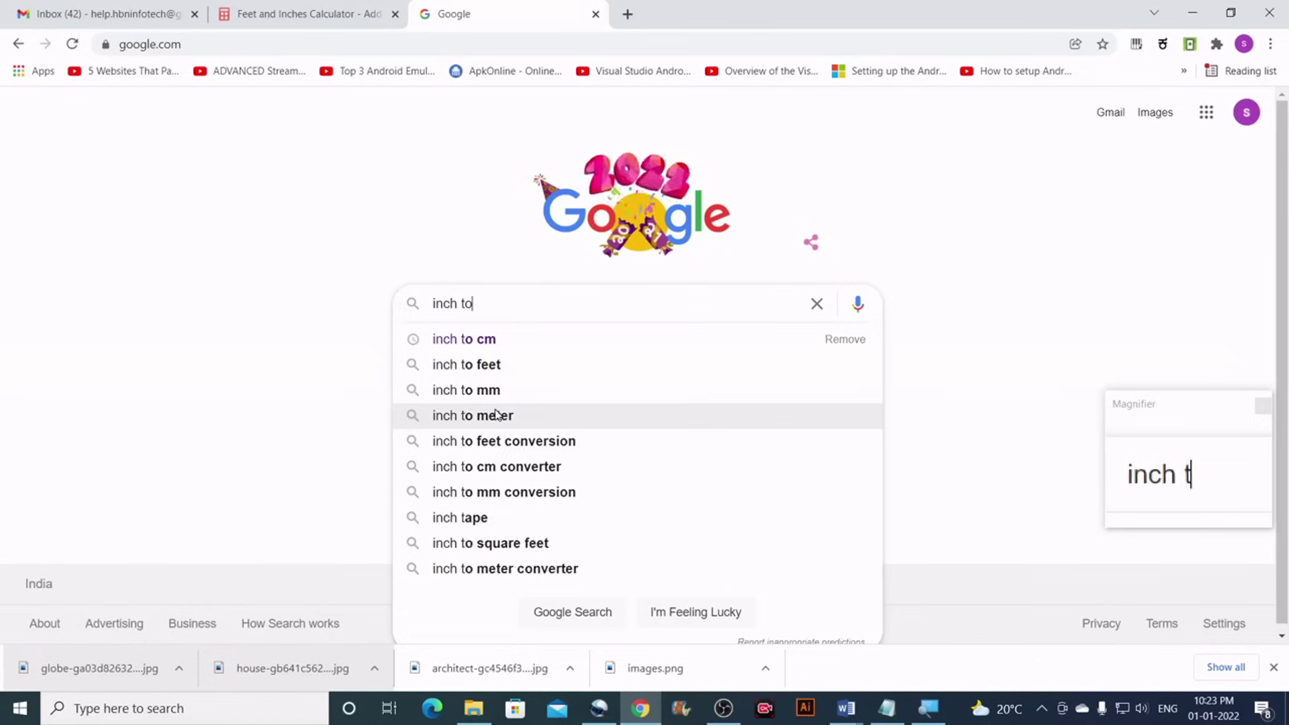
key(Down)
key(Down)
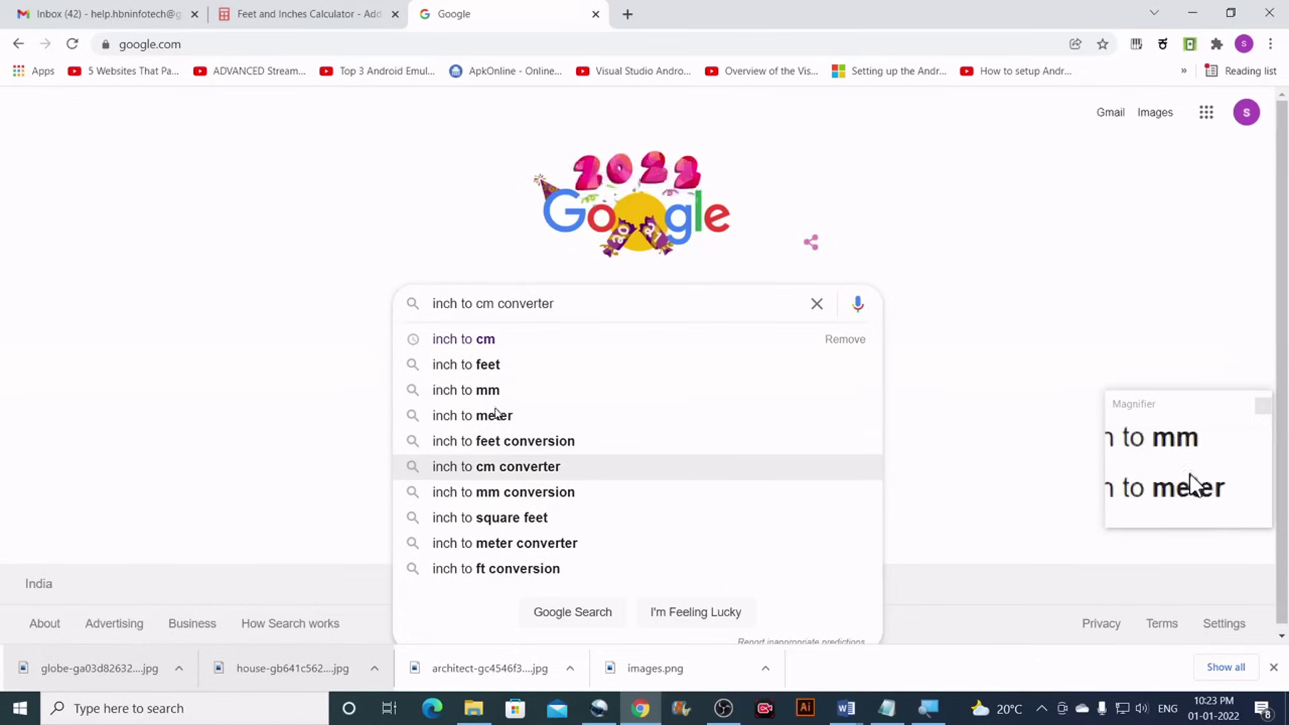
click(481, 366)
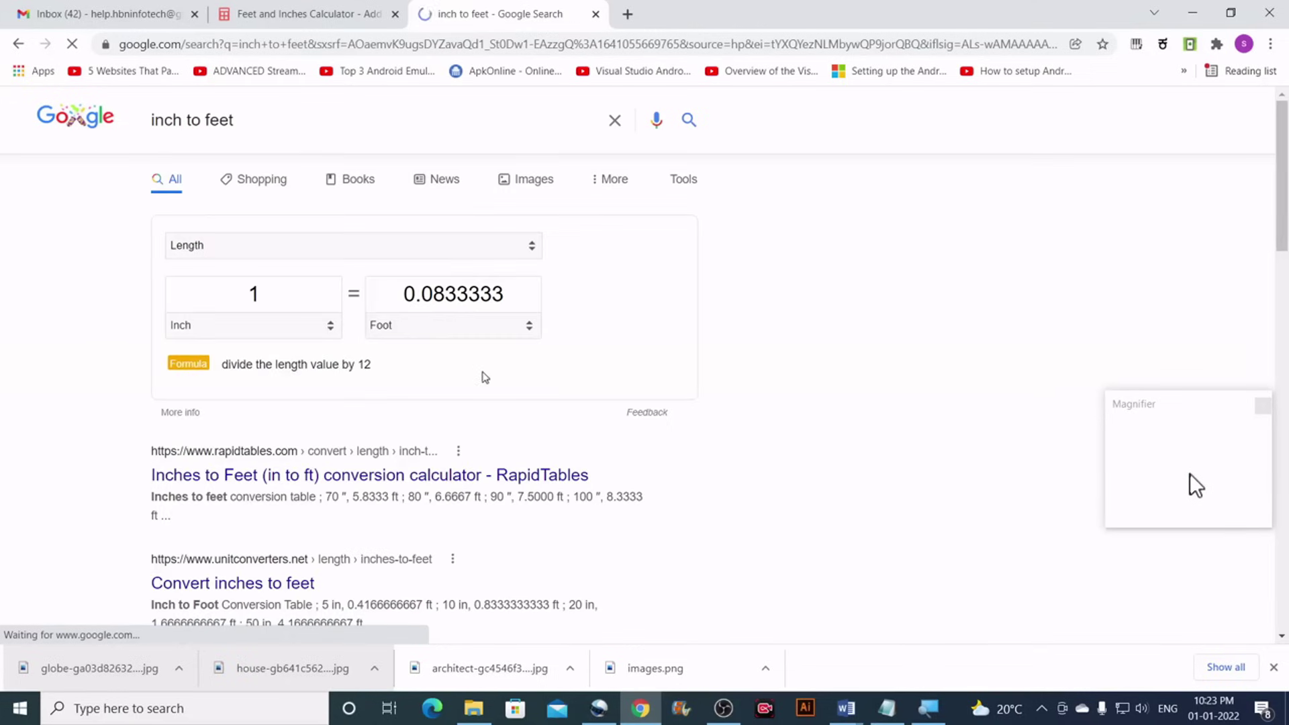
double_click(269, 296)
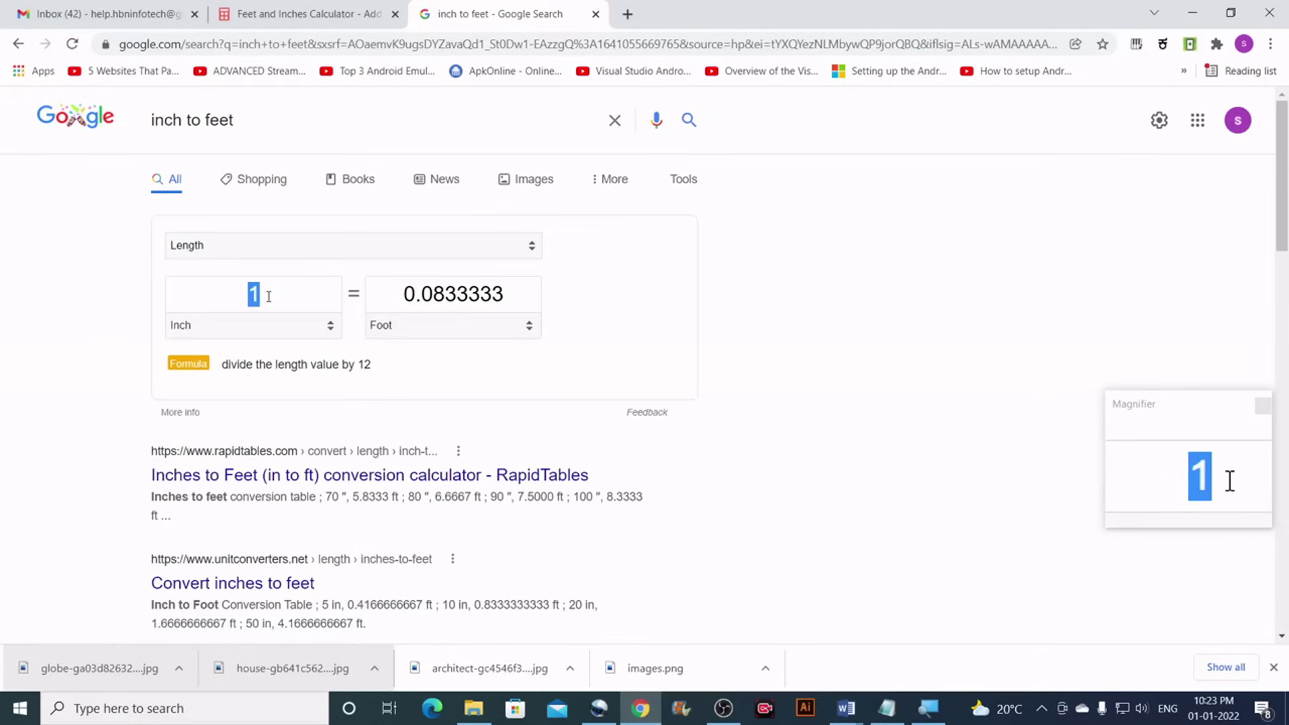
text(9)
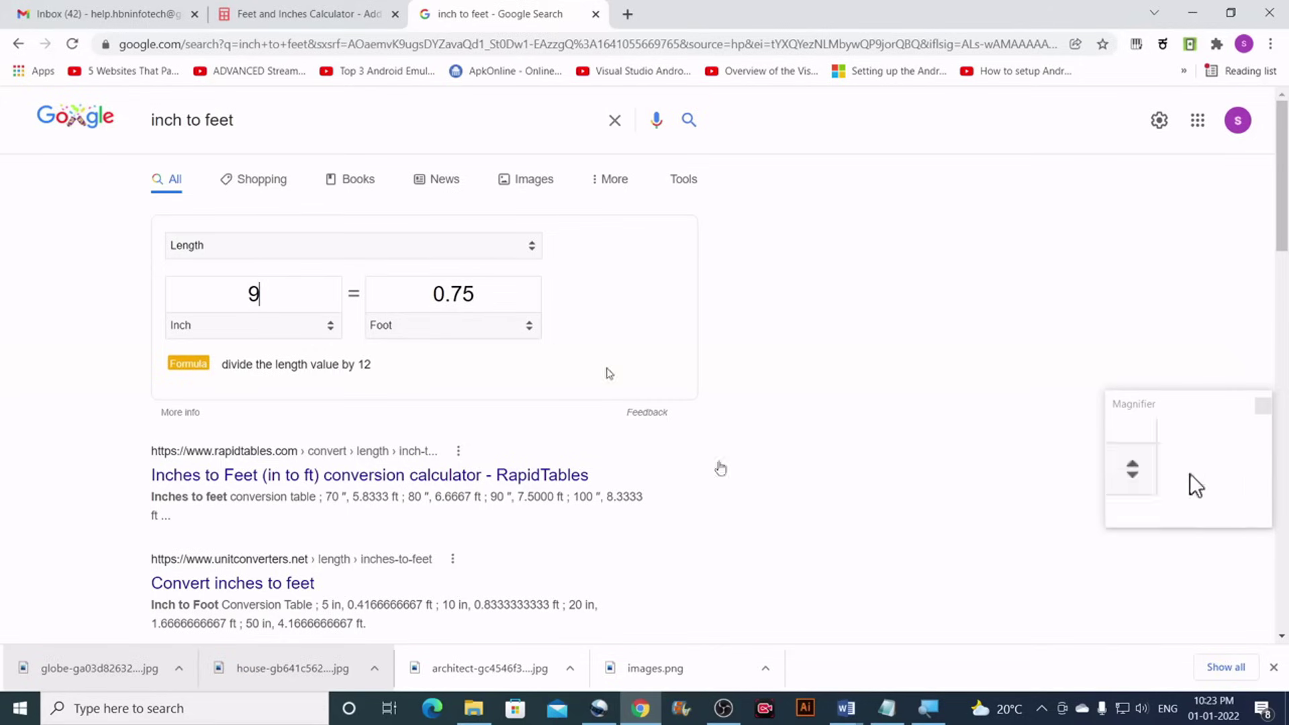
Switch from Chrome to the Word document "hbninfotech Floor Plan" and bring the porch and the wall line below it into view
mouse_move(844, 718)
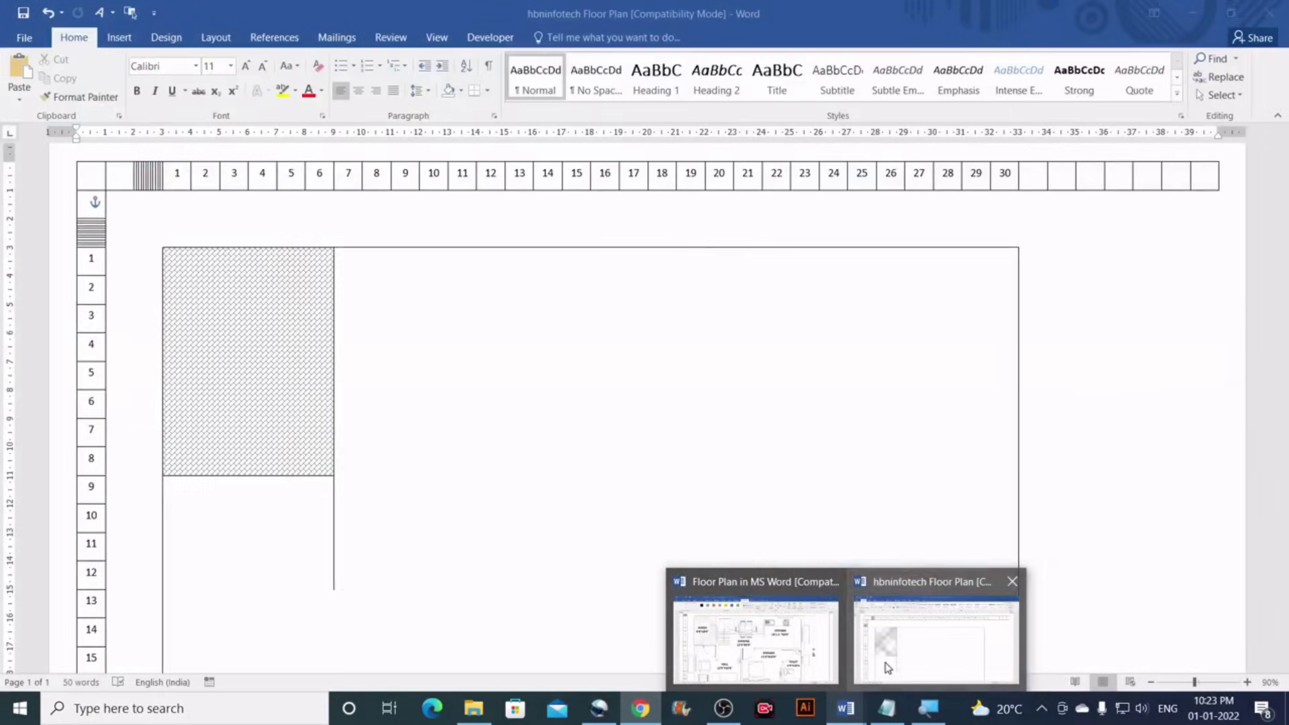
click(886, 624)
scroll(452, 517, down, 2)
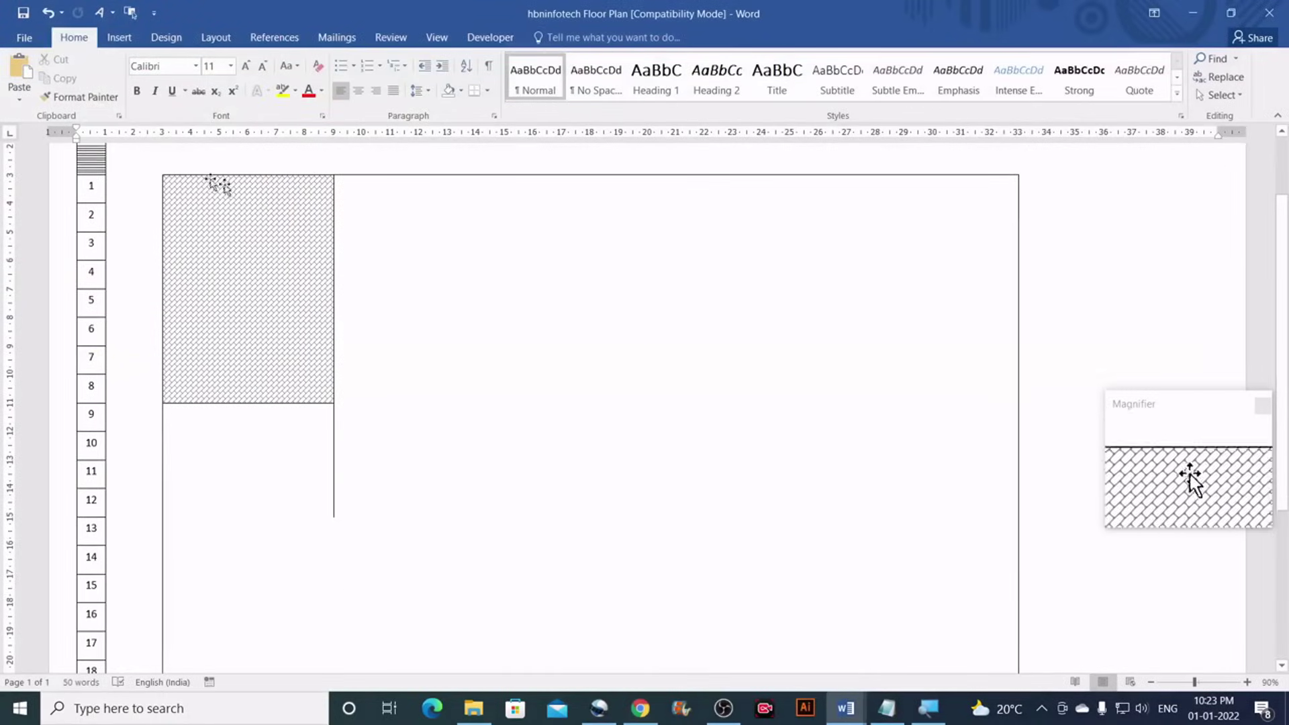
Draw a trial horizontal line about 2.12 cm long beside the wall line below the porch, and tilt it by its end
click(120, 41)
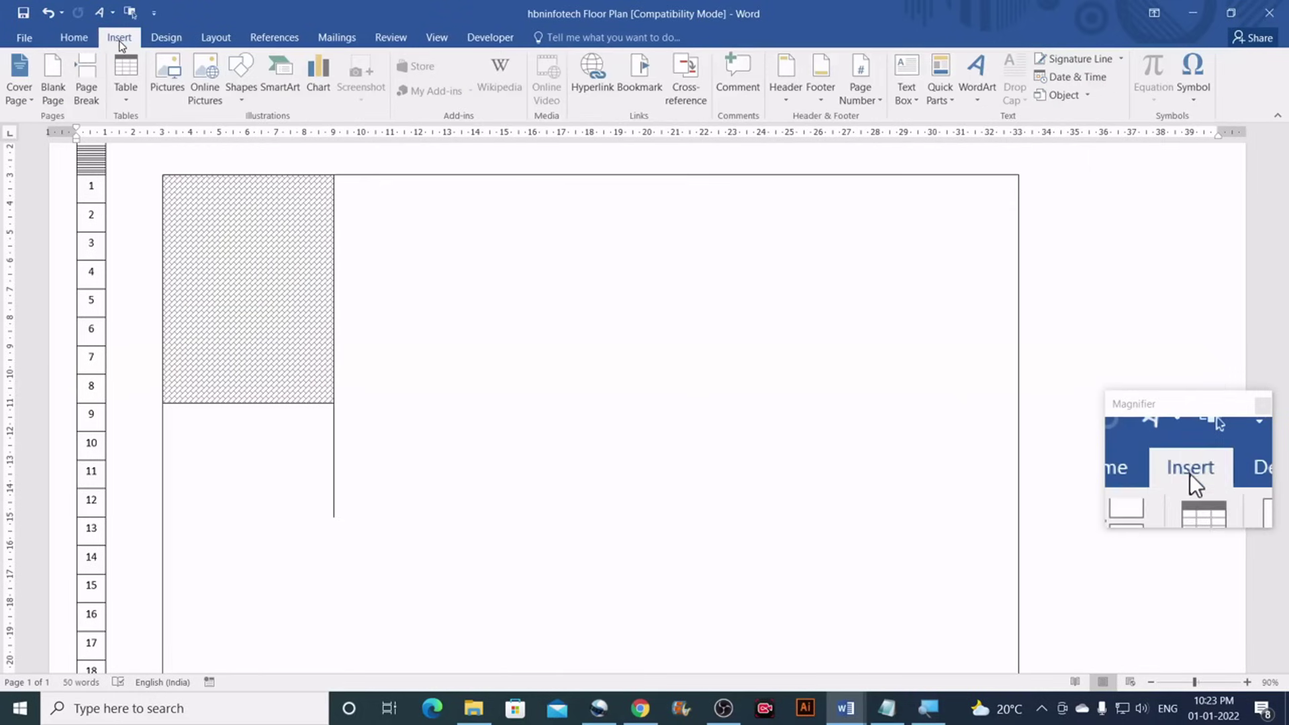
click(241, 94)
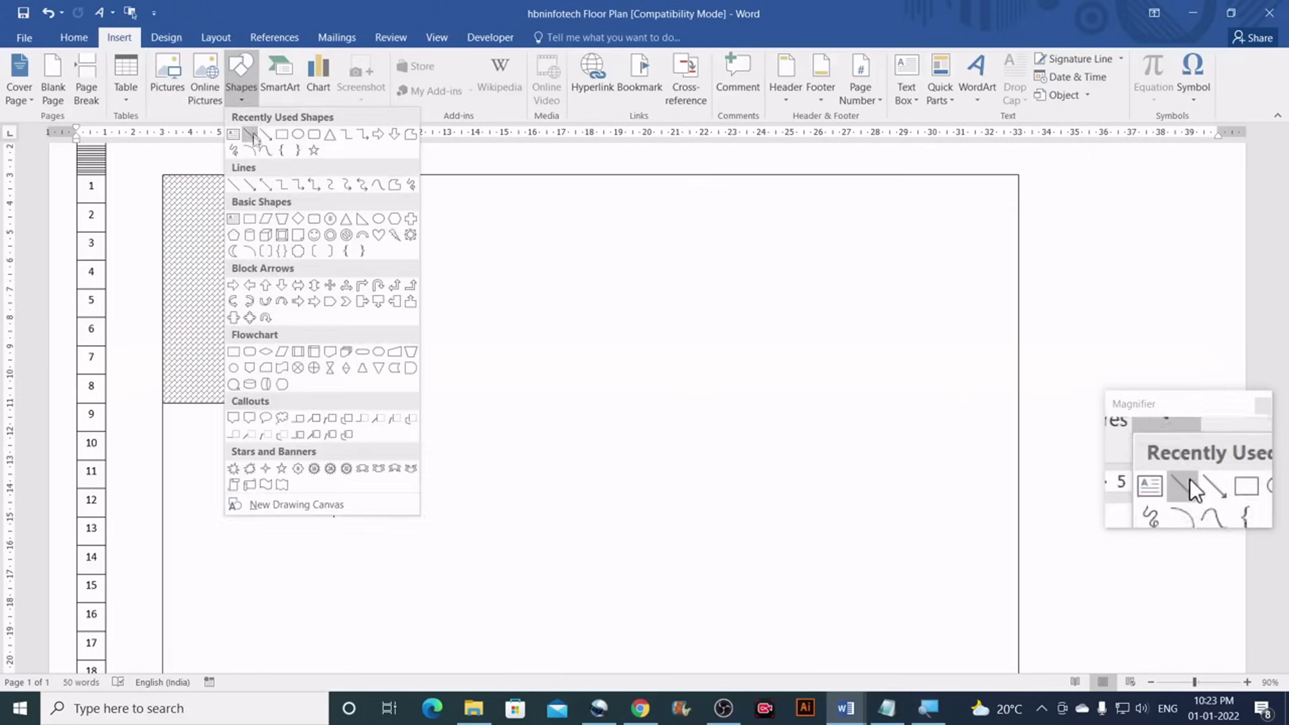
click(249, 134)
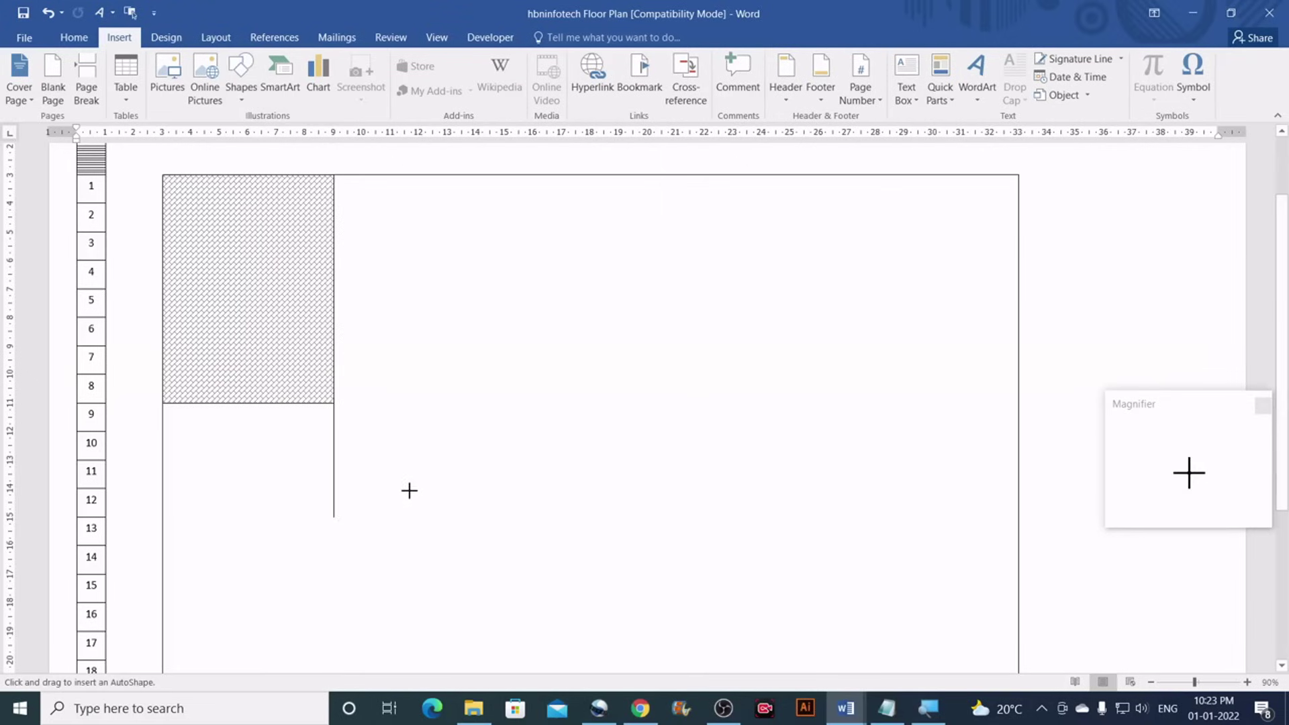
drag(405, 488, 466, 489)
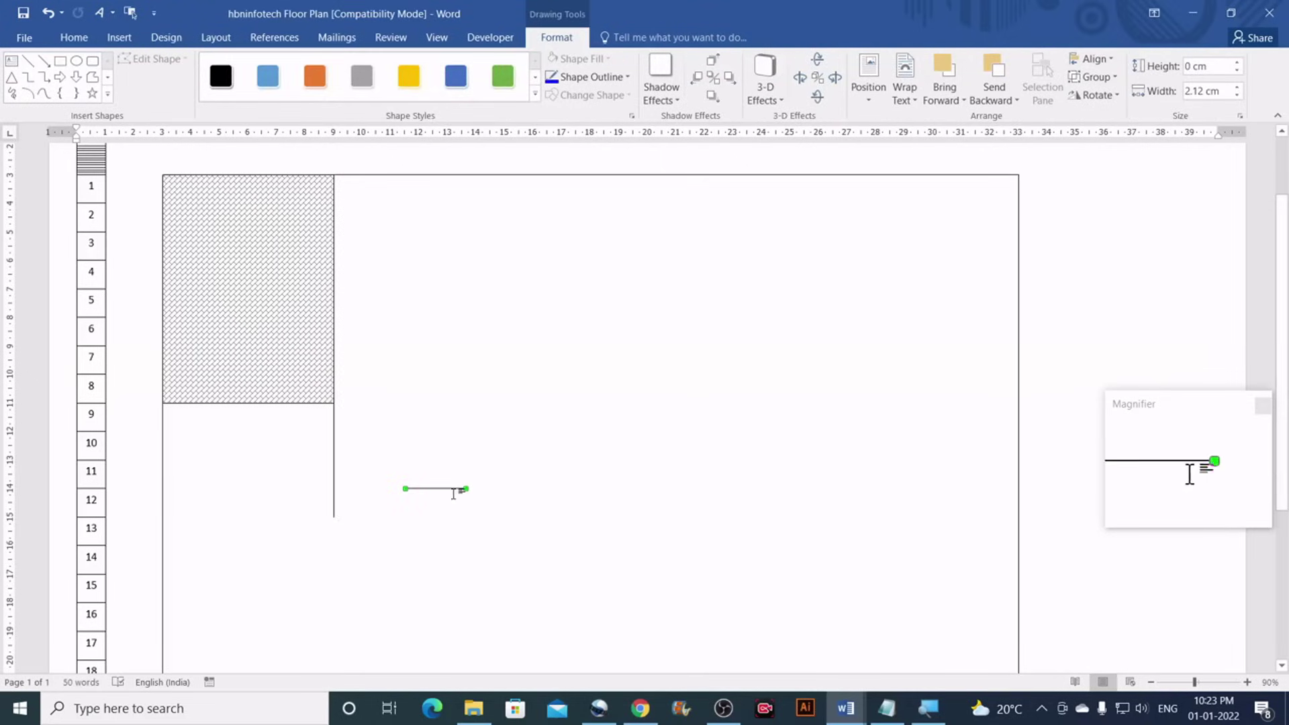
drag(468, 457, 478, 468)
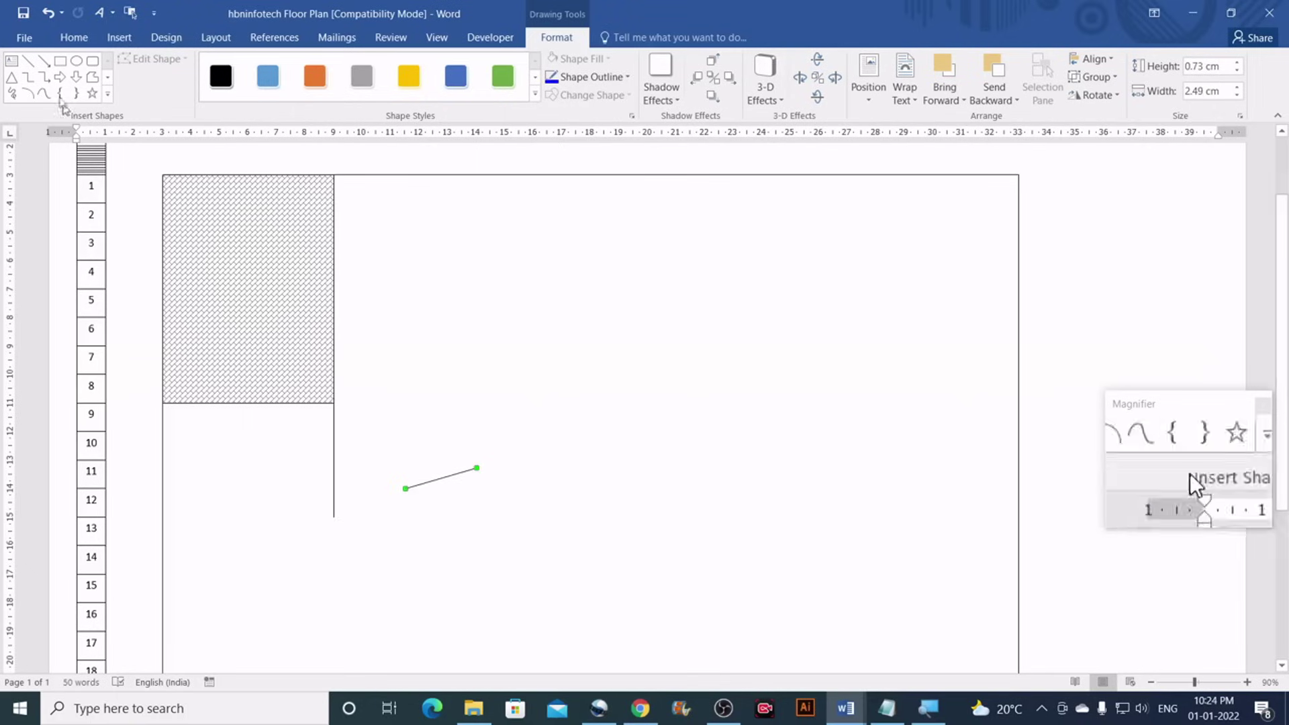
Draw a straight horizontal line about 3.46 cm long in the open area beside the porch, and delete the slanted line below it
click(29, 62)
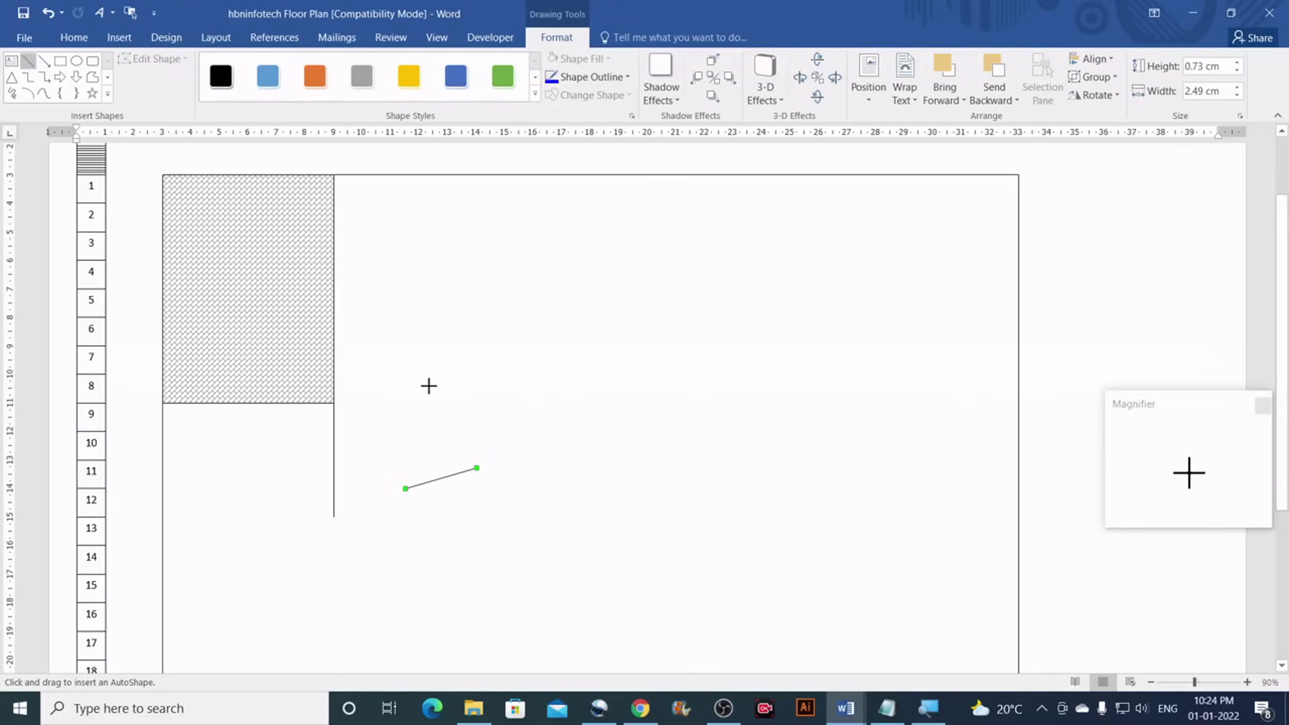
drag(429, 385, 465, 389)
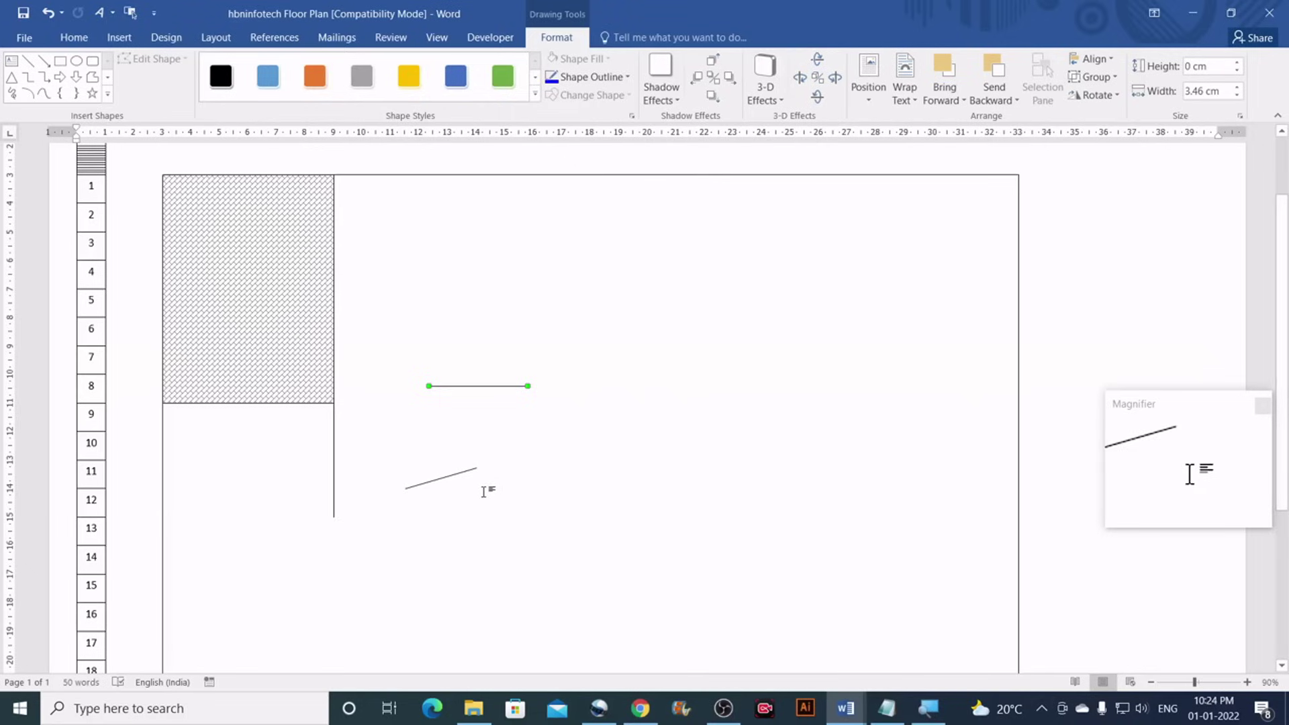
click(447, 477)
key(Delete)
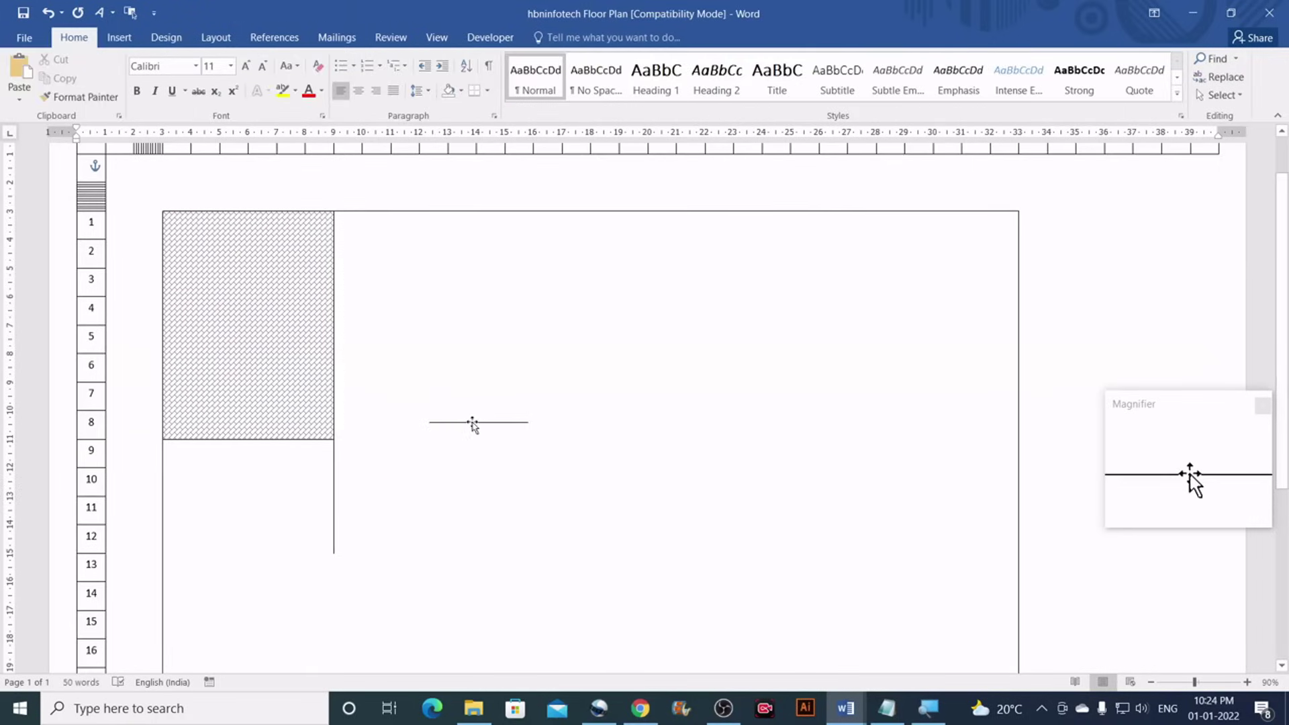
Set the width of the short horizontal line beside the porch to 0.75 cm, the scaled 9-inch wall thickness
click(474, 422)
click(556, 37)
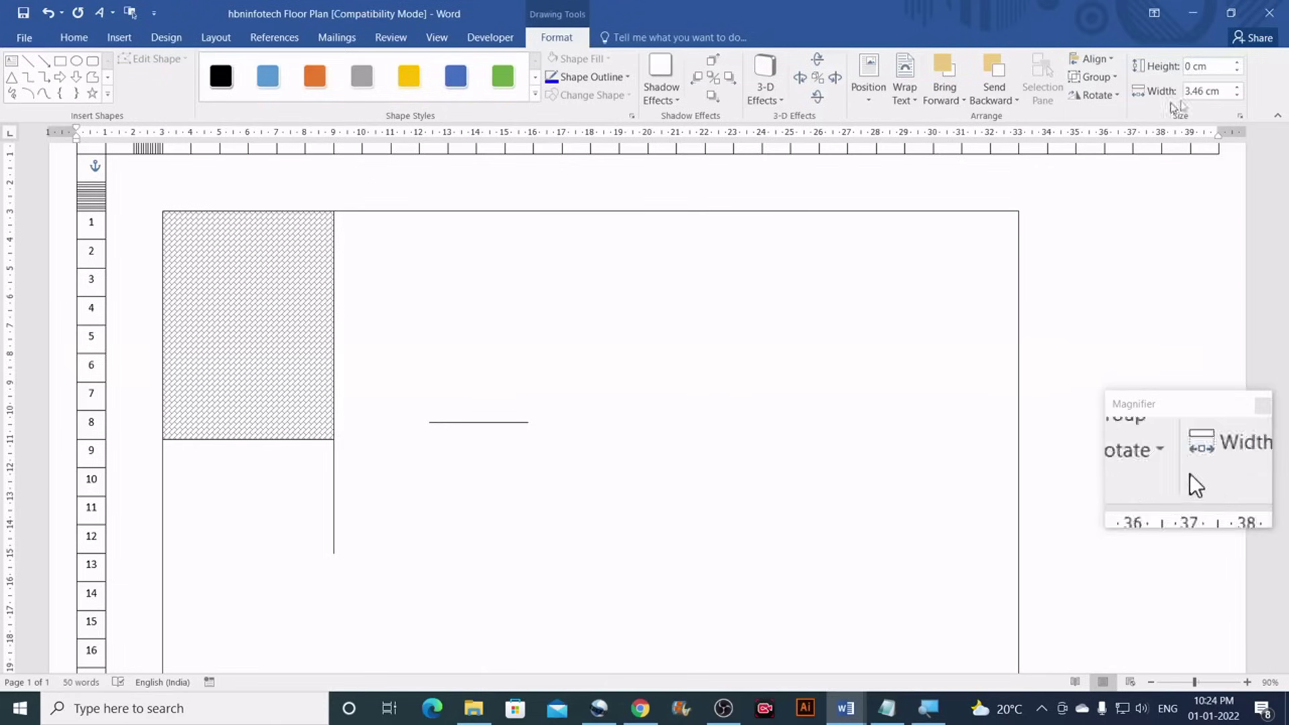
click(1218, 89)
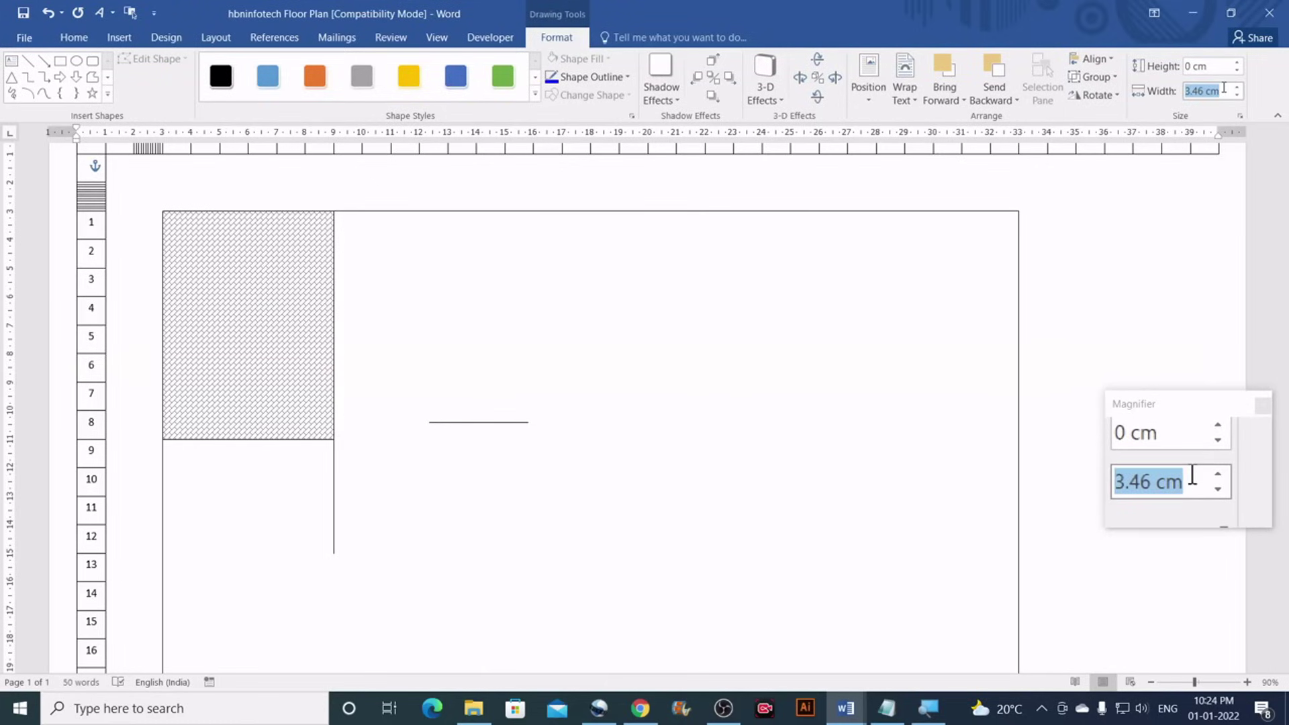
text(0)
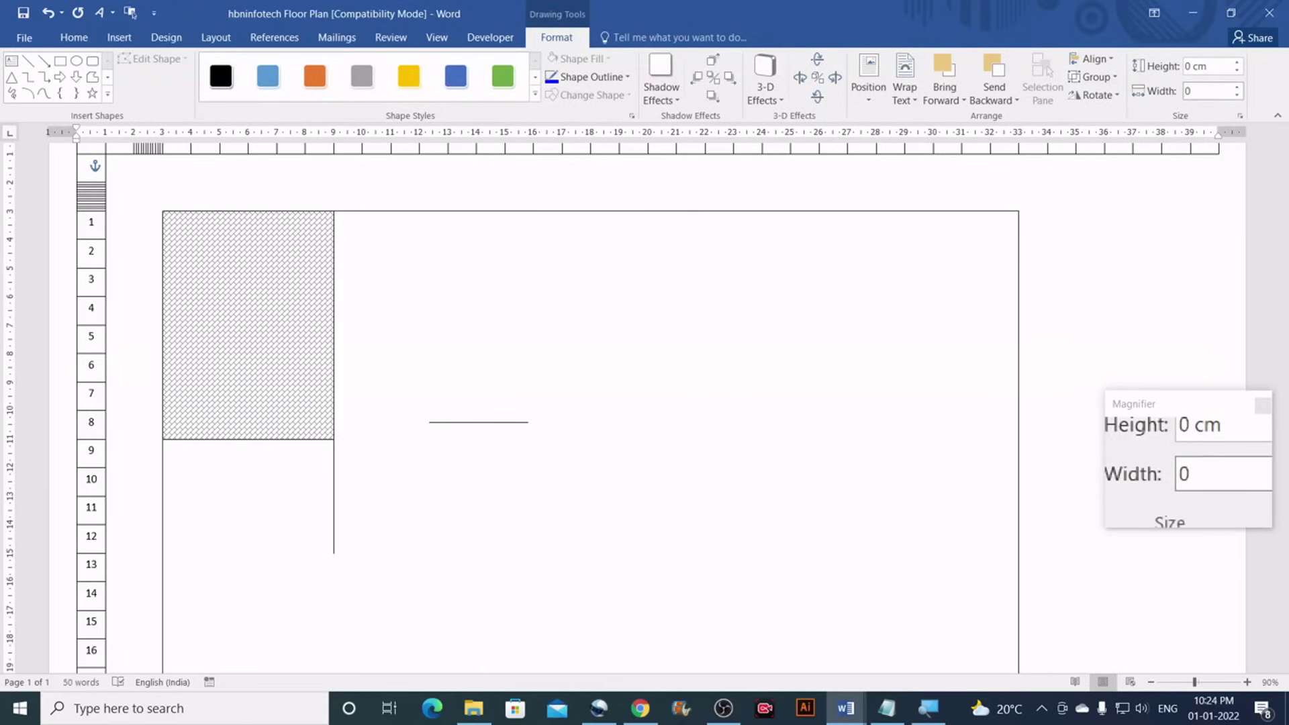
text(.75)
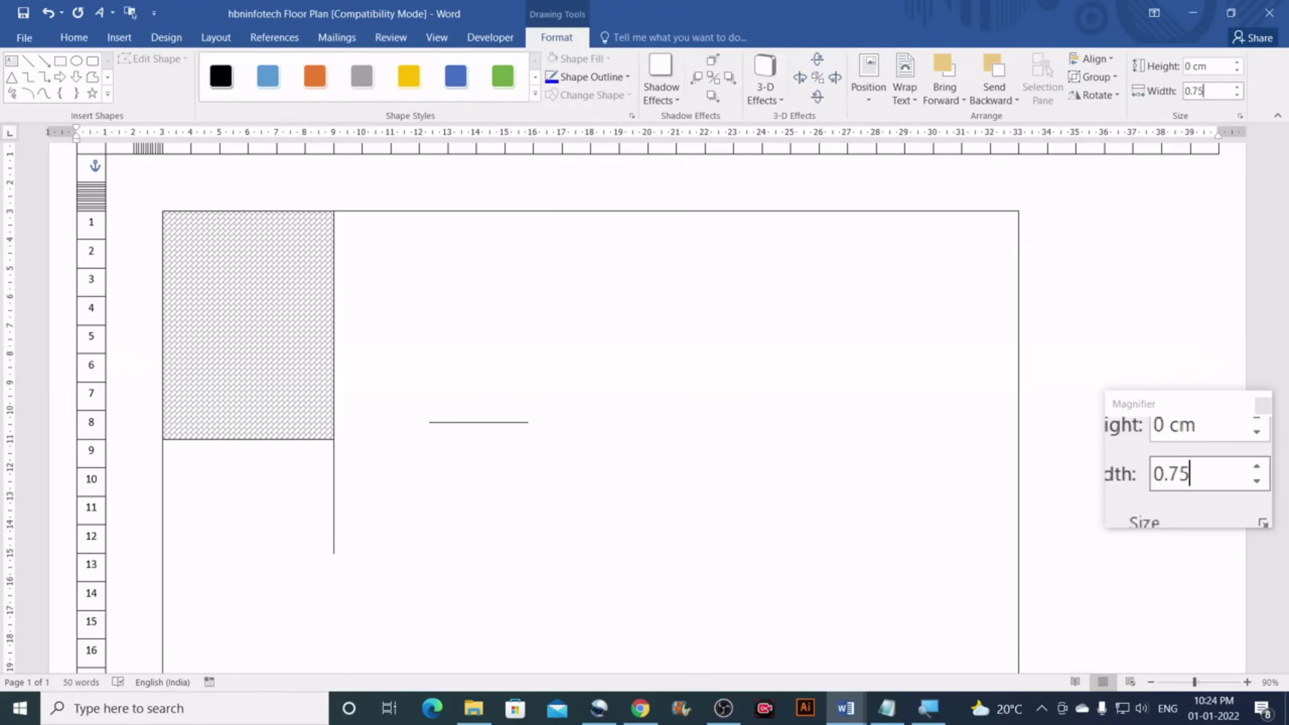
key(Return)
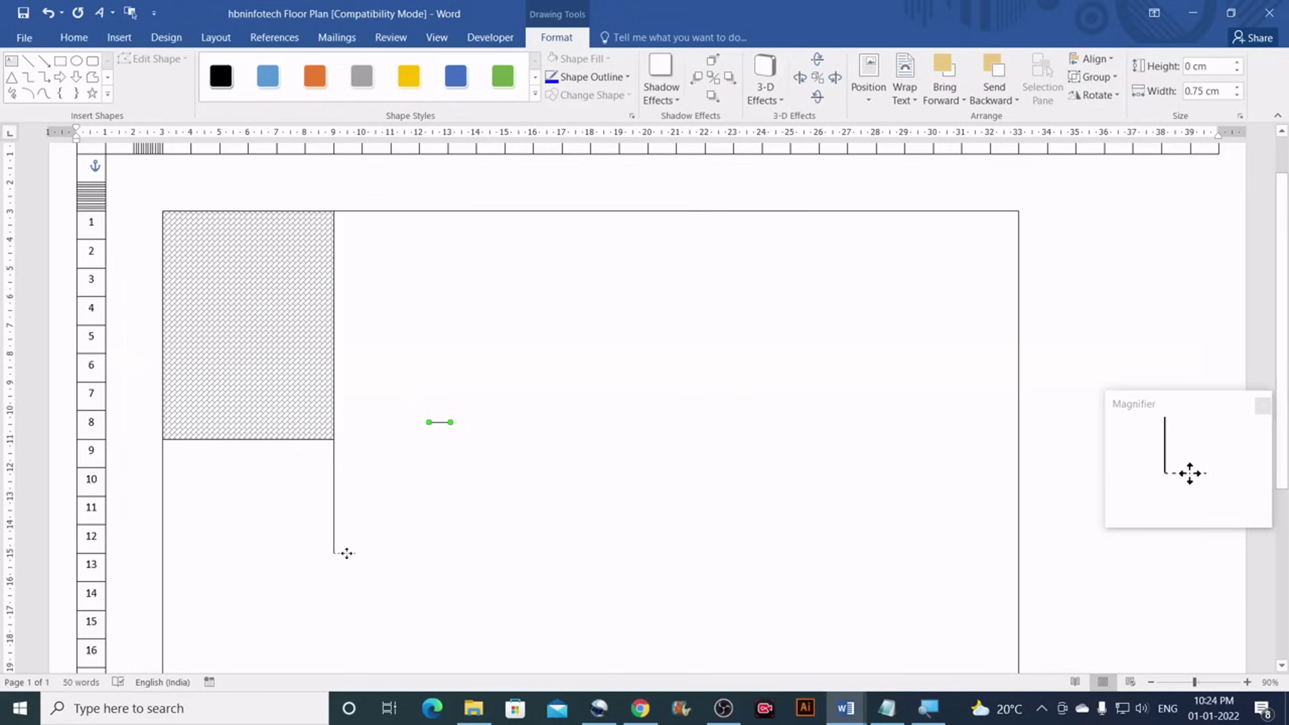
Move the 0.75 cm line to the lower end of the vertical wall line by row 12 and nudge it down to align the corner
drag(347, 553, 347, 554)
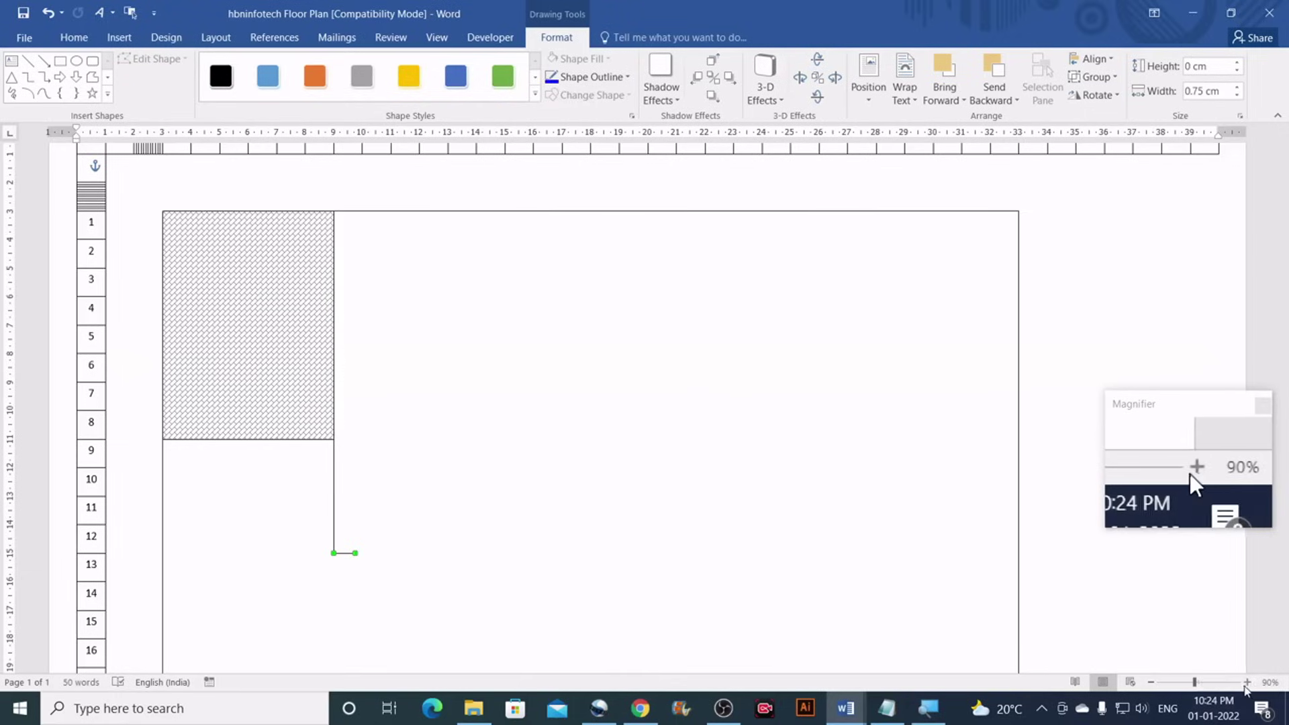
click(1247, 682)
click(1247, 682)
click(1247, 682)
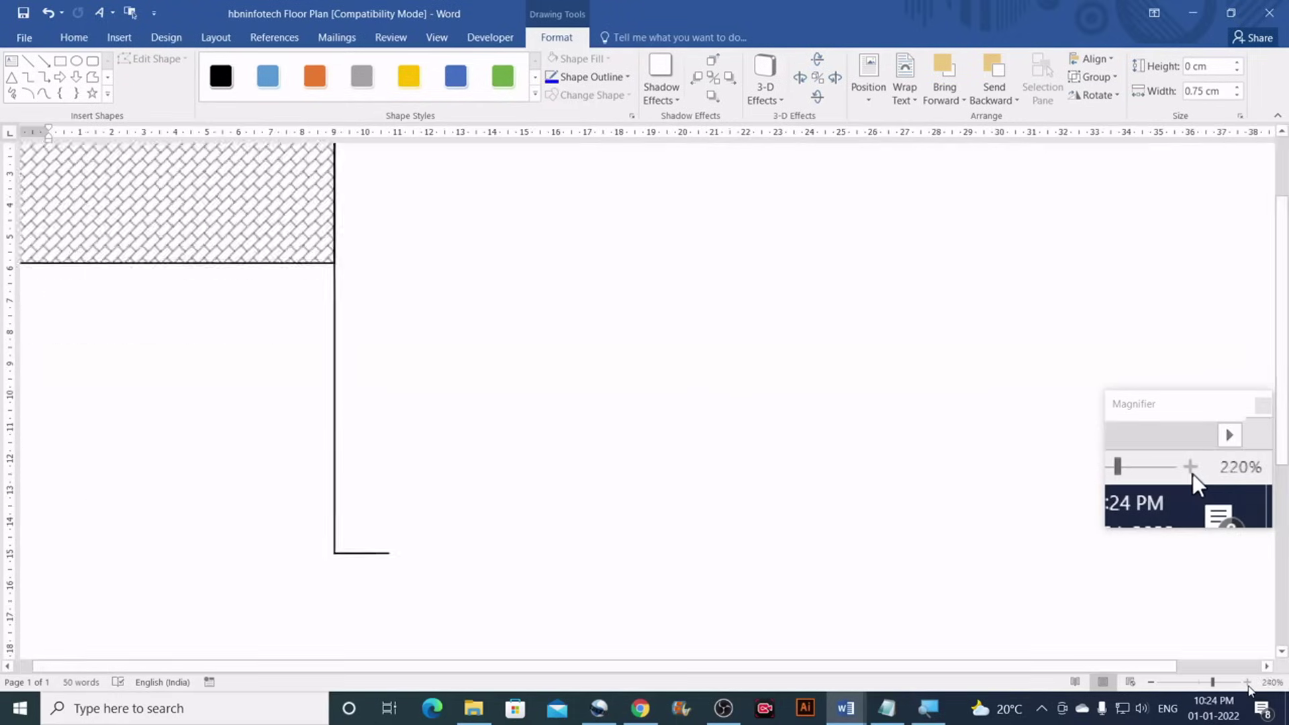
click(1246, 682)
click(1247, 682)
click(1246, 682)
click(1247, 682)
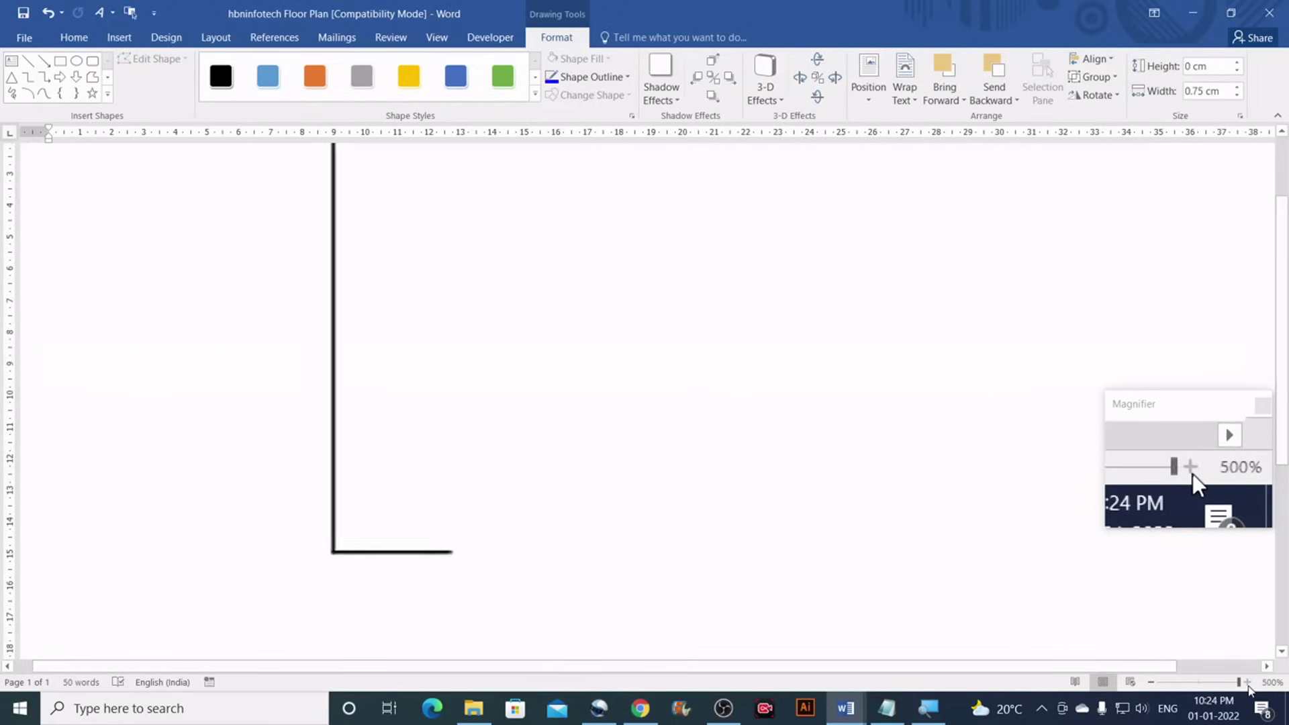
click(537, 533)
click(353, 555)
drag(354, 552, 374, 553)
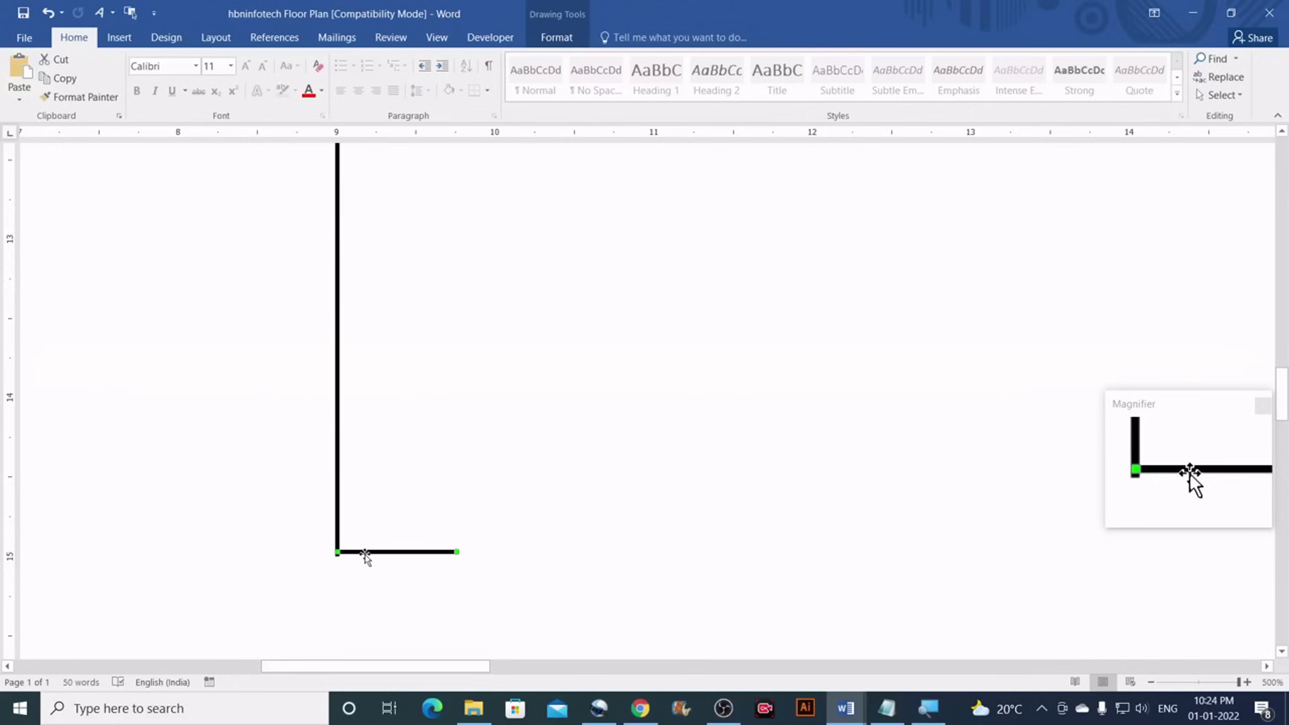
key(Down)
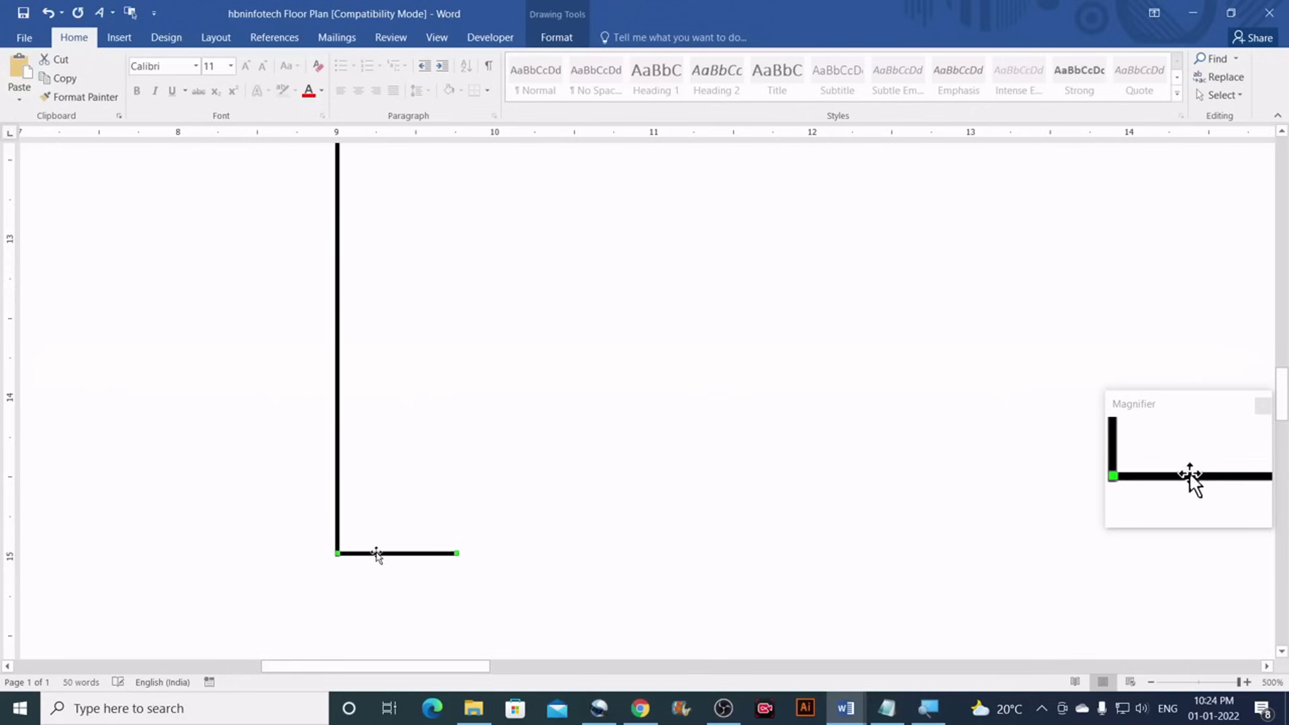
click(529, 552)
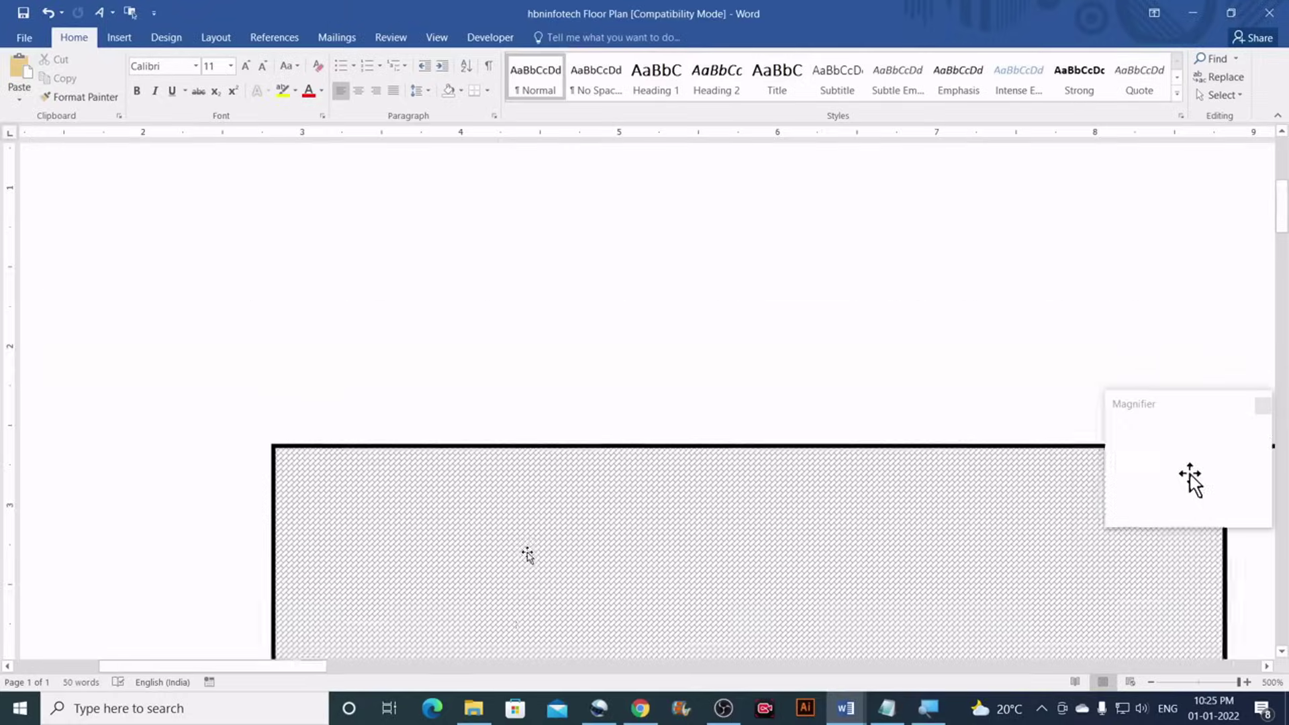
Examine the outer wall's lower left corner up close, then look over the whole outline with the new wall end line
scroll(528, 547, down, 20)
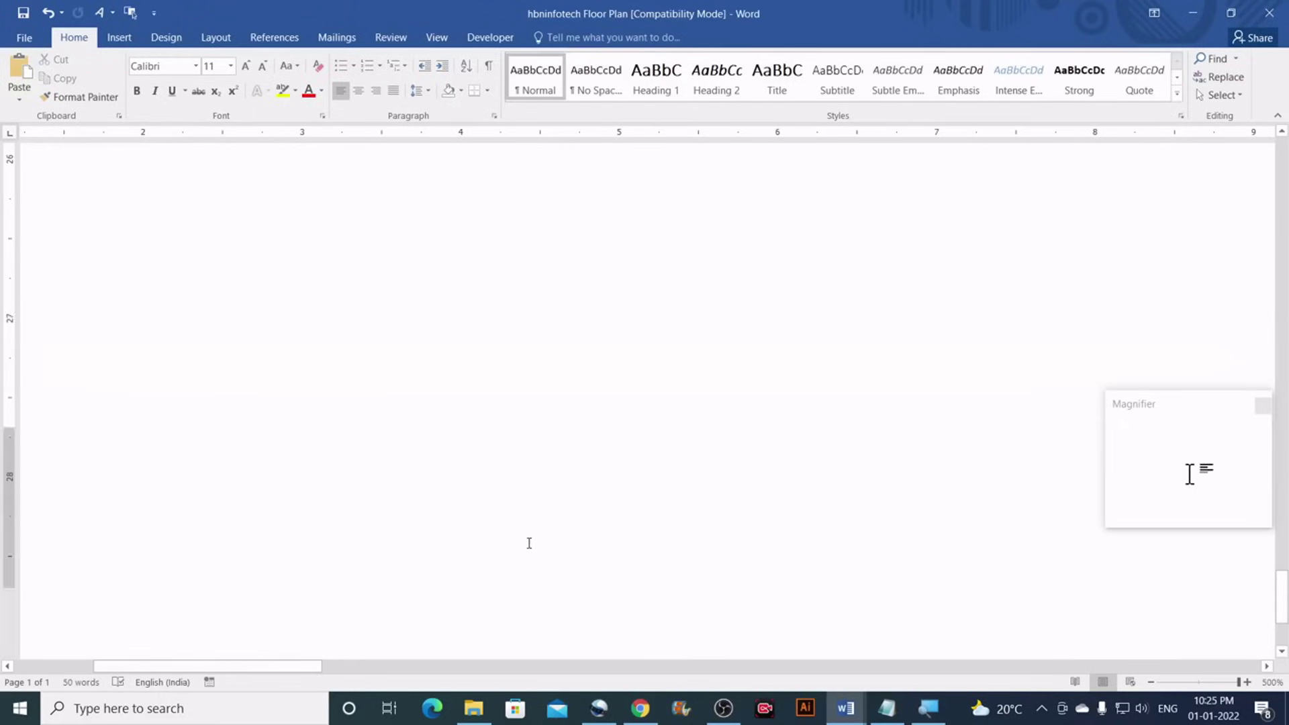
scroll(529, 542, up, 2)
scroll(529, 542, down, 2)
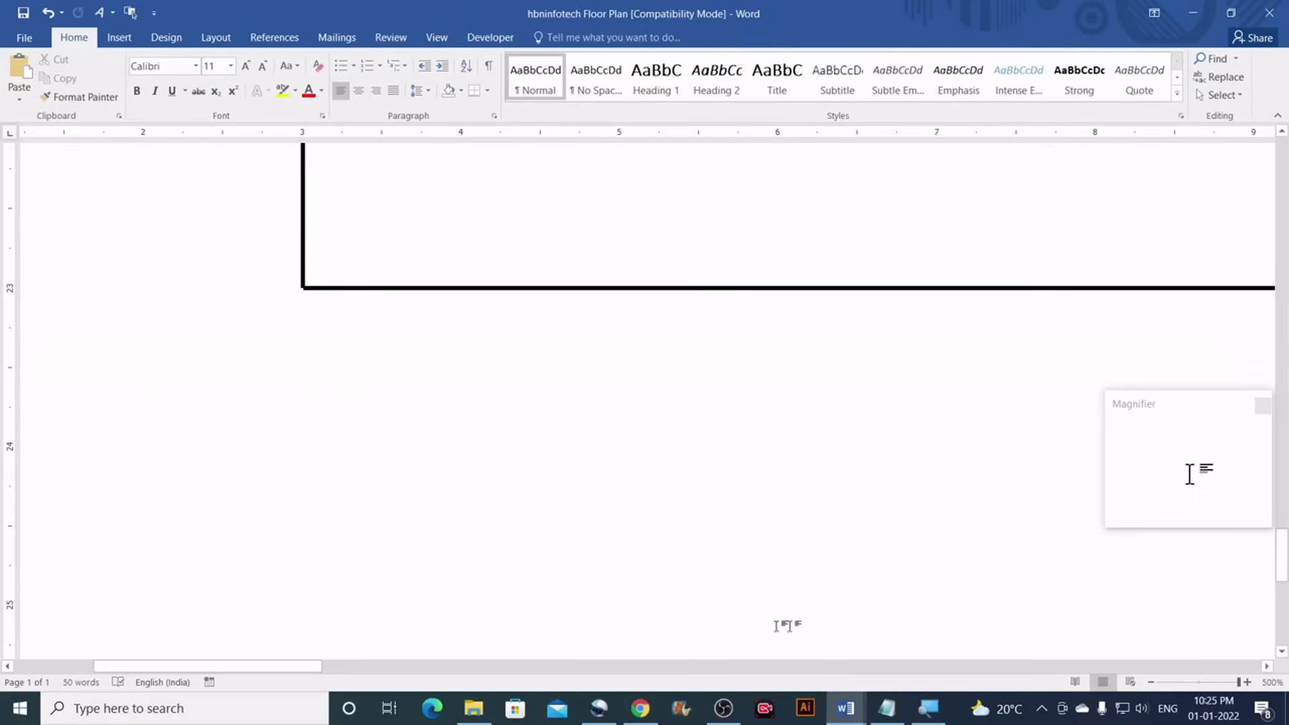
click(1151, 682)
click(1151, 682)
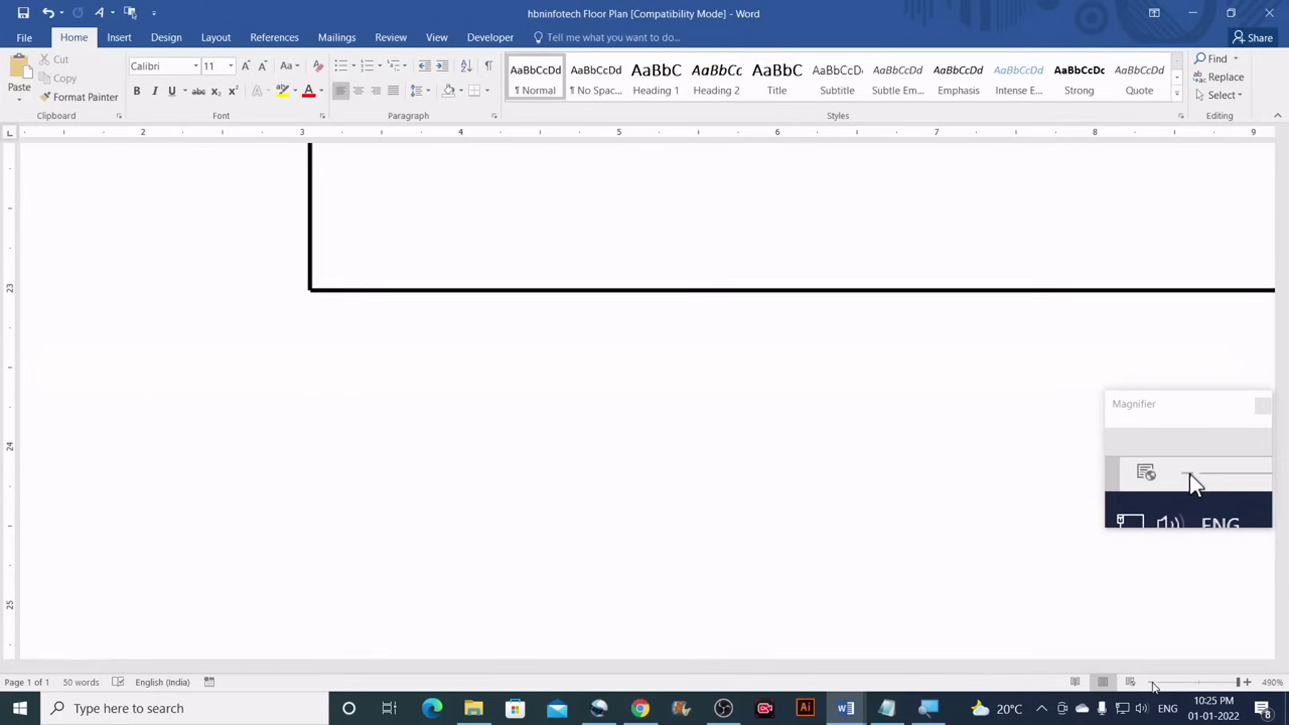
click(1151, 682)
click(1151, 683)
click(1152, 682)
click(1152, 682)
click(1152, 682)
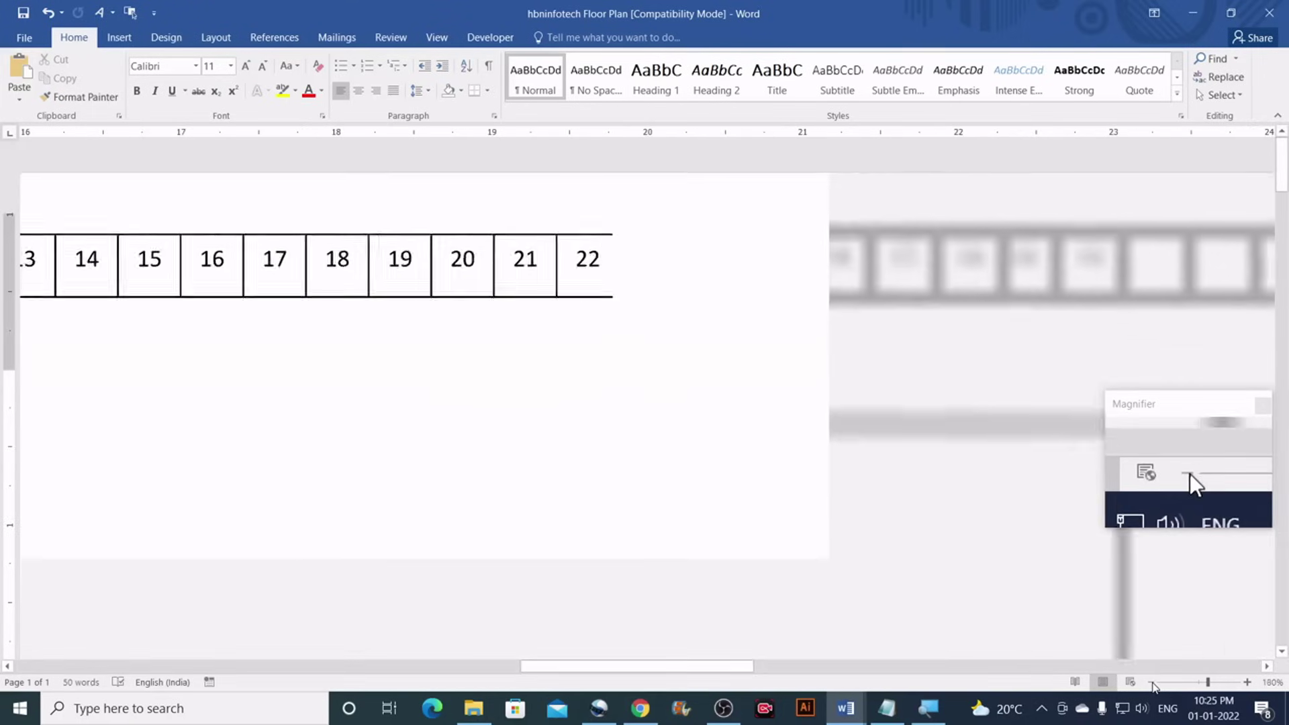
click(1152, 682)
click(1152, 682)
click(1152, 682)
click(1152, 682)
click(1152, 682)
click(1152, 682)
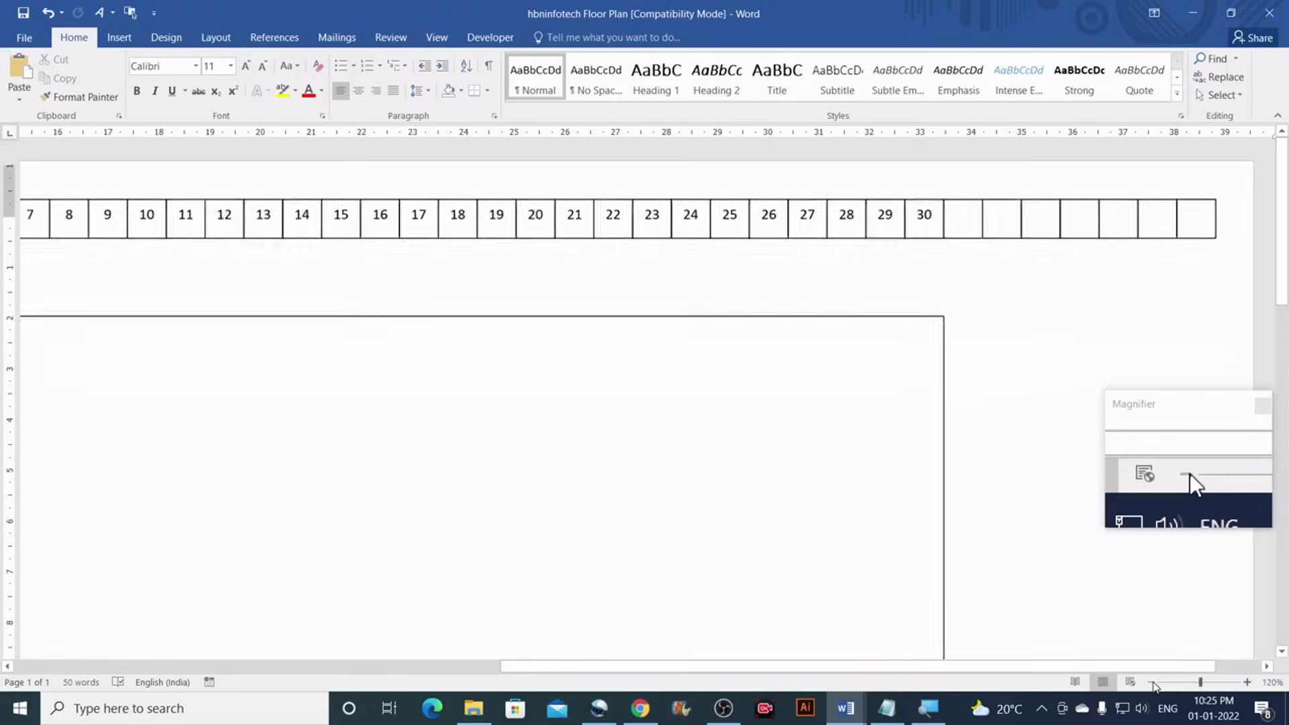
click(1152, 682)
click(1152, 682)
click(1152, 682)
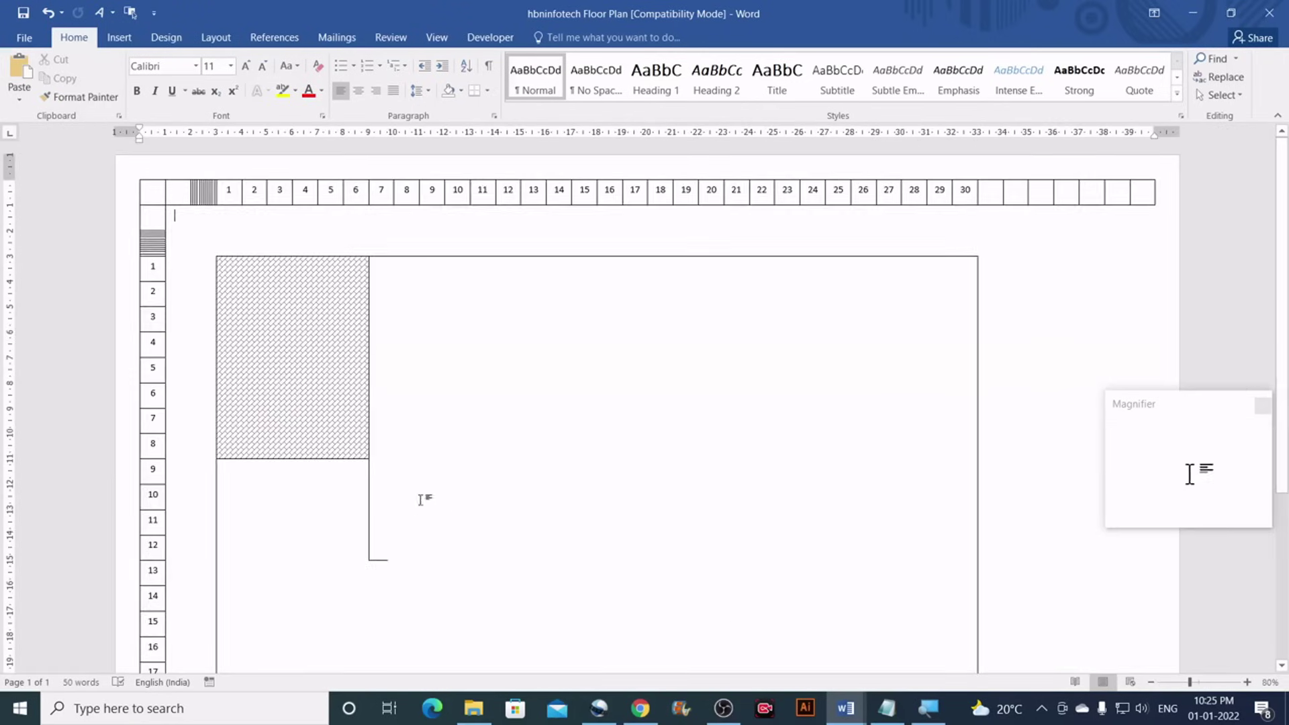
scroll(423, 498, down, 1)
scroll(422, 497, down, 2)
scroll(423, 495, up, 1)
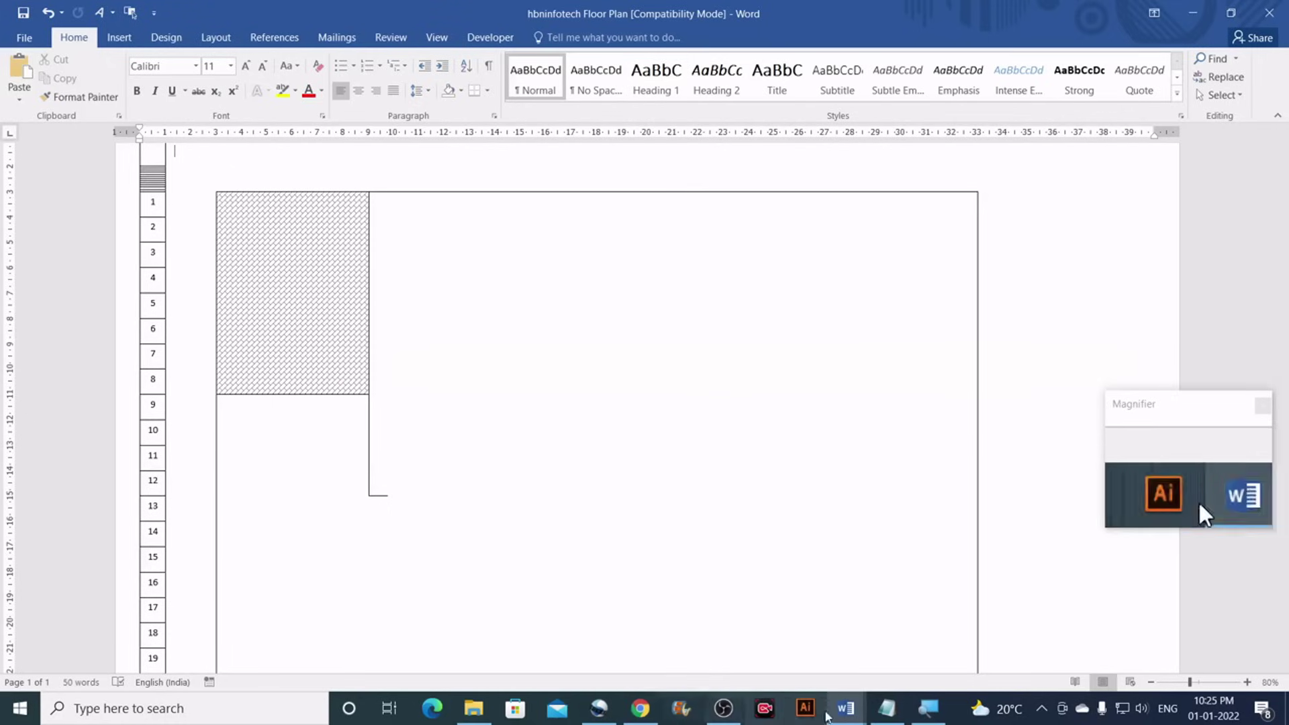
Check the height of the inner vertical wall line beside the stairs in the reference document "Floor Plan in MS Word"
mouse_move(849, 710)
click(756, 637)
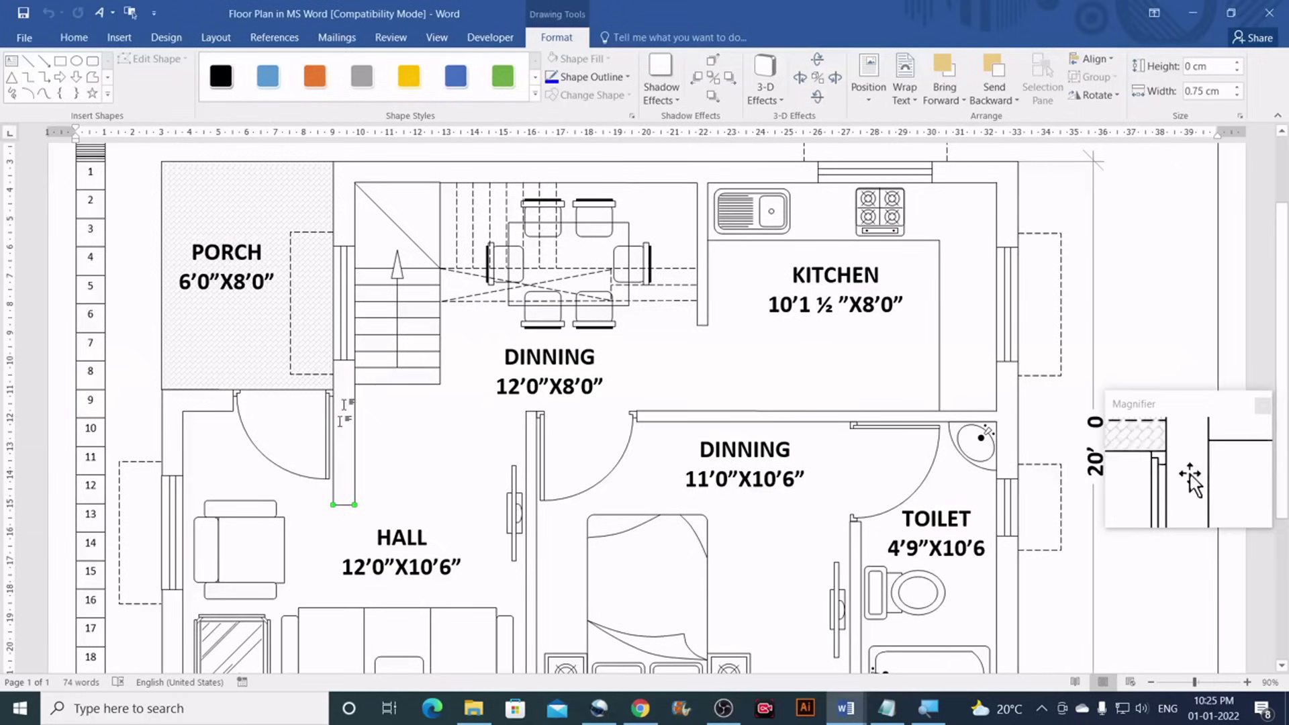
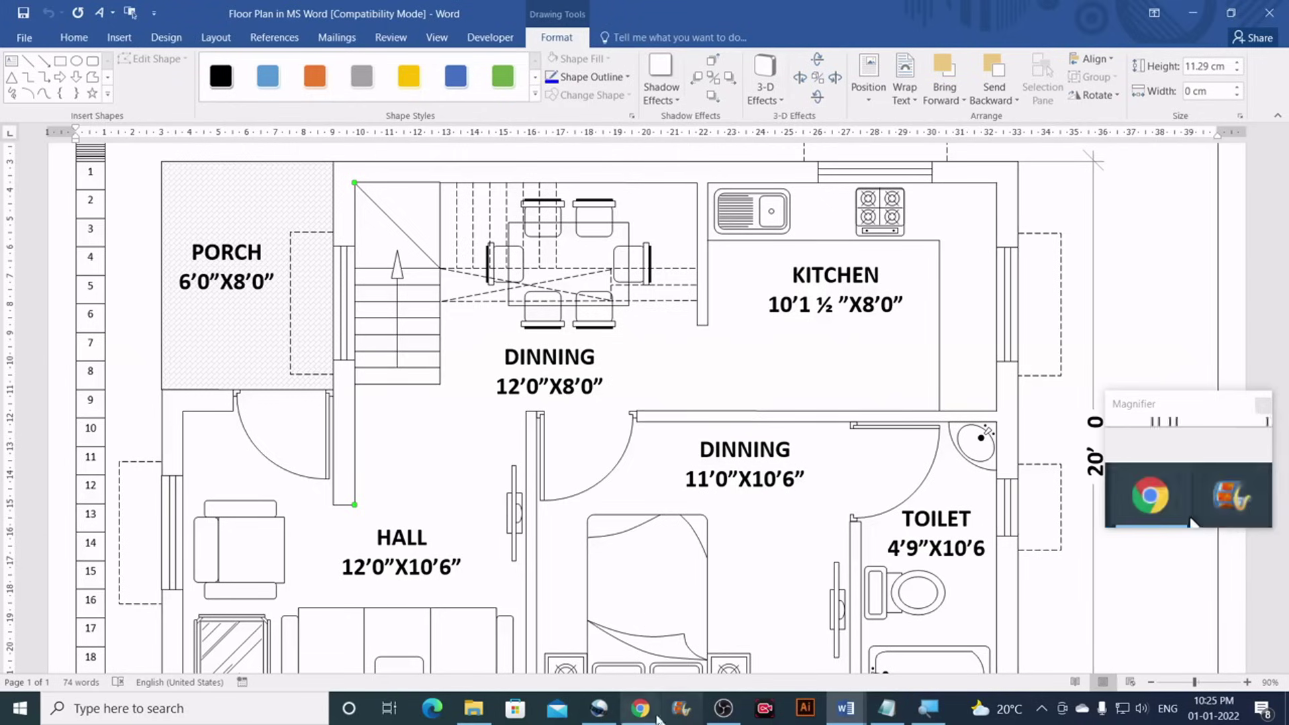
Switch to Chrome and convert 3 inches to feet in the Google length converter
mouse_move(645, 710)
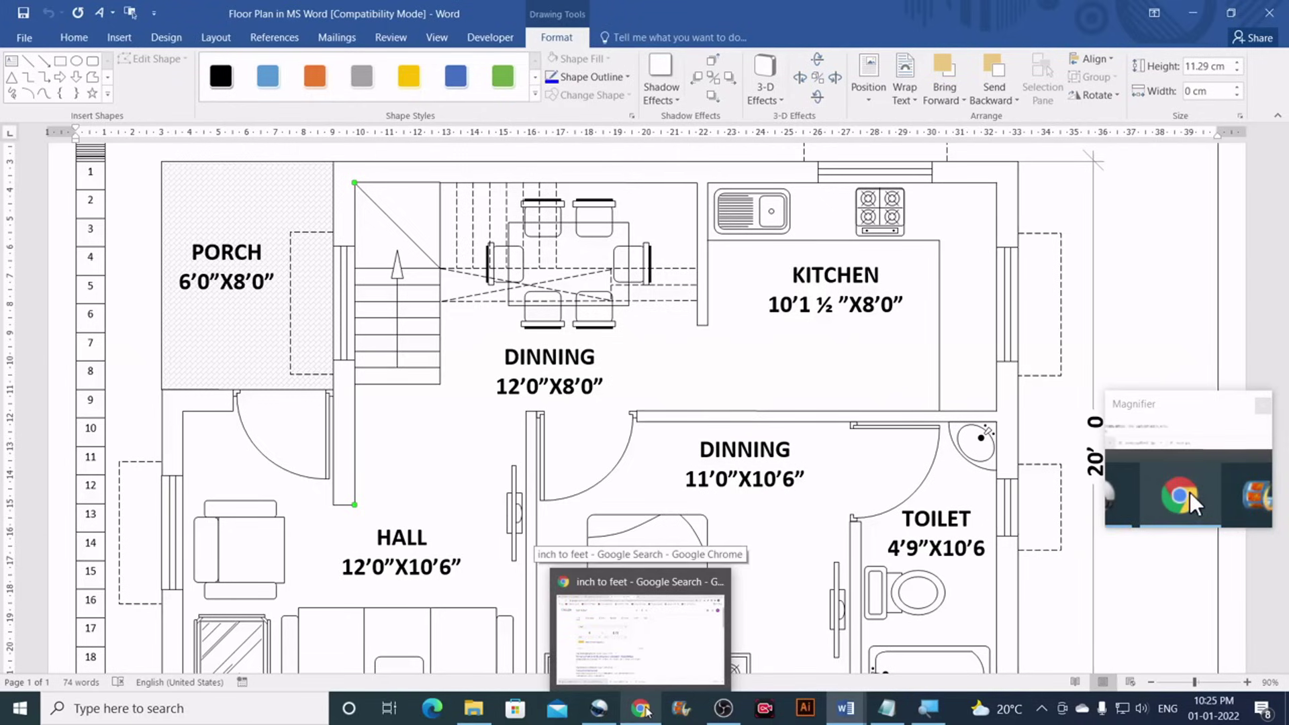
click(644, 710)
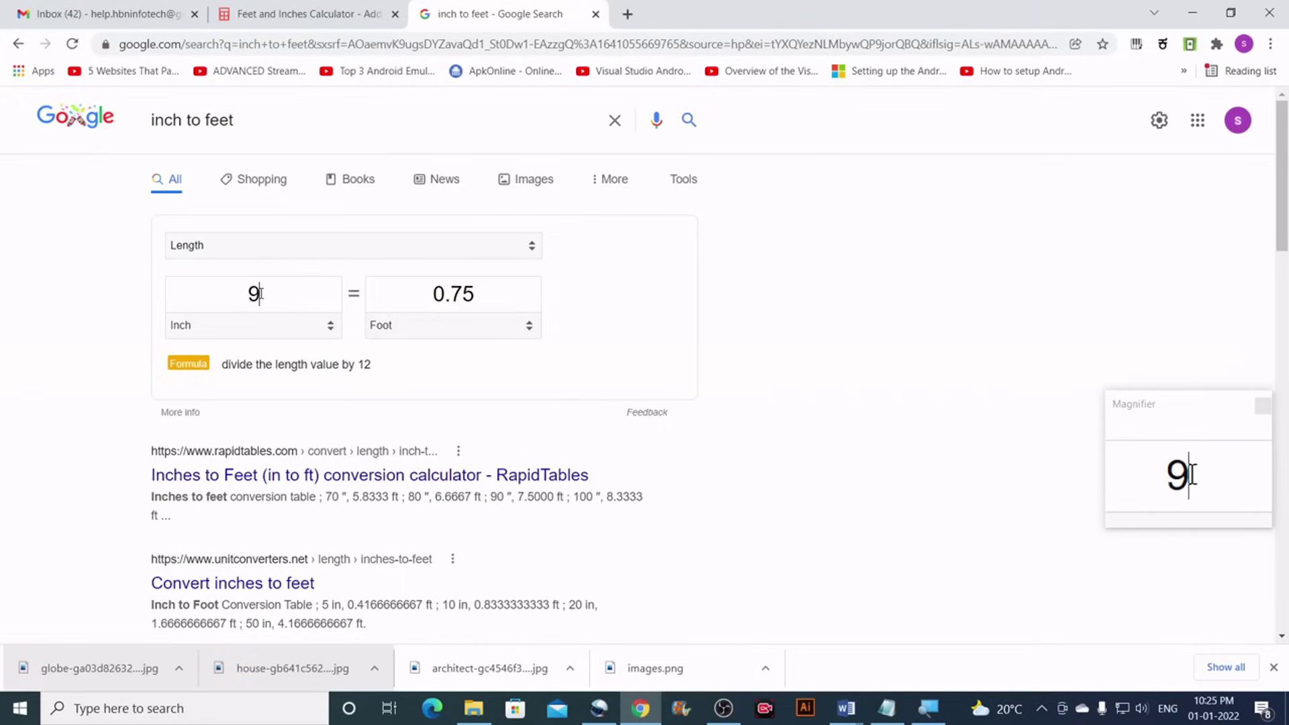
drag(263, 290, 220, 284)
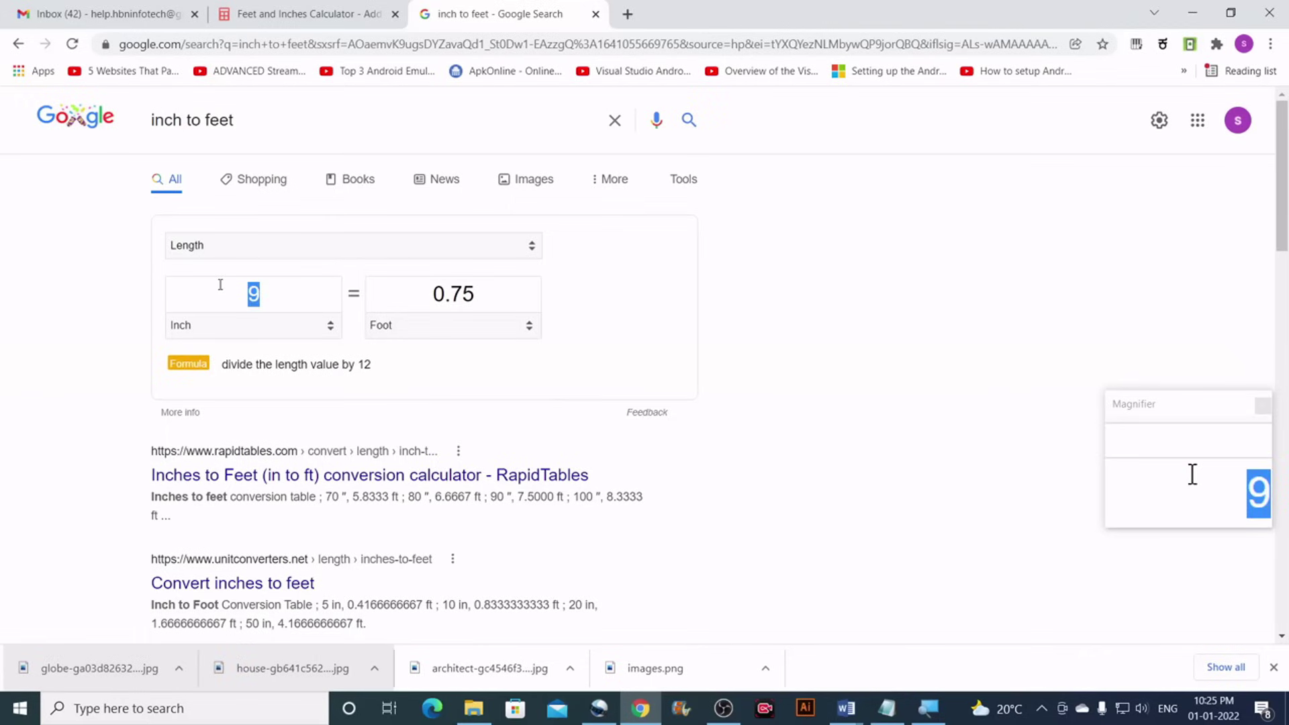
text(3)
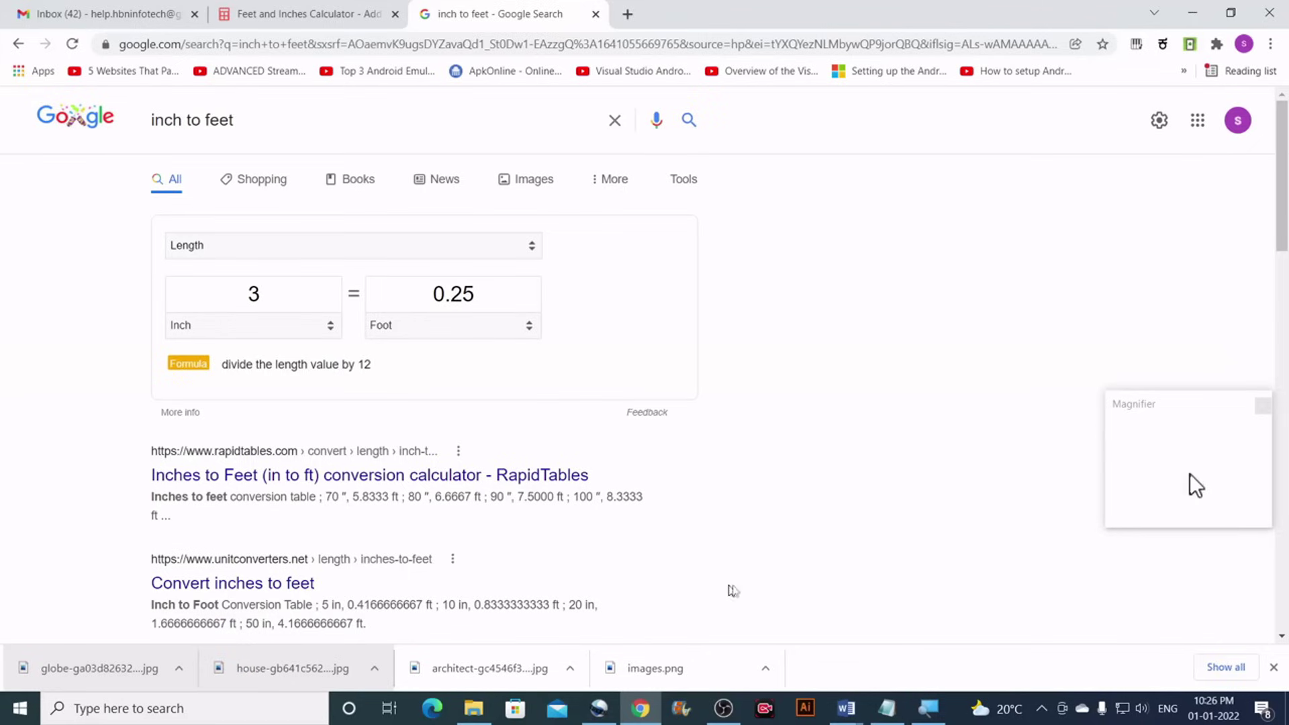
mouse_move(846, 708)
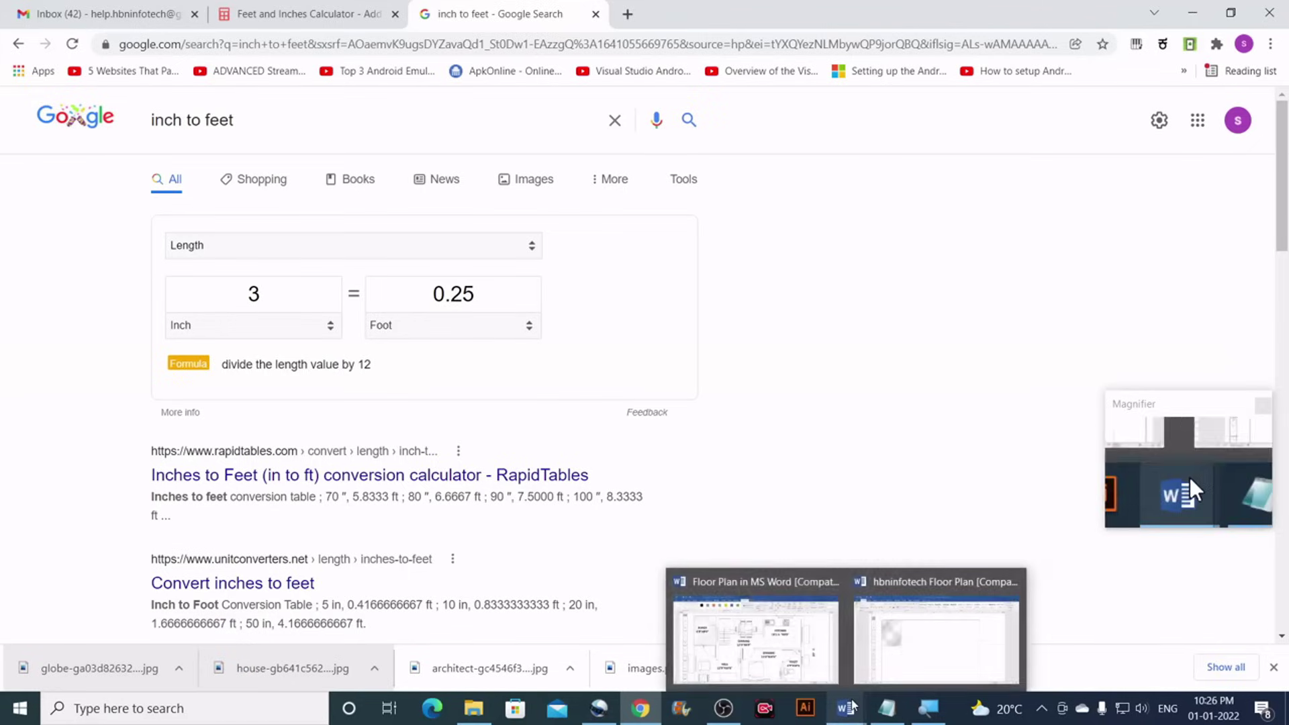
Switch to the "hbninfotech Floor Plan" document in Word and draw a vertical line about 6 cm long beside the porch
click(818, 655)
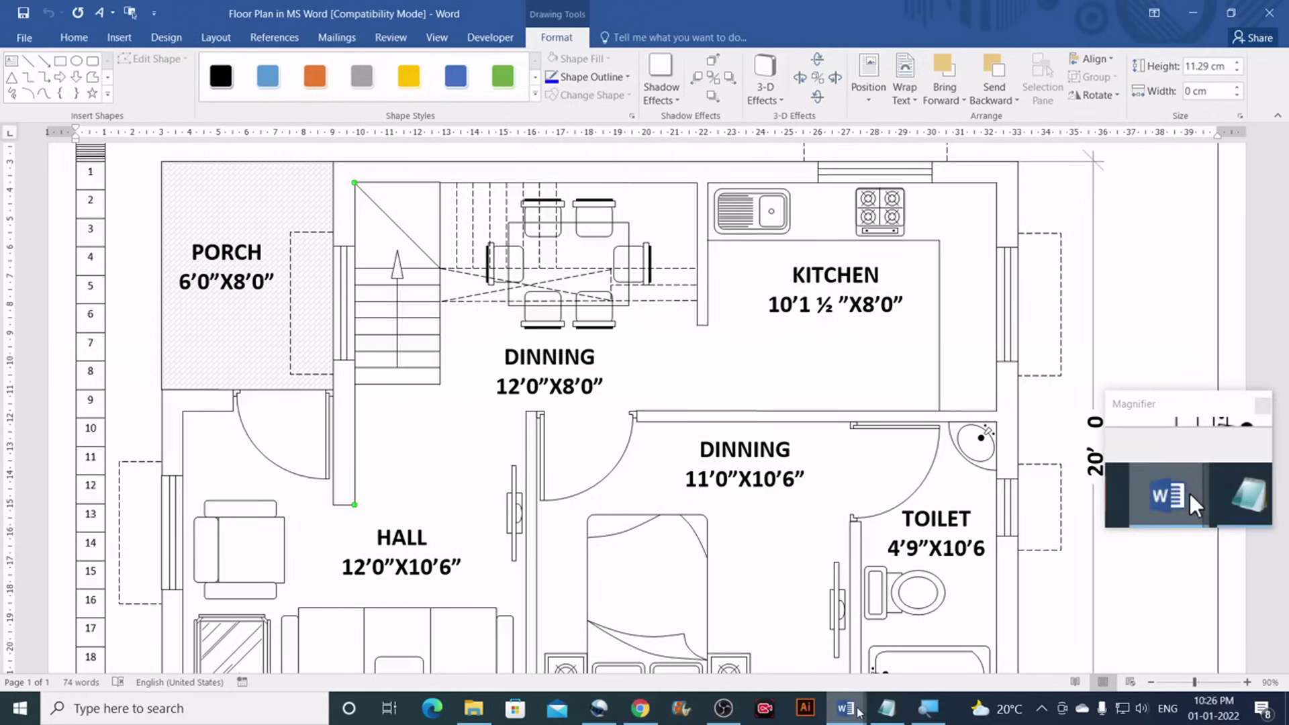
mouse_move(846, 708)
click(883, 666)
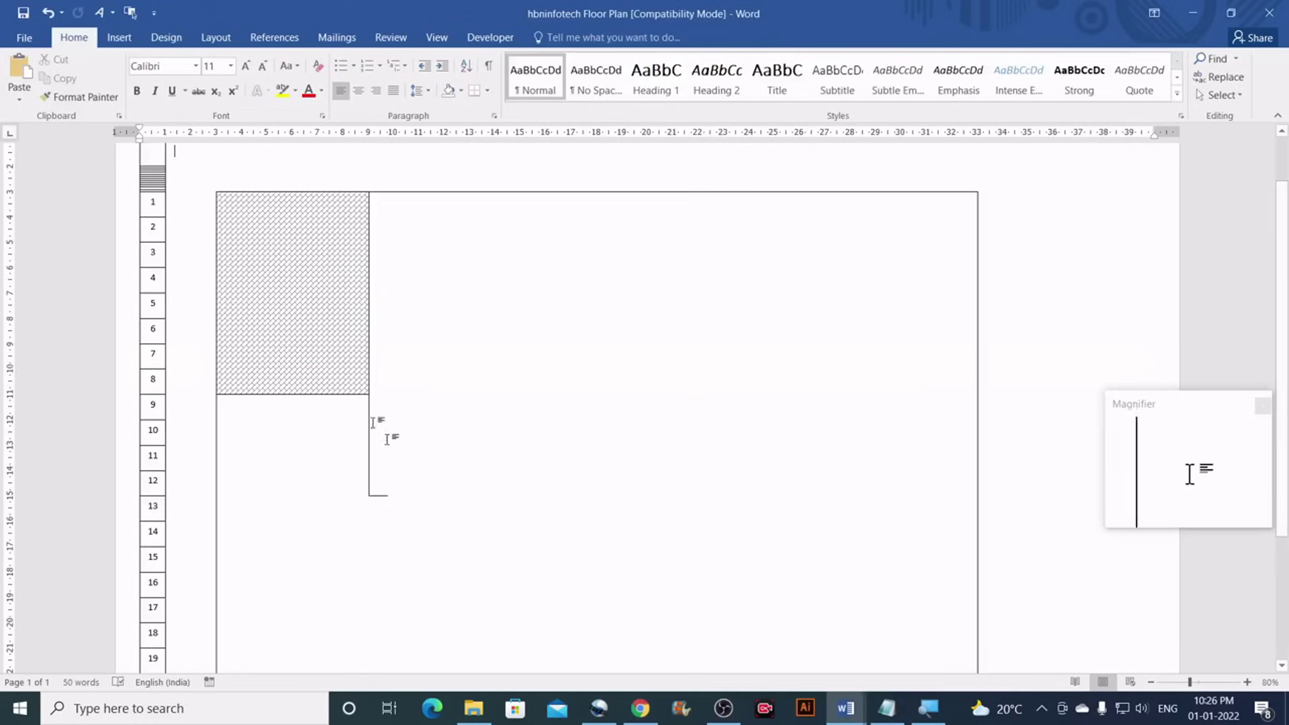
click(119, 38)
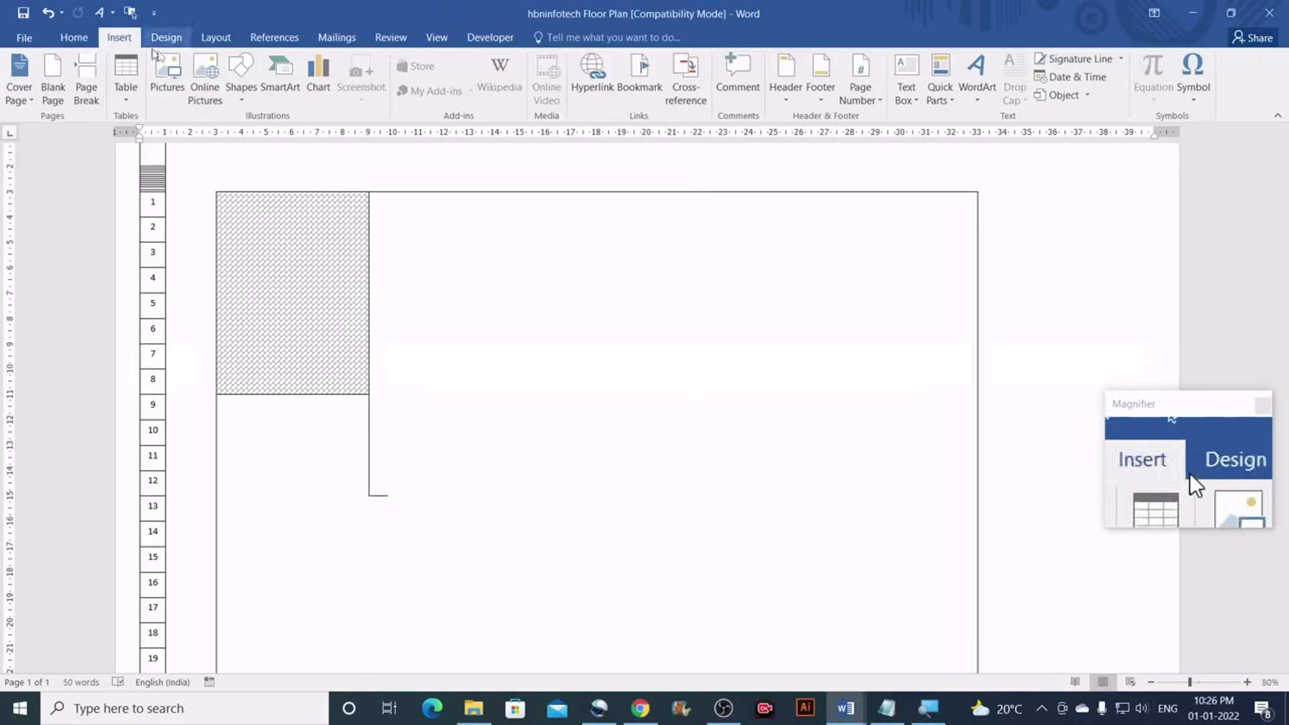
click(240, 90)
click(284, 135)
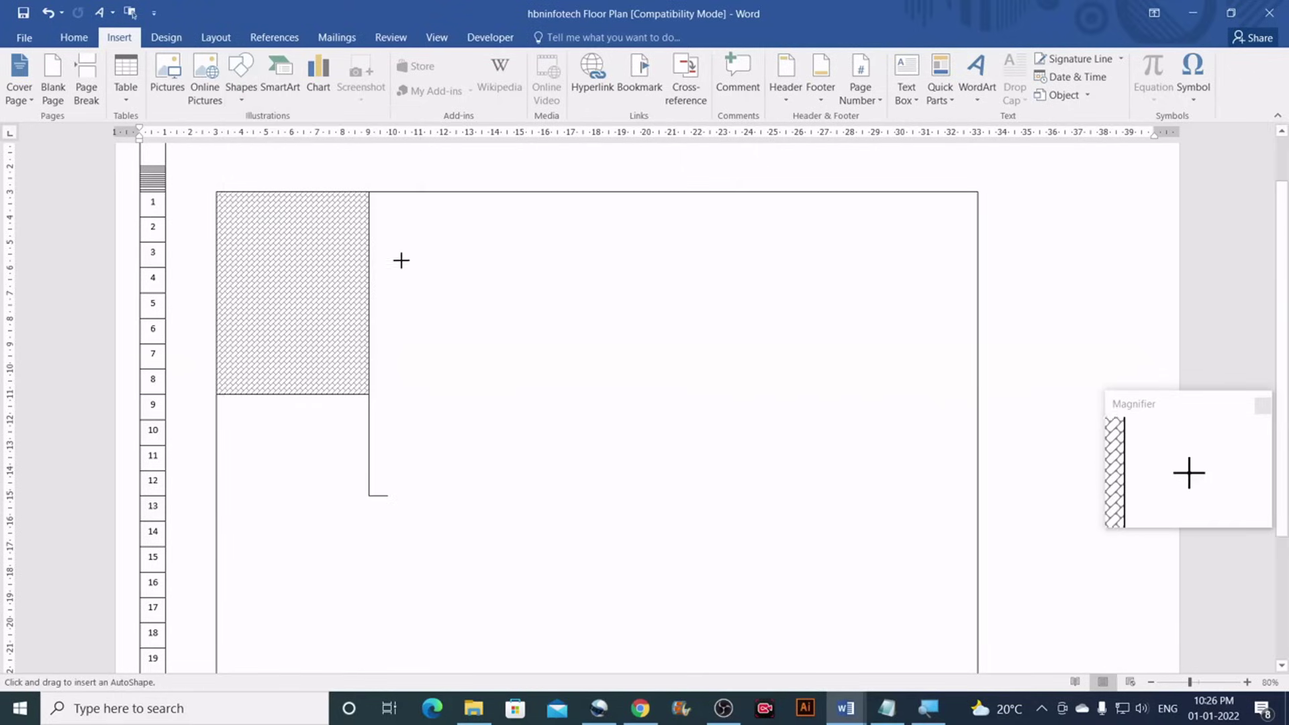
drag(409, 243, 410, 394)
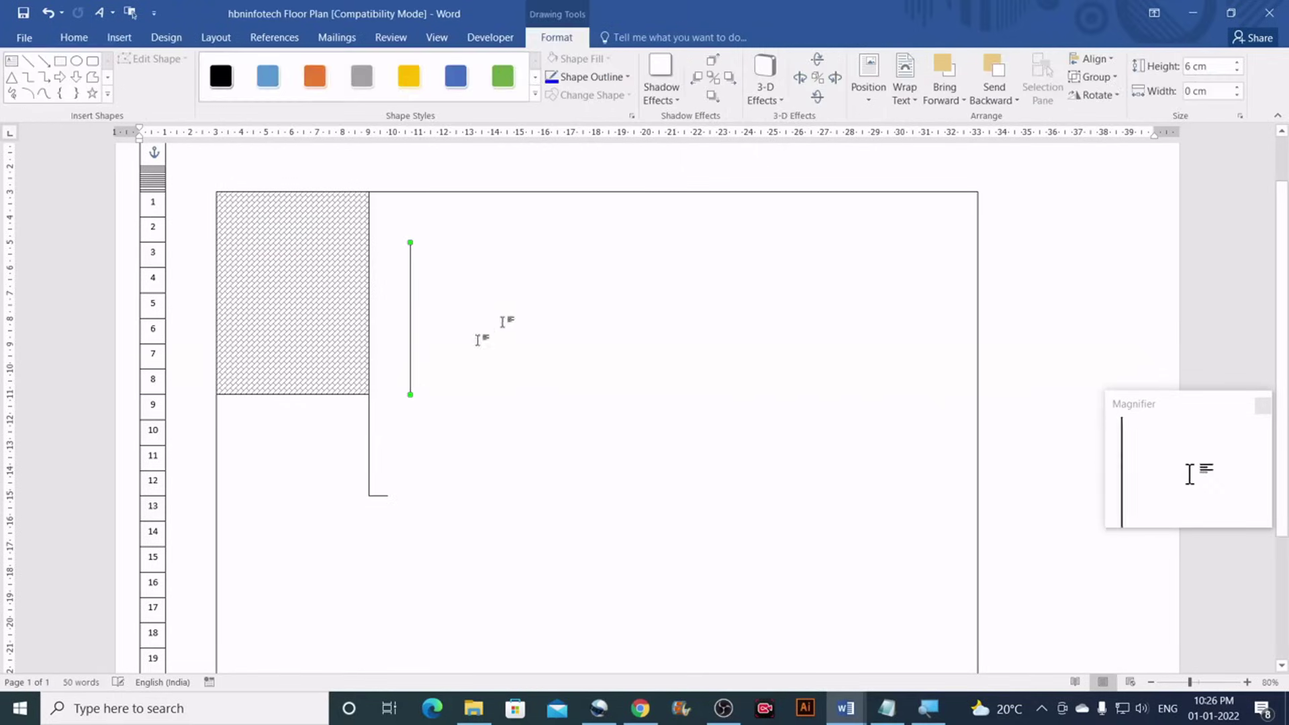
Set the new vertical line's height to 11.25 cm
click(1213, 66)
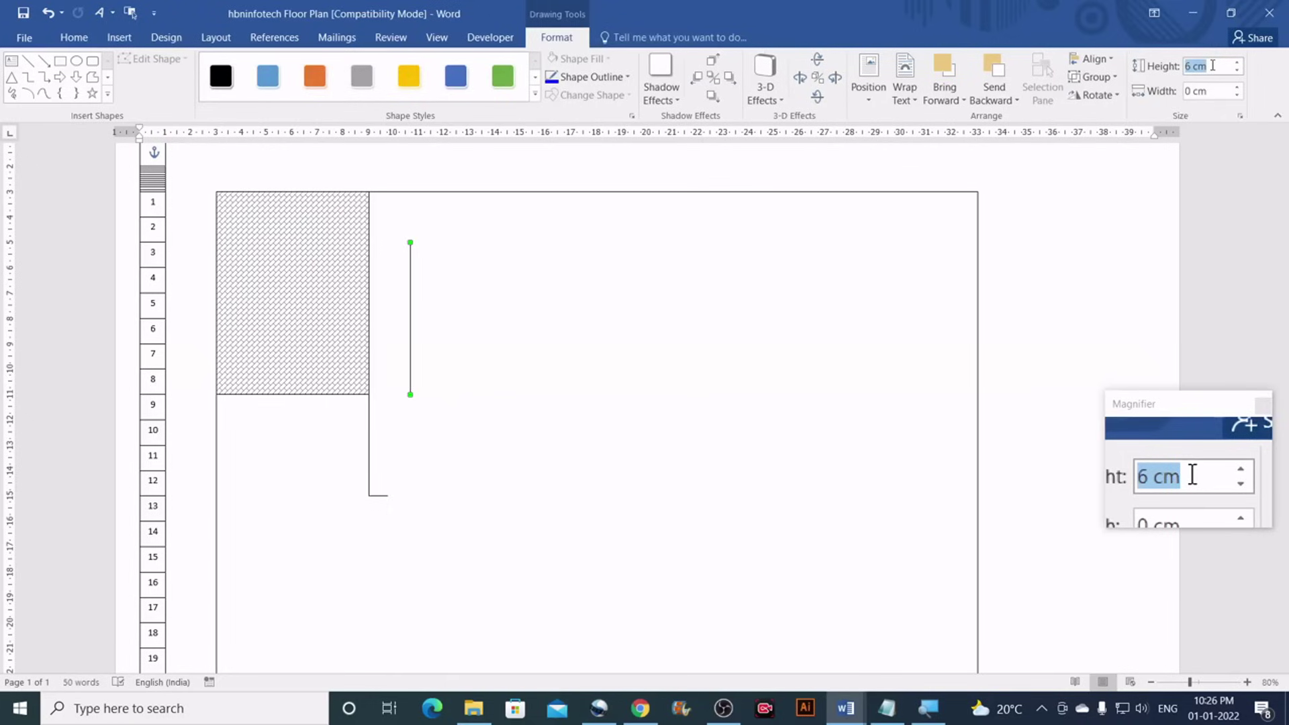
text(11.25)
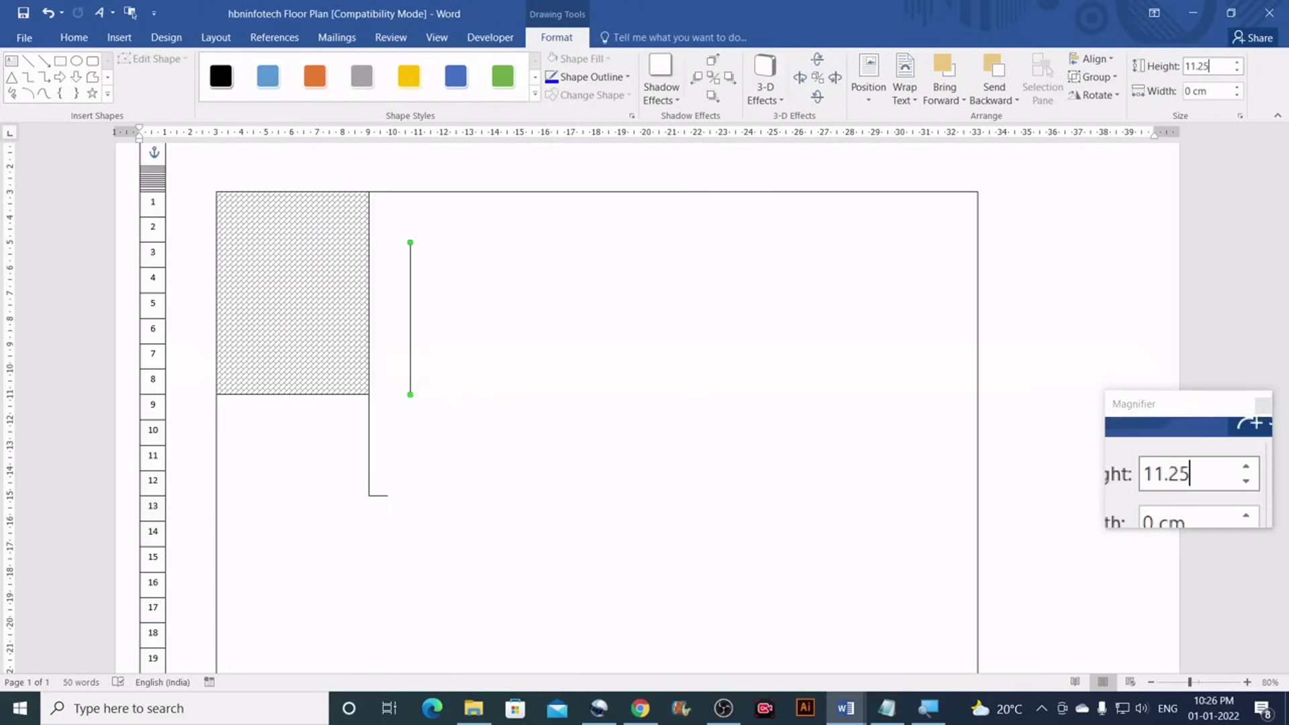
key(Return)
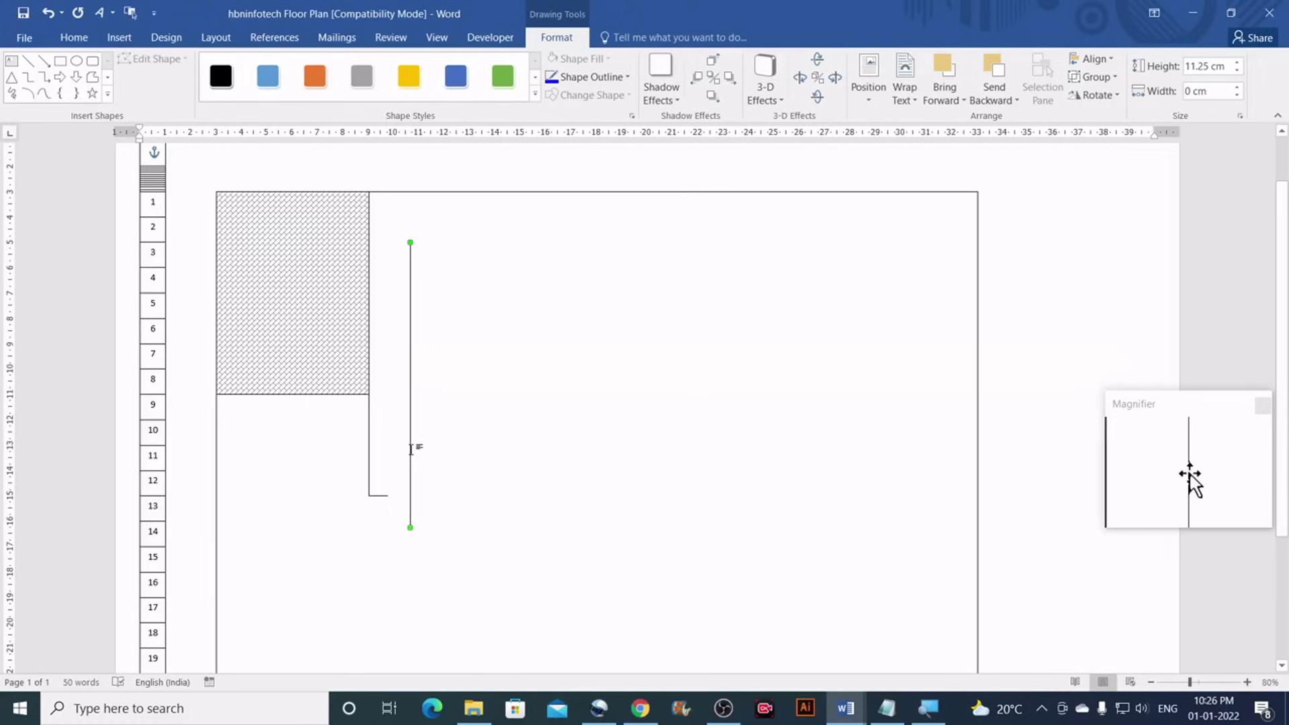
Move the 11.25 cm line so its lower end meets the free end of the short 0.75 cm line, and nudge it to close the corner
drag(410, 452, 389, 418)
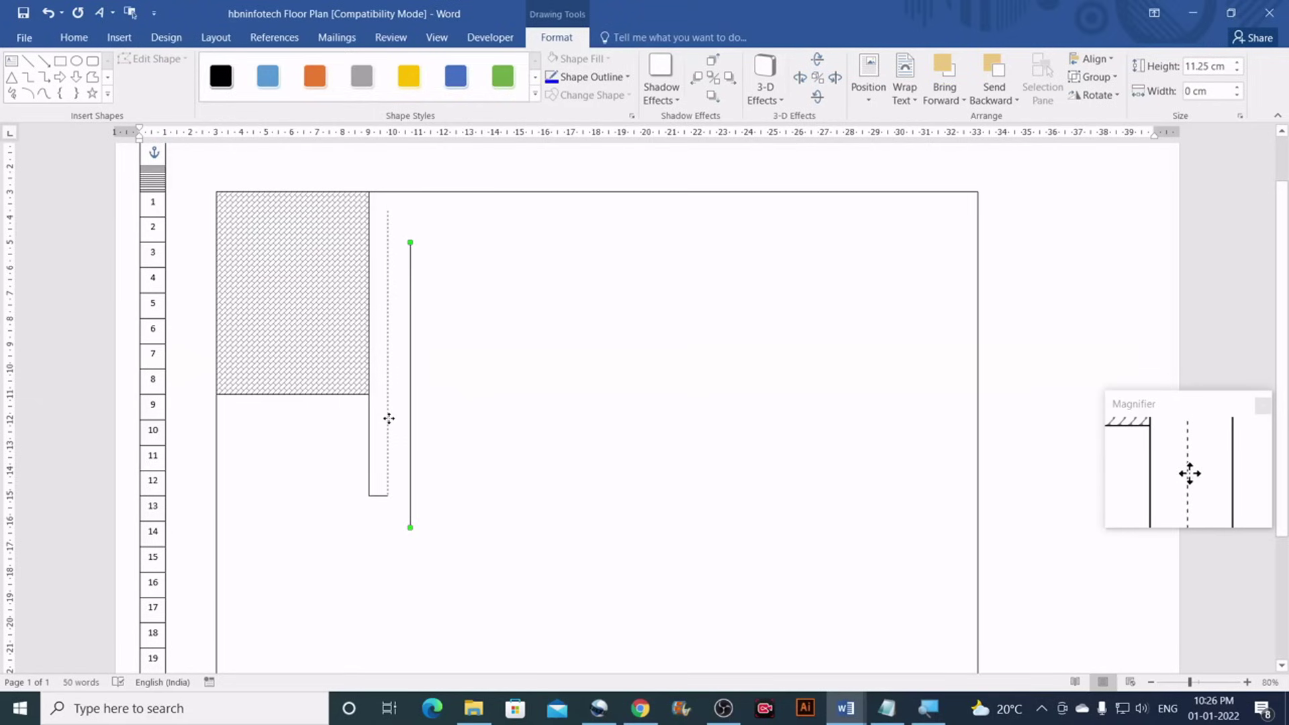
drag(389, 419, 388, 420)
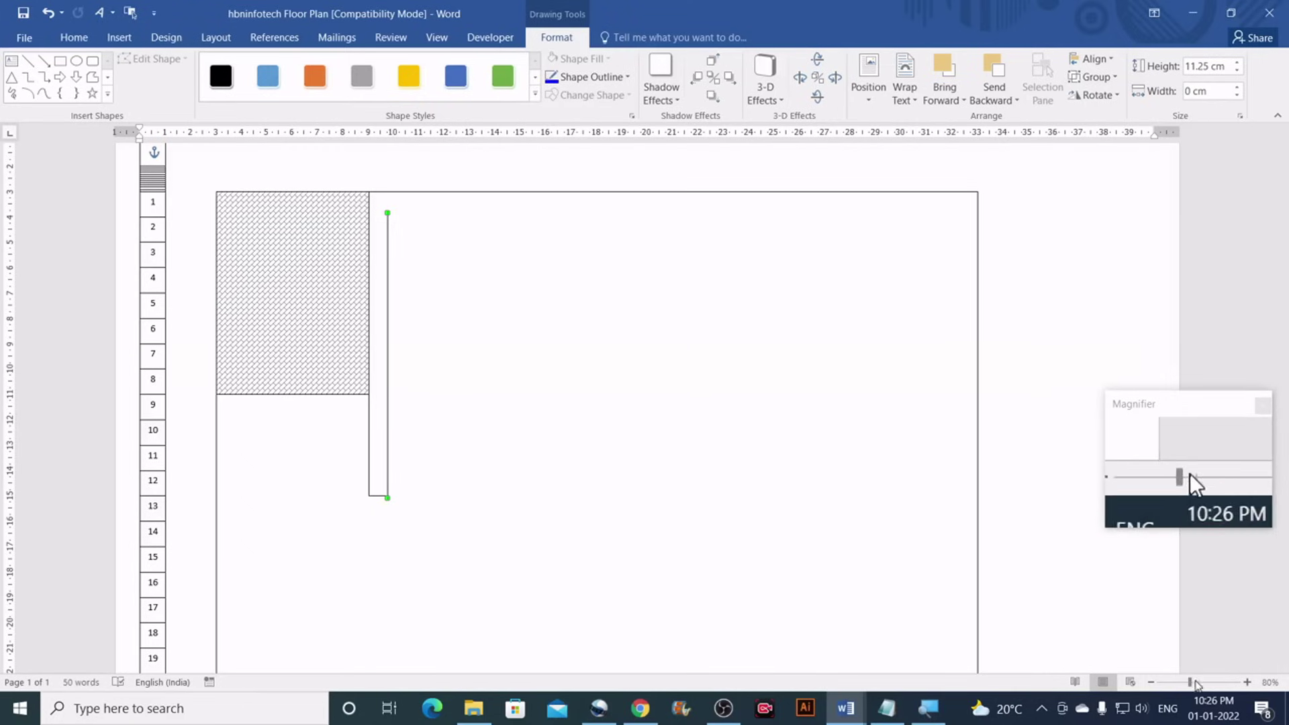
drag(1192, 683, 1208, 683)
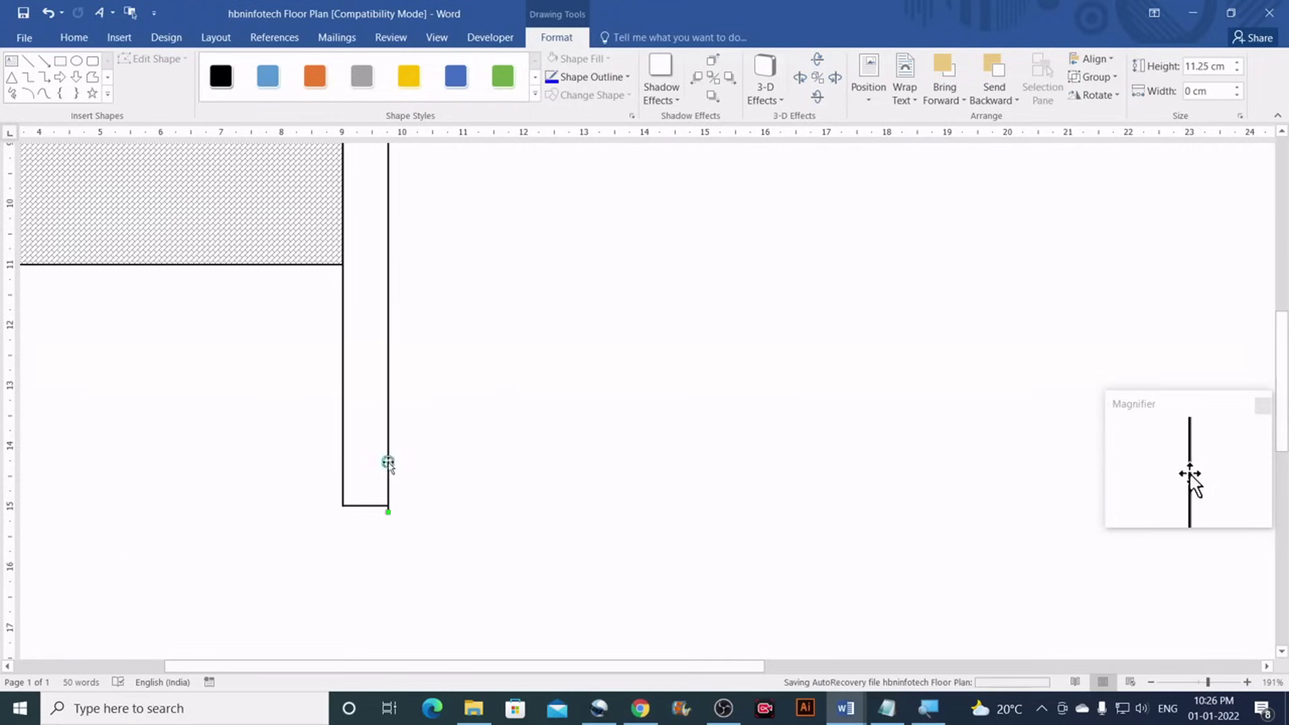
drag(389, 455, 389, 450)
click(451, 457)
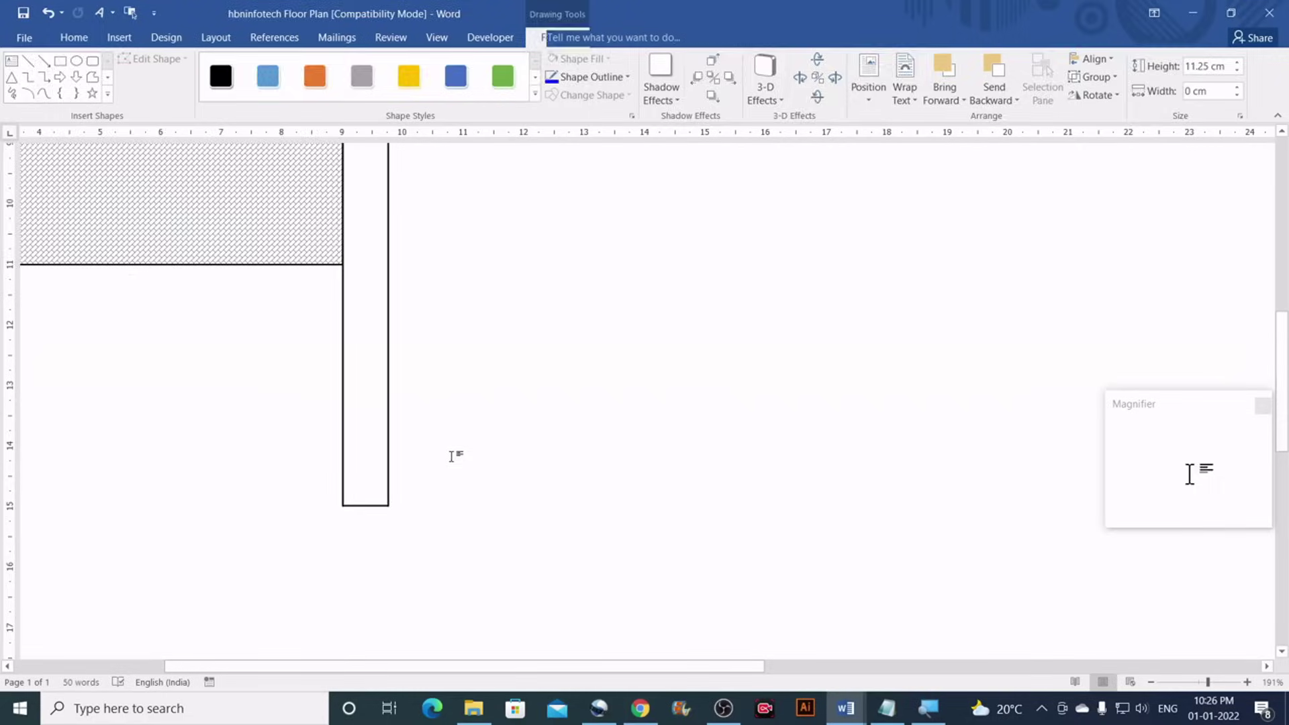
scroll(451, 457, down, 2)
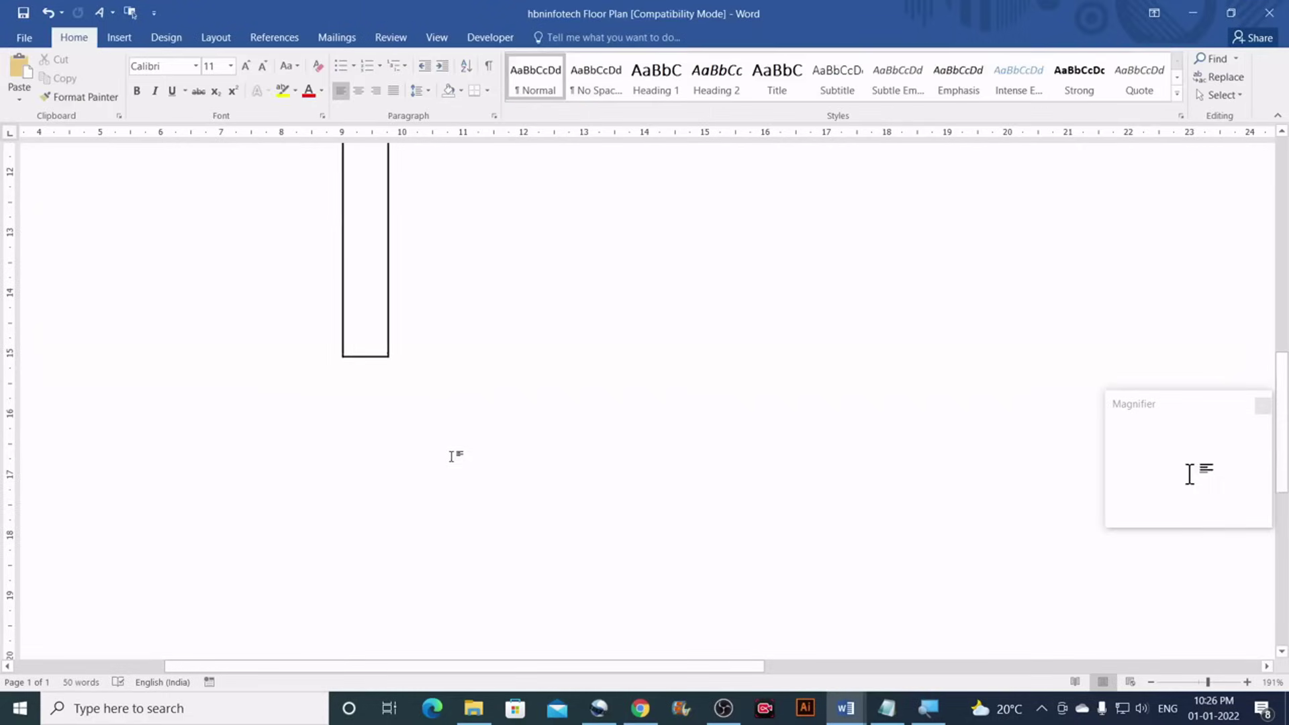
click(389, 325)
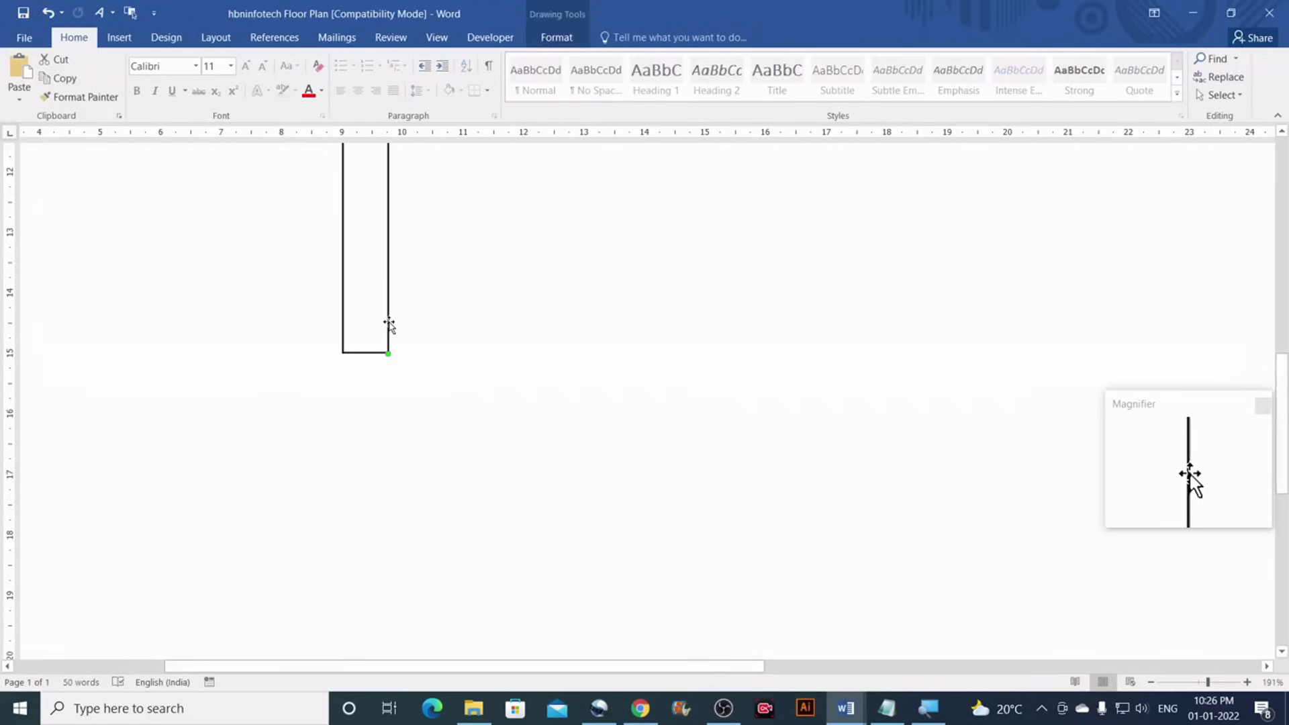
click(441, 336)
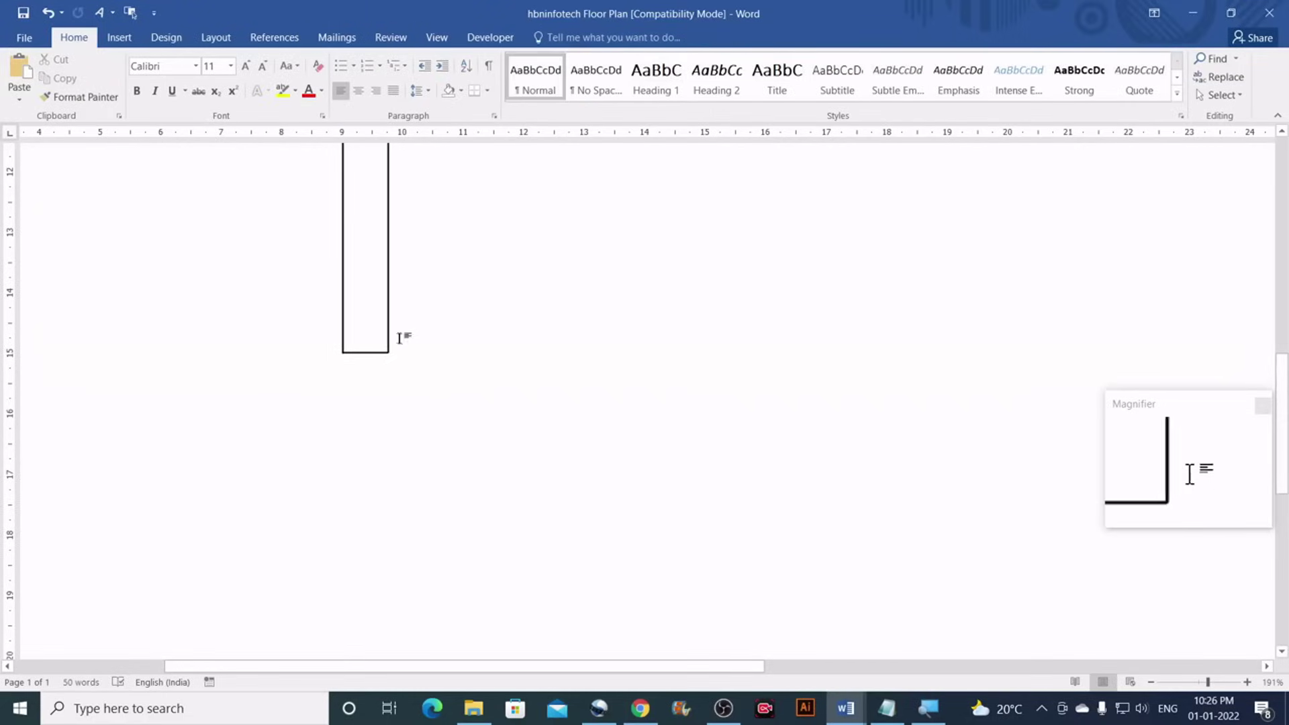
Examine the upper end of the inner vertical wall line near the top outer wall, then look over the whole outline
scroll(420, 342, up, 10)
scroll(420, 343, up, 5)
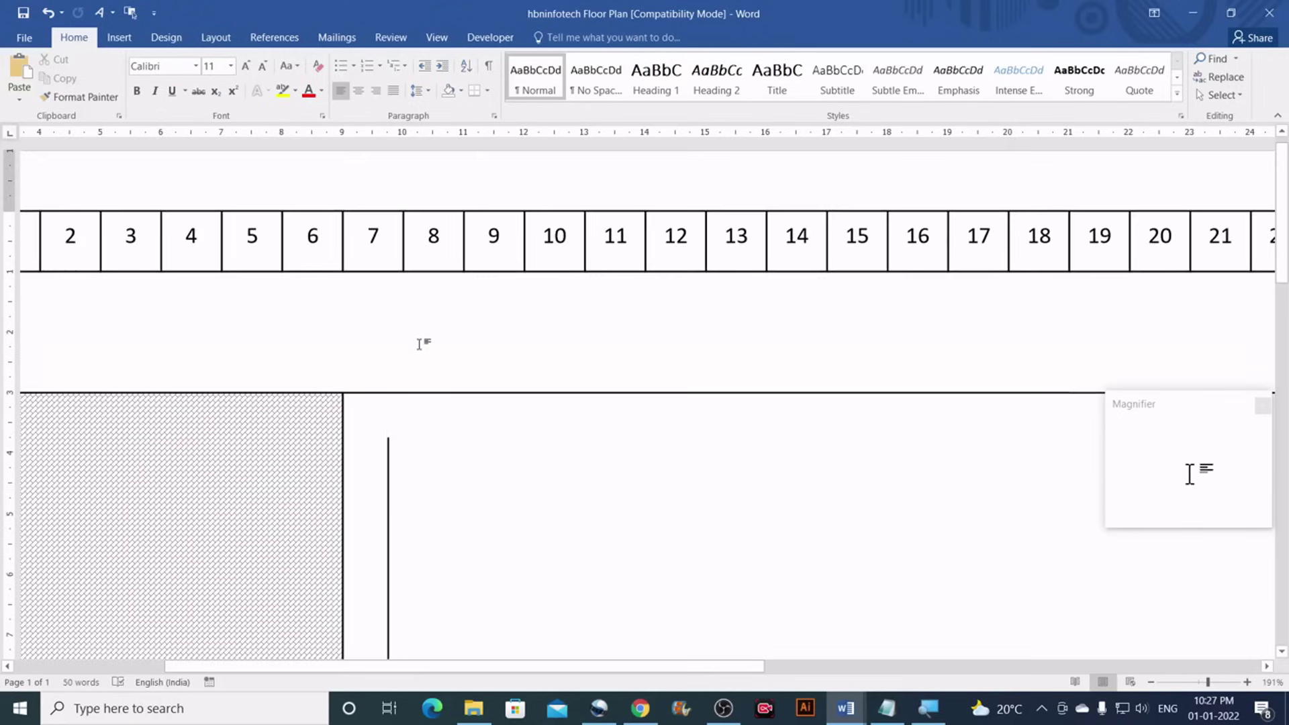
scroll(420, 343, down, 2)
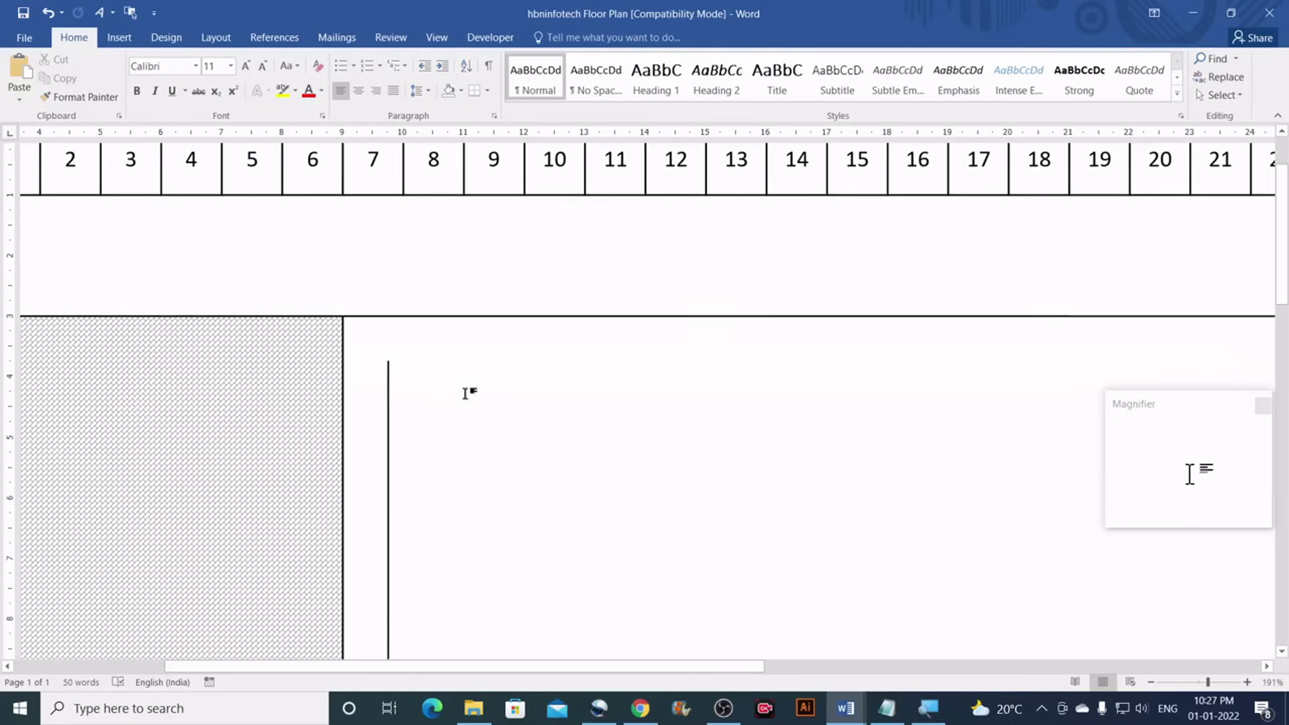
click(1153, 683)
click(1153, 682)
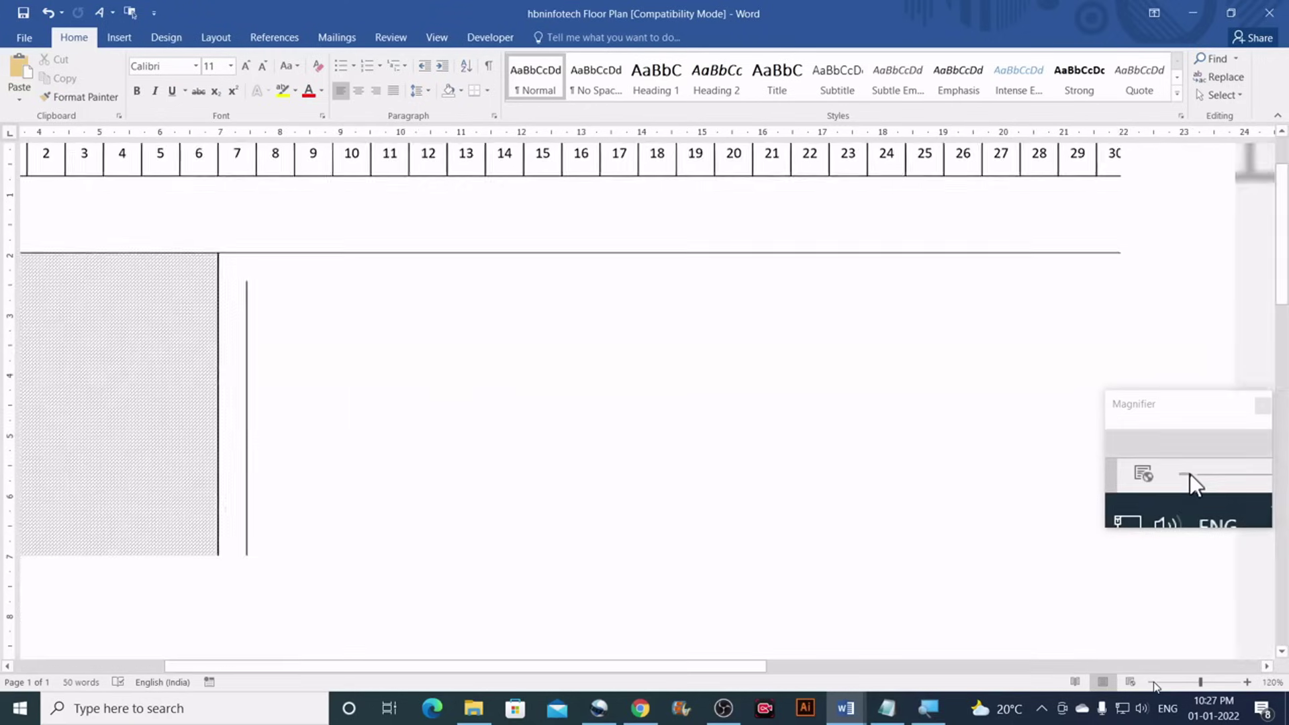
click(1153, 682)
click(1153, 682)
click(1153, 682)
click(1153, 682)
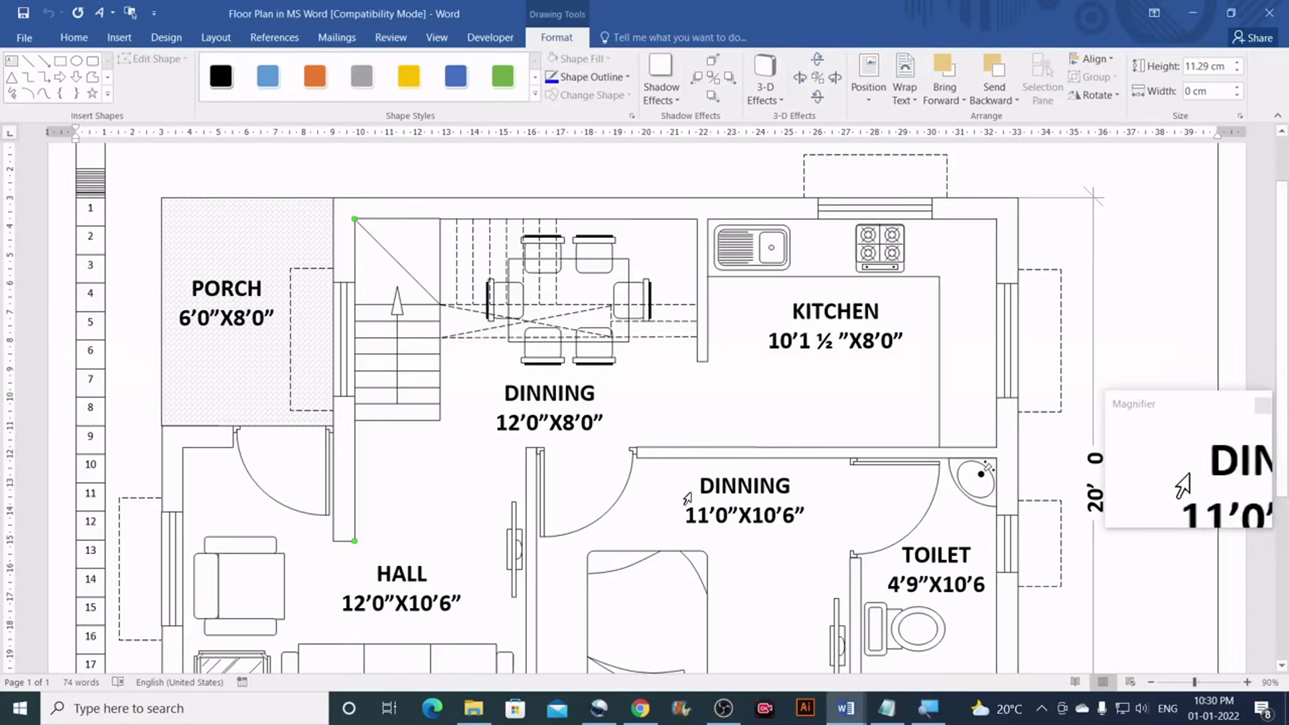
Check the width of the inner wall line above the stairs and dining area in "Floor Plan in MS Word", then return to "hbninfotech Floor Plan"
click(637, 220)
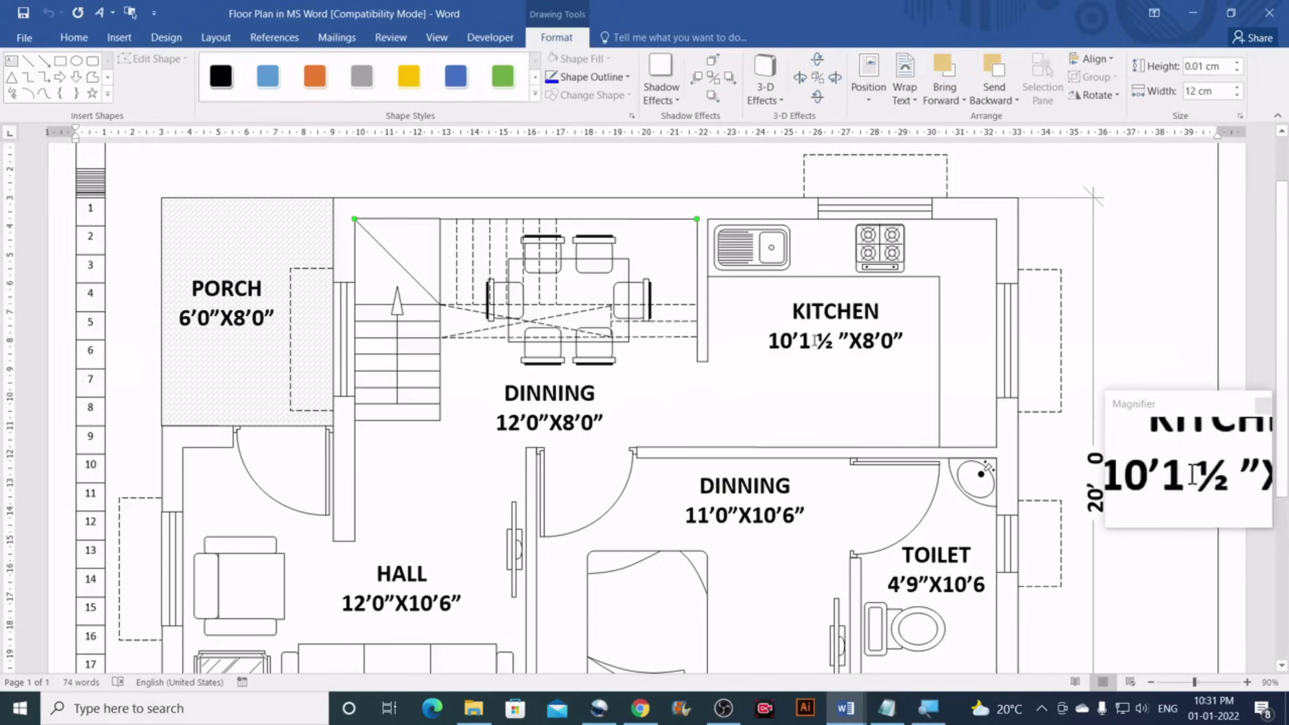
mouse_move(846, 708)
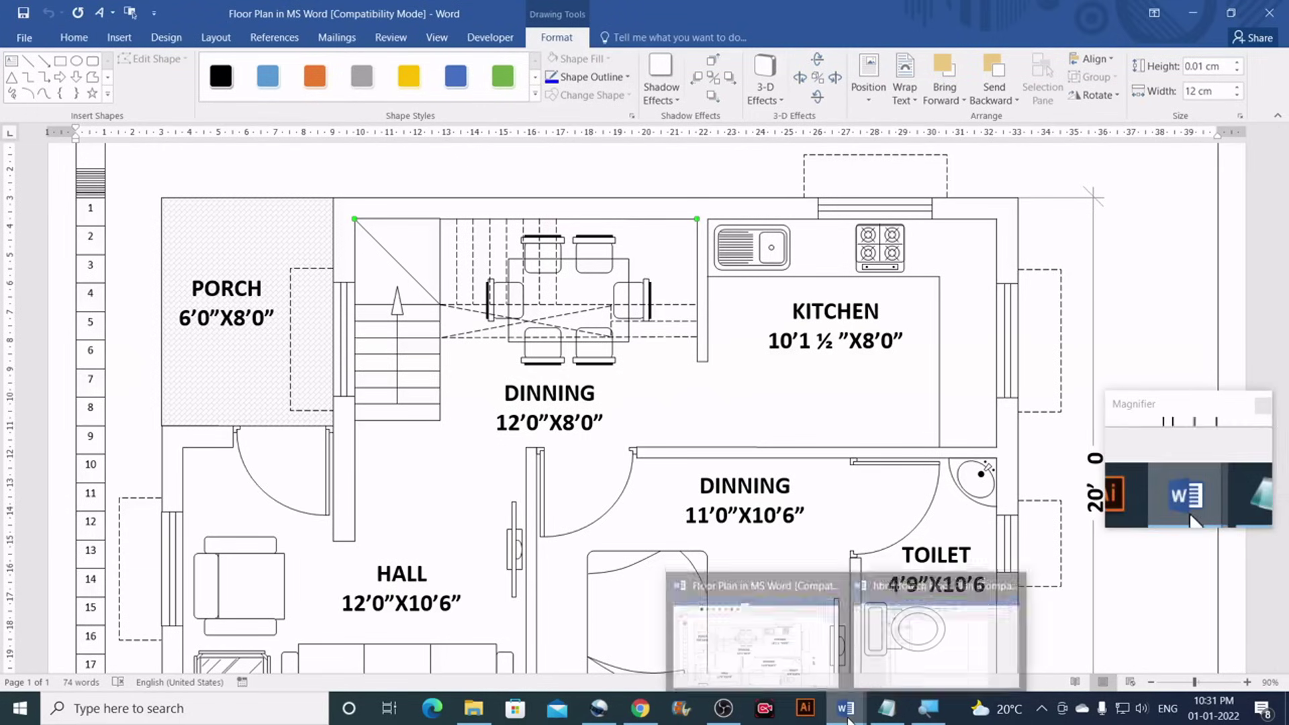
click(907, 648)
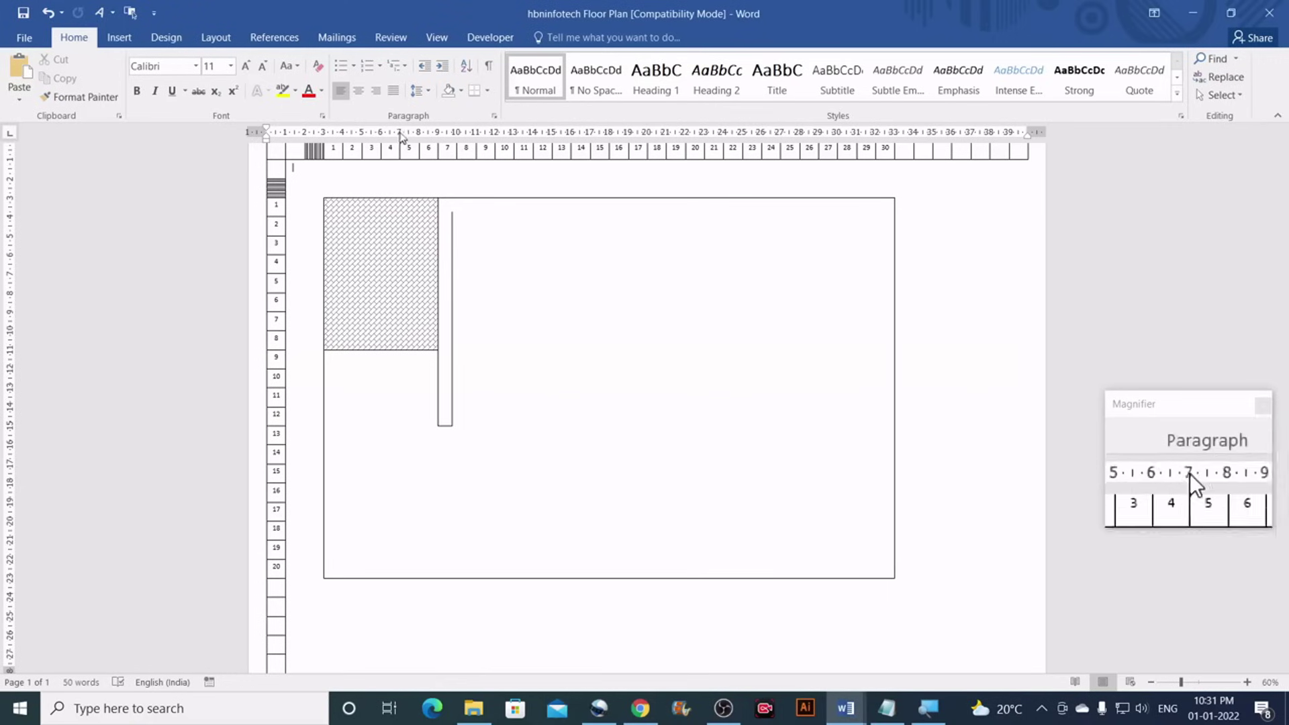
Draw a horizontal line beside the upper part of the inner vertical wall line and set its width to 12 cm
click(120, 37)
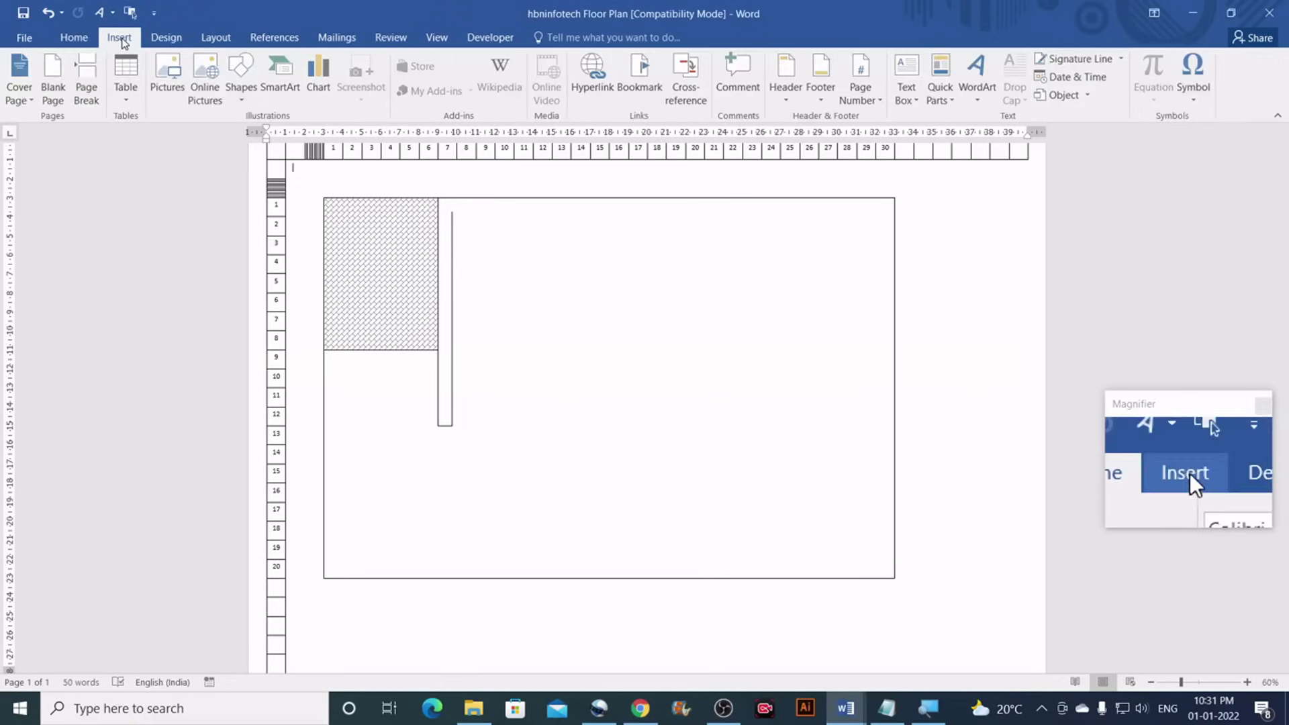
click(240, 84)
click(266, 133)
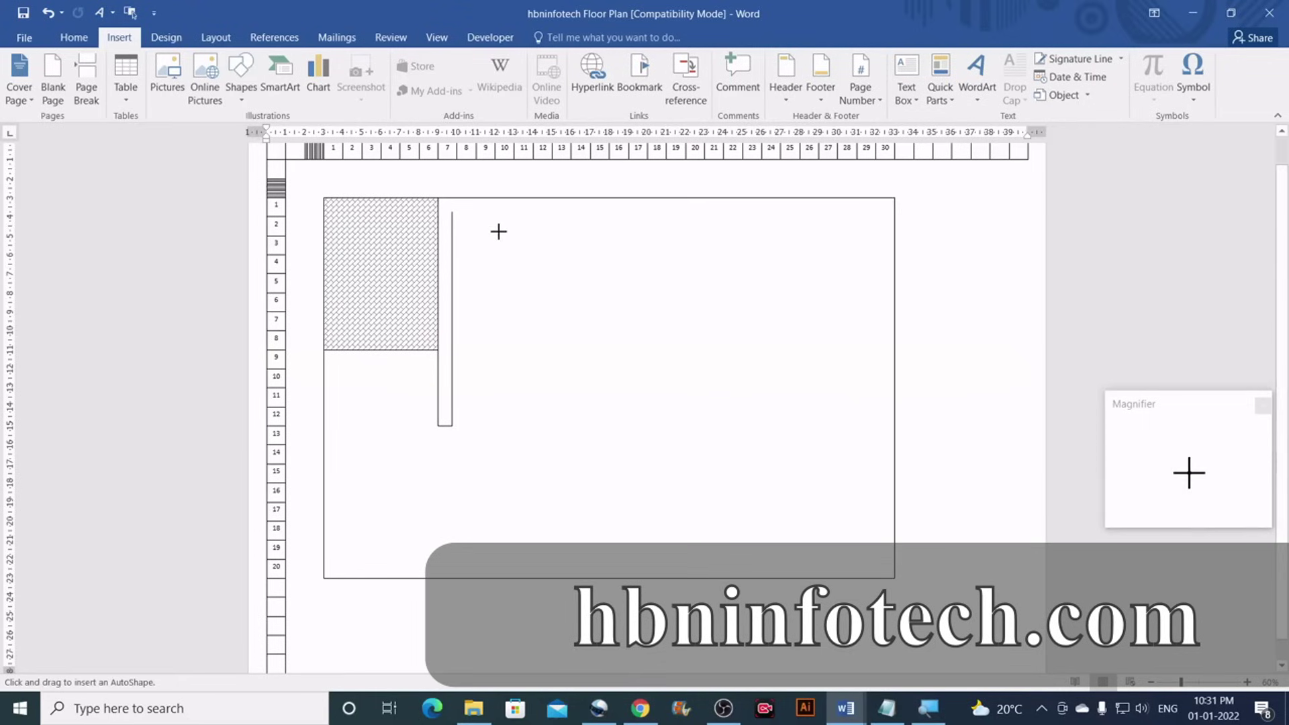
drag(498, 232, 628, 232)
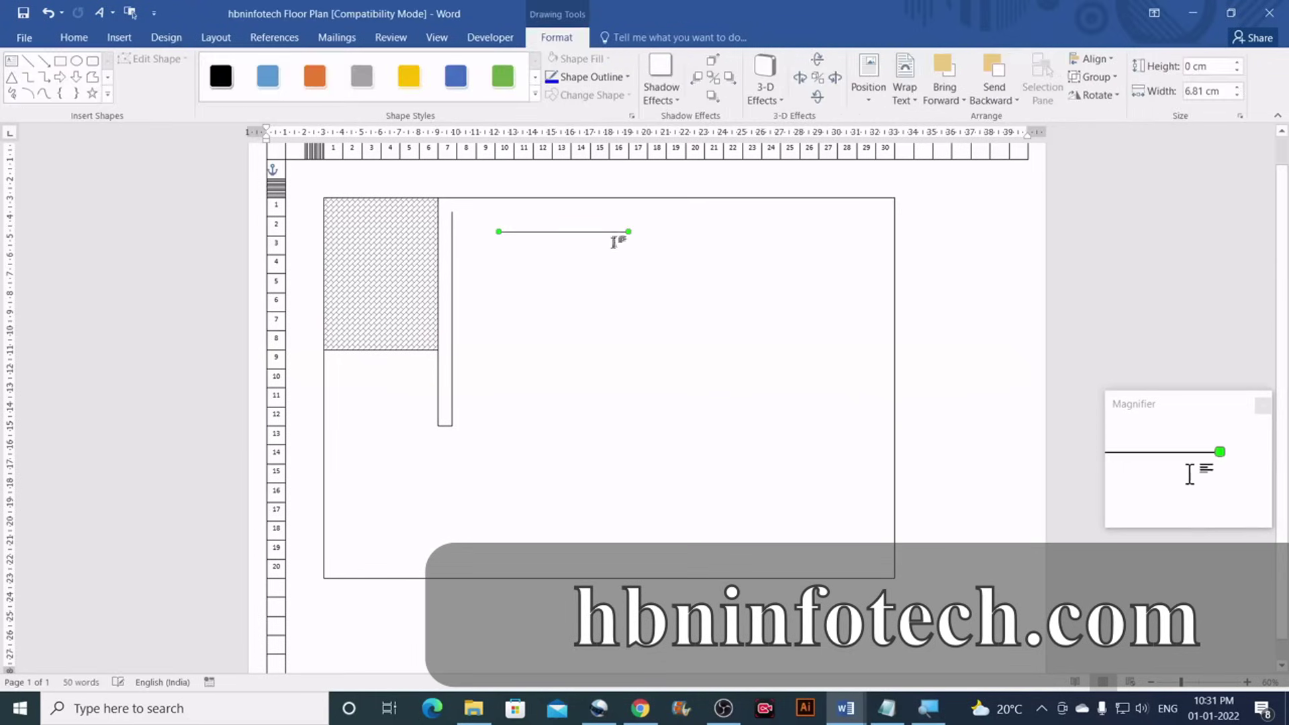
click(1236, 88)
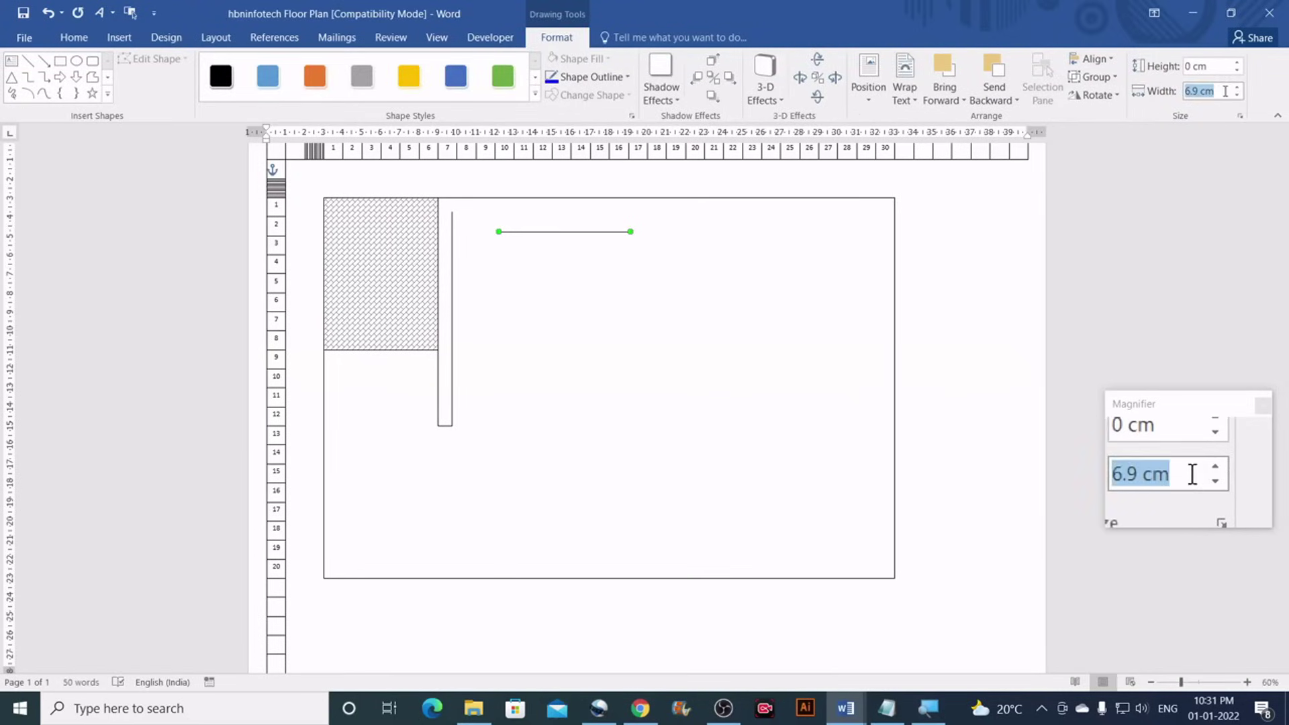
text(12)
key(Return)
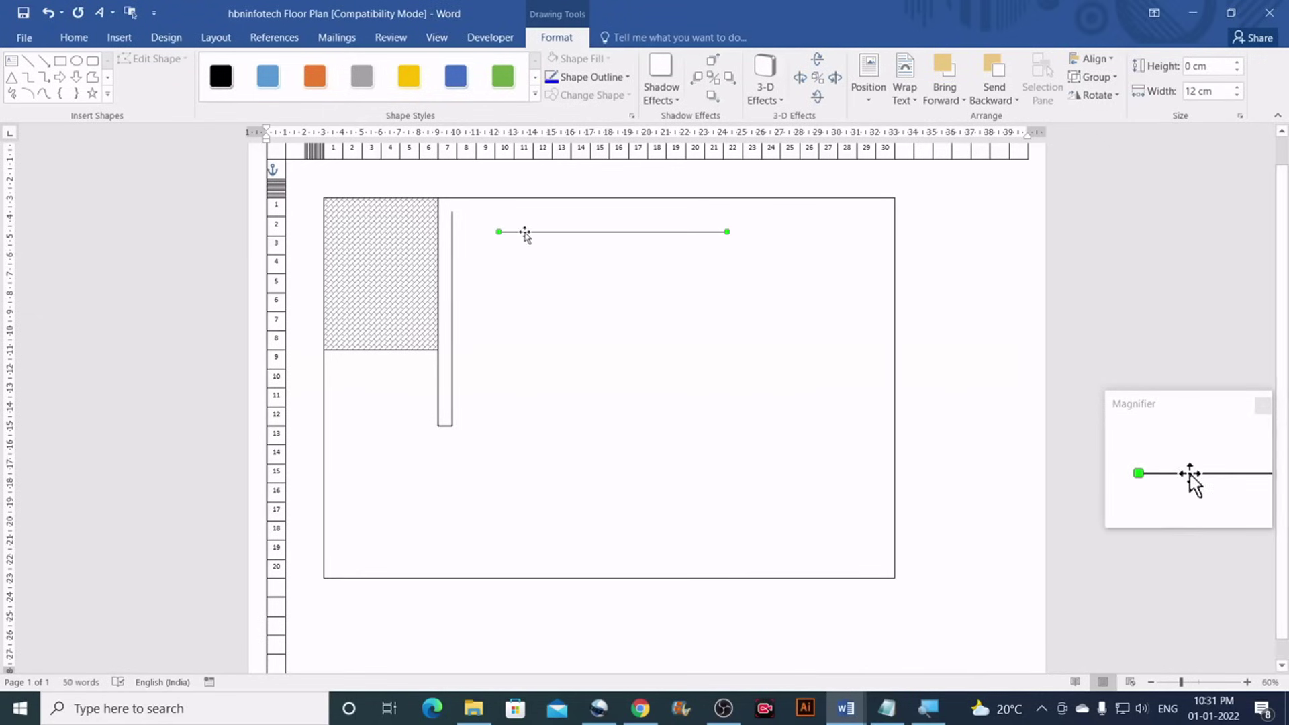
Move the 12 cm line to start at the upper end of the inner vertical wall line, and check the corner alignment up close
drag(520, 229, 480, 212)
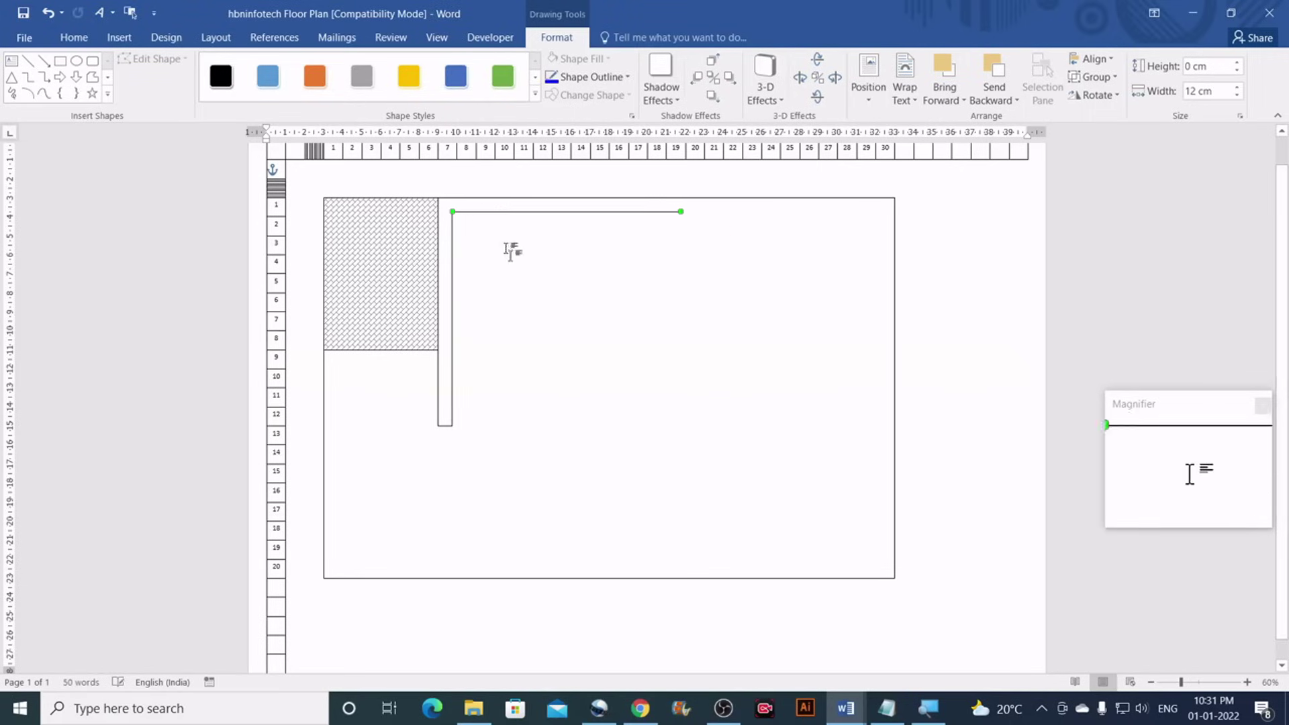
click(543, 311)
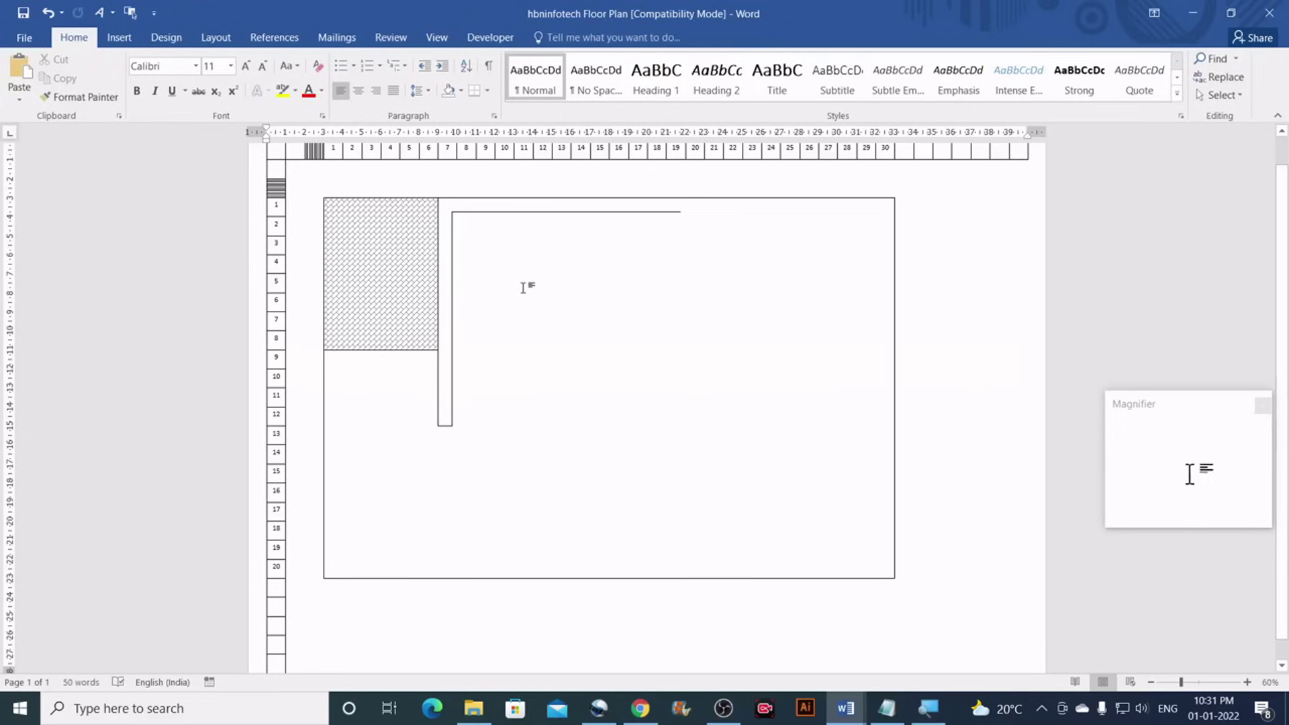
click(469, 211)
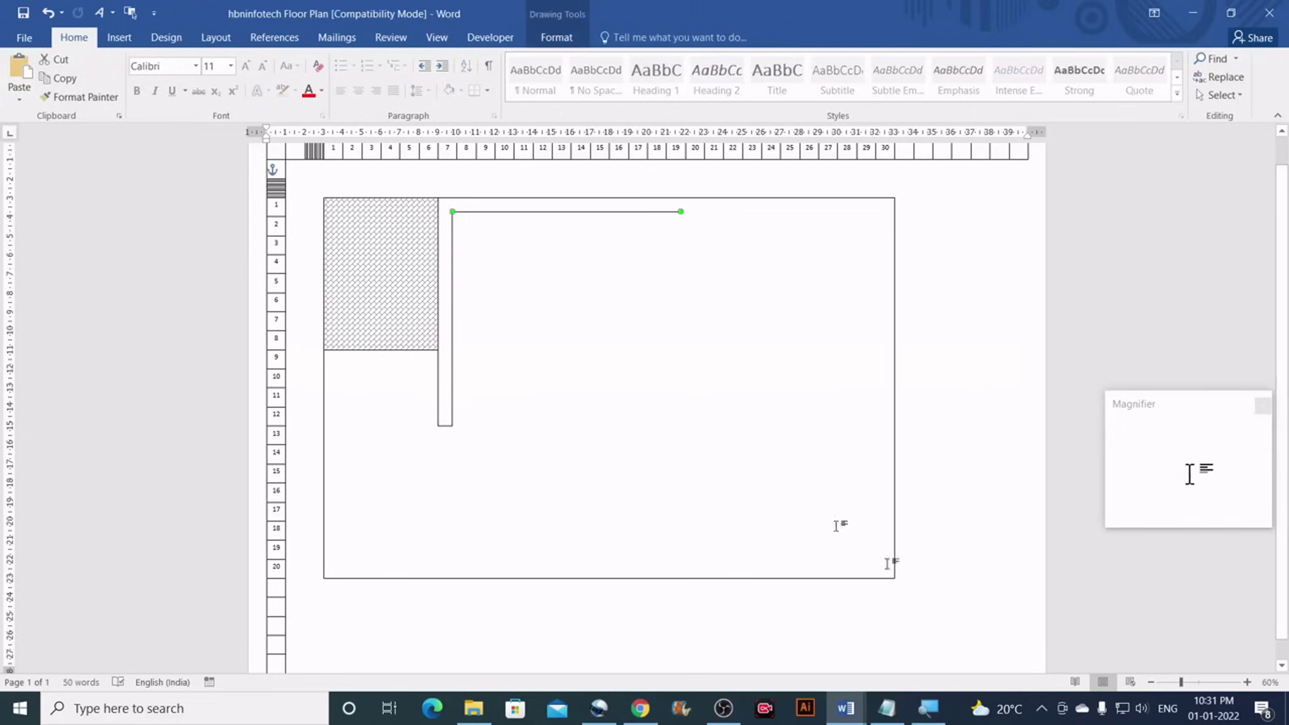
click(1199, 682)
drag(1199, 682, 1220, 682)
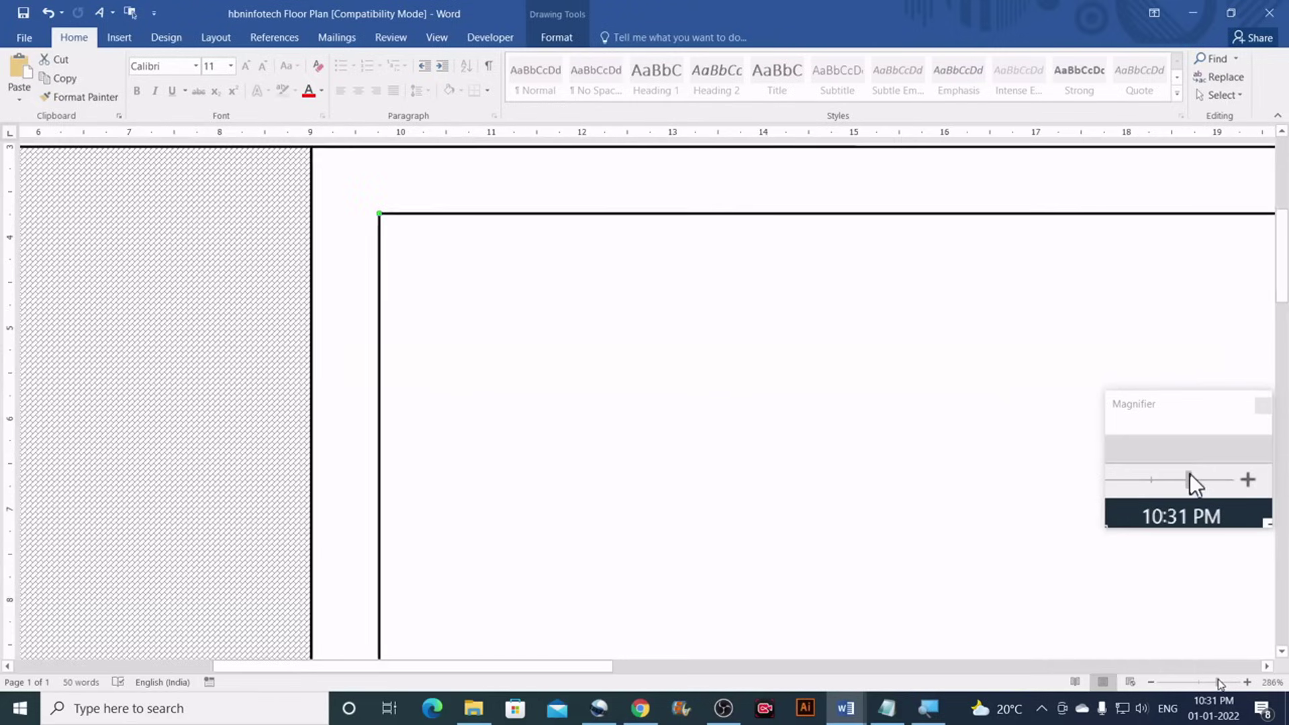
click(453, 293)
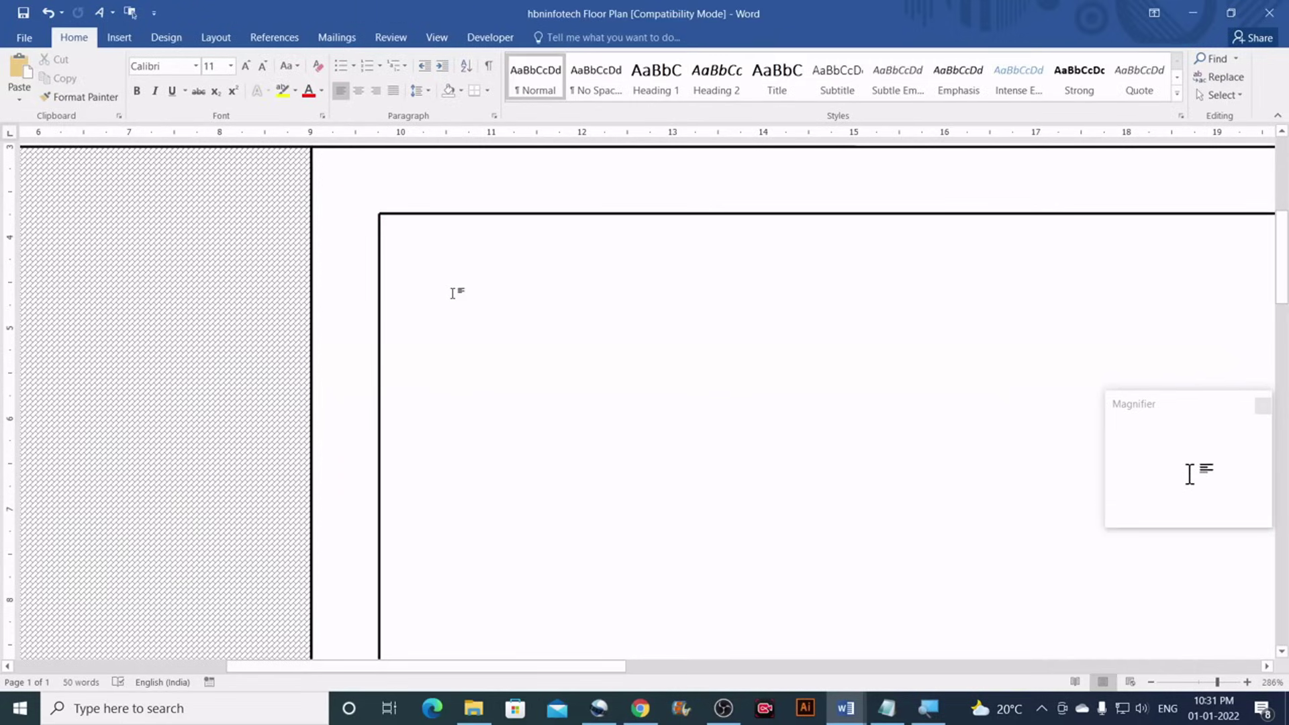
click(424, 215)
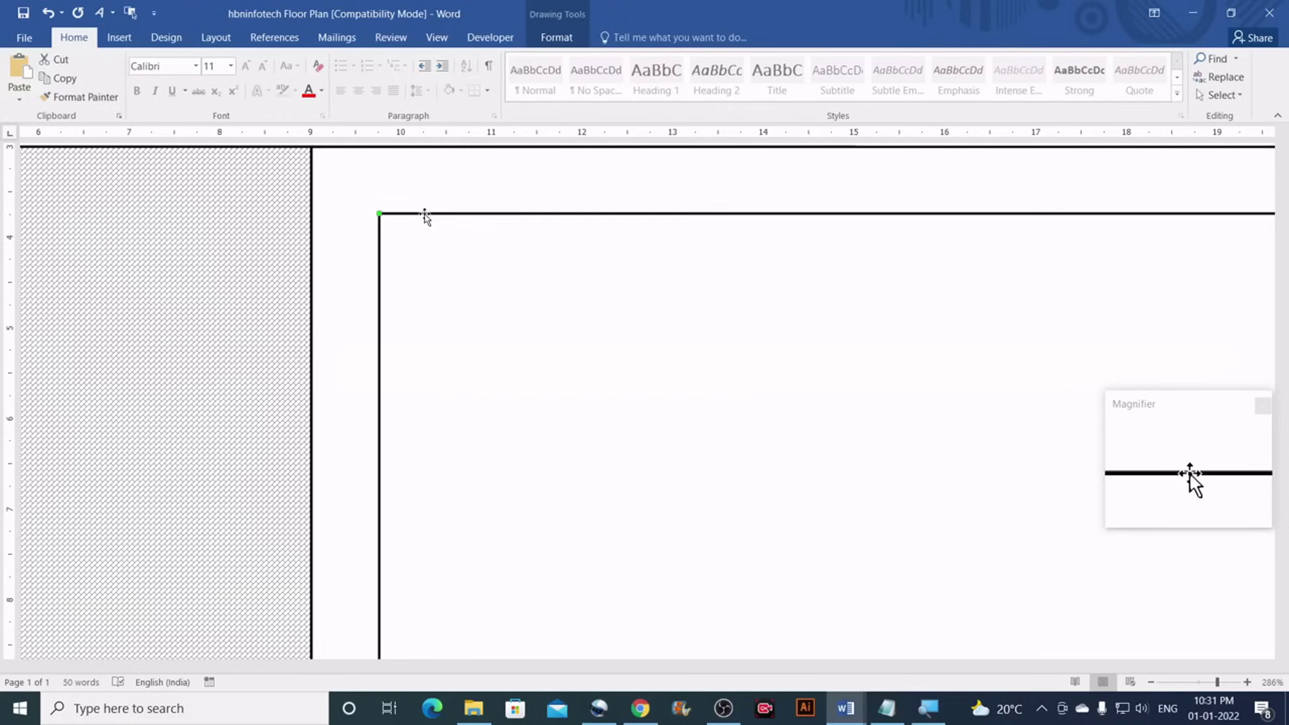
click(452, 281)
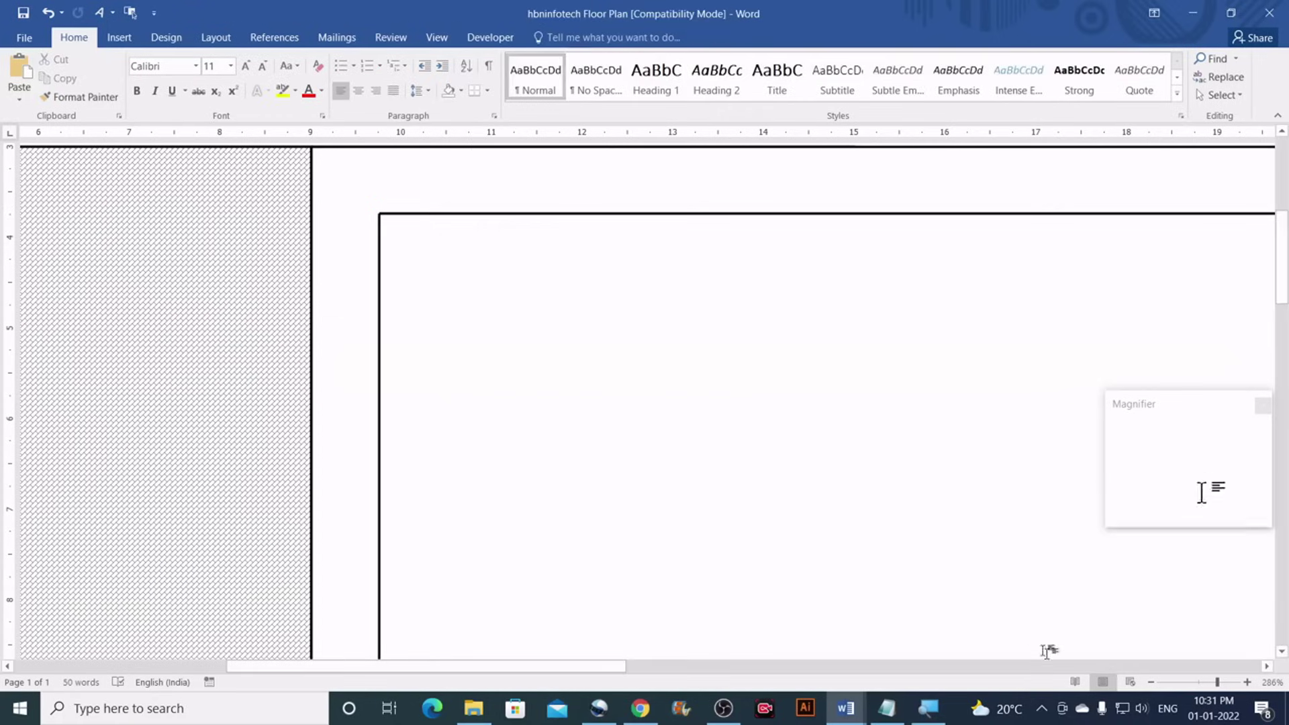
click(1152, 682)
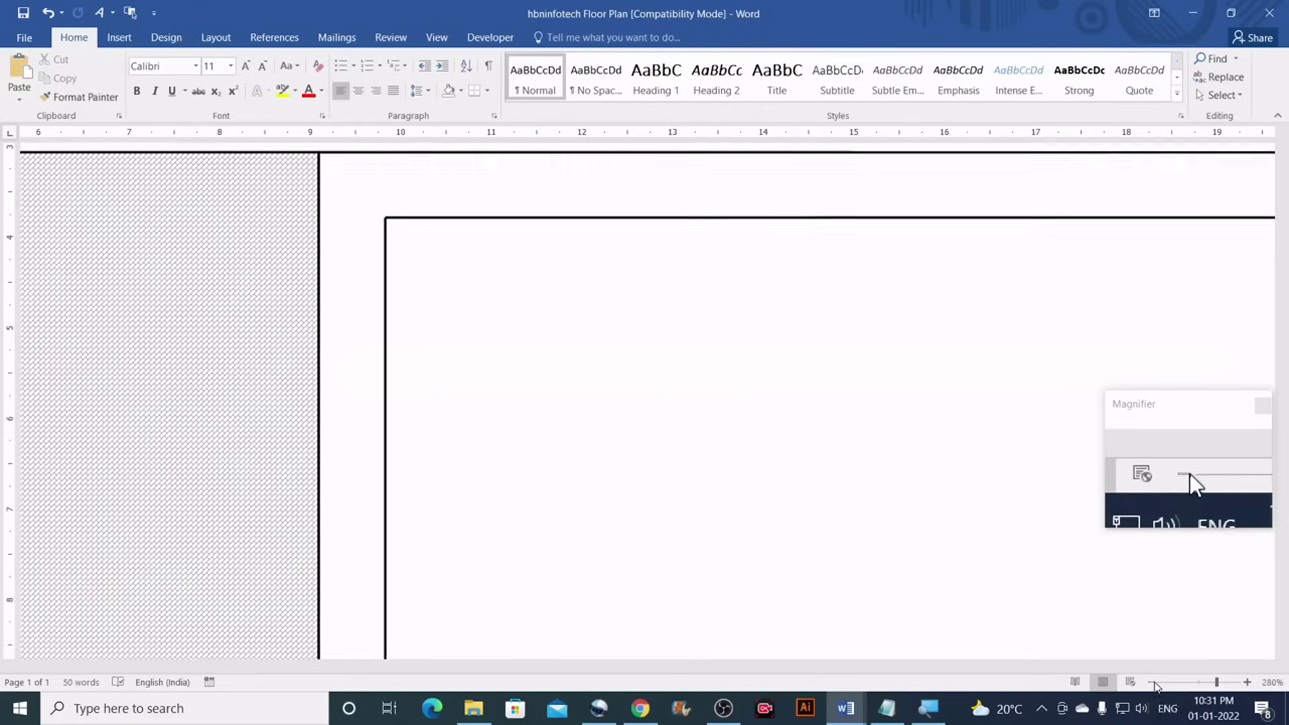
Check the height of the wall line between the dining area and kitchen in "Floor Plan in MS Word", then return to "hbninfotech Floor Plan"
click(1152, 682)
click(1152, 682)
click(1152, 682)
click(1152, 682)
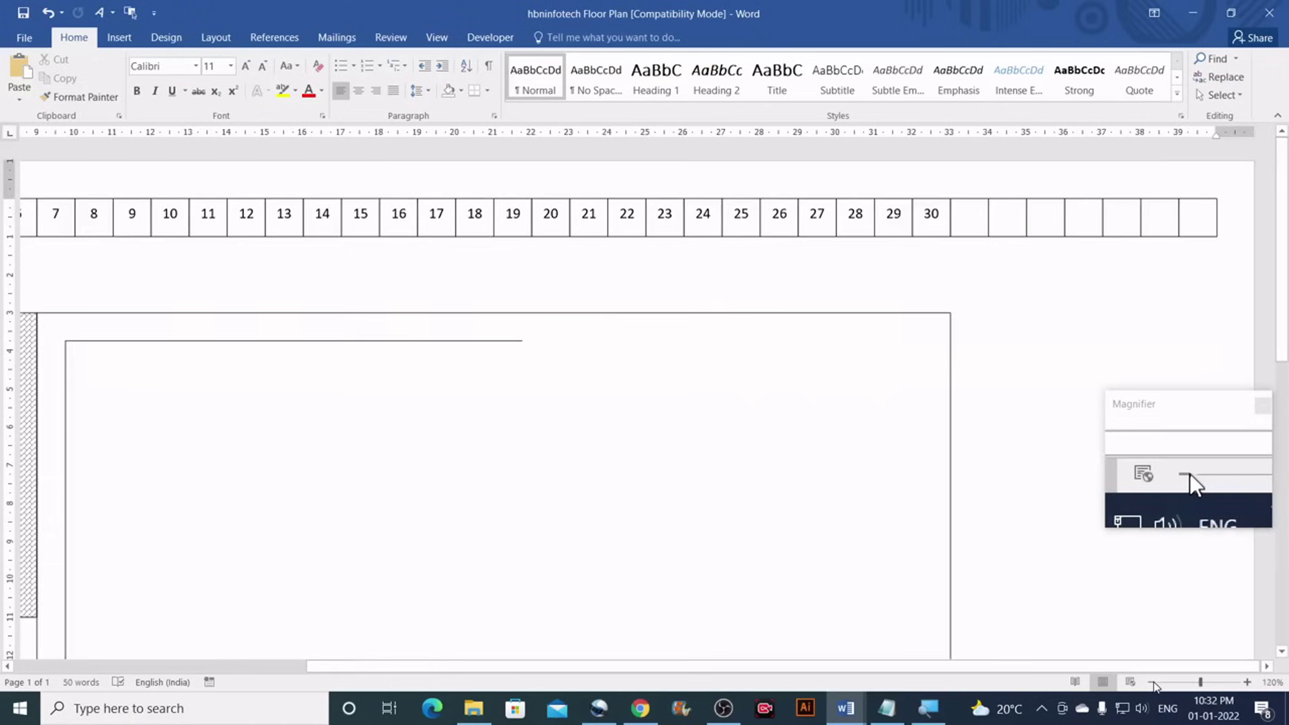
click(1152, 682)
click(1152, 682)
click(1152, 682)
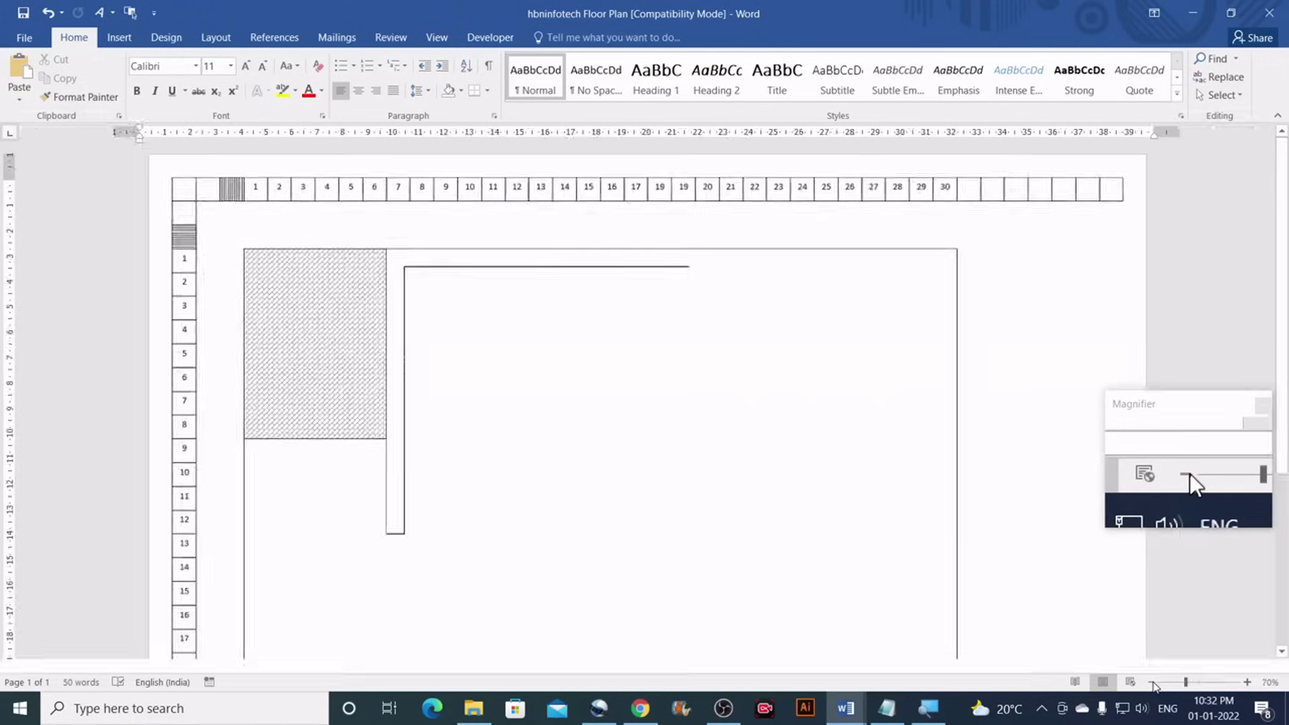
click(1152, 682)
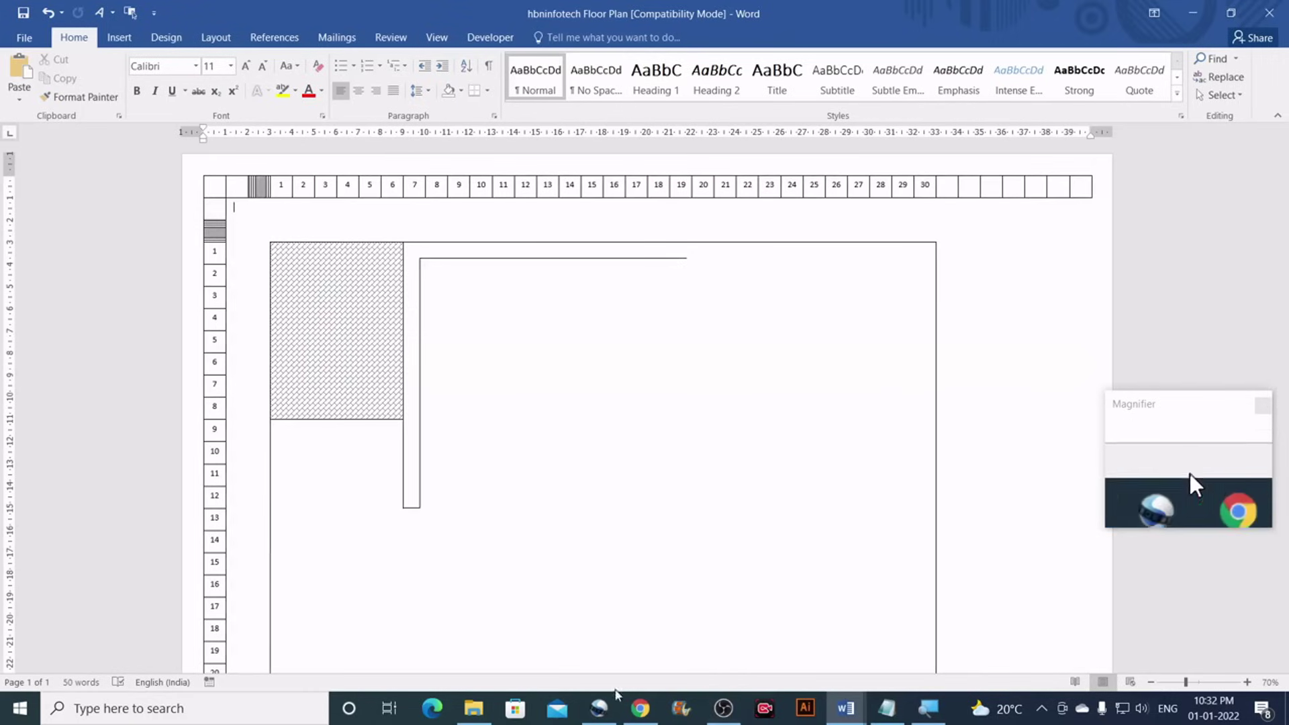
mouse_move(846, 708)
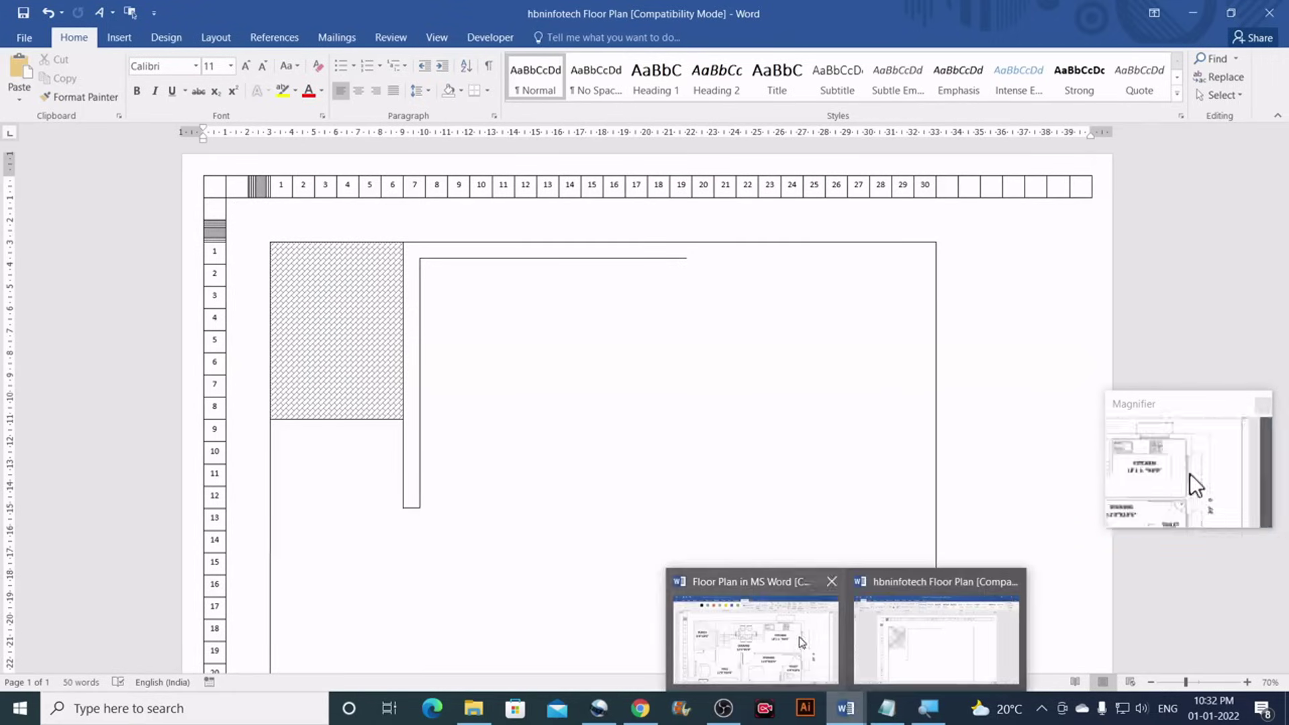
click(748, 638)
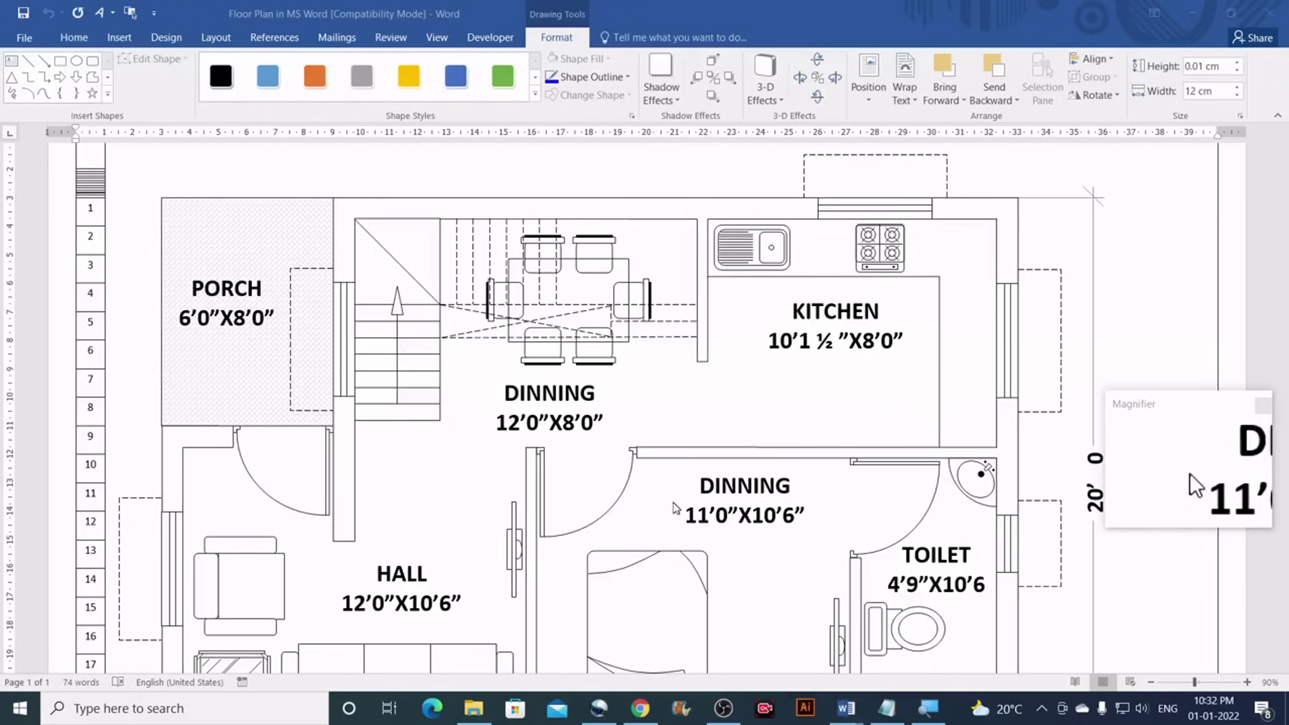
click(695, 257)
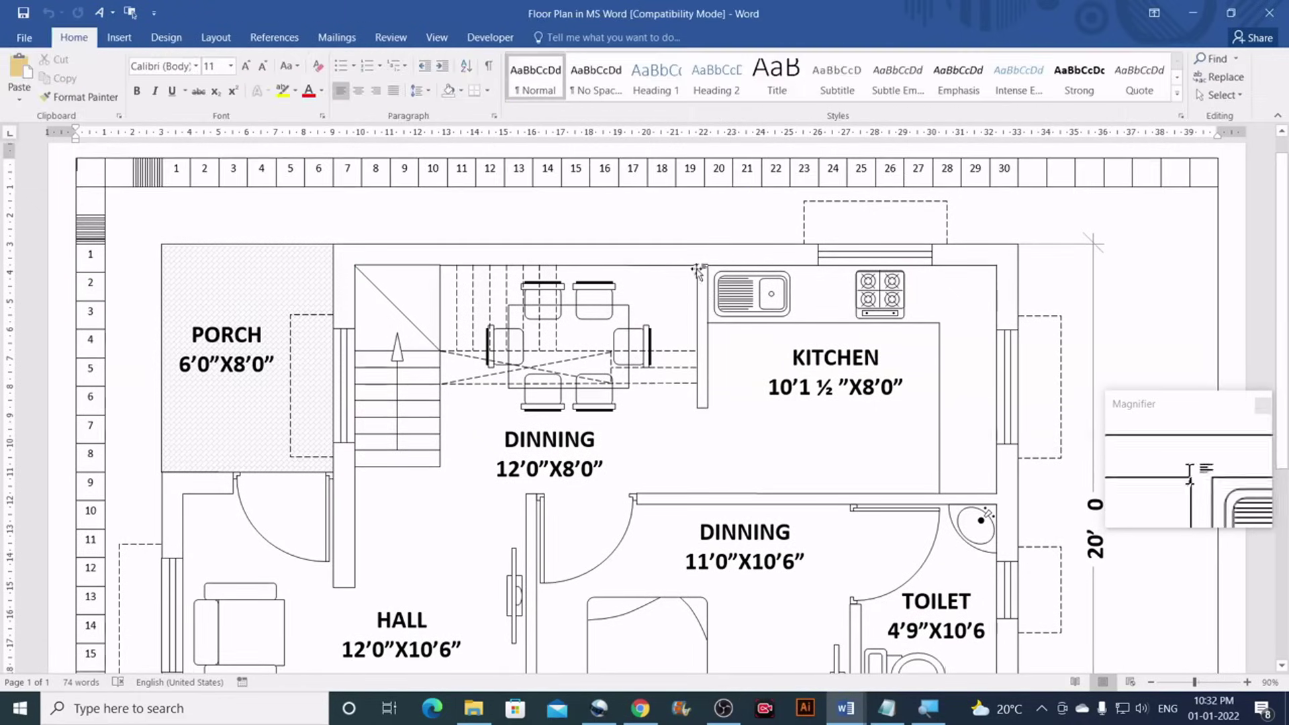
click(696, 302)
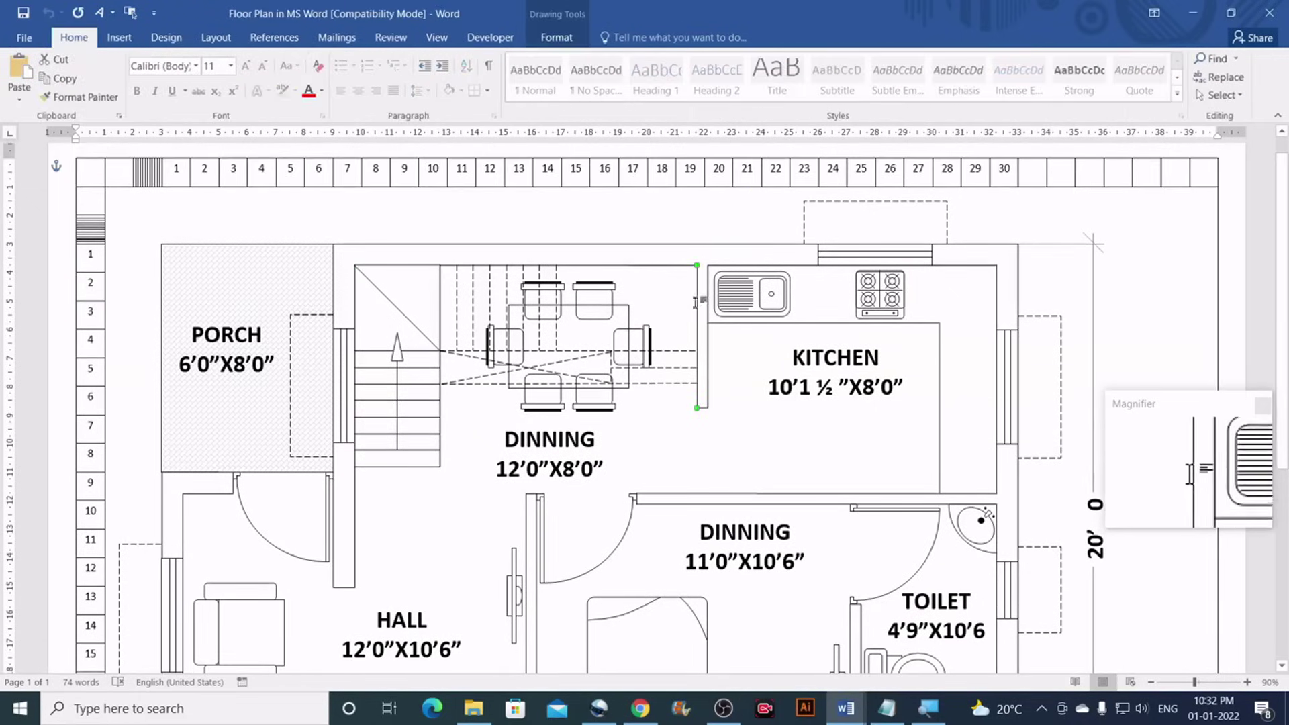
click(571, 46)
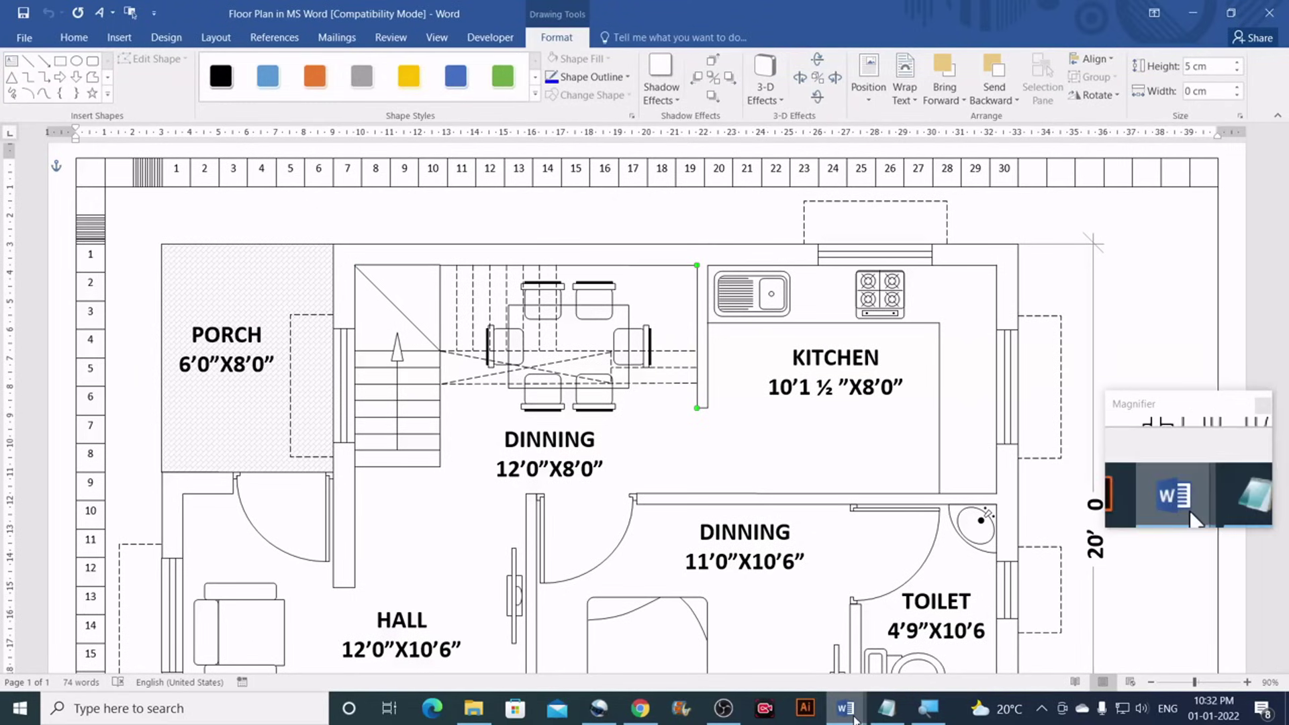
mouse_move(856, 717)
click(933, 644)
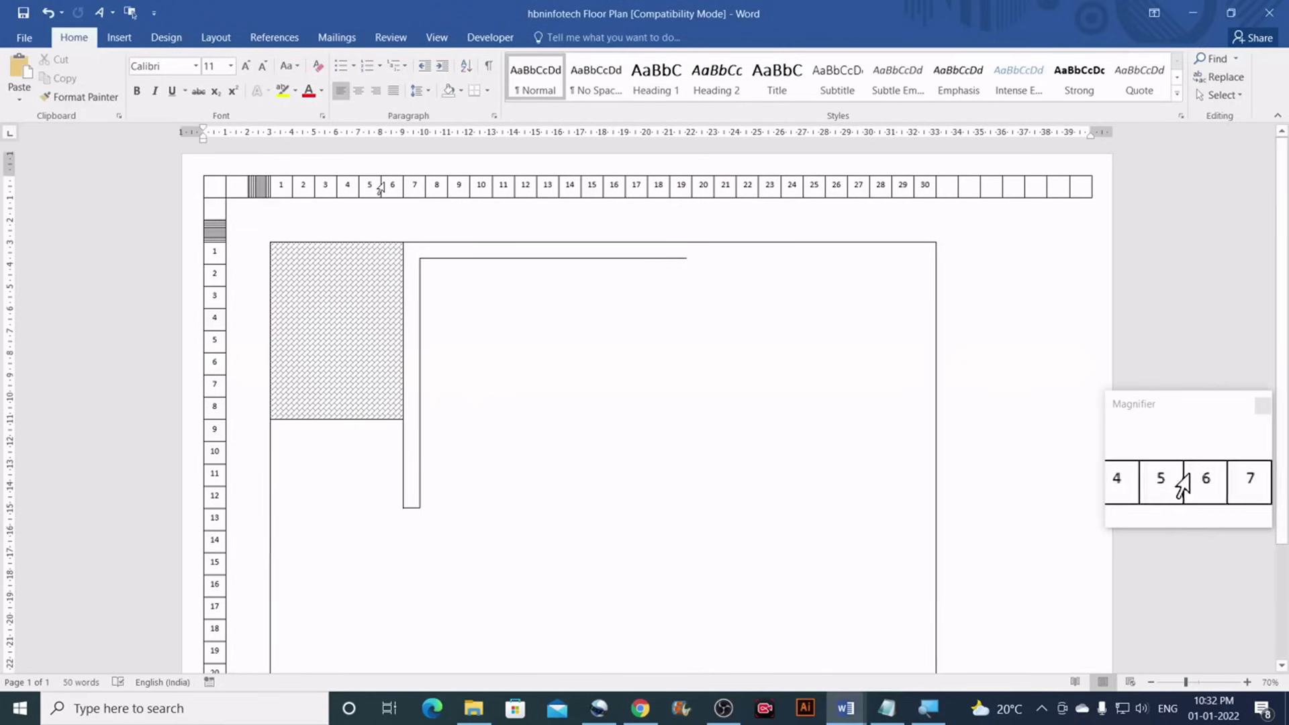
Draw a vertical line, set its height to 5 cm, and place it downward from the free end of the 12 cm inner wall line
click(119, 39)
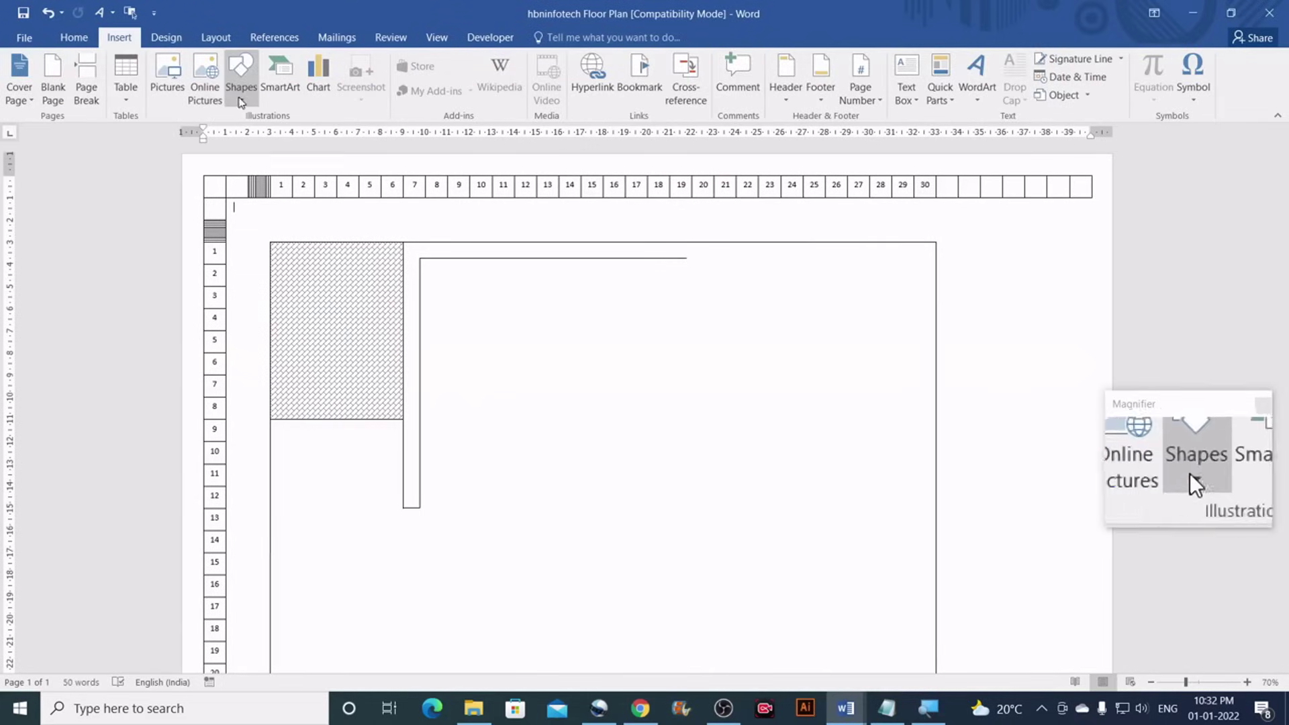
click(240, 77)
click(250, 135)
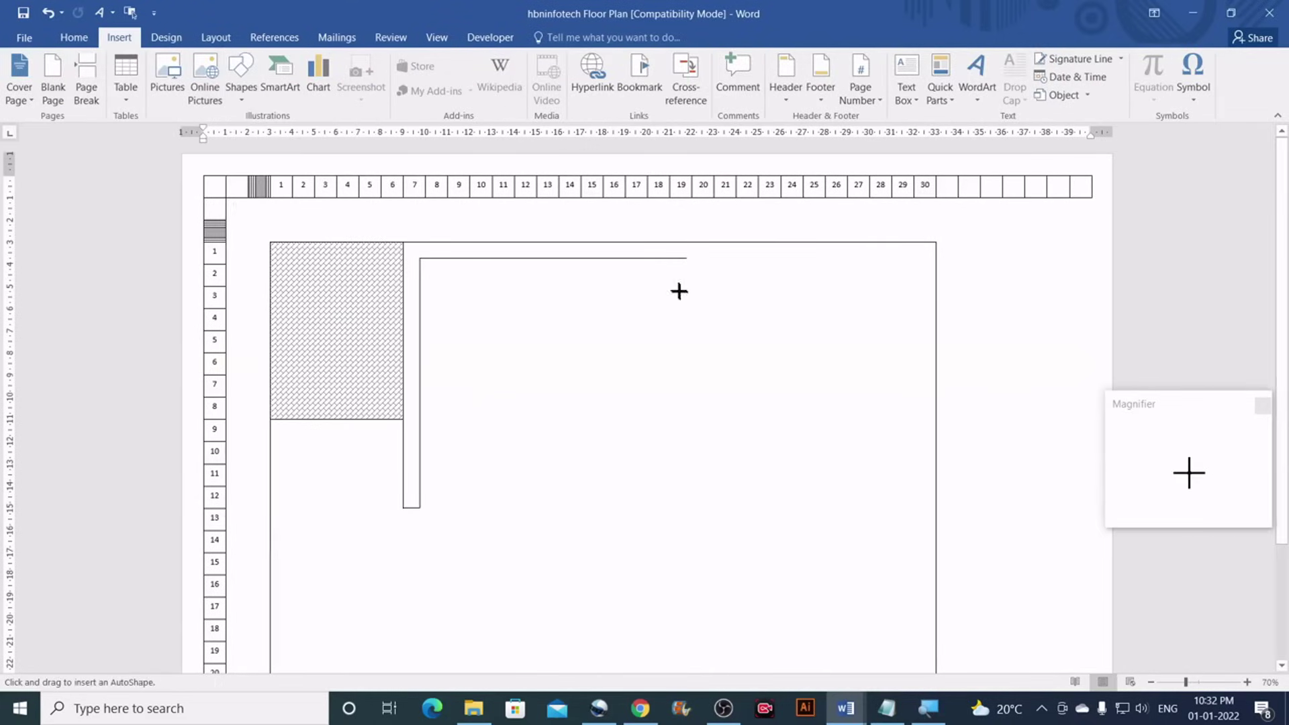
drag(669, 431, 675, 434)
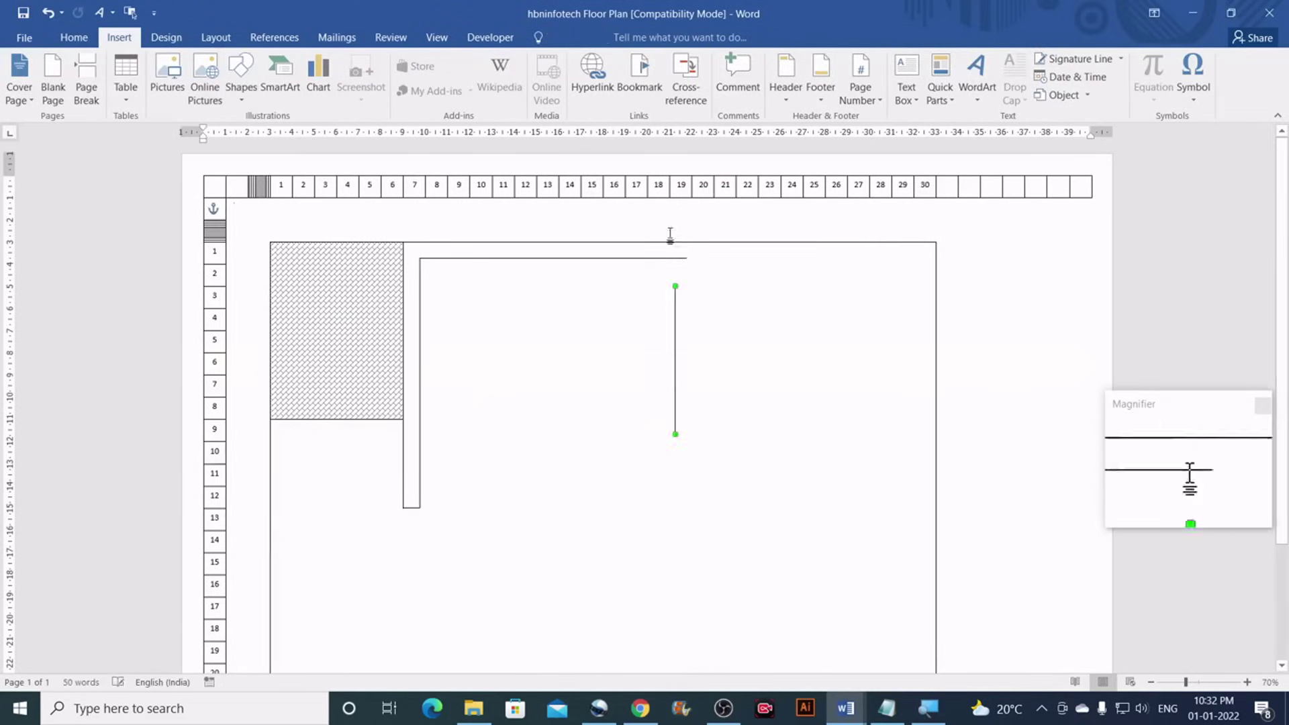
click(1222, 67)
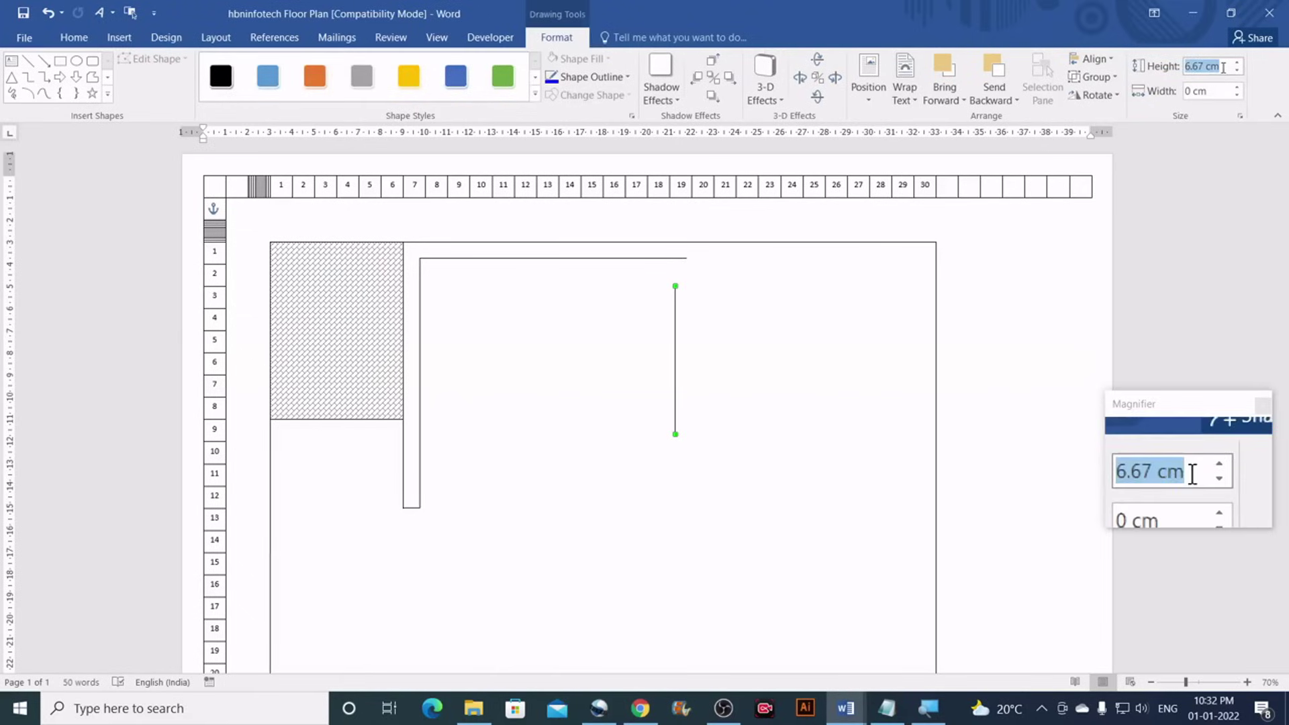
text(5)
key(Return)
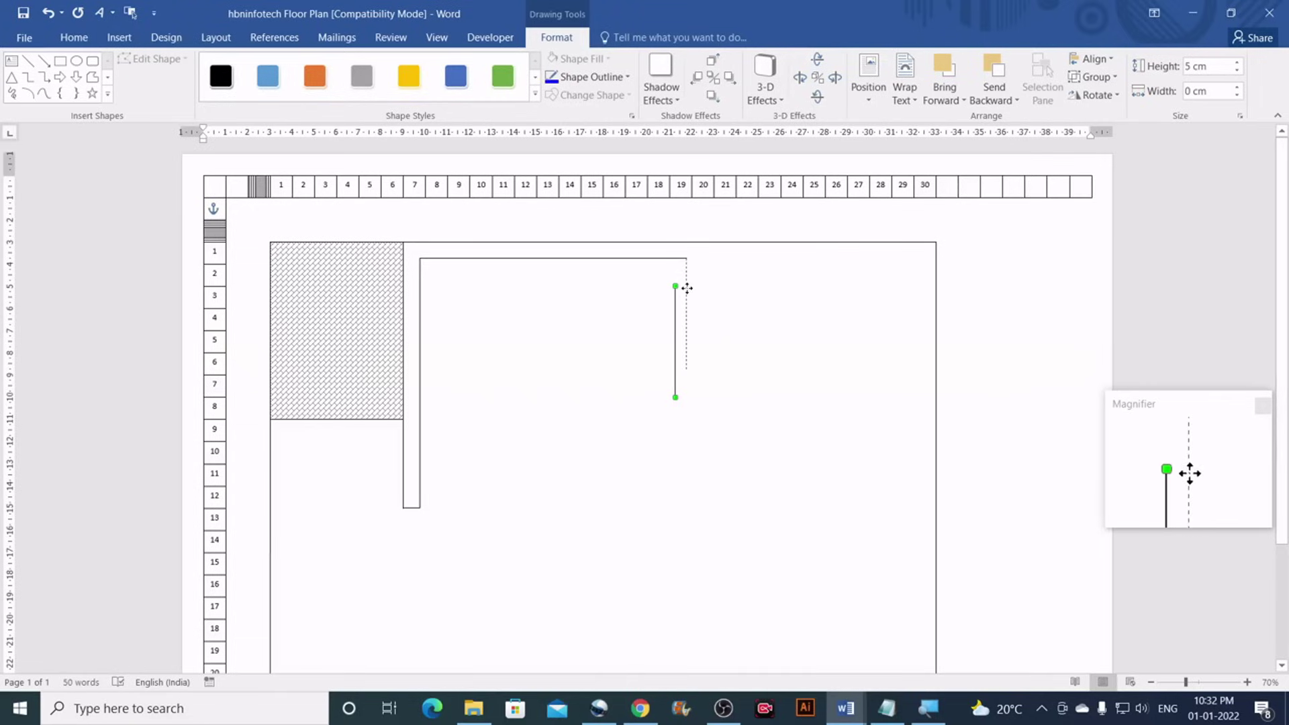
click(709, 325)
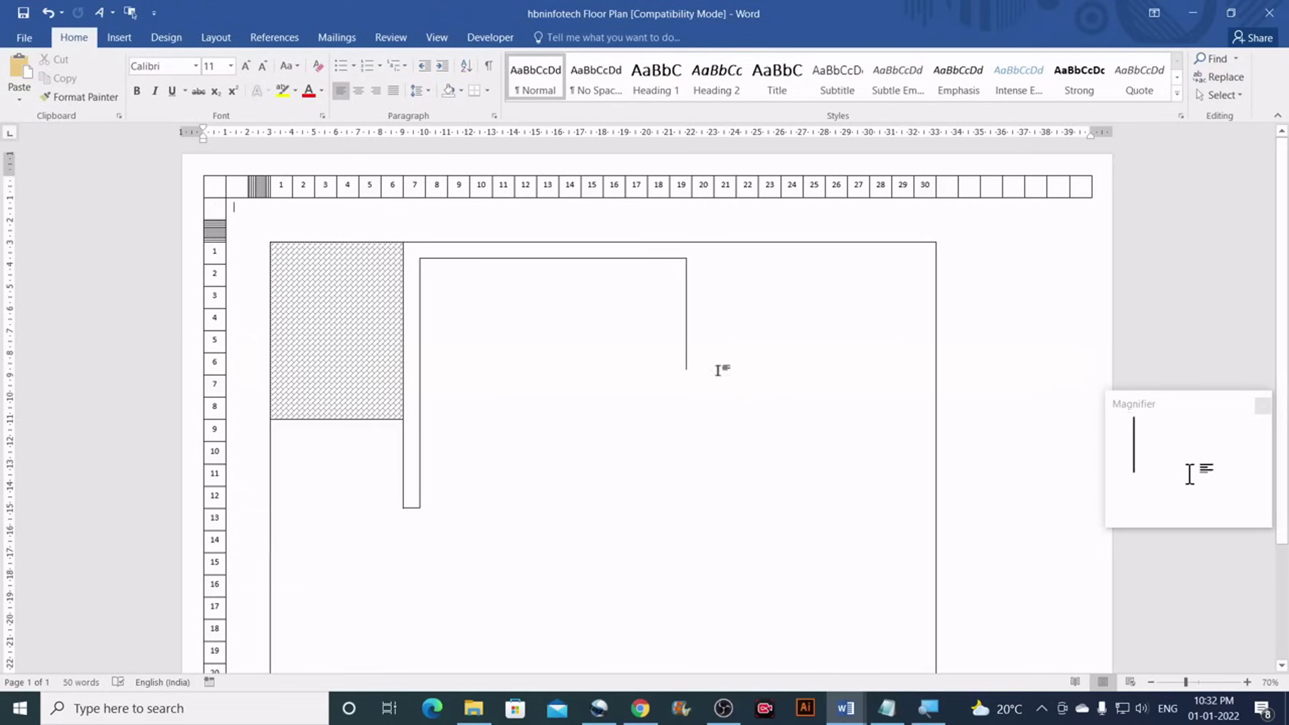
Look at the reference plan, convert 4.5 inches to feet in the Google unit converter in Chrome, and return to "hbninfotech Floor Plan"
mouse_move(845, 708)
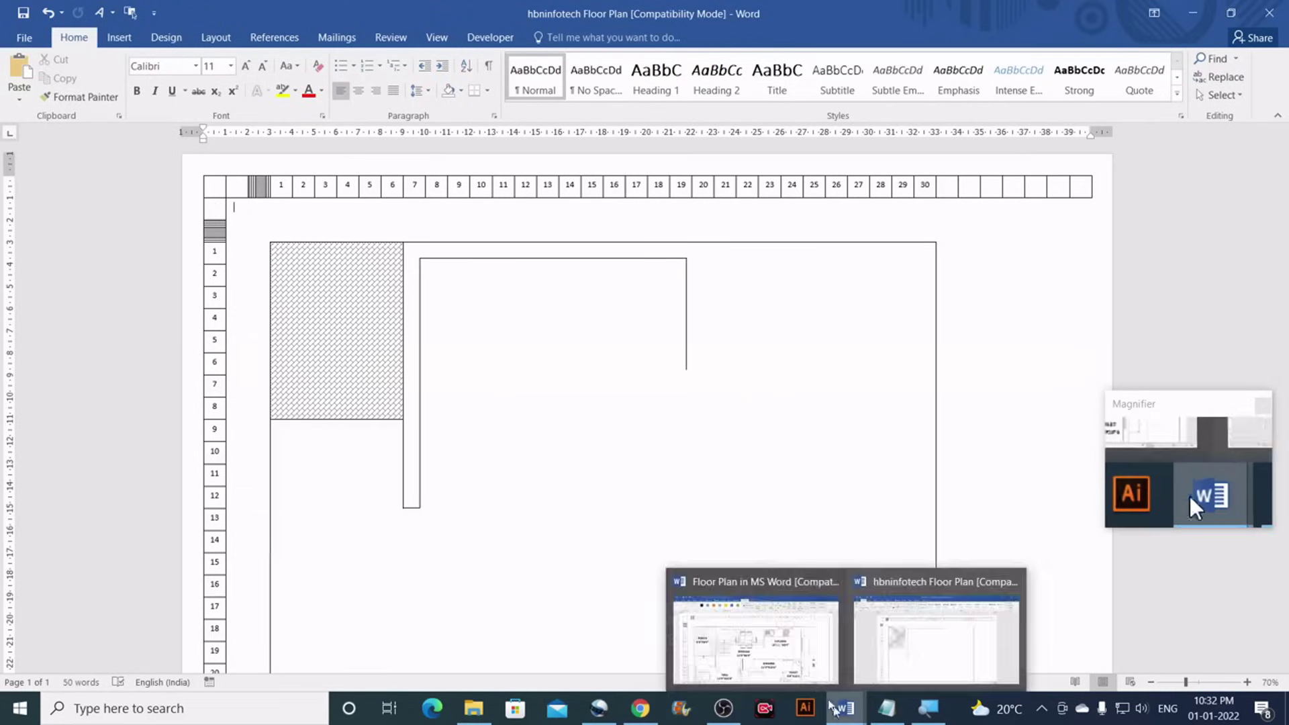
click(779, 638)
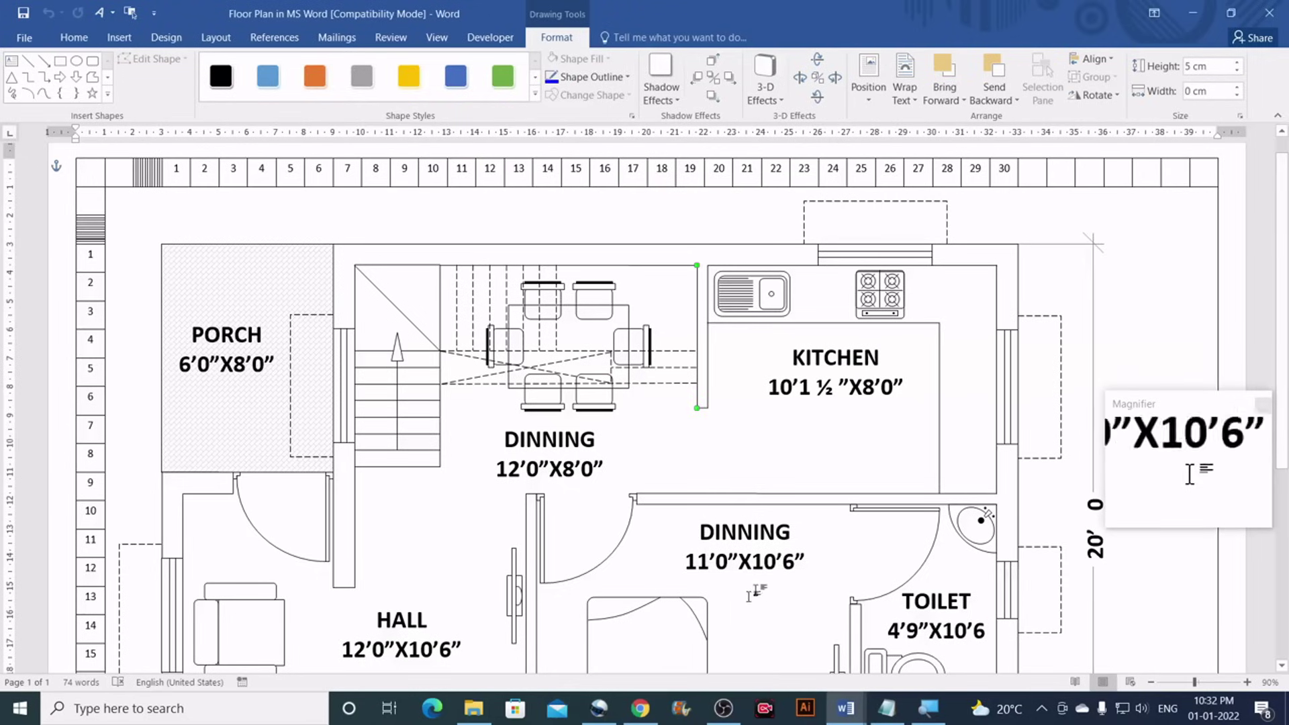
click(642, 709)
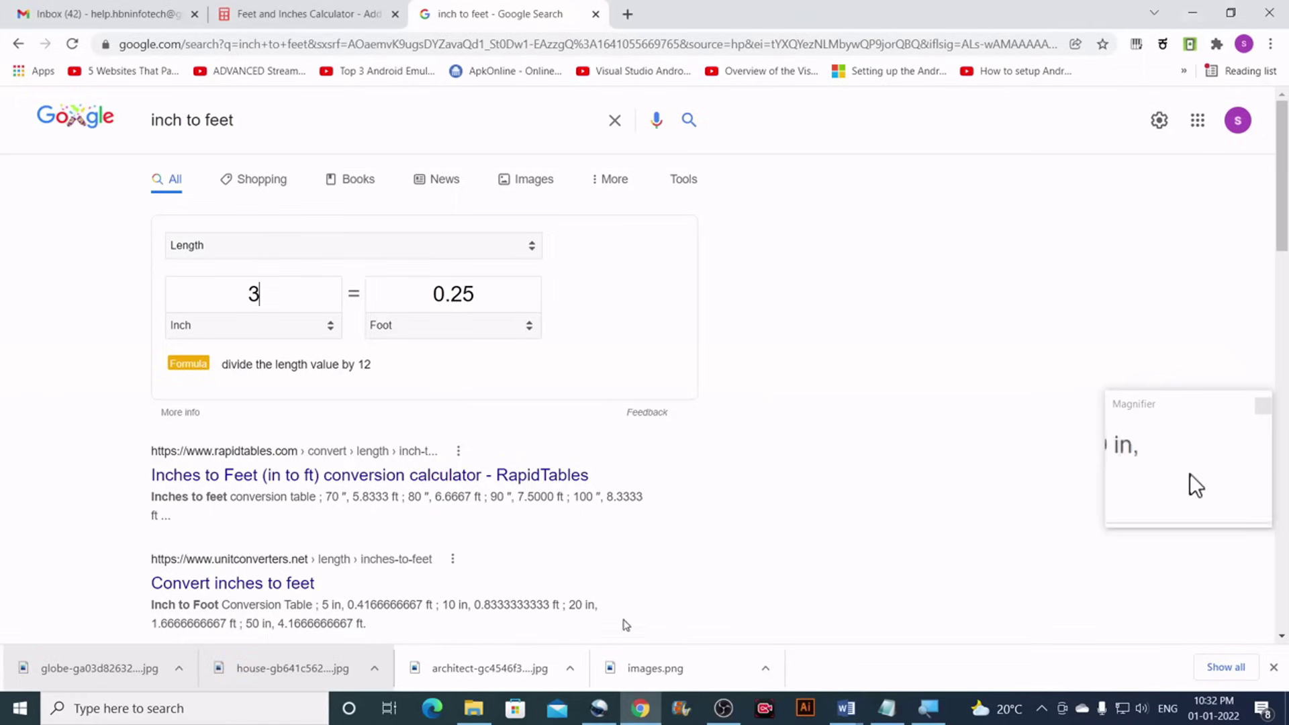
double_click(264, 288)
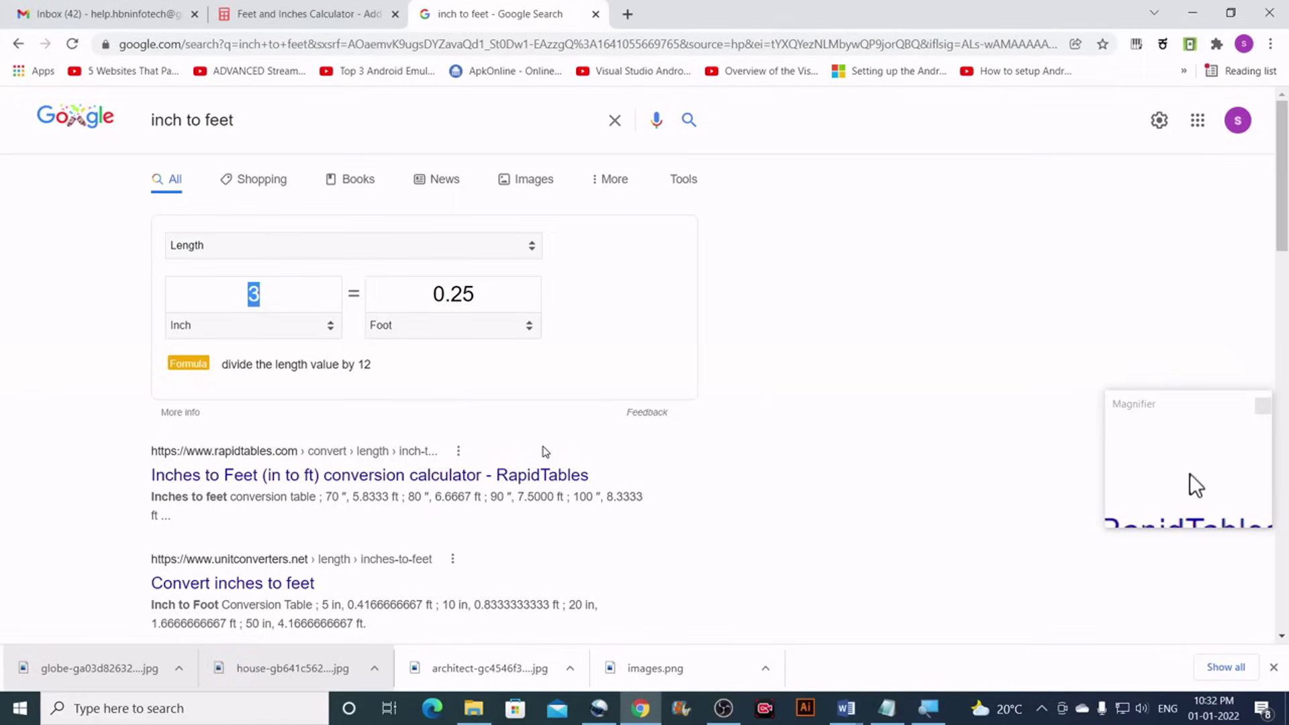
text(4.5)
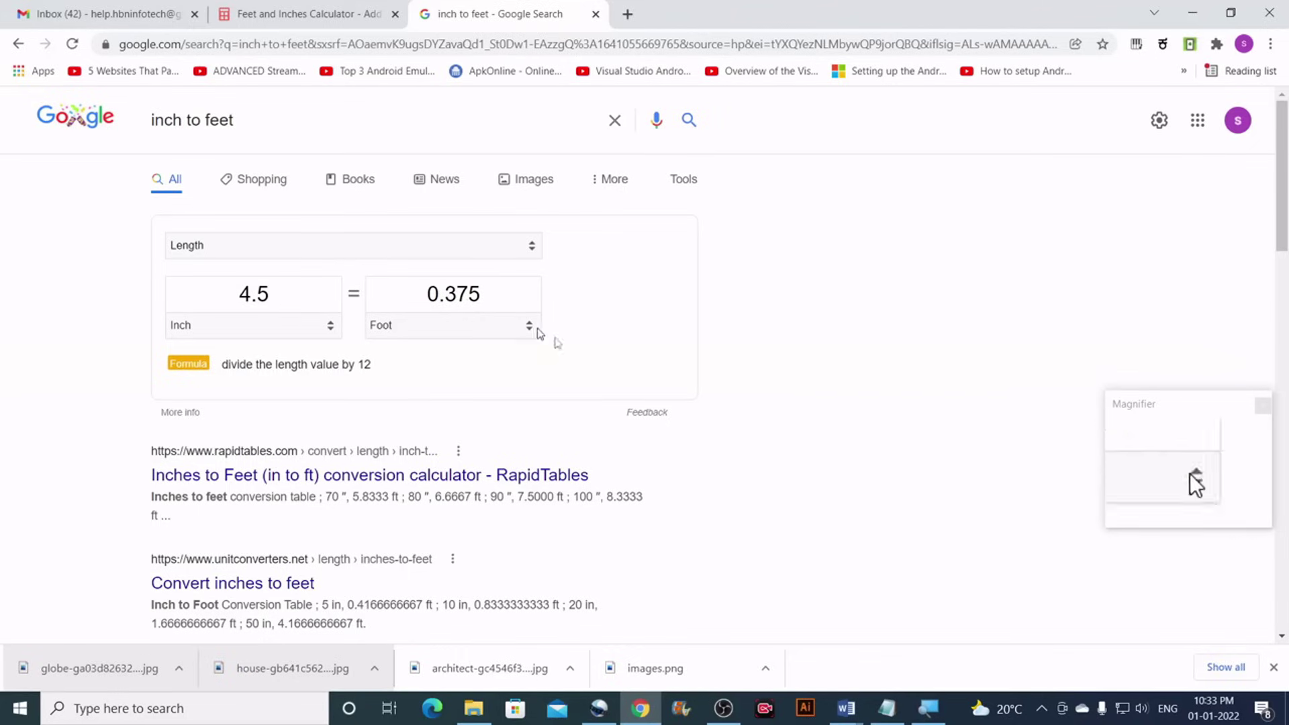
mouse_move(842, 712)
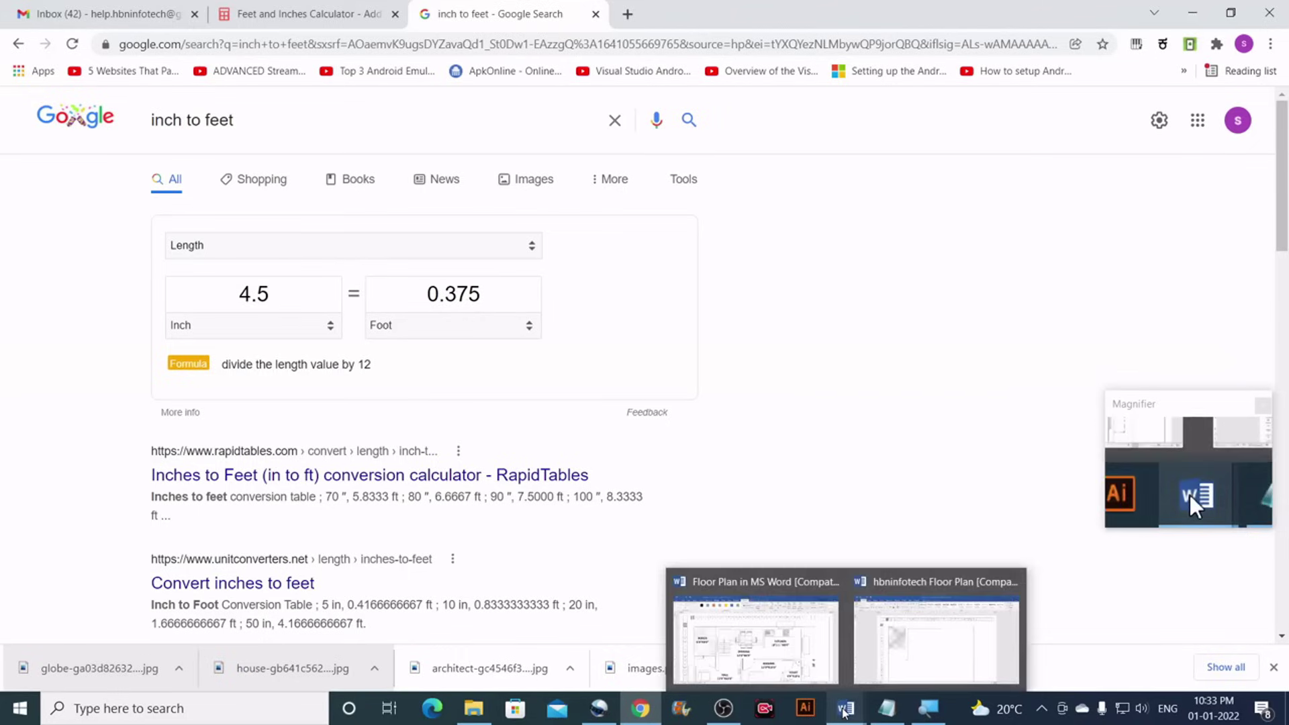
click(933, 628)
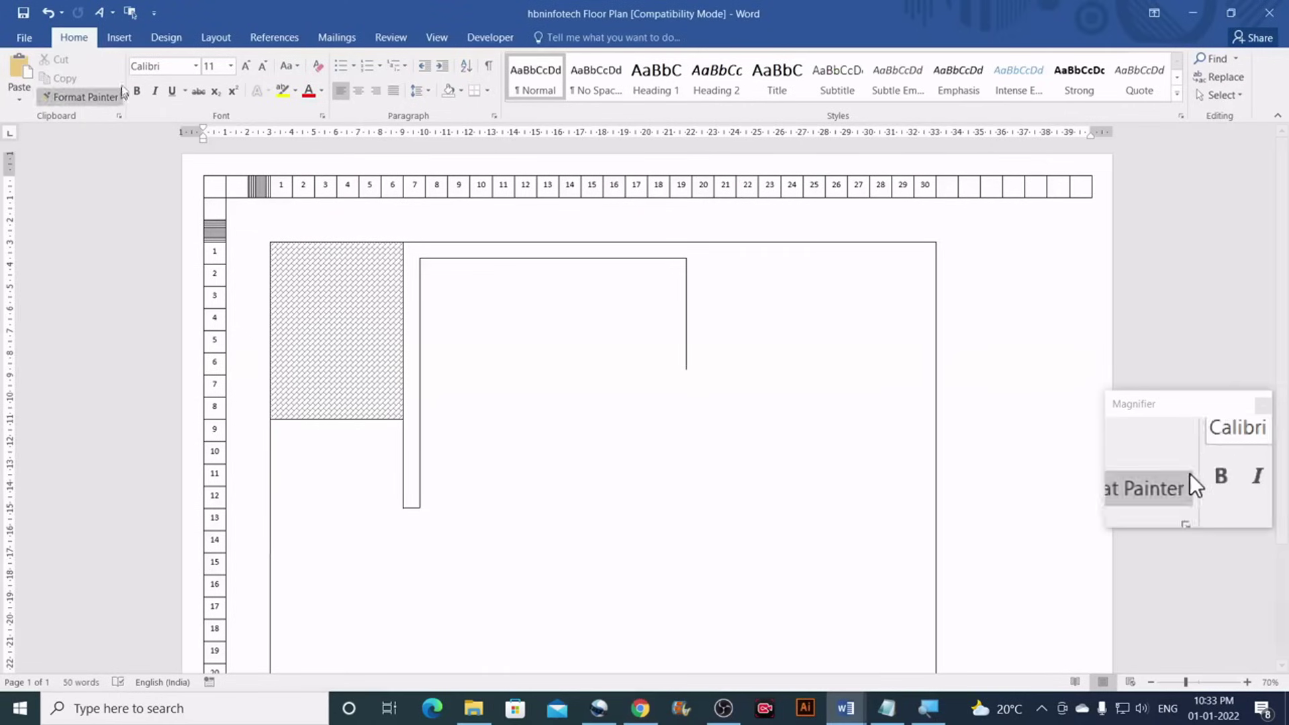
Draw a short horizontal line just below the 5 cm vertical line and set its width to 0.38 cm
click(122, 39)
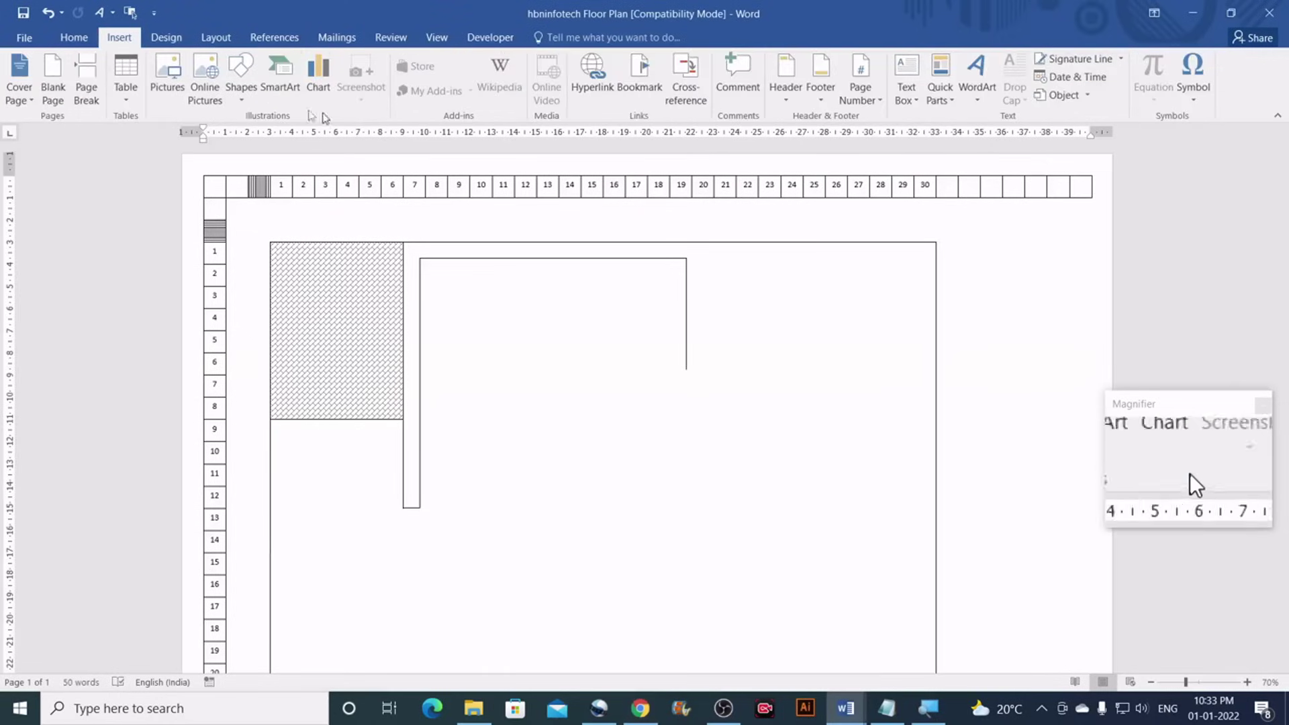
click(243, 94)
click(282, 134)
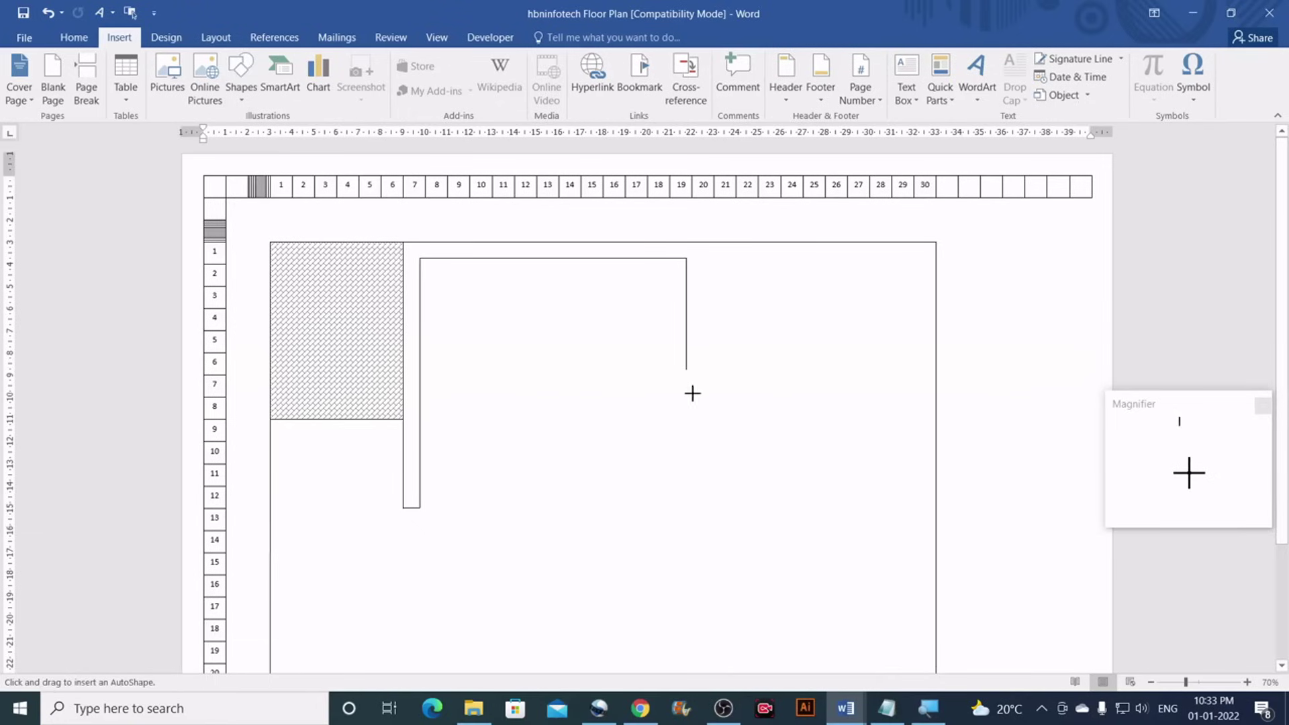
drag(721, 396, 720, 393)
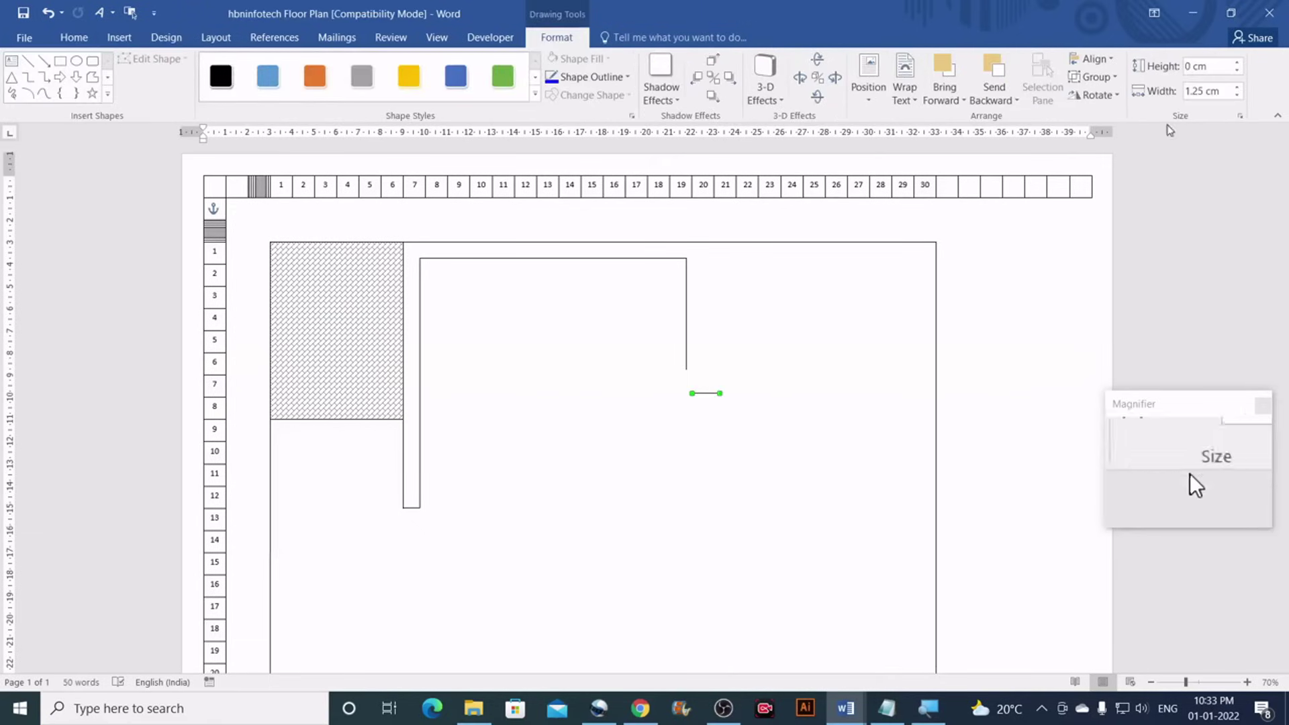
click(1223, 90)
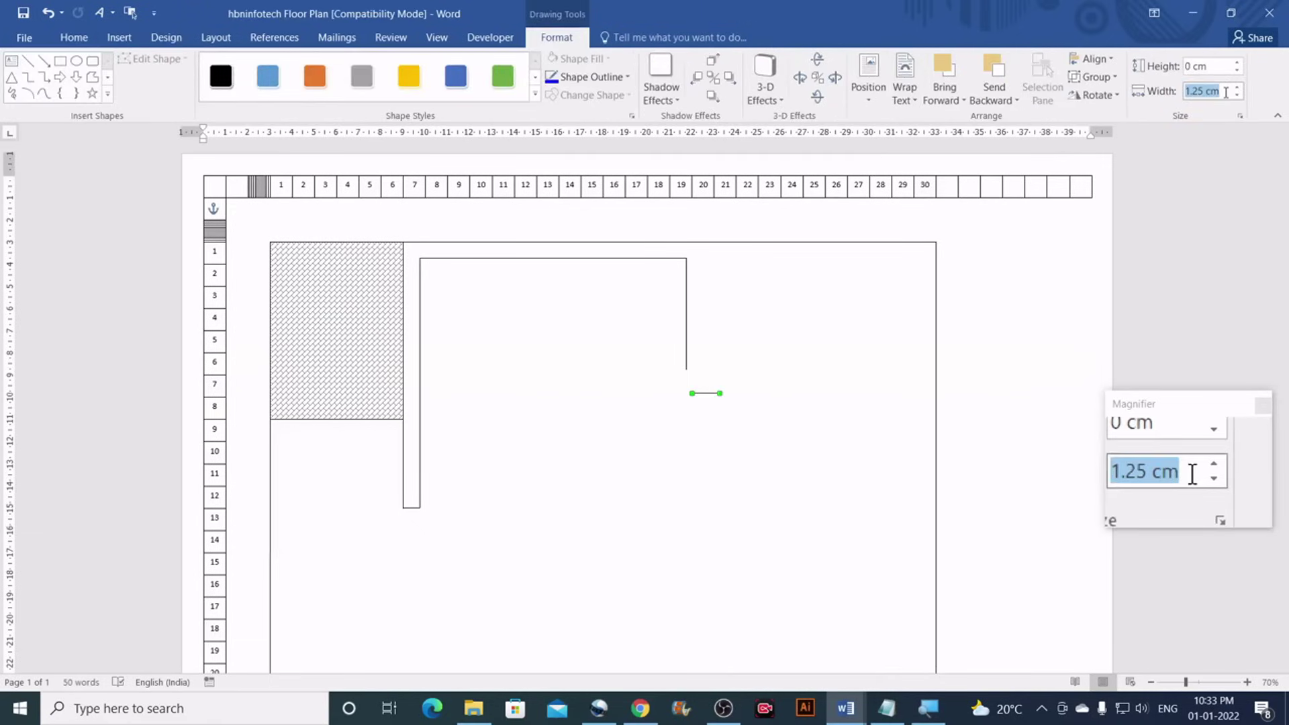
key(BackSpace)
text(.38)
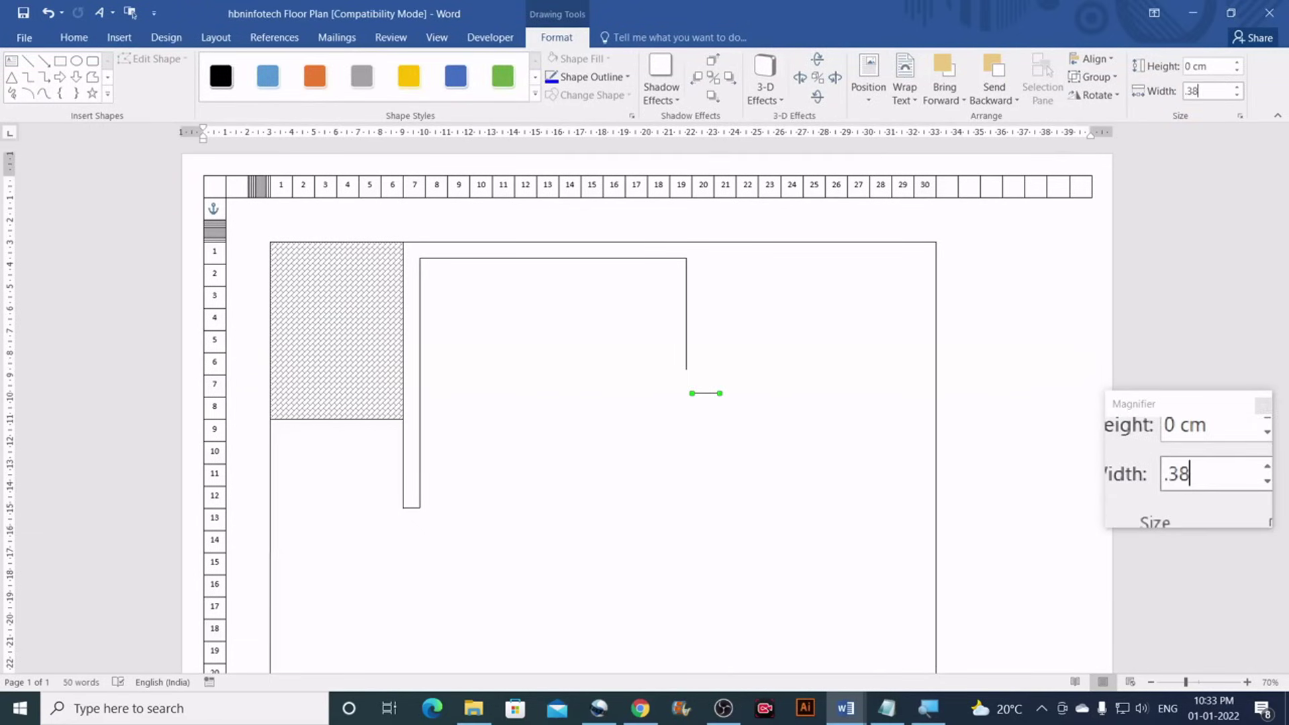
key(Return)
Move the 0.38 cm line so it starts exactly at the lower end of the 5 cm vertical line
drag(1185, 681, 1235, 682)
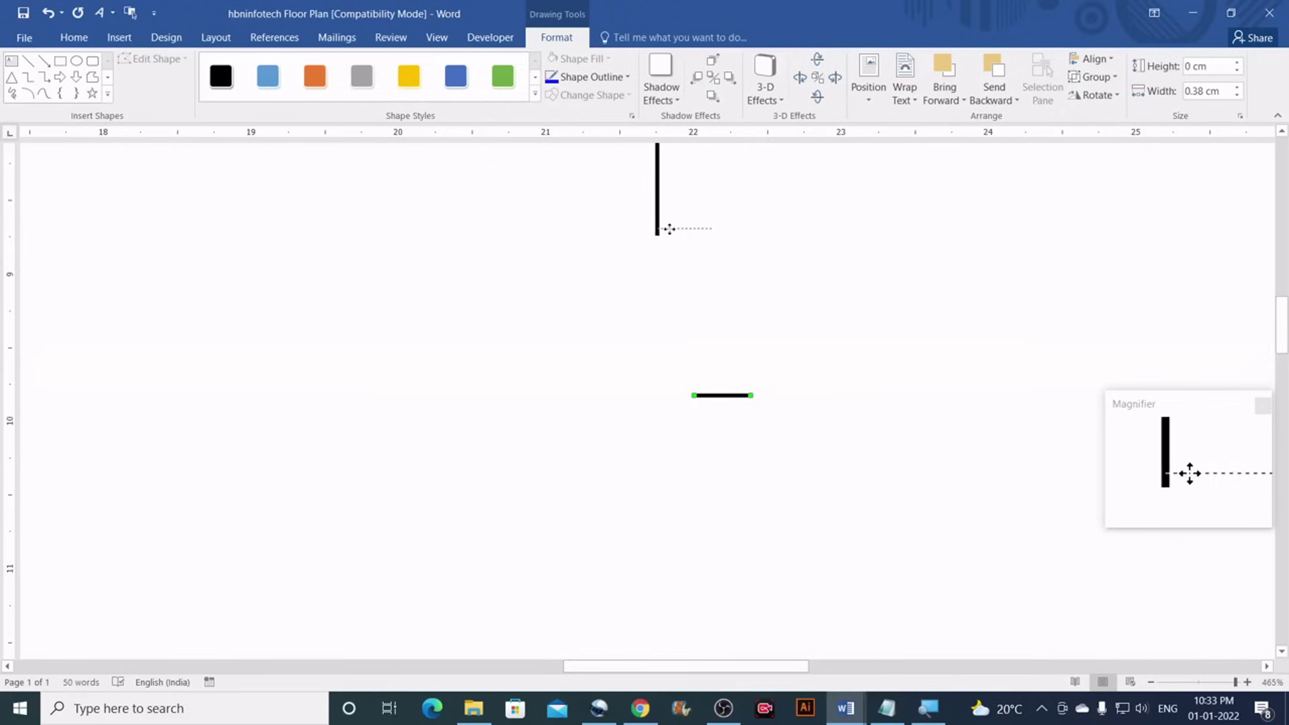
drag(668, 236, 670, 236)
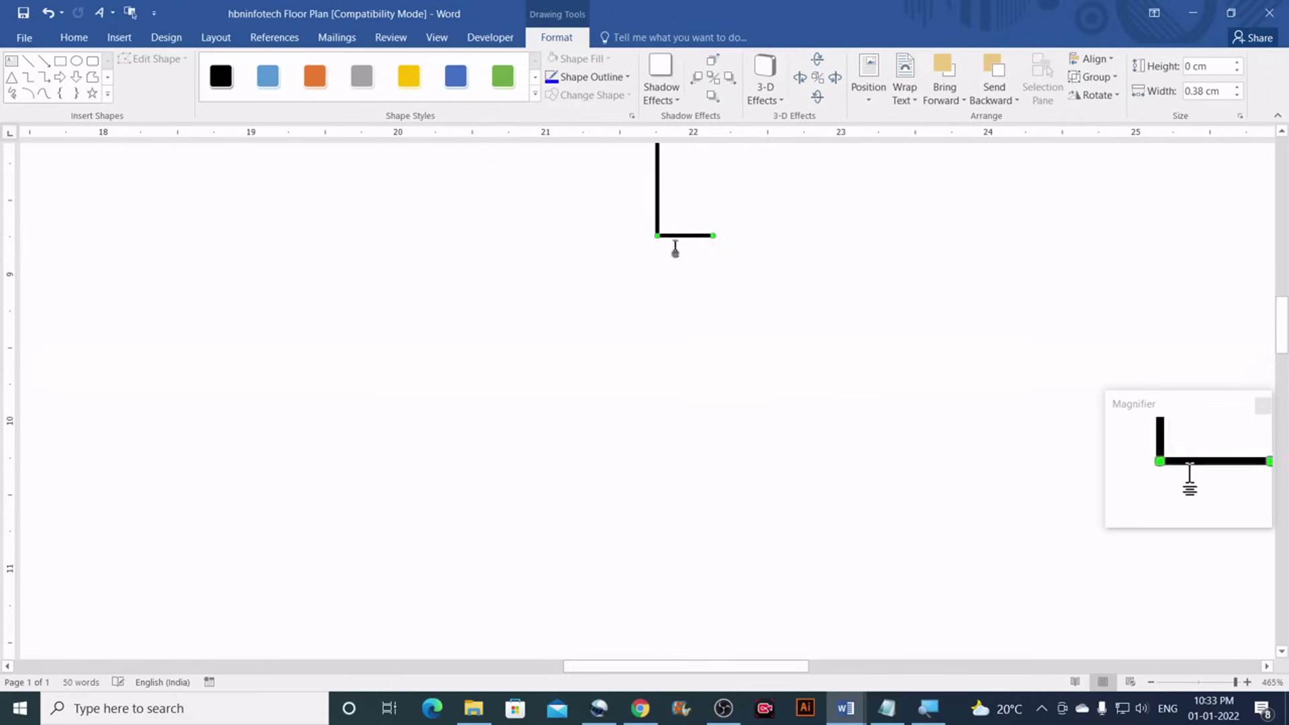
click(712, 282)
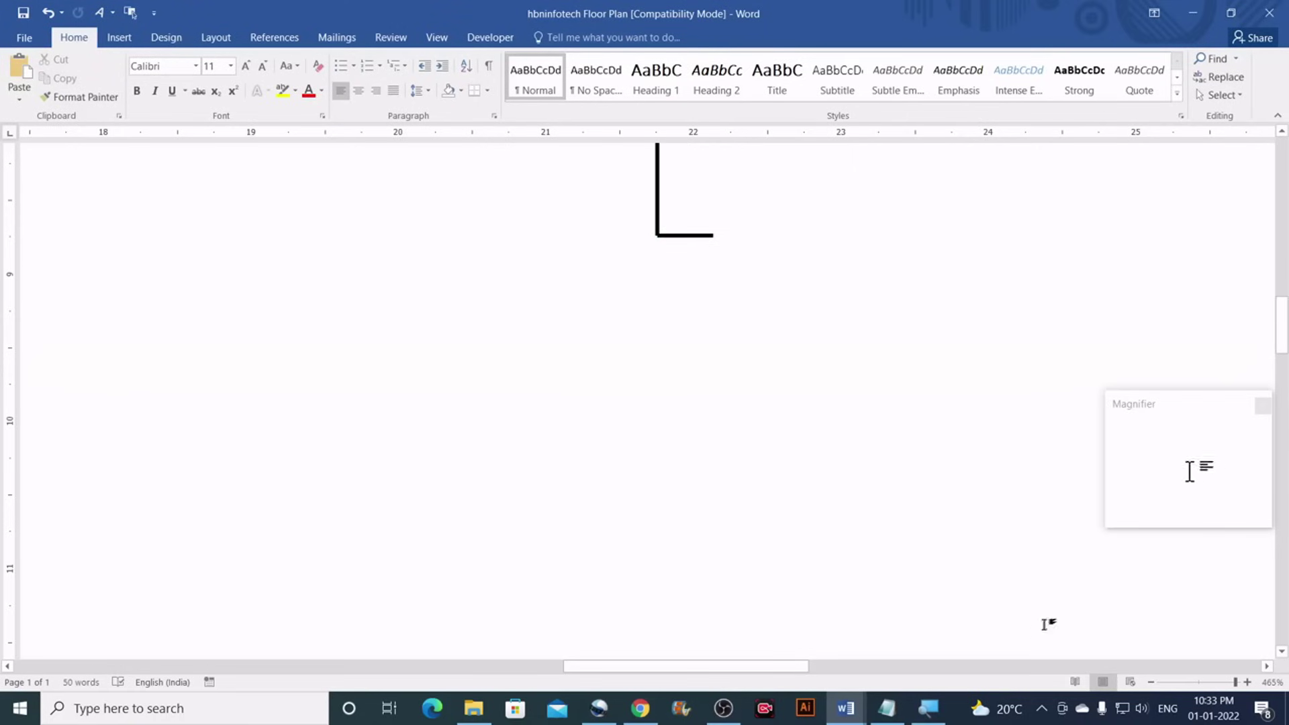
Duplicate the 5 cm vertical line and place the copy at the free end of the 0.38 cm line to form the partition wall
click(1154, 682)
click(1153, 683)
click(1153, 682)
click(1153, 682)
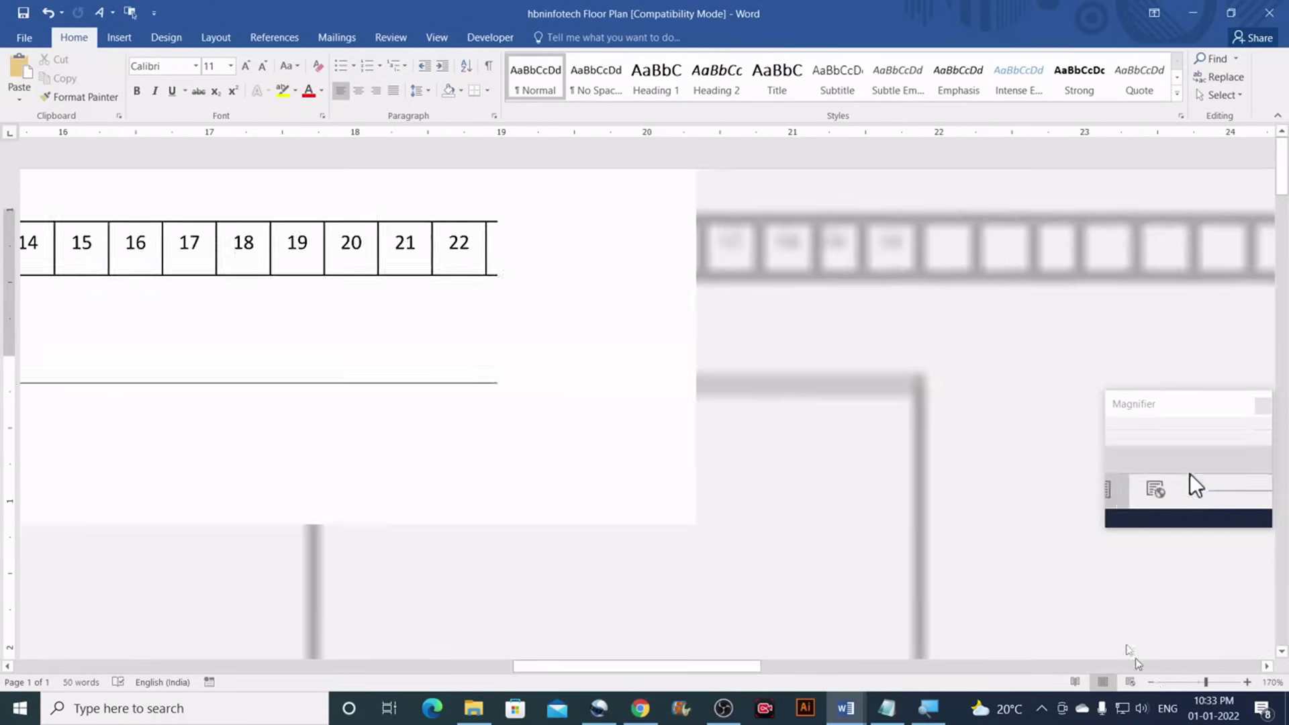
scroll(754, 411, down, 4)
scroll(470, 409, up, 1)
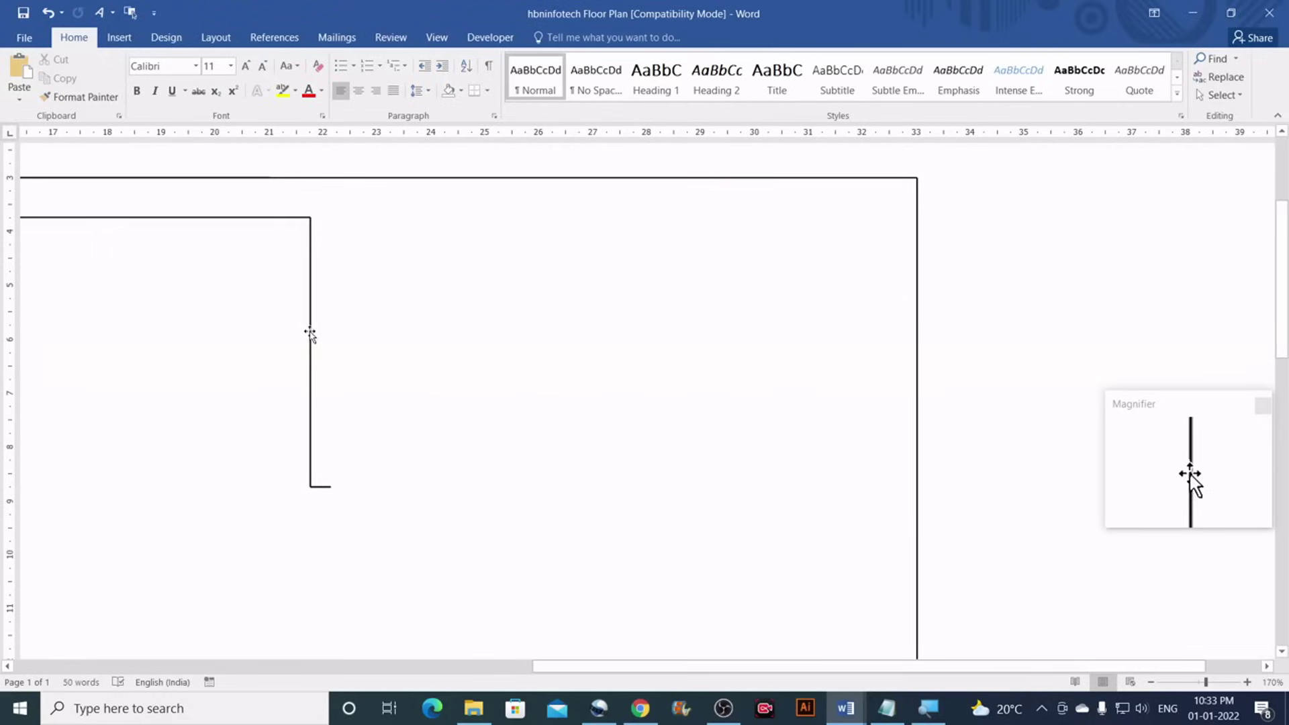
click(311, 368)
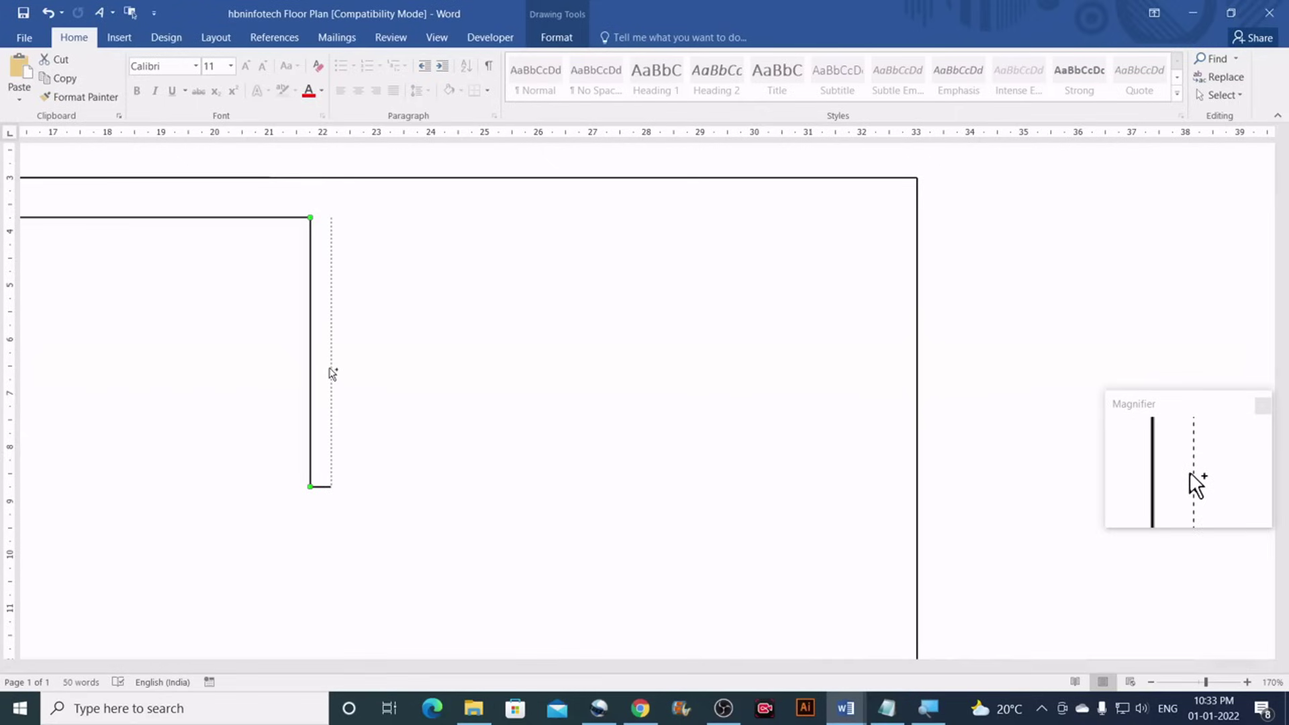
drag(331, 374, 331, 374)
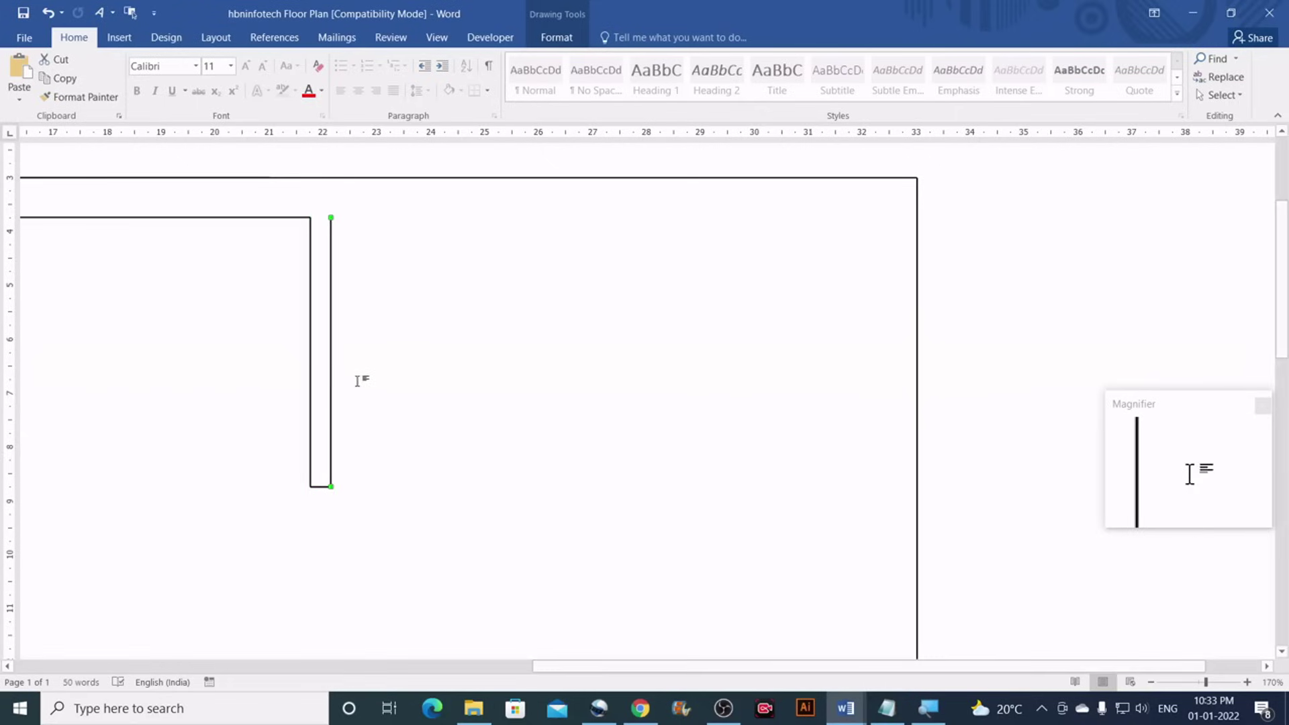
click(359, 381)
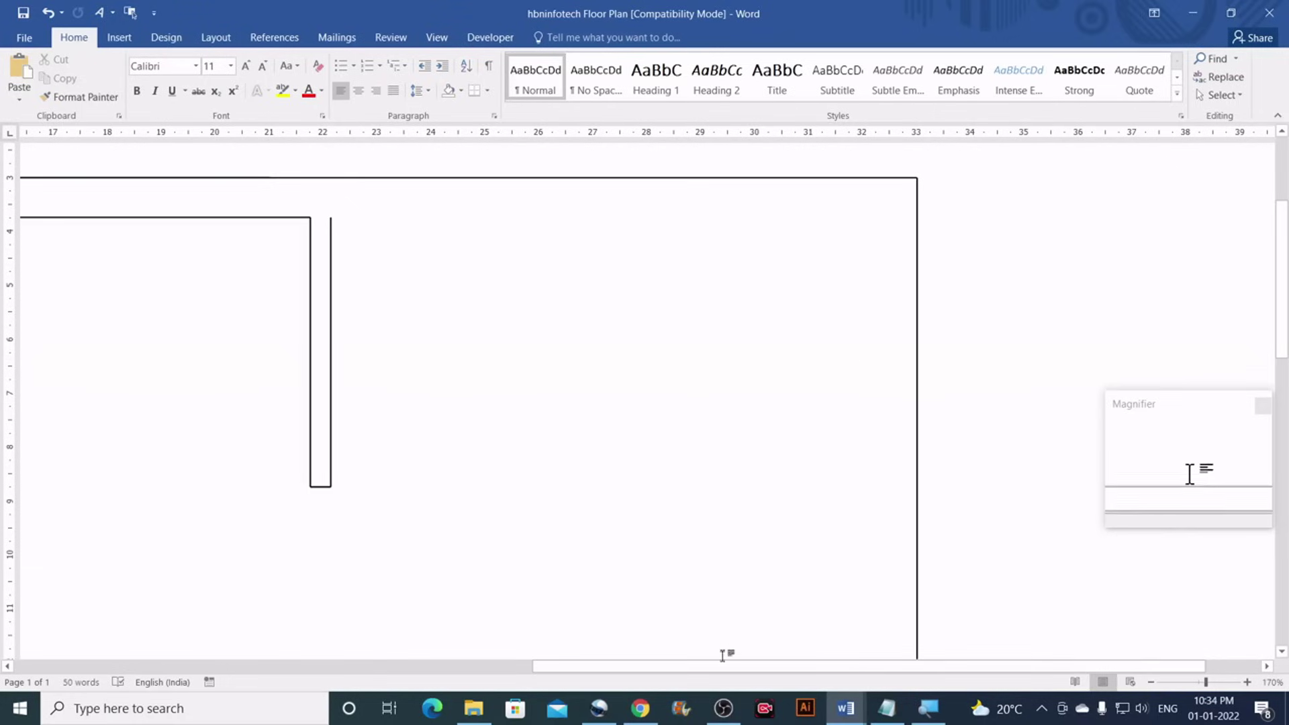
Switch to the reference document "Floor Plan in MS Word" and check the width of the kitchen's upper wall line
mouse_move(845, 706)
click(820, 681)
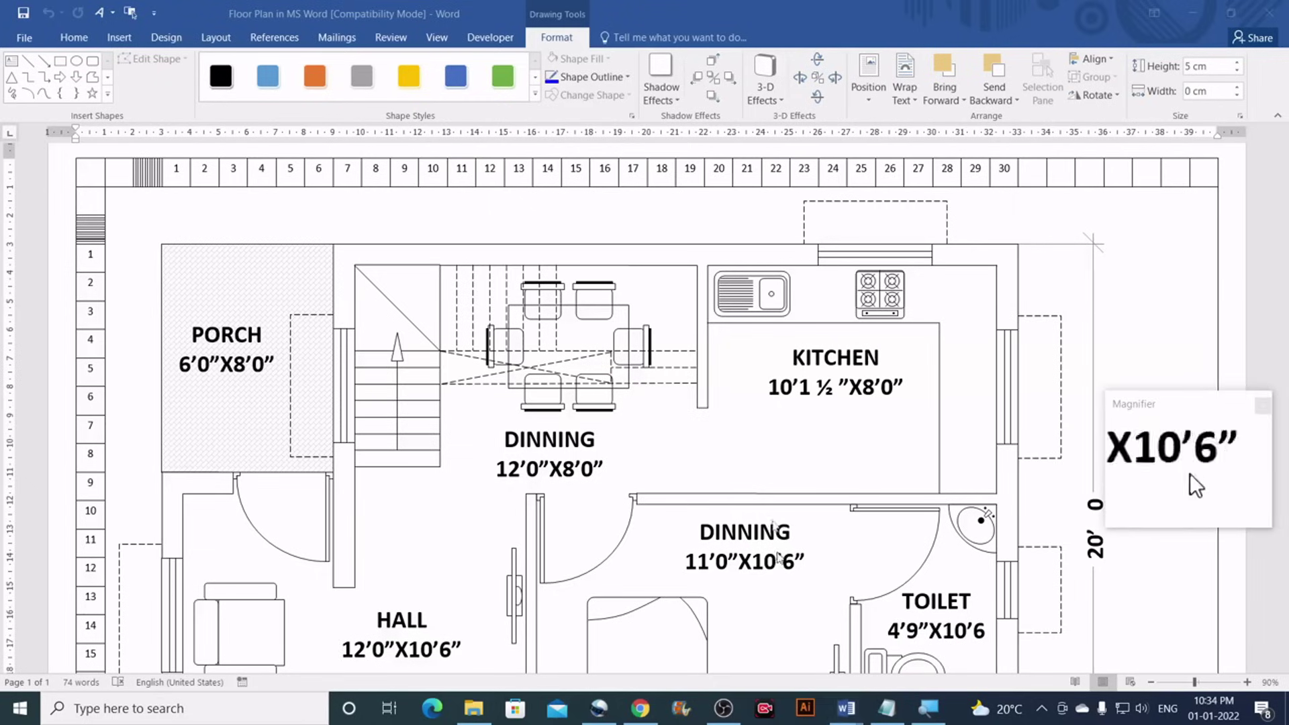
click(801, 266)
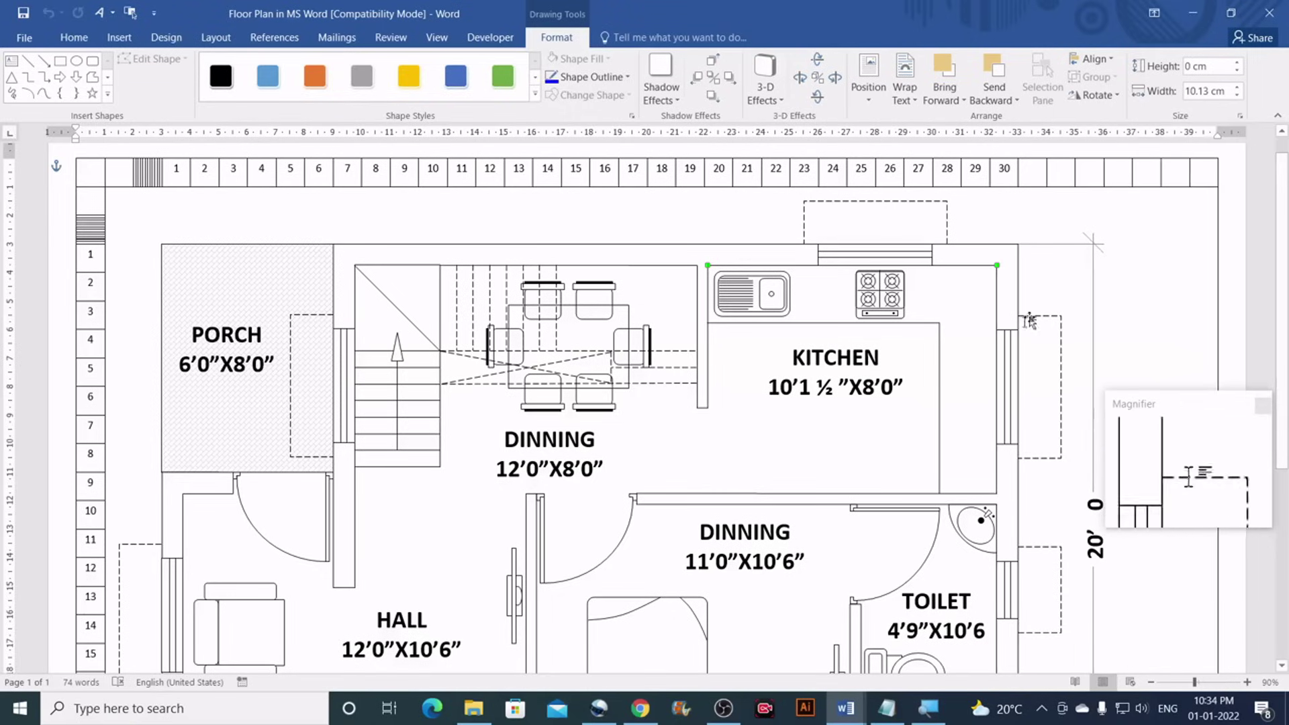
scroll(1011, 354, down, 2)
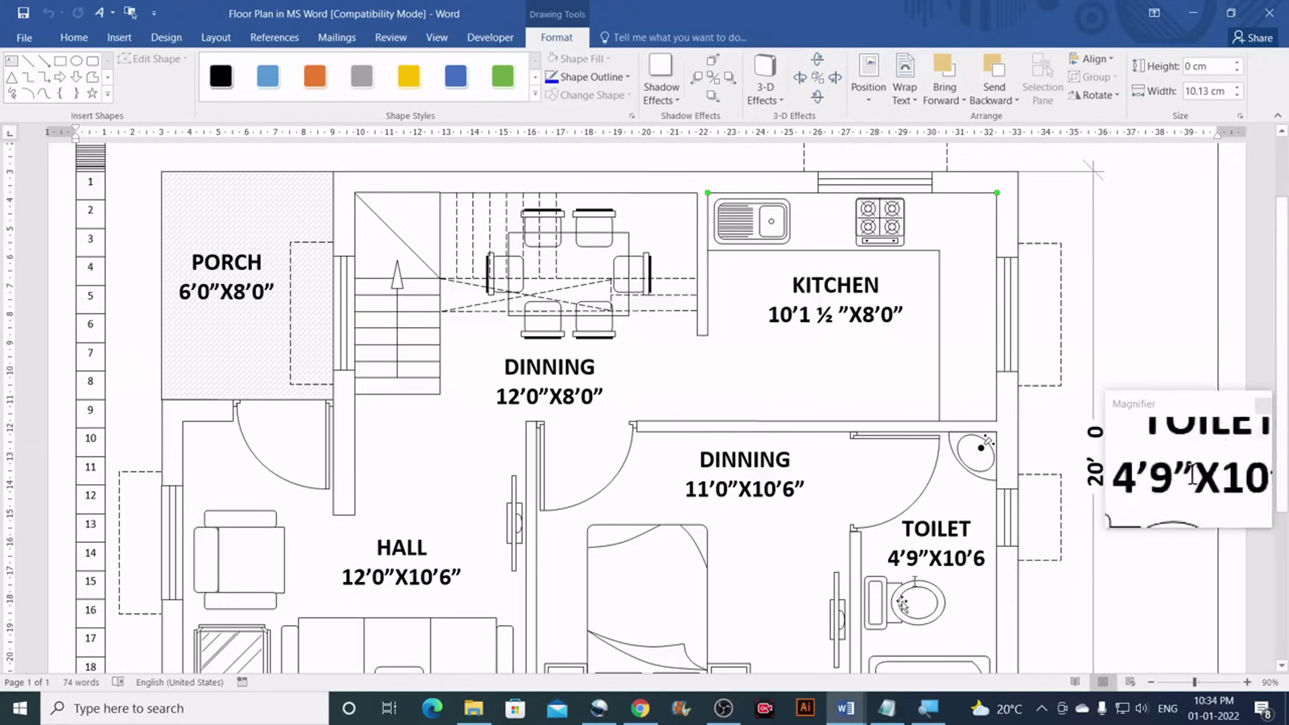
Convert 1.5 inches to feet in the Google unit converter in Chrome, and return to "hbninfotech Floor Plan"
mouse_move(641, 708)
click(641, 661)
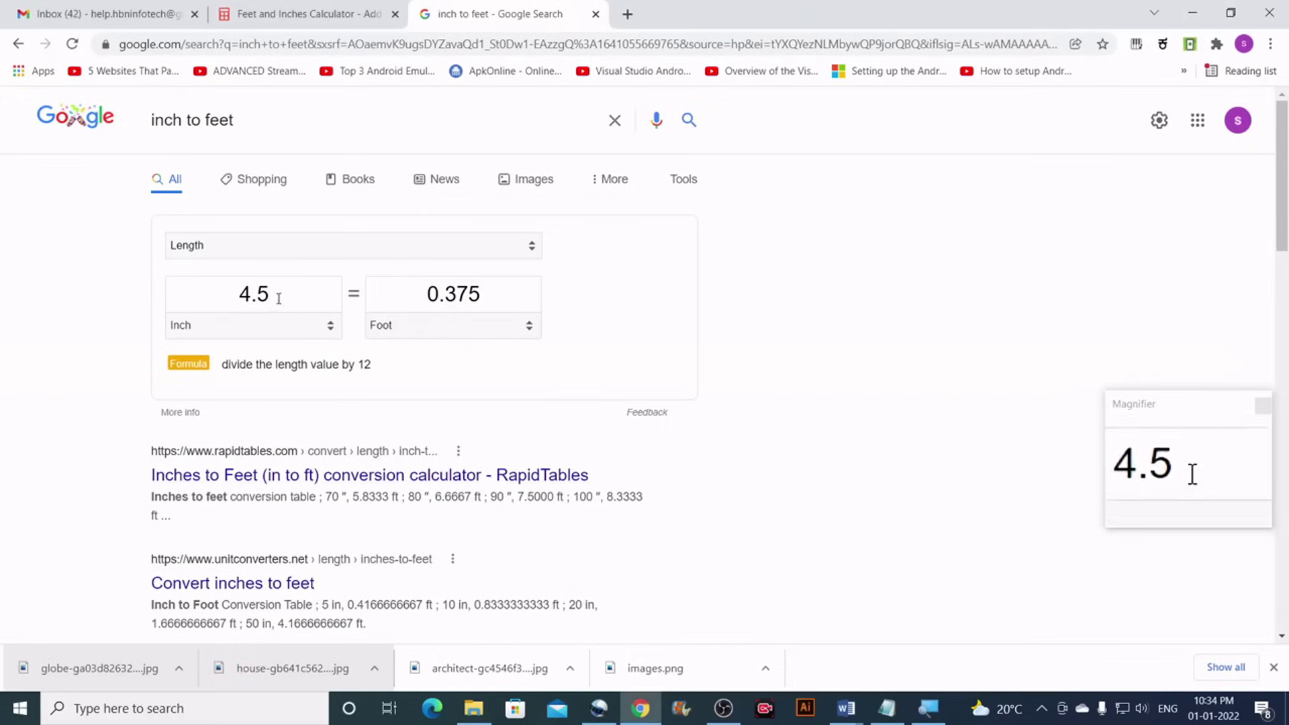
drag(279, 296, 234, 285)
text(1)
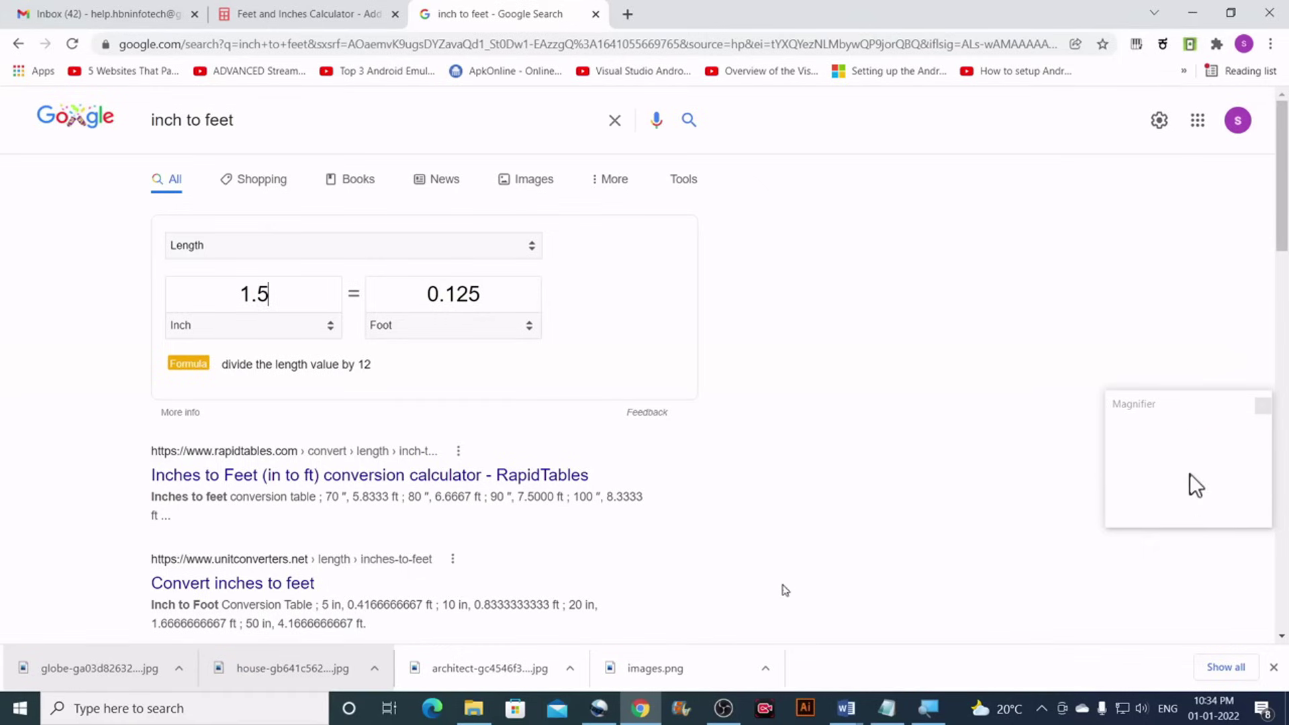
mouse_move(840, 703)
click(833, 680)
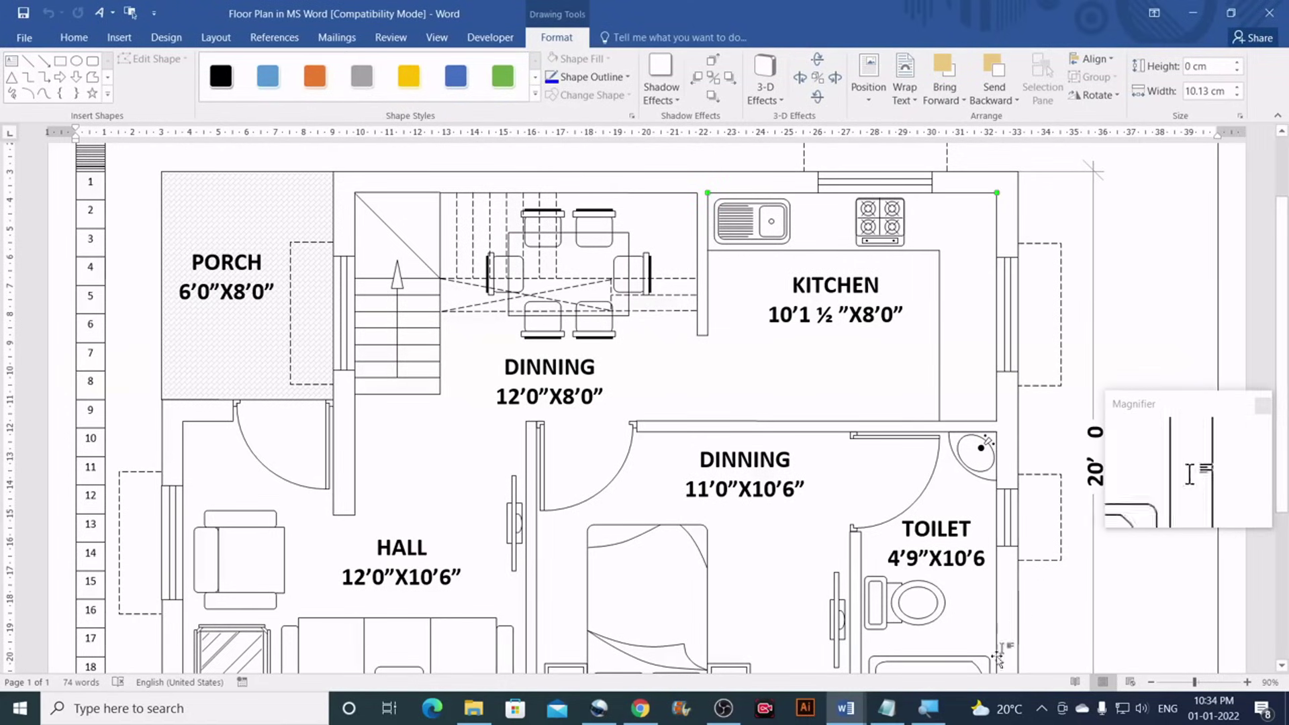
mouse_move(855, 709)
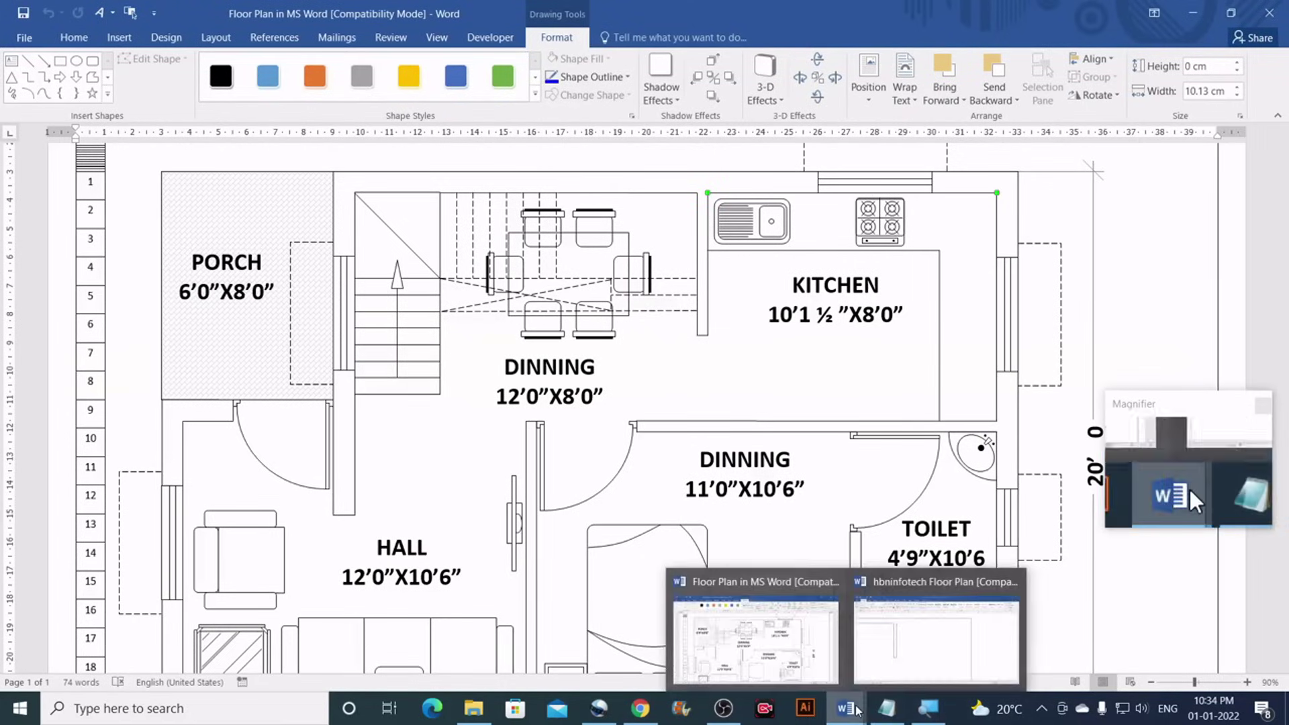
click(916, 668)
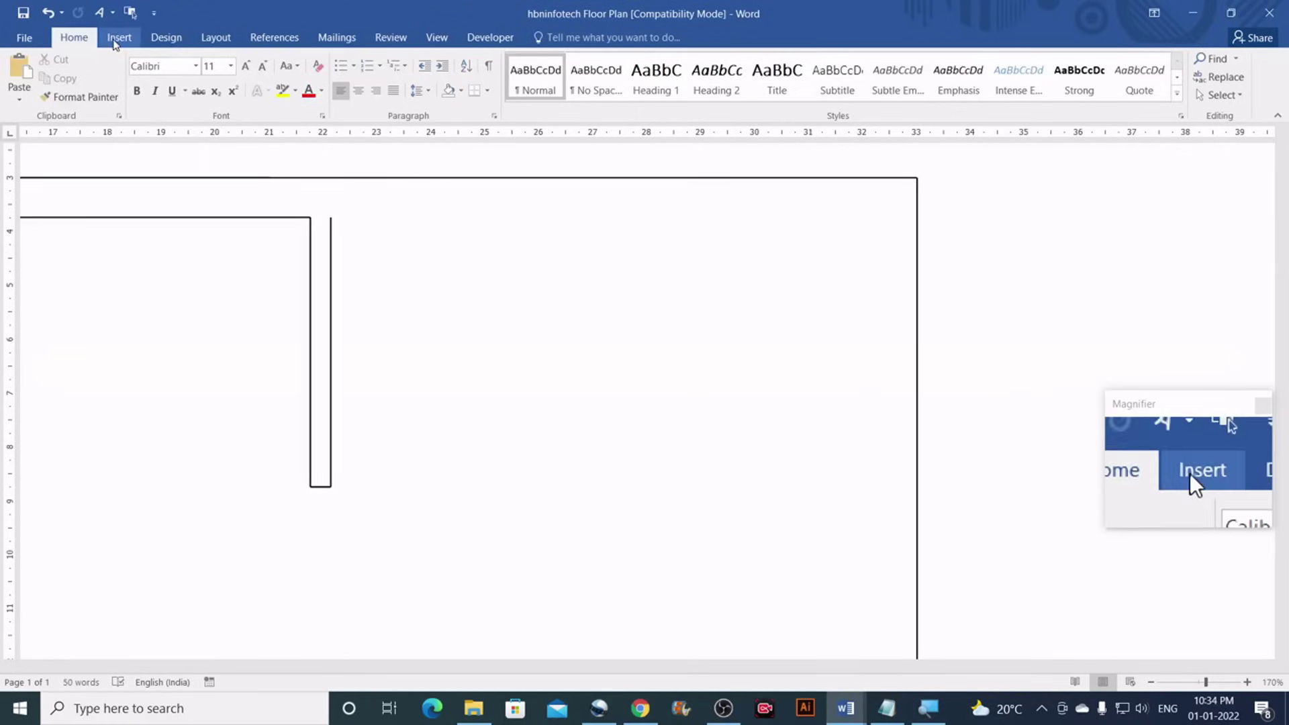
click(119, 37)
click(250, 107)
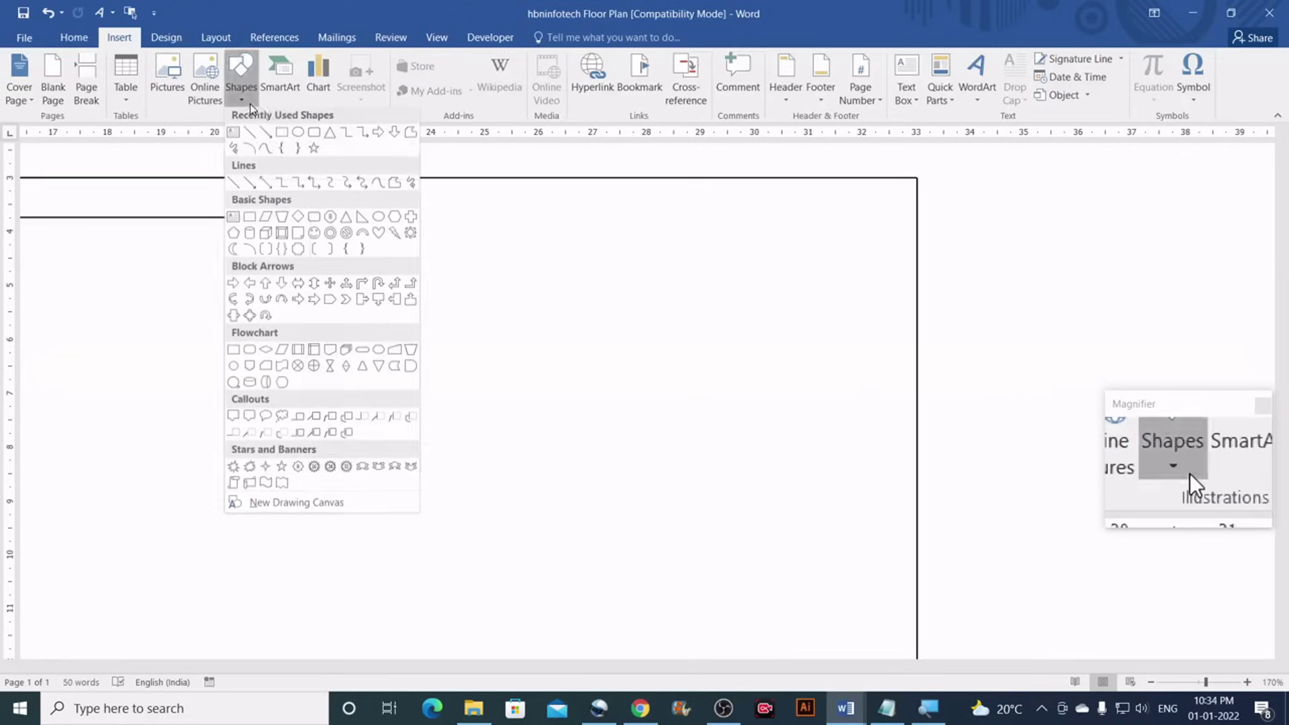
click(262, 137)
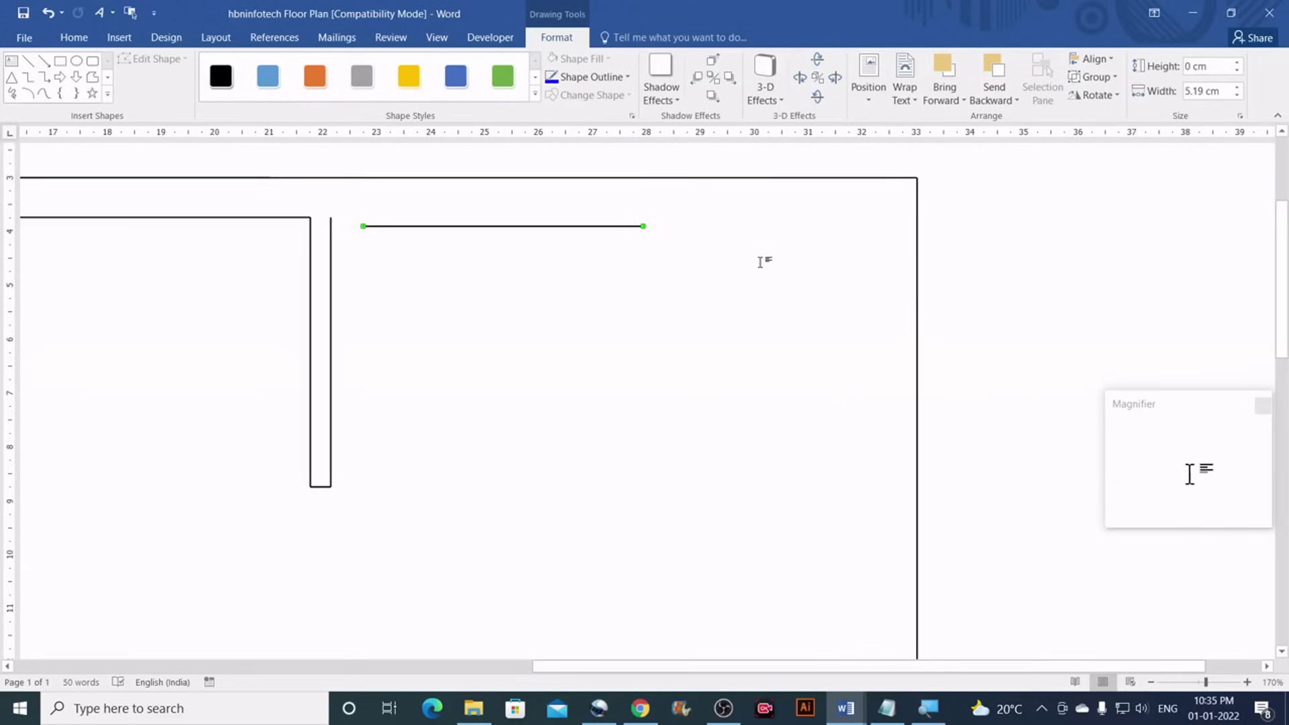
click(651, 265)
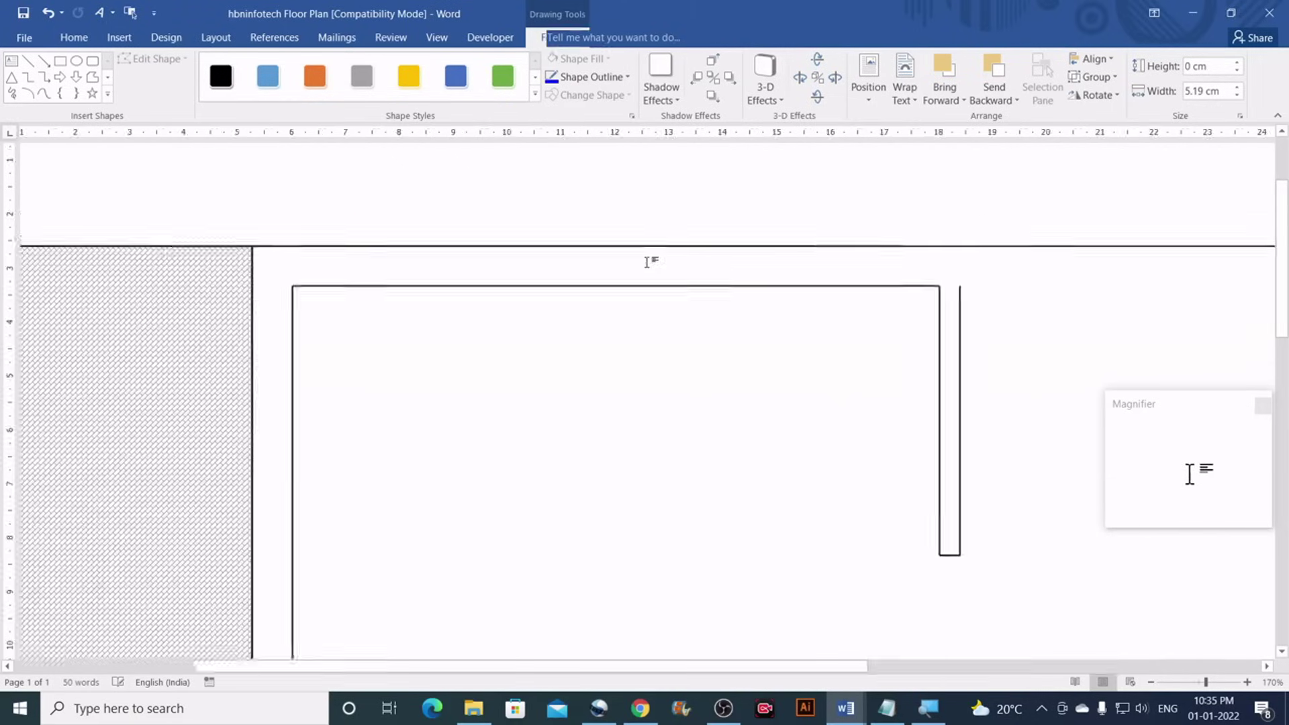
Draw a small rectangle between the partition wall and the right outer wall, and set its height and width to 0.75 cm
drag(631, 670, 1021, 665)
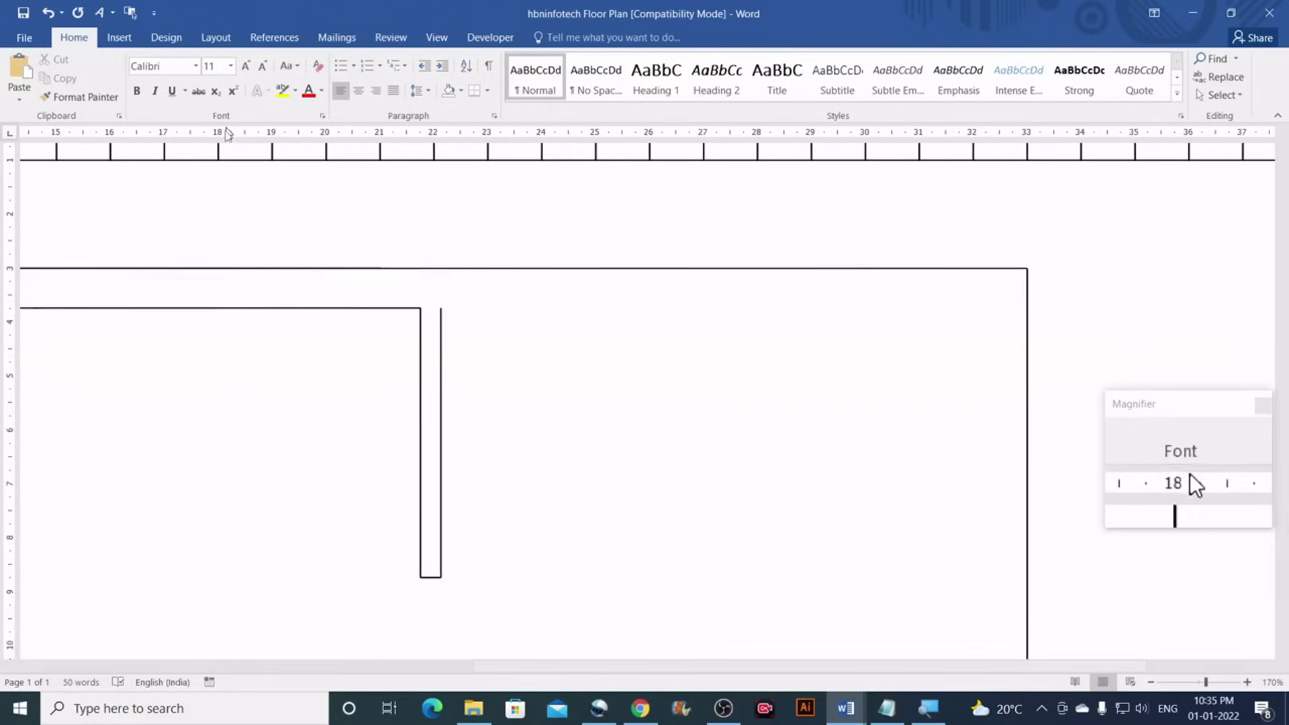
click(114, 38)
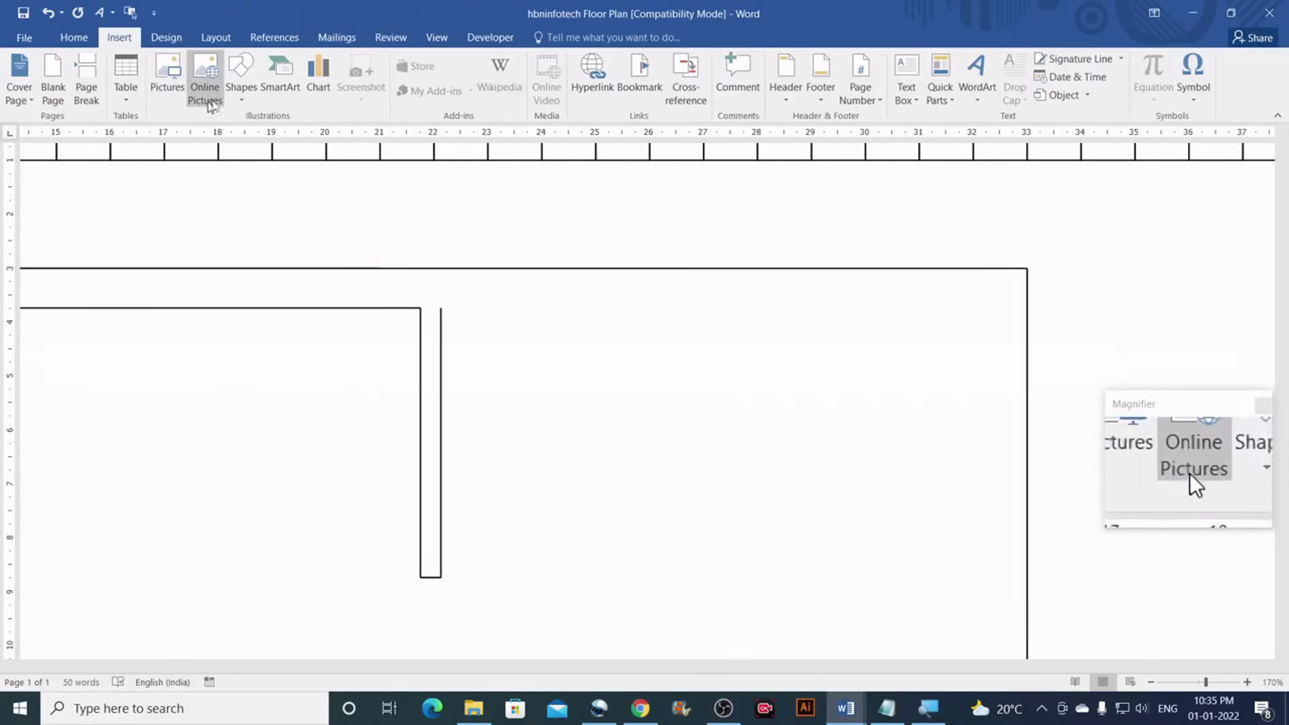
click(242, 97)
click(281, 135)
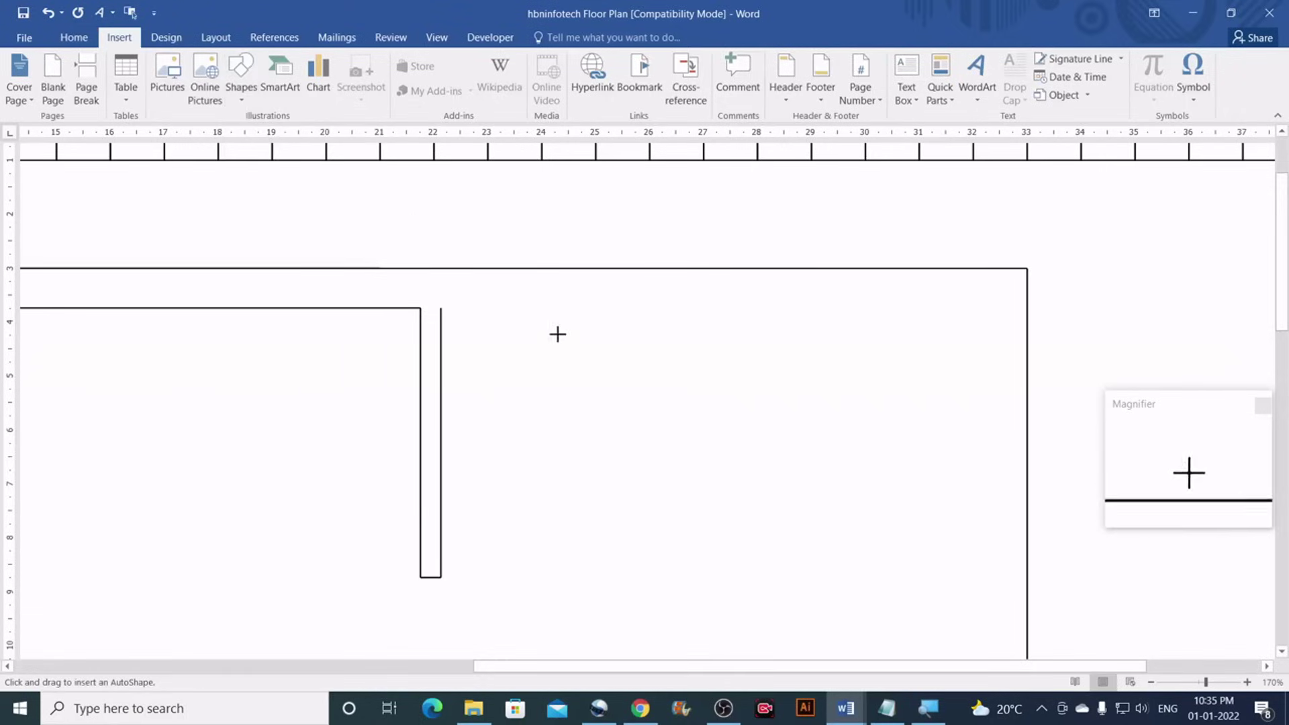
drag(584, 321, 609, 351)
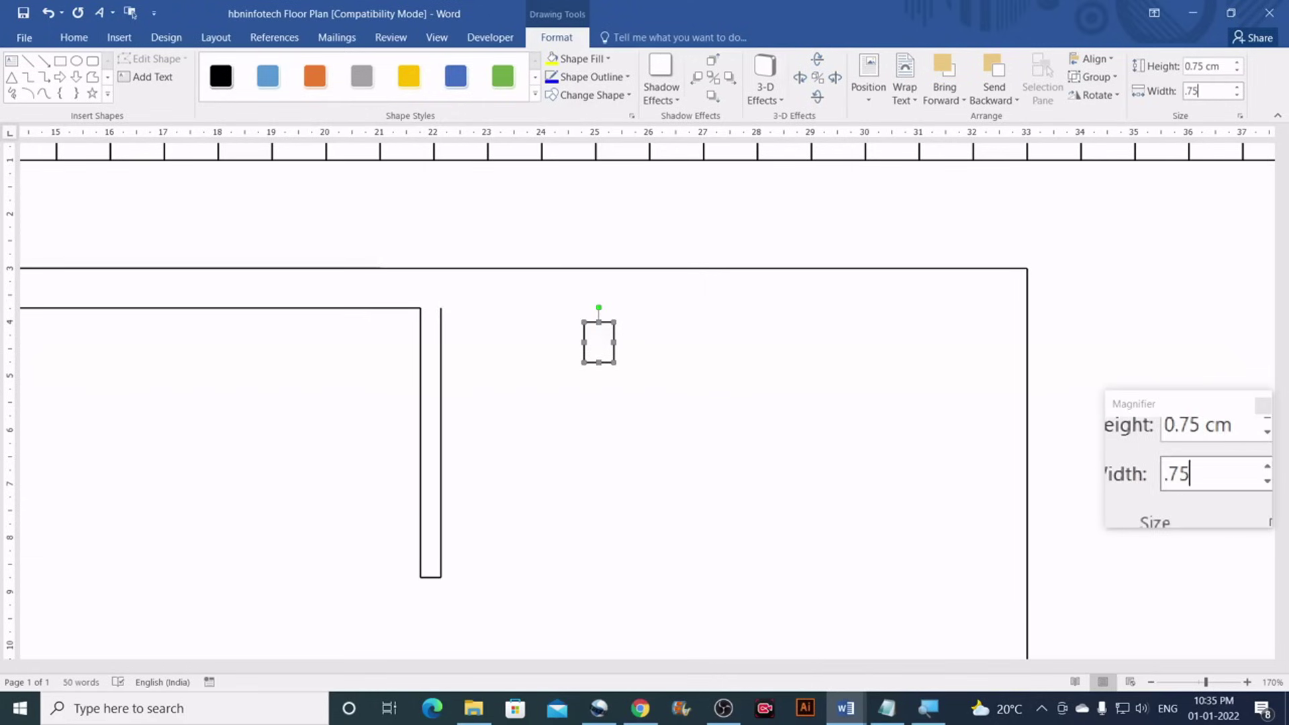
key(Return)
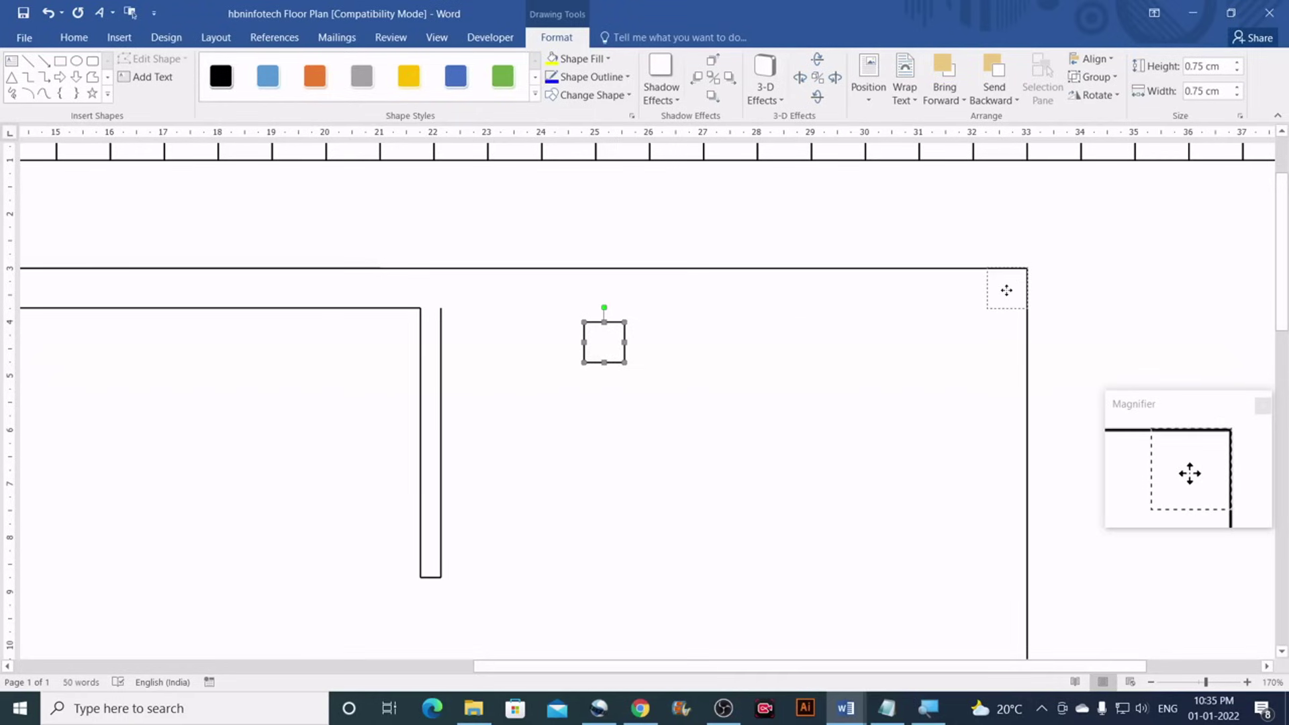
Move the 0.75 cm square into the upper-right inside corner of the outer wall outline
drag(1007, 292, 1006, 292)
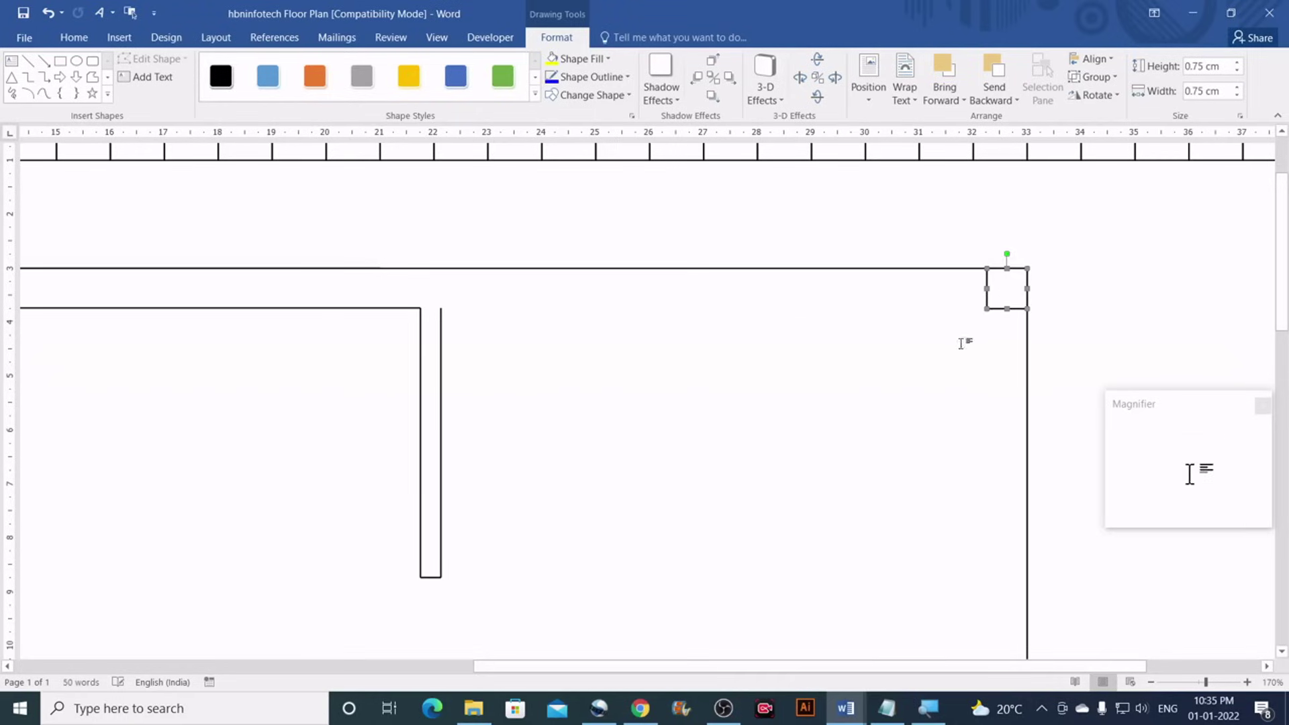
click(1071, 338)
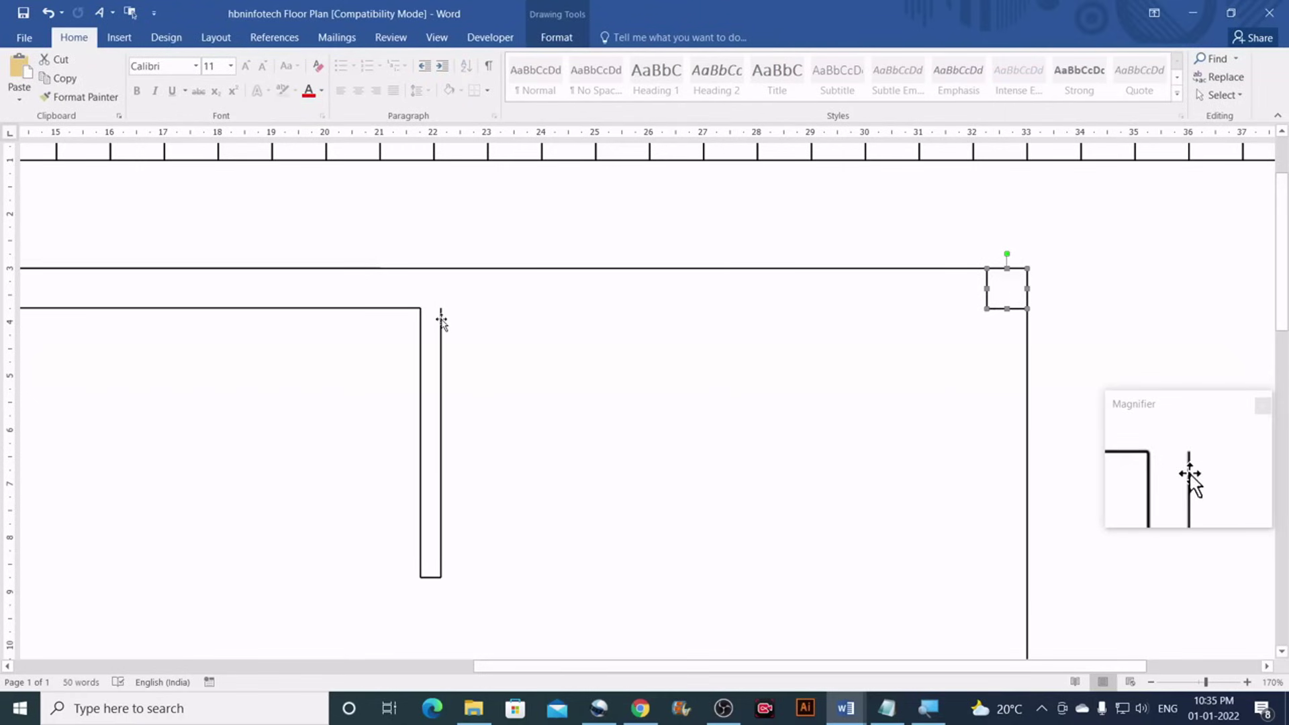
click(455, 311)
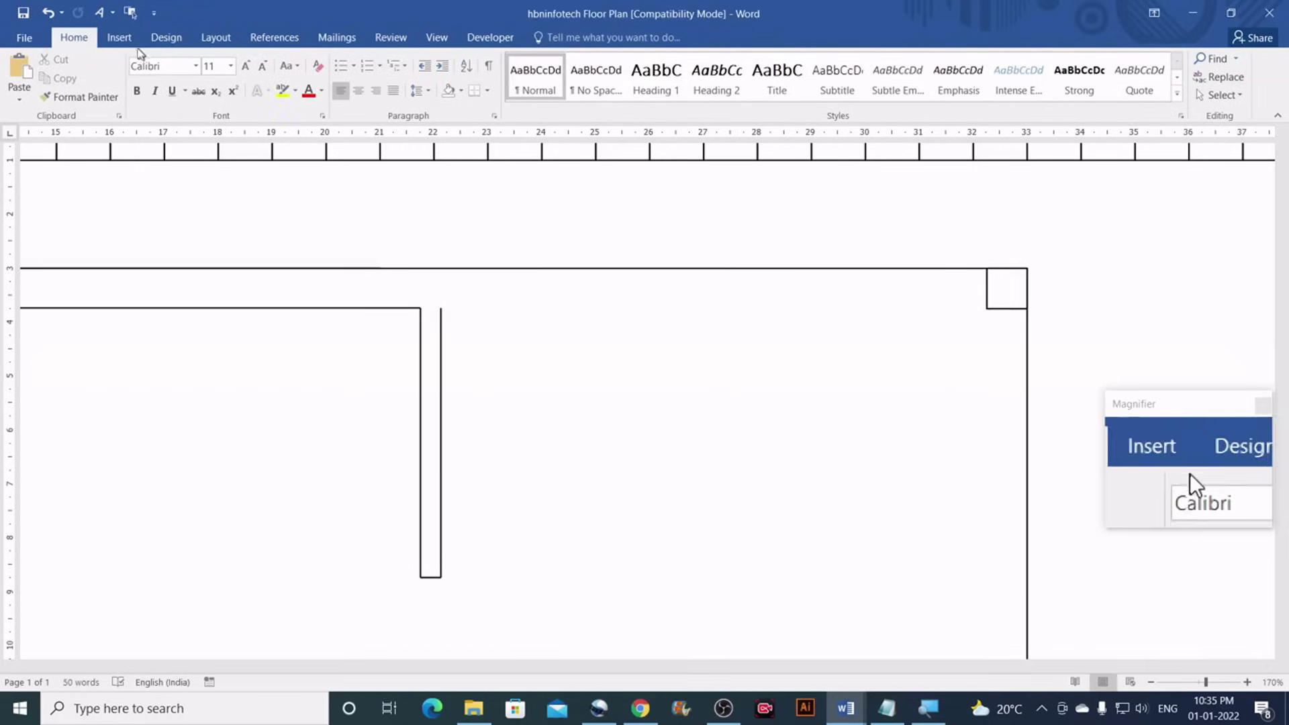
Draw a horizontal line about 8.09 cm long from near the upper end of the partition's right line toward the corner square
click(119, 37)
click(240, 74)
click(250, 142)
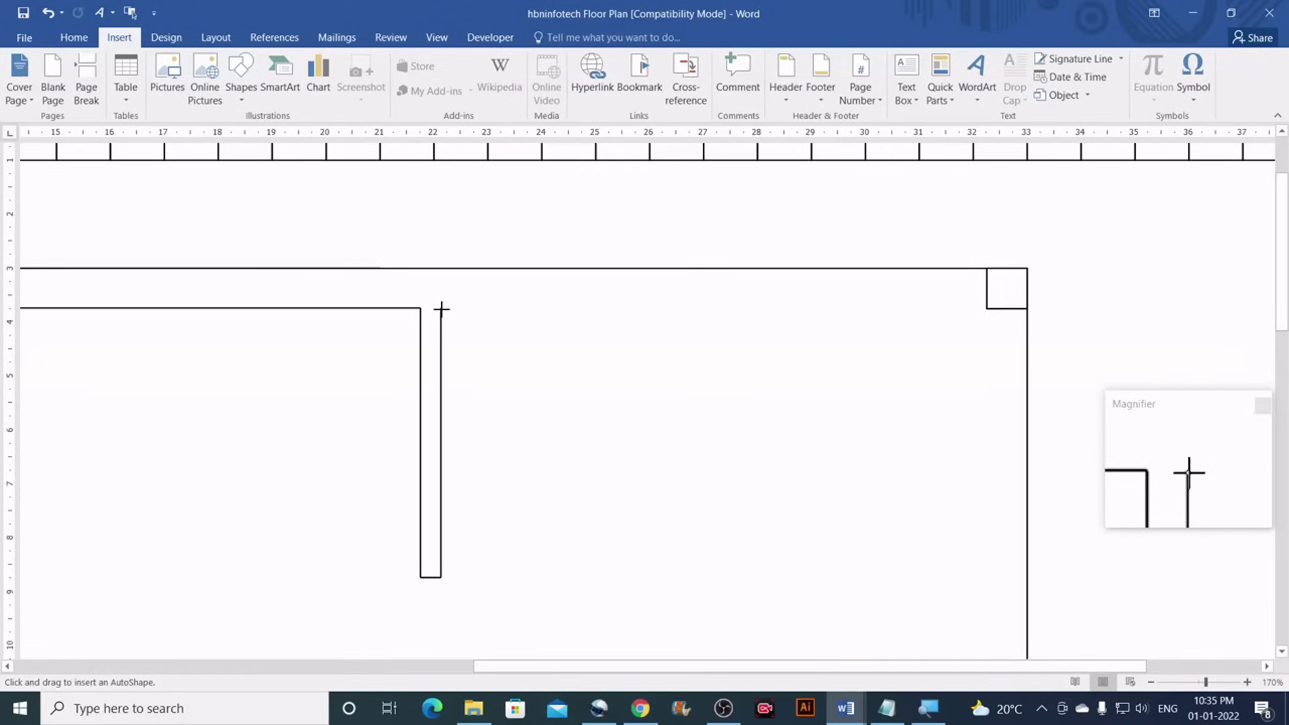
drag(448, 308, 713, 330)
drag(883, 328, 885, 329)
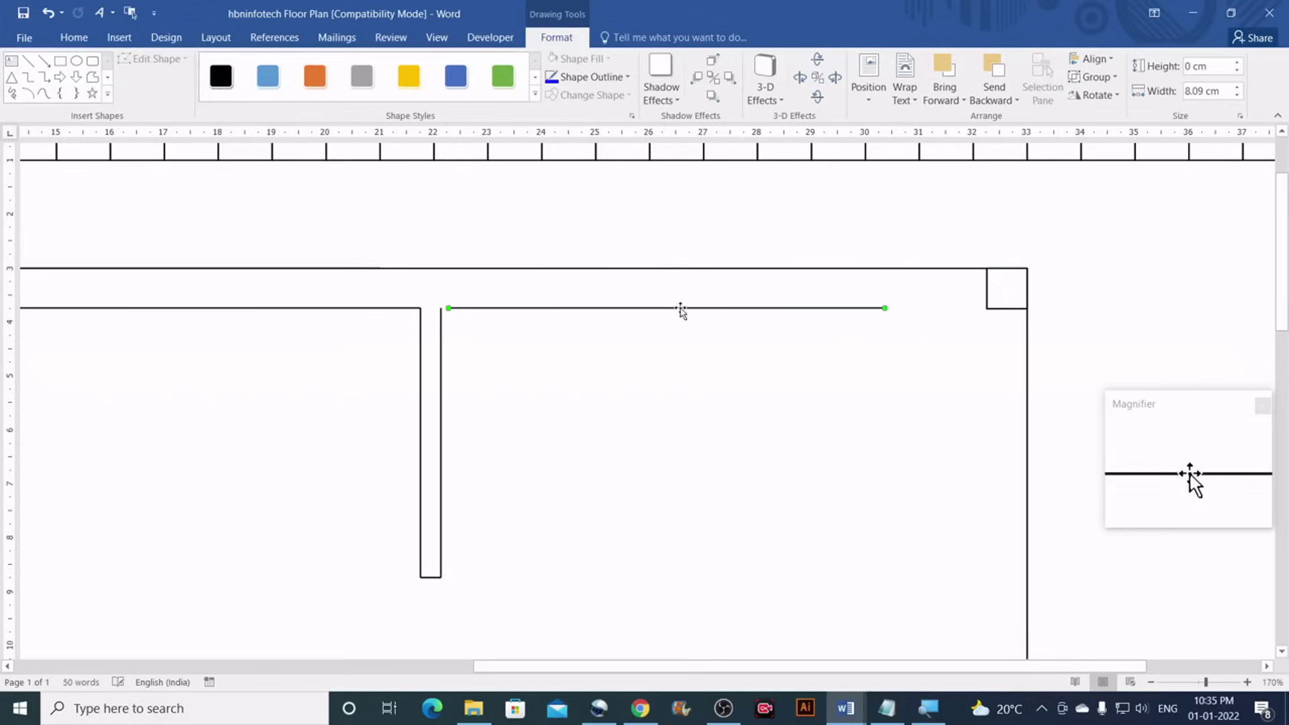
Align the horizontal line's start with the partition's upper end and extend it to the corner square's lower-left corner, 10.13 cm wide
mouse_move(679, 310)
mouse_down()
mouse_move(659, 313)
mouse_move(671, 311)
mouse_up()
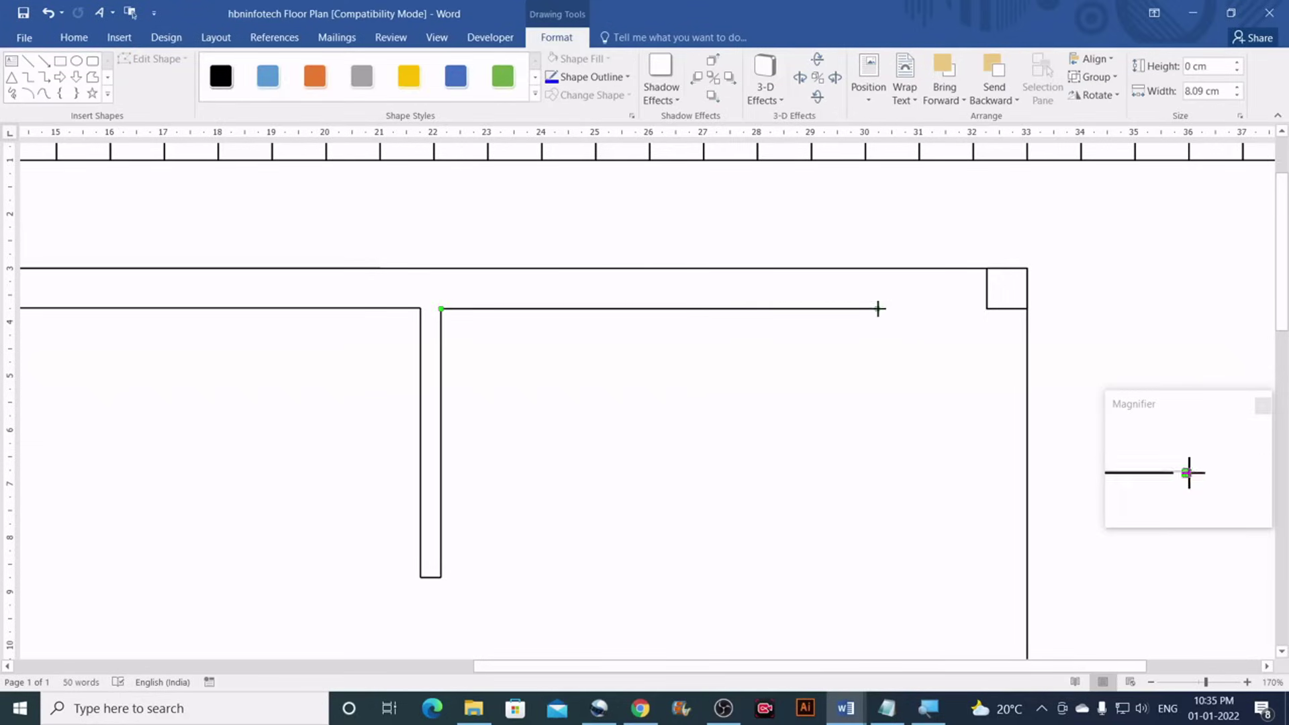
drag(962, 308, 986, 309)
click(960, 389)
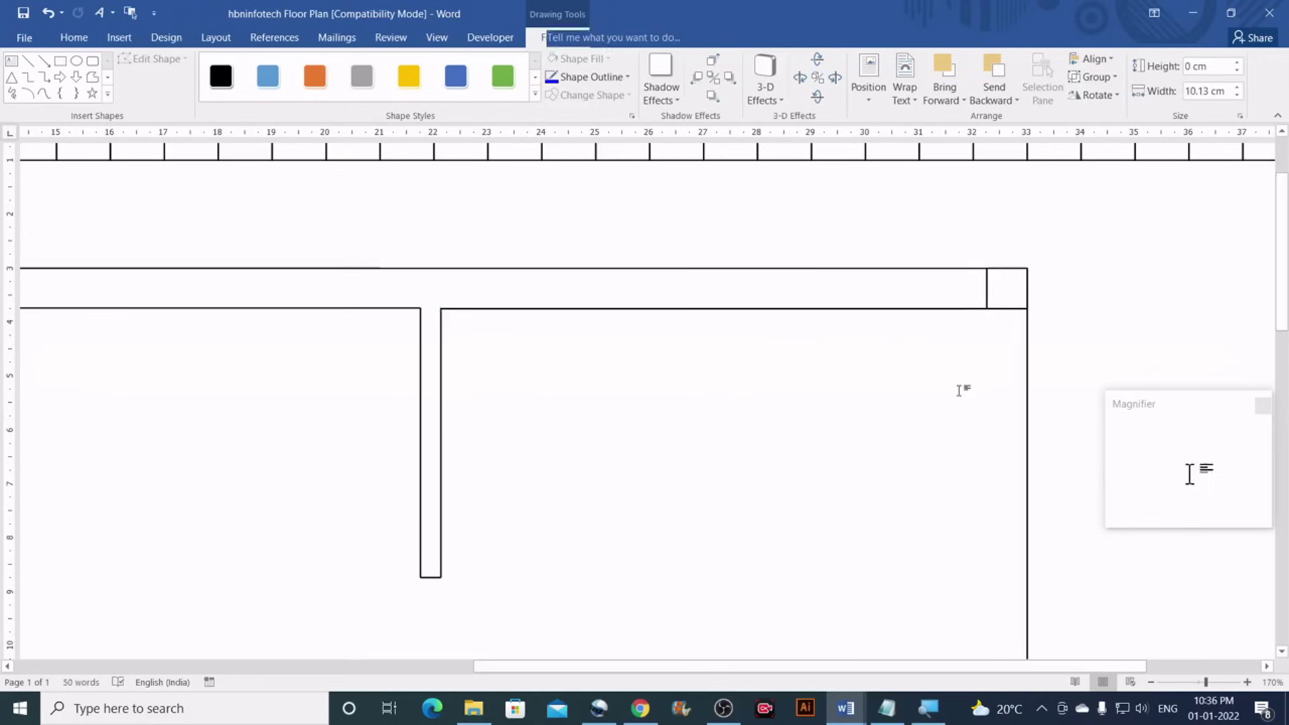
Check the height of the kitchen's right inner wall line in "Floor Plan in MS Word", and return to "hbninfotech Floor Plan"
scroll(779, 352, down, 2)
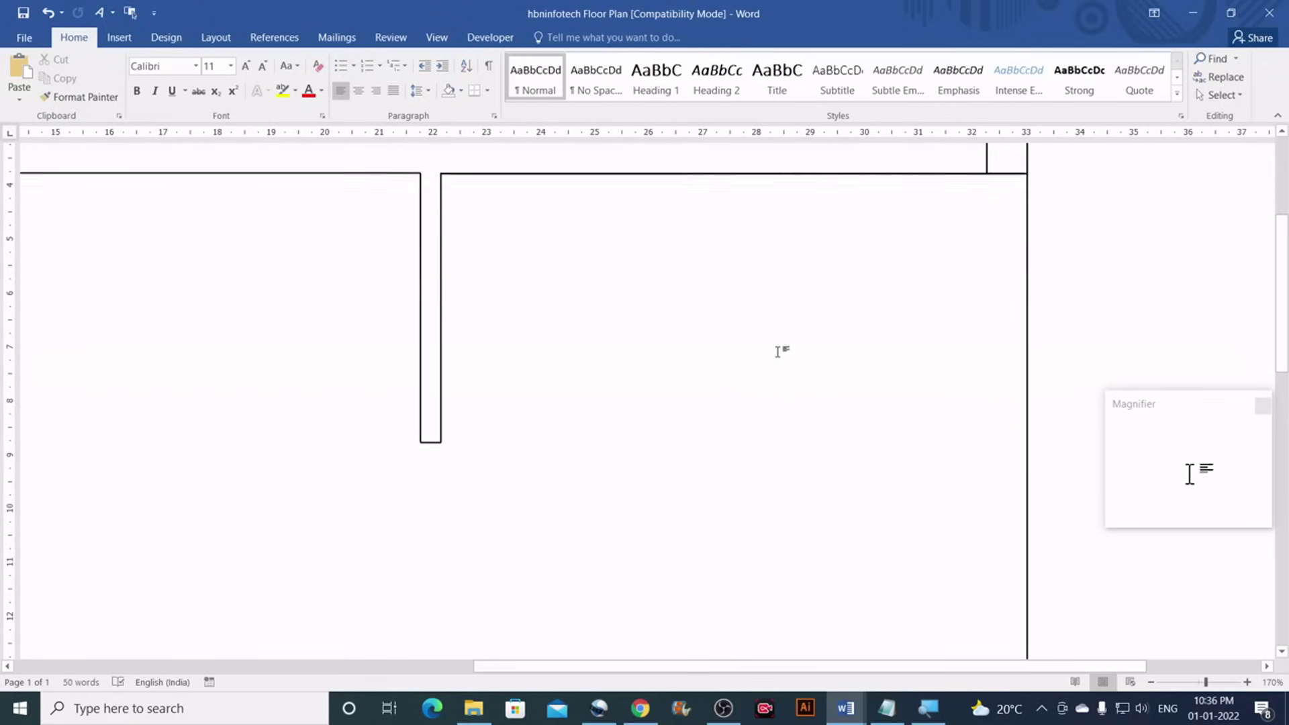
scroll(896, 329, down, 2)
scroll(840, 423, up, 3)
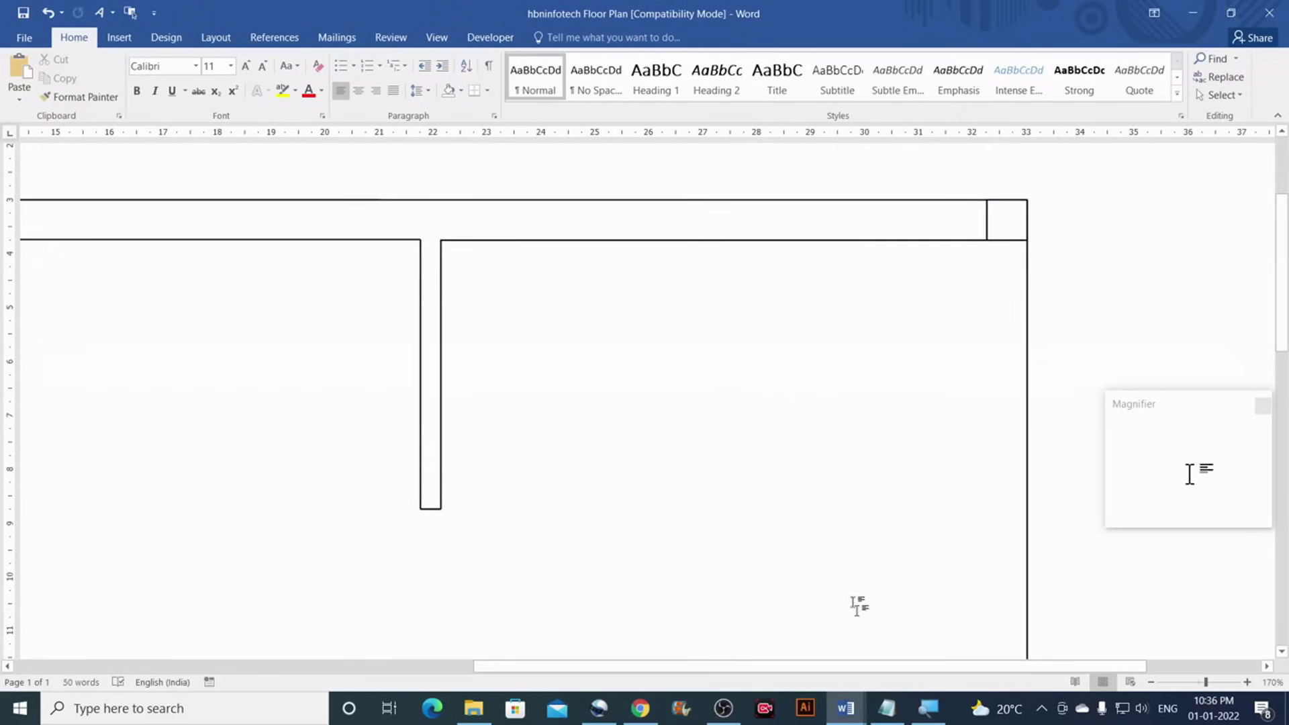
mouse_move(826, 698)
click(815, 674)
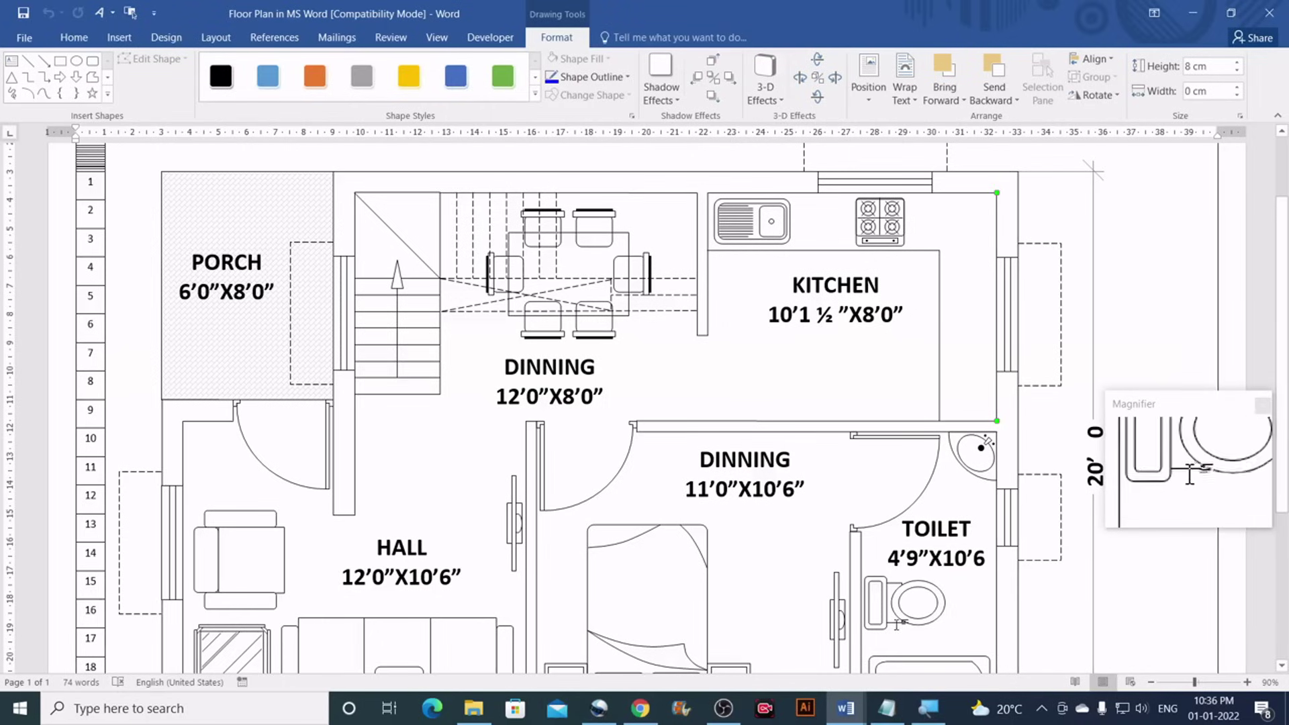
mouse_move(853, 716)
click(872, 576)
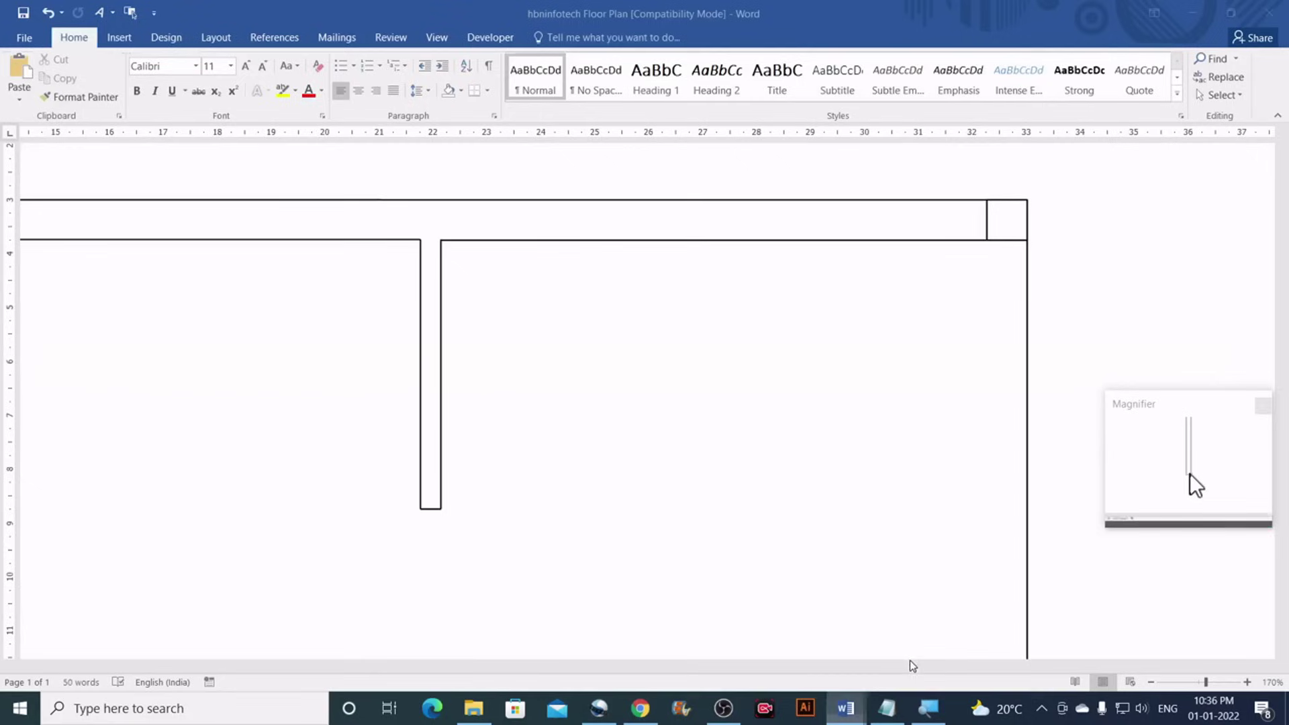
Draw a vertical line near the right outer wall and set its height to 8 cm
click(118, 37)
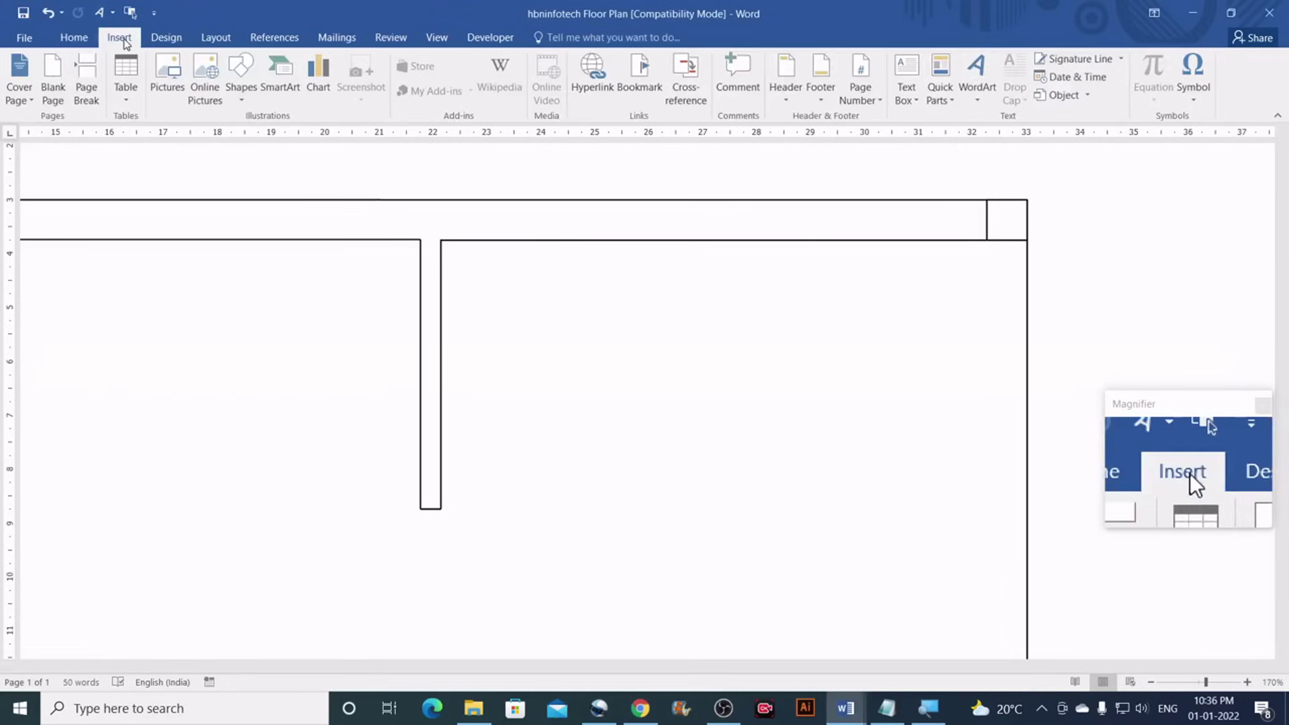
click(254, 104)
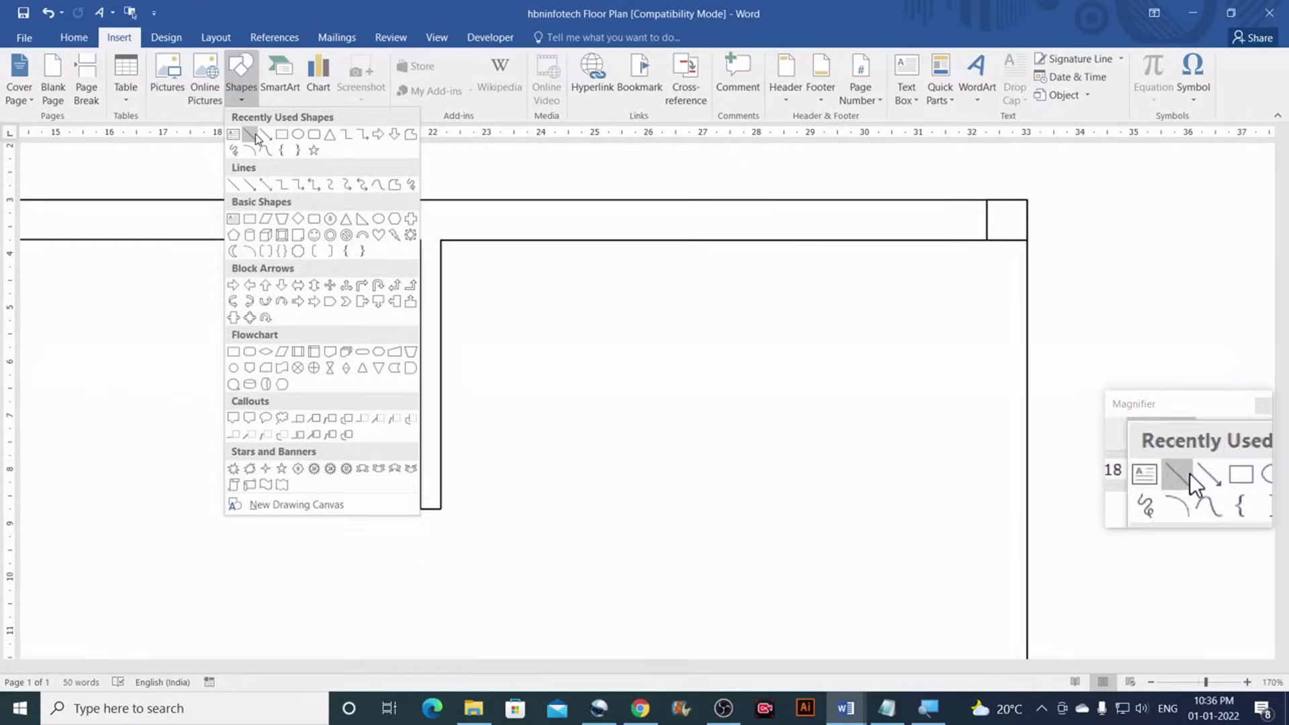
click(252, 137)
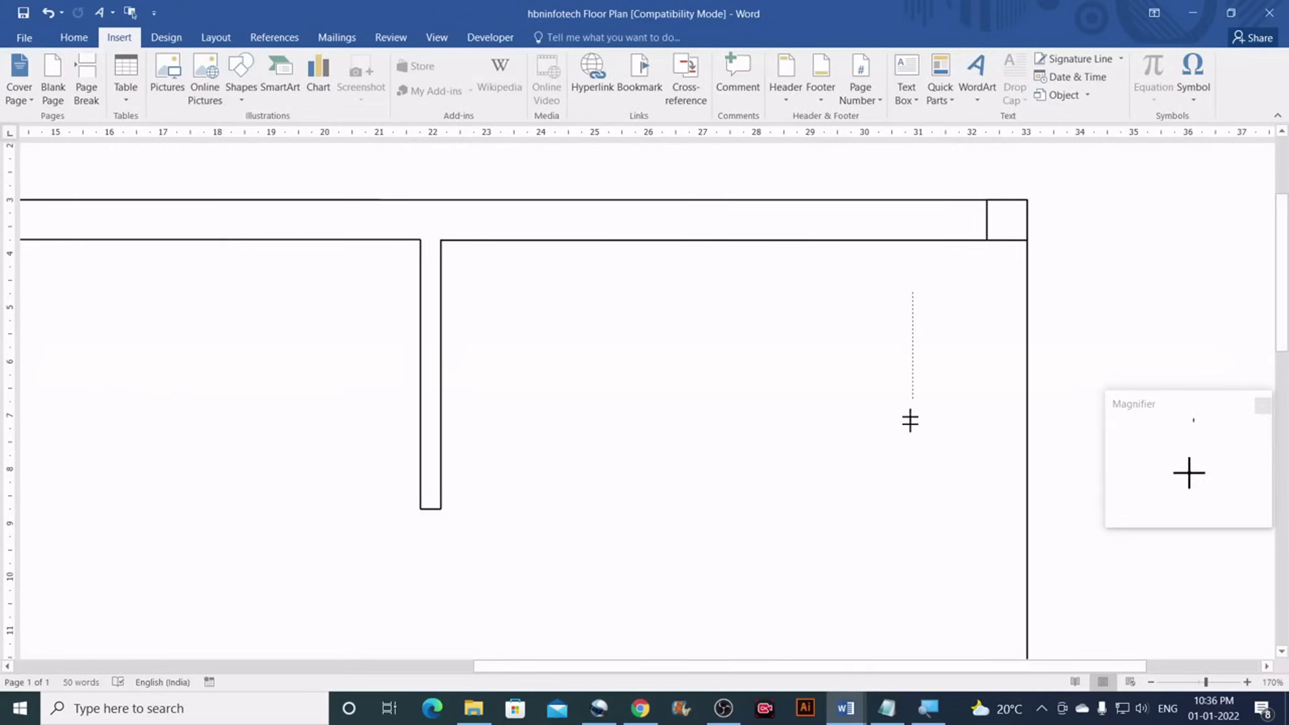
drag(909, 451, 912, 452)
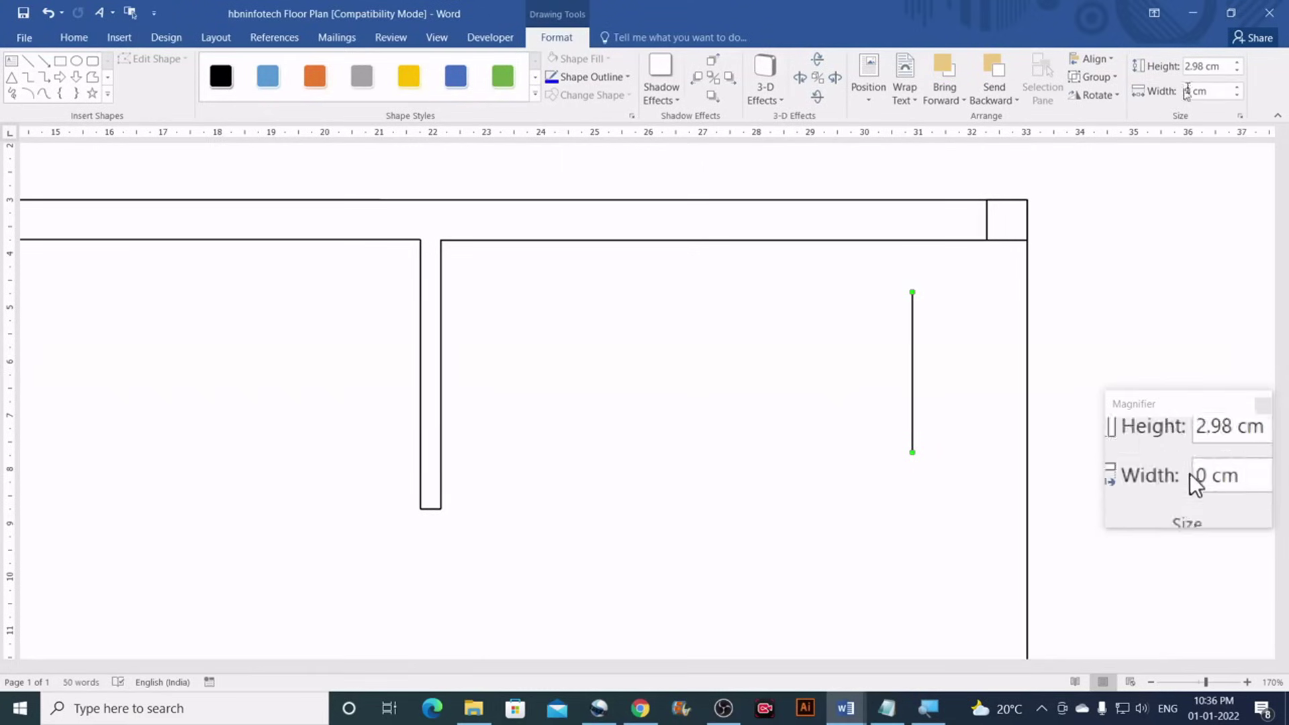
click(1221, 66)
text(8)
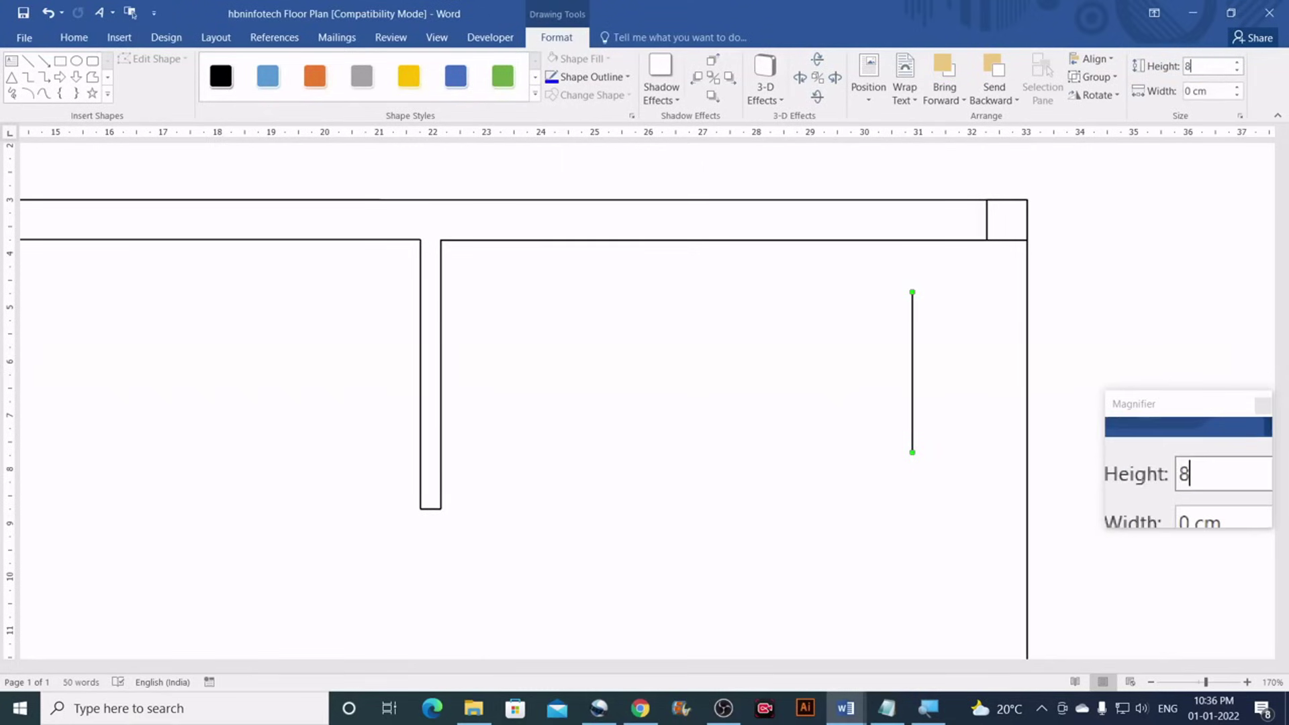
key(Return)
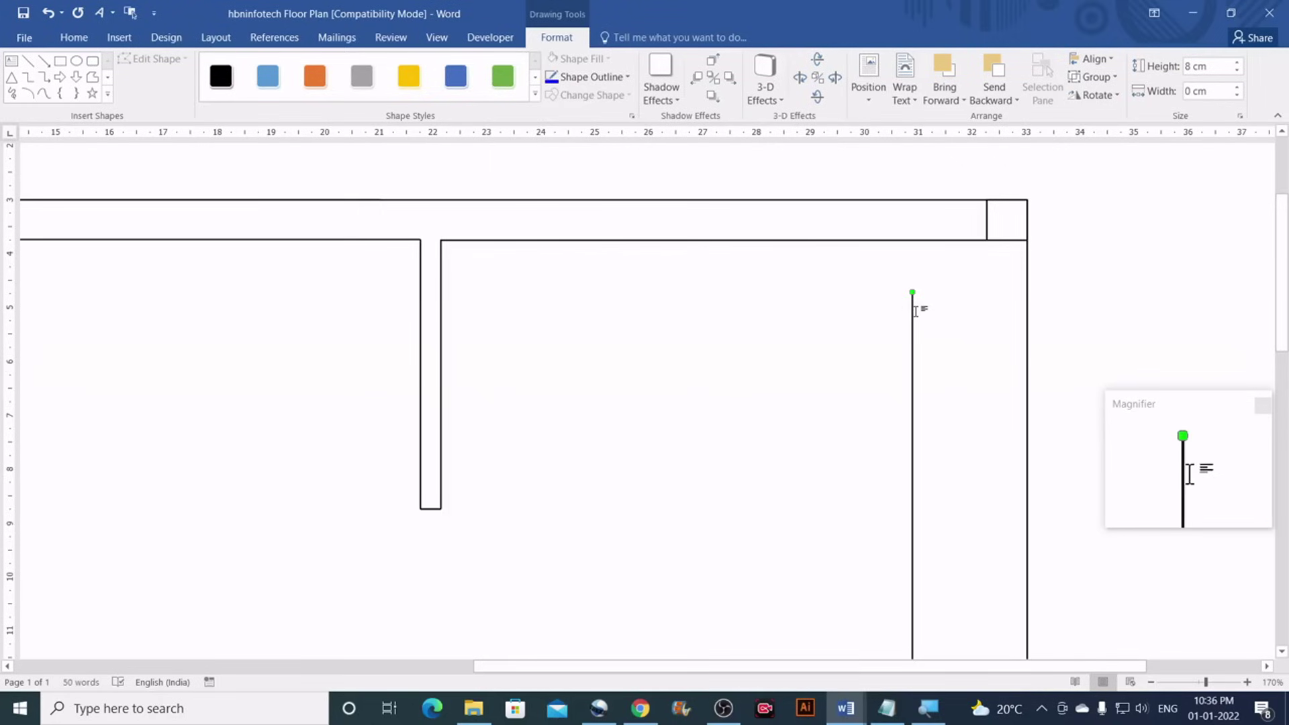
Move the 8 cm vertical line so its upper end starts at the lower-left corner of the 0.75 cm square
drag(988, 274, 989, 262)
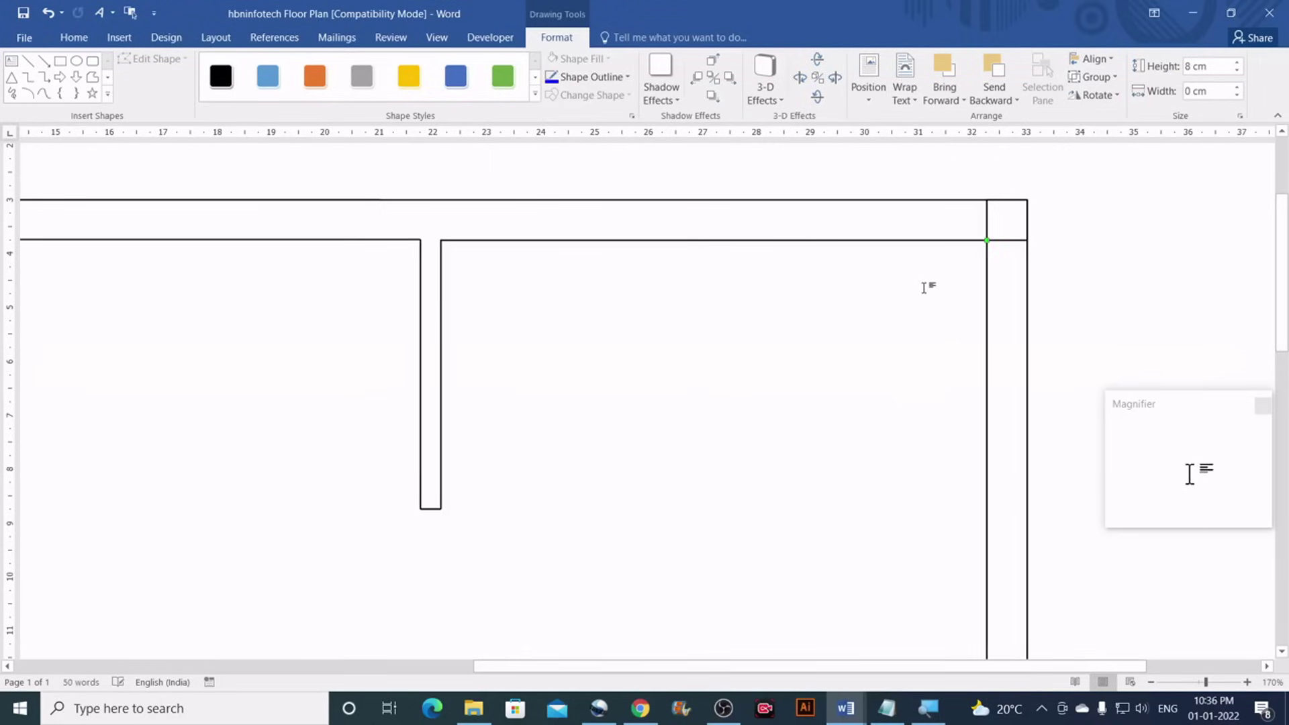
scroll(923, 284, down, 4)
scroll(893, 431, up, 3)
scroll(905, 409, up, 1)
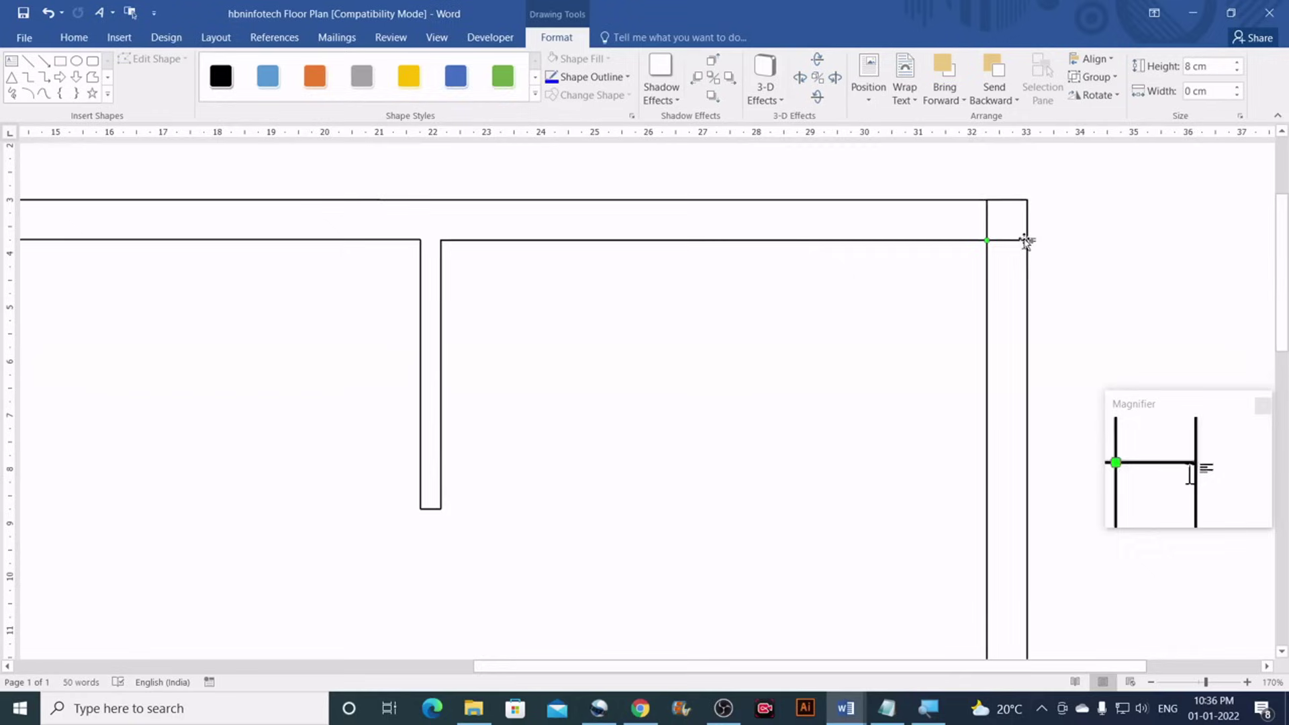
Move the 0.75 cm square from the plan's upper-right wall corner to the empty area outside the walls
drag(1018, 222, 1122, 258)
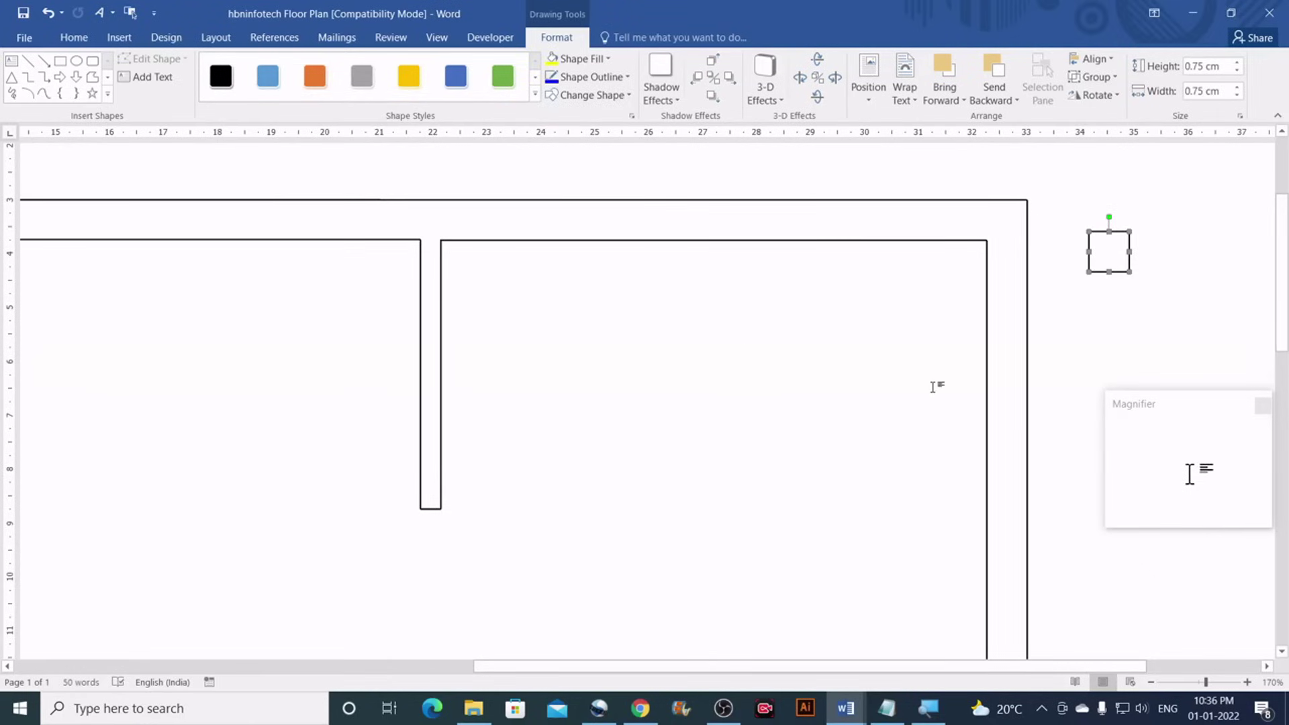
scroll(932, 388, down, 2)
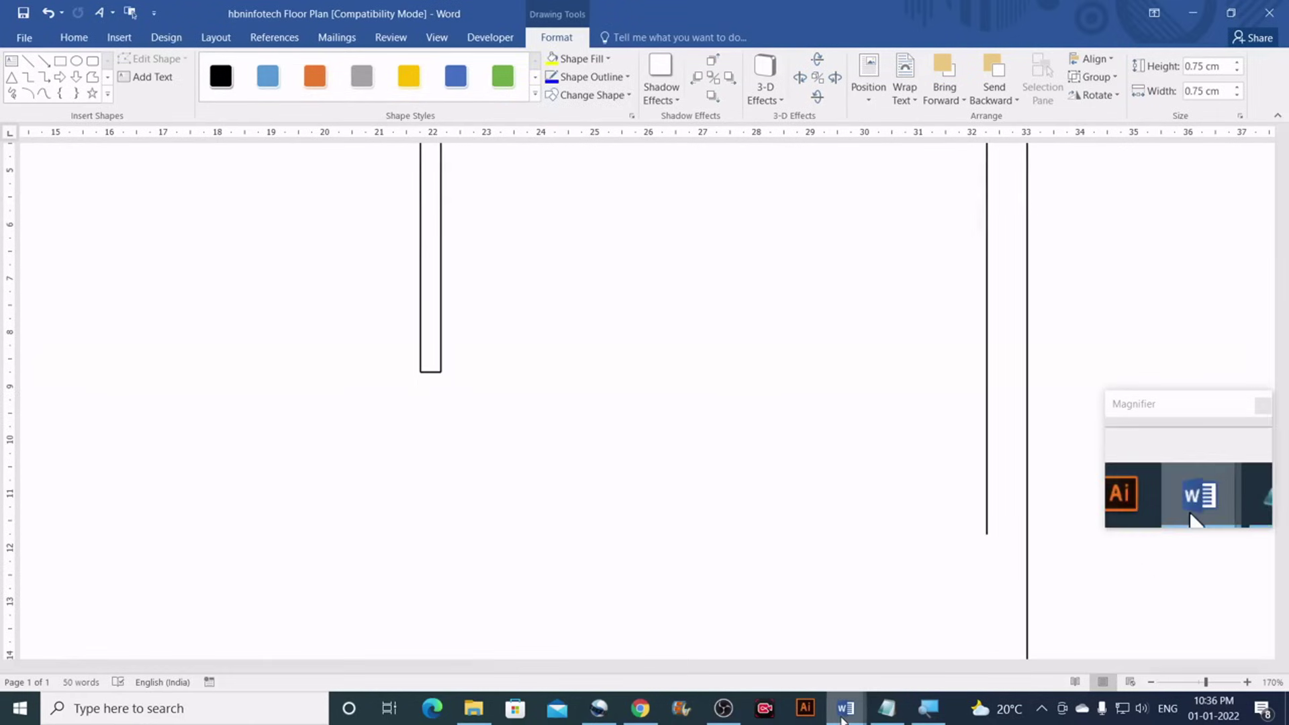
Check the width of the wall line below the kitchen in "Floor Plan in MS Word", and return to "hbninfotech Floor Plan"
click(801, 671)
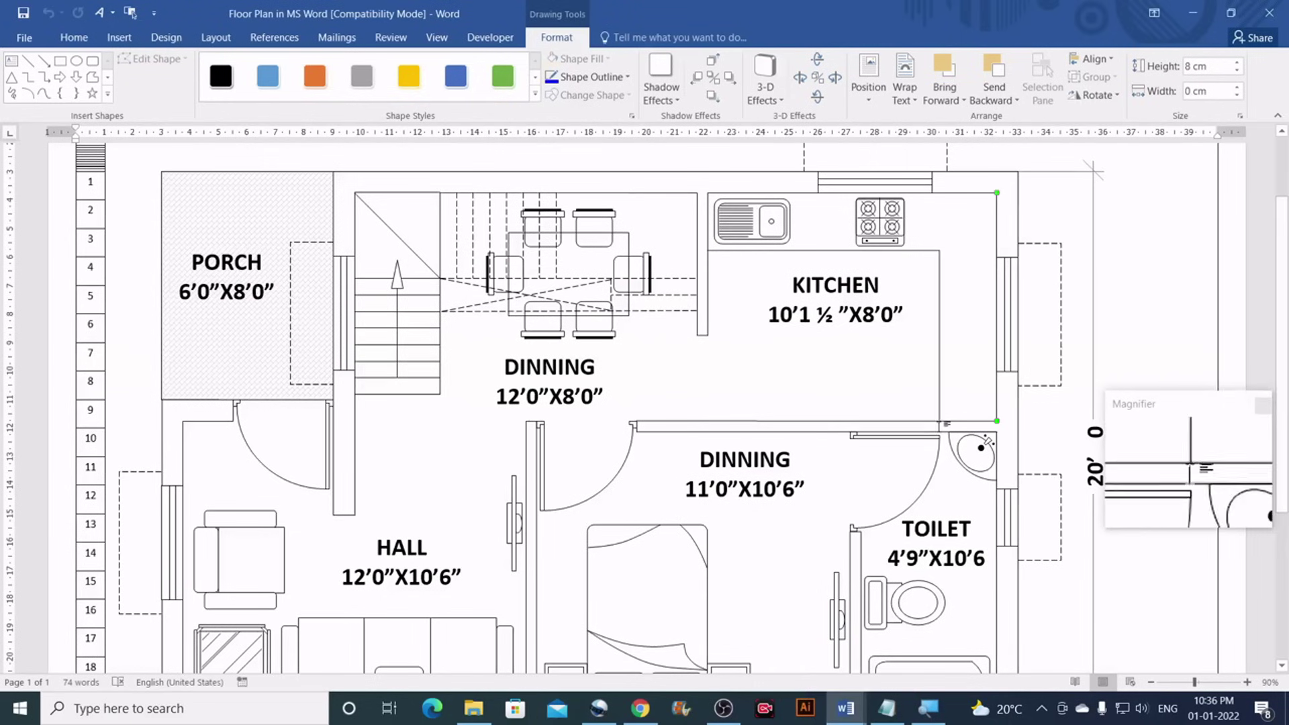
scroll(962, 379, down, 1)
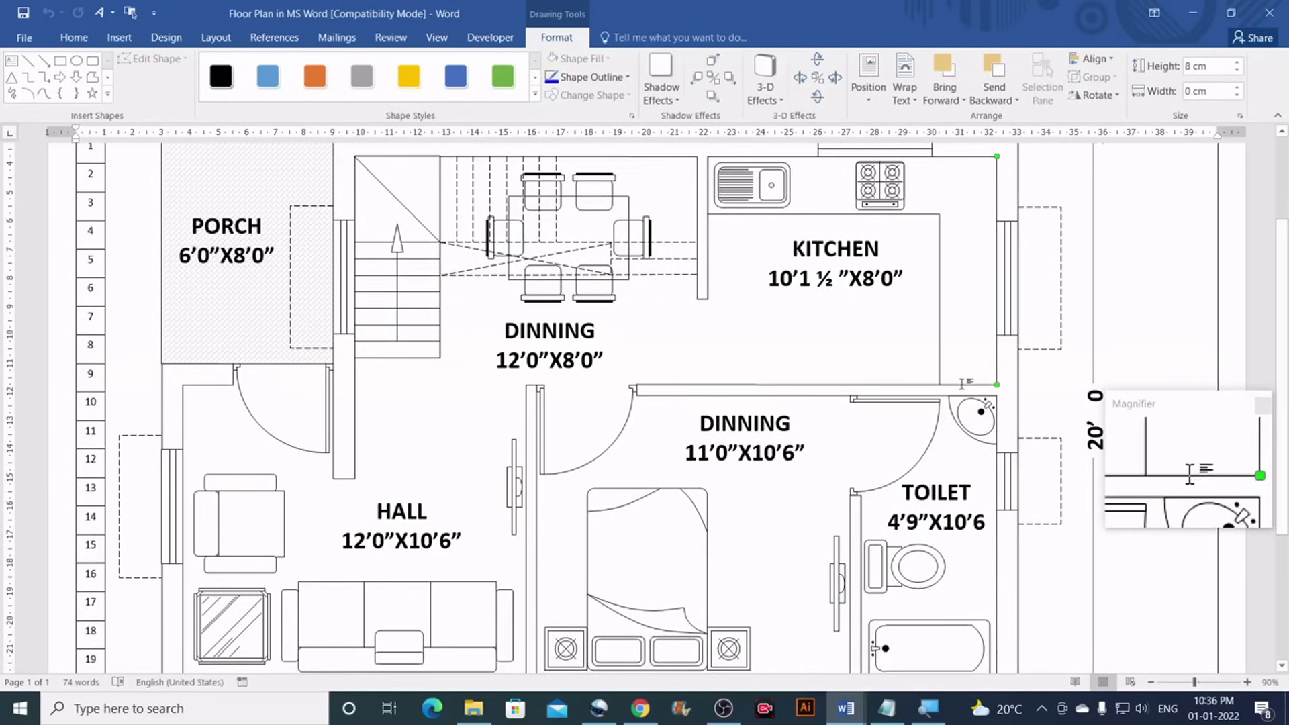
click(995, 385)
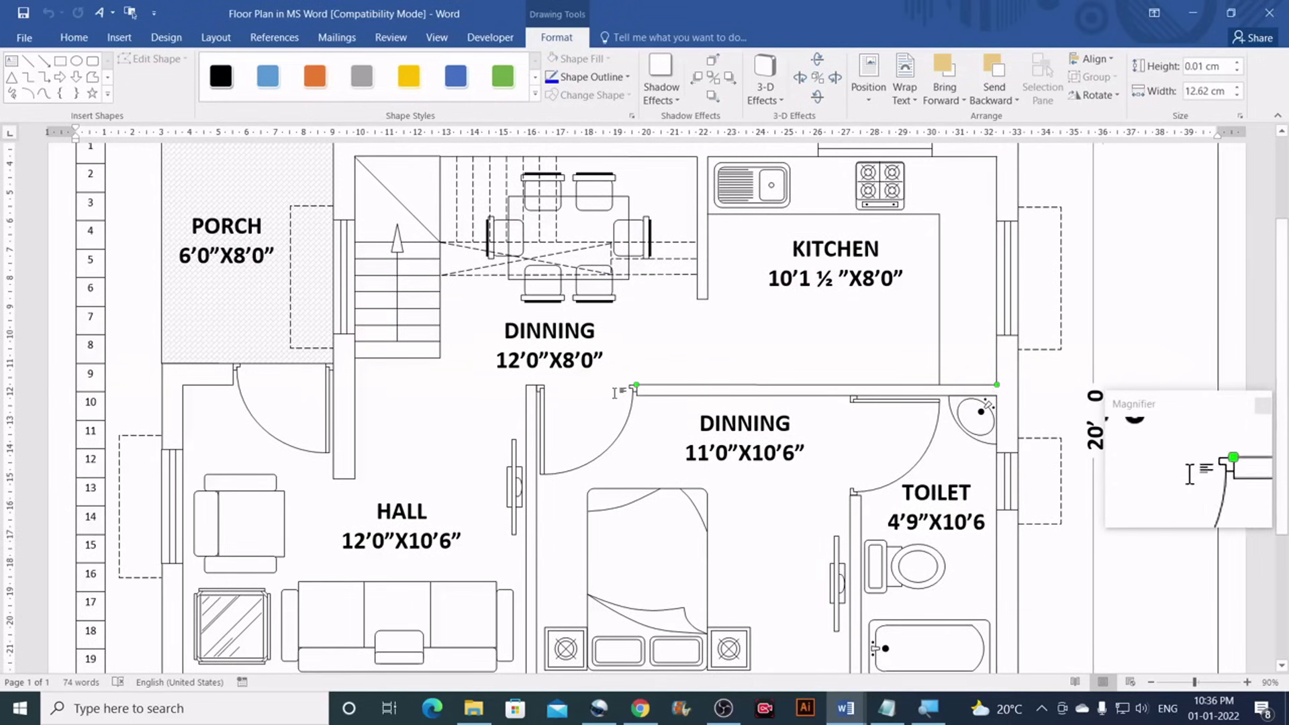
scroll(994, 402, up, 1)
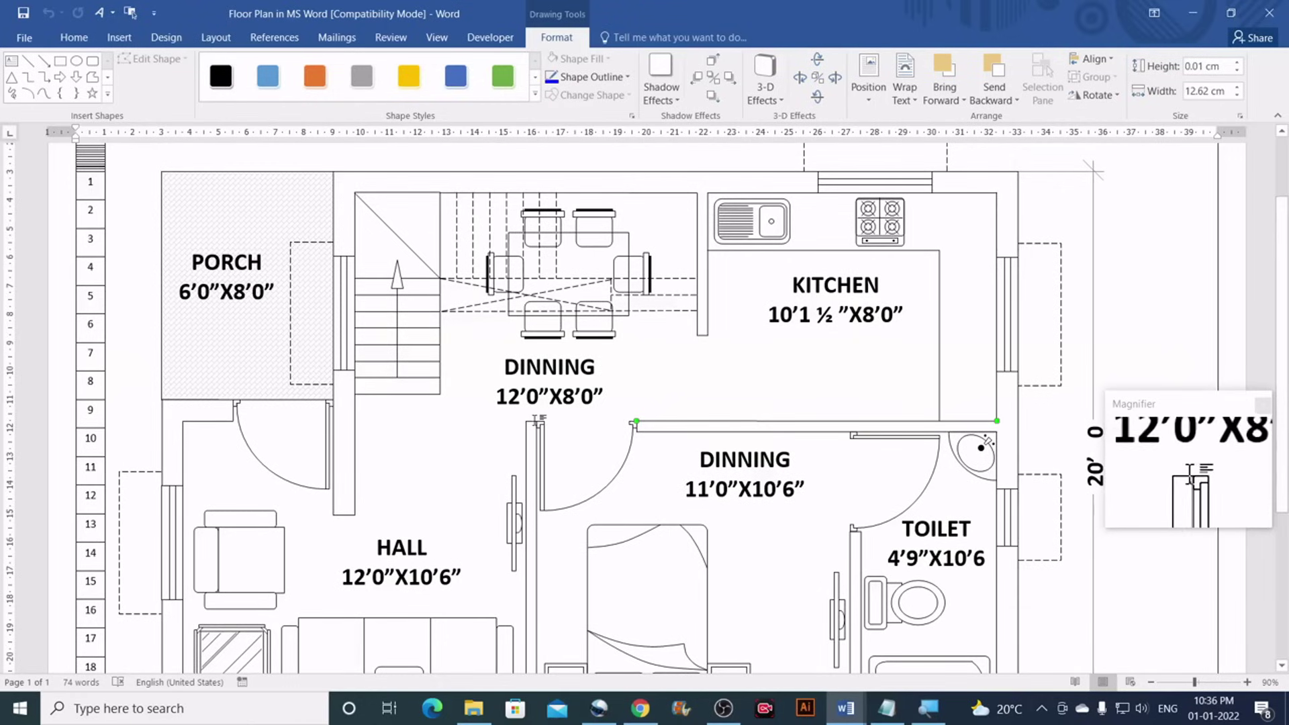
scroll(629, 430, down, 2)
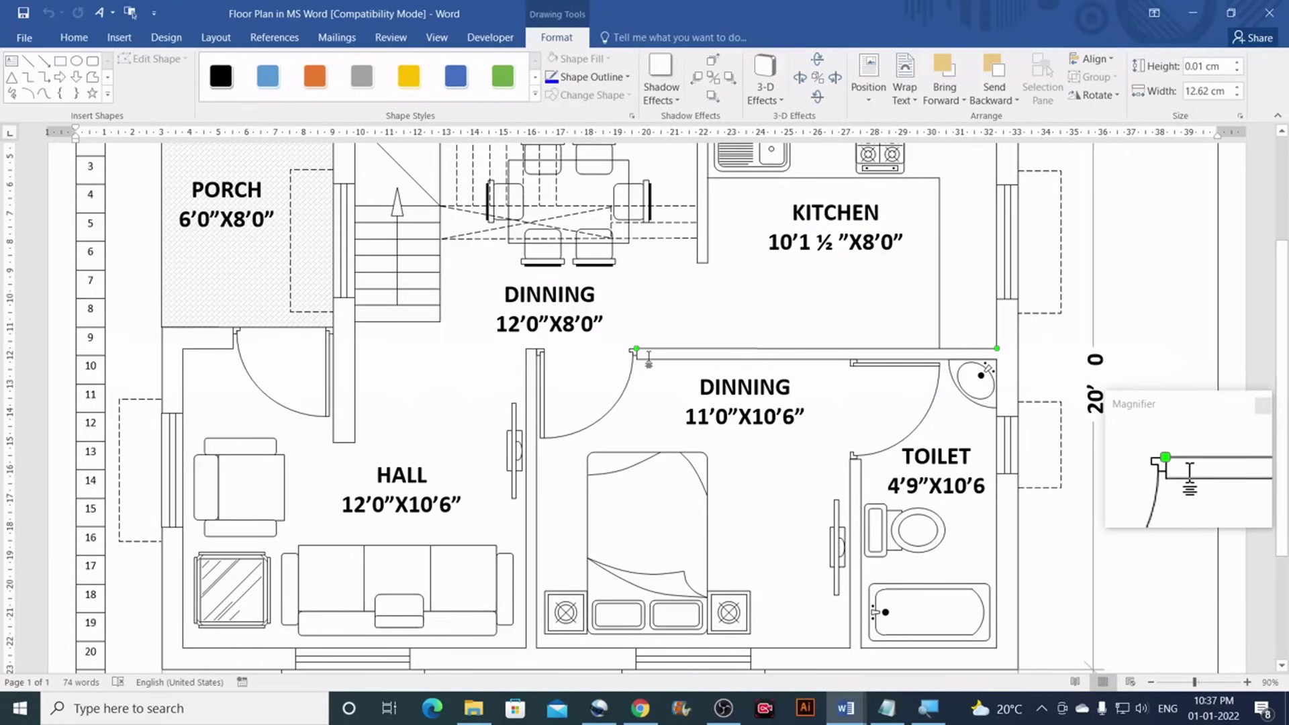
scroll(863, 383, up, 1)
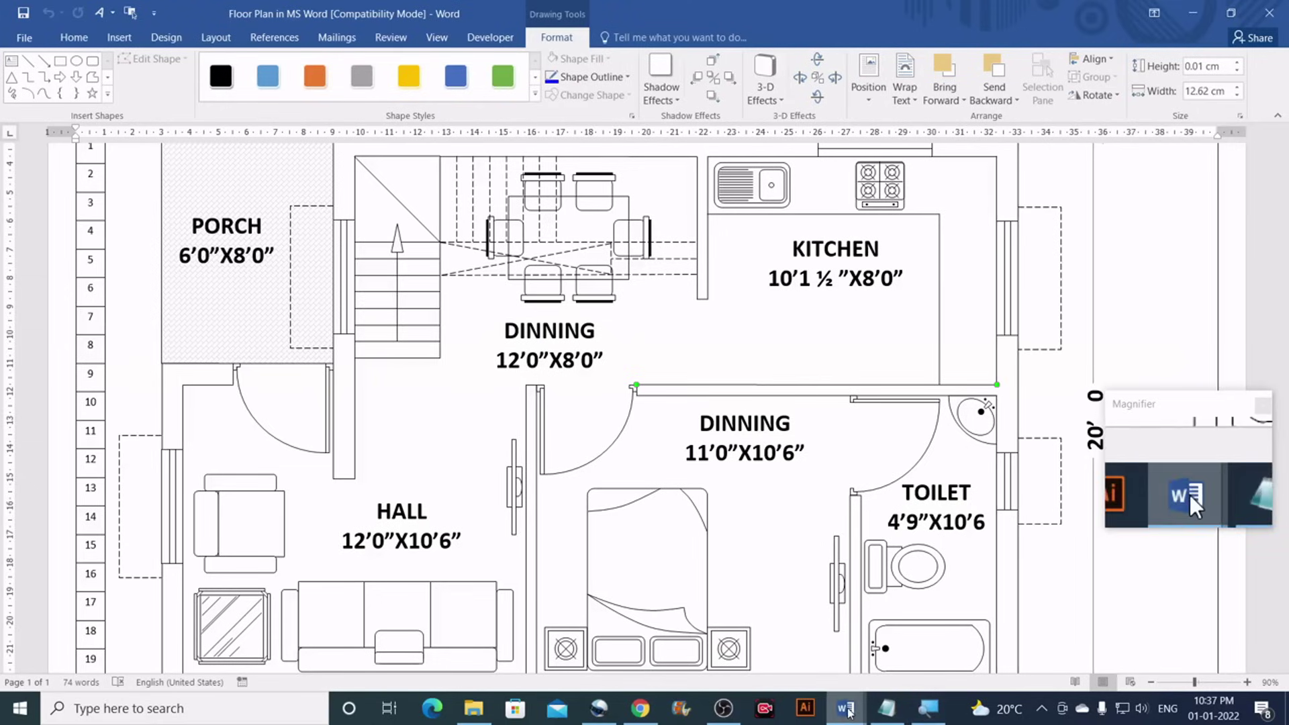
mouse_move(856, 710)
click(935, 661)
Draw a horizontal line below the kitchen partition and set its width to 12.62 cm
scroll(666, 411, down, 2)
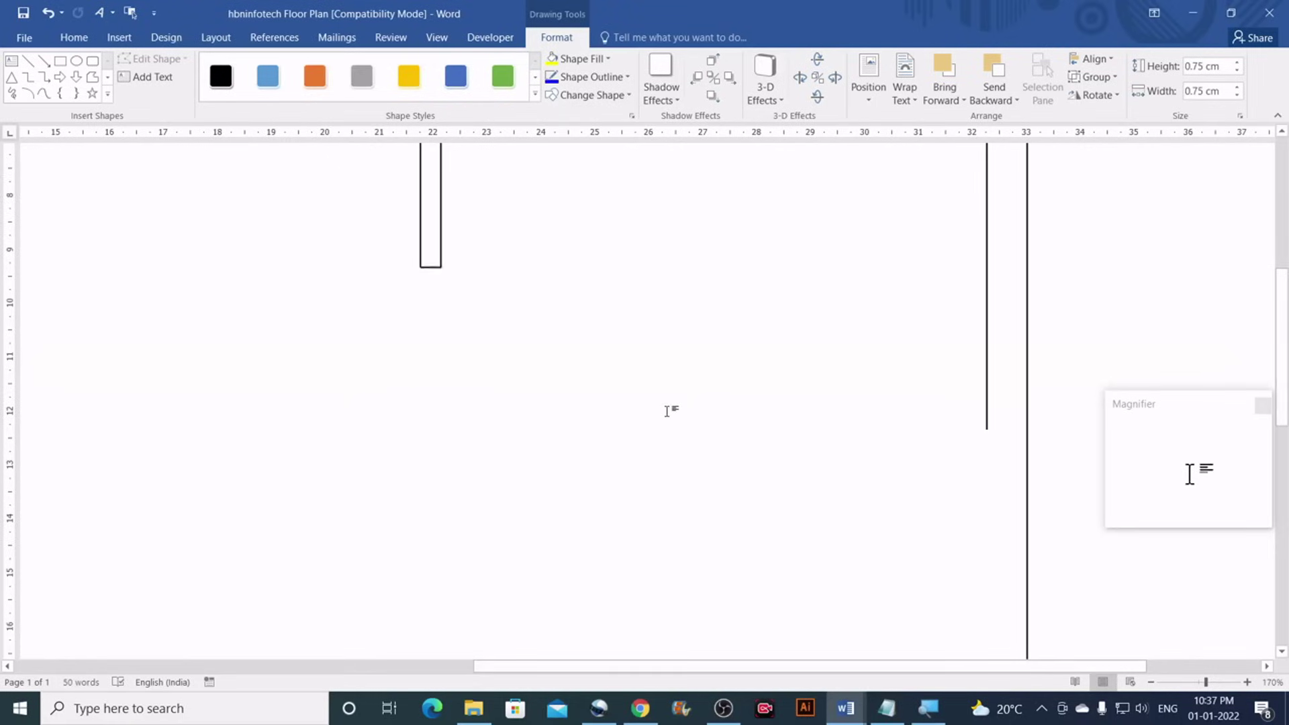
click(27, 61)
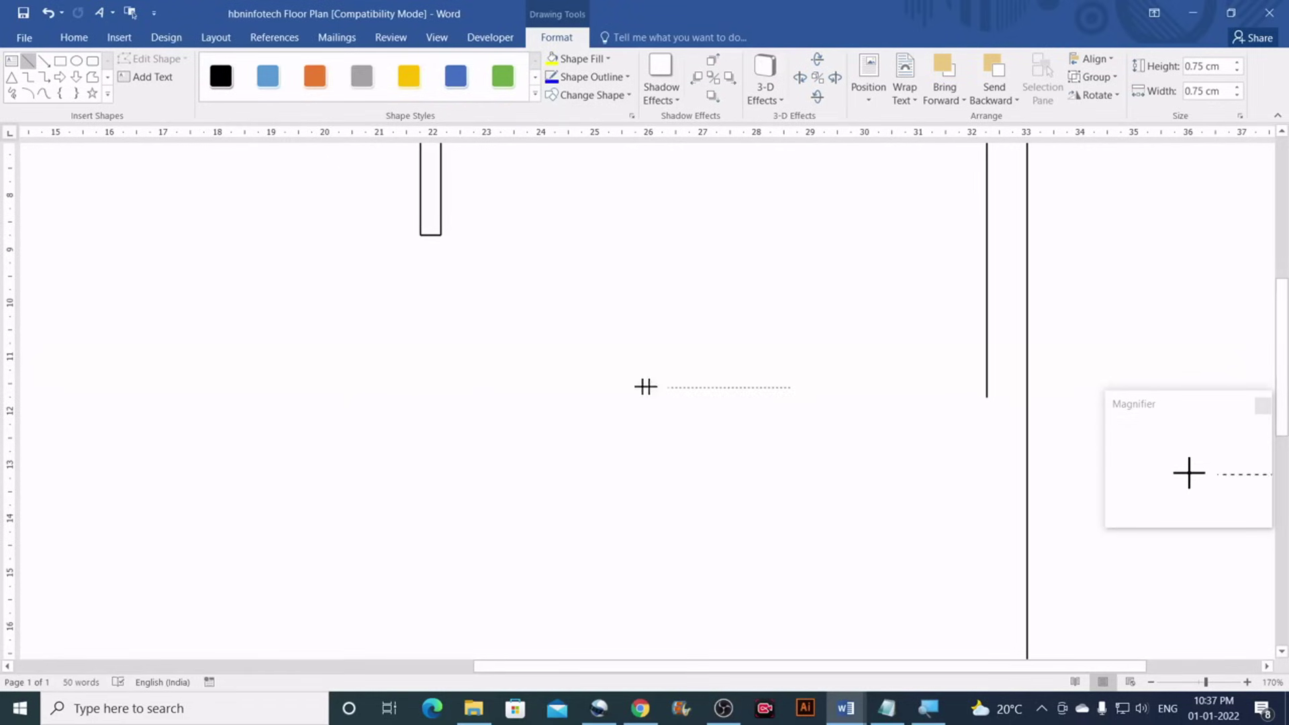
drag(521, 379, 521, 387)
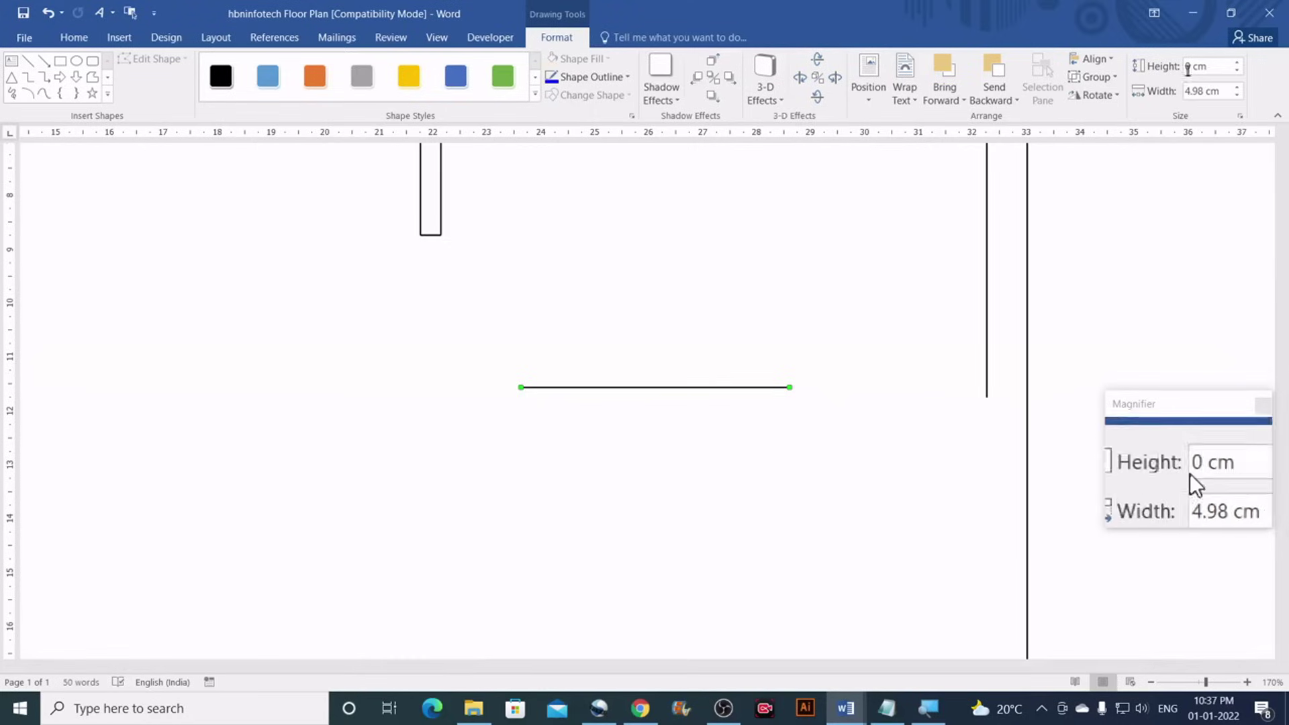
click(1223, 92)
text(12.62)
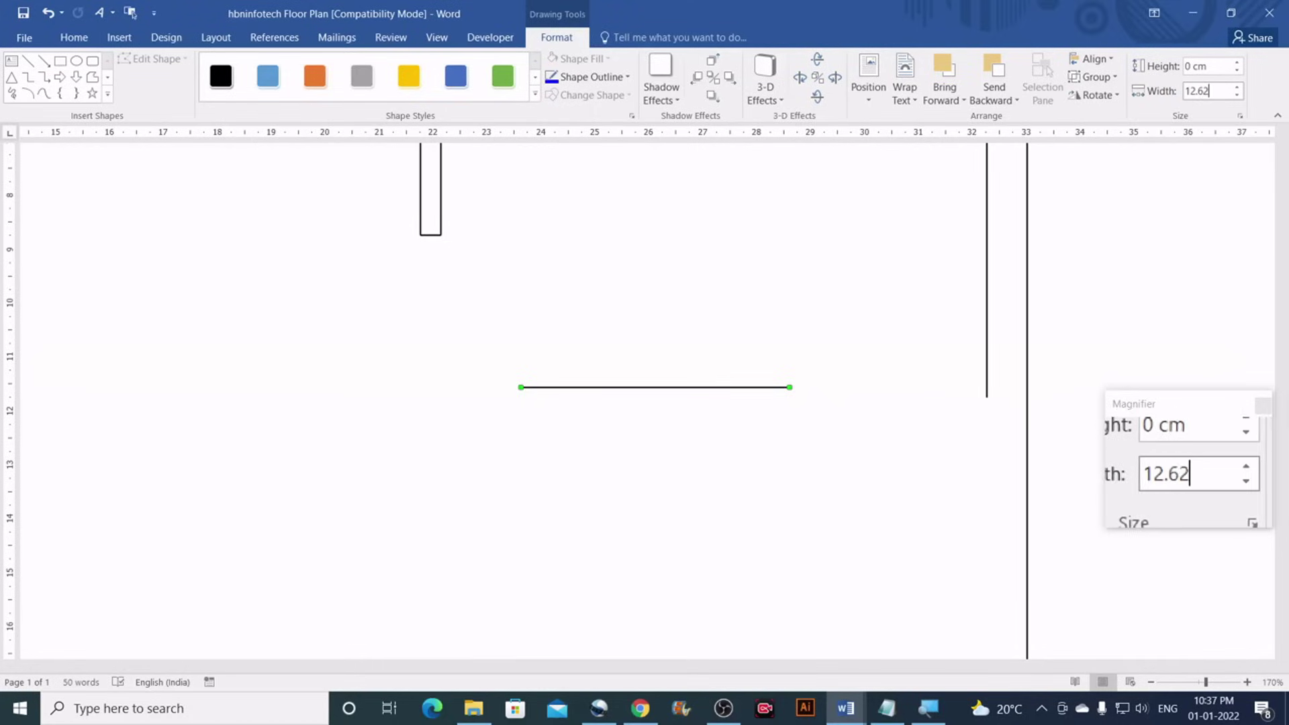
key(Return)
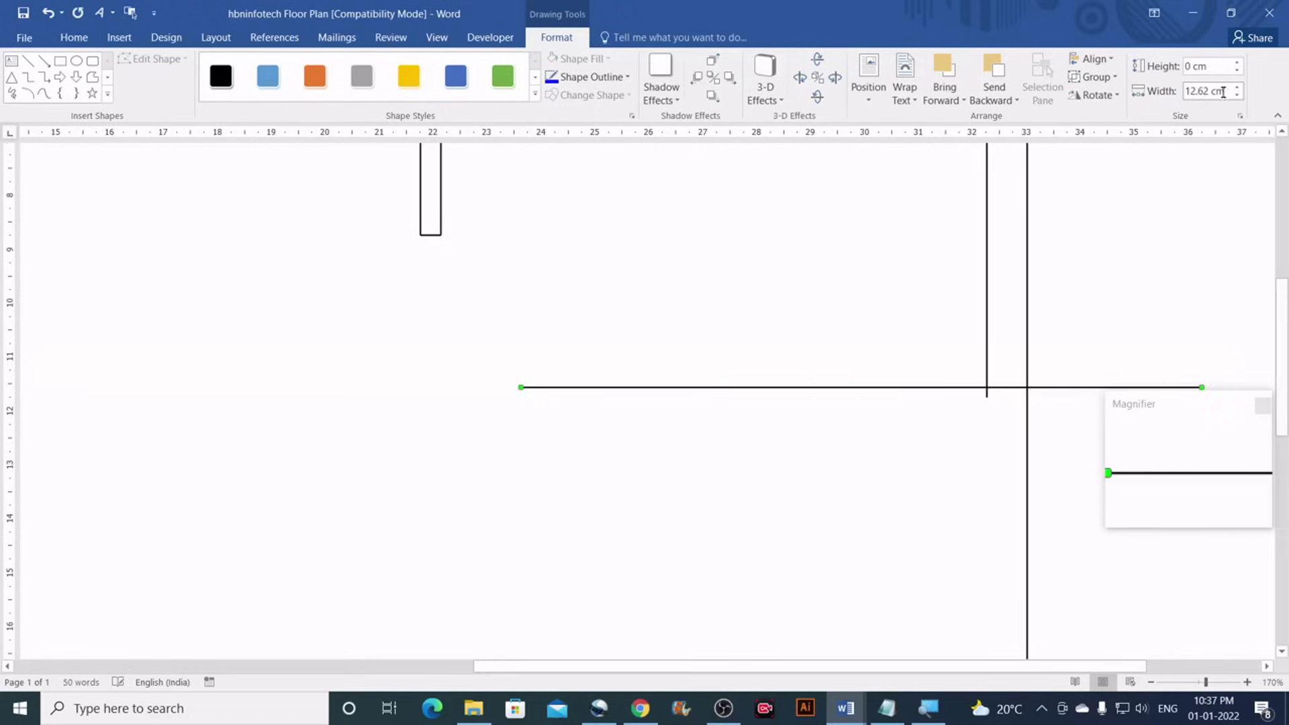
Move the 12.62 cm horizontal line so its right end meets the lower end of the kitchen's right inner wall line
drag(1080, 387, 867, 397)
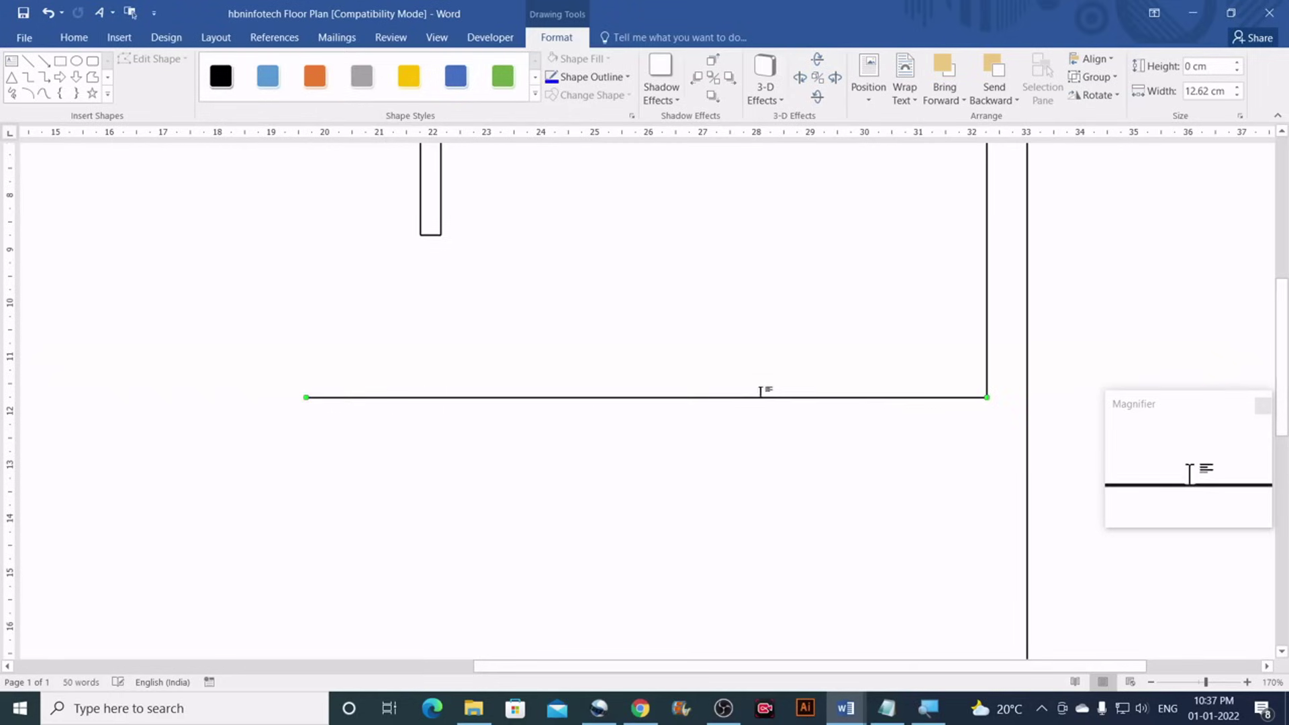
click(701, 378)
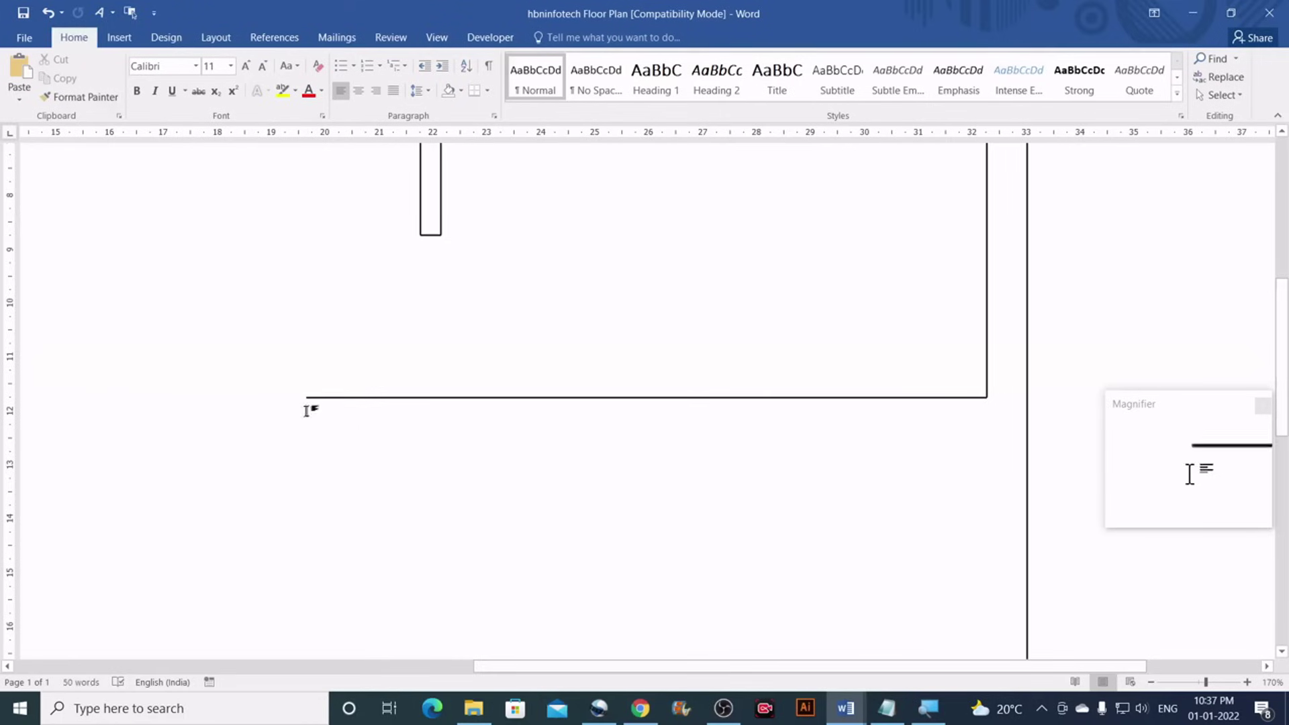
Draw a short vertical line above the horizontal line's left end and set its height to 0.38 cm, matching the kitchen partition's thickness
click(435, 236)
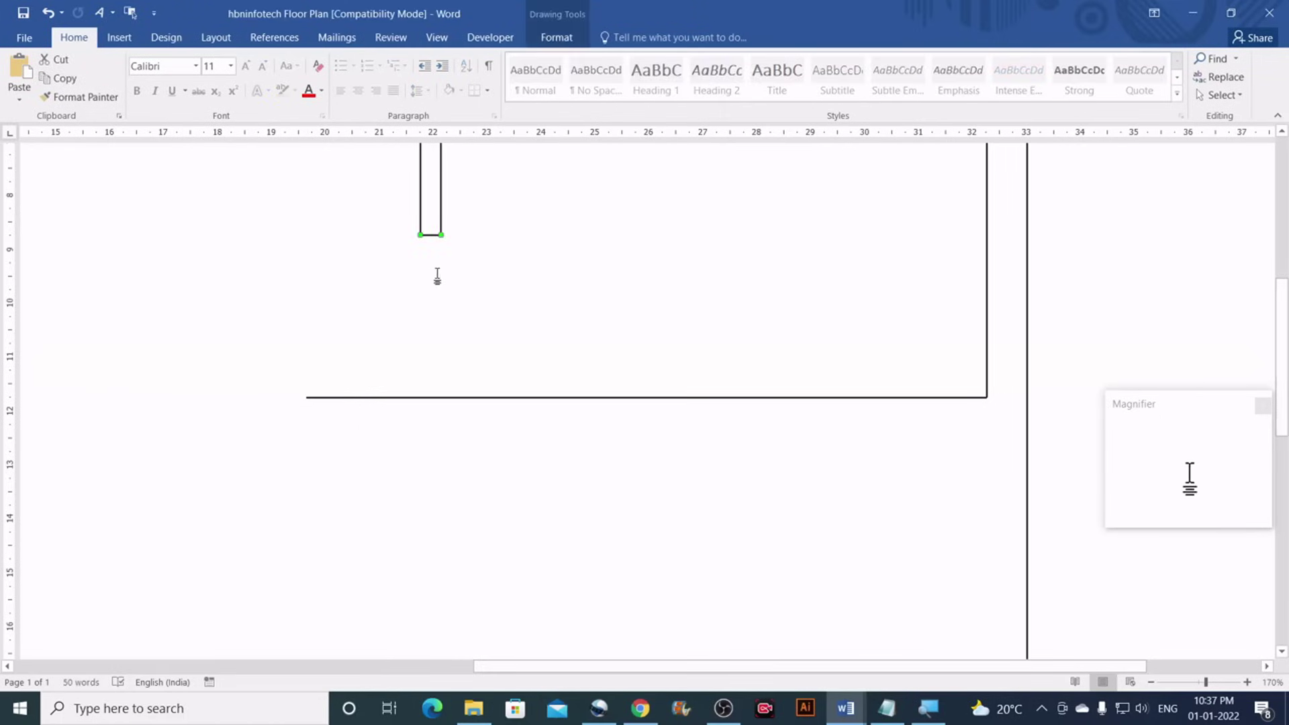
click(567, 39)
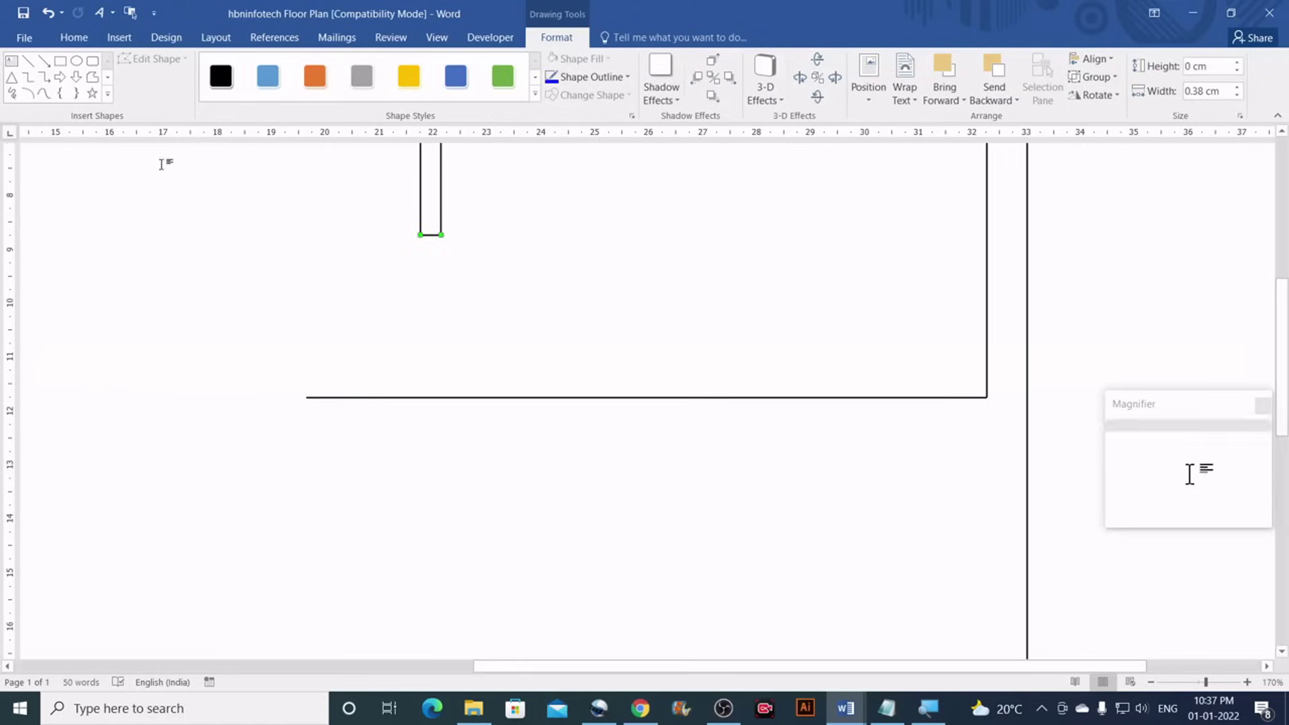
click(27, 62)
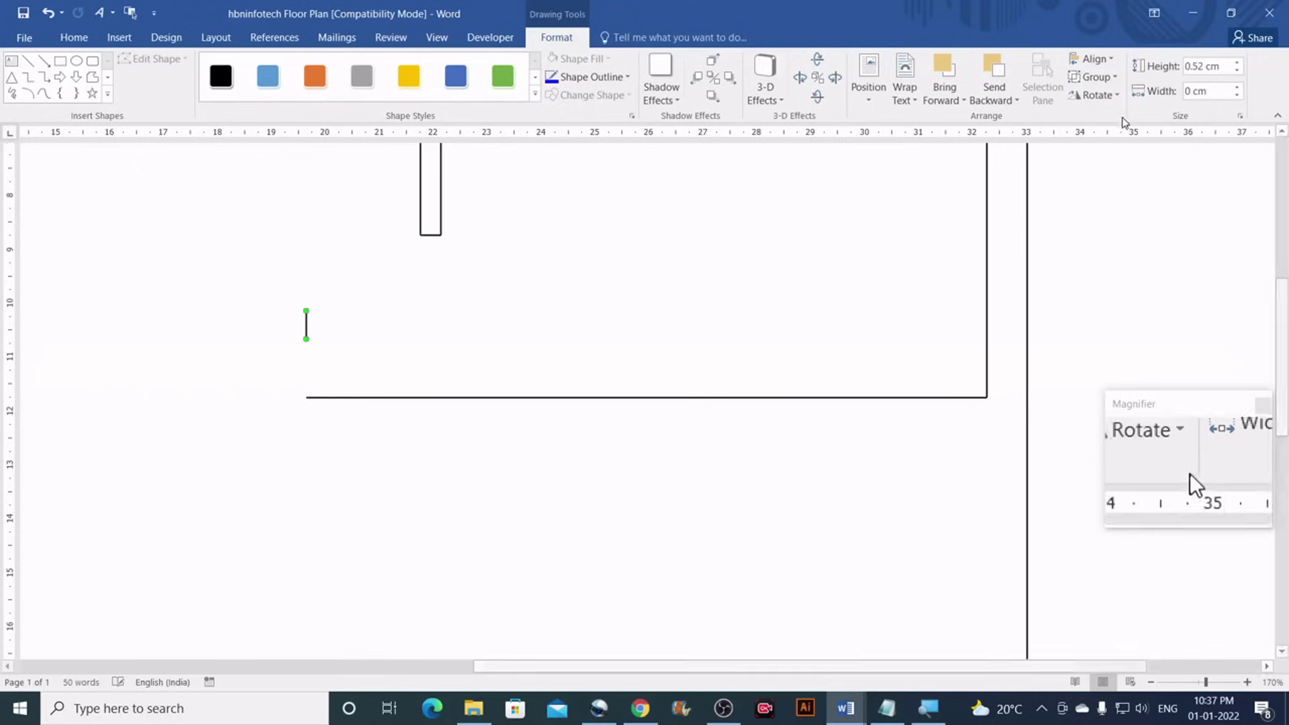
click(1226, 67)
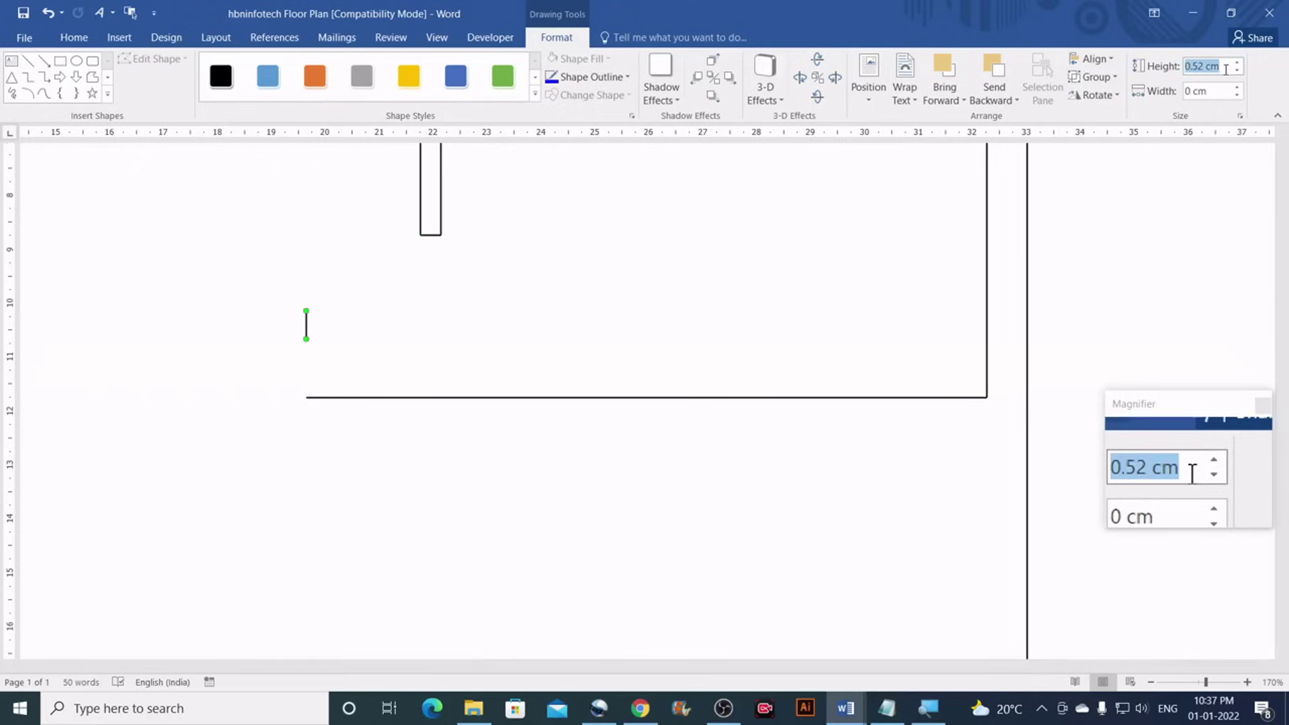
key(BackSpace)
text(0.38)
key(Return)
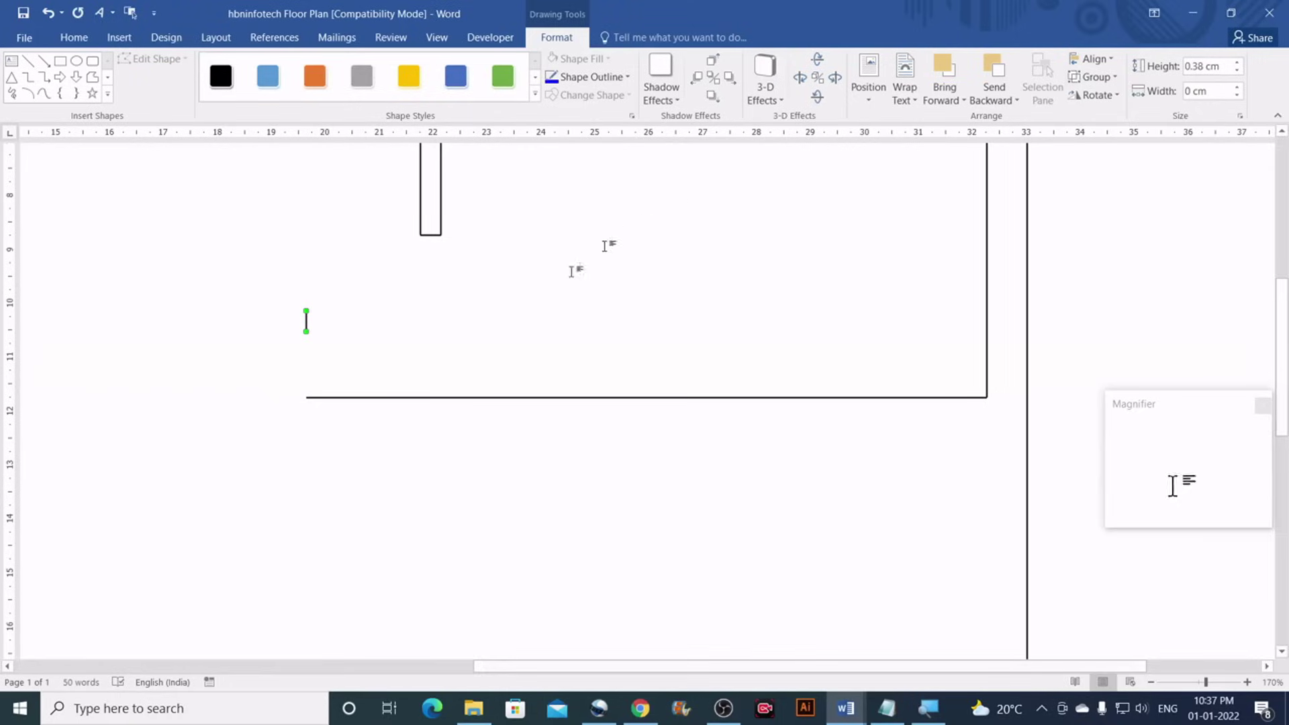
Move the 0.38 cm vertical line so its upper end meets the left end of the 12.62 cm horizontal line
drag(1206, 683, 1227, 683)
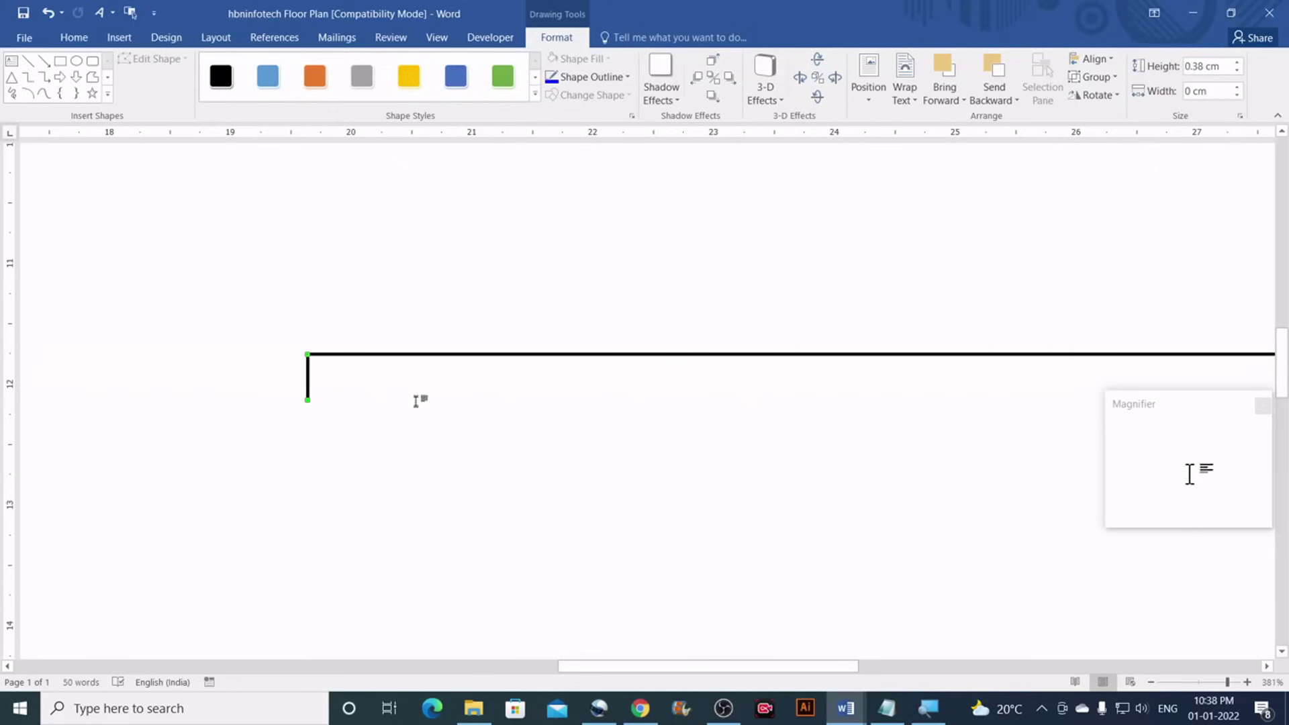
Duplicate the 12.62 cm horizontal wall line and align the copy with the lower end of the short wall-end line
click(411, 355)
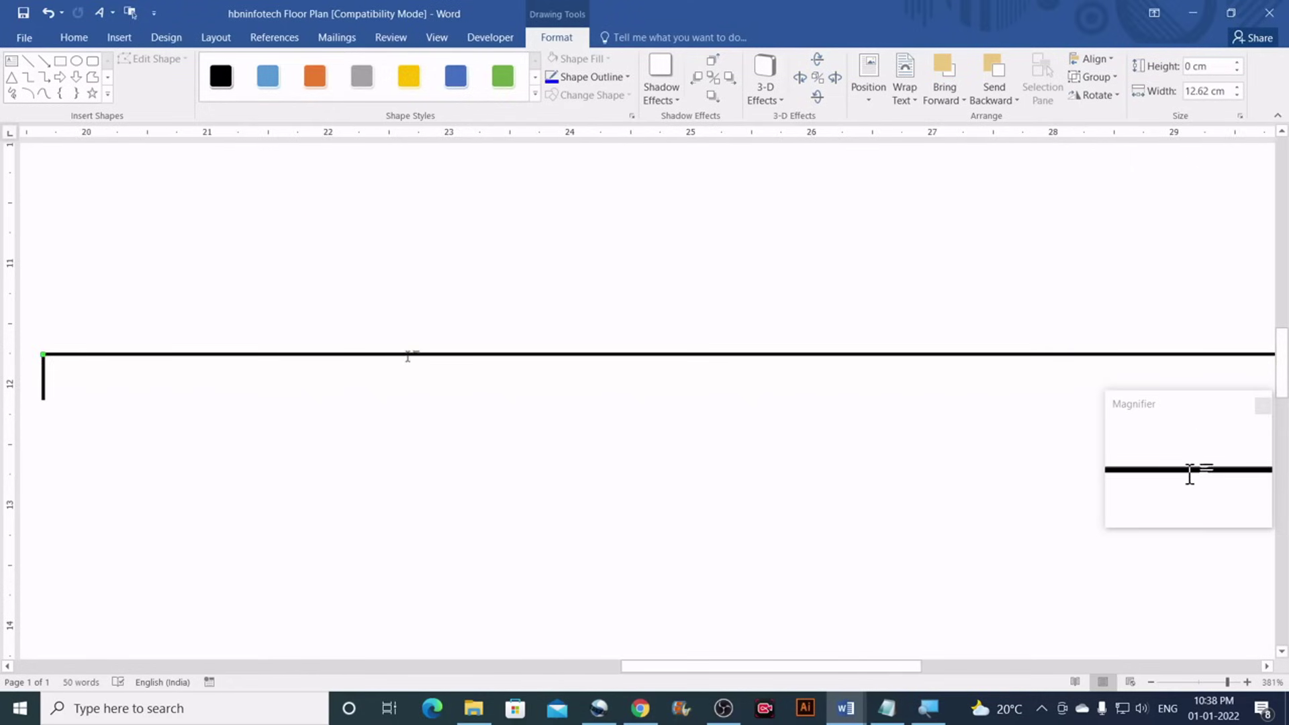
drag(269, 359, 268, 403)
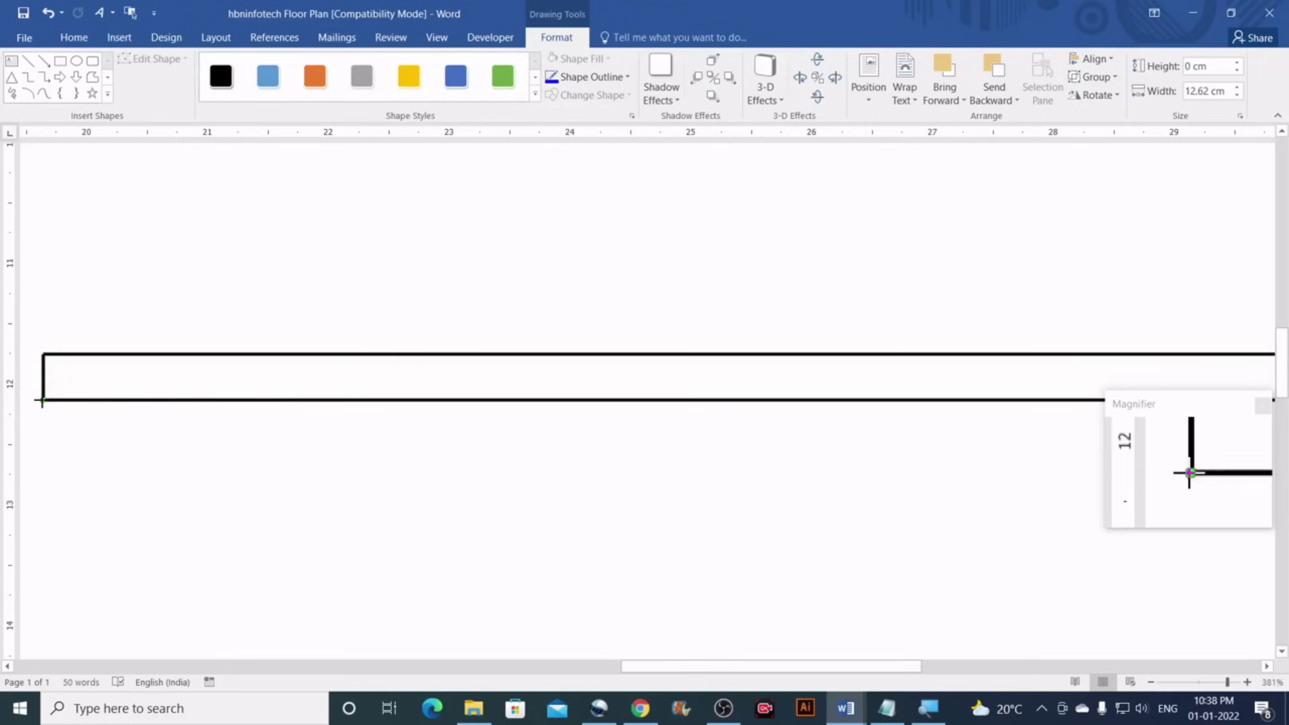
drag(724, 666, 984, 678)
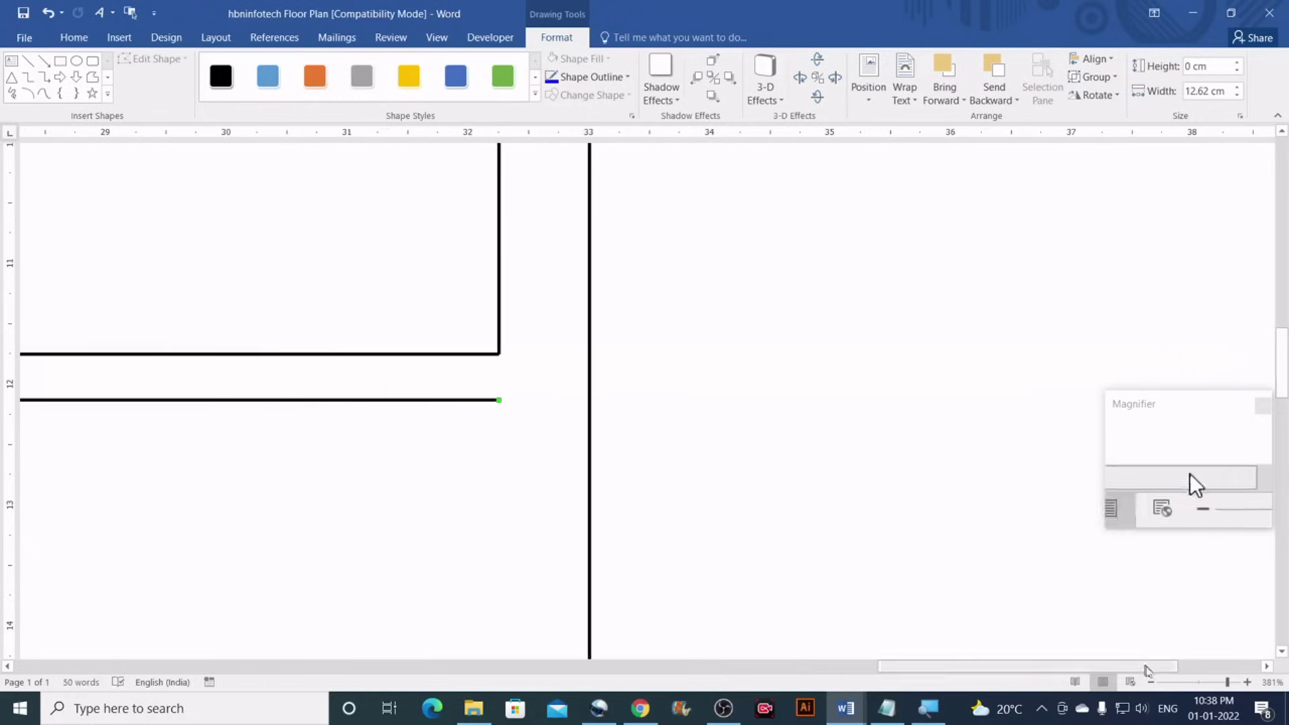
Move the small wall-thickness square into the bottom-right inside corner of the outer plan rectangle
click(1202, 683)
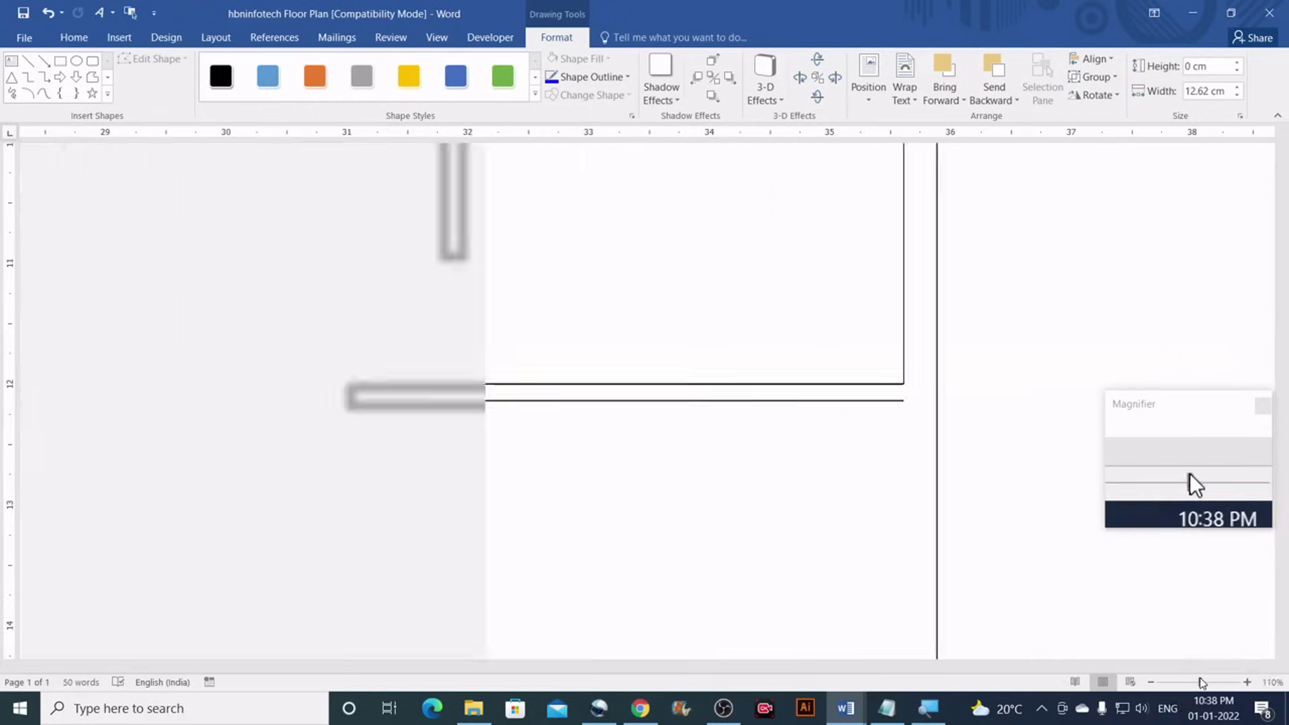
click(1149, 683)
click(1149, 683)
click(1149, 683)
click(1149, 682)
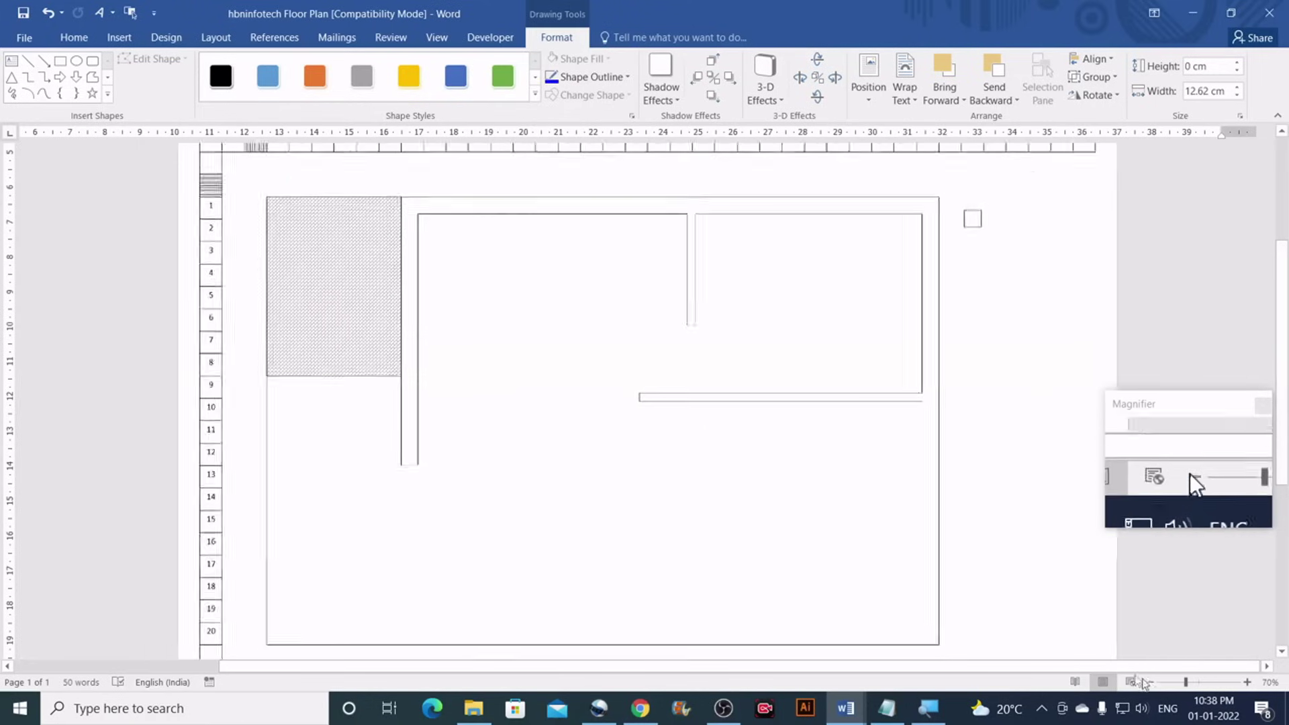
click(874, 533)
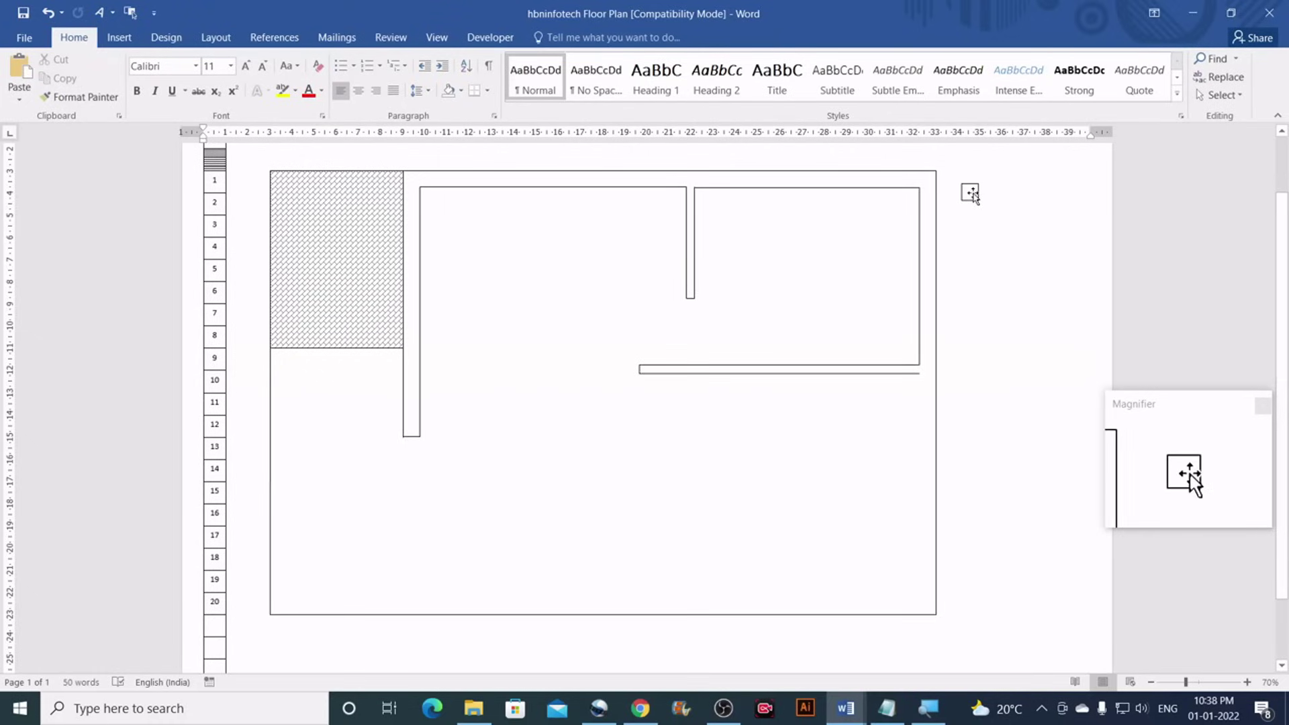
drag(960, 253, 883, 491)
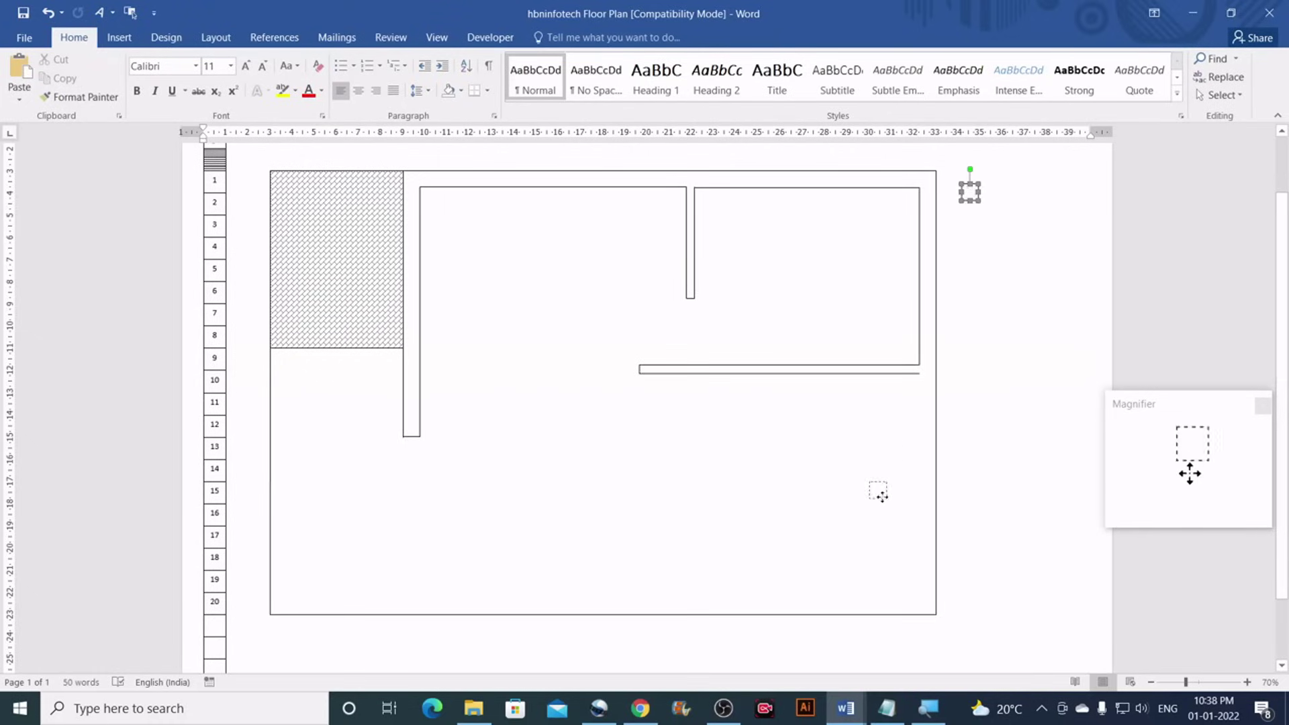
drag(902, 545, 914, 581)
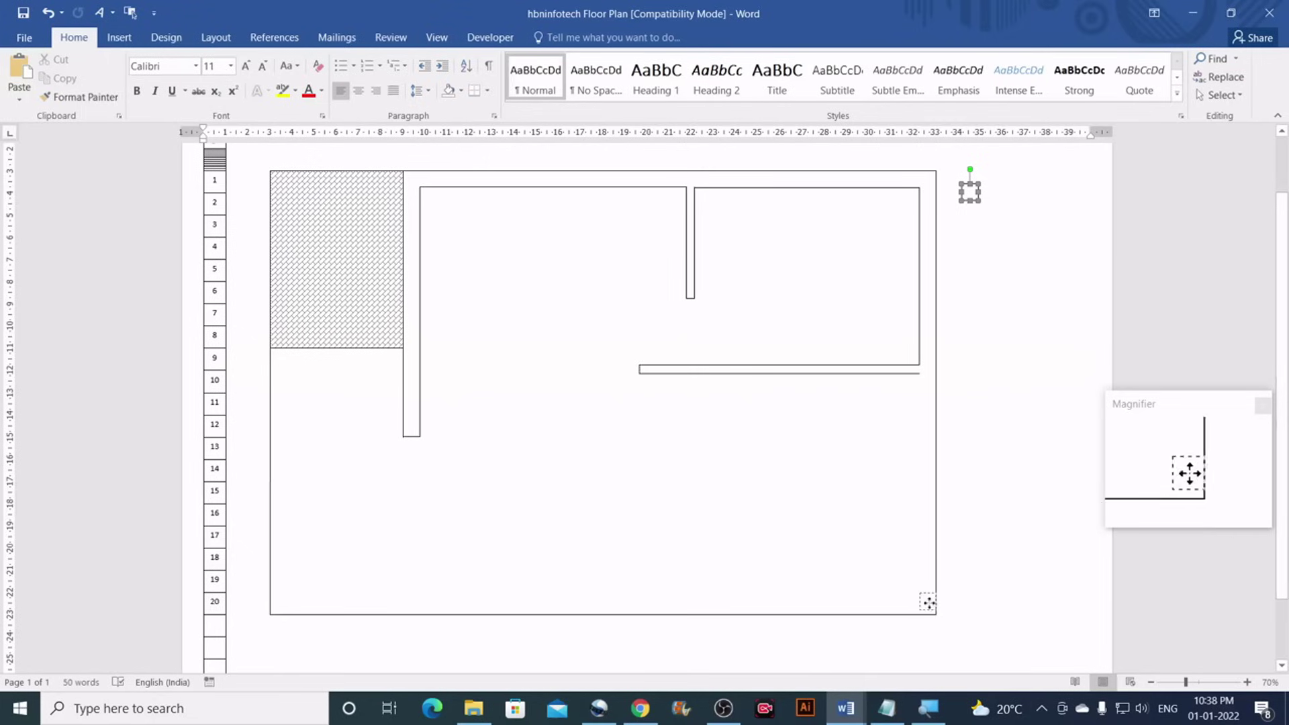
drag(930, 607, 928, 606)
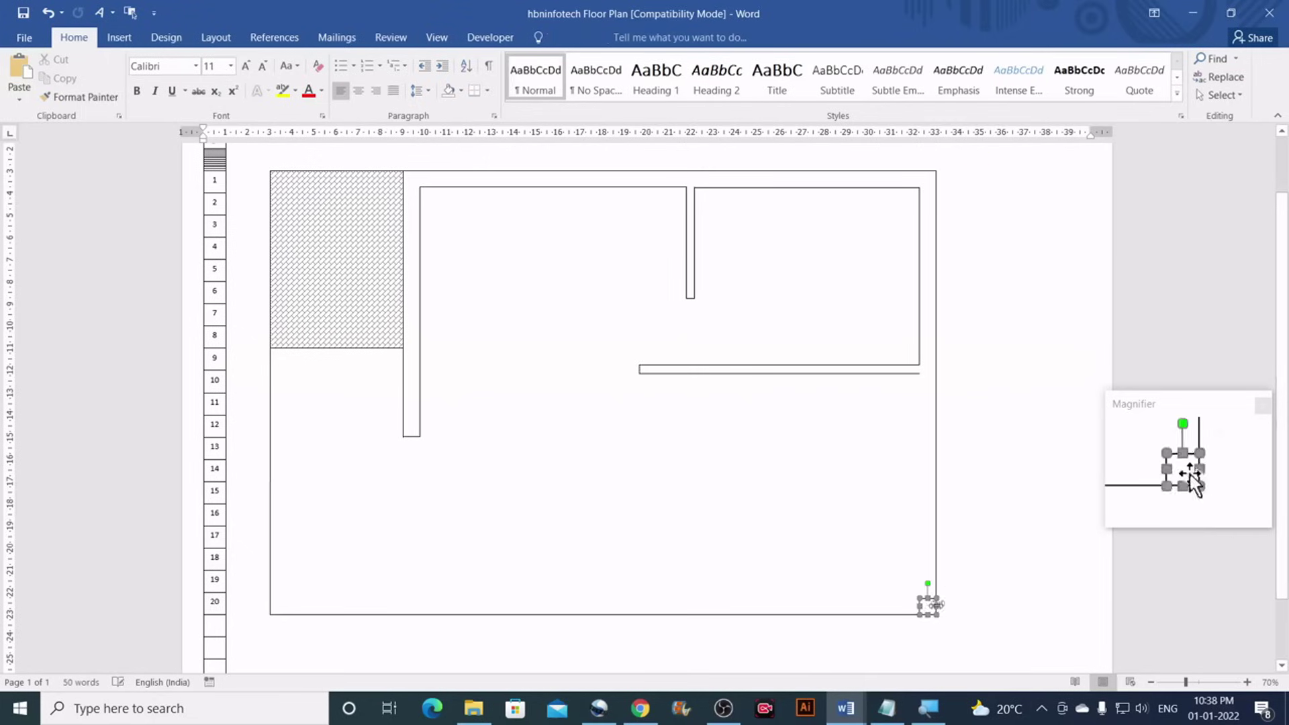
click(988, 605)
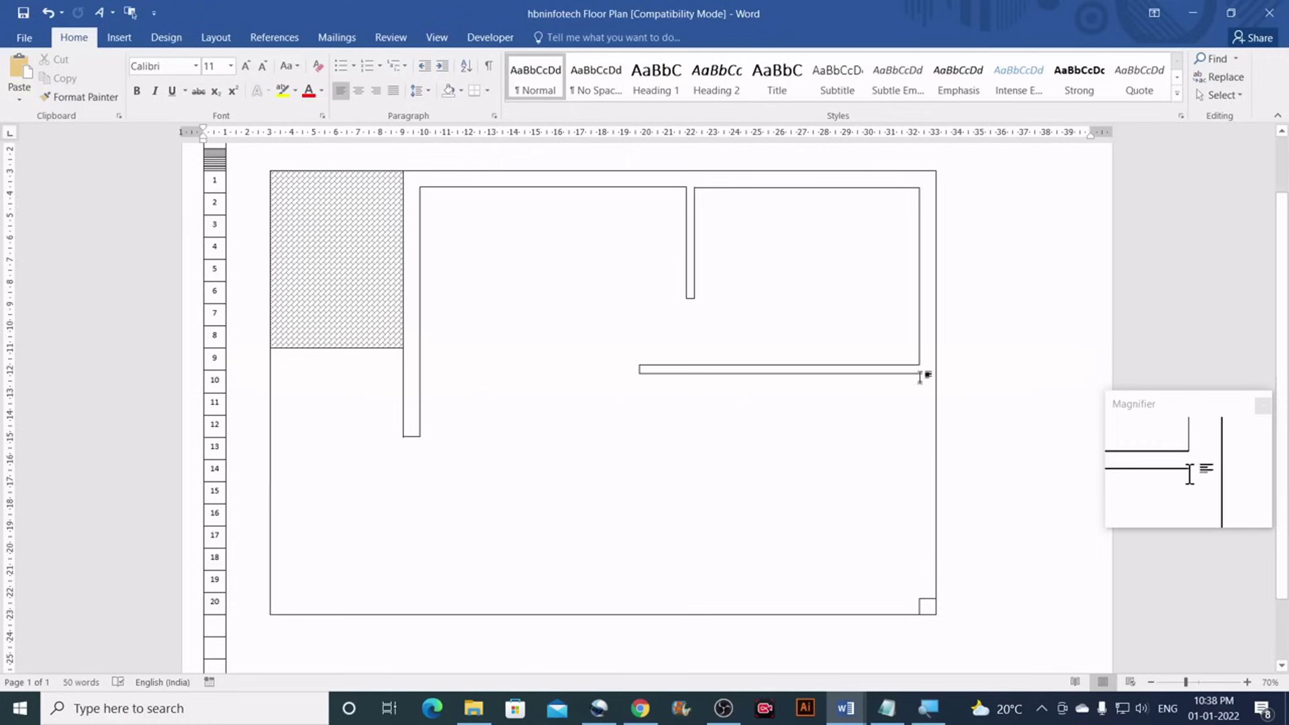
Consult the toilet walls in the finished floor plan and draw a vertical line about 9.46 cm long from the lower kitchen wall line toward the corner square
click(121, 38)
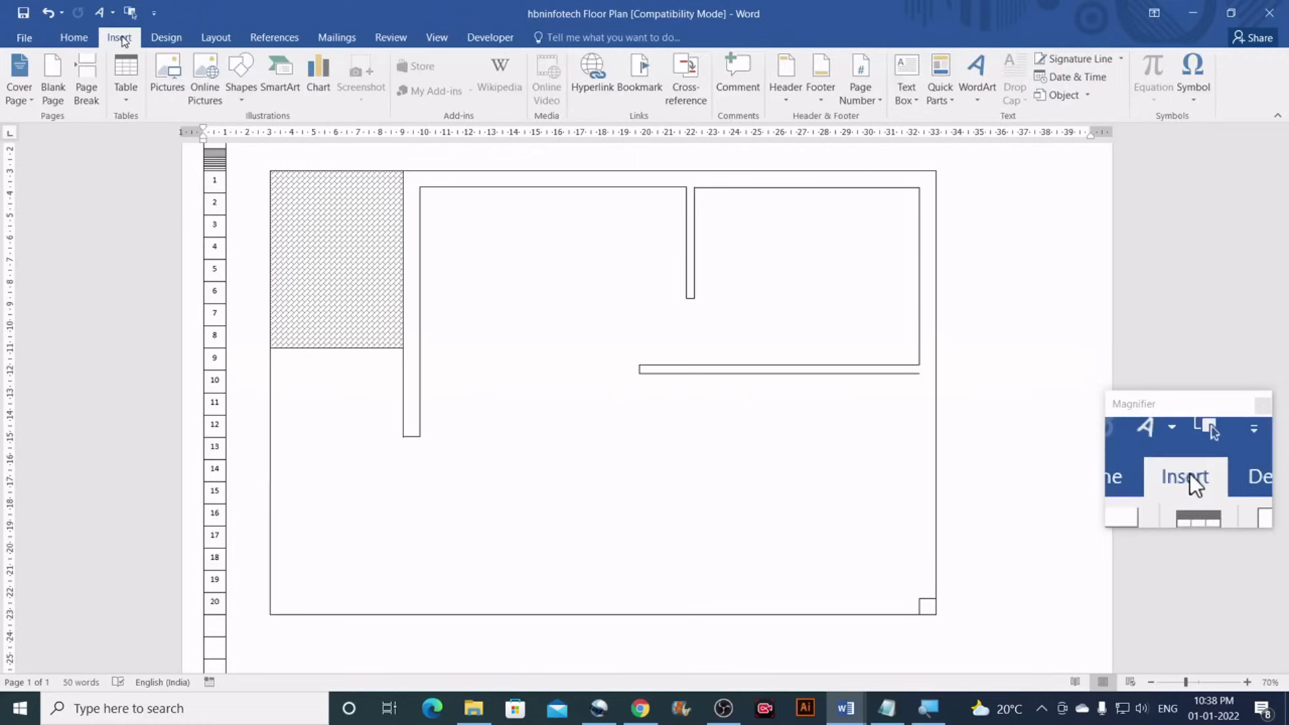
mouse_move(856, 710)
click(772, 678)
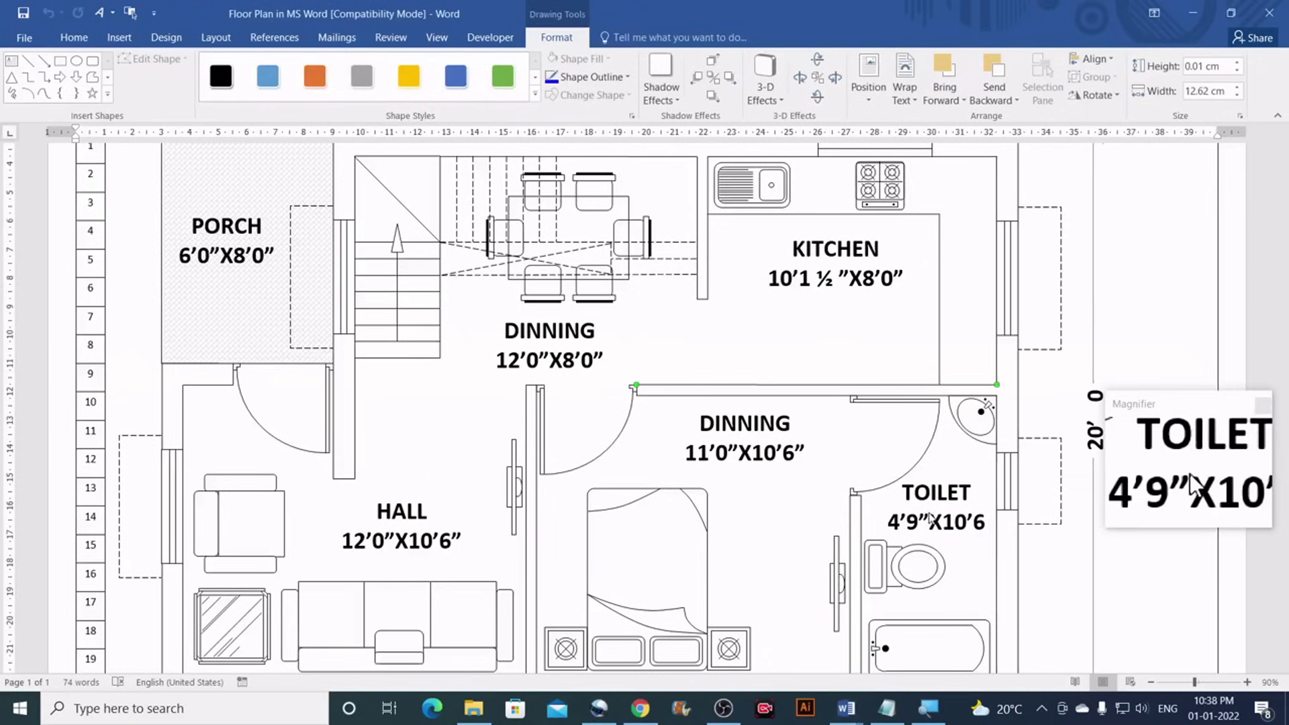
scroll(928, 516, down, 3)
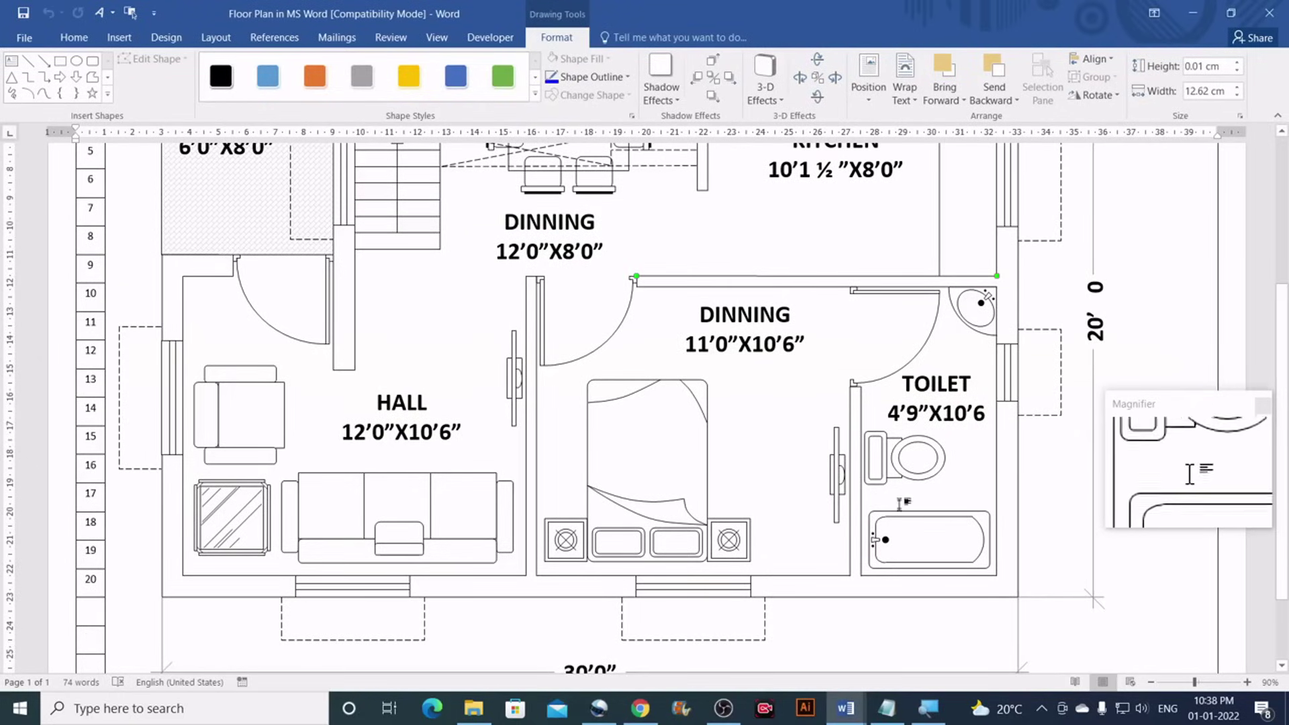
mouse_move(844, 708)
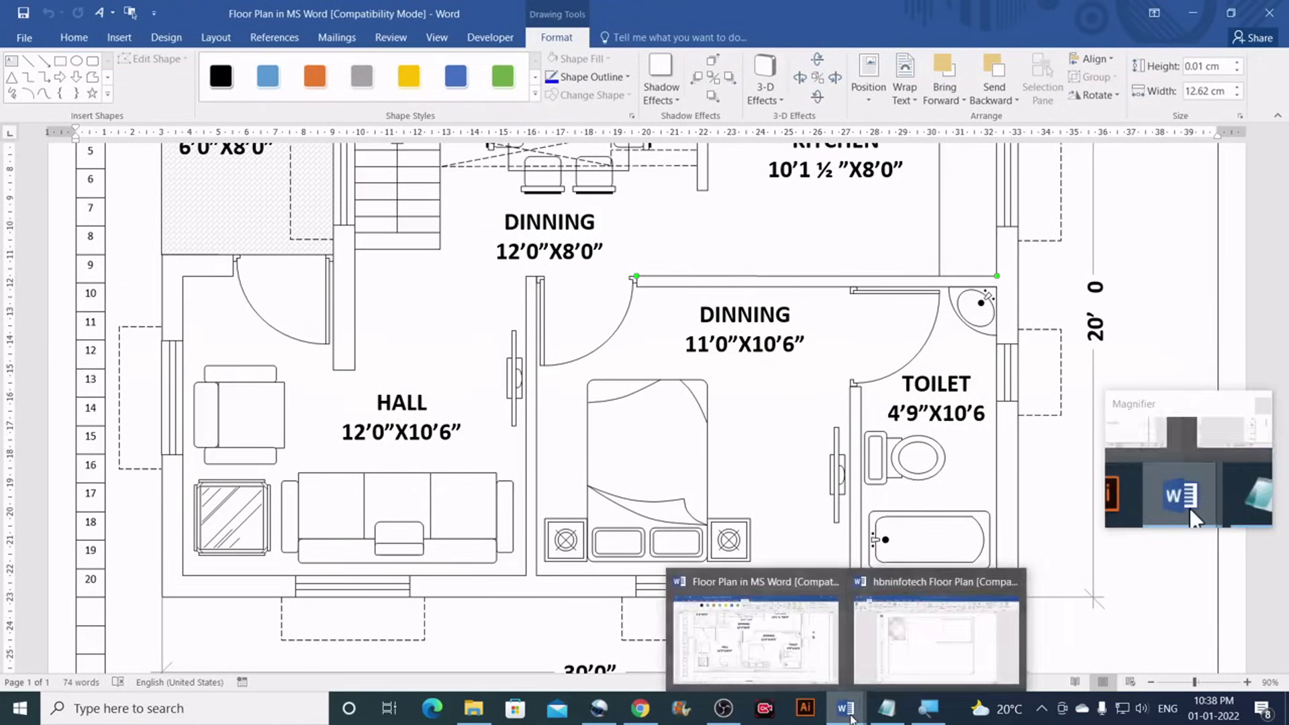
click(893, 638)
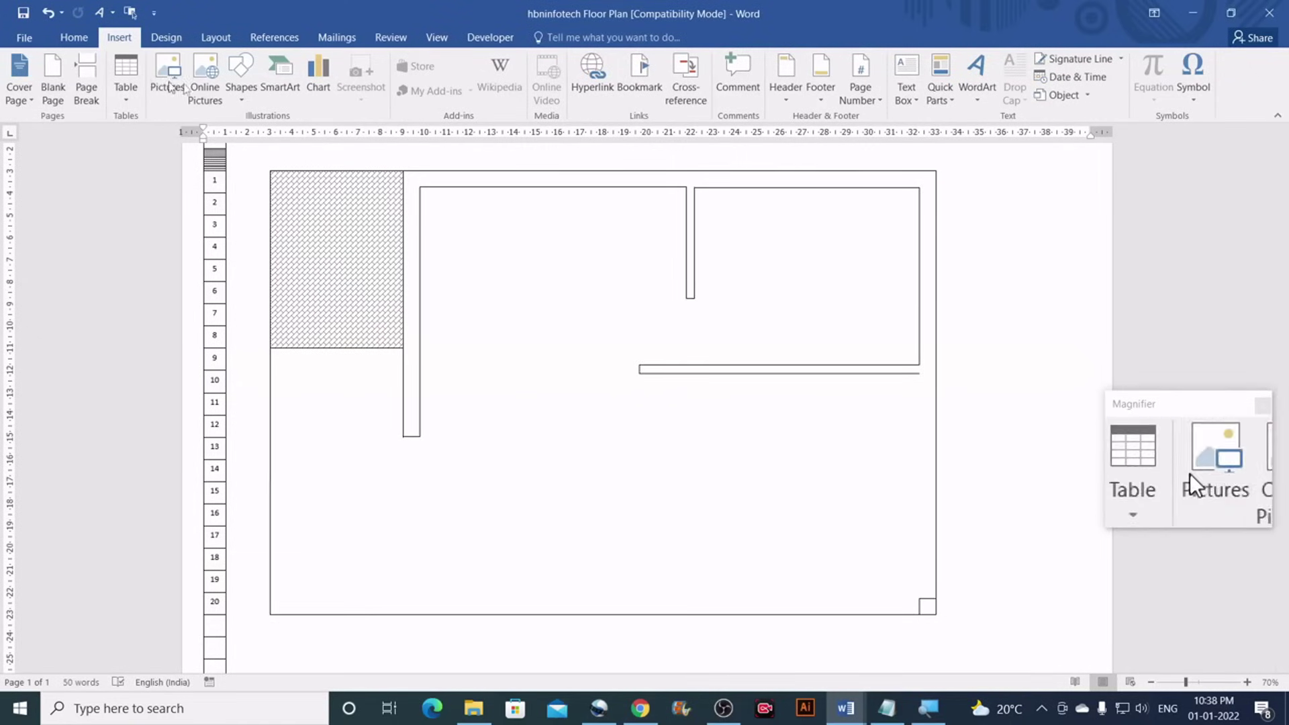
click(243, 102)
click(250, 136)
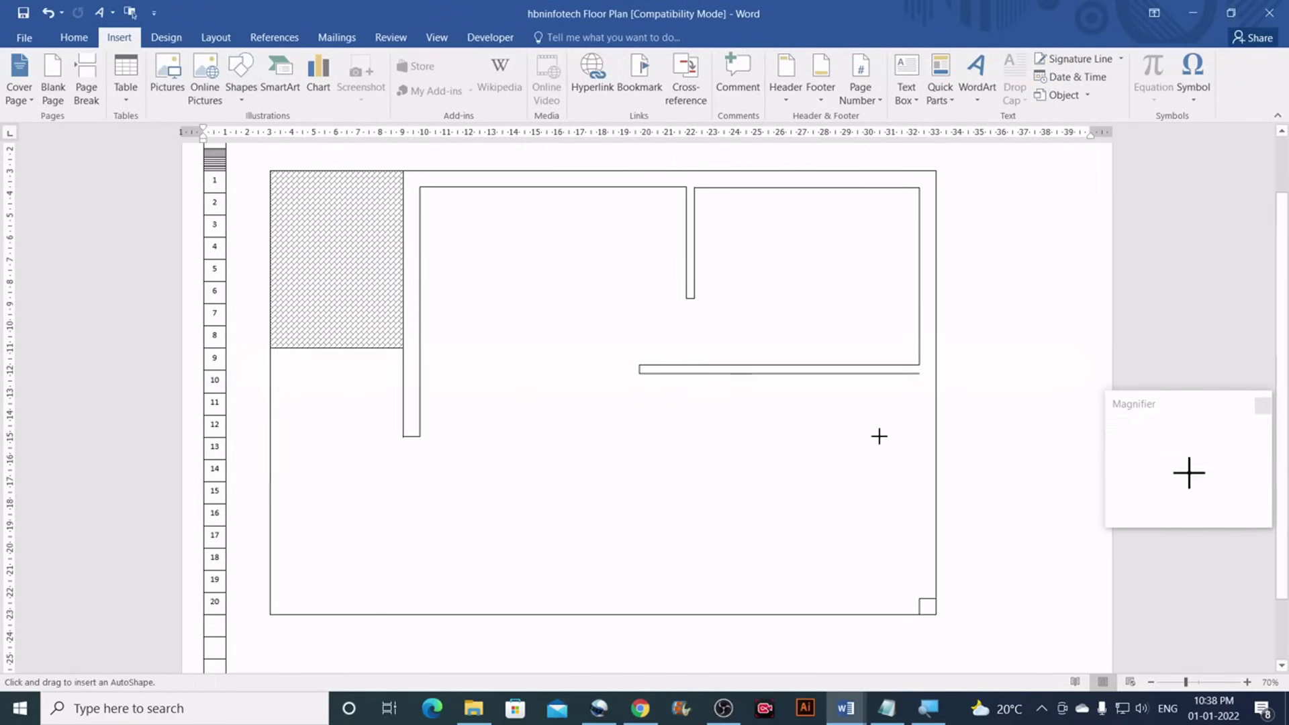
drag(919, 374, 917, 419)
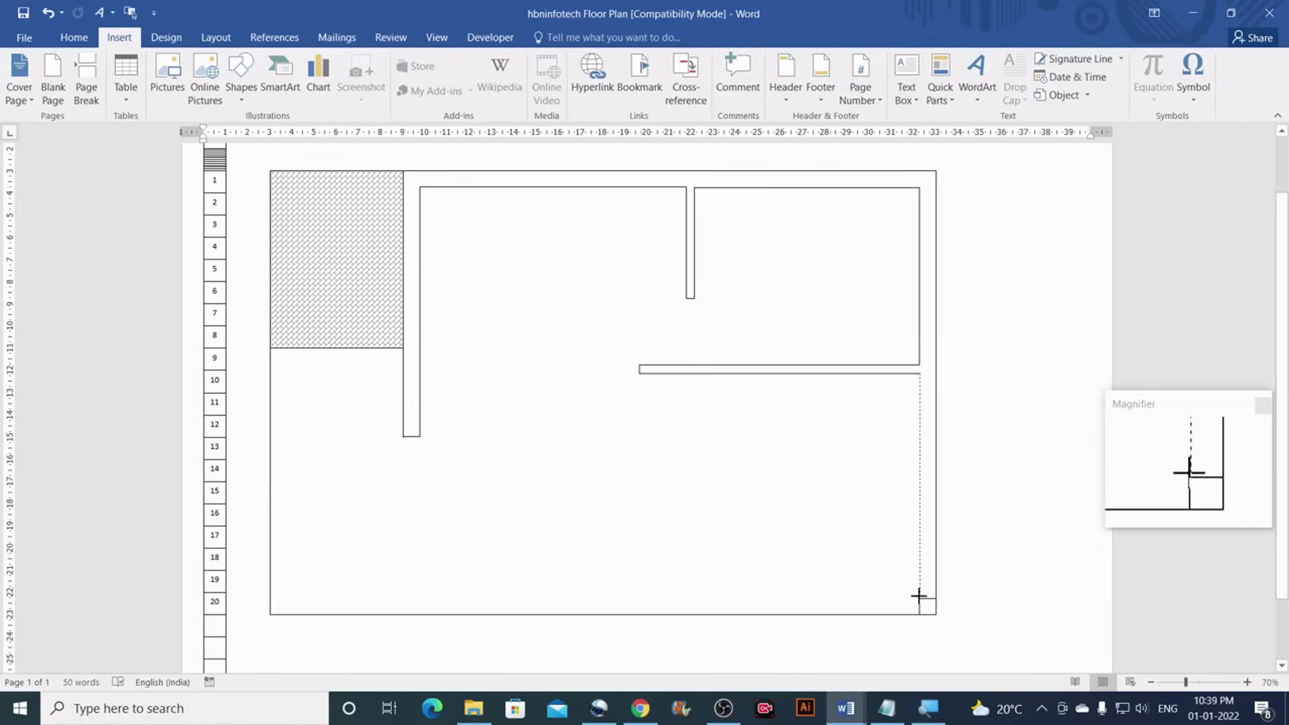
drag(919, 584, 919, 583)
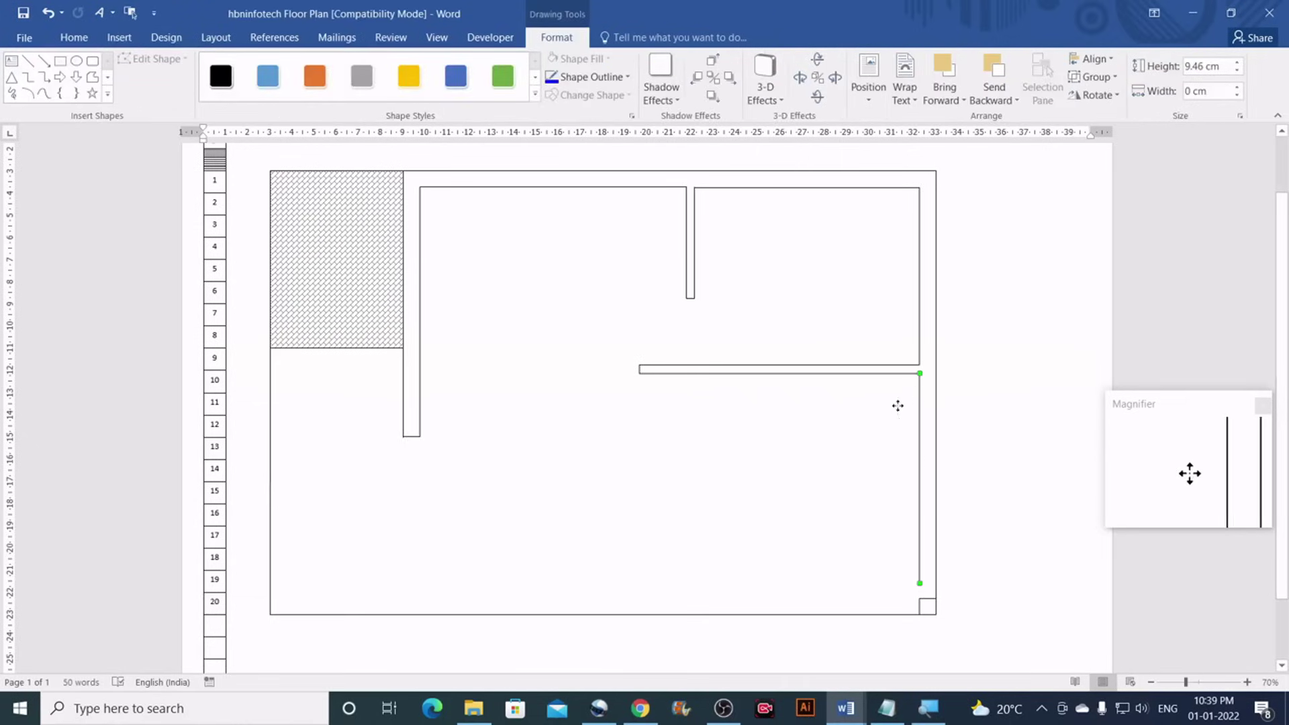
Align the new vertical line with the right end of the lower kitchen wall line and extend it to the corner square, about 10.12 cm long
drag(898, 405, 897, 405)
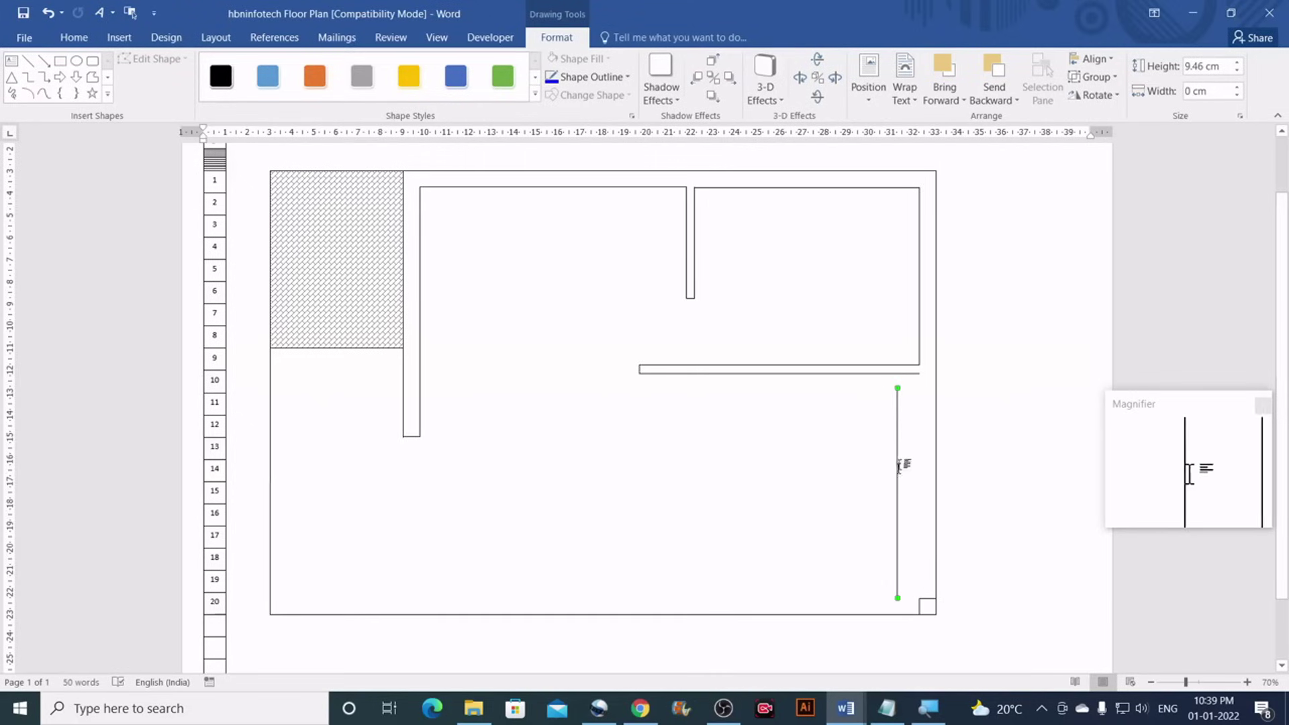
drag(897, 442, 920, 422)
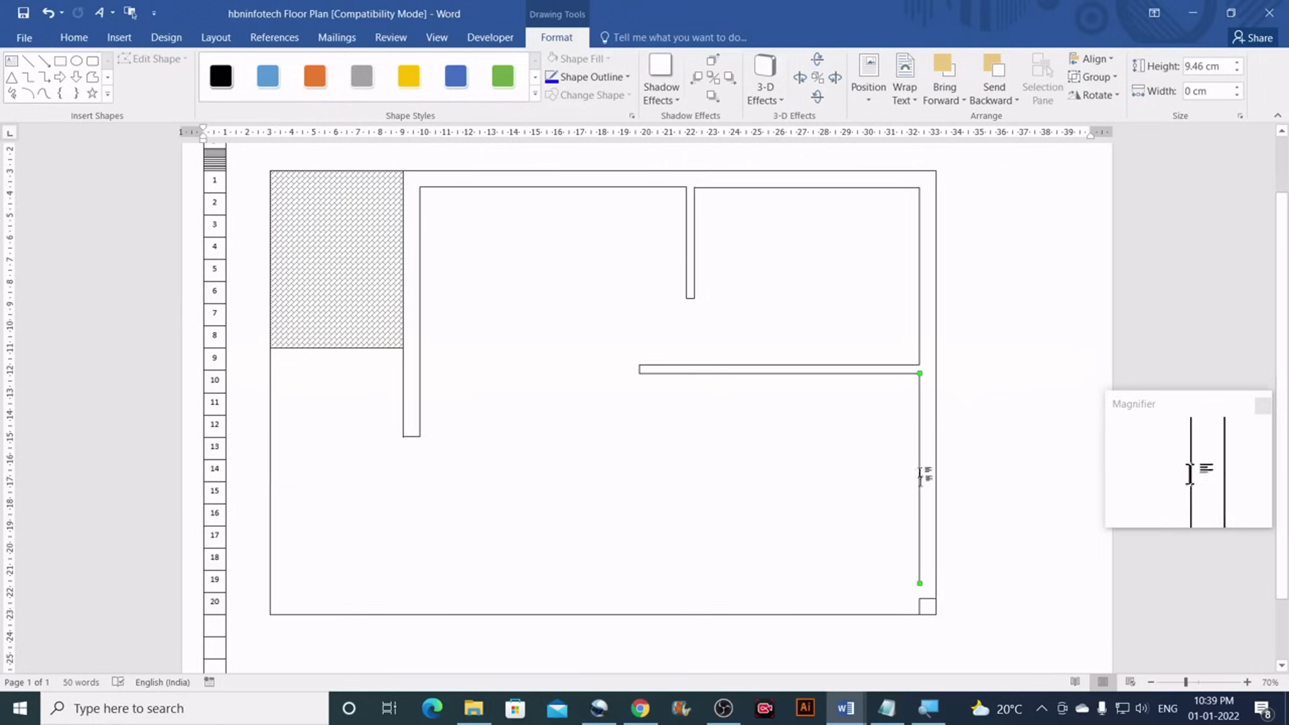
drag(919, 585, 920, 598)
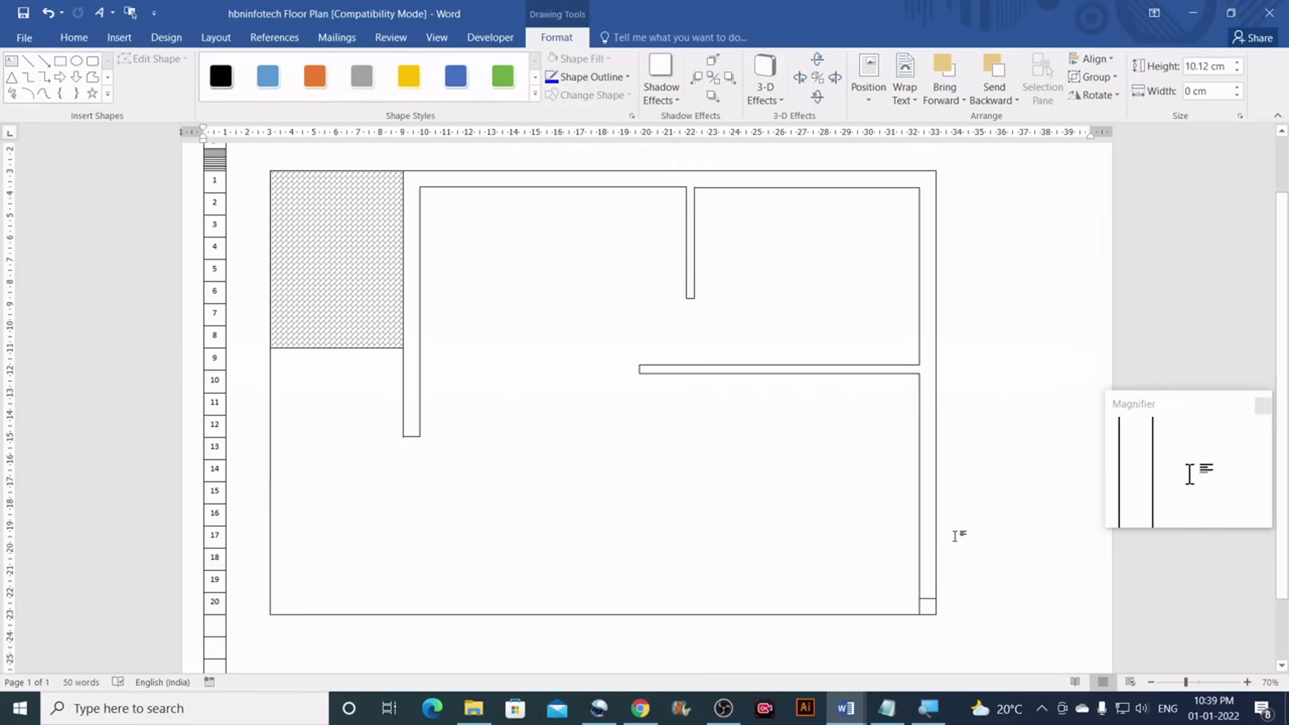
click(954, 535)
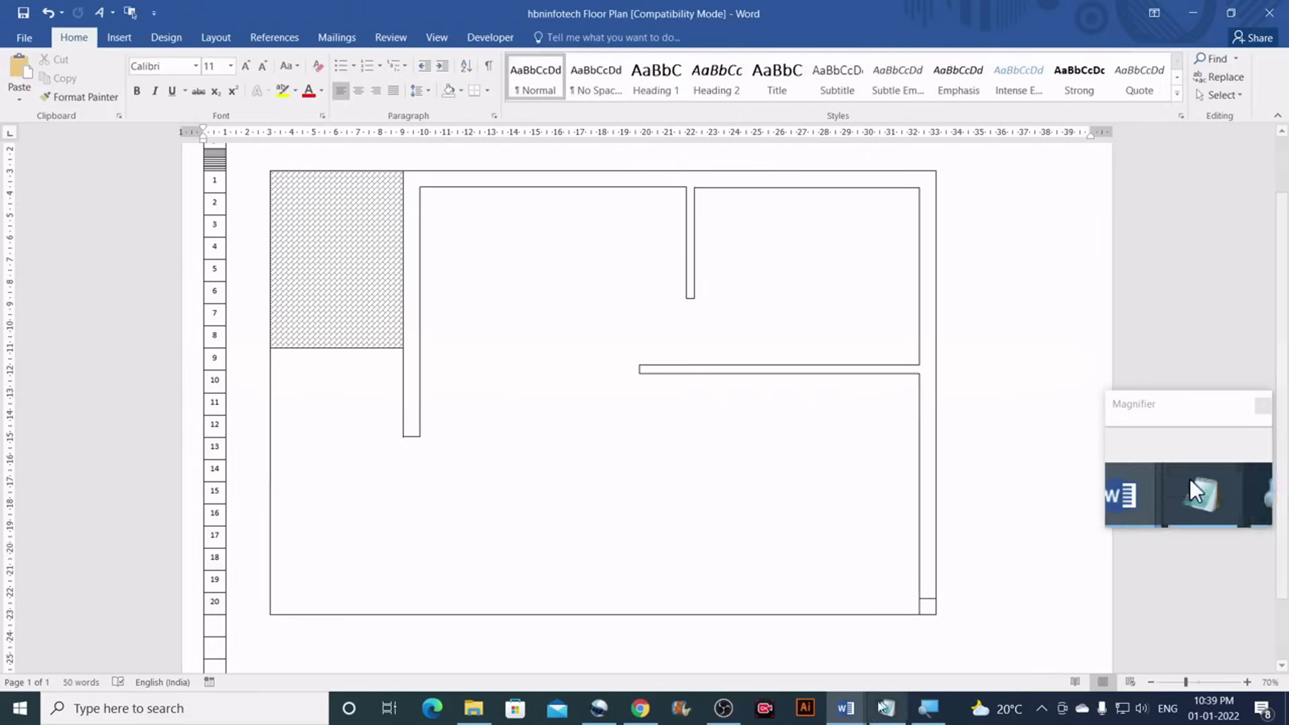
Check the width of the toilet's bottom inner wall line in the finished floor plan and return to the working drawing
mouse_move(845, 708)
click(775, 647)
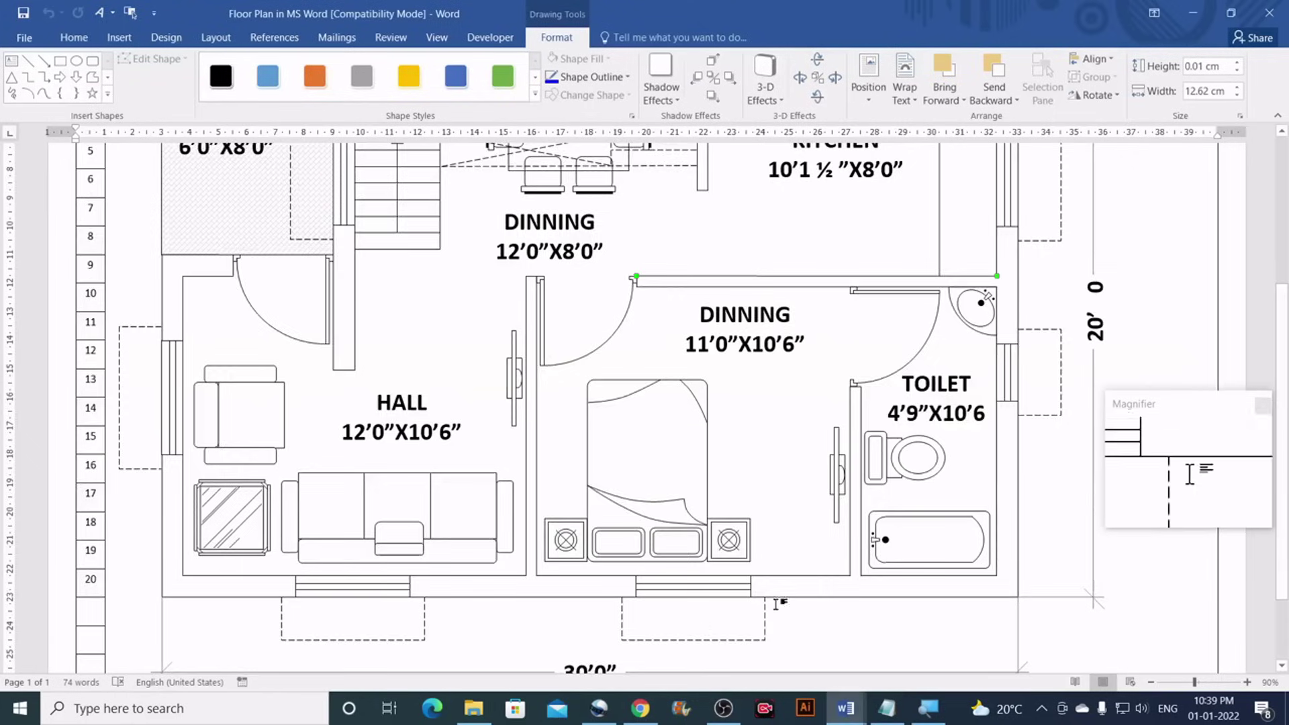
scroll(777, 603, down, 1)
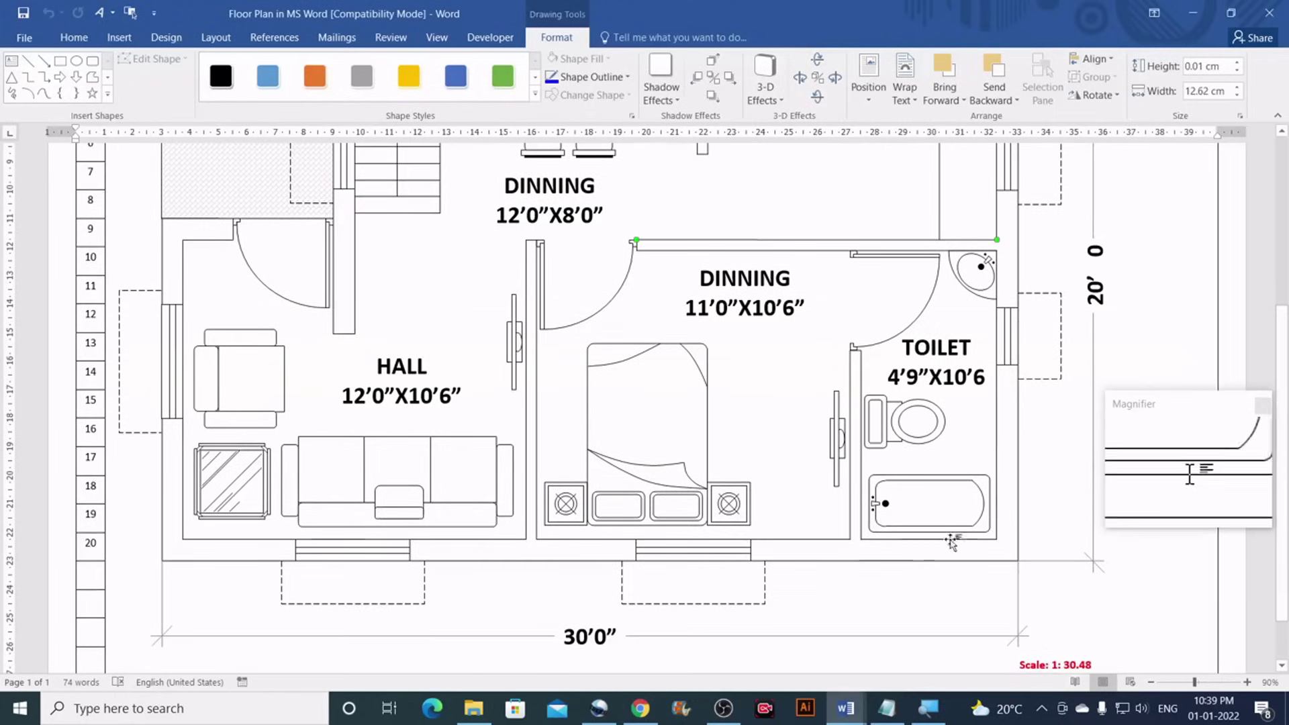
click(875, 539)
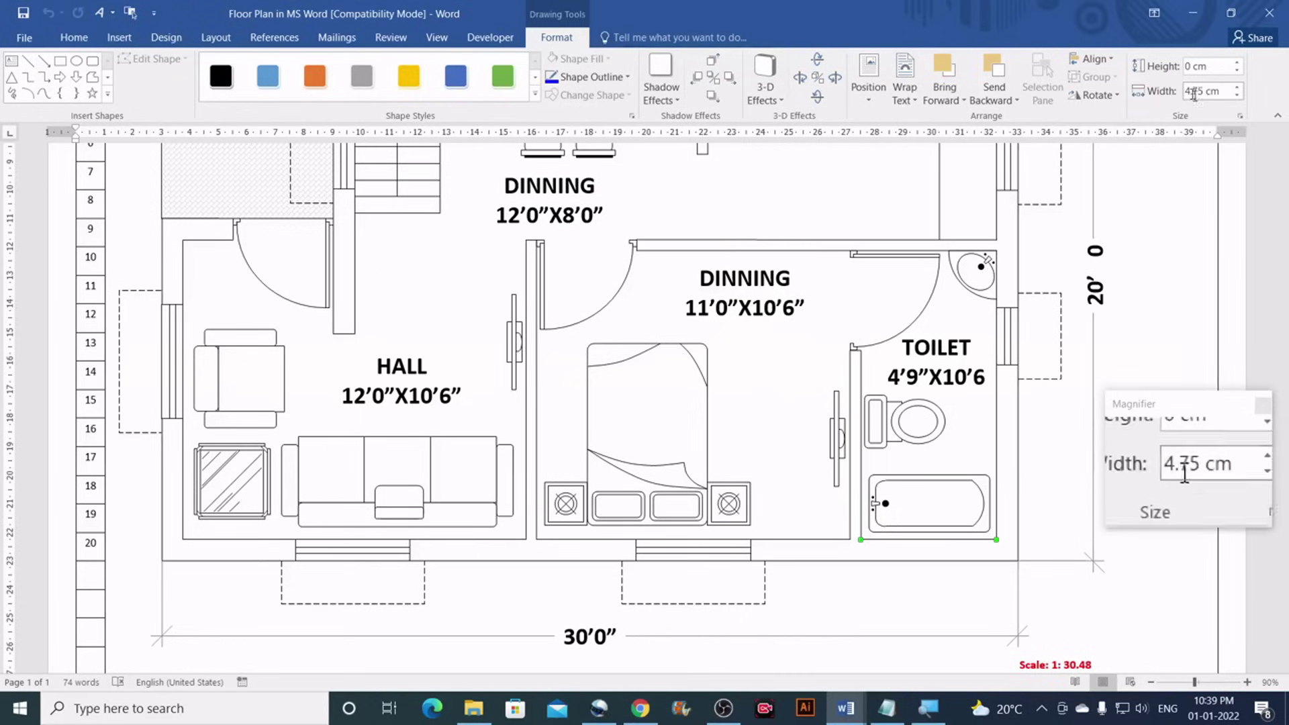
mouse_move(854, 716)
click(923, 680)
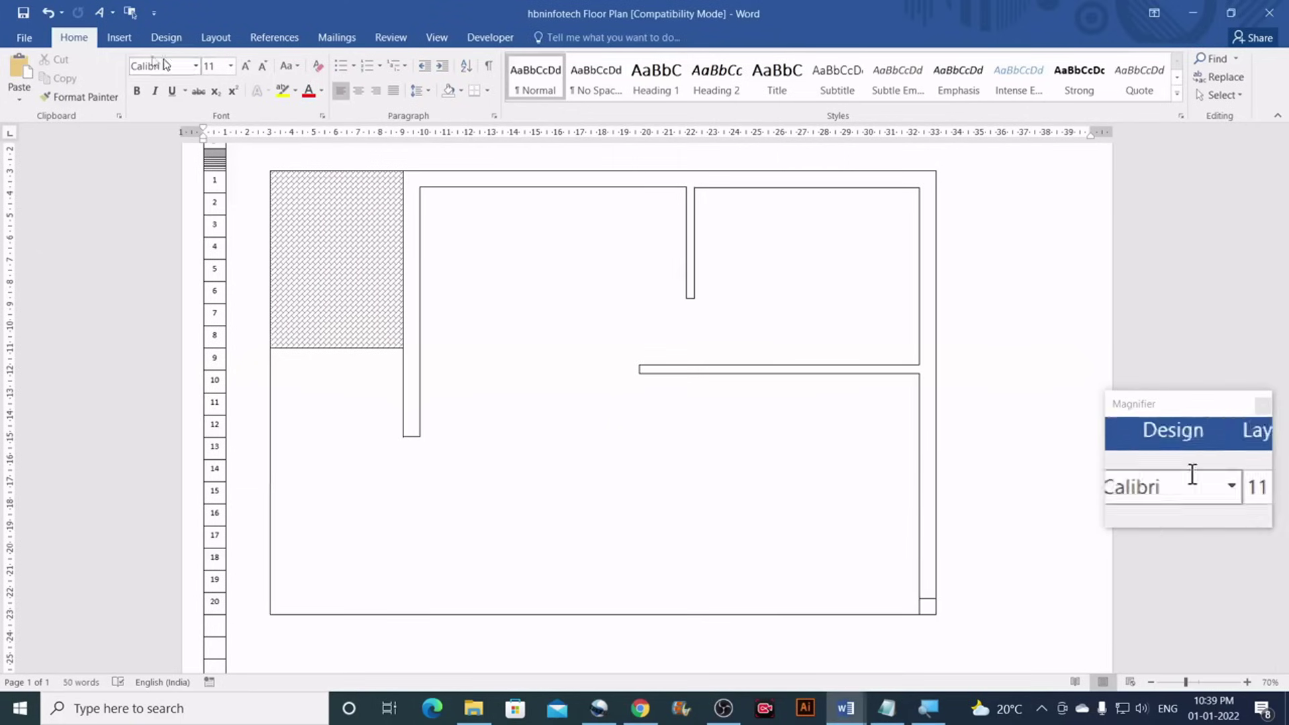
Draw a horizontal line in the empty area of the plan and set its width to 4.75 cm
click(120, 38)
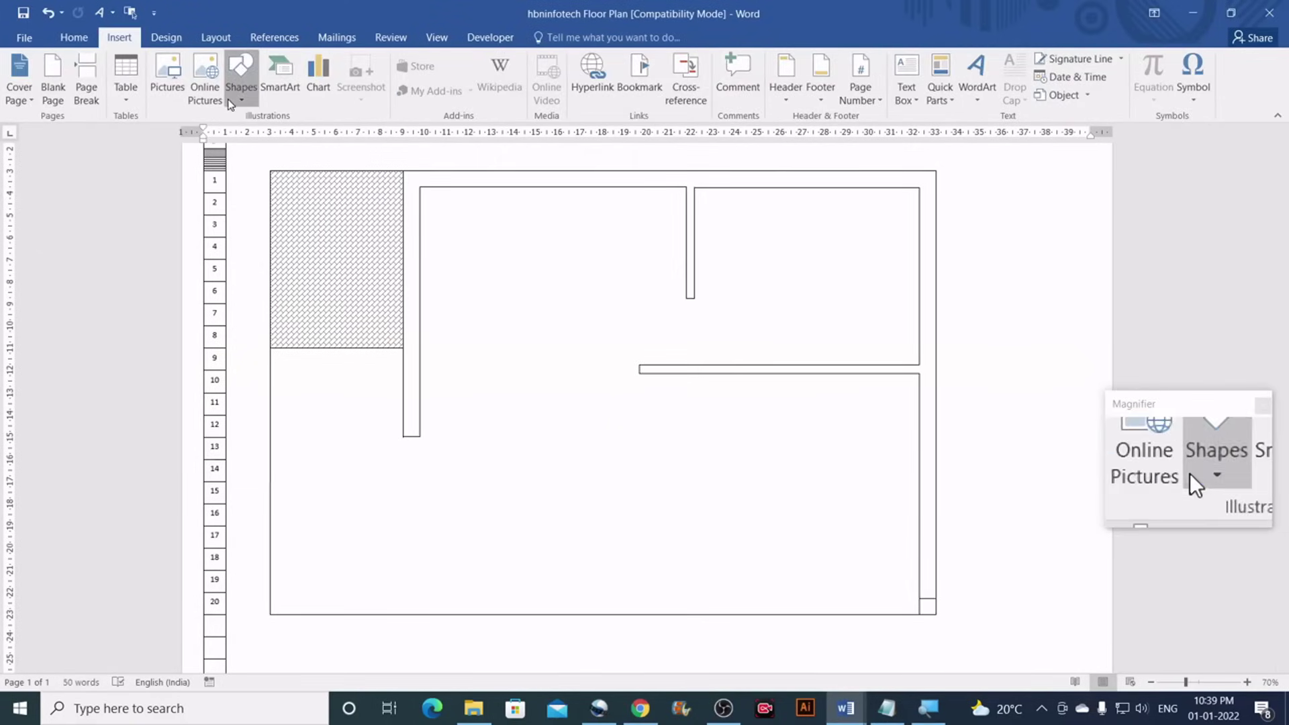
click(240, 80)
click(253, 143)
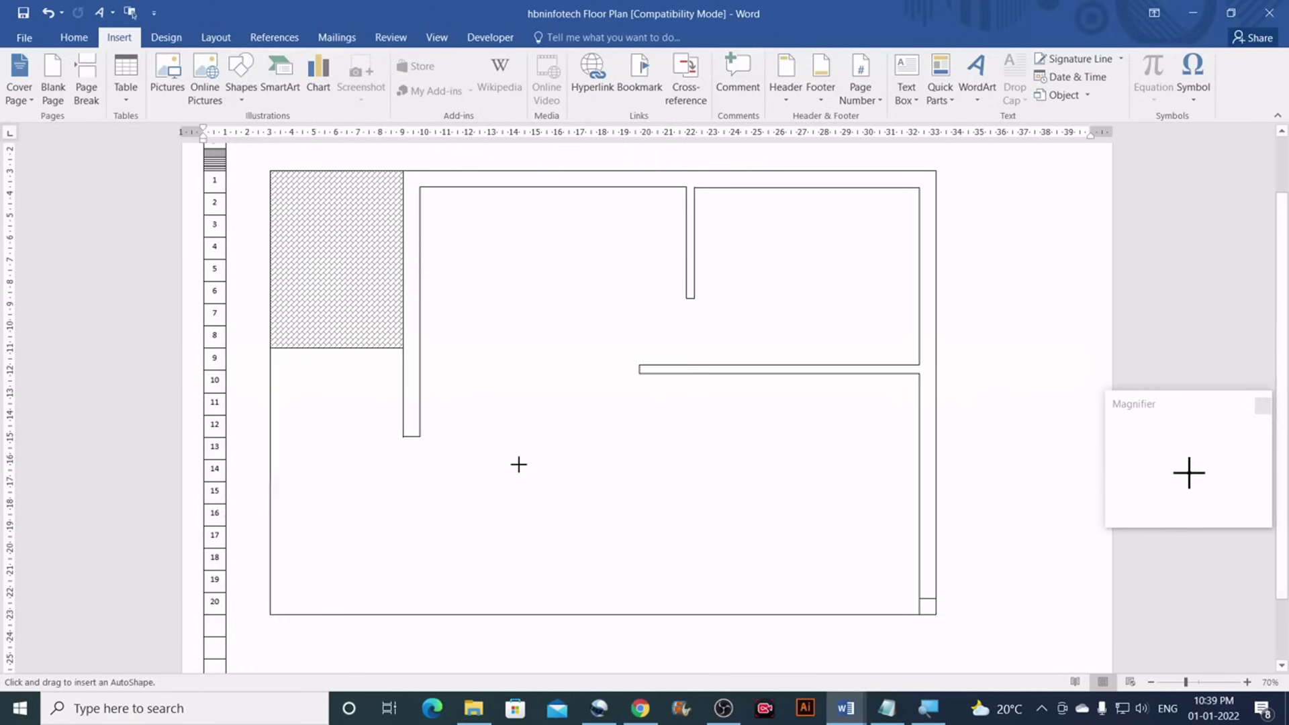
drag(603, 470, 603, 469)
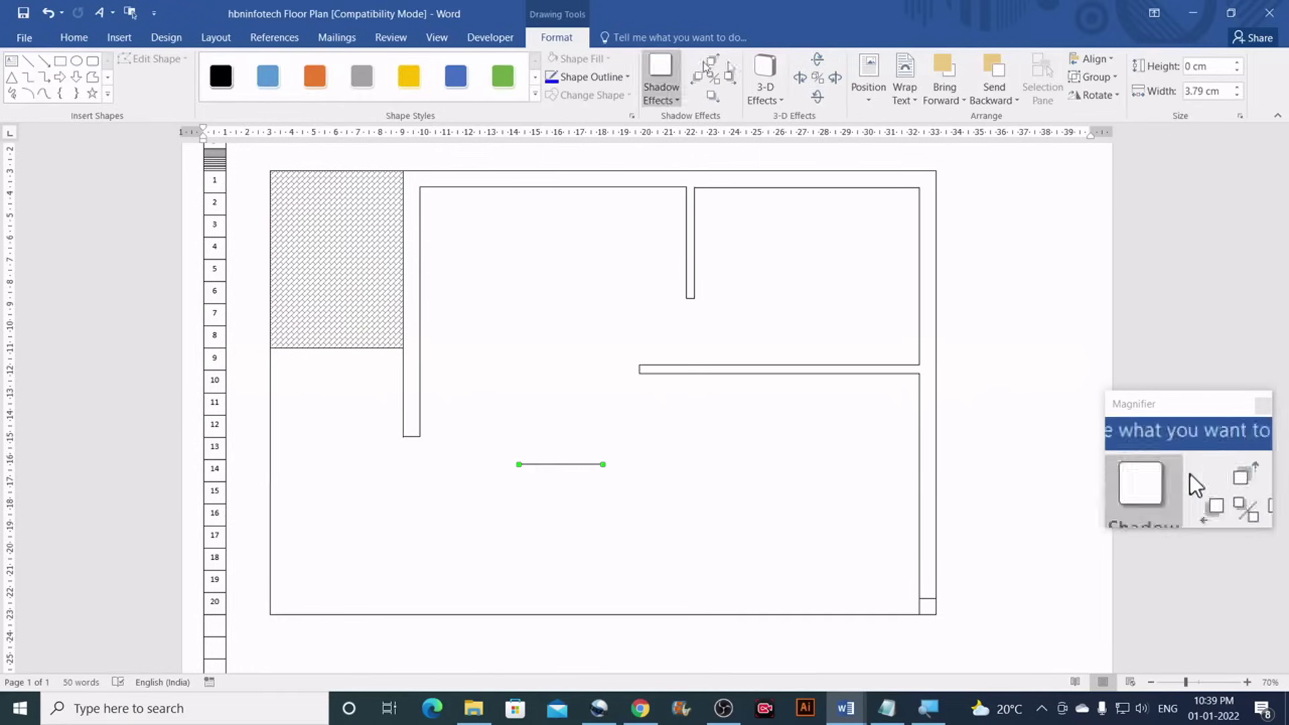
click(1221, 94)
text(4.75)
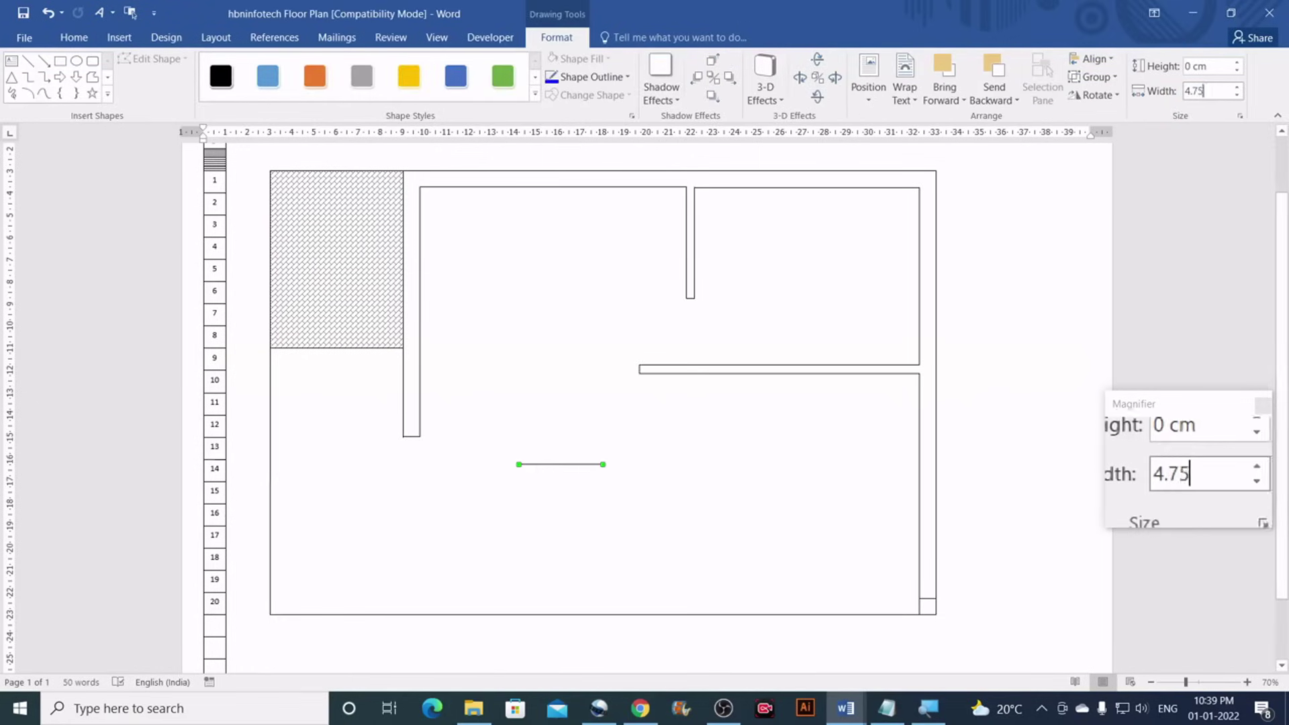
key(Return)
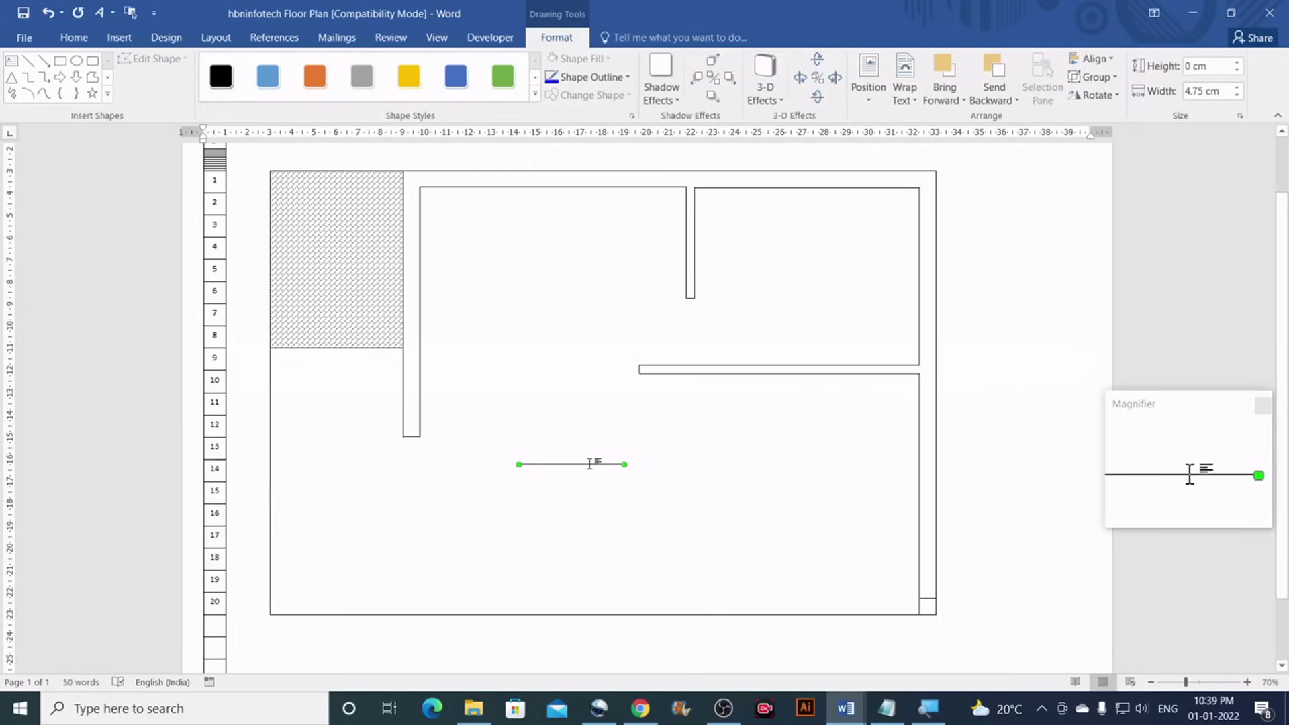
Move the 4.75 cm line to the lower end of the right inner wall line and move the small square outside the plan
click(589, 464)
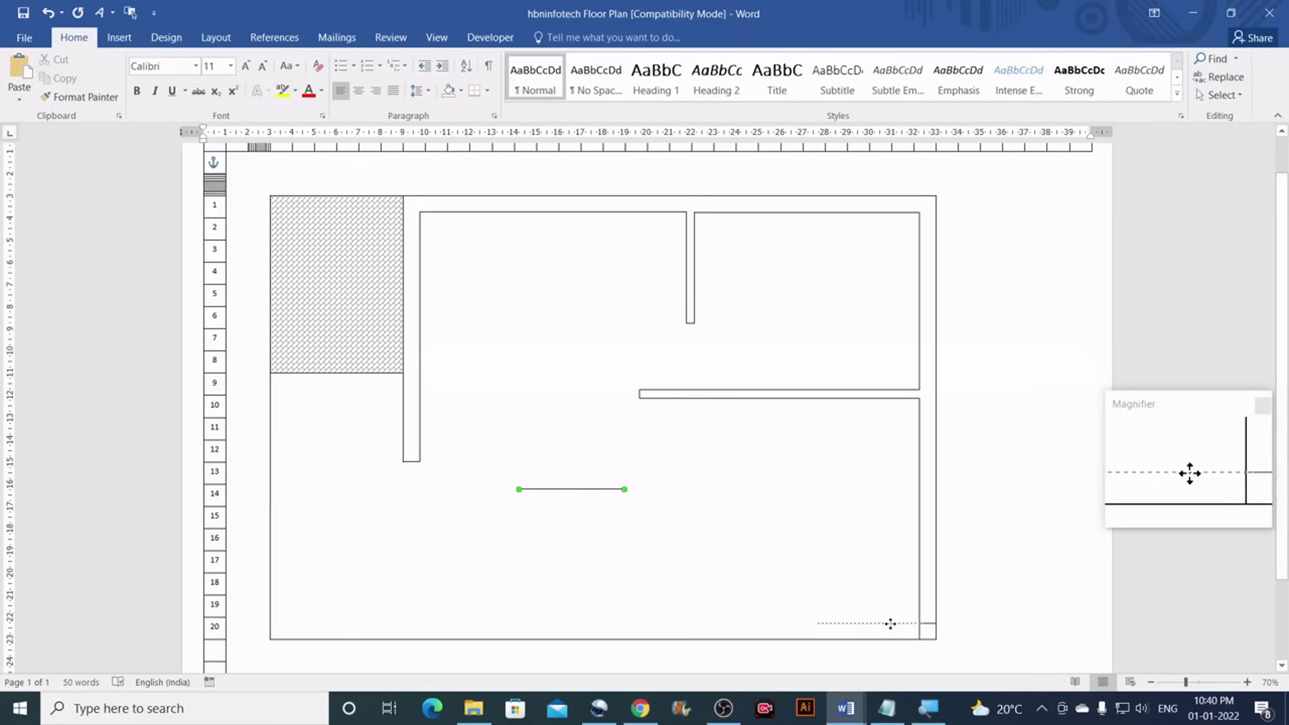
drag(886, 623, 886, 624)
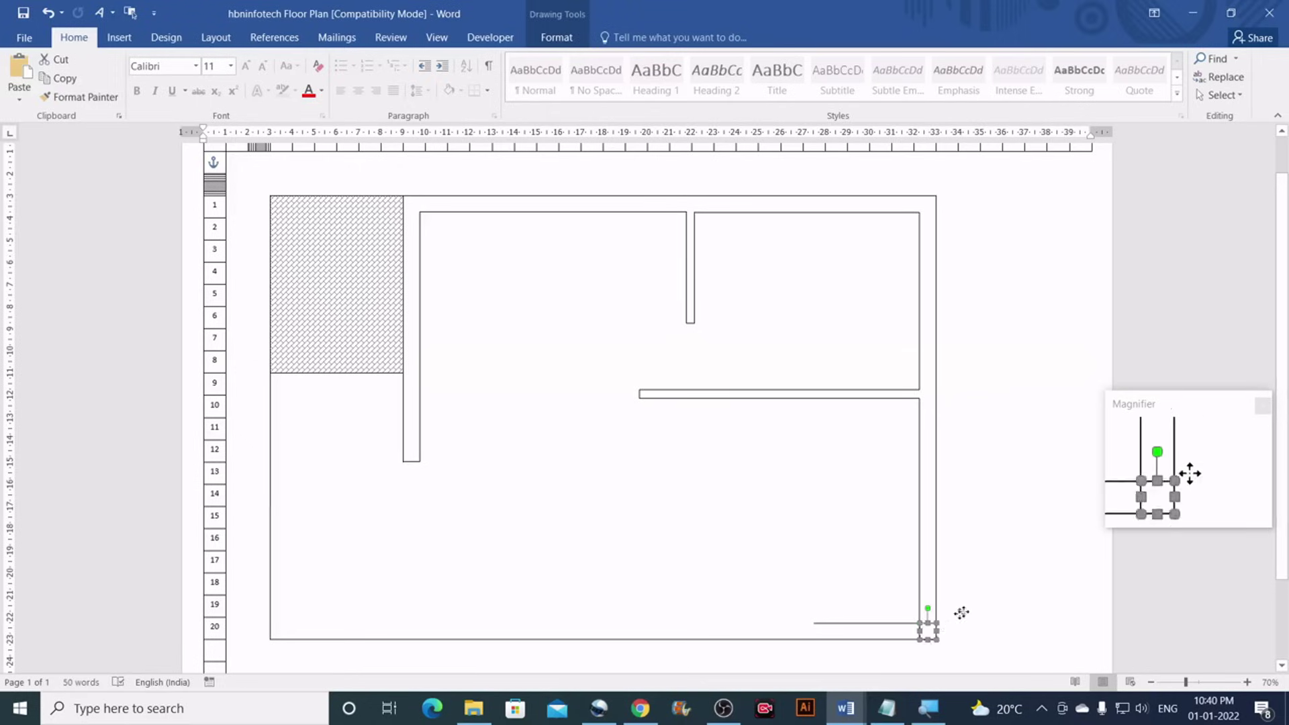
drag(983, 603, 988, 600)
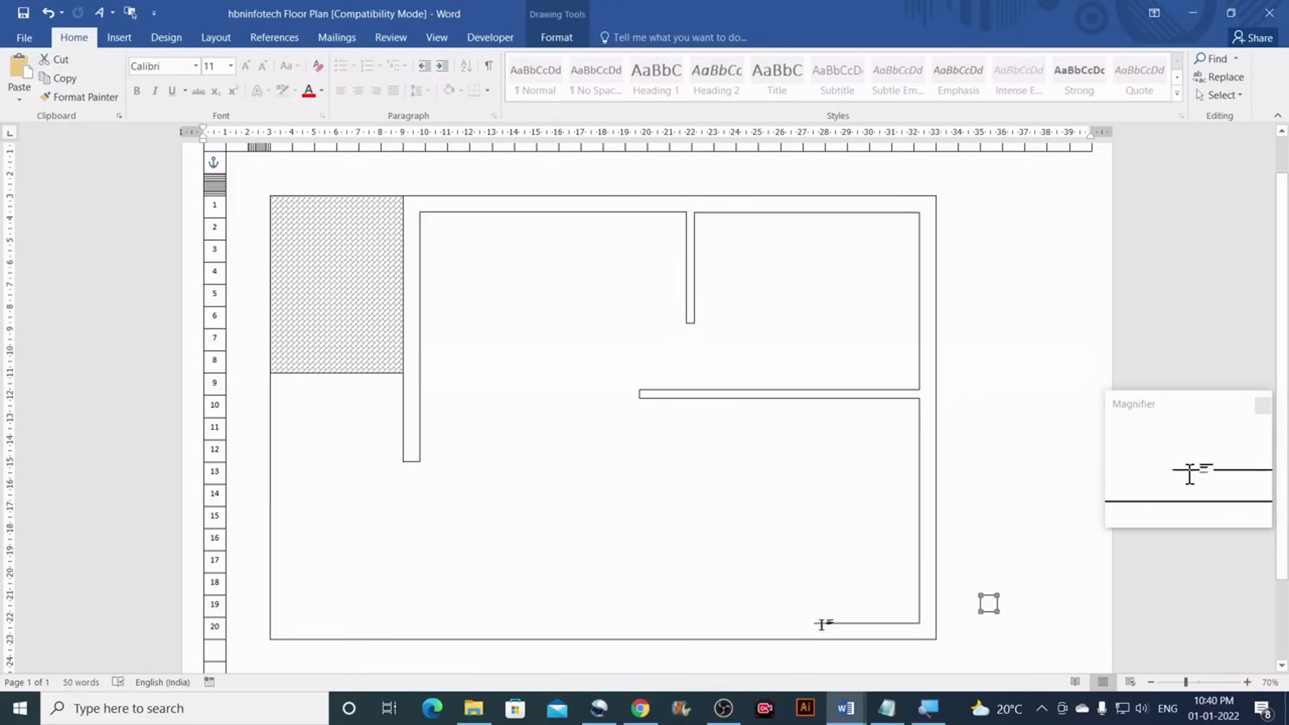
Check the height of the toilet's left inner wall line in the finished floor plan and return to the working drawing
mouse_move(845, 706)
click(752, 631)
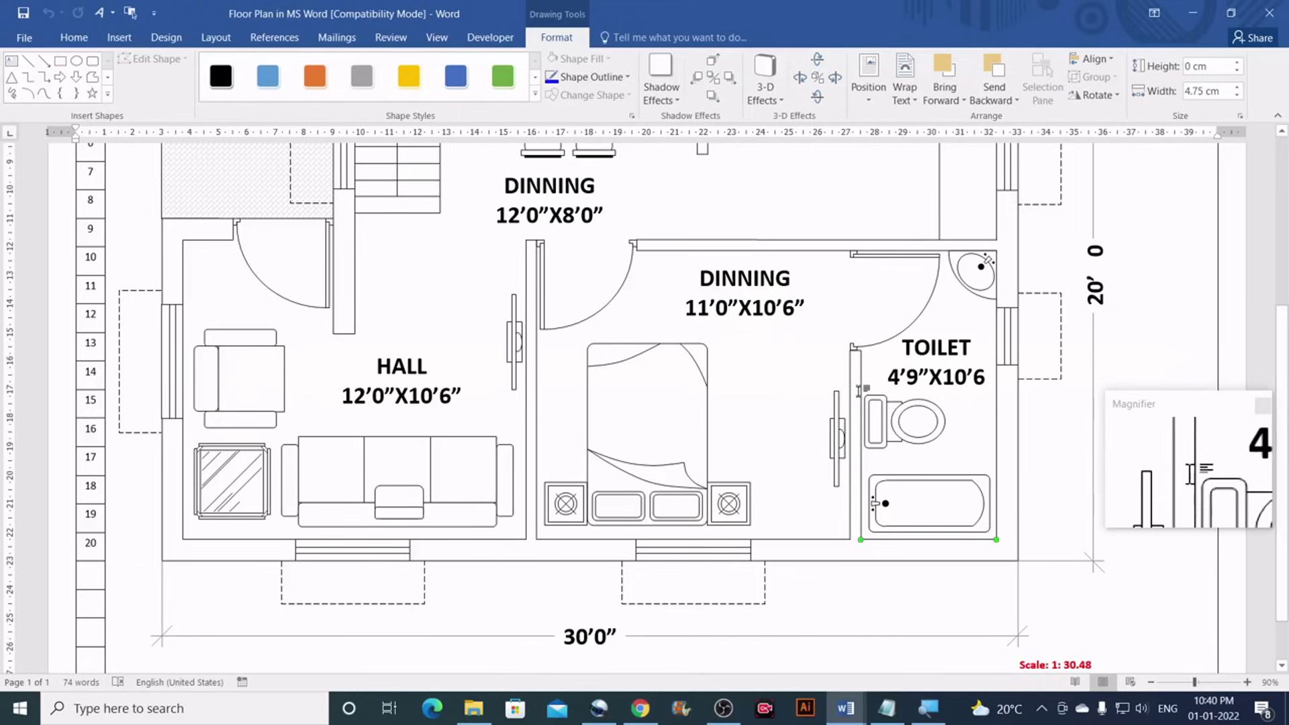
click(860, 378)
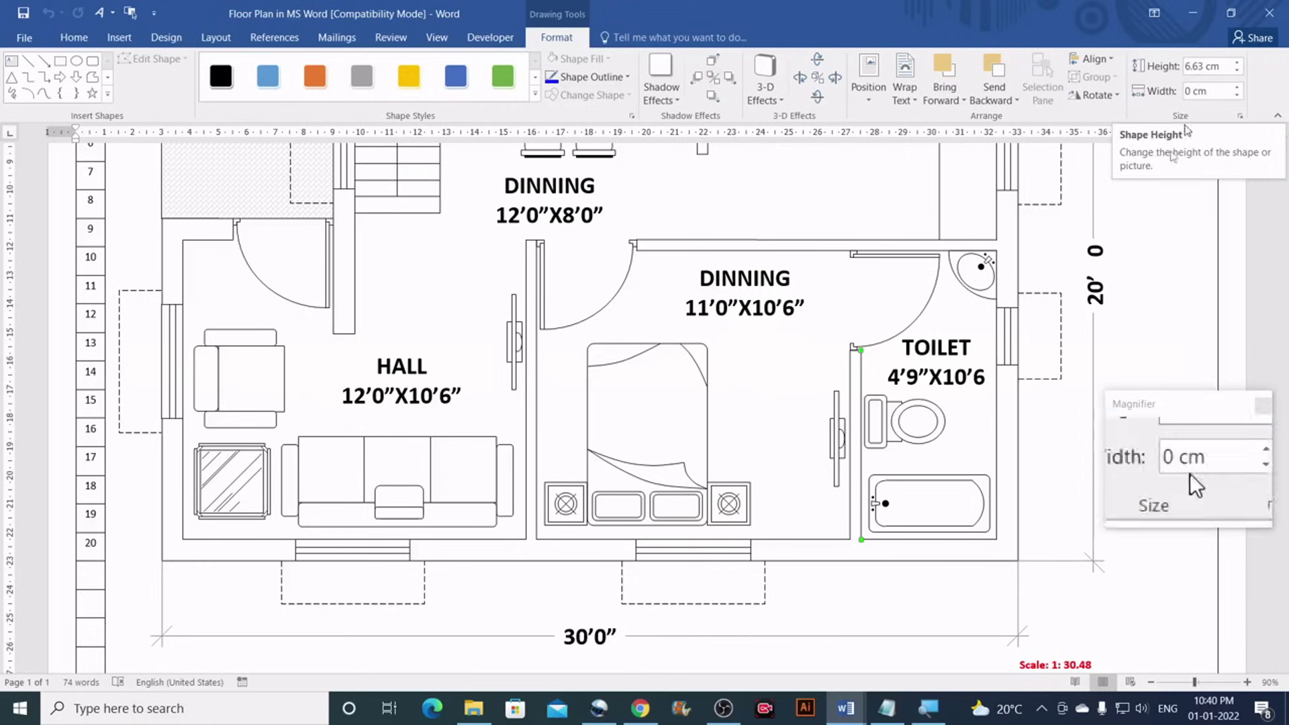
mouse_move(853, 713)
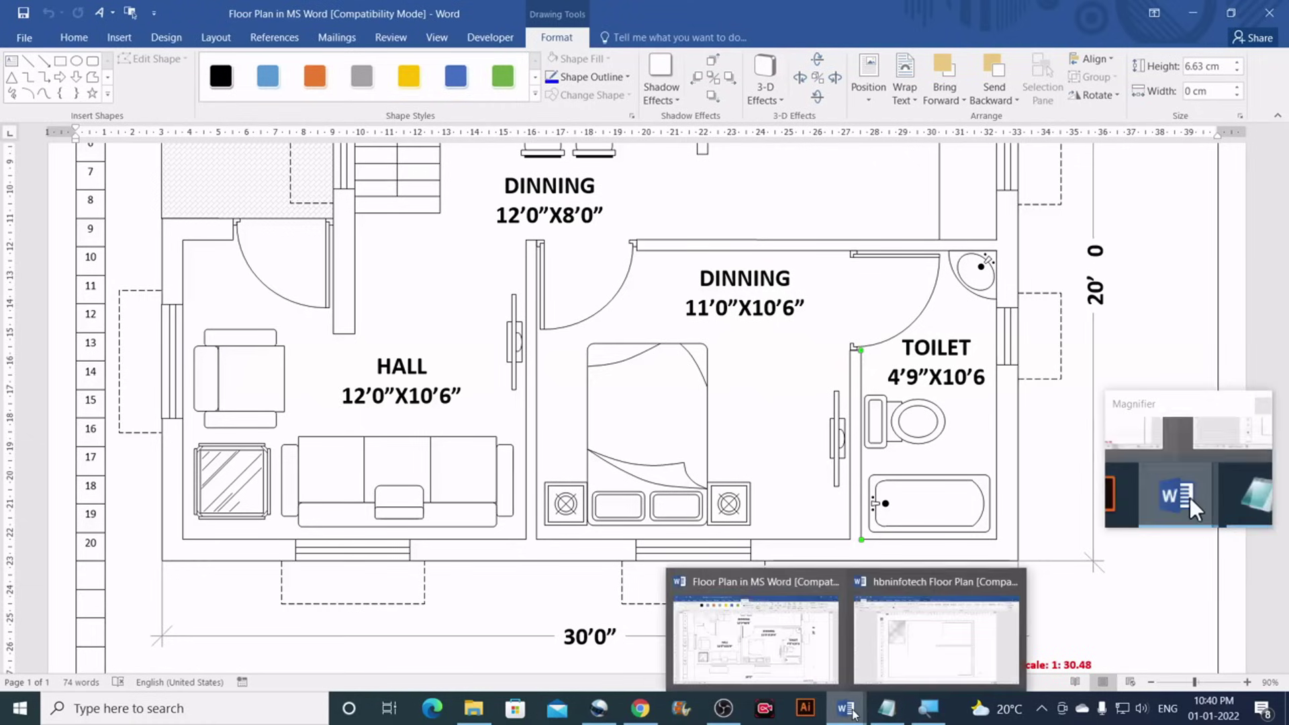
click(936, 638)
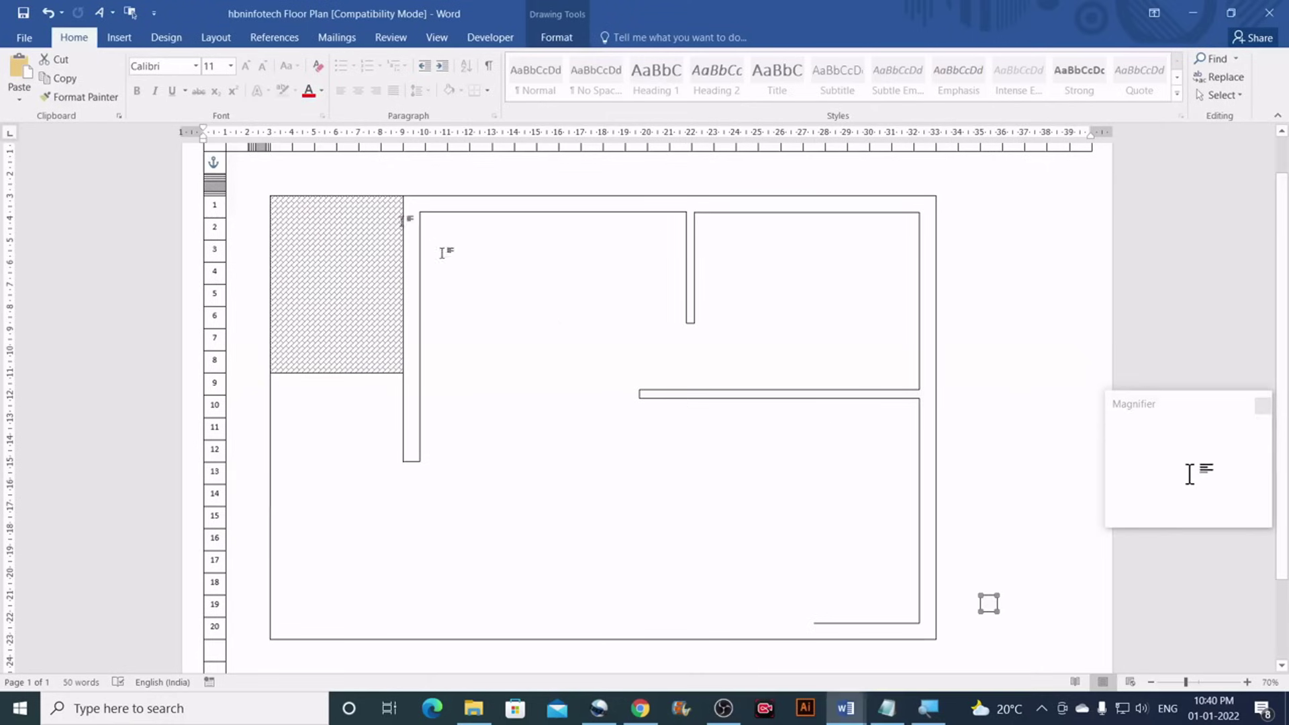
Draw a vertical line, set its height to 6.63 cm and stand it on the left end of the toilet's bottom inner wall line
click(120, 37)
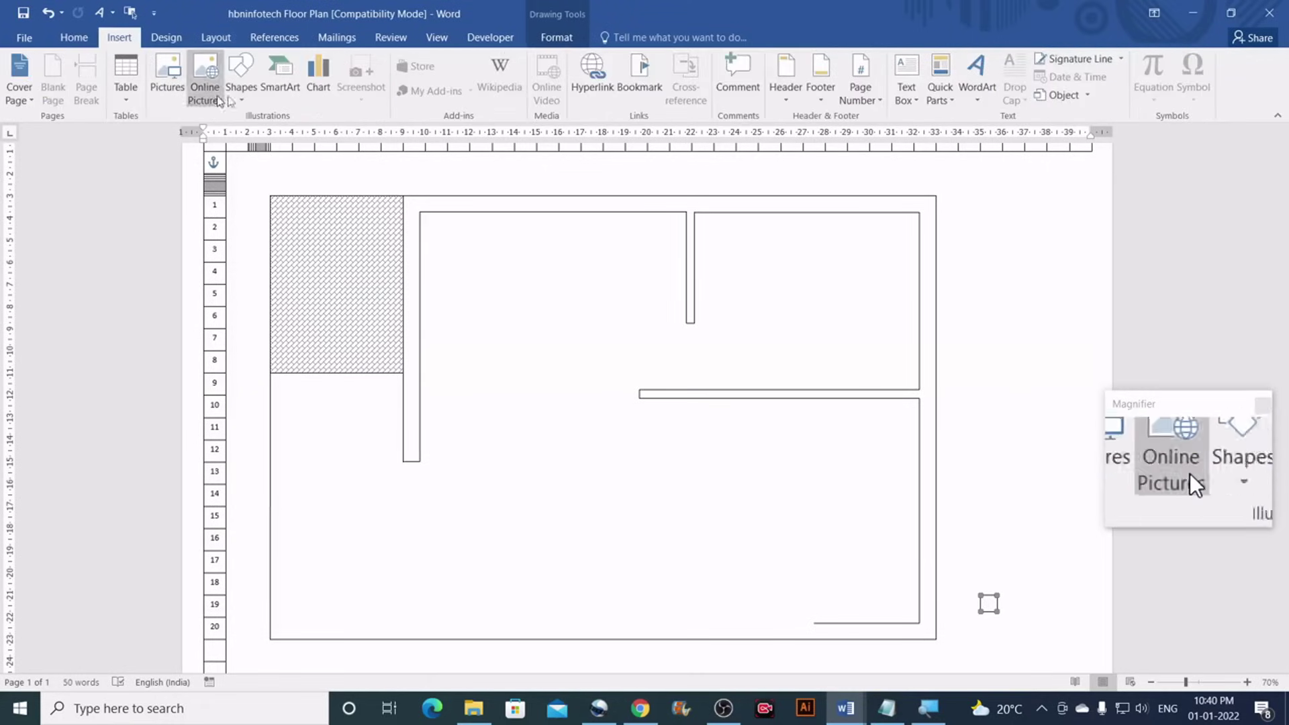
click(241, 86)
click(293, 184)
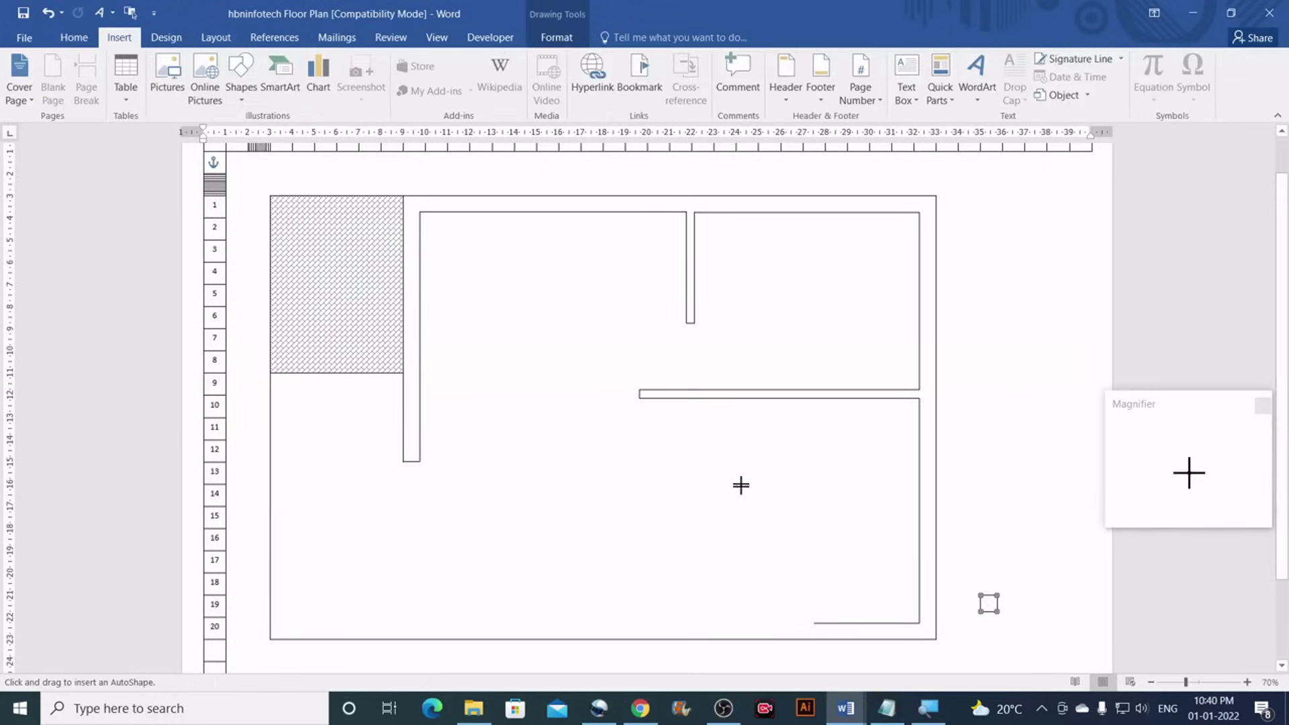
drag(741, 543, 741, 556)
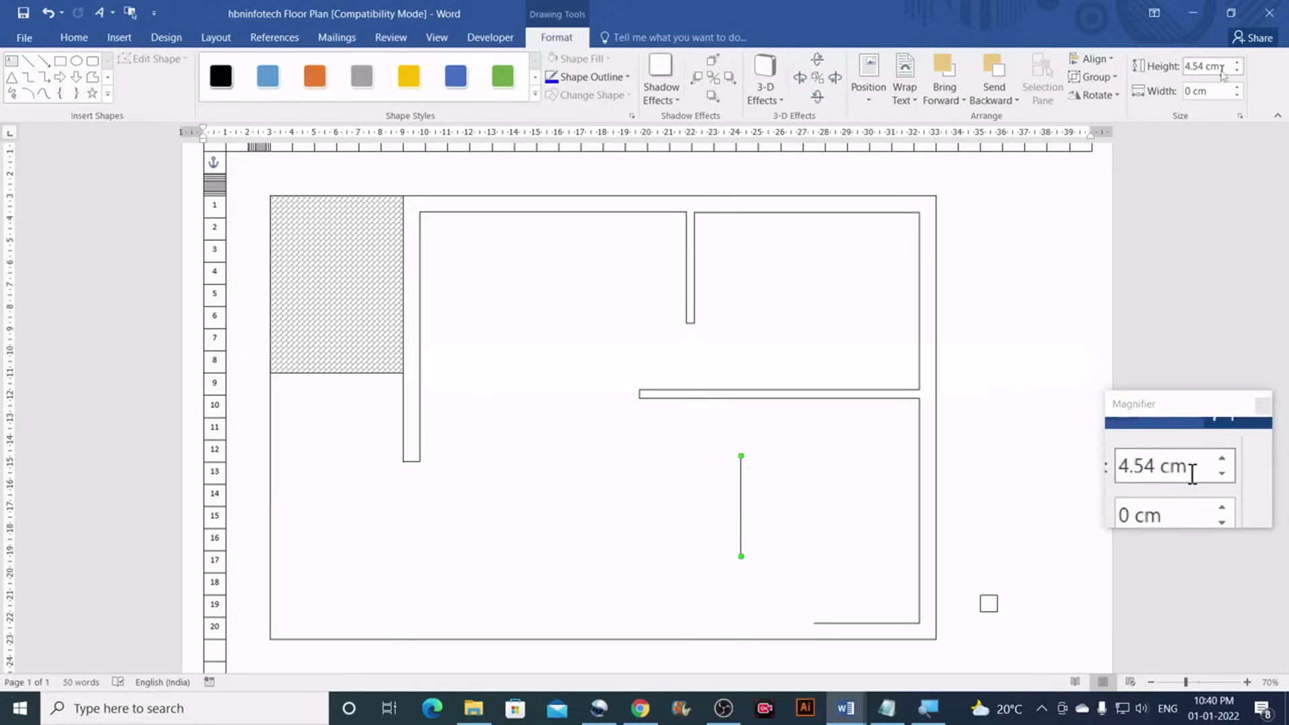
click(1222, 68)
text(6.63)
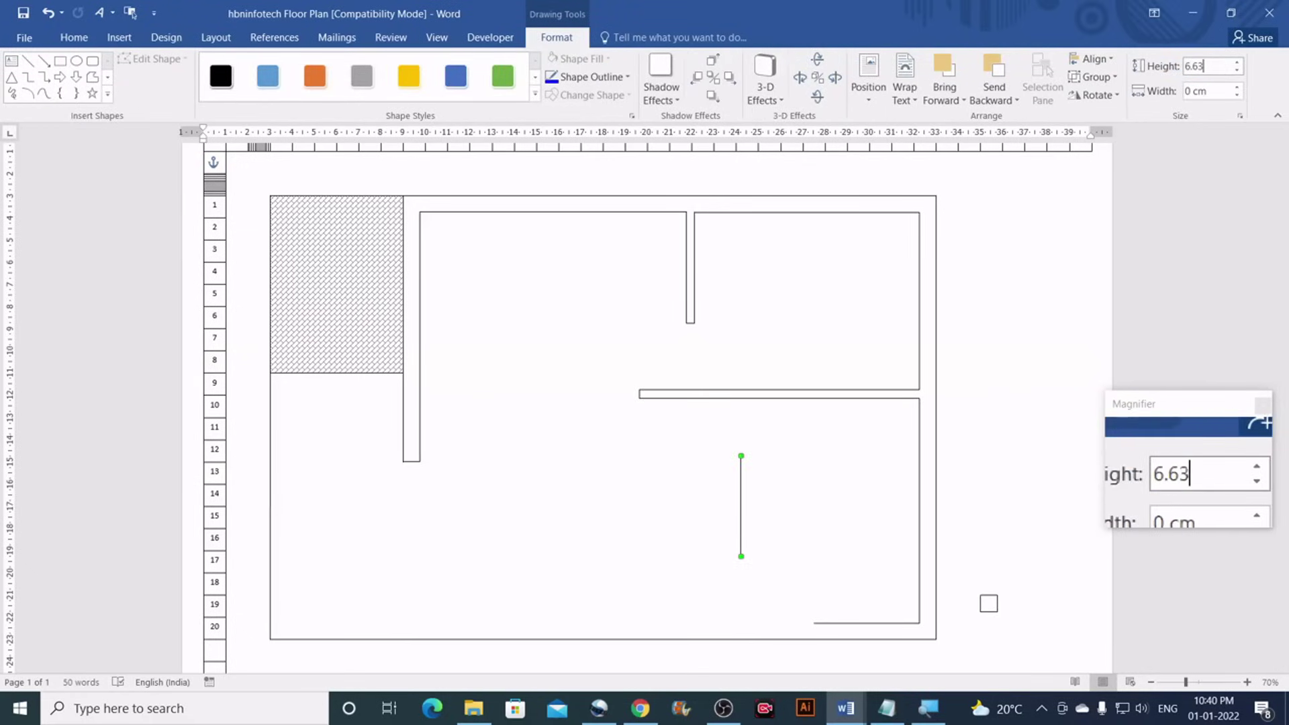
key(Return)
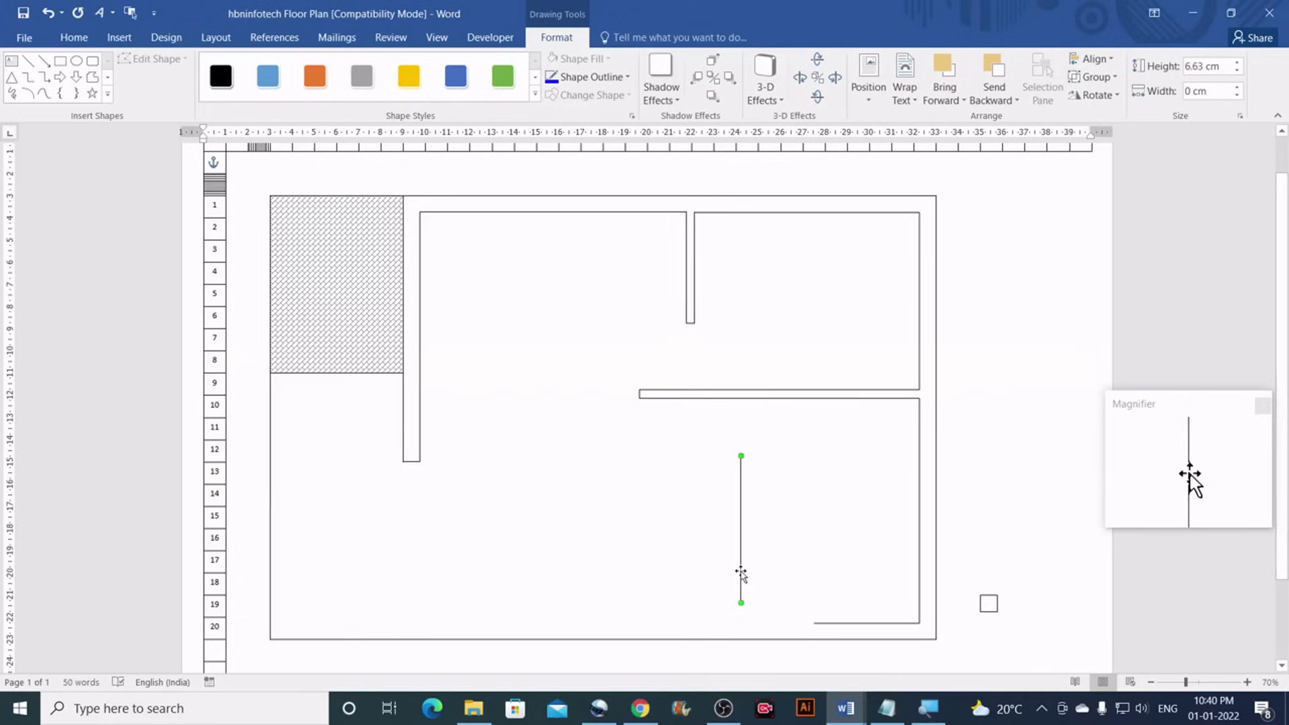
drag(745, 571, 815, 583)
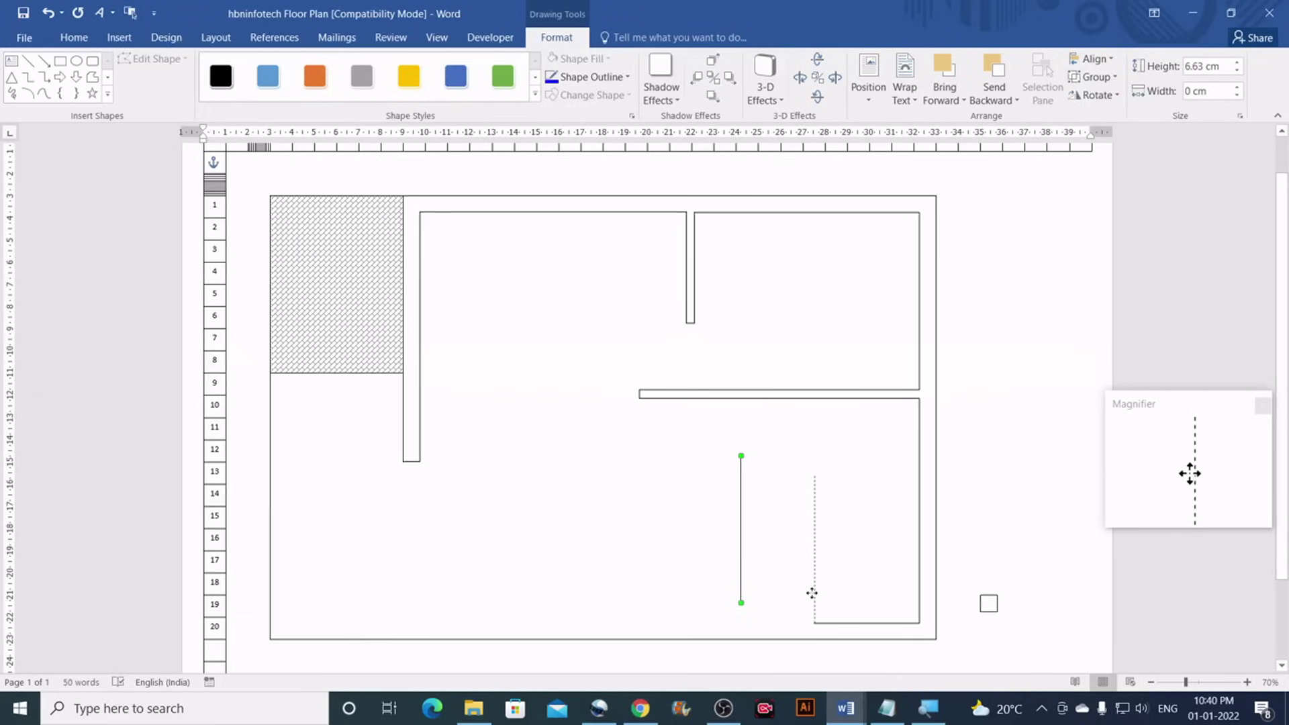
drag(812, 593, 814, 591)
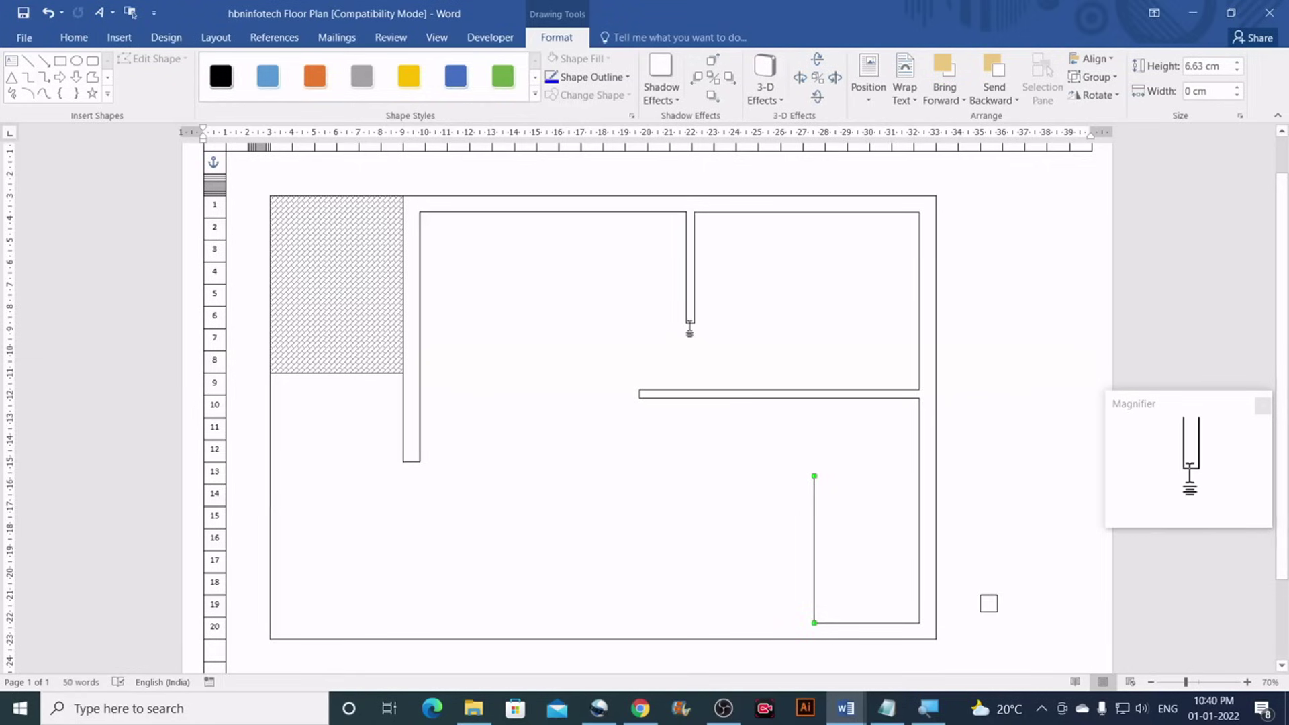
Duplicate the 0.38 cm end line of the upper partition and attach its right end to the top of the 6.63 cm vertical line
click(691, 323)
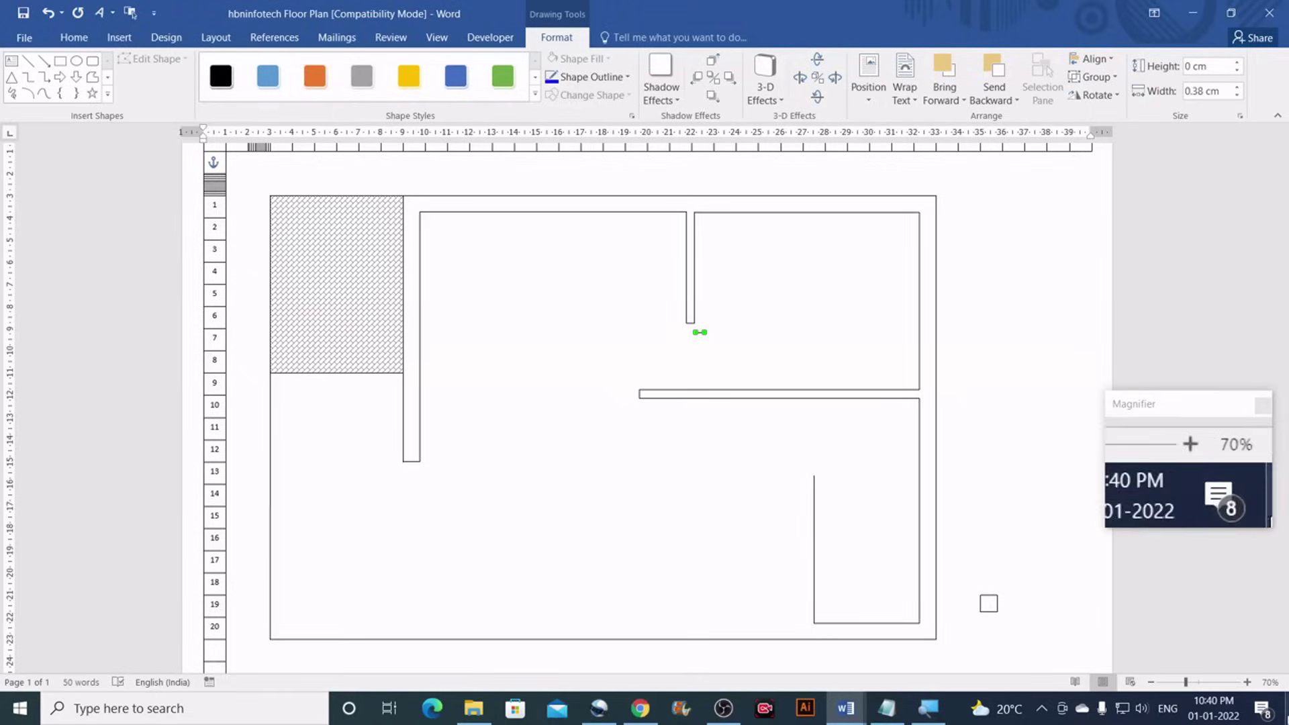
drag(1187, 682, 1215, 682)
scroll(777, 453, down, 3)
scroll(771, 374, up, 2)
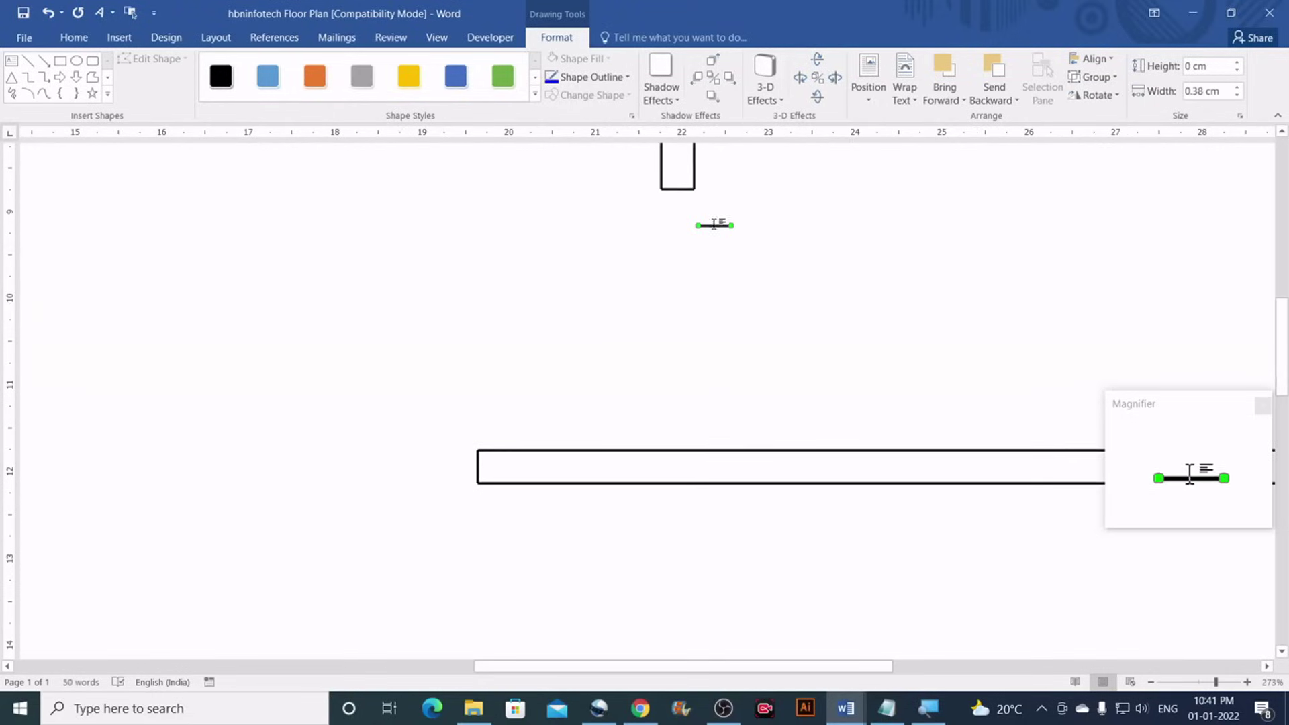
drag(715, 229, 995, 631)
scroll(899, 505, down, 3)
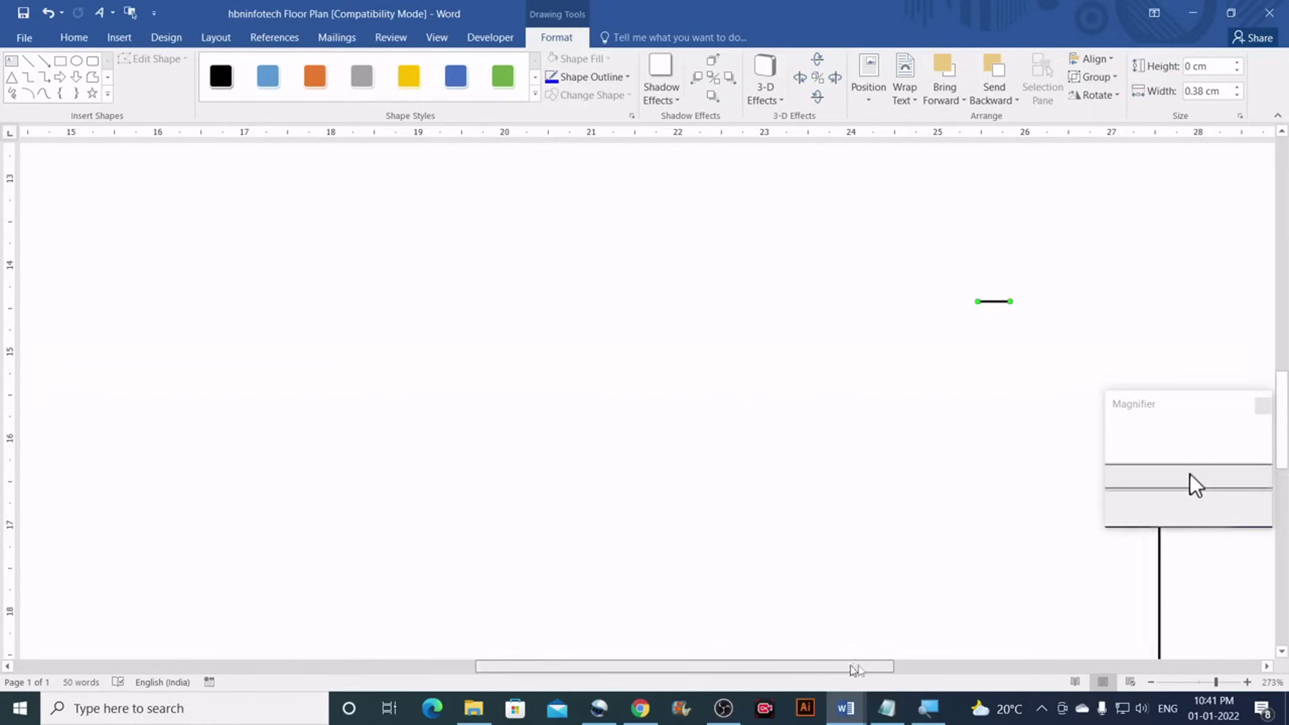
drag(846, 665, 947, 665)
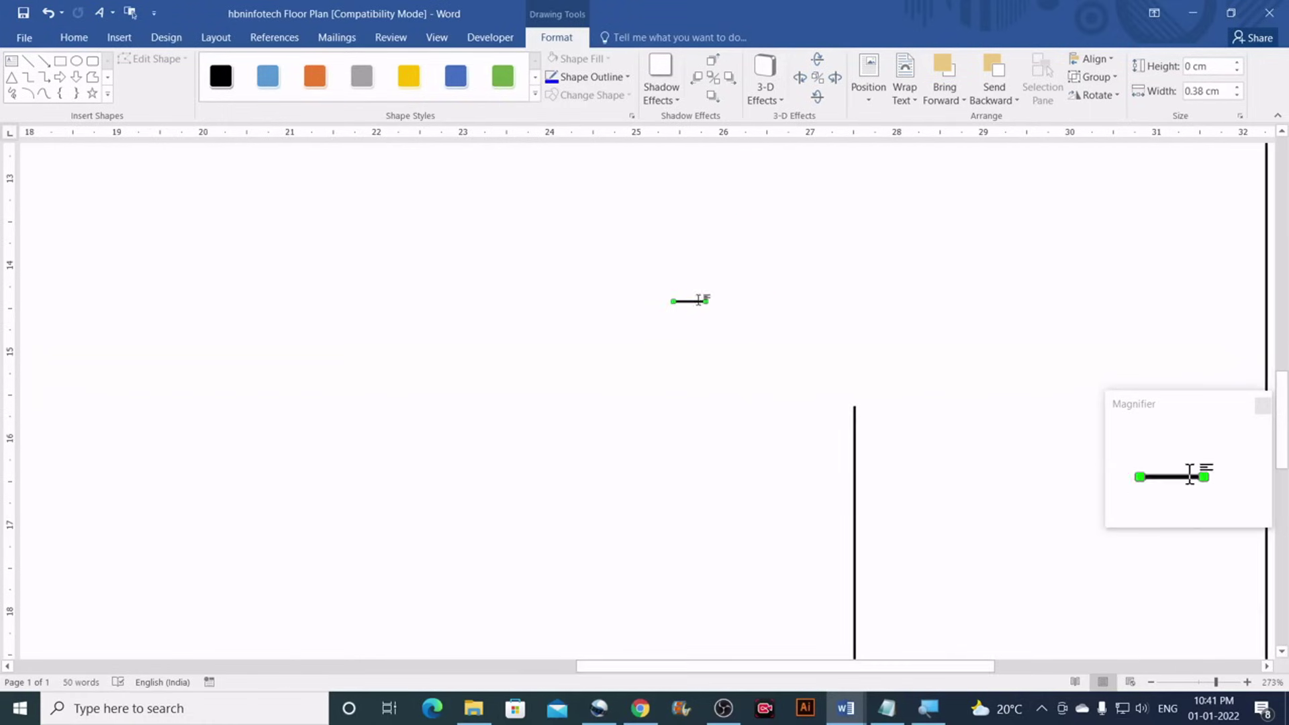
drag(698, 303, 806, 379)
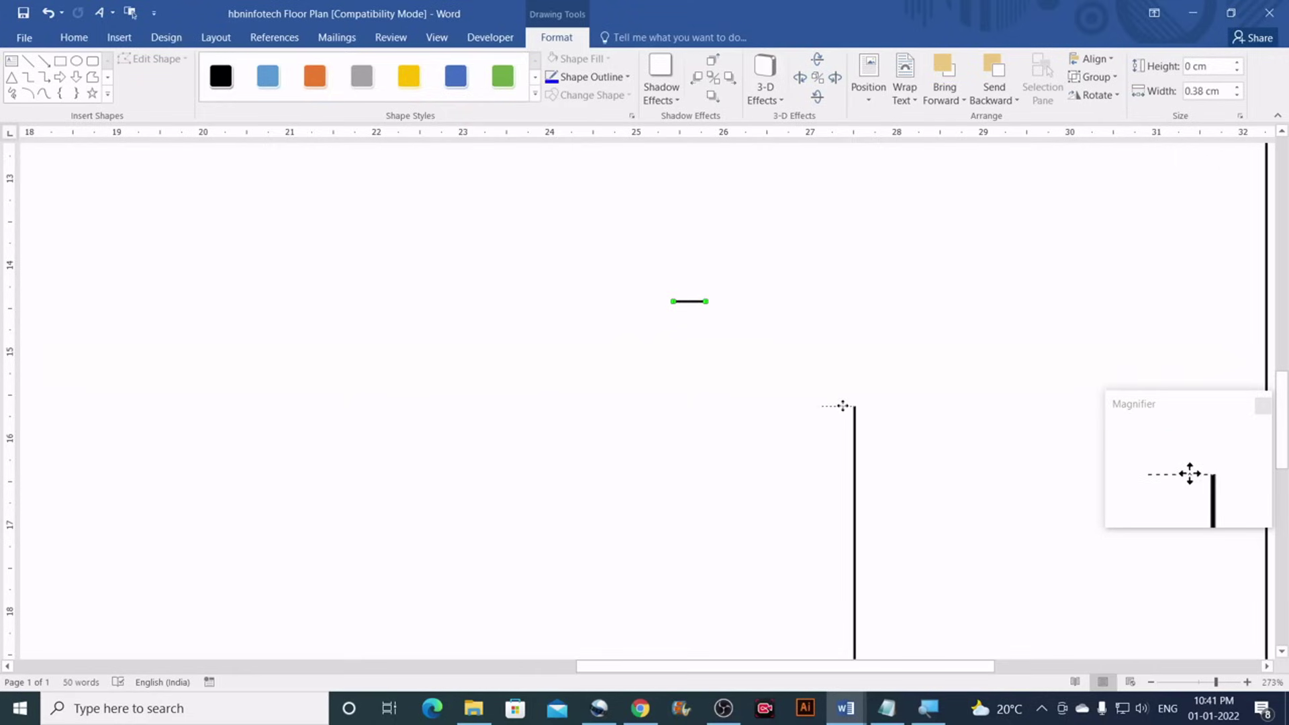
drag(844, 404, 846, 406)
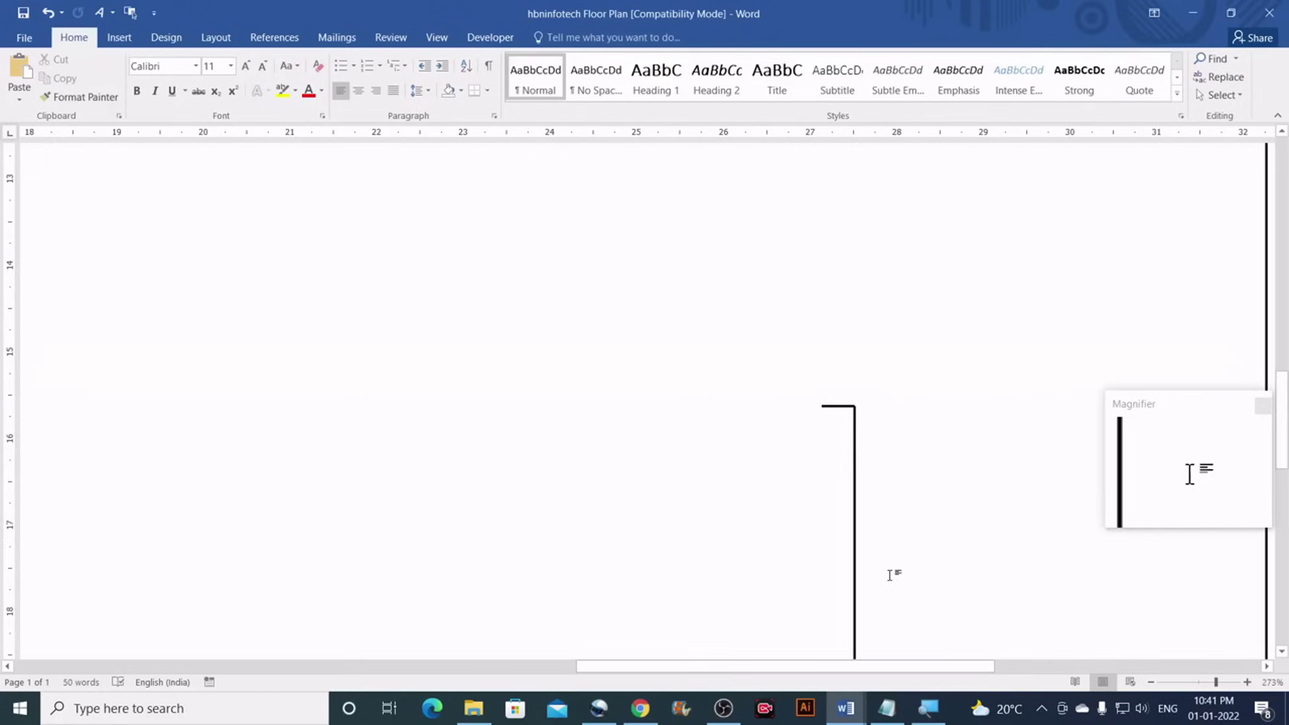
Copy the 6.63 cm vertical line horizontally to the left end of the short cap line to form the toilet partition
scroll(932, 495, down, 1)
click(1151, 682)
click(1152, 682)
click(1152, 682)
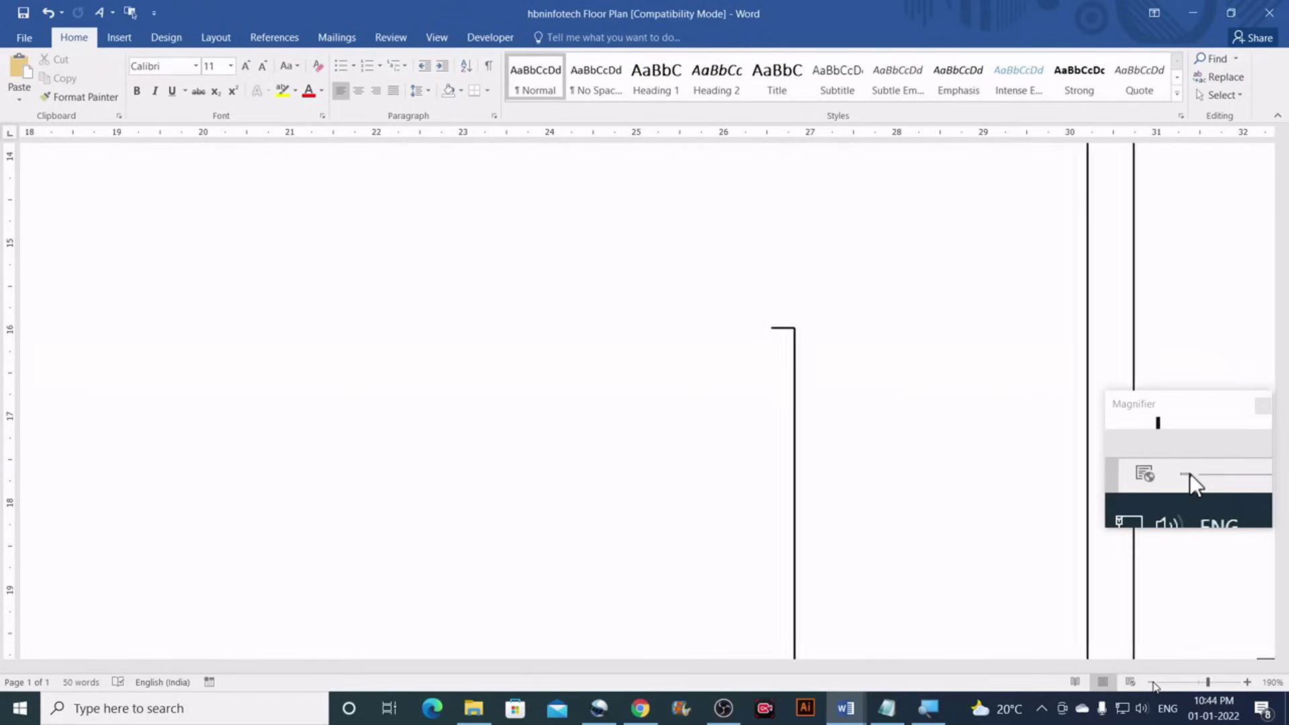
click(1152, 682)
click(1152, 682)
click(1152, 682)
click(1152, 682)
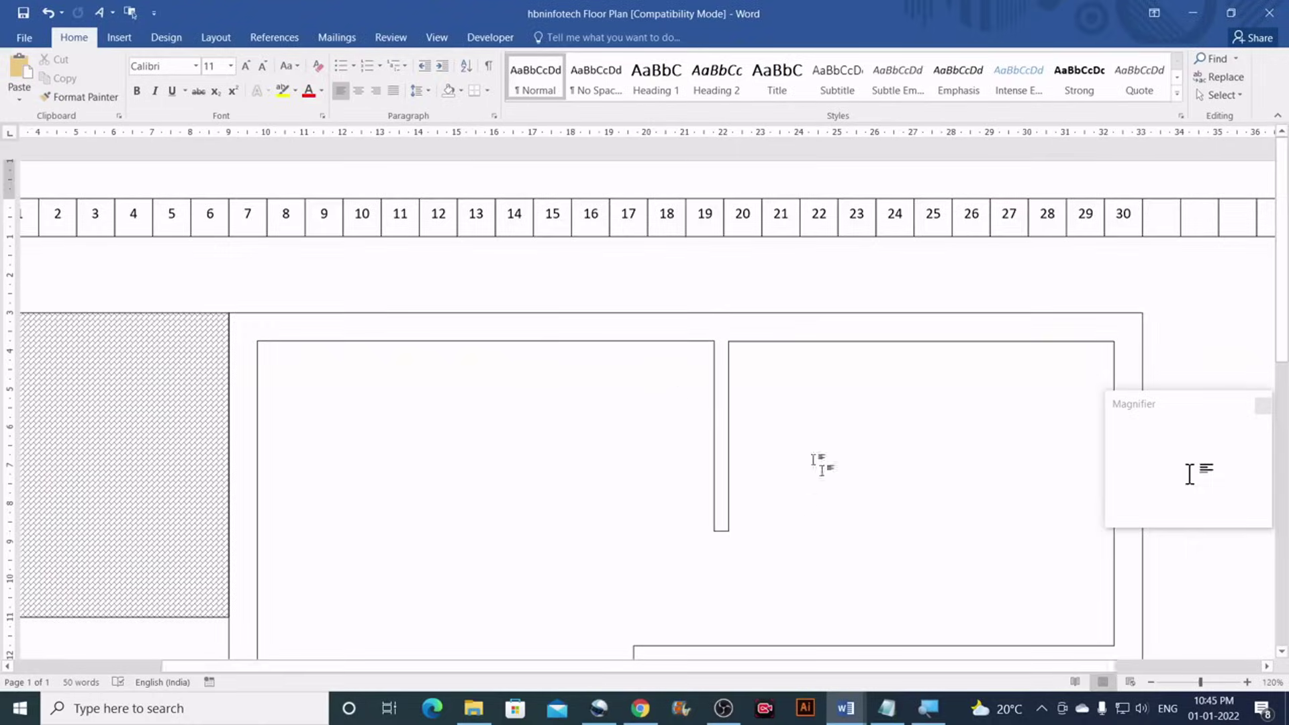
scroll(807, 464, down, 4)
scroll(806, 463, down, 3)
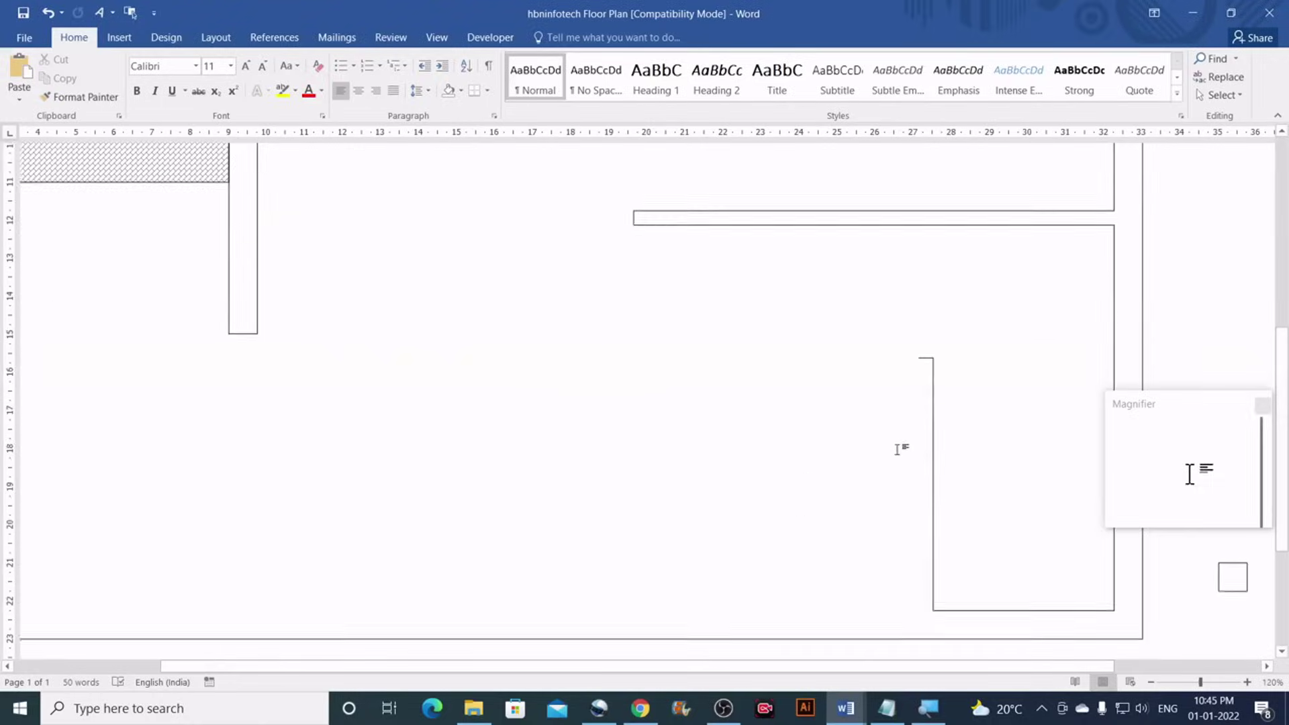
click(933, 368)
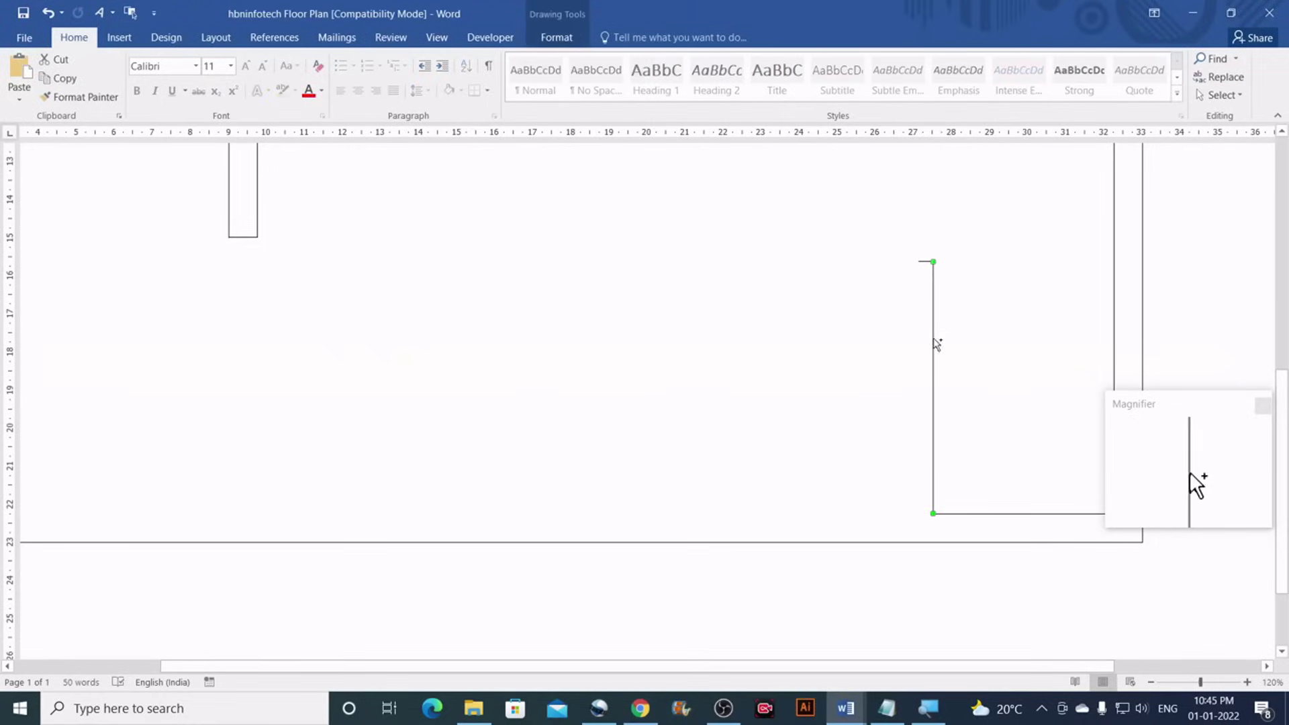
drag(937, 344, 921, 338)
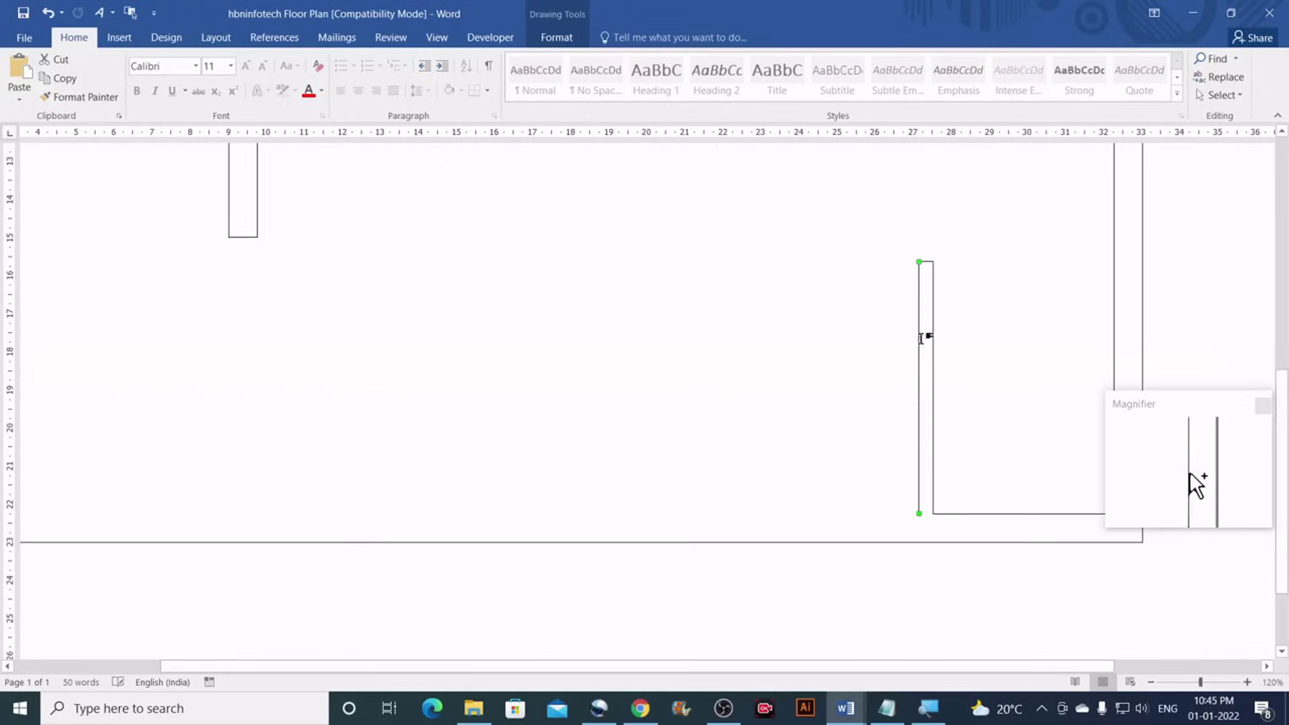
click(948, 366)
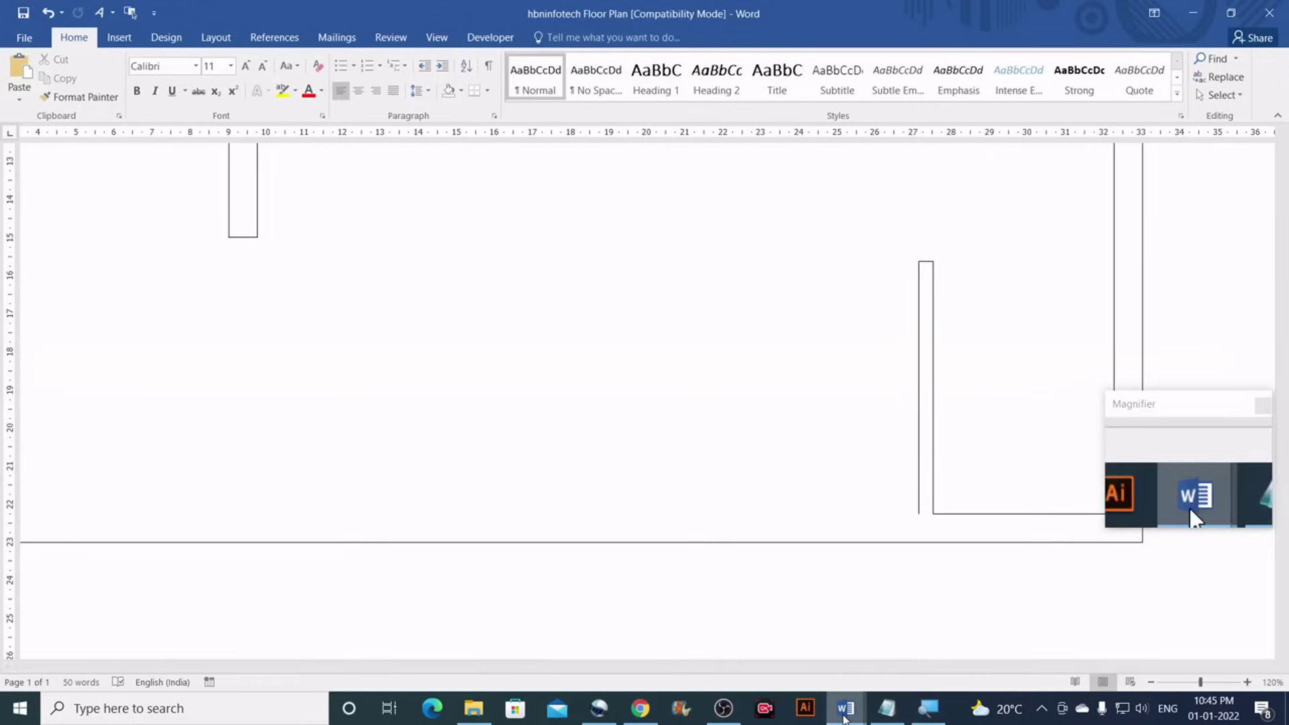
Check the width of the bedroom's bottom inner wall line in the finished floor plan
mouse_move(846, 709)
click(772, 631)
scroll(820, 557, down, 1)
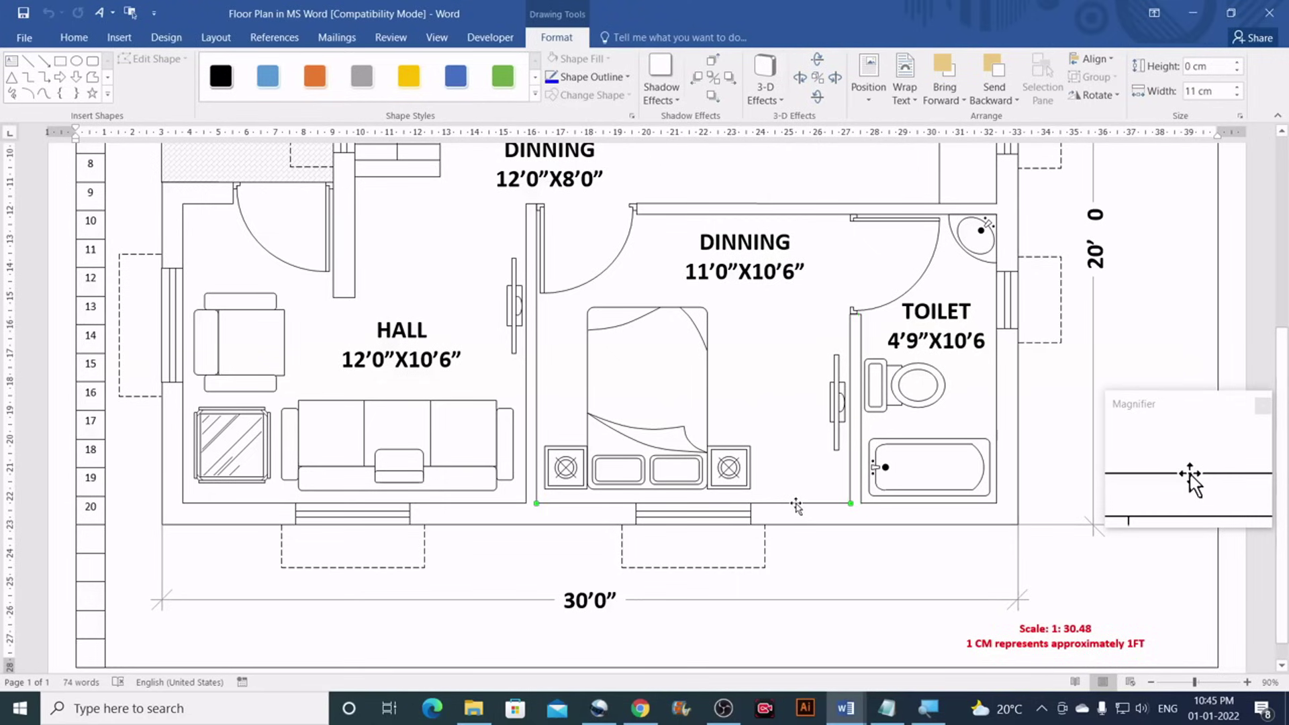
Rename the 11'0"X10'6" room label in the finished floor plan as BED ROOM
click(761, 244)
drag(789, 246, 702, 247)
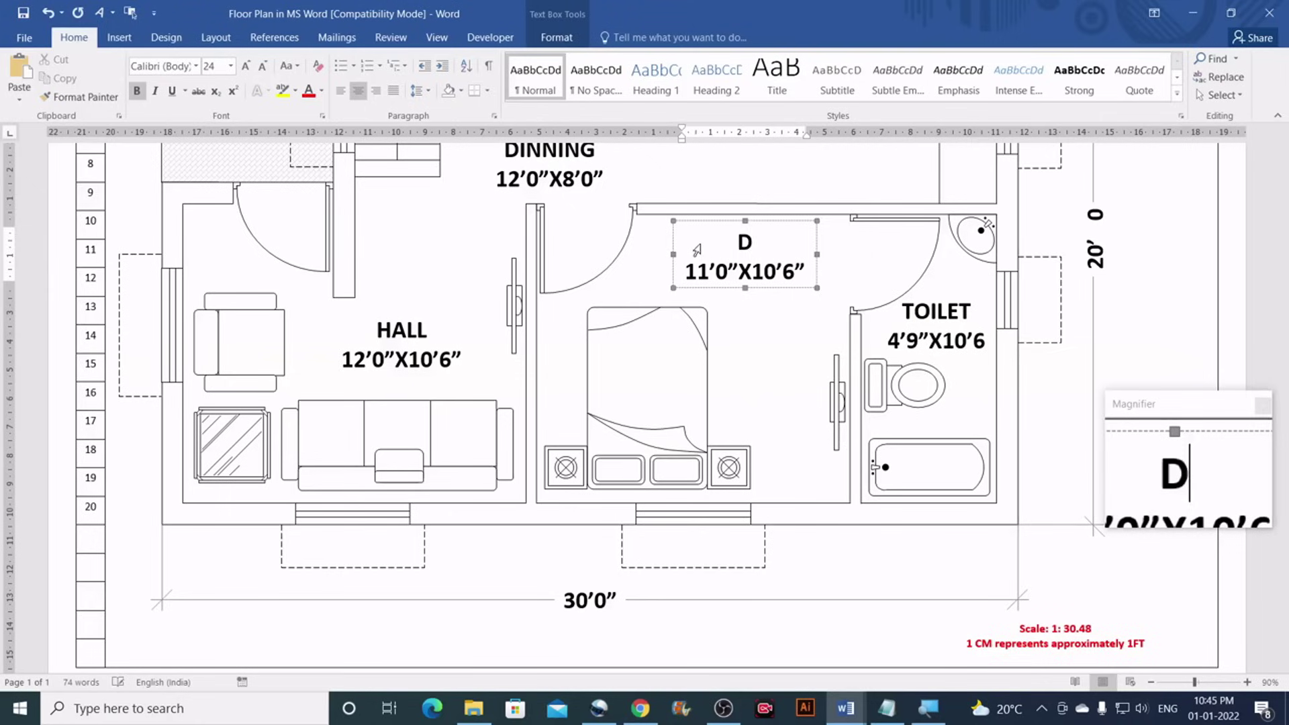
key(BackSpace)
text(BE)
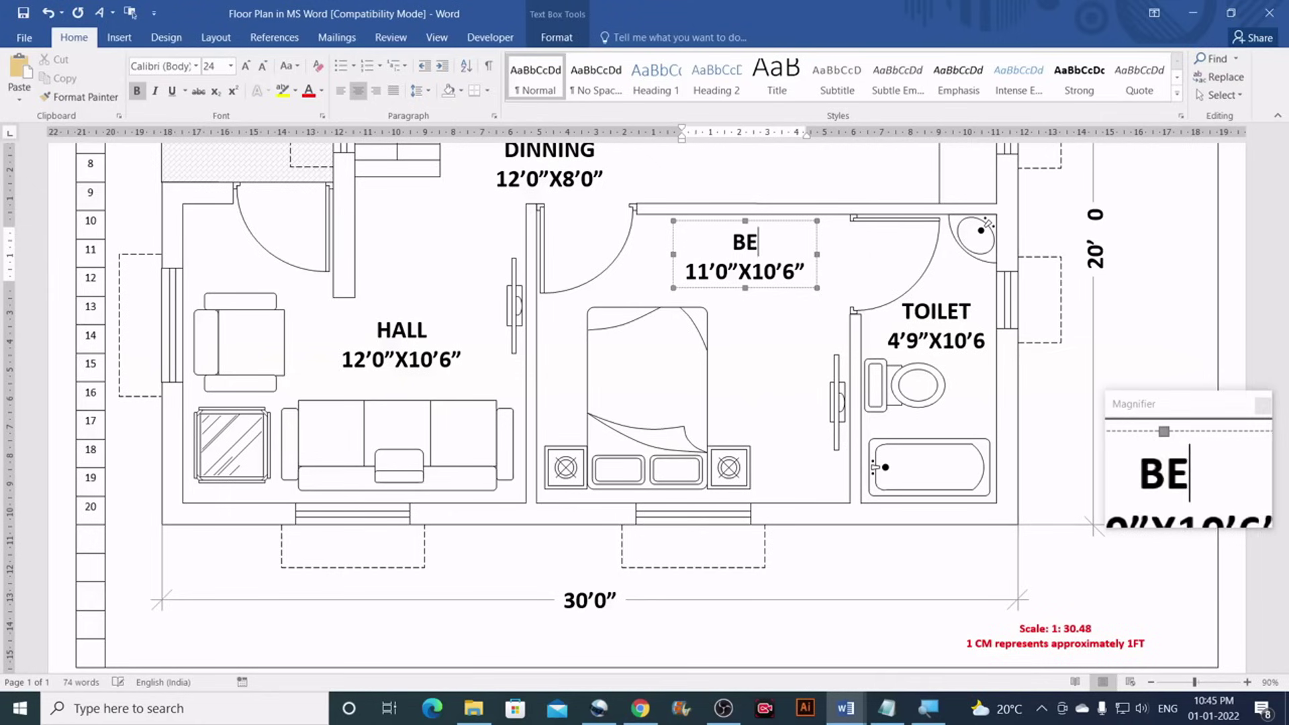
text(D ROOM)
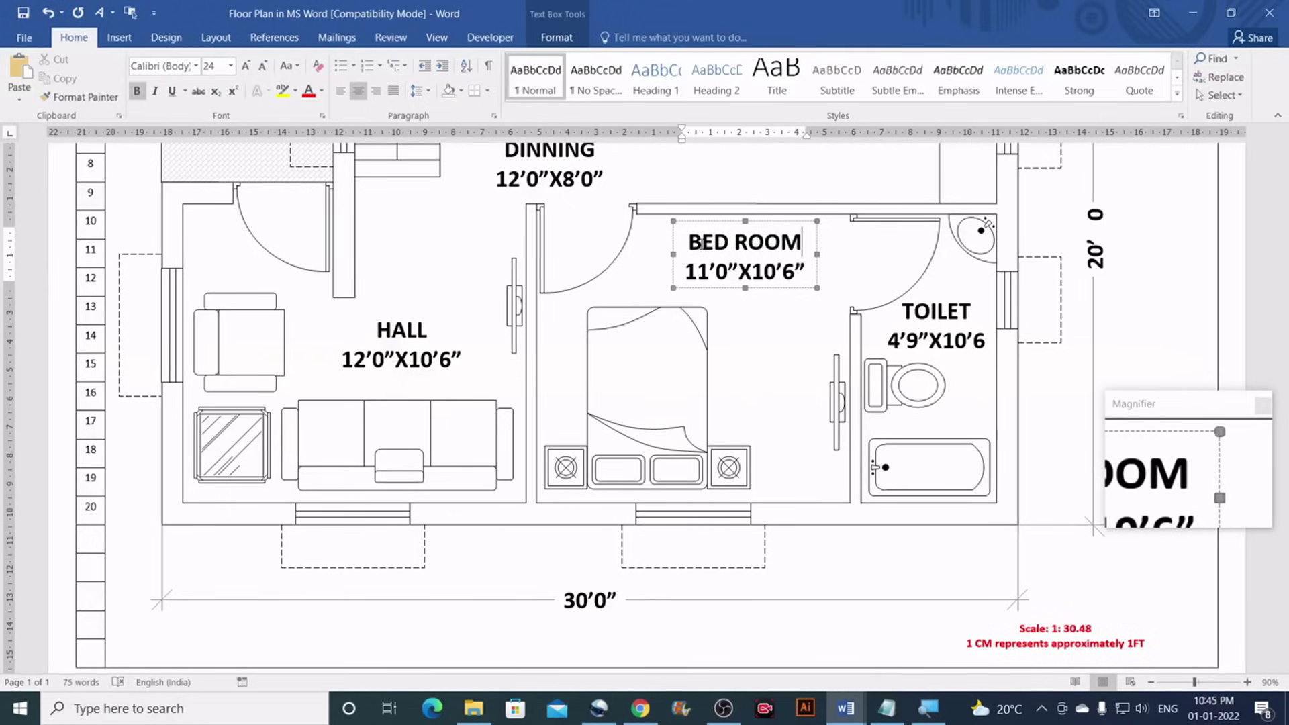
key(Escape)
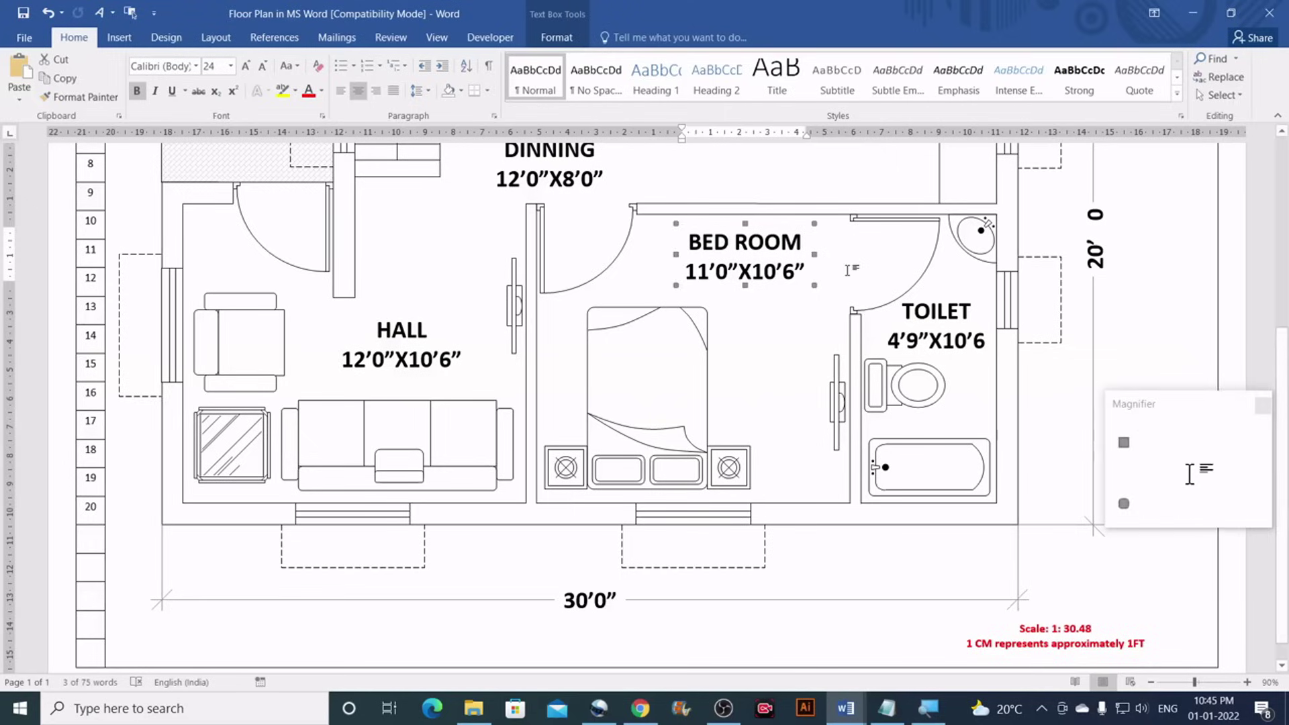
click(825, 305)
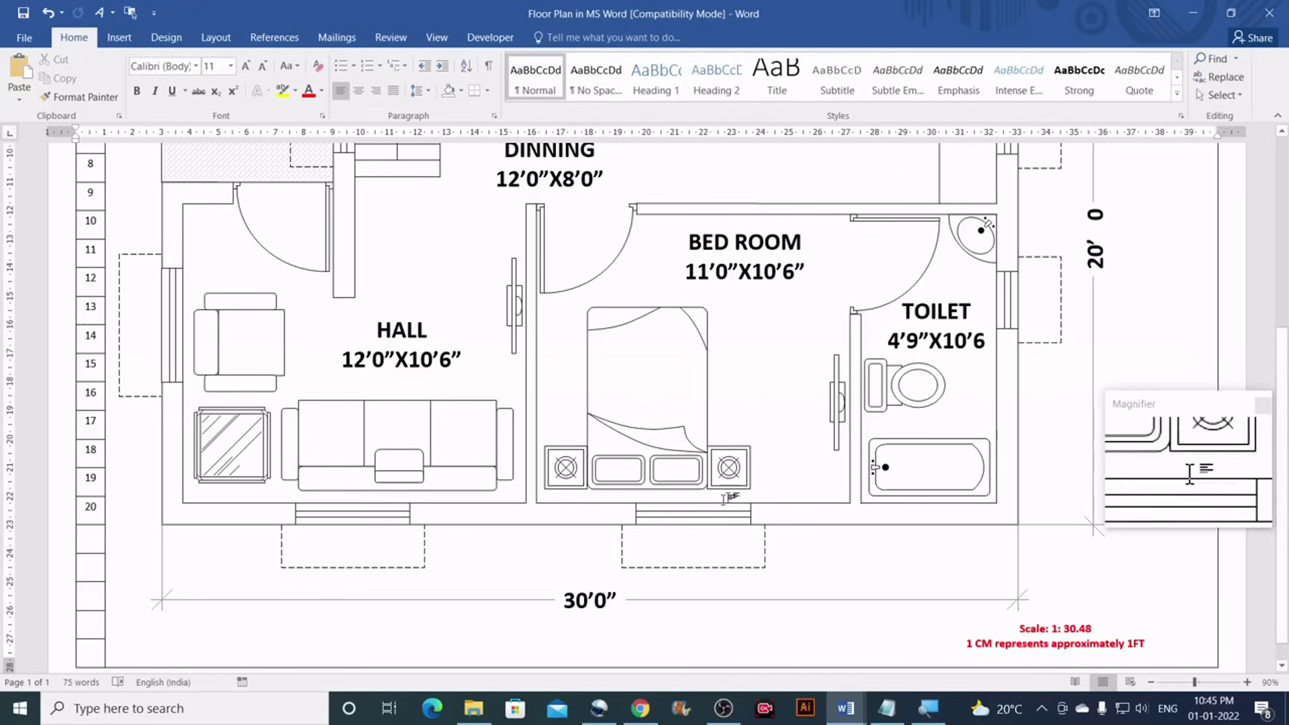
Select the bedroom's bottom inner wall line in the finished plan again and return to the working drawing
click(763, 502)
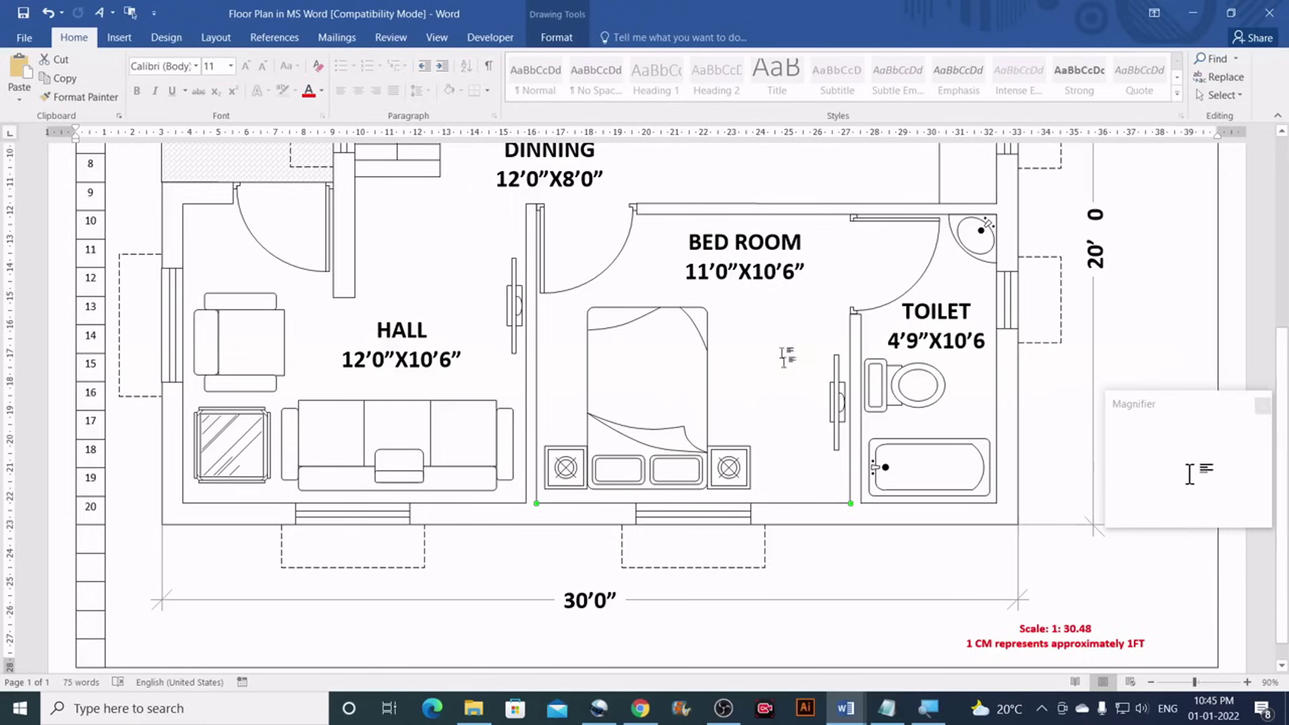
mouse_move(845, 709)
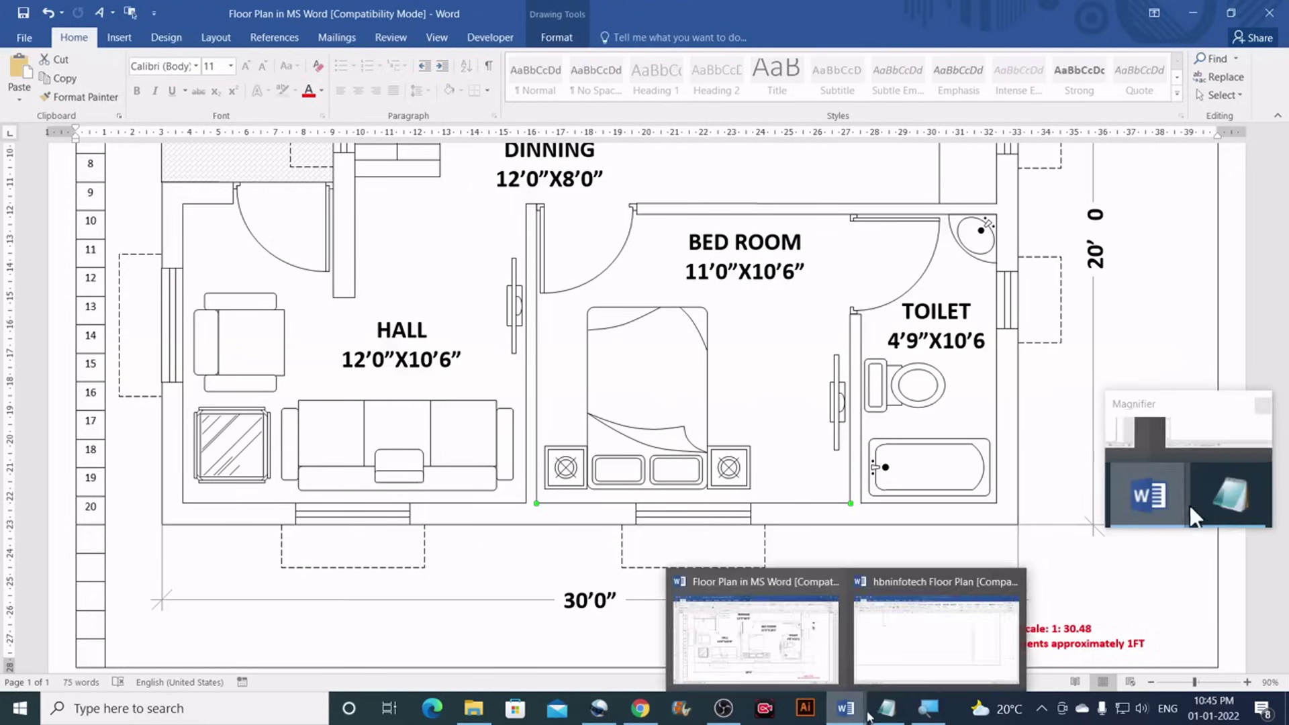
click(905, 665)
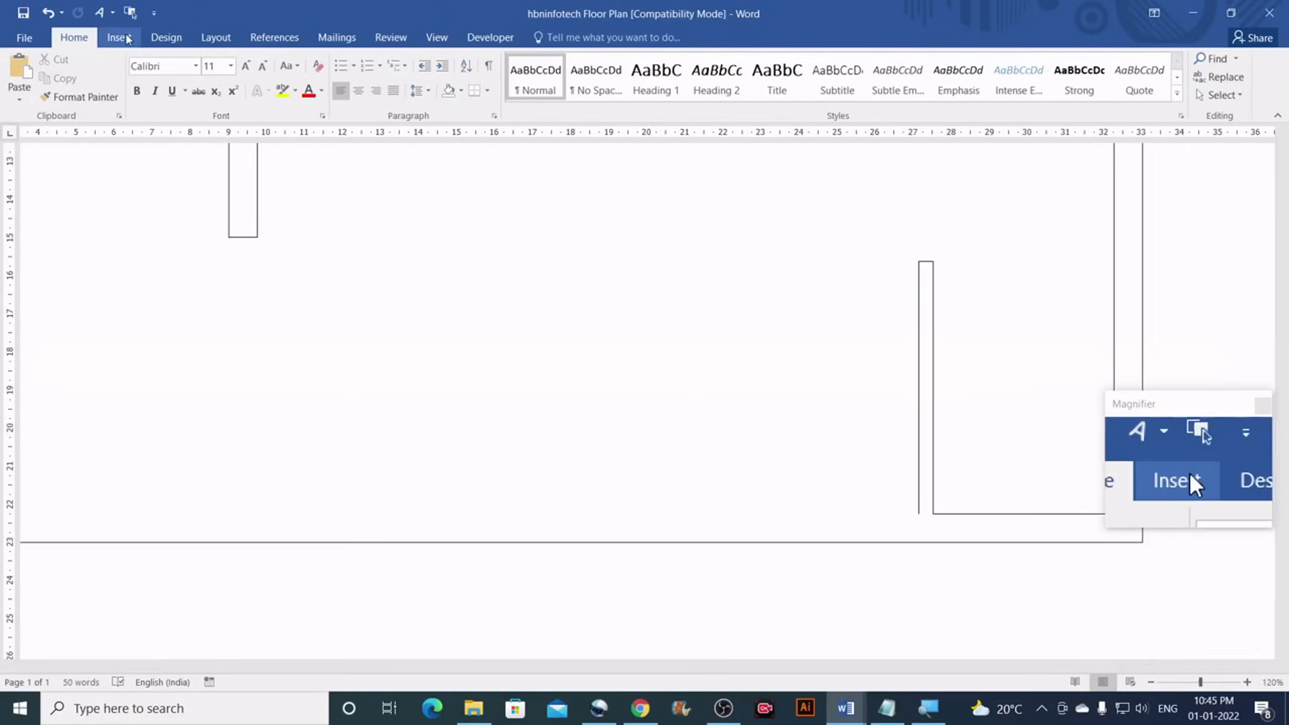
Draw a horizontal line, set its width to 11 cm and join its right end to the lower end of the toilet partition's left line
click(120, 37)
click(246, 104)
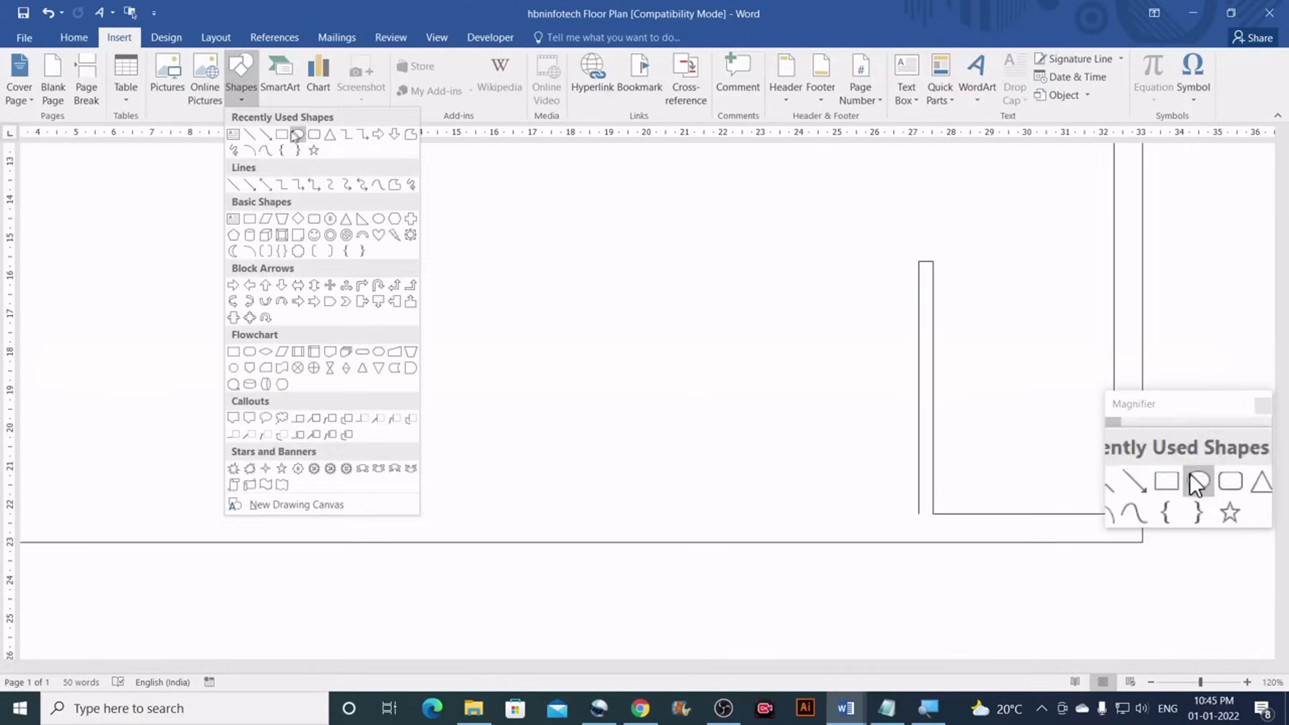
click(250, 133)
drag(564, 384, 692, 385)
click(1228, 92)
text(11)
key(Return)
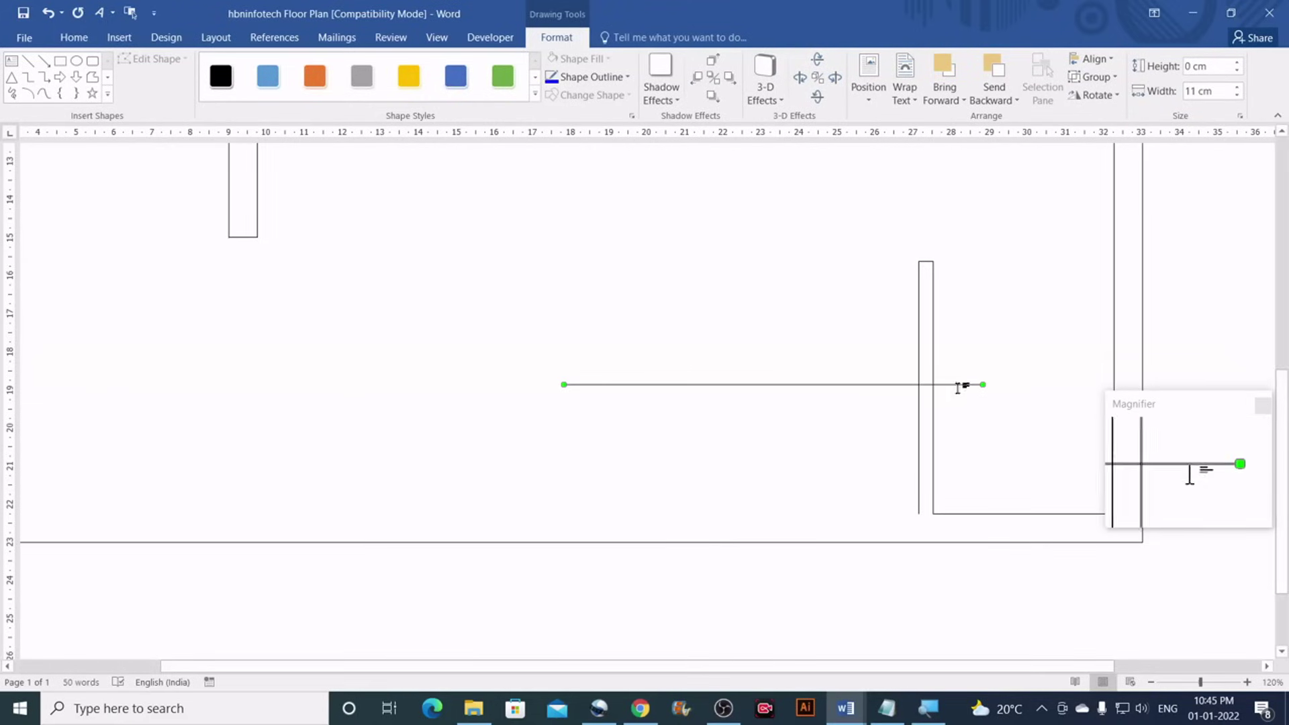
drag(964, 385, 894, 515)
click(763, 542)
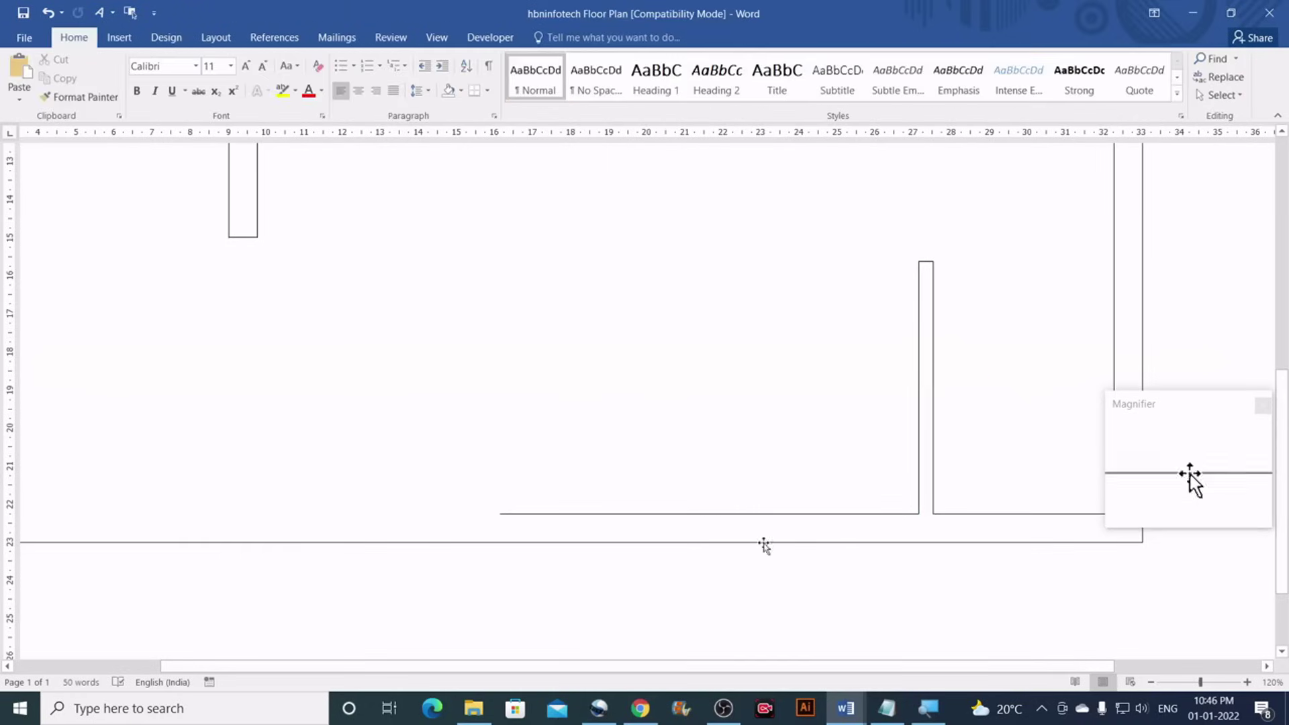
Check the height of the bedroom's left inner wall line in the finished floor plan and return to the working drawing
mouse_move(846, 709)
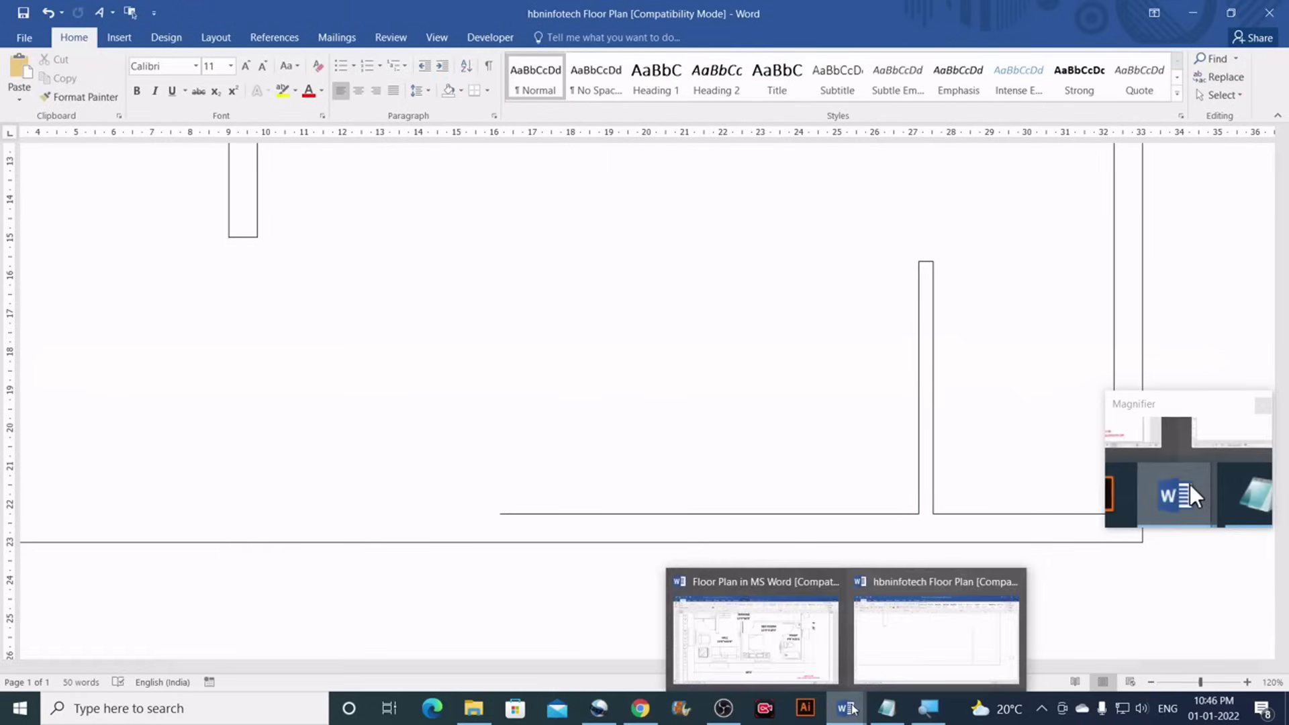
click(800, 643)
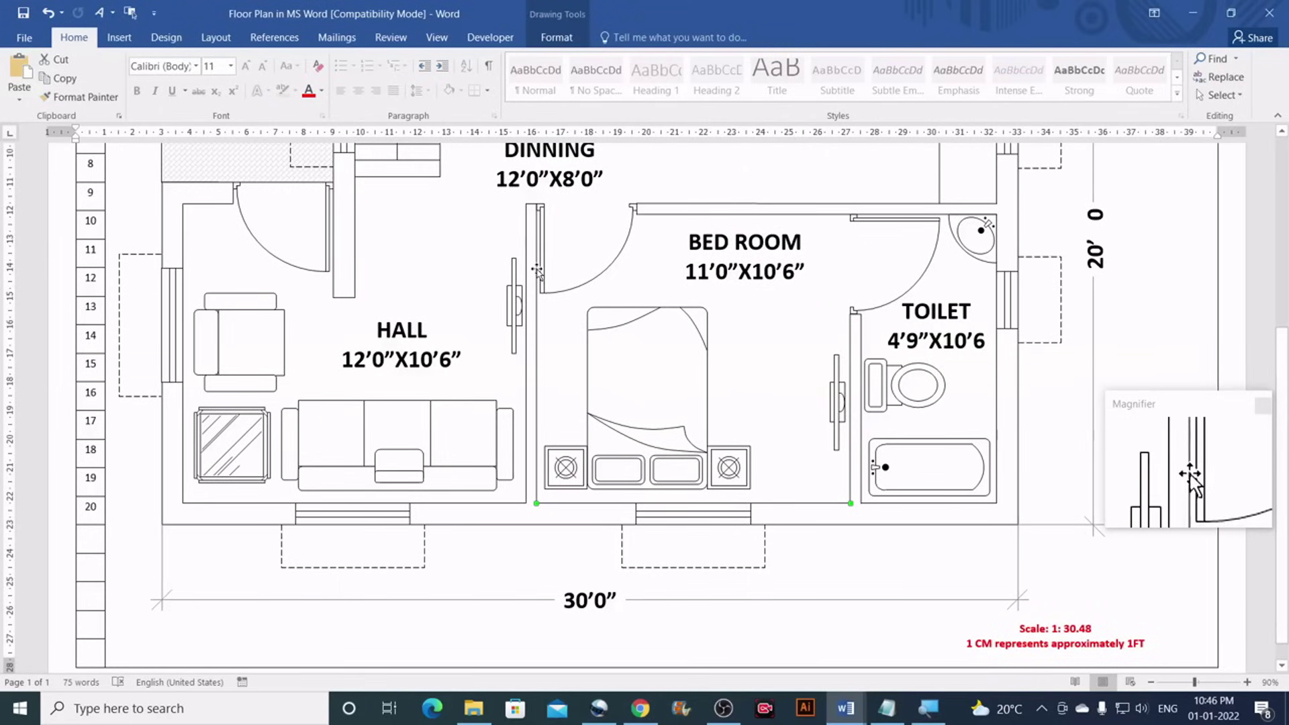
click(557, 37)
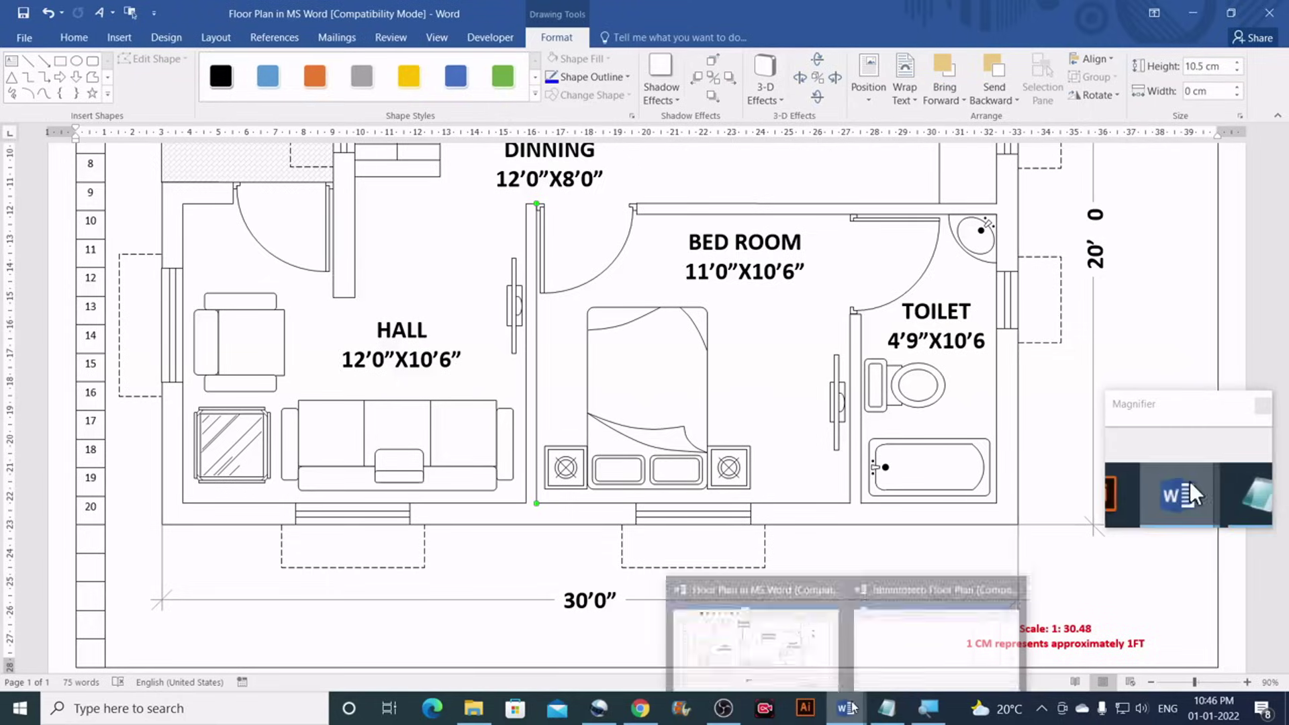
mouse_move(845, 708)
click(889, 626)
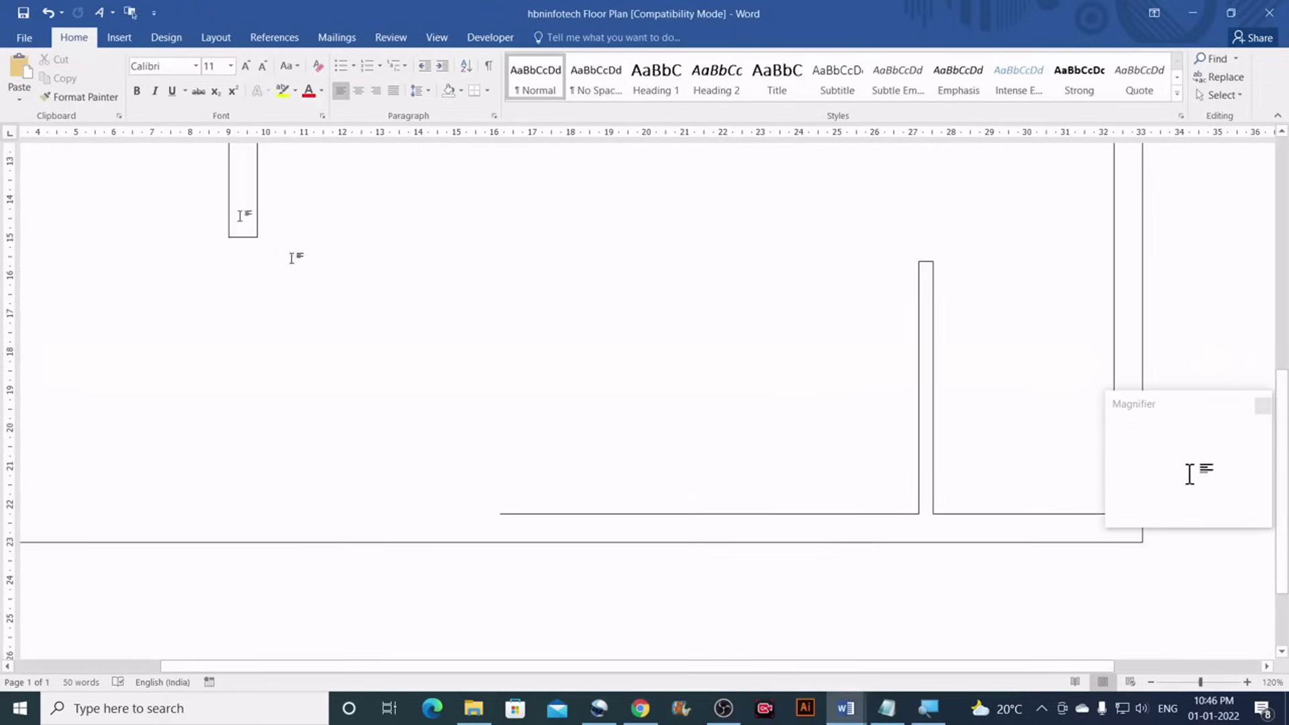
Draw a vertical line beside the left end of the bedroom's bottom line and set its height to 10.5 cm
click(119, 37)
click(241, 74)
click(252, 135)
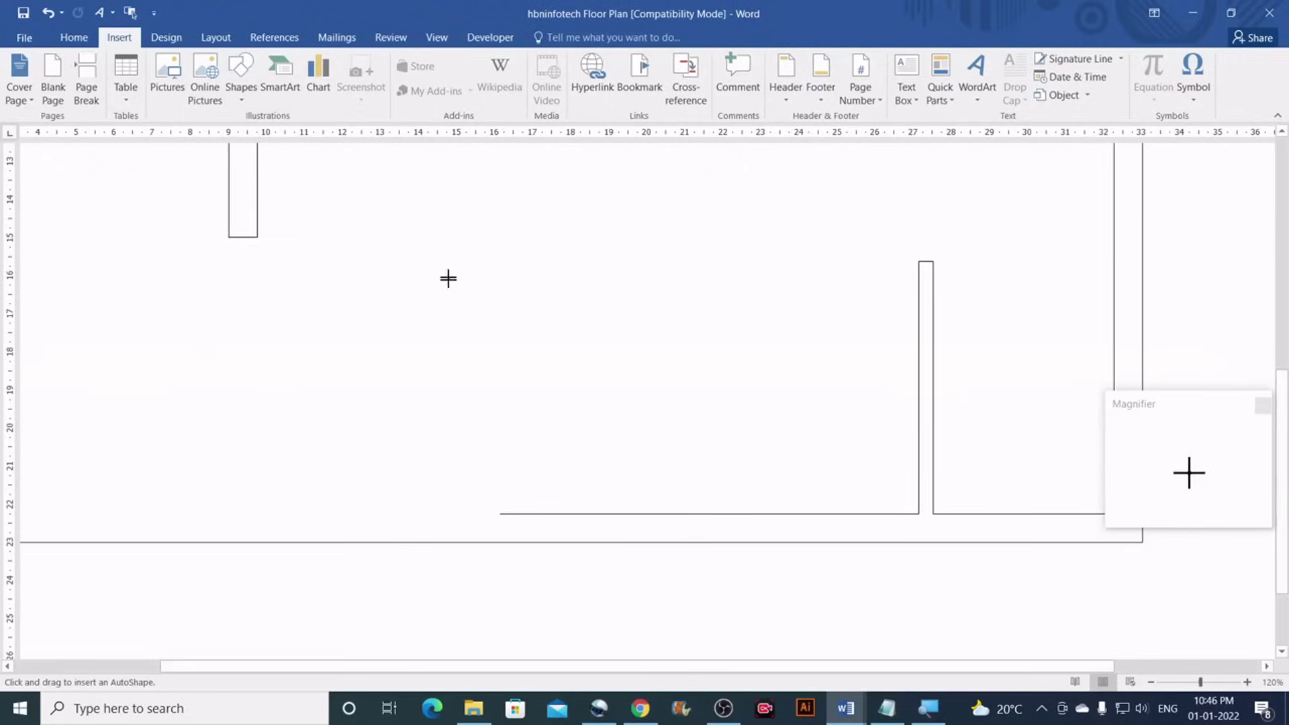
drag(464, 222, 464, 225)
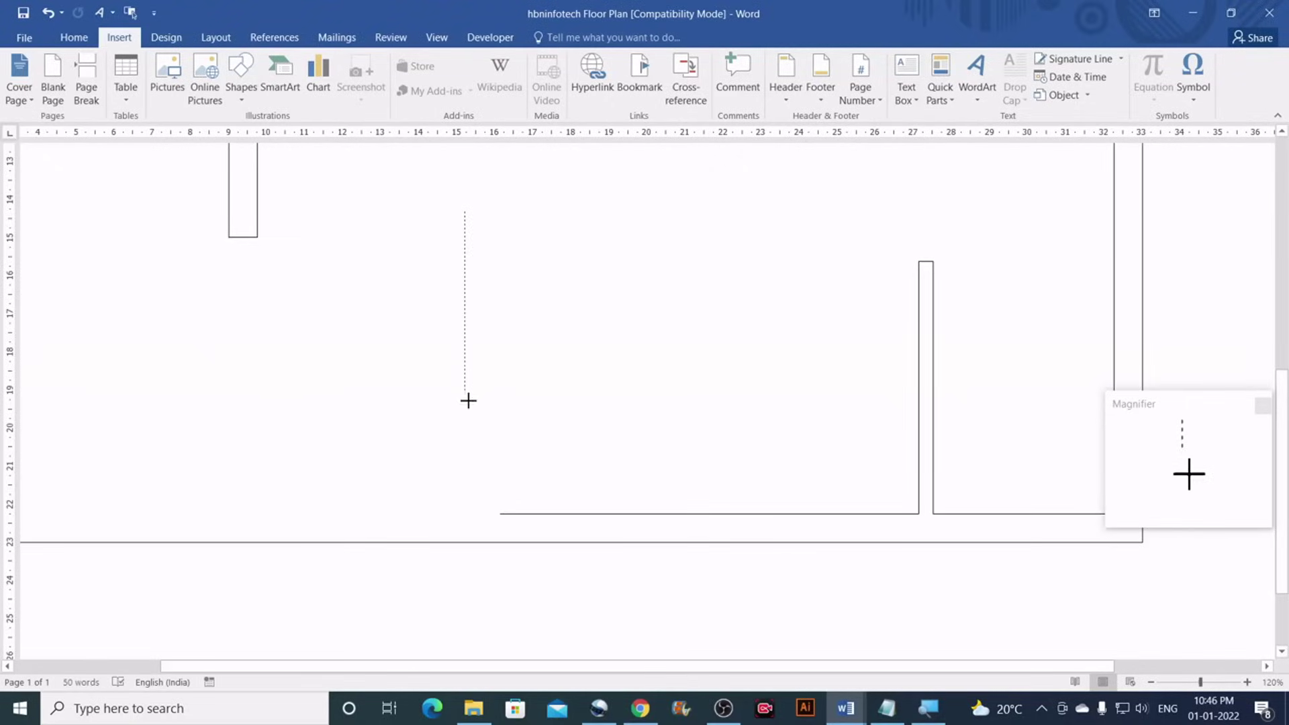
drag(468, 411, 468, 411)
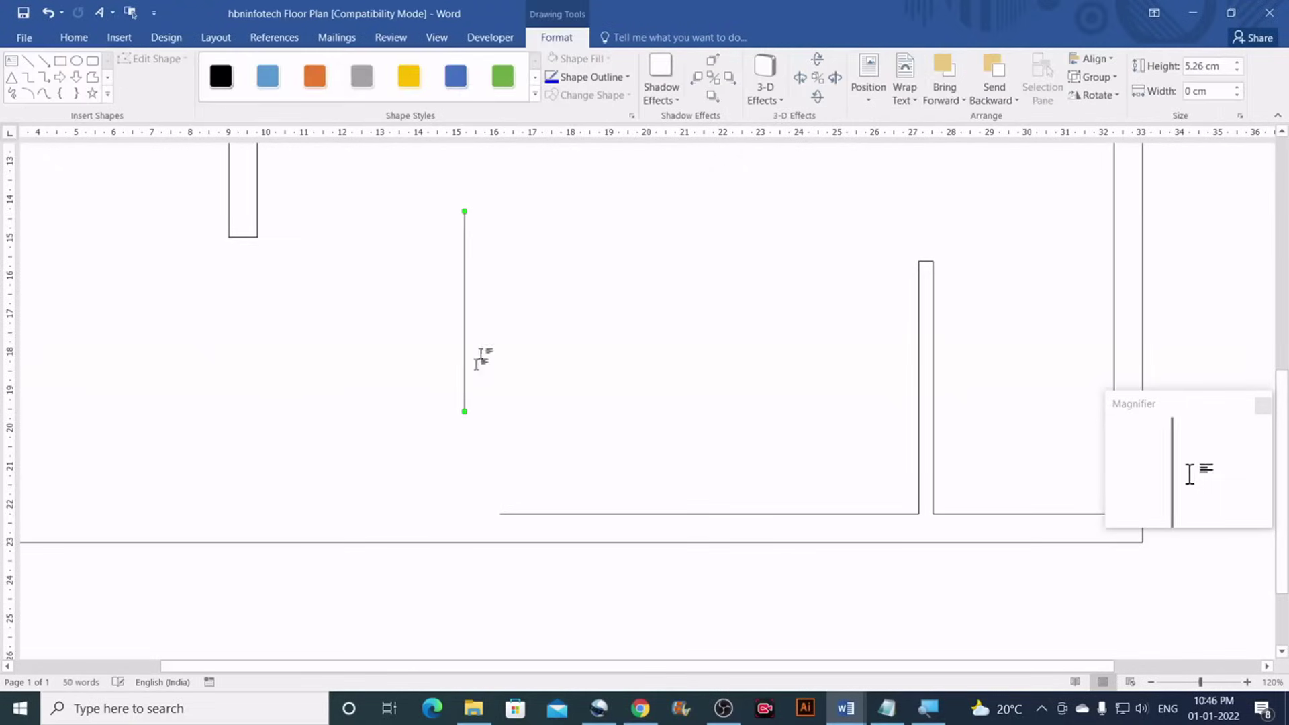
click(1211, 66)
text(10.5)
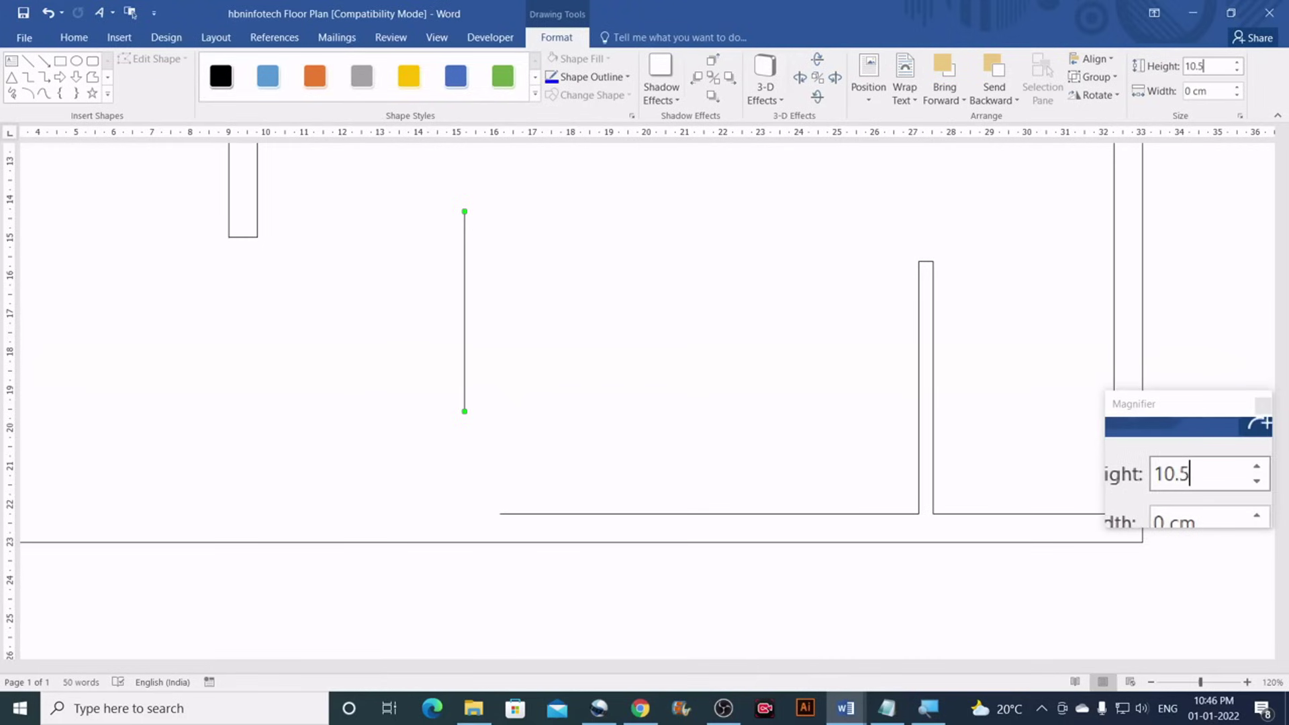
key(Return)
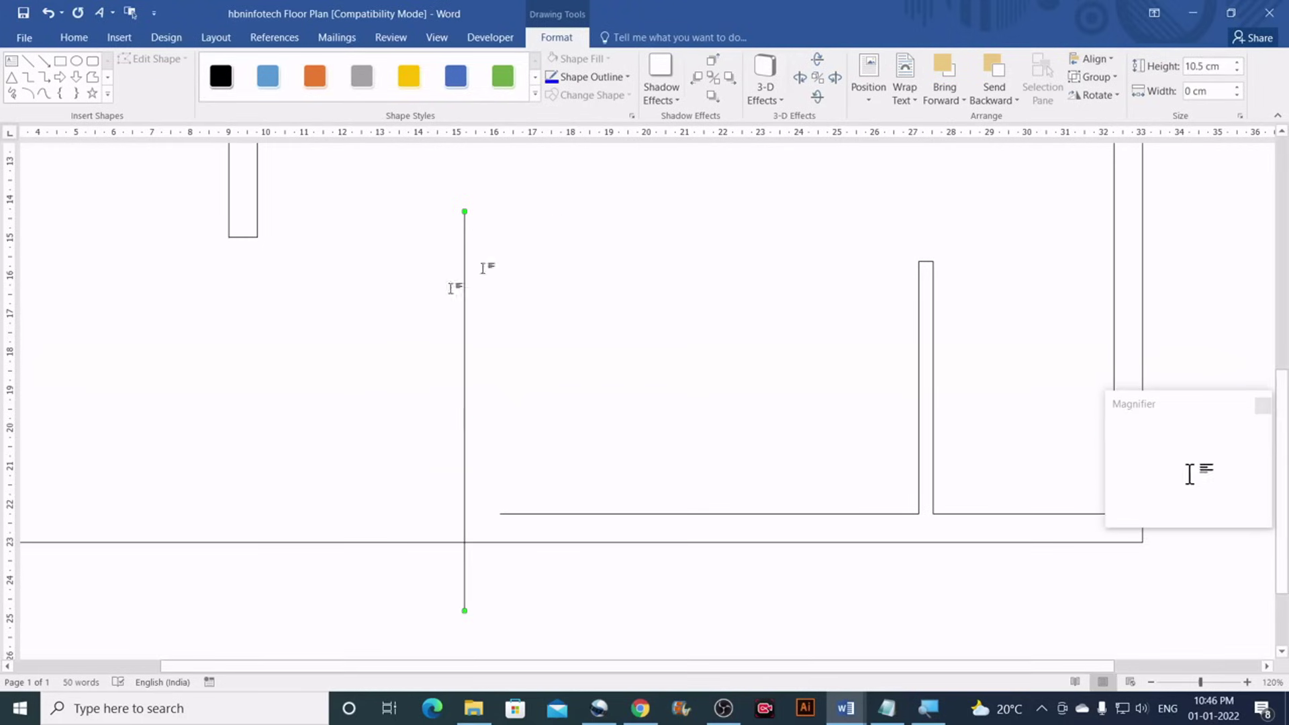
Move the 10.5 cm vertical line so its lower end meets the left end of the bedroom's bottom inner wall line
drag(465, 463, 502, 363)
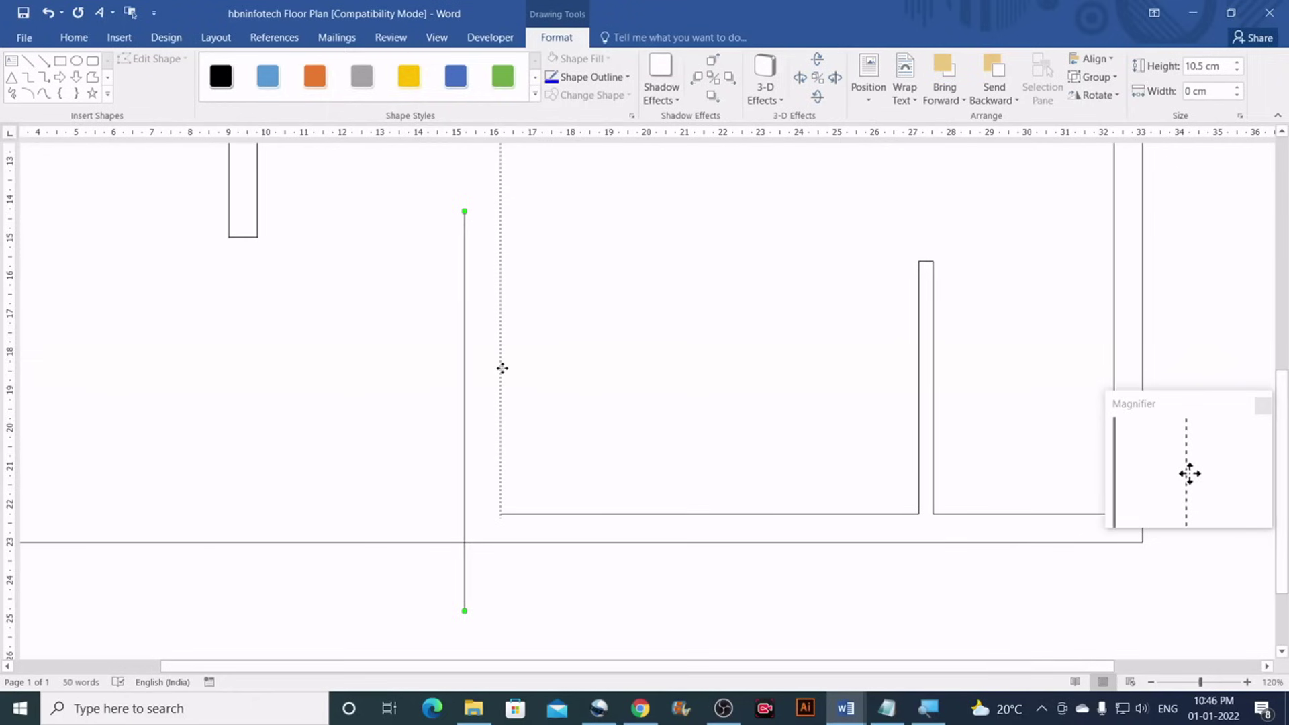
drag(503, 365, 503, 366)
scroll(512, 427, up, 5)
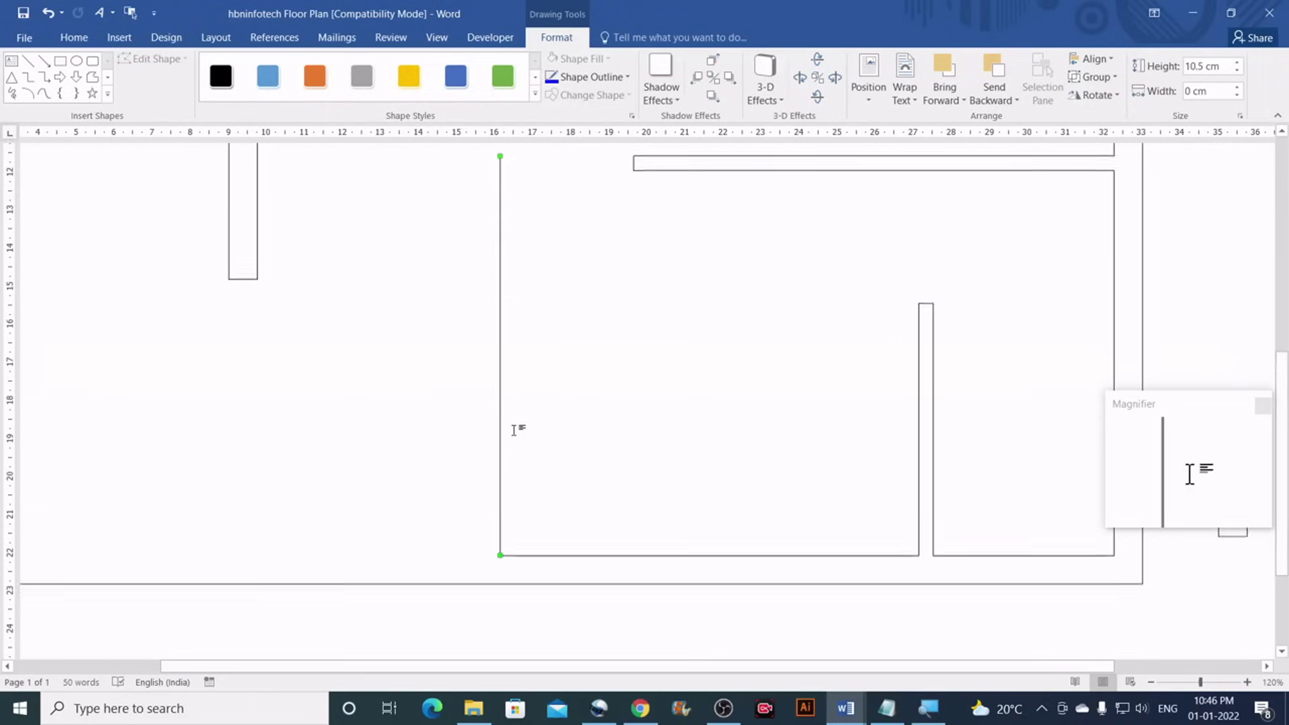
click(497, 441)
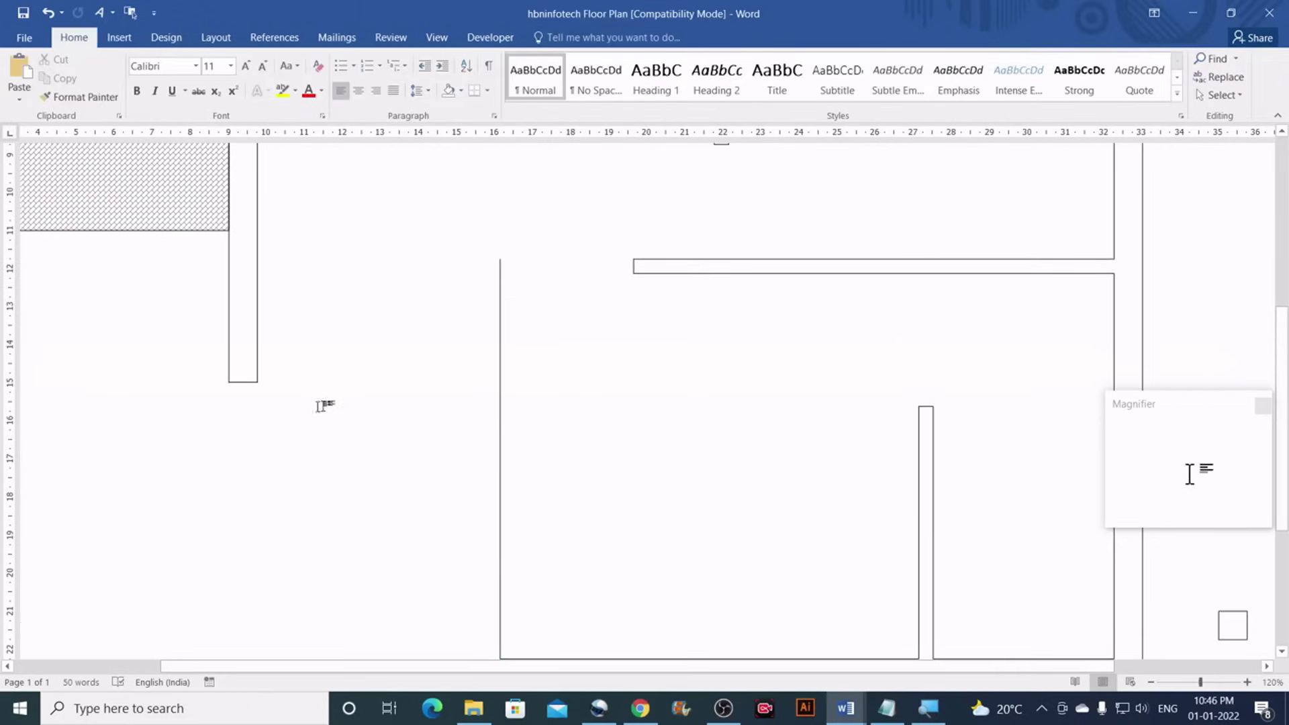
Copy the toilet partition's short cap line to the upper end of the bedroom's left wall line, extending leftward from it
scroll(383, 425, down, 2)
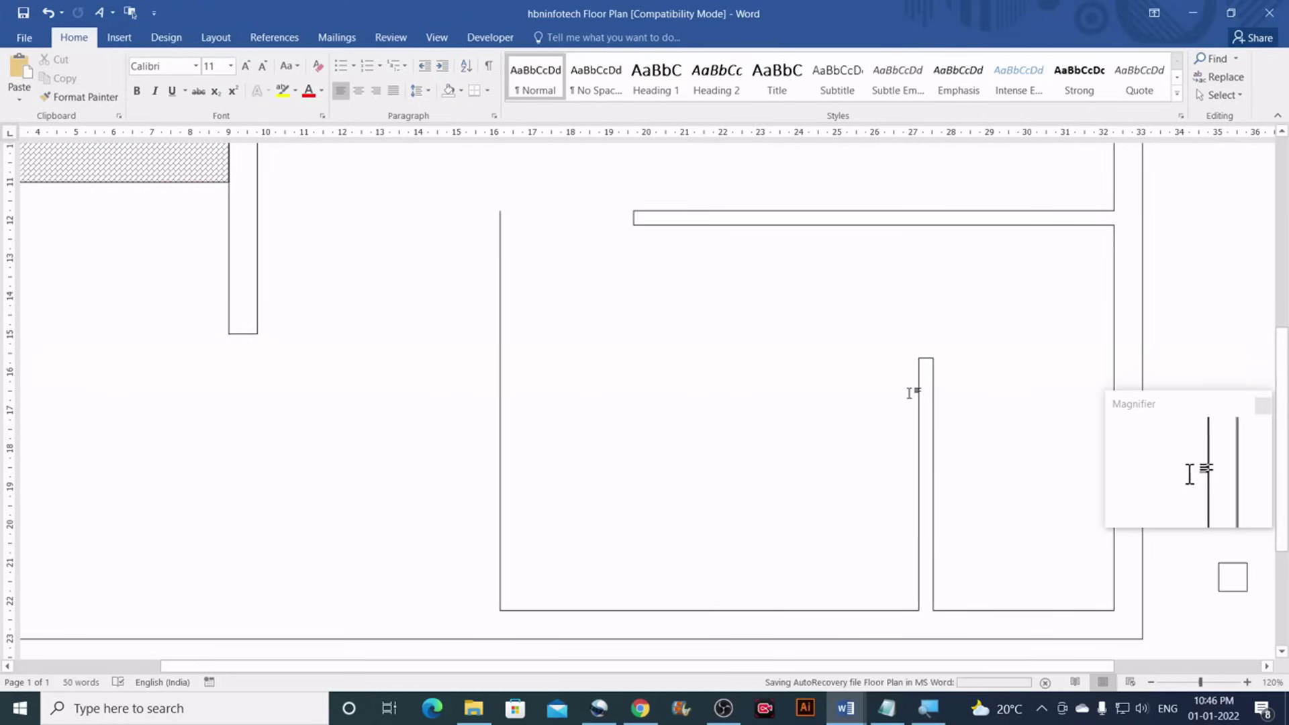
scroll(928, 400, up, 2)
click(926, 411)
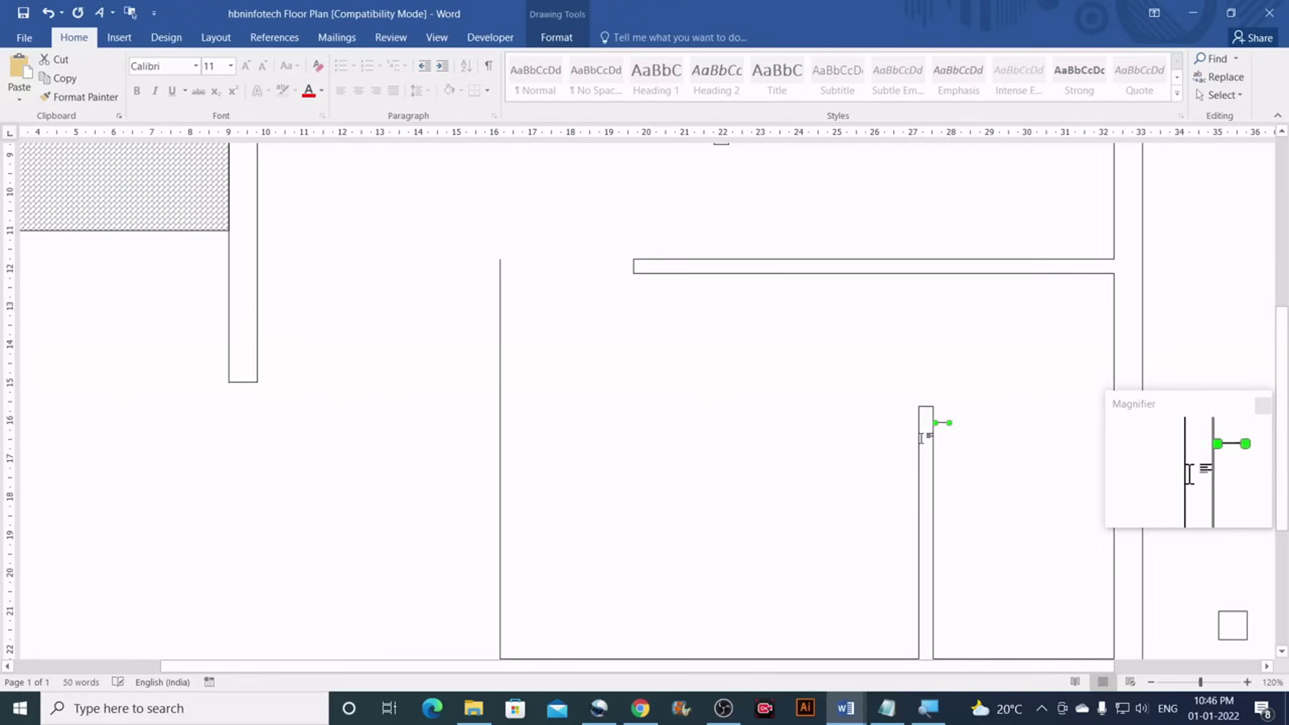
drag(943, 425, 642, 350)
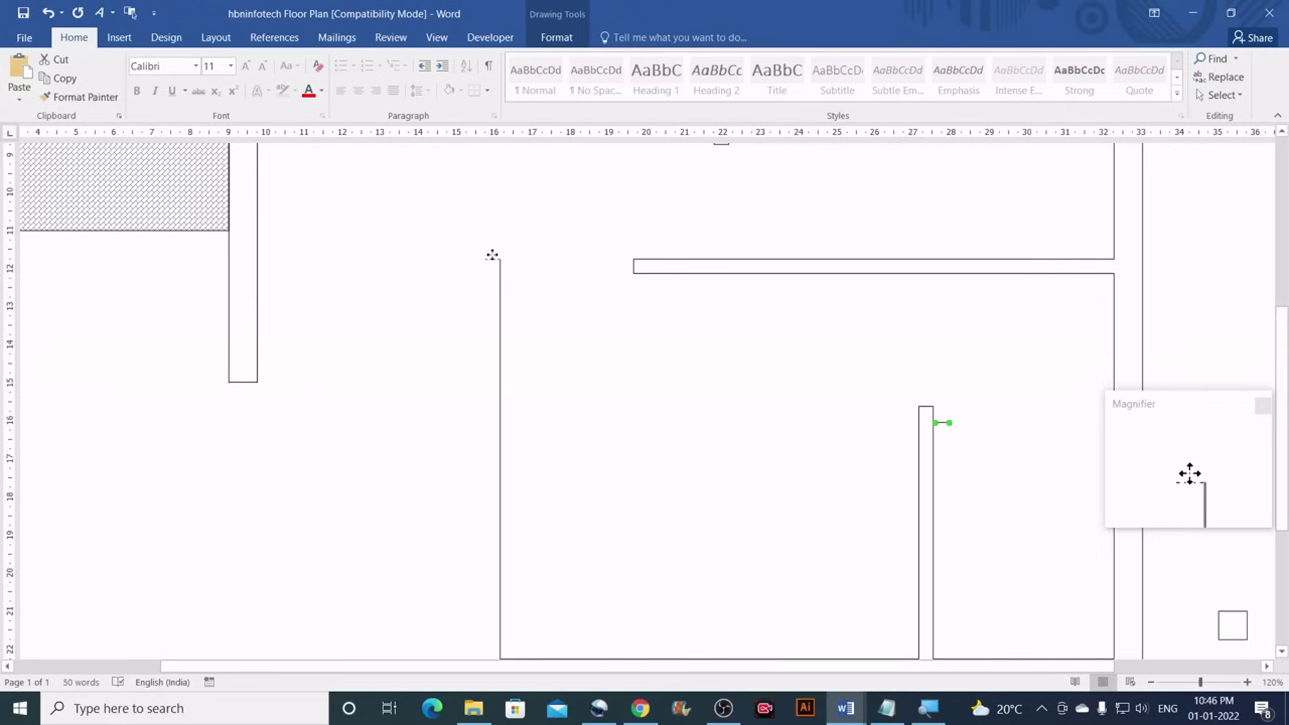
drag(492, 255, 494, 259)
scroll(510, 336, down, 1)
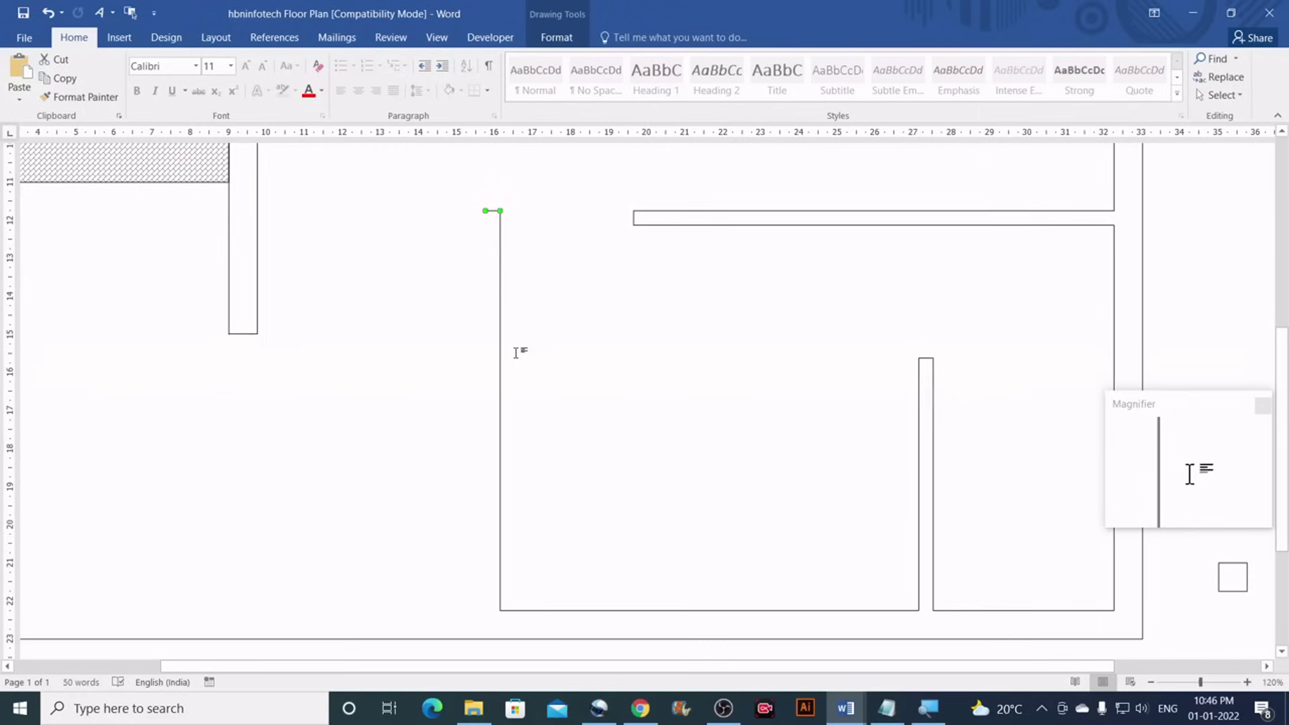
Copy the bedroom's left vertical wall line to the left end of the short cap line to form the hall partition
click(504, 314)
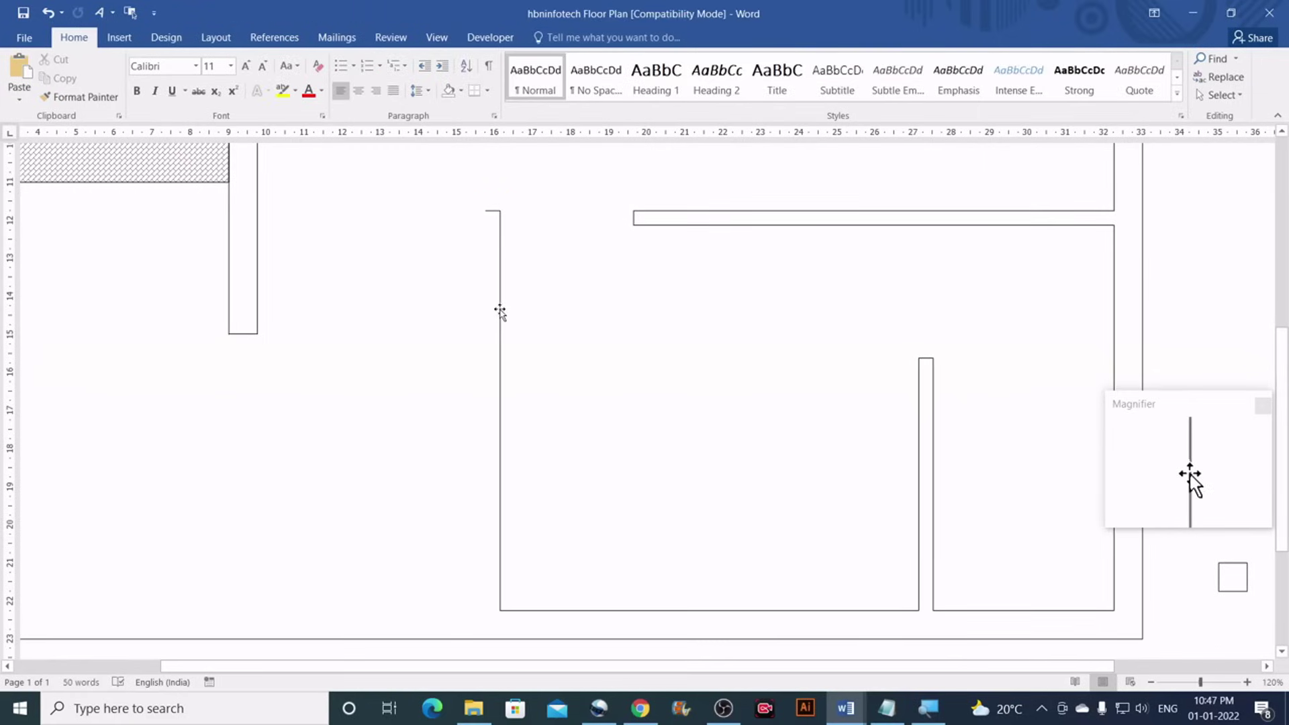
click(500, 311)
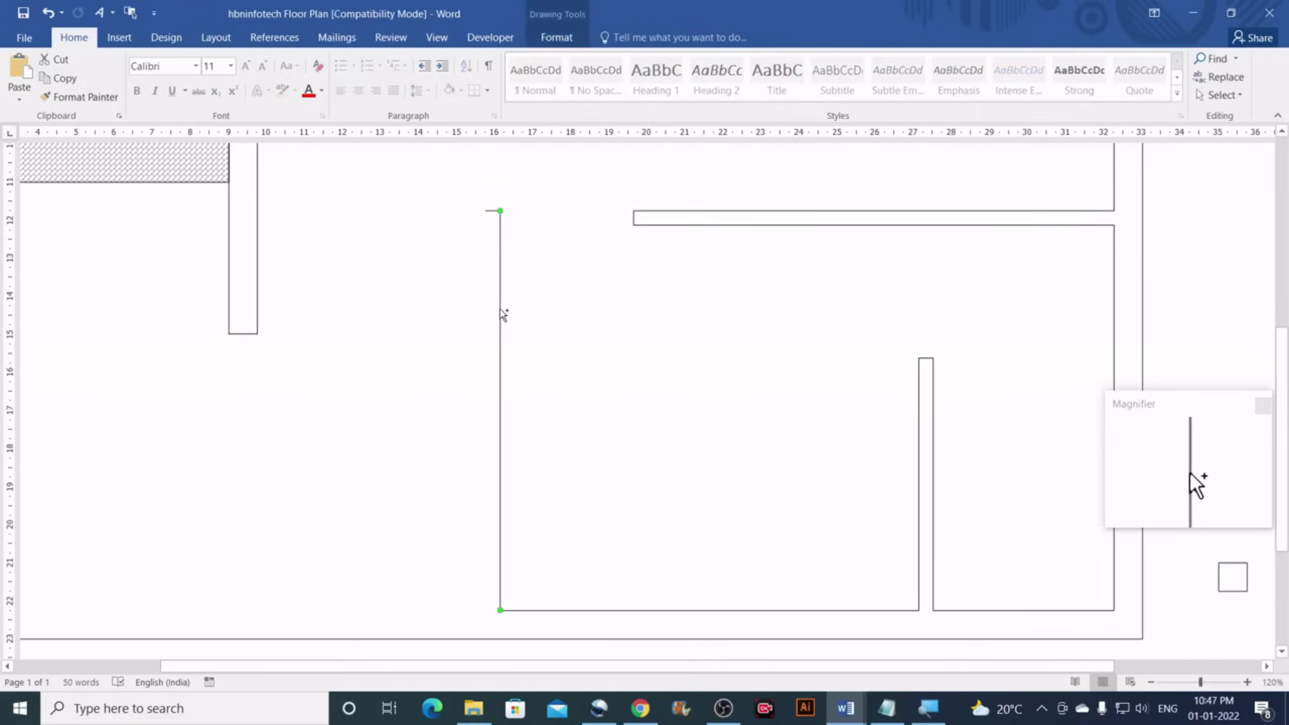
drag(489, 314, 488, 313)
click(537, 429)
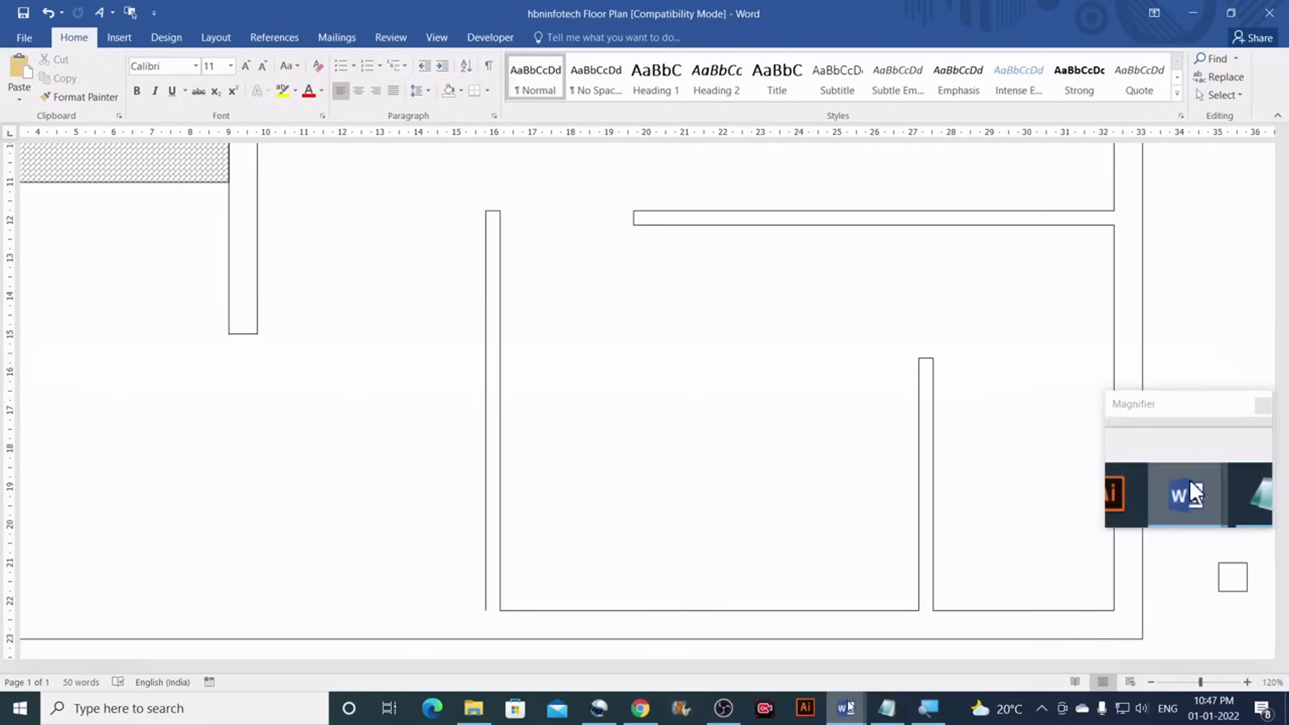
Check the width of the hall's bottom inner wall line in the finished floor plan and return to the working drawing
mouse_move(847, 707)
click(752, 631)
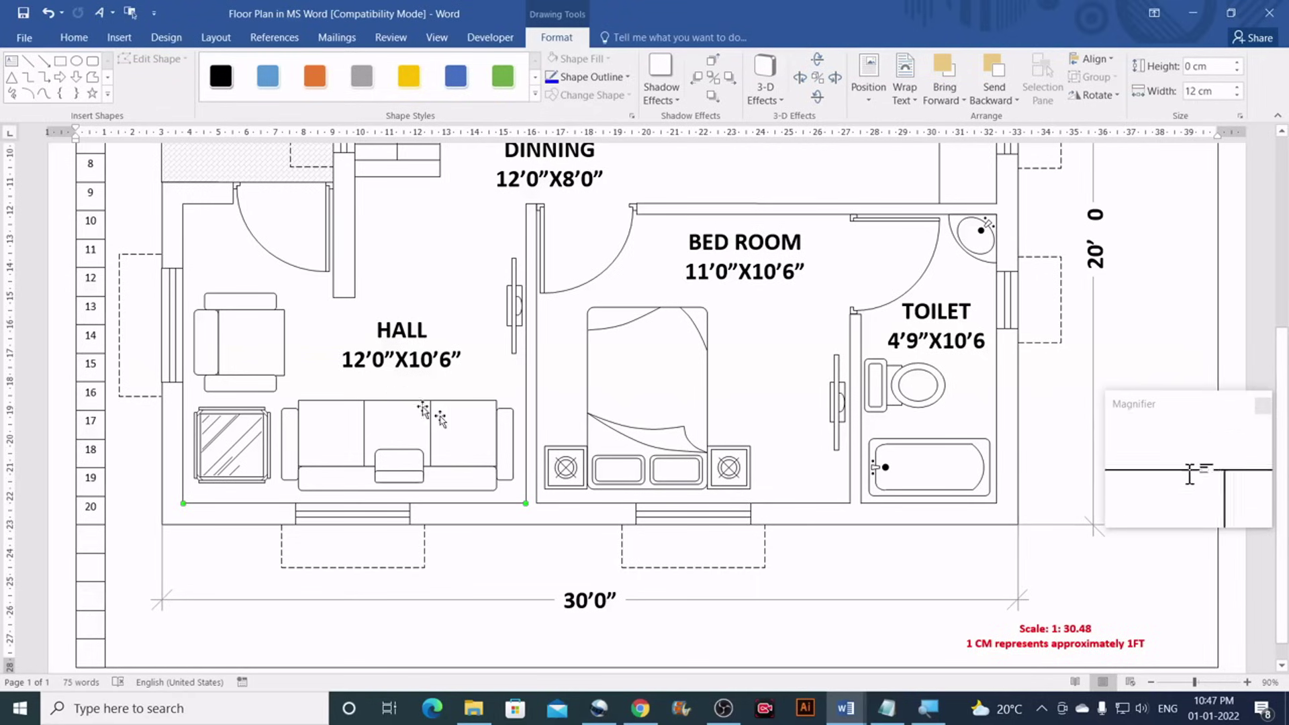
mouse_move(866, 707)
click(901, 650)
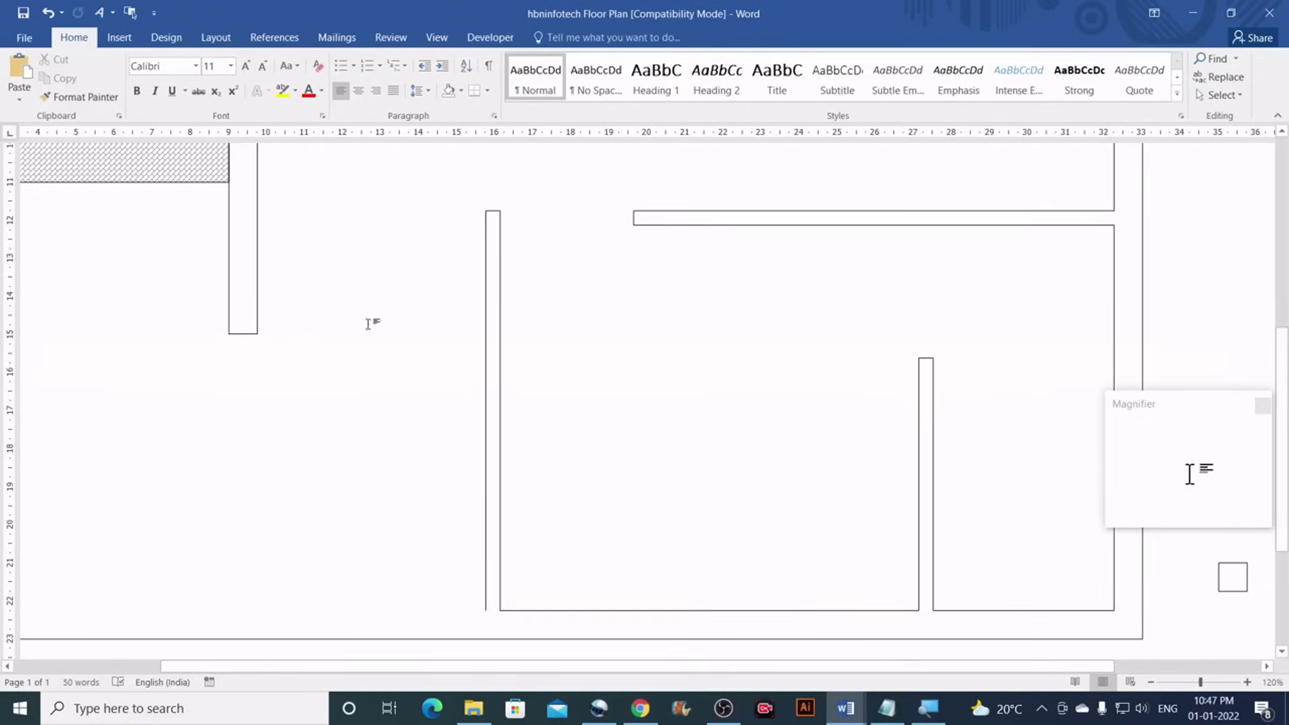
Draw a horizontal line, set its width to 12 cm and join its right end to the lower end of the hall partition's left line
click(119, 38)
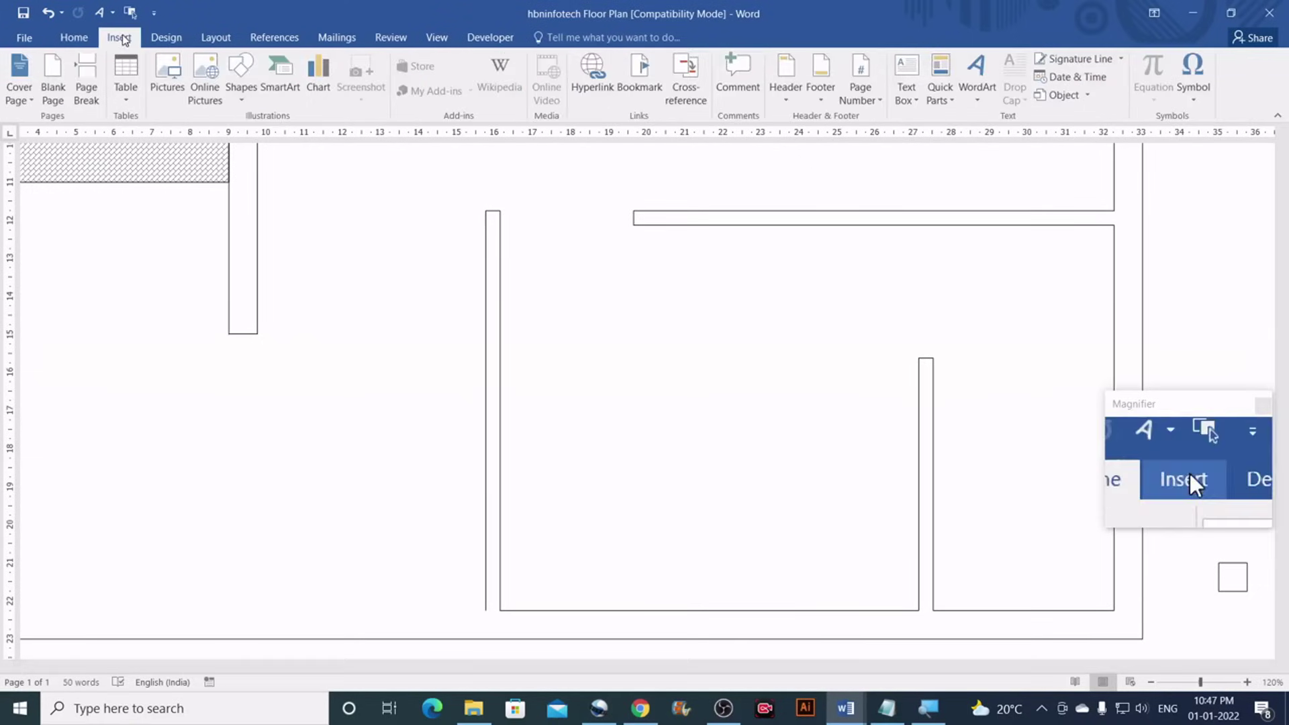
click(242, 94)
click(258, 172)
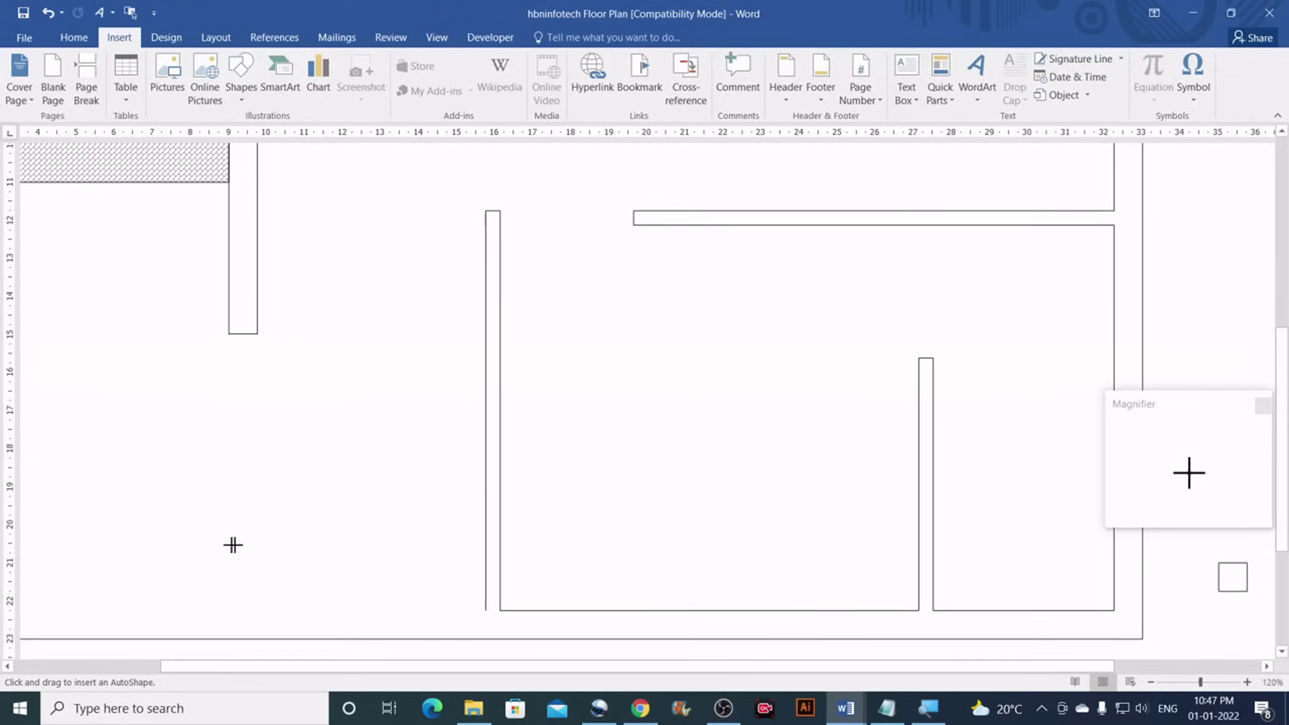
drag(347, 557, 347, 557)
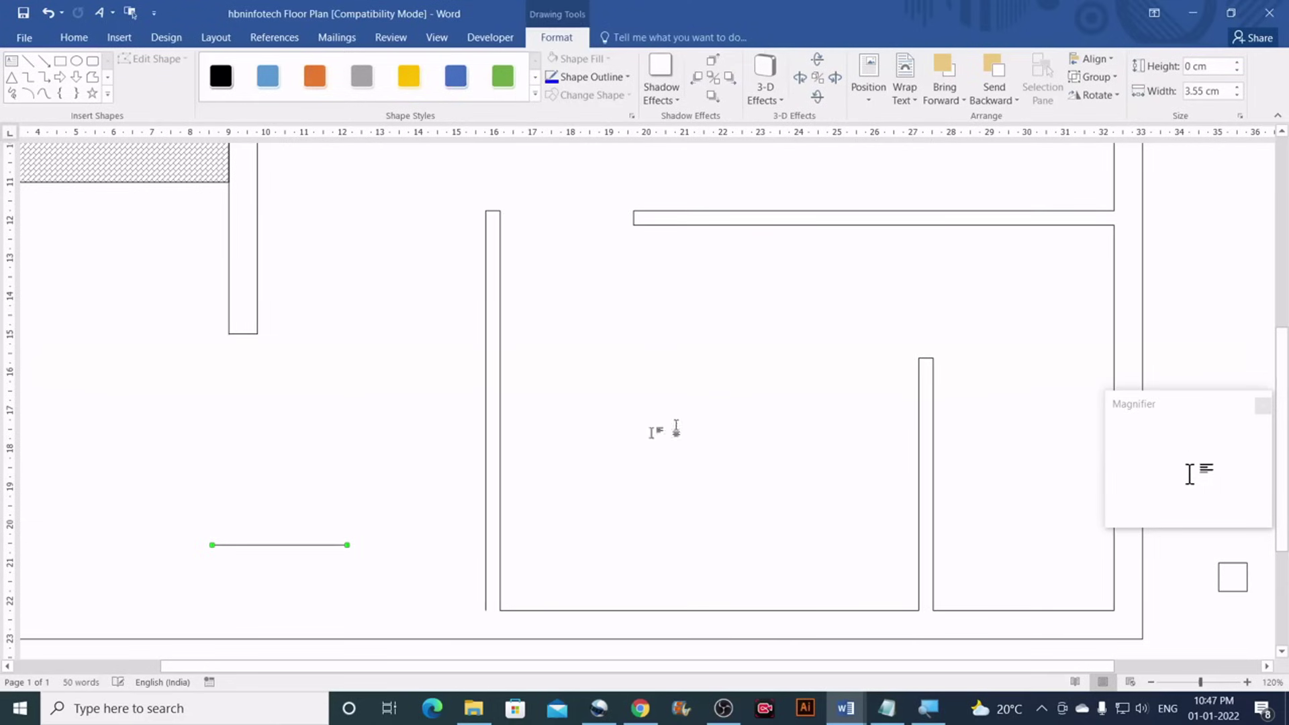
click(1226, 89)
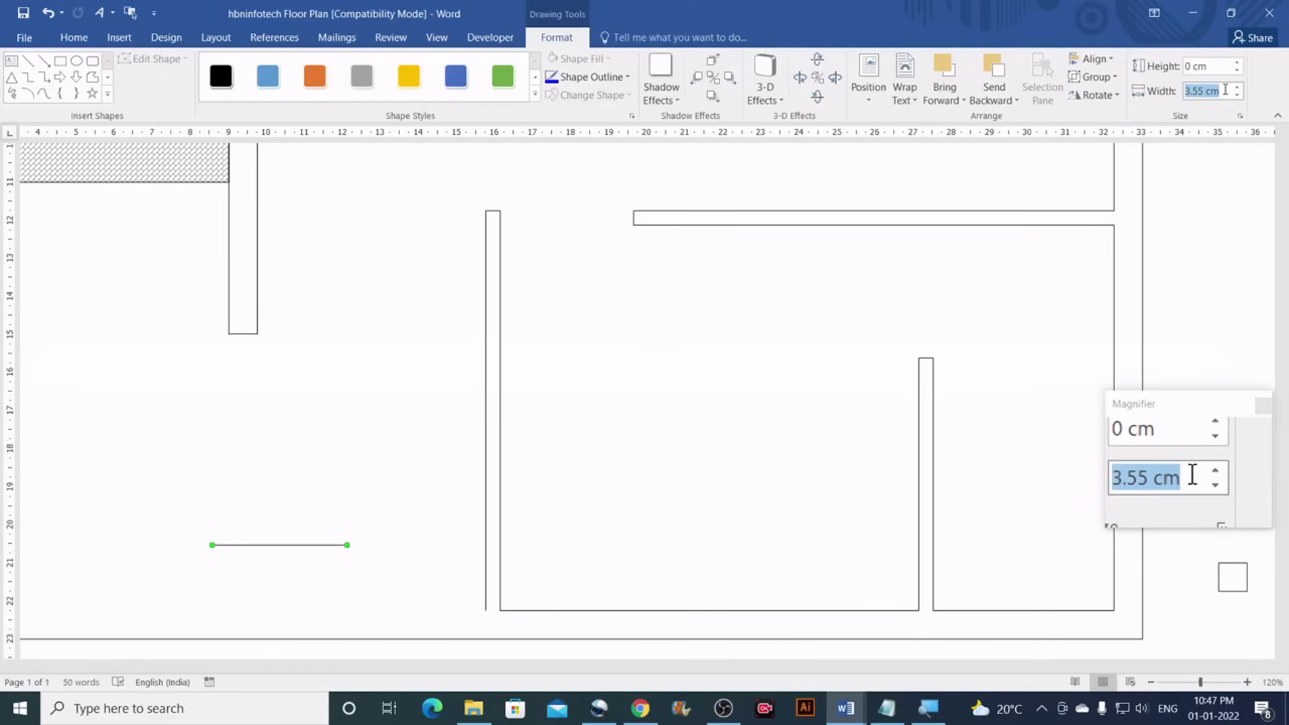
text(12)
key(Return)
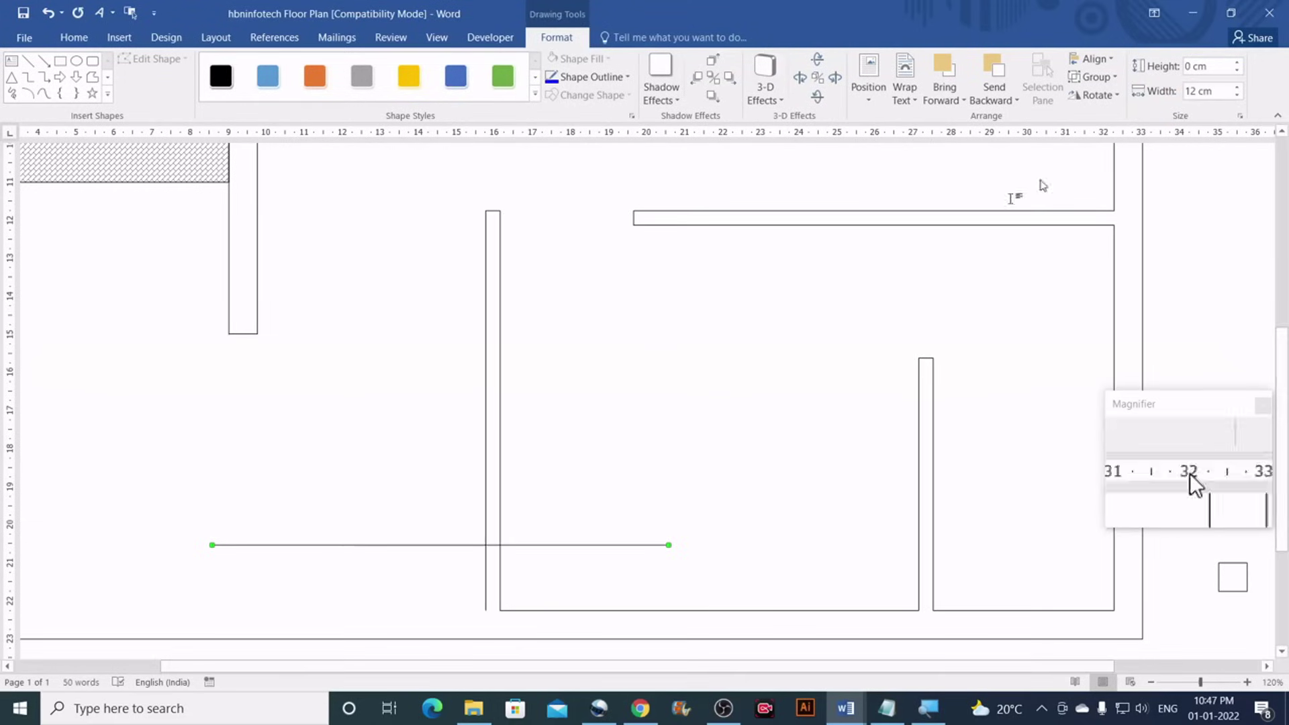
drag(602, 547, 430, 610)
drag(620, 666, 473, 690)
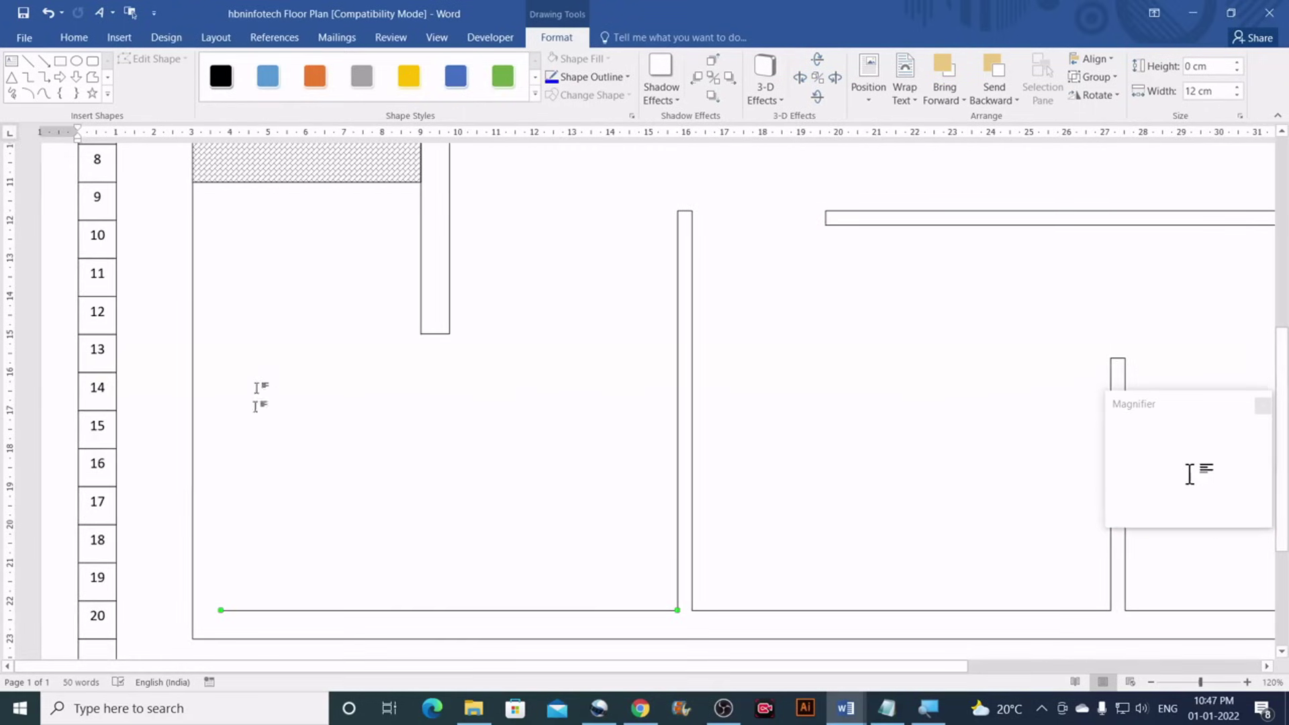
Move the 0.75 cm spacer square to the hall's upper-left corner, against the outer wall line directly below the hatched area
scroll(306, 304, up, 3)
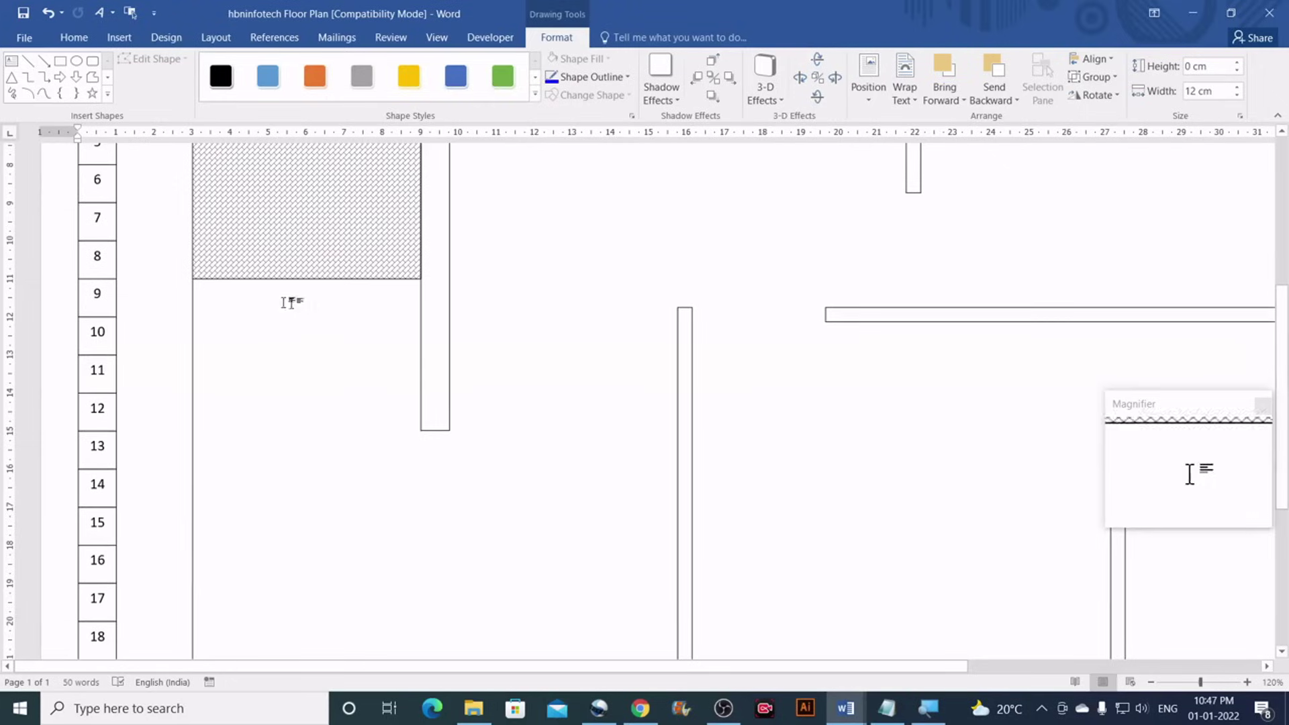
scroll(225, 295, down, 3)
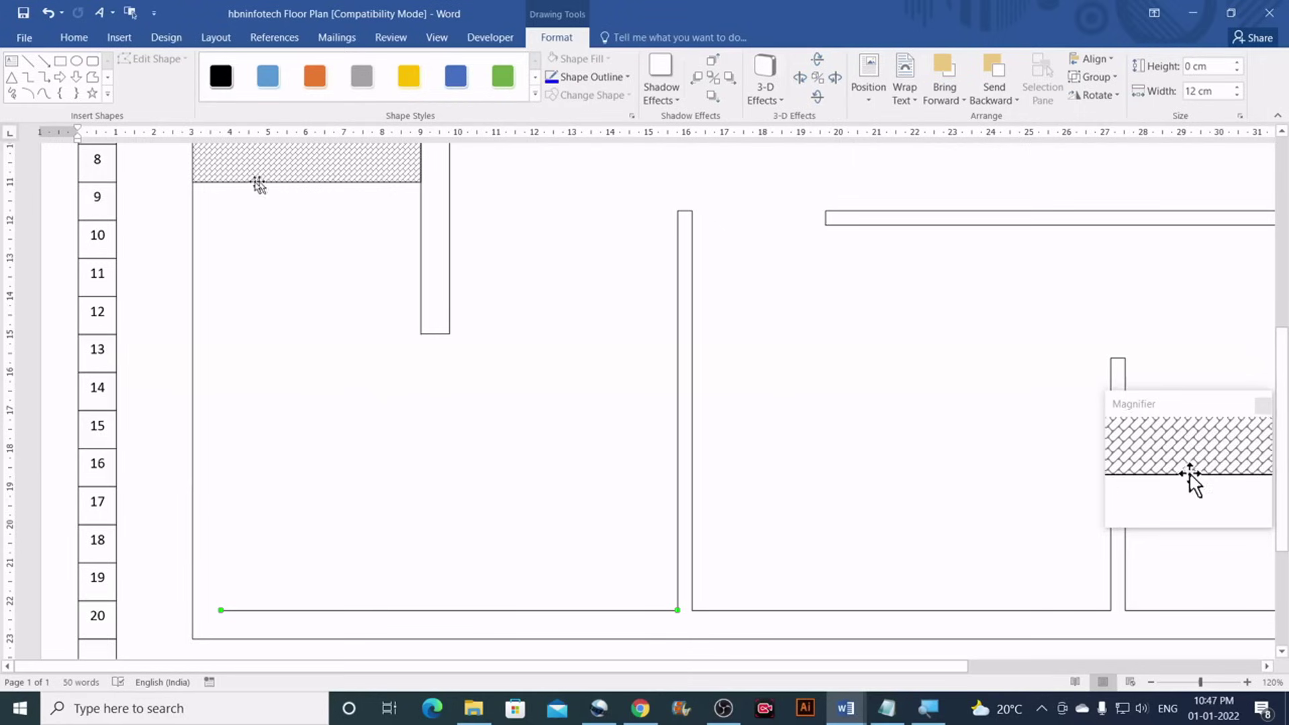
drag(765, 666, 1030, 668)
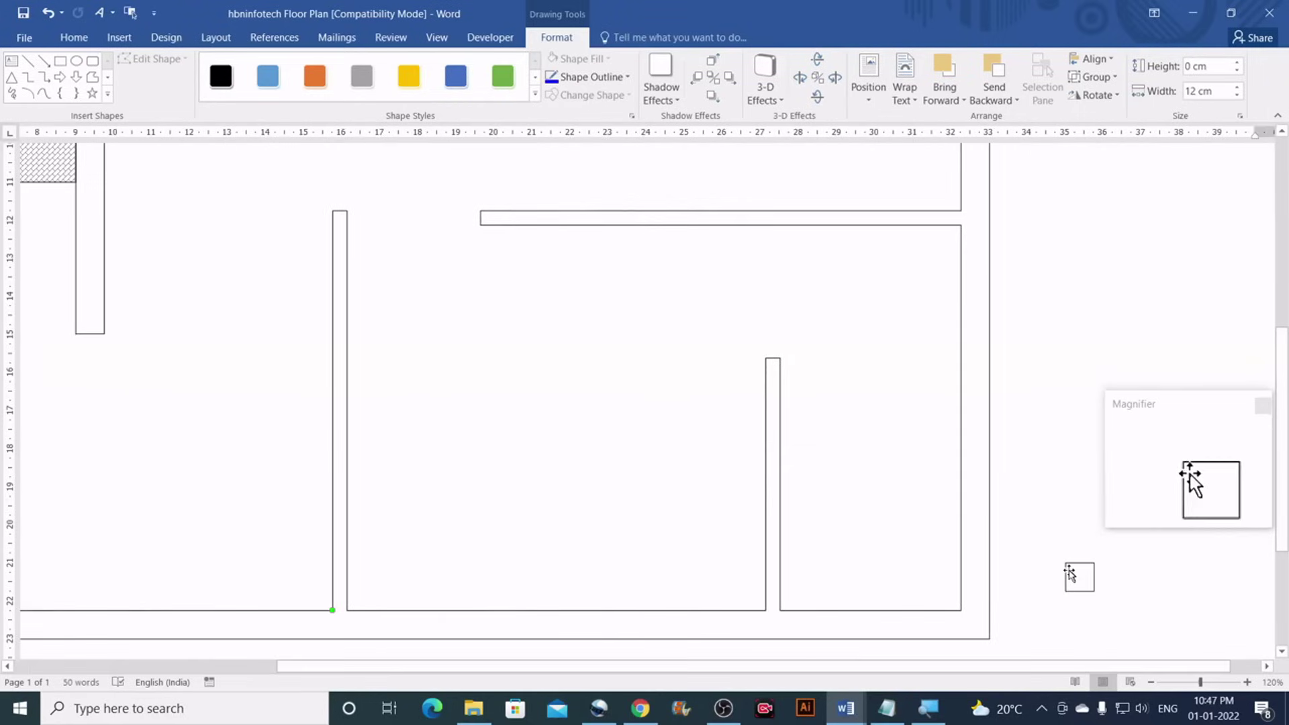
drag(1079, 578, 393, 386)
drag(198, 359, 198, 358)
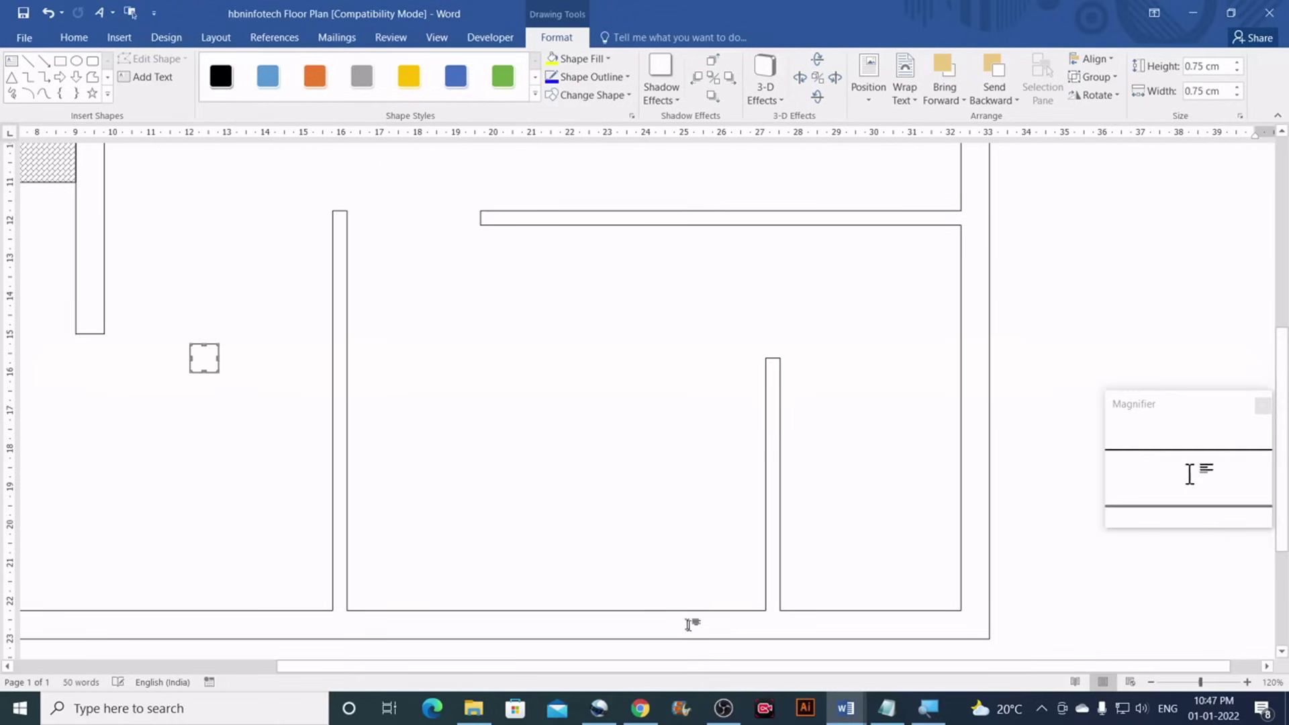
drag(758, 667, 452, 638)
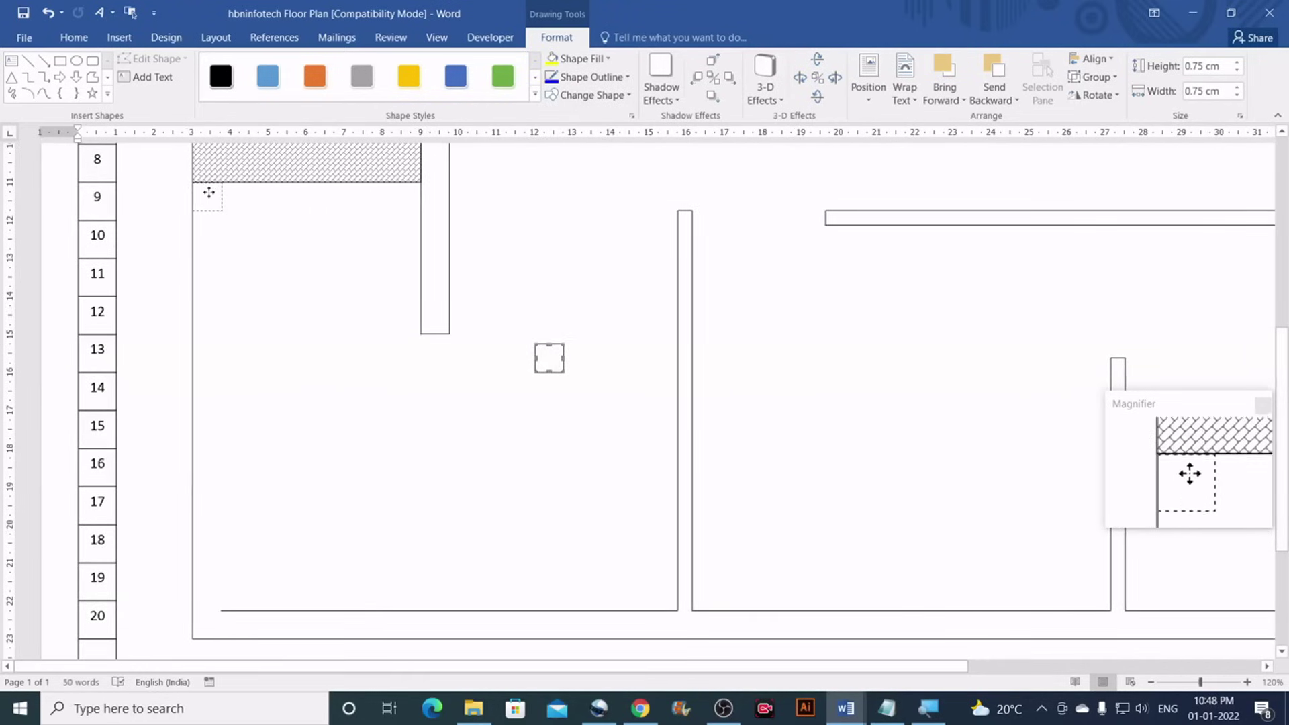
click(259, 342)
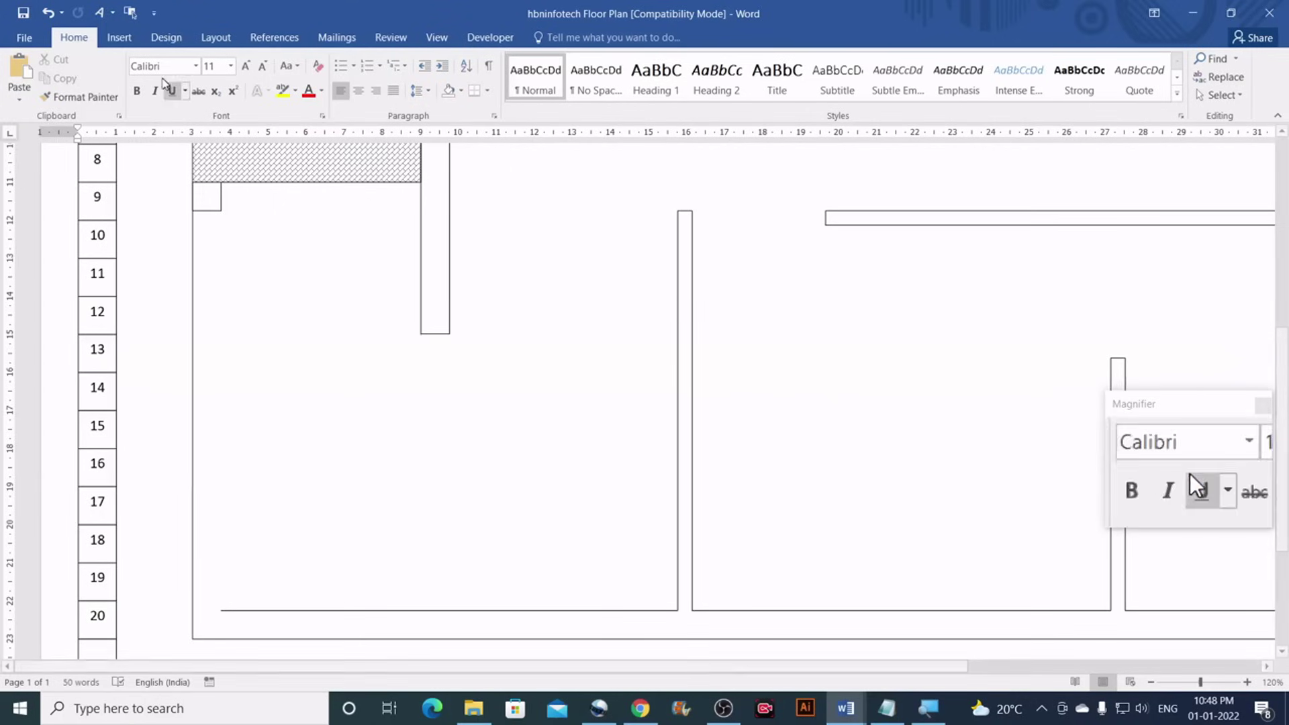
Draw the hall's left inner wall line, about 10.5 cm long, from the spacer square's lower-right corner to the left end of the bottom inner wall line
click(120, 38)
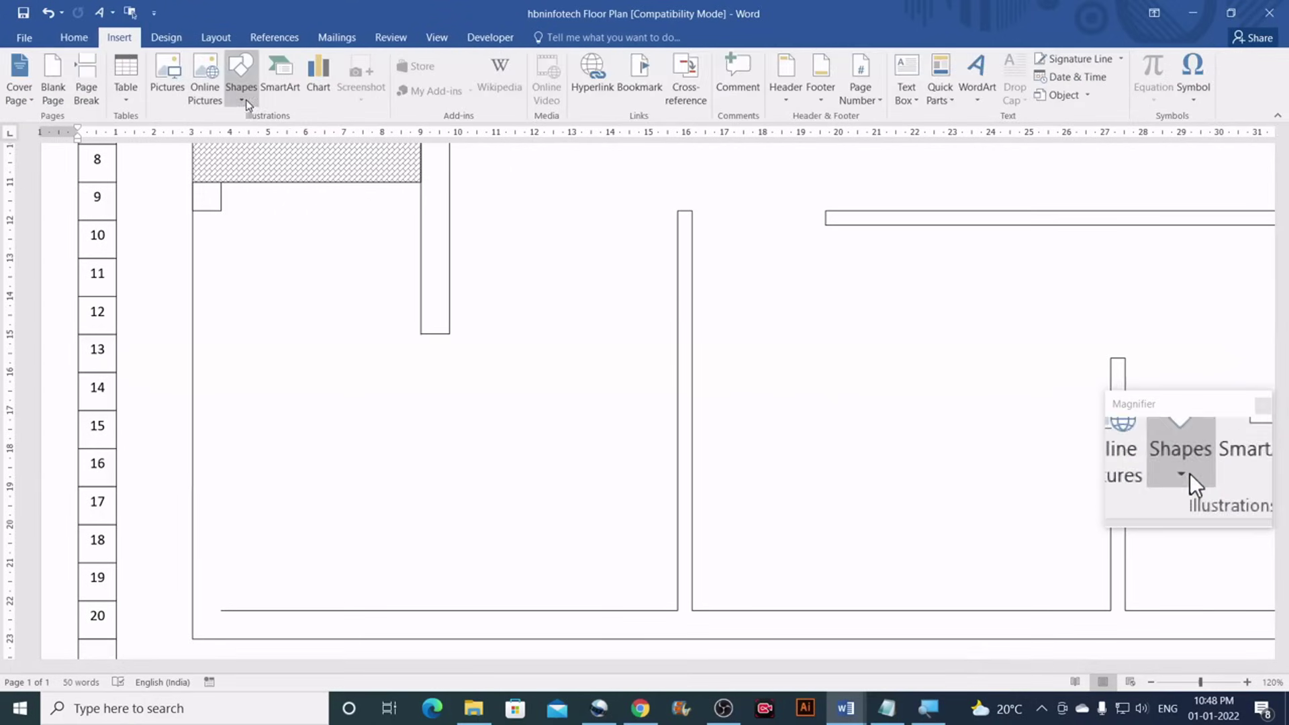
click(241, 74)
click(258, 142)
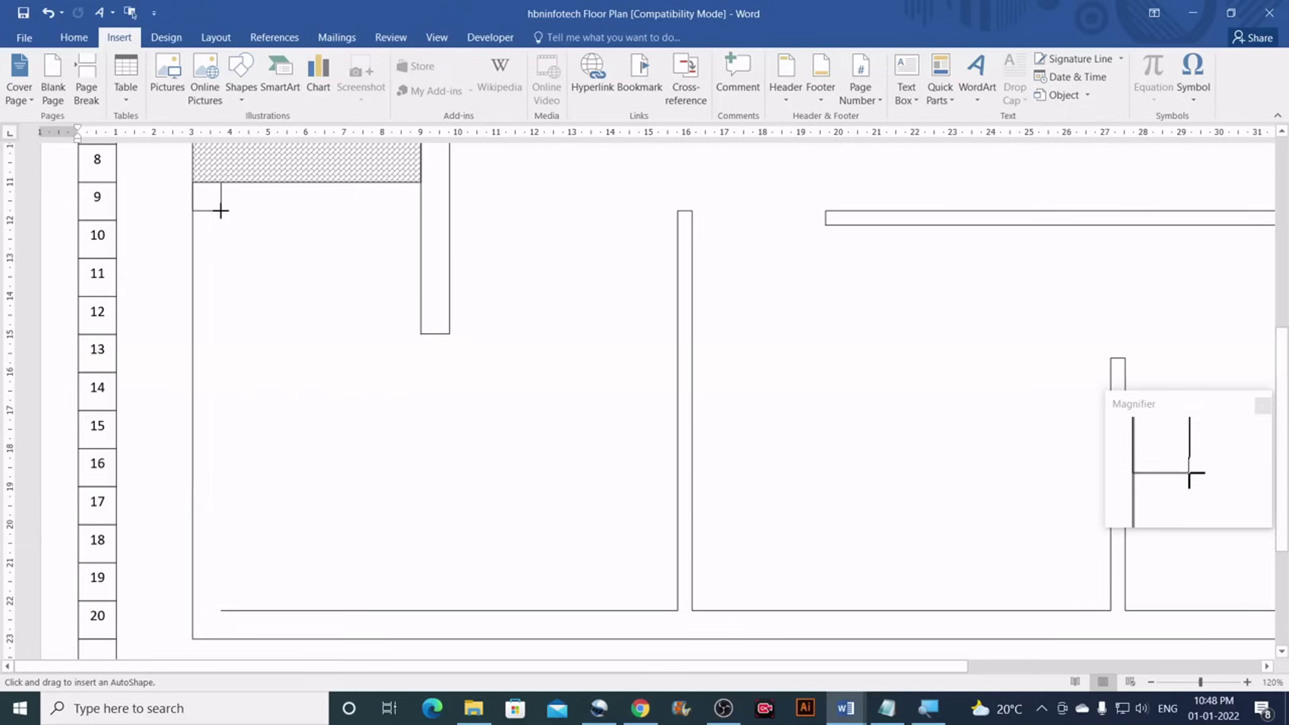
drag(222, 213, 226, 336)
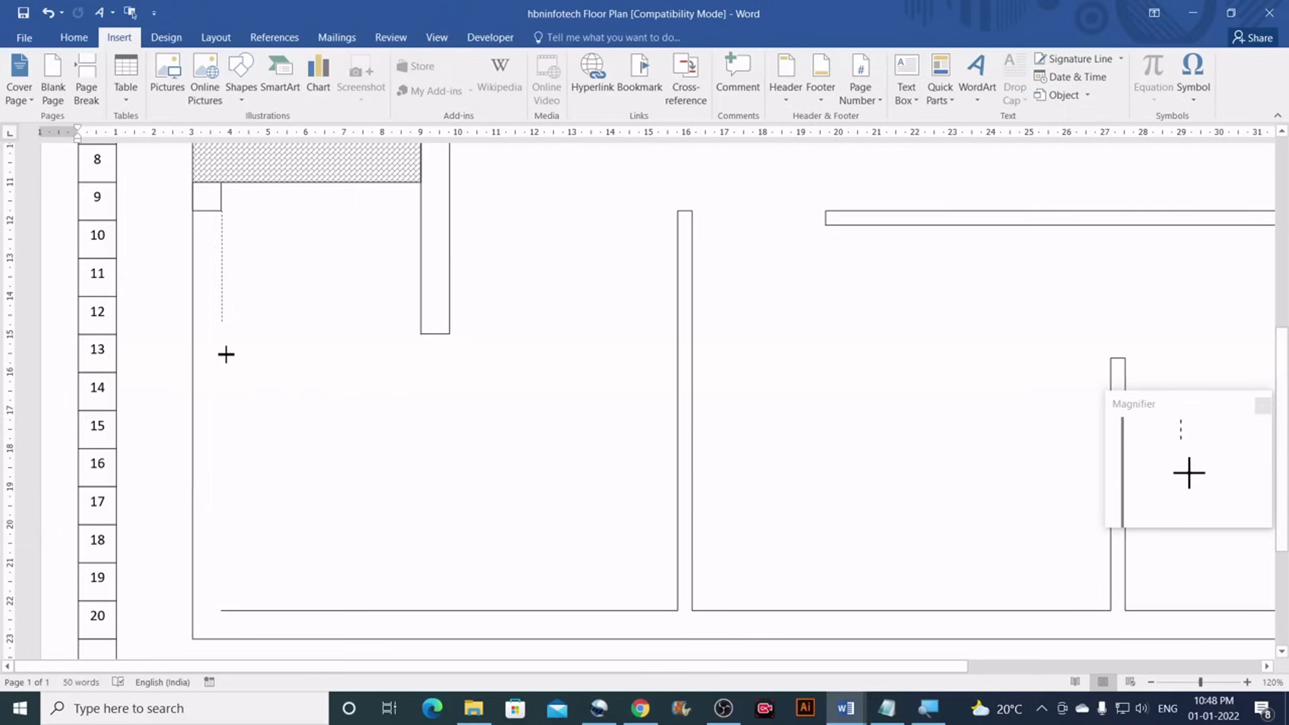
drag(240, 559, 221, 582)
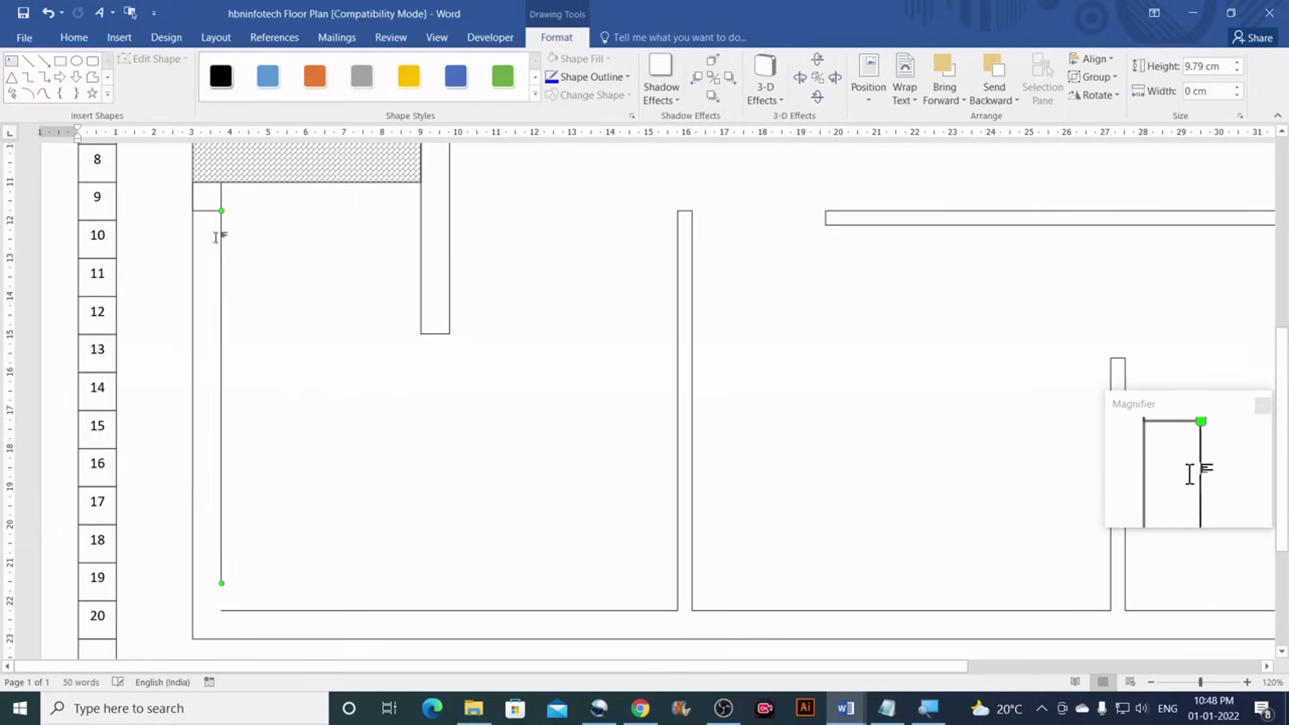
mouse_move(216, 233)
mouse_down()
mouse_move(267, 239)
mouse_move(222, 234)
mouse_up()
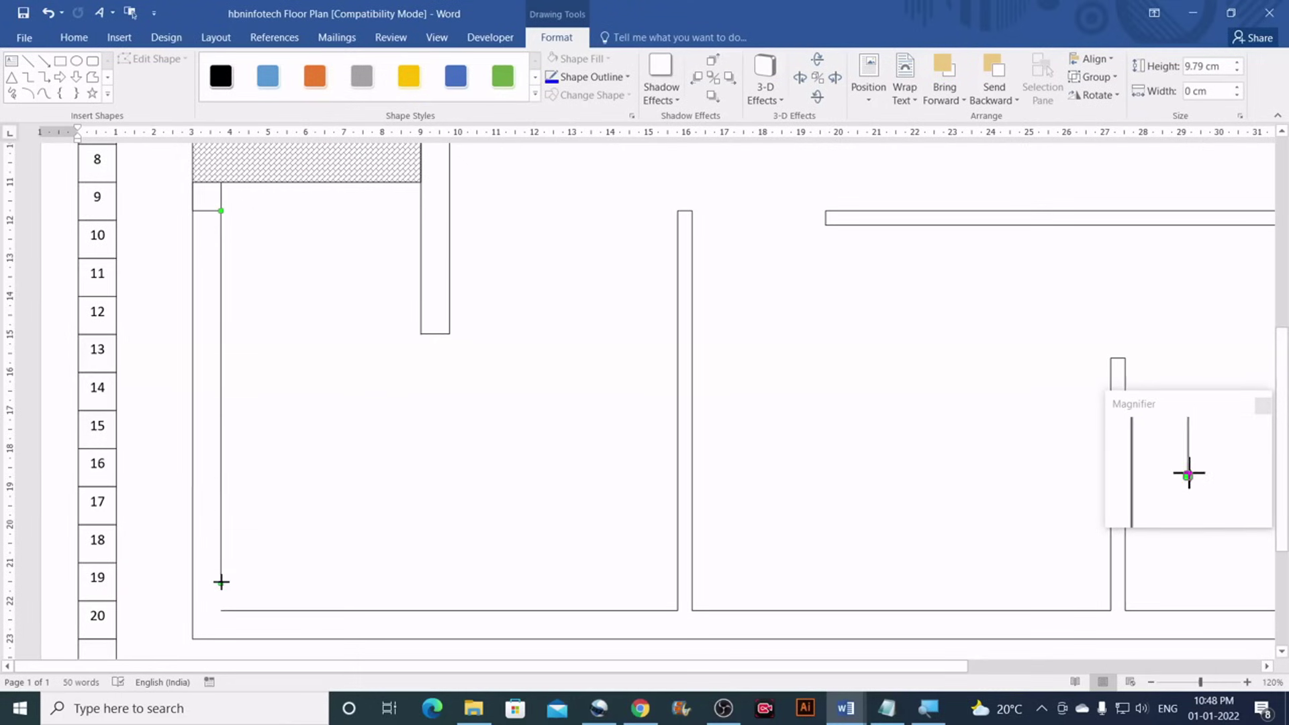
drag(221, 583, 222, 609)
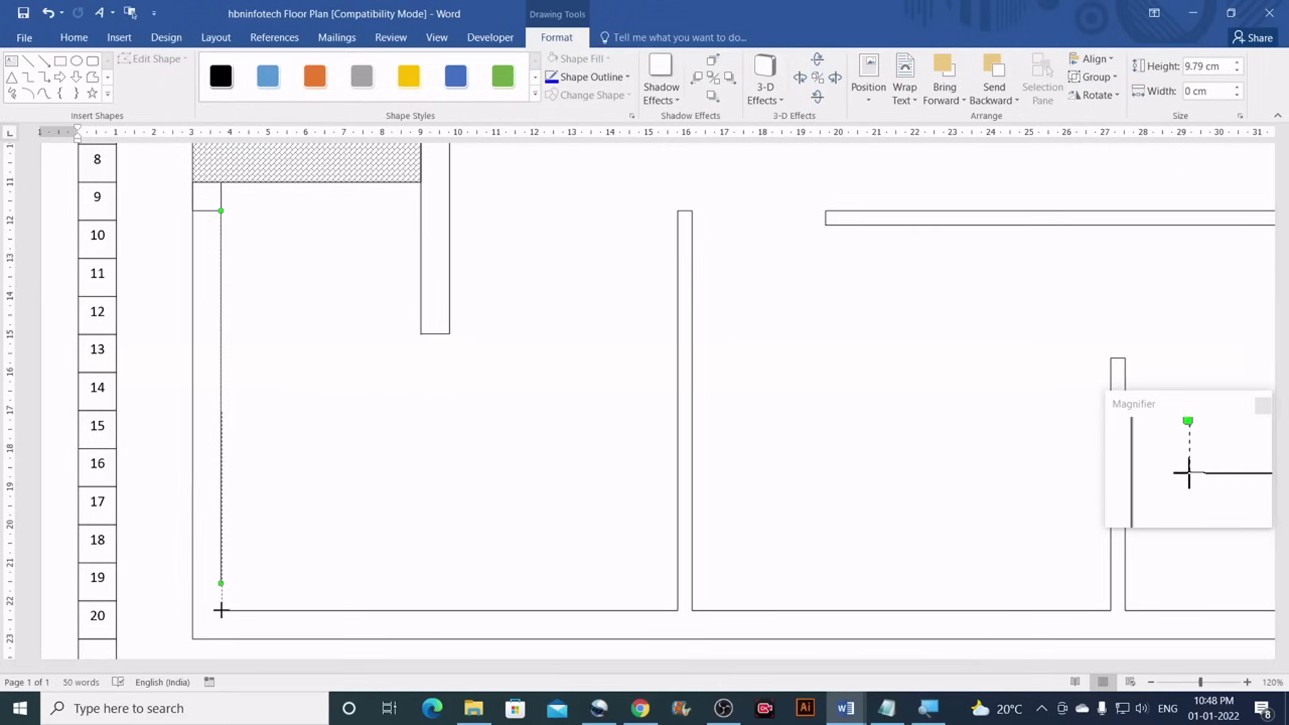
drag(220, 611, 222, 611)
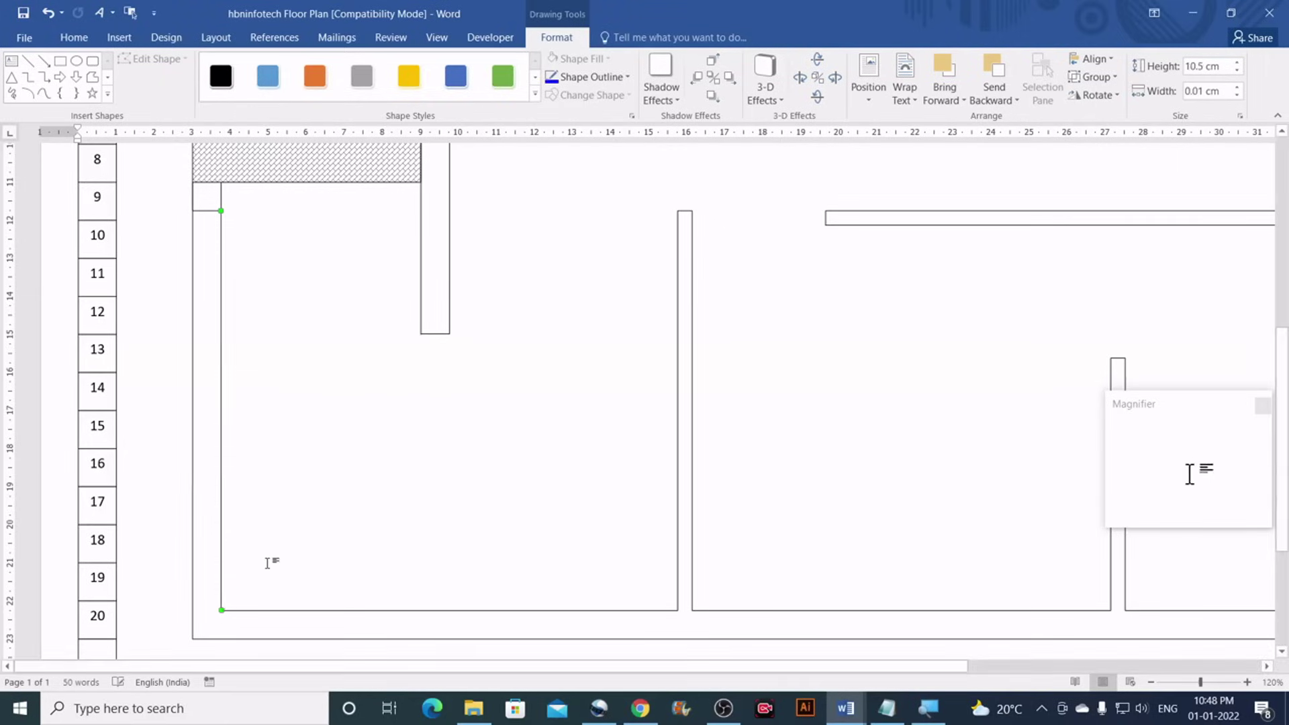
click(266, 561)
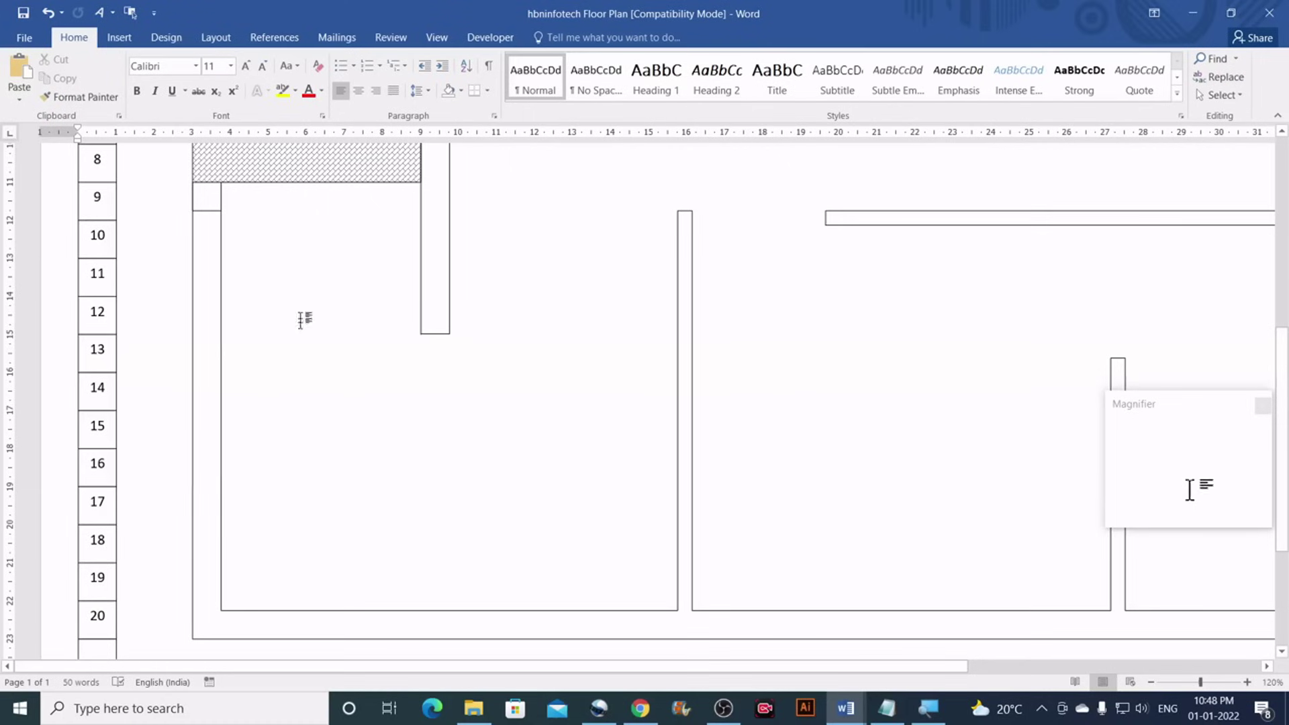
Move the 0.75 cm spacer square out of the wall corner to the blank margin between the numbered scale and the outer wall
scroll(286, 339, up, 1)
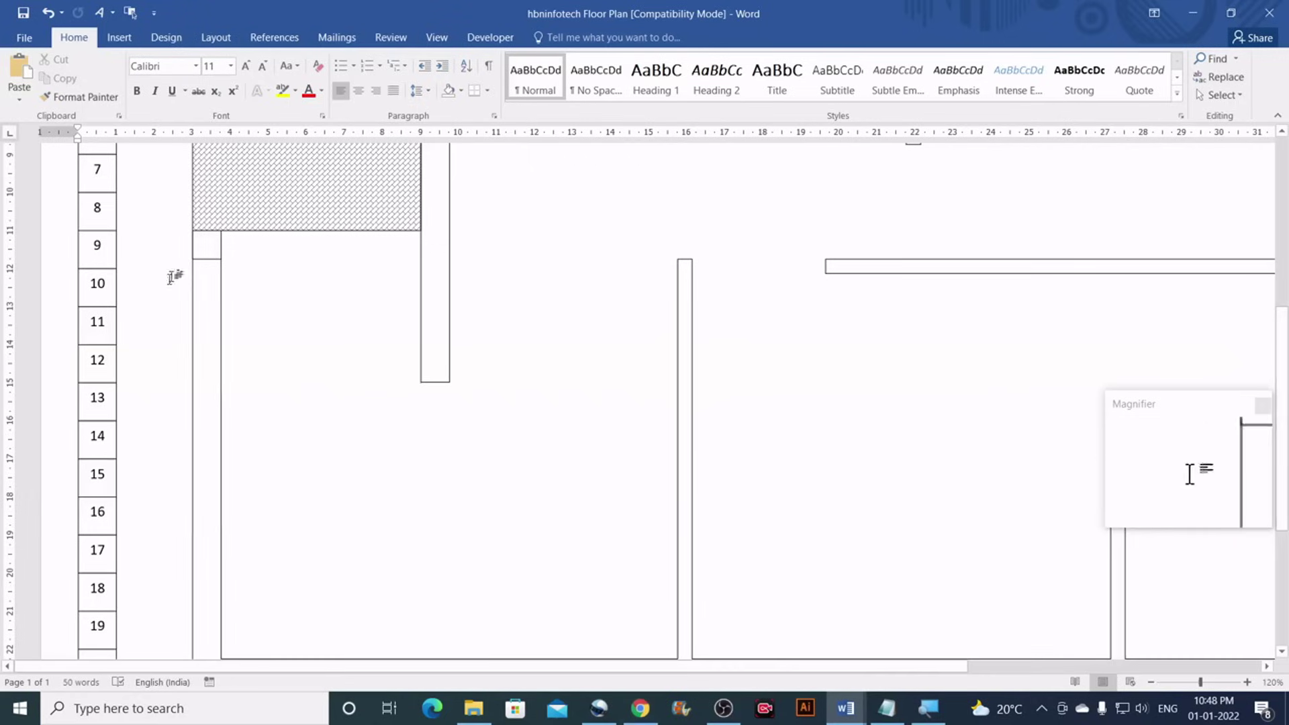
drag(201, 253, 148, 267)
drag(143, 274, 144, 275)
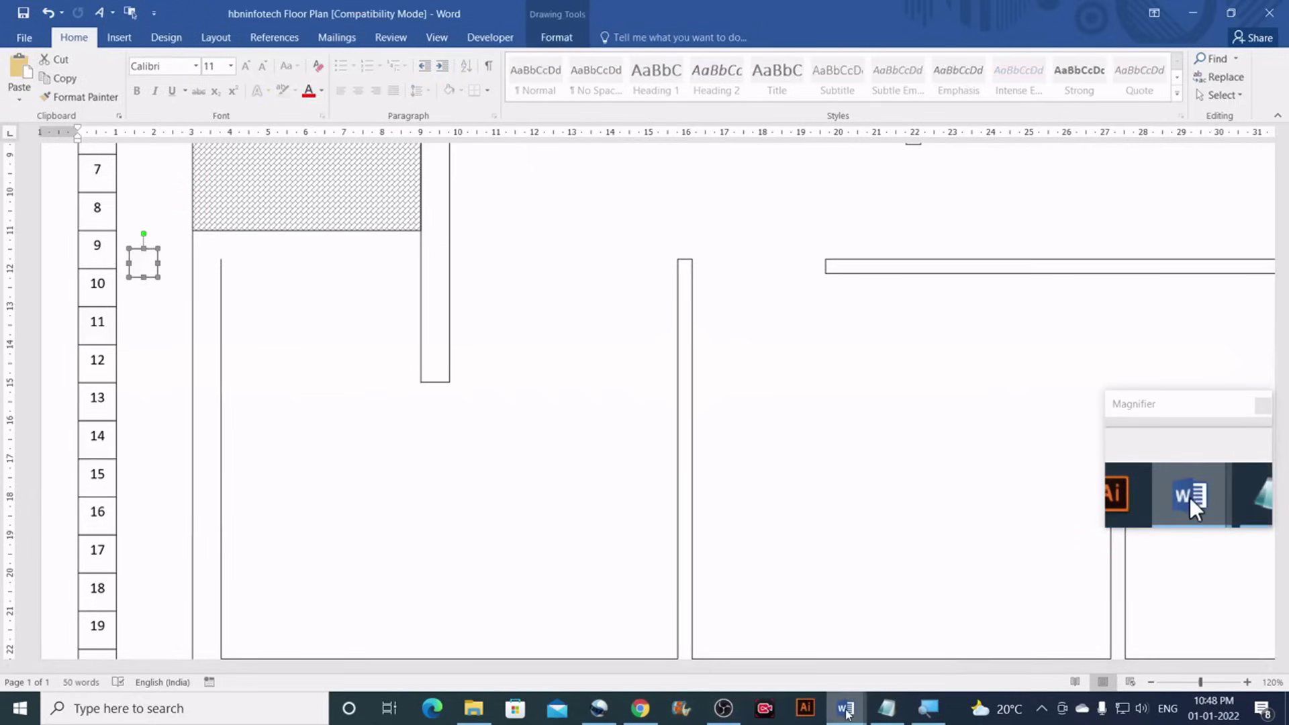
Check the width of the short wall line beside the hall's entrance door in the finished floor plan and return to the working drawing
mouse_move(847, 709)
click(756, 633)
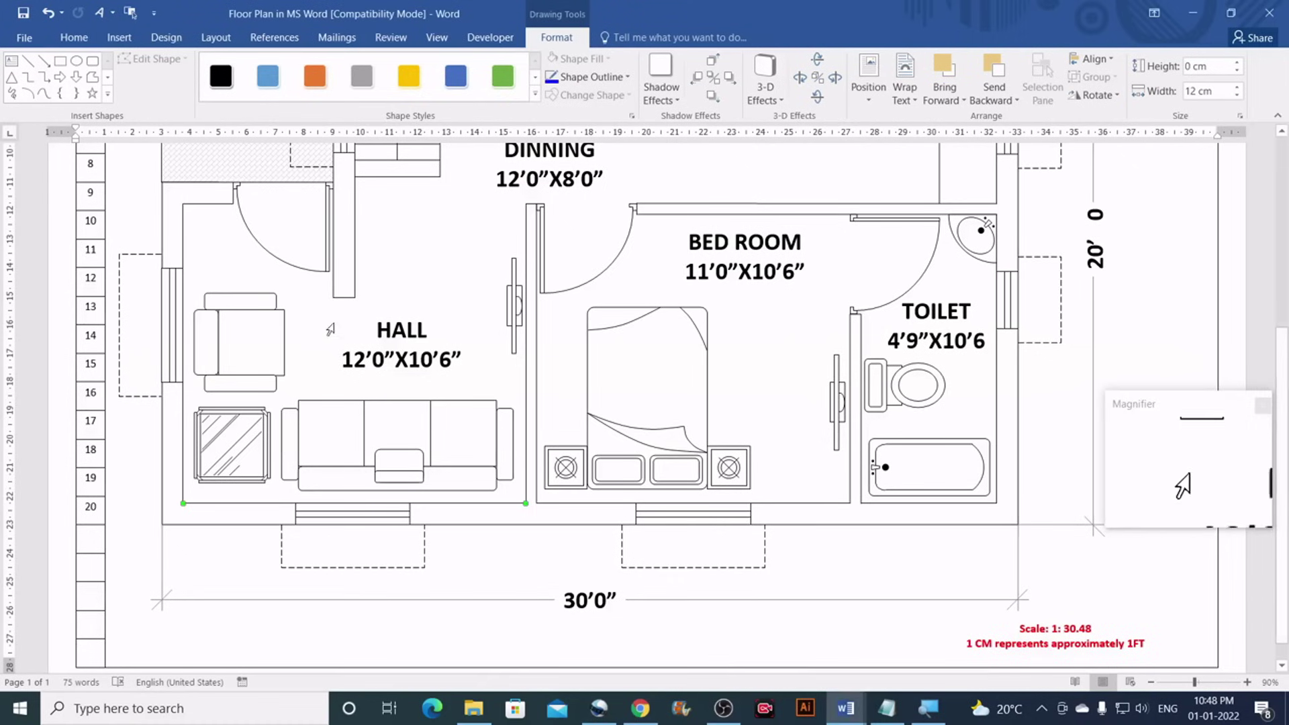
scroll(329, 315, up, 3)
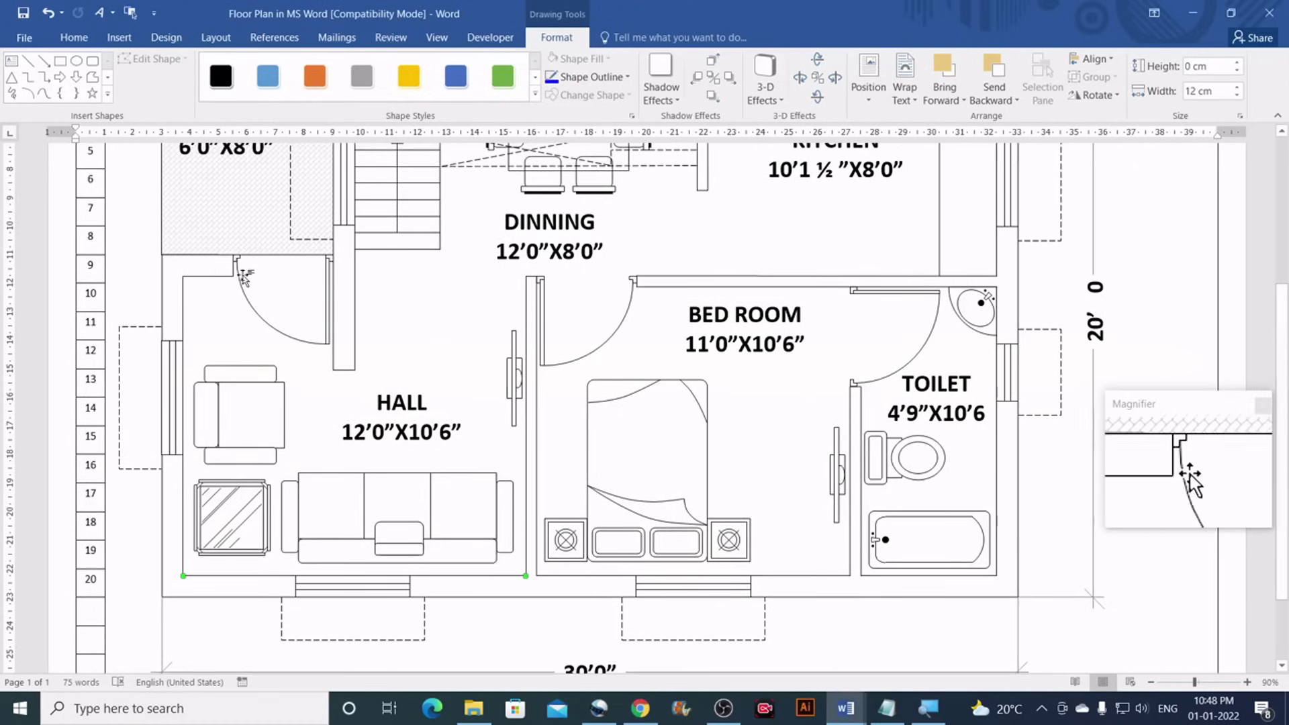
scroll(245, 282, up, 2)
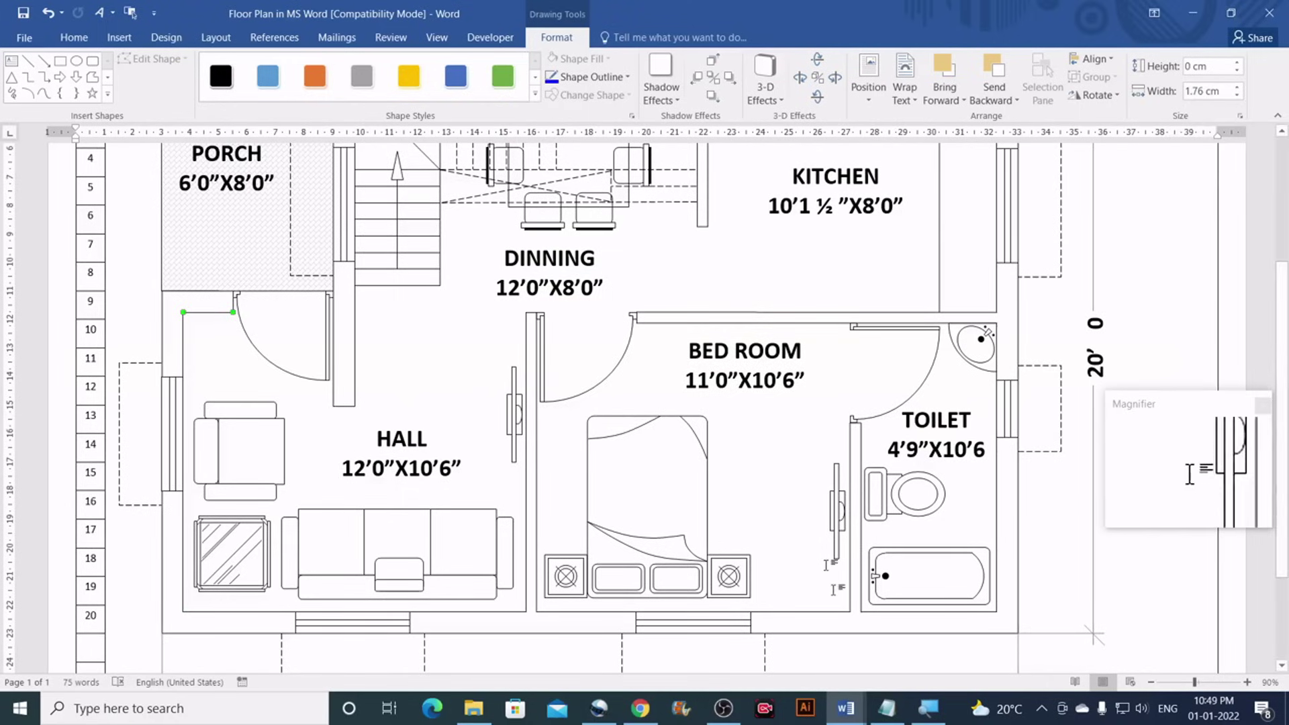
mouse_move(846, 708)
click(880, 678)
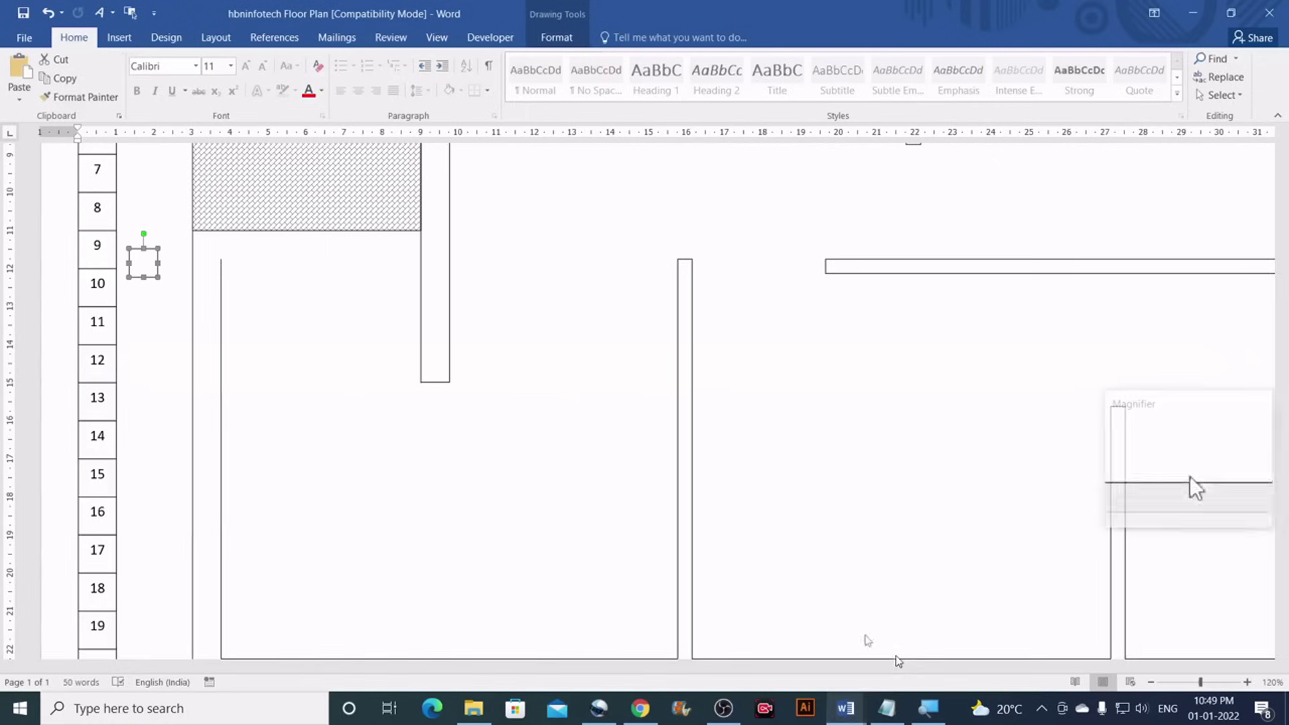
Draw a horizontal line, set its width to 1.76 cm and join its left end to the top of the hall's left inner wall line
click(121, 39)
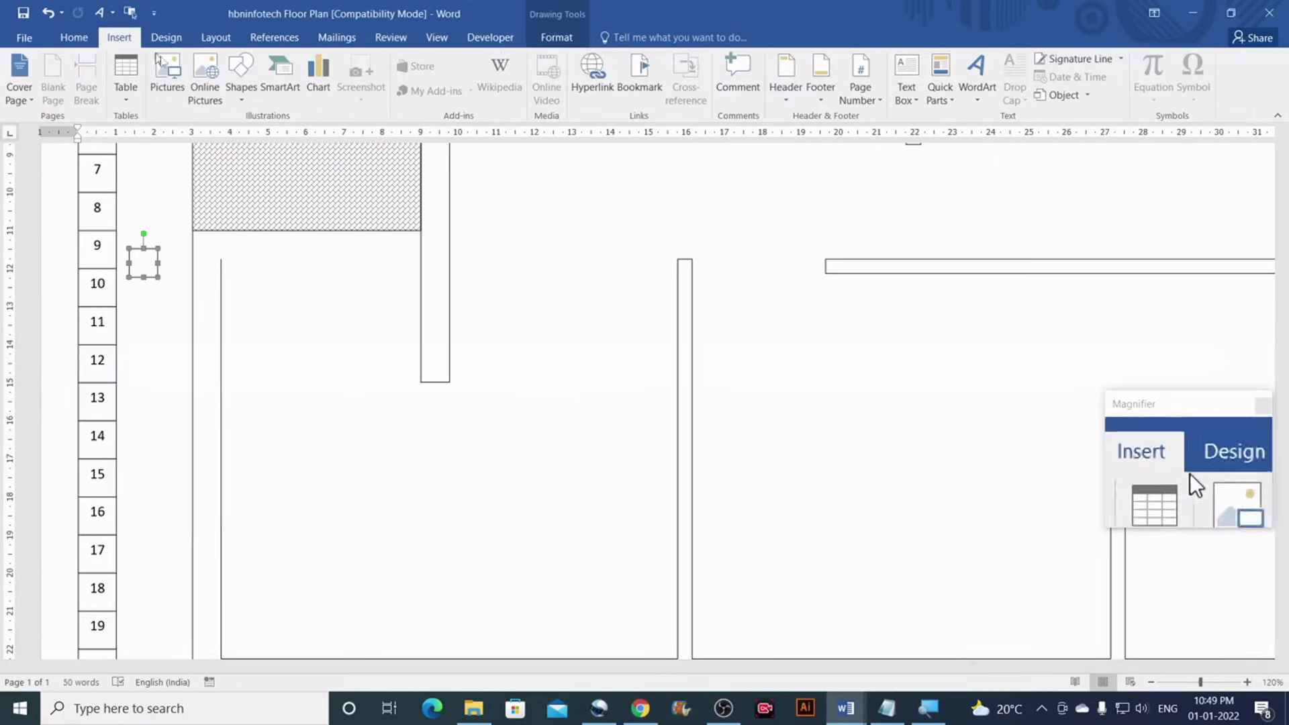
click(241, 86)
click(263, 135)
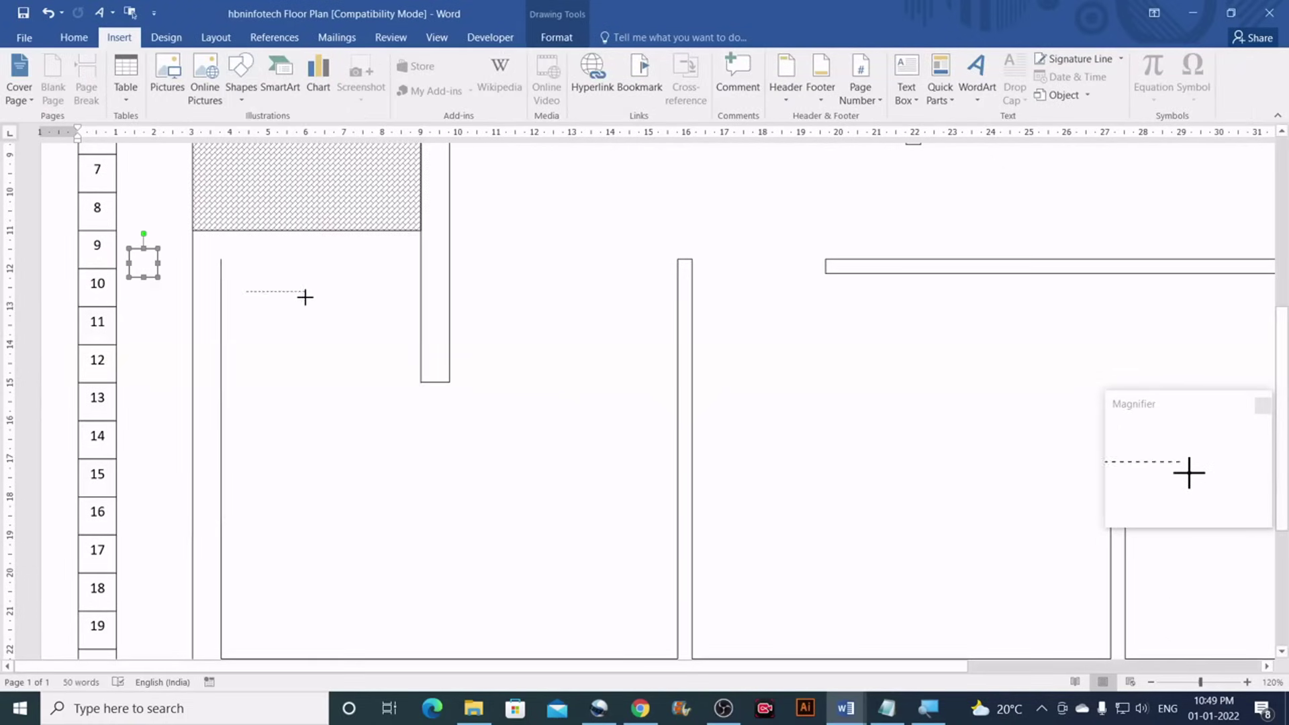
drag(306, 296, 307, 292)
click(1221, 92)
text(1.76)
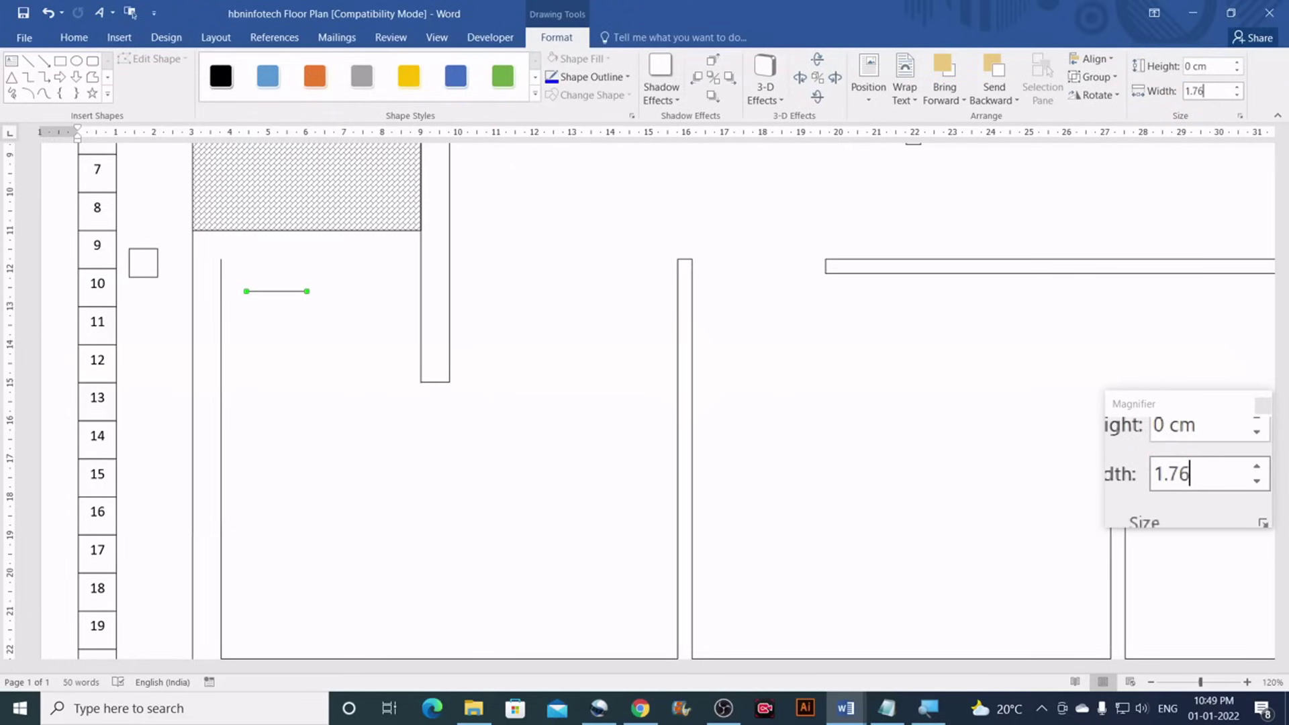
key(Return)
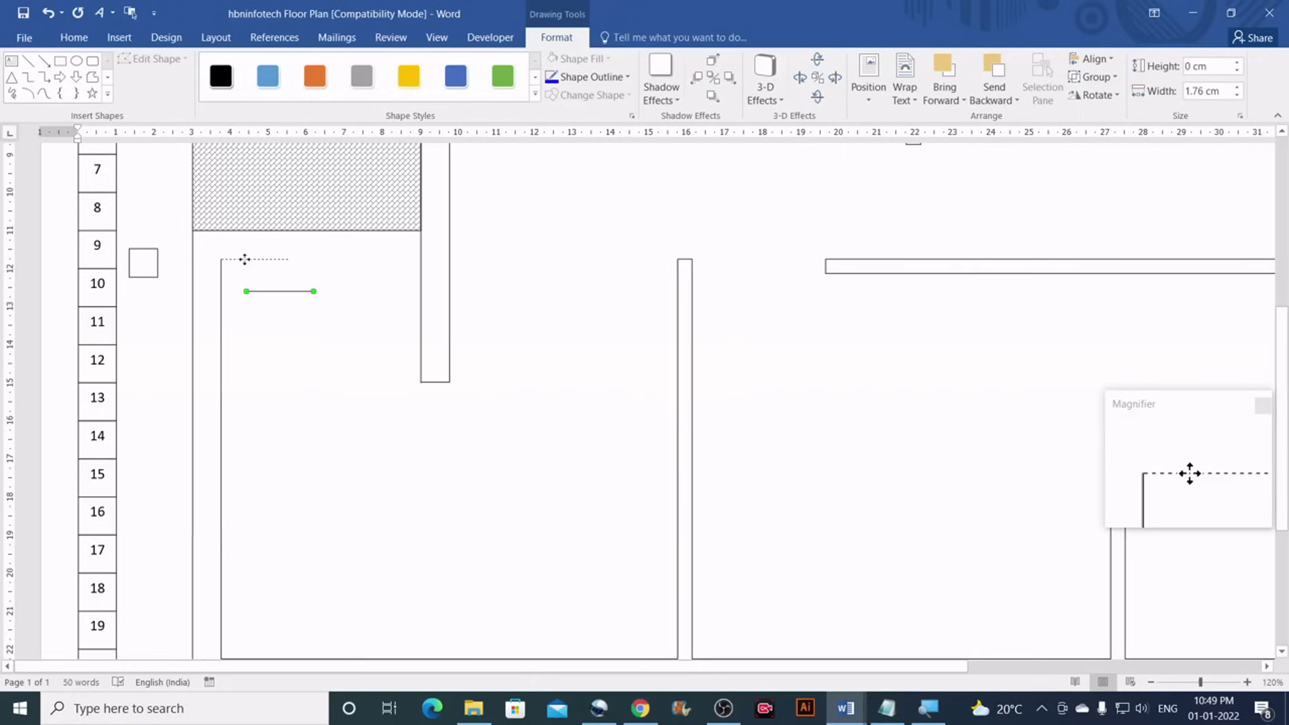
click(305, 283)
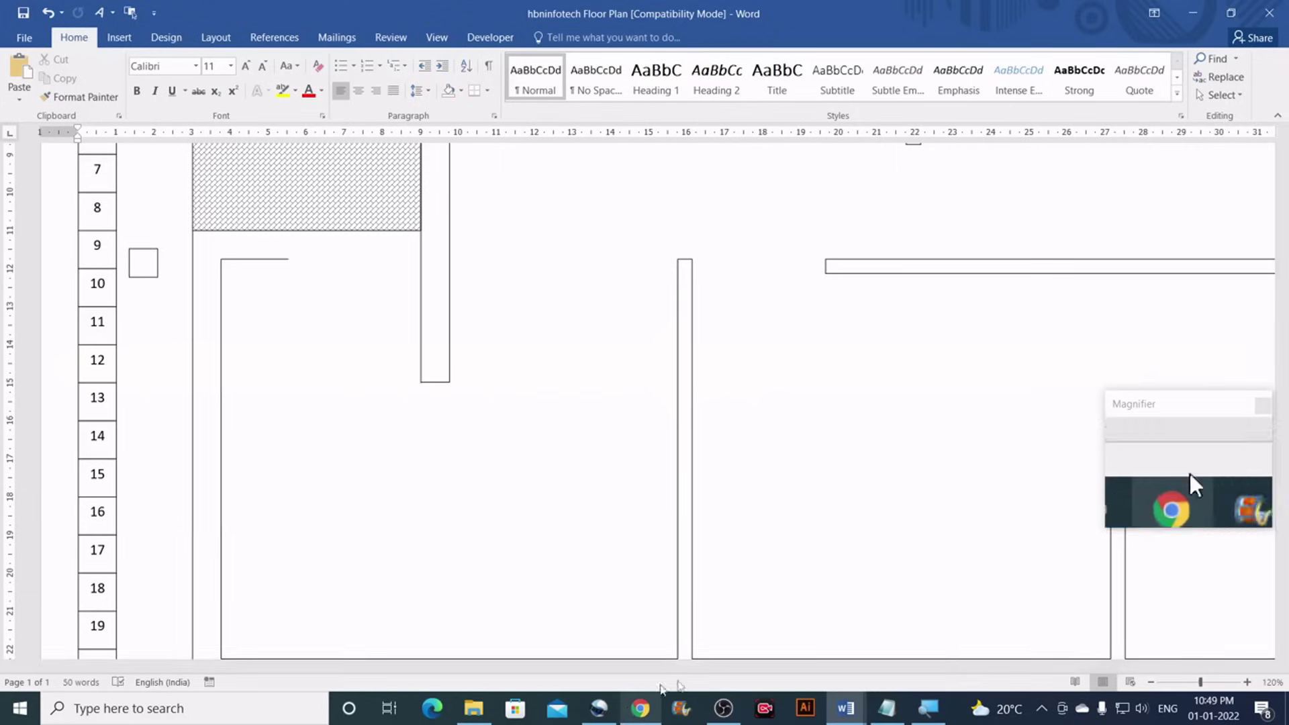
Examine the wall around the hall's entrance door below the porch in the finished floor plan and return to the working drawing
mouse_move(849, 712)
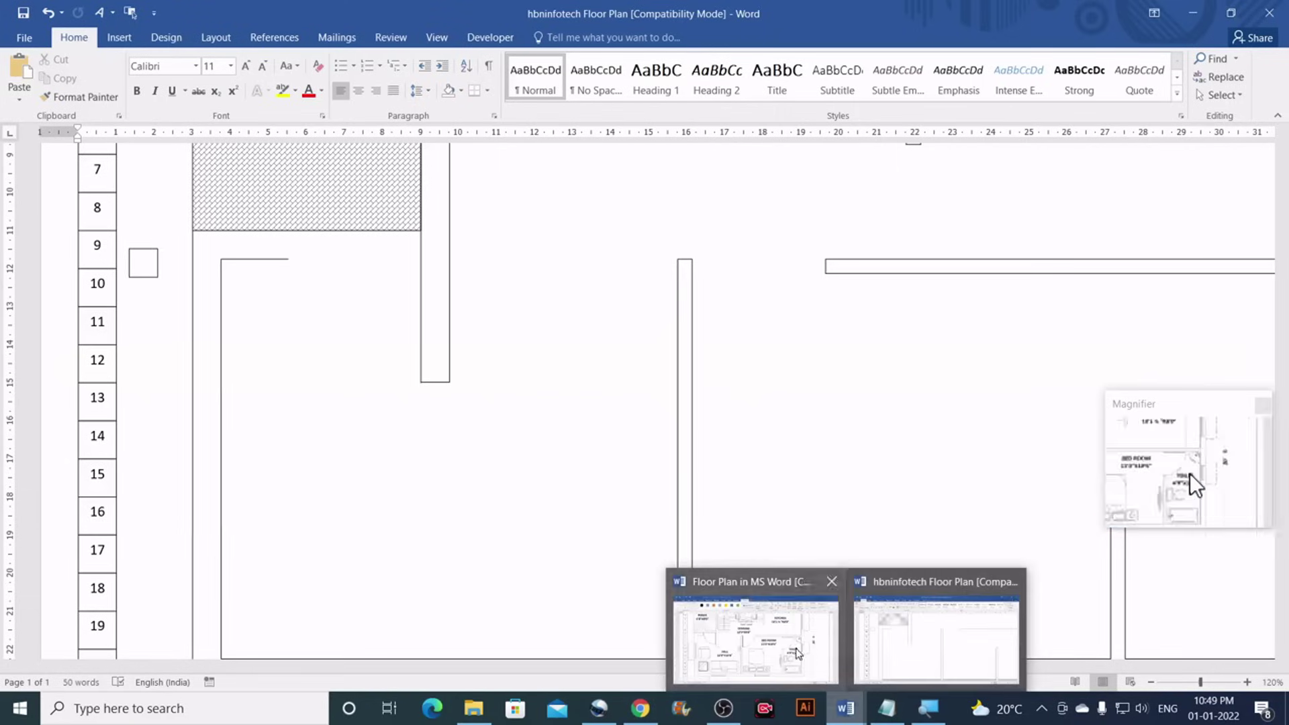
click(754, 674)
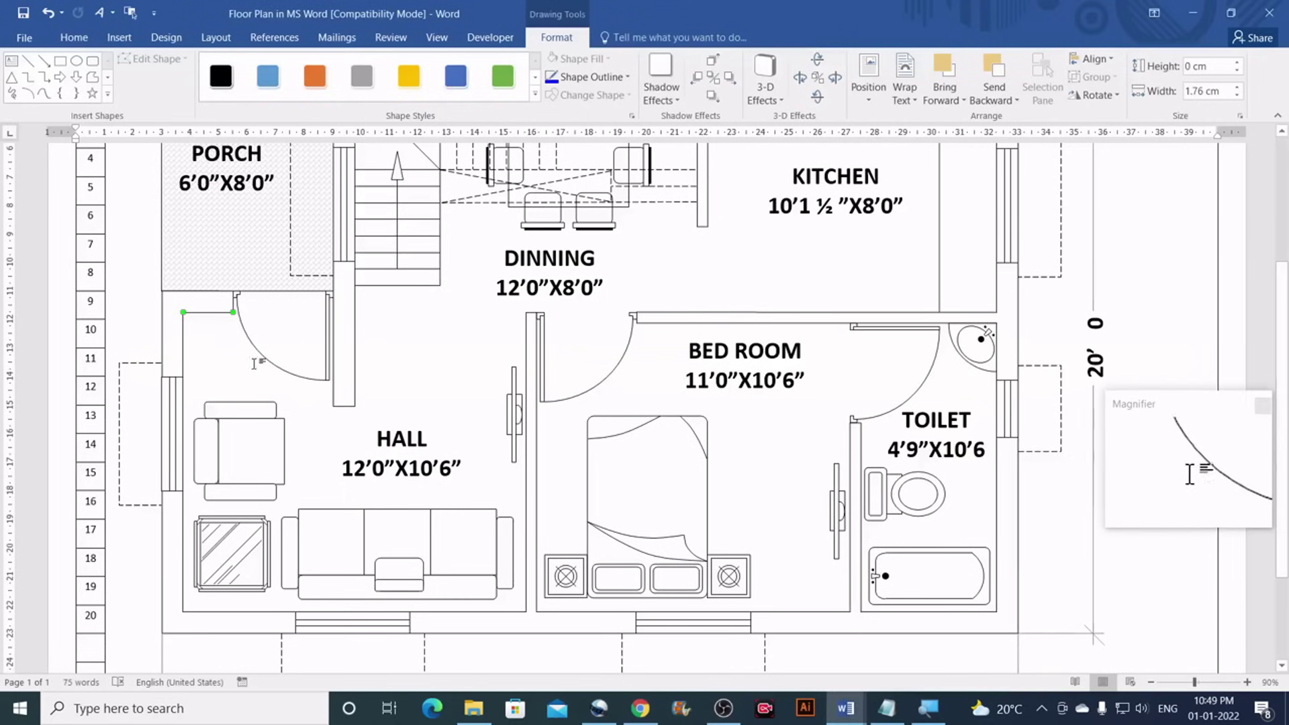
scroll(243, 289, up, 2)
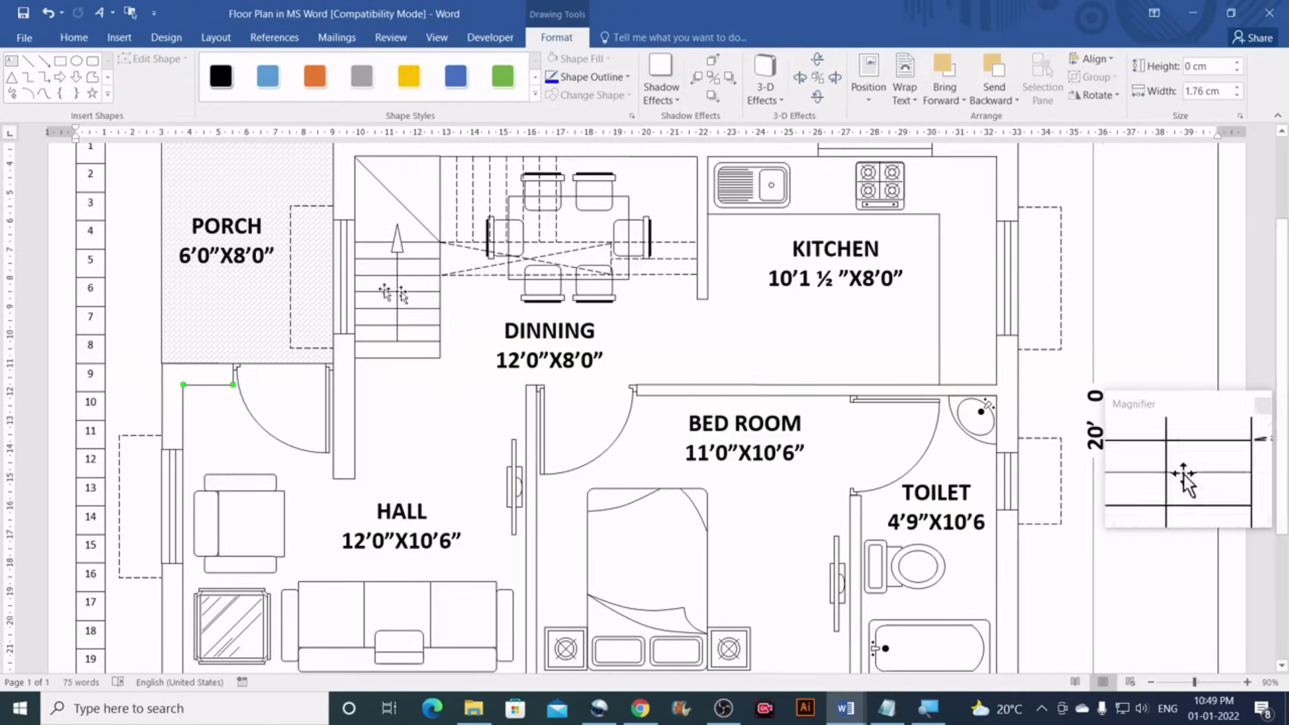
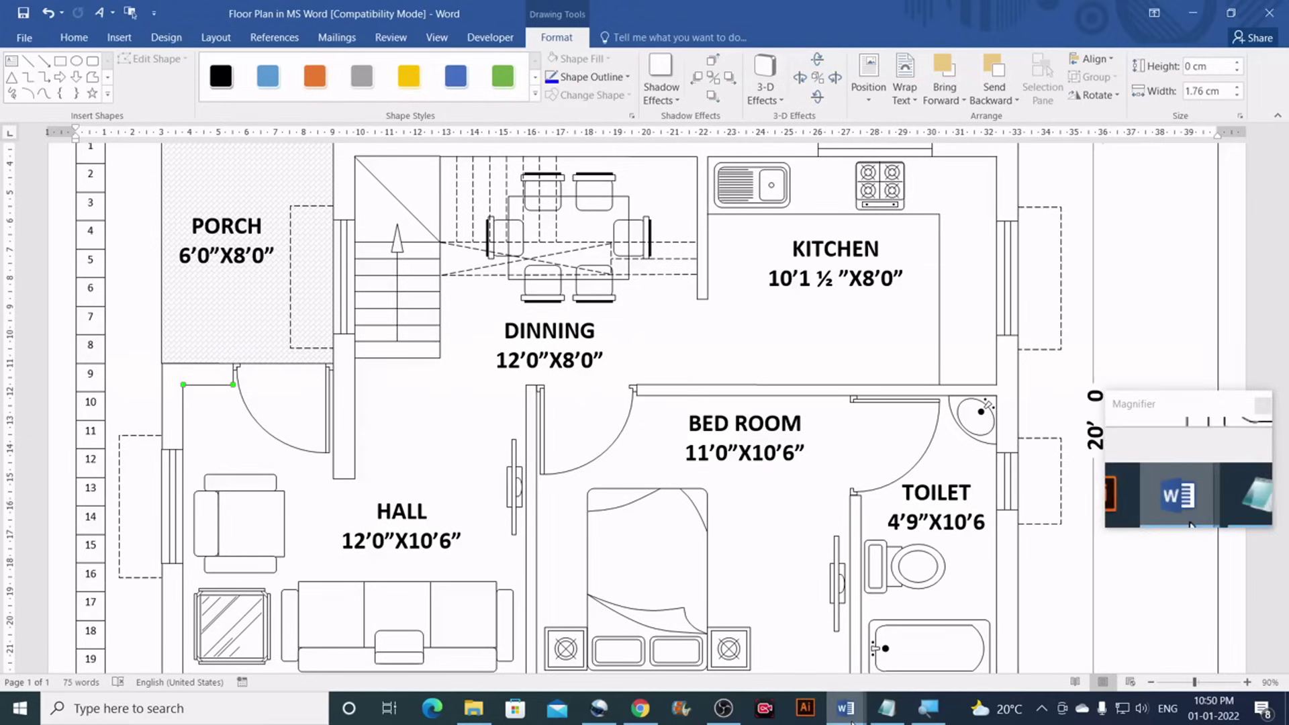
mouse_move(850, 720)
click(937, 635)
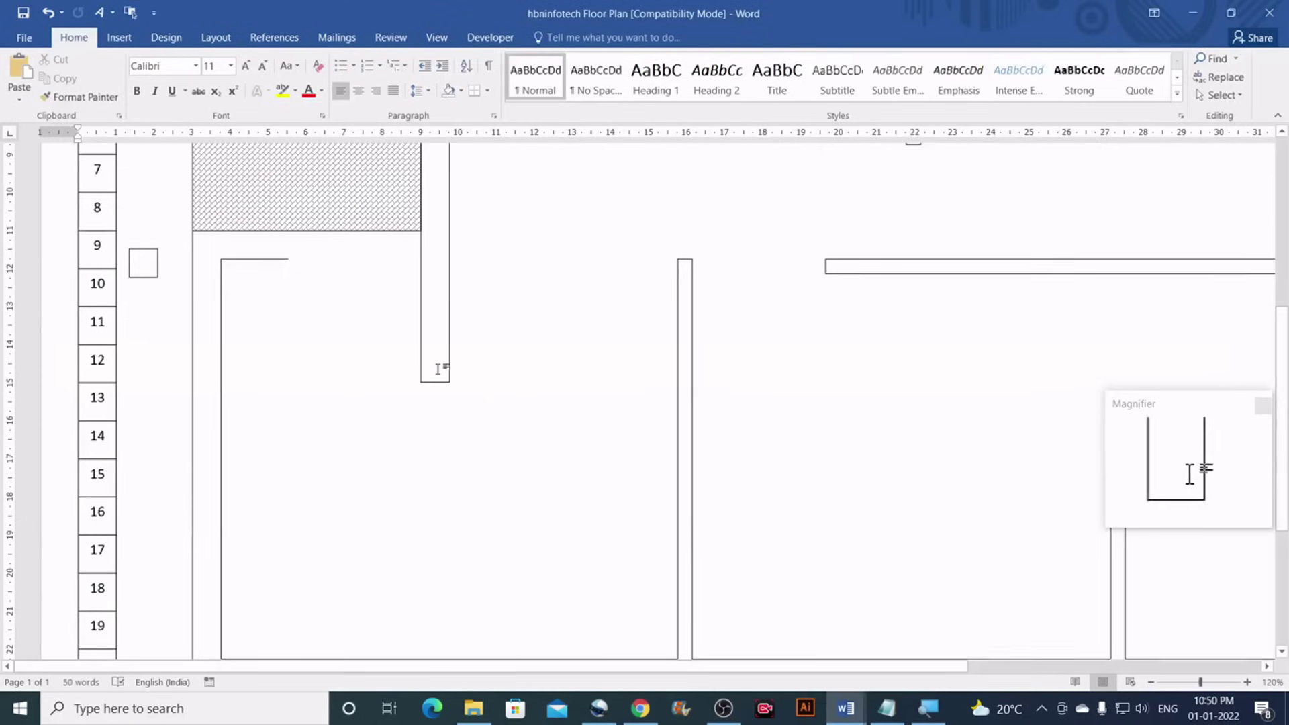
Draw a vertical line, set its height to 0.75 cm and place it between the short wall line's right end and the hatched area's lower edge
scroll(438, 369, up, 5)
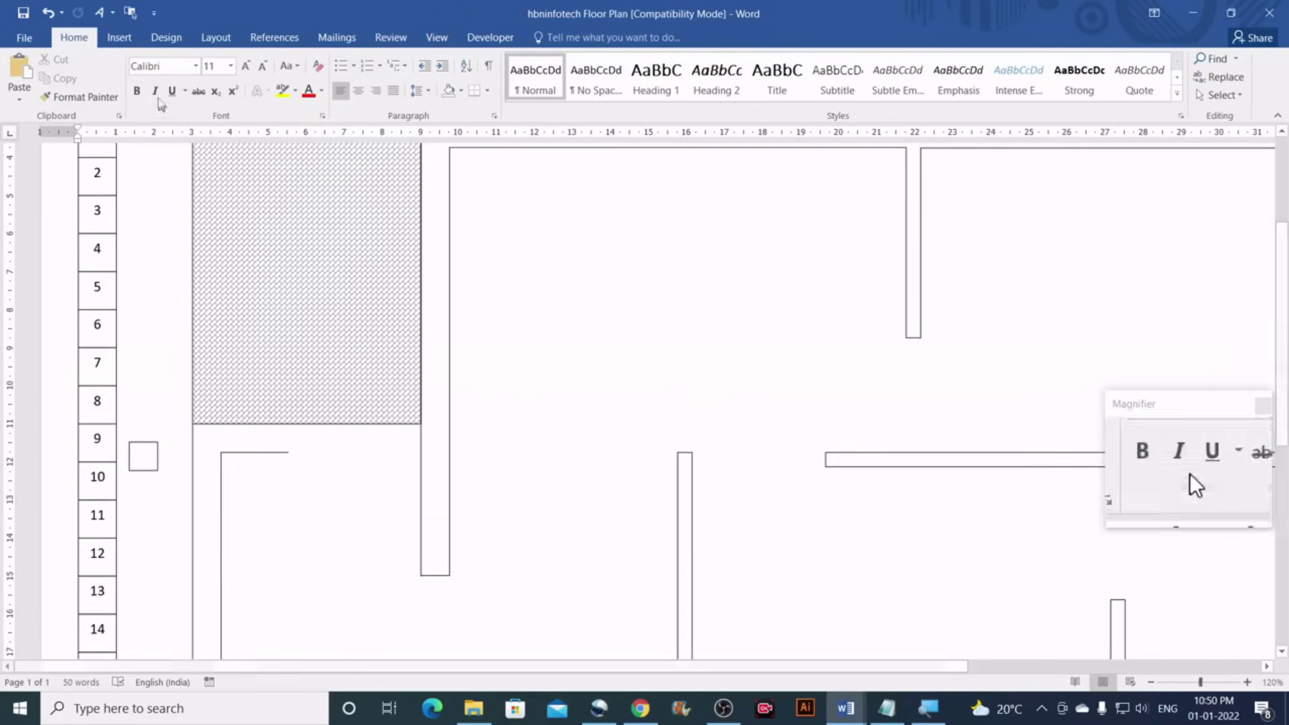
click(119, 37)
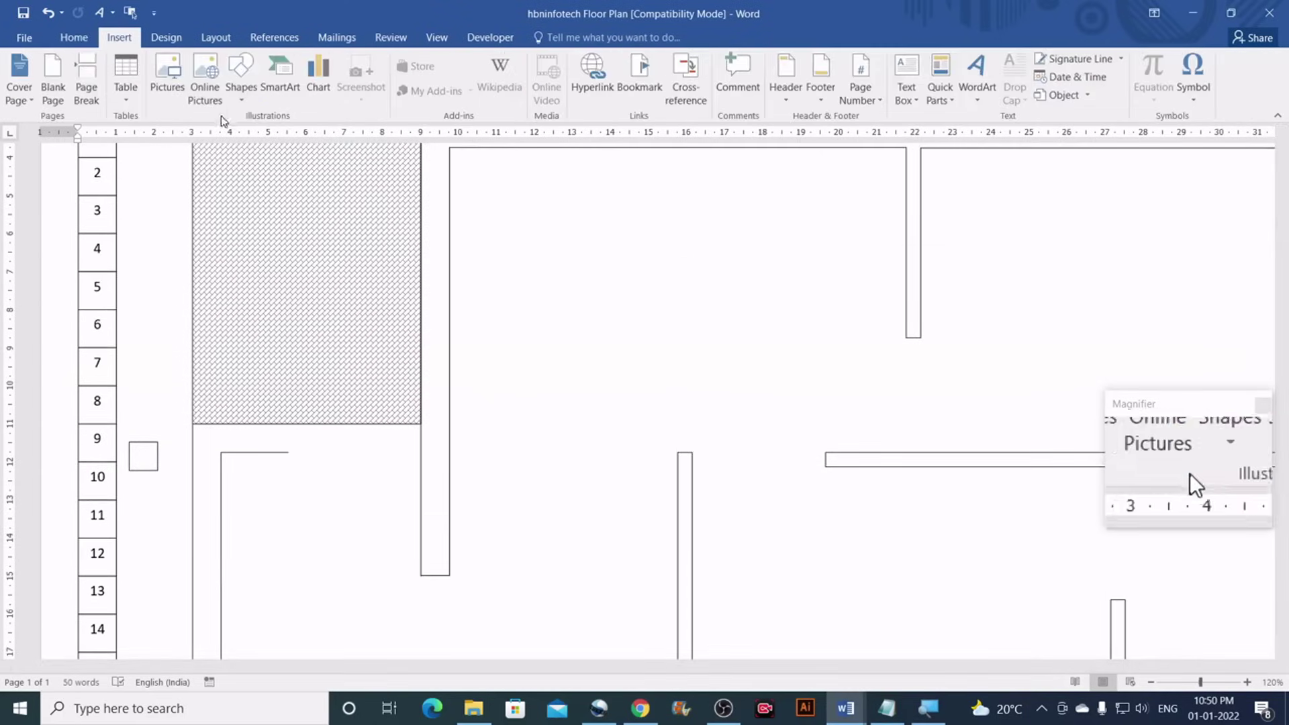
click(241, 84)
click(247, 134)
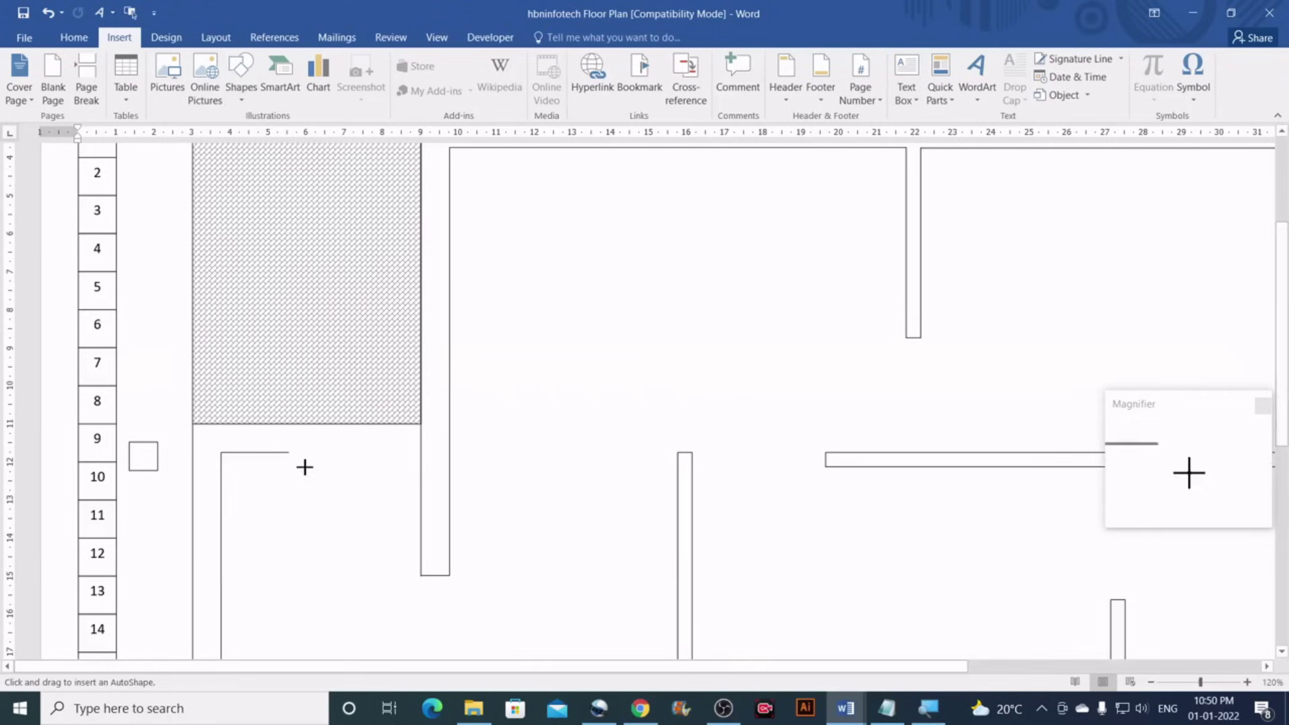
drag(323, 444, 324, 481)
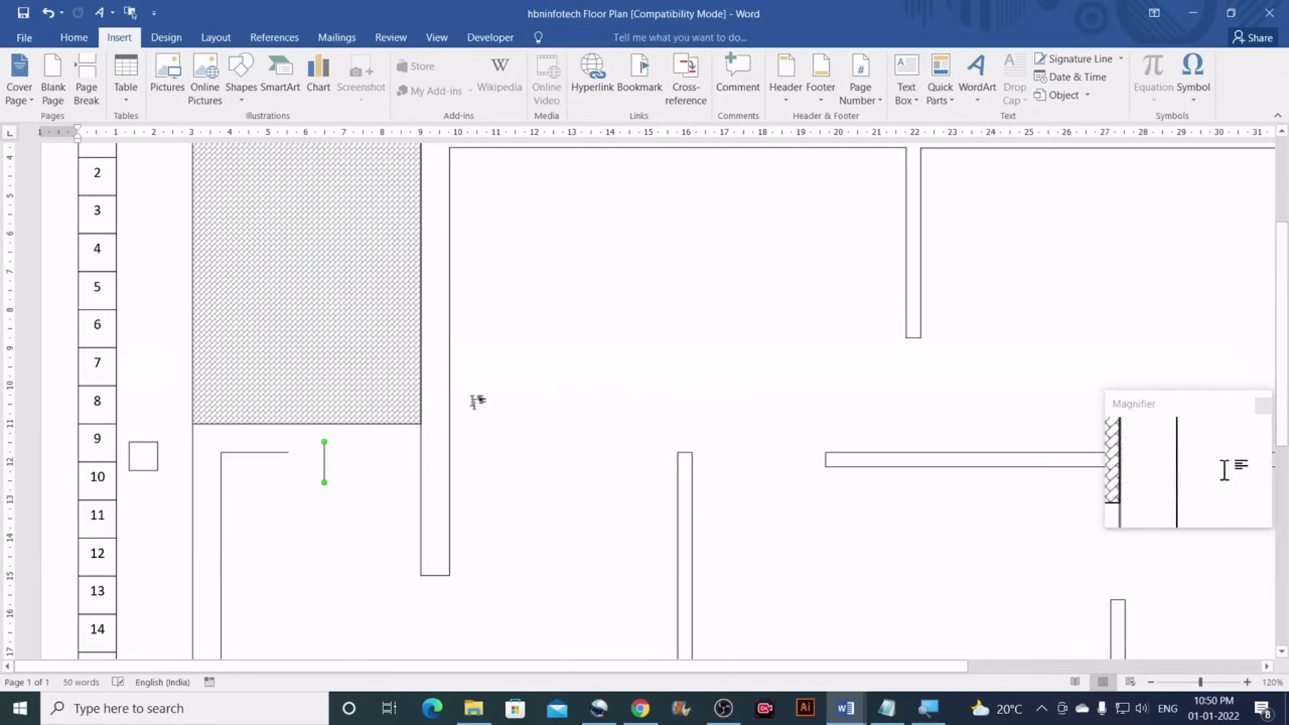
click(1223, 67)
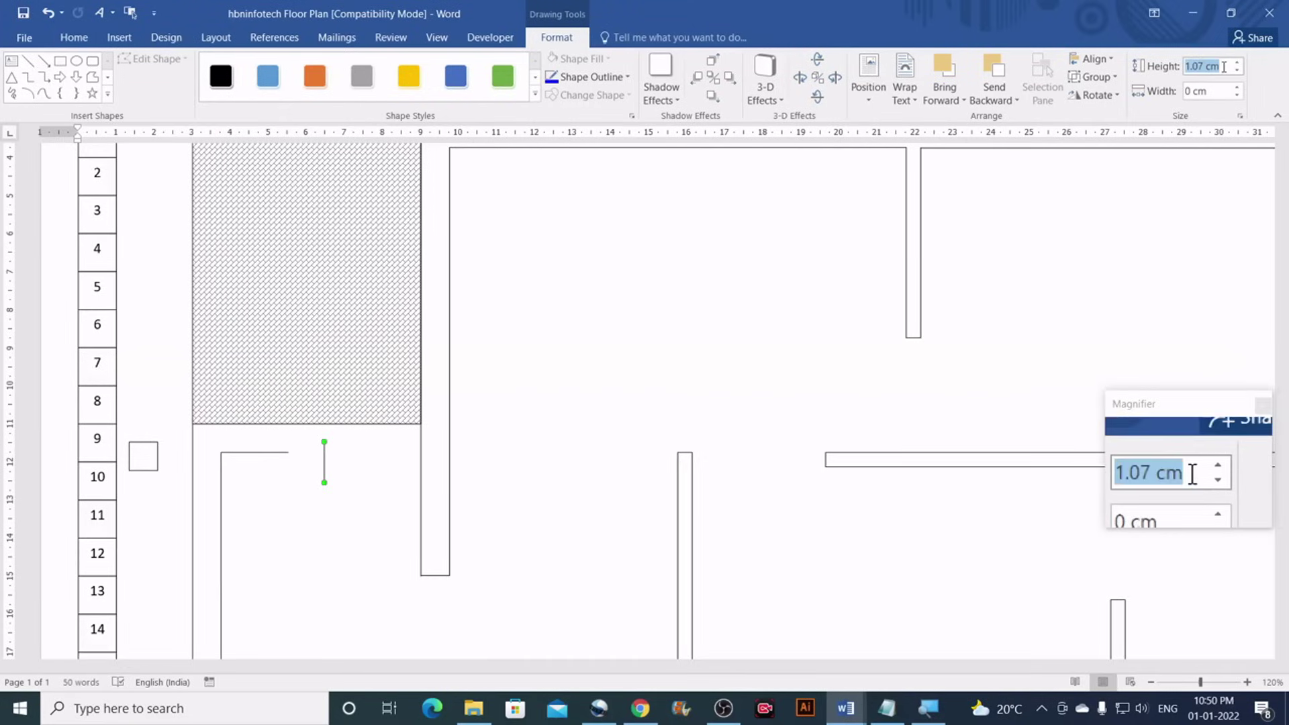
key(BackSpace)
text(0.75)
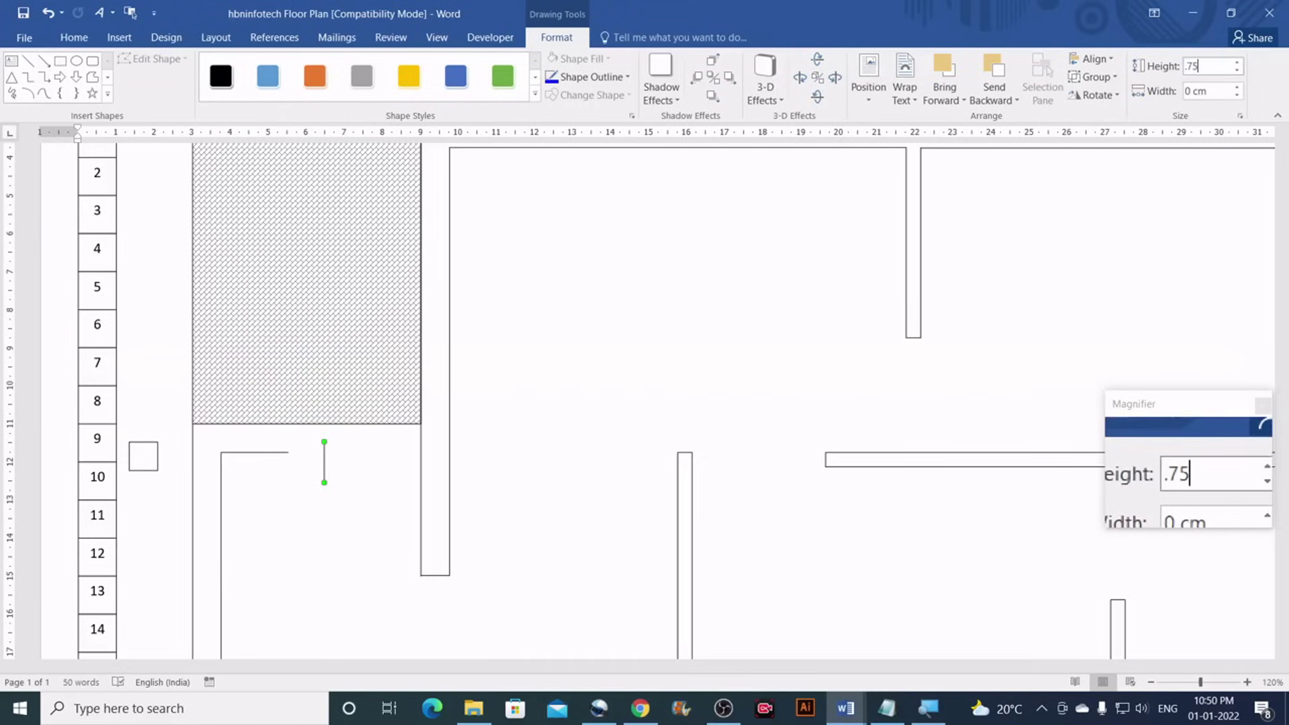
key(Return)
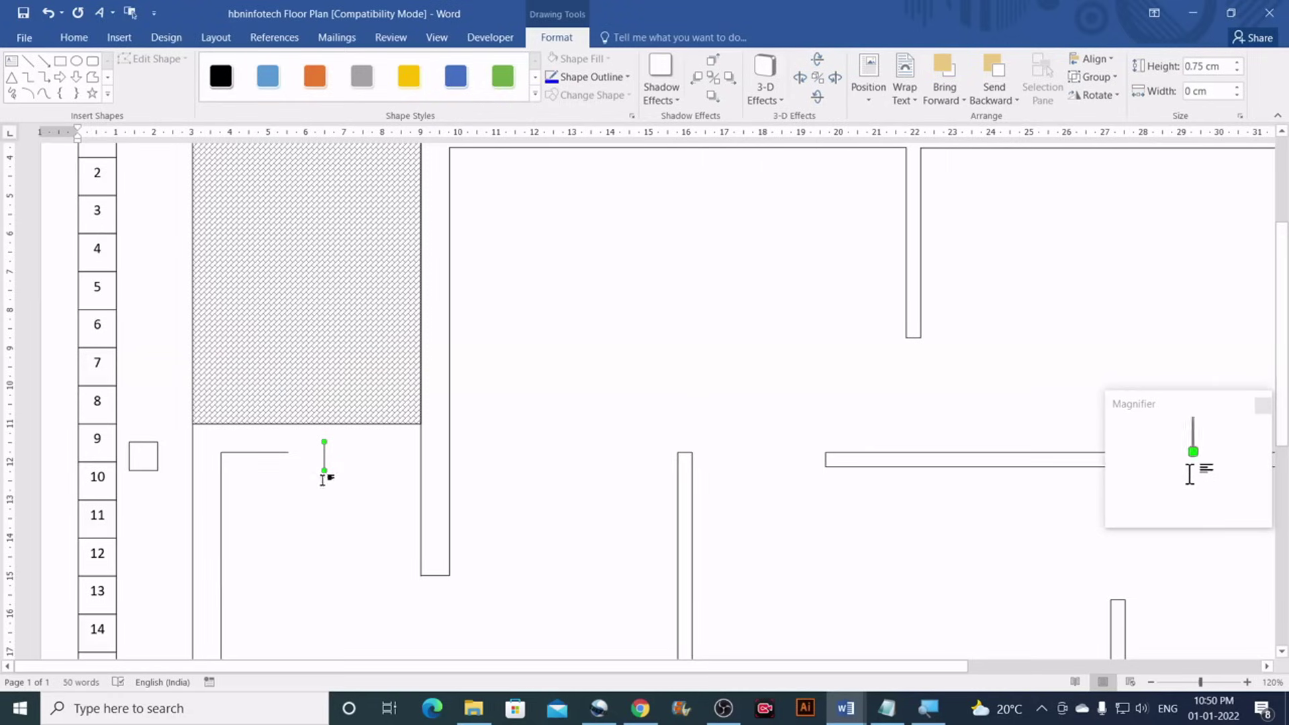
drag(324, 463, 292, 444)
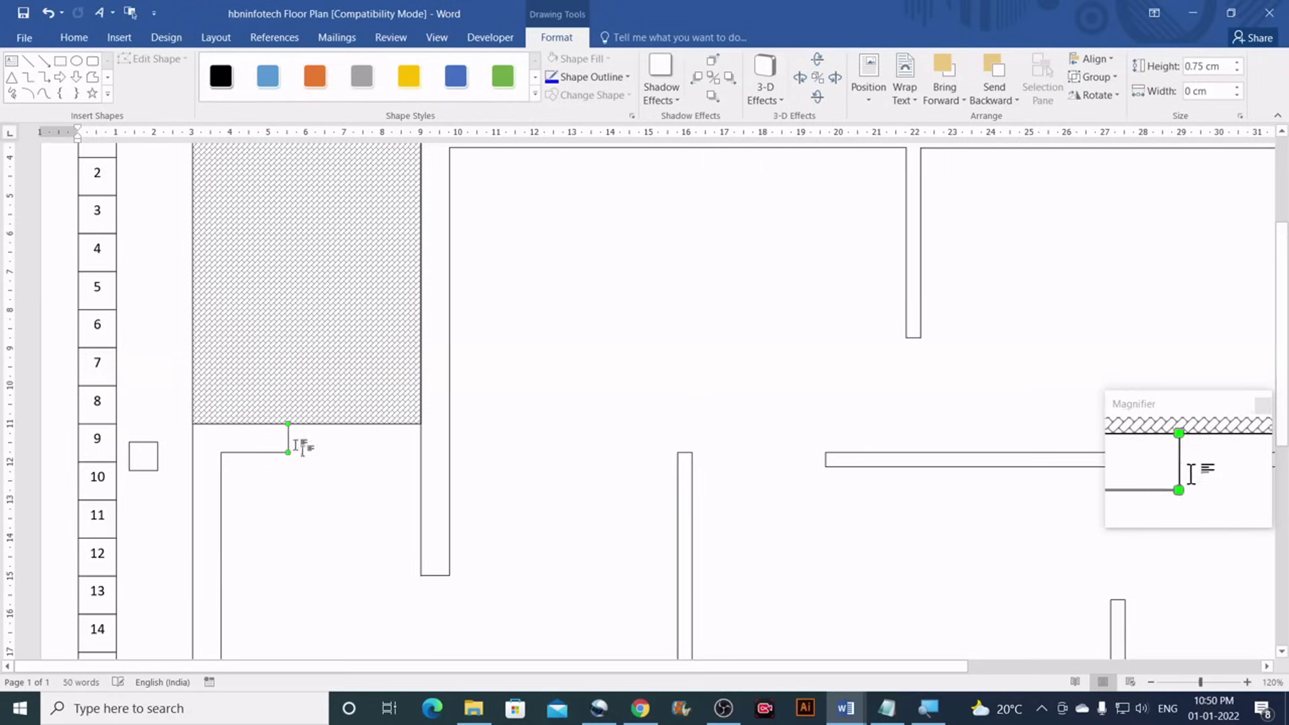
click(316, 461)
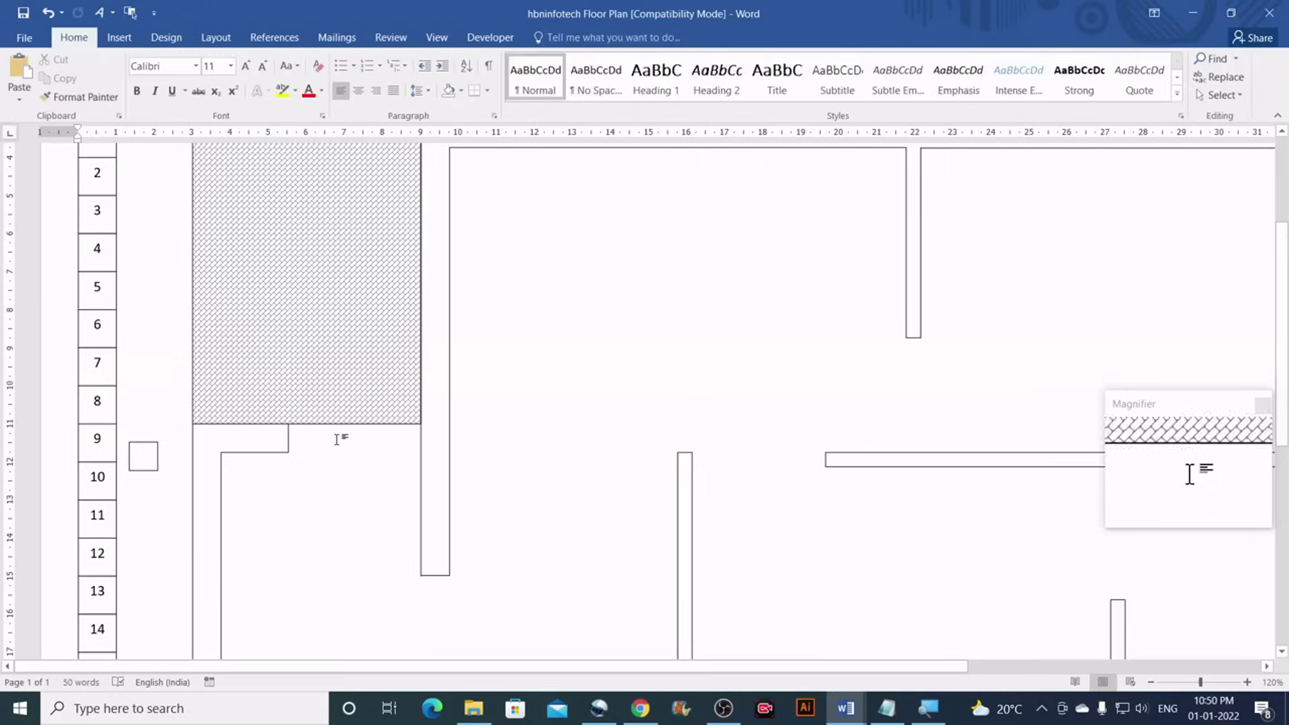
scroll(339, 440, down, 5)
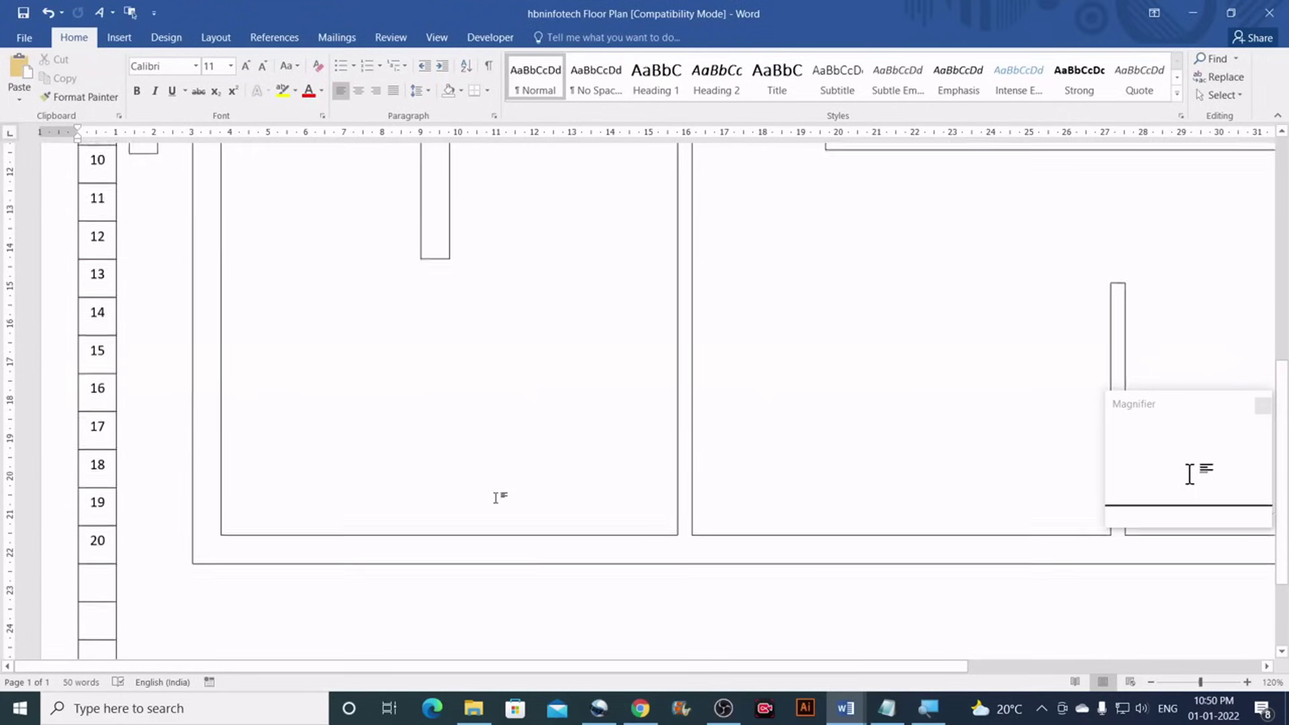
scroll(495, 497, up, 7)
scroll(644, 565, down, 2)
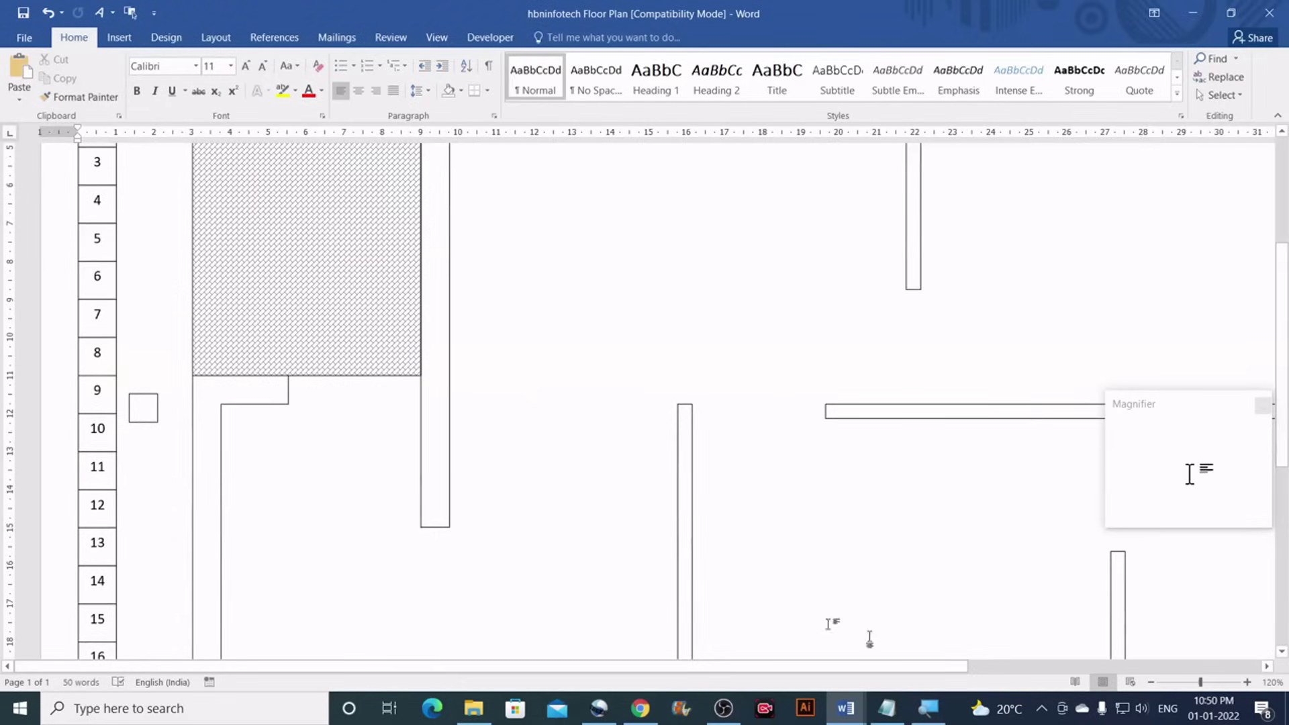
Delete the leftover small square beside the vertical ruler's 9 and 10 foot marks
click(151, 413)
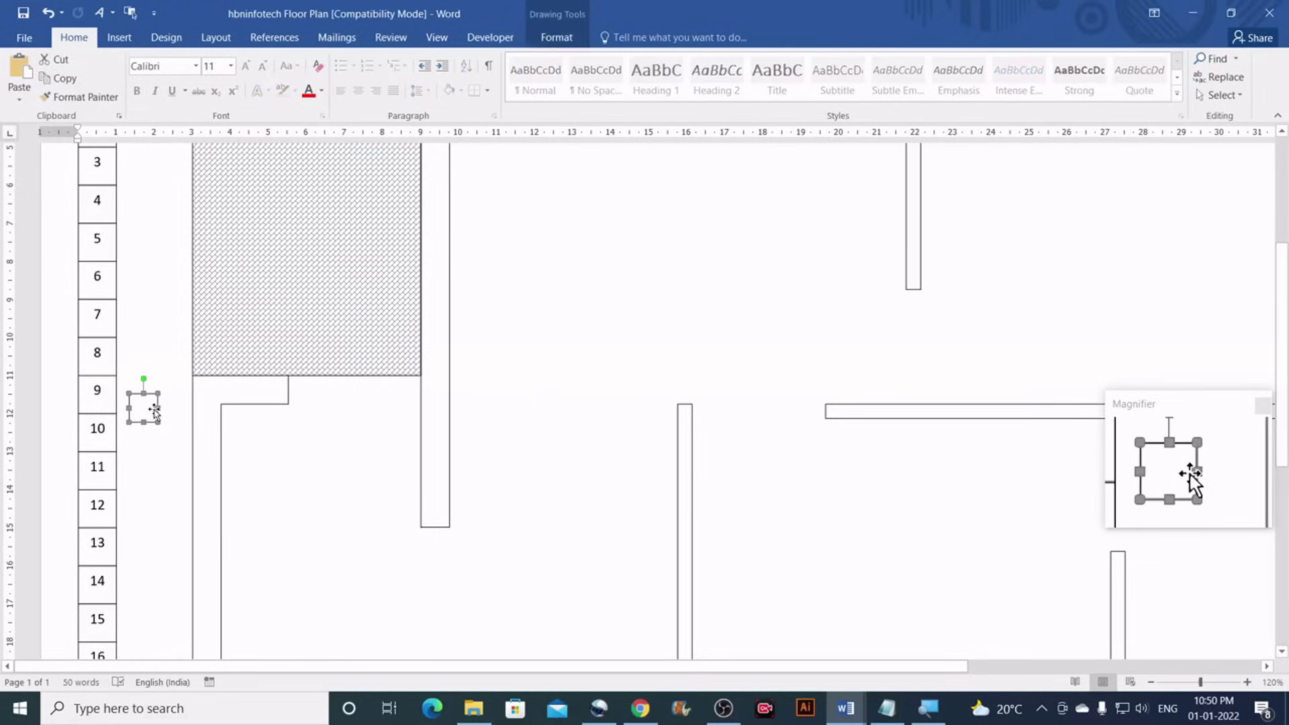
key(Delete)
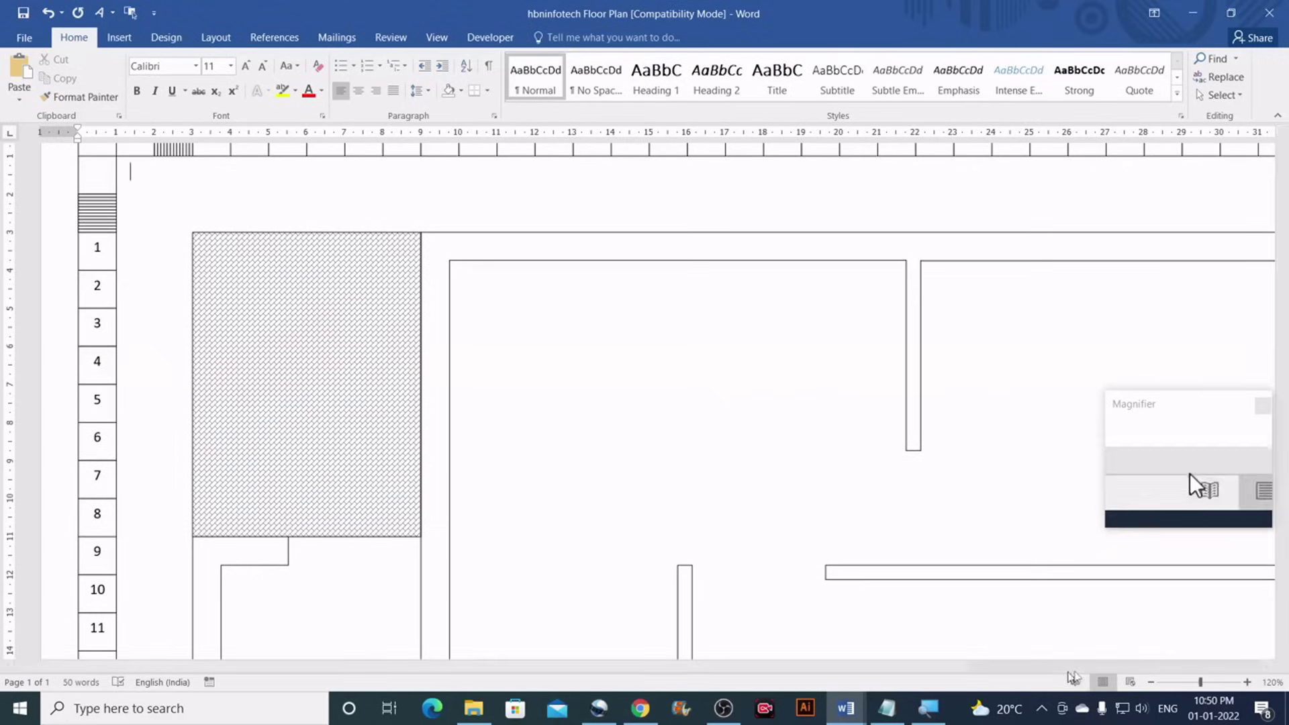
click(1151, 682)
click(1150, 682)
click(1151, 682)
click(1151, 682)
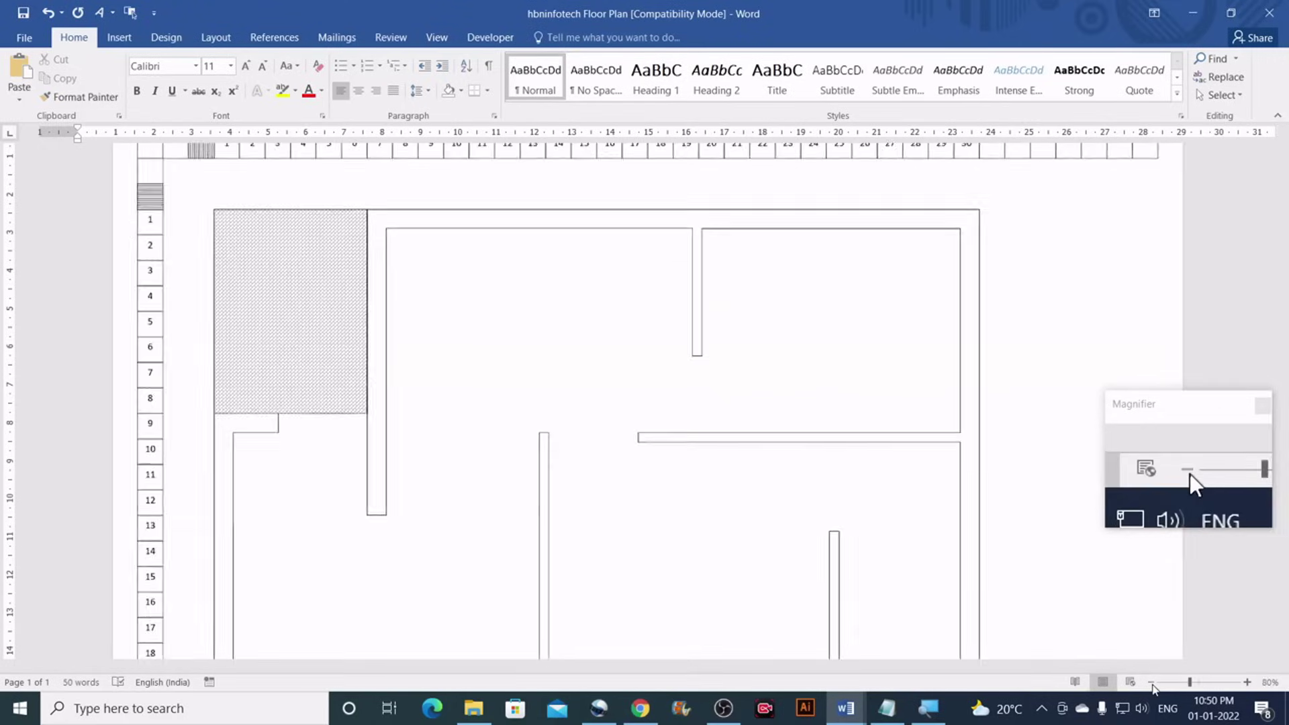
click(1150, 682)
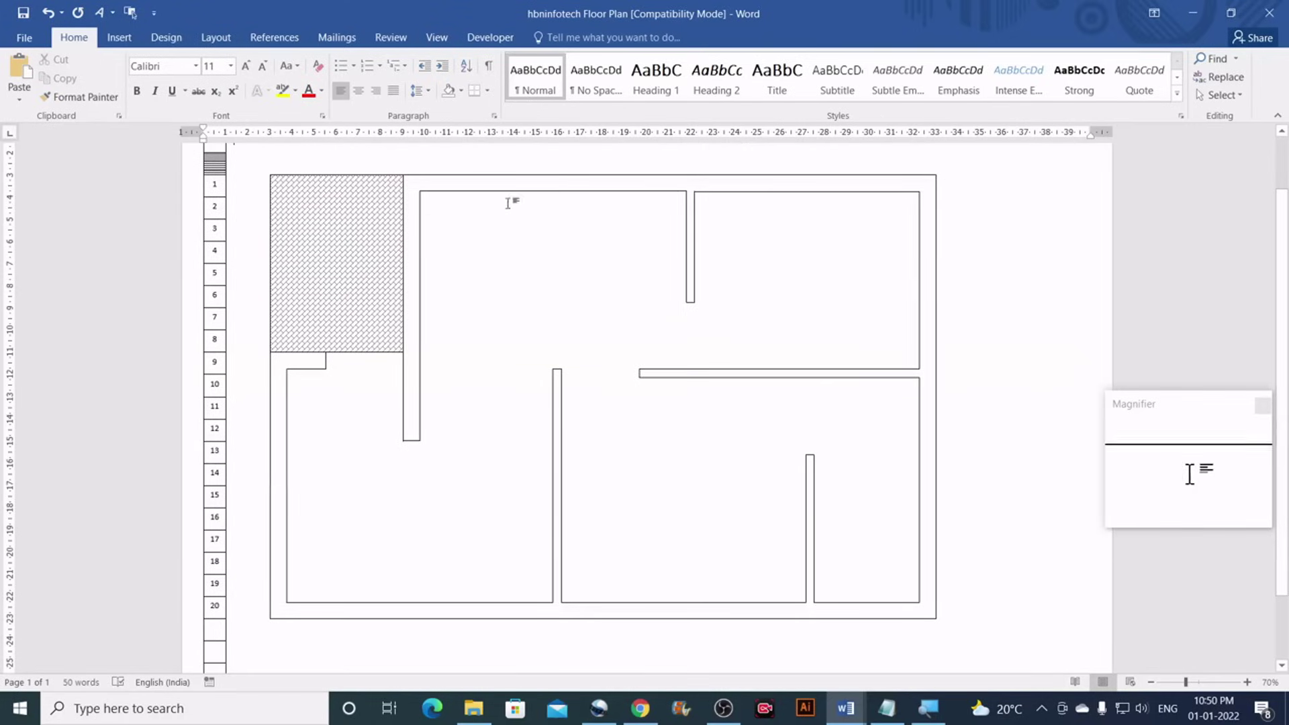
scroll(876, 502, up, 2)
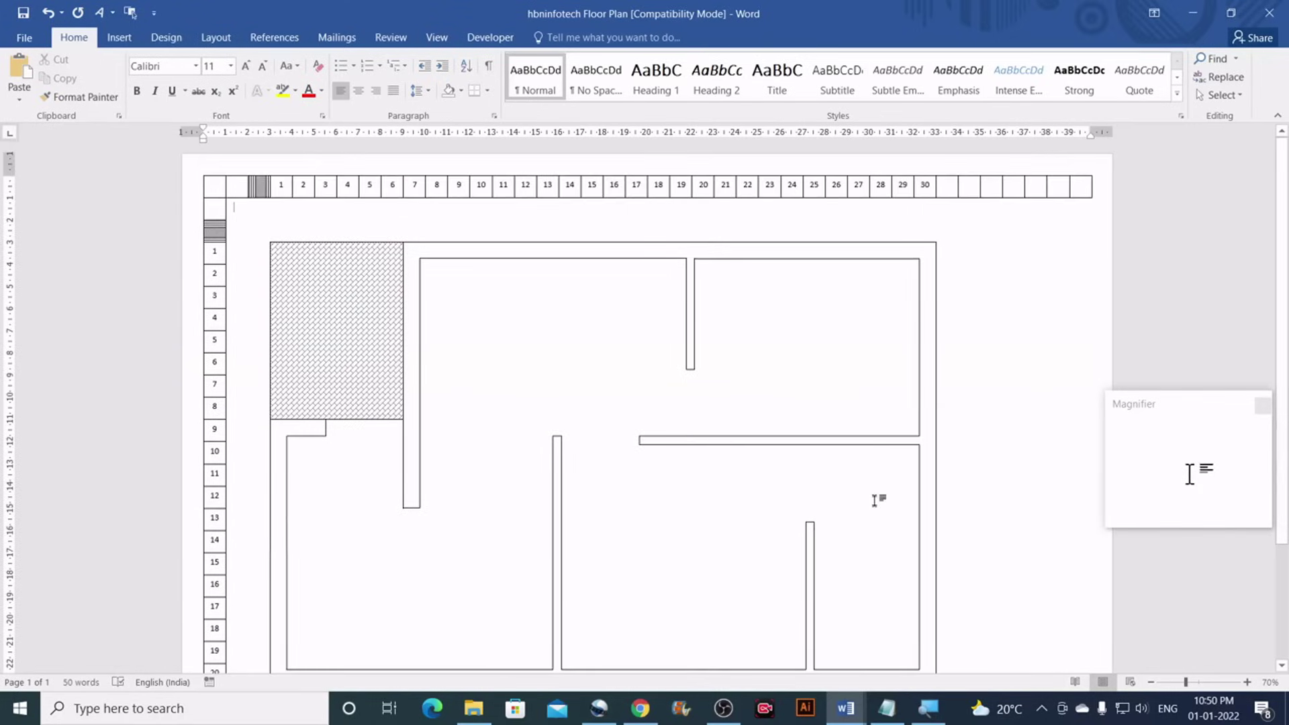
scroll(874, 500, down, 2)
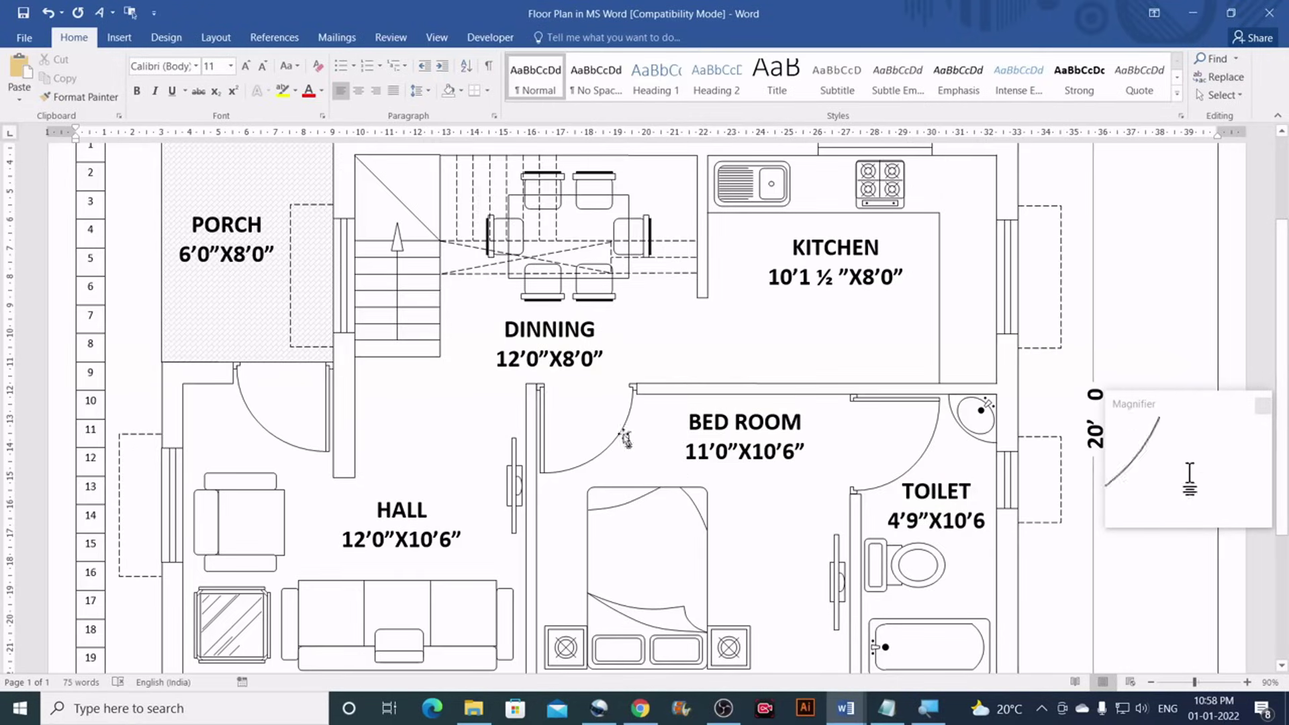
Examine the door openings of the hall, bed room and toilet in the finished floor plan and return to the working drawing
scroll(591, 403, down, 1)
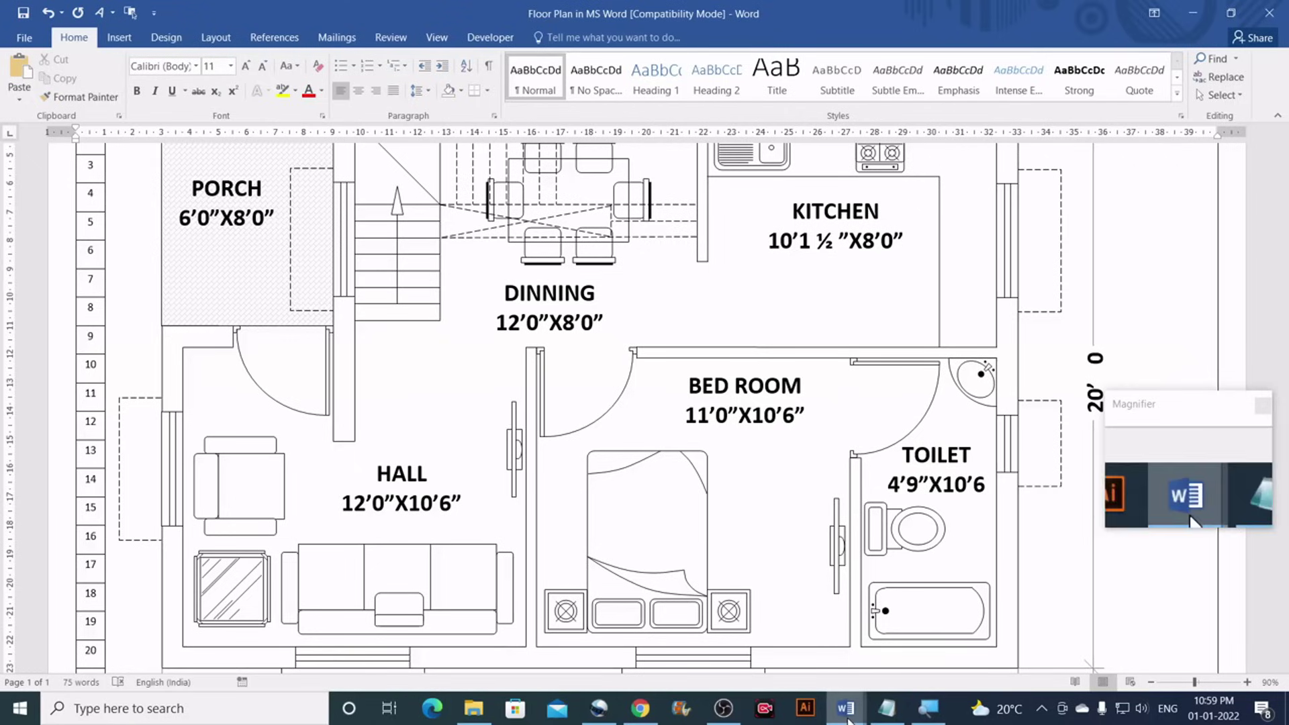
mouse_move(849, 720)
click(936, 638)
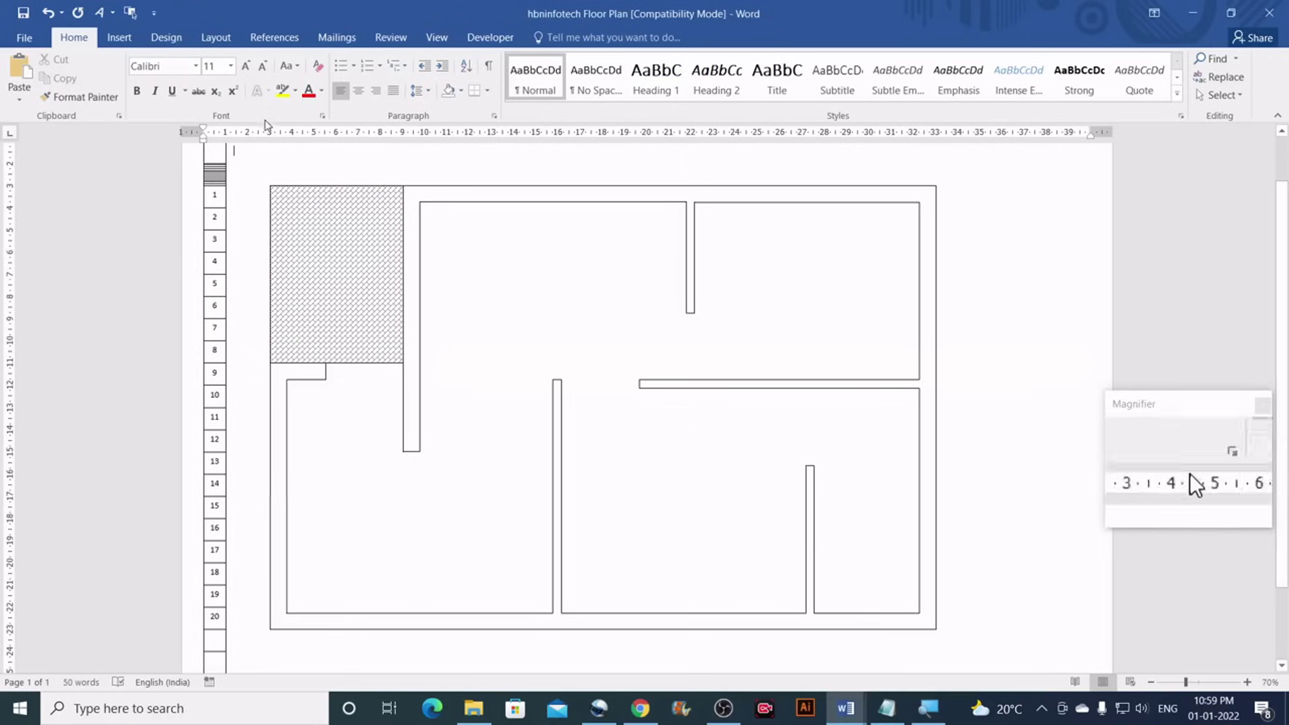
Start the Line tool, convert 3 inches to feet with Google's unit converter in Chrome and return to the working drawing in Word
click(119, 37)
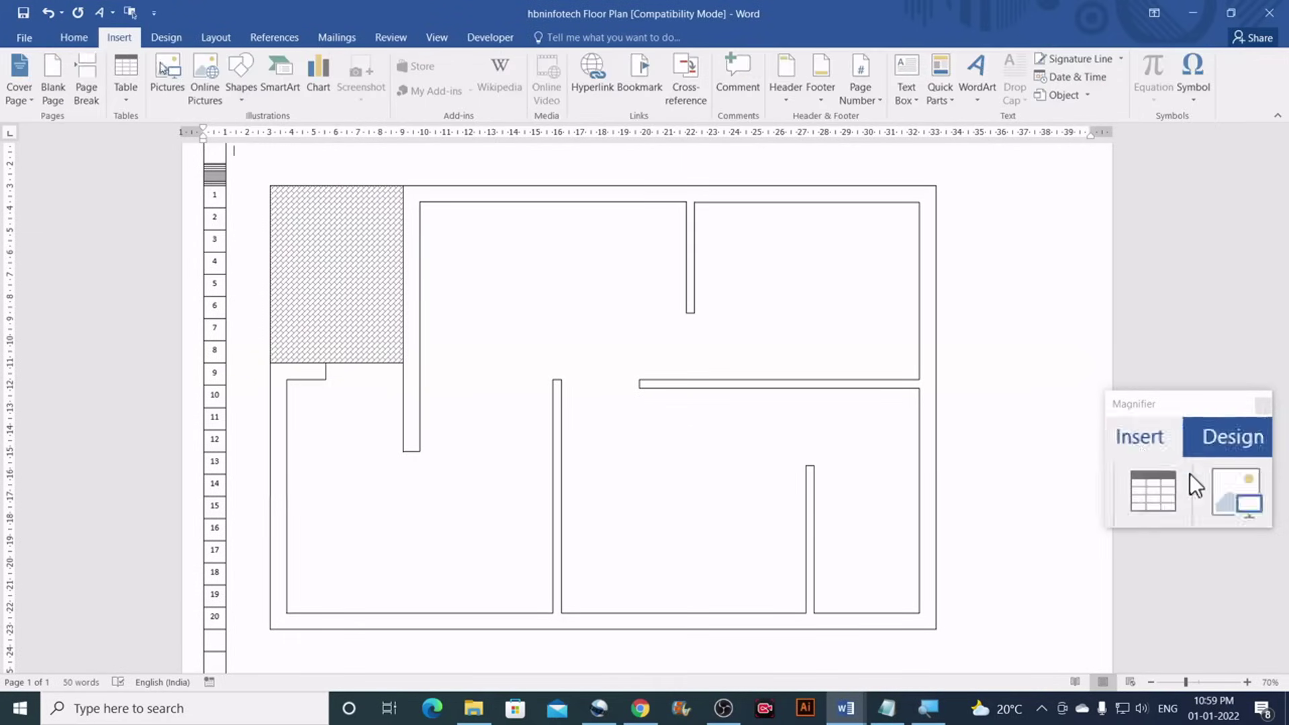
click(241, 100)
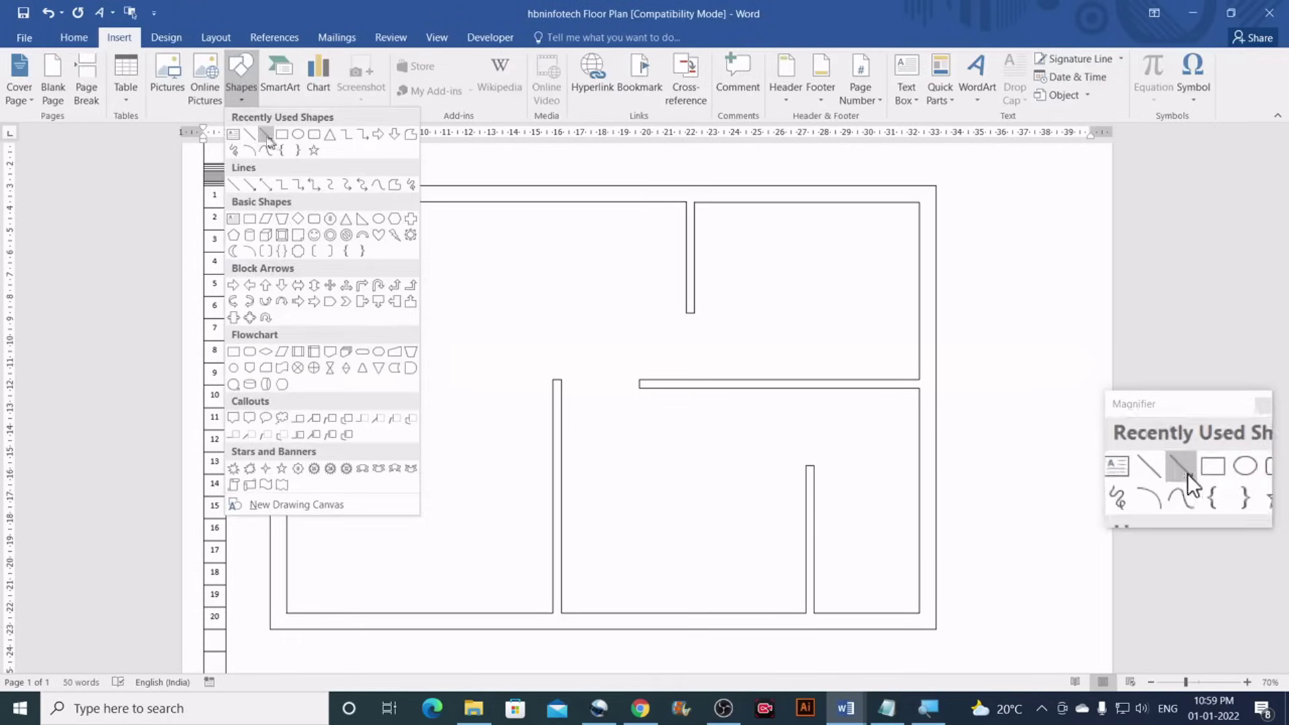
click(252, 136)
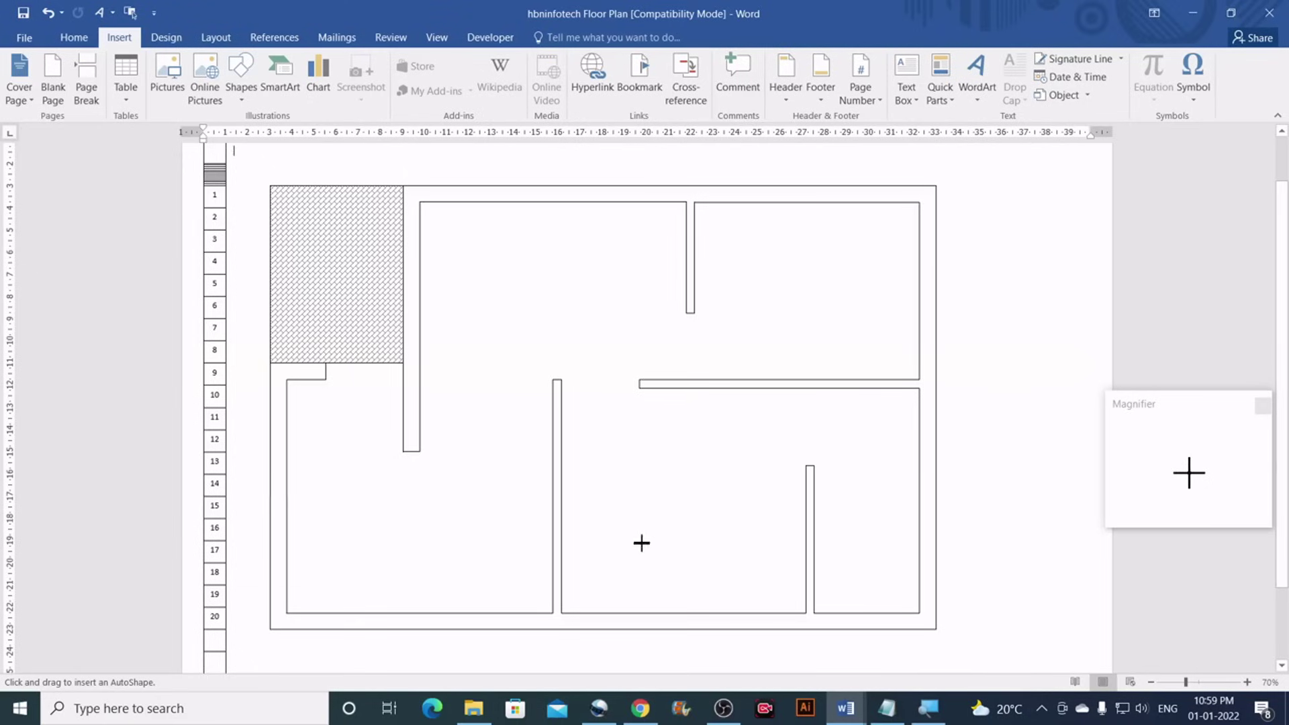
mouse_move(640, 708)
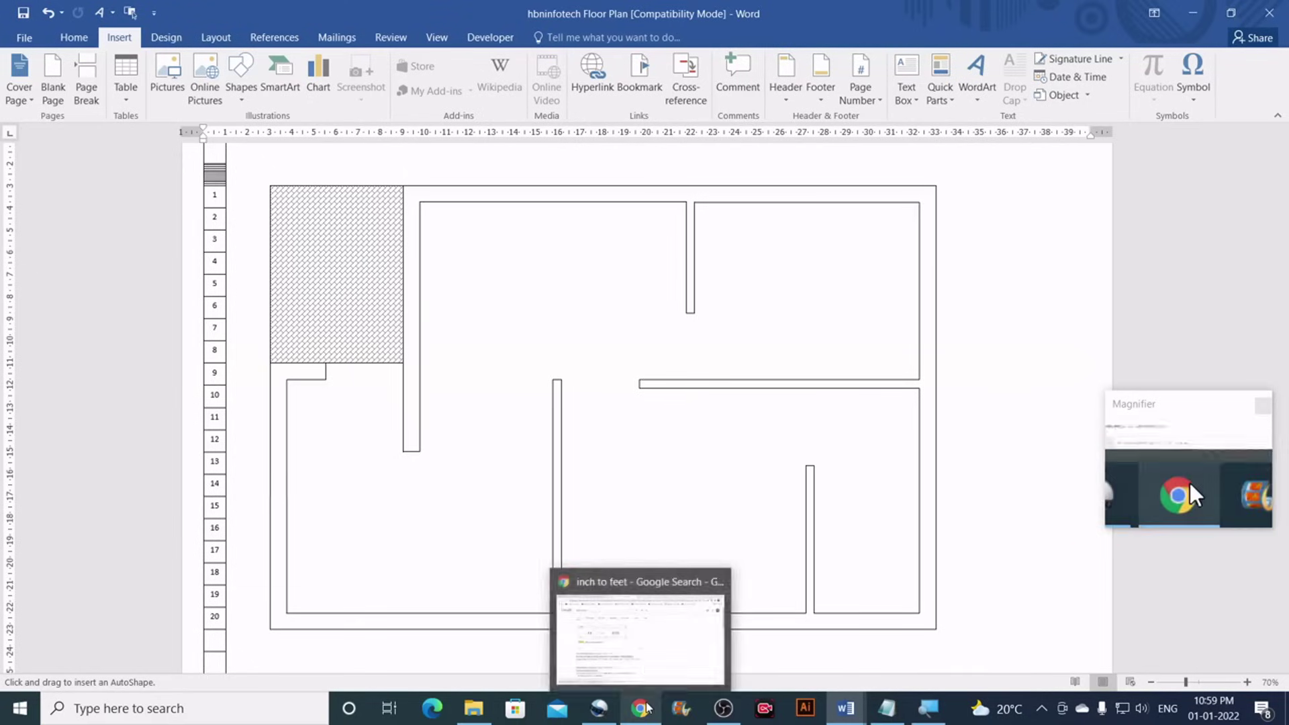
click(642, 663)
double_click(249, 293)
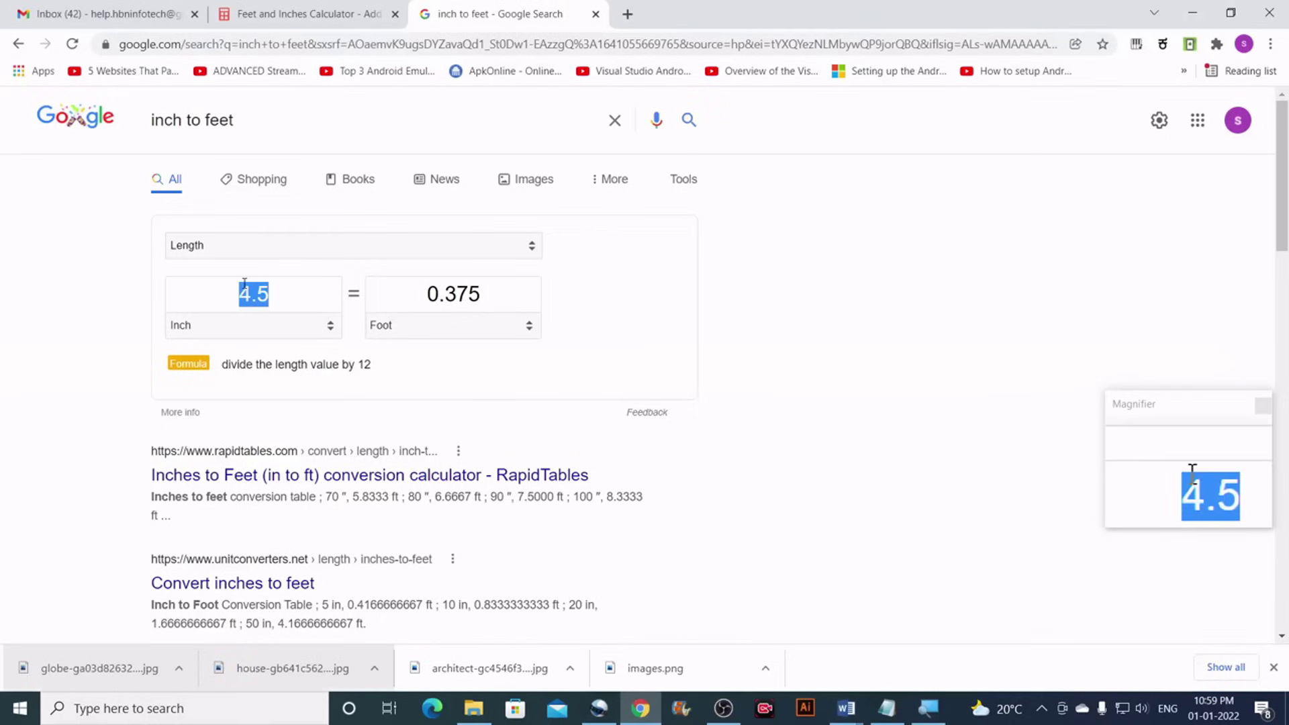
text(3)
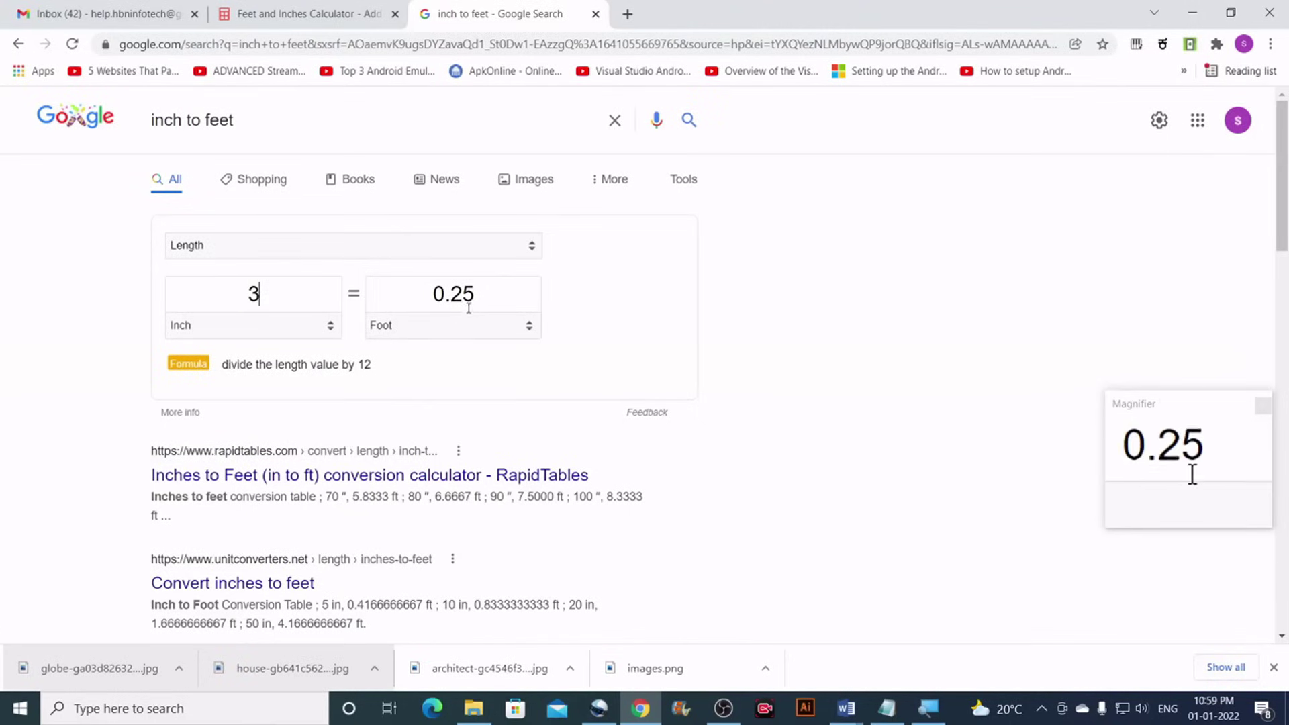
mouse_move(847, 712)
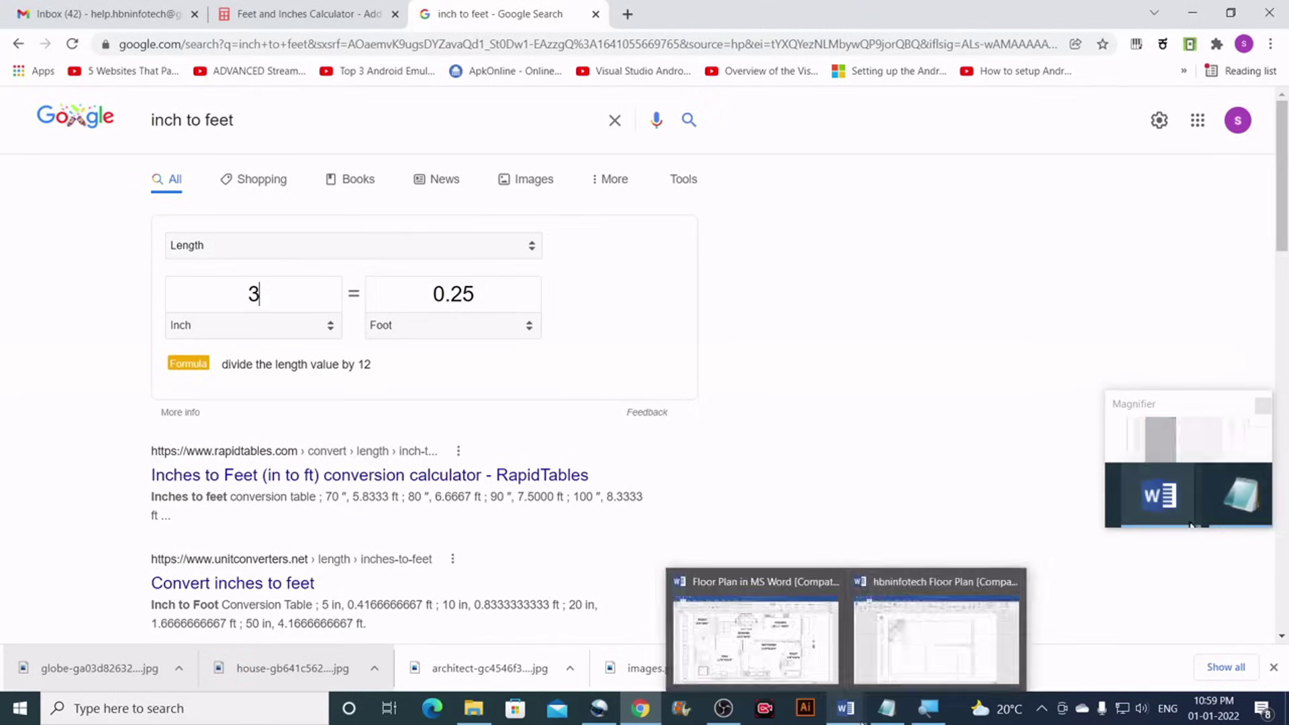
click(936, 641)
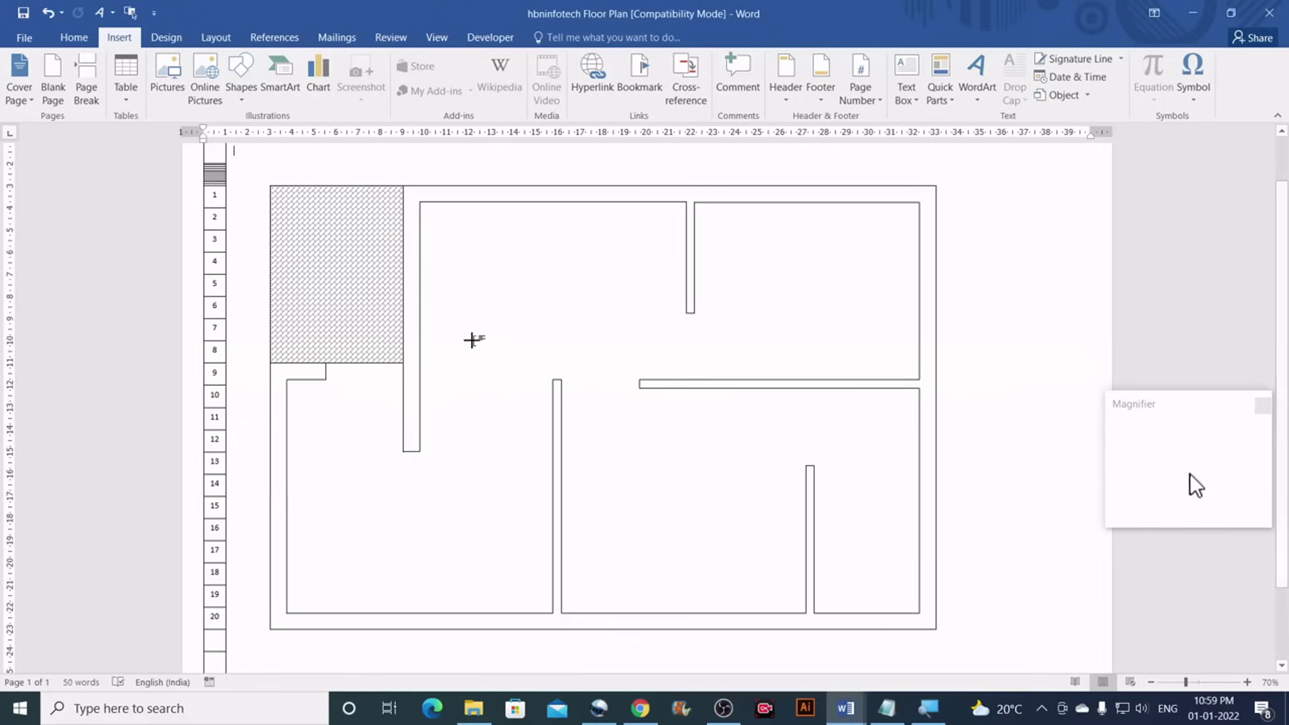
Draw a short vertical line in the empty dining area beside the porch wall and set its height to 0.25 cm
drag(471, 341, 470, 313)
click(1220, 67)
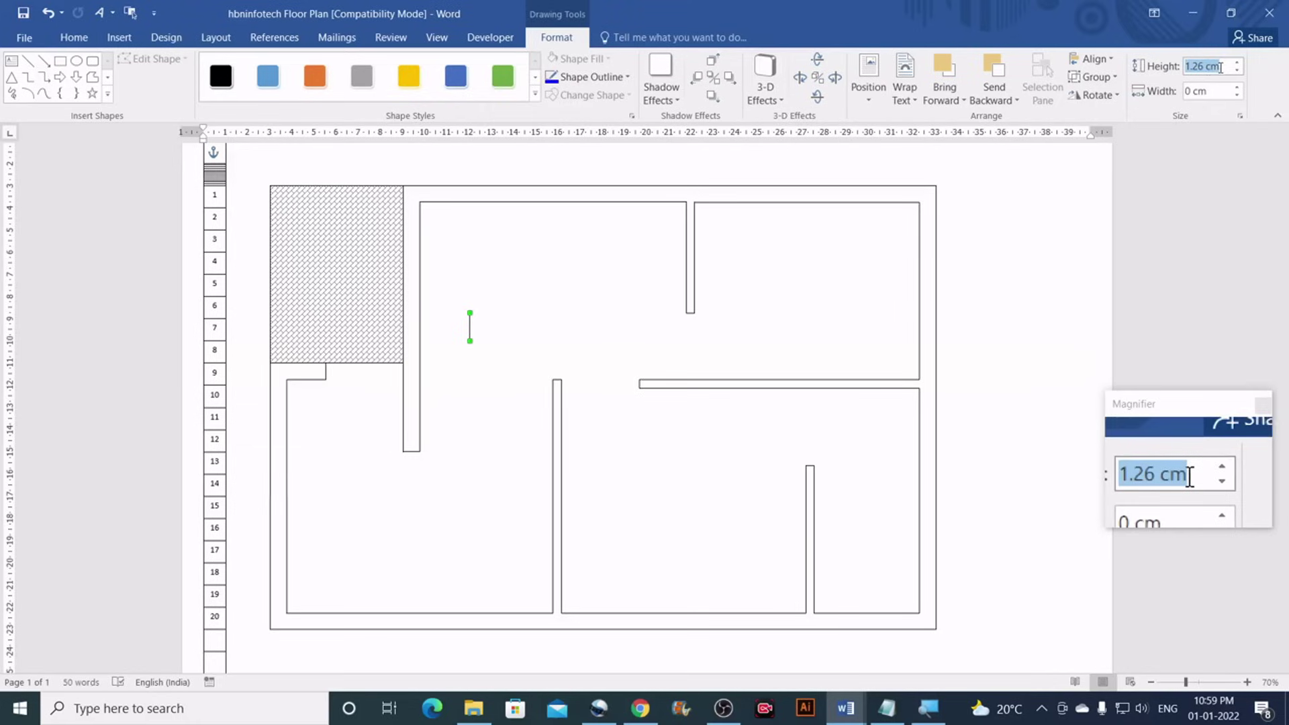
text(.25)
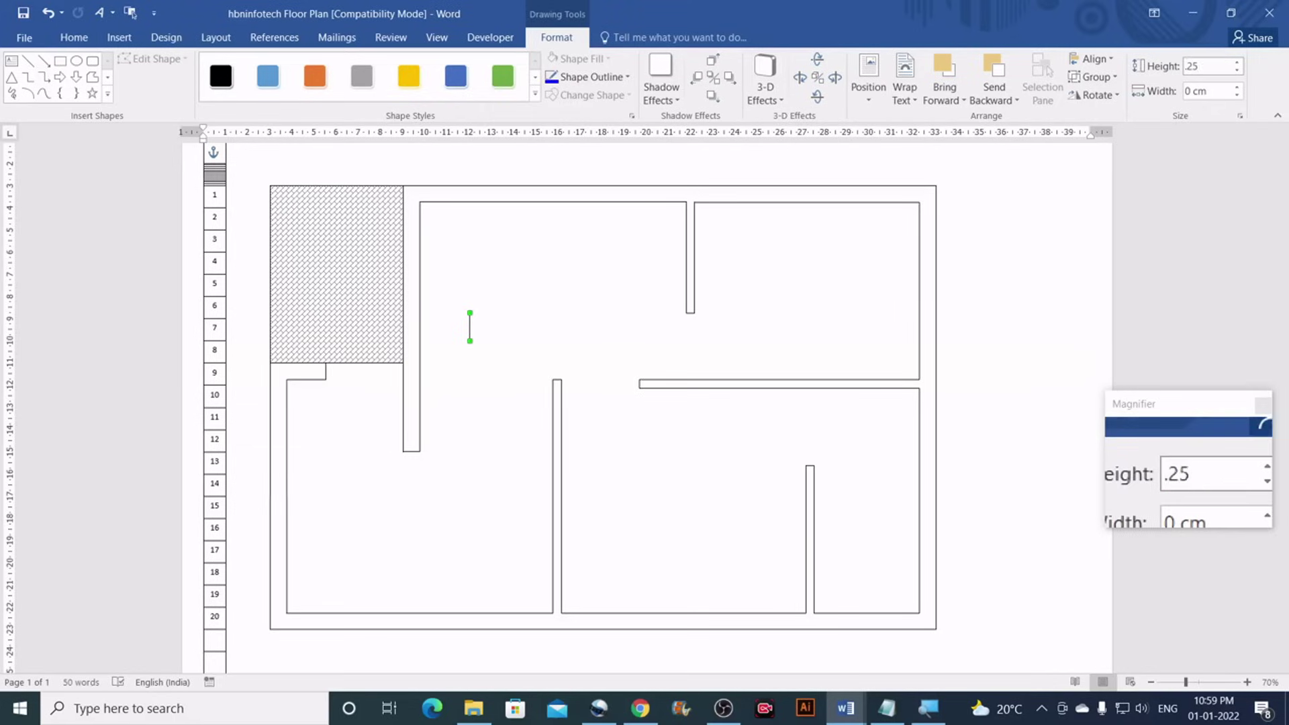
key(Return)
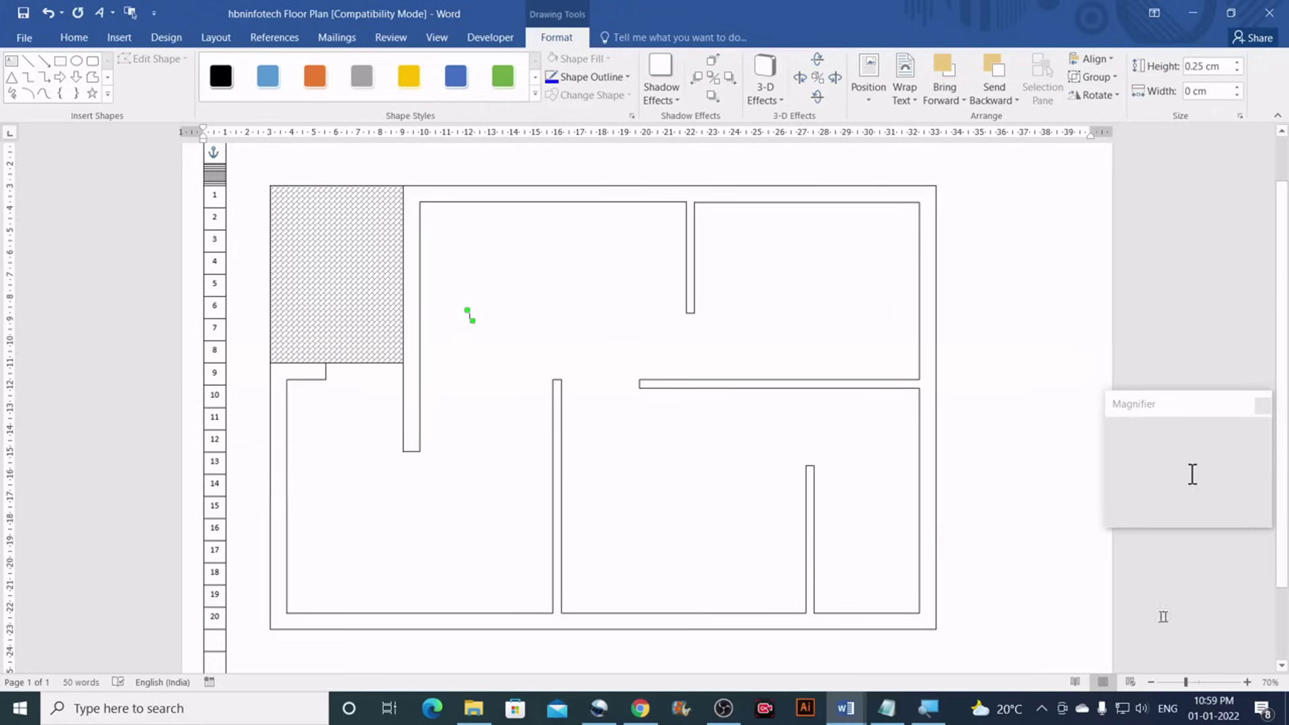
click(1199, 683)
drag(1198, 683, 1238, 683)
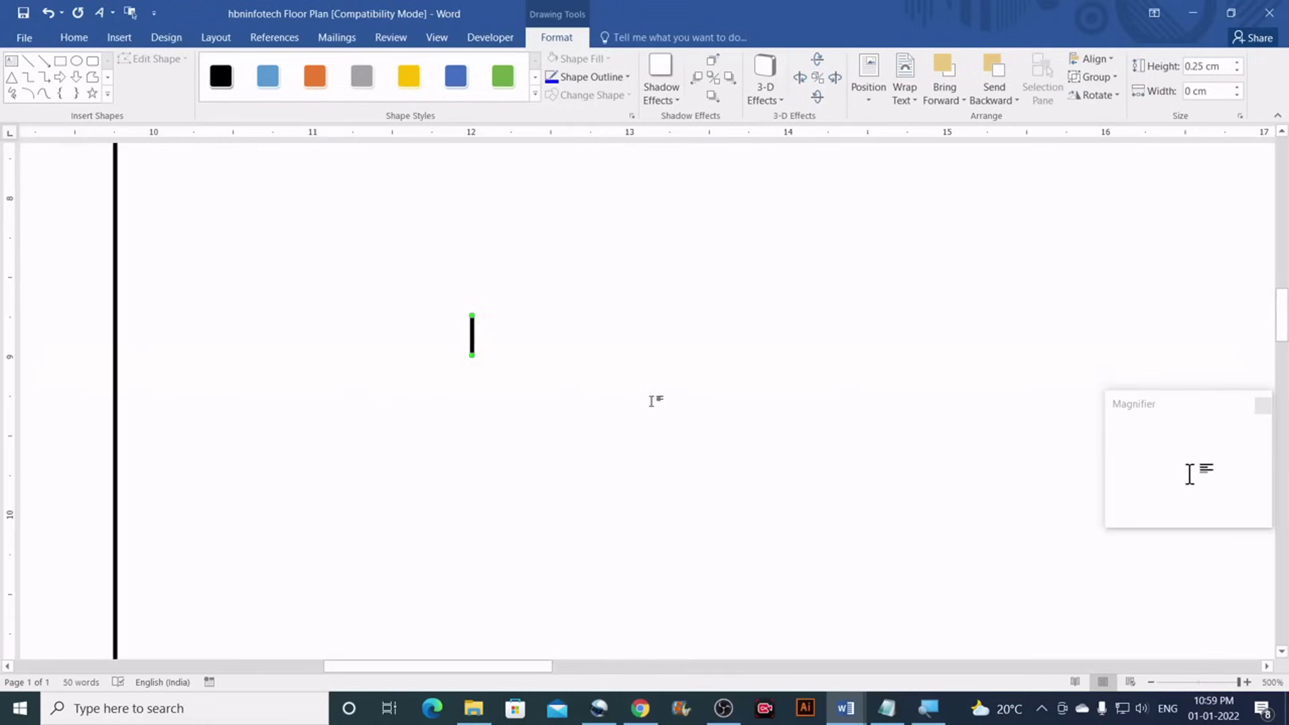
click(616, 386)
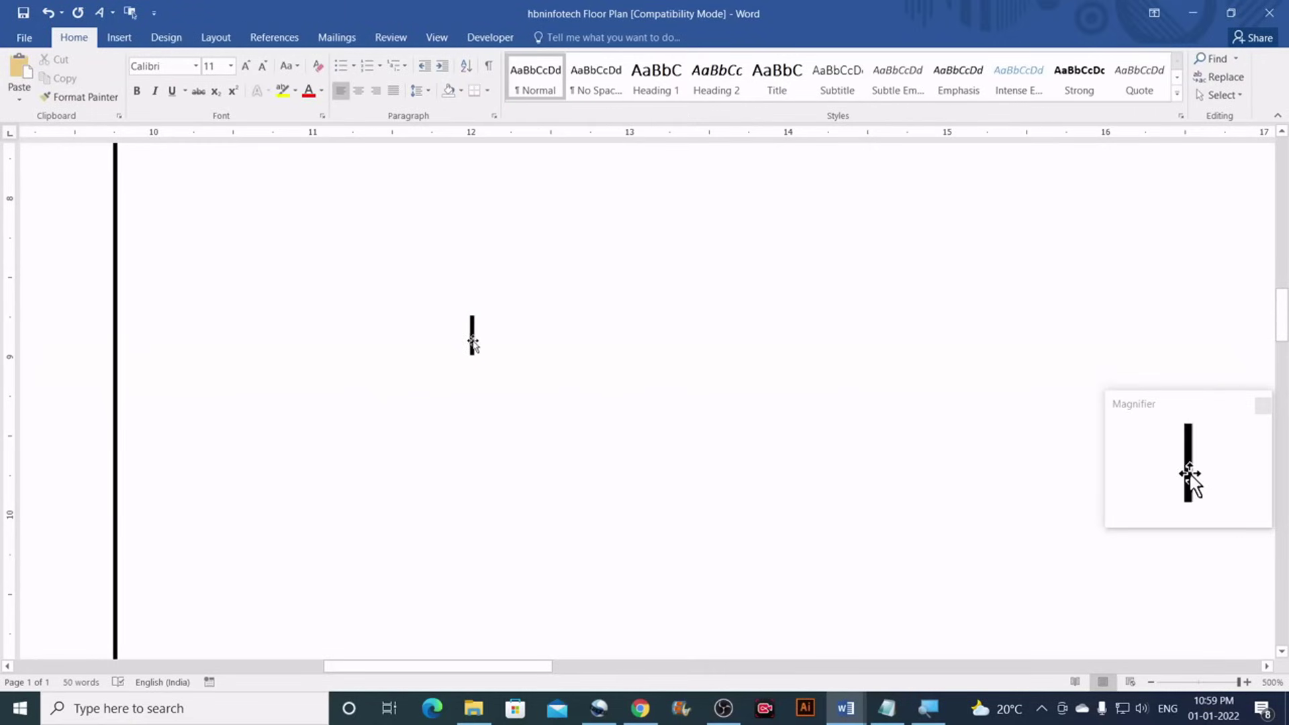
click(472, 343)
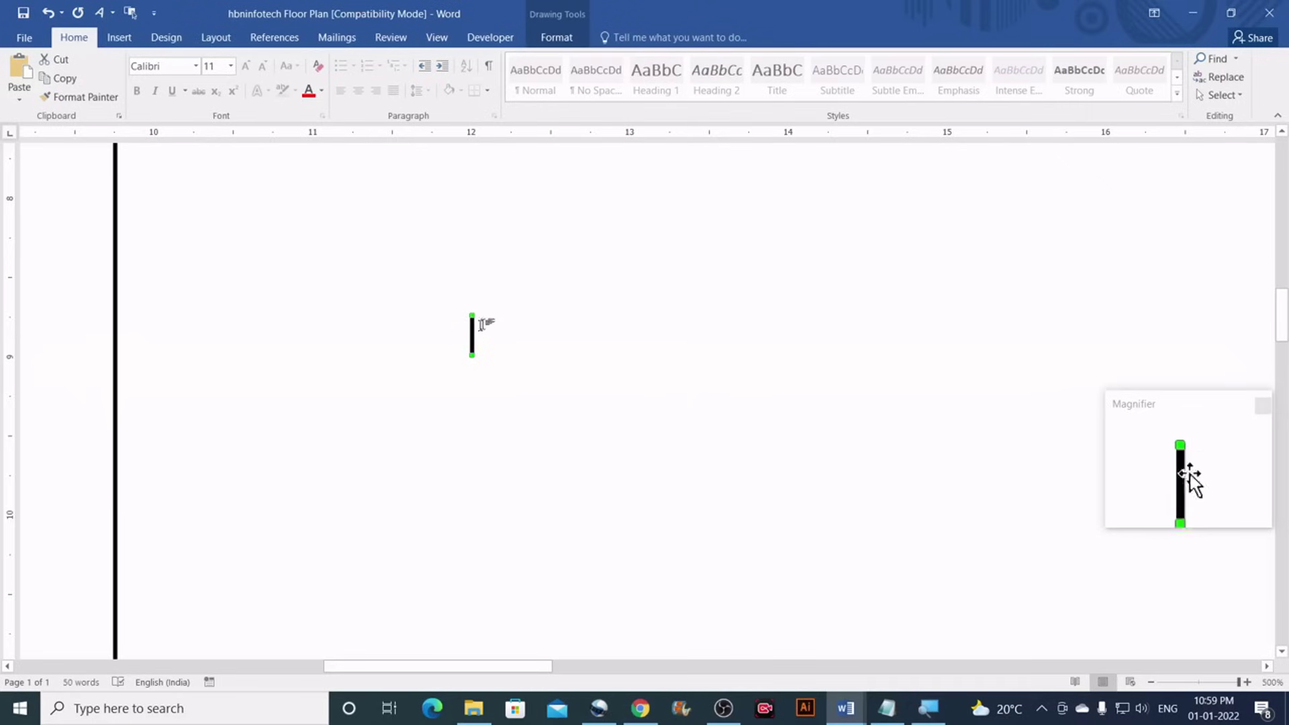
Convert 1.5 inches to feet with Google's unit converter in Chrome and return to the working drawing in Word
mouse_move(640, 709)
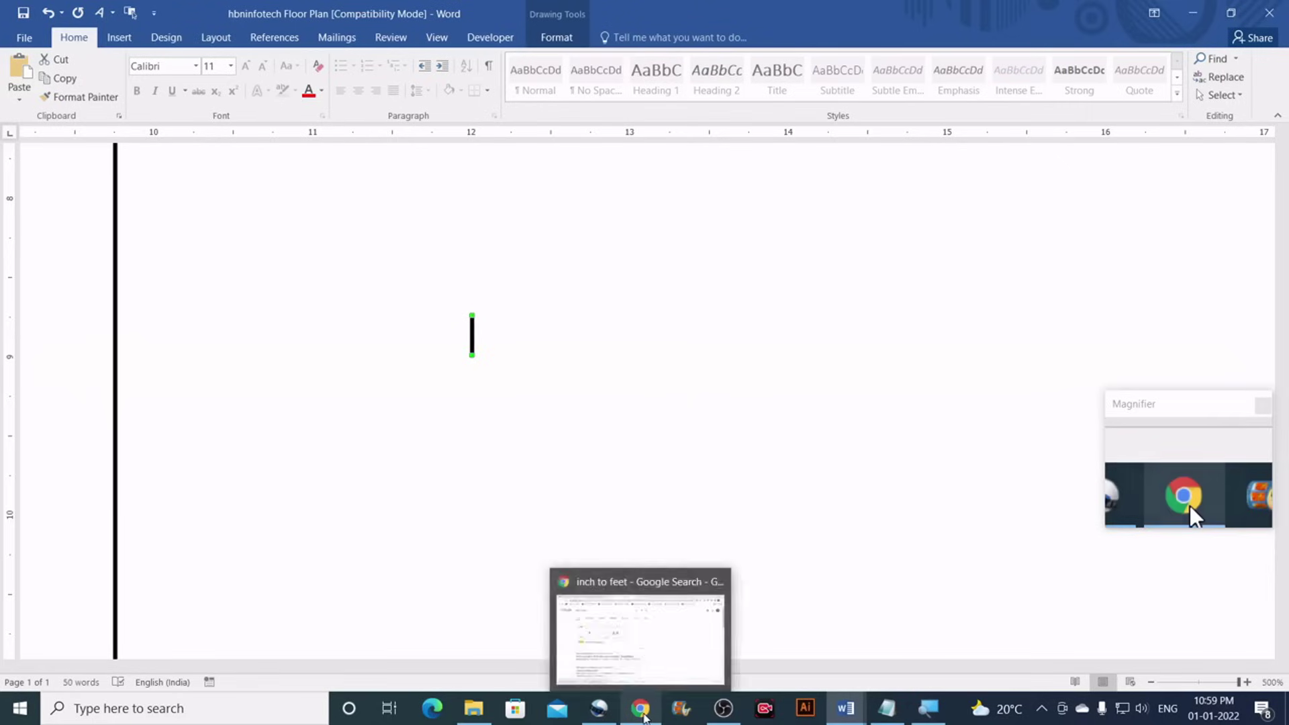
click(640, 663)
double_click(249, 291)
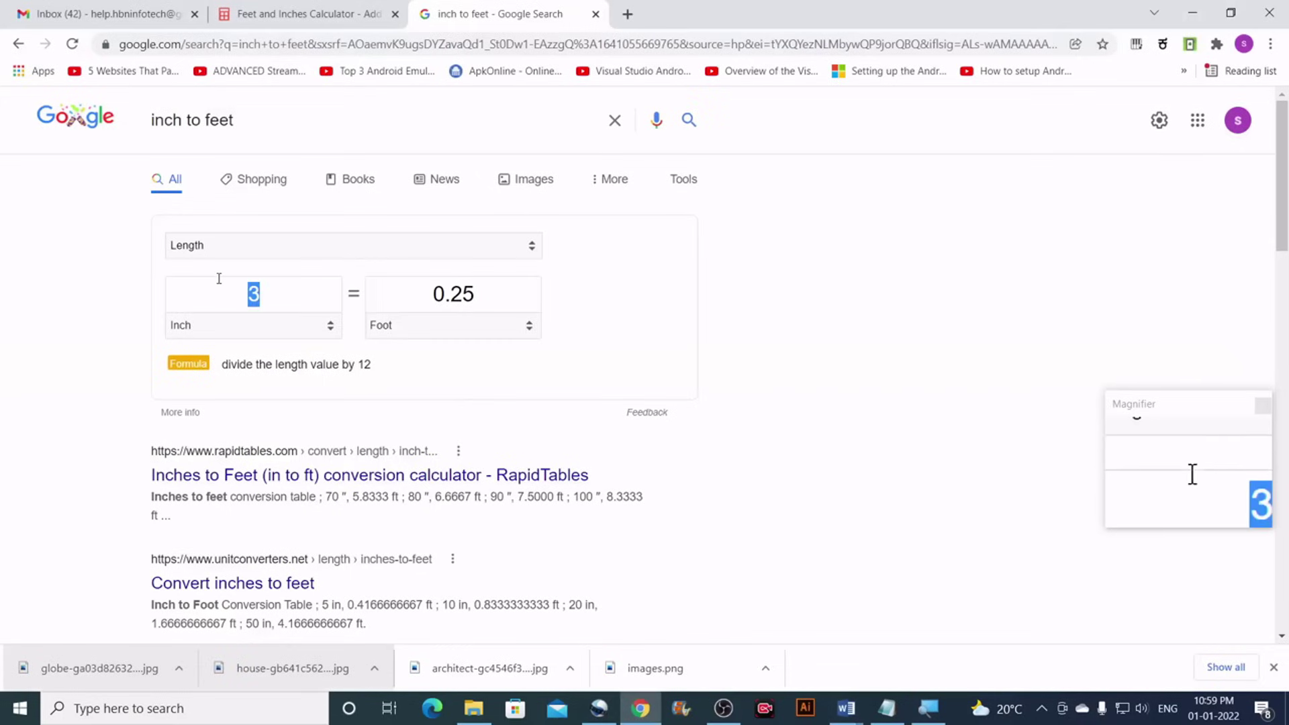
text(1.5)
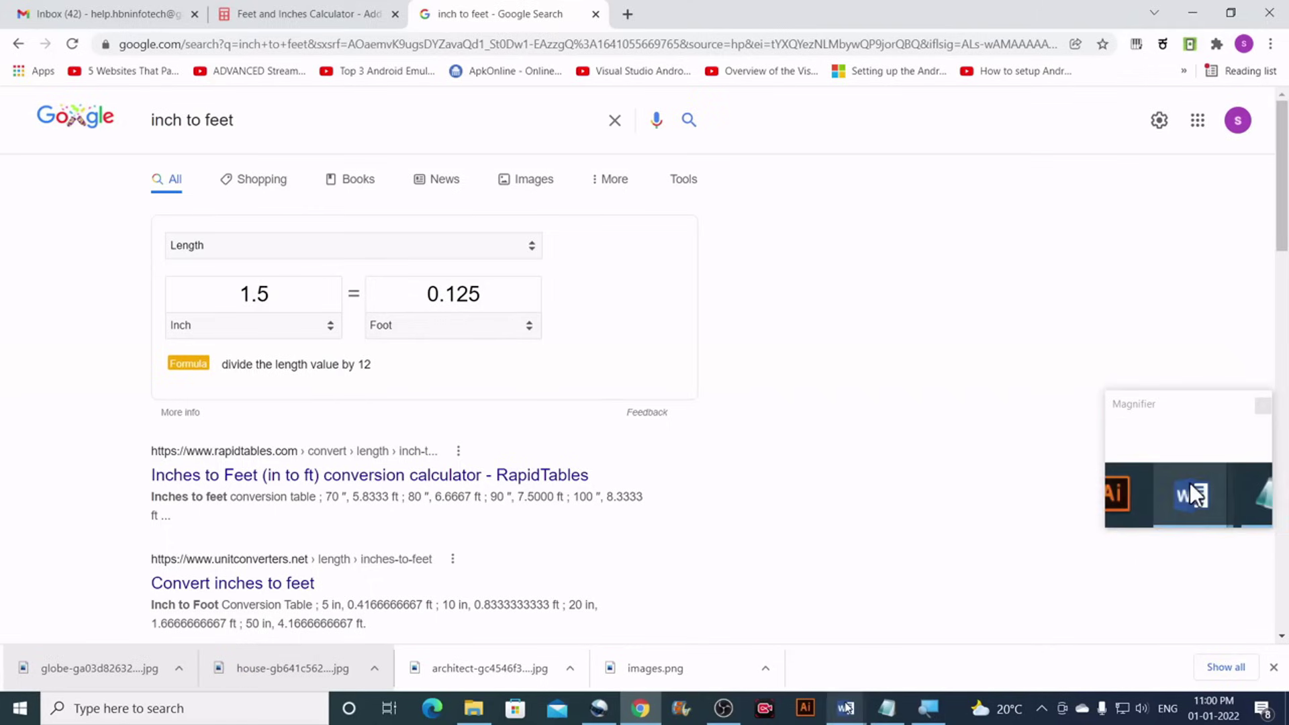
mouse_move(846, 708)
click(915, 661)
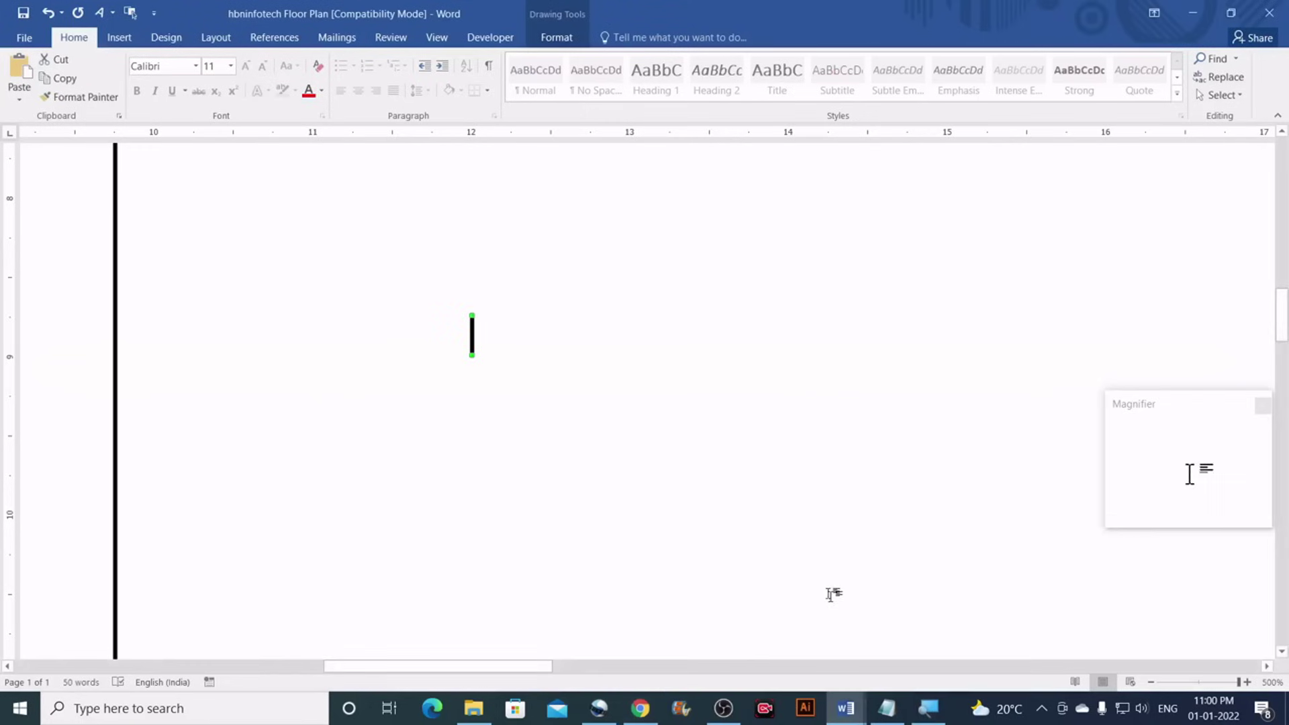
Draw a horizontal line, set its width to 0.12 cm and join its left end to the top of the short vertical line
click(117, 41)
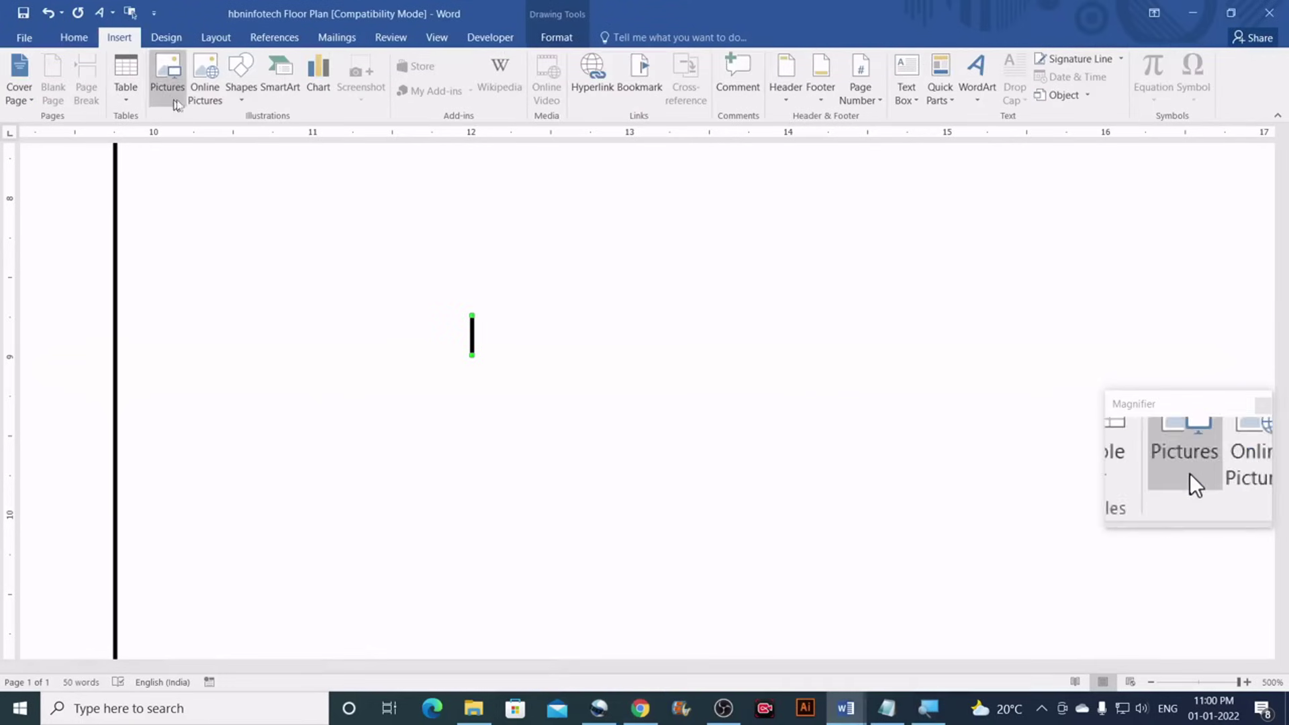
click(241, 101)
click(254, 137)
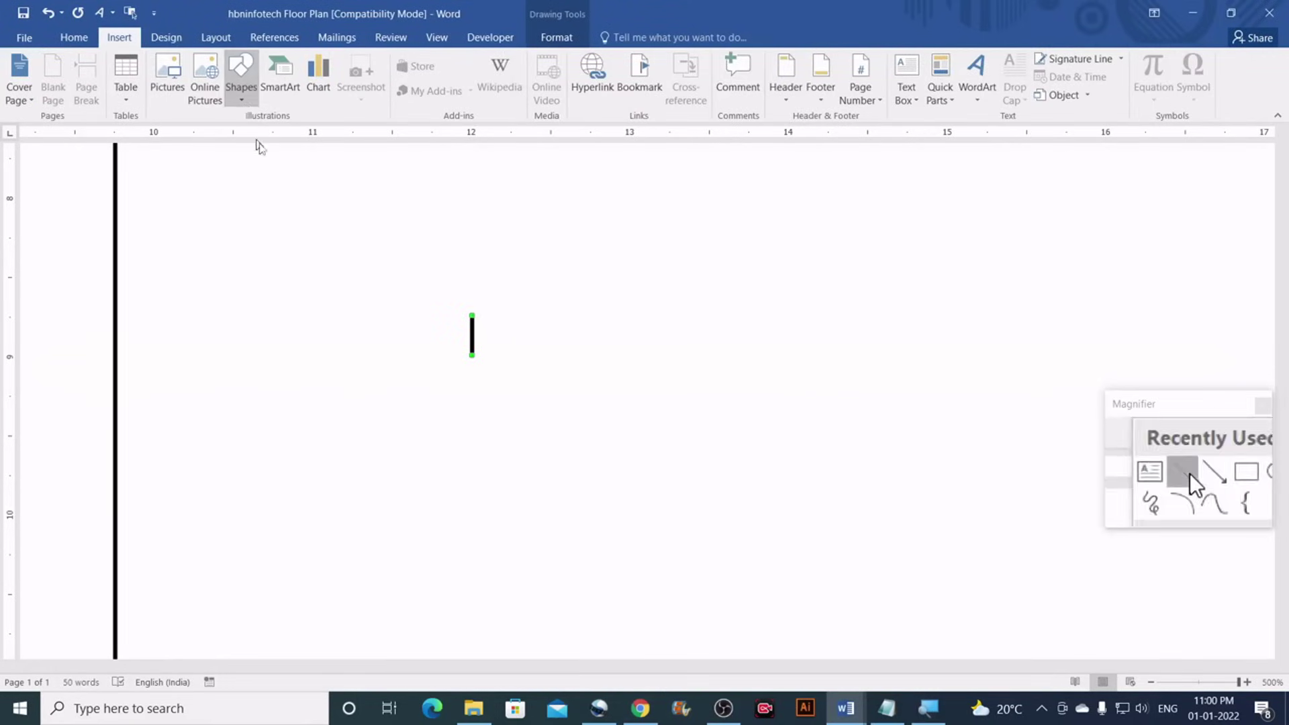
drag(502, 308, 545, 308)
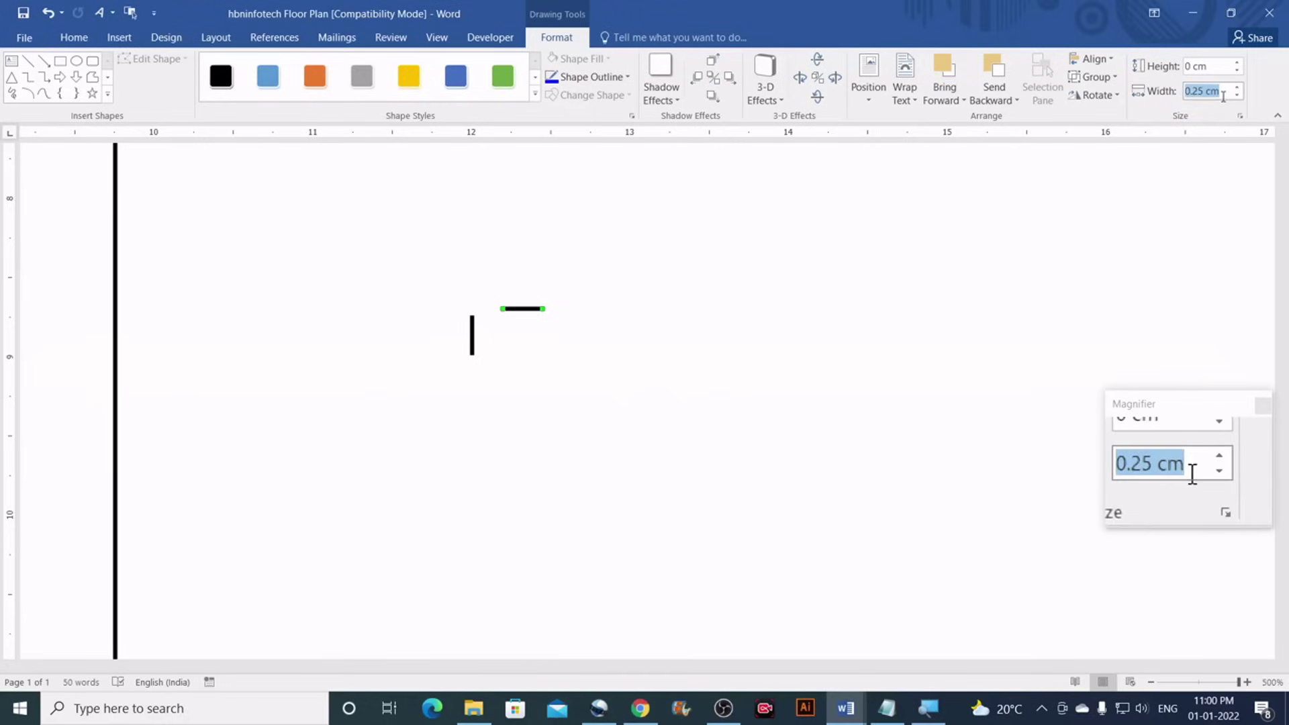
text(.12)
key(Return)
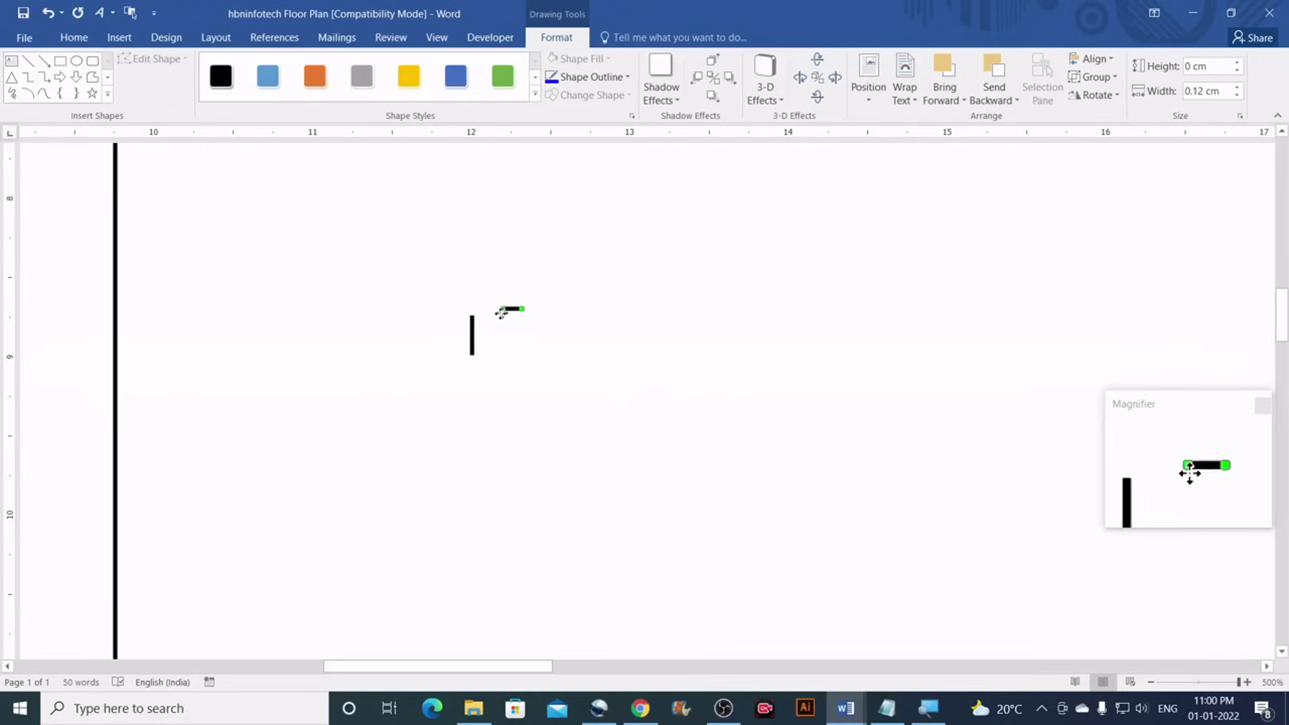
drag(512, 309, 484, 315)
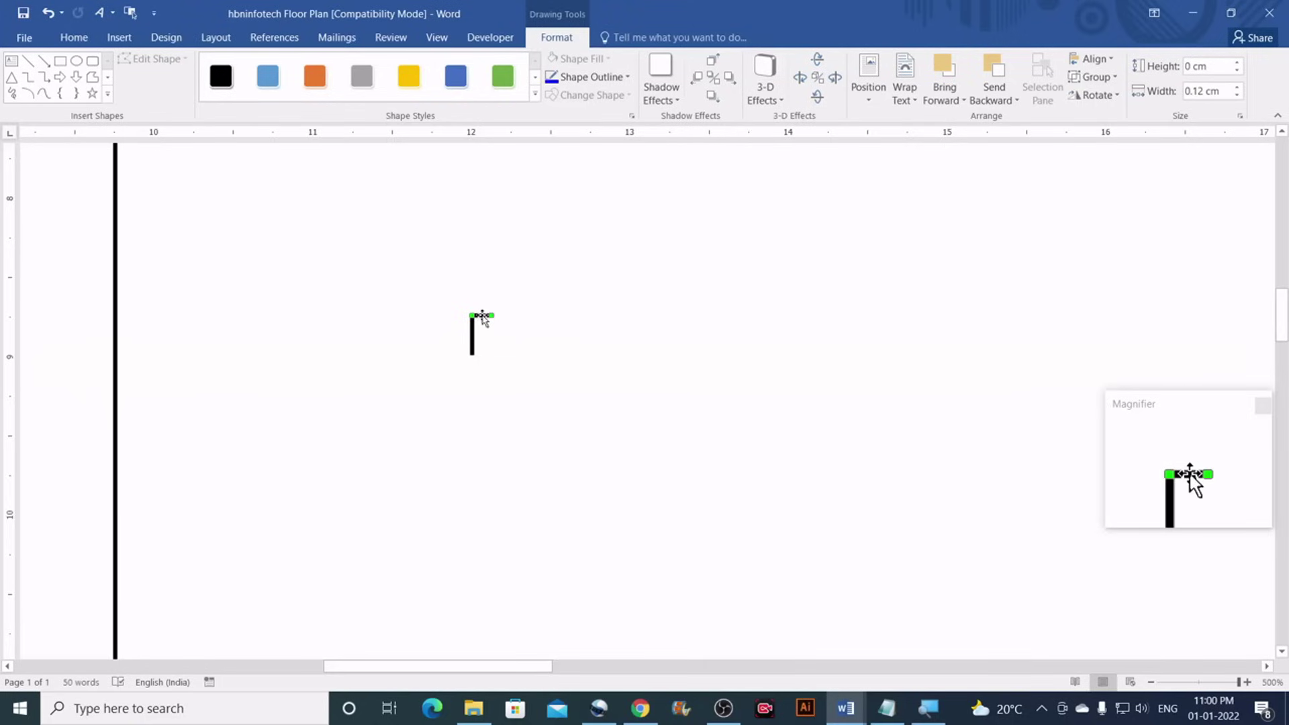
Duplicate the 0.12 cm line, rotate the copy right 90° and hang it from the right end of the short horizontal line
key(ctrl+d)
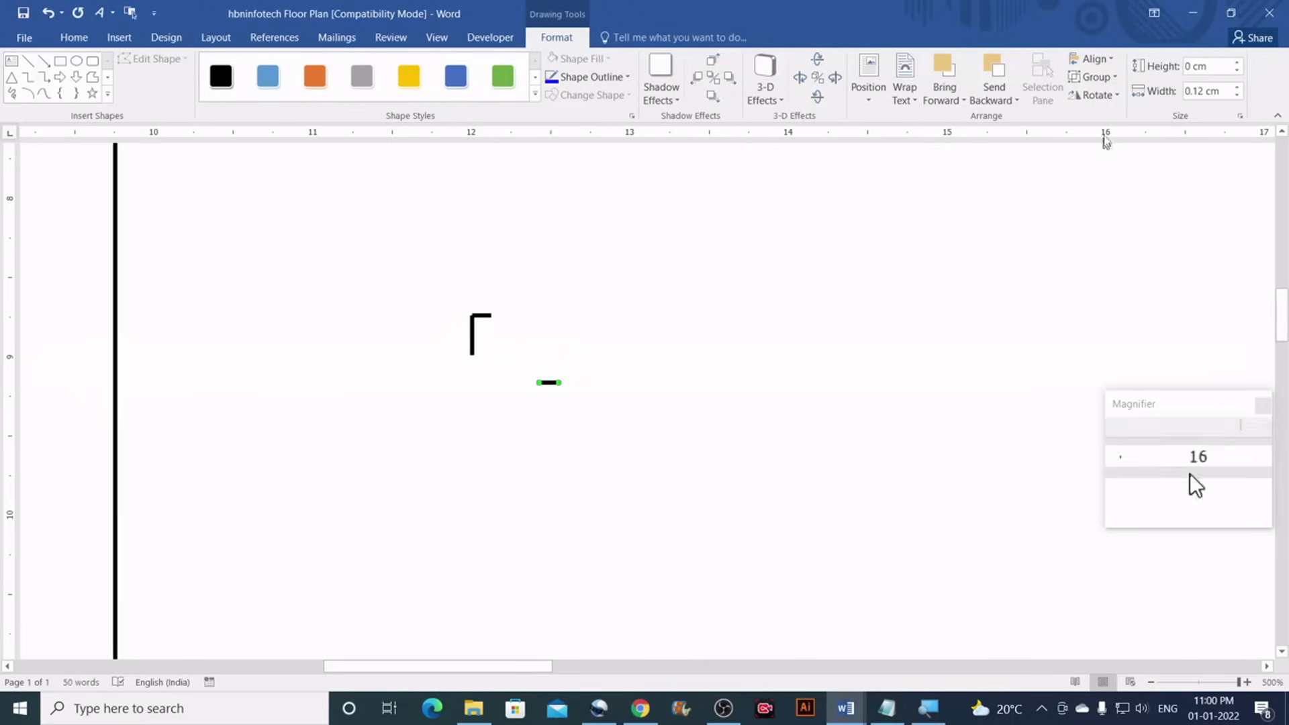
click(1114, 96)
click(1135, 115)
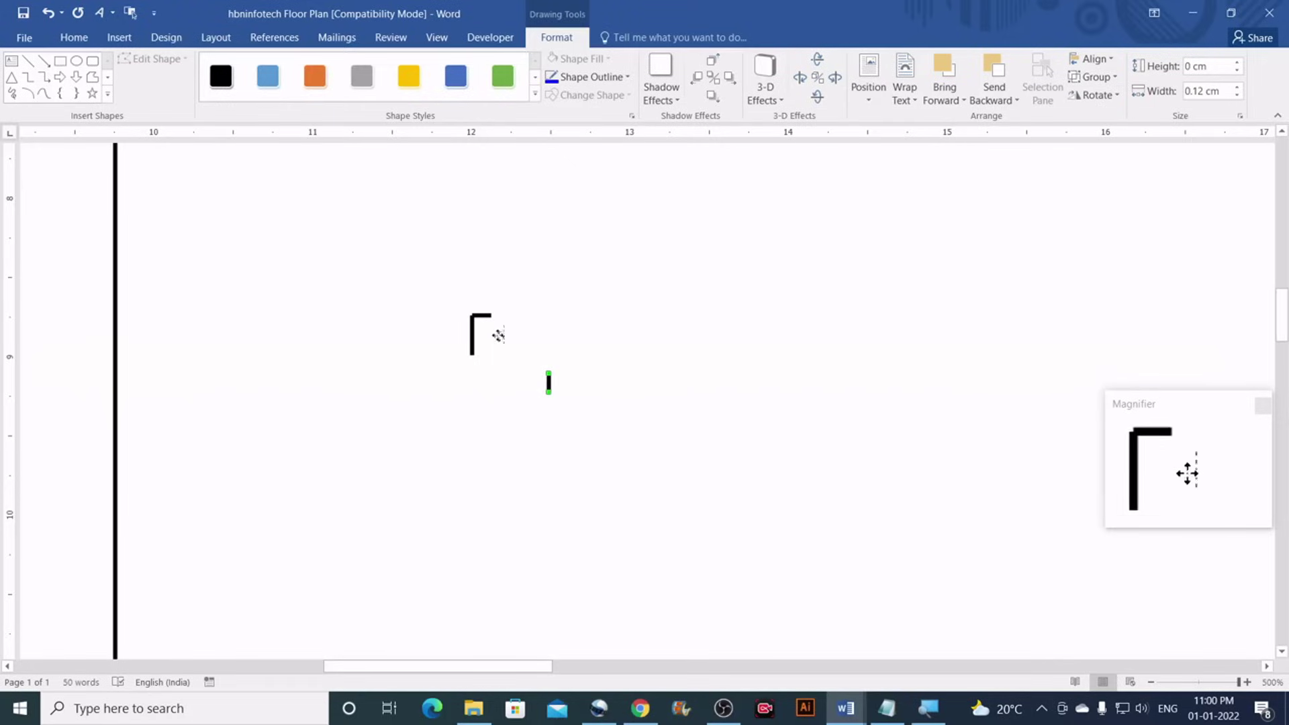
drag(493, 330, 492, 330)
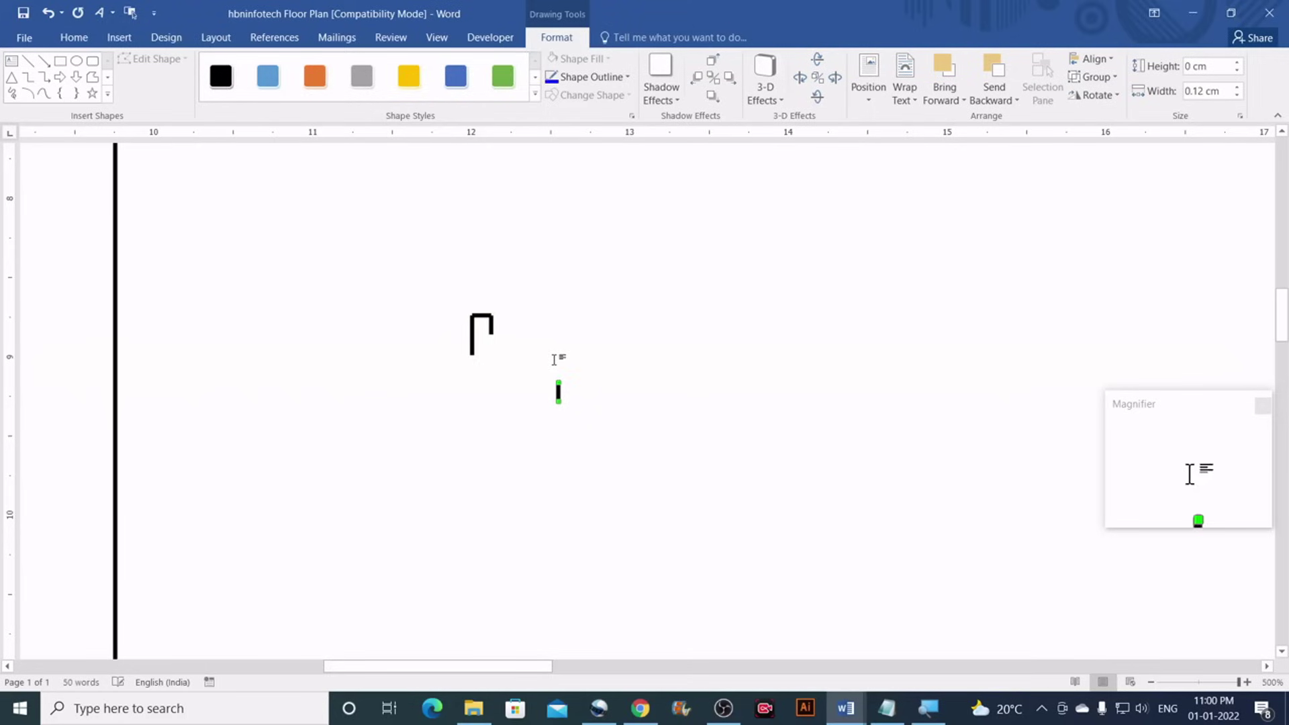
Rotate the duplicated 0.12 cm line right 90° to extend from the short vertical's lower end, then hang a vertical copy from its right end
click(1100, 96)
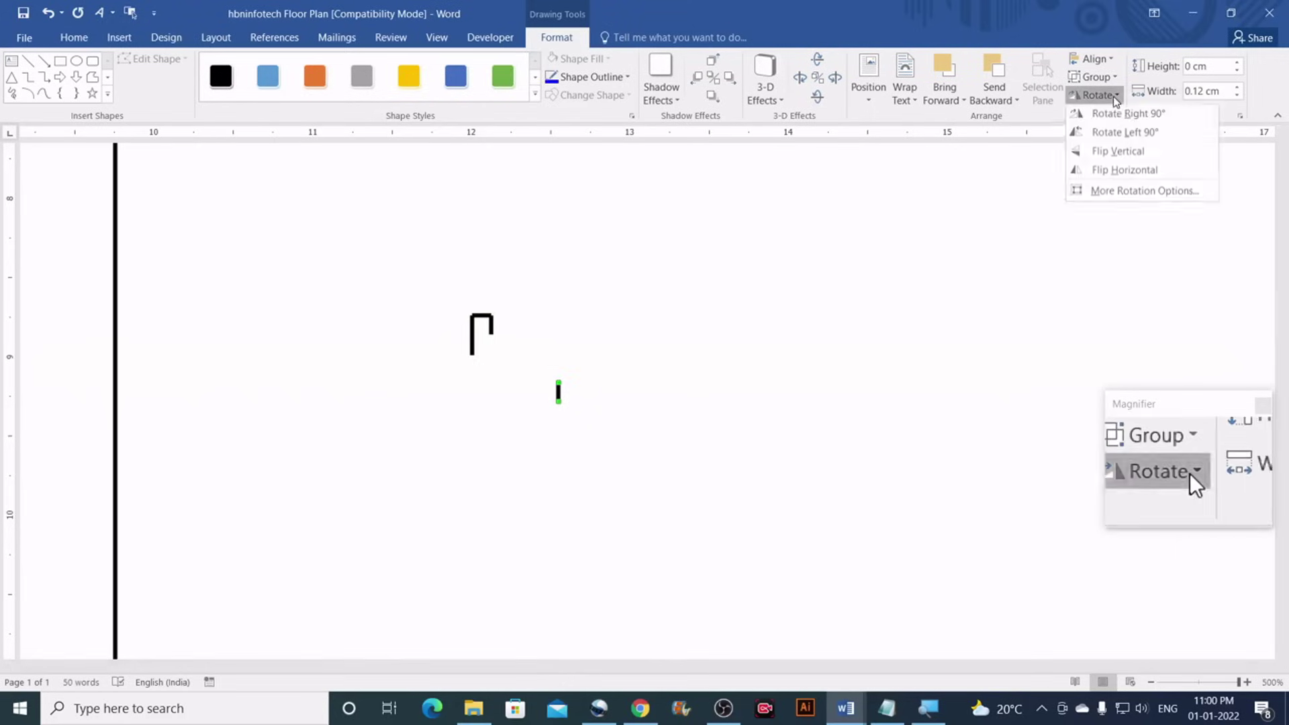
click(1121, 117)
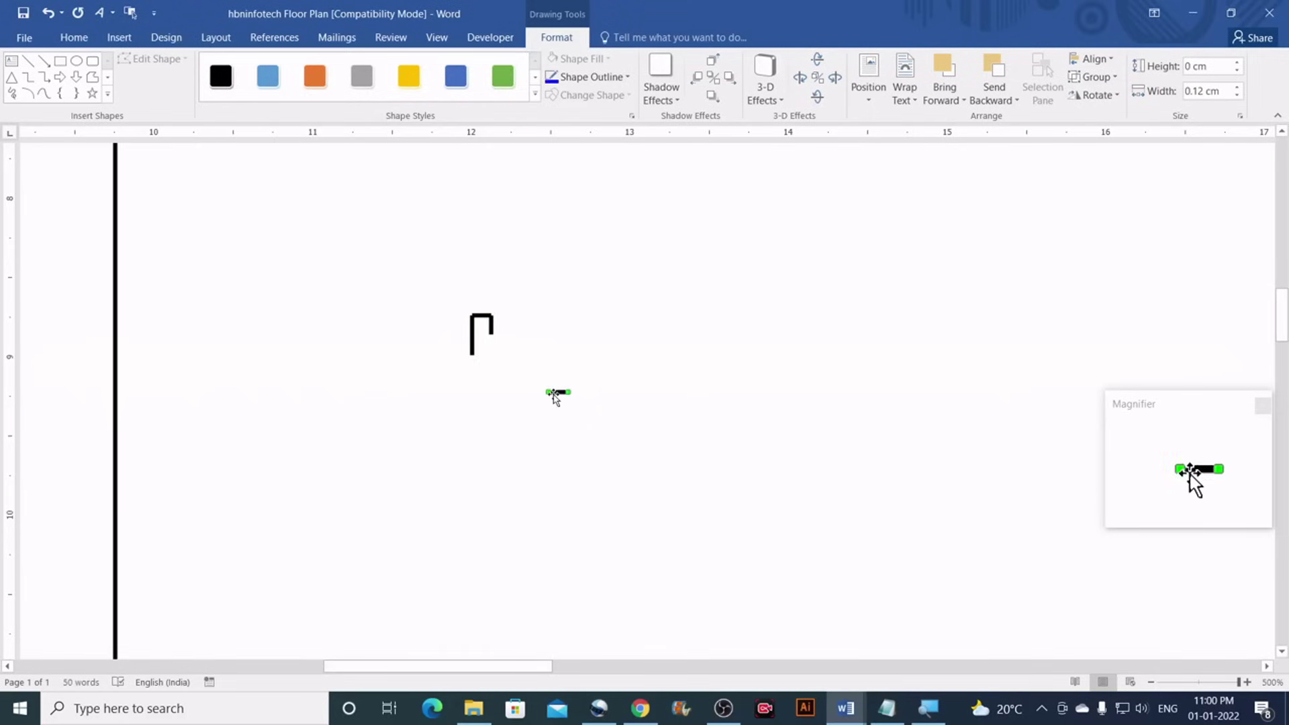
drag(556, 396, 498, 334)
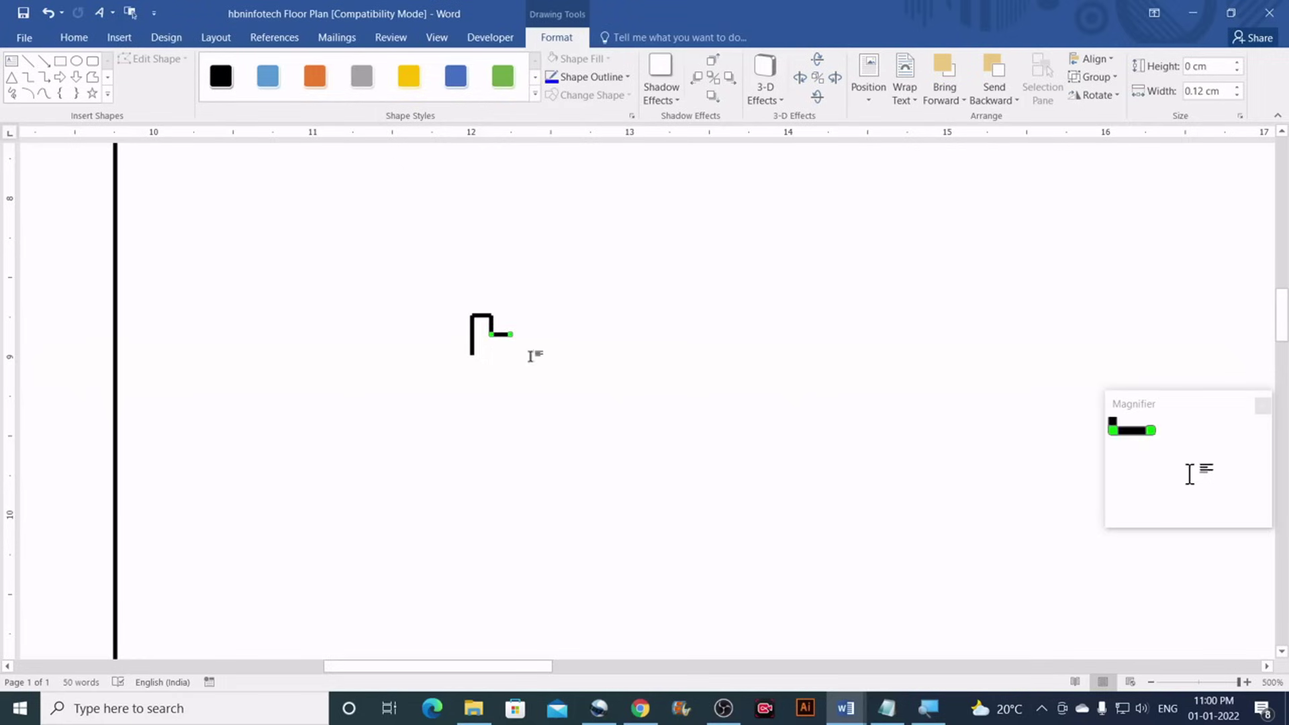
click(491, 324)
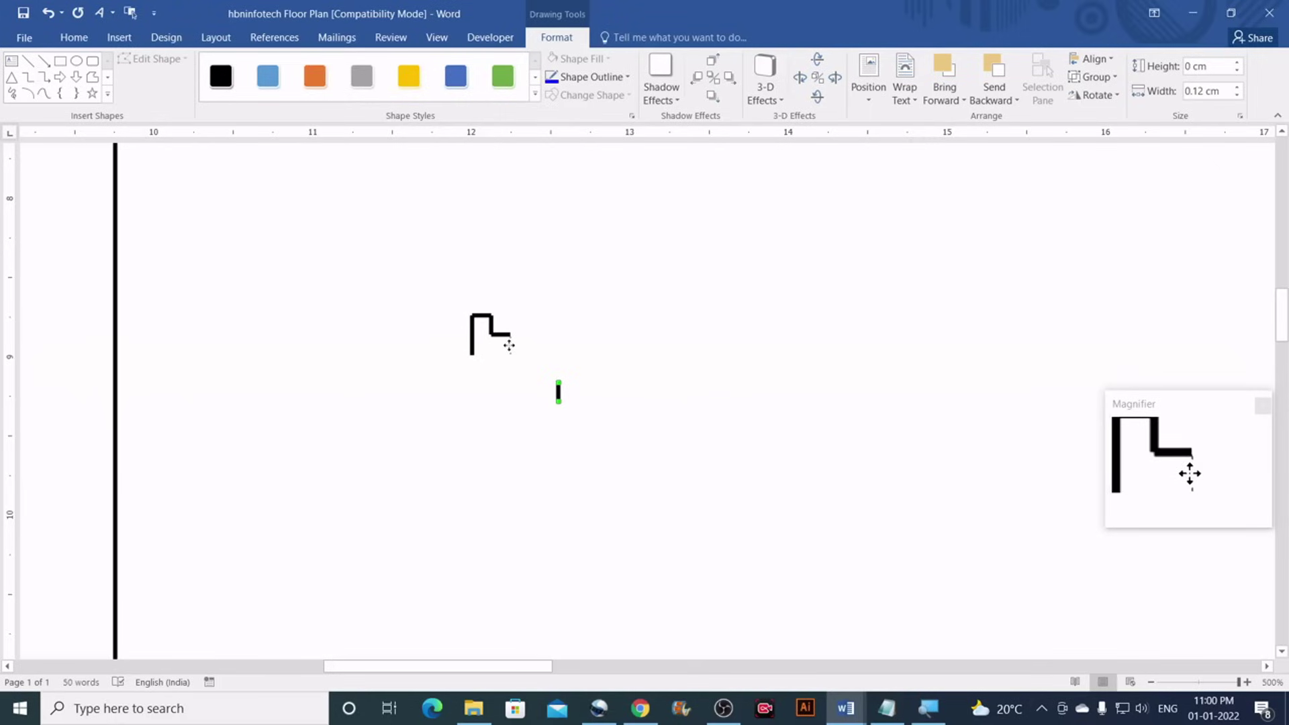
drag(509, 345, 509, 346)
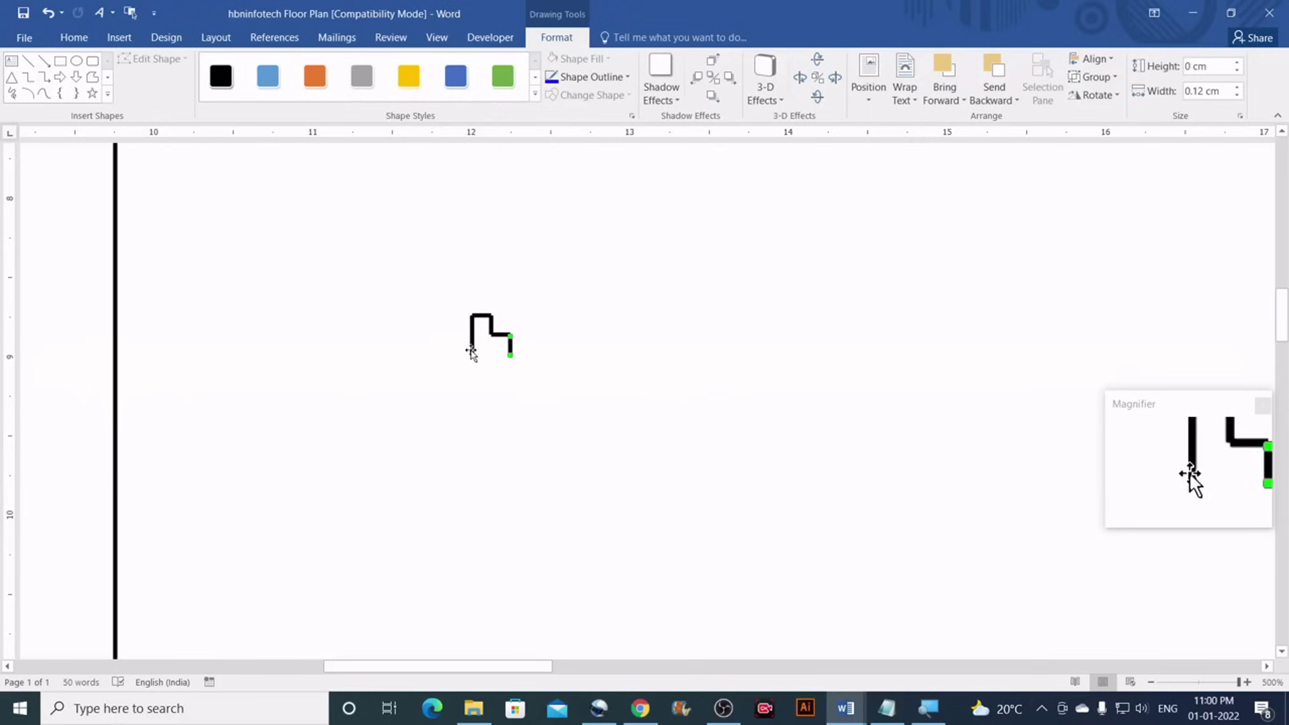
Duplicate the 0.25 cm vertical line, rotate the copy right 90° and place it as the base closing the L-shaped outline
click(472, 344)
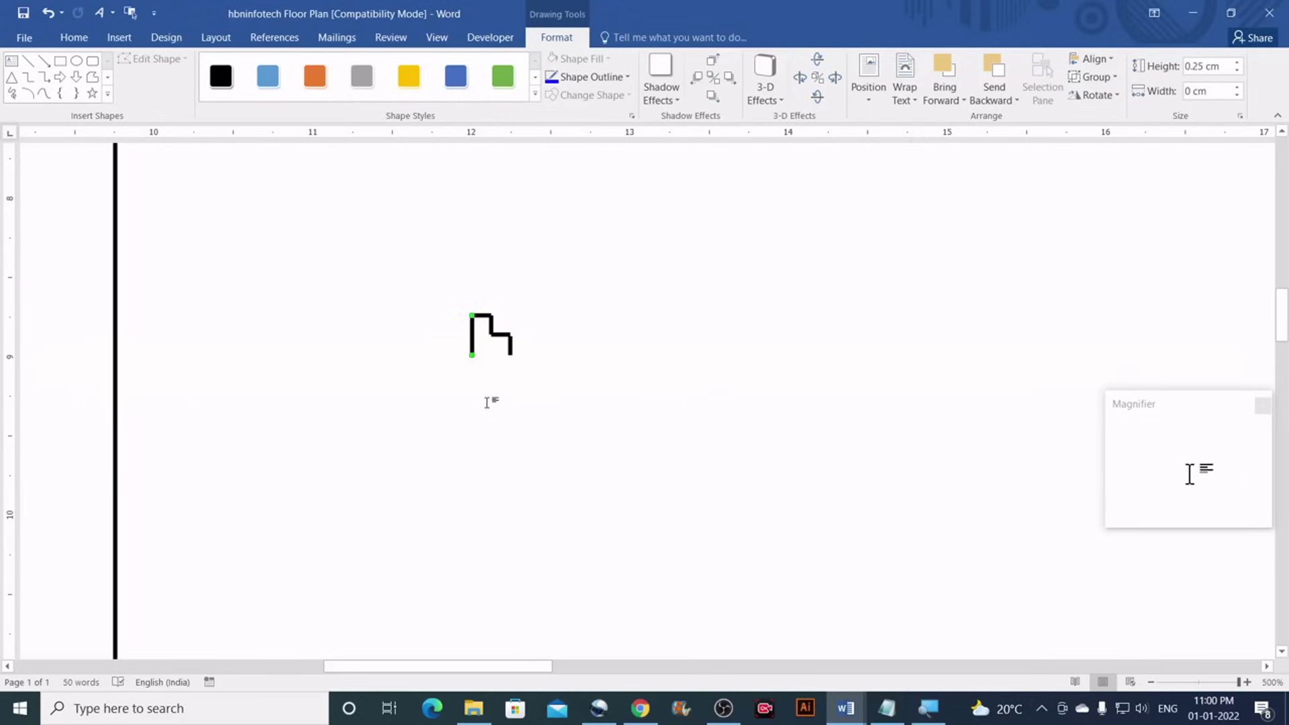
key(ctrl+d)
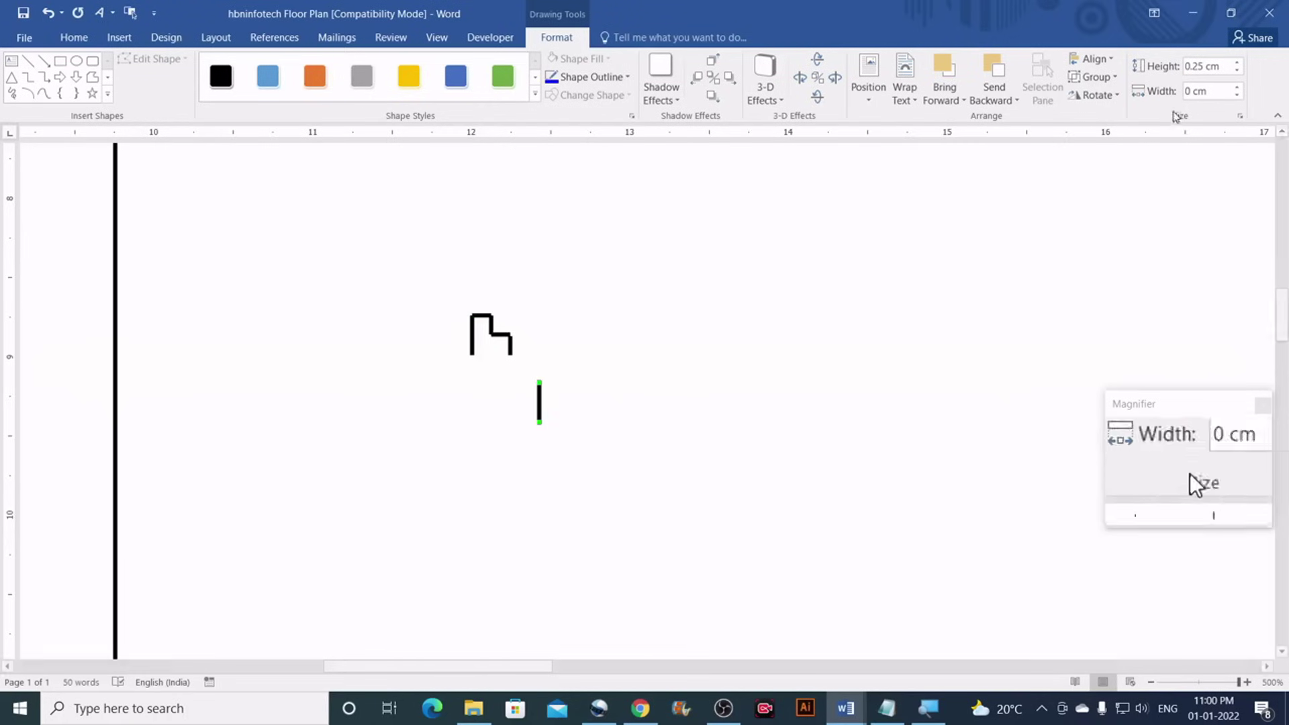
click(1098, 94)
click(1111, 116)
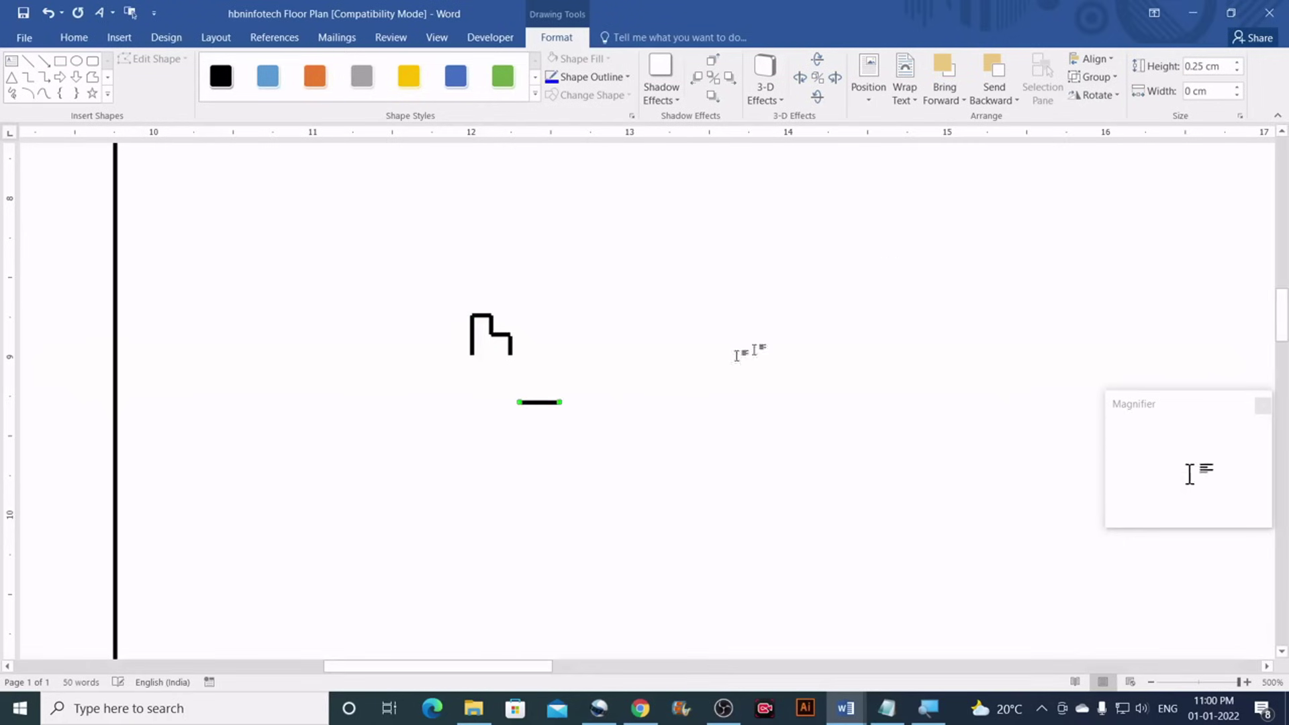
drag(542, 405, 495, 355)
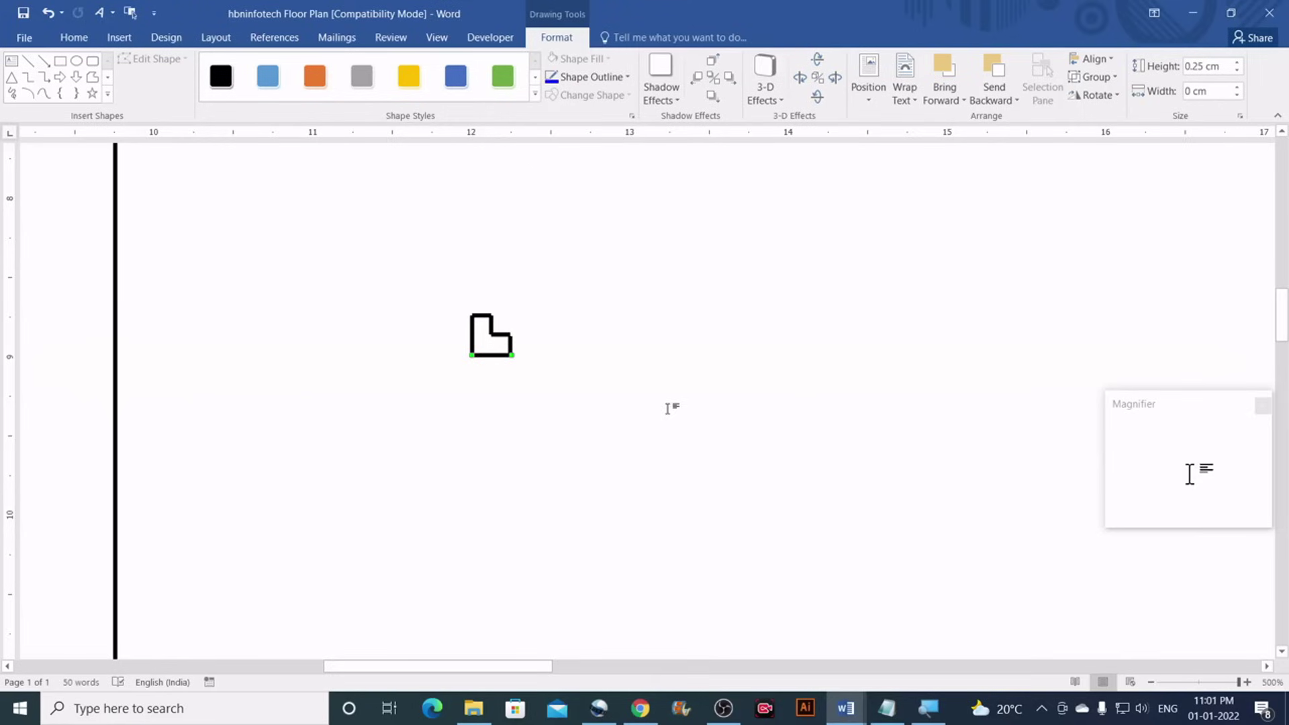
click(667, 408)
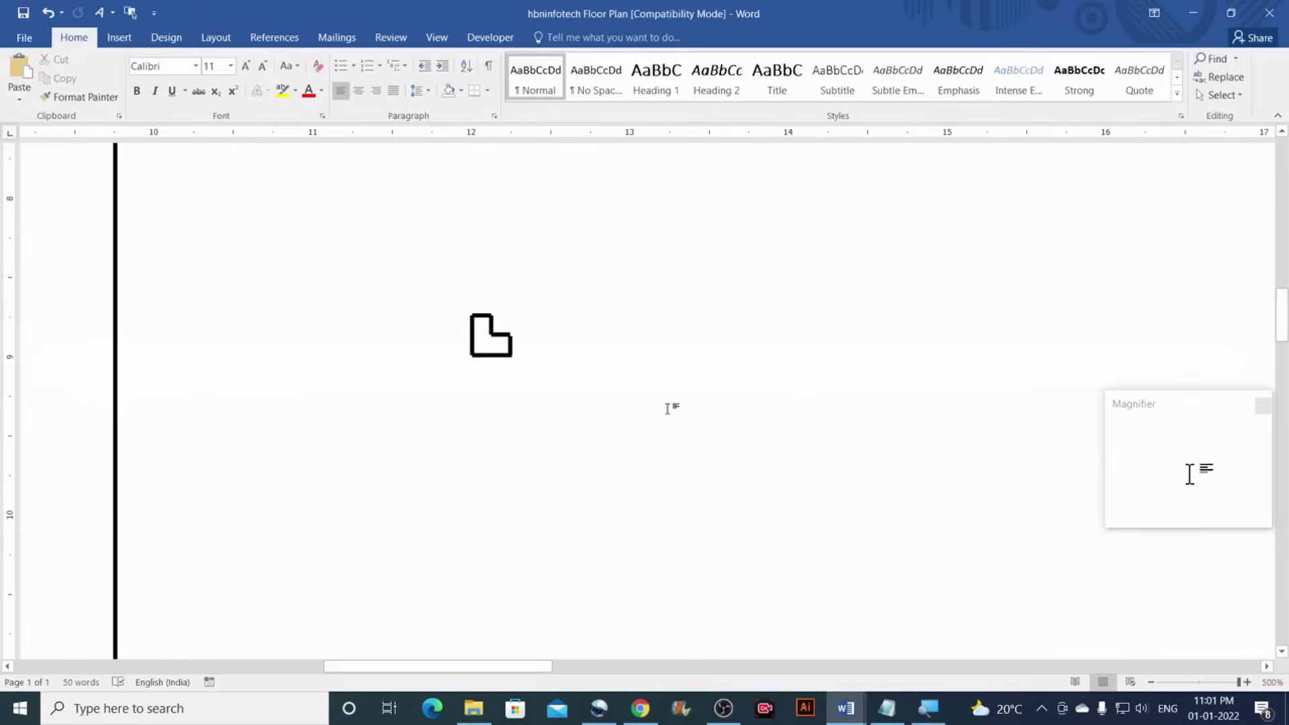
Select all the lines of the L-shaped door frame outline and group them into one object
click(493, 354)
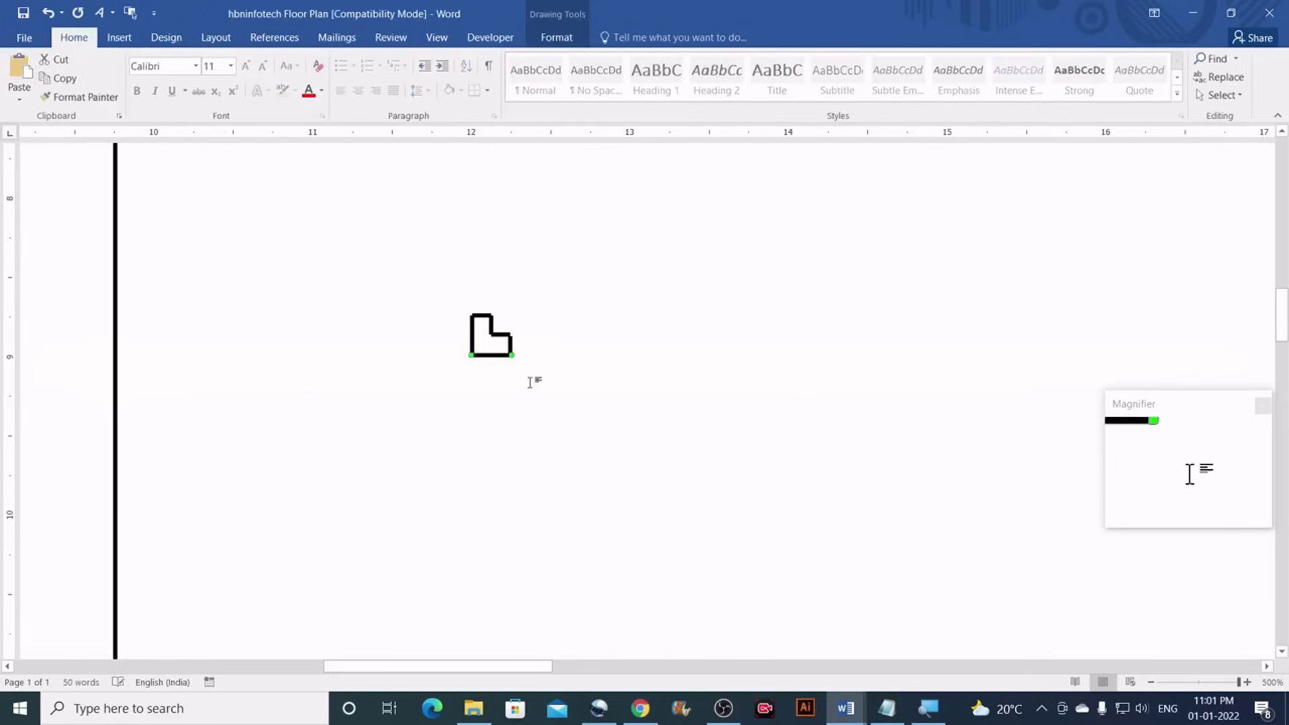
click(481, 314)
click(1218, 95)
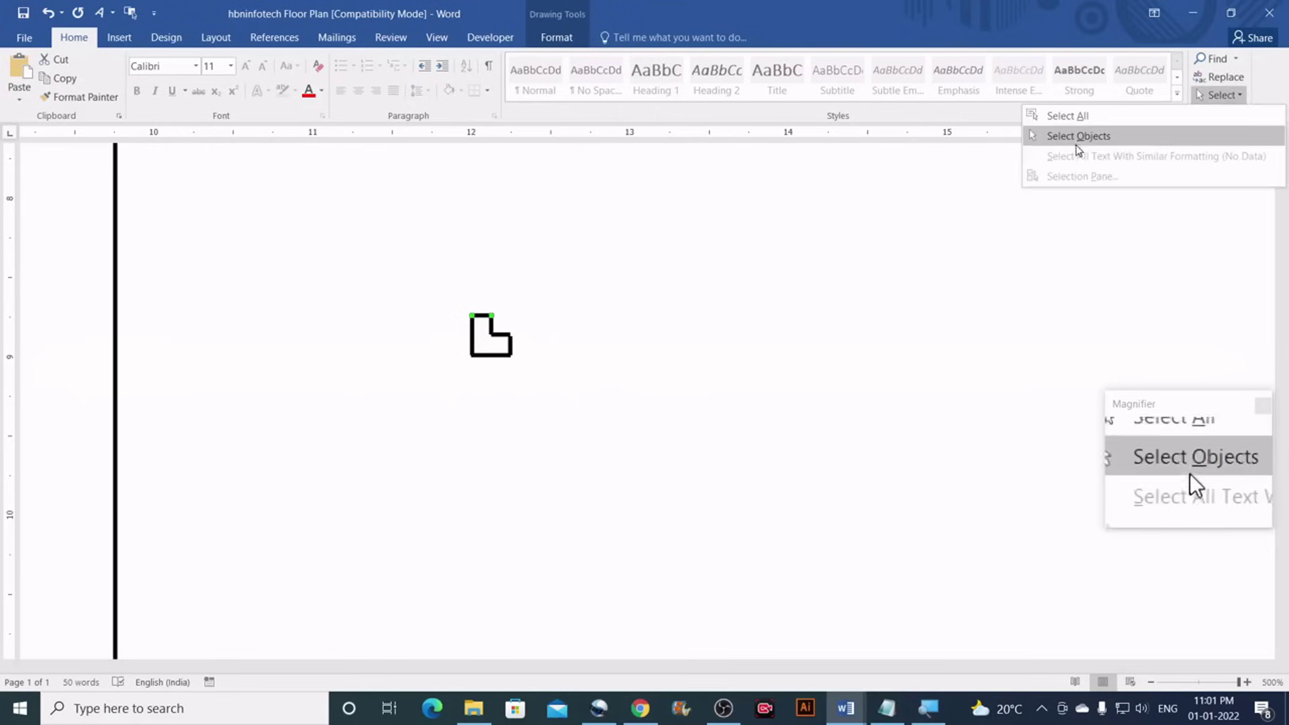
click(1077, 137)
drag(440, 307, 571, 396)
click(576, 40)
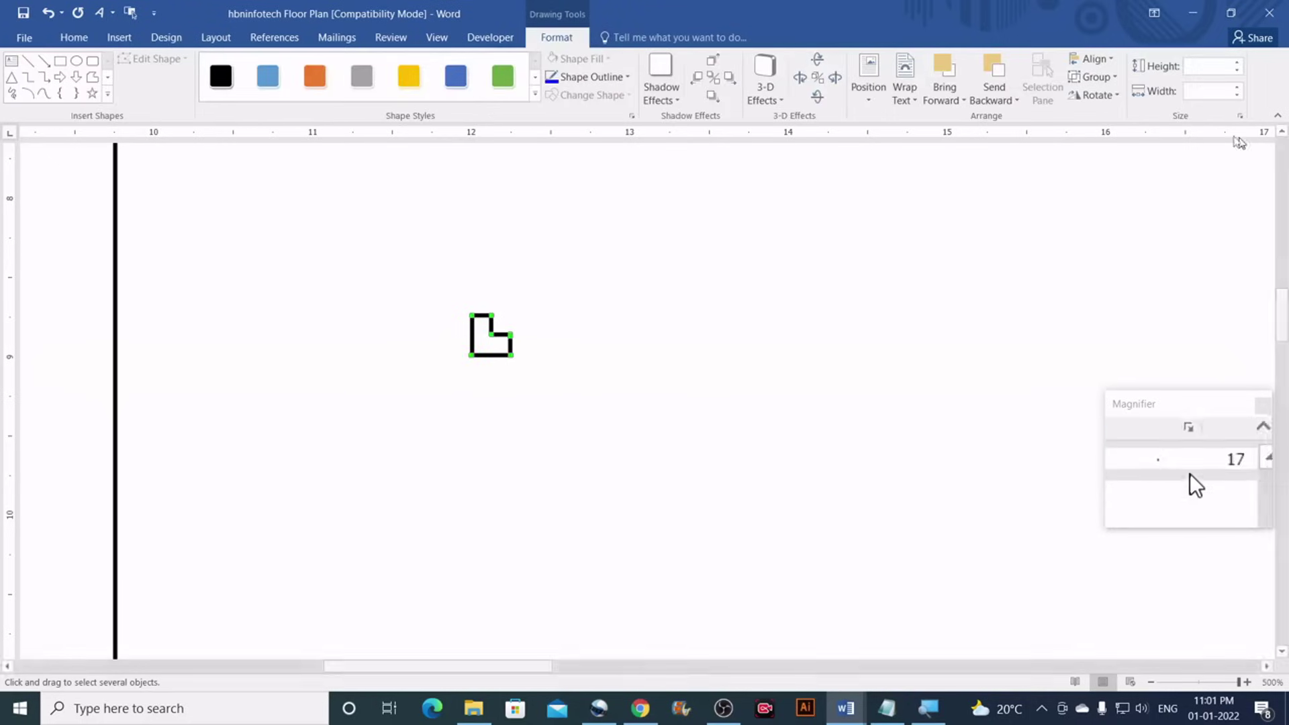
click(1101, 77)
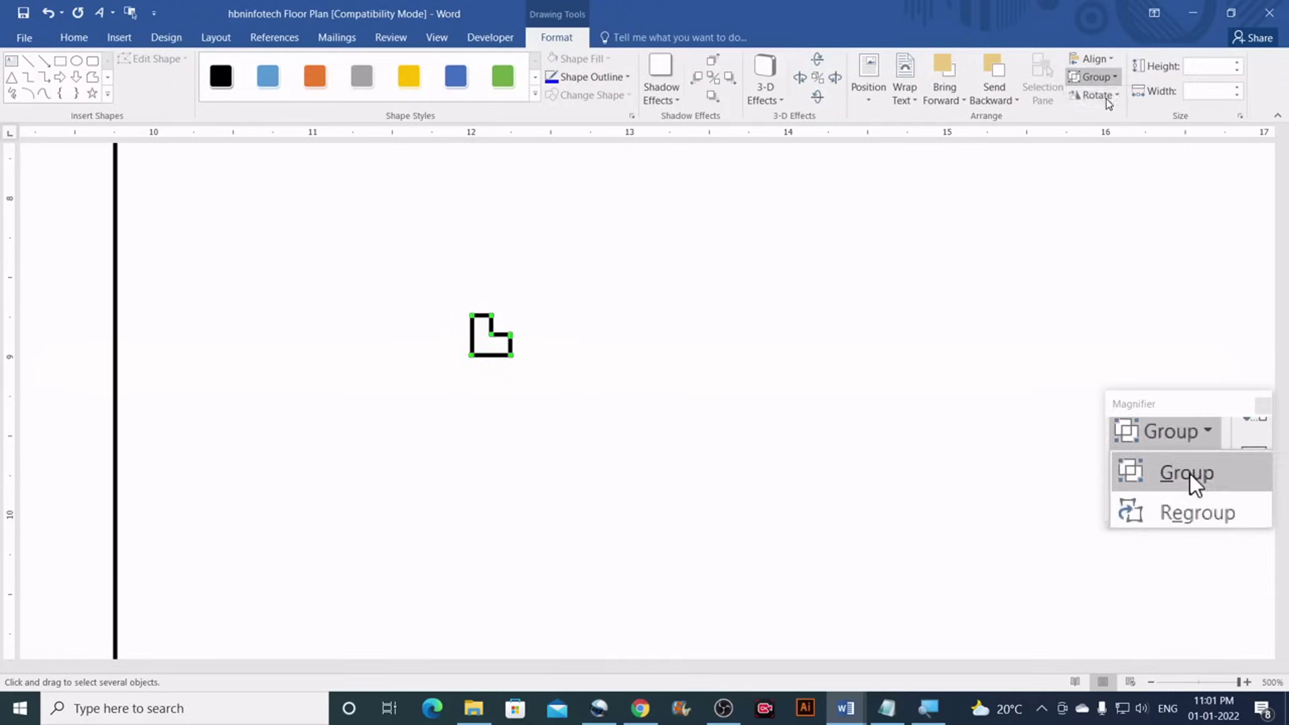
click(1105, 95)
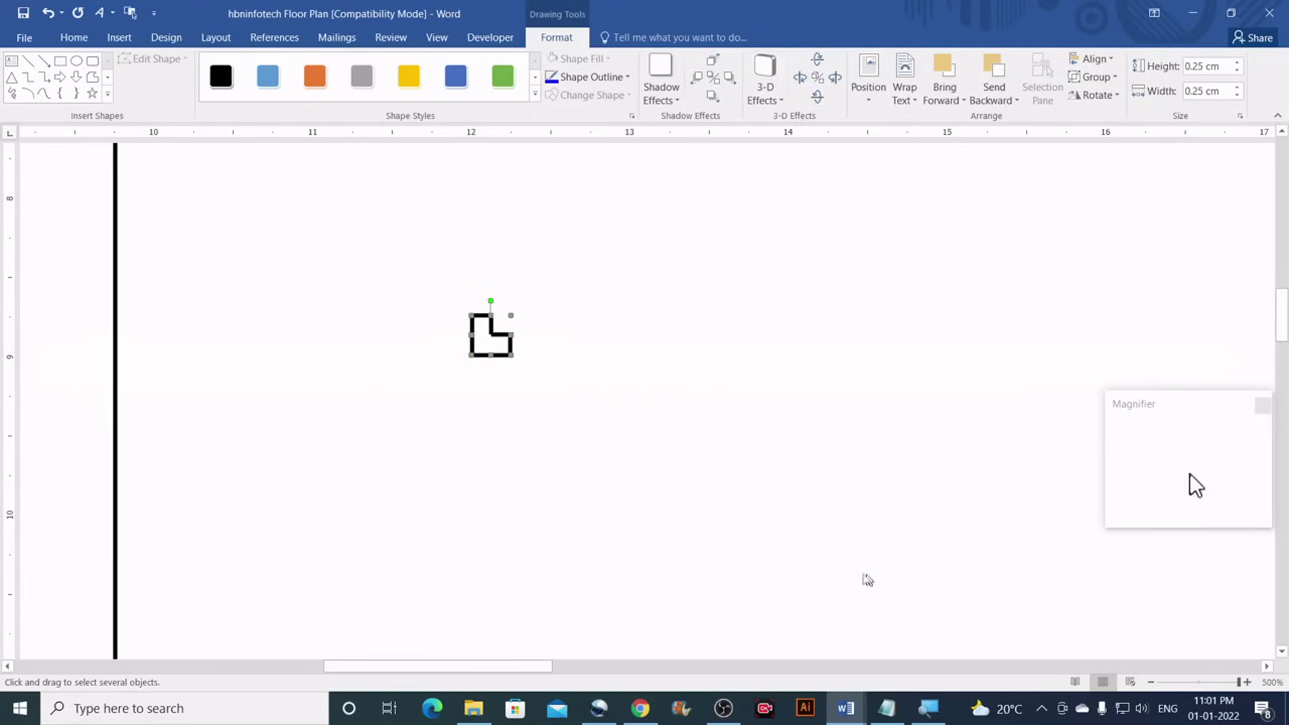
Convert 3 inches to feet with Google's unit converter in Chrome and return to the floor plan drawing in Word
click(639, 707)
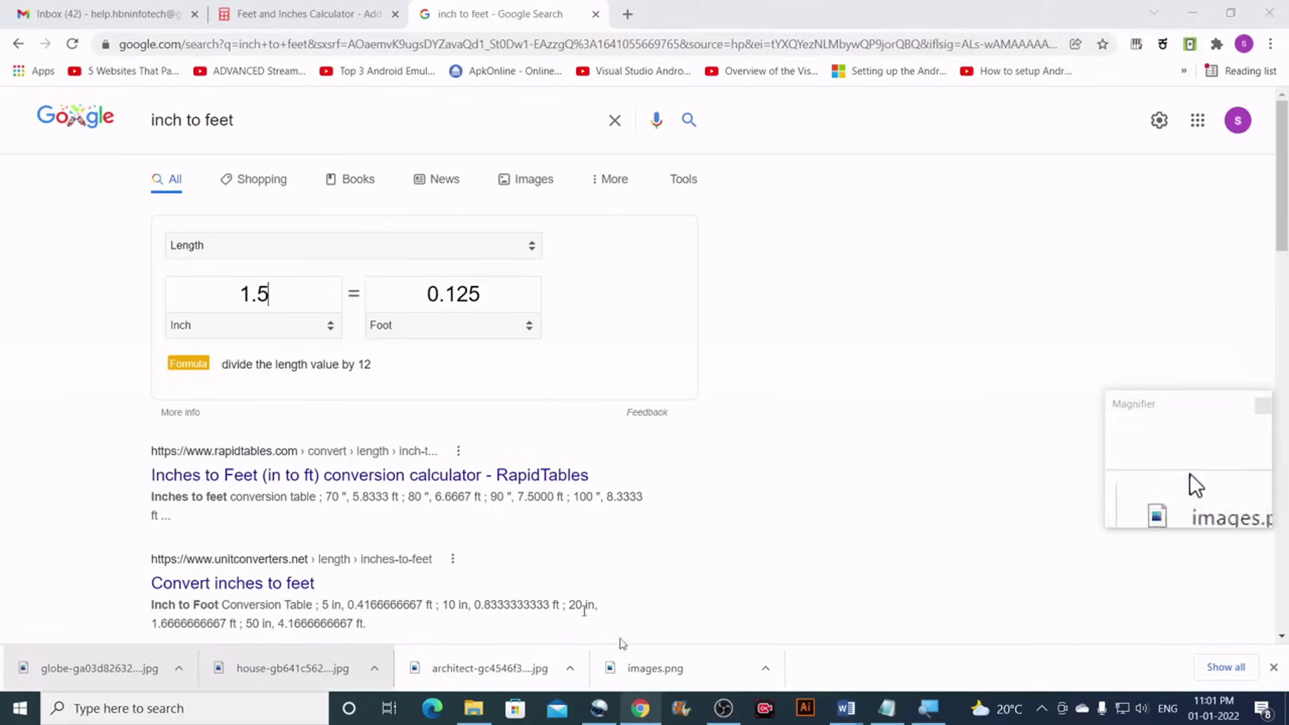
drag(280, 294, 230, 294)
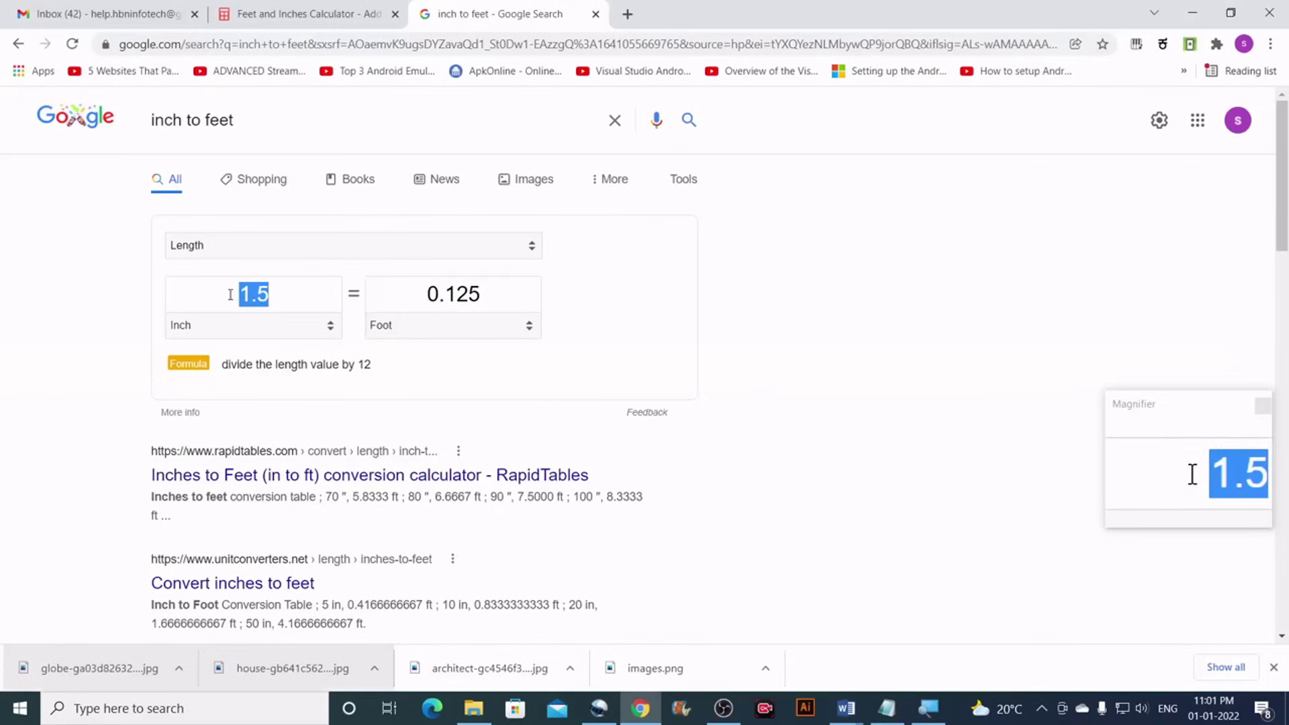
text(3)
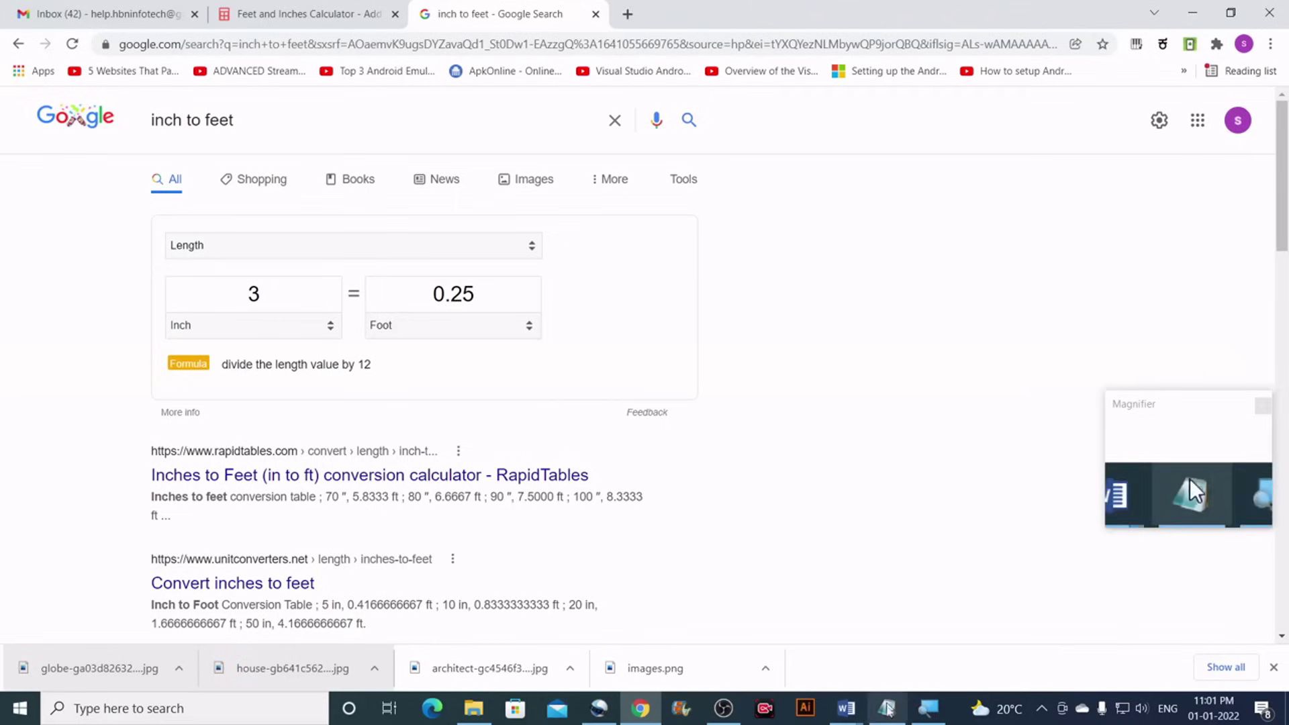
mouse_move(846, 707)
click(906, 665)
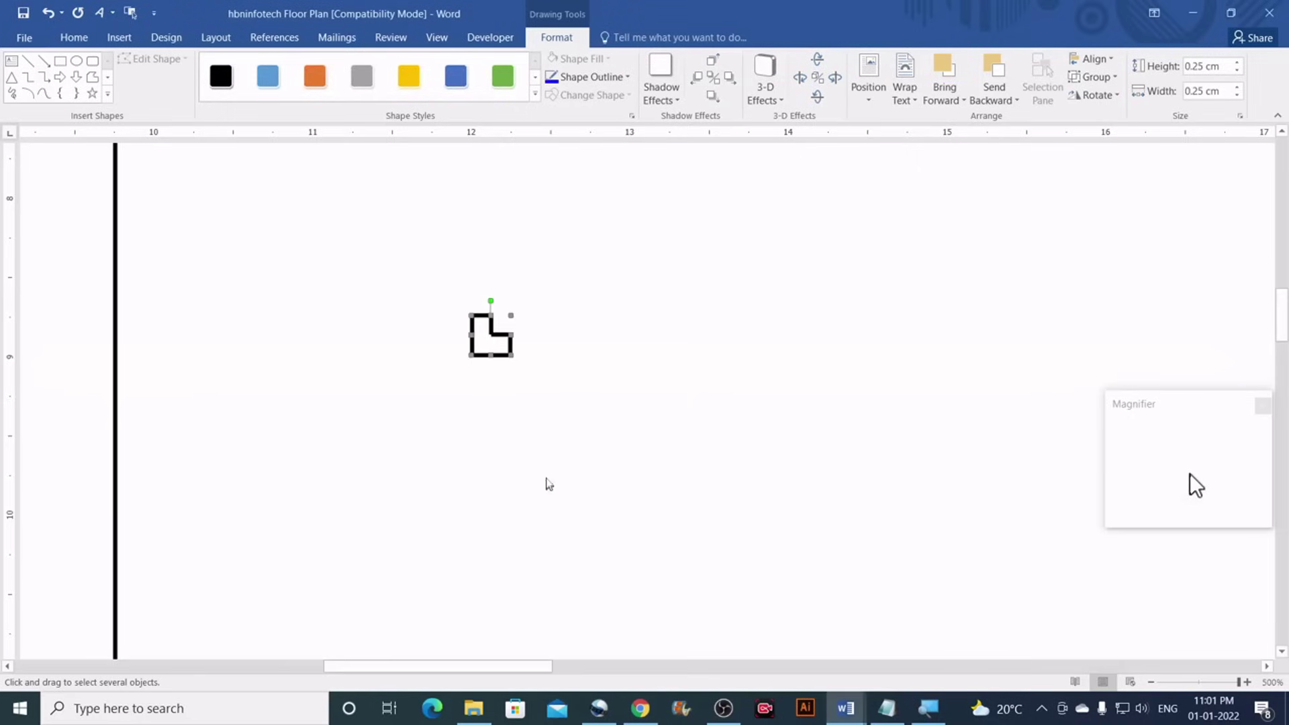
Examine the size of the grouped L-shaped door frame piece against the walls and foot scales of the whole plan
click(545, 371)
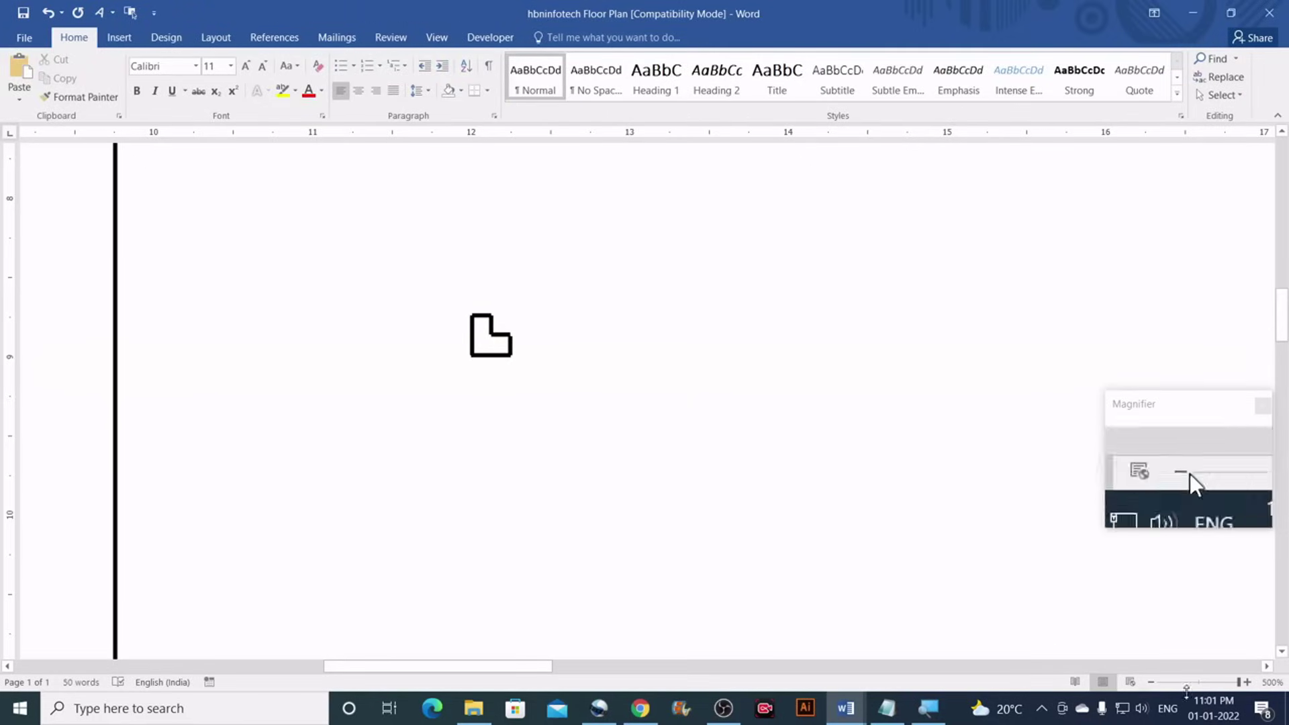
click(1152, 682)
click(1152, 683)
click(1152, 683)
click(1152, 683)
click(1152, 683)
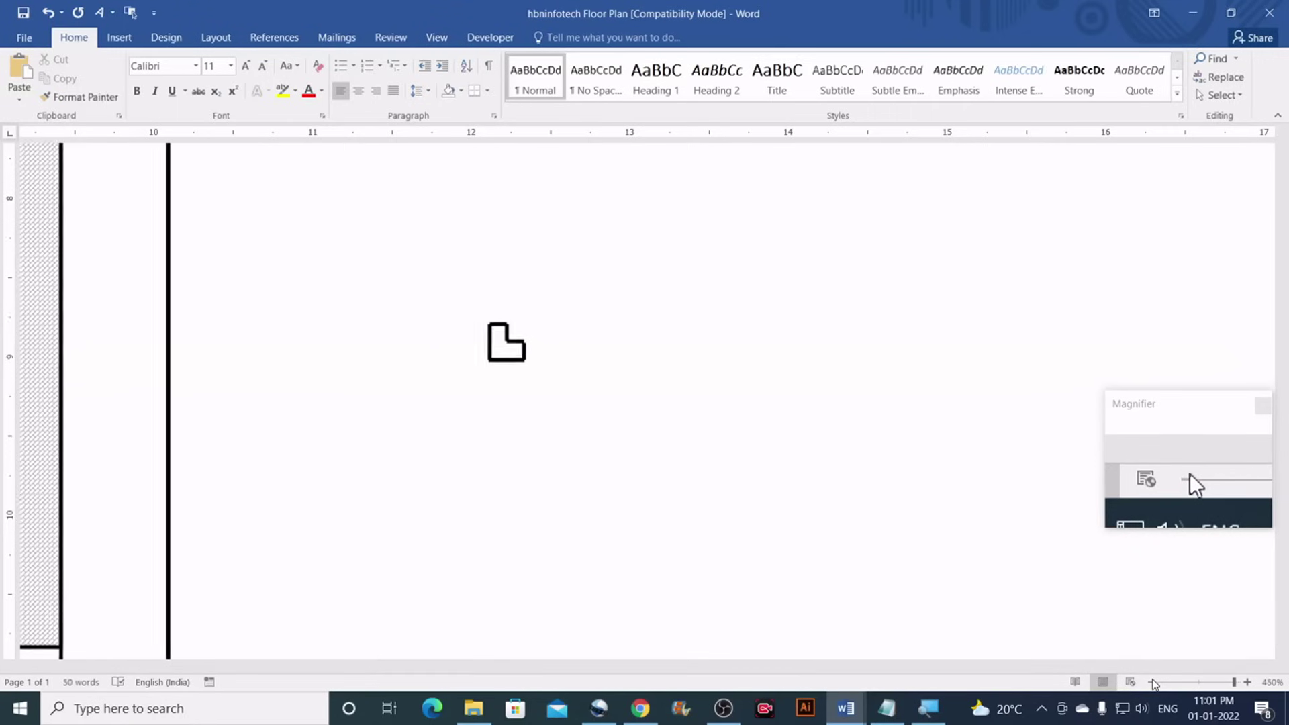
click(1152, 683)
click(1152, 682)
click(1152, 683)
click(1152, 683)
click(1152, 682)
click(1152, 683)
click(1152, 683)
click(1152, 683)
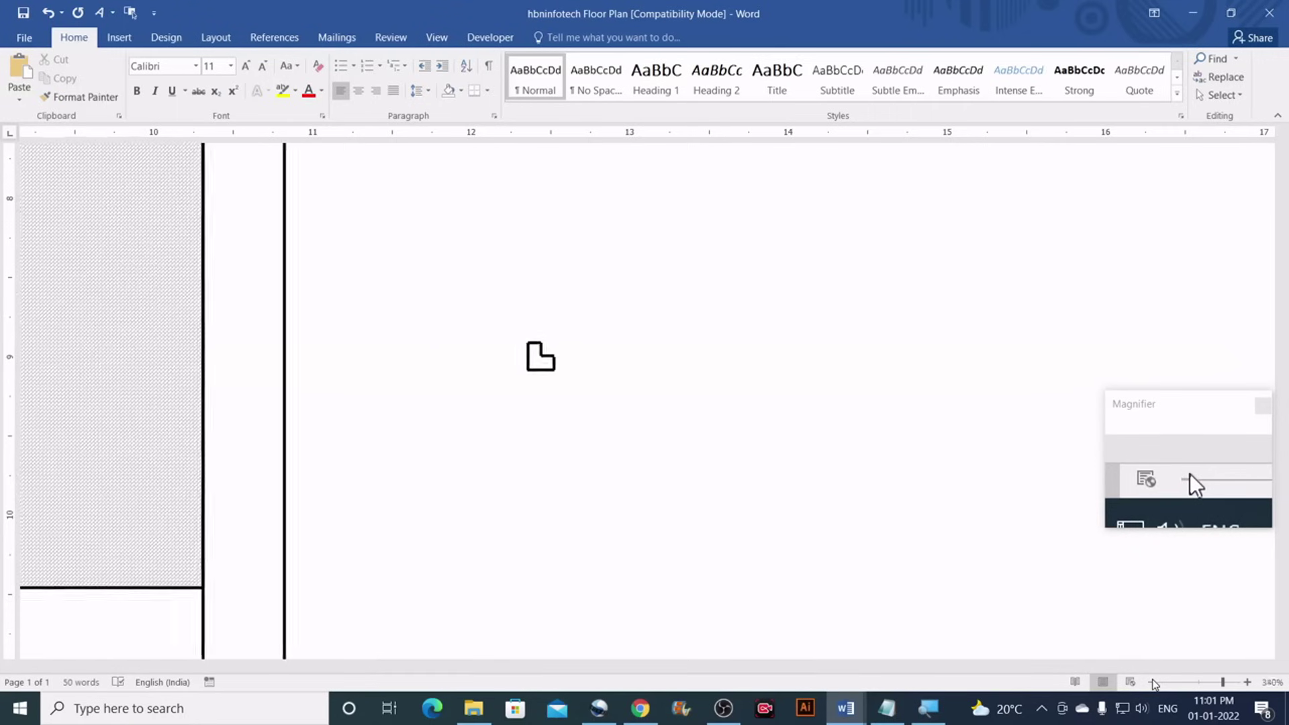
click(1152, 683)
click(1152, 683)
click(1152, 683)
click(1152, 682)
scroll(737, 441, down, 5)
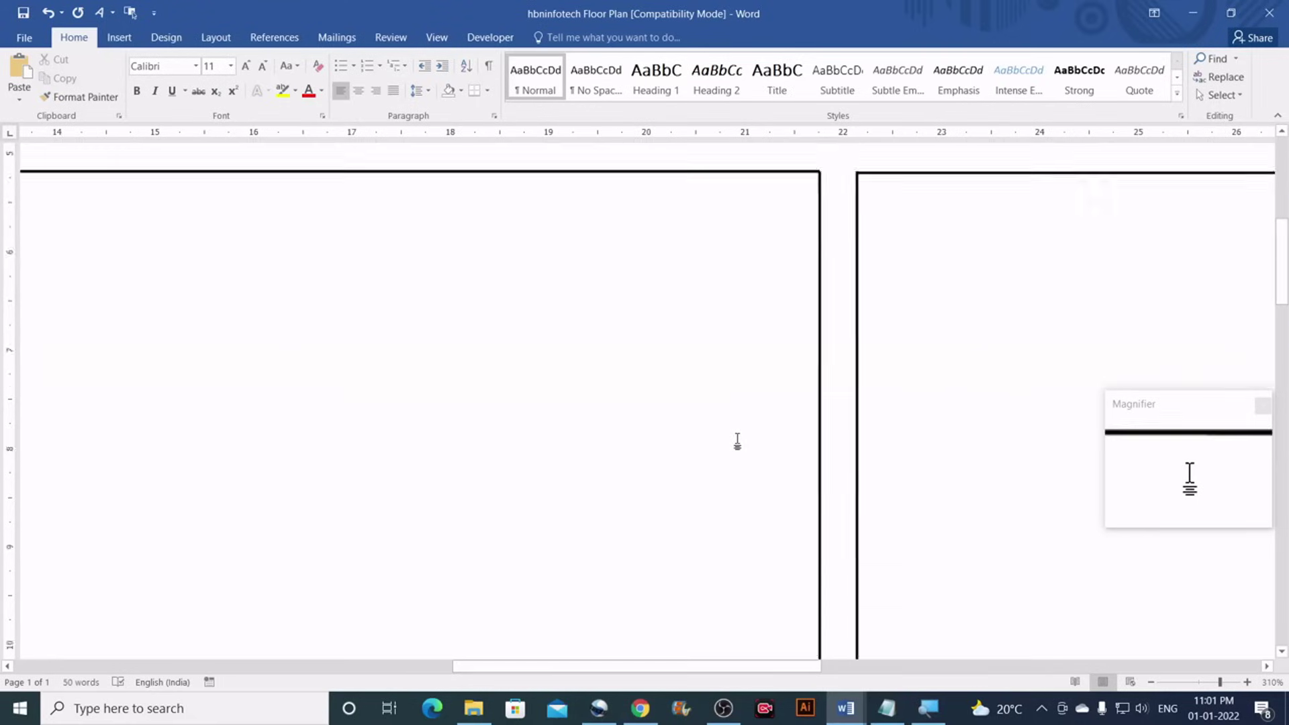
click(1152, 683)
click(1152, 683)
click(1152, 683)
click(1152, 683)
click(1152, 682)
click(1152, 683)
click(1152, 683)
click(1152, 682)
click(1152, 683)
click(1152, 683)
click(1152, 683)
scroll(722, 453, down, 1)
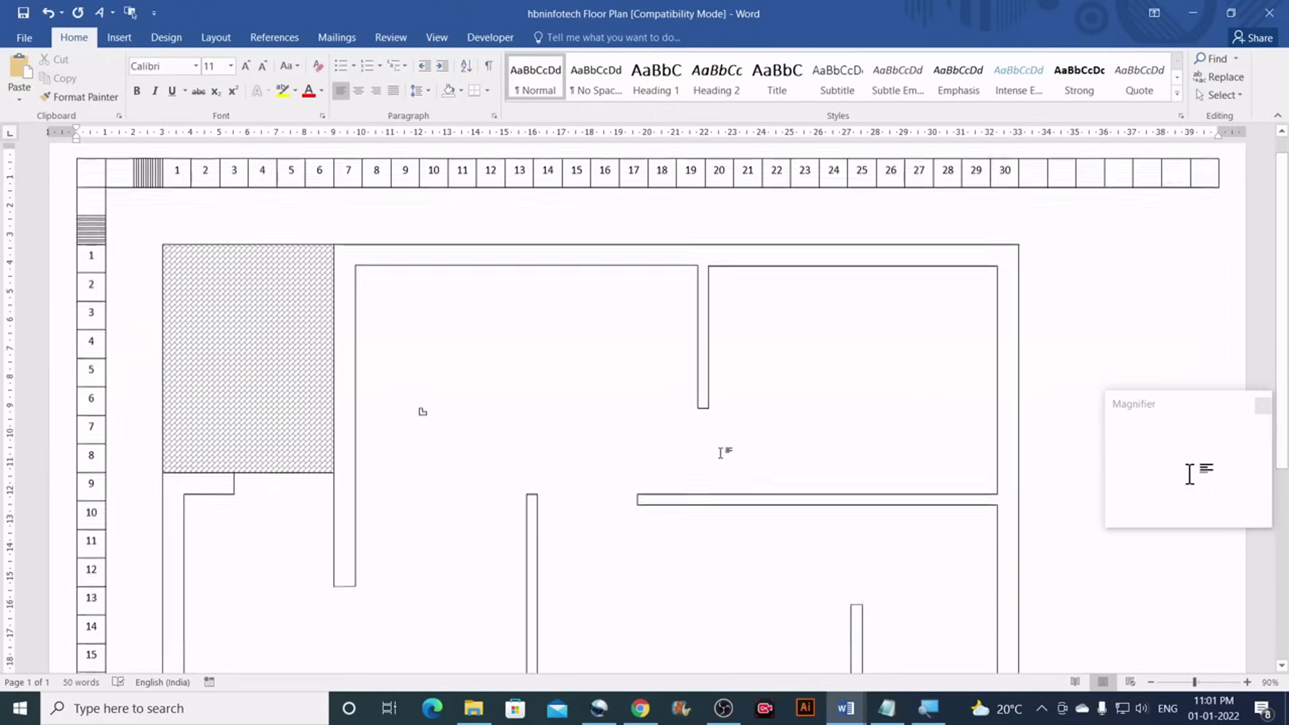
Duplicate the L-shaped door frame piece, flip the copy horizontally and place it level with the original, to its right
click(425, 406)
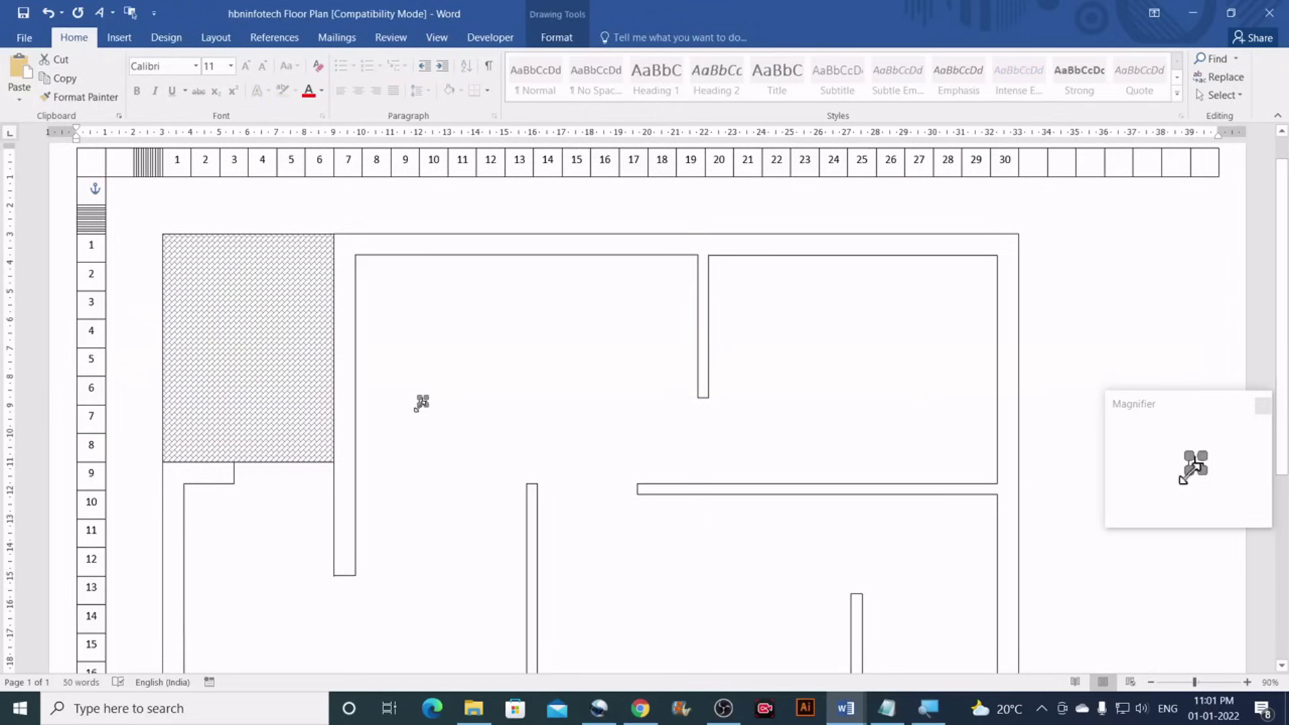
click(1246, 682)
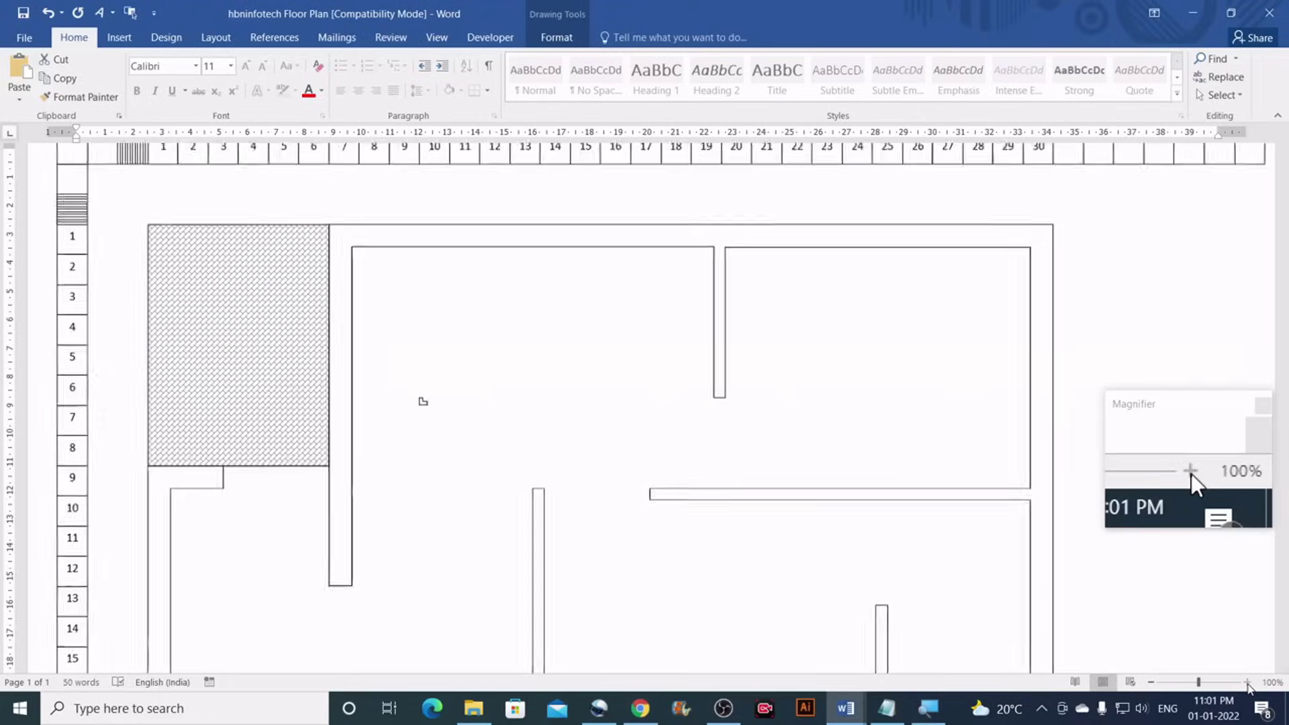
drag(1246, 682, 1247, 682)
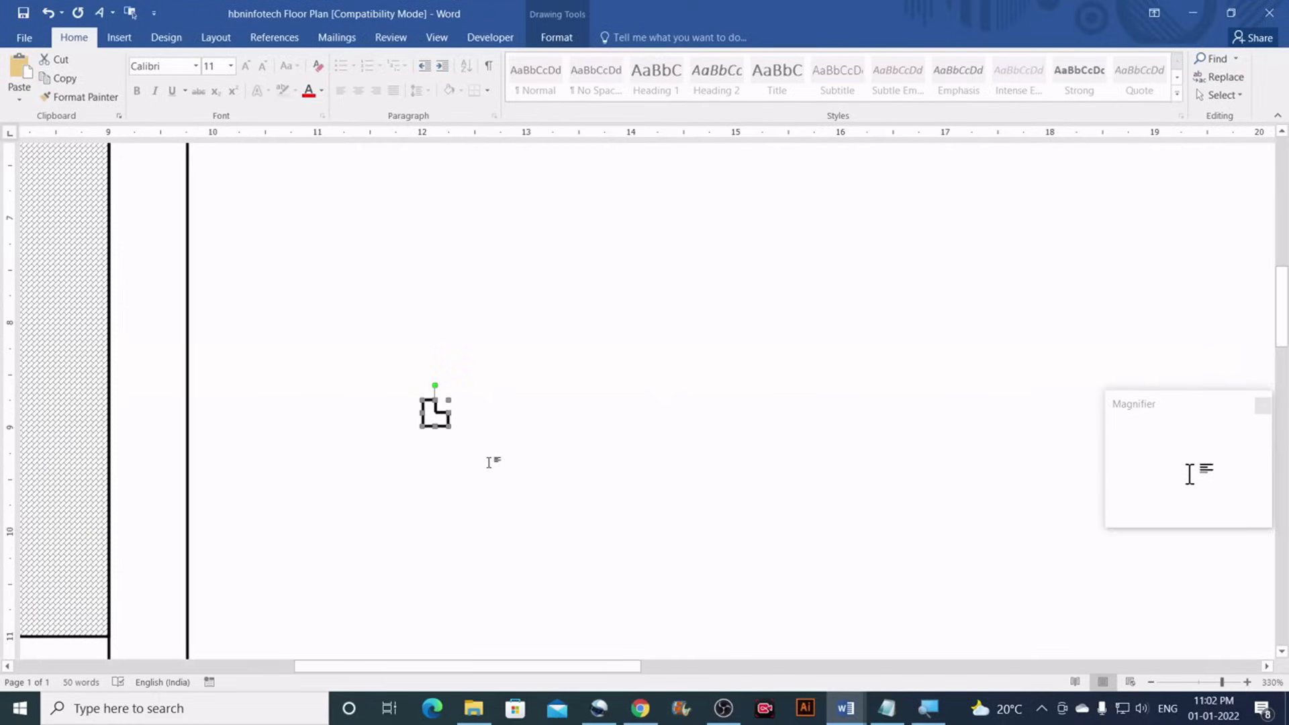
key(ctrl+d)
click(560, 39)
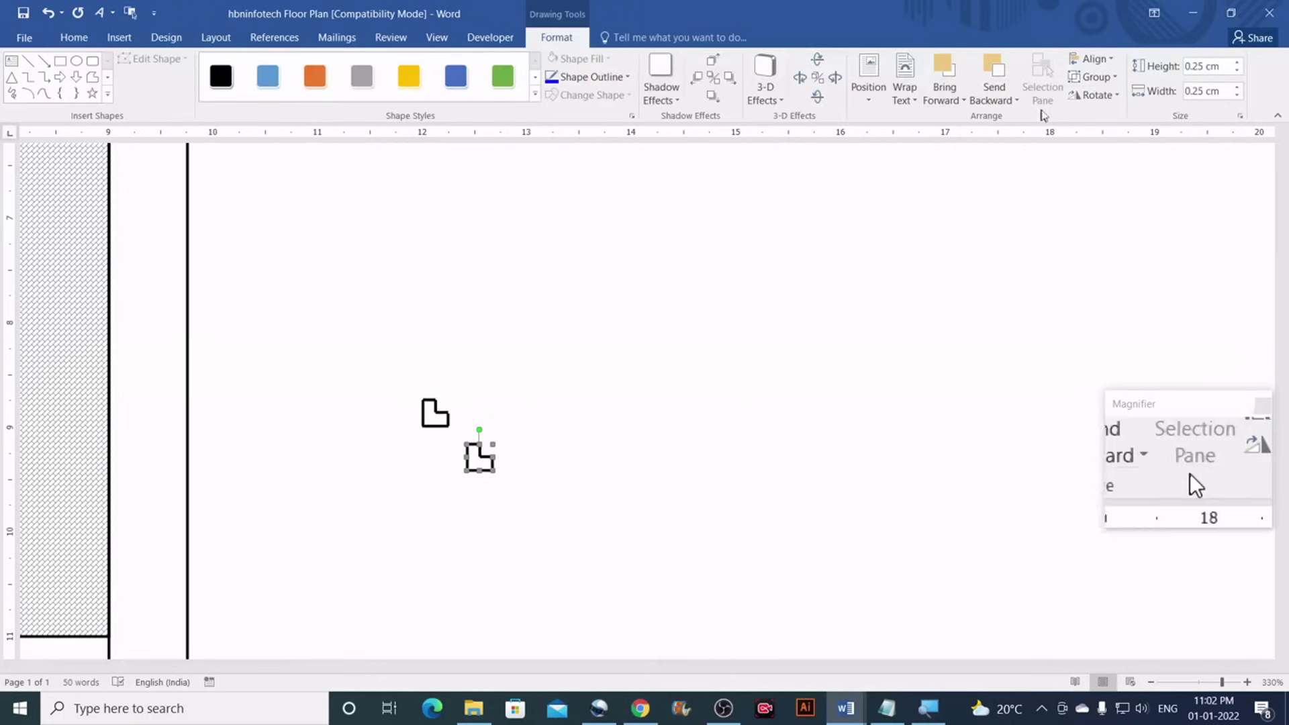
click(1114, 96)
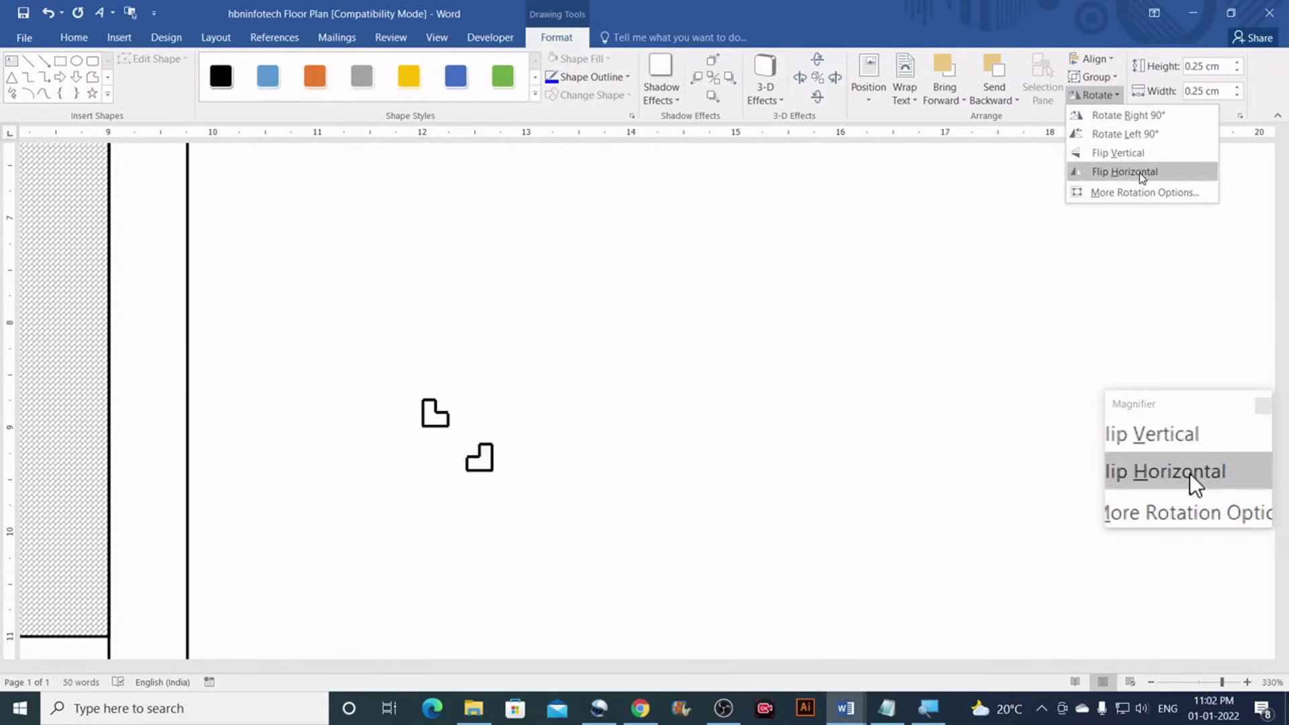
click(1115, 172)
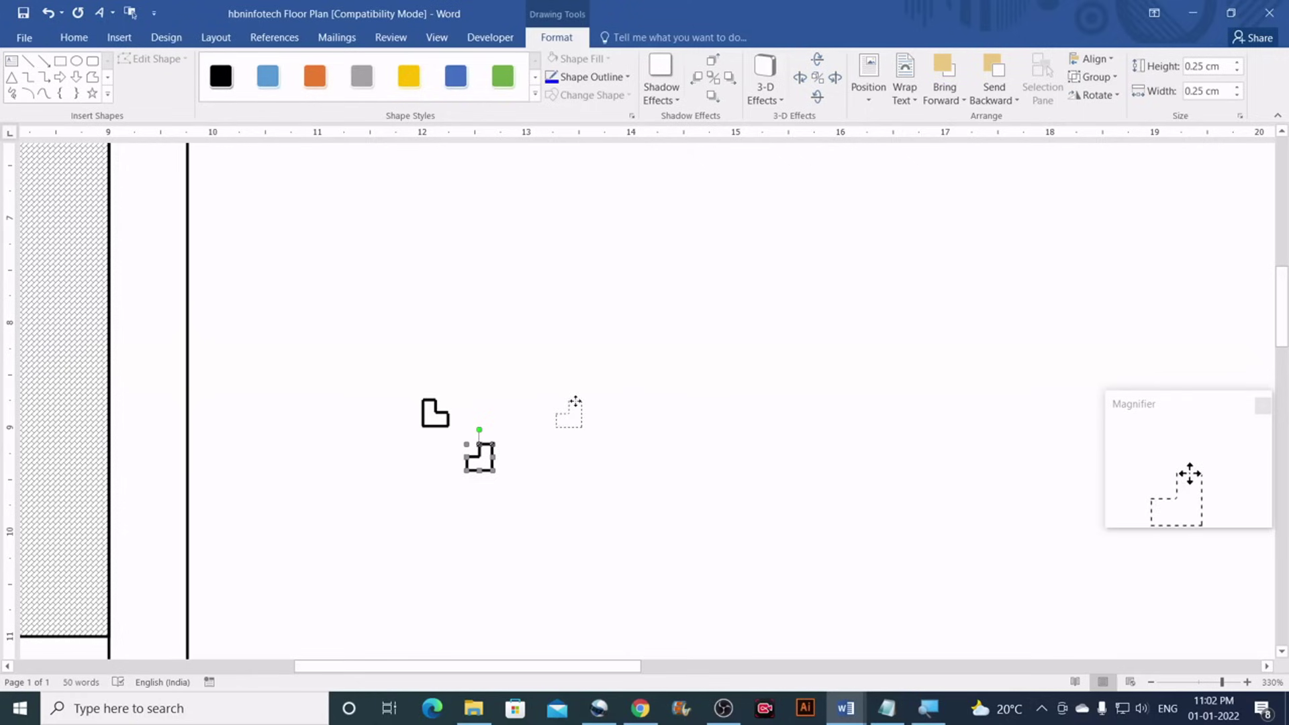
drag(576, 395, 576, 396)
click(593, 454)
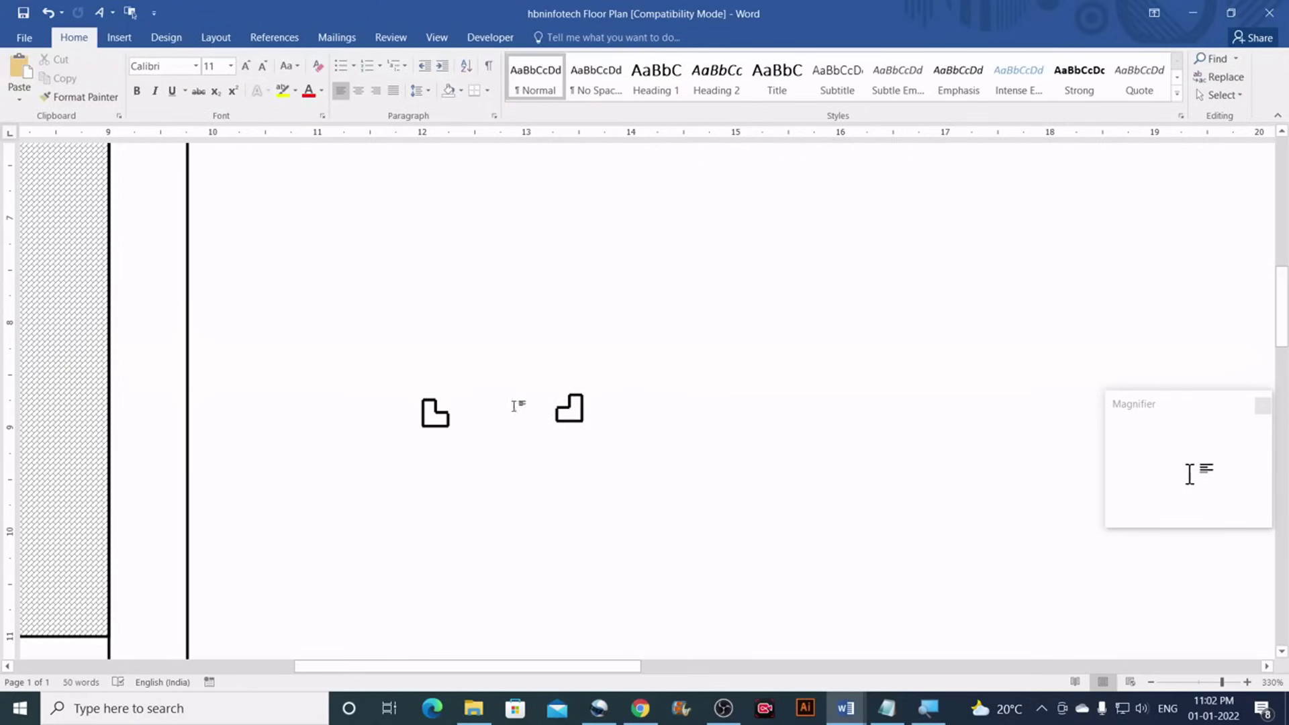
drag(579, 427, 578, 428)
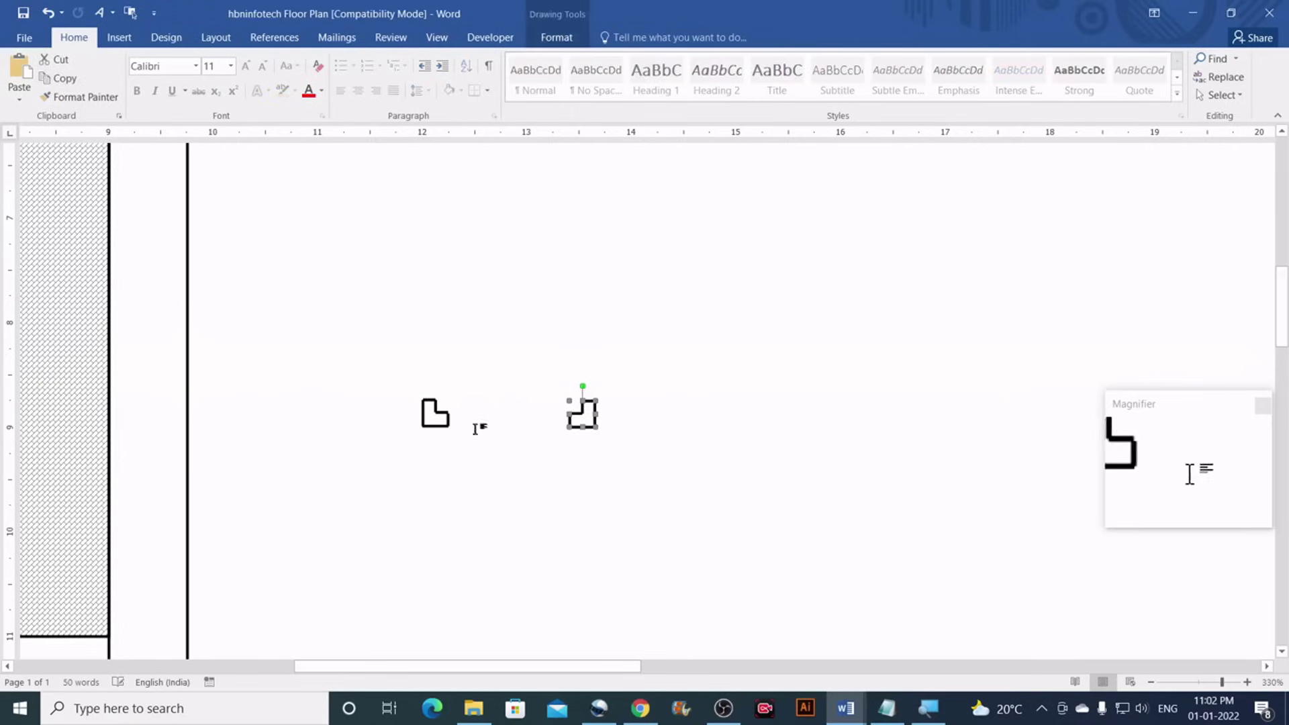
click(443, 388)
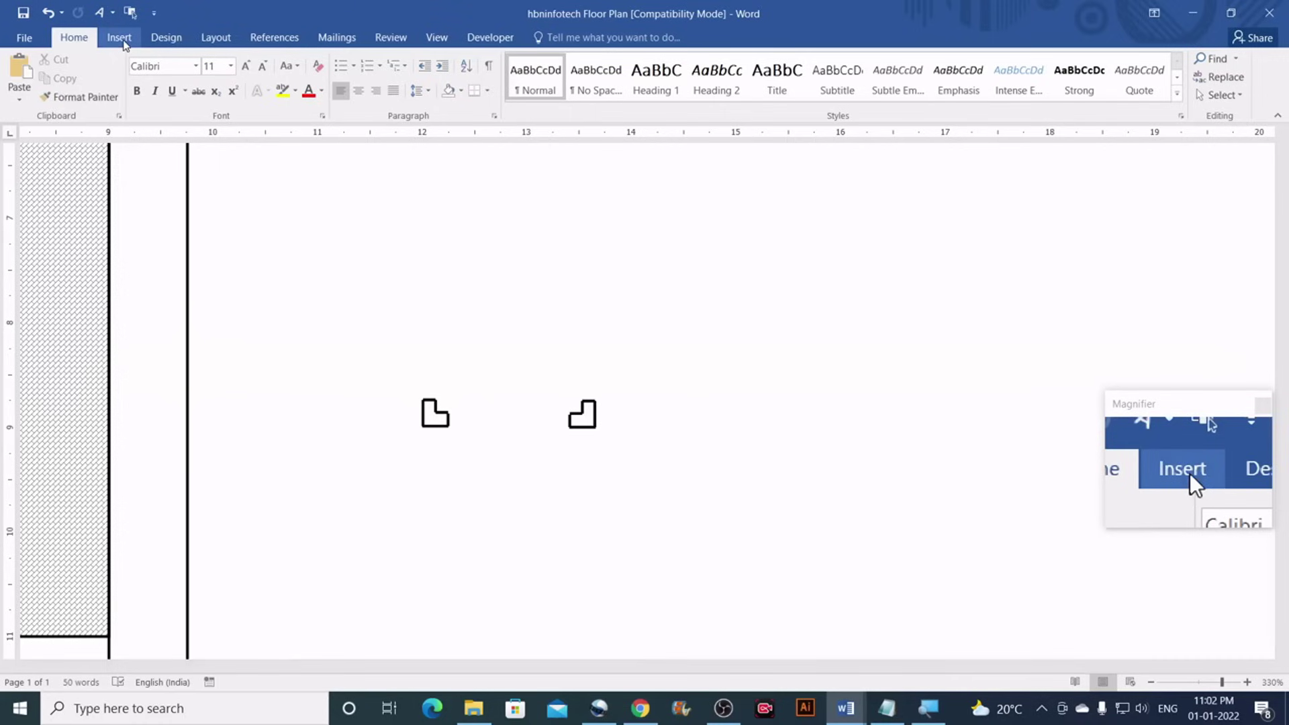
Draw an upright rectangle above the L-shaped door frame pieces as the door leaf and set its width to 0.12 cm
click(120, 40)
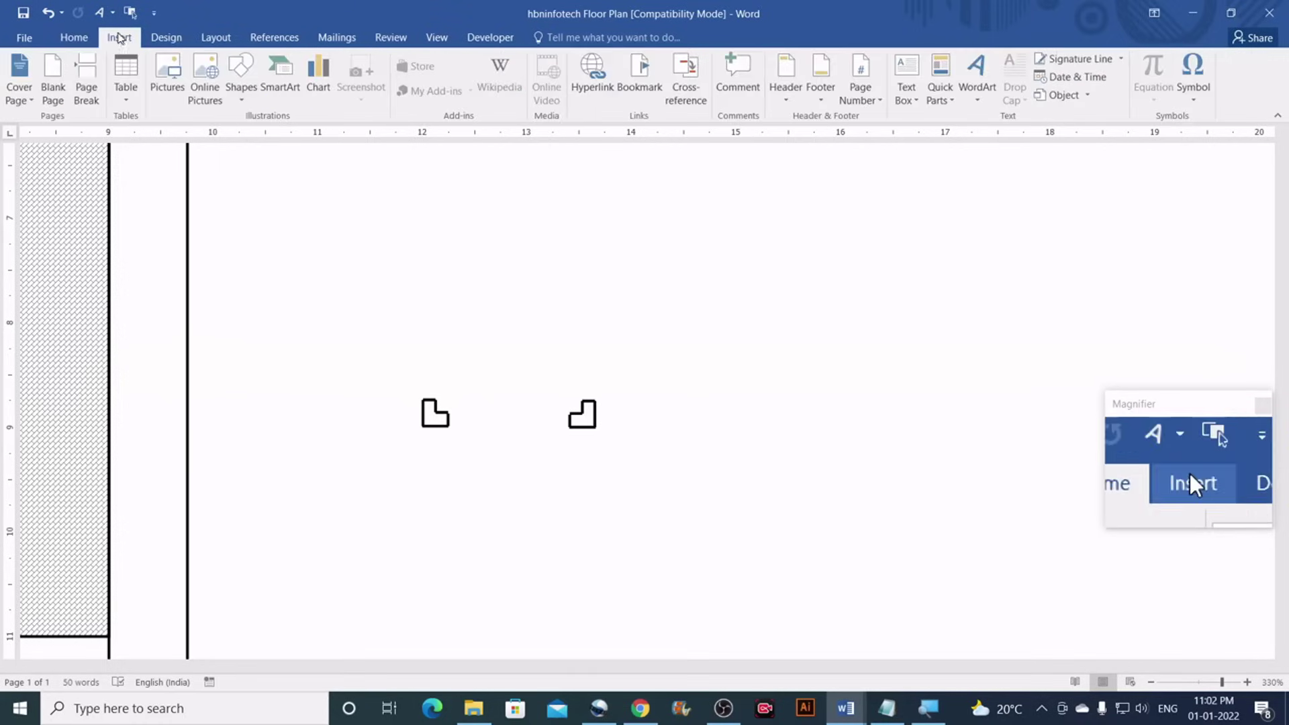
click(240, 94)
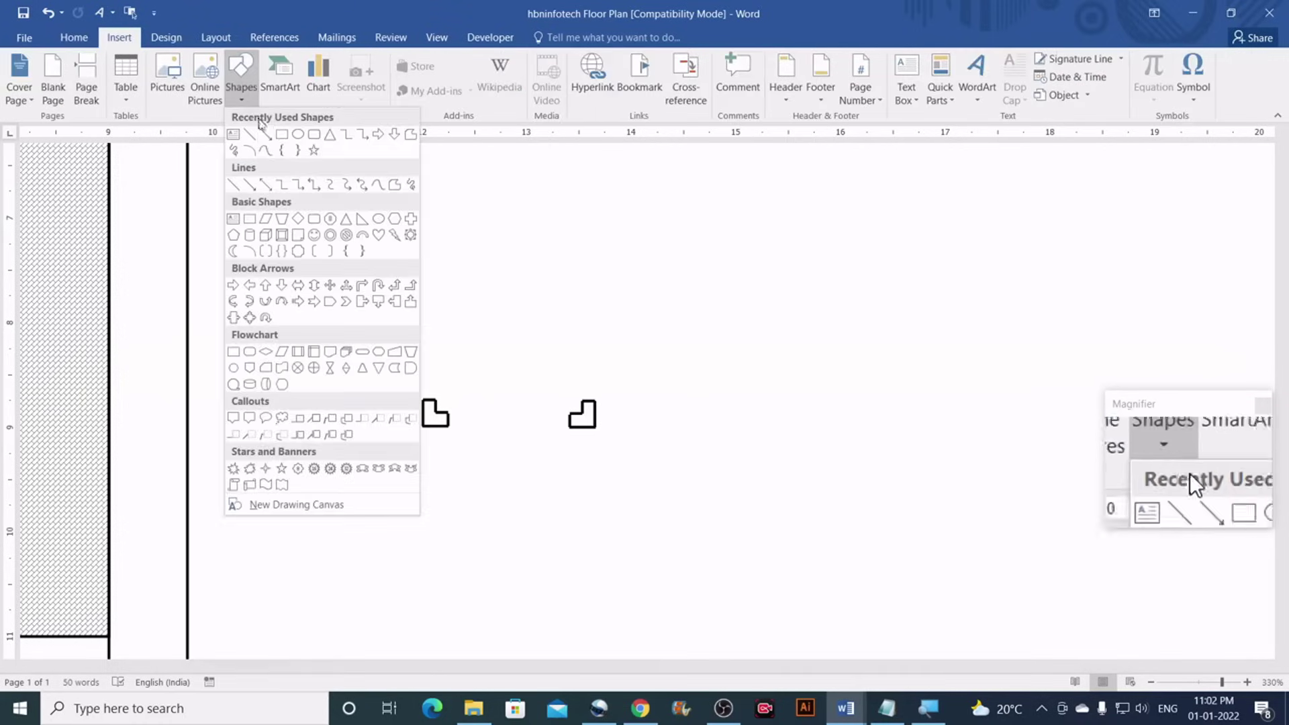
click(282, 134)
drag(444, 277, 456, 355)
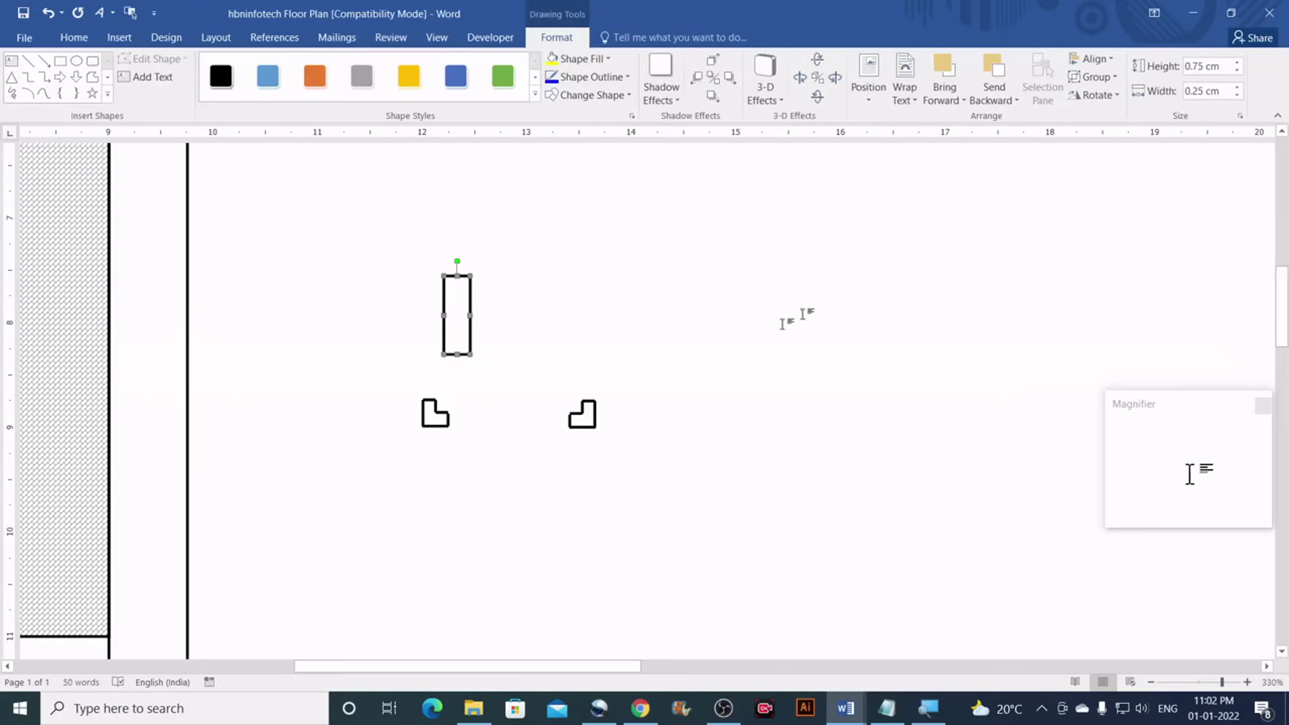
click(1225, 92)
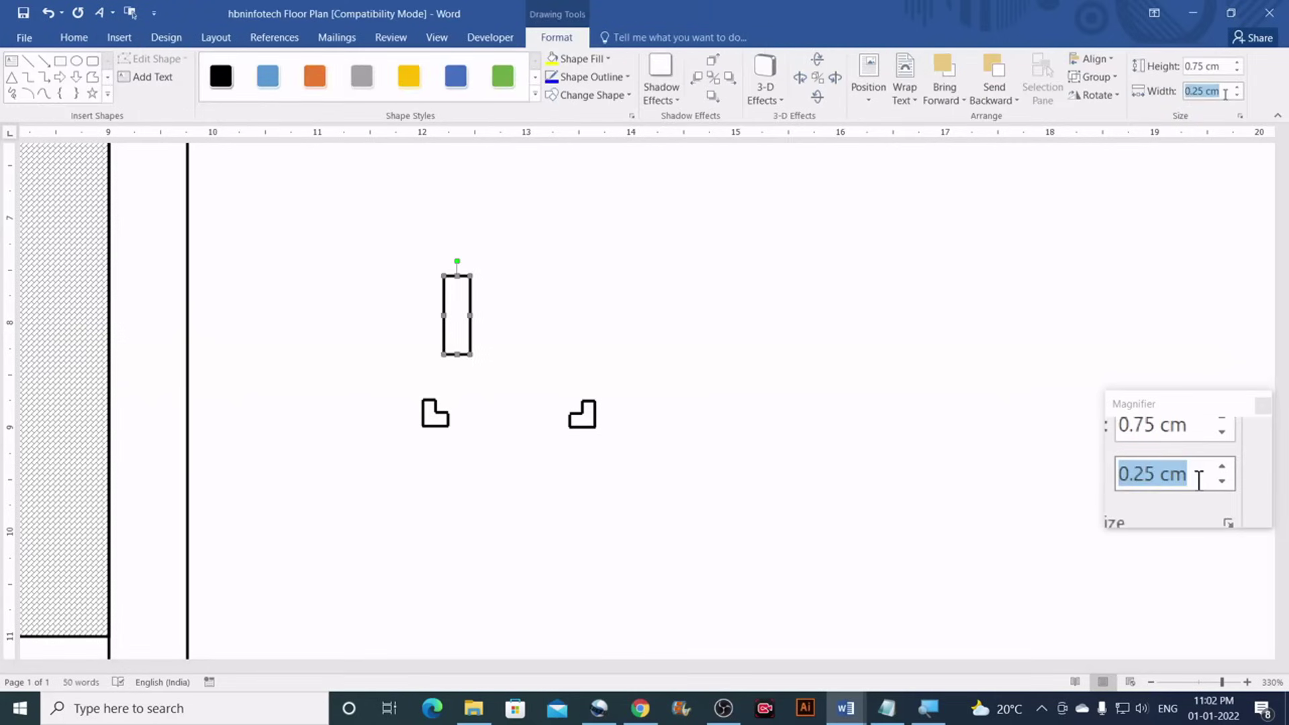
text(0)
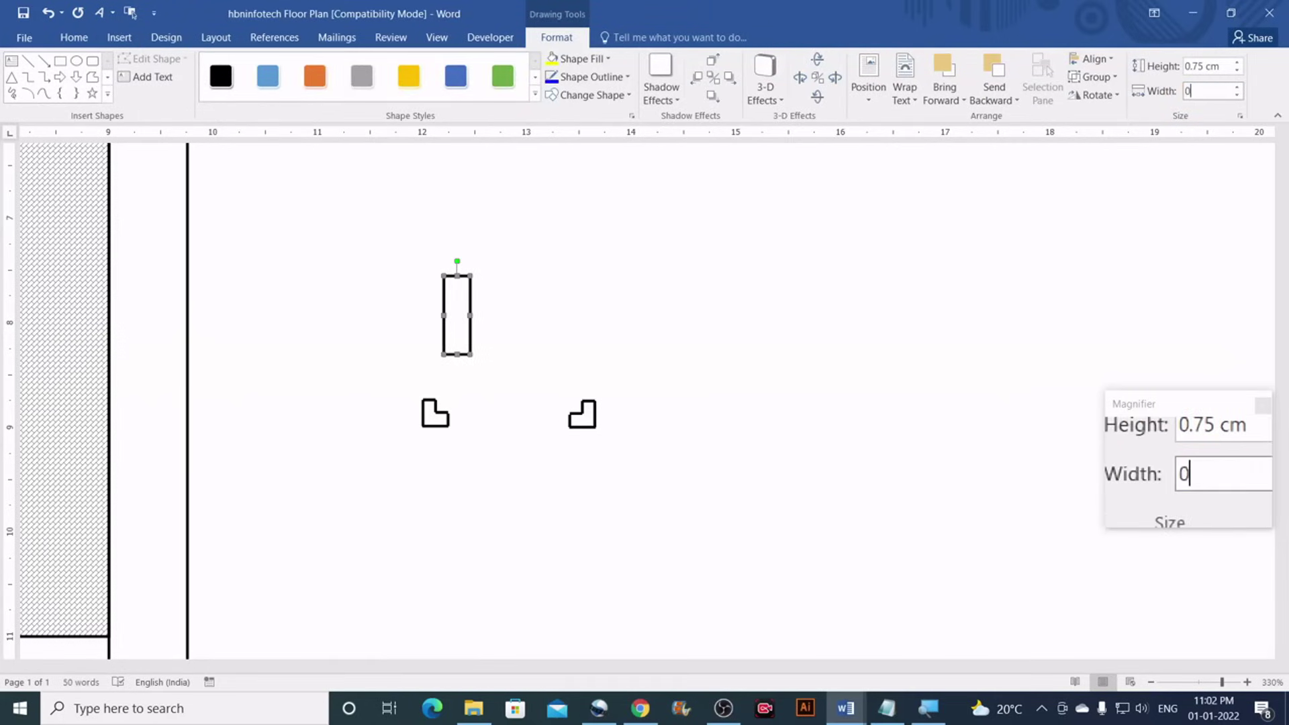
text(.12)
key(Return)
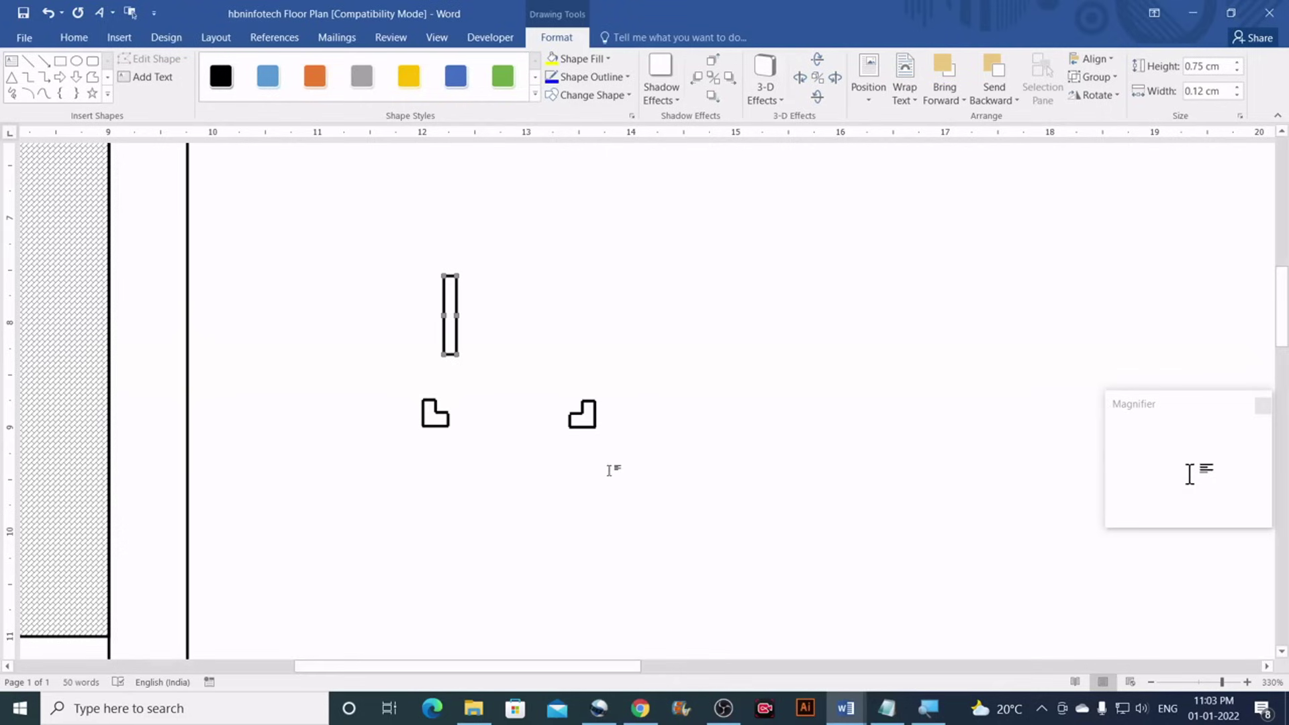
Check the inch-to-foot conversion in Chrome, return to Word and set the door leaf rectangle's height to 3.25 cm
click(640, 708)
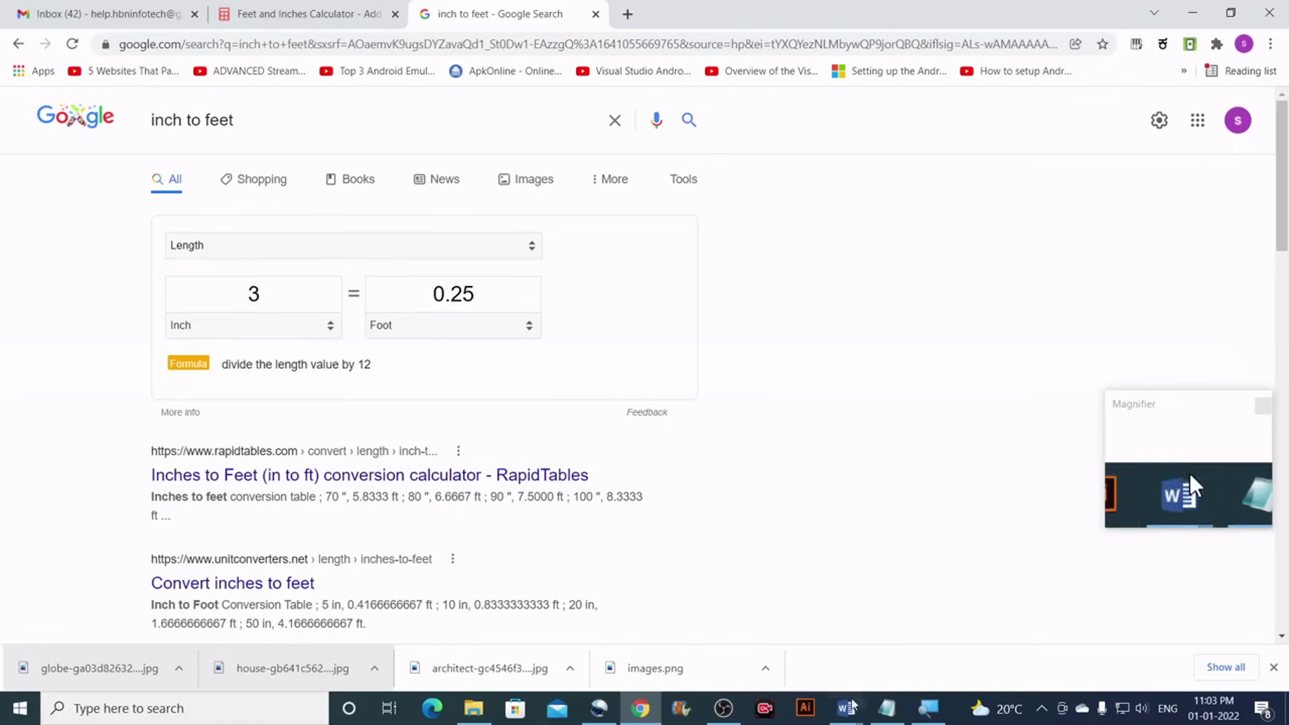
mouse_move(862, 695)
click(904, 666)
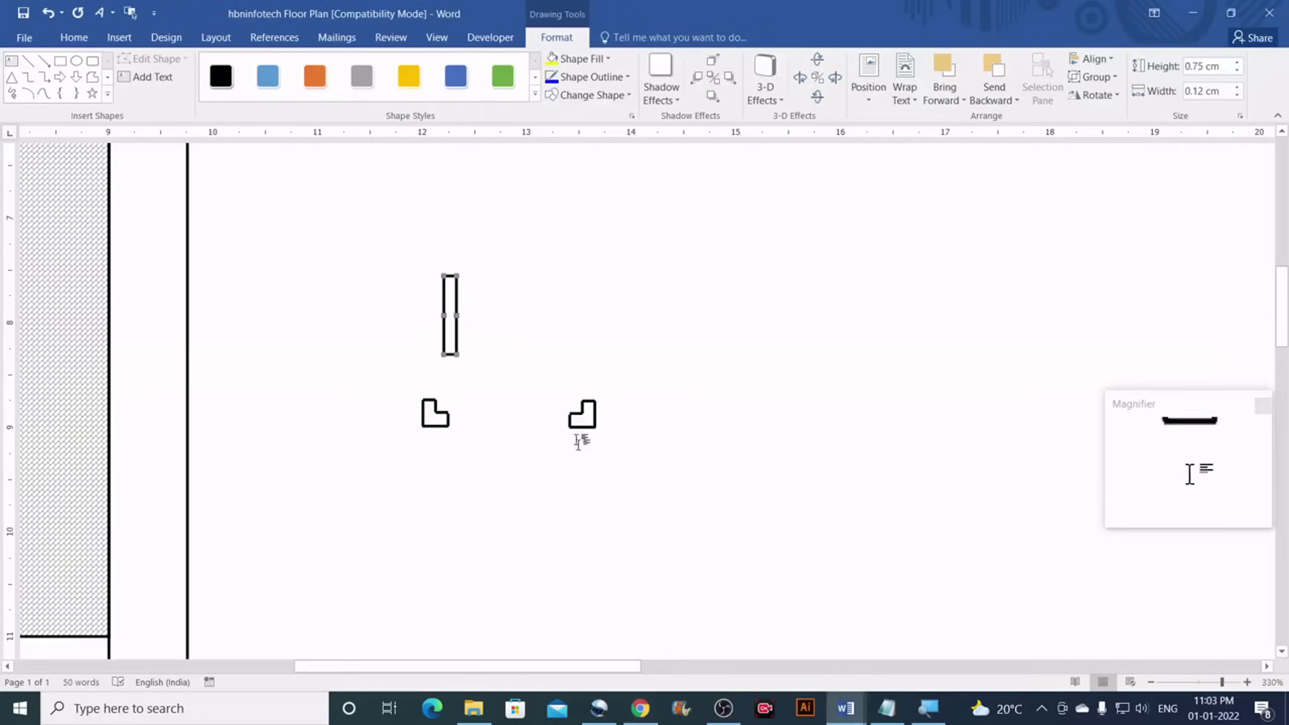
click(1225, 66)
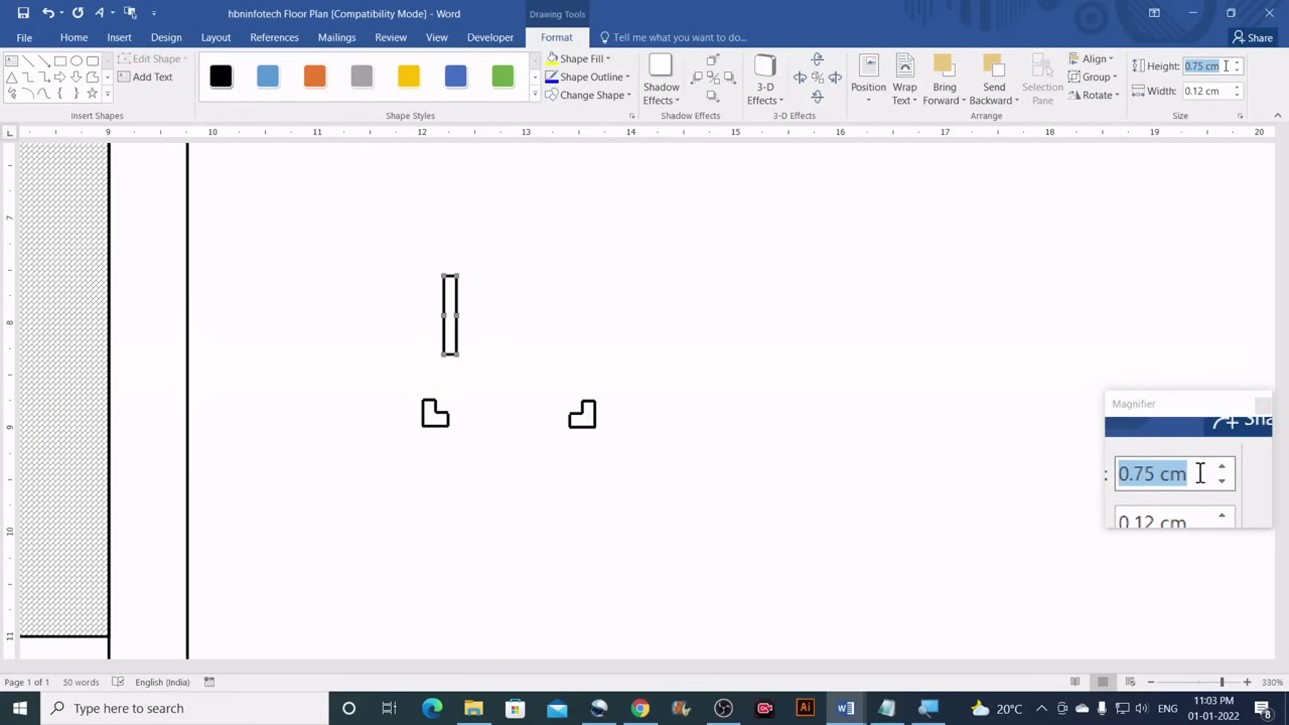
text(3.25)
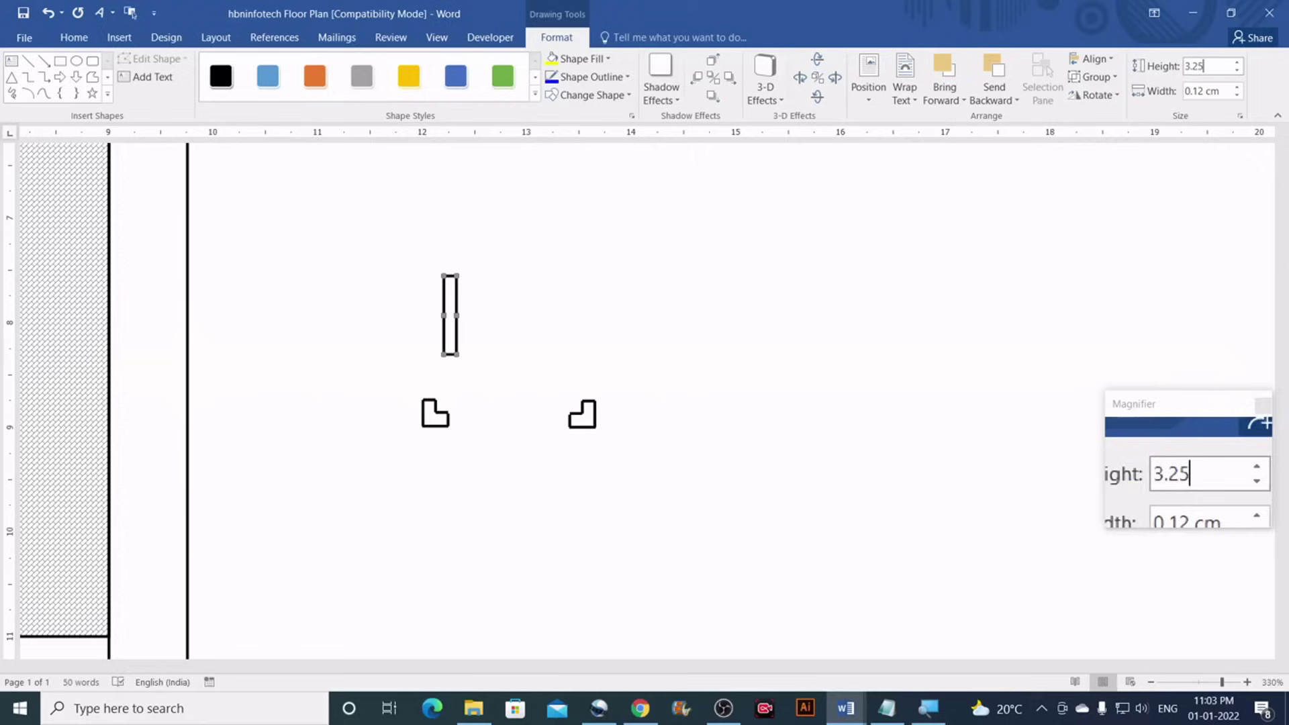
key(Return)
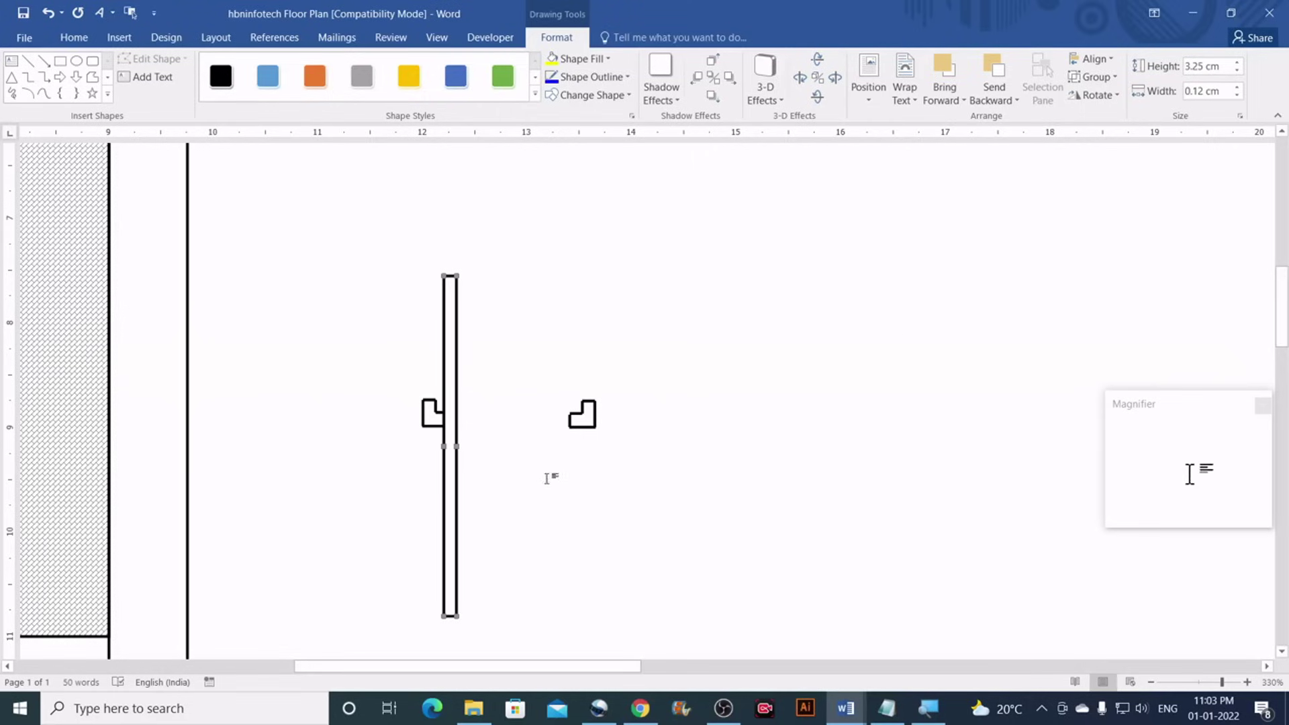
Rotate the door leaf rectangle 90° to the right and lay it horizontally with its end in the left L-shaped frame piece's notch
drag(454, 617, 443, 409)
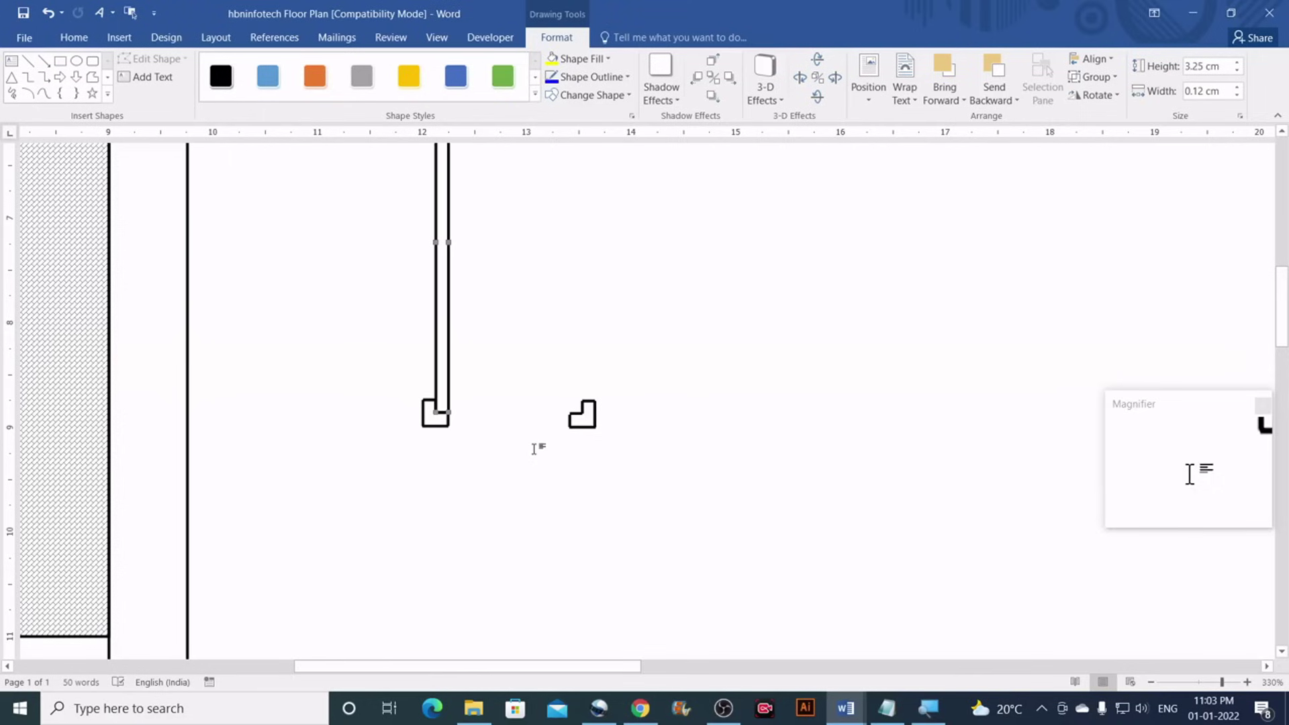
scroll(530, 446, up, 4)
scroll(530, 445, down, 2)
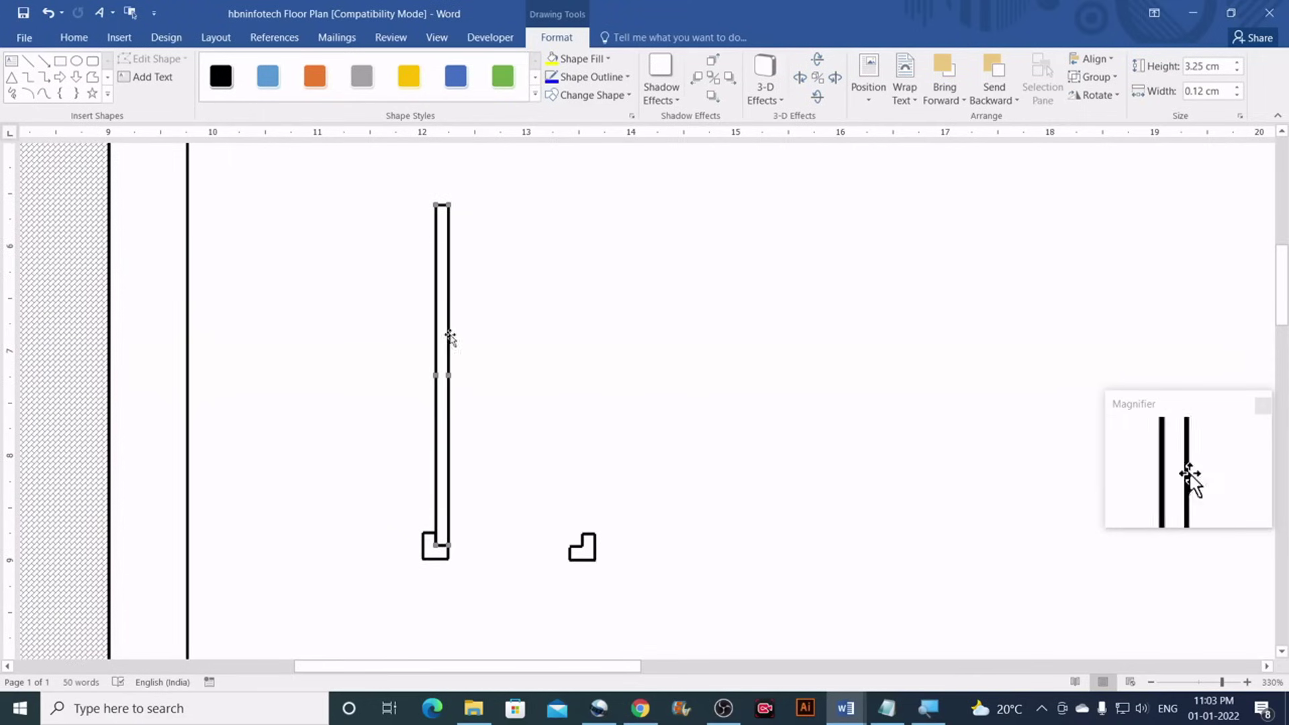
click(1094, 95)
click(1115, 113)
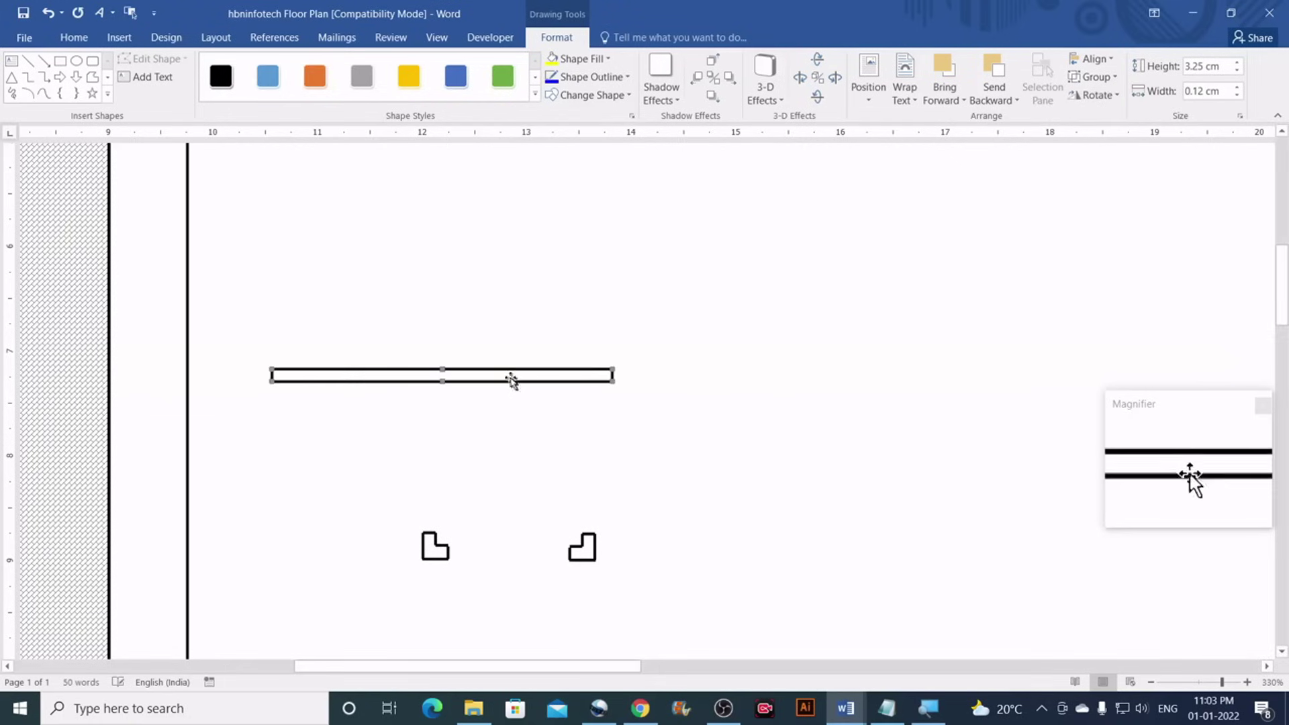
drag(550, 416, 664, 549)
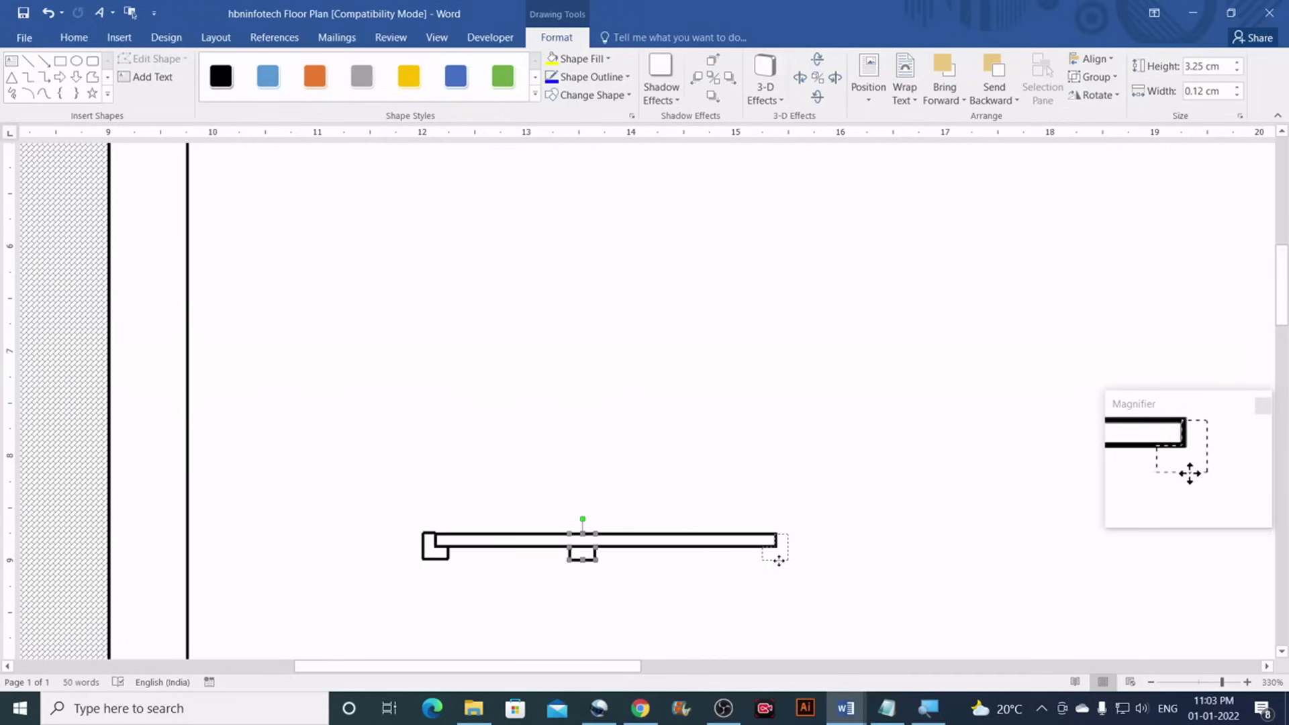
Move the flipped L-shaped frame piece to the door leaf's right end so that its notch fits around the corner
drag(780, 561, 774, 564)
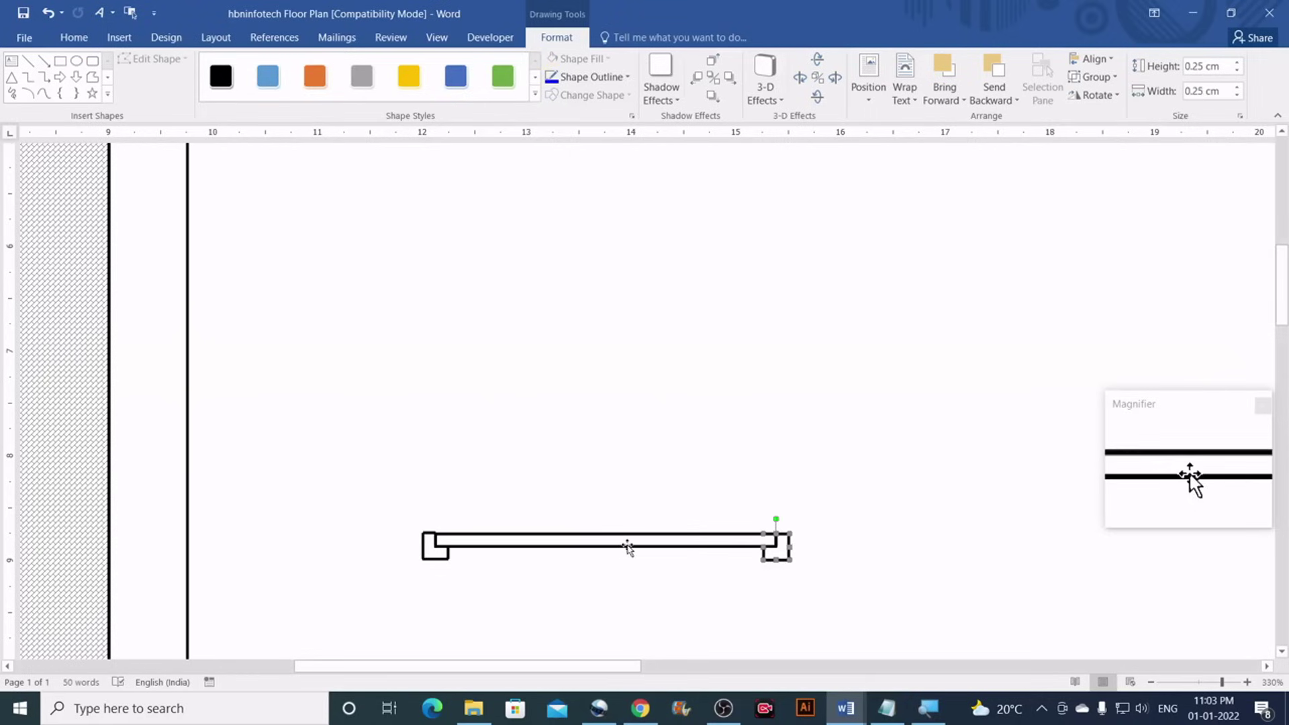
click(454, 525)
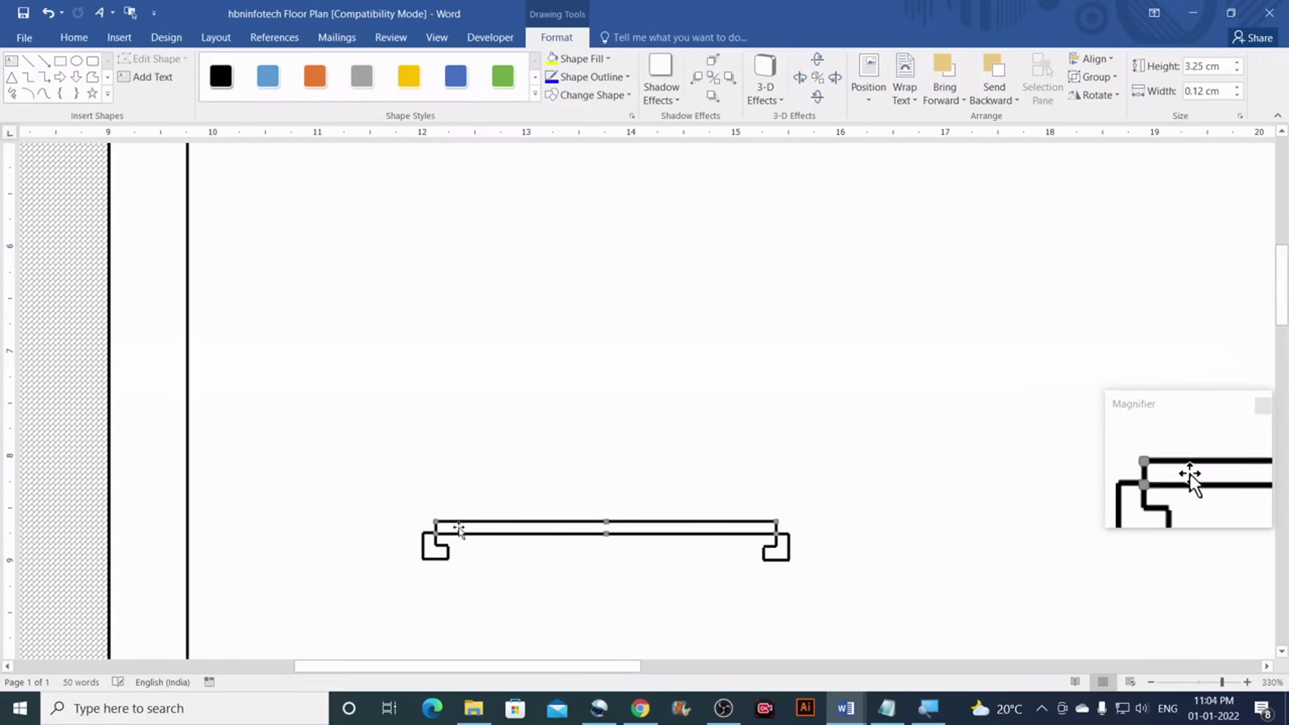
drag(458, 534, 459, 546)
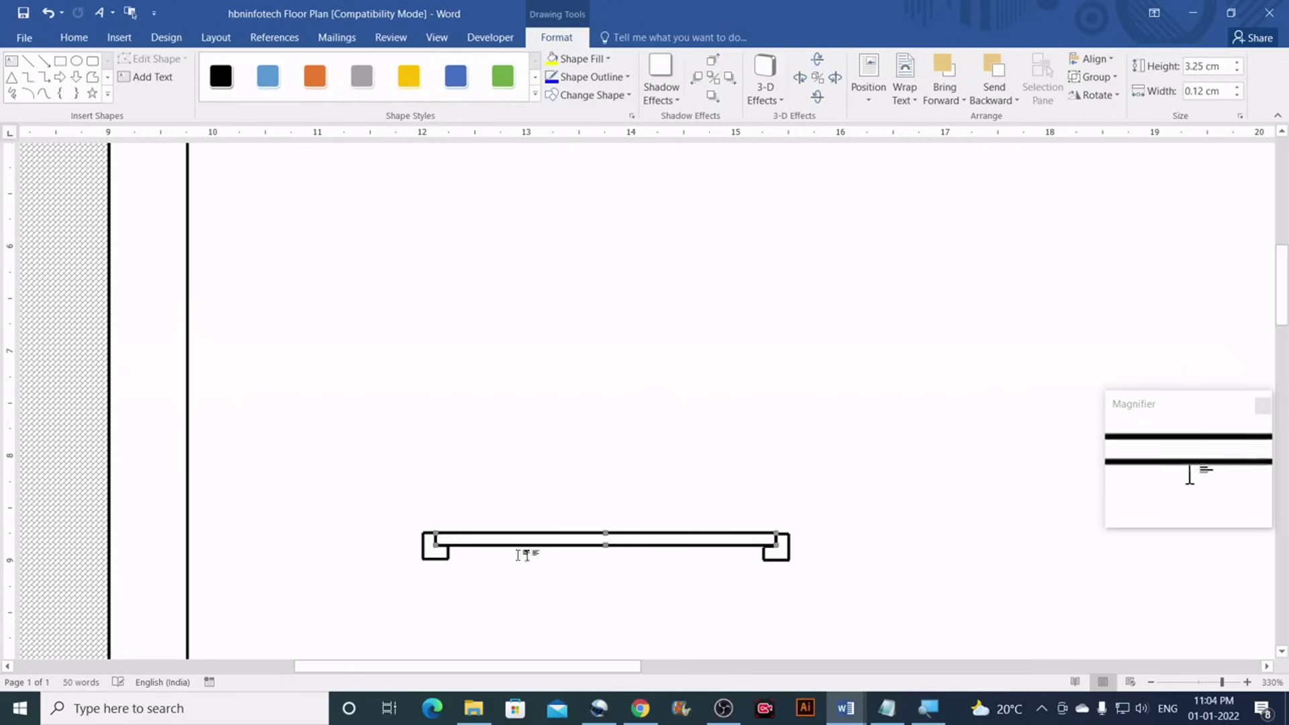
drag(841, 559, 782, 557)
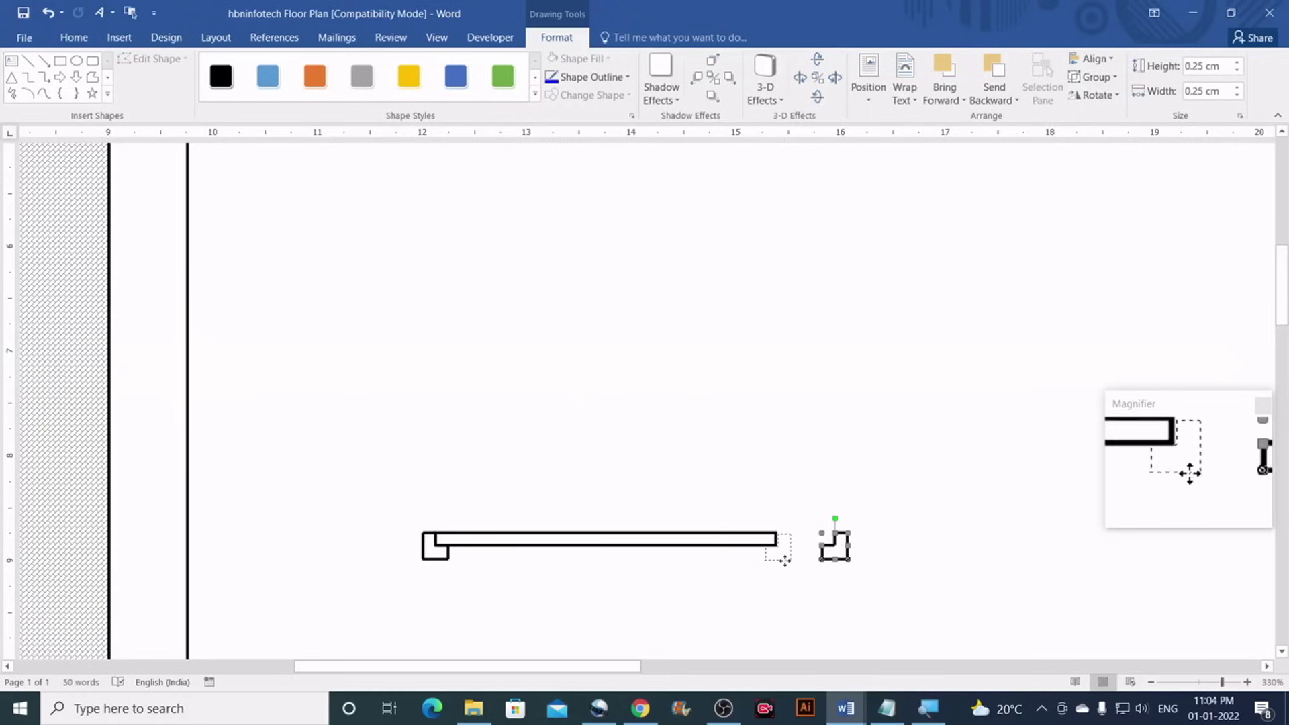
drag(782, 558, 783, 557)
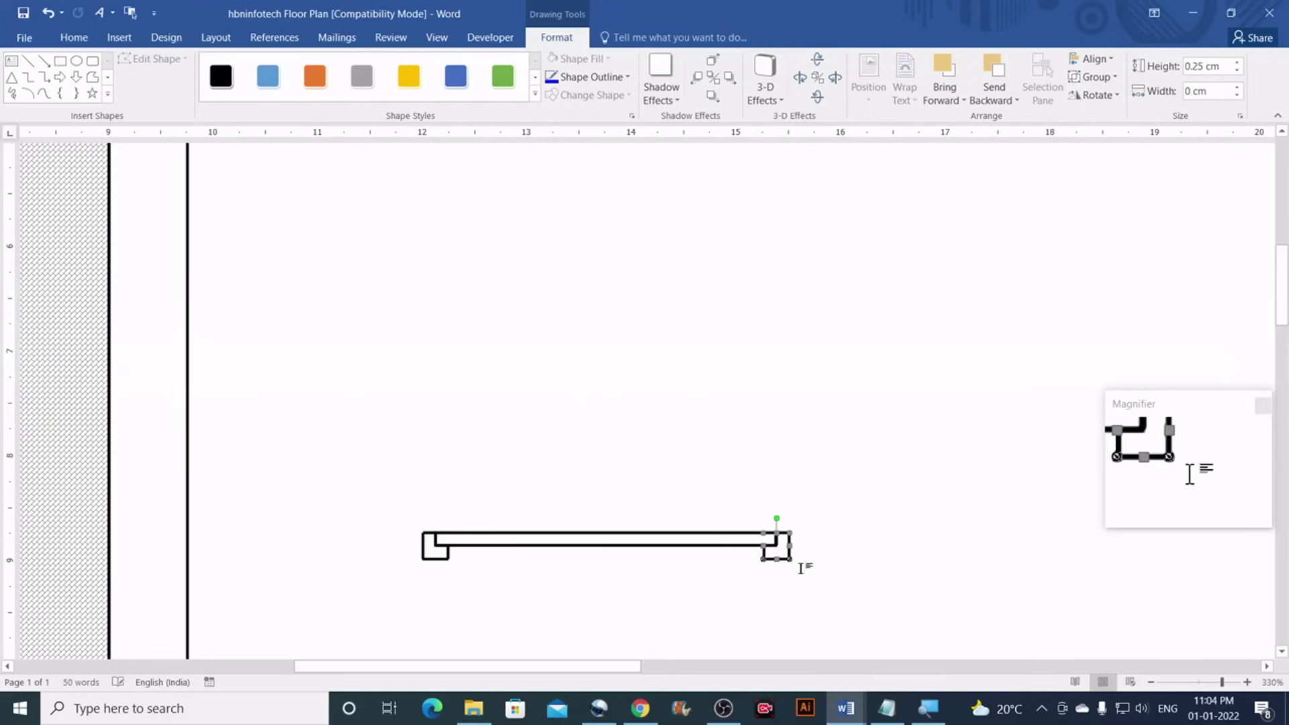
click(837, 555)
Examine the size of the assembled door and frame pieces against the walls and foot scales of the whole plan
scroll(832, 549, down, 10)
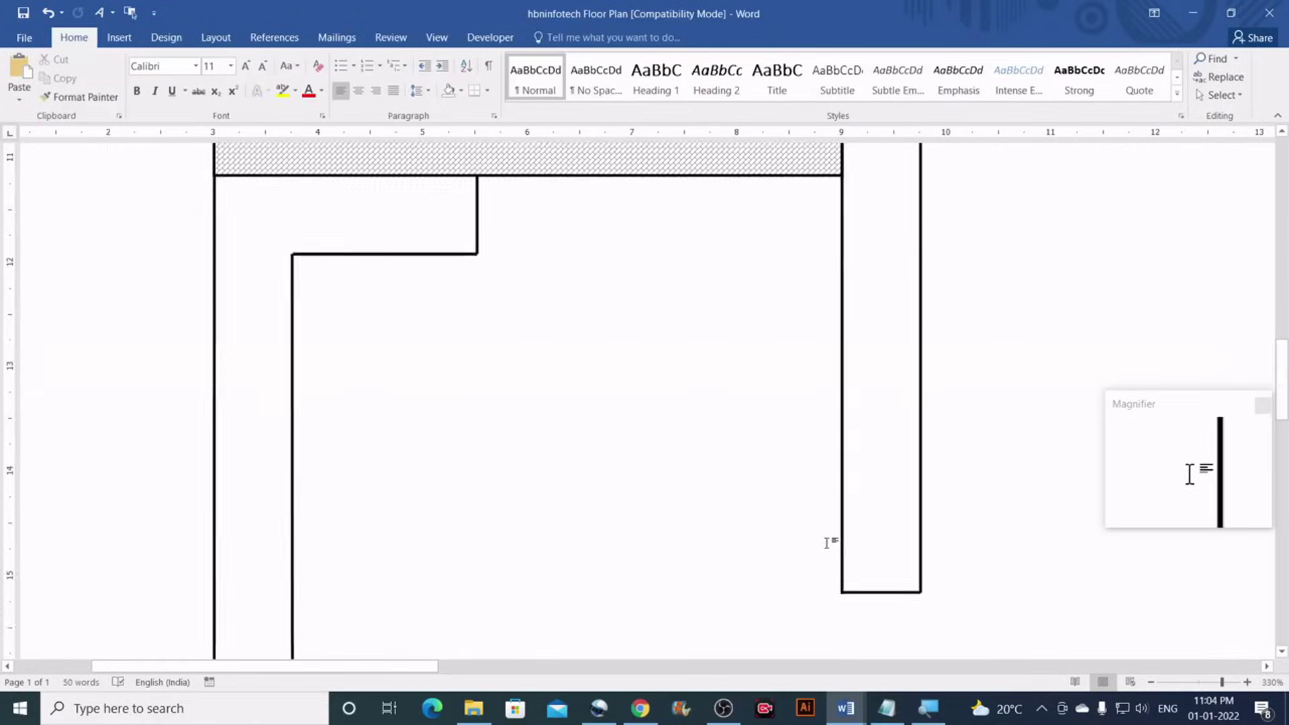
scroll(827, 543, down, 5)
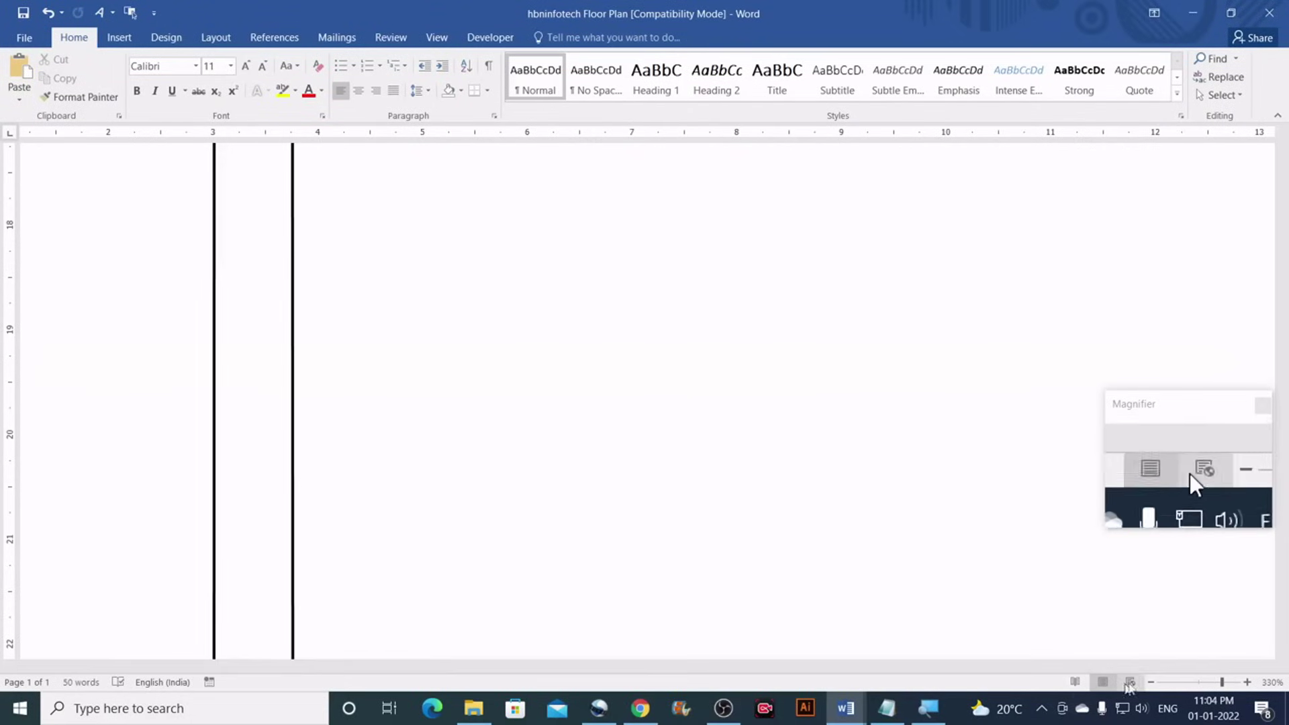
scroll(1150, 683, down, 20)
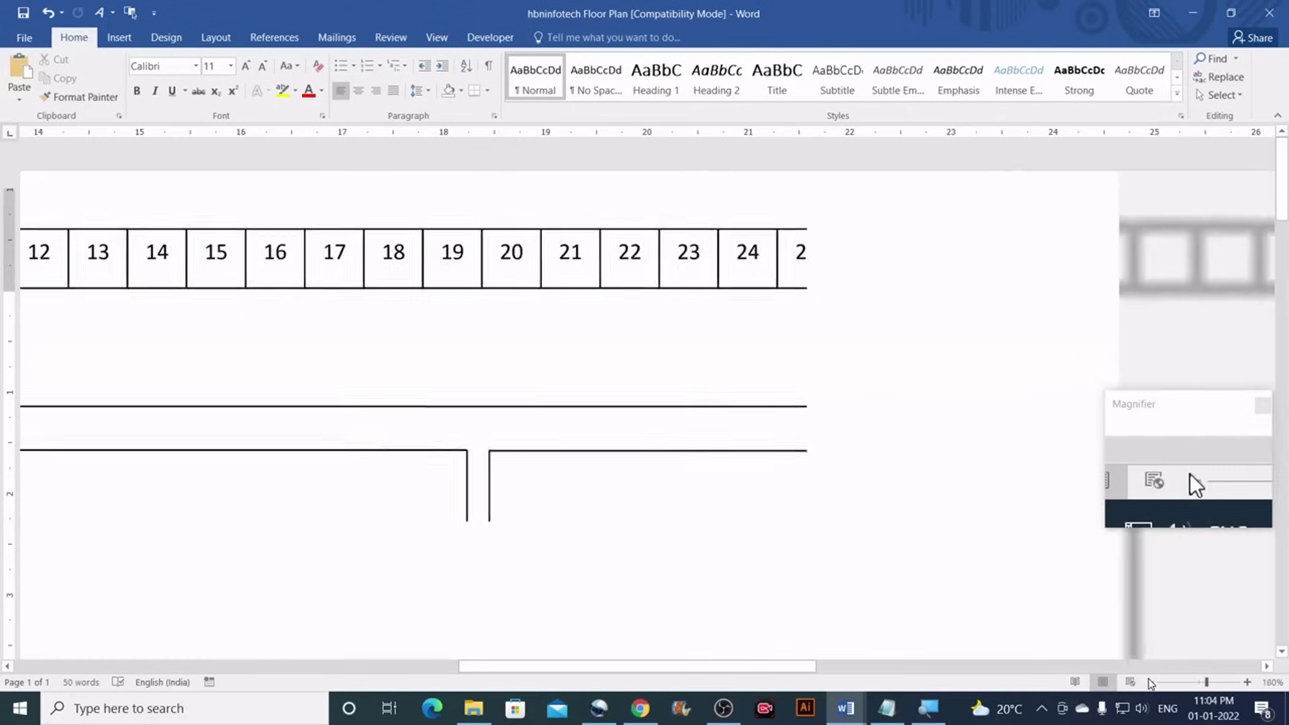
scroll(1149, 684, down, 4)
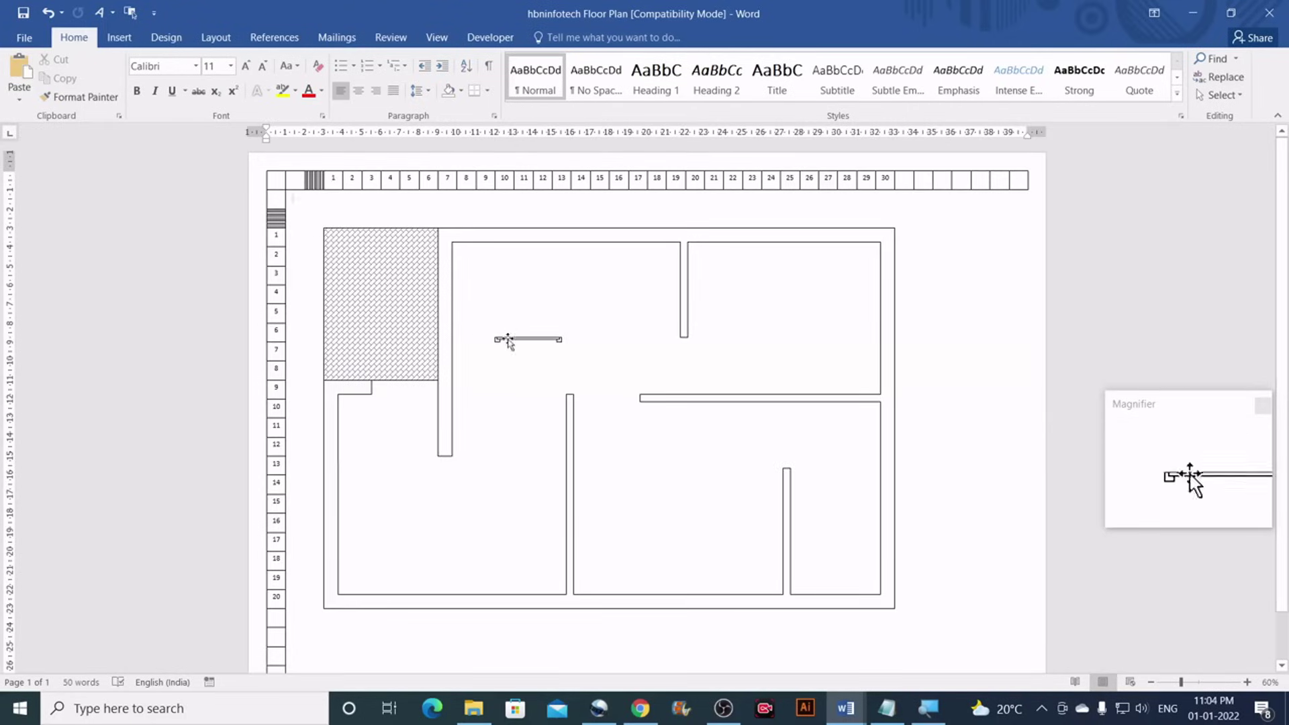
click(509, 339)
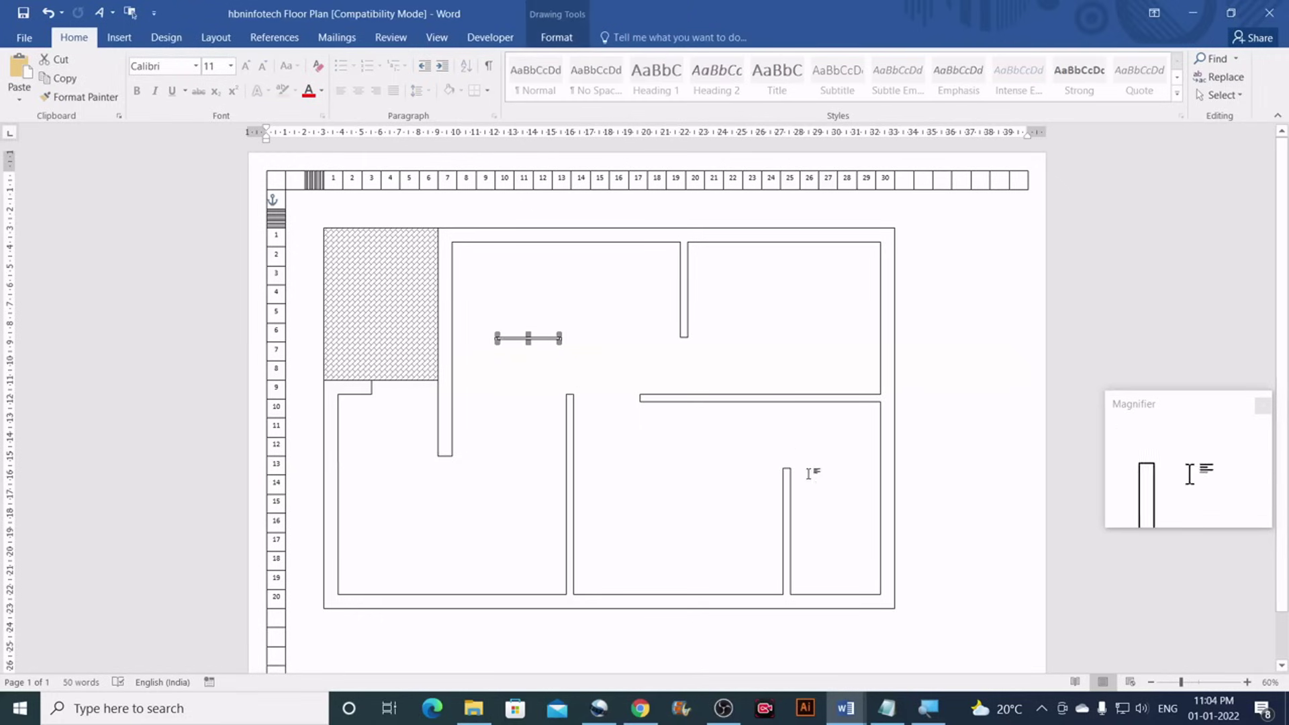
click(1247, 684)
scroll(1247, 684, up, 20)
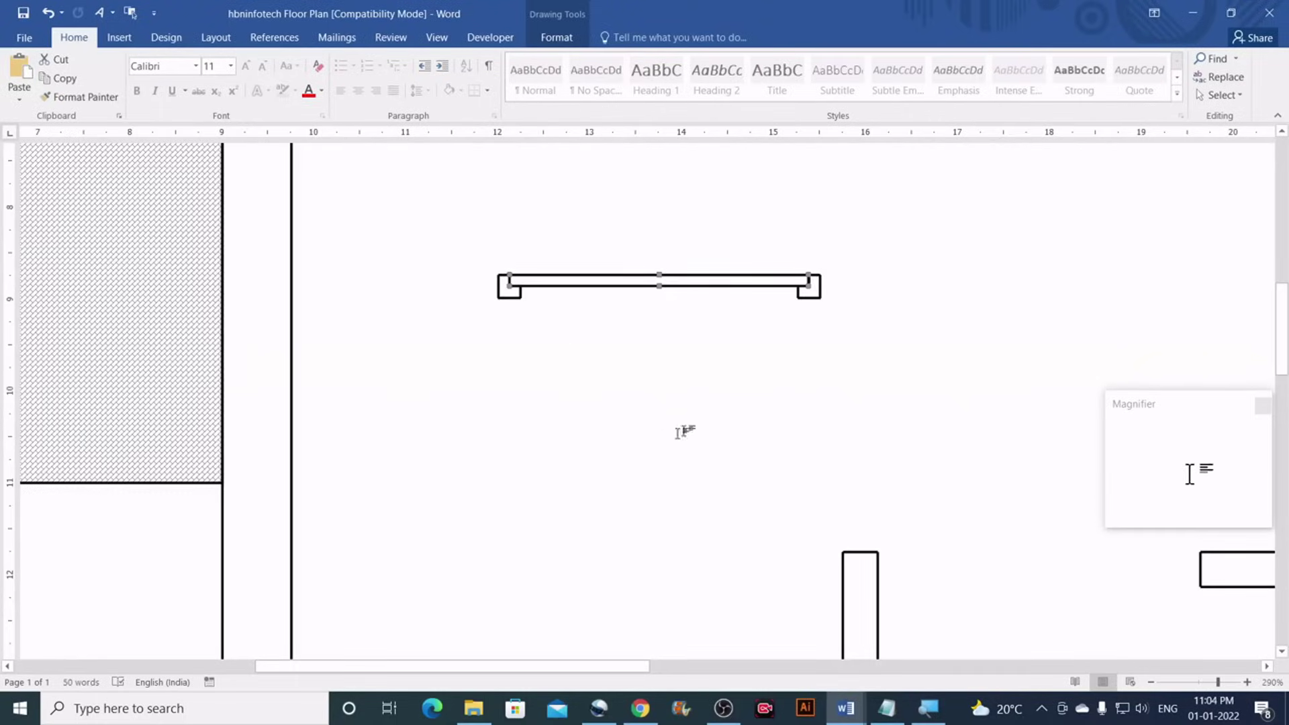
scroll(678, 432, up, 5)
scroll(711, 593, down, 4)
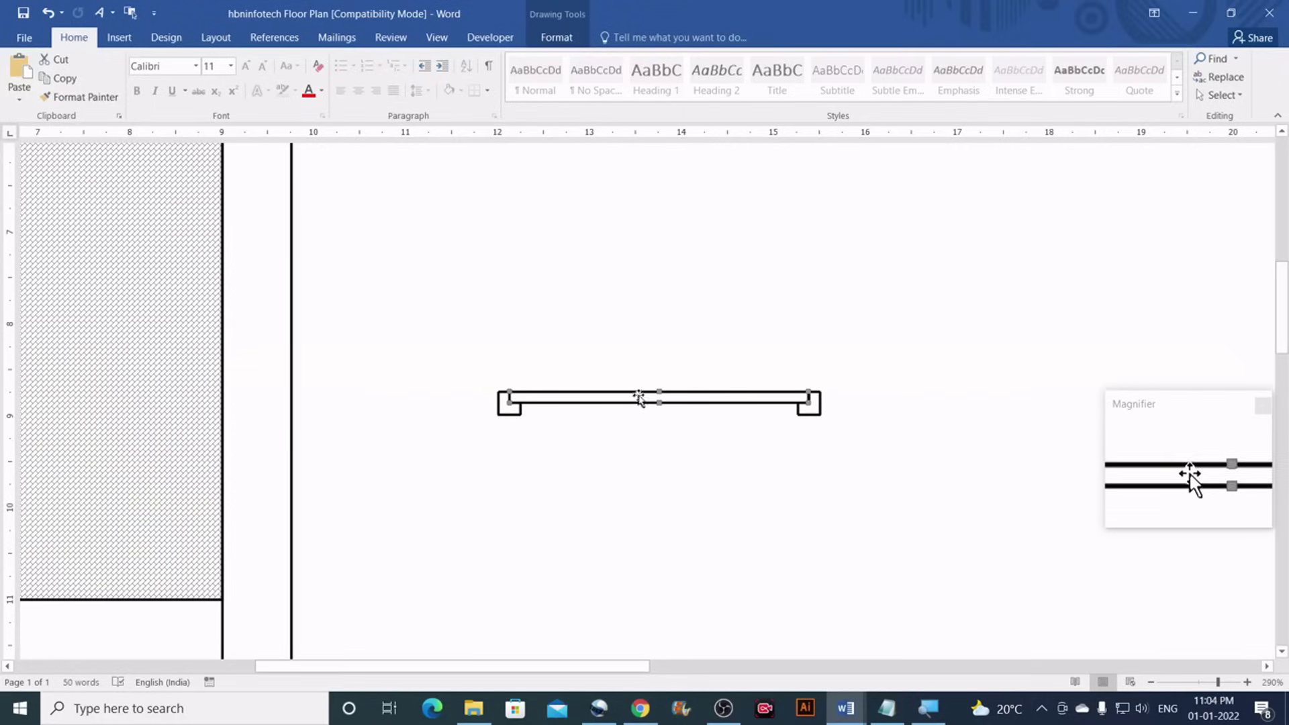
Rotate the door leaf rectangle 90° to the right and stand it upright in the left L-shaped frame piece's notch
click(556, 38)
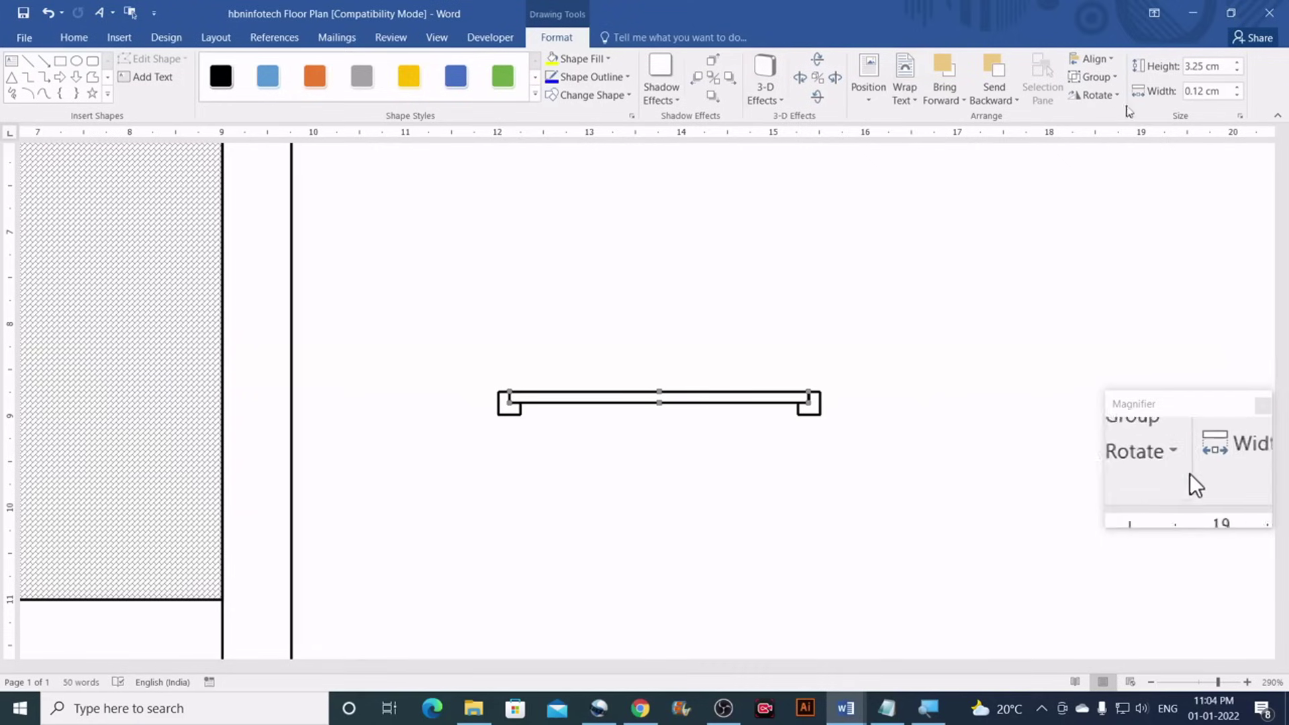
click(1099, 98)
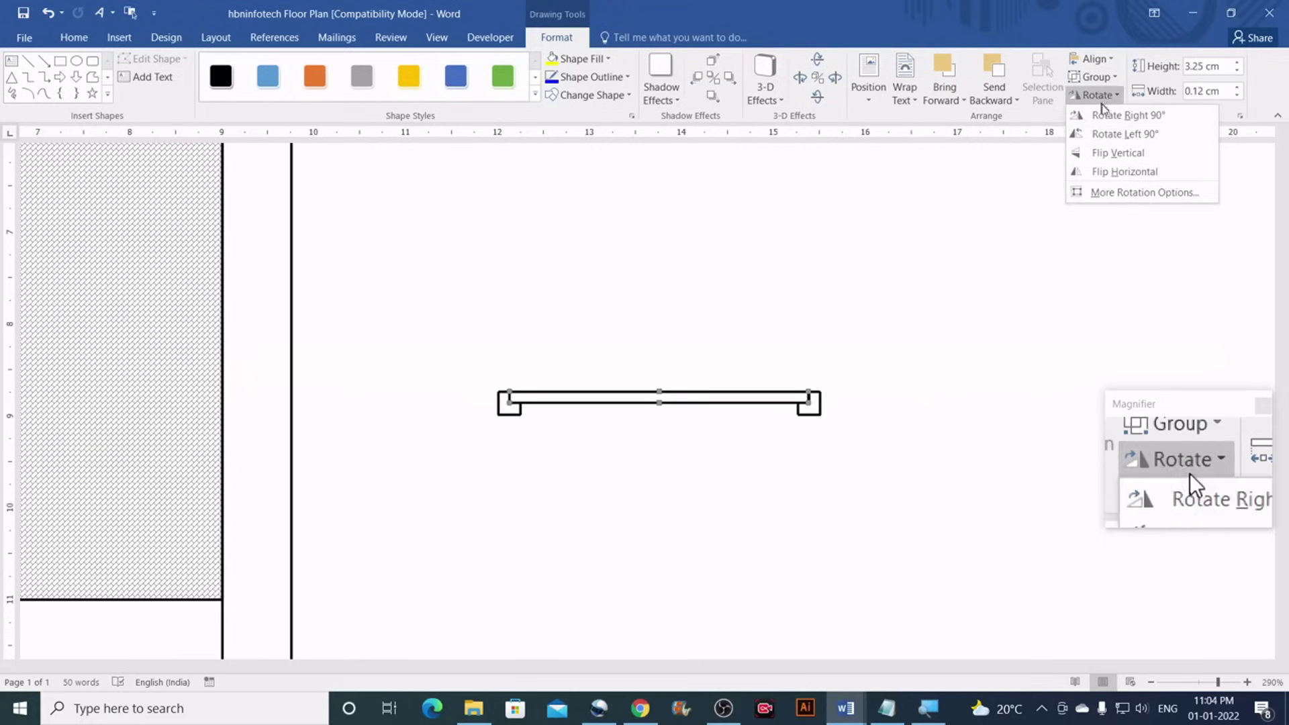
click(1132, 117)
drag(661, 466, 520, 321)
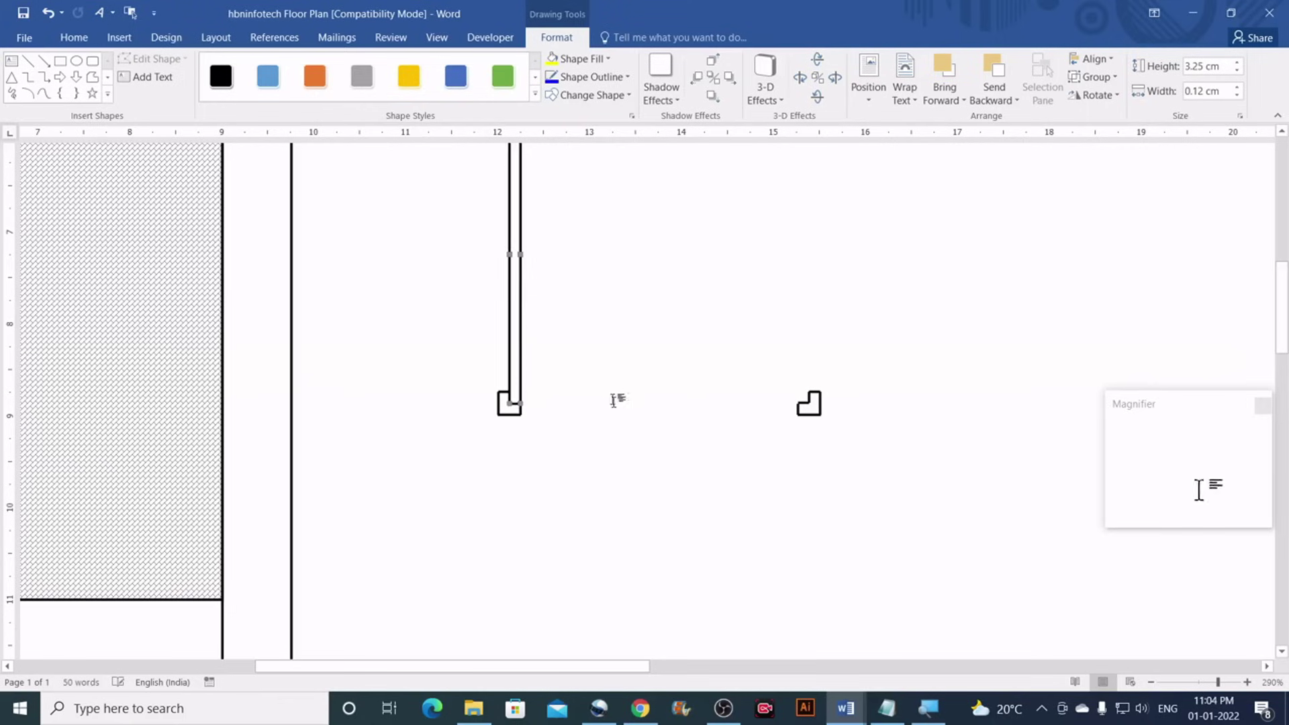
scroll(613, 396, up, 3)
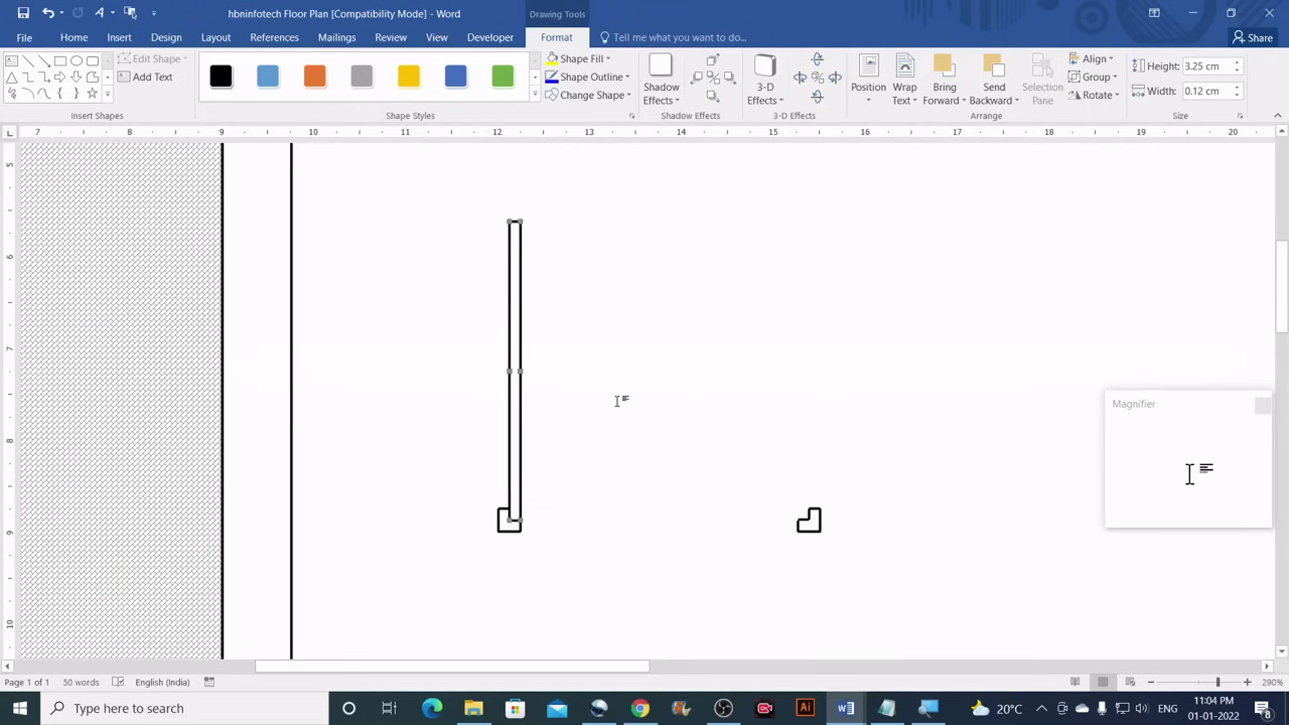
scroll(617, 401, down, 3)
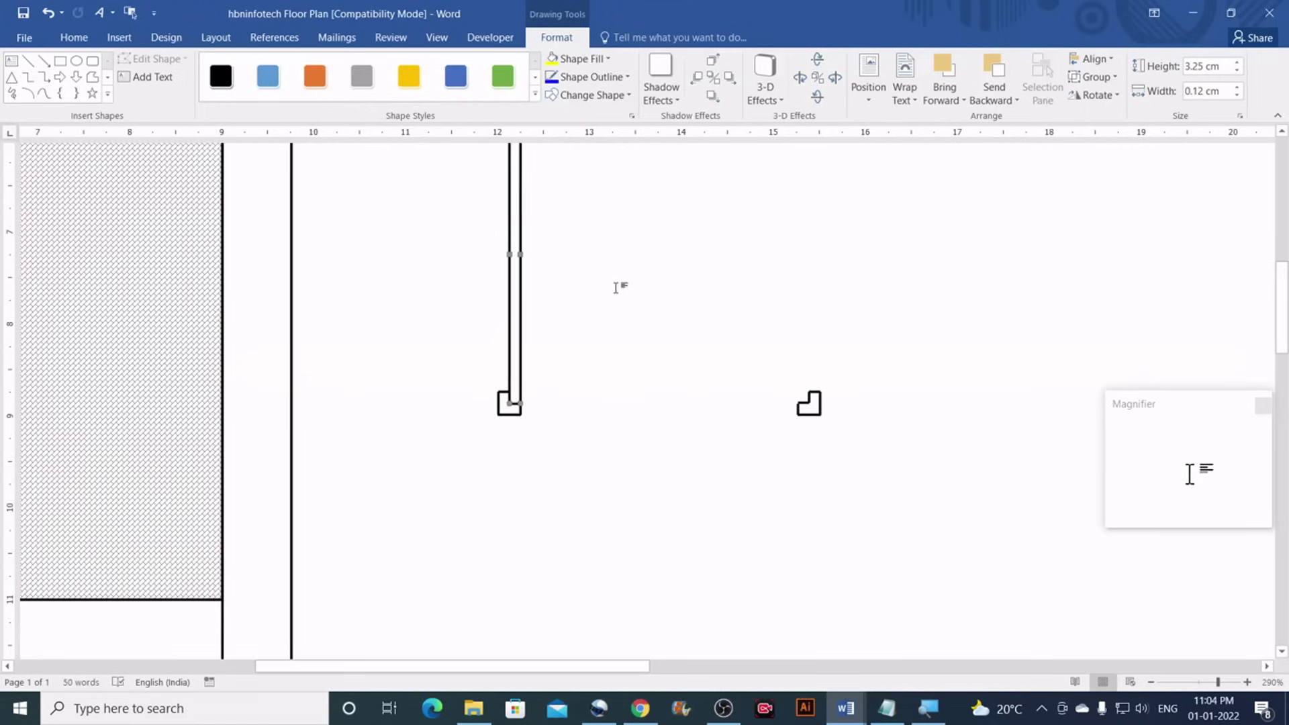
scroll(623, 287, up, 3)
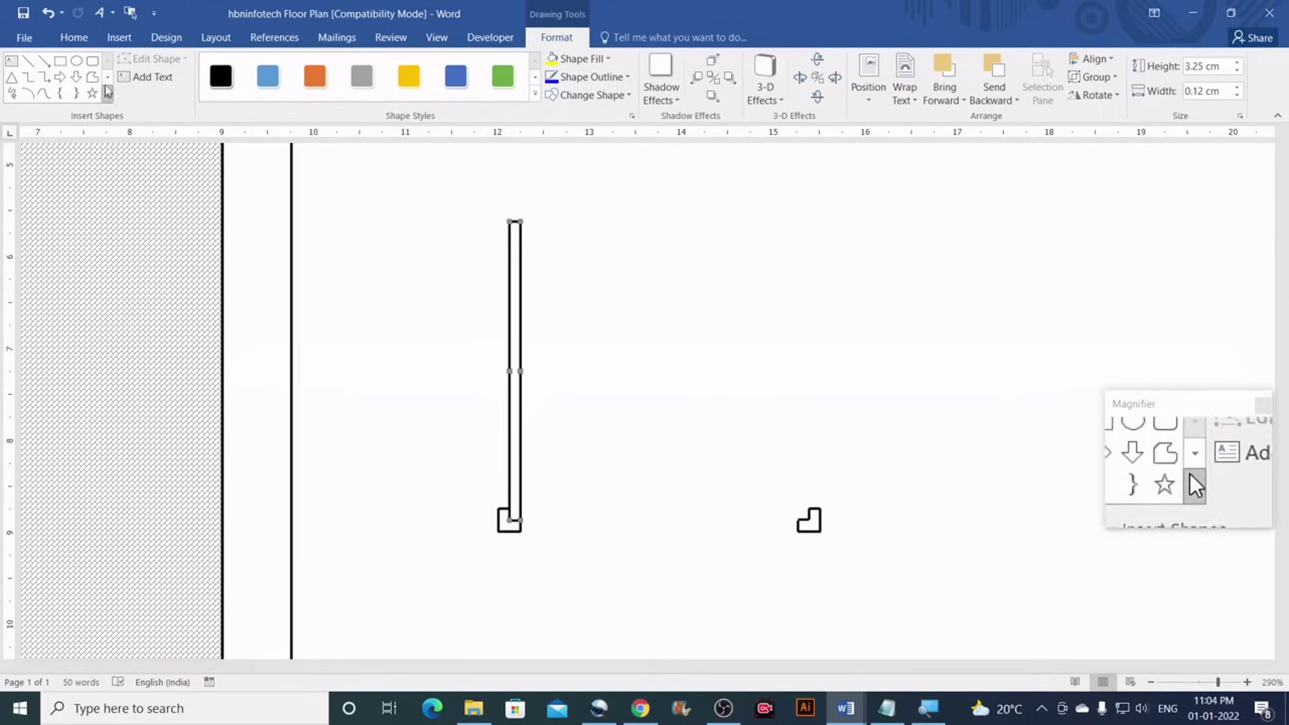
Draw a quarter-circle arc about 1.47 cm high and 1.47 cm wide just right of the upright door leaf's upper end
click(119, 39)
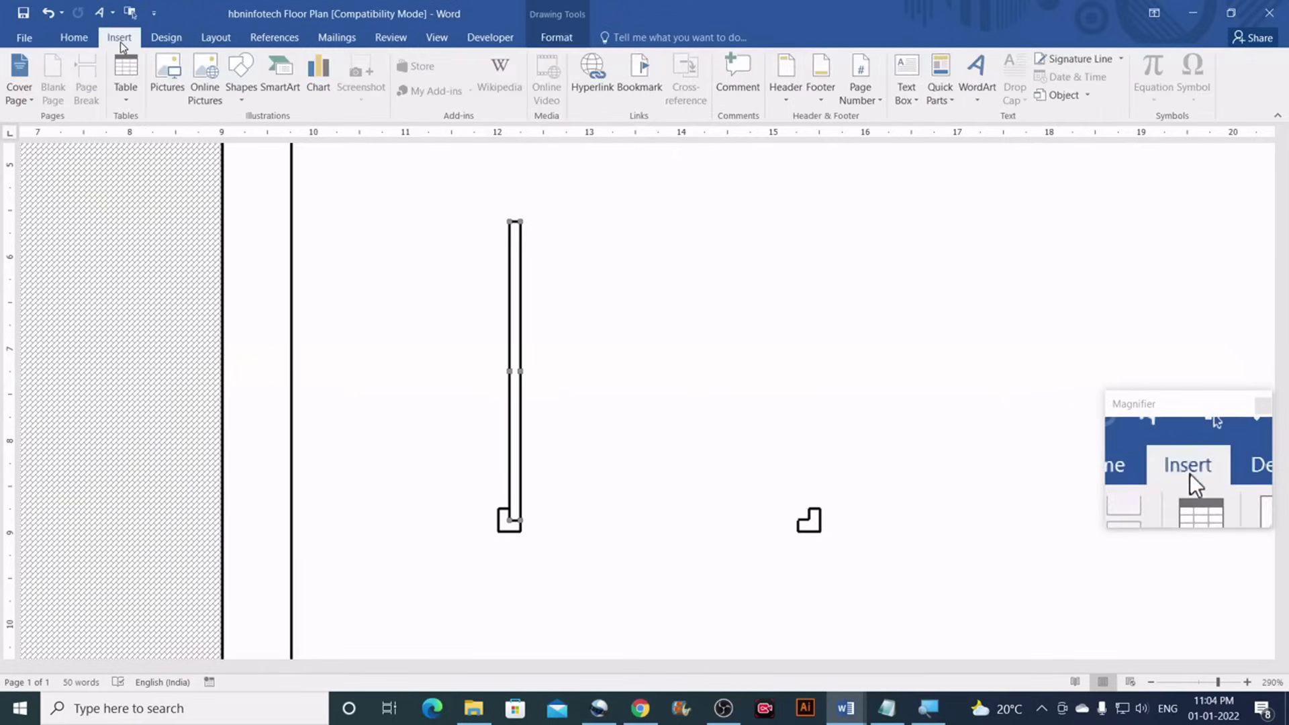
click(243, 103)
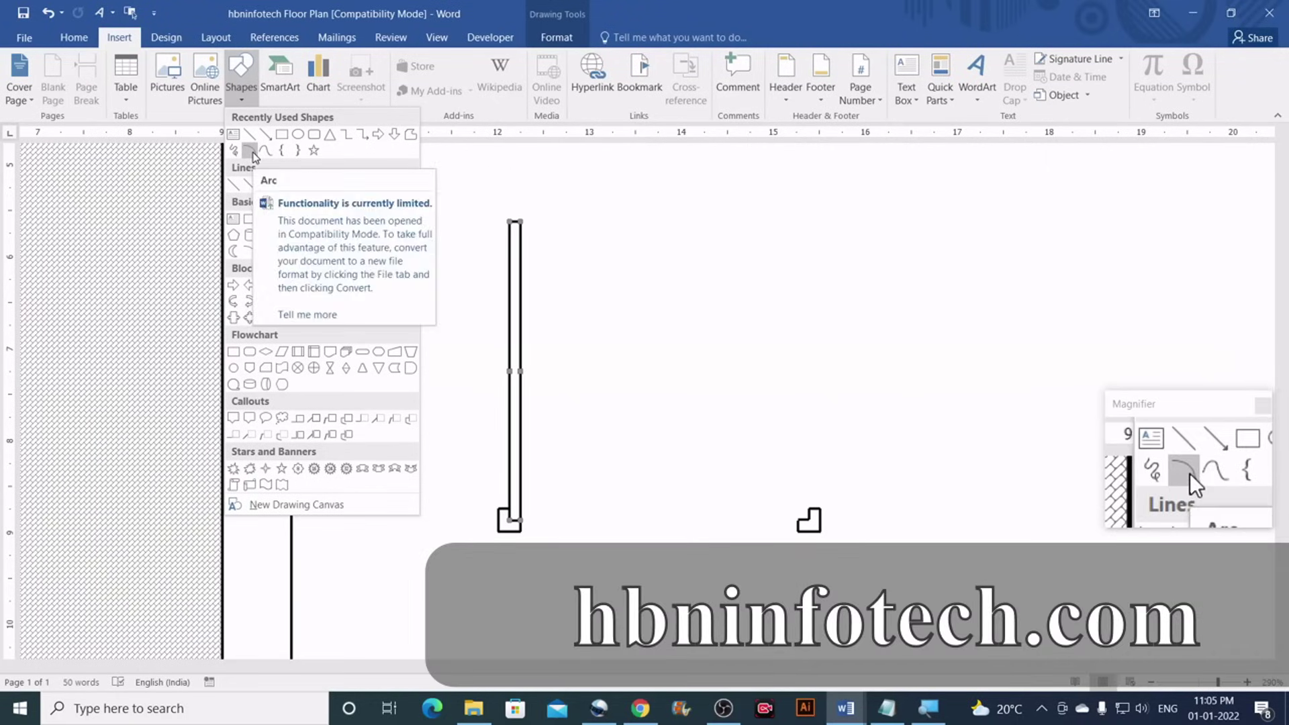
click(252, 156)
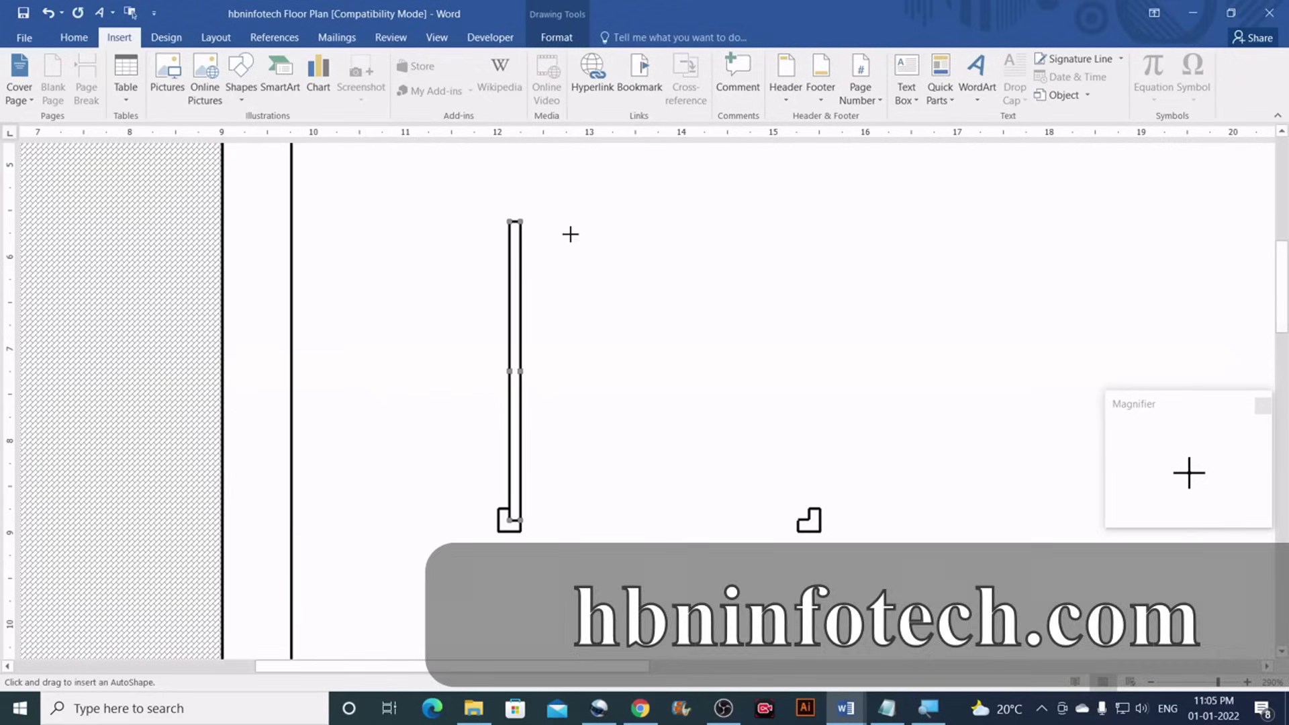
mouse_move(566, 228)
mouse_down()
mouse_move(639, 276)
mouse_move(701, 363)
mouse_up()
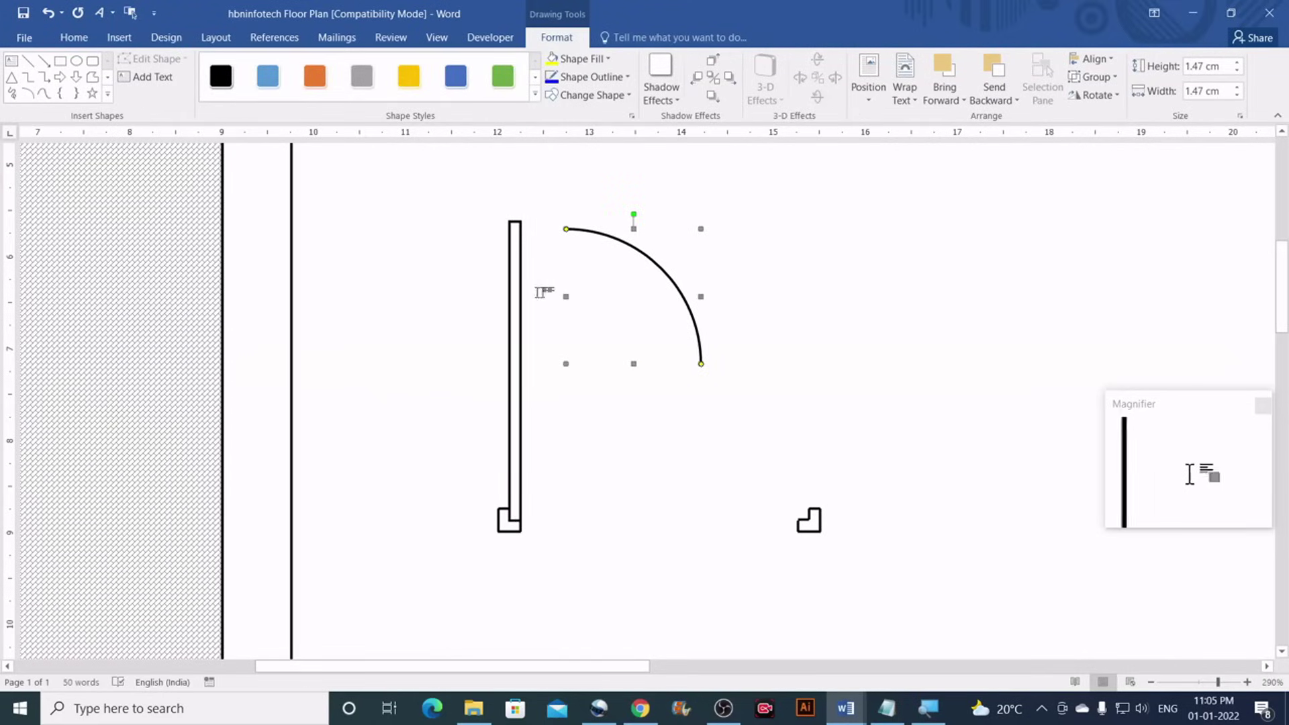
Set the arc's height and width both to 3.25 cm to match the door leaf's length
click(518, 287)
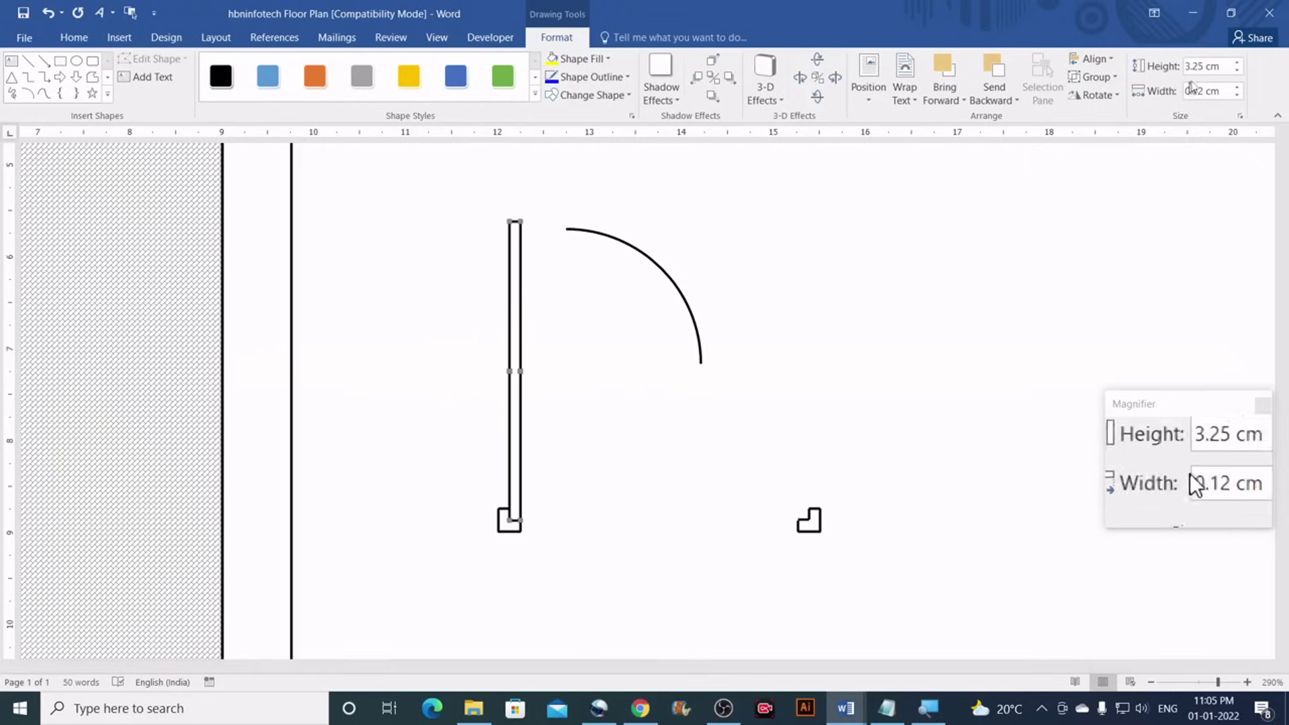
click(671, 279)
click(1220, 66)
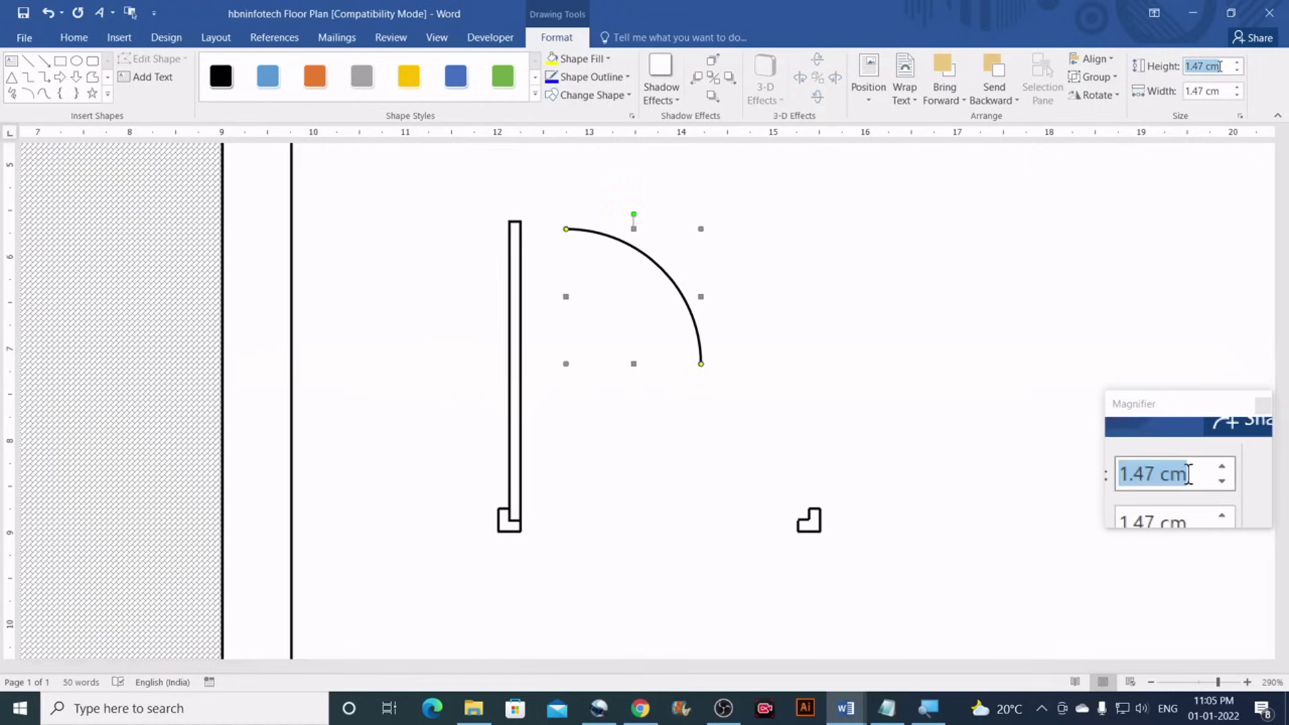
text(3.25)
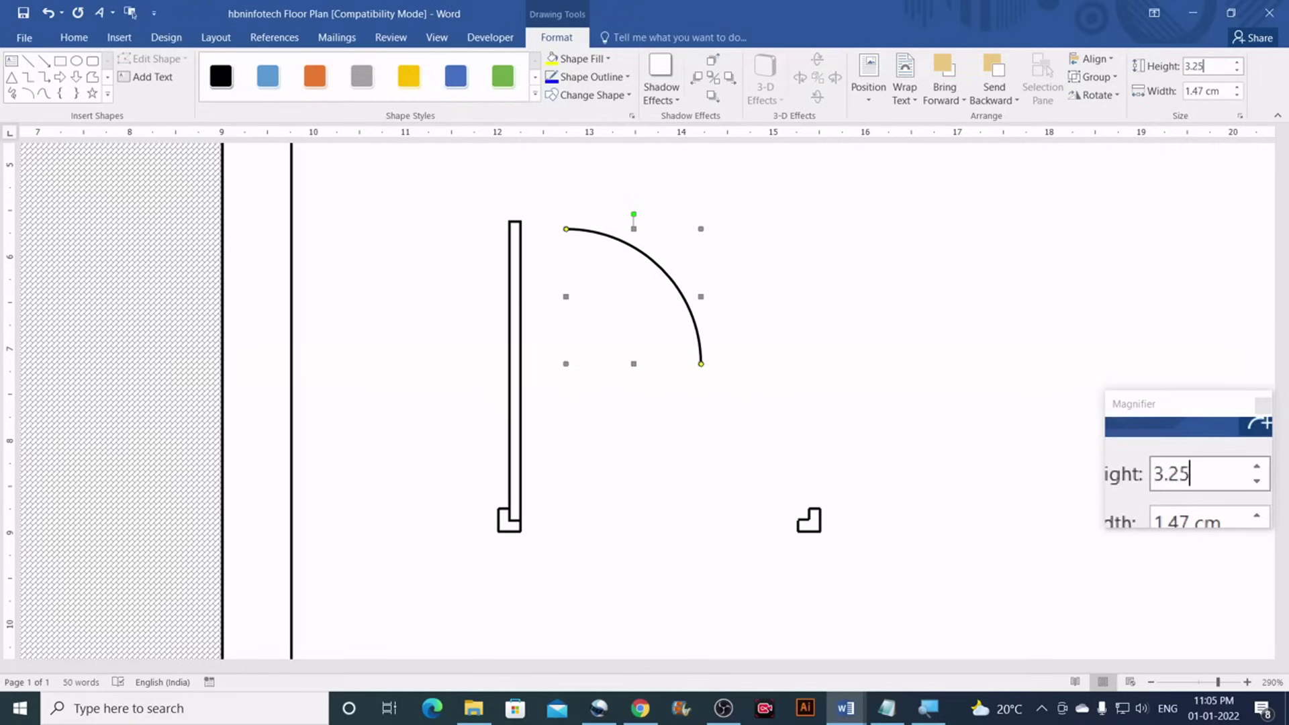
click(1220, 90)
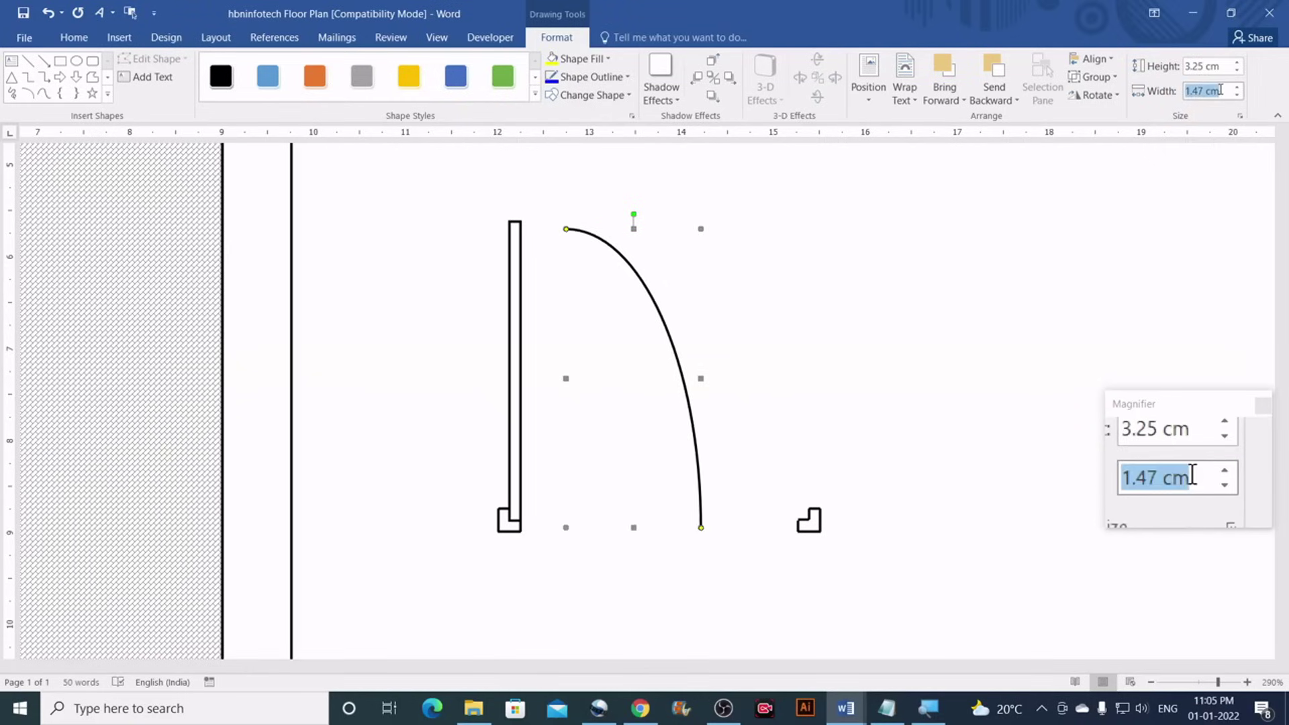
text(3.25)
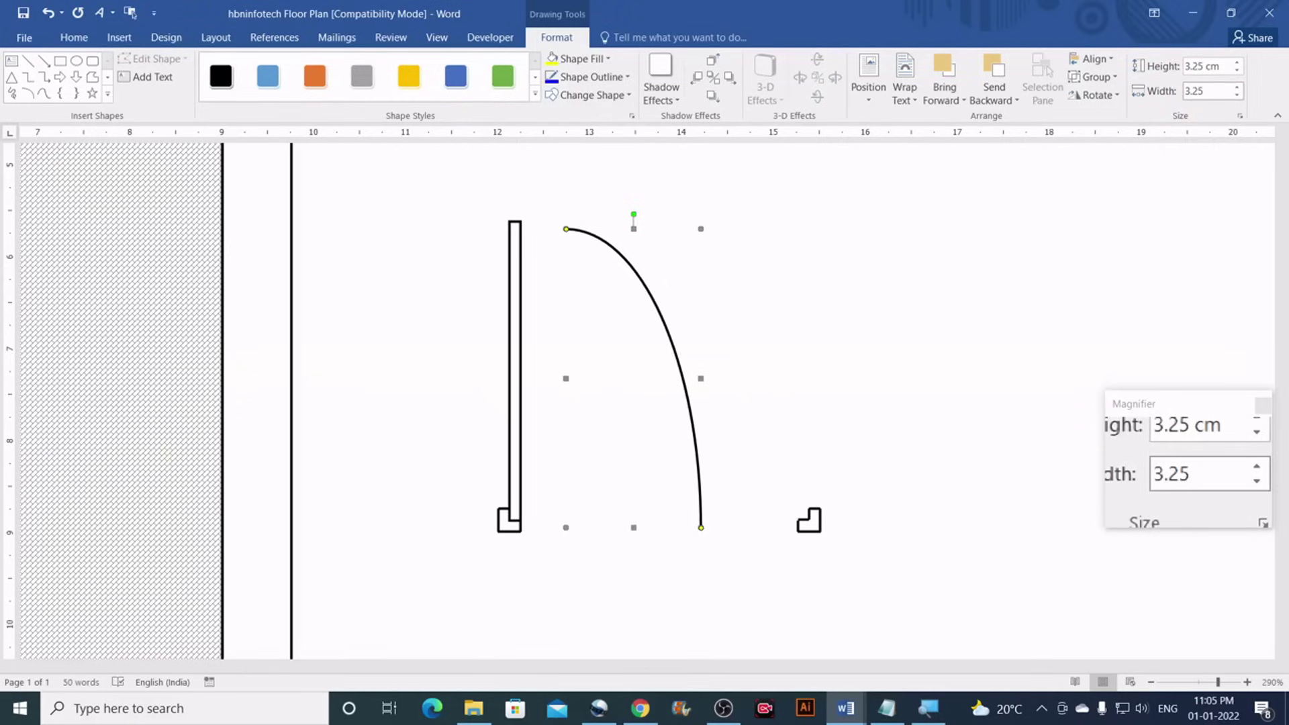
key(Return)
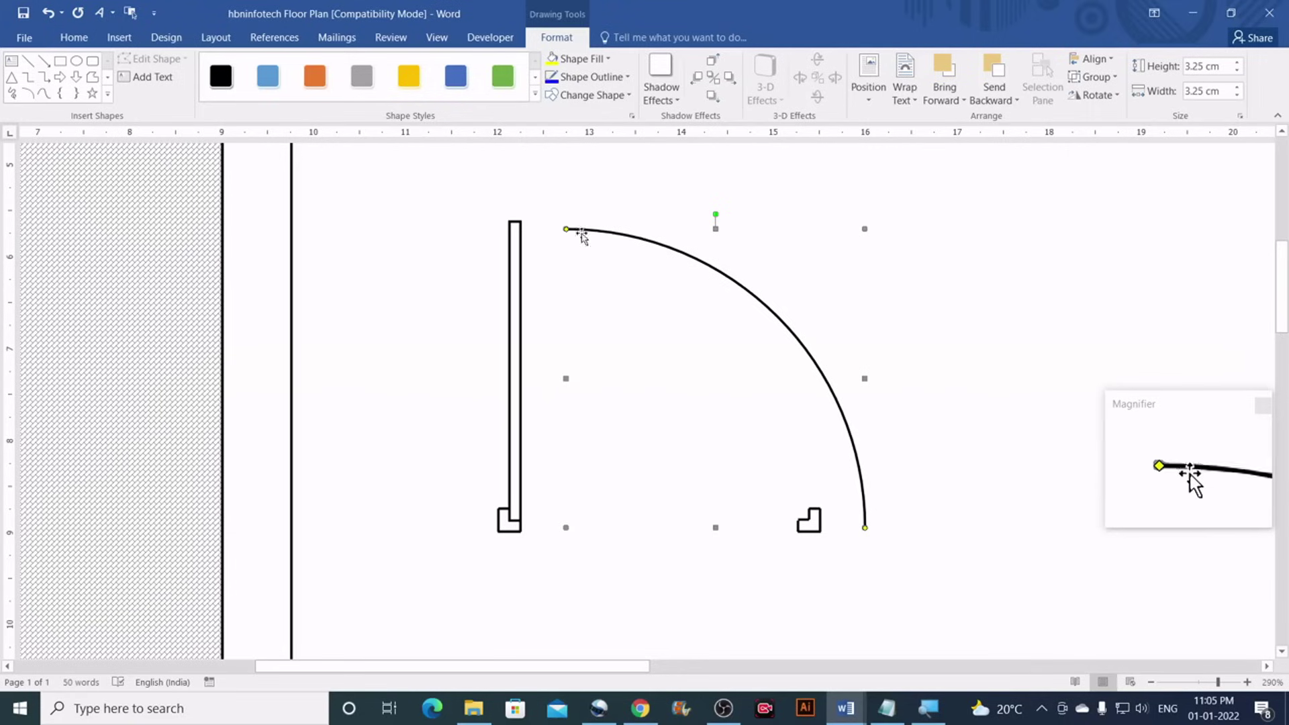
Fit the arc between the door leaf's top and the right frame piece's notch, trimming its start to the leaf's right edge
drag(581, 235, 541, 222)
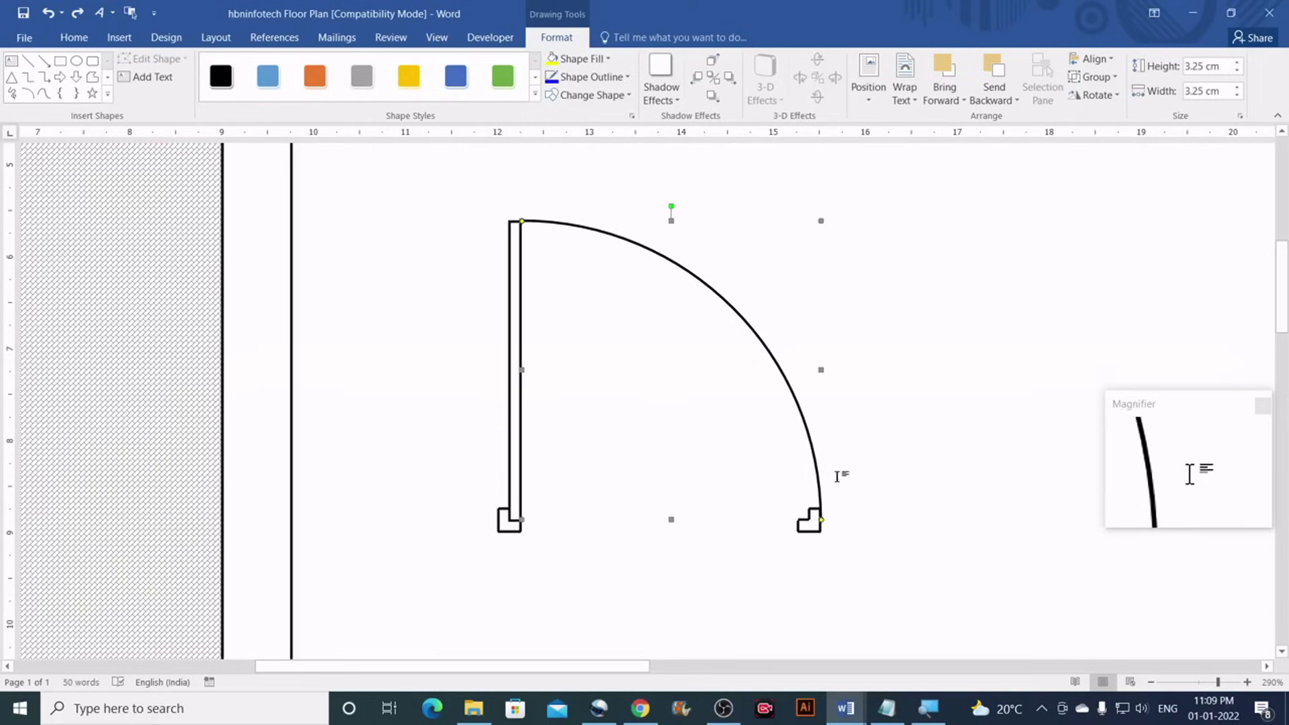
drag(817, 484, 805, 489)
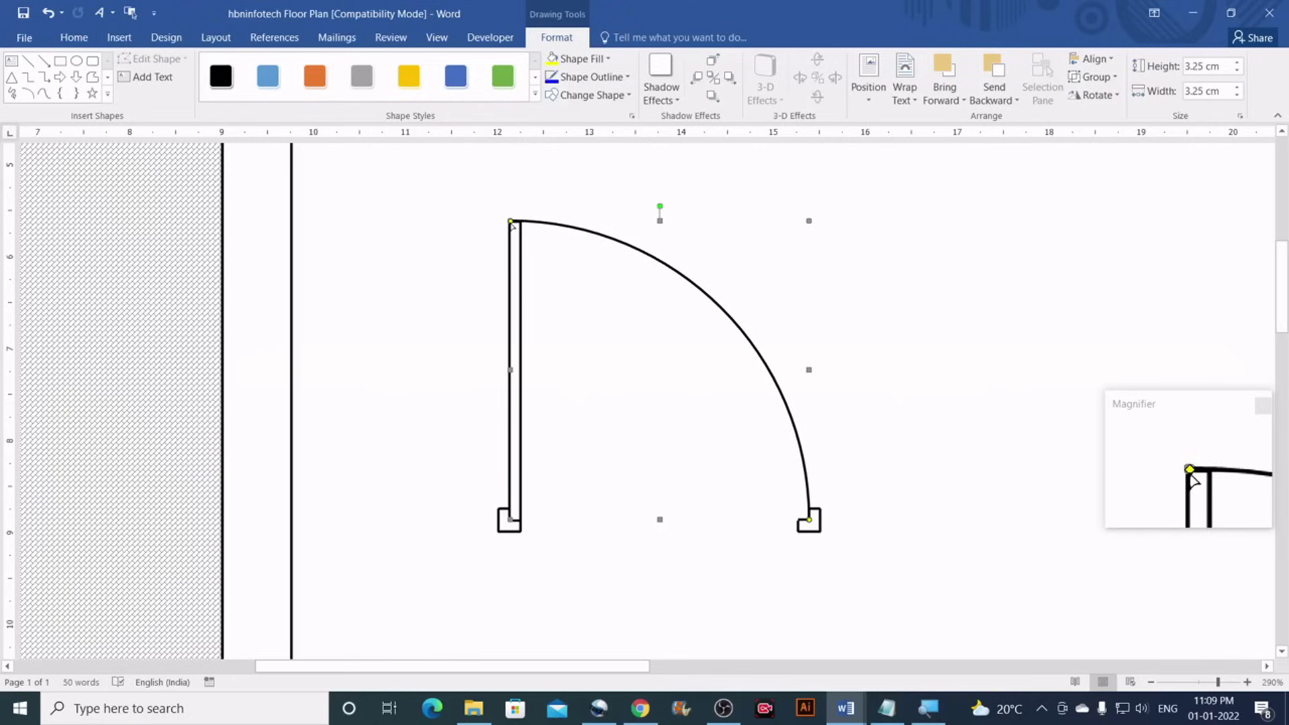
drag(512, 223, 522, 223)
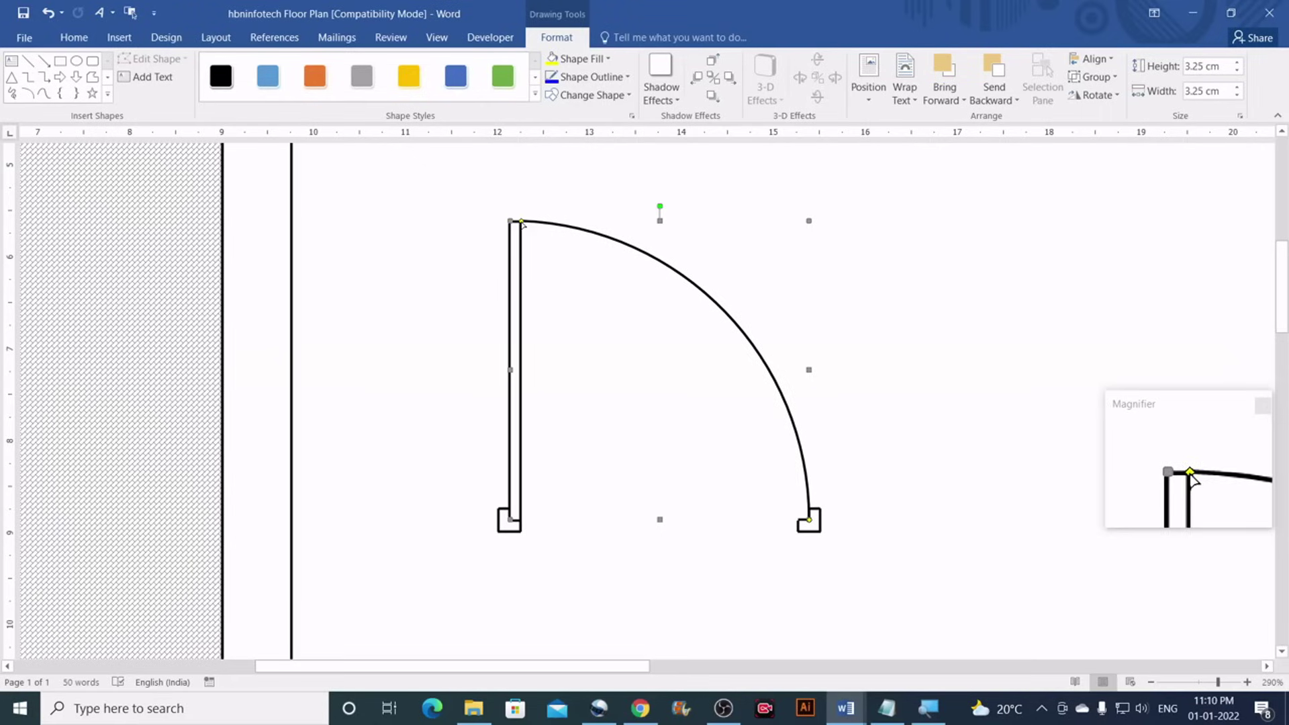
click(826, 502)
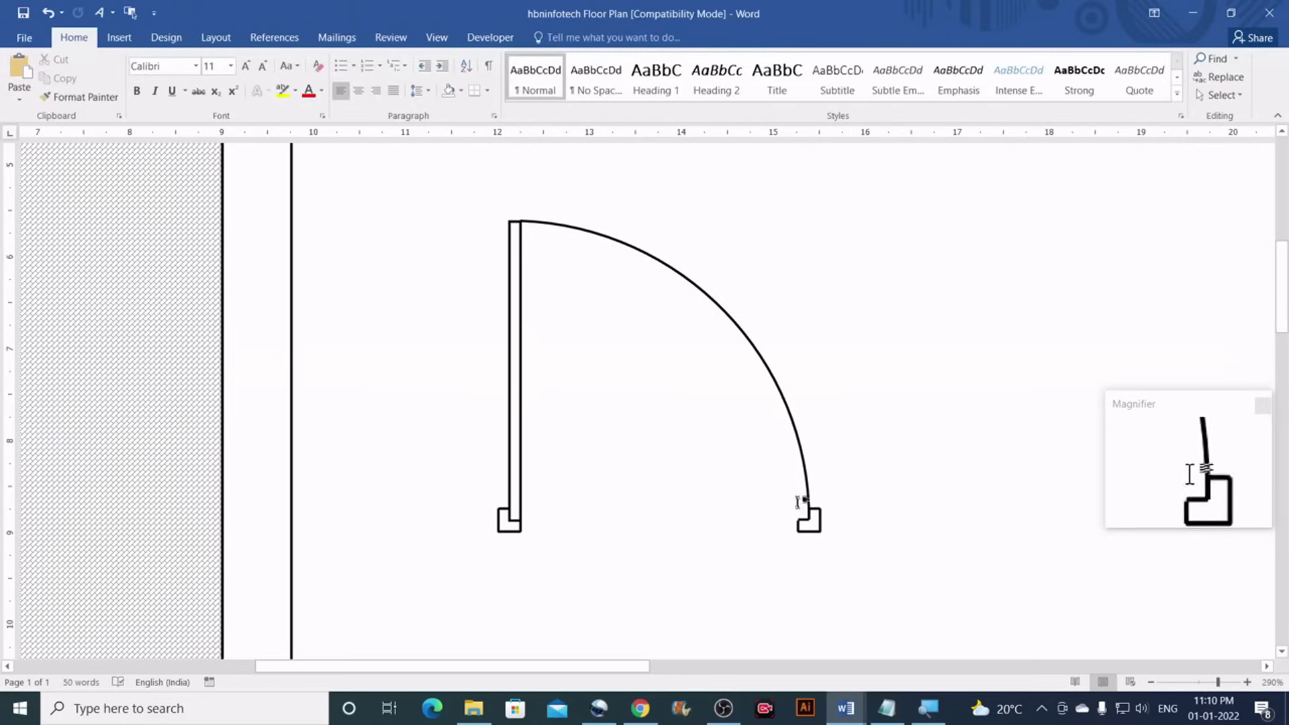
click(575, 233)
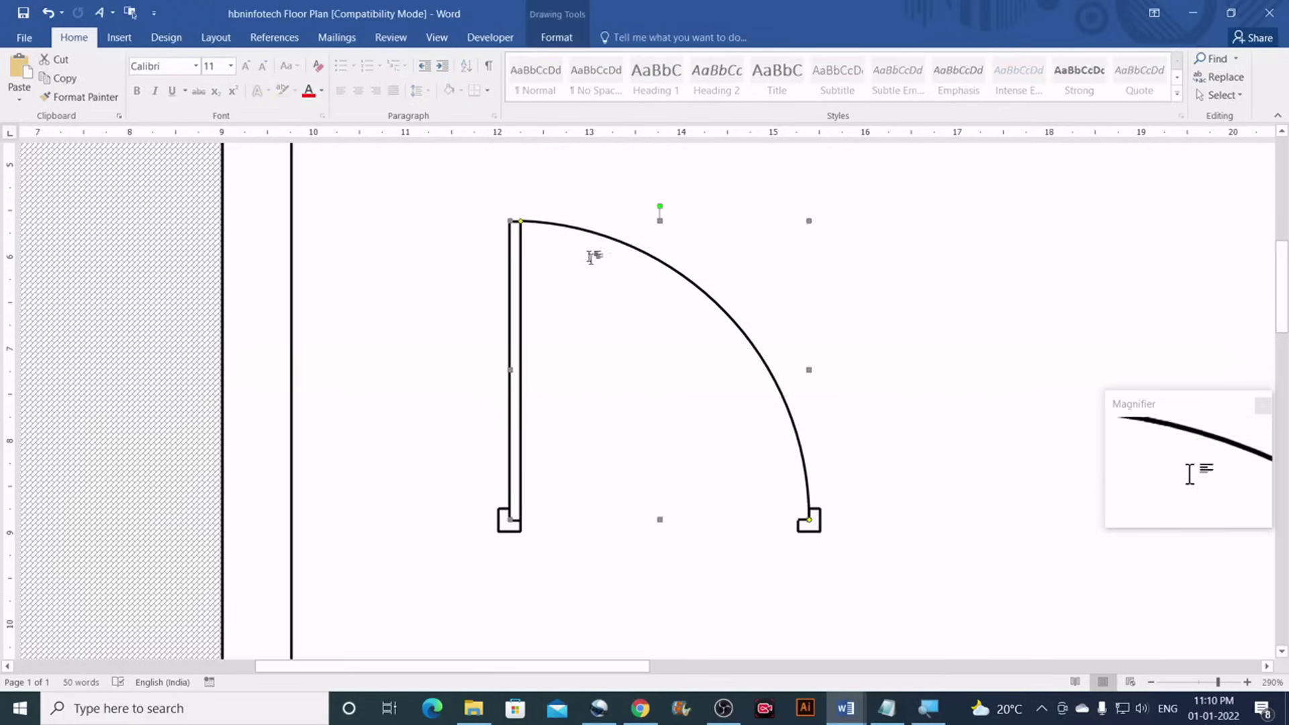
key(ctrl+Down)
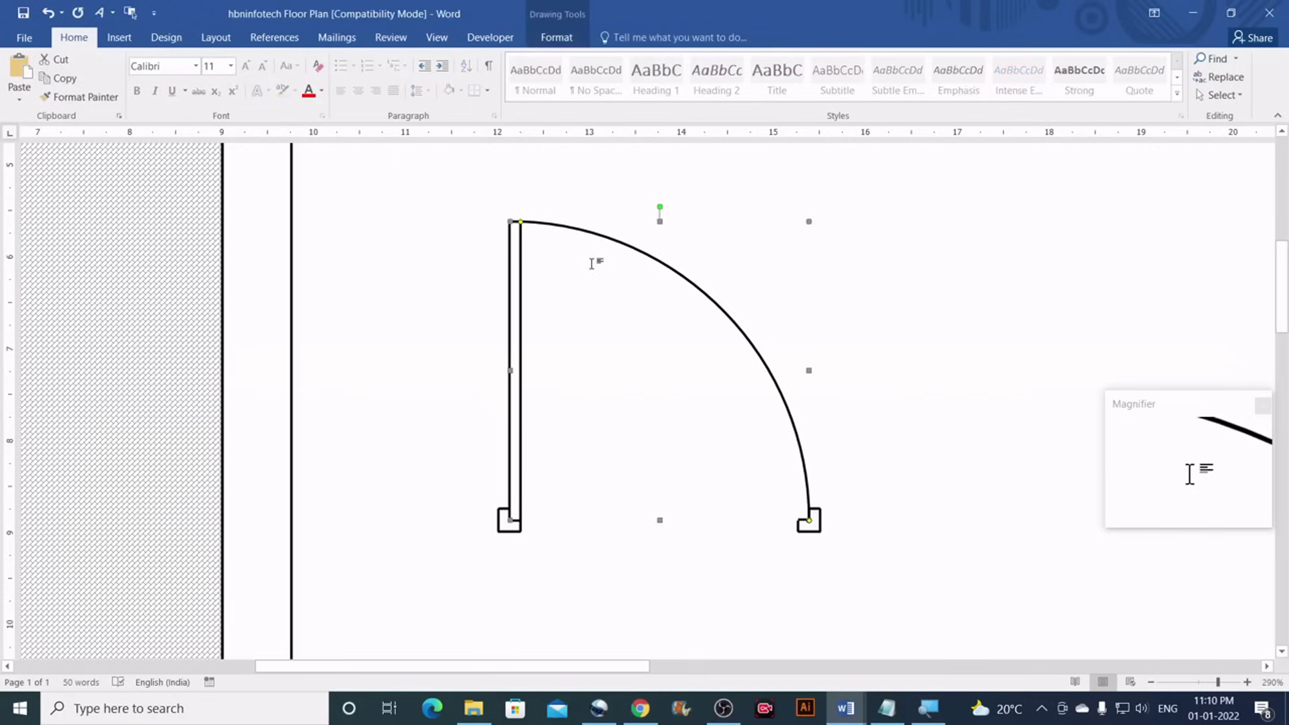
click(590, 264)
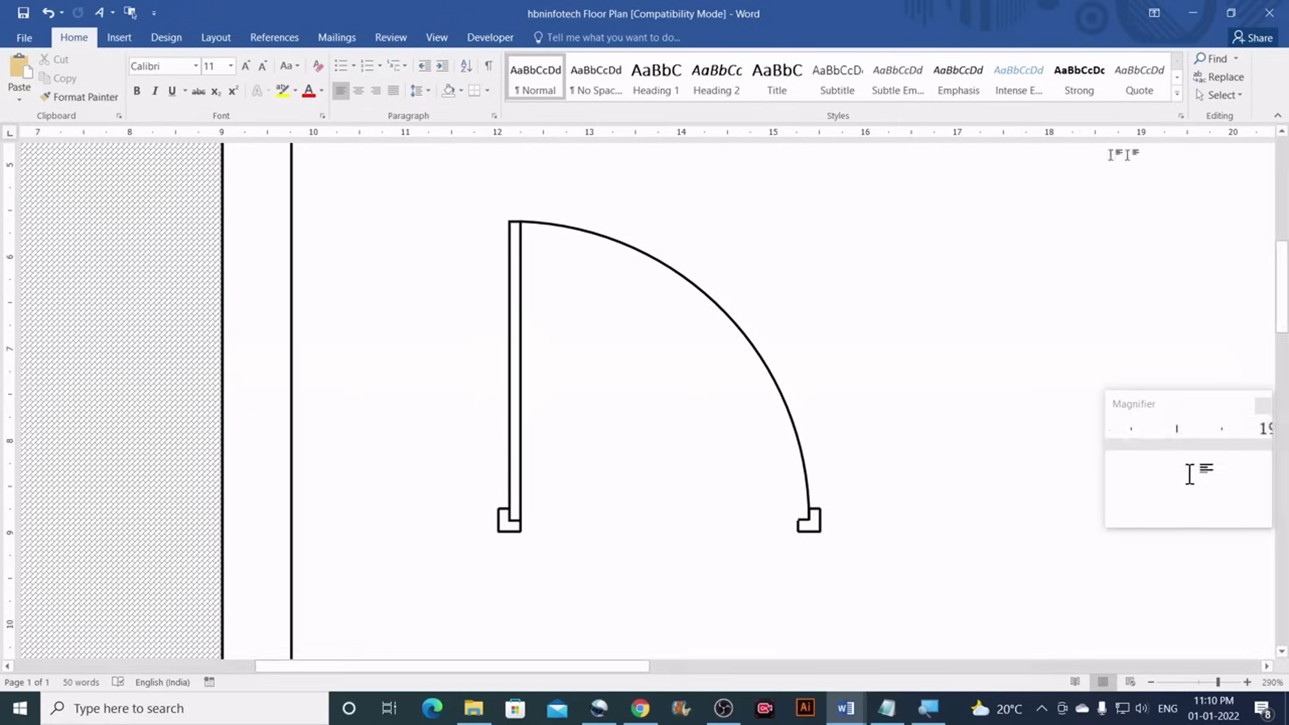
Group the door leaf, swing arc and both L-shaped frame pieces, and shift the grouped door slightly up and to the right
click(1219, 95)
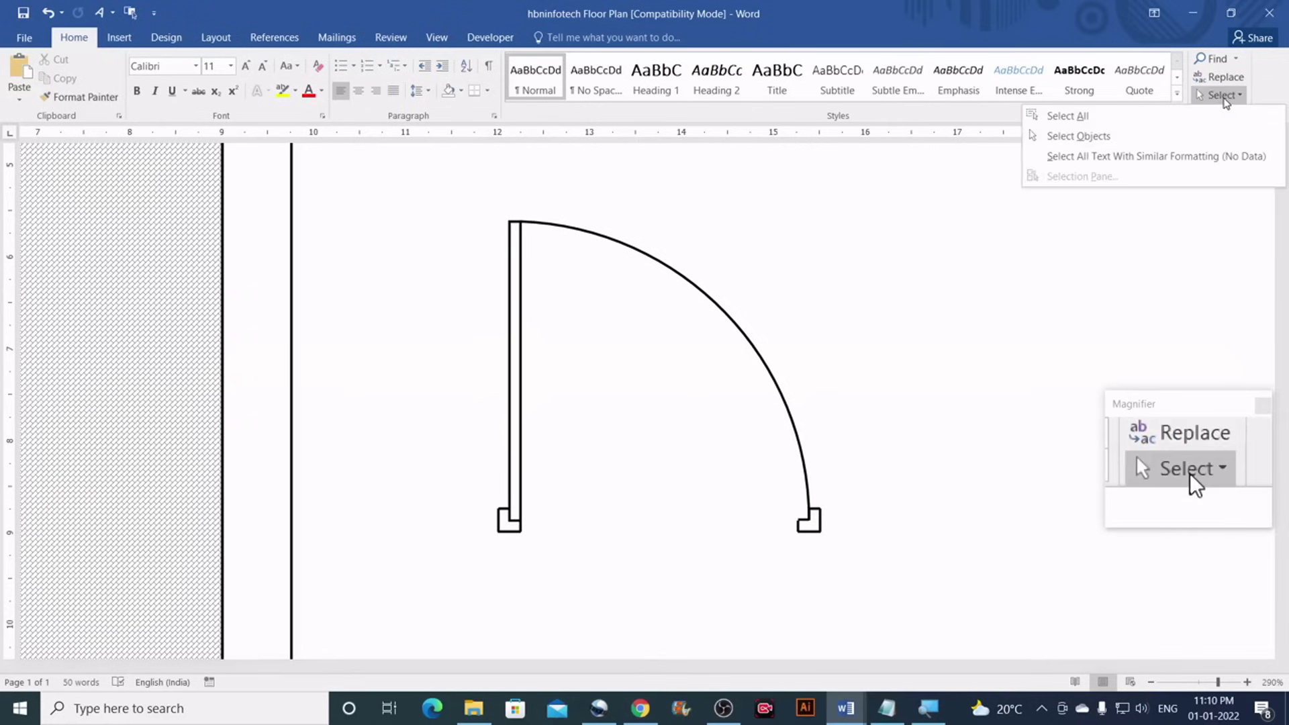
click(1098, 137)
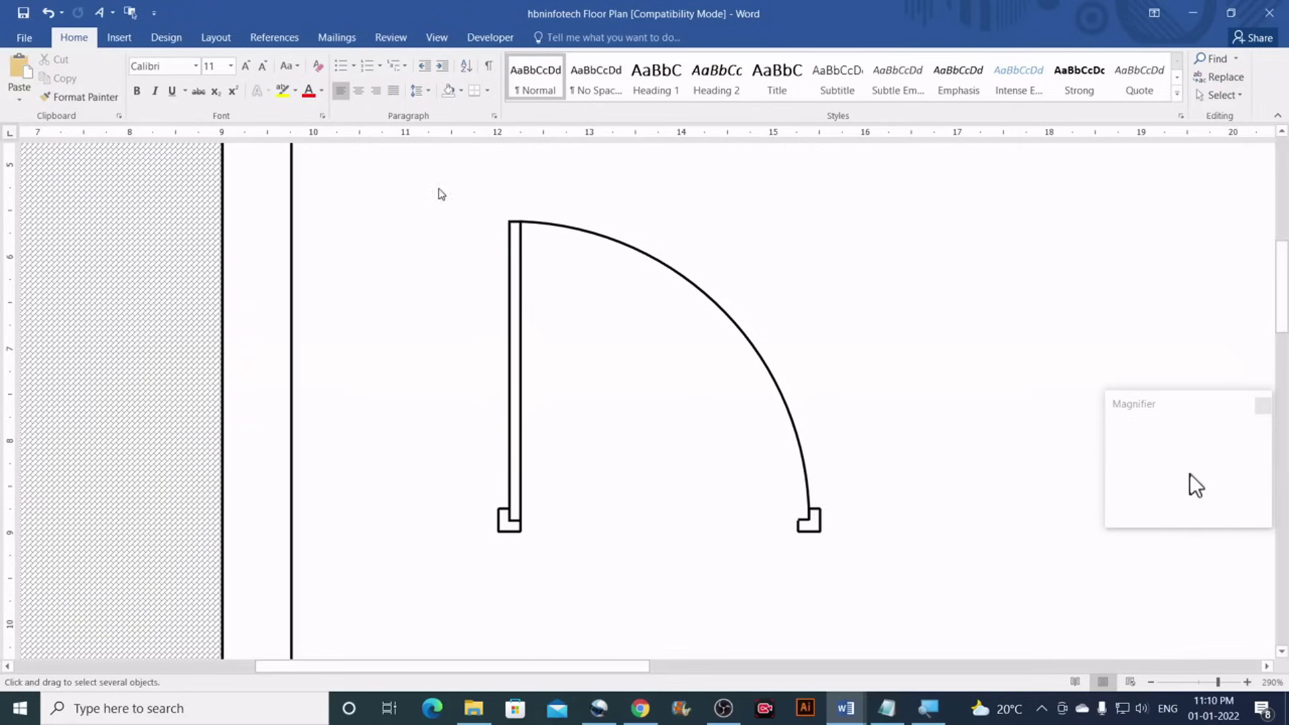
mouse_move(479, 236)
mouse_down()
mouse_move(828, 519)
mouse_move(861, 579)
mouse_up()
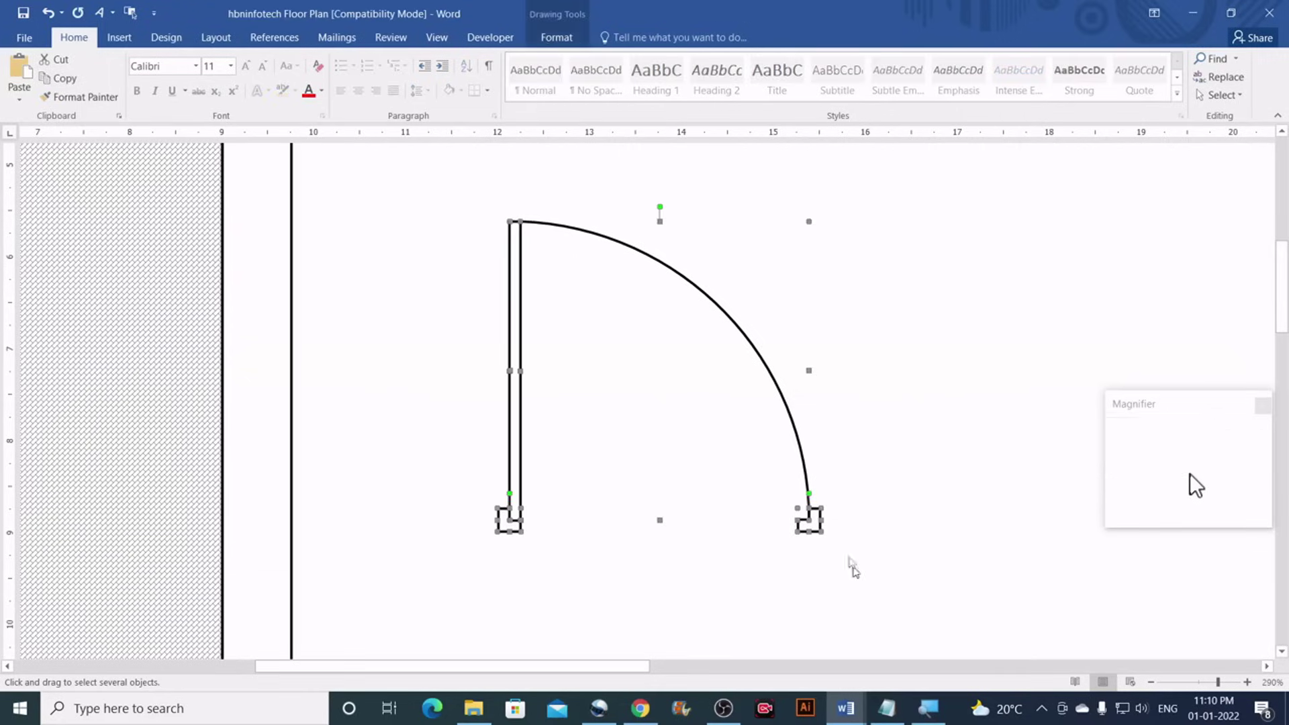
click(551, 38)
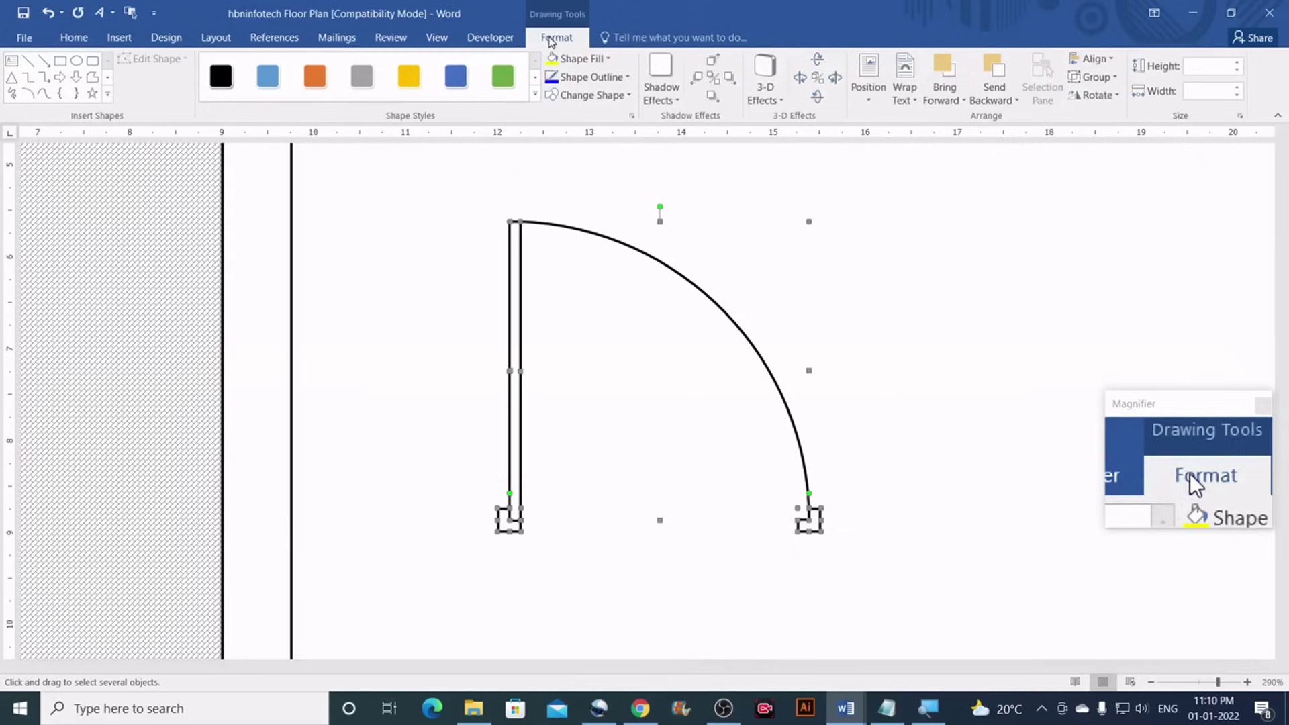
click(1112, 78)
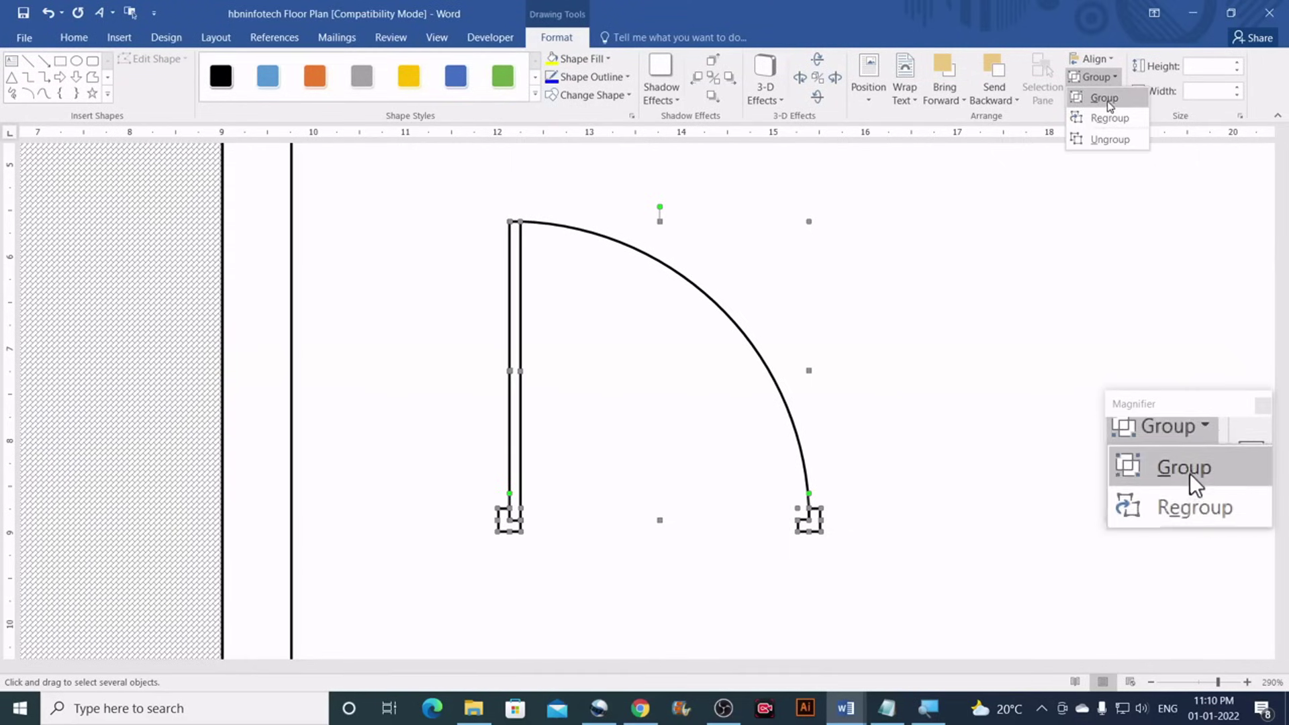
click(1107, 96)
click(892, 379)
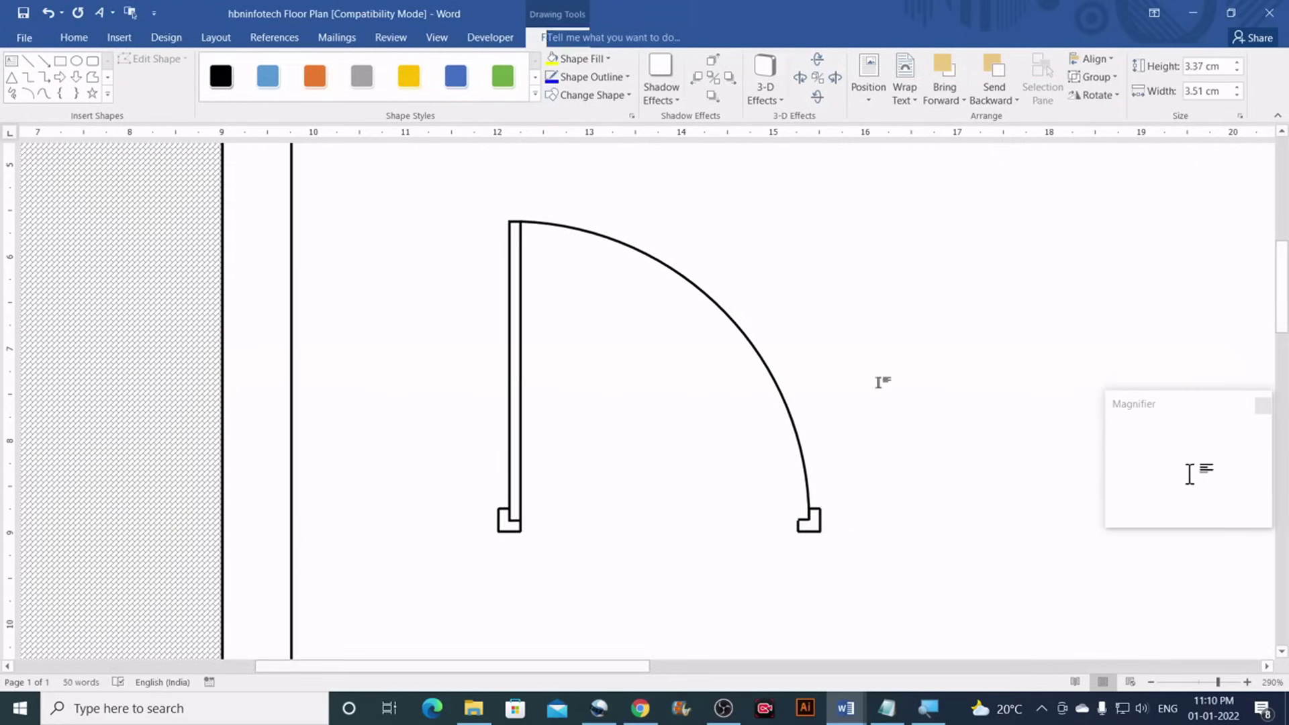
mouse_move(778, 395)
mouse_down()
mouse_move(843, 369)
mouse_move(759, 400)
mouse_move(796, 376)
mouse_up()
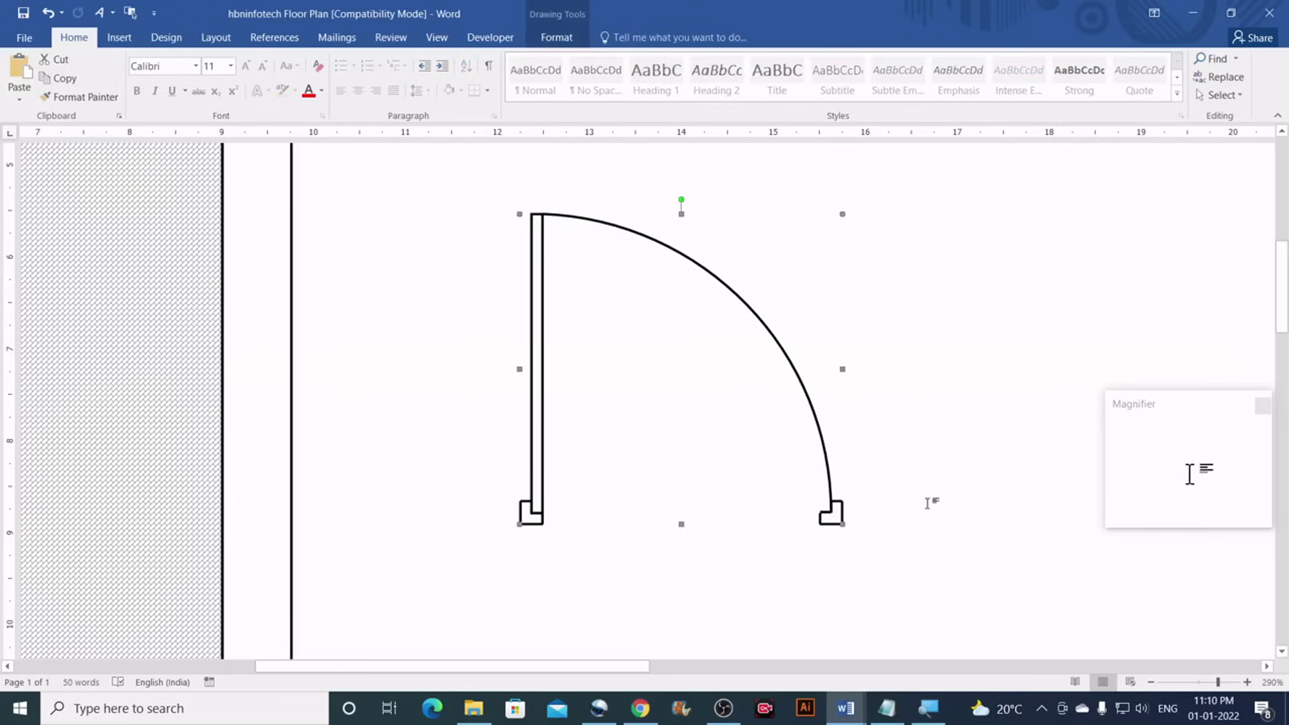
Place a copy of the grouped door to the right of the original, inside the upper middle room of the plan
click(1151, 682)
click(1151, 682)
click(1150, 682)
click(1151, 683)
click(1150, 682)
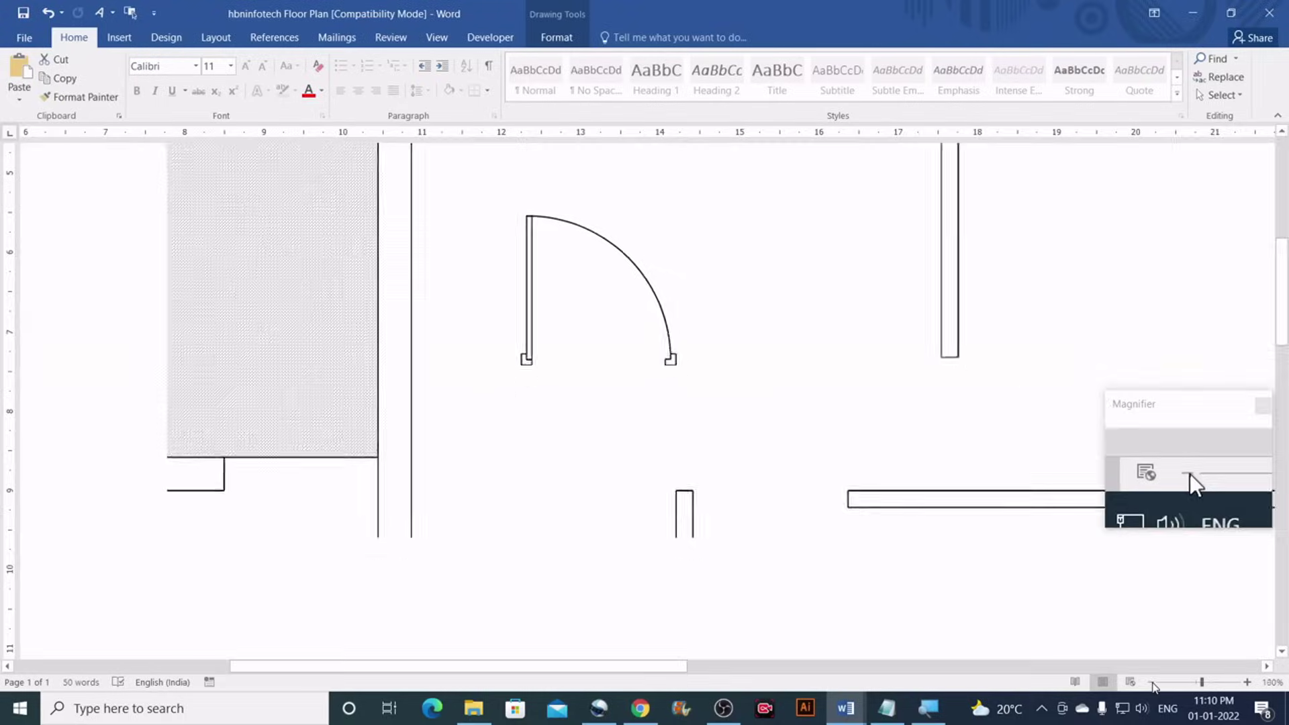
click(1151, 682)
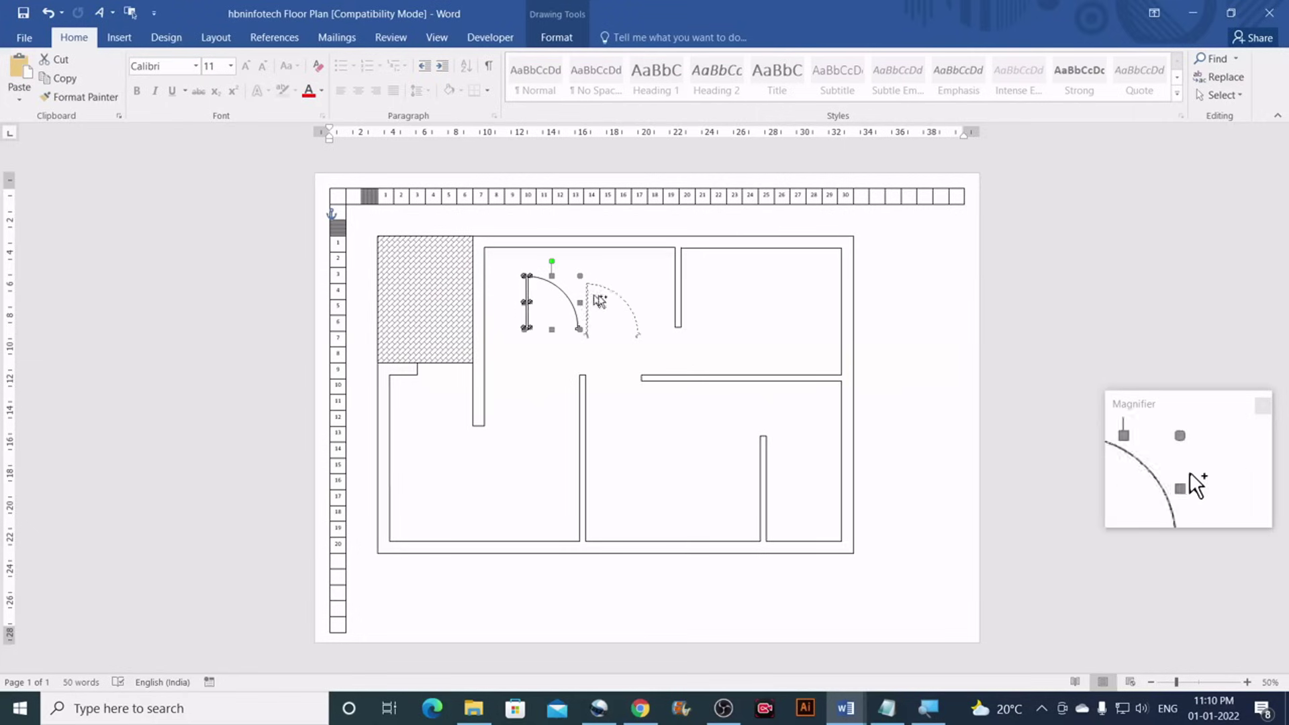
drag(618, 300, 603, 293)
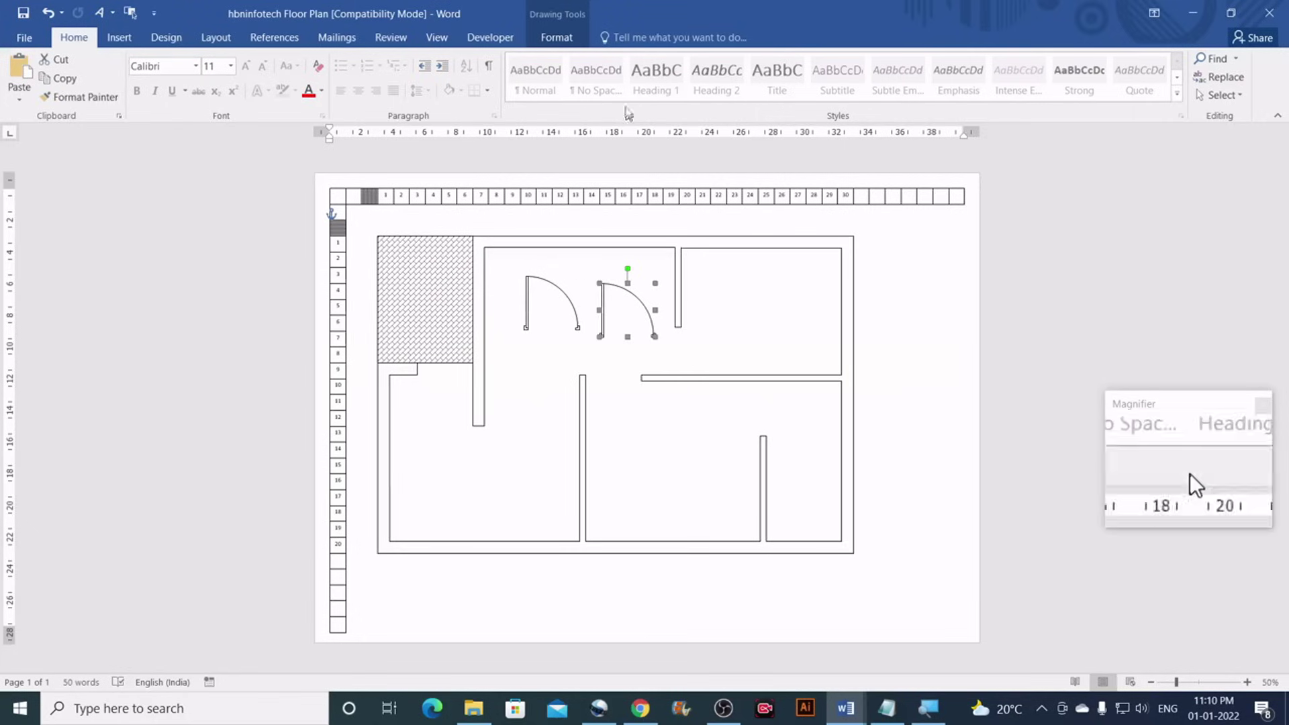
Flip the copied door vertically and move it into the wall opening directly below the hatched area
click(566, 42)
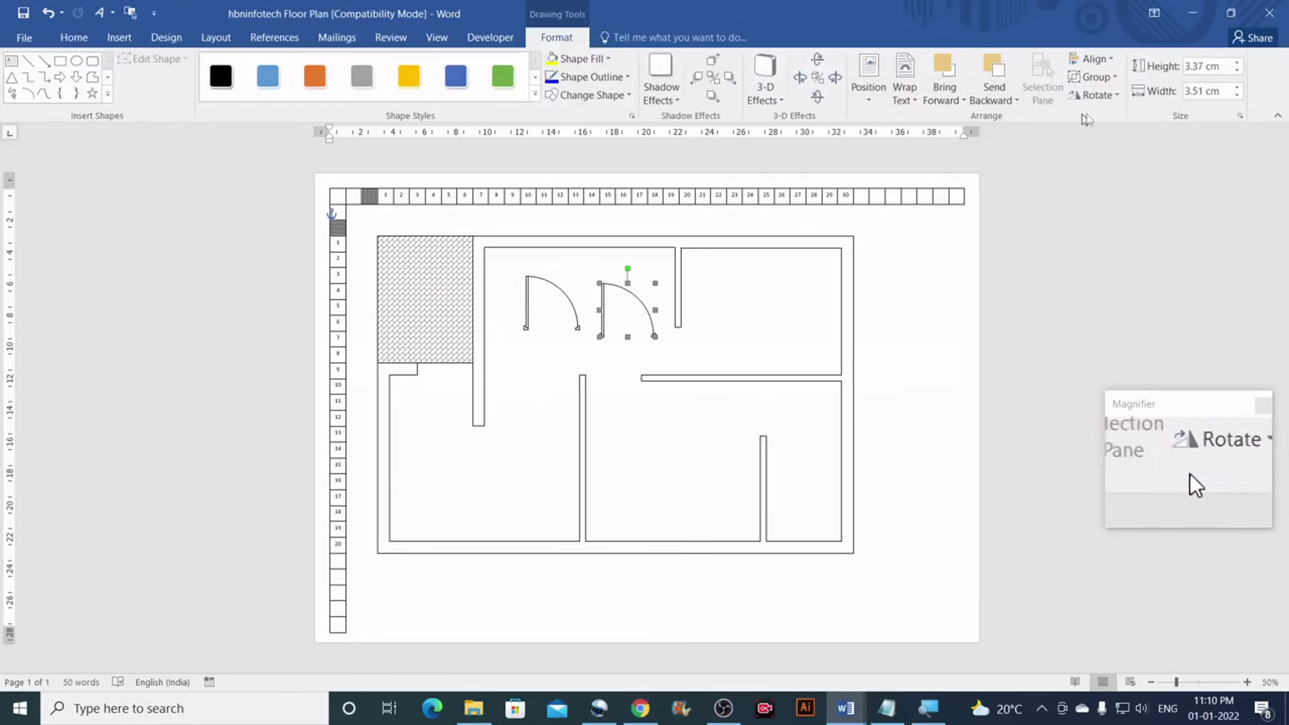
click(1113, 98)
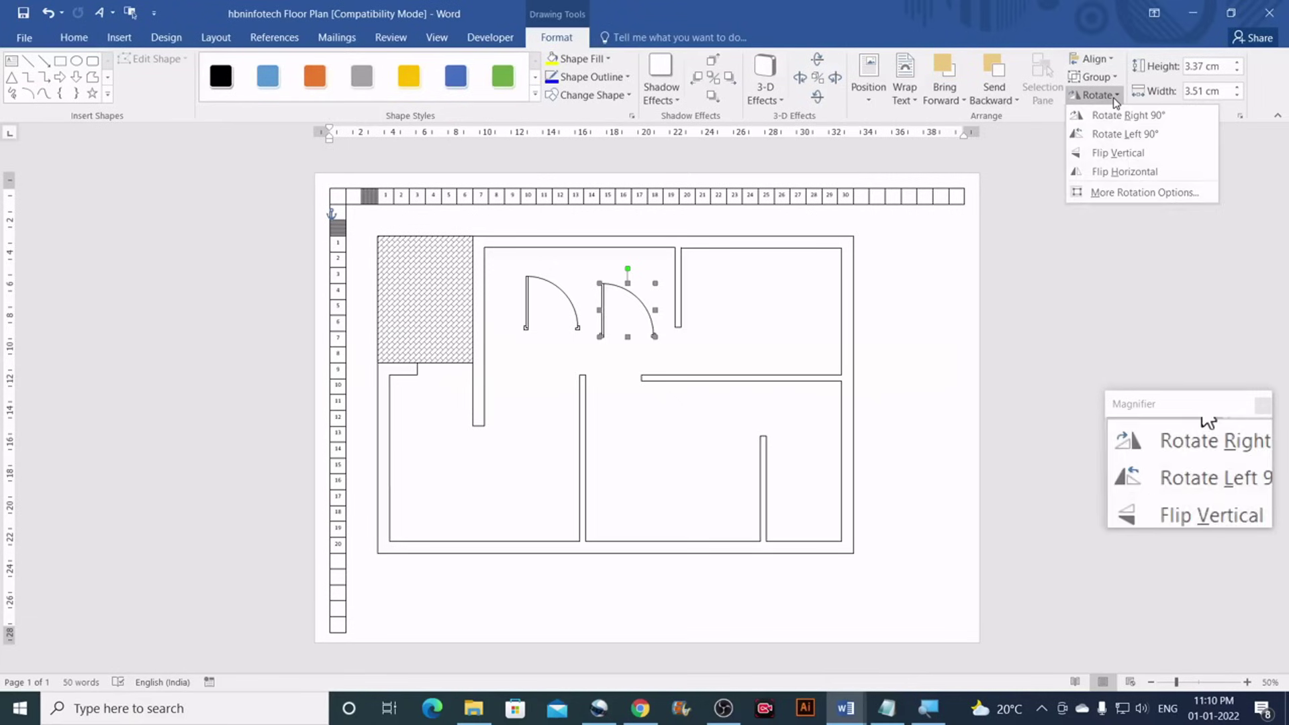
click(1116, 153)
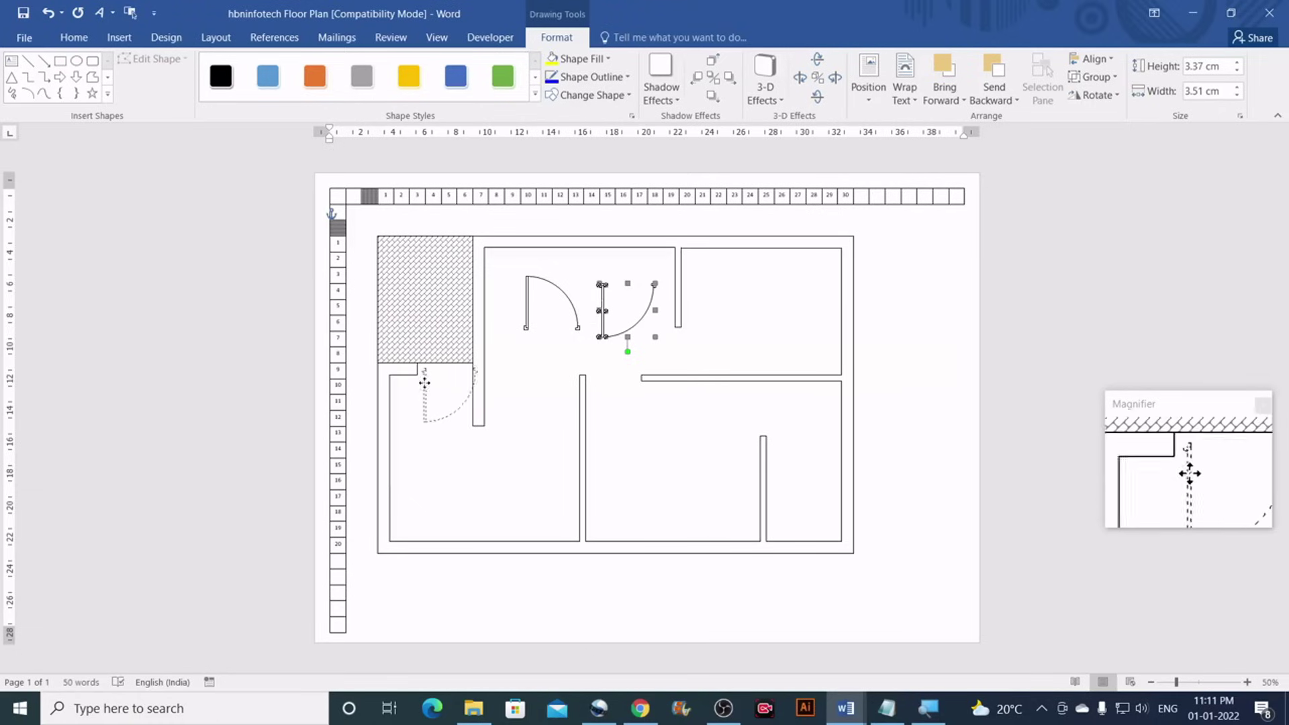
drag(424, 381, 425, 382)
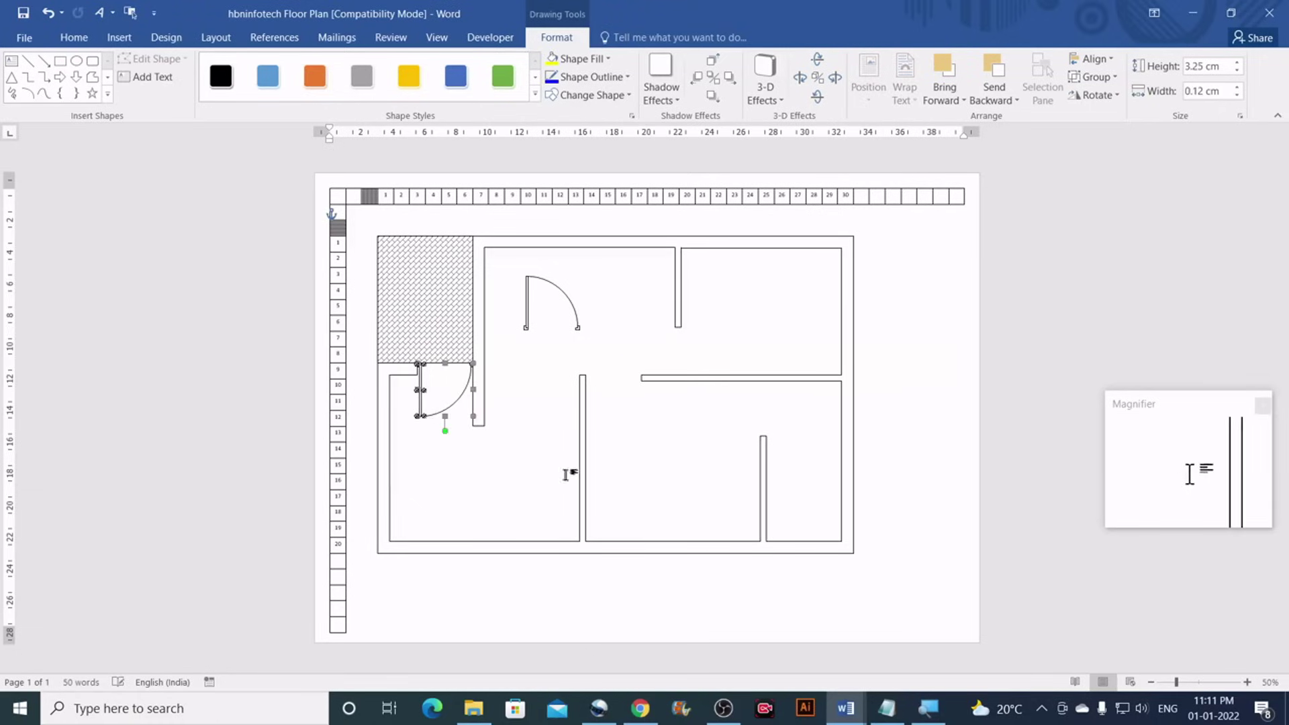
click(530, 453)
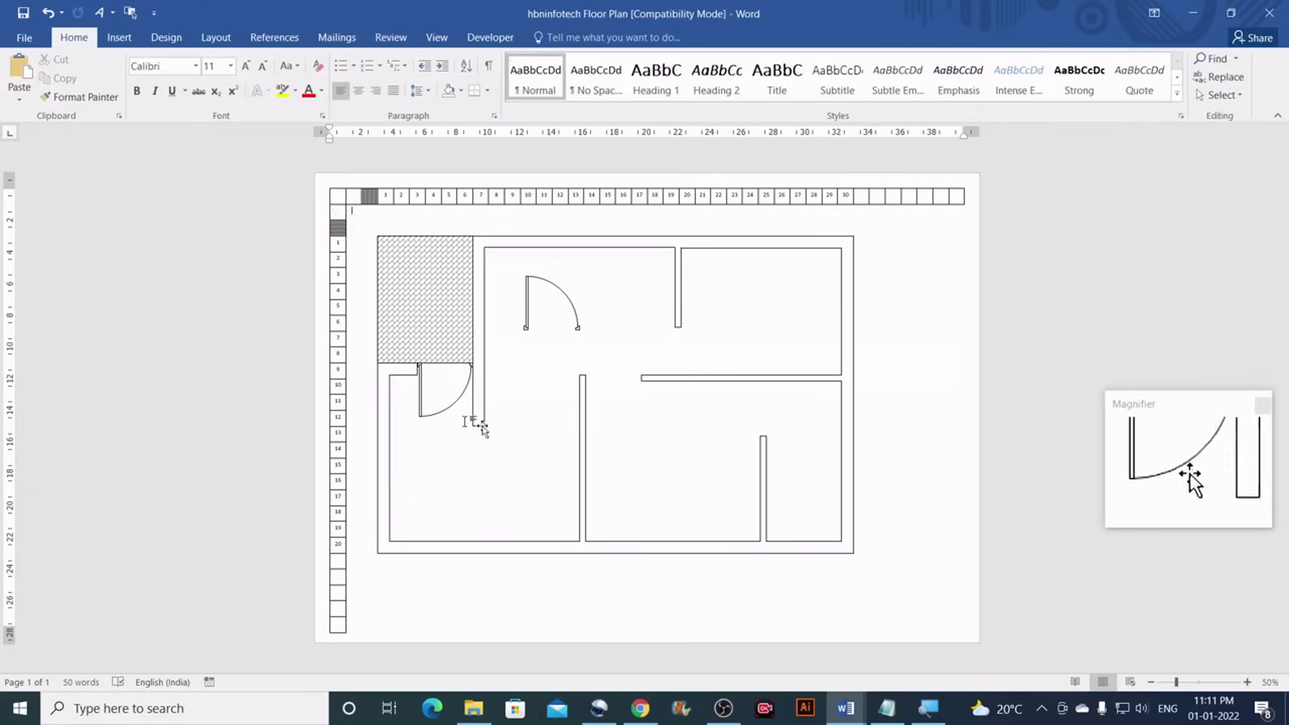
Examine up close how the copied door's frame pieces sit against the walls of the opening below the hatched area
click(453, 406)
drag(1178, 680, 1191, 681)
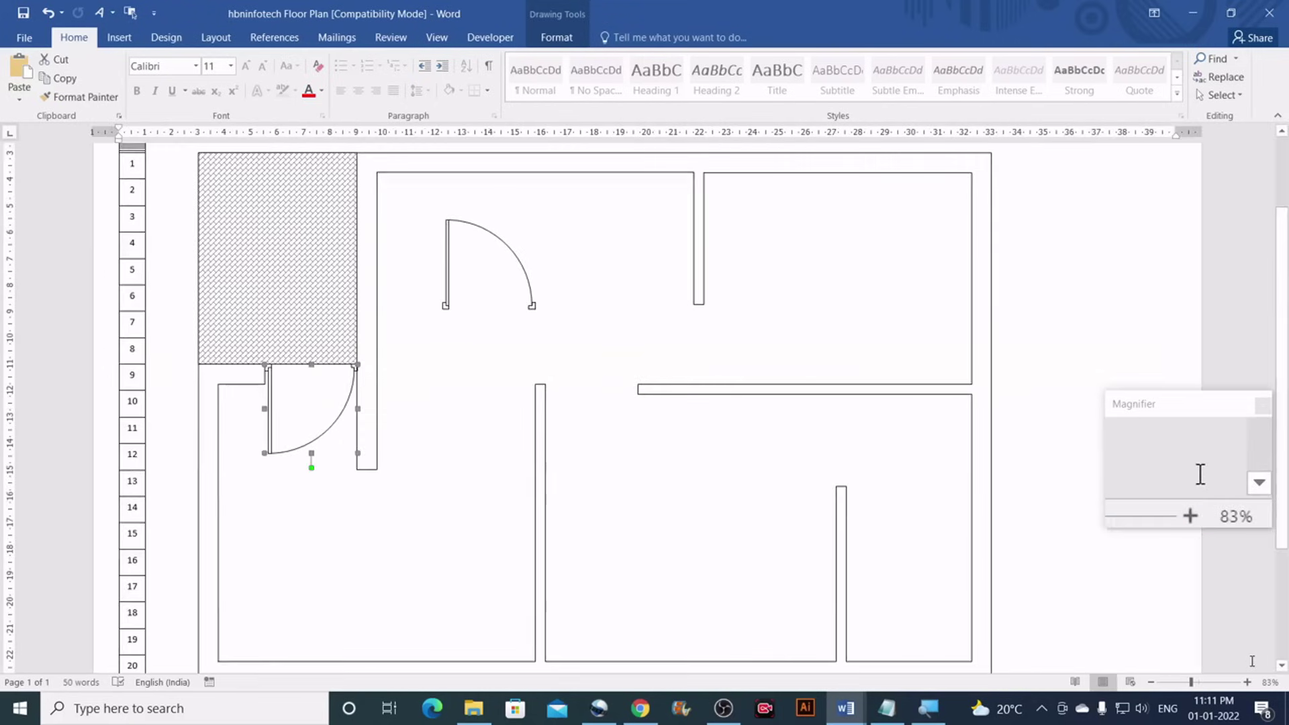
drag(1193, 683, 1216, 682)
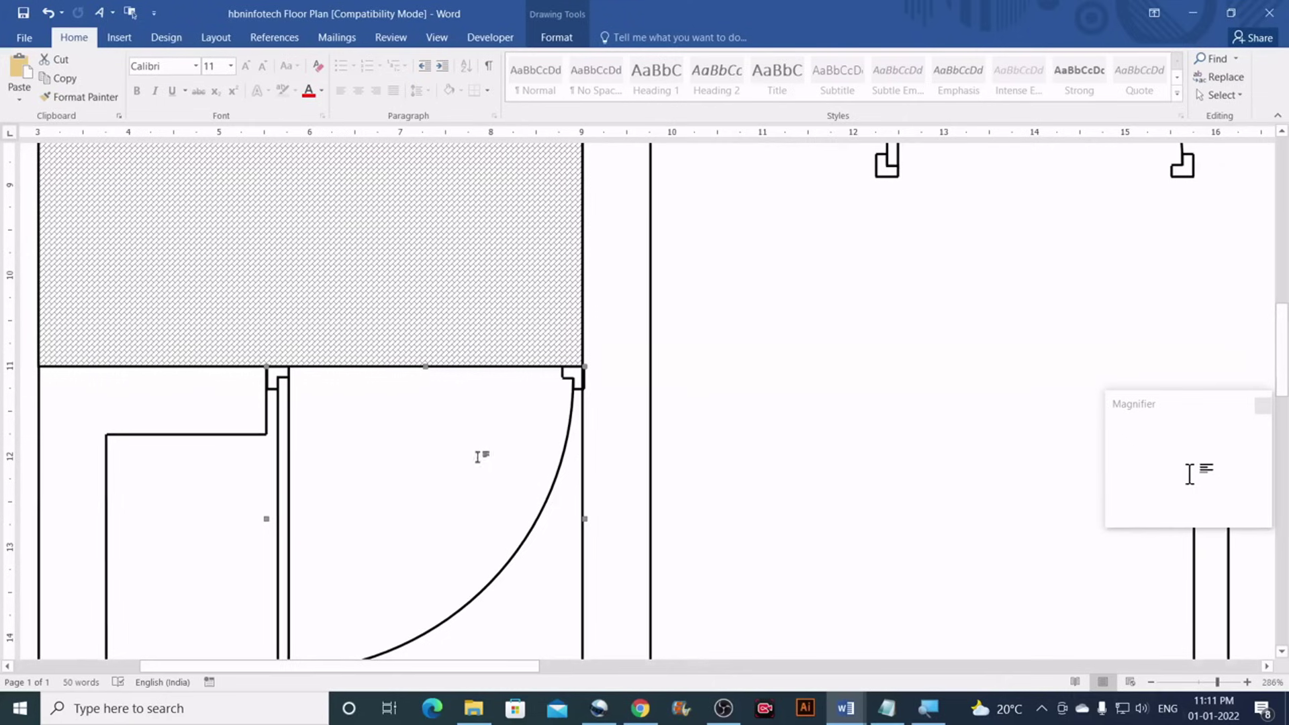
click(473, 445)
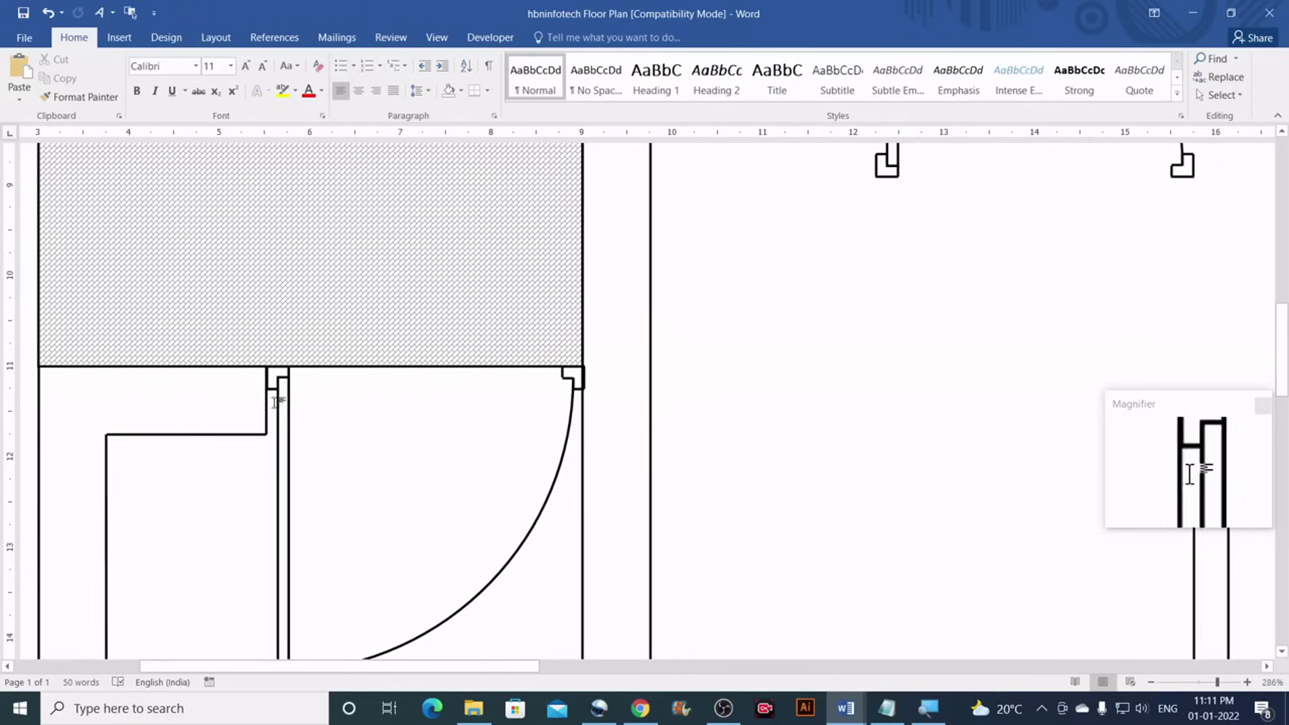
Fit the copied door against the right-hand wall of the opening below the hatched area and adjust the short wall lines to its left frame piece
drag(271, 397, 271, 401)
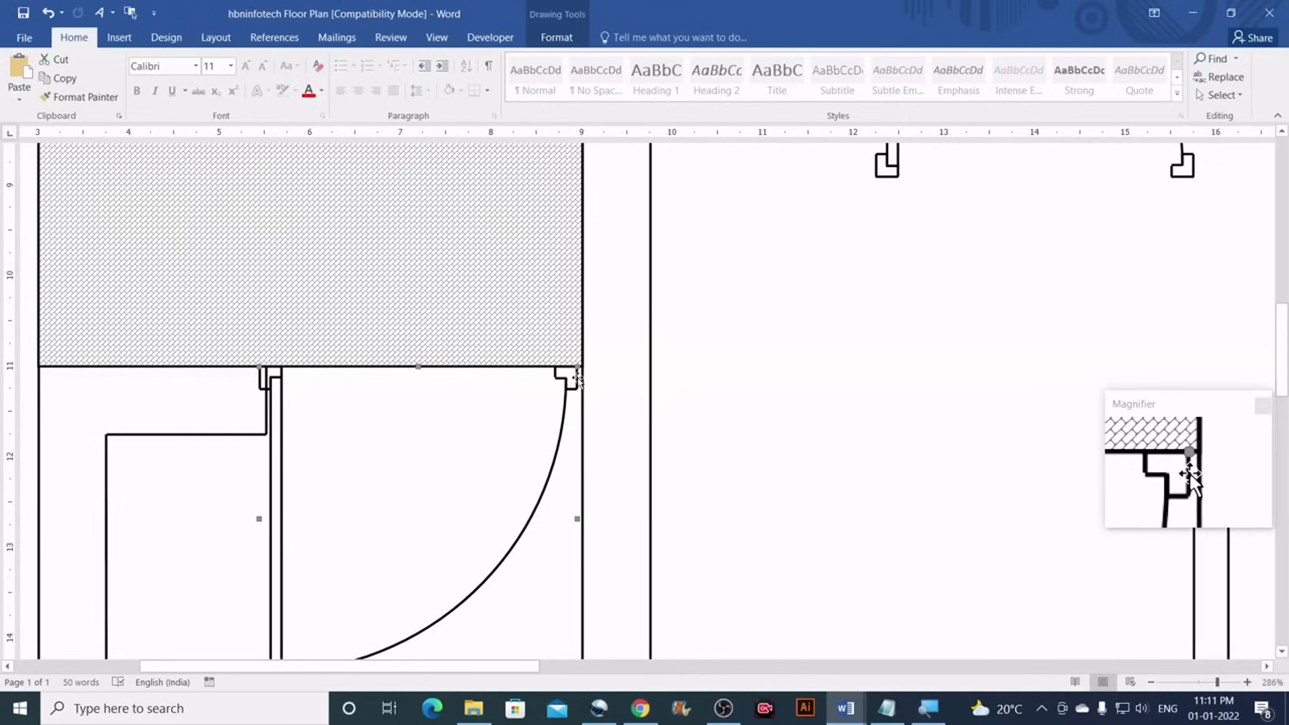
drag(578, 380, 583, 380)
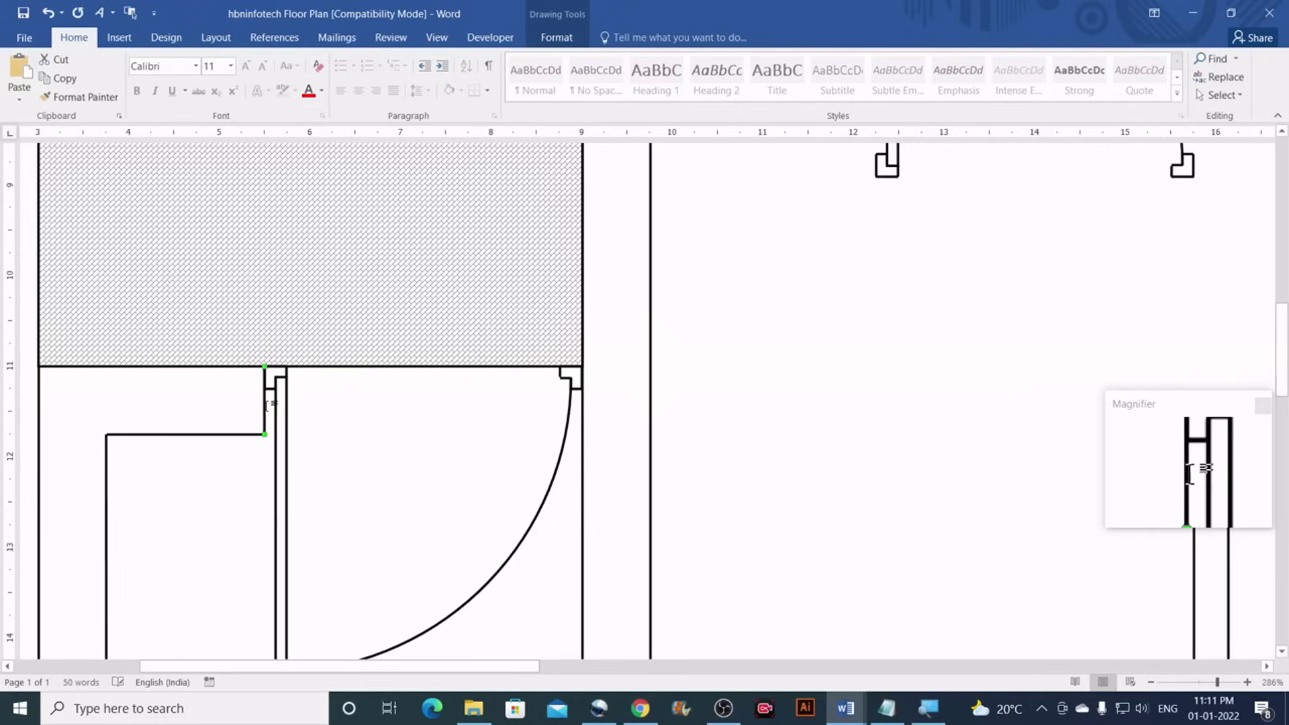
click(335, 430)
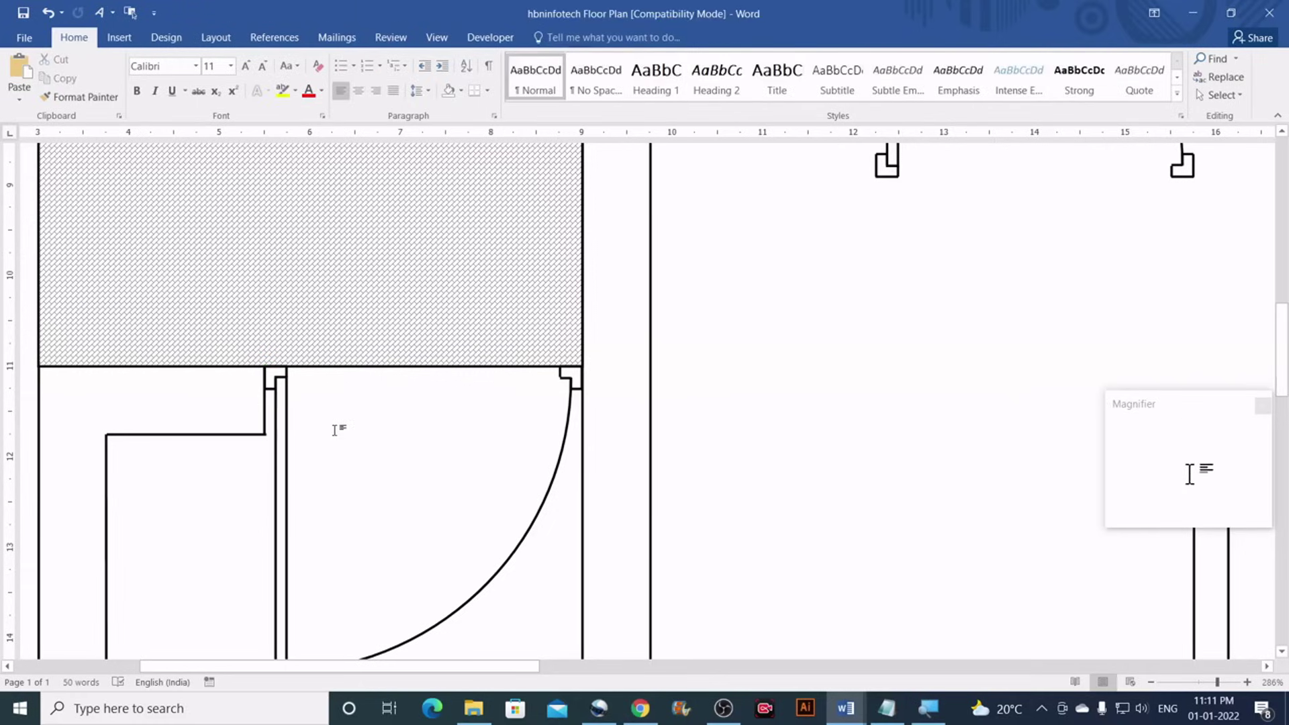
click(241, 436)
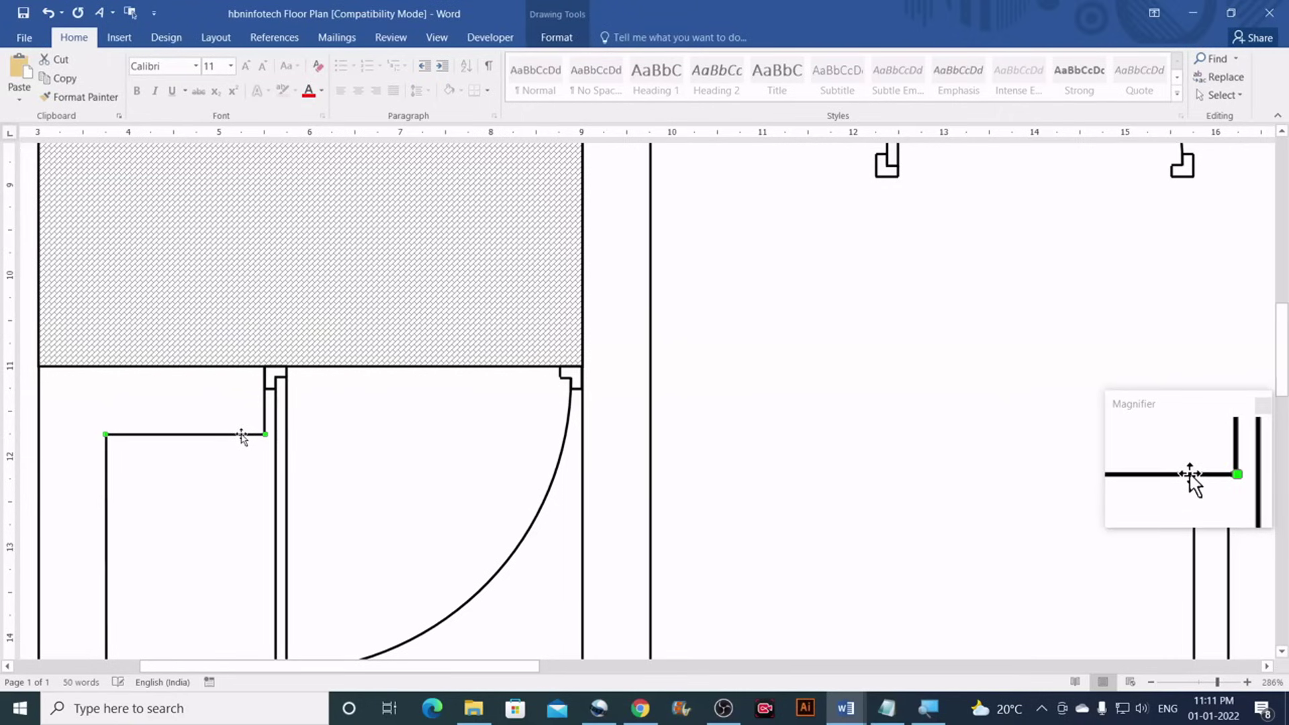
click(249, 437)
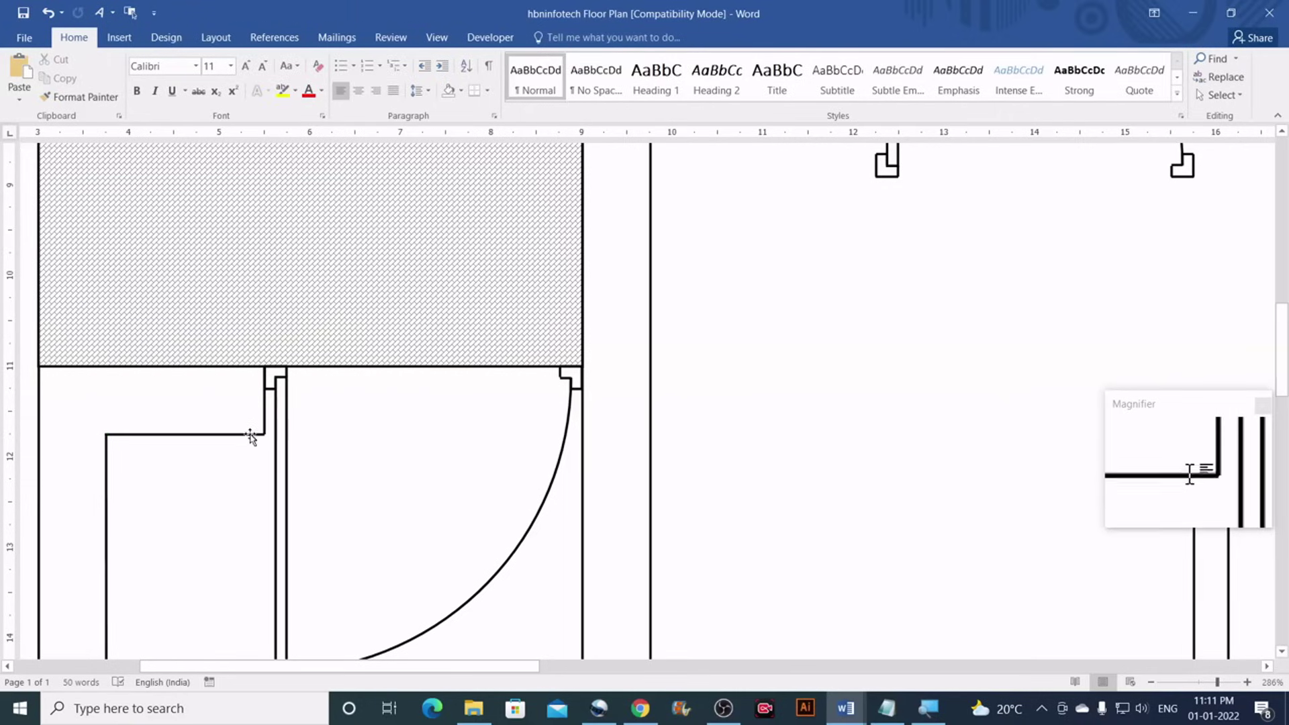
click(250, 437)
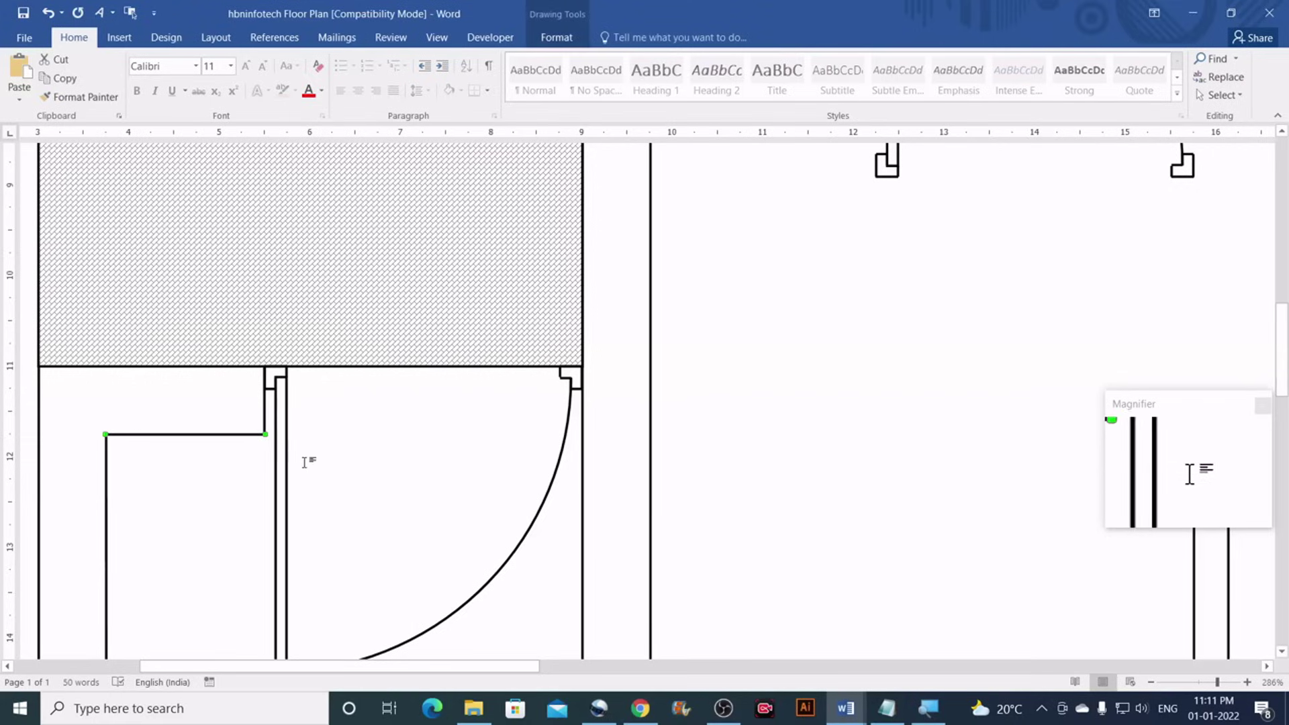
click(361, 462)
scroll(361, 462, down, 3)
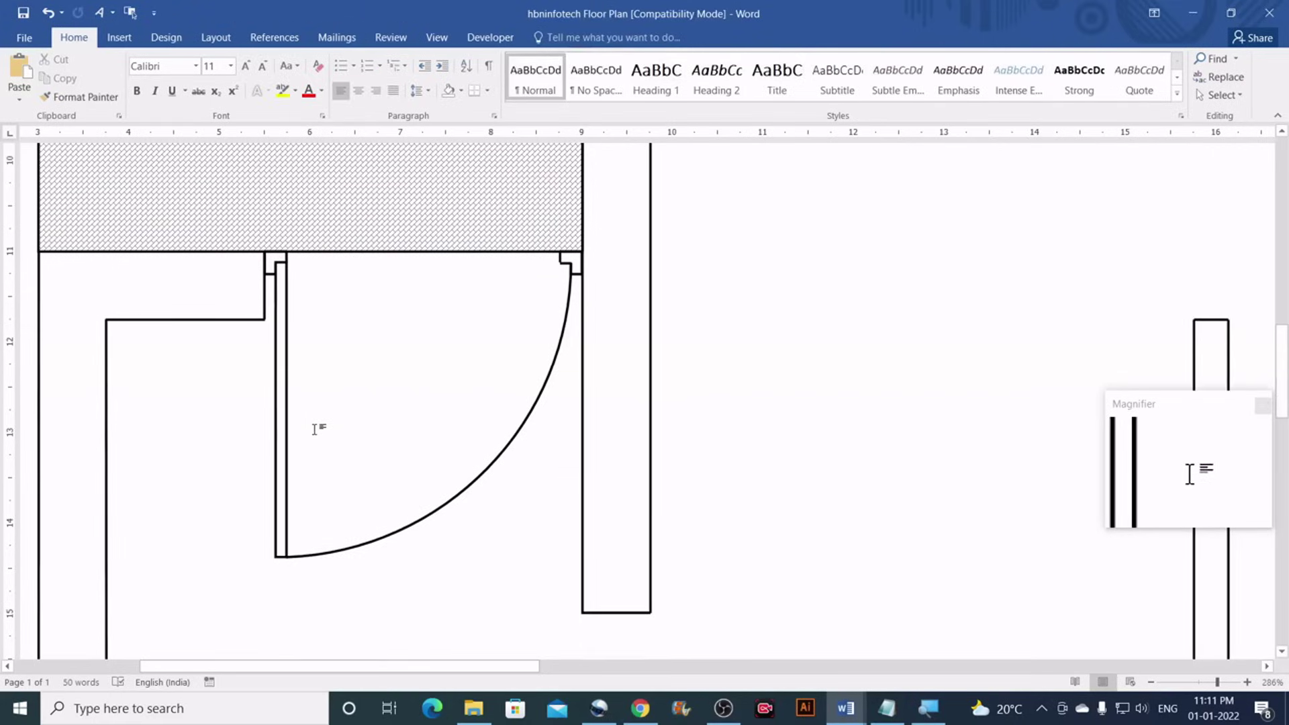
scroll(406, 428, down, 6)
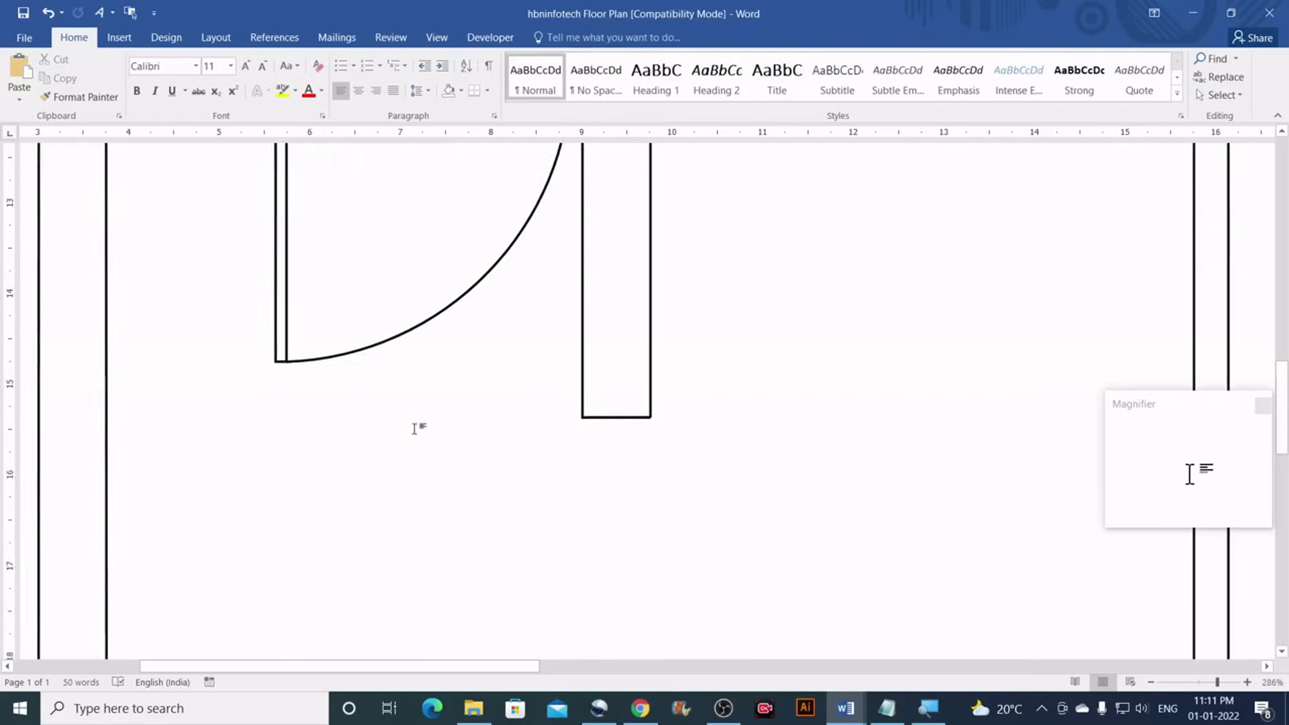
scroll(416, 426, up, 12)
scroll(425, 424, down, 3)
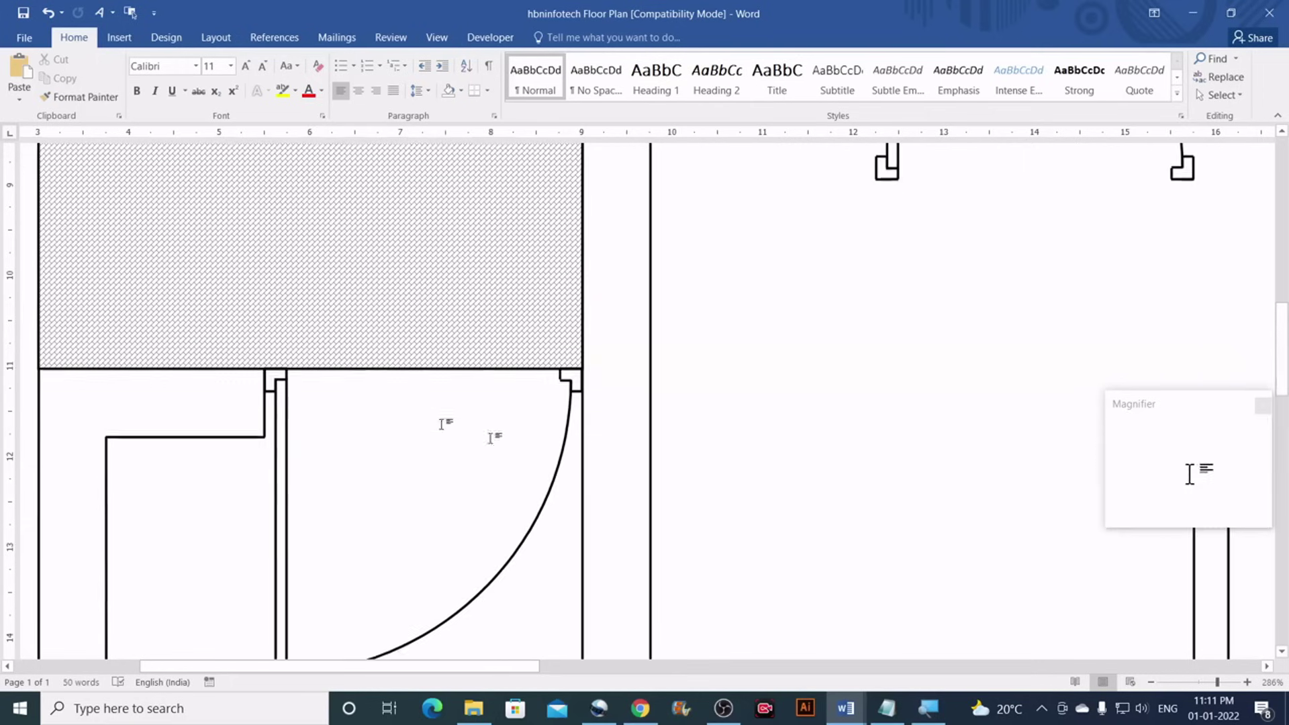
Move the unflipped door from the upper middle room into the lower middle room and place a duplicate of it above the lower-right partition
click(1152, 682)
click(1151, 682)
click(1151, 682)
click(1151, 682)
click(1152, 682)
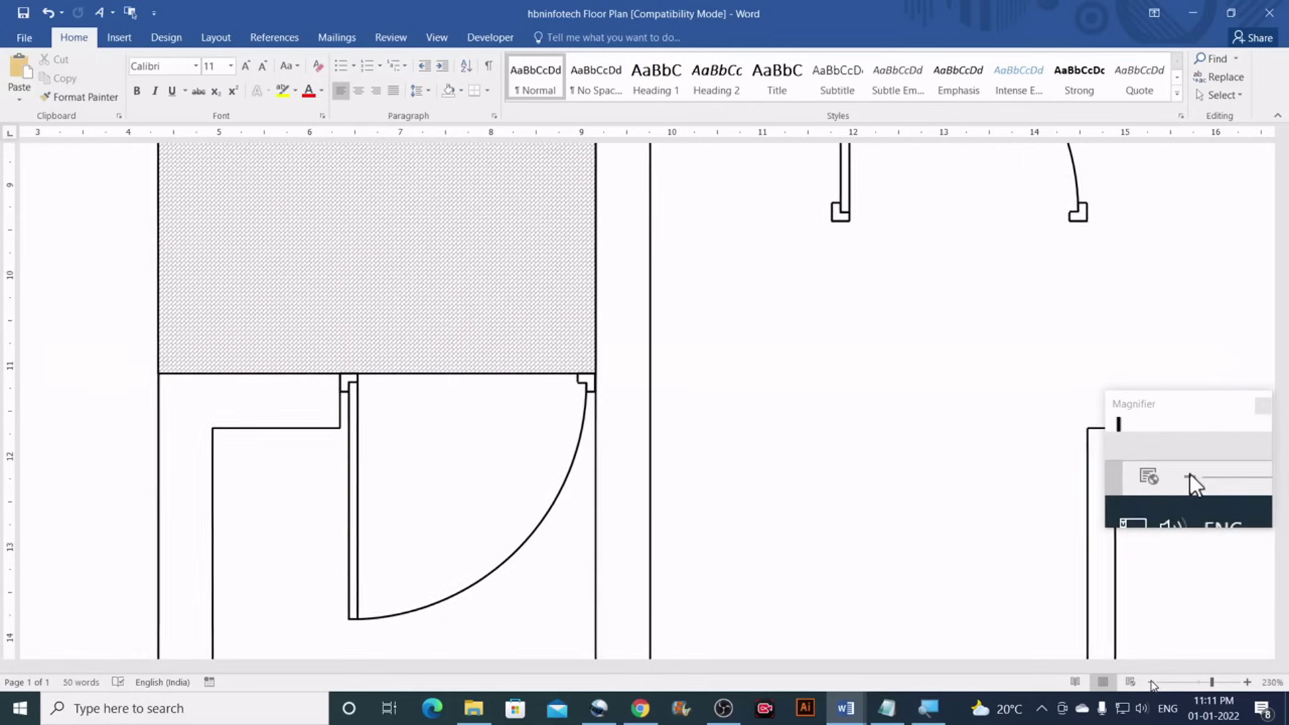
click(1152, 682)
click(1152, 682)
click(1152, 683)
click(1152, 682)
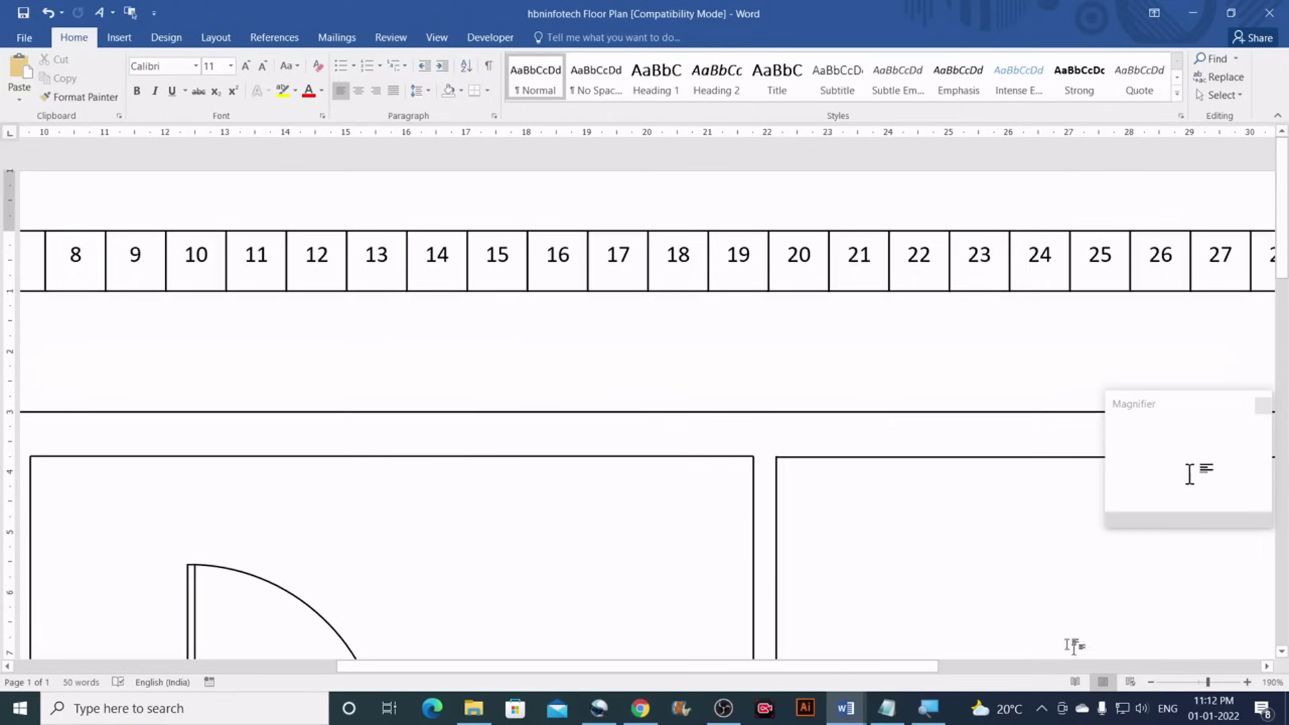
double_click(1151, 682)
double_click(1151, 682)
click(1151, 682)
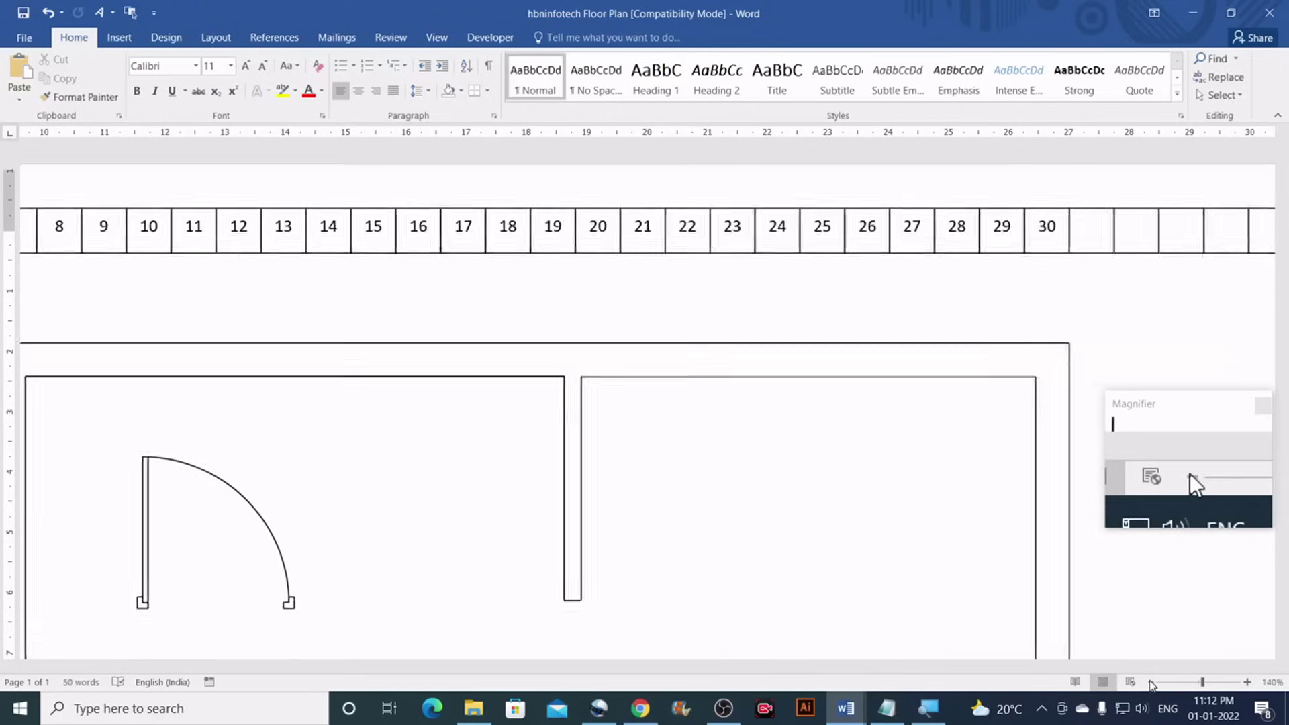
double_click(1151, 682)
double_click(1149, 682)
scroll(617, 526, down, 8)
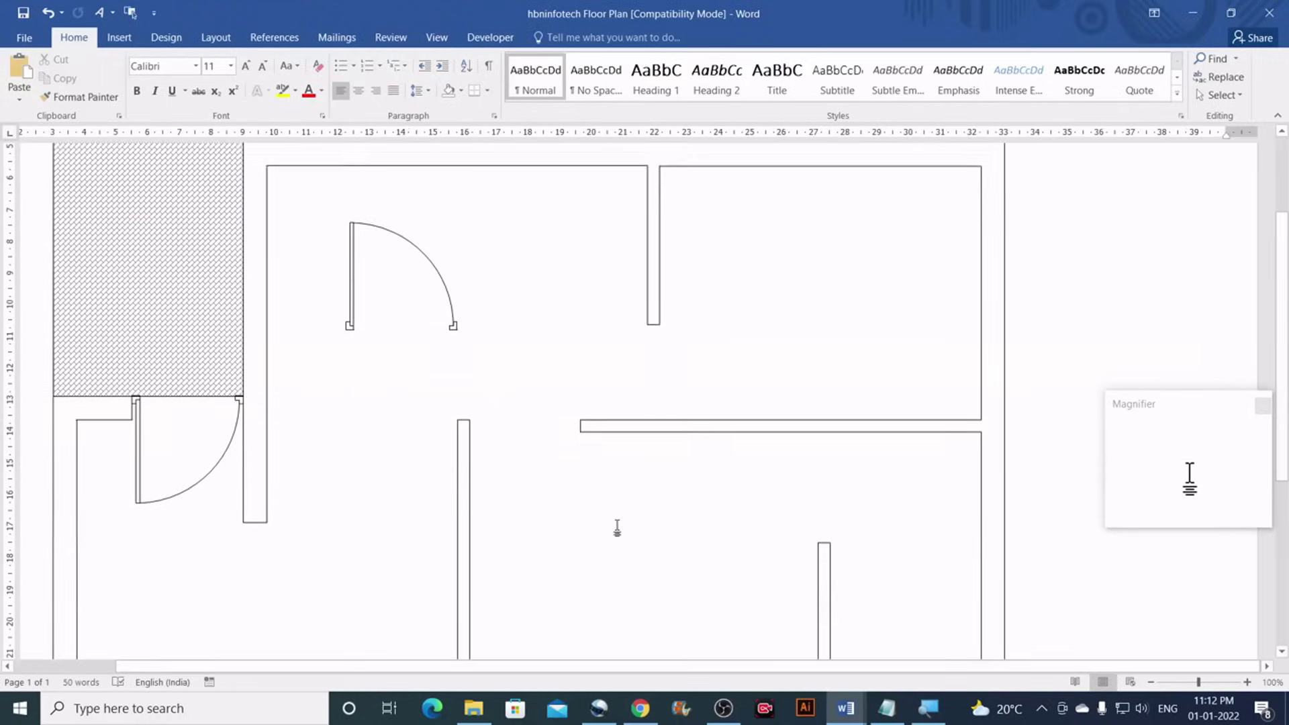
scroll(616, 525, up, 3)
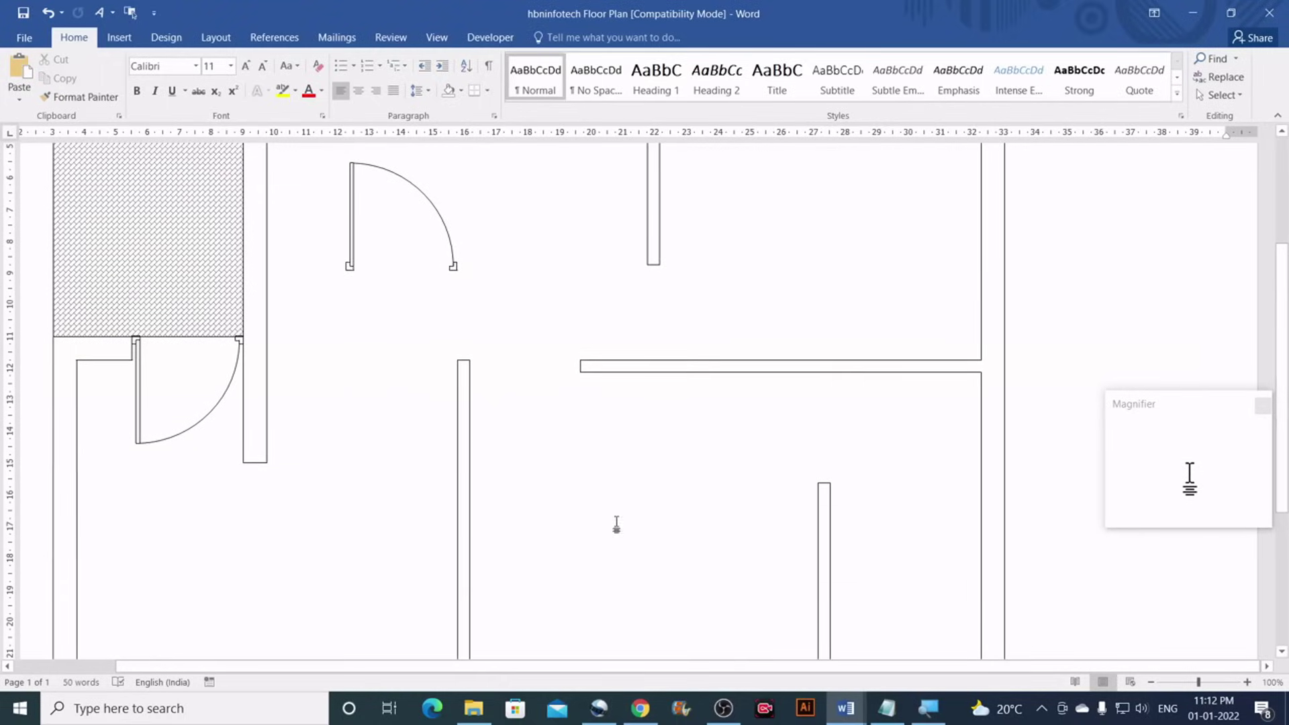
scroll(550, 445, down, 1)
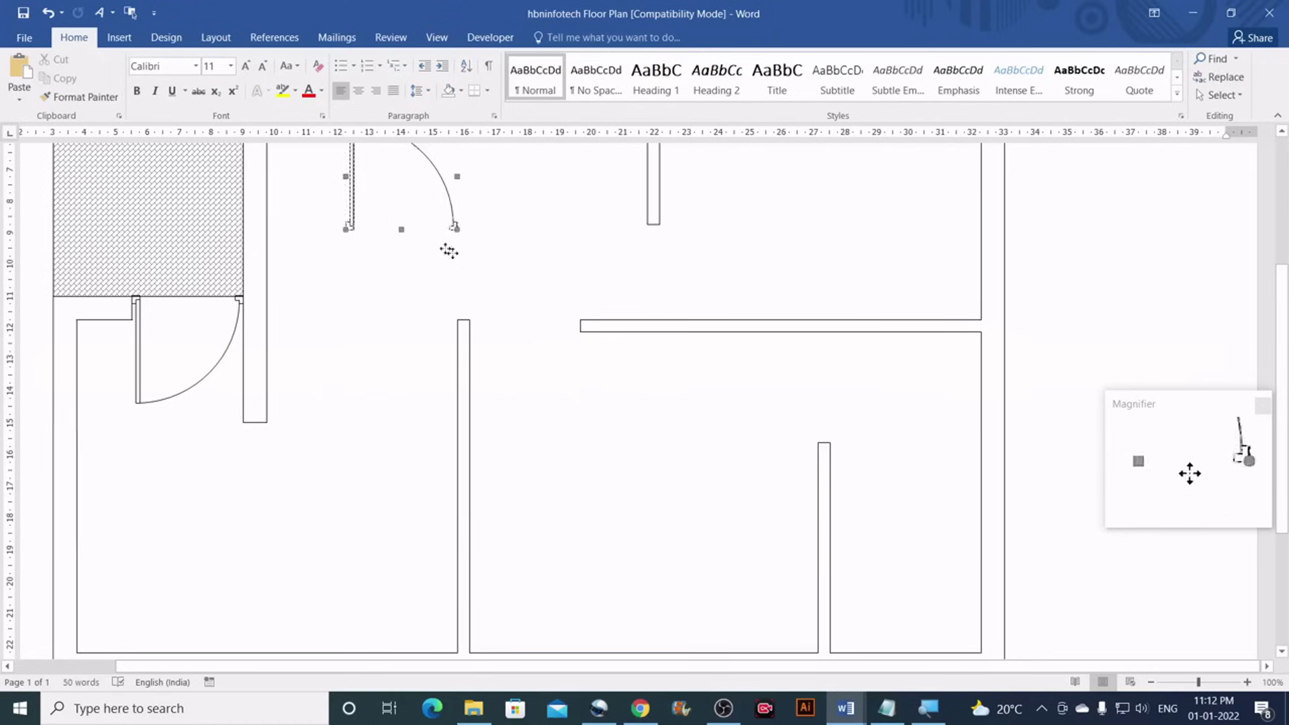
drag(517, 418, 521, 421)
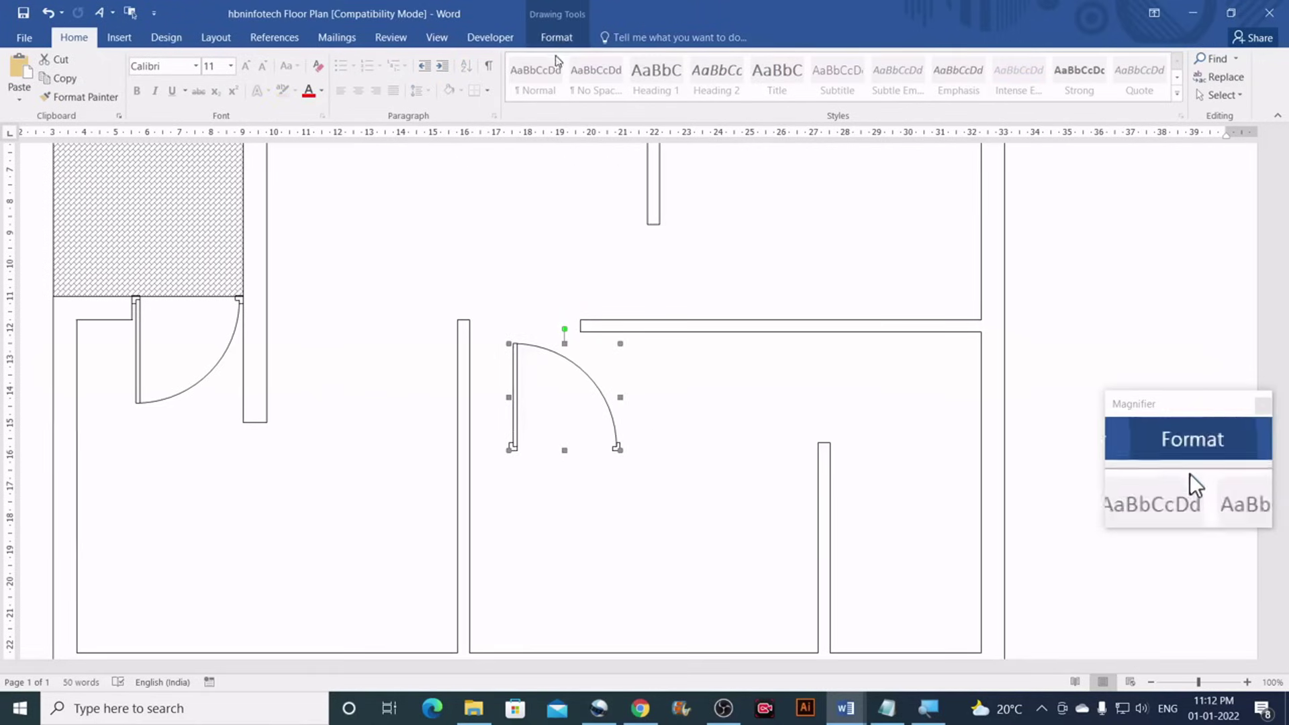
key(ctrl+d)
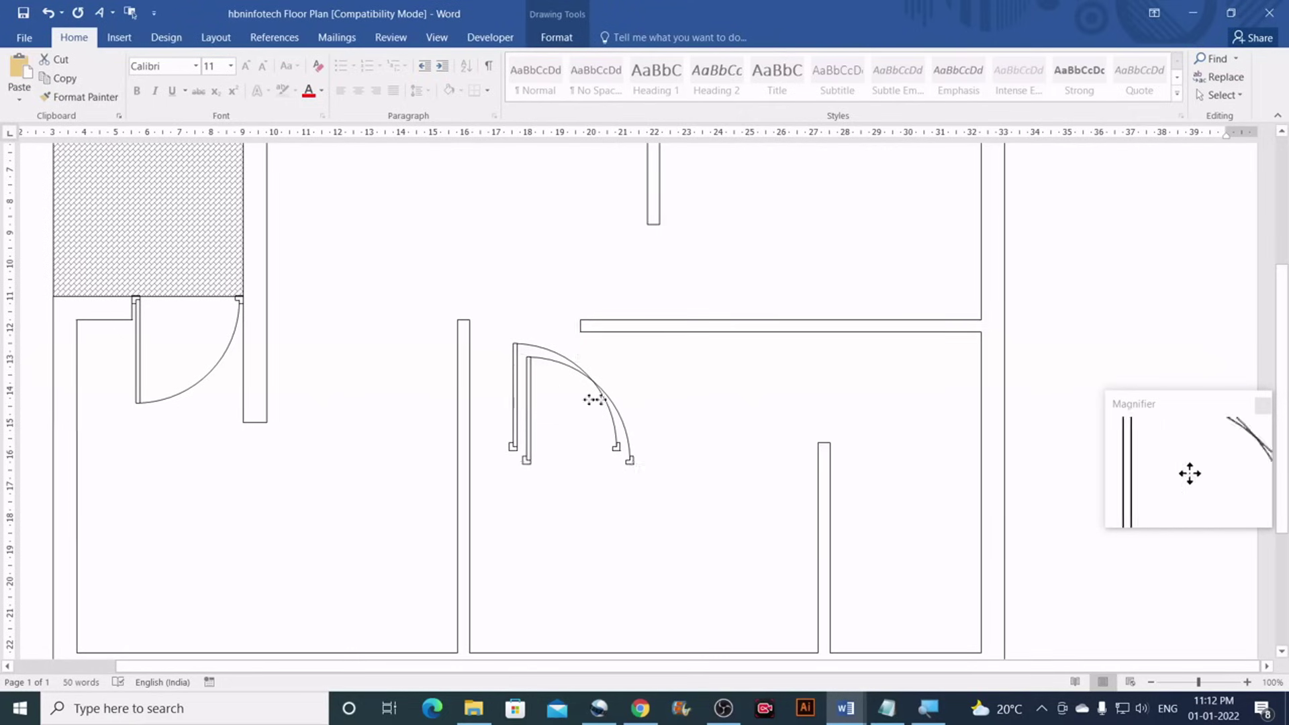
drag(796, 381, 796, 381)
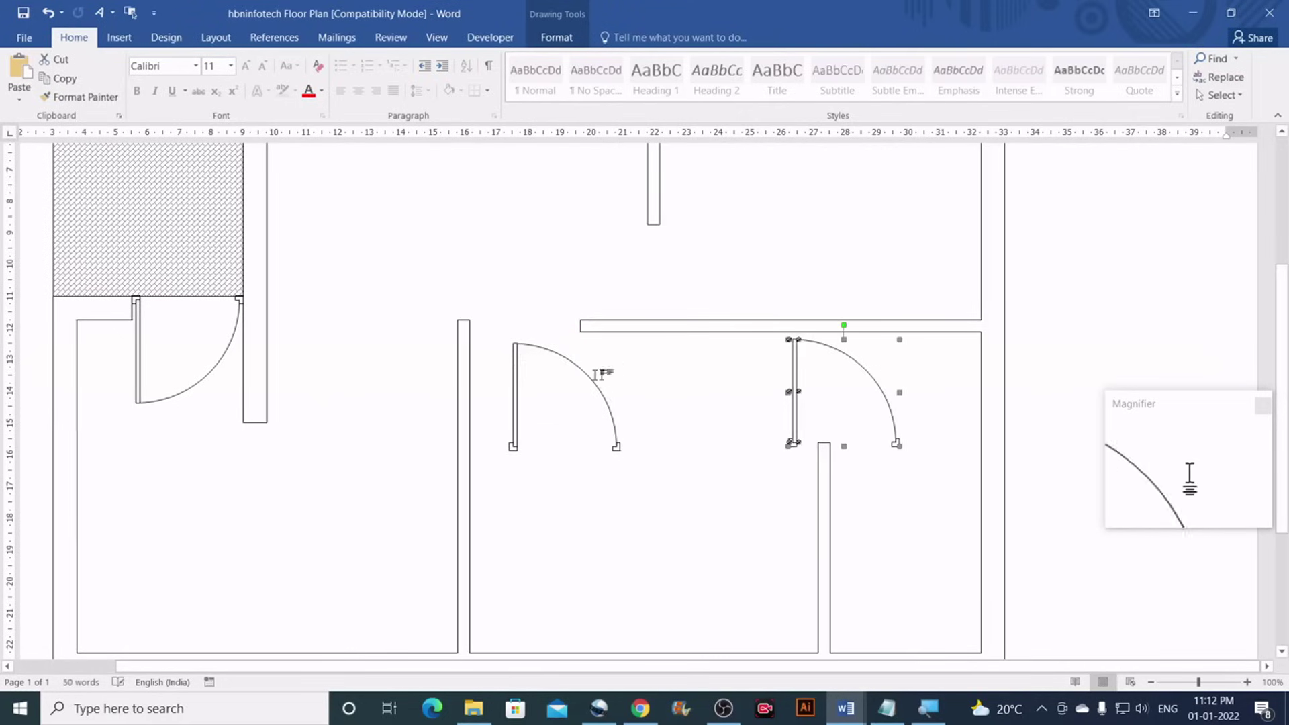
Flip the door in the lower middle room vertically and move it into the opening between the middle partition and the horizontal wall
click(554, 356)
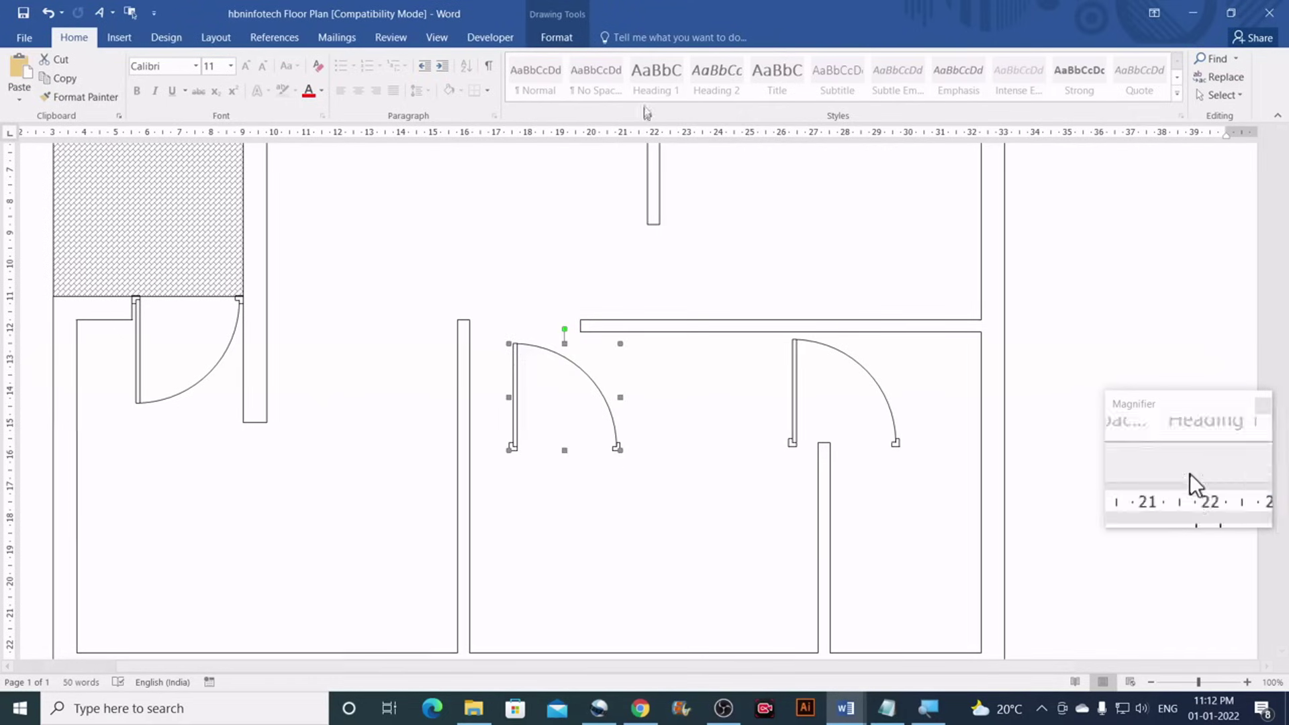
click(564, 39)
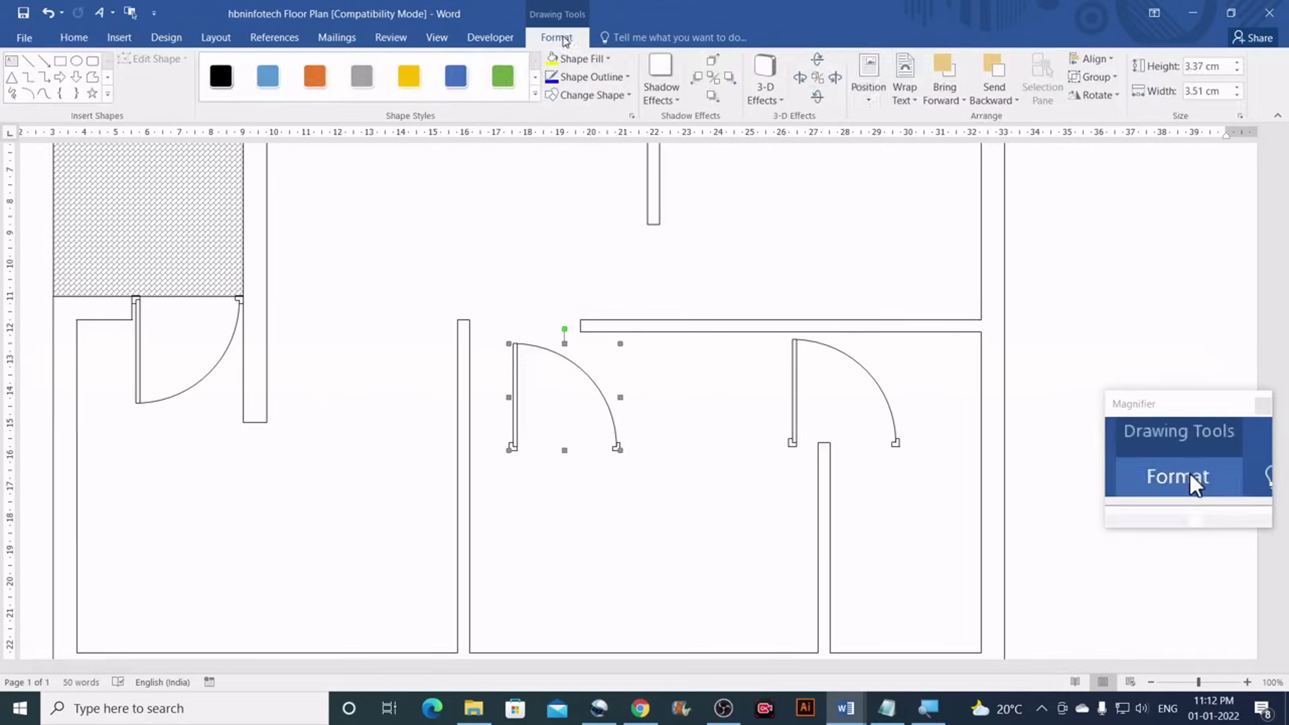
click(1096, 95)
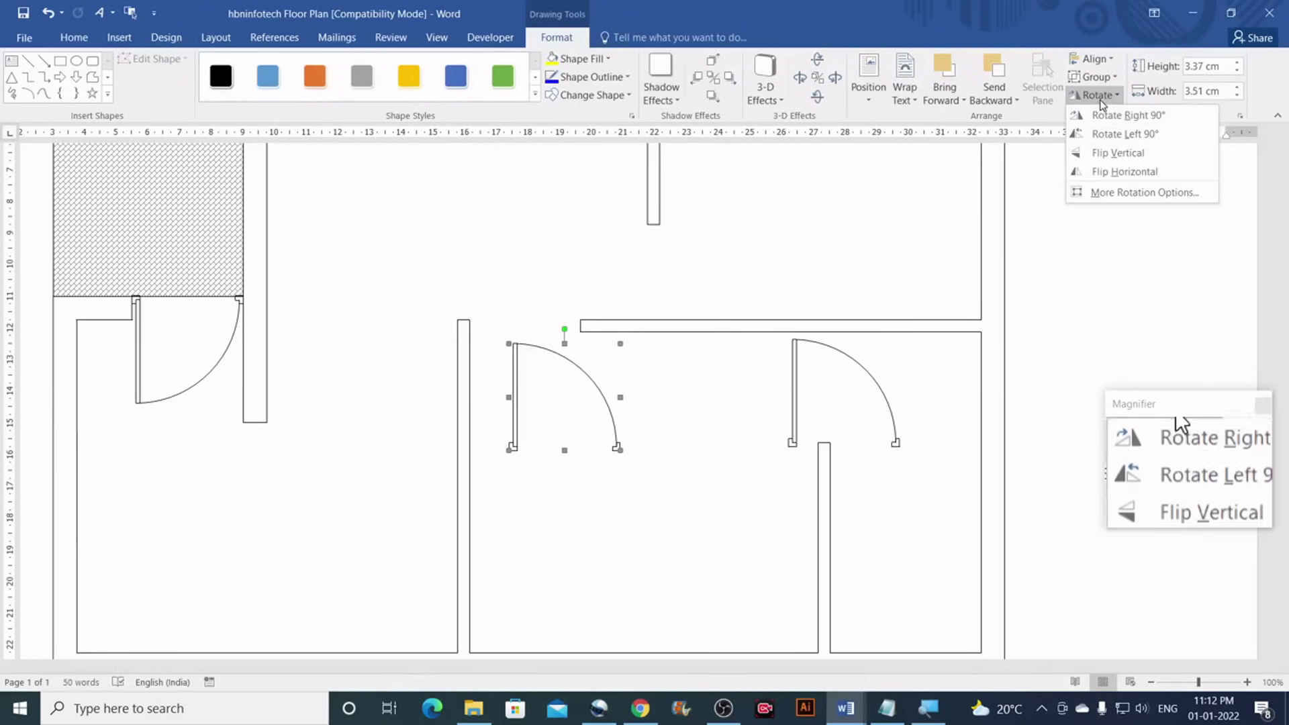
click(1119, 154)
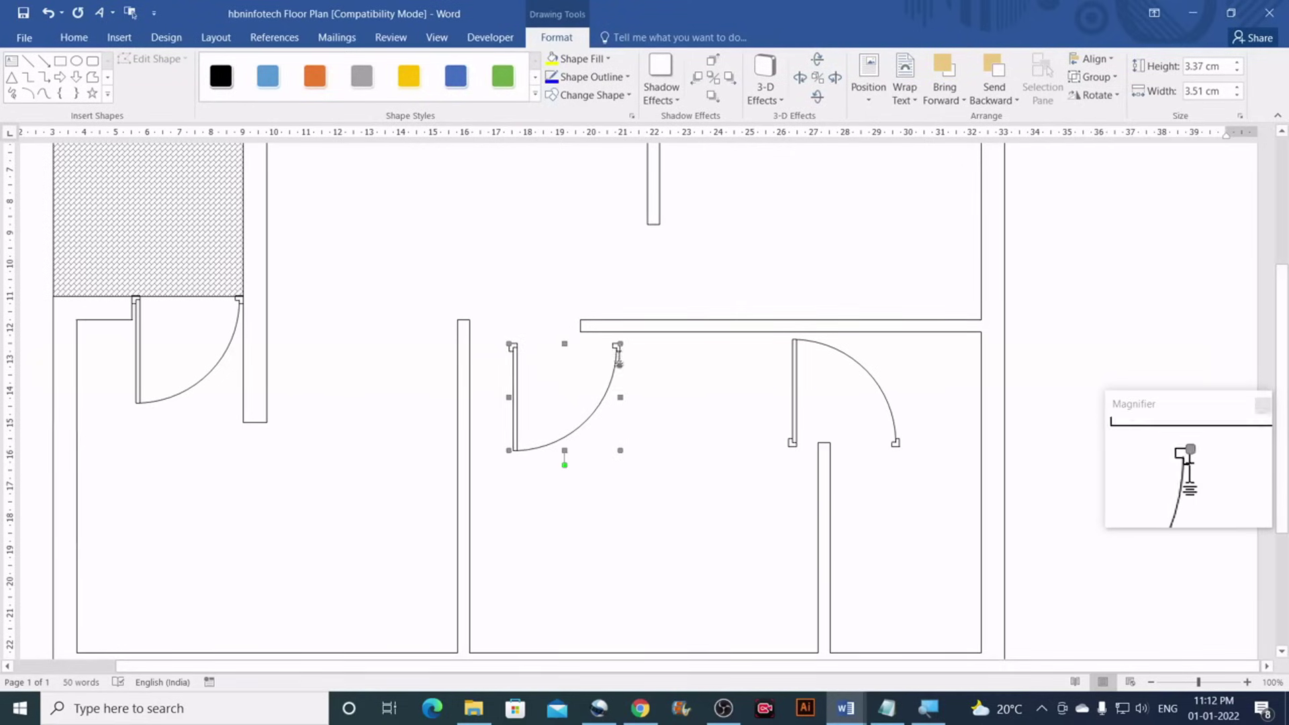
drag(596, 350, 577, 333)
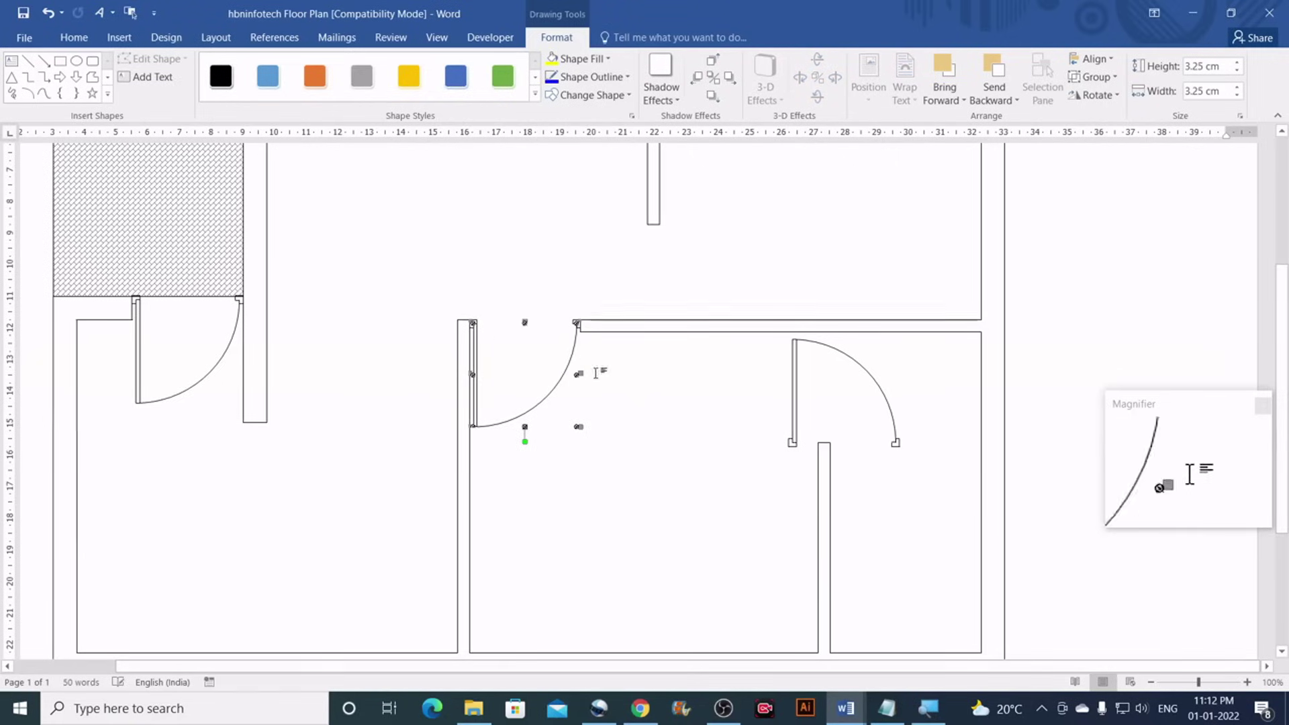
Fine-tune the flipped door's position so its frame pieces line up with both wall ends of the middle opening
drag(1198, 683, 1242, 682)
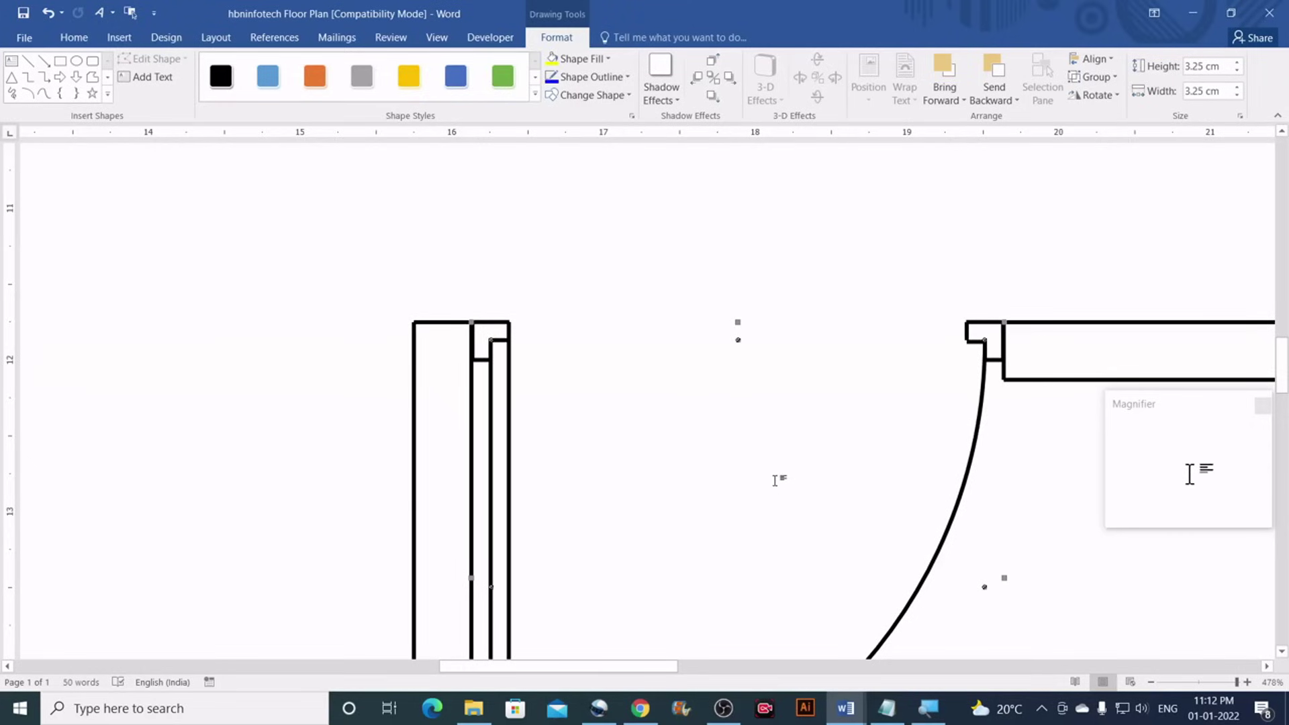
key(ctrl+z)
key(ctrl+y)
key(ctrl+z)
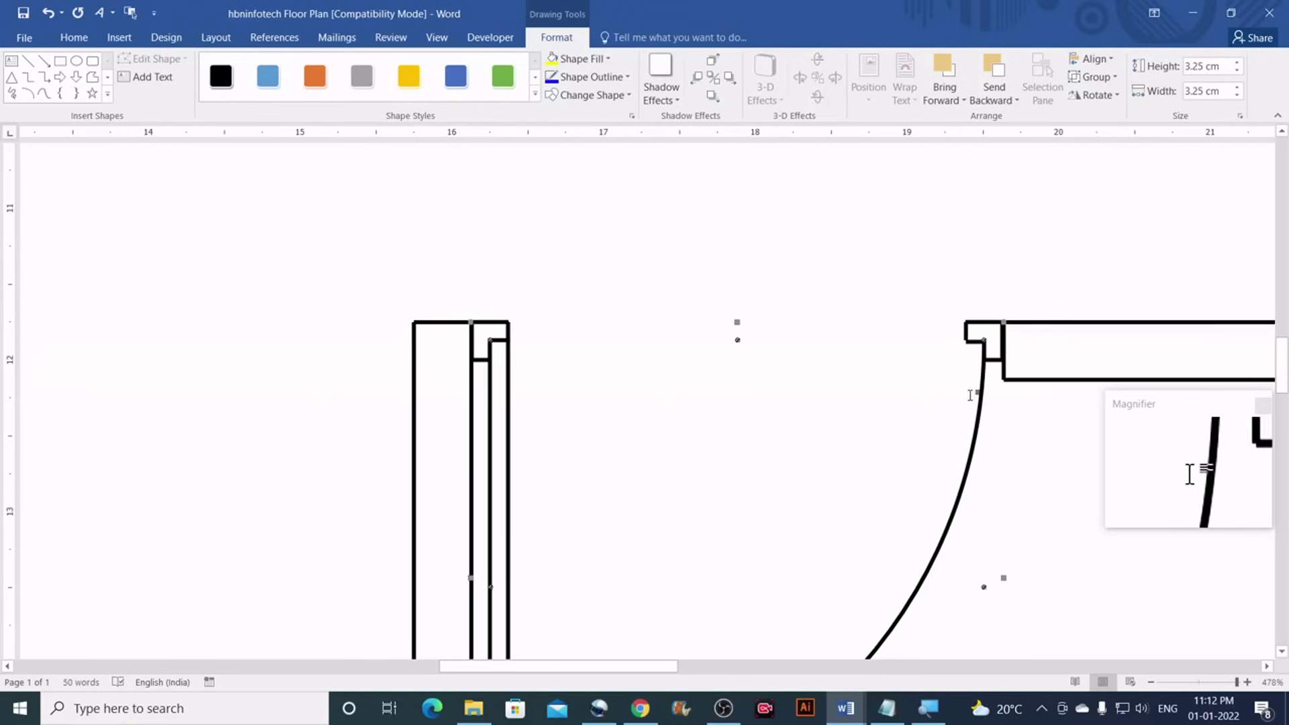
click(996, 425)
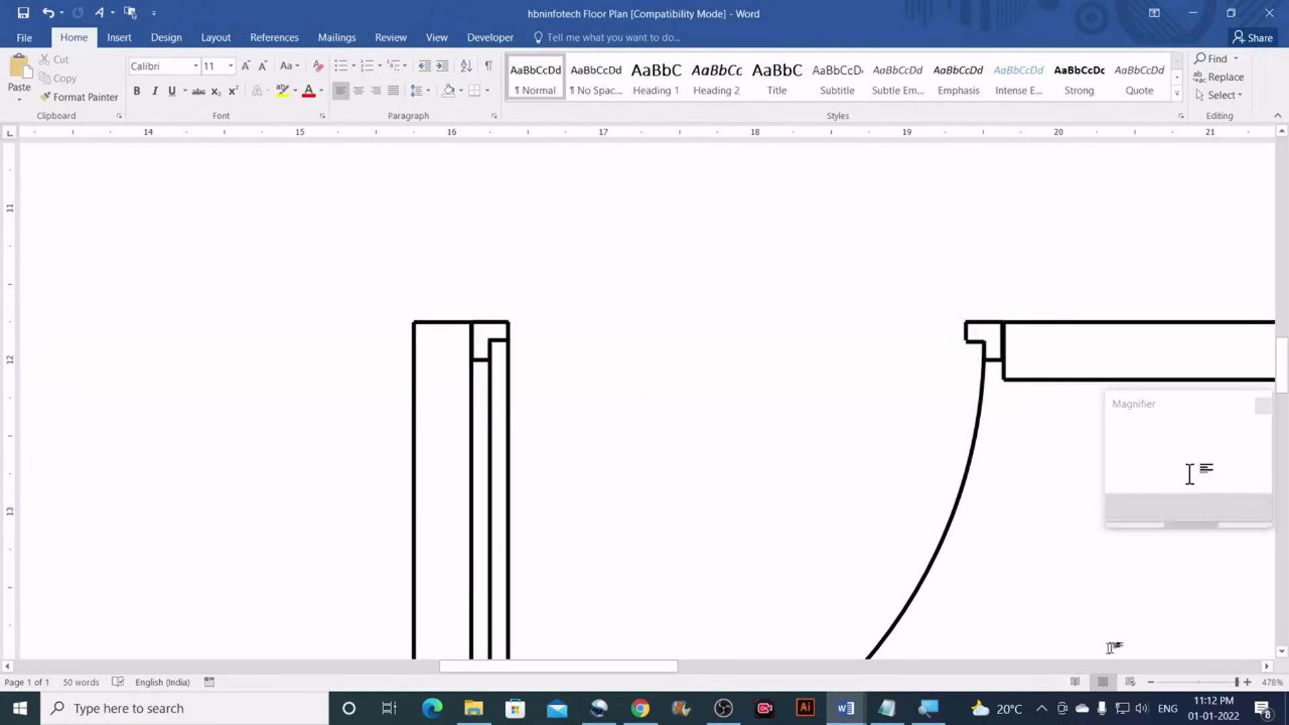
Rotate the remaining door right 90° and move it into the opening between the horizontal wall and the lower-right partition
click(1150, 682)
click(1151, 682)
click(1151, 682)
click(1151, 682)
click(1150, 682)
click(1151, 682)
click(1150, 682)
click(1150, 682)
click(1151, 683)
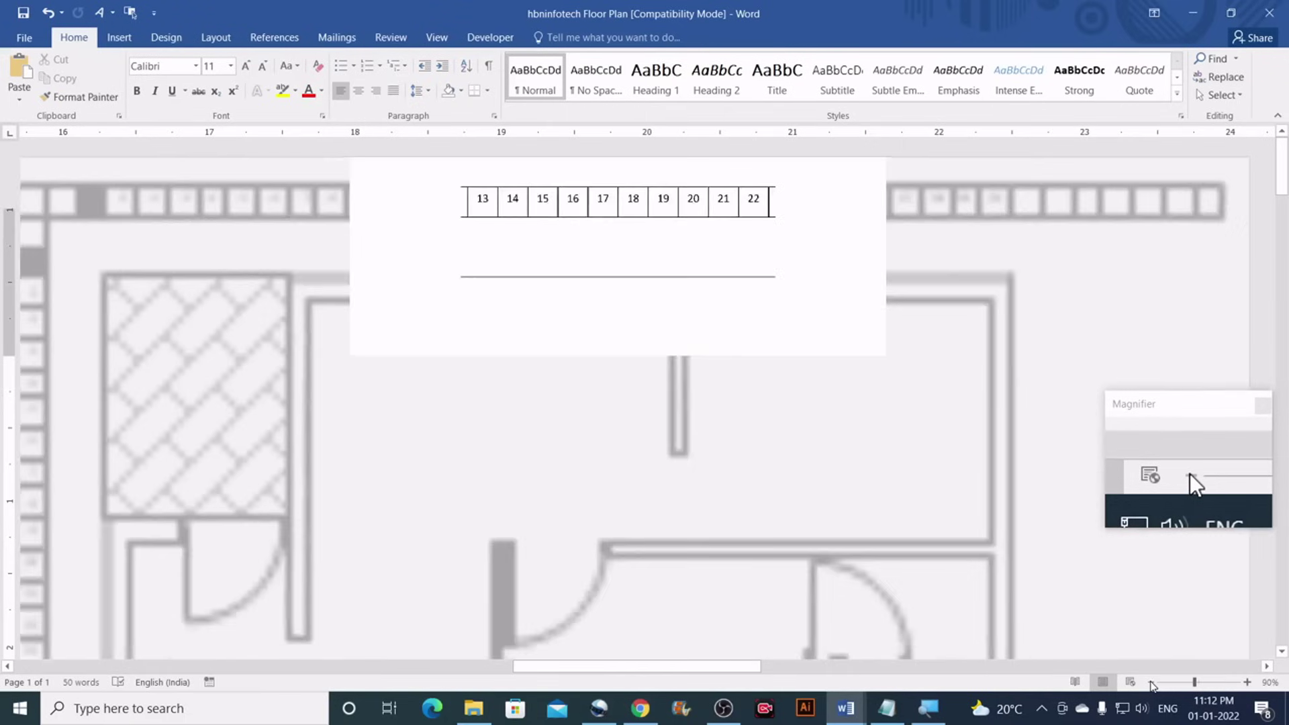
scroll(636, 430, down, 5)
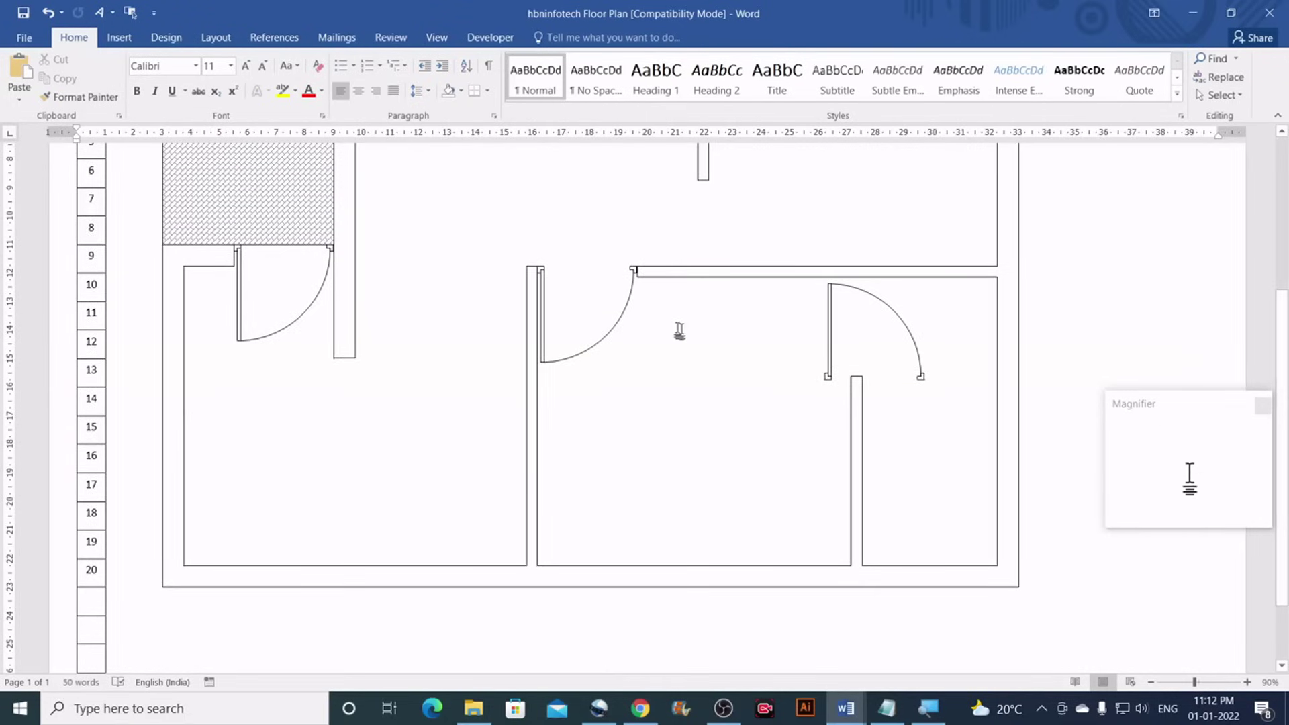
click(828, 314)
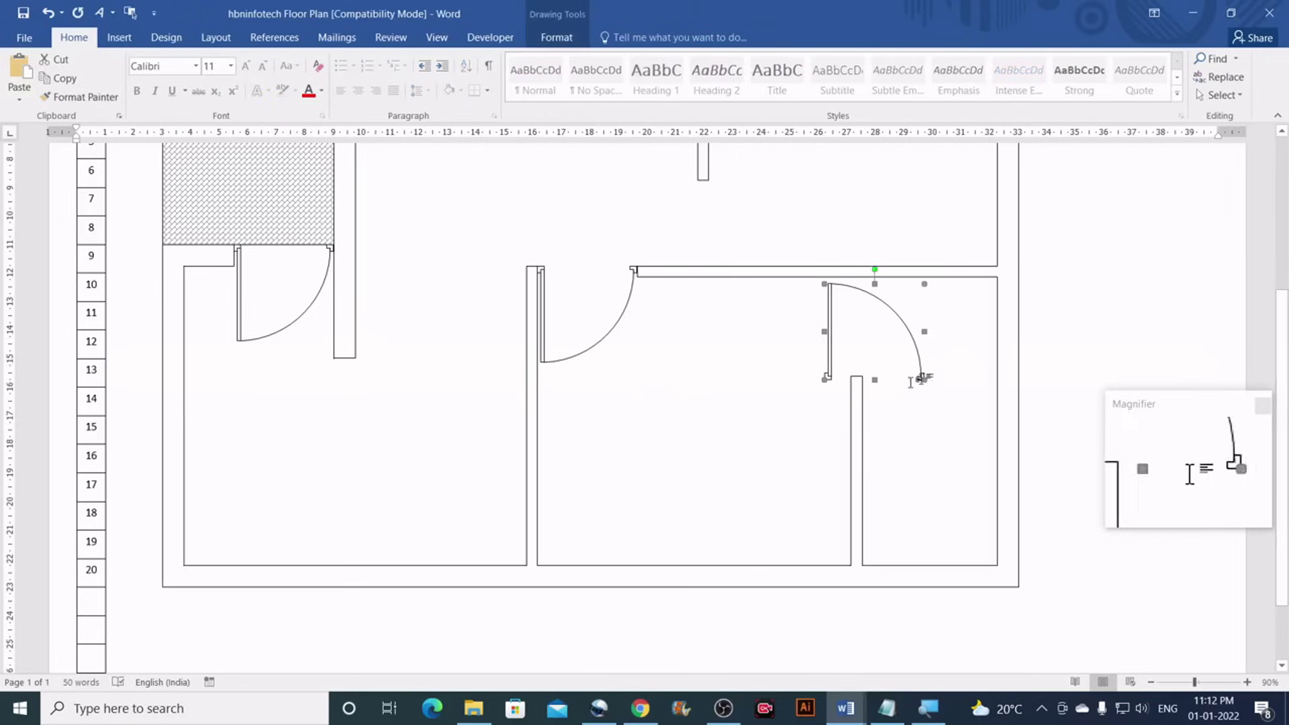
click(565, 44)
click(1109, 96)
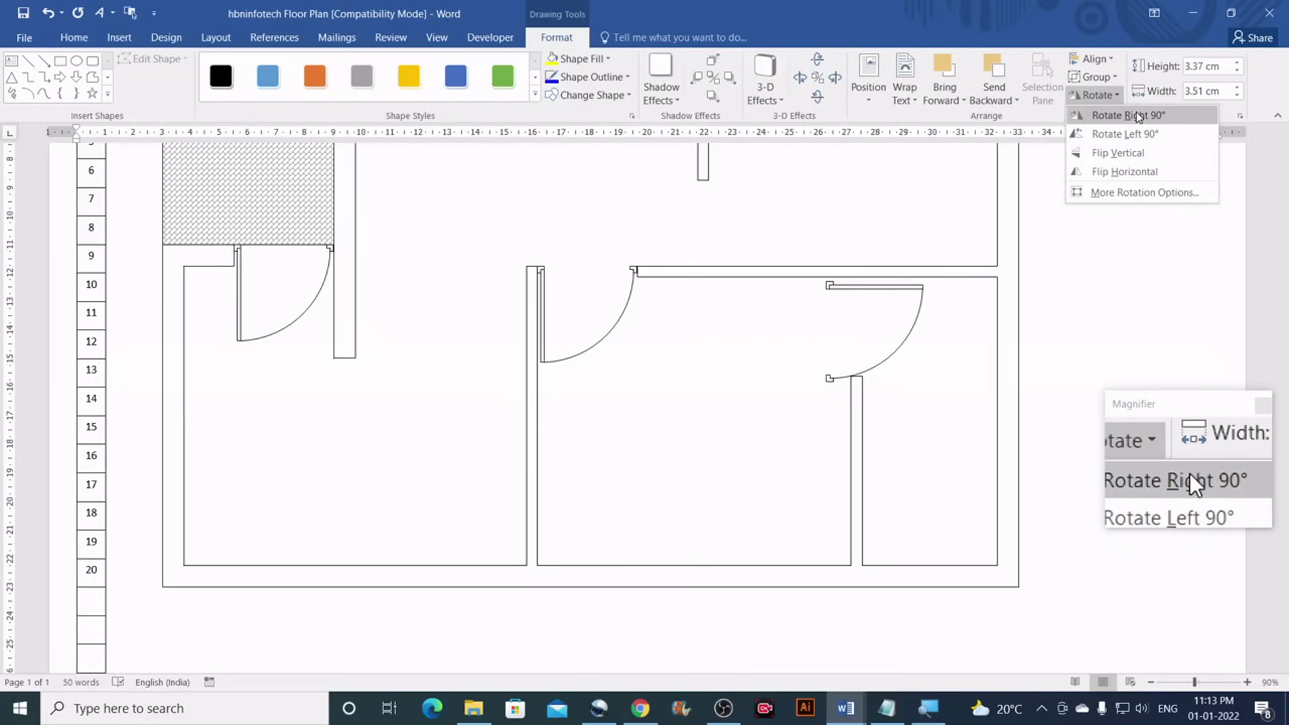
click(1138, 116)
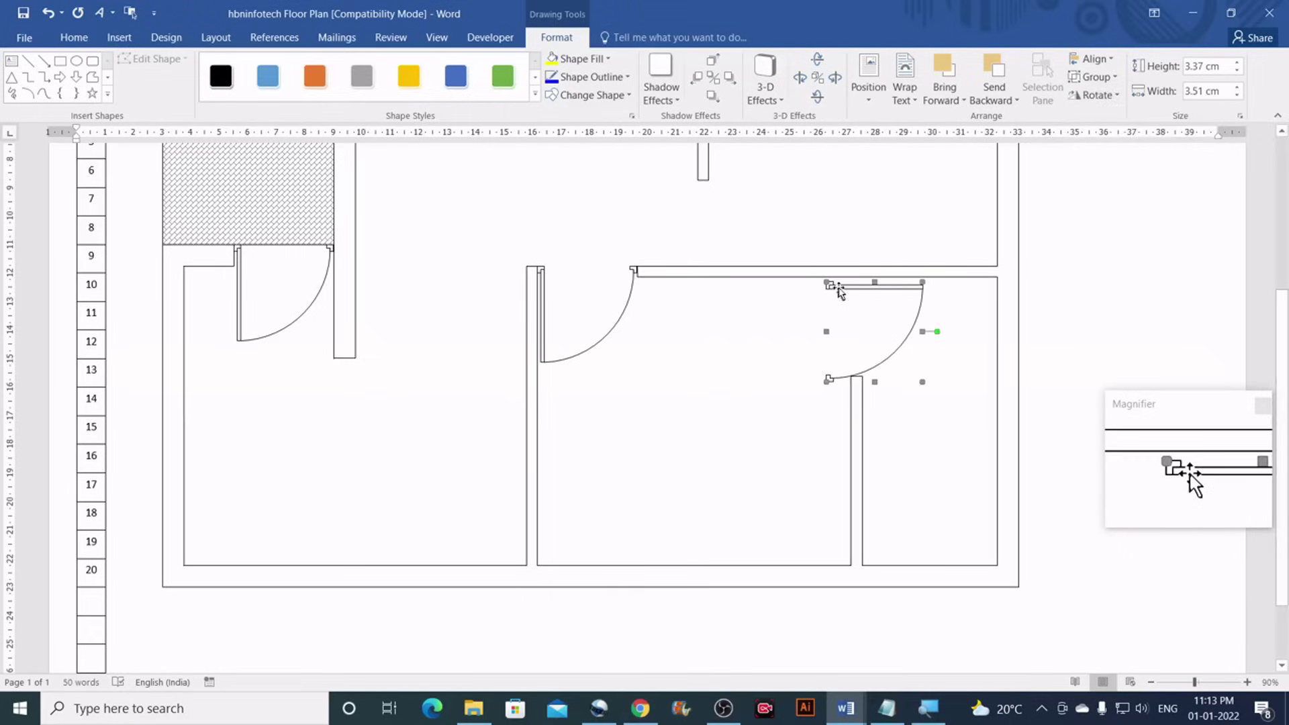
drag(839, 289, 882, 282)
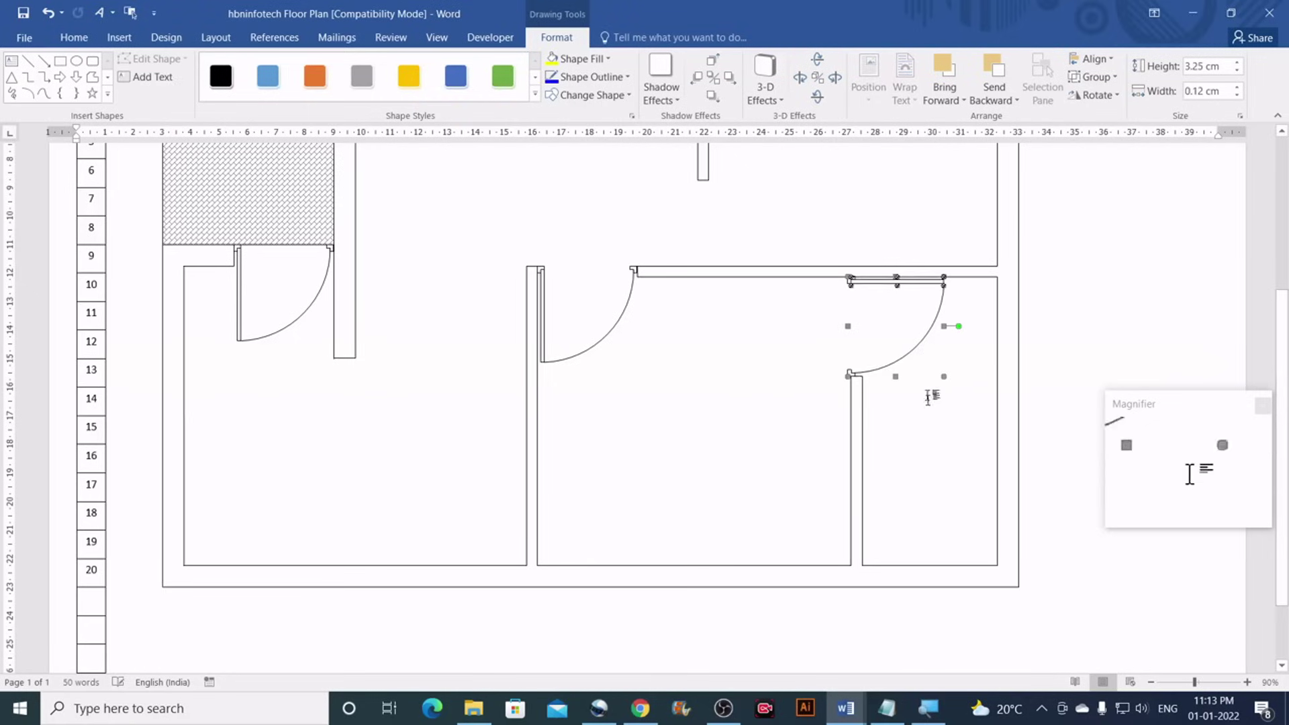
Fine-tune the rotated door's position so its frame pieces meet the top of the lower-right partition and the underside of the horizontal wall
drag(1195, 683, 1288, 667)
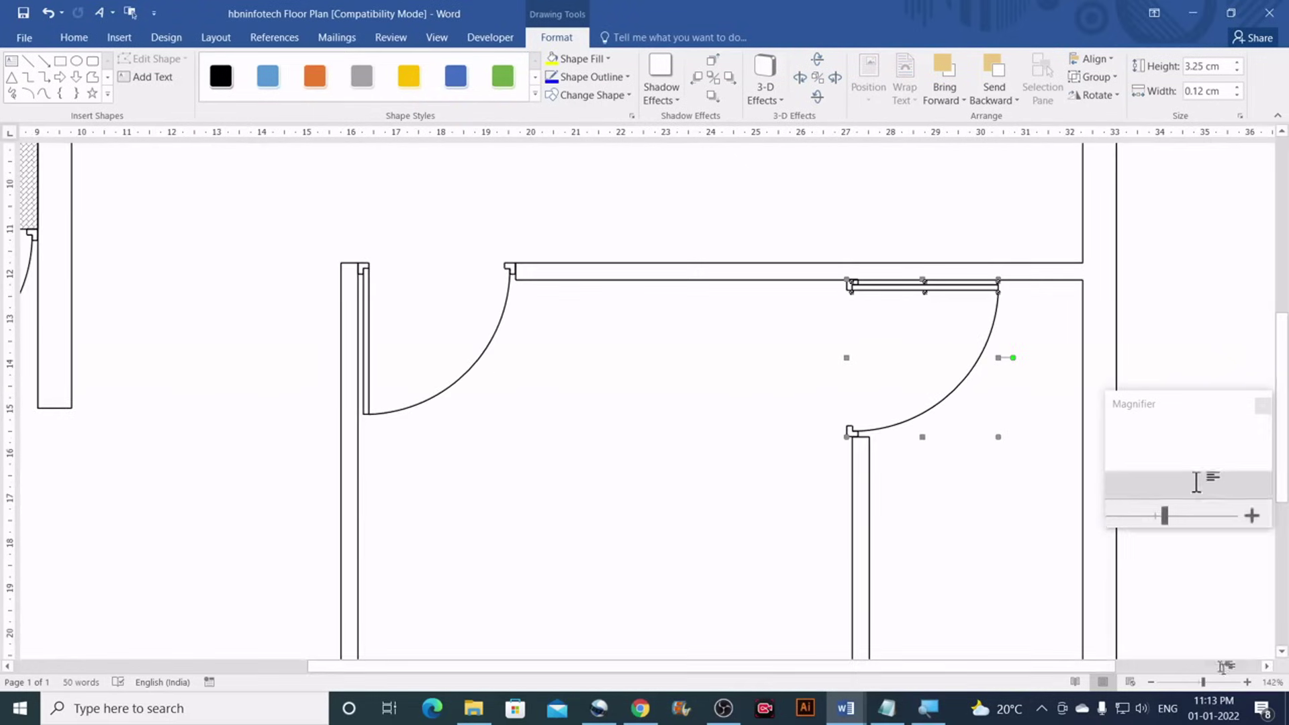
drag(1203, 682, 1235, 682)
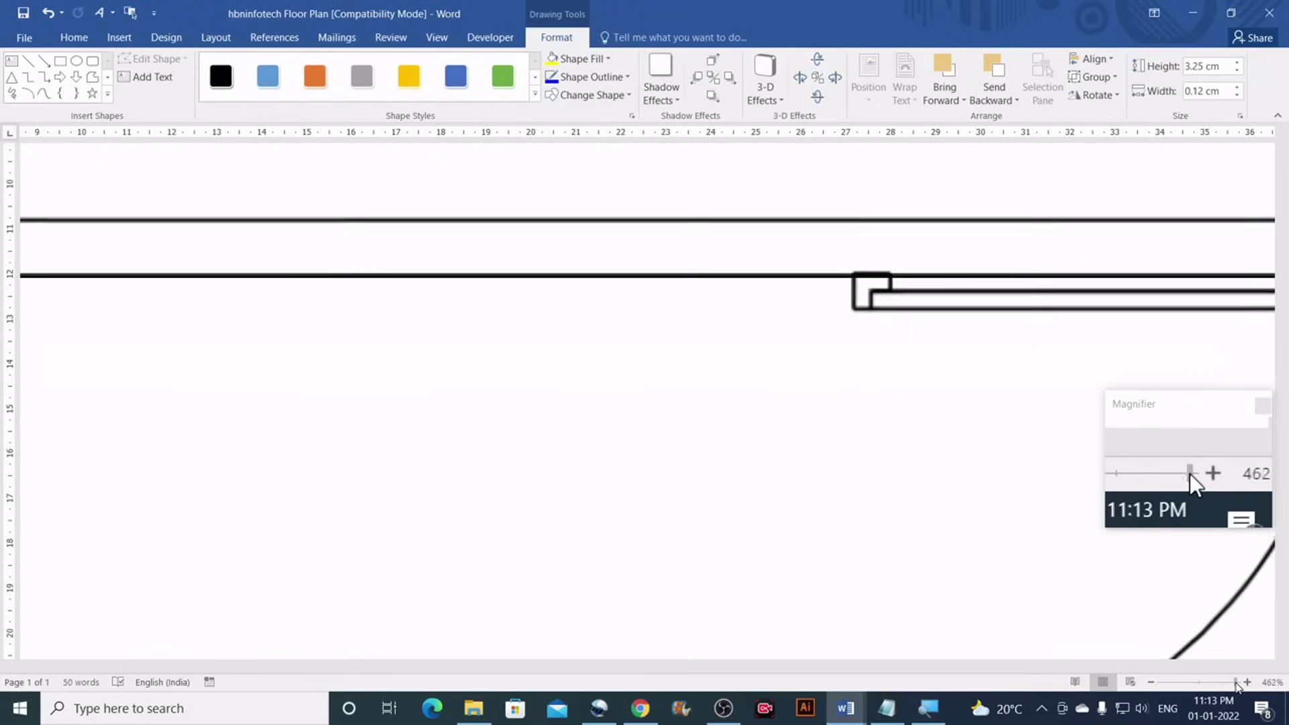
drag(881, 232, 688, 325)
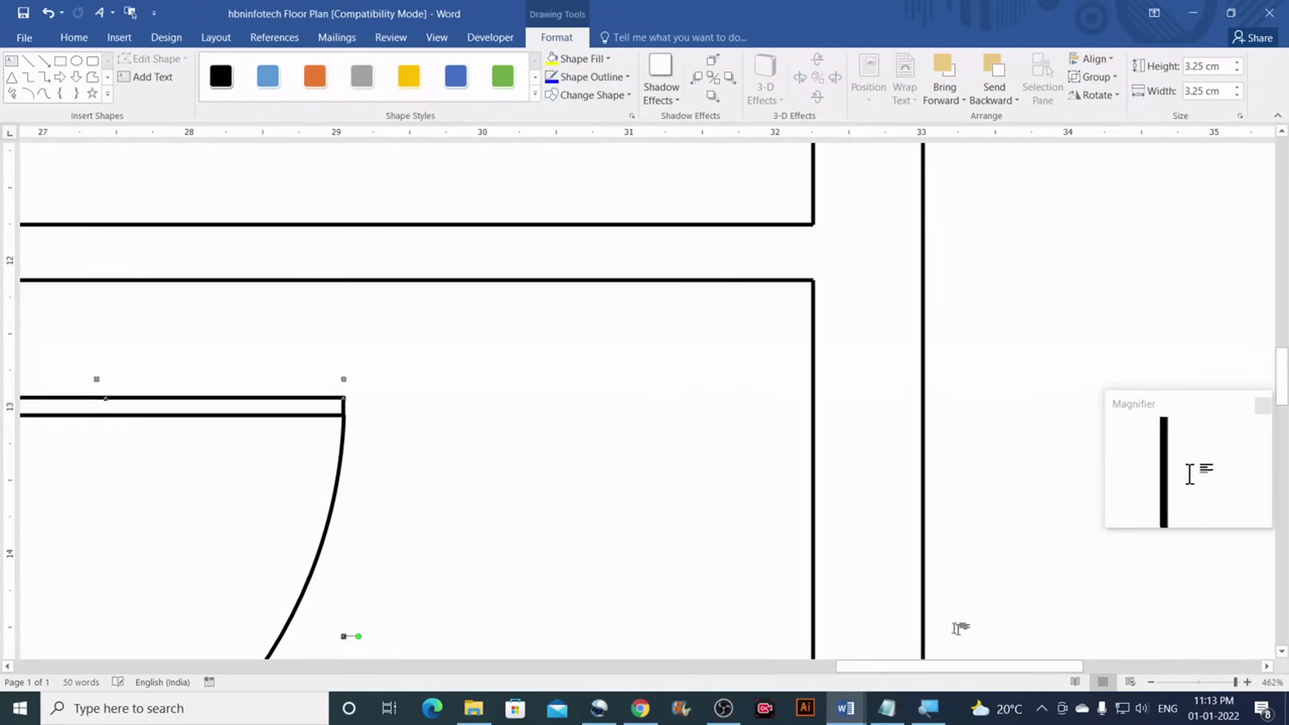
drag(976, 667, 792, 664)
scroll(757, 466, down, 10)
scroll(757, 465, up, 5)
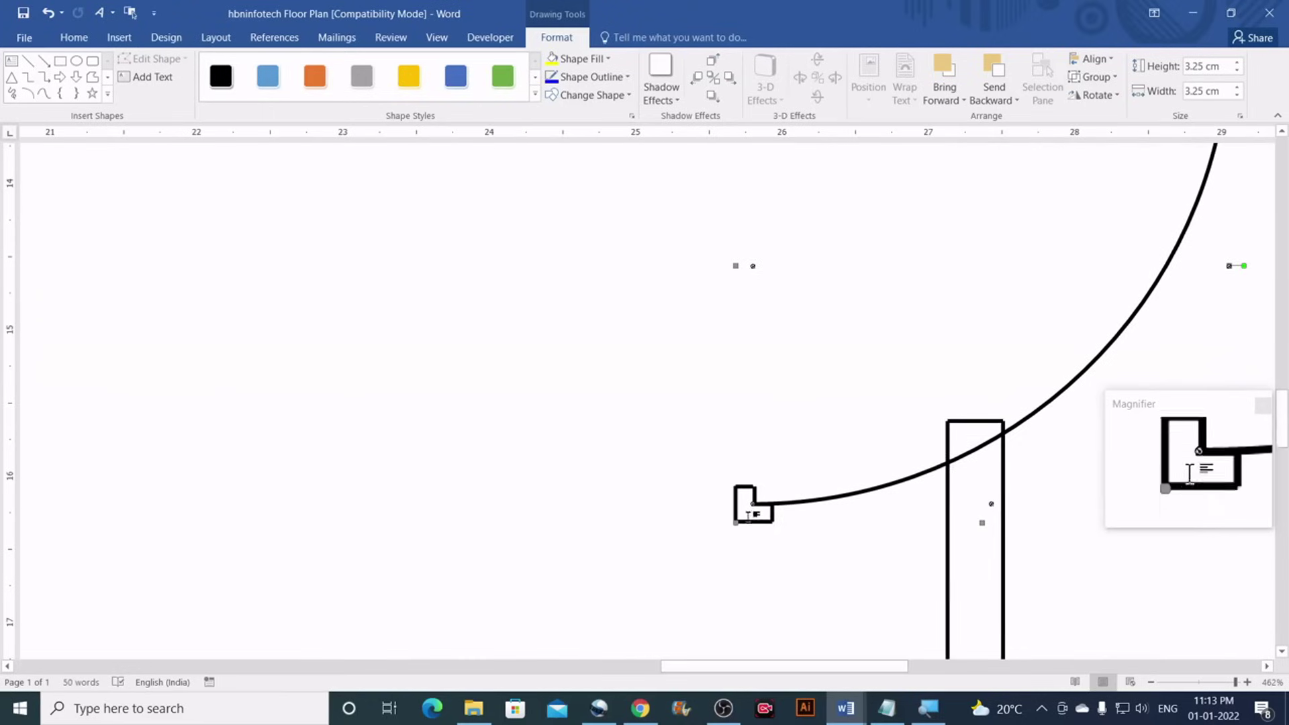
scroll(960, 430, up, 7)
drag(961, 431, 935, 460)
scroll(935, 460, down, 5)
click(954, 374)
drag(954, 374, 977, 323)
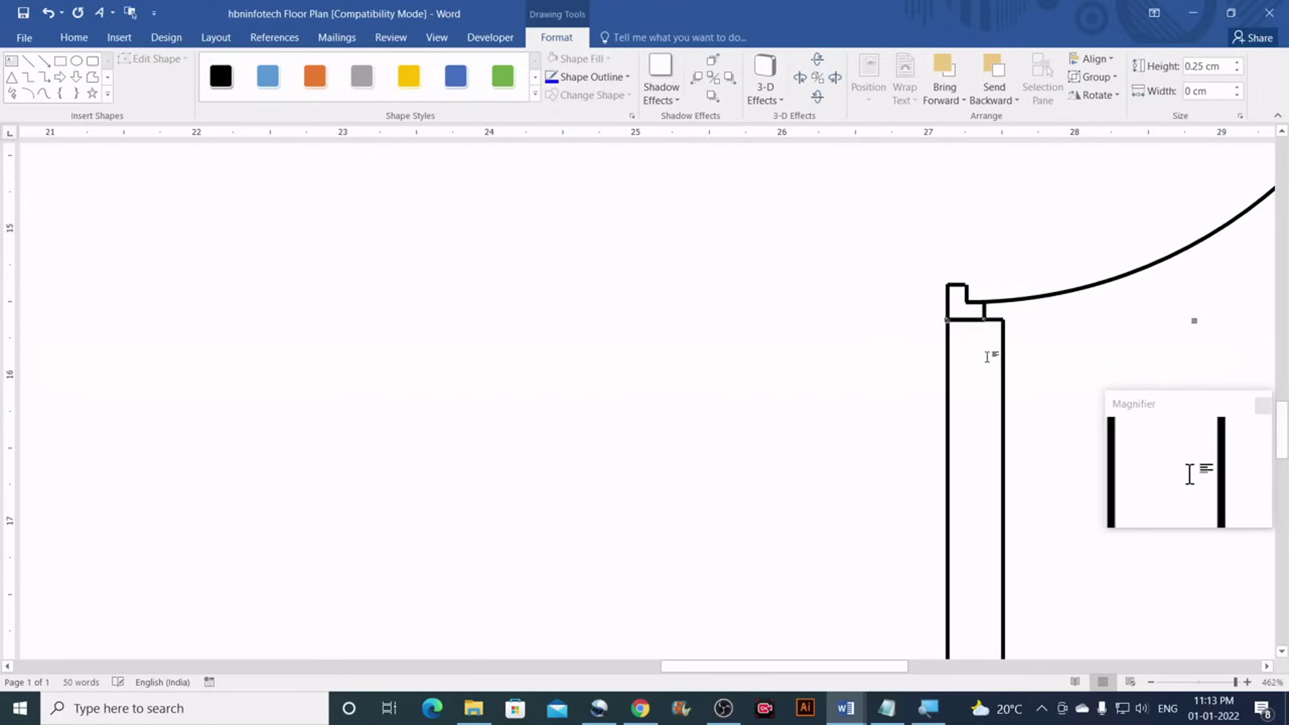
scroll(984, 359, up, 5)
scroll(984, 361, down, 7)
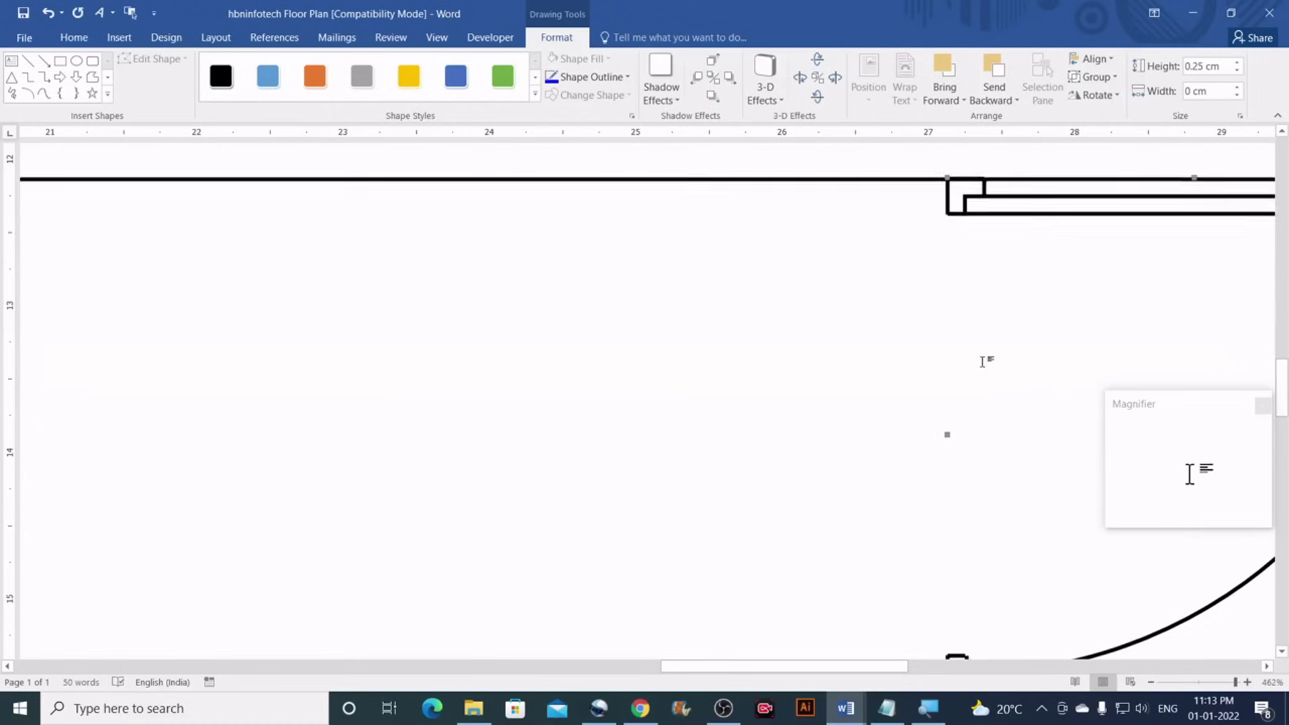
click(1150, 682)
click(1150, 682)
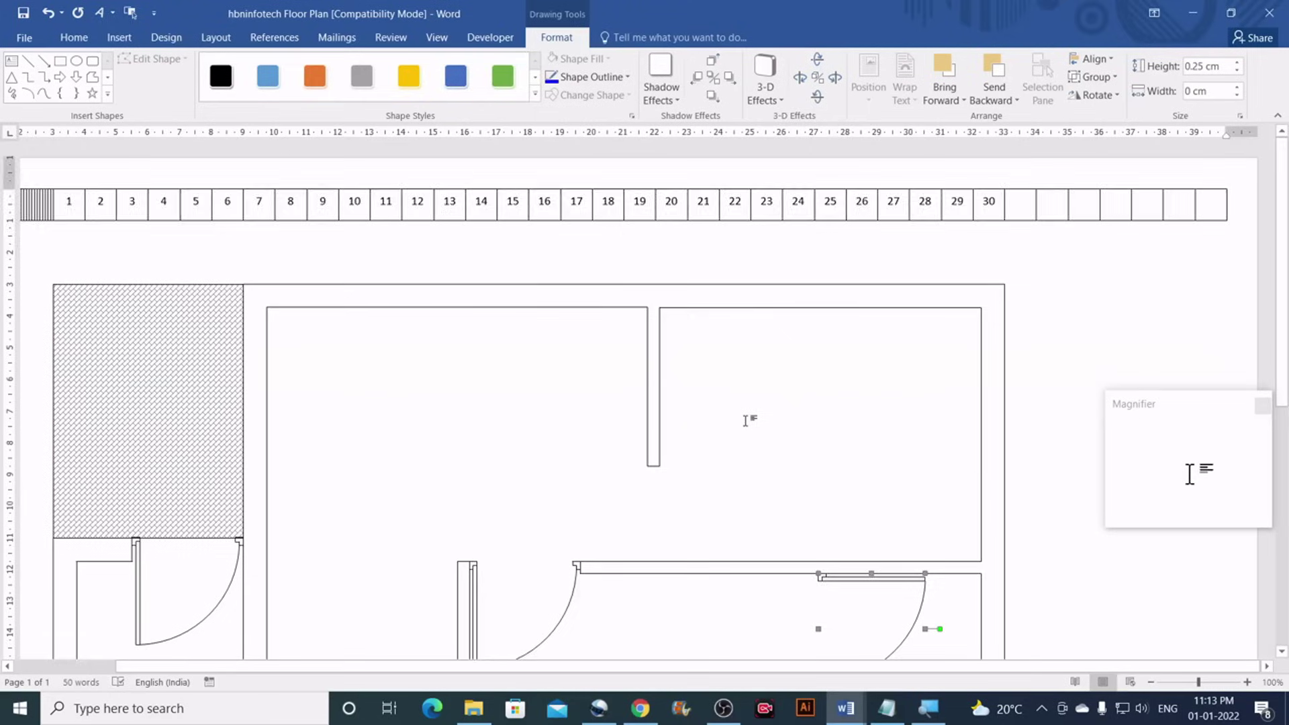
scroll(748, 417, down, 5)
click(881, 522)
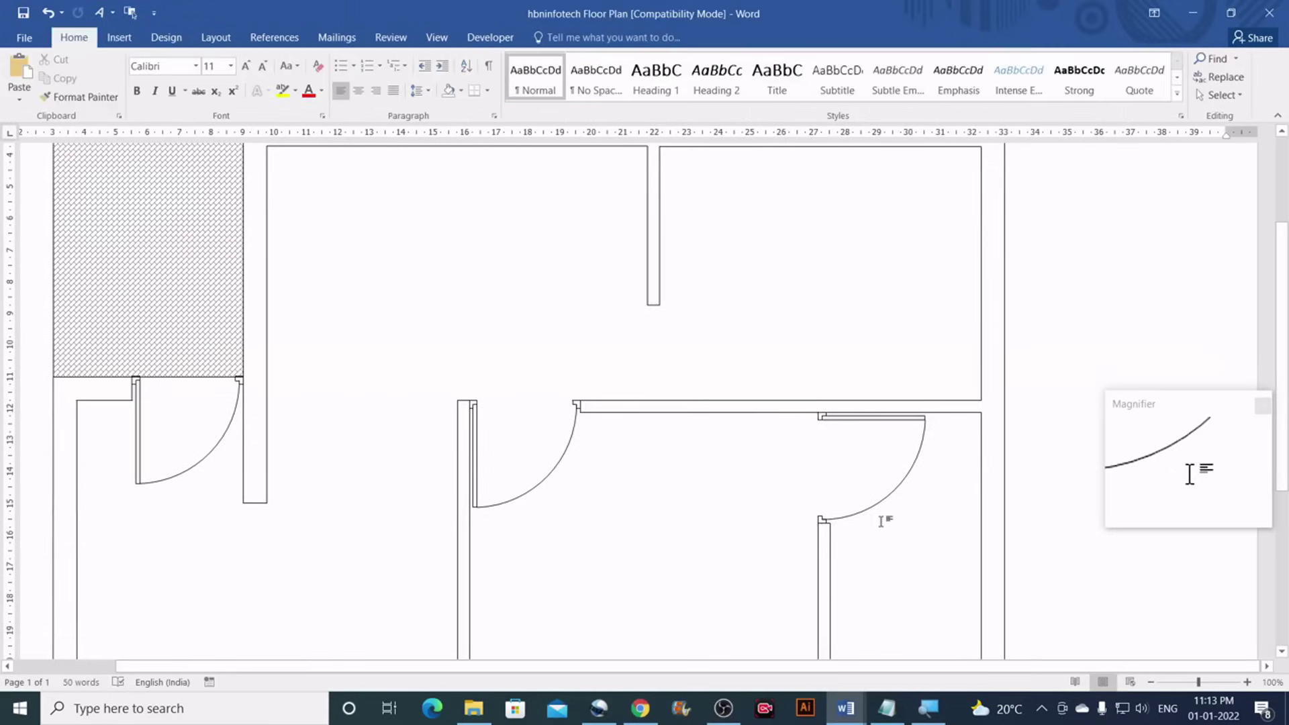
scroll(887, 505, down, 1)
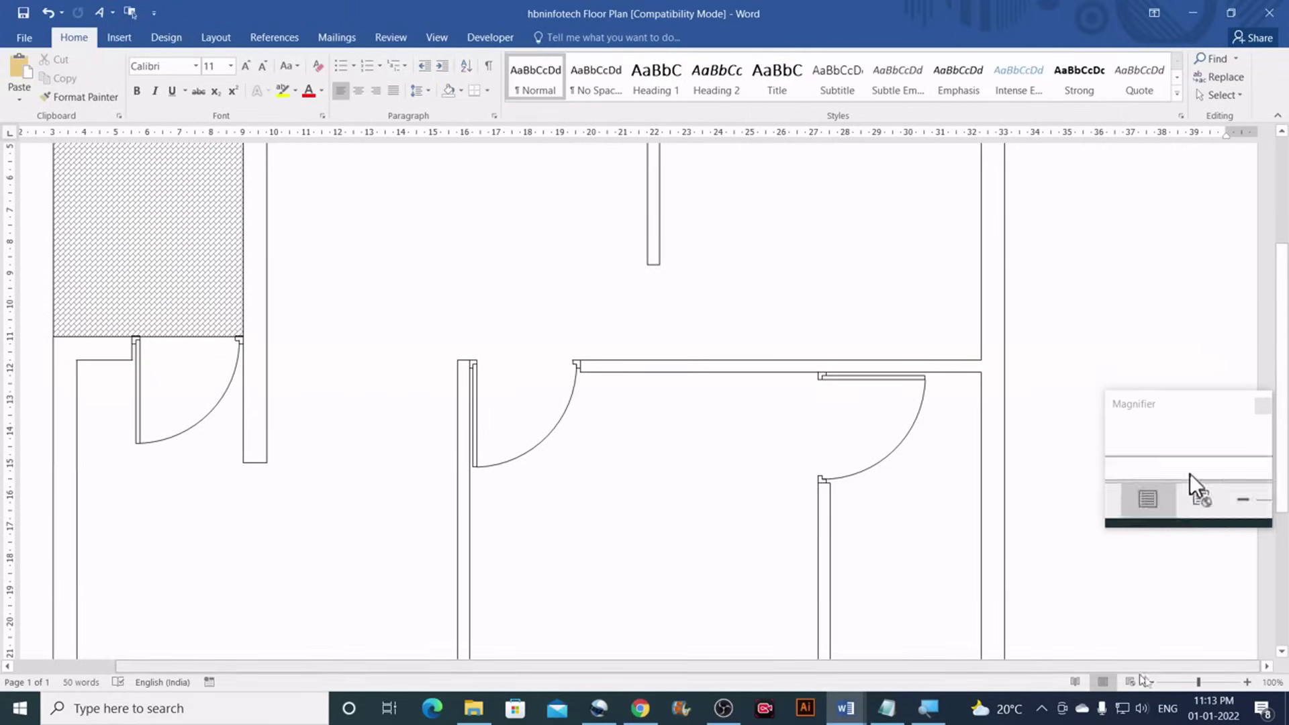
Compare the door directions in the whole drawing with those in the finished reference plan, Floor Plan in MS Word
click(1150, 682)
click(1150, 682)
click(1150, 682)
click(1150, 682)
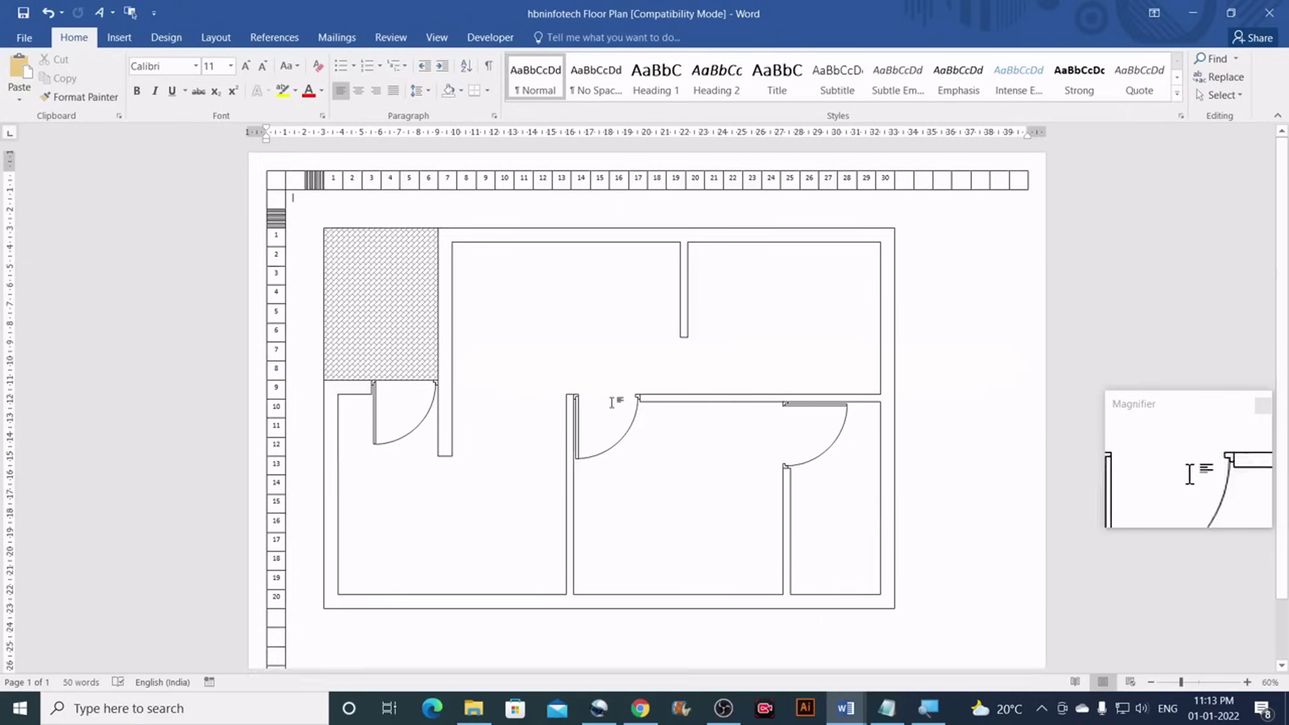
mouse_move(847, 711)
click(816, 624)
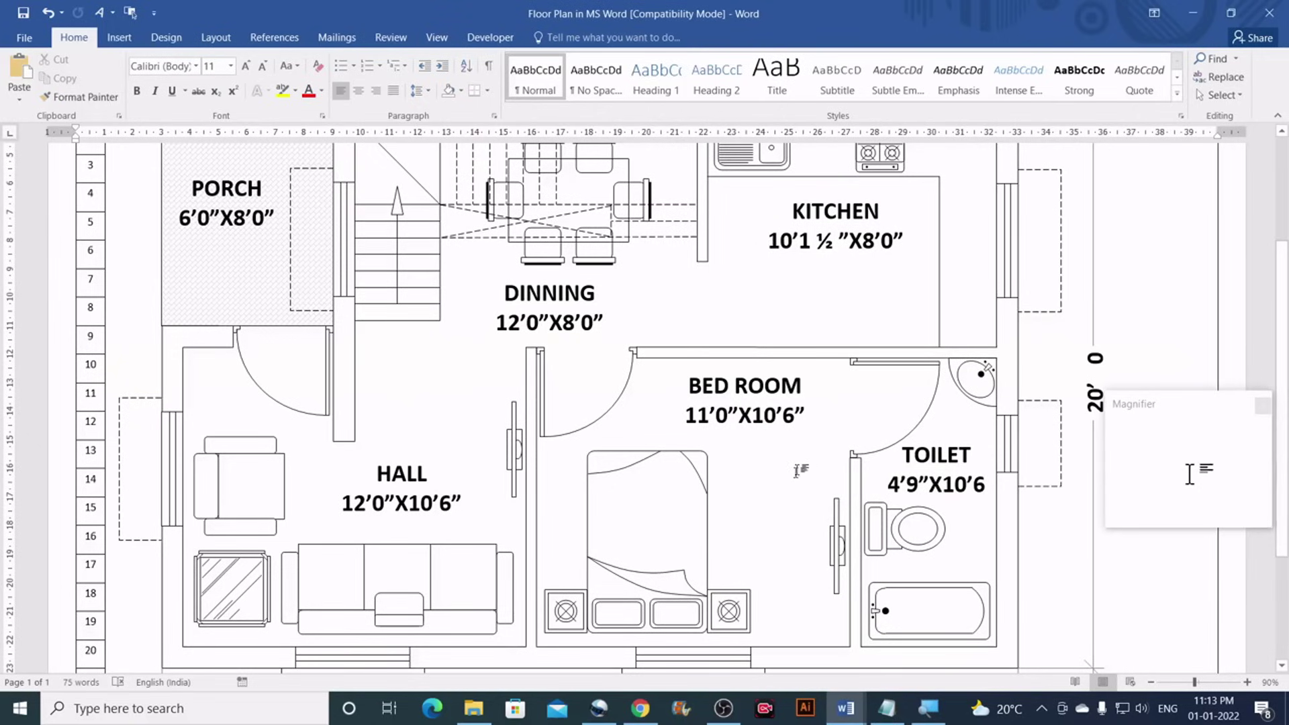
mouse_move(887, 705)
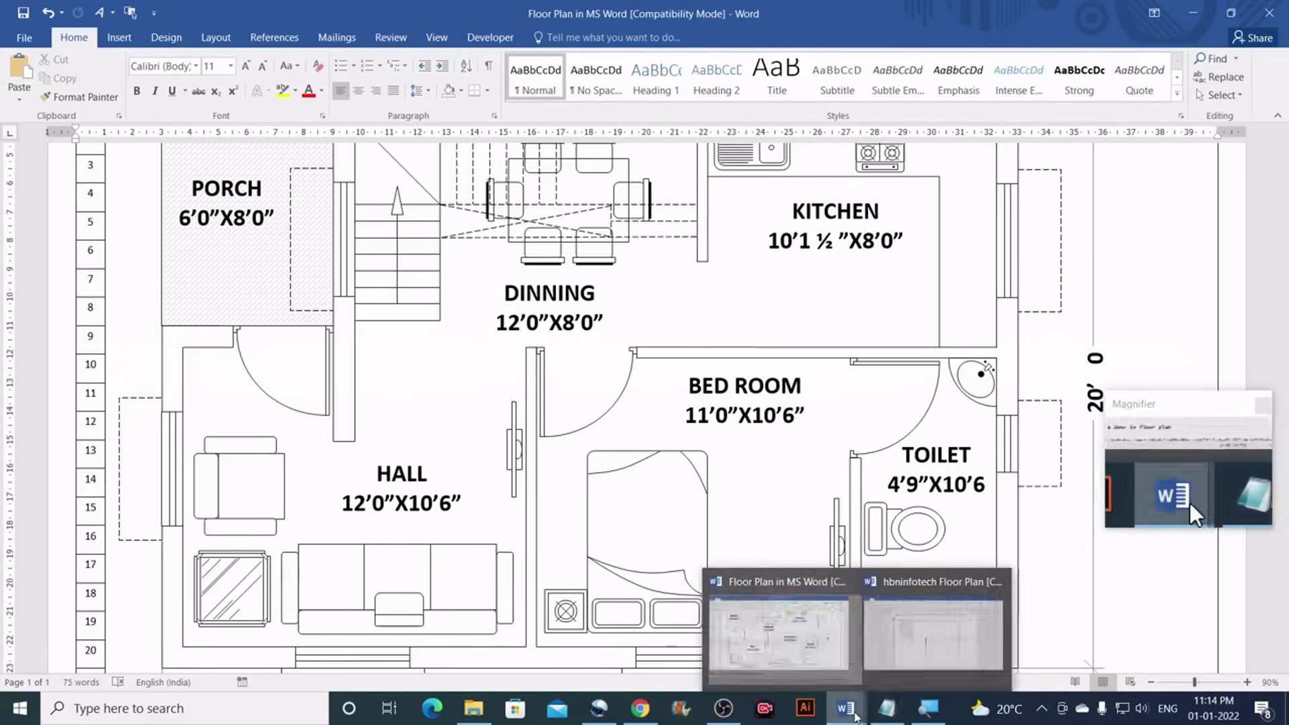
click(917, 663)
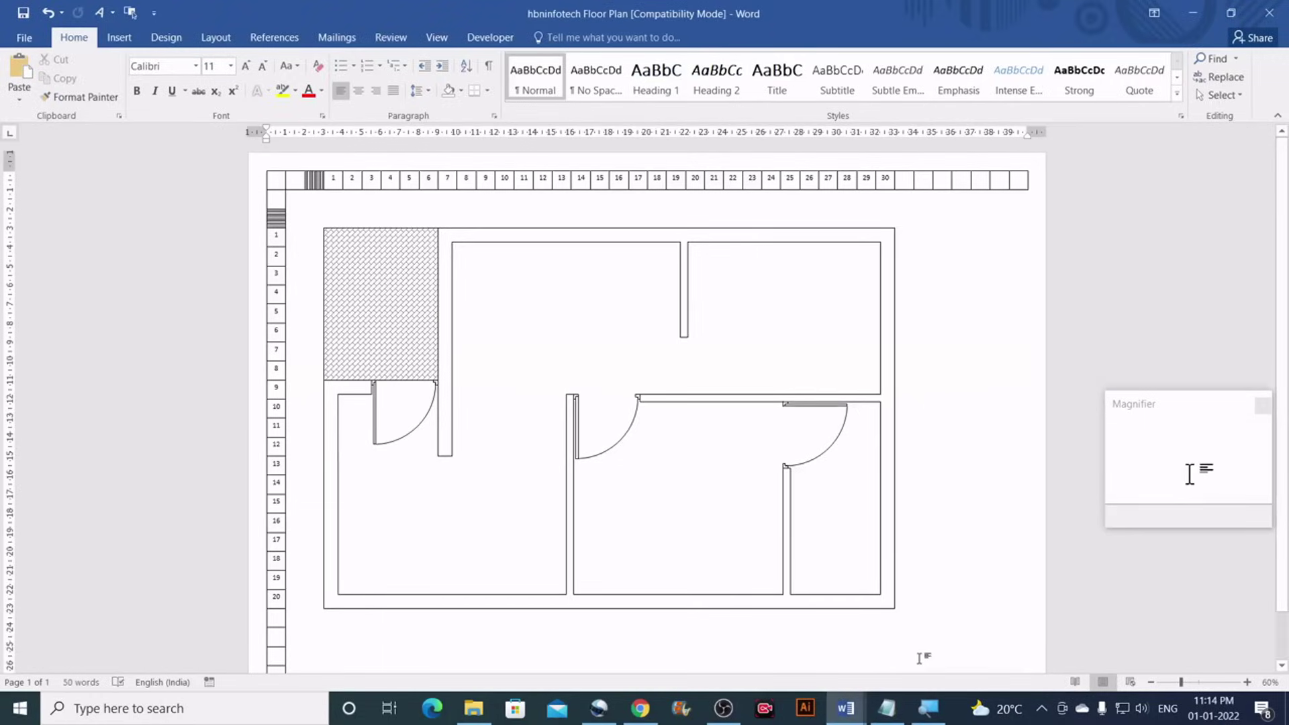
mouse_move(845, 707)
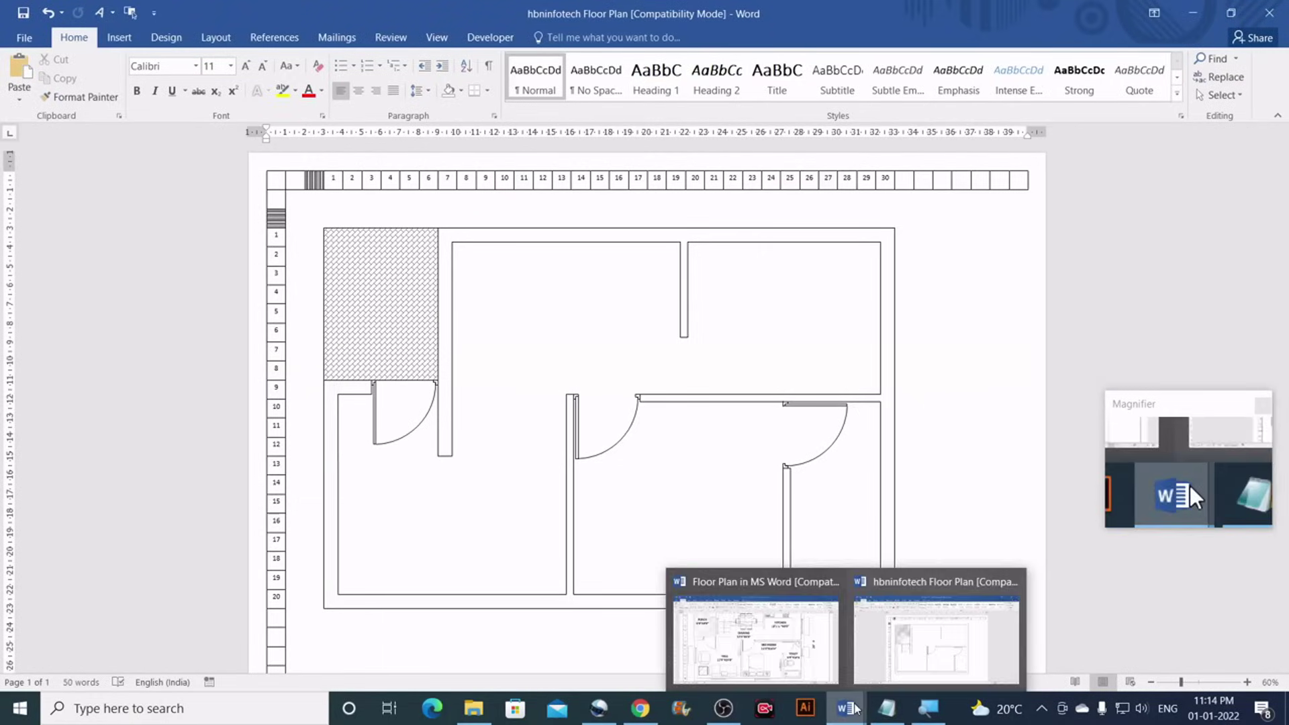
click(797, 649)
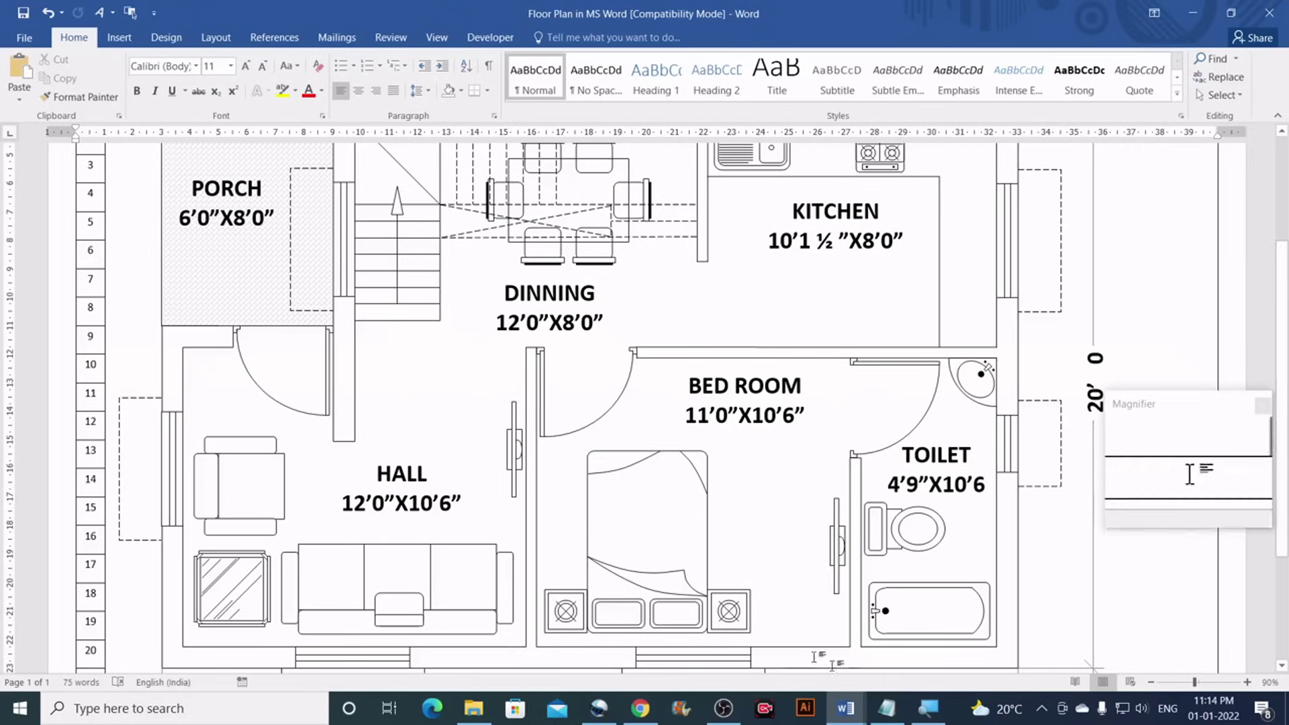
mouse_move(861, 710)
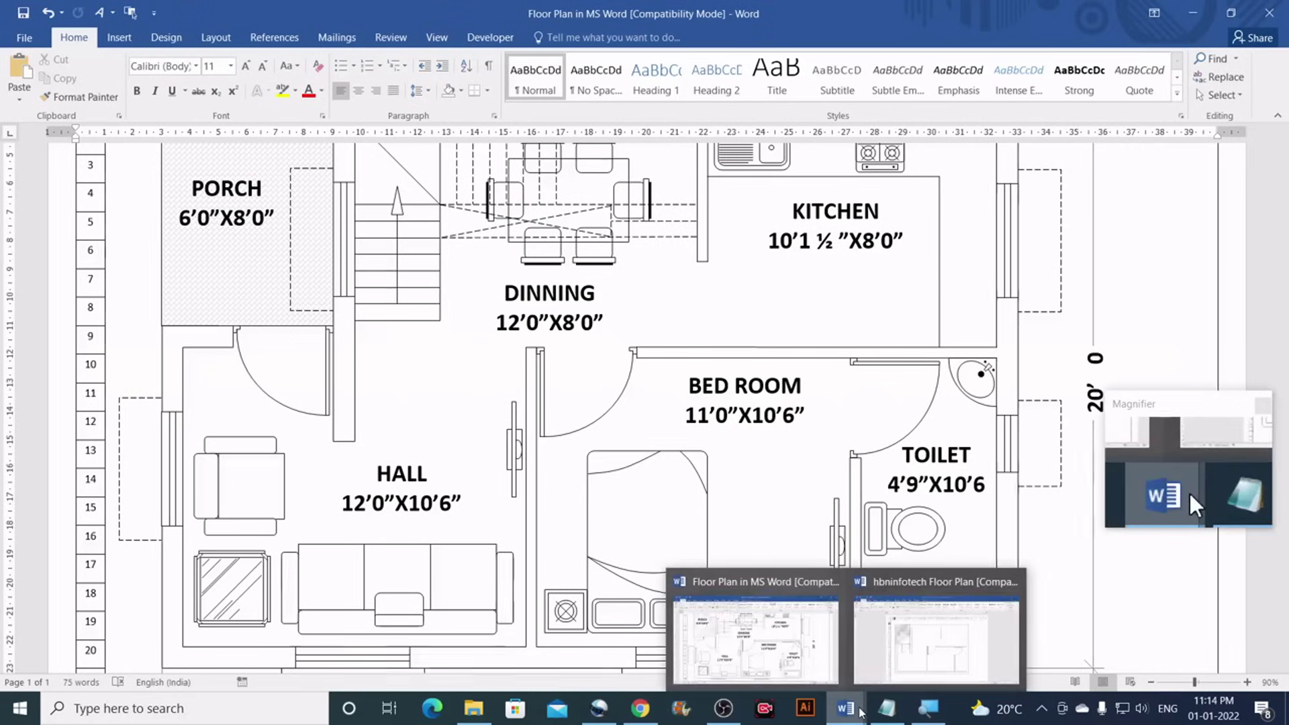
click(937, 634)
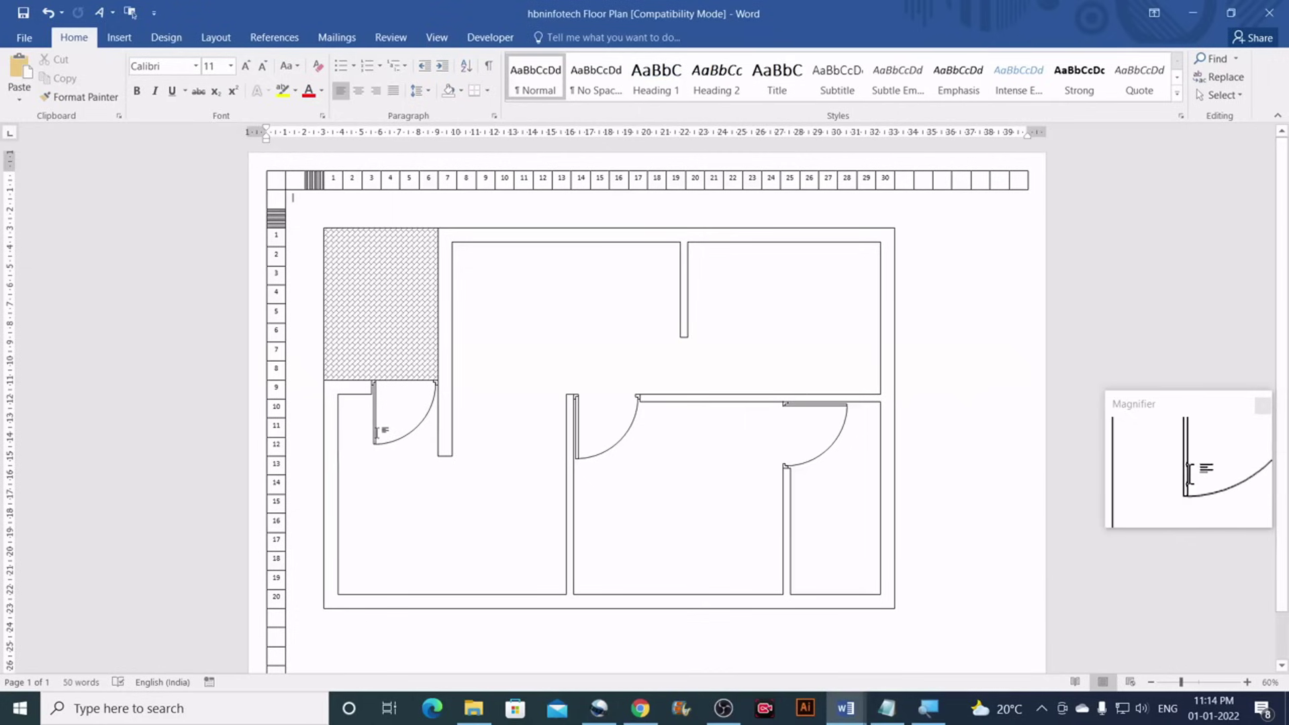
Flip the entrance door below the hatched porch horizontally so its leaf sits against the adjacent vertical wall
click(377, 435)
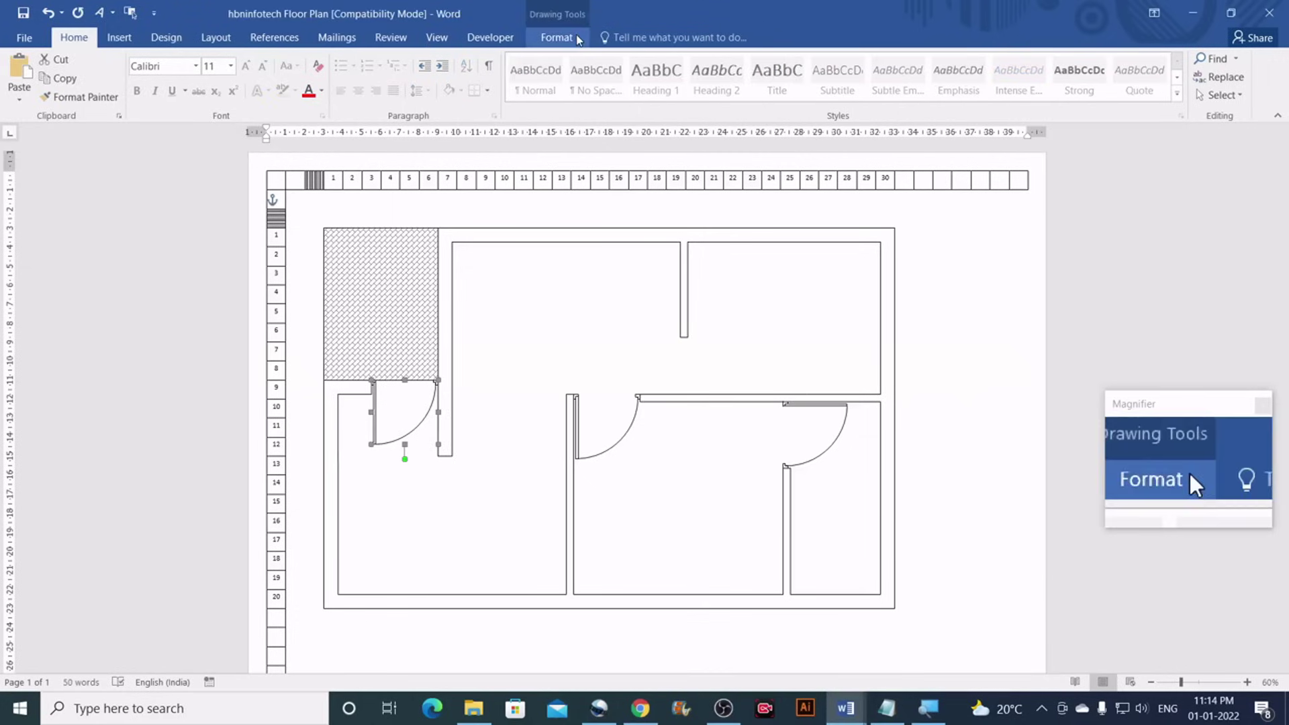
click(556, 39)
click(1101, 99)
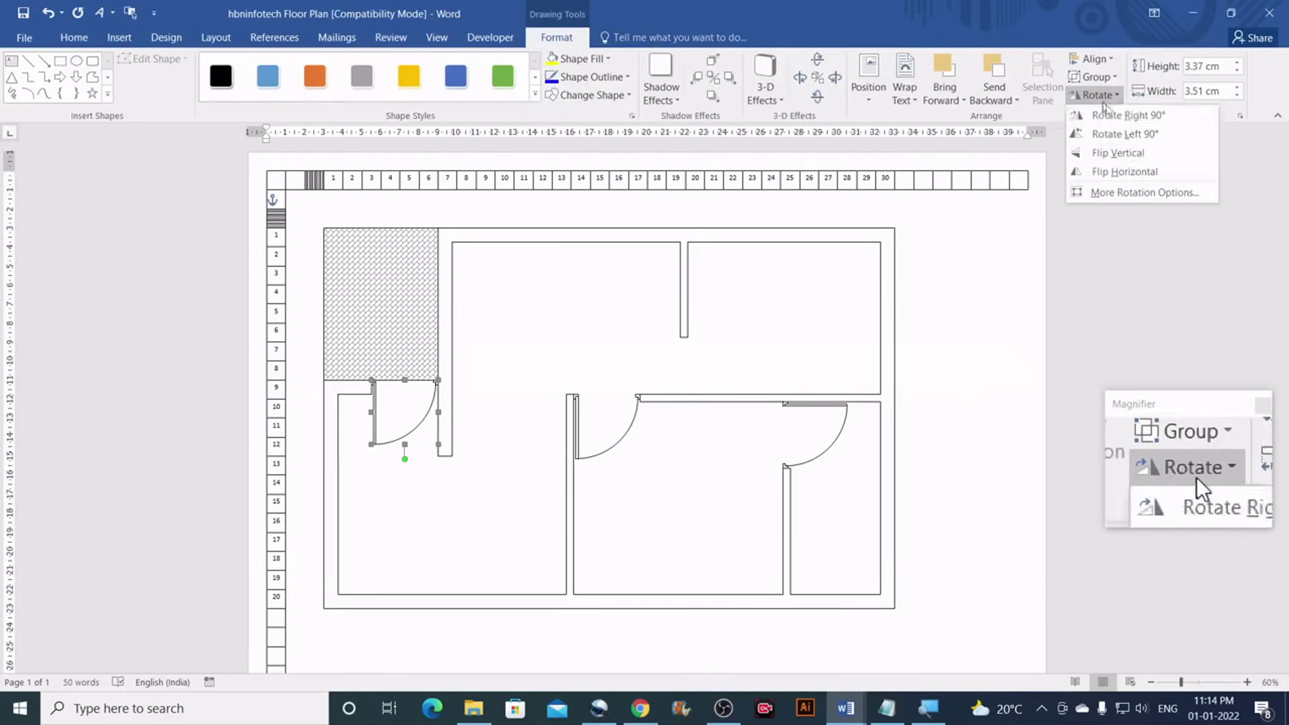
click(1135, 175)
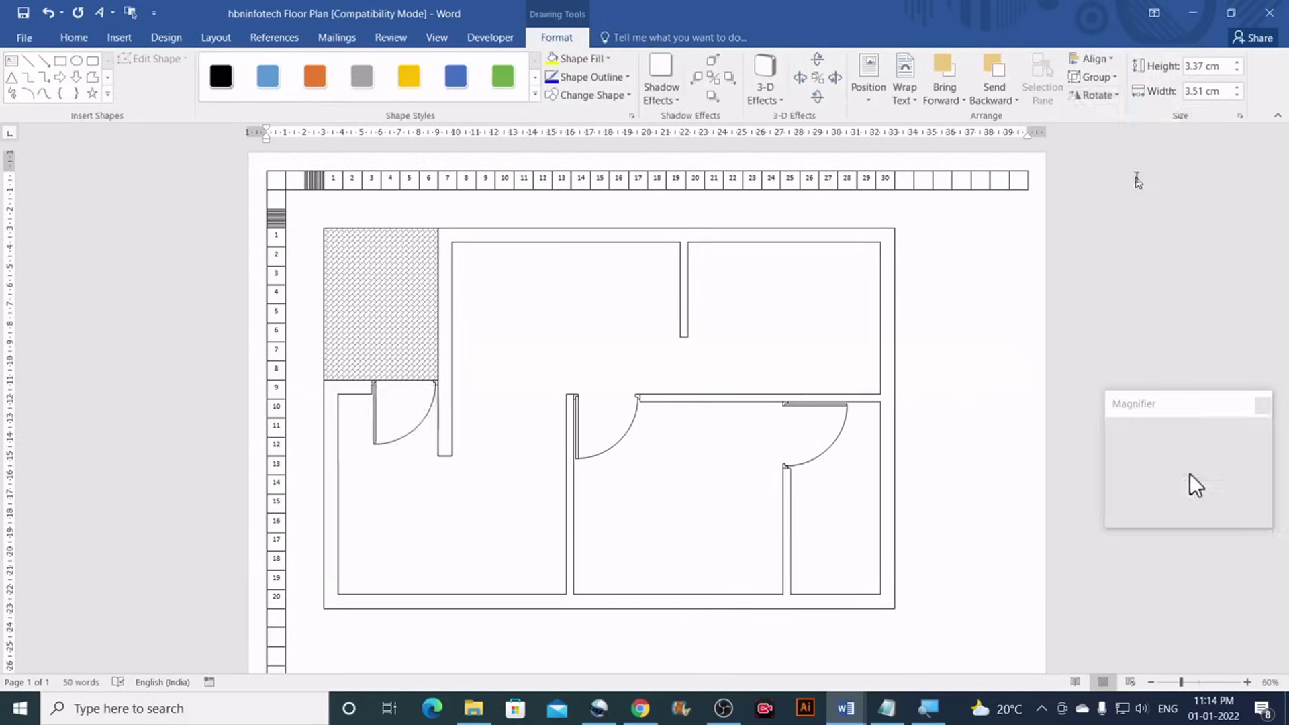
click(814, 419)
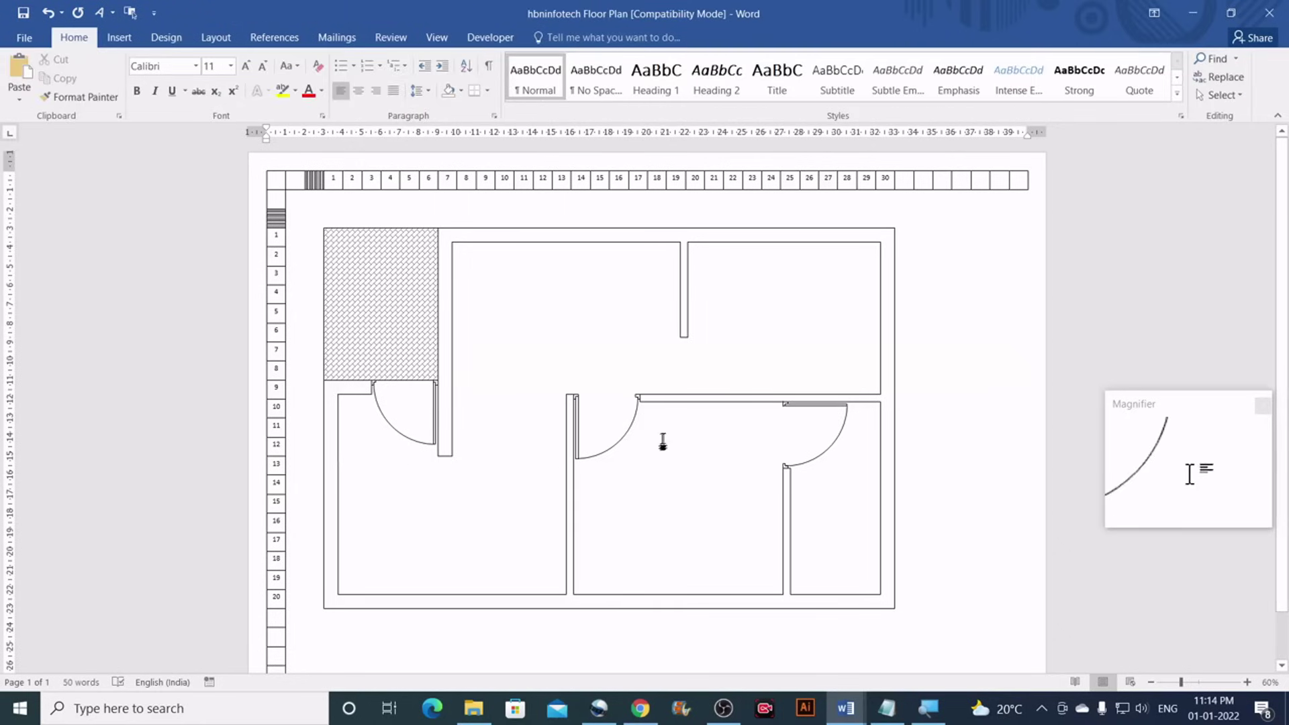
Examine the window positions in the walls of the reference document Floor Plan in MS Word and return to hbninfotech Floor Plan
mouse_move(845, 709)
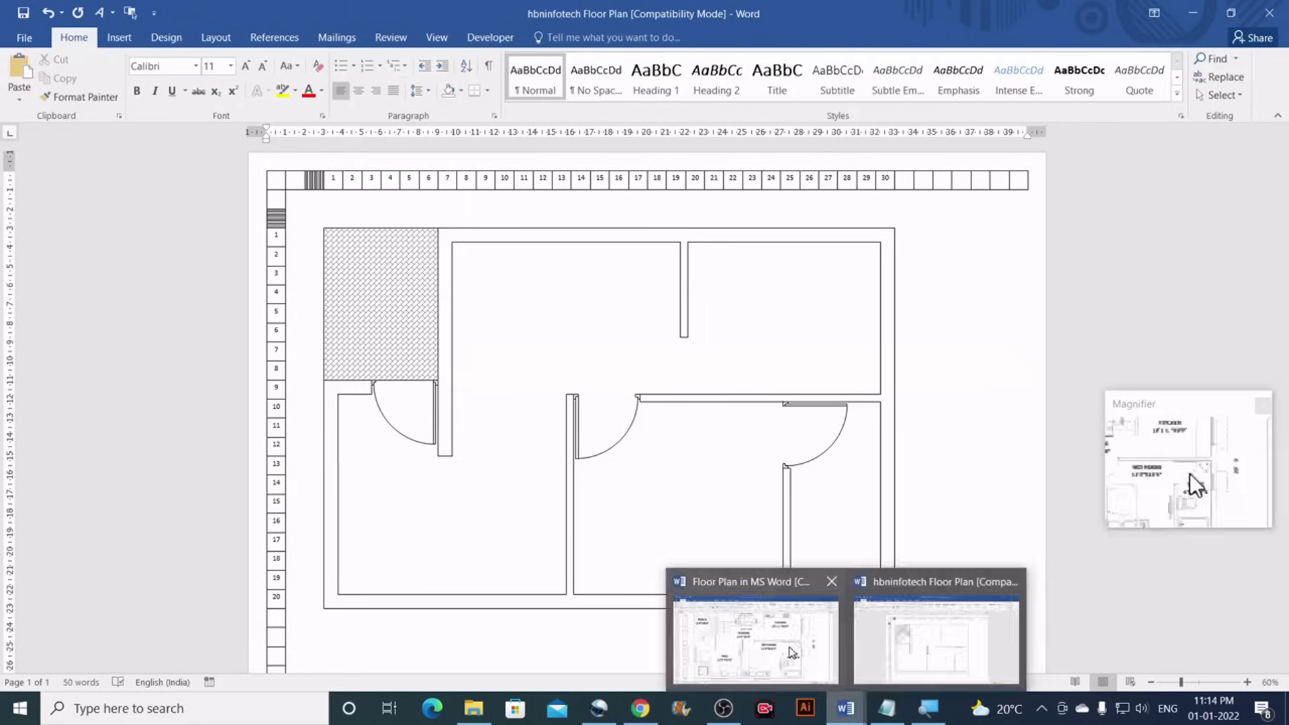
click(804, 663)
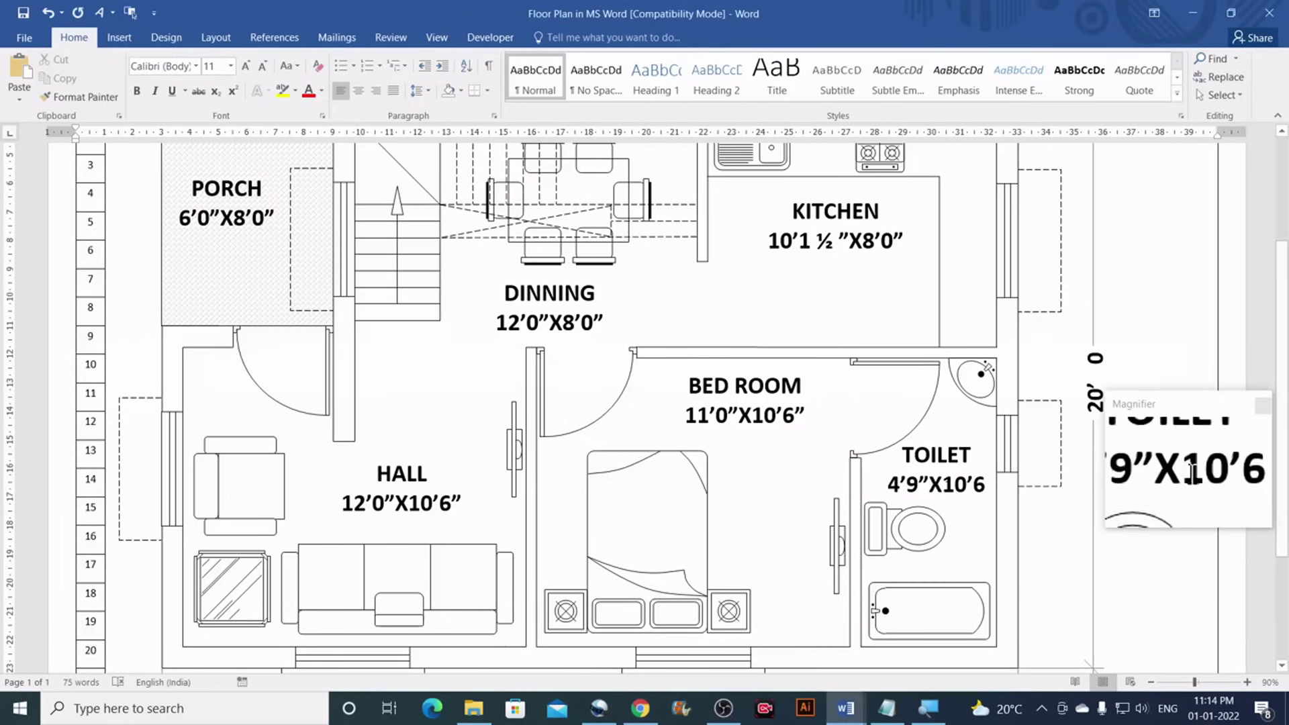
scroll(879, 475, up, 3)
scroll(696, 445, down, 3)
scroll(697, 443, up, 3)
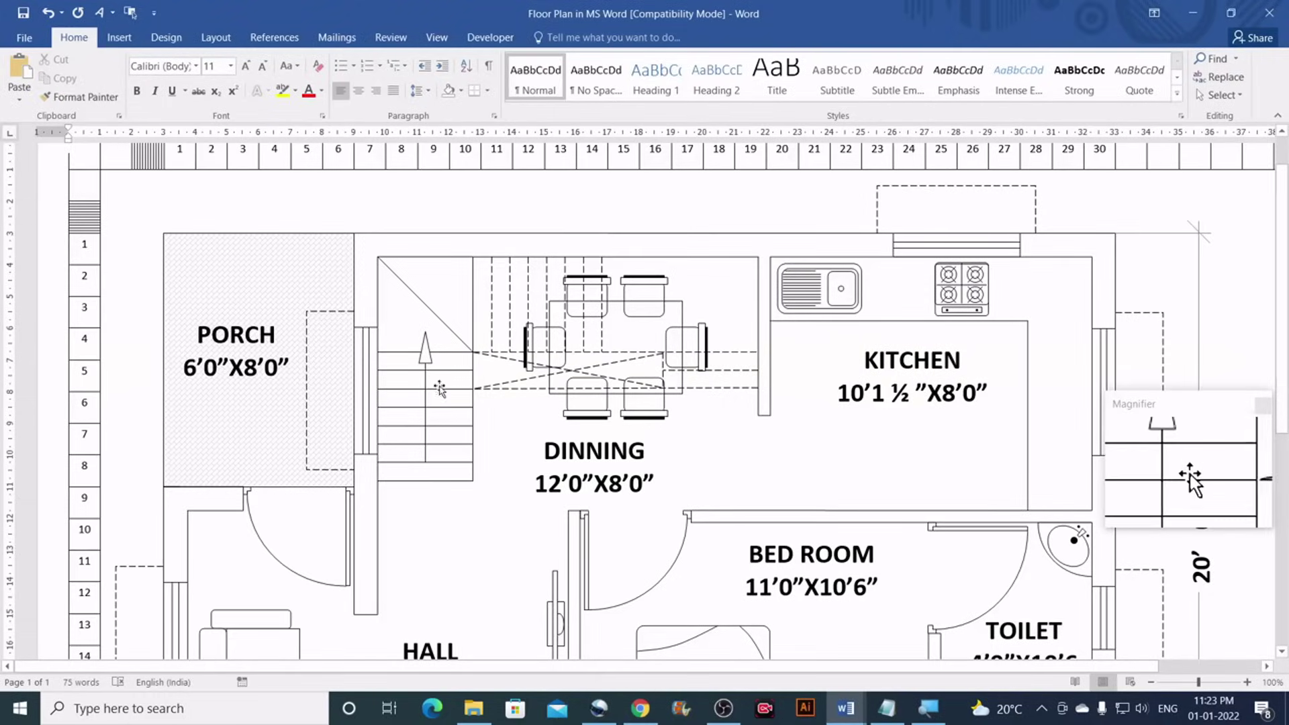
scroll(429, 386, down, 1)
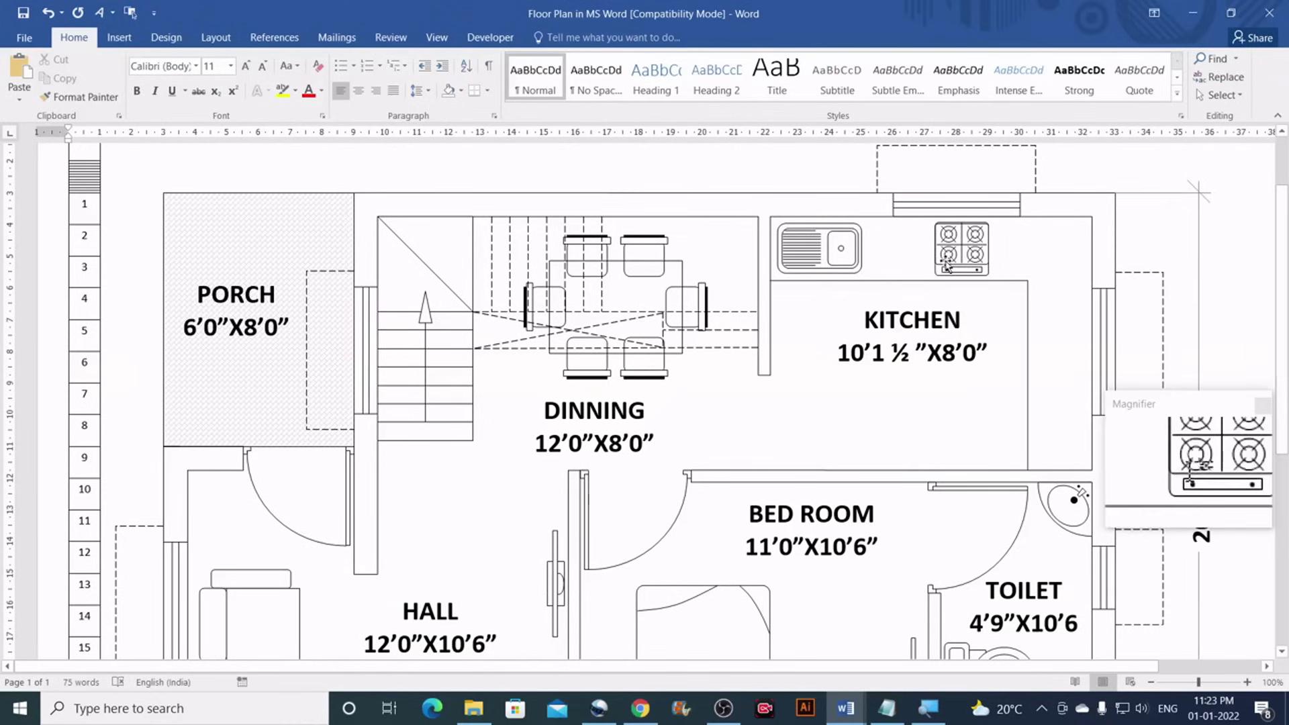
scroll(946, 265, up, 2)
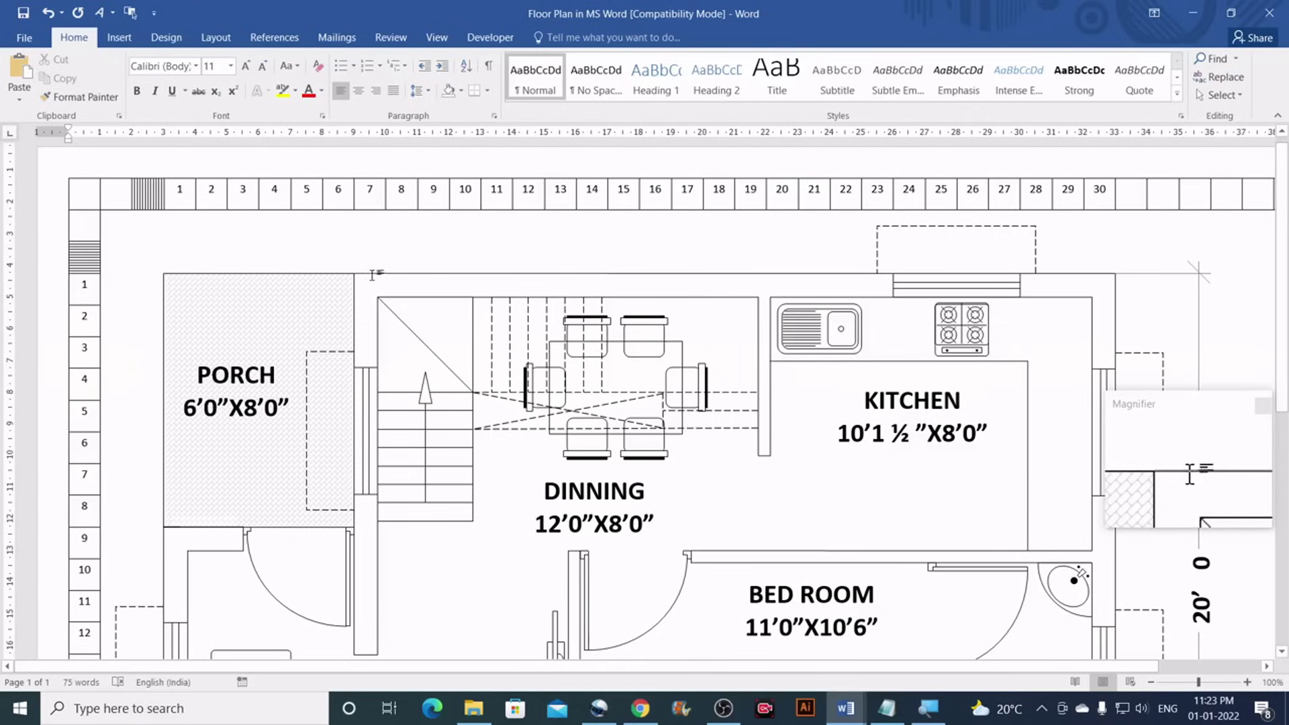
scroll(373, 277, down, 1)
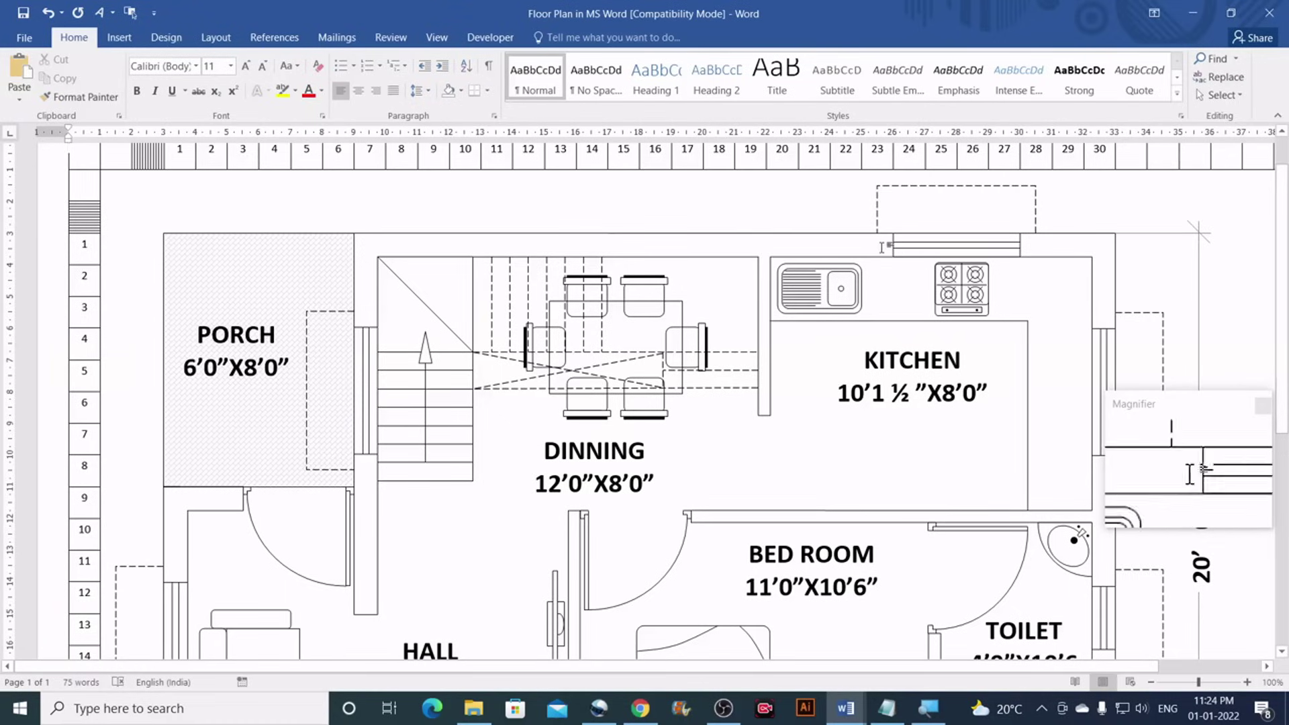
scroll(836, 272, down, 4)
scroll(813, 281, down, 1)
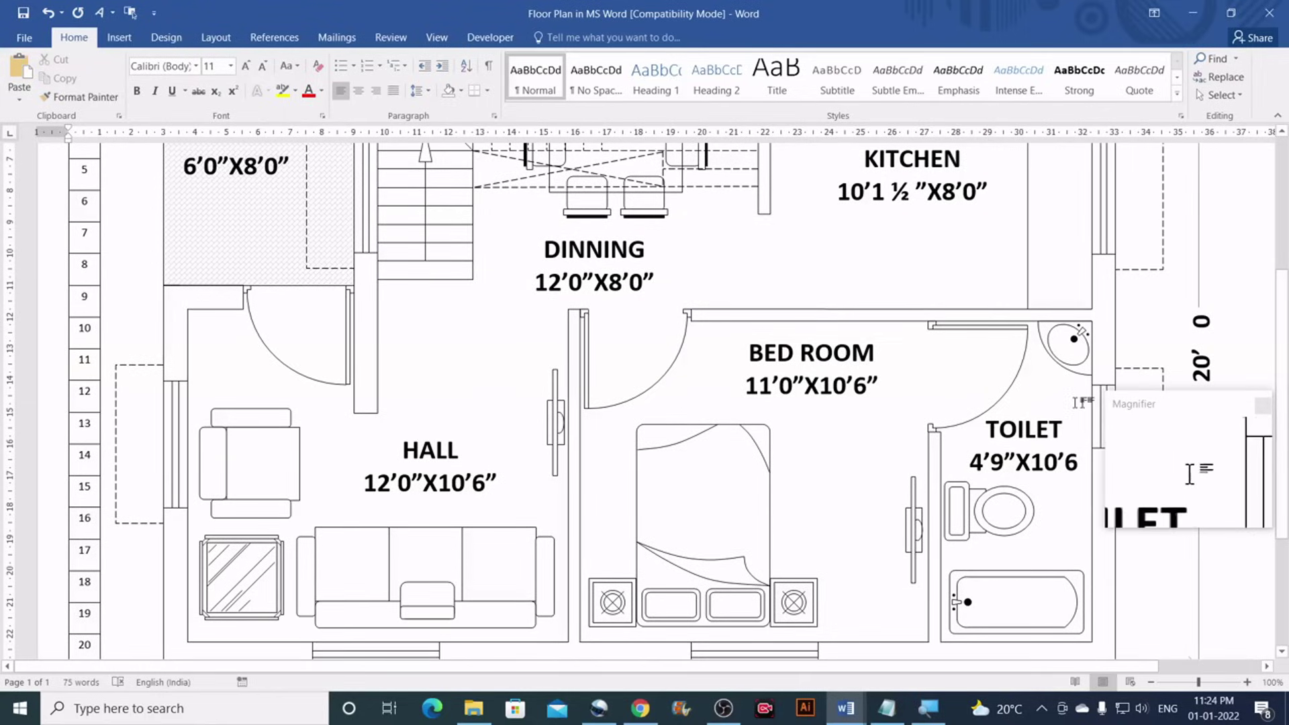
scroll(1072, 397, up, 3)
scroll(1088, 296, up, 1)
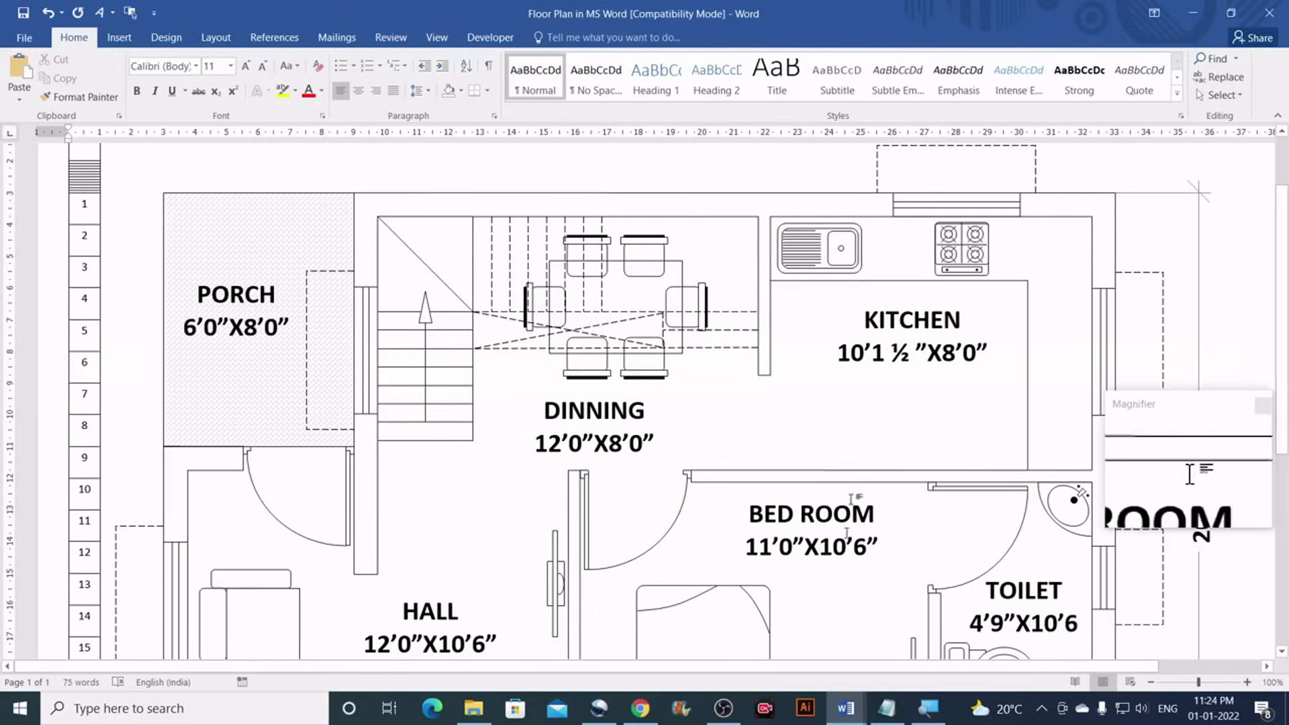
mouse_move(841, 702)
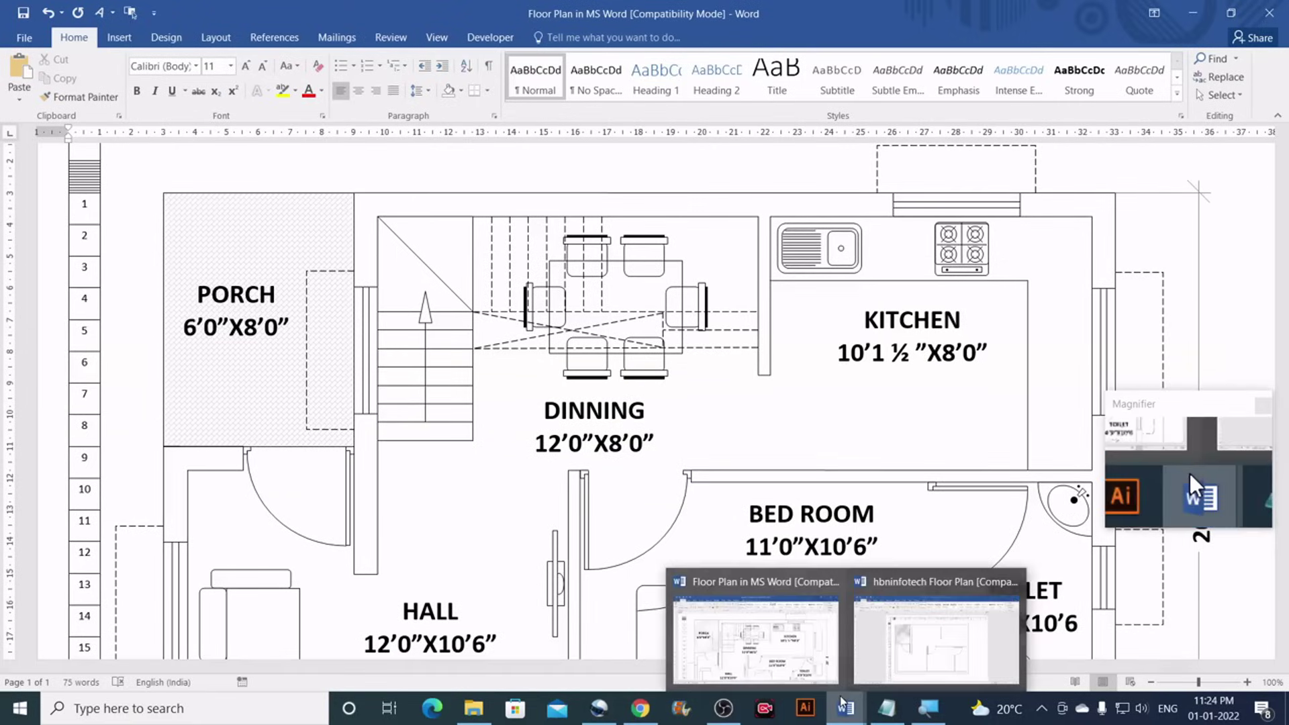
click(853, 612)
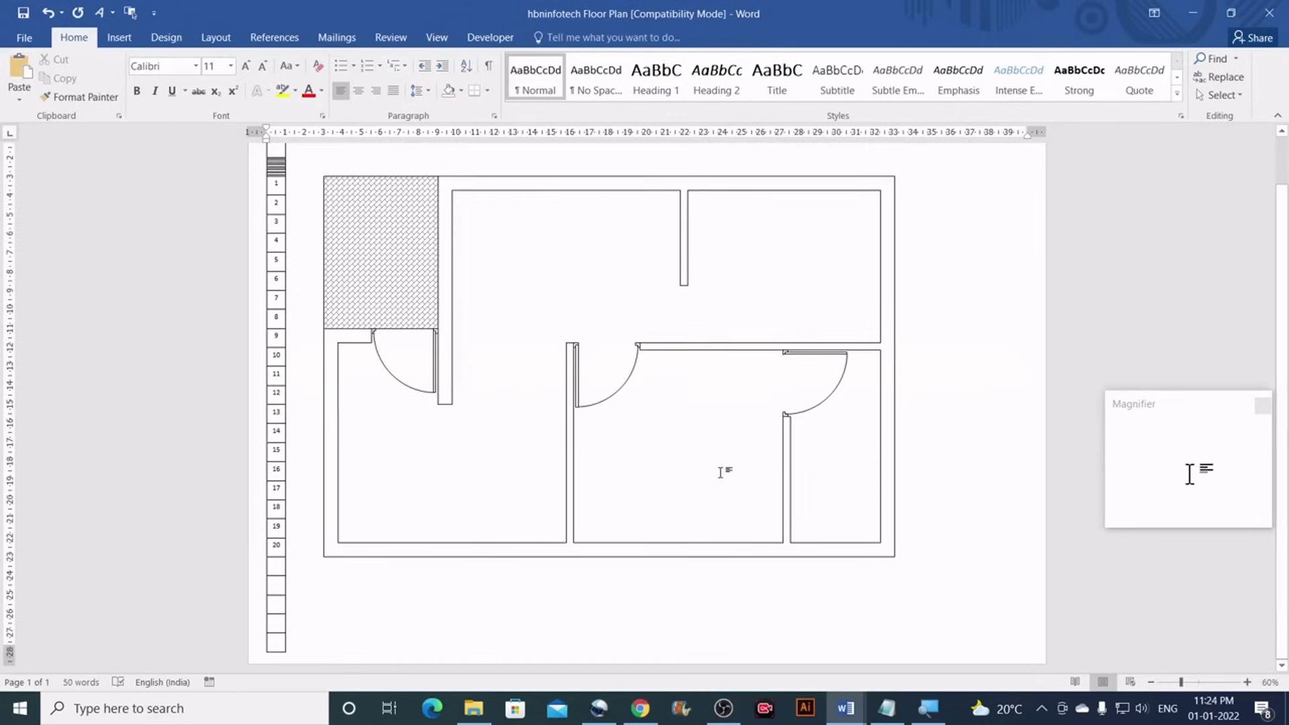
Draw a rectangle about 5.4 cm wide and 1.57 cm high in the blank area below the floor plan
click(134, 39)
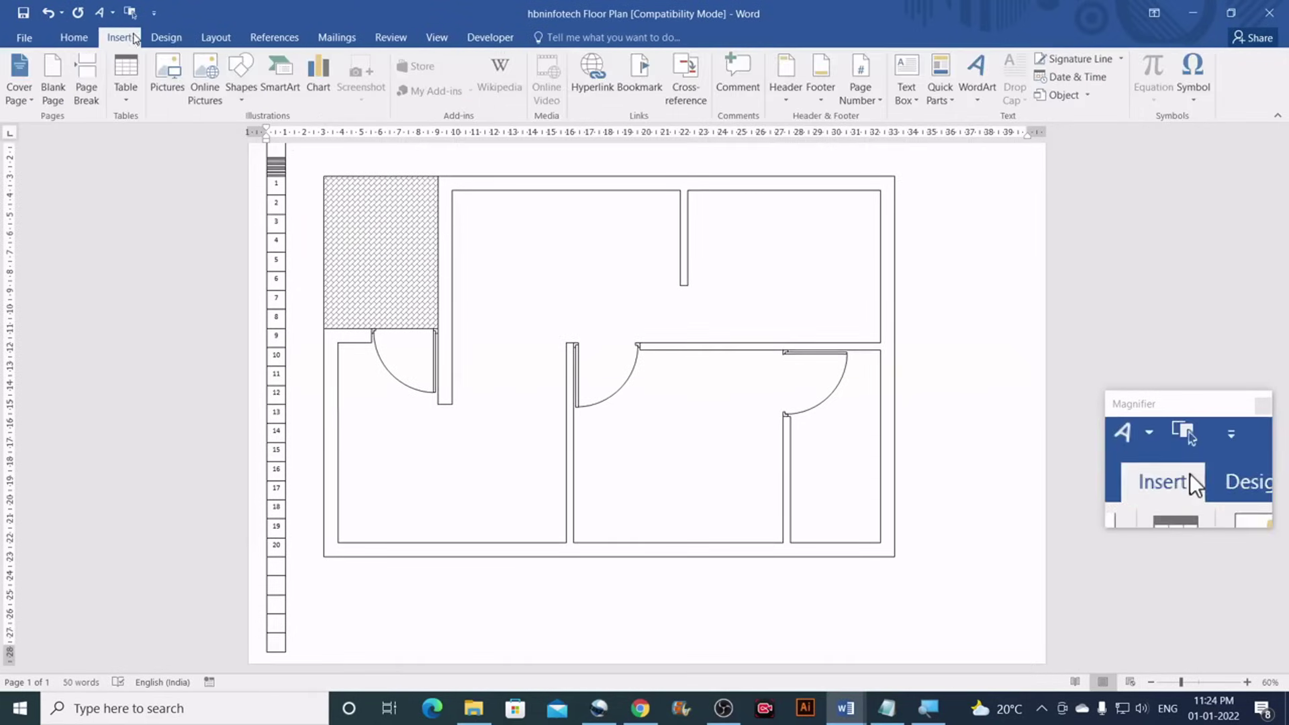
click(240, 90)
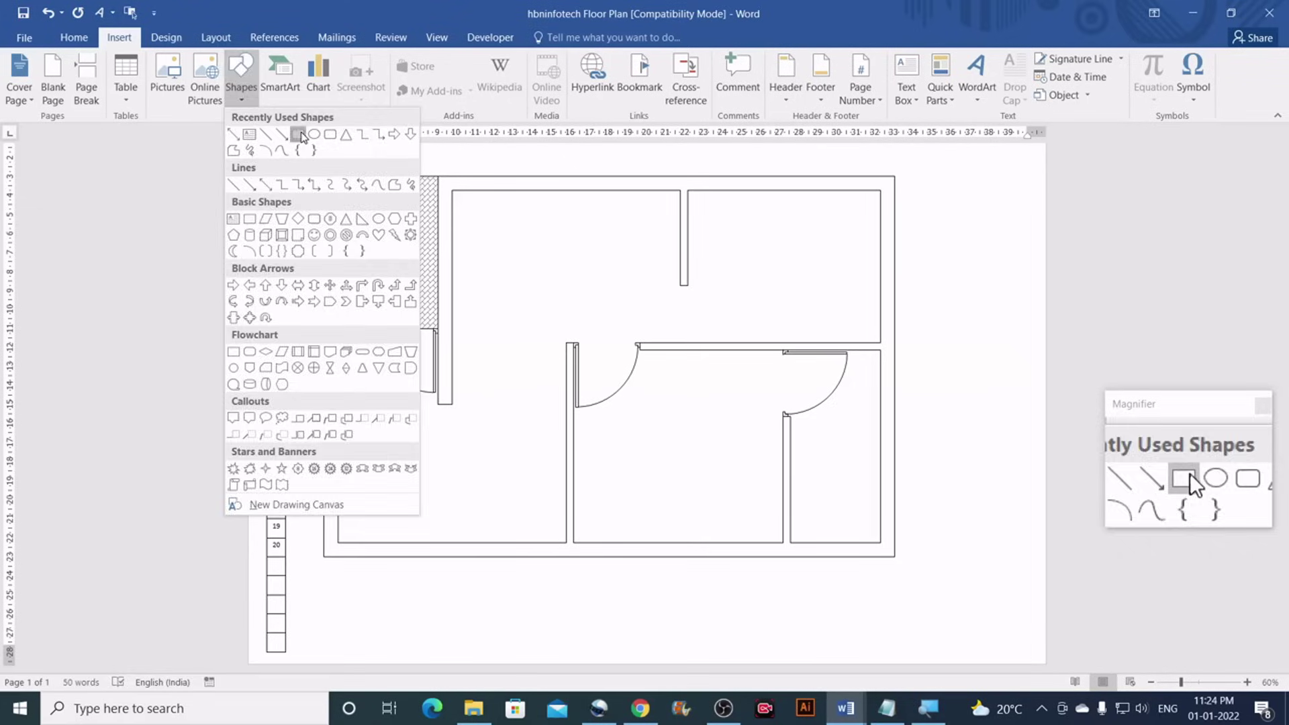
click(297, 135)
mouse_move(499, 587)
mouse_down()
mouse_move(537, 610)
mouse_move(602, 613)
mouse_up()
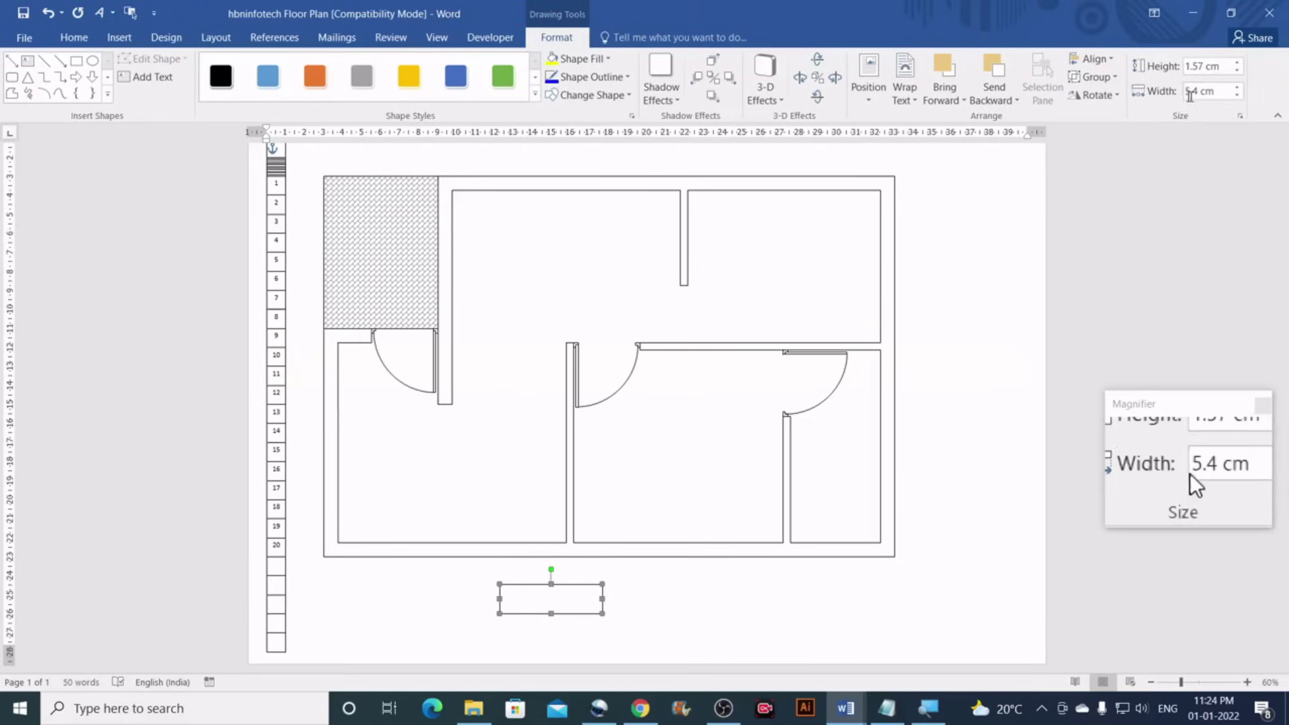
Set the new rectangle's height to 0.75 cm and its width to 4 cm
click(1221, 65)
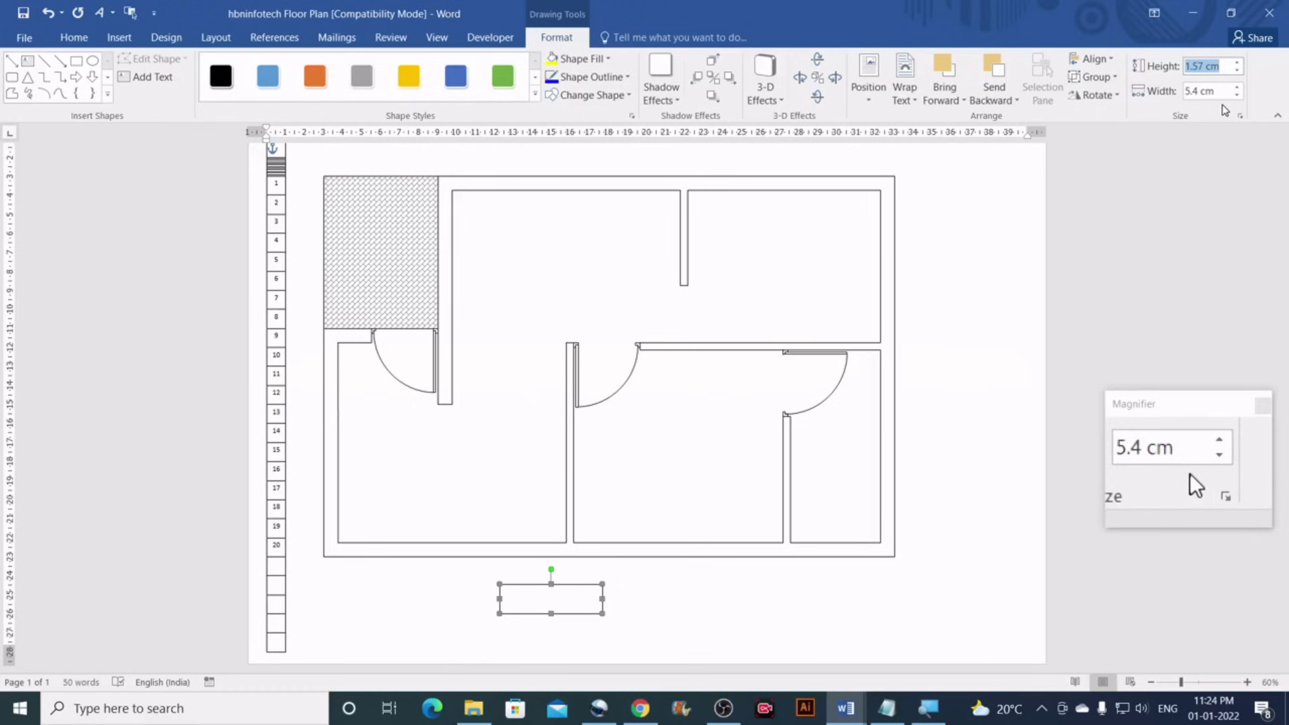
key(BackSpace)
text(.75)
click(1221, 92)
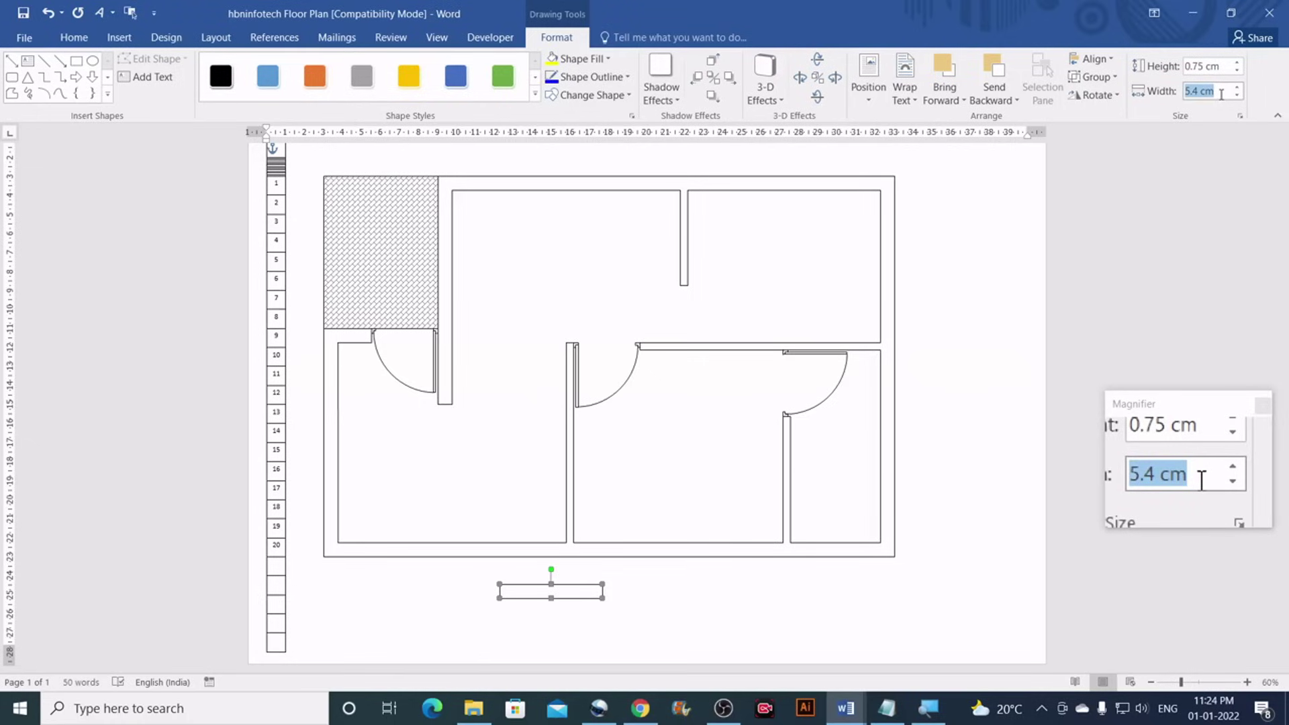
text(4)
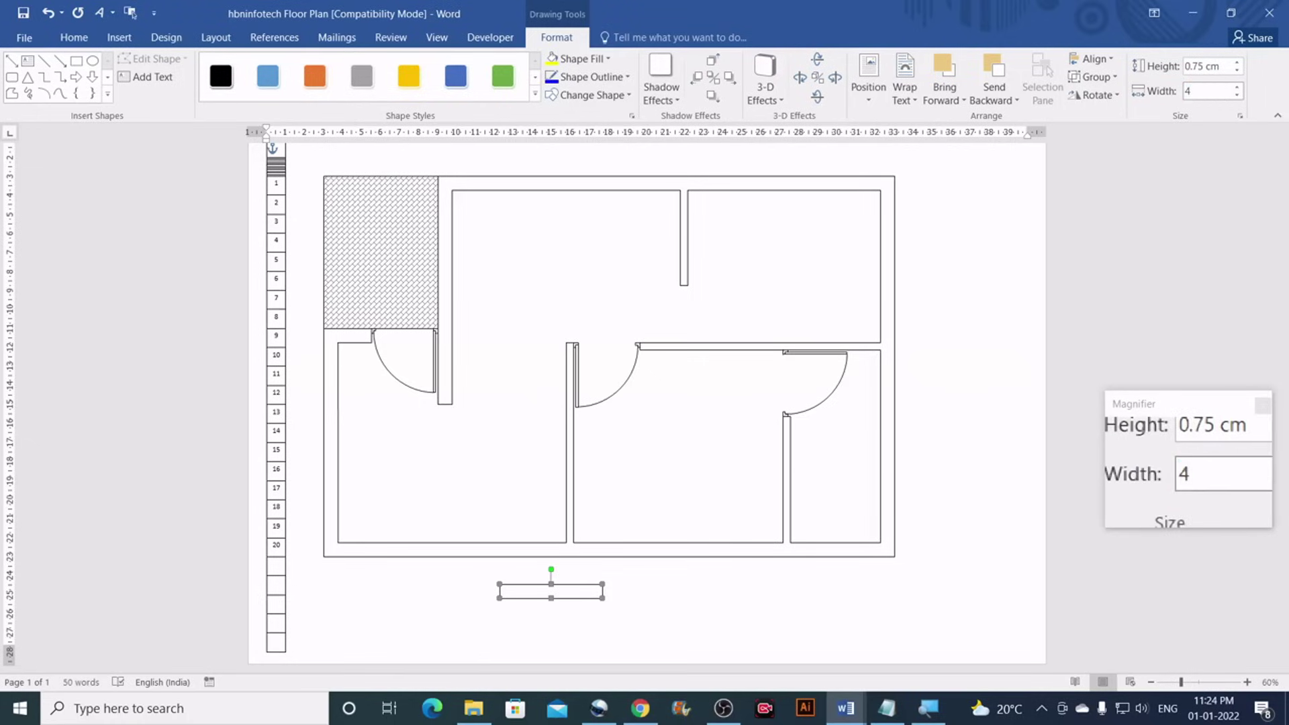
key(Return)
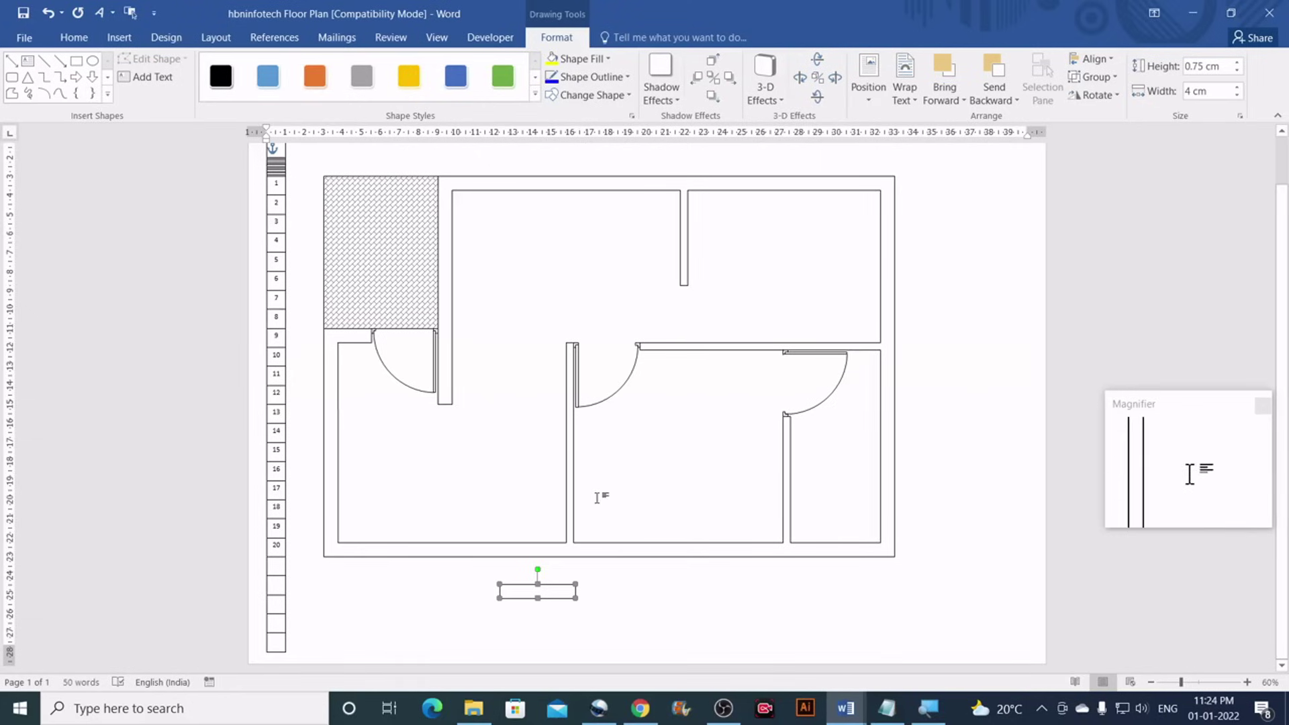
click(625, 602)
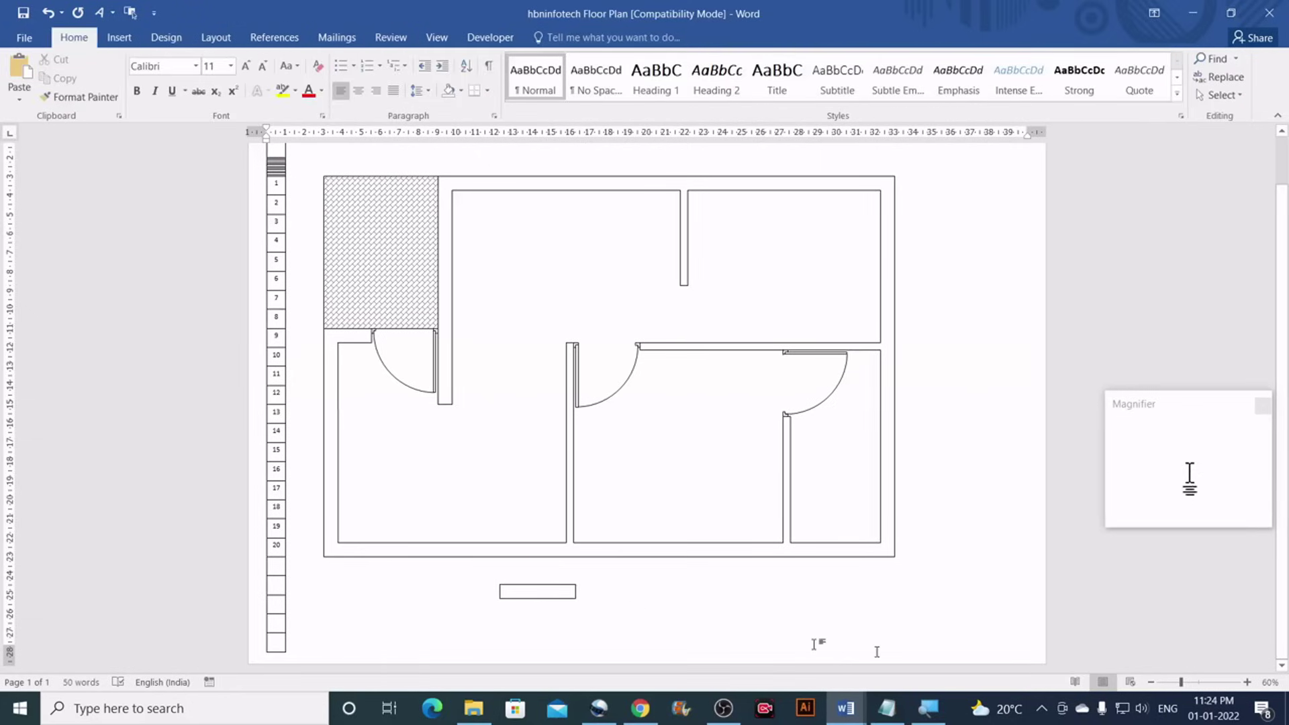
Switch to Chrome, convert 2.4 inches to feet in Google's length converter, and return to the Word floor plan
click(1247, 682)
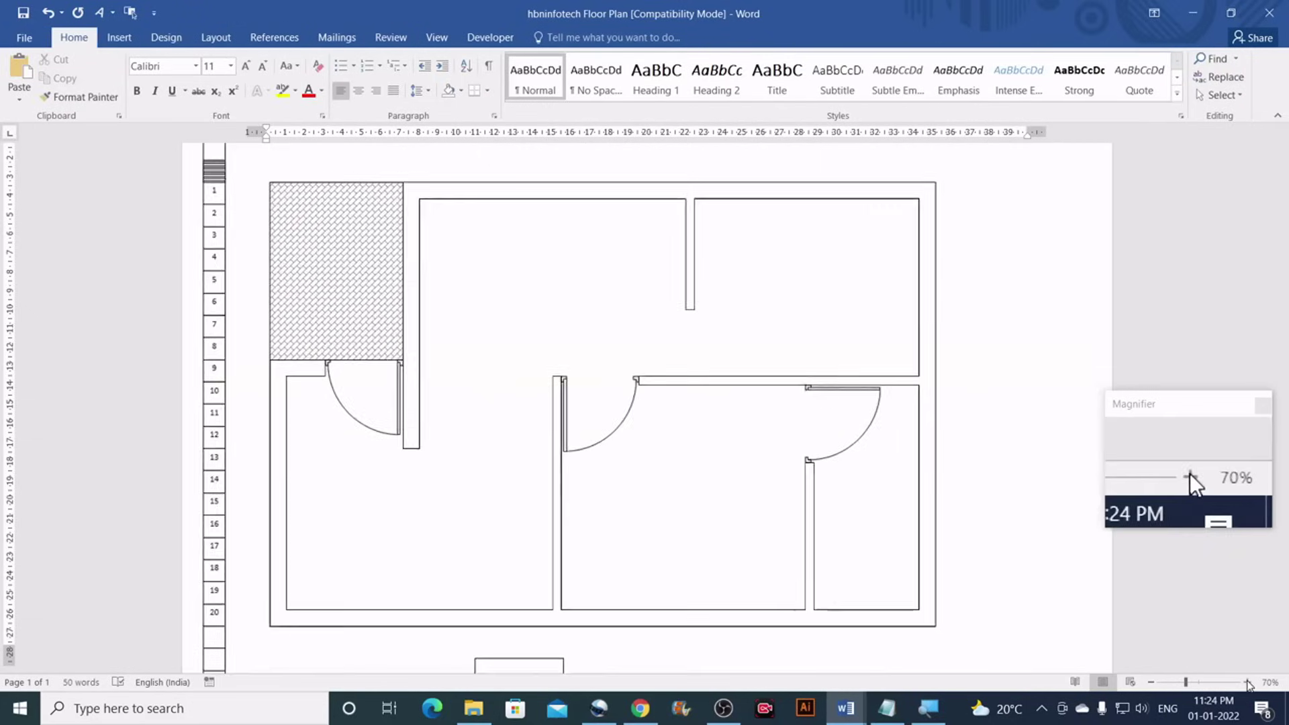
click(1247, 682)
click(1246, 682)
scroll(734, 454, down, 5)
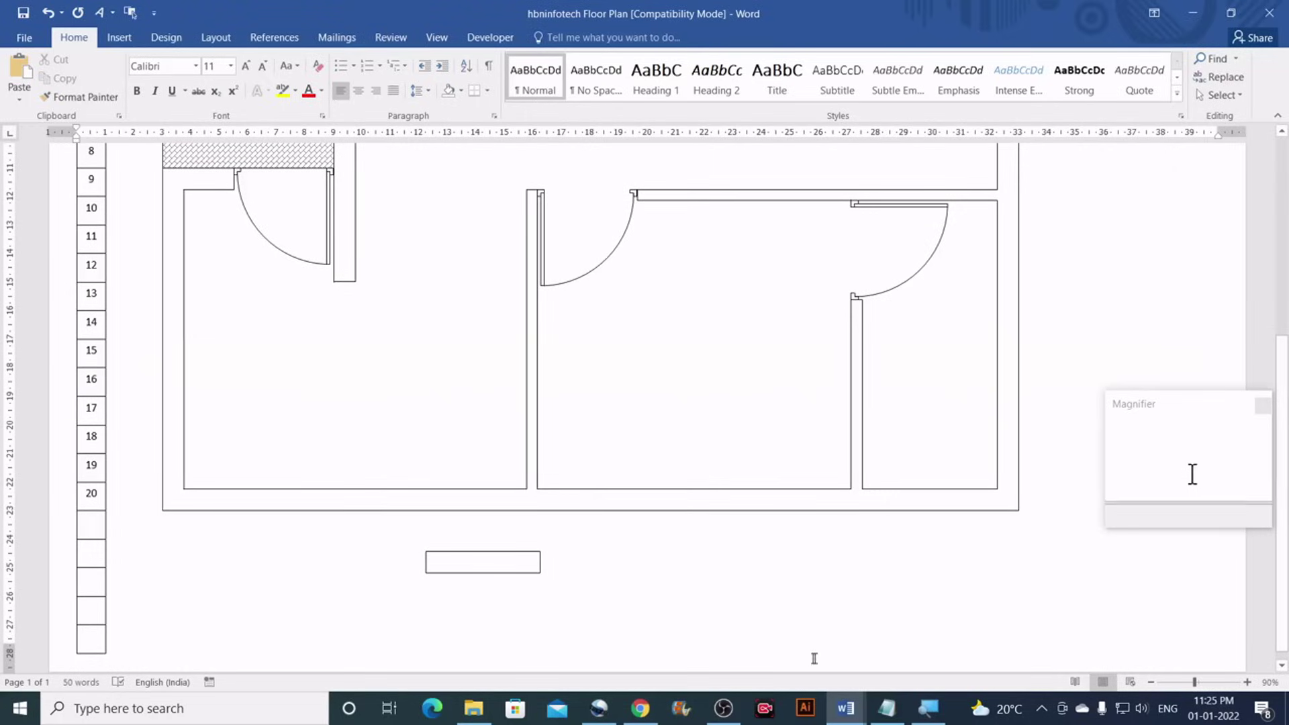
click(640, 708)
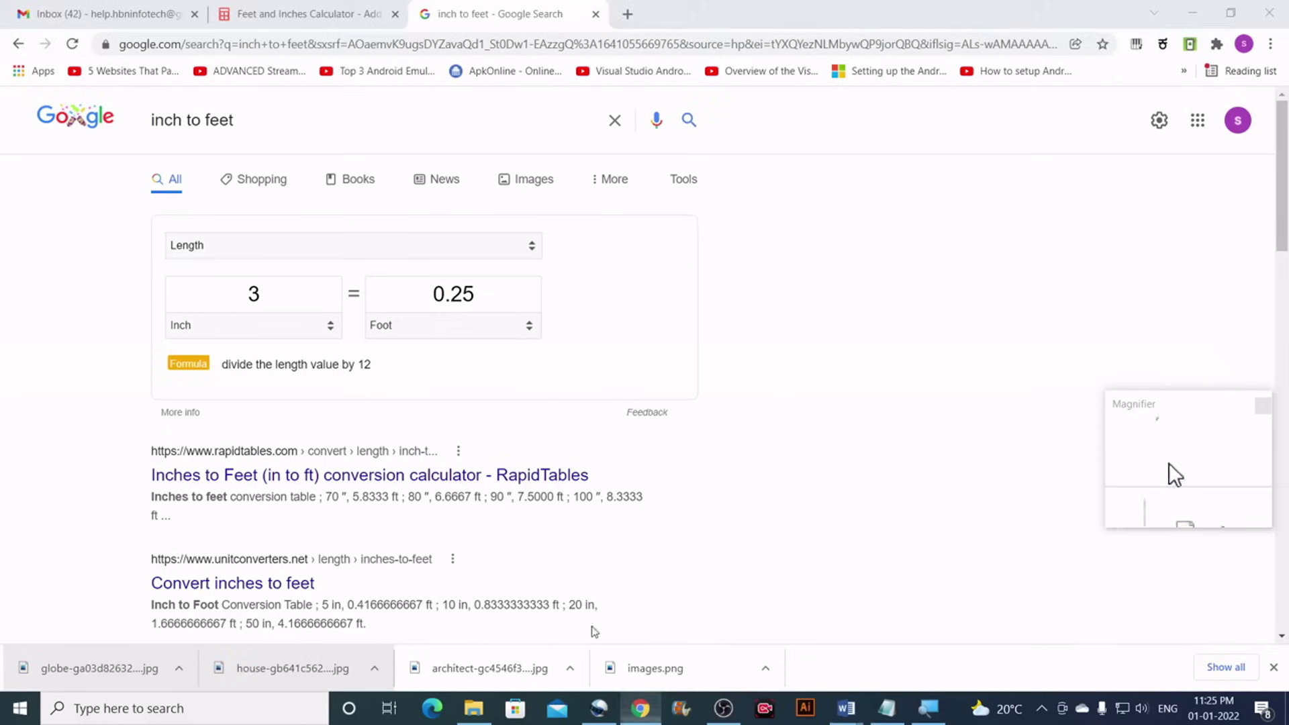
drag(279, 300, 247, 294)
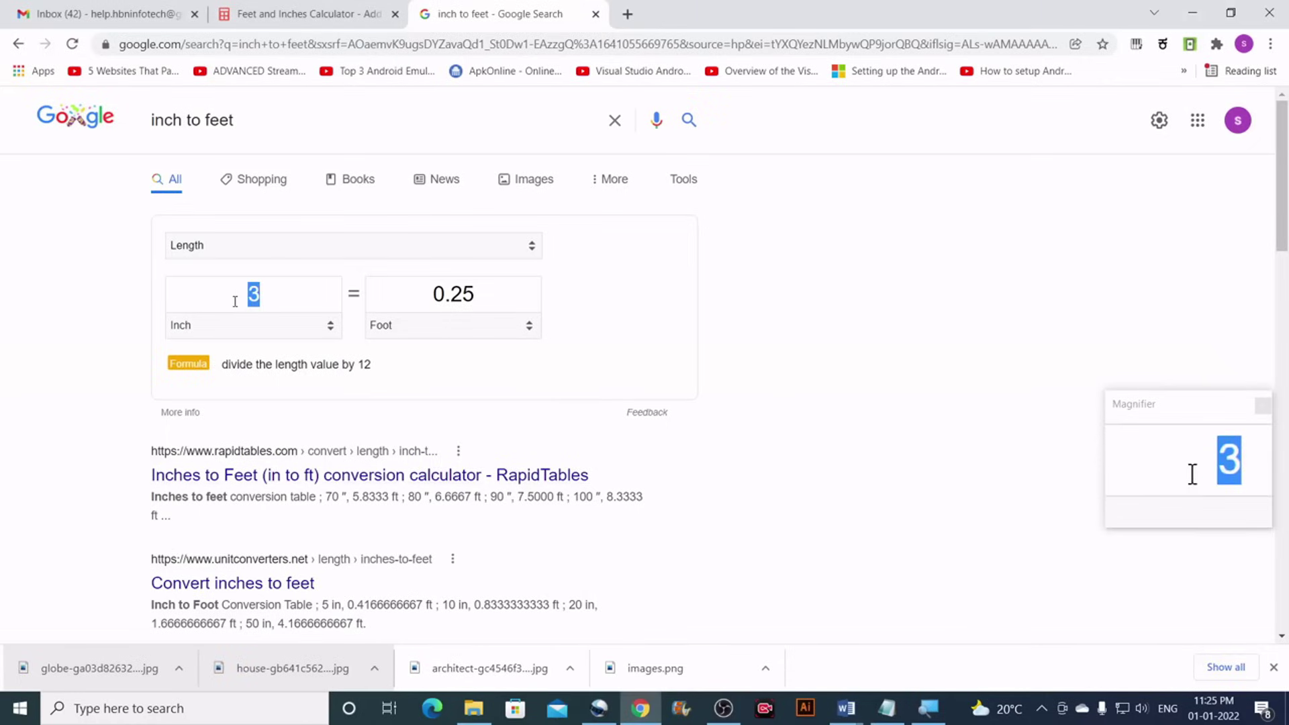
text(2.4)
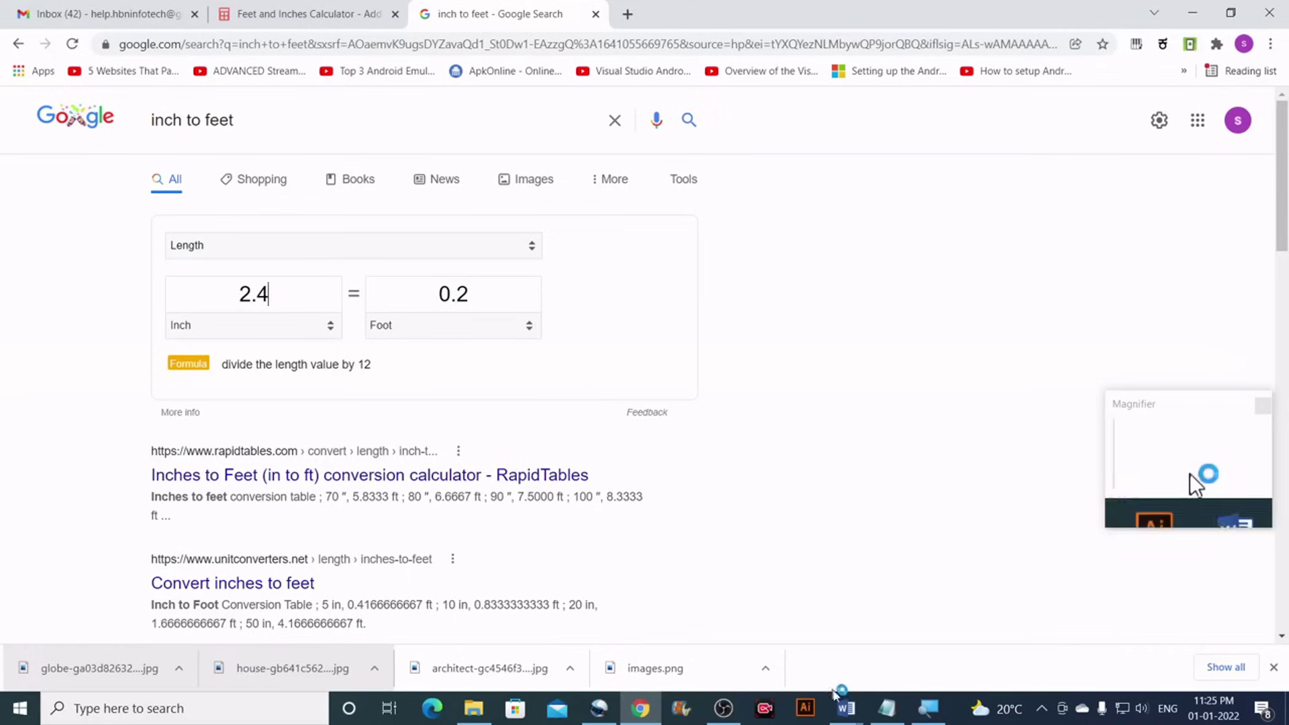
click(845, 708)
click(936, 625)
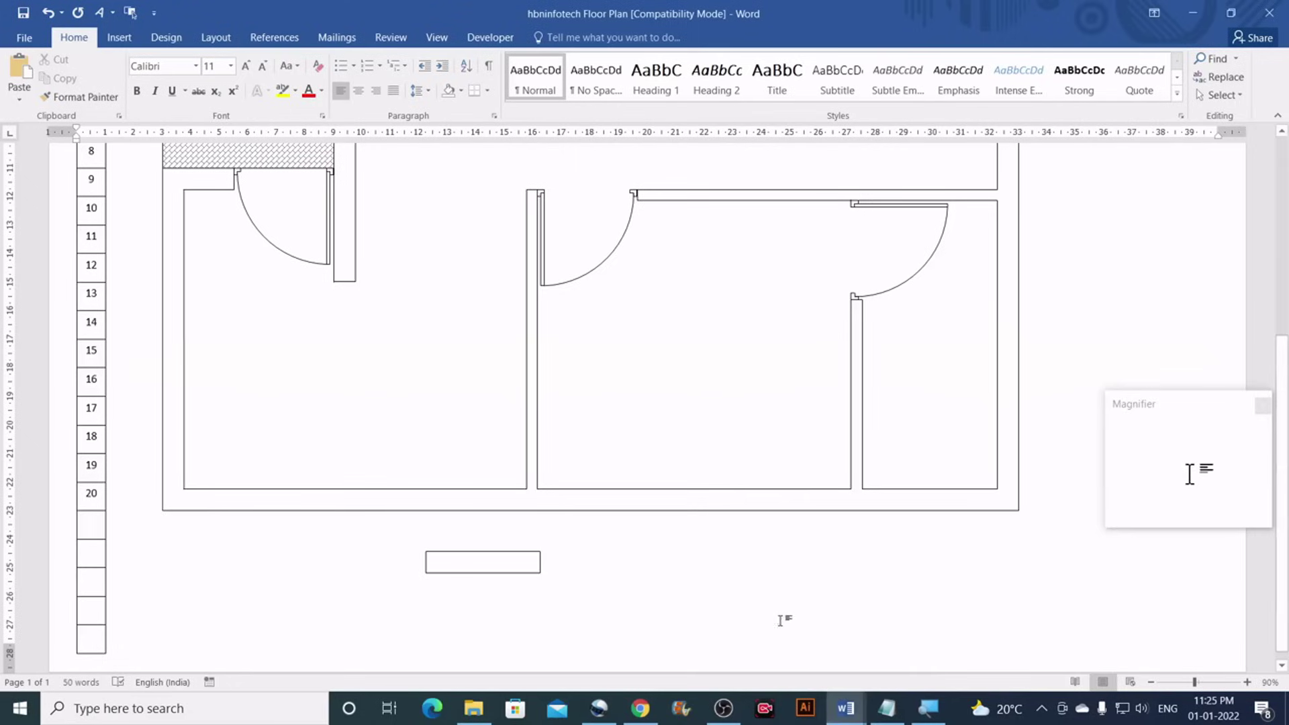
Duplicate the window rectangle beside the original and set the copy's height to 0.2 cm
click(540, 572)
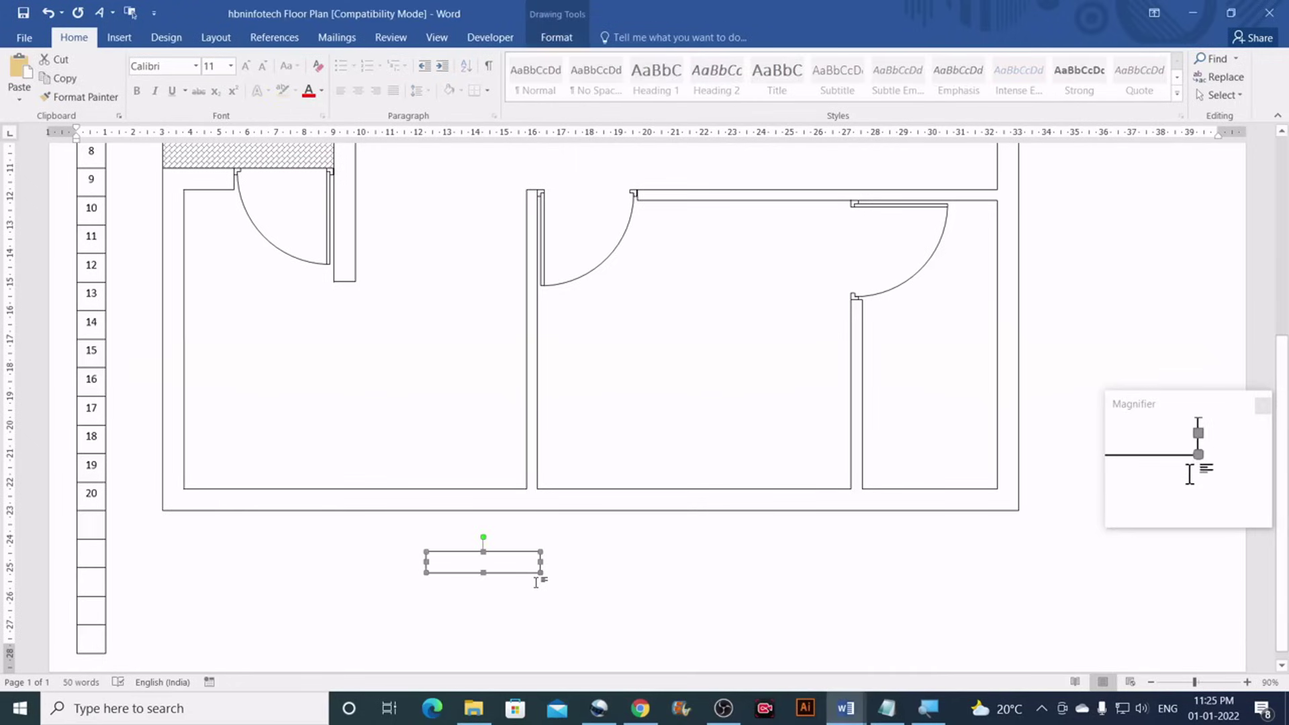
drag(540, 572, 671, 573)
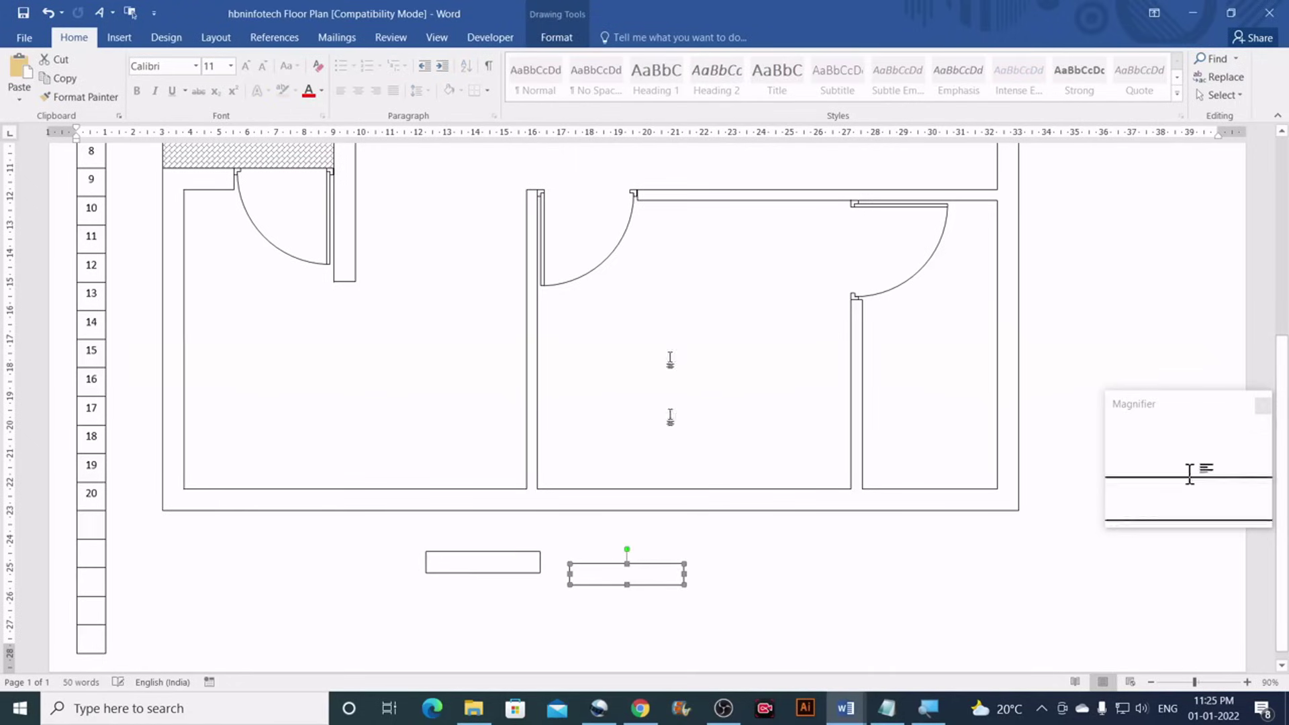
click(557, 37)
click(1221, 64)
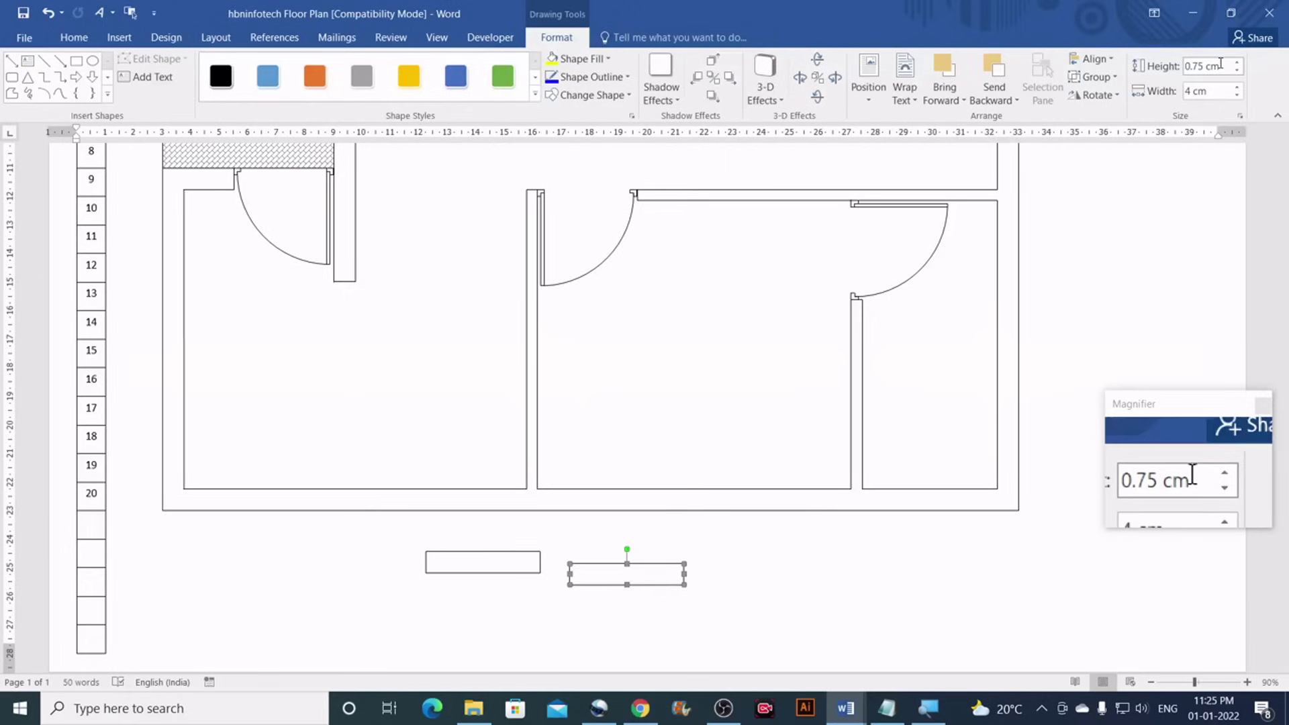
key(BackSpace)
text(0.2)
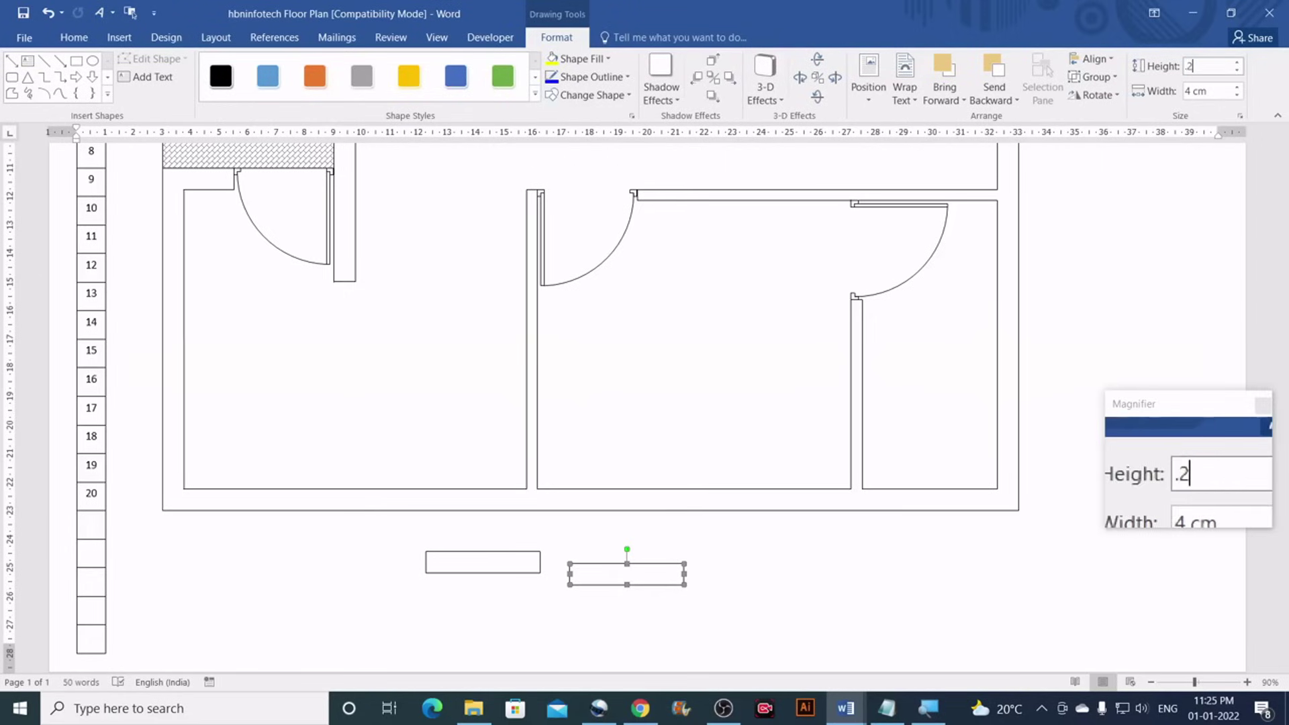
key(Return)
Place the thin rectangle over the window rectangle and align both shapes to each other by center and middle
drag(659, 565, 514, 563)
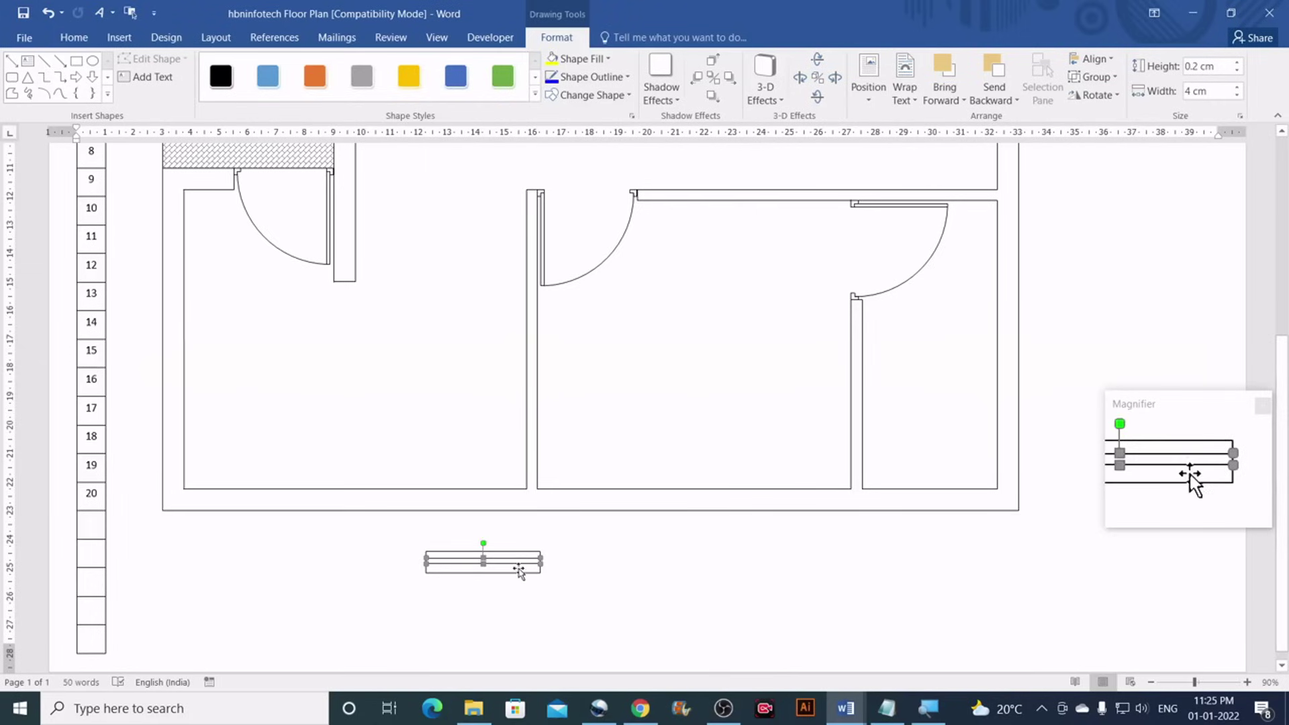
click(94, 41)
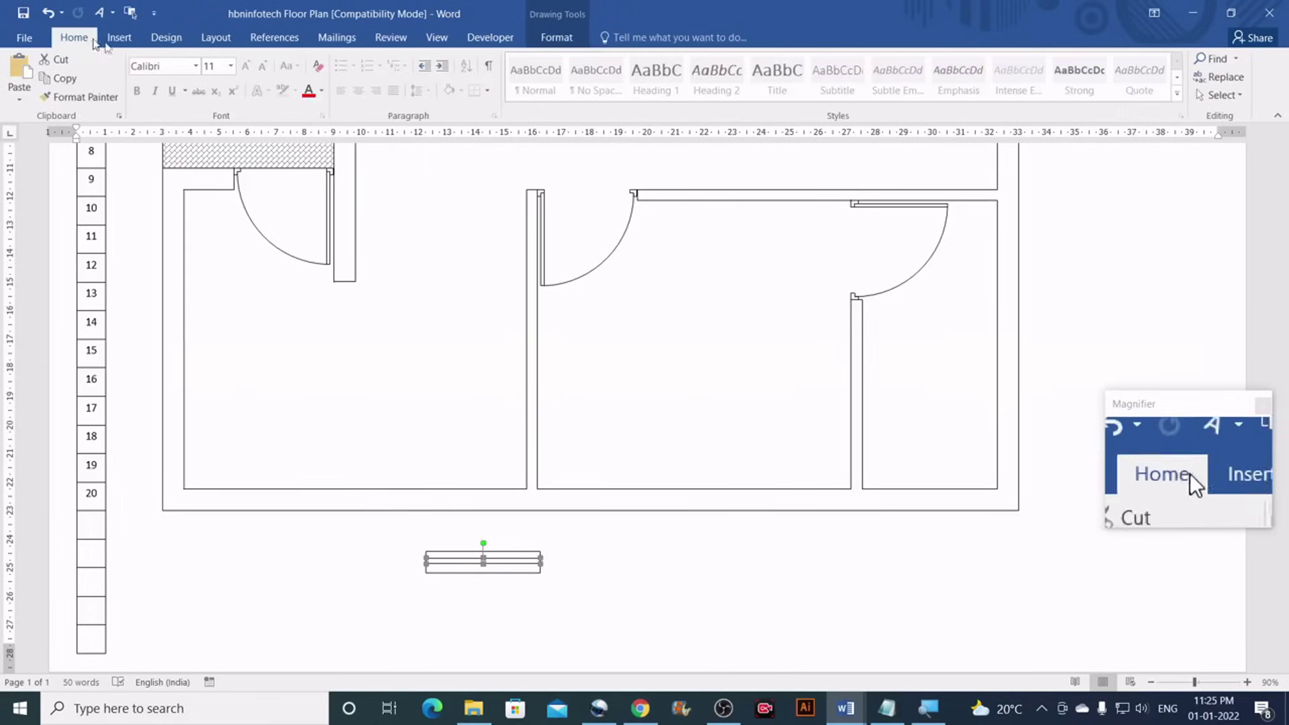
click(1237, 96)
click(1129, 138)
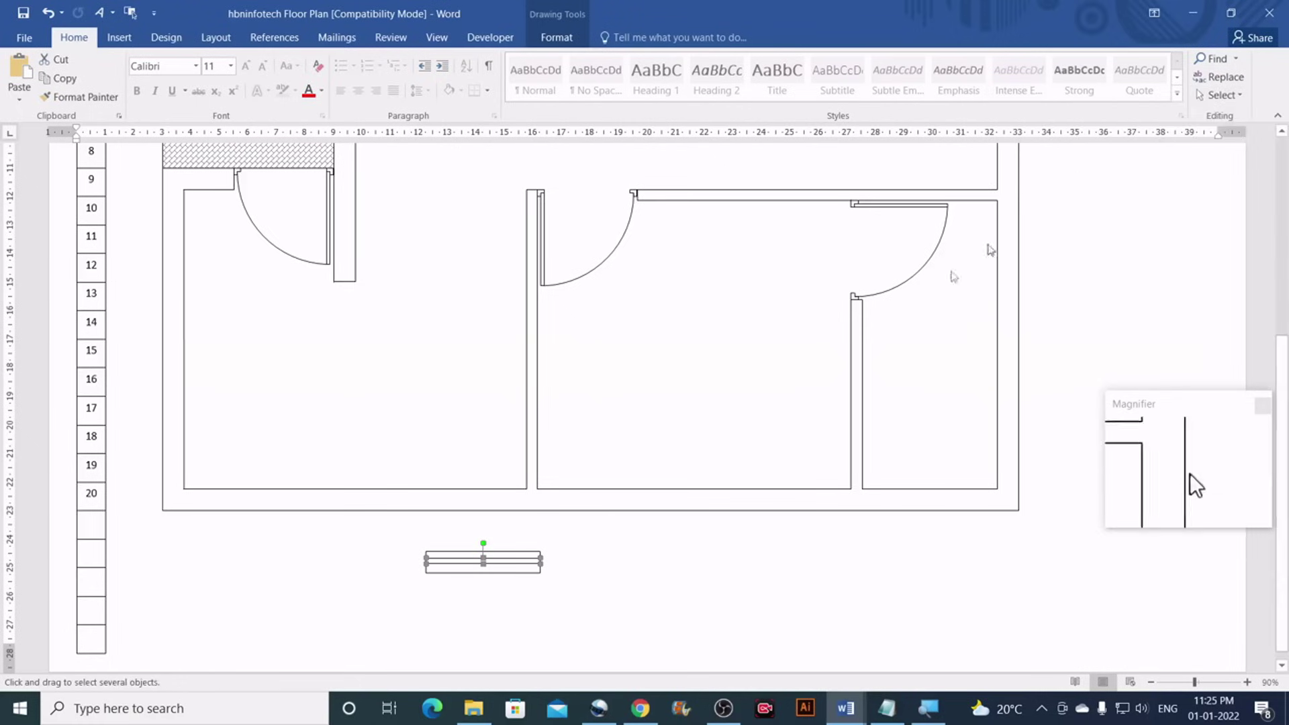
drag(421, 538, 610, 589)
click(576, 42)
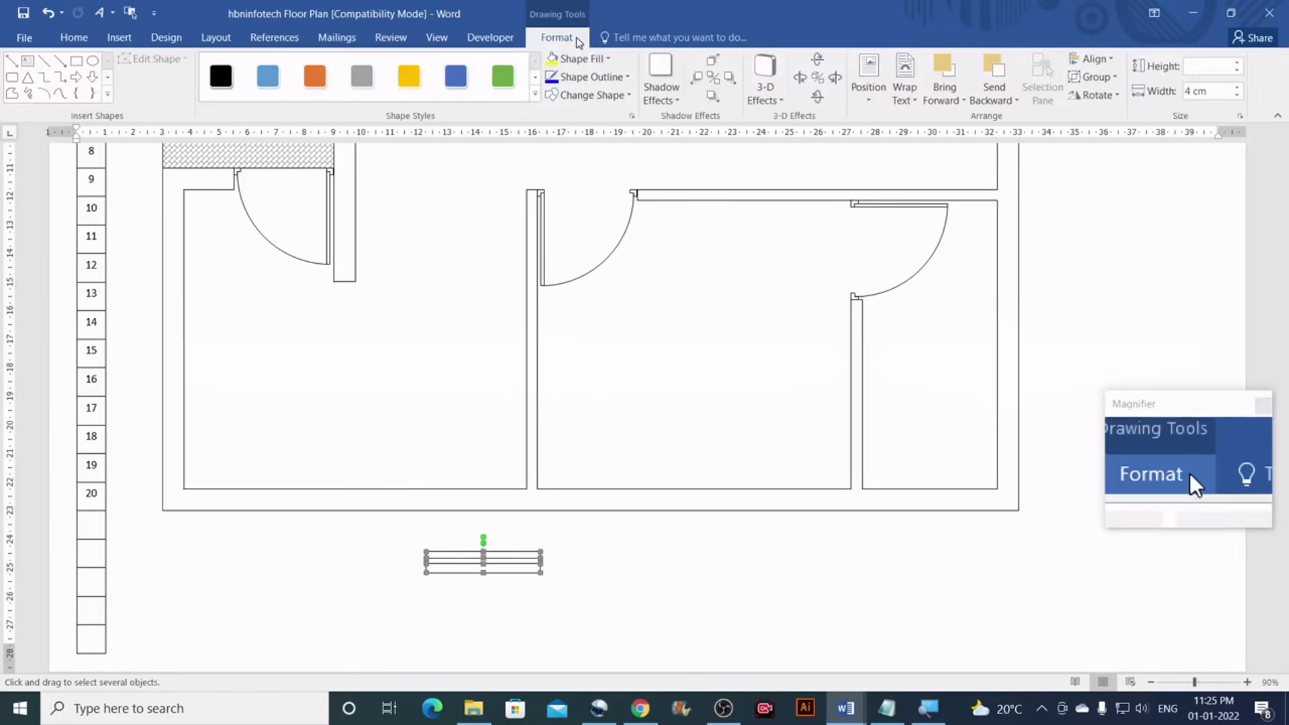
click(1106, 59)
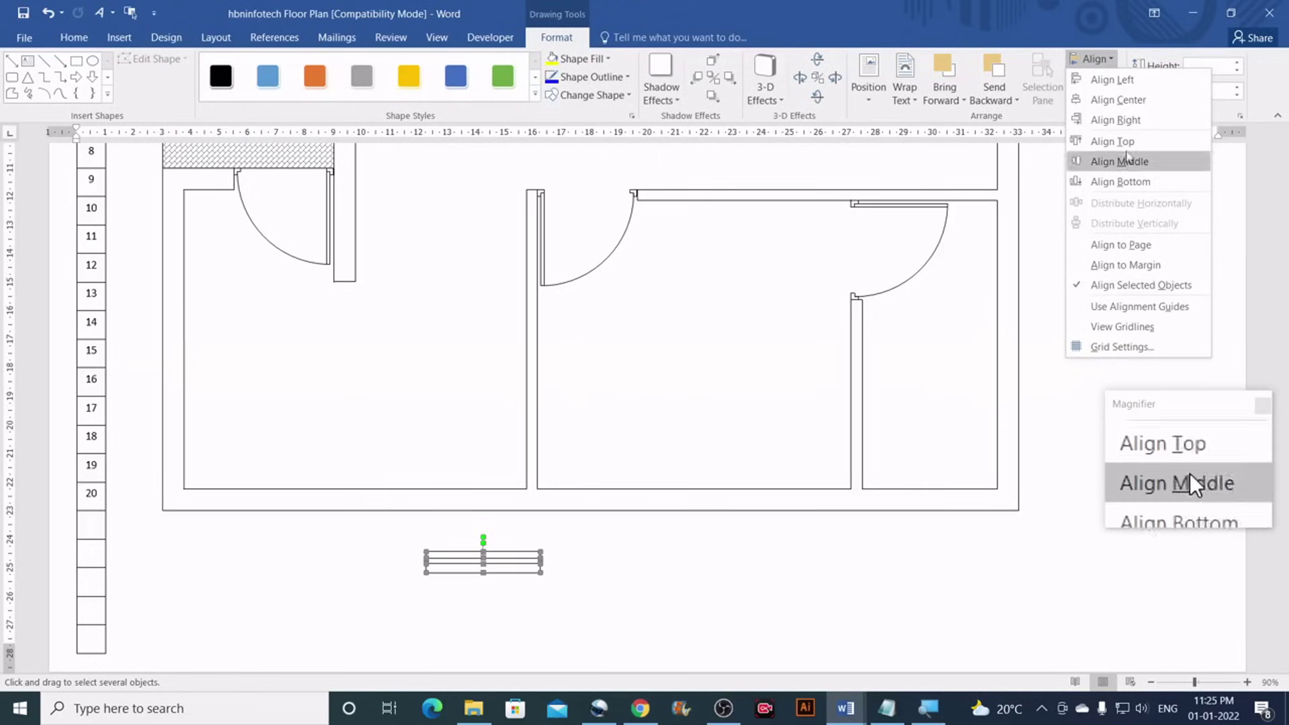
click(1133, 100)
click(1109, 62)
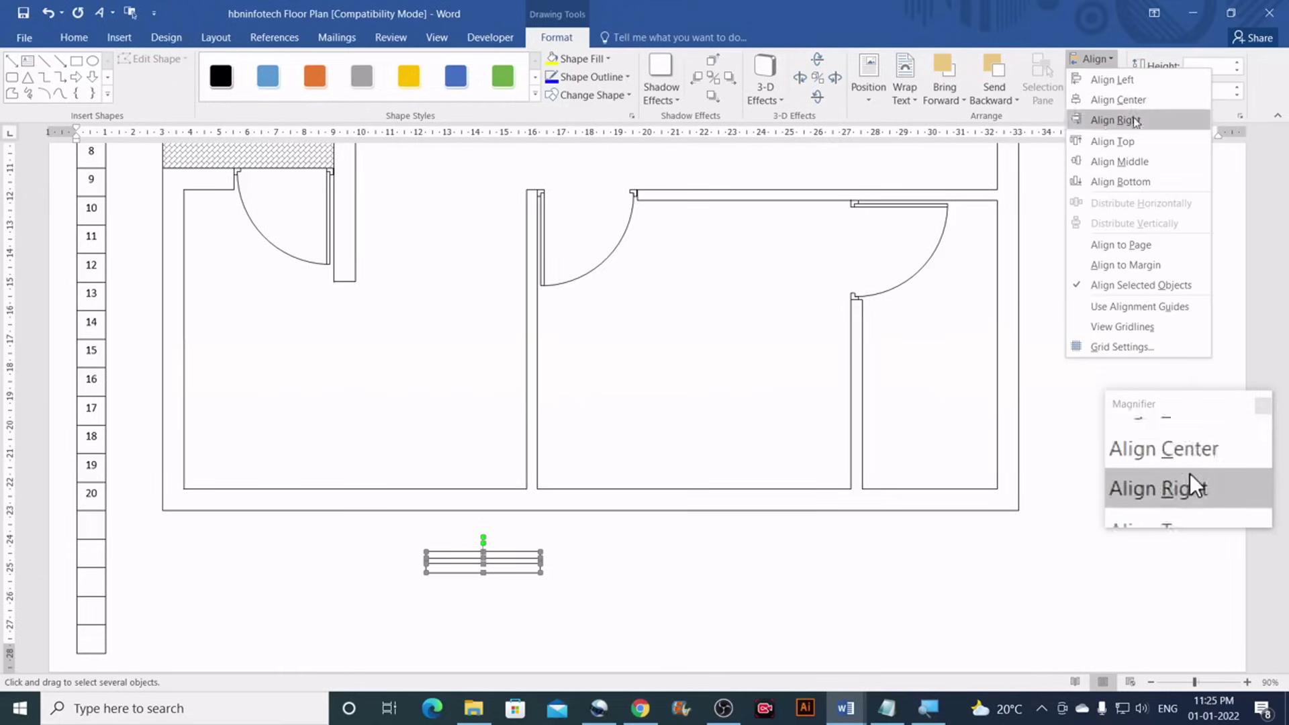
click(1143, 163)
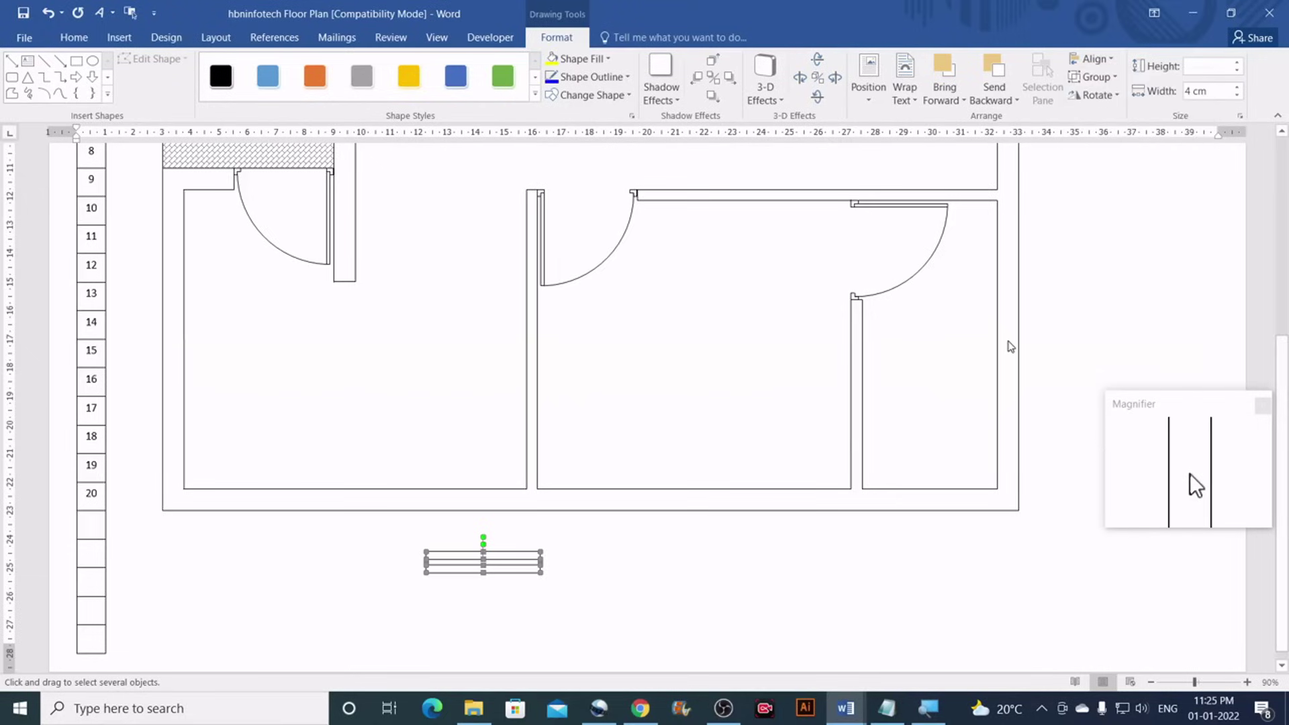
Group the two aligned rectangles into a single window symbol and deselect it
click(1114, 79)
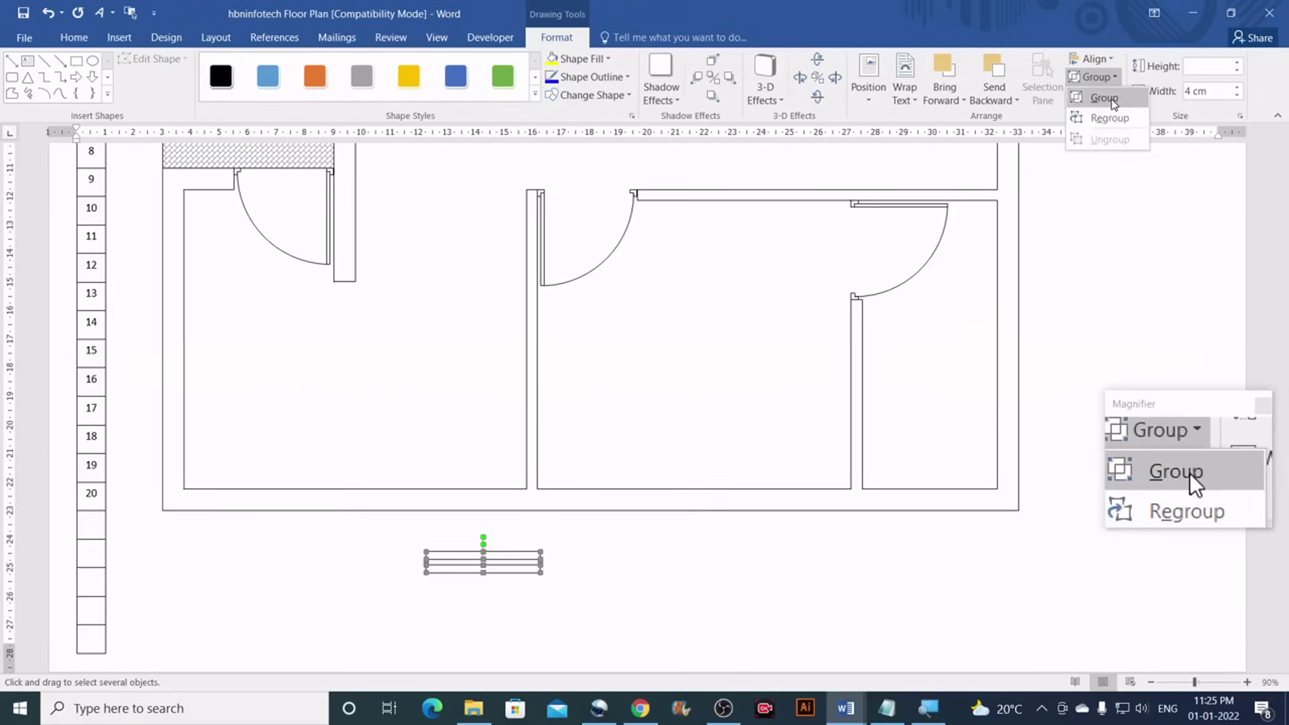
click(1113, 101)
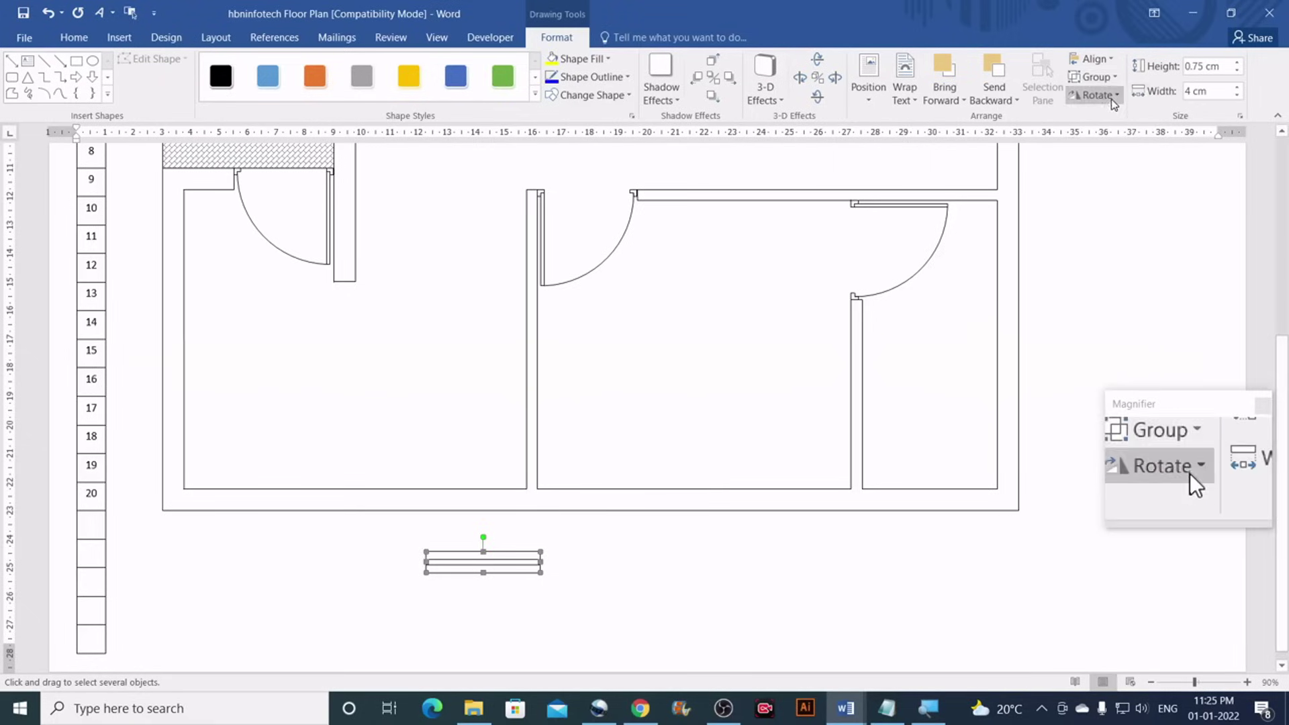
click(630, 539)
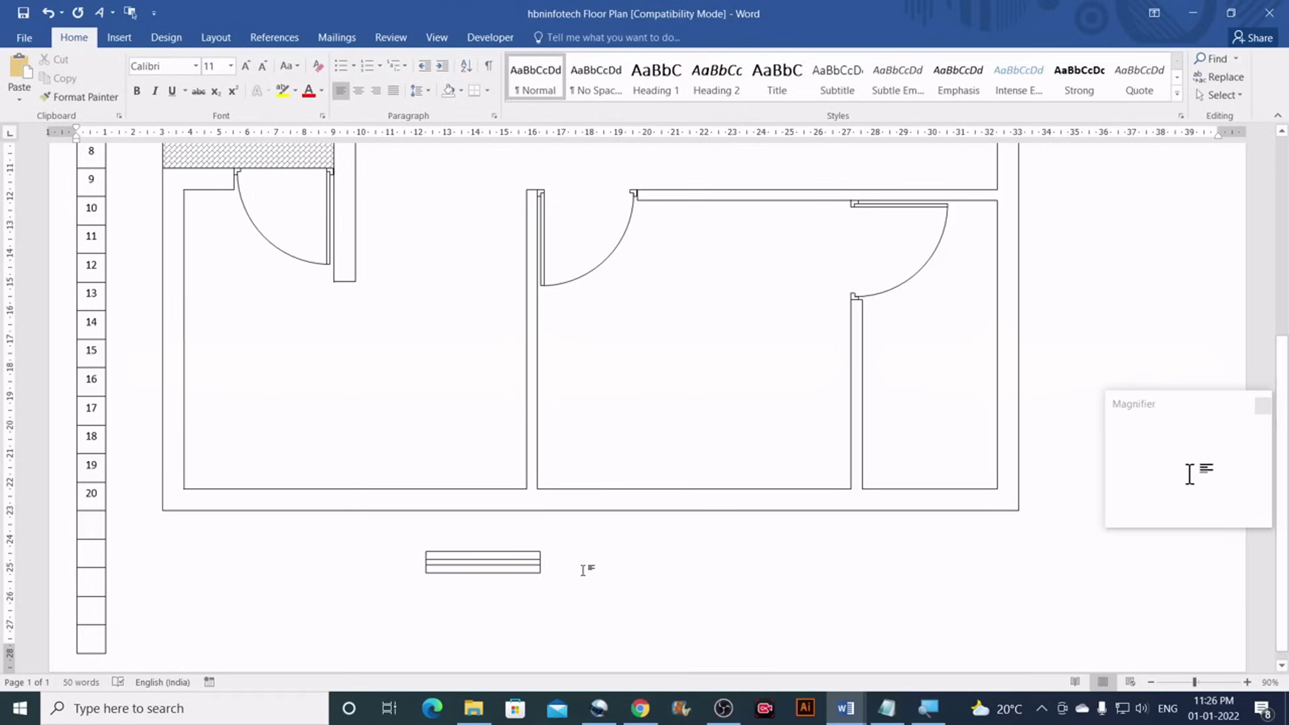
Move the window symbol from below the floor plan into the room under the porch
scroll(534, 595, up, 1)
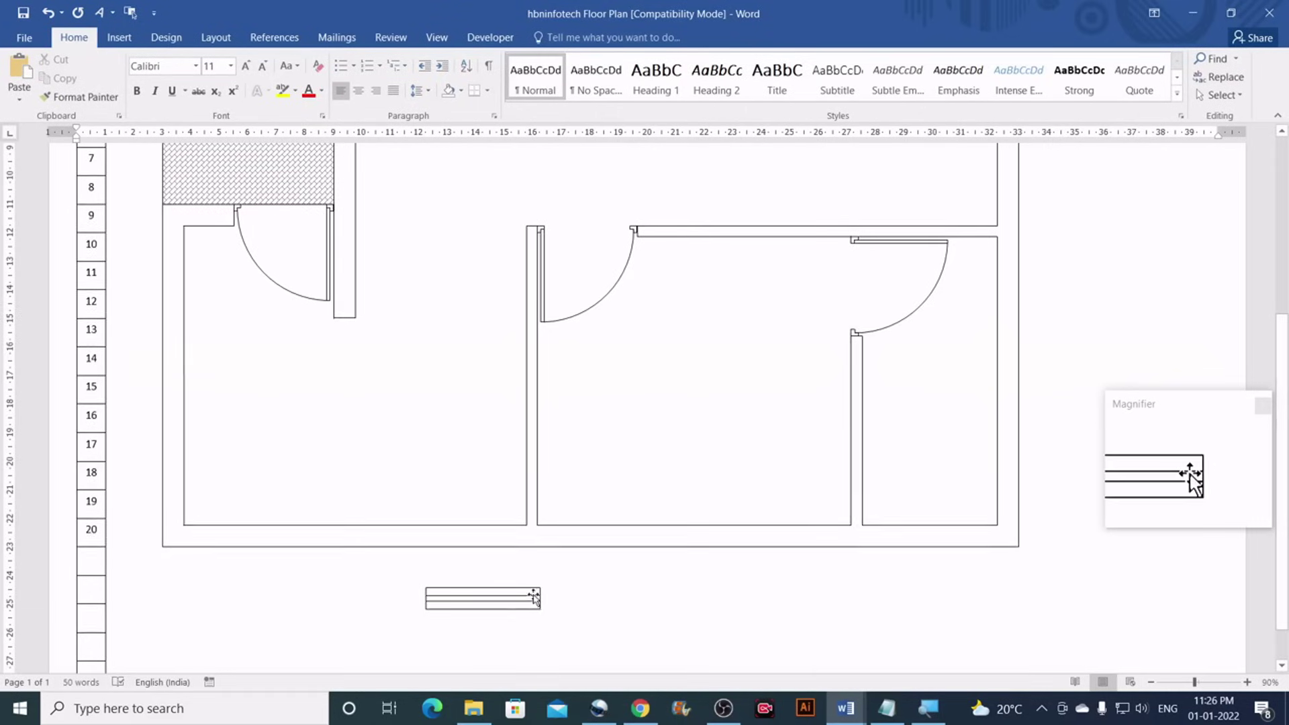
scroll(524, 607, up, 1)
drag(495, 630, 319, 431)
scroll(365, 487, up, 1)
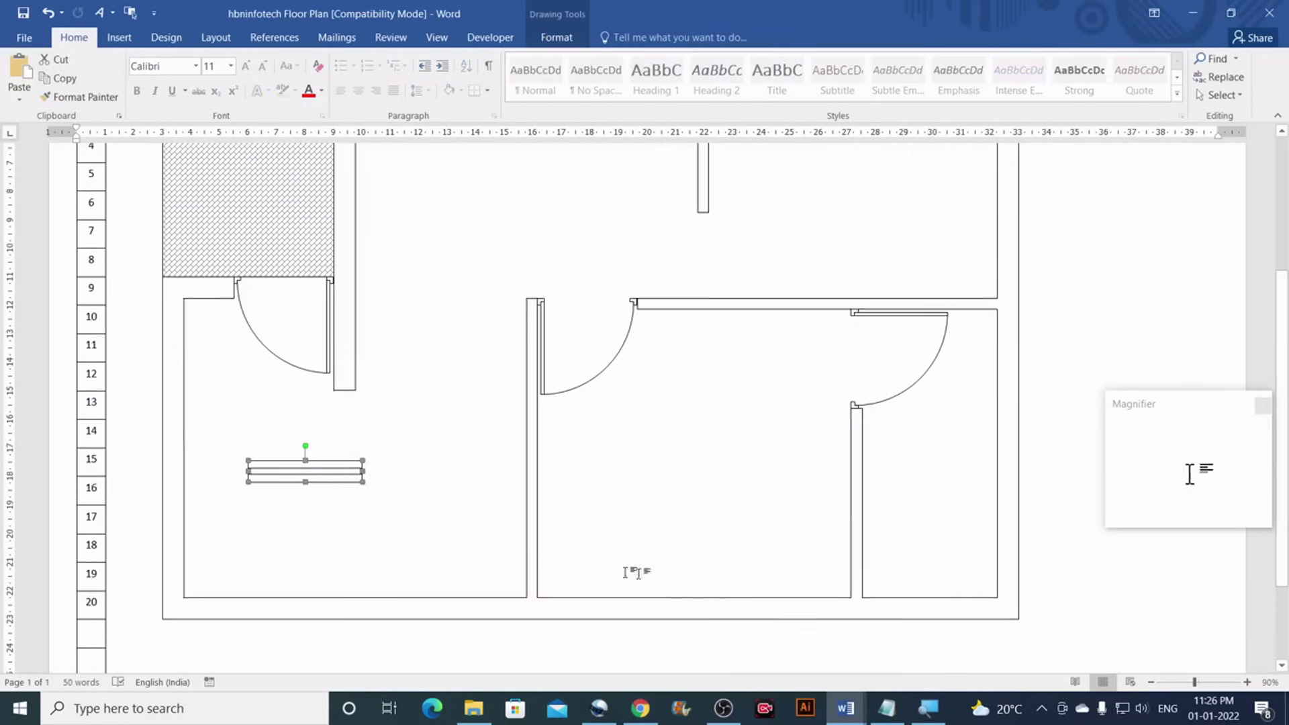
Switch to the "Floor Plan in MS Word" document and examine the window positions in the outer walls against the numbered scales
mouse_move(842, 709)
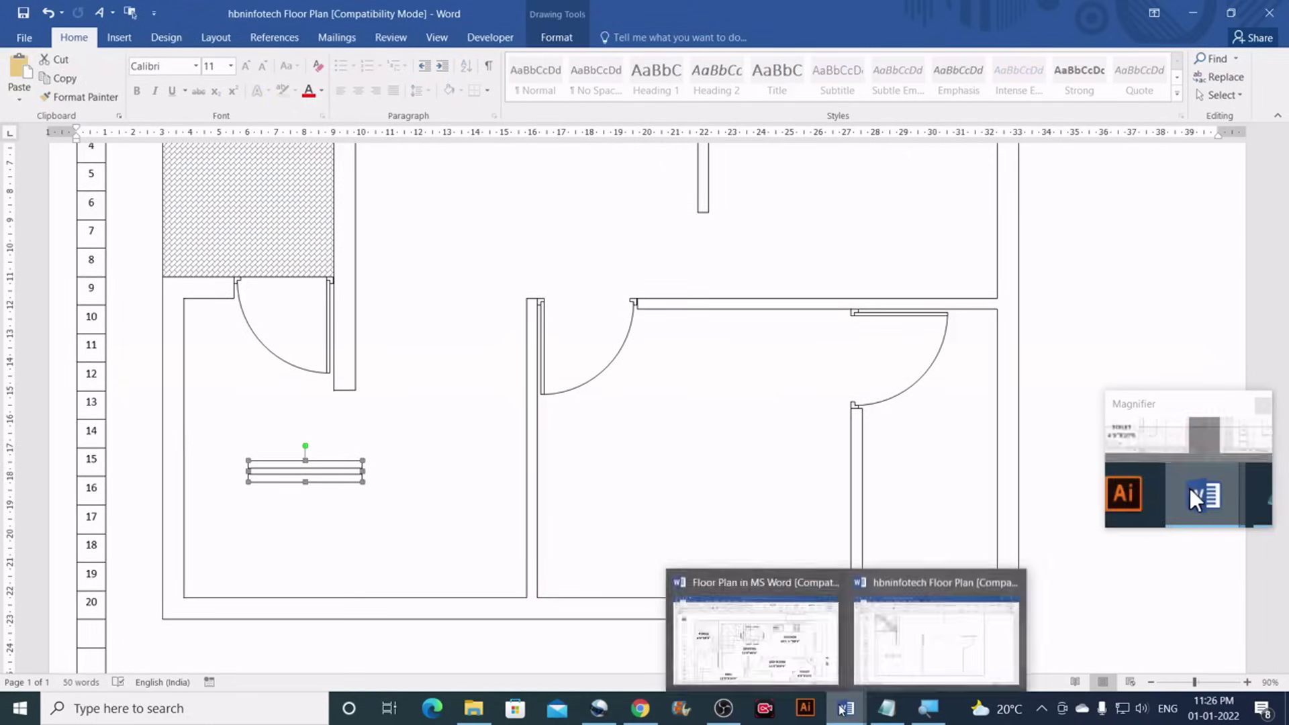
click(755, 634)
scroll(208, 433, down, 2)
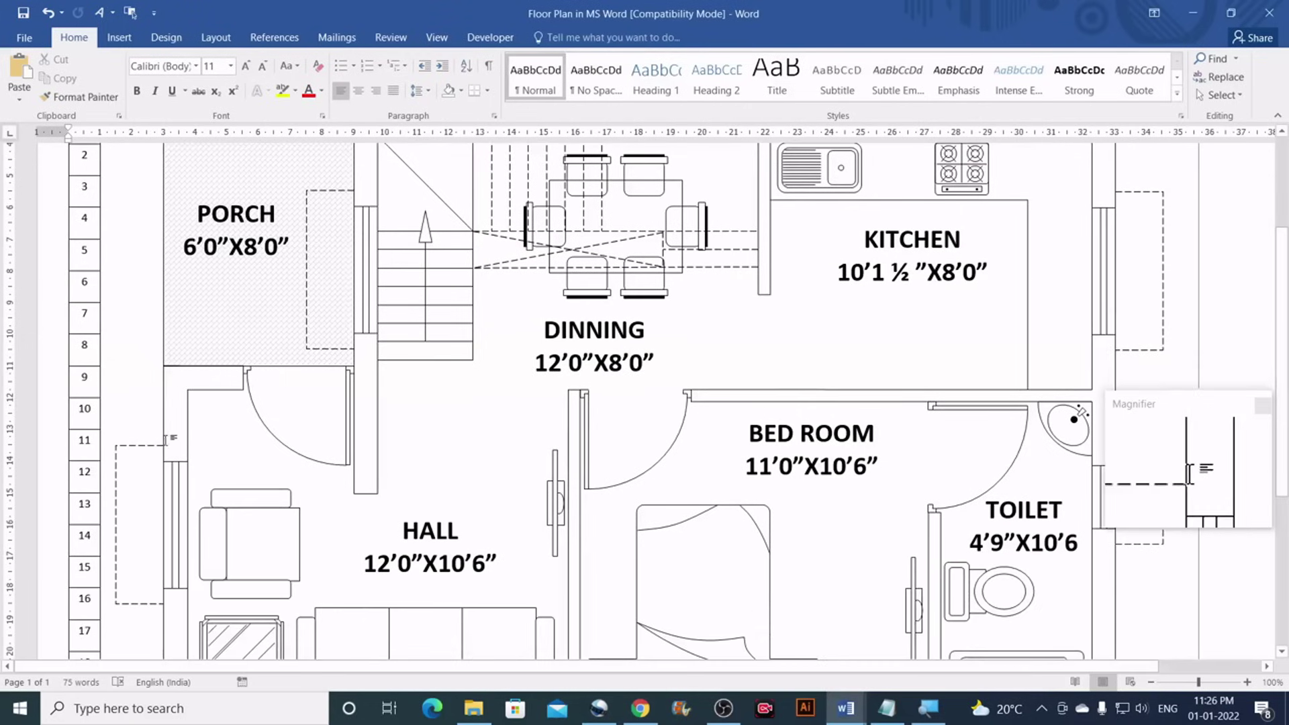
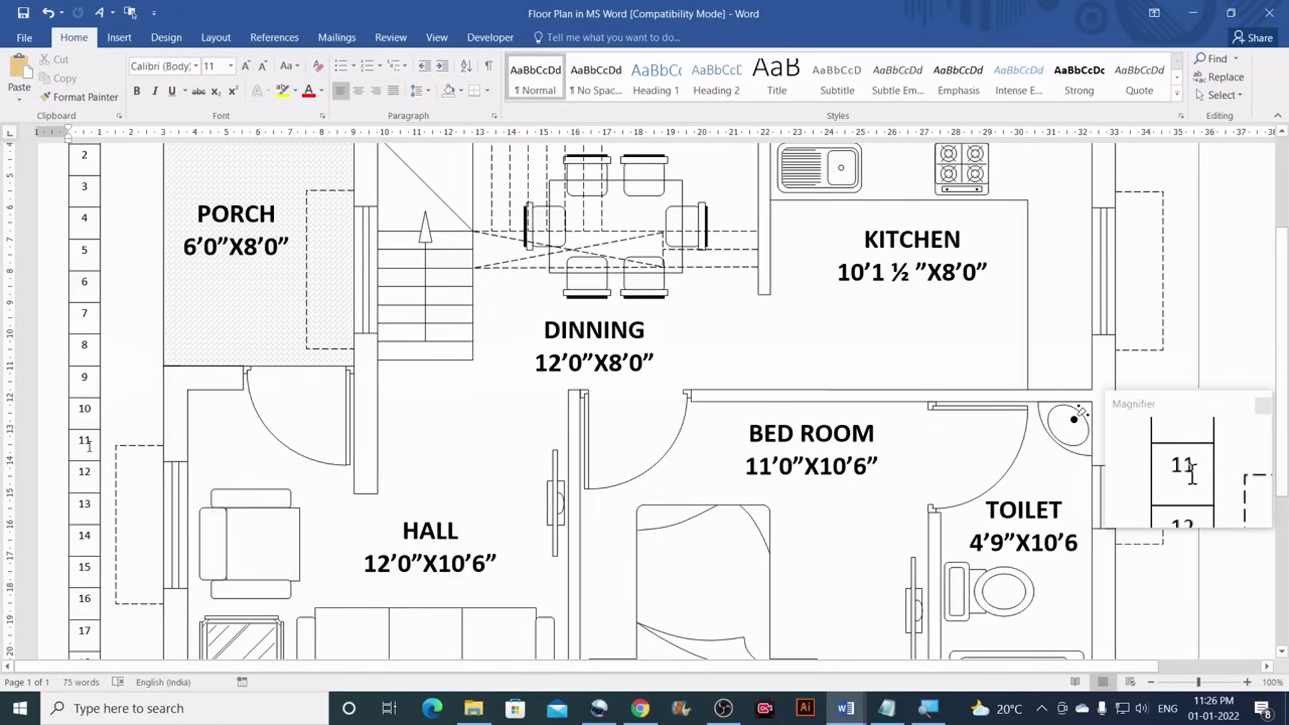
scroll(219, 418, up, 1)
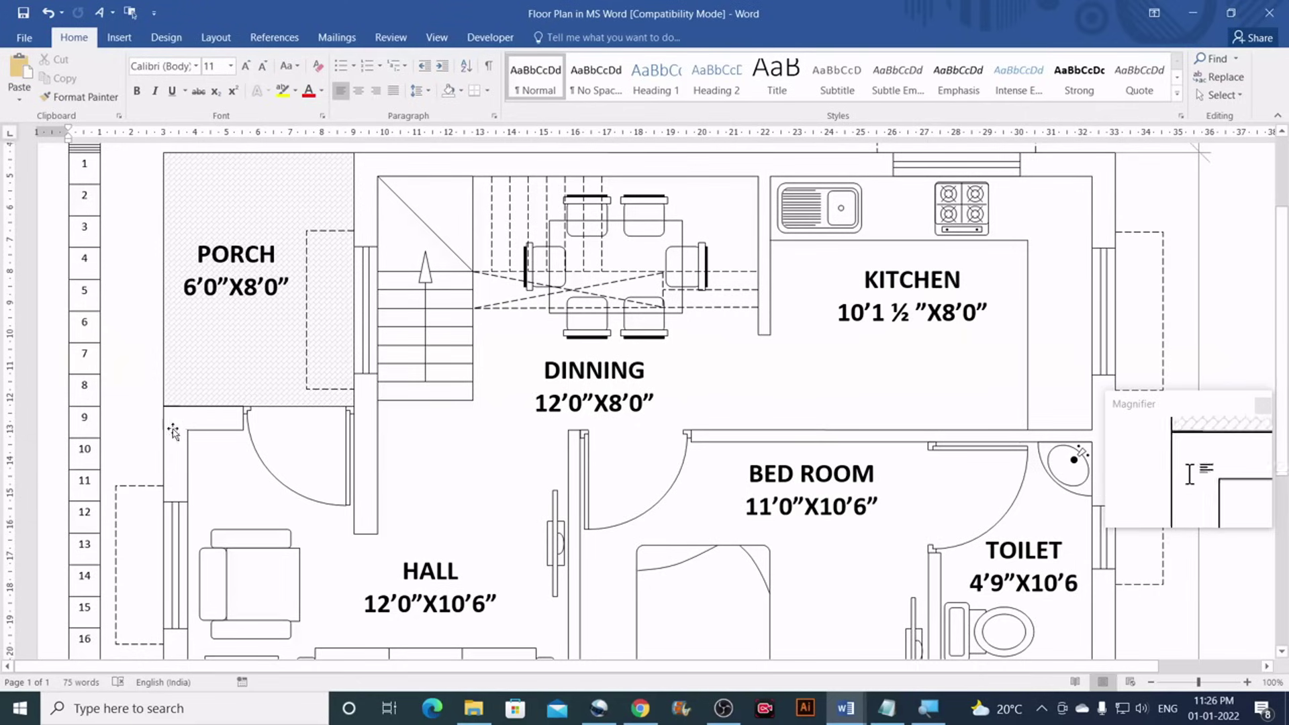
scroll(174, 420, down, 3)
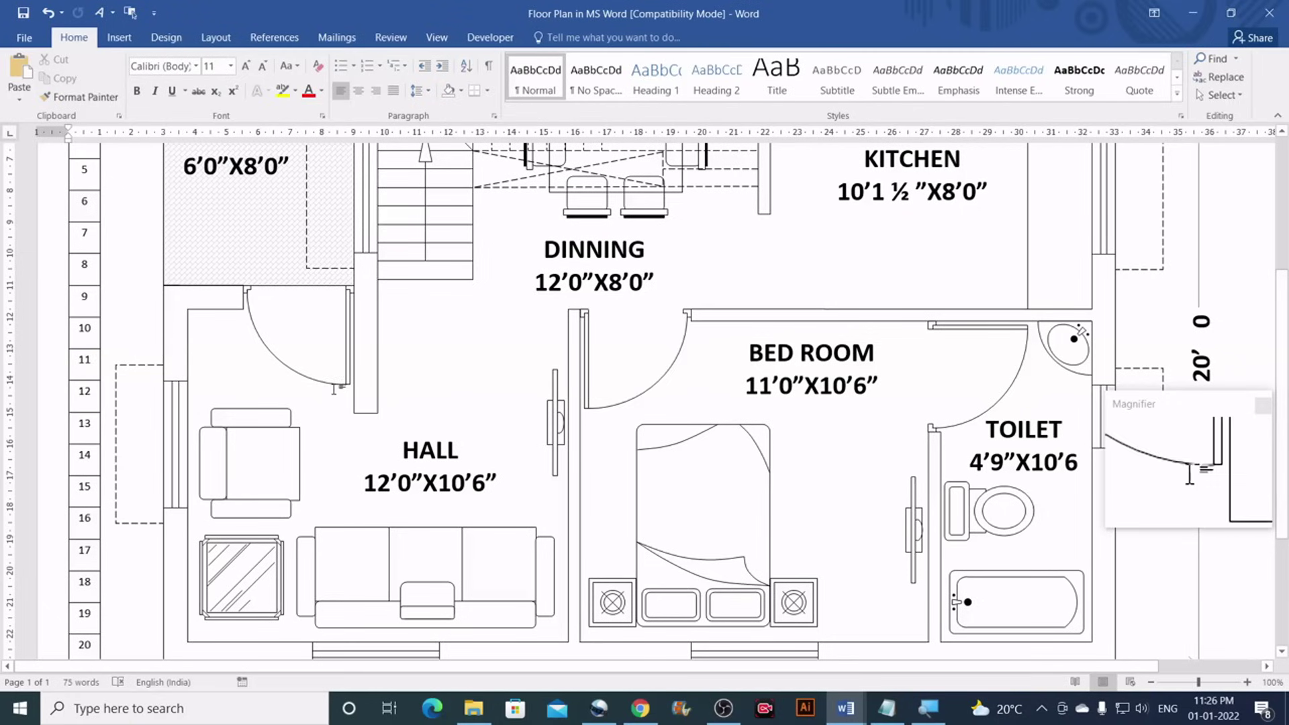
scroll(334, 389, up, 3)
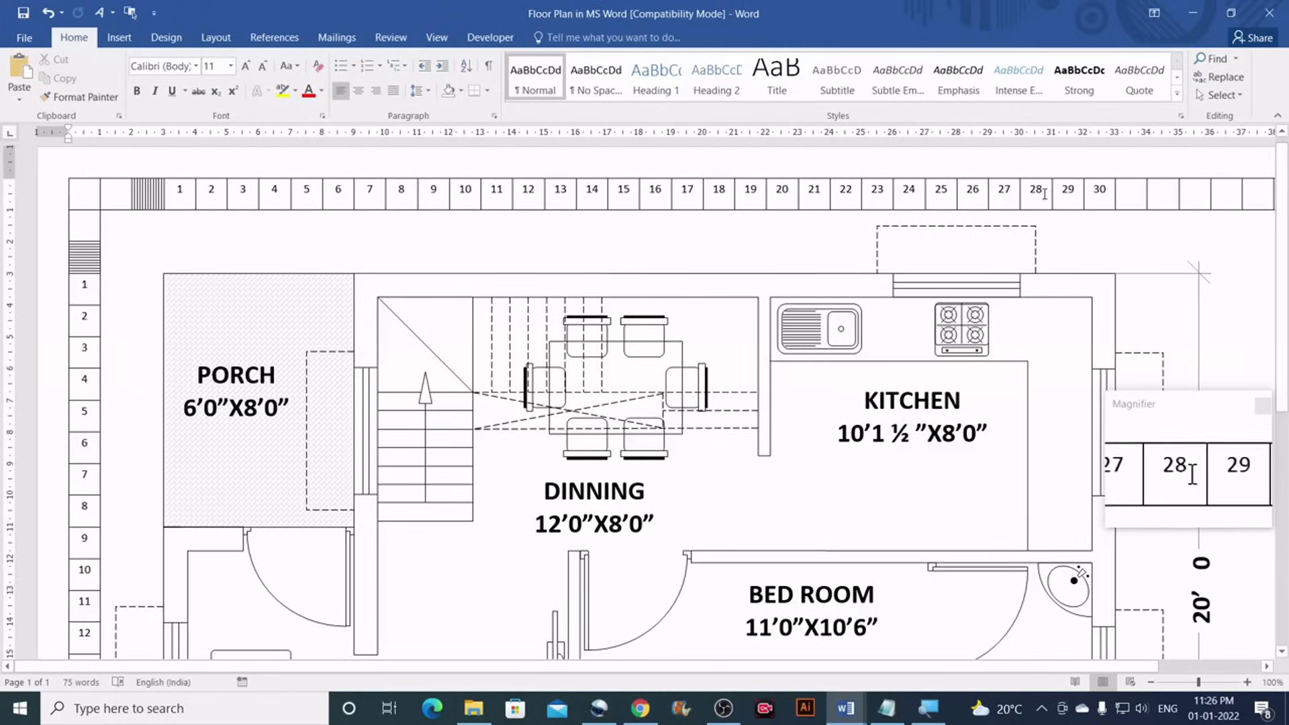
scroll(1109, 317, down, 2)
scroll(1109, 317, down, 7)
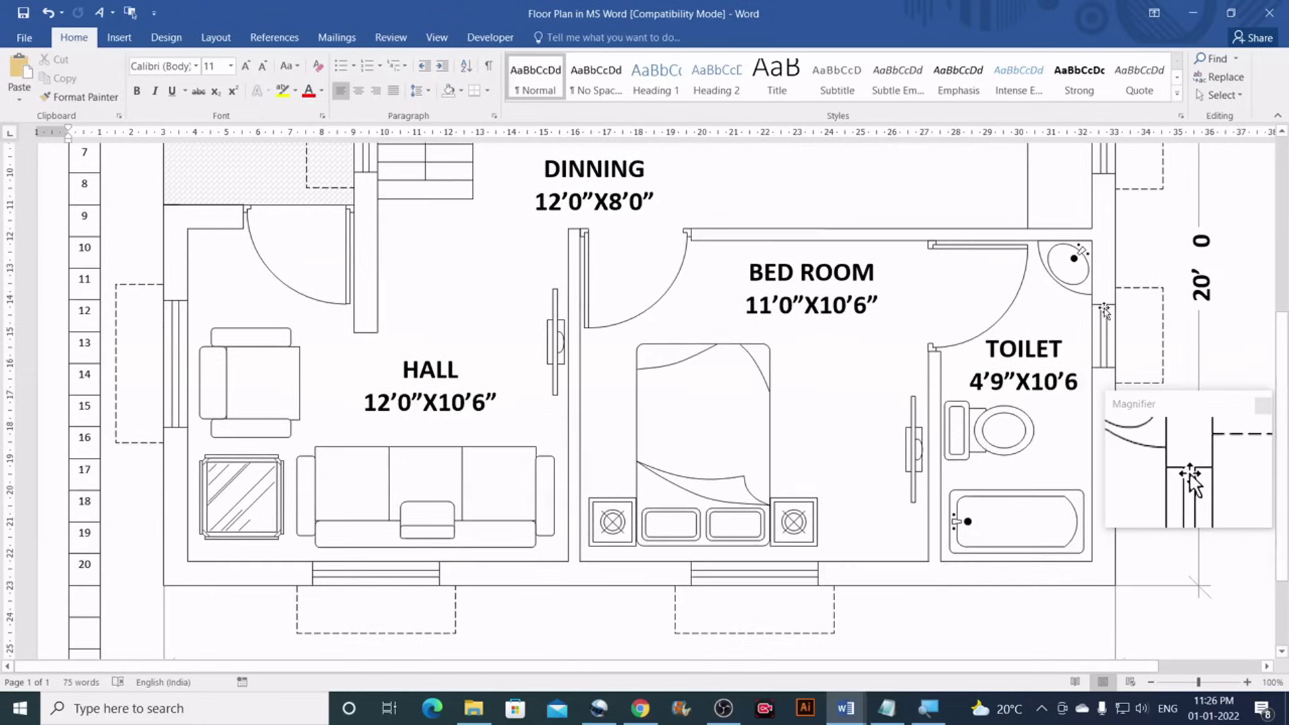
scroll(1104, 311, up, 4)
scroll(479, 378, up, 4)
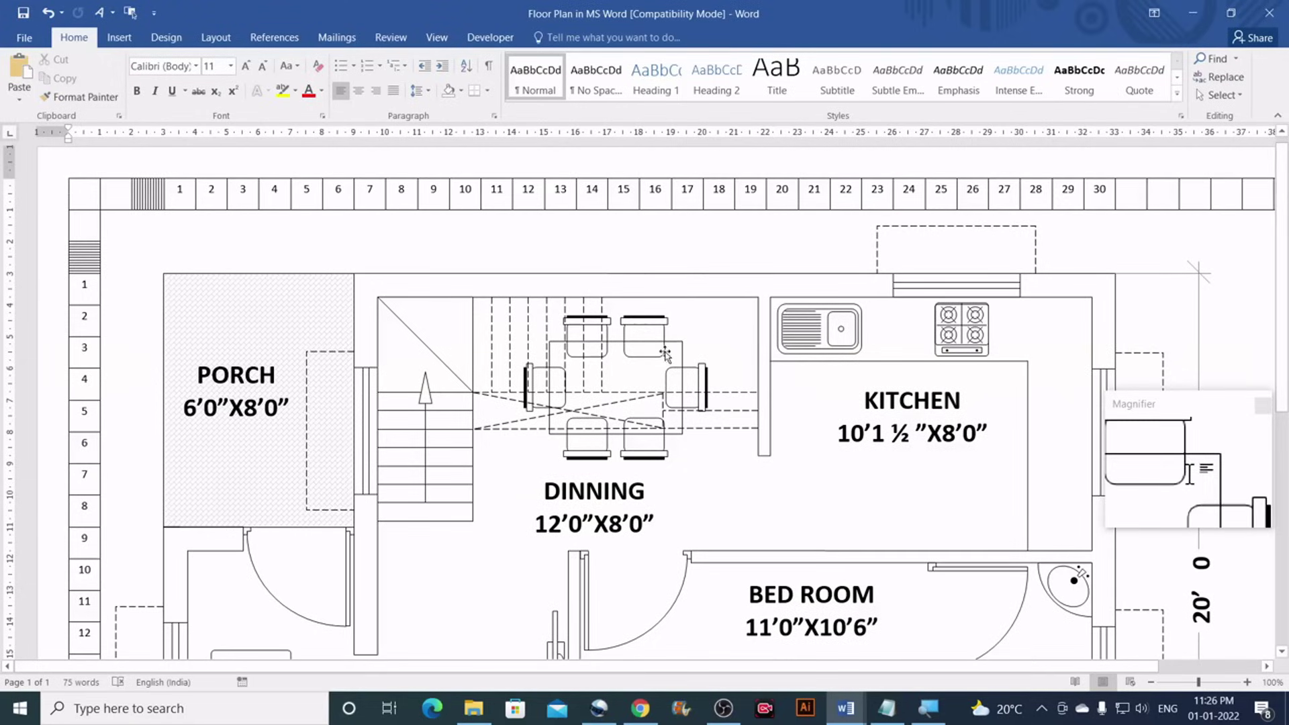
scroll(667, 351, down, 3)
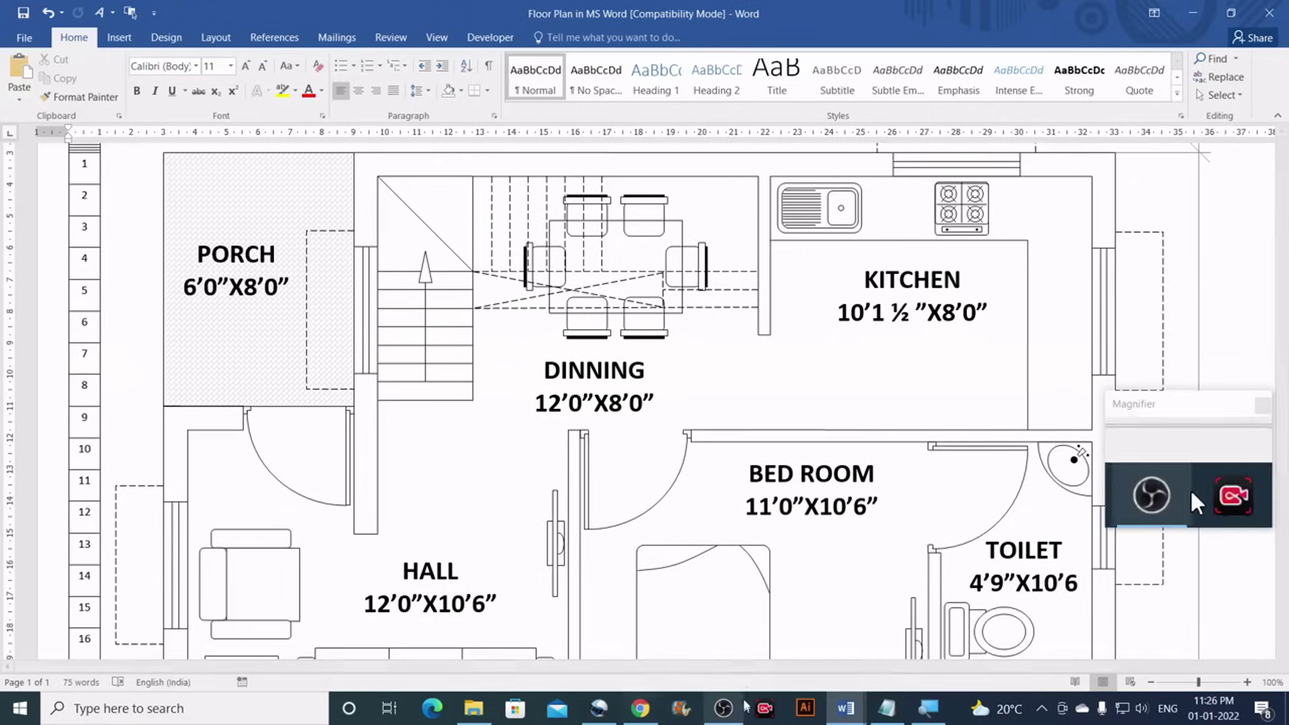
scroll(940, 570, down, 2)
Return to the "hbninfotech Floor Plan" document and rotate the window symbol 90° to the right
mouse_move(844, 716)
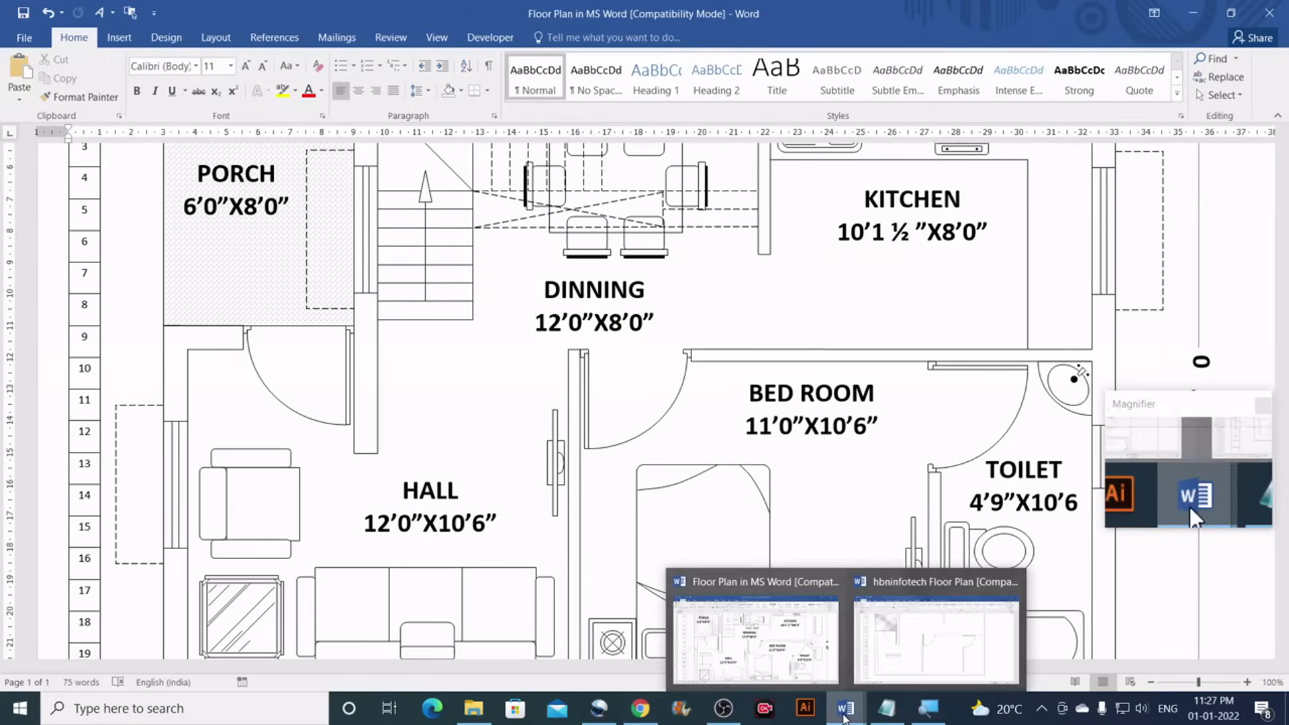
click(936, 638)
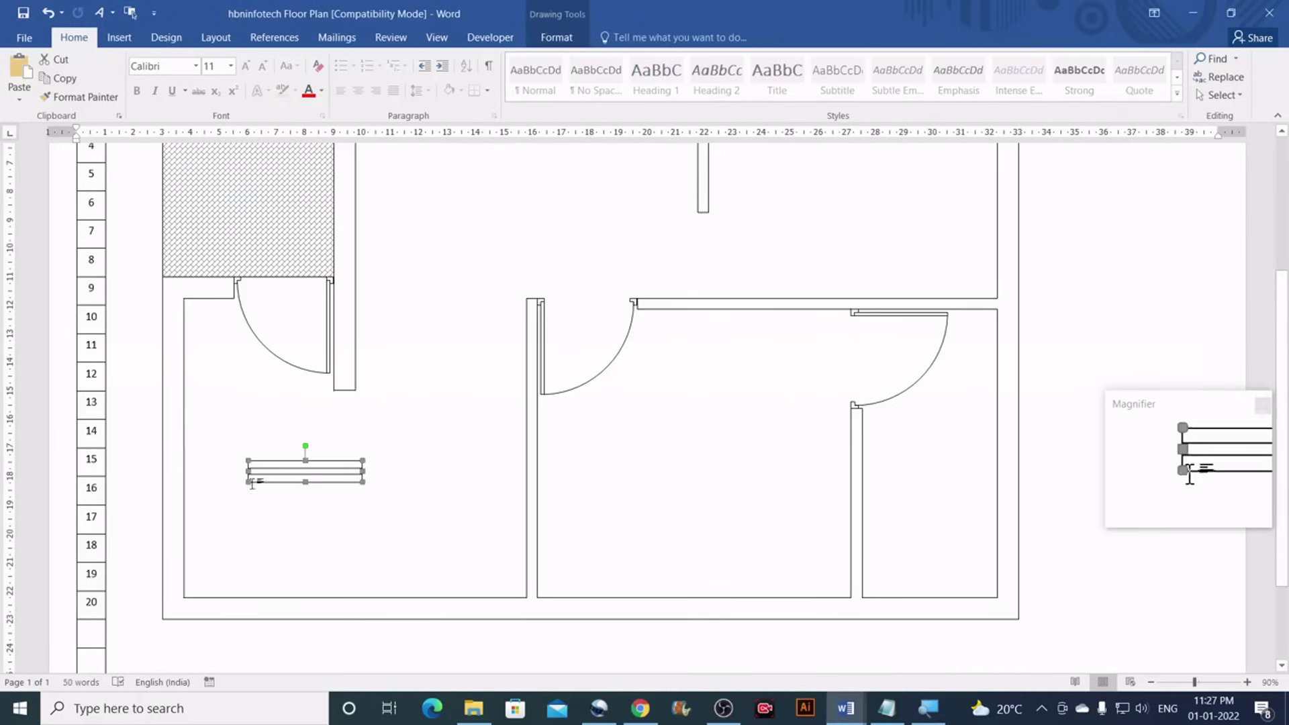
click(342, 463)
click(341, 465)
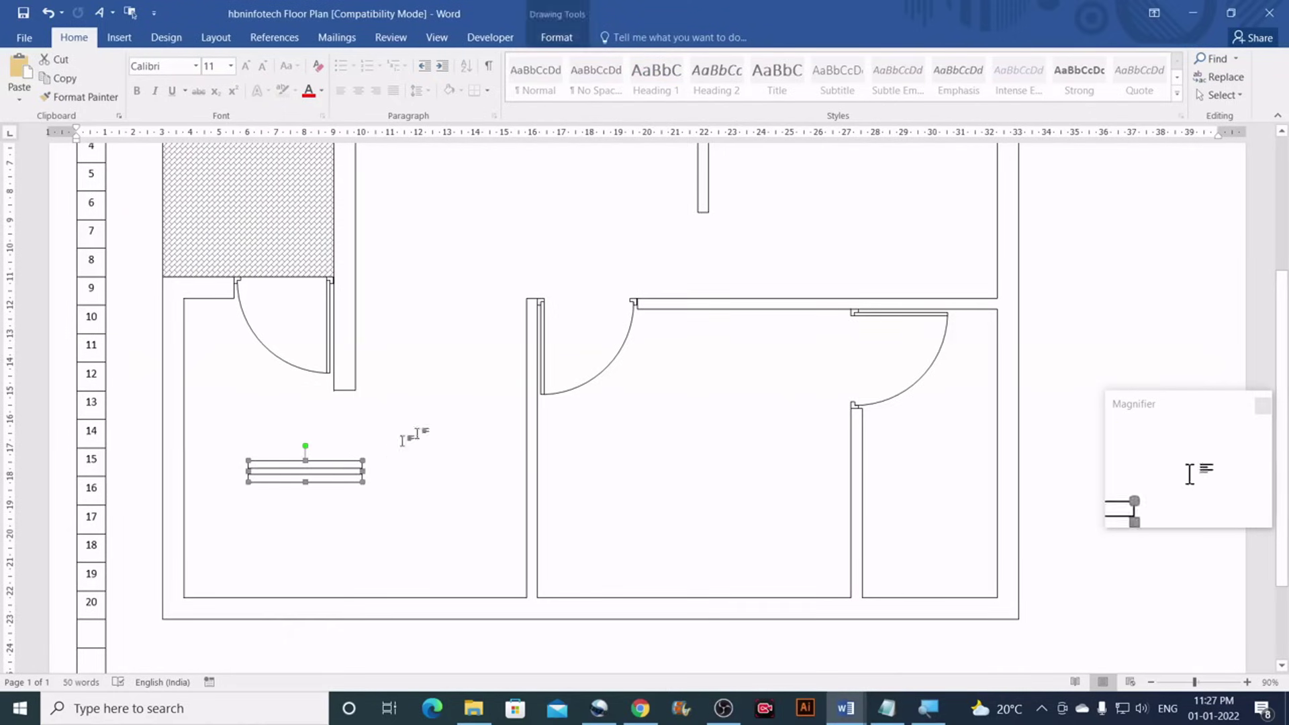
click(557, 37)
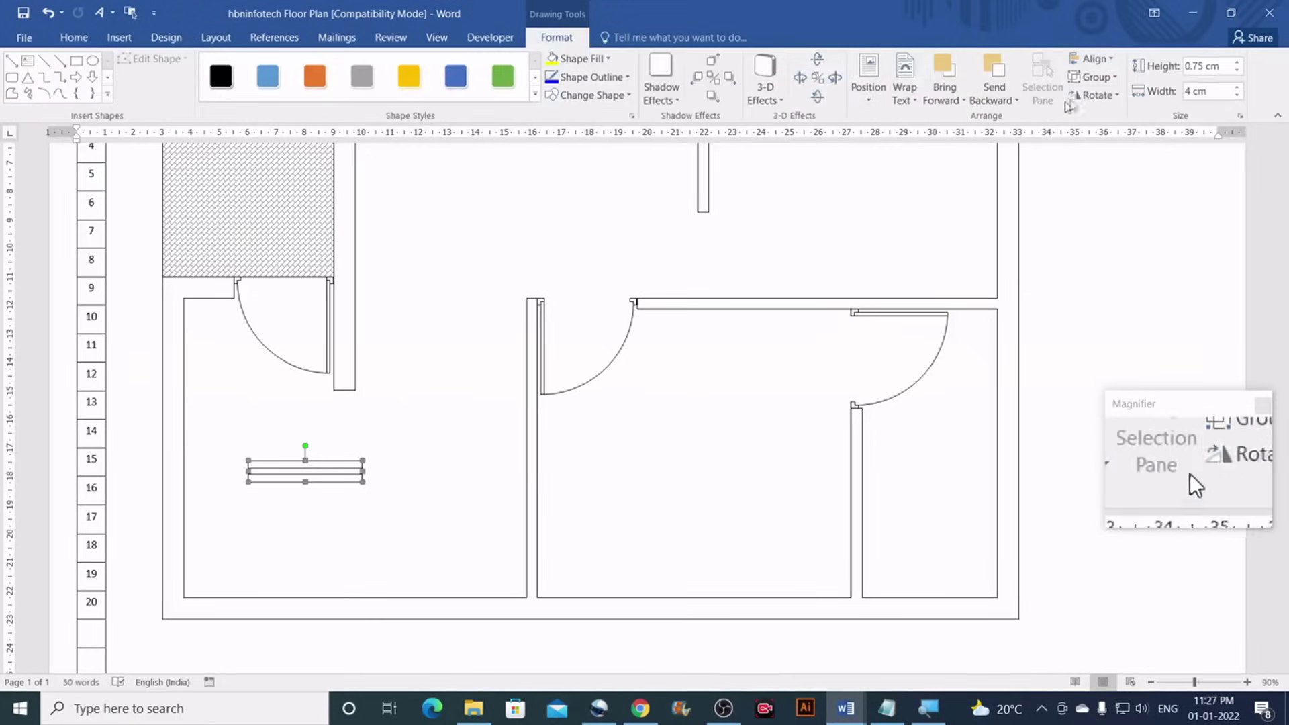
click(1091, 95)
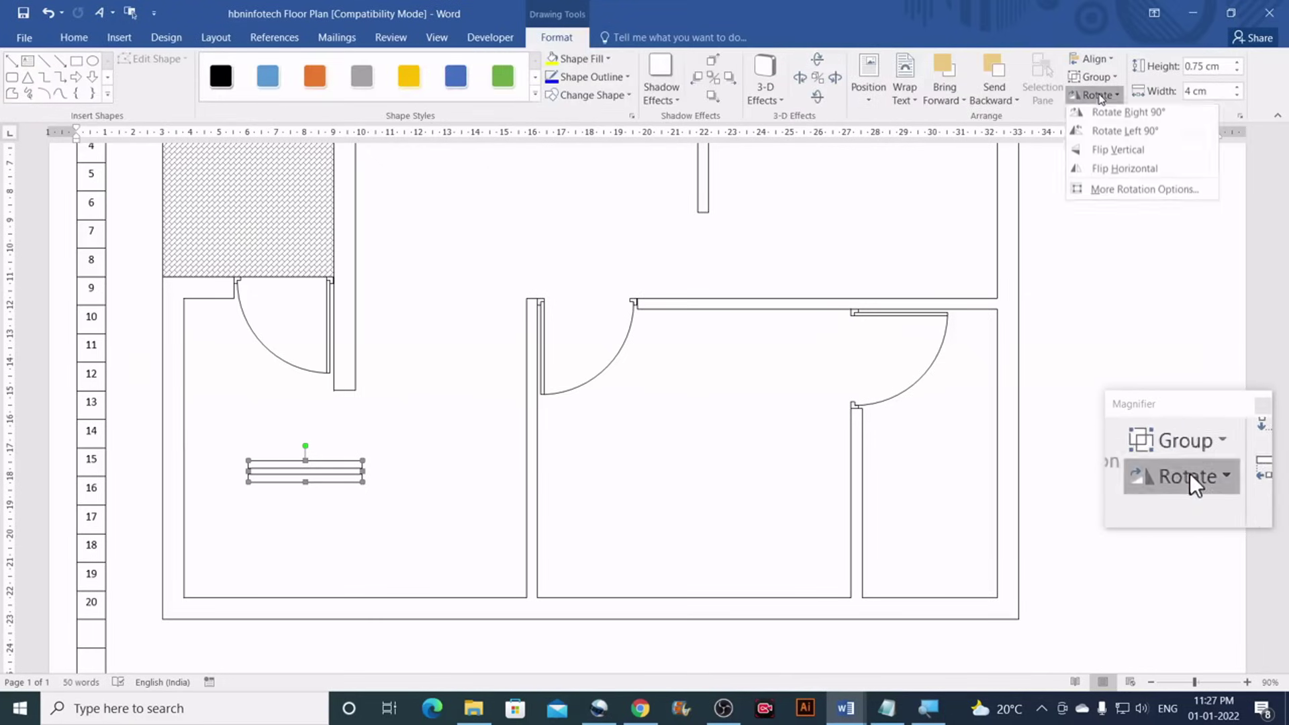
click(1134, 116)
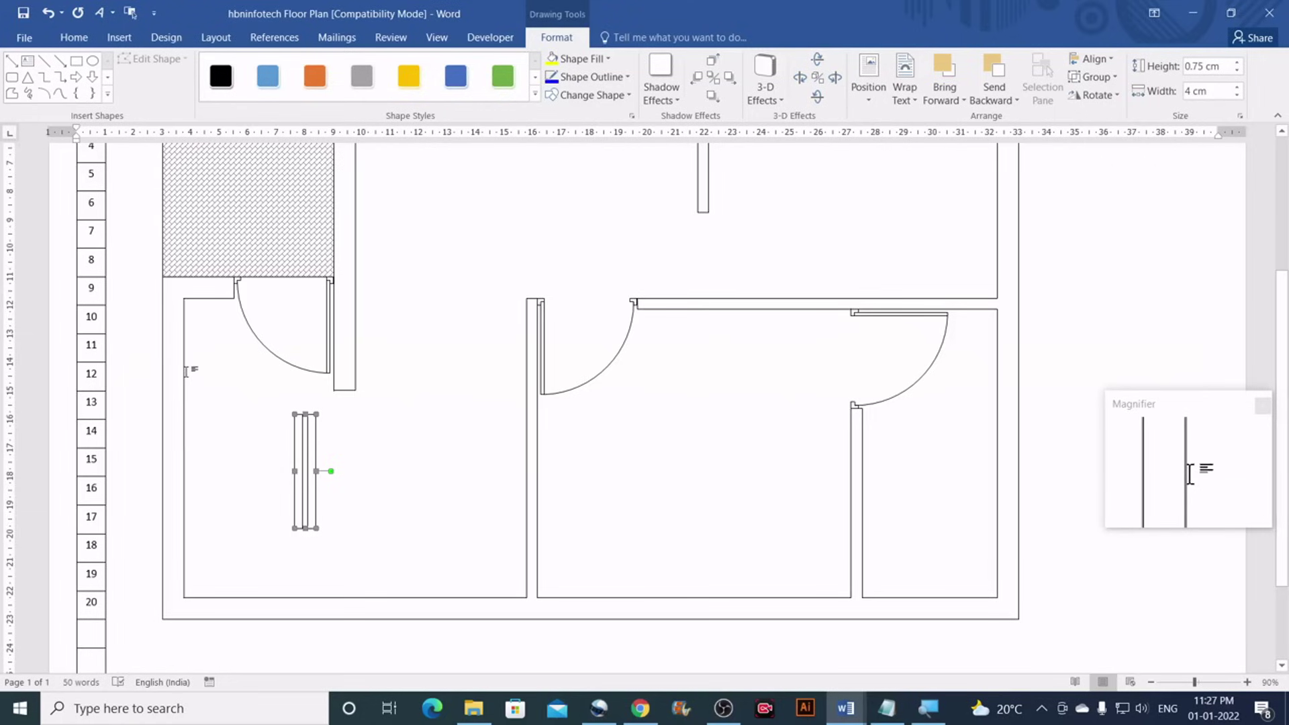
Draw a spacer rectangle about 2.09 cm wide over the left outer wall, set its height to 3 cm and align it against the porch's lower edge
click(186, 359)
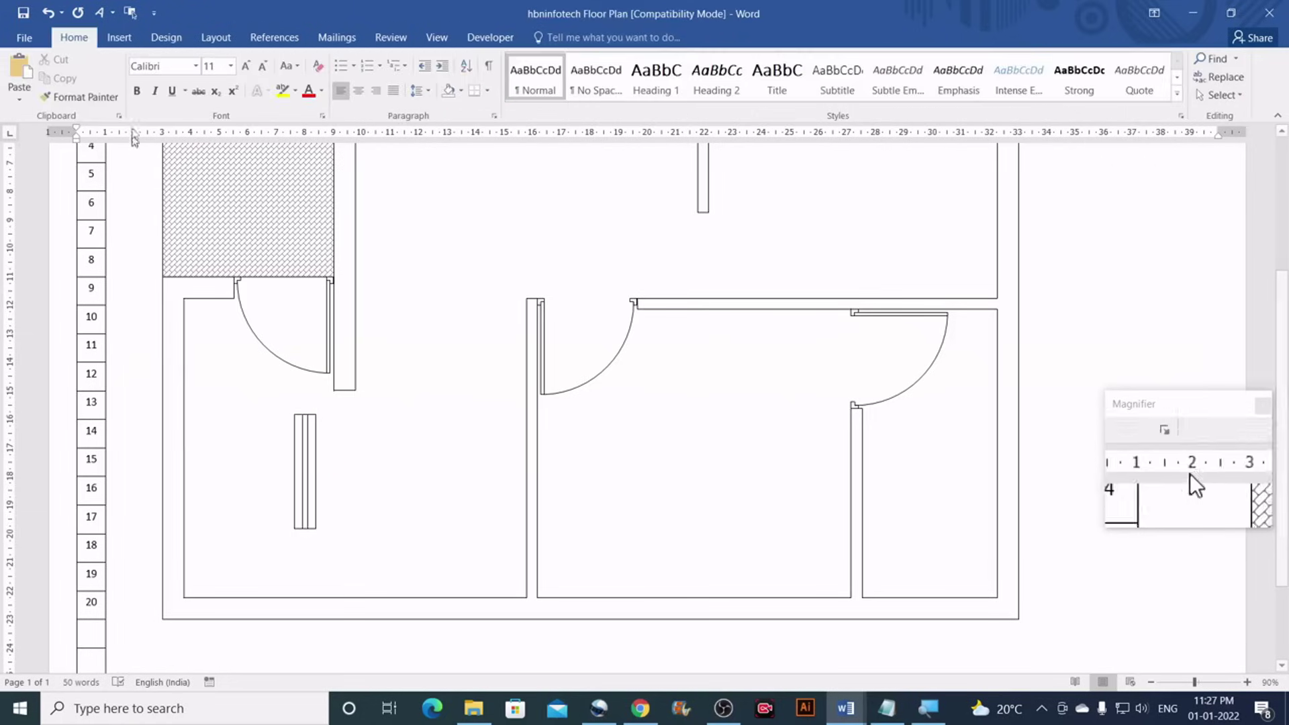
click(134, 42)
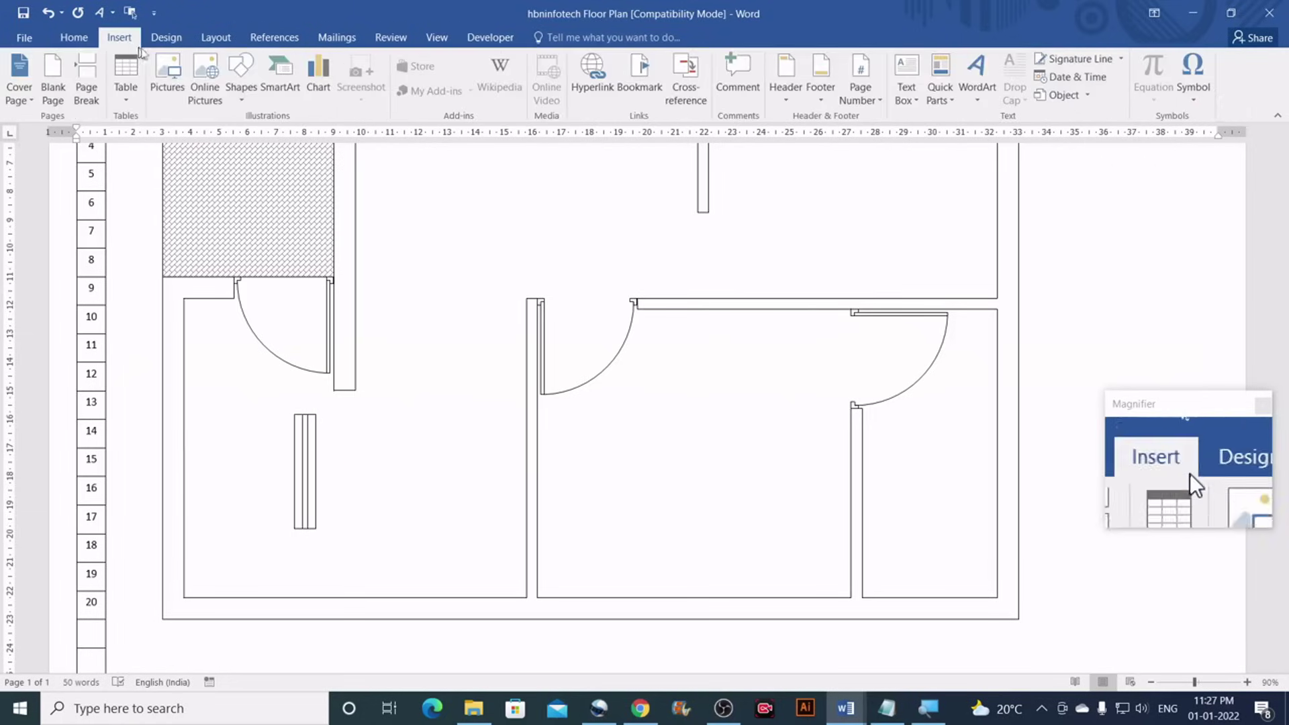
click(242, 101)
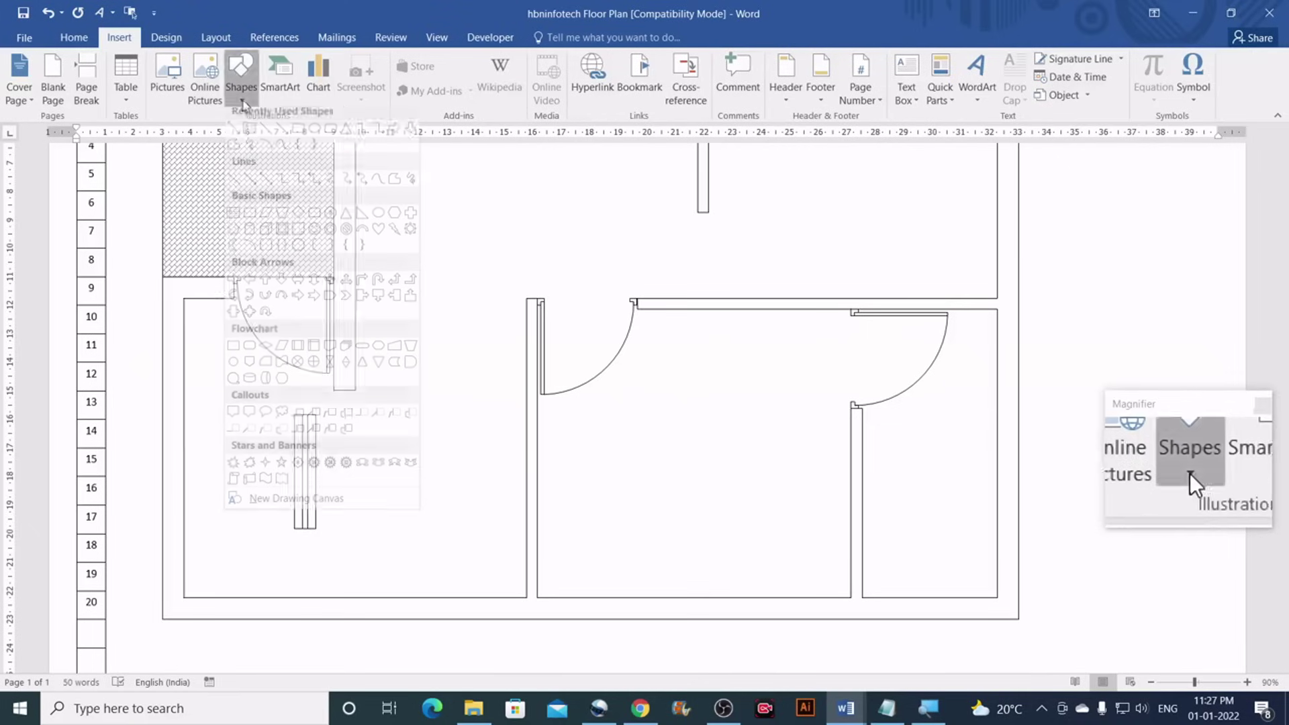
click(299, 135)
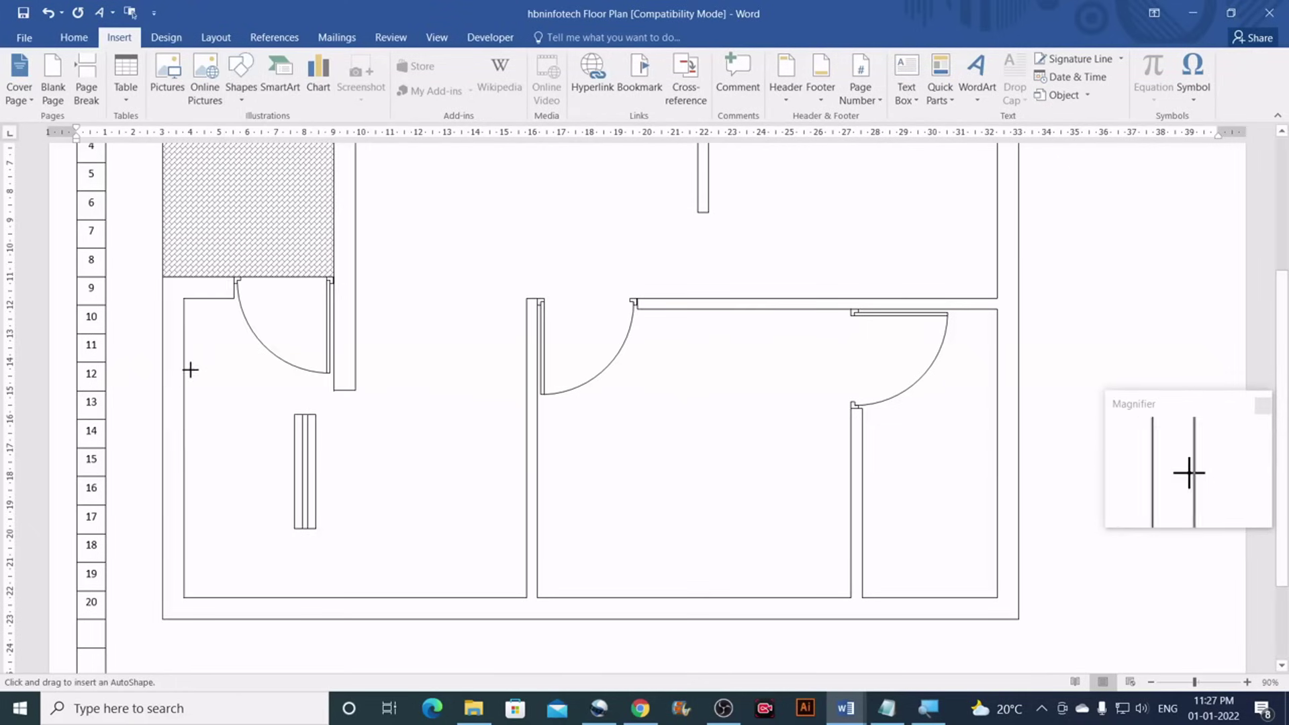
drag(138, 298, 196, 363)
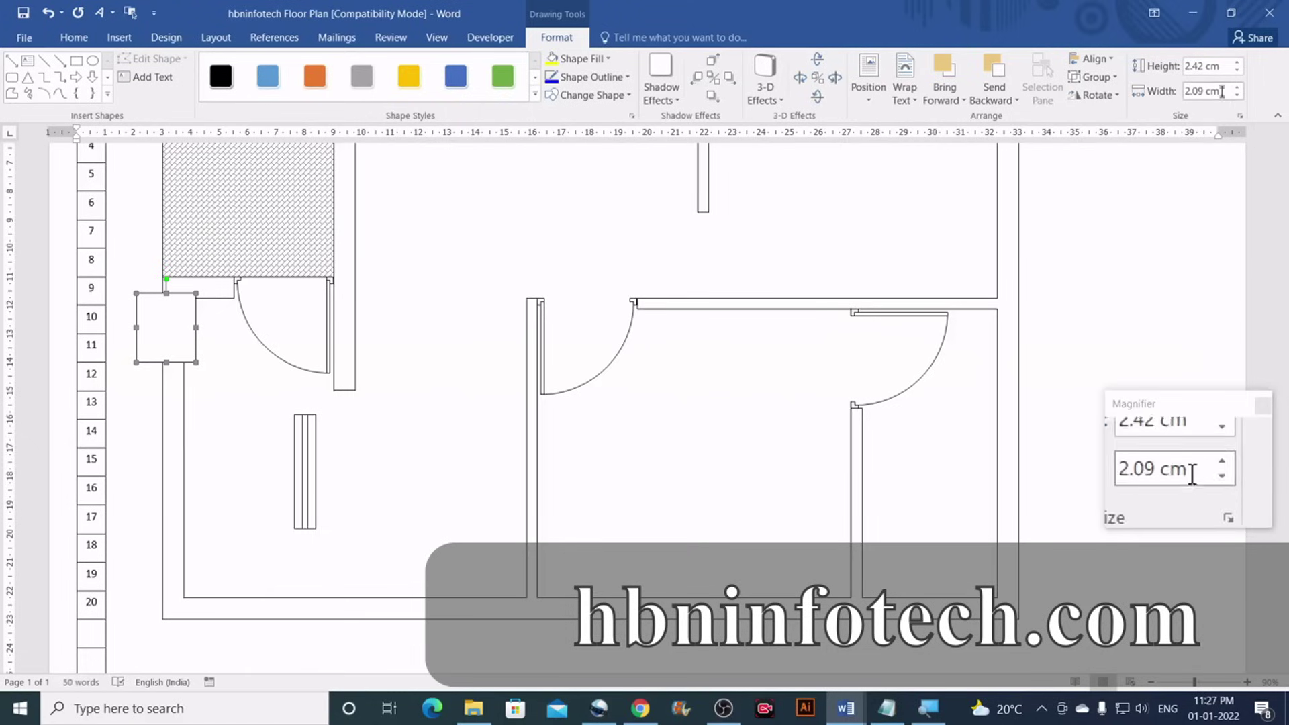
click(1226, 66)
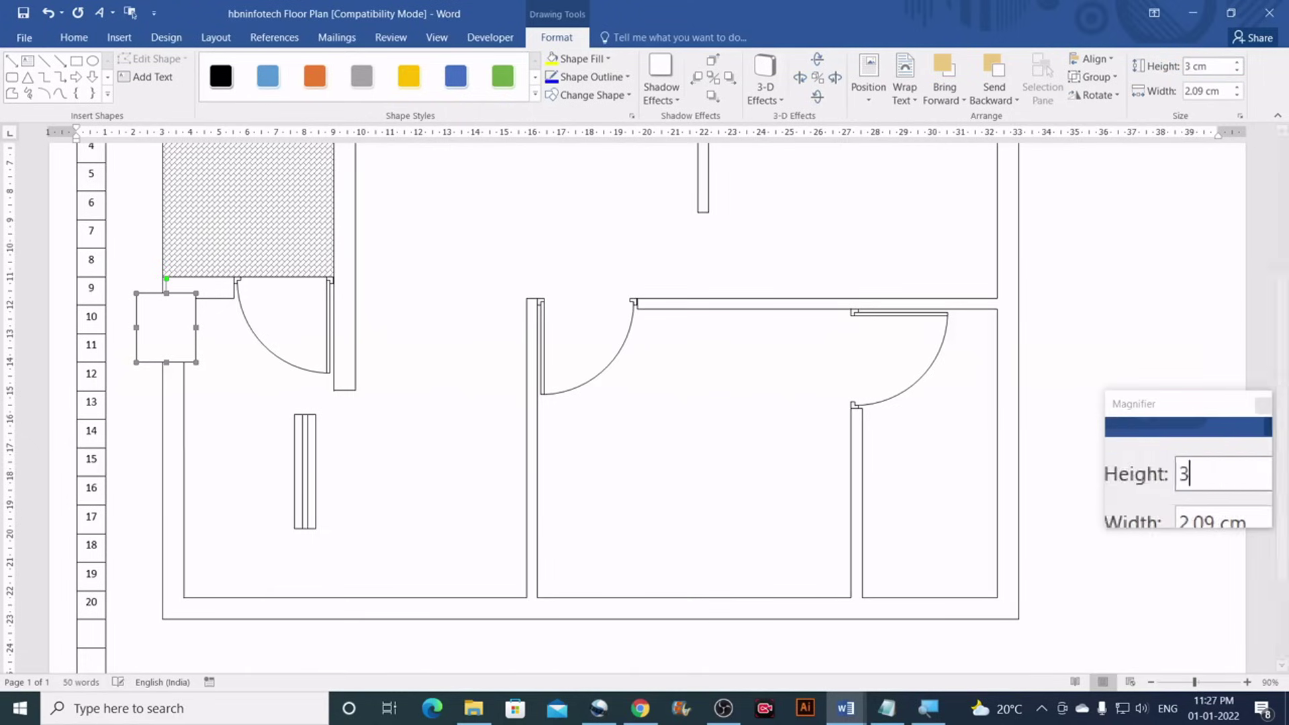
key(Return)
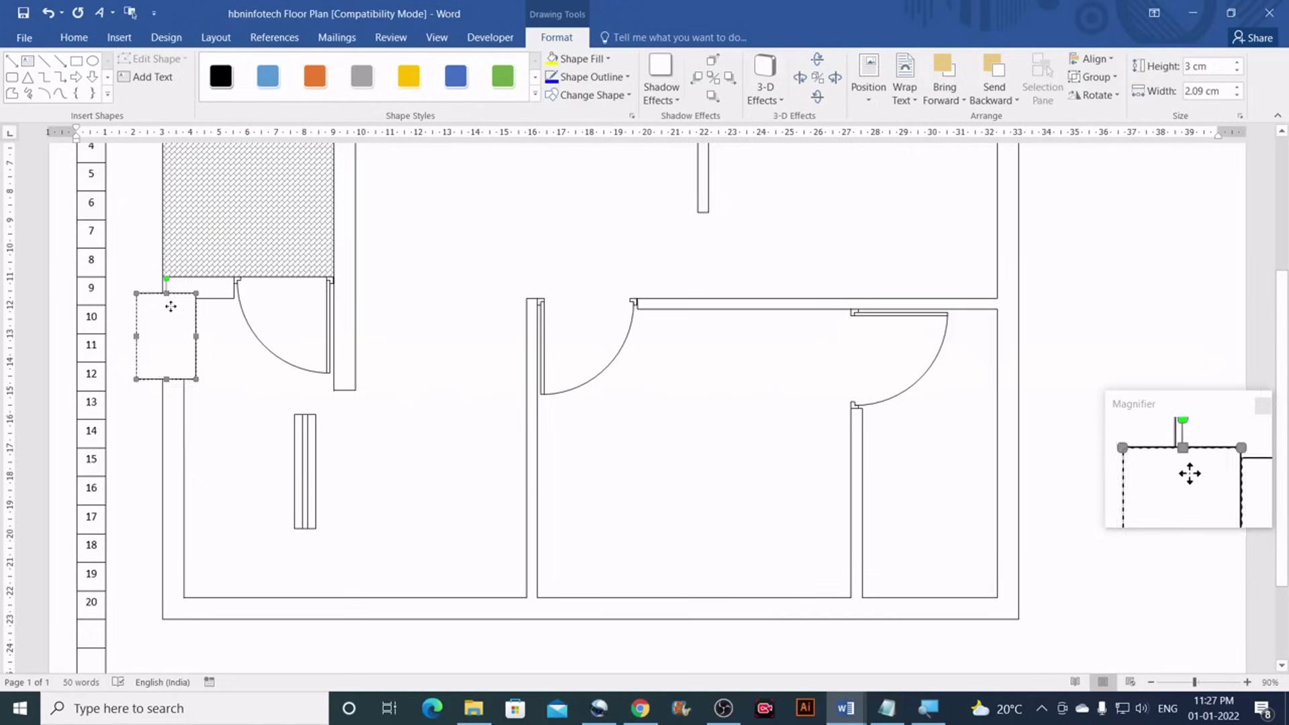
drag(171, 309, 172, 309)
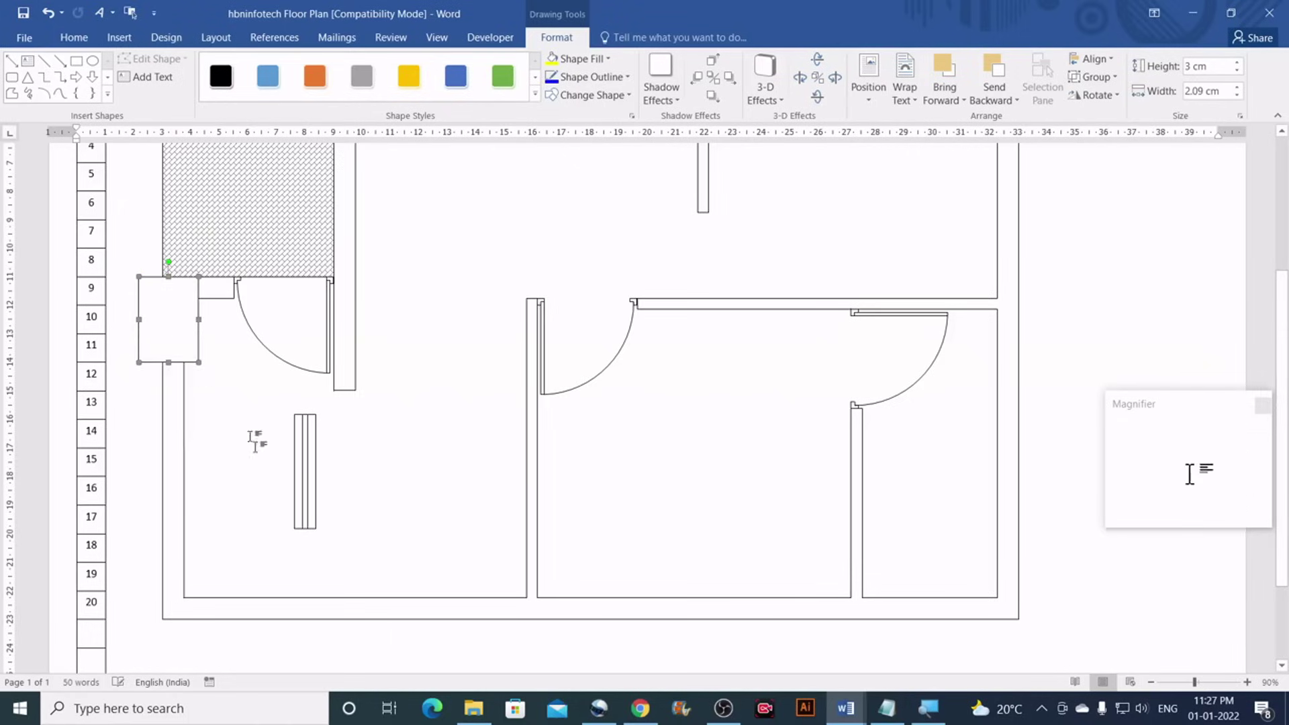
Place the rotated window in the left outer wall directly below the spacer rectangle, and move the rectangle into the room
drag(300, 461, 177, 415)
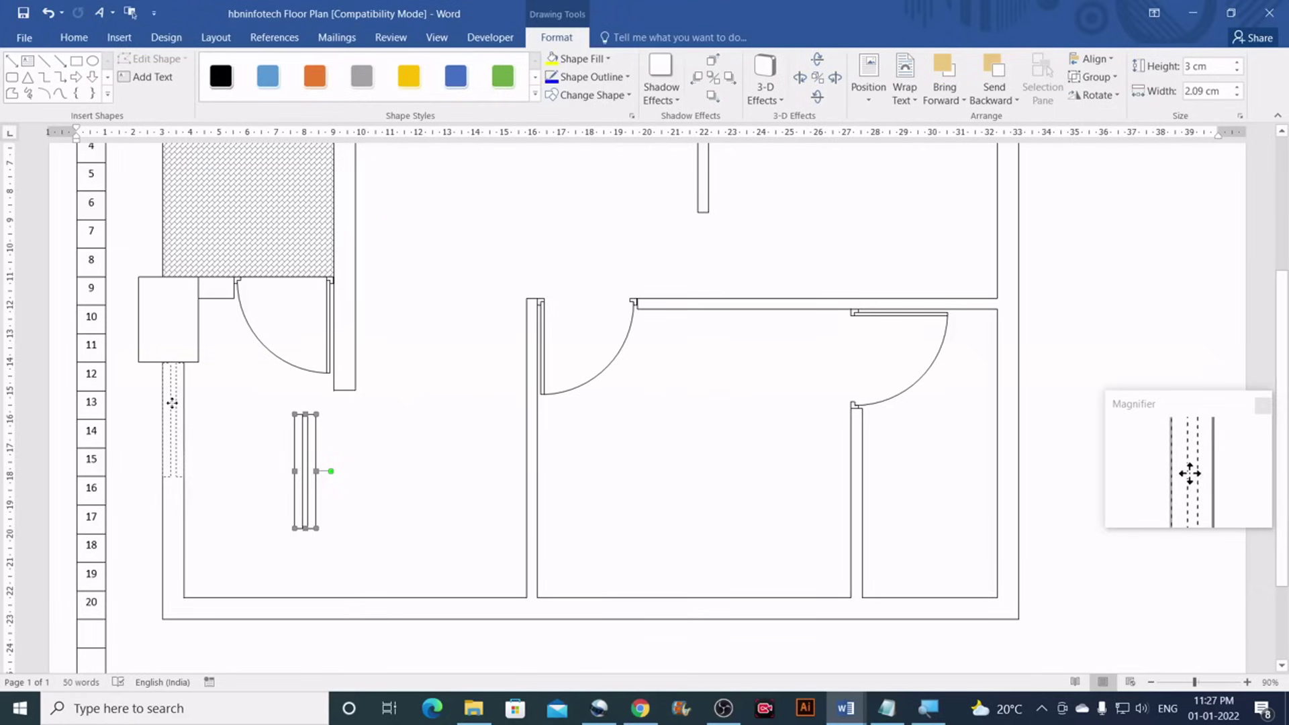
drag(172, 403, 171, 403)
click(218, 401)
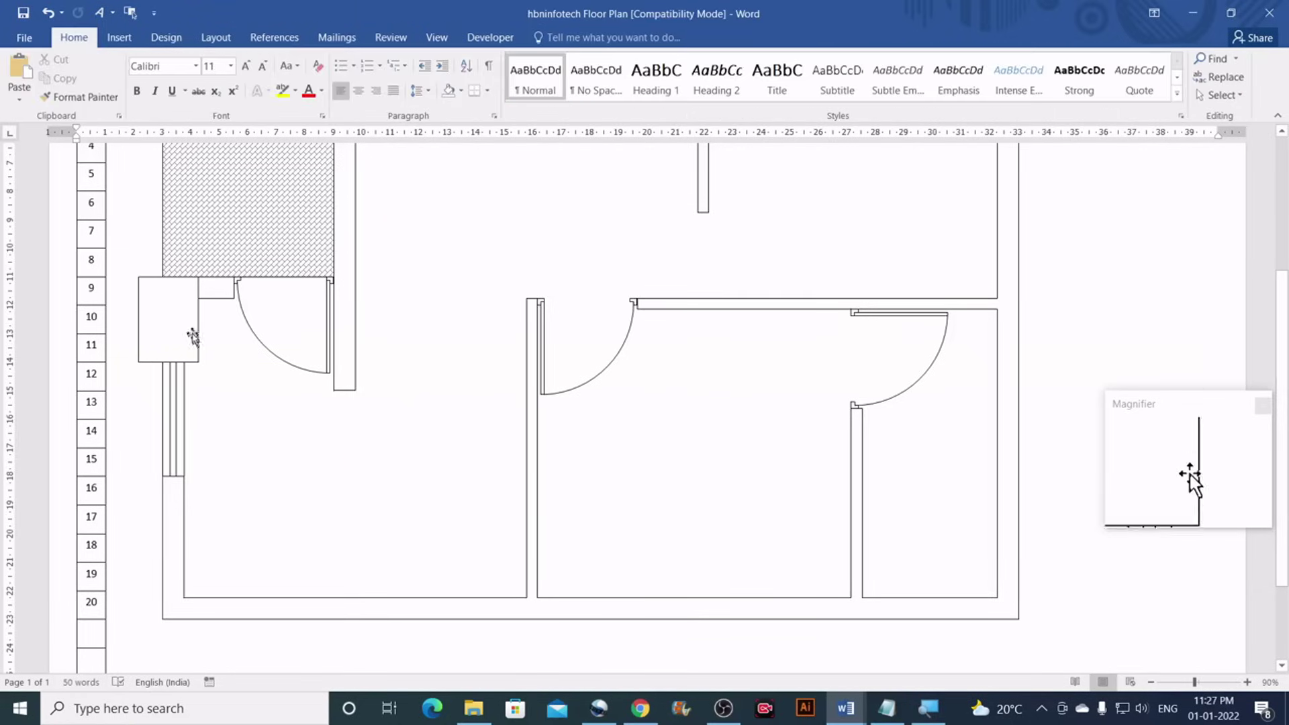
drag(421, 490, 426, 487)
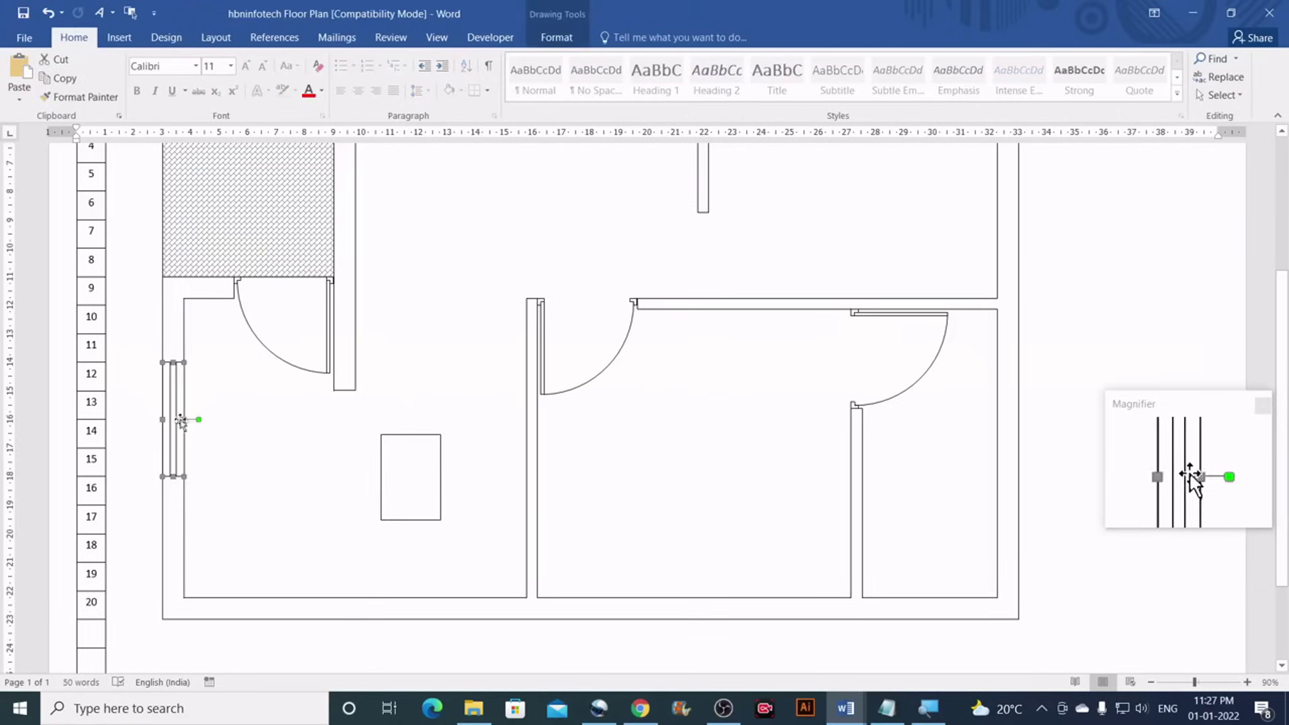
Duplicate the window in the left outer wall and move the copy into the room beside the porch
key(Right)
key(Down)
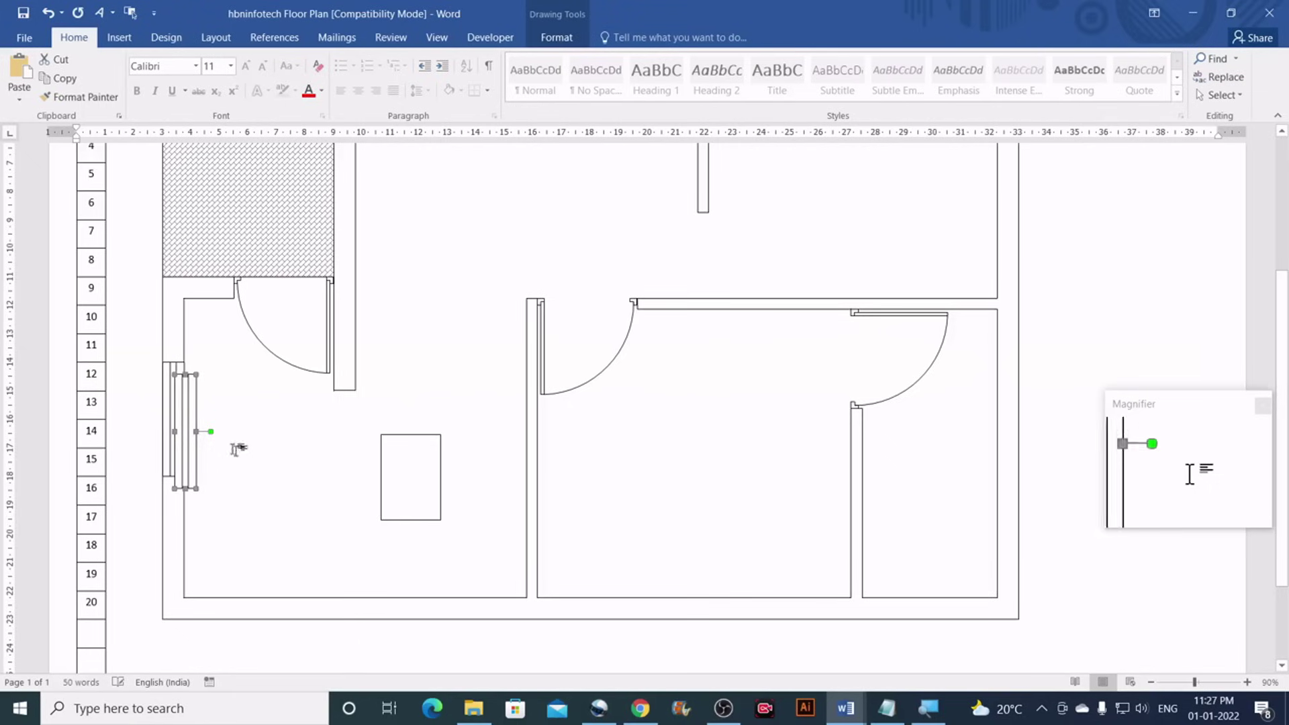
scroll(229, 472, up, 2)
drag(187, 485, 437, 265)
Align the 3 cm spacer rectangle with the top outer wall line and the porch's right edge
scroll(437, 282, up, 2)
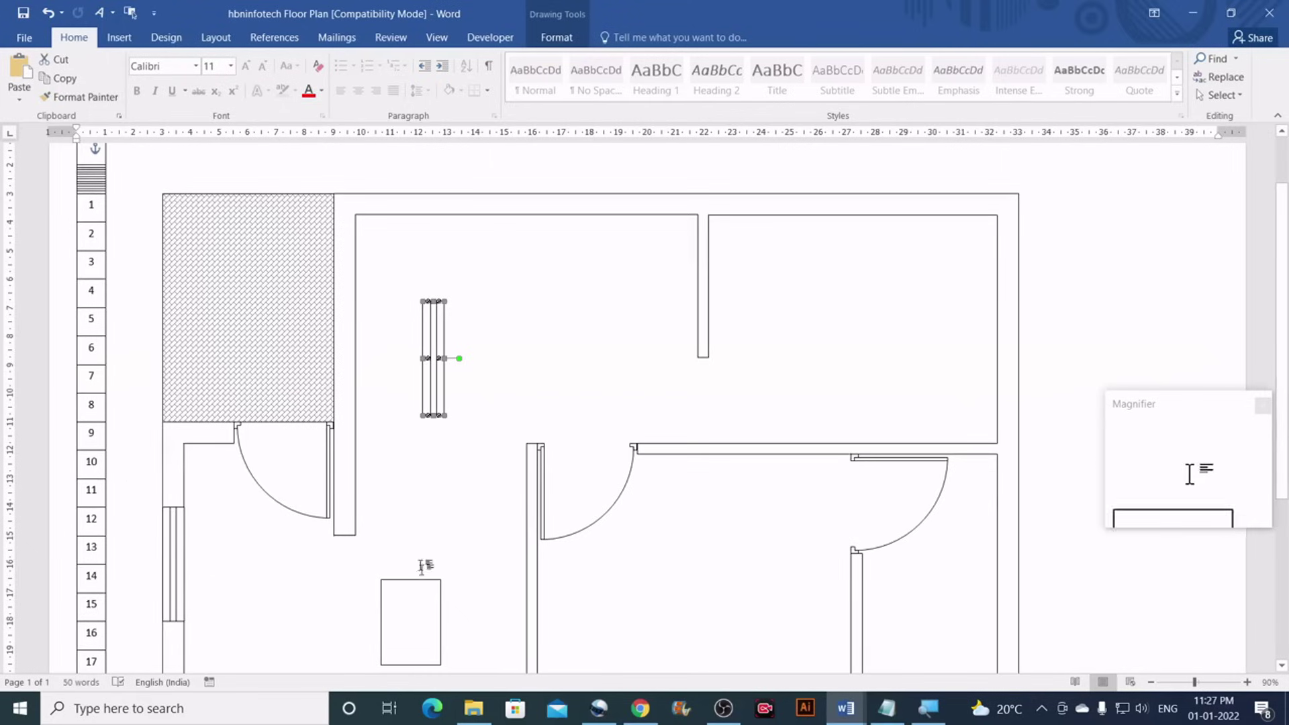
drag(385, 292, 394, 199)
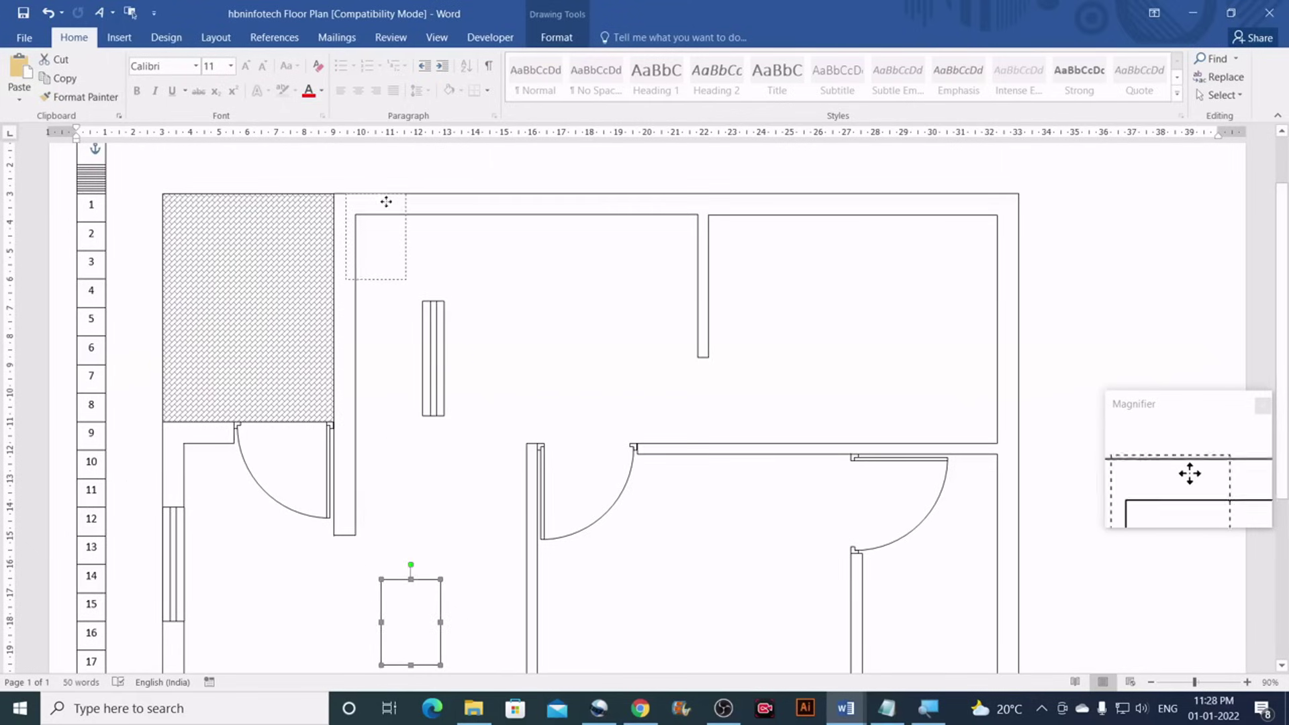
drag(376, 203, 376, 202)
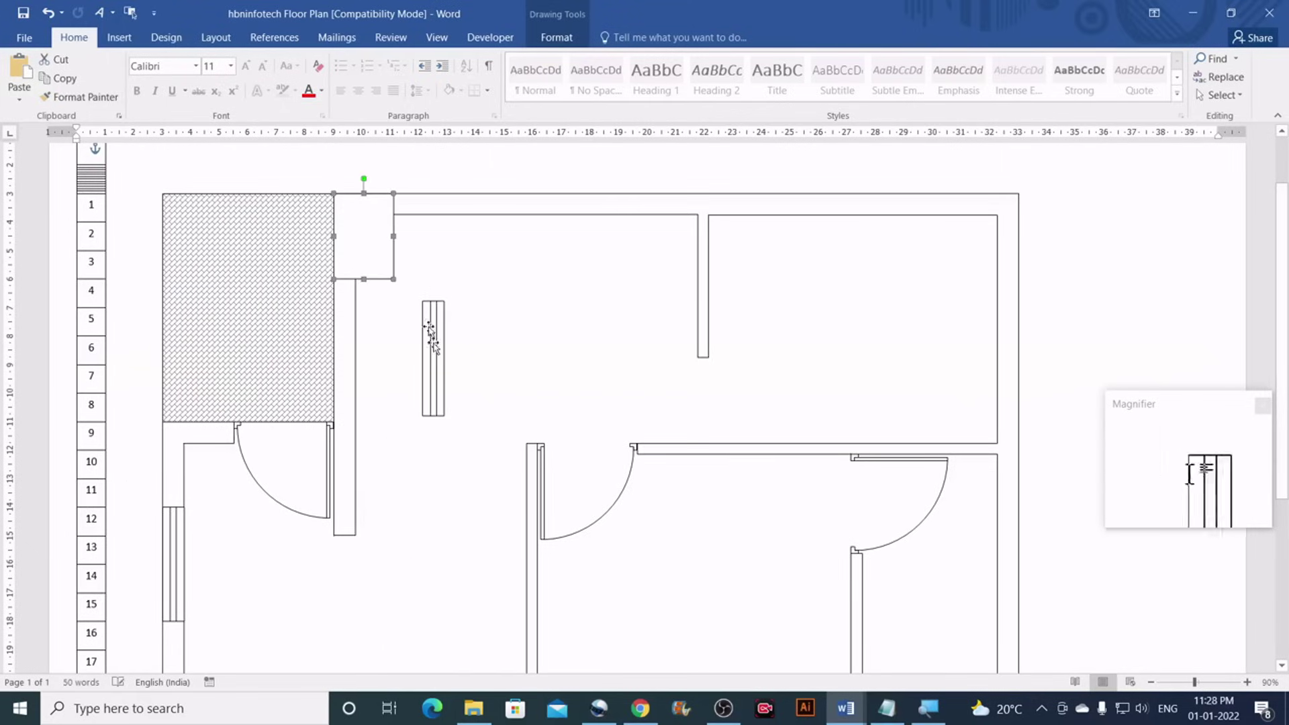
Fit the window copy into the wall beside the porch directly below the spacer rectangle, and move the rectangle aside
drag(444, 369, 353, 343)
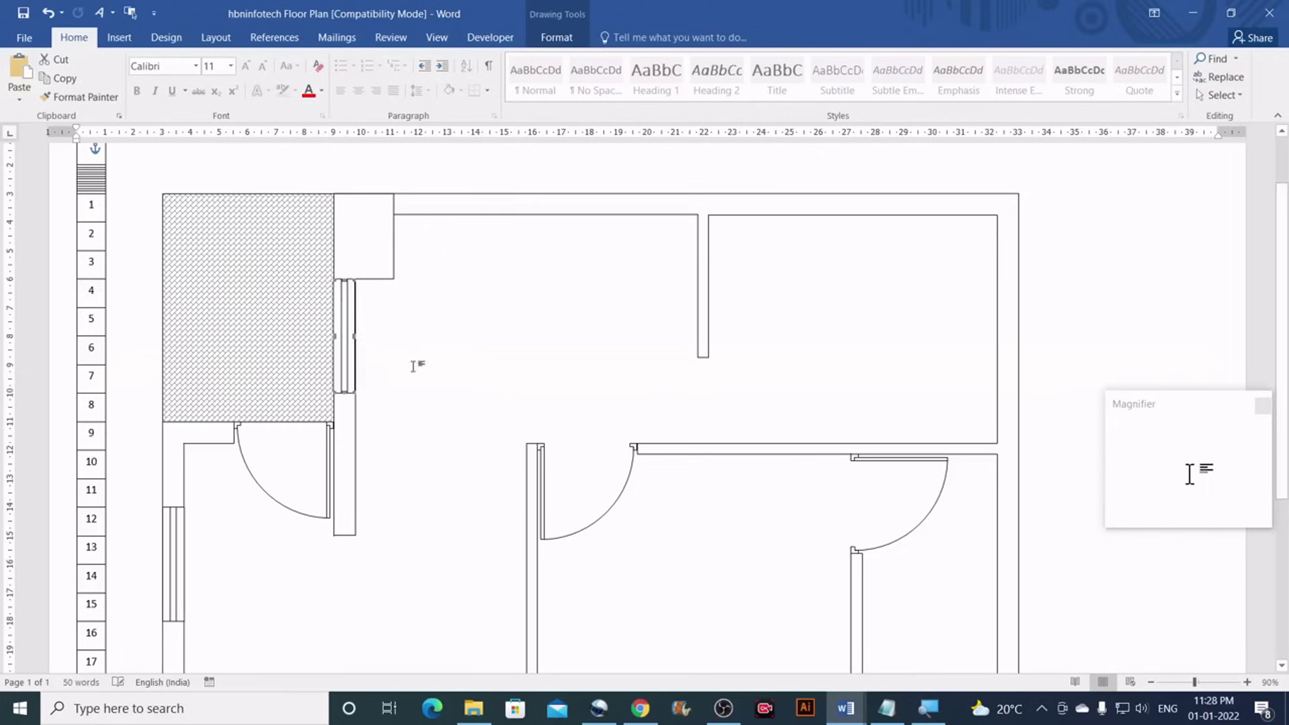
click(412, 366)
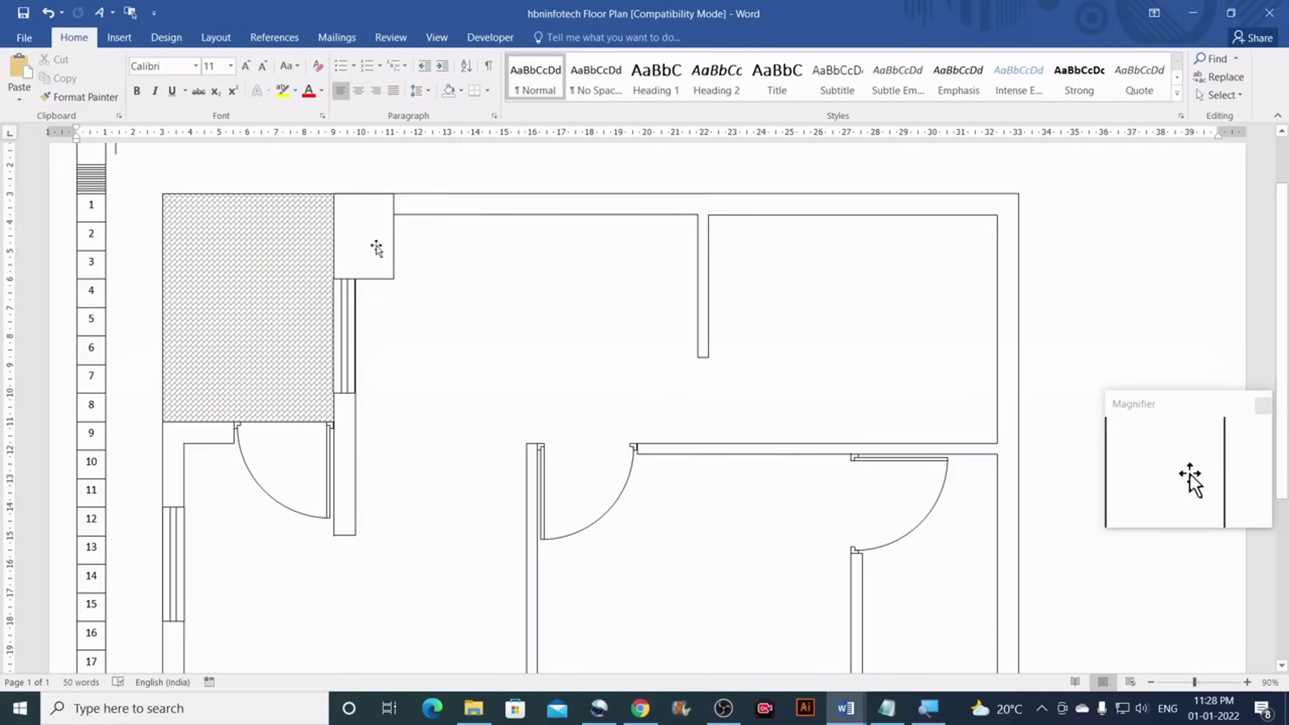
drag(528, 316, 528, 317)
Nudge the window beside the porch so it sits exactly within the wall lines, and check both of its ends
click(347, 349)
drag(1193, 682, 1220, 682)
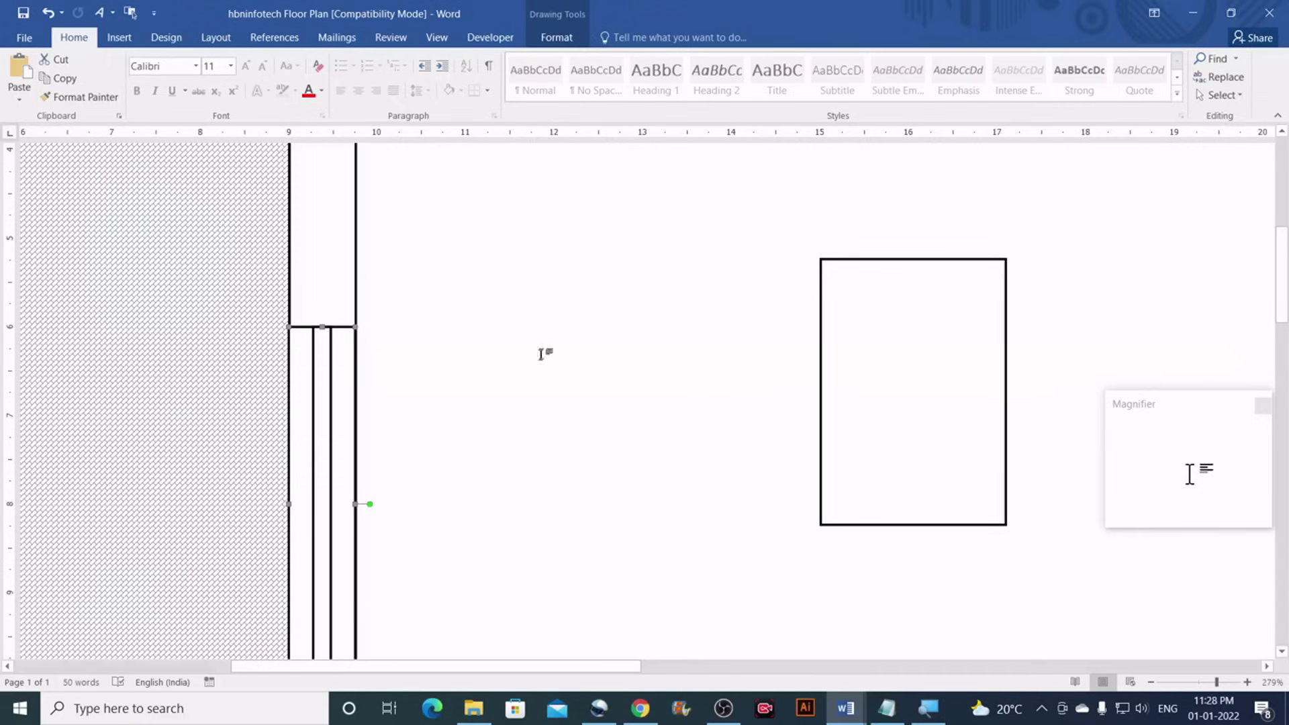
drag(347, 330, 351, 329)
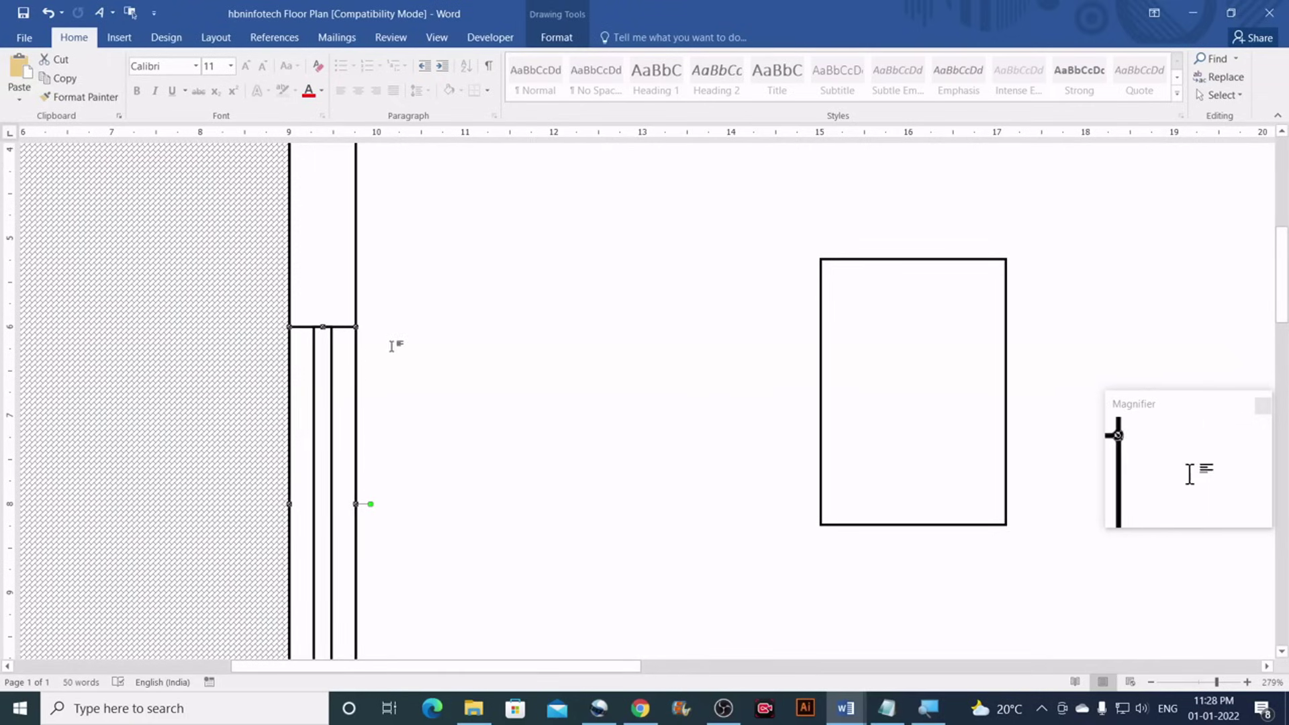
click(392, 346)
scroll(395, 342, down, 5)
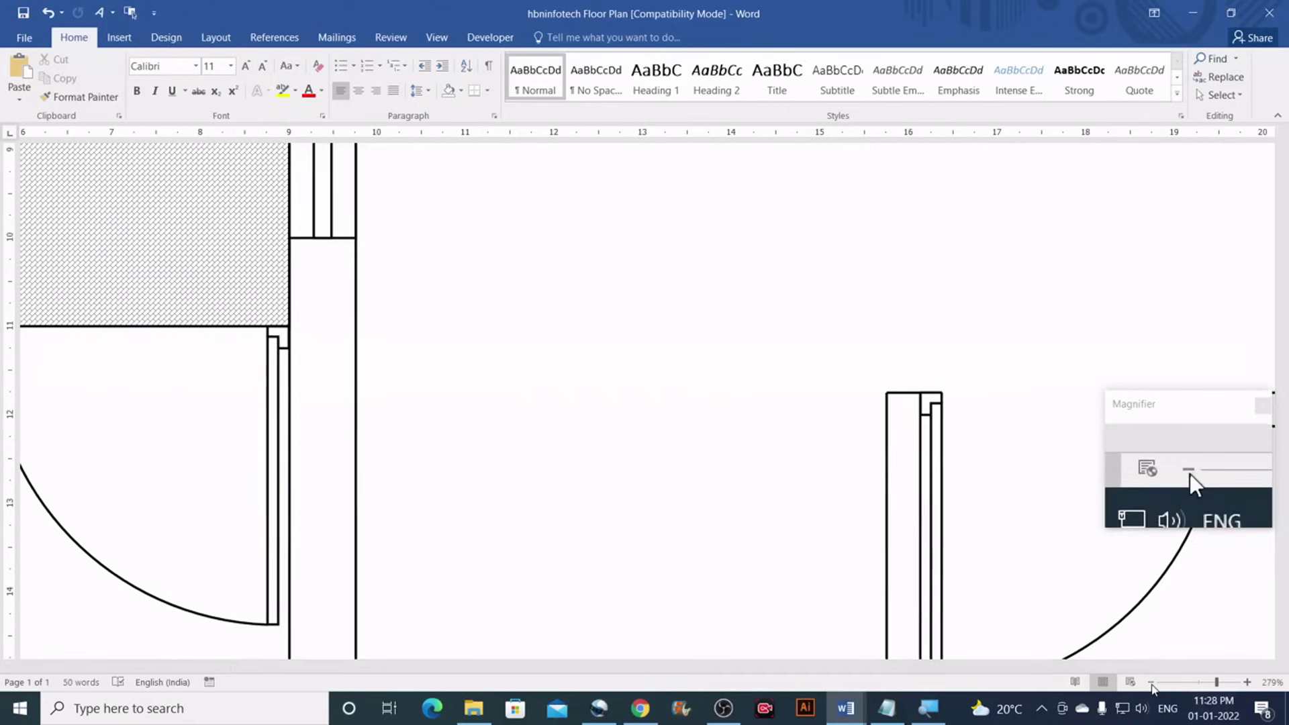
click(1151, 682)
click(1151, 682)
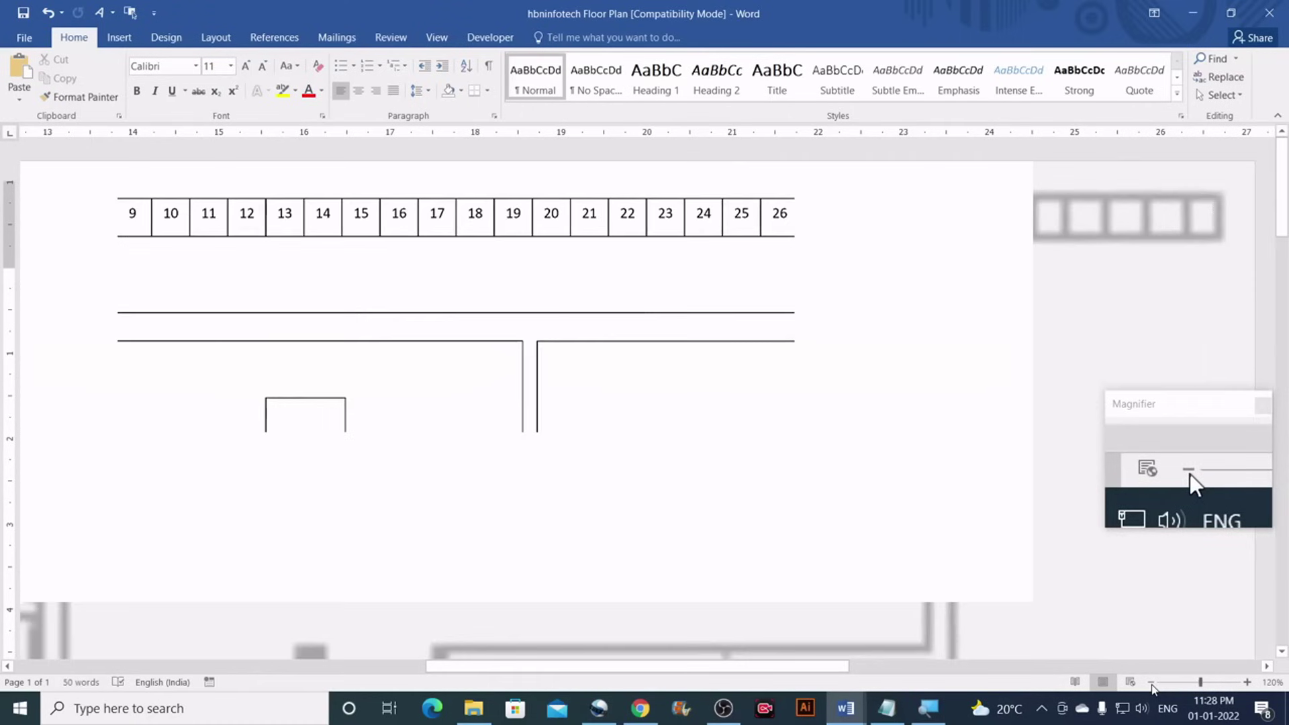
click(1151, 682)
click(1152, 682)
click(1151, 682)
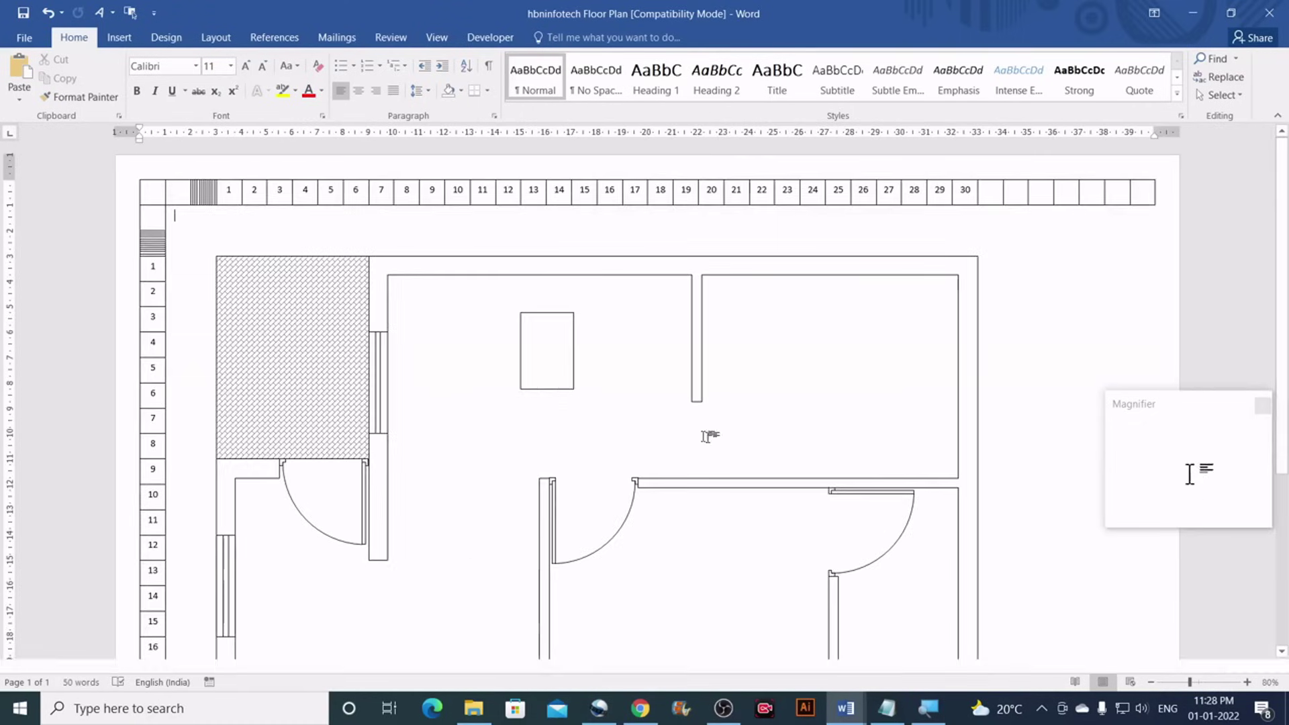
Duplicate the window beside the porch and move the copy into the kitchen area
click(379, 350)
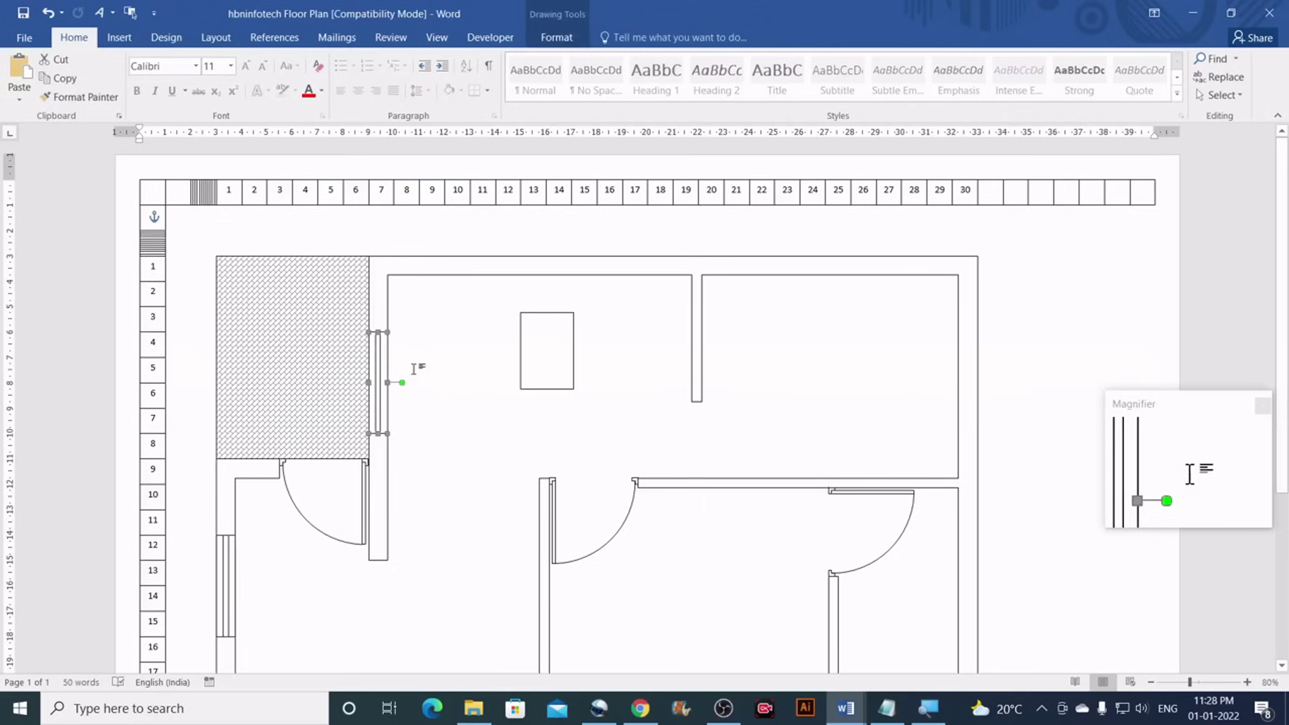
key(ctrl+d)
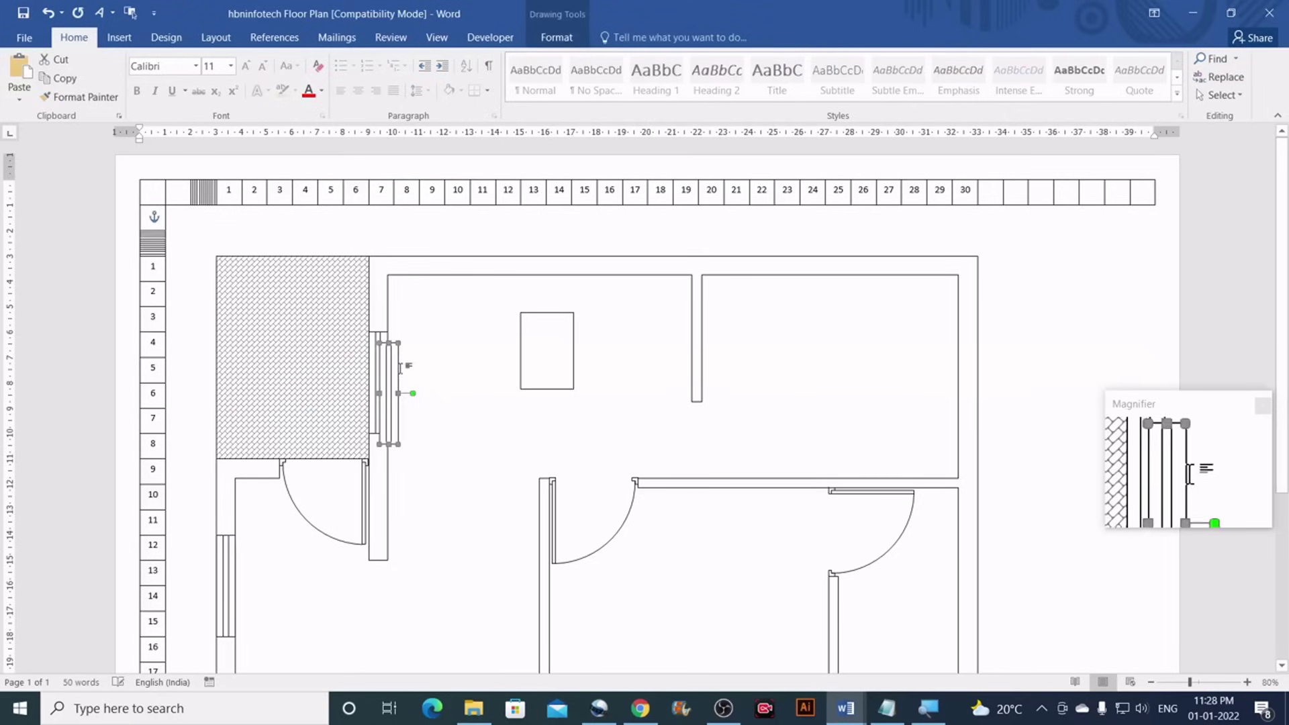
drag(397, 381, 828, 351)
Align the 3 cm spacer rectangle with the plan's upper-right outer corner and fit the window copy into the right outer wall directly below it
drag(564, 344, 956, 288)
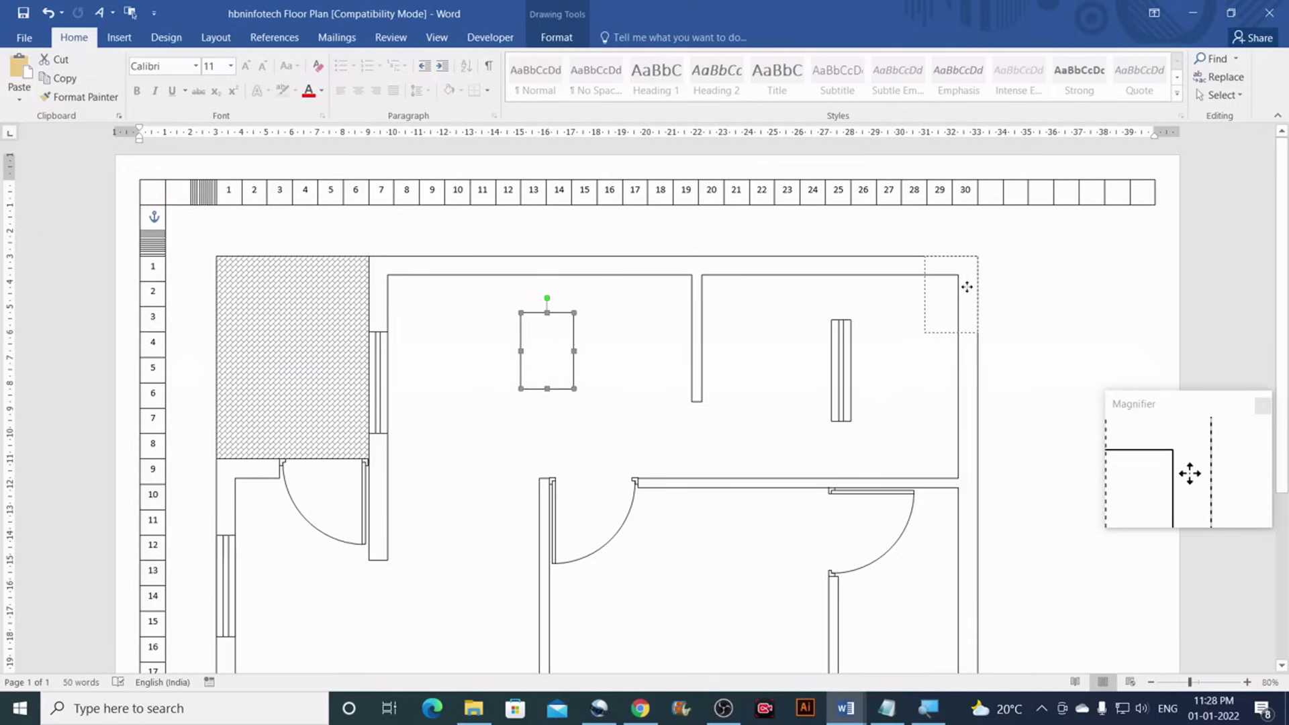
drag(967, 286, 966, 288)
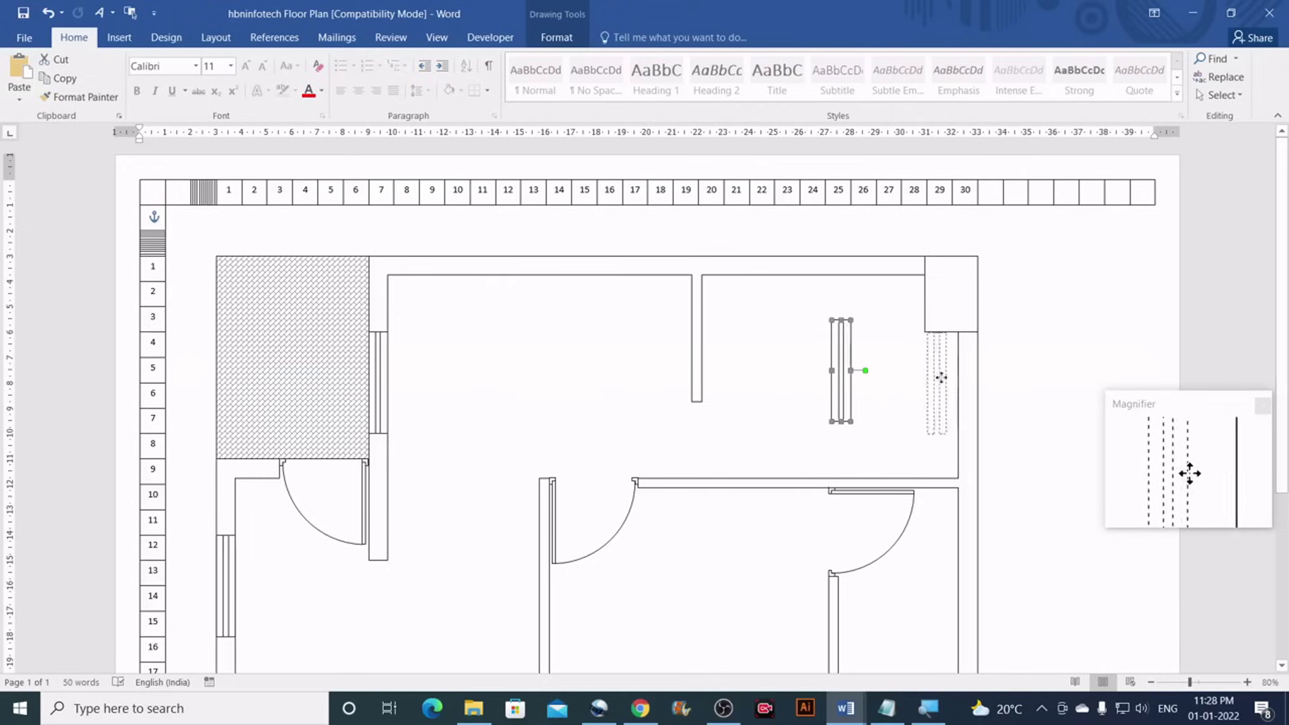
drag(962, 374, 964, 384)
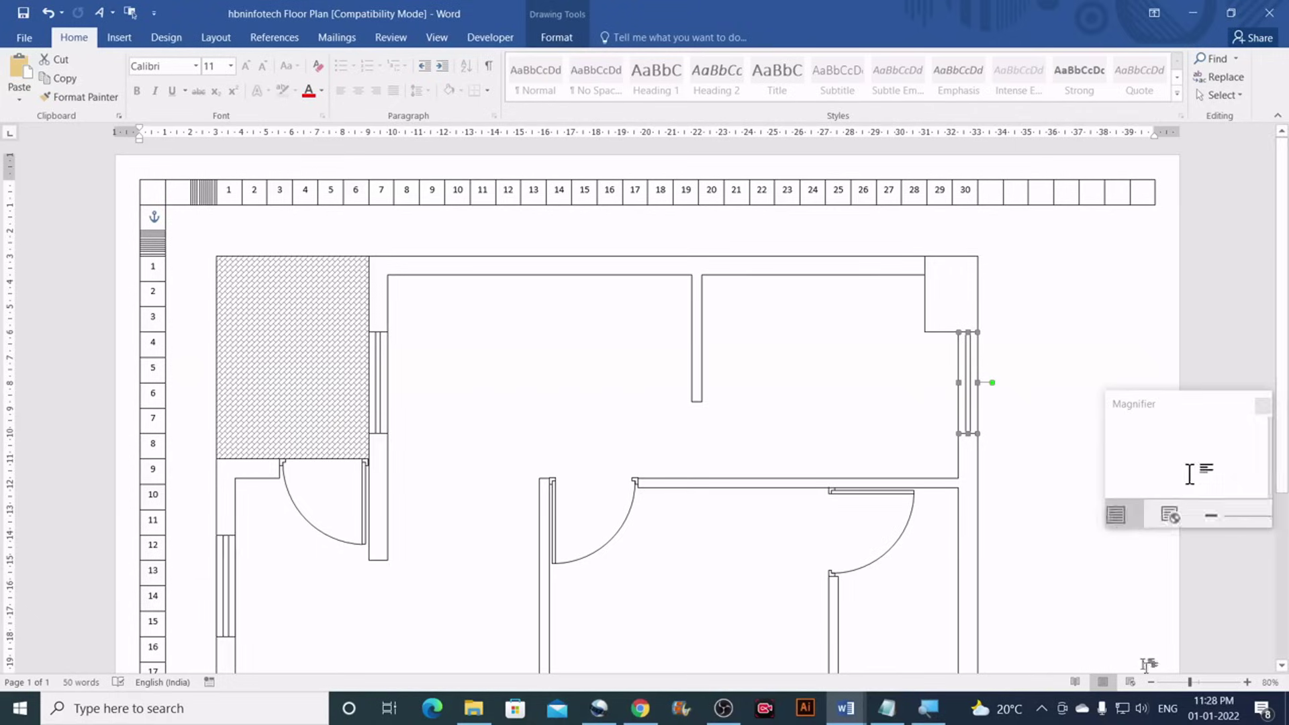
Check the window's fit in the right outer wall up close, and move the spacer rectangle into the room
drag(1196, 683, 1206, 684)
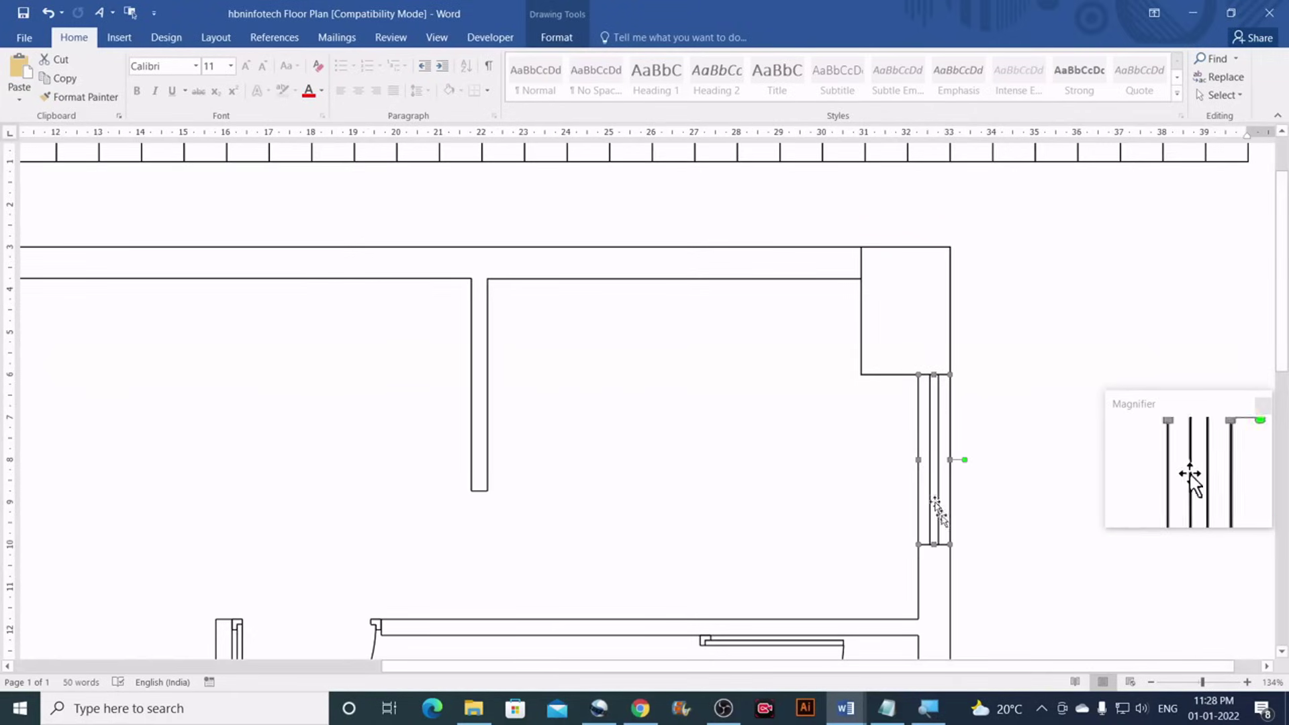
click(979, 562)
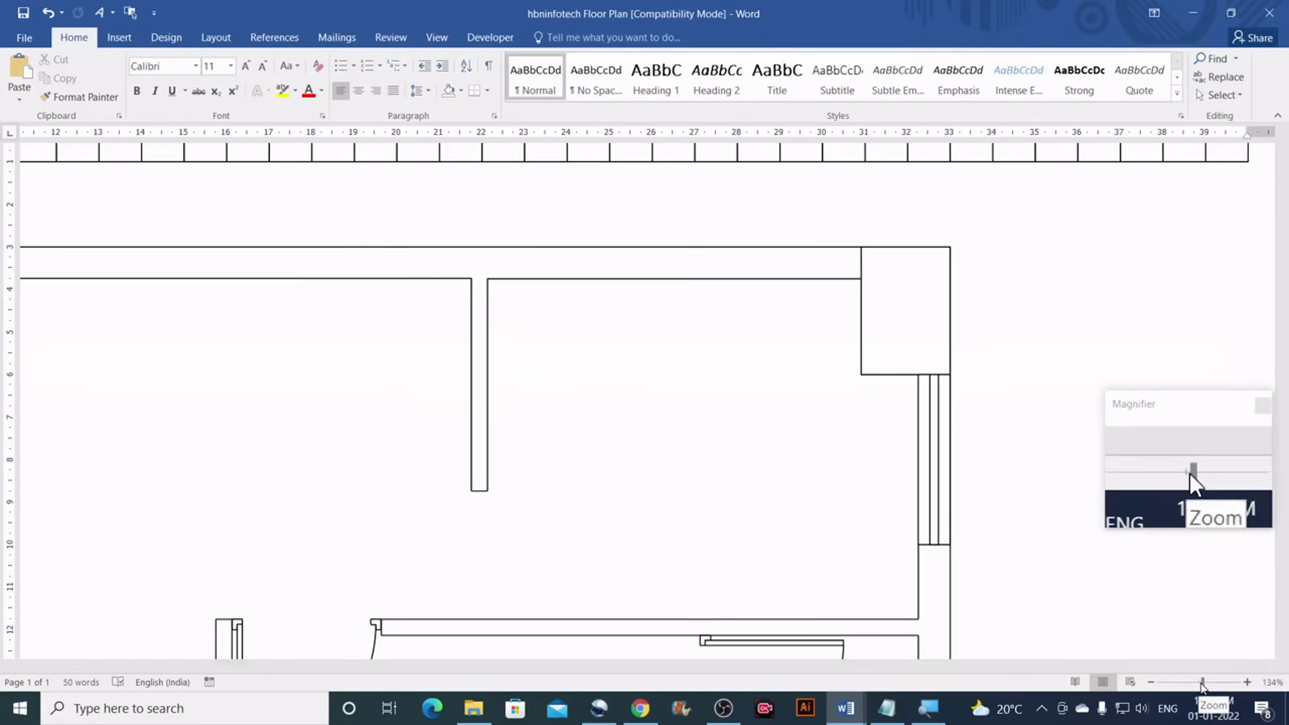
drag(1203, 682, 1211, 682)
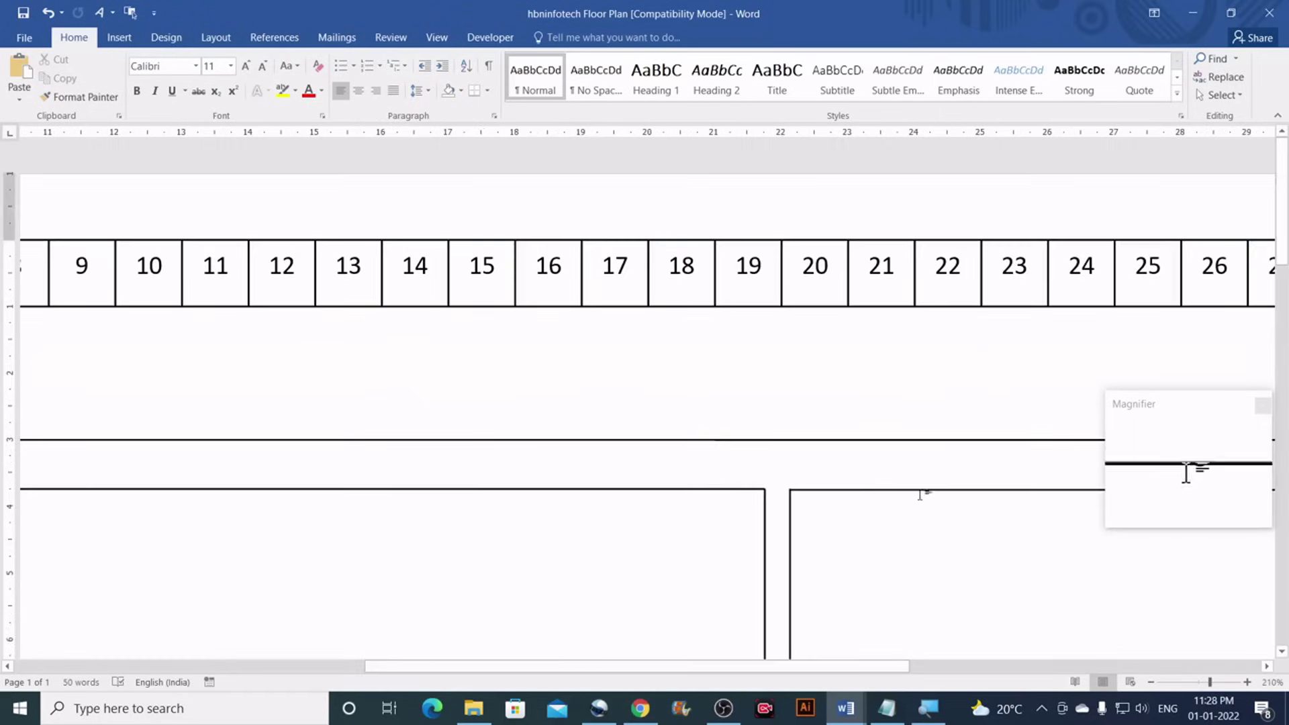
scroll(919, 550, down, 10)
drag(863, 667, 1176, 682)
scroll(849, 398, up, 4)
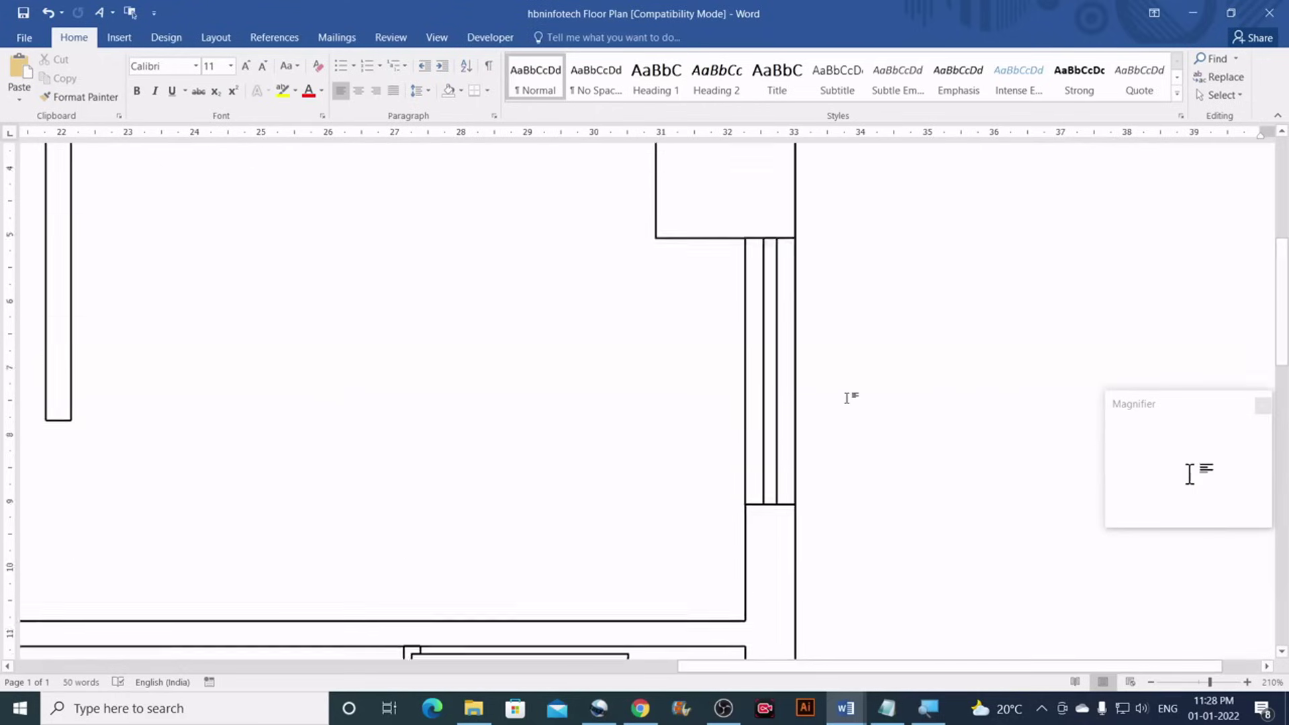
mouse_move(672, 296)
mouse_down()
mouse_move(564, 425)
mouse_move(515, 429)
mouse_up()
click(955, 419)
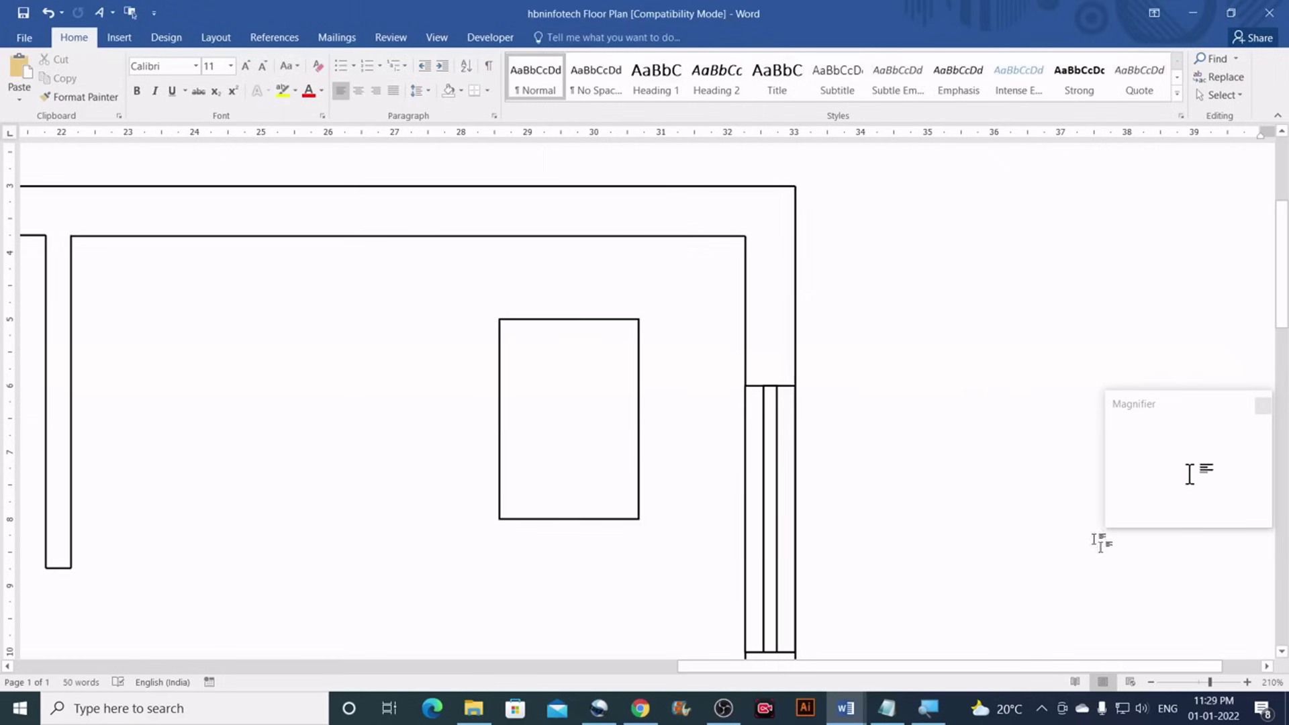
click(1151, 682)
click(1151, 682)
click(1151, 682)
click(1151, 682)
click(1152, 682)
click(1152, 682)
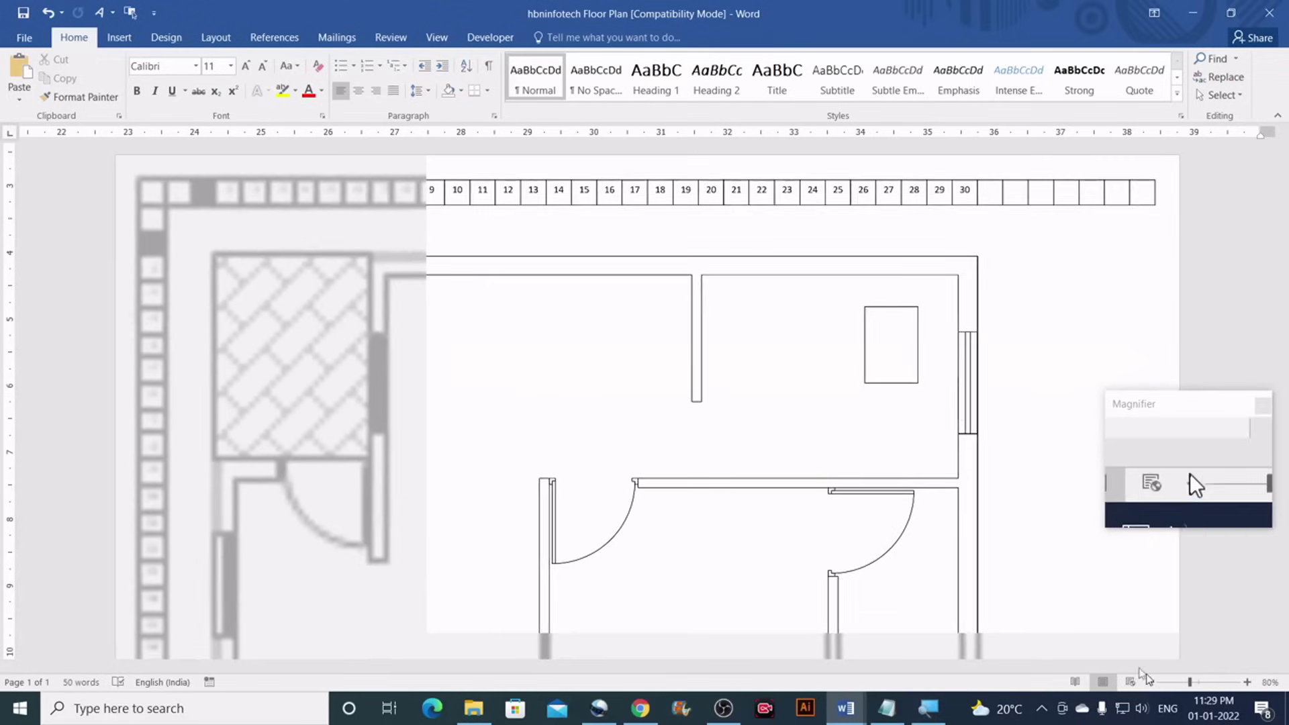
Examine the kitchen windows in the finished reference plan and return to the working plan
scroll(1065, 597, down, 1)
scroll(1065, 597, down, 2)
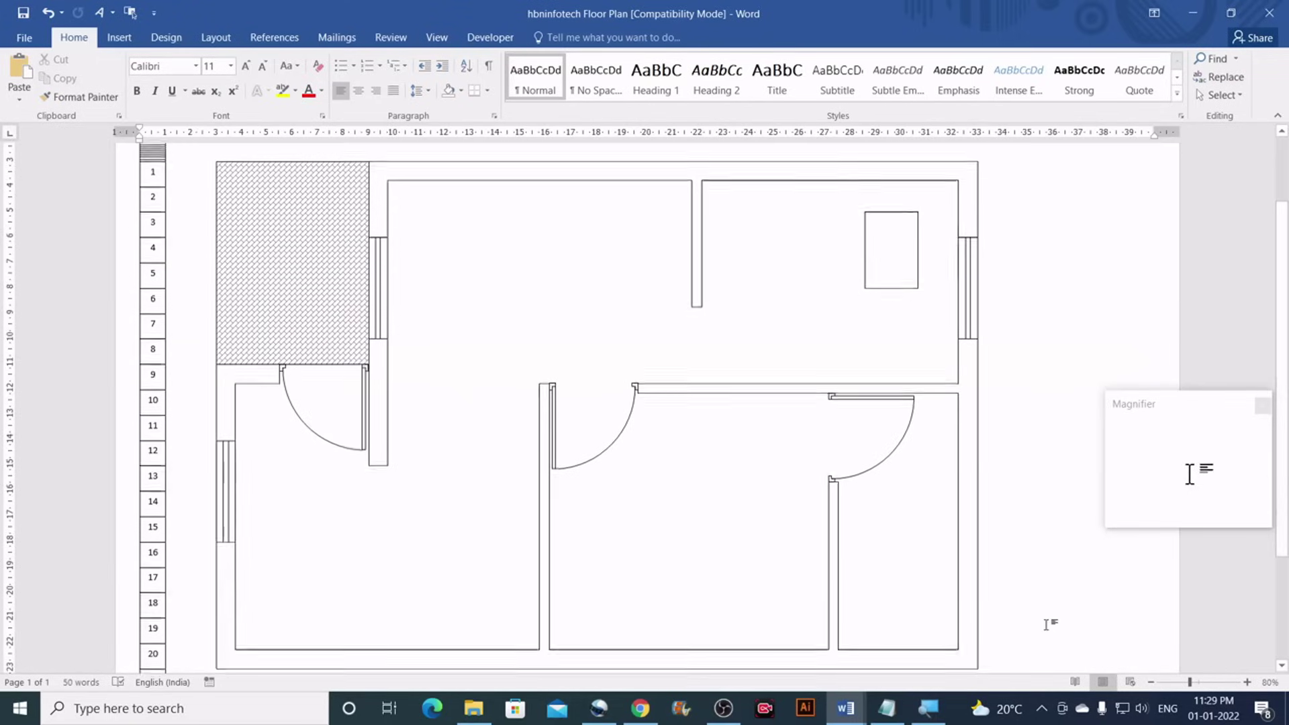
mouse_move(846, 708)
click(772, 596)
scroll(636, 457, up, 4)
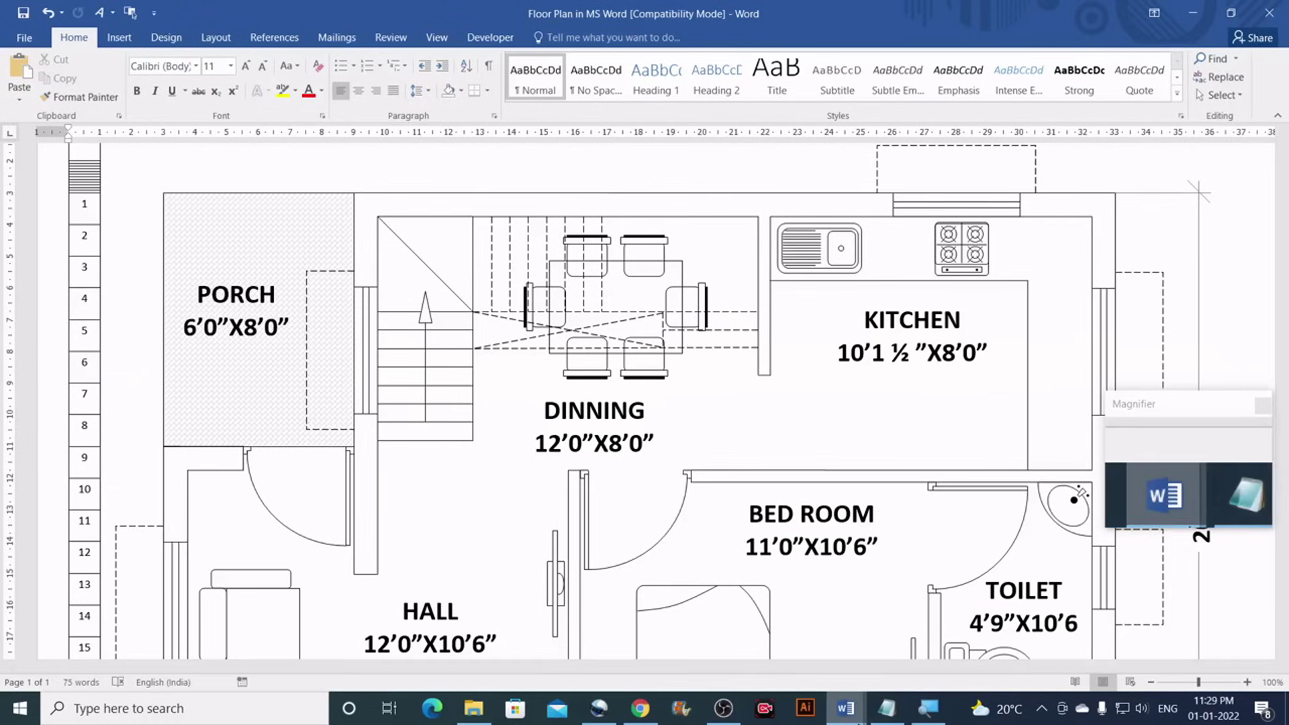
mouse_move(845, 708)
click(973, 674)
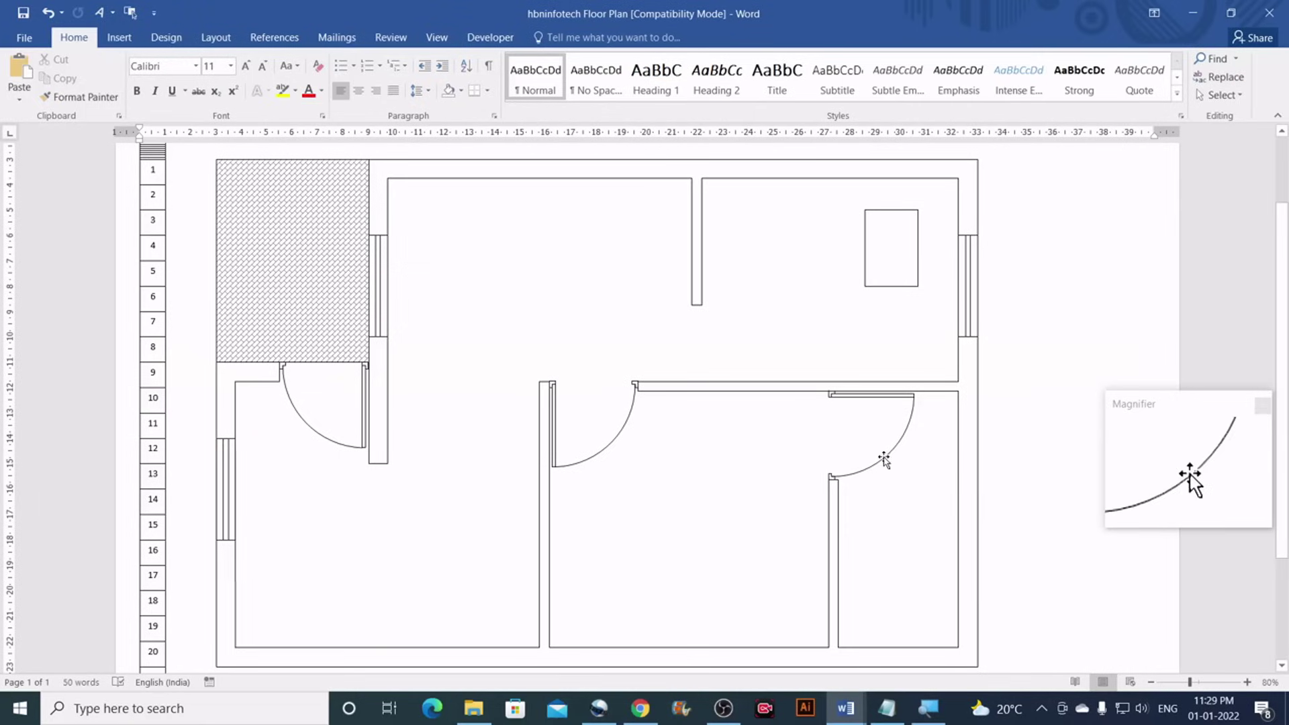
Duplicate the kitchen window in the right outer wall and place the copy inside the room
scroll(886, 454, up, 2)
click(975, 351)
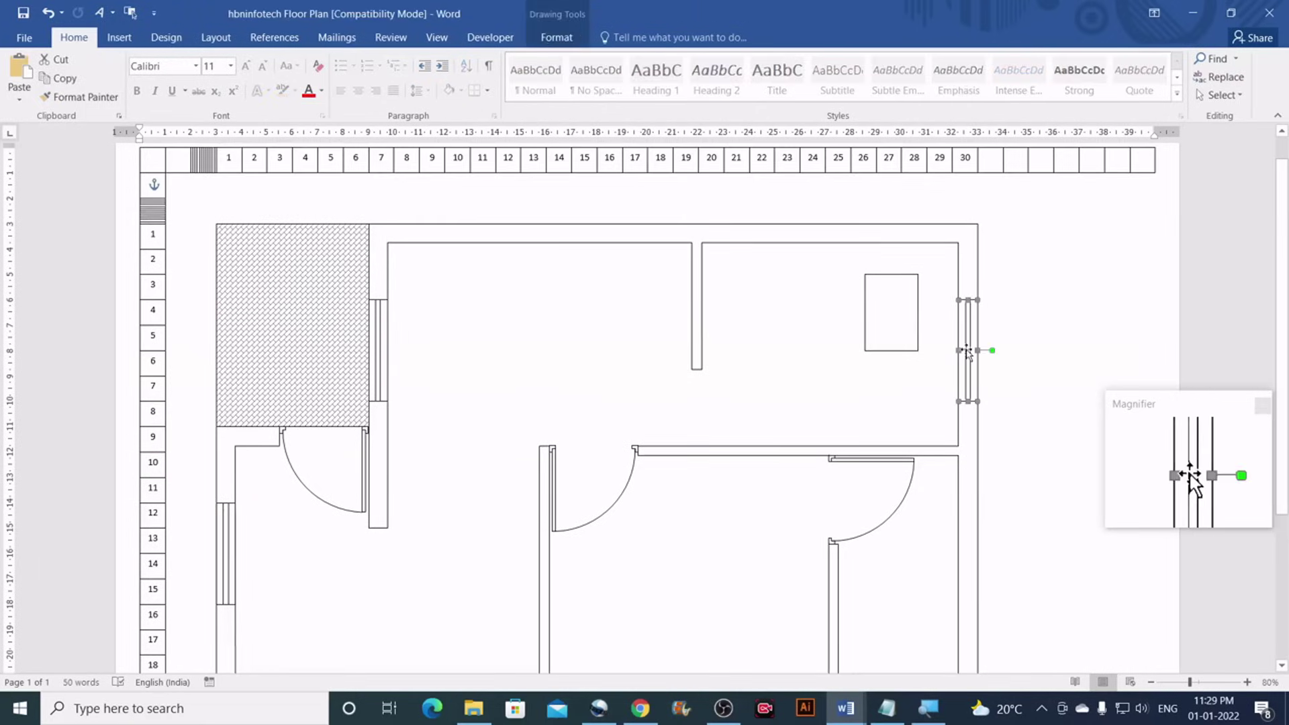
drag(955, 363, 780, 373)
Rotate the spacer rectangle 90° to the right and align it with the plan's upper-right outer corner
click(881, 332)
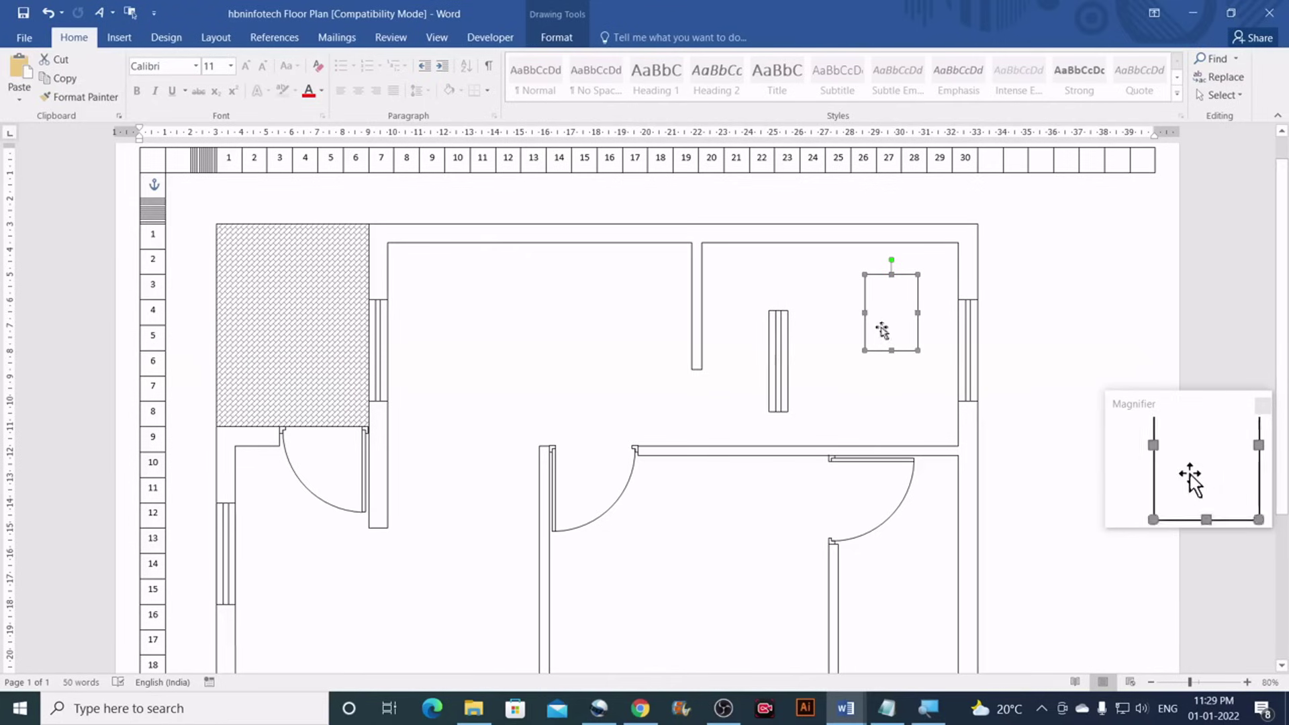
click(553, 41)
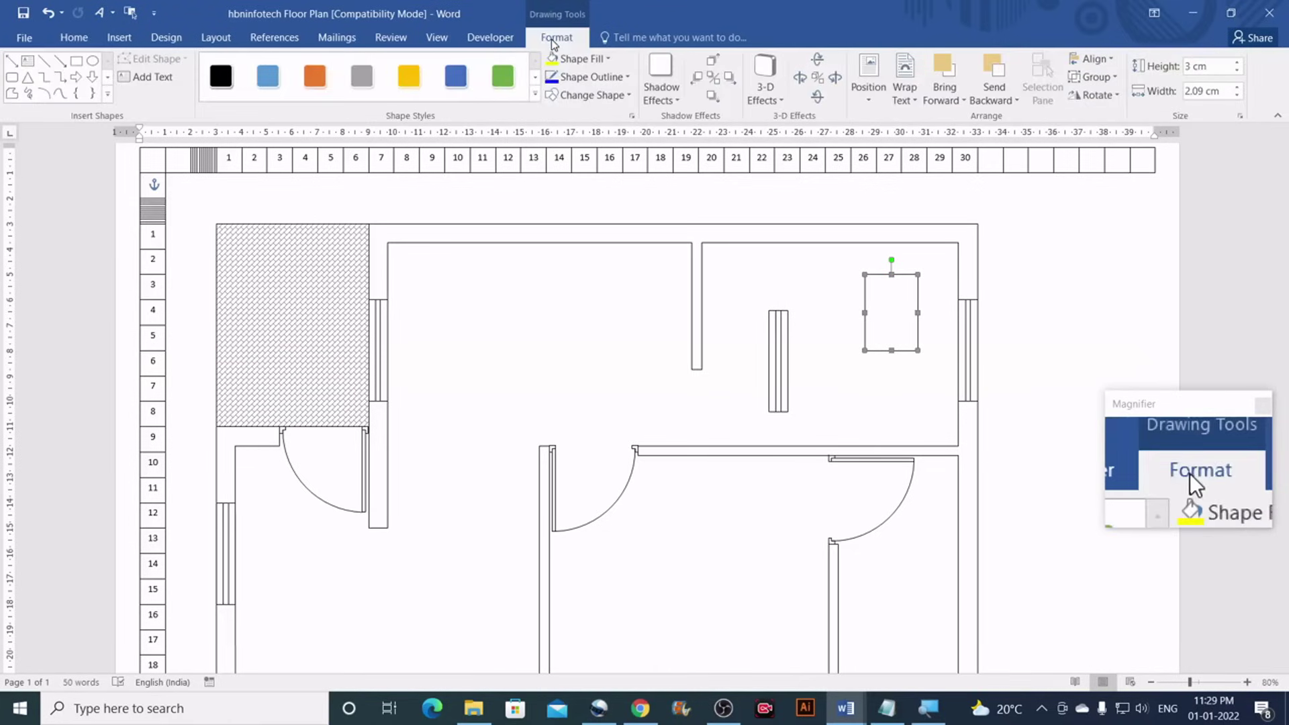
click(1098, 101)
click(1104, 119)
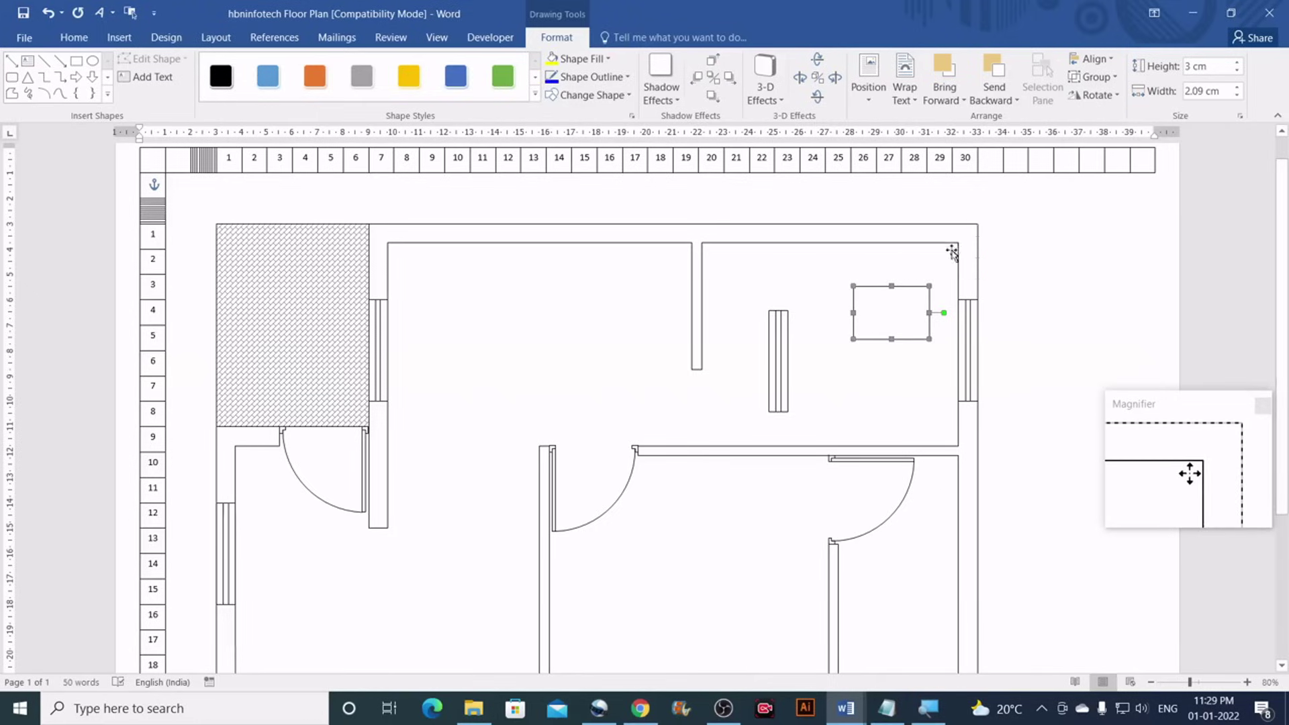
drag(952, 252, 951, 252)
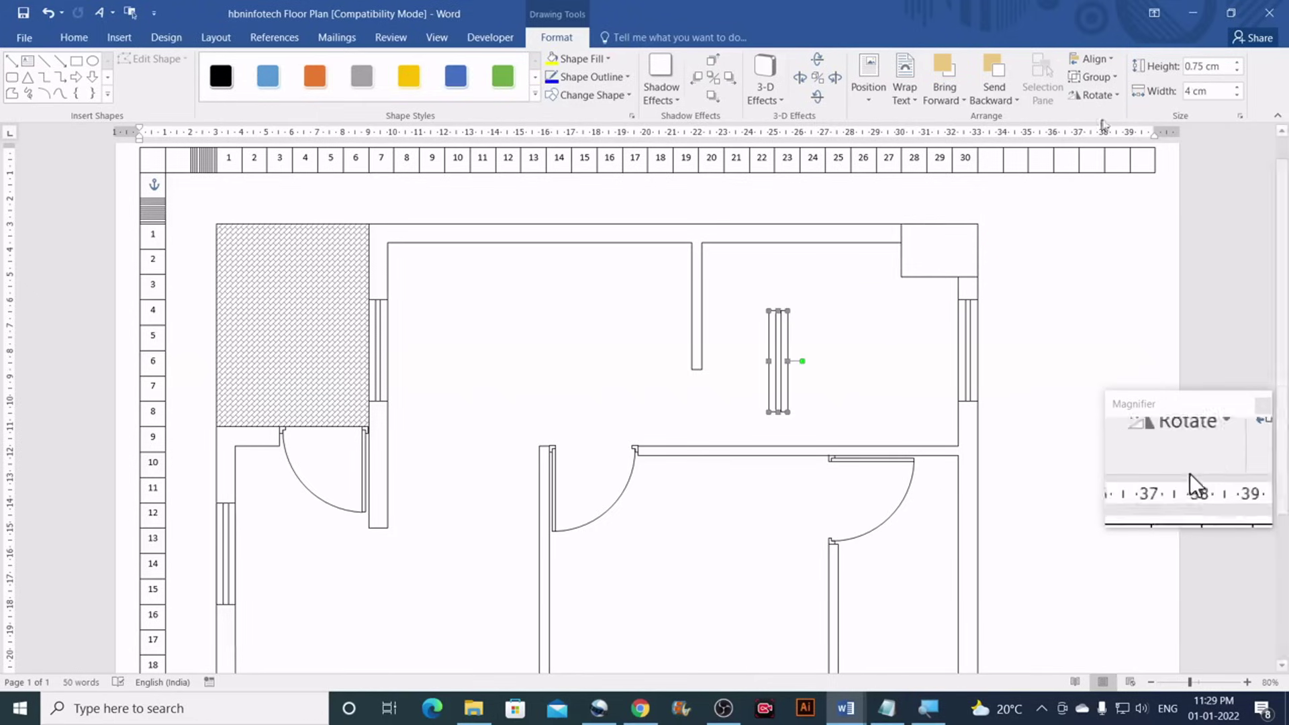
Rotate the window copy 90°, fit it into the top outer wall against the spacer rectangle's left edge, and move the rectangle into the room
click(1099, 95)
click(1127, 118)
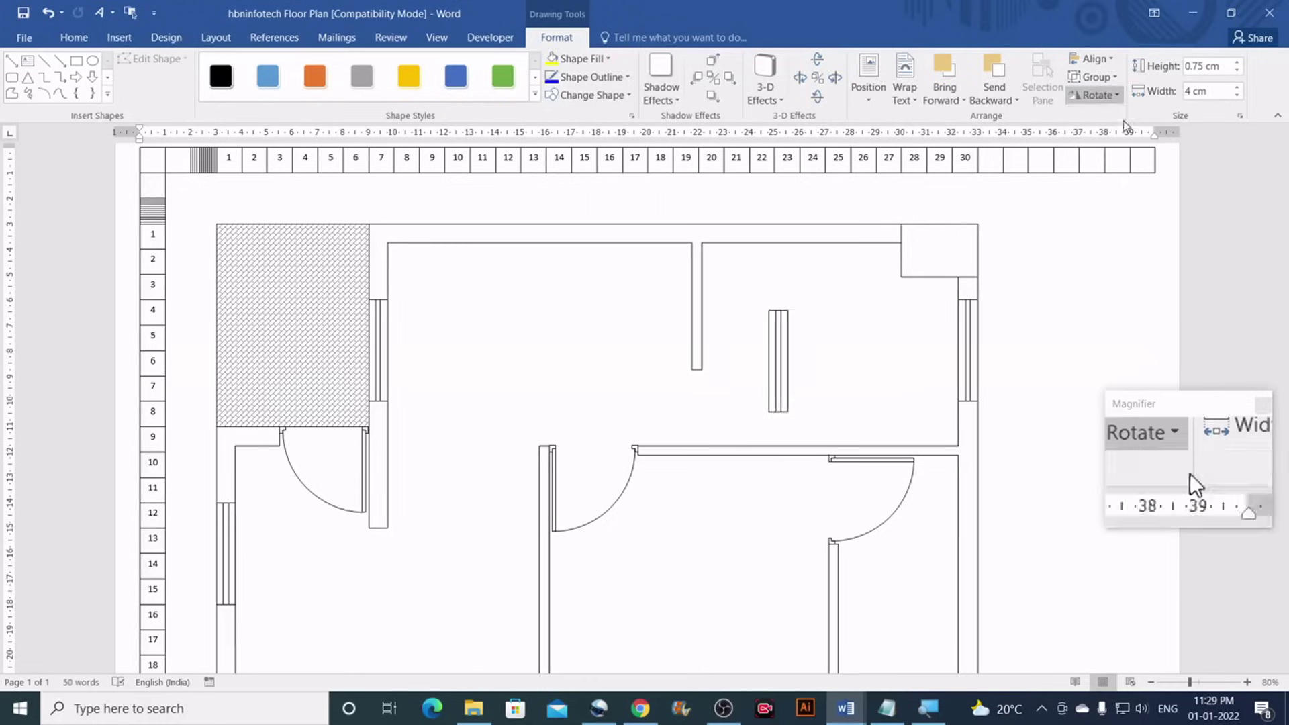
drag(878, 255, 887, 238)
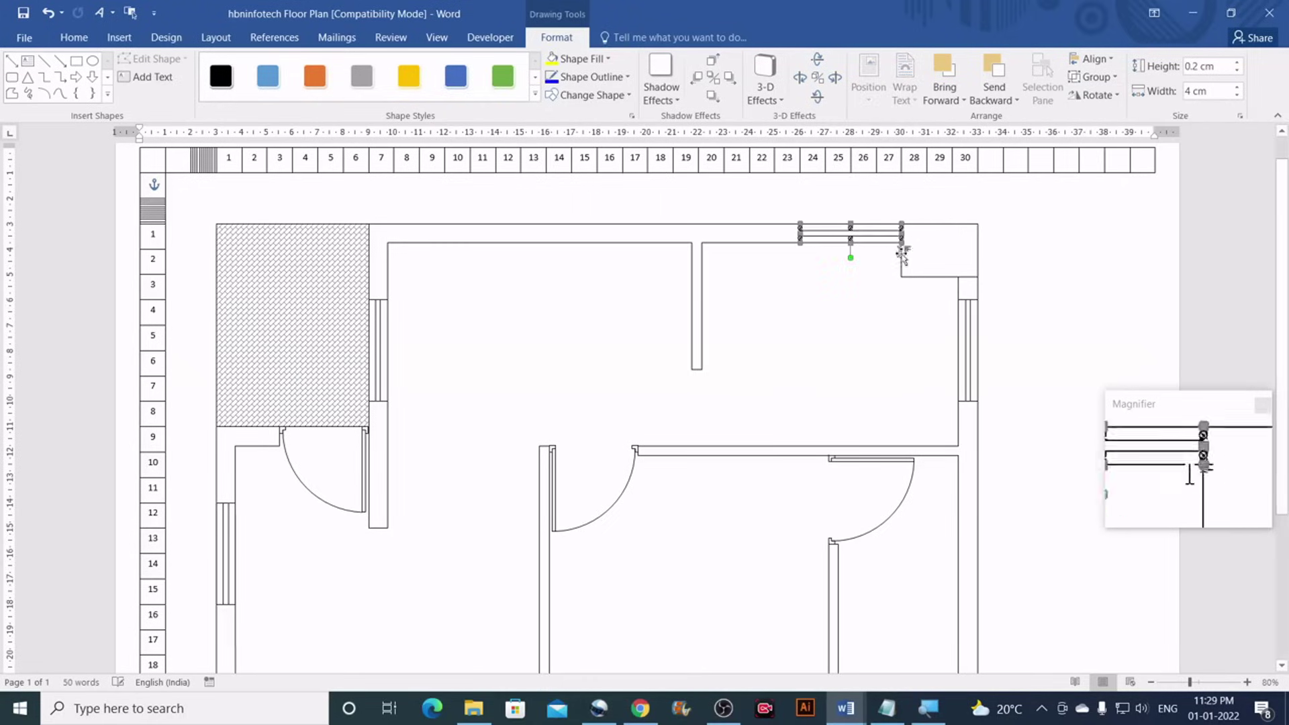
click(943, 284)
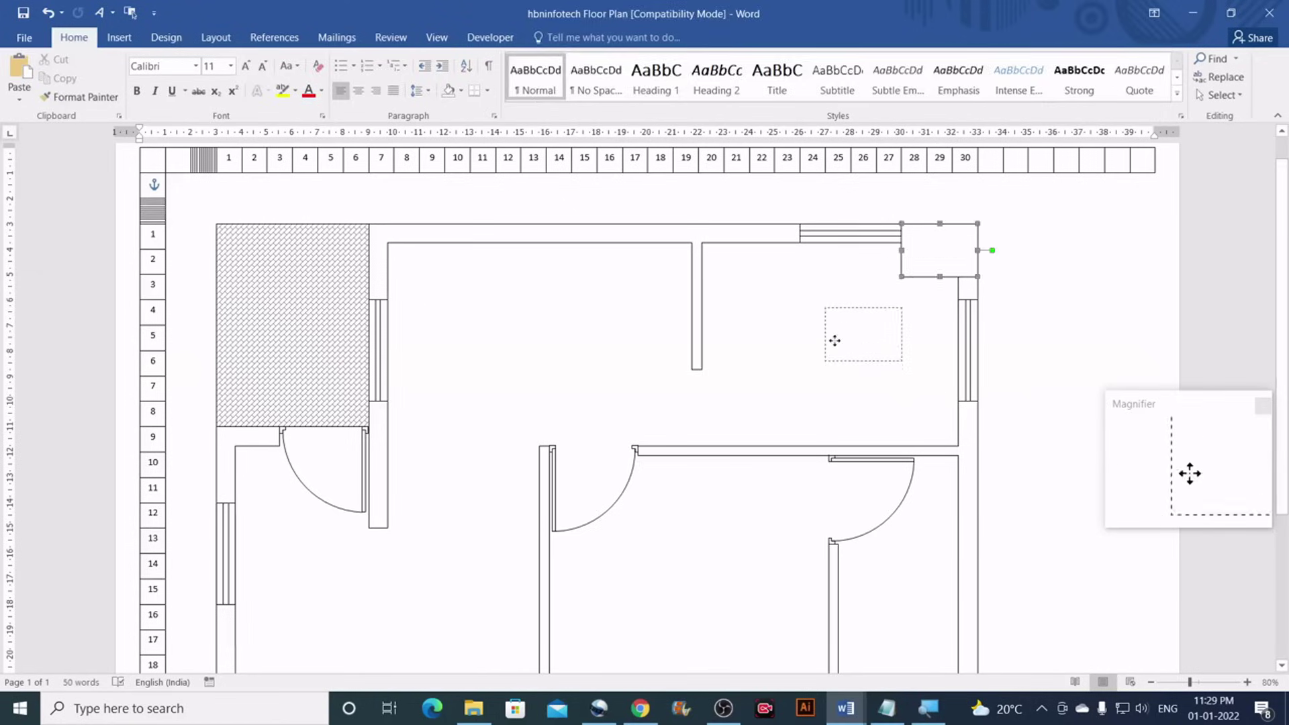
drag(835, 339, 826, 348)
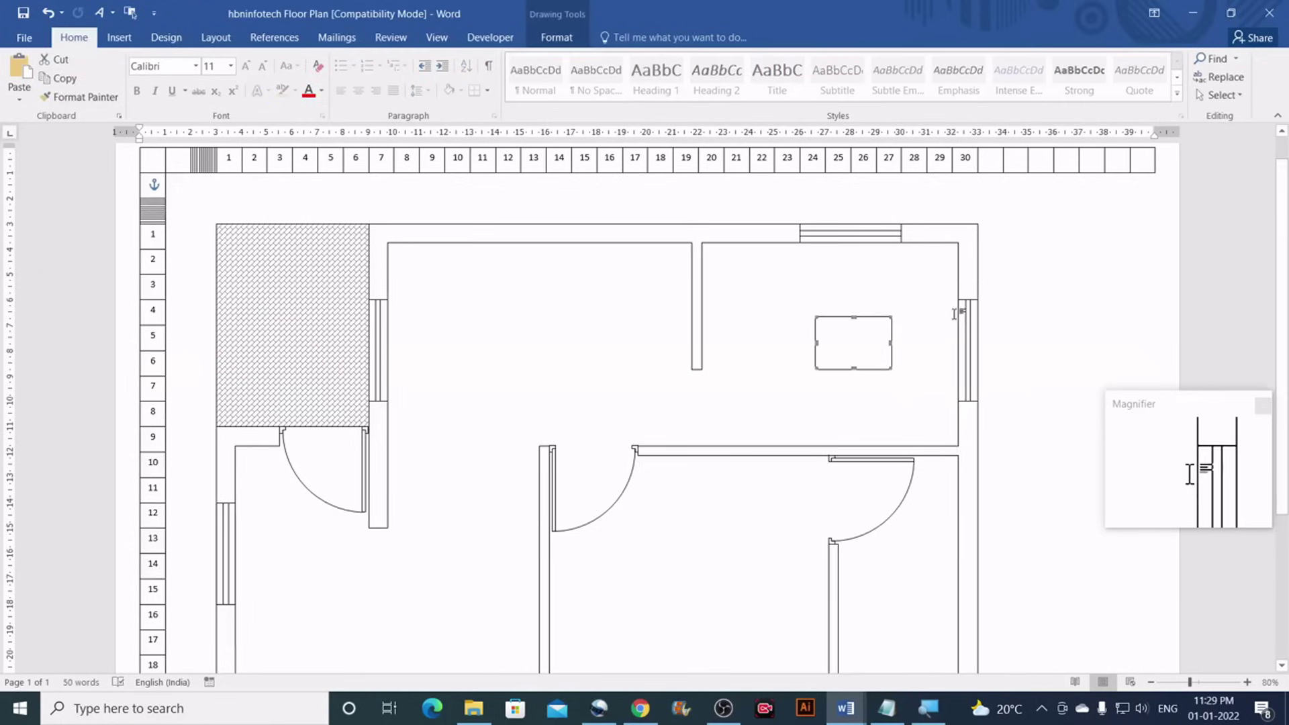
Examine the toilet, bedroom and hall window positions in the finished reference plan and return to the working plan
scroll(921, 371, down, 1)
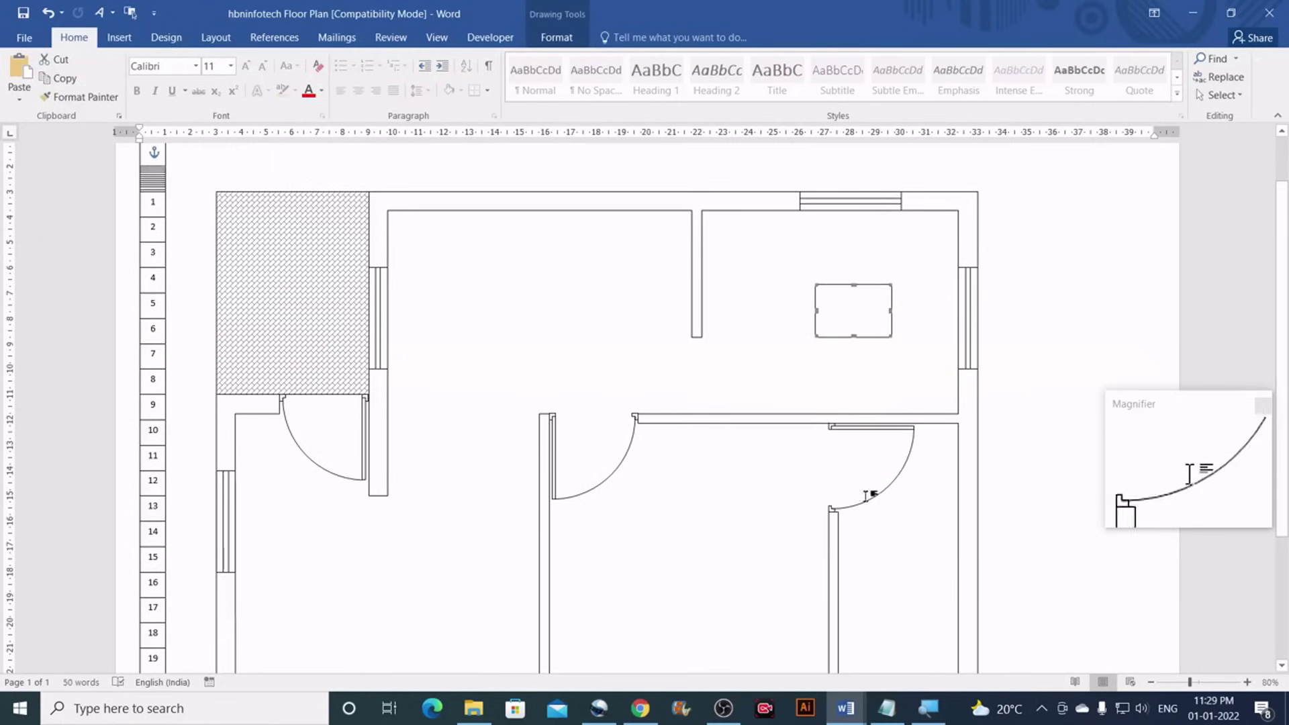
scroll(872, 489, down, 2)
mouse_move(848, 709)
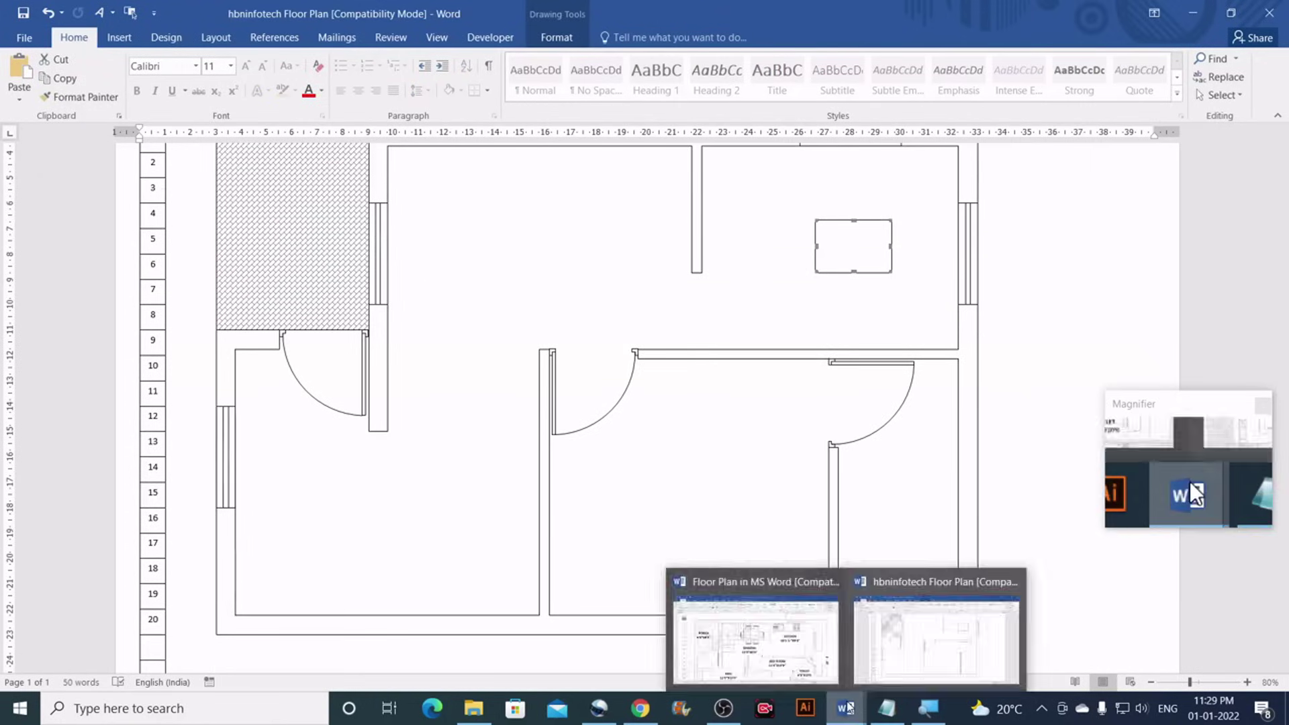
click(751, 624)
scroll(644, 443, up, 2)
scroll(636, 454, down, 3)
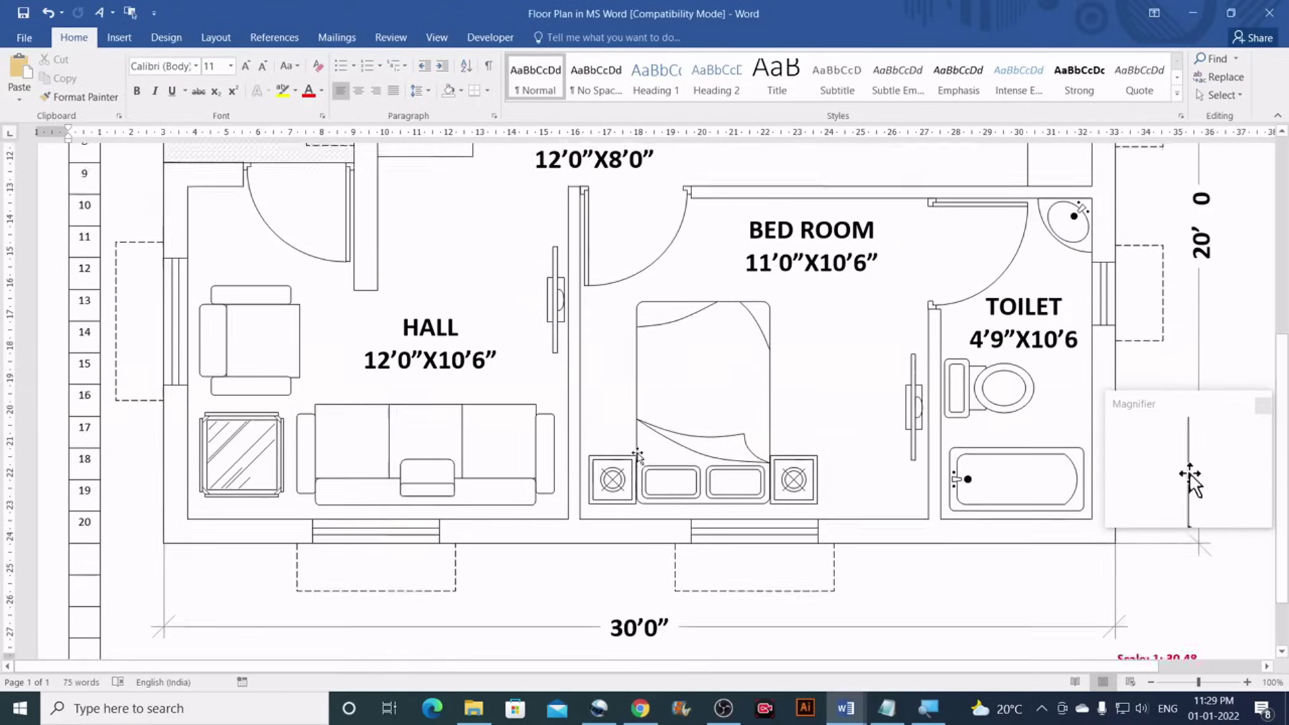
scroll(1102, 256, up, 1)
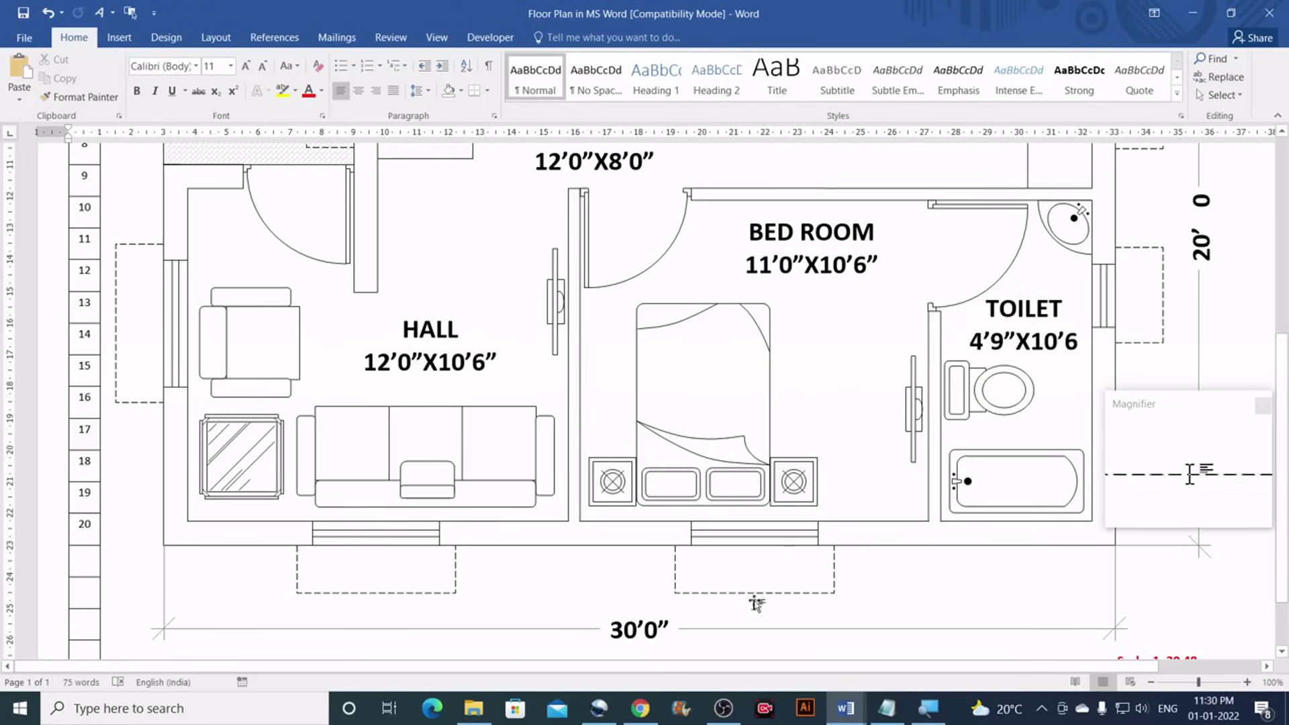
mouse_move(848, 706)
click(903, 679)
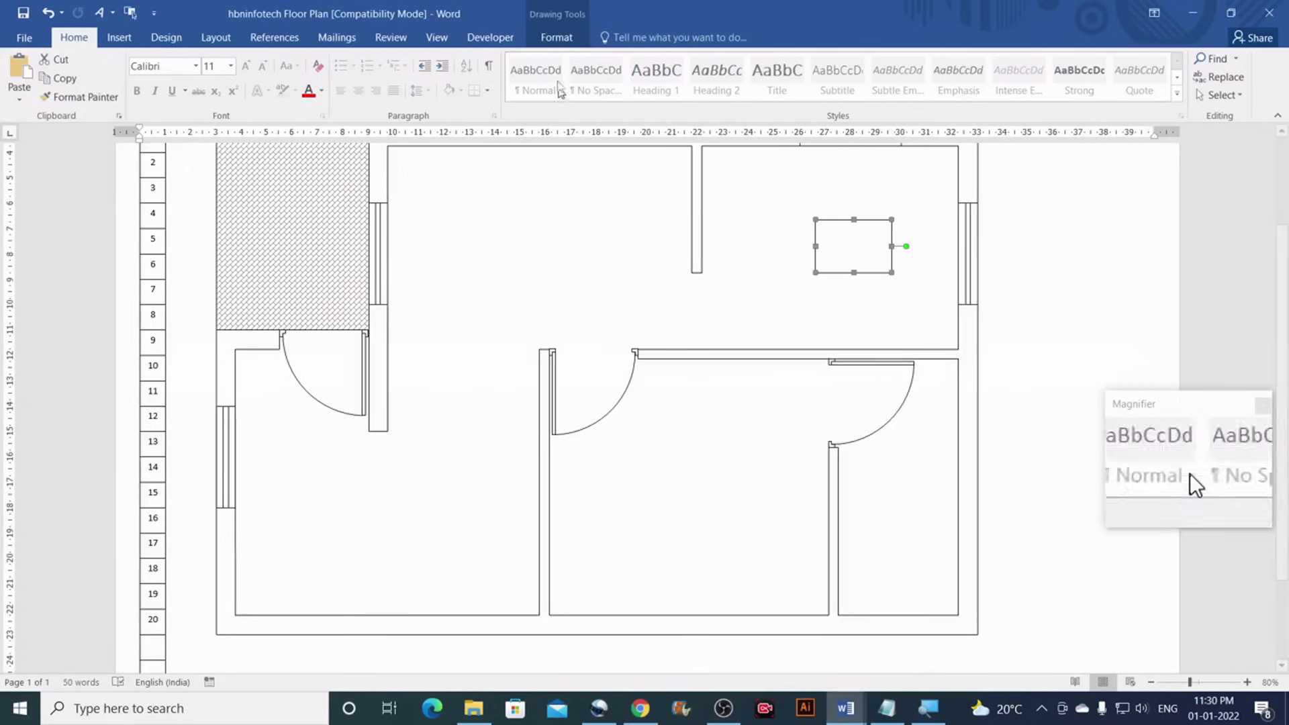
Set the spacer rectangle's height to 2 cm and place it at the right outer wall, level with the top of the toilet
click(556, 37)
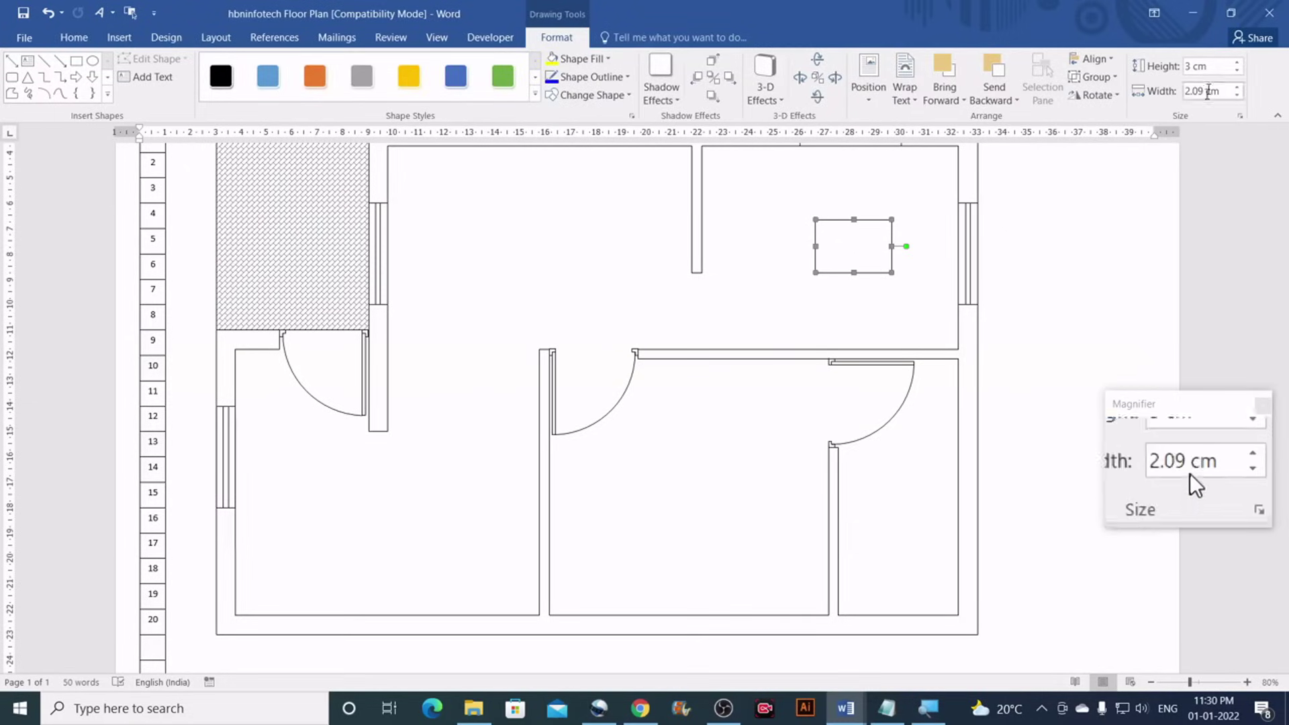
click(1213, 66)
text(2)
key(Return)
drag(864, 241, 982, 381)
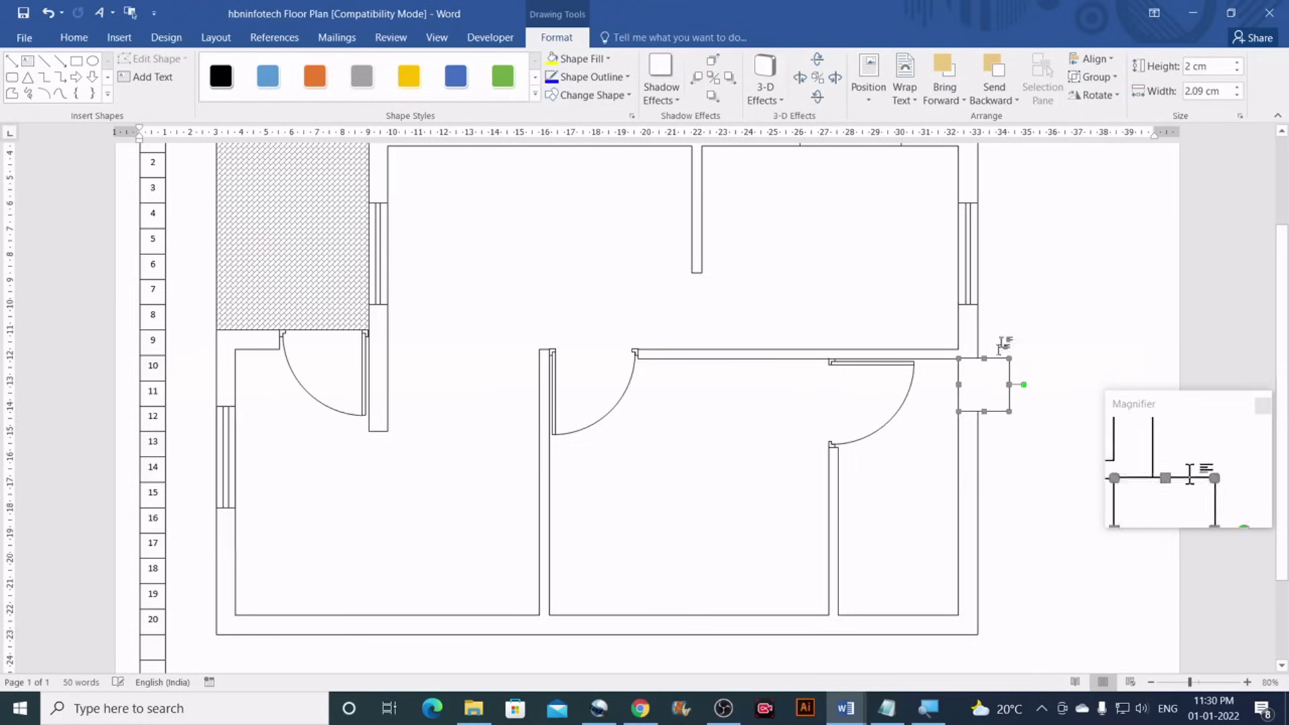
Copy the upper window of the right outer wall to outside the plan and set the copy's width to 2 cm
click(971, 263)
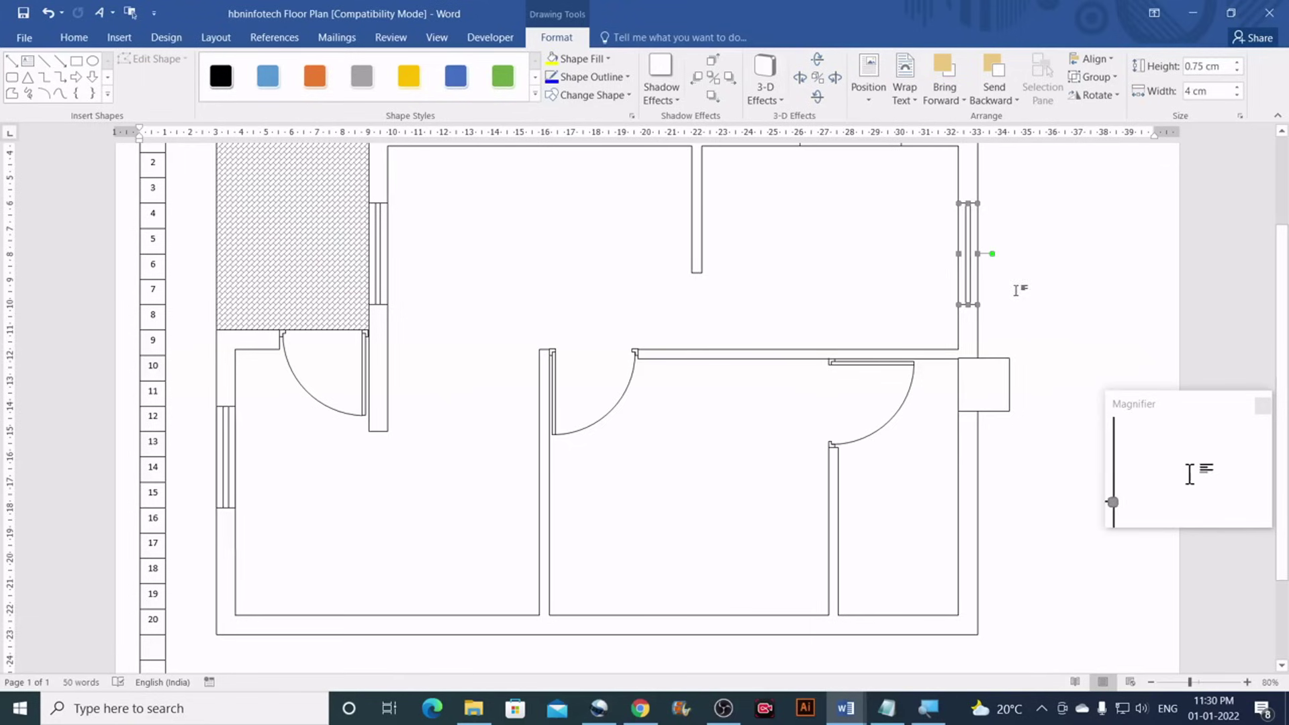
drag(968, 268, 1038, 293)
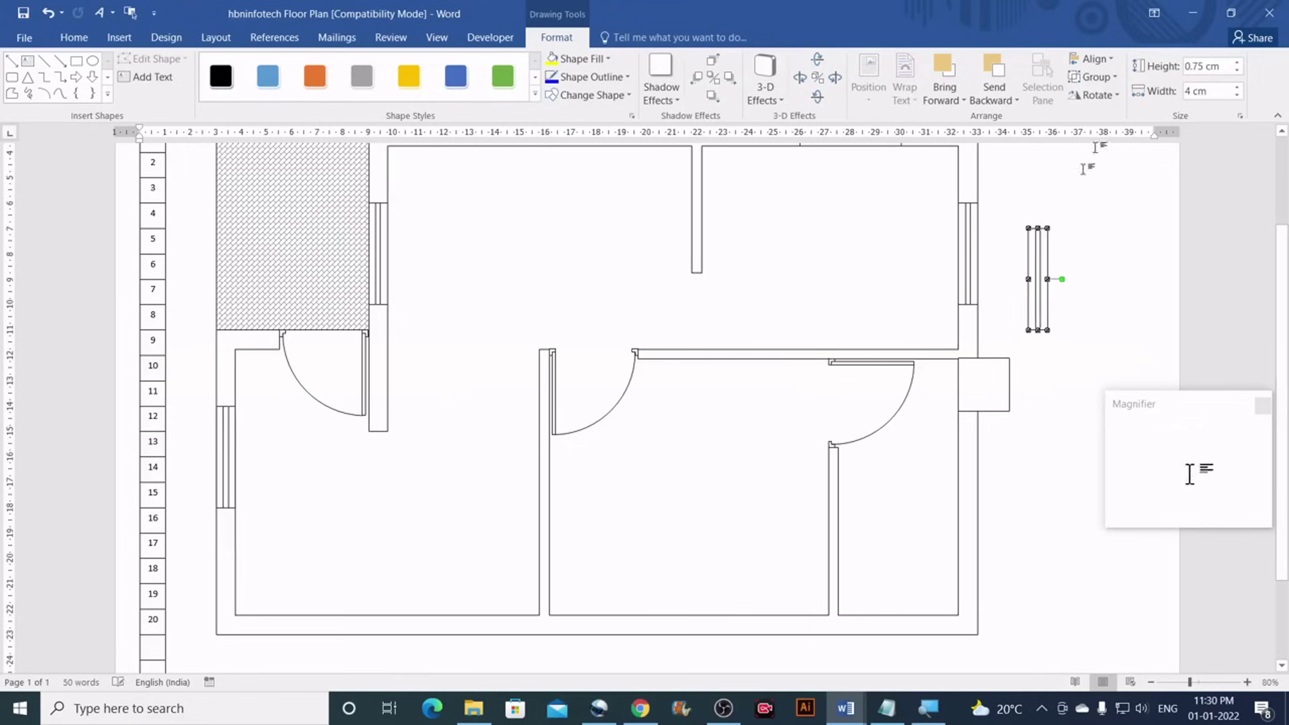
click(1045, 264)
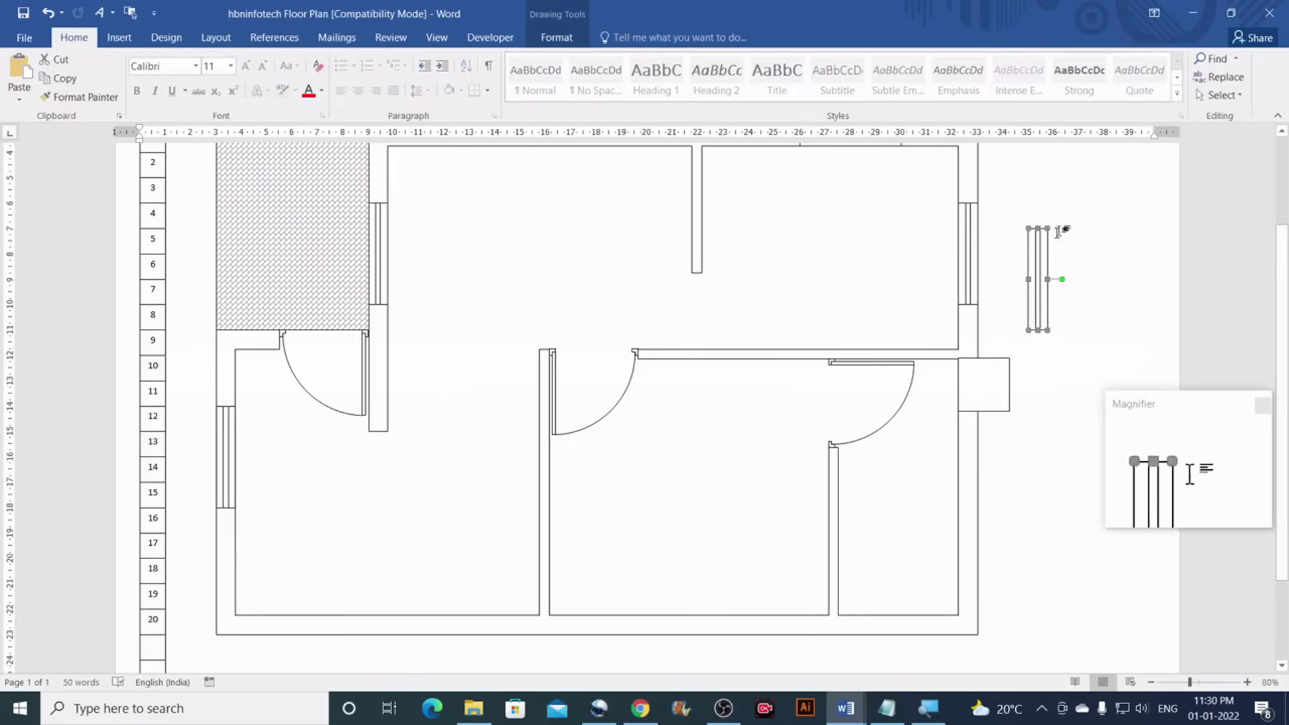
click(556, 38)
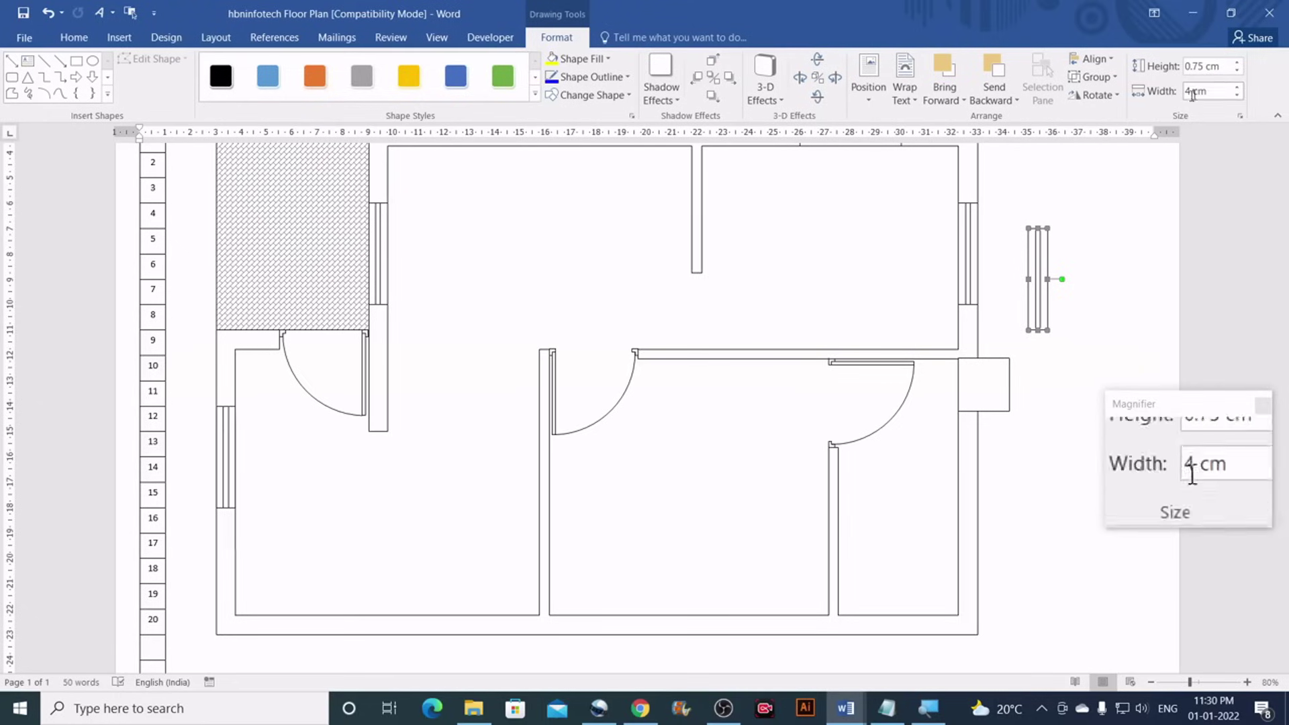
click(1215, 89)
text(2)
key(Return)
Fit the small window copy into the toilet's right outer wall directly below the spacer rectangle, and move the rectangle outside the plan
drag(1040, 248, 1101, 343)
click(1013, 411)
scroll(986, 380, down, 3)
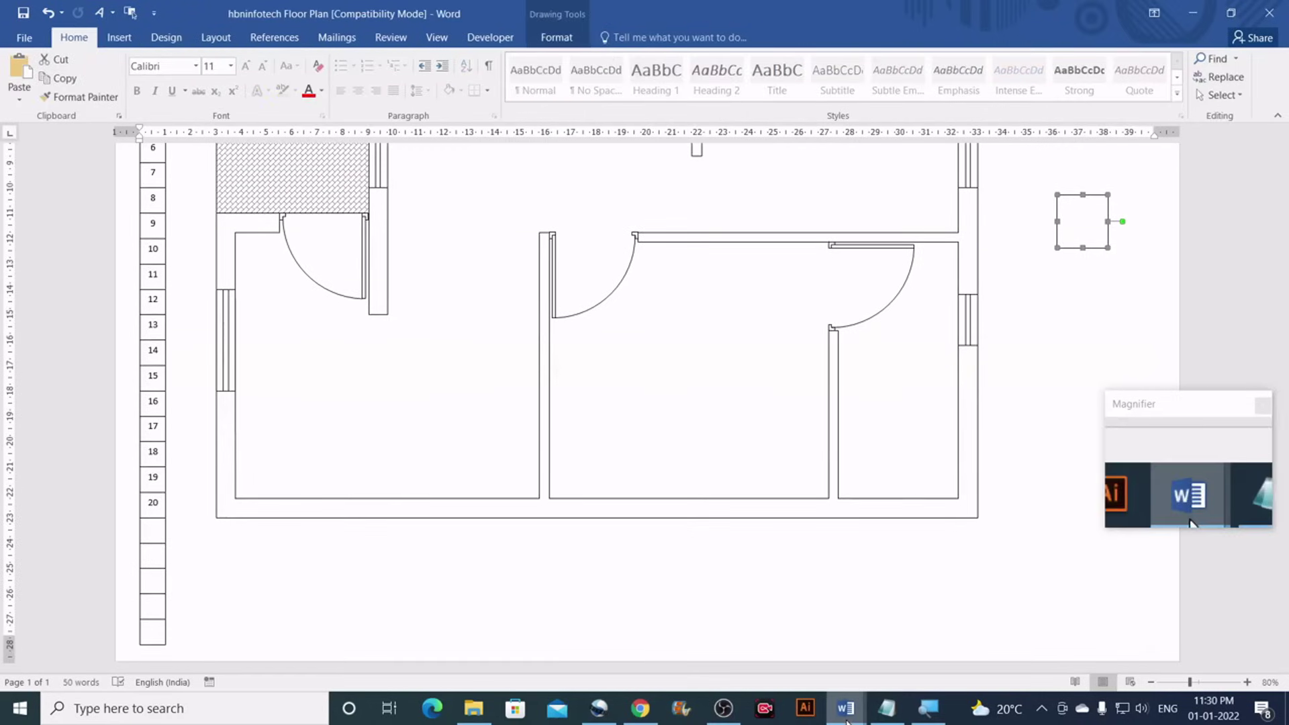
In the reference plan, measure from the left outer wall to the hall's bottom window with a double-headed arrow line, and delete the line
mouse_move(827, 708)
click(756, 638)
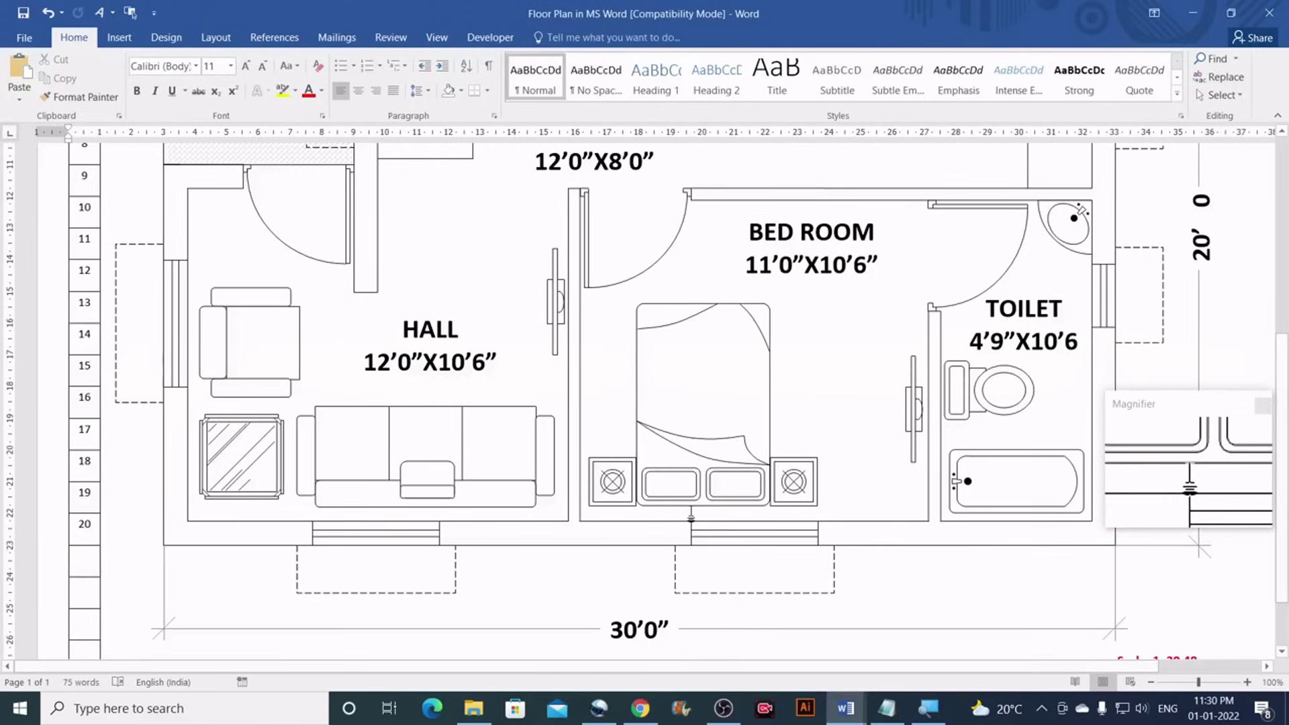
scroll(317, 487, down, 2)
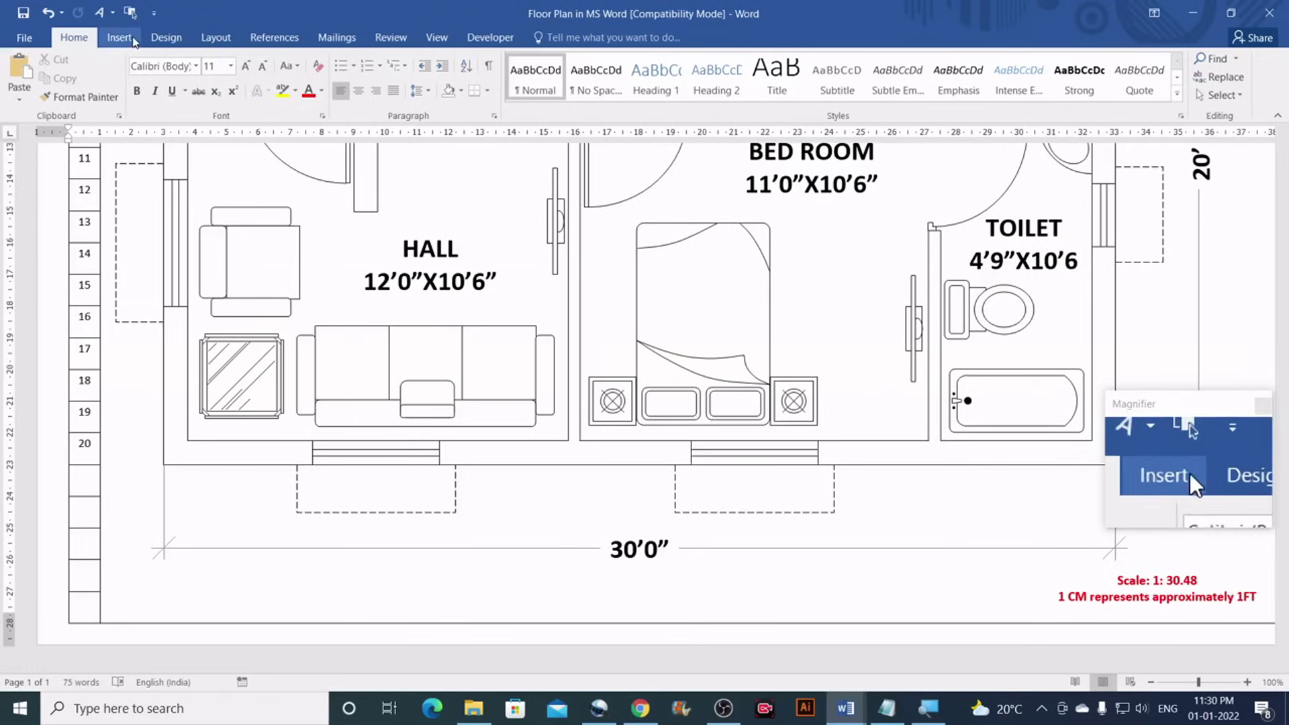
click(119, 37)
click(241, 93)
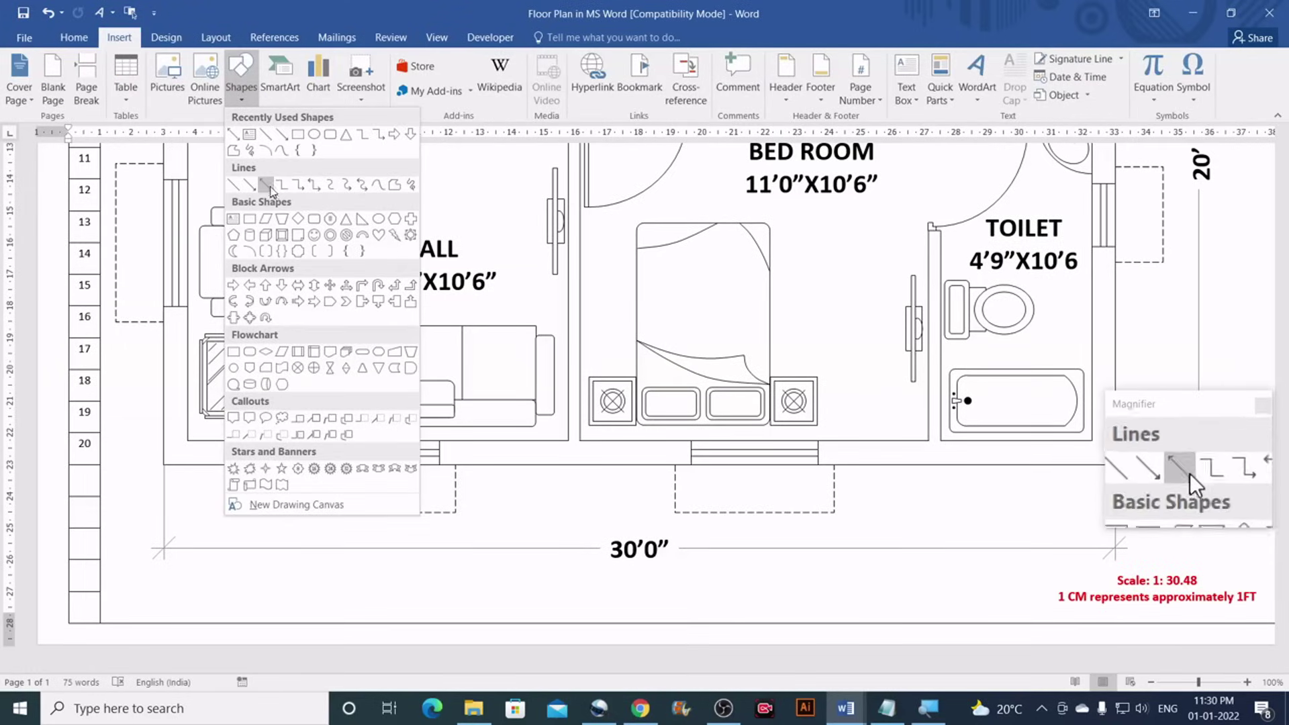
click(233, 184)
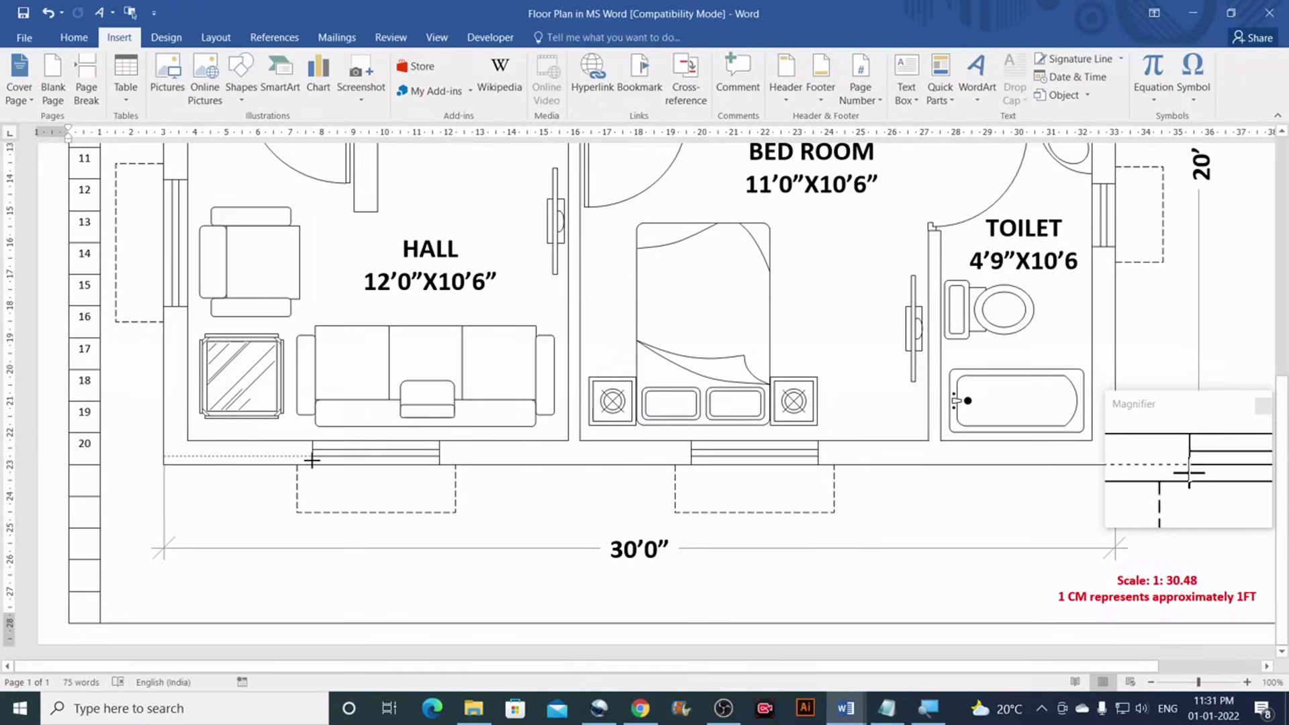
drag(312, 461, 313, 456)
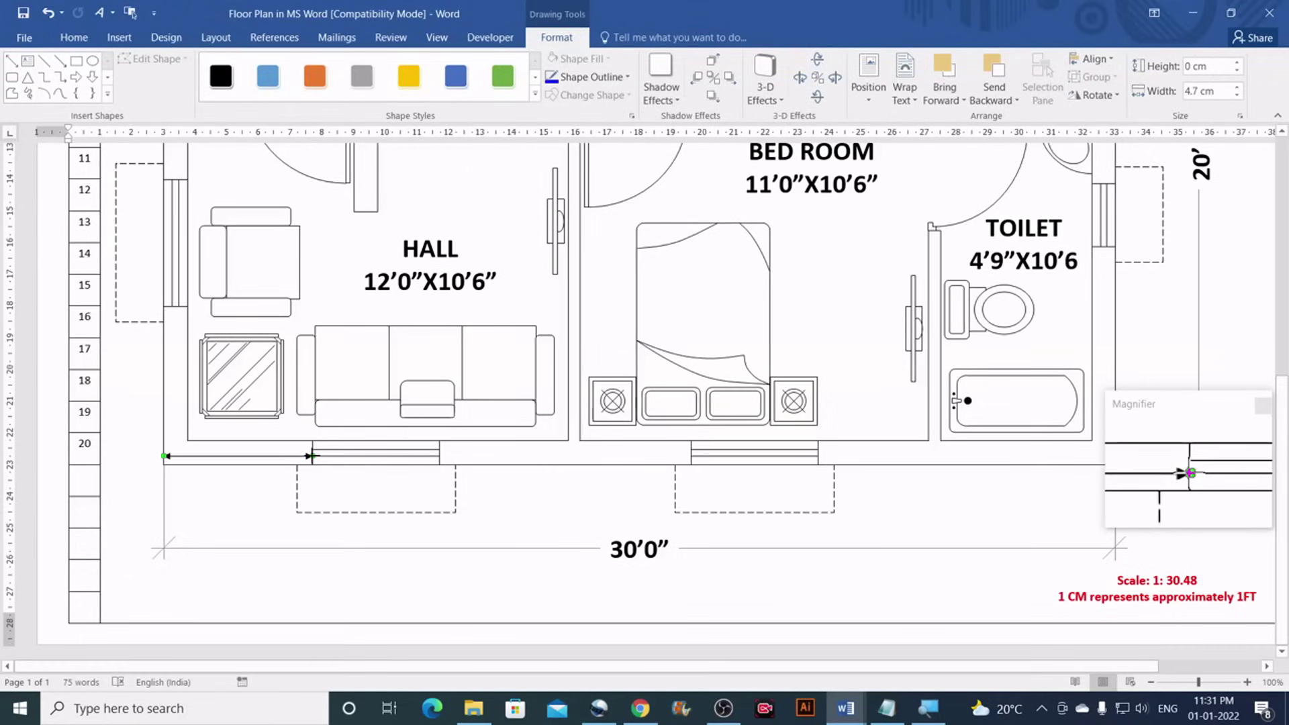
drag(313, 456, 313, 455)
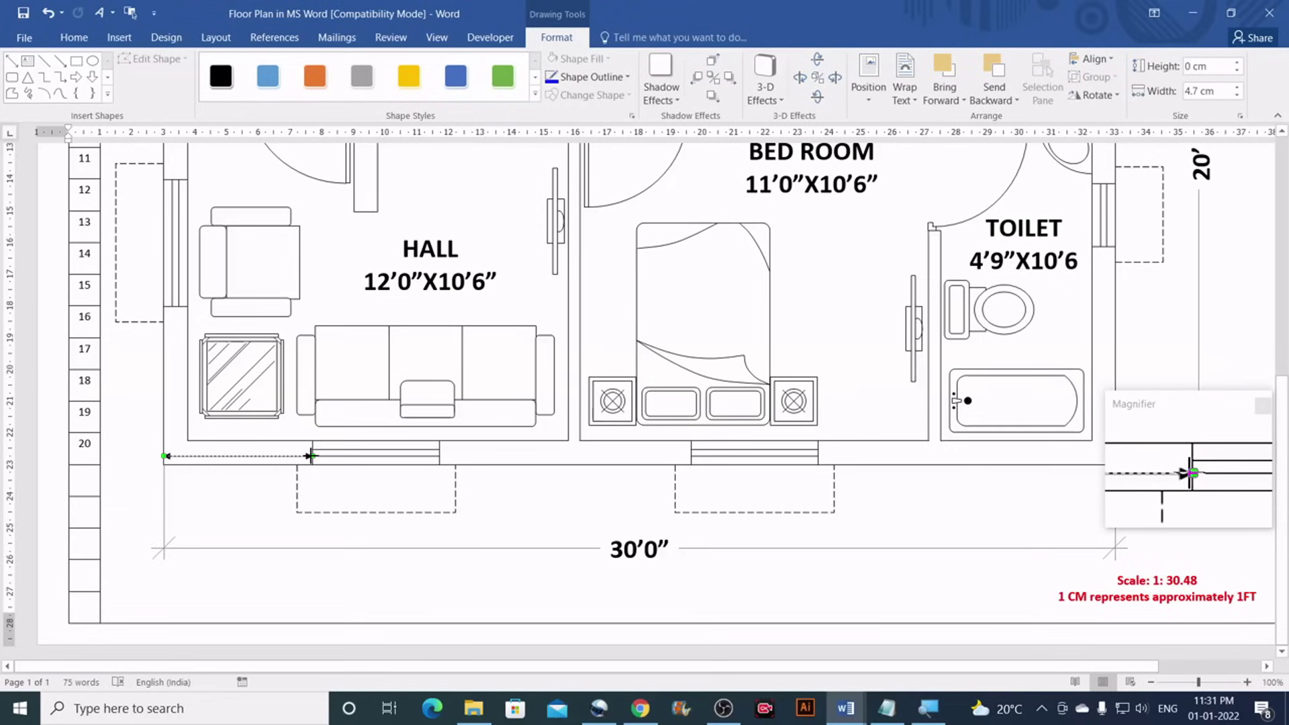
drag(313, 455, 312, 456)
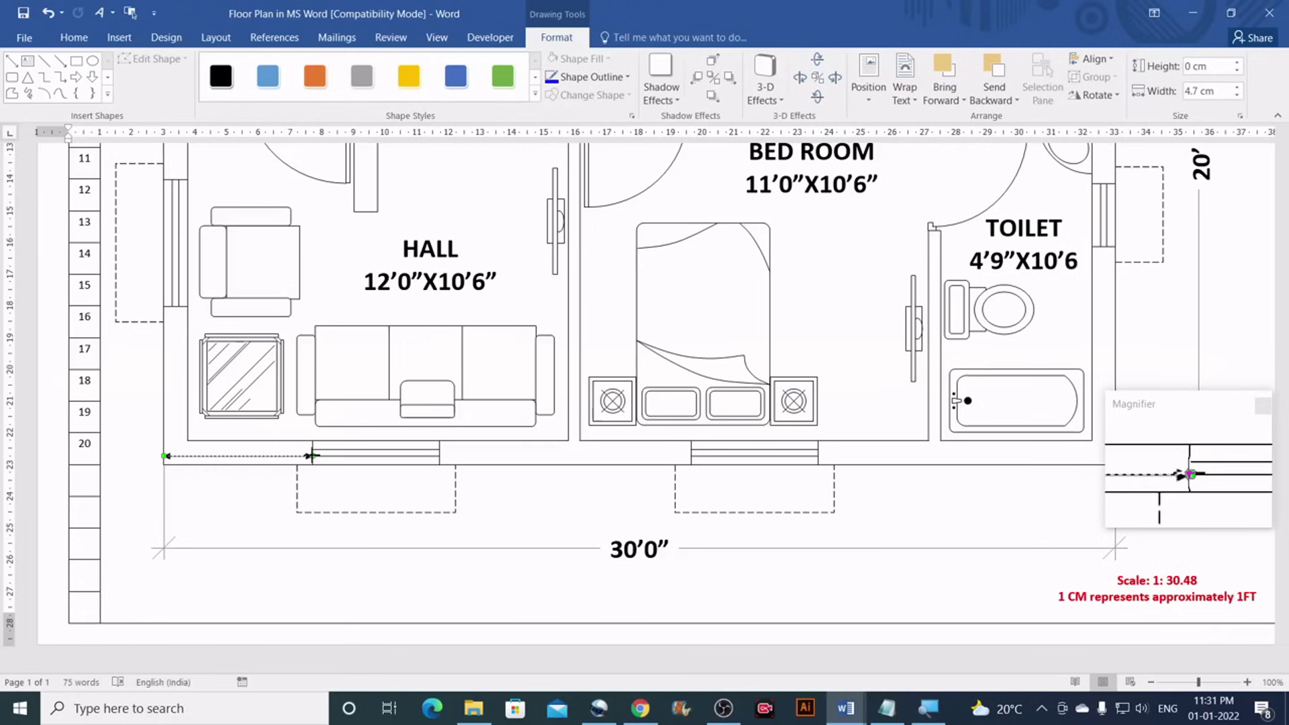
drag(313, 456, 312, 456)
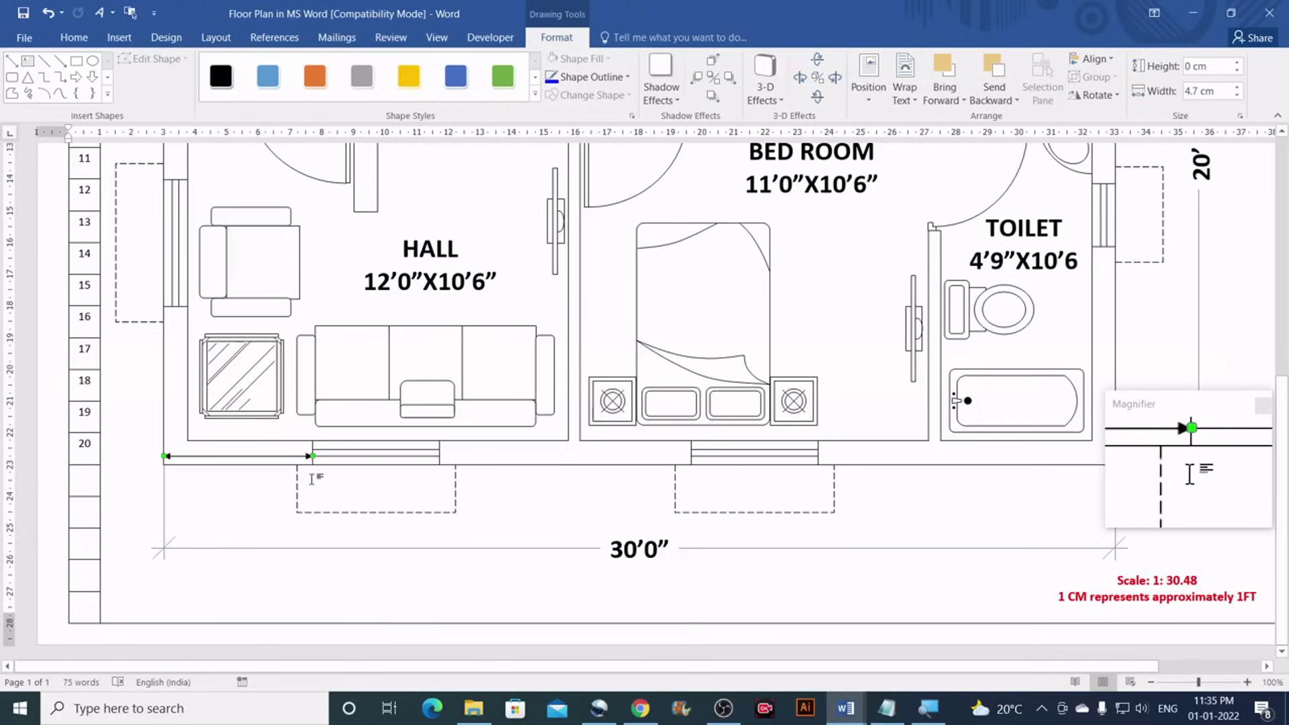
key(Delete)
Return to the working floor plan and check the length of the hall's bottom inner wall line
scroll(452, 563, down, 7)
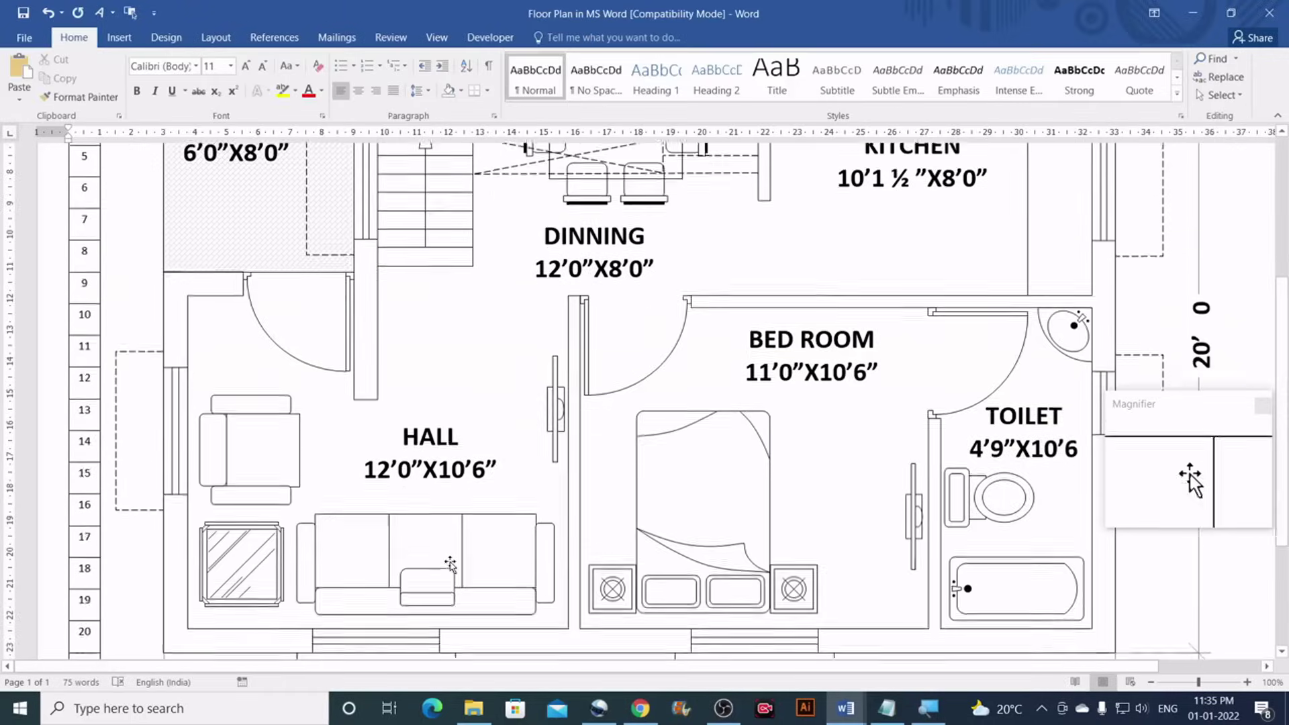
scroll(451, 561, down, 1)
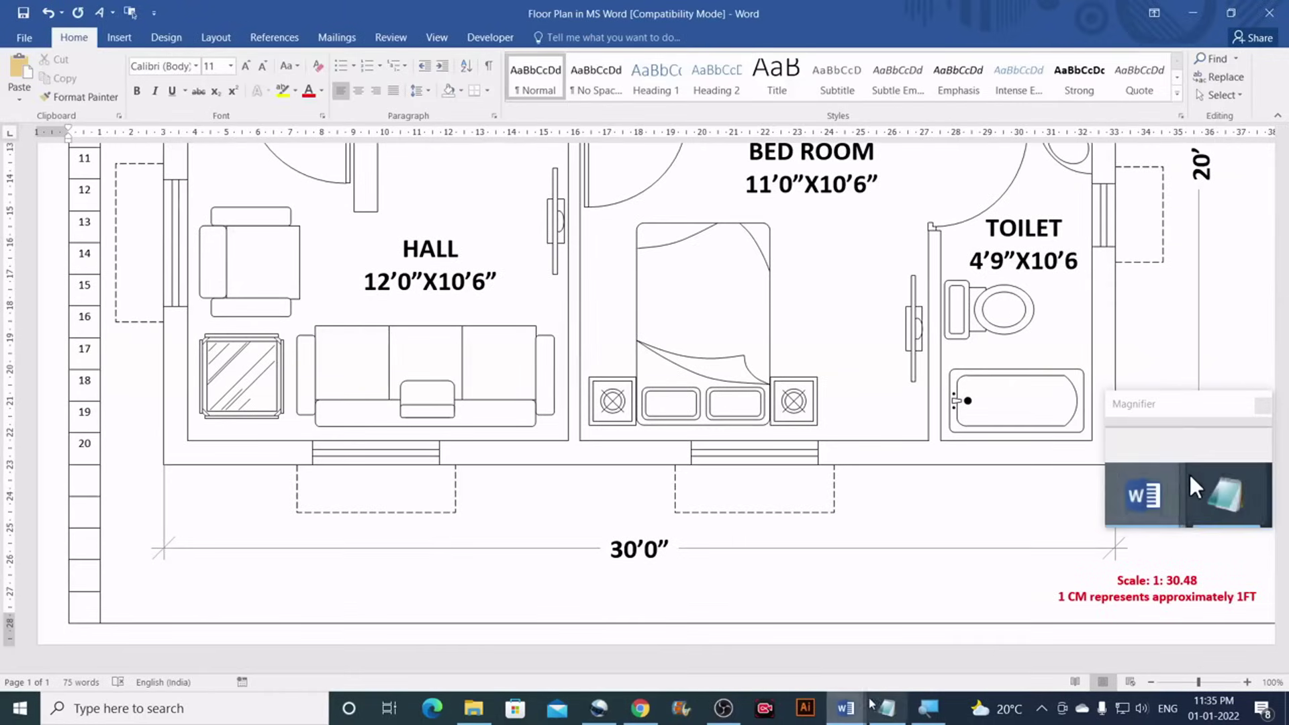
mouse_move(852, 709)
click(935, 646)
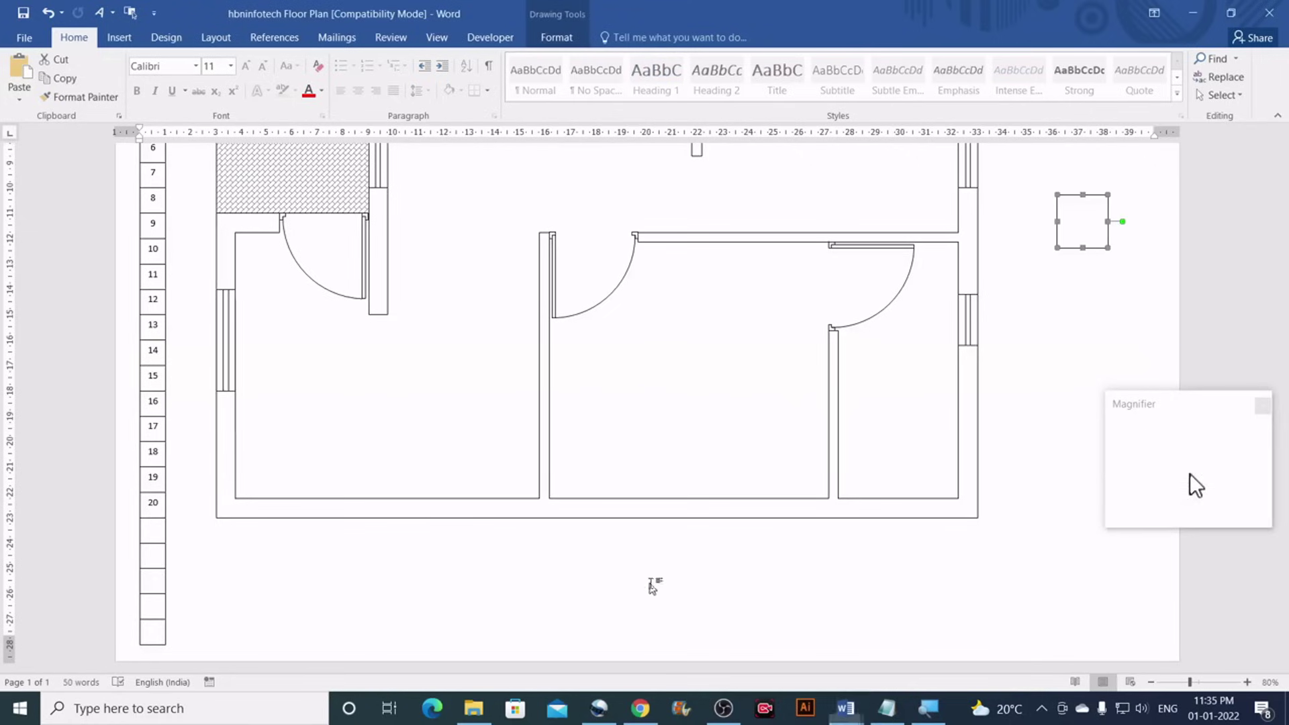
click(344, 498)
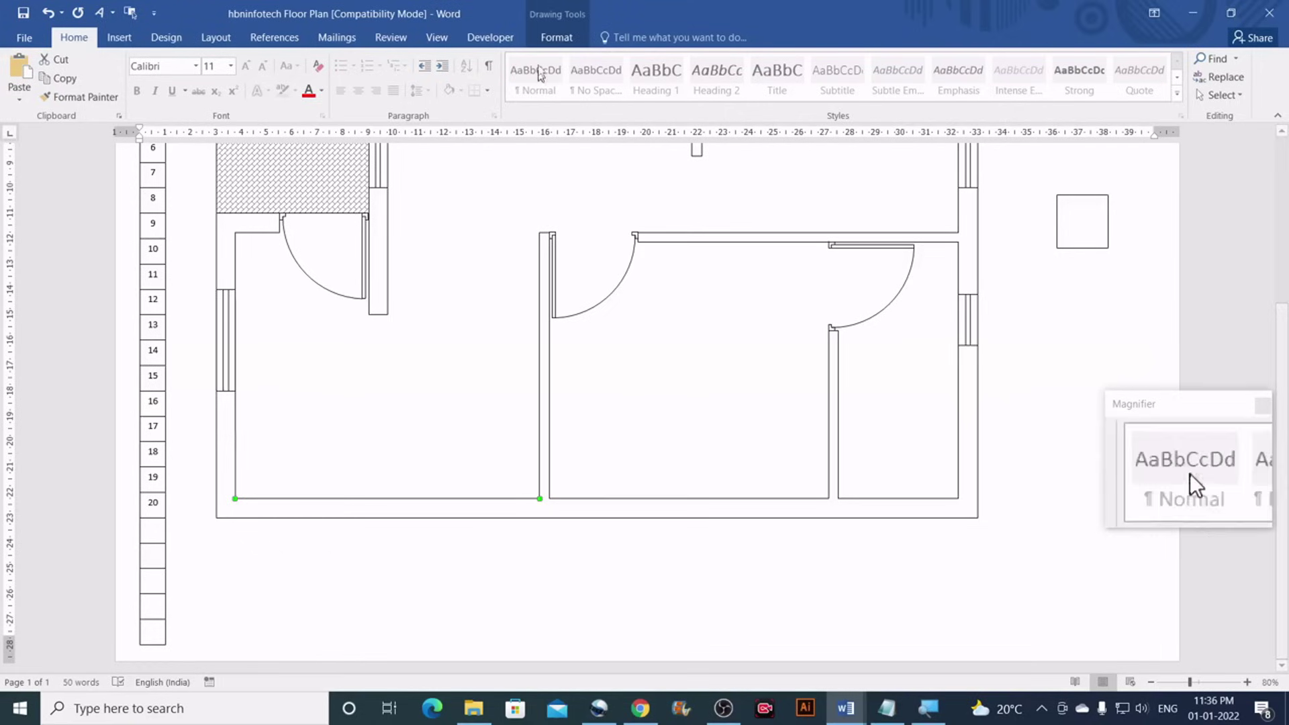
click(551, 37)
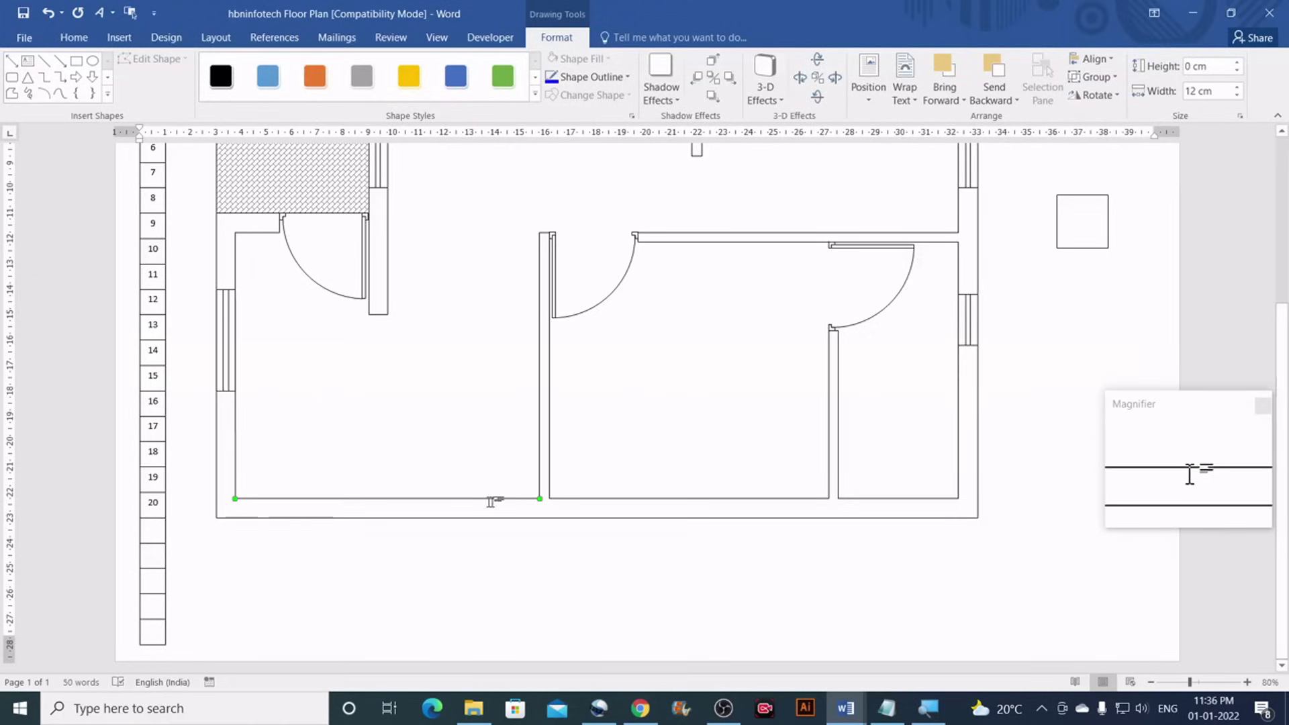
Draw a spacer rectangle about 1.67 cm high below the hall's bottom wall and set its width to 12 cm
click(119, 37)
click(242, 94)
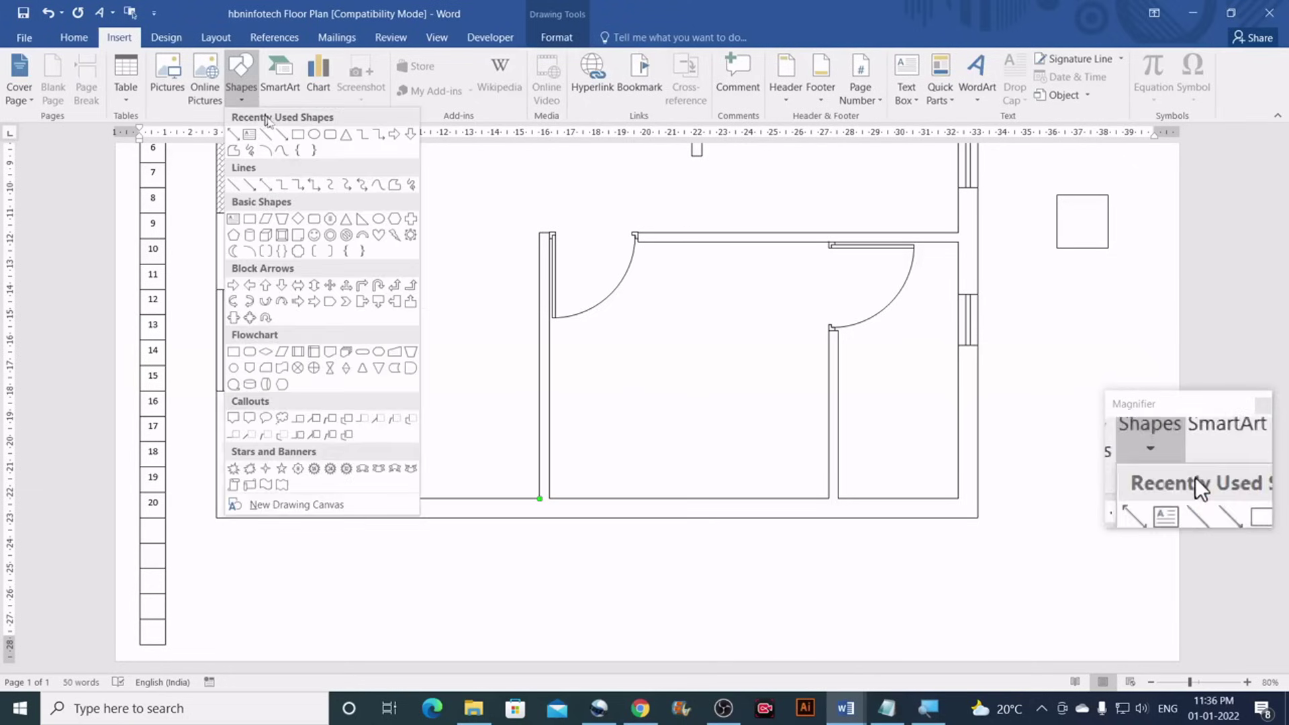
click(299, 135)
drag(235, 537, 521, 579)
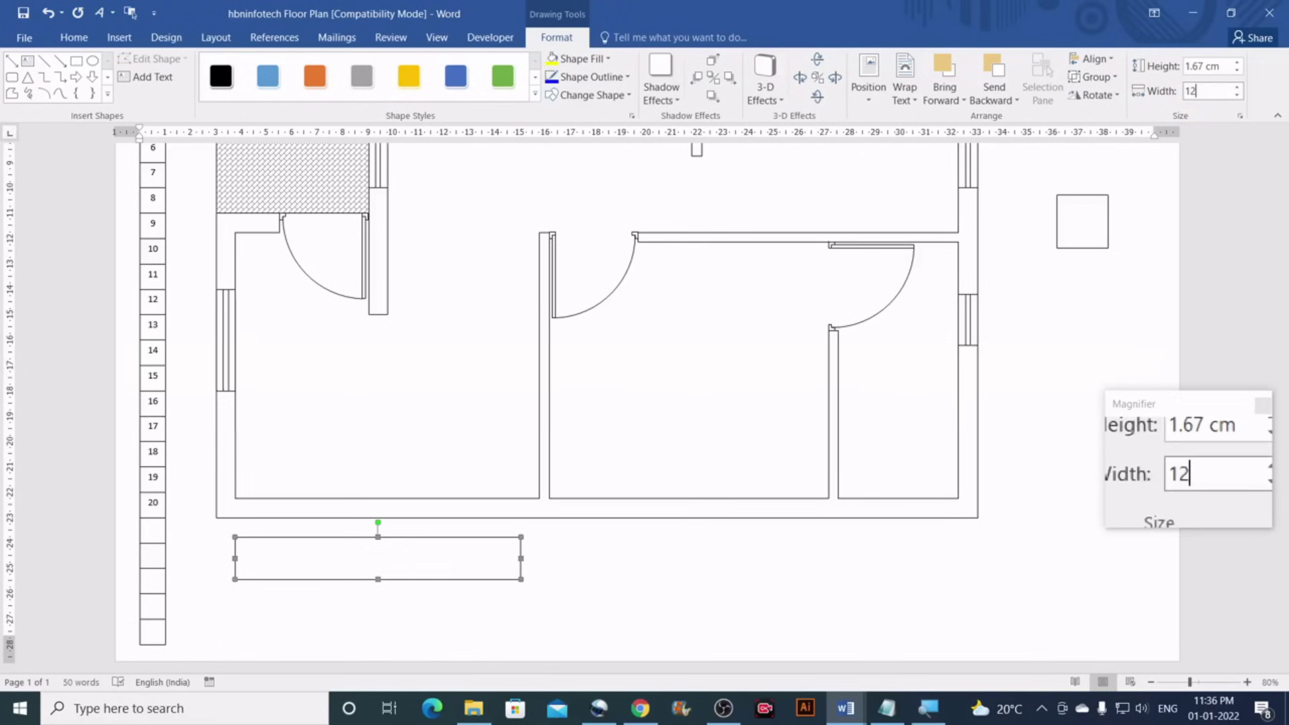
text(12)
key(Return)
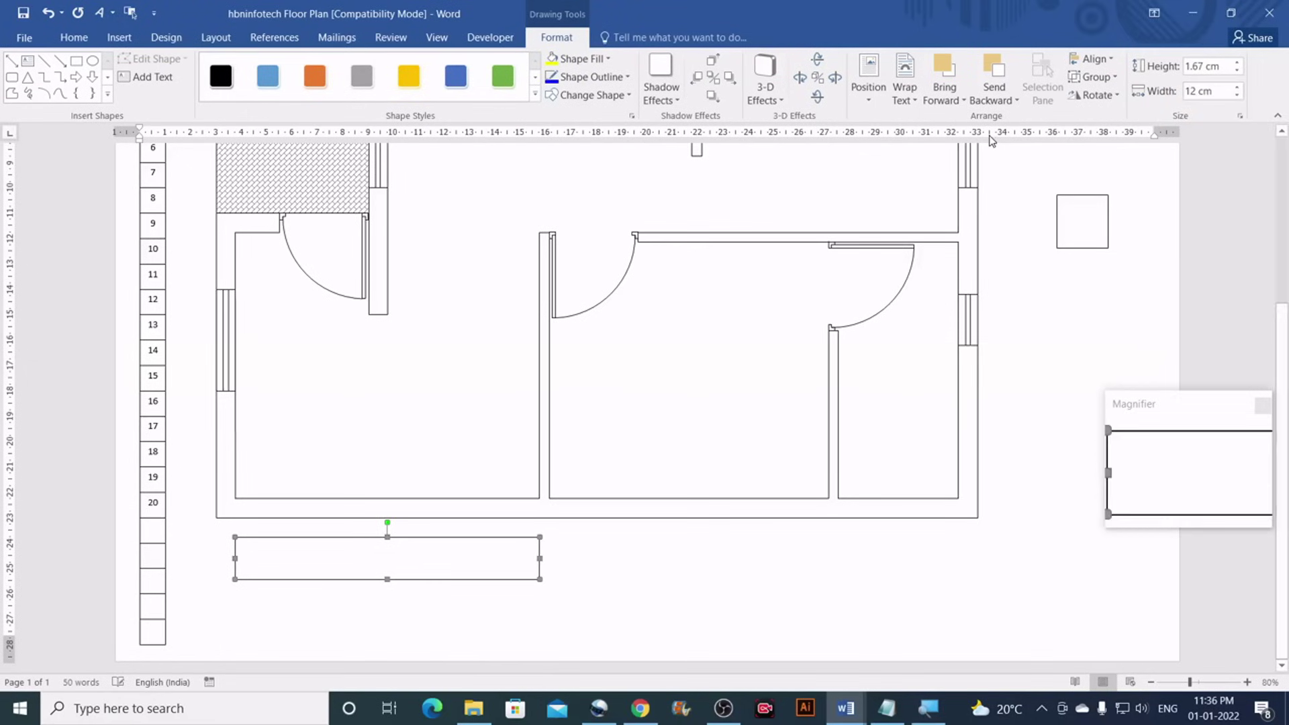
Copy the window in the hall's left outer wall into the middle of the hall
click(290, 340)
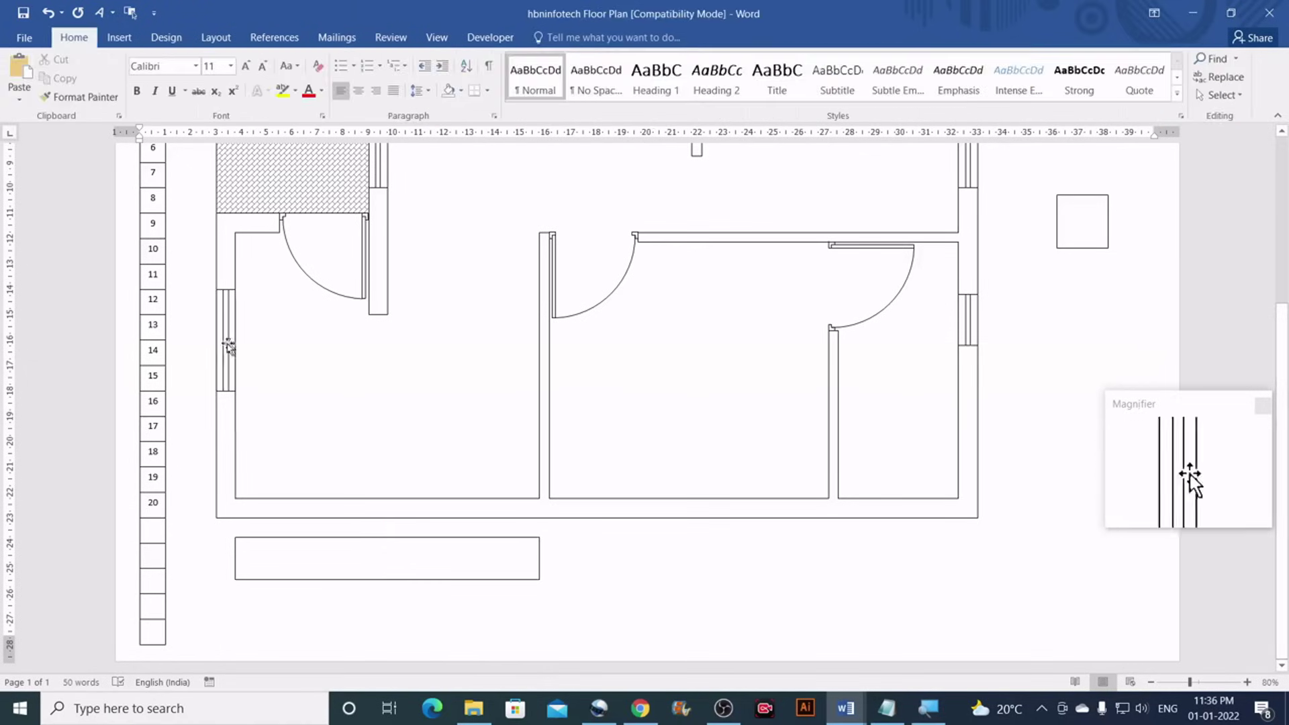
click(224, 346)
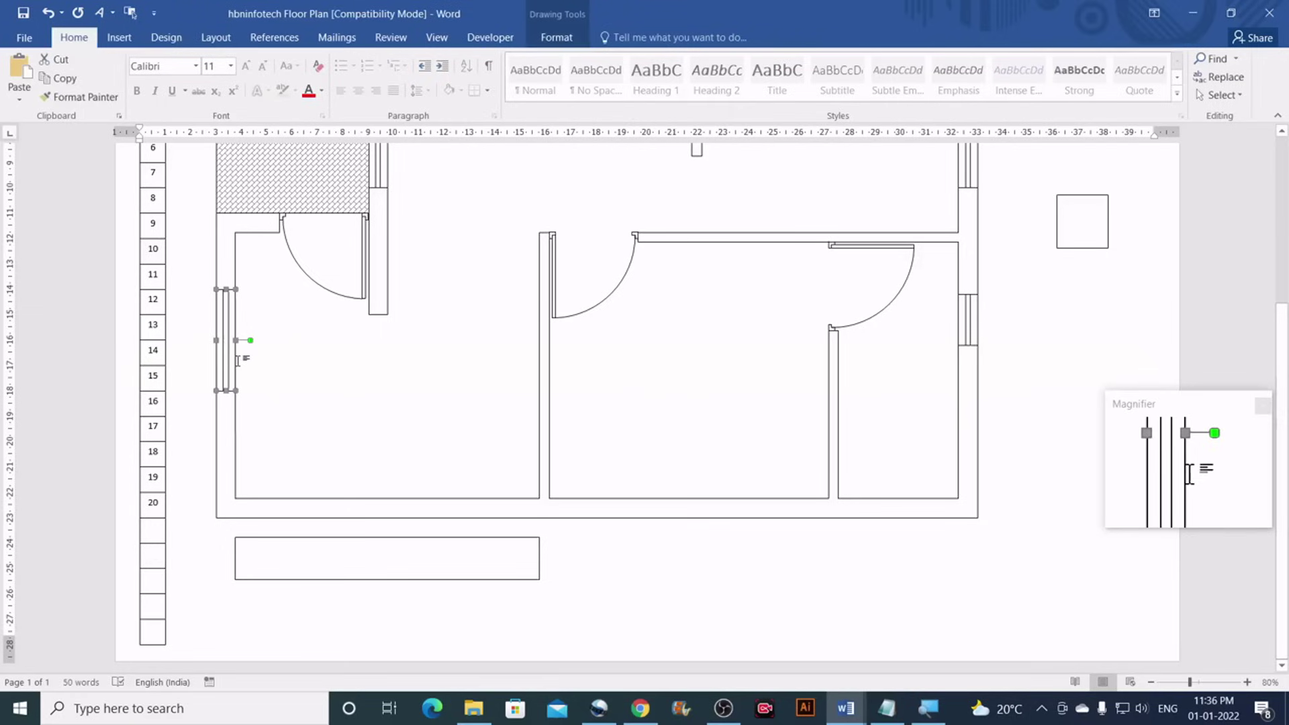
drag(237, 361, 243, 365)
drag(371, 395, 373, 396)
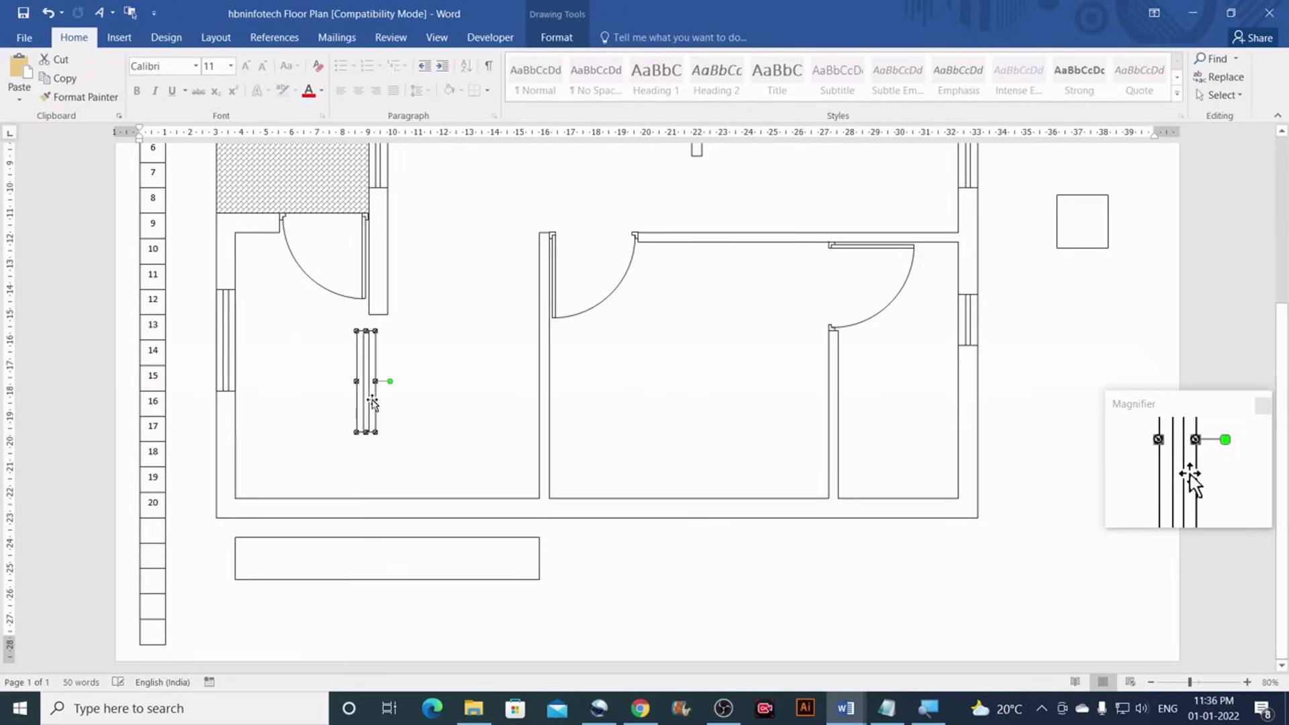
click(374, 403)
click(372, 402)
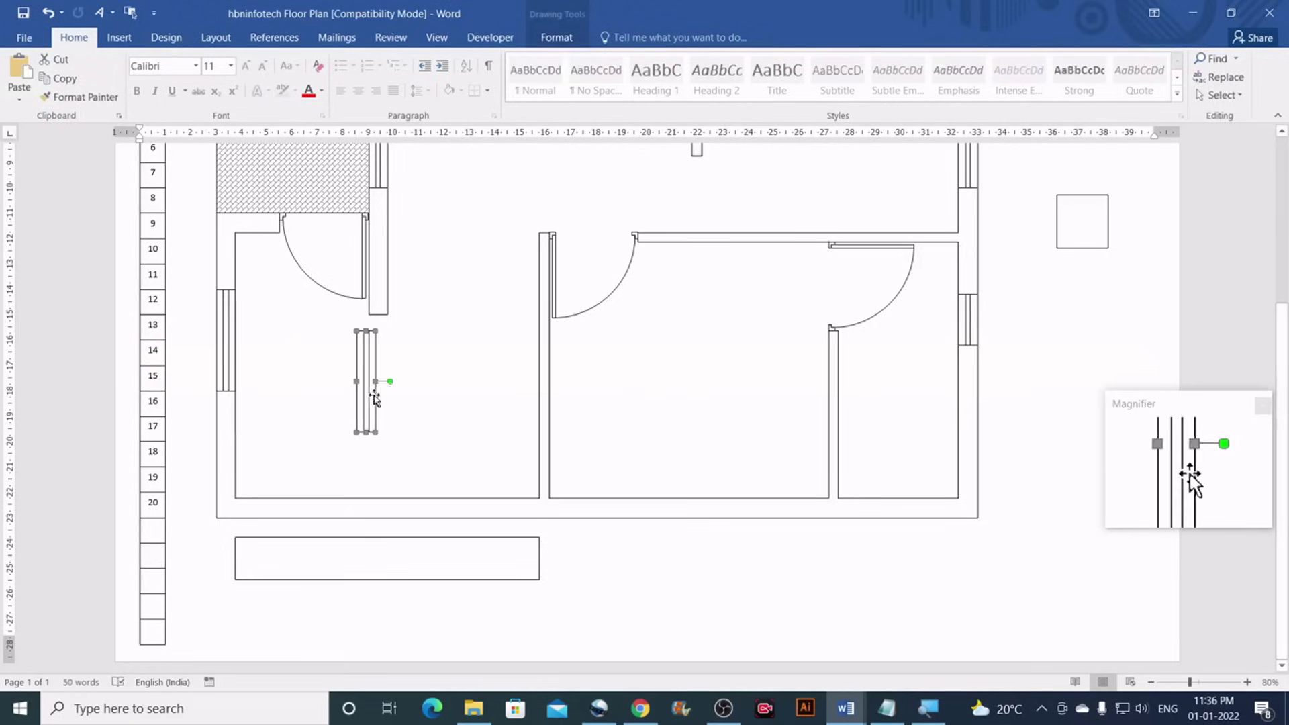
Rotate the window copy 90° to the right and move it onto the 12 cm spacer rectangle below the plan
click(571, 39)
click(1111, 95)
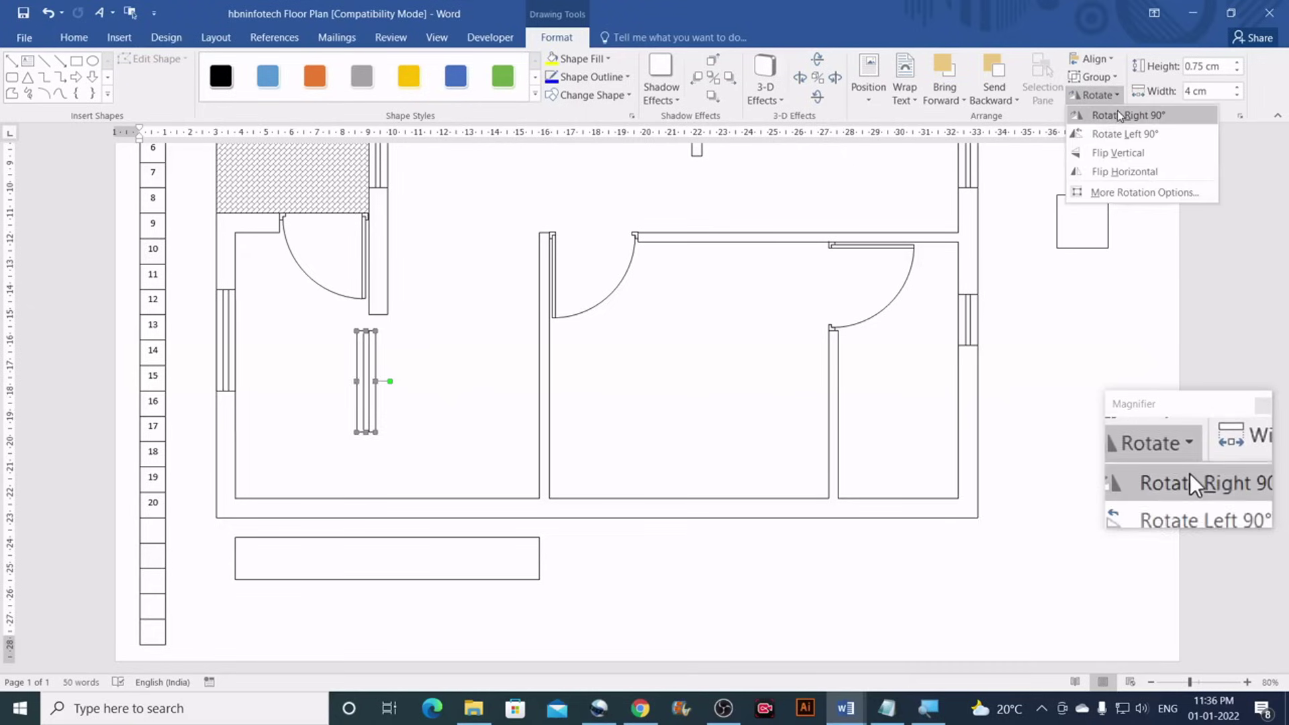
click(1117, 110)
drag(386, 384, 430, 558)
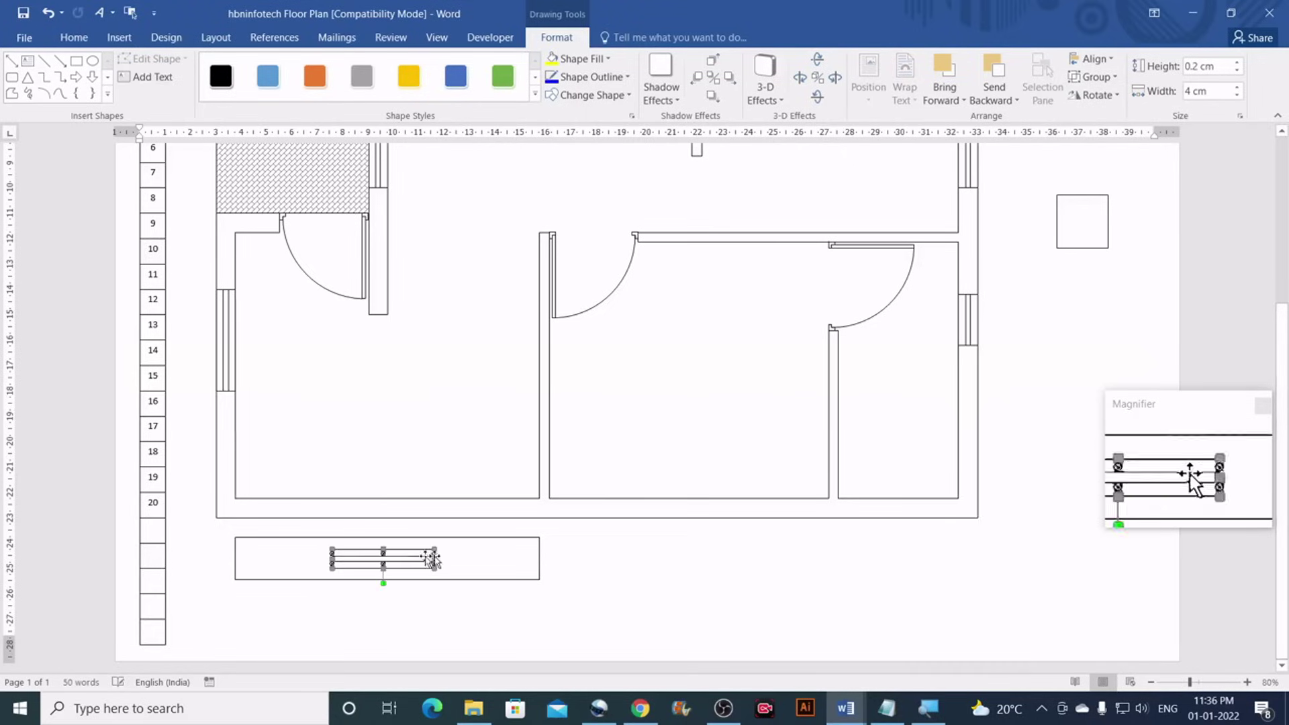
Center the window copy horizontally on the spacer rectangle and align their top edges
shift+click(472, 554)
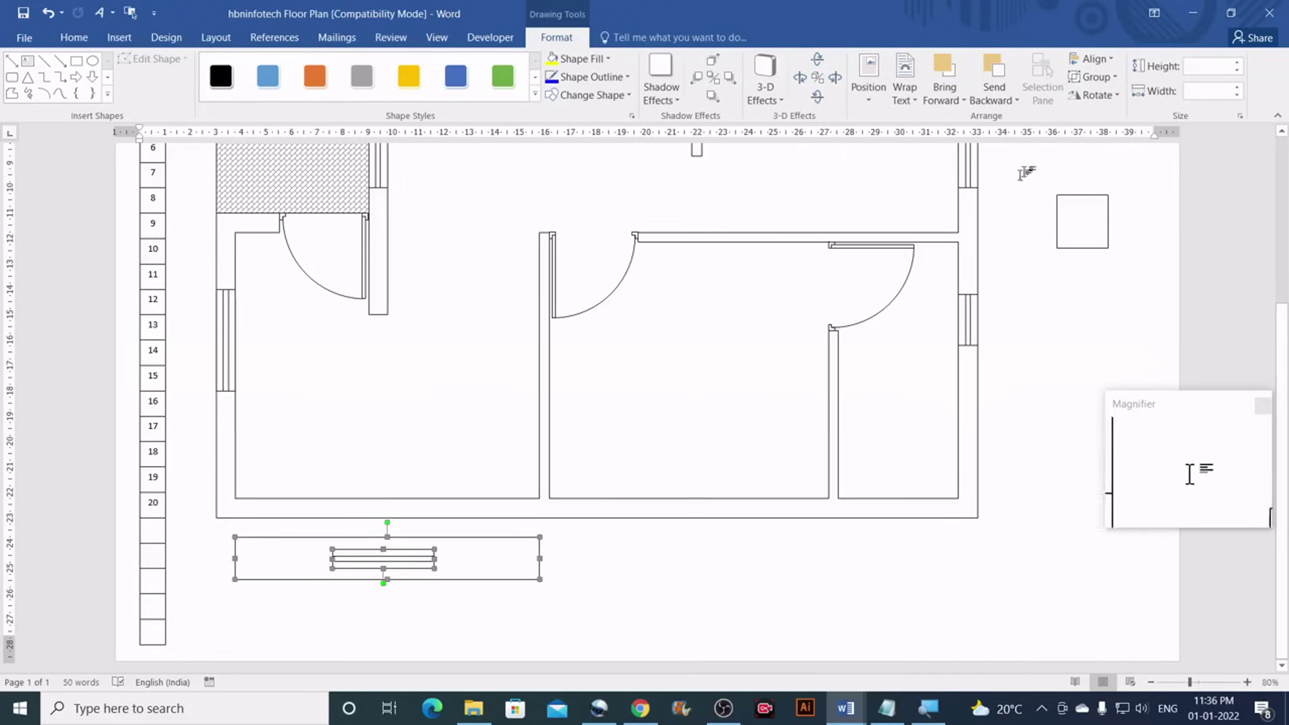
click(1114, 61)
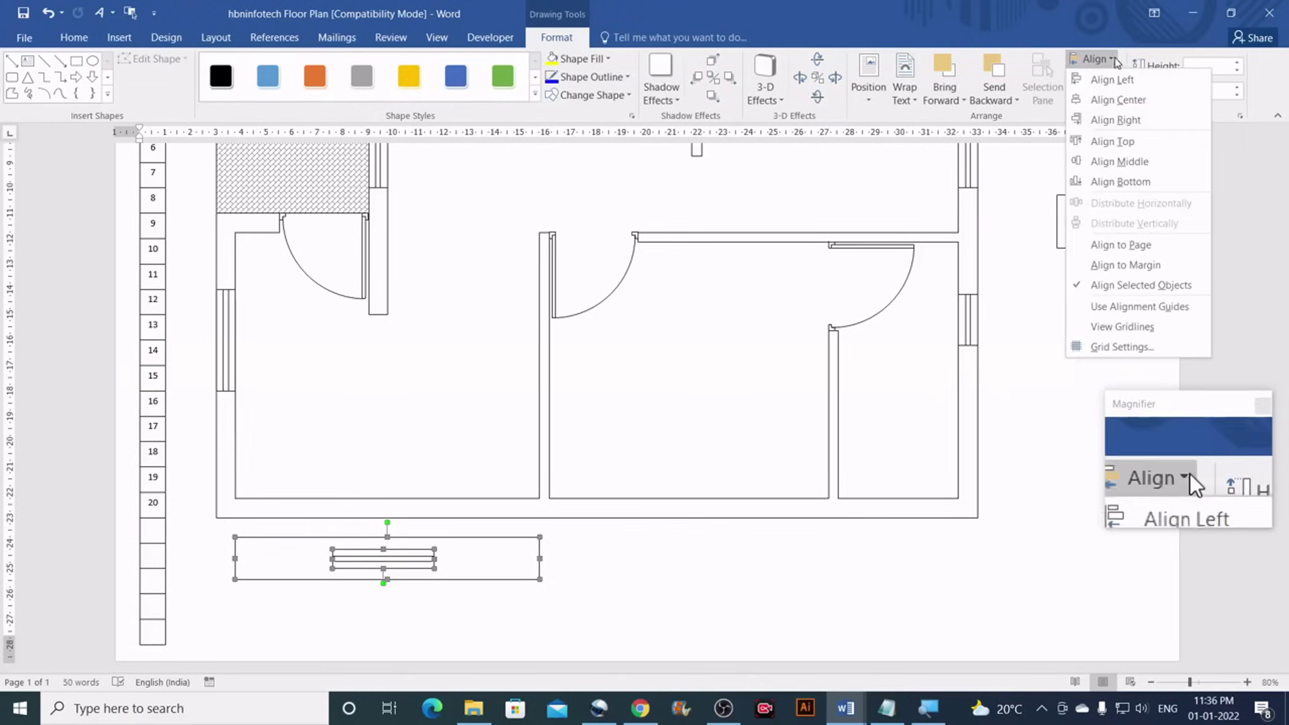
click(1131, 98)
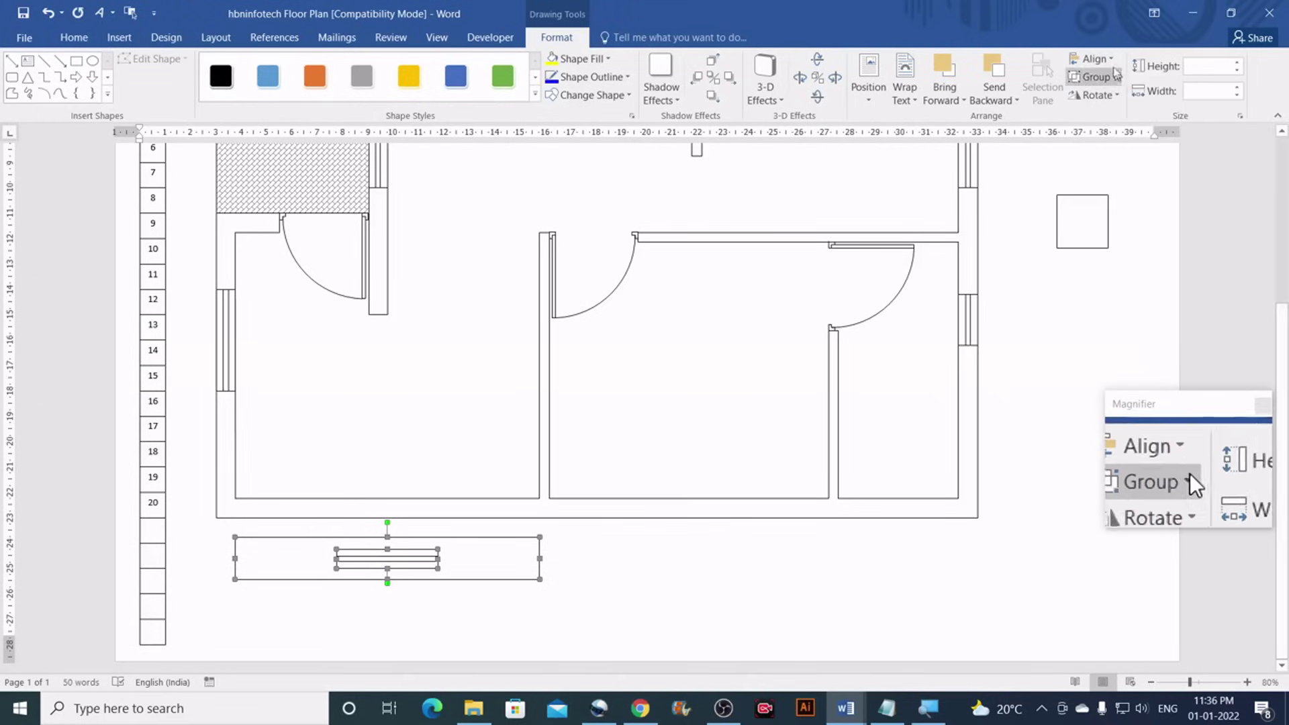
click(1094, 59)
click(1124, 139)
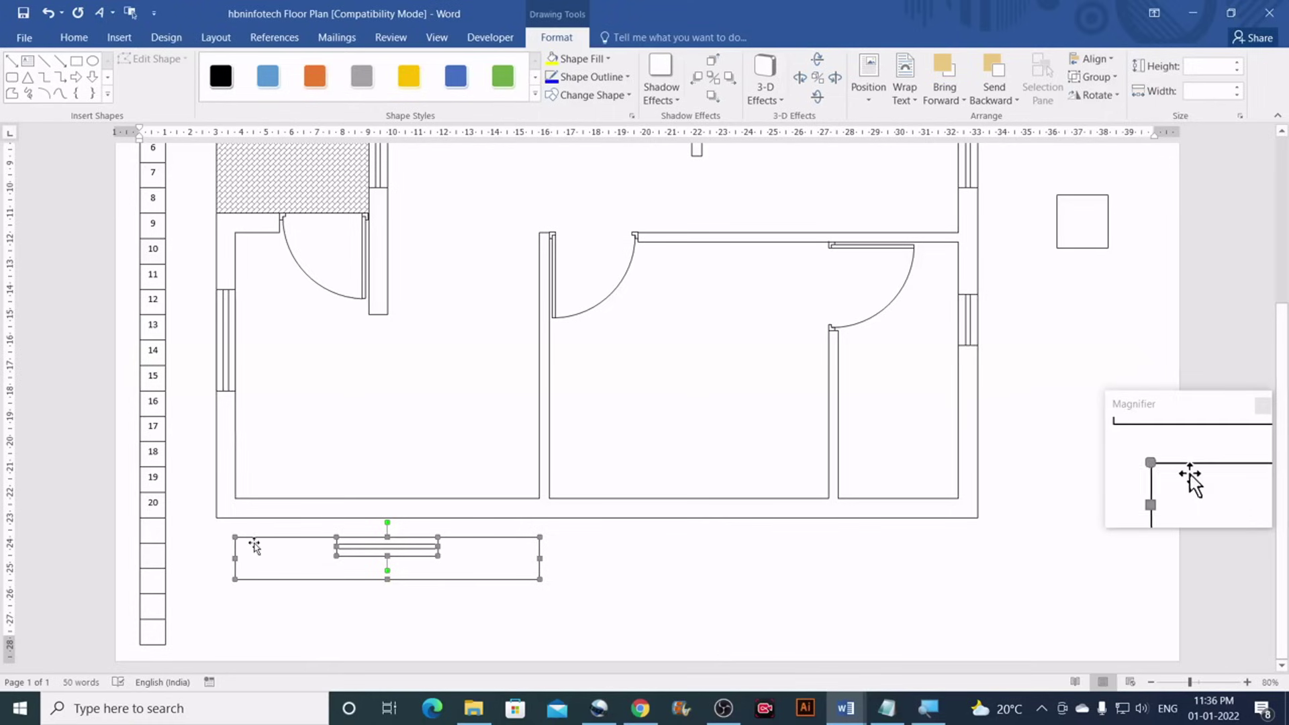
Move the window and rectangle up so the window fits the hall's bottom outer wall, and move the rectangle back below the plan
drag(253, 526, 254, 501)
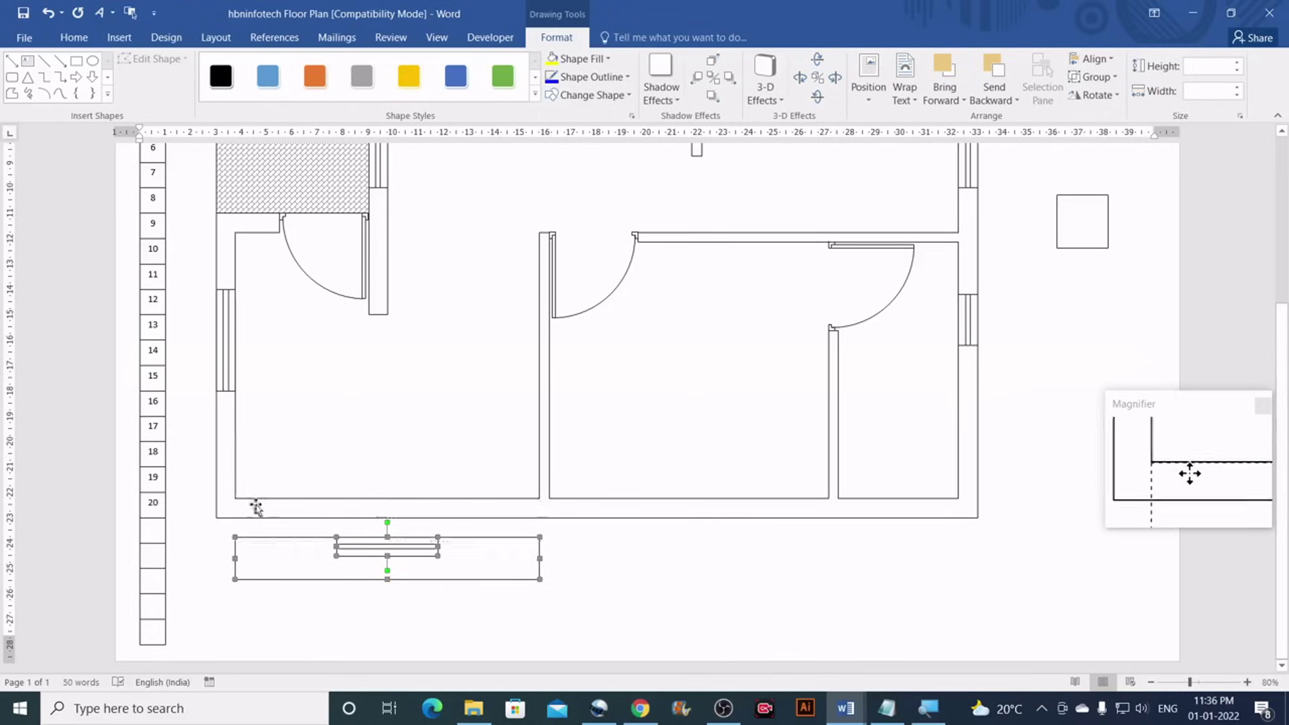
click(349, 581)
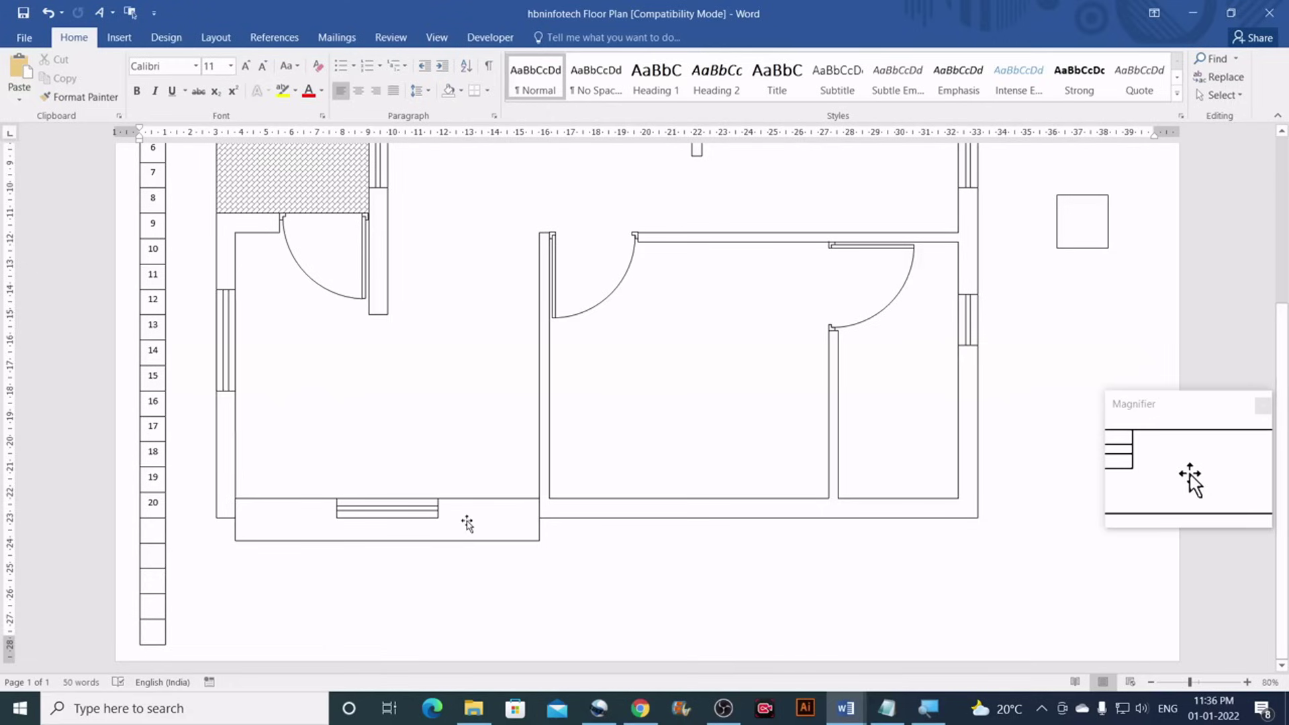
drag(467, 523, 467, 602)
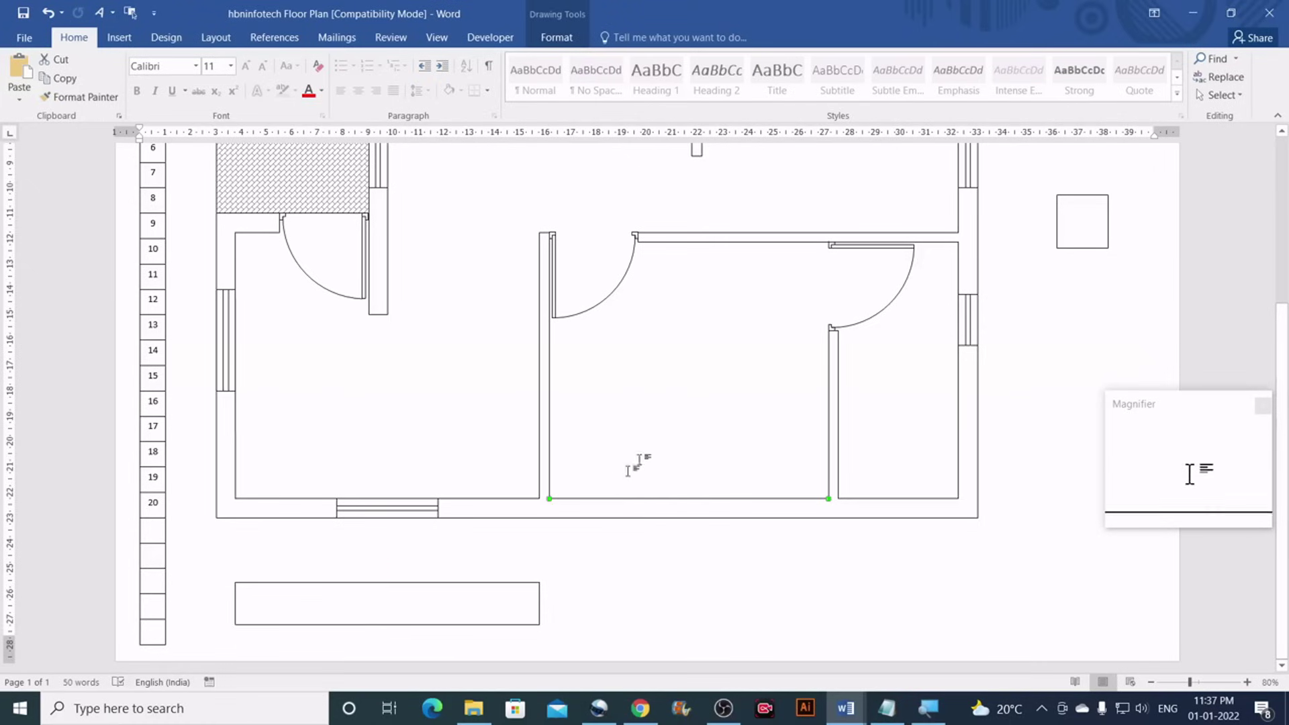
Check the length of the bedroom's bottom inner wall line and set the spacer rectangle's width to 11 cm
click(557, 37)
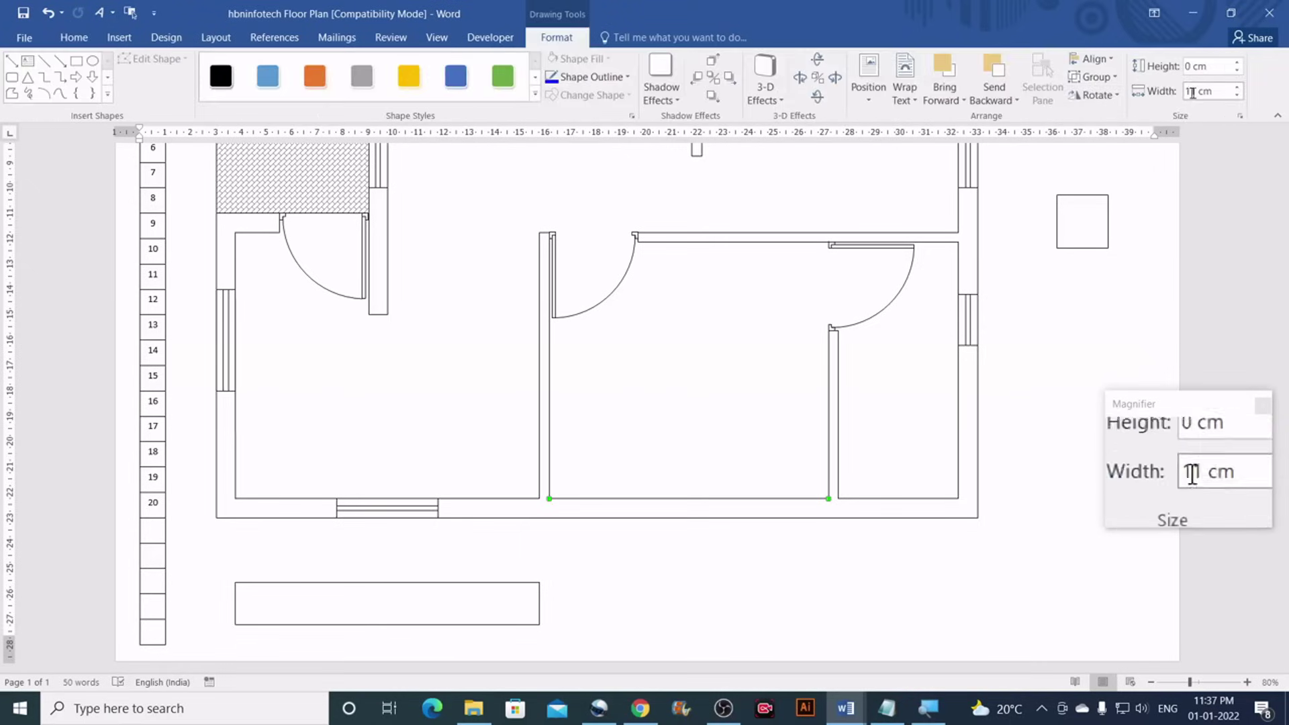
click(489, 604)
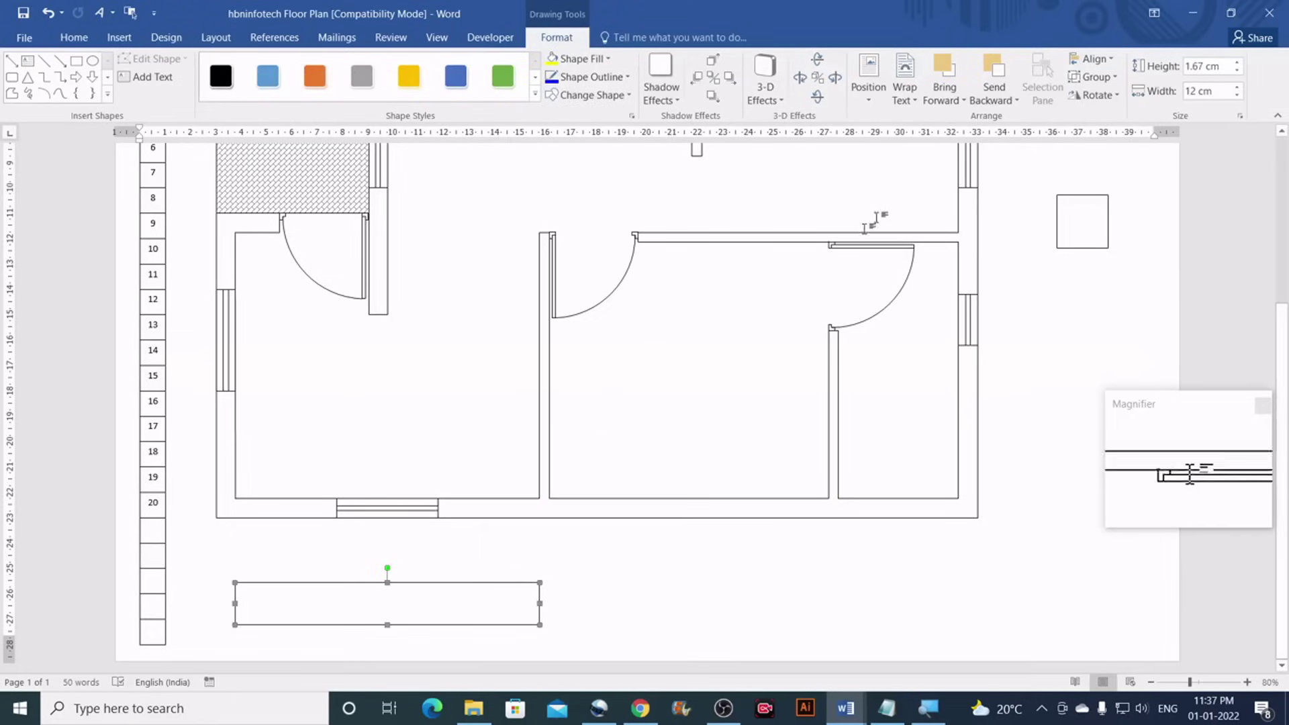
click(1215, 90)
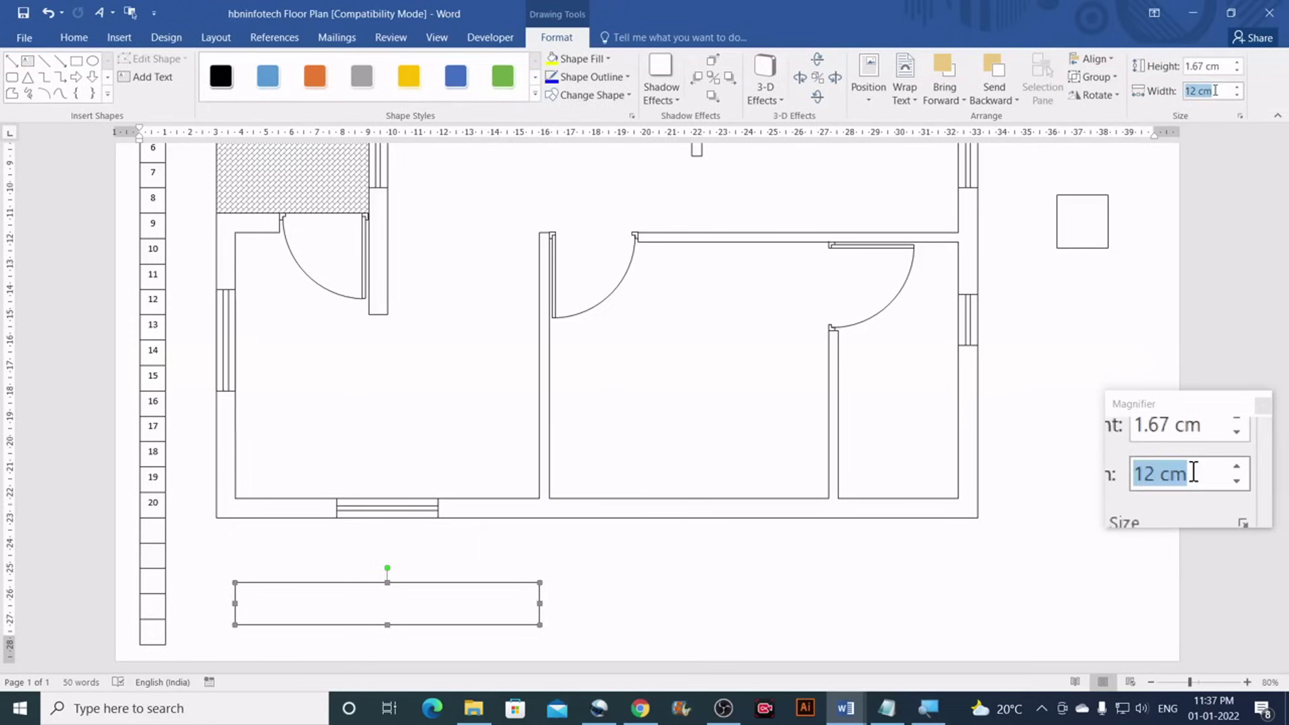
text(11)
key(Return)
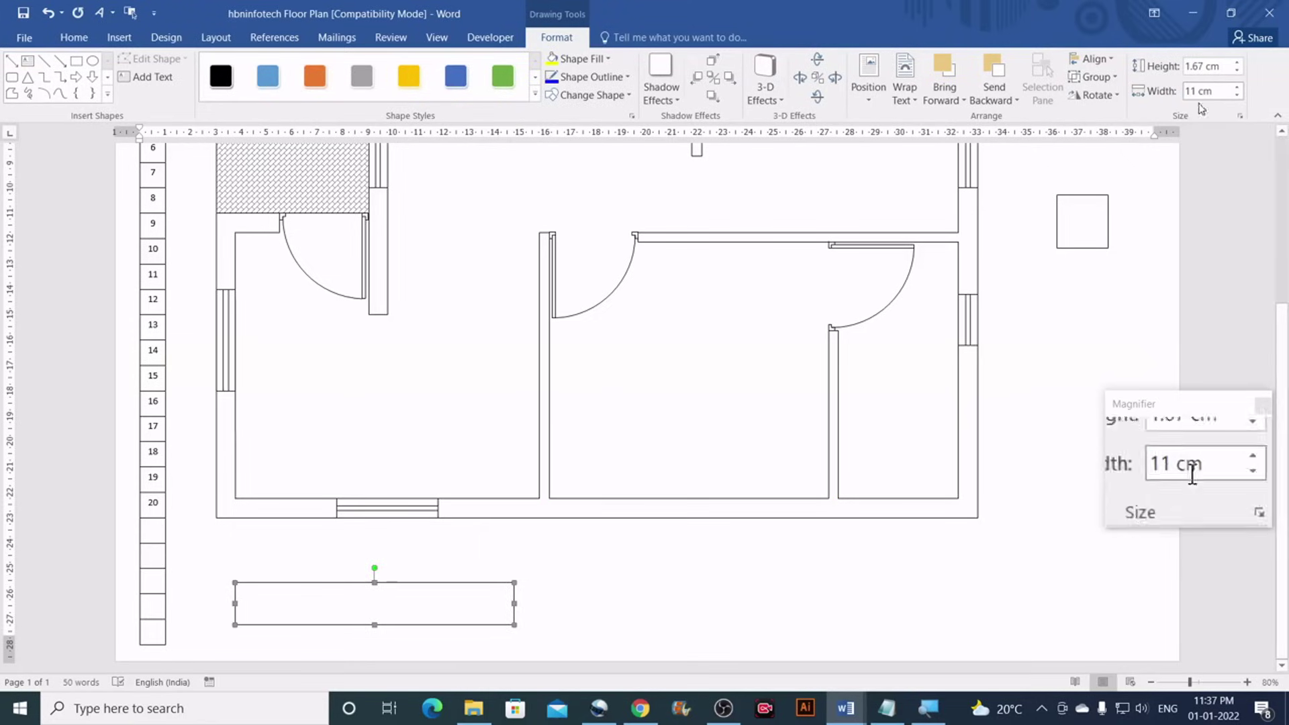
Duplicate the window in the hall's bottom outer wall and move the copy onto the spacer rectangle below the plan
click(407, 510)
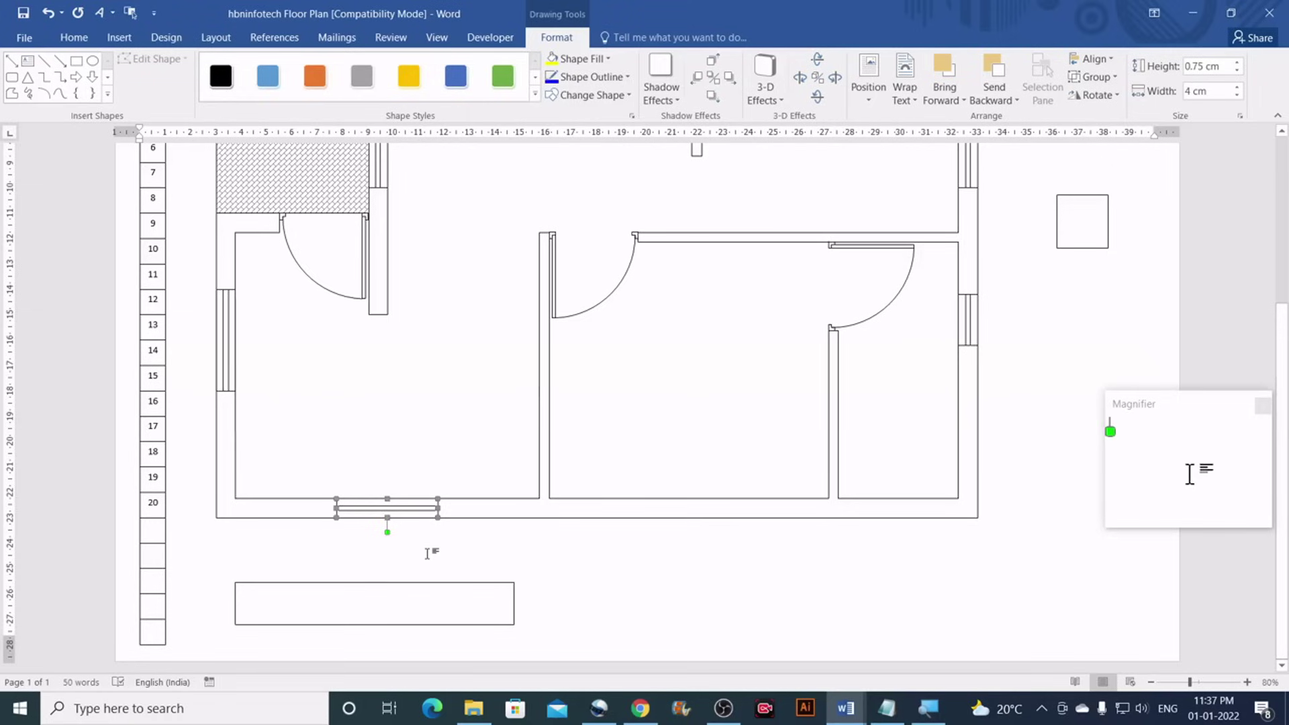
key(ctrl+d)
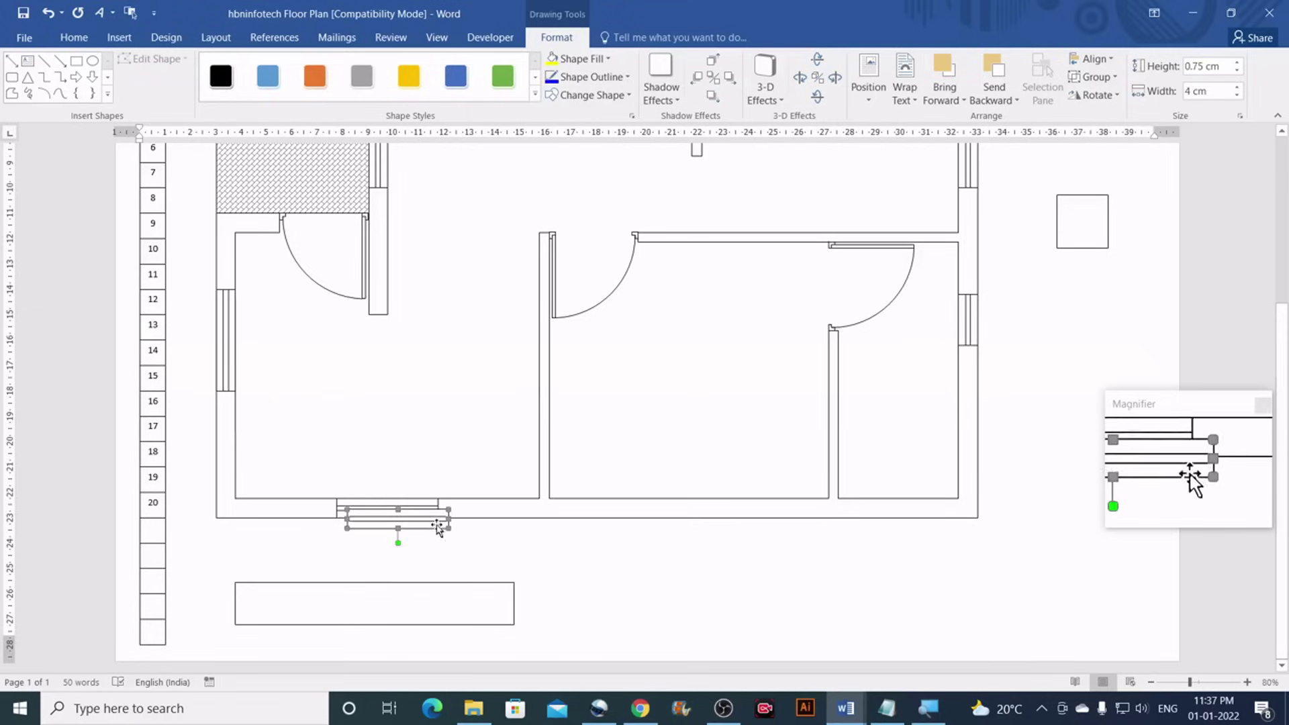
drag(437, 523, 427, 613)
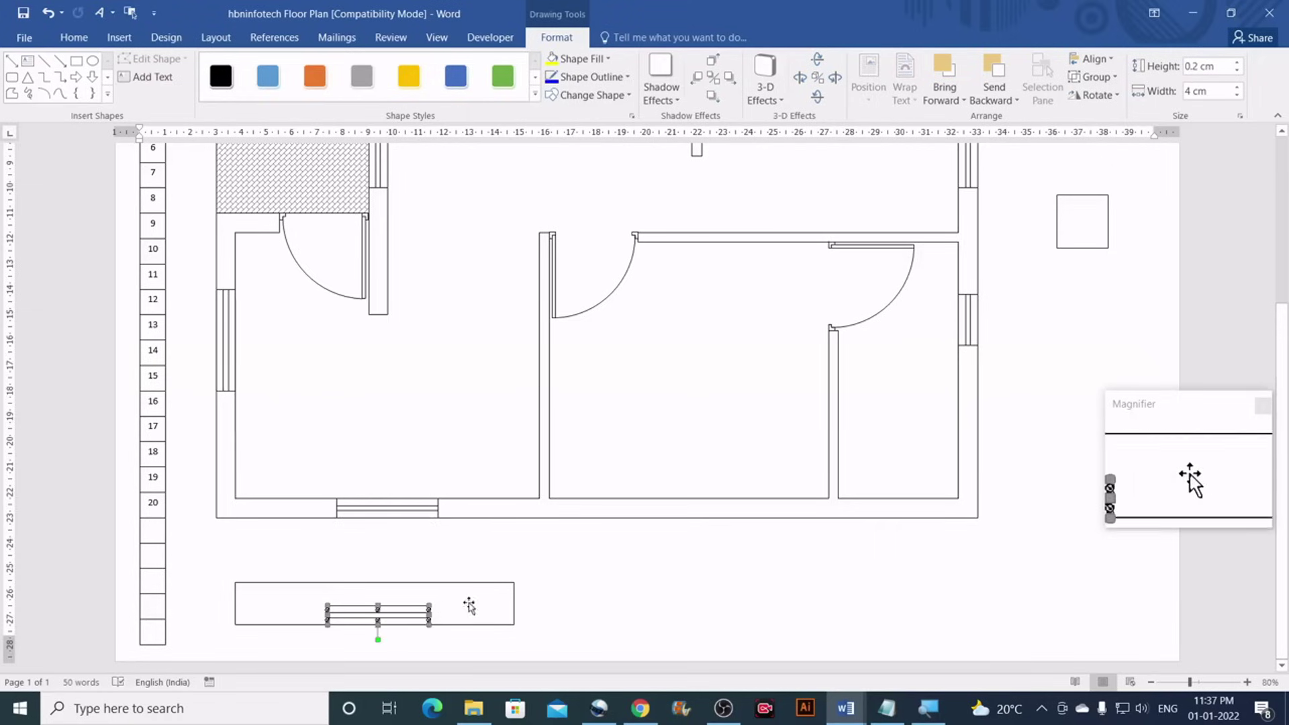
Center the window copy horizontally on the 11 cm spacer rectangle and align their top edges
shift+click(469, 601)
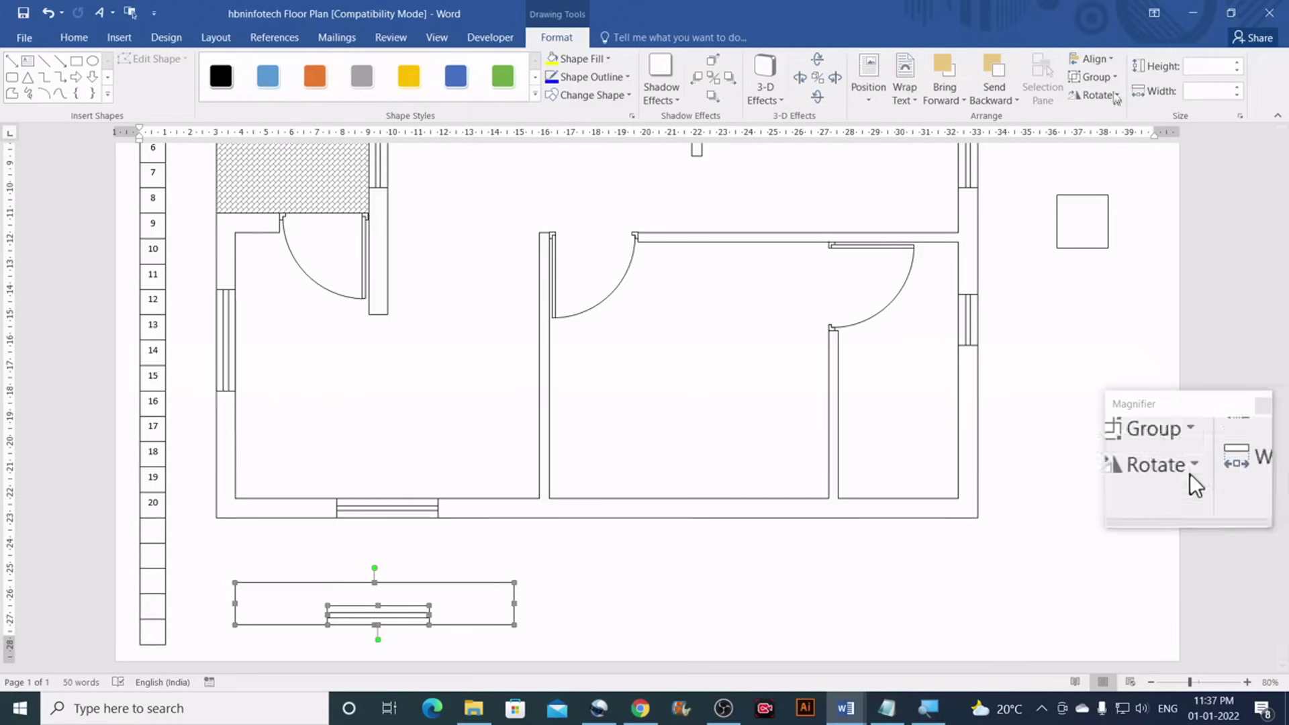
click(1111, 62)
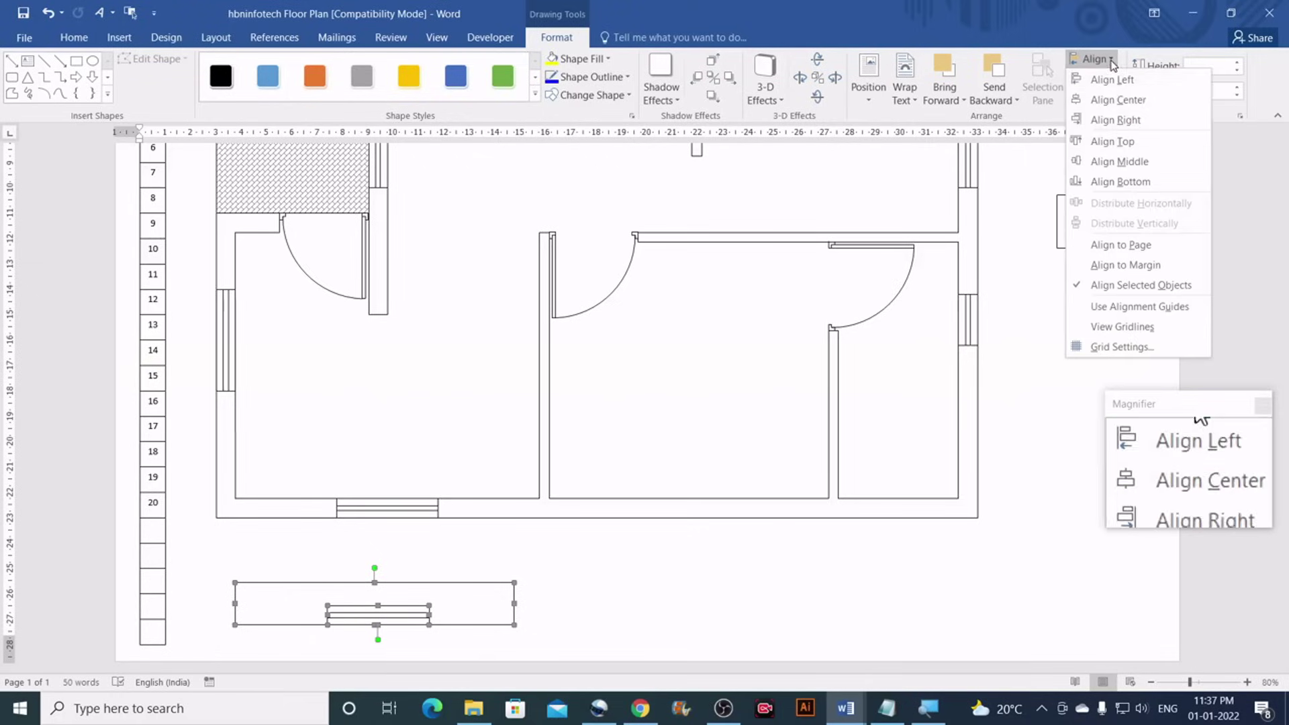
click(1112, 98)
click(1099, 59)
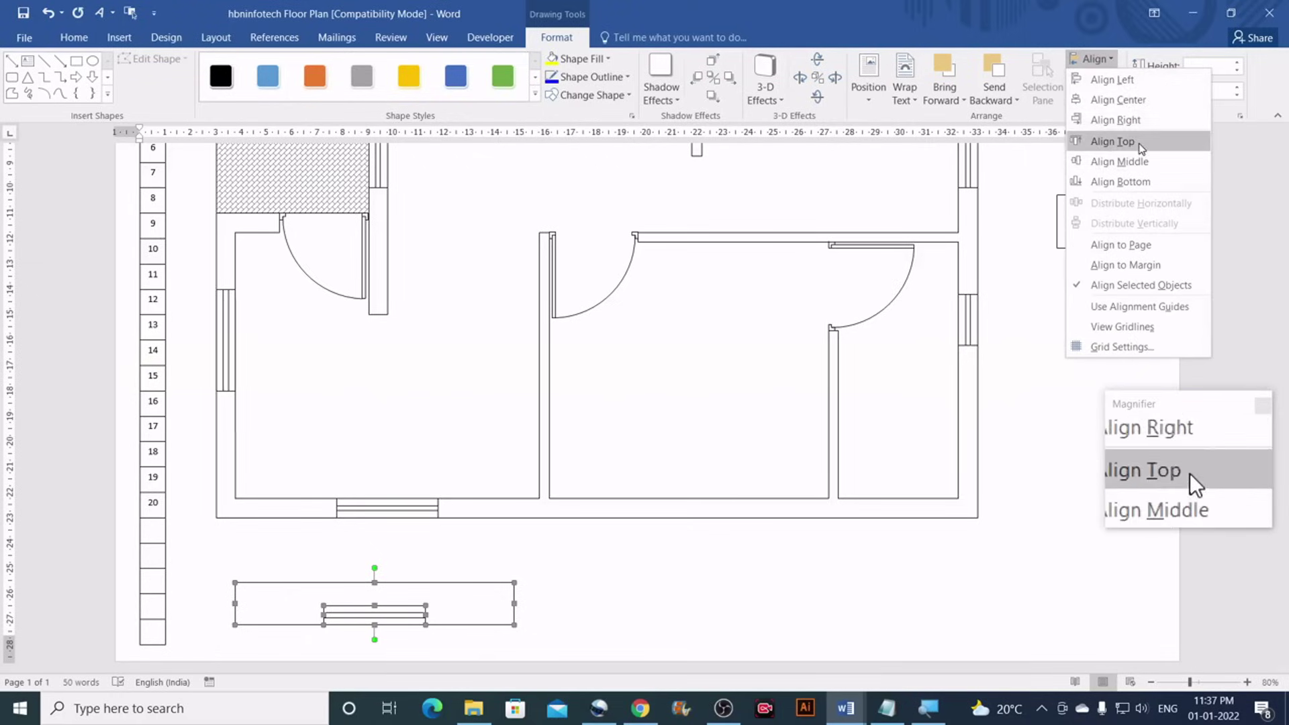
click(1112, 138)
Fit the window copy into the bedroom's bottom outer wall using the spacer rectangle and delete the rectangle
mouse_move(473, 599)
mouse_down()
mouse_move(785, 515)
mouse_move(772, 602)
mouse_up()
click(786, 569)
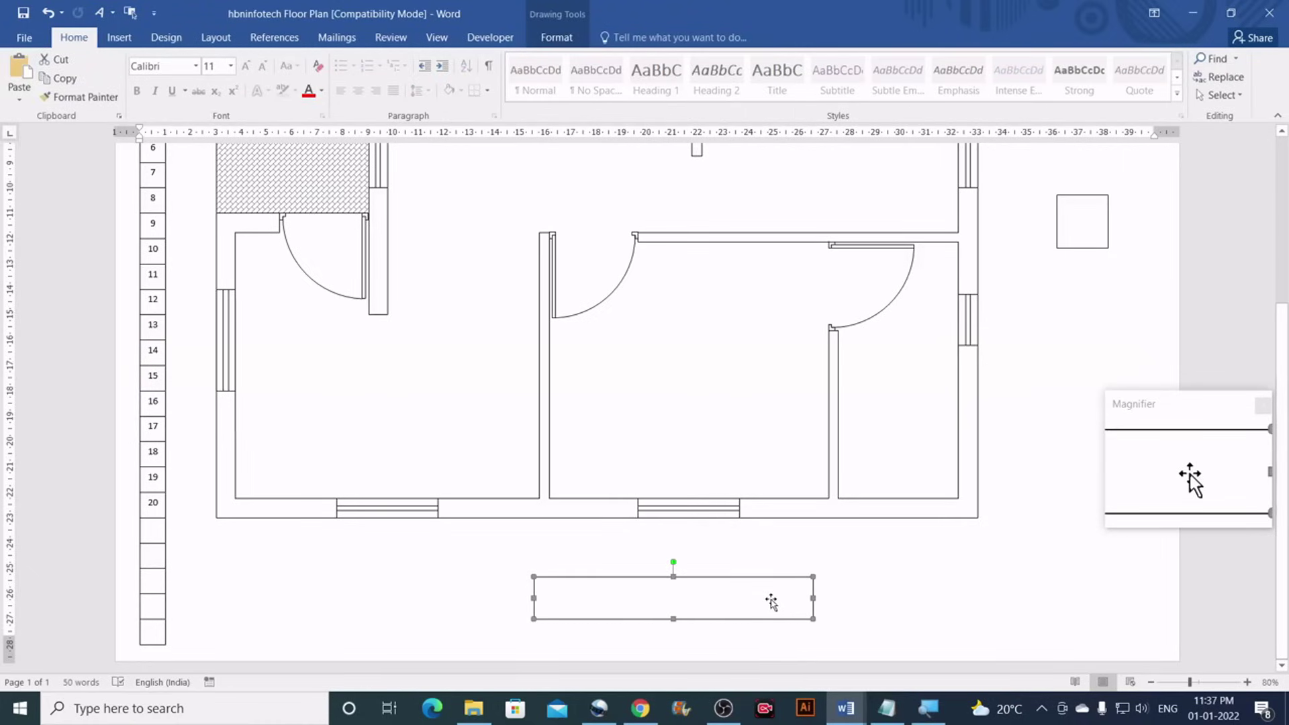
scroll(771, 537, up, 4)
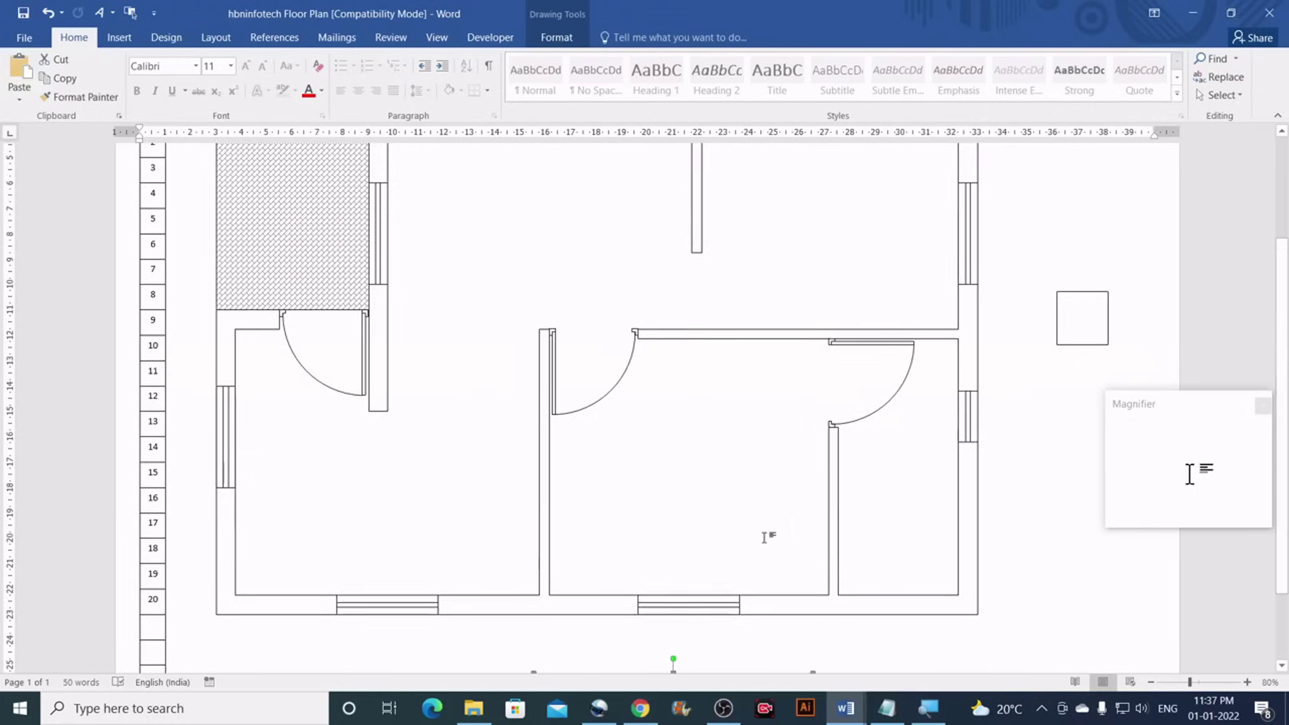
scroll(768, 537, up, 1)
scroll(768, 537, down, 4)
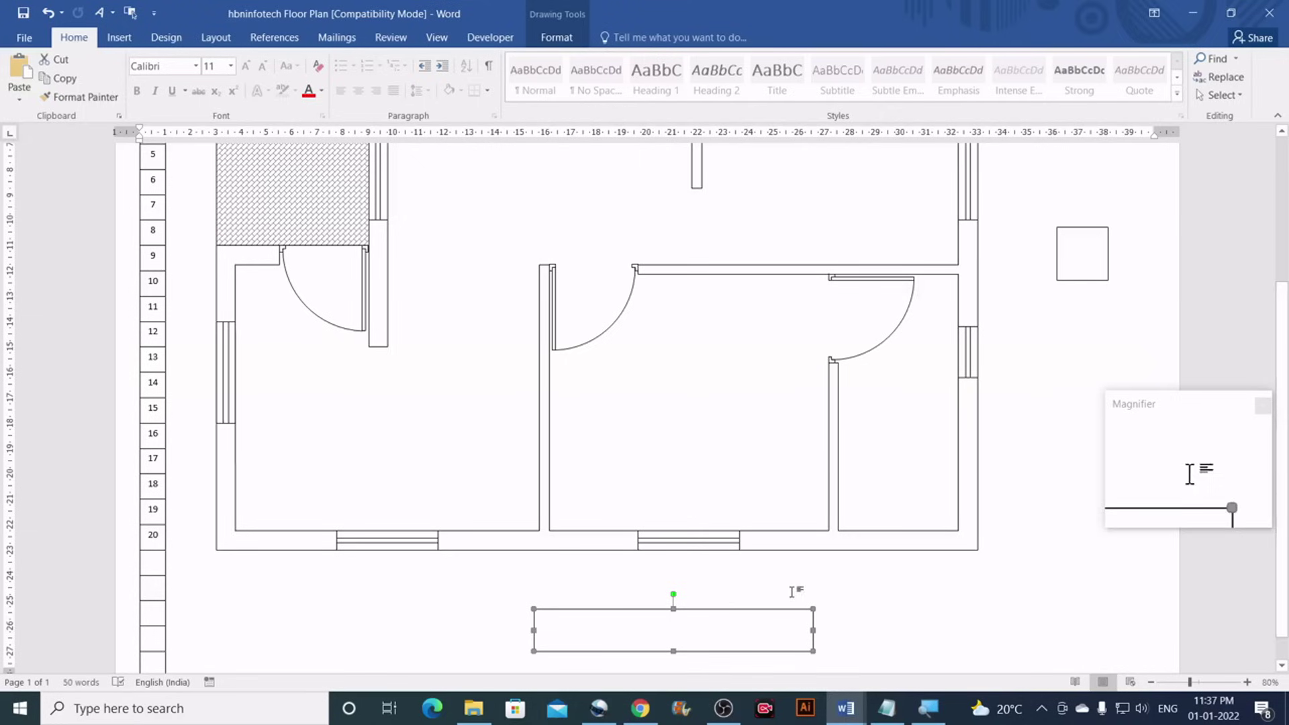
scroll(725, 596, down, 1)
key(Delete)
scroll(719, 593, up, 2)
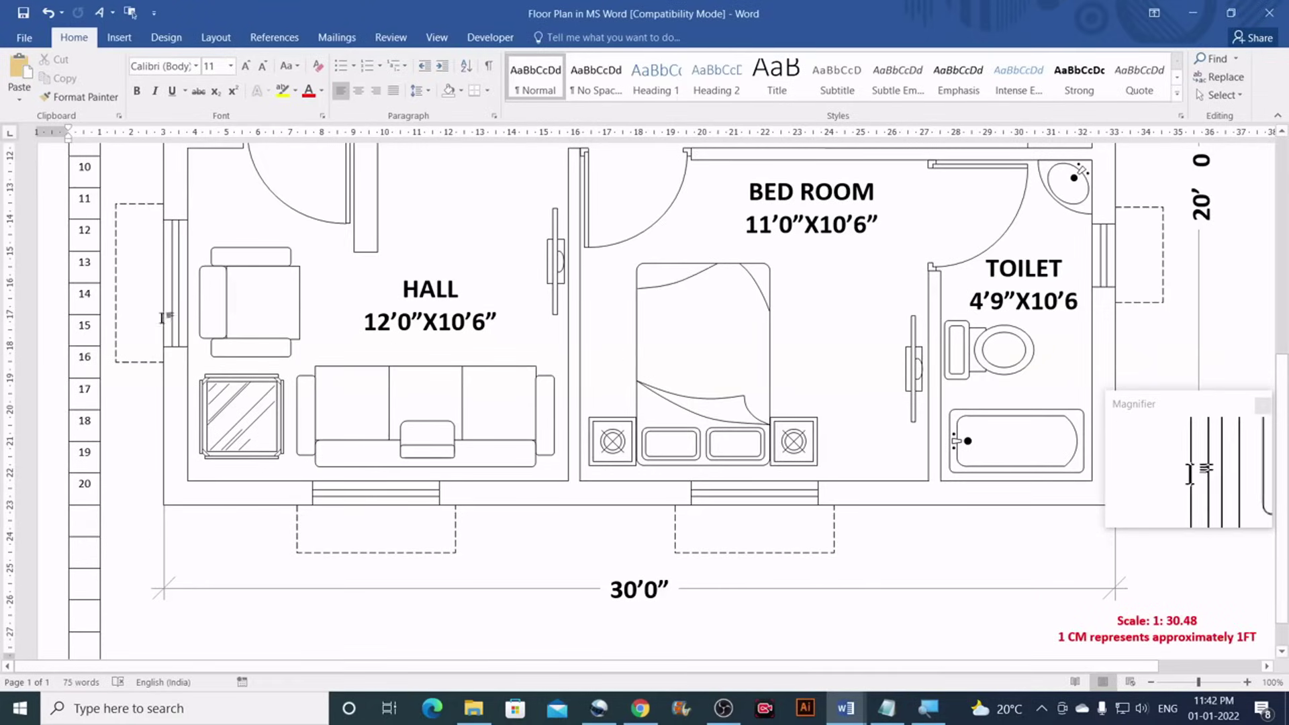
Check the size of the dashed rectangle outside the hall's left window in the reference plan and convert 6 inches to feet in Chrome
click(151, 209)
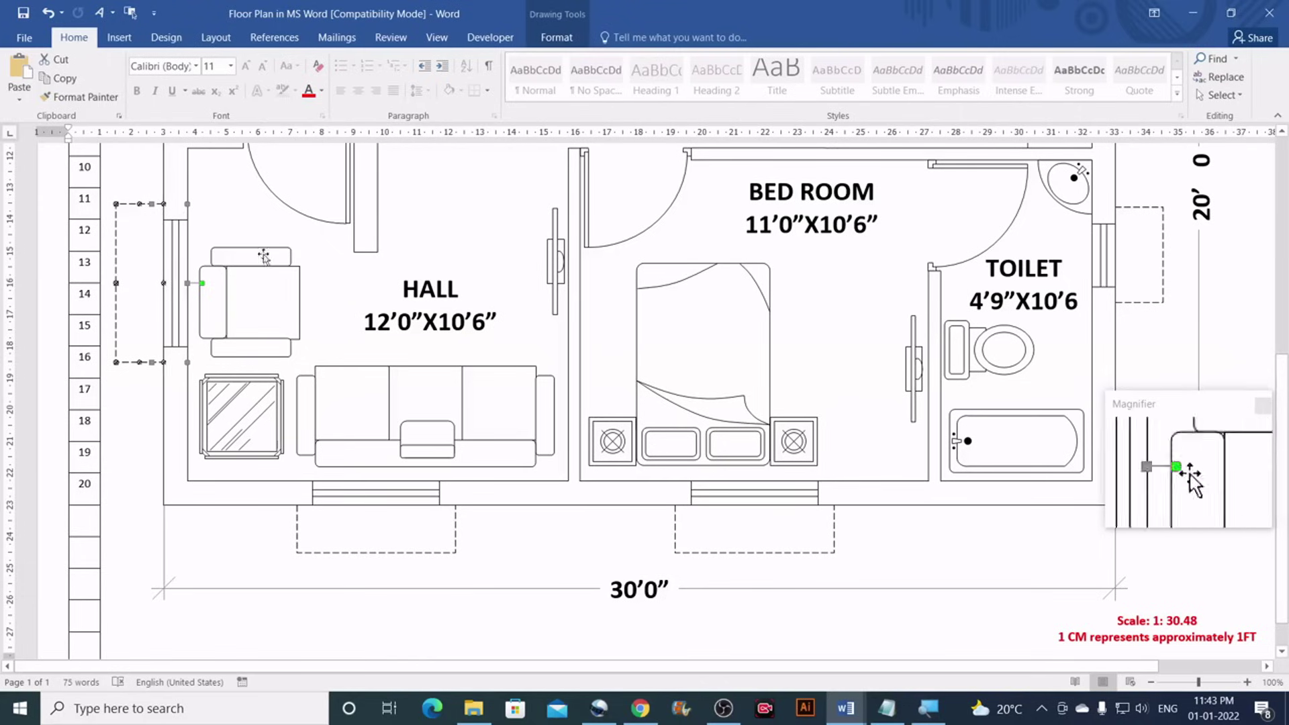
click(556, 37)
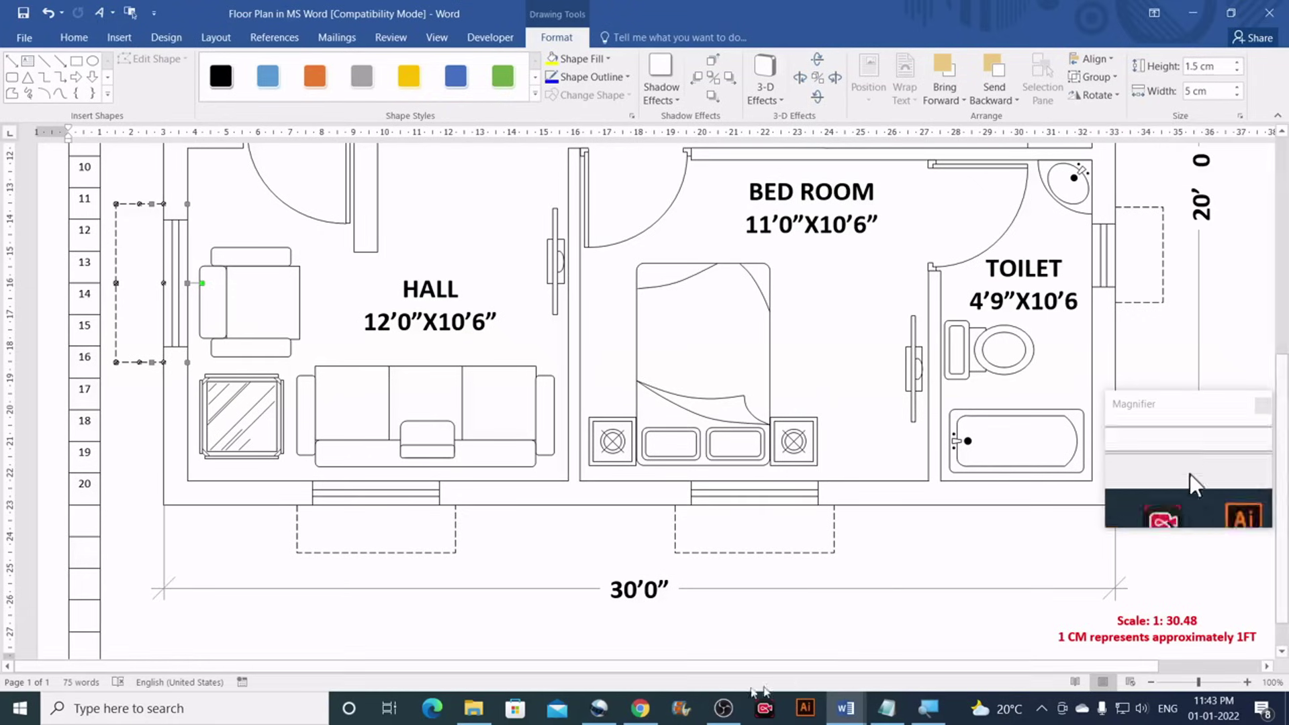
click(646, 710)
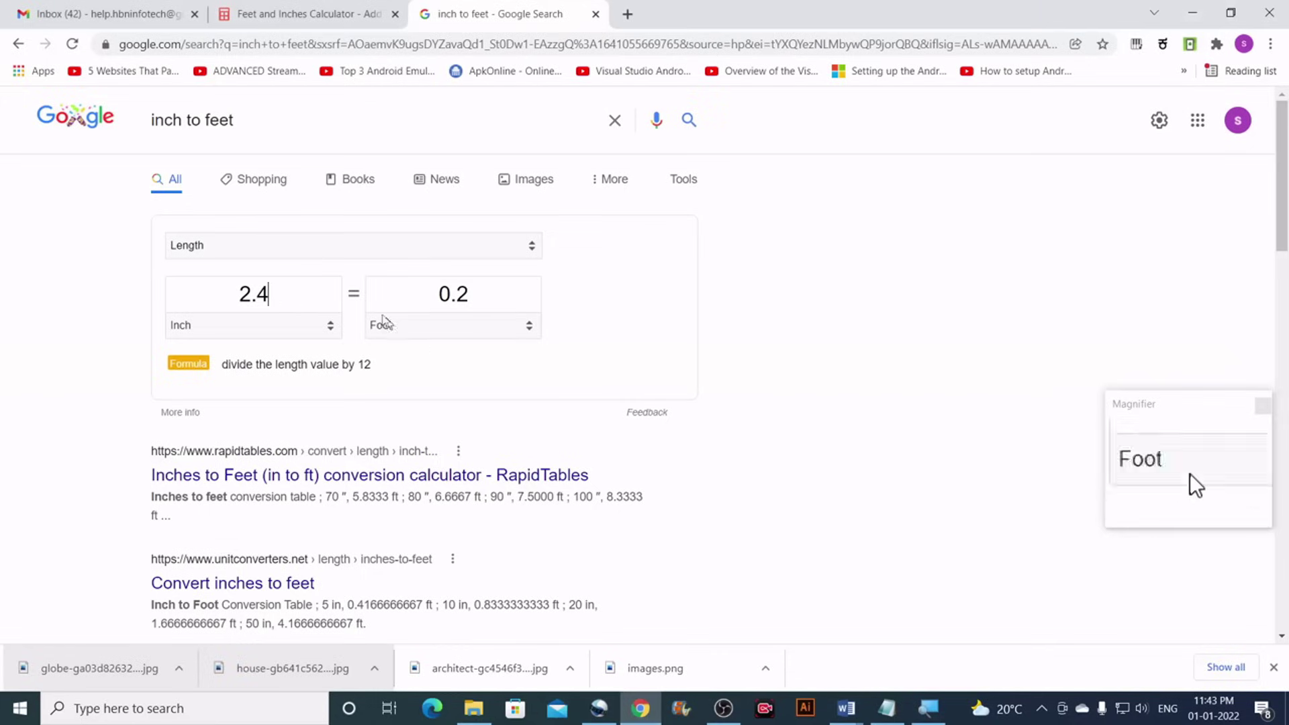
drag(269, 297, 225, 297)
text(6)
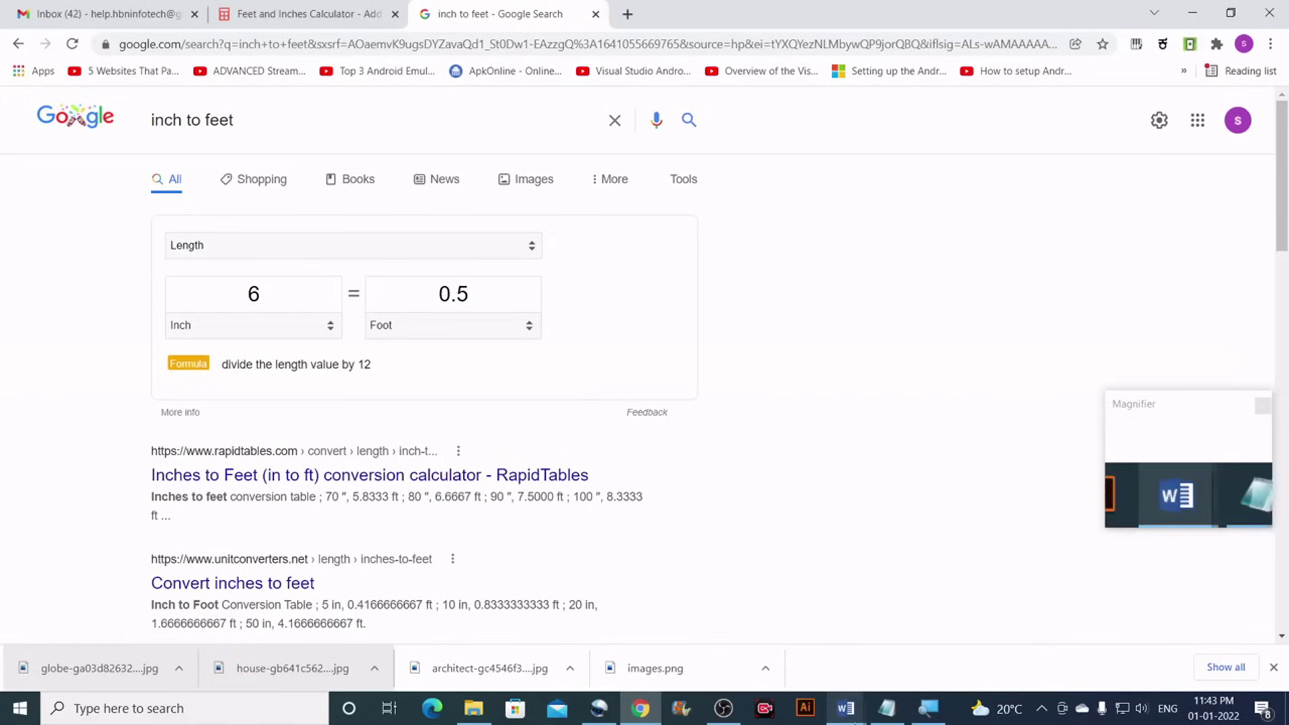
Switch to the hbninfotech Floor Plan document in Word and draw a rectangle about 5 cm by 1.63 cm below the hall's bottom window
mouse_move(845, 709)
click(933, 638)
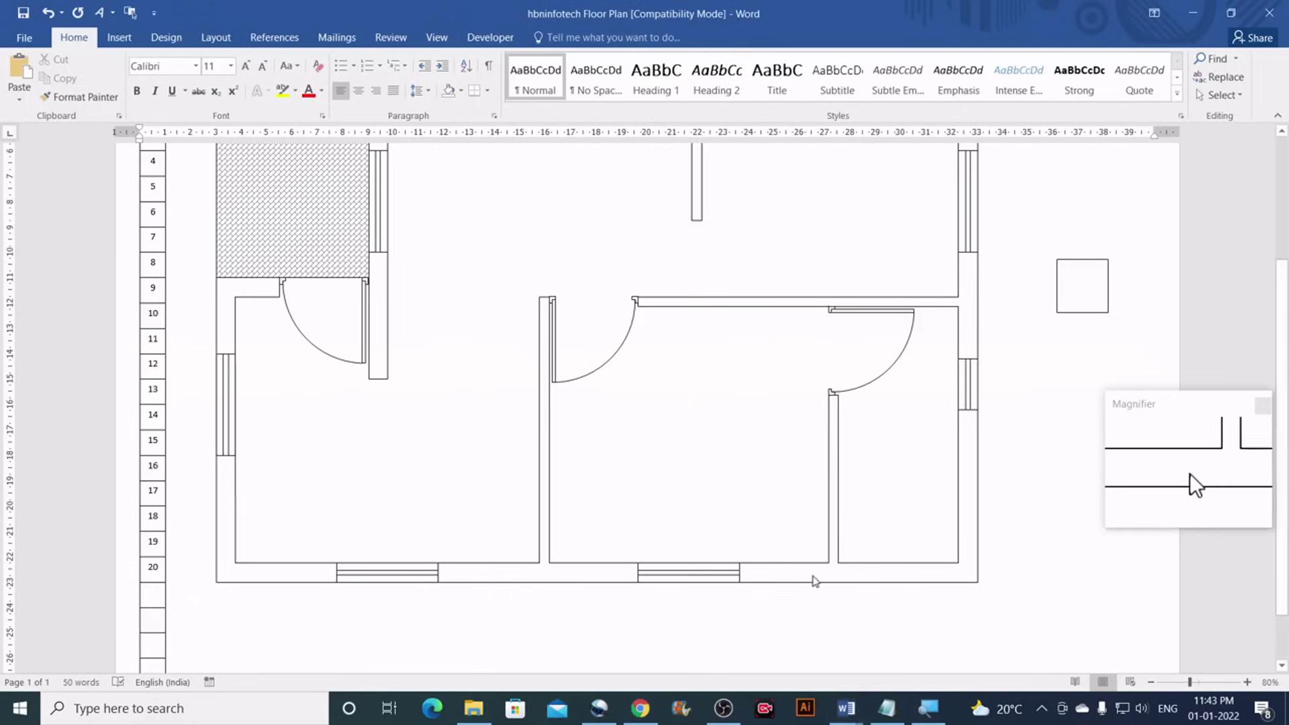
scroll(405, 454, up, 1)
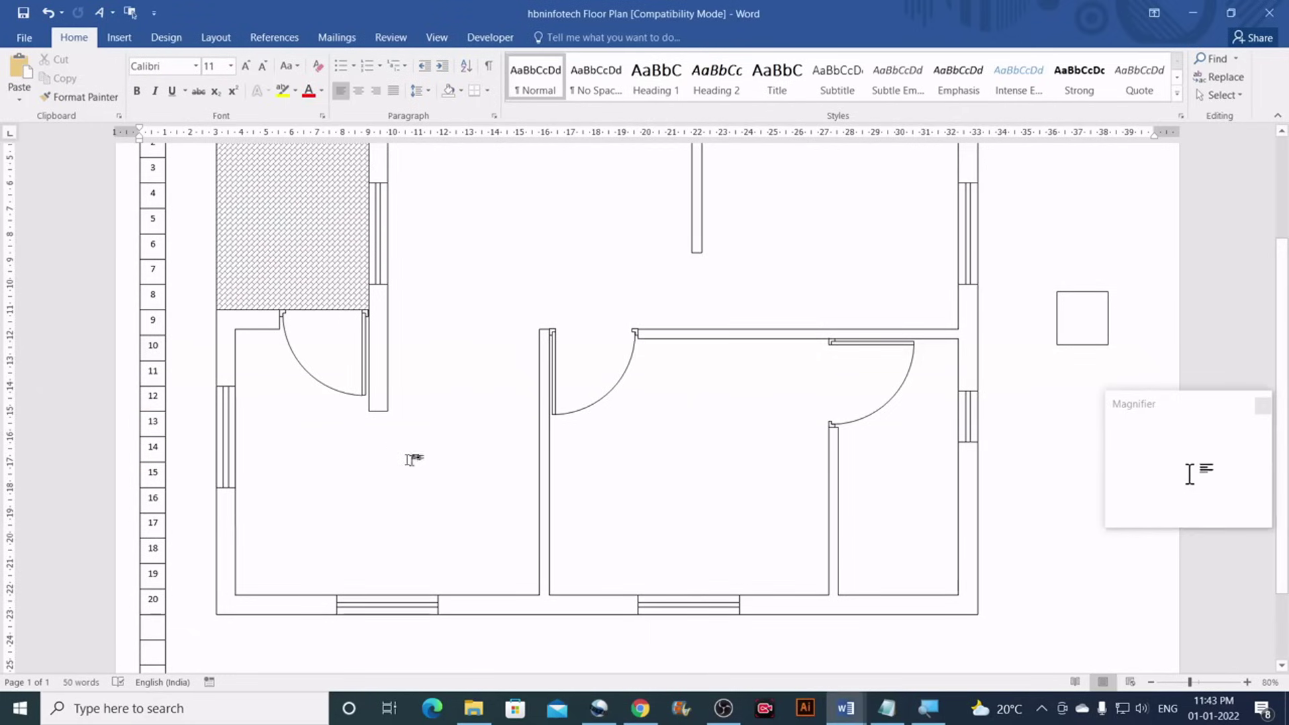
scroll(465, 478, up, 1)
scroll(465, 473, down, 4)
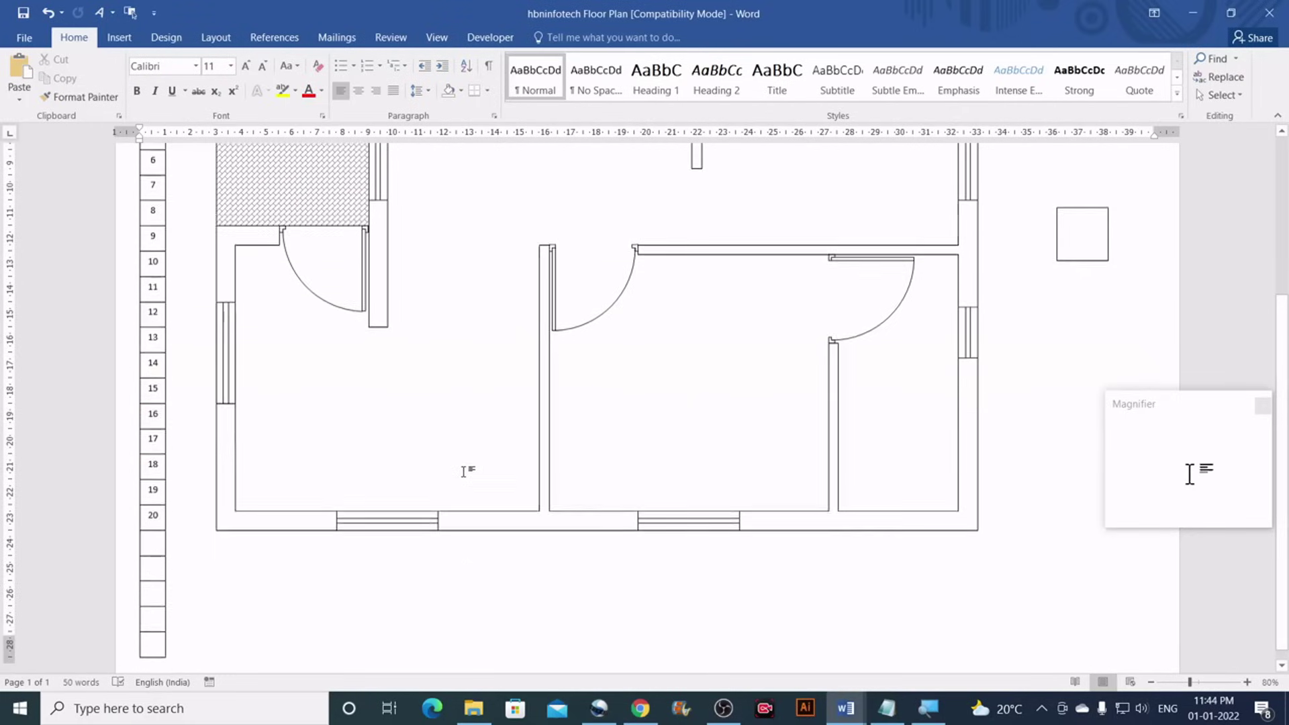
click(119, 37)
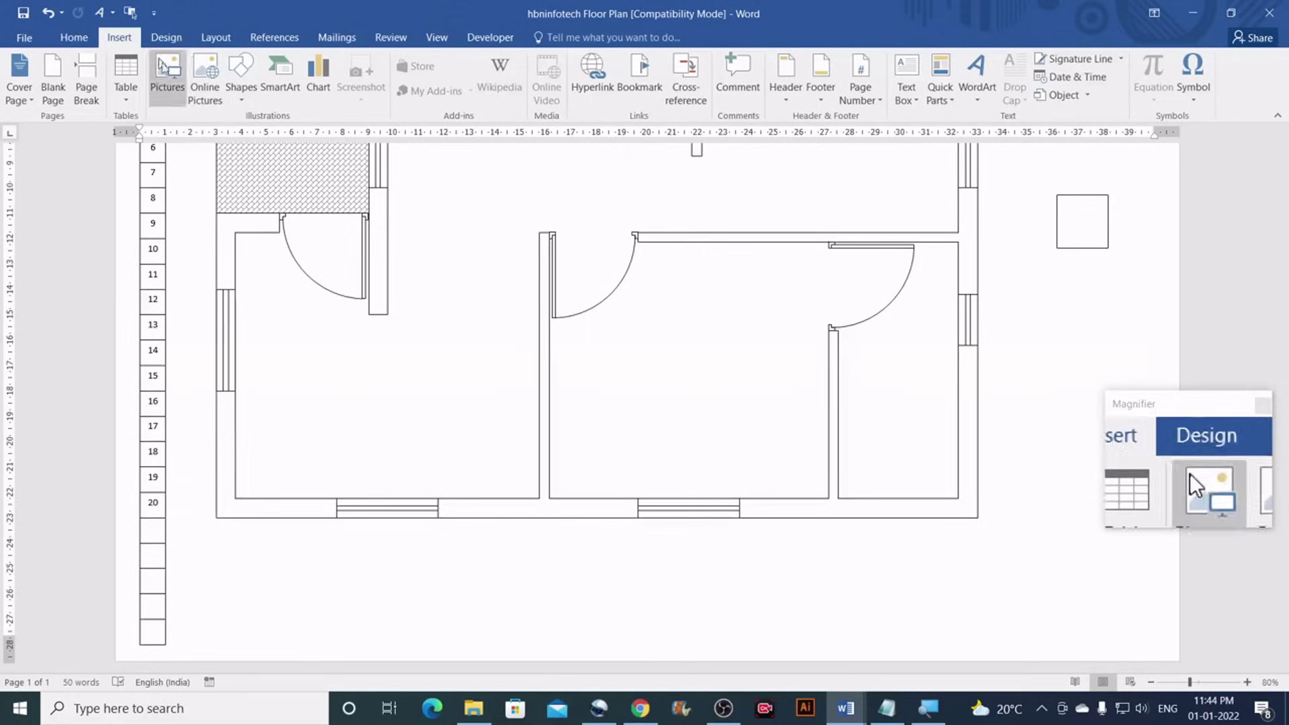
click(240, 101)
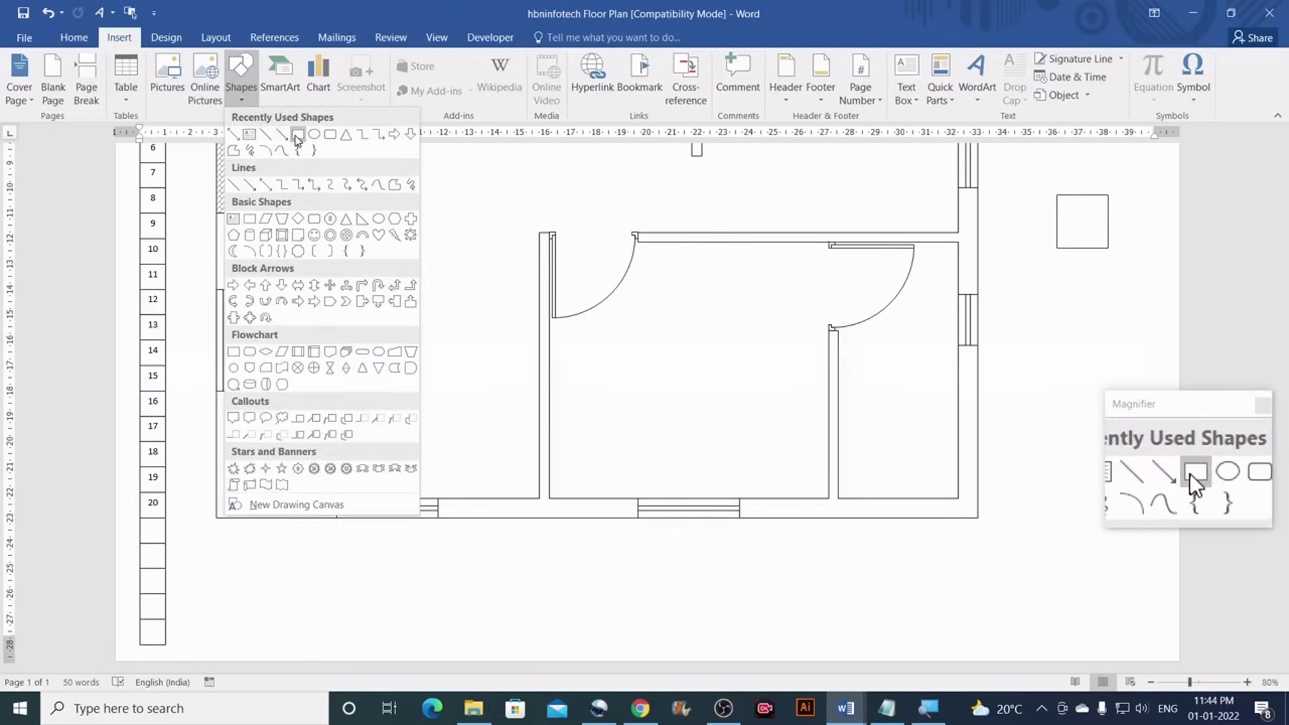
click(274, 137)
drag(292, 552, 419, 594)
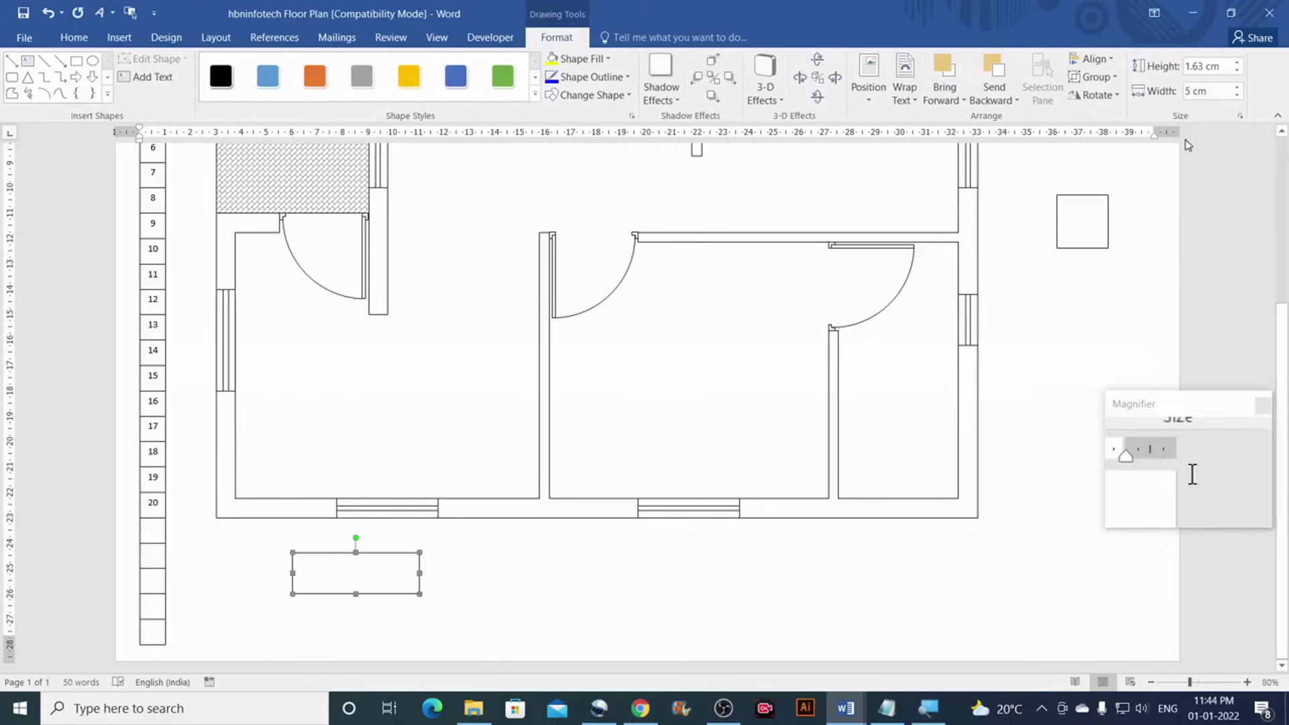
Set the height of the rectangle below the hall to 1.5 cm
click(1224, 68)
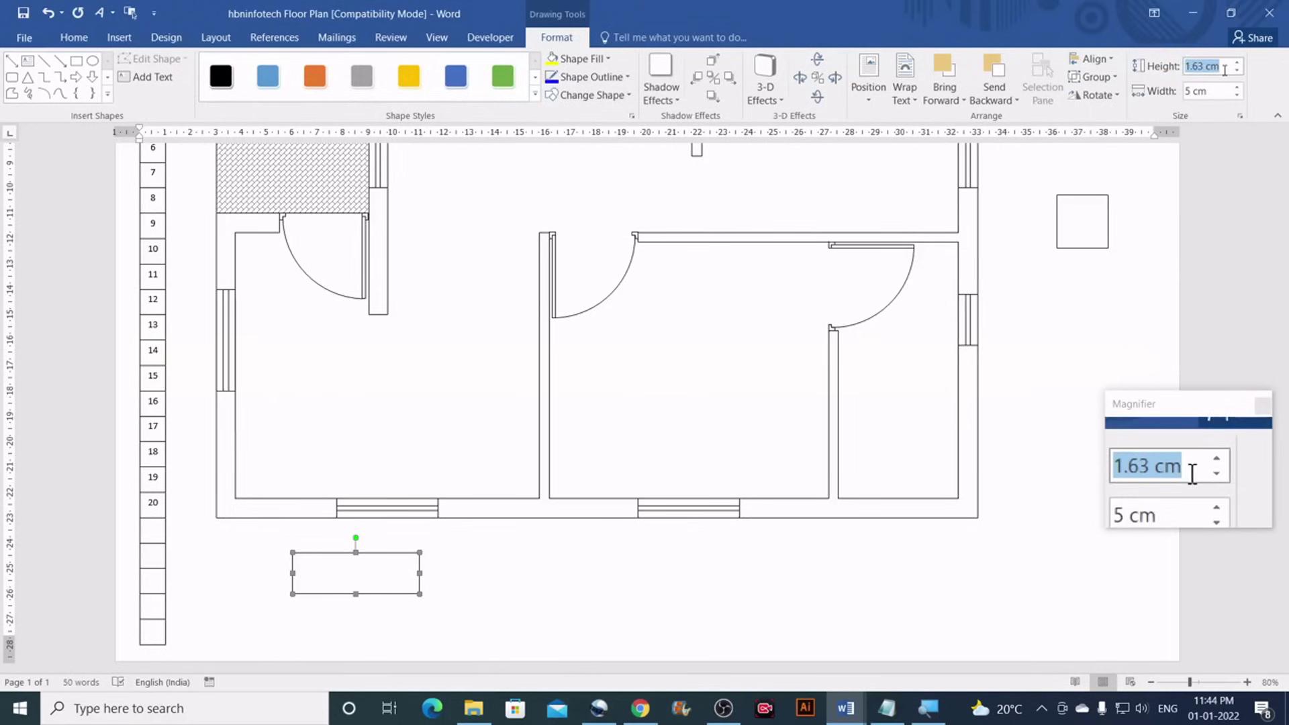
text(1.5)
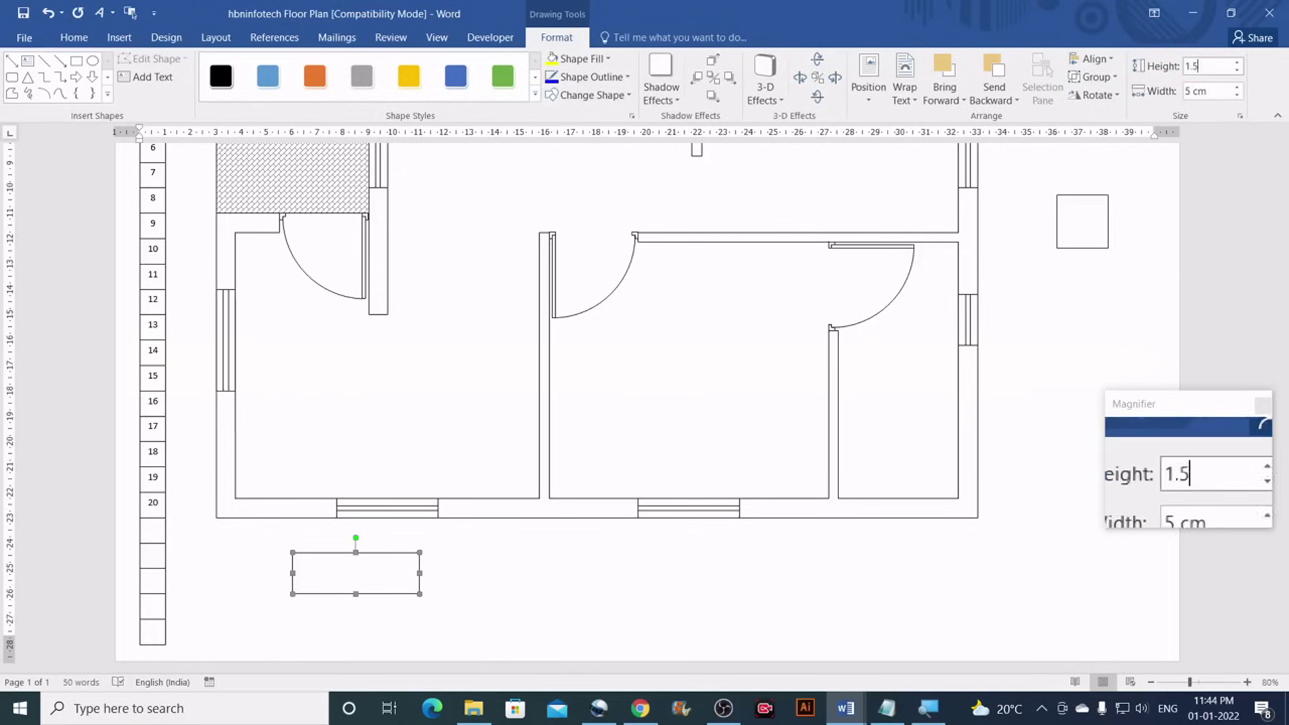
key(Return)
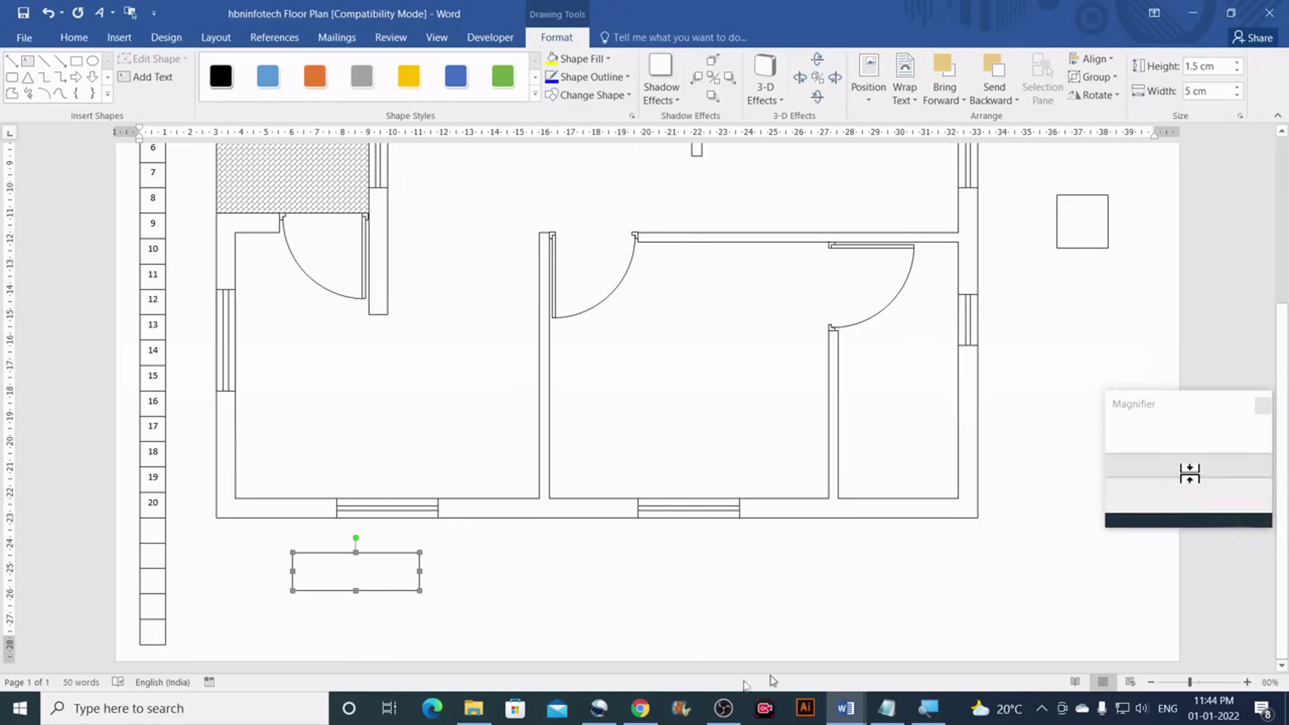
Review the inch-to-feet conversion in Chrome and return to the floor plan document in Word
click(643, 710)
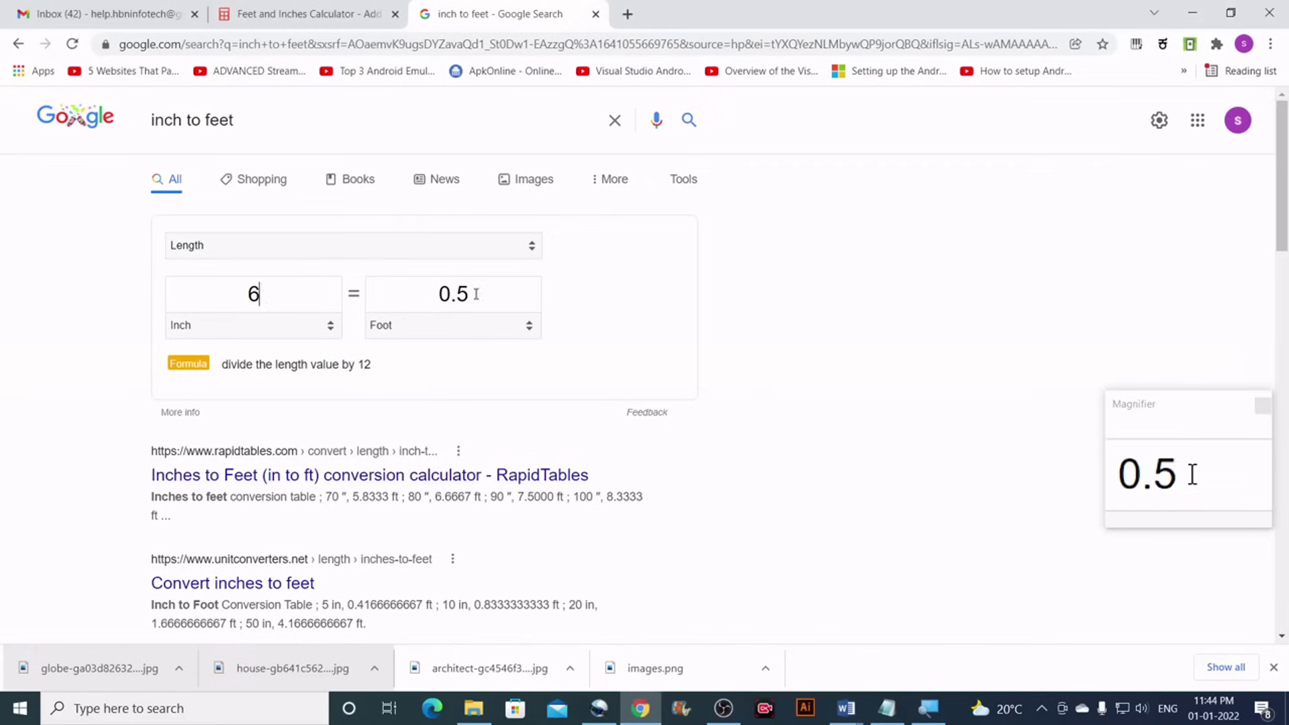
drag(475, 293, 441, 294)
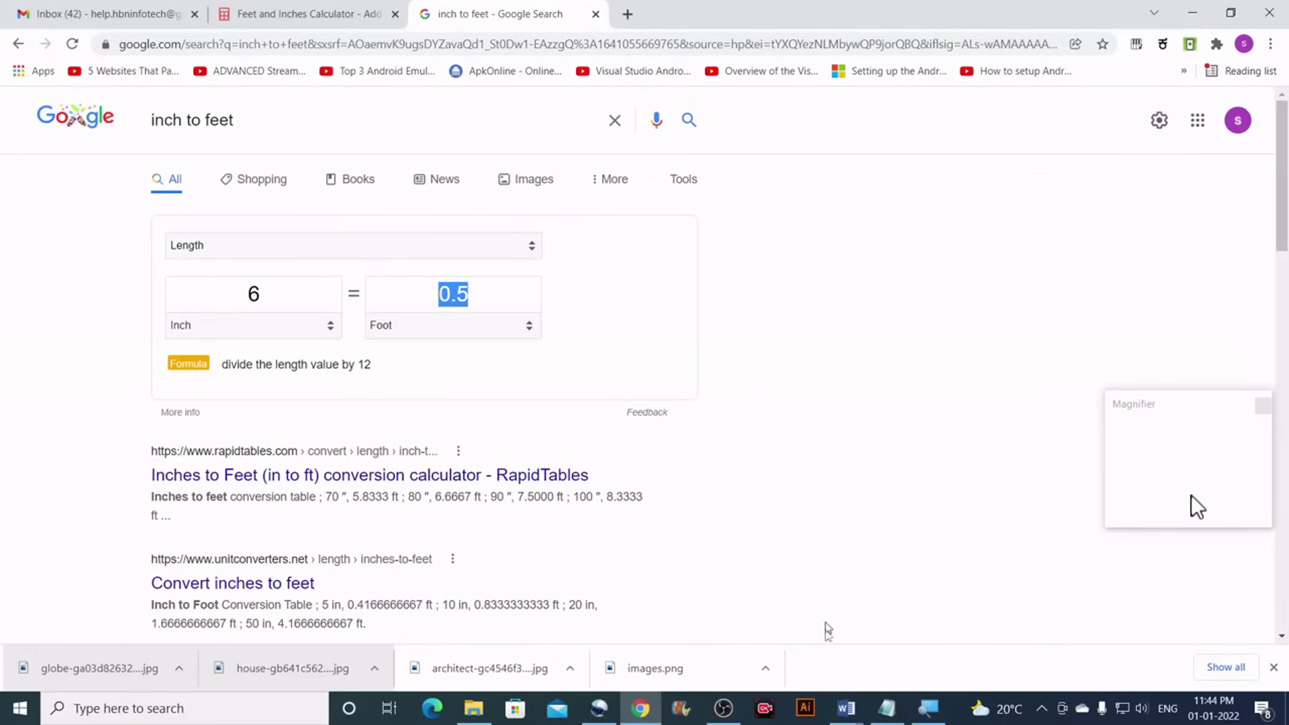
mouse_move(847, 709)
click(945, 641)
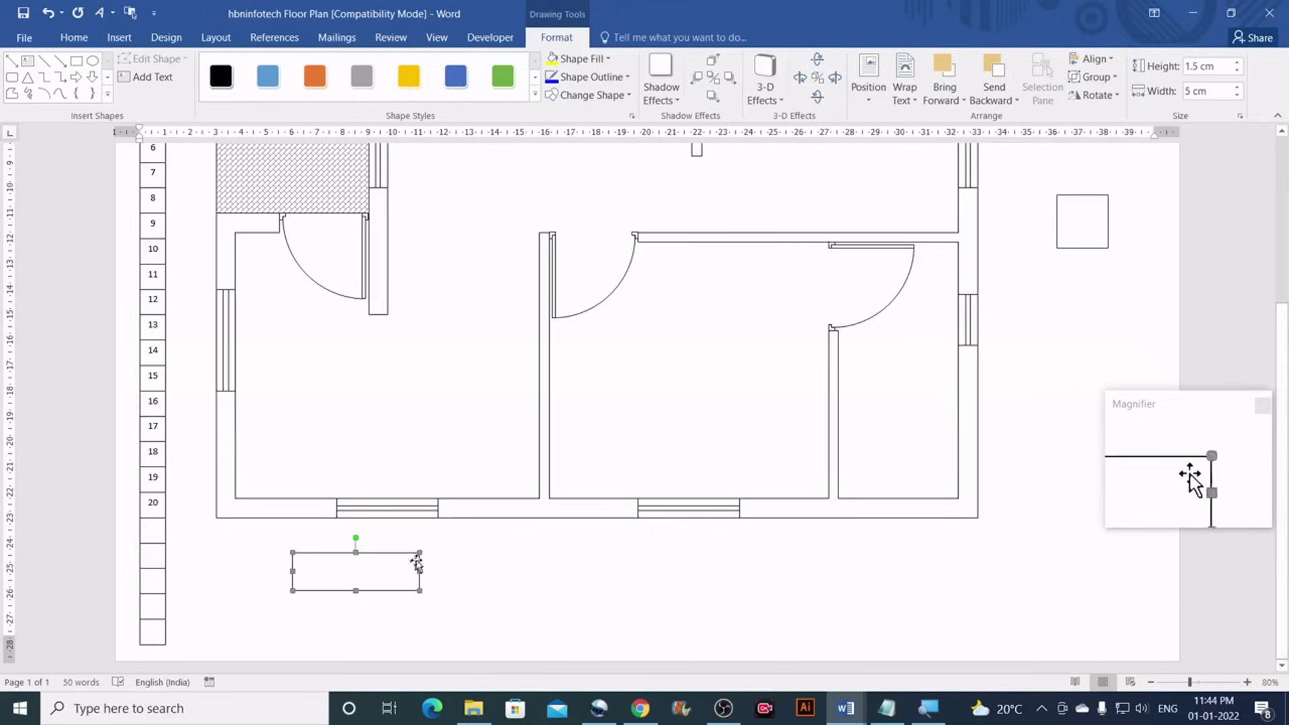
Delete the small square outside the plan's right wall
click(1096, 220)
key(Delete)
scroll(794, 336, down, 5)
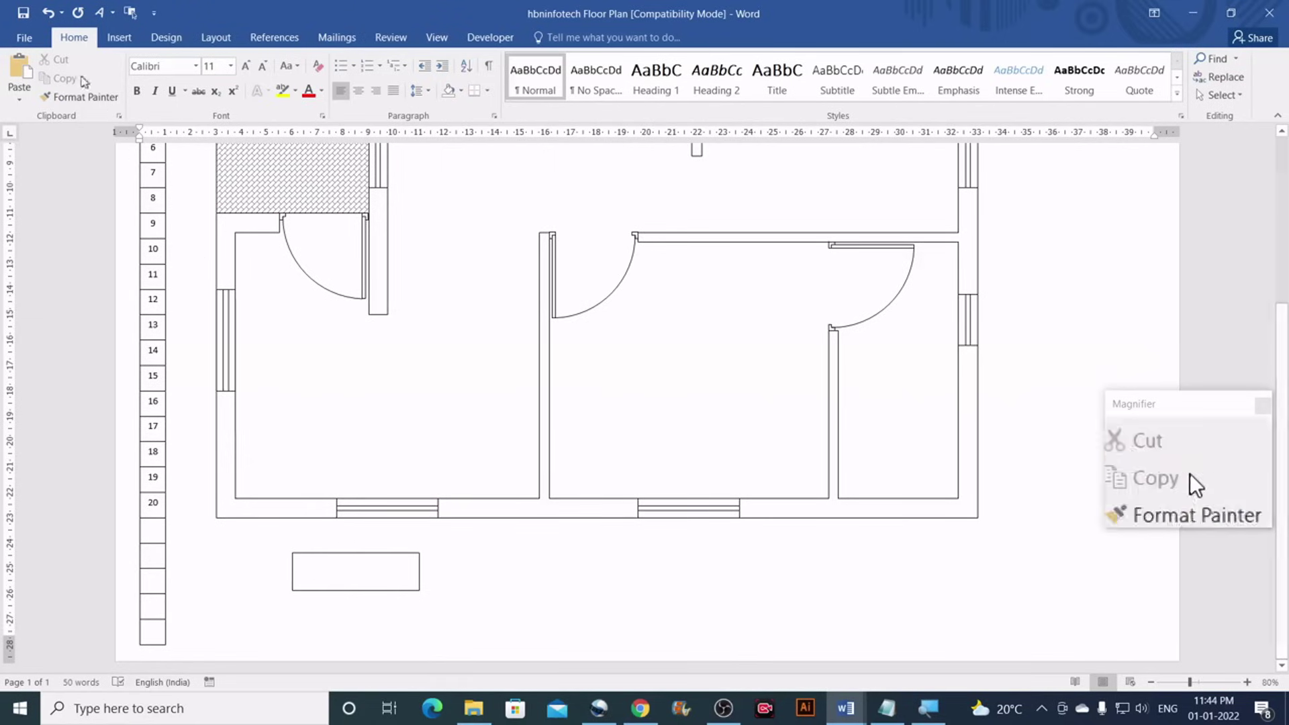
Trace the left, bottom and right sides of the rectangle below the hall as an open freeform outline, 5 cm by 1.5 cm
click(119, 38)
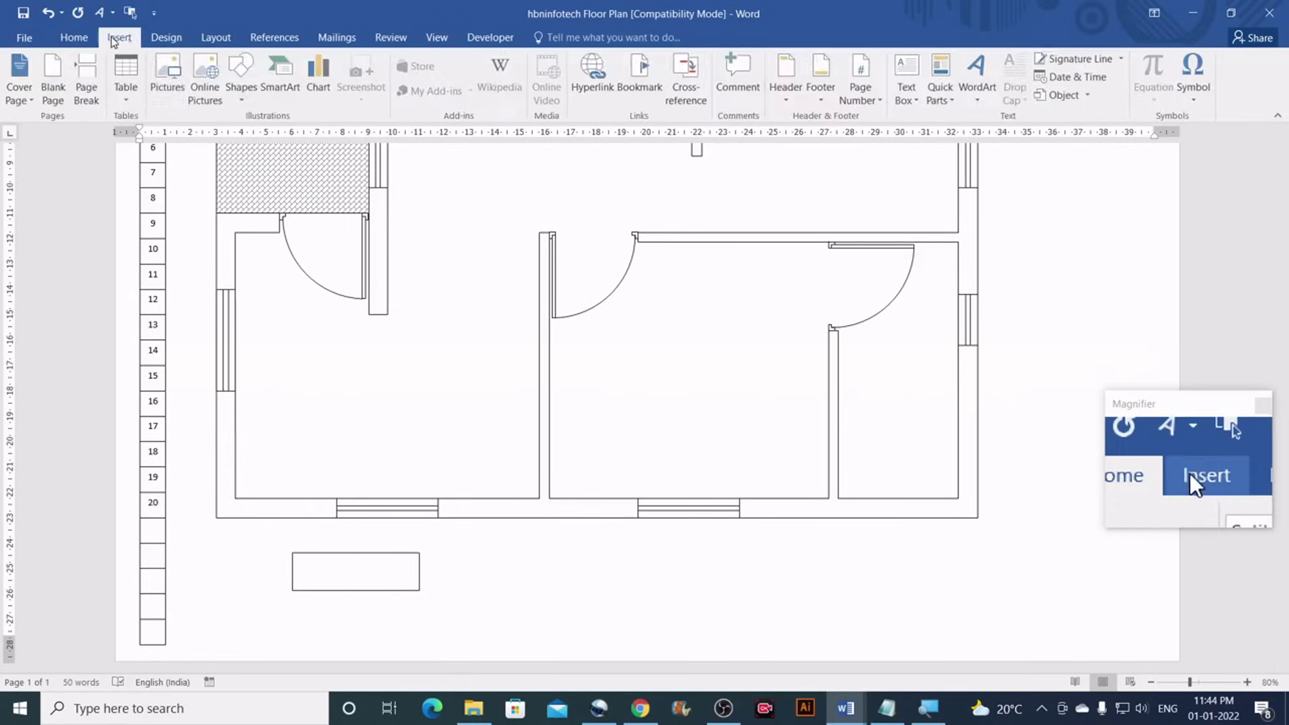
click(241, 77)
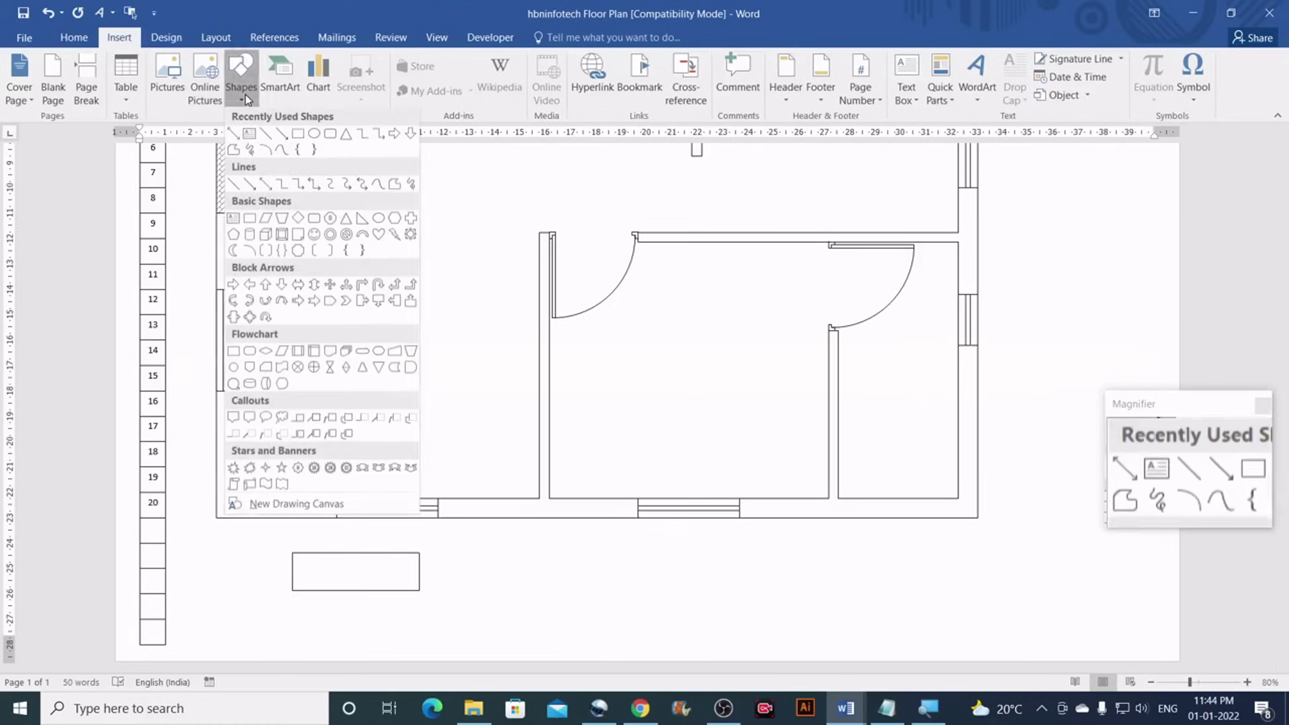
click(395, 188)
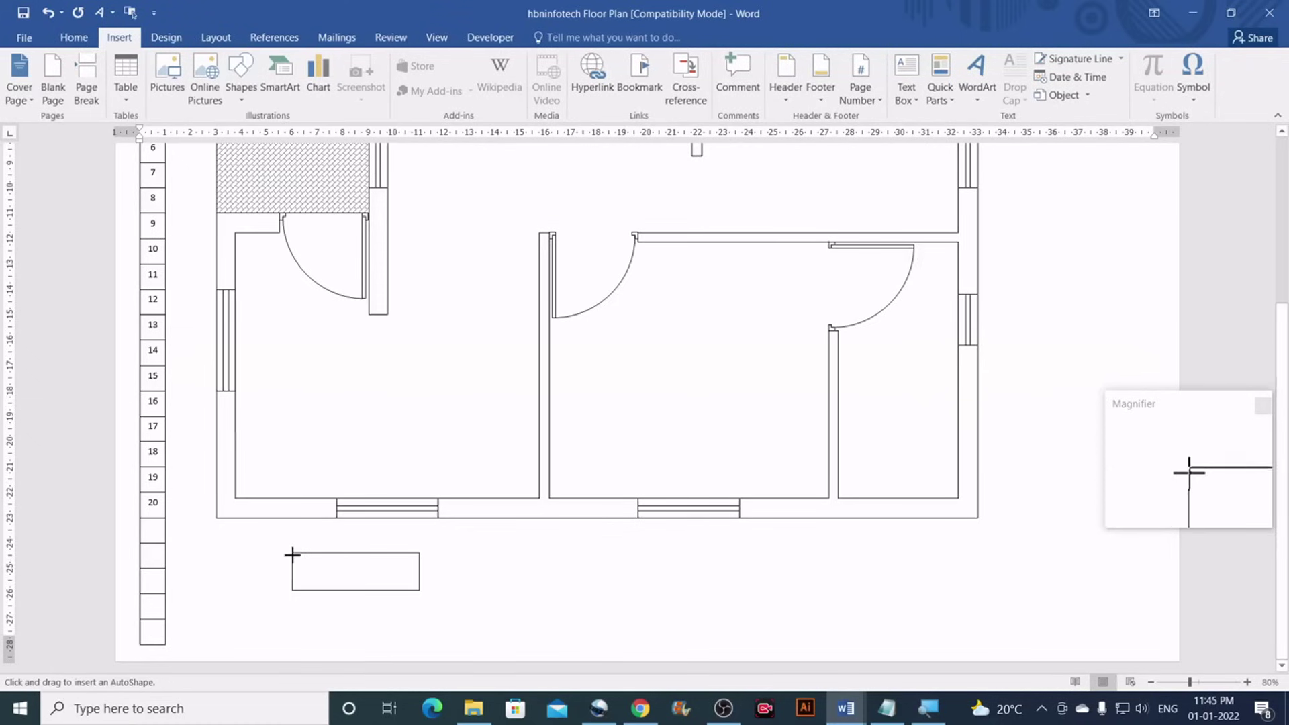
drag(1190, 682, 1202, 682)
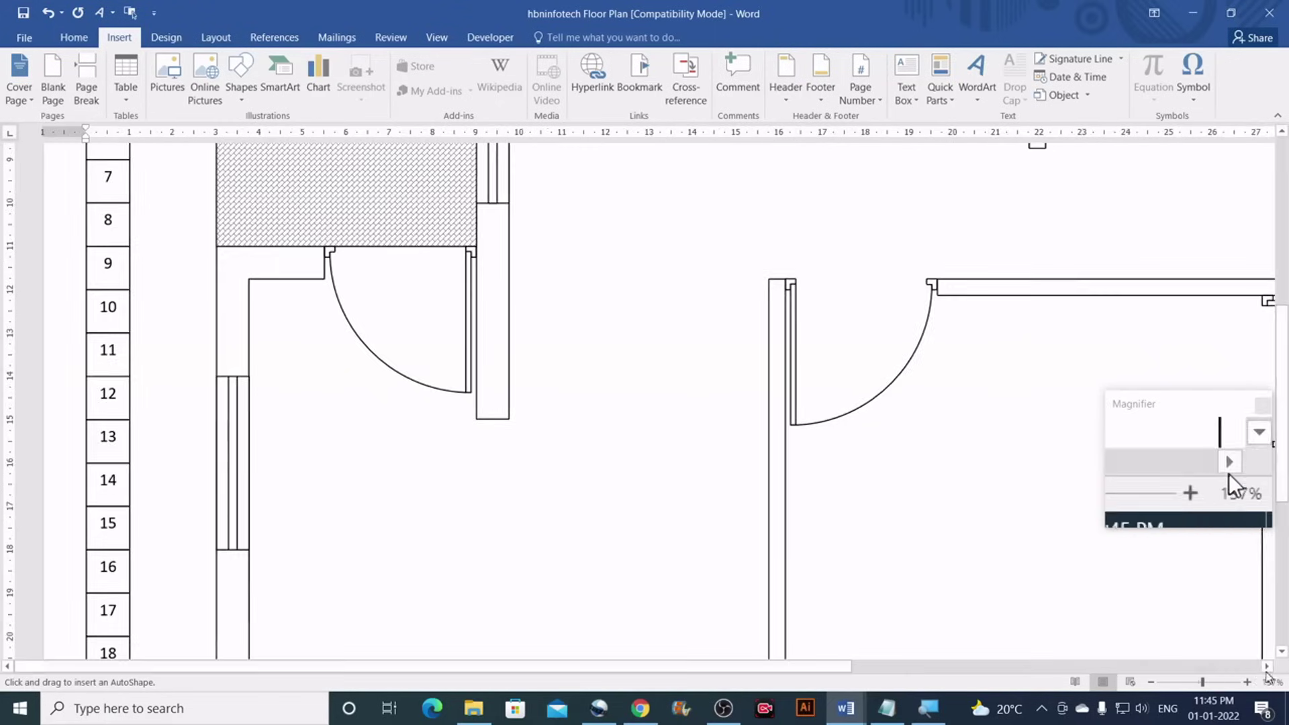
scroll(682, 492, down, 5)
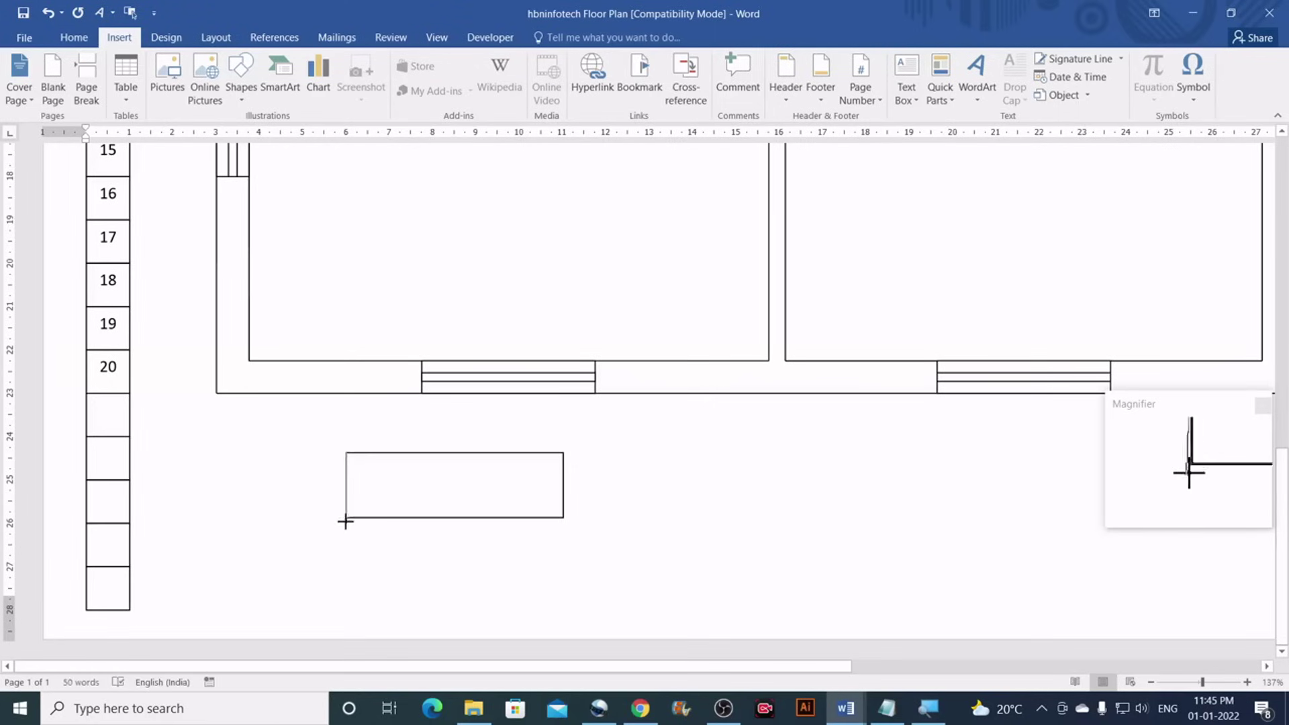
mouse_move(346, 518)
mouse_down()
mouse_move(503, 530)
mouse_move(564, 517)
mouse_up()
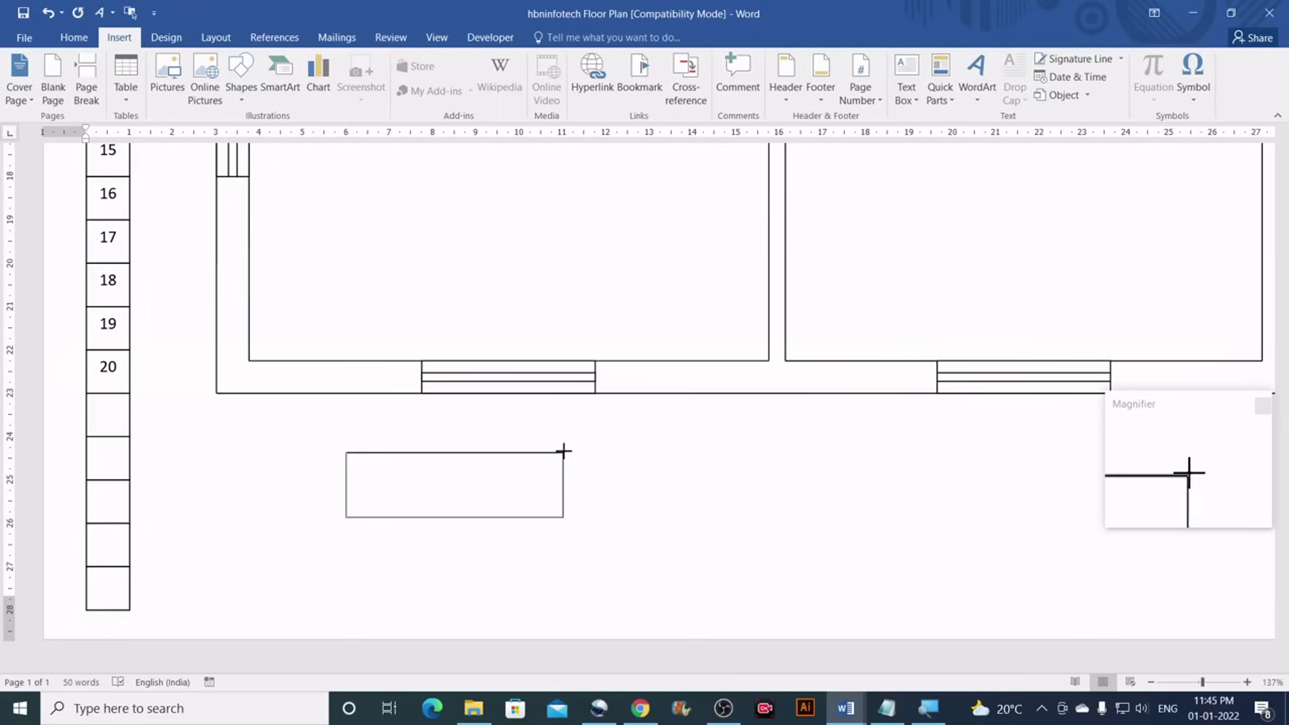
drag(563, 452, 670, 468)
key(Escape)
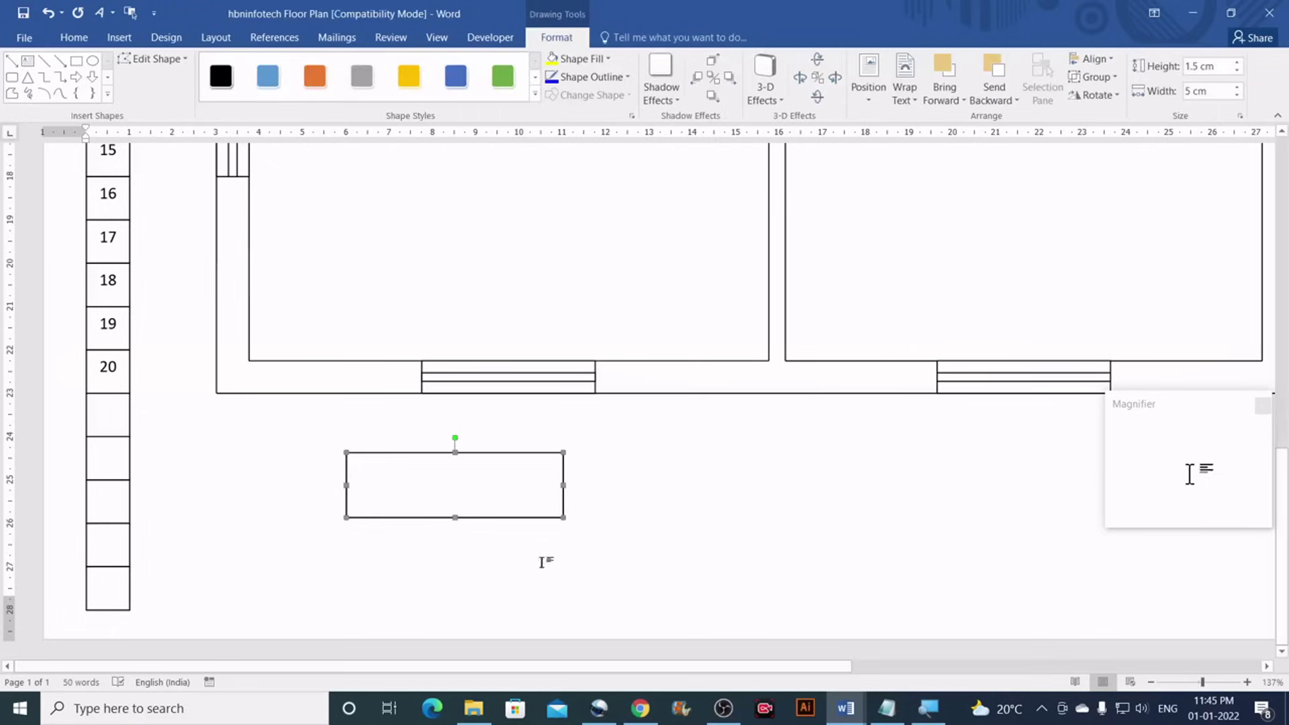
Move the open three-sided outline clear of the traced rectangle and delete the rectangle
drag(541, 519, 893, 547)
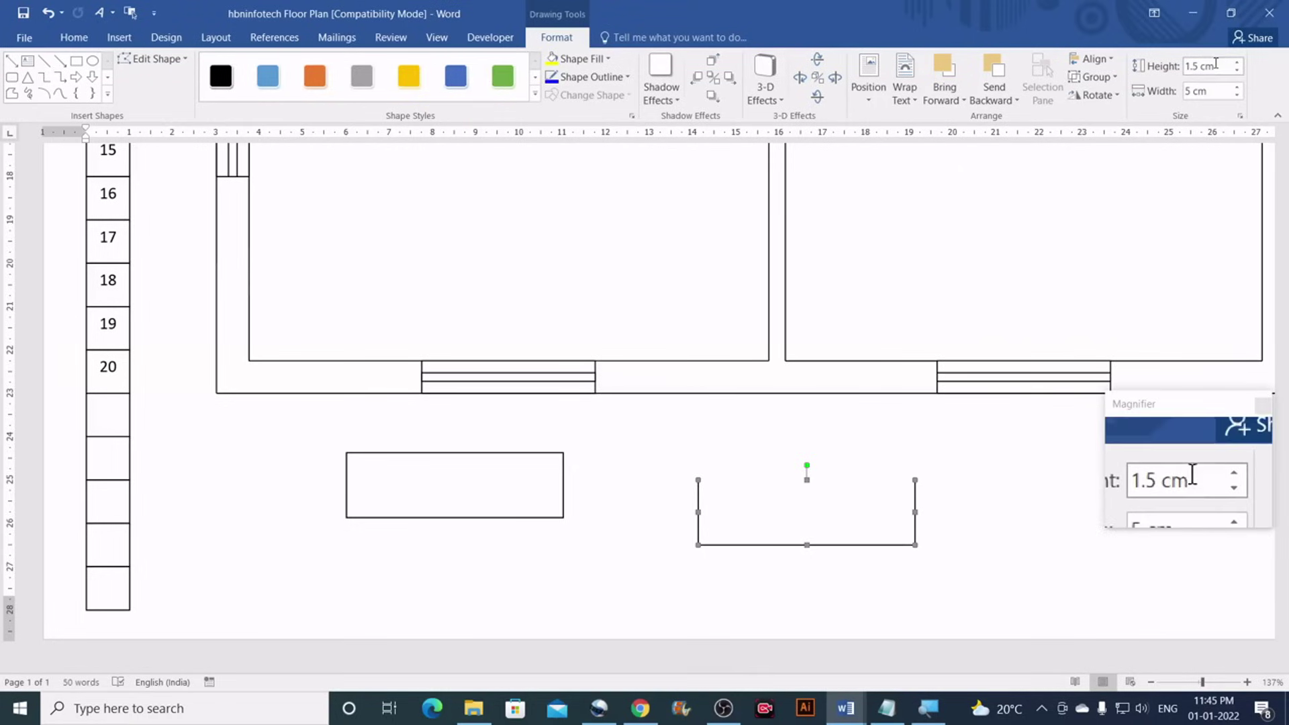
click(508, 504)
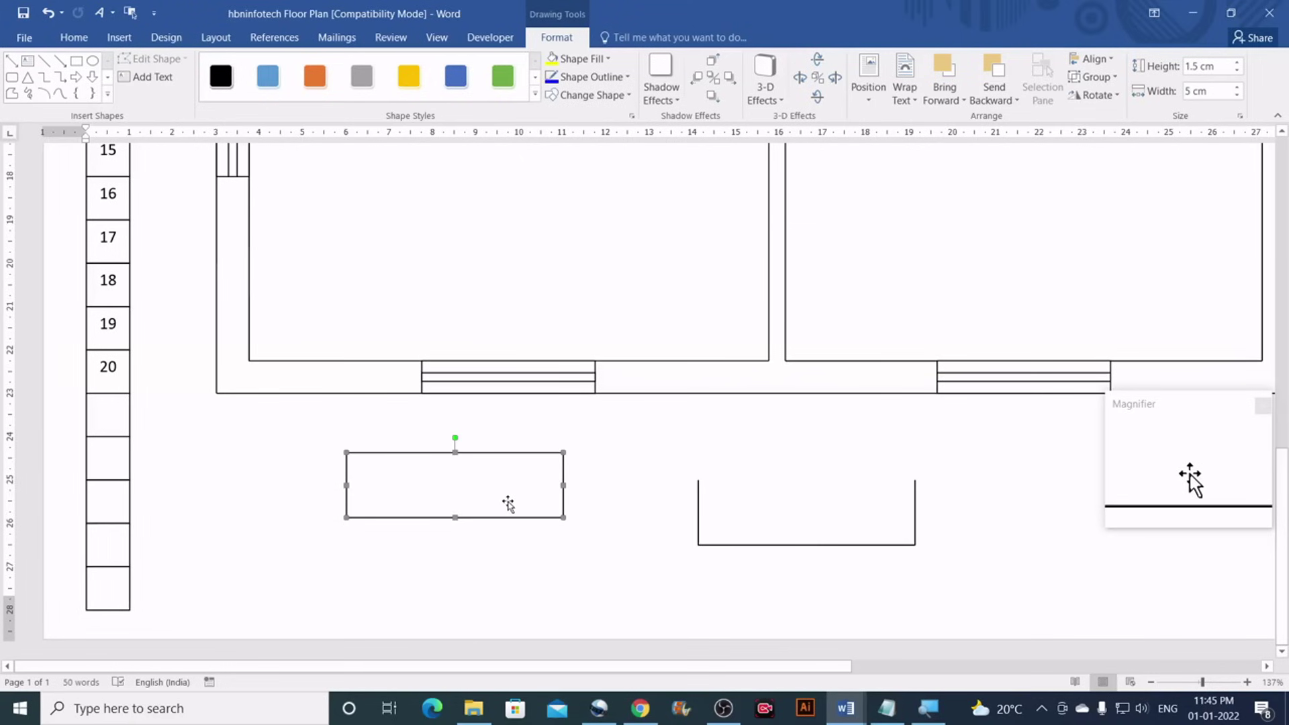
key(ctrl+z)
scroll(544, 490, down, 10)
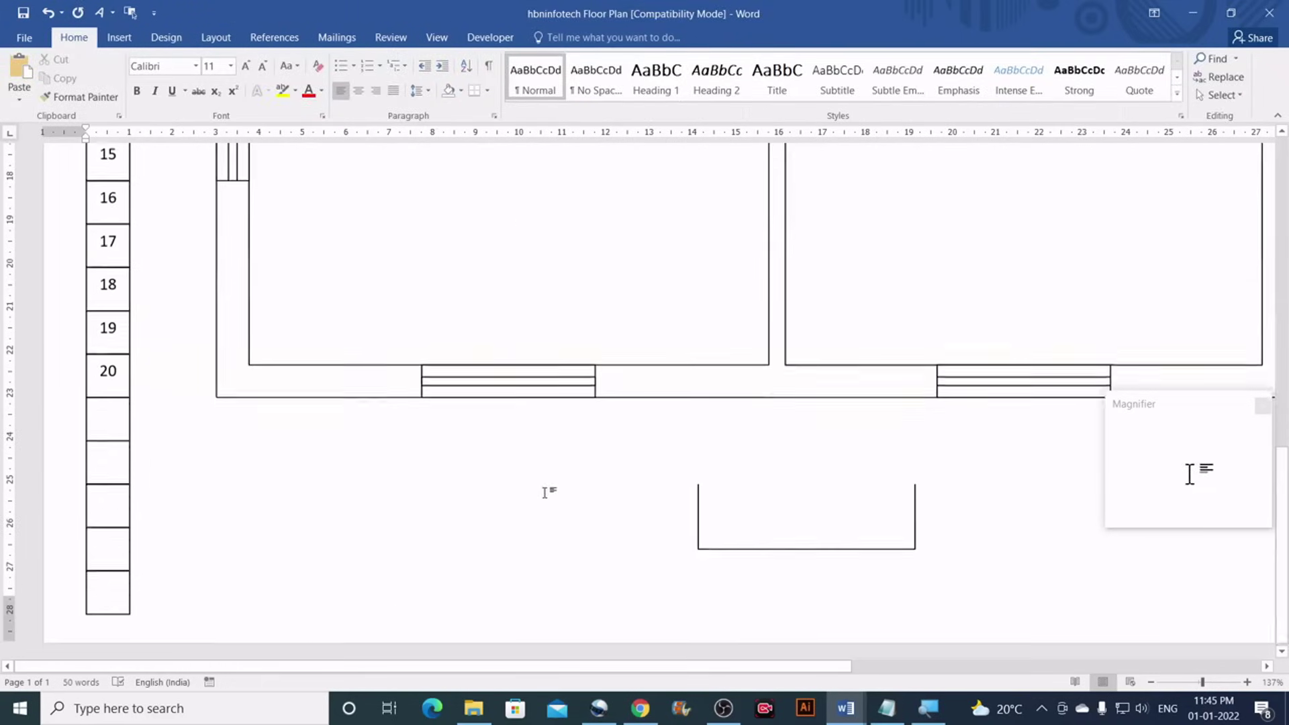
Change the outline style of the open three-sided shape to long dashes
click(700, 498)
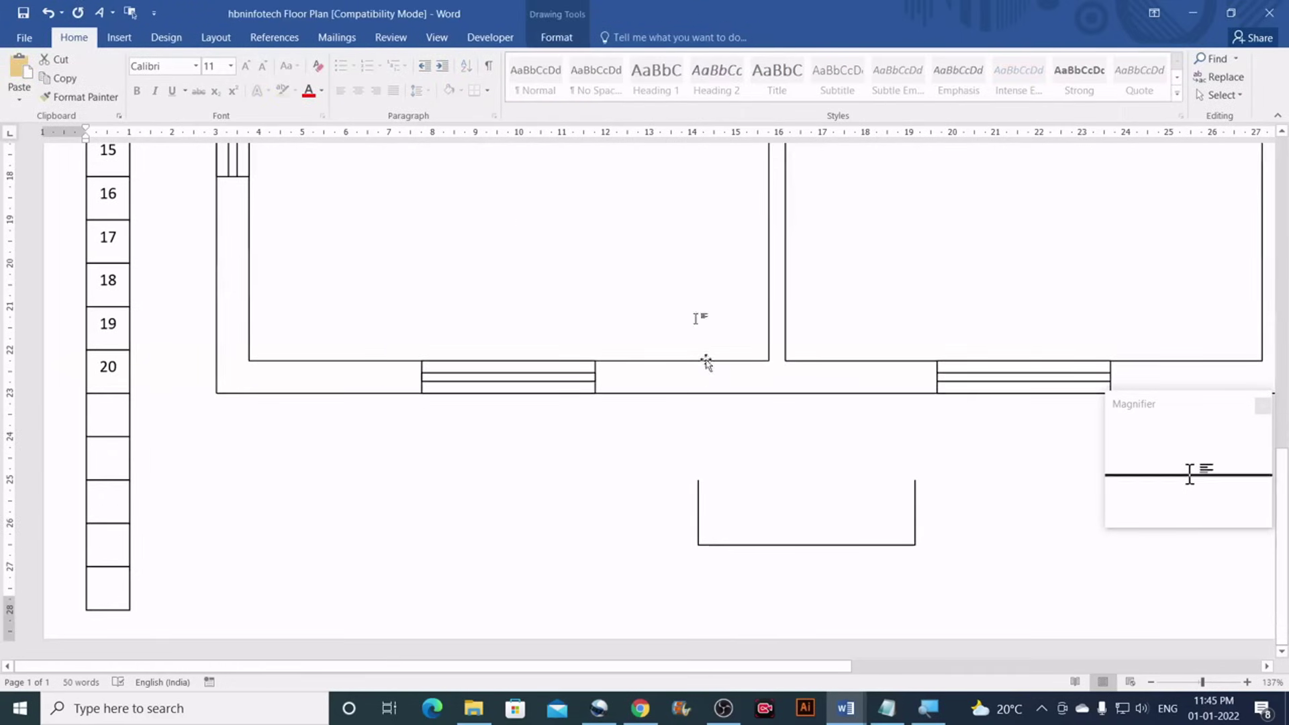
click(563, 40)
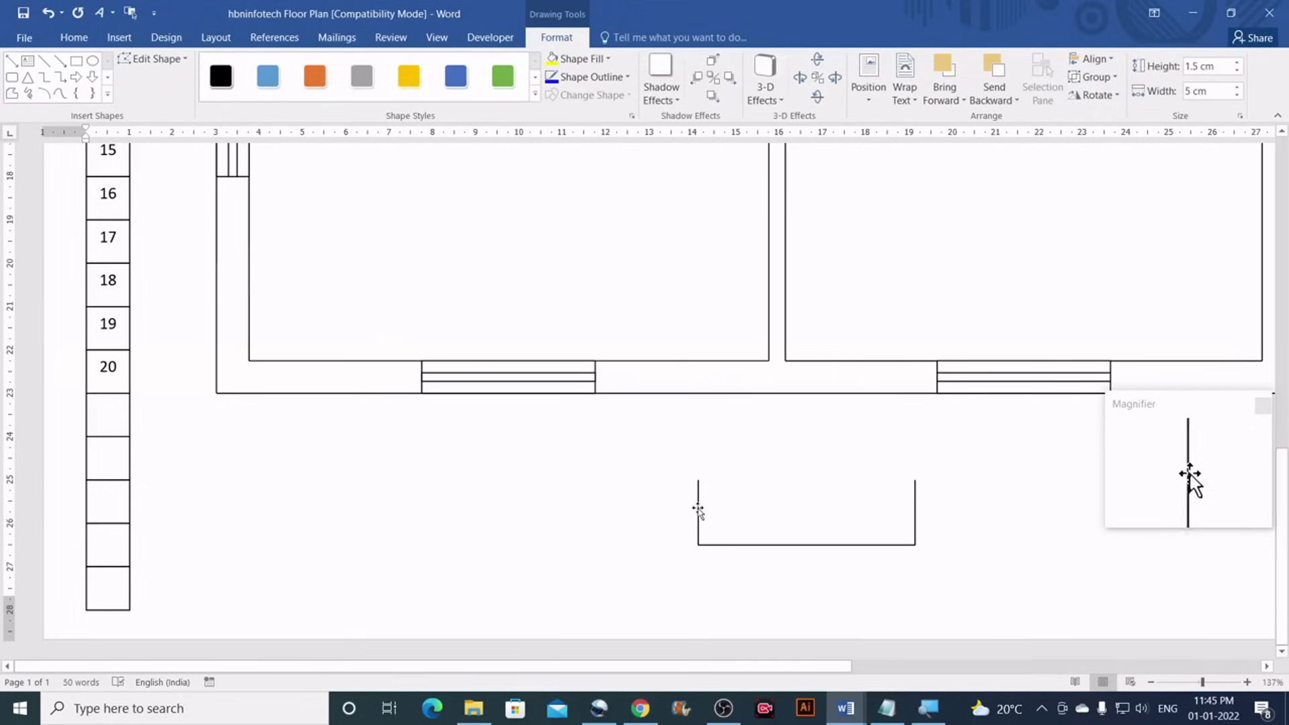
click(615, 79)
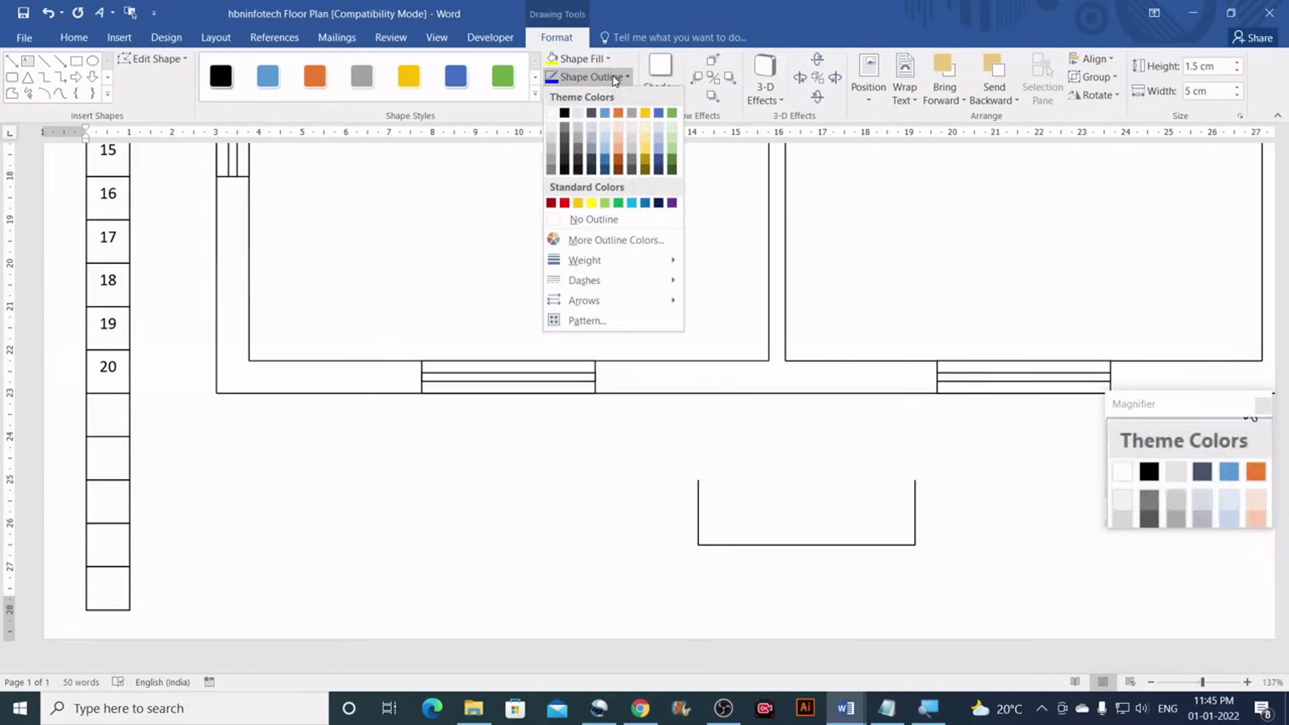
mouse_move(598, 282)
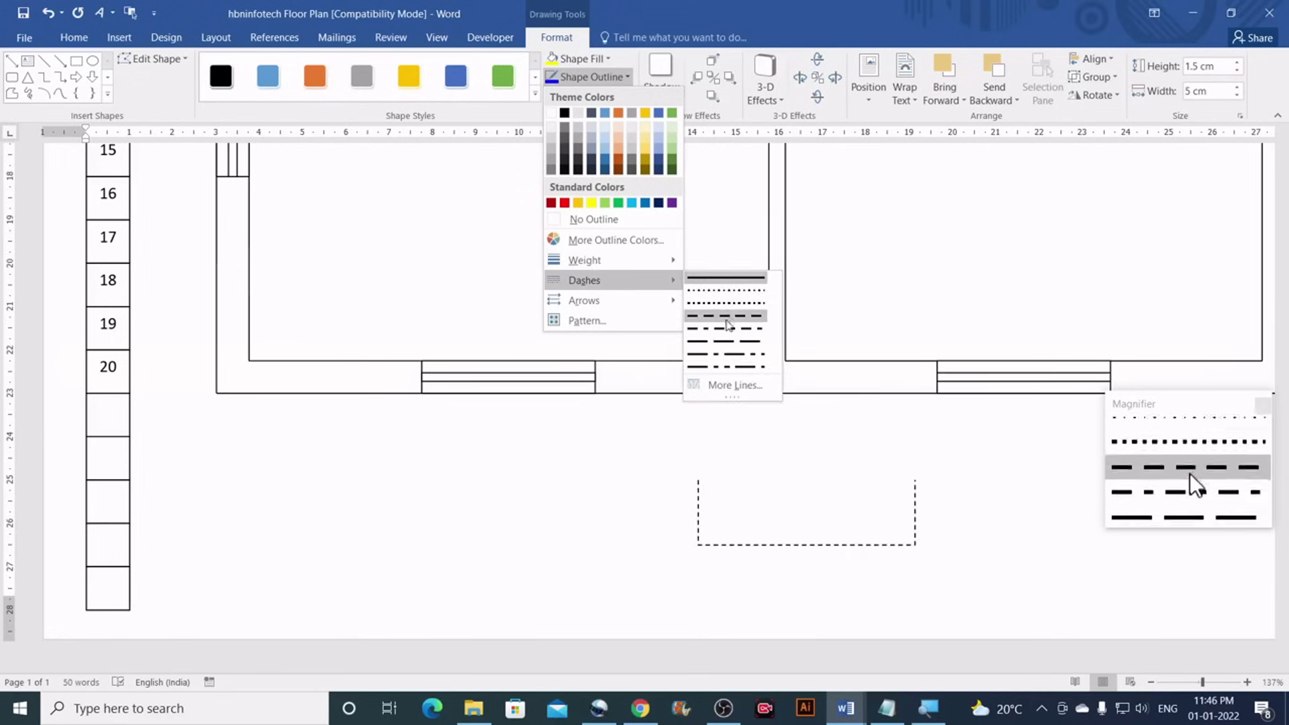
click(724, 342)
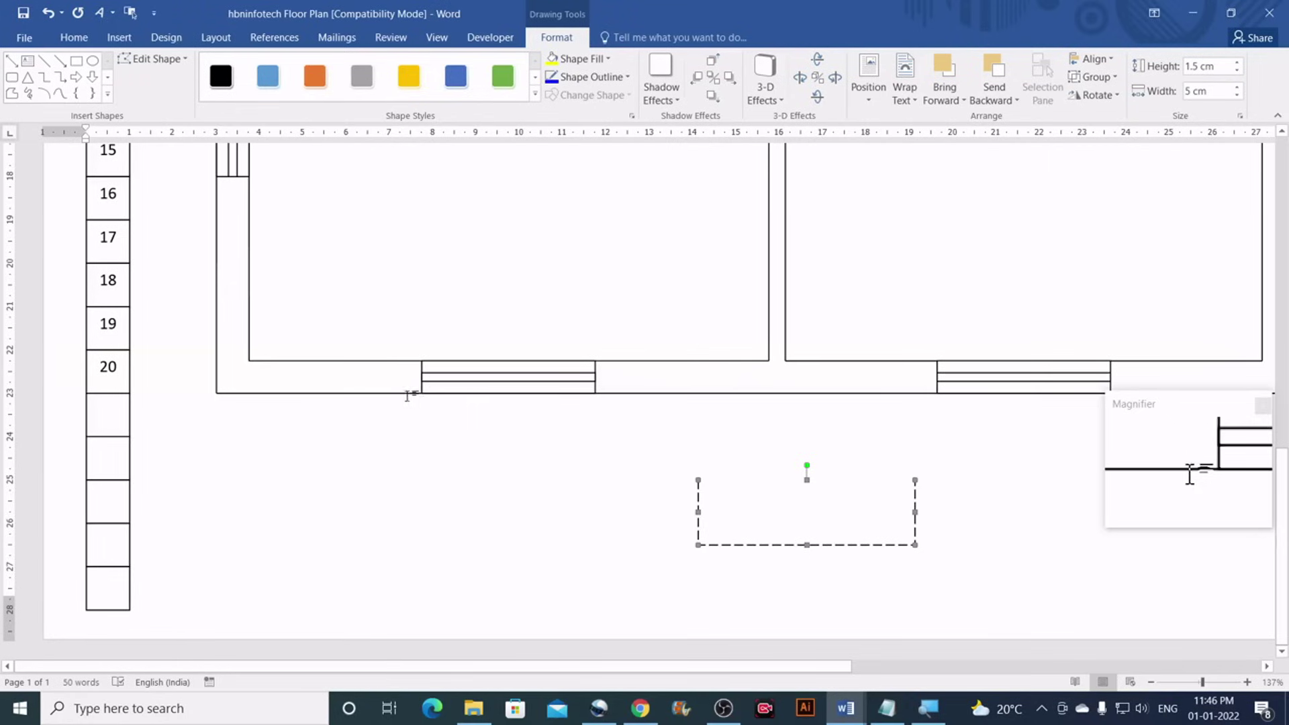
Switch to Chrome to check the inch-to-feet conversion of 6 inches and return to the floor plan in Word
mouse_move(640, 708)
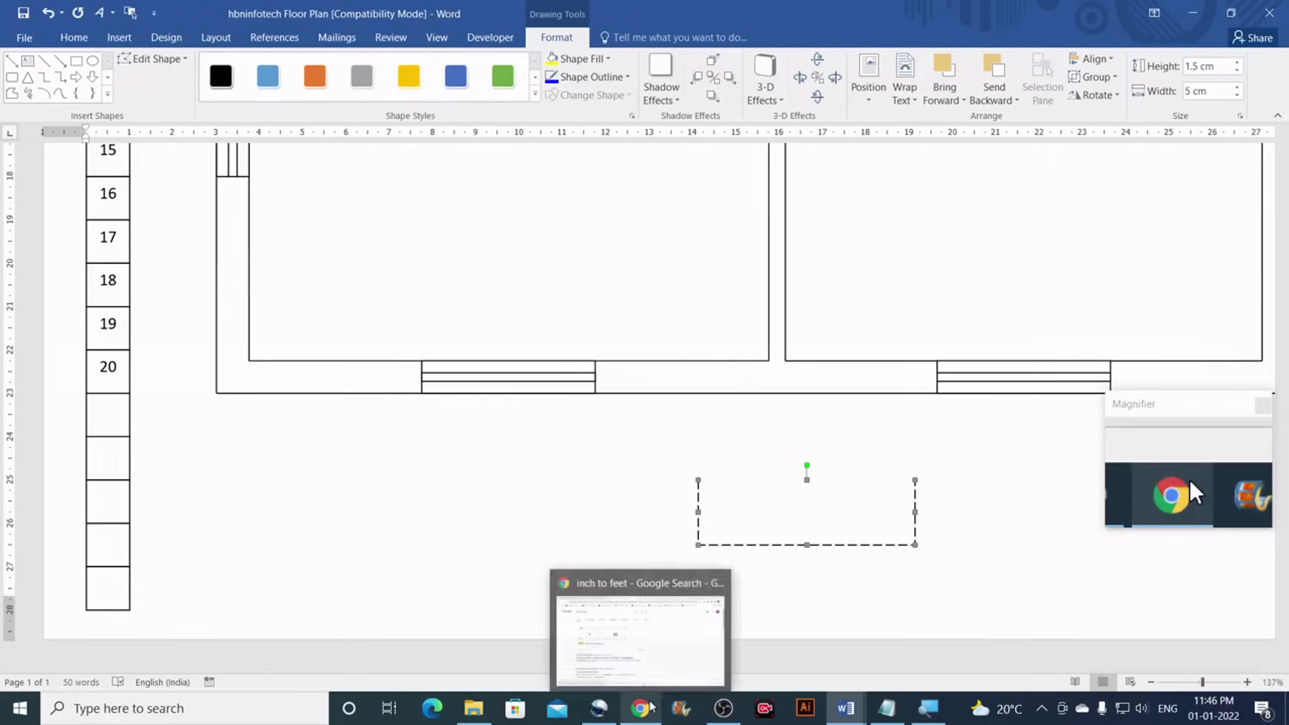
click(635, 644)
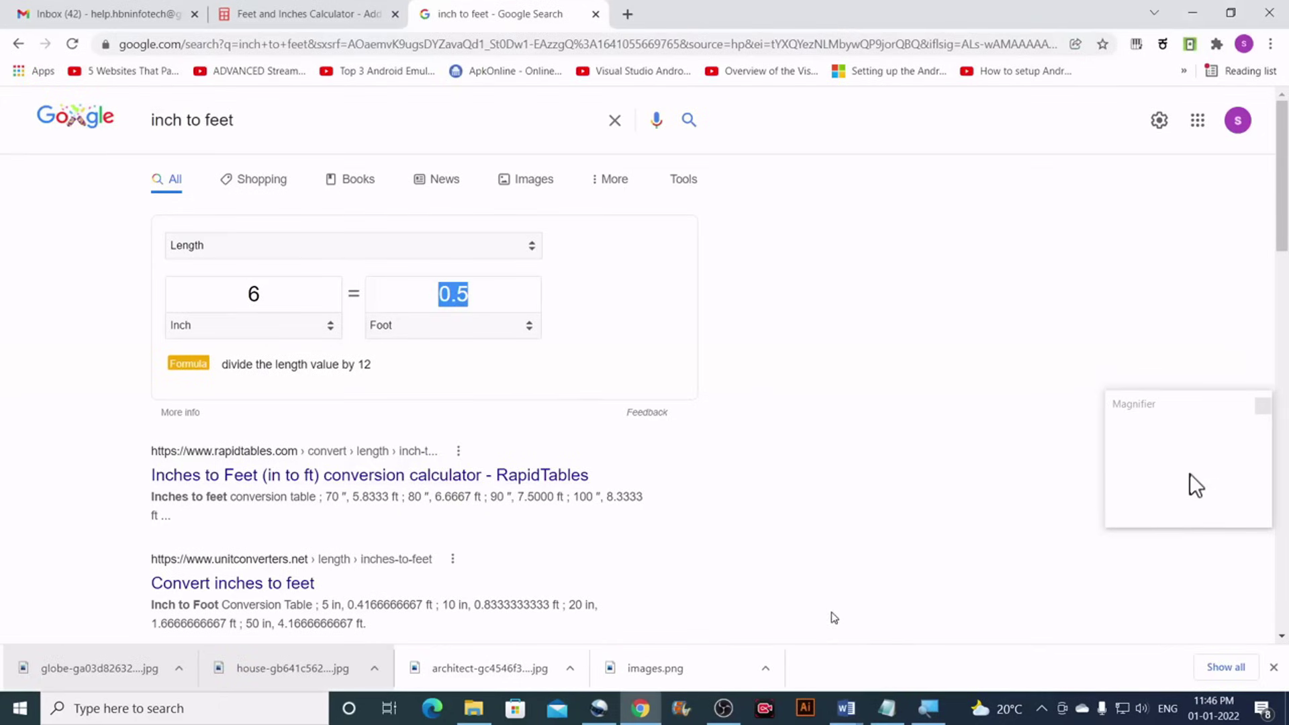
mouse_move(837, 720)
click(758, 624)
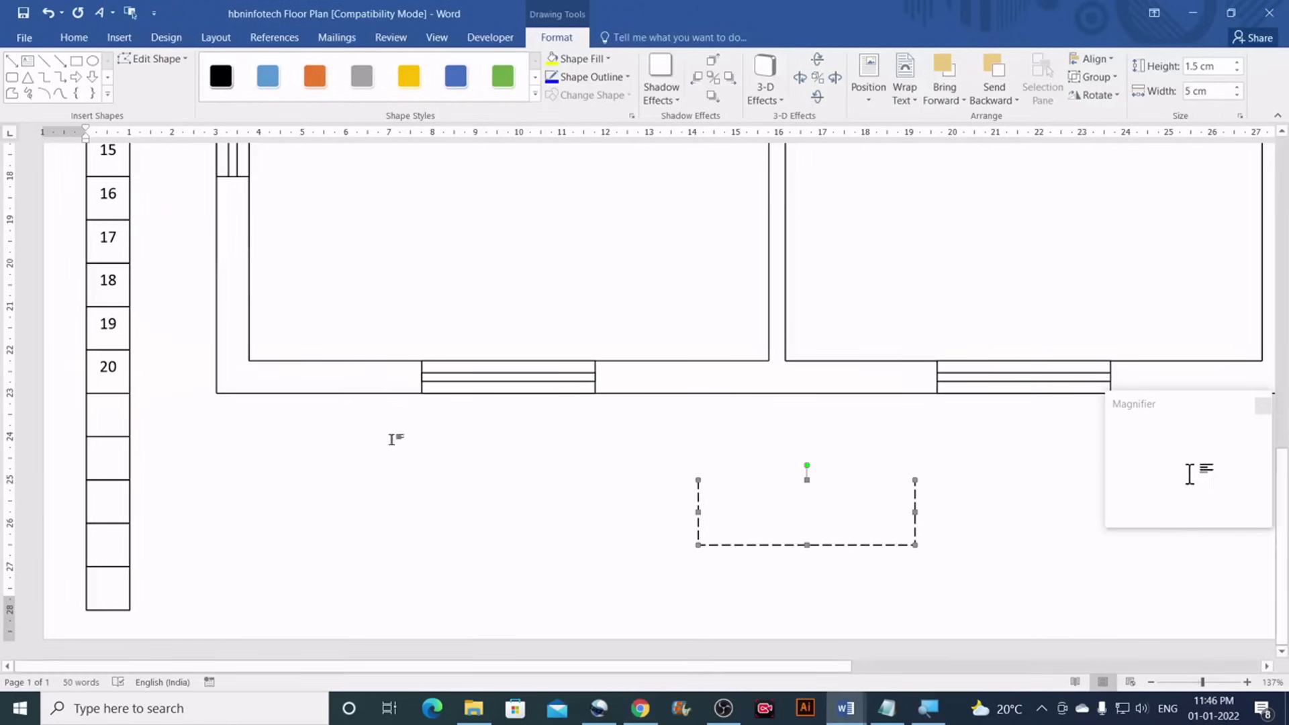
Draw a small square below the hall's bottom window and set its height and width to 0.5 cm
click(119, 37)
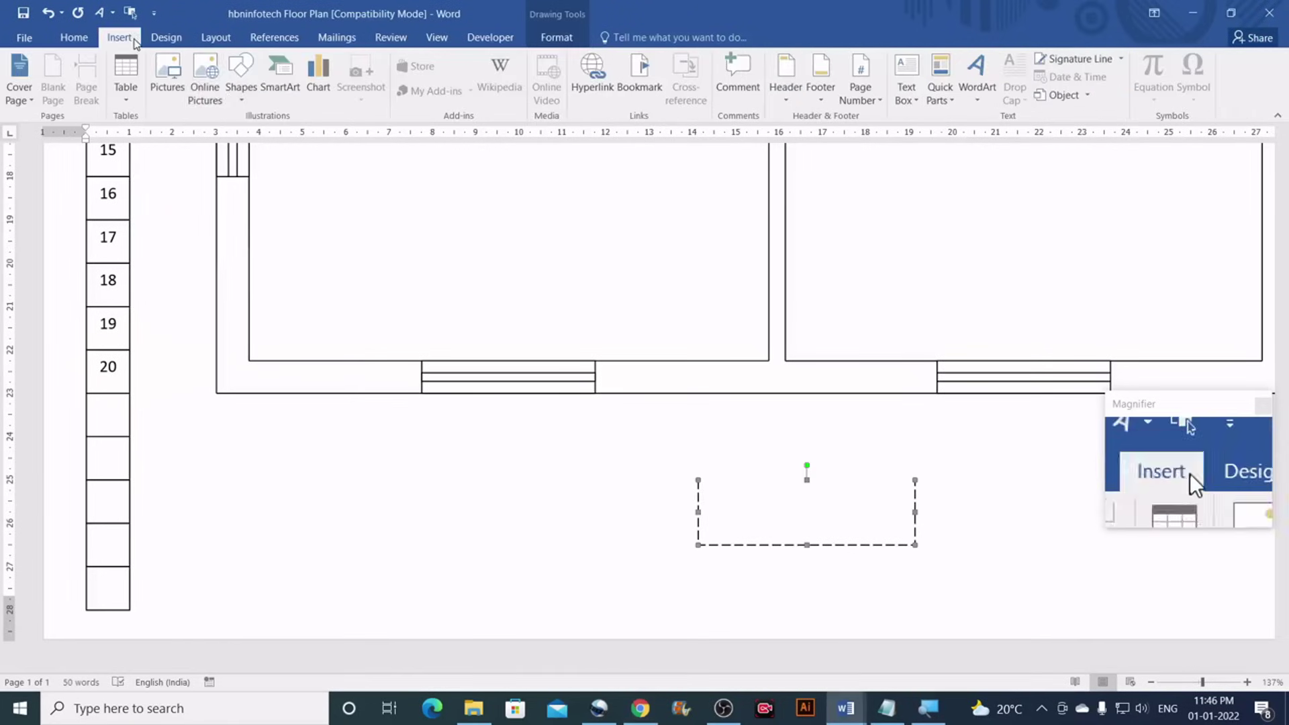
click(241, 74)
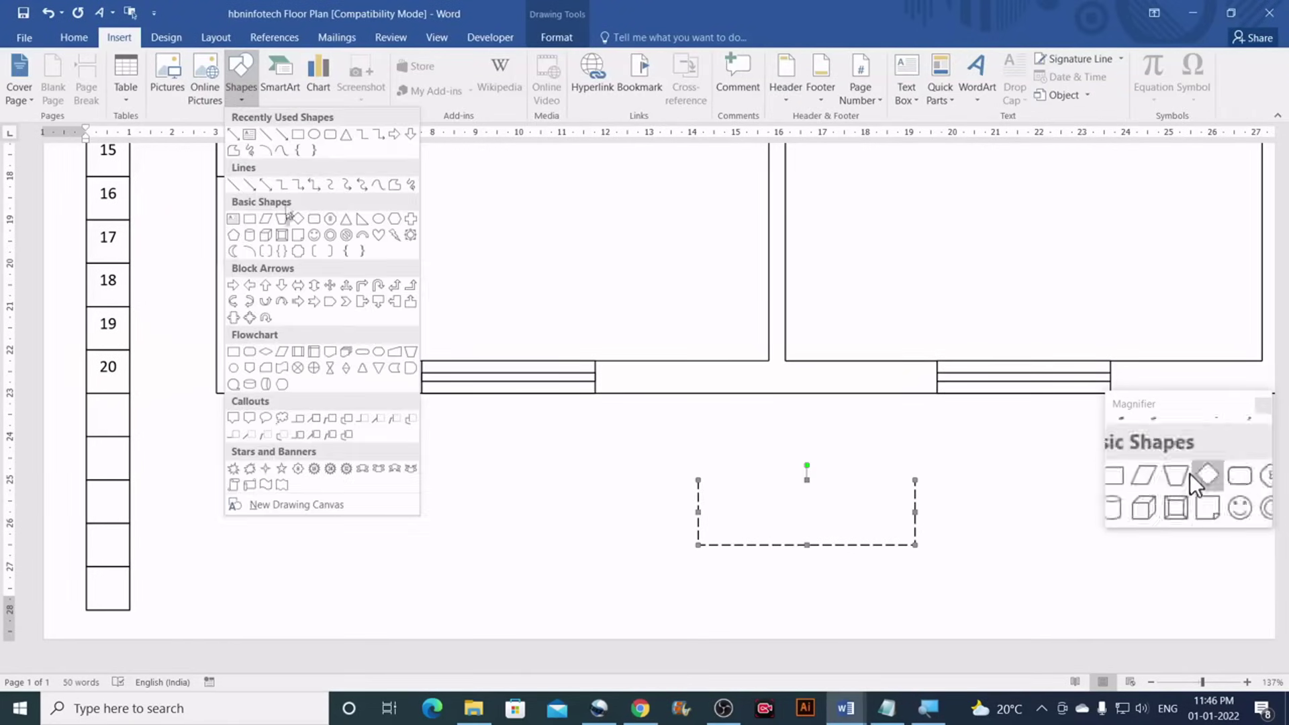
click(297, 134)
drag(448, 429, 493, 470)
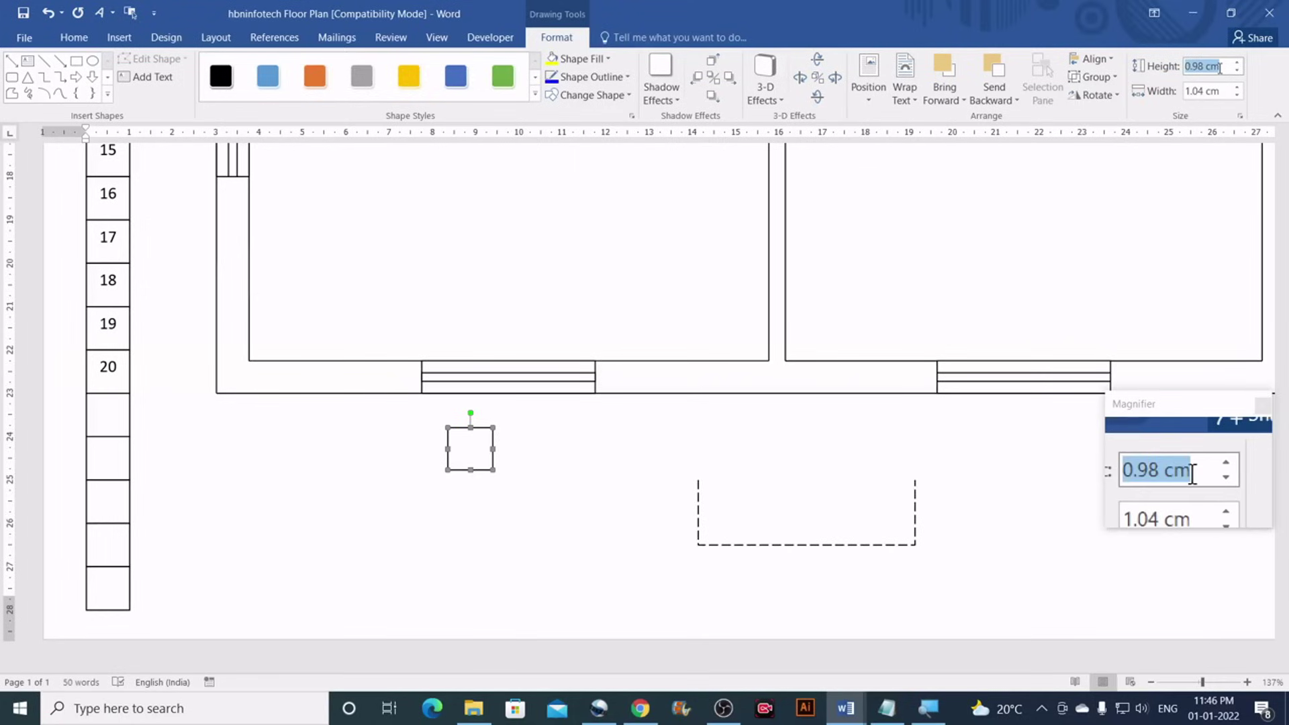
key(BackSpace)
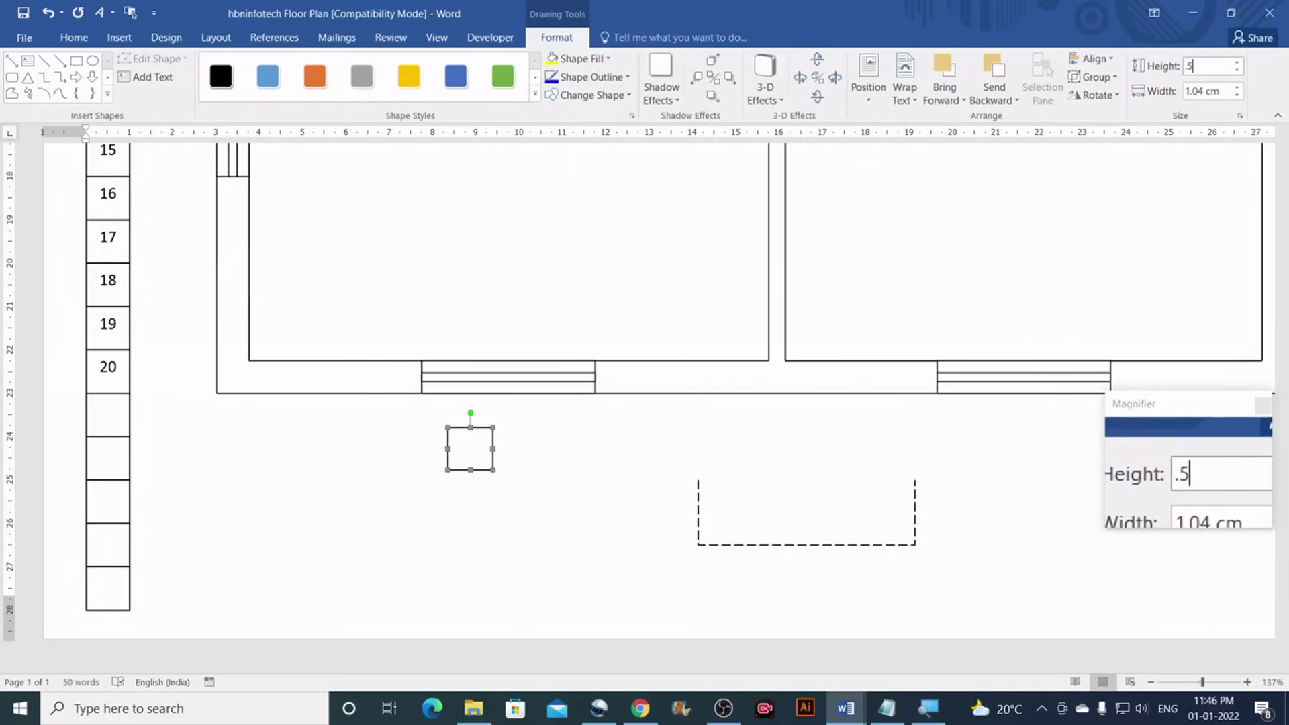
click(1220, 92)
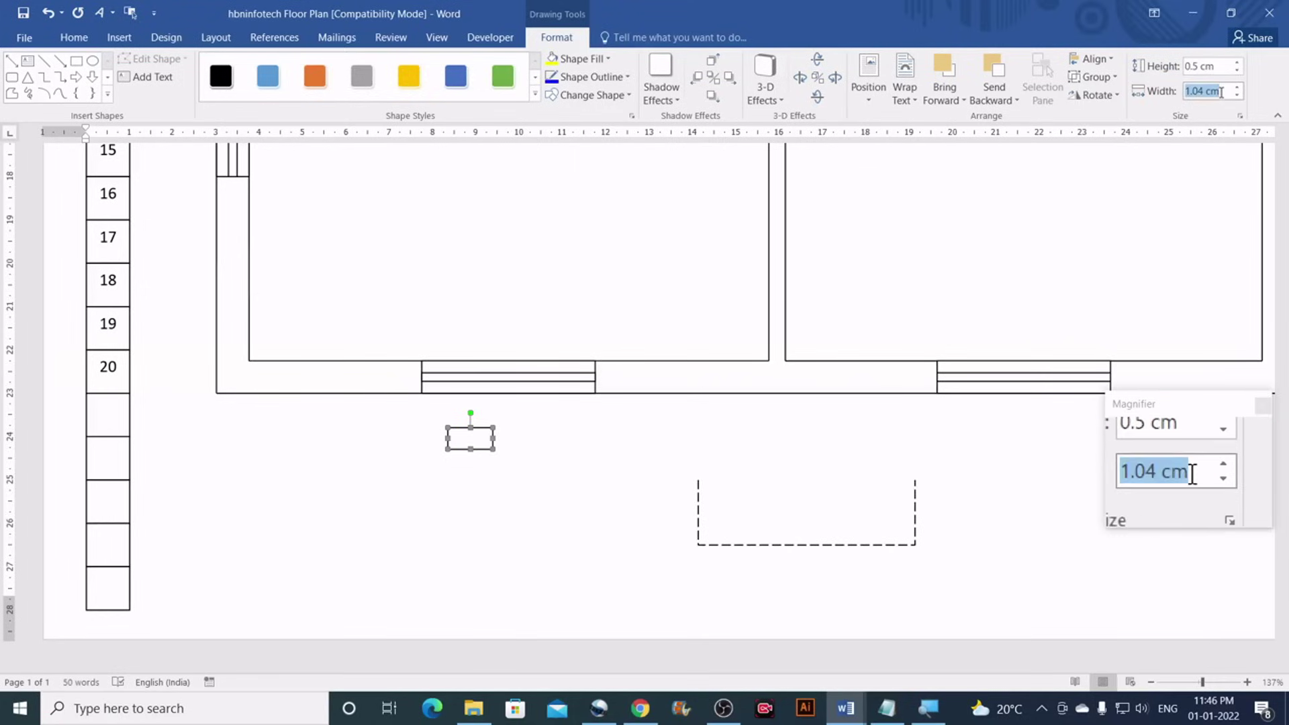
text(.)
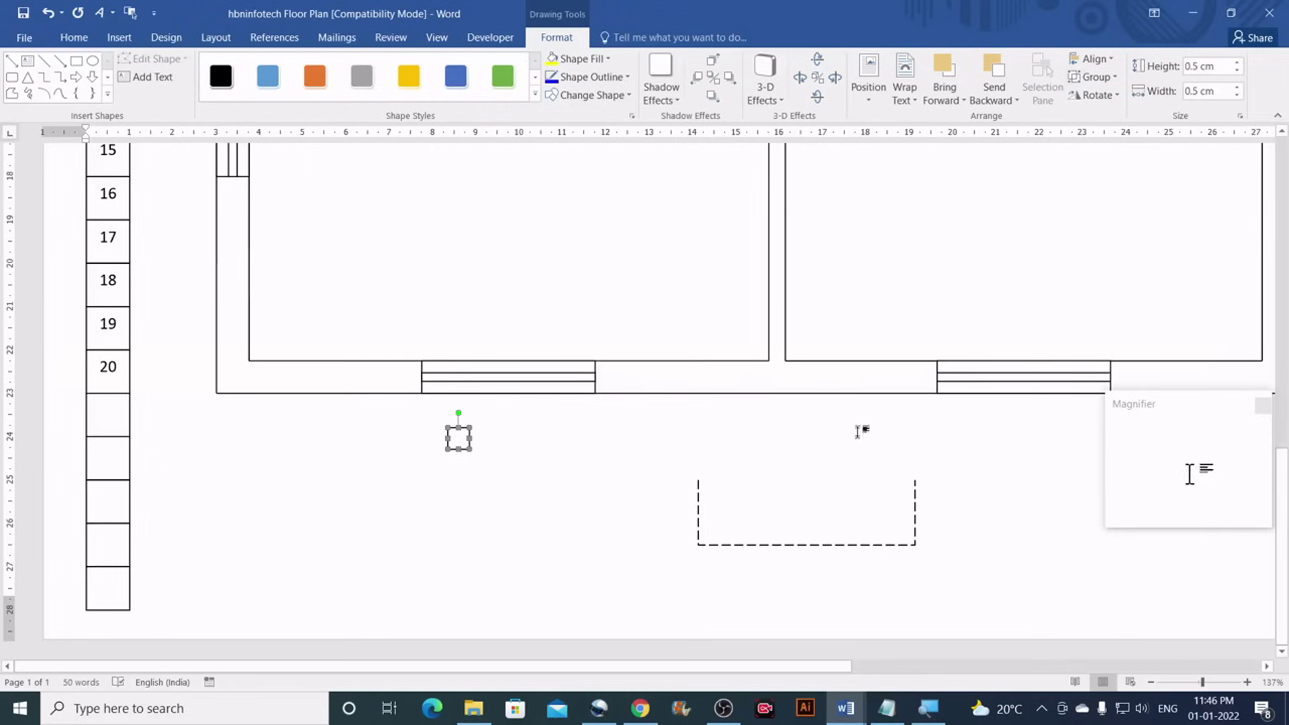
Place the small square under the wall at the left edge of the hall's bottom window and align the dashed outline's upper-left corner with it
drag(457, 440, 408, 406)
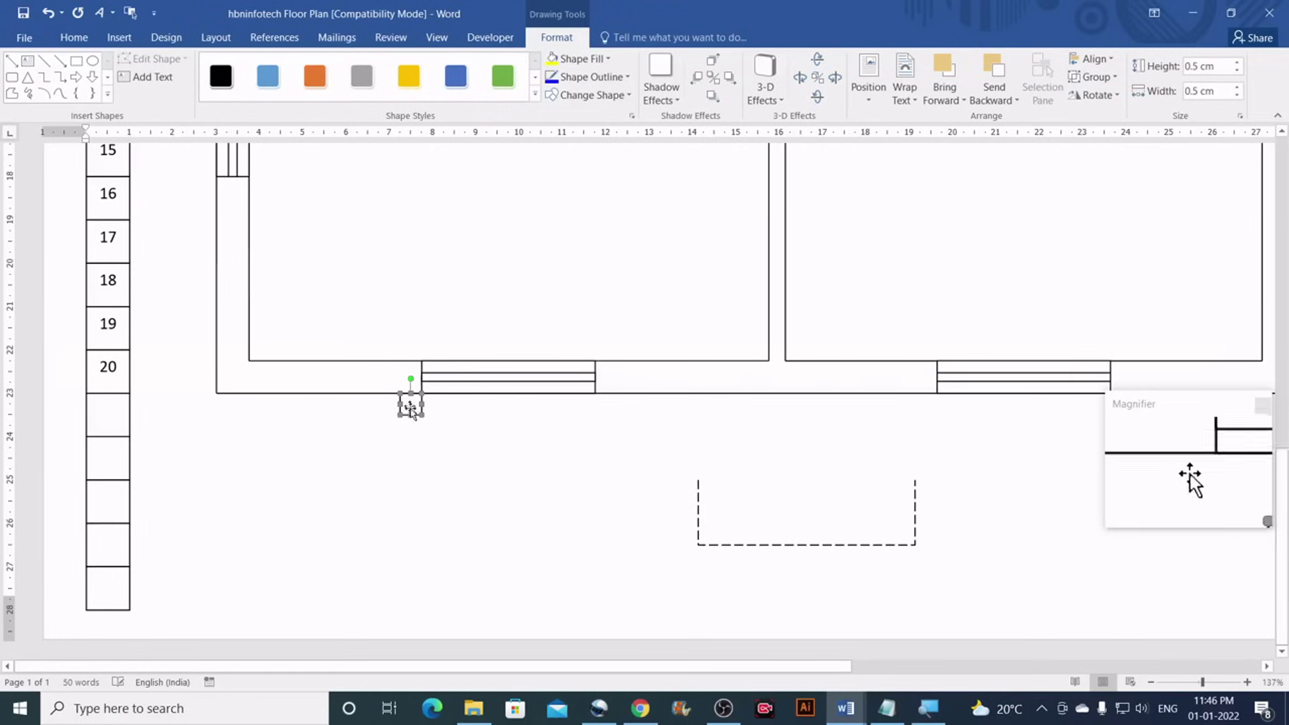
drag(700, 508, 402, 421)
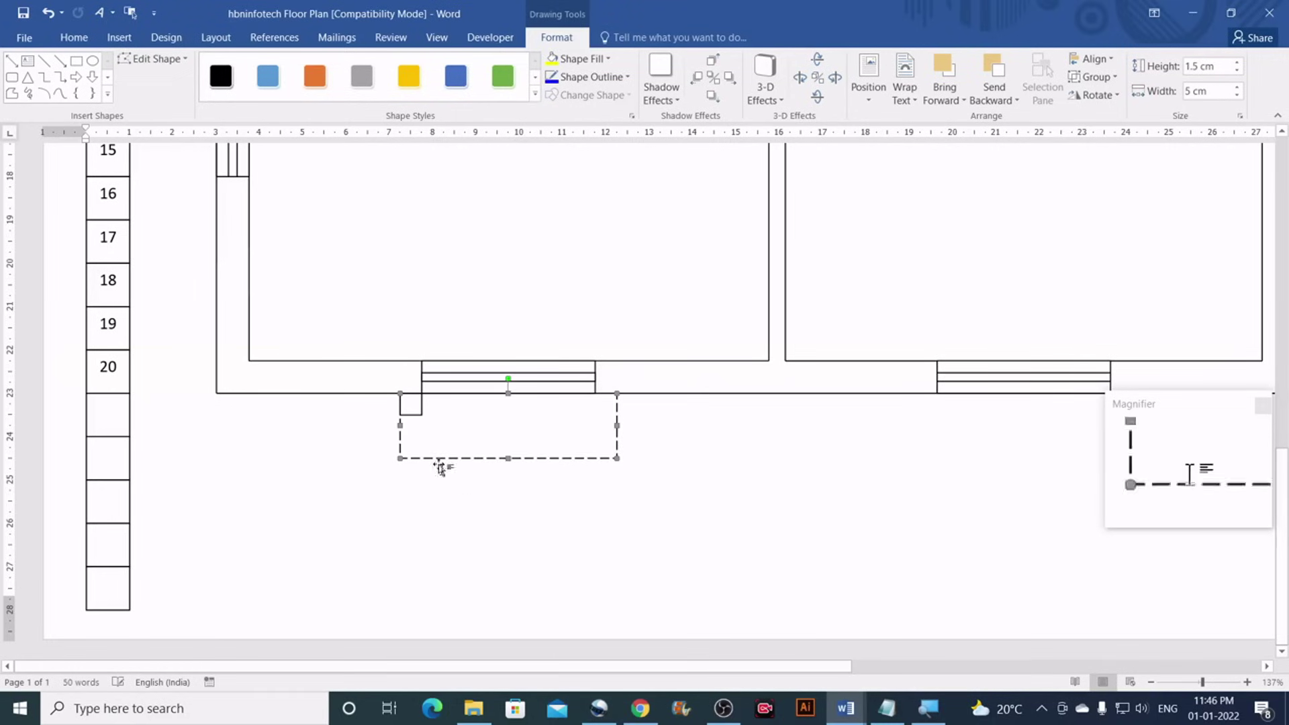
click(472, 514)
Copy the small square and dashed outline below the second bottom window and delete the original square
scroll(496, 490, down, 5)
scroll(497, 491, down, 5)
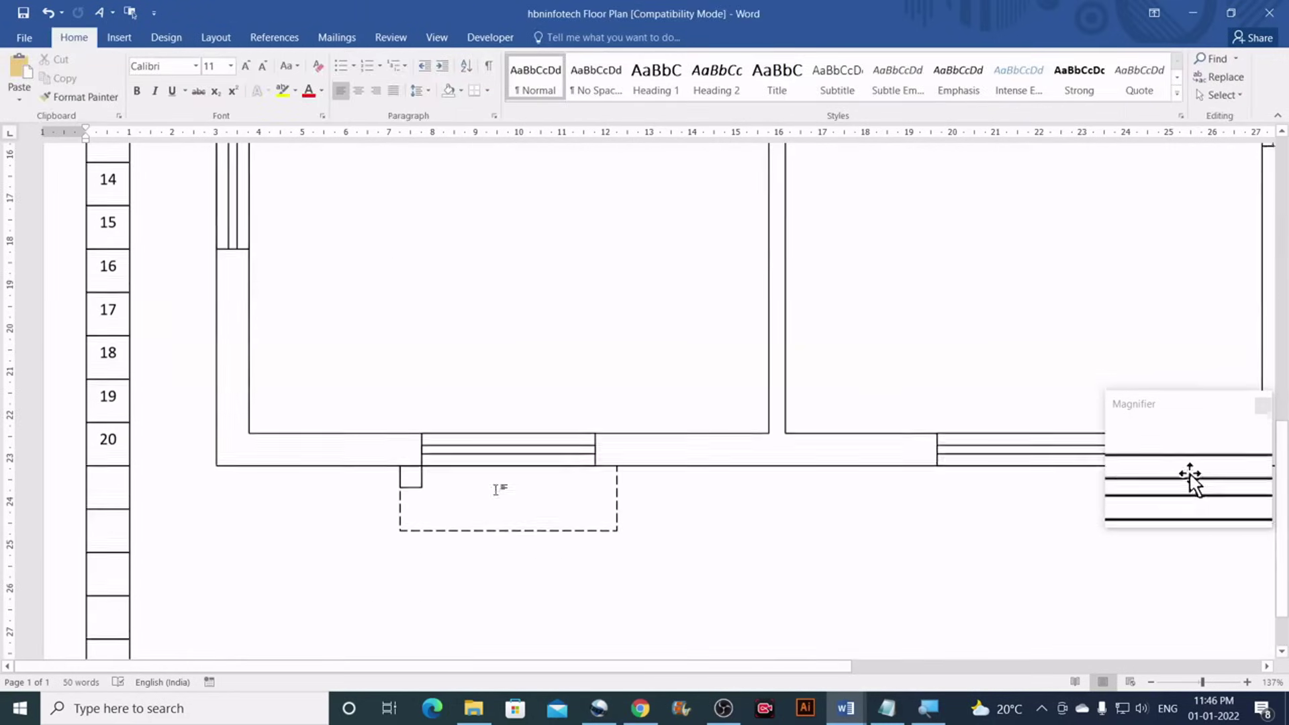
drag(648, 668, 754, 638)
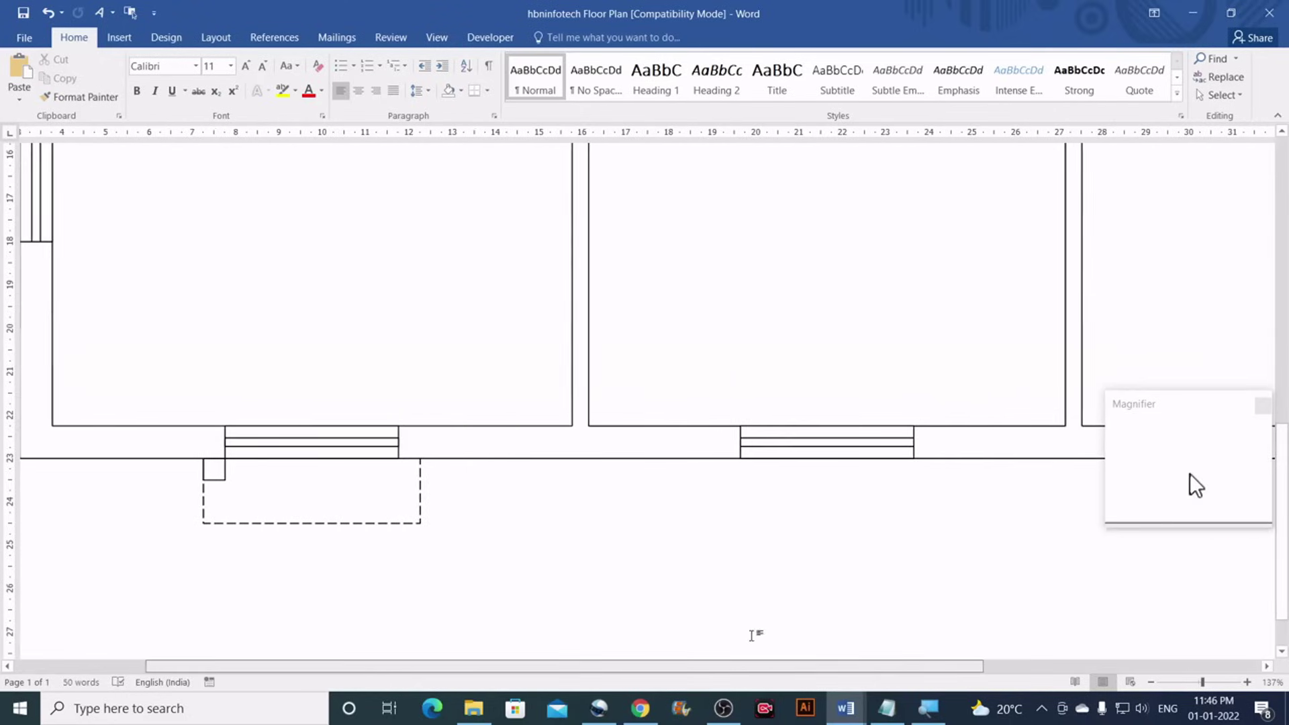
click(214, 479)
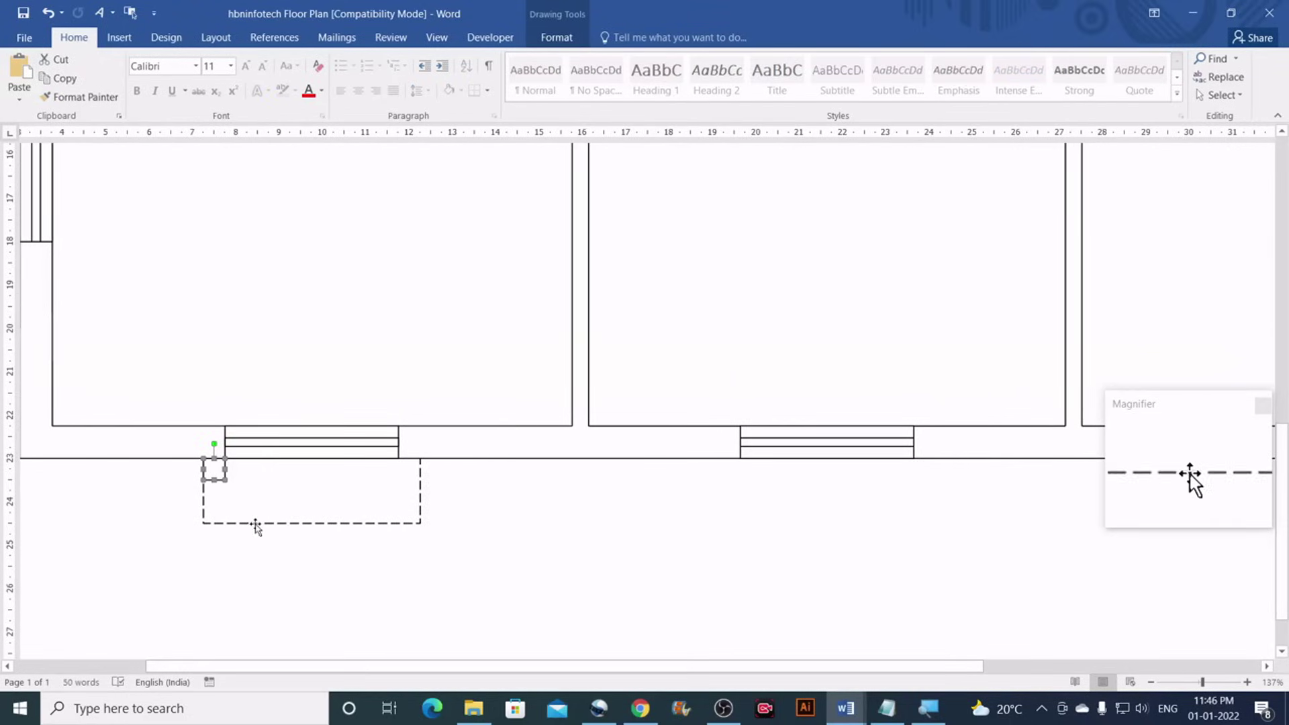
mouse_move(256, 525)
mouse_down()
mouse_move(533, 562)
mouse_move(780, 541)
mouse_up()
click(215, 472)
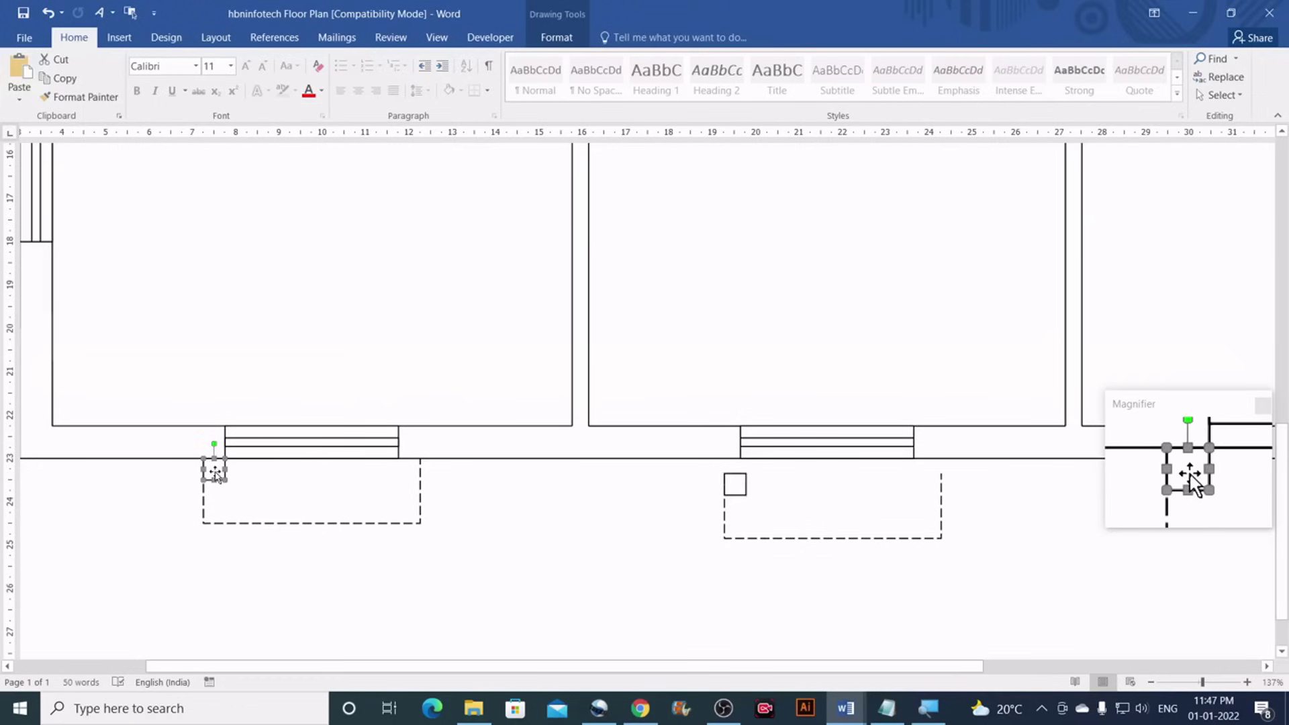
key(ctrl+z)
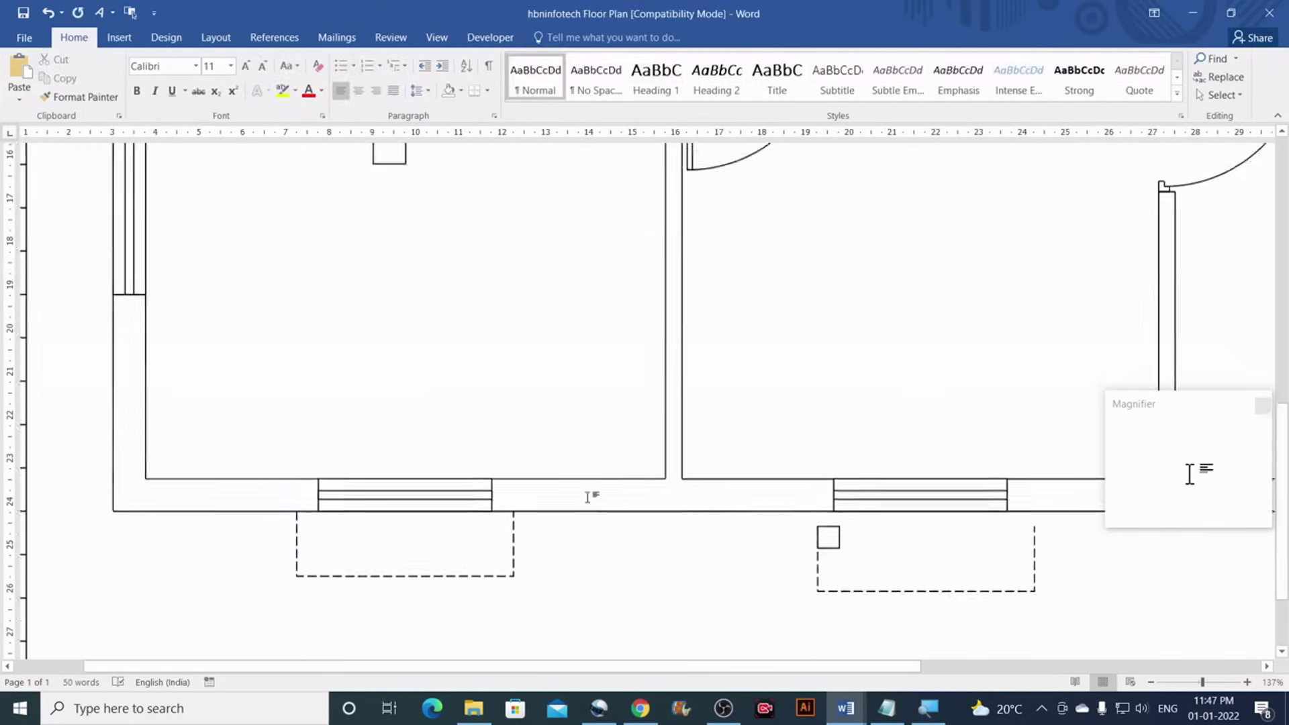
Align the copied square and dashed outline with the left edge of the second bottom window, flush against the wall
drag(754, 666, 900, 668)
click(608, 485)
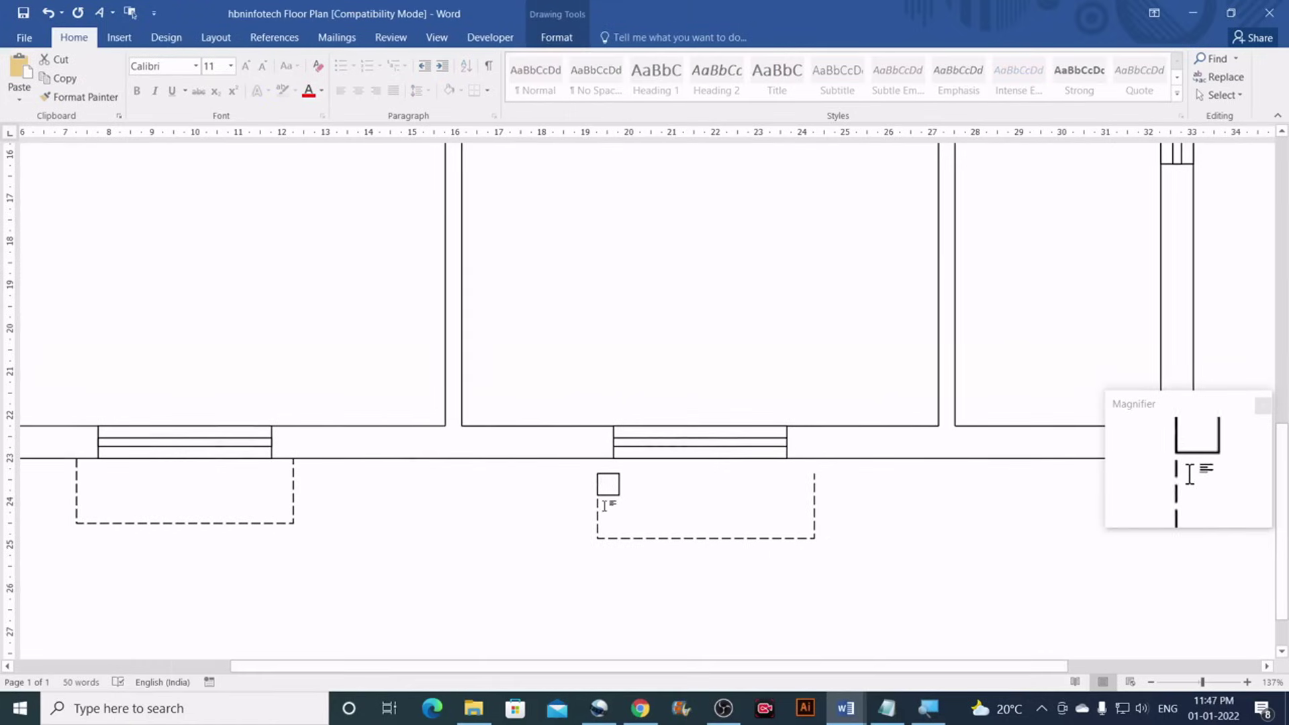
drag(611, 484, 607, 465)
click(620, 534)
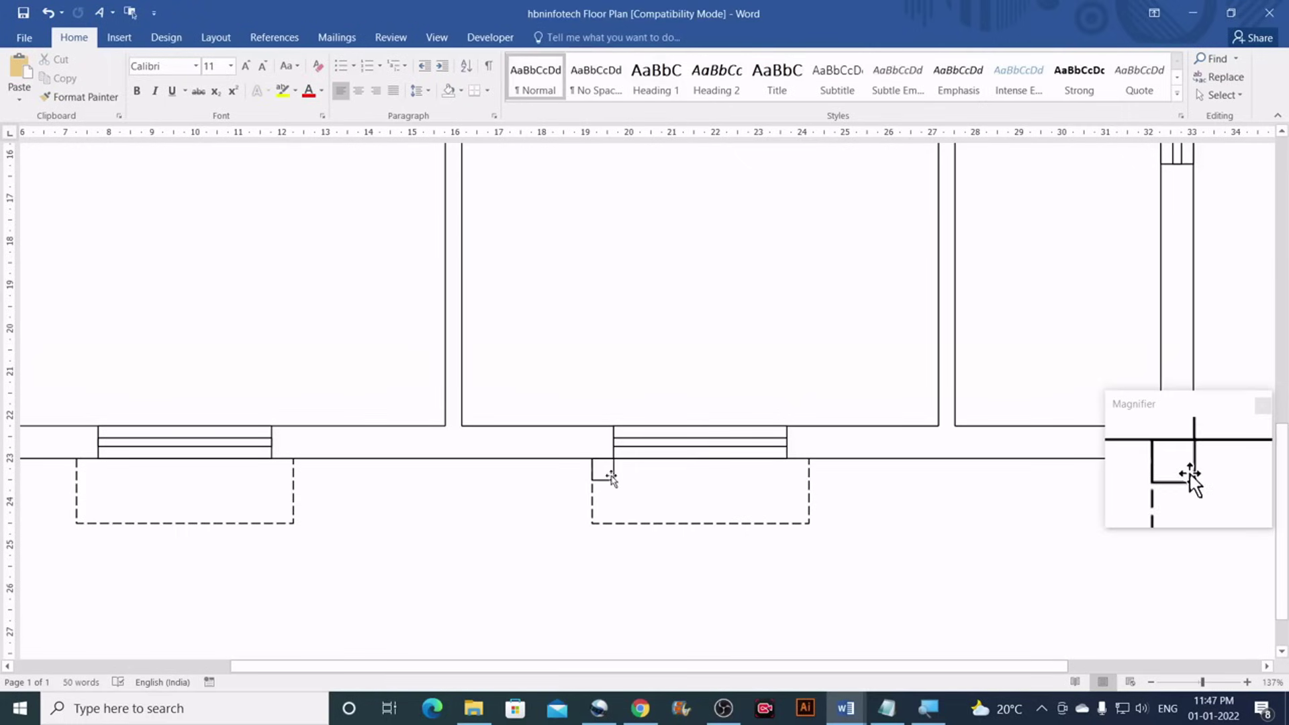
Move the small square from the second bottom window to just outside the plan's right wall, below its window
drag(609, 473, 1175, 333)
drag(1130, 264, 1218, 231)
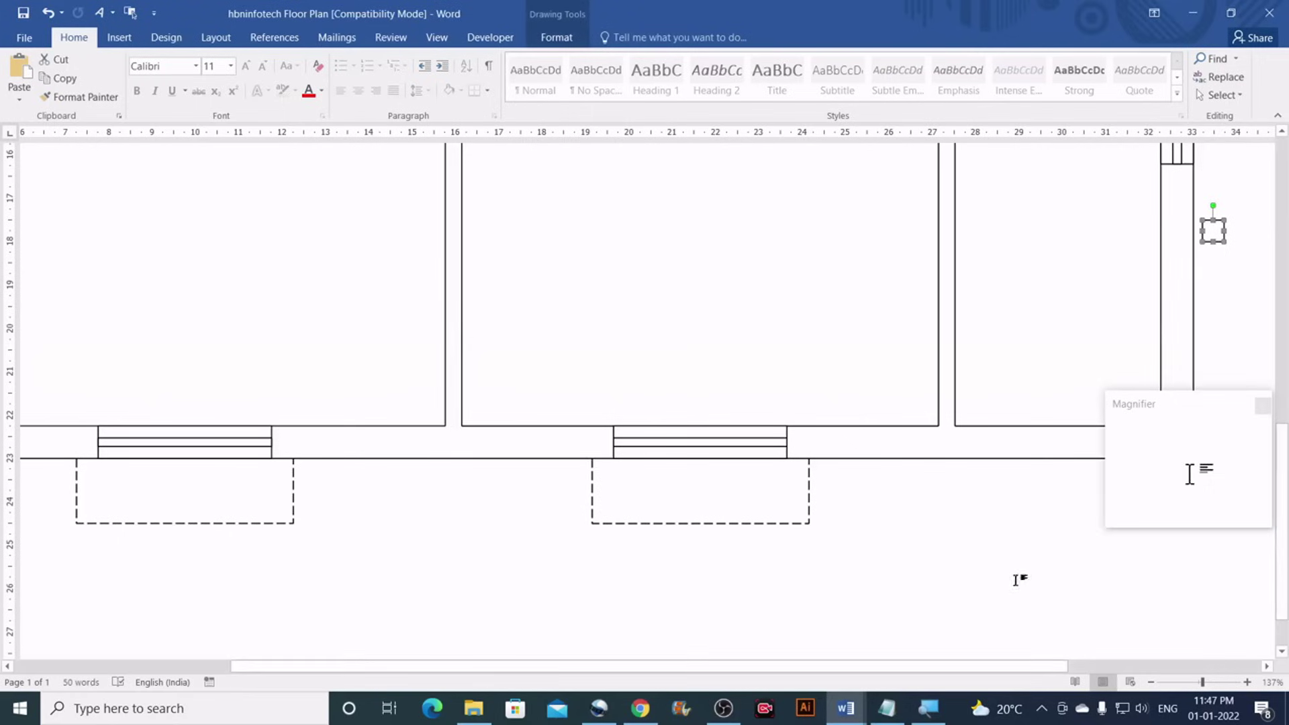
mouse_move(994, 666)
mouse_down()
mouse_move(1108, 668)
mouse_move(1194, 651)
mouse_up()
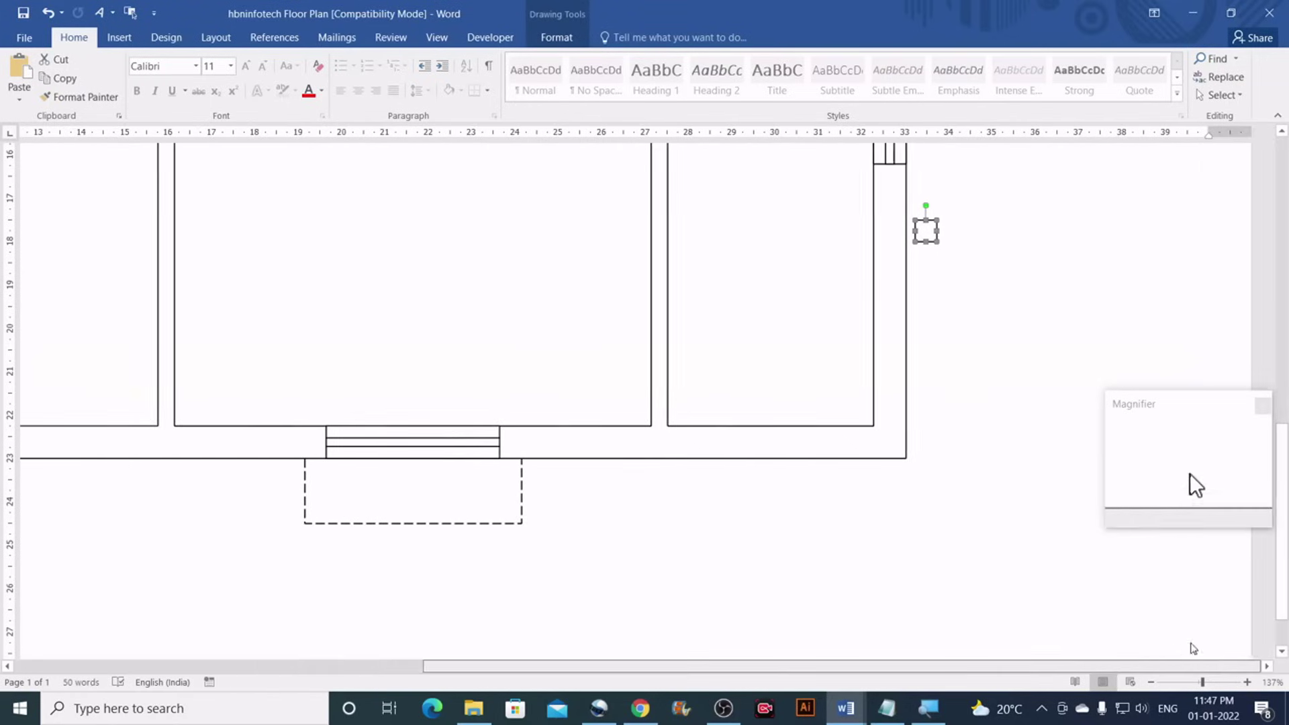
Duplicate the second bottom window's dashed outline, rotate the copy left 90°, and place it outside the plan's right wall
click(521, 481)
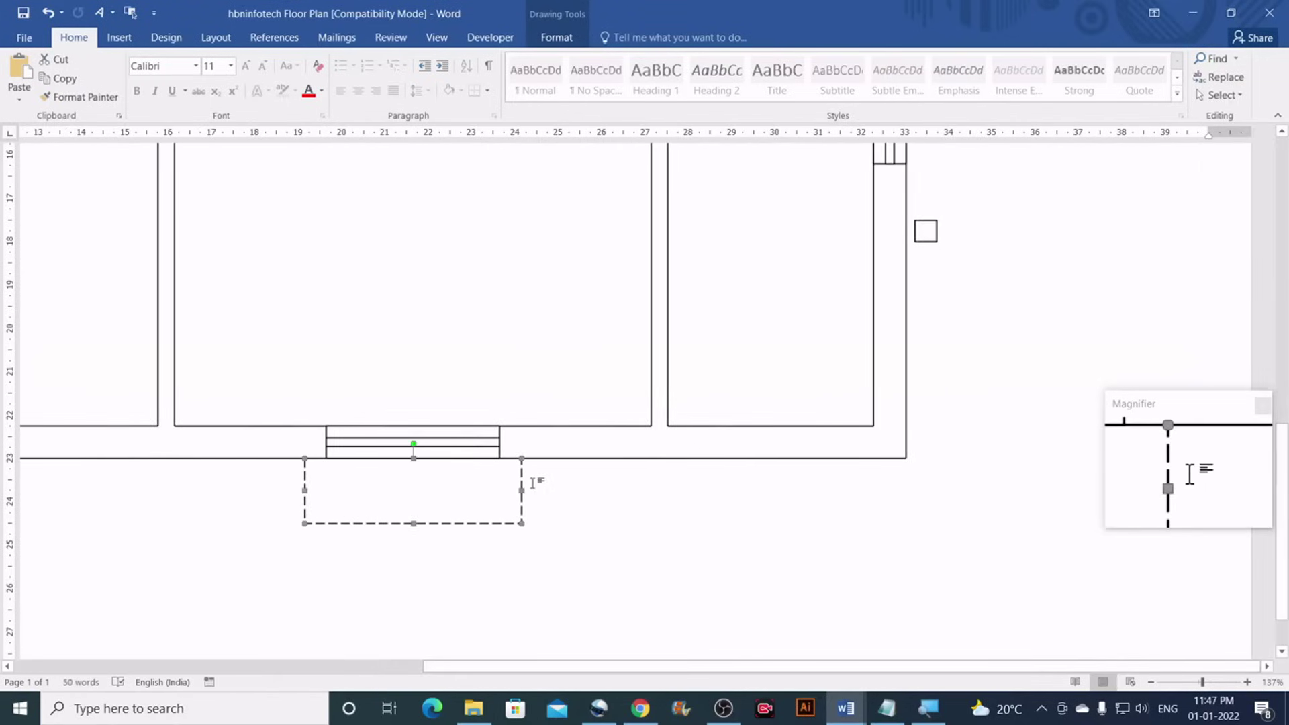
key(ctrl+d)
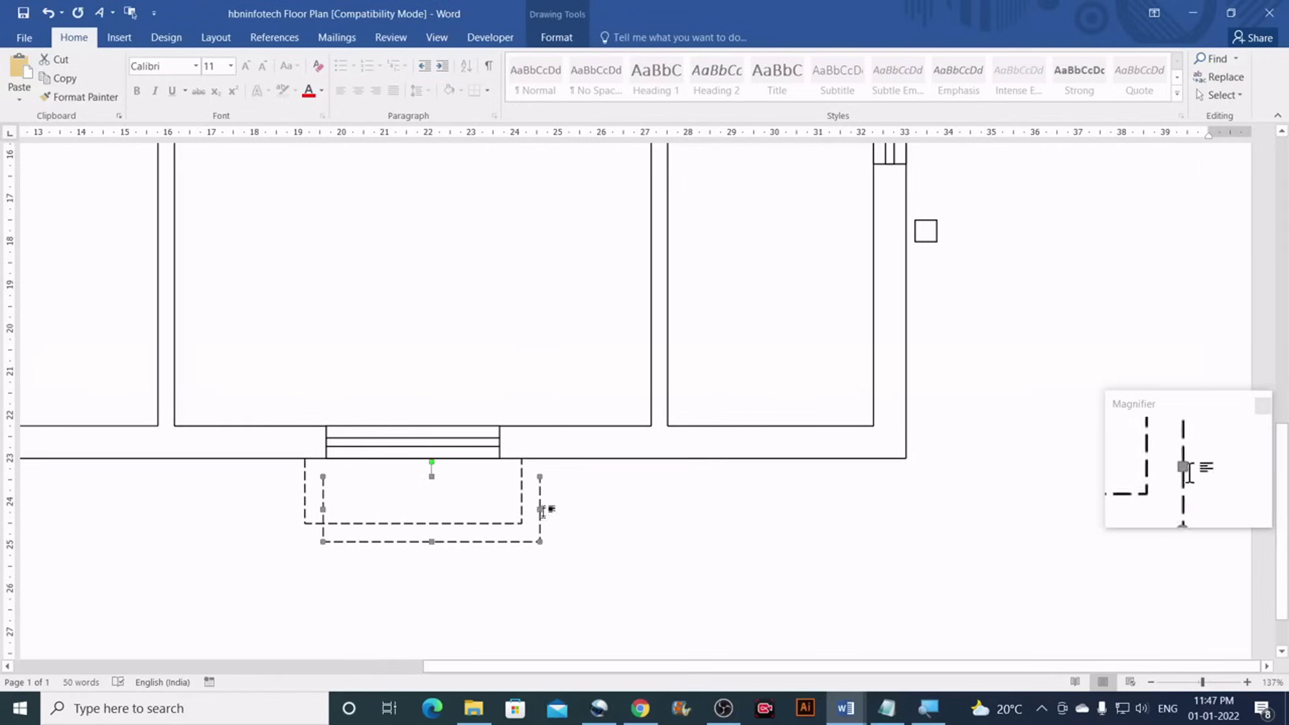
click(557, 37)
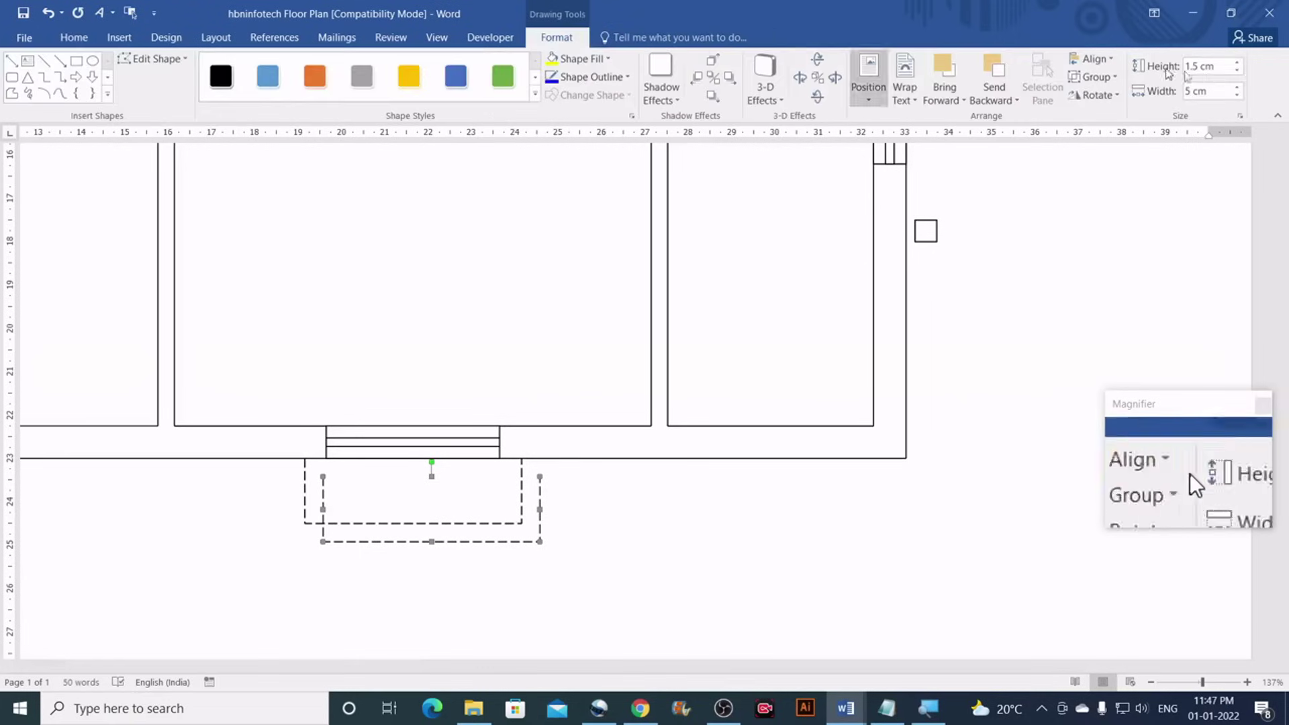
click(1096, 95)
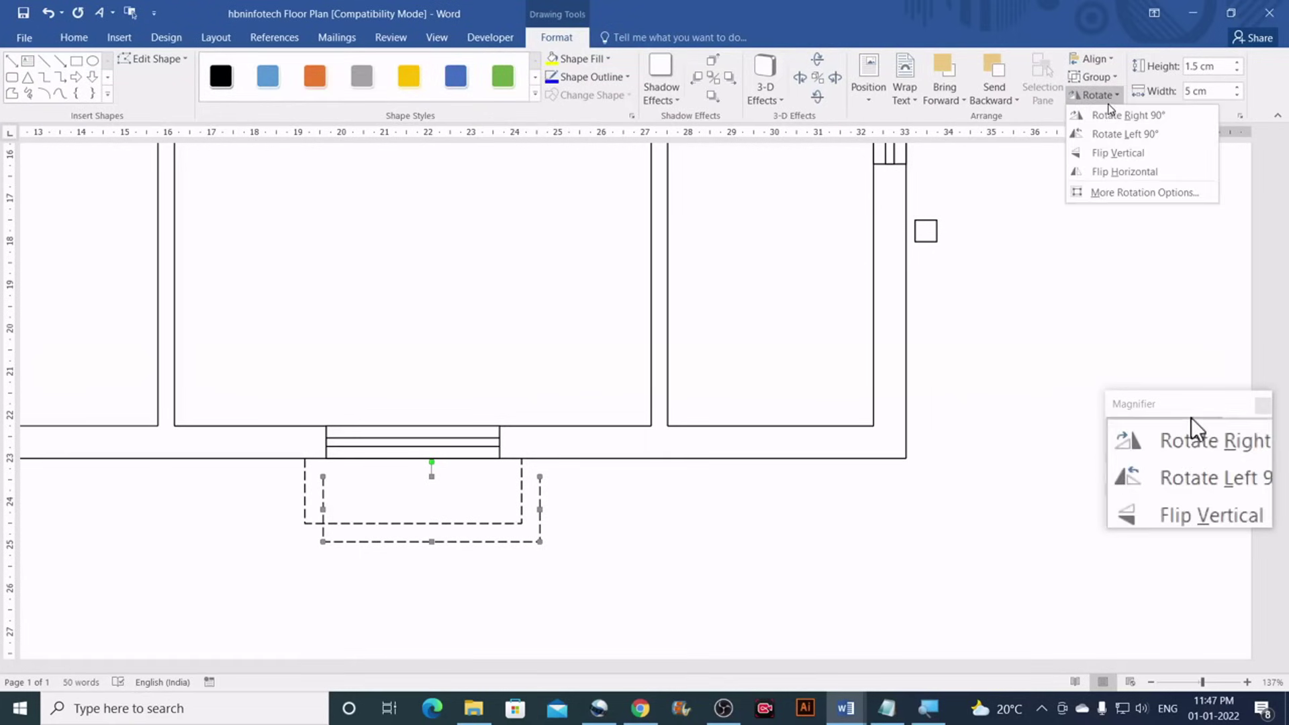
click(1119, 138)
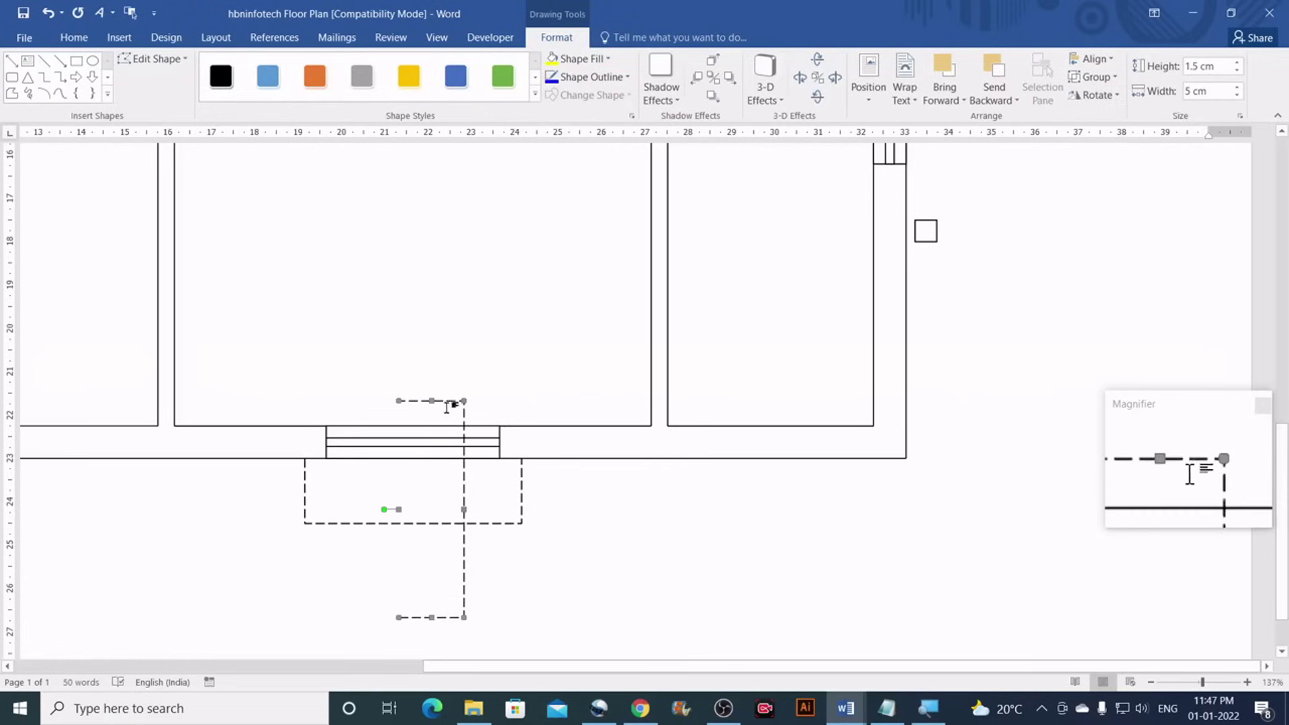
drag(448, 406, 1024, 188)
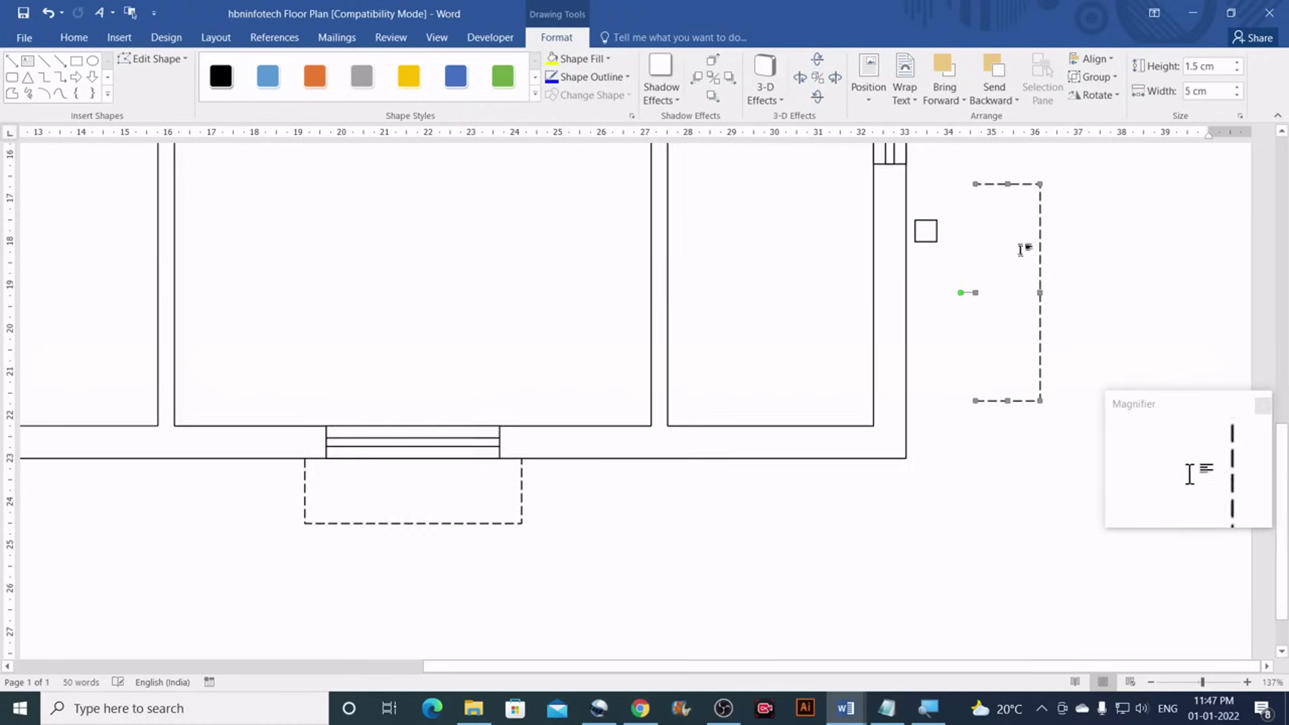
Set the rotated outline's width to 3 cm and align it flush around the lower right window, using the small square at the window's lower edge
scroll(1024, 257, up, 1)
scroll(1024, 257, up, 1)
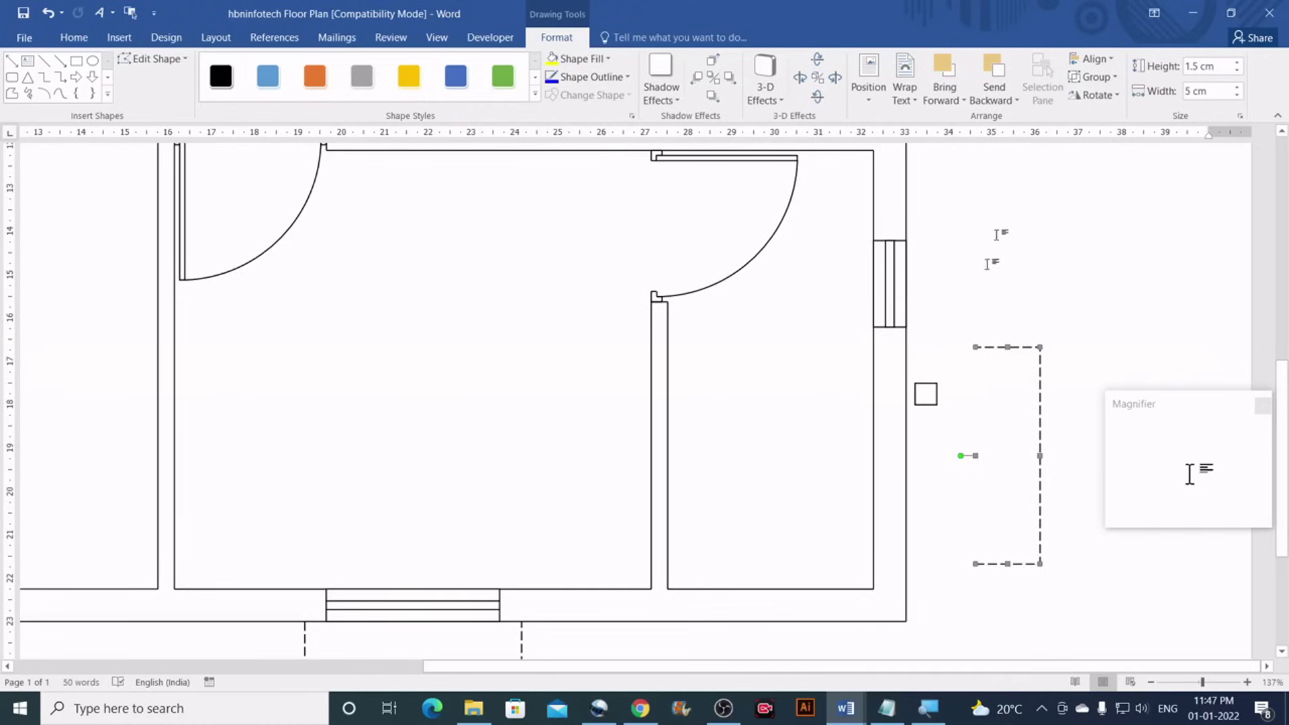
click(1212, 91)
text(3)
key(Return)
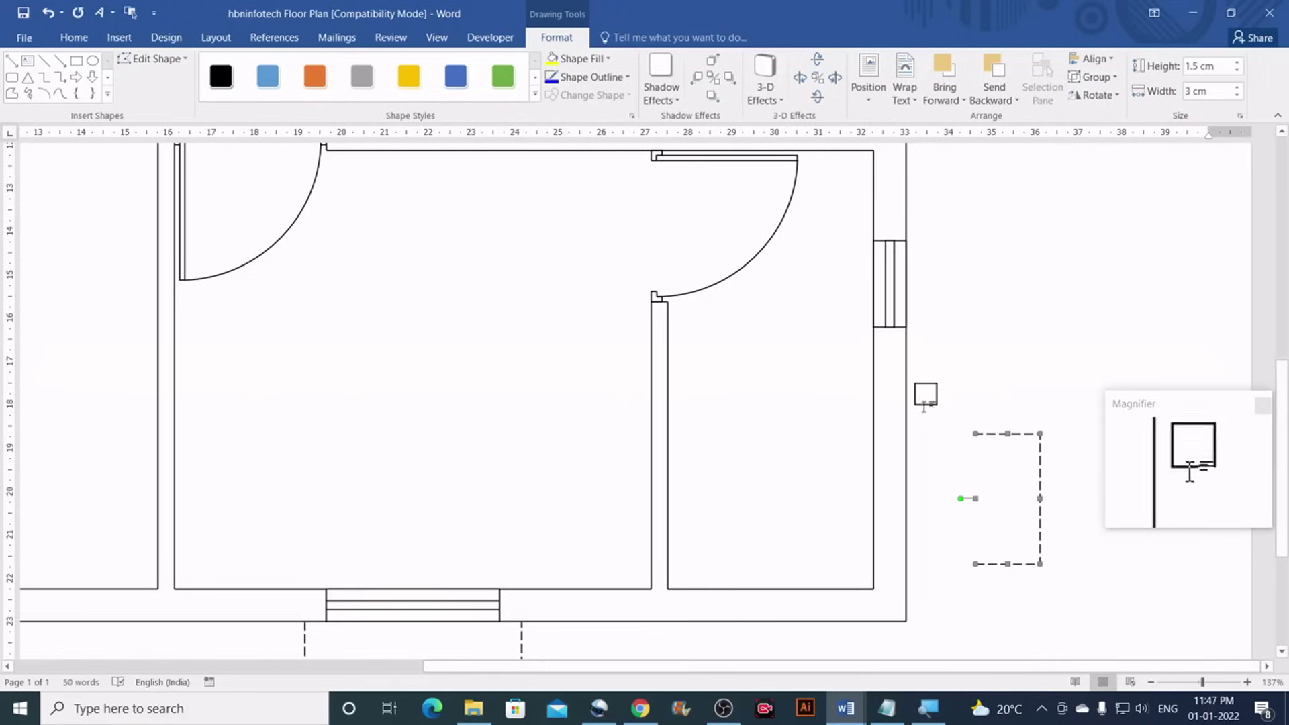
drag(925, 396, 917, 339)
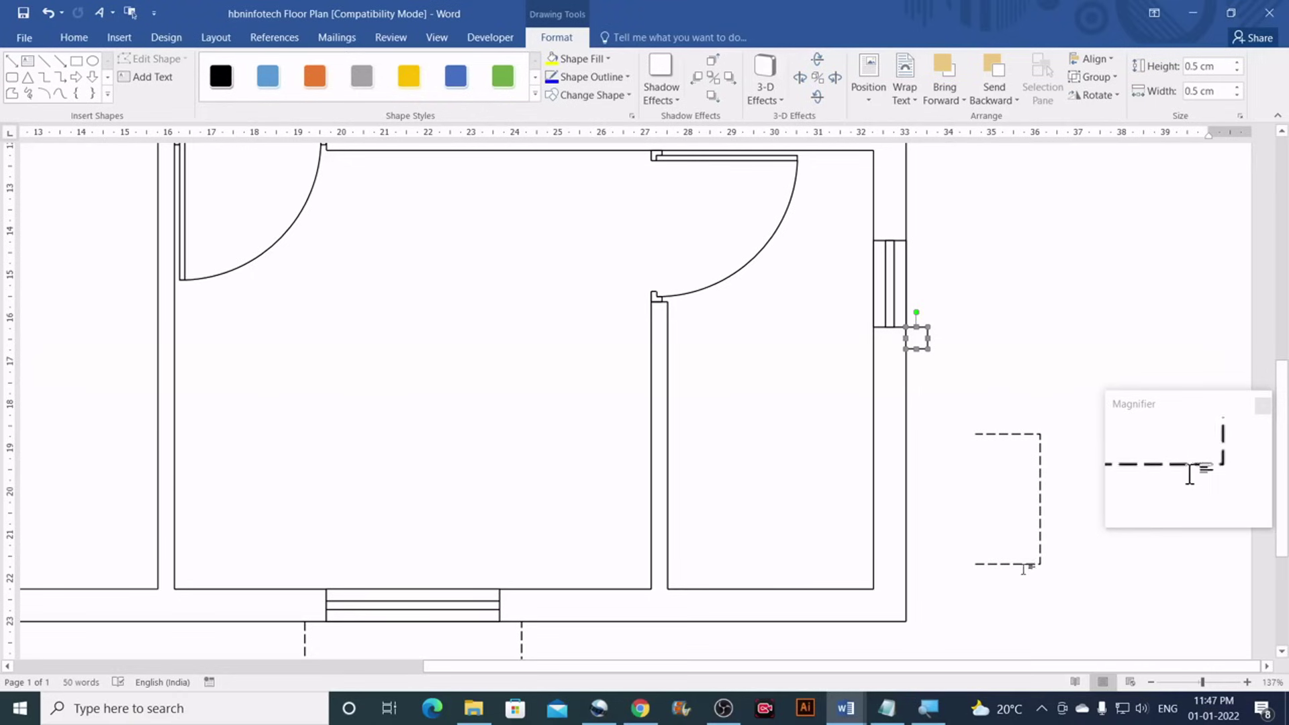
drag(1031, 557, 943, 453)
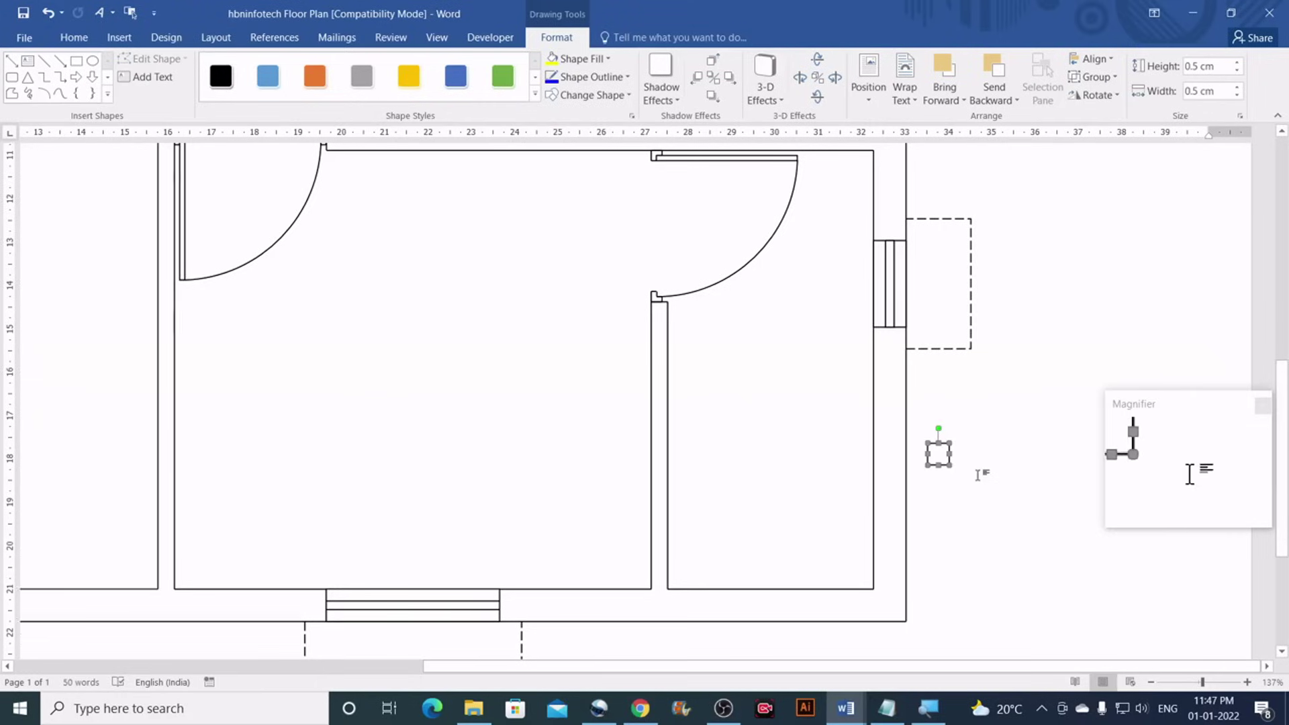
Move the small square up outside the right wall, just below the upper right window
scroll(977, 486, up, 1)
scroll(945, 538, up, 1)
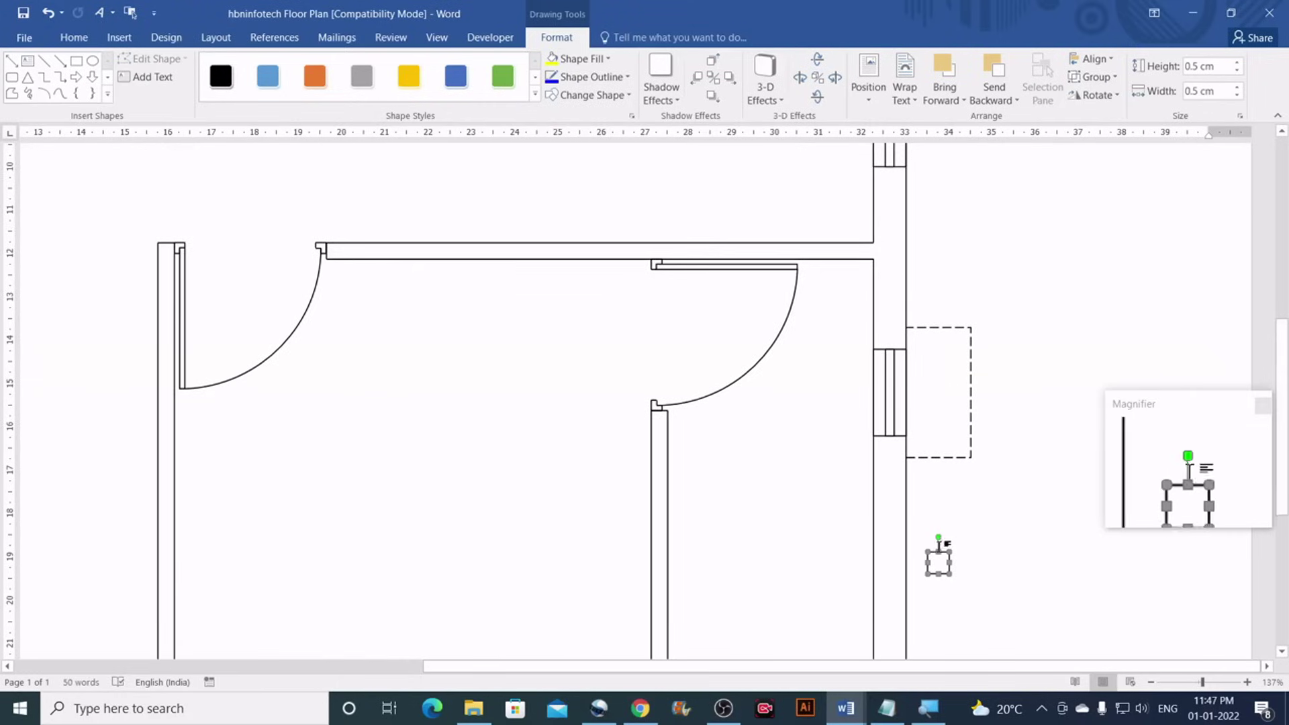
drag(938, 564, 992, 215)
Duplicate the second bottom window's dashed outline, rotate the copy left 90°, and place it beside the upper right window
scroll(853, 359, down, 4)
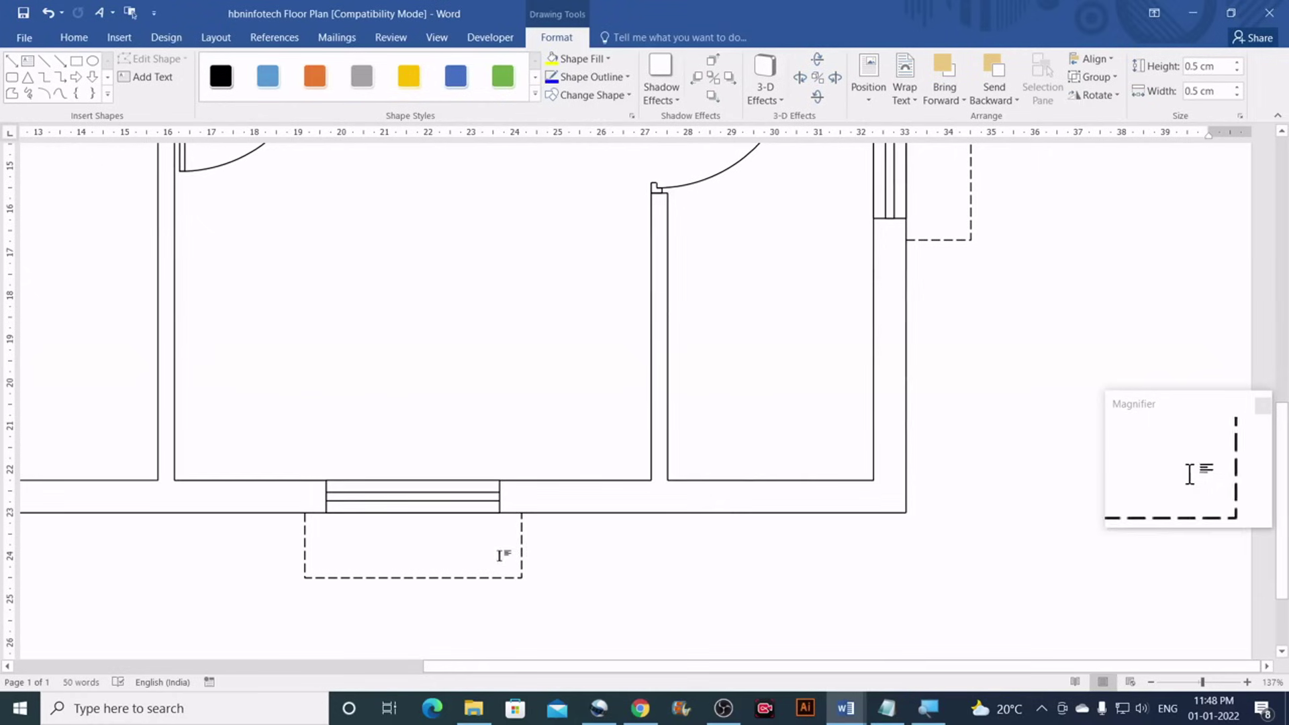
click(520, 552)
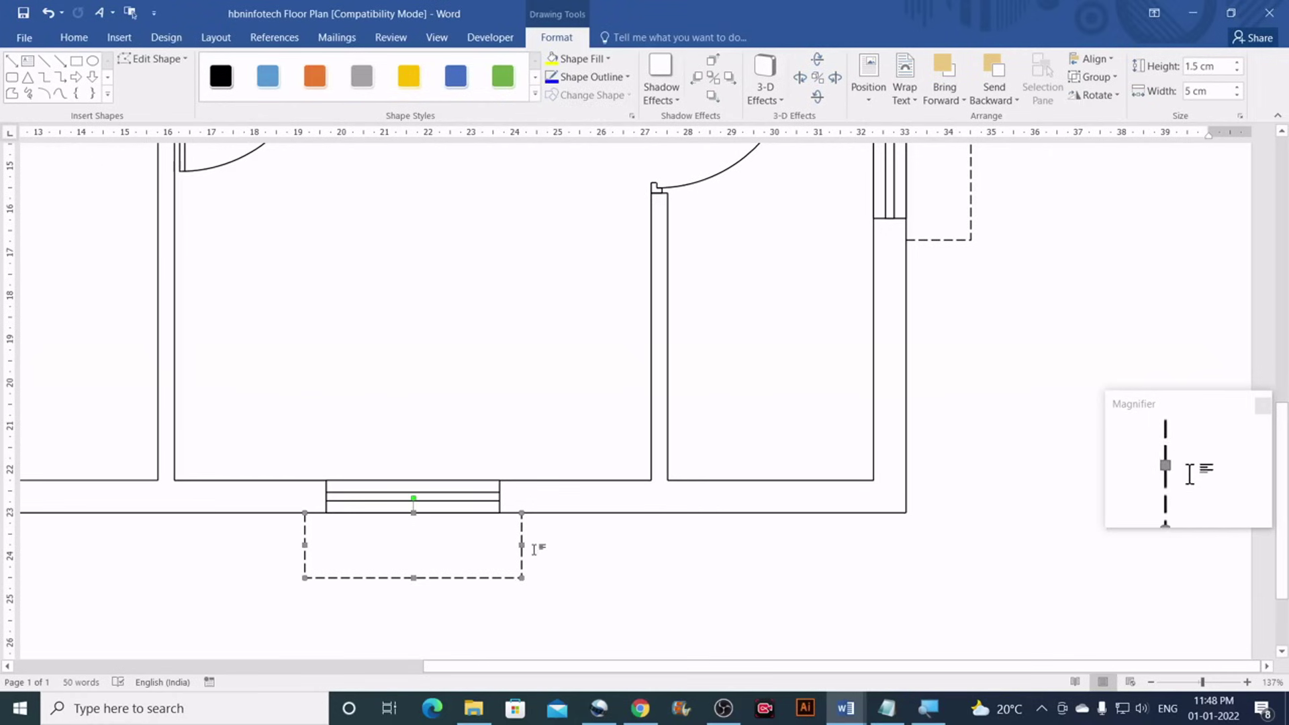
key(ctrl+d)
drag(540, 552, 1079, 201)
scroll(1059, 325, up, 6)
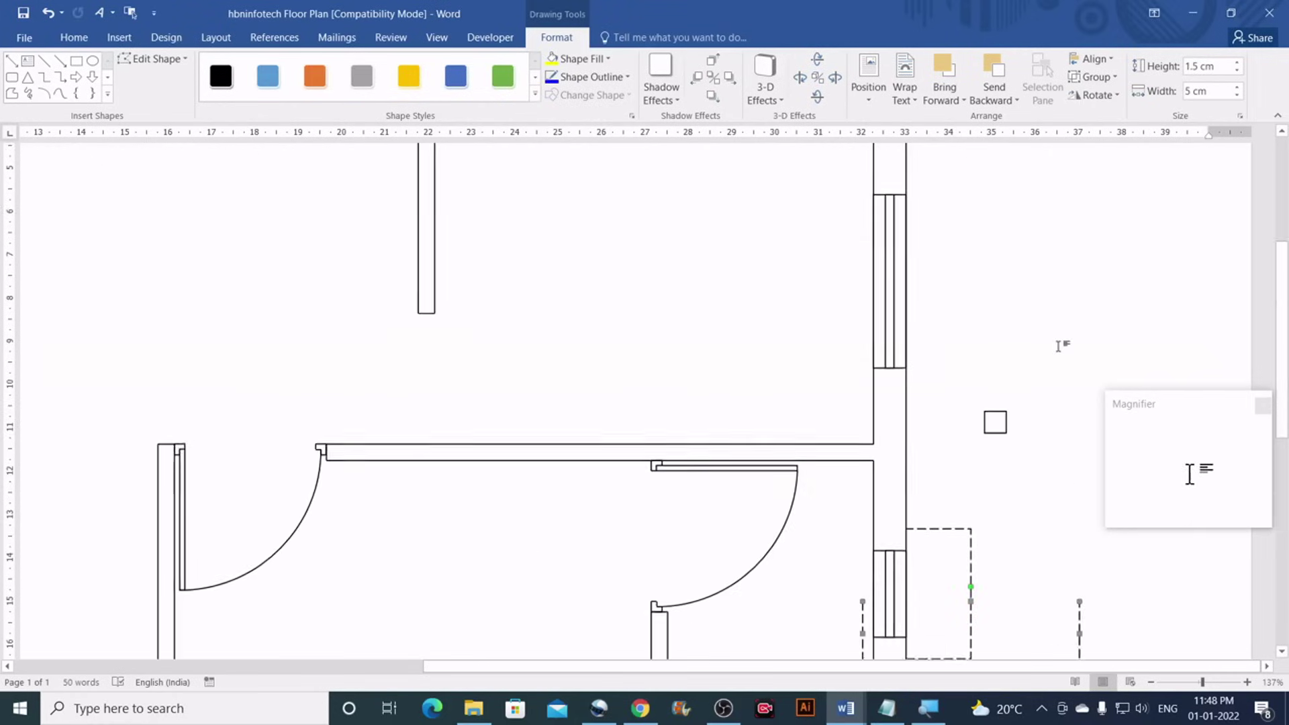
click(1093, 94)
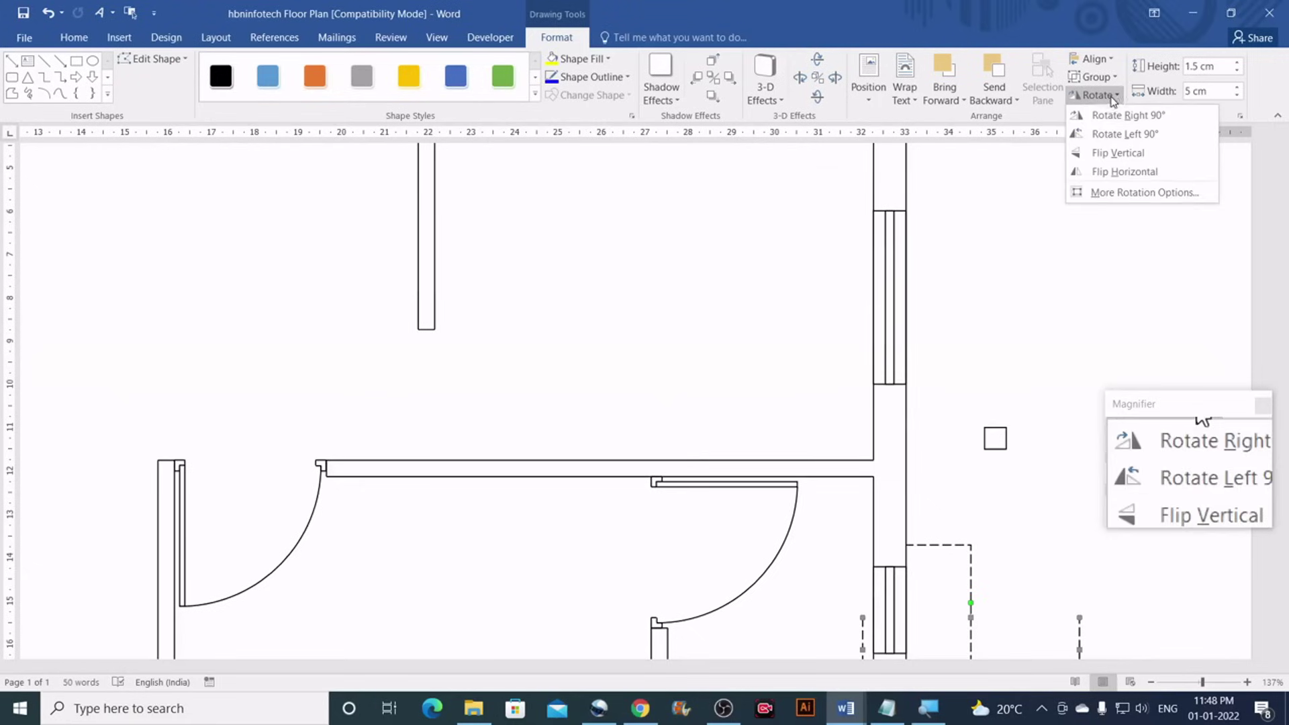
click(1129, 137)
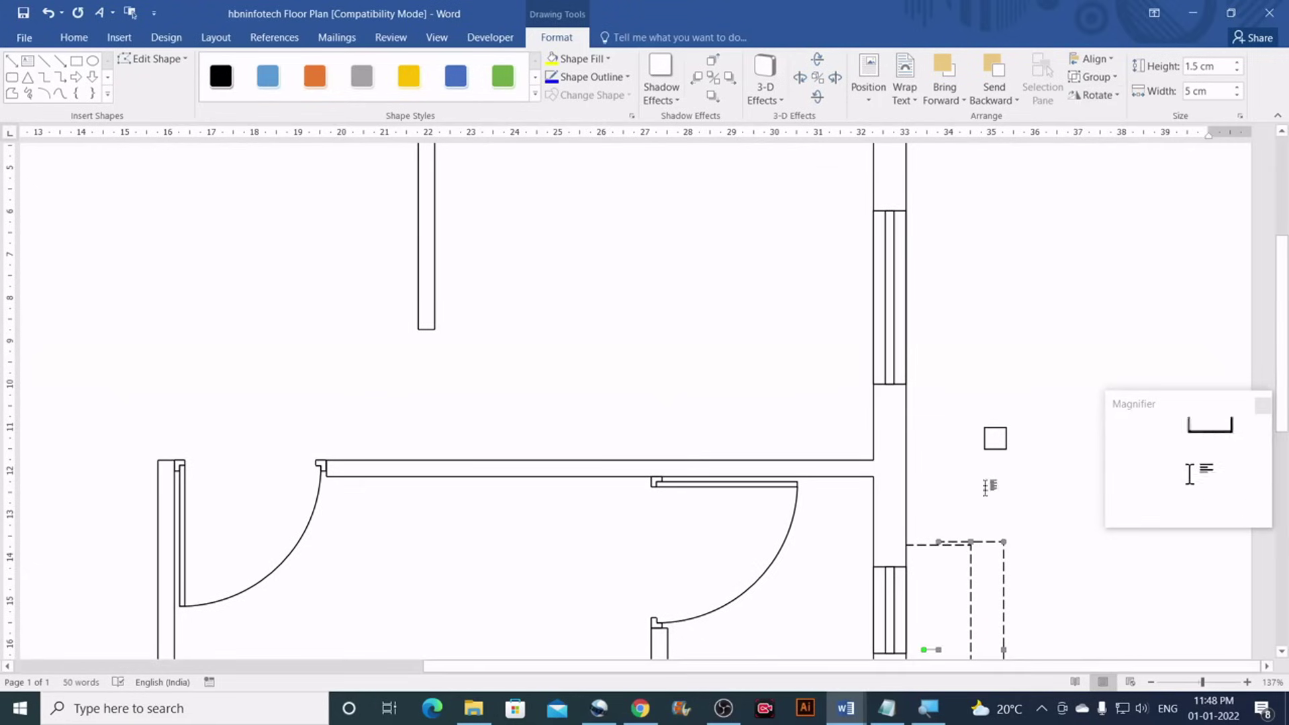
drag(993, 548, 1025, 188)
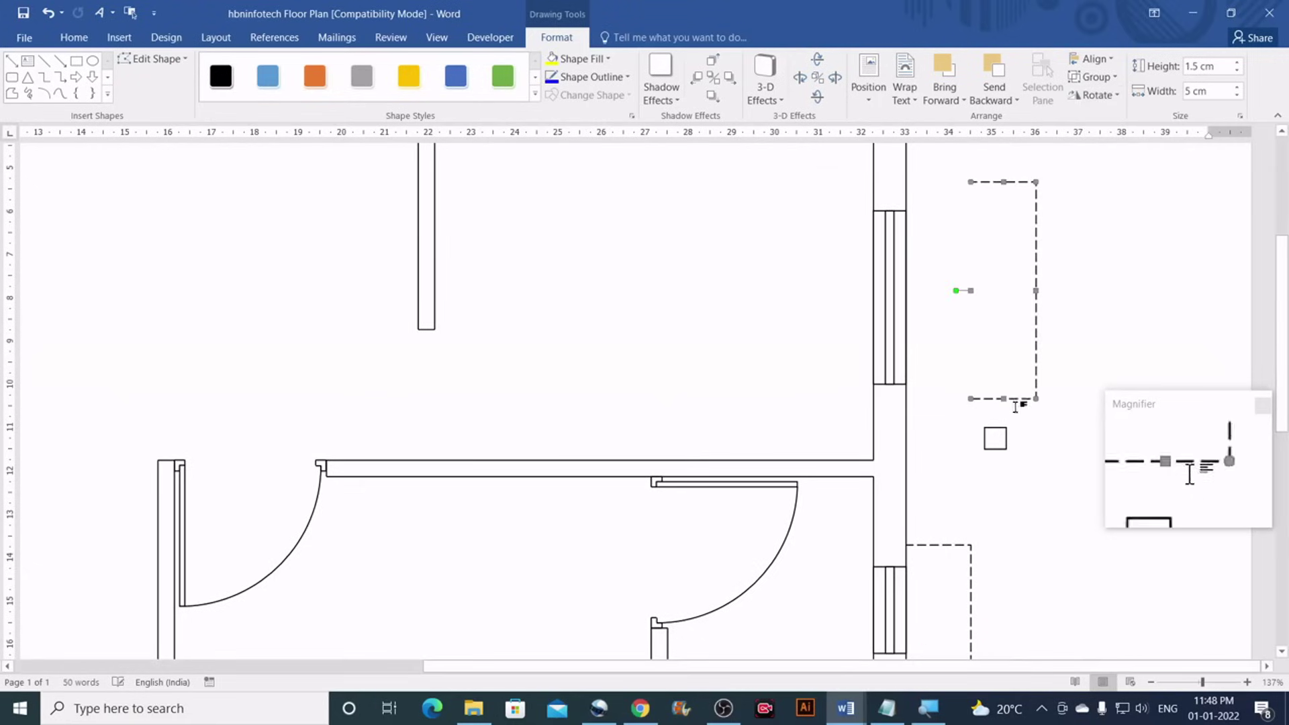
Place the small square against the wall at the upper right window's top edge and align the dashed outline's upper-left corner with it
drag(996, 442, 917, 201)
drag(1017, 186, 951, 188)
scroll(994, 202, up, 3)
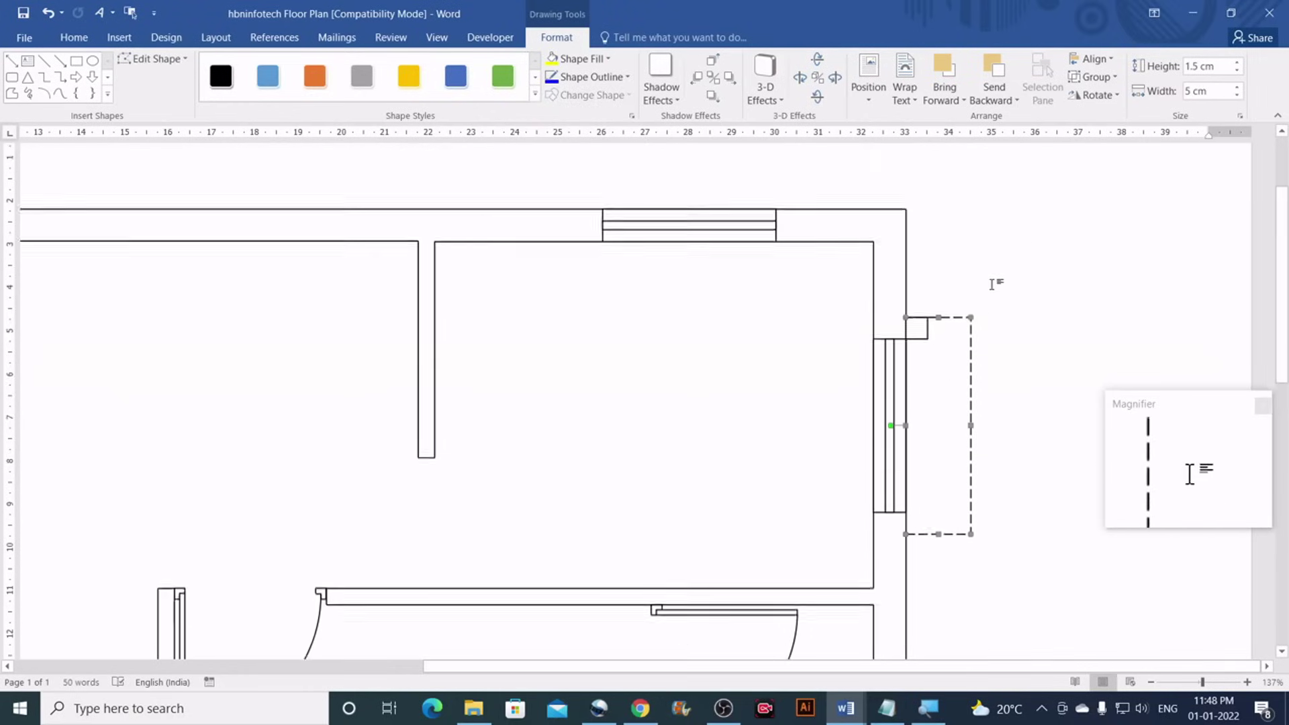
Duplicate the upper right window's outline, rotate it left 90°, and align it above the top window using the small square at the window's right edge
drag(923, 369, 794, 236)
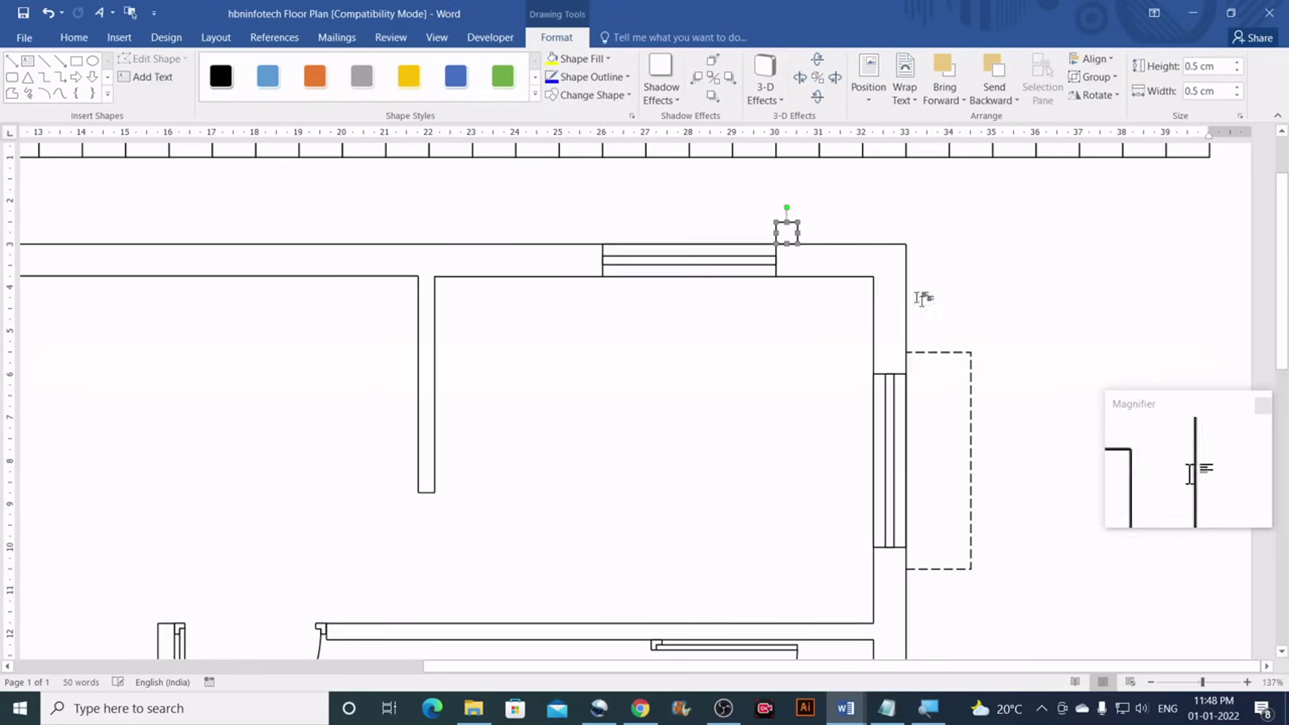
click(970, 354)
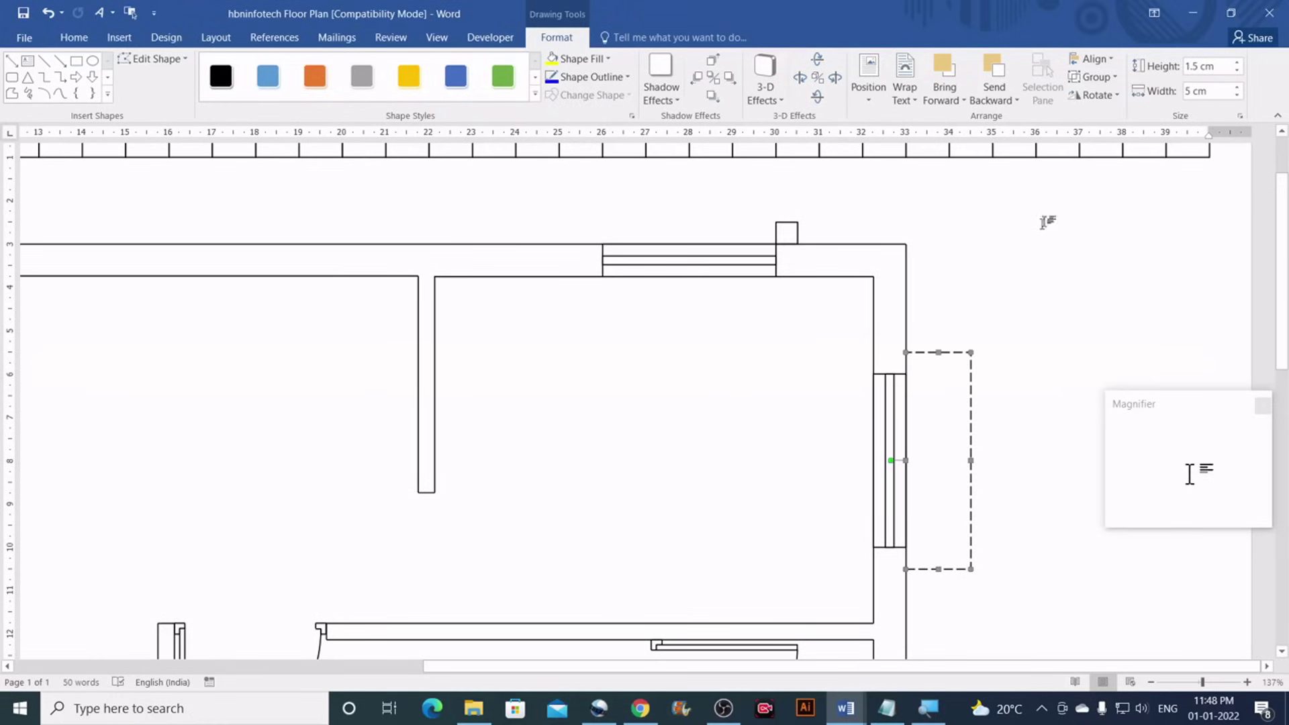
drag(1018, 257, 1032, 275)
drag(990, 394, 982, 210)
click(1094, 95)
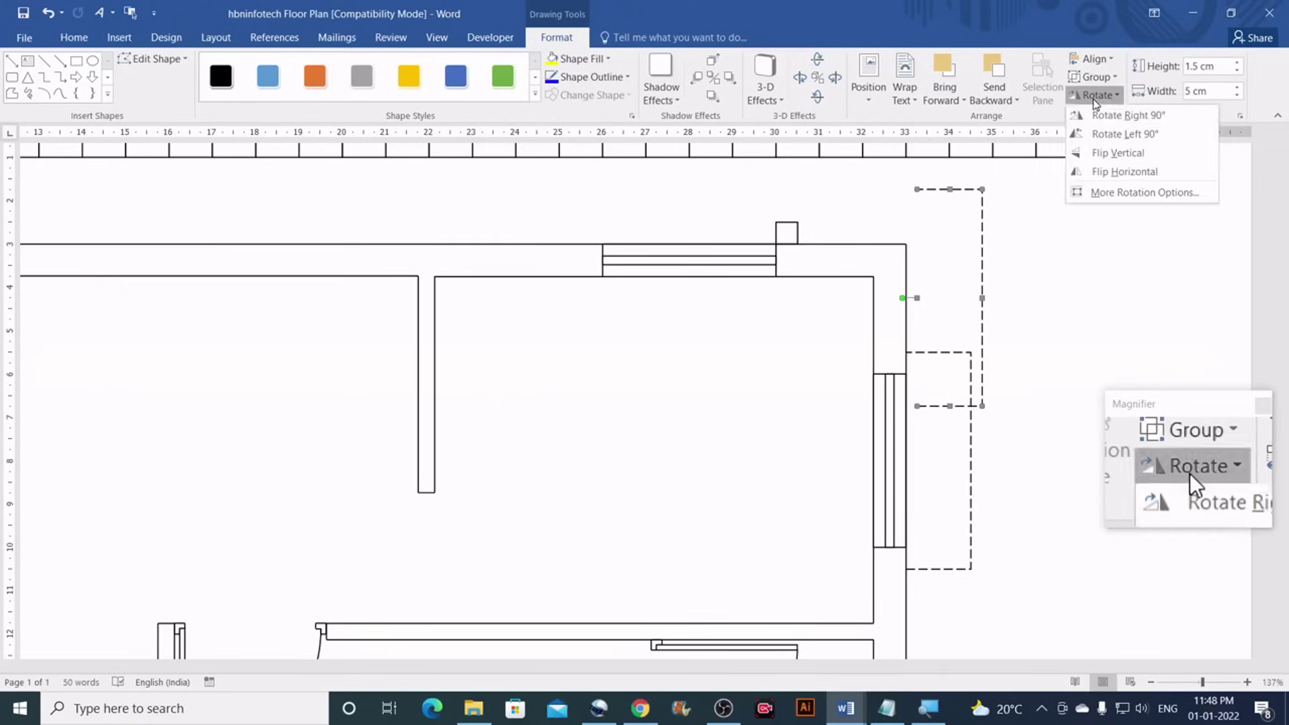
click(1117, 135)
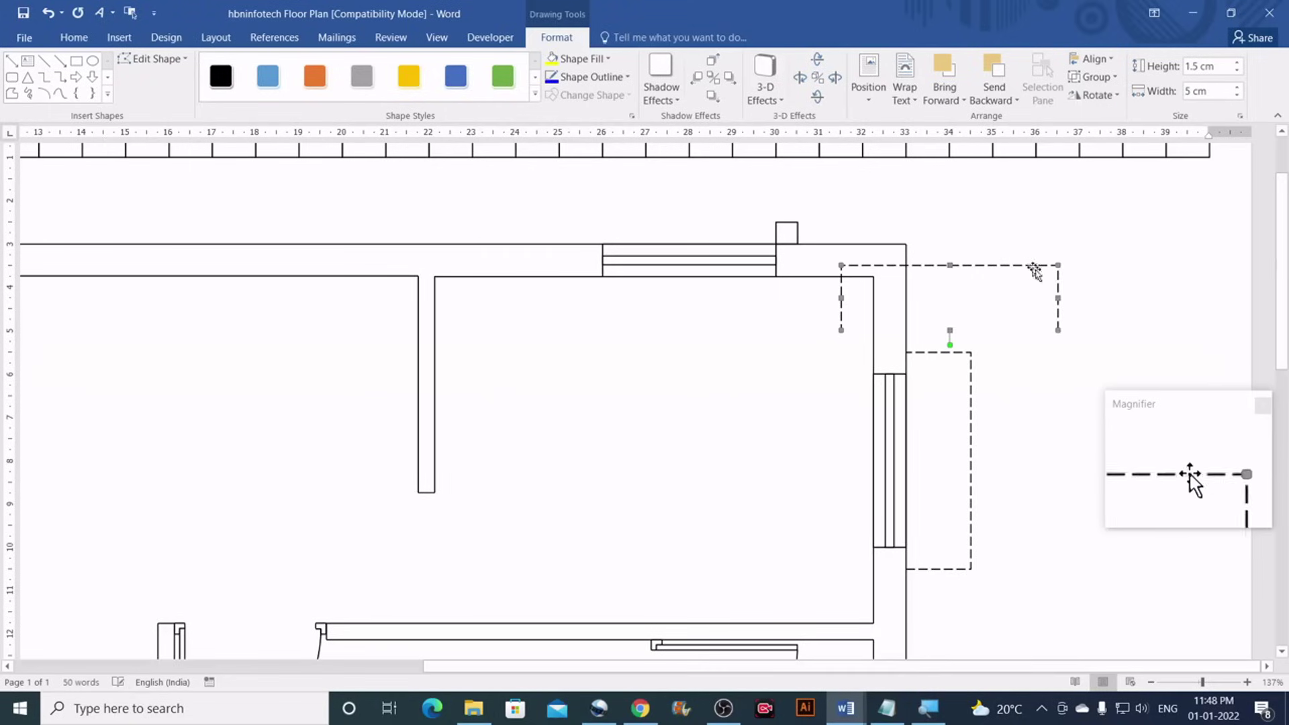
mouse_move(1015, 262)
mouse_down()
mouse_move(797, 193)
mouse_move(637, 227)
mouse_move(429, 216)
mouse_up()
click(815, 252)
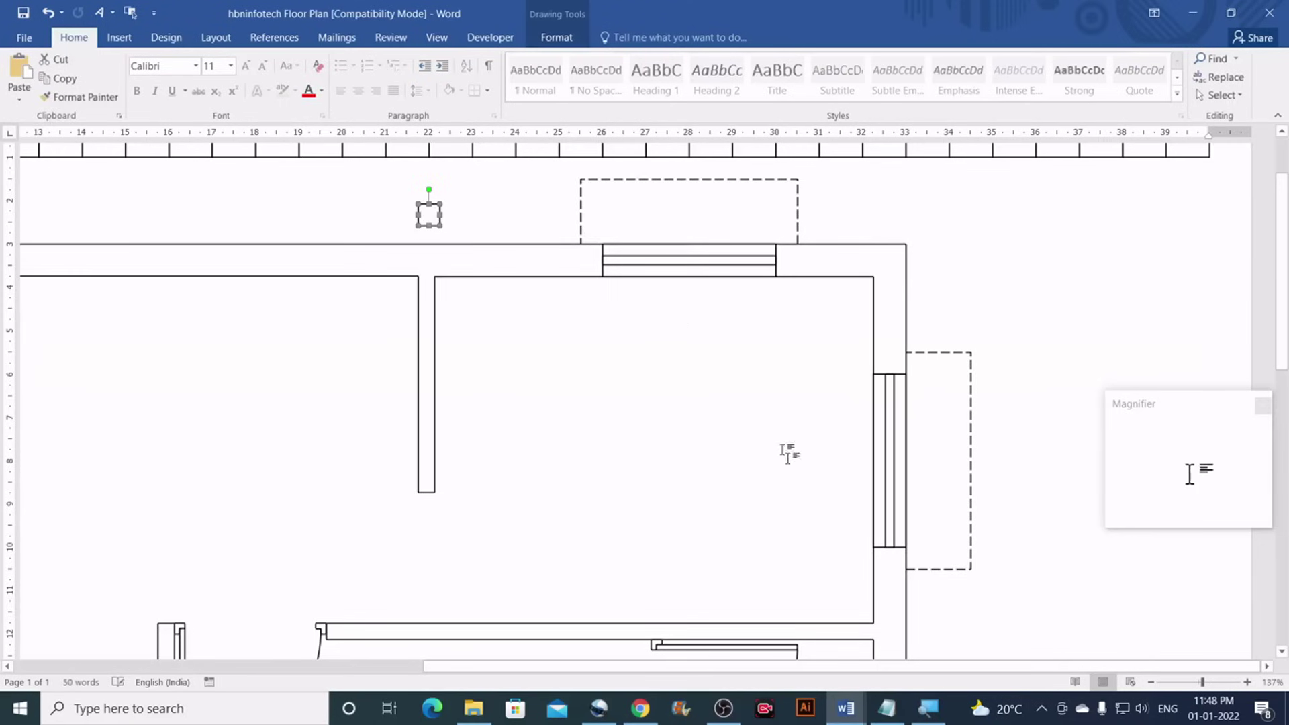
Place the small square at the upper edge of the window beside the hatched area and copy the top window's dashed outline near it
mouse_move(838, 670)
mouse_down()
mouse_move(651, 660)
mouse_move(452, 590)
mouse_up()
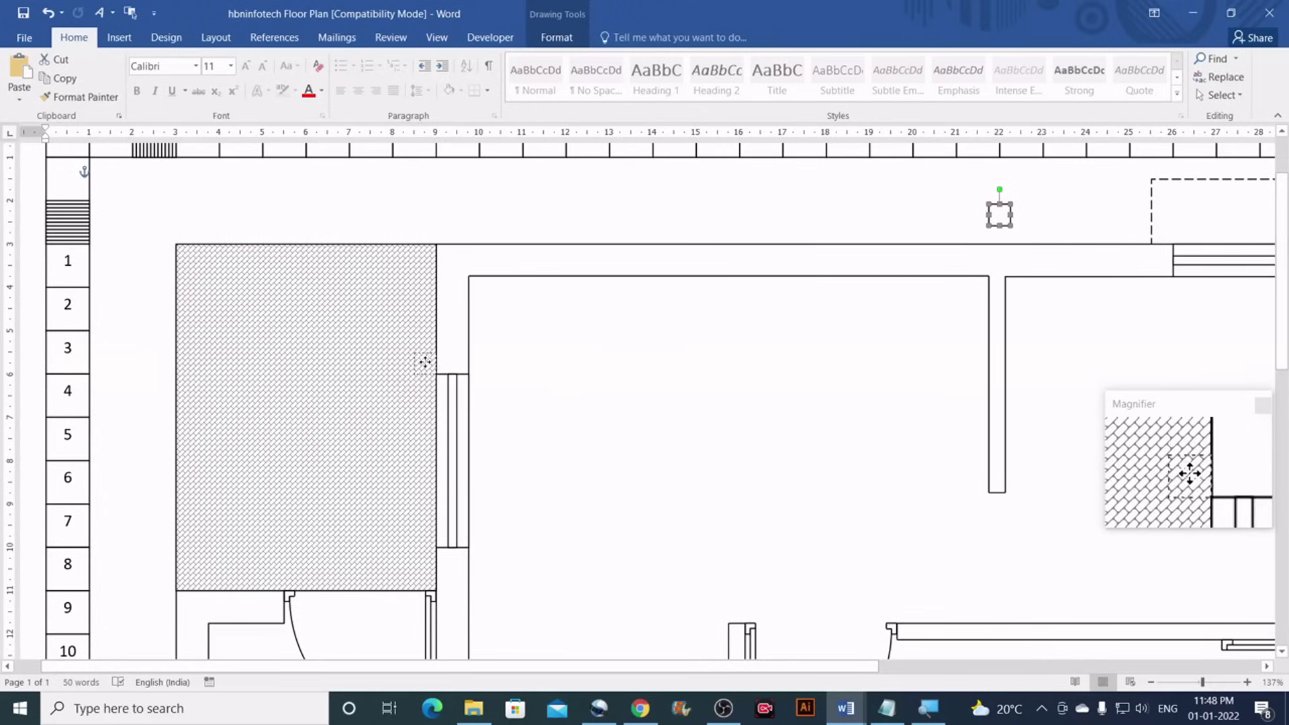
drag(425, 362, 425, 362)
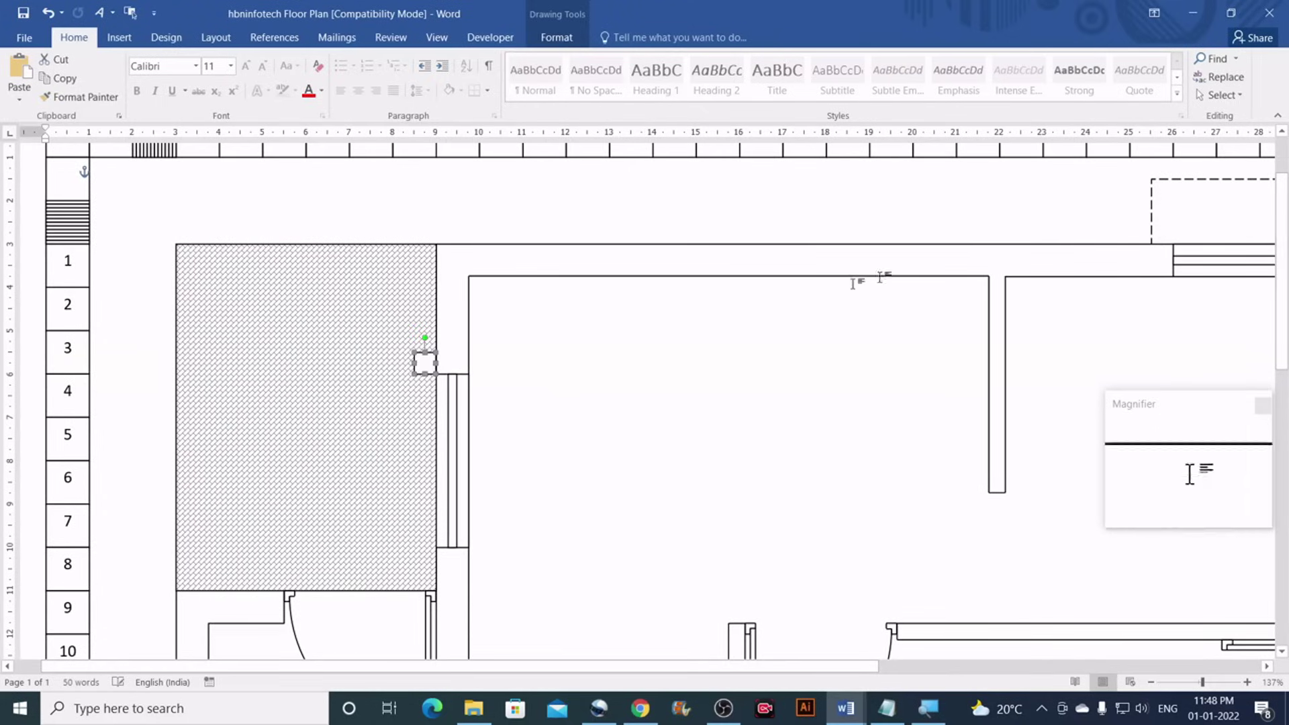
click(1153, 196)
key(ctrl+d)
drag(743, 200, 99, 196)
drag(838, 669, 340, 633)
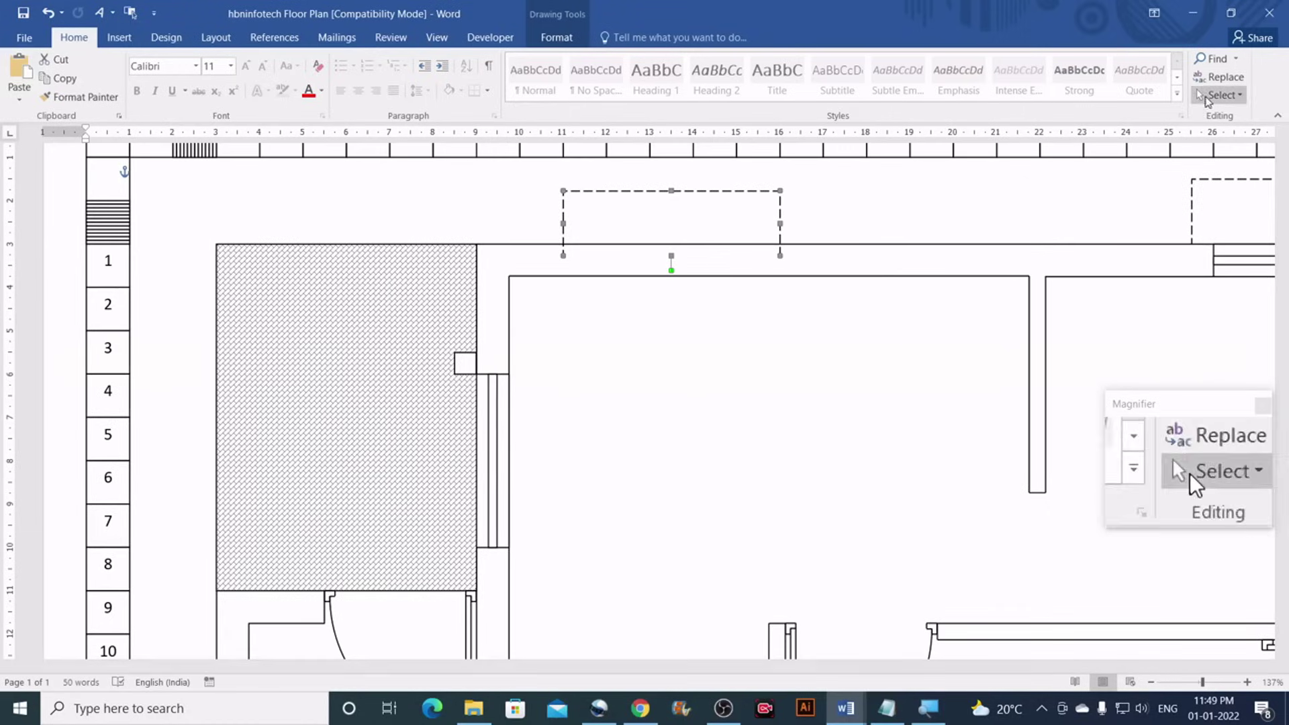
Rotate the copied outline left 90° and align its upper-right corner with the small square beside the hatched area's window
click(585, 39)
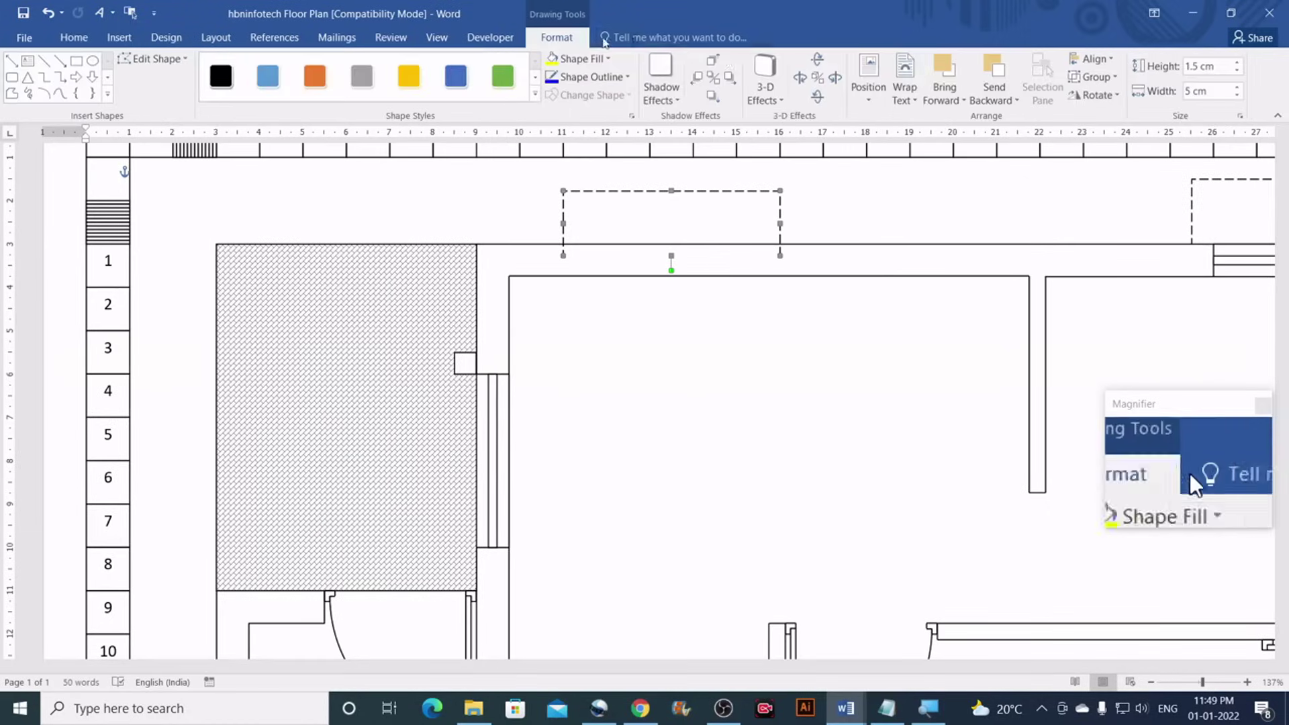
click(1094, 94)
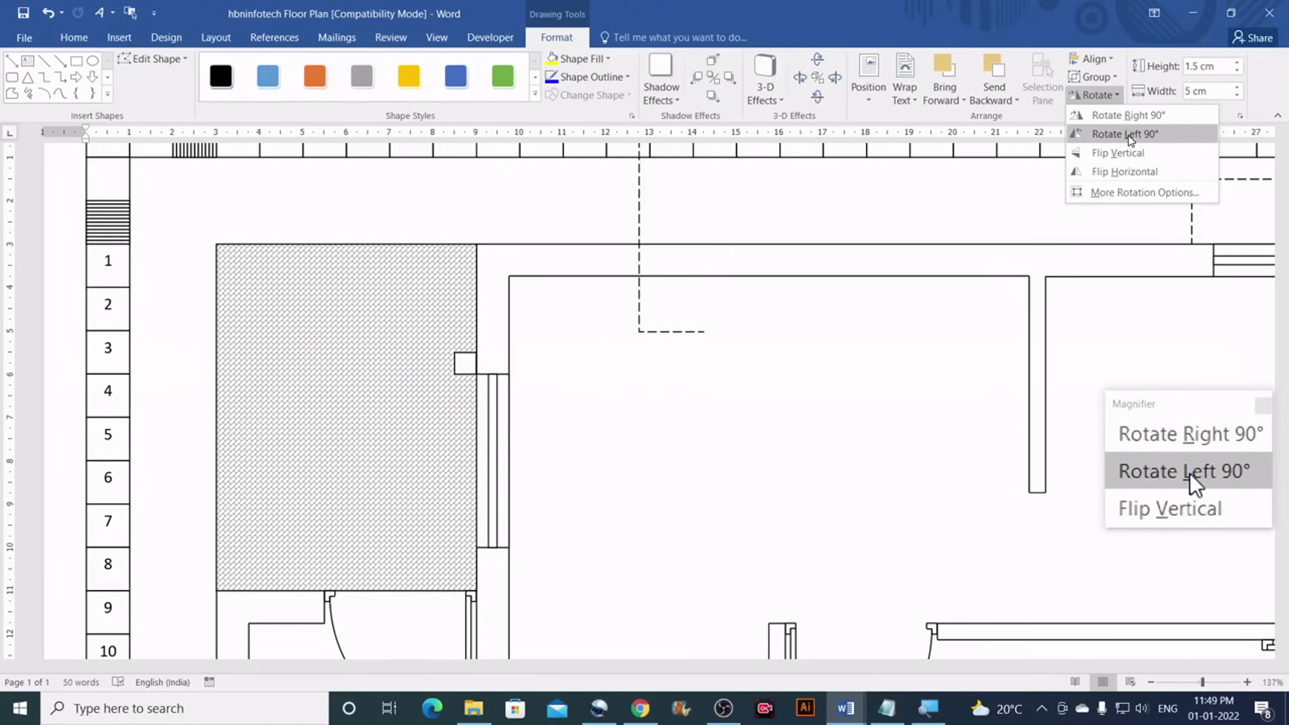
click(1130, 135)
mouse_move(639, 206)
mouse_down()
mouse_move(412, 405)
mouse_move(415, 445)
mouse_up()
scroll(431, 420, down, 3)
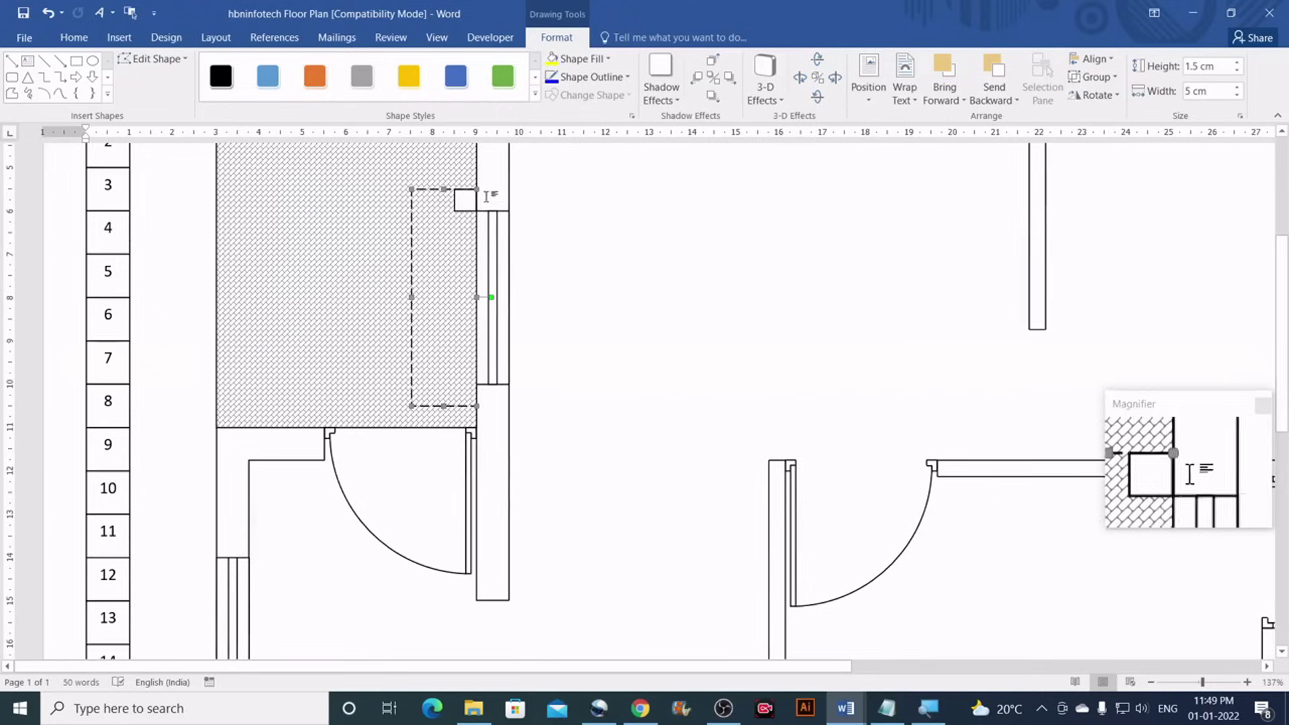
Copy the hatched area's dashed outline to the left wall's window and align its top with the small square placed at the window's upper edge
drag(472, 213, 174, 471)
scroll(474, 235, down, 2)
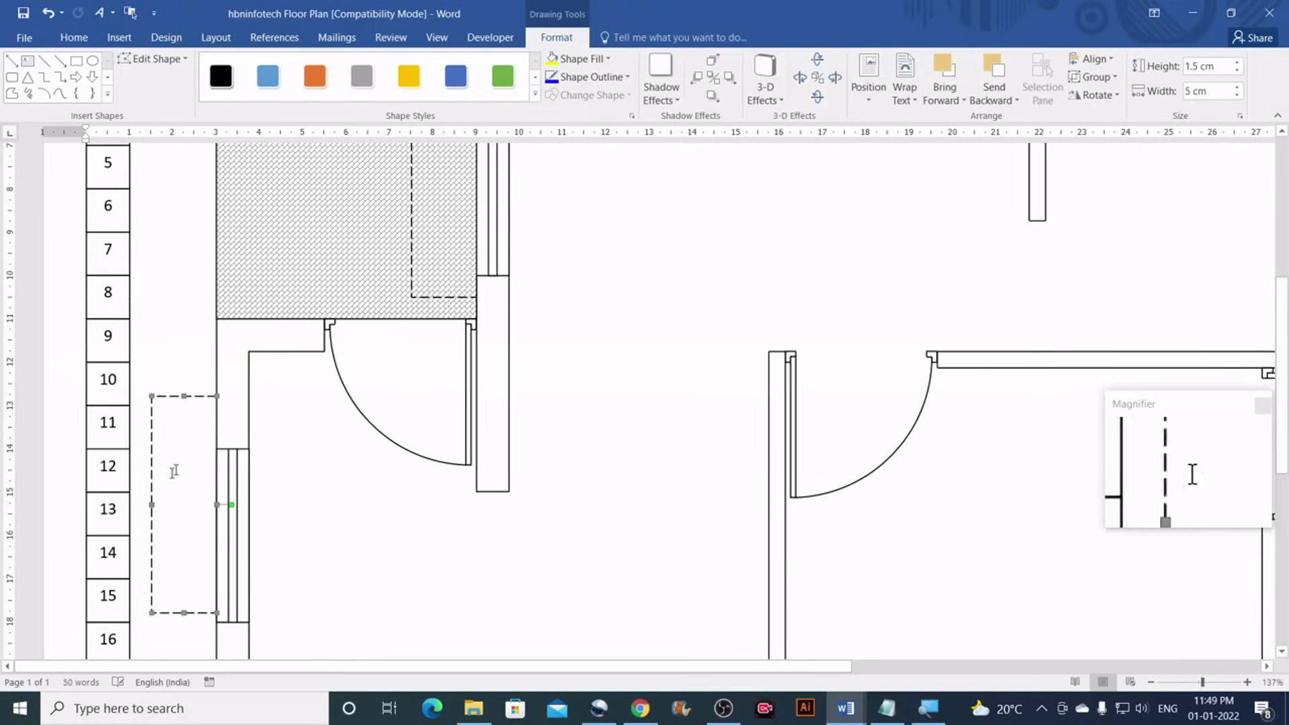
scroll(356, 402, up, 3)
drag(463, 255, 273, 398)
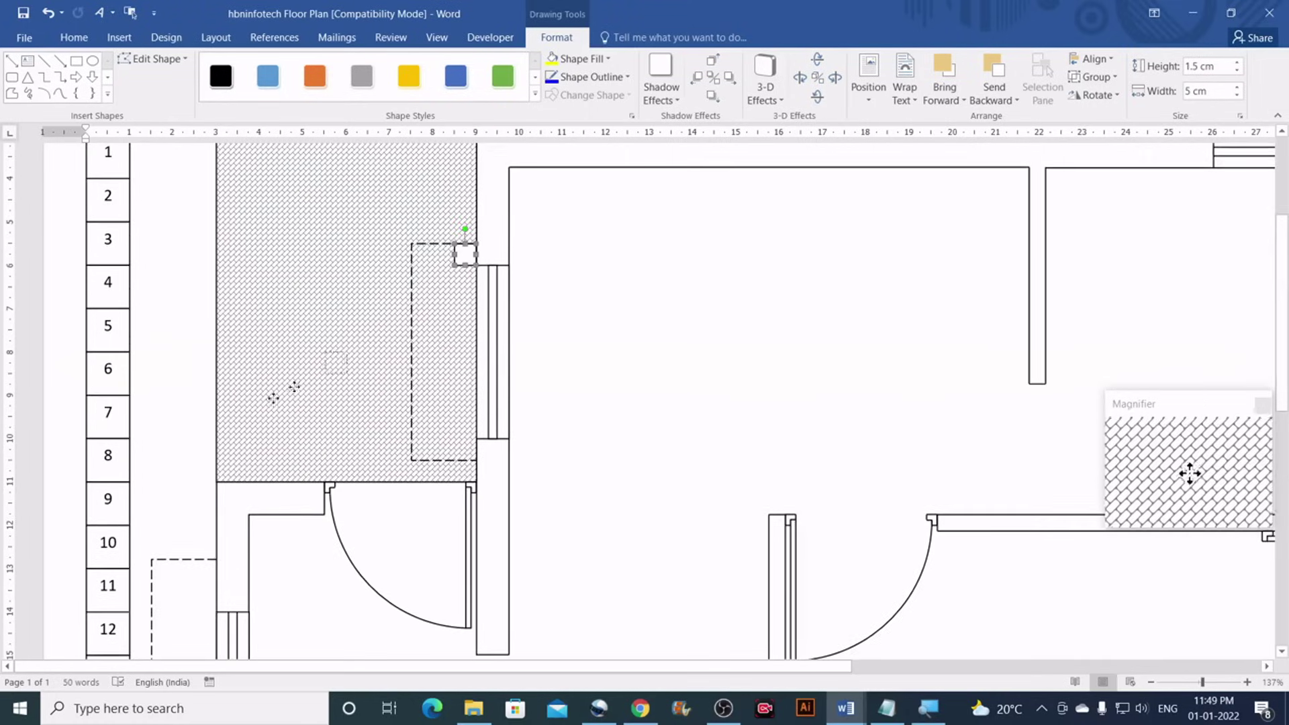
drag(206, 476, 207, 474)
scroll(228, 443, down, 4)
mouse_move(217, 254)
mouse_down()
mouse_move(177, 368)
mouse_move(180, 427)
mouse_move(209, 402)
mouse_up()
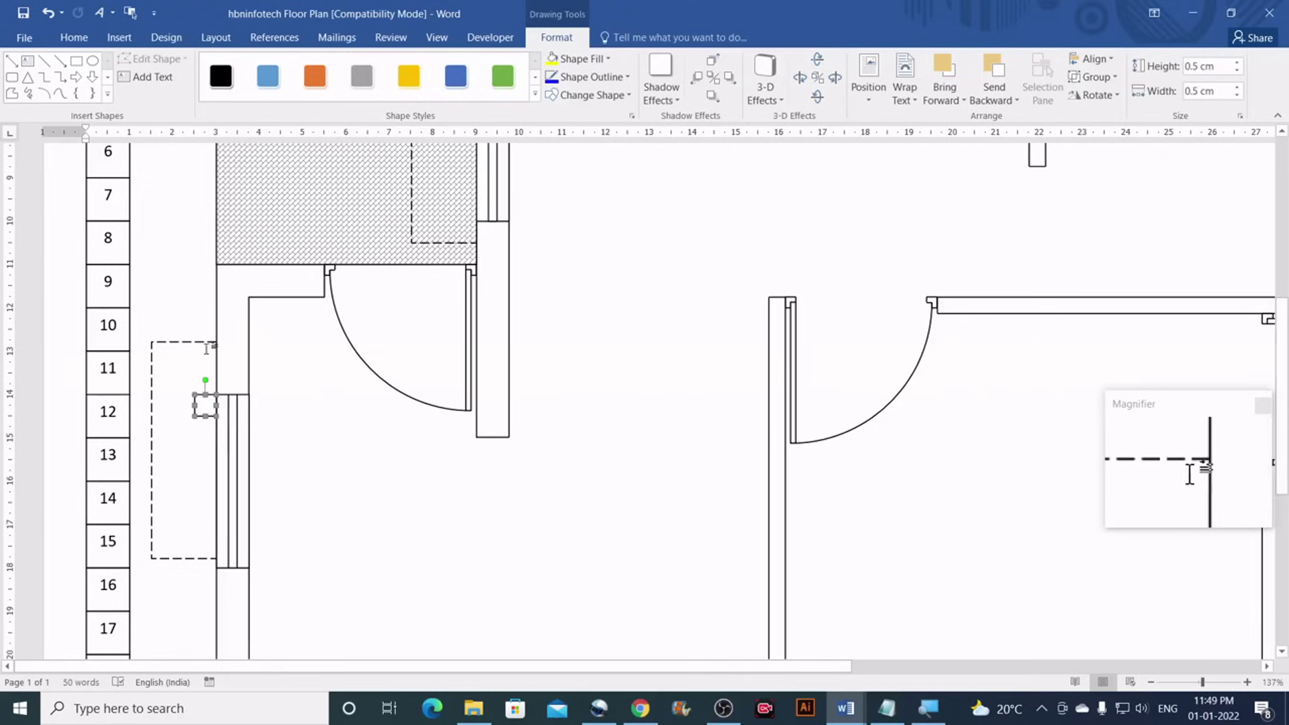
mouse_move(209, 342)
mouse_down()
mouse_move(208, 396)
mouse_move(188, 327)
mouse_up()
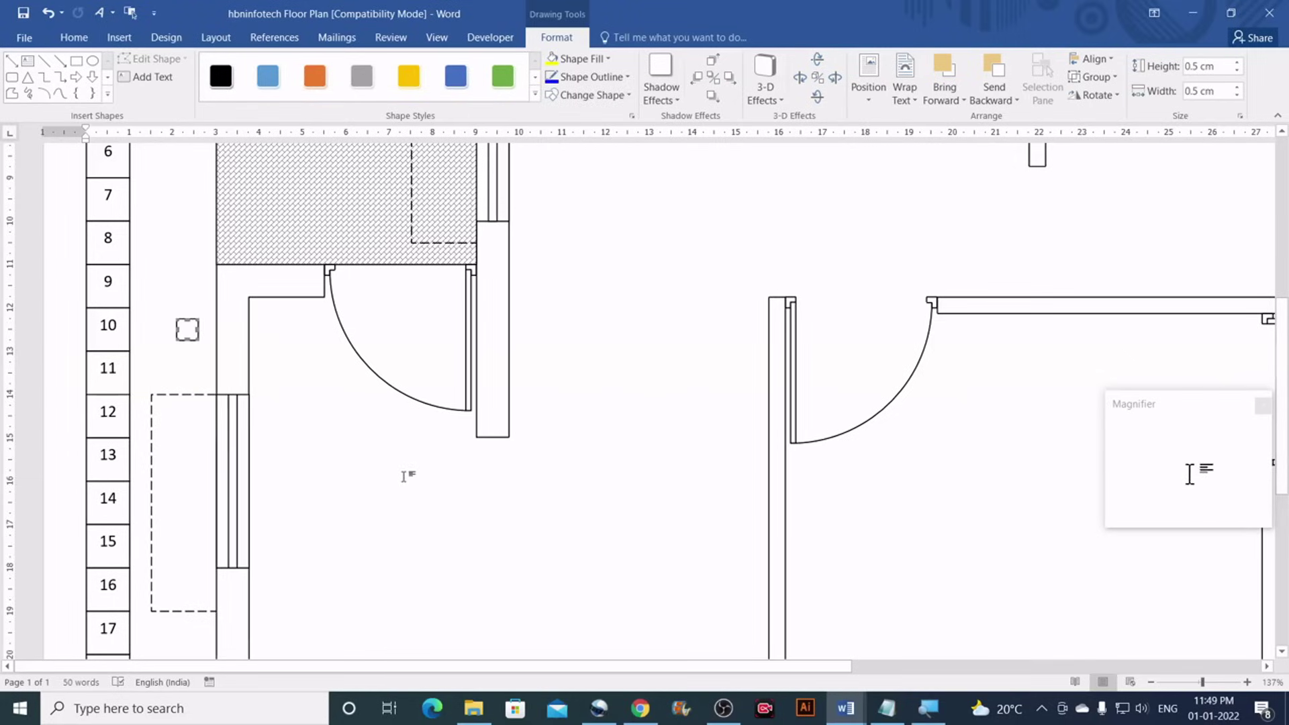
Delete the small alignment square outside the left wall, above the left window's dashed outline
scroll(403, 477, down, 5)
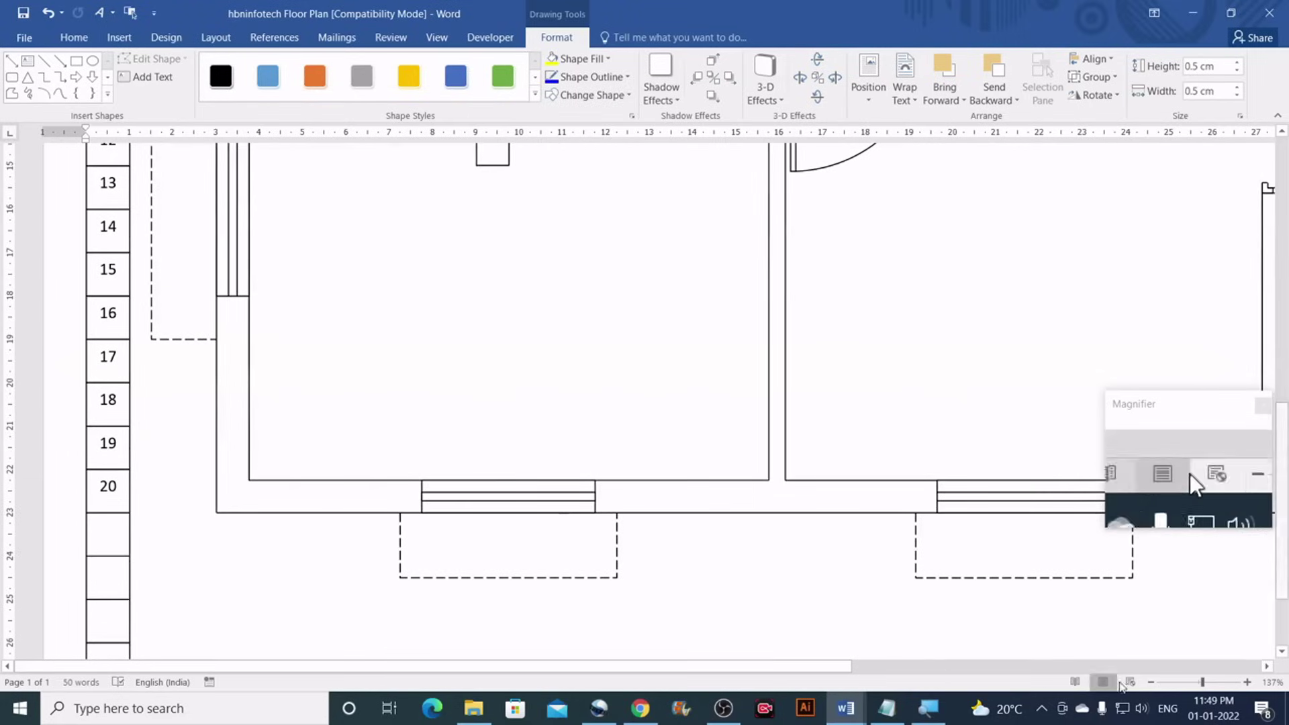
click(1151, 683)
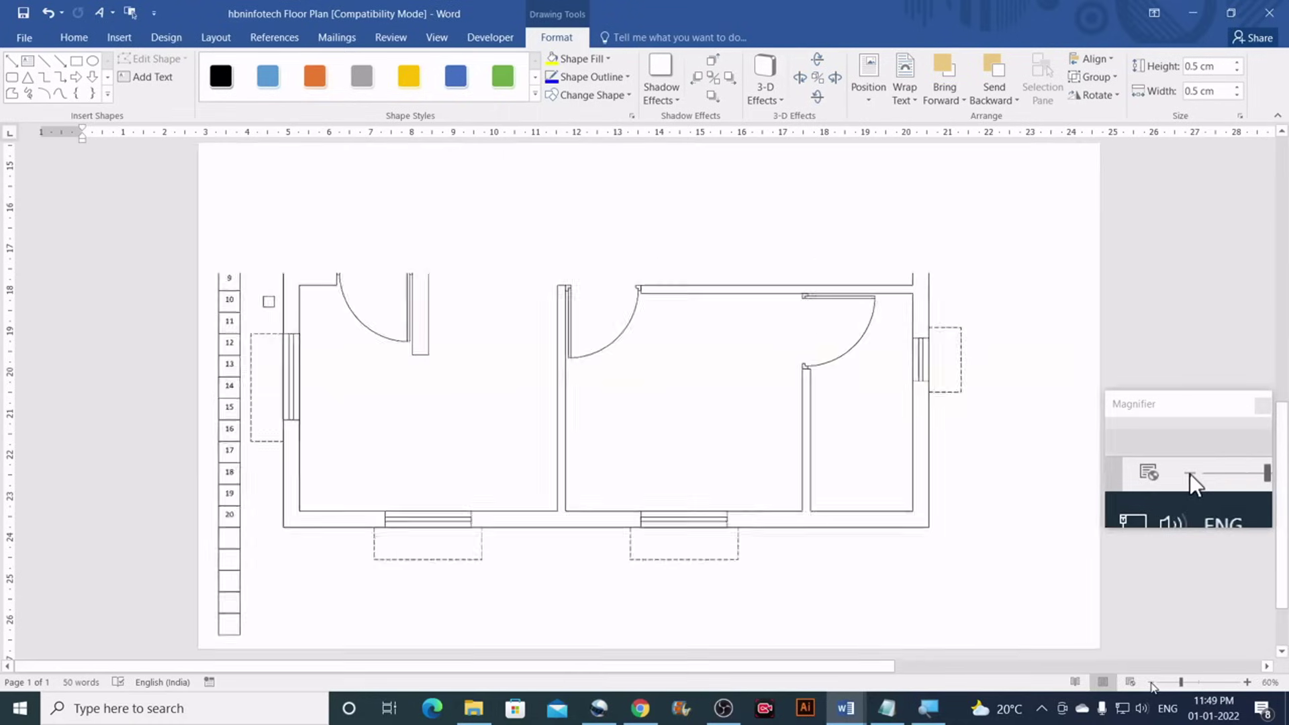
click(1151, 684)
click(1249, 683)
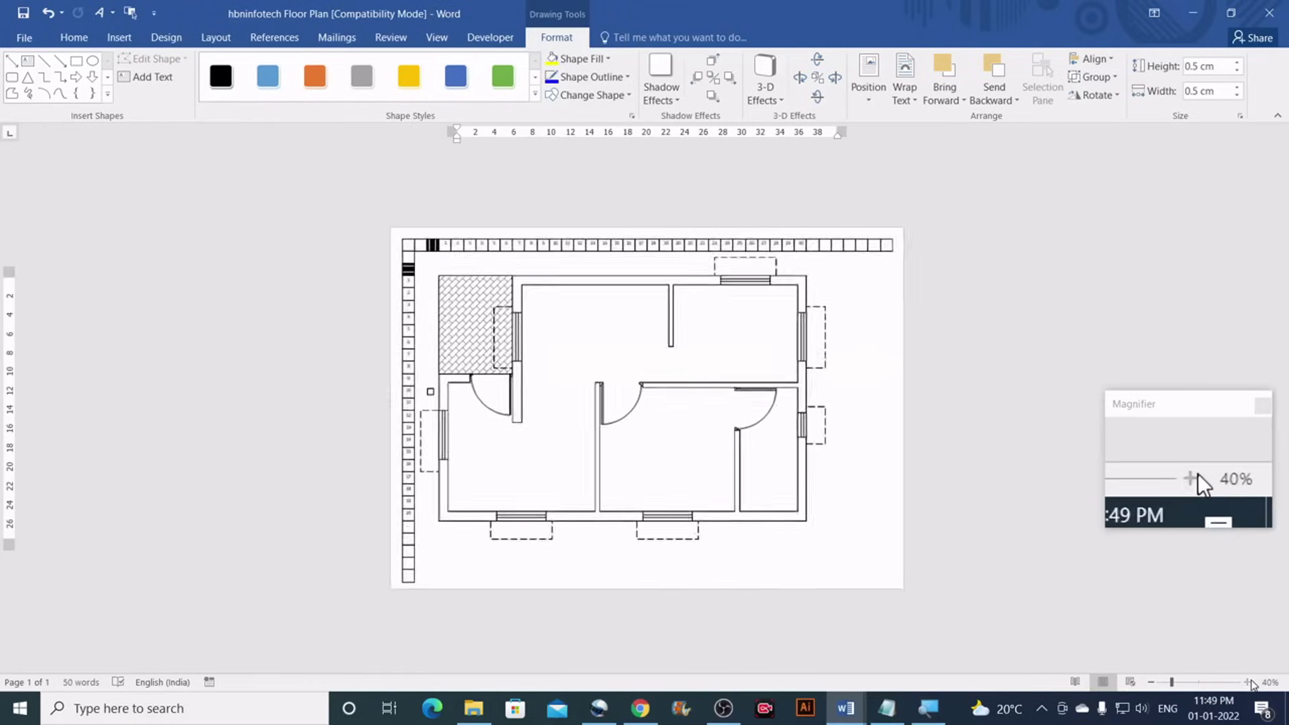
click(1249, 683)
click(1248, 682)
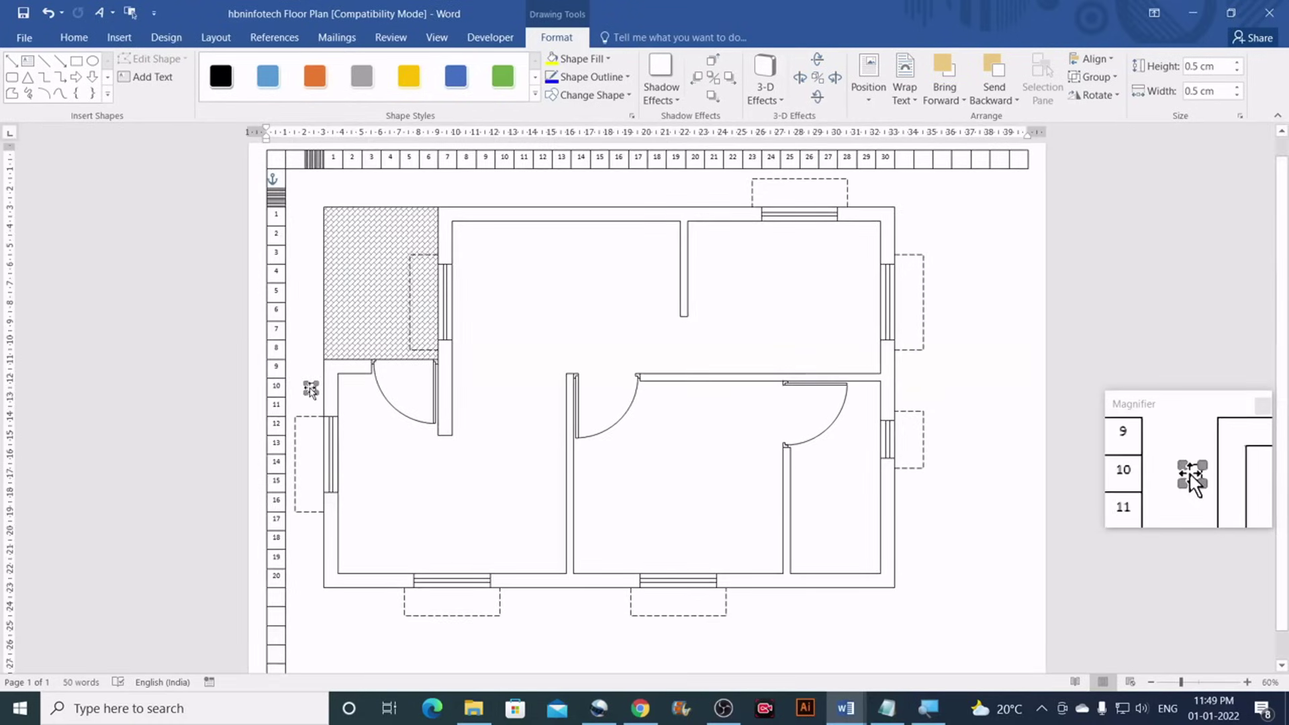
key(Delete)
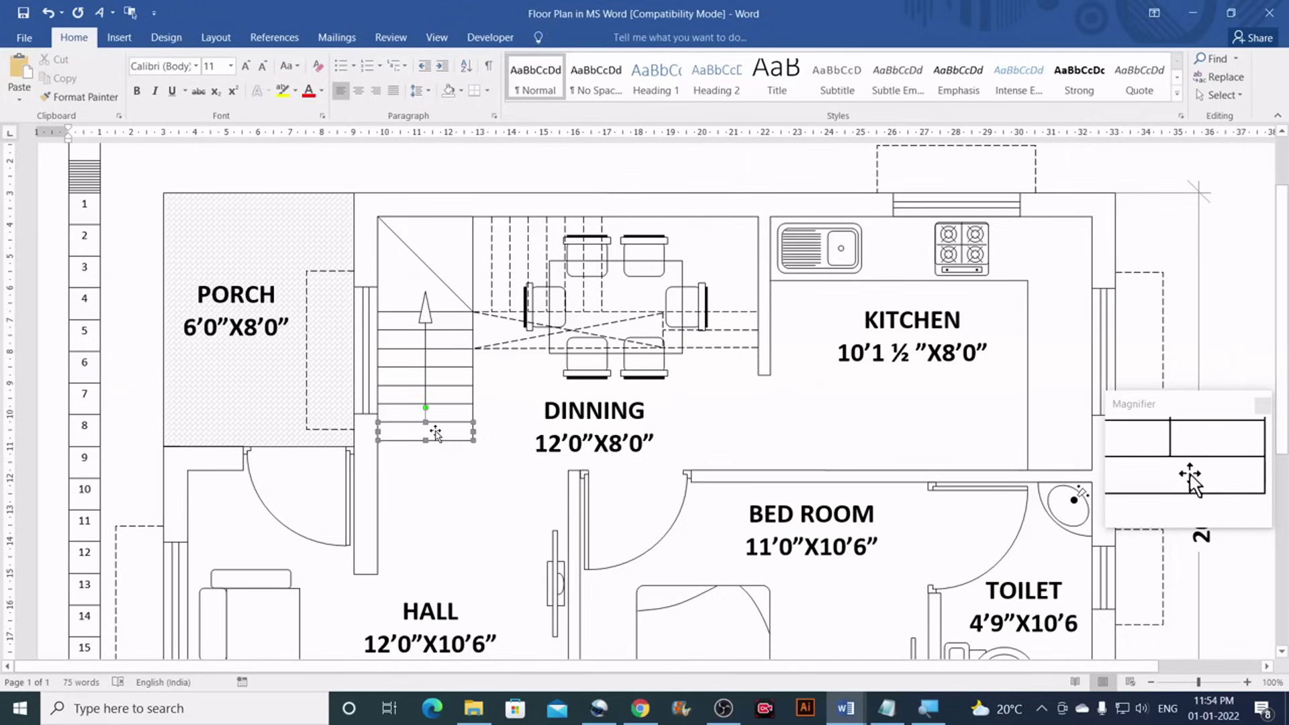
Check the lowest stair tread's size in the reference plan and convert 7 inches to feet in the Chrome converter
click(433, 435)
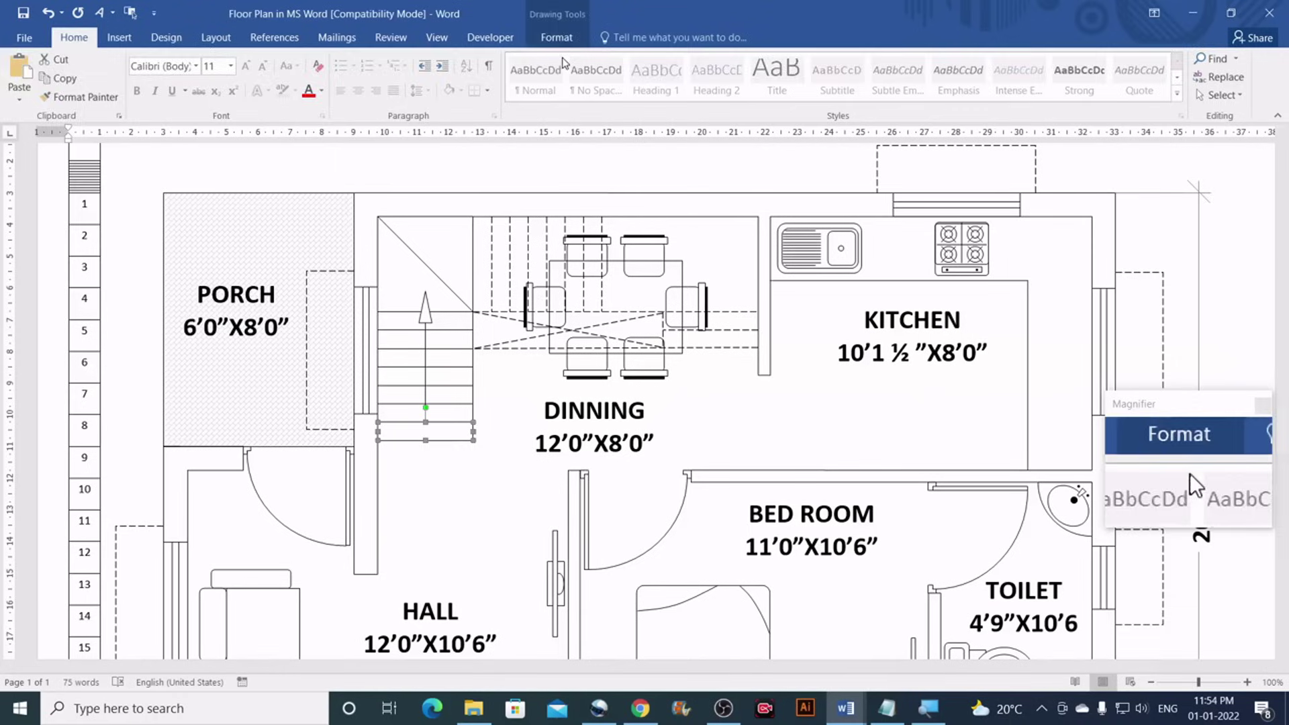
click(557, 38)
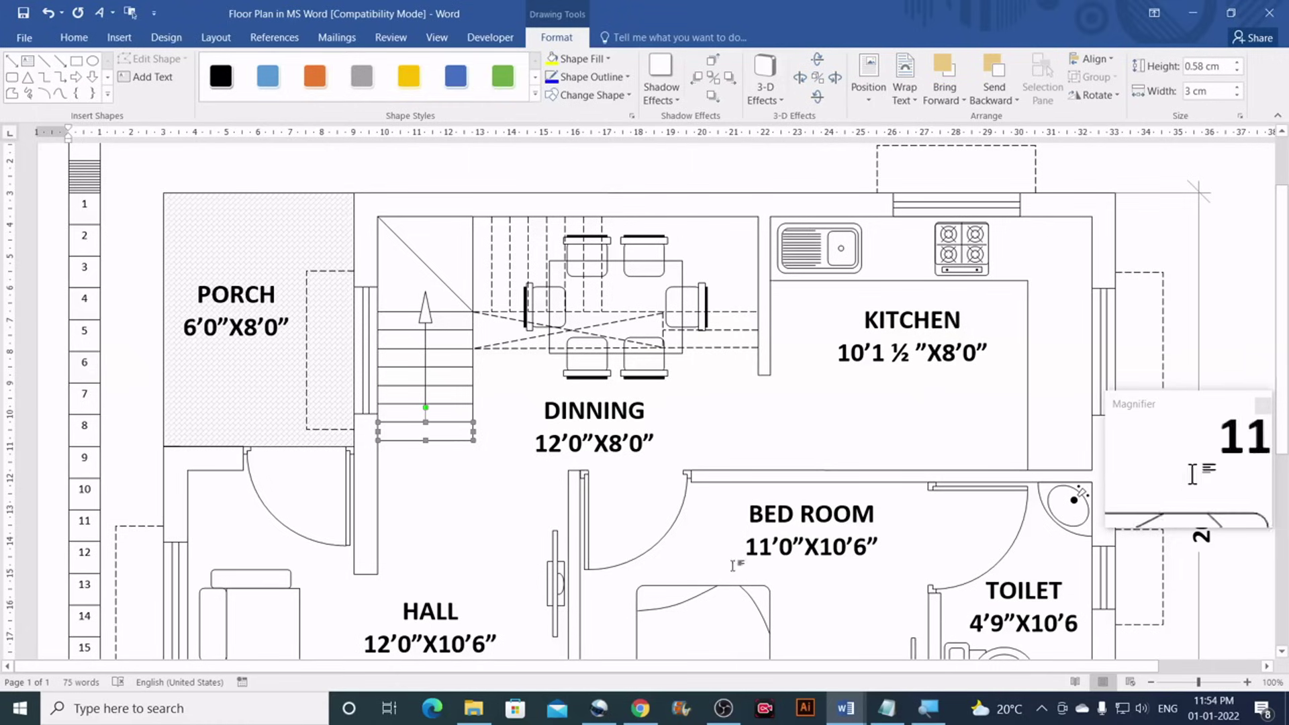
click(649, 717)
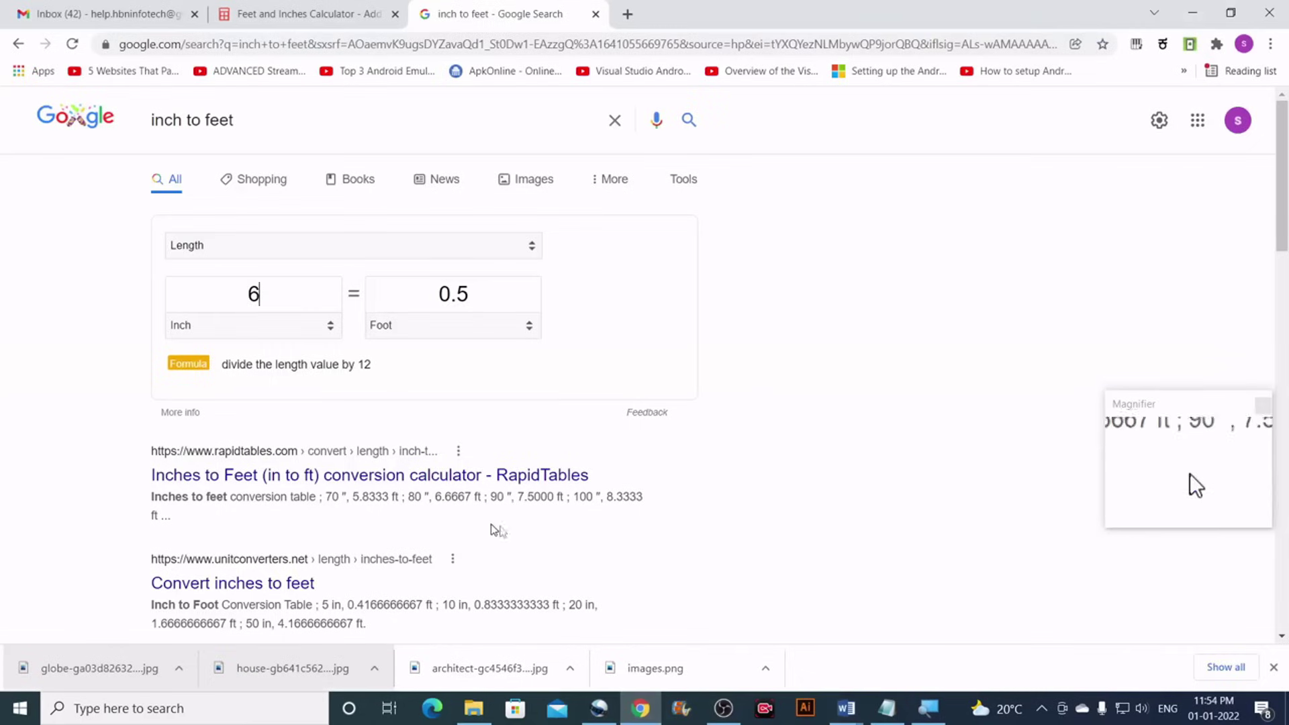
drag(285, 285, 233, 285)
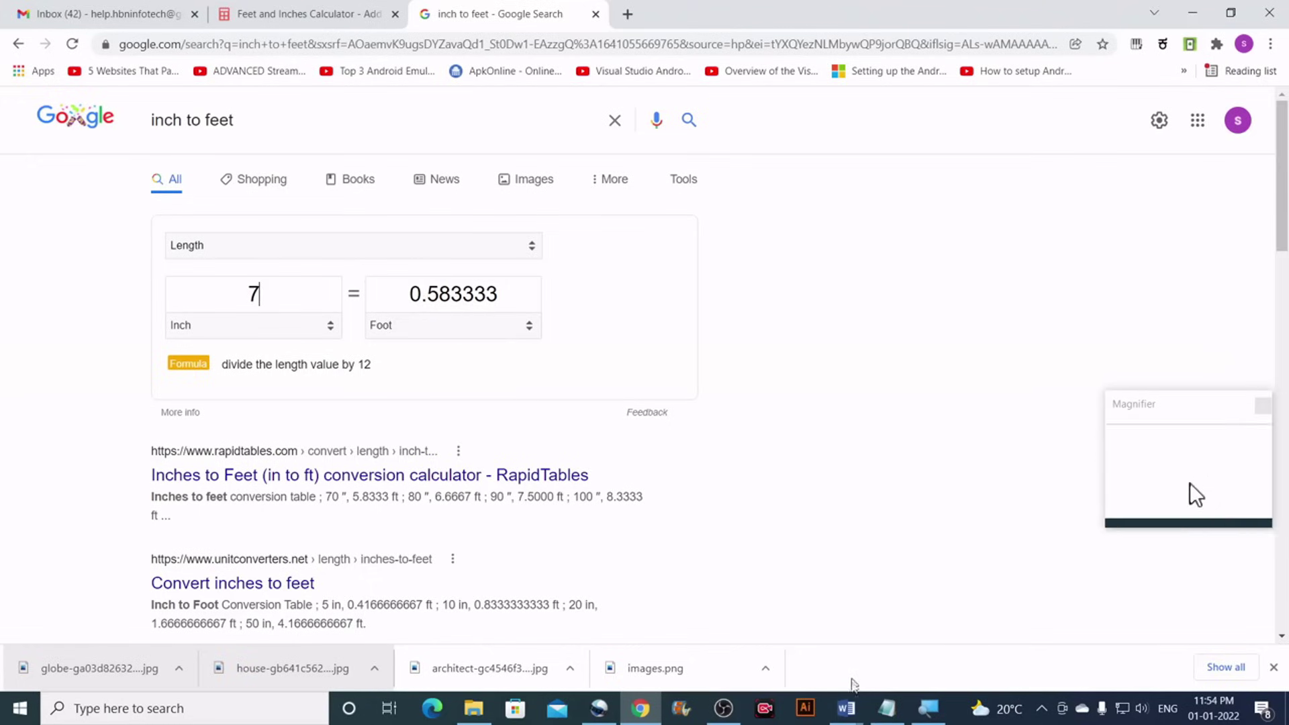
Return to the hbninfotech Floor Plan document in Word and draw a rectangle about 3 by 3.4 cm in the upper middle room
mouse_move(850, 698)
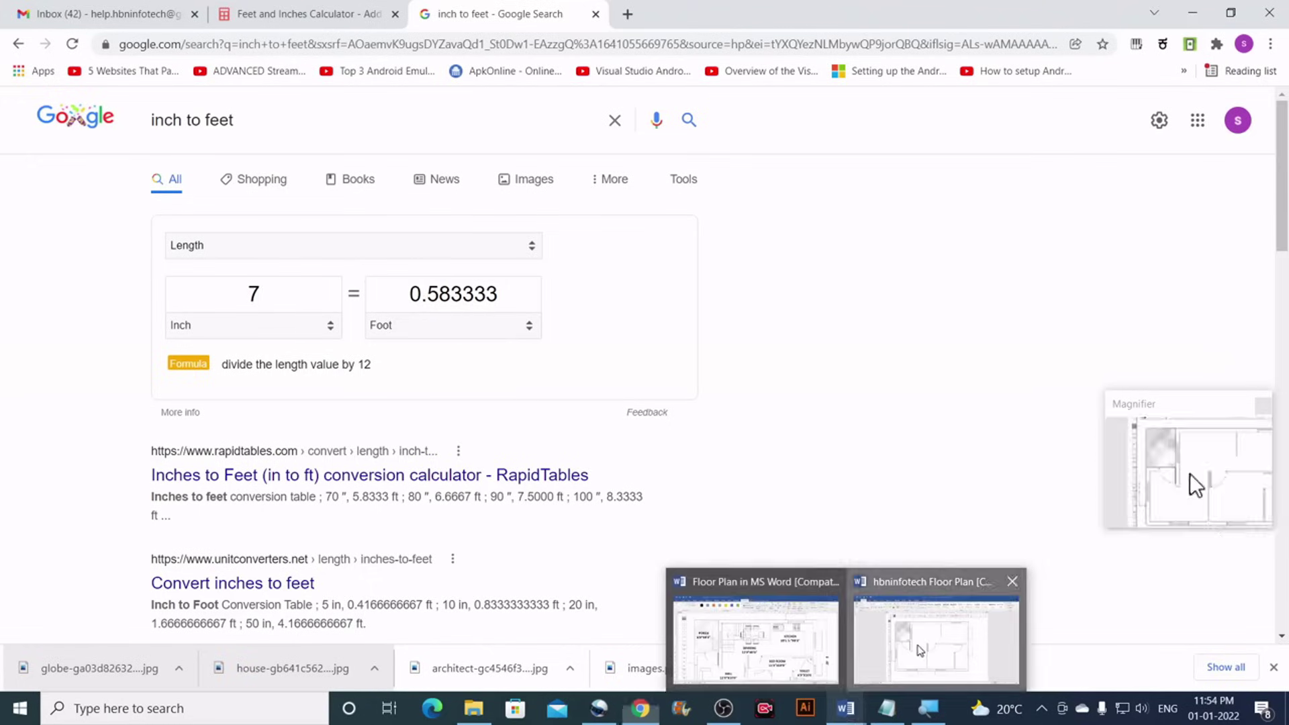
click(769, 594)
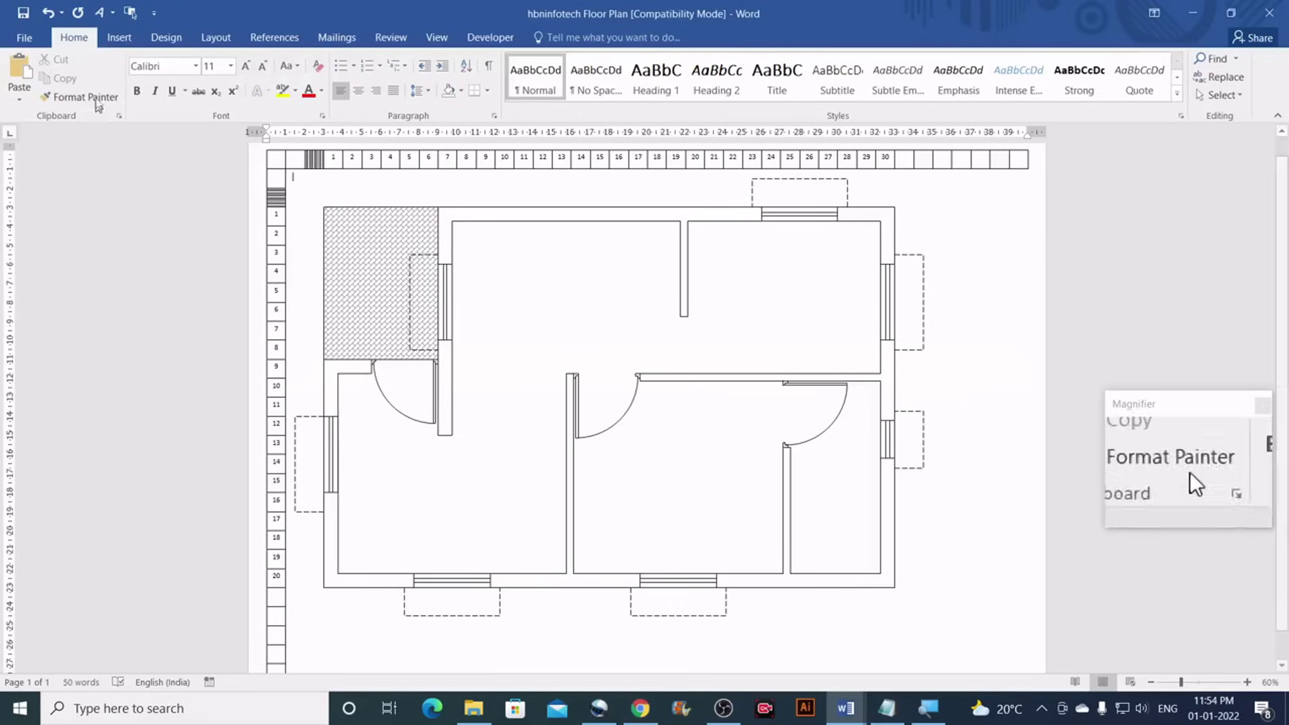
click(120, 39)
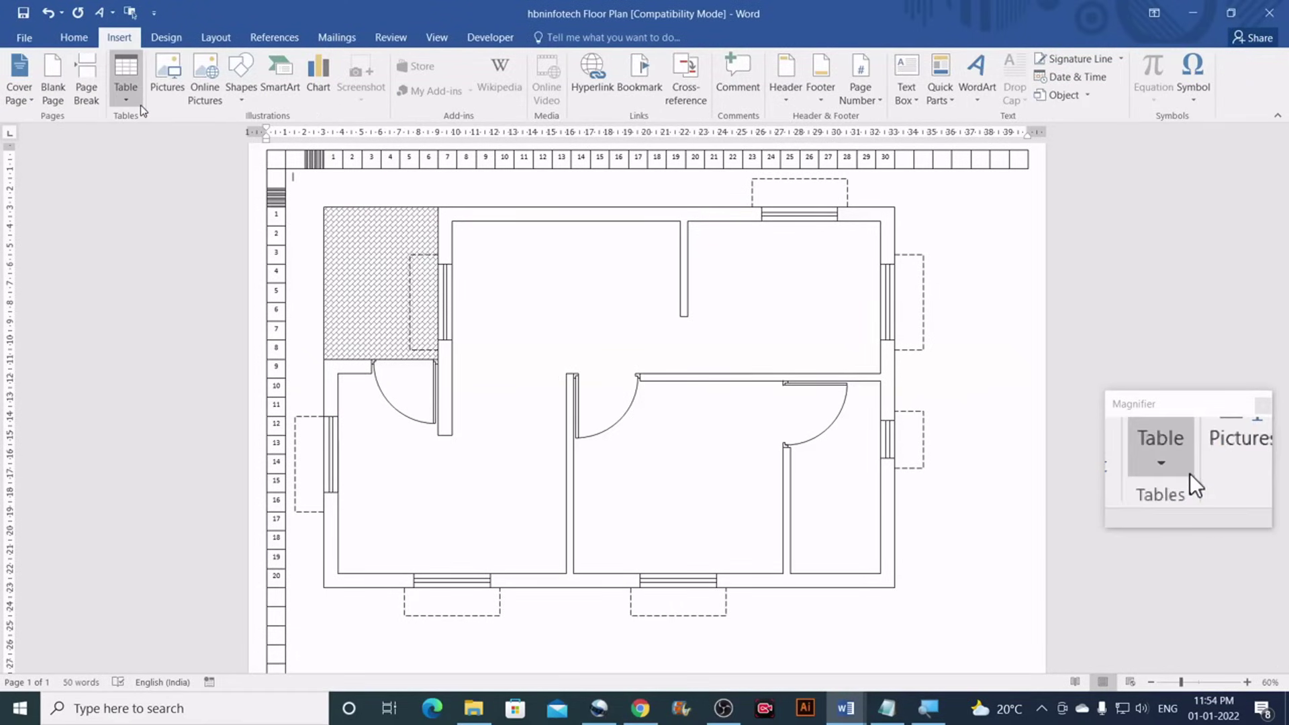
click(241, 94)
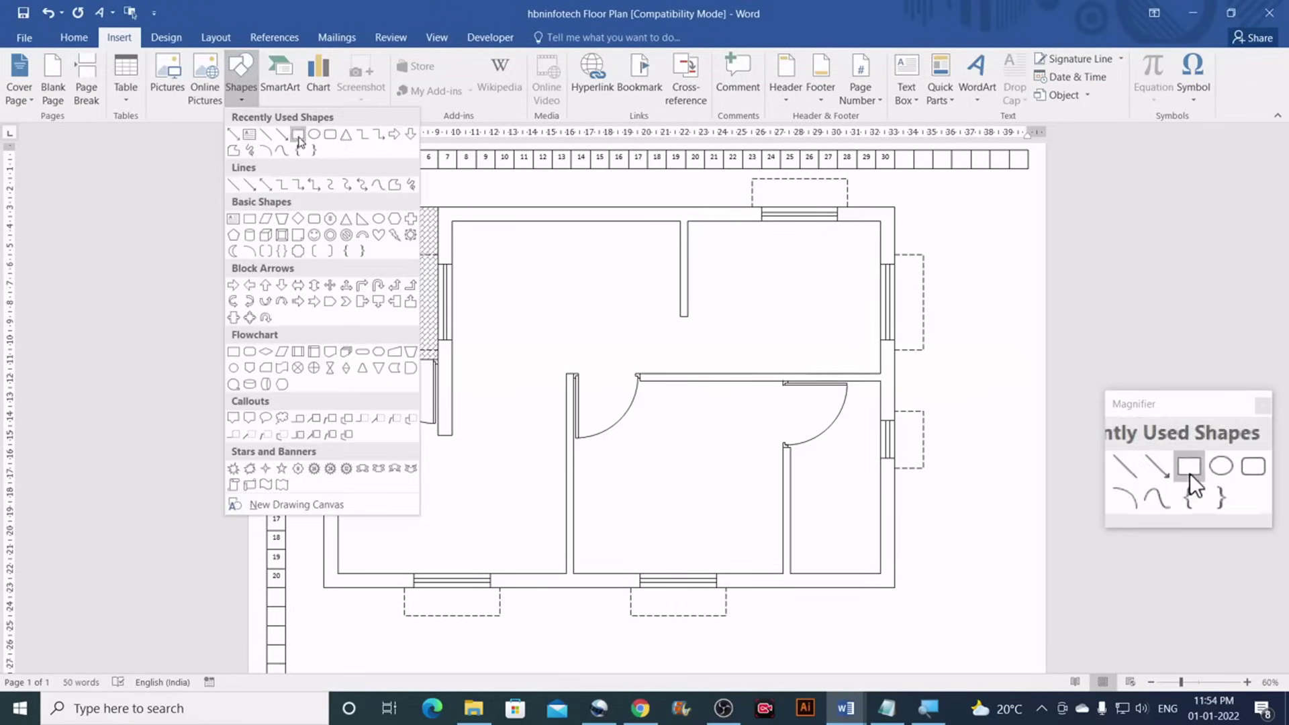
click(288, 168)
drag(495, 274, 560, 332)
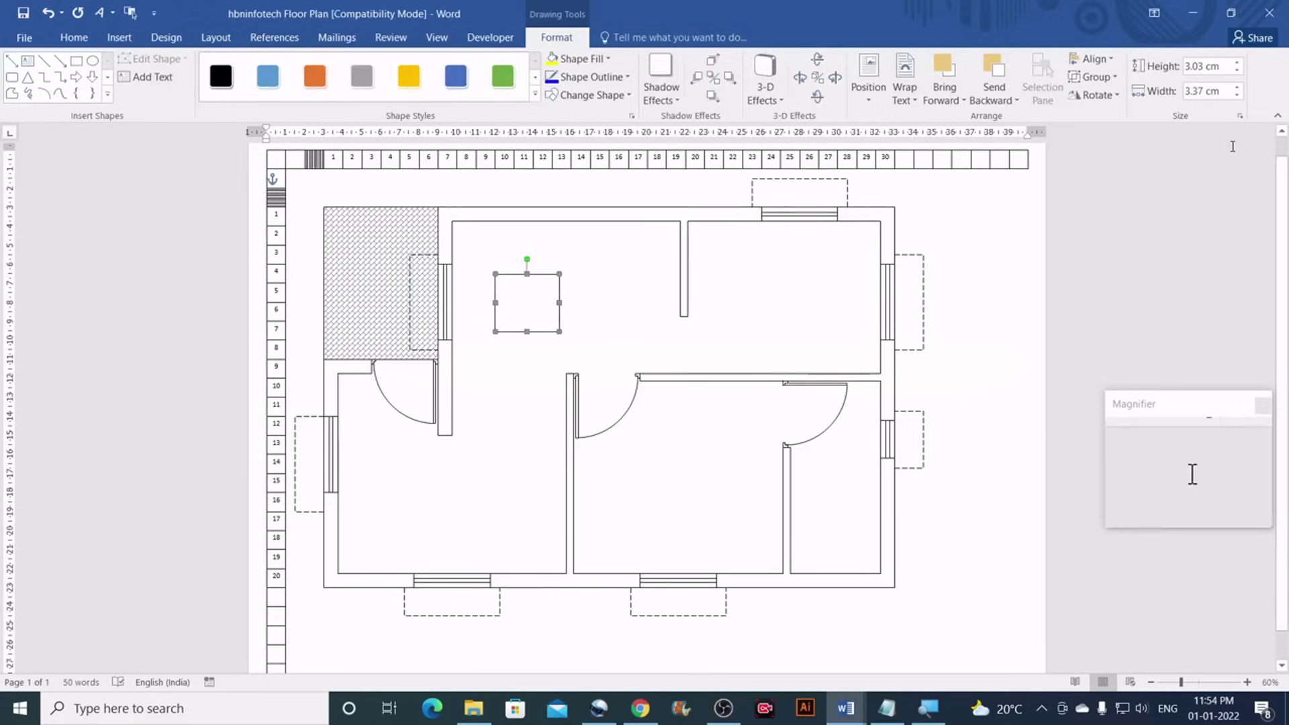
Set the rectangle's height and width to 3 cm and fit it into the room's upper-left inner corner
click(1220, 67)
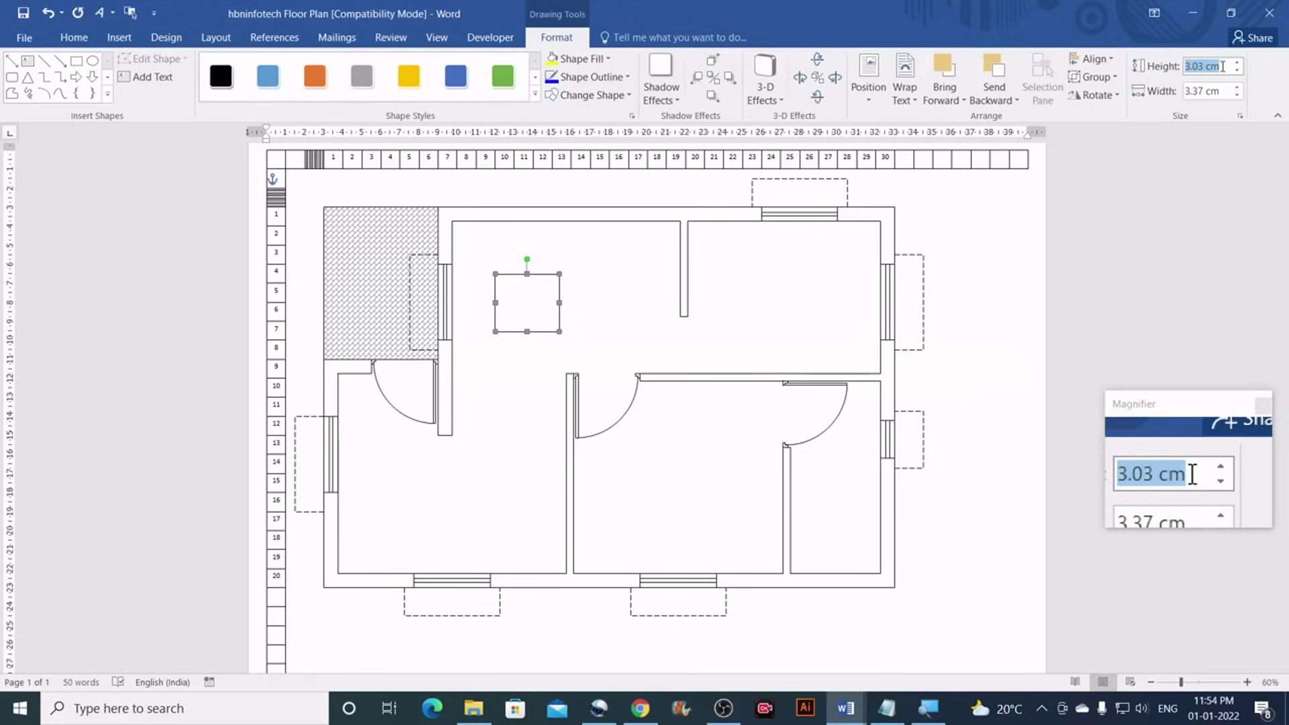
text(3)
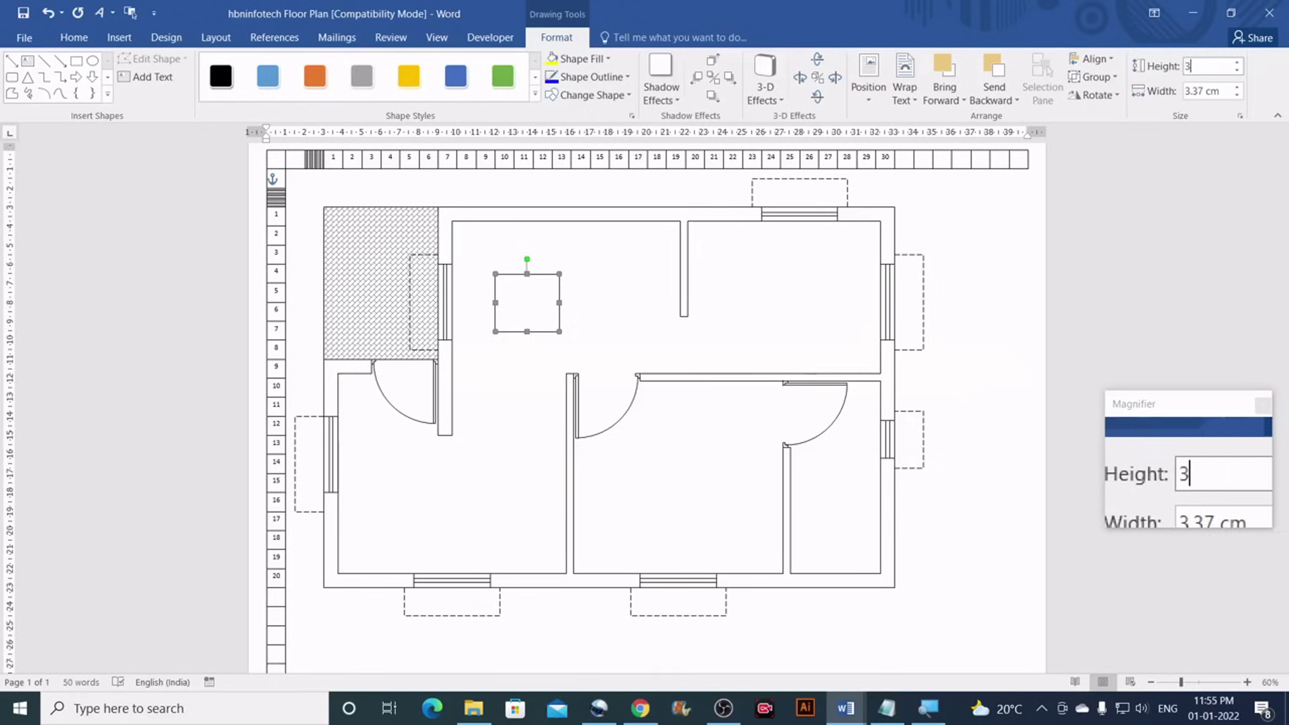
click(1223, 91)
text(3)
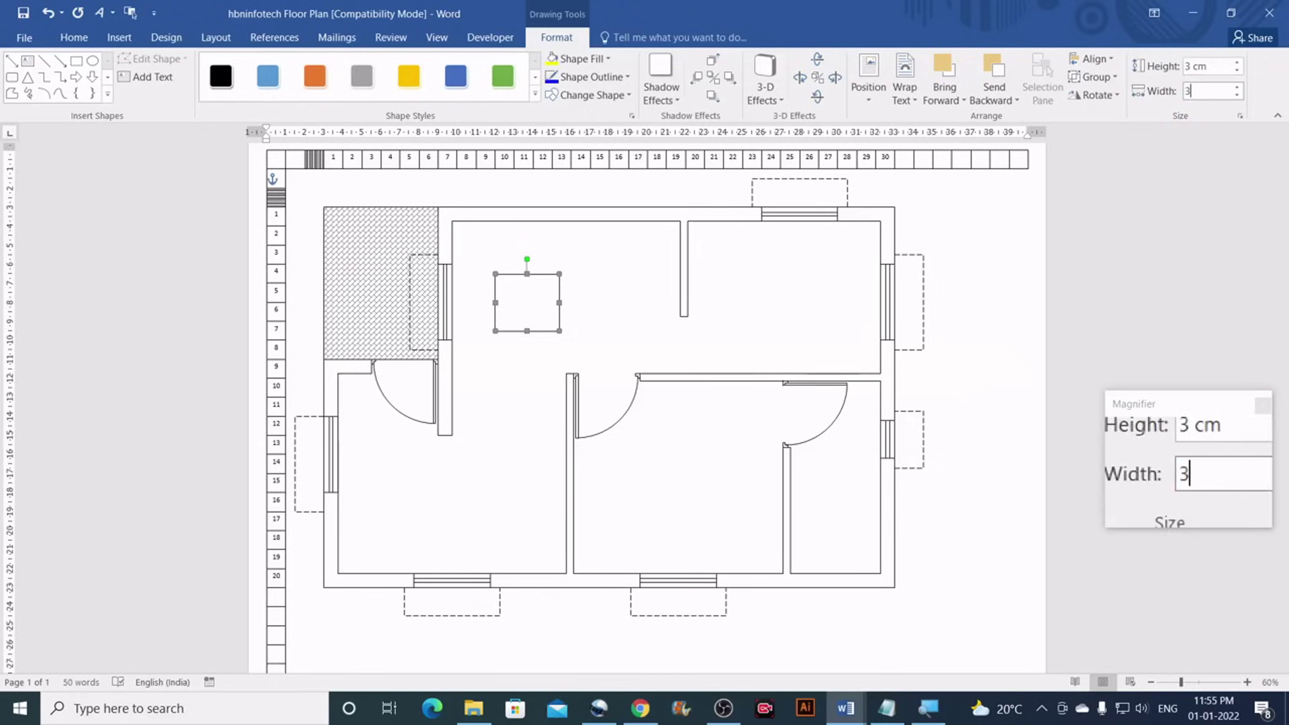
key(Return)
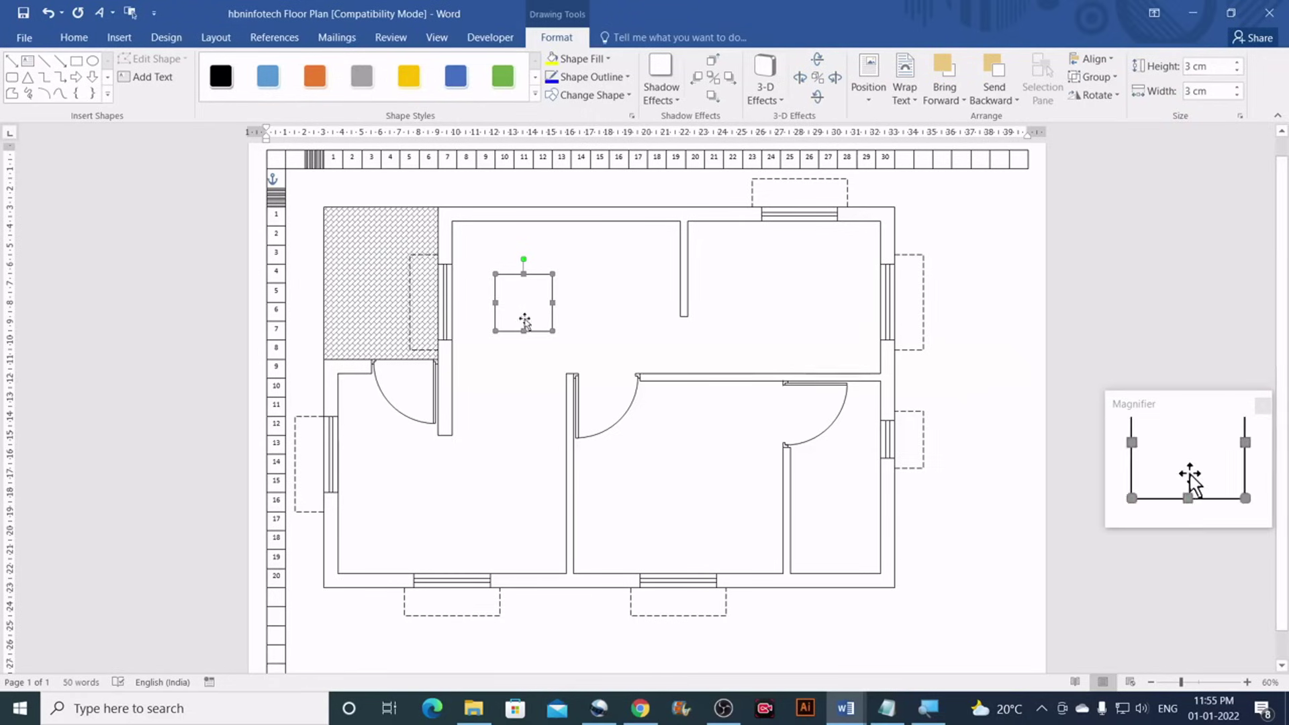
drag(523, 303, 480, 249)
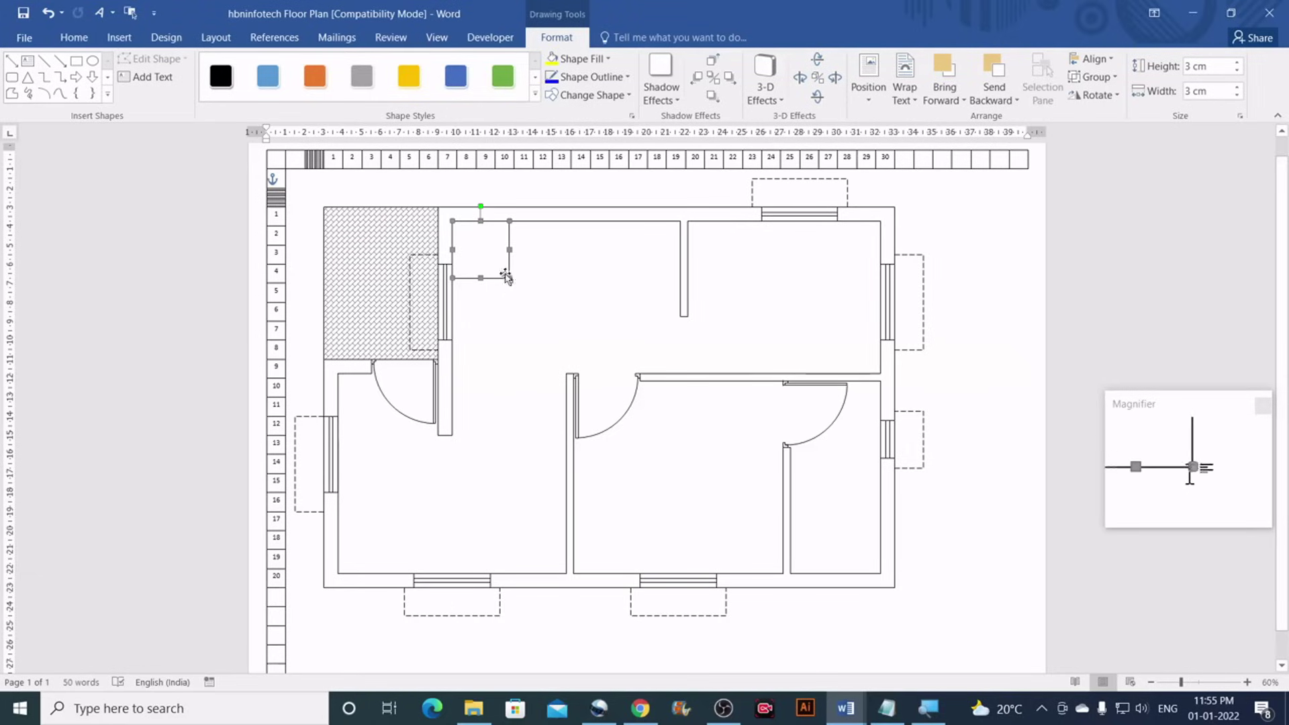
Duplicate the corner square, set the copy's height to 0.58 cm, and align it directly beneath the square as a stair tread
key(ctrl+z)
drag(495, 262, 505, 321)
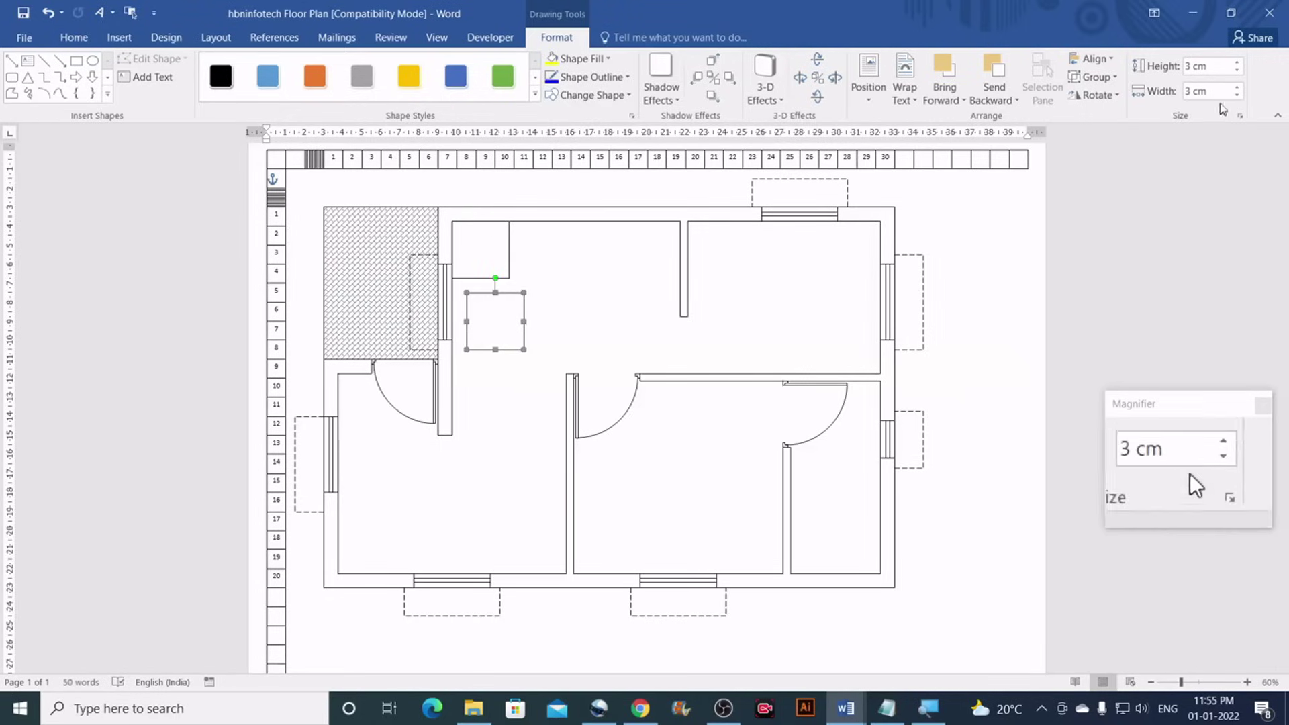
click(1216, 68)
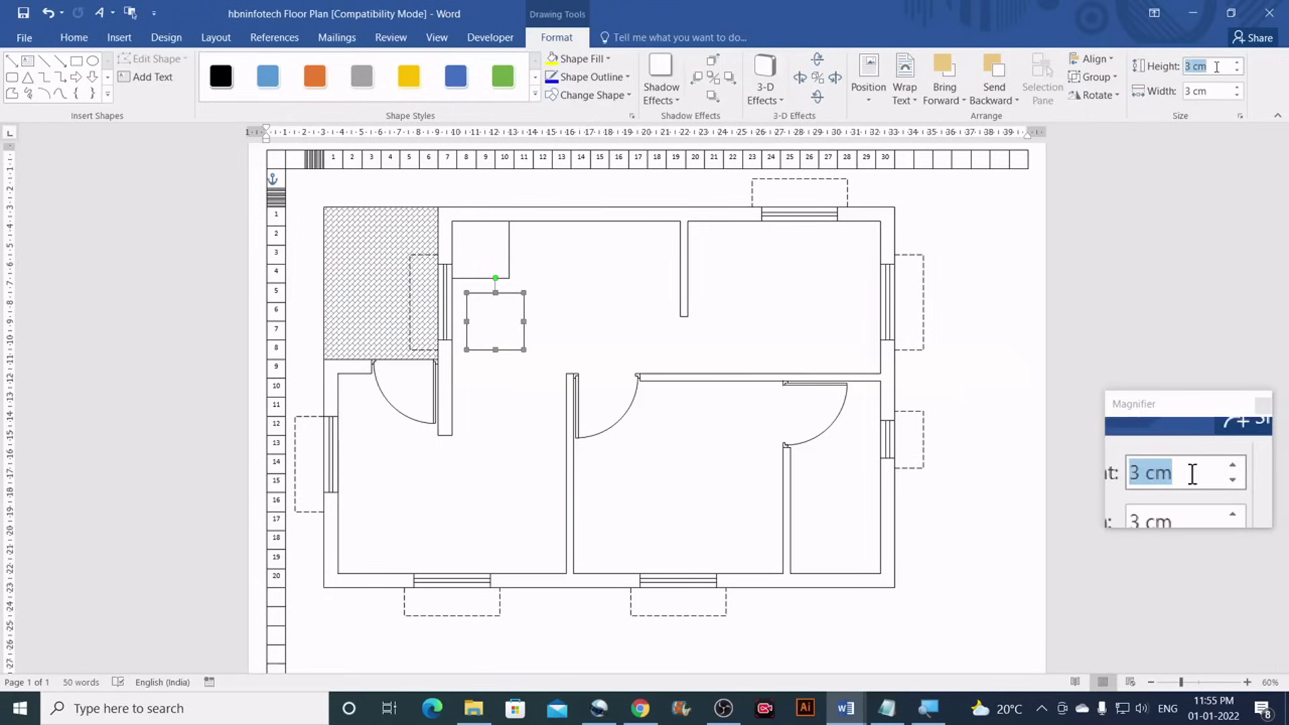
key(BackSpace)
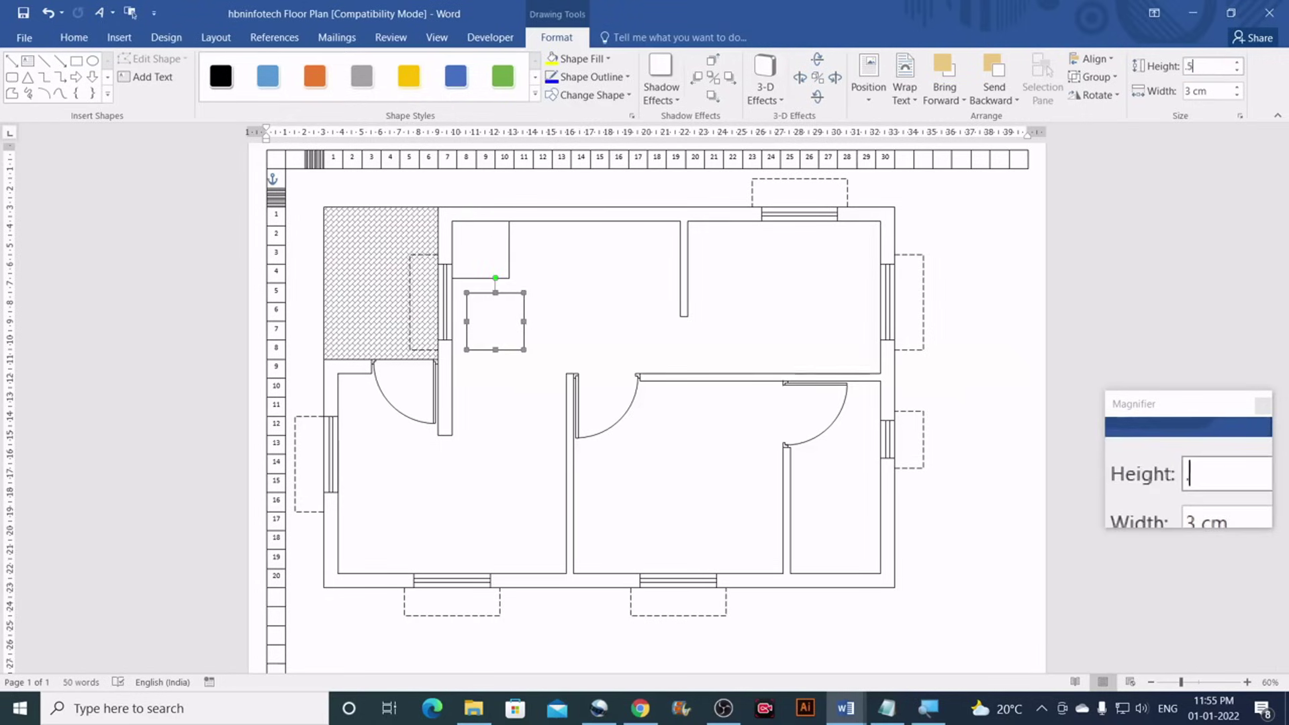
key(Return)
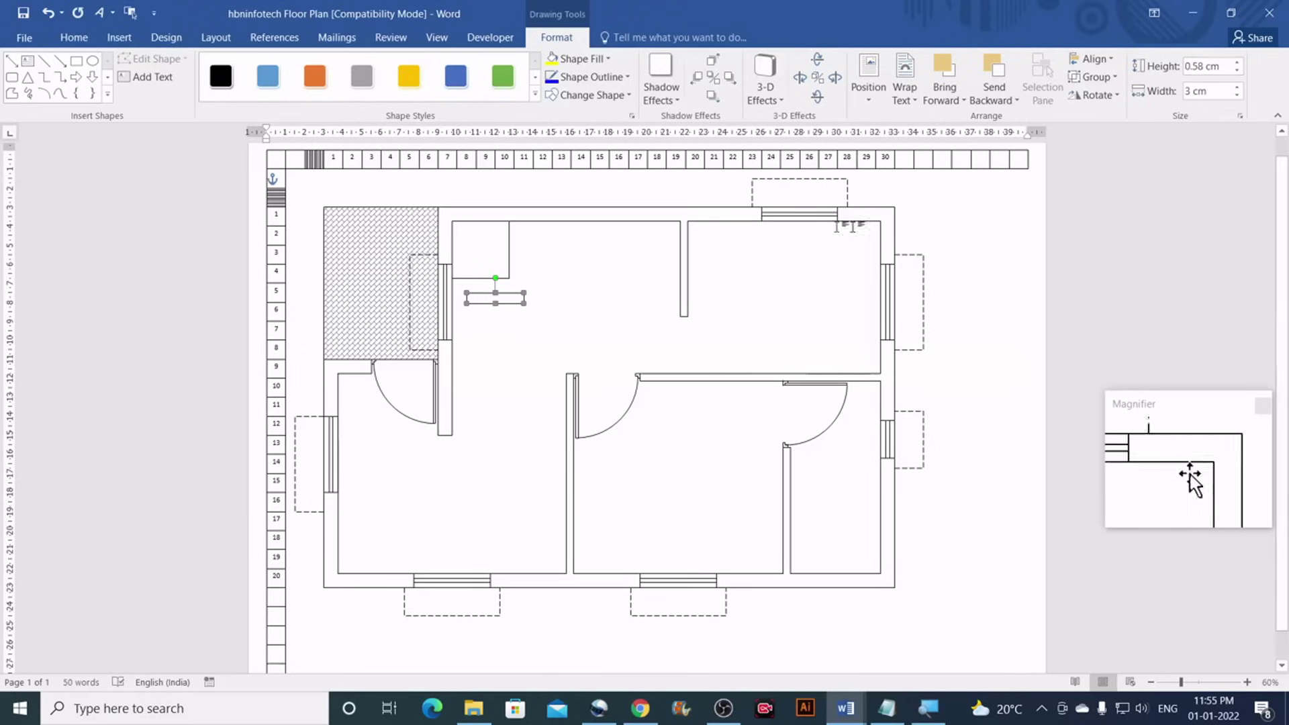
drag(505, 300, 490, 282)
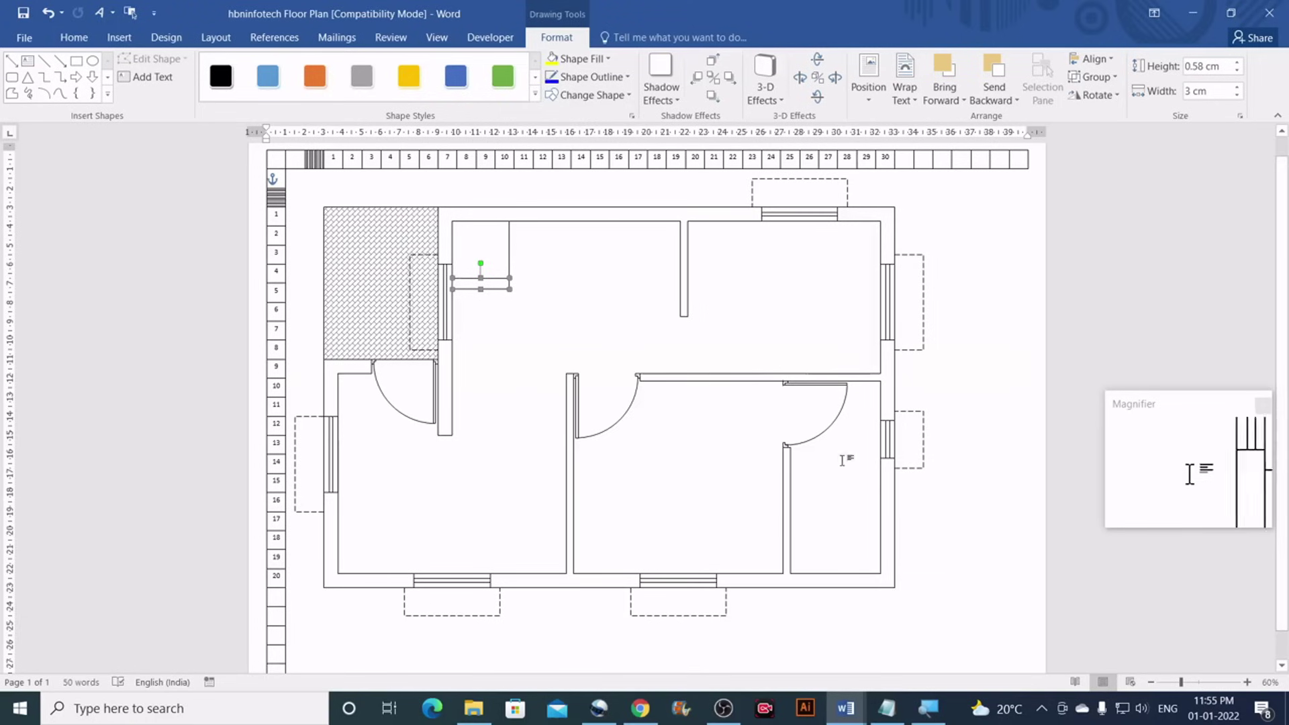
Stack two copies of the stair tread directly beneath the first one, edge to edge
click(1246, 682)
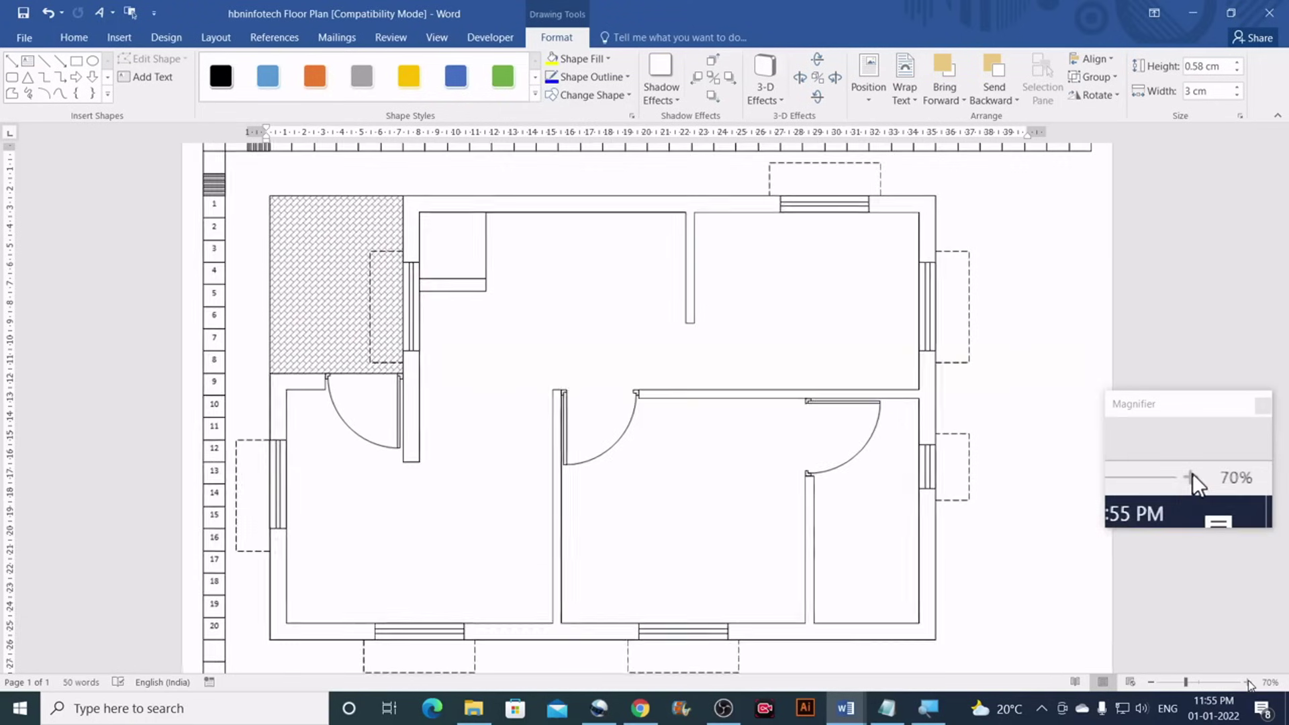
click(1247, 682)
click(1246, 682)
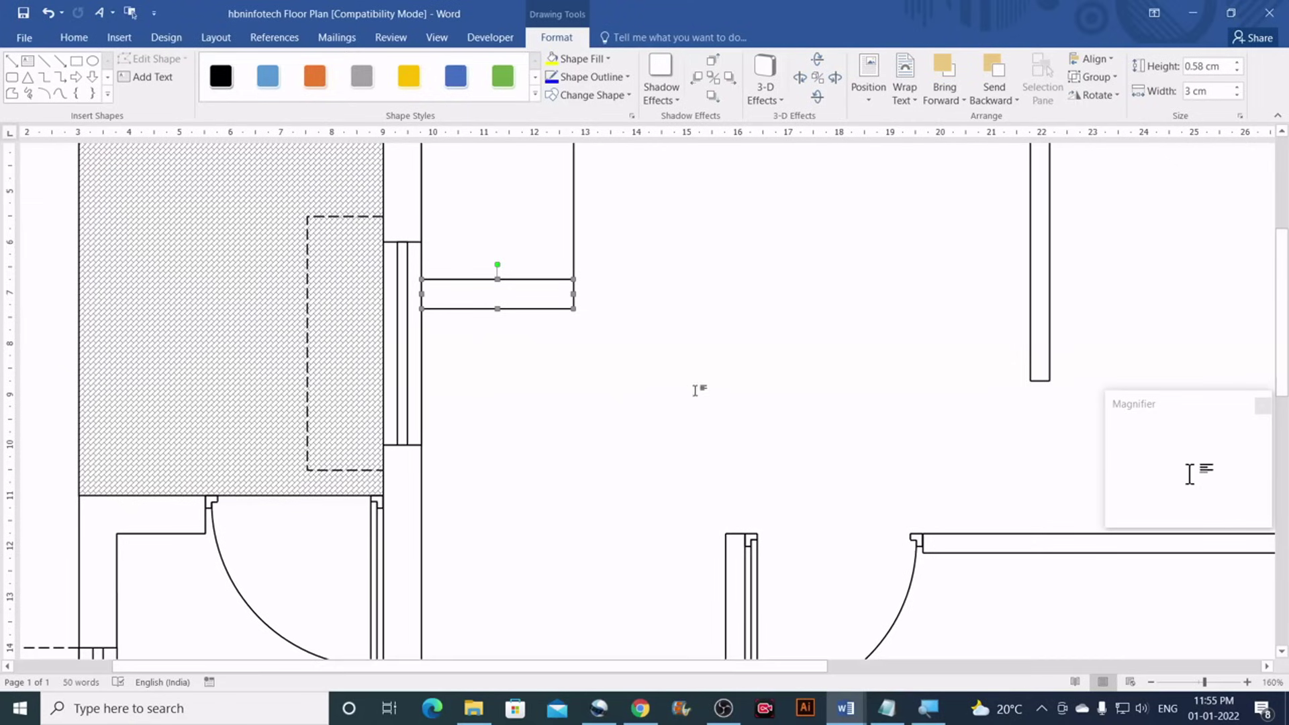
drag(531, 302, 529, 327)
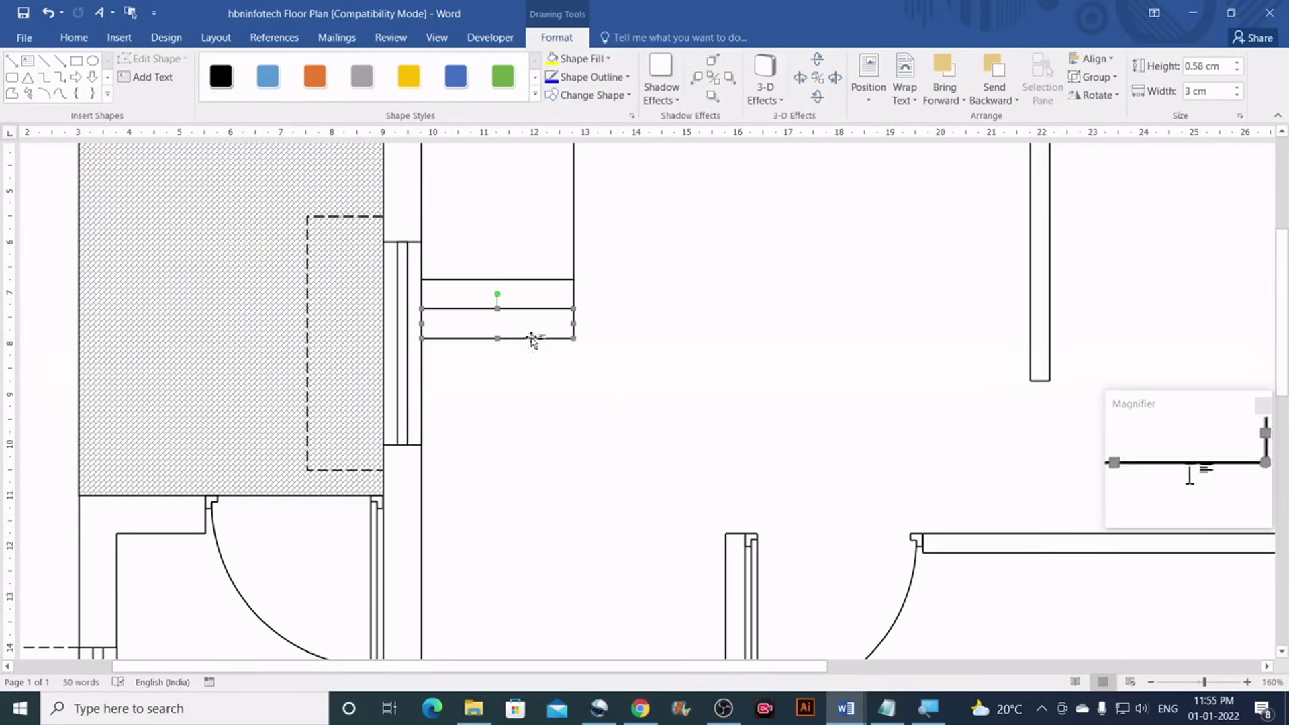
drag(532, 356, 529, 354)
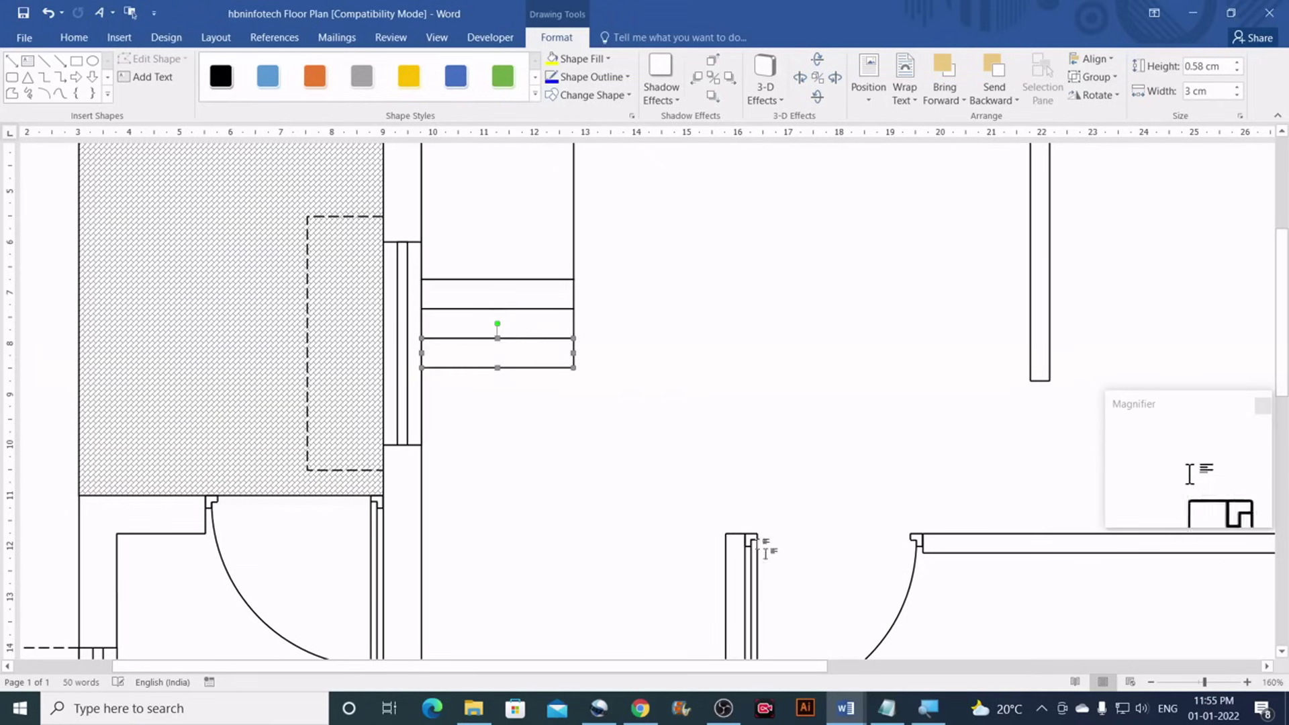
Check the staircase in the reference plan and stack four more tread copies beneath the existing ones, making seven treads
mouse_move(839, 710)
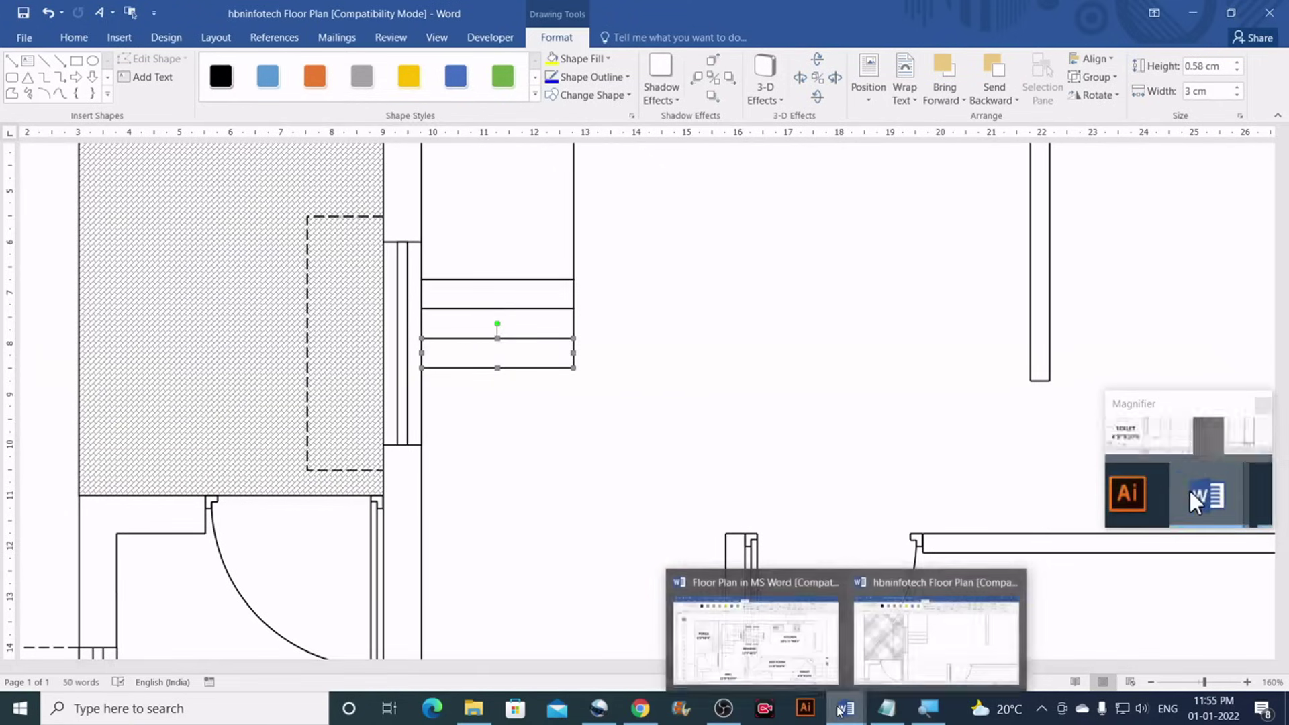
click(752, 618)
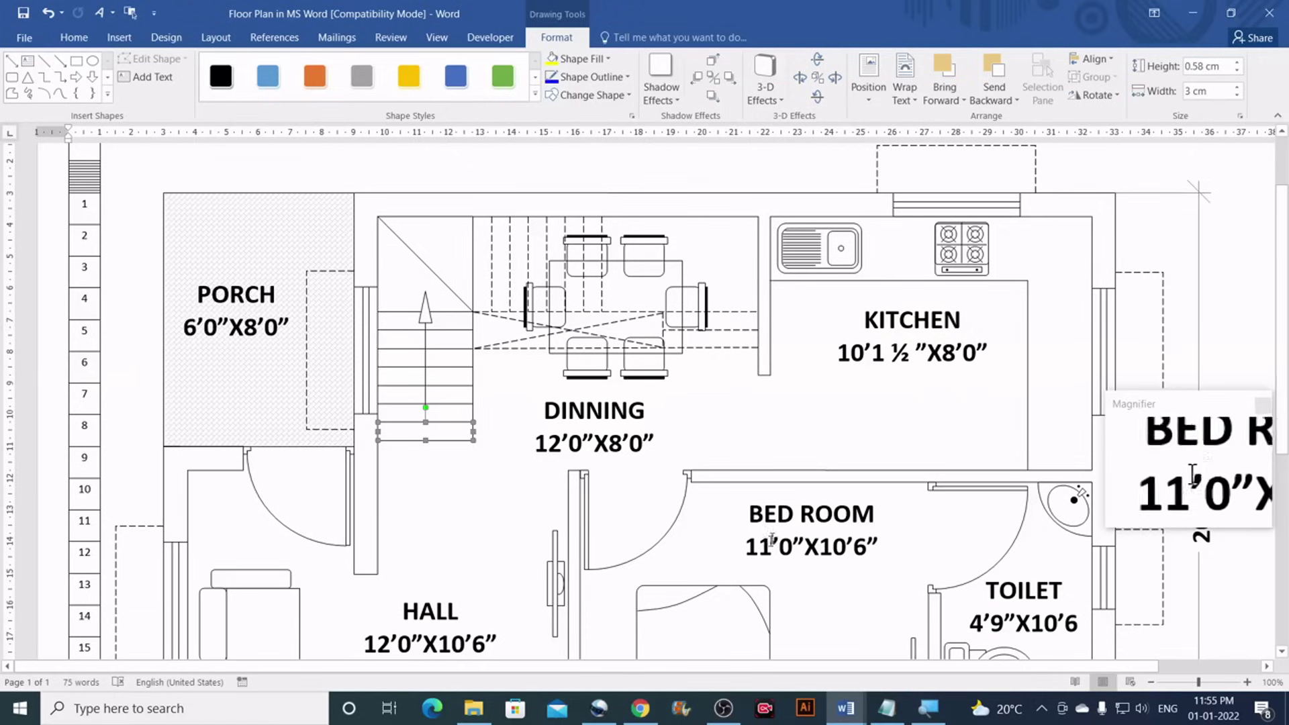
mouse_move(855, 720)
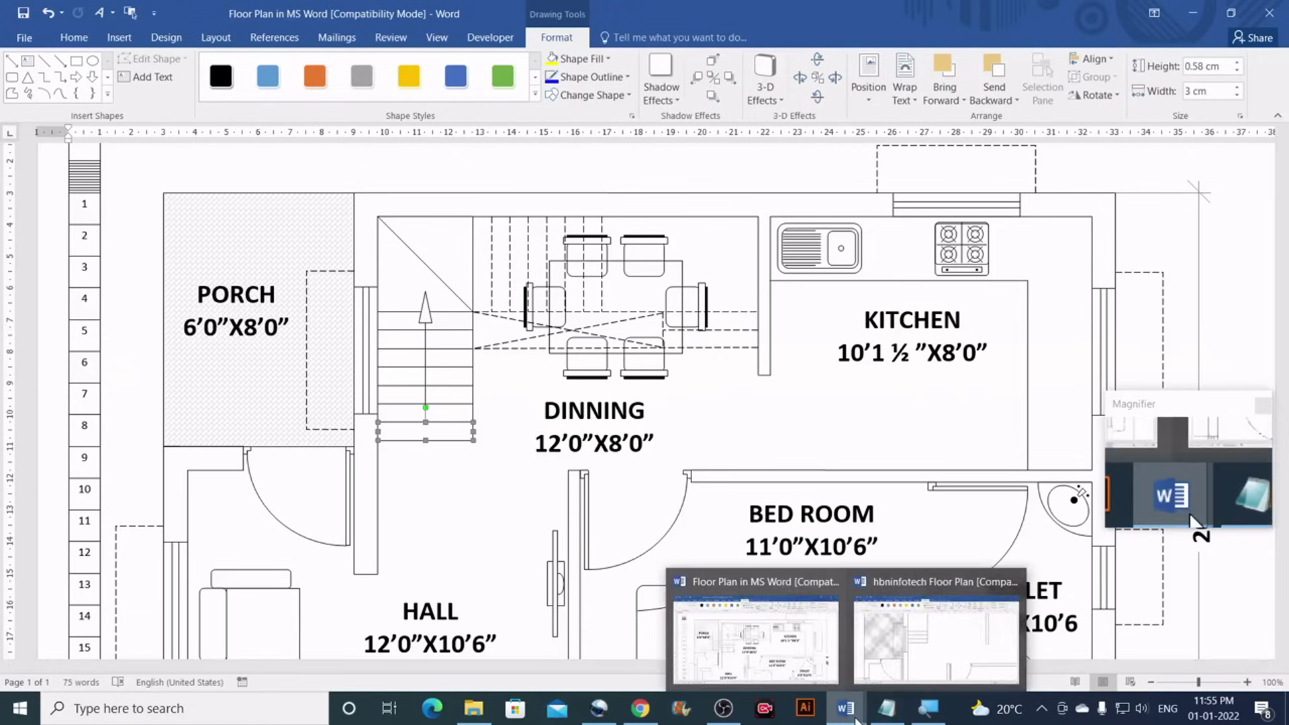
click(906, 668)
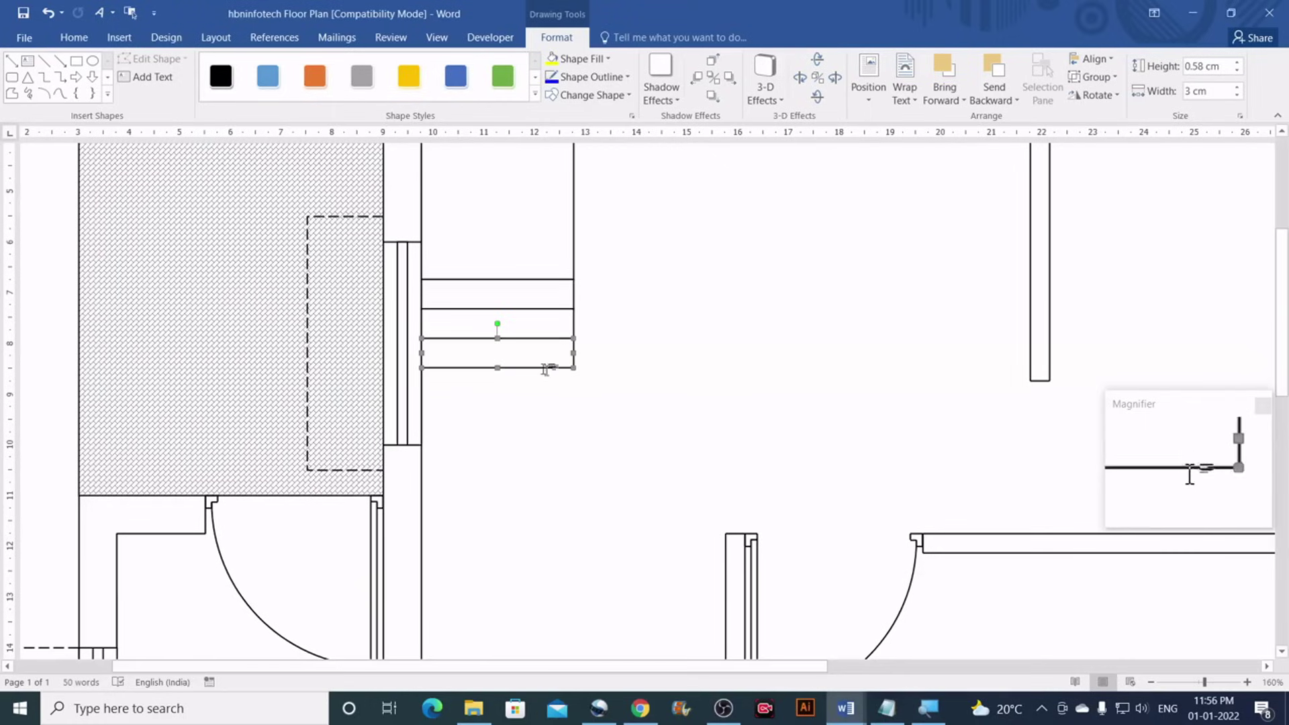
drag(538, 370, 533, 468)
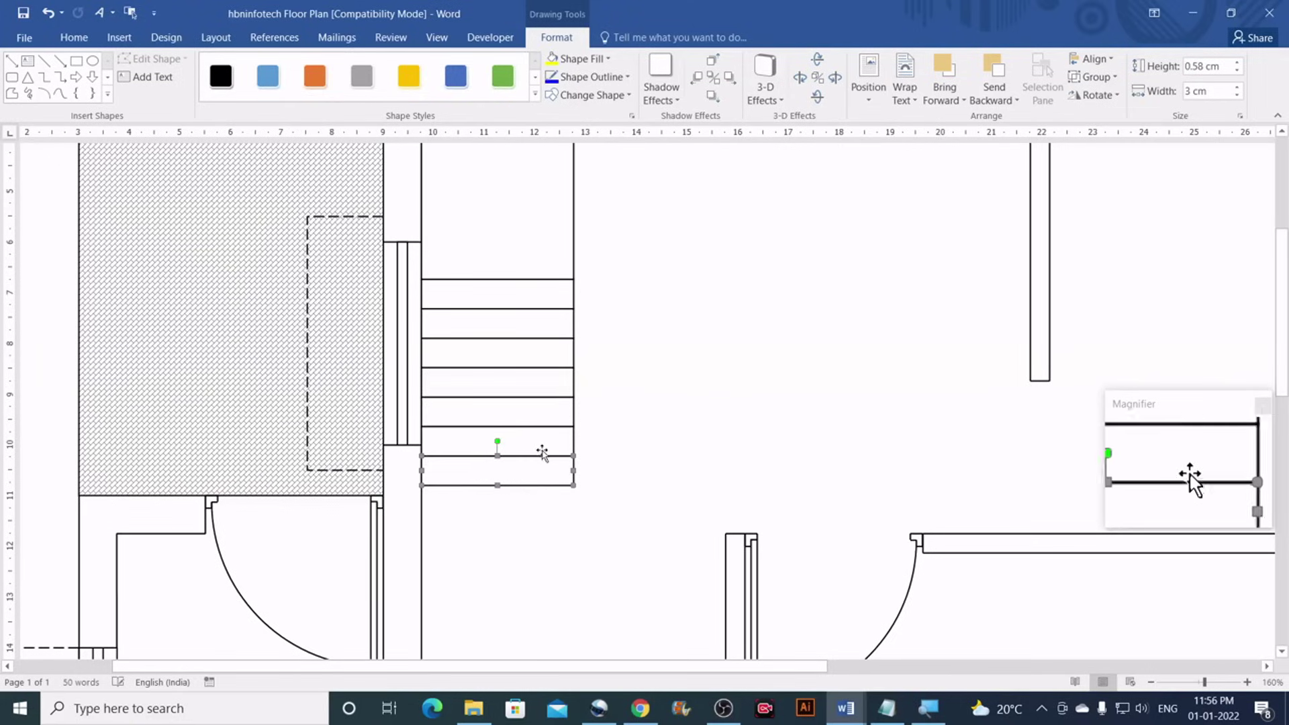
scroll(542, 450, up, 4)
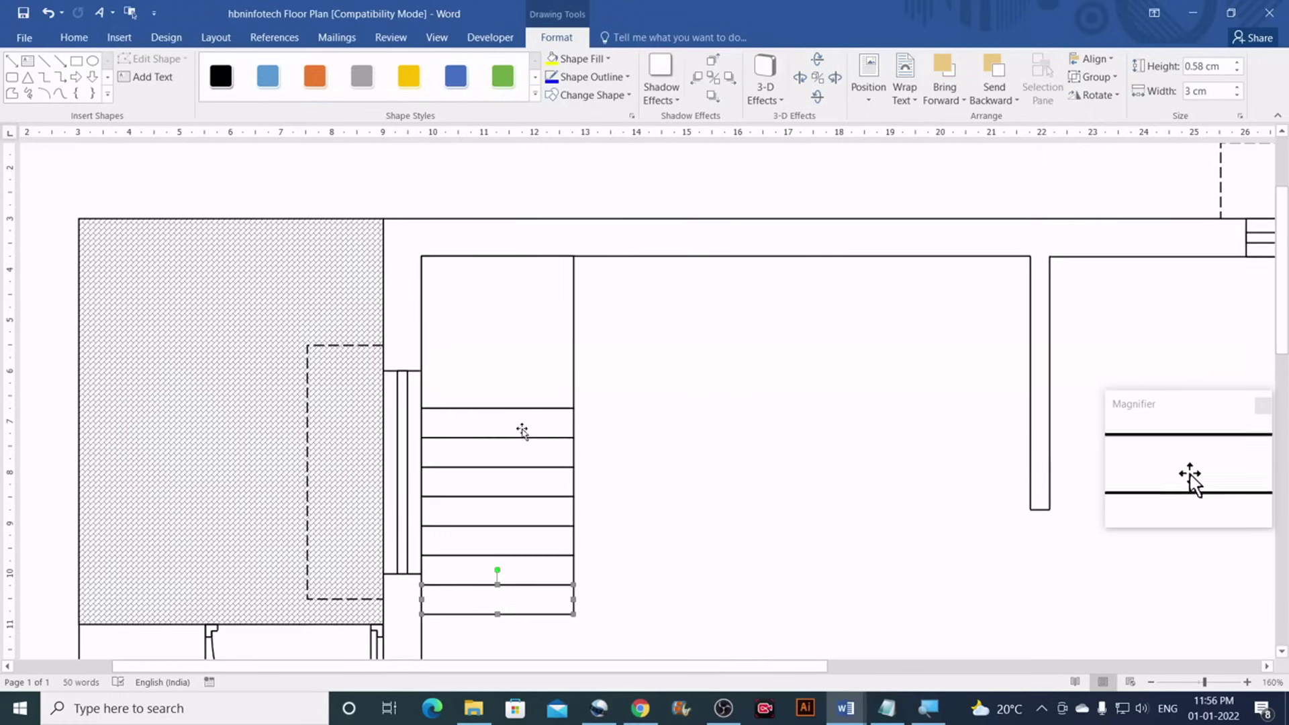
key(Escape)
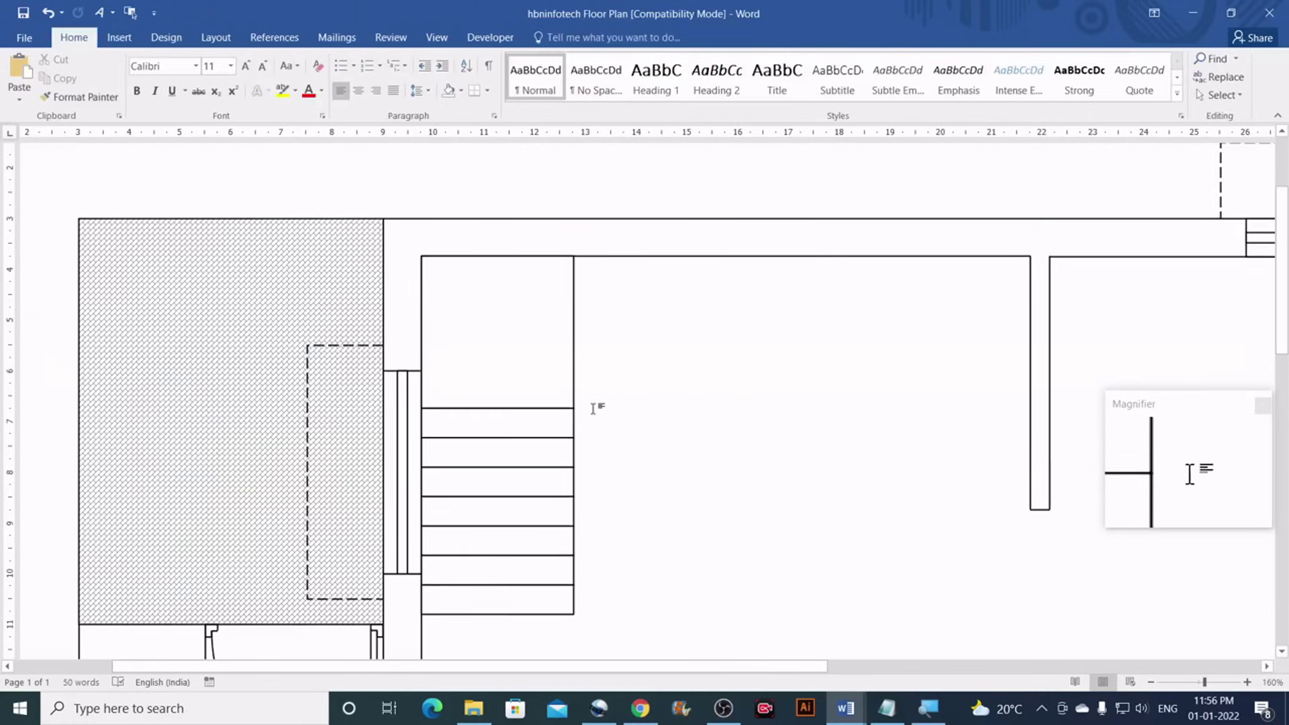
Check the dashed stair lines in the reference plan and draw a vertical line about 1.76 cm long beside the stair landing
mouse_move(846, 708)
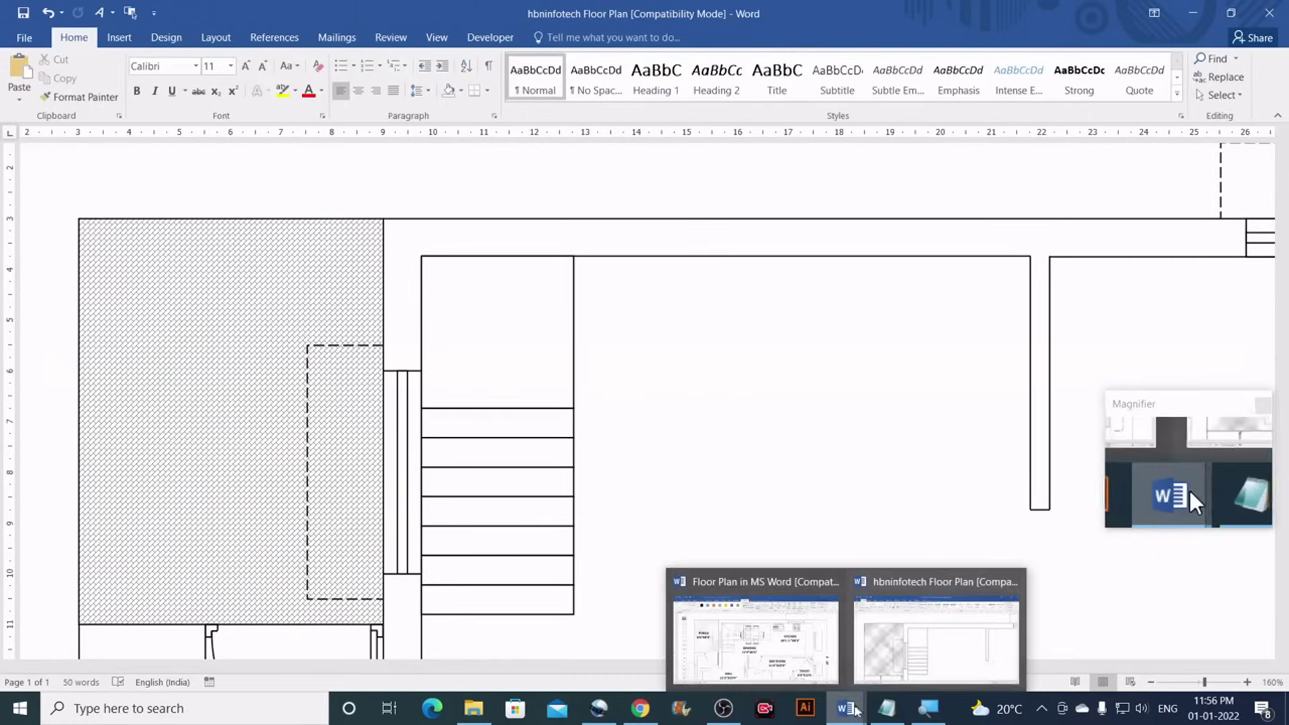
click(794, 657)
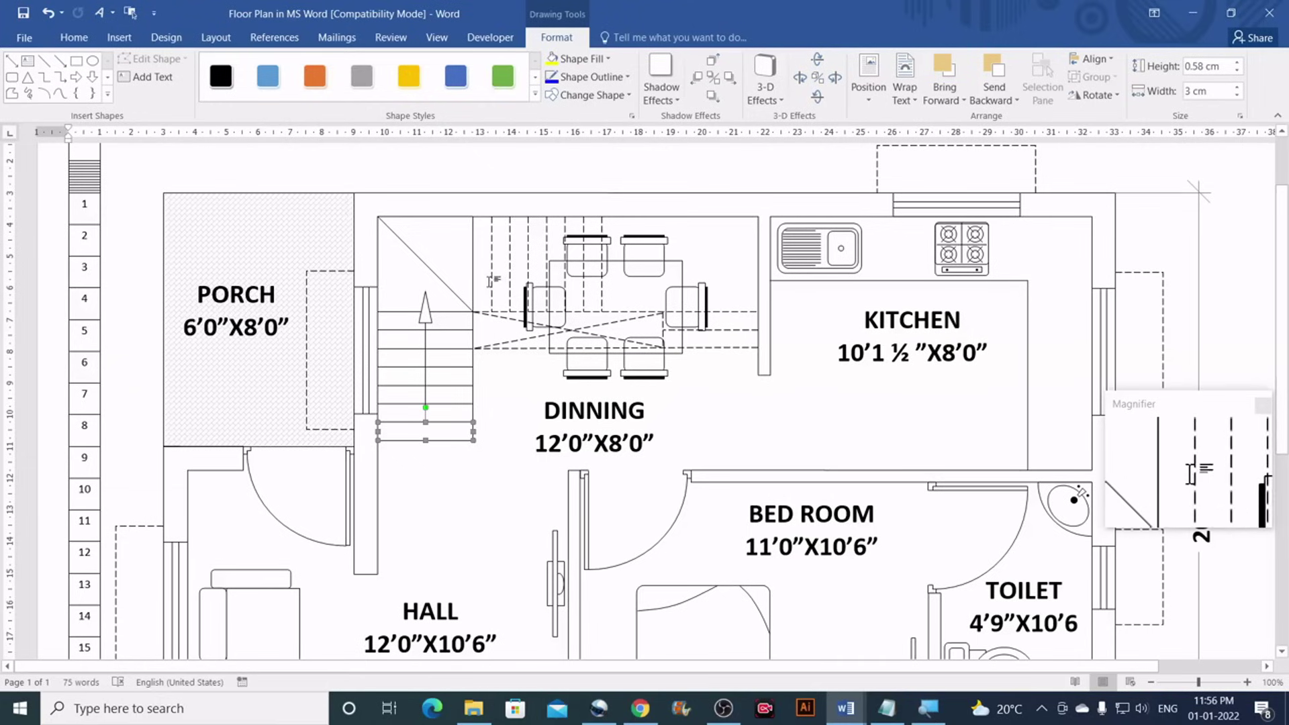
click(492, 282)
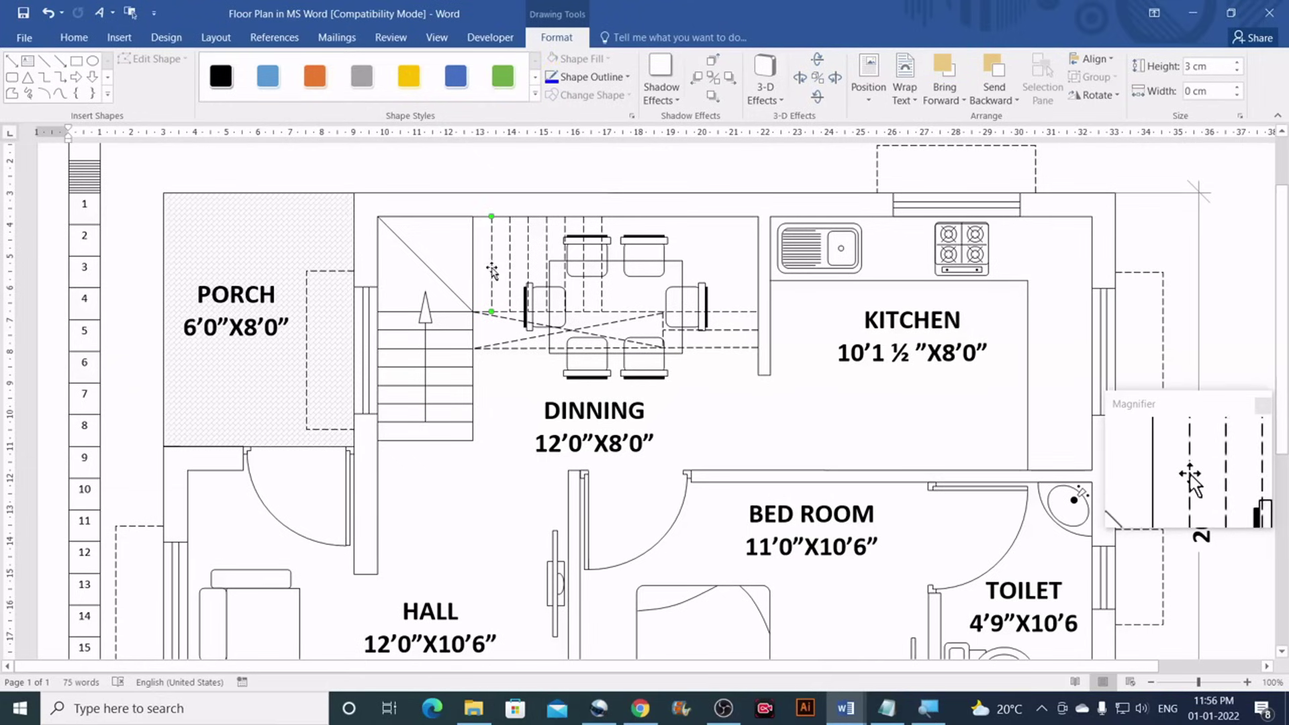
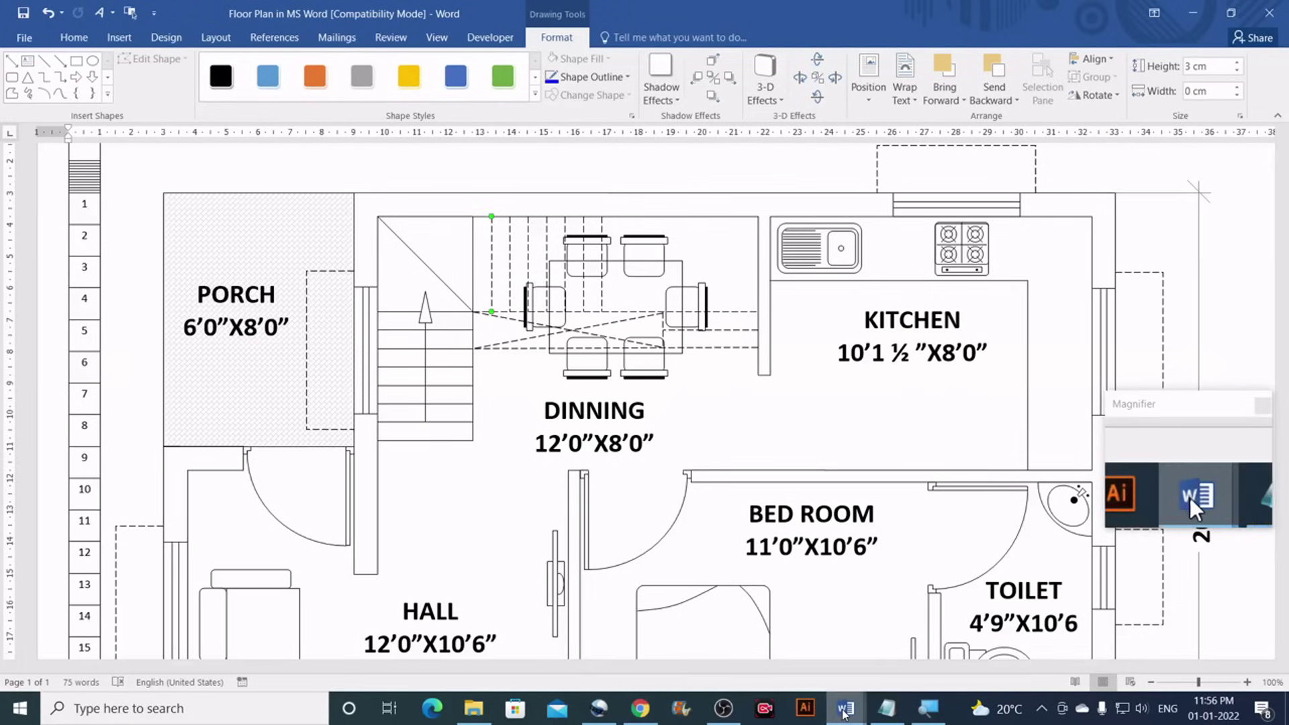
mouse_move(845, 709)
click(886, 643)
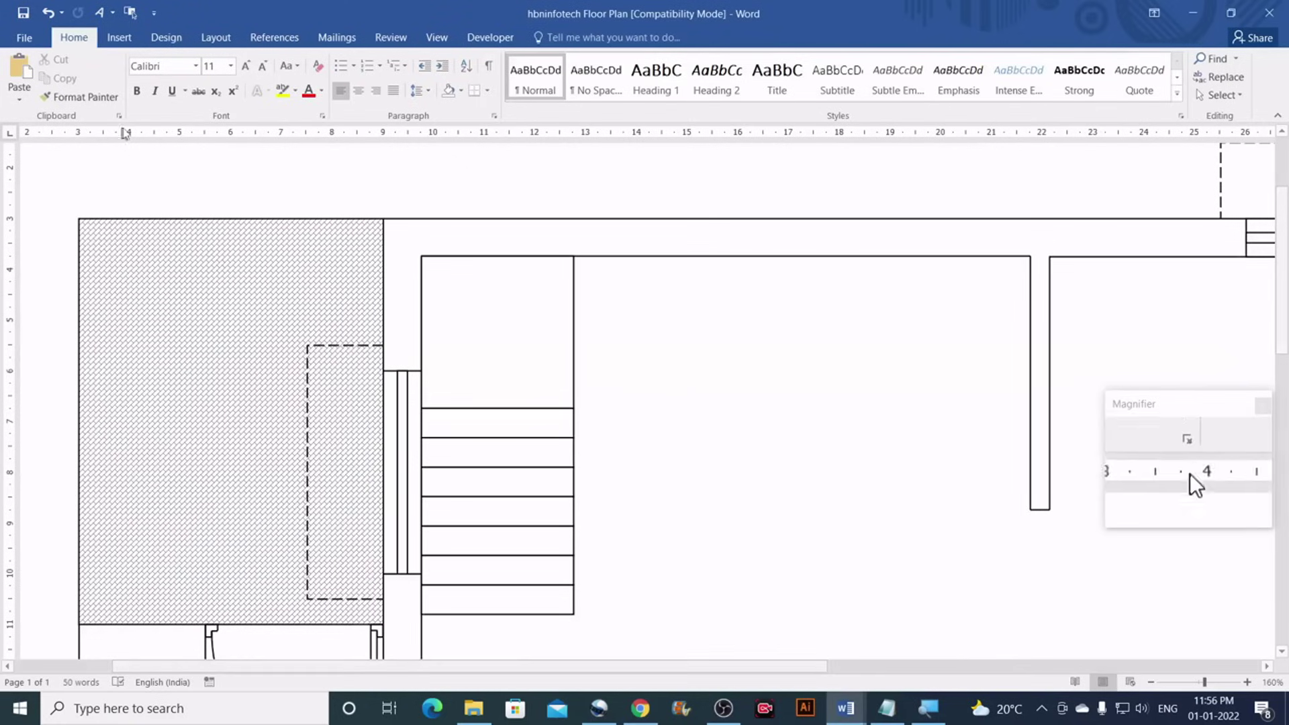
click(128, 40)
click(241, 99)
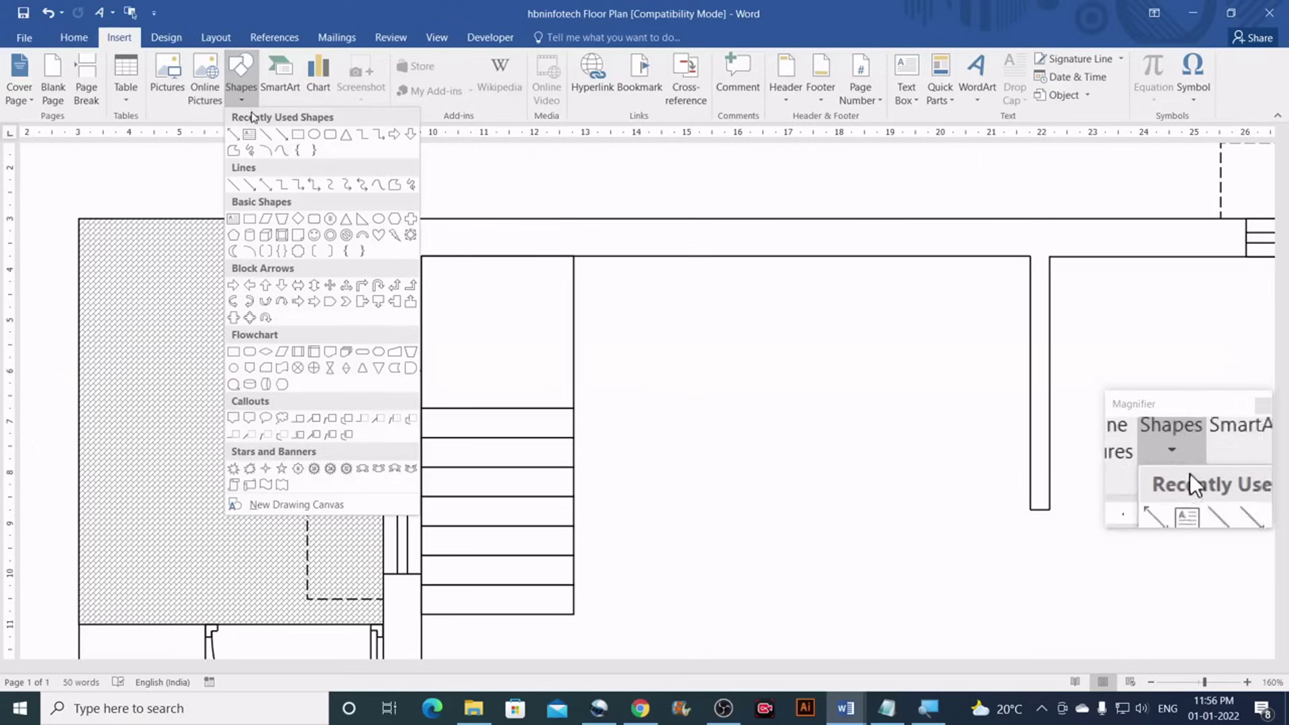
click(249, 134)
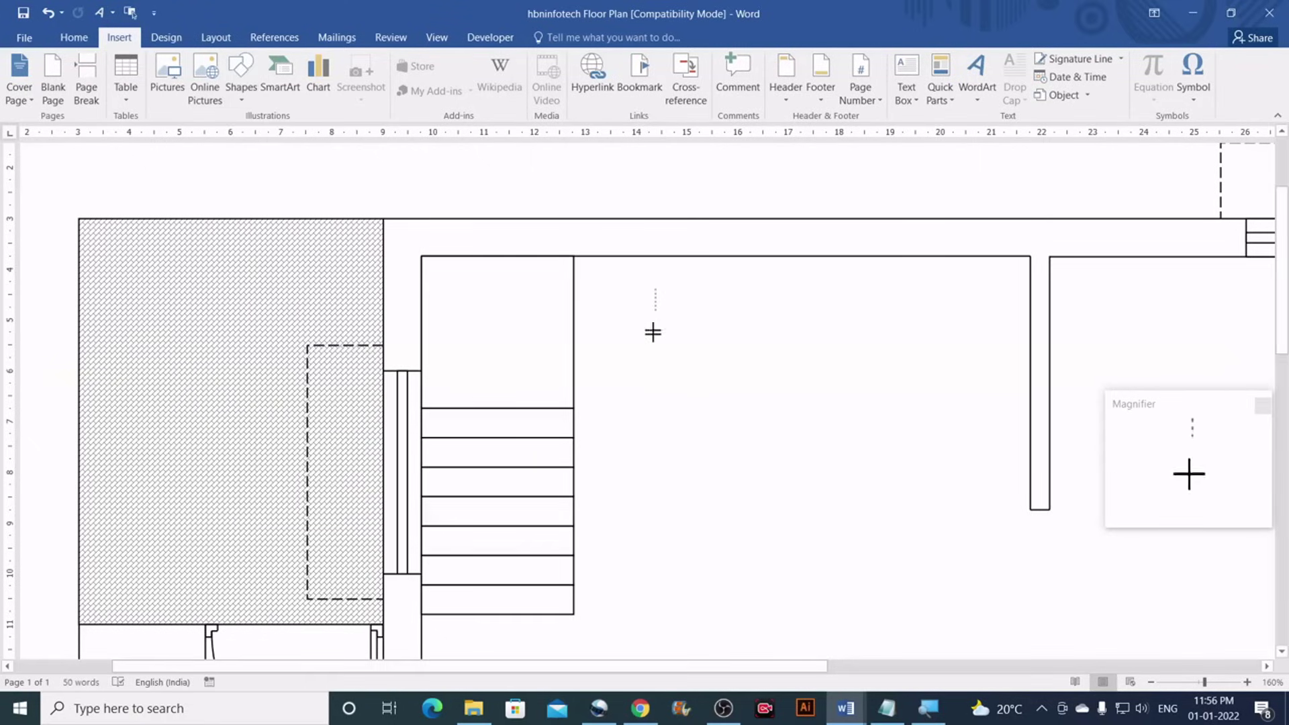
drag(655, 373, 656, 378)
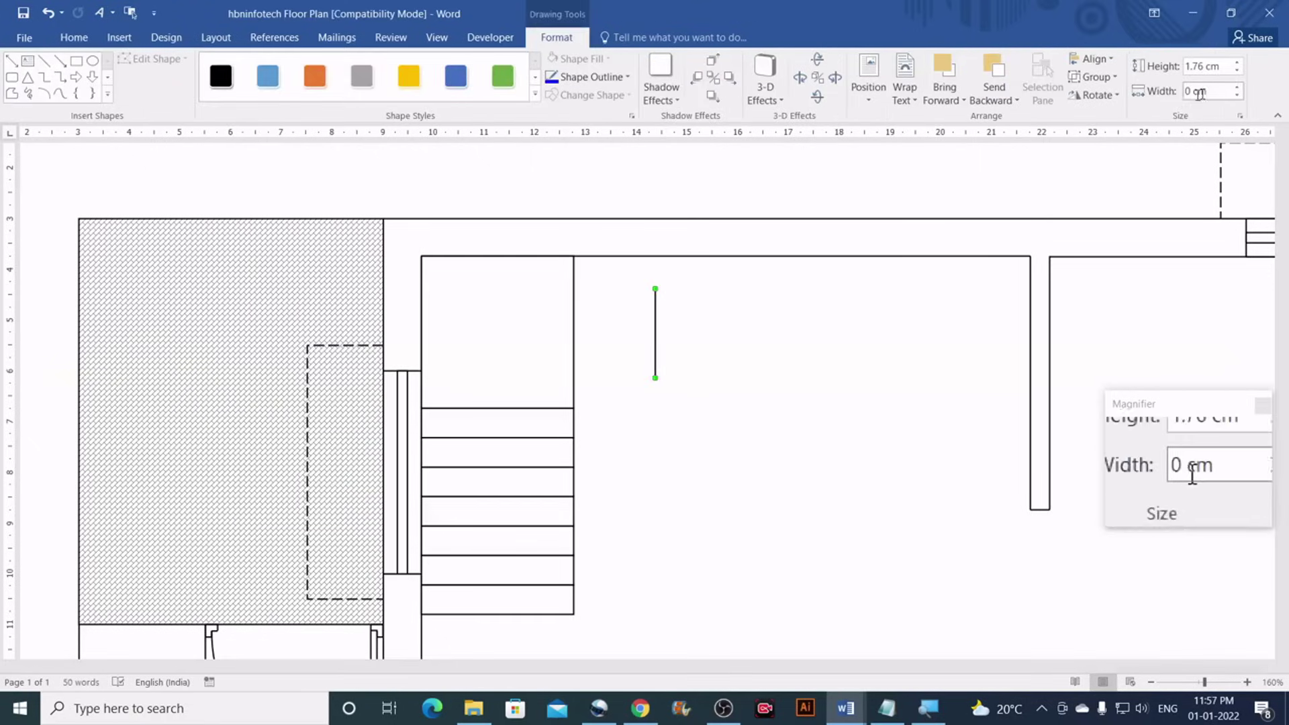
Set the vertical line's height to 3 cm and give it a long-dash outline
click(1228, 66)
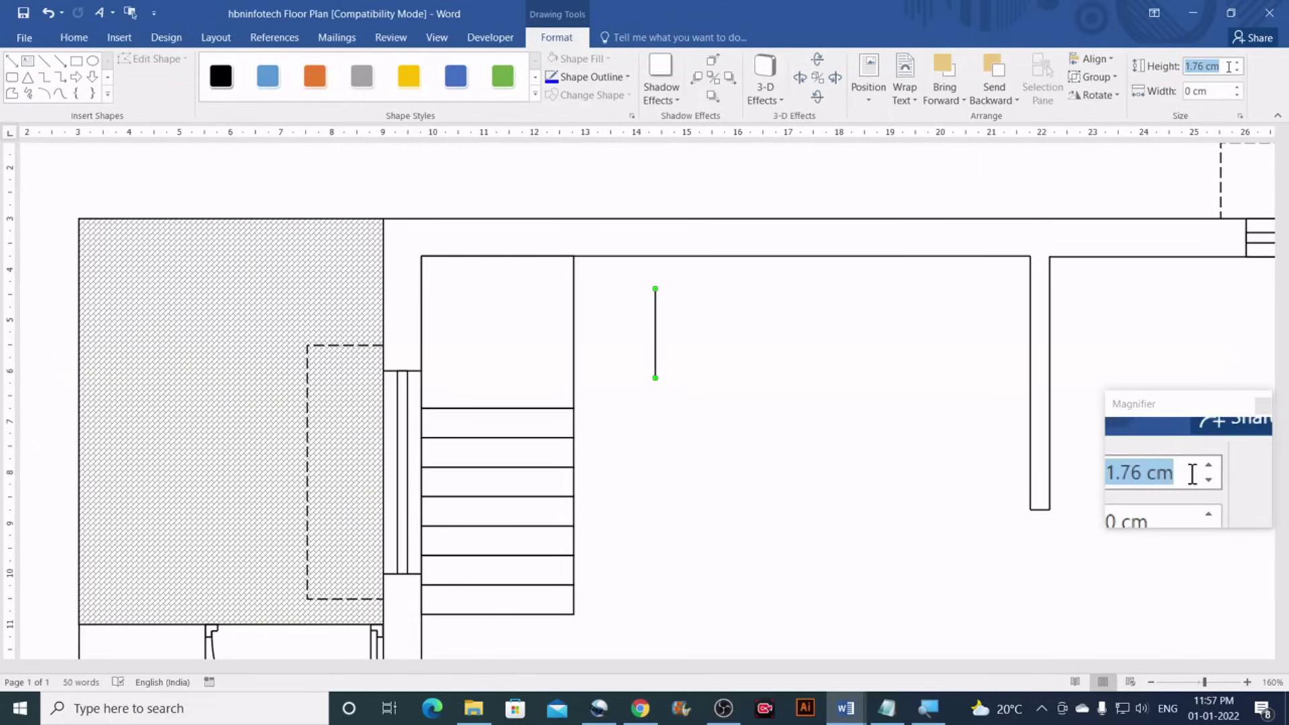
text(3)
key(Return)
click(665, 322)
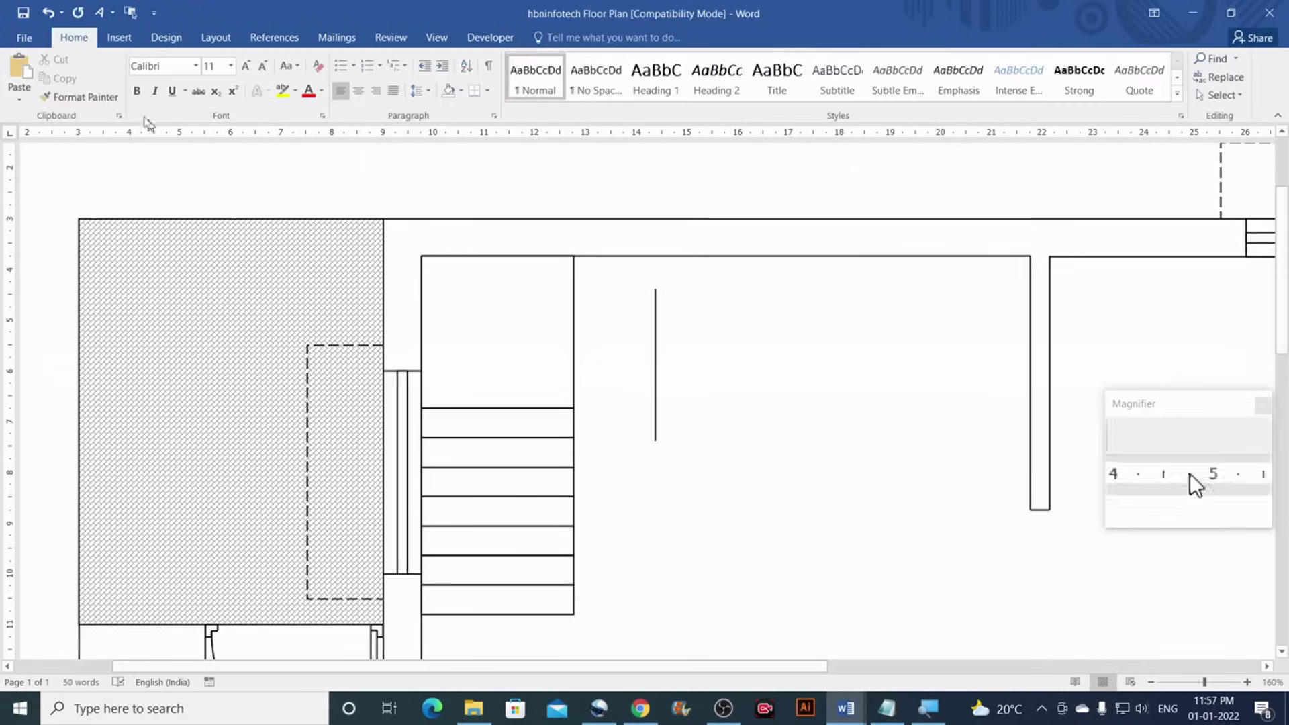
click(656, 321)
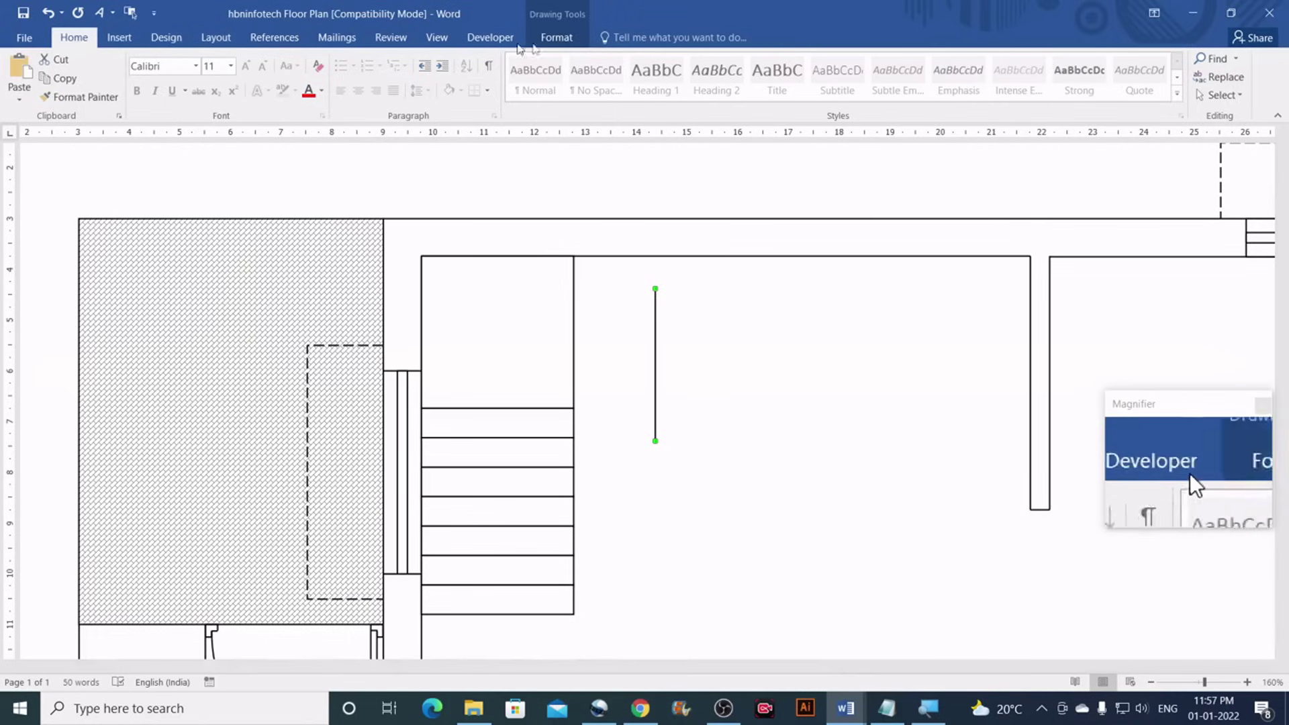
click(558, 39)
click(625, 78)
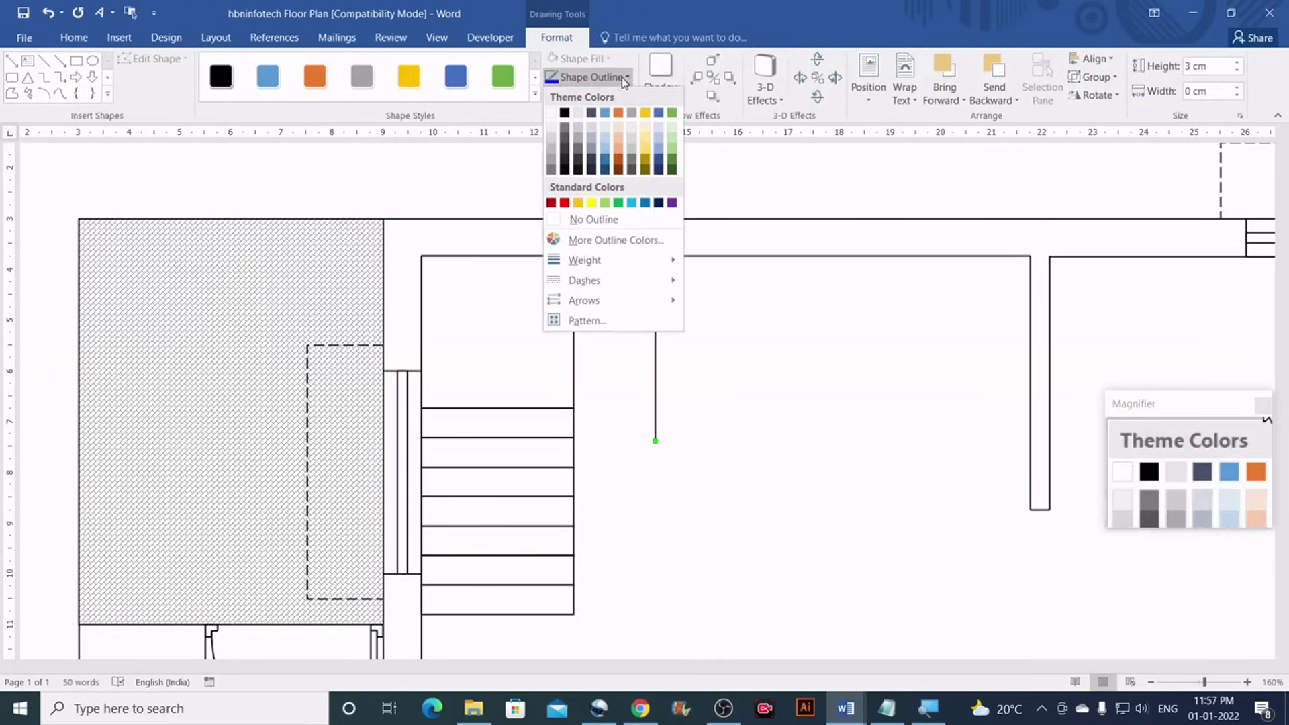
mouse_move(610, 264)
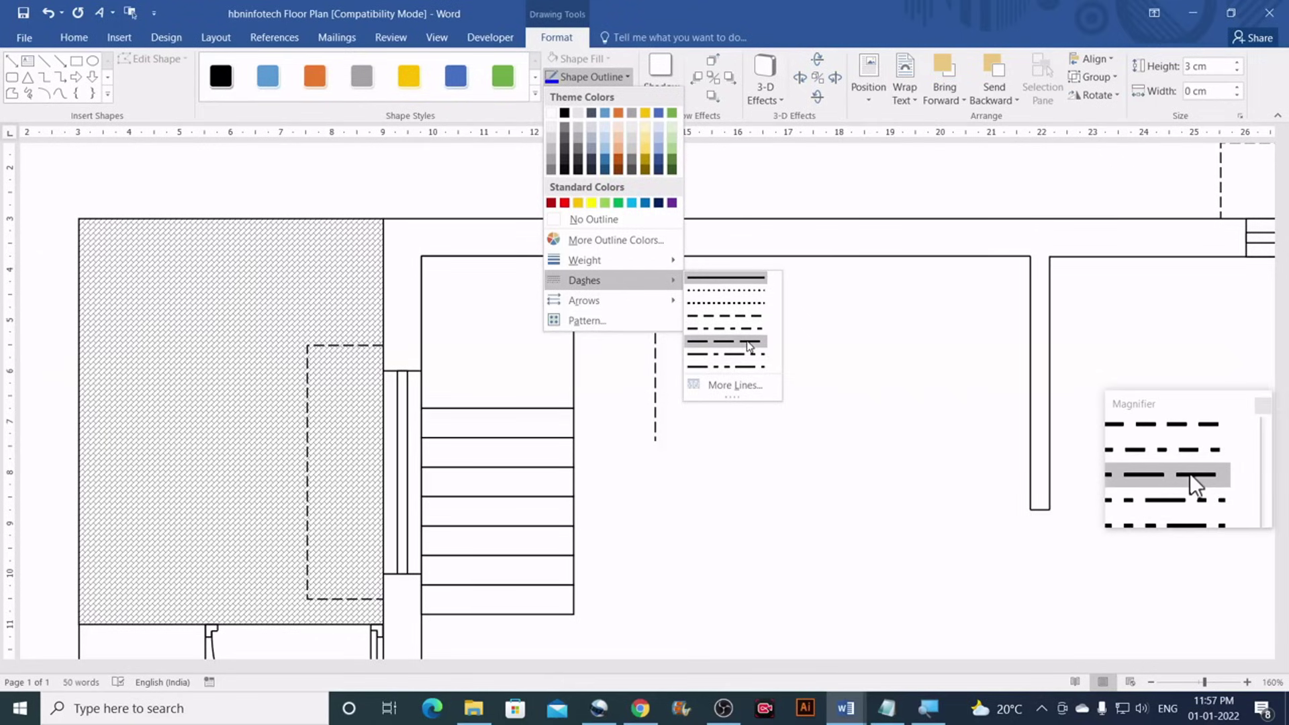
click(749, 342)
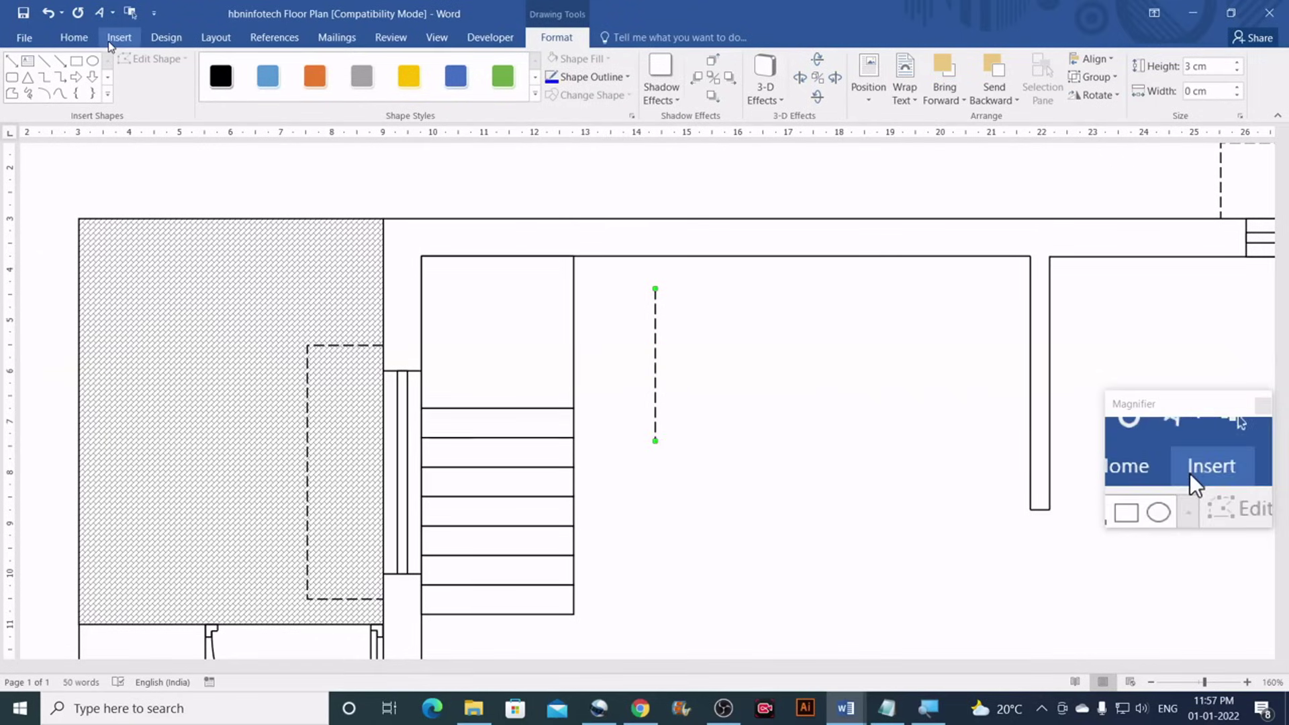
Draw a small spacer square between the landing and the dashed line, and set its height and width to 0.58 cm
click(119, 37)
click(242, 99)
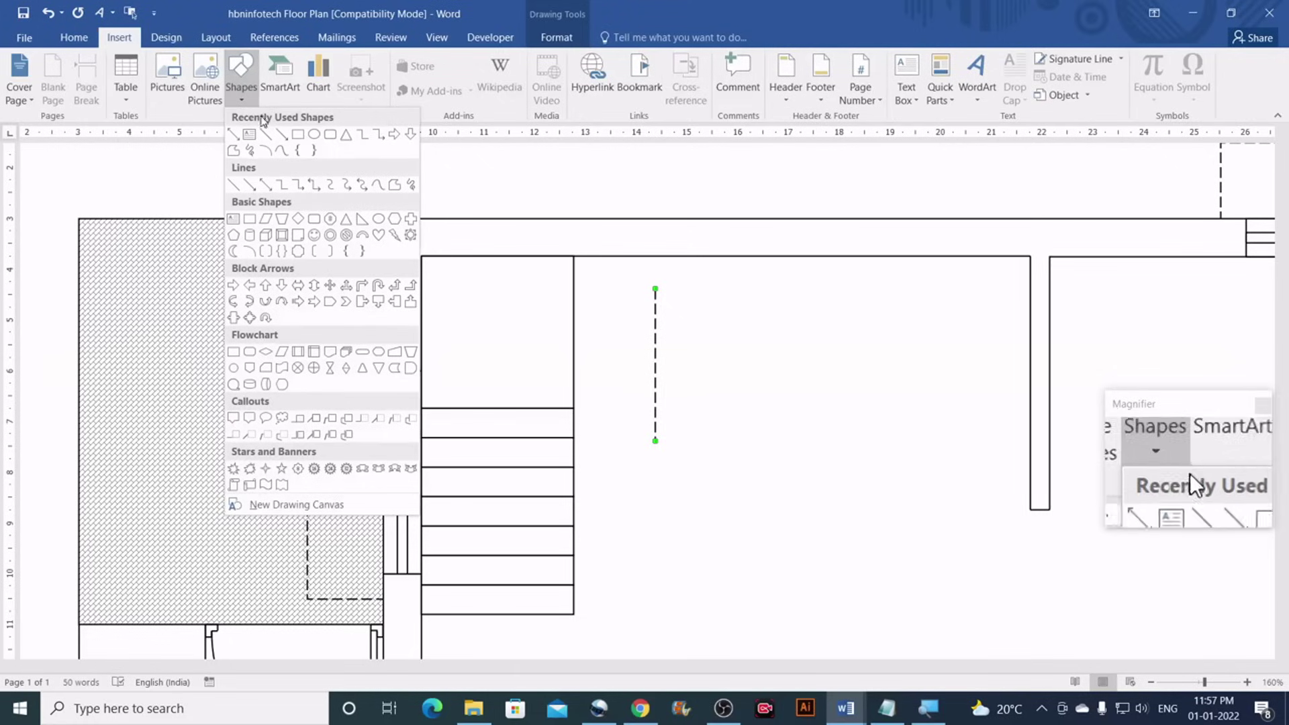
click(299, 138)
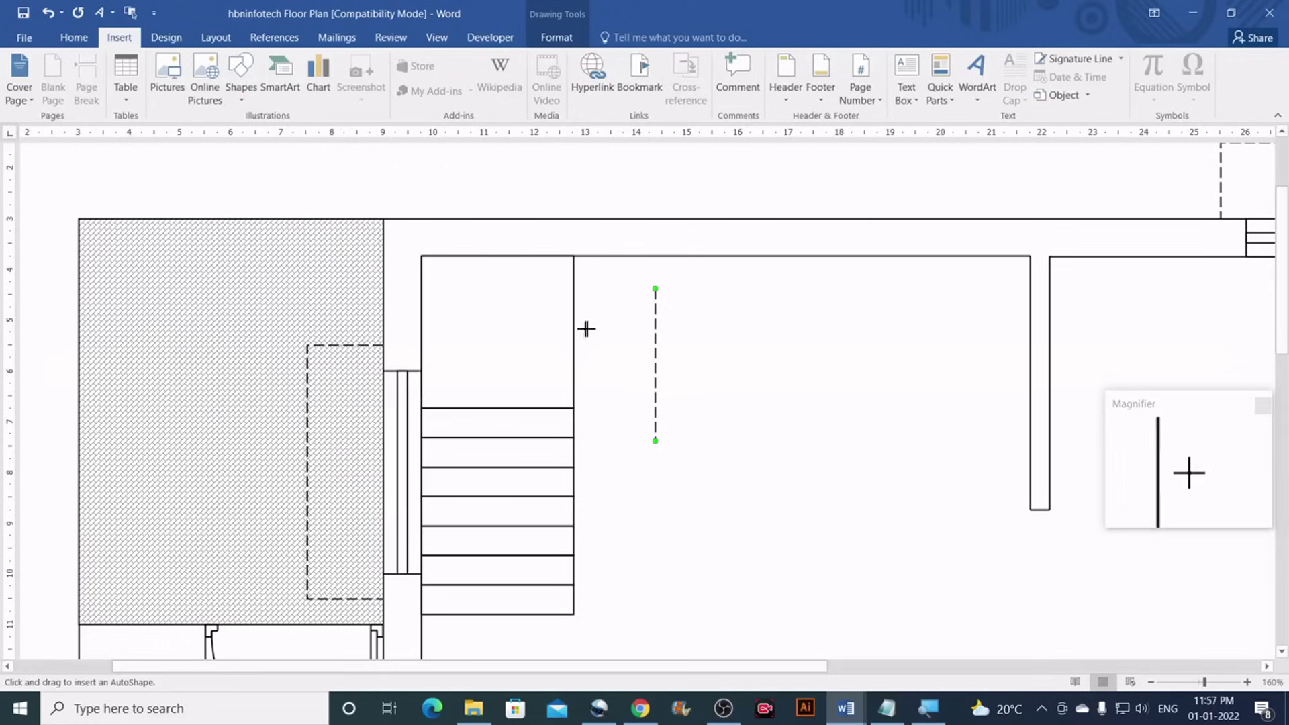
drag(607, 354, 608, 354)
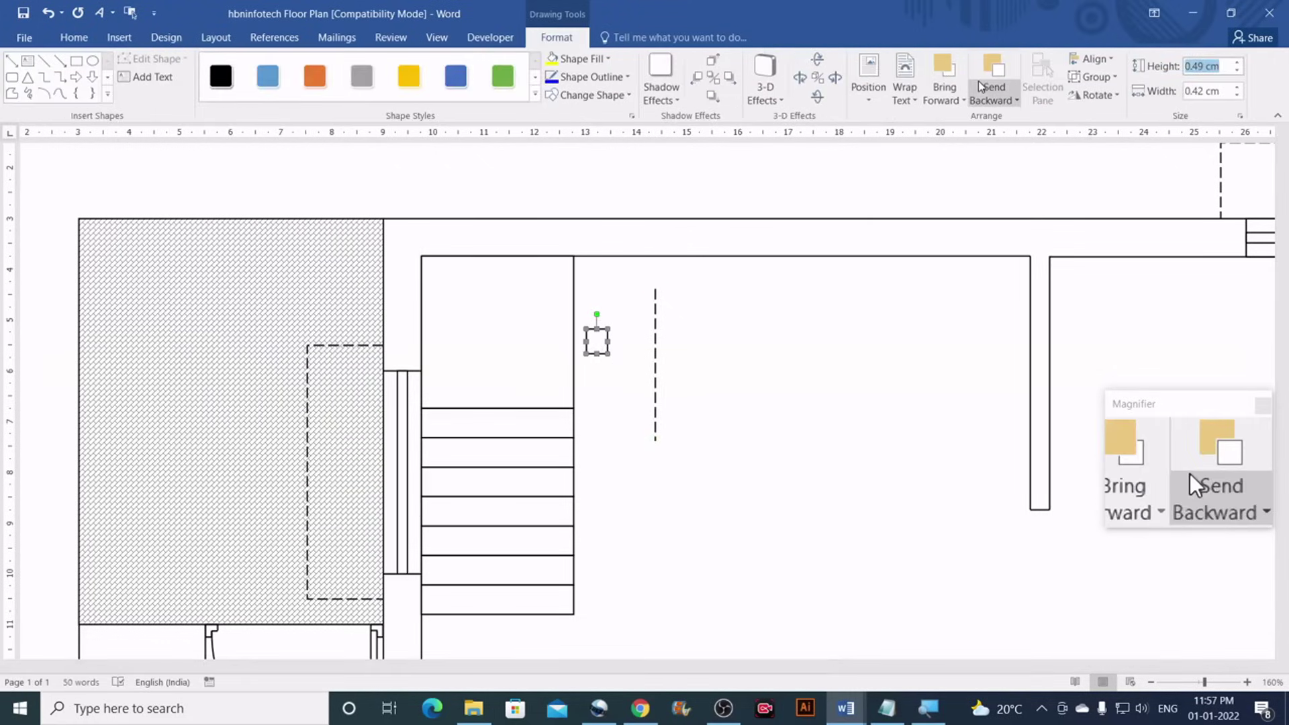
key(BackSpace)
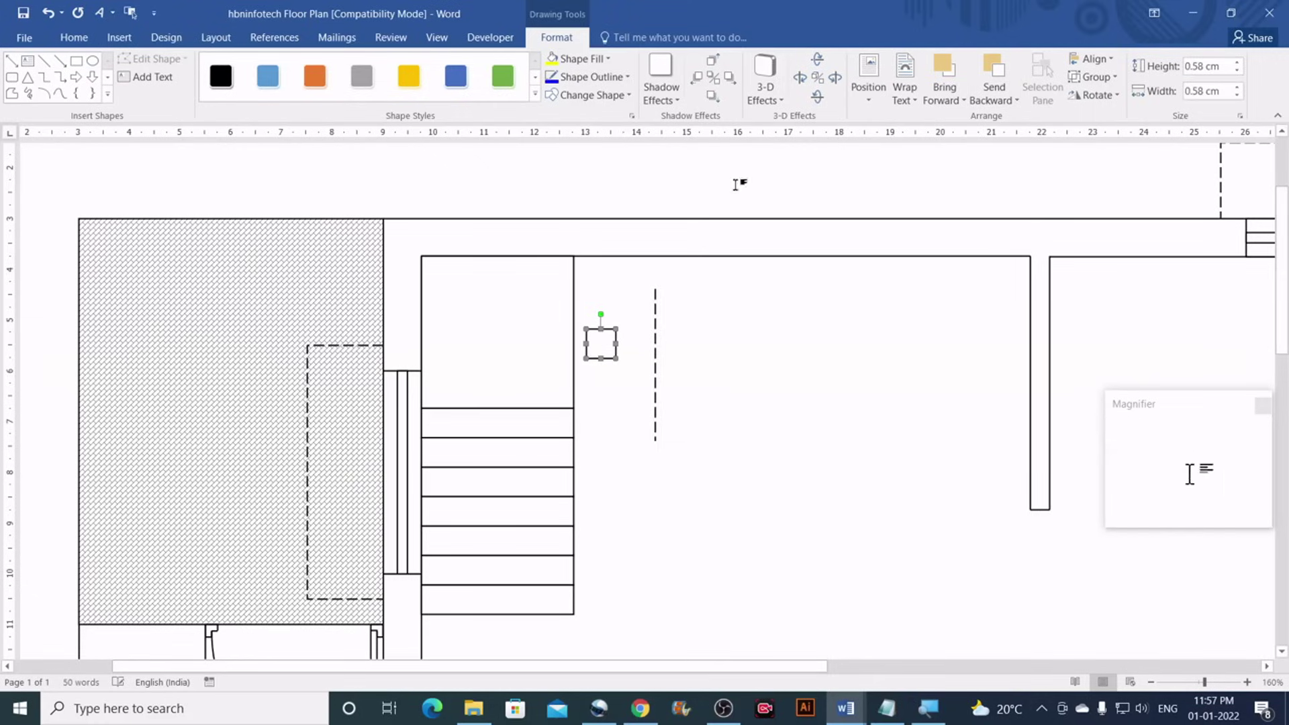
Fit the square and dashed line against the landing's right edge, then copy the pair six times side by side for seven dashed lines
drag(608, 350, 604, 386)
click(596, 392)
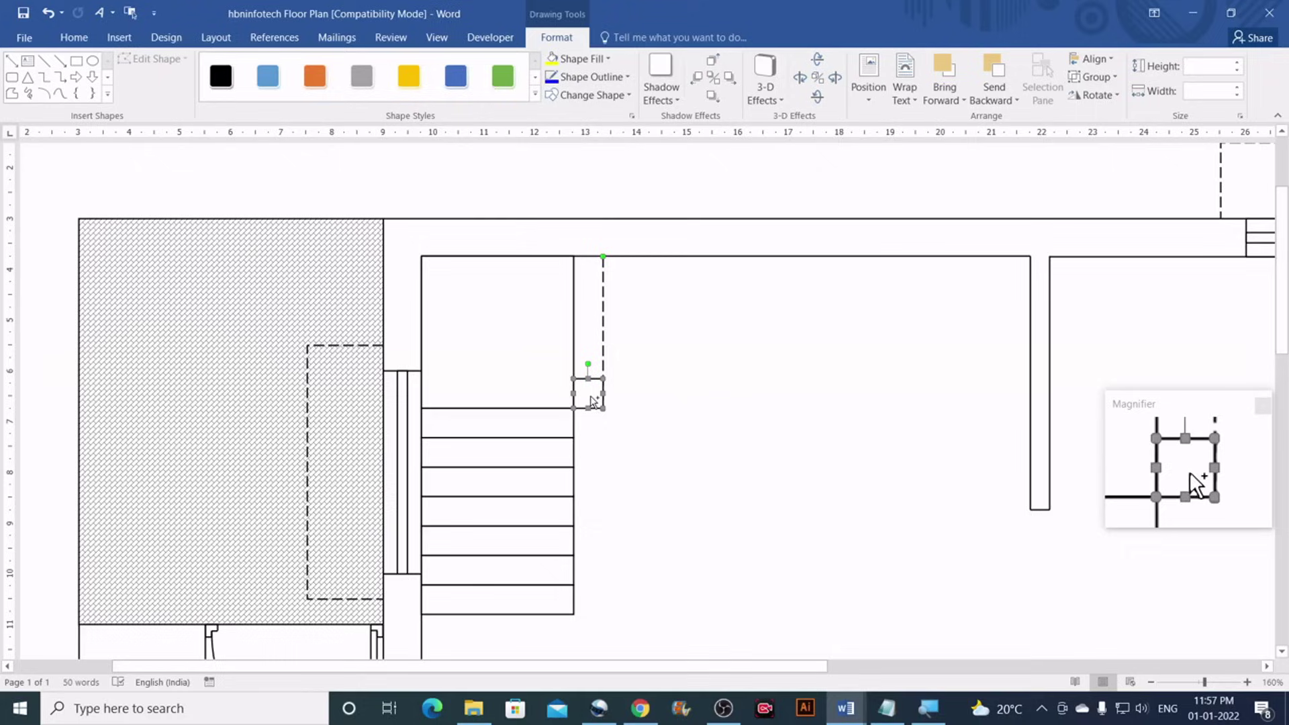
drag(592, 401, 656, 399)
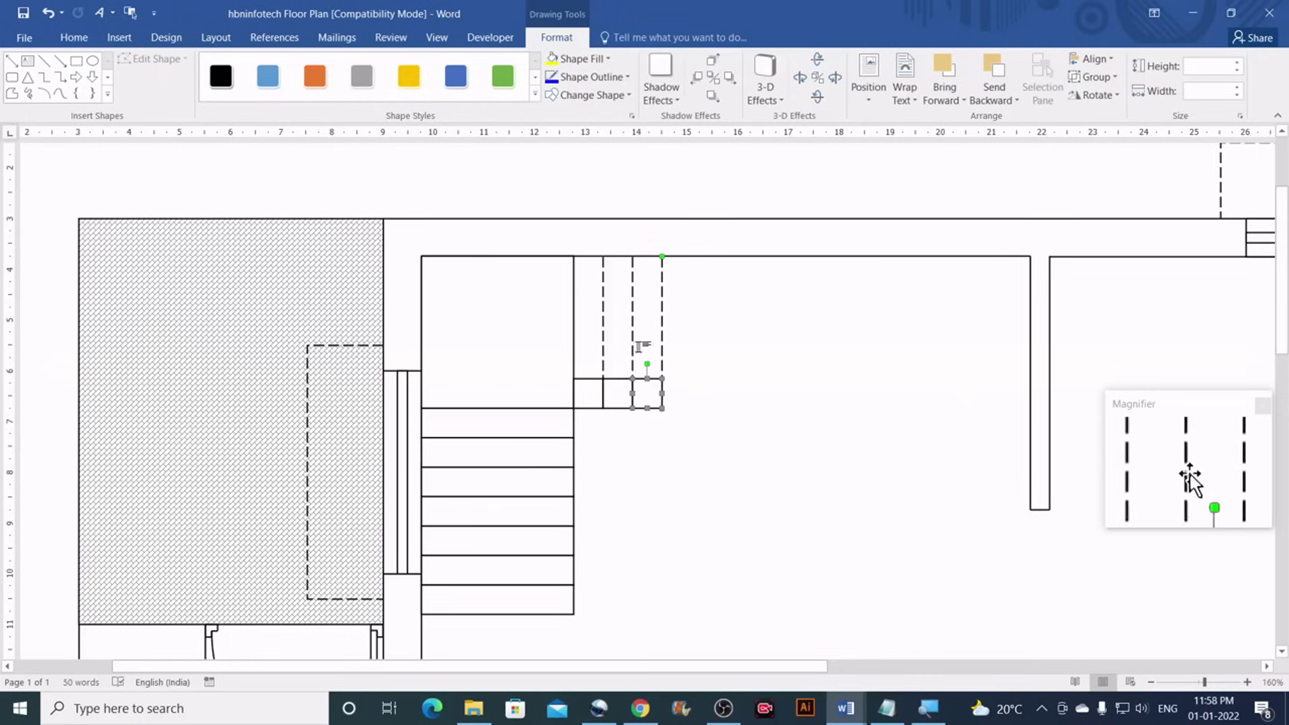
drag(658, 398, 764, 400)
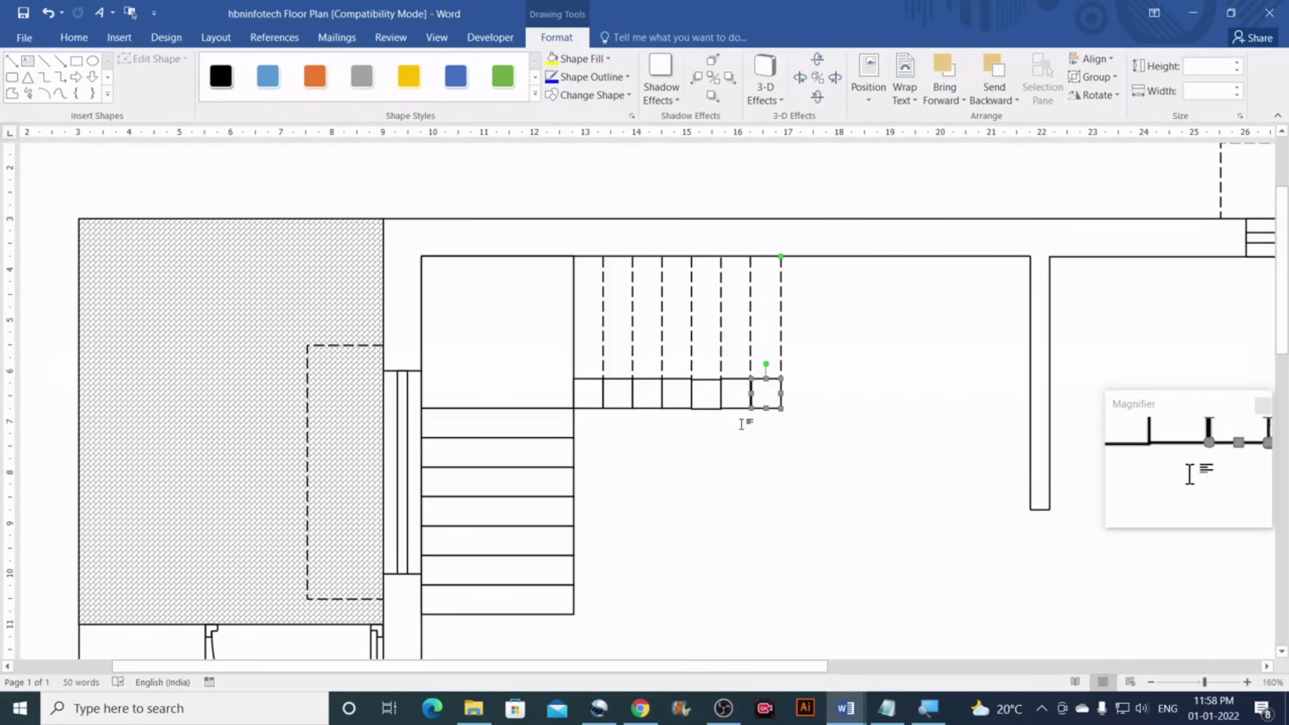
Delete all seven spacer squares at the lower ends of the dashed stair lines
click(738, 423)
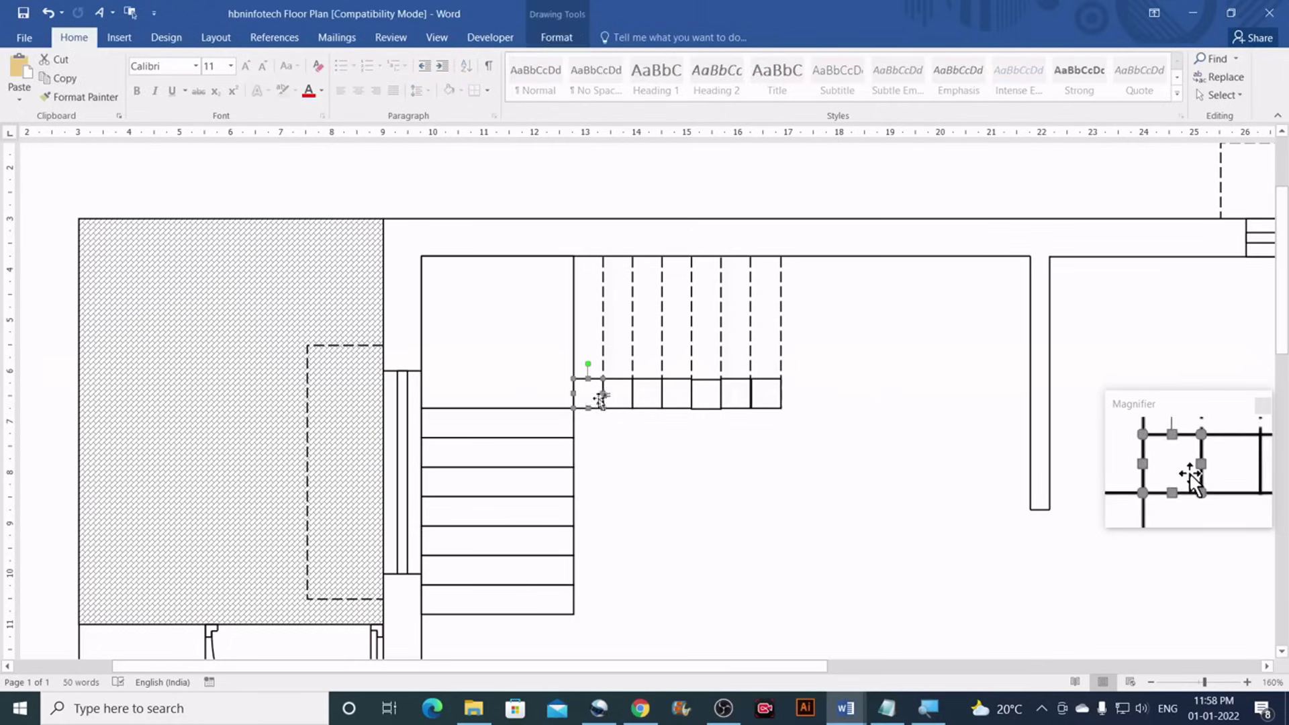
key(ctrl+z)
click(671, 436)
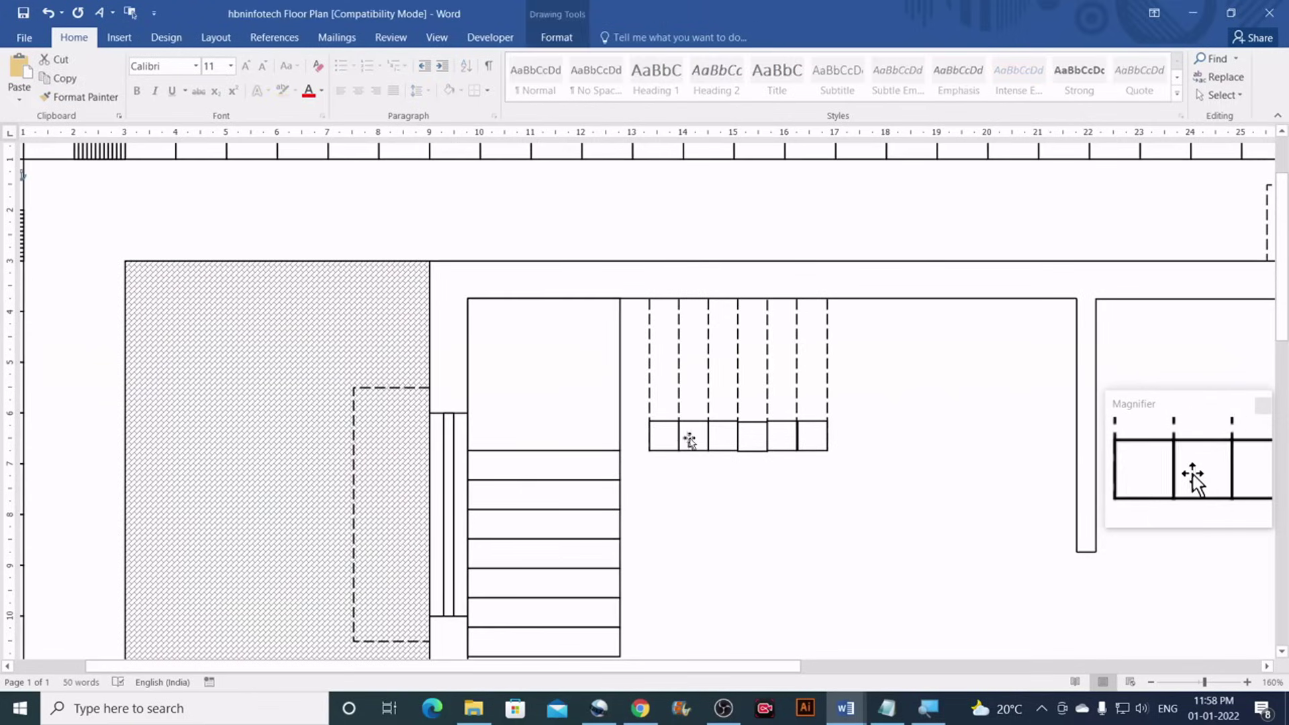
key(Delete)
click(690, 441)
key(Delete)
click(728, 437)
key(Delete)
click(769, 449)
key(Delete)
click(786, 443)
key(Delete)
click(818, 442)
key(Delete)
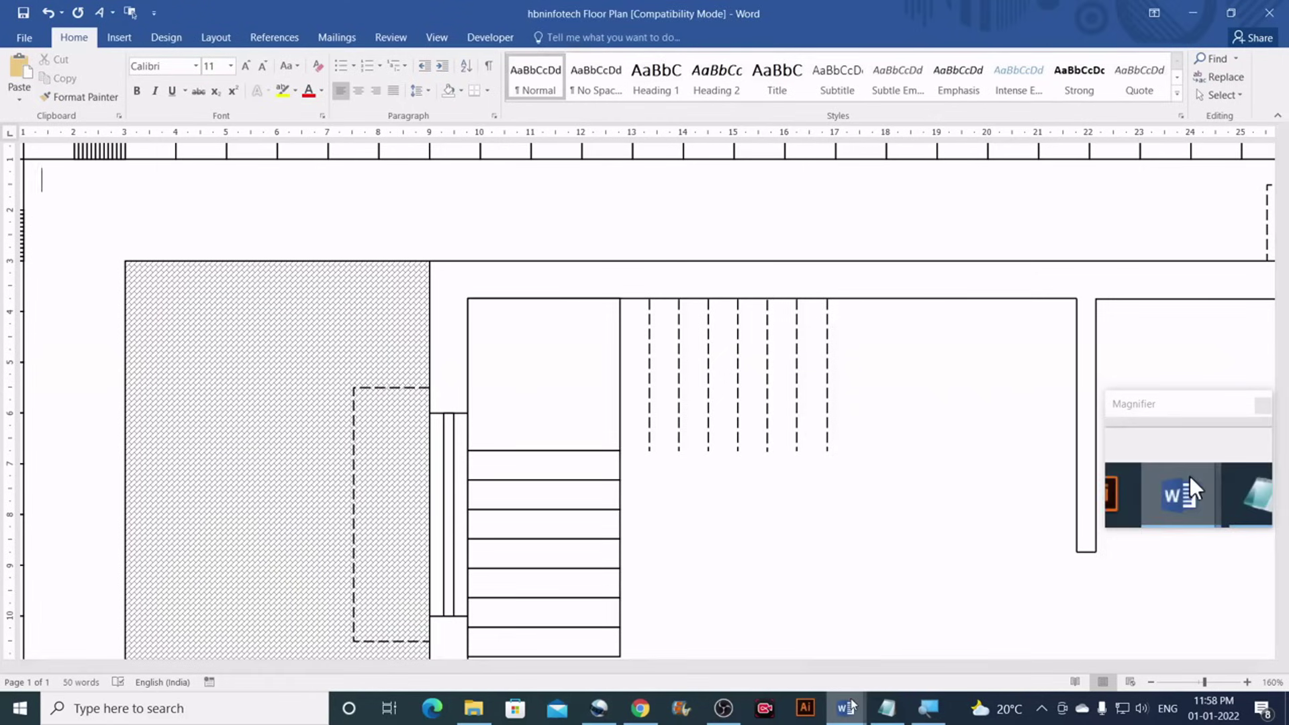
Check the reference stairs, copy the upper inner wall line down to the dashed lines' lower ends, and shorten it to start at the landing
mouse_move(845, 708)
click(756, 633)
click(491, 310)
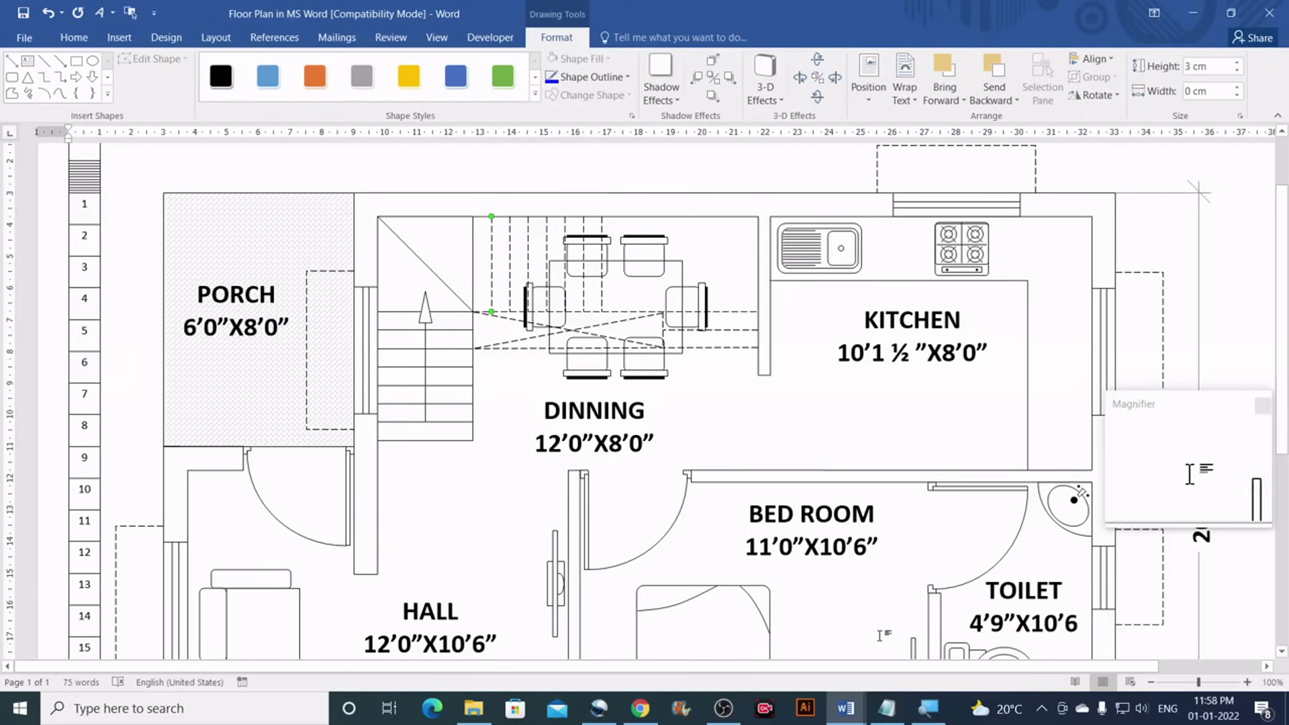
mouse_move(851, 717)
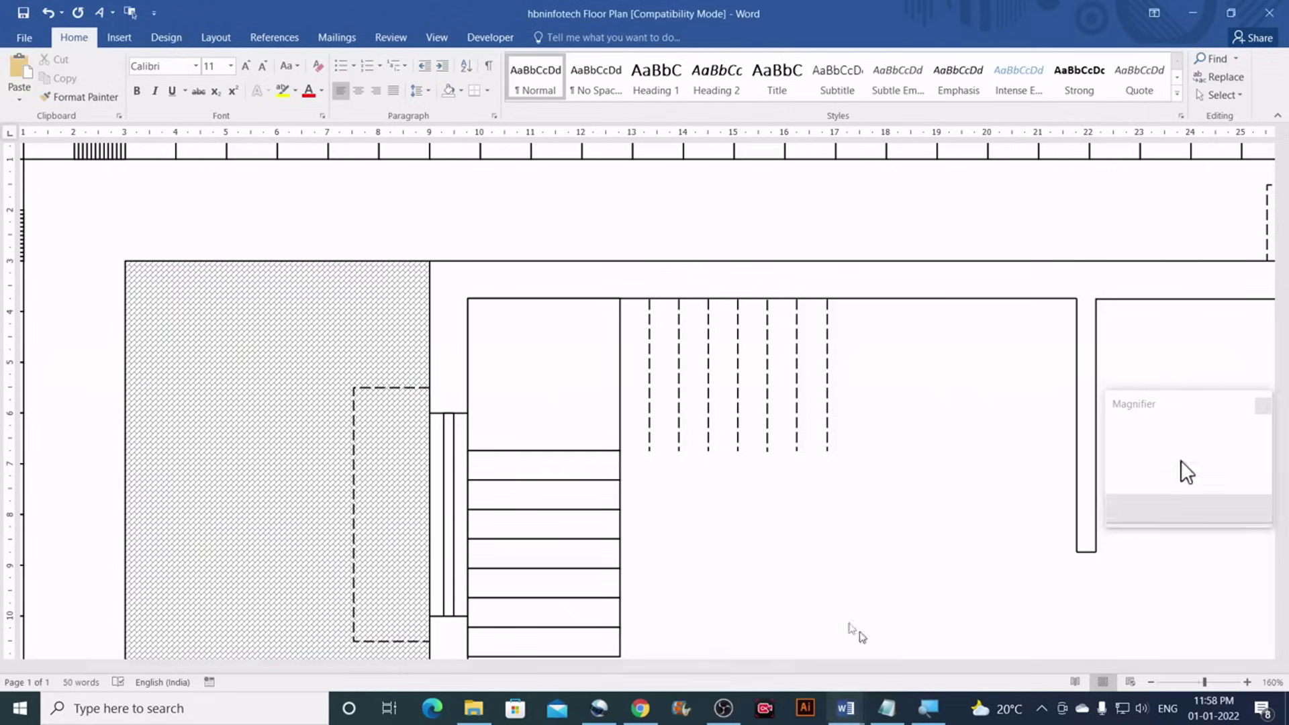
click(866, 627)
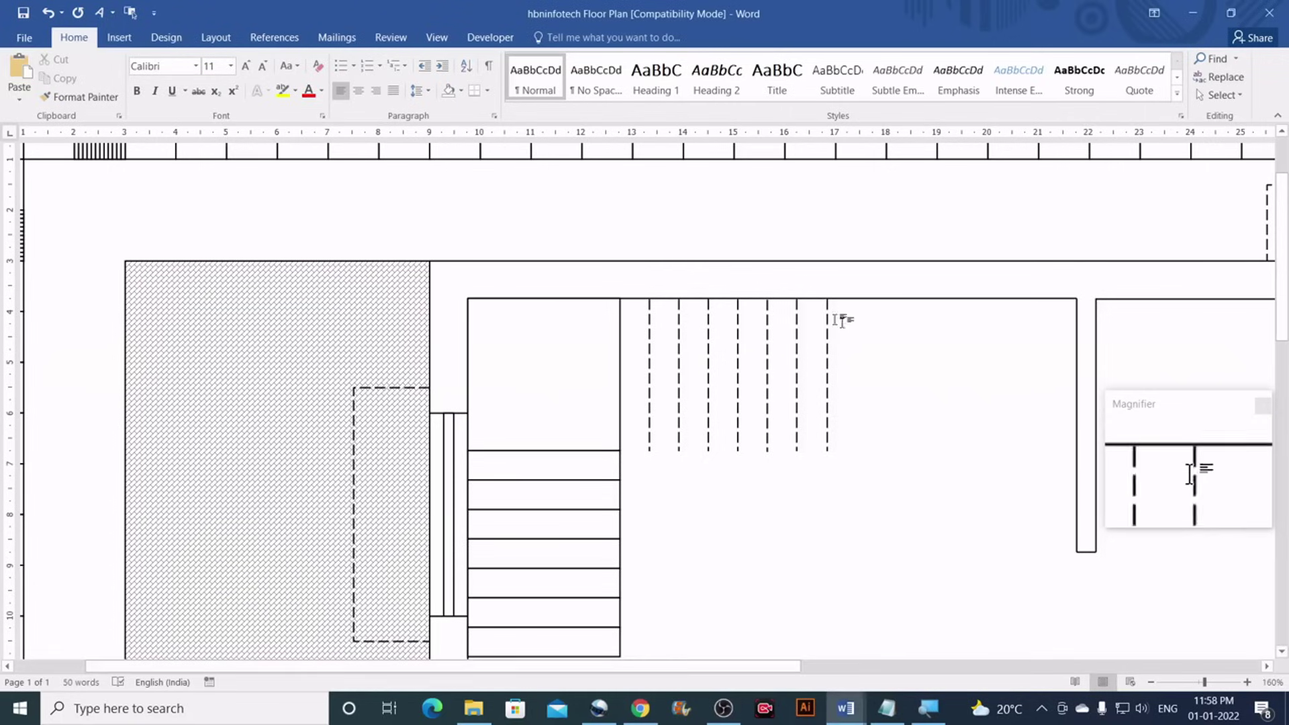
click(892, 300)
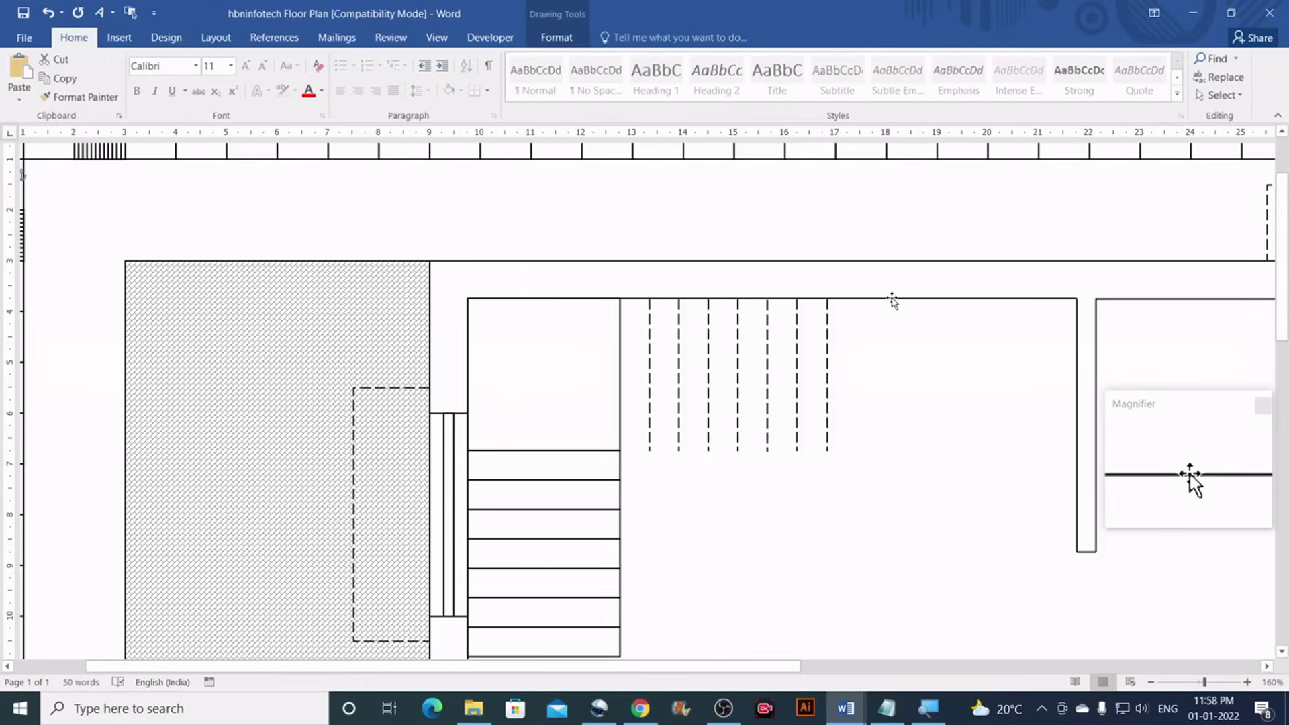
drag(893, 301, 896, 451)
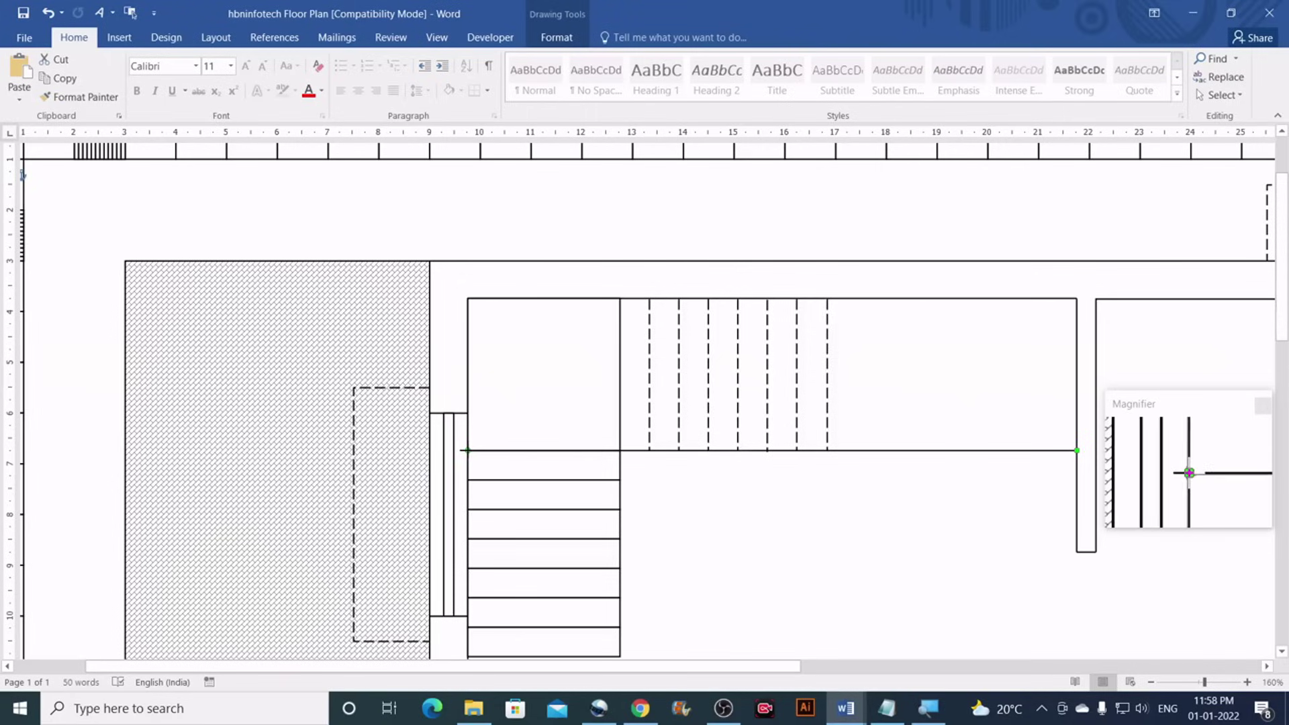
drag(467, 450, 620, 450)
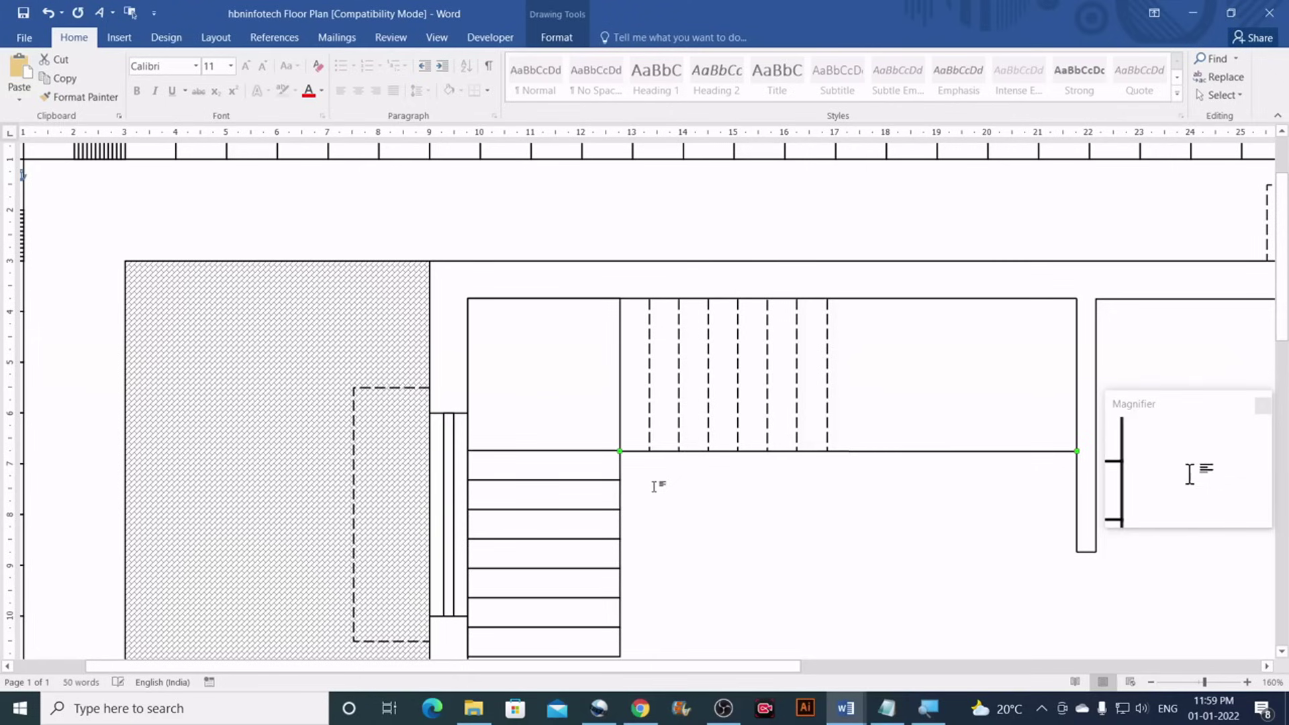
Give the horizontal line beneath the dashed stair lines a long-dash outline
click(546, 42)
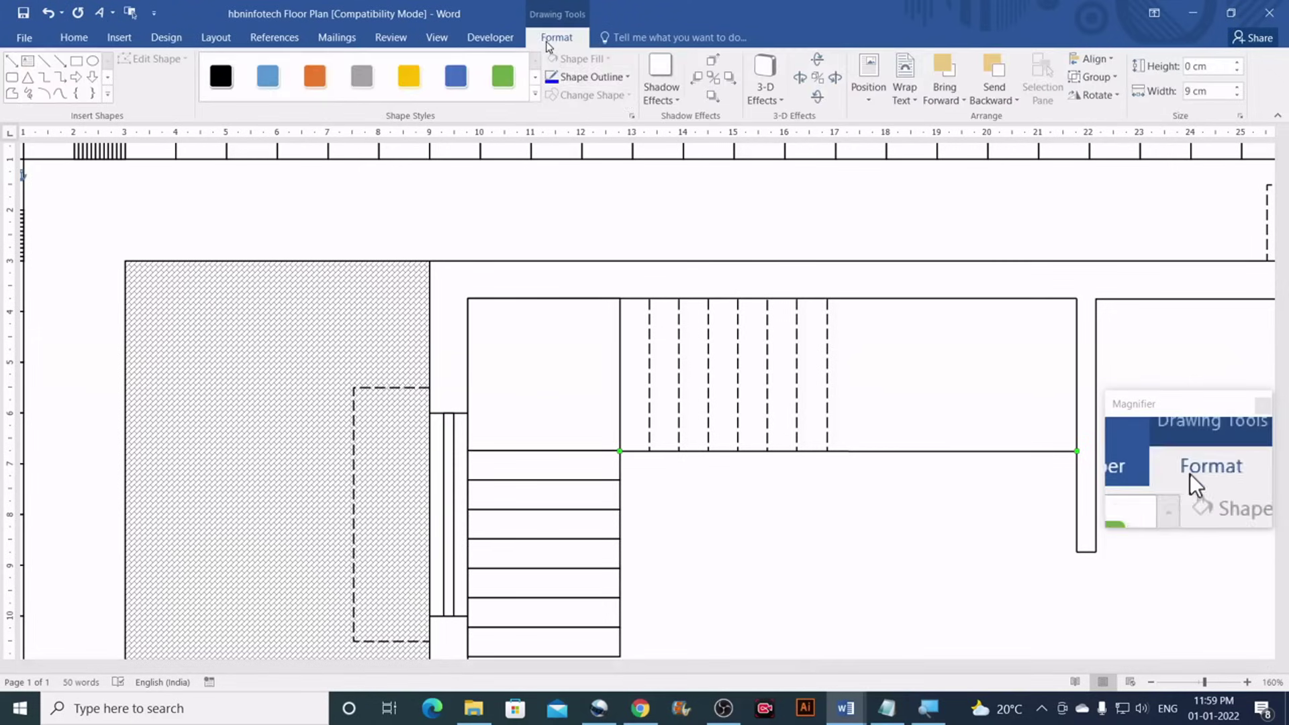
click(619, 76)
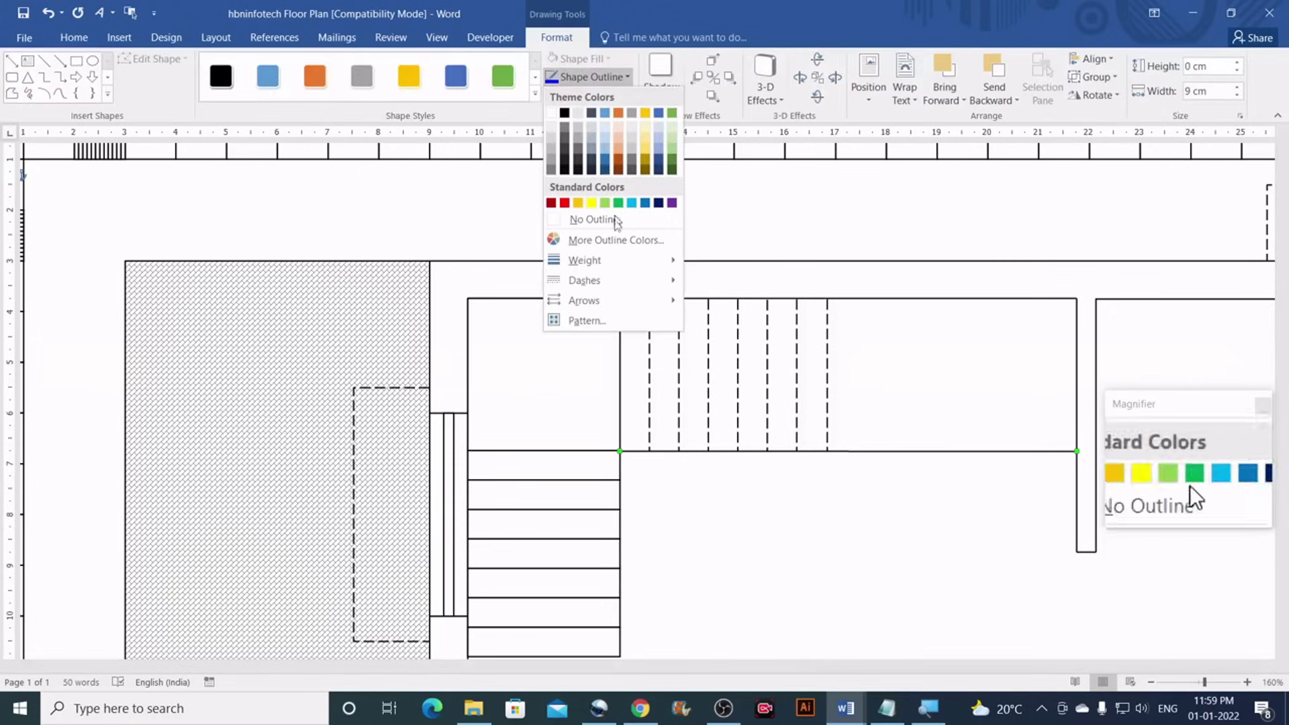
mouse_move(605, 282)
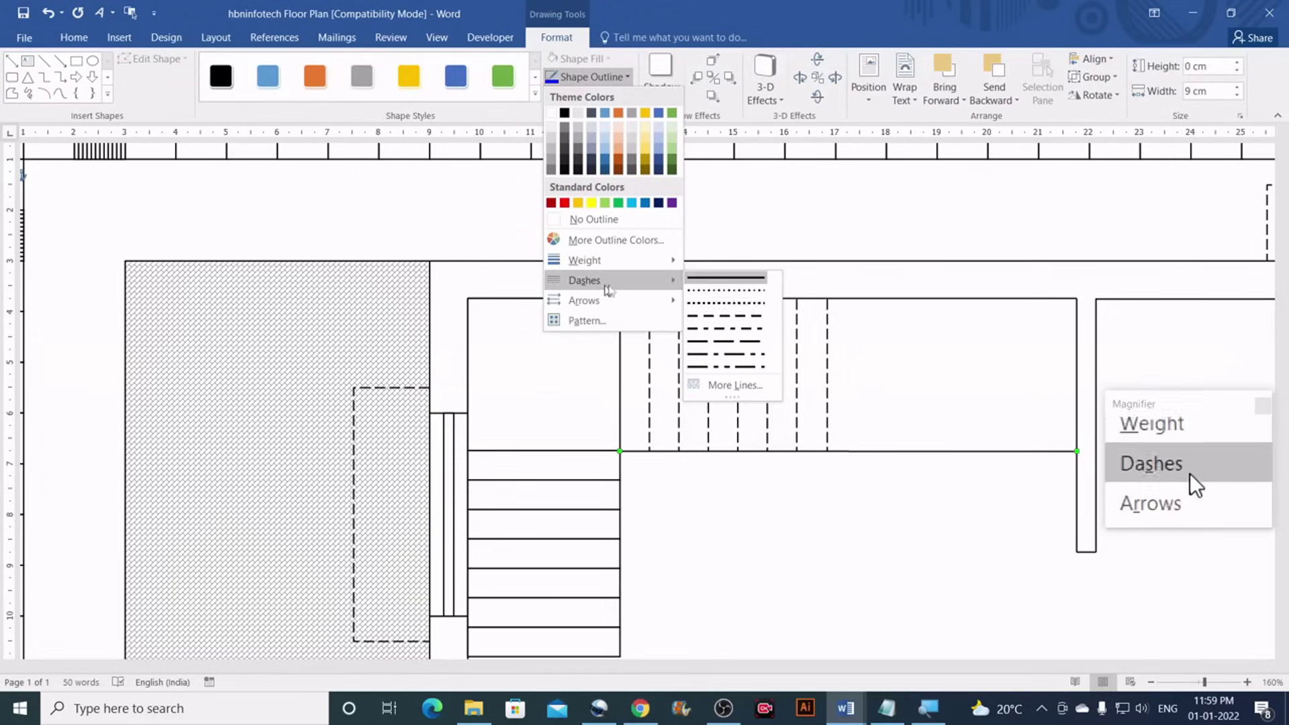
click(770, 340)
click(872, 473)
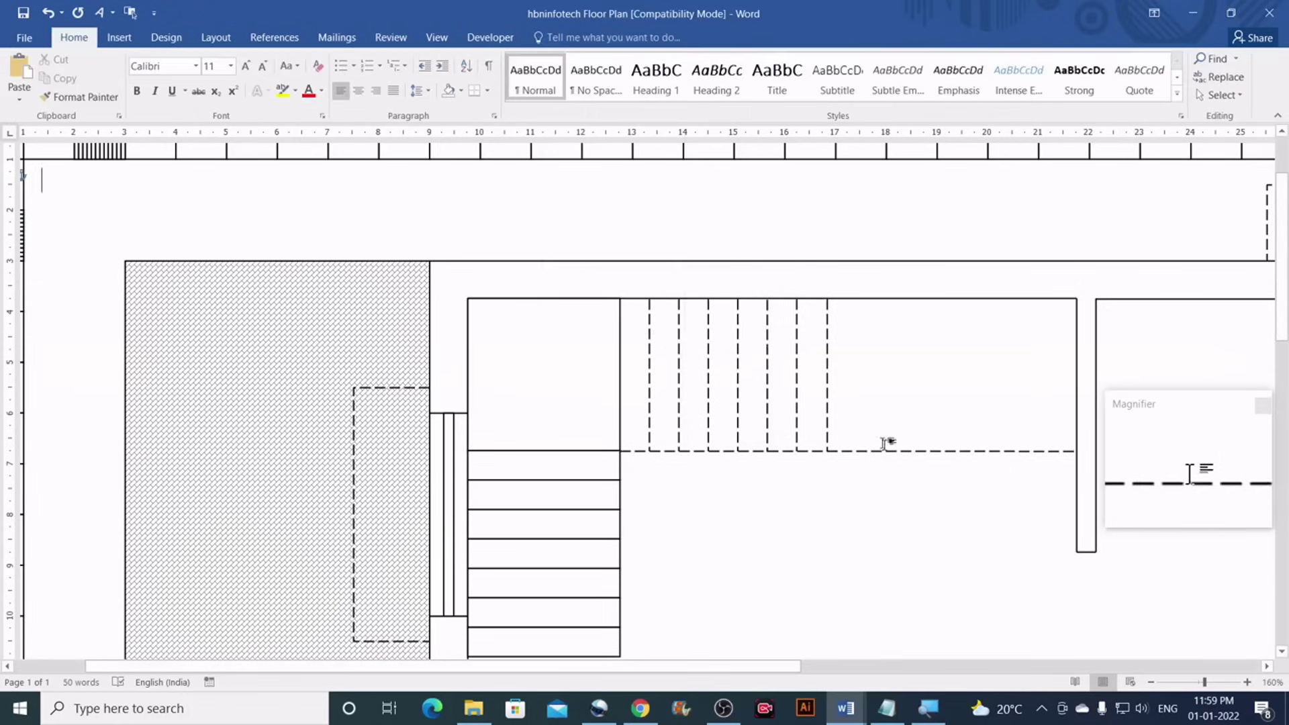
scroll(880, 441, down, 3)
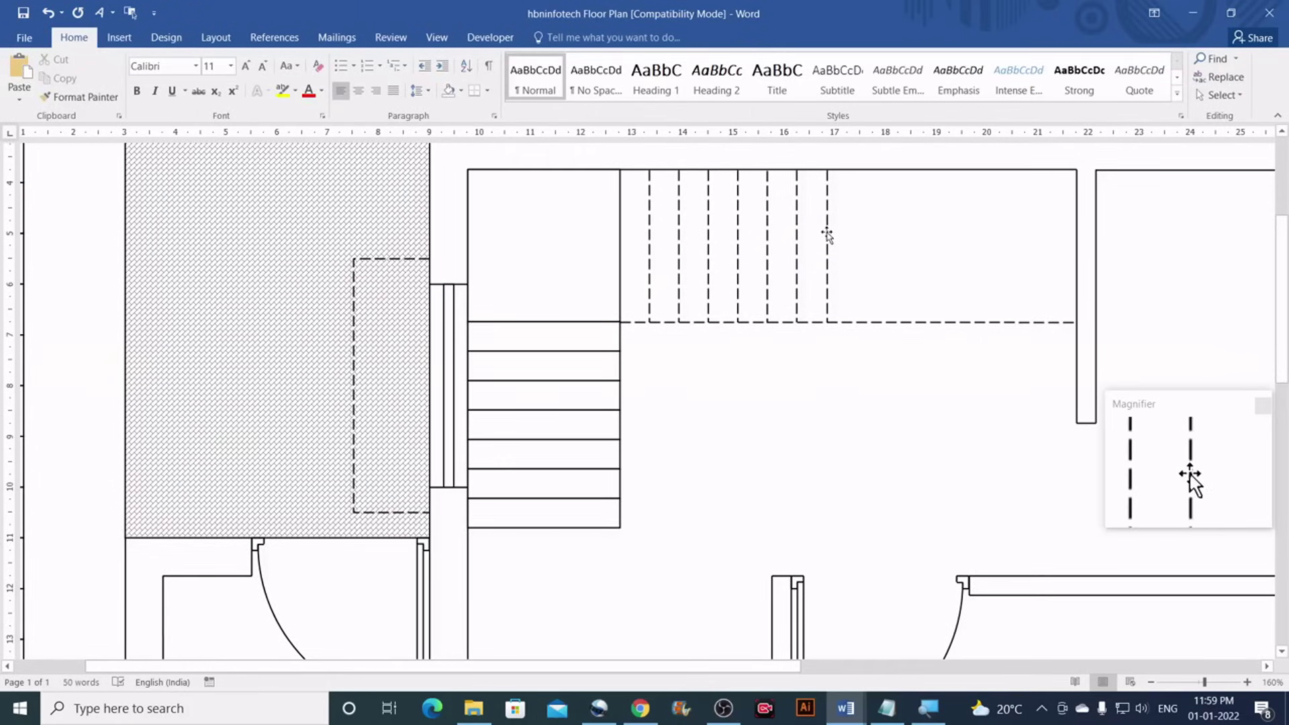
Copy the last vertical dashed stair line, rotate the copy right 90°, and place it horizontally below the long dashed line
click(828, 234)
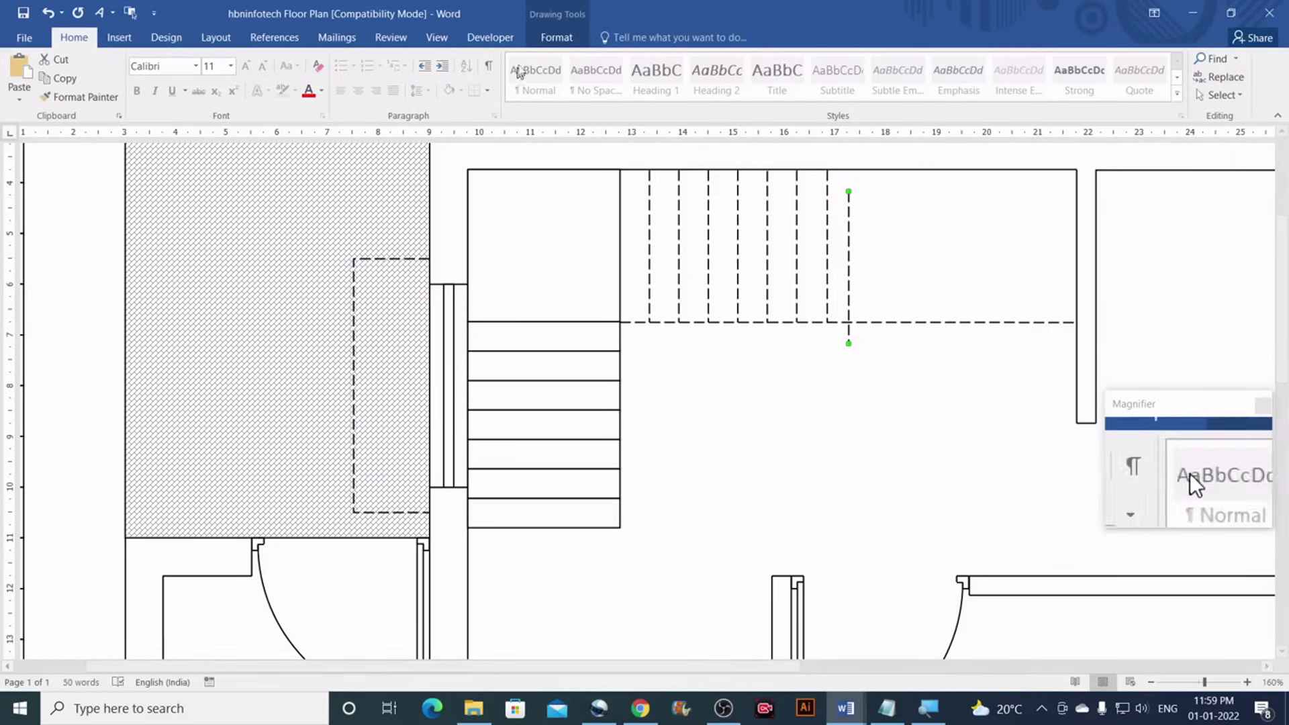
click(556, 38)
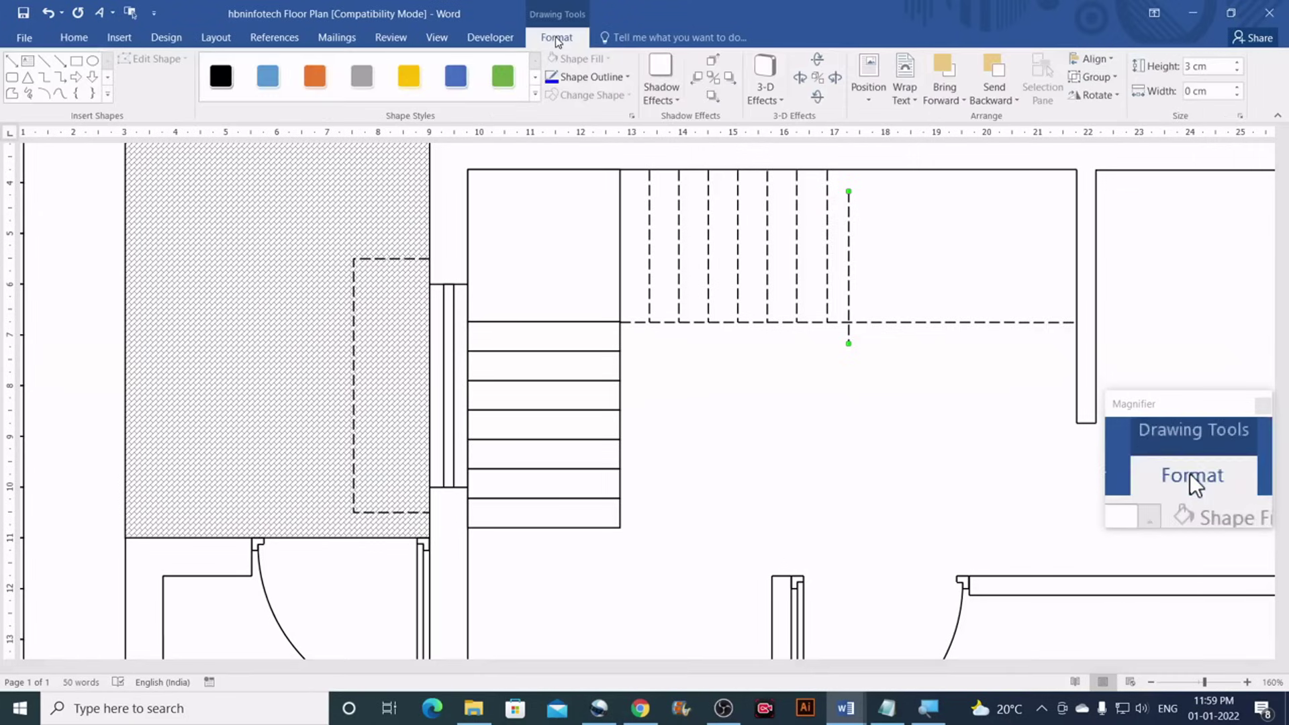
click(1093, 94)
click(1129, 113)
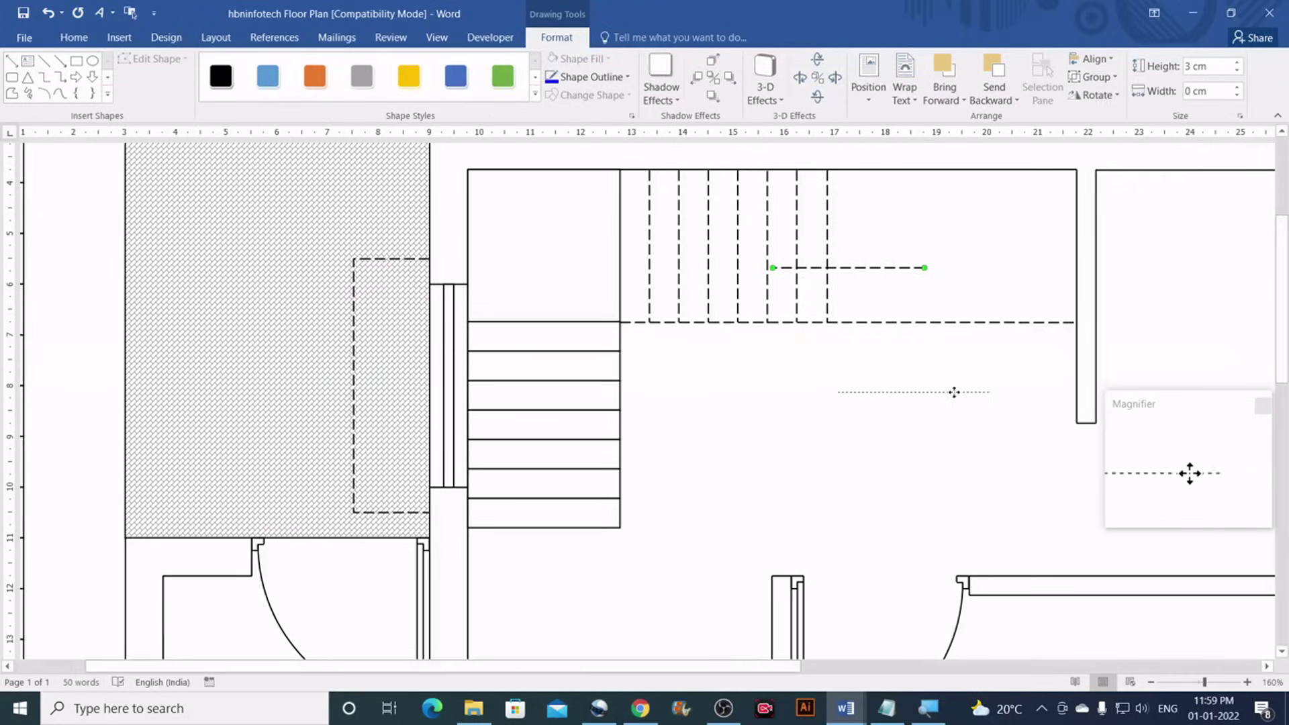
click(637, 338)
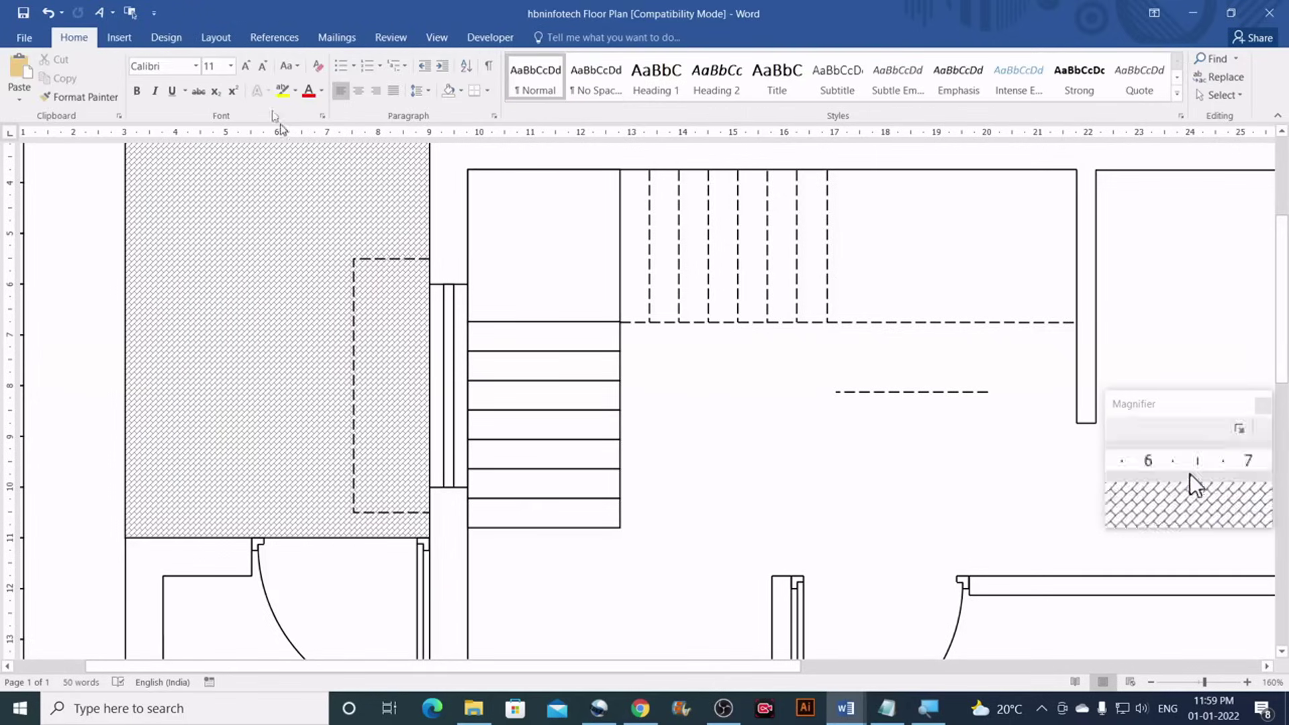
Draw a 0.58 cm by 0.58 cm square and fit it under the long dashed line against the partition wall
click(119, 37)
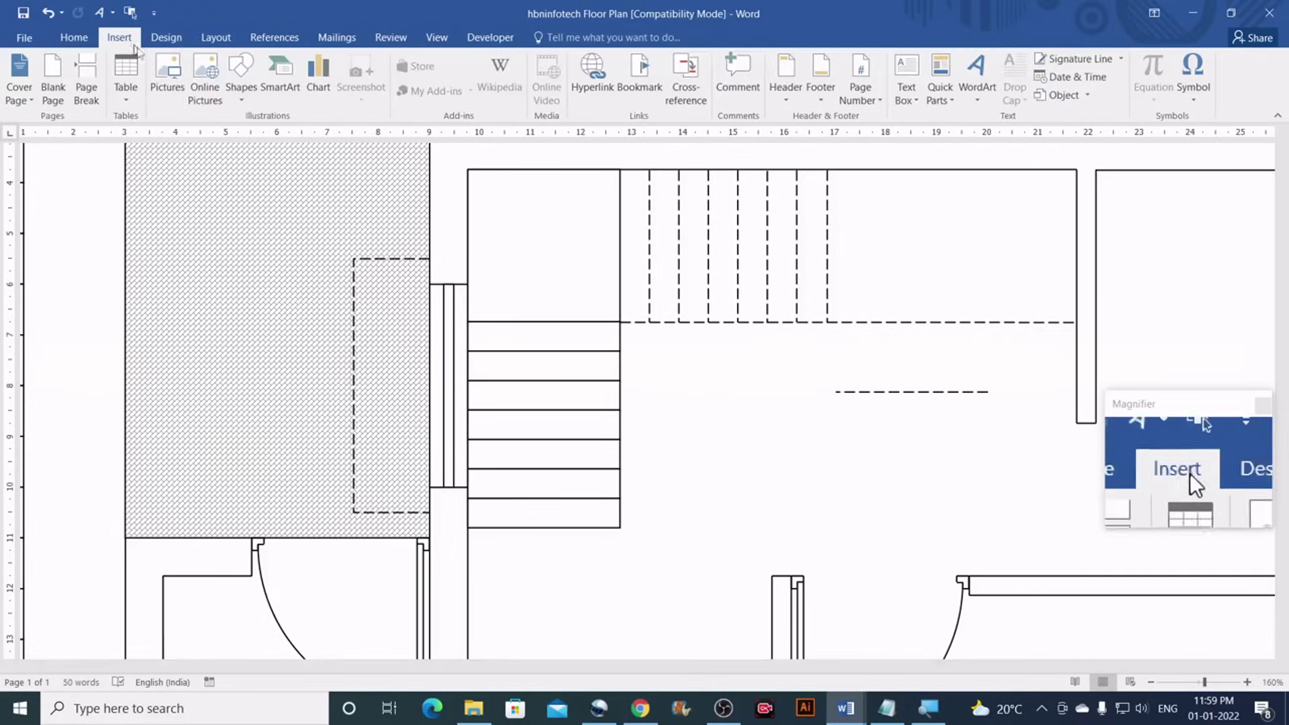
click(248, 107)
click(297, 135)
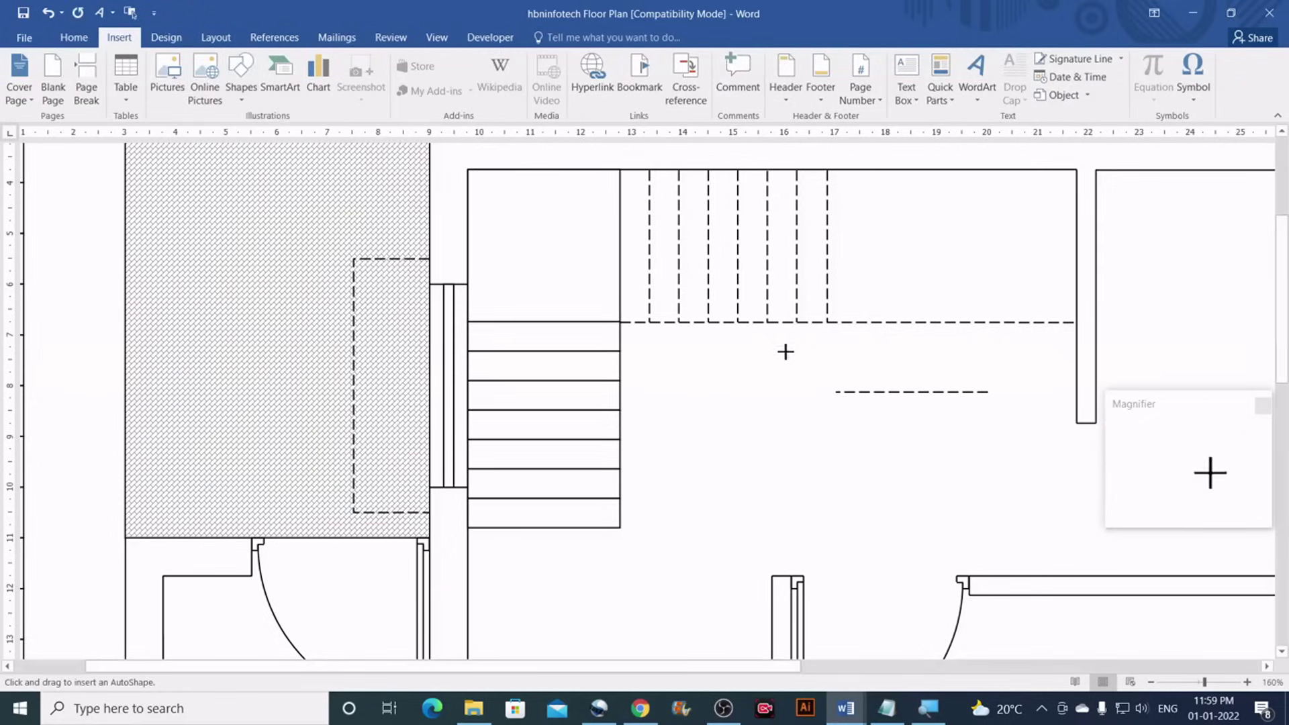
drag(789, 358, 791, 358)
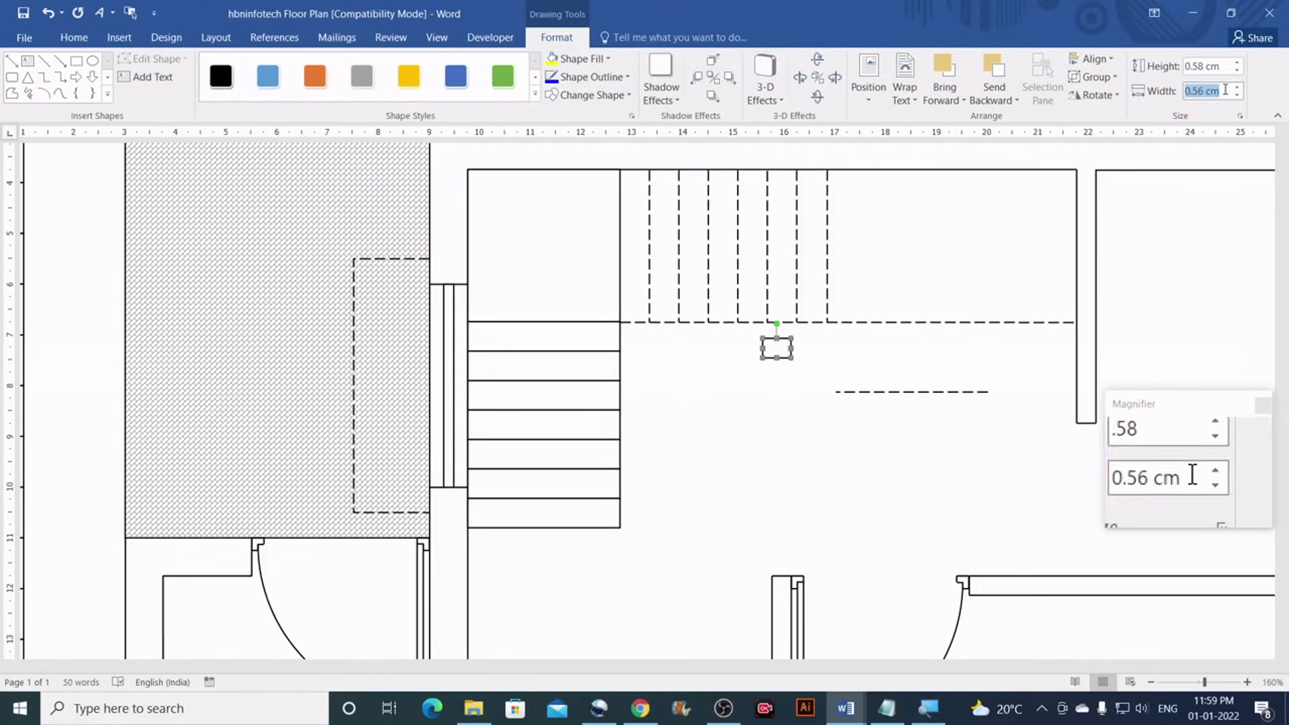
text(58)
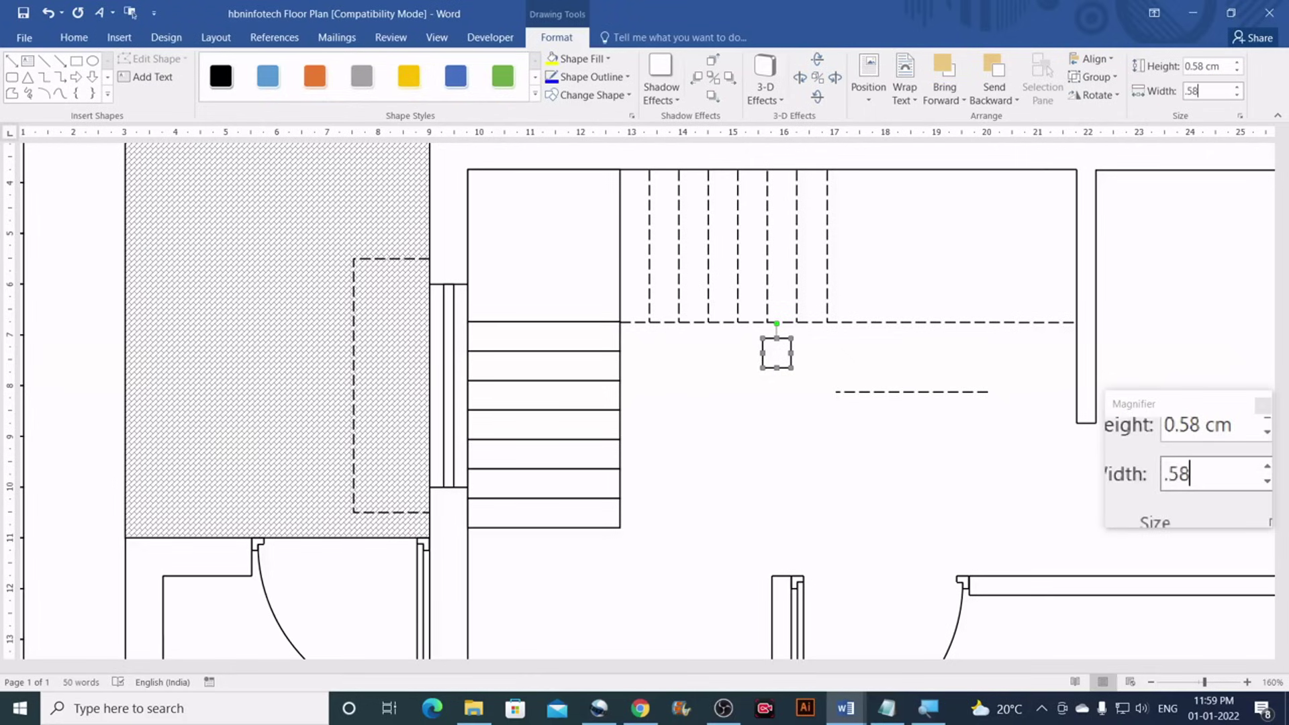
key(Return)
drag(777, 356, 1056, 334)
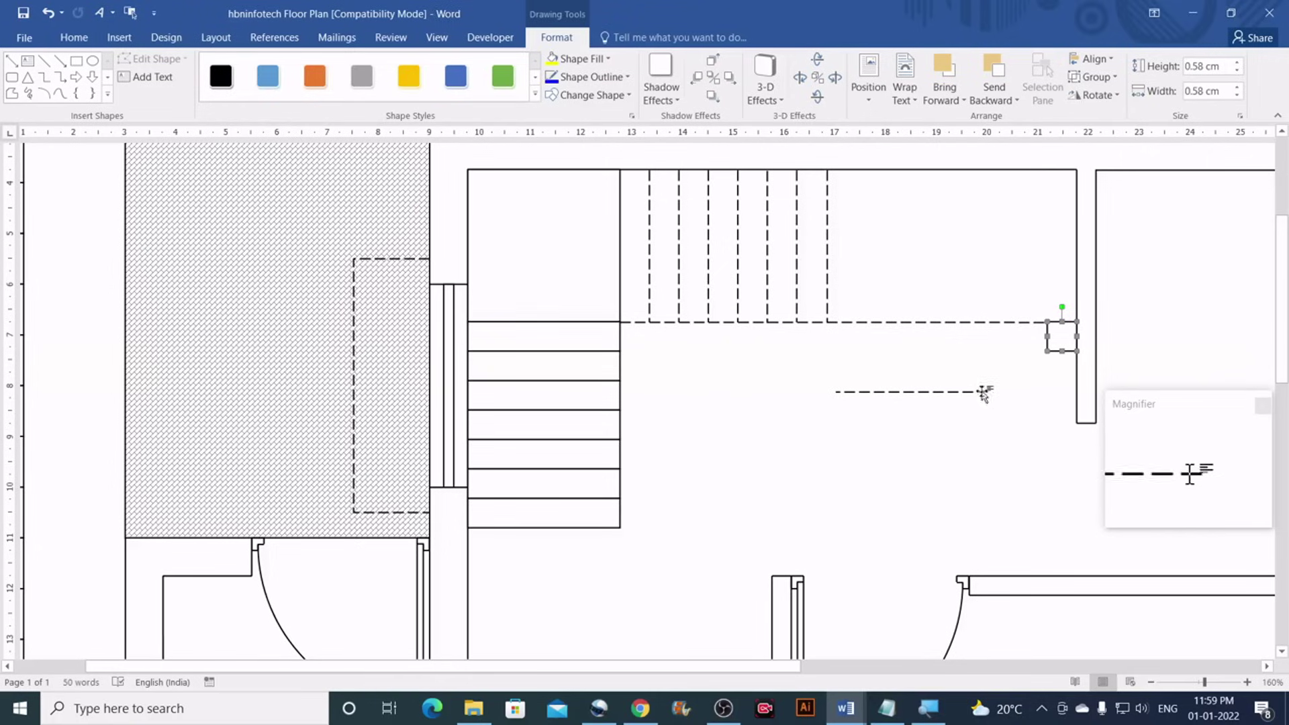
Align the short horizontal dashed line with the square's lower edge, ending at the partition wall, and copy the pair once directly below
drag(988, 392, 1075, 351)
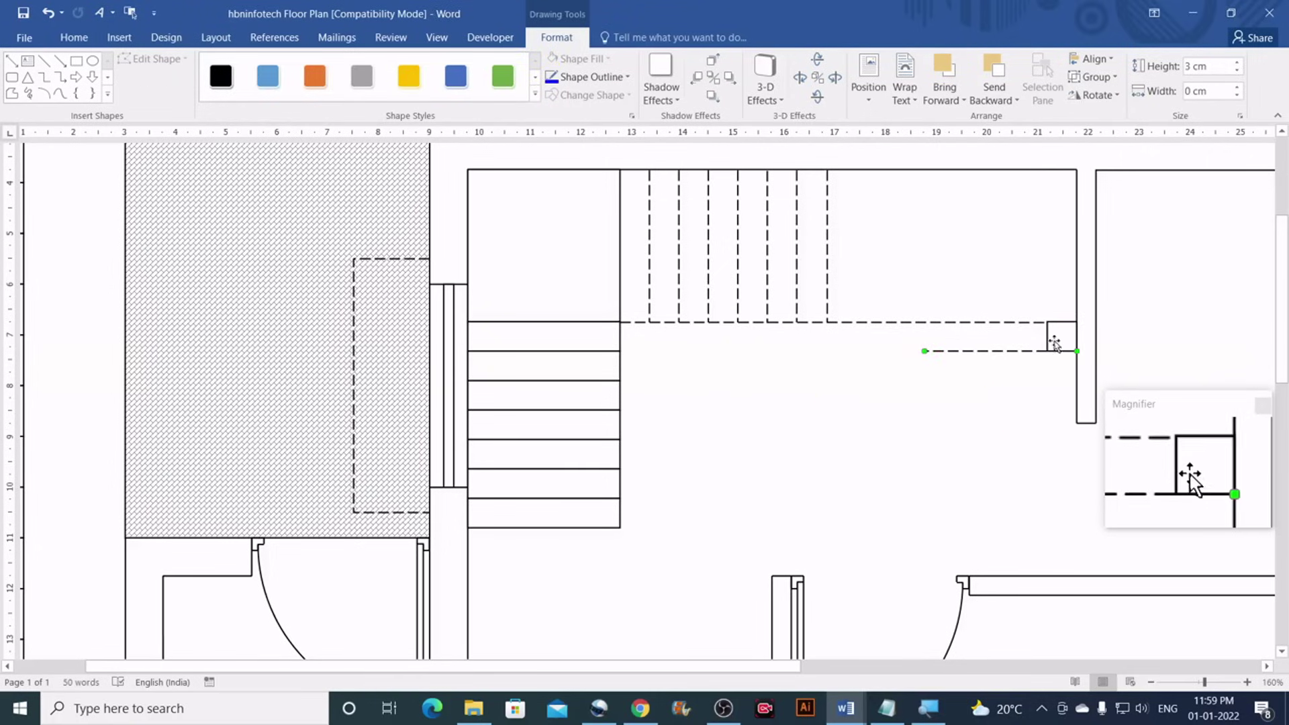
click(1055, 341)
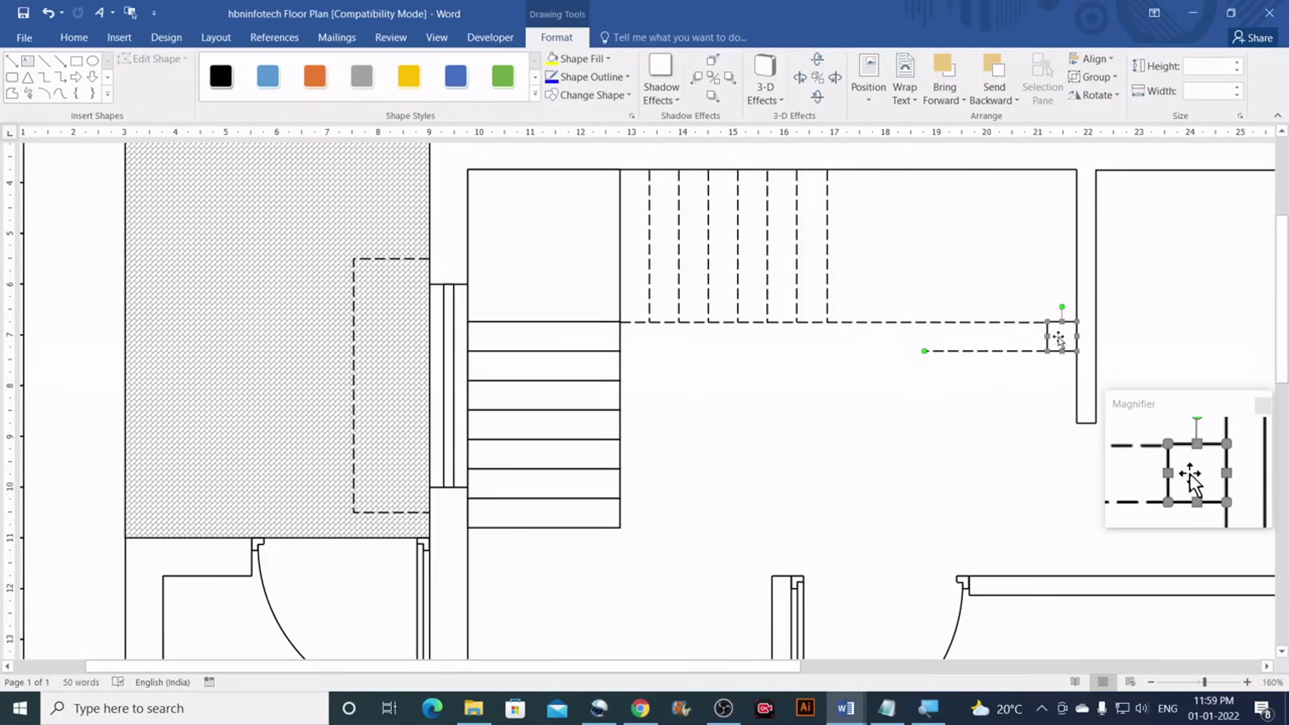
drag(1066, 373, 1062, 371)
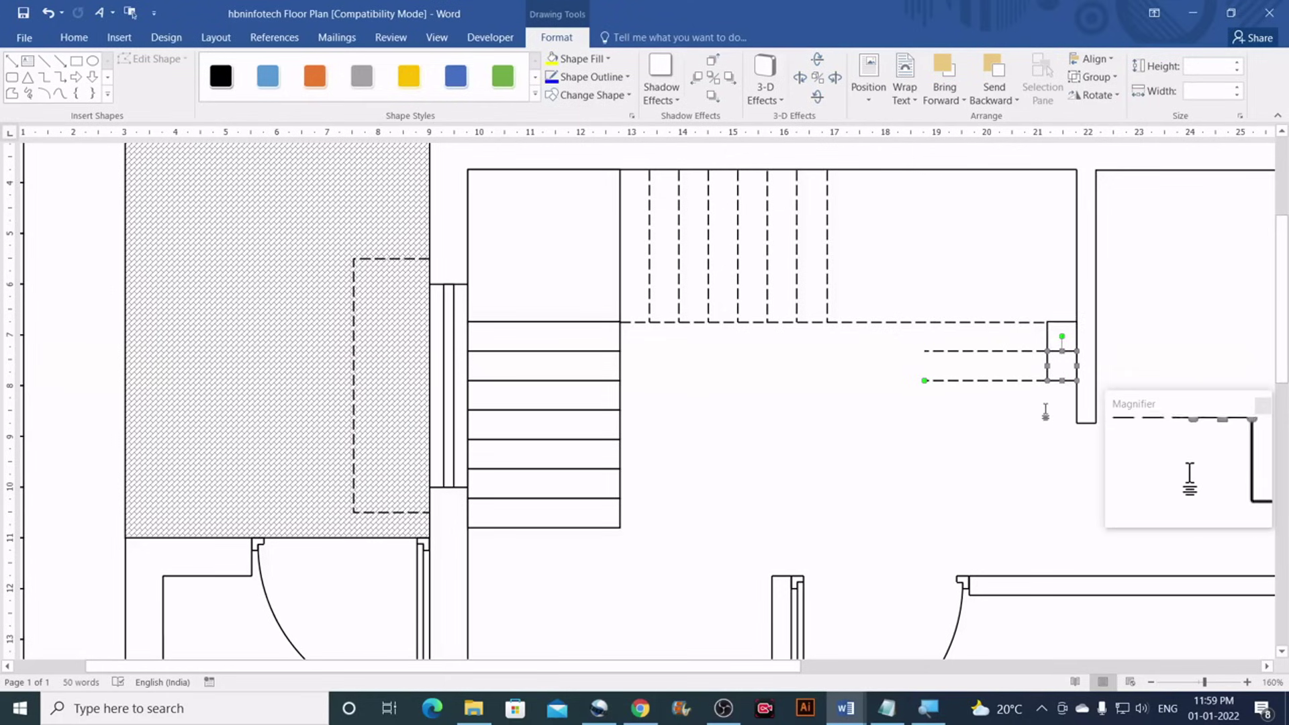
click(1047, 411)
Delete both spacer squares beside the partition wall, keeping the two short dashed lines
click(1057, 371)
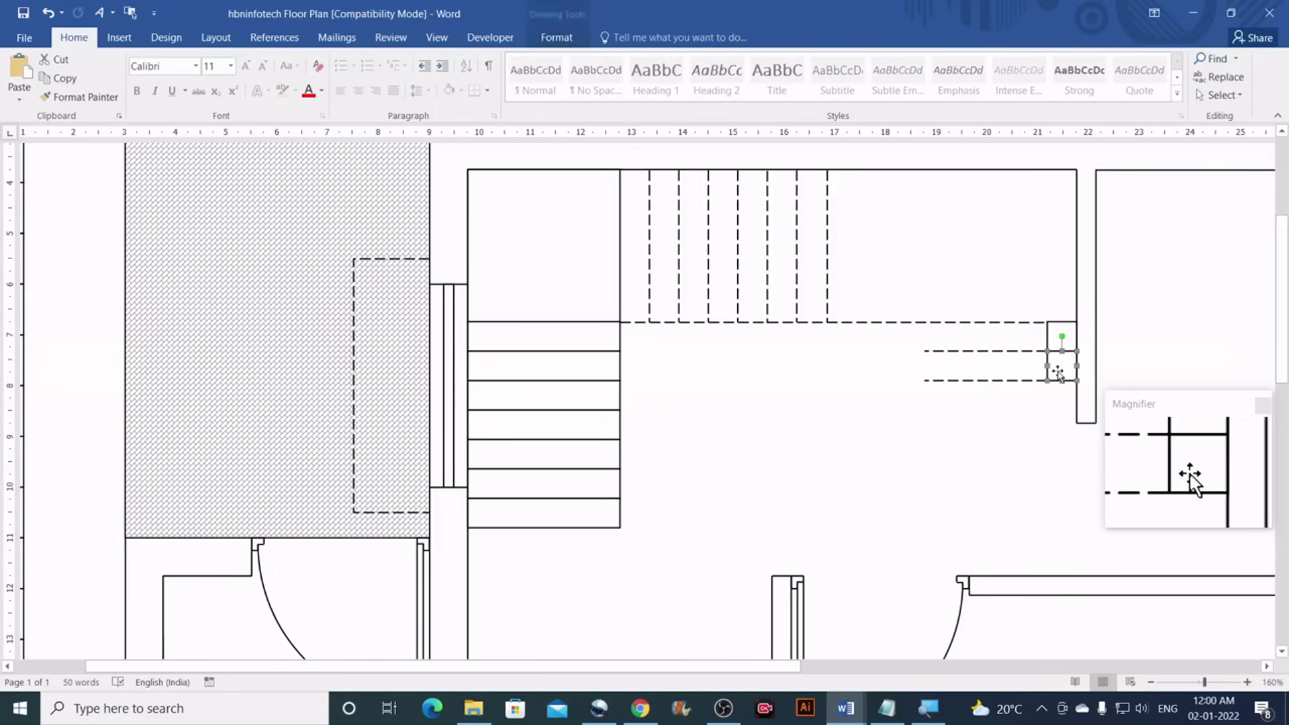
click(997, 433)
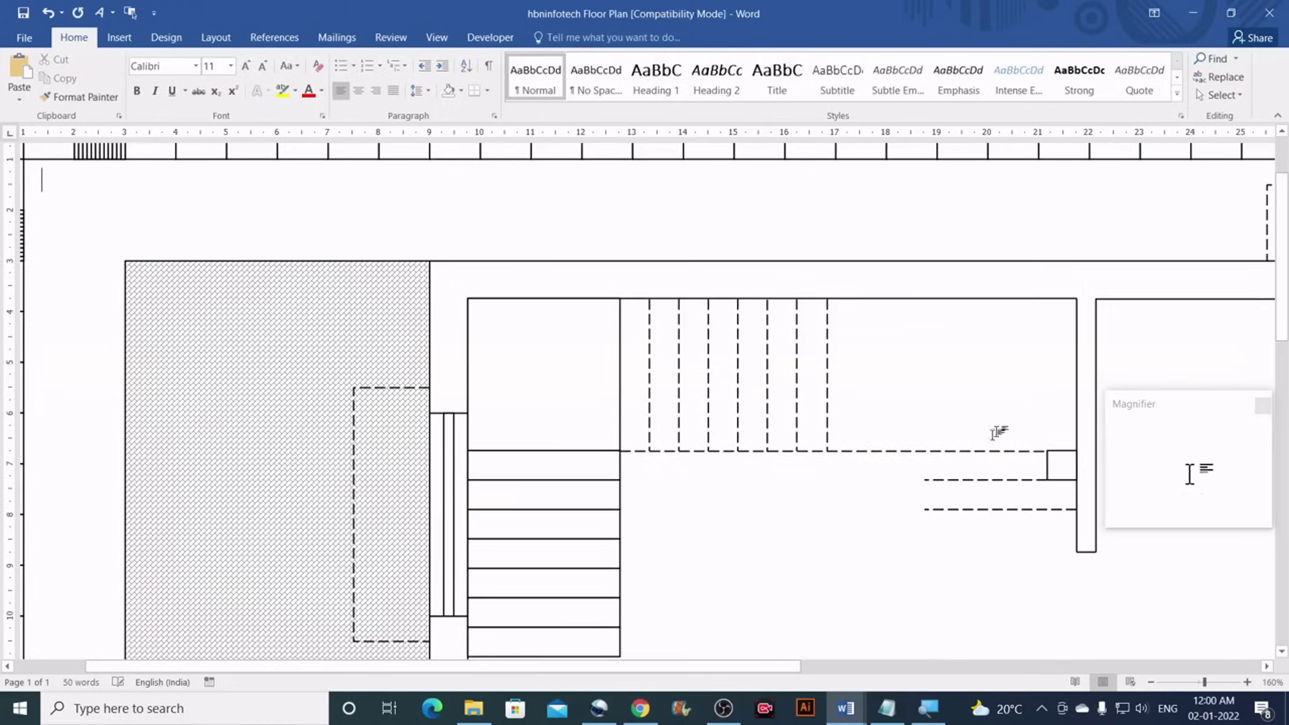
click(1058, 468)
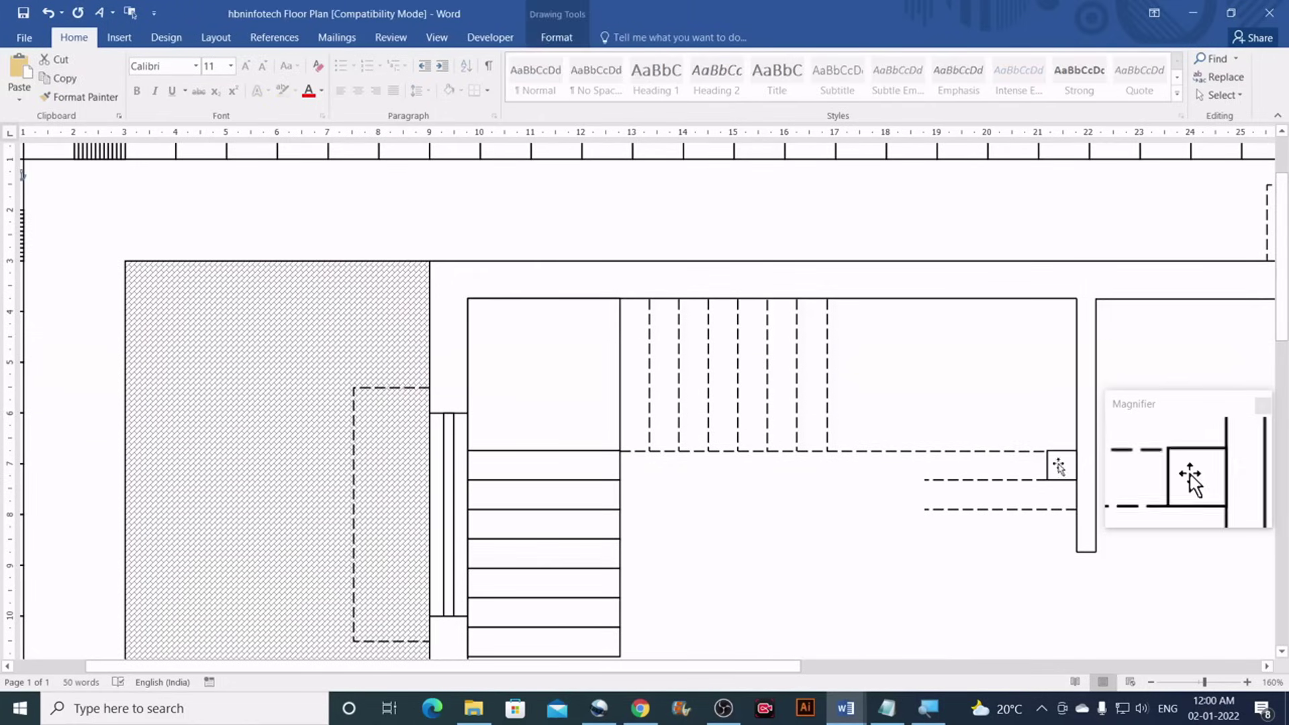
click(1021, 453)
scroll(955, 450, down, 2)
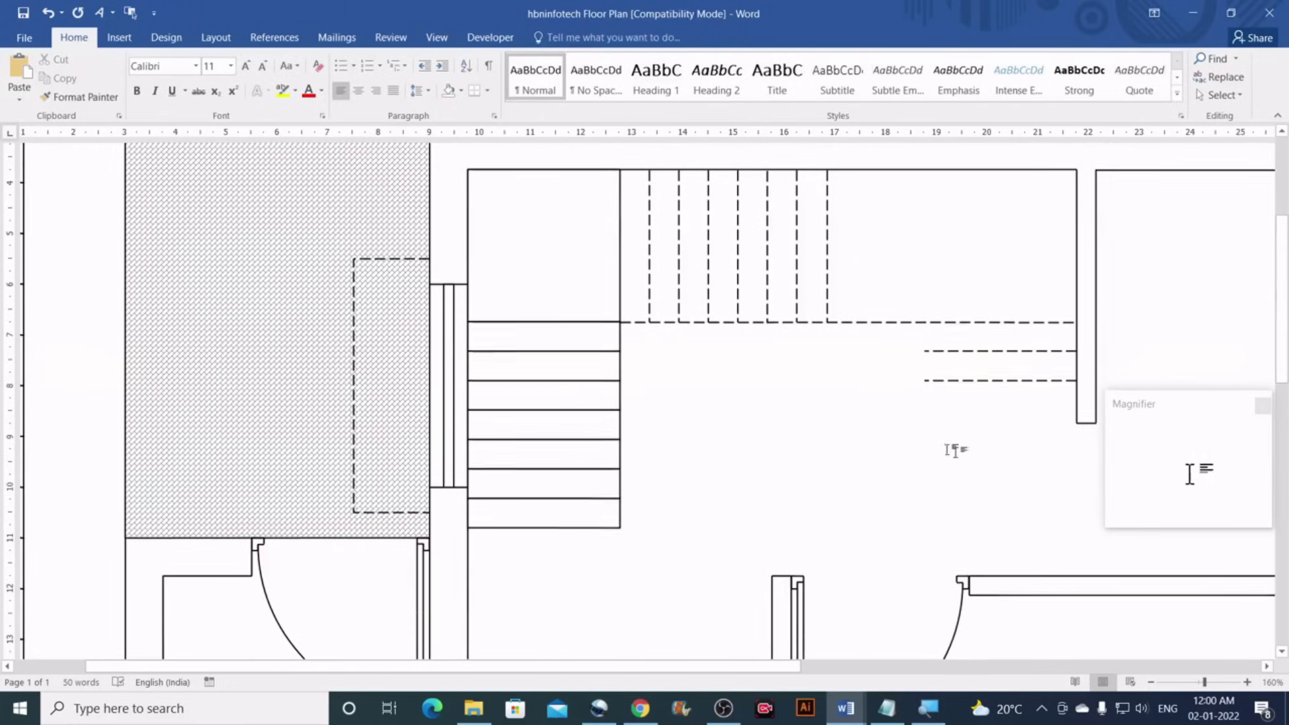
Paste another dashed line, rotate it right 90°, and close the two short lines' left ends with it, shortened to about 1.15 cm
click(941, 397)
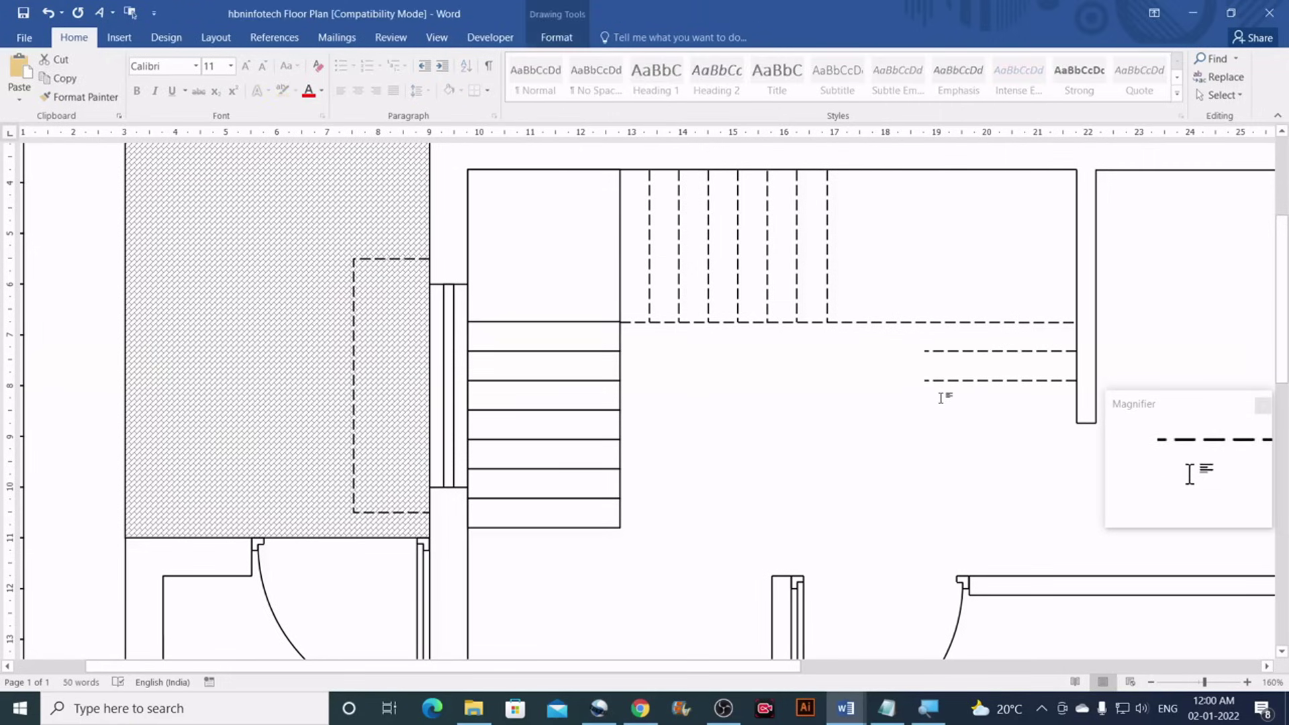
key(ctrl+v)
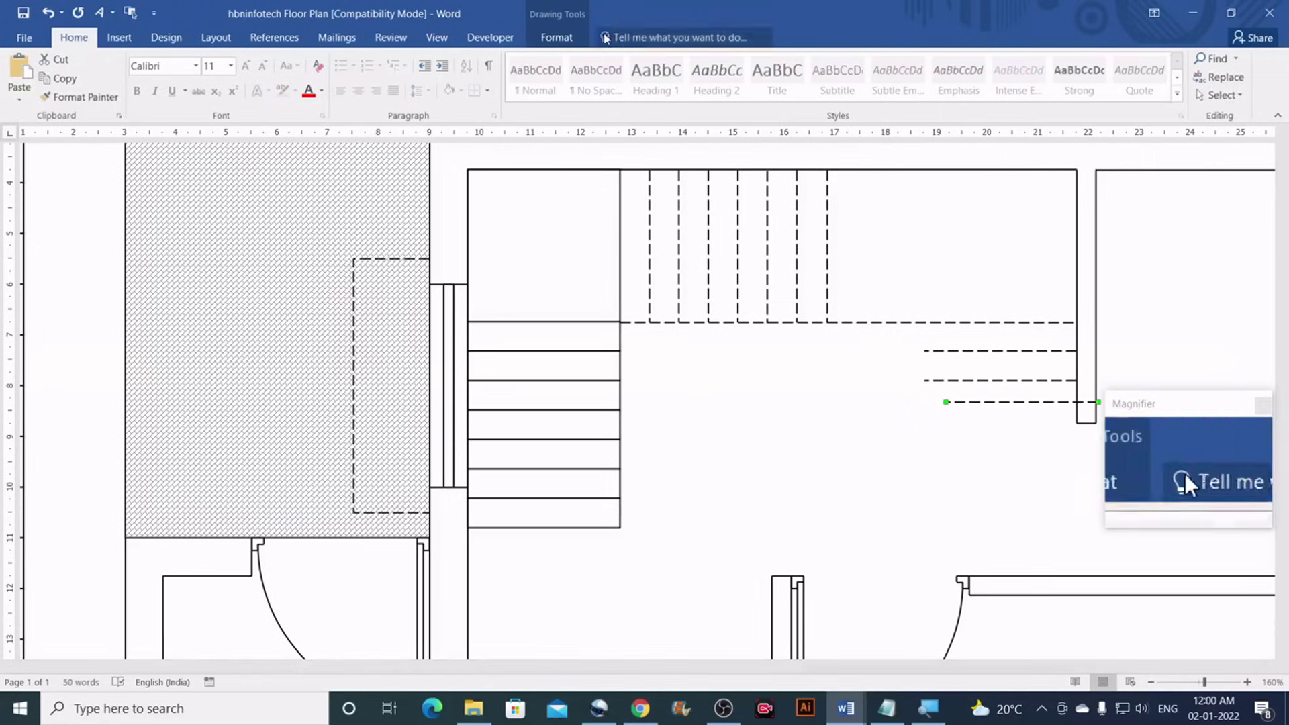
click(570, 42)
click(1108, 96)
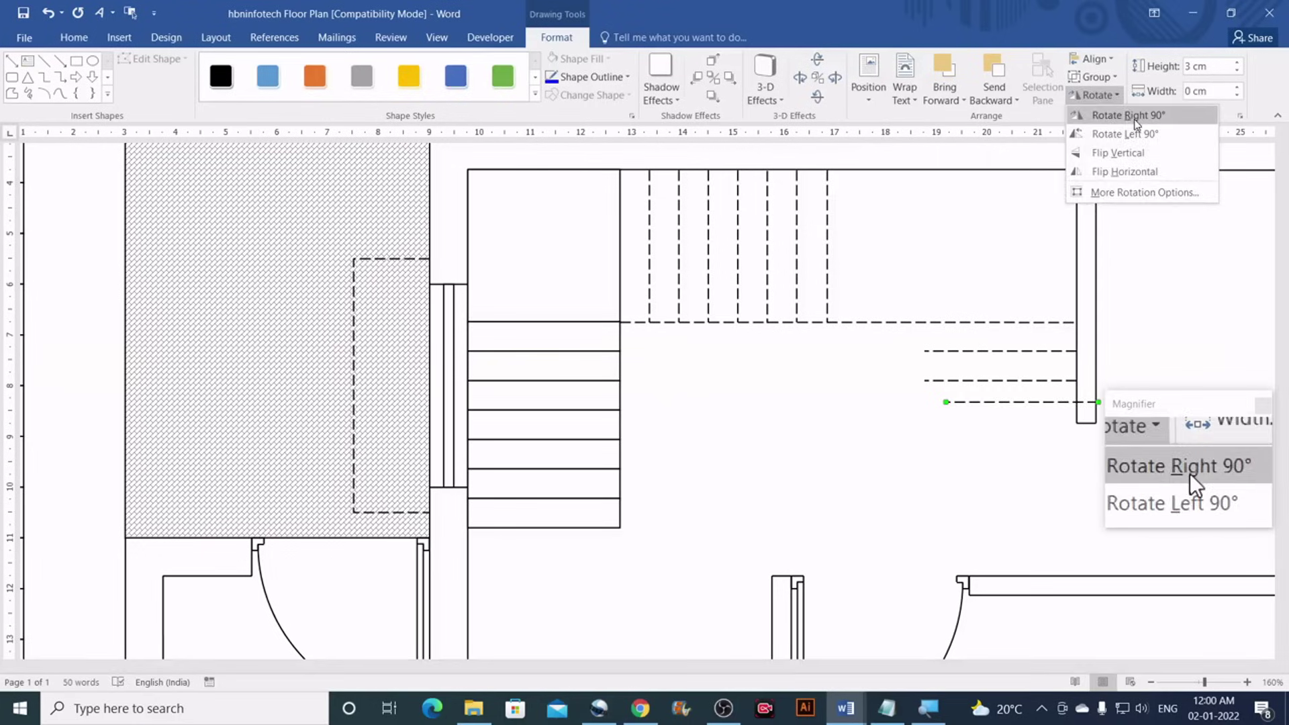
click(1111, 115)
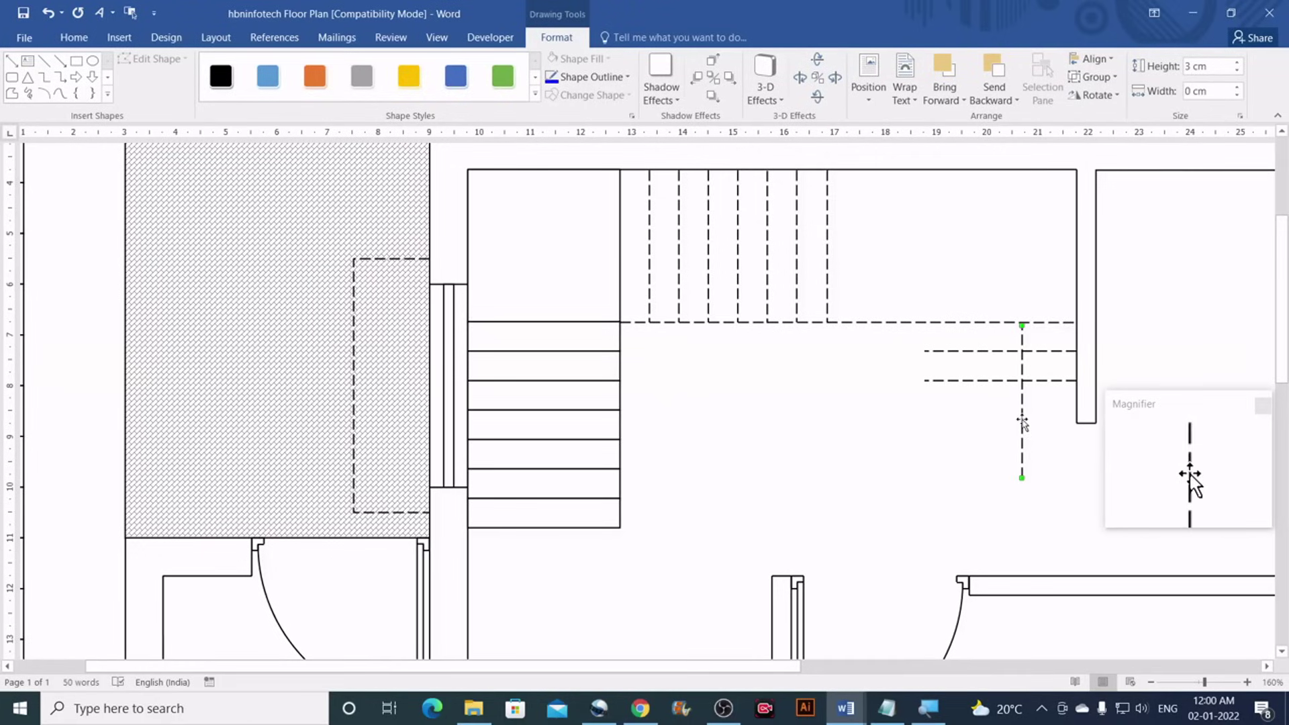
drag(1020, 417, 923, 321)
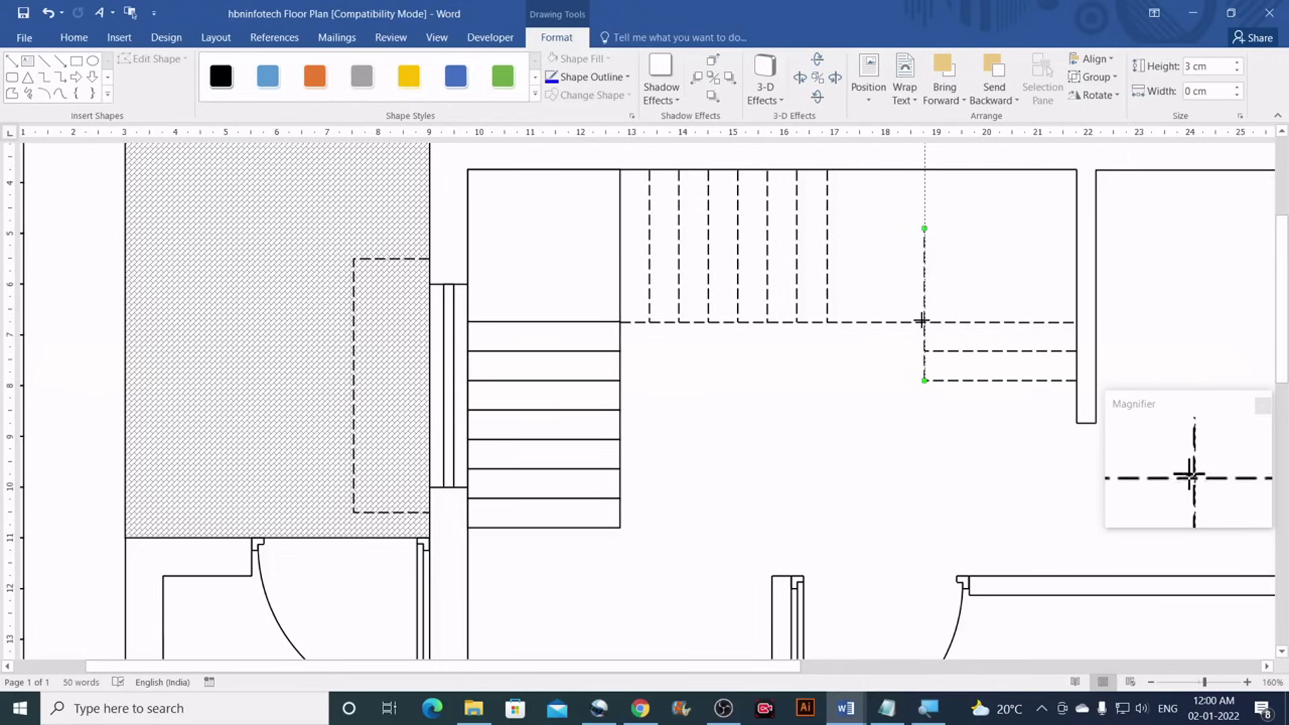
drag(921, 321, 924, 323)
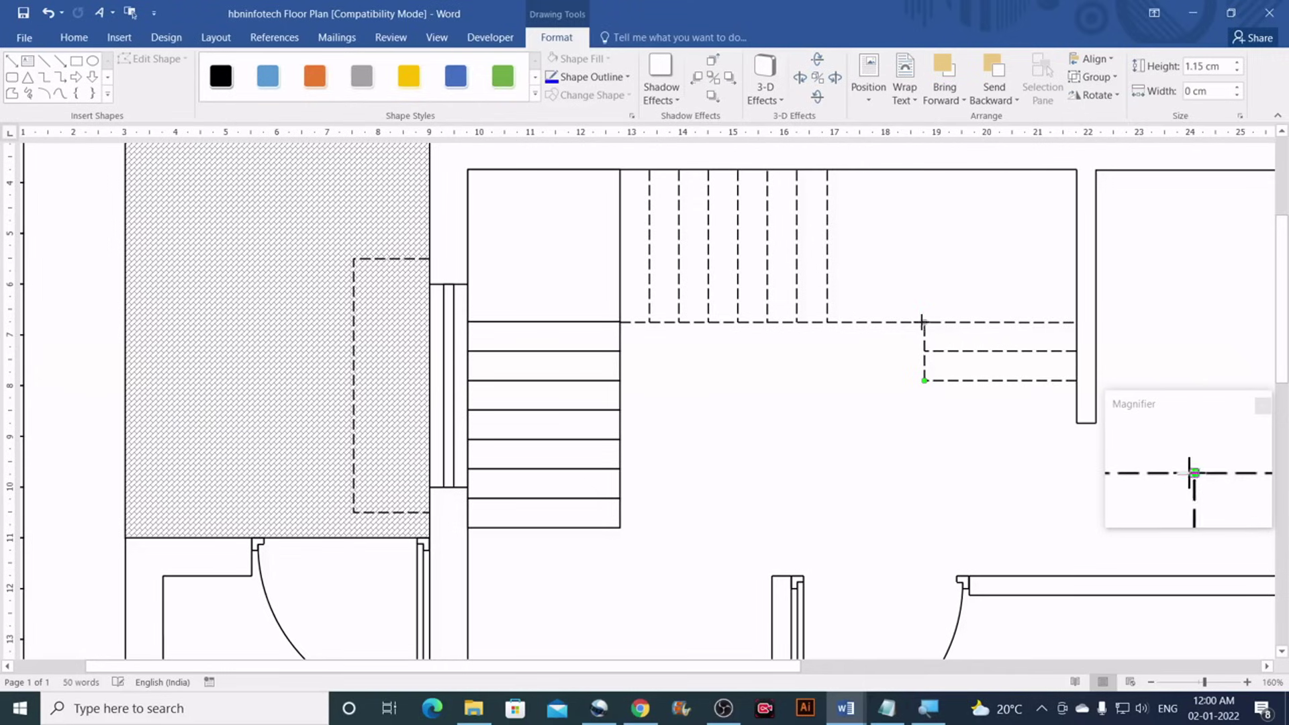
click(951, 394)
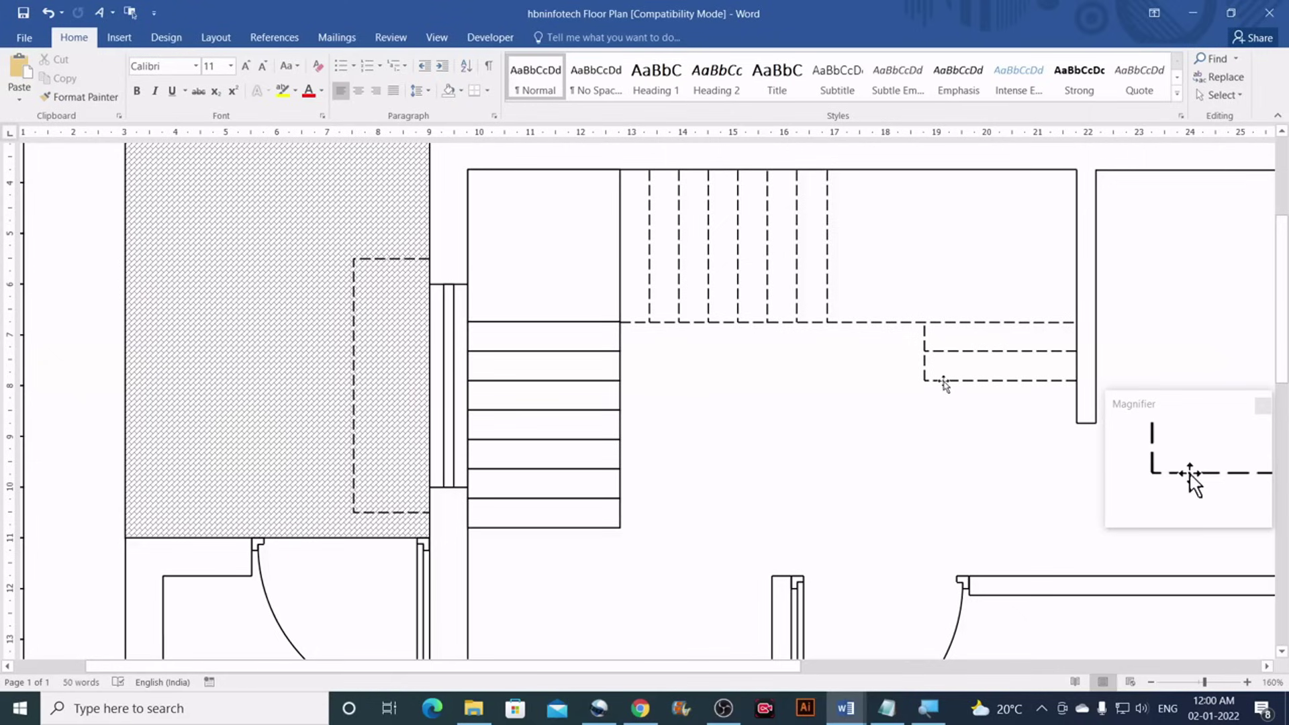
Check the stairs in the reference plan, then extend the lowest dashed line left to the staircase's right edge
click(942, 381)
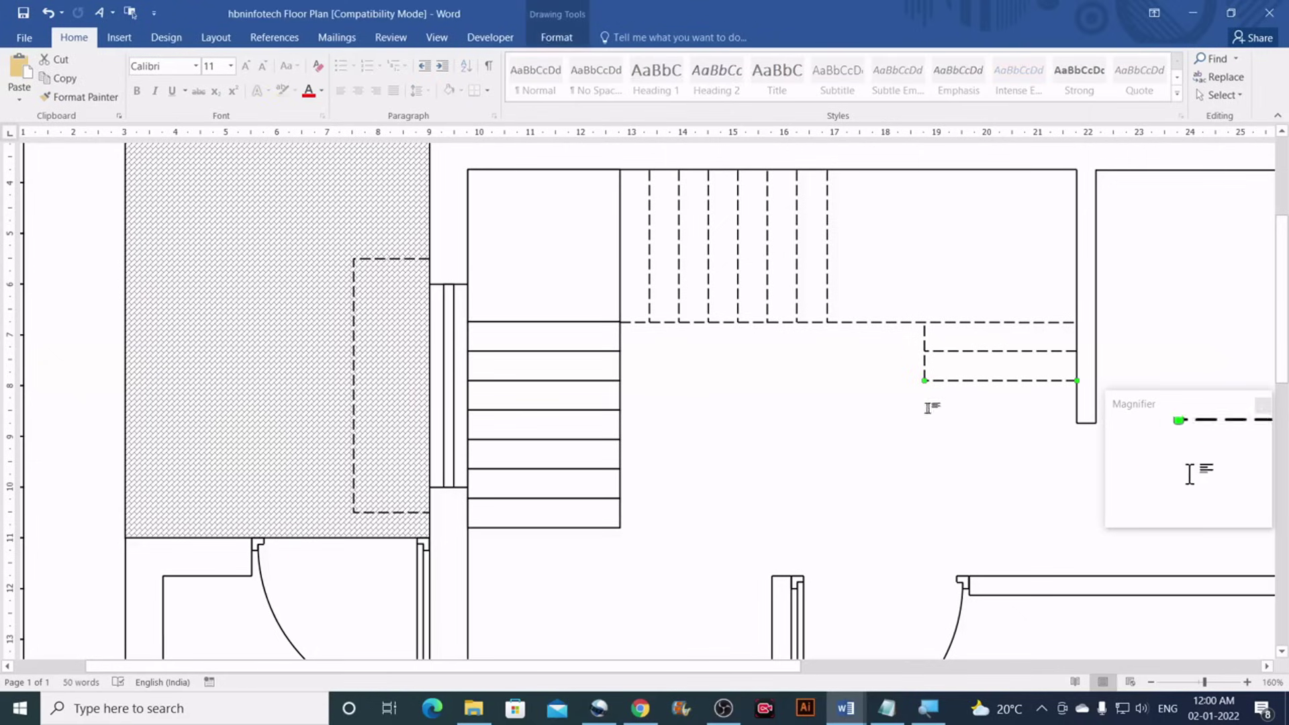
click(886, 483)
mouse_move(846, 708)
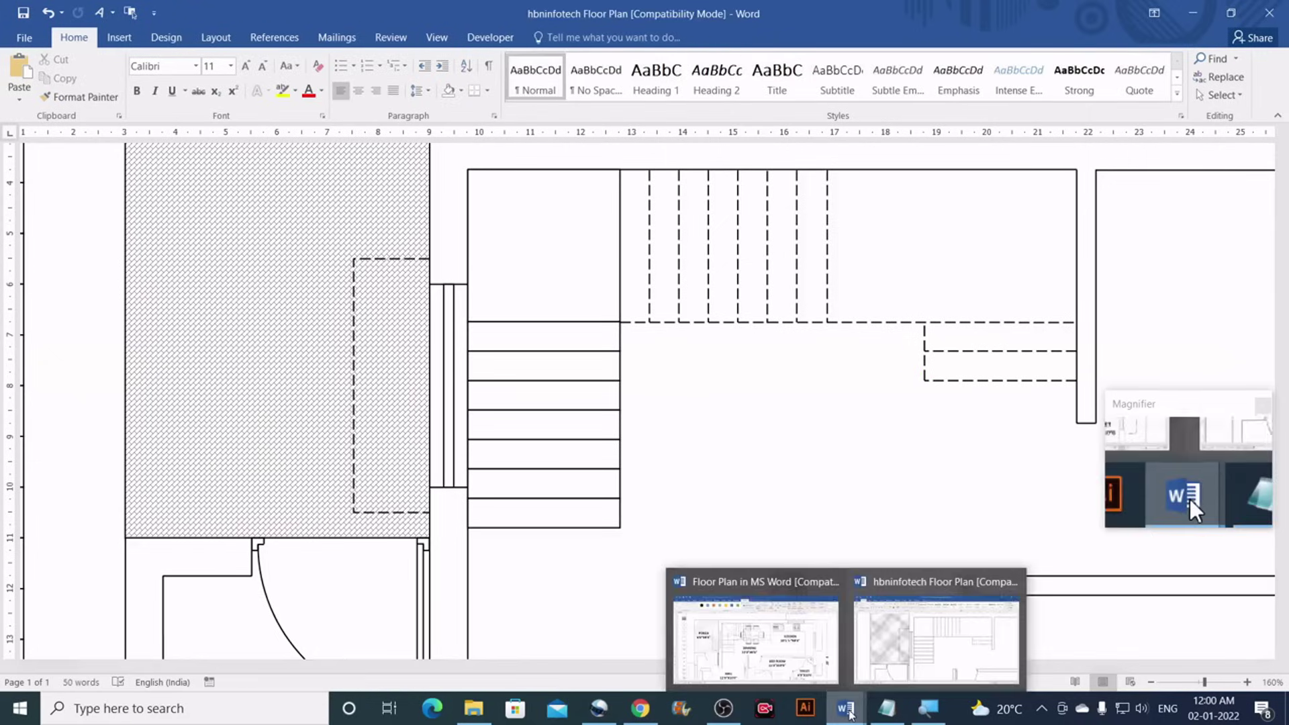
click(745, 631)
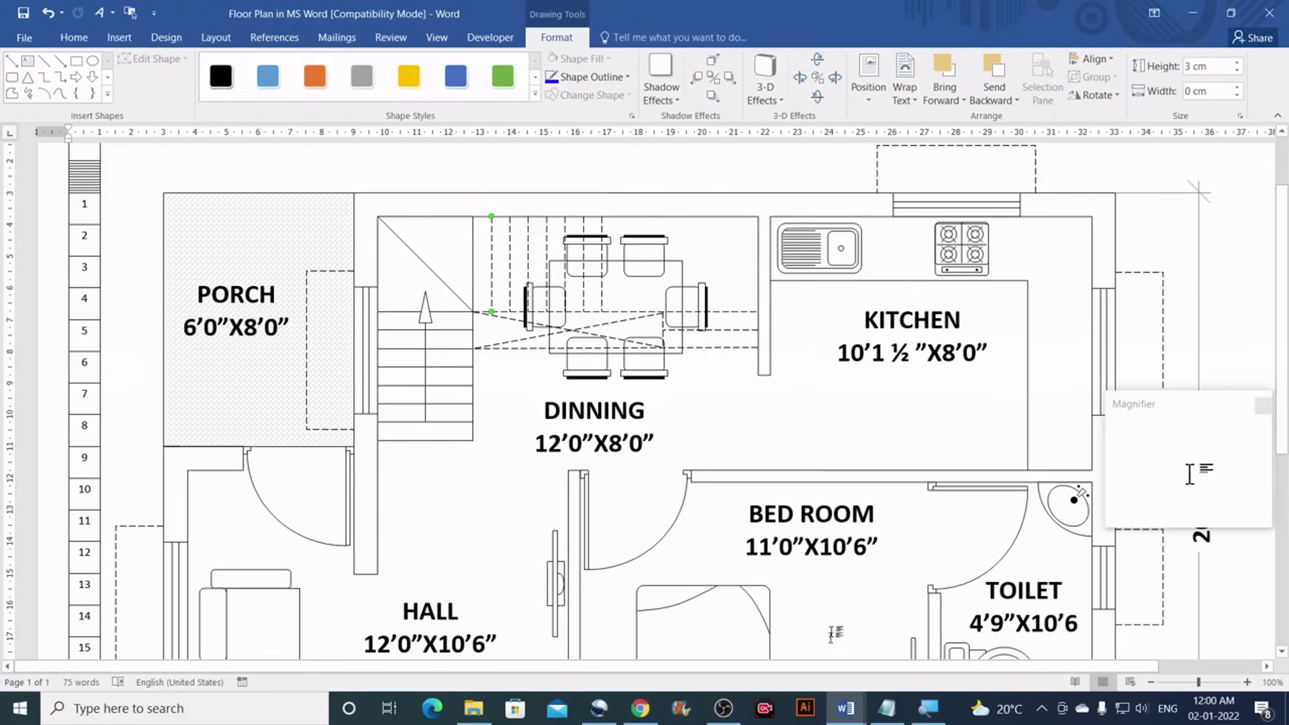
mouse_move(847, 720)
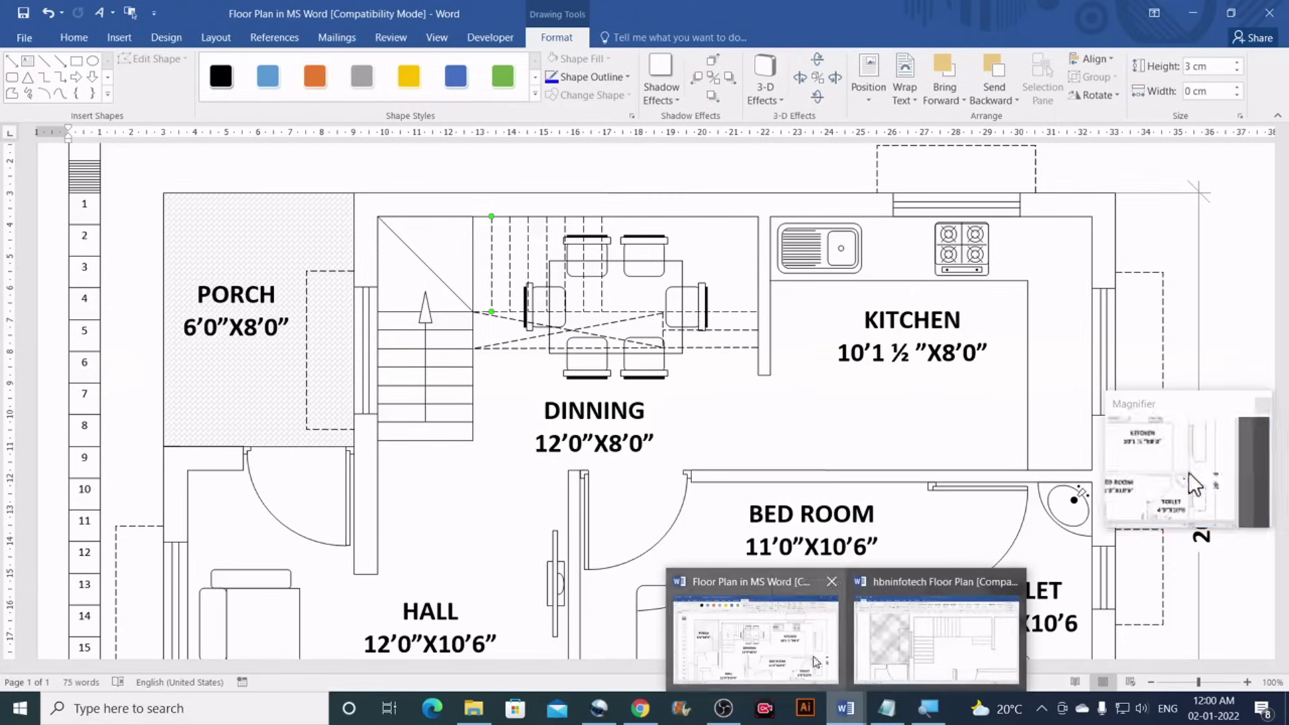
click(937, 638)
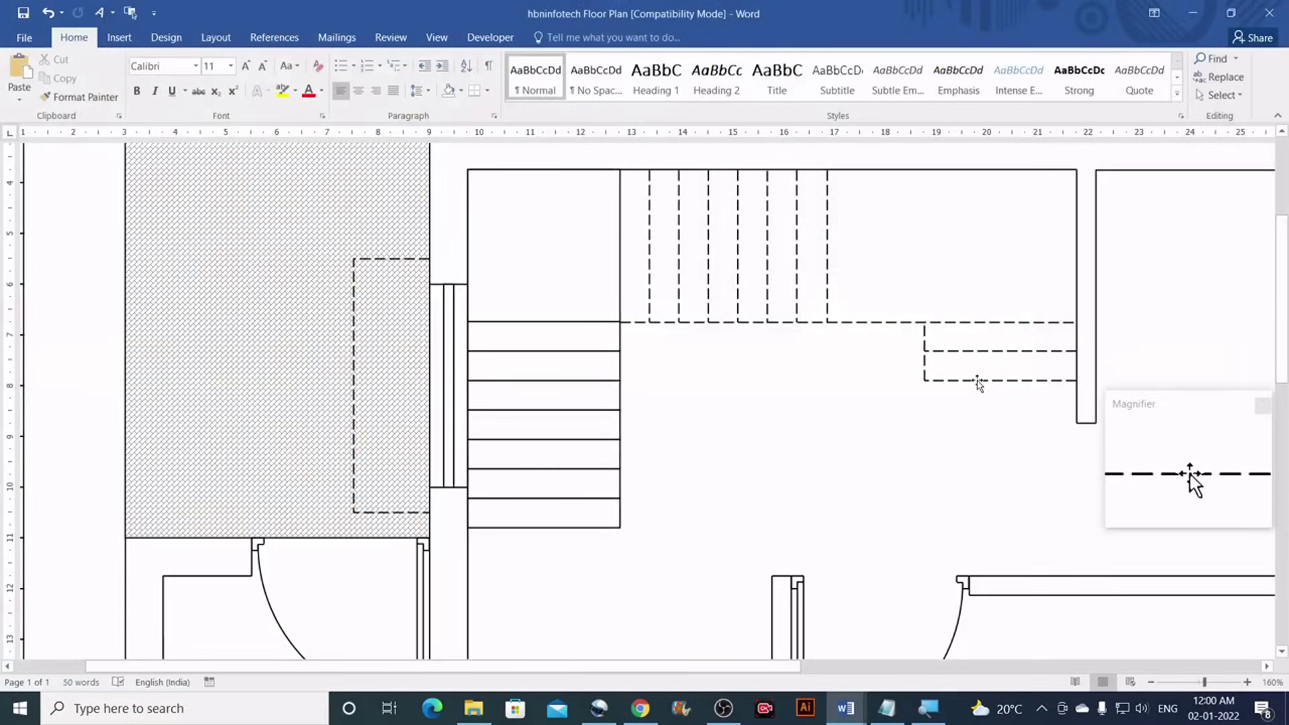
click(978, 381)
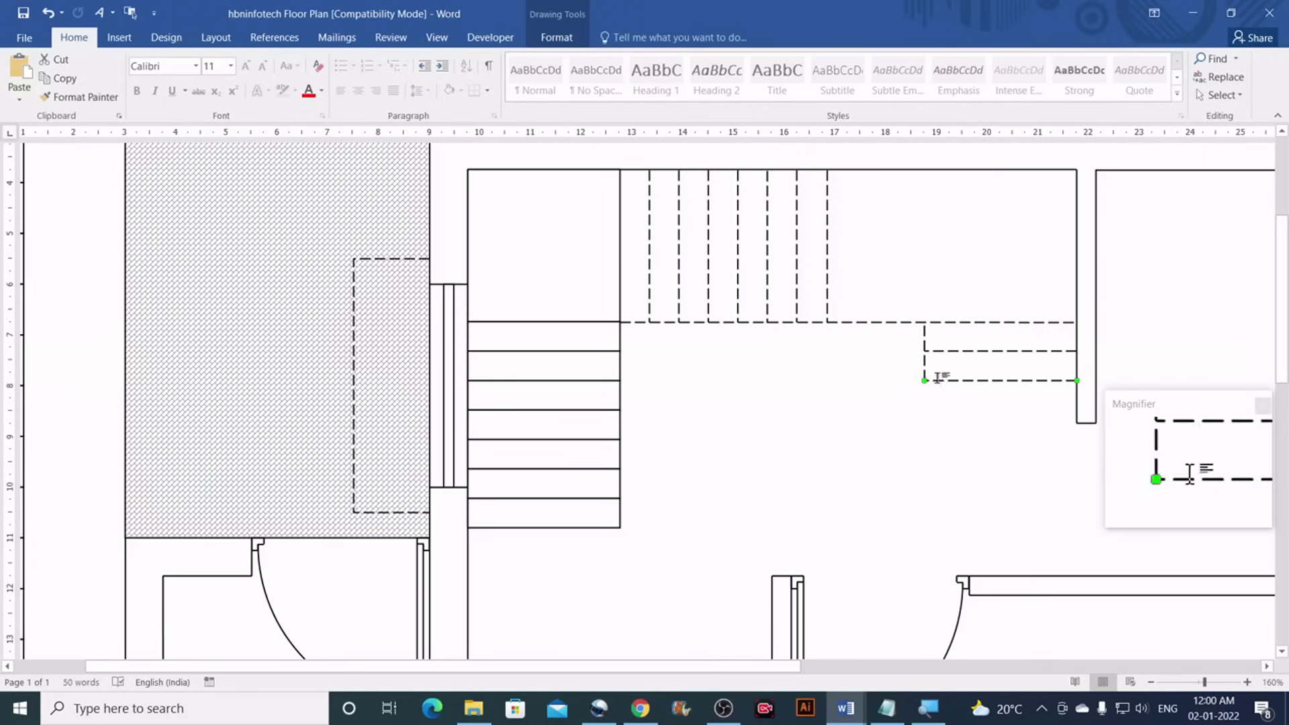
drag(924, 380, 620, 380)
click(692, 420)
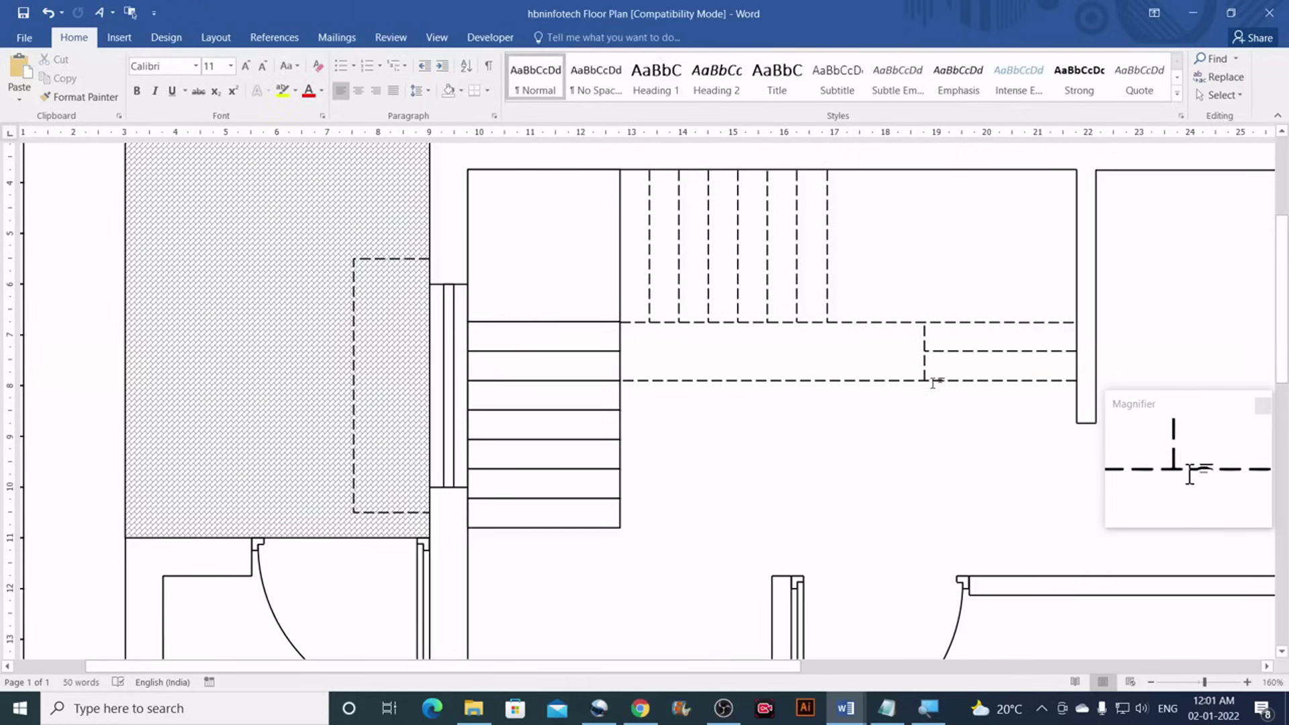
Nudge the long dashed line beneath the vertical stair lines slightly up, in line with the landing's lower edge
click(635, 323)
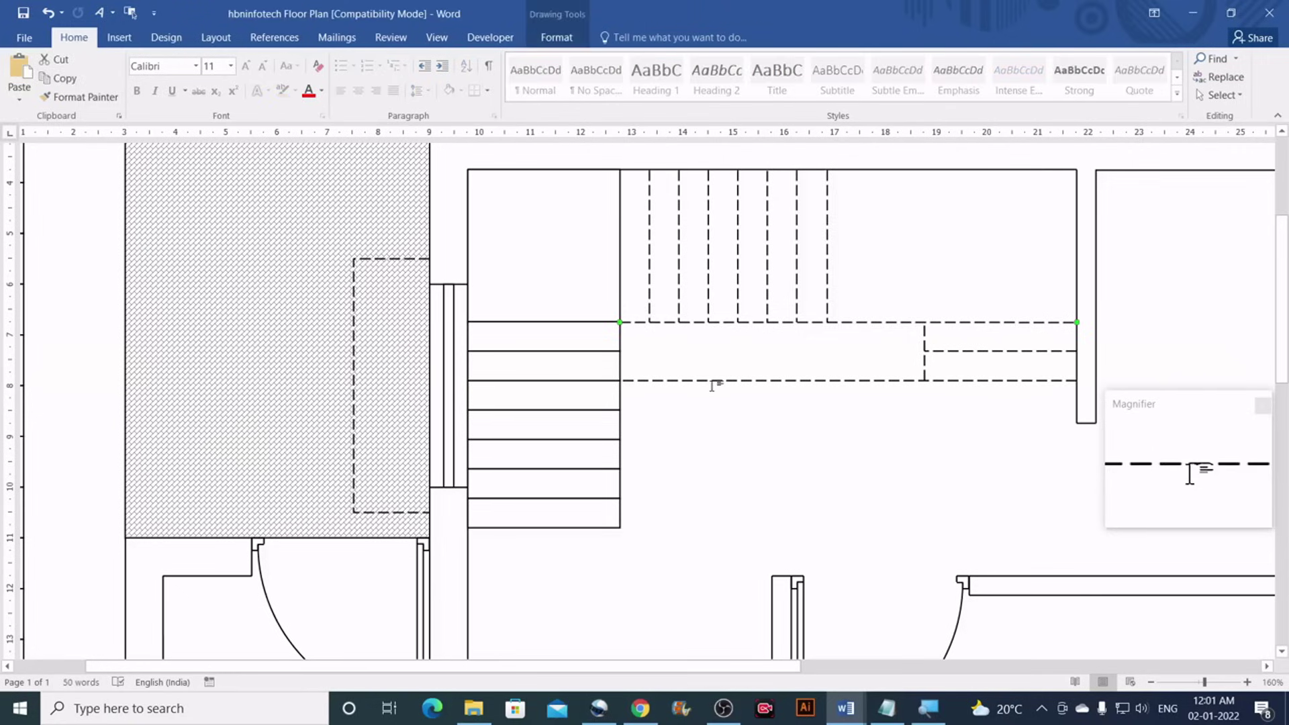
key(ctrl+z)
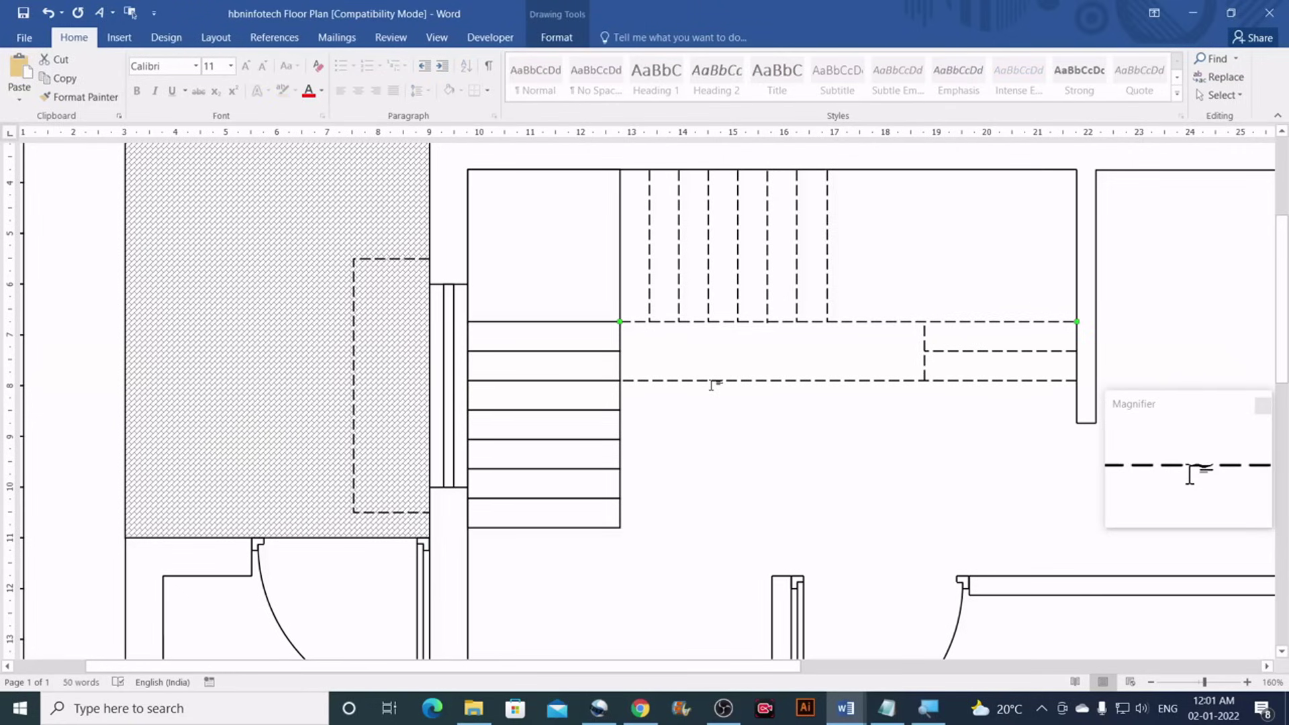
click(713, 384)
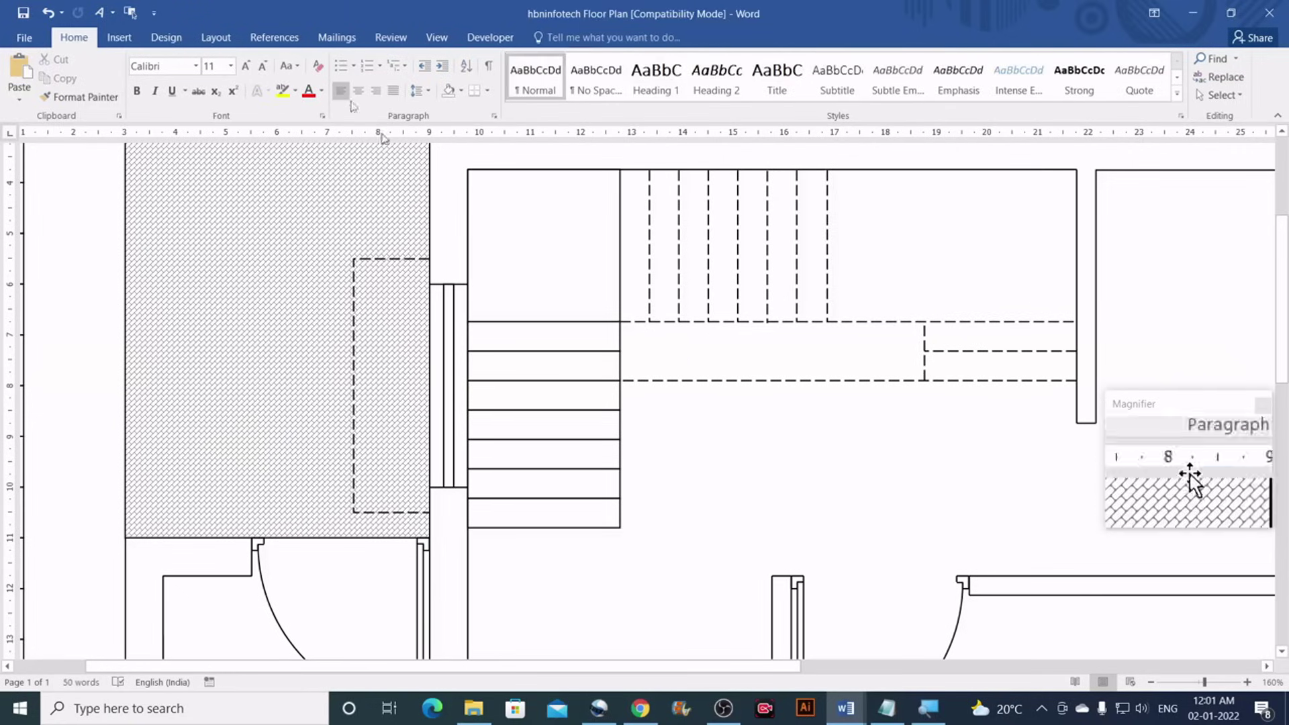
Draw a straight diagonal about 6 cm wide and 1.16 cm high from the landing's lower-right corner to the short vertical dashed line's foot
click(120, 37)
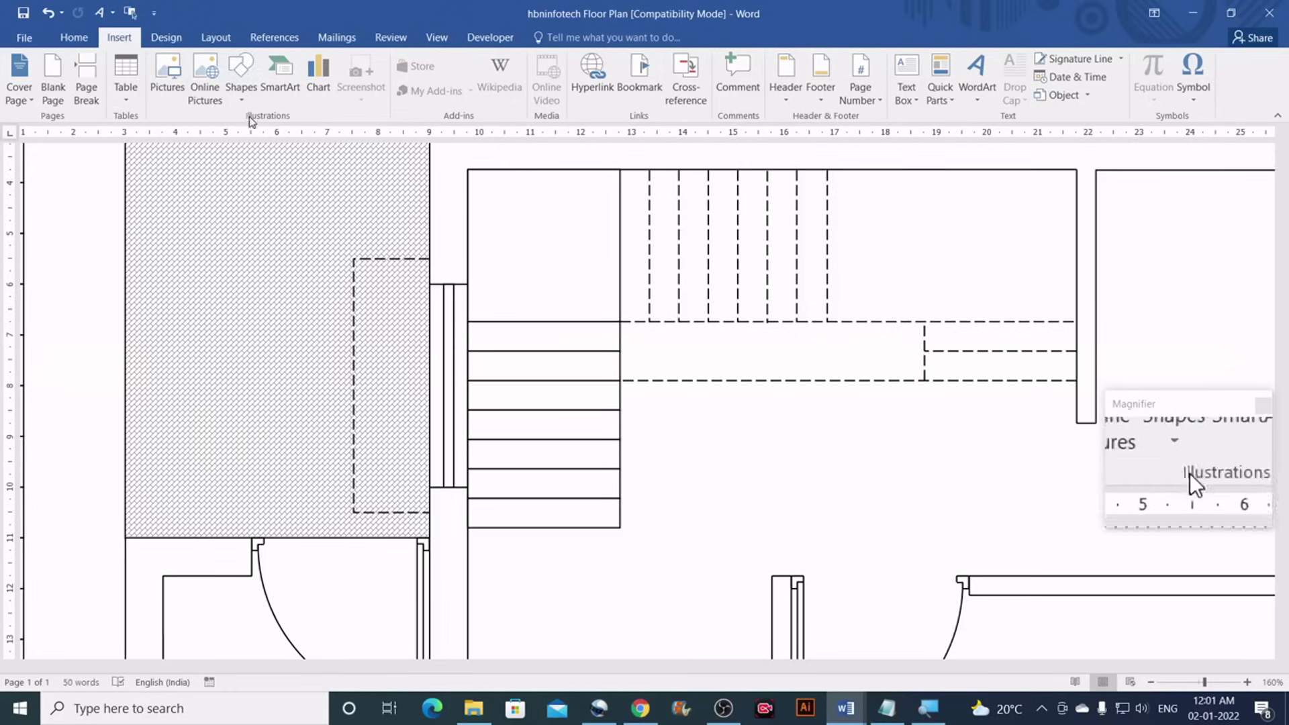
click(242, 97)
click(266, 134)
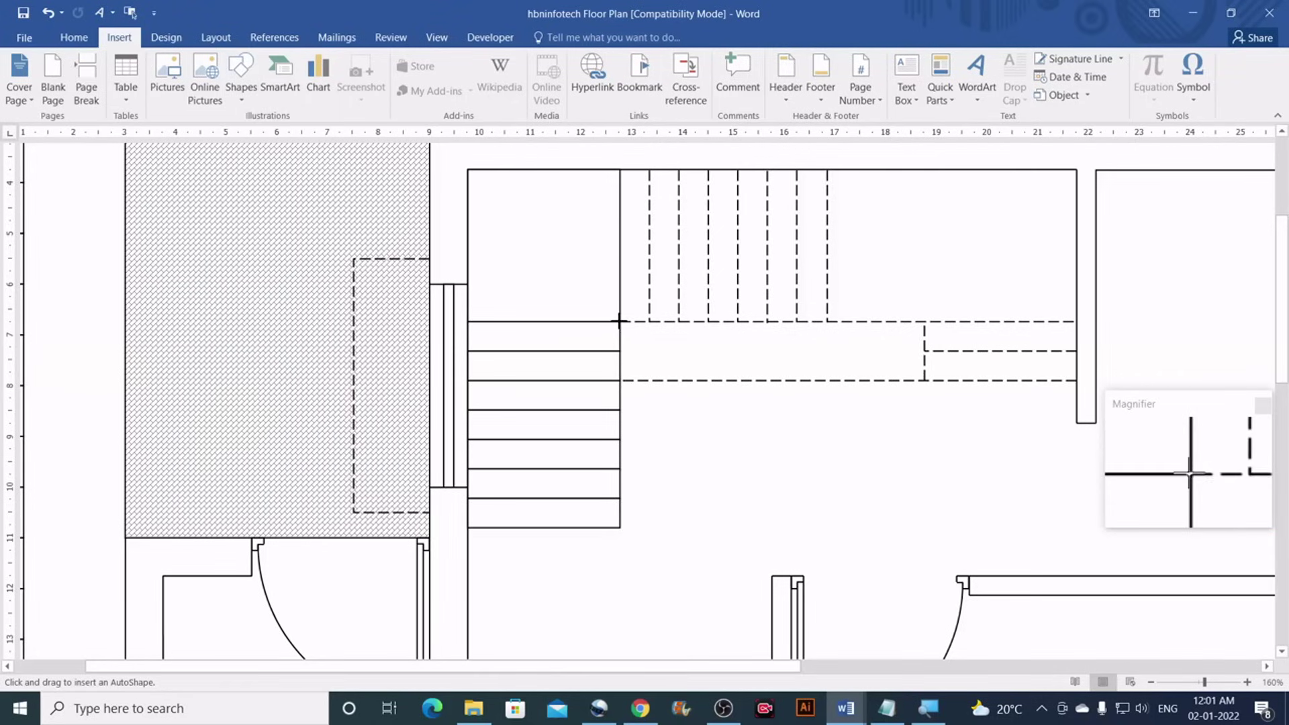
drag(620, 322, 920, 380)
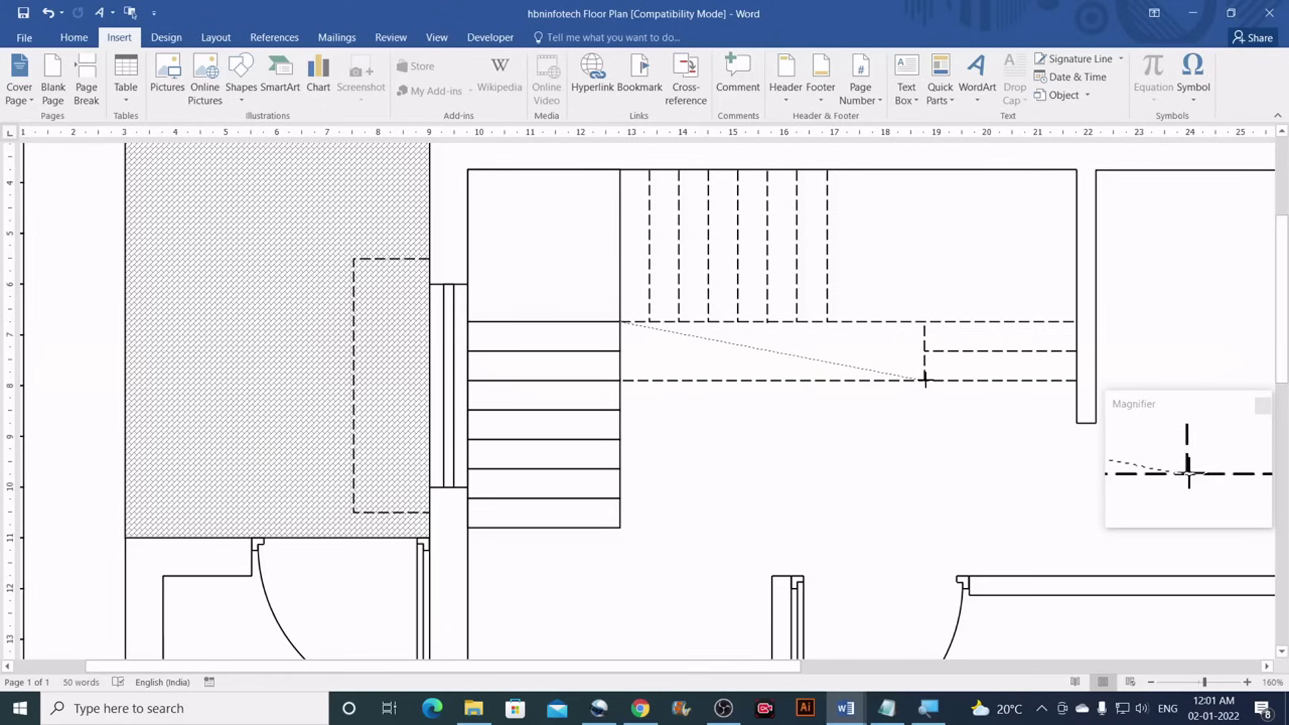
drag(925, 380, 924, 380)
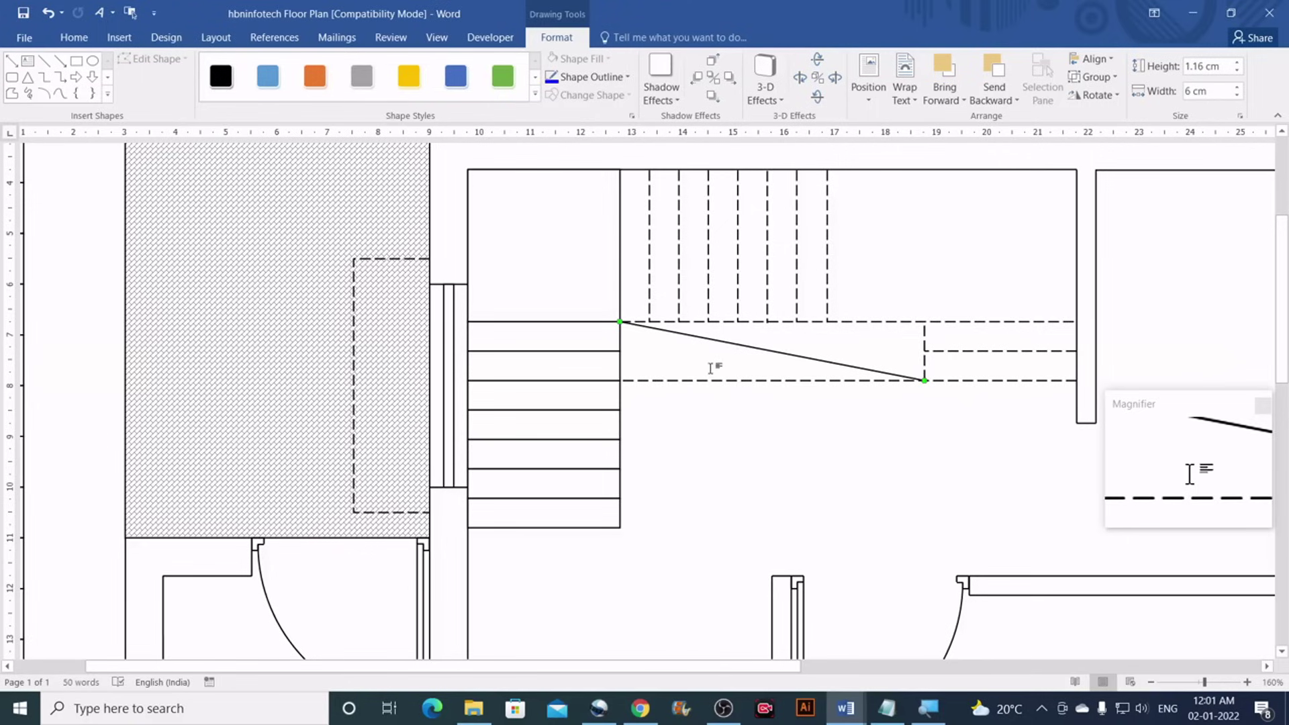
Duplicate the diagonal line, flip the copy vertically and place it across the original to form an X between the long dashed lines
key(ctrl+v)
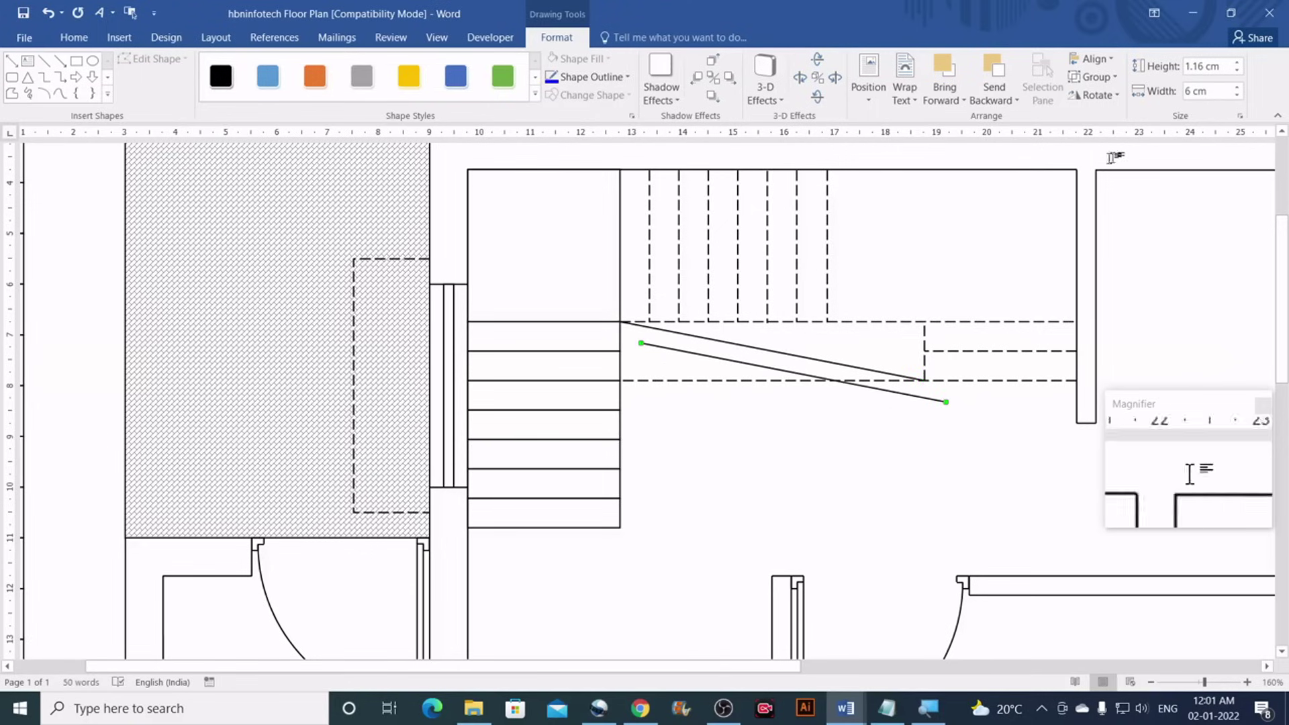
click(1118, 95)
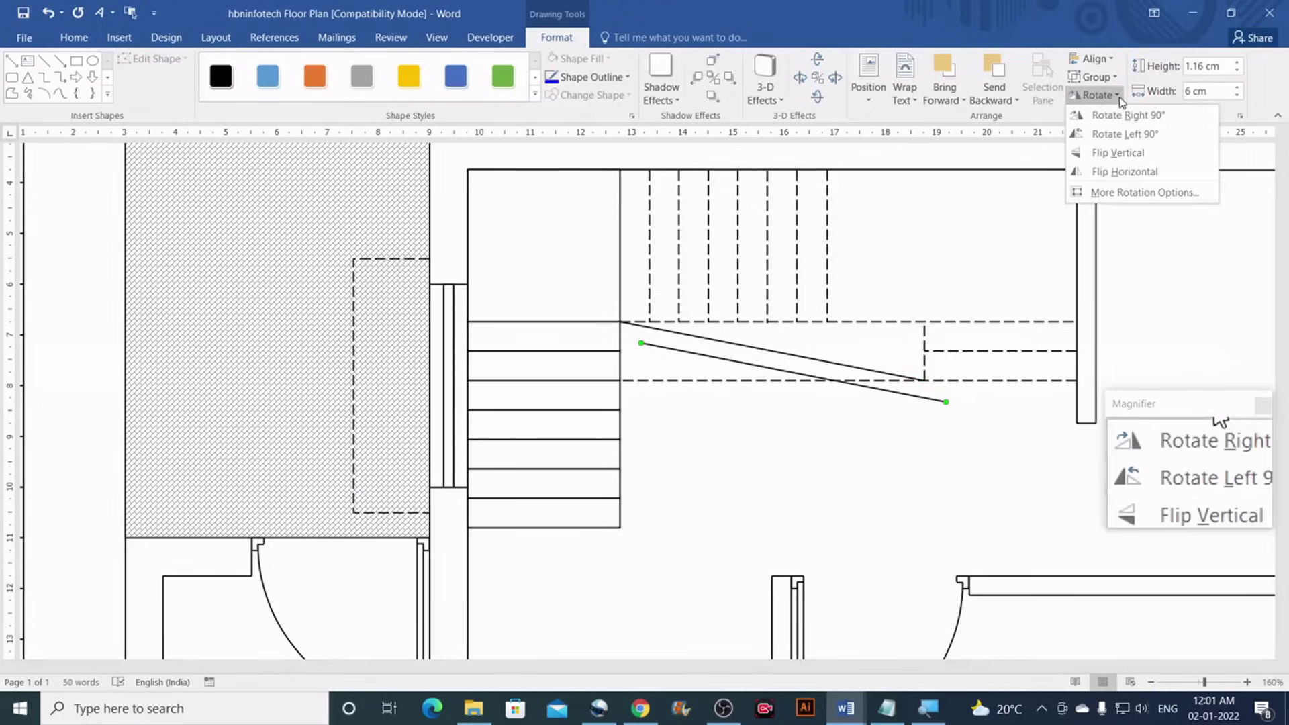
click(1141, 153)
drag(905, 354, 884, 329)
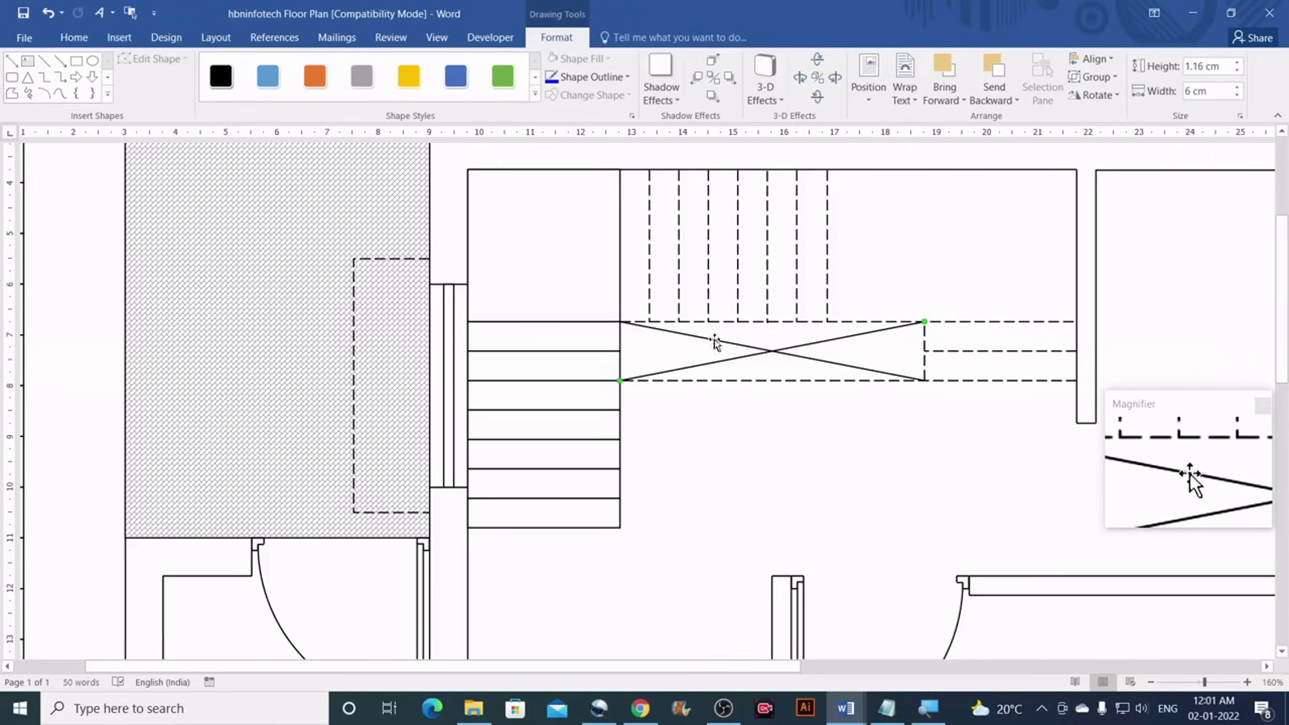
Copy the long dashed line's formatting onto both crossing diagonals with Format Painter
click(744, 322)
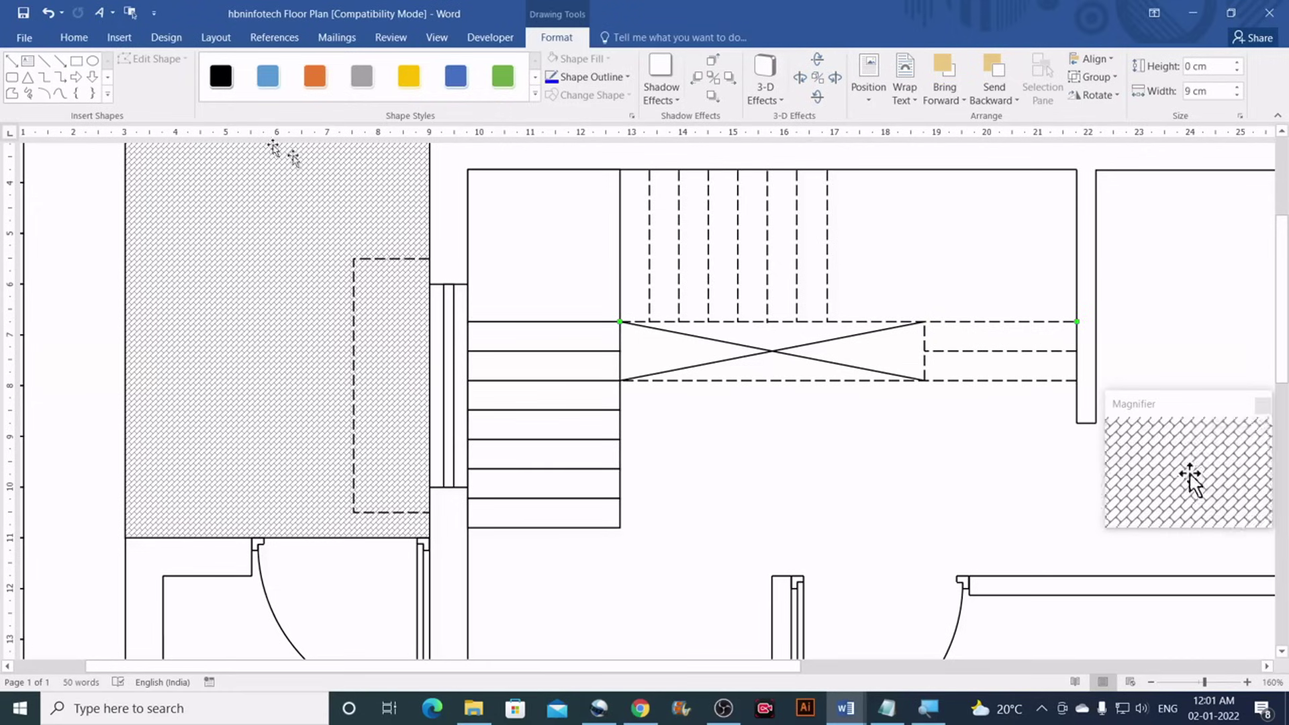
click(73, 38)
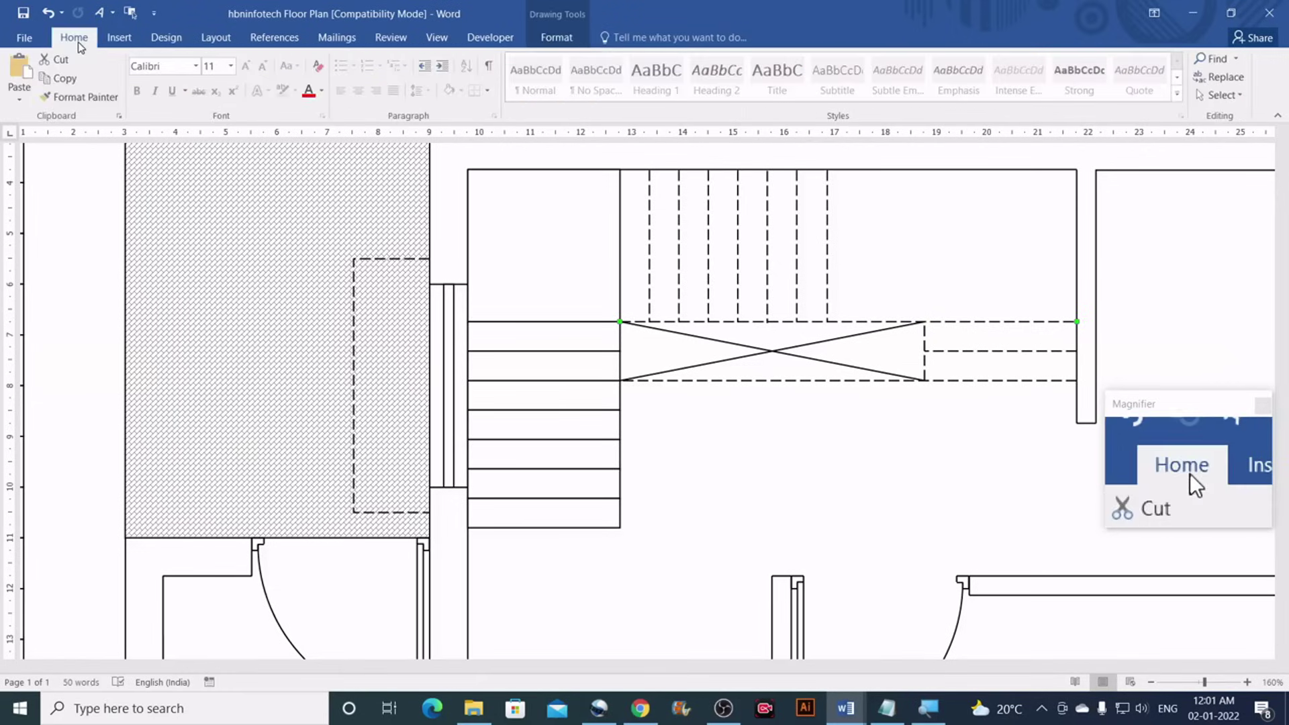
click(75, 101)
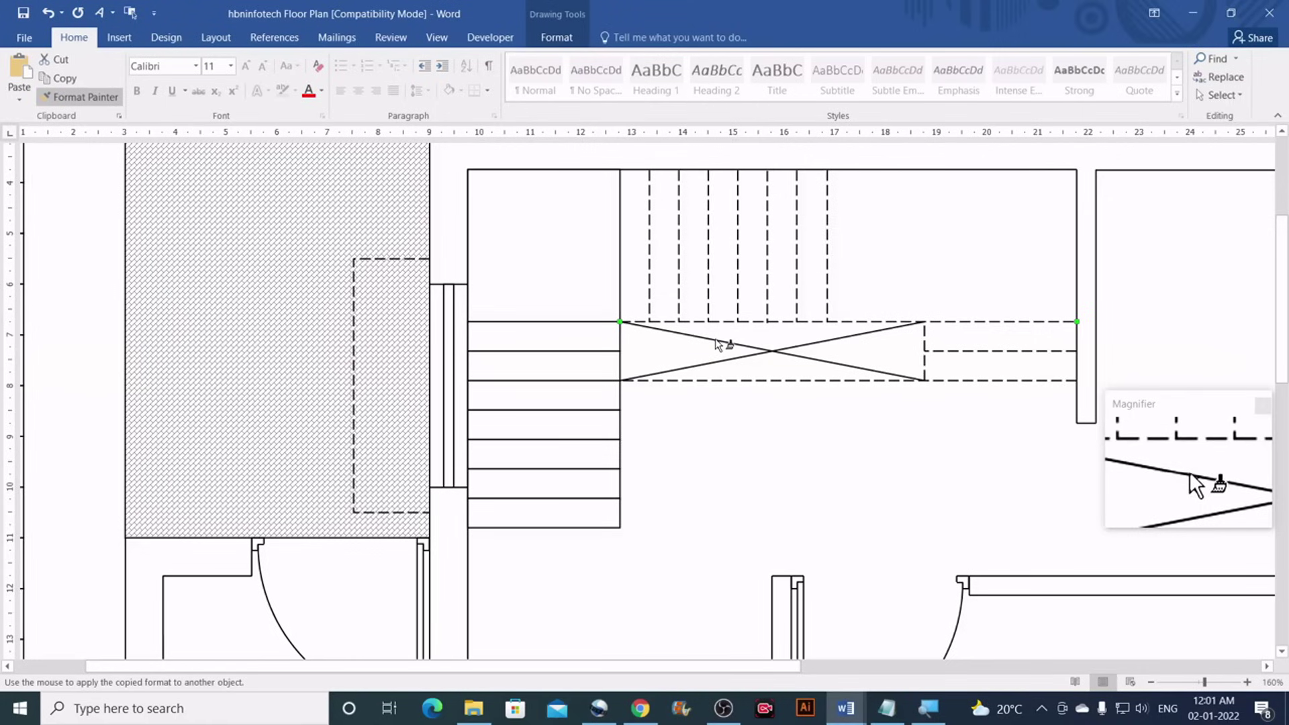
click(717, 343)
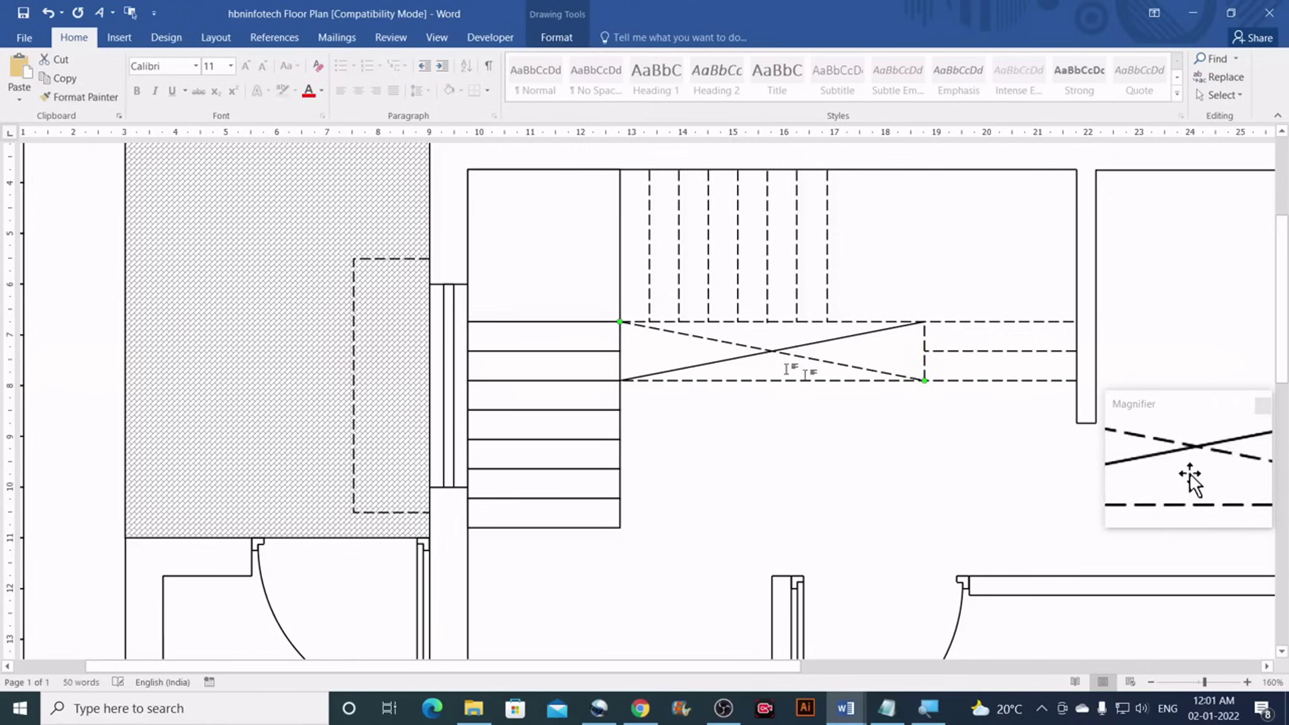
click(75, 97)
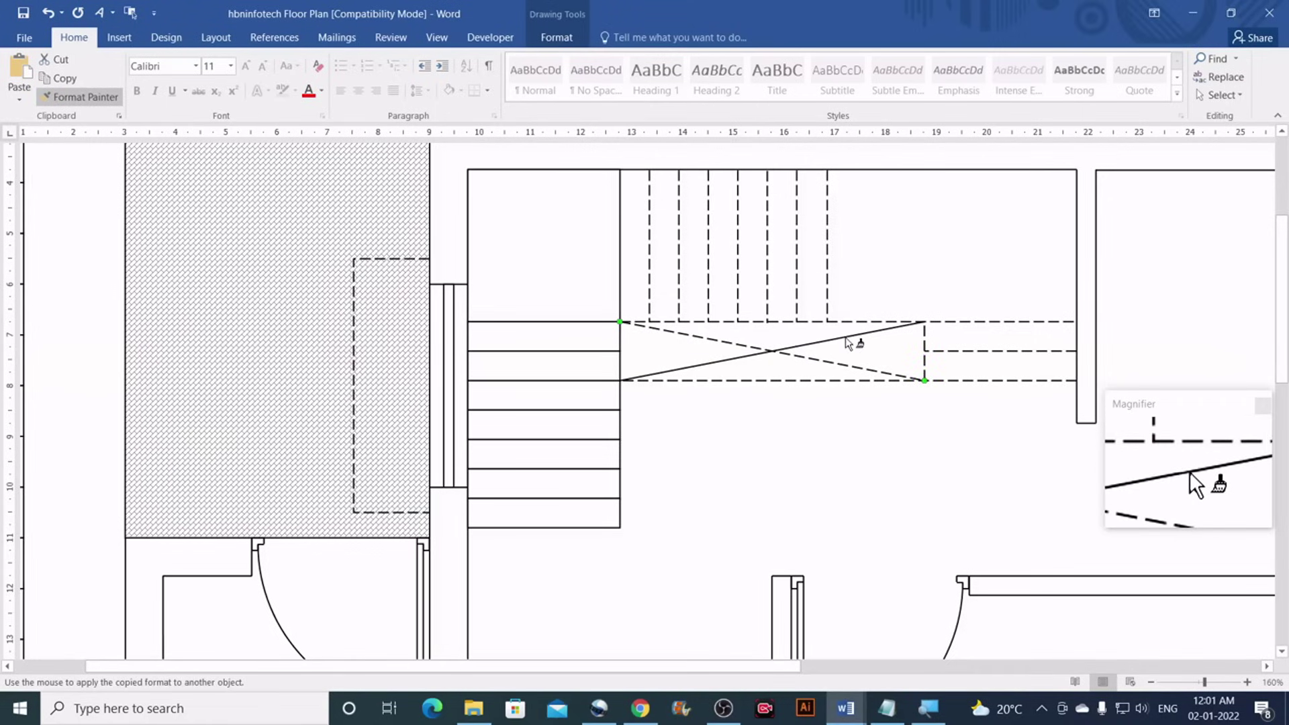
click(846, 338)
click(824, 452)
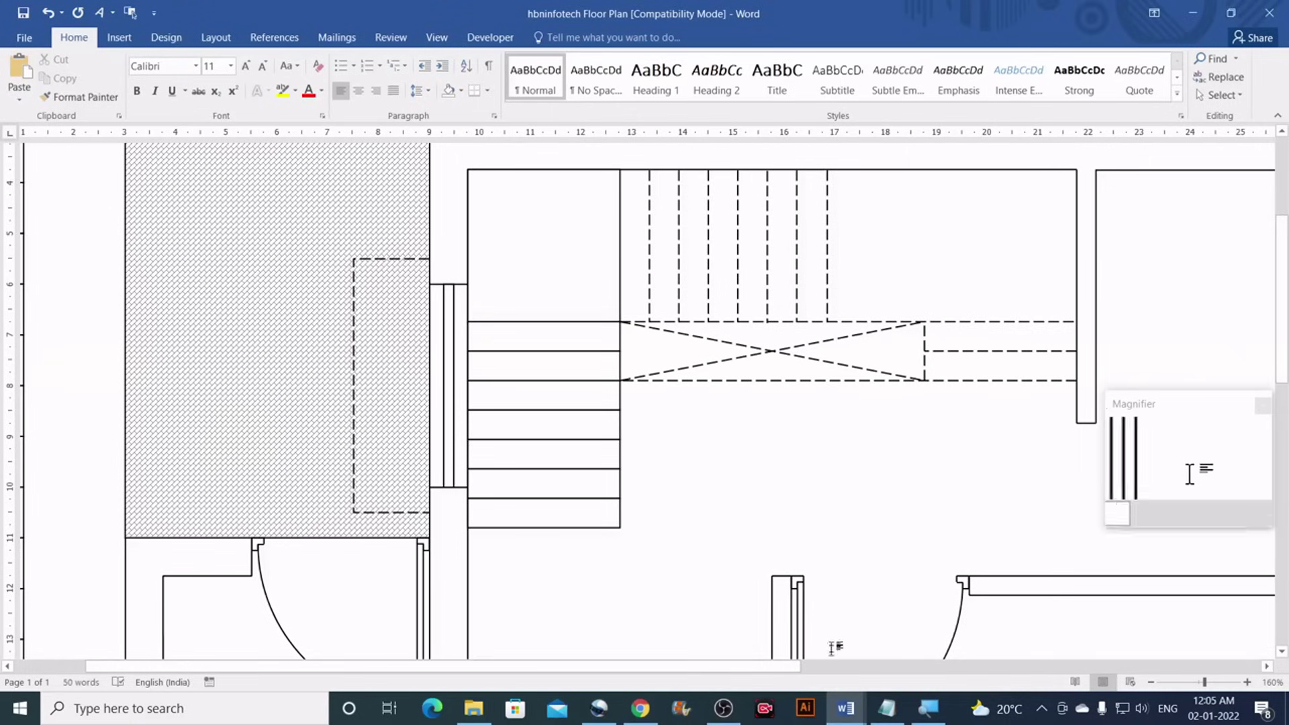
Check the stairs in the reference plan, then draw a solid diagonal across the landing from its upper-left to its lower-right corner
mouse_move(845, 708)
click(804, 654)
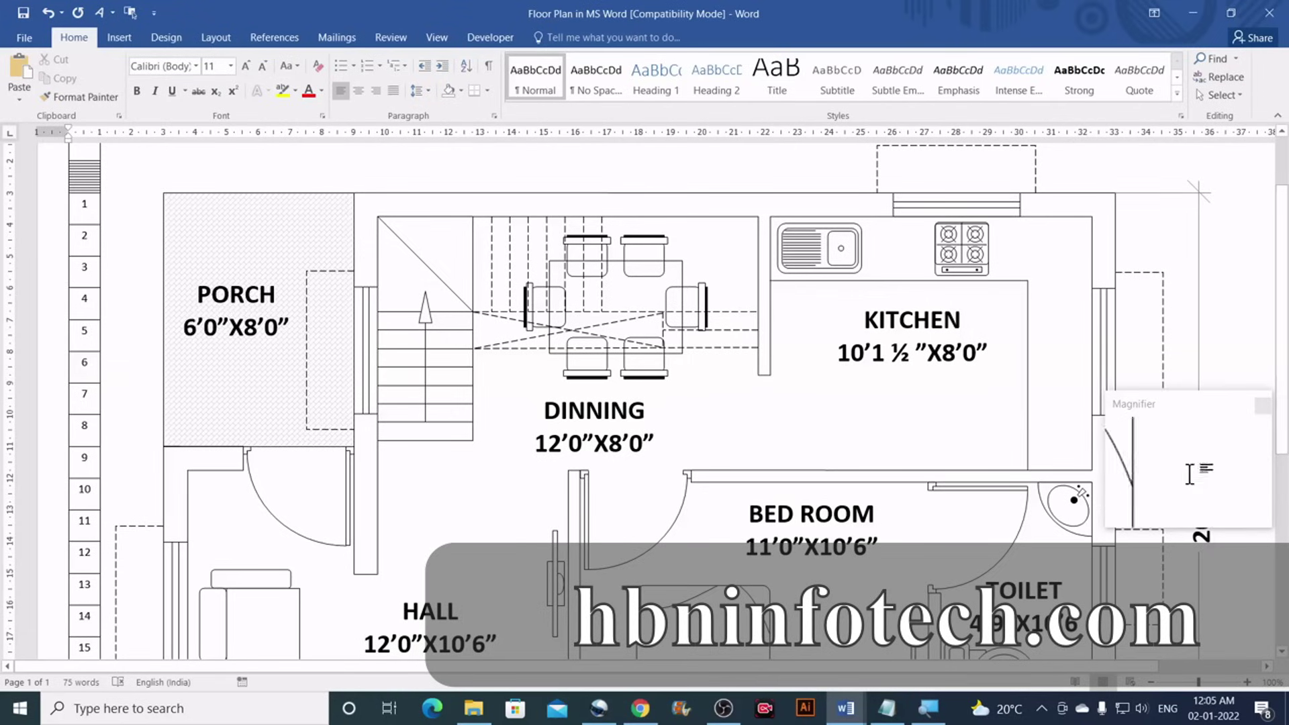
mouse_move(849, 713)
click(884, 662)
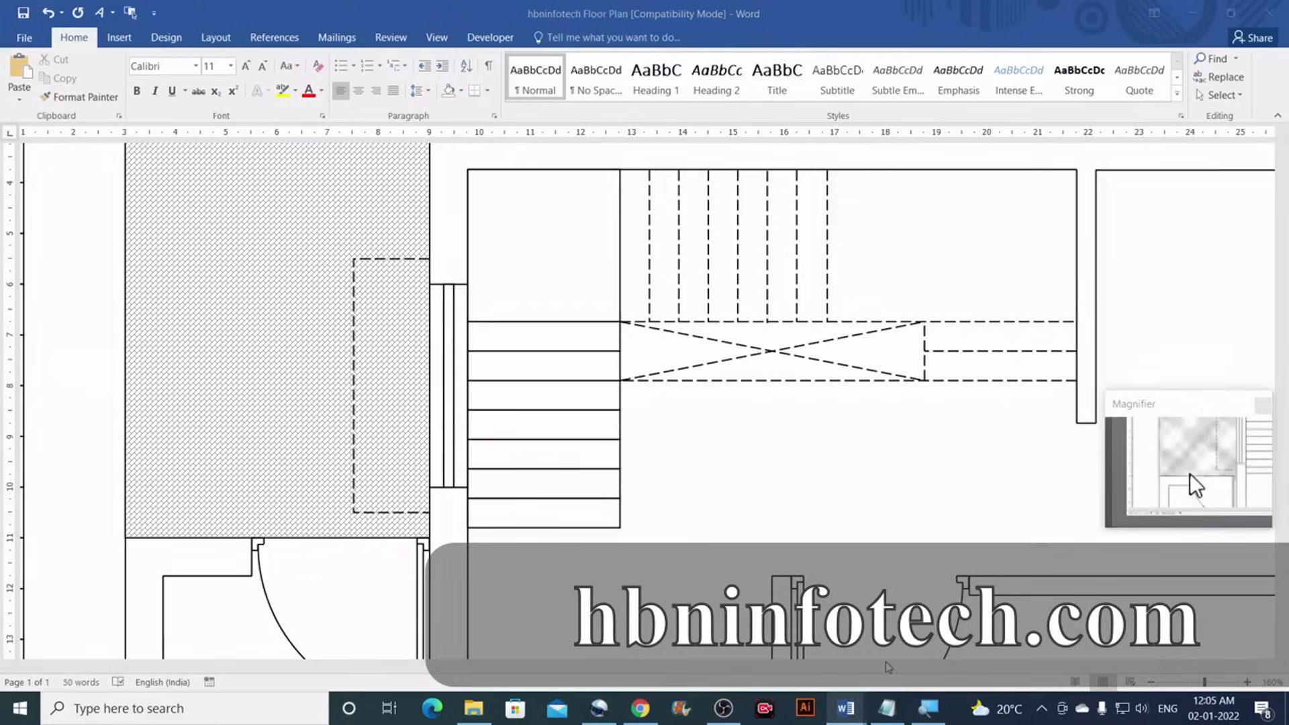
click(117, 39)
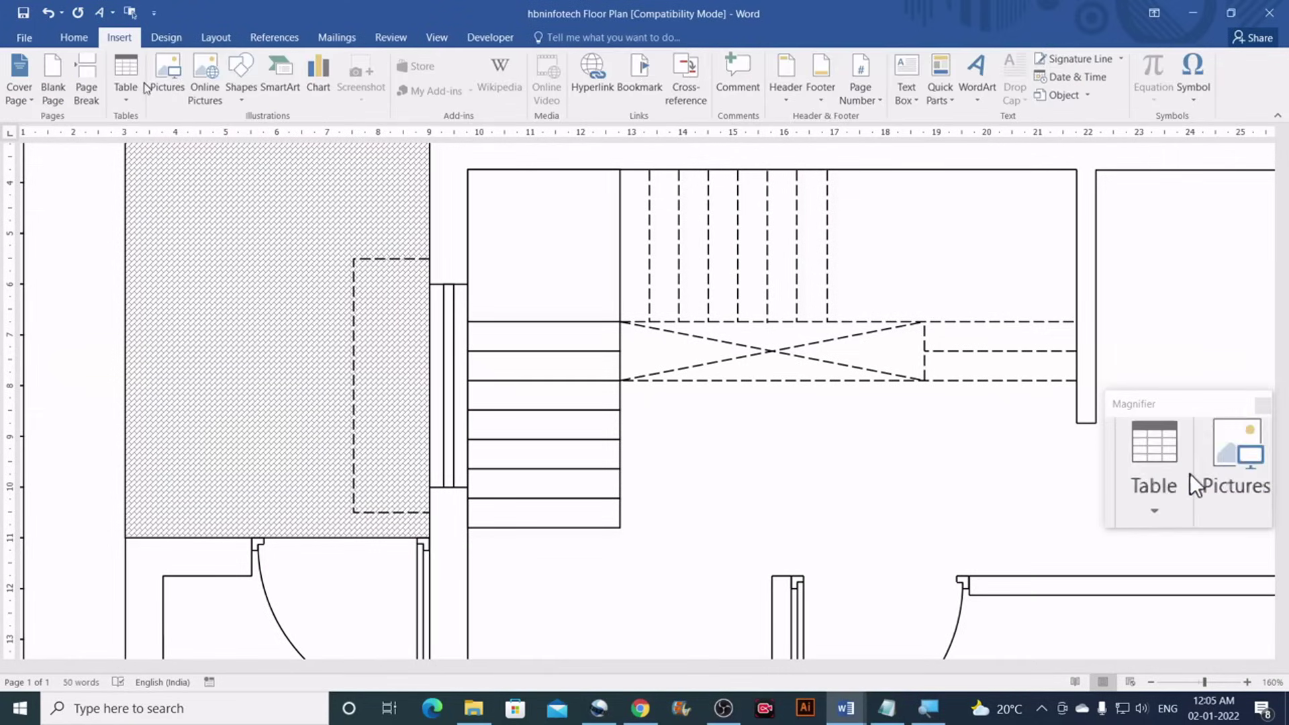
click(241, 87)
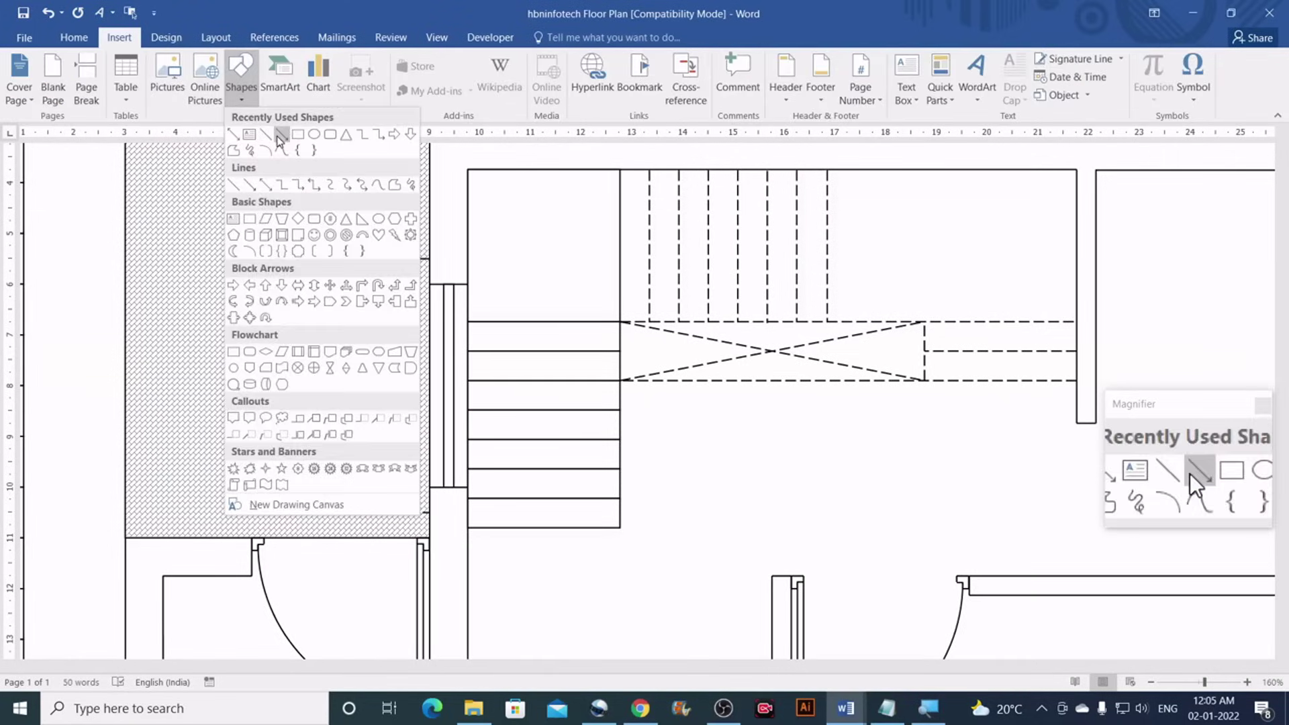
click(285, 133)
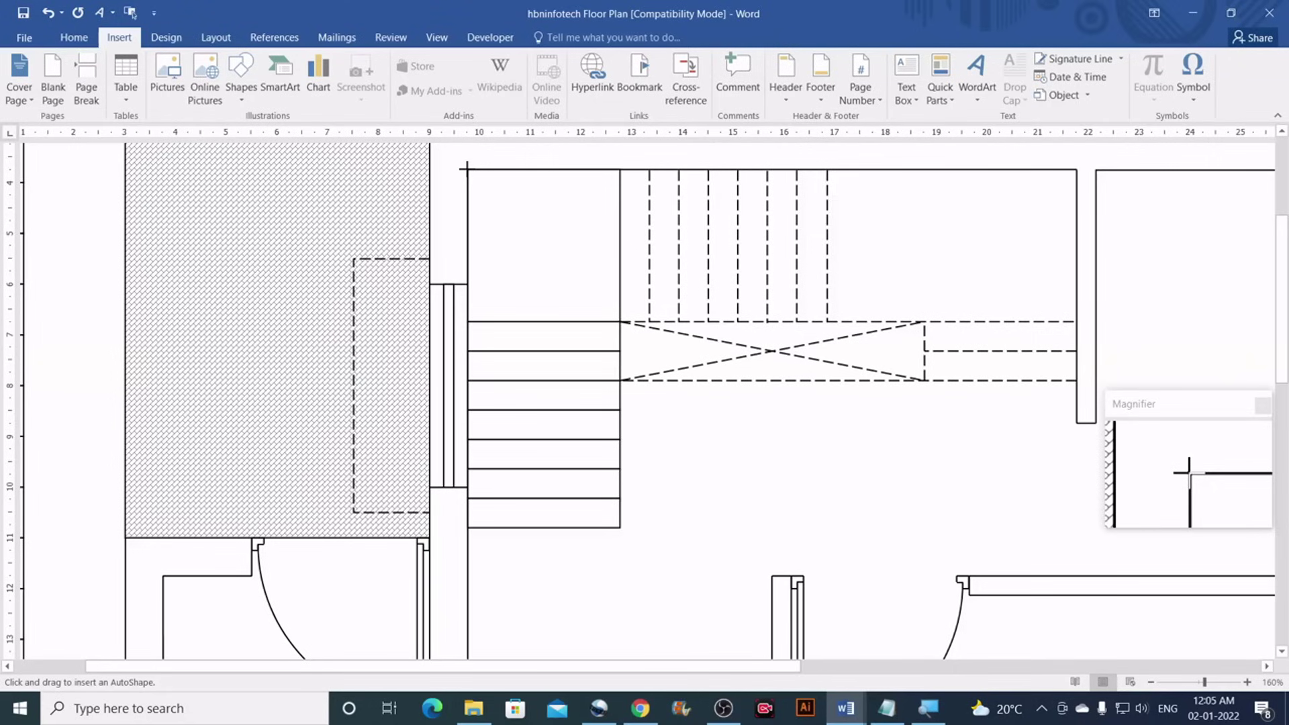
drag(467, 169, 620, 323)
key(Escape)
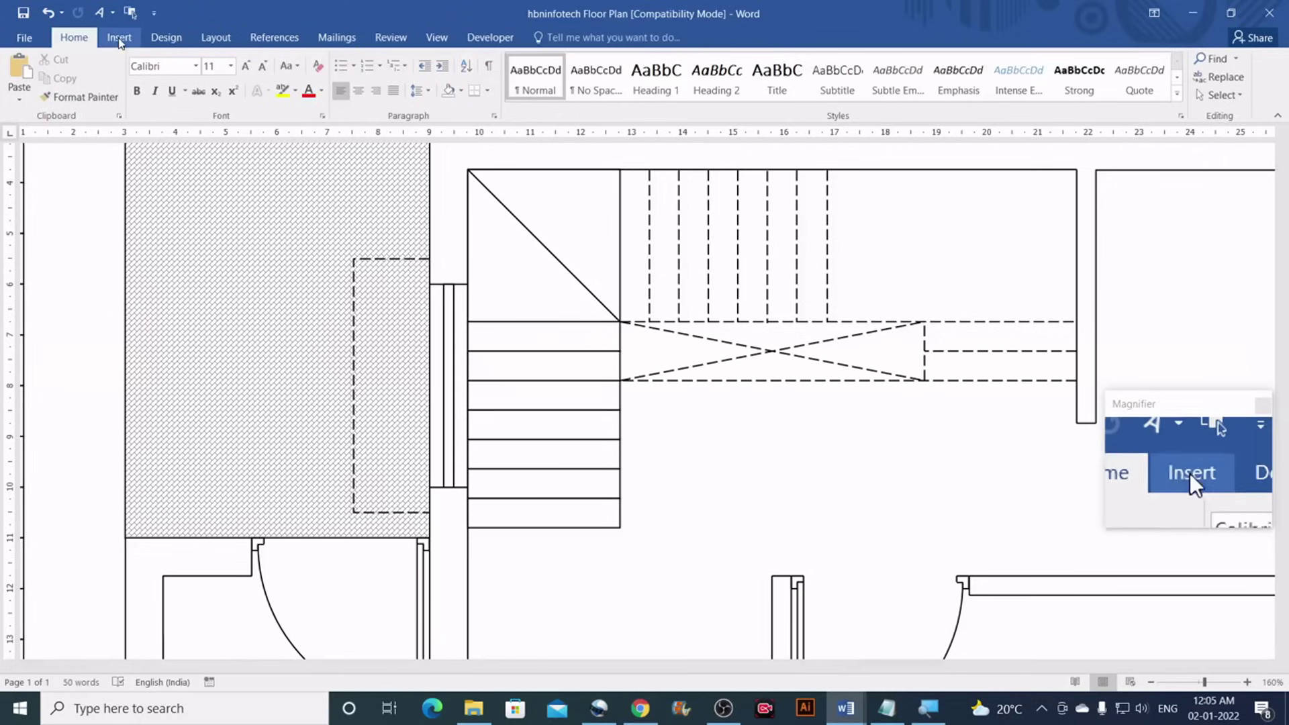
Draw a vertical line about 2.6 cm long up the middle of the solid stair flight, starting at the lowest inner tread line
click(119, 39)
click(243, 100)
click(274, 141)
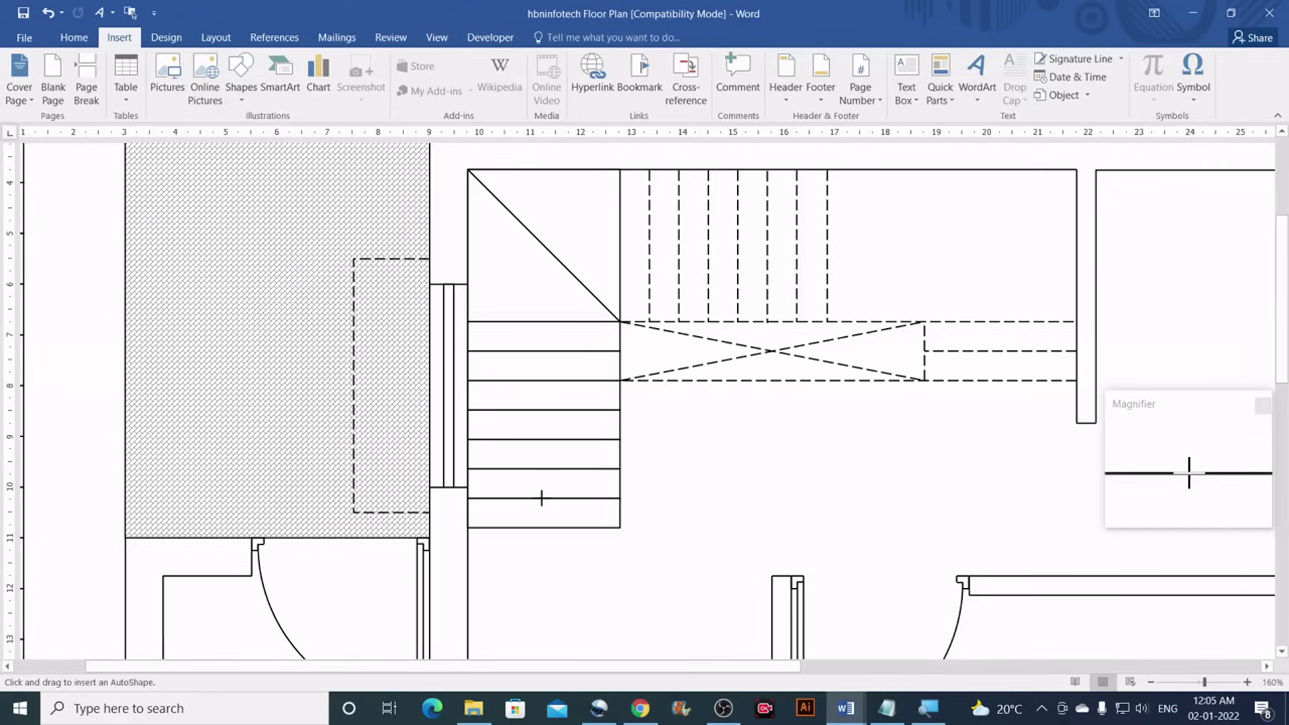
drag(542, 498, 542, 428)
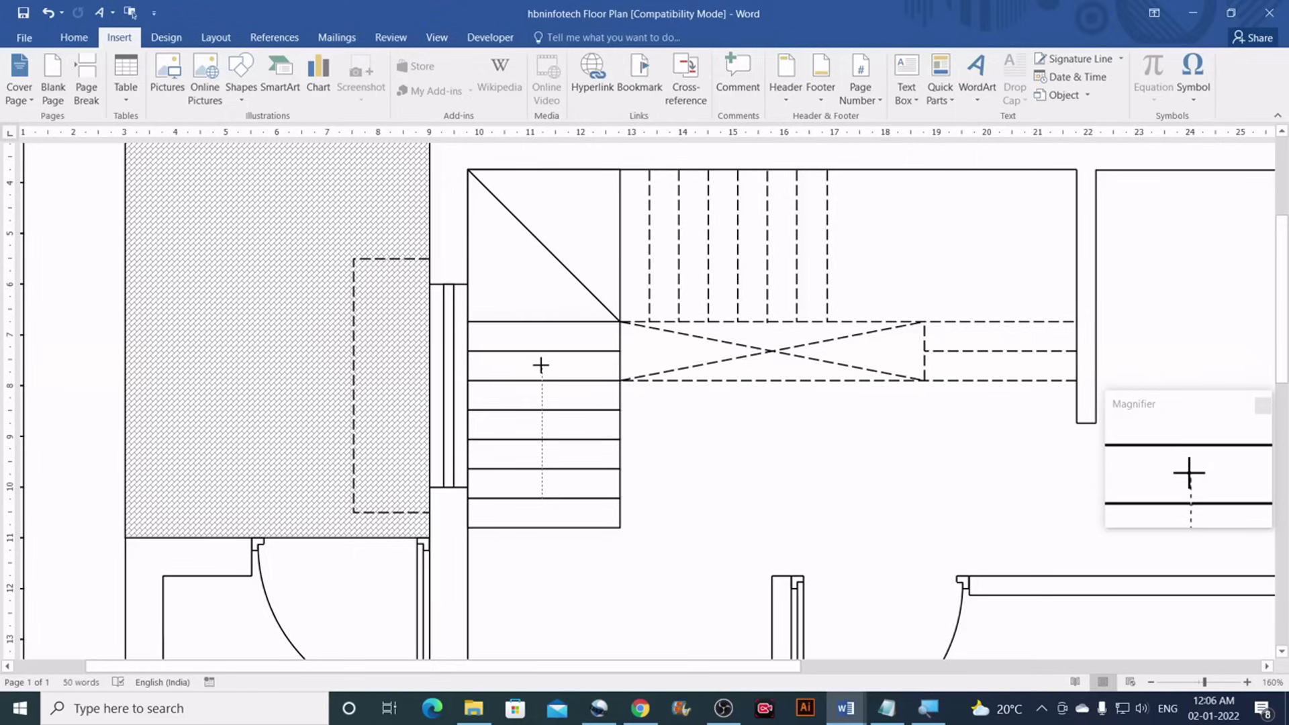
drag(541, 368, 542, 367)
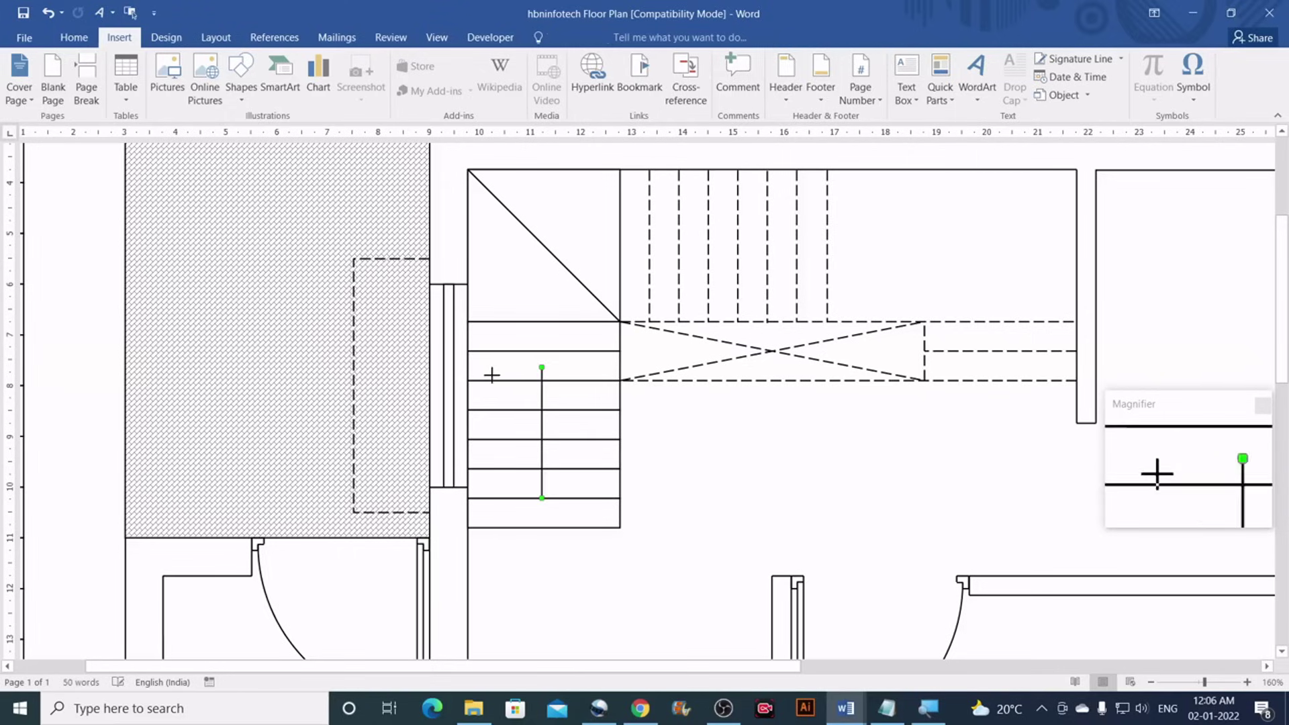
Draw a narrow isosceles triangle about 0.64 cm high and 0.25 cm wide as an arrowhead on the vertical stair line's upper end
click(117, 38)
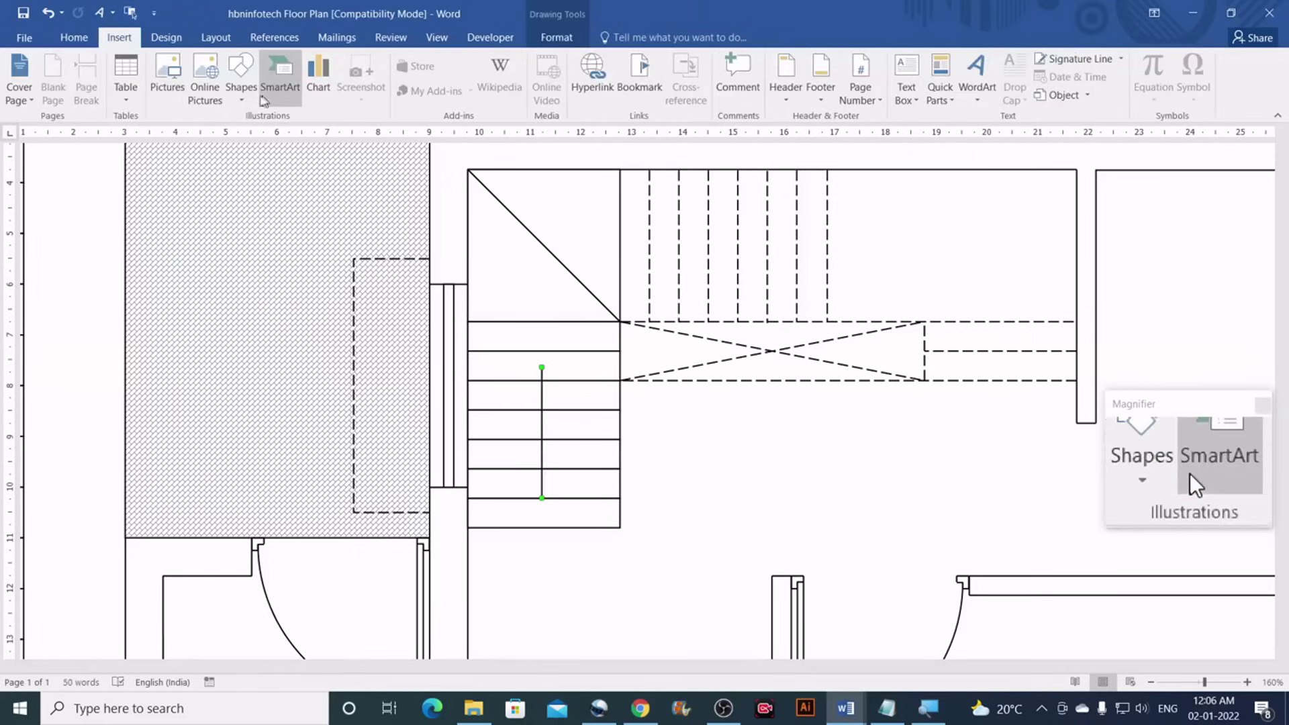
click(240, 91)
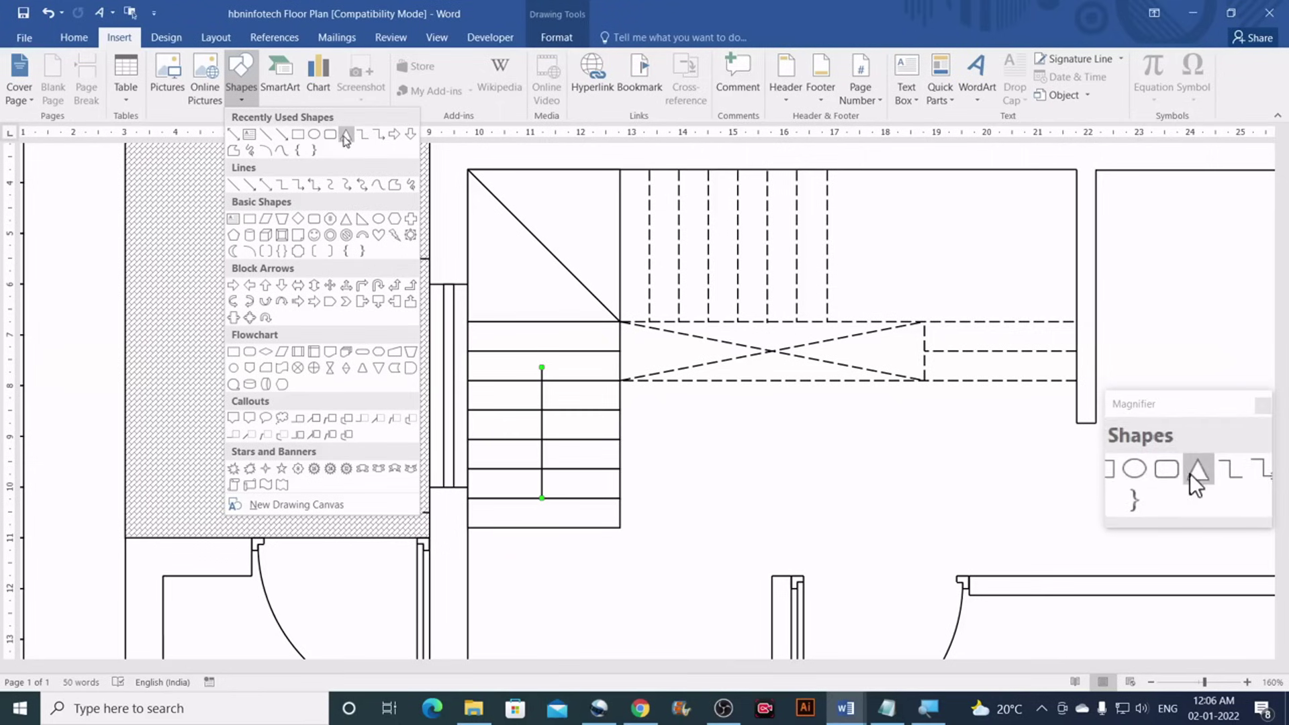
click(345, 136)
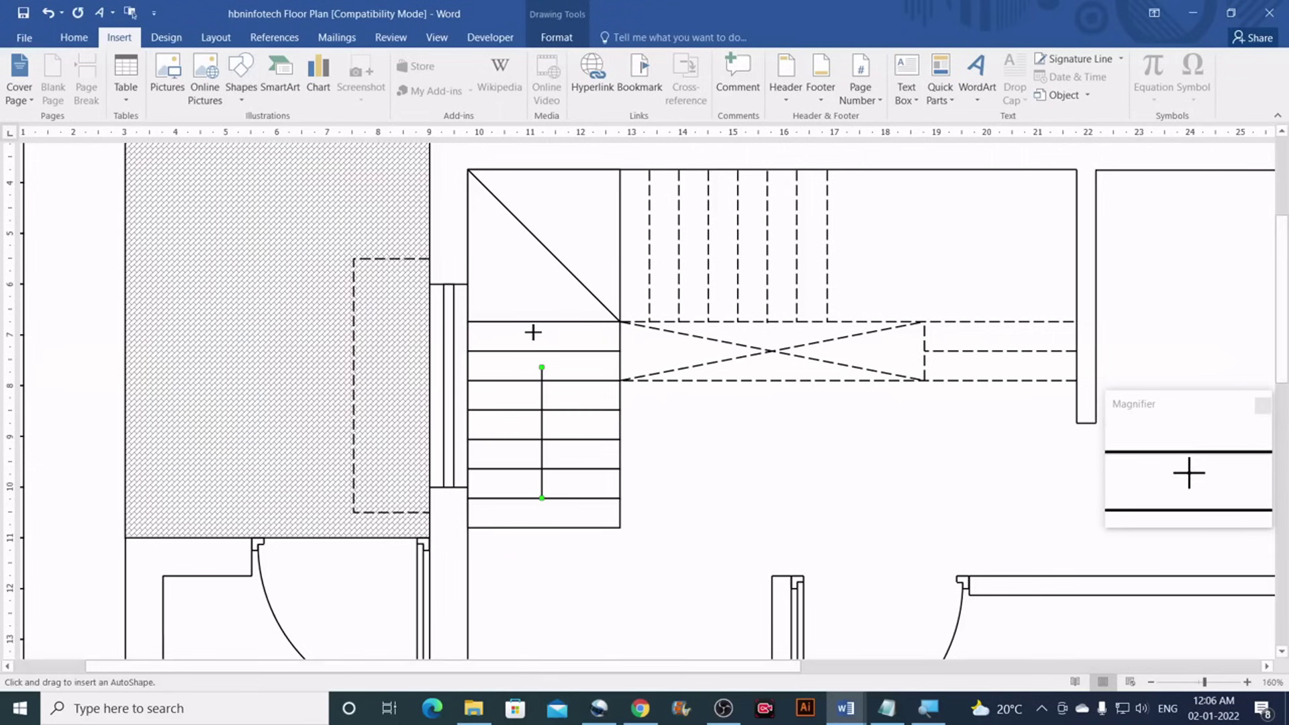
drag(548, 369, 551, 368)
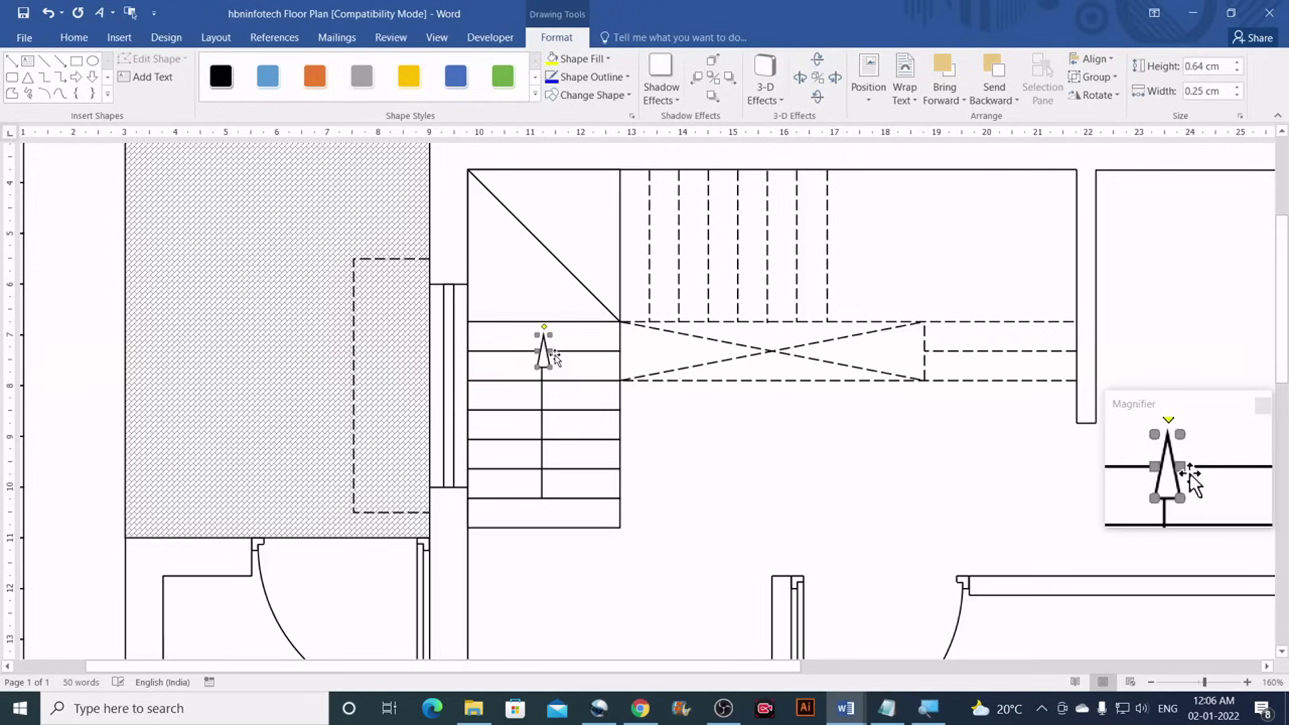
key(Up)
key(Up)
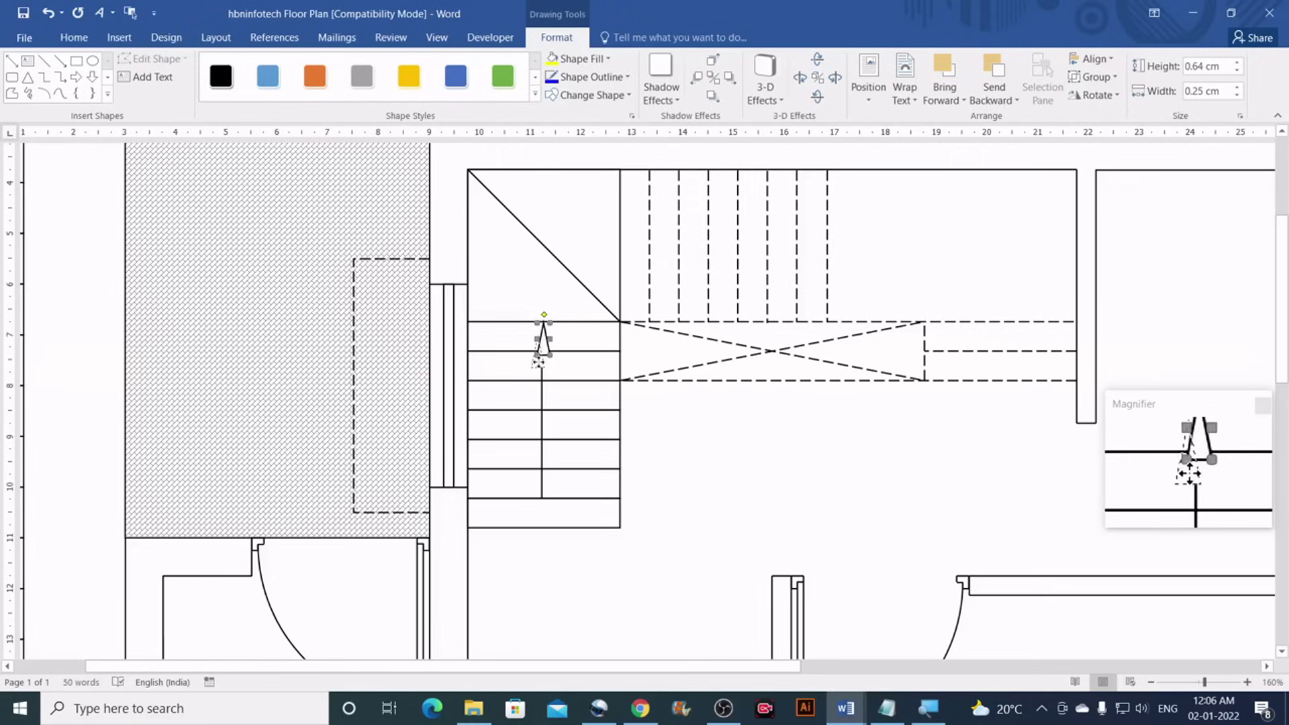
drag(542, 366, 546, 384)
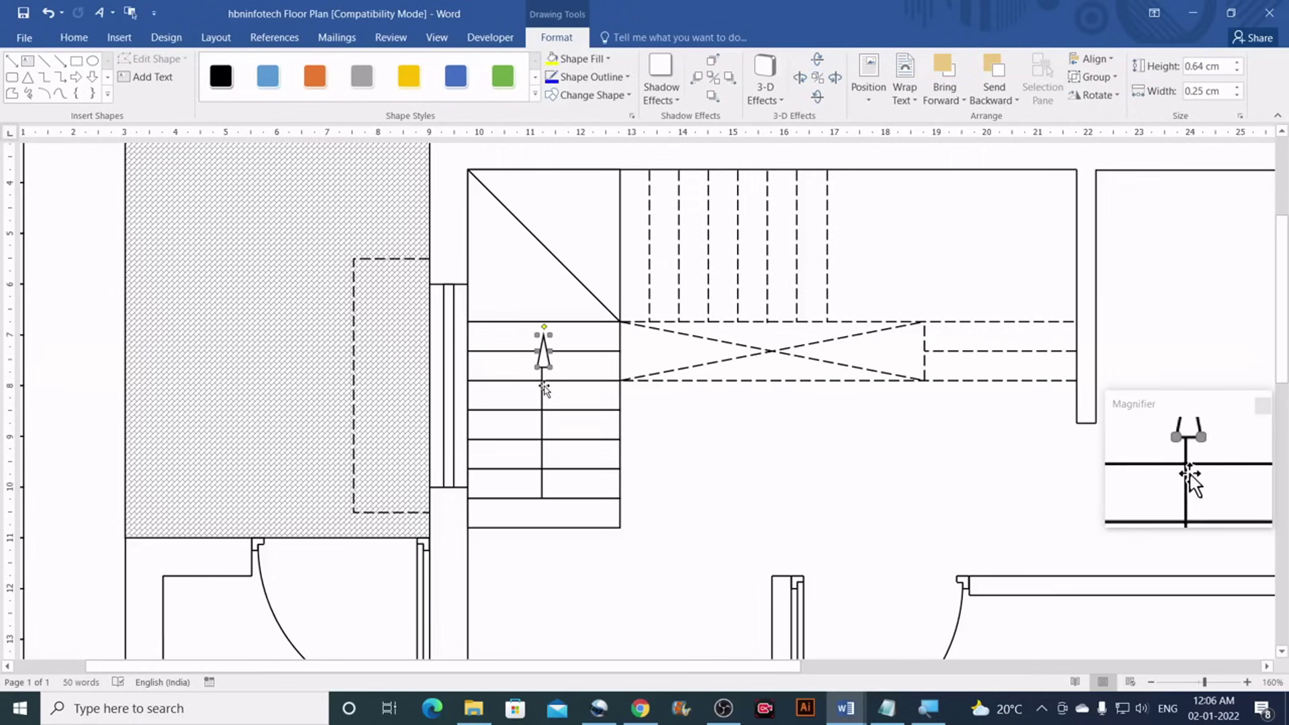
click(643, 423)
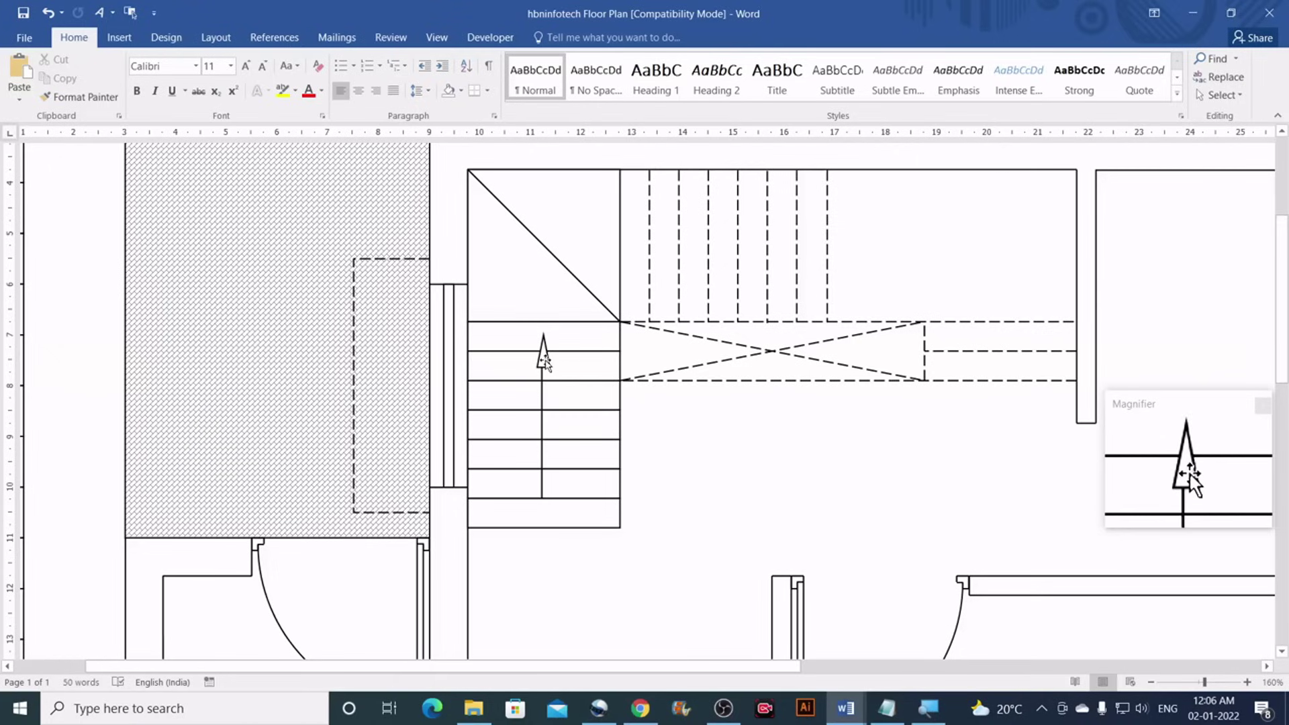
Select the arrowhead triangle and its vertical line, center-align them with each other and group them into one arrow
click(544, 361)
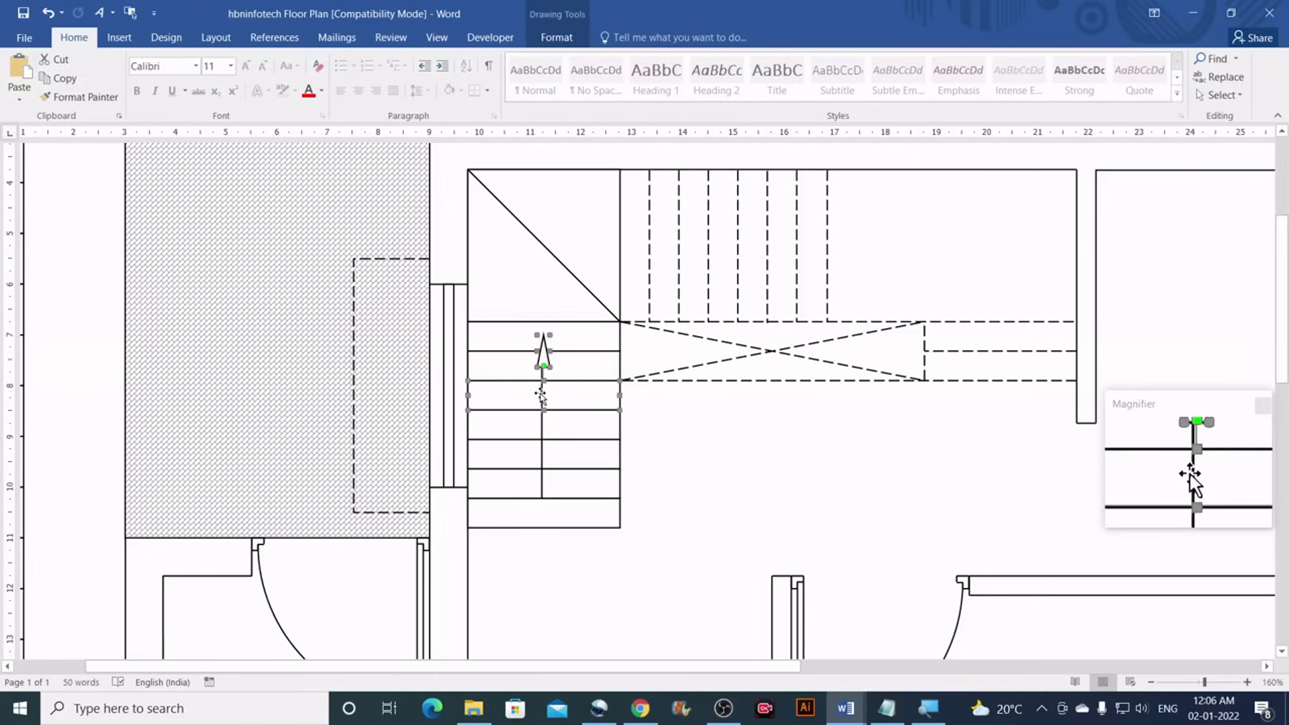
click(548, 433)
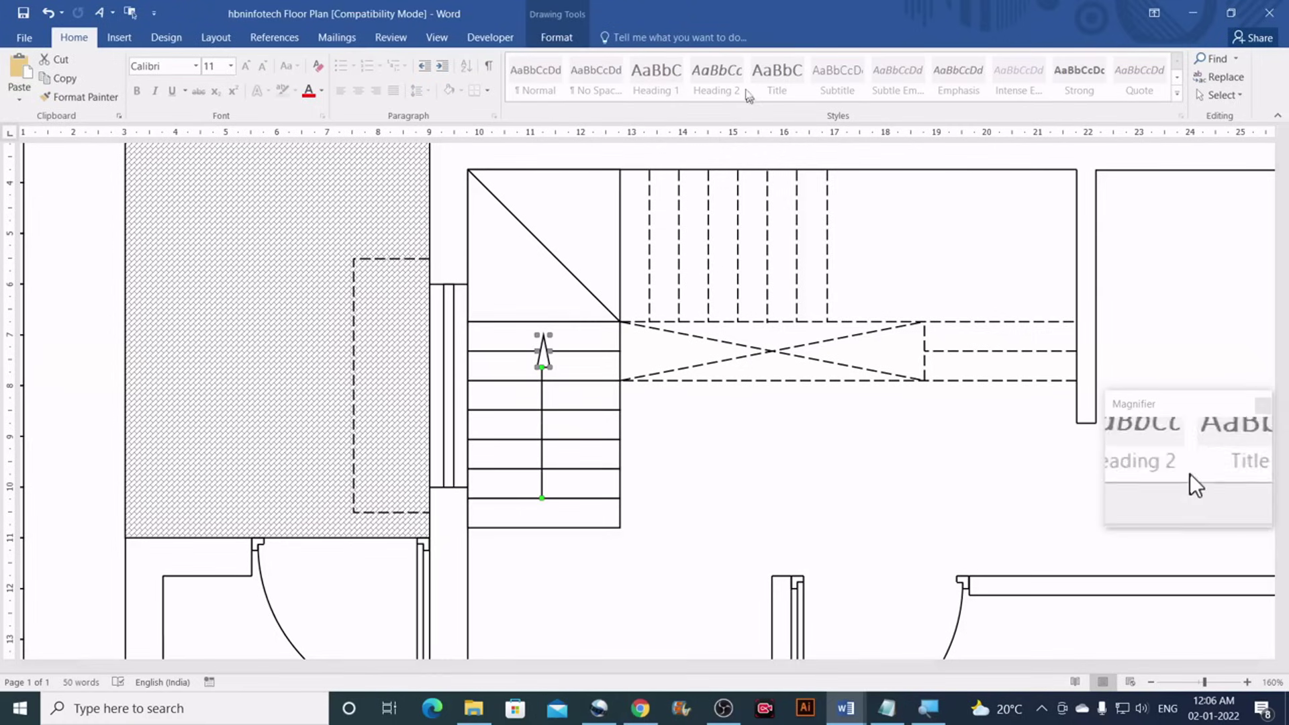
click(561, 43)
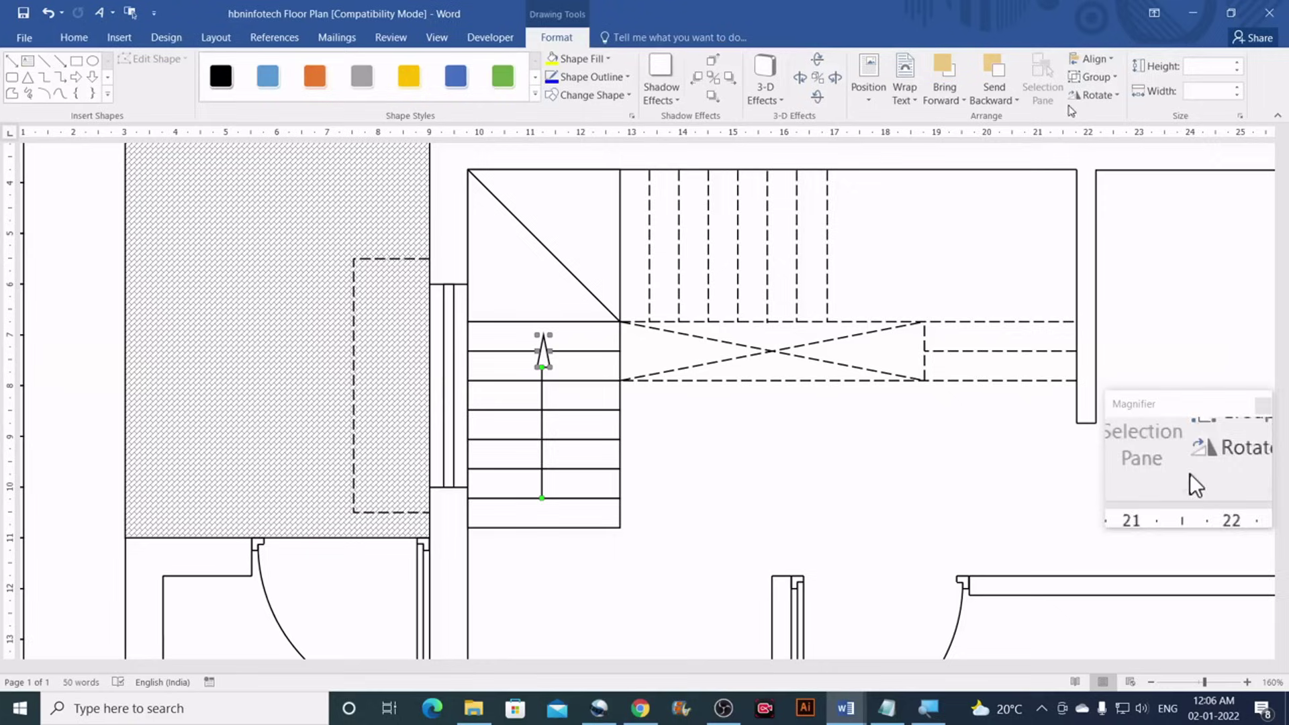
click(1091, 59)
click(1117, 98)
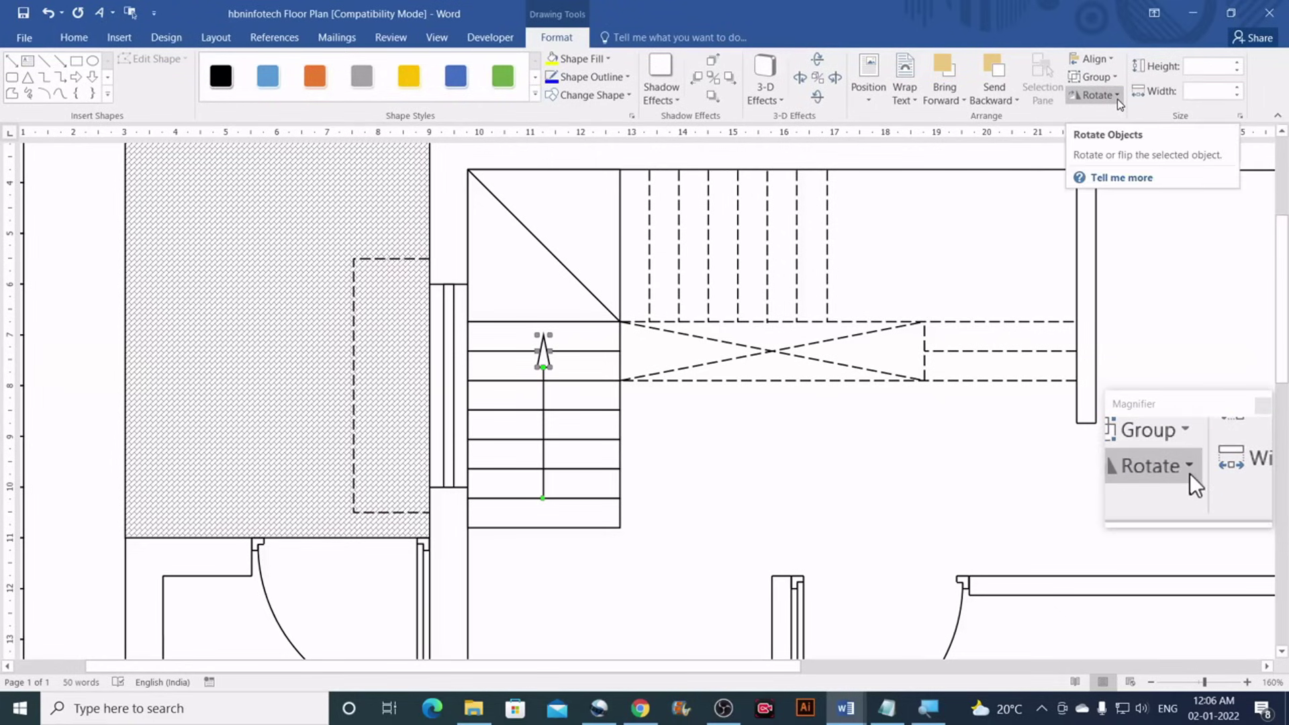
click(1113, 77)
click(1111, 99)
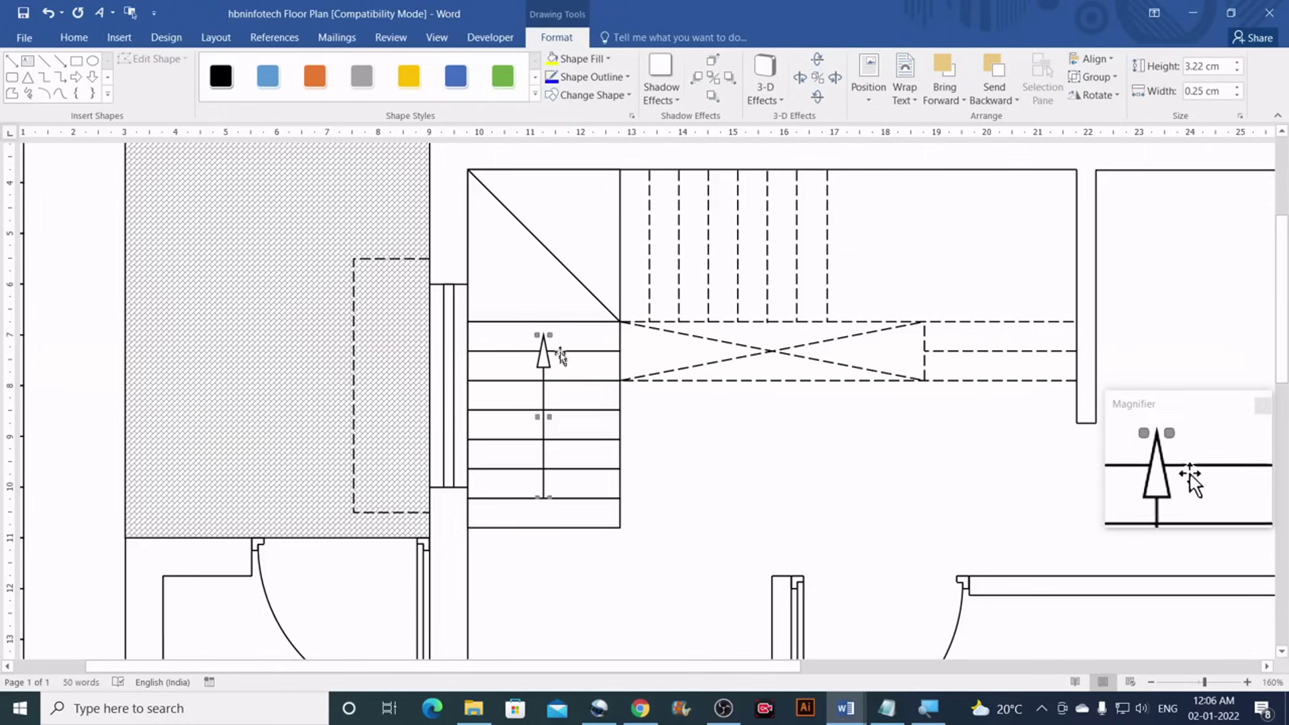
click(623, 435)
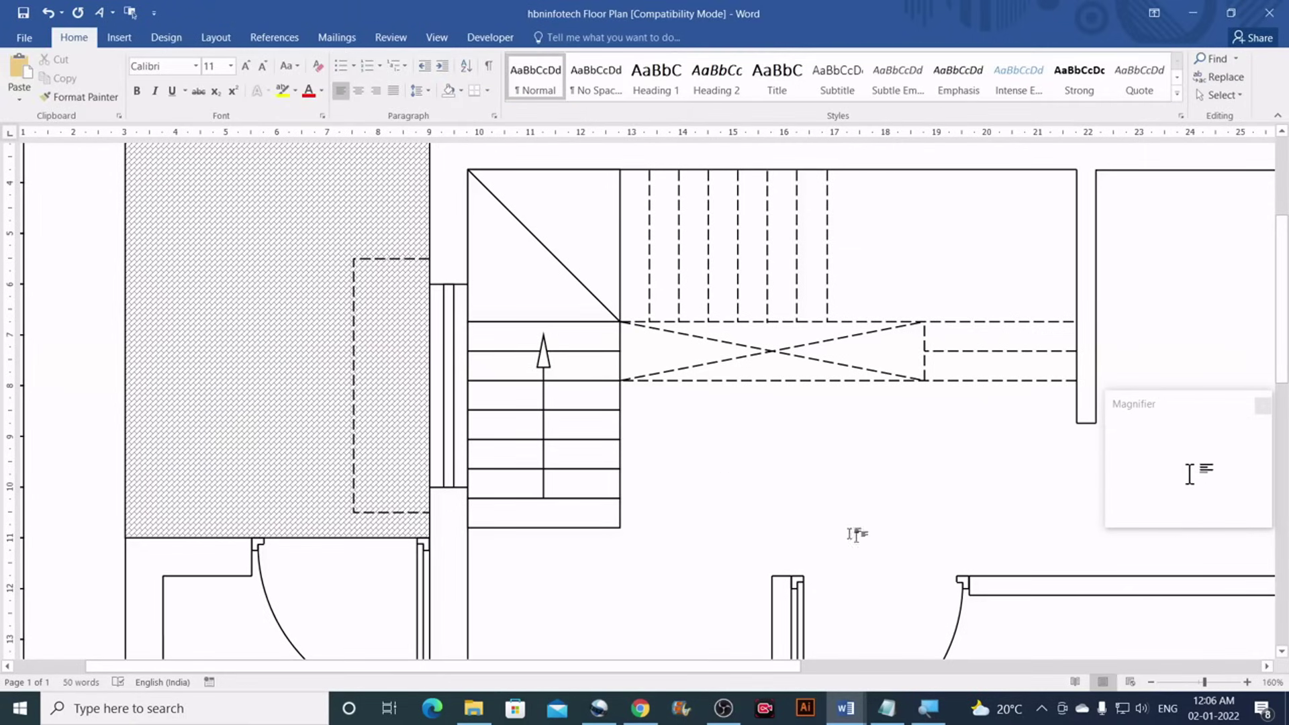
Look over the whole drawn plan, then examine the furniture and fixtures placed in the rooms of the finished reference plan
click(1151, 682)
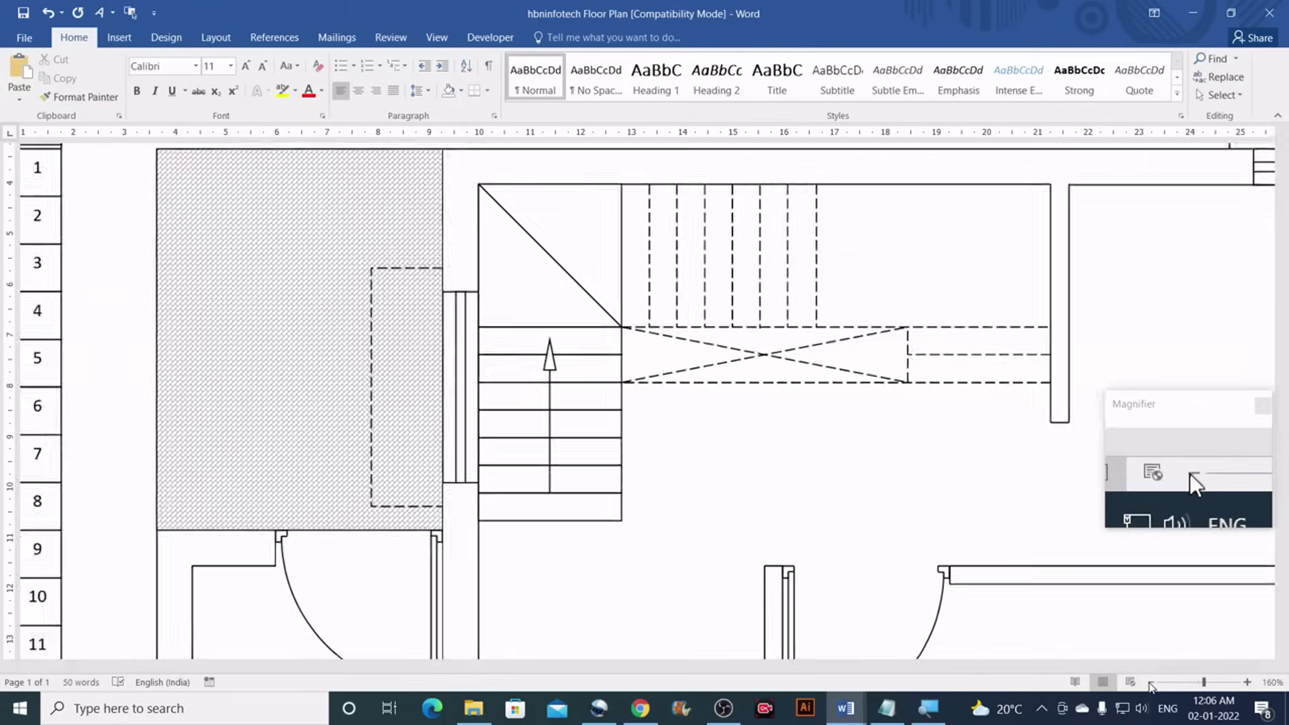
click(1151, 682)
click(1150, 682)
click(1151, 682)
click(1151, 682)
click(1150, 682)
click(1151, 682)
click(1151, 682)
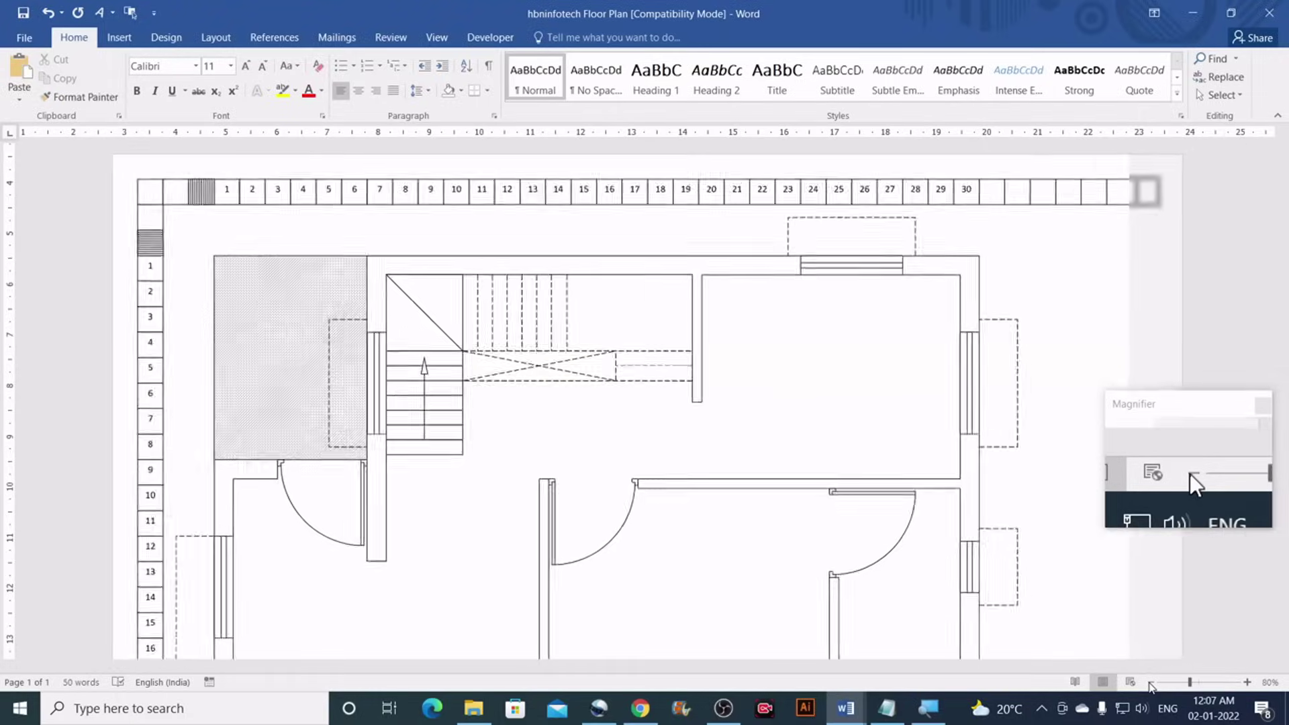
click(1151, 682)
scroll(827, 471, down, 2)
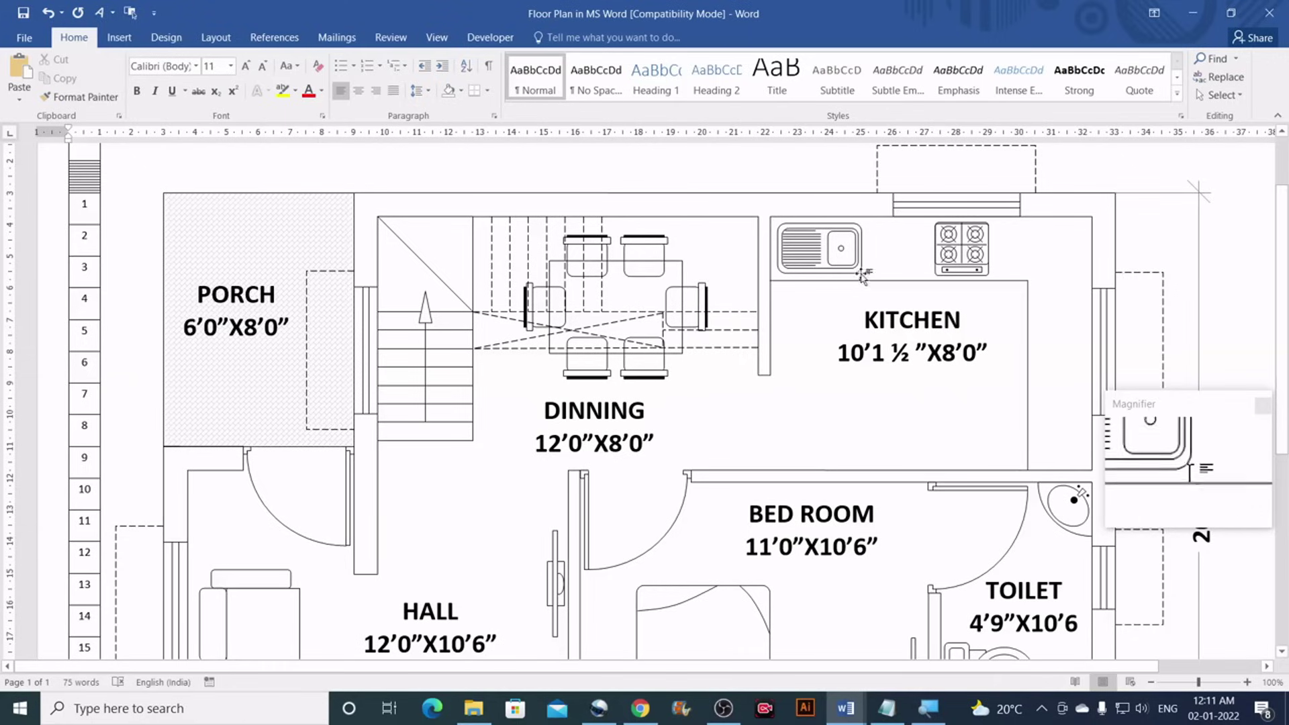
scroll(1005, 276, down, 3)
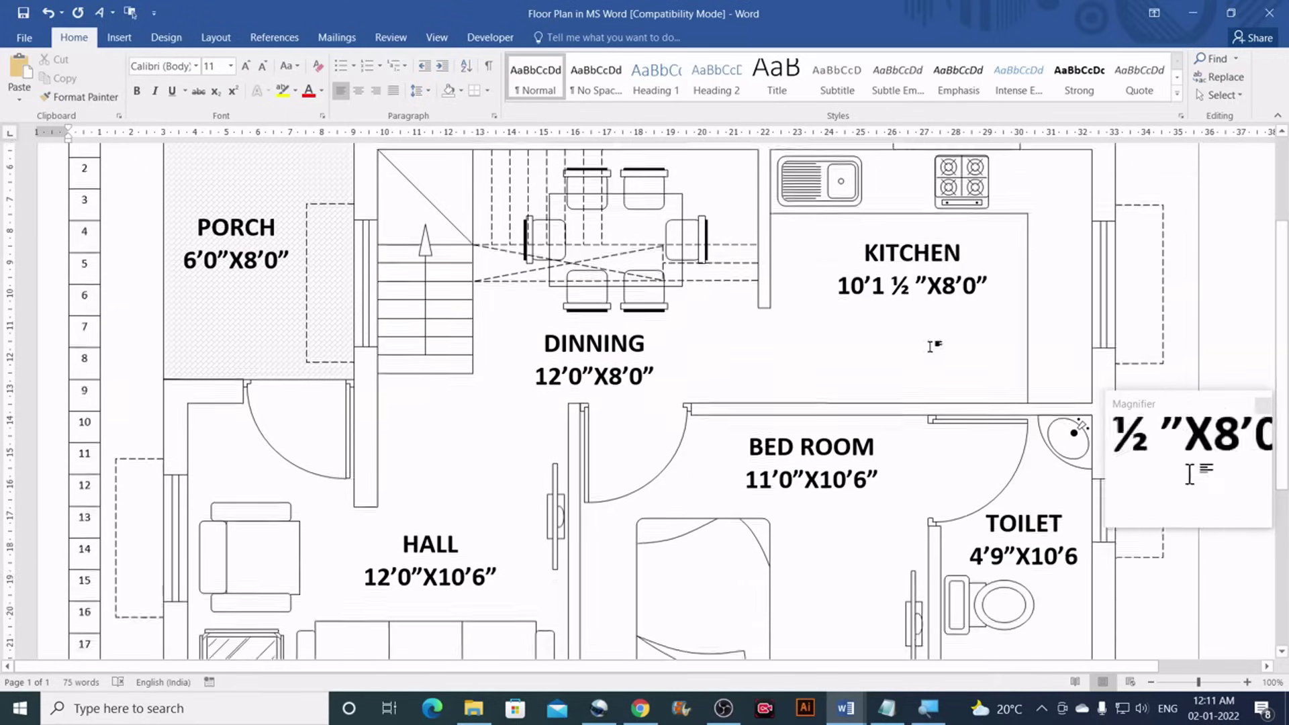
scroll(626, 374, up, 4)
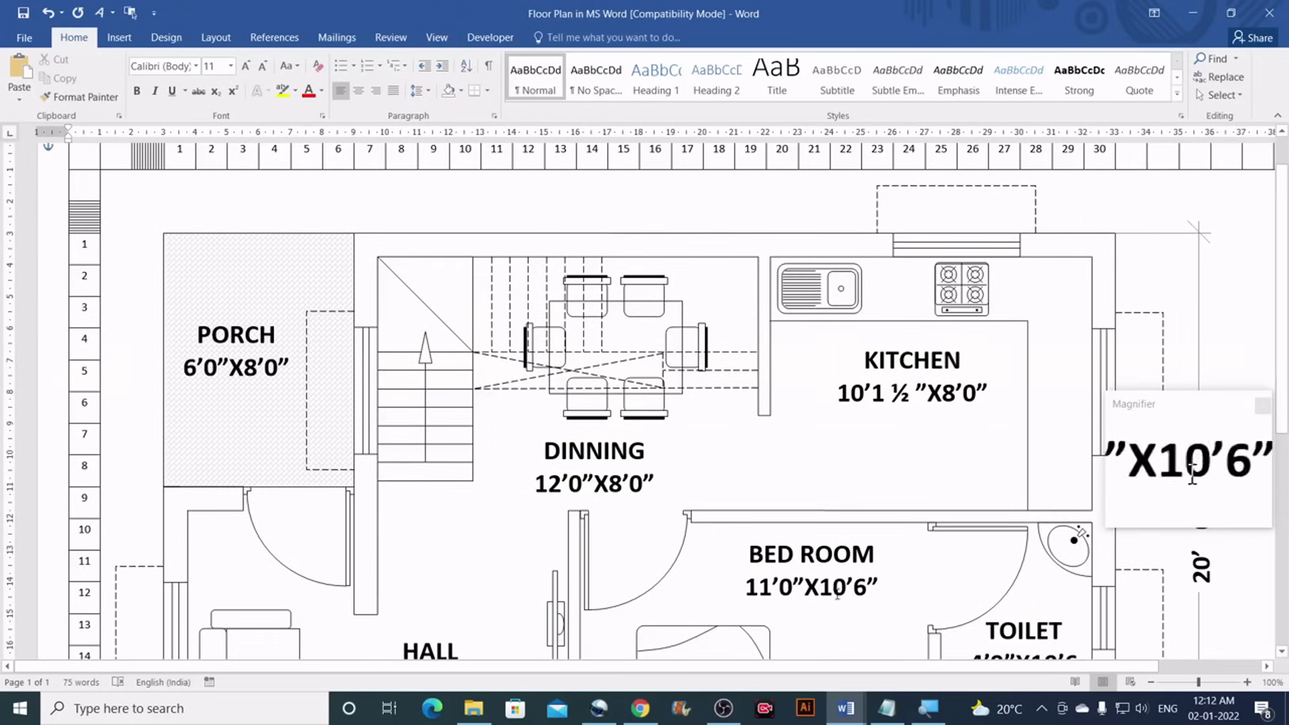
Switch to the Floor Plan Symbols document and copy the dining table symbol with six chairs
mouse_move(848, 708)
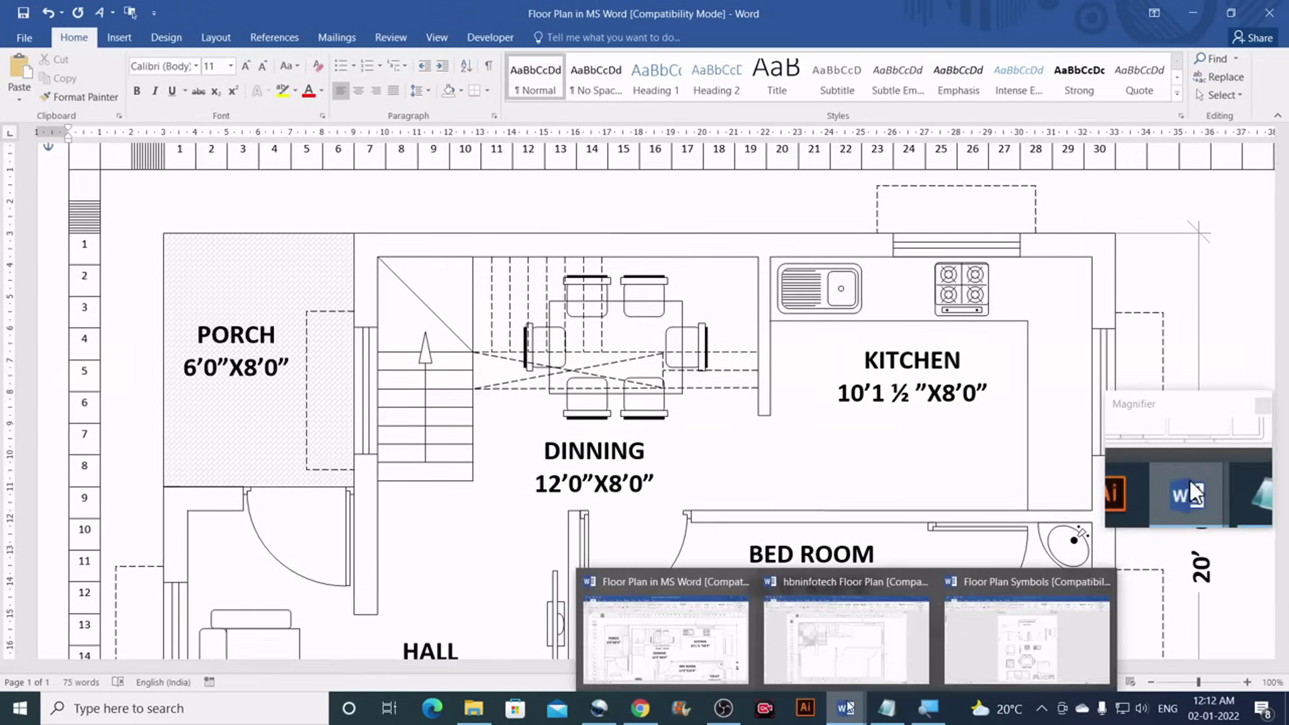
click(1027, 638)
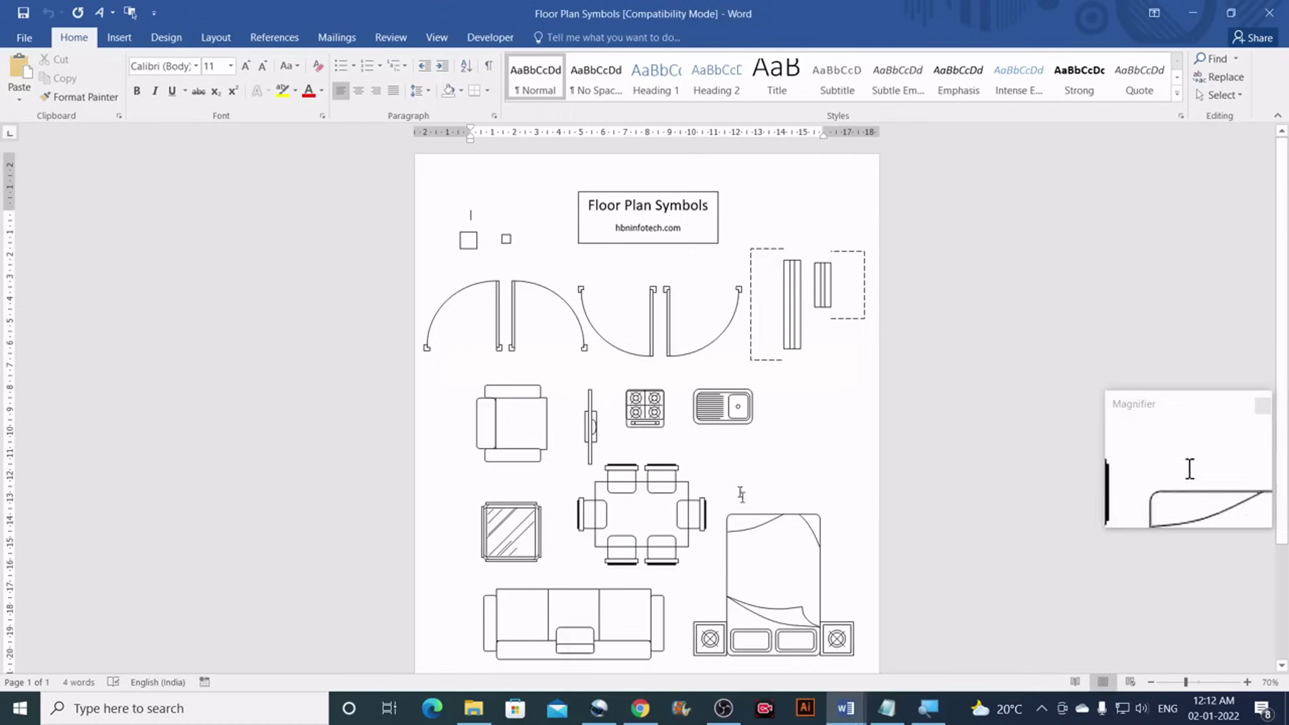
scroll(737, 475, down, 1)
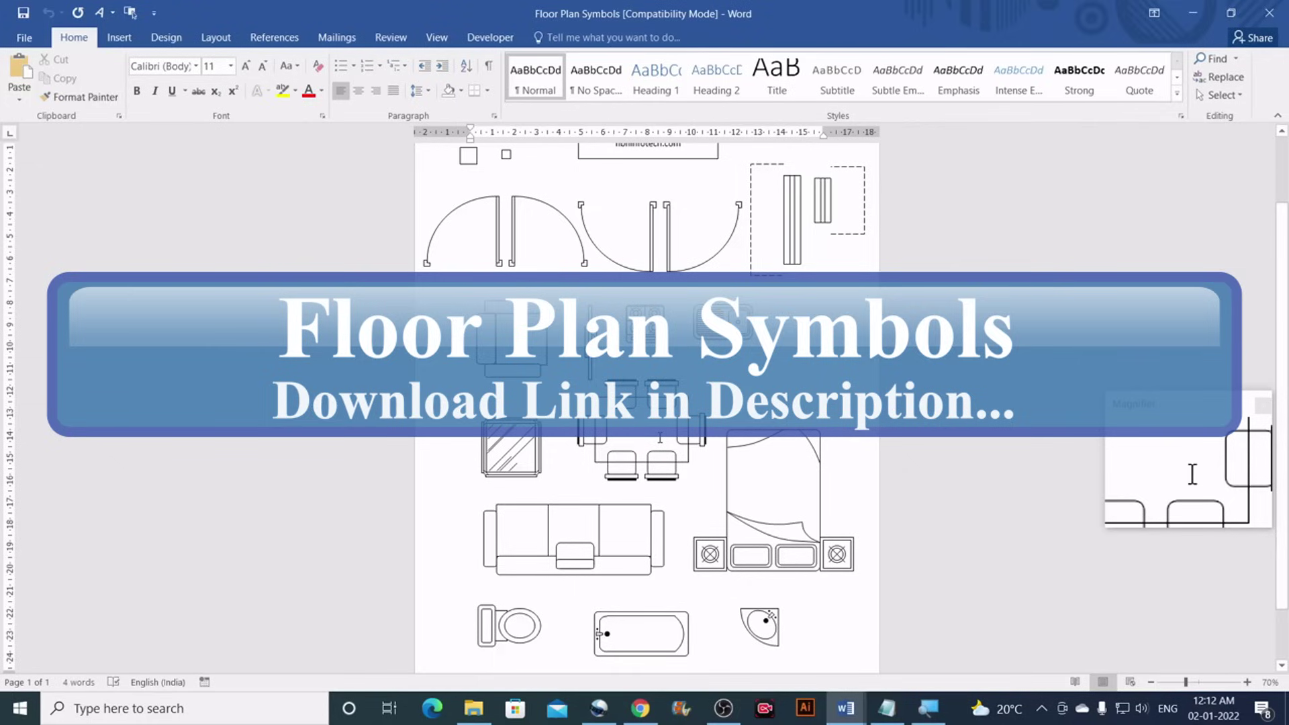
scroll(664, 440, up, 1)
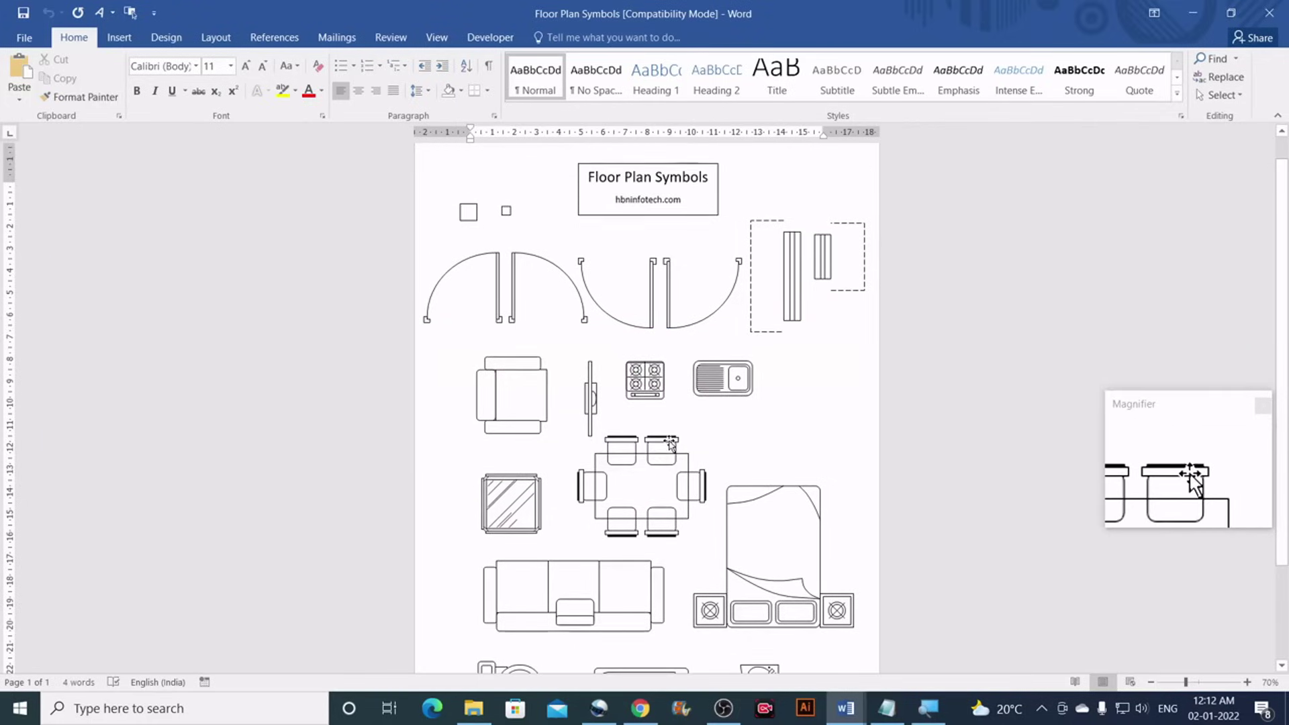
click(670, 443)
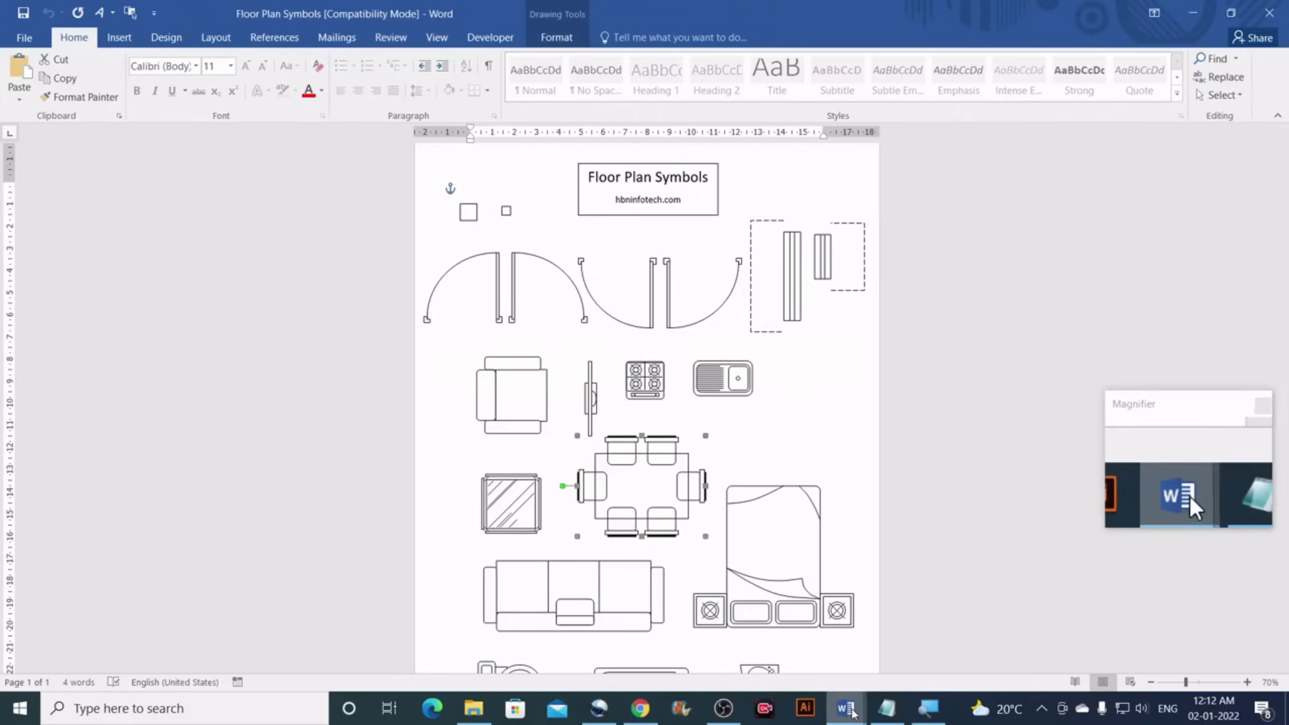
Paste the dining table set into the hbninfotech Floor Plan and move it over the dashed stair lines in the dining area
mouse_move(848, 709)
click(838, 635)
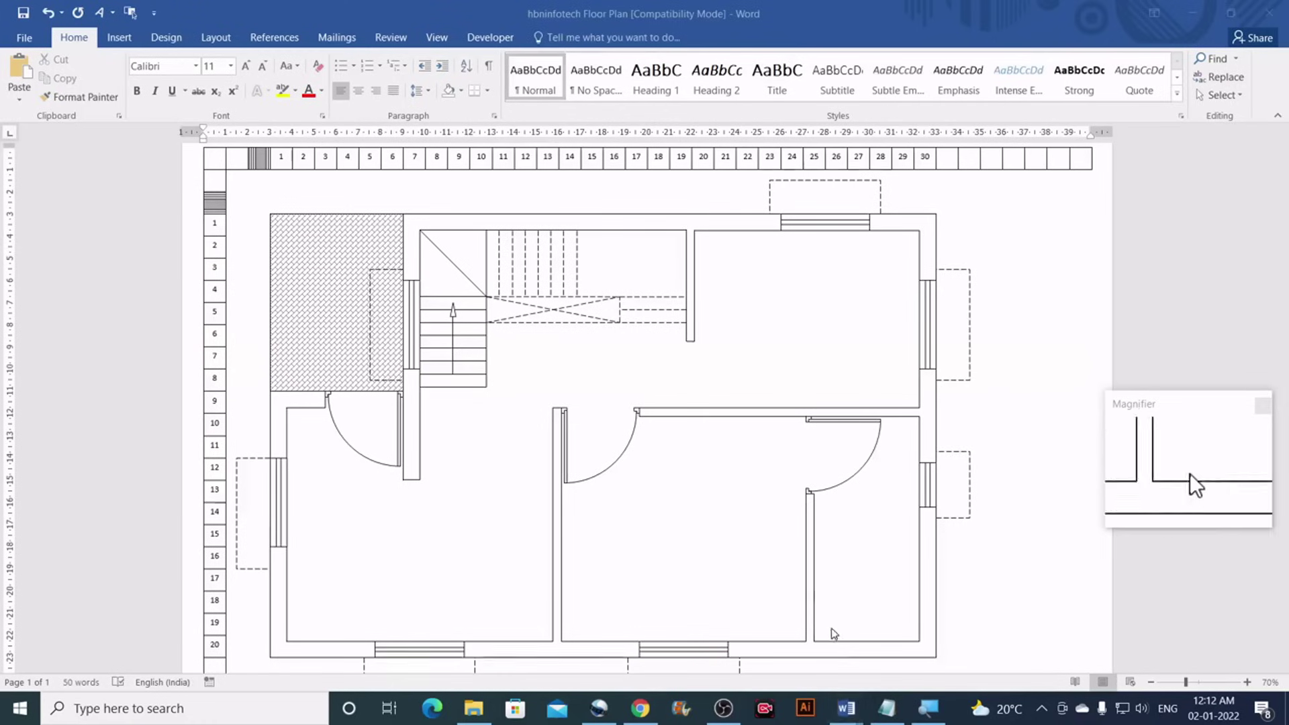
key(ctrl+v)
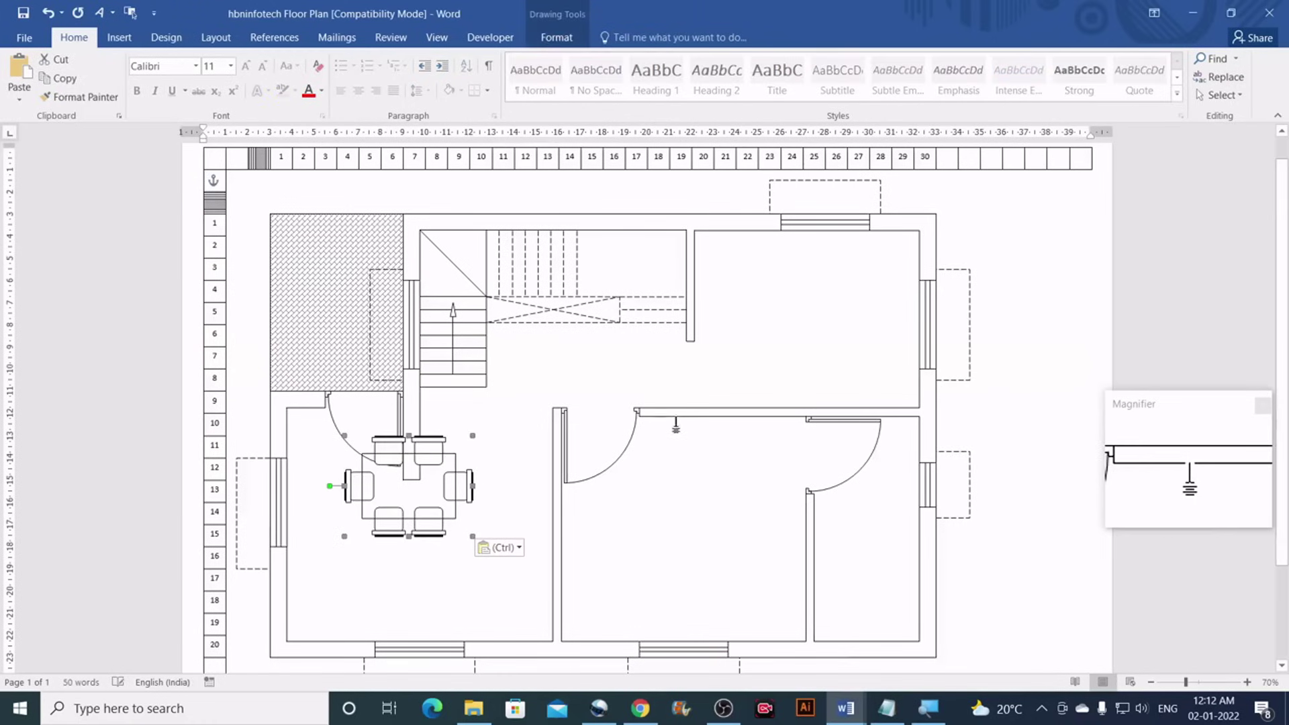
drag(490, 409, 629, 263)
click(626, 298)
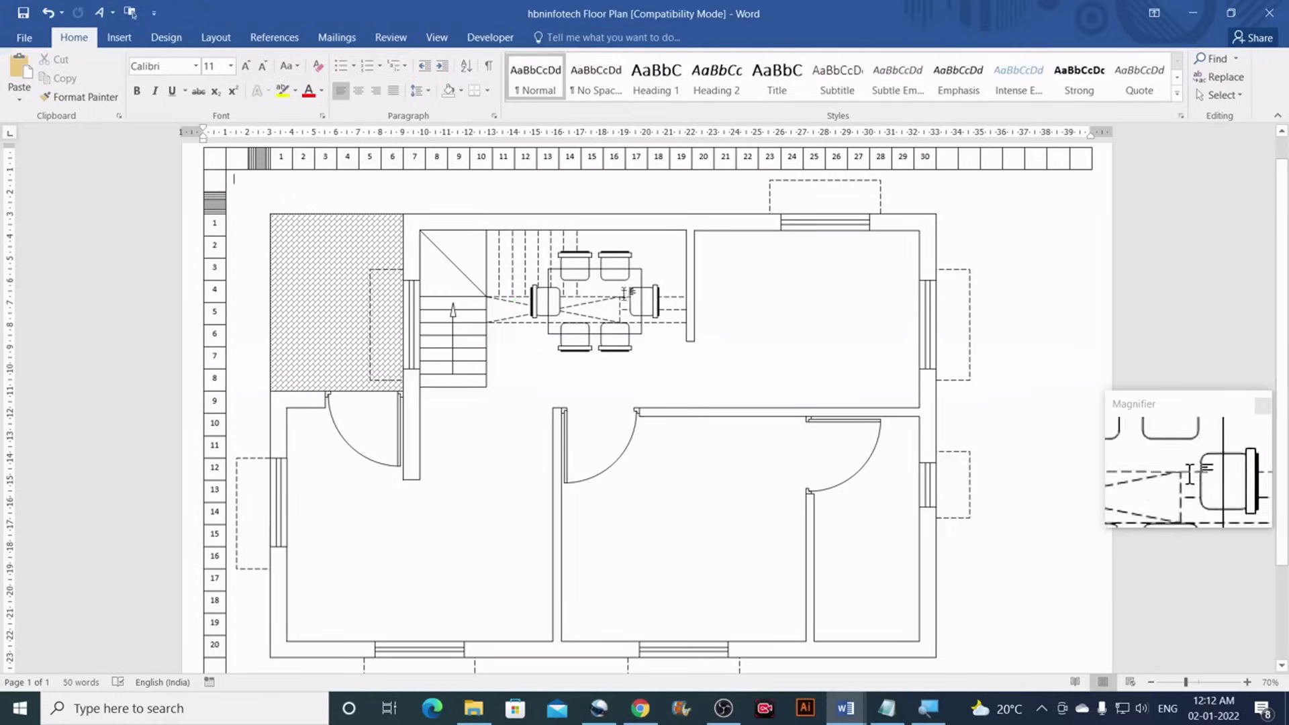
Send the dining table set to the back so it lies behind the dashed stair lines
click(619, 261)
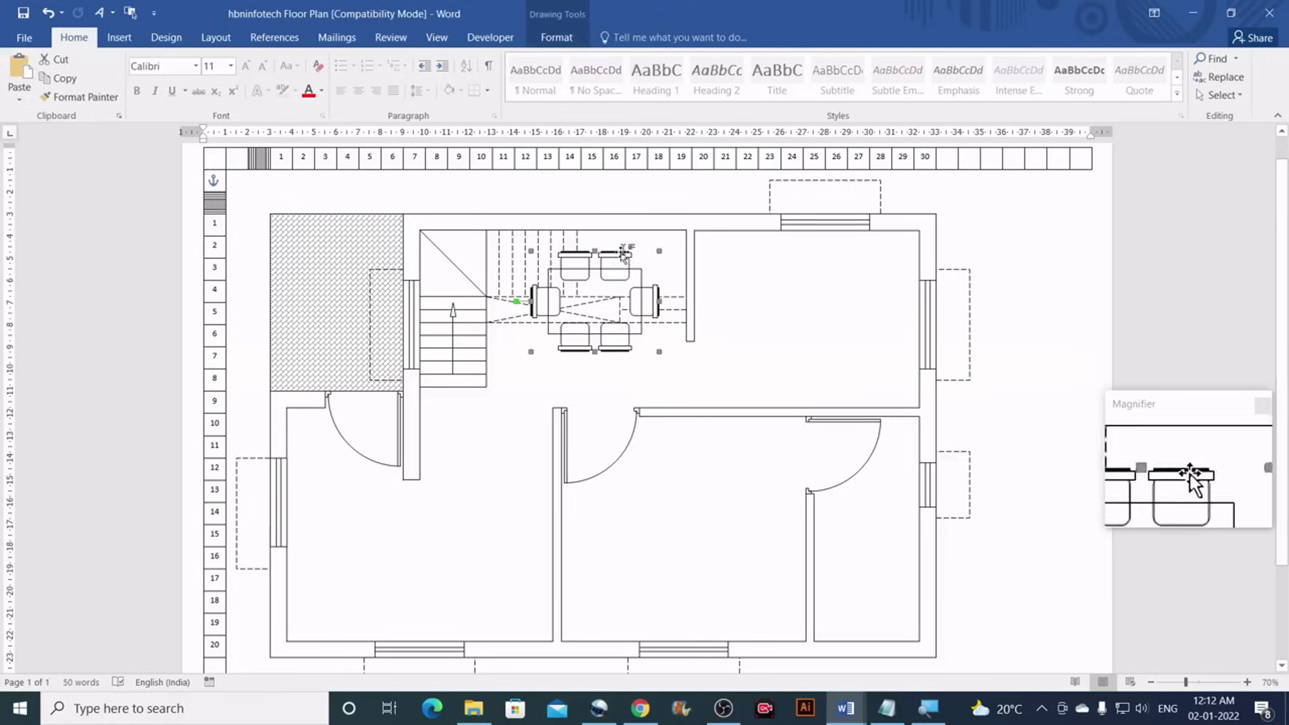
click(562, 38)
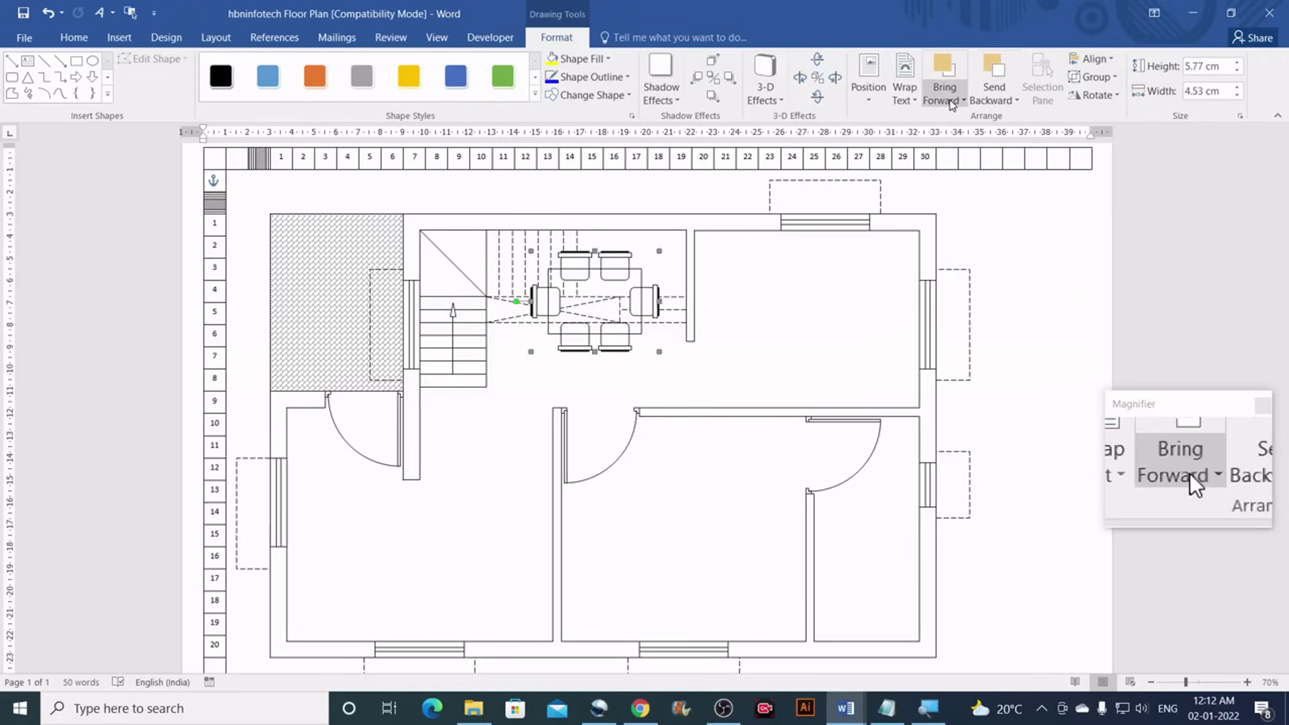
click(1000, 100)
click(1015, 139)
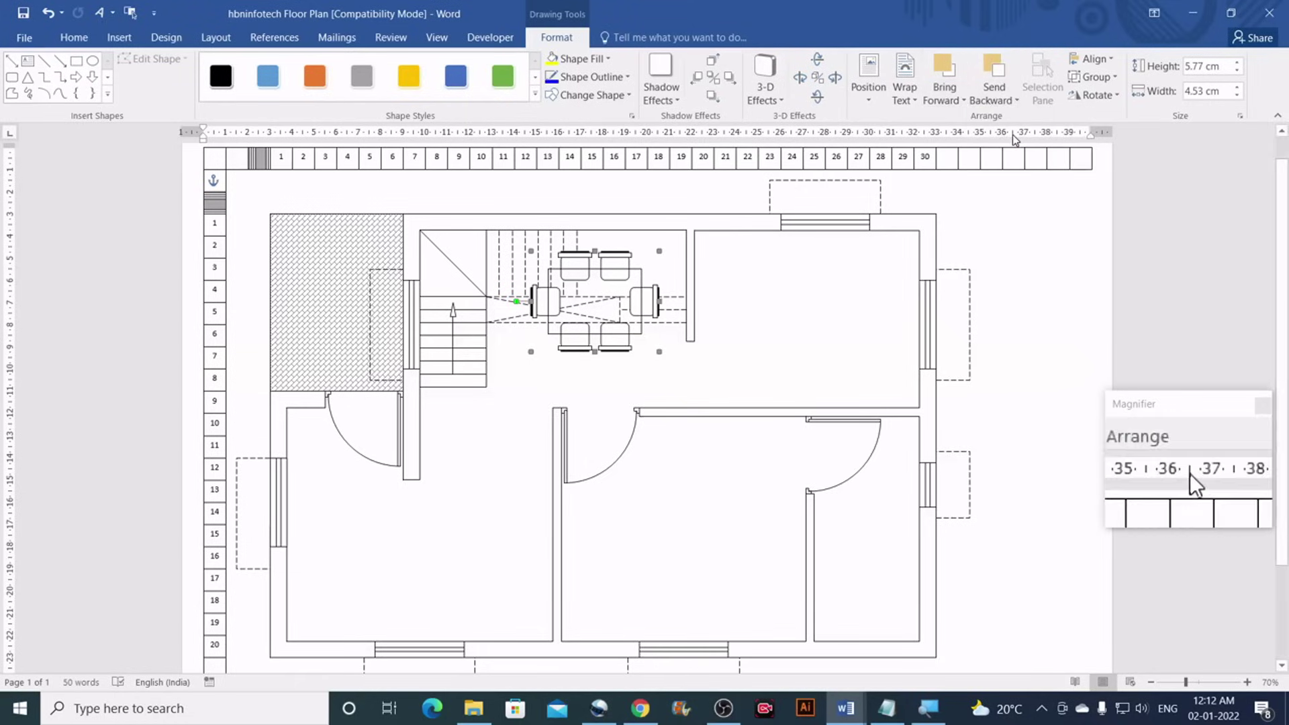
click(717, 345)
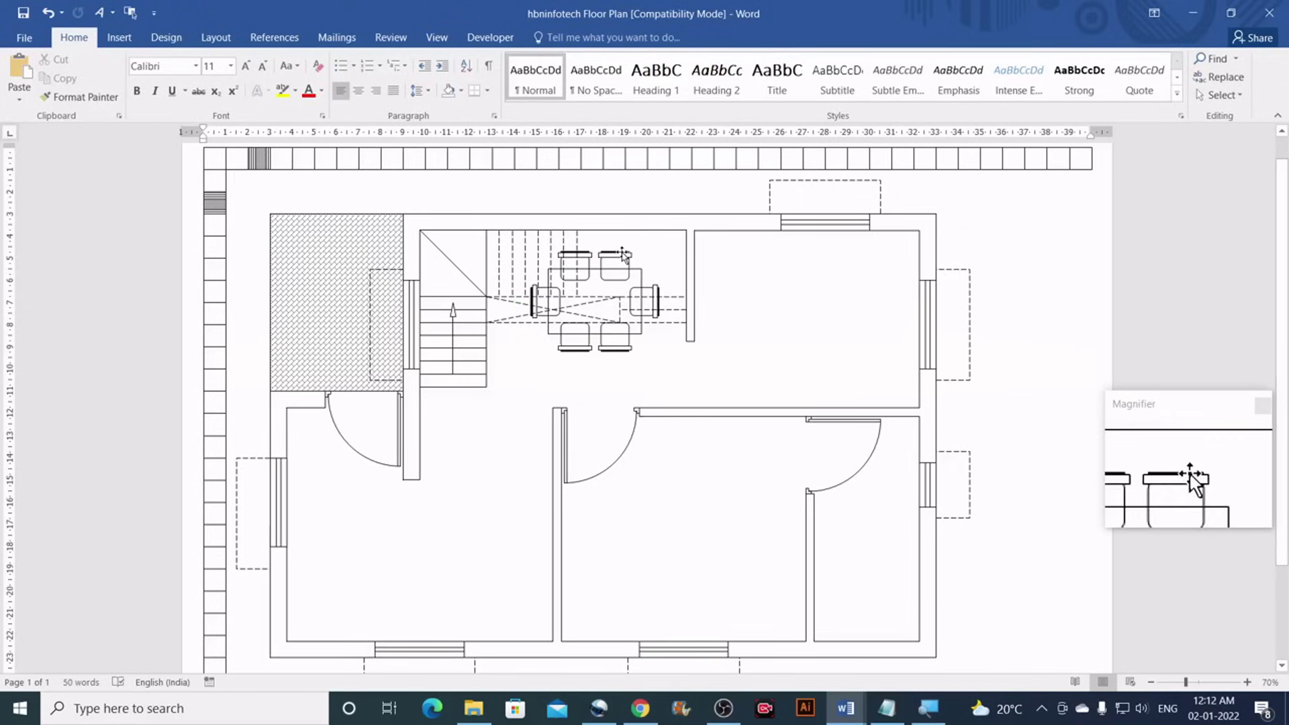
Check the dining set's position in the reference plan, then nudge the set slightly up and left in the hbninfotech Floor Plan to match
mouse_move(846, 711)
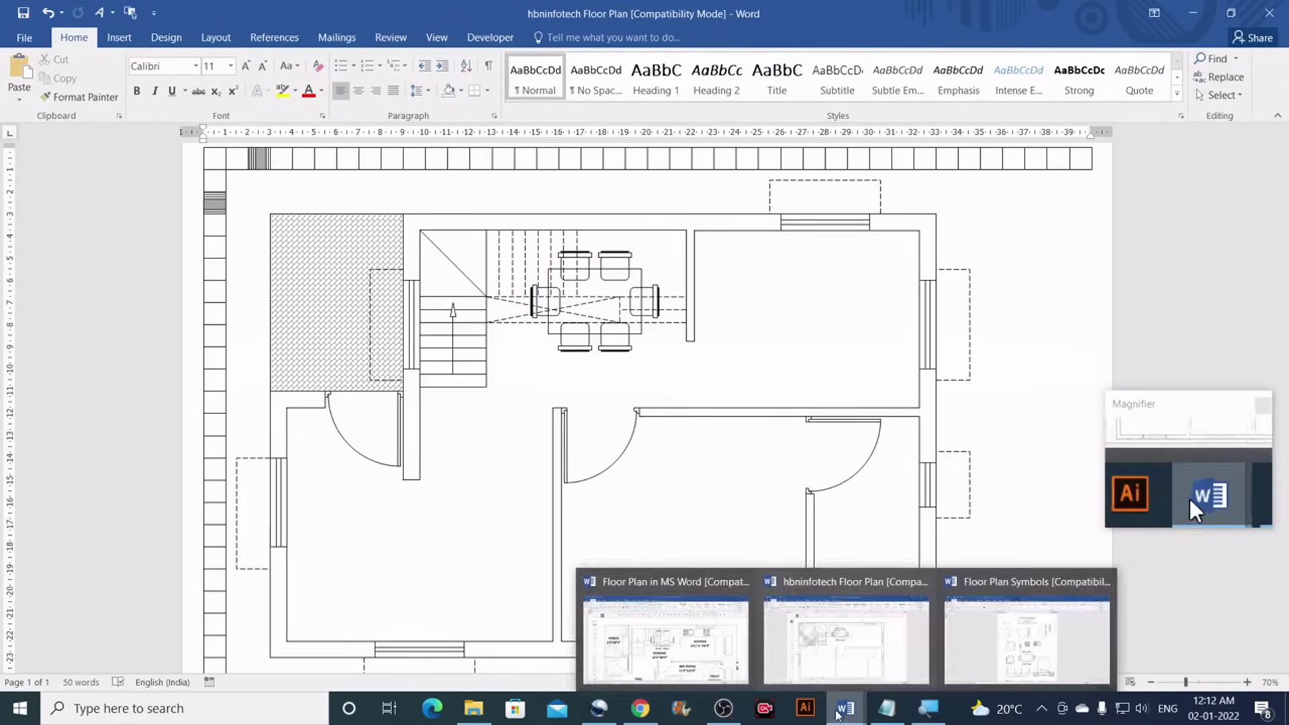
click(722, 654)
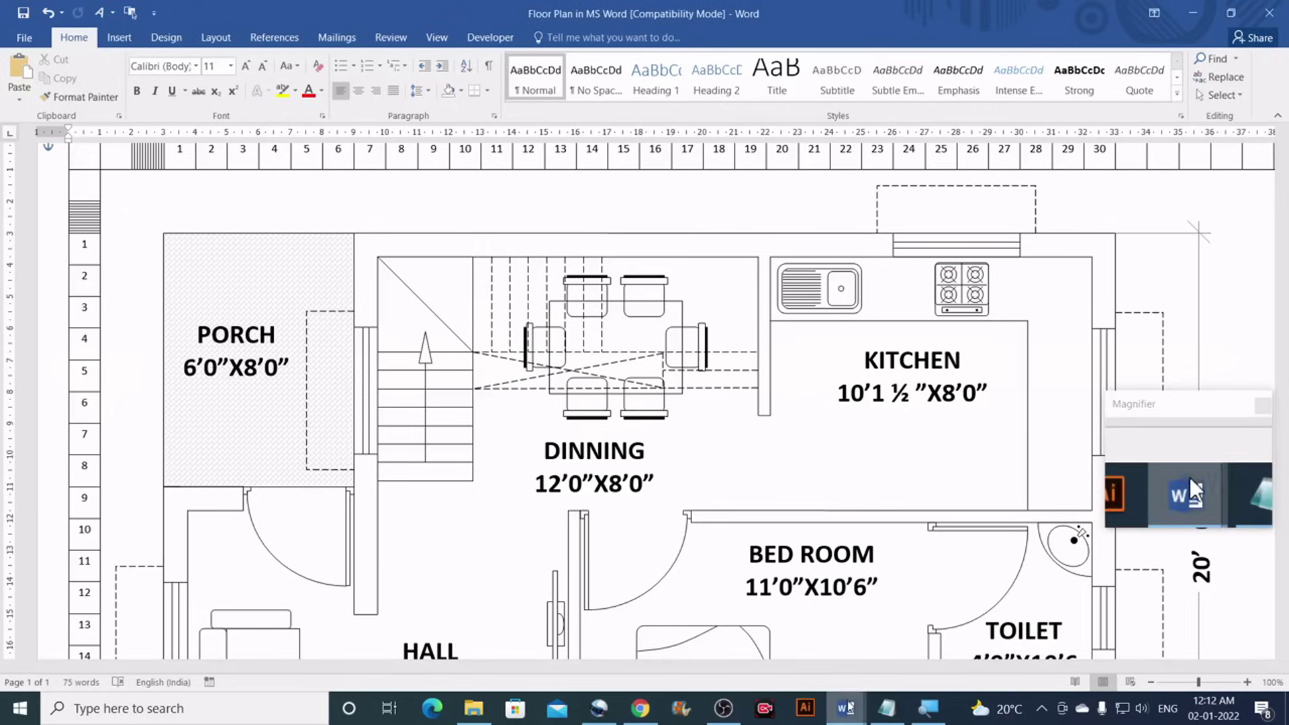
mouse_move(849, 708)
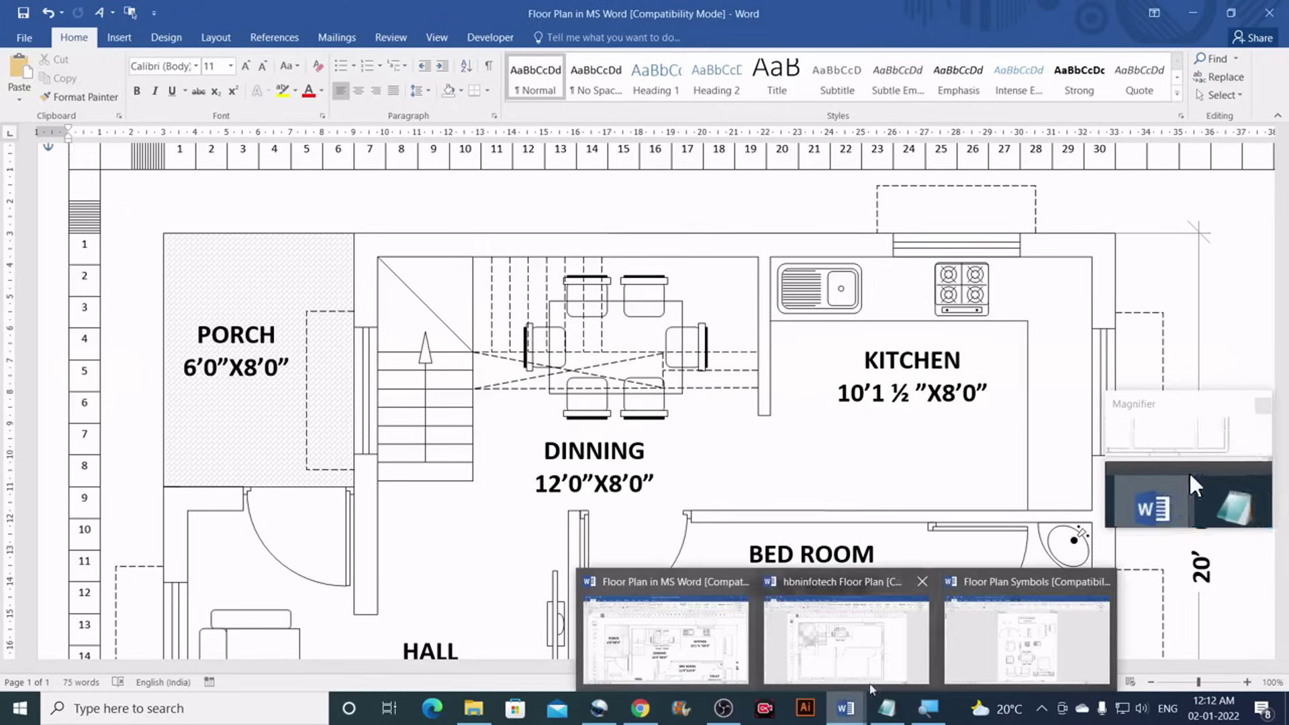
click(870, 685)
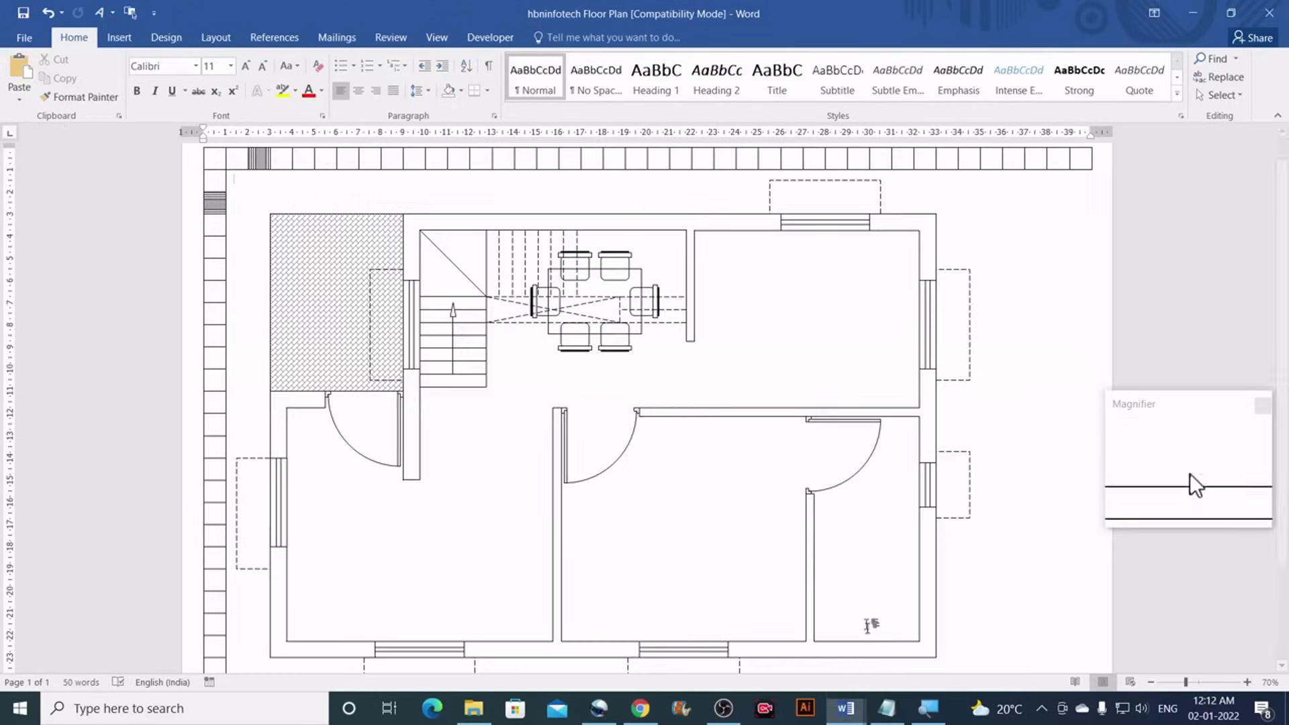
click(621, 261)
key(Up)
key(Up)
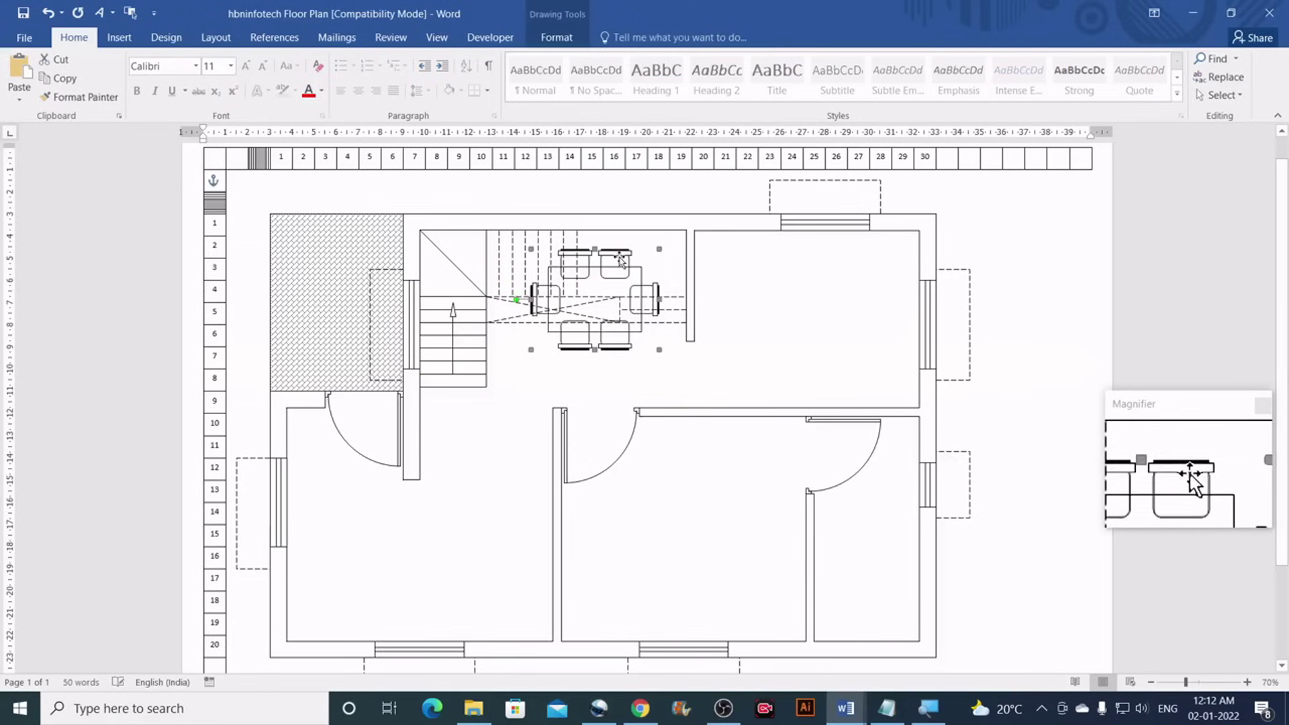
key(Left)
key(Left)
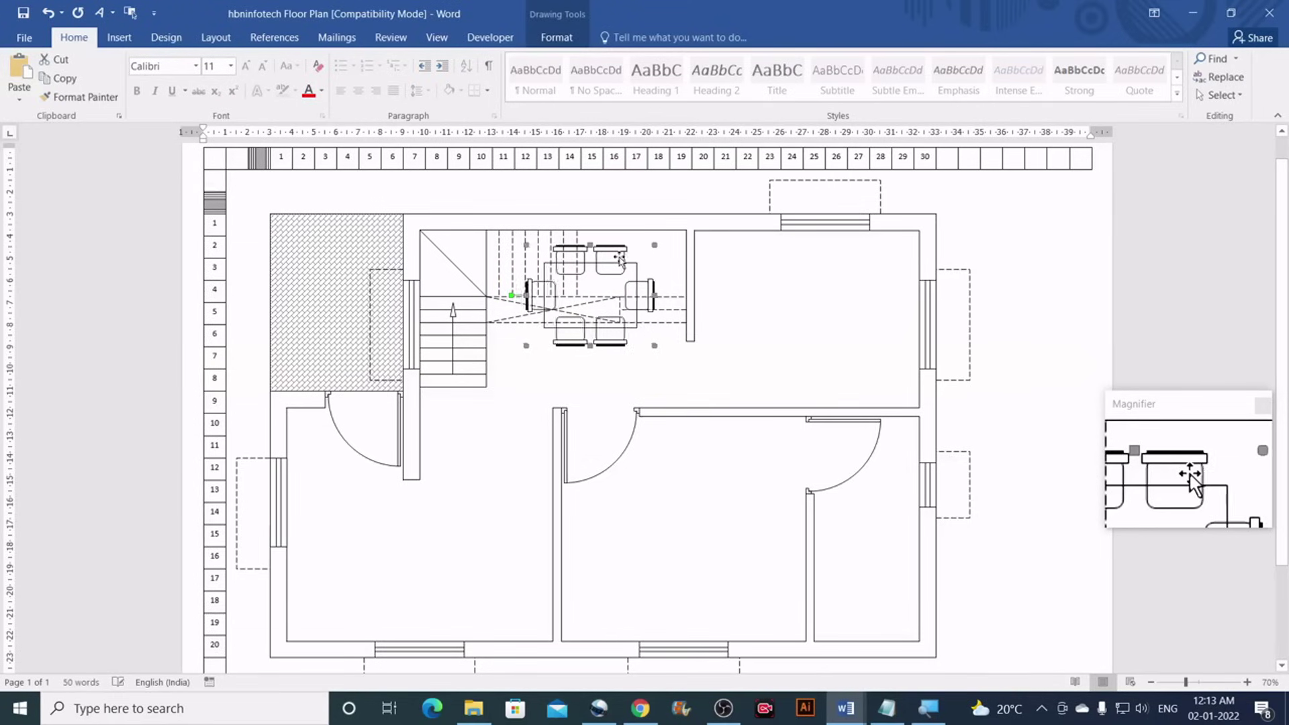
Nudge the dining table set slightly upward in the area beside the staircase
key(Up)
key(Up)
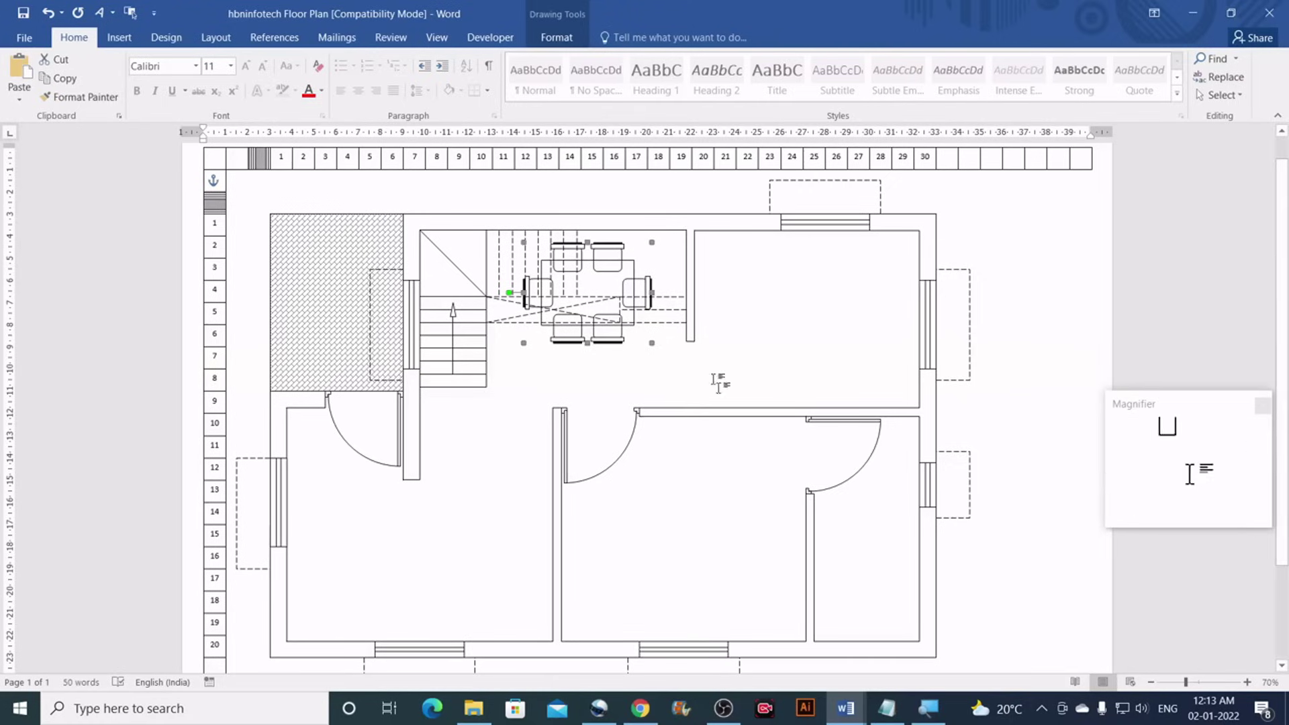
Check the hall layout in the Floor Plan in MS Word document and copy the three-seat sofa from Floor Plan Symbols
mouse_move(846, 708)
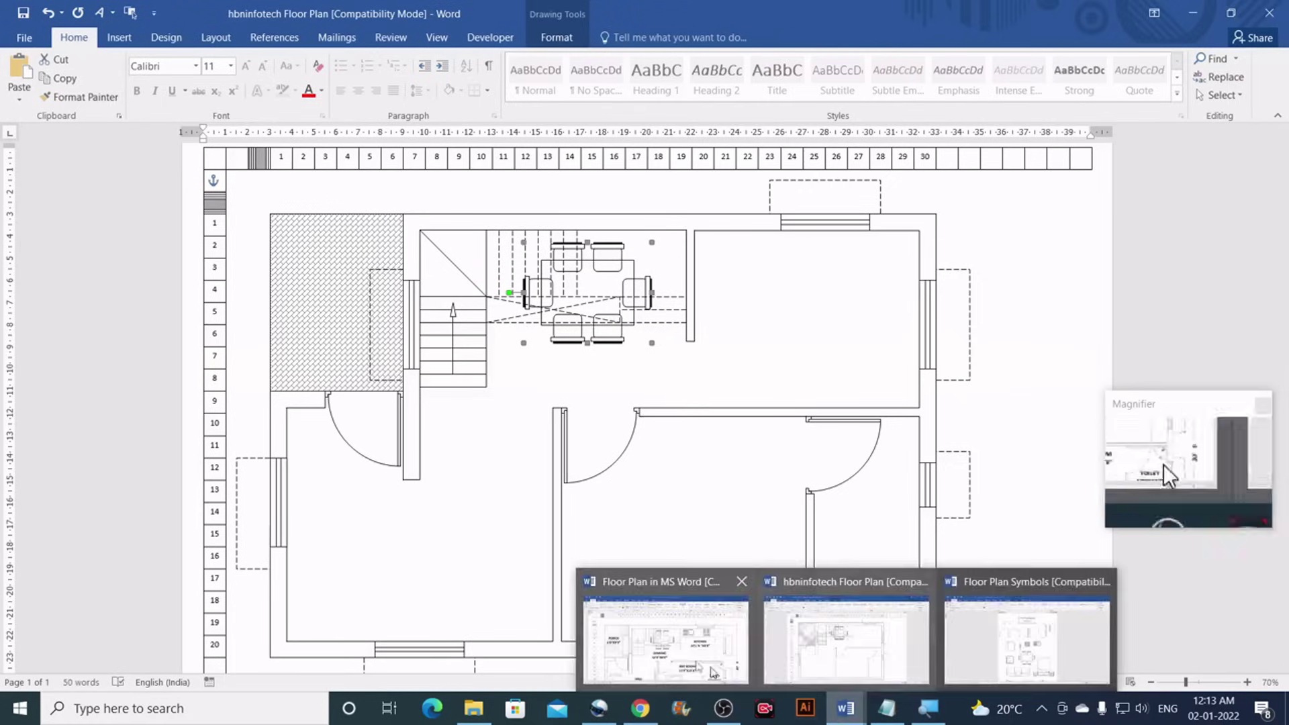
click(675, 639)
scroll(547, 475, down, 5)
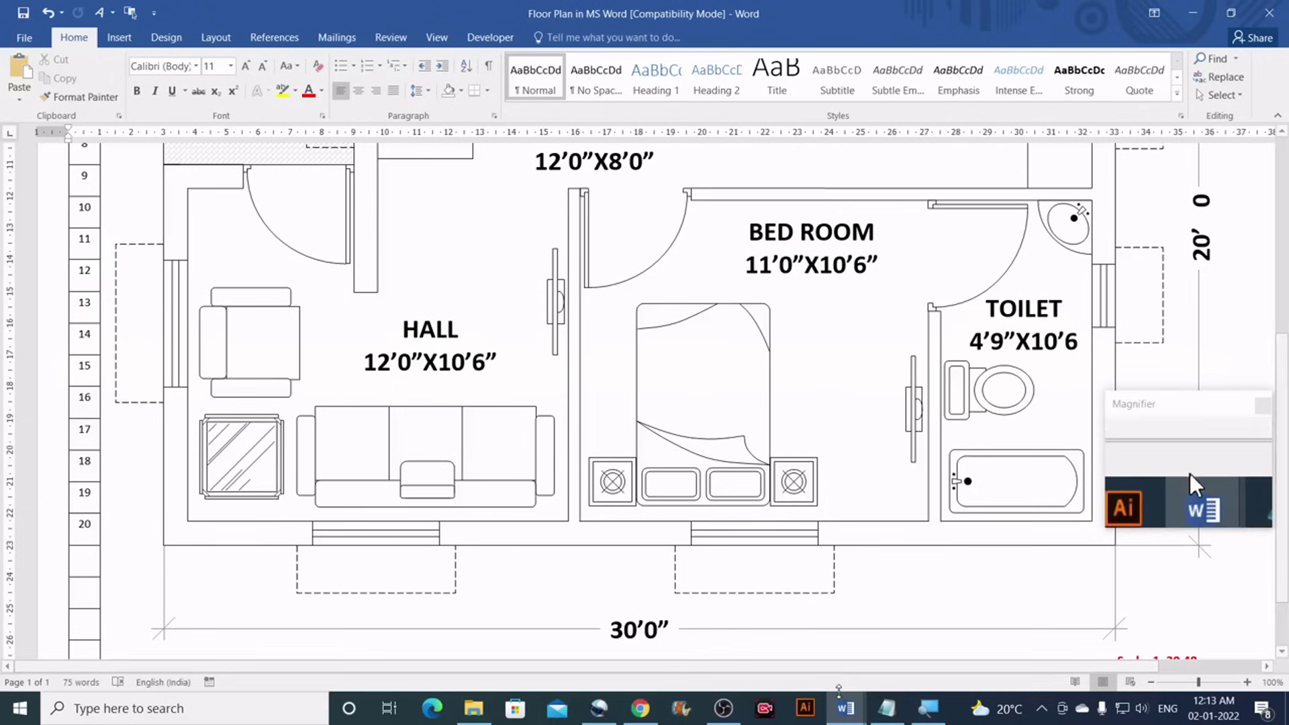
mouse_move(841, 713)
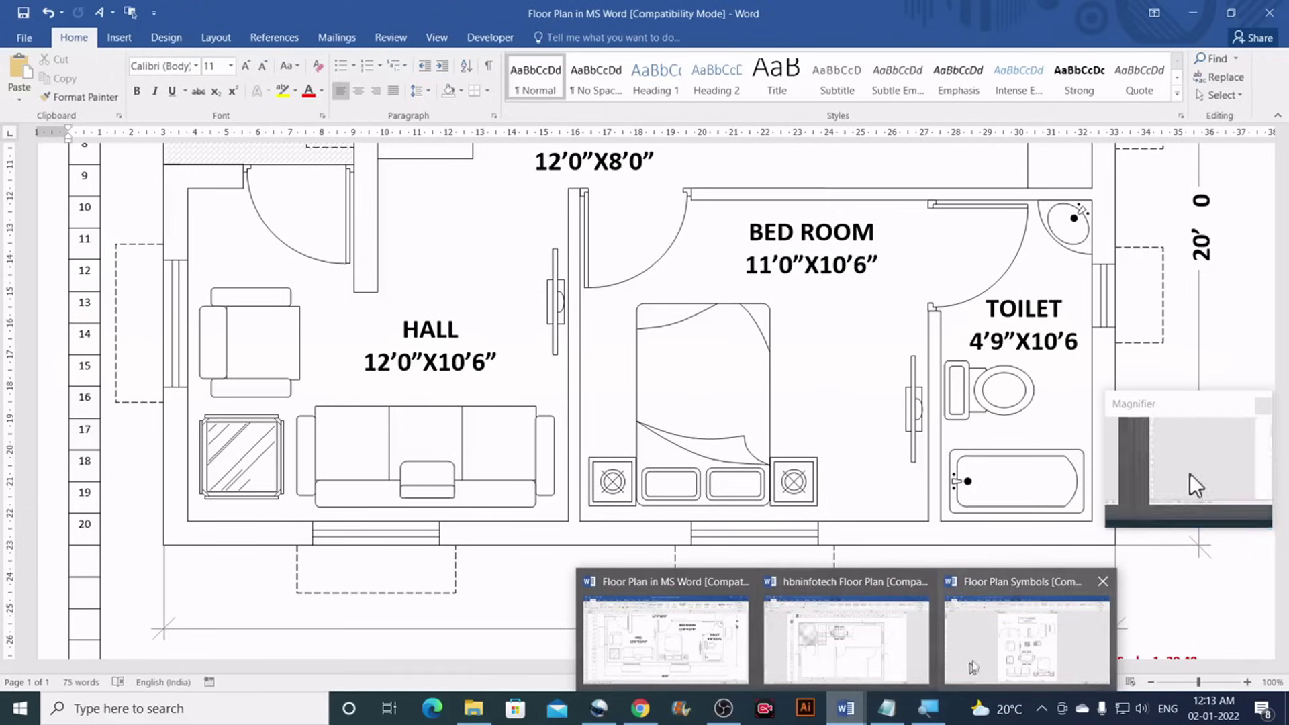
click(1027, 635)
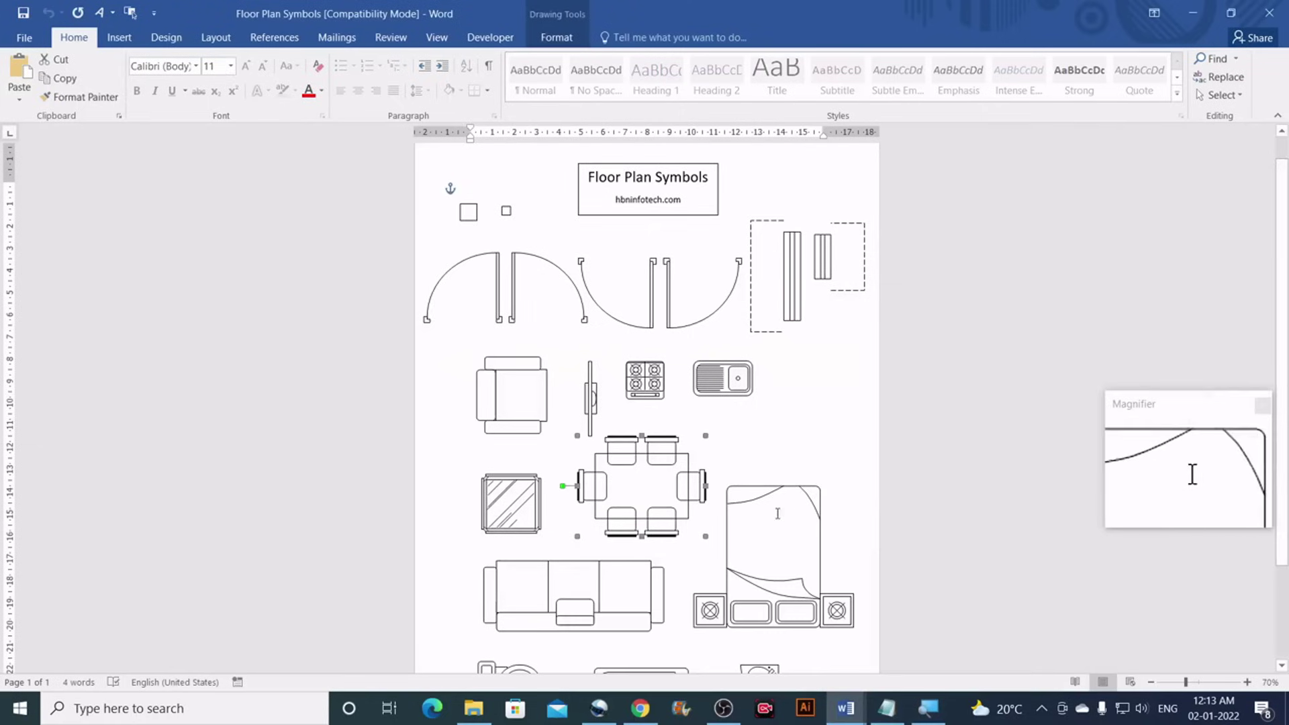
click(700, 542)
scroll(671, 537, down, 3)
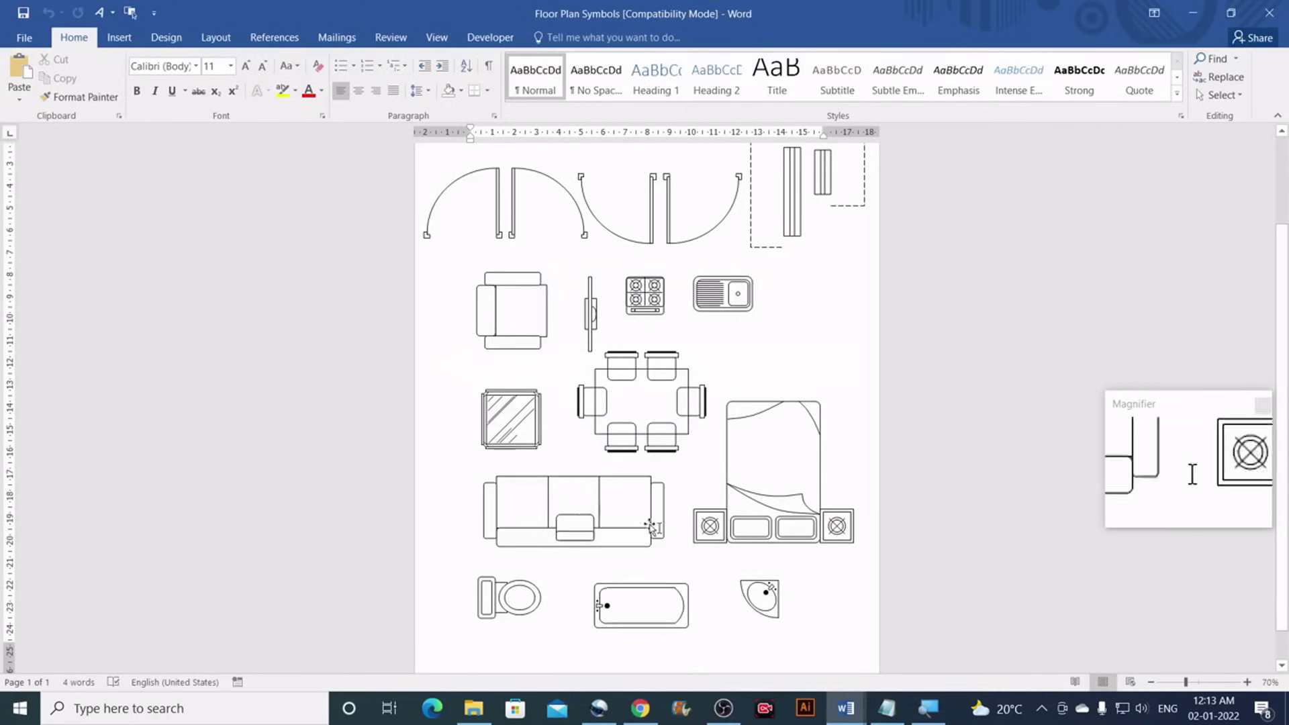
click(567, 496)
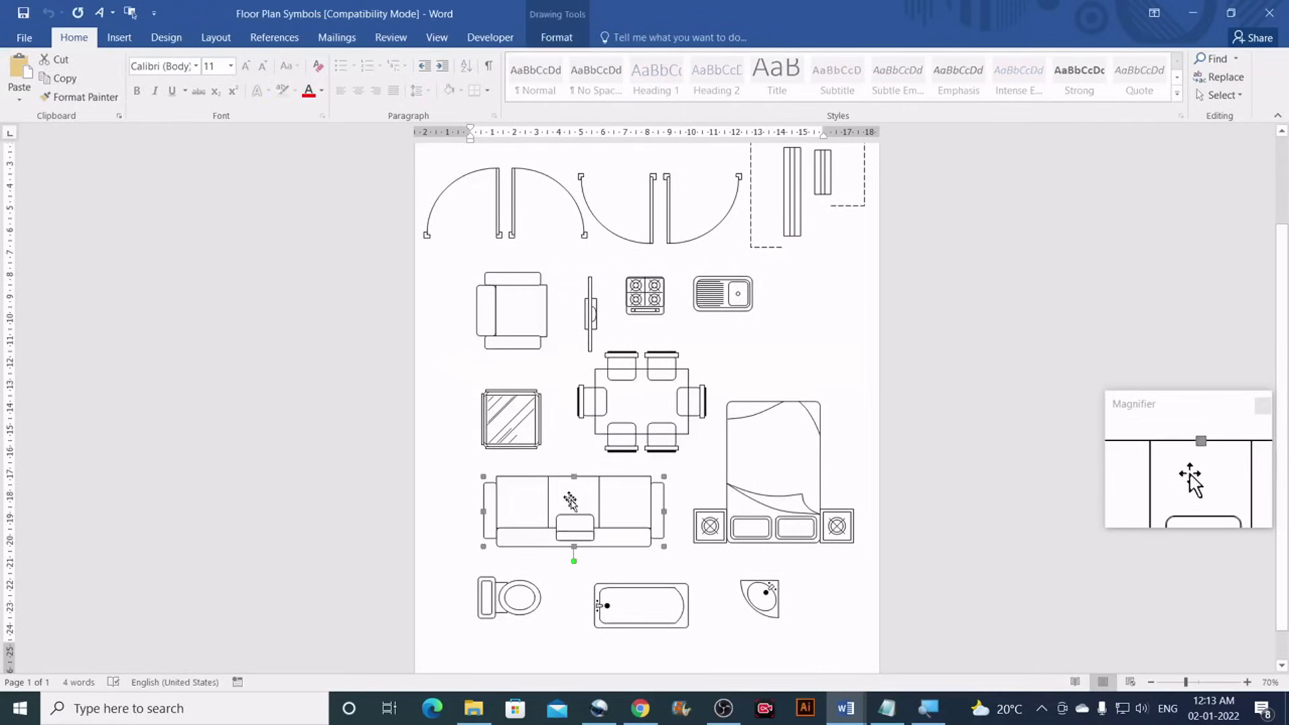
Paste the sofa into the hbninfotech Floor Plan document and place it along the hall's lower wall, above the window
mouse_move(845, 708)
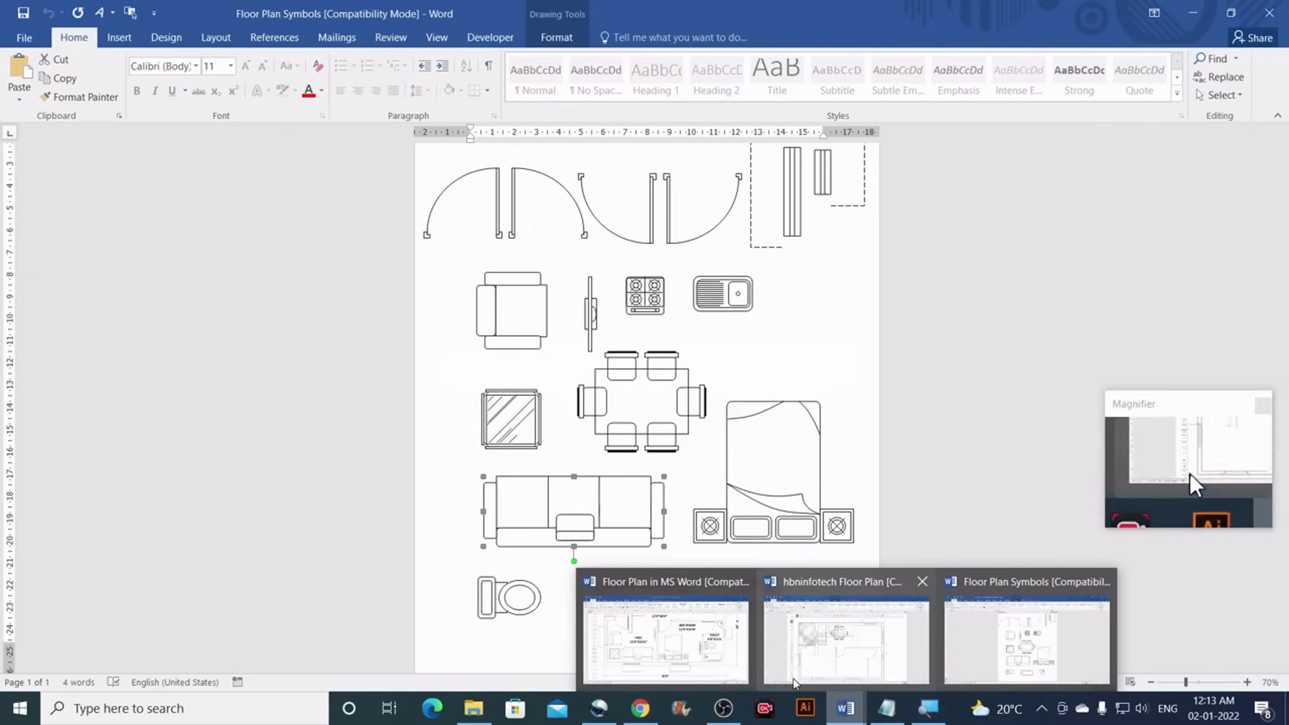
click(794, 682)
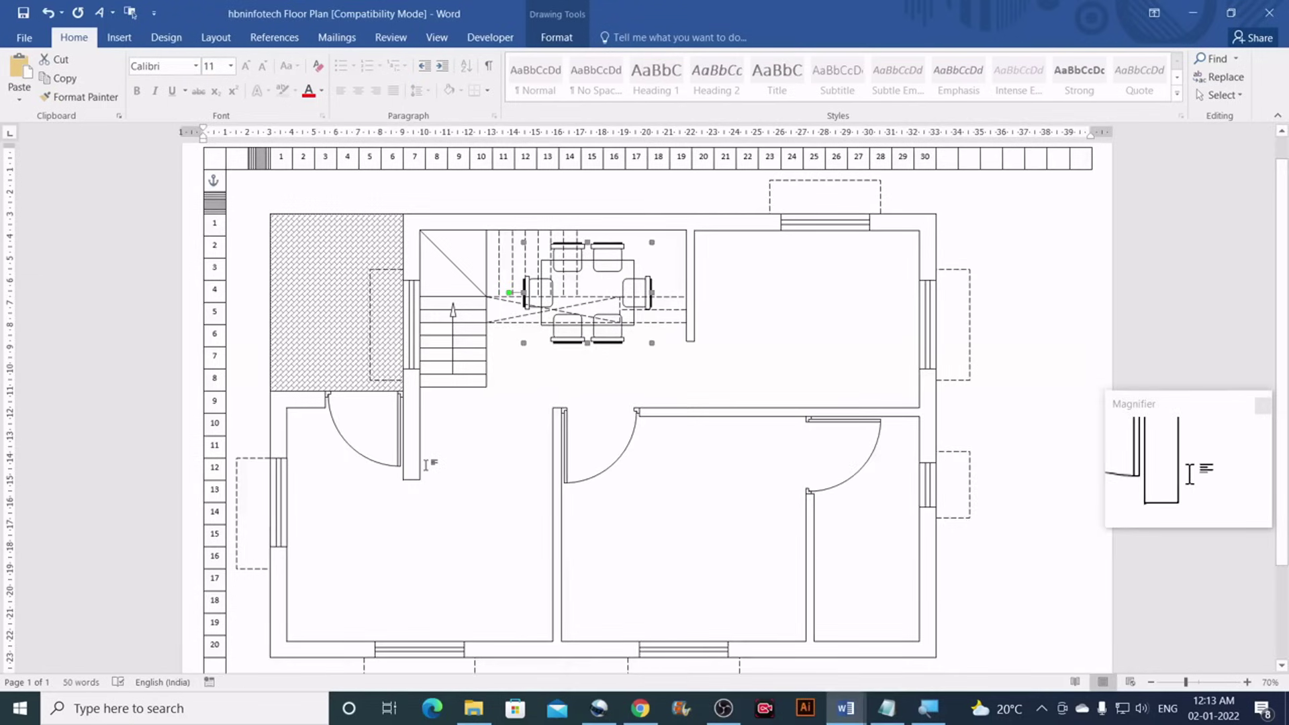
key(ctrl+v)
scroll(431, 461, down, 2)
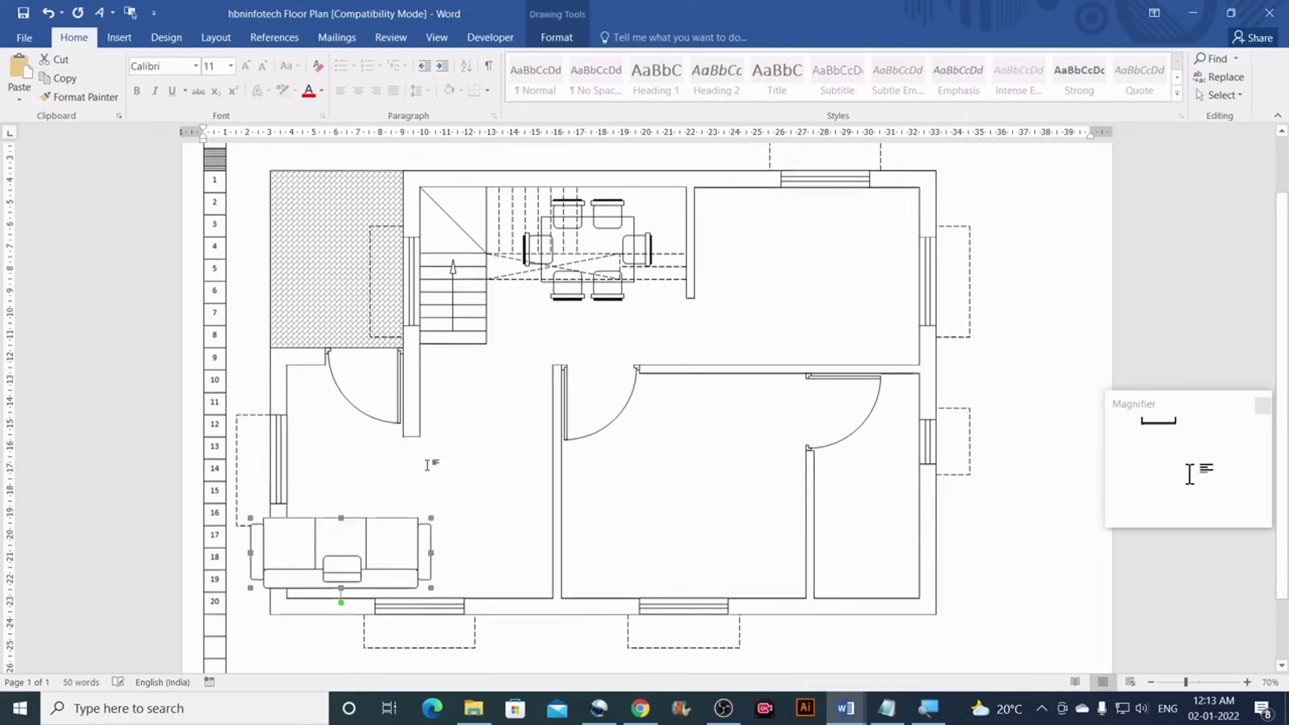
drag(409, 535, 517, 539)
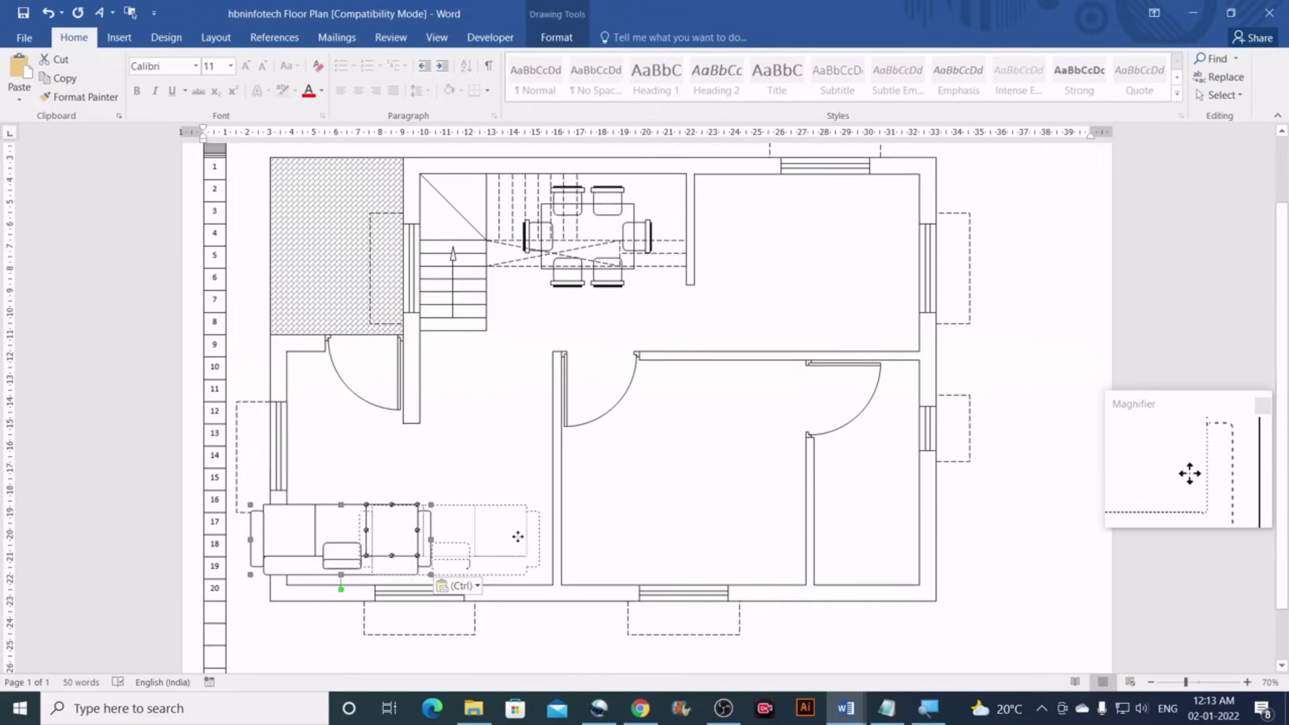
click(584, 621)
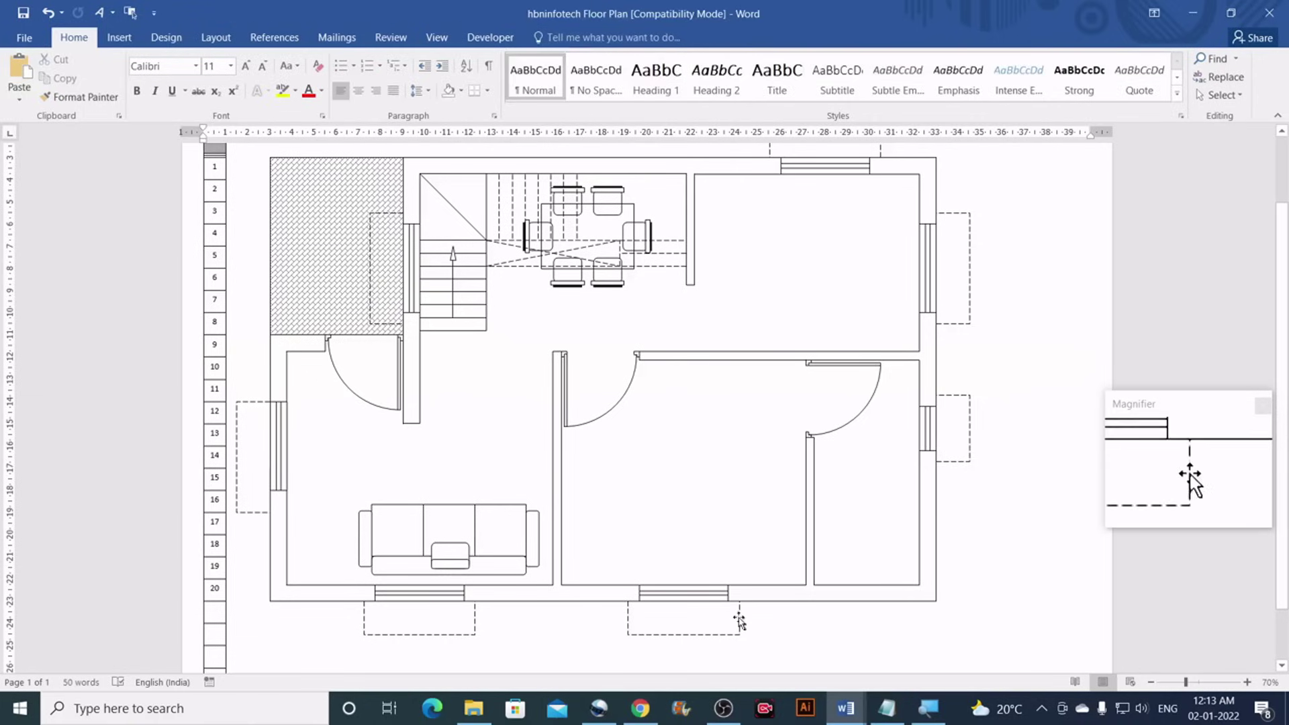
Copy the square glass-top table from Floor Plan Symbols into the hbninfotech Floor Plan and place it in the hall's lower-left corner
mouse_move(843, 712)
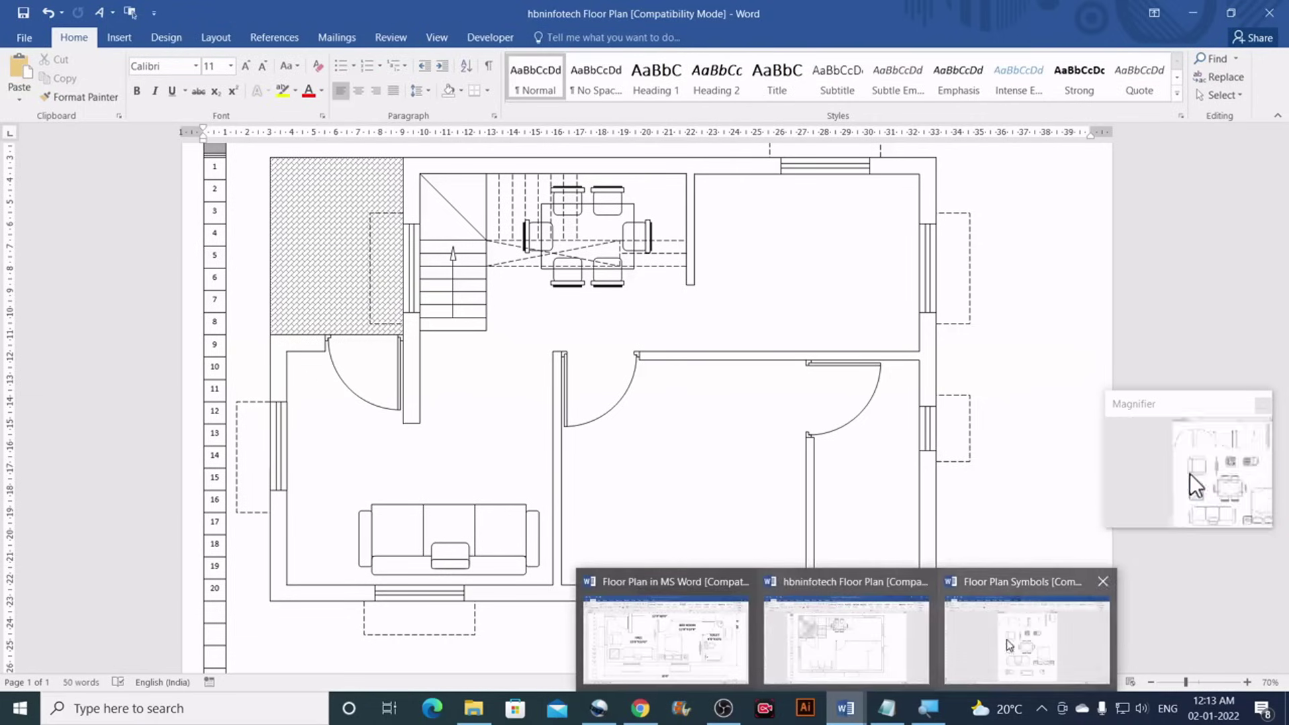
click(1027, 637)
click(519, 414)
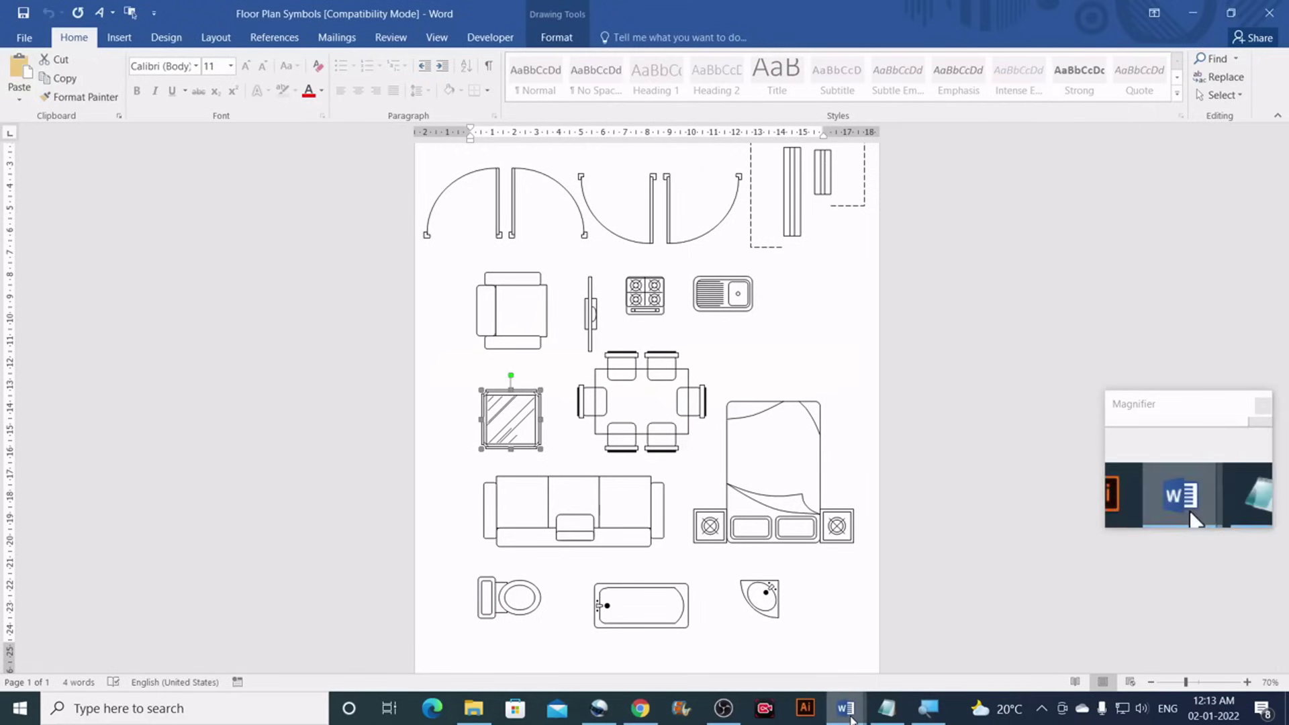
mouse_move(849, 715)
click(845, 638)
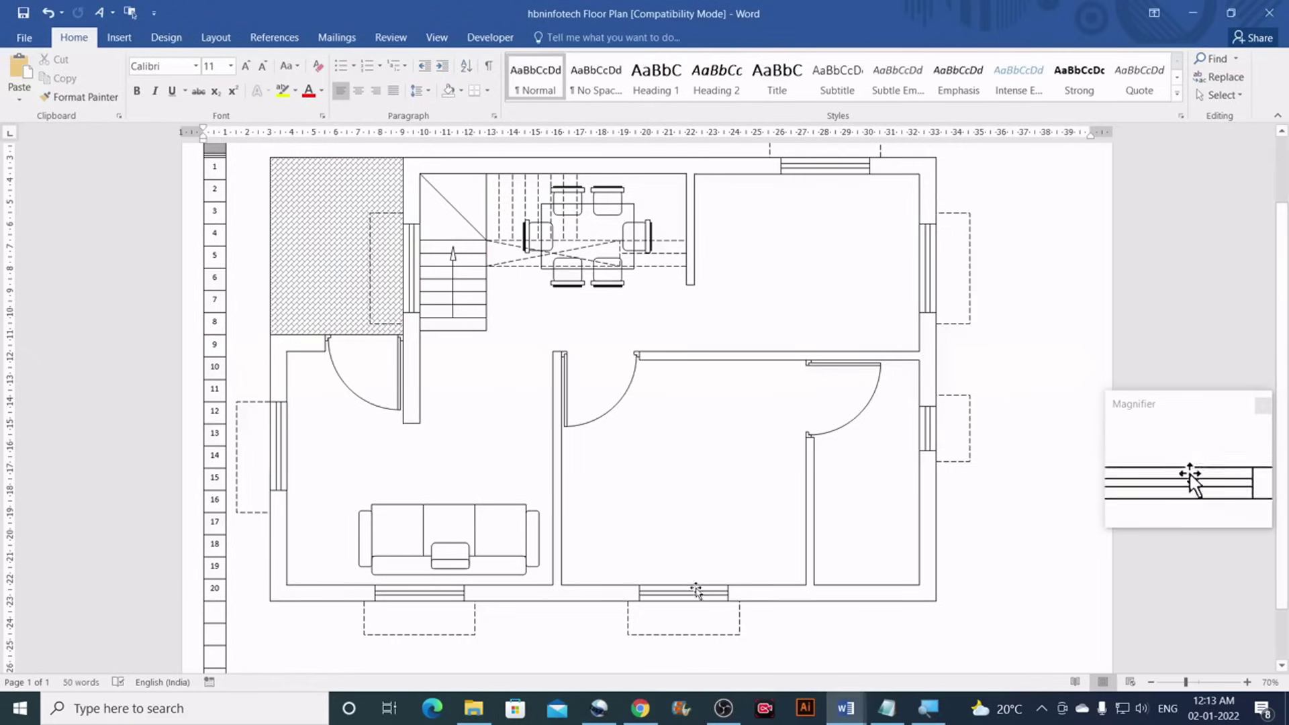
key(ctrl+v)
drag(281, 449, 330, 537)
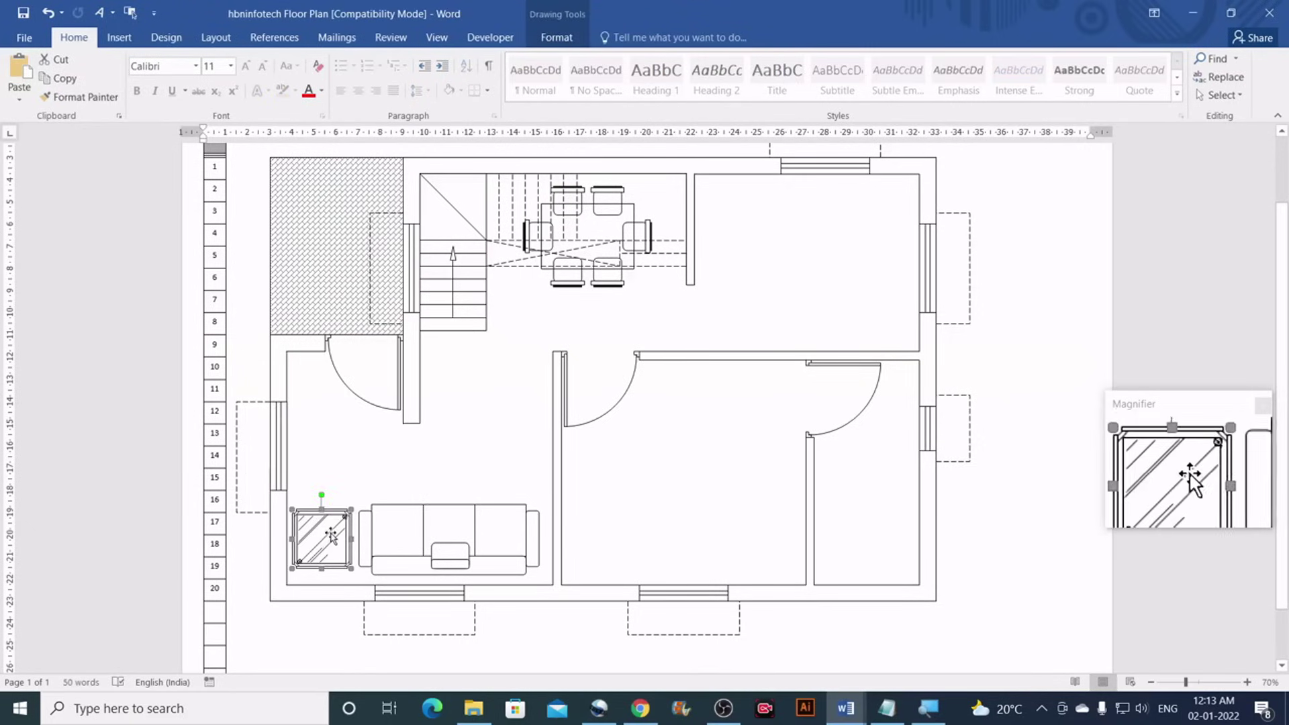
Fine-tune the glass-top table's position so that it lines up beside the sofa, and deselect it
key(Down)
key(Down)
key(Down)
key(Down)
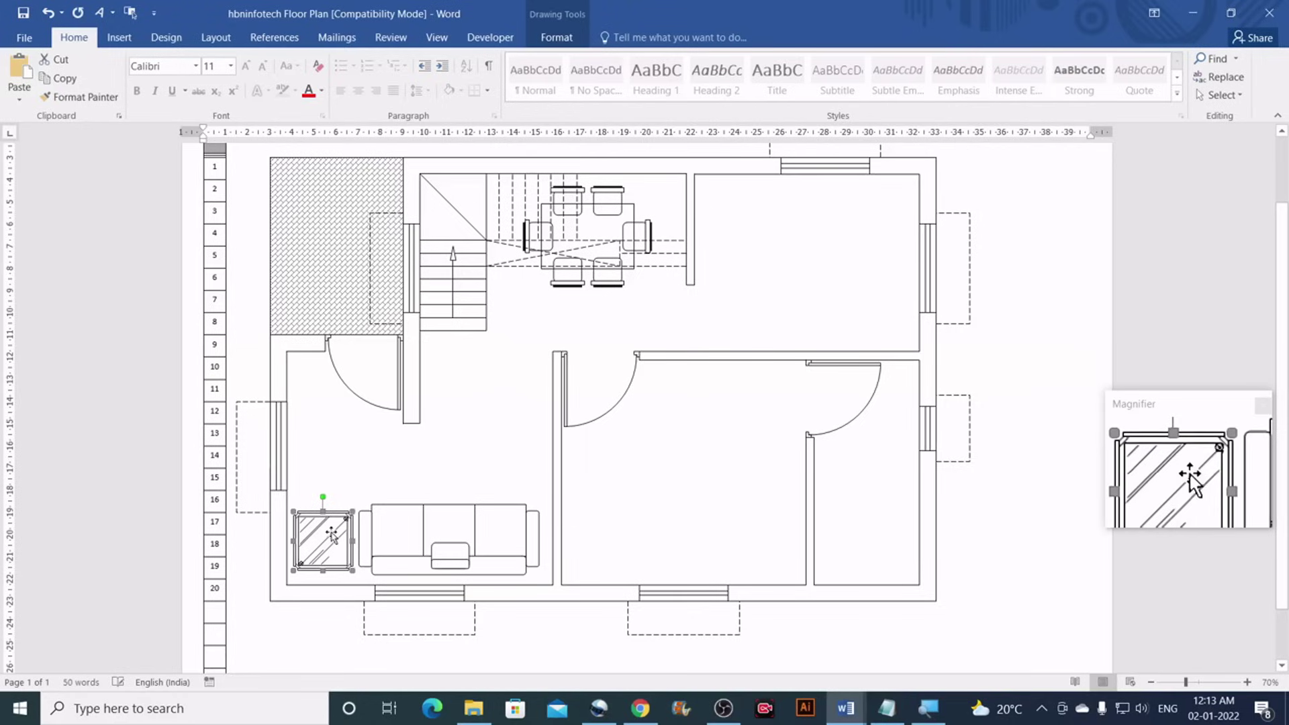
key(Down)
key(Down)
key(Down)
key(Down)
key(Down)
key(Down)
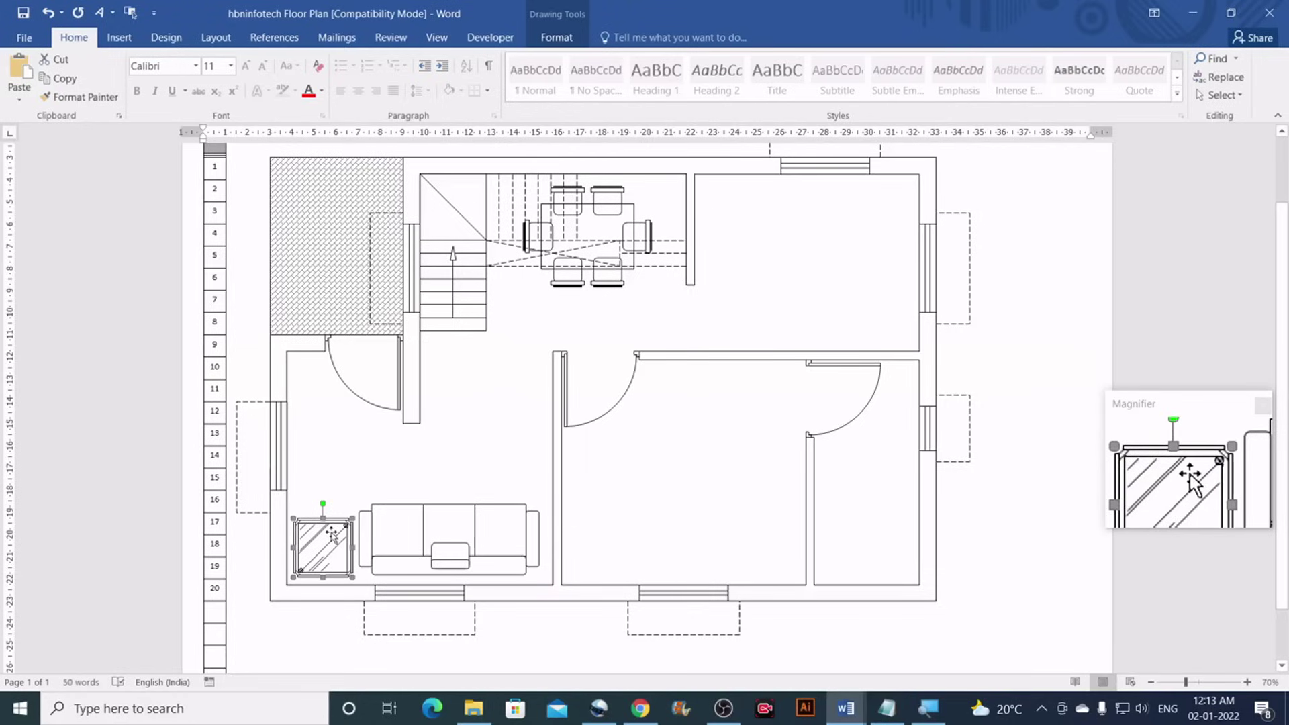
key(Left)
key(Down)
key(Up)
key(Up)
key(Up)
key(Up)
key(Up)
key(Up)
key(Up)
key(Up)
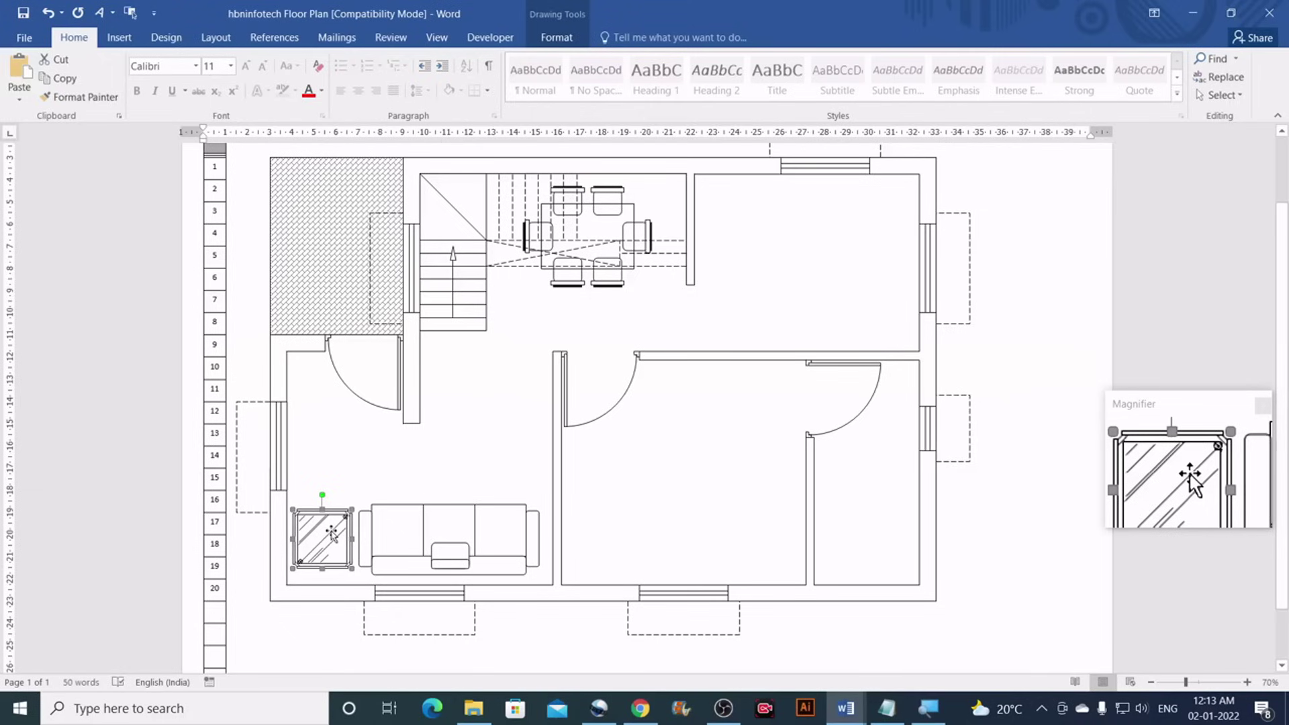
click(672, 588)
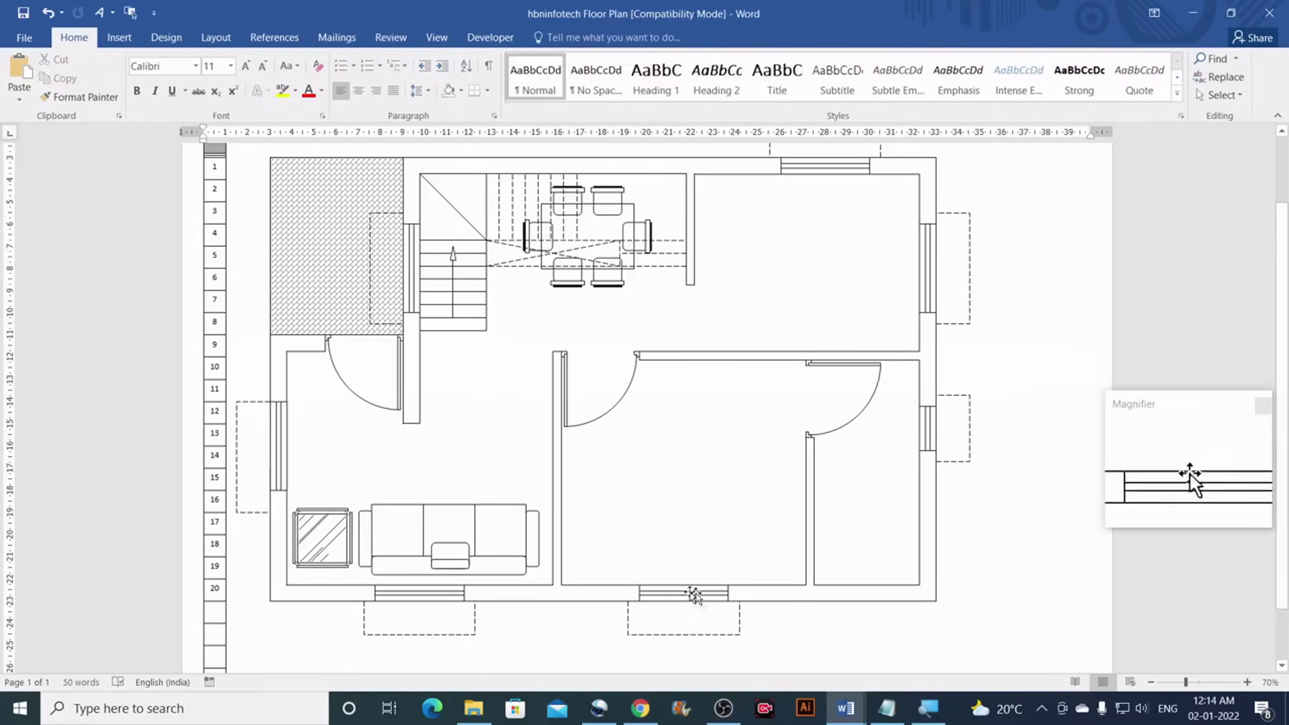
Copy the armchair from Floor Plan Symbols into the hbninfotech Floor Plan and align it above the glass-top table by the hall window
mouse_move(847, 710)
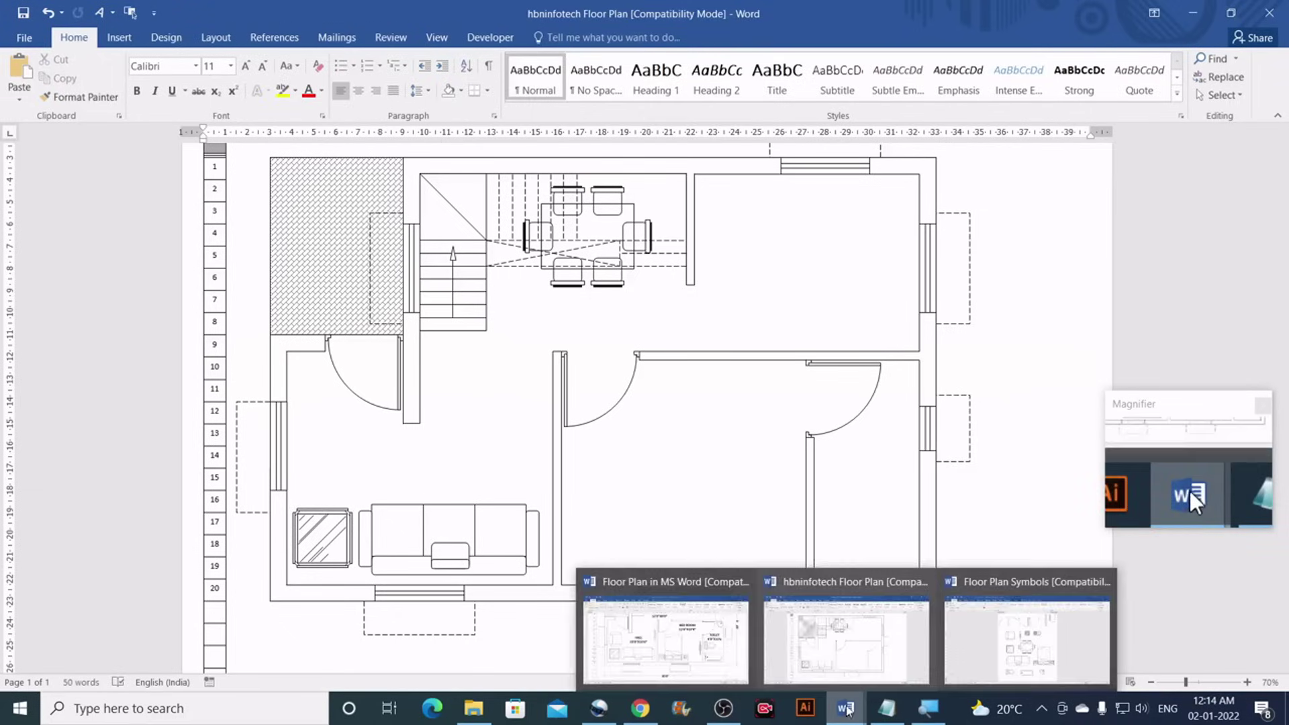
click(1027, 638)
click(535, 317)
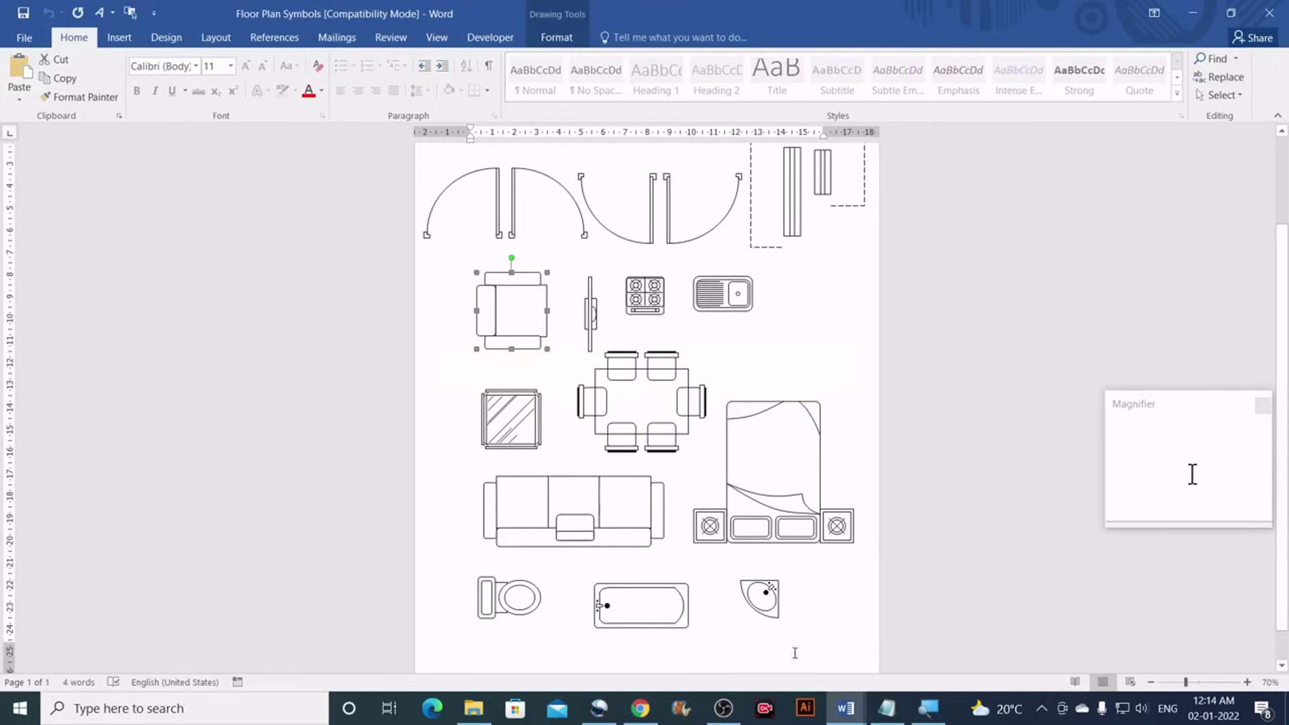
mouse_move(851, 708)
click(832, 638)
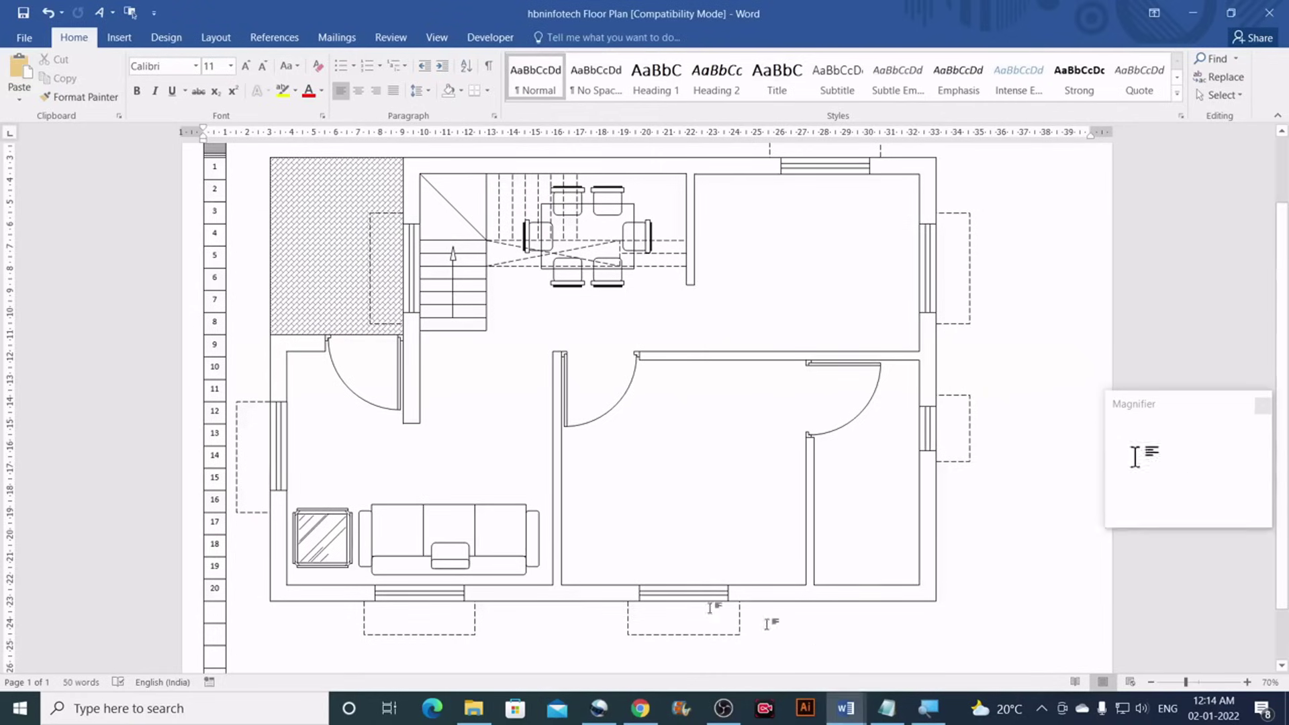
key(ctrl+v)
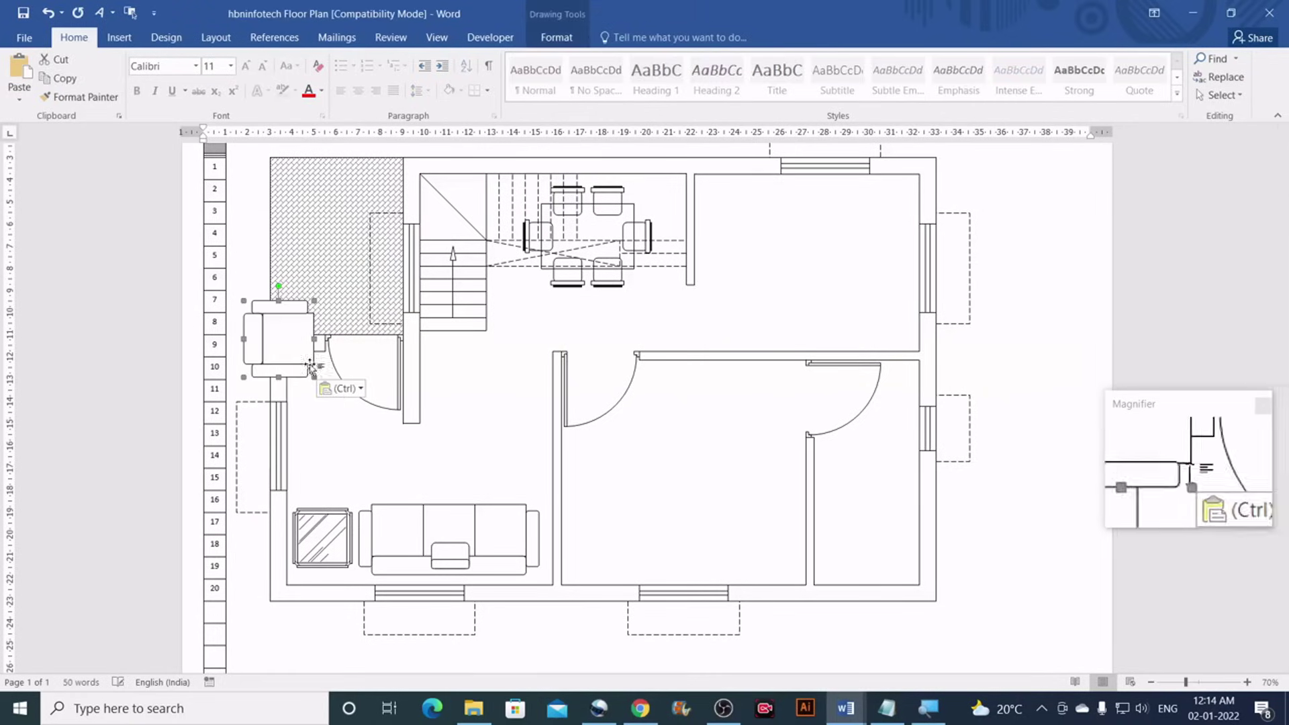
mouse_move(292, 335)
mouse_down()
mouse_move(326, 440)
mouse_move(345, 448)
mouse_up()
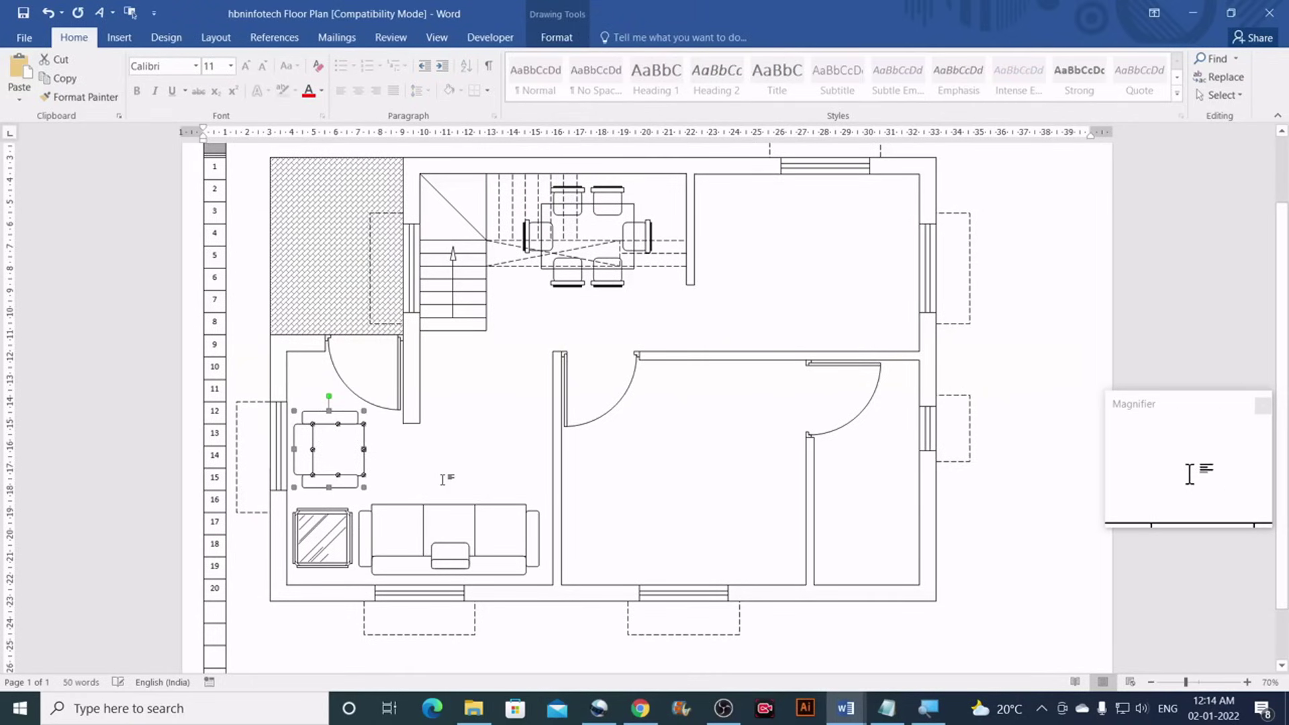
key(Down)
key(Down)
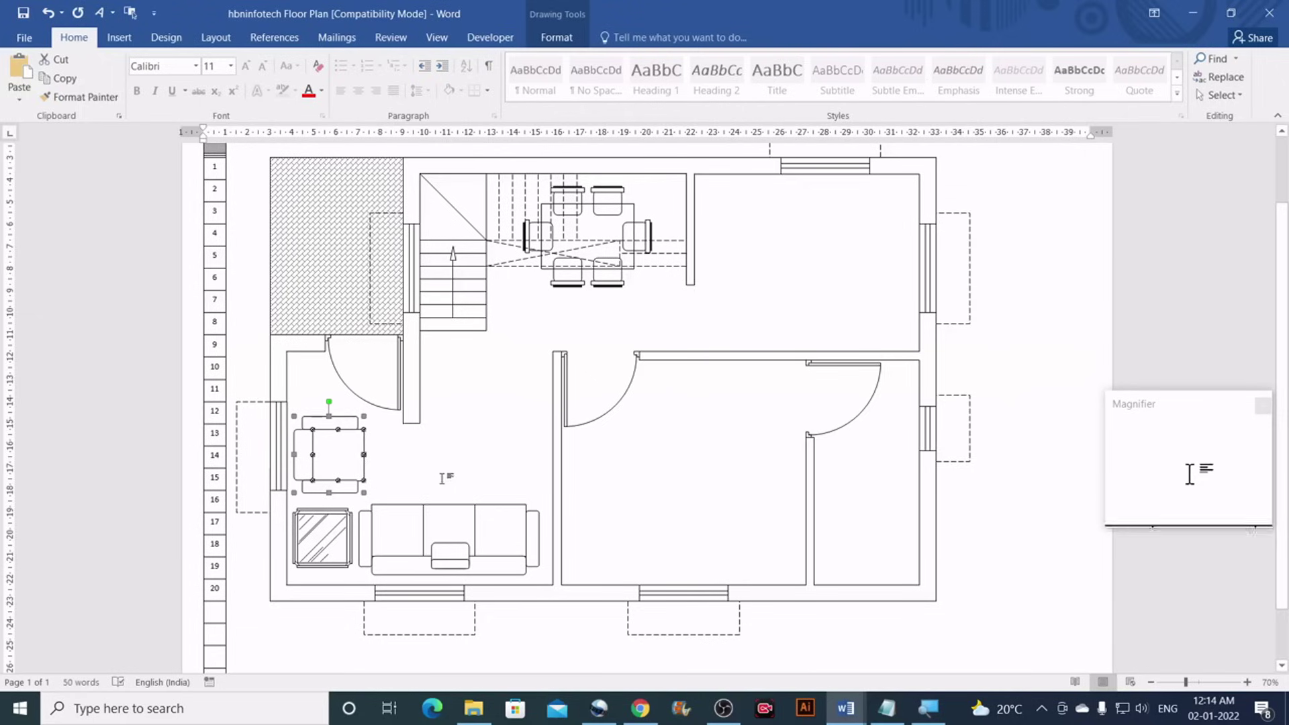
key(Right)
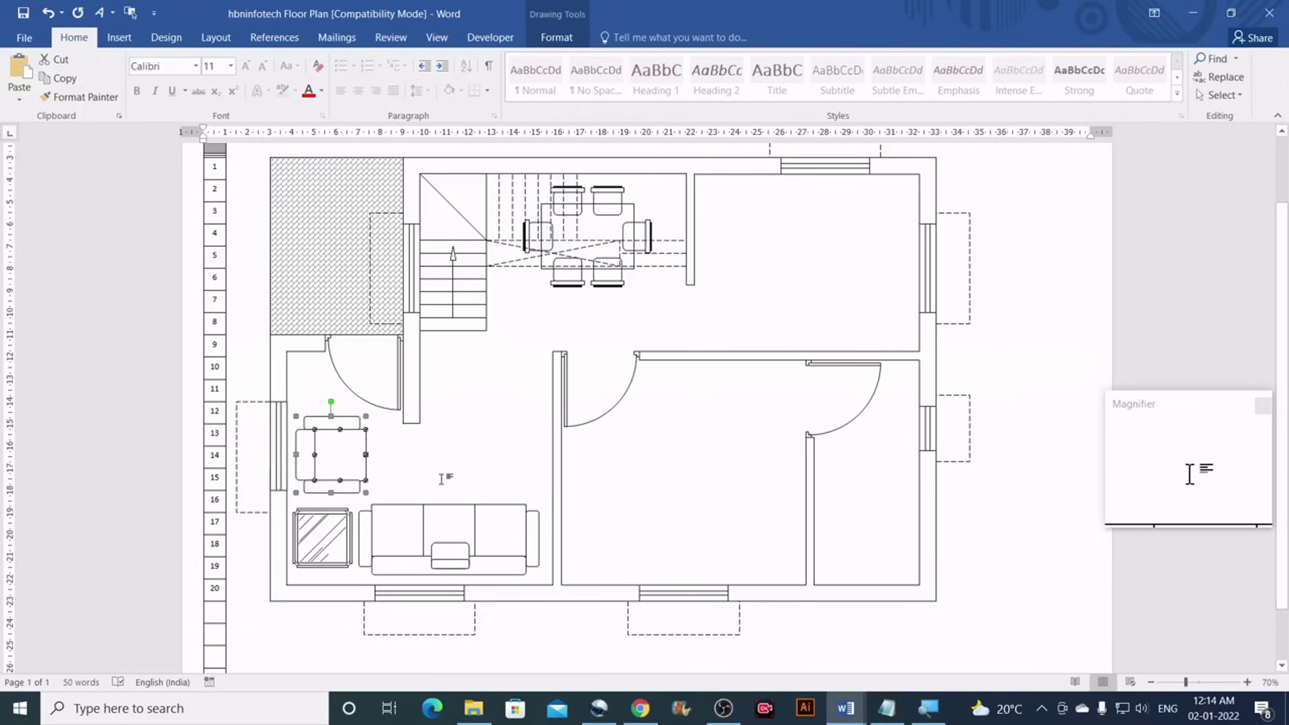
click(441, 479)
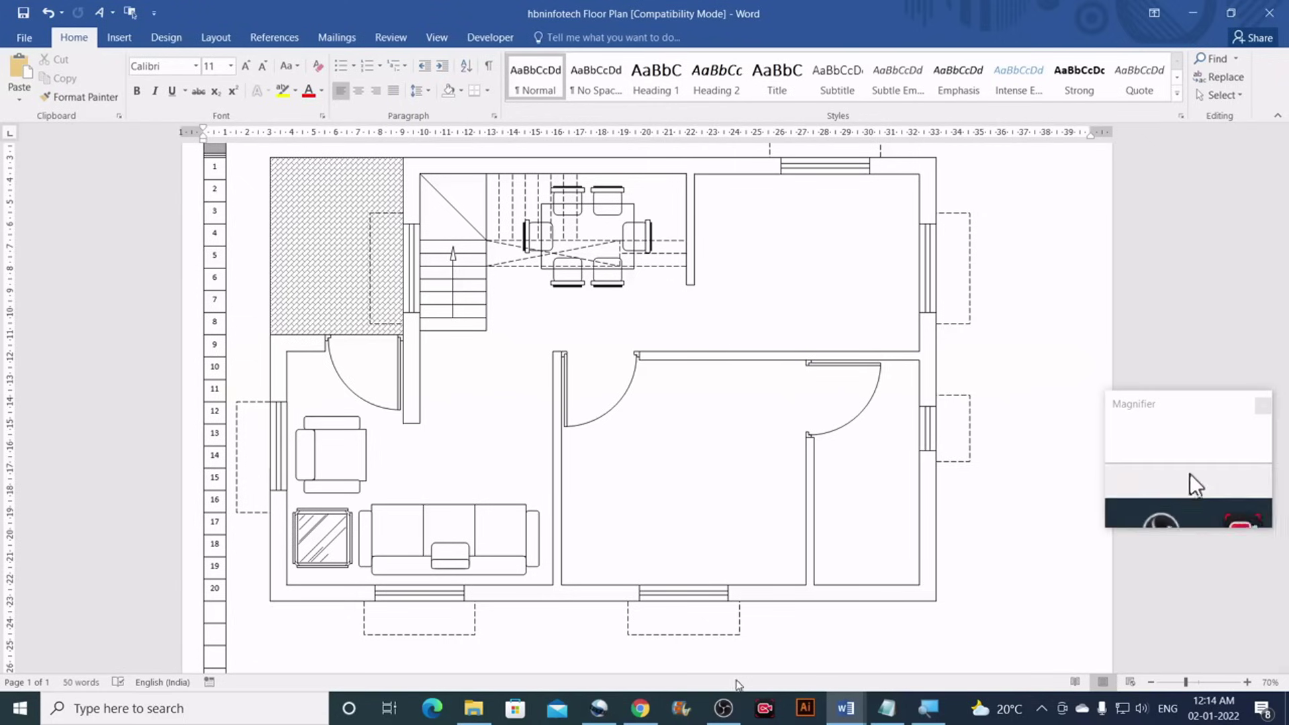
Check the bedroom in the reference plan, then copy the double bed with side tables from Floor Plan Symbols into the hbninfotech Floor Plan
mouse_move(847, 715)
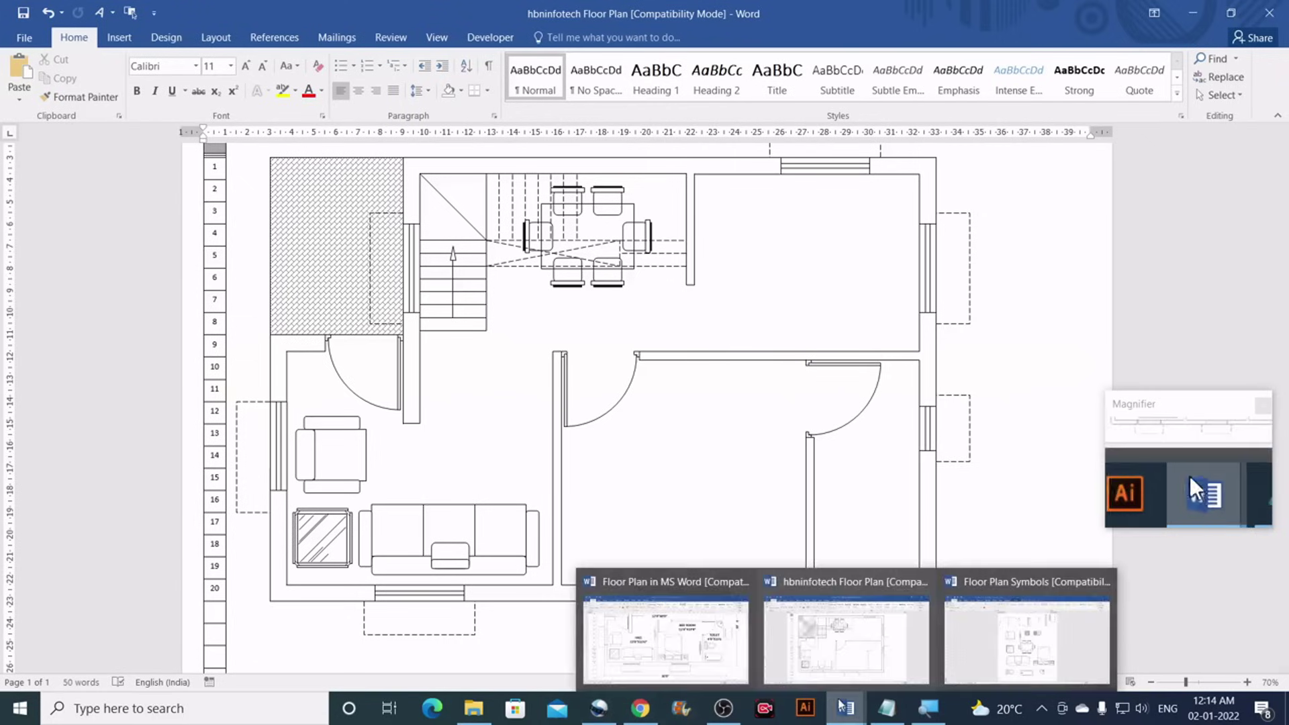
click(701, 643)
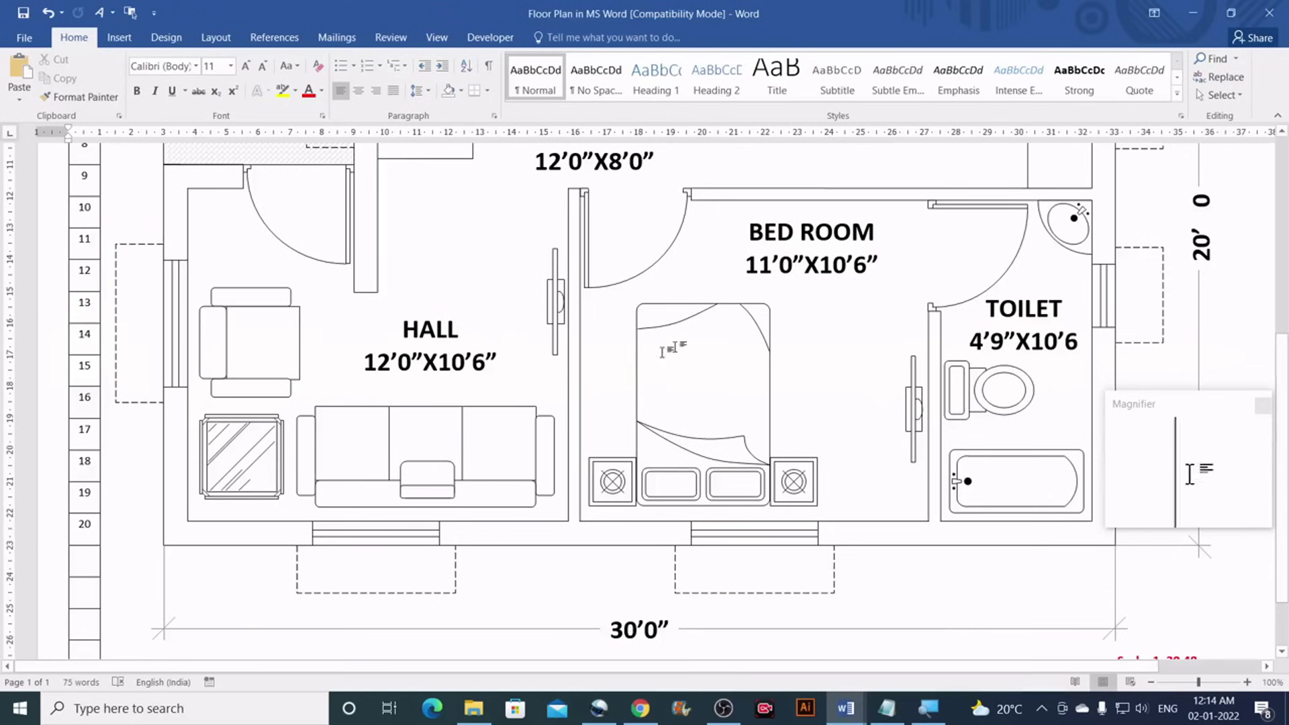
scroll(679, 464, up, 2)
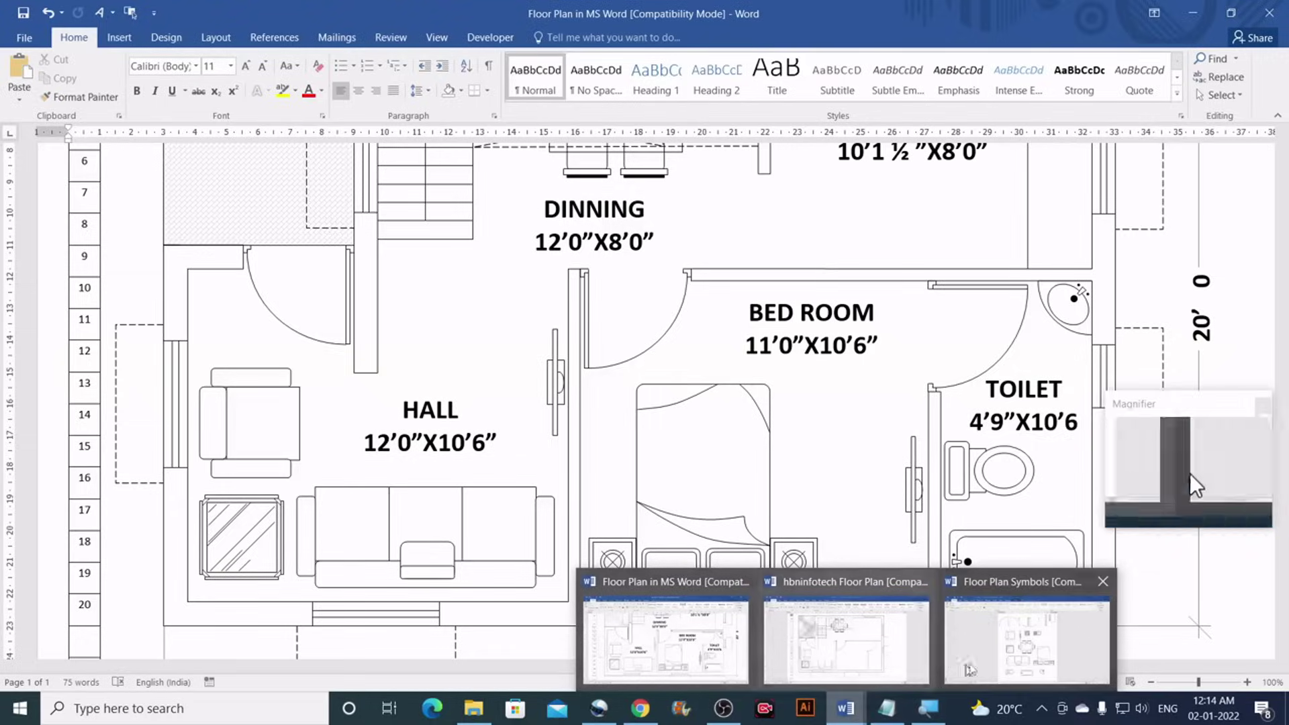
click(1027, 631)
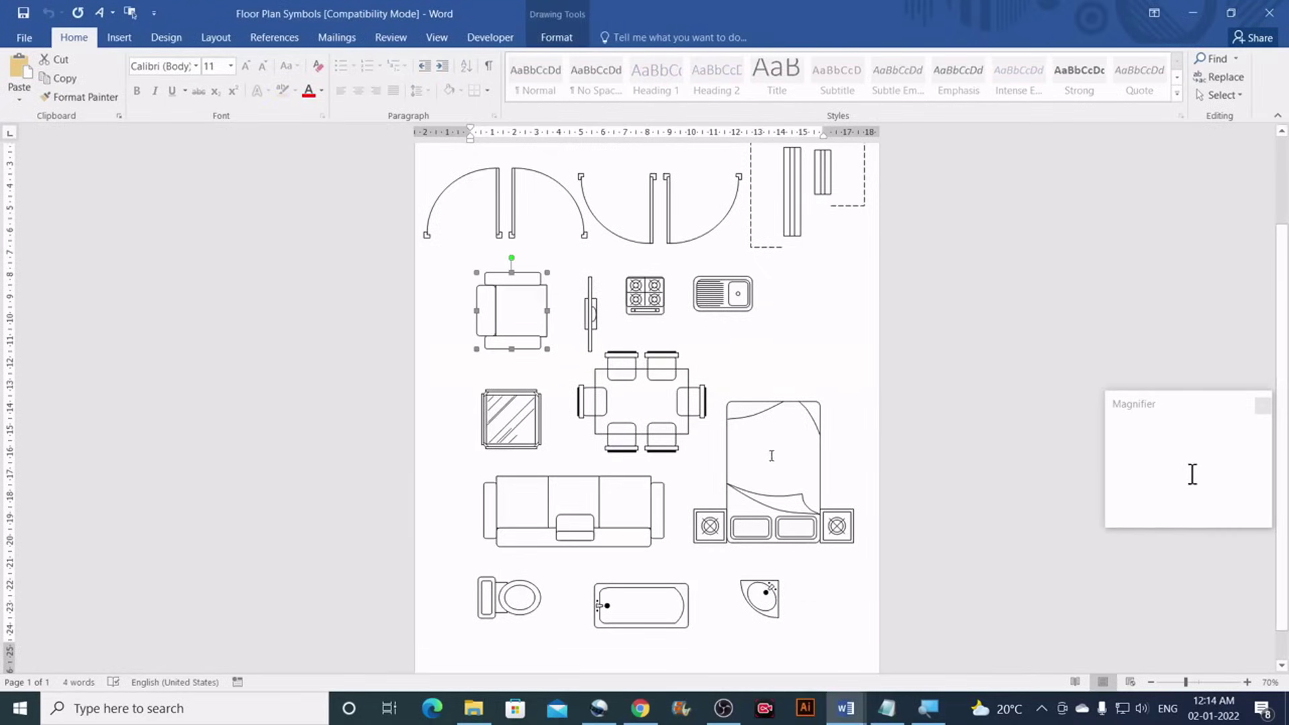
click(766, 519)
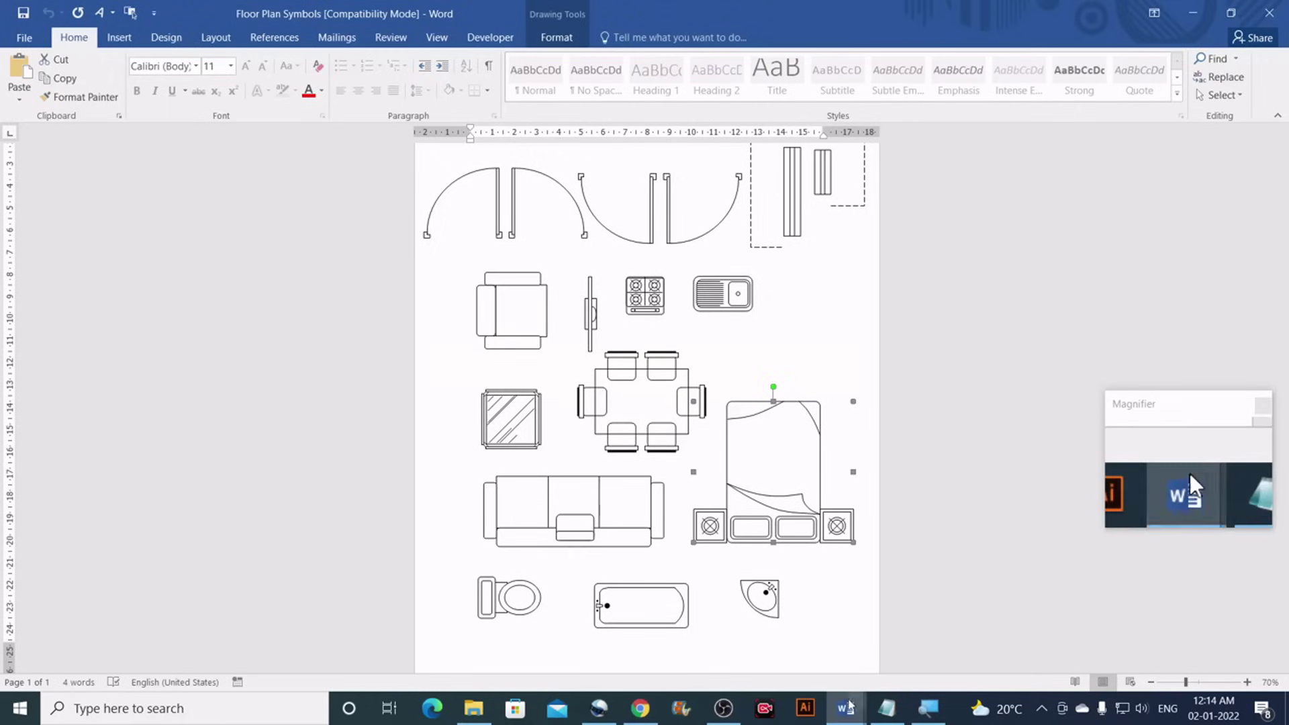
mouse_move(848, 707)
click(866, 648)
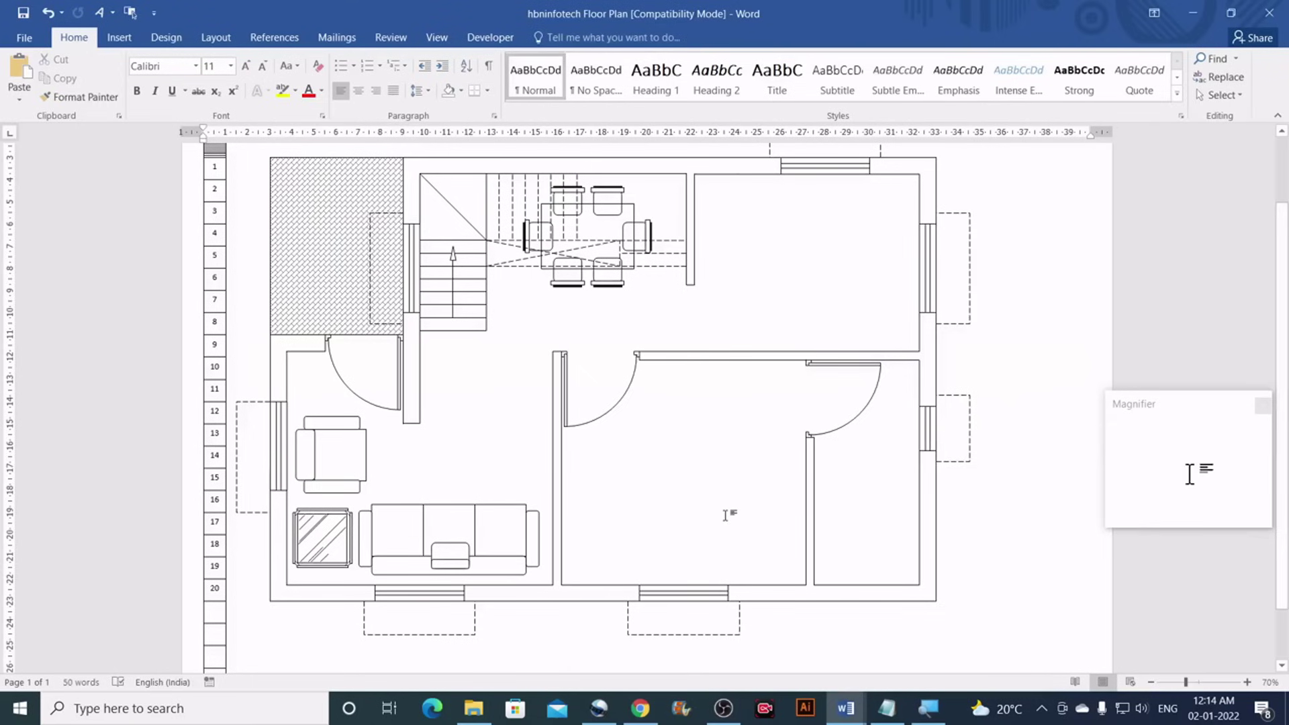
key(ctrl+v)
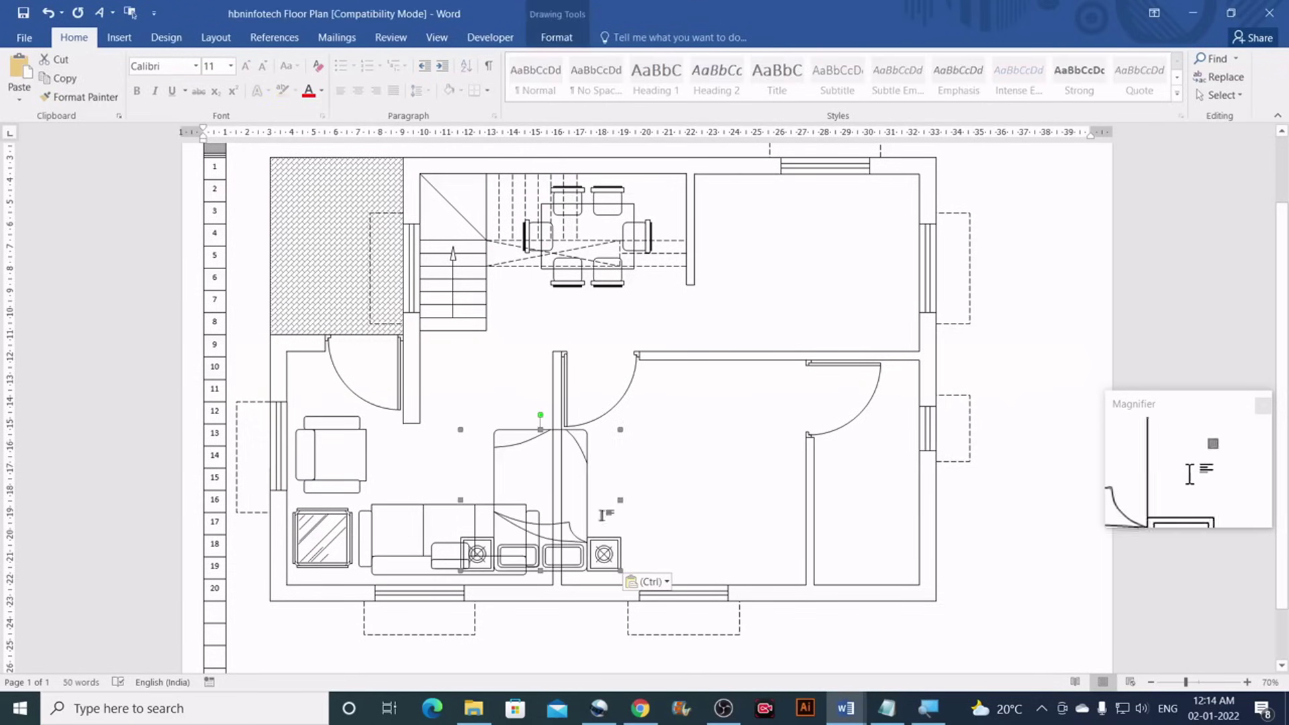
Move the bed into the bedroom and align its headboard and side tables along the lower wall, above the window
click(588, 533)
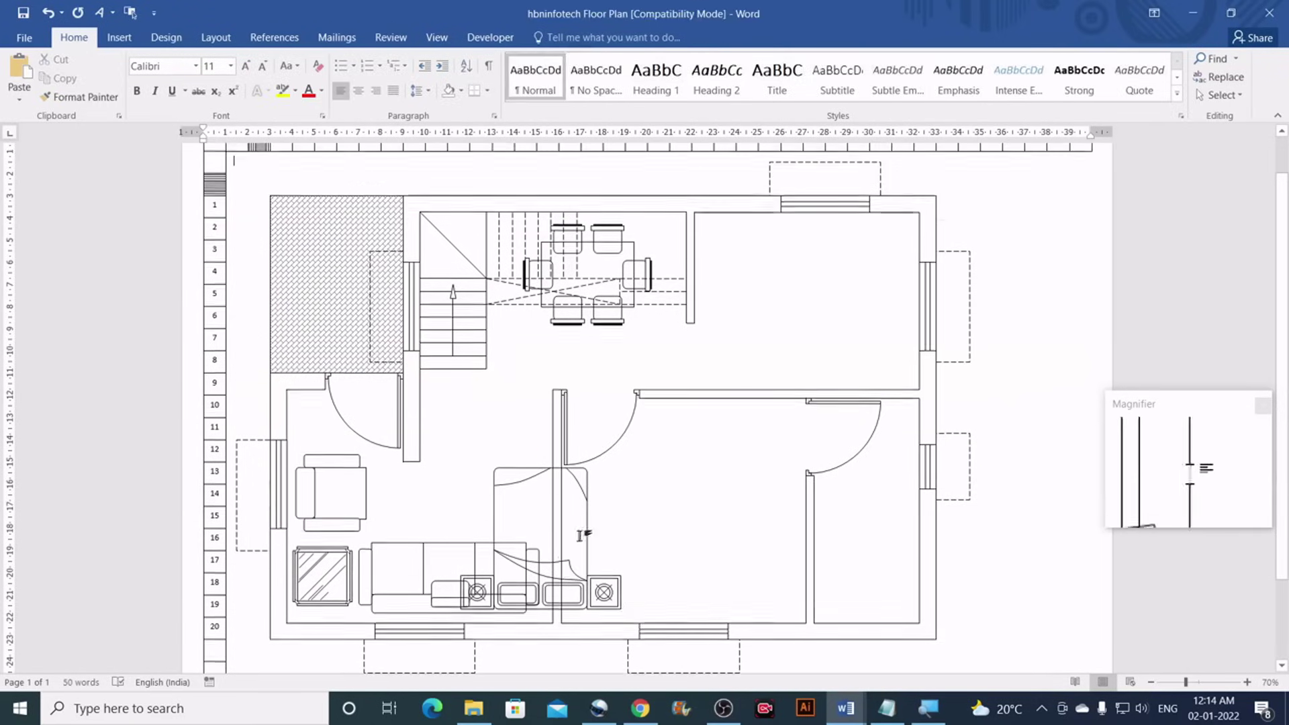
mouse_move(572, 563)
mouse_down()
mouse_move(691, 546)
mouse_move(682, 559)
mouse_move(719, 562)
mouse_up()
key(Left)
key(Left)
key(Left)
key(Left)
key(Left)
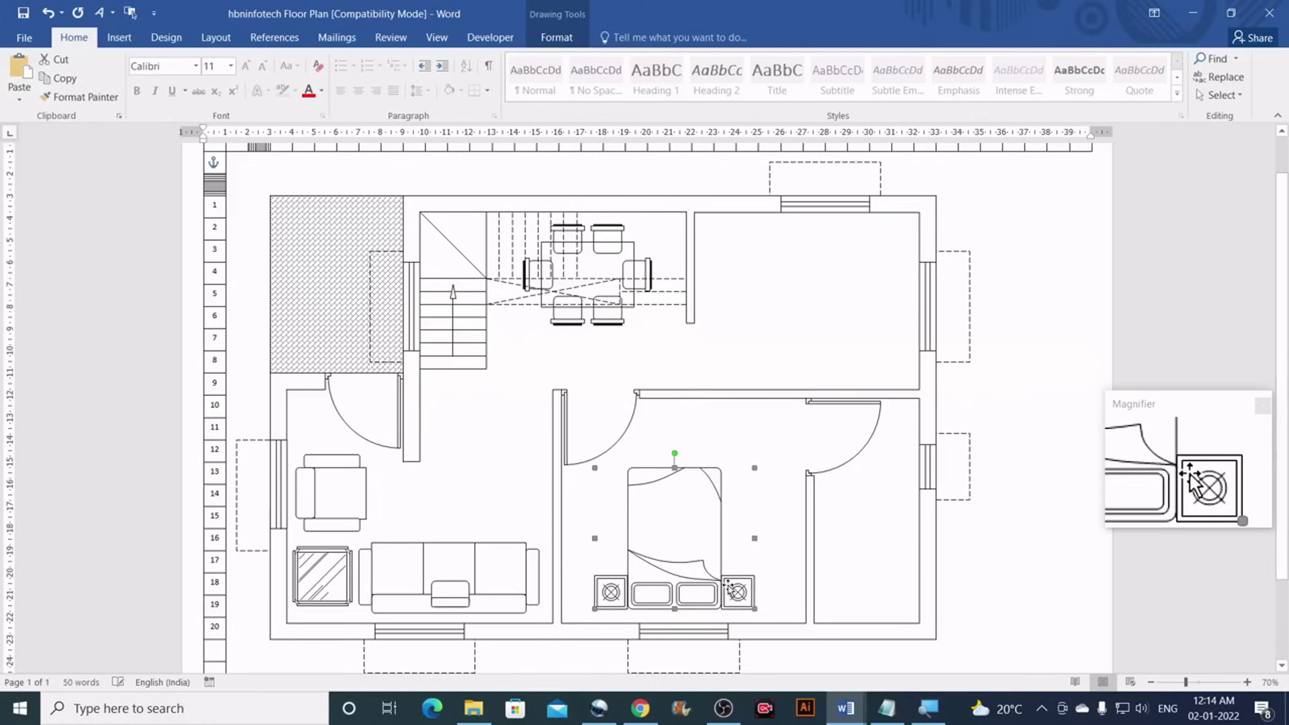
key(Down)
key(Down)
key(Down)
key(Up)
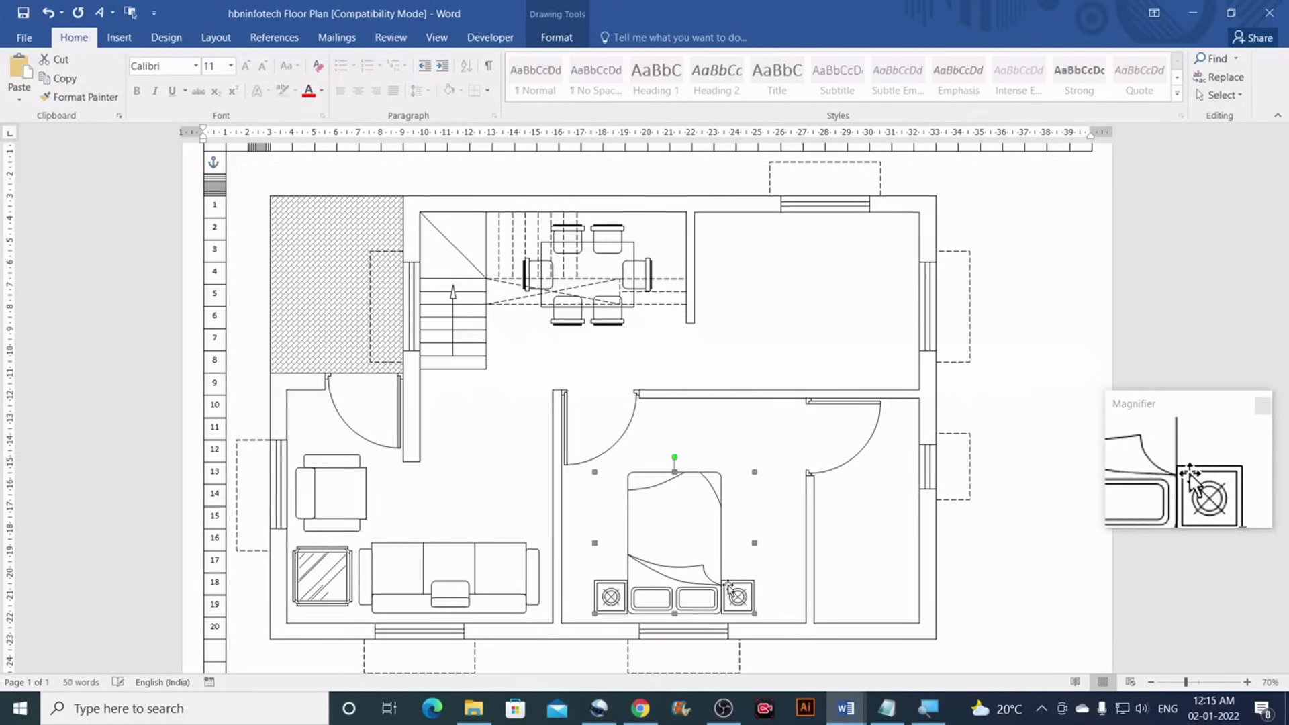
click(731, 566)
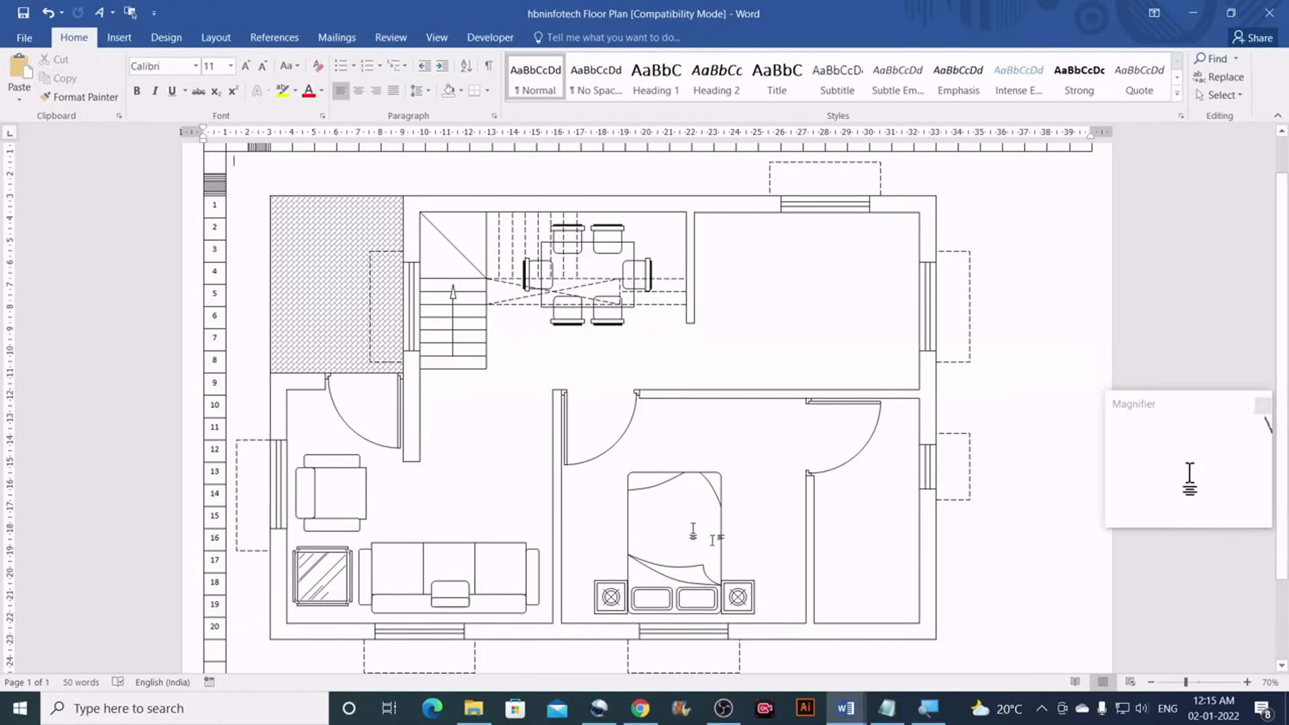
Copy the TV unit from Floor Plan Symbols into the hbninfotech Floor Plan and place it against the hall's right wall
mouse_move(829, 702)
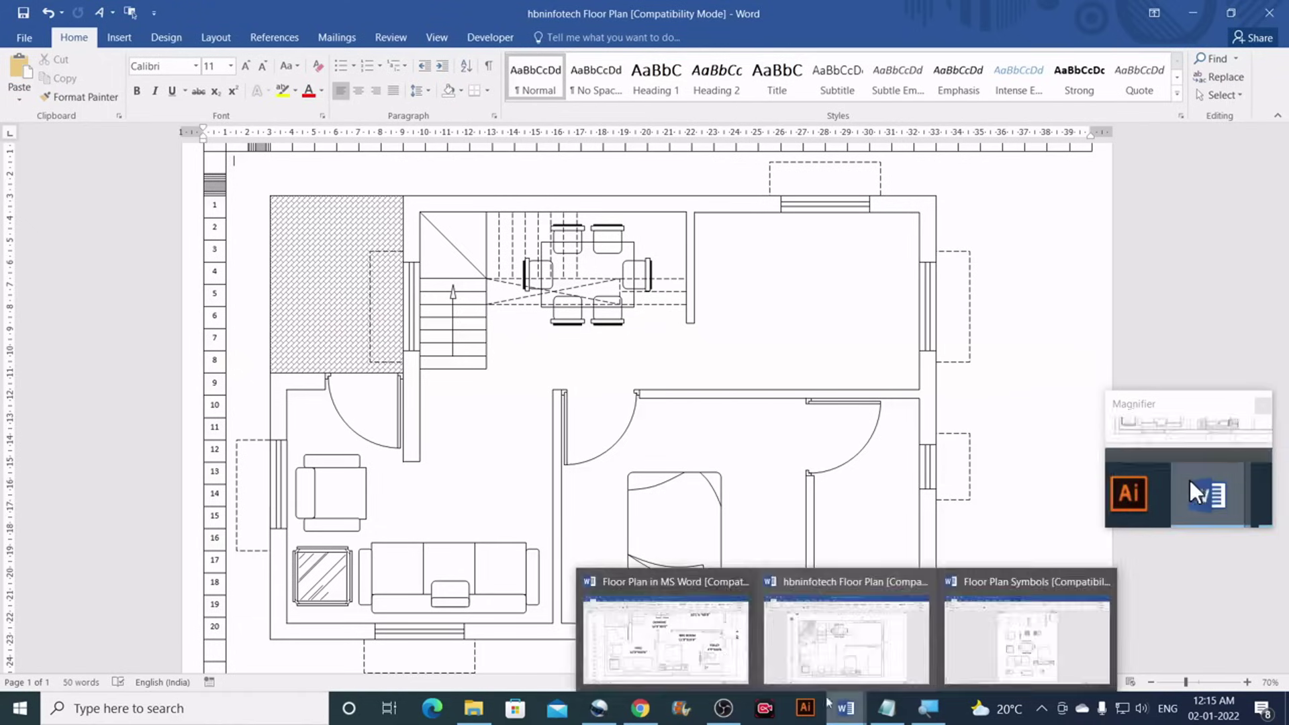
click(665, 631)
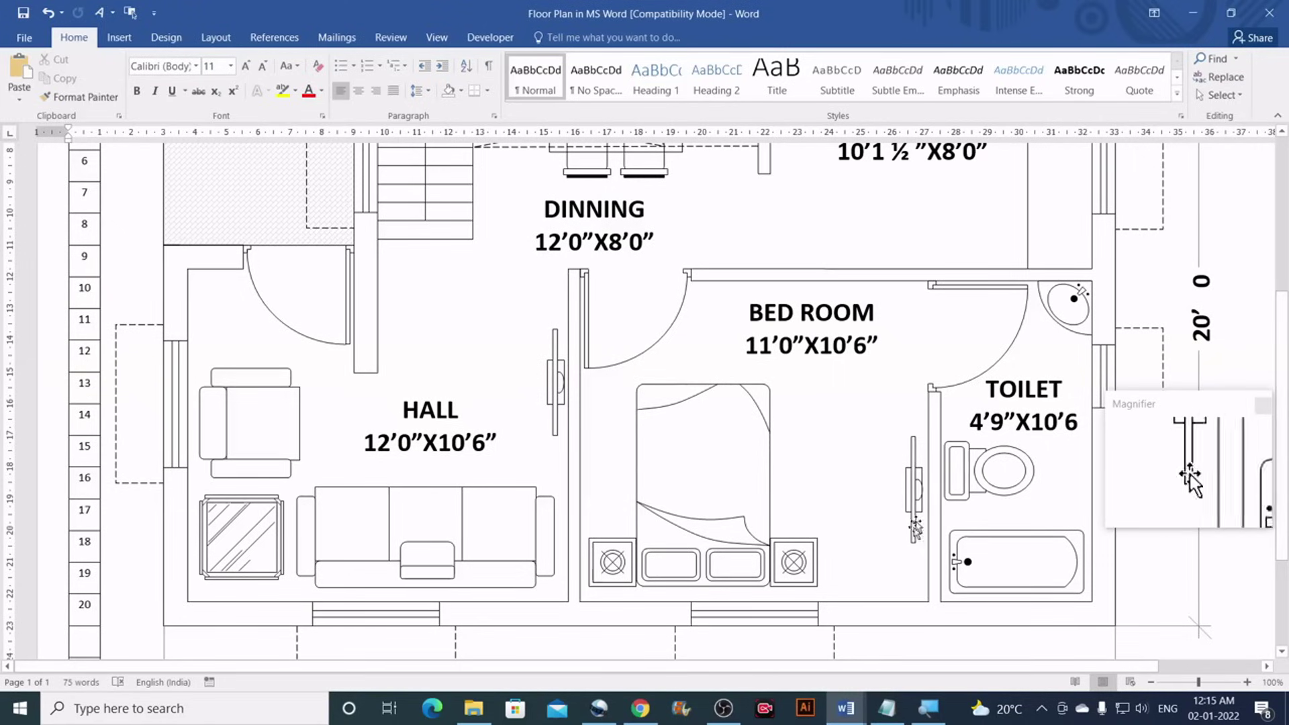
mouse_move(852, 717)
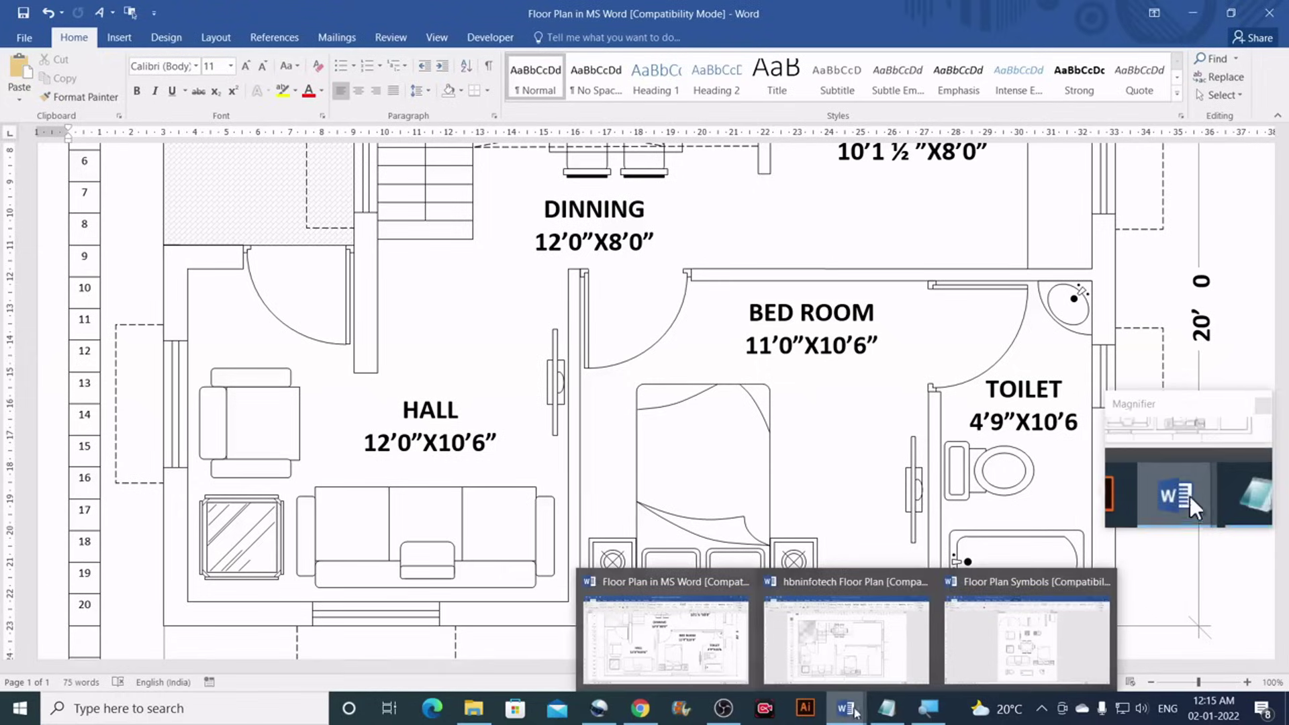
click(1026, 652)
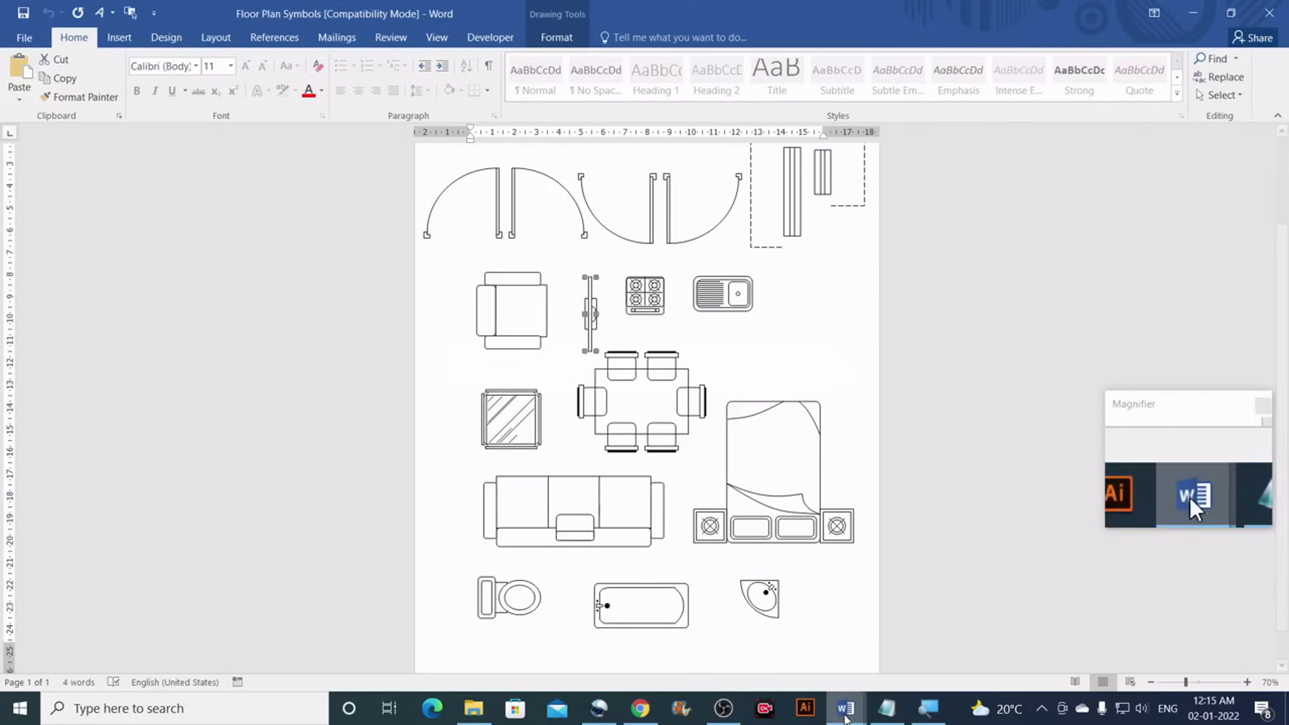
mouse_move(831, 698)
click(846, 638)
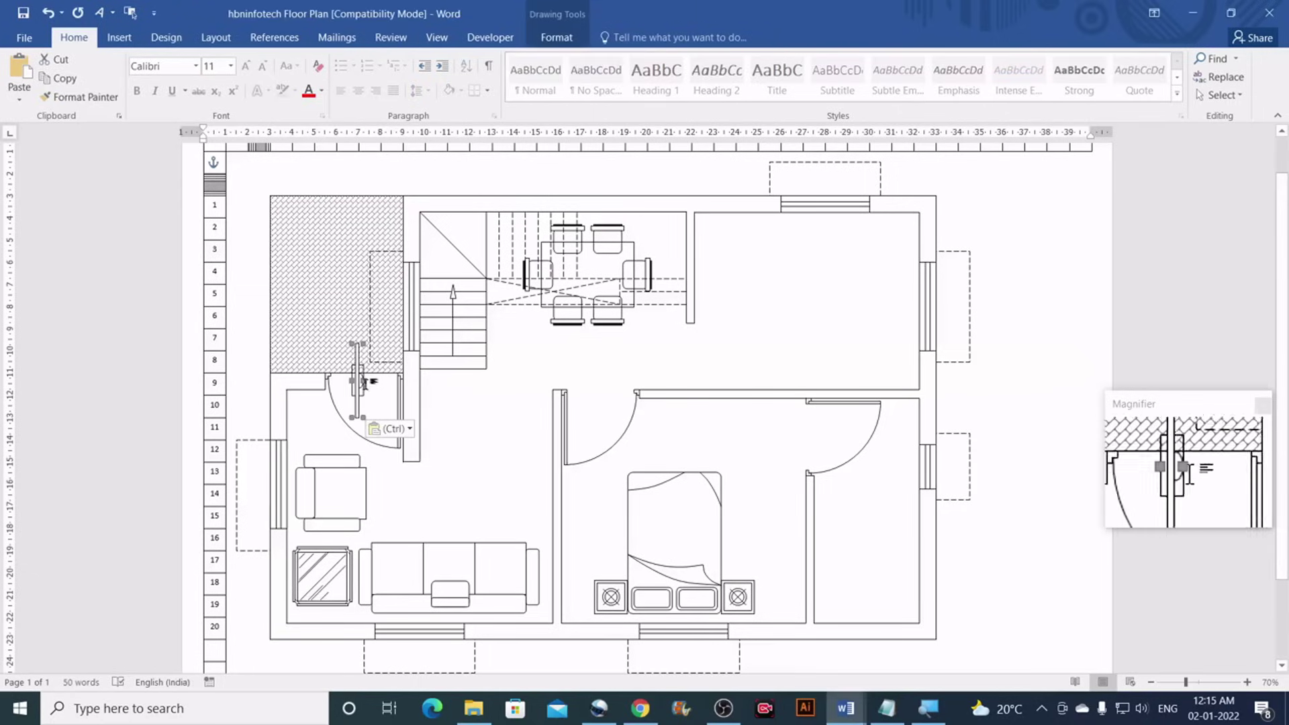
drag(357, 381, 542, 464)
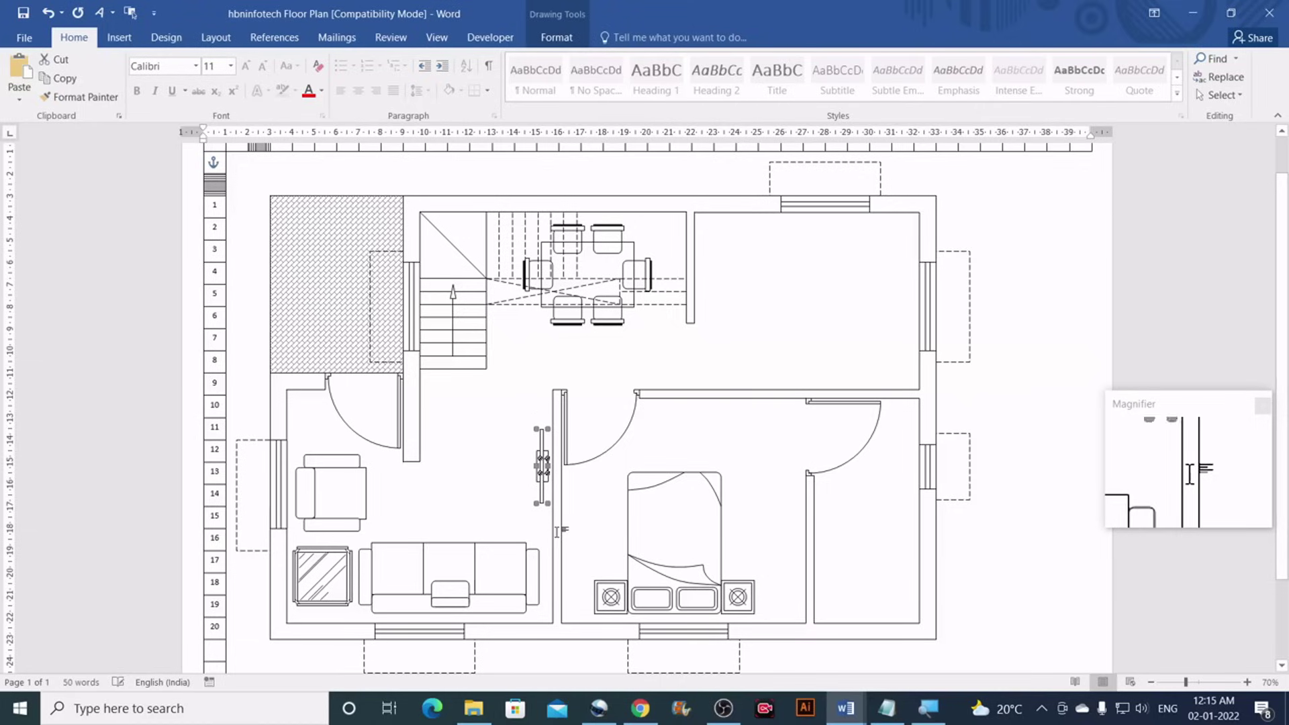
key(Escape)
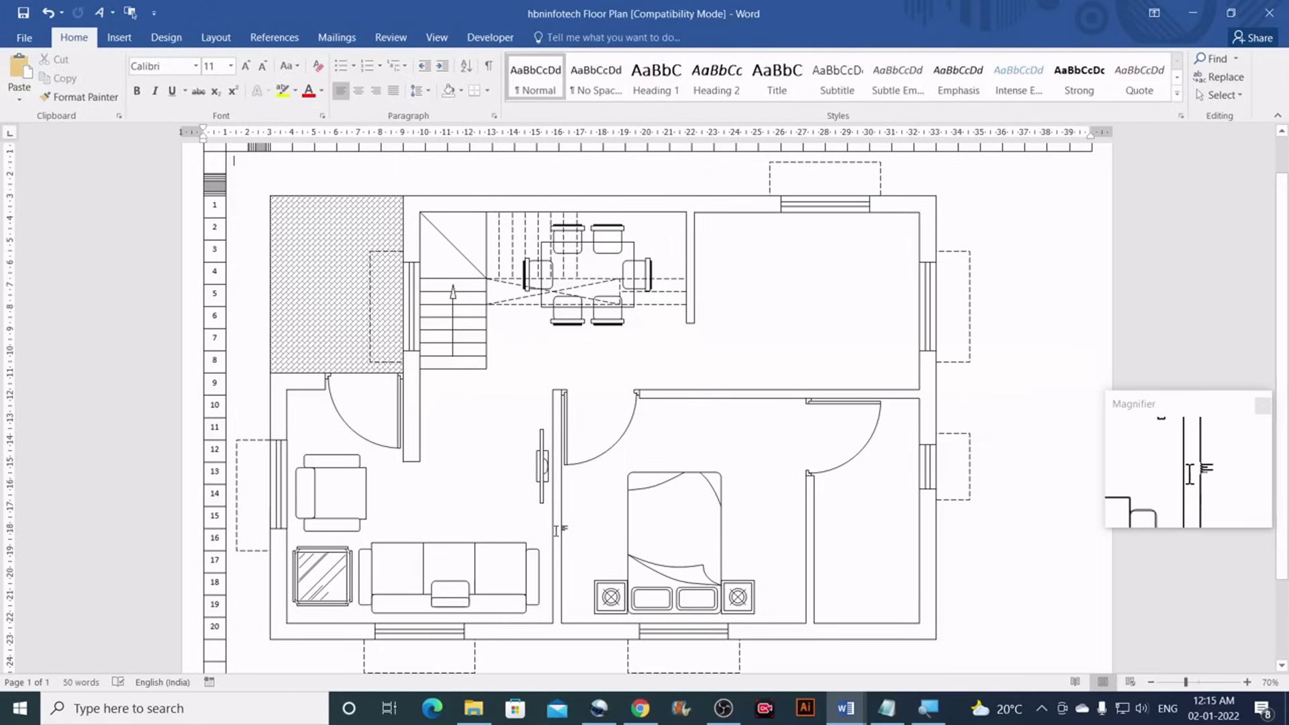
Duplicate the hall's TV unit and place the copy against the bedroom's right wall, matching the reference plan
click(542, 472)
key(ctrl+c)
key(ctrl+v)
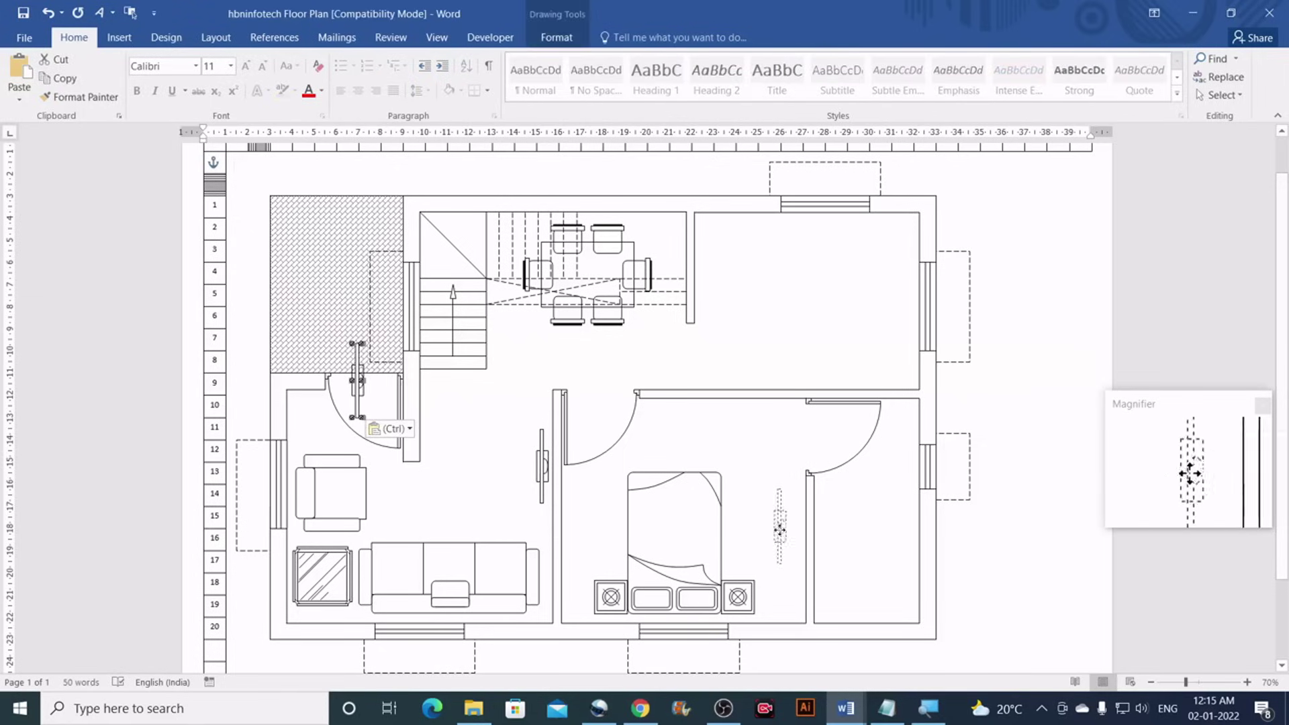
drag(788, 532, 791, 531)
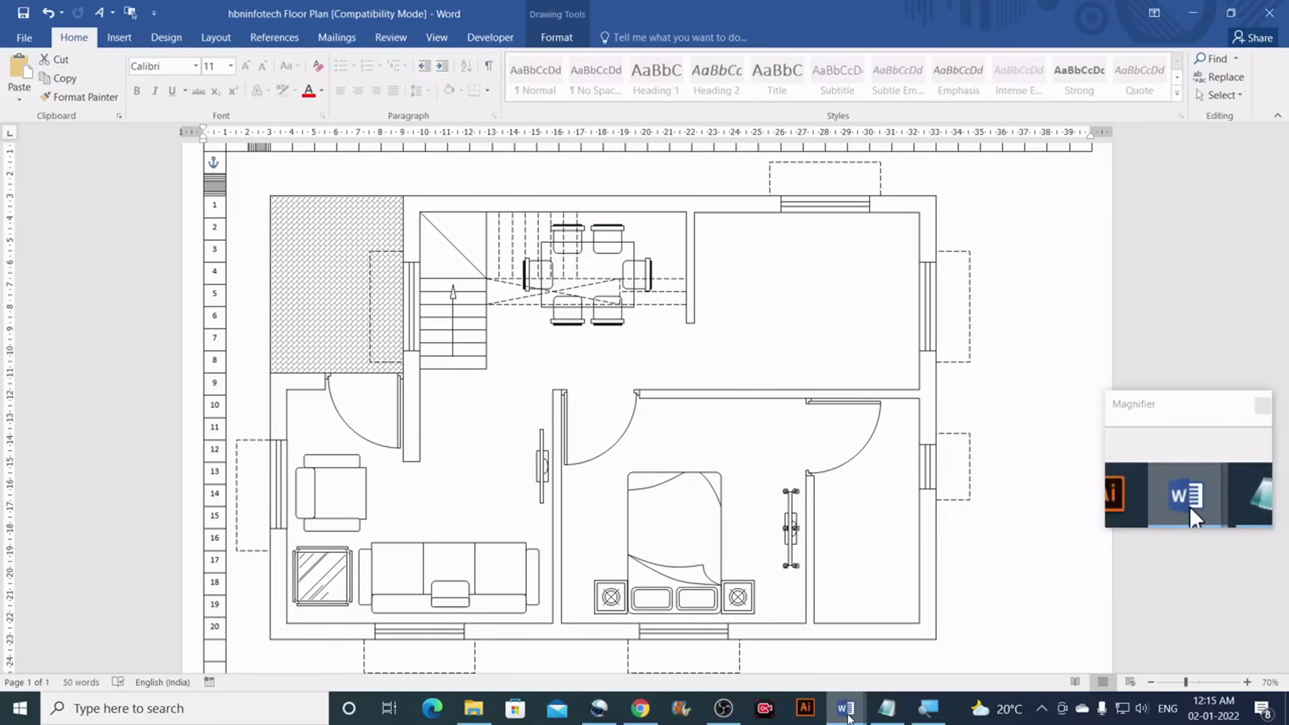
mouse_move(847, 713)
click(666, 635)
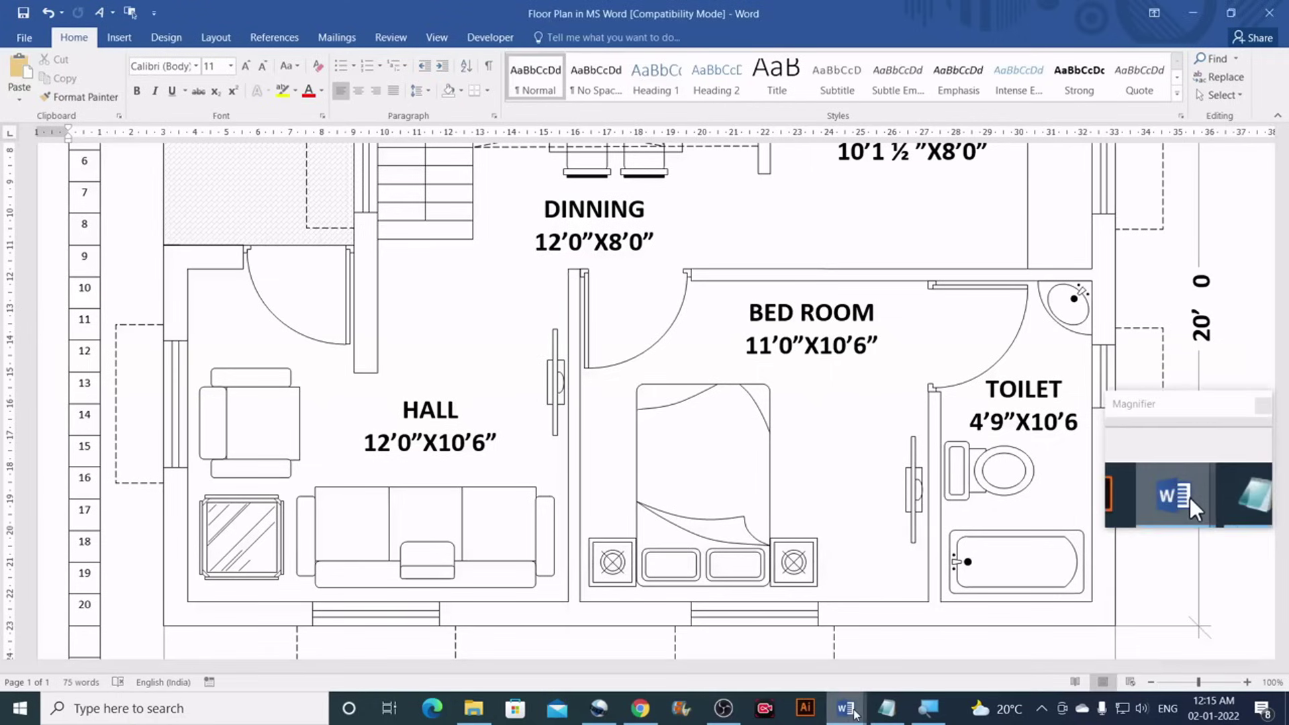
mouse_move(866, 703)
click(847, 642)
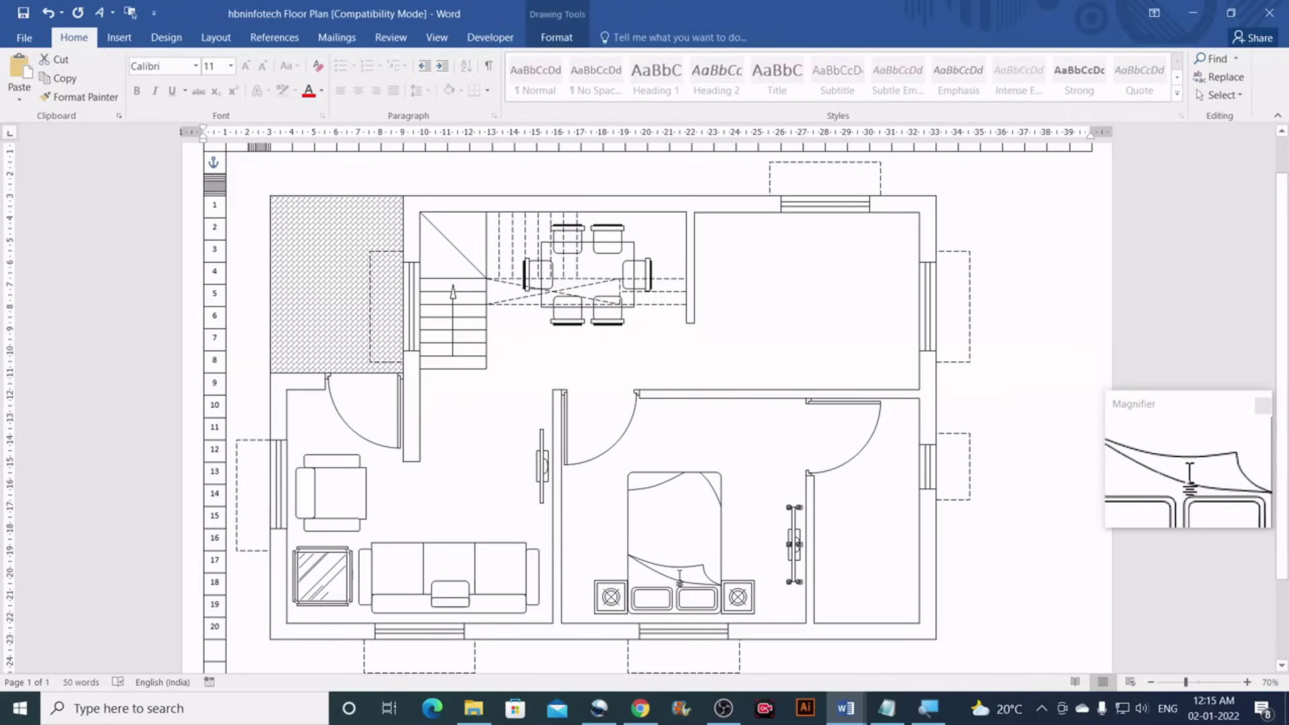
Shift the bed with its side tables left, close to the wall between the hall and the bedroom
click(695, 589)
click(701, 592)
key(Left)
key(Left)
key(Left)
key(Left)
key(Left)
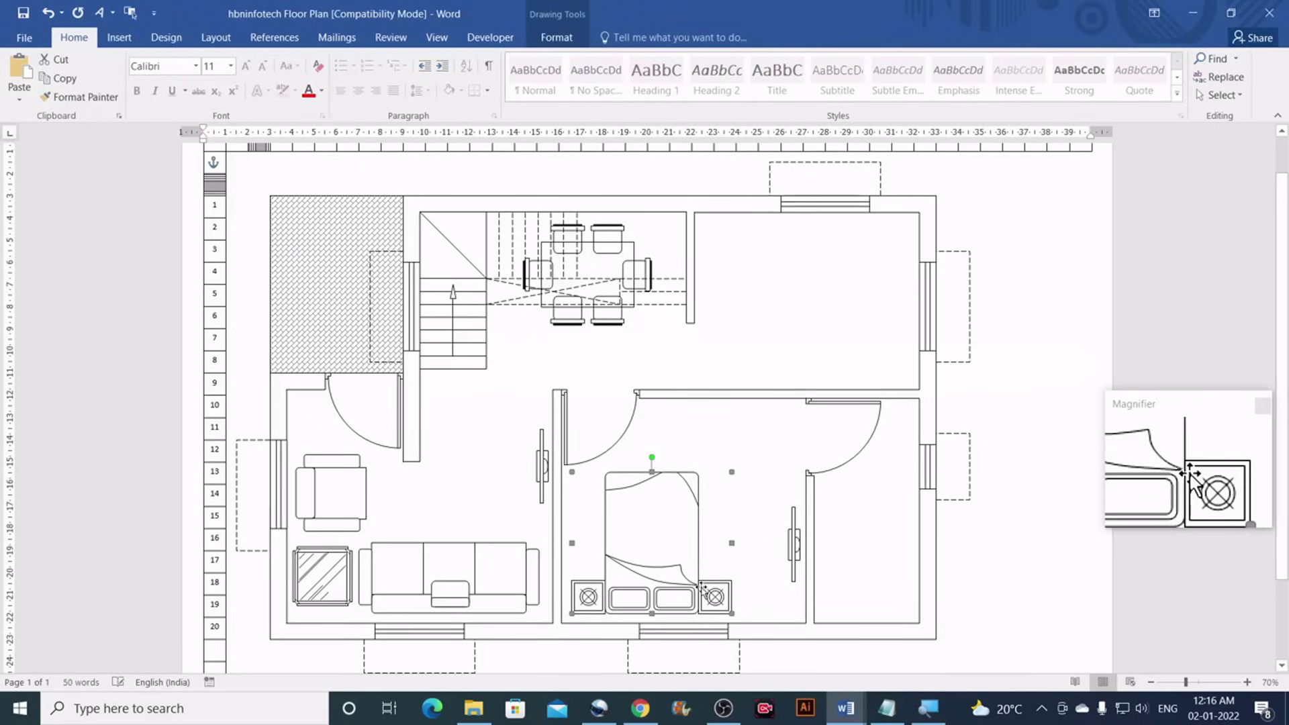
key(ctrl+Right)
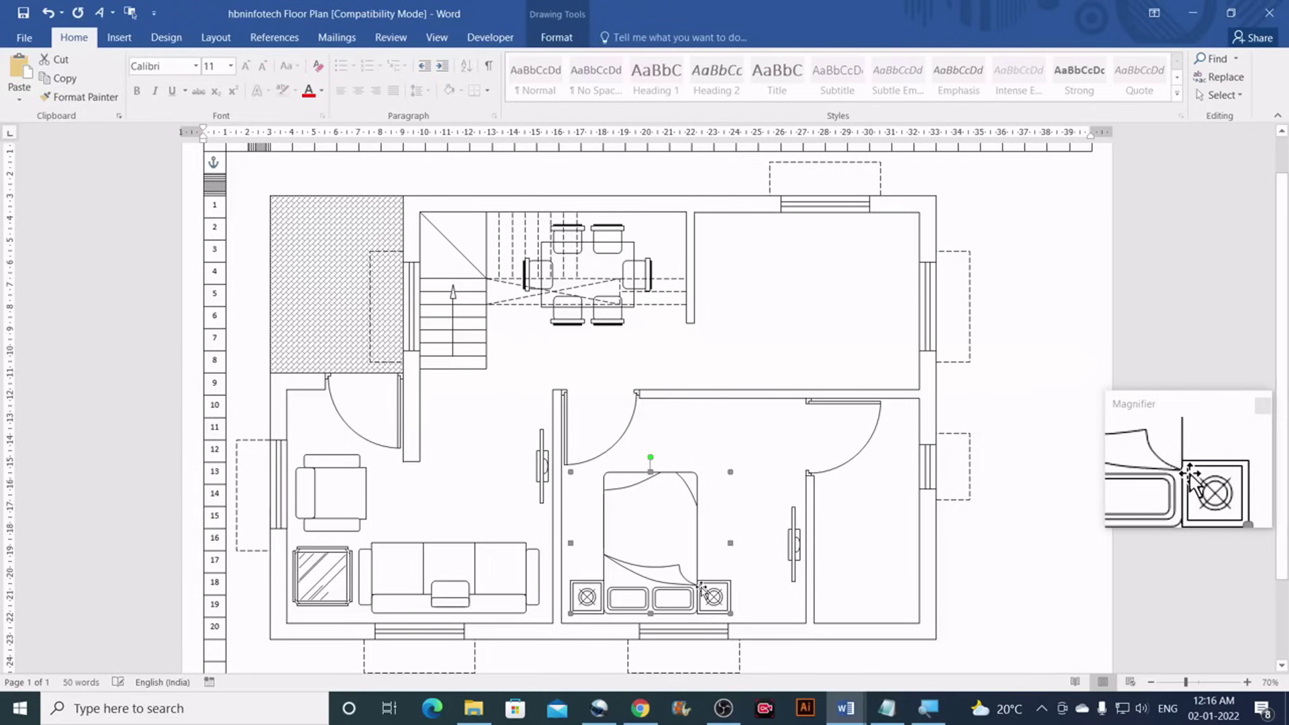
key(ctrl+Down)
key(ctrl+Right)
key(Escape)
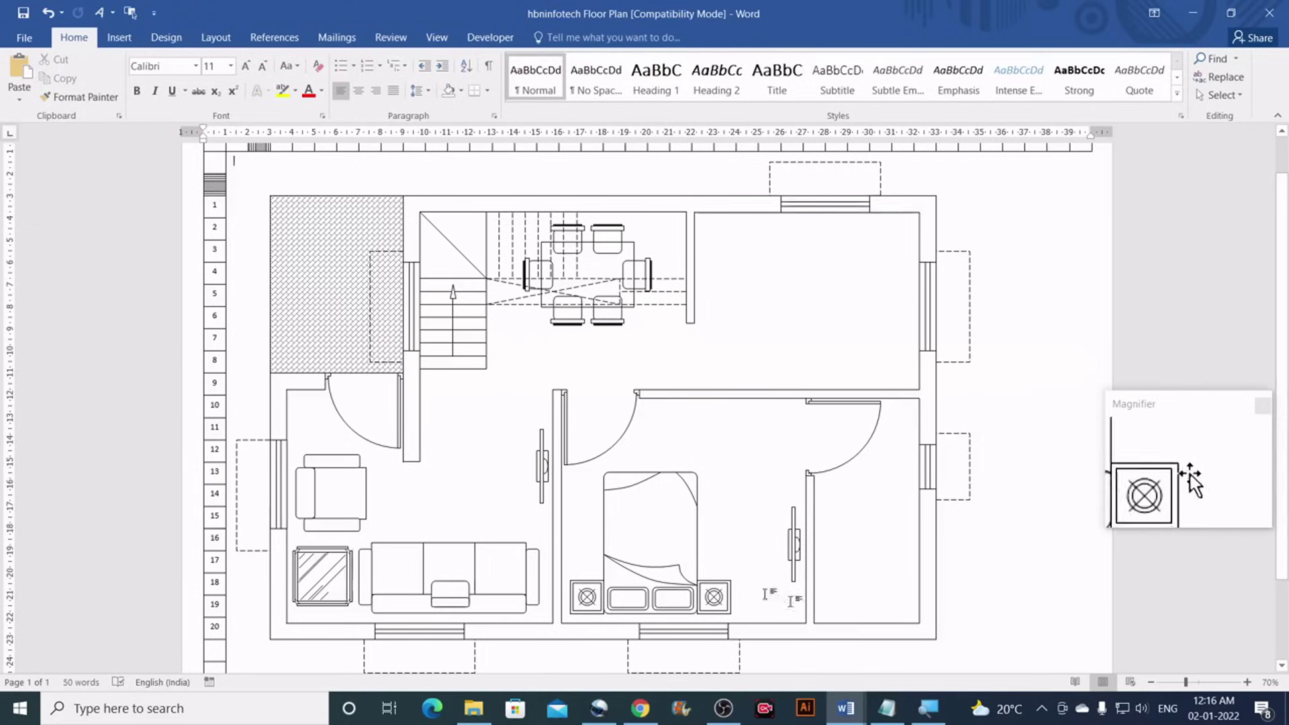
Following the reference plan, copy the bathtub from Floor Plan Symbols into the hbninfotech Floor Plan and place it along the toilet's lower wall
mouse_move(856, 715)
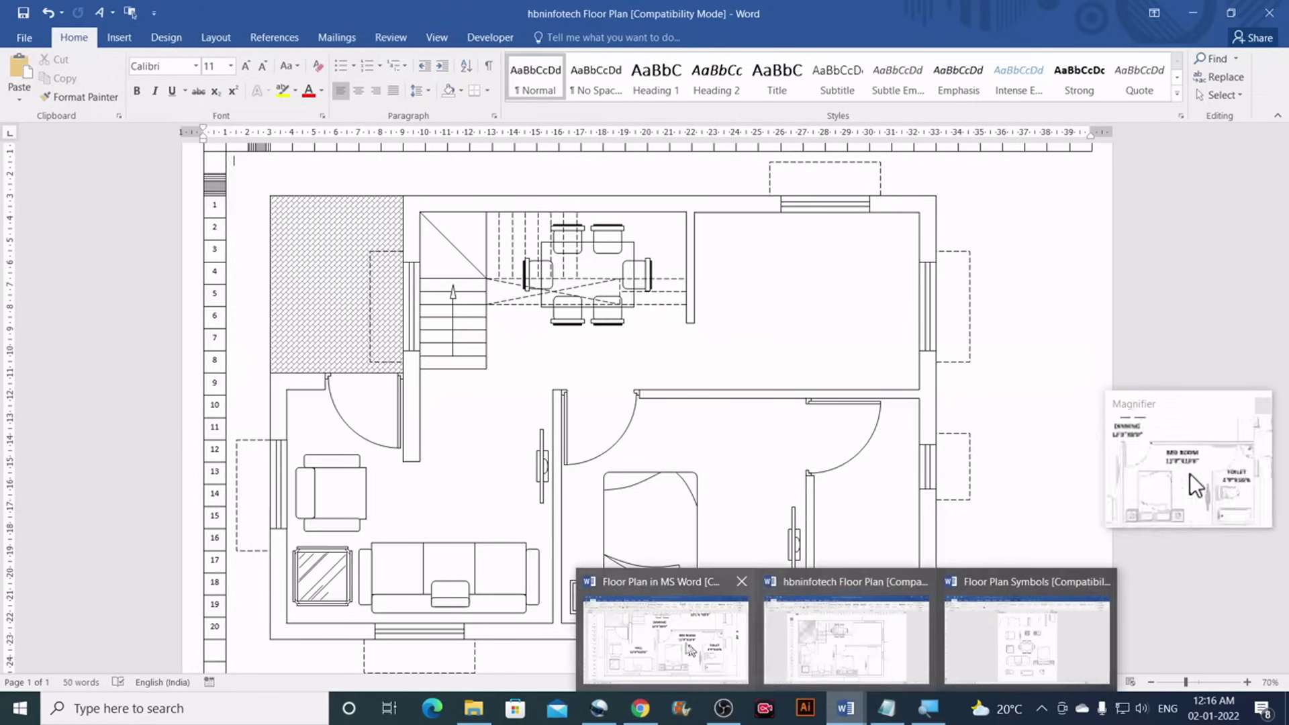
click(664, 631)
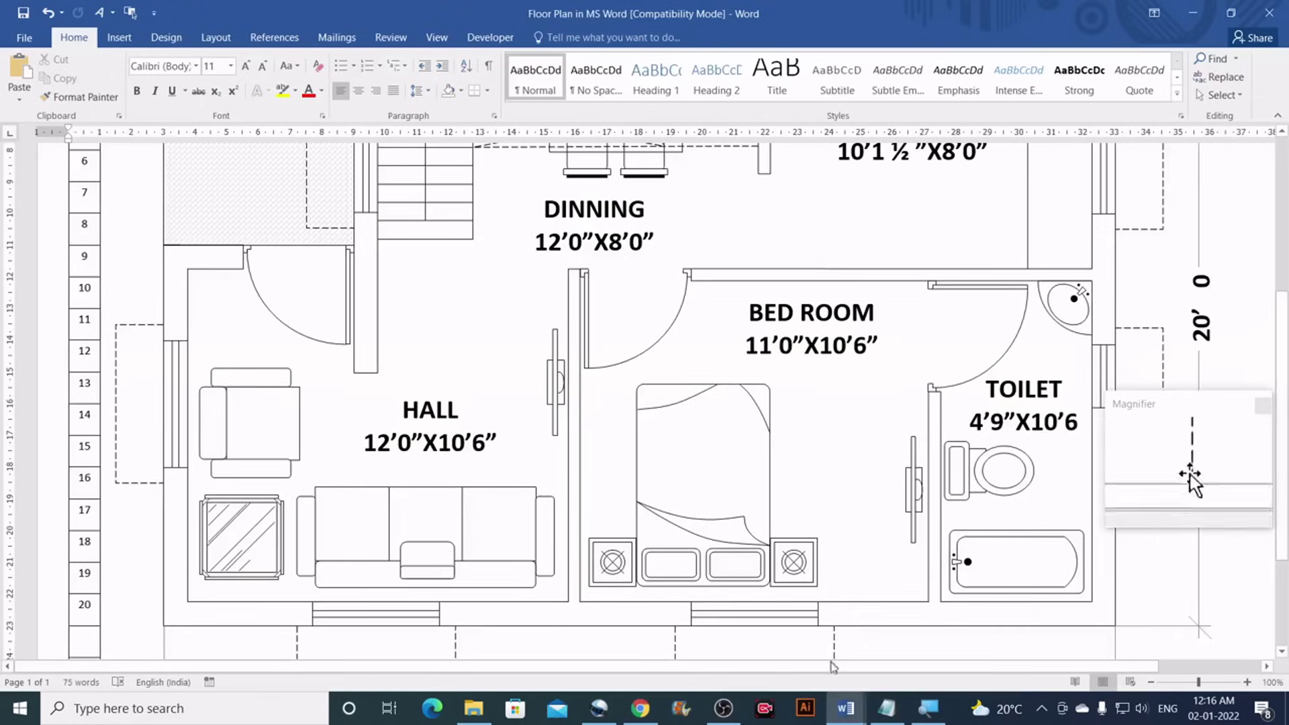
drag(828, 664, 939, 665)
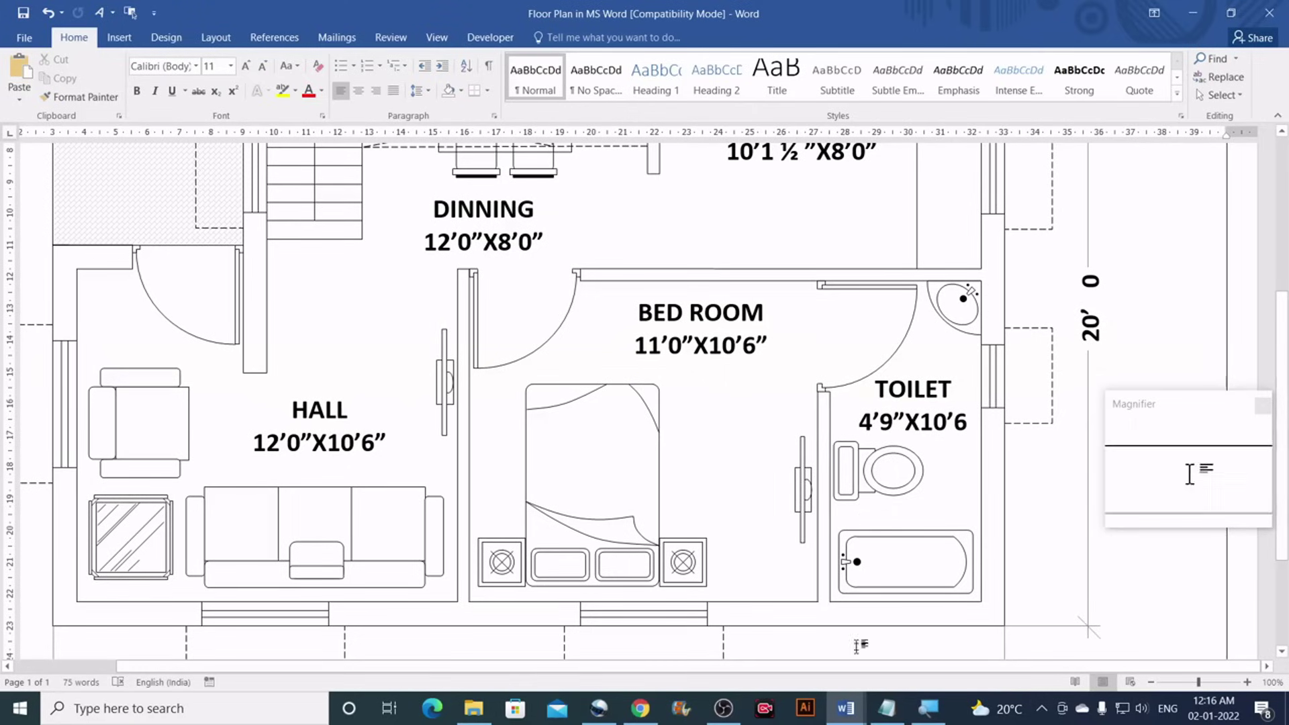
mouse_move(866, 703)
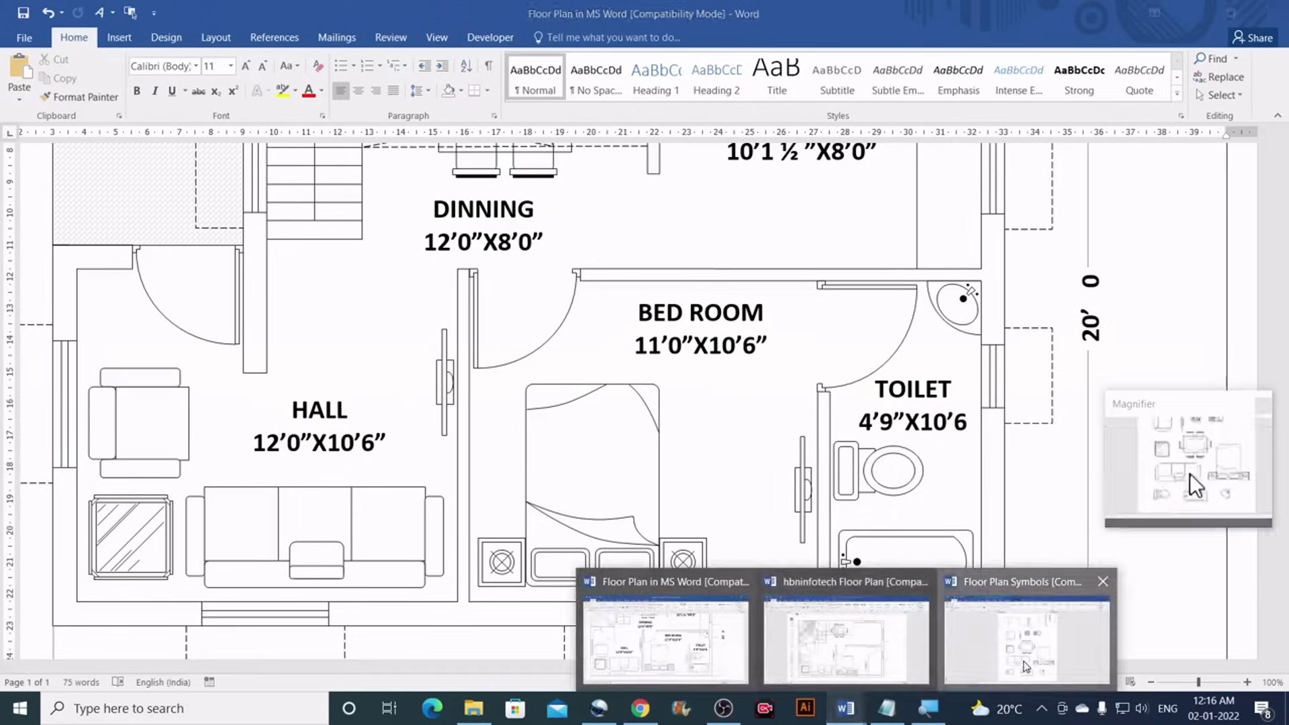
click(1027, 637)
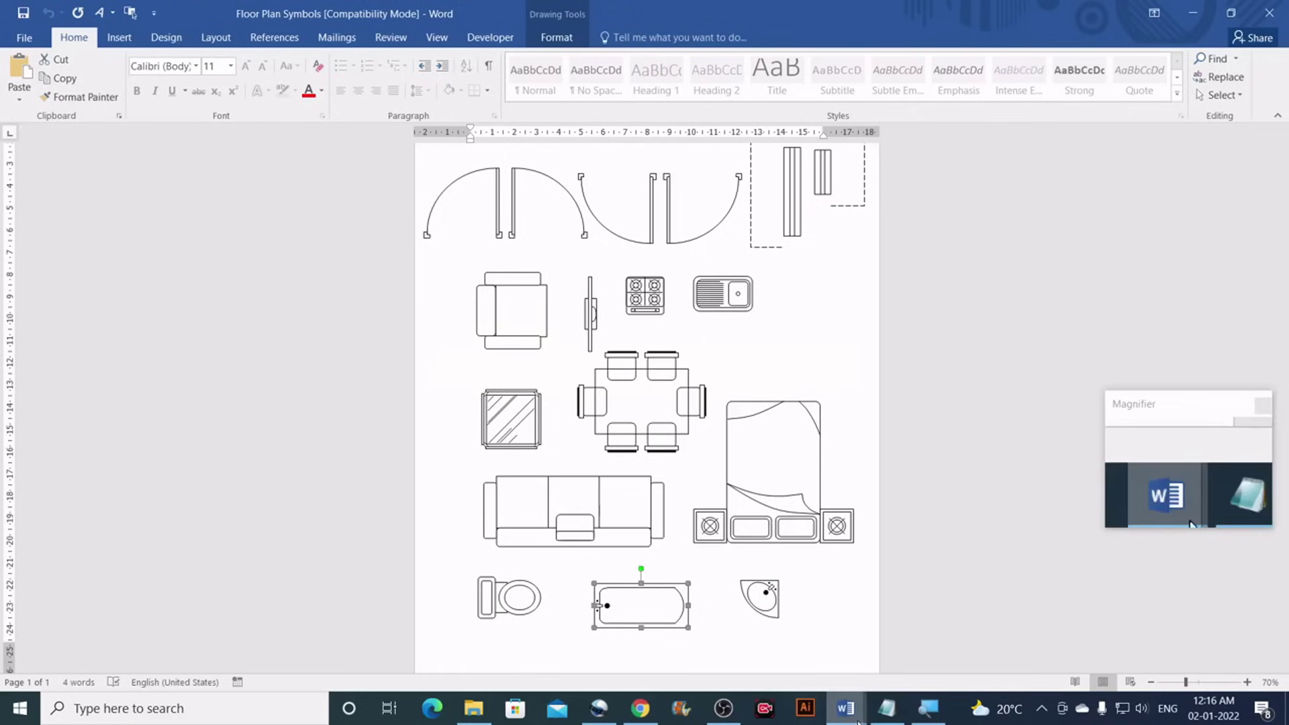
mouse_move(846, 707)
click(831, 678)
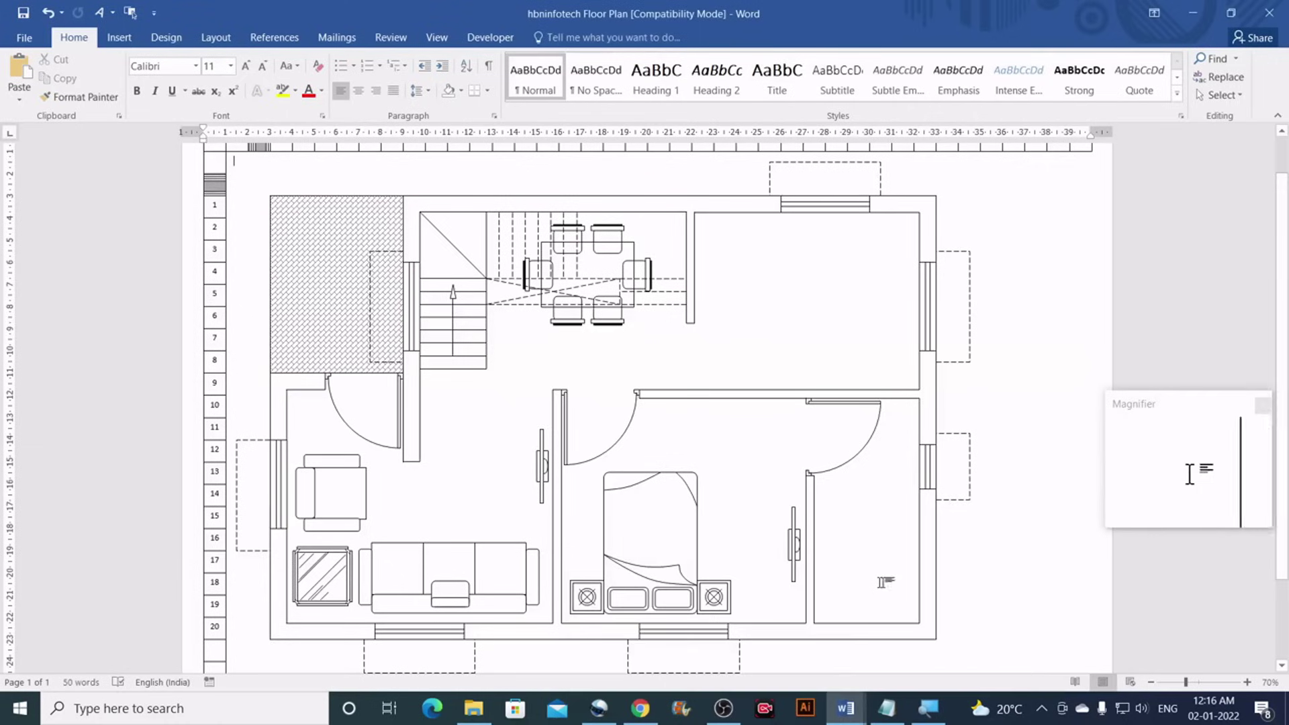
key(ctrl+v)
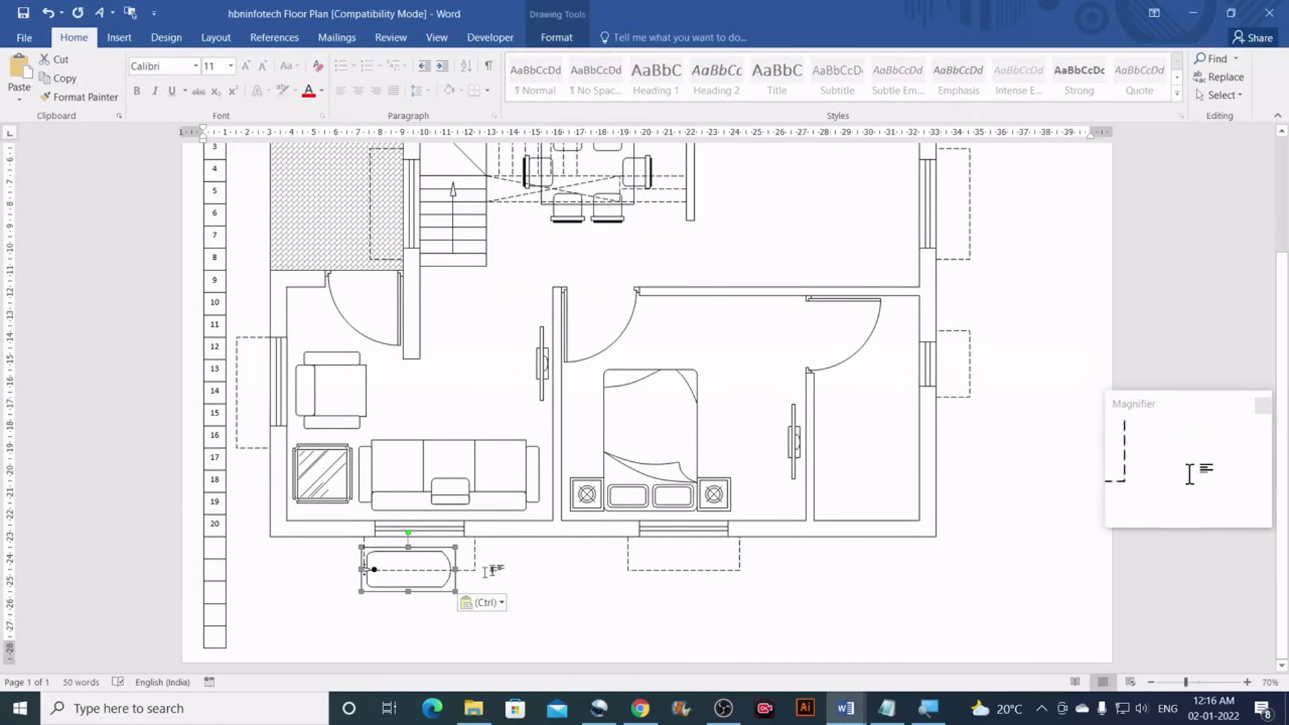
drag(453, 588, 906, 511)
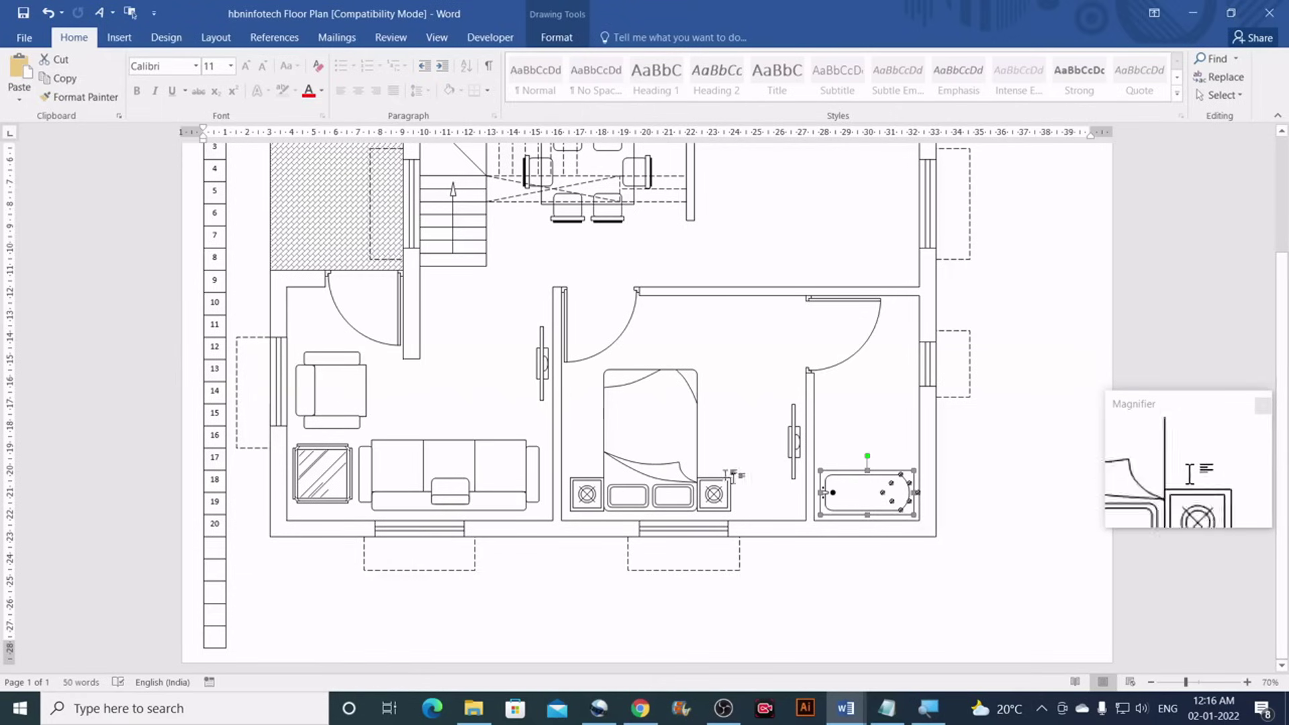
click(793, 503)
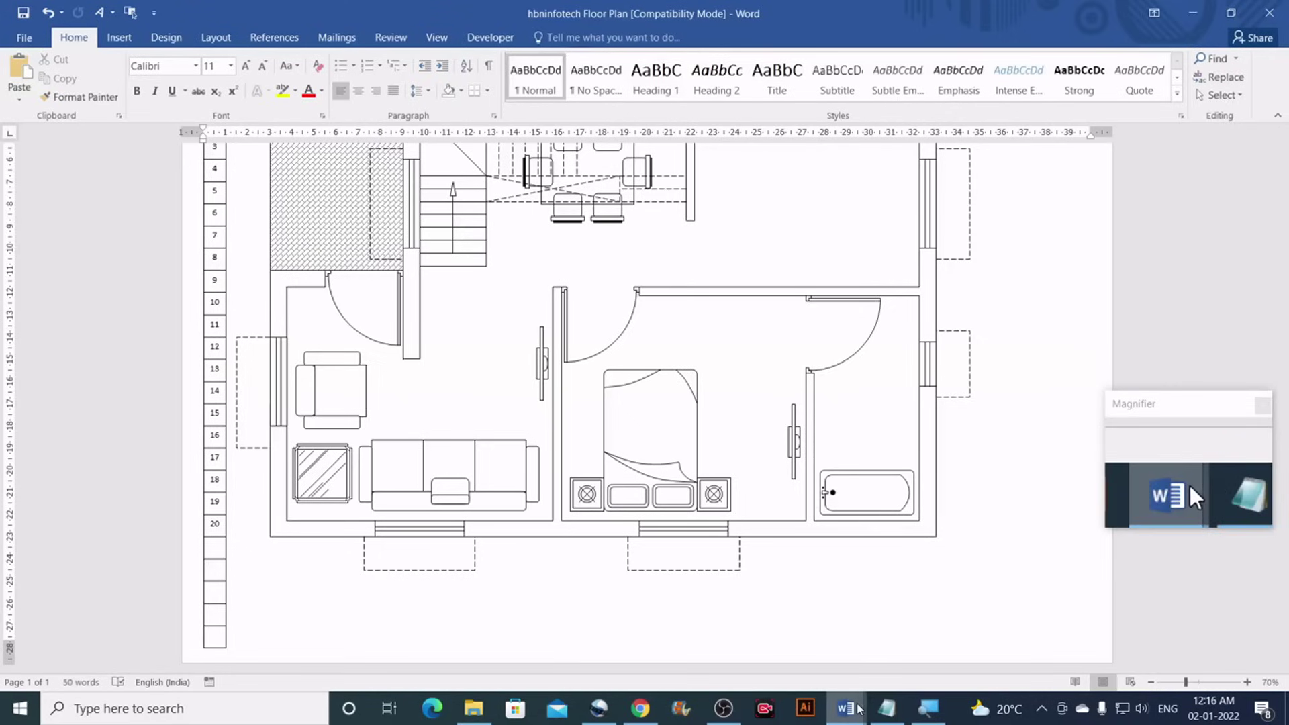
Copy the toilet bowl from Floor Plan Symbols into the hbninfotech Floor Plan and place it above the bathtub in the toilet
mouse_move(859, 709)
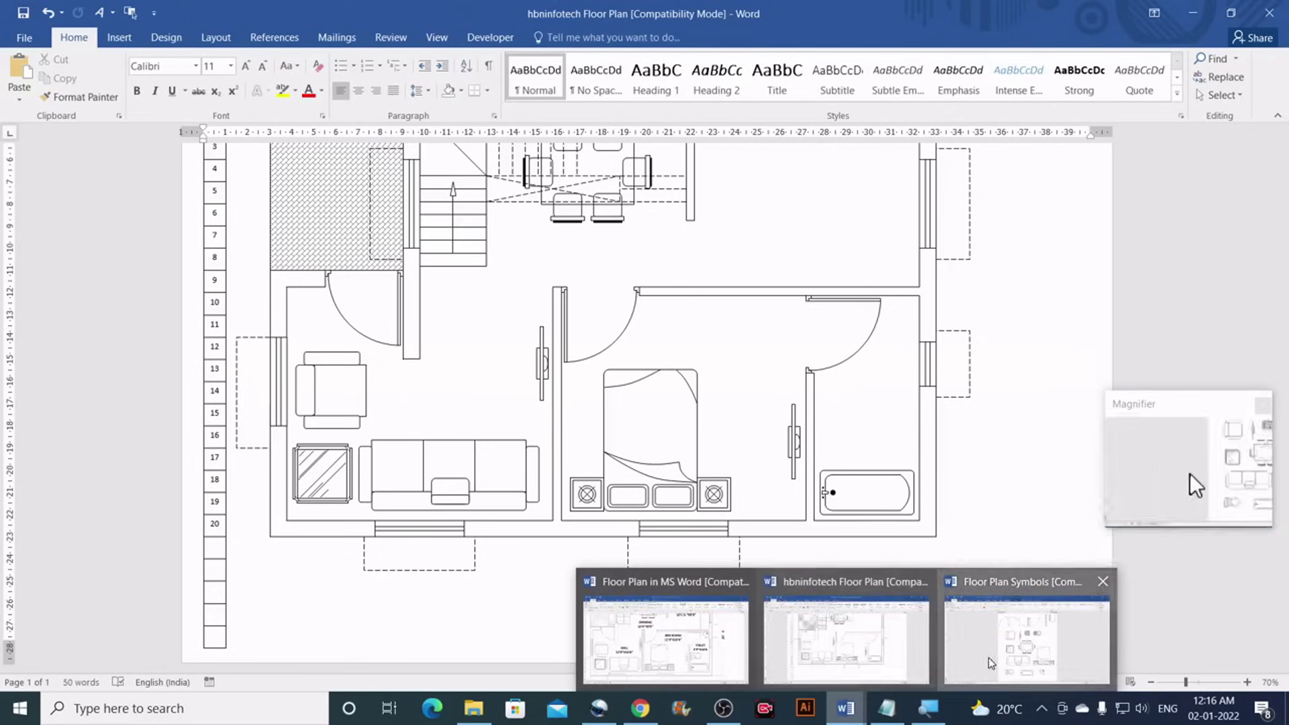
click(1007, 631)
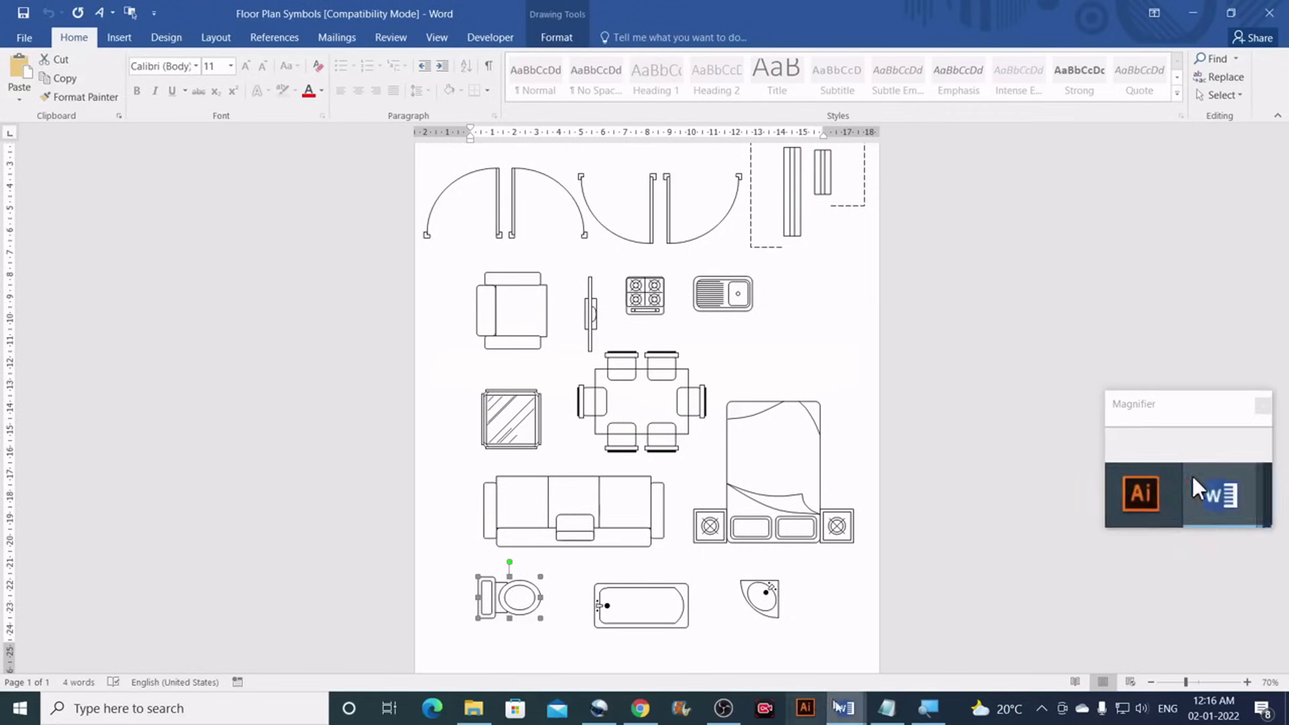
mouse_move(844, 708)
click(846, 634)
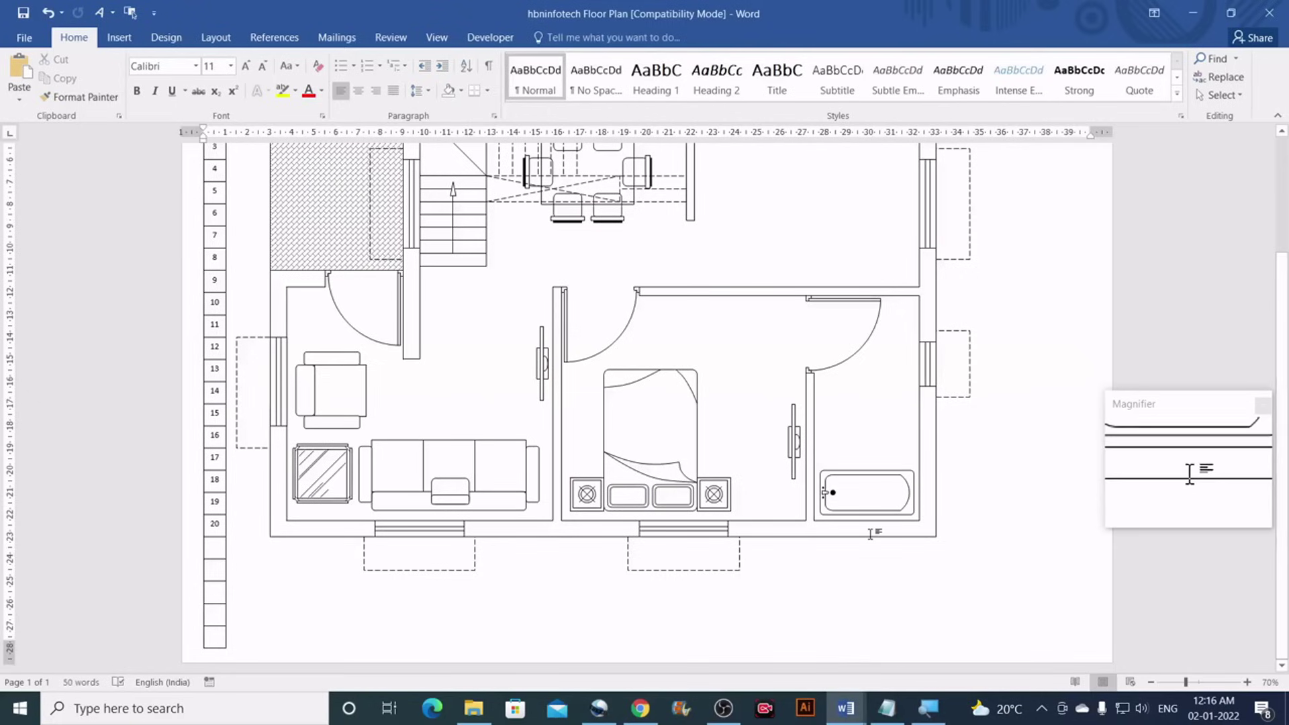
key(ctrl+v)
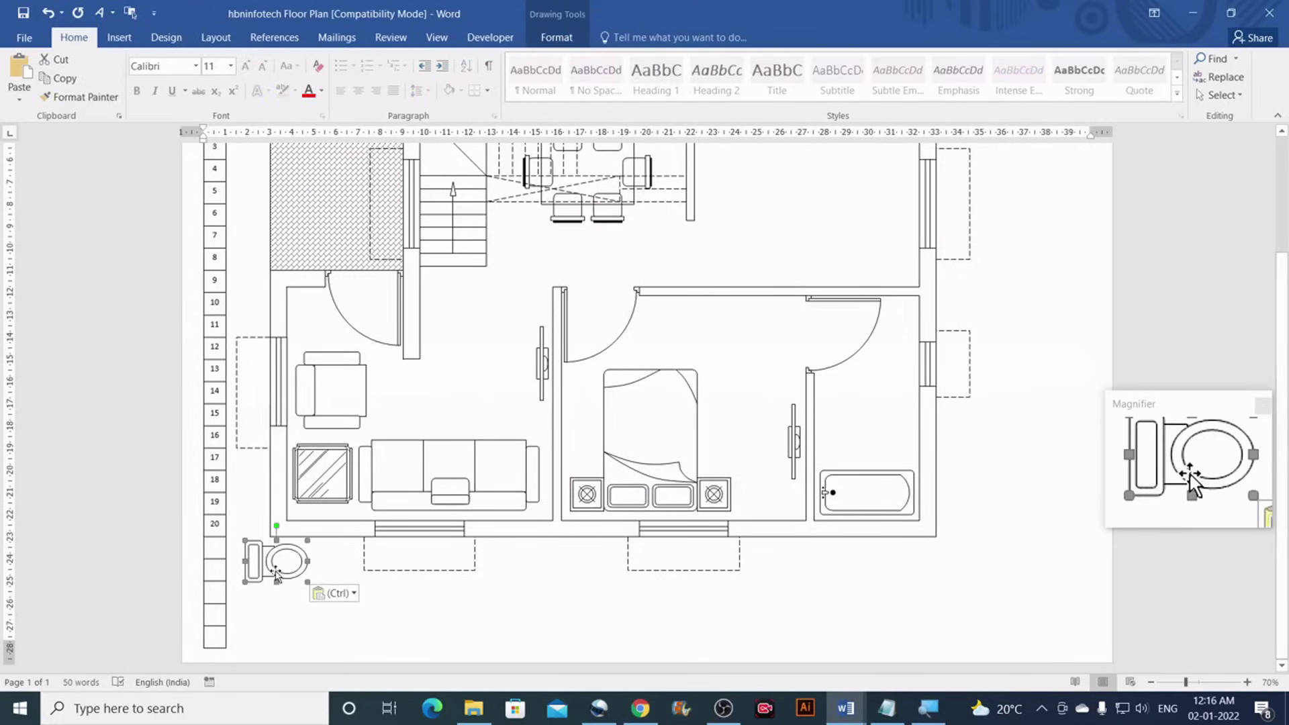
mouse_move(275, 569)
mouse_down()
mouse_move(876, 433)
mouse_move(849, 433)
mouse_up()
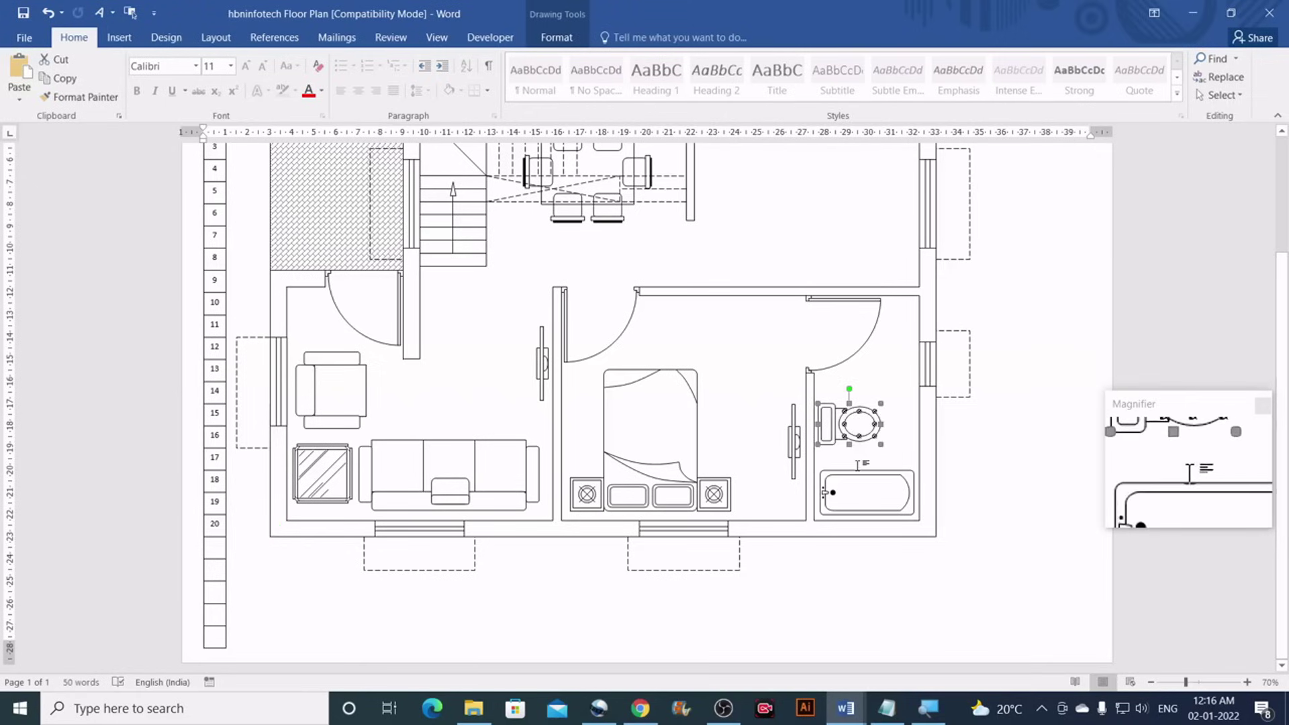
click(861, 485)
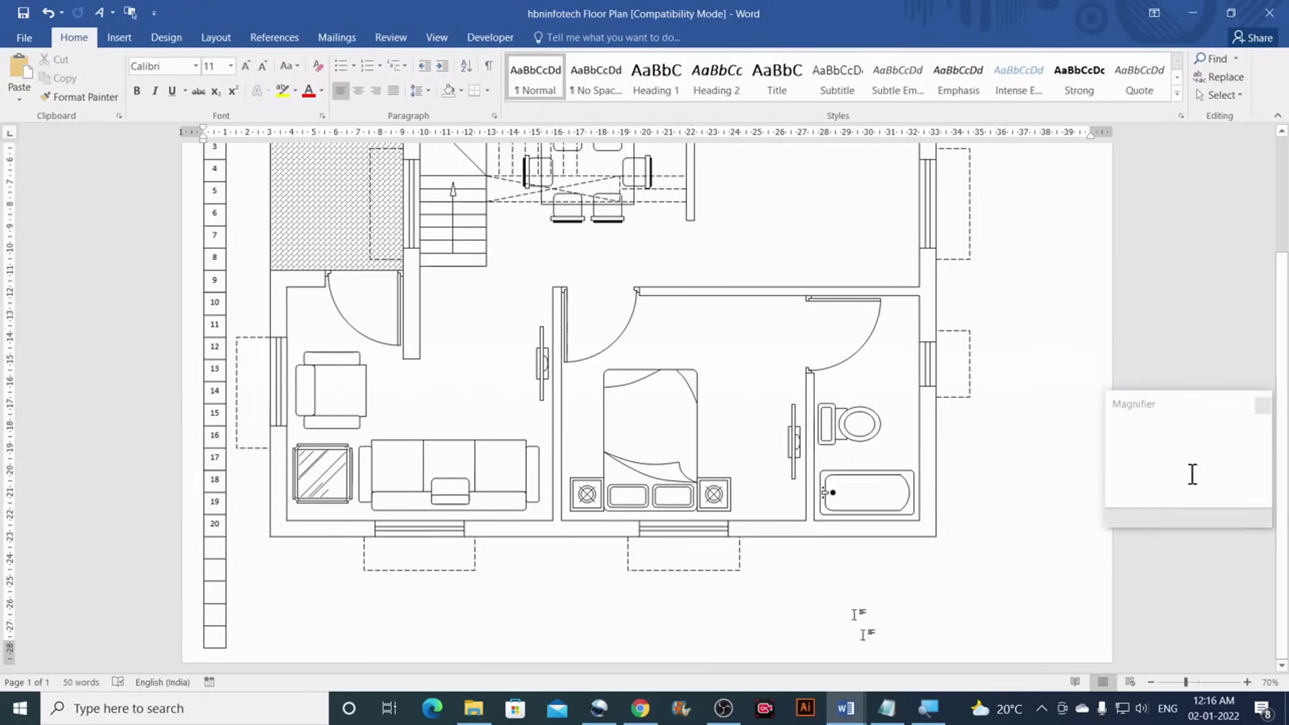
Nudge the toilet bowl left until its cistern sits against the wall between the bedroom and the toilet
click(832, 435)
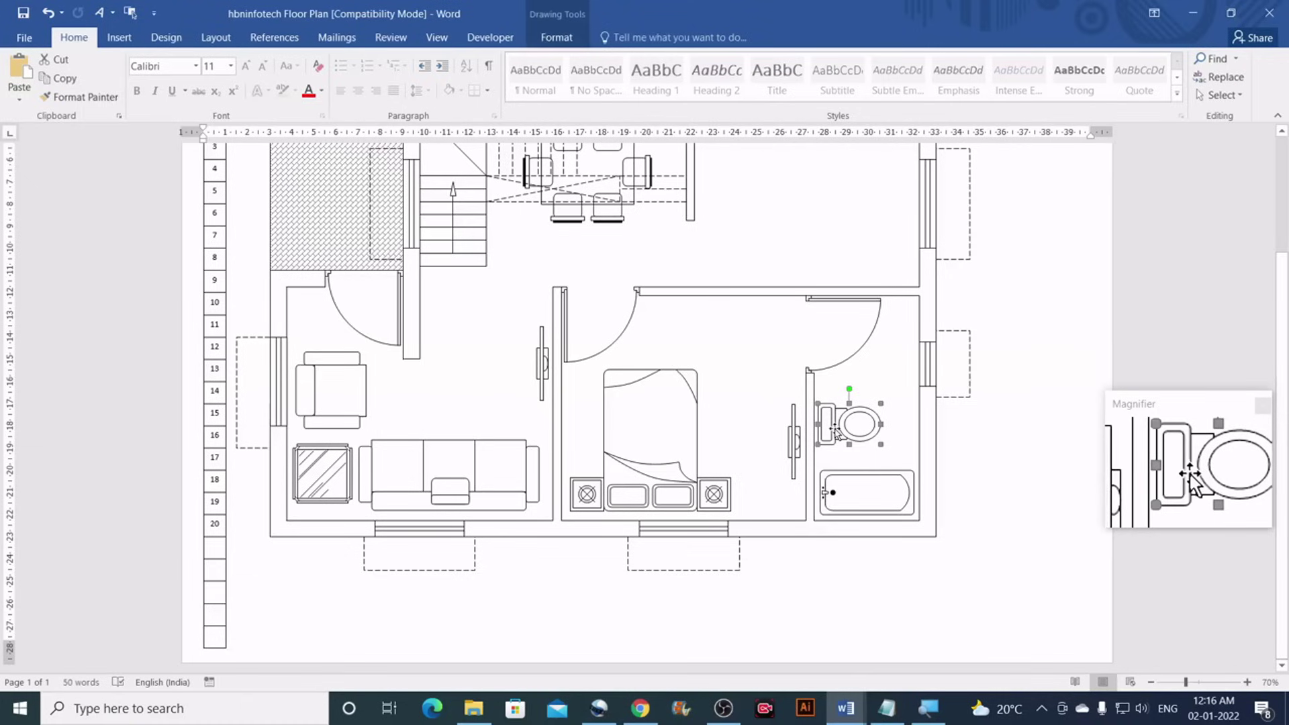
key(Left)
key(Left)
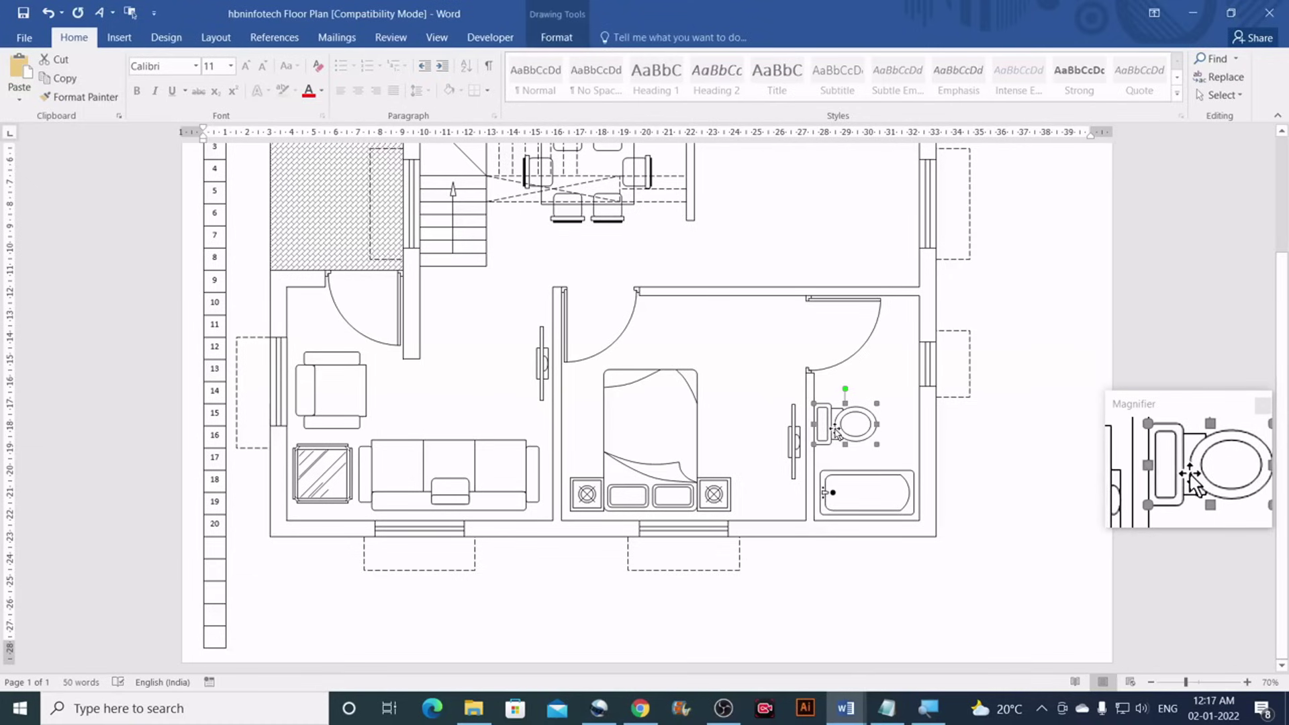
click(908, 527)
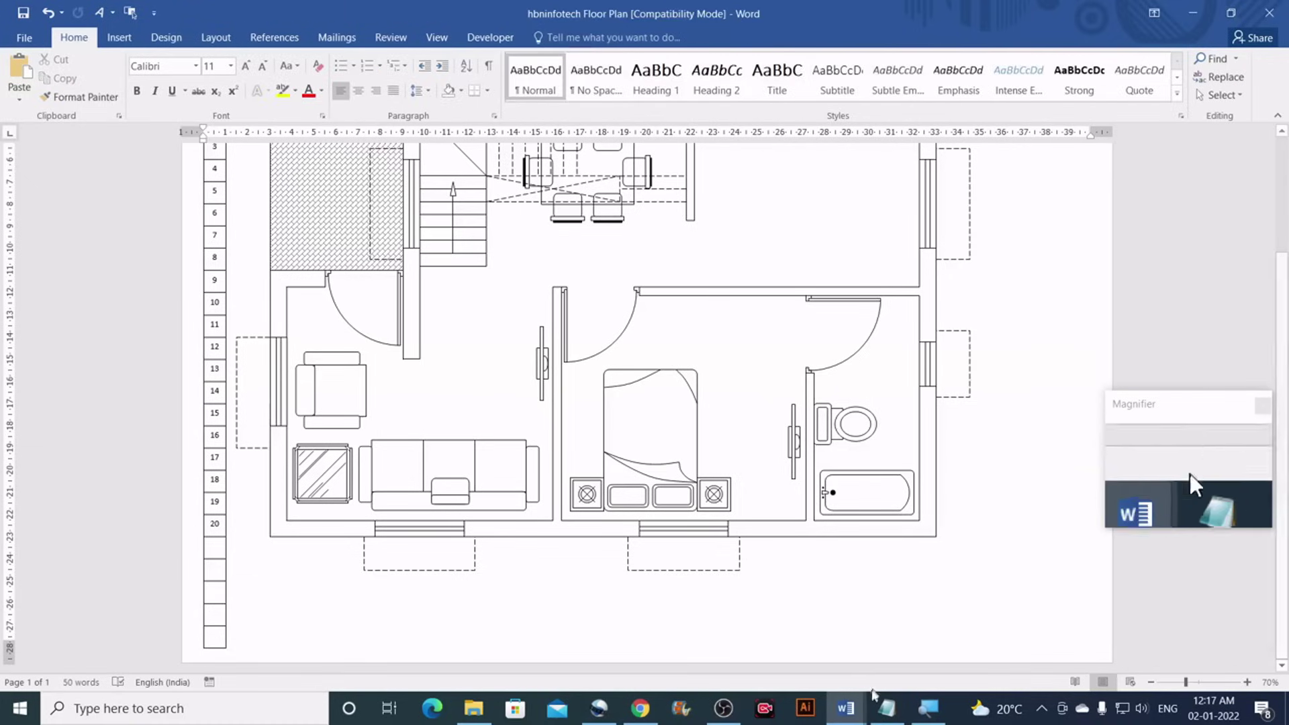
Following the reference plan, copy the corner washbasin from Floor Plan Symbols into the hbninfotech Floor Plan and fit it in the toilet's upper-right corner
mouse_move(853, 713)
click(725, 646)
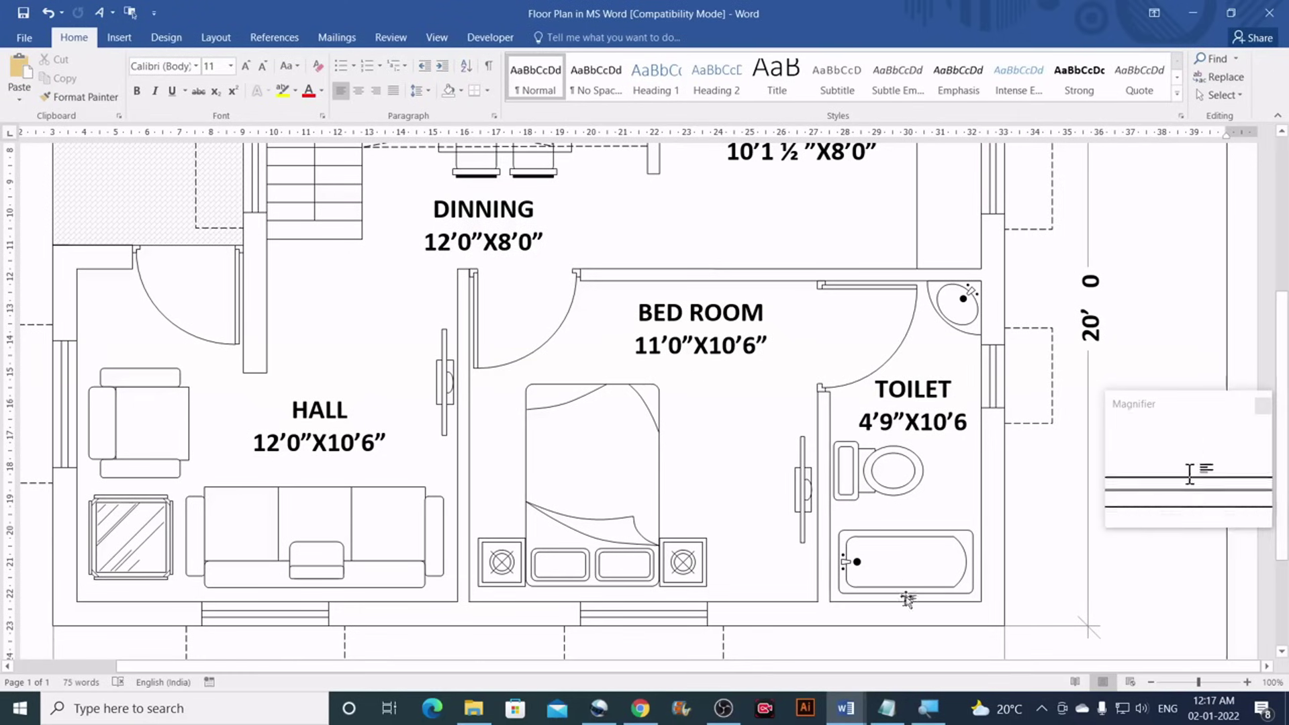
mouse_move(855, 712)
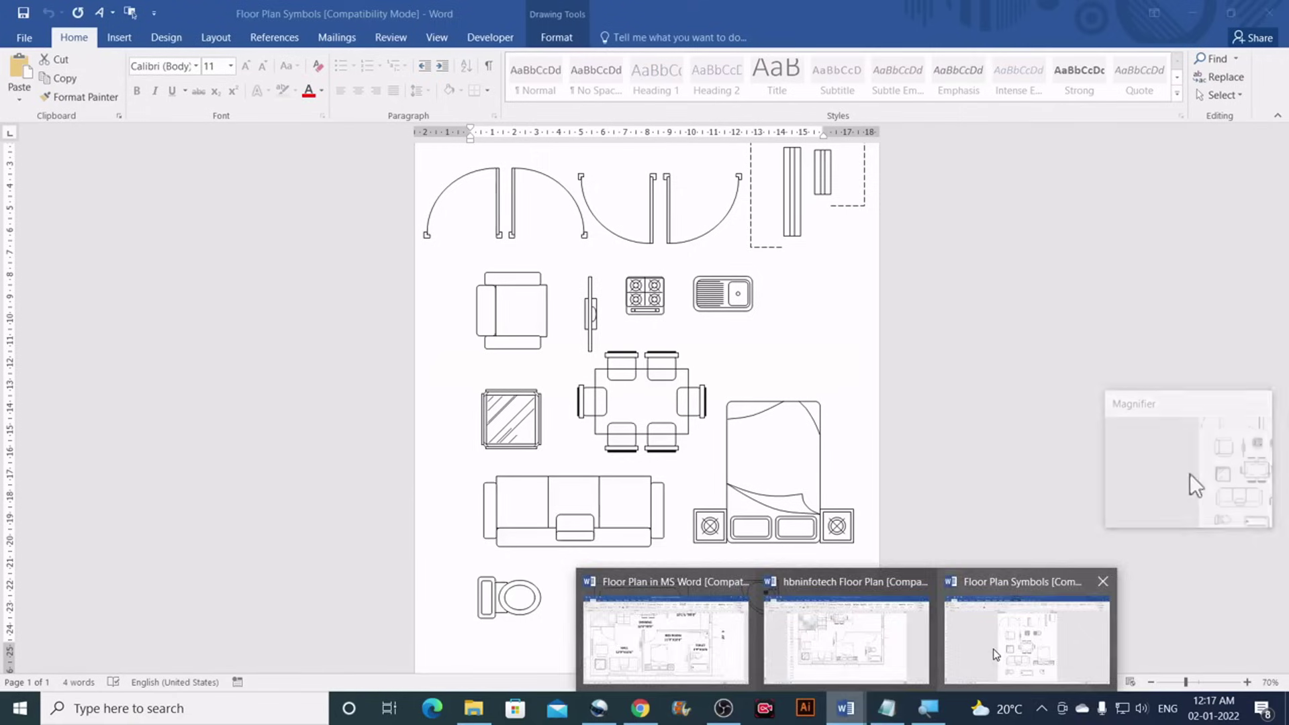
click(1027, 638)
click(772, 626)
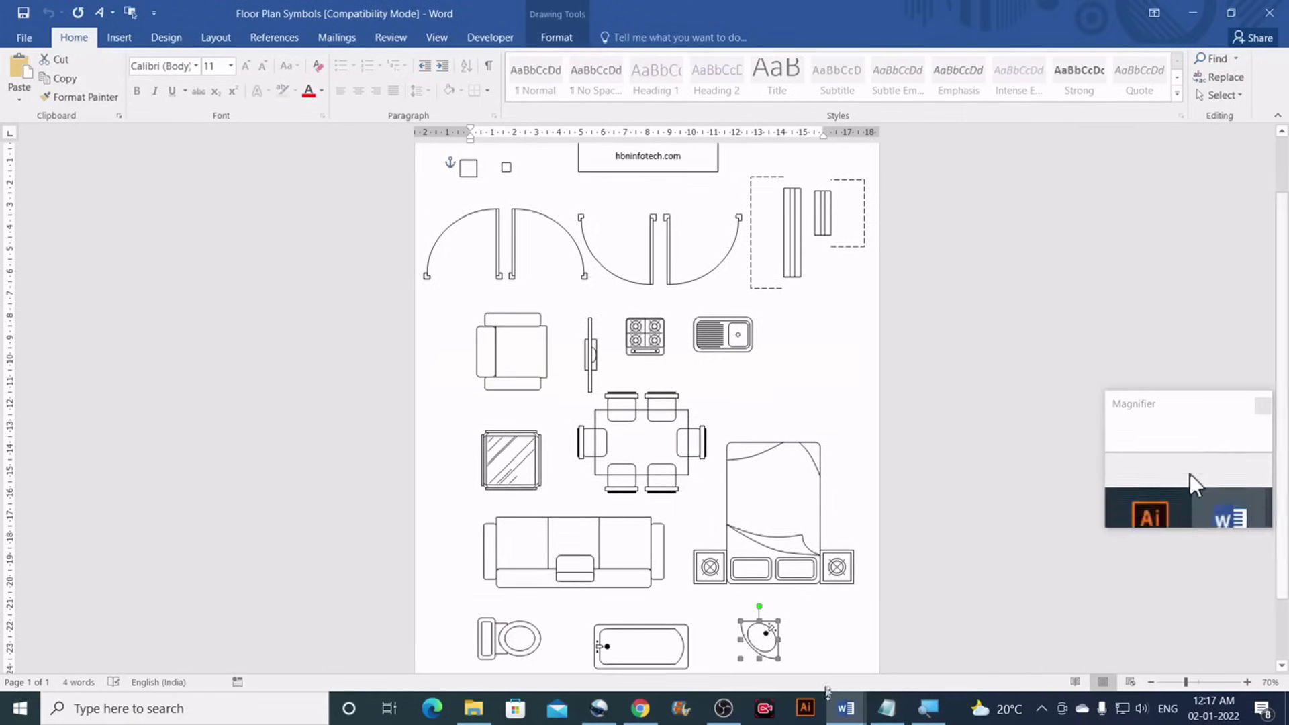
mouse_move(865, 721)
click(841, 639)
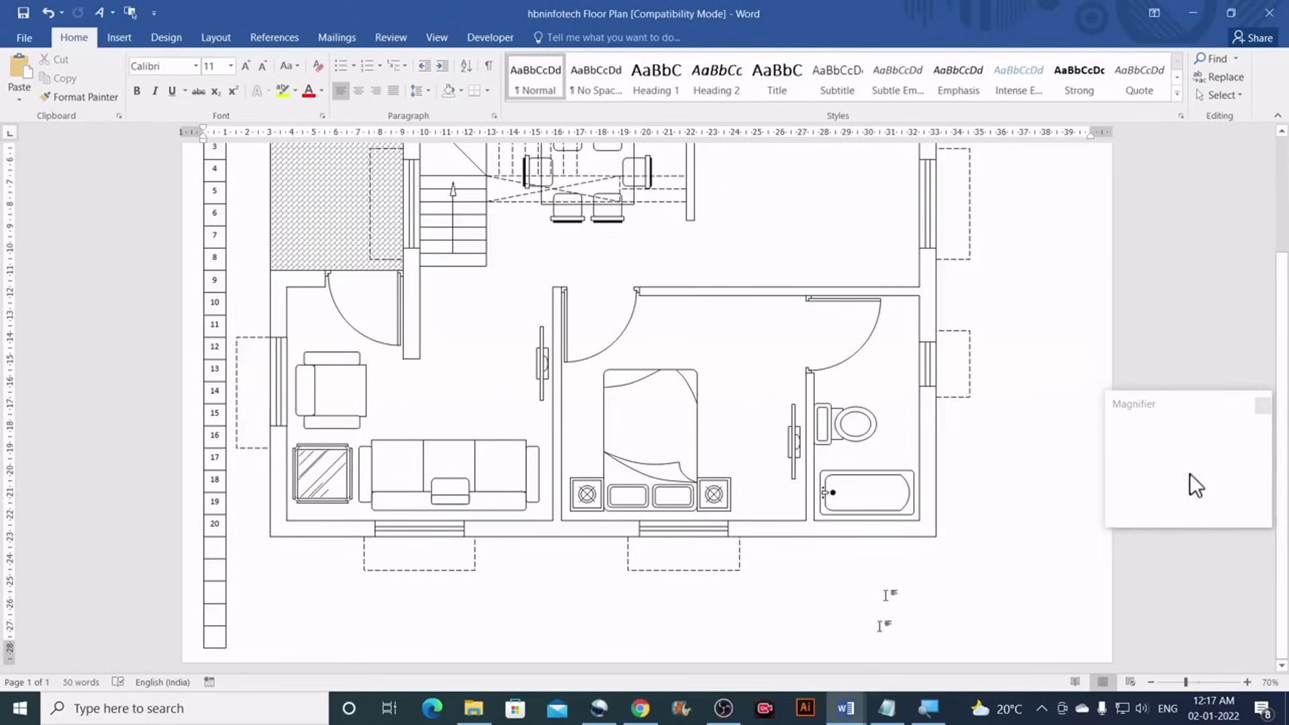
key(ctrl+v)
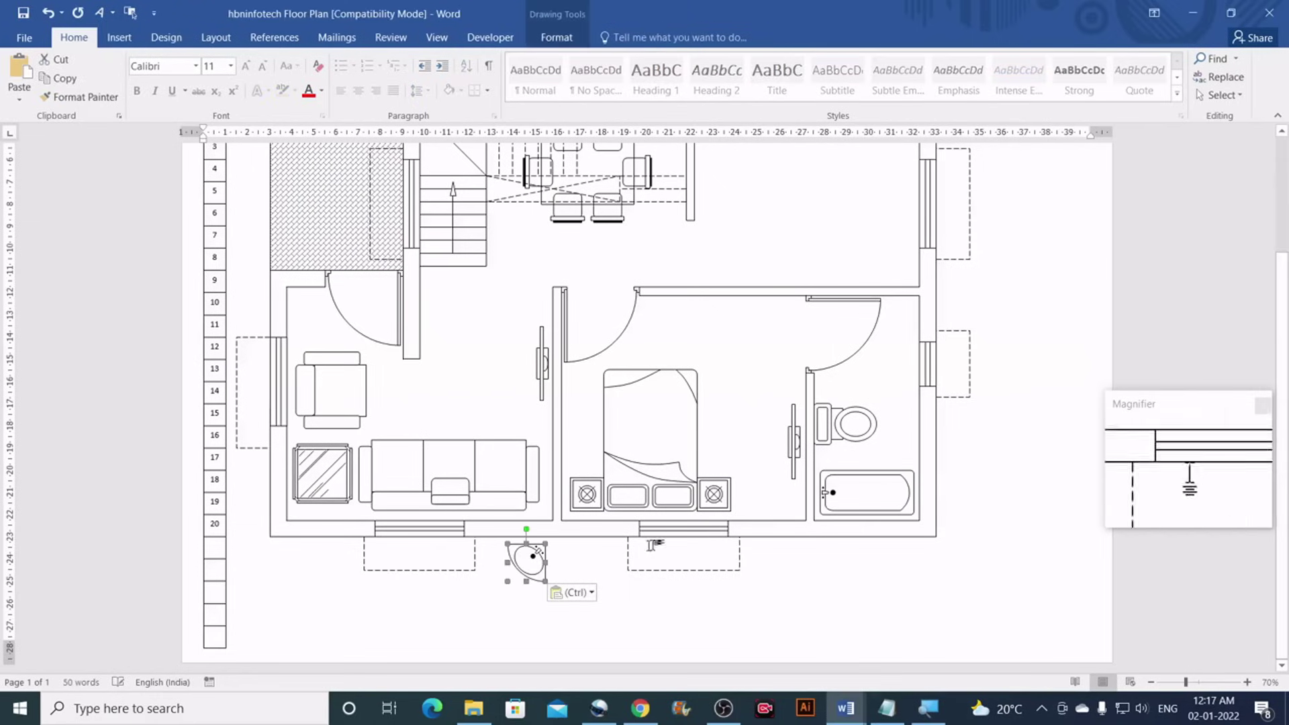
mouse_move(544, 554)
mouse_down()
mouse_move(880, 345)
mouse_move(912, 308)
mouse_up()
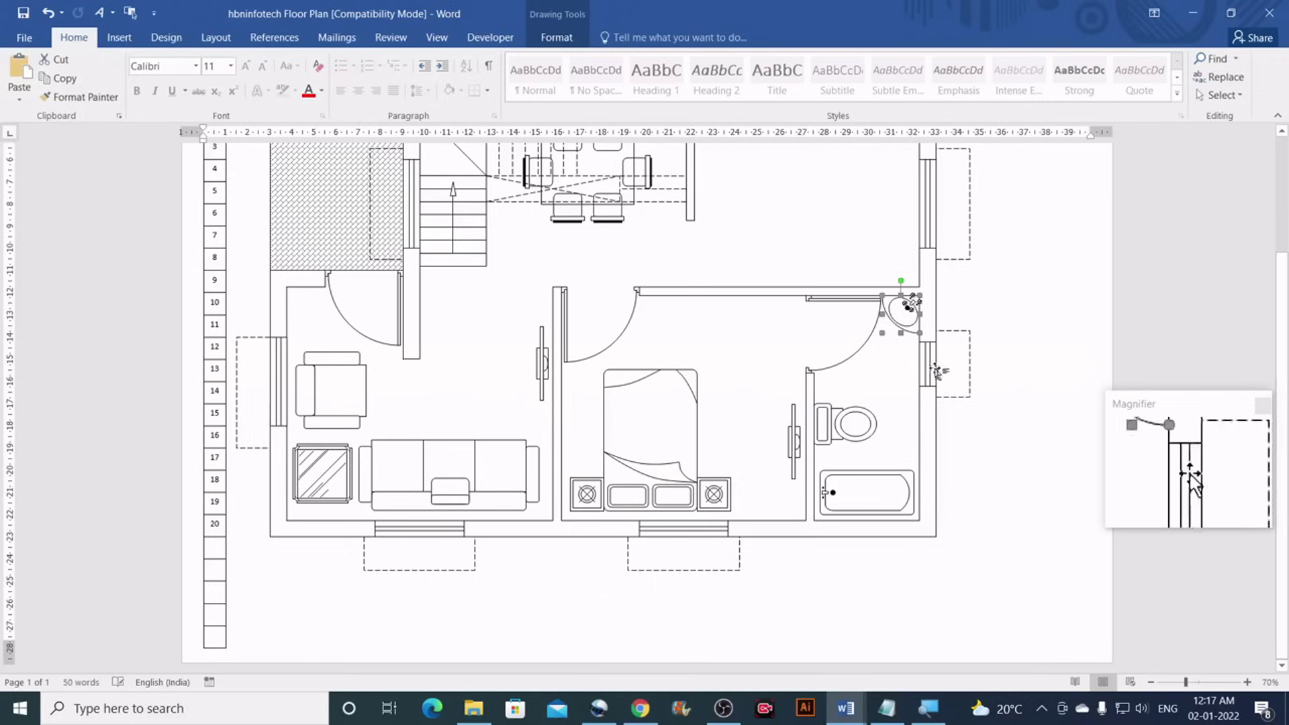
click(942, 401)
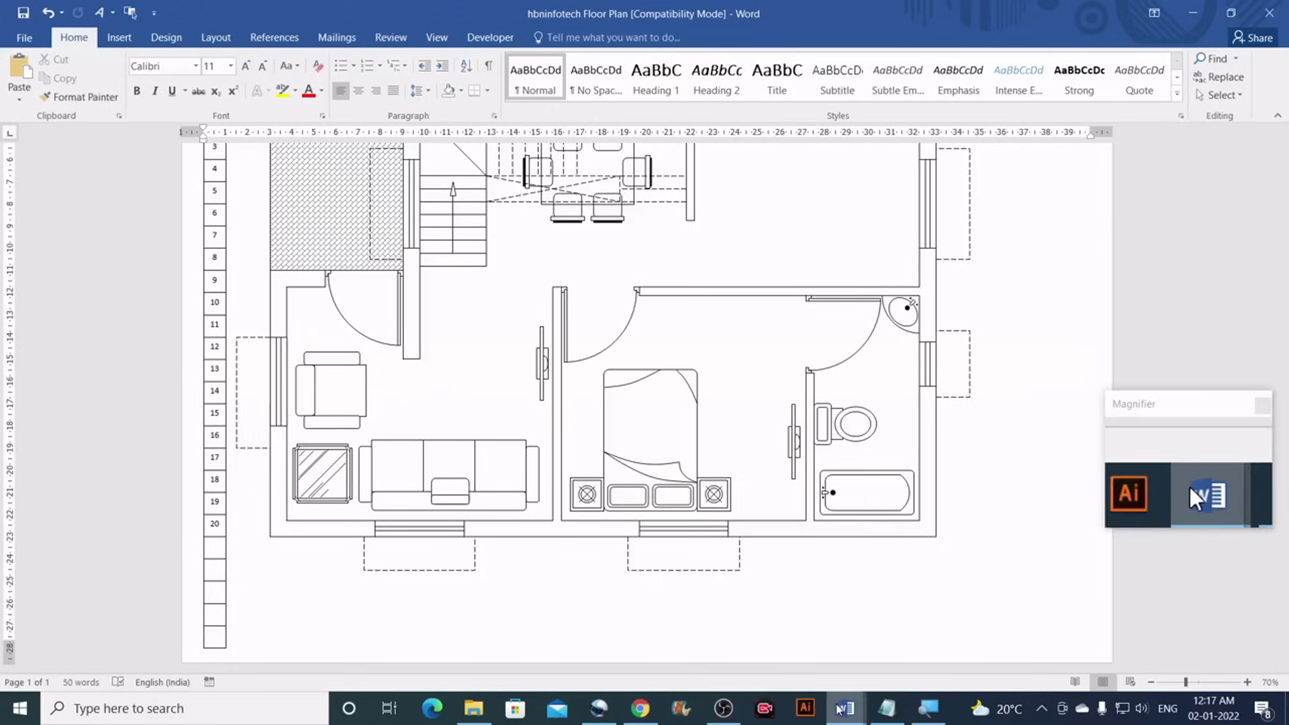
Check the reference plan and the Floor Plan Symbols for remaining items, and examine the kitchen's sink, stove and counter layout
mouse_move(846, 708)
click(750, 663)
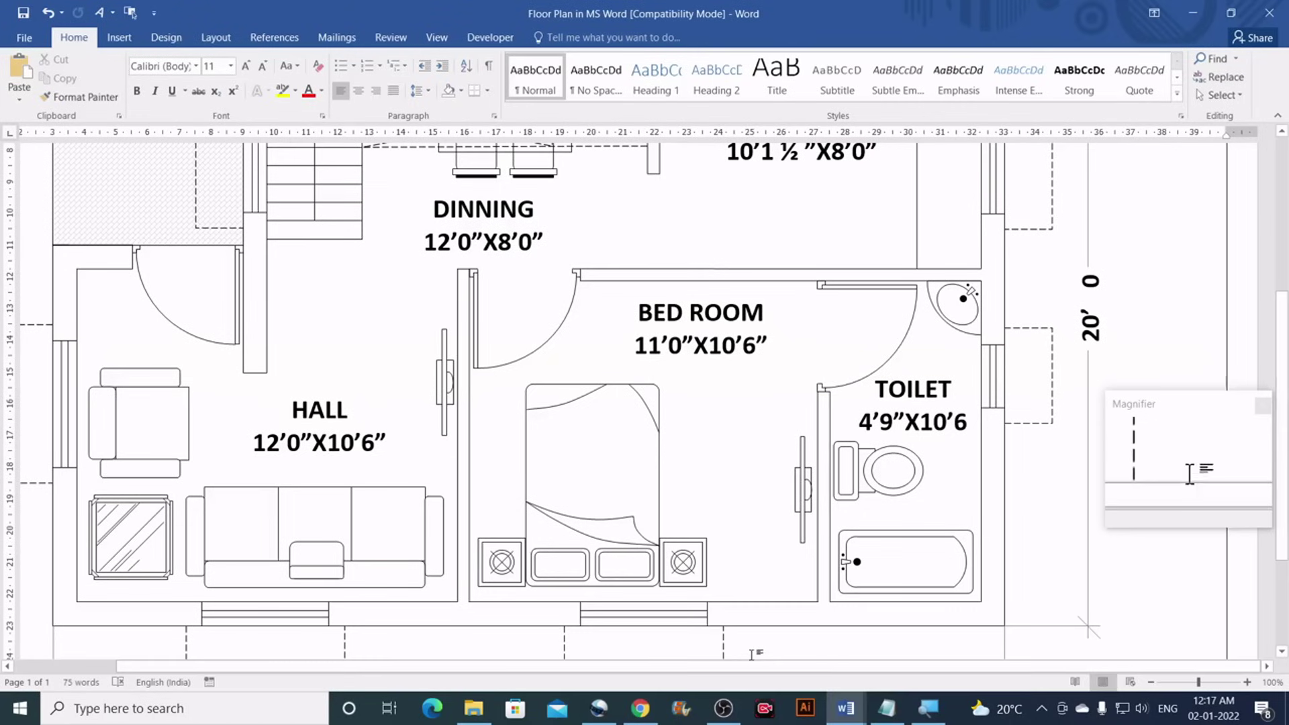
mouse_move(846, 708)
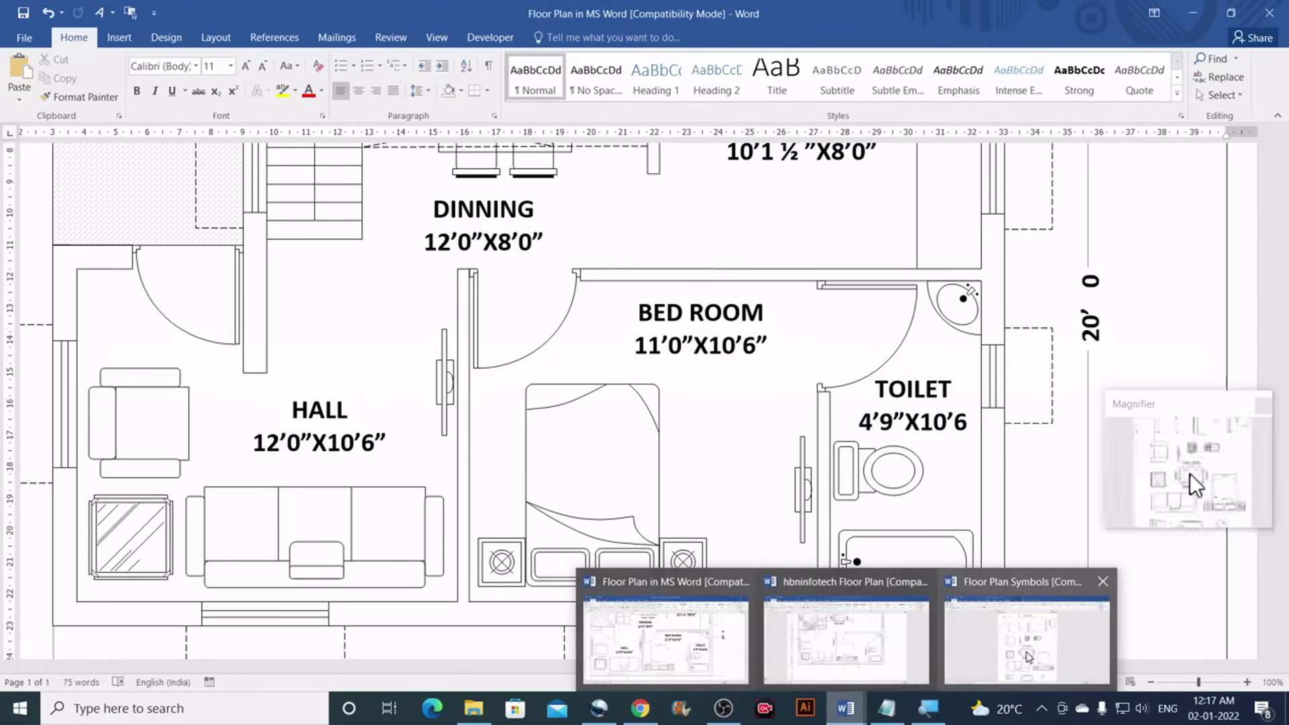
click(954, 668)
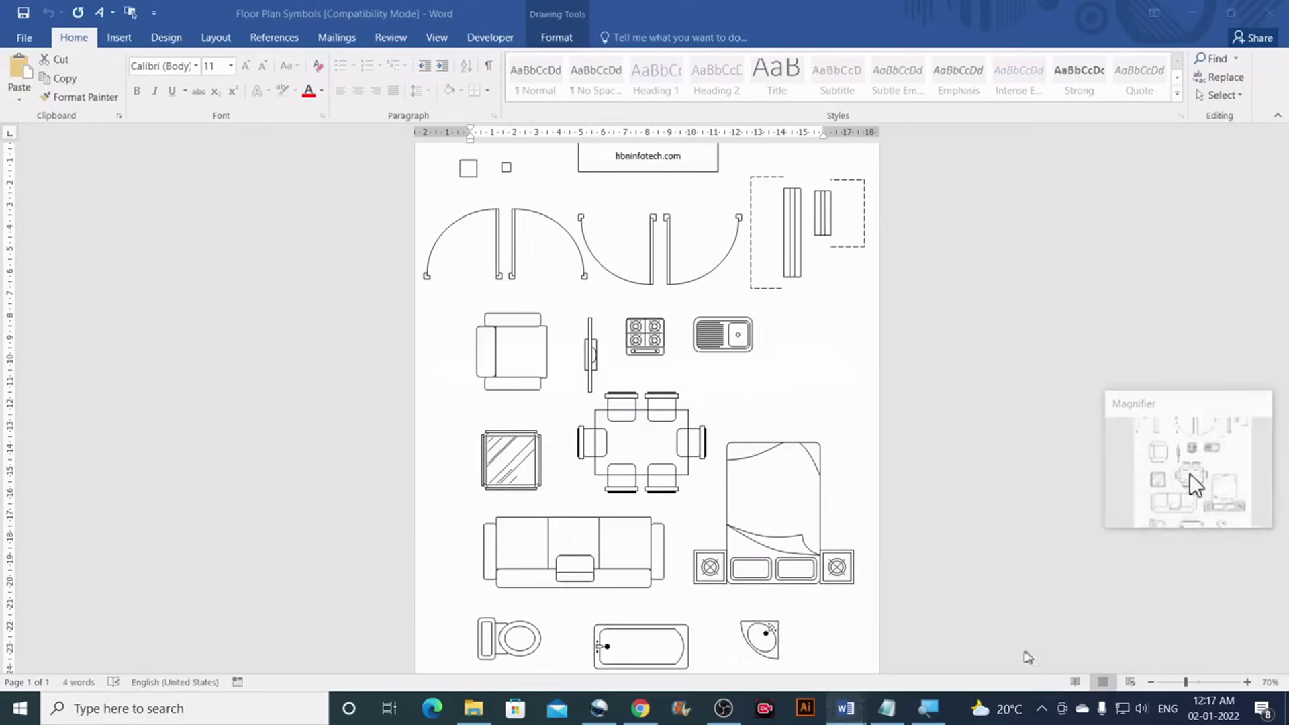
click(911, 651)
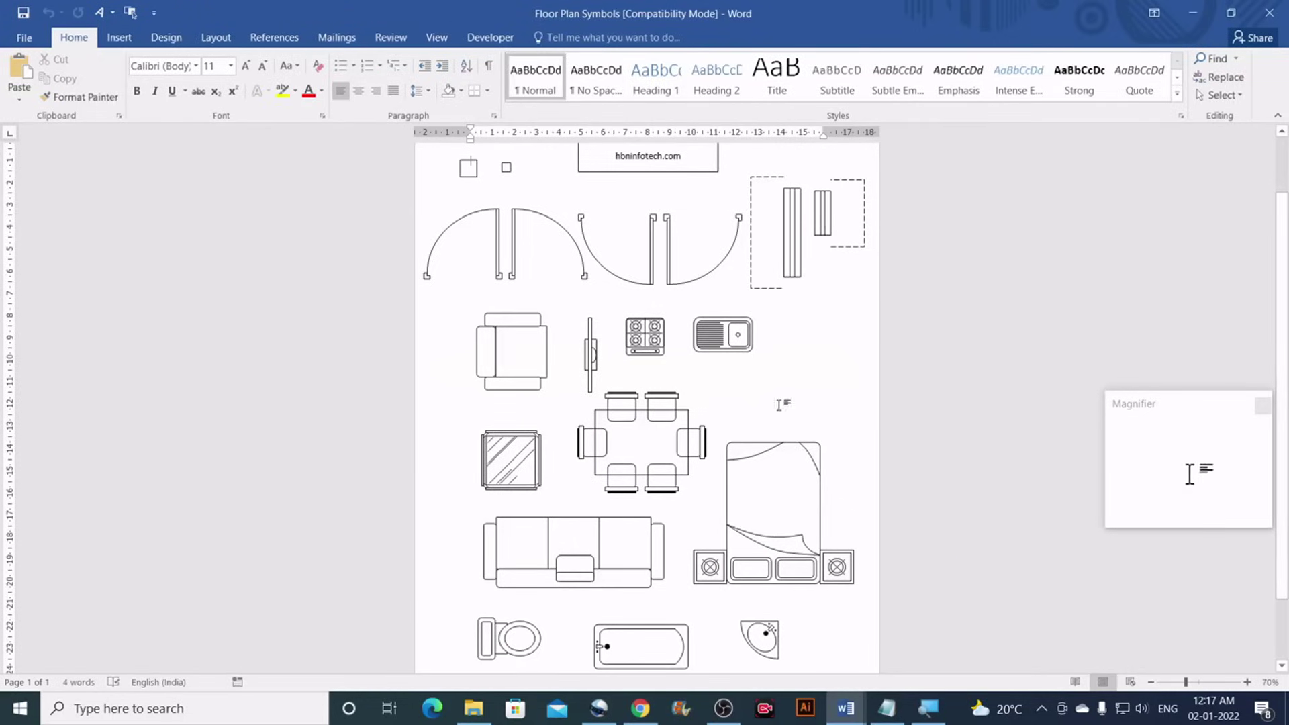
scroll(759, 439, down, 3)
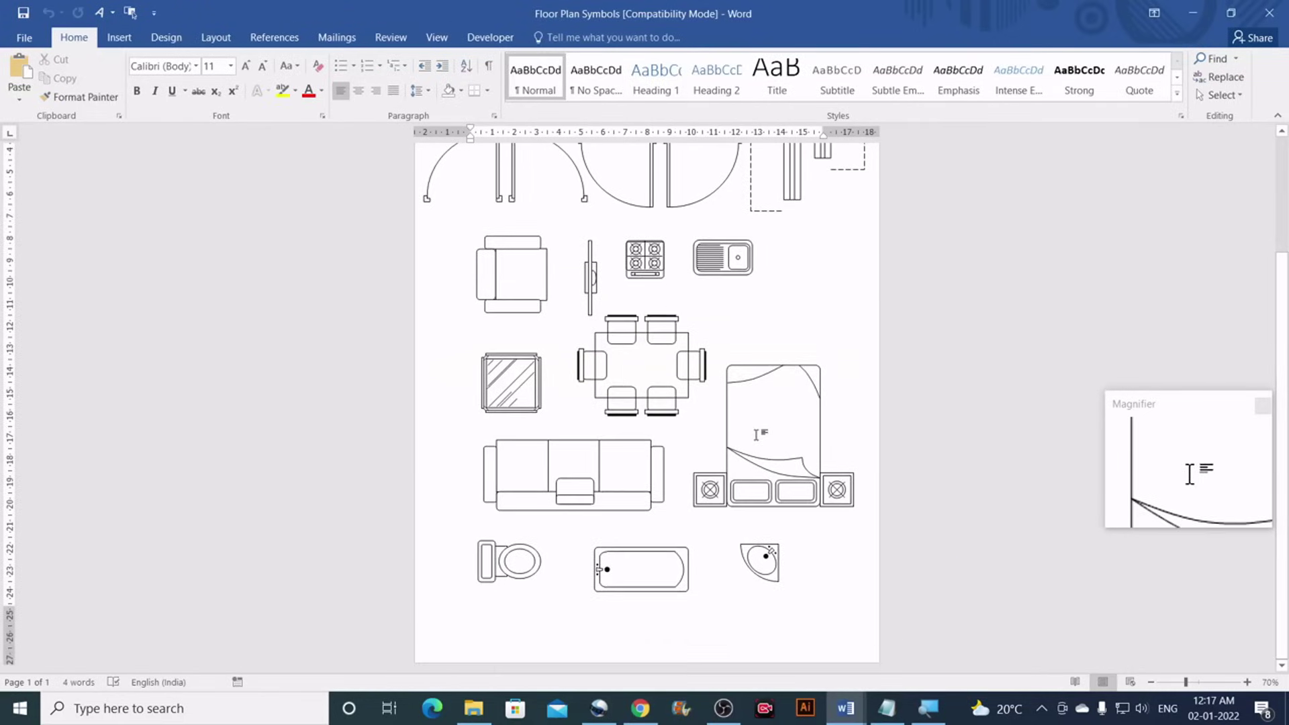
scroll(757, 435, up, 4)
scroll(753, 438, down, 3)
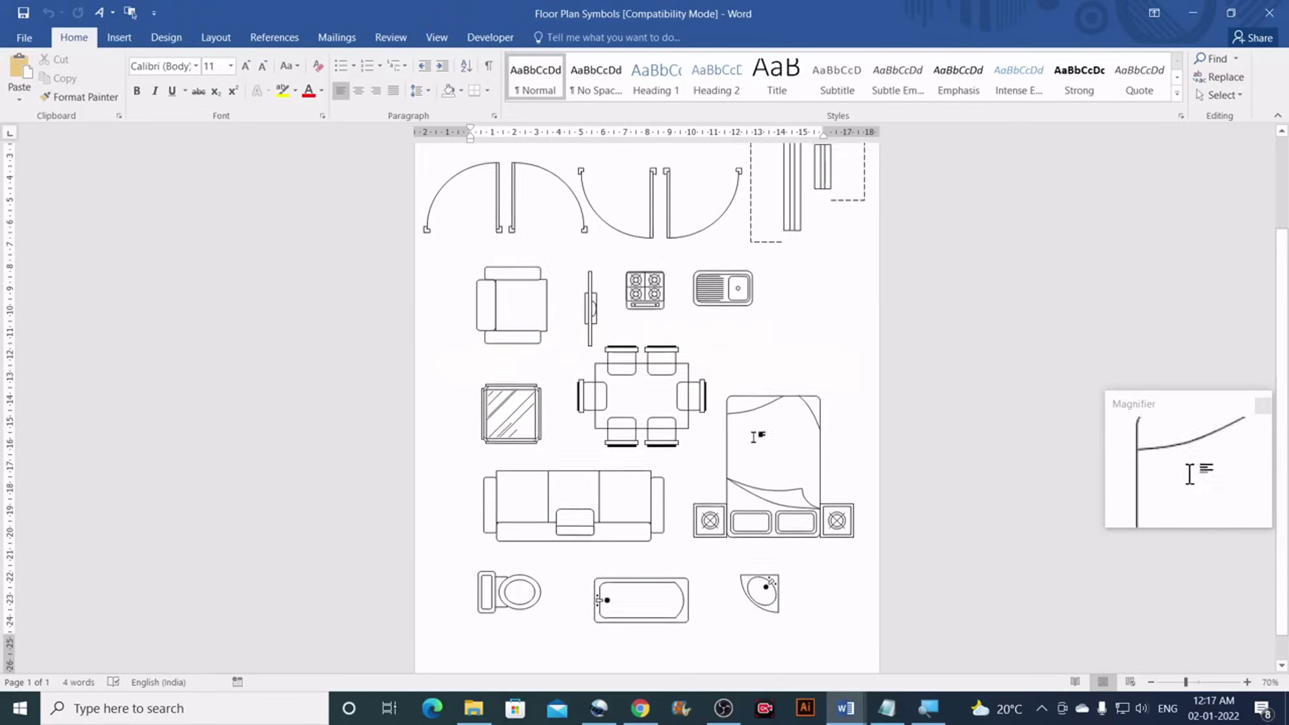
mouse_move(845, 708)
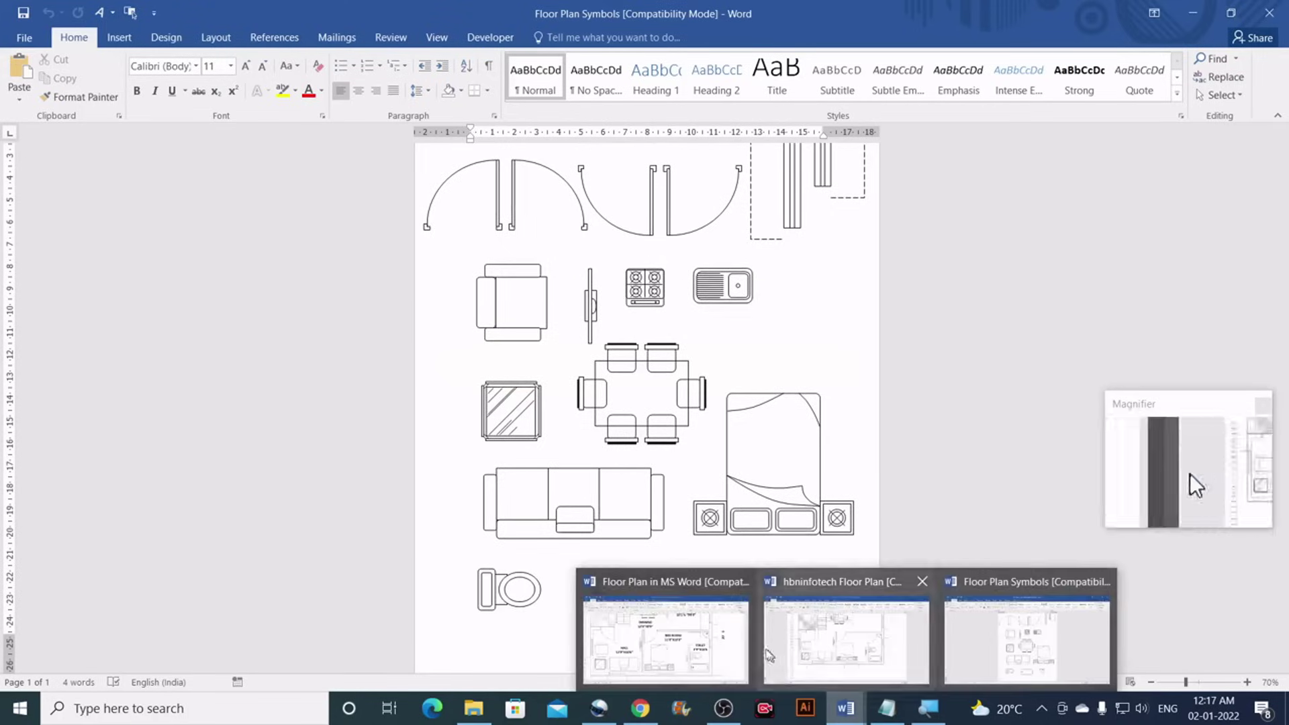
click(739, 651)
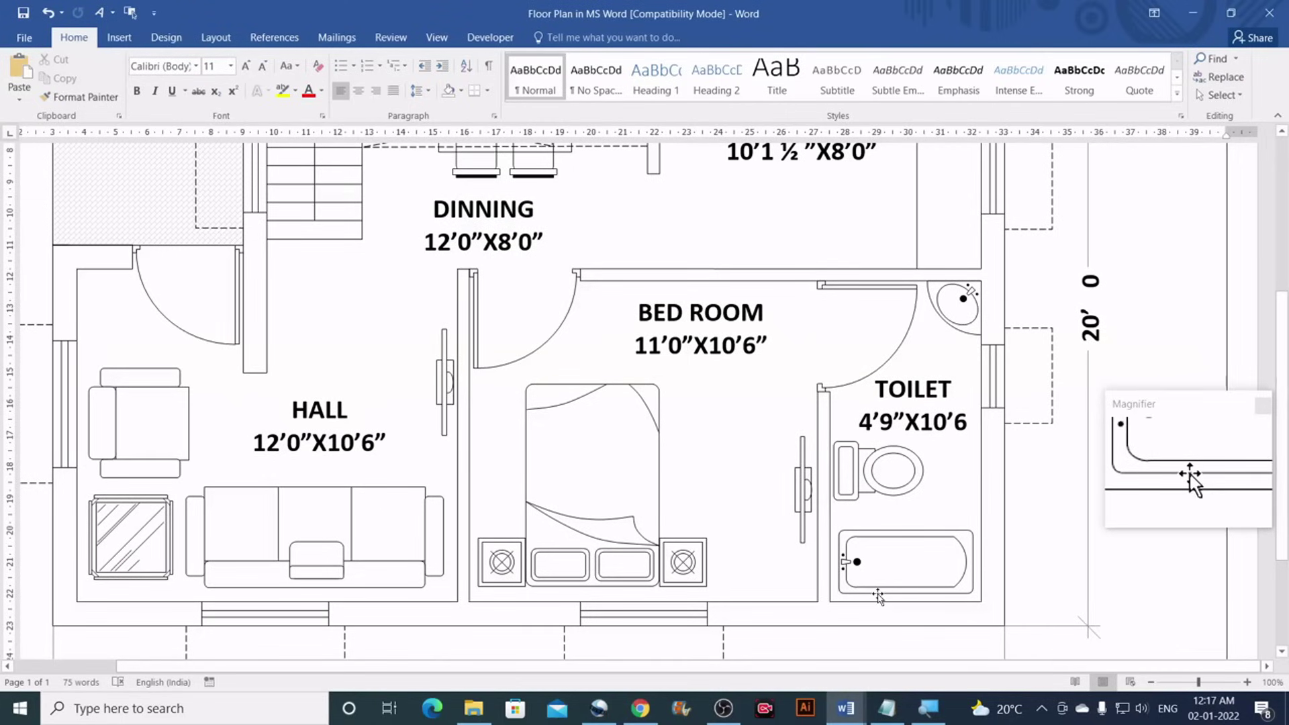
scroll(877, 595, up, 4)
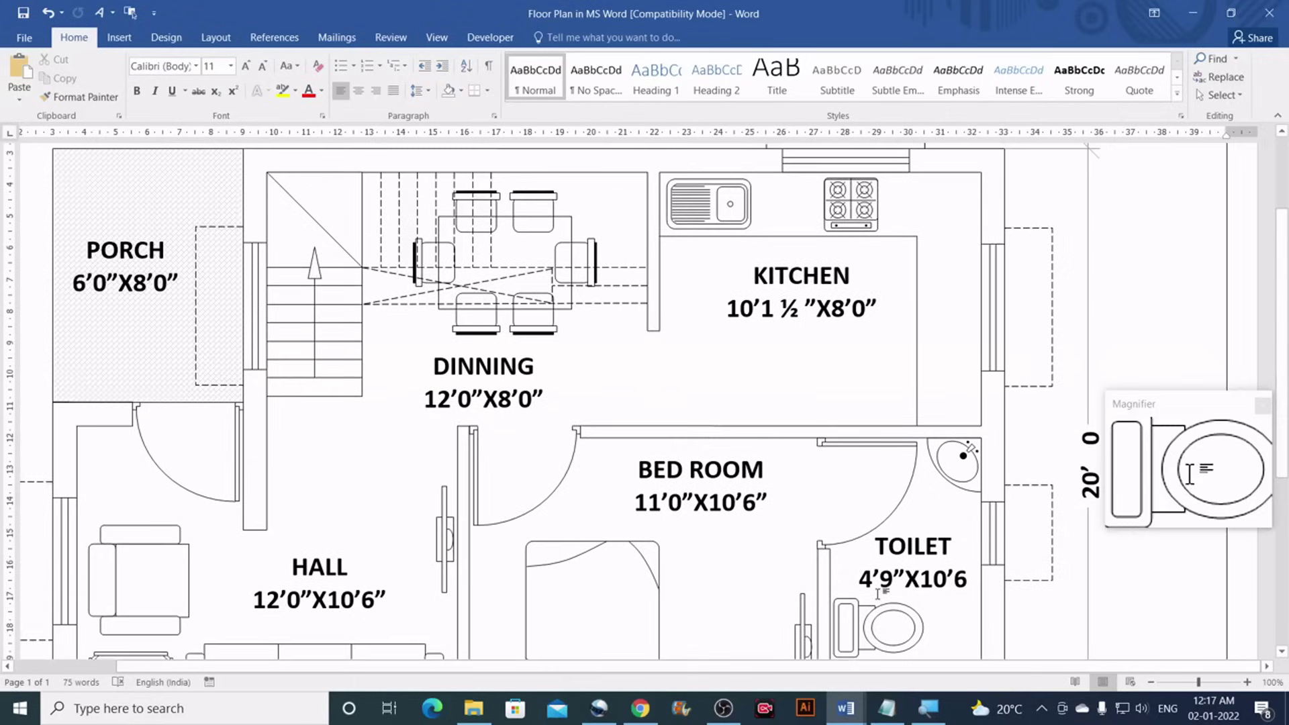
scroll(878, 594, up, 1)
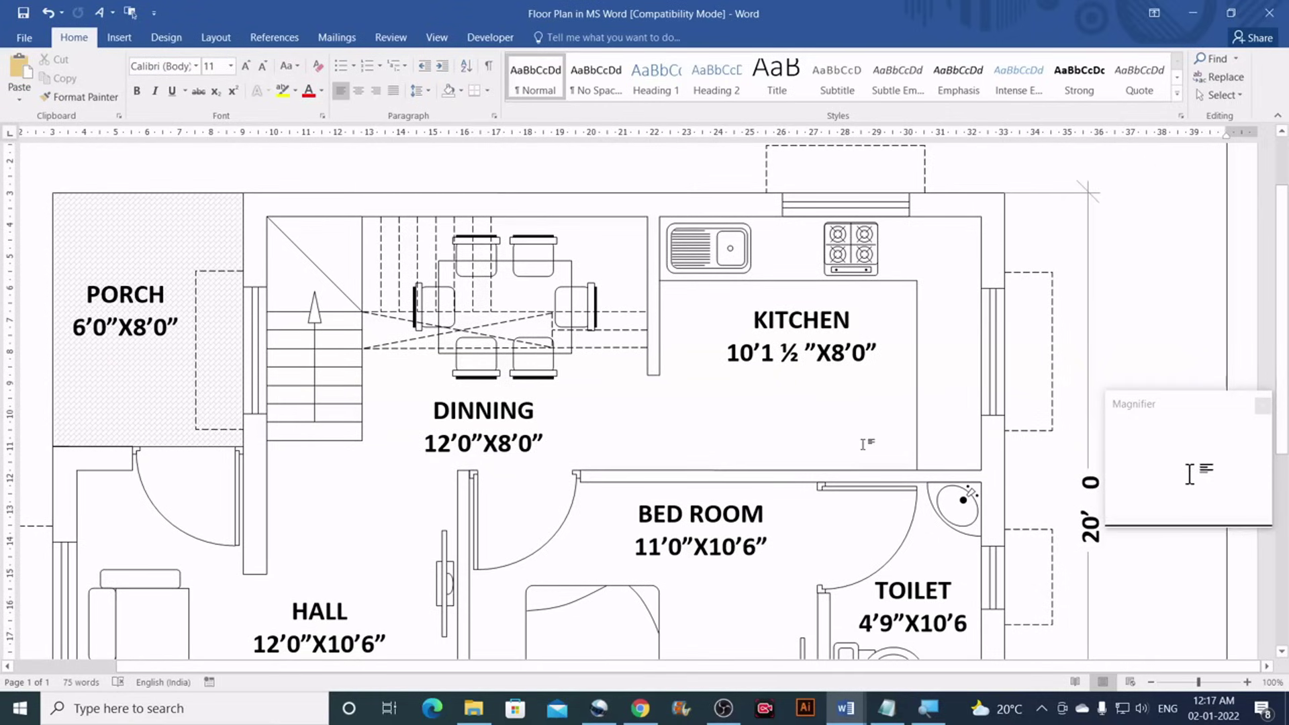
scroll(863, 444, up, 1)
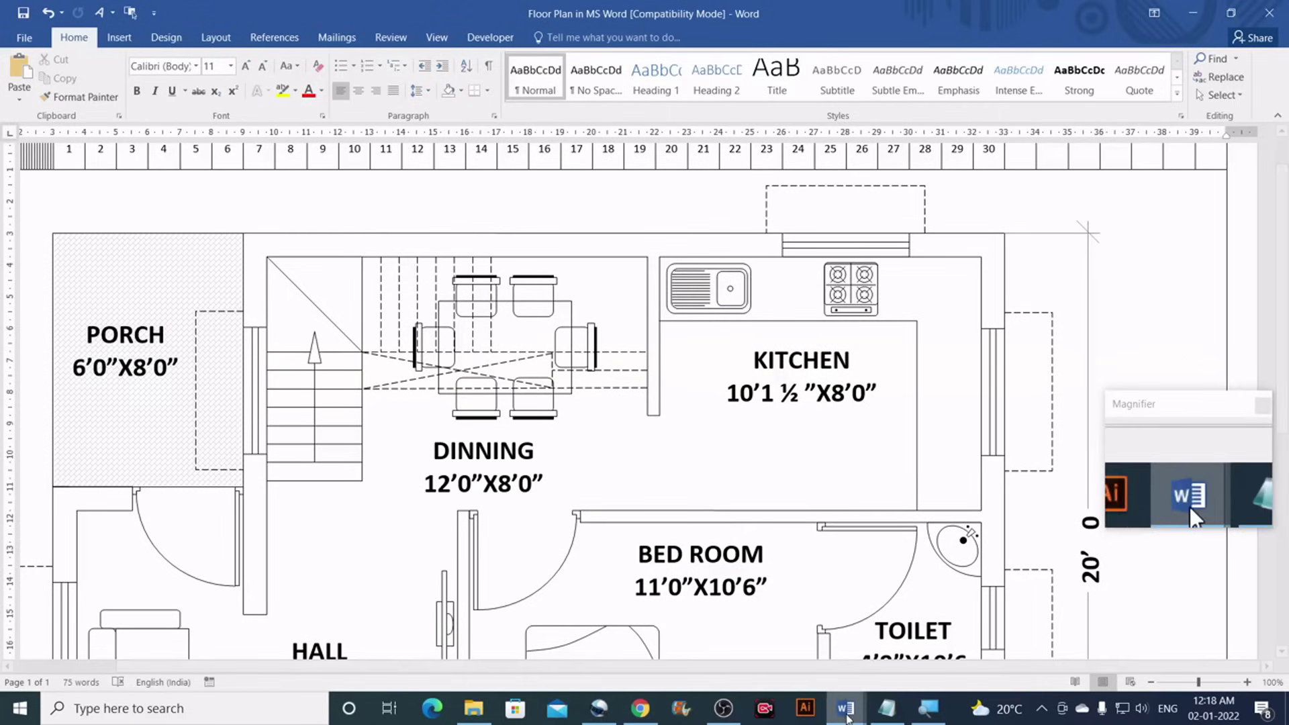
Copy the stove and the kitchen sink together from Floor Plan Symbols into the hbninfotech Floor Plan and place them inside the kitchen
mouse_move(845, 708)
click(1031, 653)
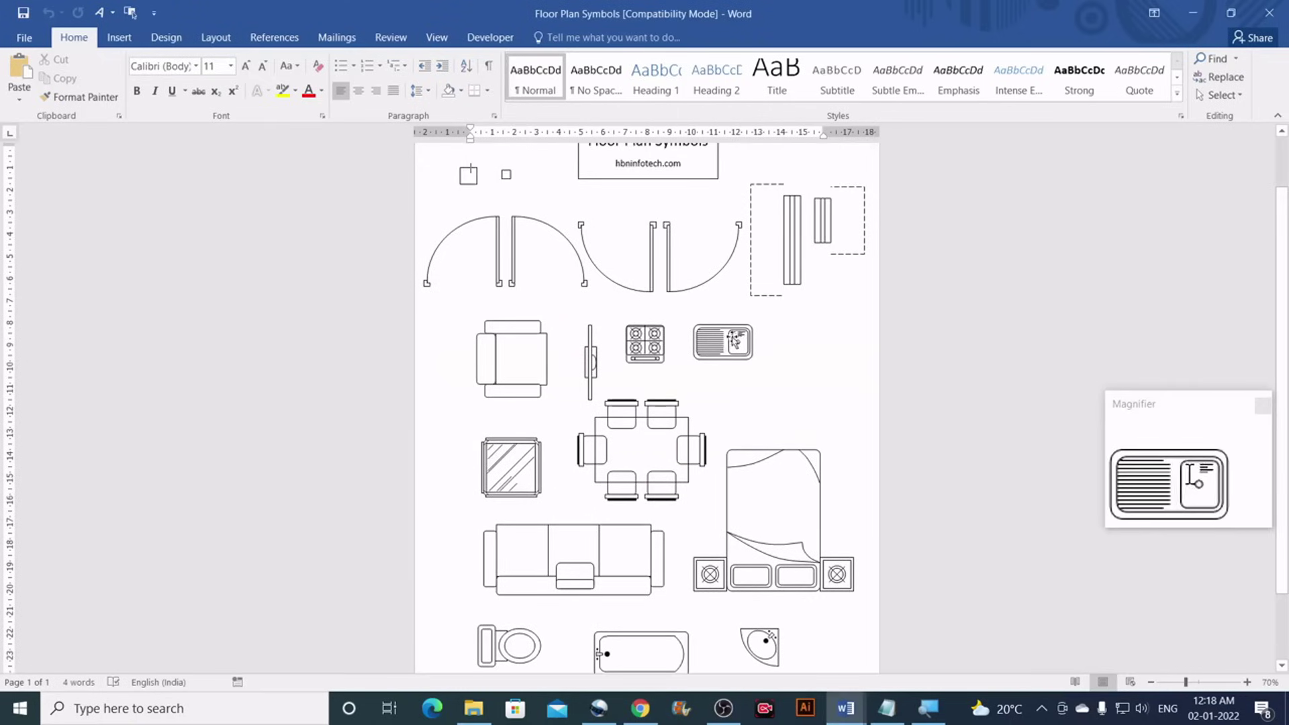
click(723, 339)
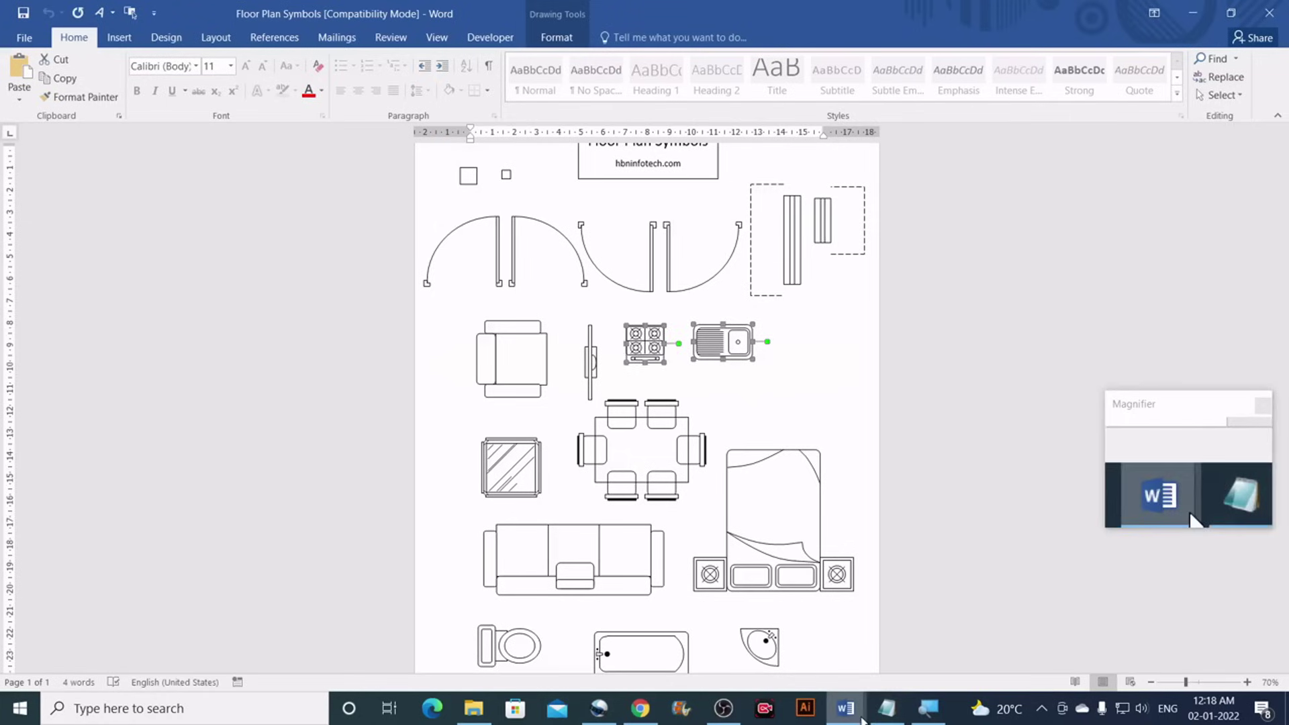
mouse_move(861, 718)
click(846, 638)
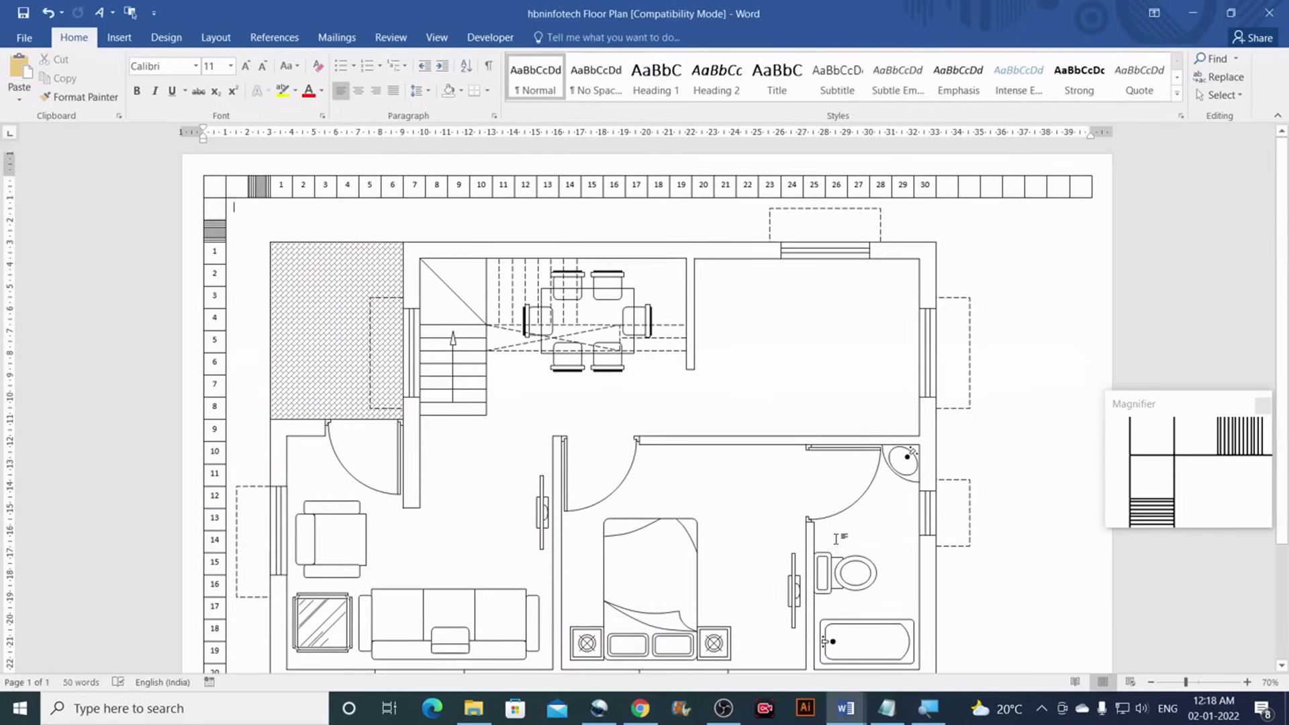
key(ctrl+v)
drag(500, 401, 832, 381)
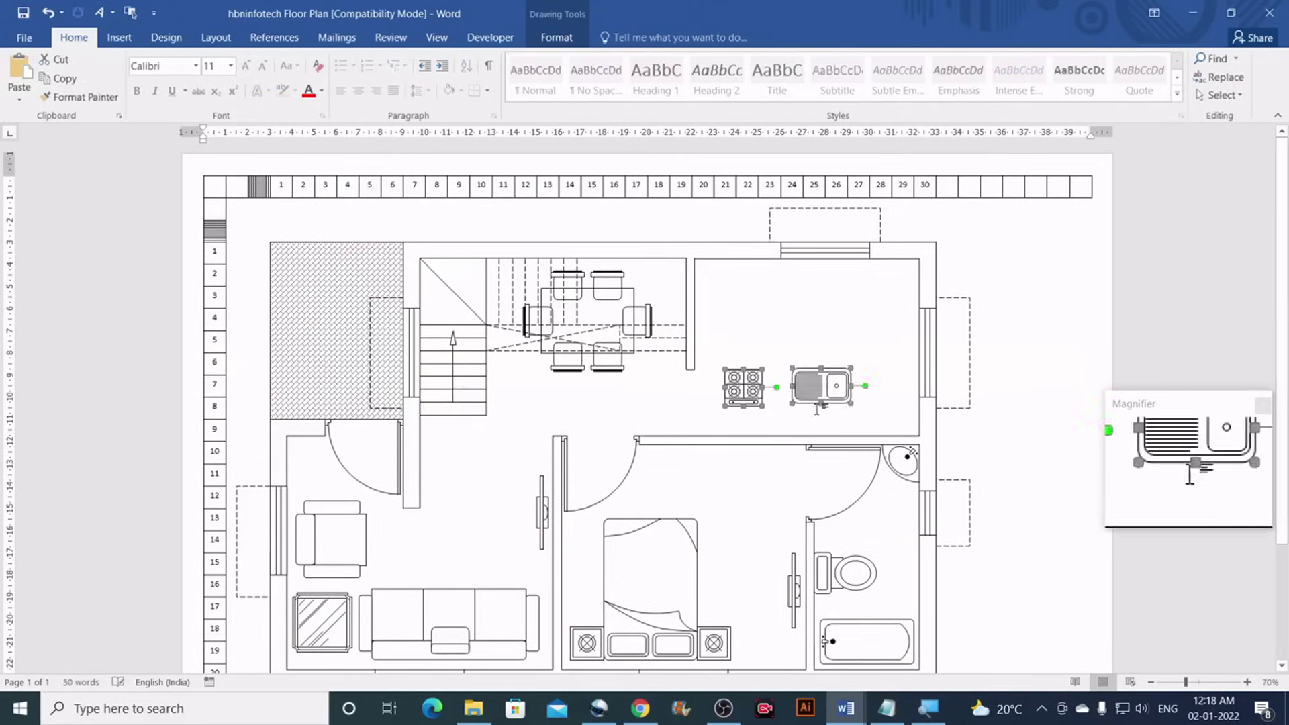
click(820, 412)
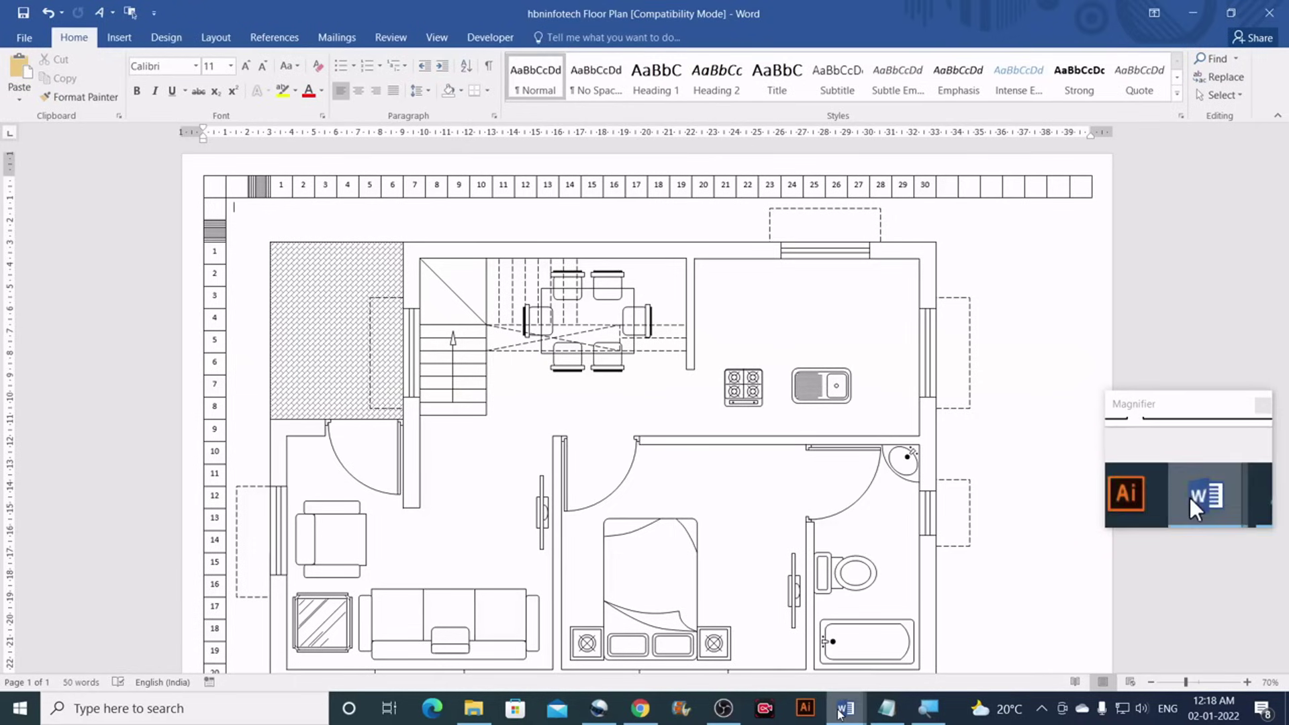
In the reference Floor Plan in MS Word, measure the kitchen counter's depth with a temporary rectangle beside the sink, and undo the rectangle
mouse_move(840, 712)
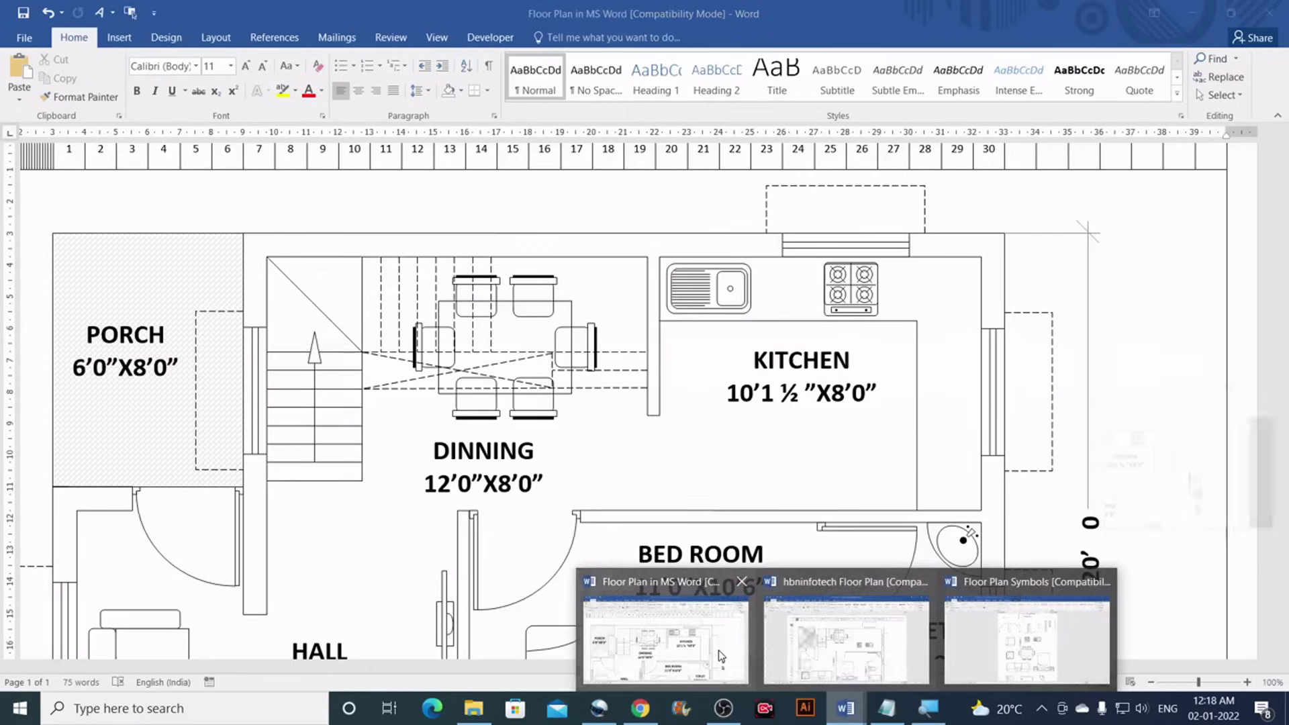
click(719, 650)
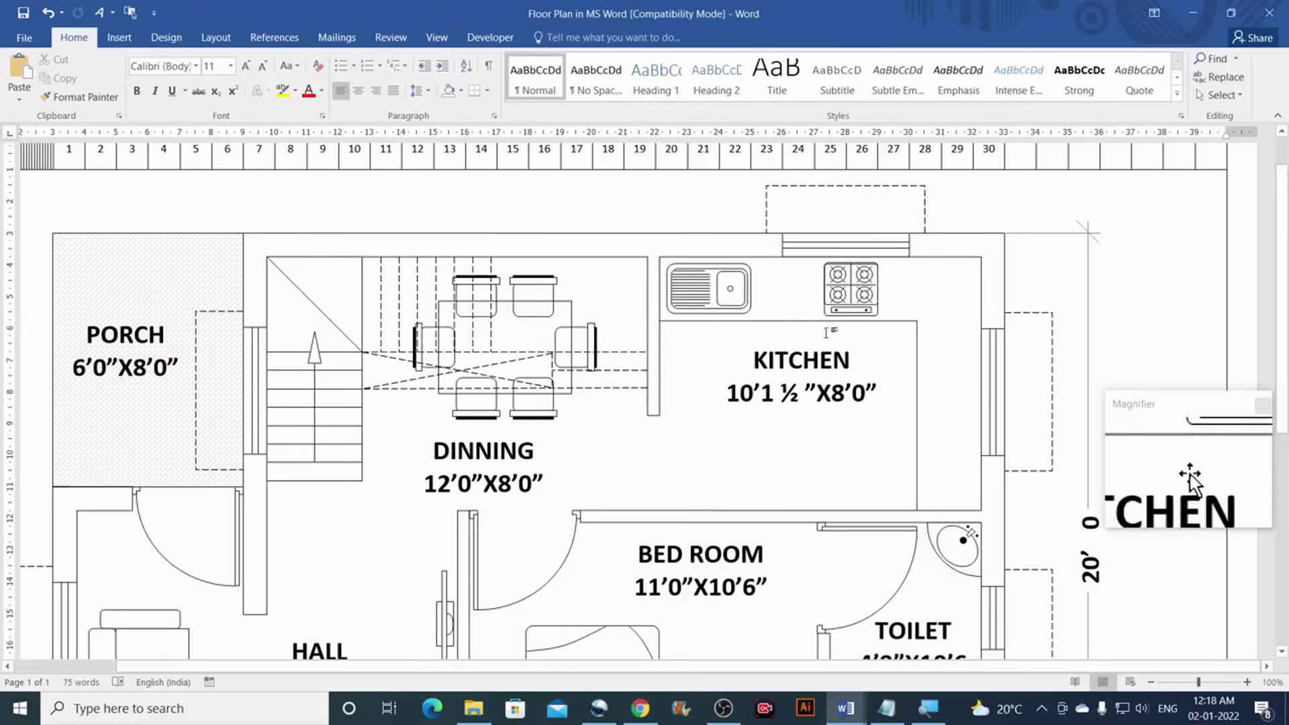
click(787, 321)
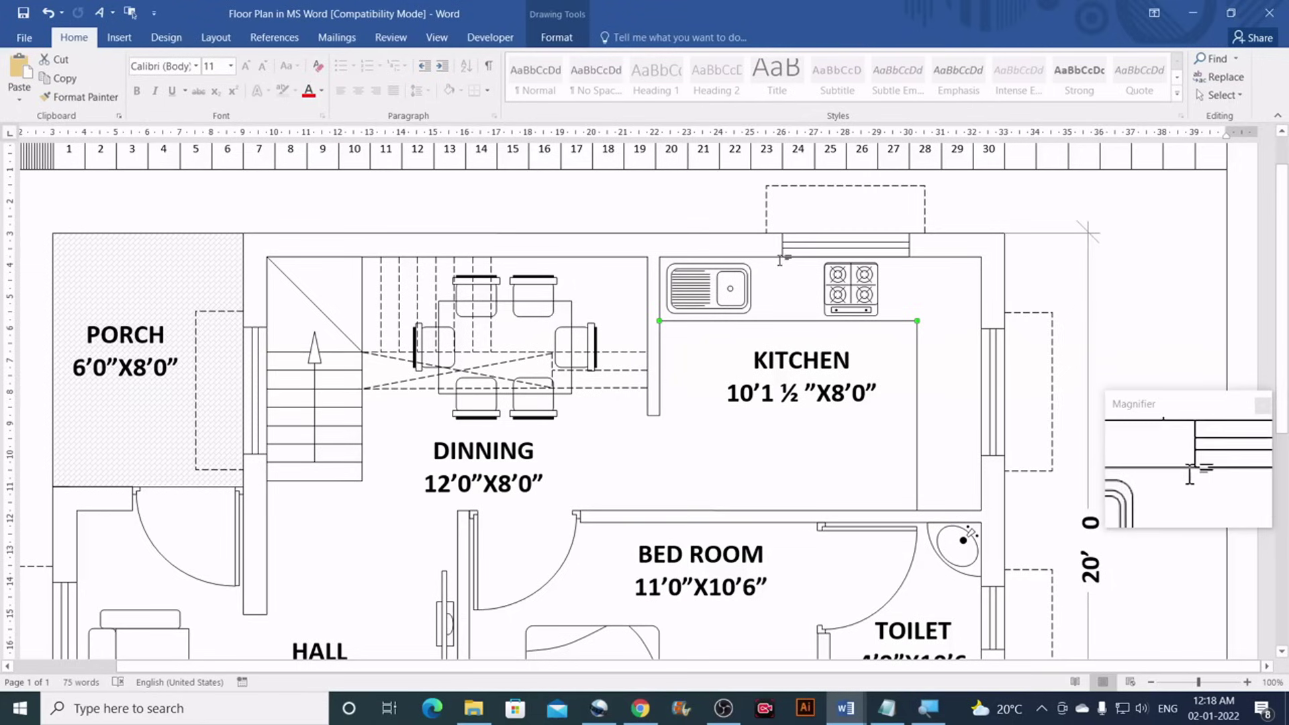
click(776, 276)
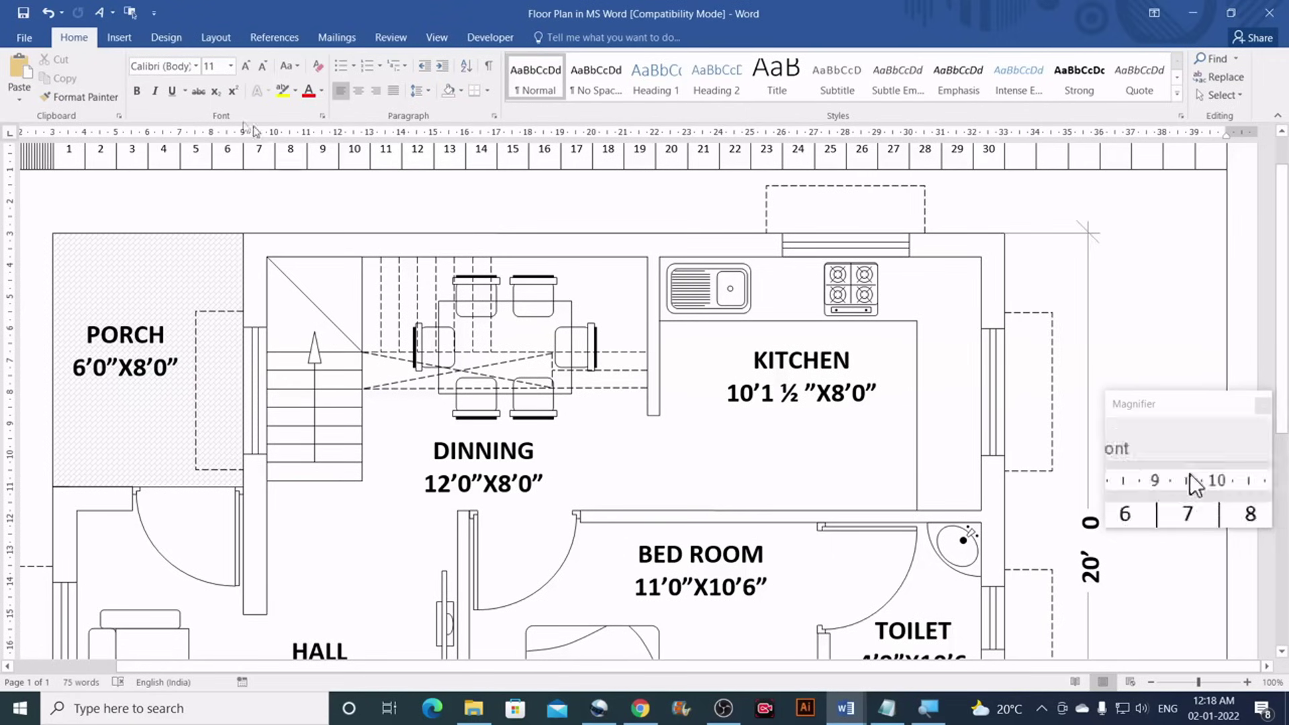
click(134, 41)
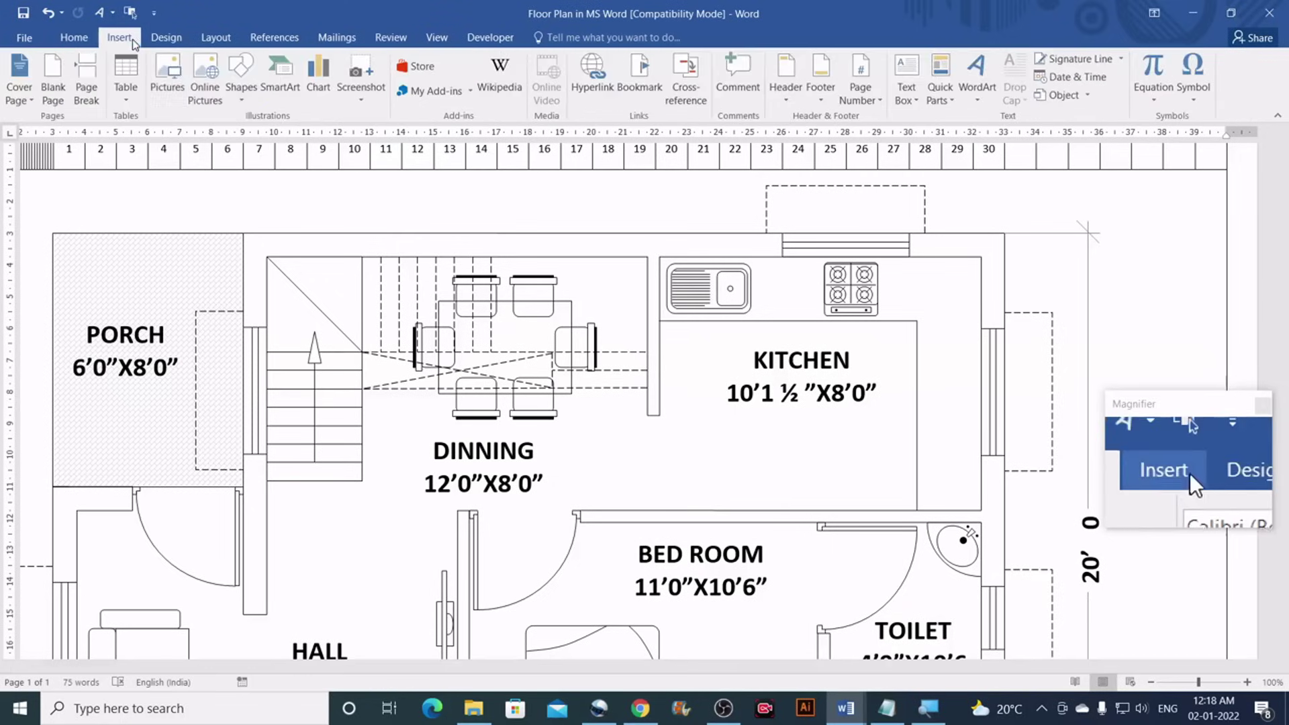
click(240, 76)
click(293, 135)
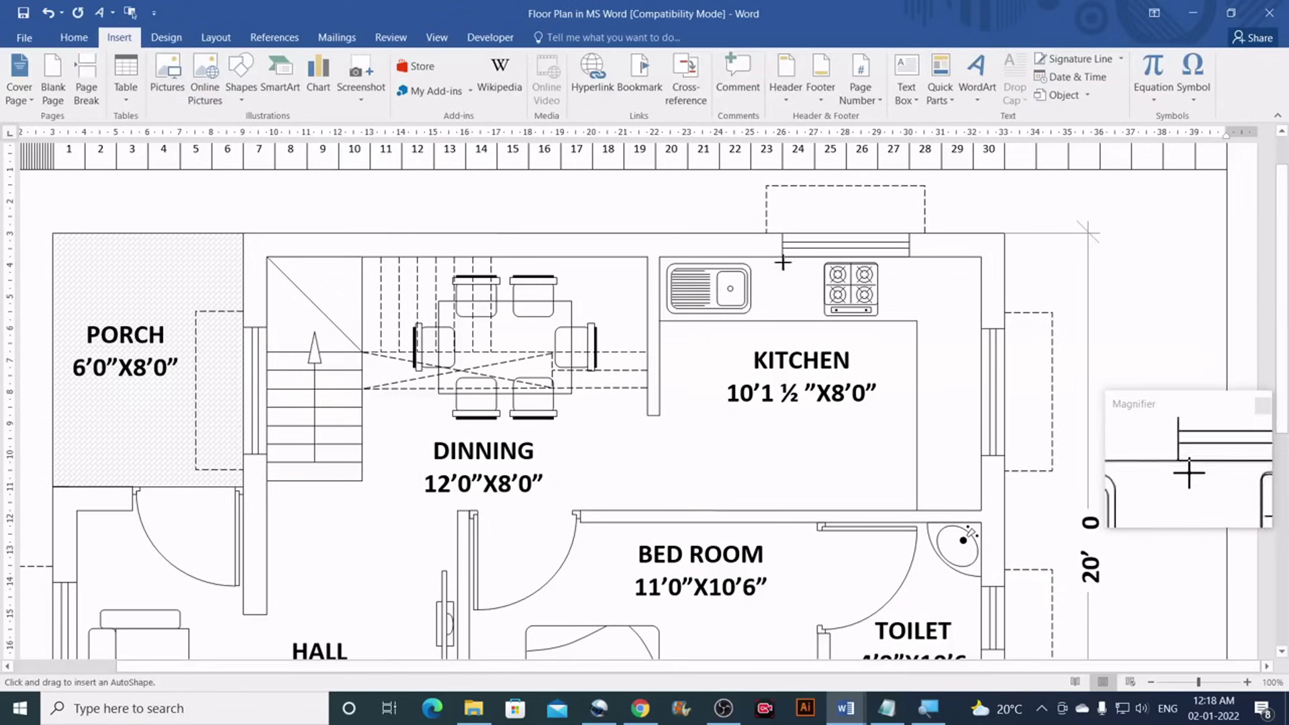
drag(772, 256, 795, 320)
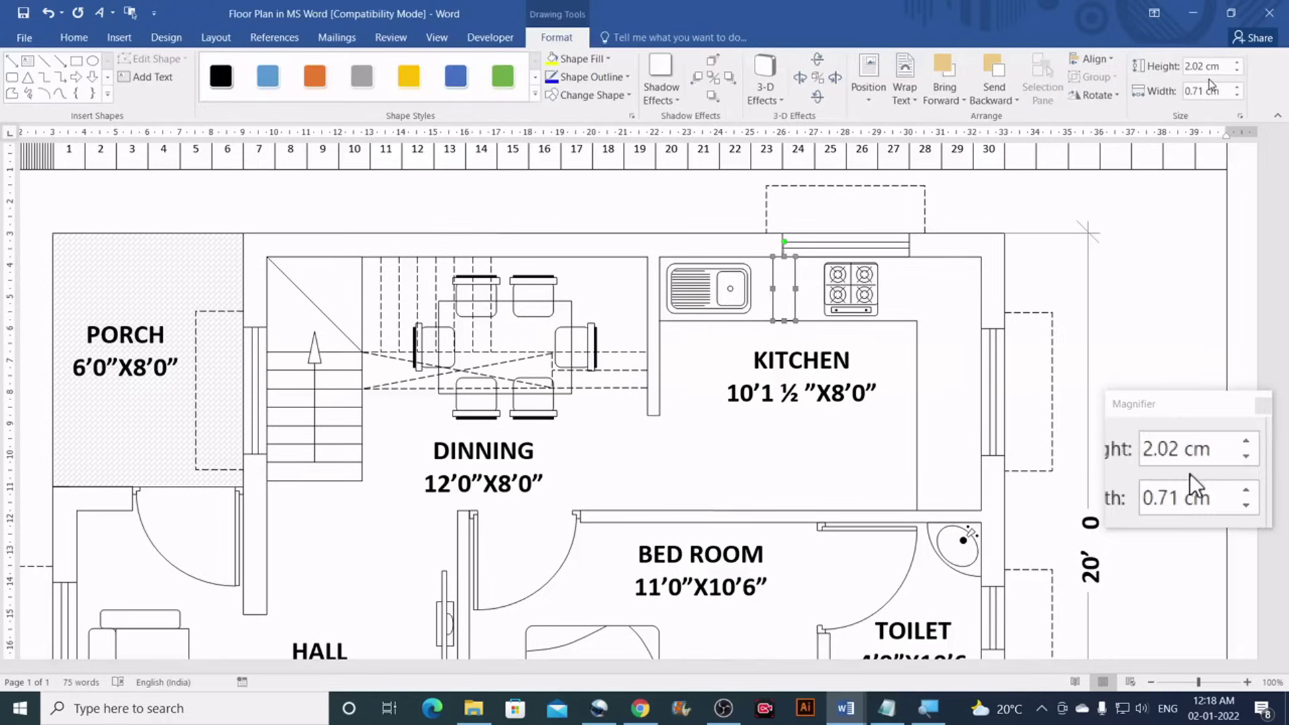
key(ctrl+z)
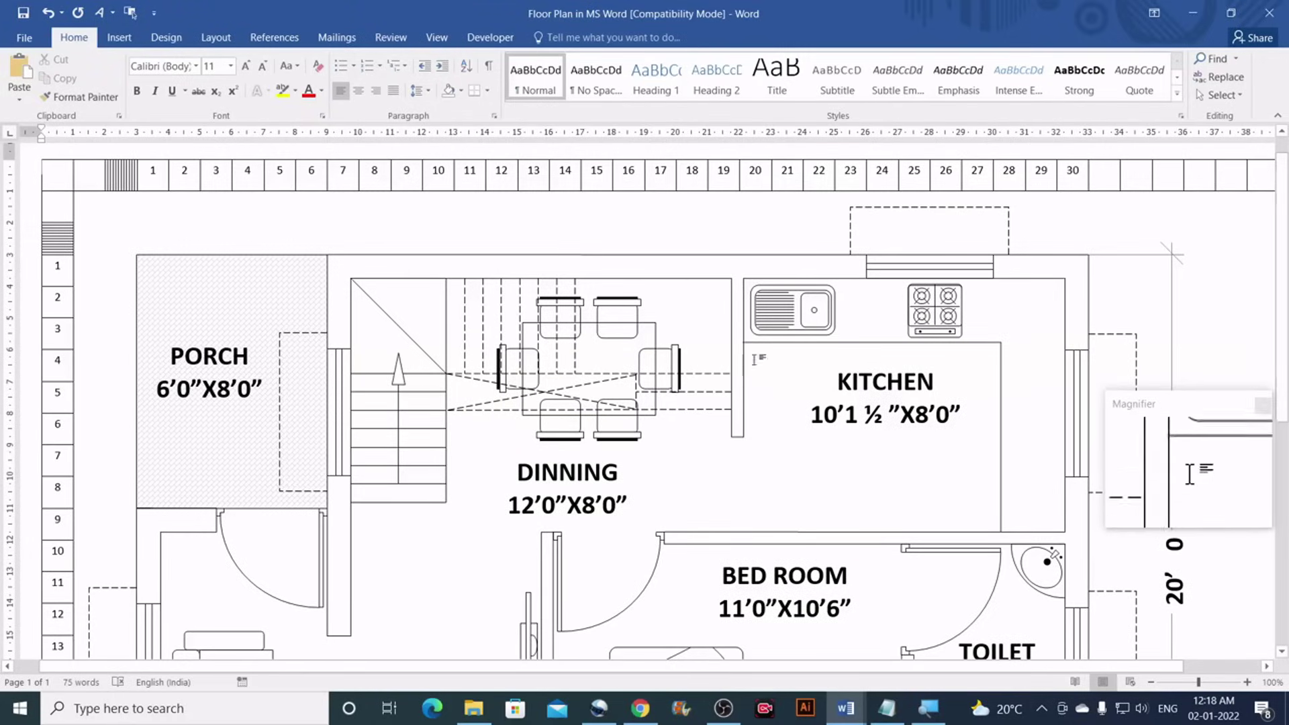
In the hbninfotech Floor Plan, duplicate the kitchen's upper inner wall line and move the copy down to form the counter's front edge
mouse_move(864, 705)
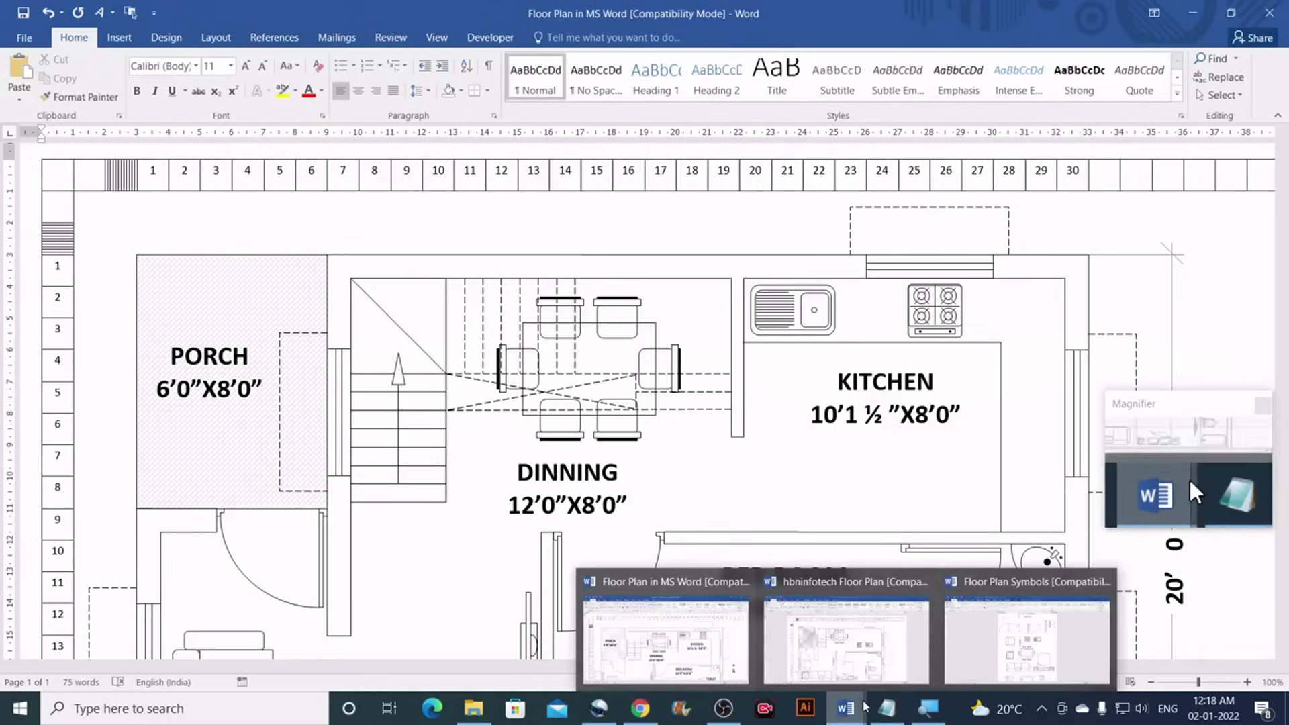
click(841, 612)
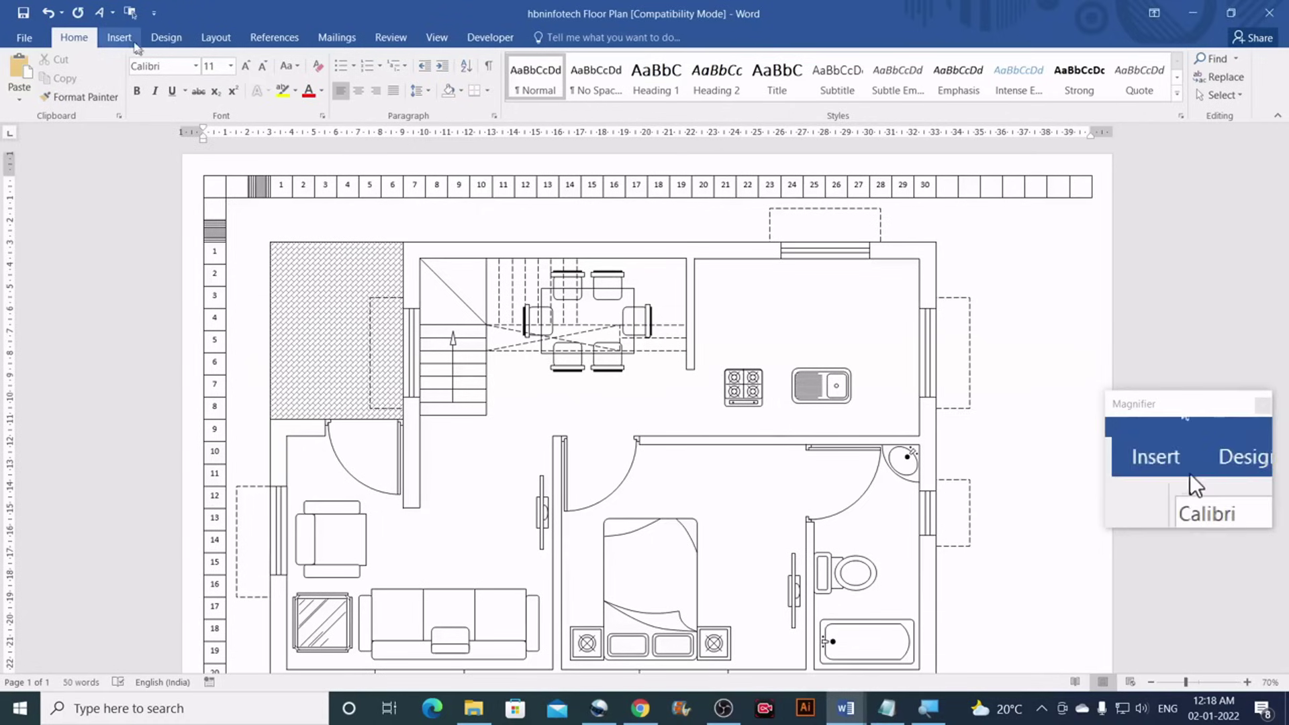
click(131, 42)
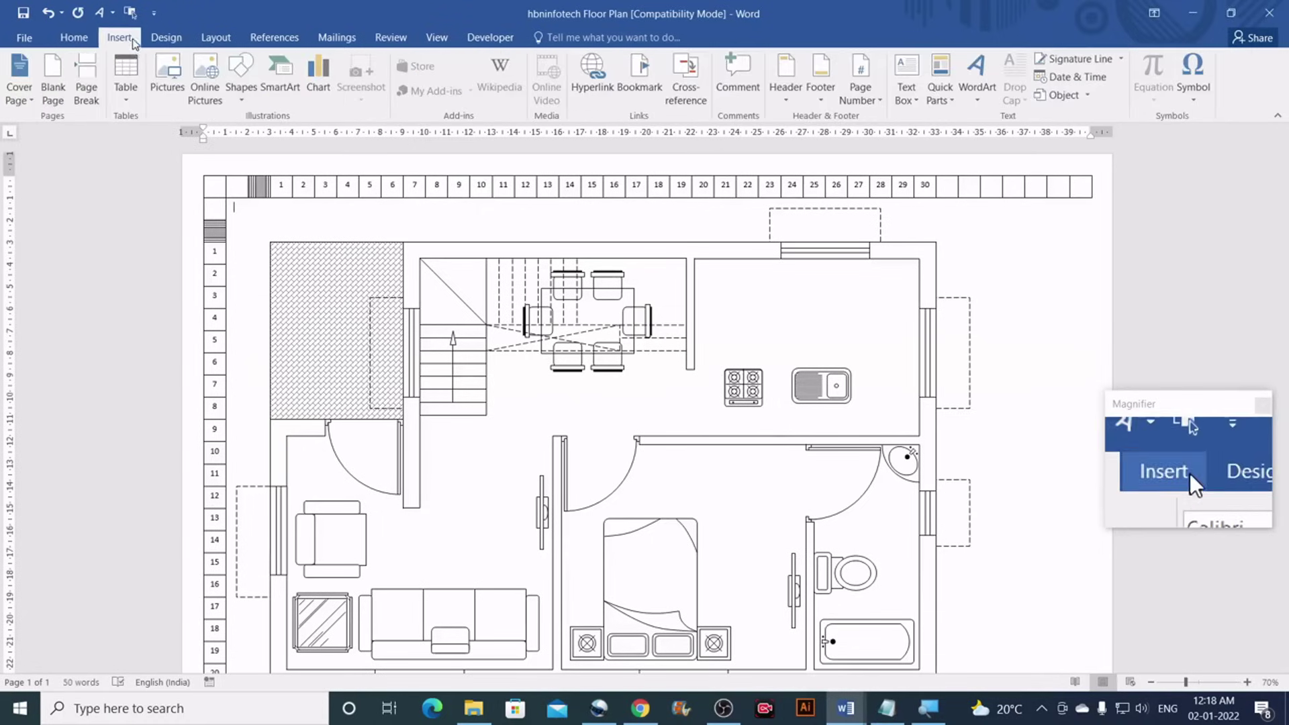
click(728, 261)
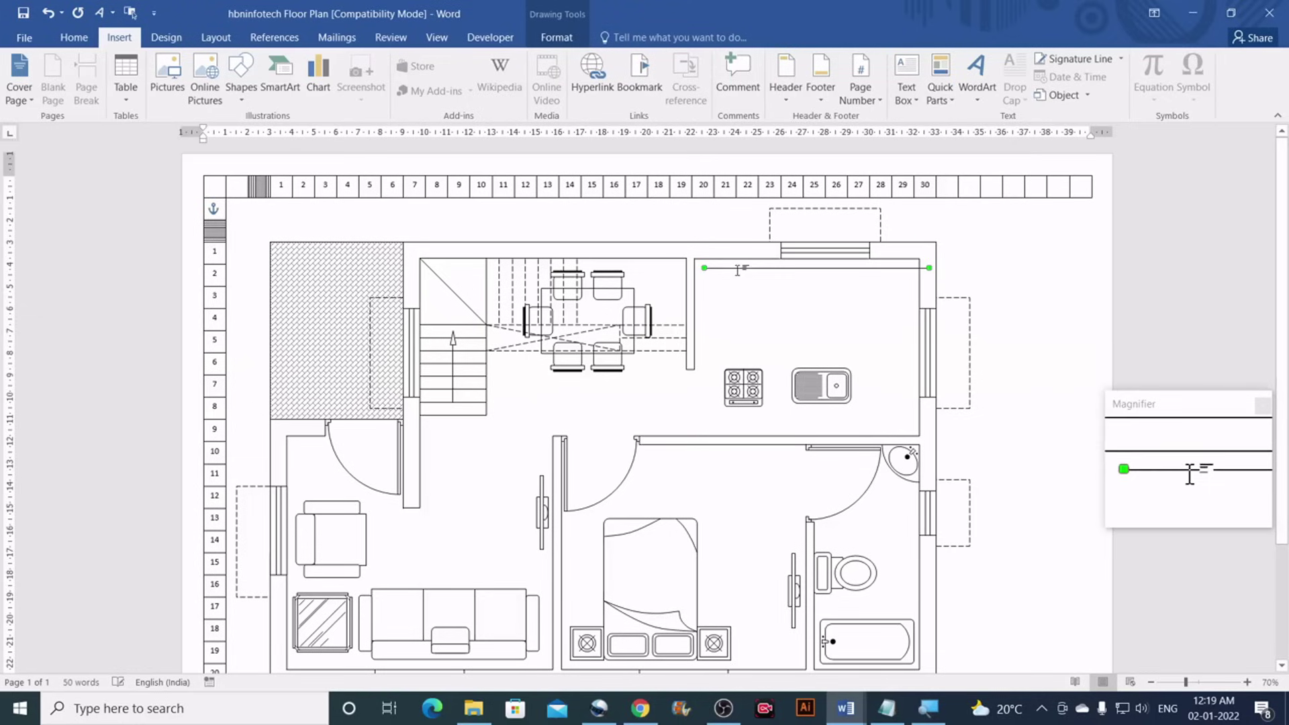
drag(741, 270, 730, 304)
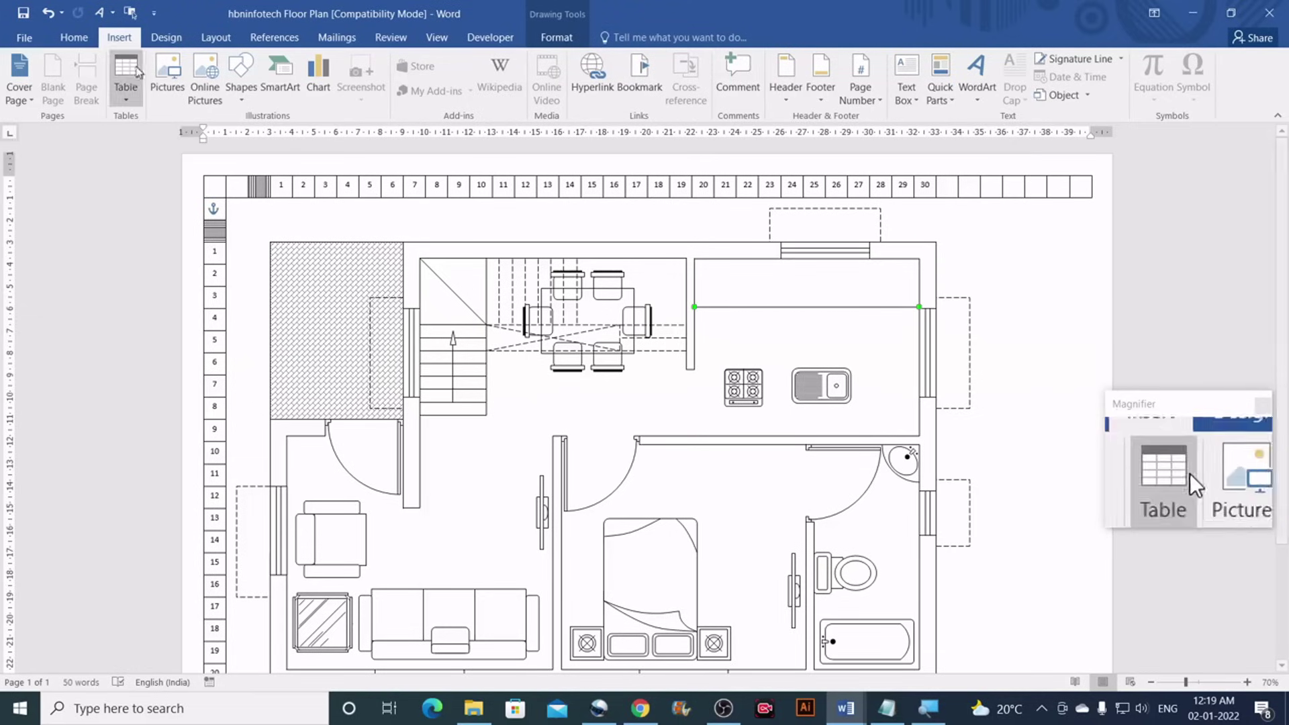
key(Escape)
Draw a 2 cm by 2 cm guide square and fit it into the kitchen's upper-right corner
click(239, 94)
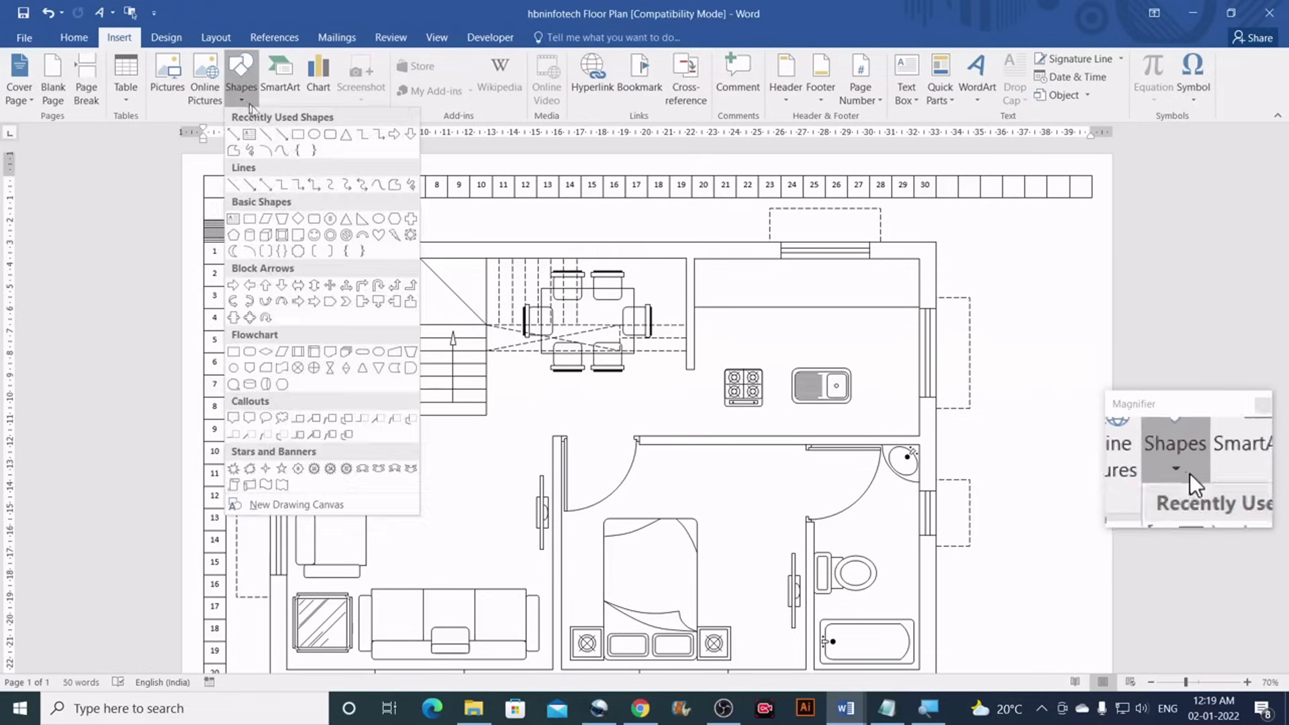
click(237, 127)
drag(738, 269, 763, 294)
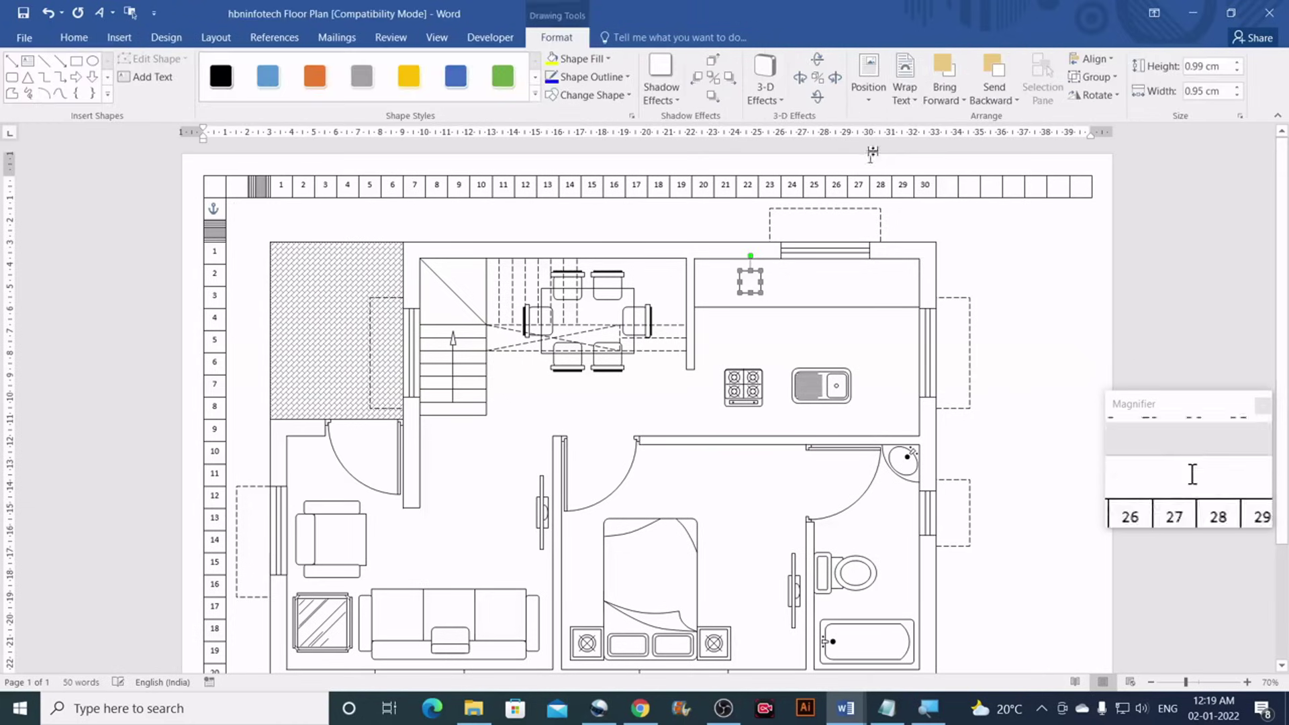
click(1216, 68)
text(2)
click(1215, 91)
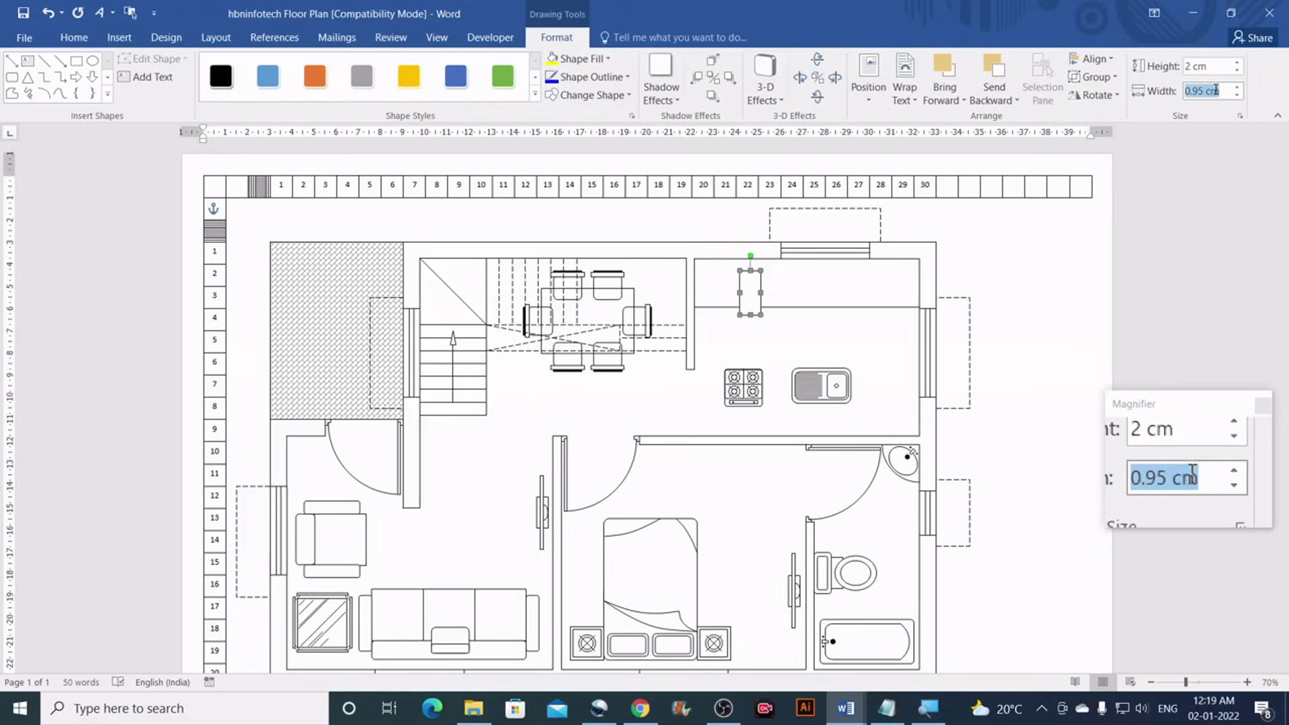
text(2)
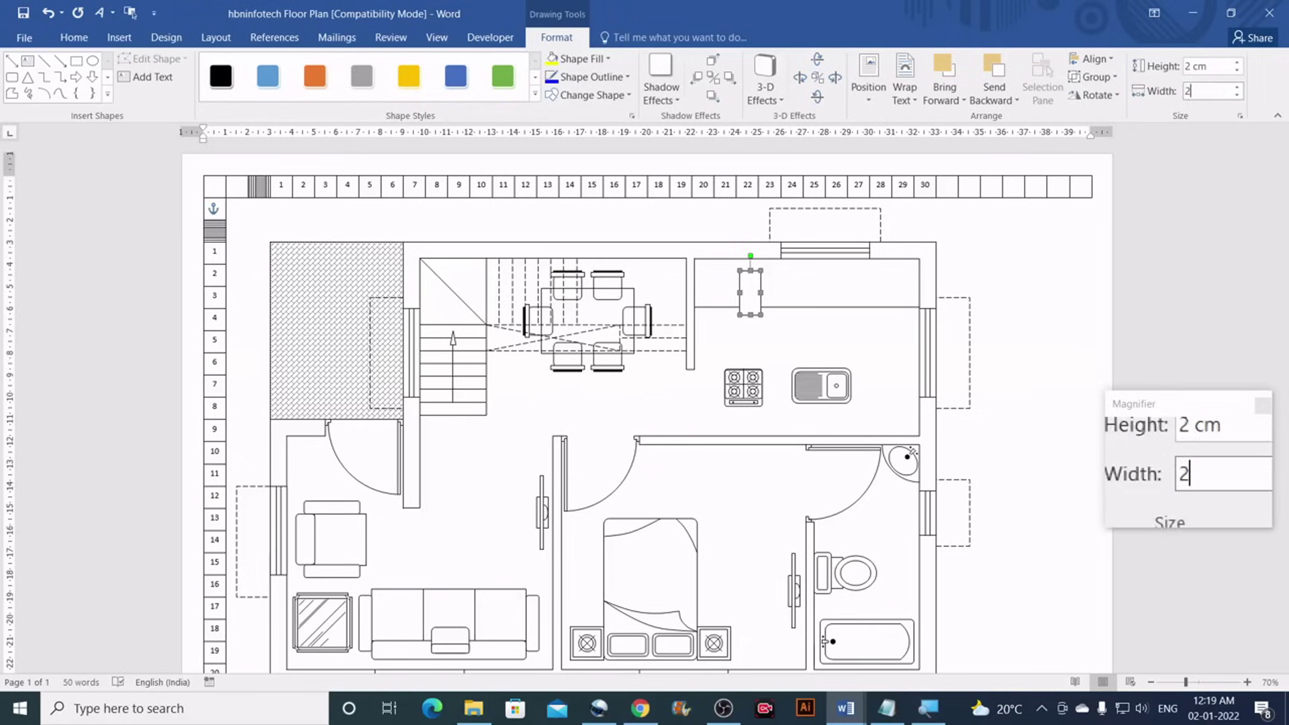
key(Return)
drag(772, 286, 905, 276)
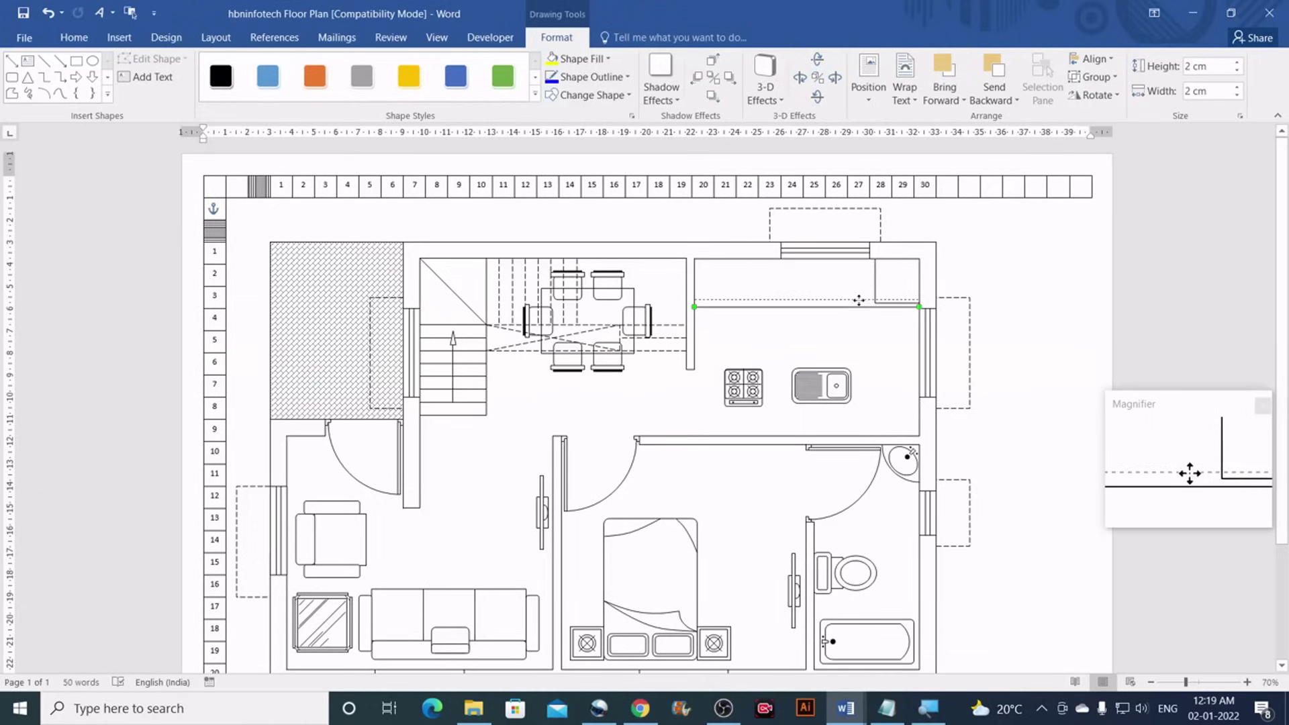
Align the horizontal counter line with the guide square's lower edge and move a copy of the kitchen's right wall line onto its left edge
drag(859, 302, 860, 303)
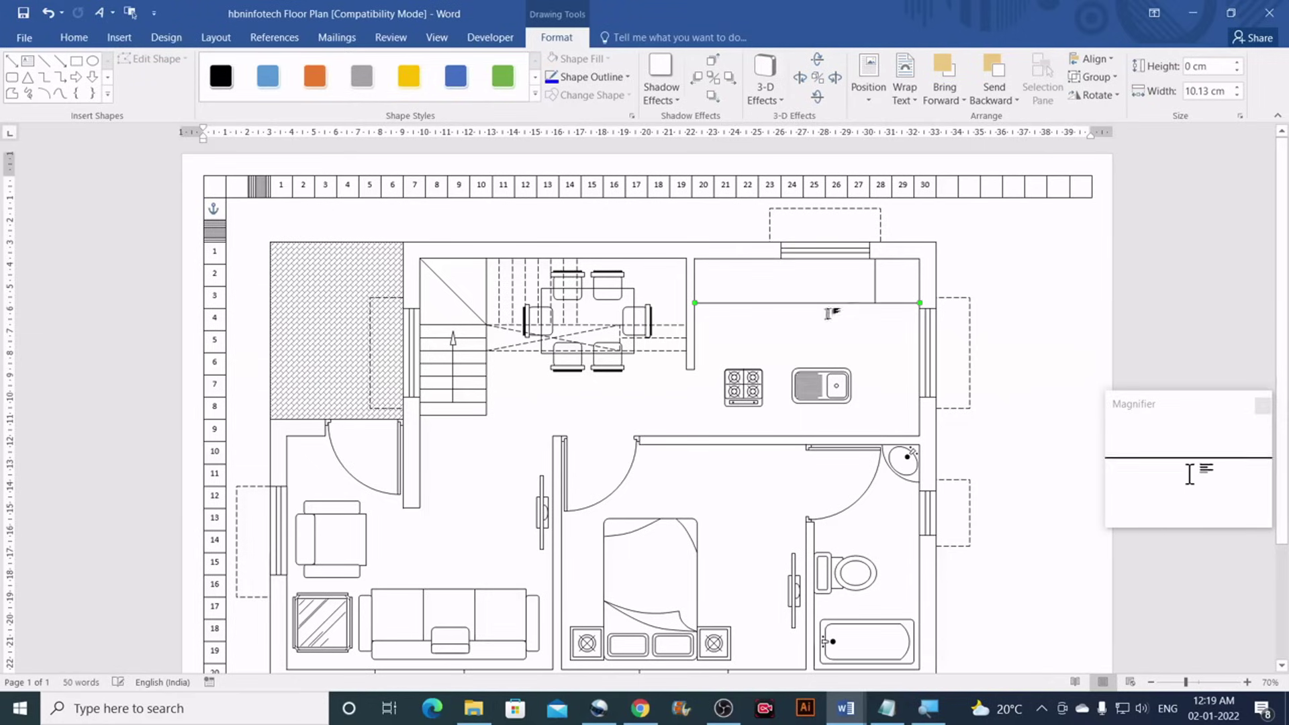
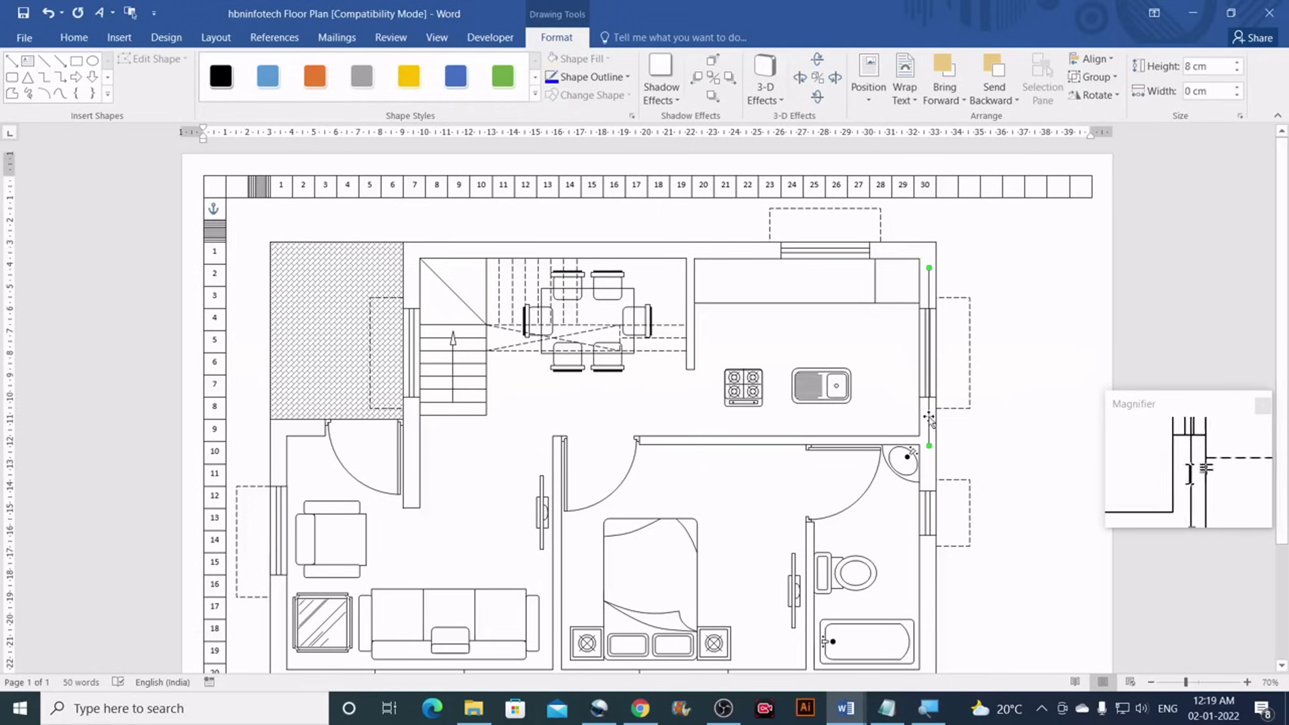
drag(928, 419, 875, 404)
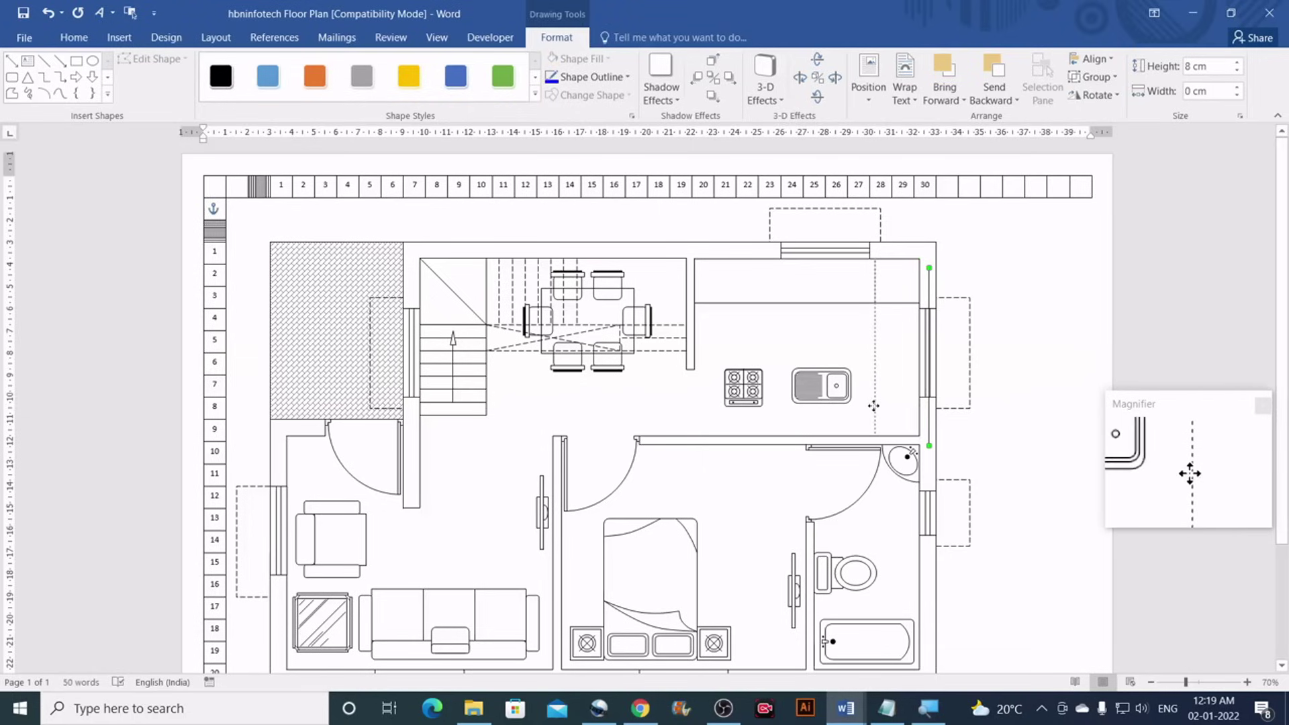
drag(874, 406, 874, 407)
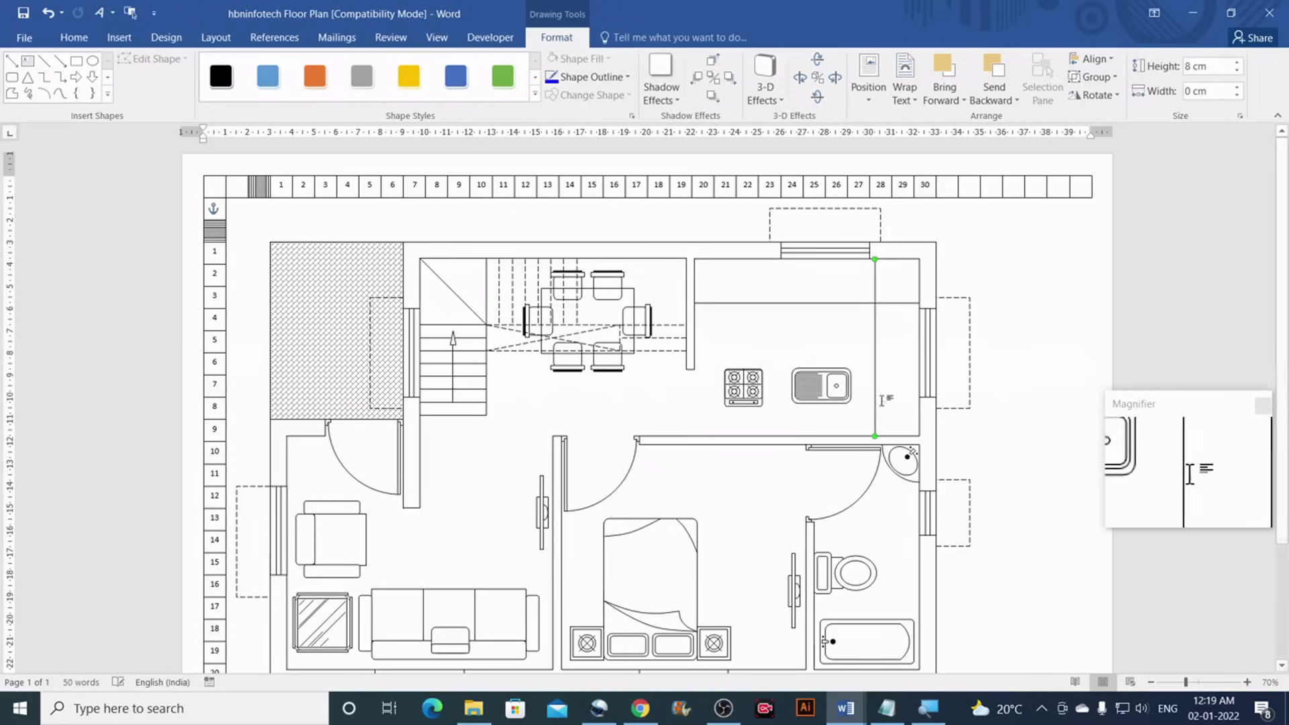
Delete the 2 cm guide square from the kitchen's upper-right corner
click(890, 288)
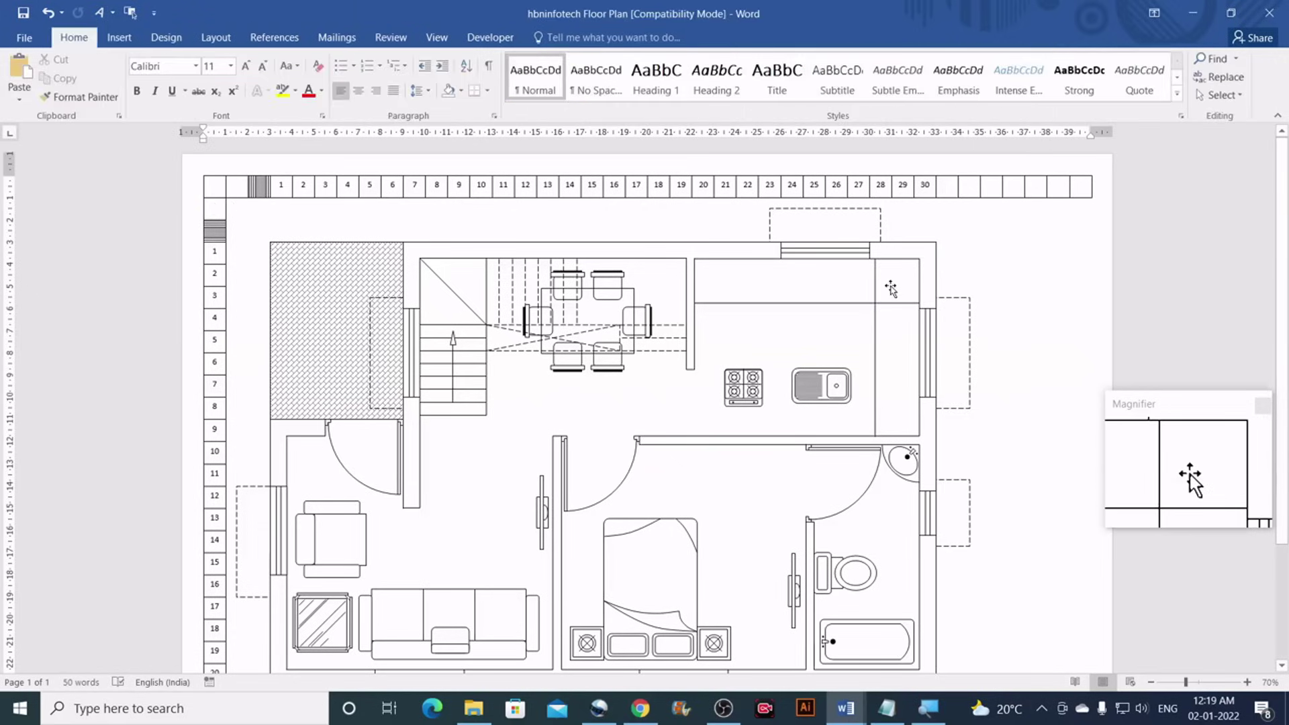
click(891, 288)
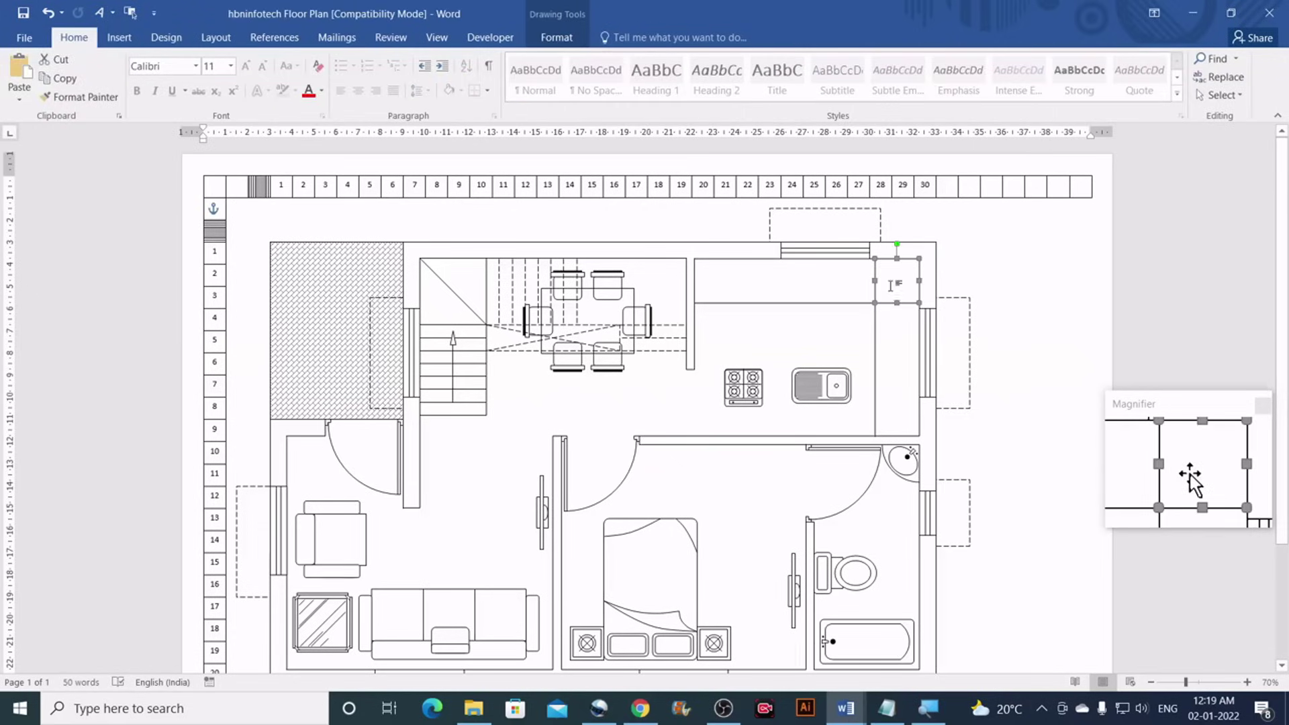
click(863, 275)
click(874, 276)
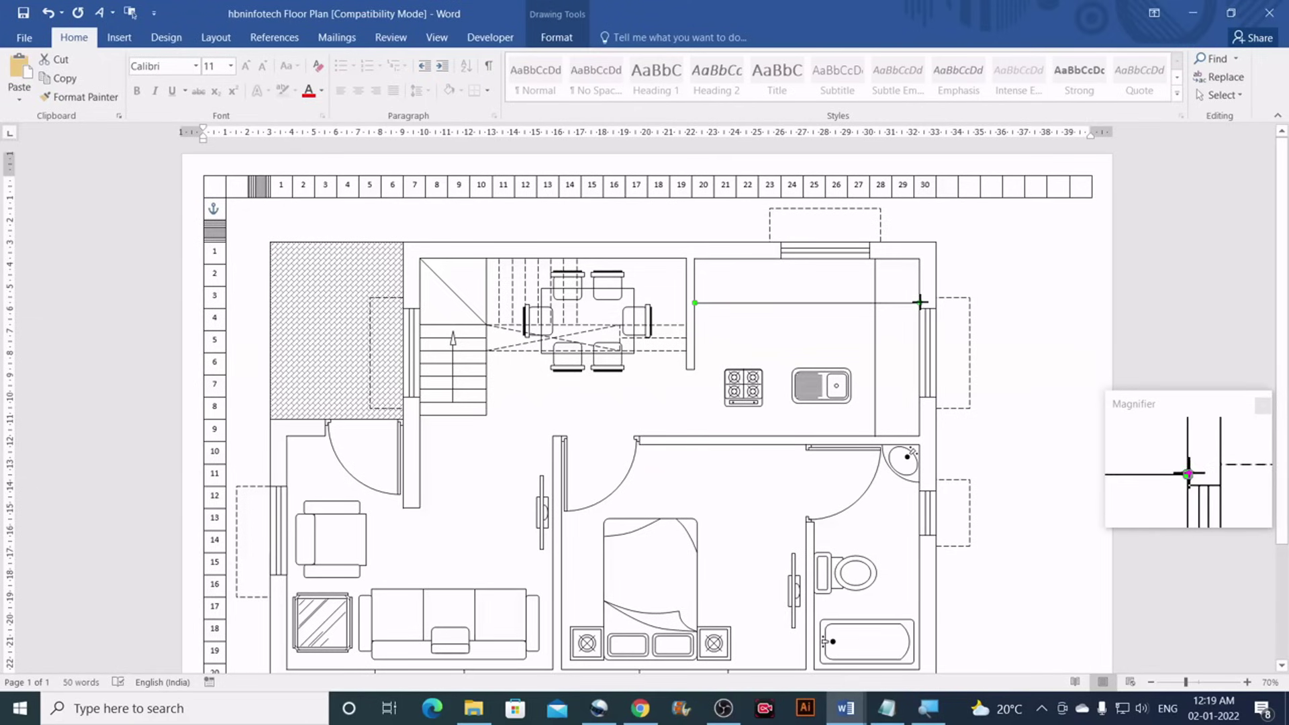
Shorten the horizontal and vertical counter lines to their intersection so they form an L-shaped kitchen counter
drag(913, 304, 886, 302)
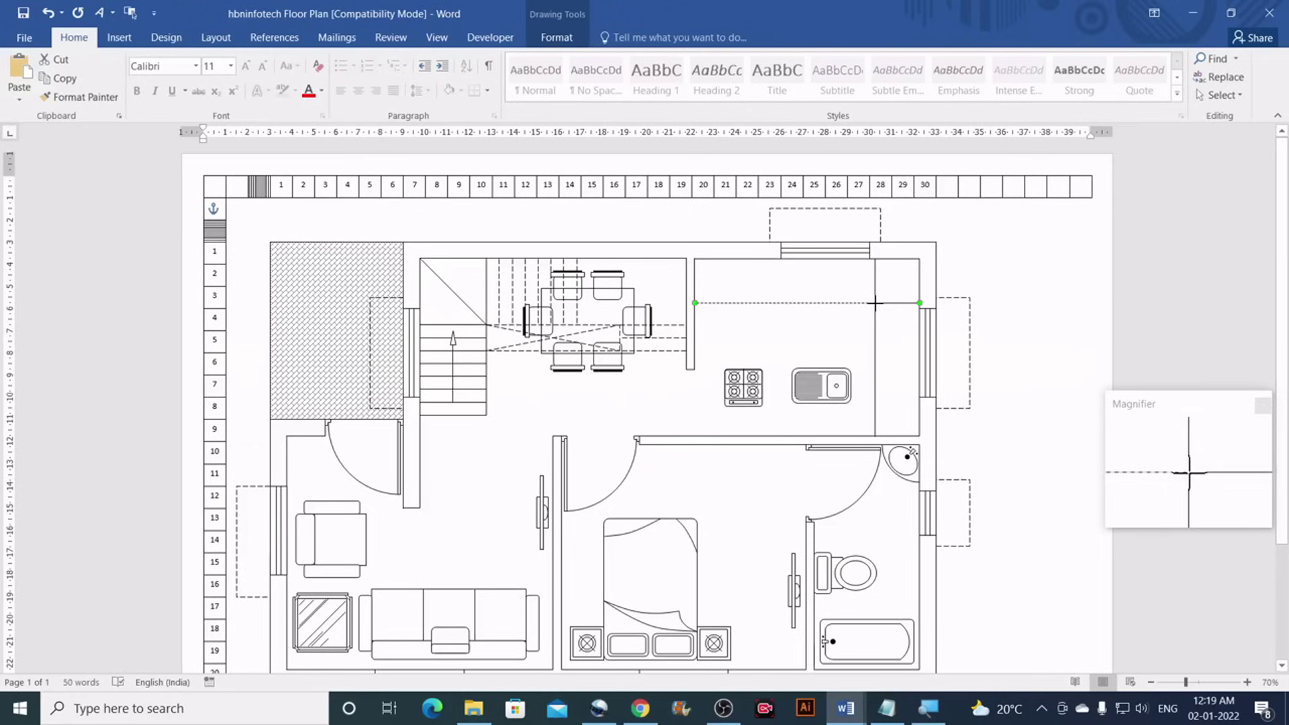
drag(875, 303, 875, 302)
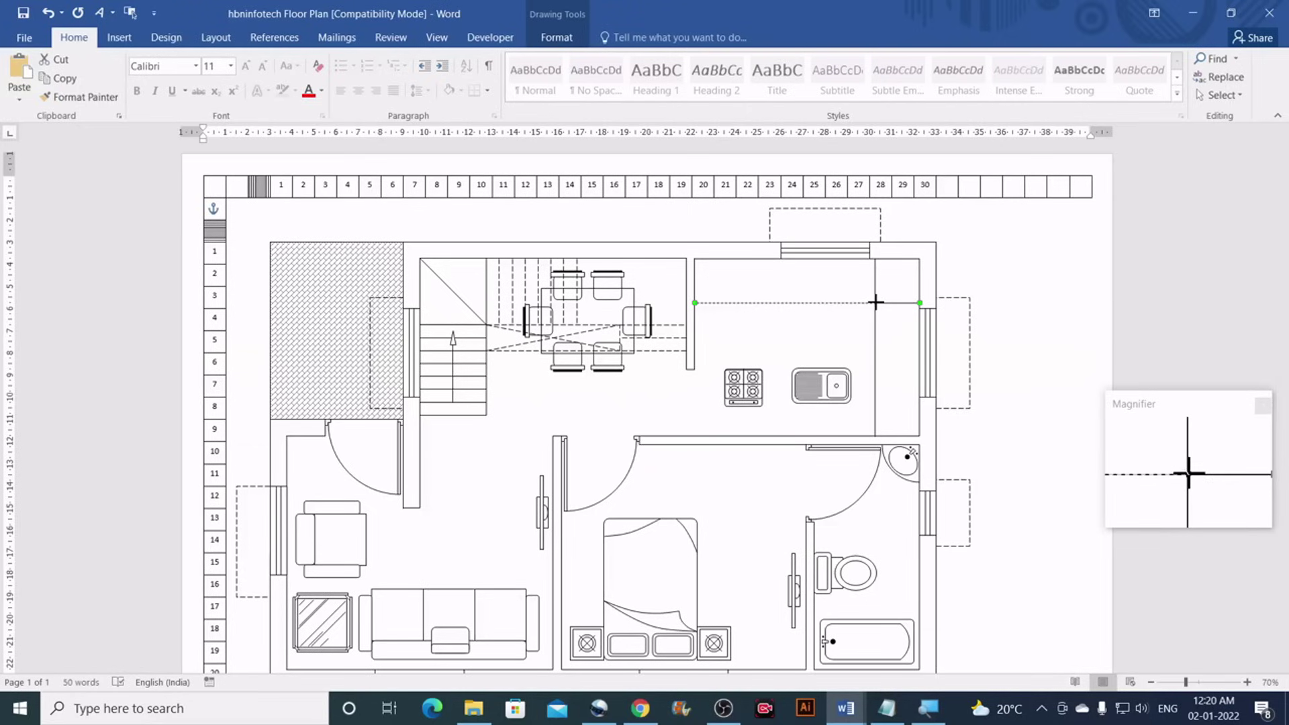
drag(875, 304, 875, 303)
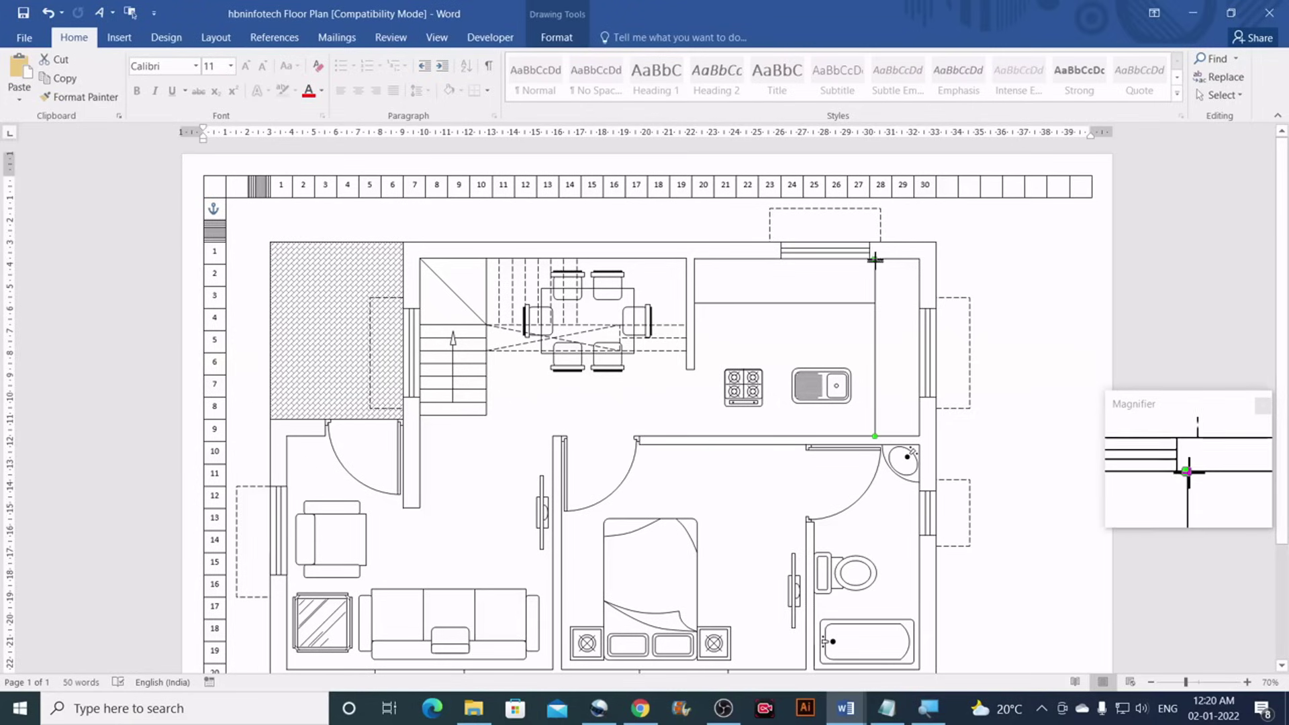
drag(876, 258, 875, 259)
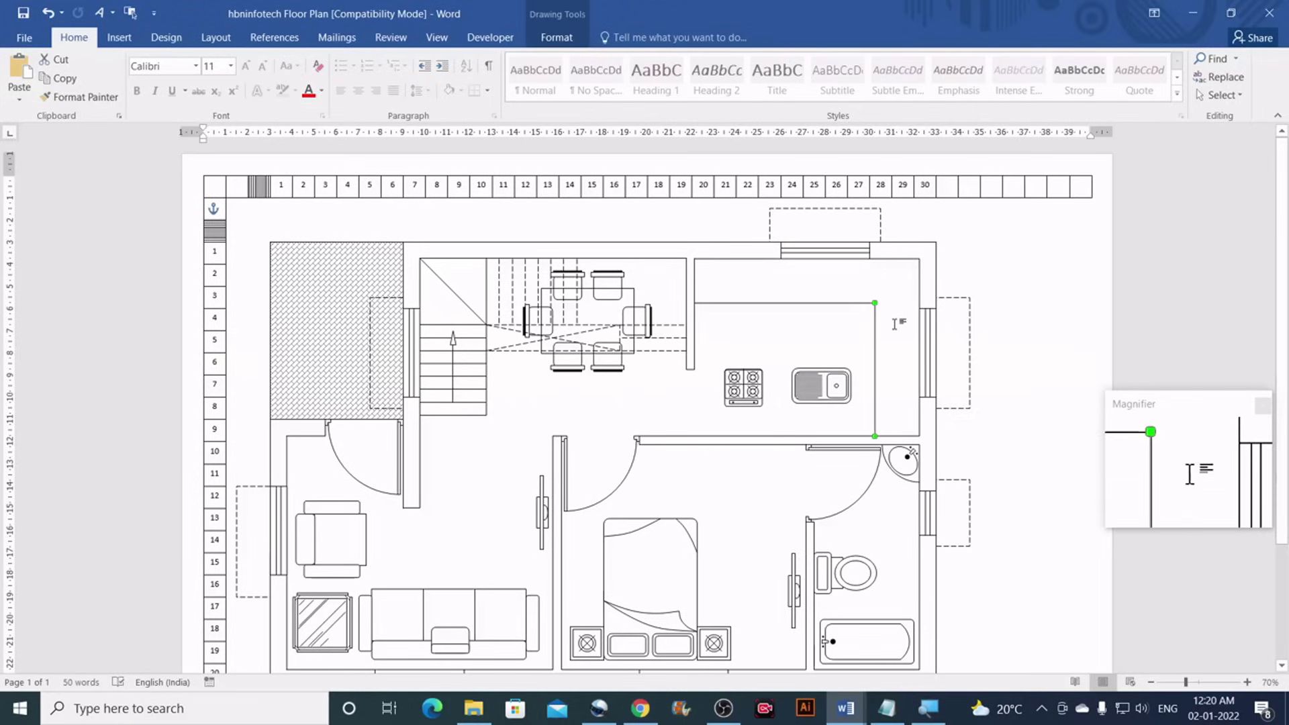
click(894, 324)
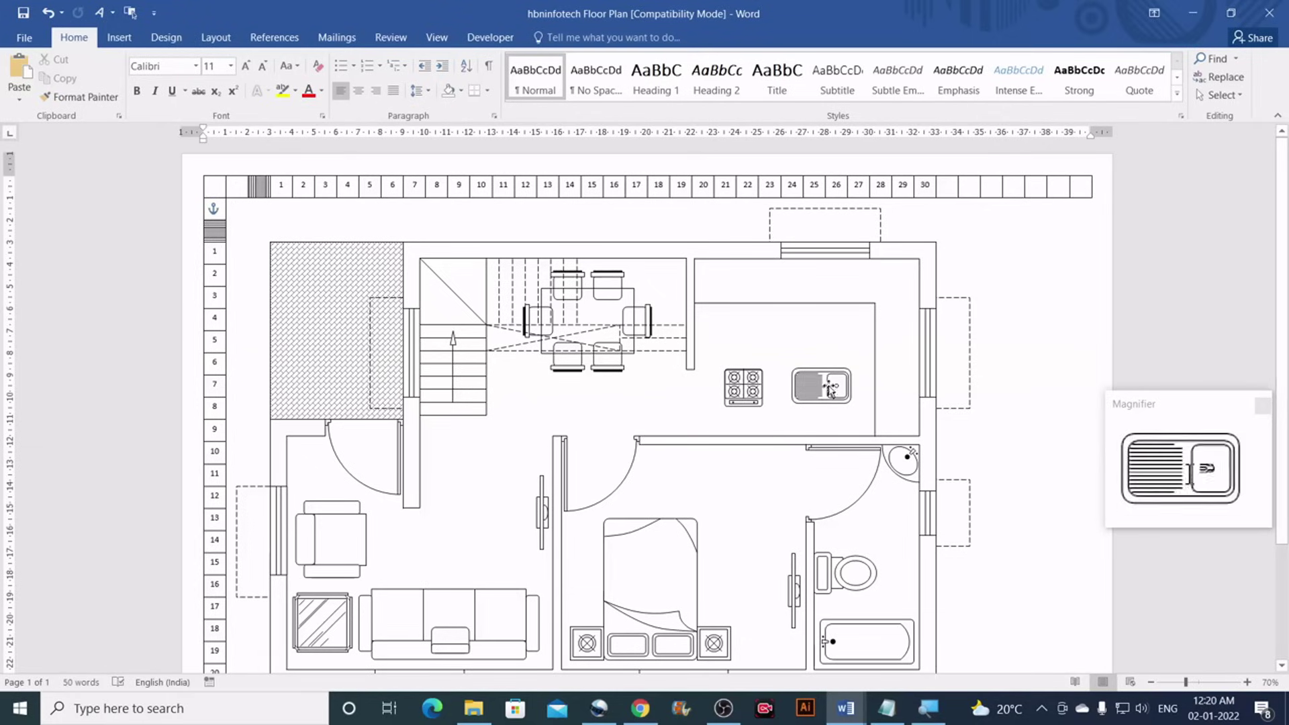
Move the sink to the left end of the kitchen's upper counter and the stove onto the same counter below the window
drag(826, 387, 745, 278)
drag(744, 386, 835, 279)
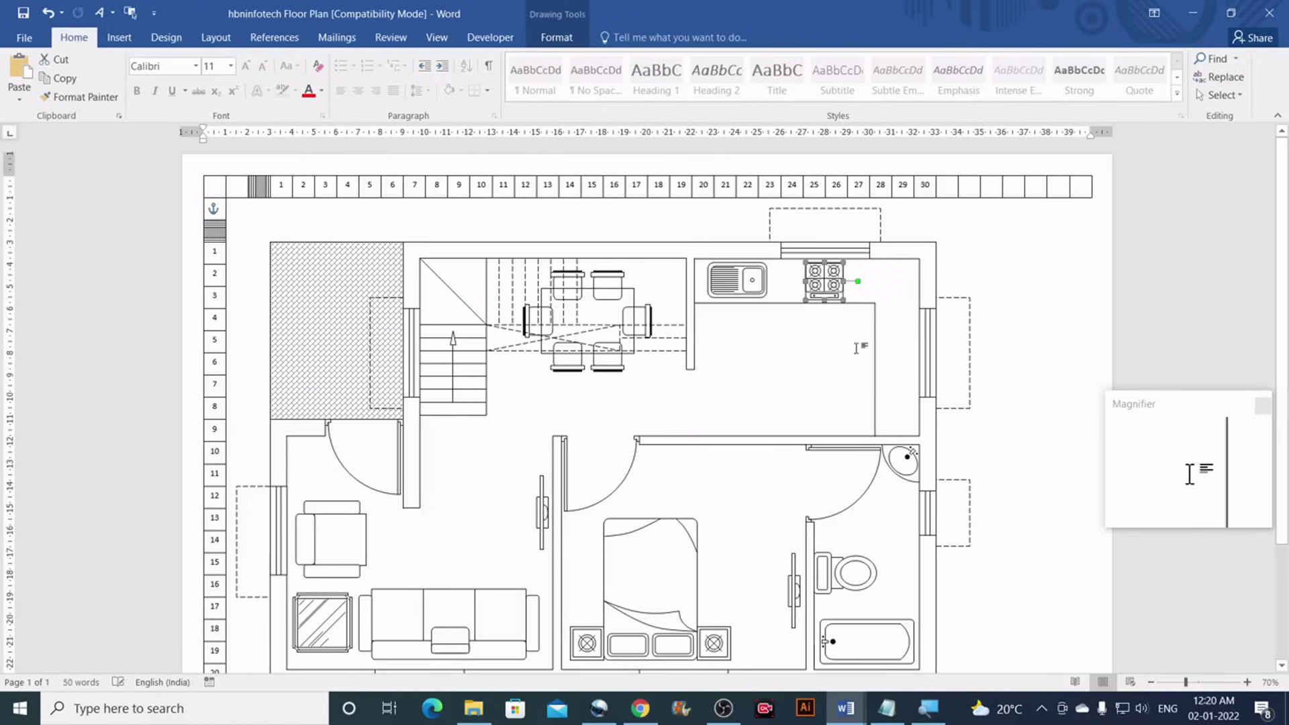
click(852, 336)
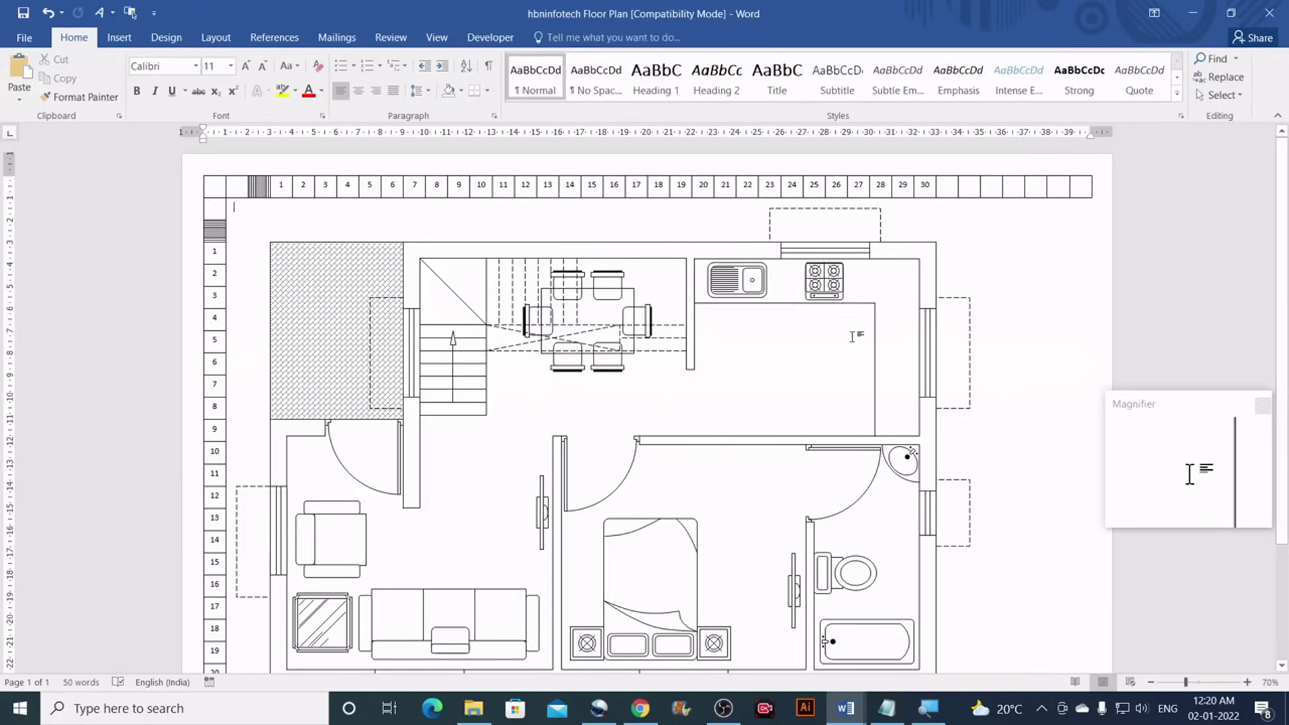
click(745, 282)
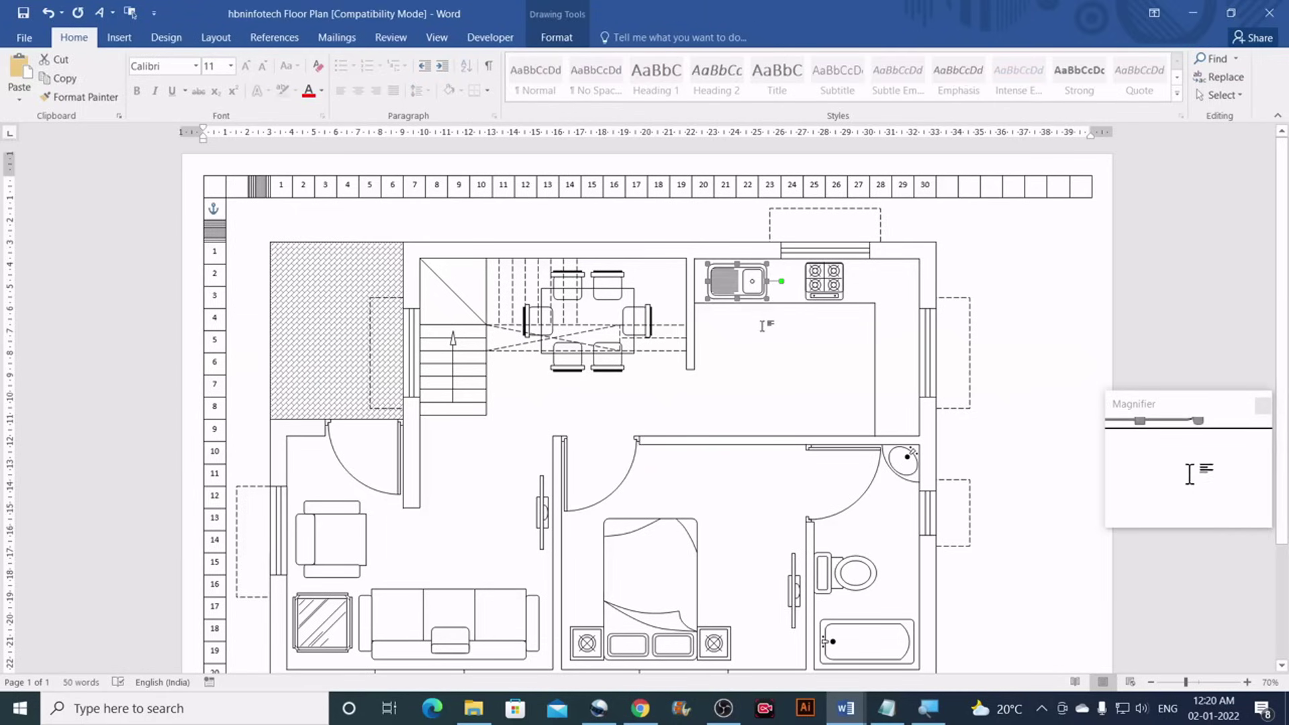
click(762, 324)
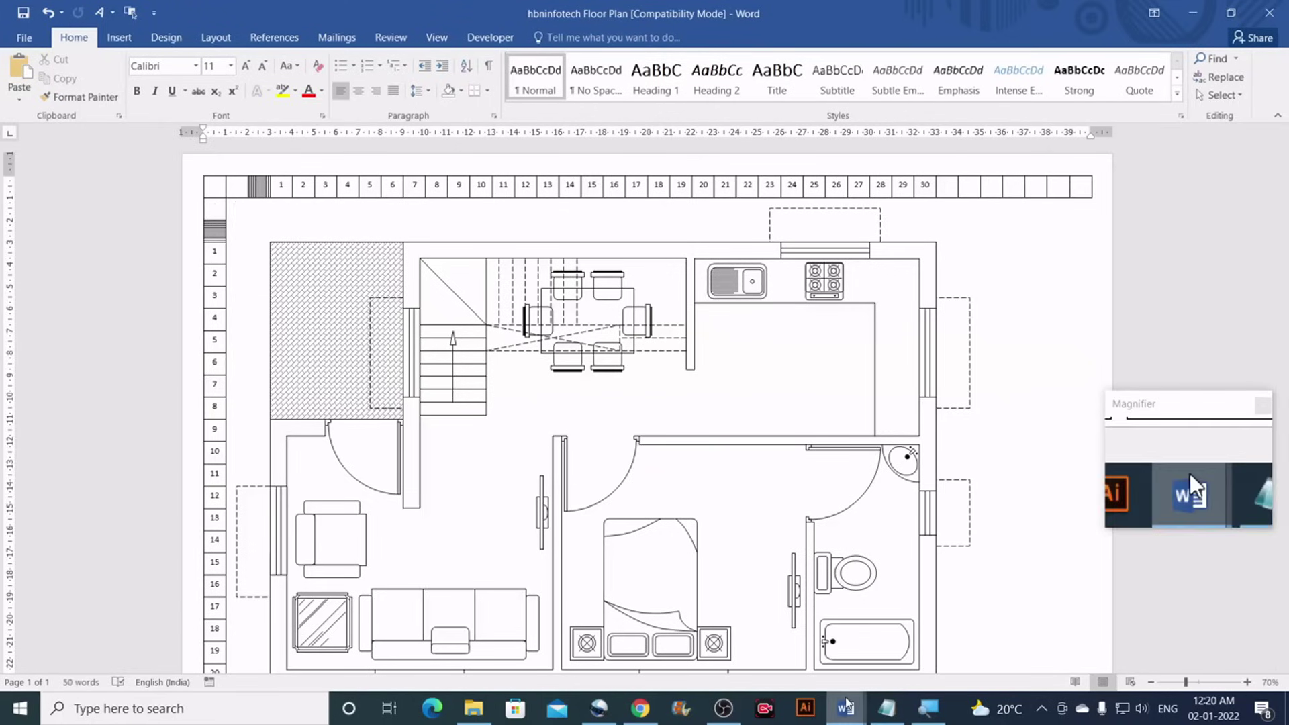
Switch to the reference plan Floor Plan in MS Word and examine its room name and size labels
mouse_move(847, 709)
click(664, 638)
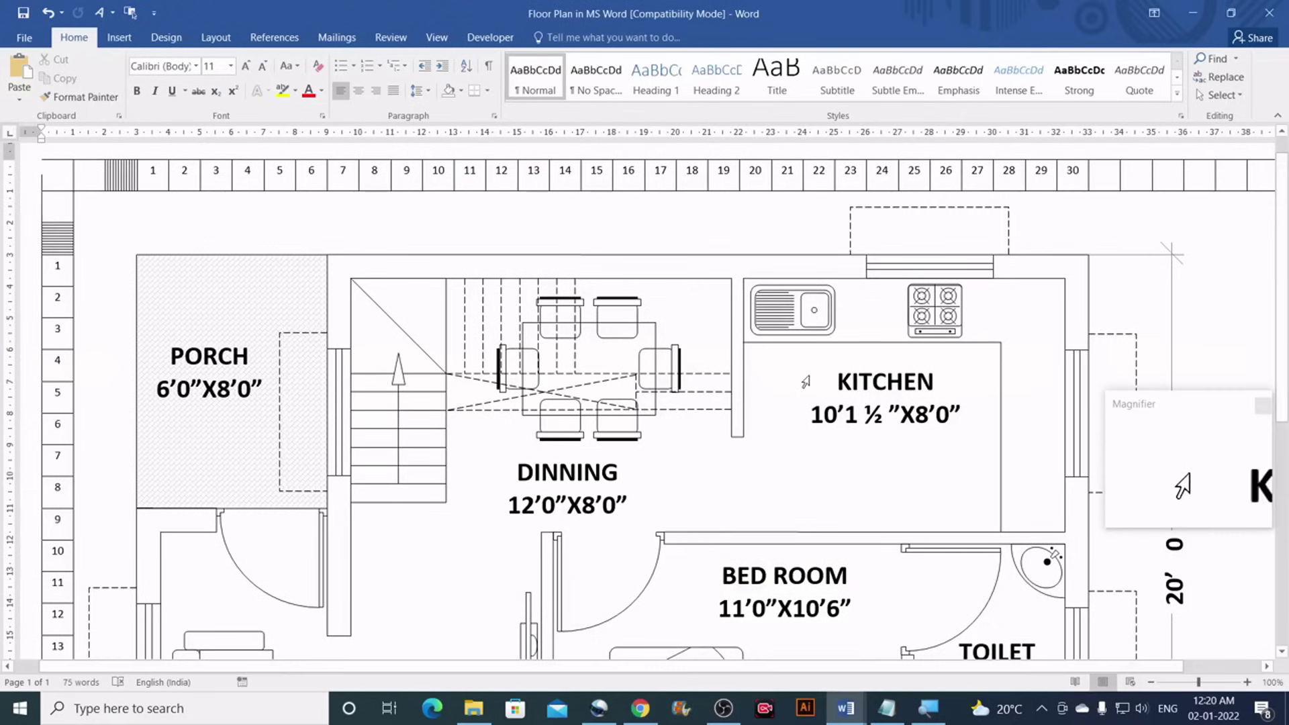
scroll(813, 376, down, 3)
scroll(812, 377, down, 5)
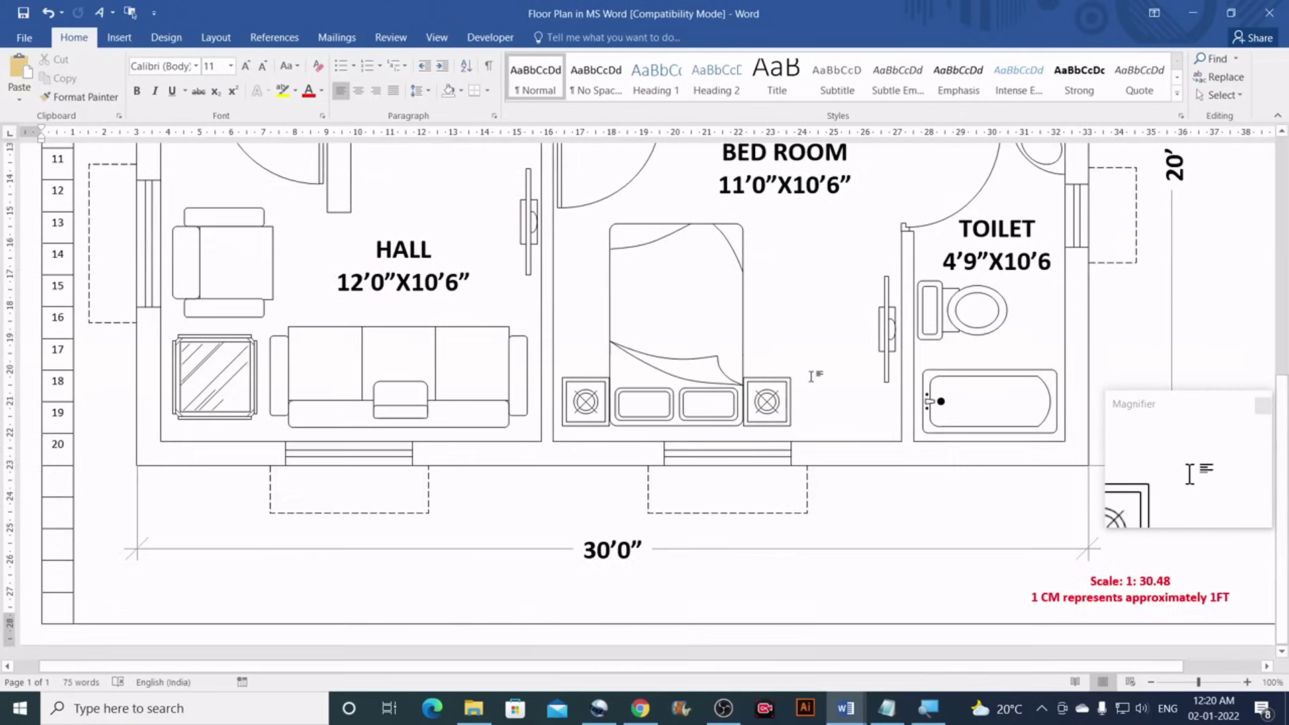
scroll(812, 376, up, 6)
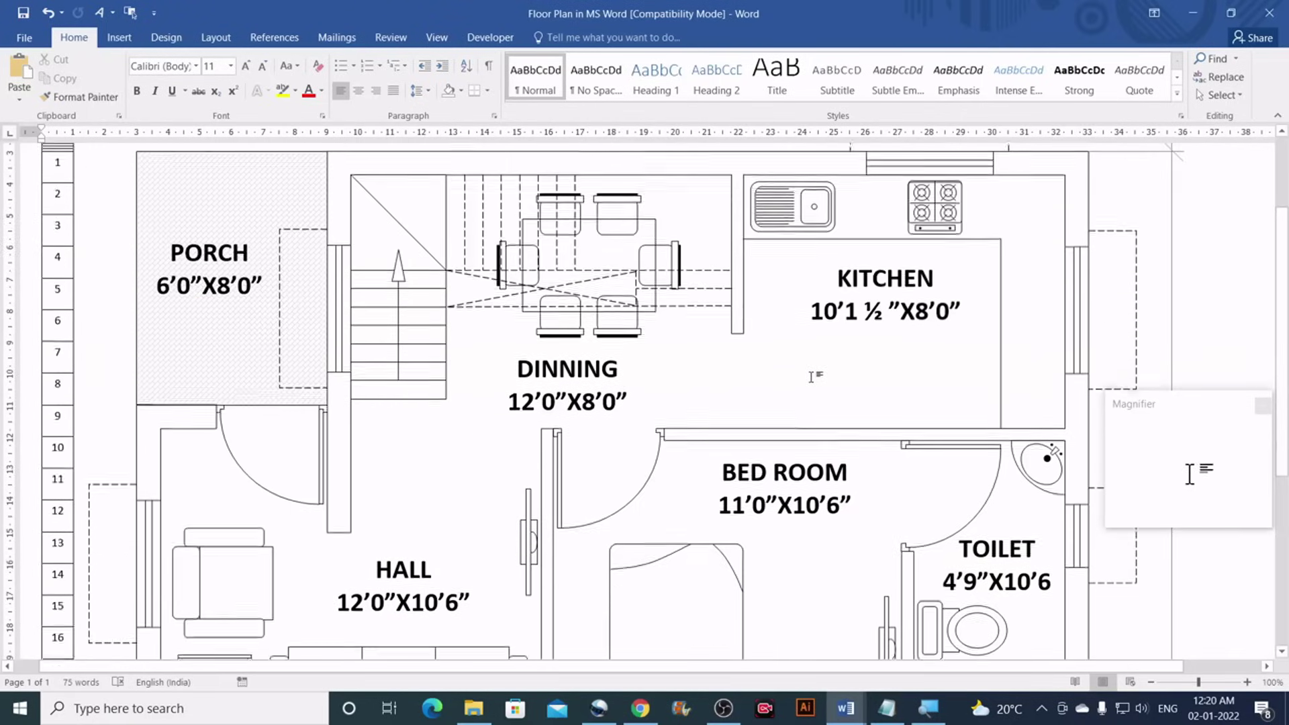
scroll(815, 376, up, 3)
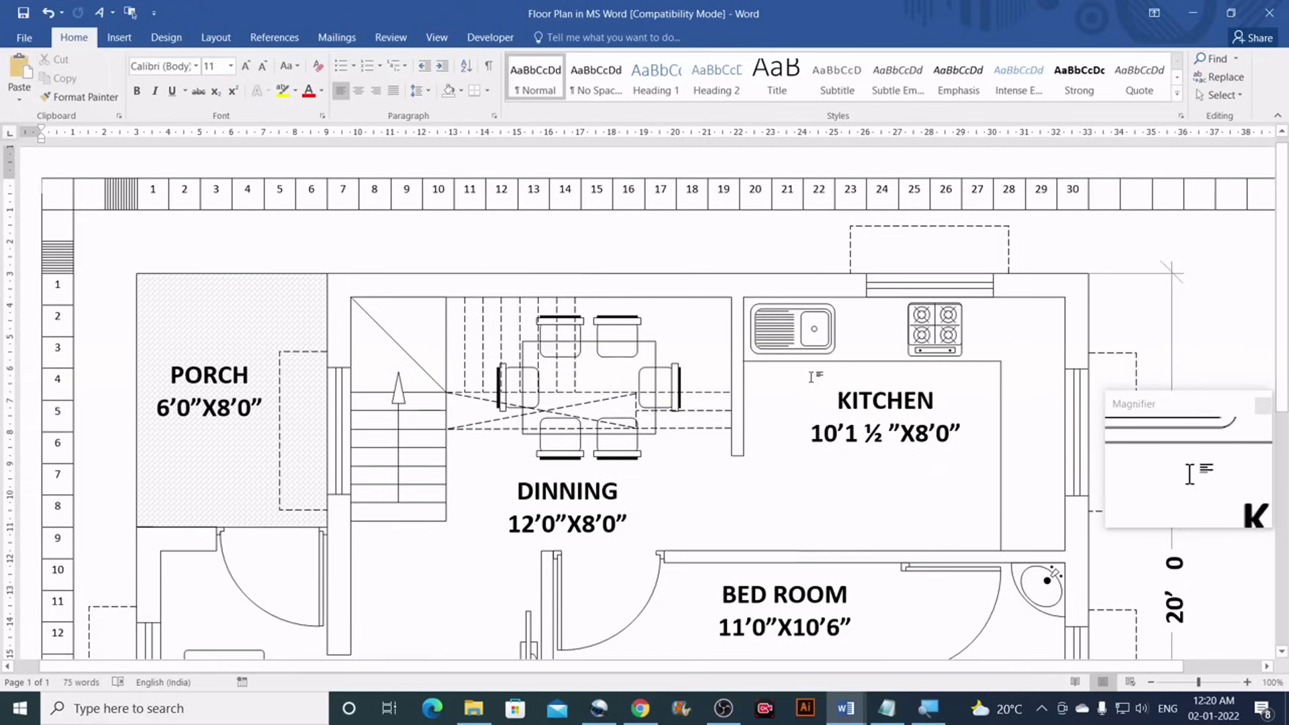
scroll(815, 377, down, 4)
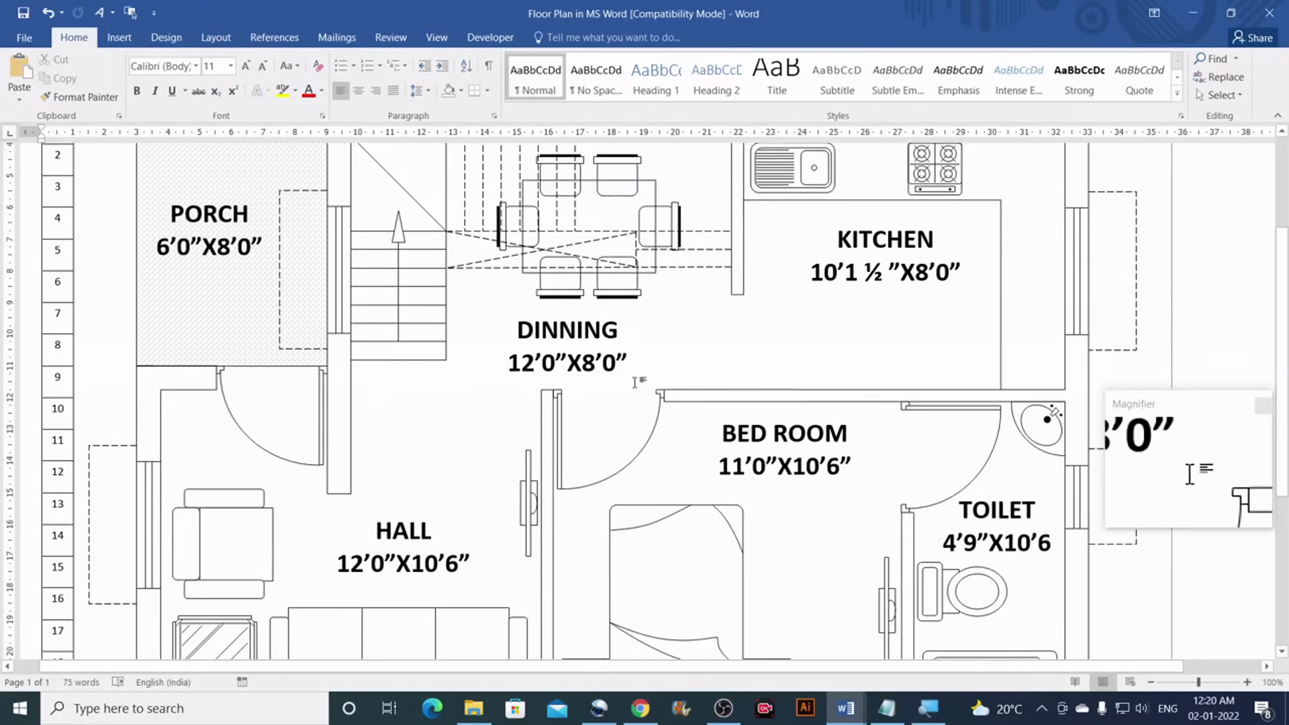
scroll(638, 377, up, 2)
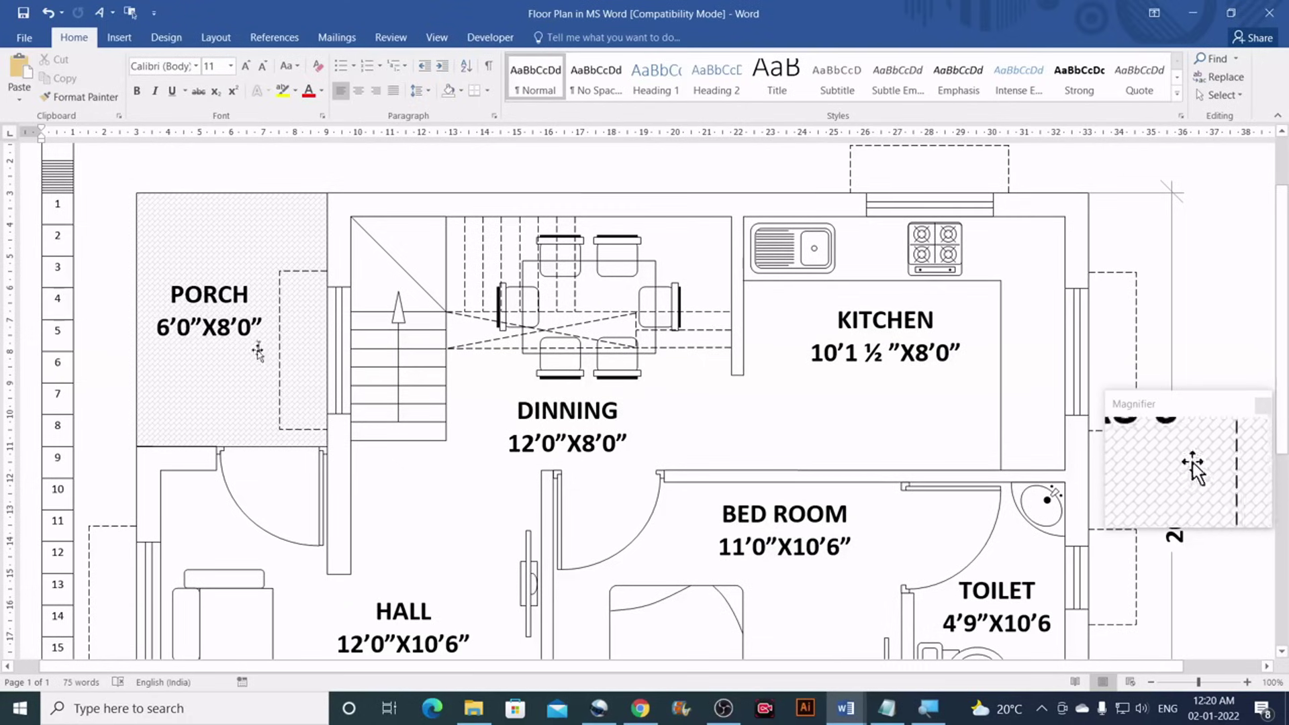
click(203, 298)
click(238, 329)
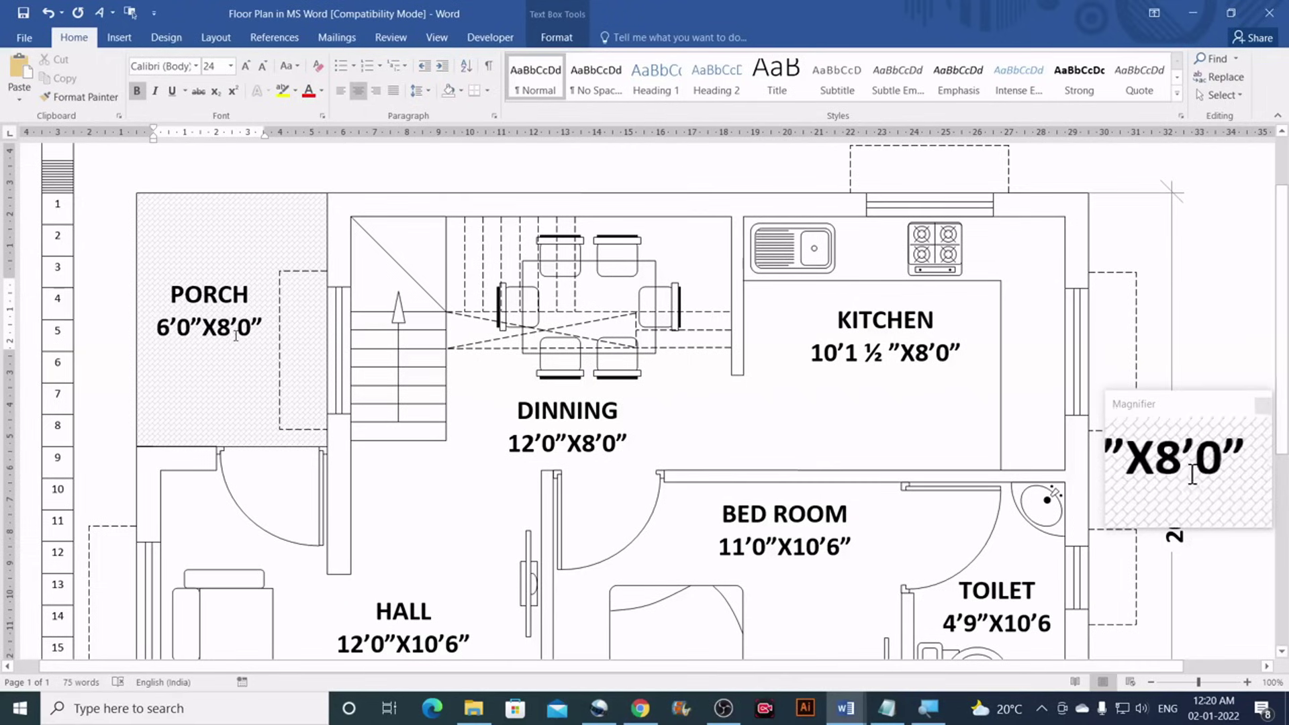
click(578, 411)
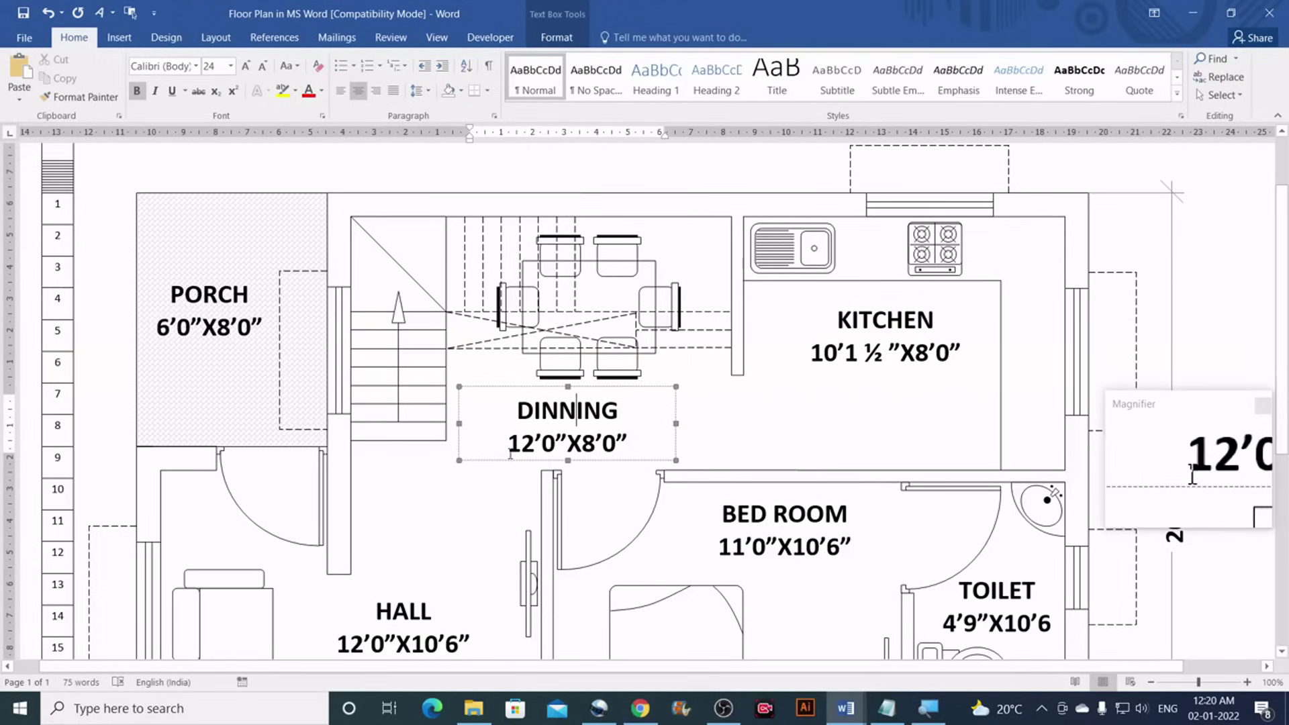
scroll(511, 442, down, 2)
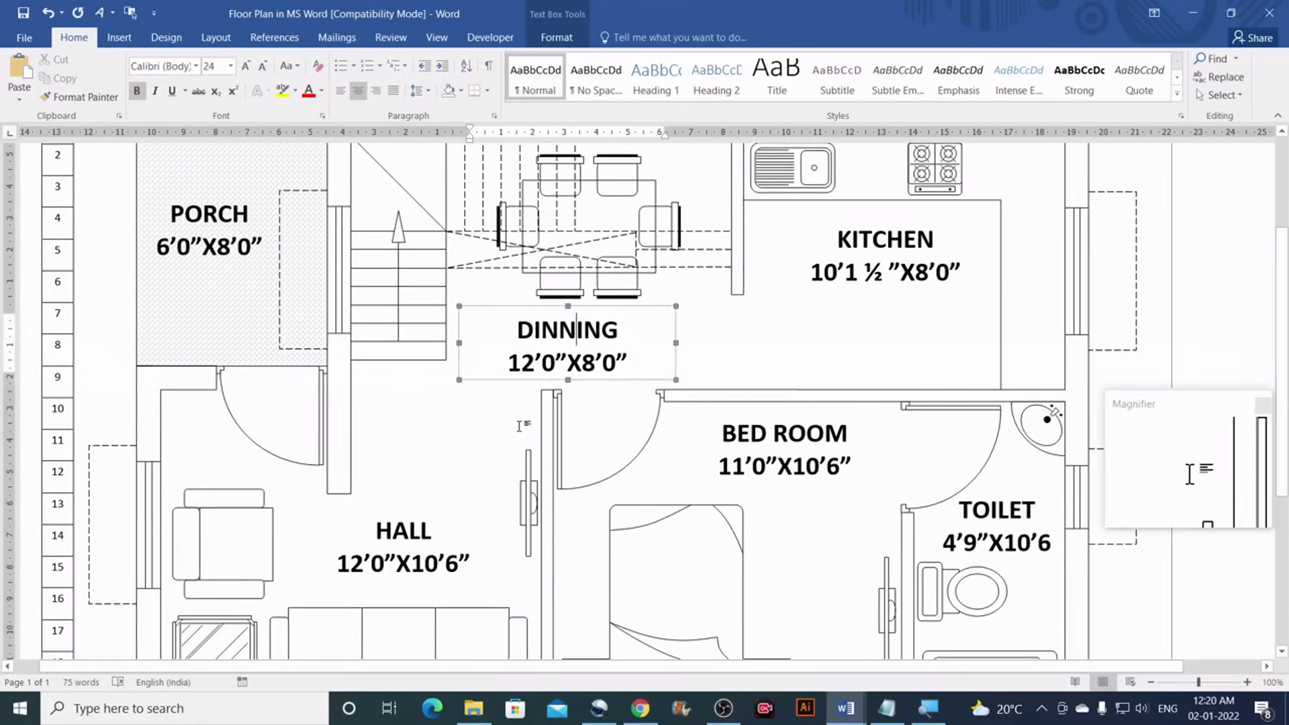
scroll(512, 442, up, 1)
Copy the label text DINNING 12’0”X8’0” from the reference plan's dining area
mouse_move(851, 720)
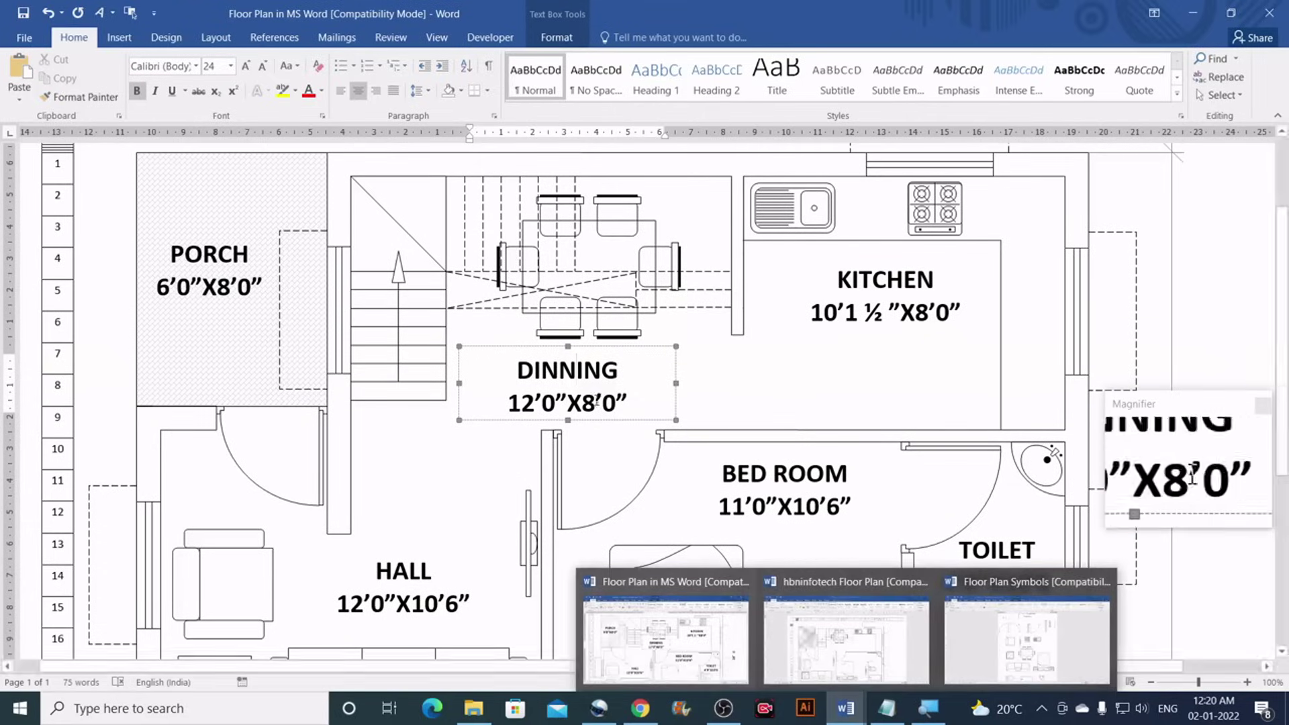
drag(629, 403, 517, 371)
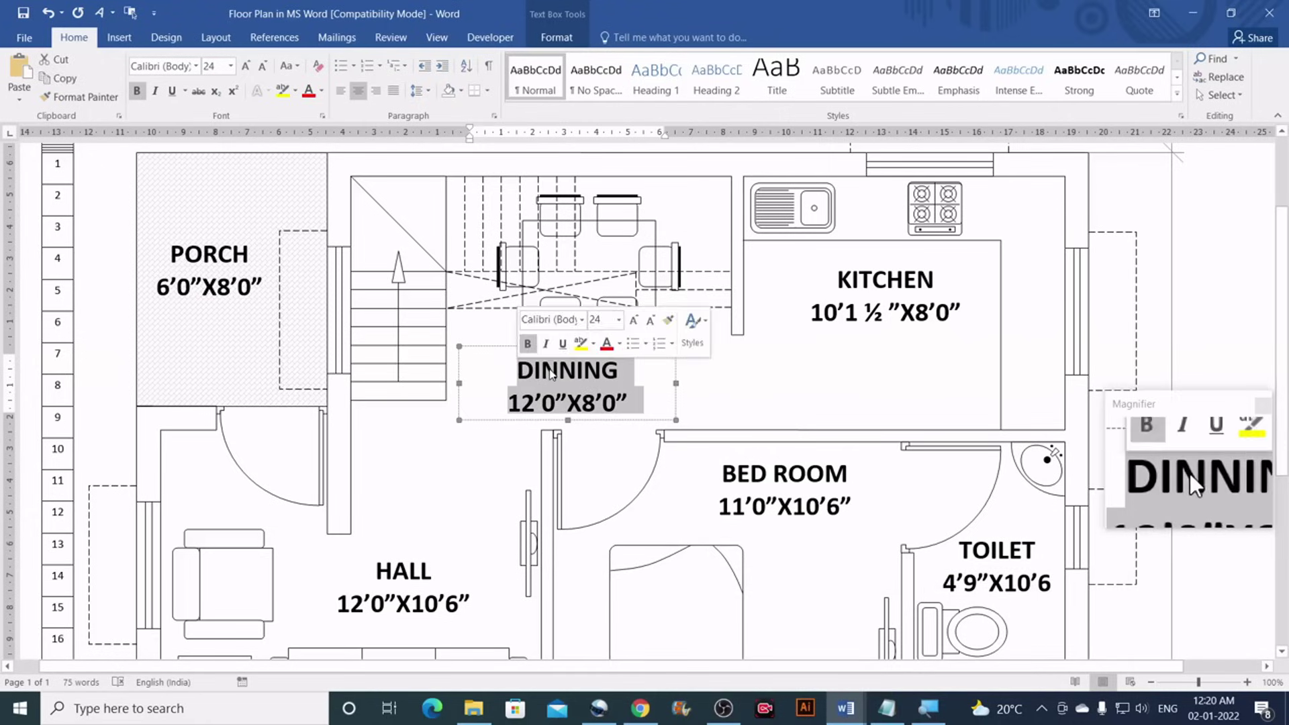
right_click(551, 371)
click(582, 402)
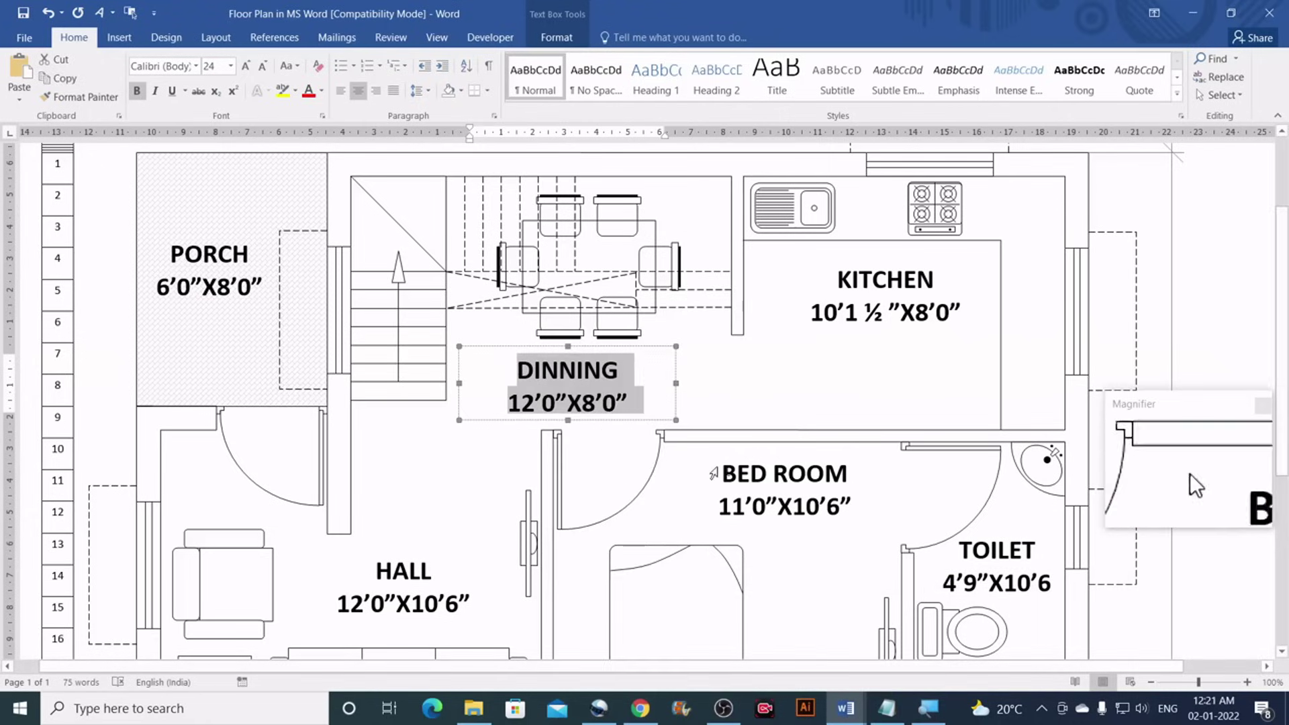
Switch back to the hbninfotech Floor Plan document and insert a simple text box
mouse_move(850, 717)
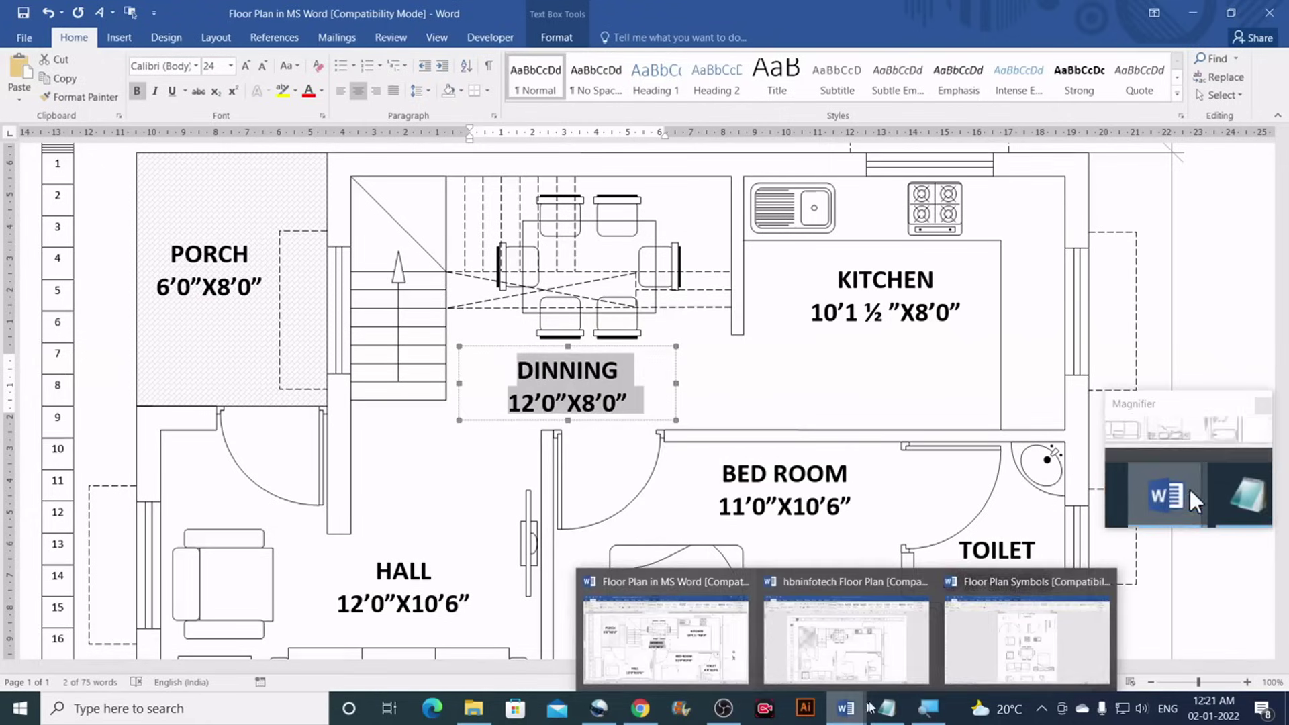
click(1037, 638)
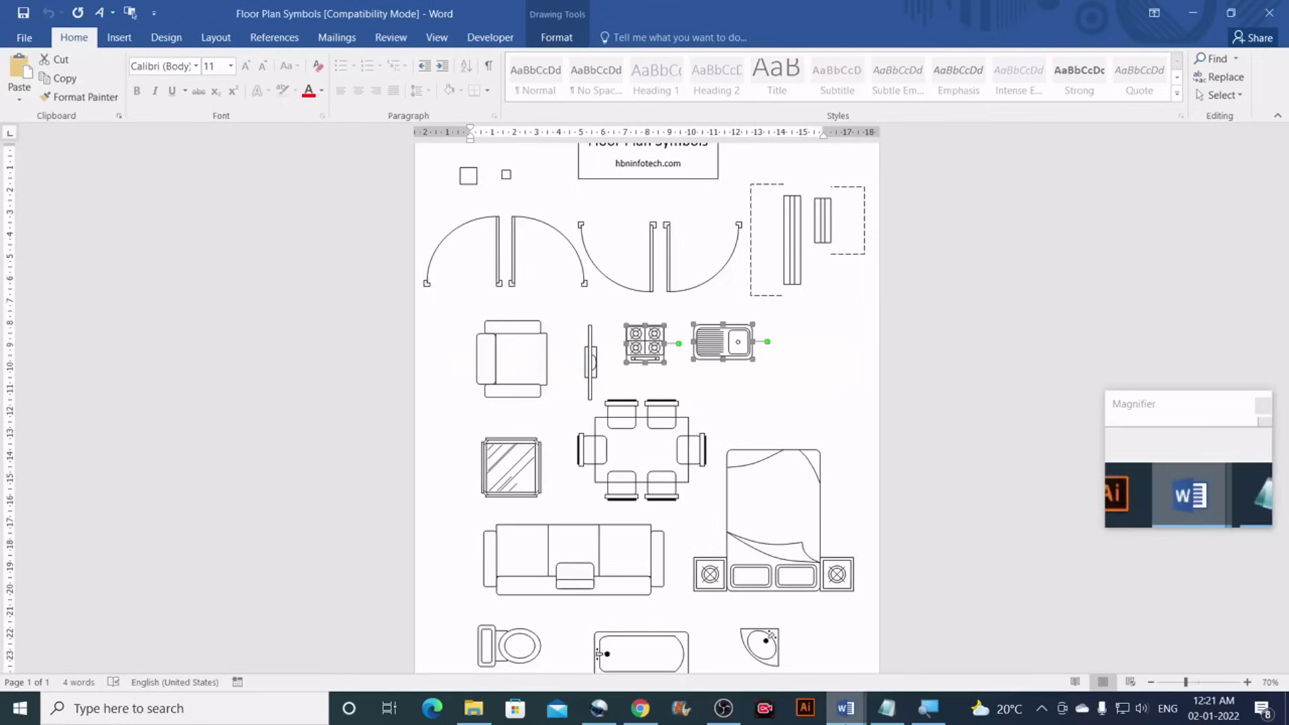
mouse_move(845, 711)
click(847, 638)
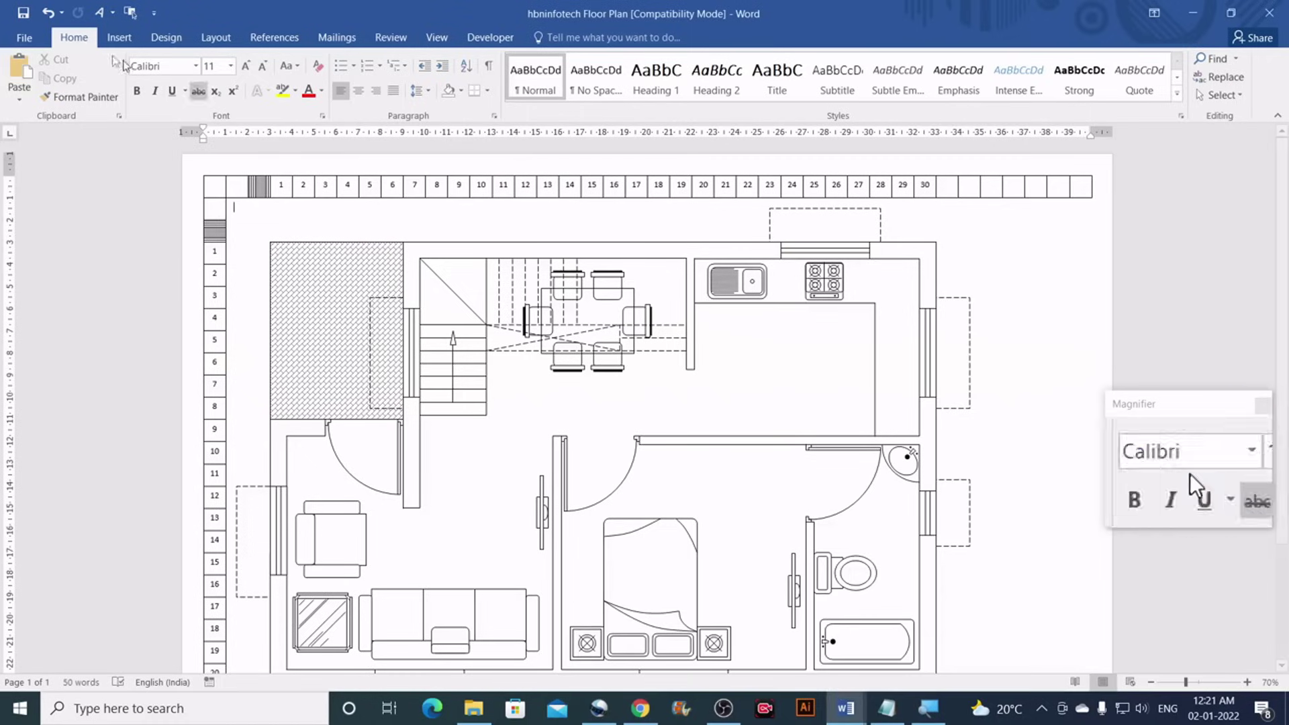
click(124, 38)
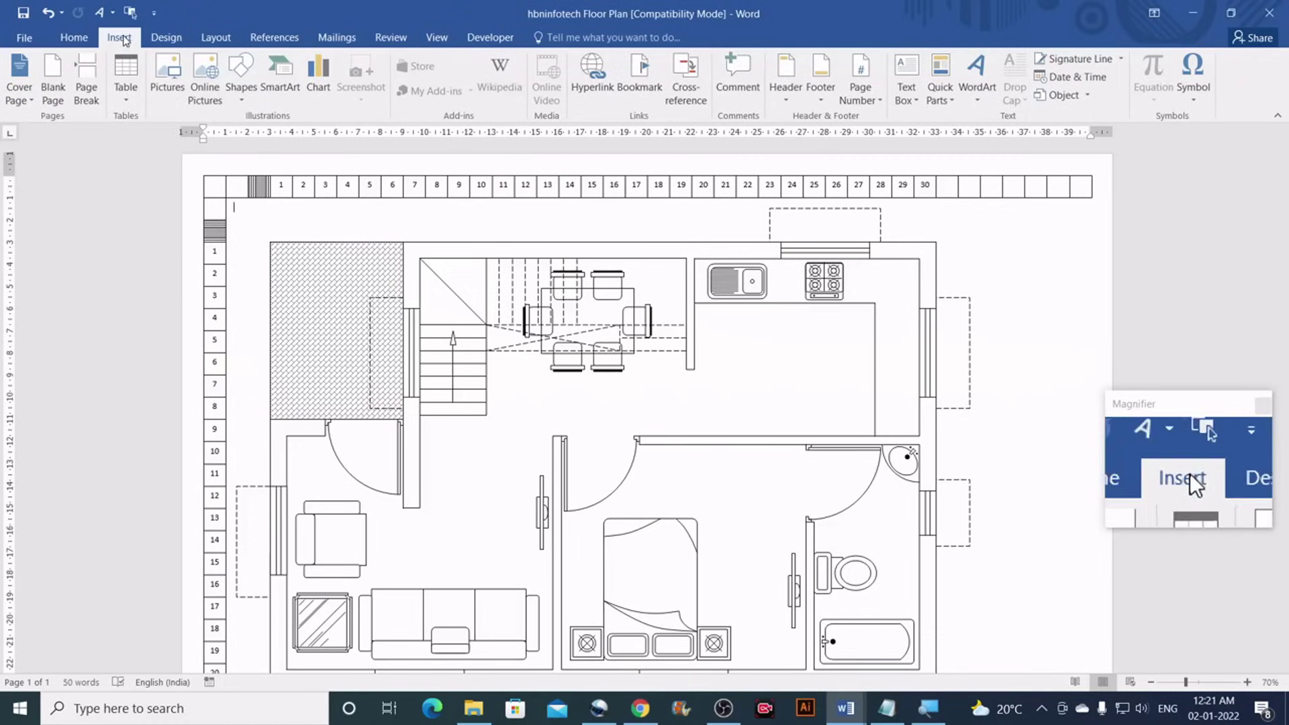
click(906, 92)
click(929, 188)
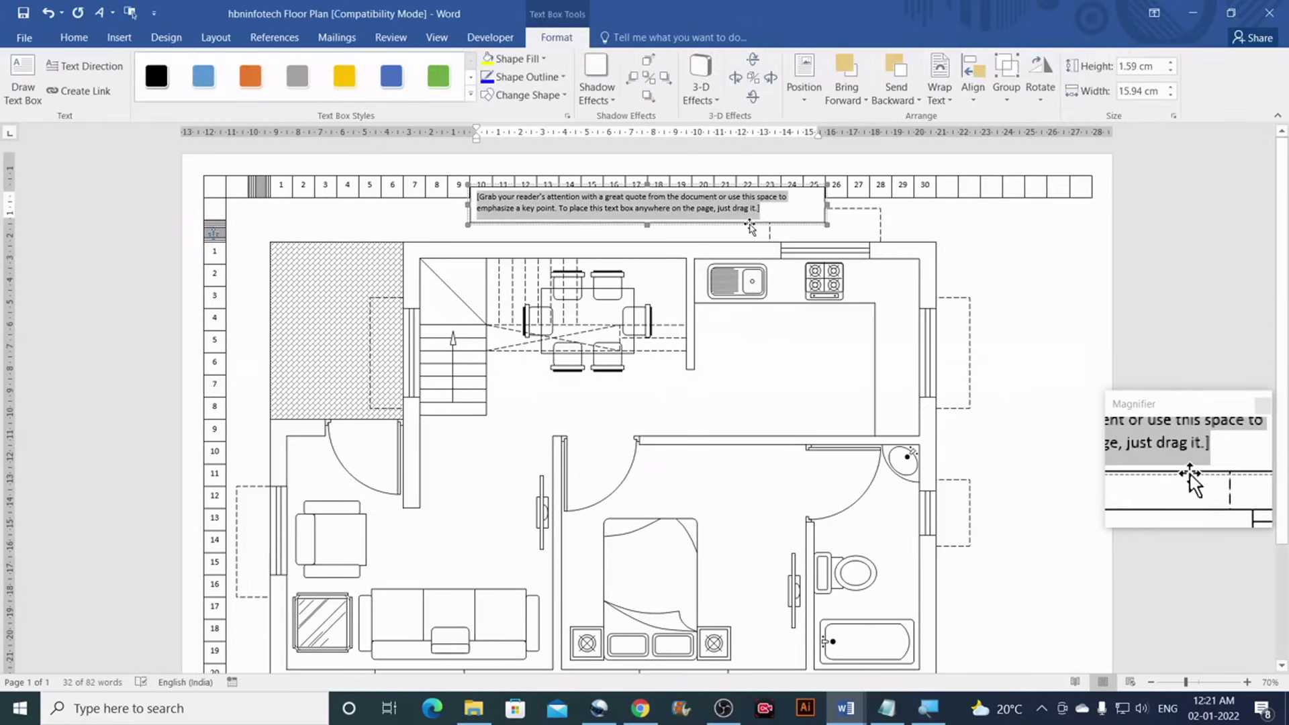
Clear the placeholder text, move the text box below the dining table and paste the DINNING 12’0”X8’0” label without a trailing empty line
key(Delete)
drag(729, 230, 782, 426)
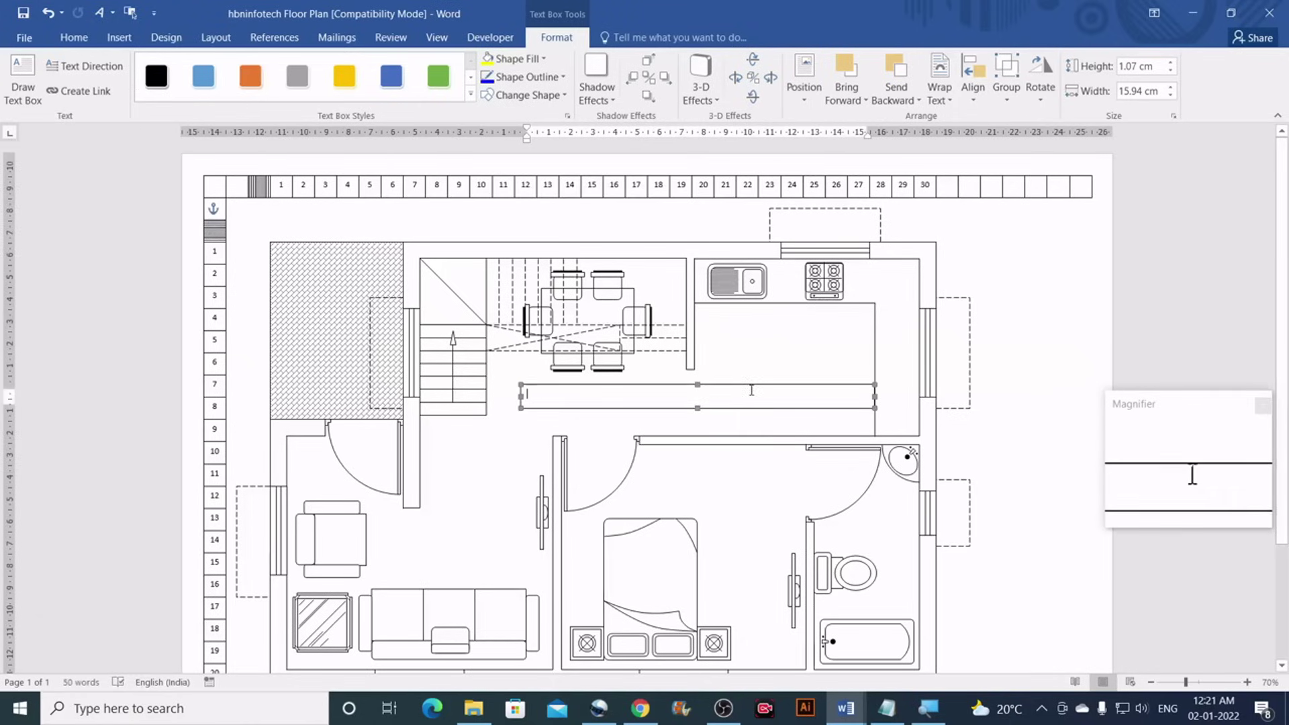
click(749, 391)
key(ctrl+v)
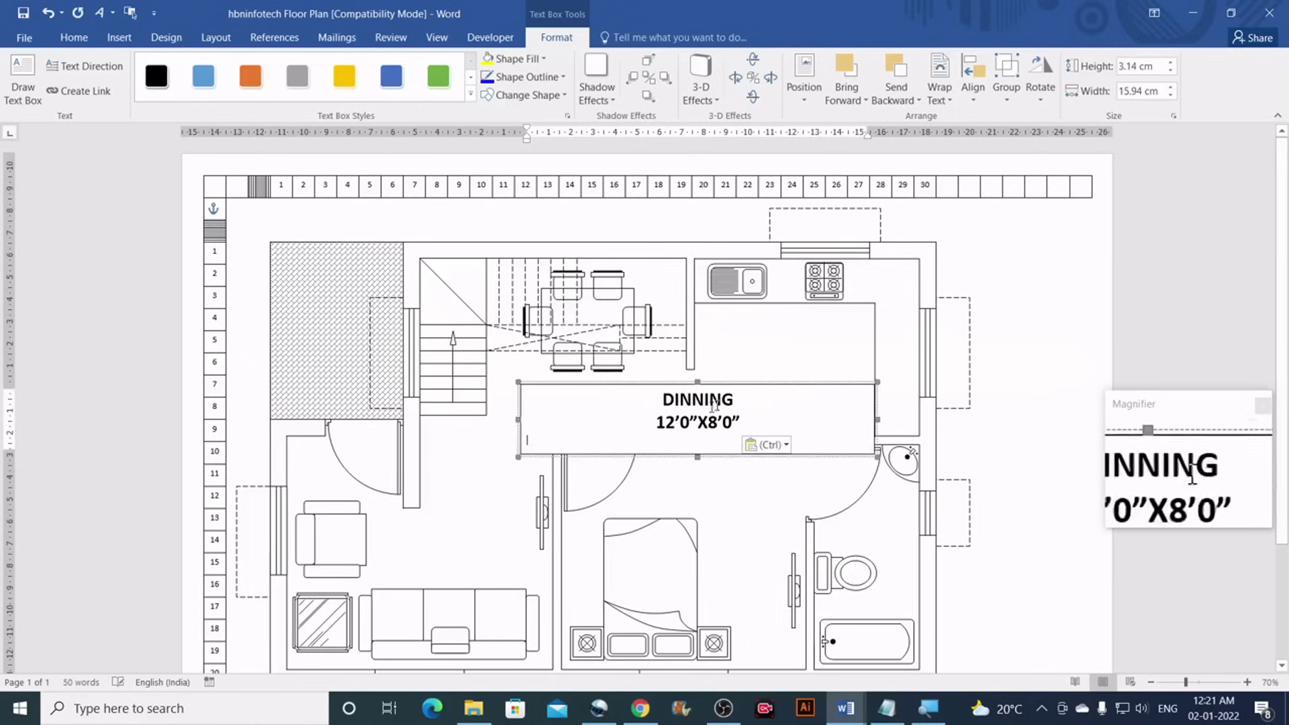
key(BackSpace)
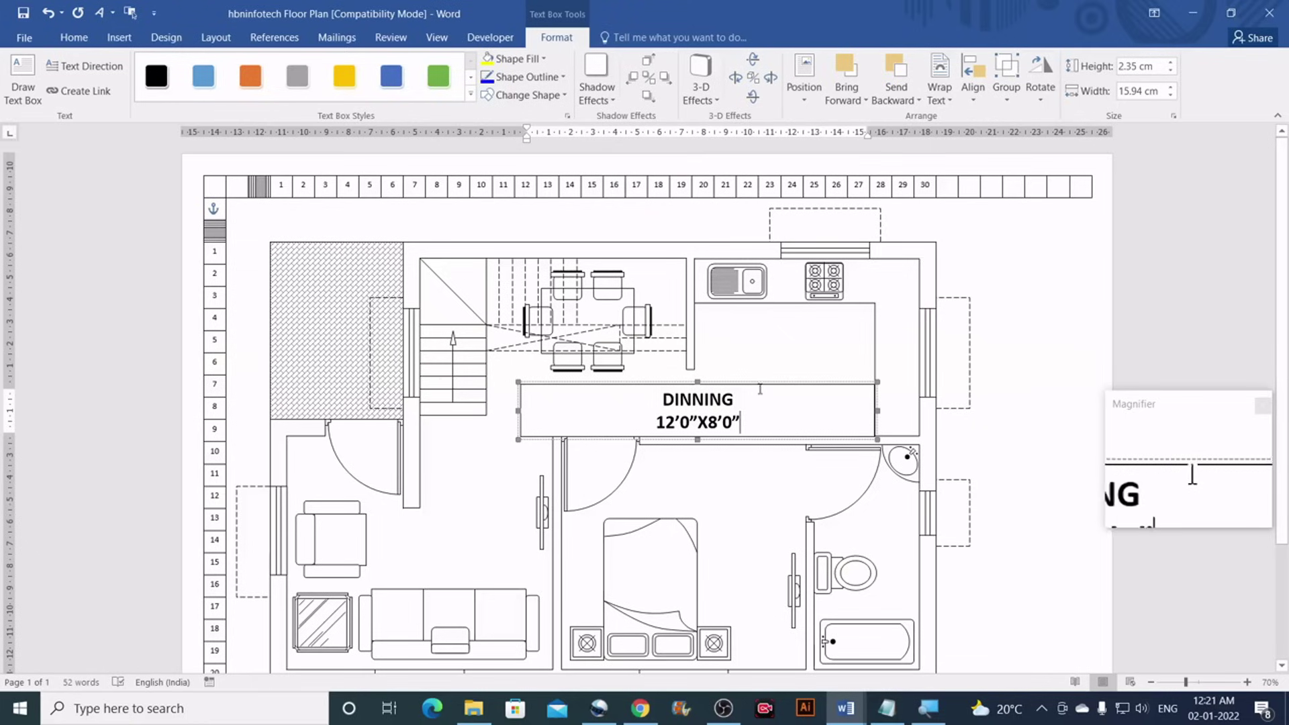
Set the whole DINNING label's paragraph spacing to 0 pt before and after, with single line spacing
key(ctrl+a)
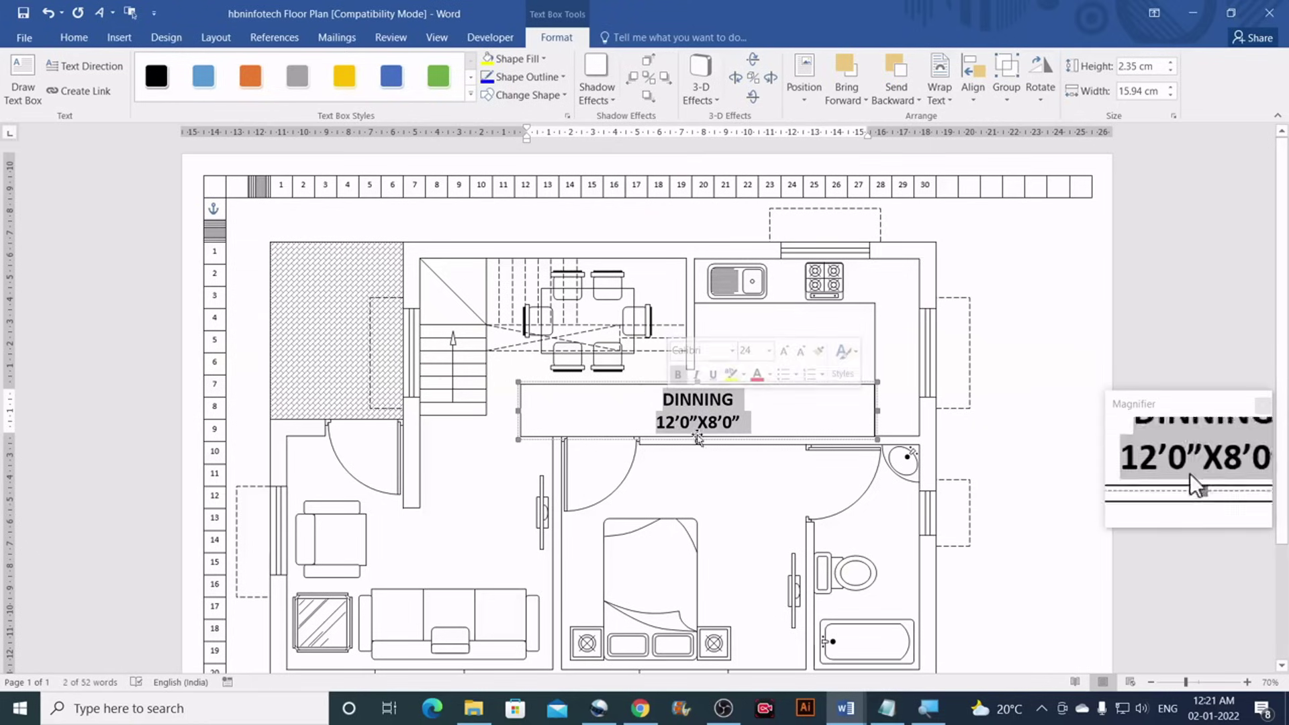
click(73, 37)
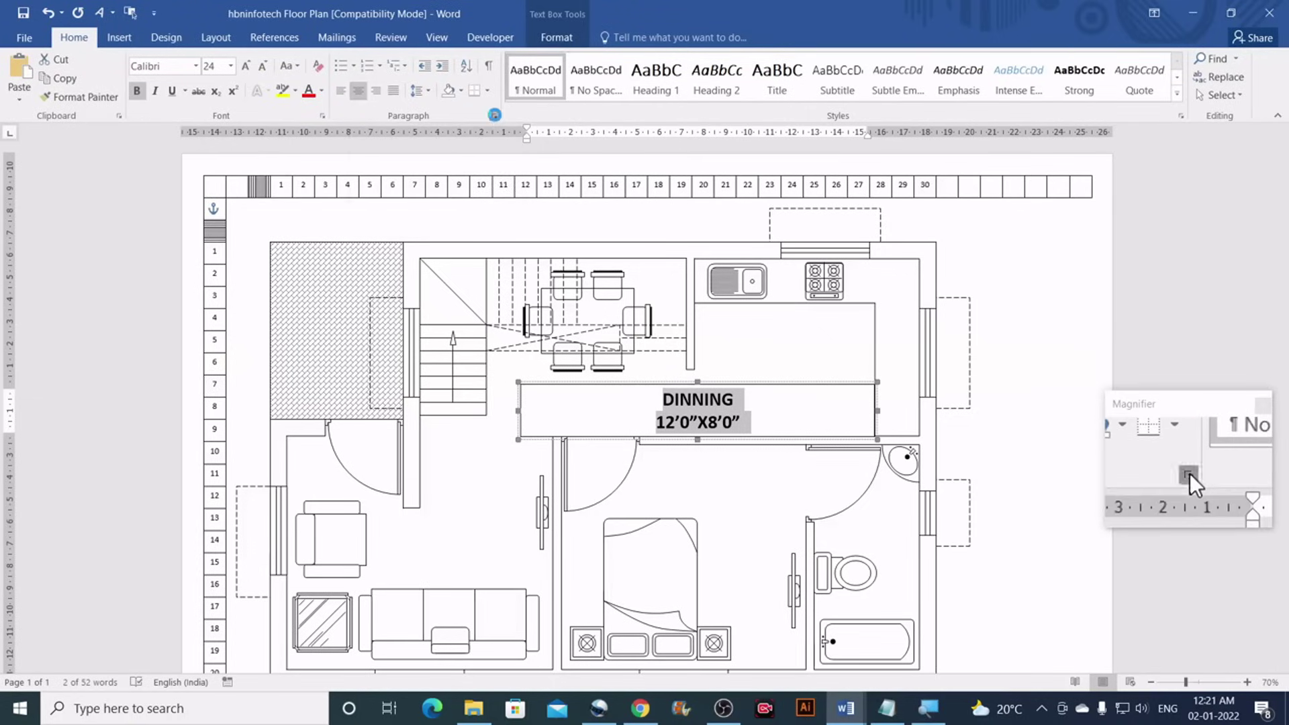
click(493, 116)
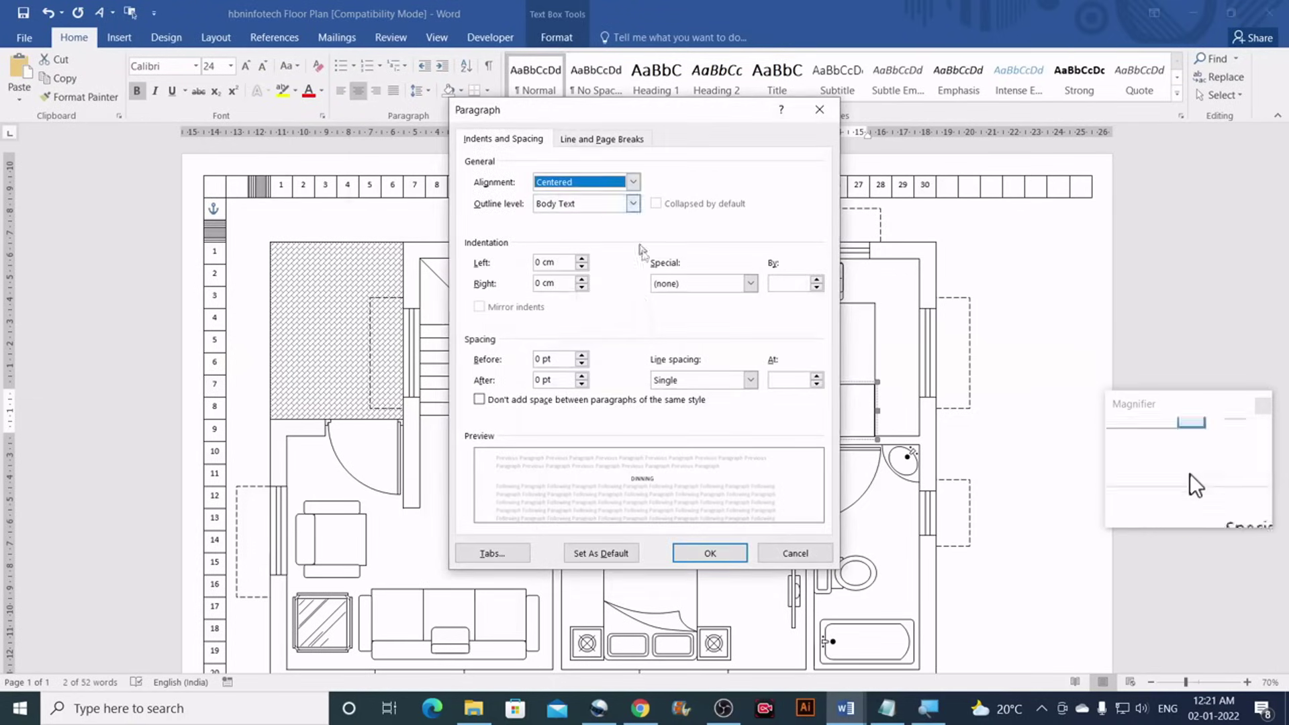
click(560, 360)
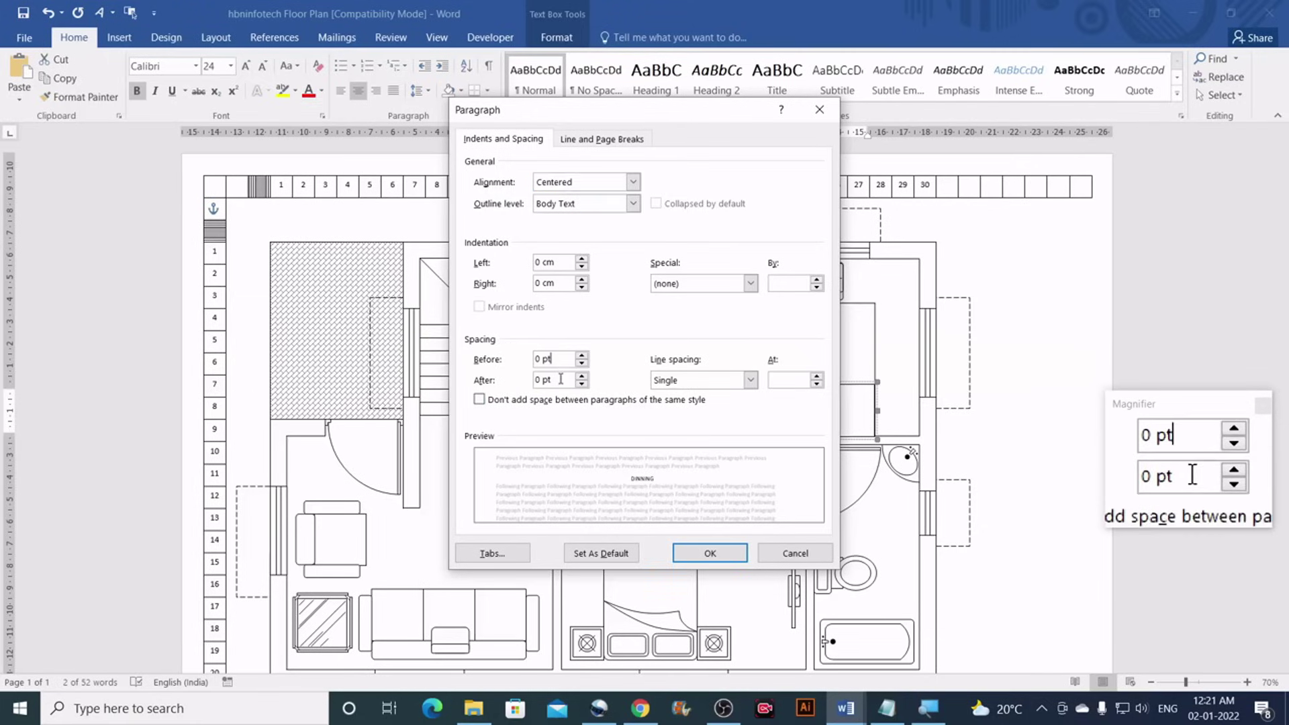
click(561, 380)
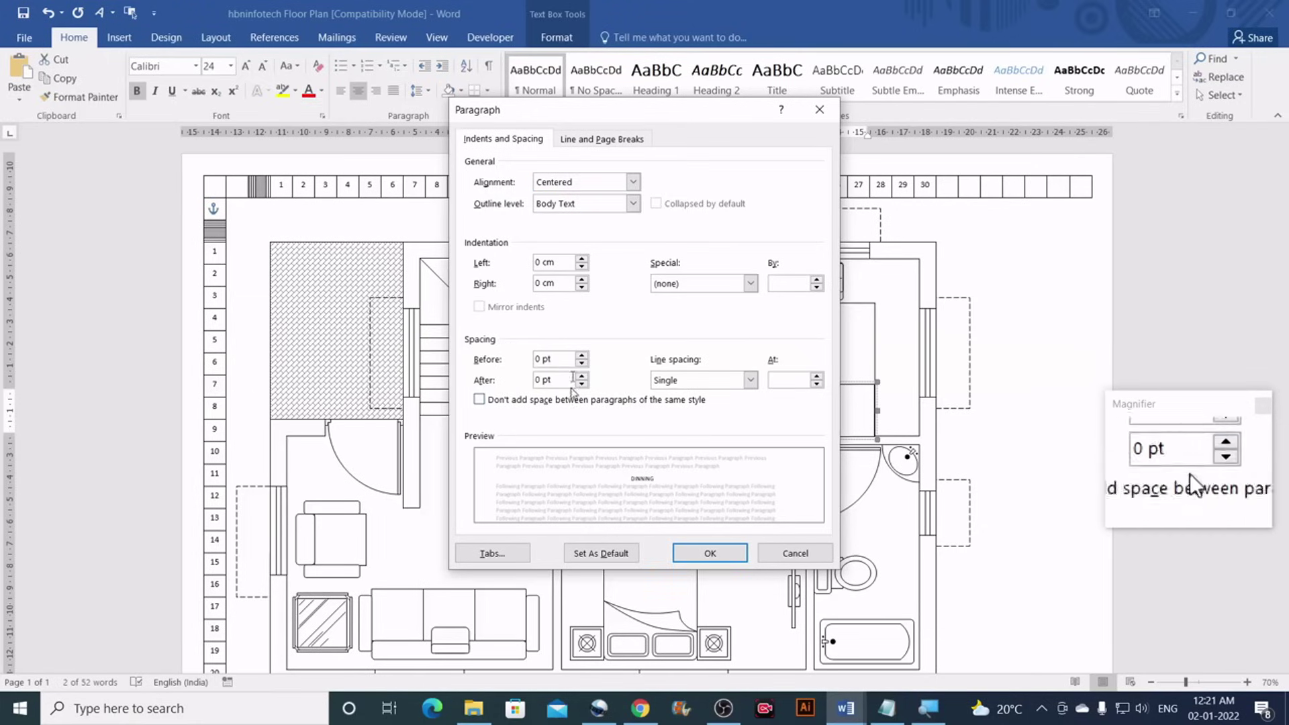
click(724, 555)
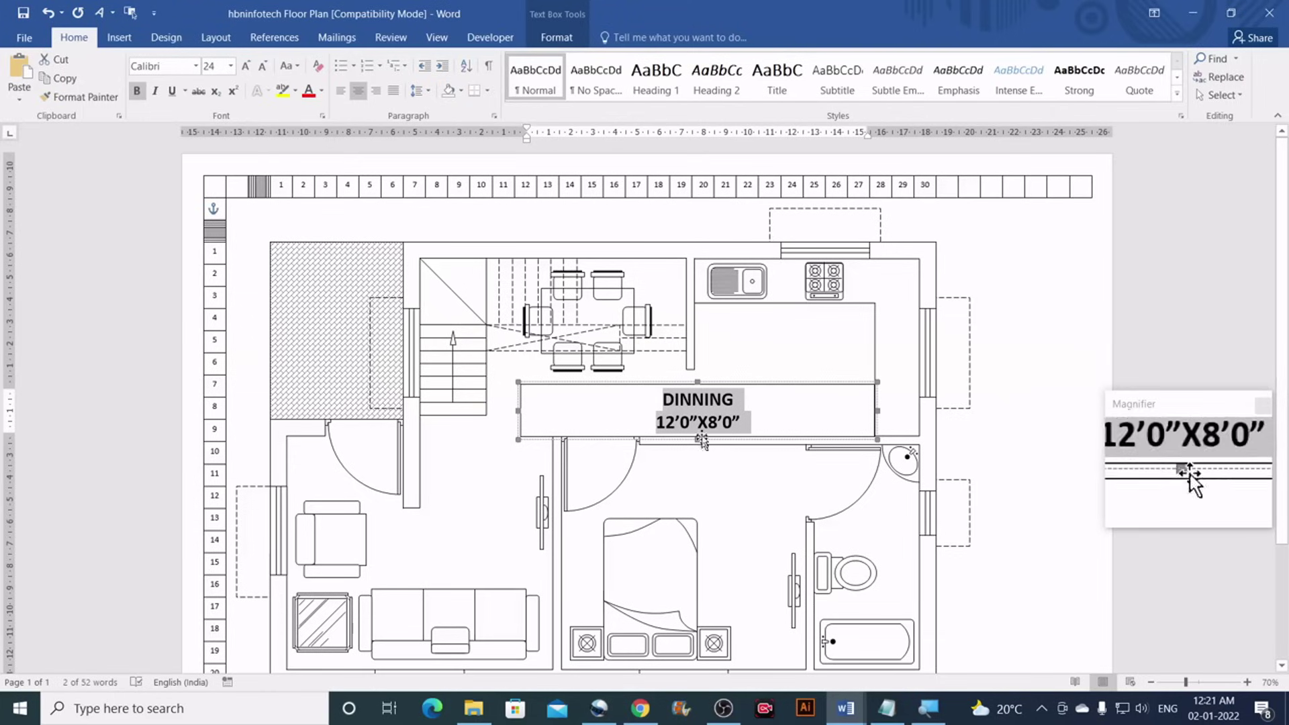
click(494, 115)
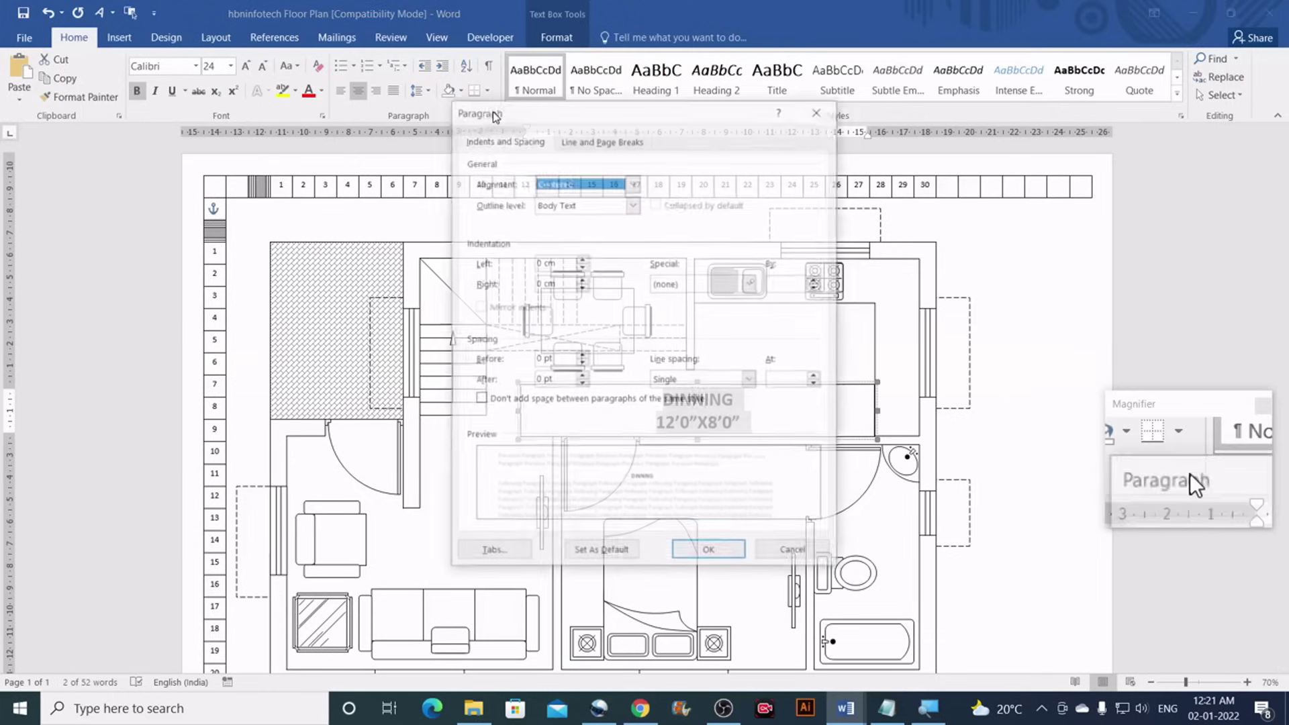
click(676, 382)
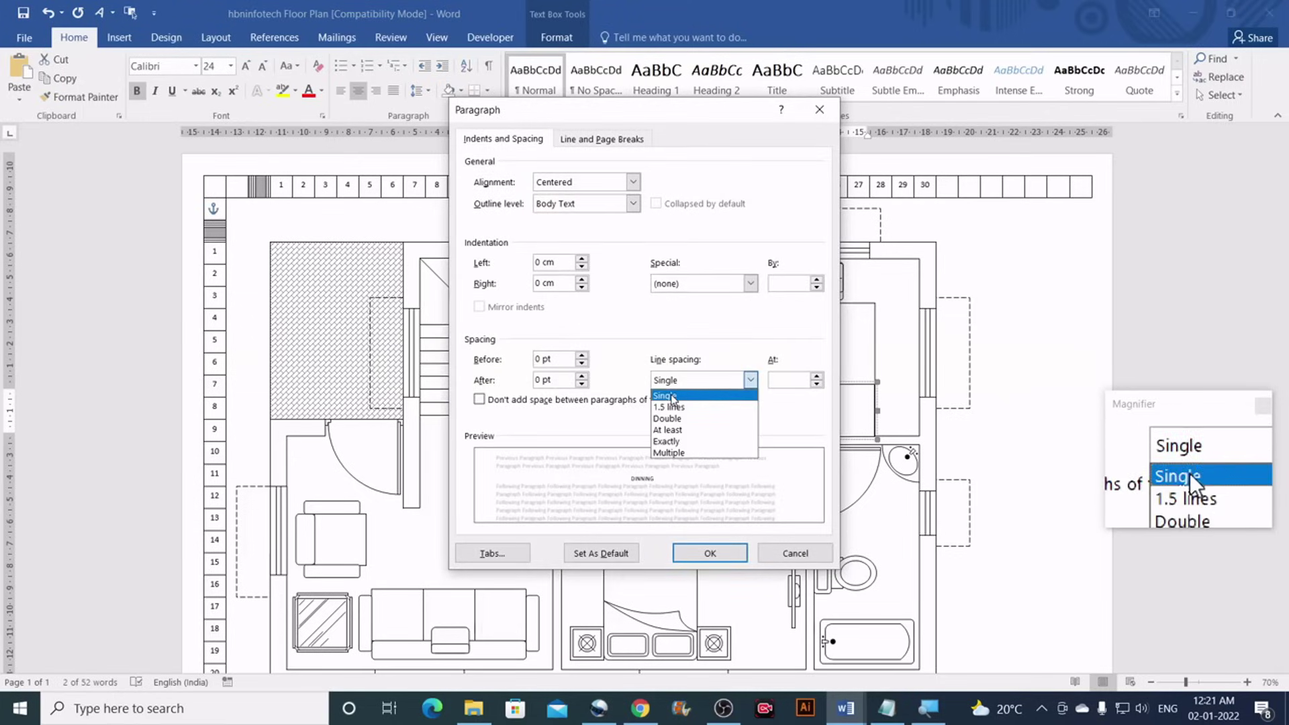
click(672, 396)
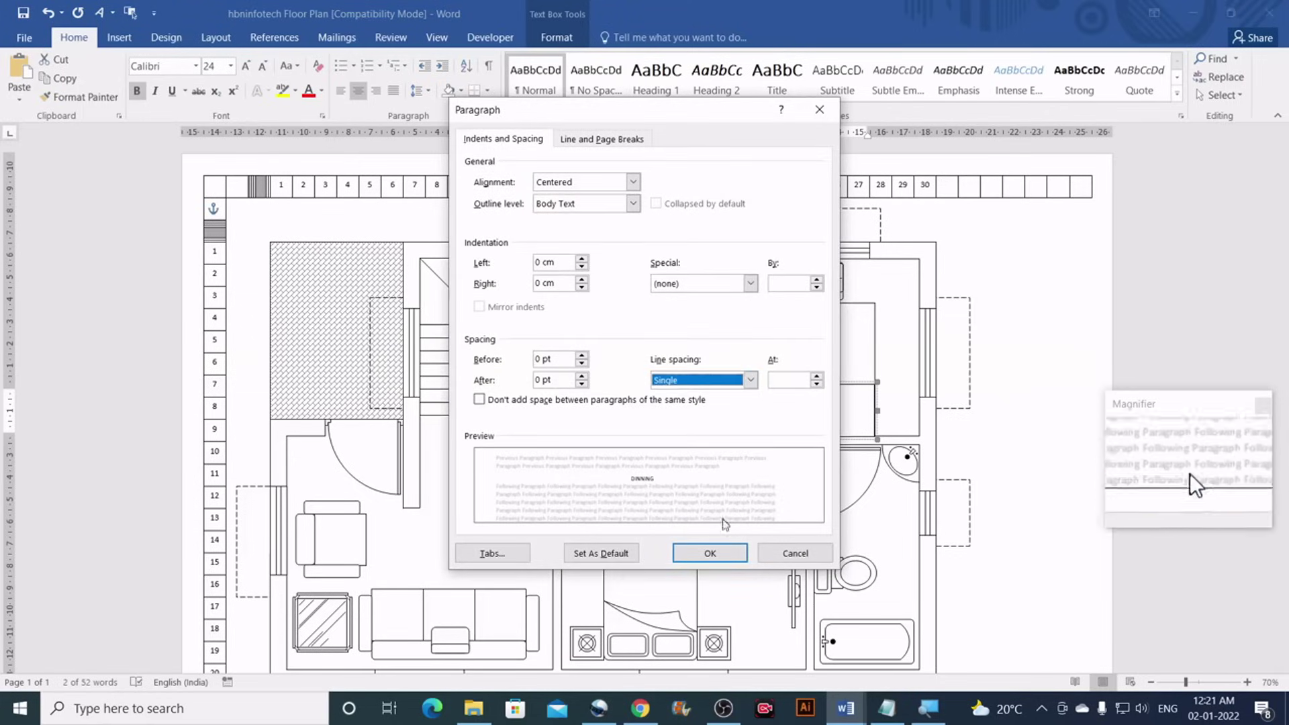
click(712, 554)
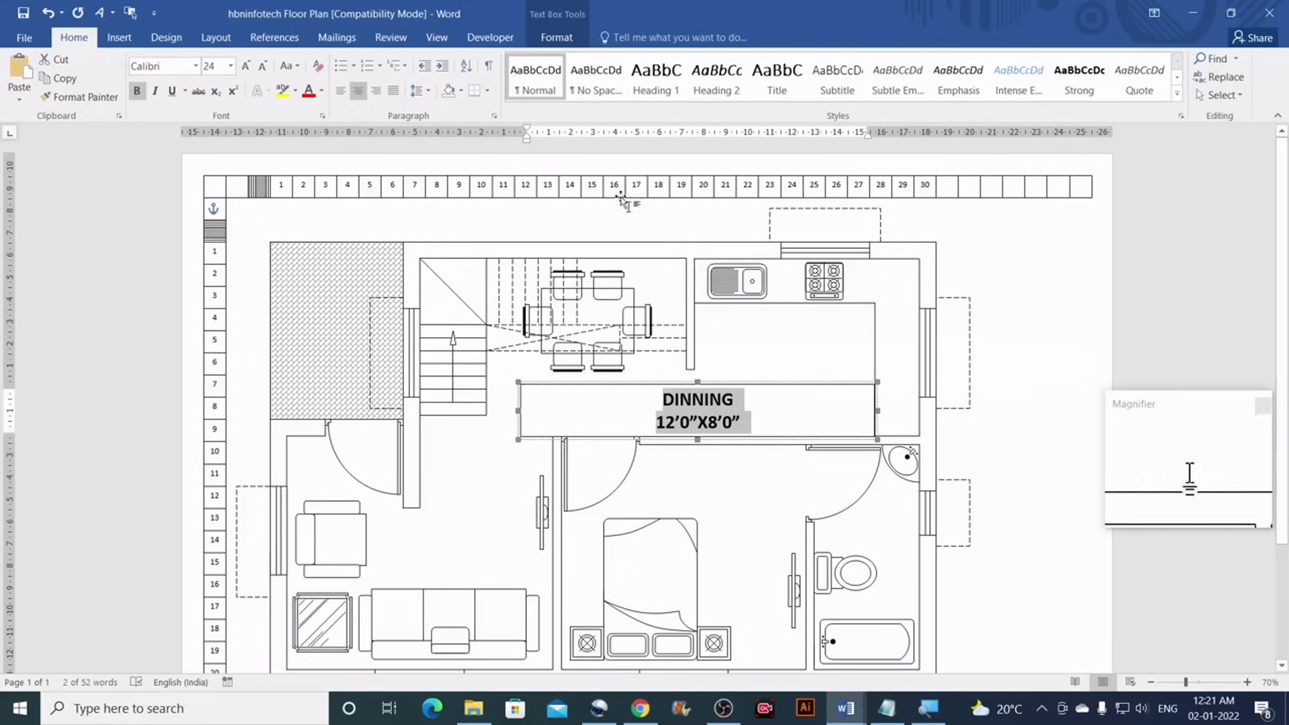
Narrow the DINNING text box to about 5.3 cm and position it just beneath the dining chairs
click(557, 37)
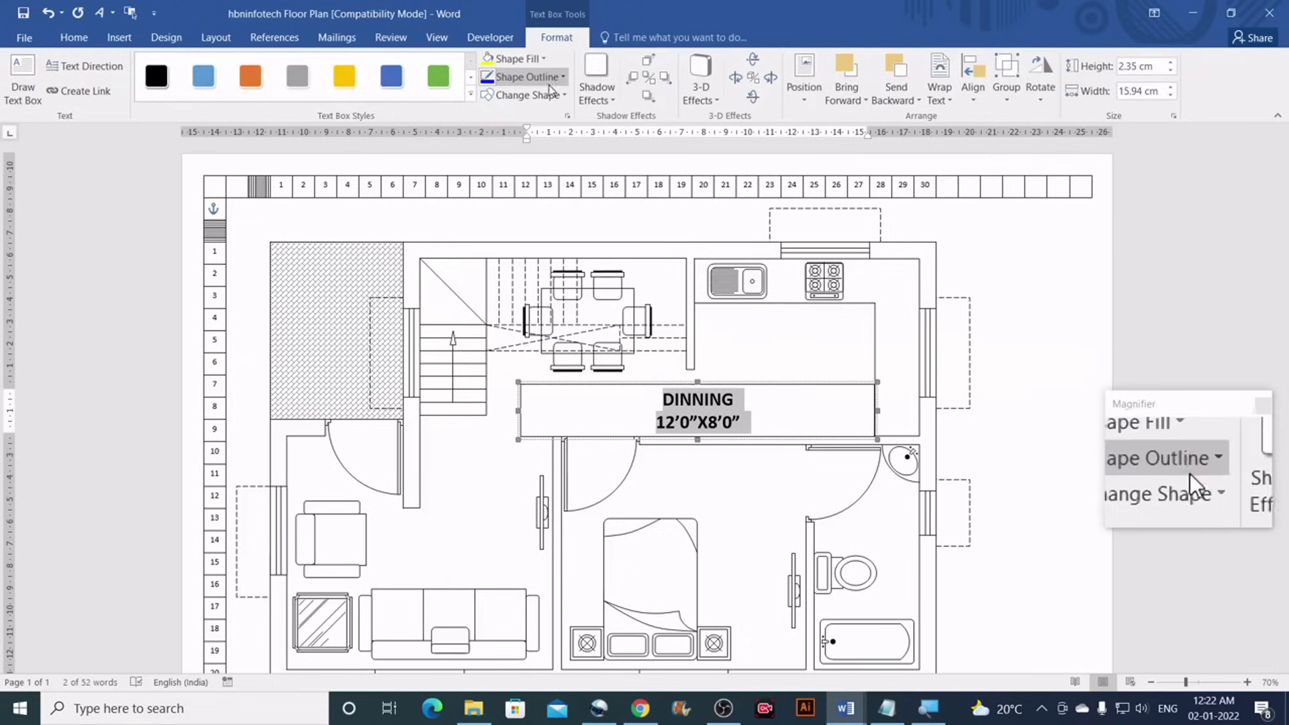
drag(878, 411, 638, 409)
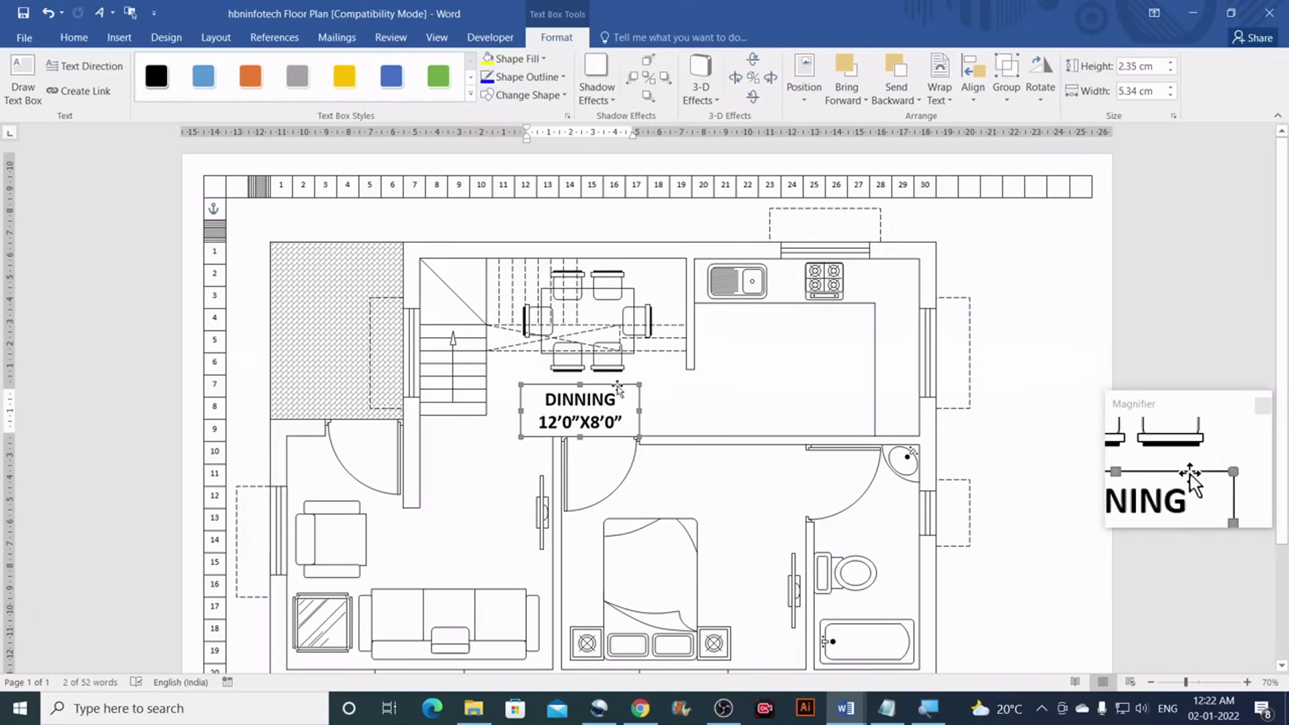
drag(616, 376, 612, 366)
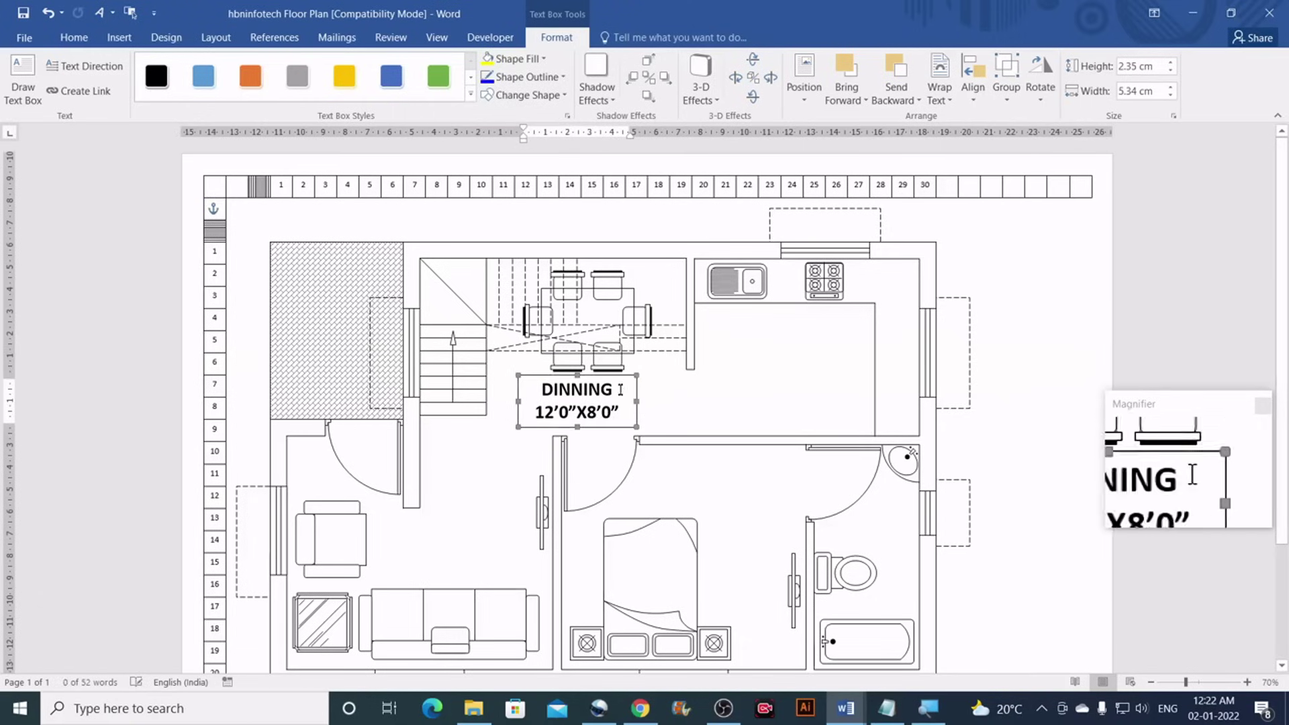
Set the DINNING text box to No Fill
click(538, 63)
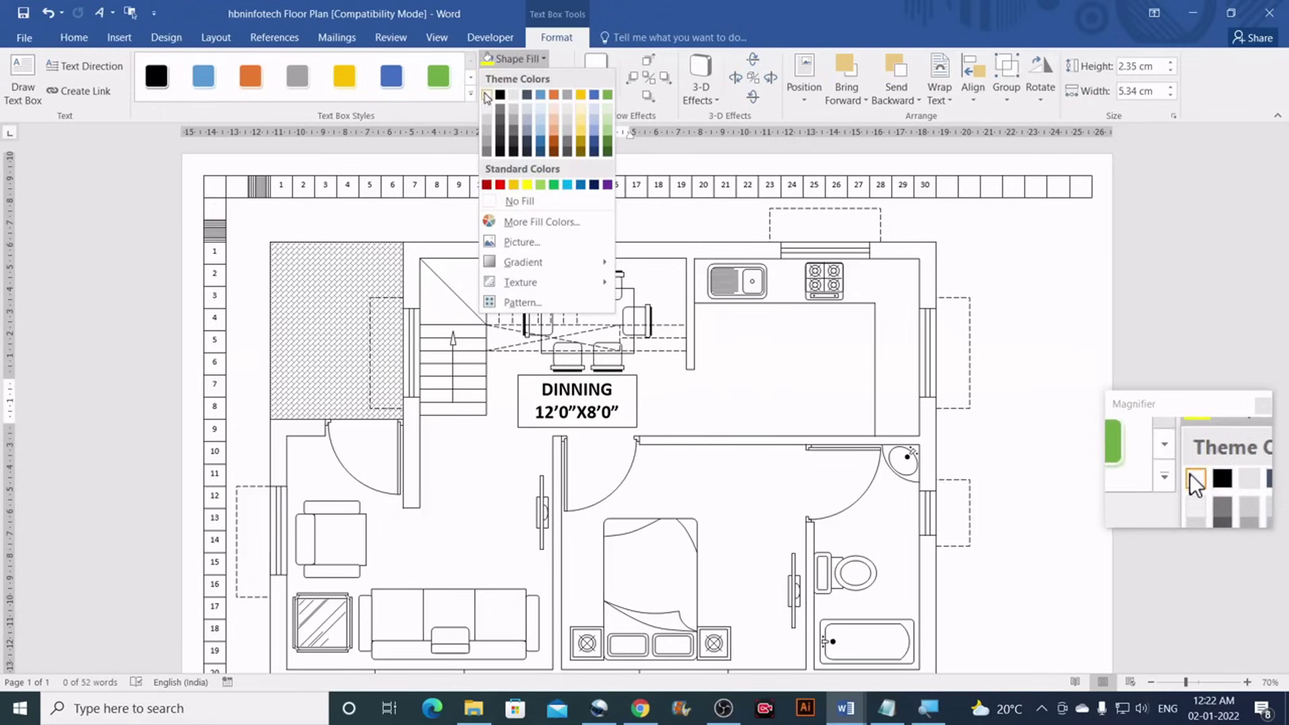
click(521, 202)
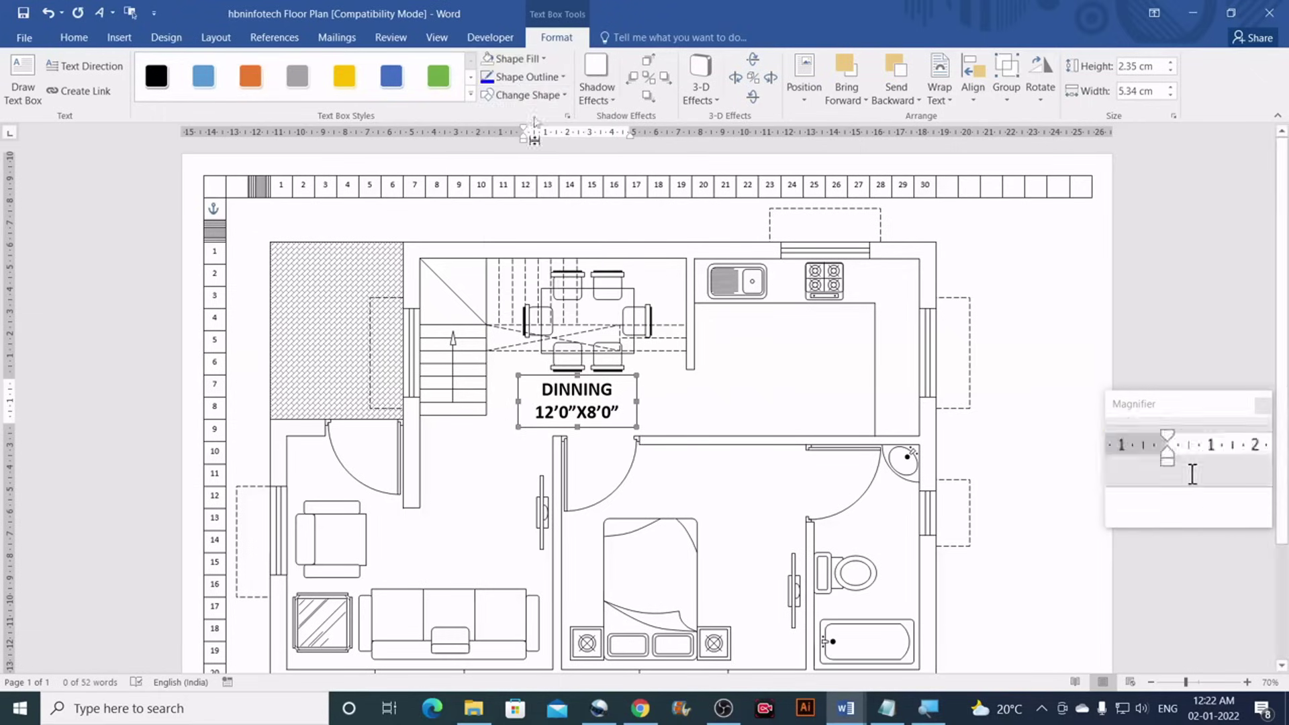
Set the DINNING text box to No Outline
click(560, 81)
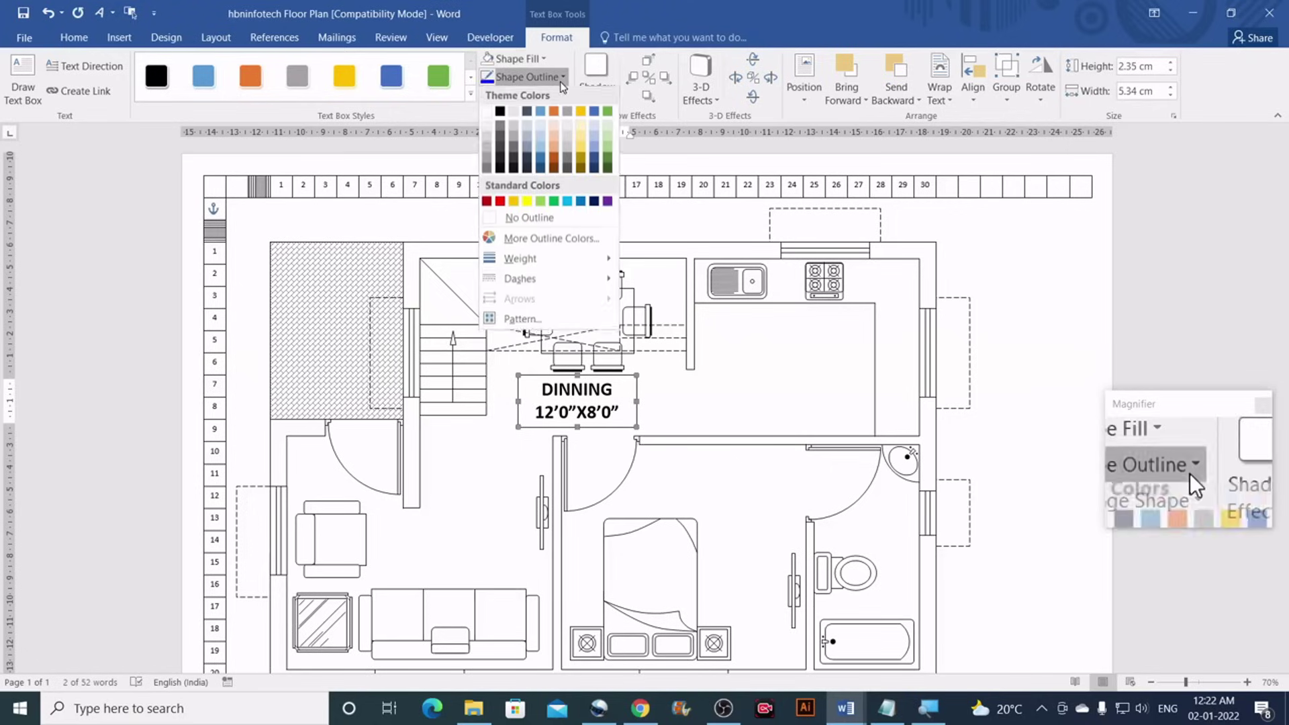
click(542, 218)
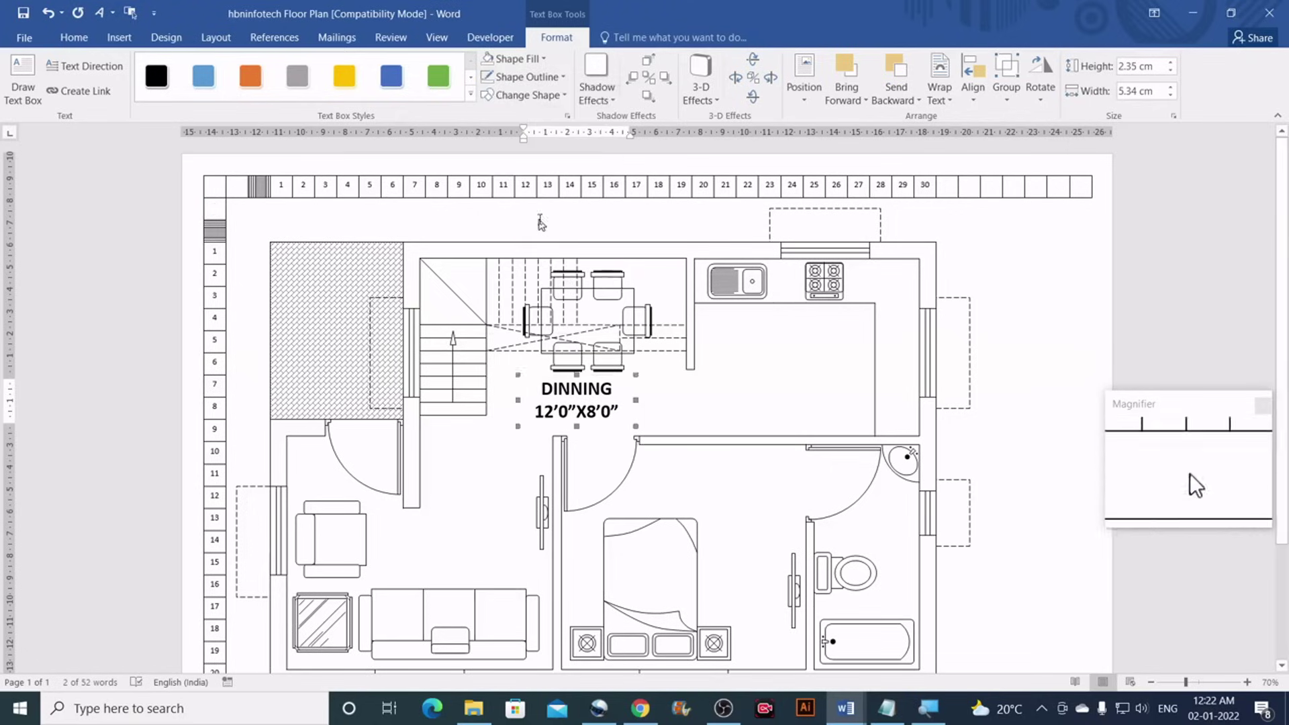
Duplicate the DINNING label into the bedroom just above the bed and change its room name to BED ROOM
click(606, 403)
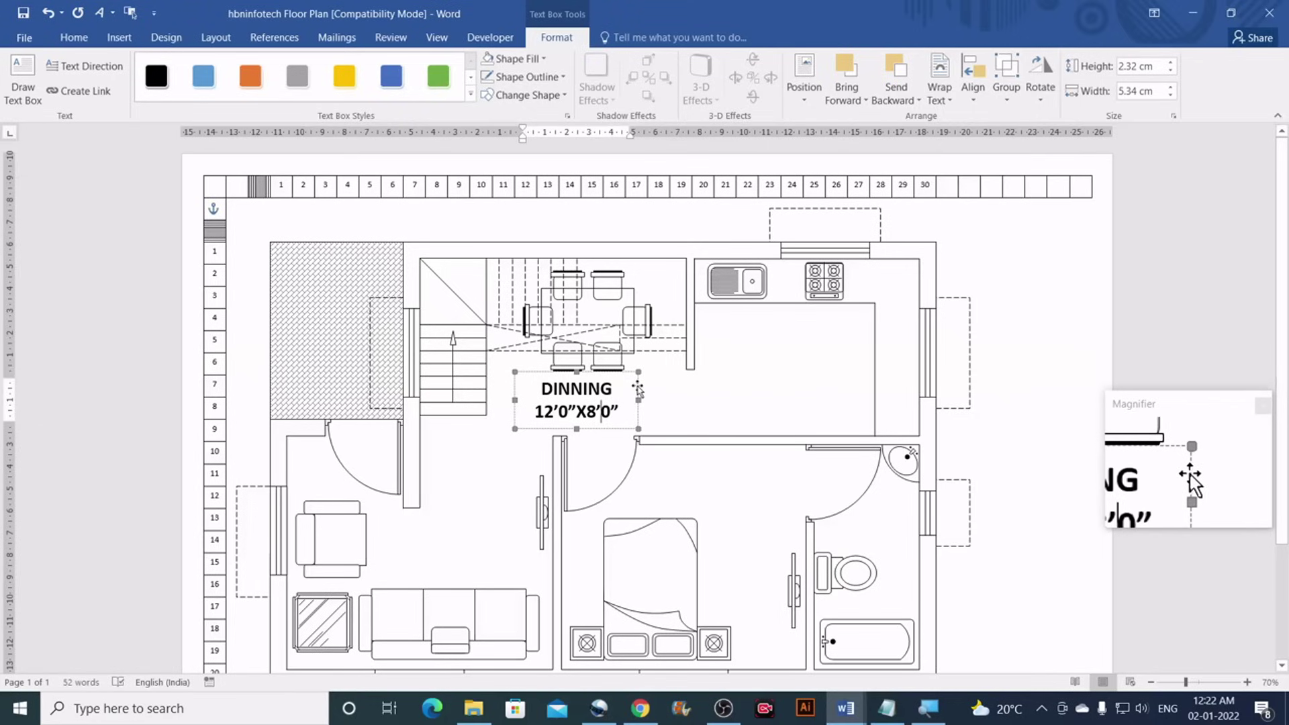
click(637, 390)
key(ctrl+d)
drag(631, 386, 698, 471)
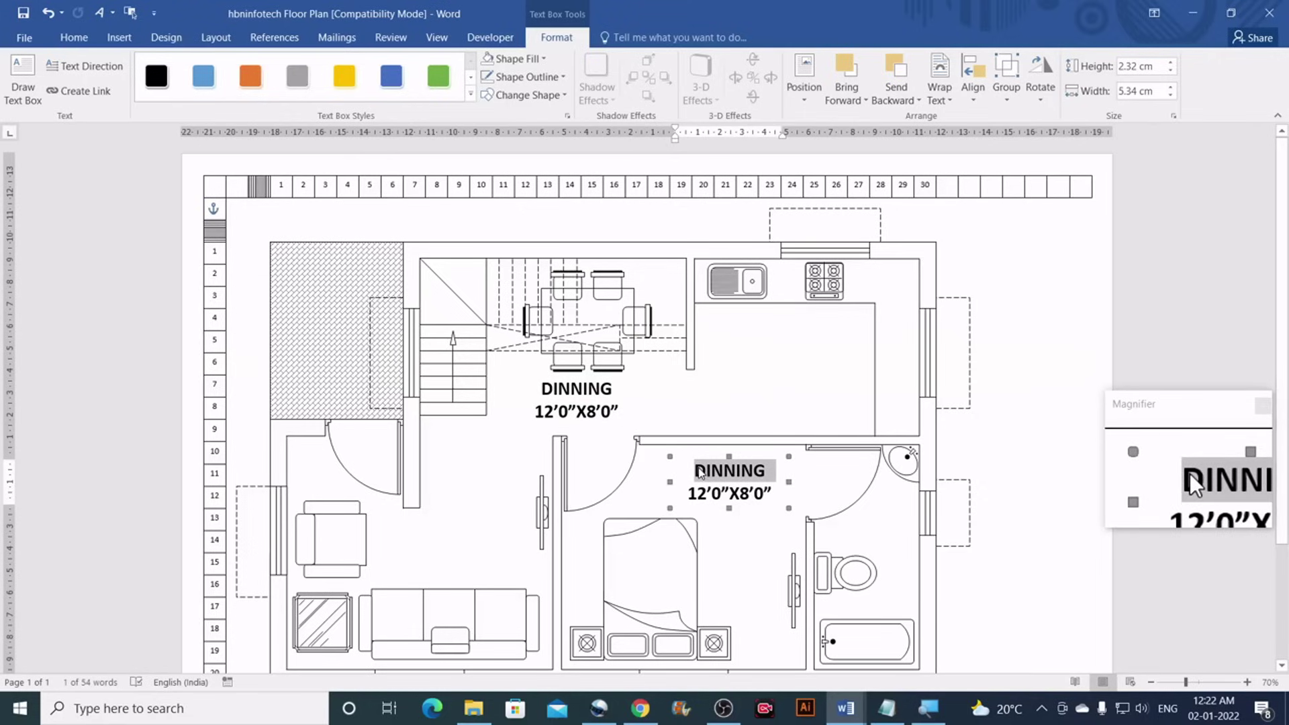
text(BED ROOM)
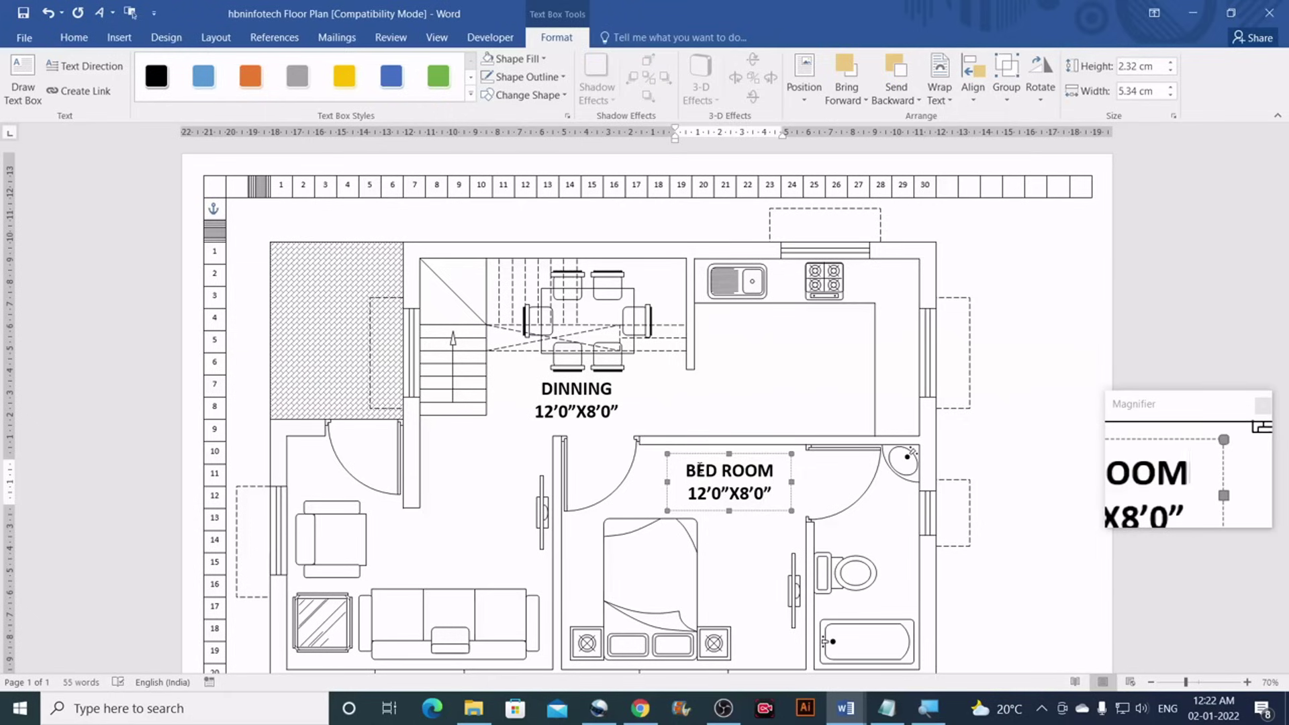
key(Escape)
Duplicate the BED ROOM label into the kitchen below the sink and stove, and change its room name to KITCHEN
click(769, 472)
key(Escape)
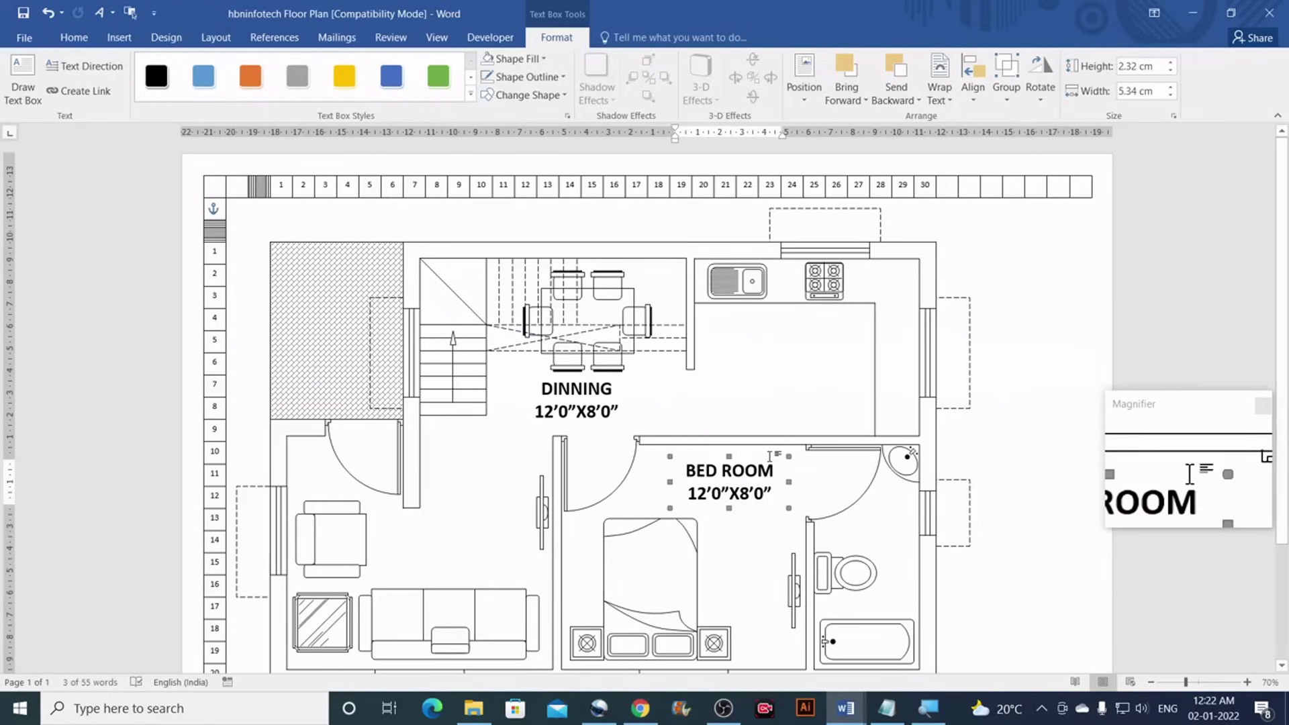
key(ctrl+d)
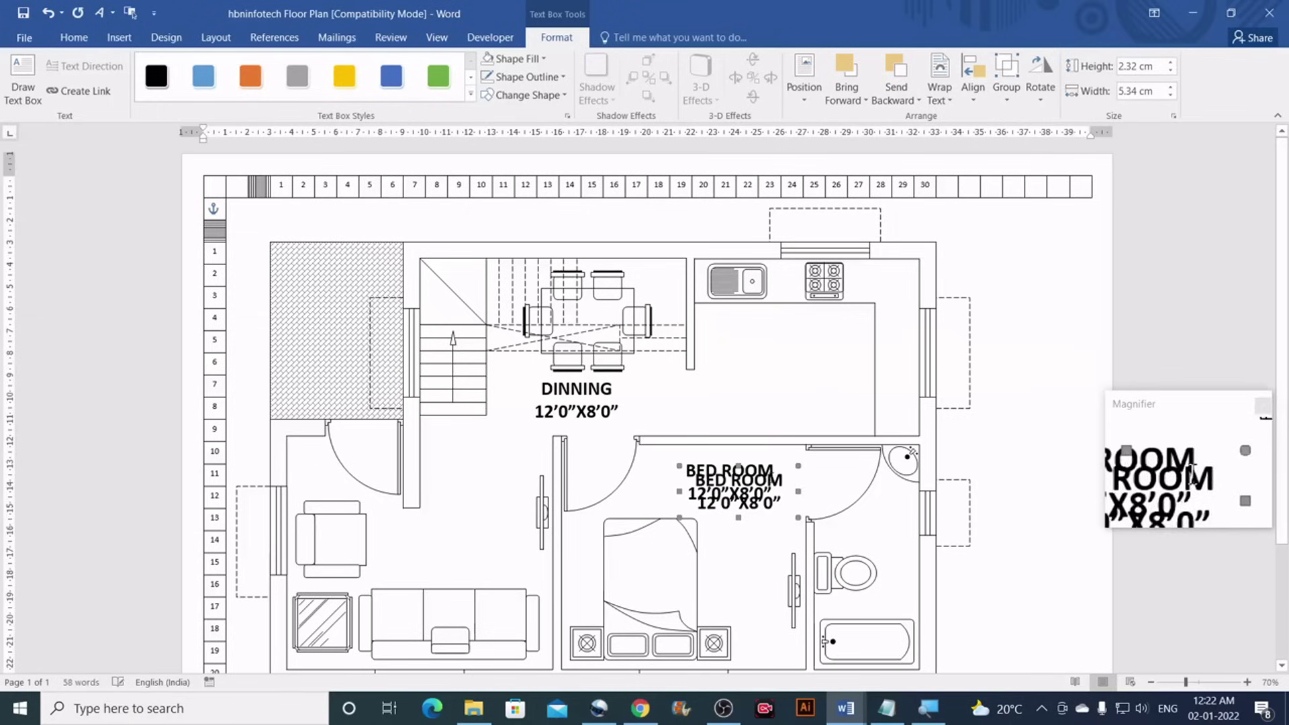
click(776, 472)
drag(780, 466, 738, 338)
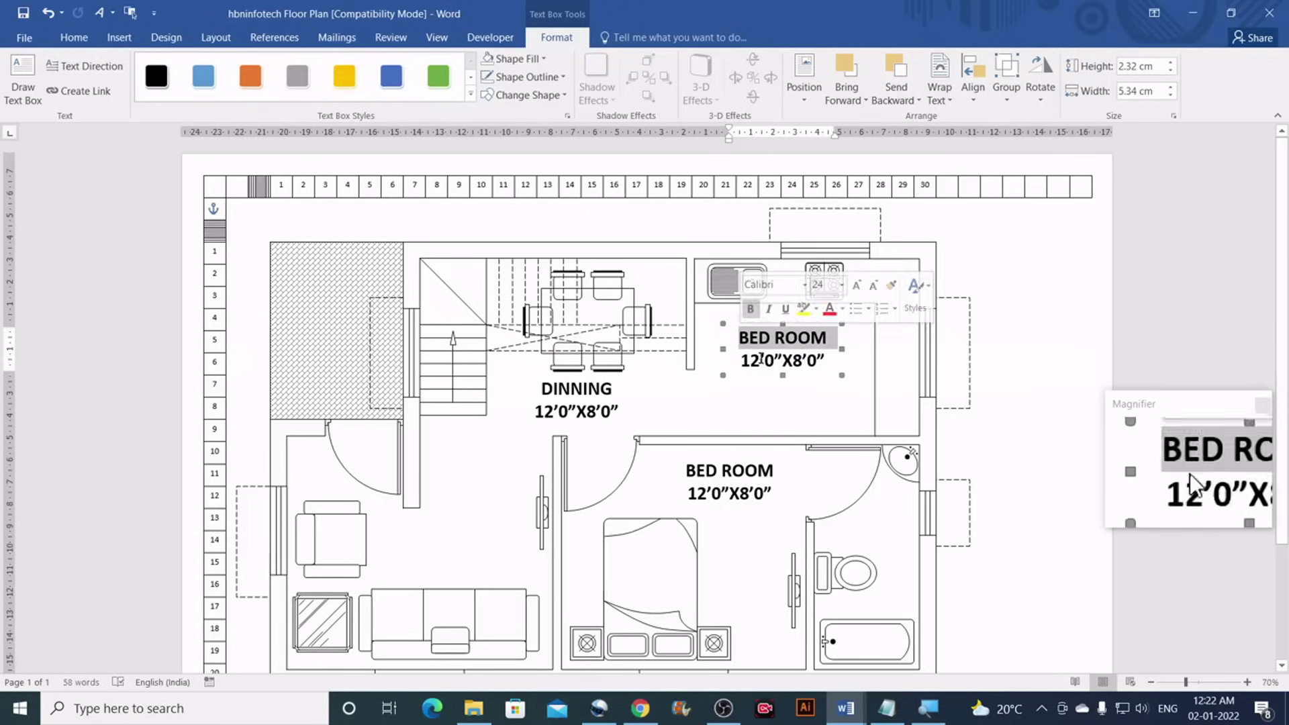
text(KIT)
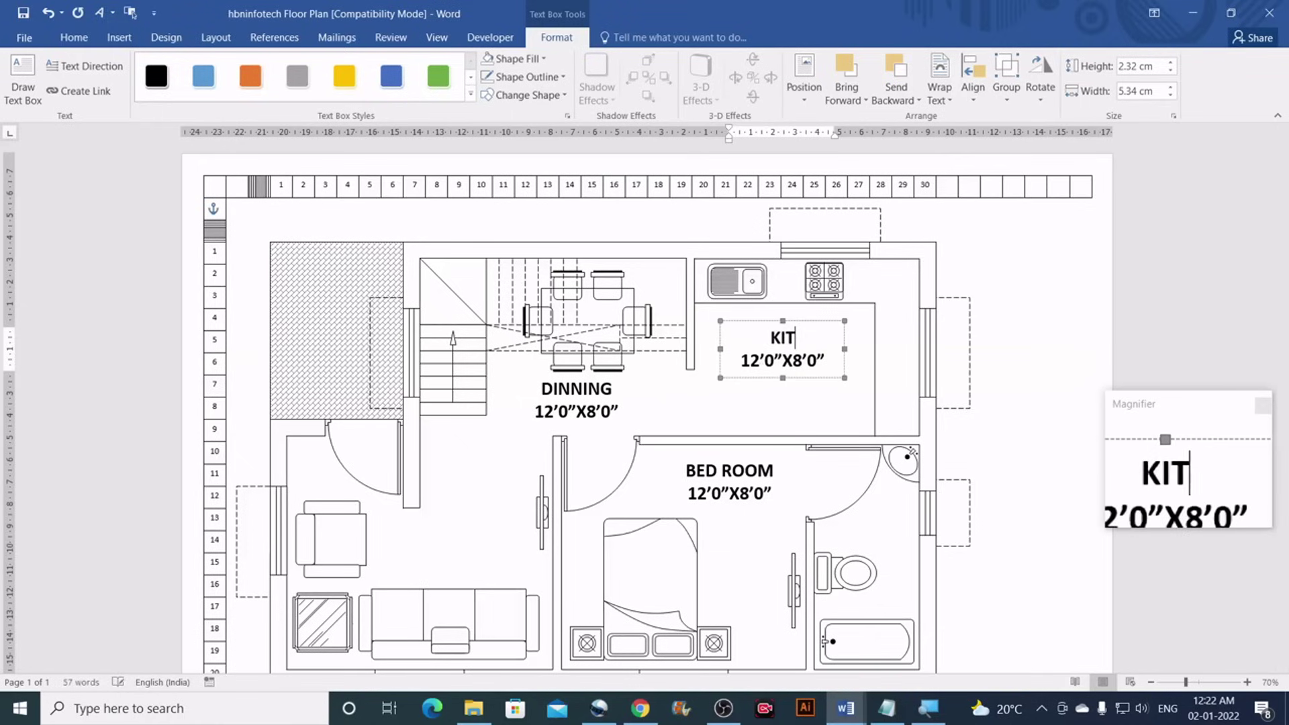
text(CHEN)
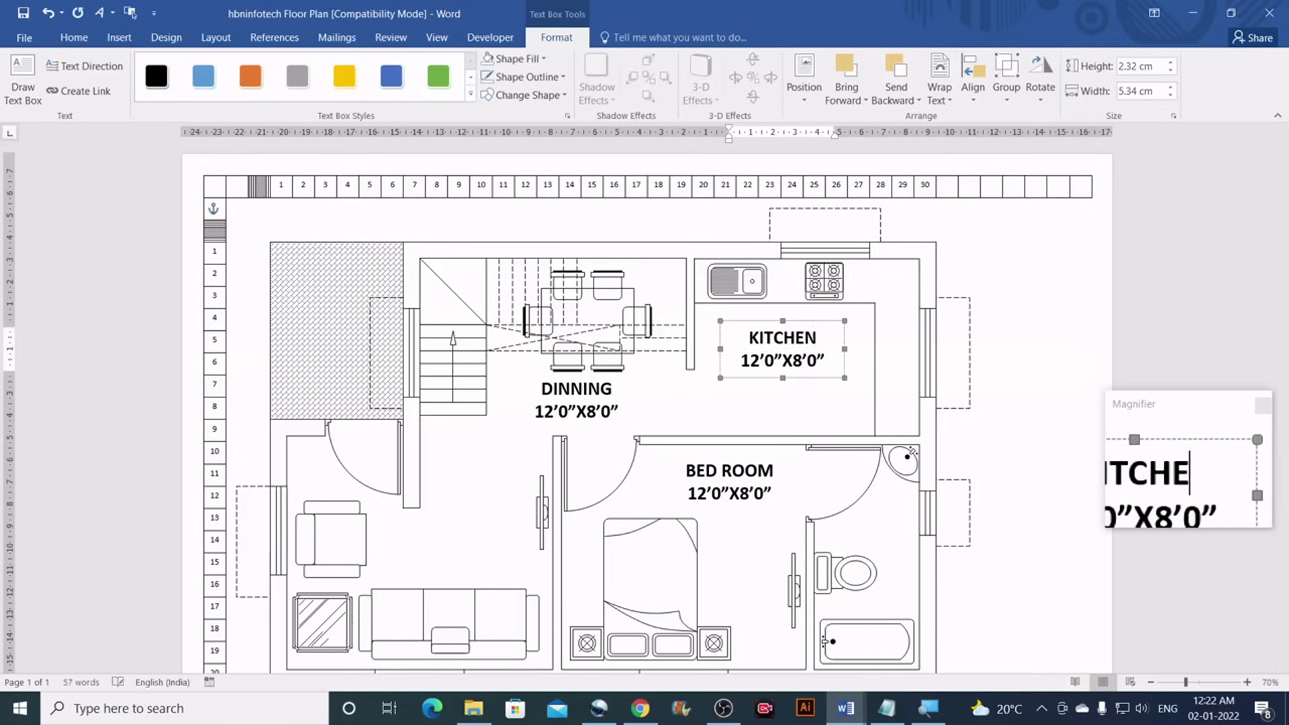
Copy the KITCHEN label into the bathroom just above the toilet seat and change its room name to TOILET
click(832, 320)
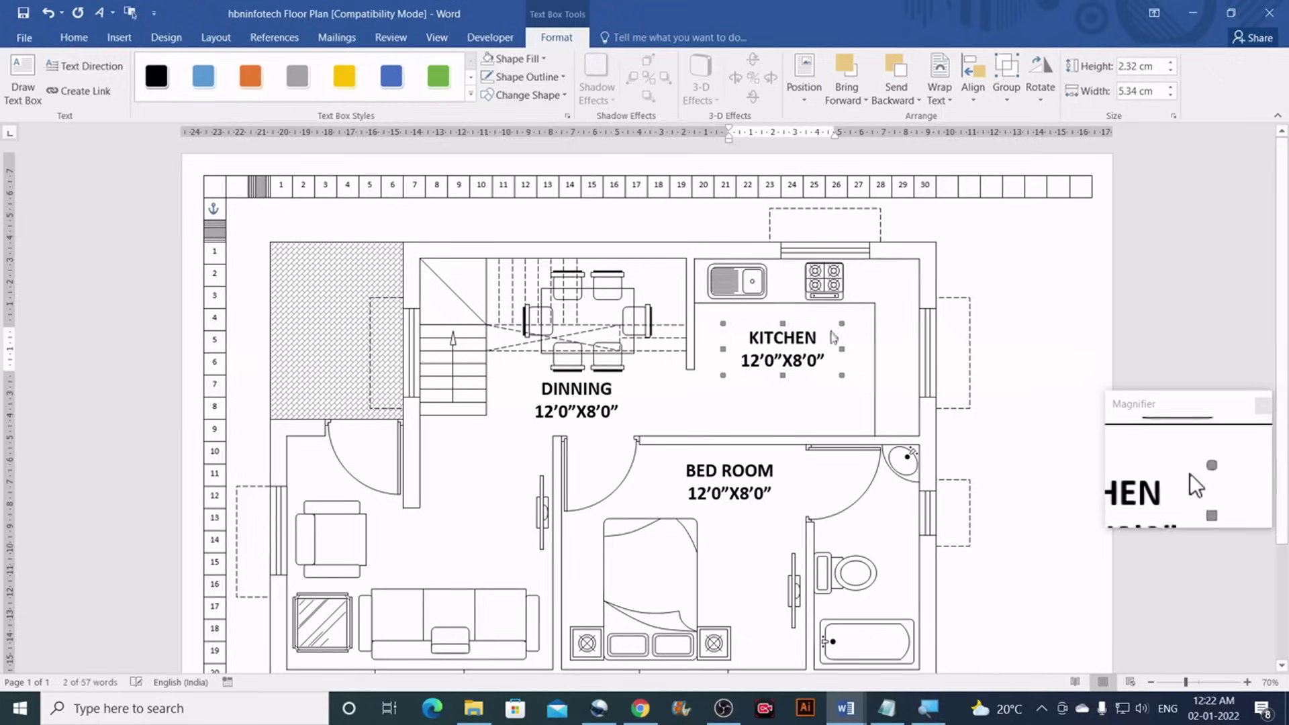
key(ctrl+c)
key(ctrl+v)
drag(833, 332, 850, 524)
text(TOILET)
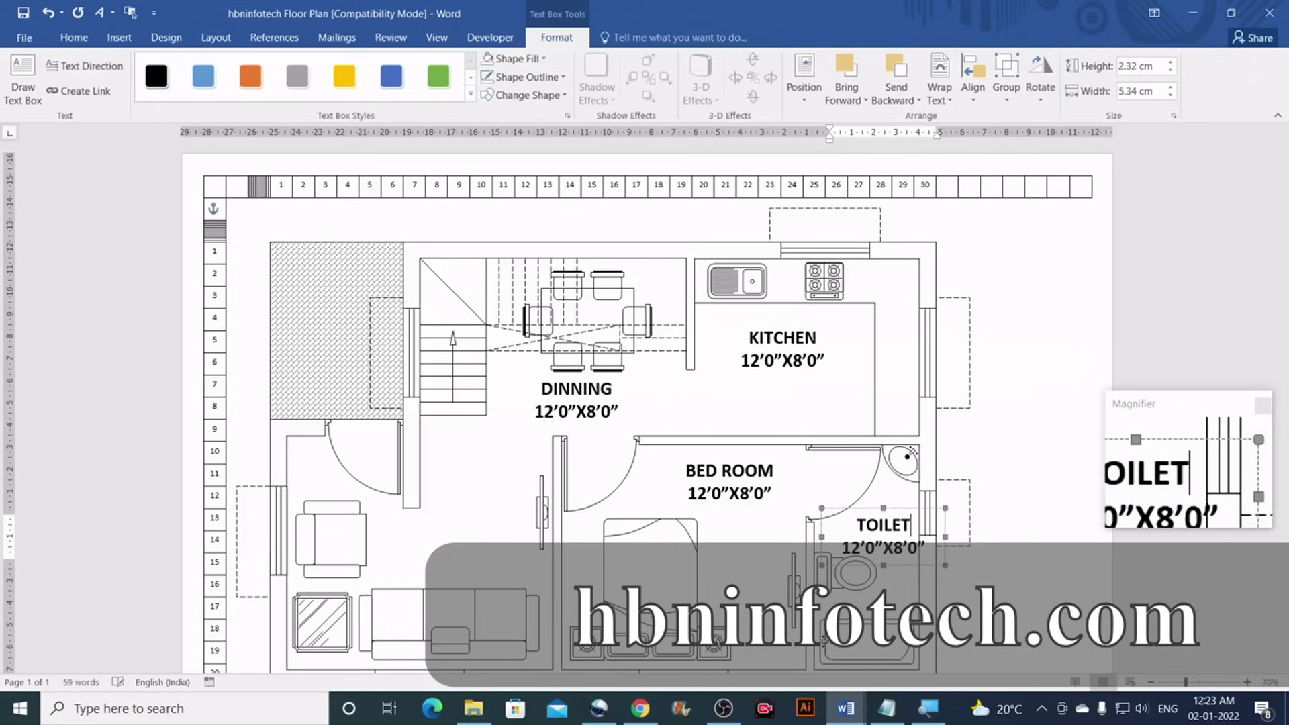
Nudge the TOILET label slightly up and to the left so its text fits between the bathroom walls
click(850, 508)
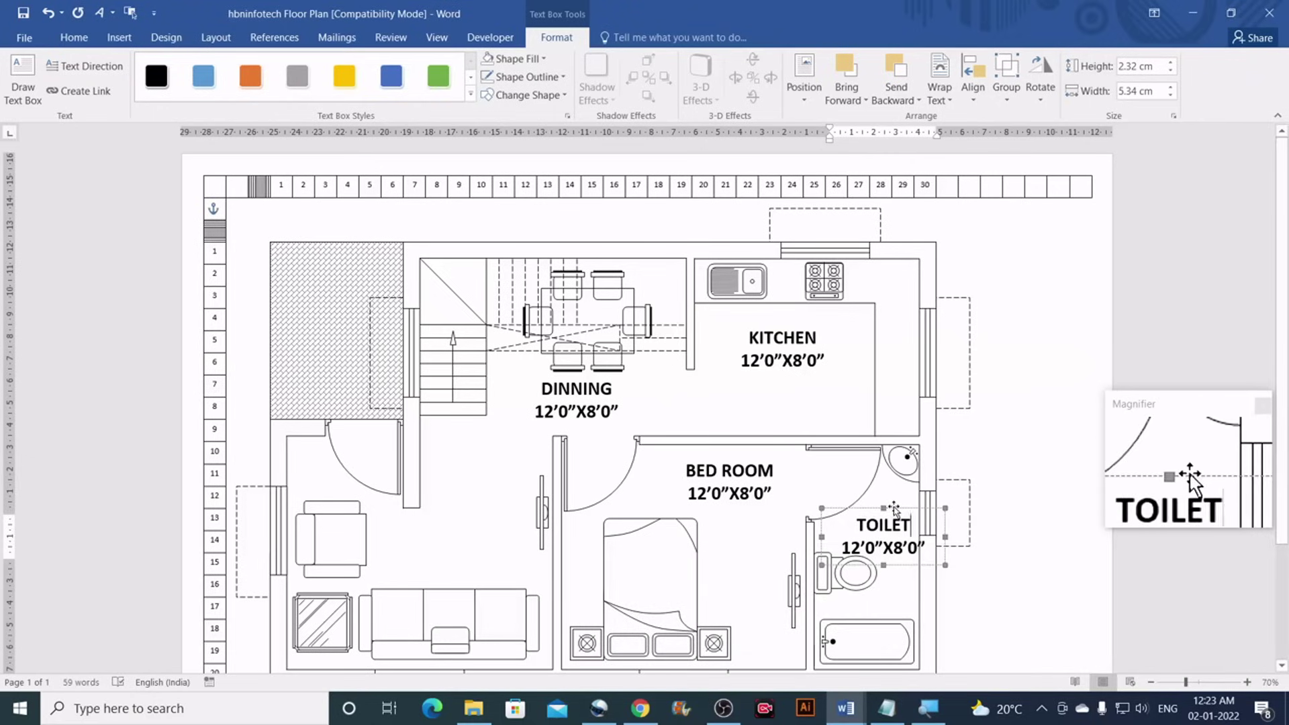
key(Up)
key(Up)
key(Up)
key(Up)
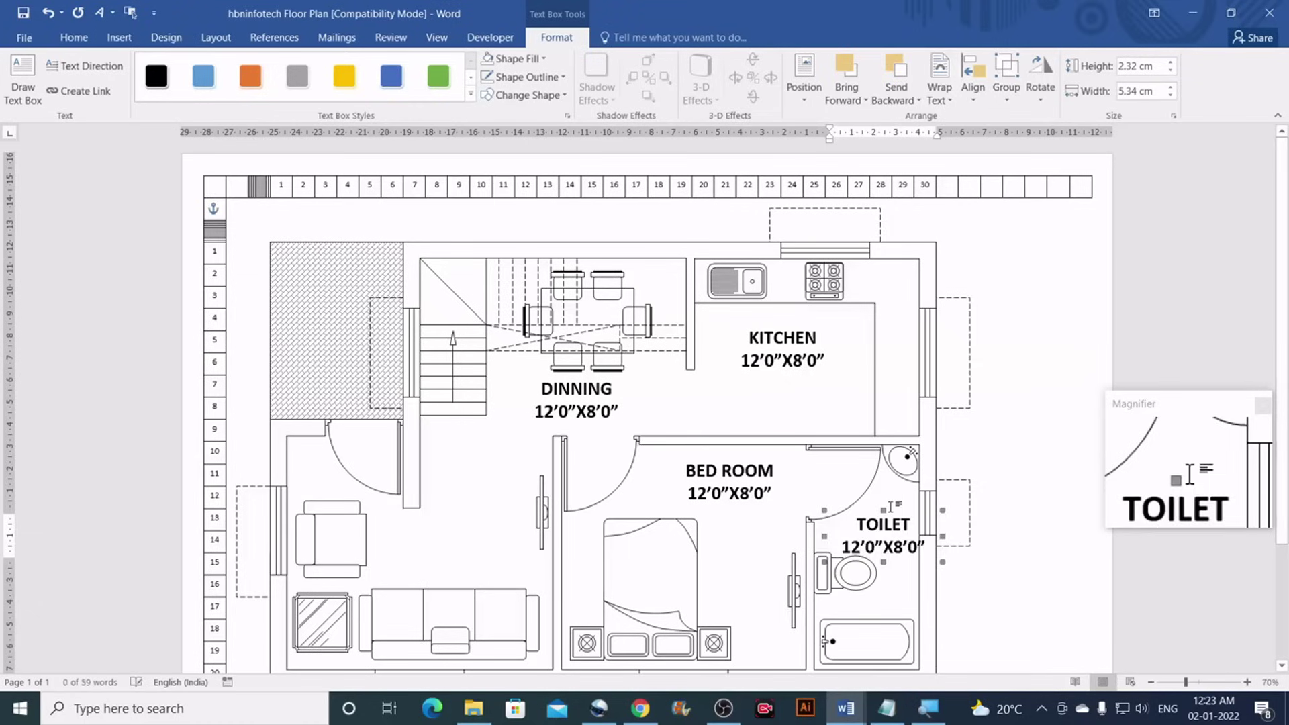
key(Left)
key(Left)
key(Left)
key(Left)
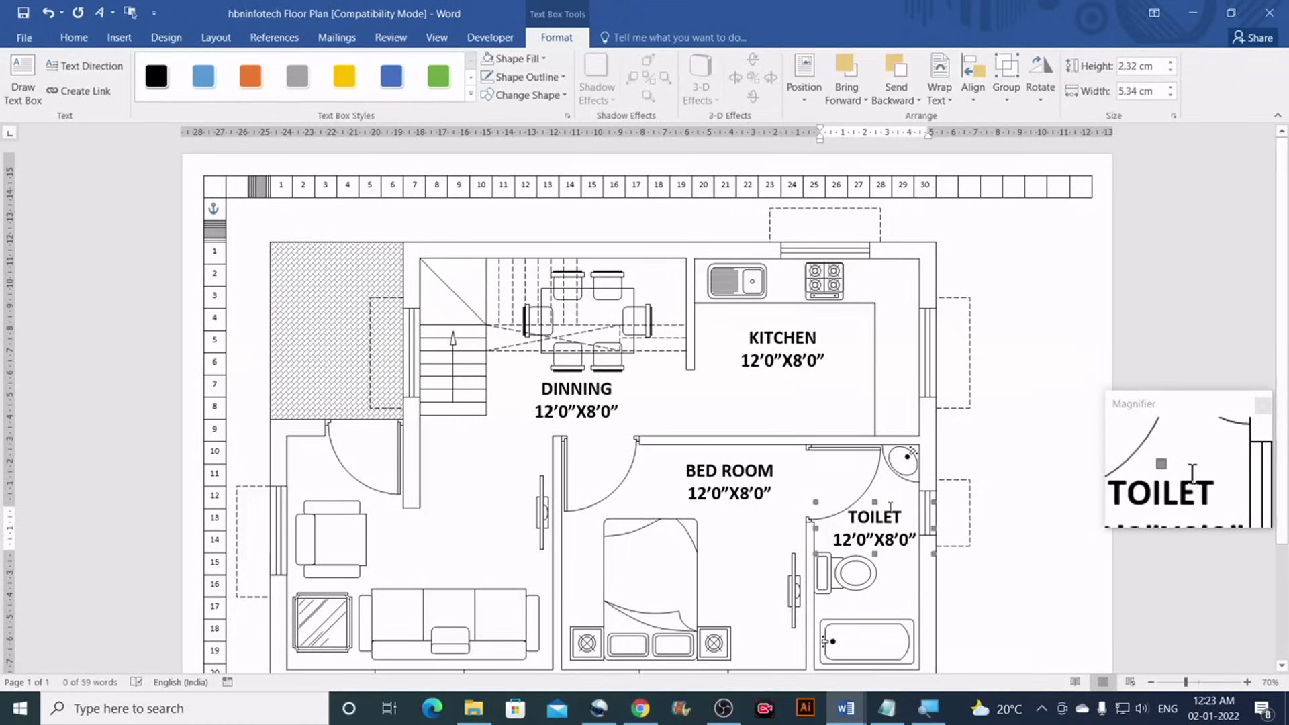
Nudge the toilet seat drawing slightly down and away from the left bathroom wall, clear of the TOILET label
click(853, 586)
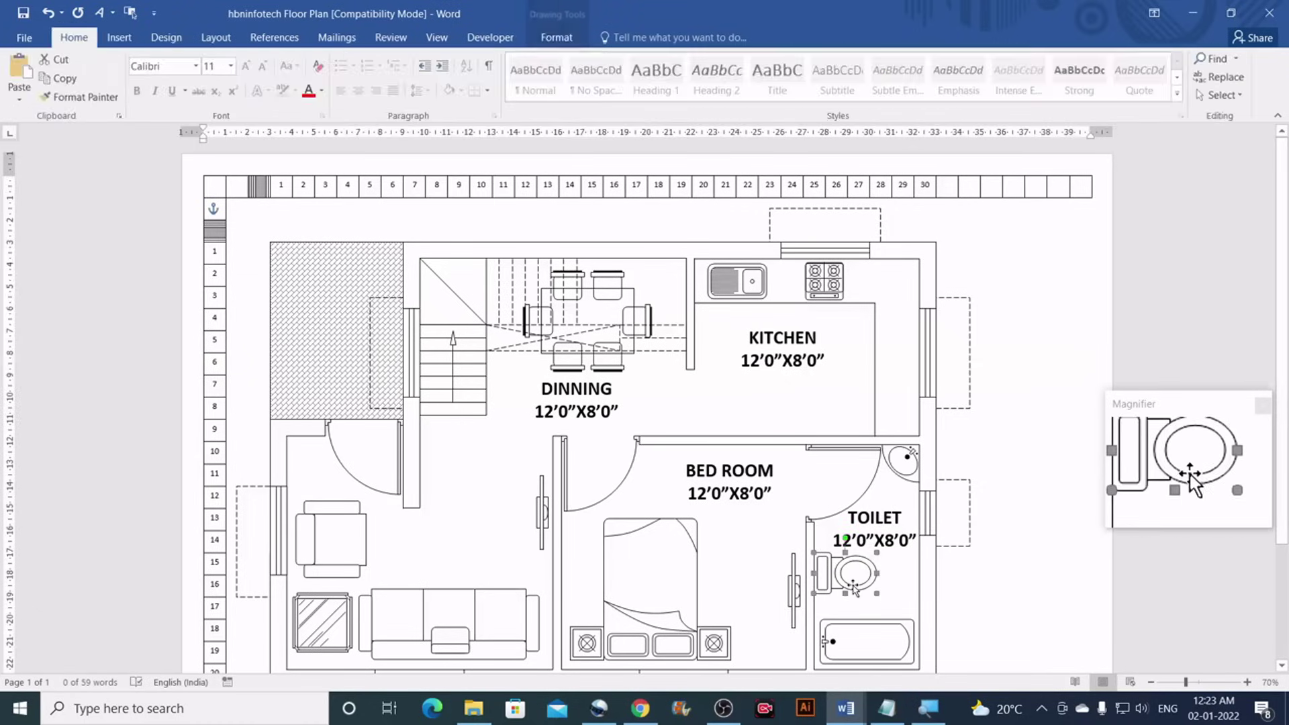
key(Down)
key(Down)
key(Down)
key(Down)
key(Down)
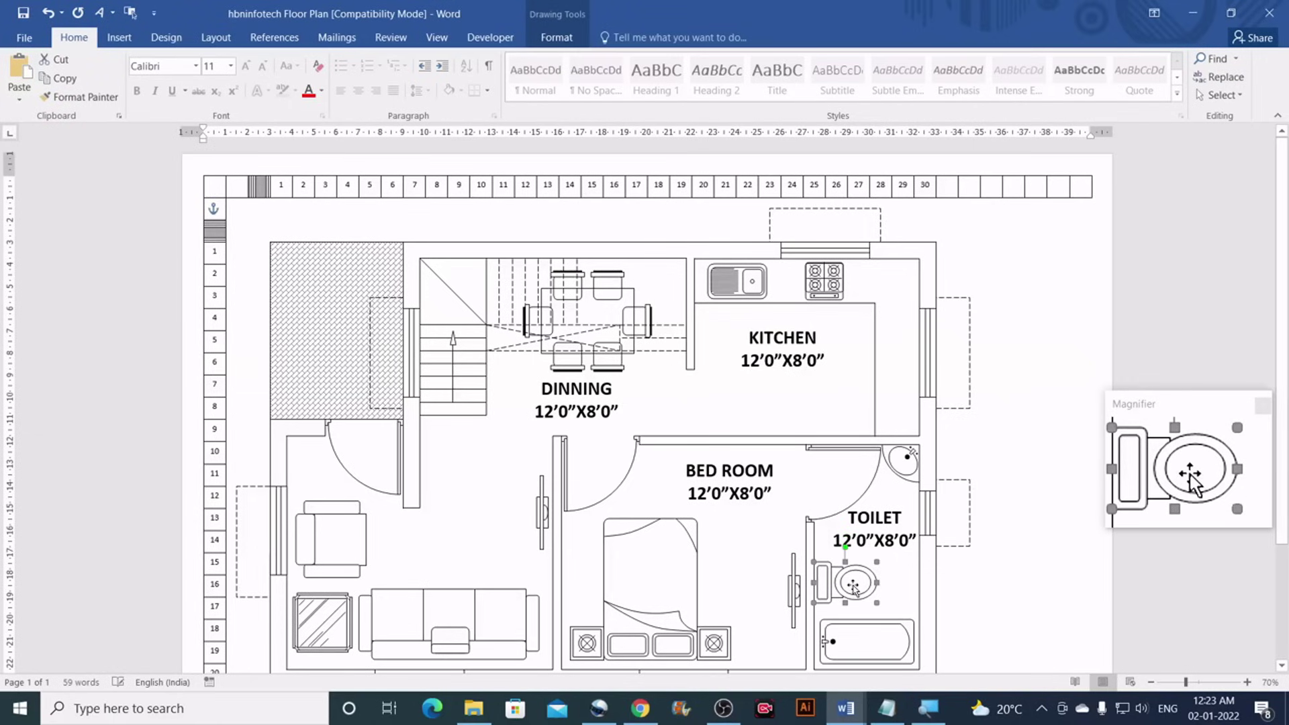
key(Right)
key(Right)
key(Right)
key(Right)
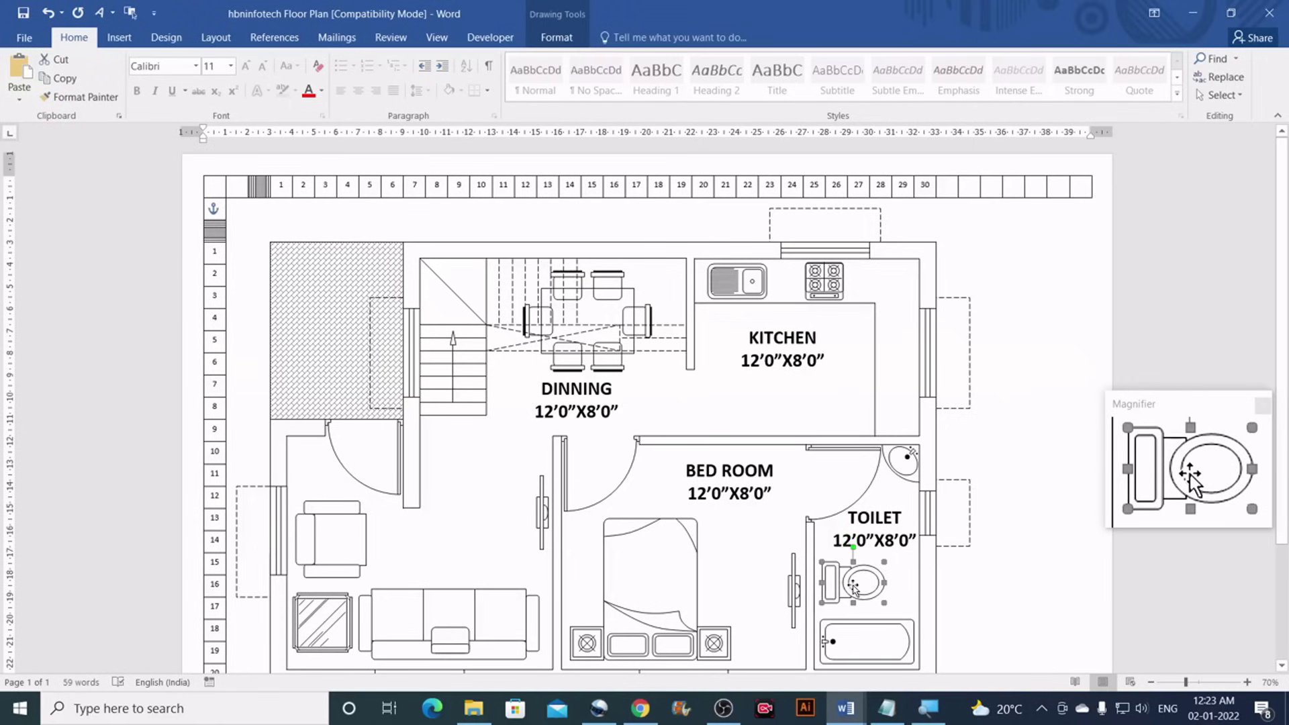
key(Left)
key(Left)
key(Left)
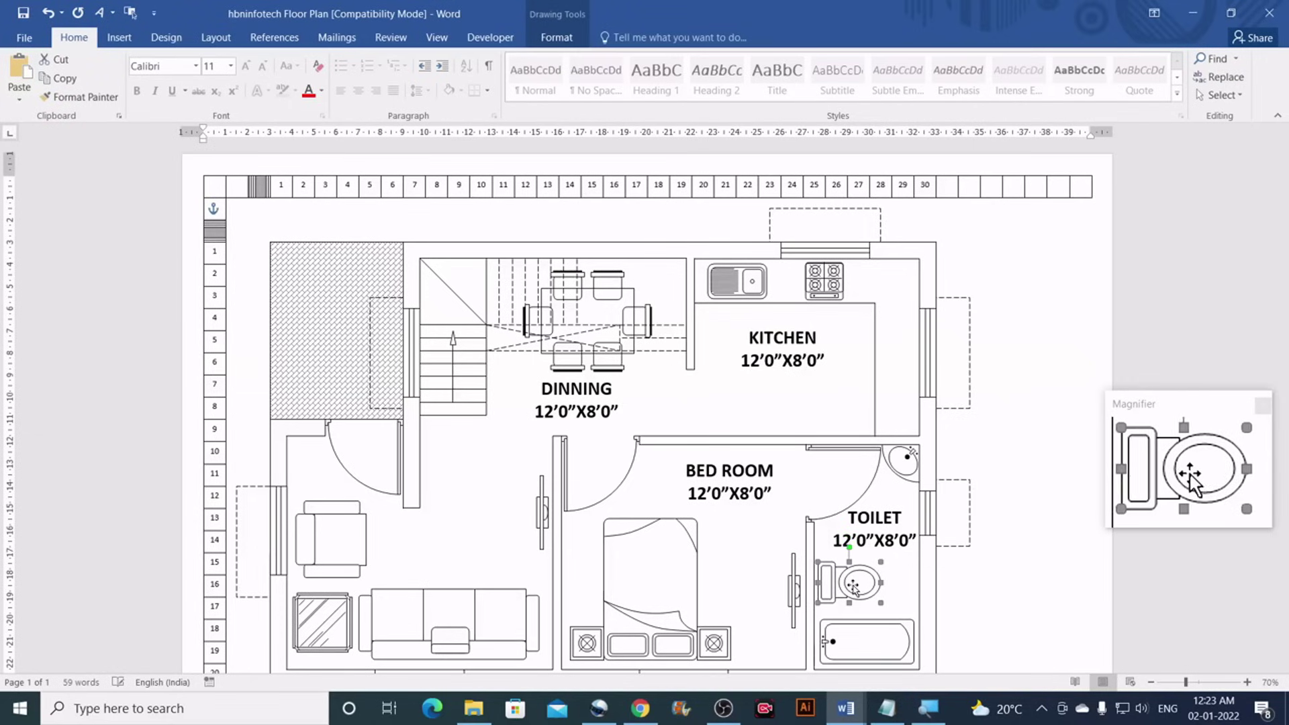
Shift the TOILET label slightly left and down to center it above the toilet seat
click(875, 537)
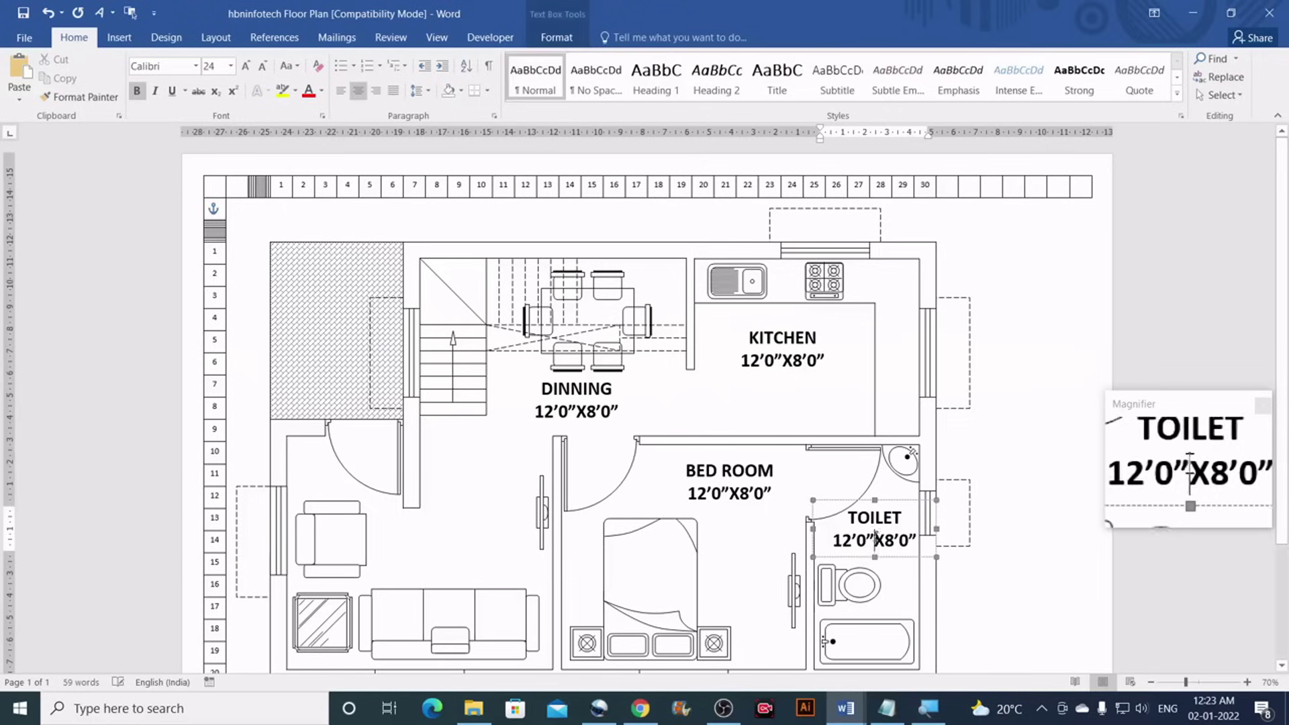
click(881, 555)
key(Left)
key(Left)
key(Left)
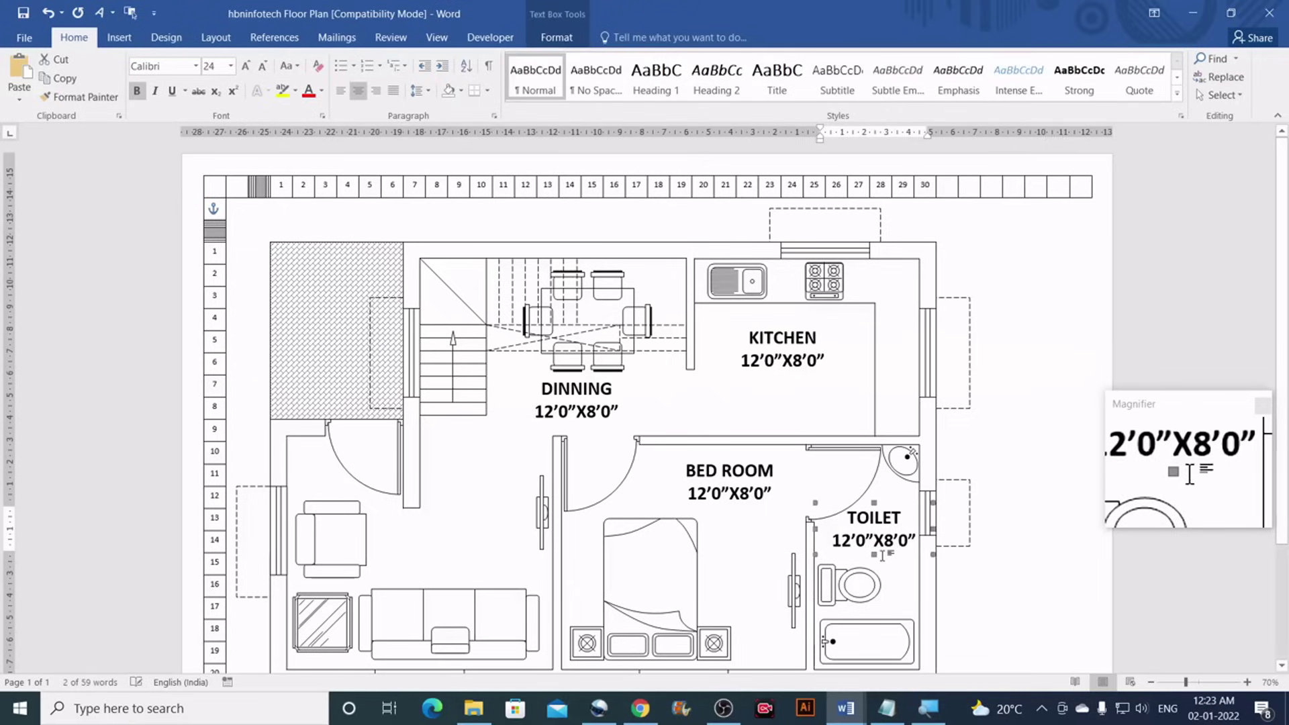
key(Down)
key(Down)
key(Down)
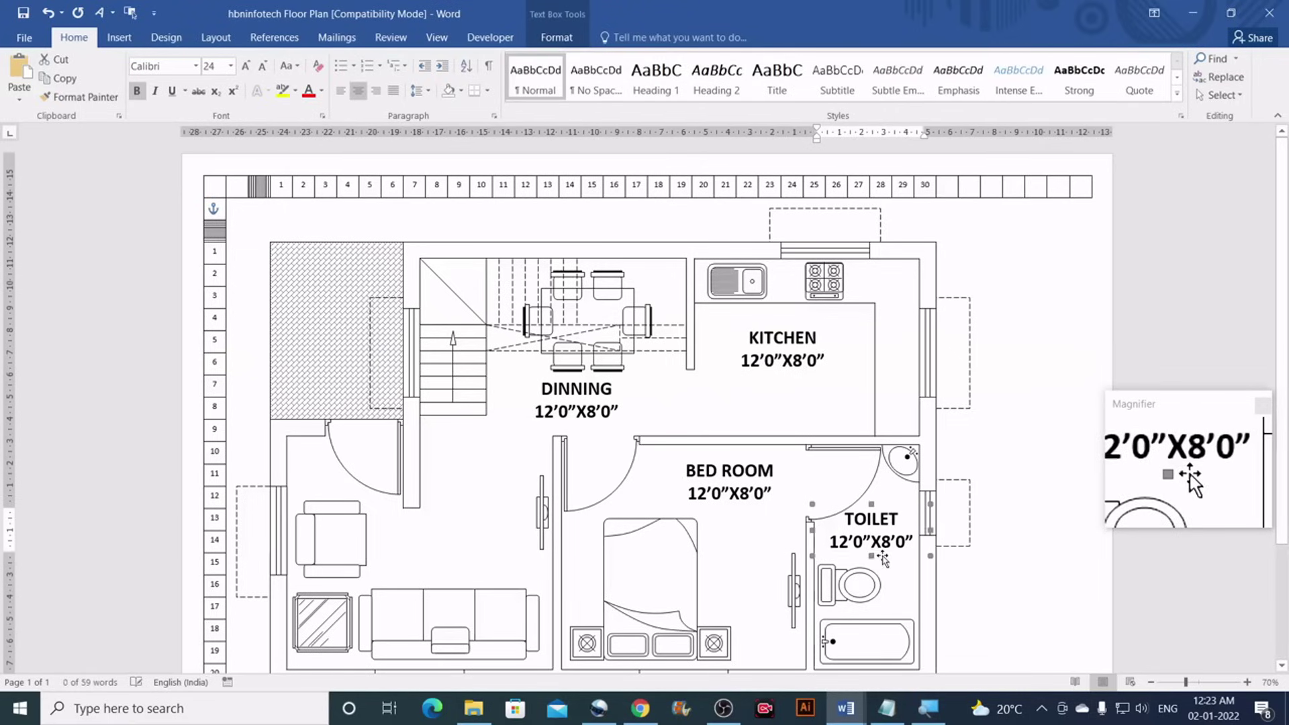
key(Down)
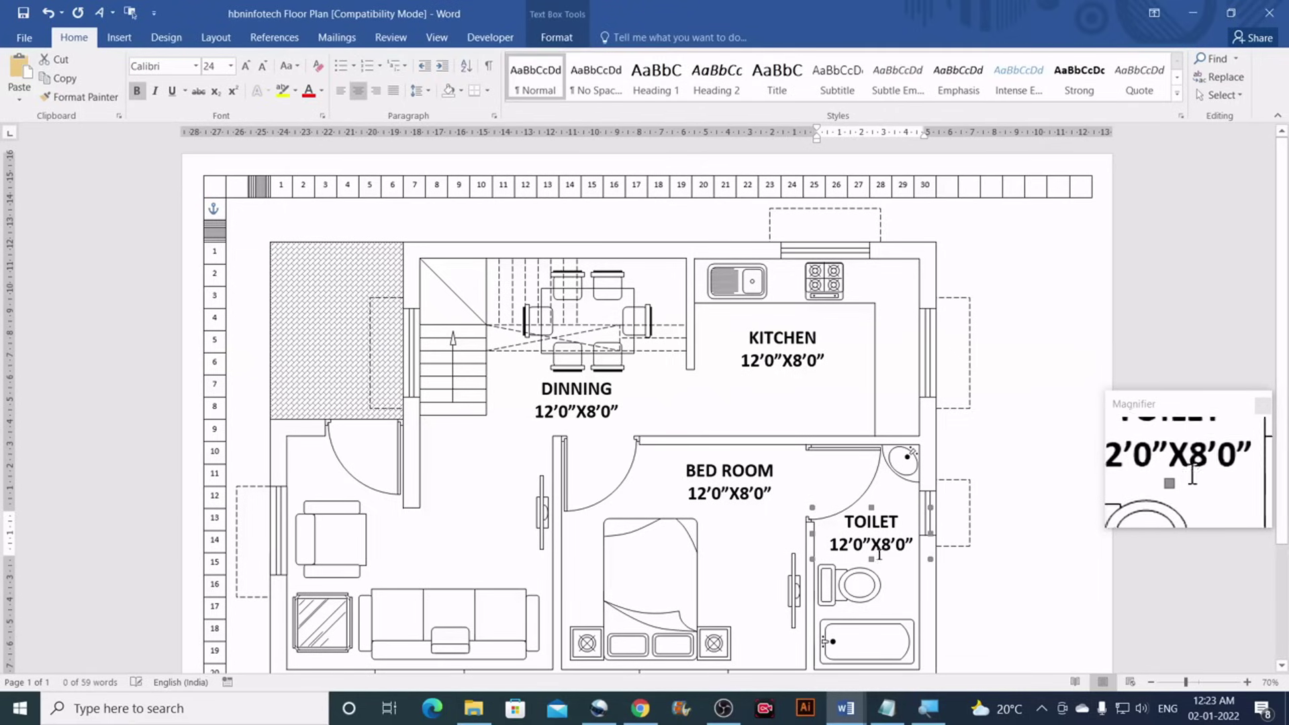
Copy the BED ROOM label into the living area above the sofa and change its room name to HALL
click(725, 497)
click(743, 456)
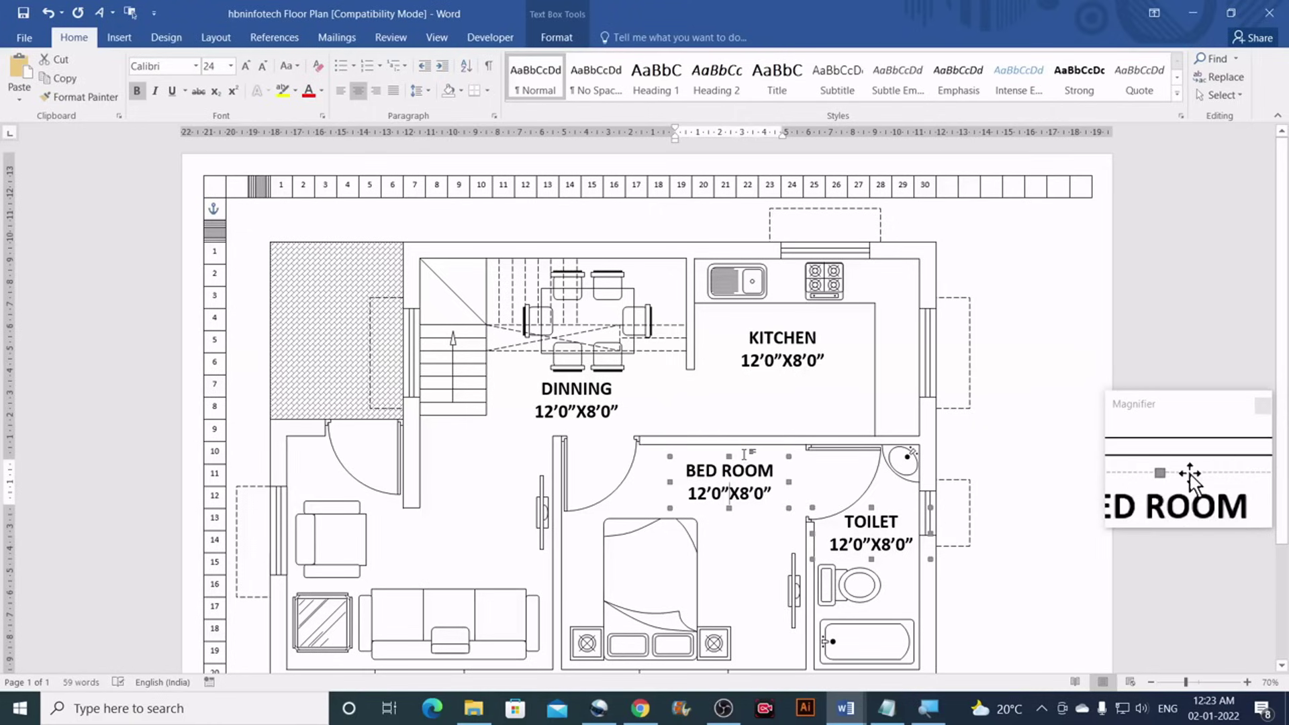
key(ctrl+v)
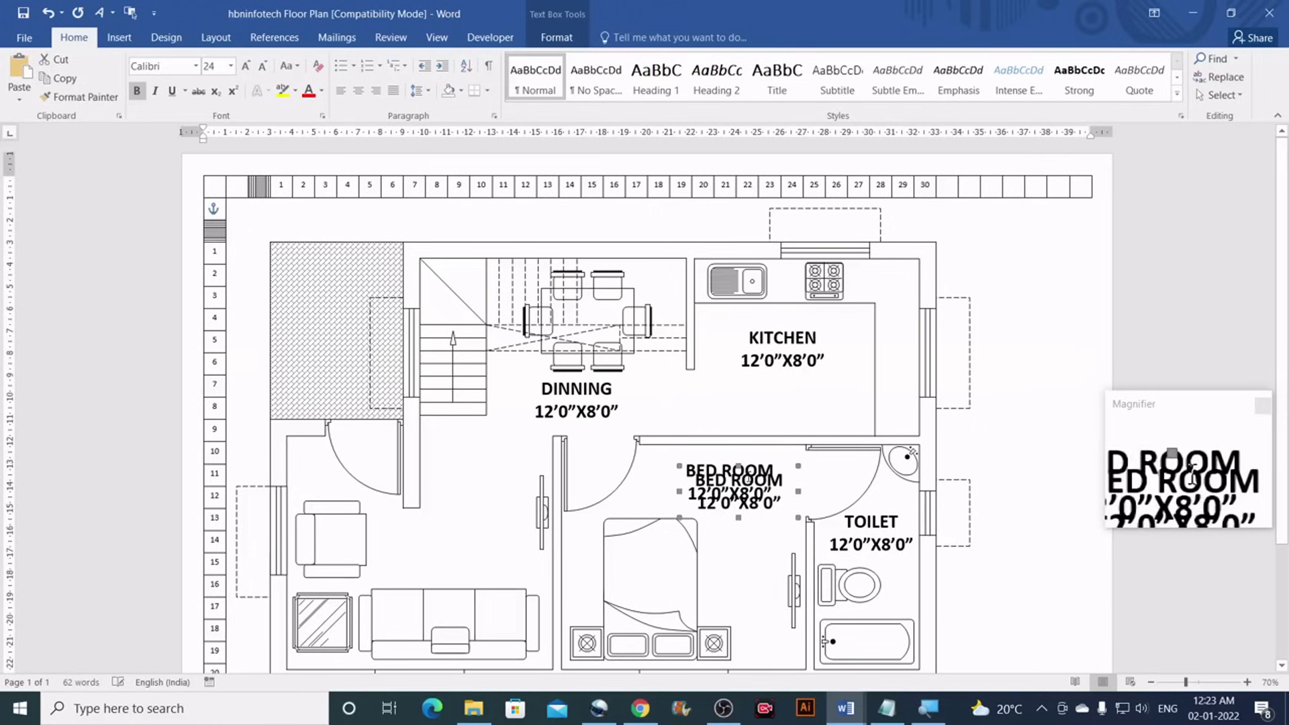
click(778, 470)
drag(782, 466, 489, 519)
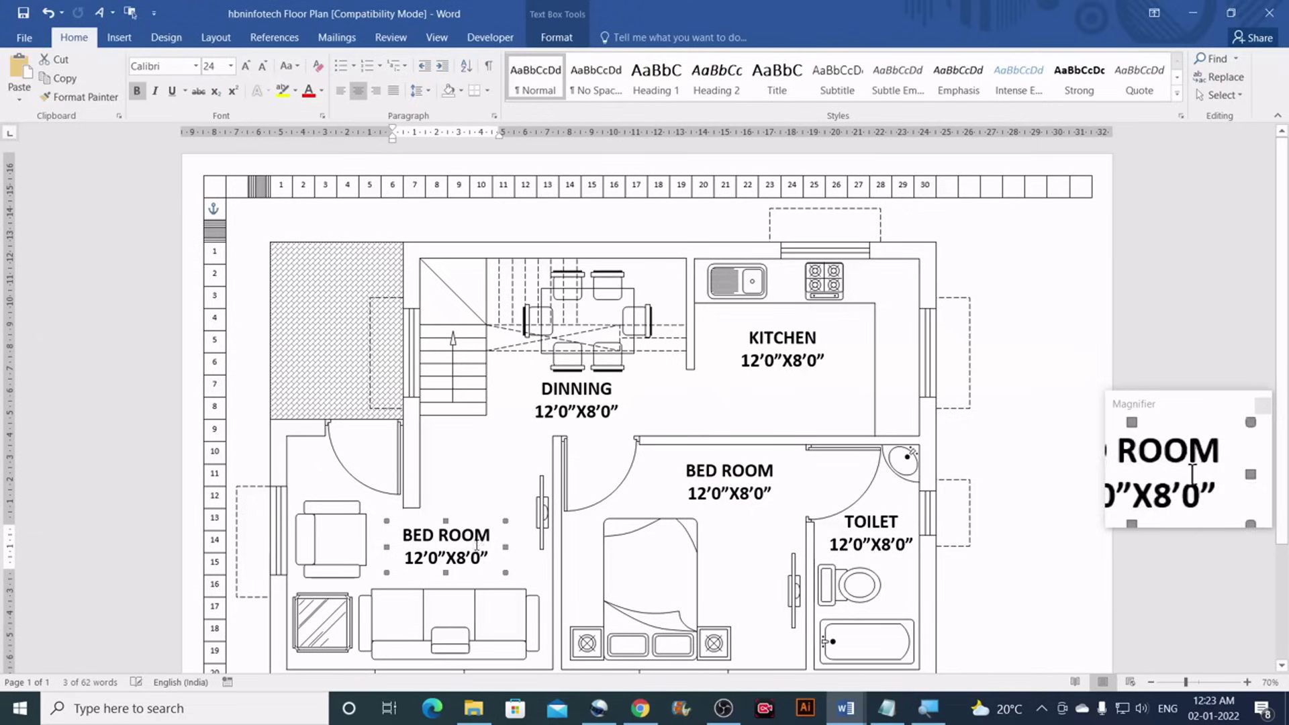
click(491, 535)
drag(491, 535, 402, 535)
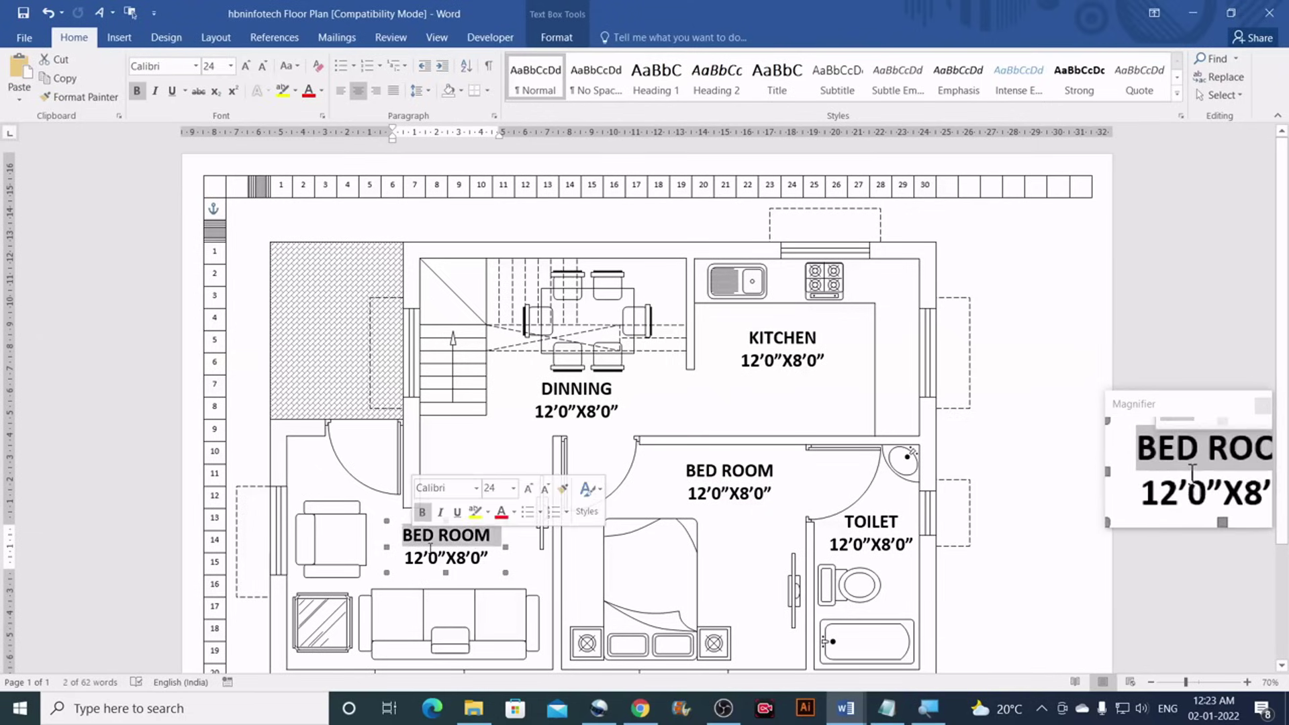
text(HALL)
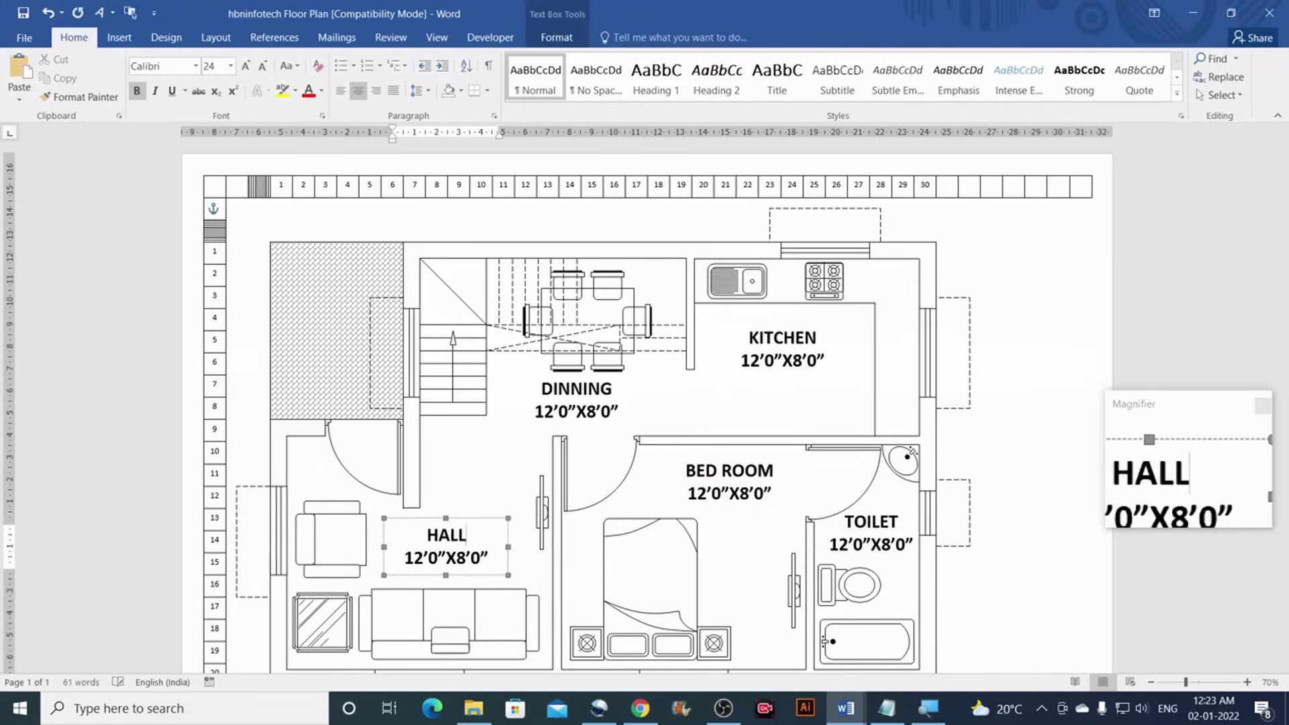
Copy the HALL label onto the hatched area beside the stairs and change its room name to PORCH
click(495, 522)
key(ctrl+v)
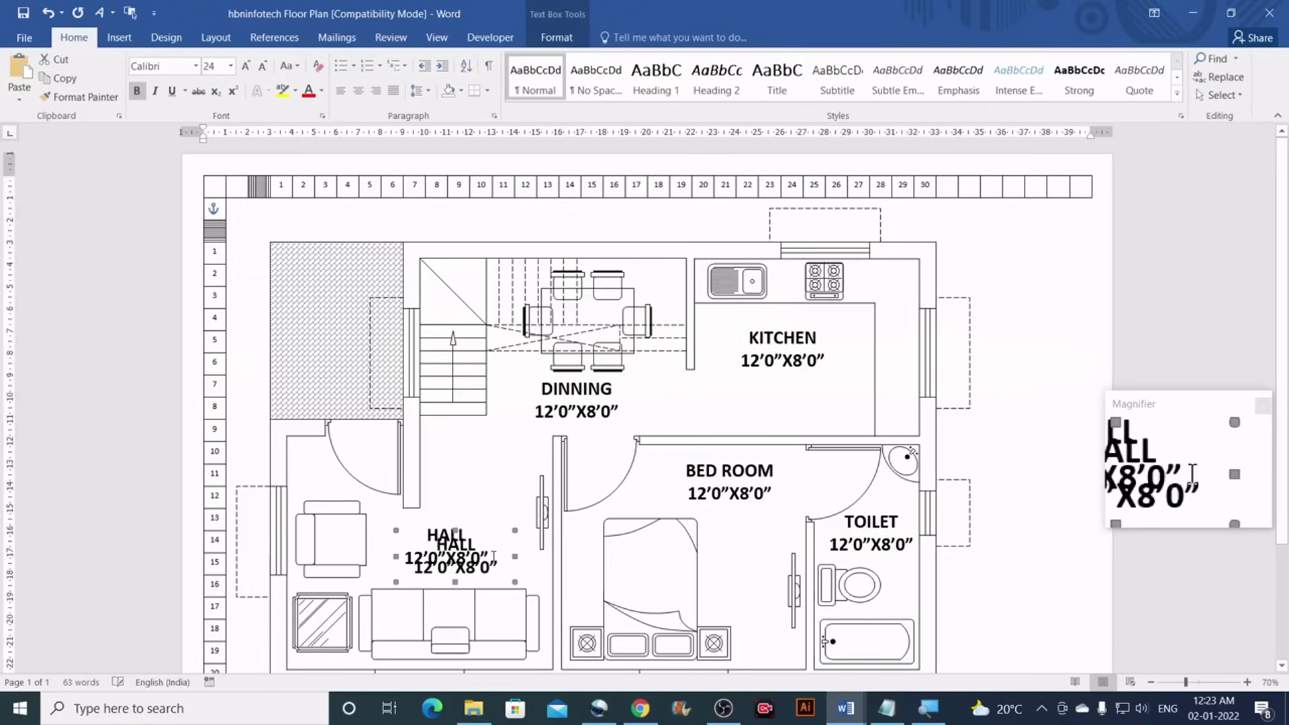
mouse_move(496, 534)
mouse_down()
mouse_move(371, 355)
mouse_move(381, 290)
mouse_move(379, 306)
mouse_up()
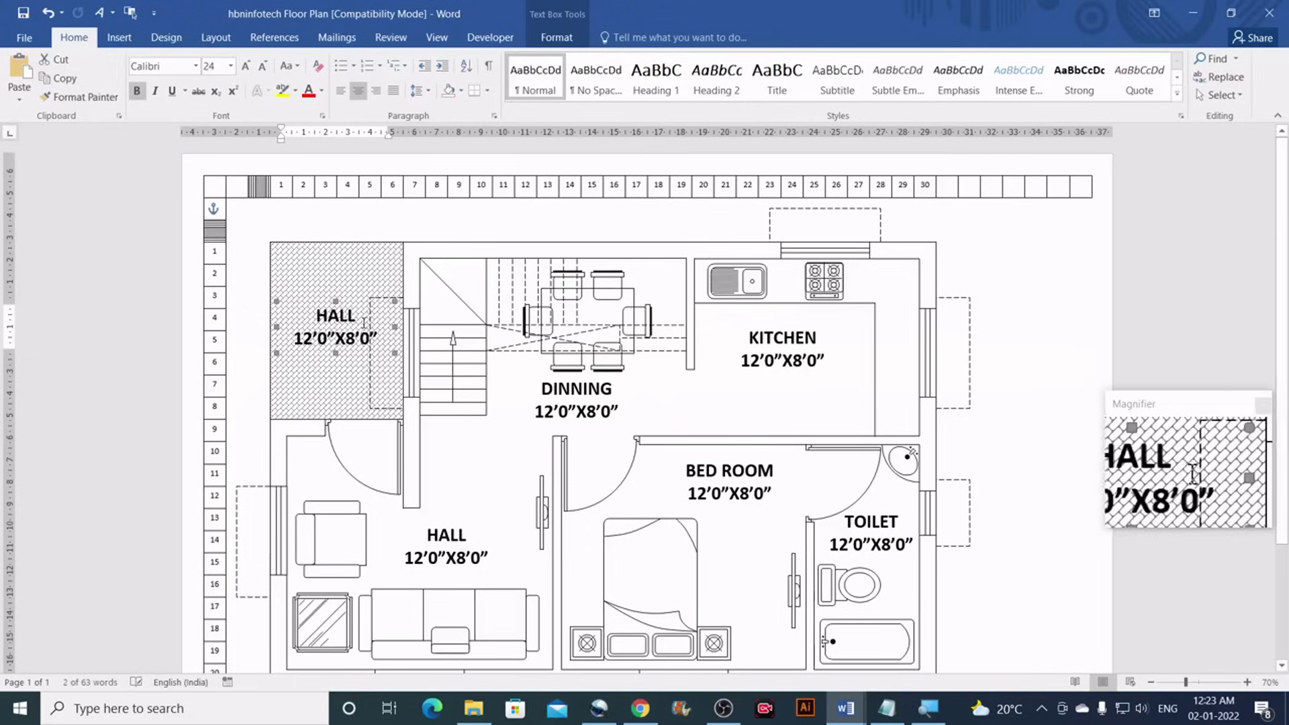
click(361, 313)
drag(361, 313, 323, 322)
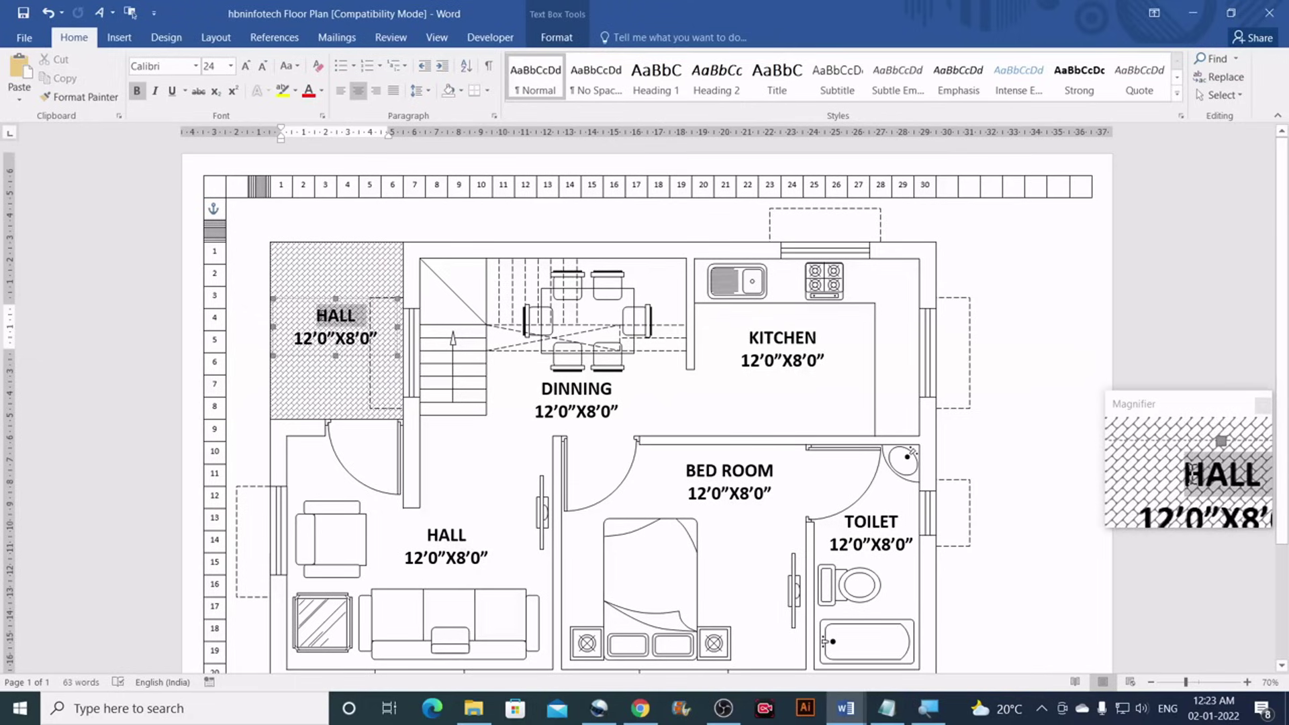
text(POR)
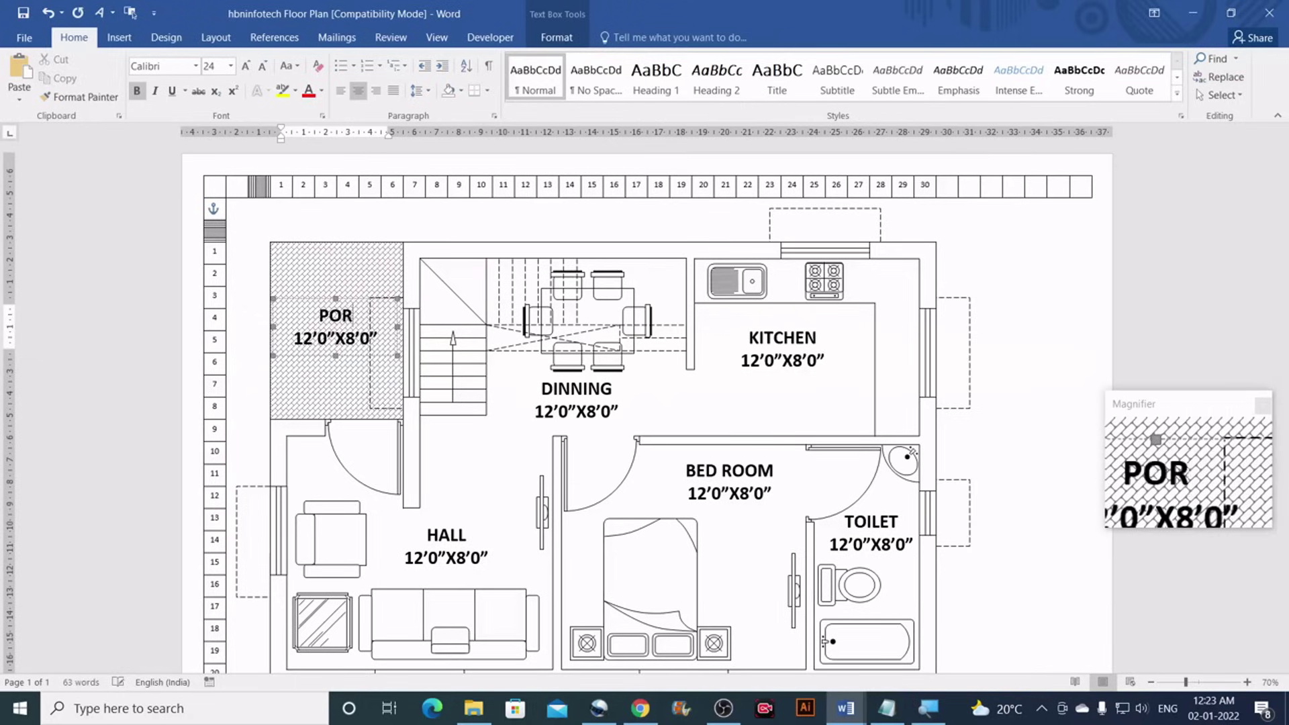
text(CH)
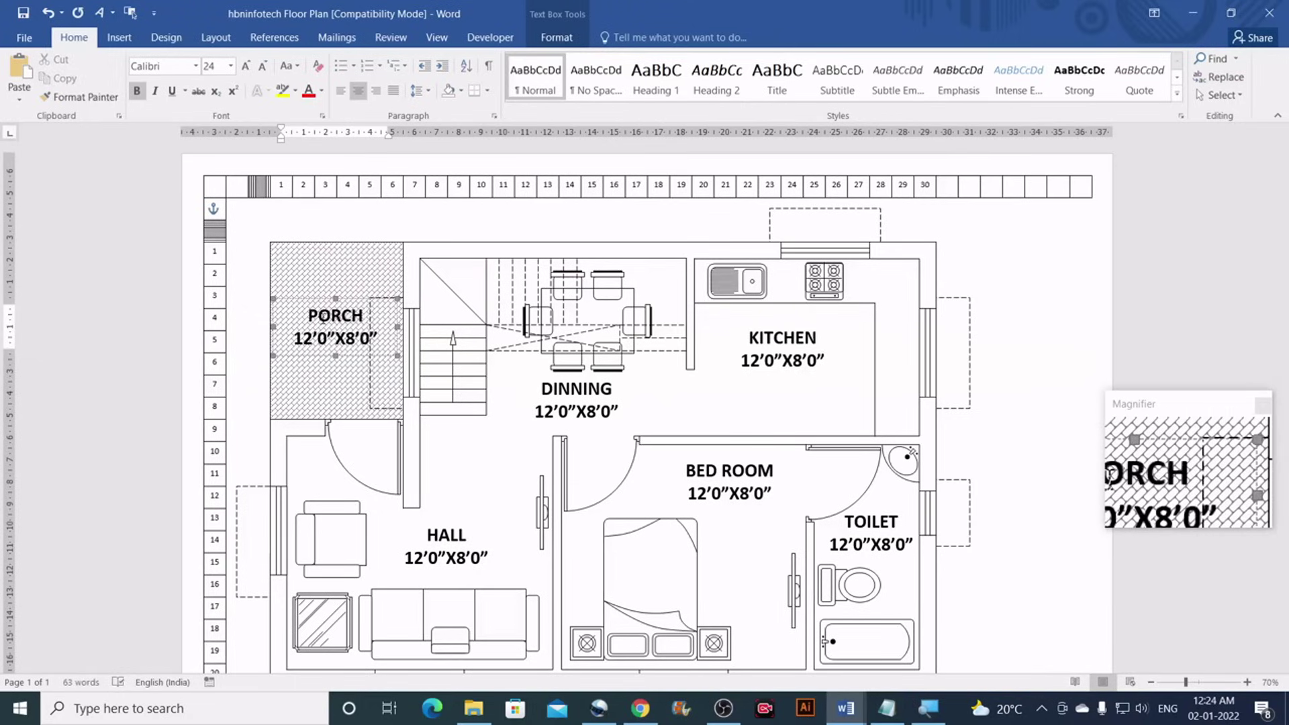
Move the PORCH label up to the upper end of the hatched area, keeping the hatch in its original place
drag(355, 296, 357, 280)
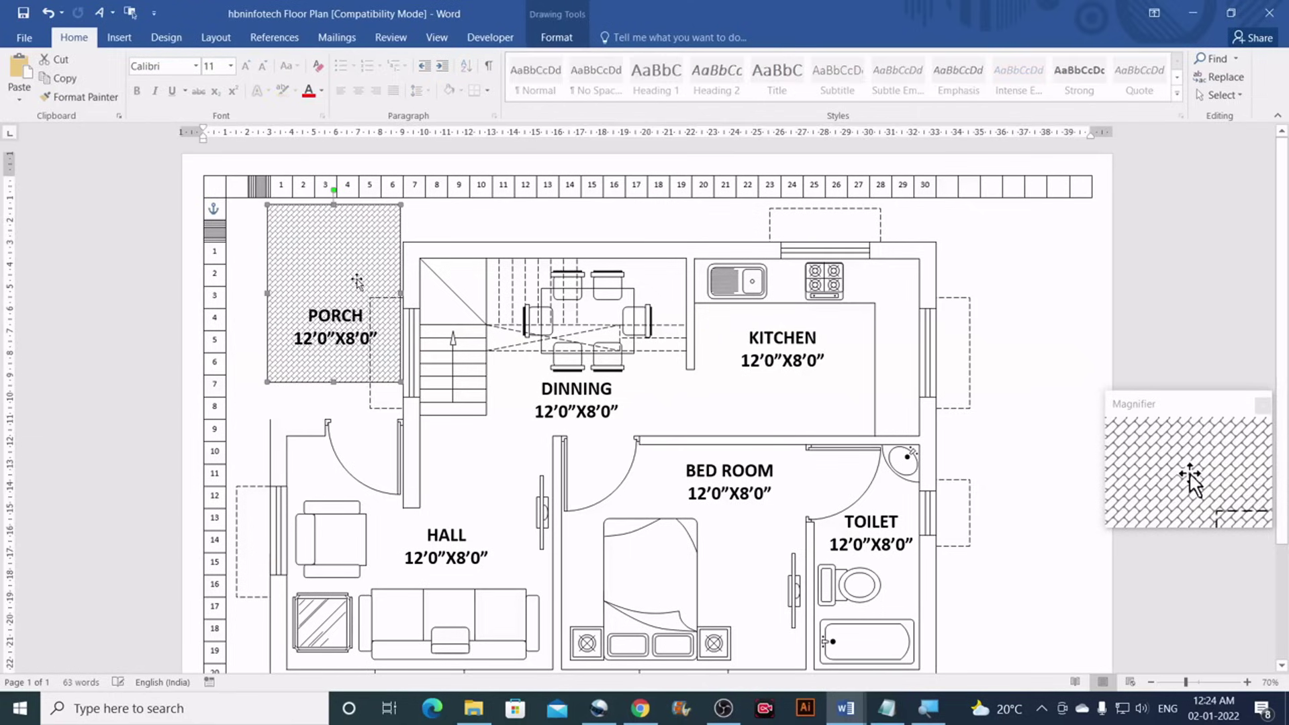
key(ctrl+z)
click(345, 325)
drag(352, 296, 351, 253)
key(ctrl+z)
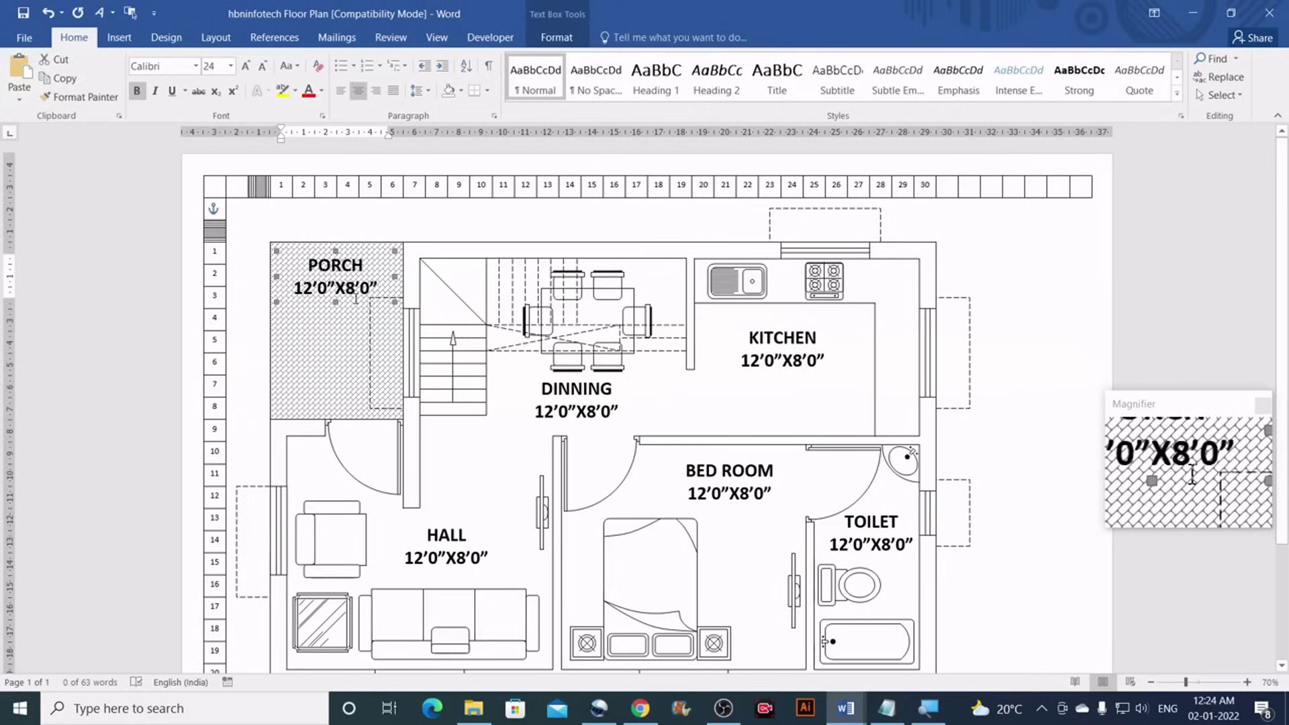
Nudge the PORCH label slightly upward within the hatched area and deselect it
key(Up)
key(Up)
key(Up)
key(Up)
key(Up)
key(Up)
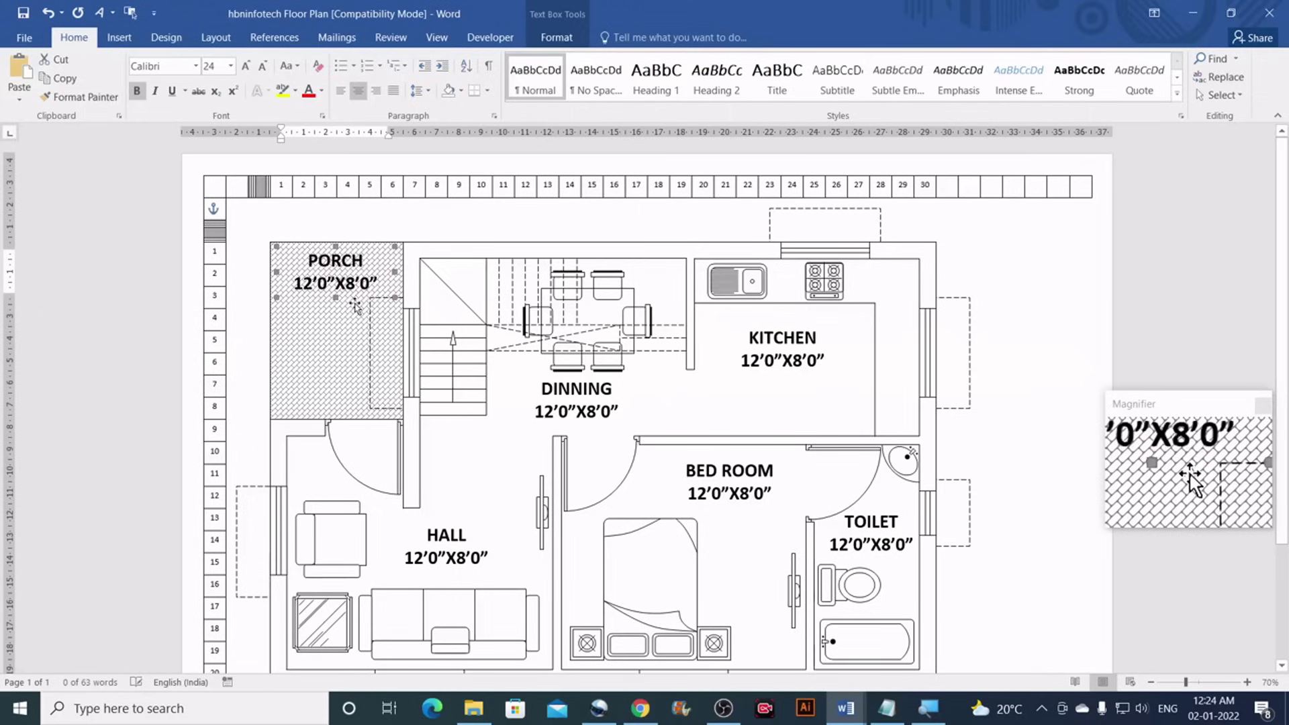
key(Escape)
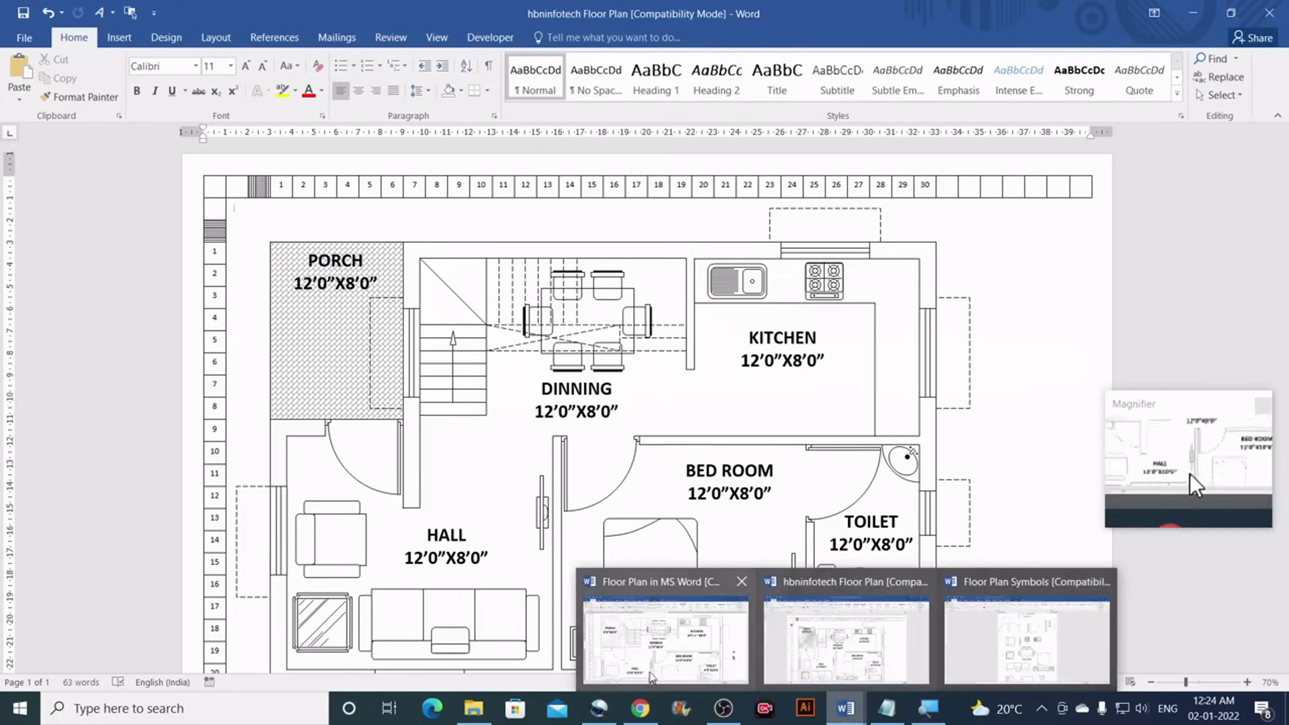
Copy the porch size 6’0”X8’0” from the Floor Plan in MS Word reference document and replace the size in the hbninfotech plan's PORCH label with it
key(alt+Tab)
drag(517, 369, 642, 404)
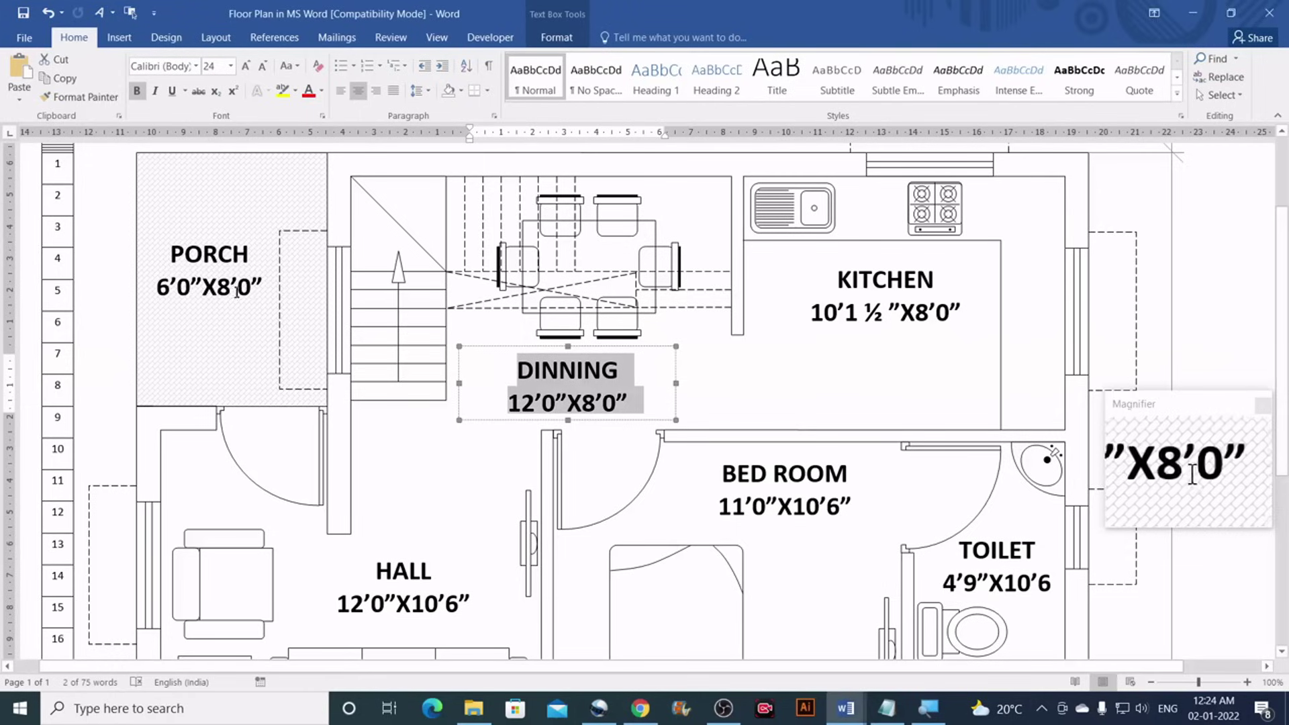
click(253, 286)
drag(261, 287, 156, 288)
key(ctrl+c)
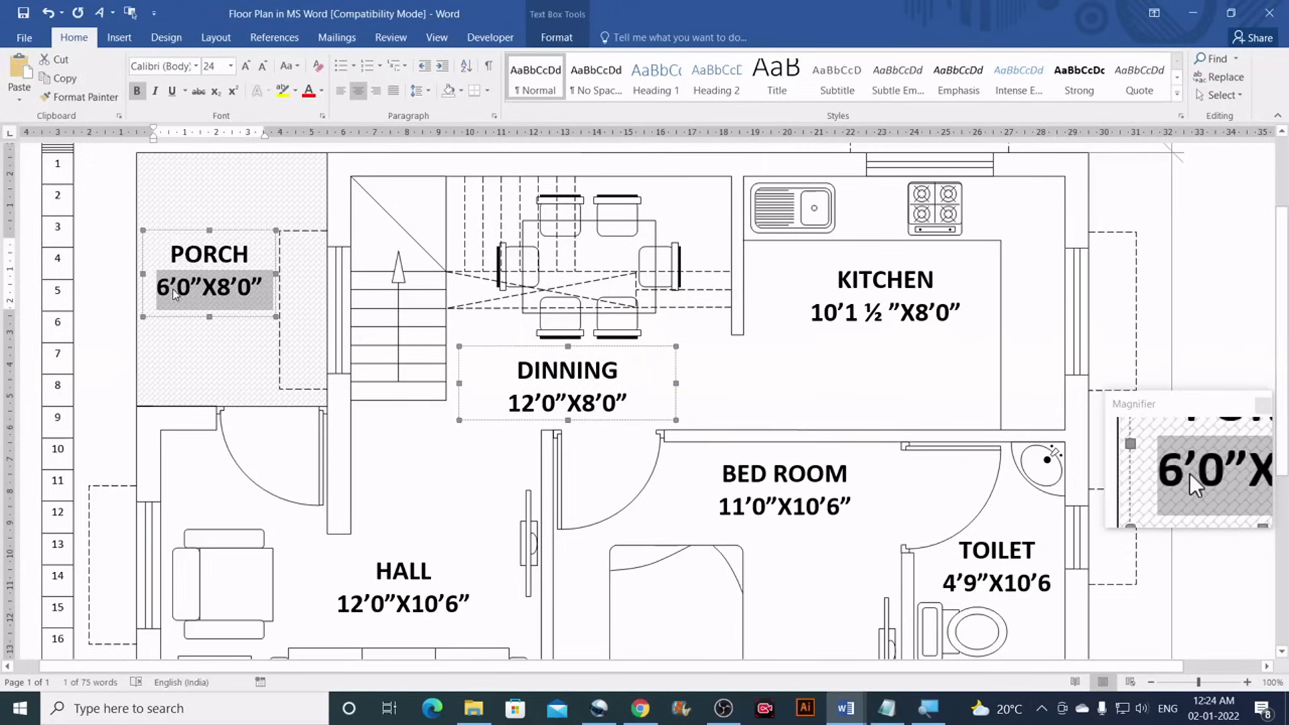
mouse_move(856, 709)
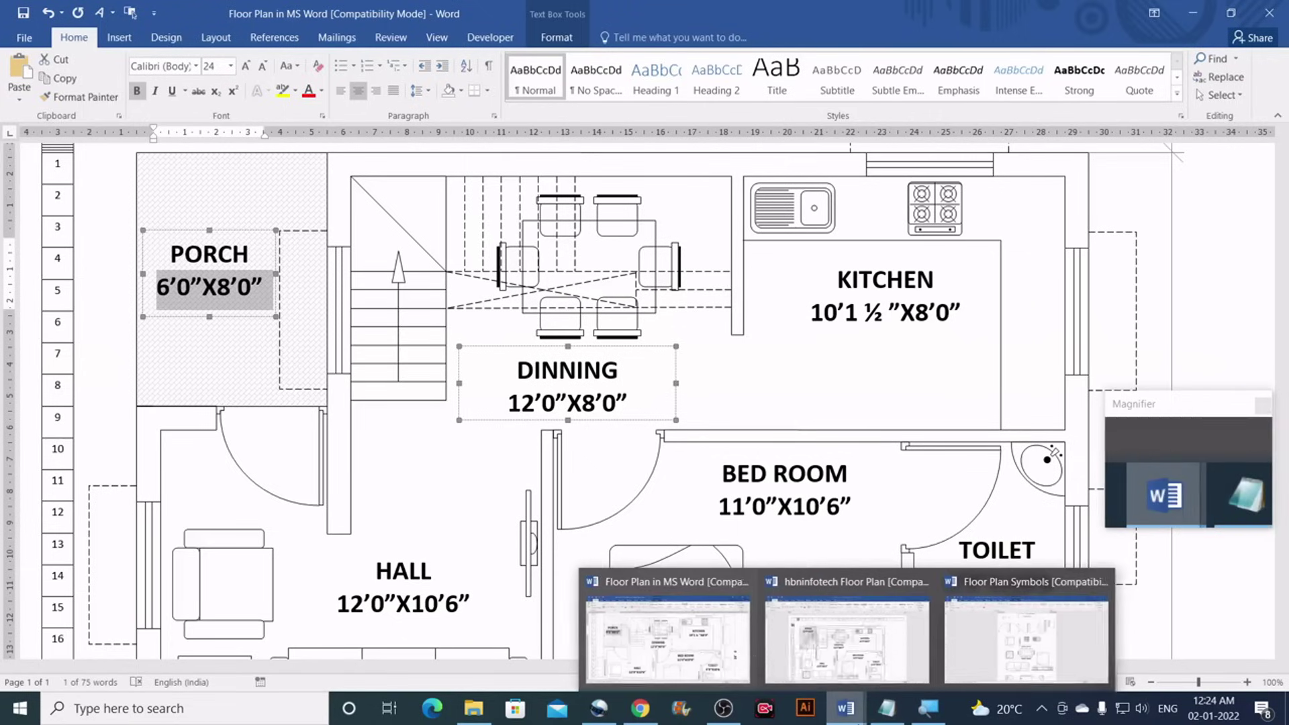
click(893, 661)
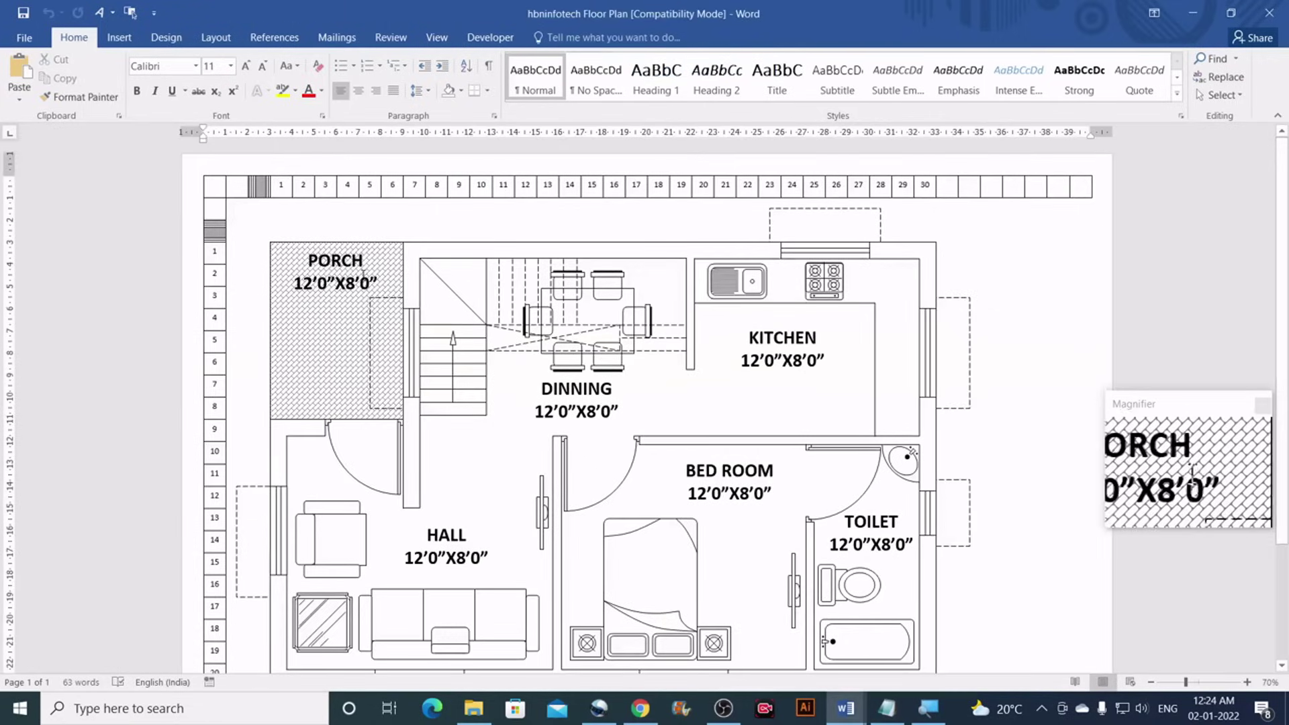
drag(378, 275, 300, 285)
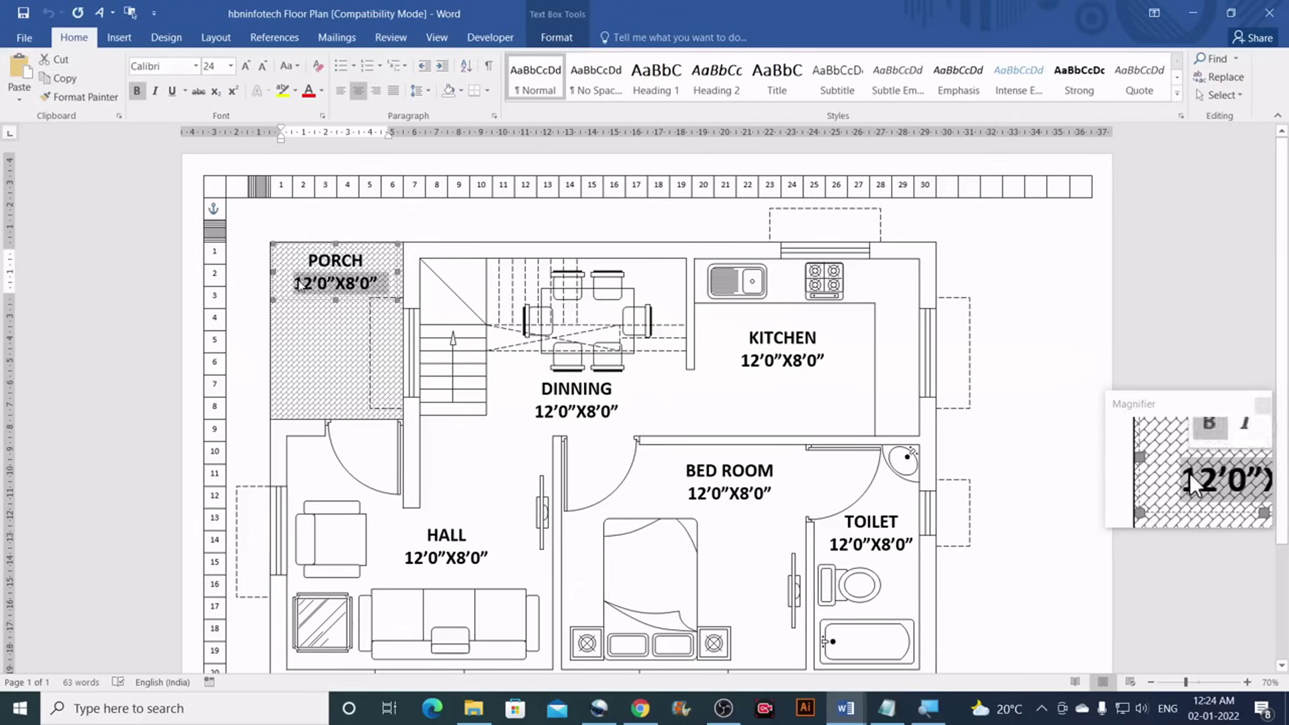
key(ctrl+v)
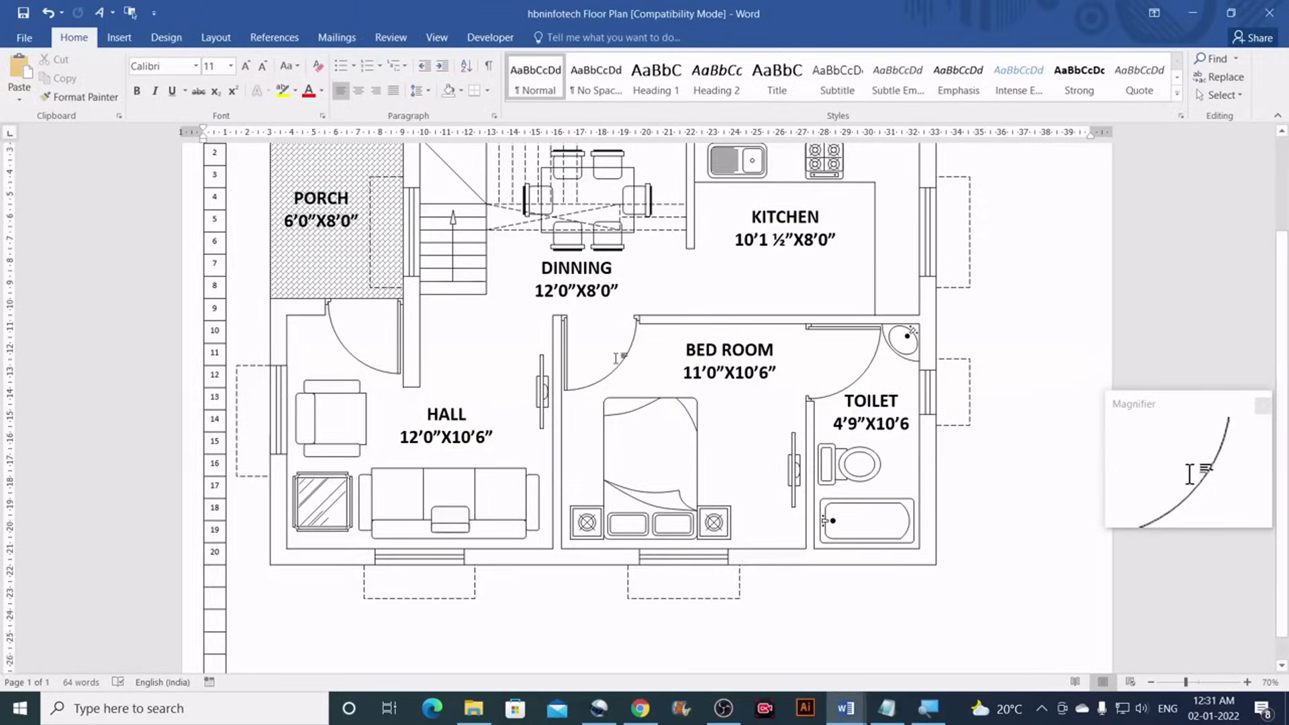
Draw a vertical line 3 cm high and place it running down from the plan's lower-left outer wall corner
scroll(615, 357, up, 3)
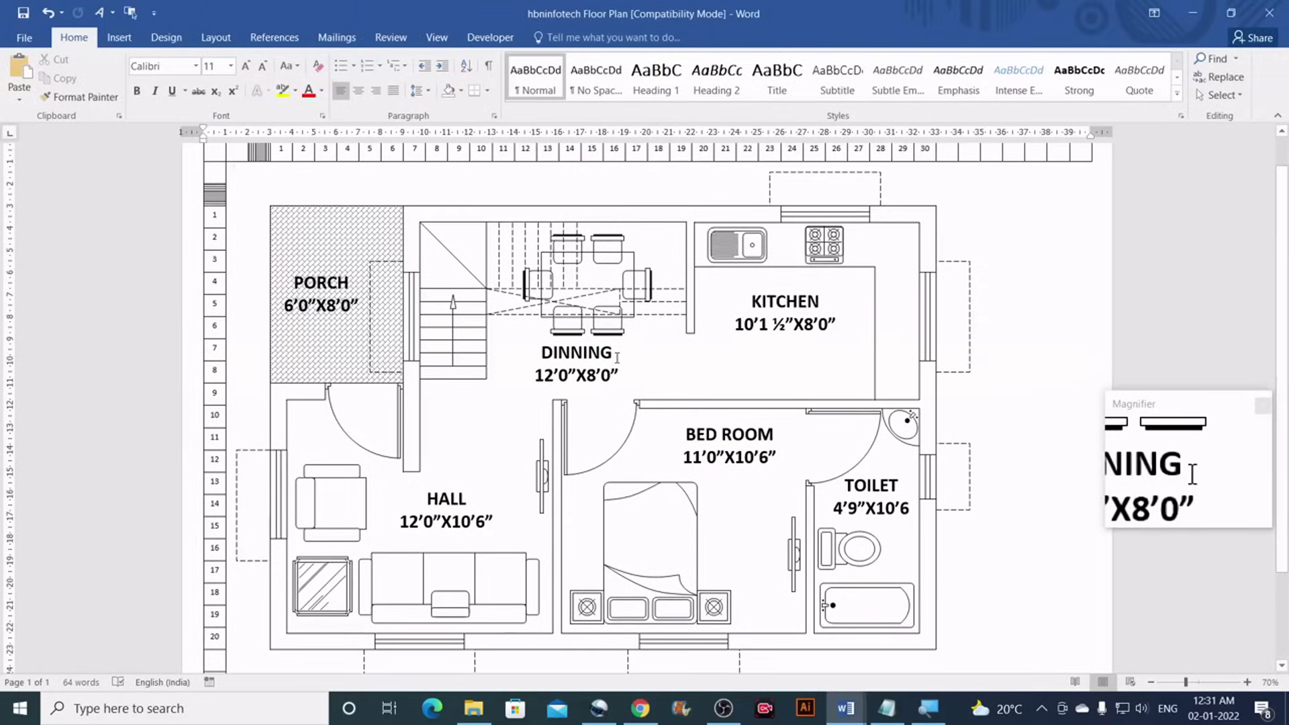
scroll(617, 357, down, 4)
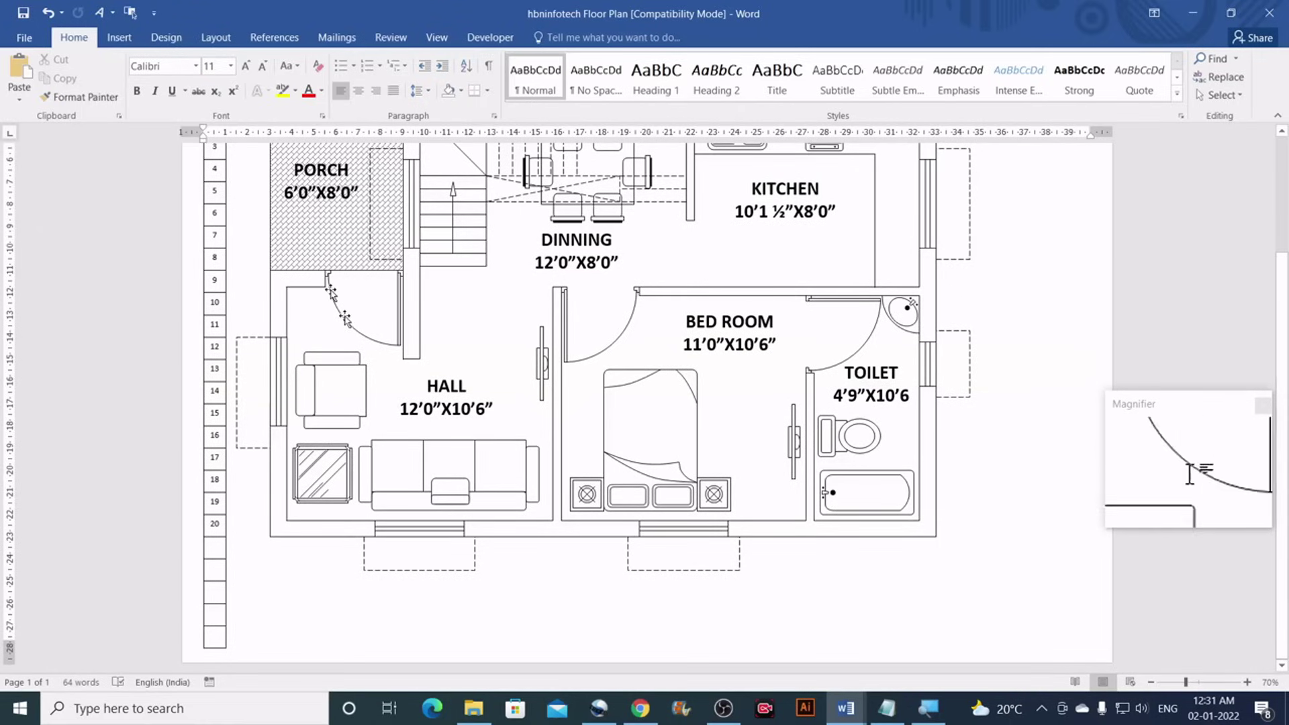
click(119, 38)
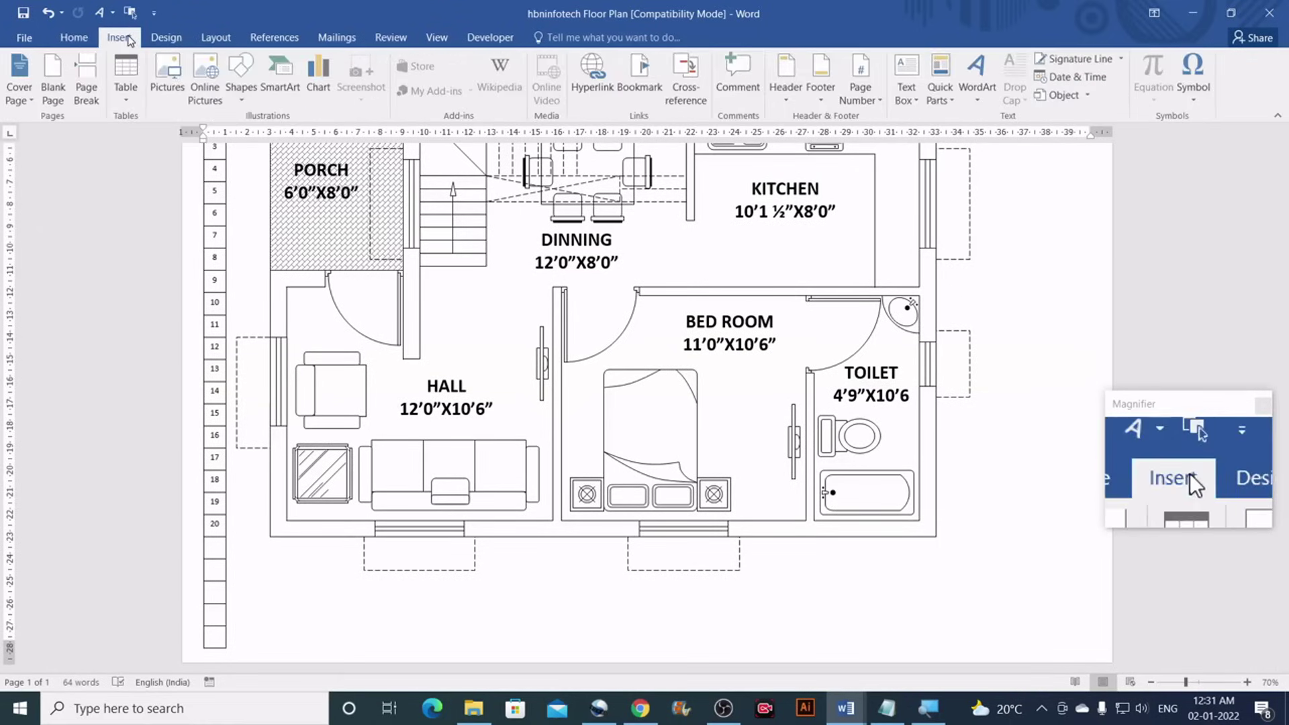
click(245, 104)
click(264, 129)
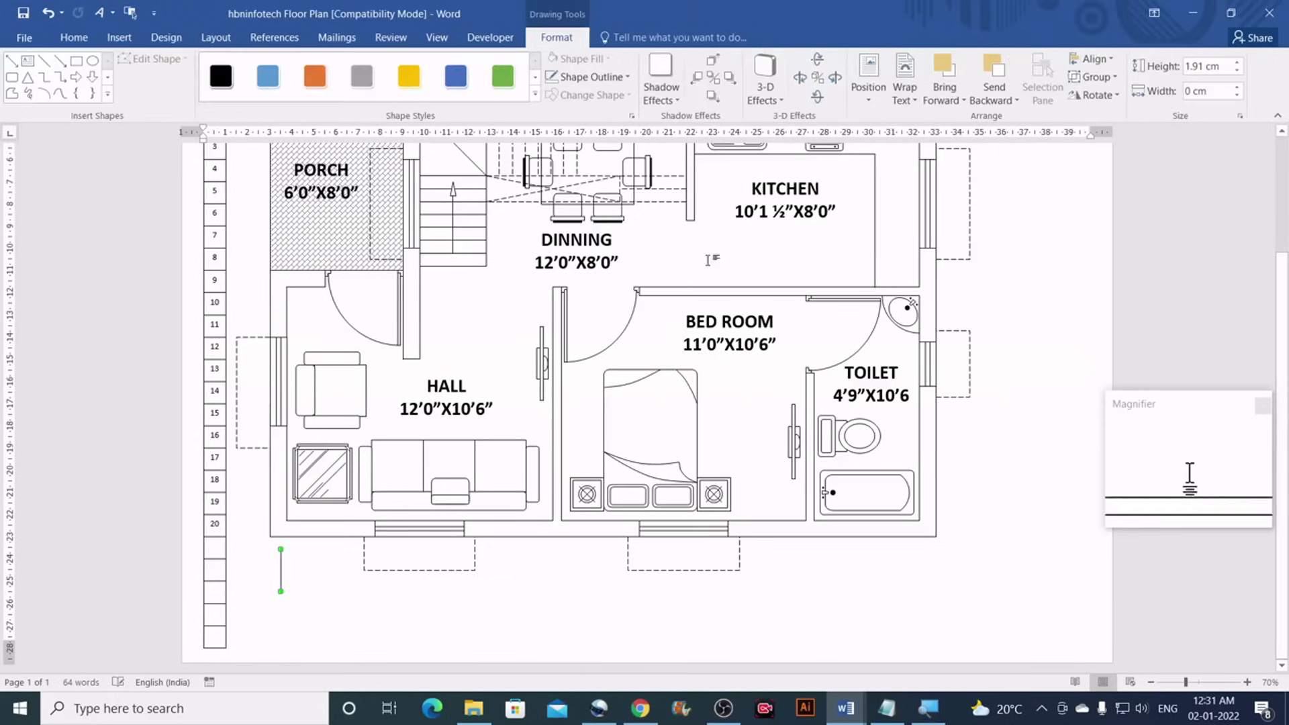
click(1219, 68)
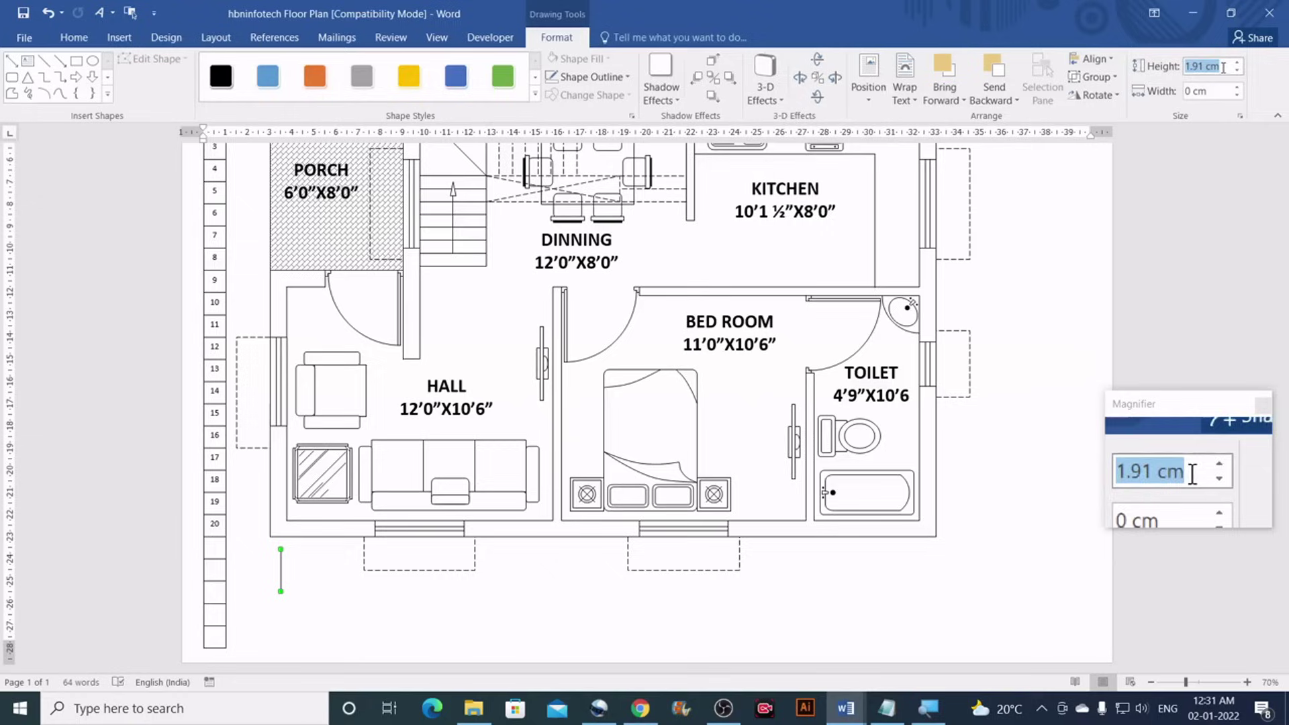
text(3)
key(Return)
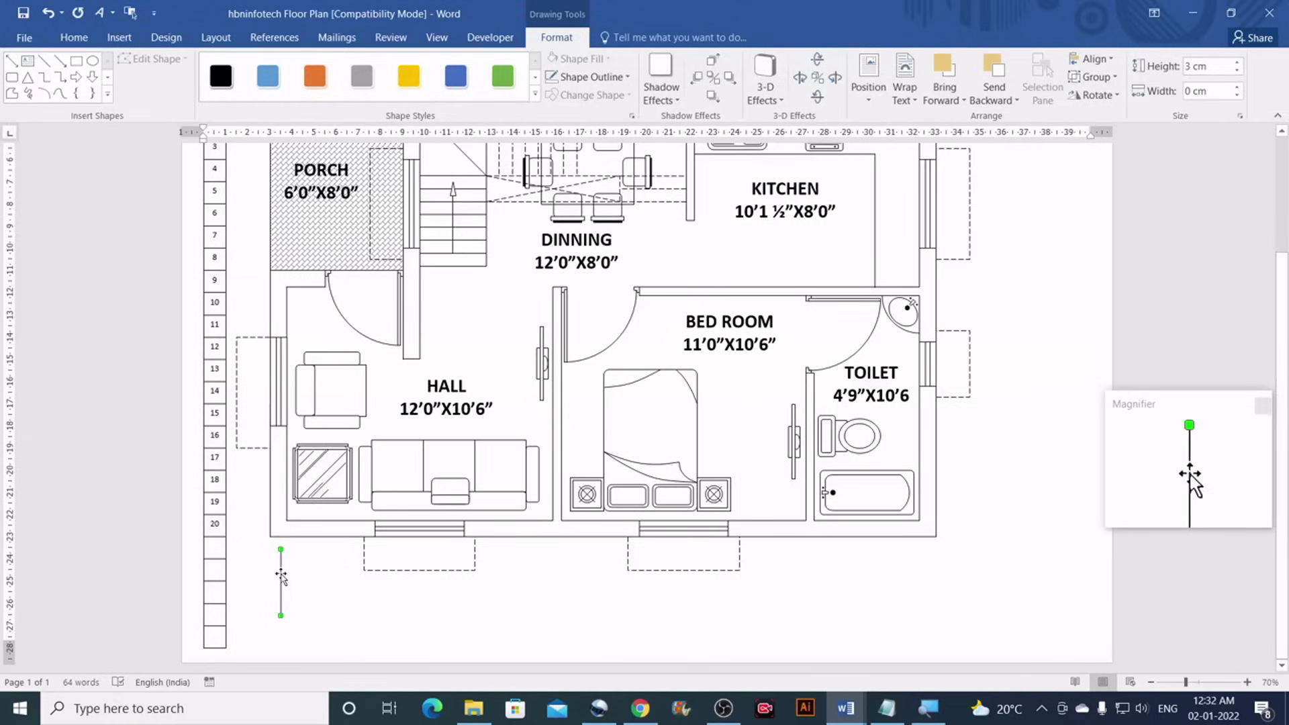
drag(271, 558, 271, 559)
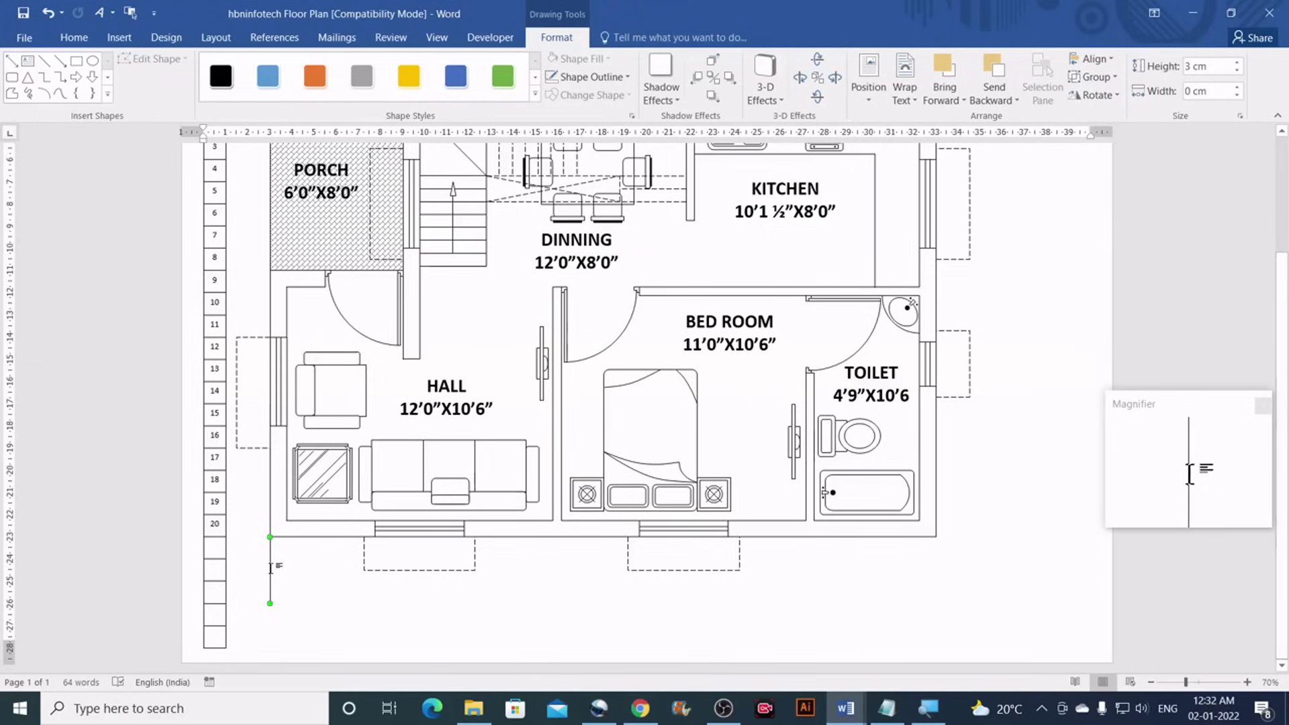
Set the vertical extension line's outline weight to ¼ pt and its colour to grey
click(618, 78)
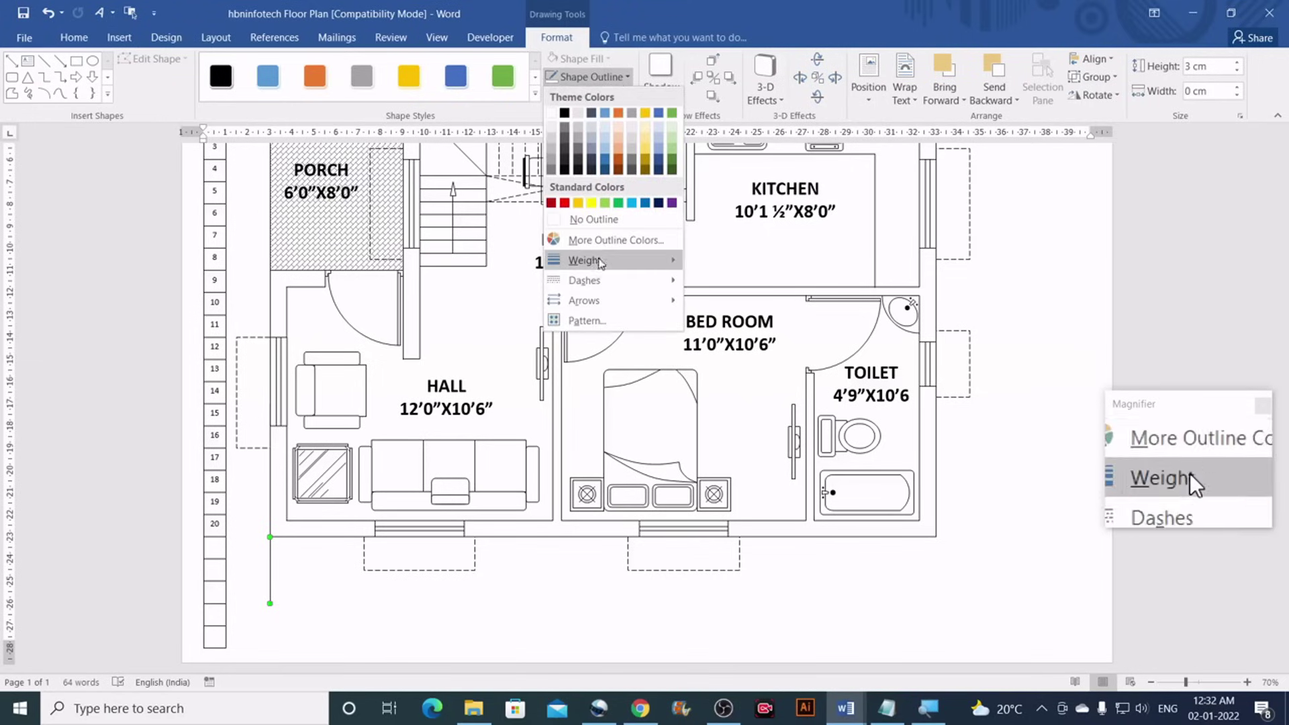
mouse_move(599, 261)
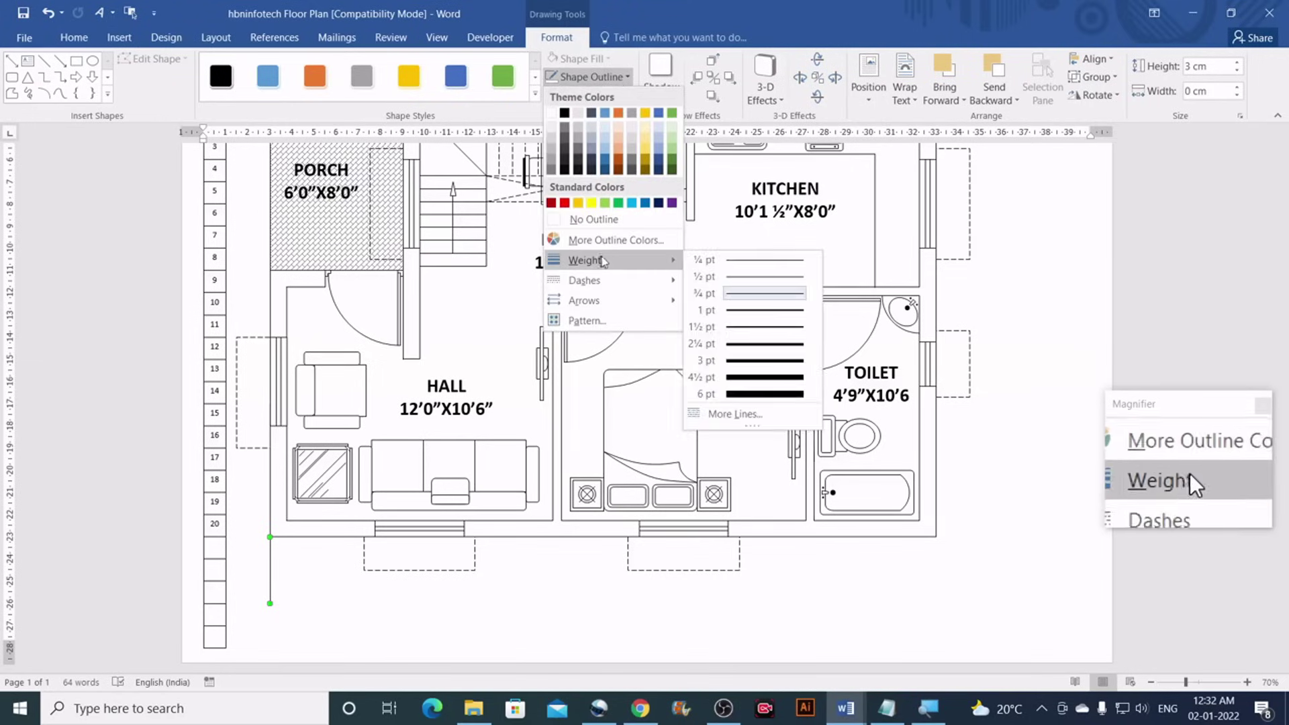
click(733, 263)
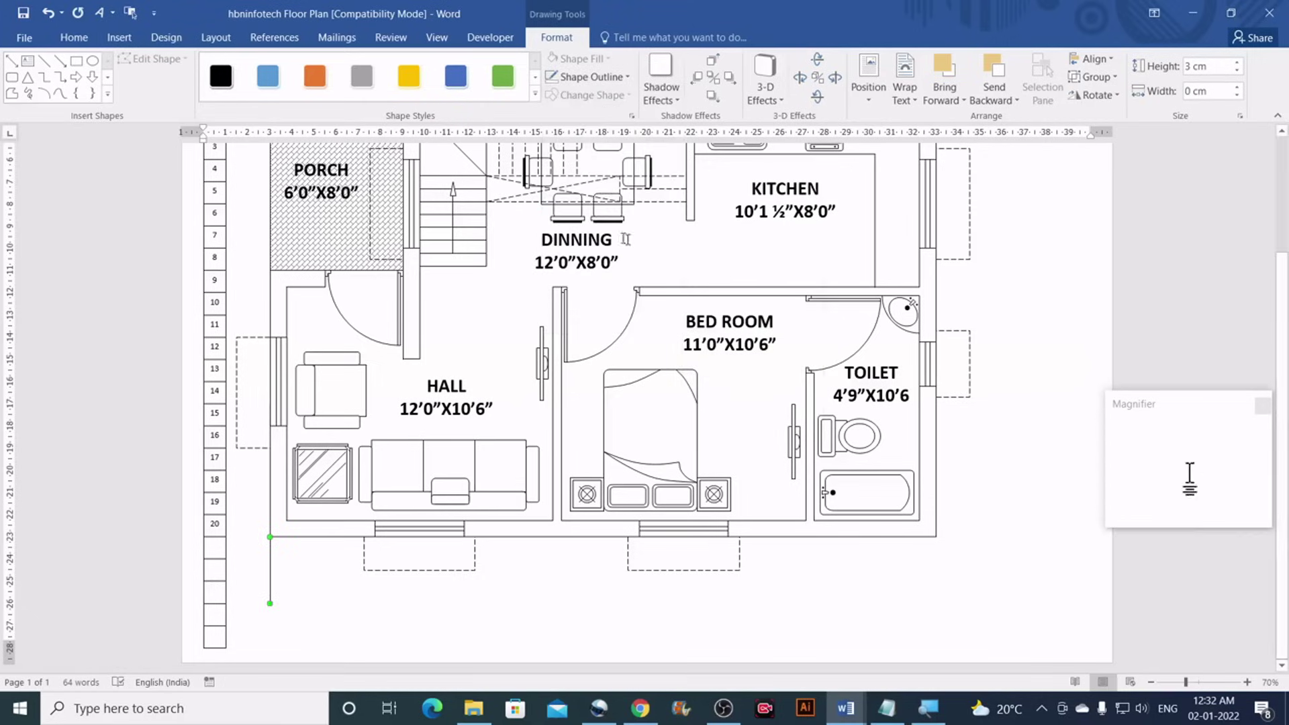
click(594, 77)
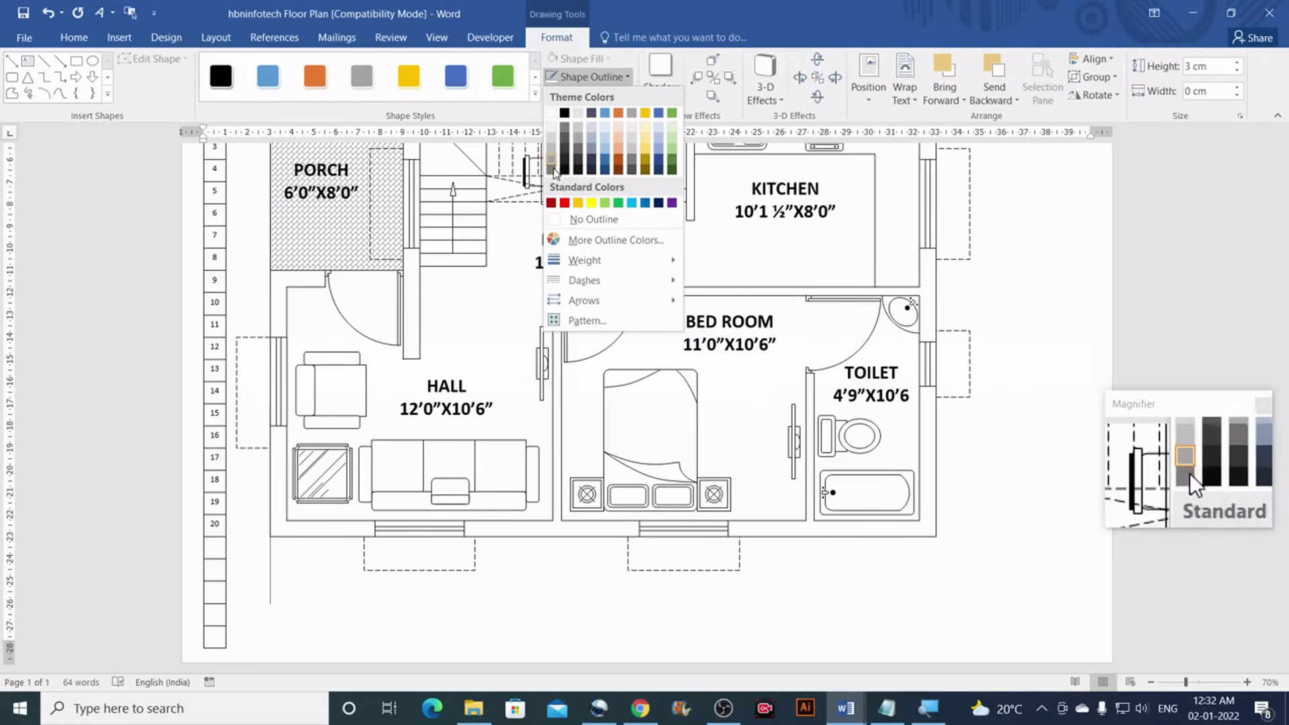
click(565, 131)
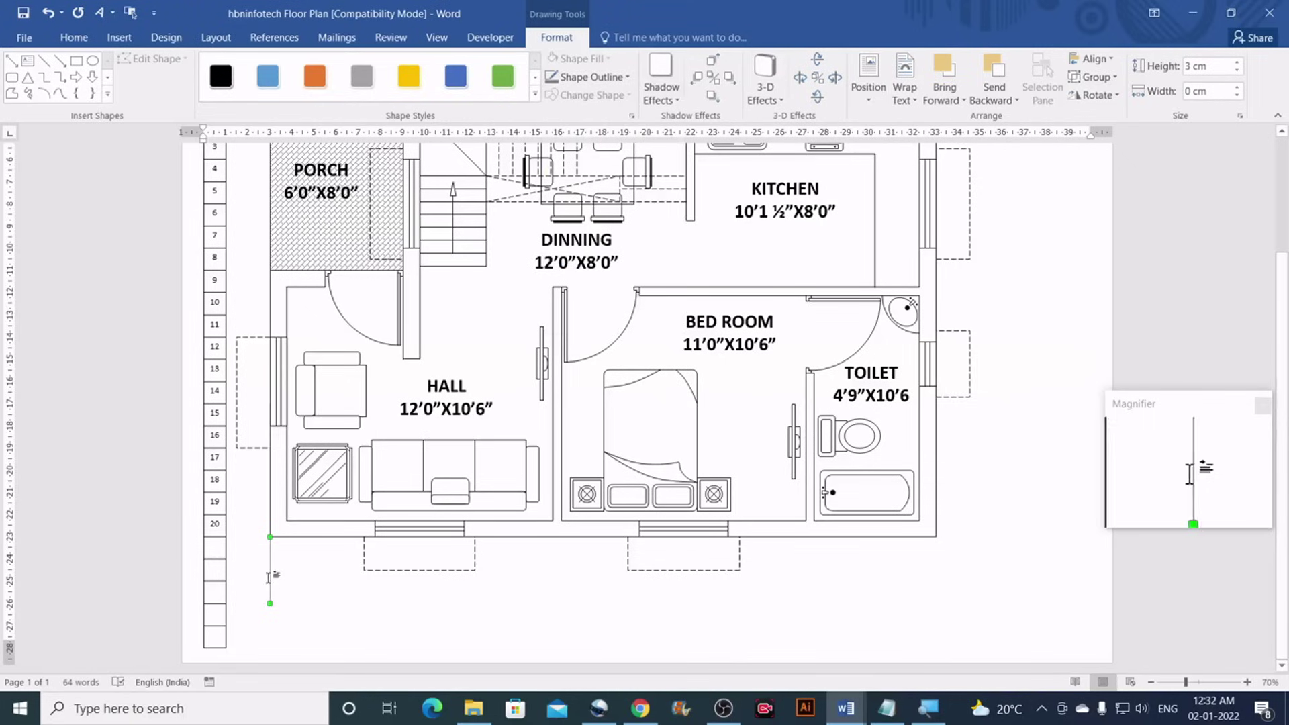
Copy the grey extension line horizontally so the duplicate runs down from the plan's lower-right outer wall corner
drag(270, 577, 776, 577)
drag(877, 578, 920, 576)
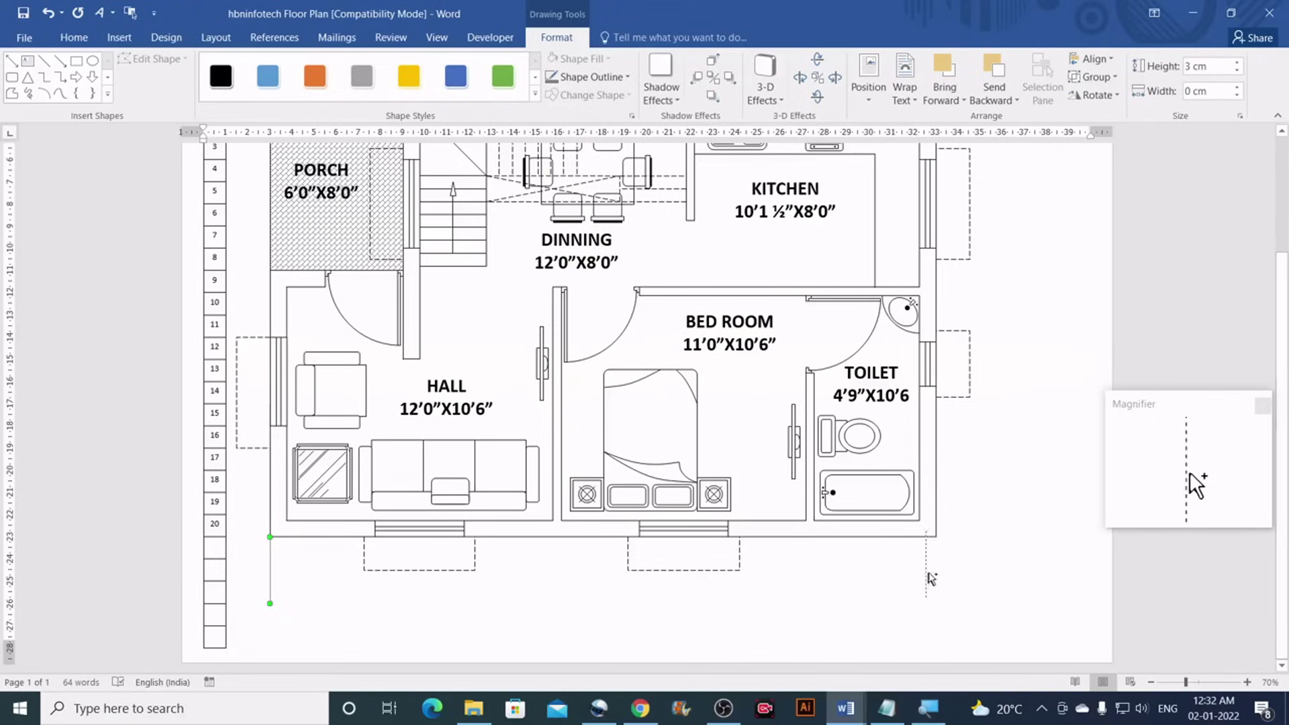
drag(936, 574, 935, 575)
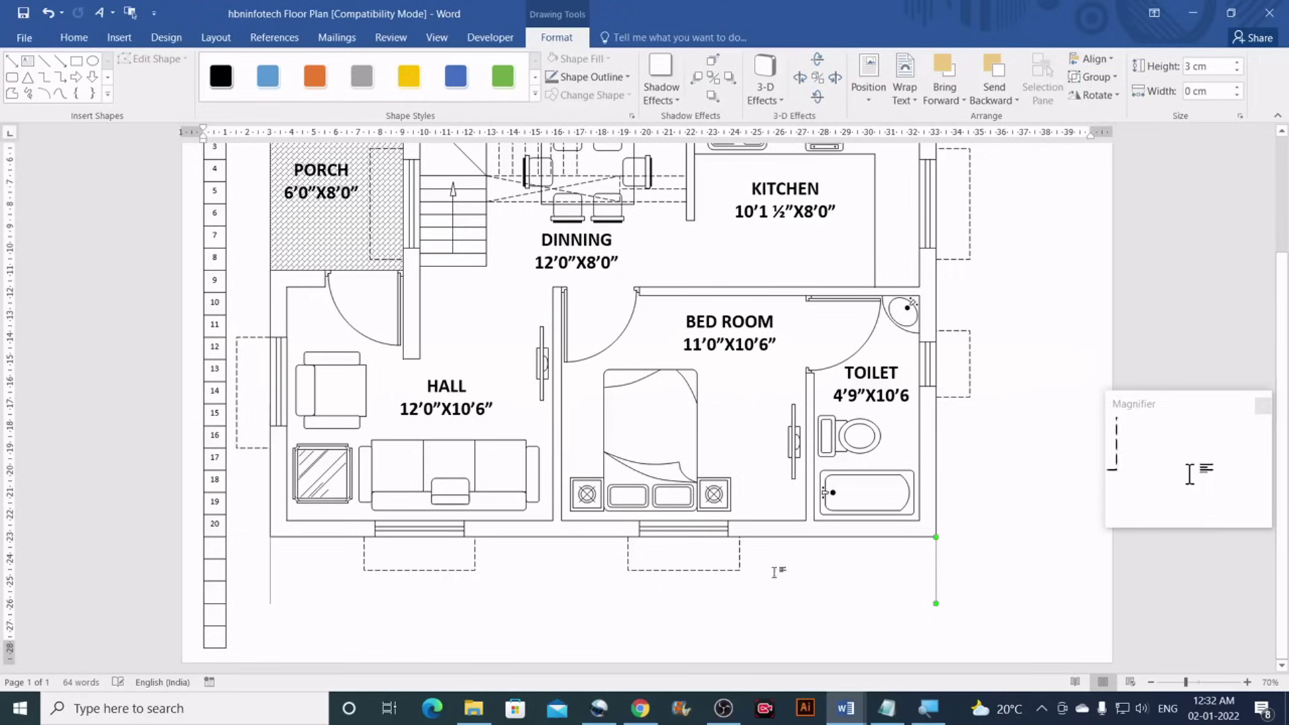
click(759, 564)
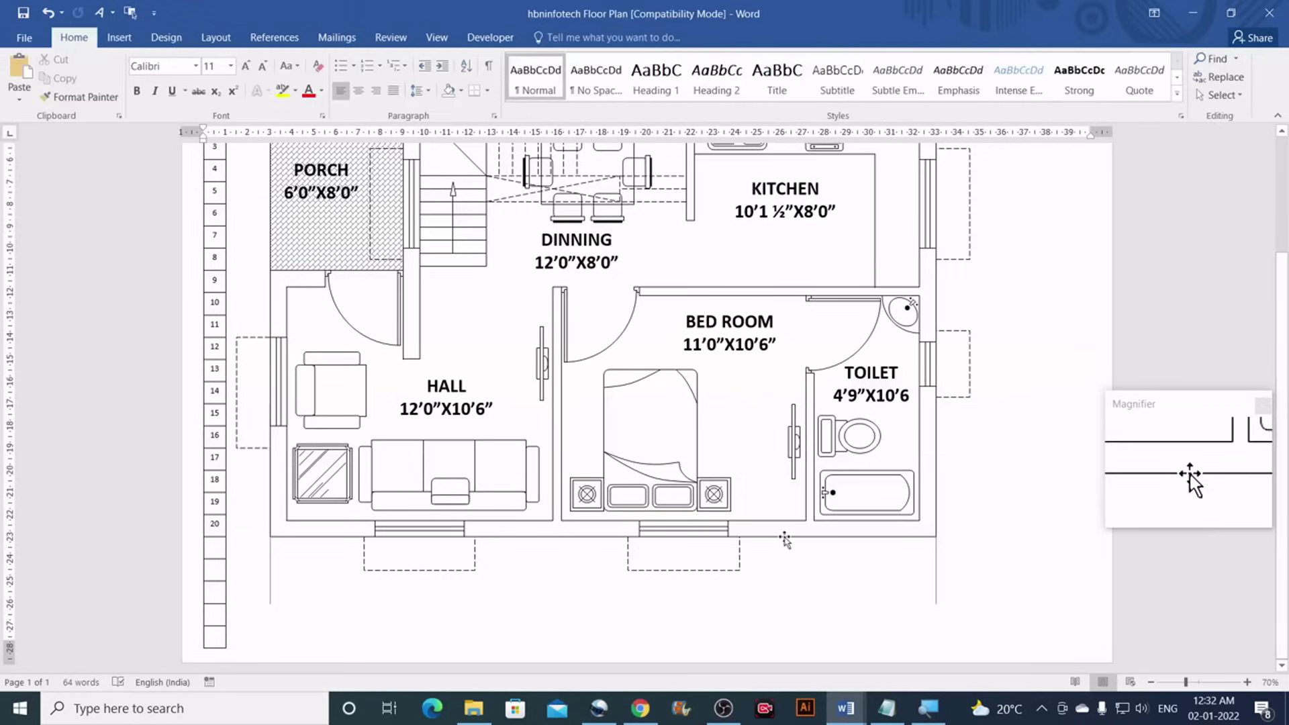
Copy the plan's lower outer wall line straight down between the two extension lines, near their lower ends, as the dimension line
click(784, 538)
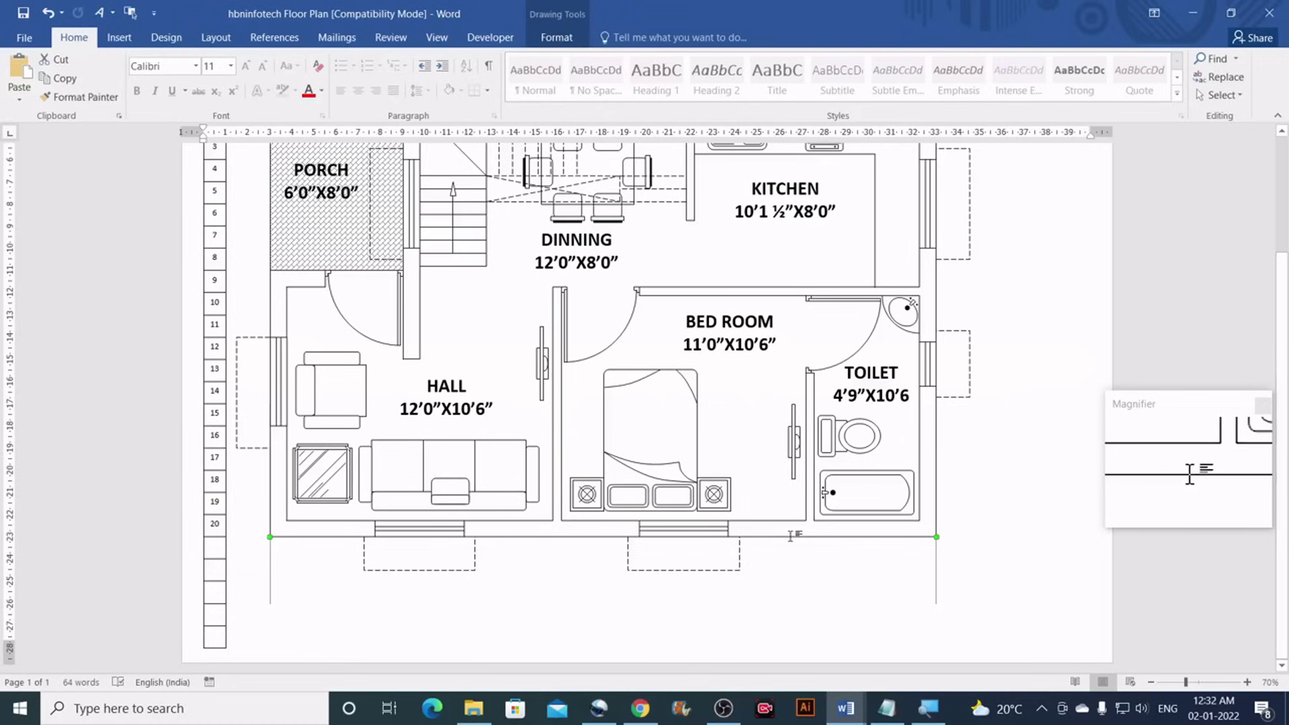
drag(791, 535, 789, 596)
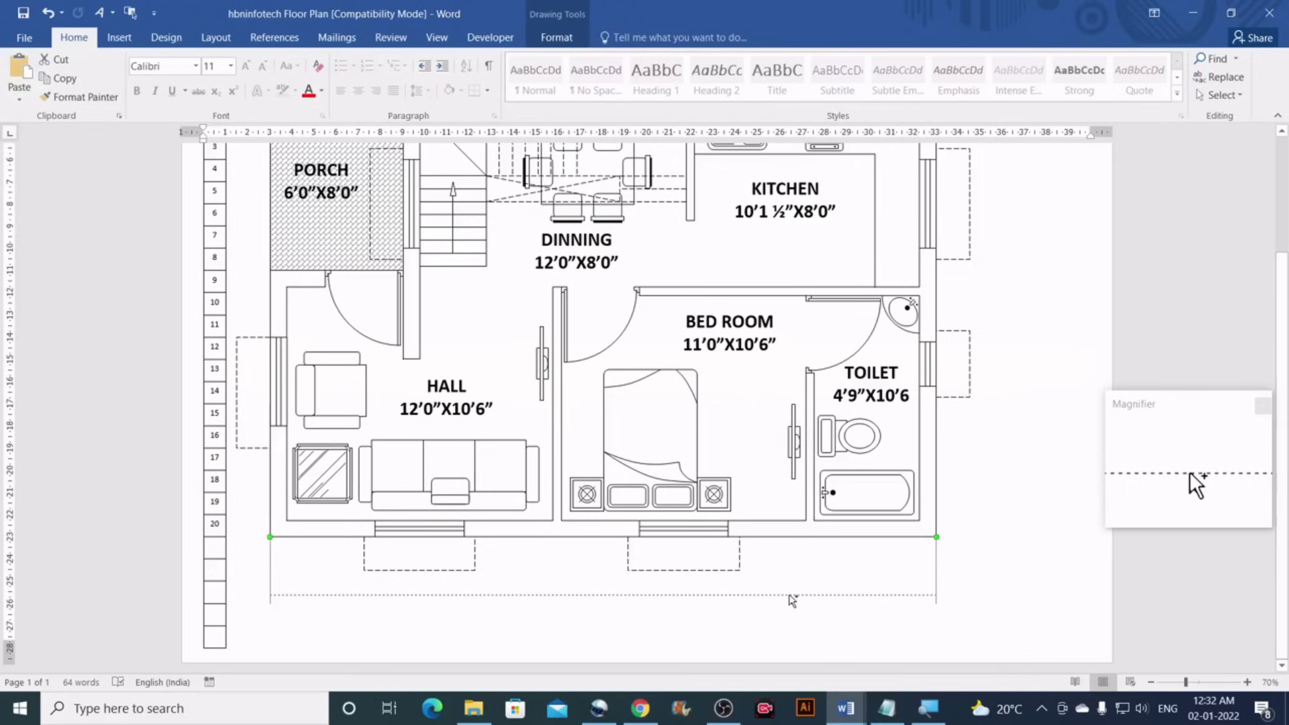
drag(789, 595, 789, 596)
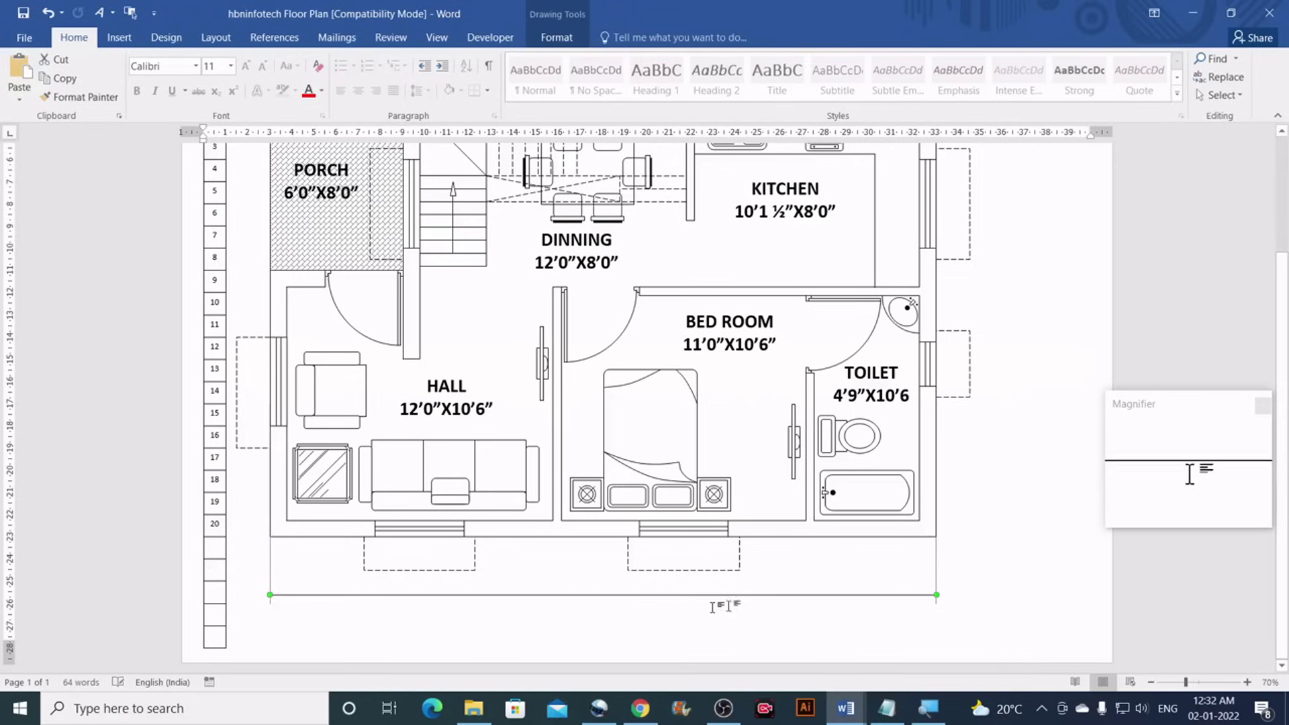
click(556, 38)
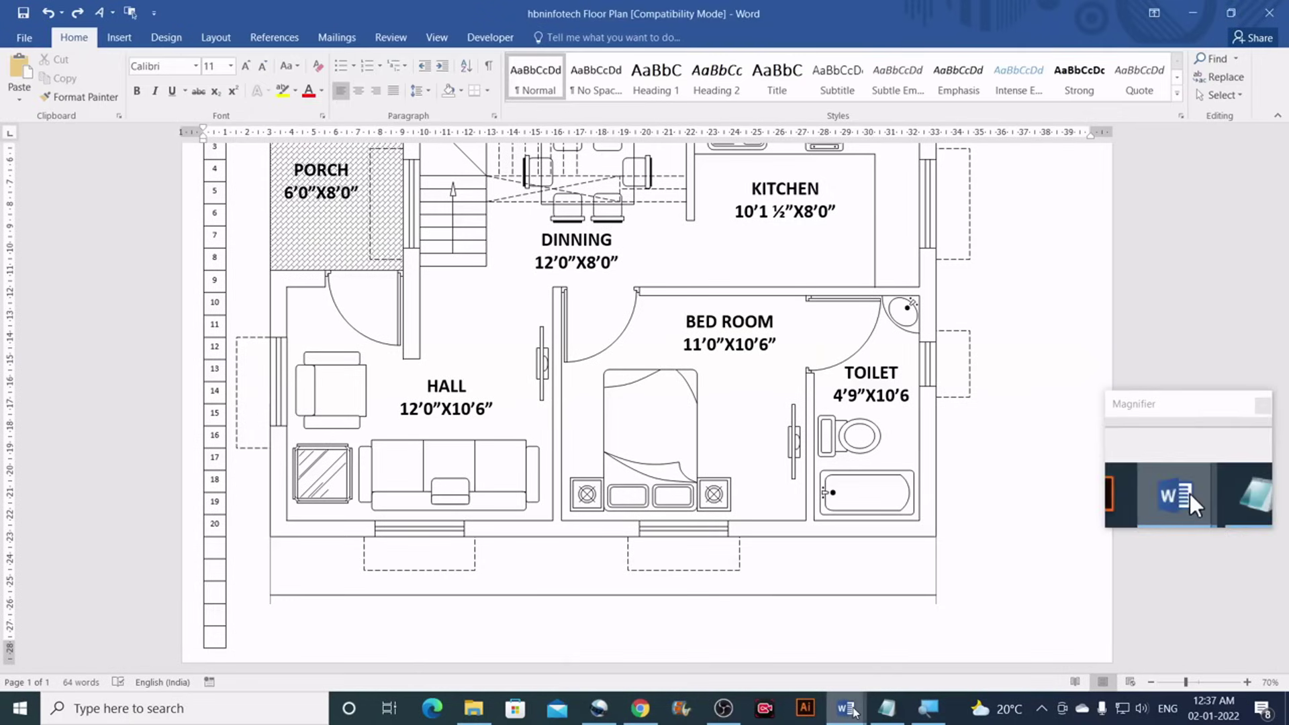
Examine the width of the 30’0” dimension line in the Floor Plan in MS Word reference document
mouse_move(846, 706)
click(747, 638)
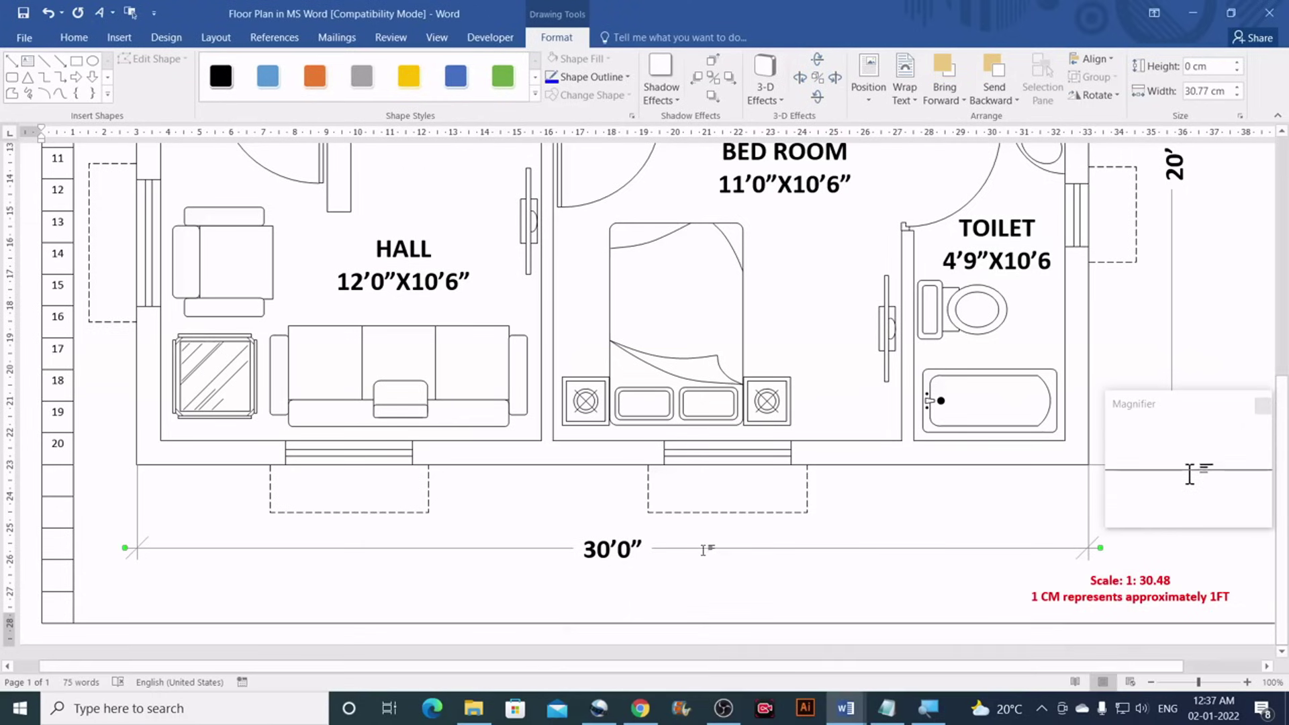
key(ctrl+Home)
scroll(787, 437, down, 10)
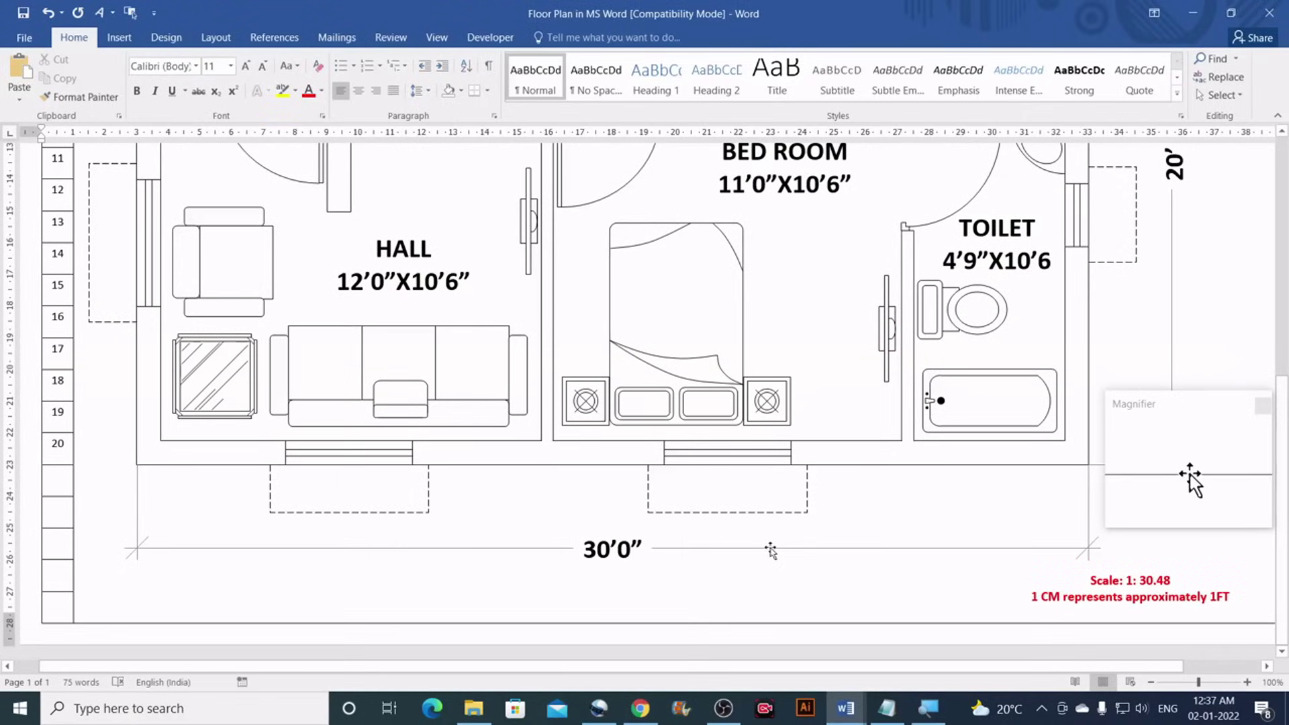
click(770, 550)
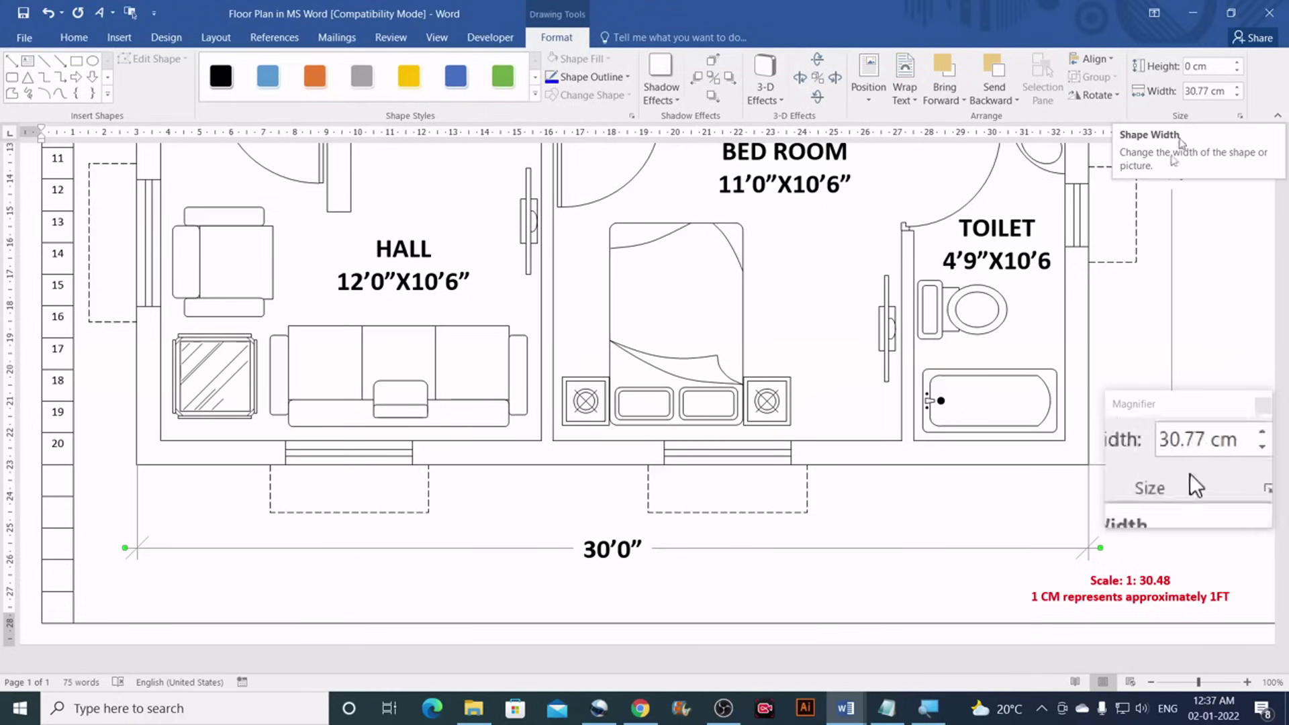
Switch to the hbninfotech Floor Plan document and set the width of the dimension line below the plan to 30.77 cm
mouse_move(851, 722)
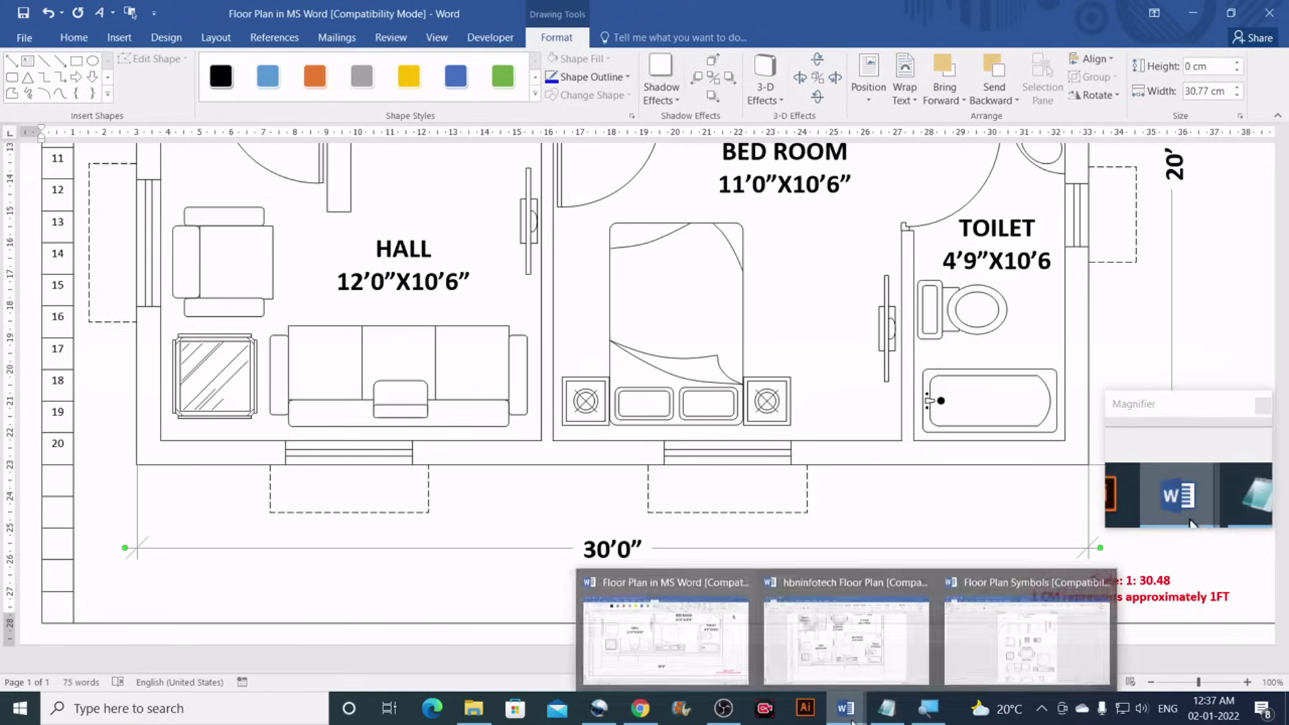
click(852, 583)
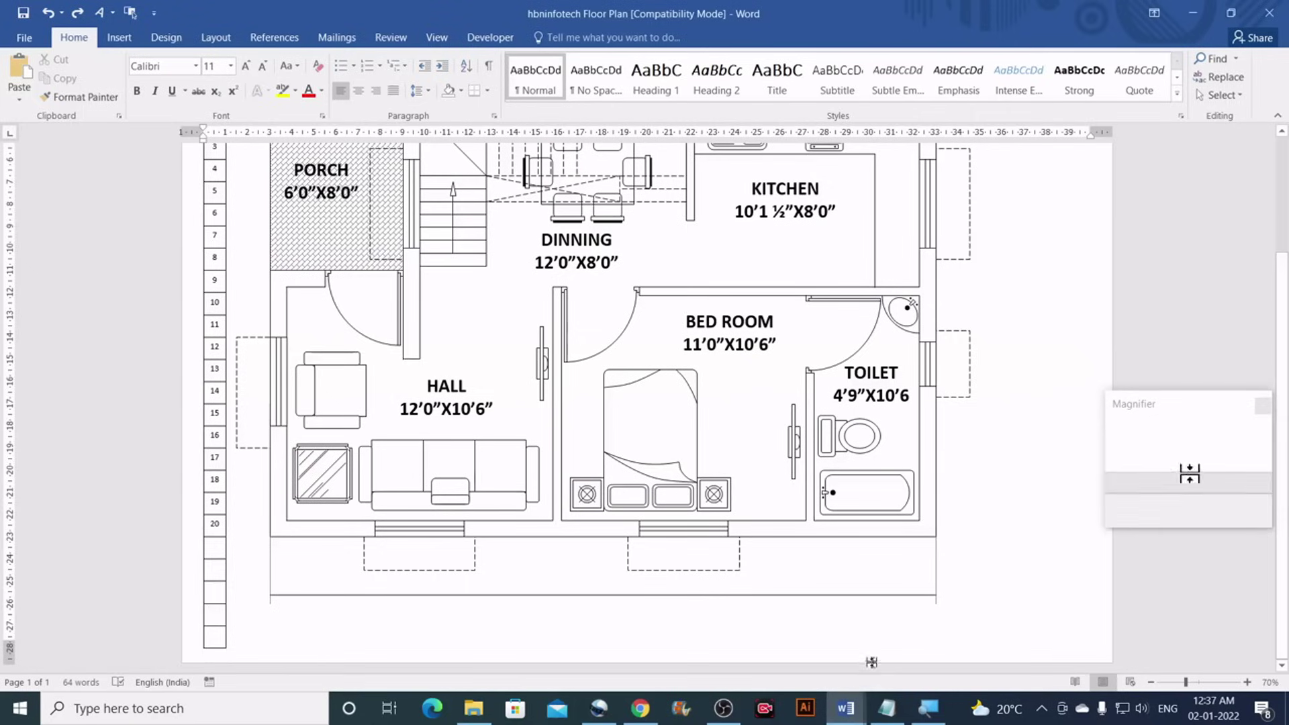
click(861, 595)
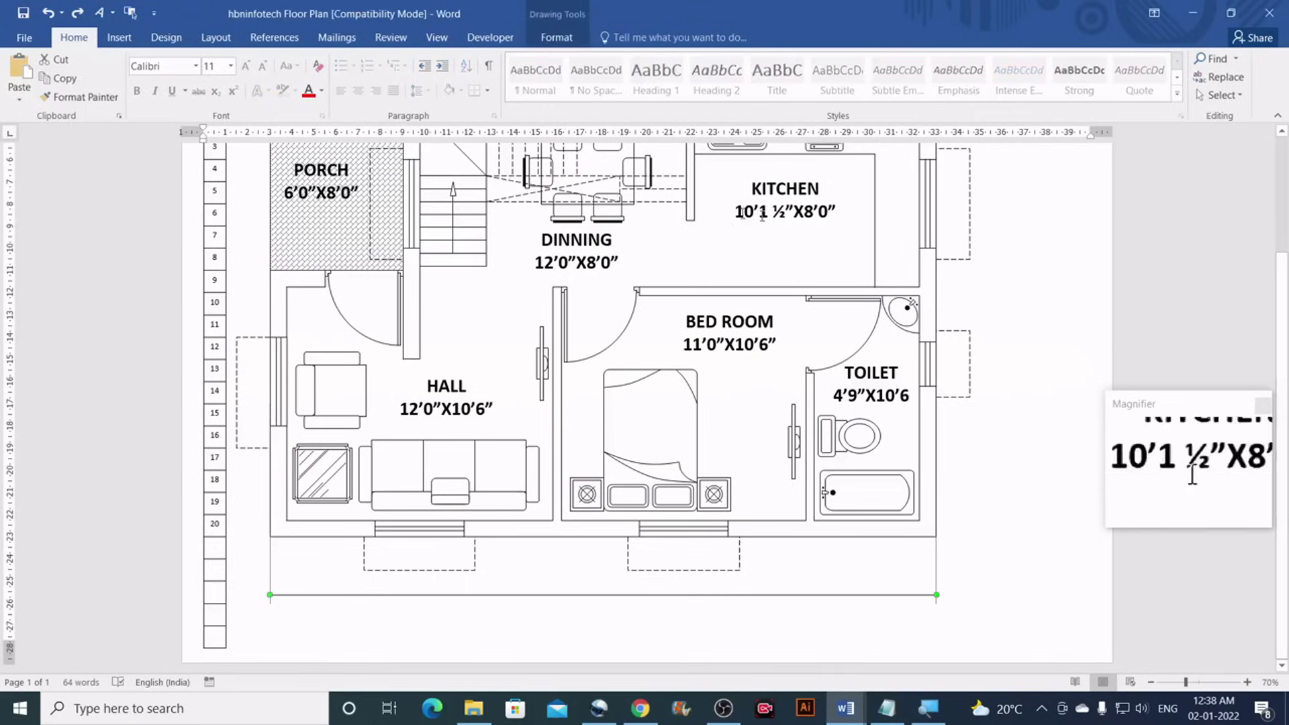
click(557, 37)
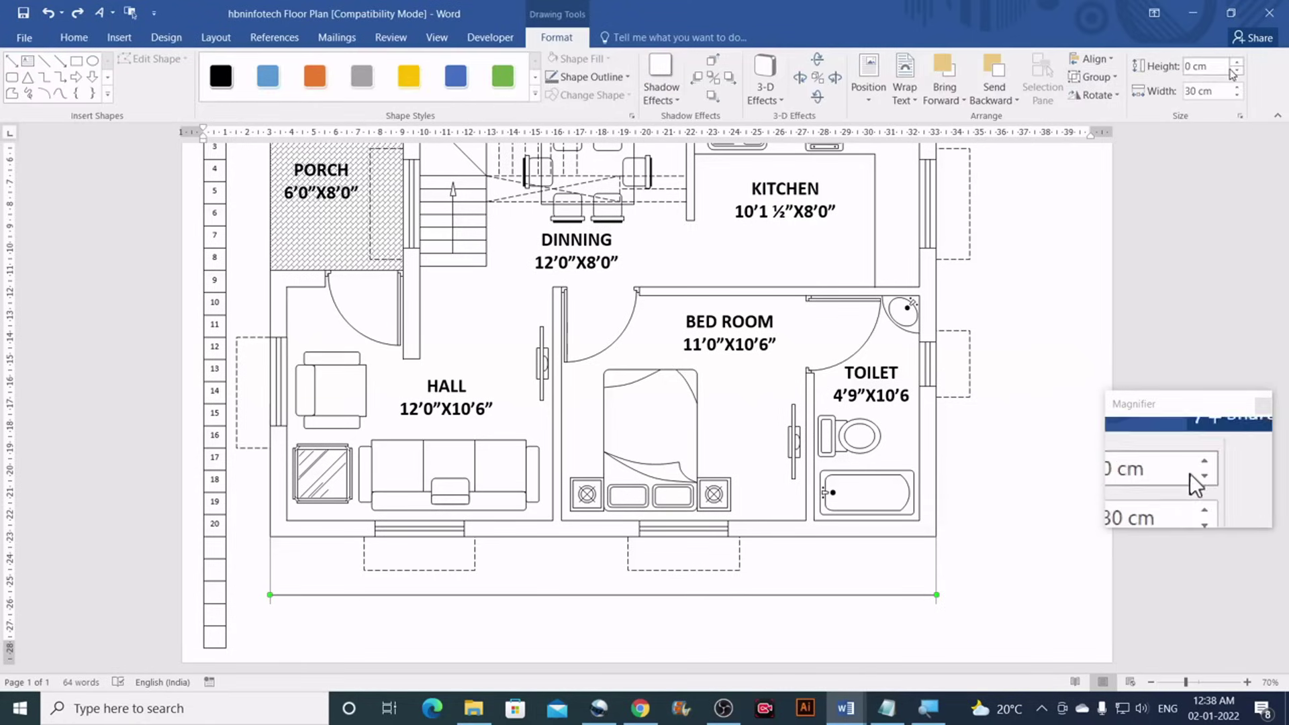
click(1217, 89)
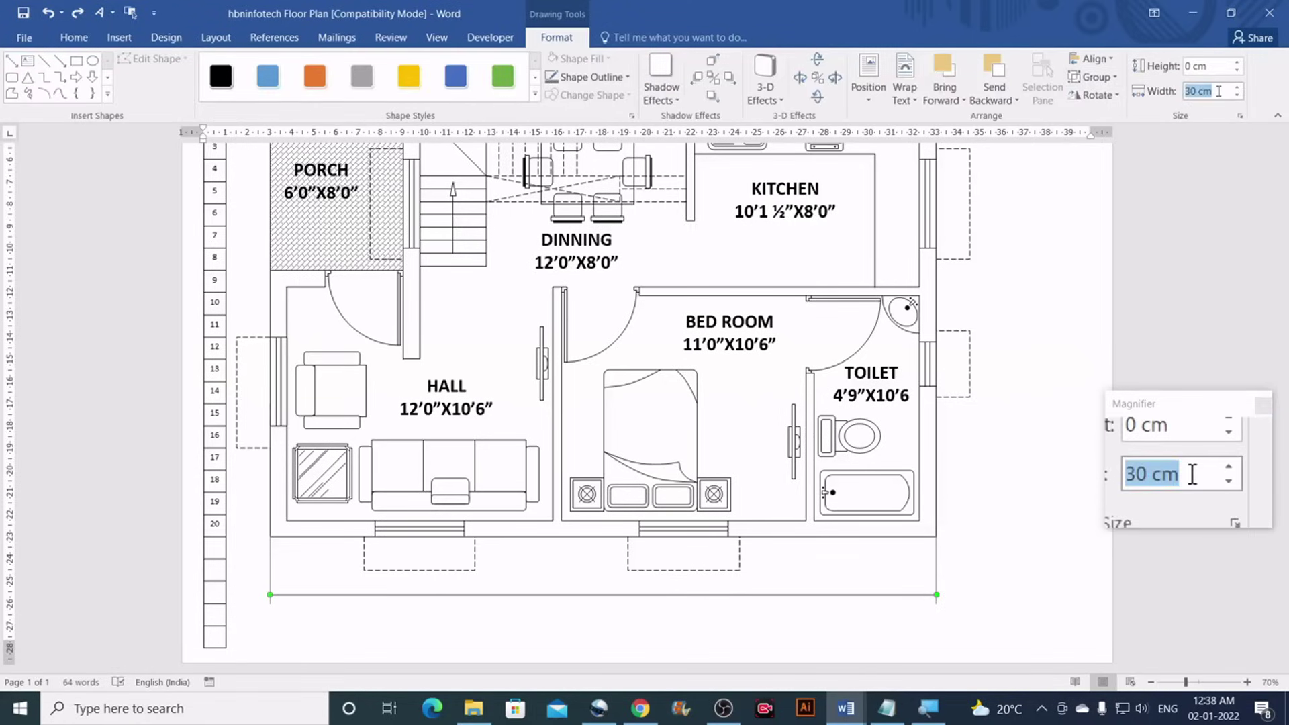
text(30.77)
key(Return)
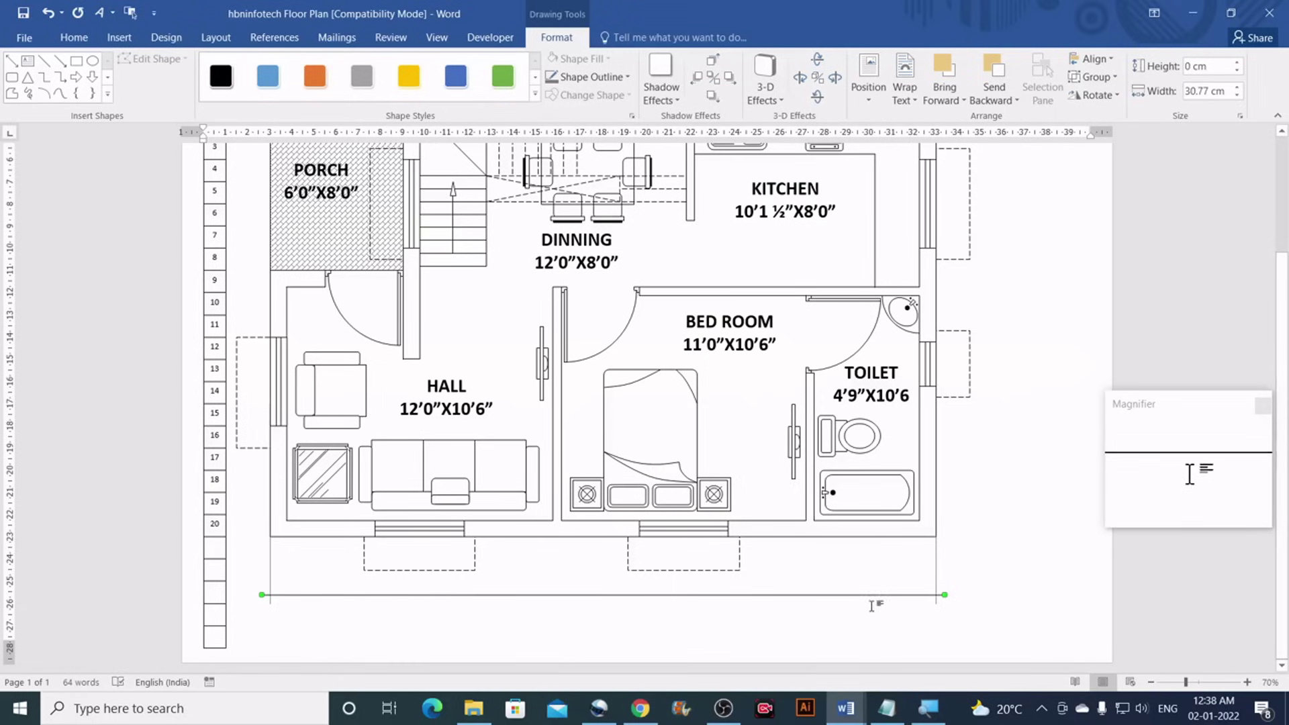
click(904, 637)
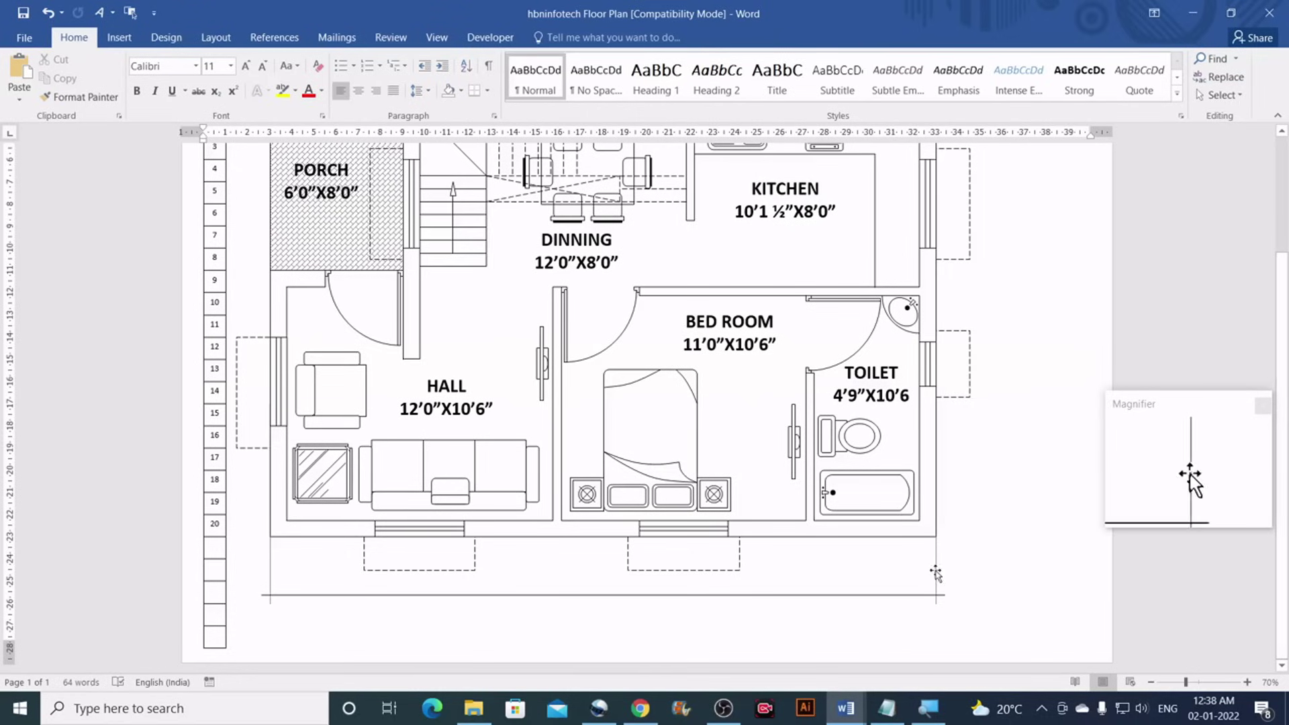
Copy the formatting of the grey extension line onto the horizontal dimension line below the plan
click(936, 571)
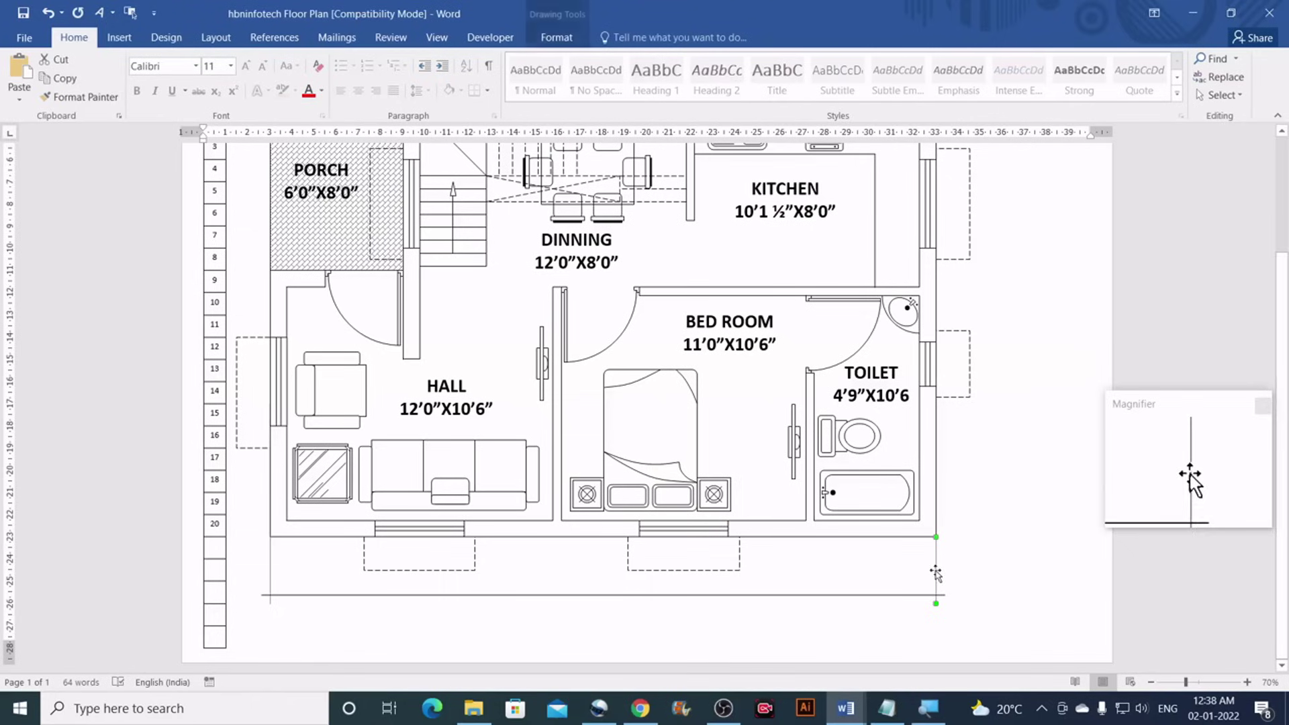
click(106, 101)
click(619, 595)
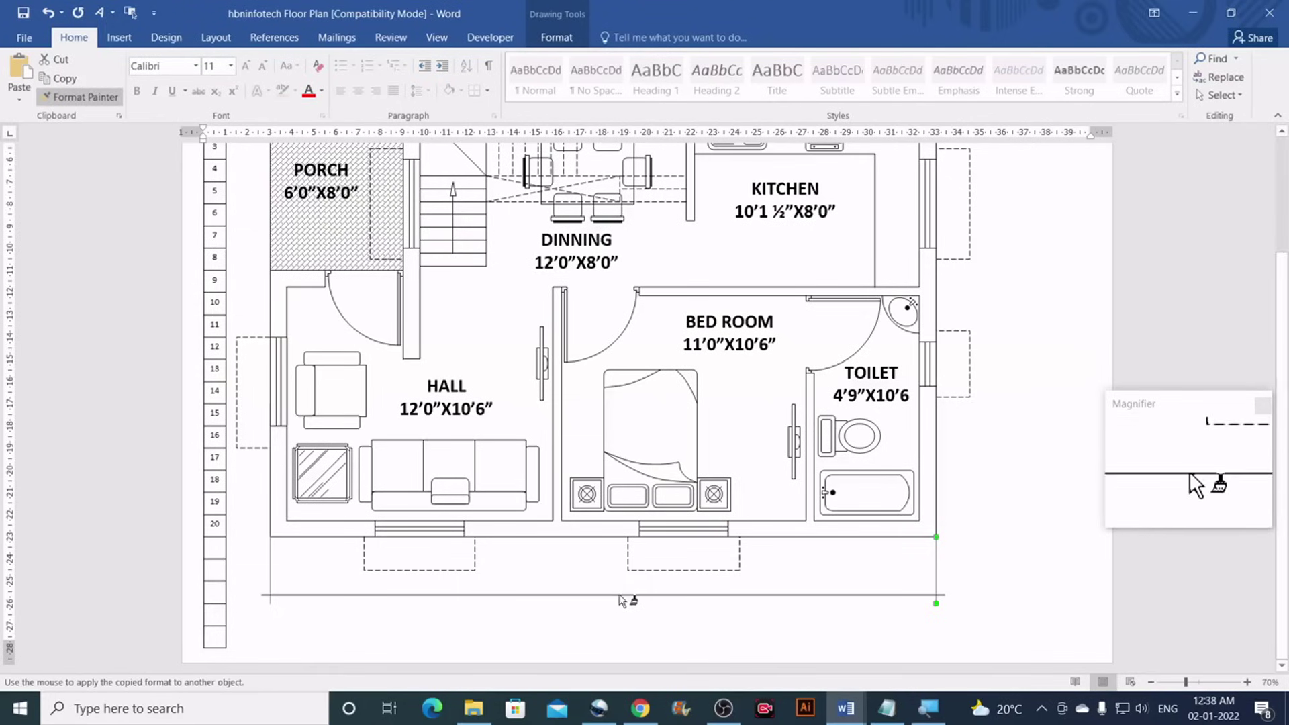
click(621, 590)
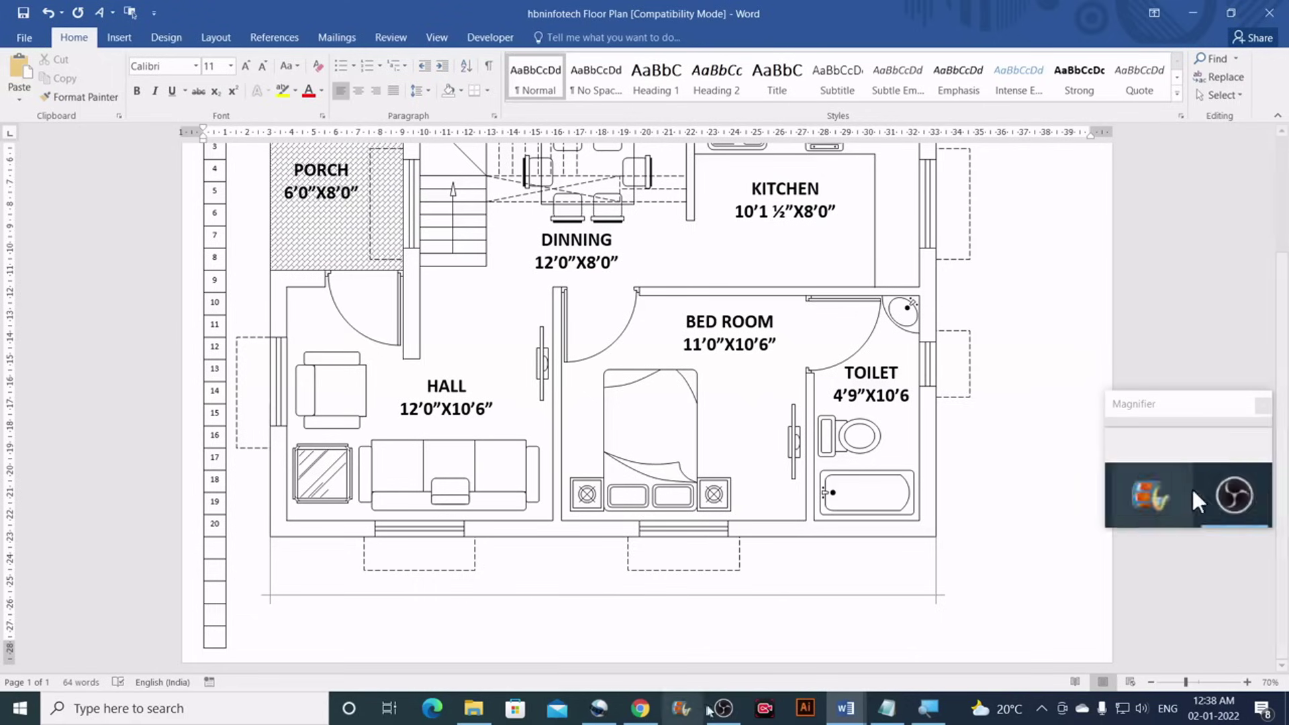
Check the reference plan's dimension line, then draw a short vertical line below the hall in the hbninfotech plan and set its height to 1 cm
mouse_move(847, 710)
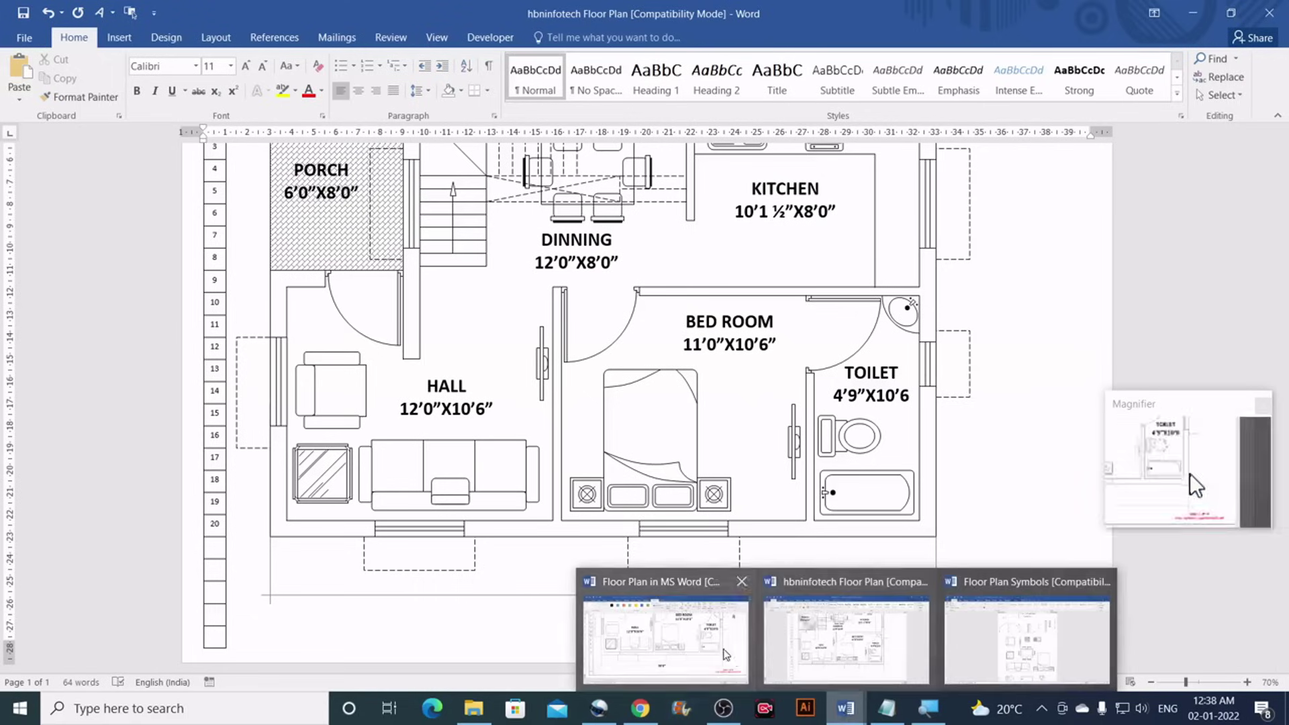
click(661, 631)
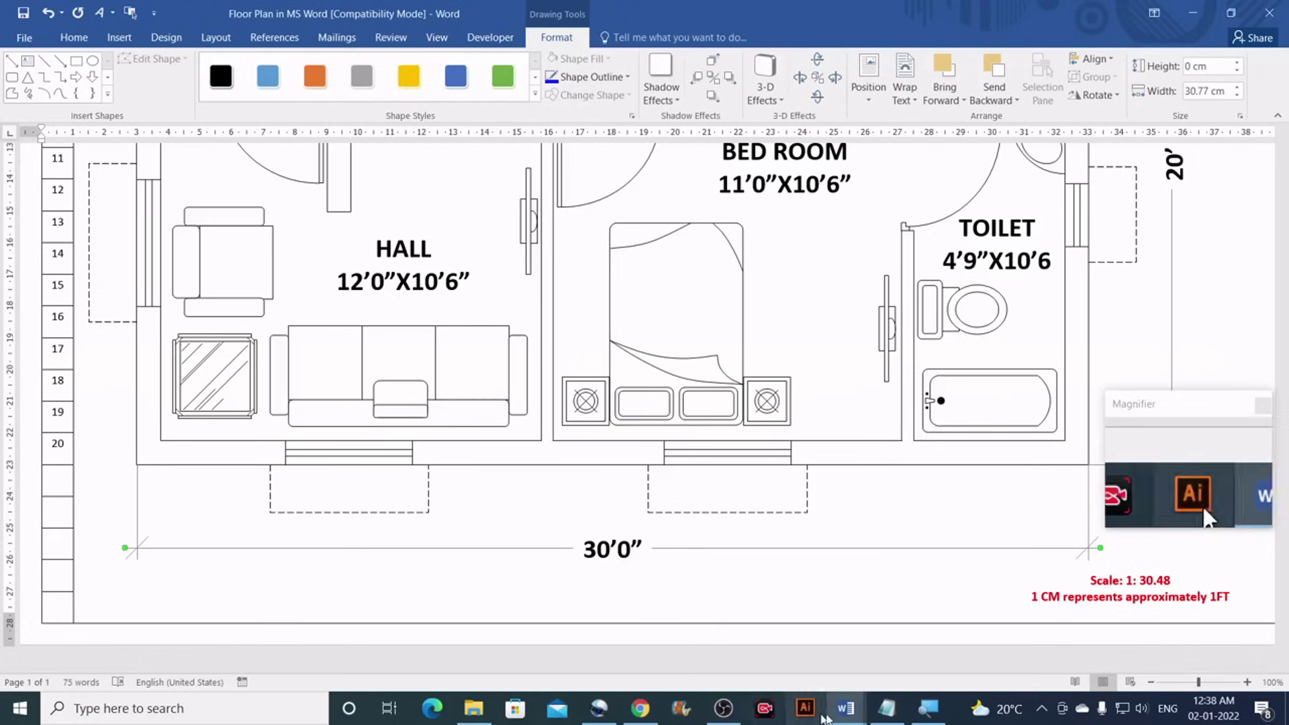
mouse_move(844, 717)
click(892, 651)
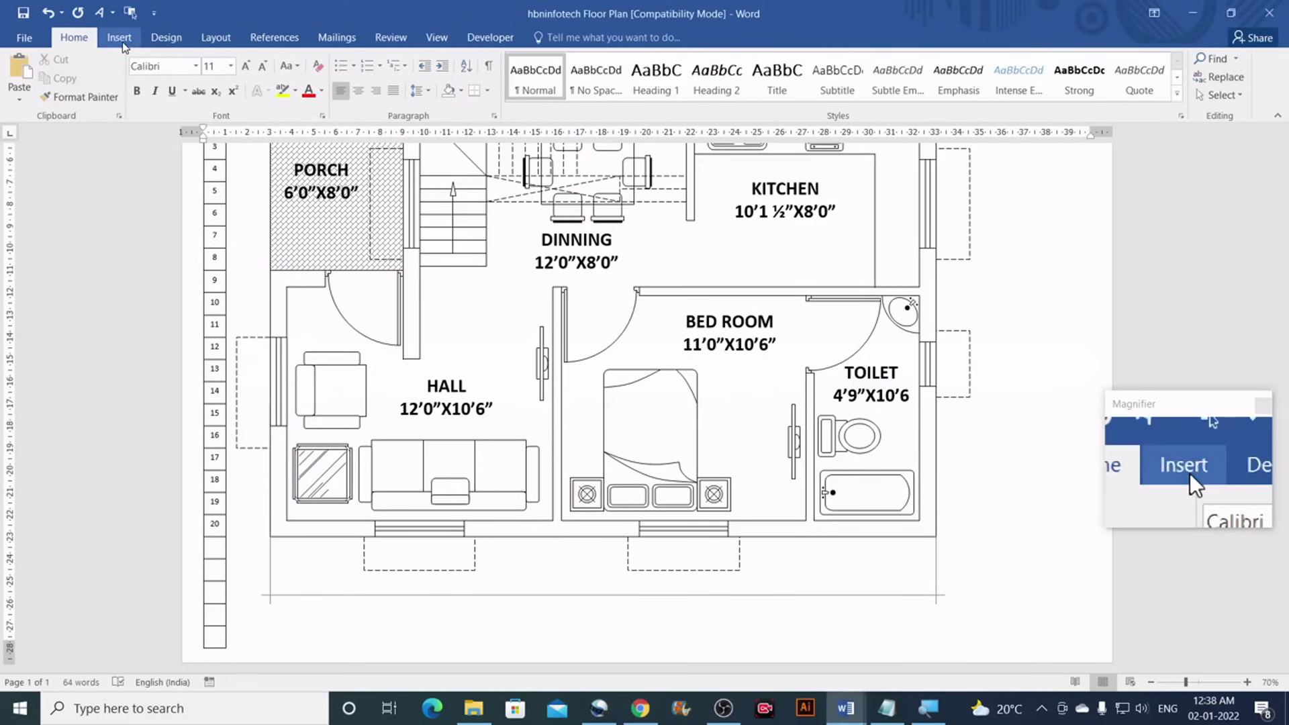
click(119, 37)
click(241, 83)
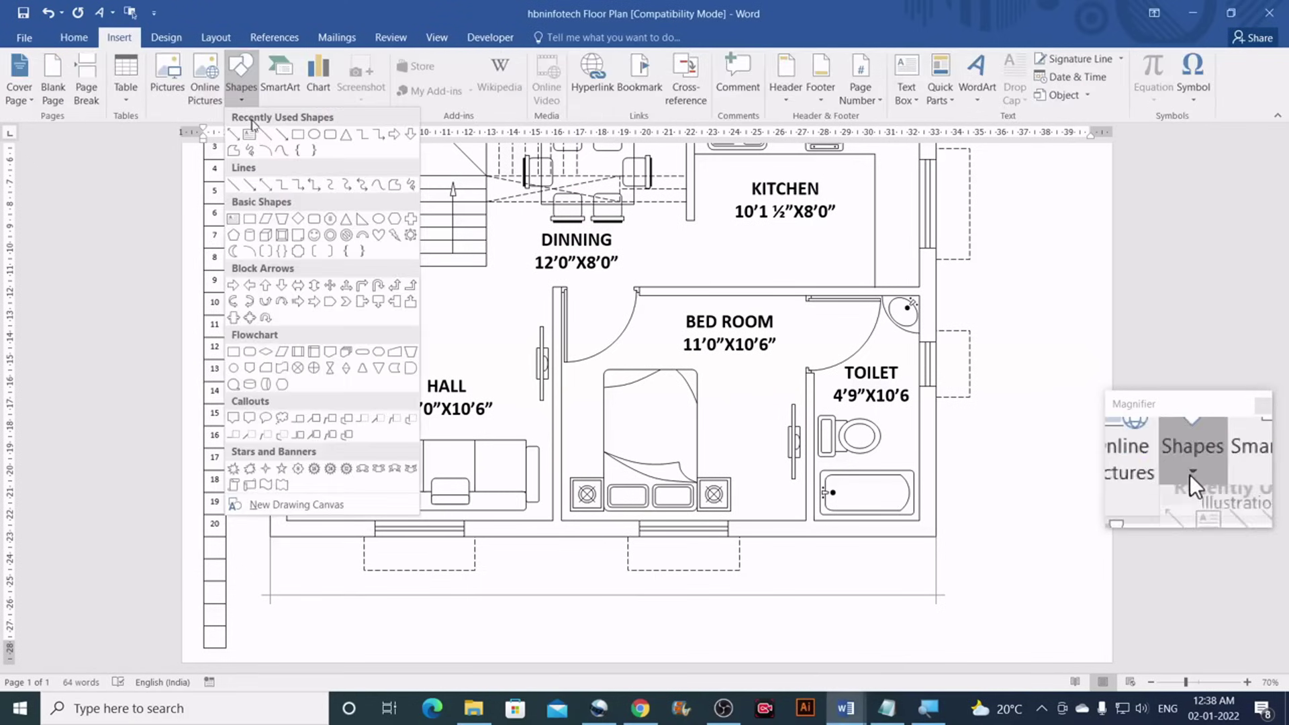
click(264, 143)
drag(316, 551, 315, 576)
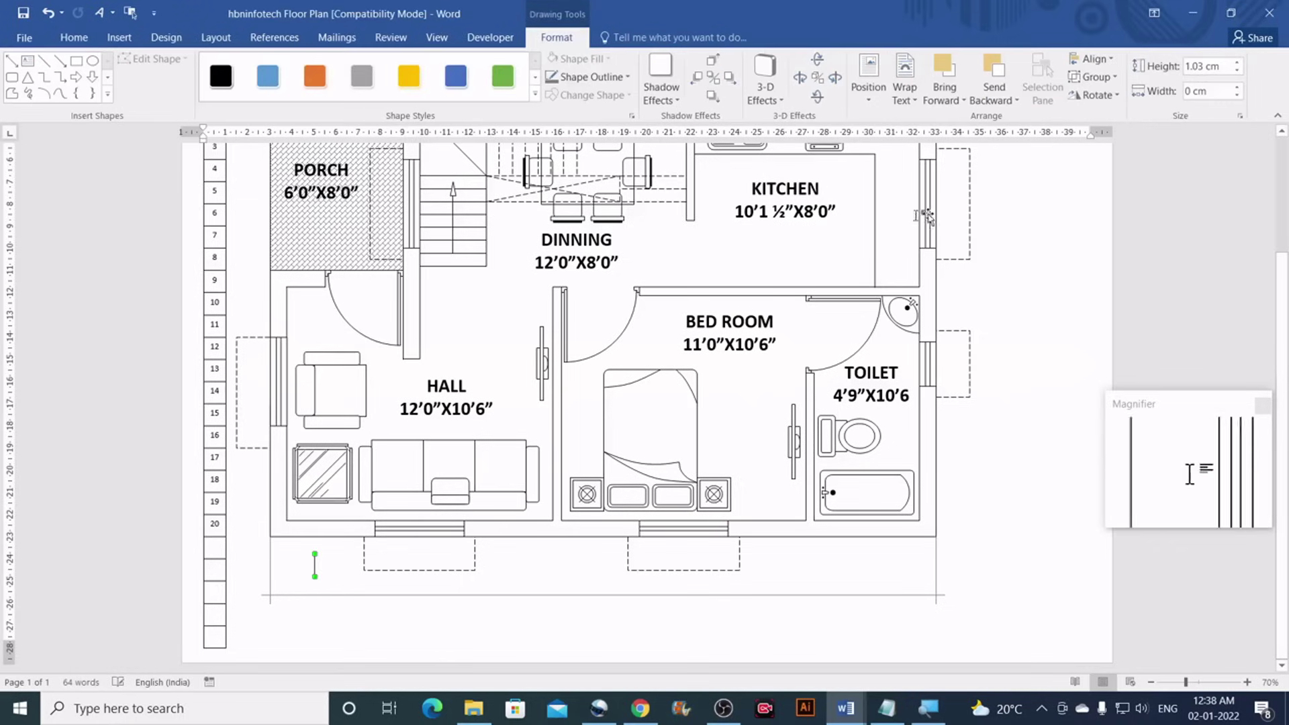
click(1224, 66)
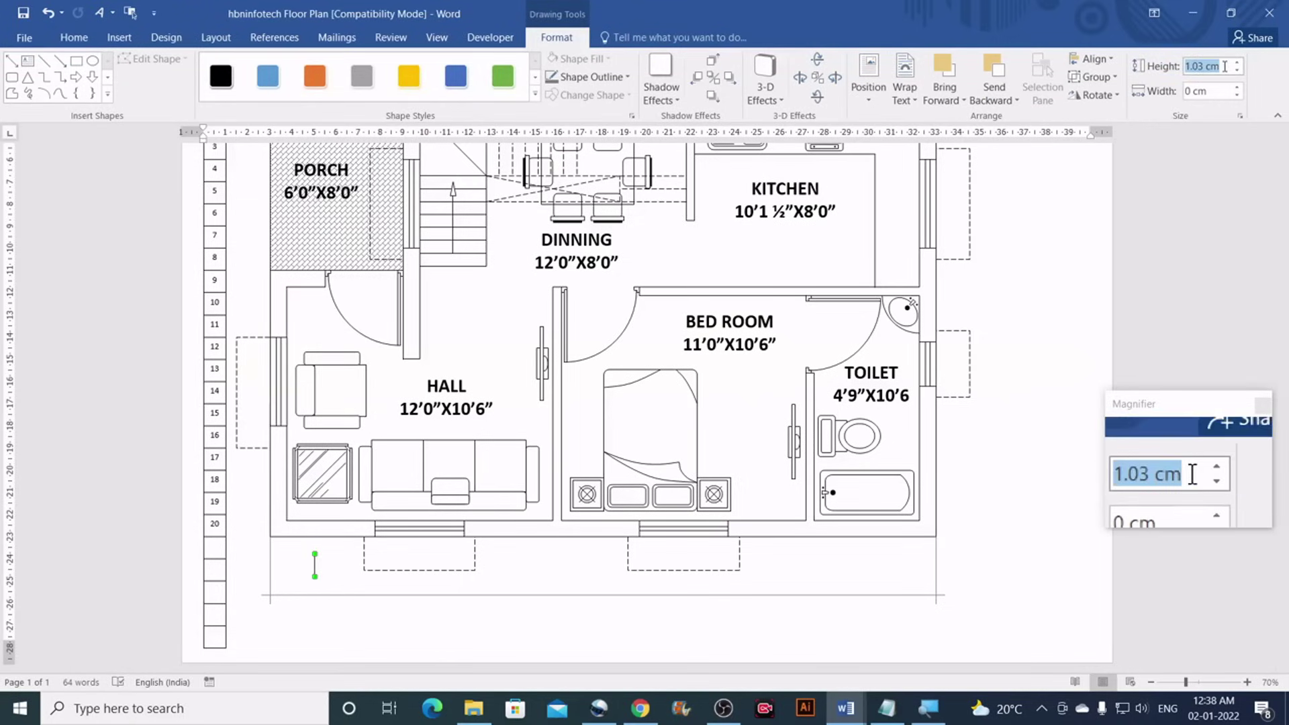
text(1)
key(Return)
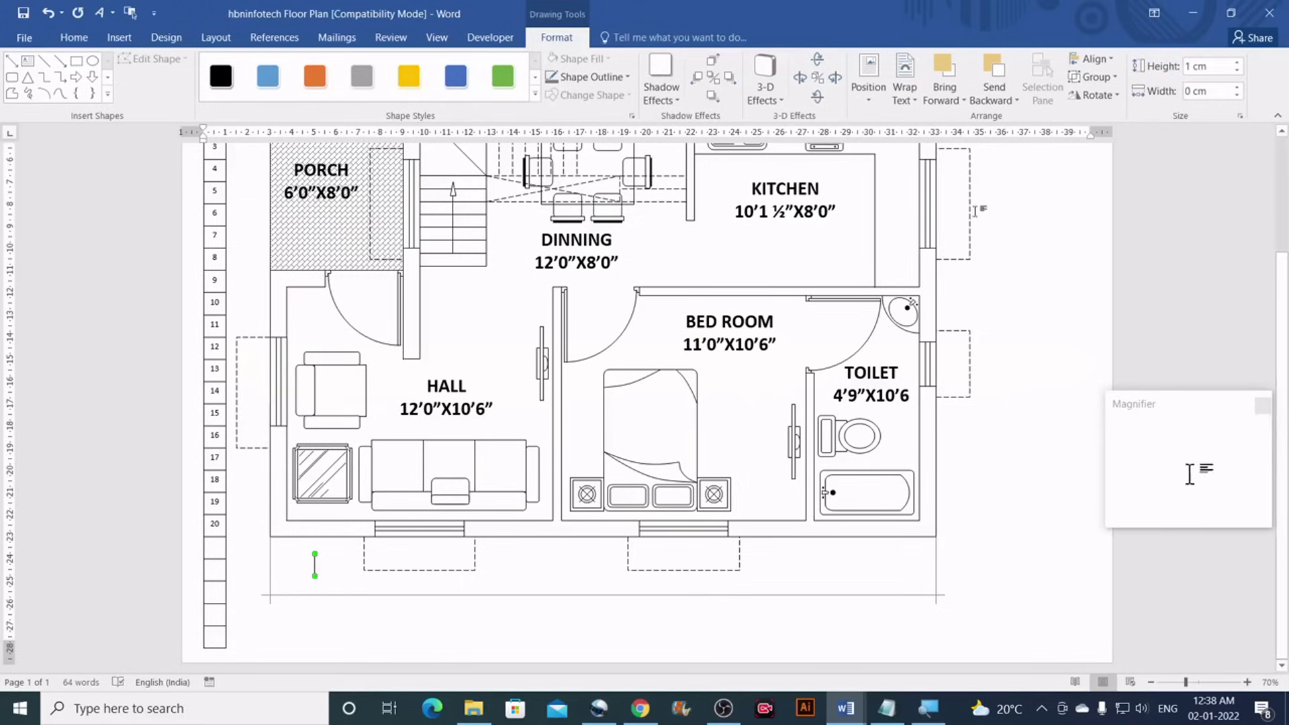
Rotate the short 1 cm line by 45°
click(1094, 94)
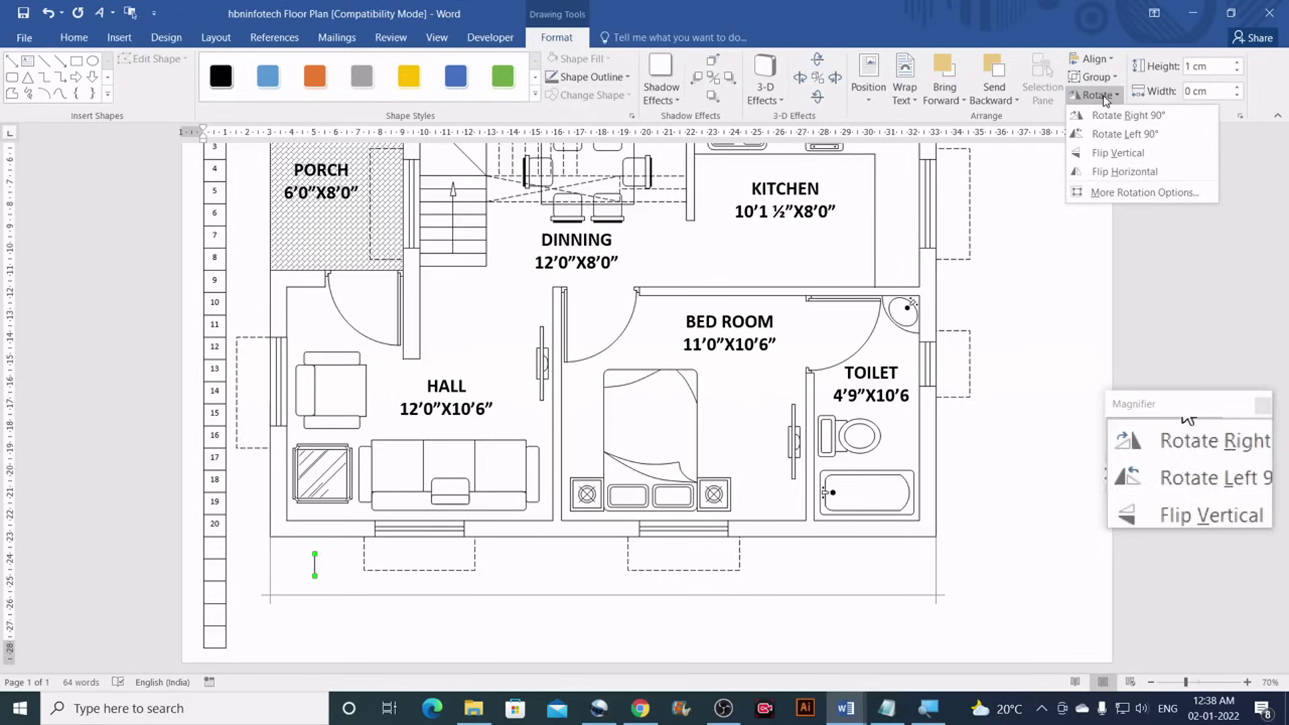
click(1125, 195)
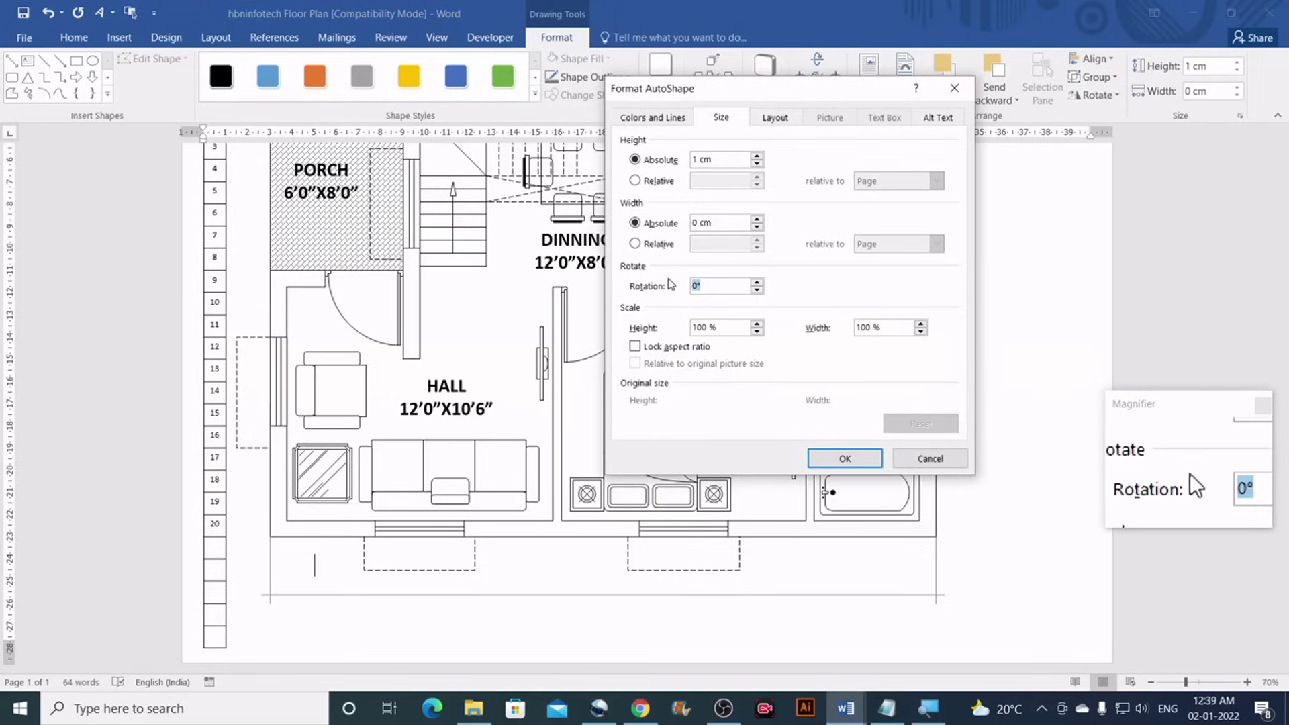
text(4)
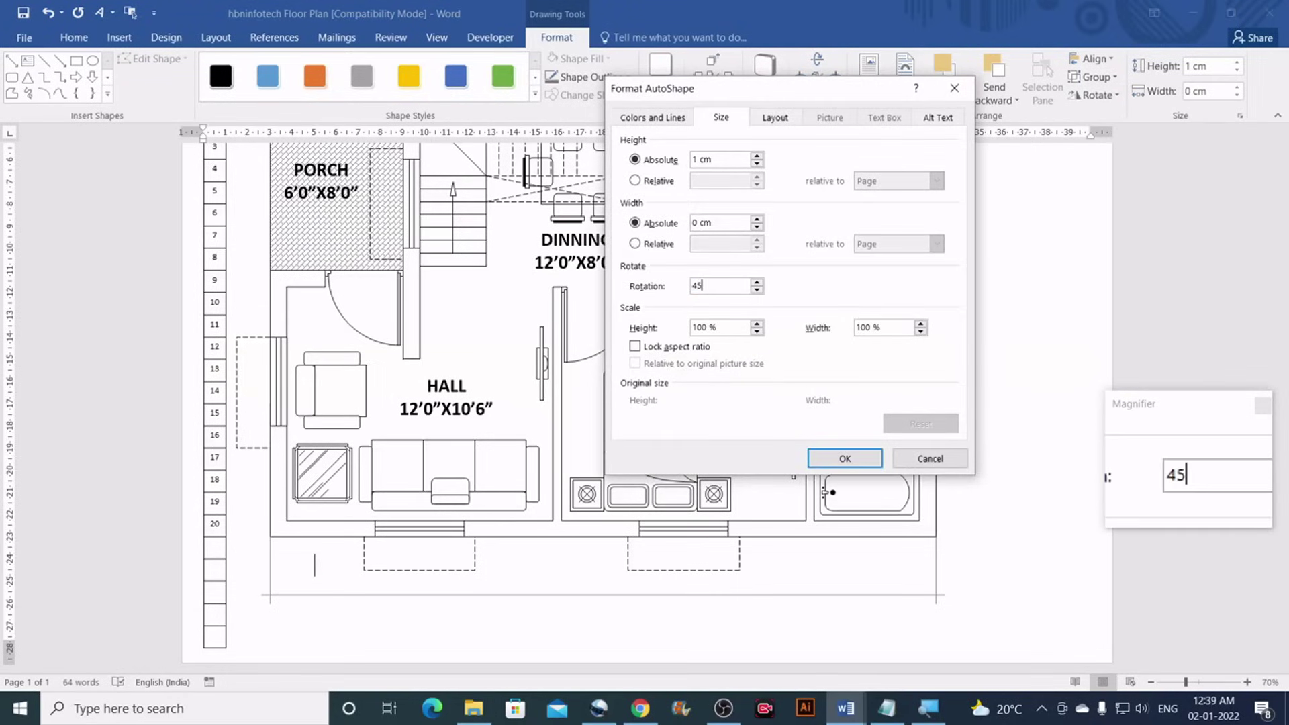
text(5)
key(Return)
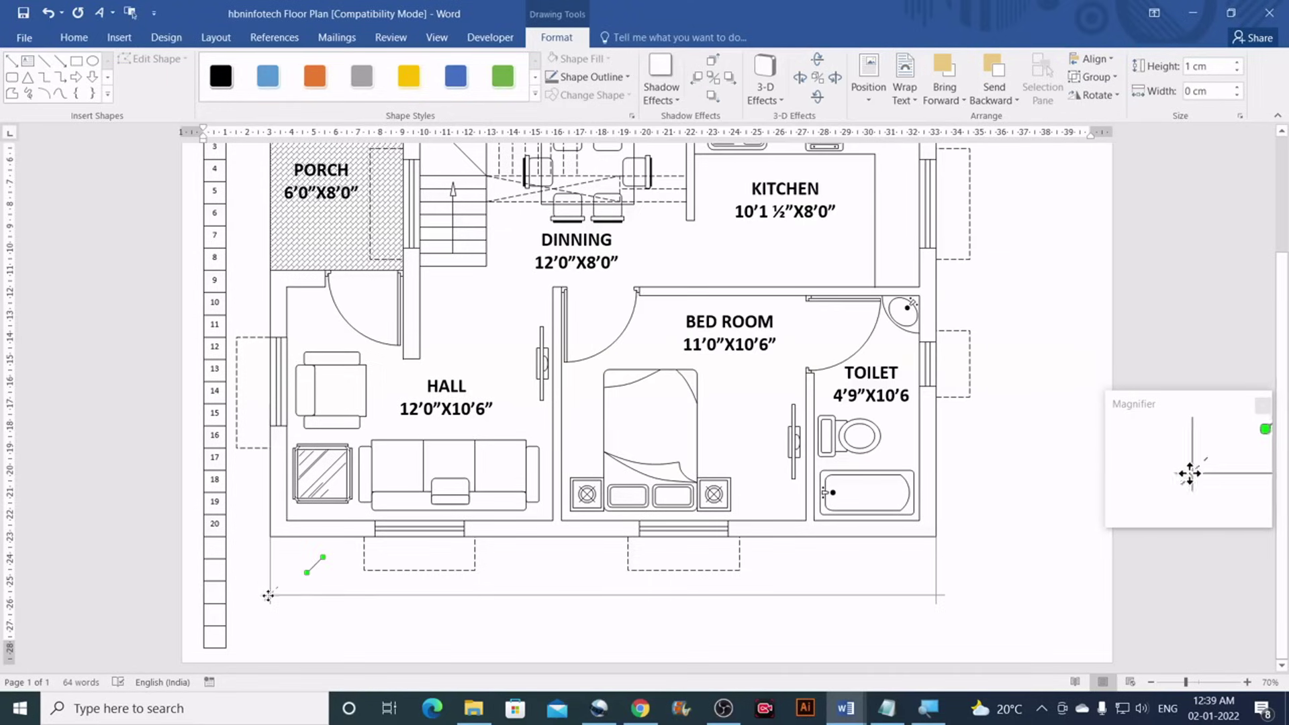
Move the slanted tick line onto the crossing of the dimension line and the left extension line, centring it precisely
drag(269, 601, 269, 599)
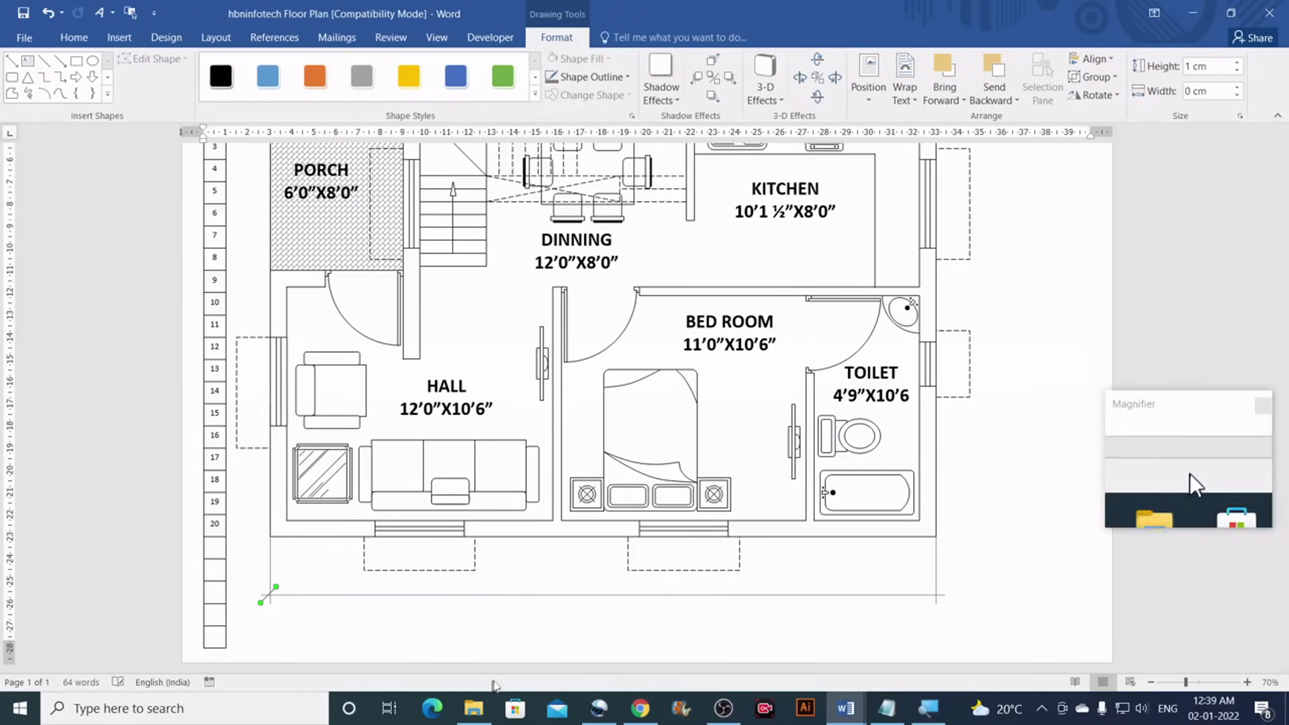
click(1197, 683)
drag(1199, 683, 1210, 682)
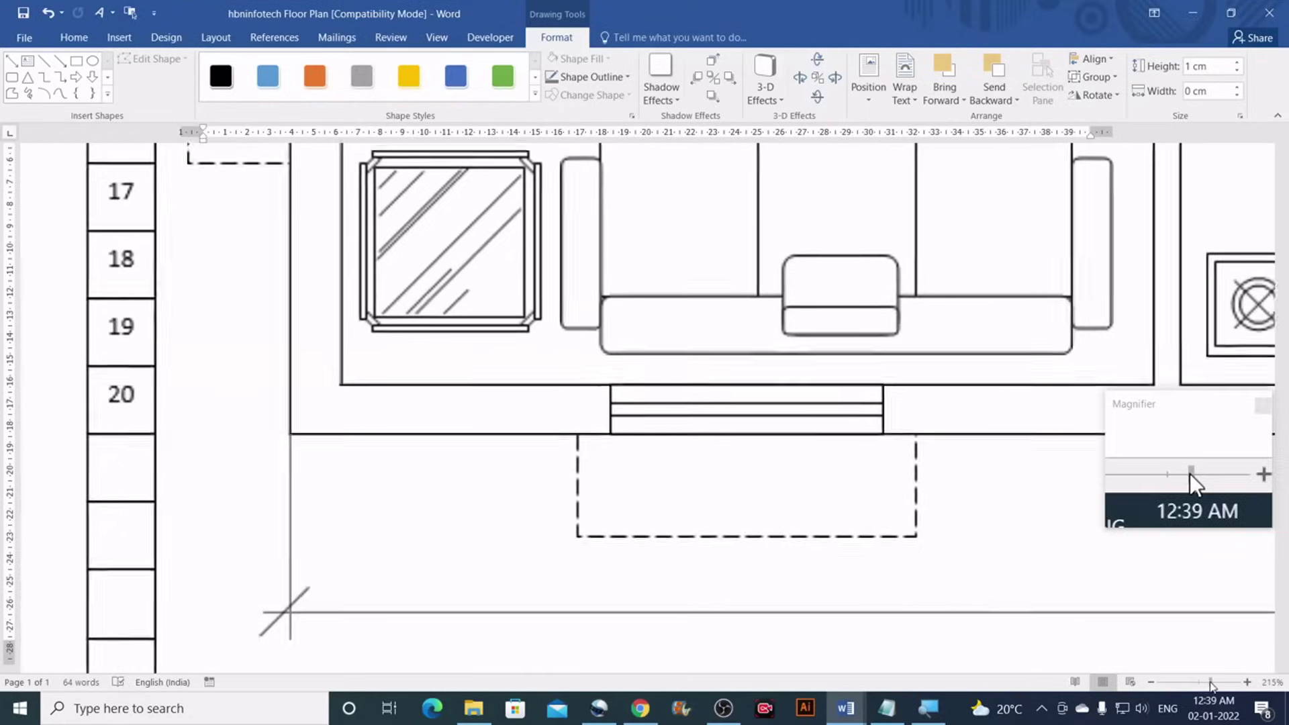
scroll(394, 511, down, 3)
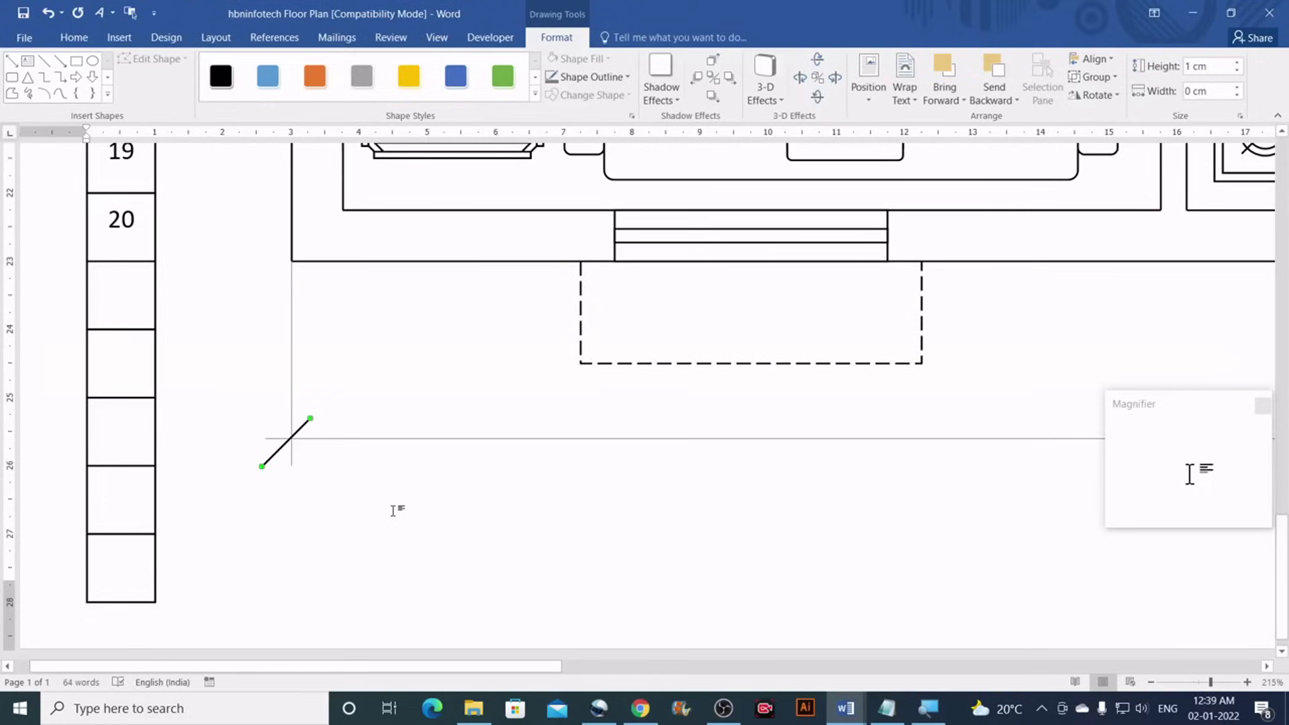
key(Right)
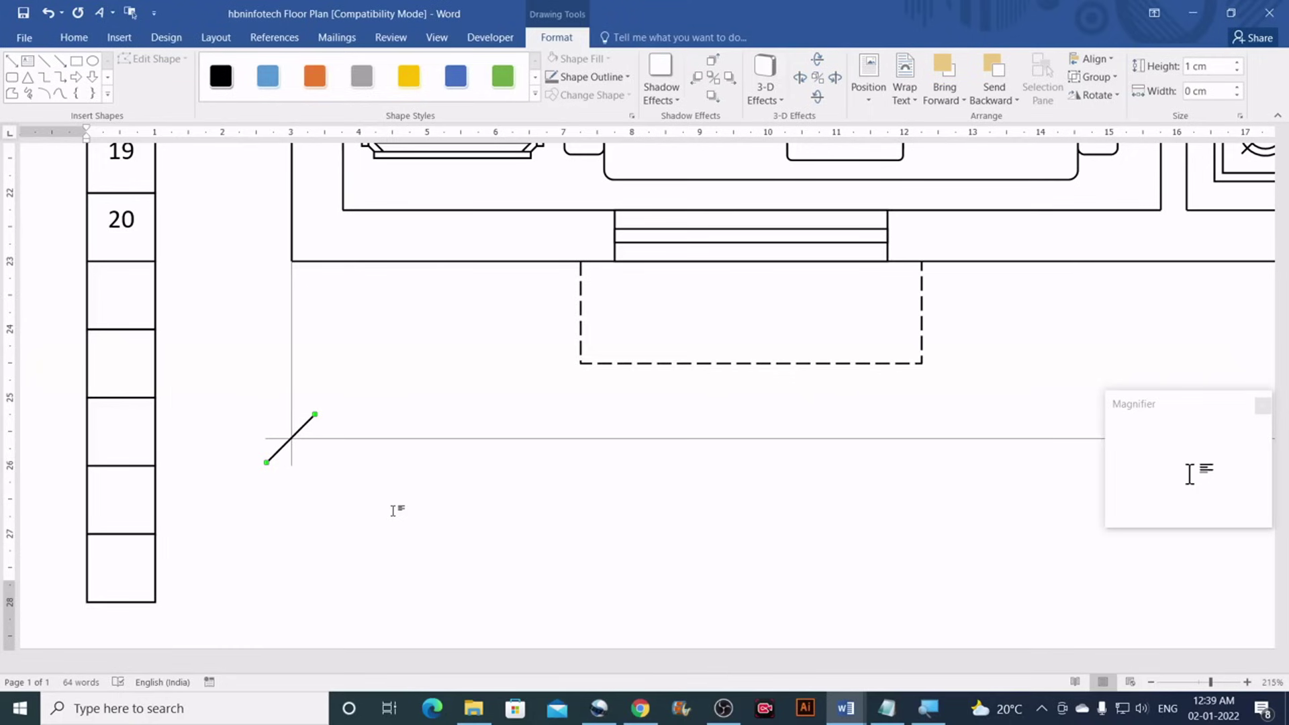
click(394, 509)
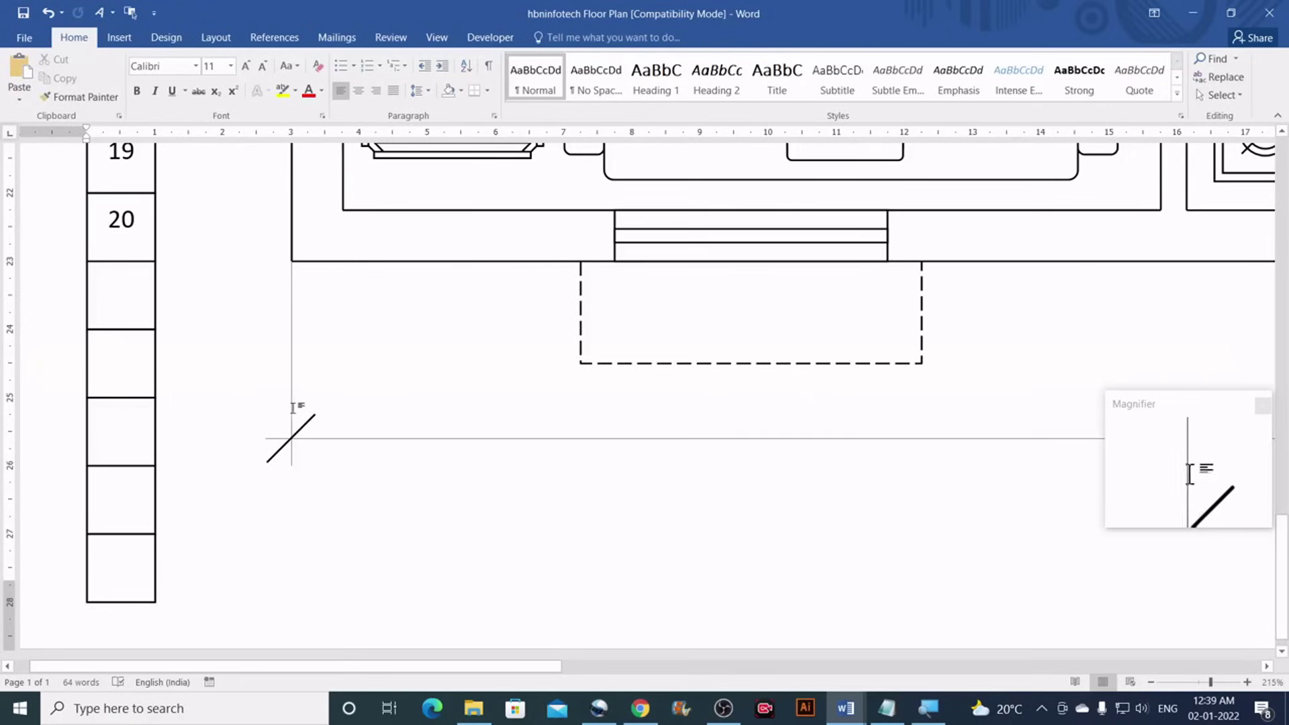
Copy the grey extension line's formatting onto the slanted tick at the dimension line's left end
click(293, 305)
click(80, 97)
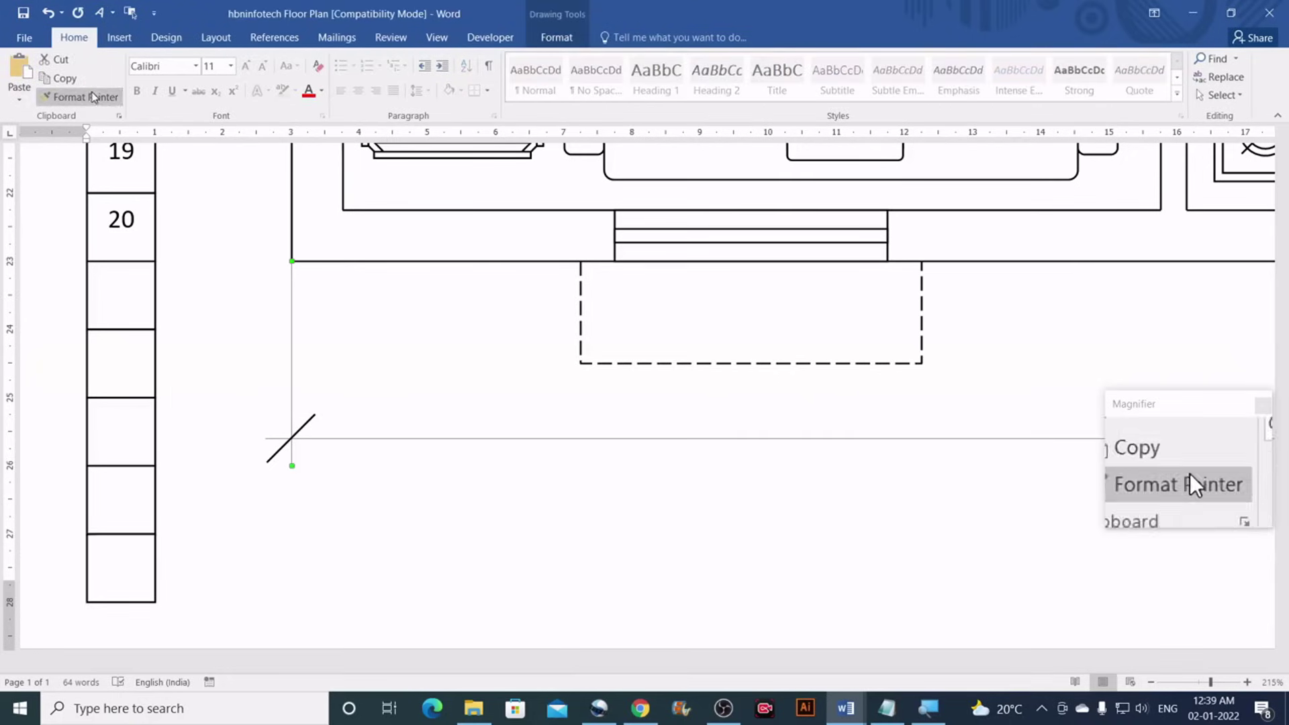
click(312, 422)
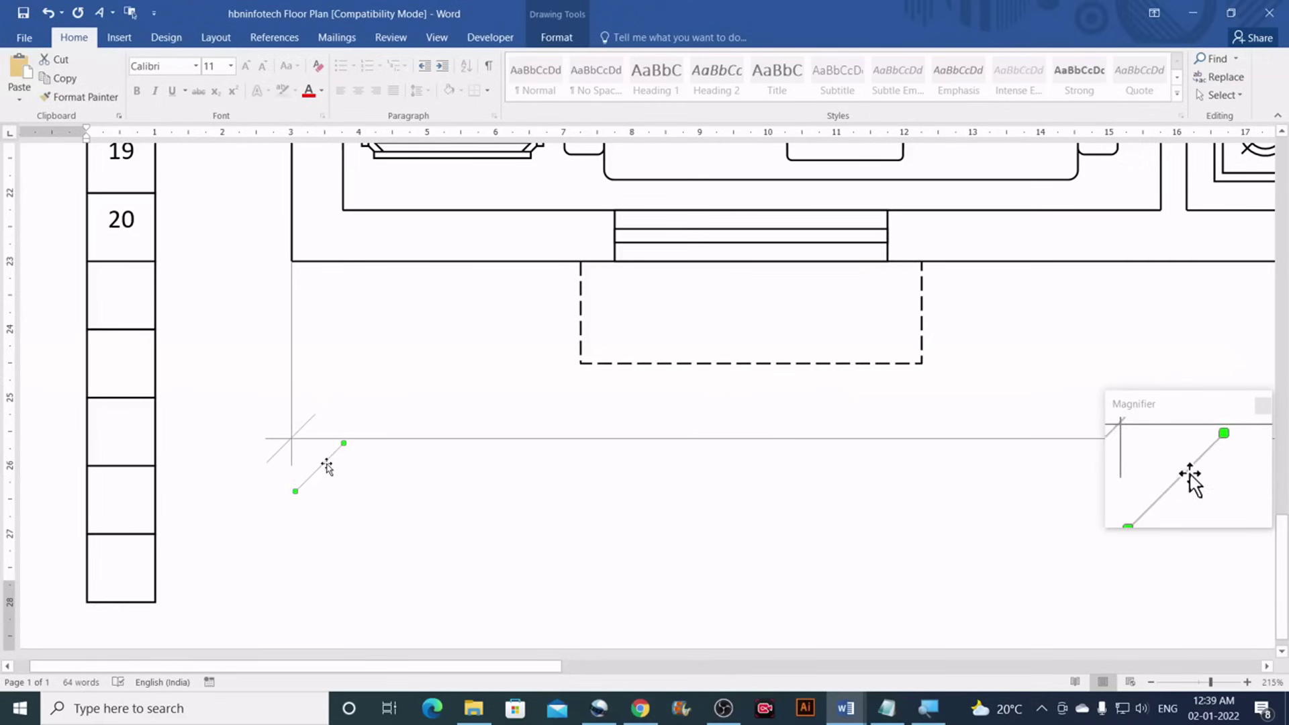
Duplicate the grey slanted tick and centre the copy where the dimension line crosses the right extension line
drag(804, 462, 829, 474)
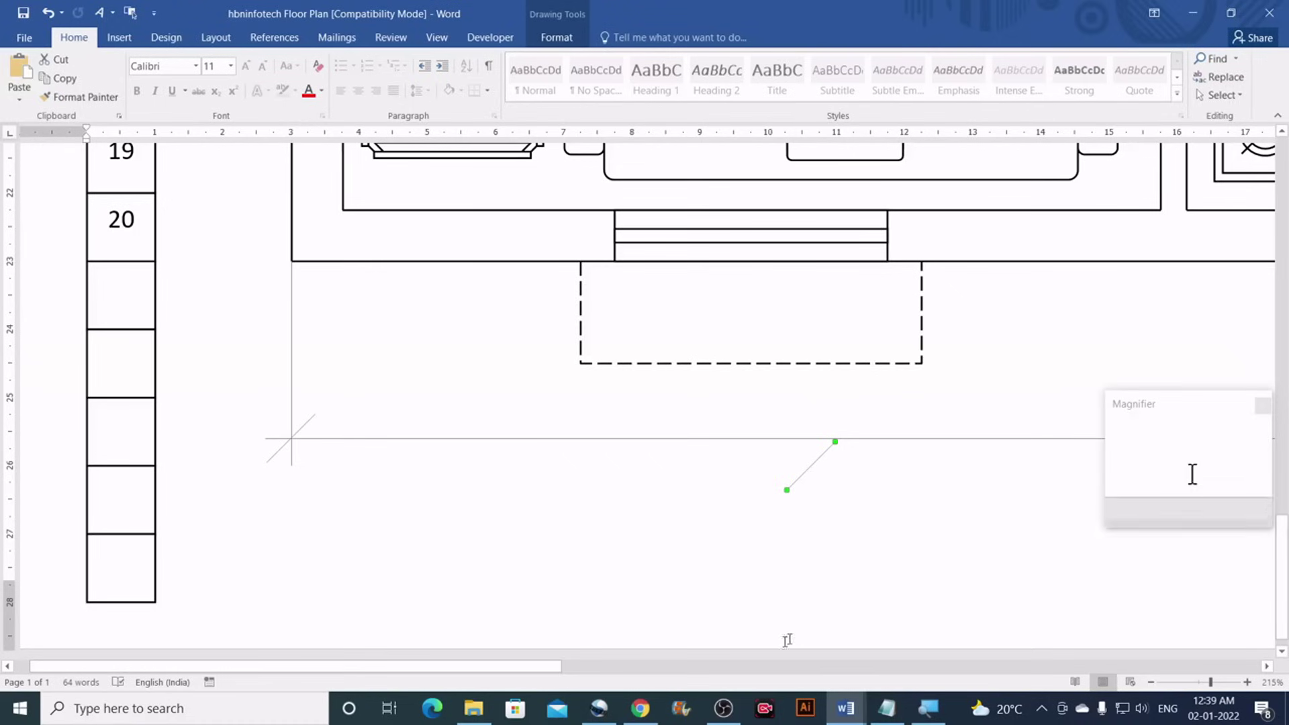
drag(545, 669, 834, 668)
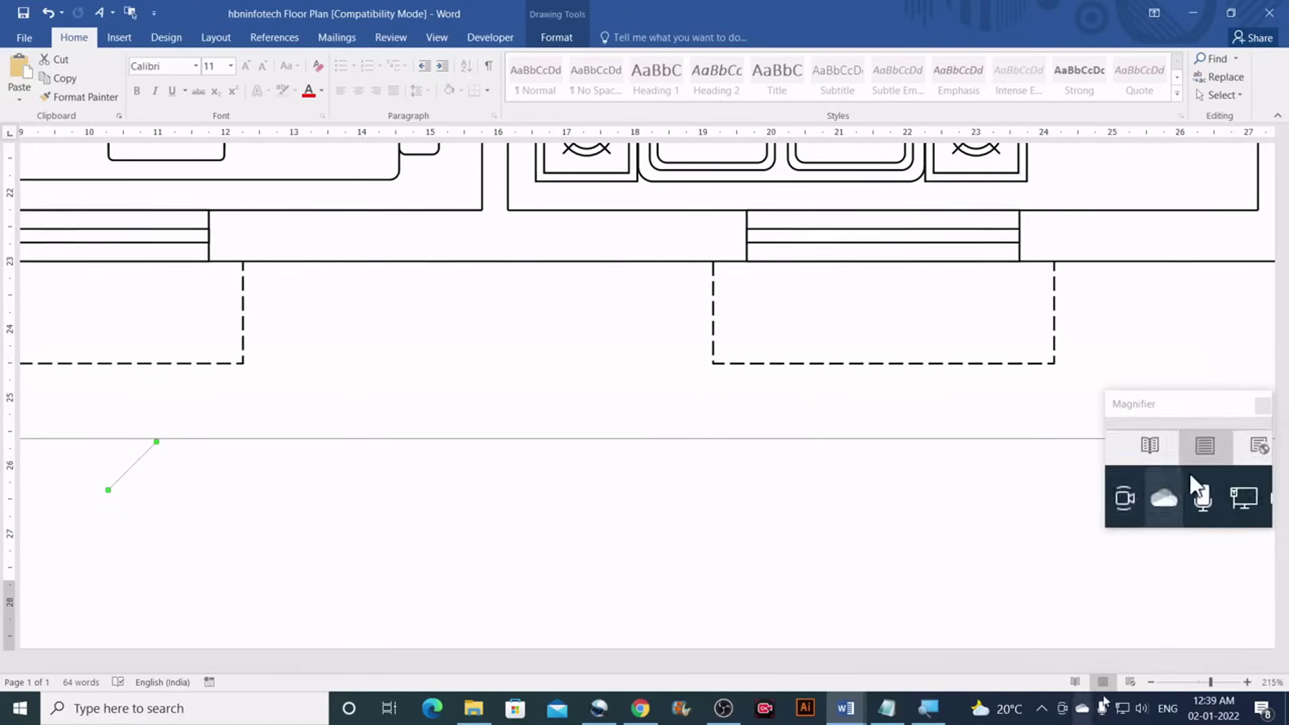
click(1151, 682)
click(1151, 682)
click(1150, 682)
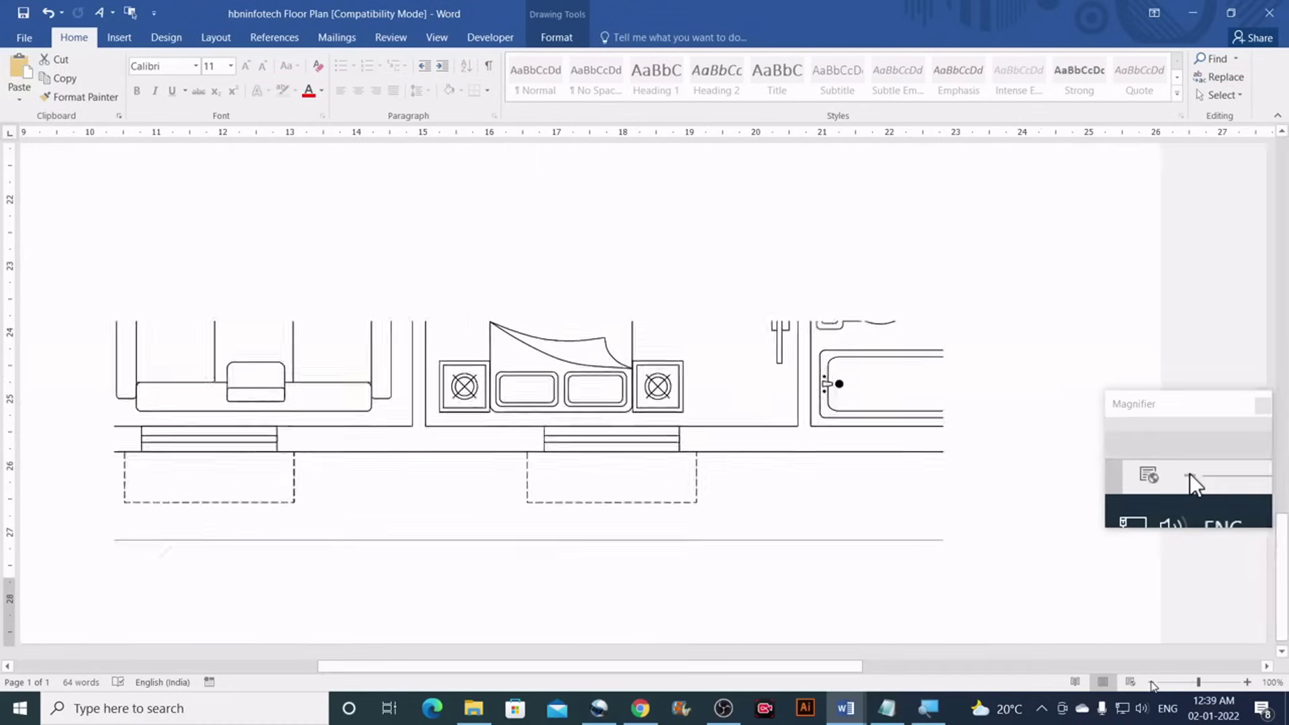
click(1150, 682)
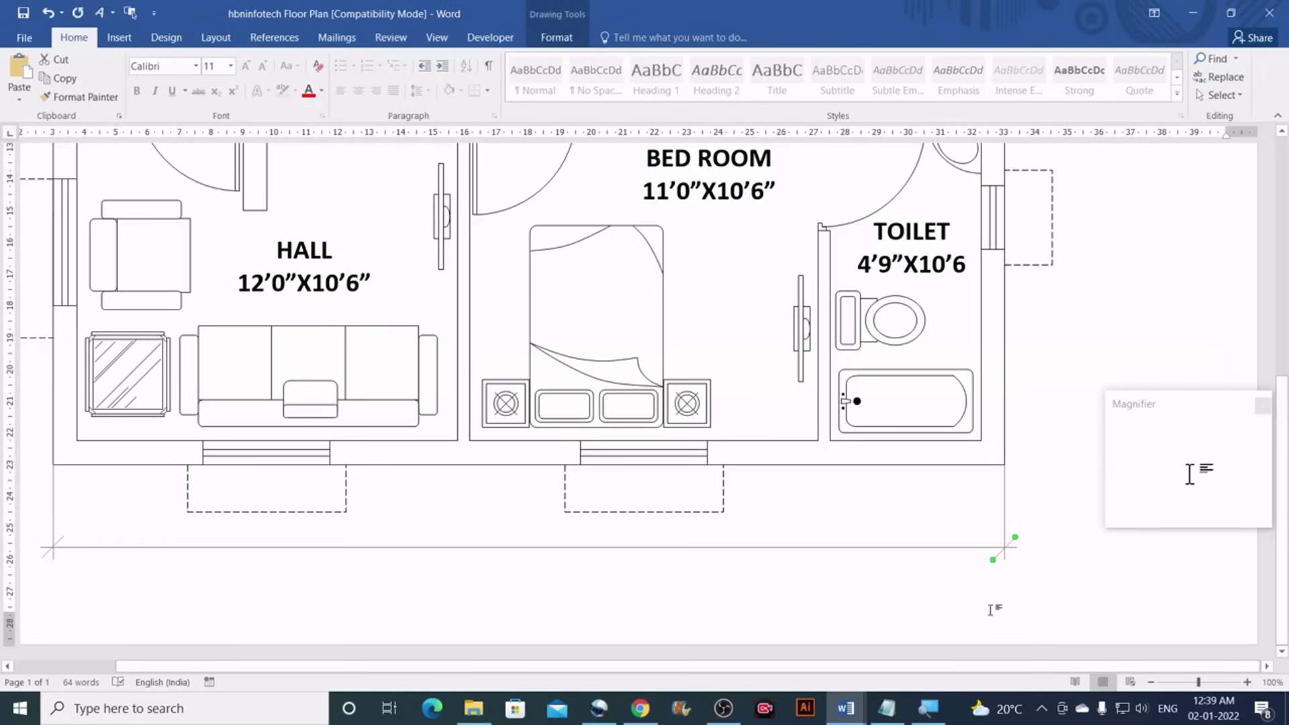
click(991, 609)
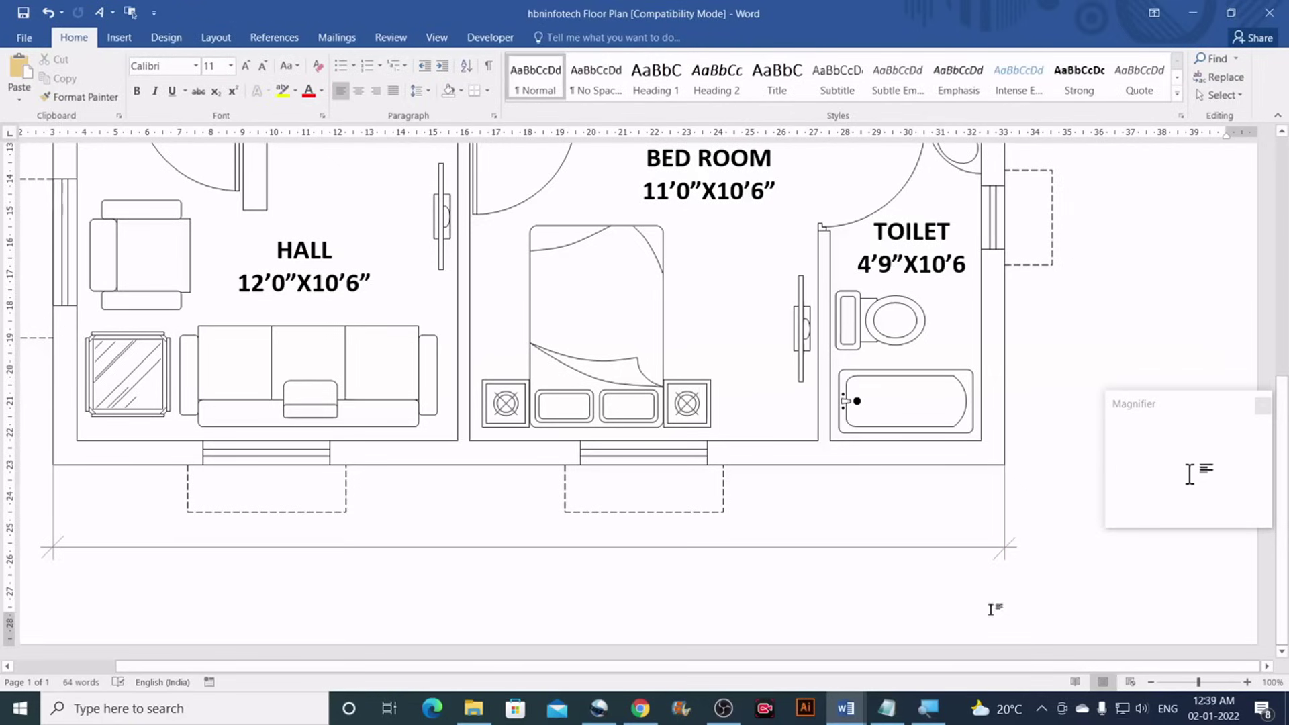
click(1013, 545)
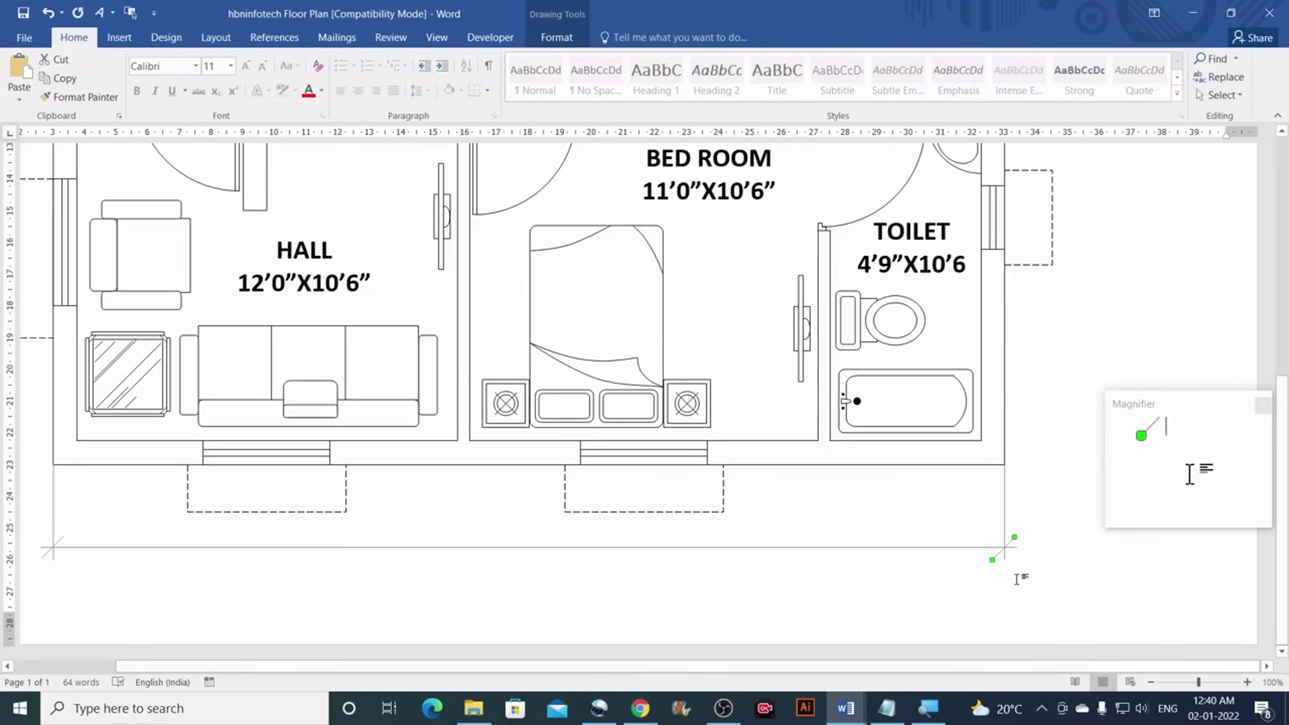
click(1016, 578)
scroll(1015, 578, up, 3)
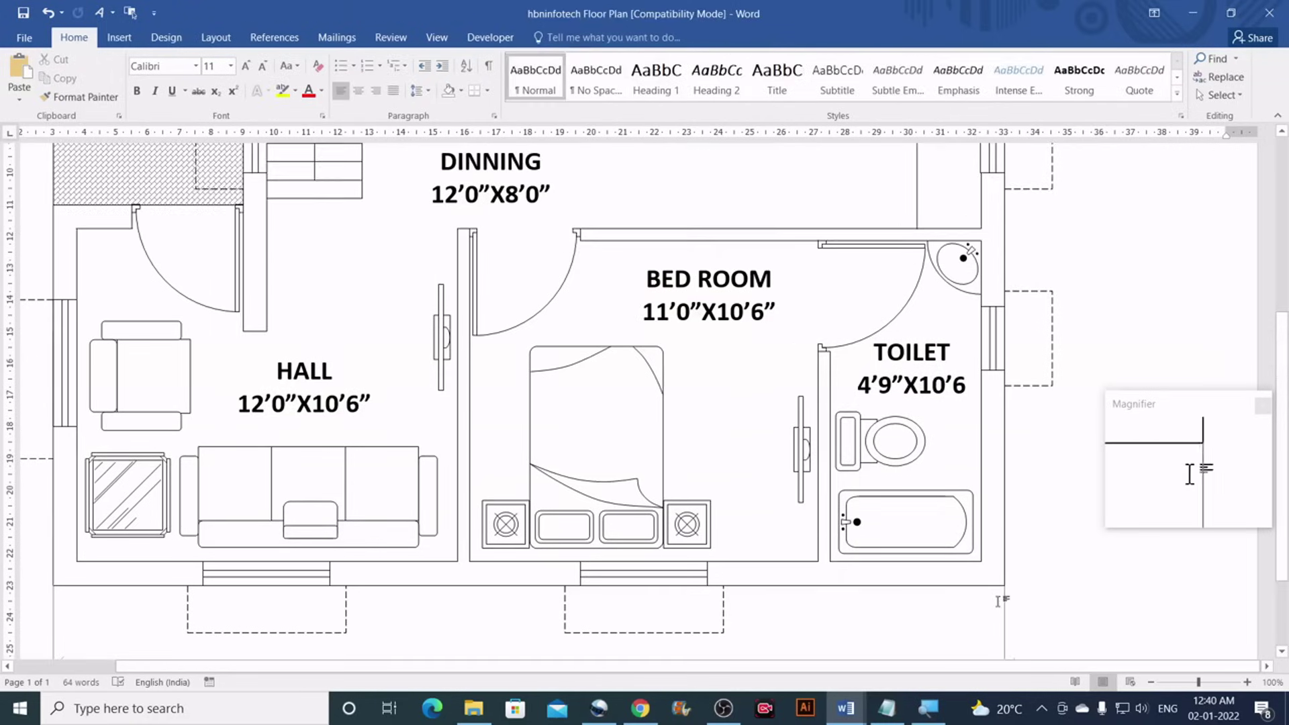
Duplicate the vertical extension line below the outer wall's lower right corner, placing the copy just beside the original
scroll(998, 601, down, 3)
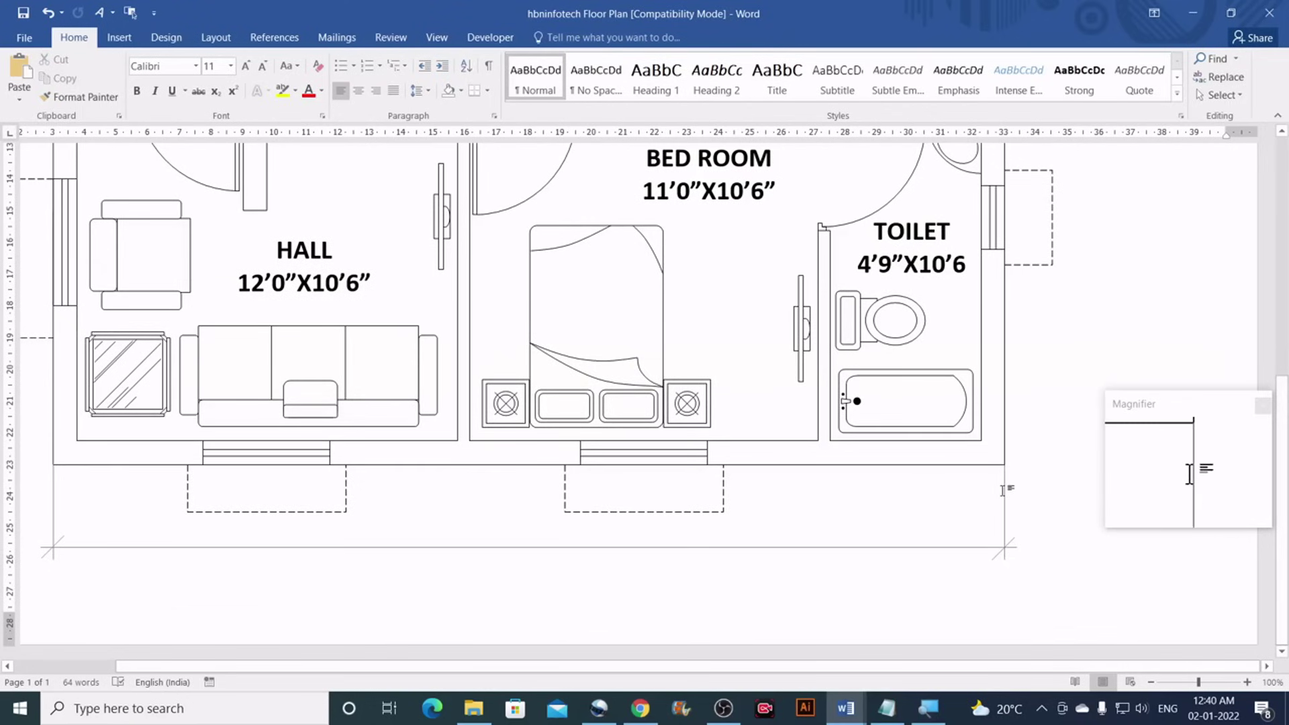
scroll(1002, 490, up, 10)
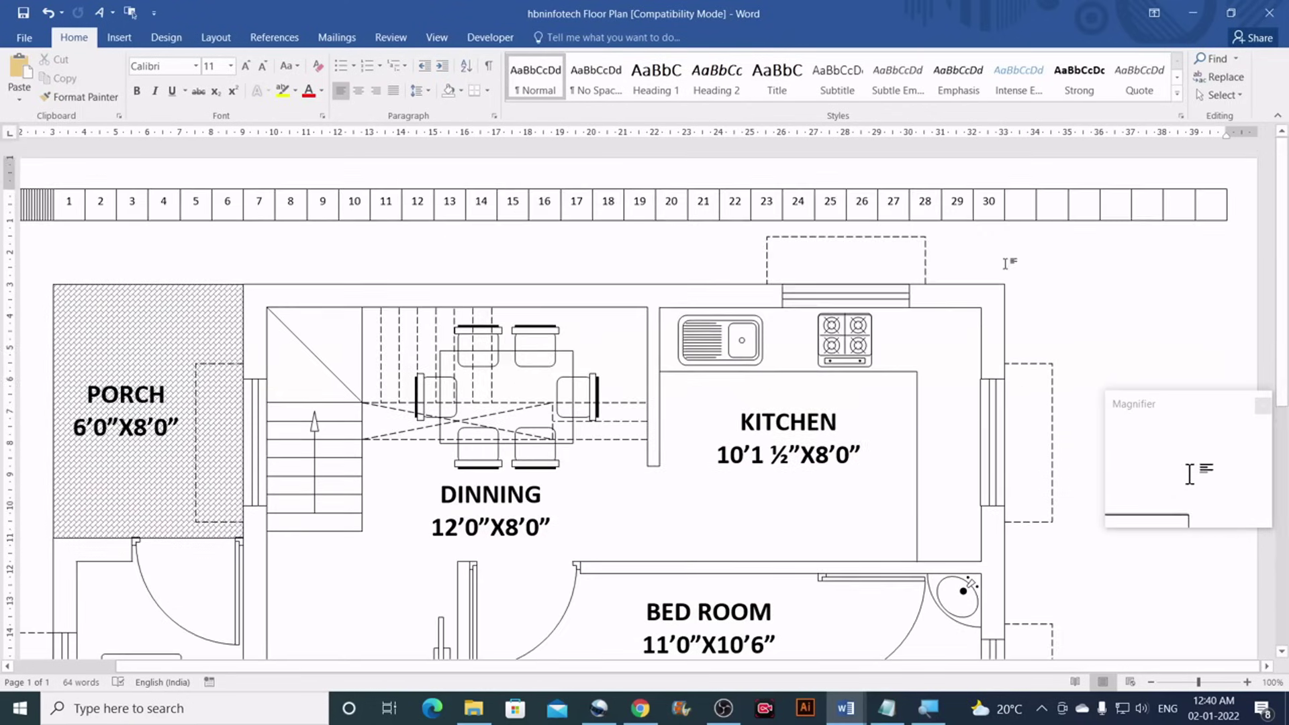
scroll(1009, 365, down, 8)
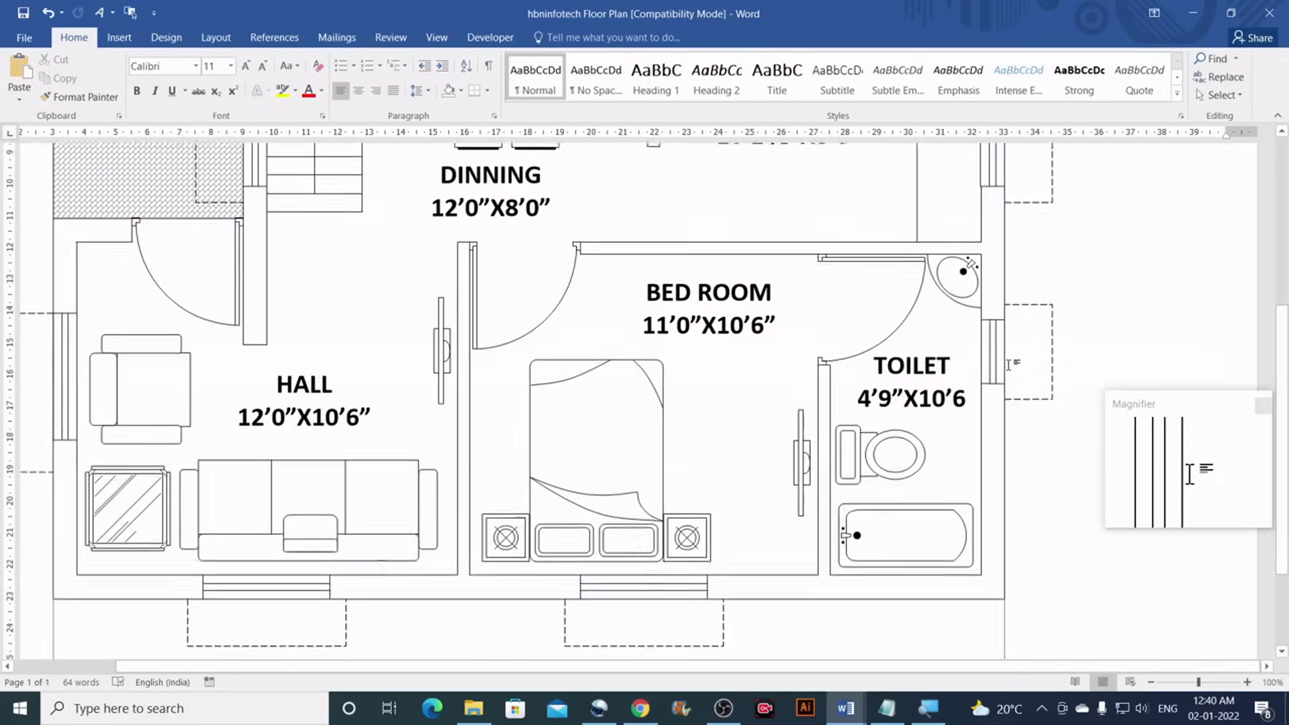
scroll(1009, 364, down, 3)
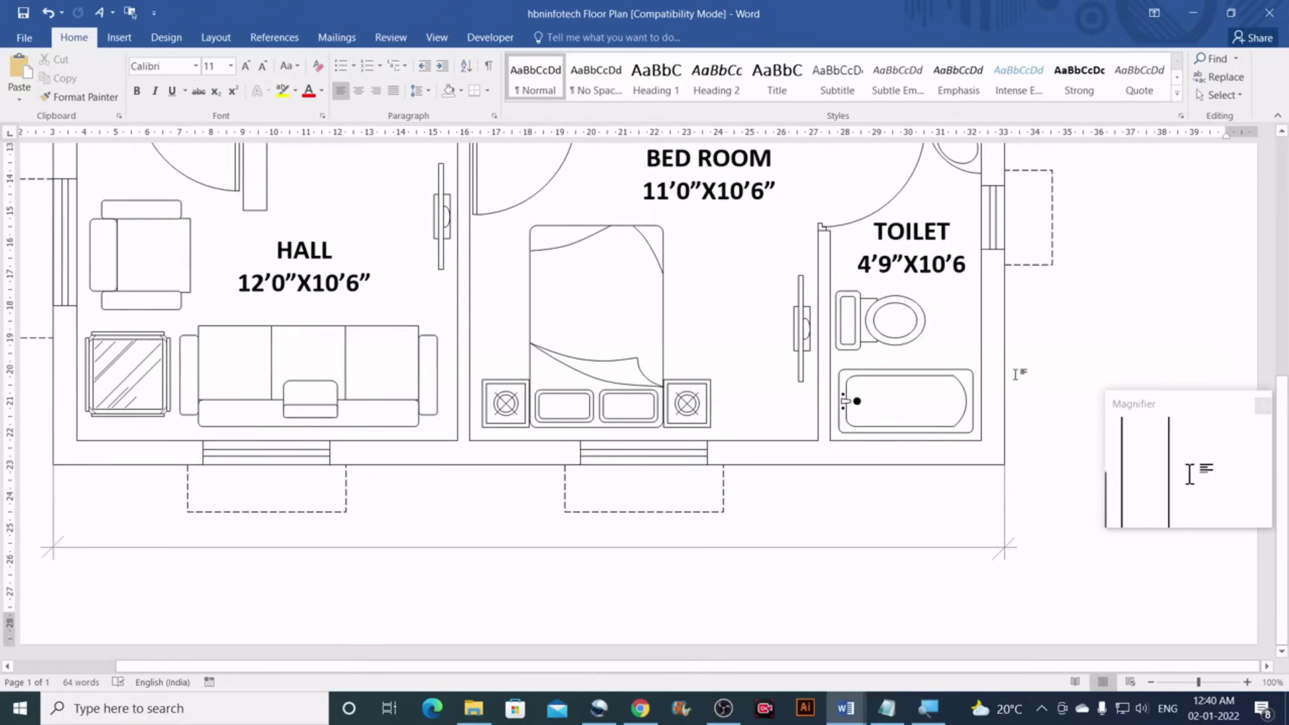
click(1005, 507)
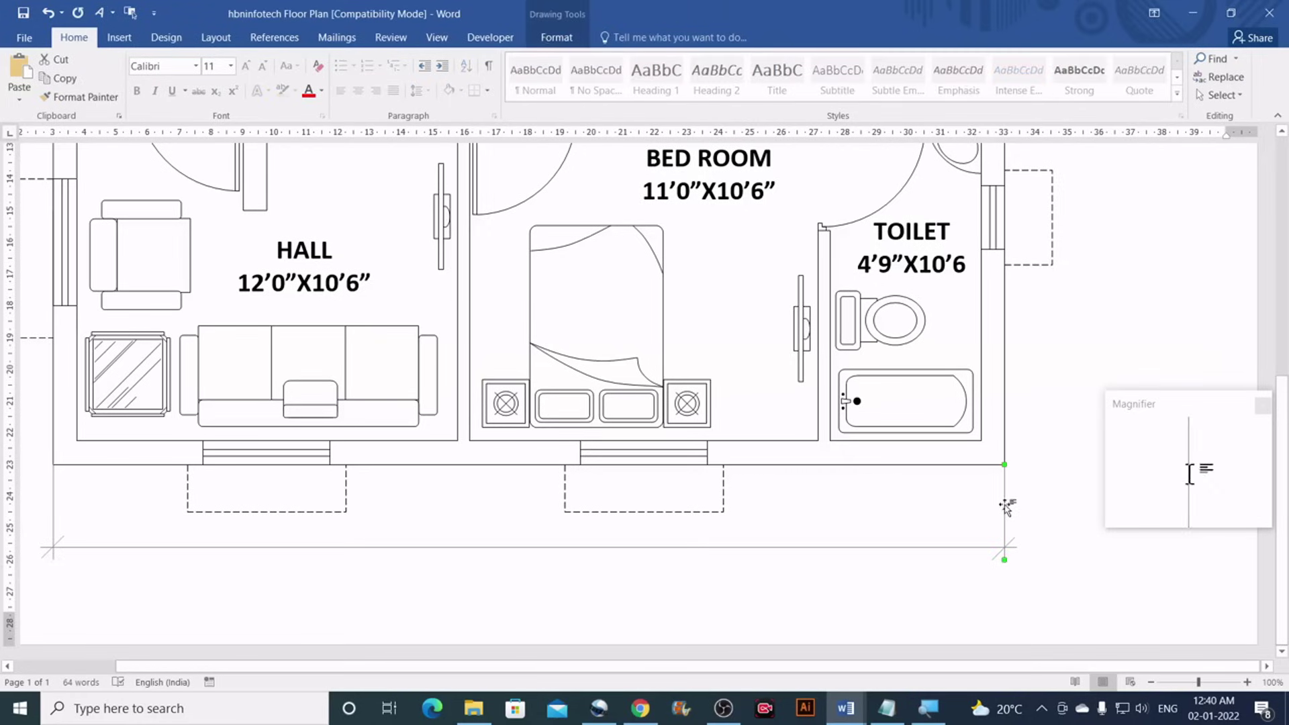
drag(1005, 504, 1018, 519)
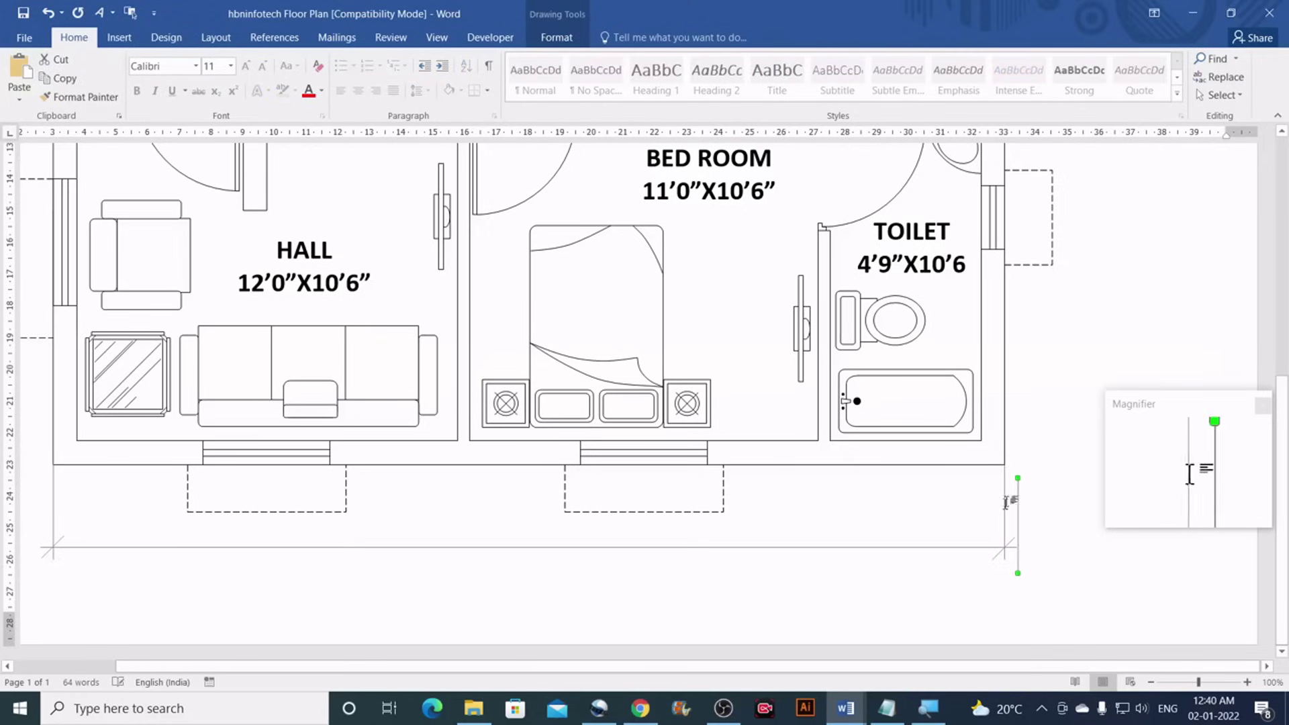
Rotate the copied extension line 90° left and attach it so it runs outward from the outer wall's lower right corner
click(530, 35)
click(1093, 95)
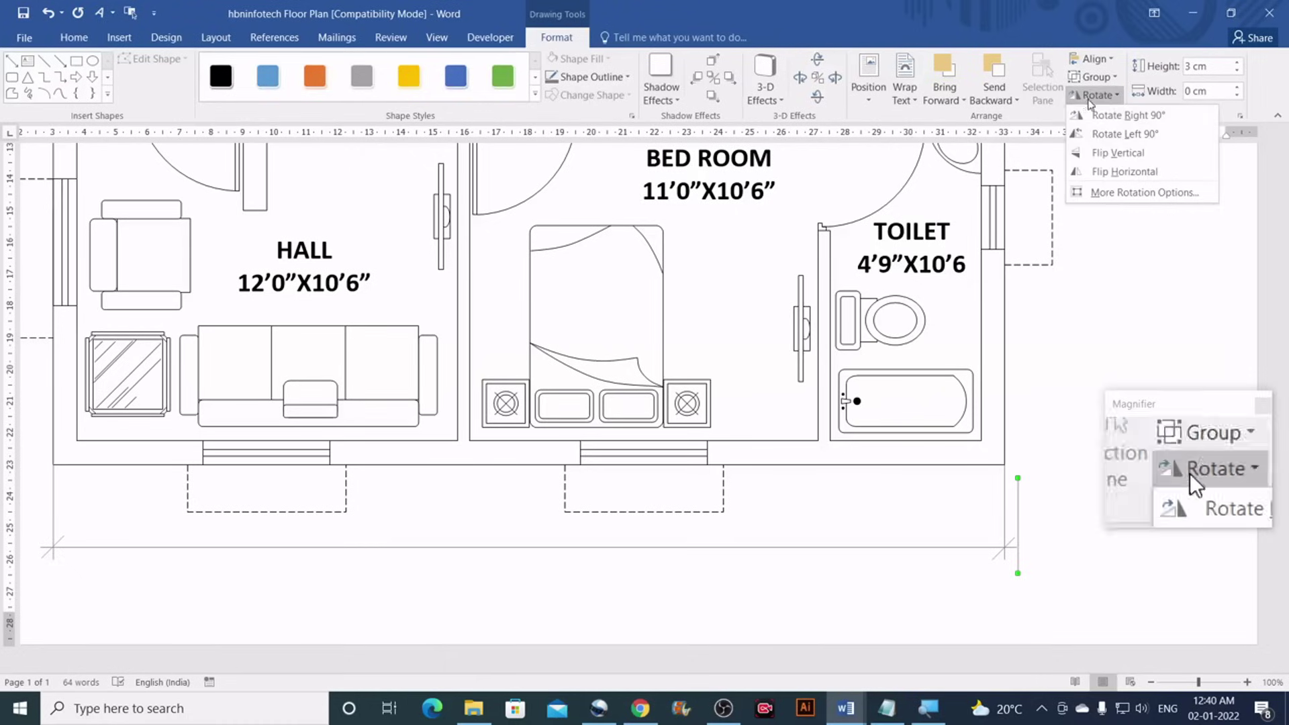
click(1111, 133)
drag(1019, 534, 1057, 465)
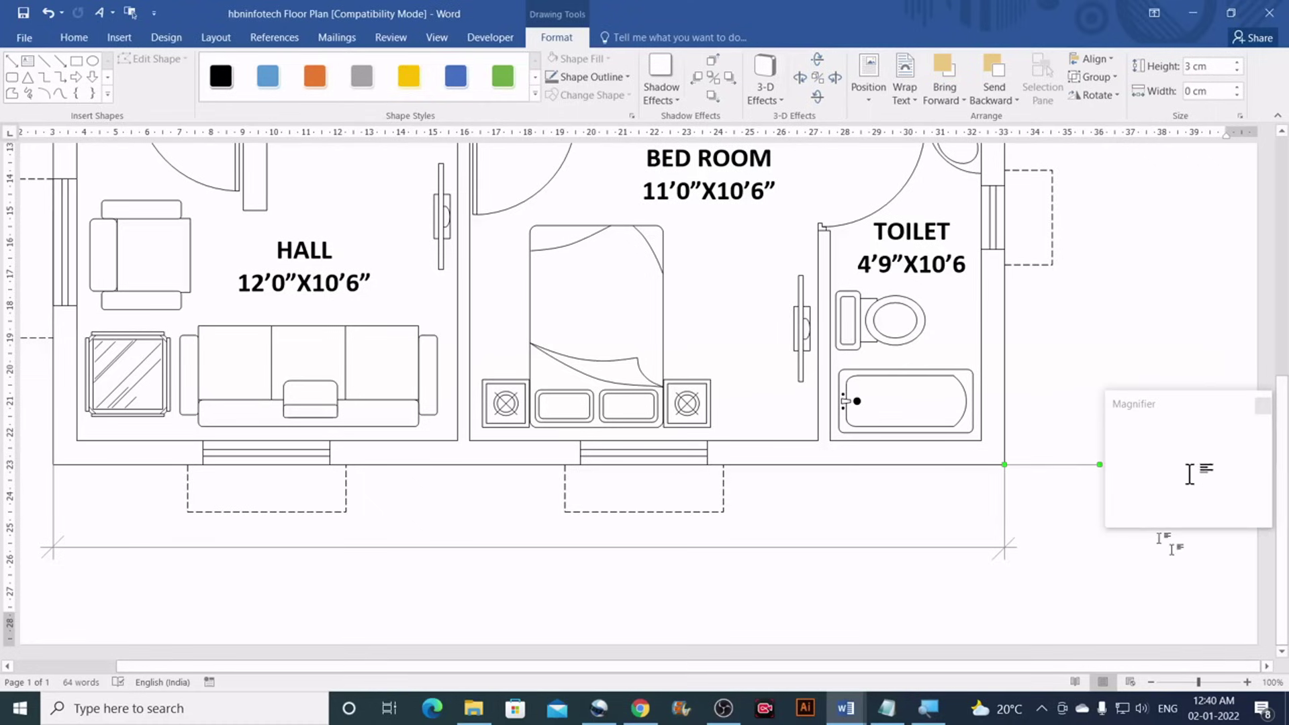
Duplicate the right outer wall line and place the copy as a vertical dimension line about 2.5 cm outside the wall
click(1005, 422)
scroll(1005, 423, up, 7)
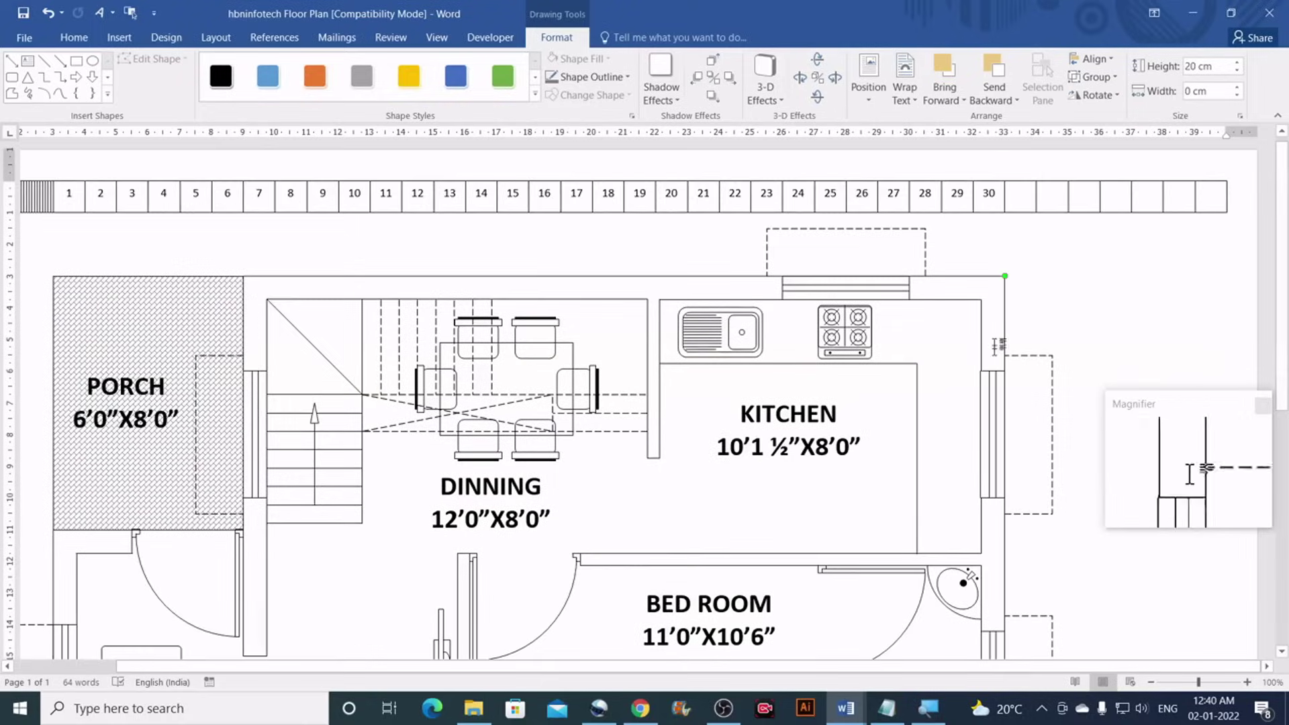
scroll(1005, 346, down, 3)
scroll(1005, 349, down, 3)
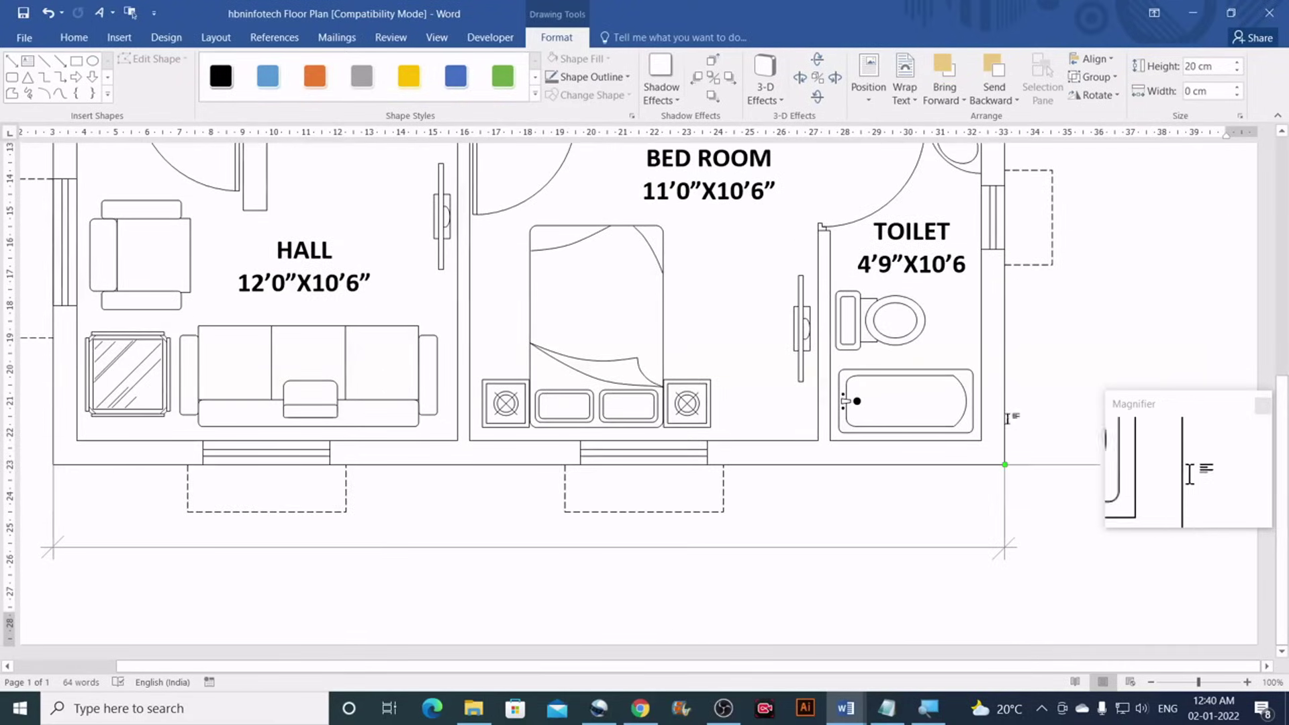
drag(1007, 420, 1088, 427)
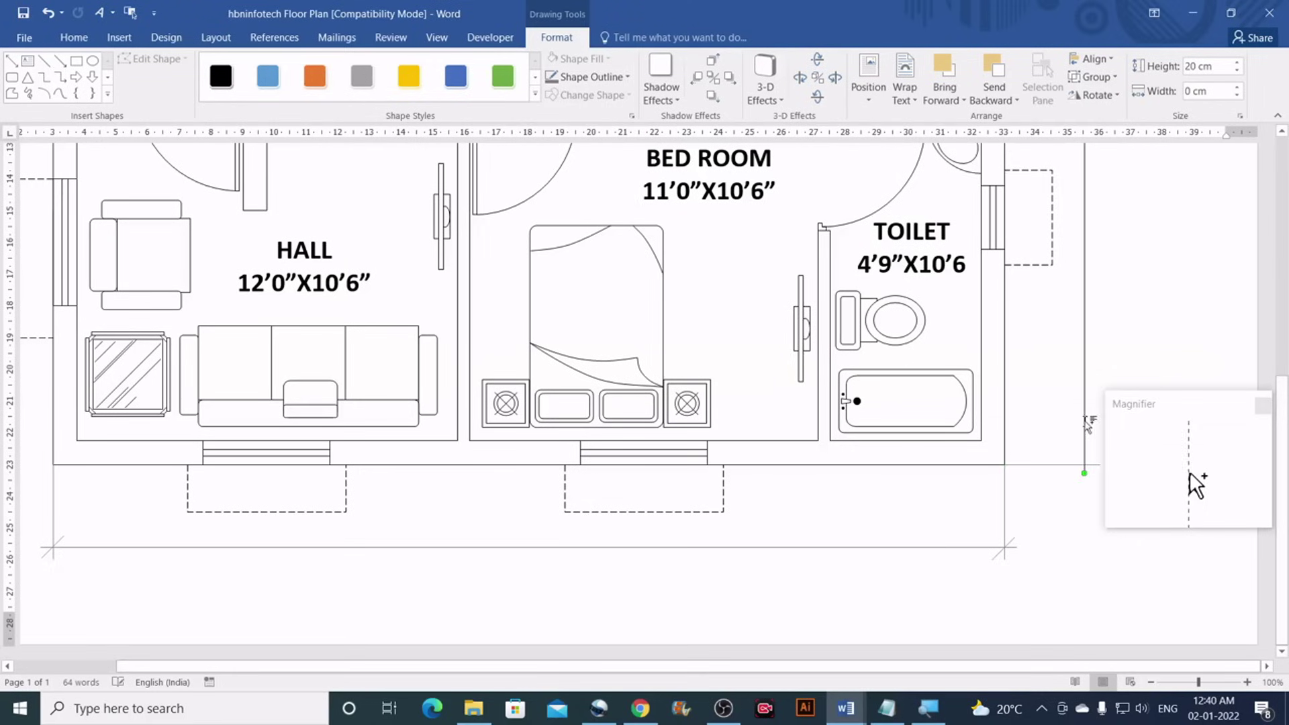
Nudge the vertical dimension line right until it sits just inside the outer end of the lower horizontal extension line
click(1247, 682)
click(1247, 682)
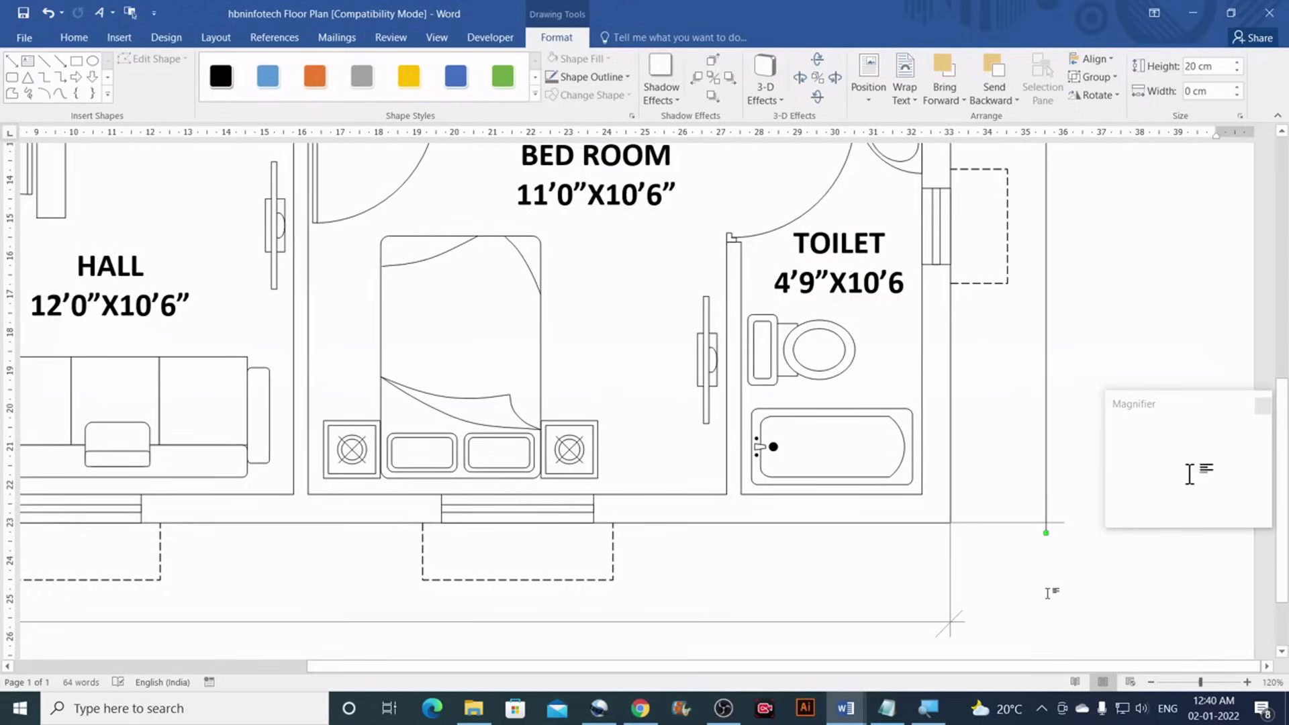
key(Right)
key(Right)
key(Right)
key(Right)
key(Right)
key(Right)
key(Left)
key(Left)
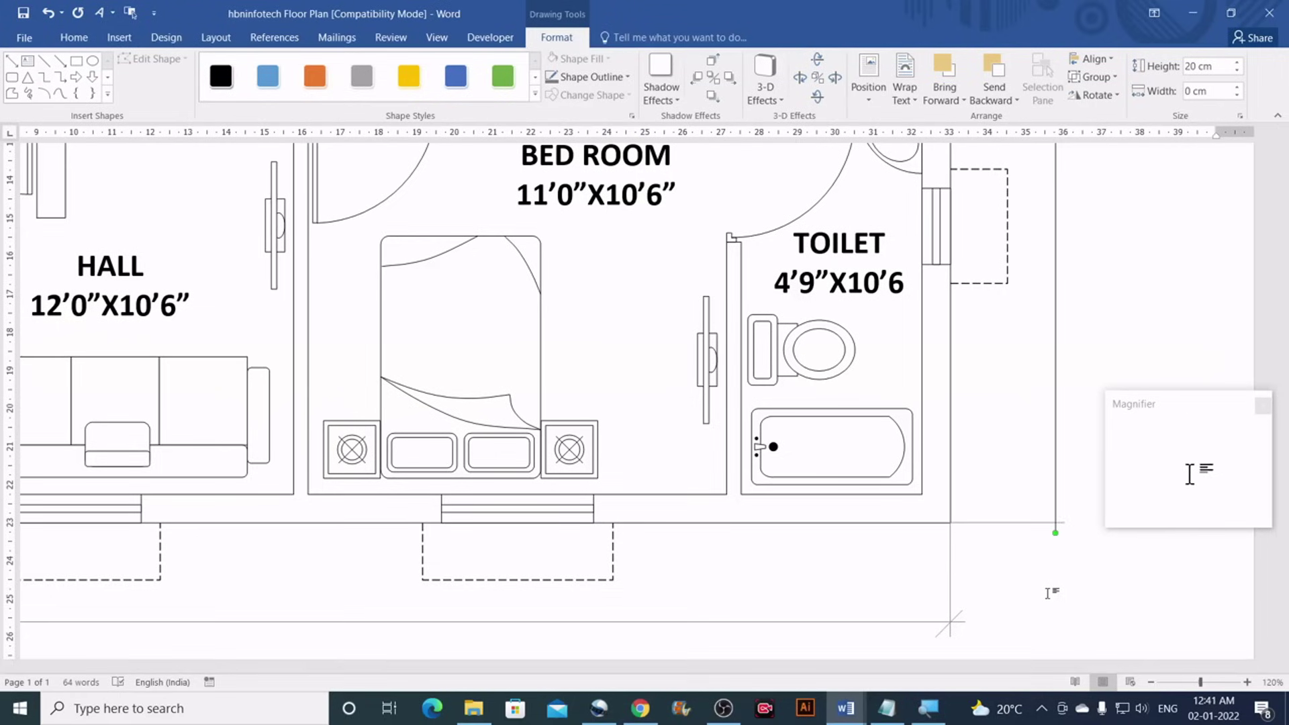
click(1047, 592)
Set the vertical dimension line's height to 20.77 cm so it extends past both outer wall corners
scroll(1045, 564, up, 10)
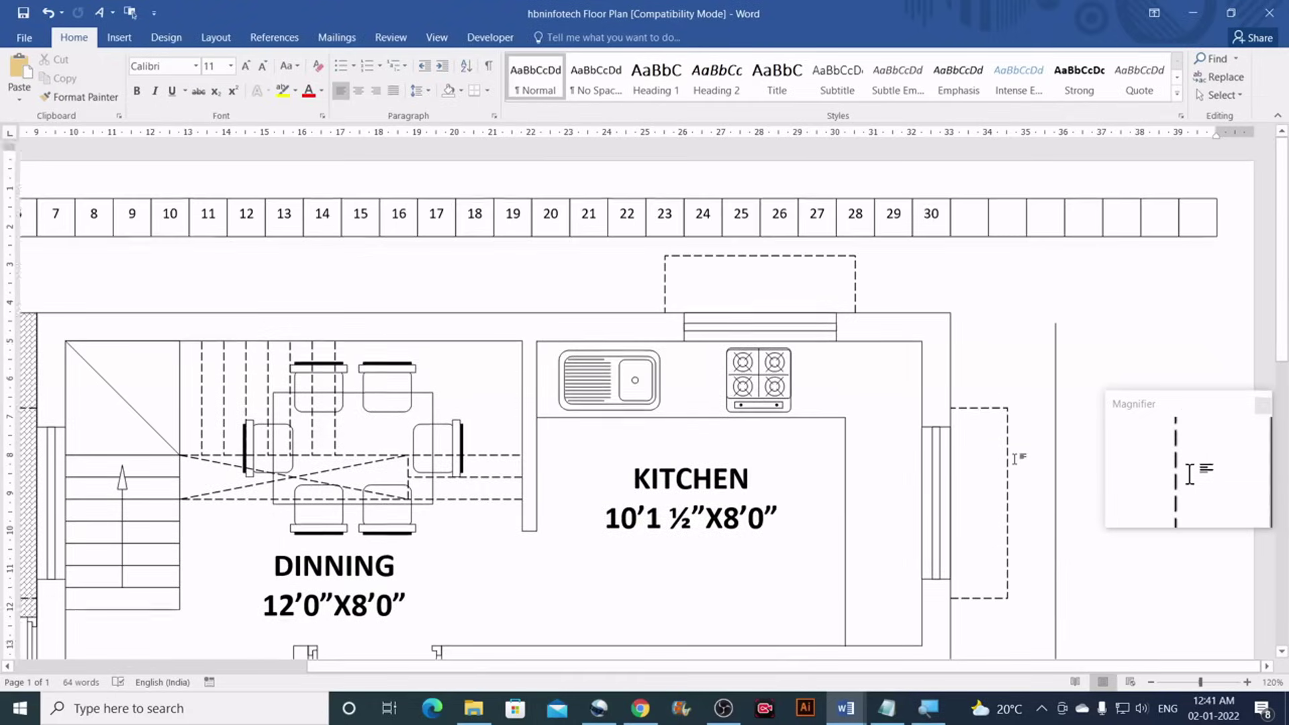
scroll(1043, 548, down, 10)
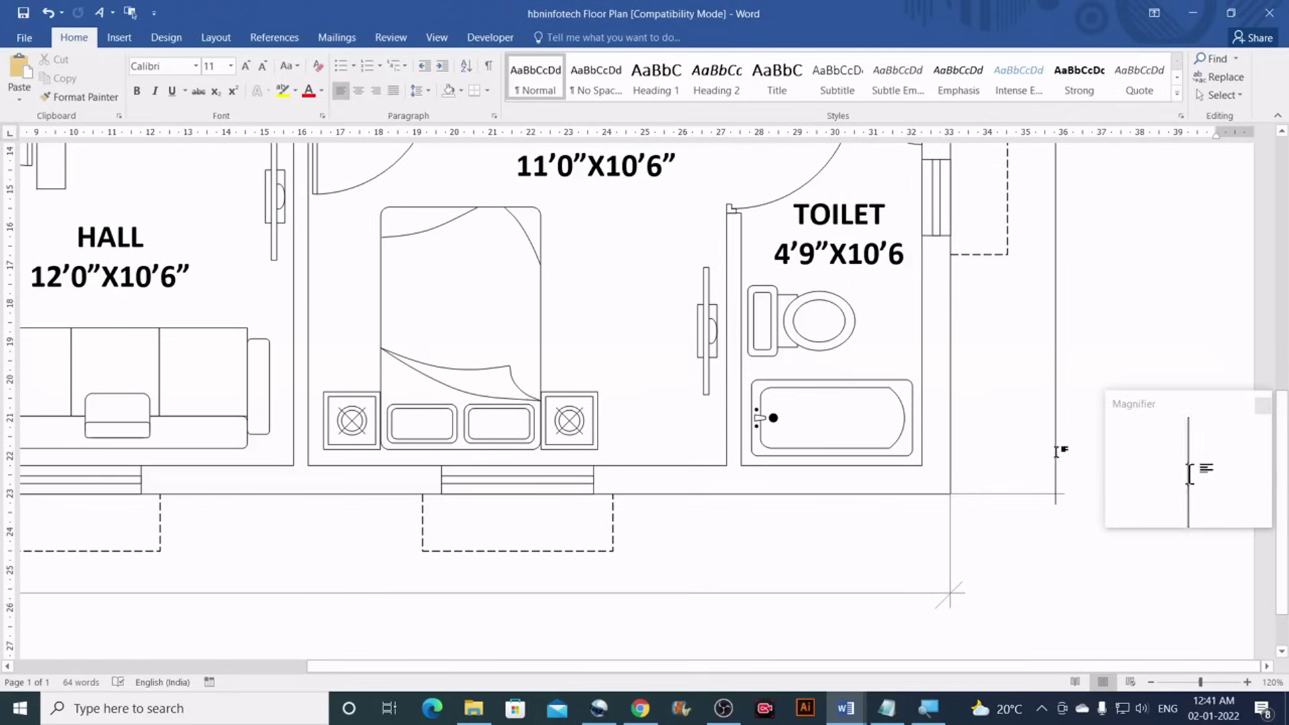
click(1056, 453)
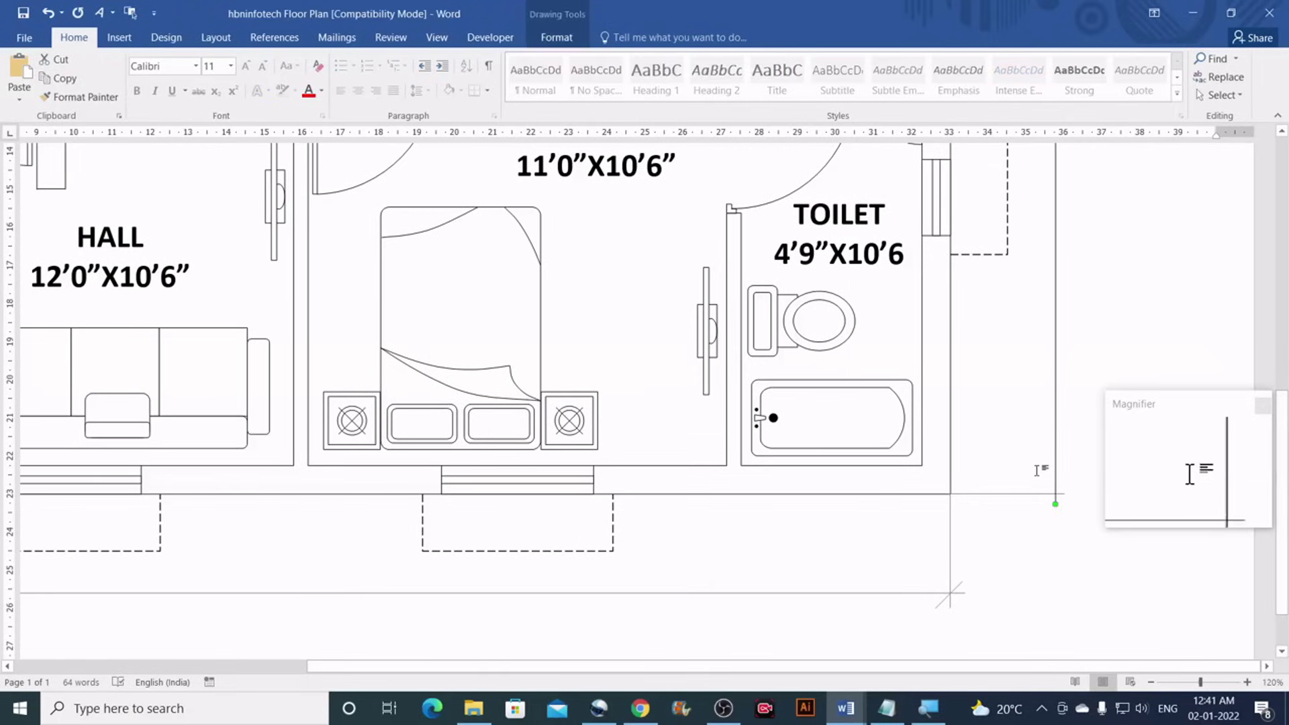
scroll(1056, 453, up, 10)
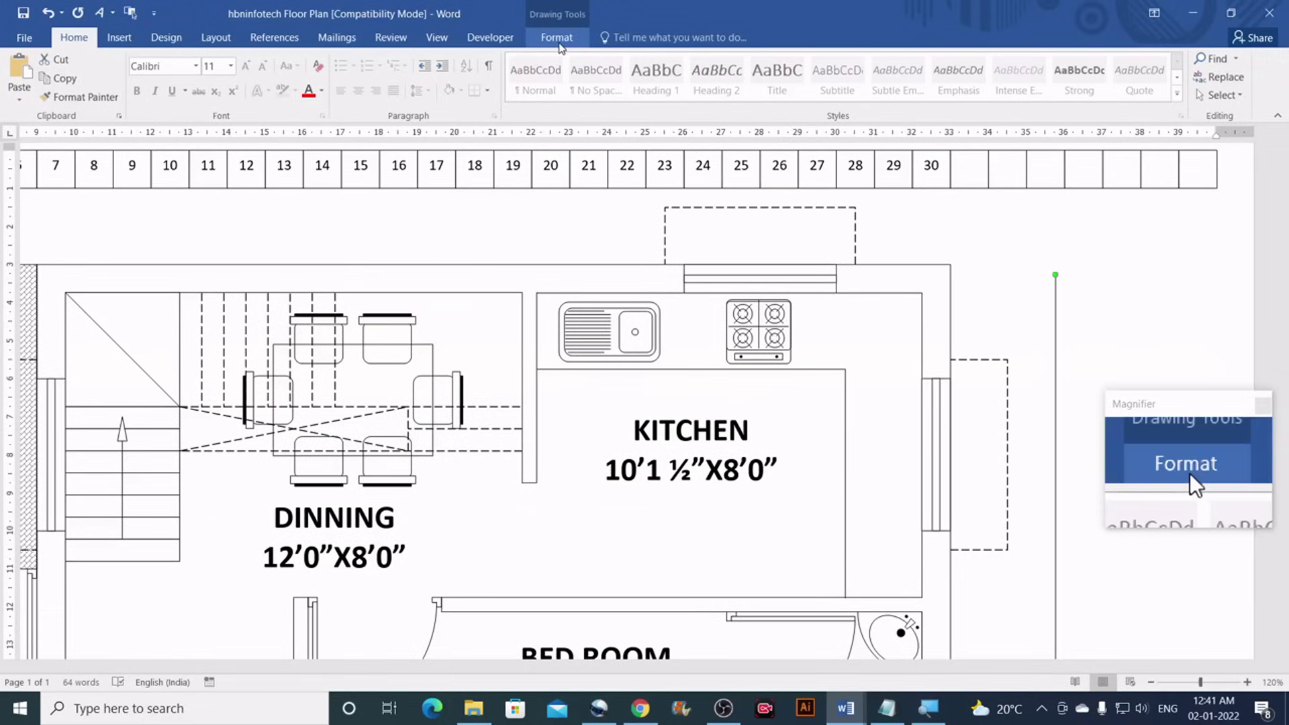
click(556, 37)
click(1221, 67)
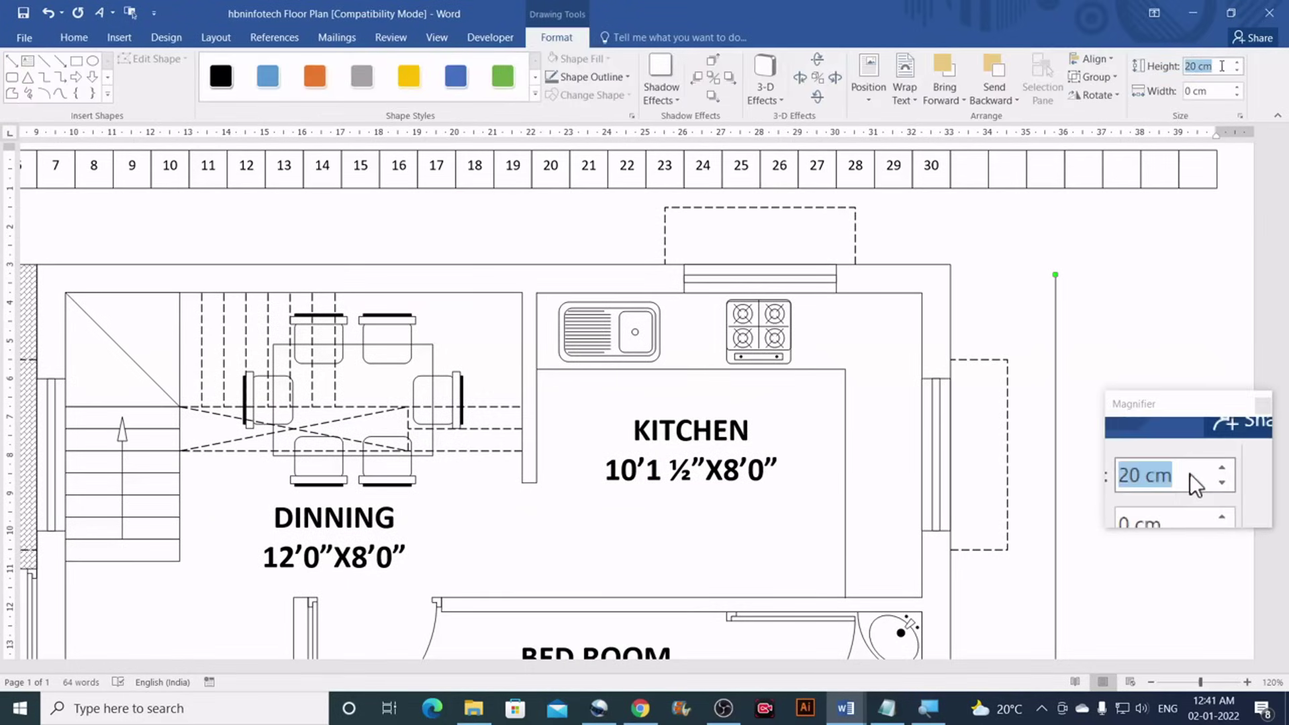
text(20)
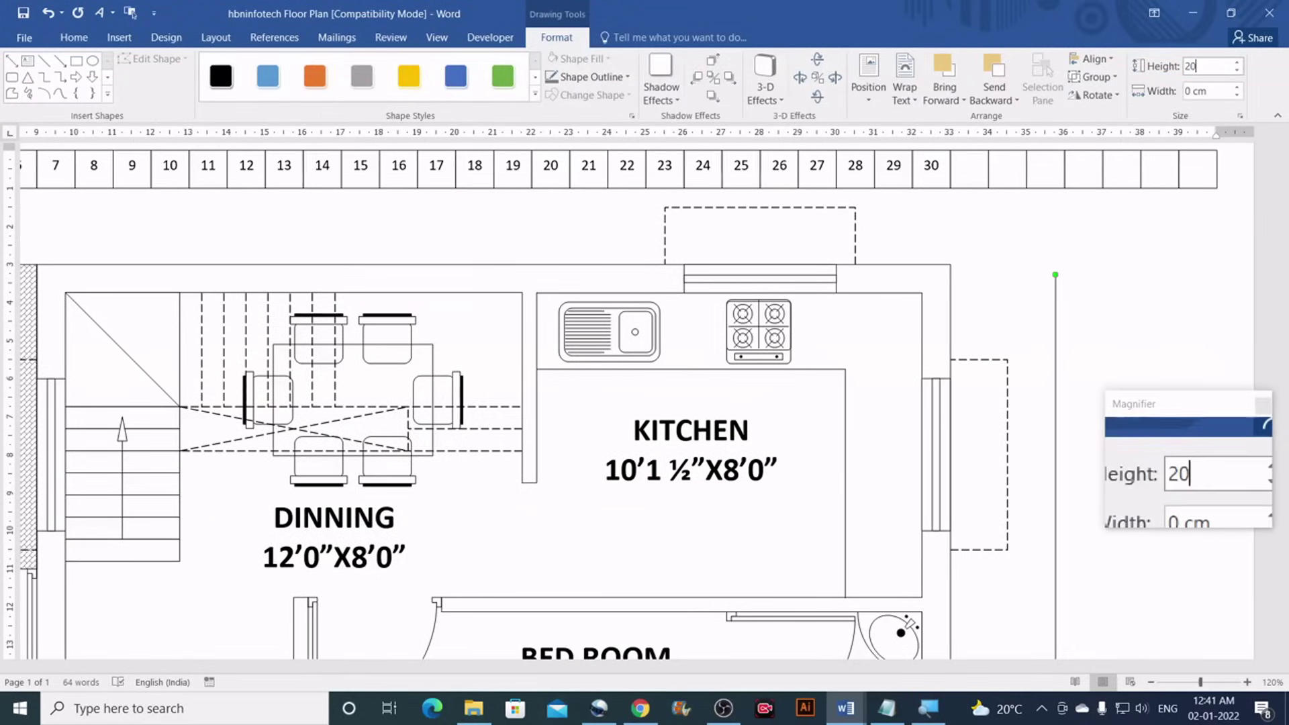
text(.77)
key(Return)
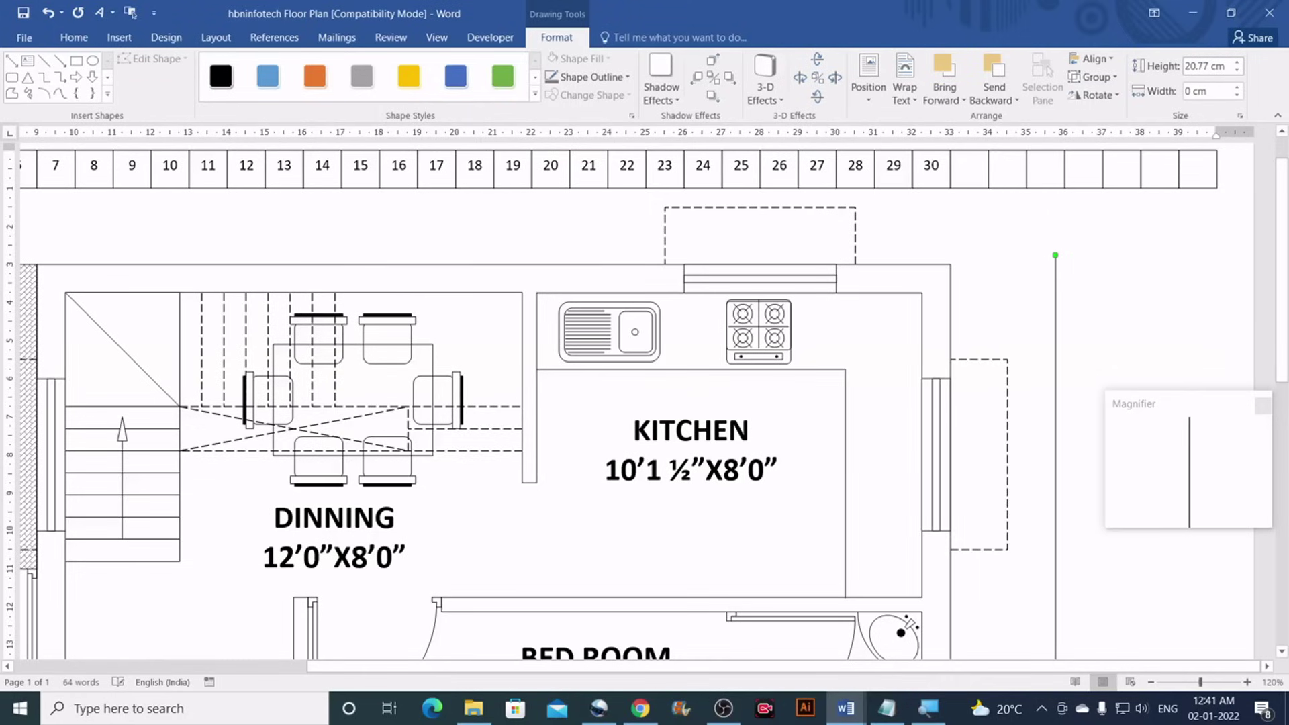
Duplicate the lower horizontal extension line and align the copy with the outer wall's upper right corner, crossing the dimension line
scroll(1027, 349, down, 7)
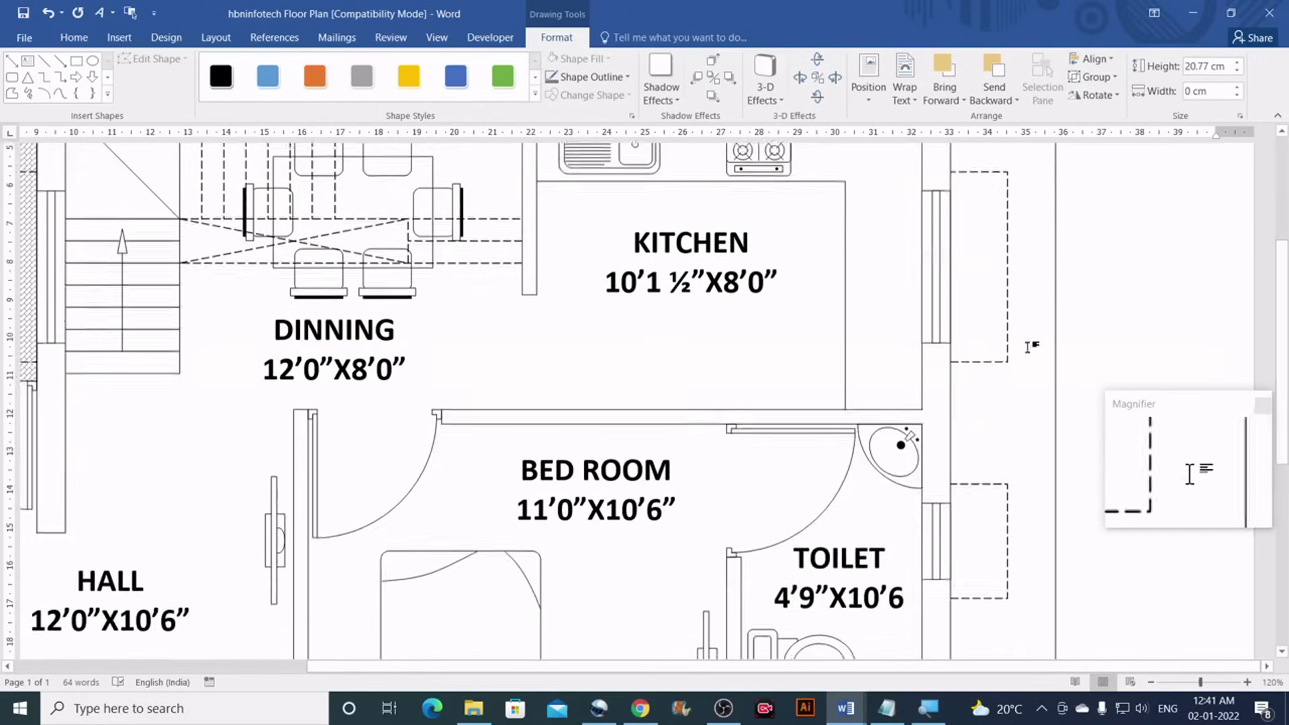
scroll(1025, 352, down, 3)
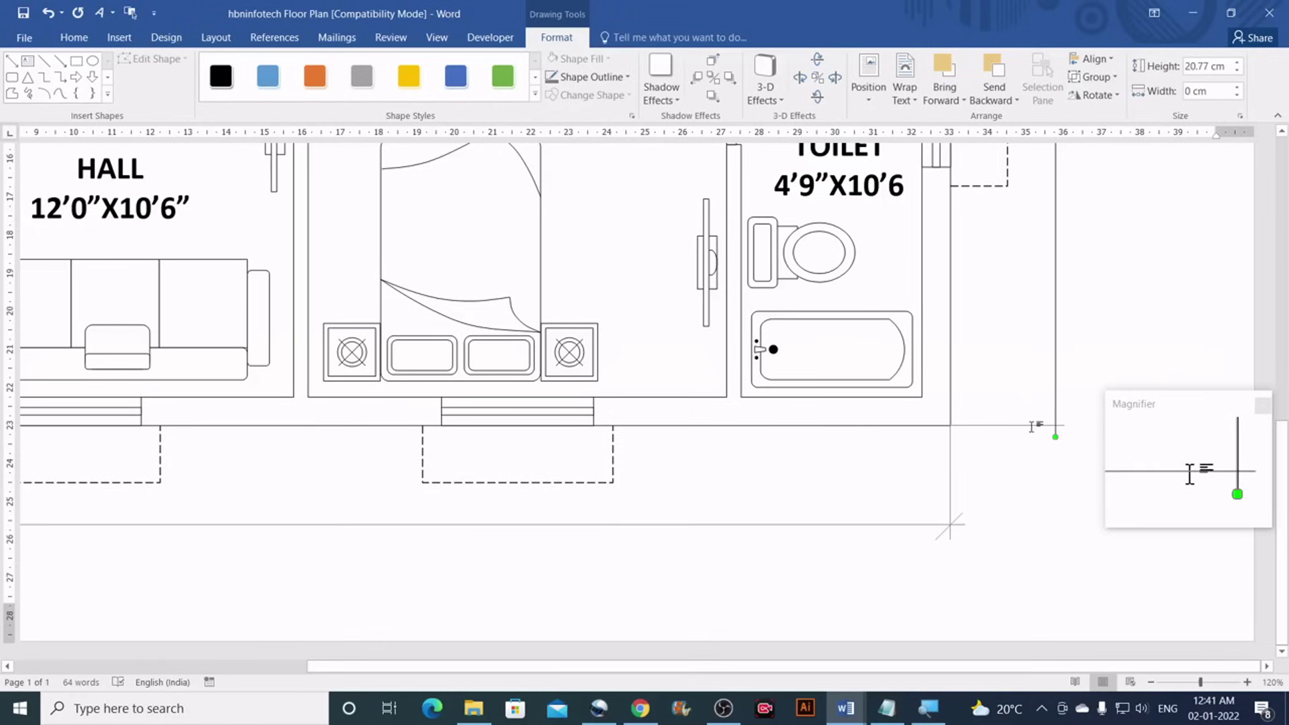
drag(1034, 430, 1050, 447)
scroll(1039, 444, up, 3)
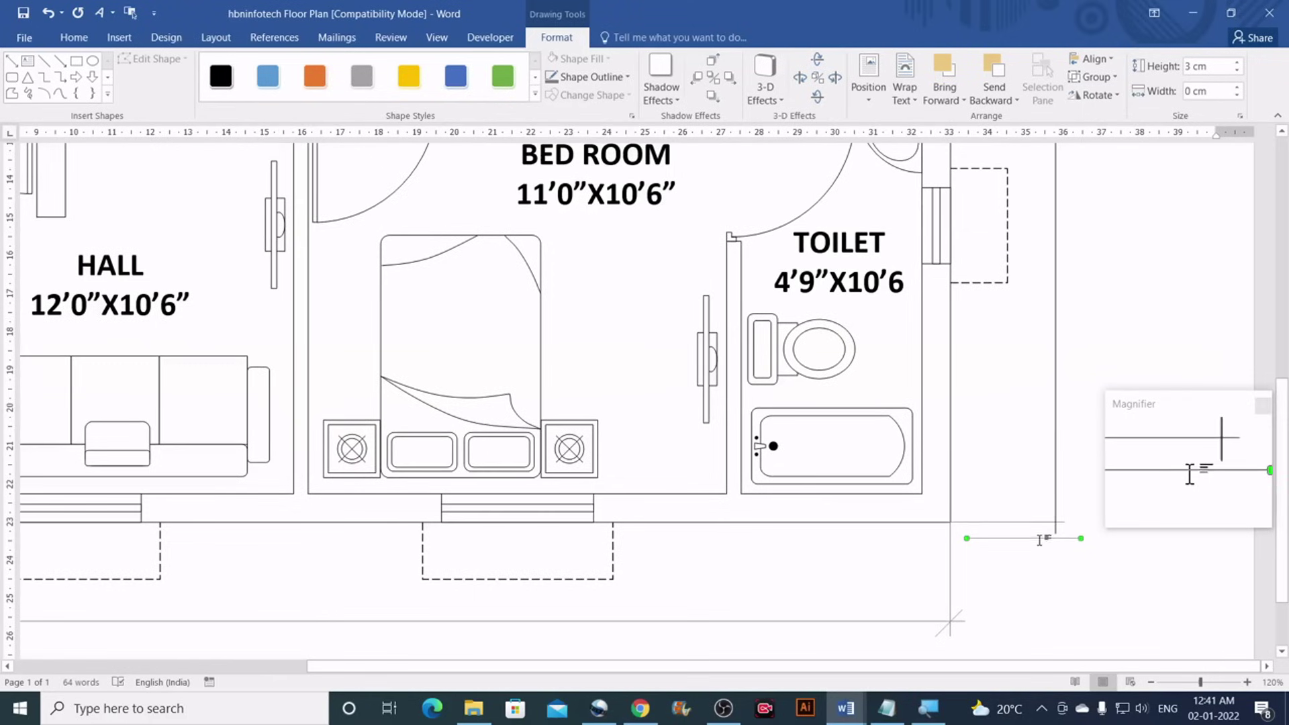
drag(1040, 541, 1049, 171)
scroll(1039, 429, up, 15)
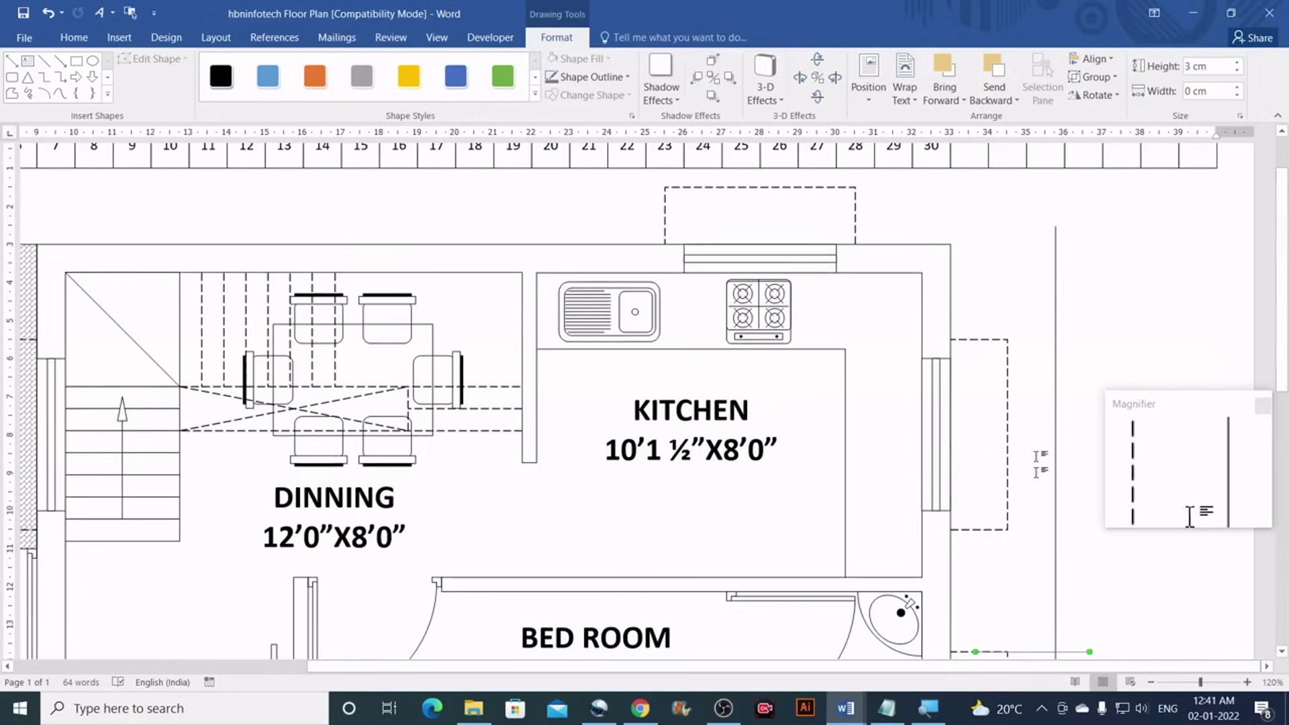
drag(1045, 651, 1018, 244)
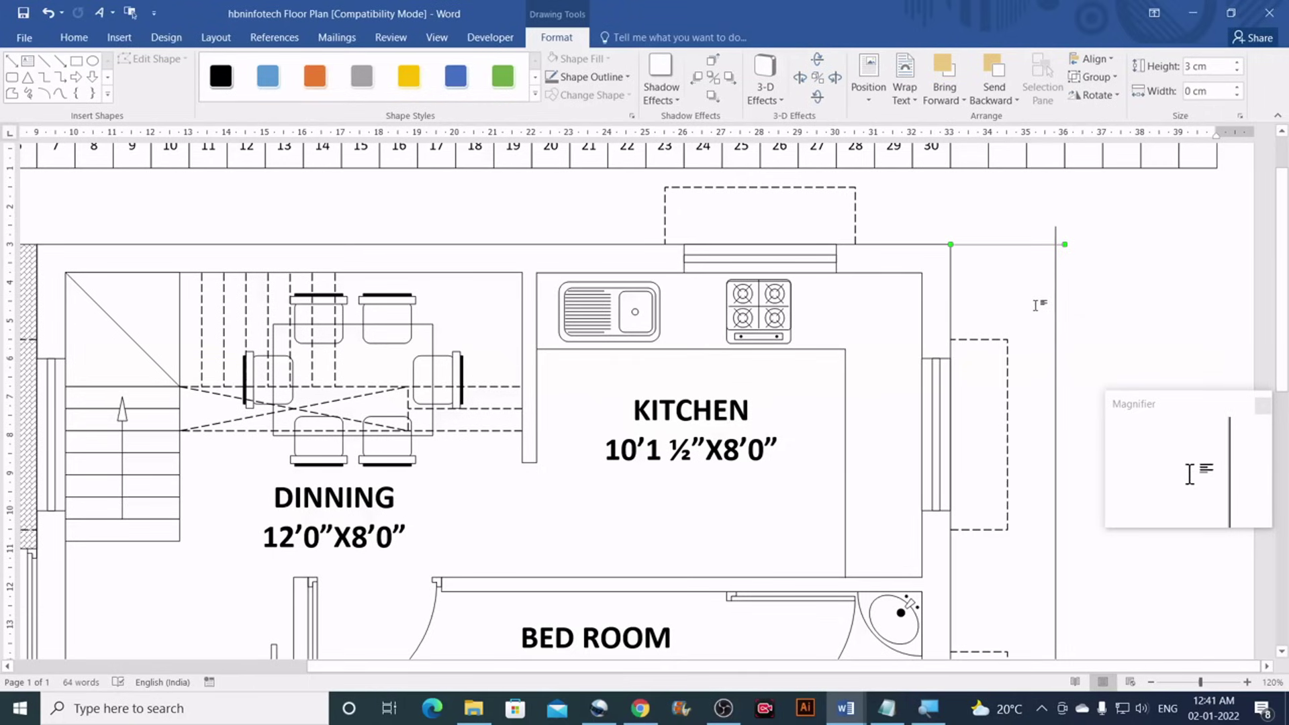
Compare the vertical dimension line with the one beside the right wall in the reference document Floor Plan in MS Word
click(1056, 238)
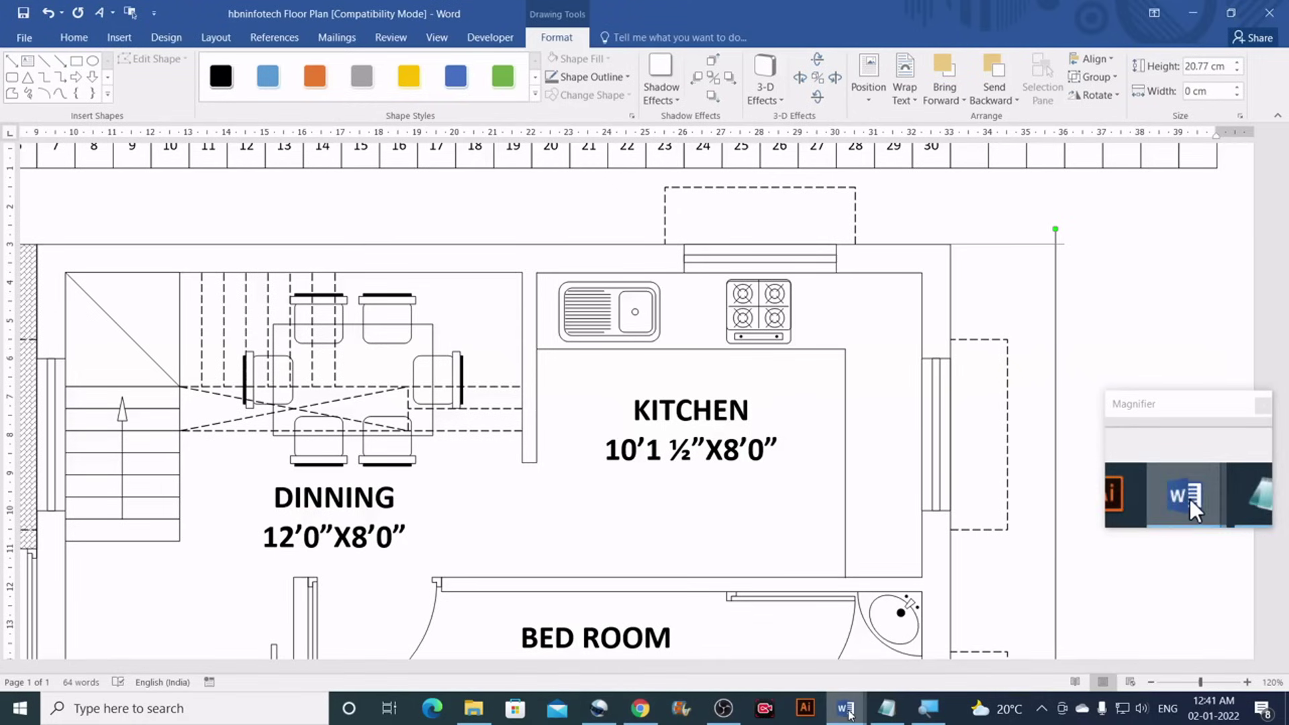
mouse_move(845, 706)
click(672, 657)
scroll(1173, 322, up, 2)
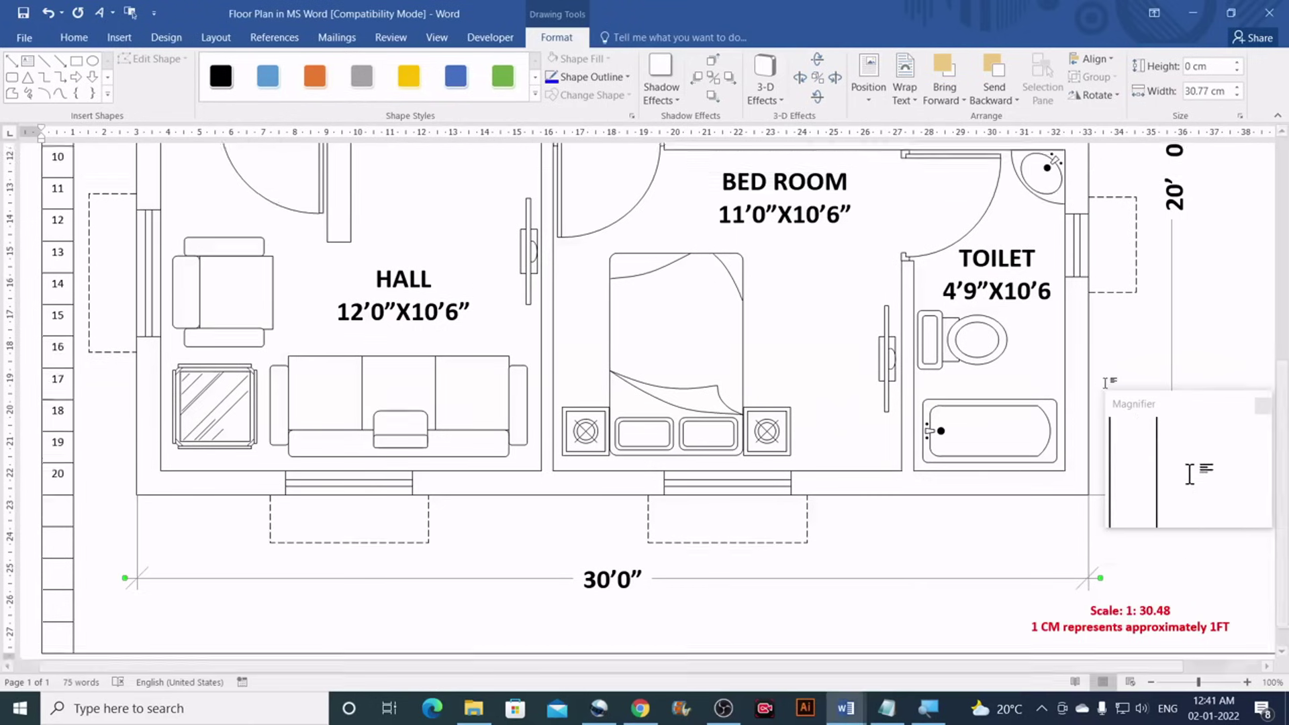
click(1171, 327)
scroll(1171, 327, up, 10)
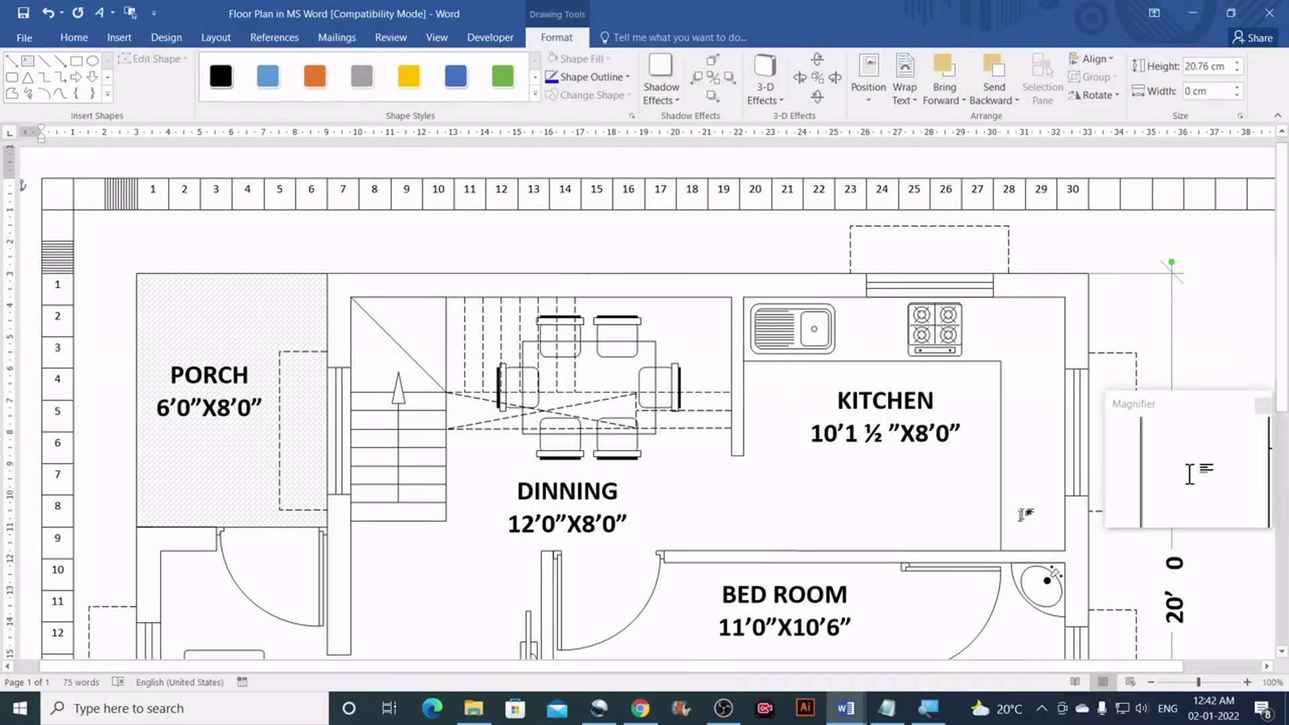
mouse_move(845, 706)
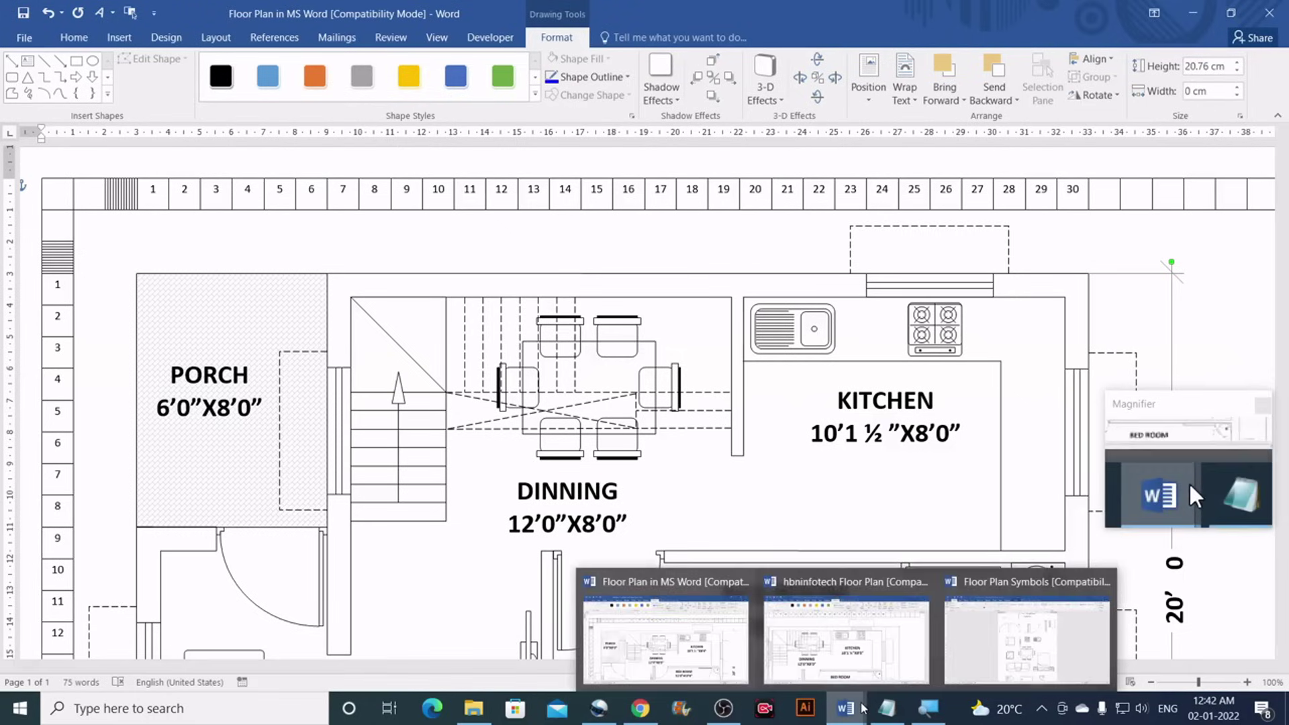
Return to hbninfotech Floor Plan and nudge the vertical dimension line slightly left, keeping it across both horizontal extension lines
click(923, 675)
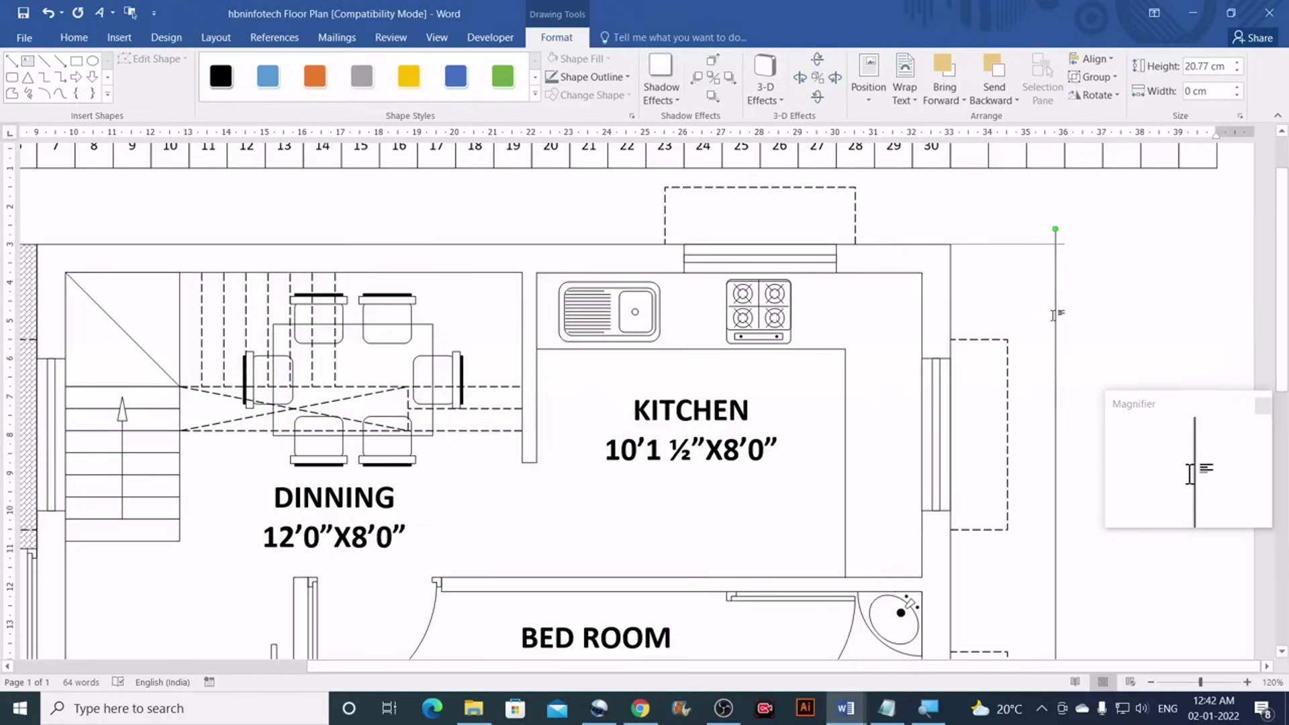
scroll(1053, 315, down, 10)
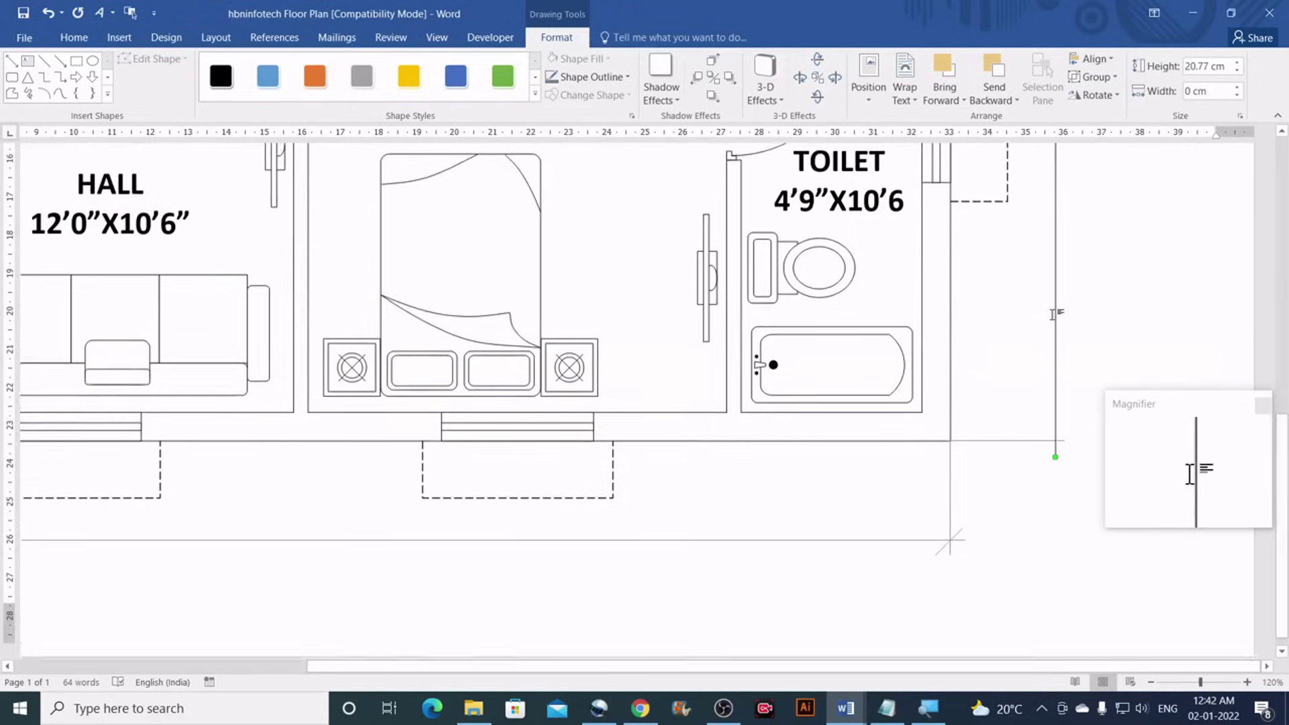
key(ctrl+Left)
key(ctrl+Left)
key(ctrl+Left)
key(ctrl+Left)
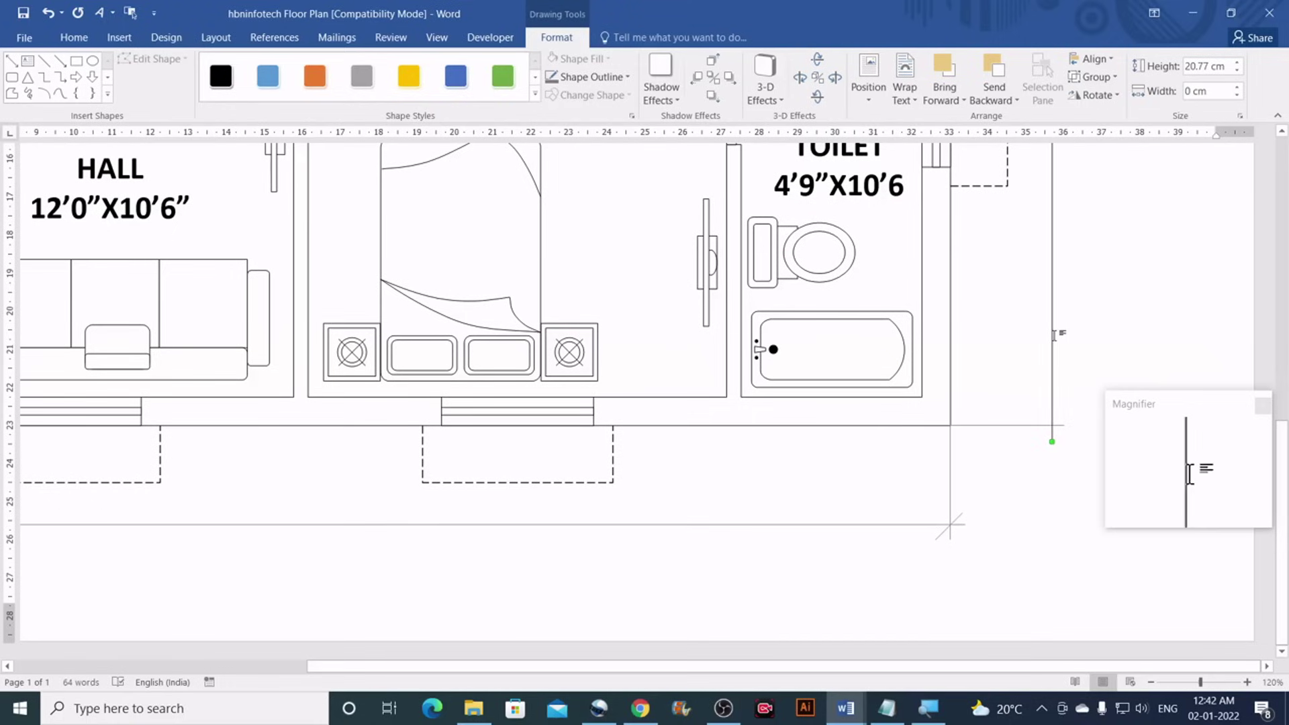
key(ctrl+Left)
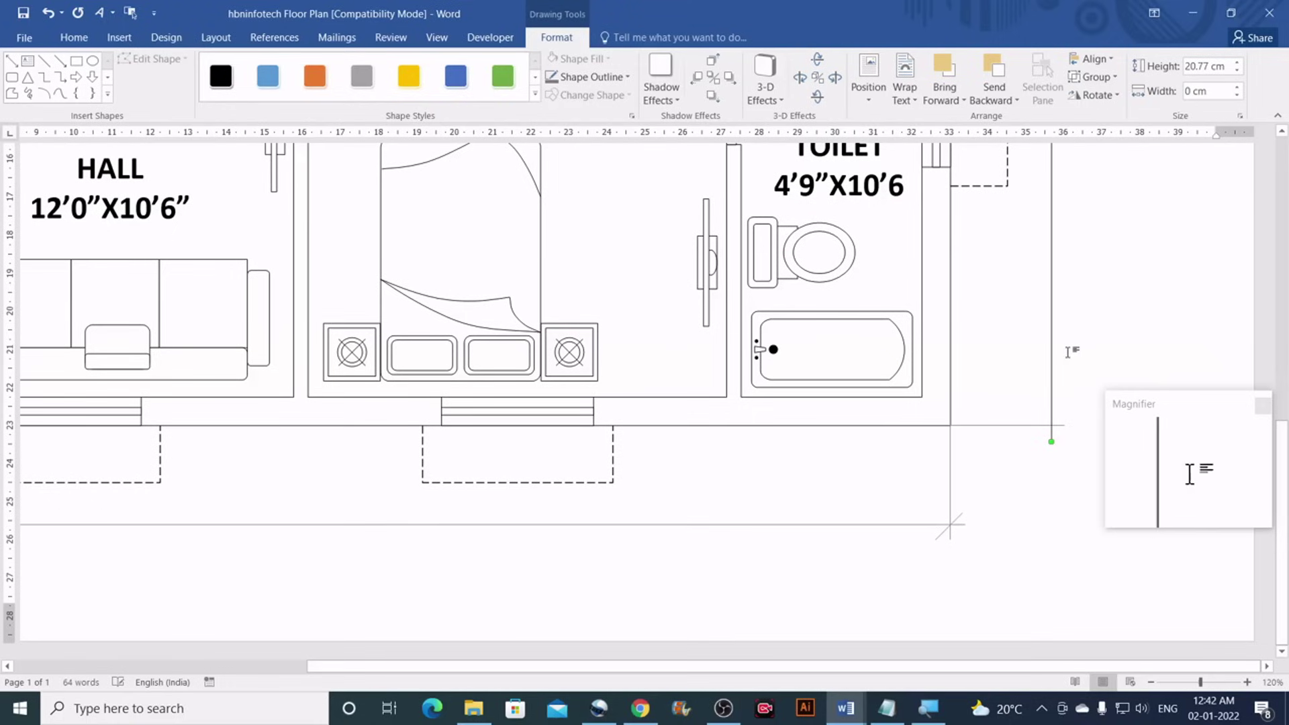
key(ctrl+Left)
scroll(1068, 352, up, 10)
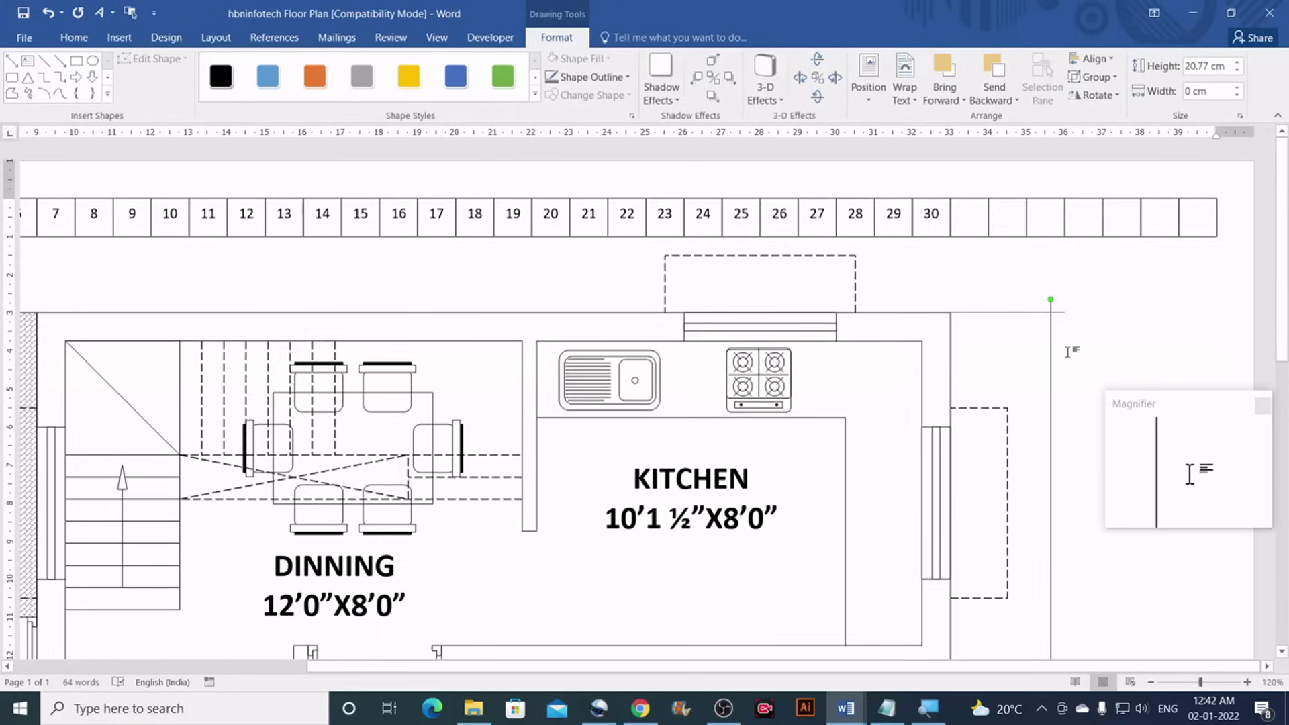
click(1068, 352)
scroll(1068, 352, down, 4)
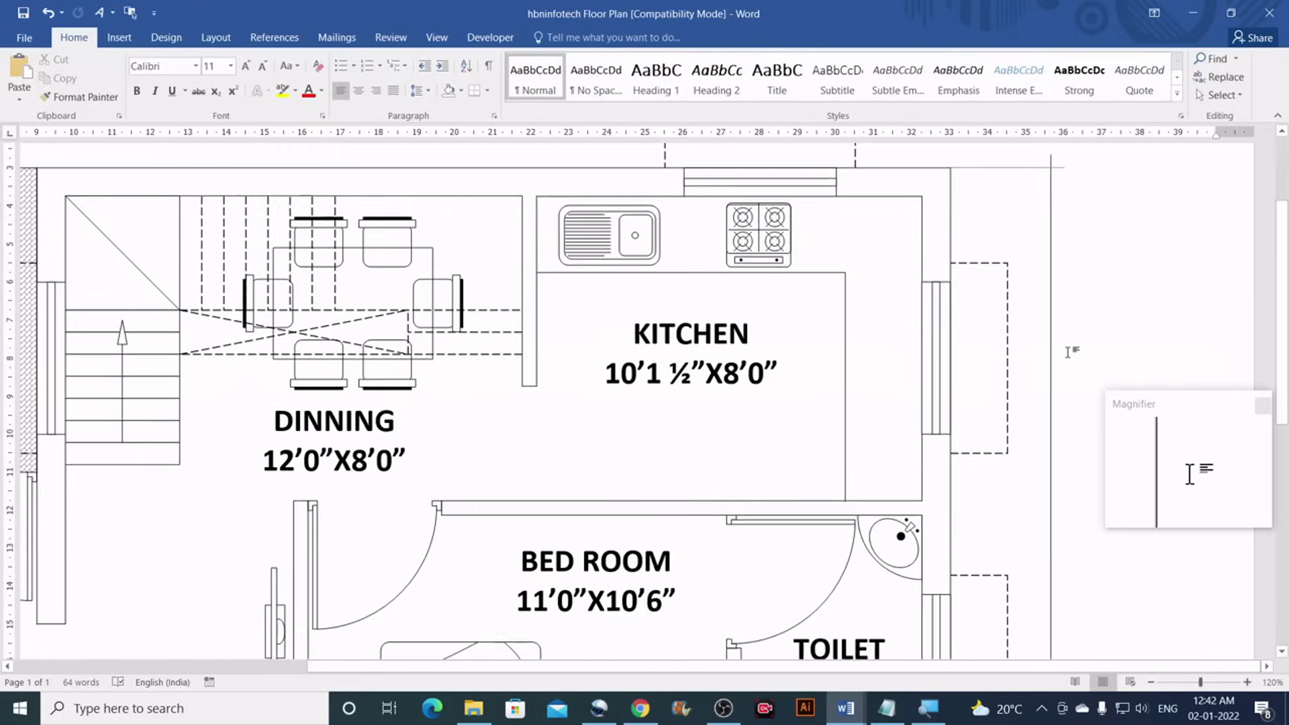
Duplicate the diagonal tick at the horizontal dimension line's right end into the space beside the vertical dimension line
scroll(1067, 351, down, 14)
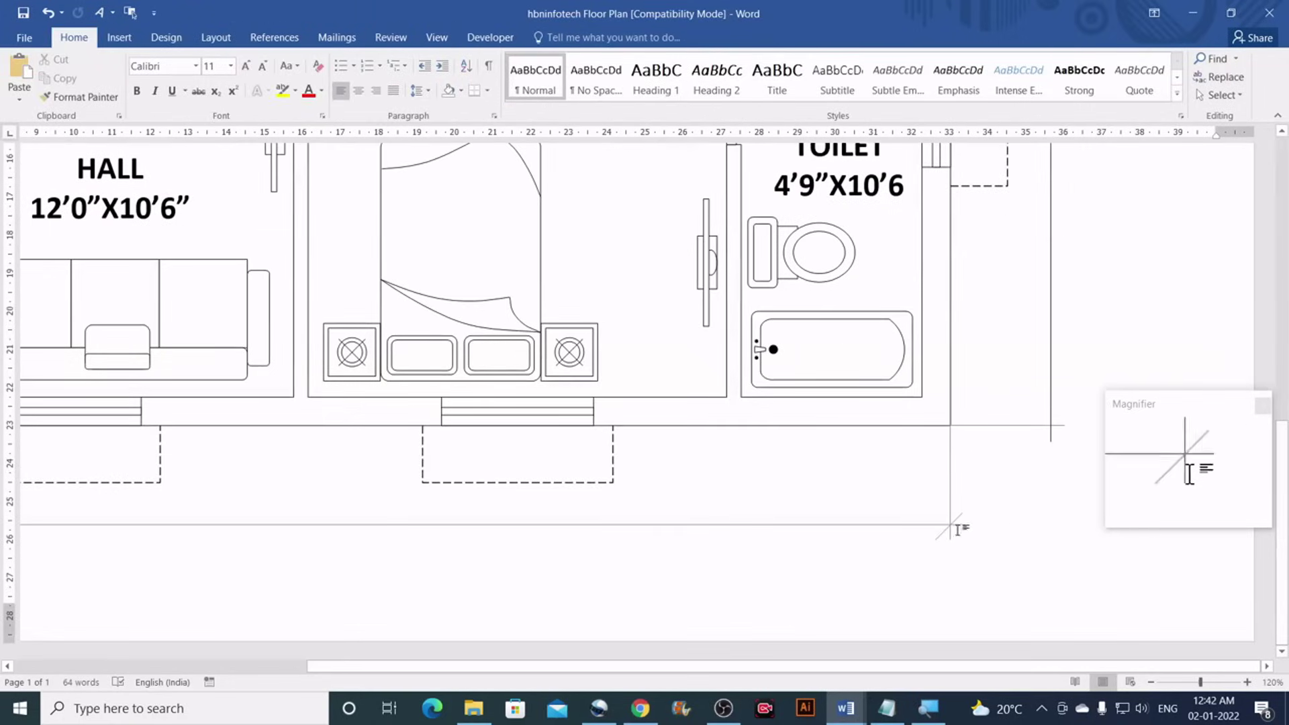
click(960, 520)
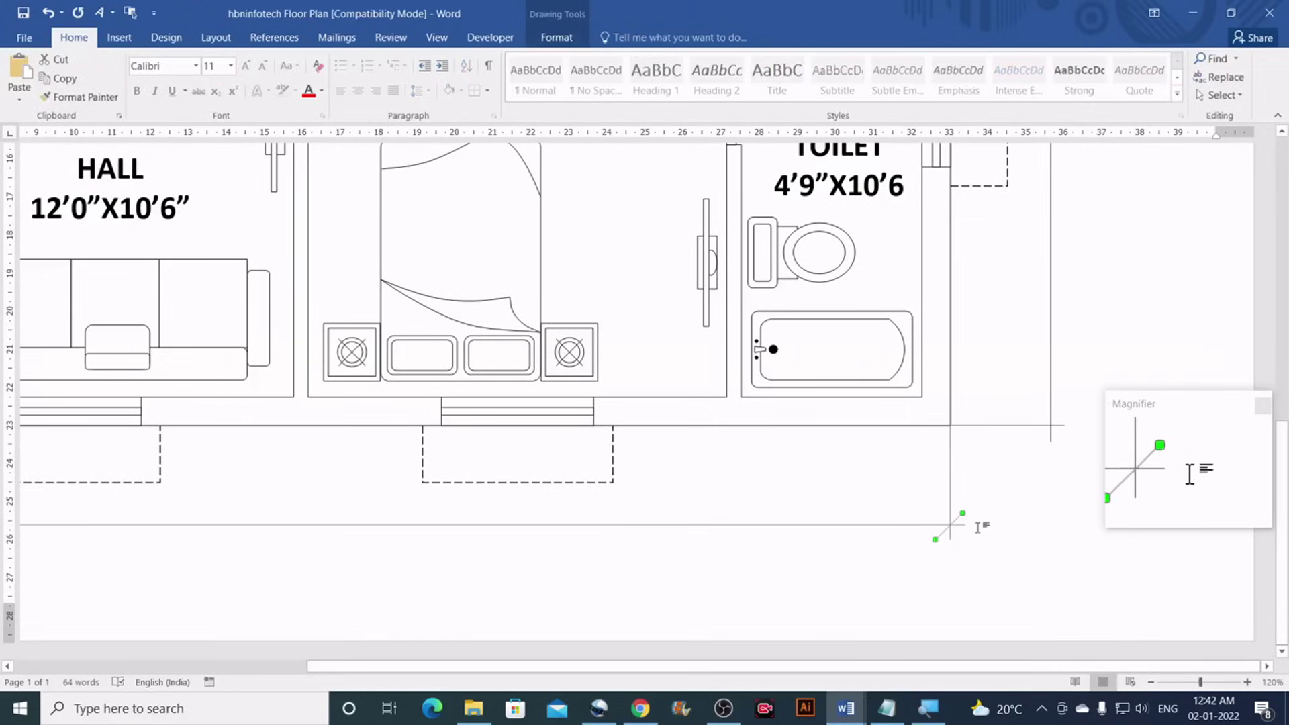
mouse_move(967, 538)
mouse_down()
mouse_move(1027, 452)
mouse_move(1012, 380)
mouse_up()
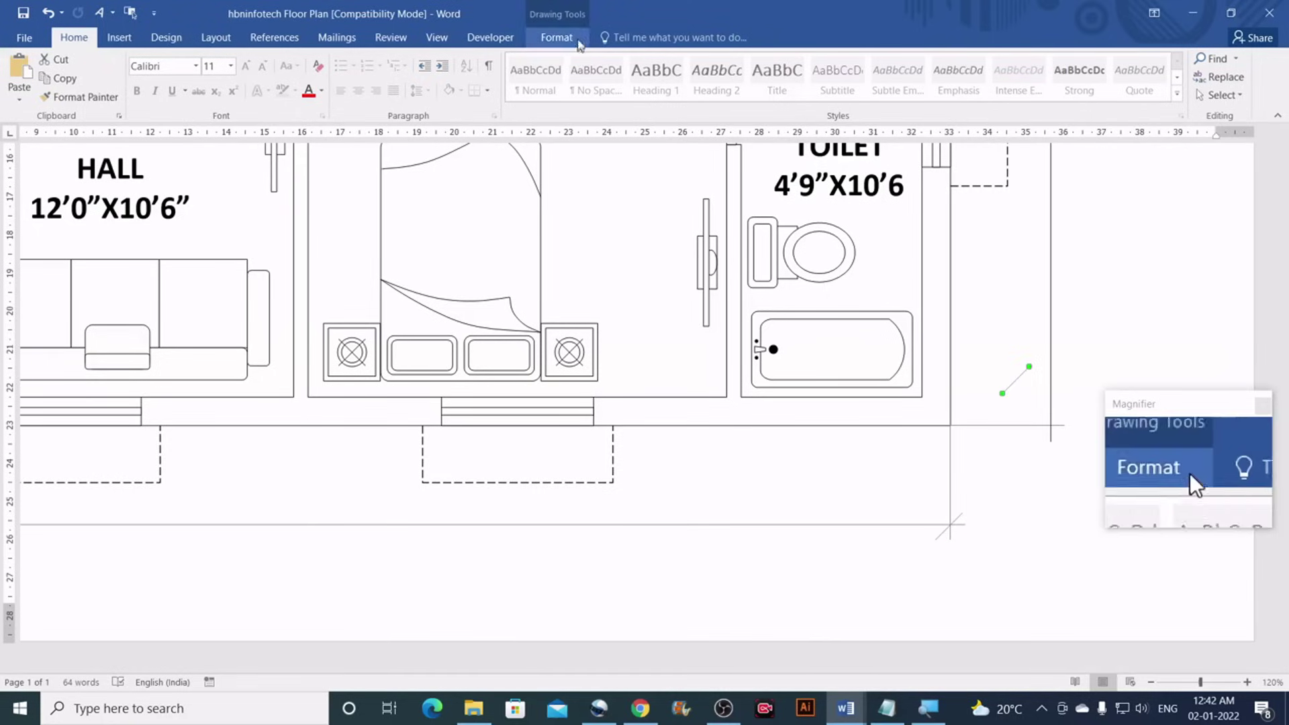
Flip the copied tick to the opposite slant and center it where the vertical dimension line crosses the lower extension line
click(556, 37)
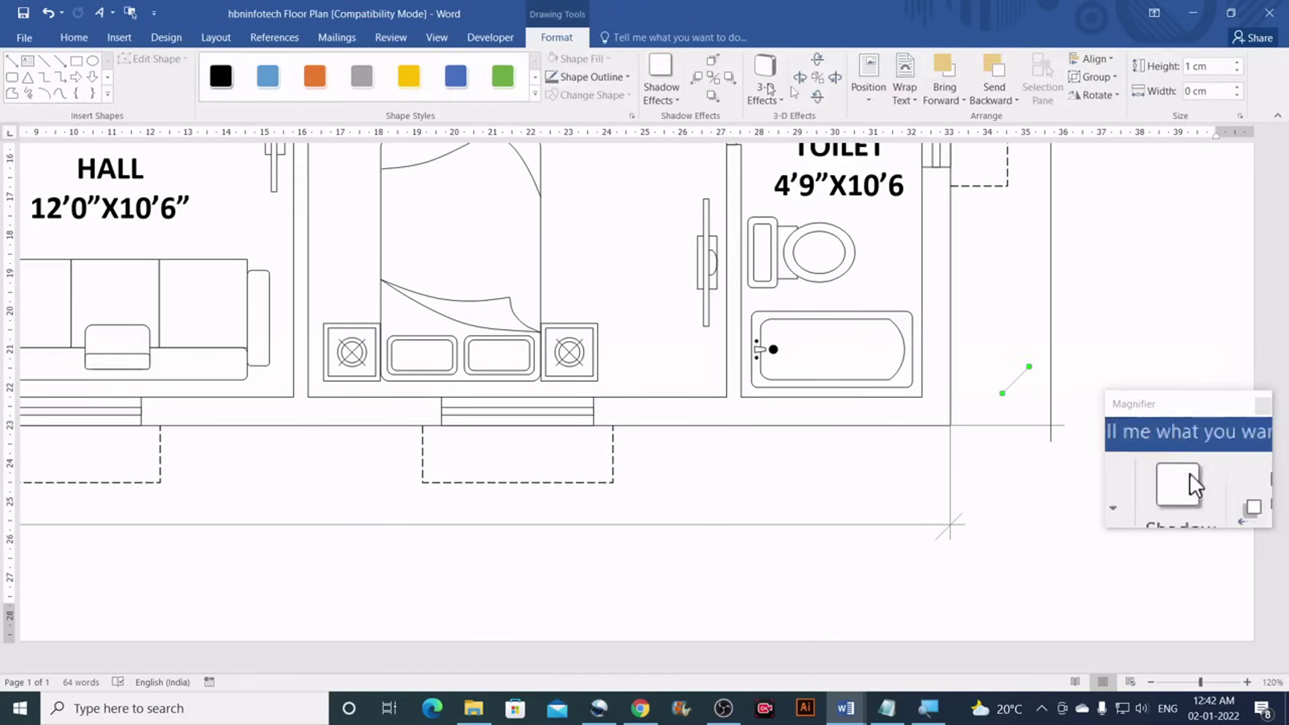
click(1111, 98)
click(1118, 172)
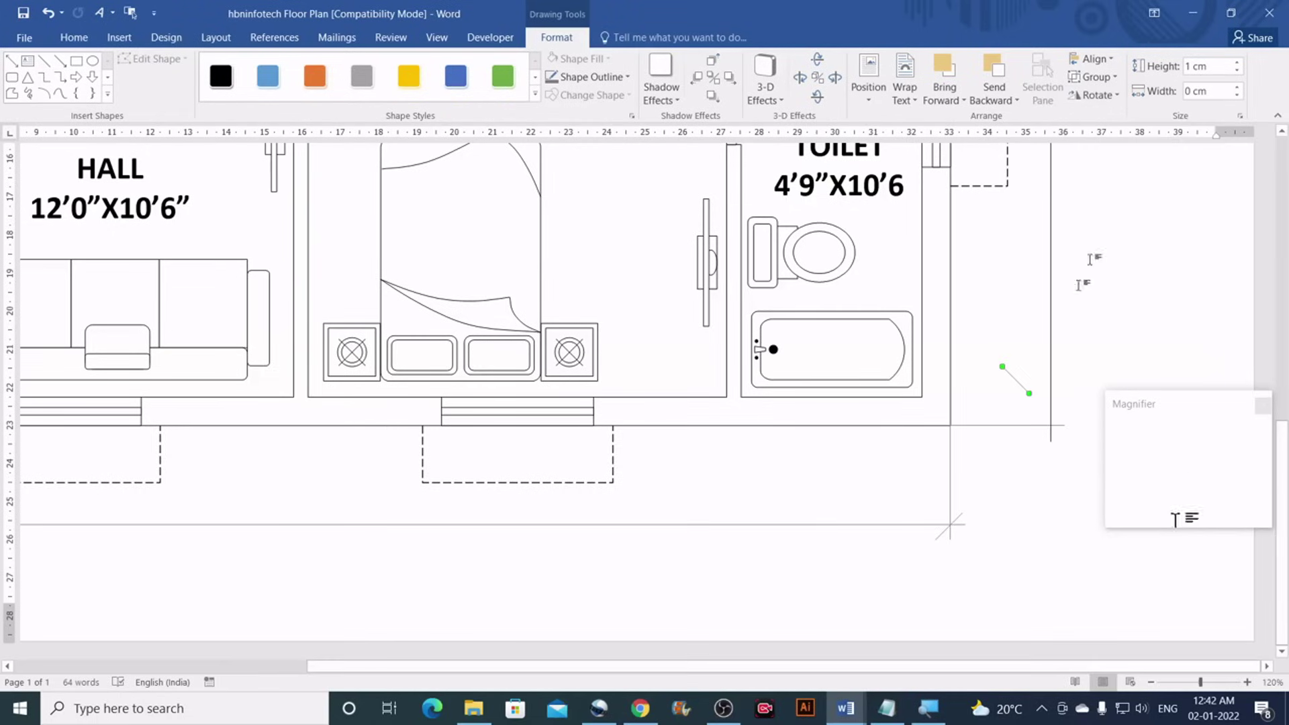
drag(1013, 379, 1052, 425)
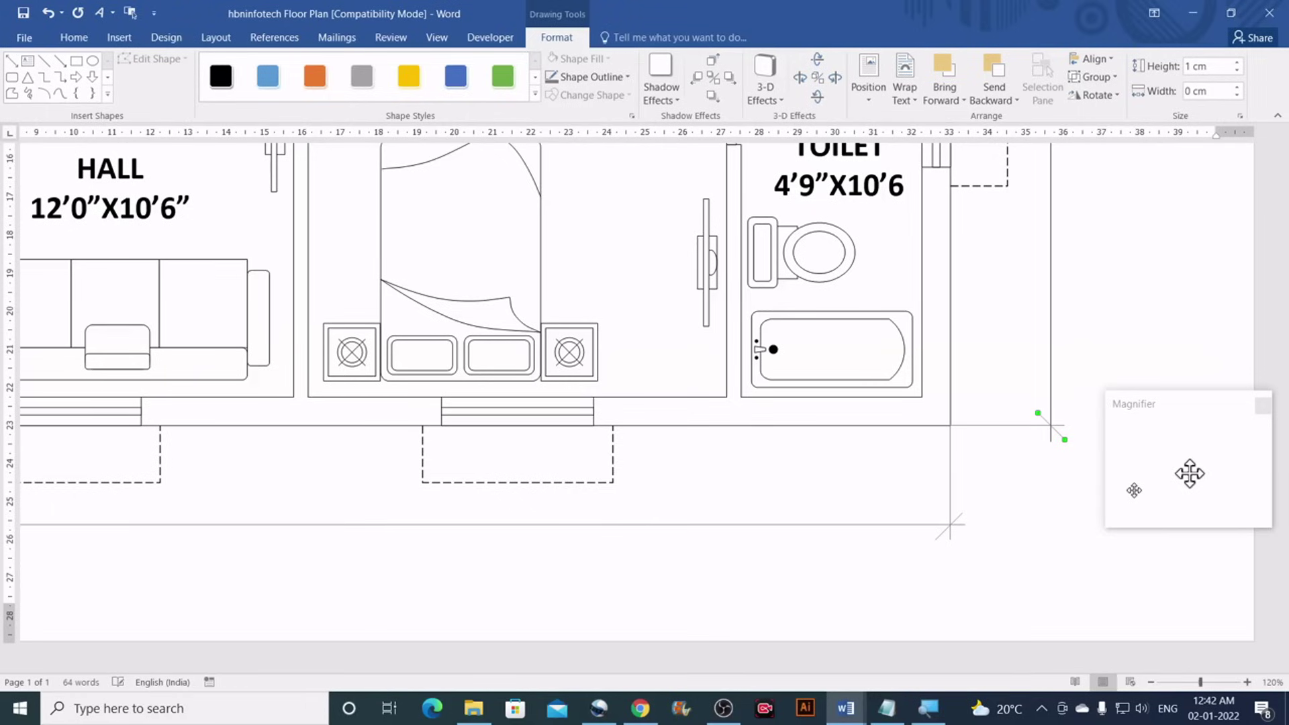
key(Escape)
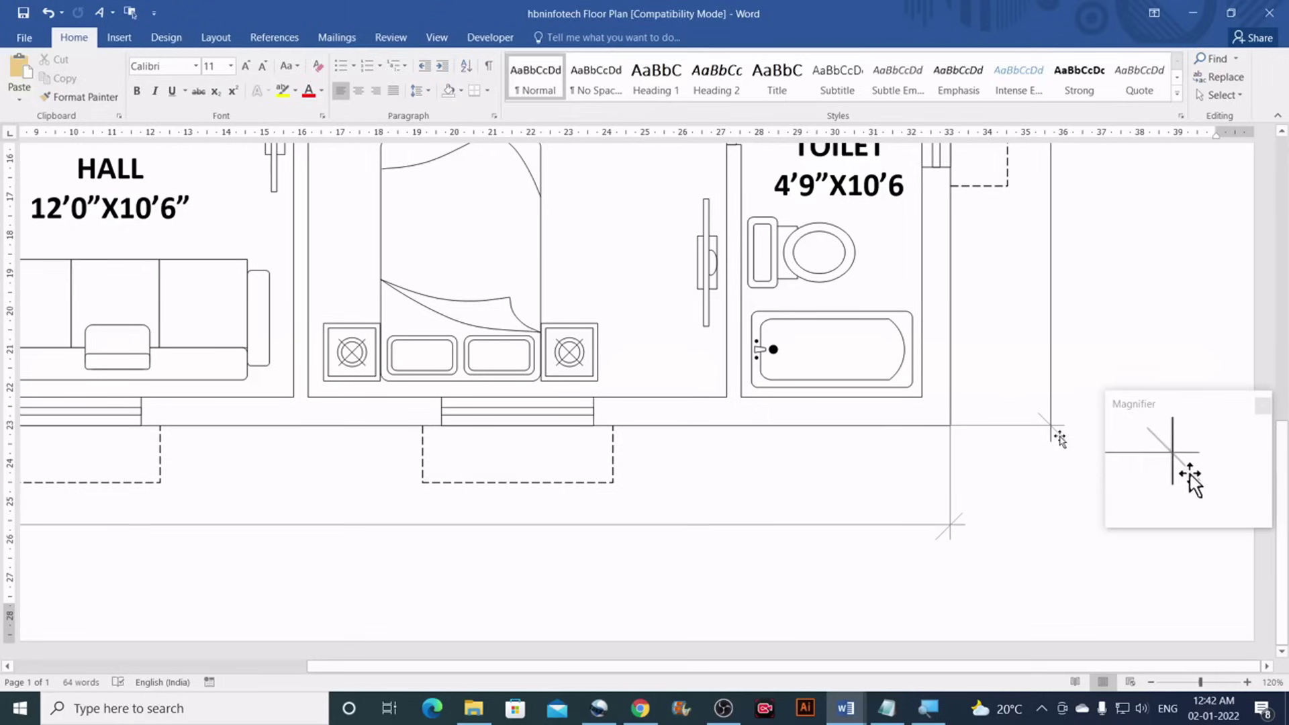
Duplicate the flipped tick and center the copy where the vertical dimension line crosses the upper extension line
click(1059, 438)
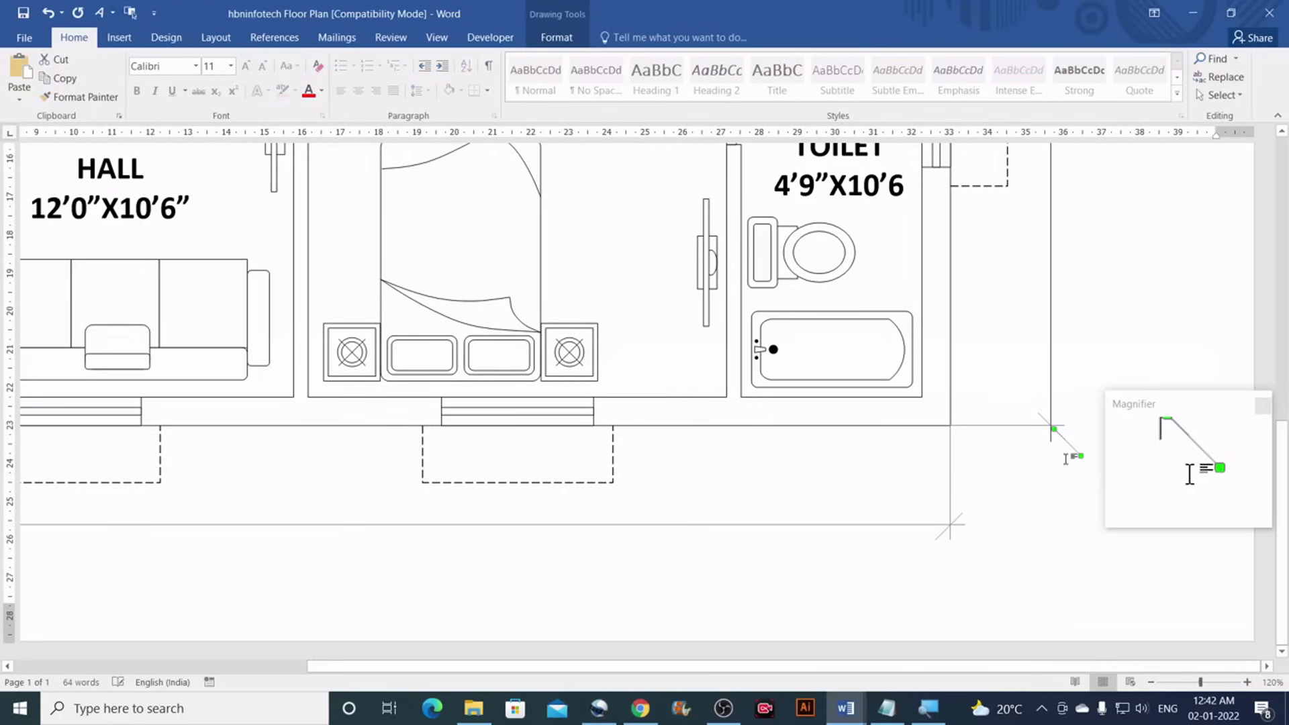
scroll(1067, 463, up, 3)
drag(1060, 530, 1075, 547)
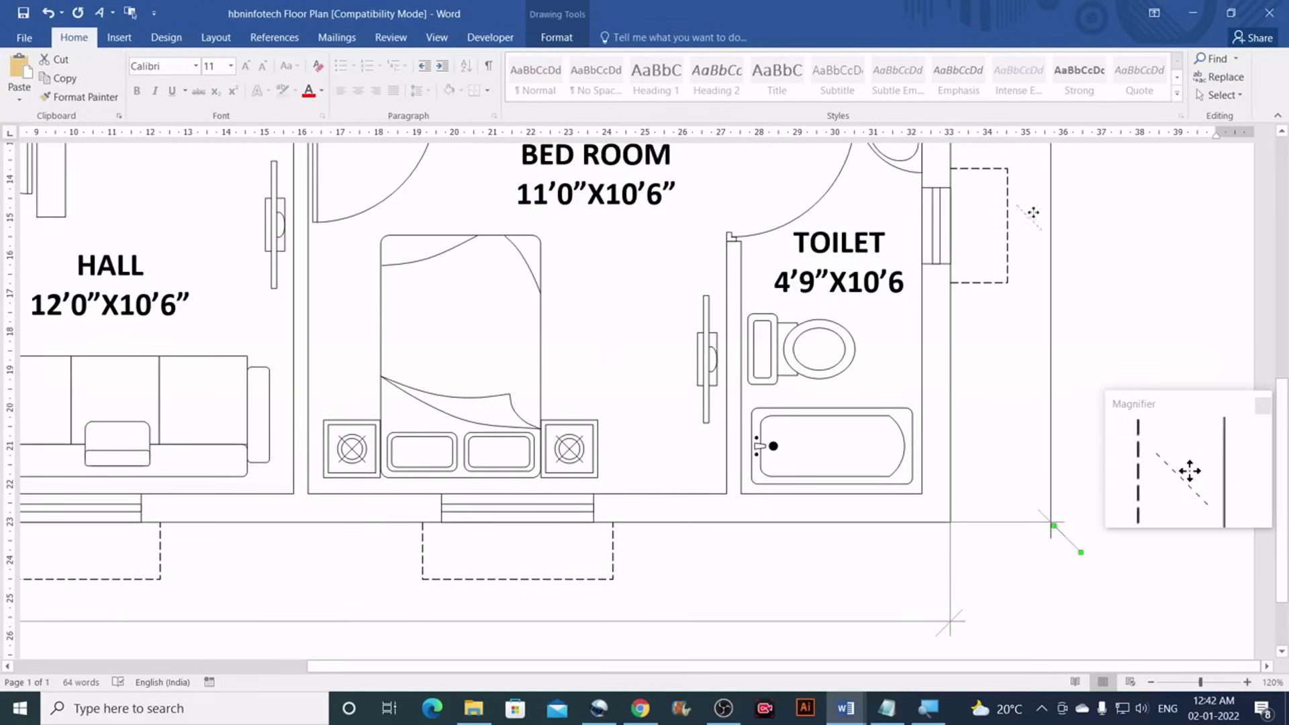
scroll(1044, 463, up, 15)
scroll(1044, 463, down, 3)
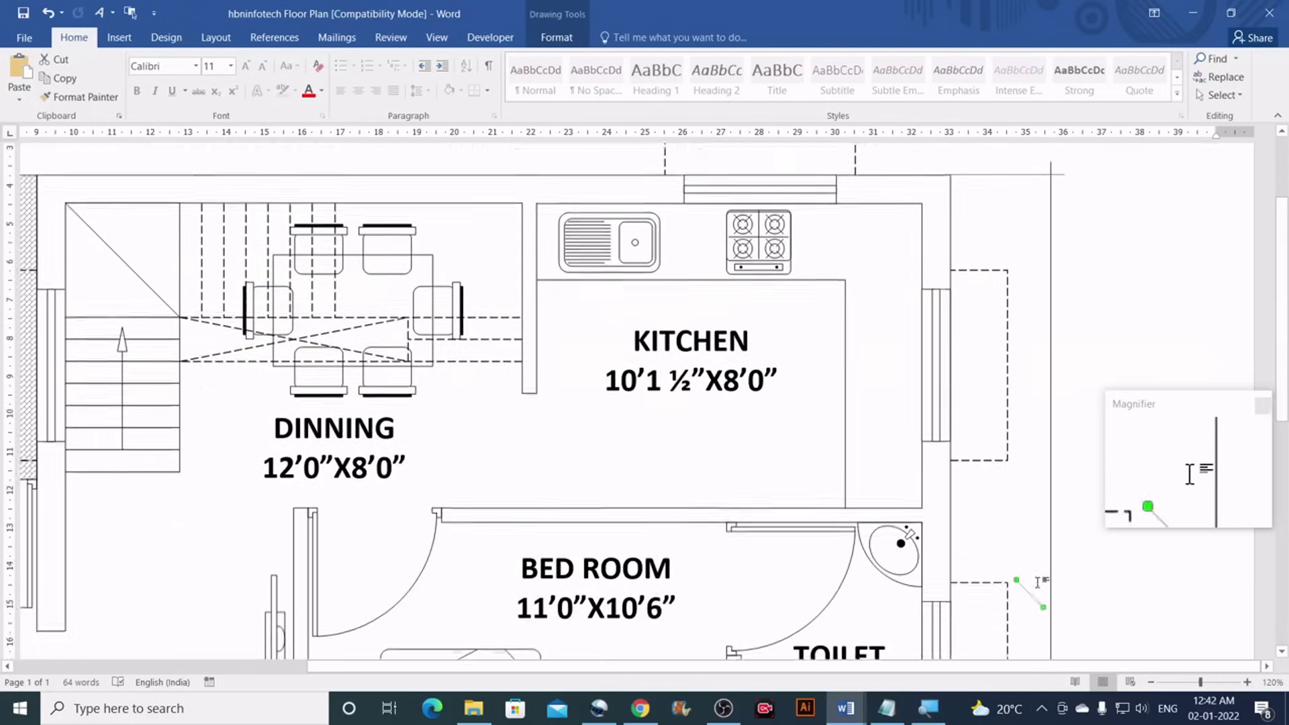
drag(1072, 284, 1054, 350)
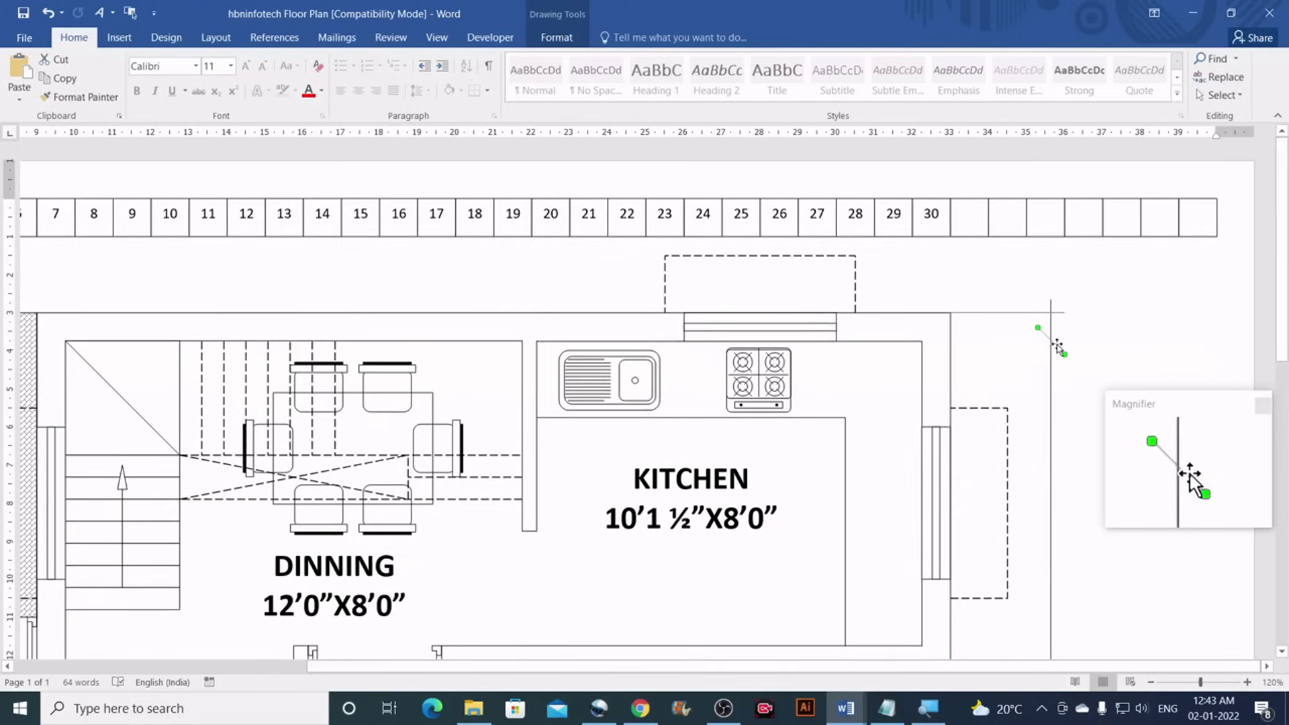
drag(1054, 314, 1054, 313)
click(1115, 358)
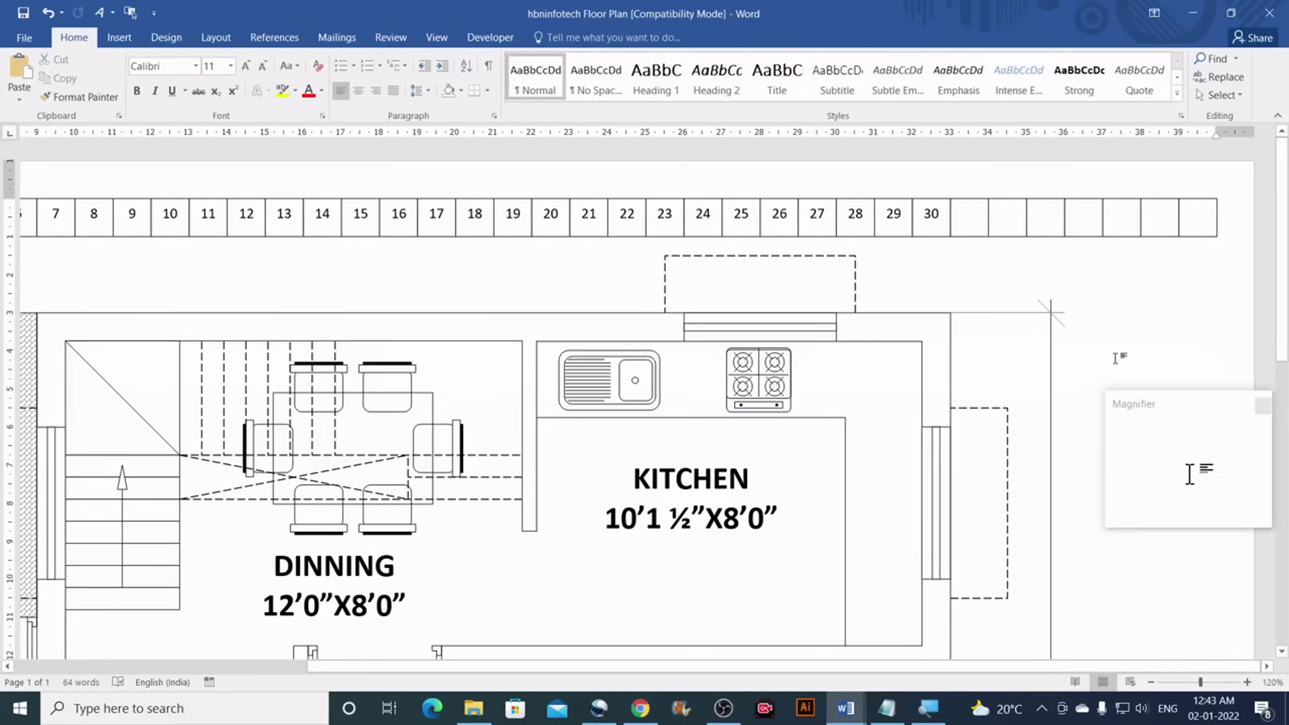
click(1060, 323)
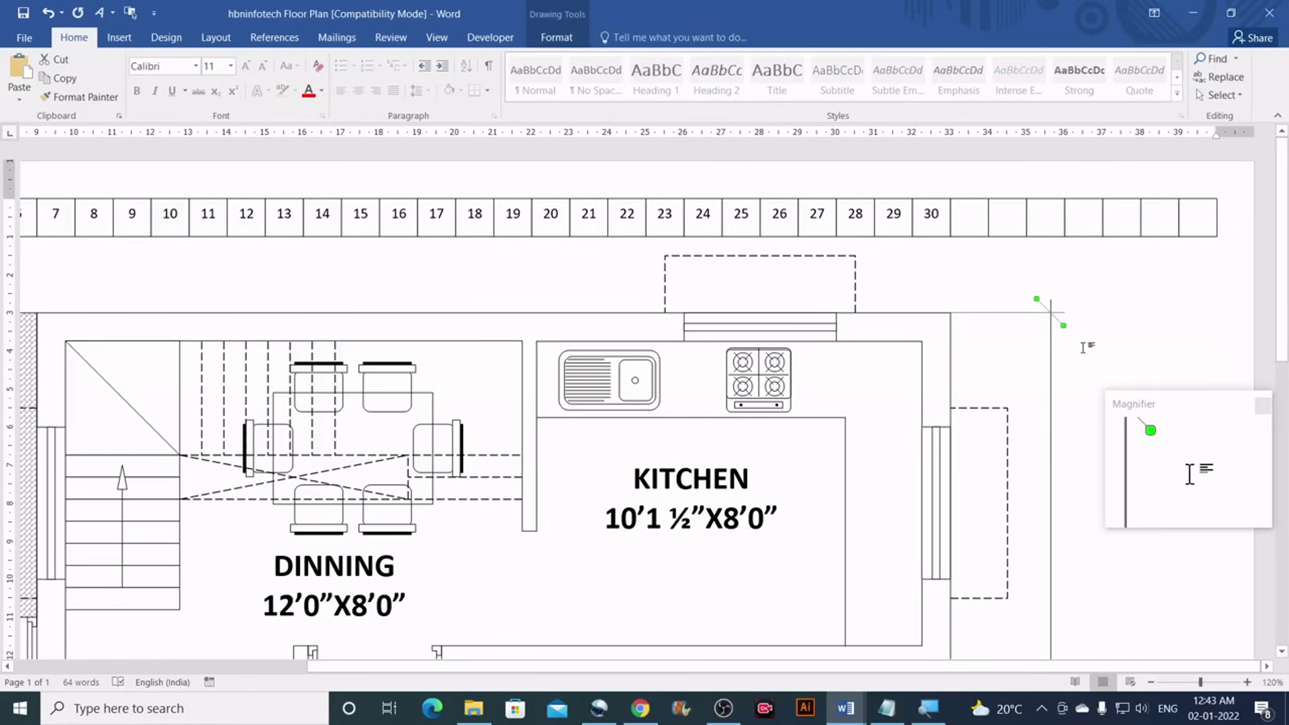
click(1083, 348)
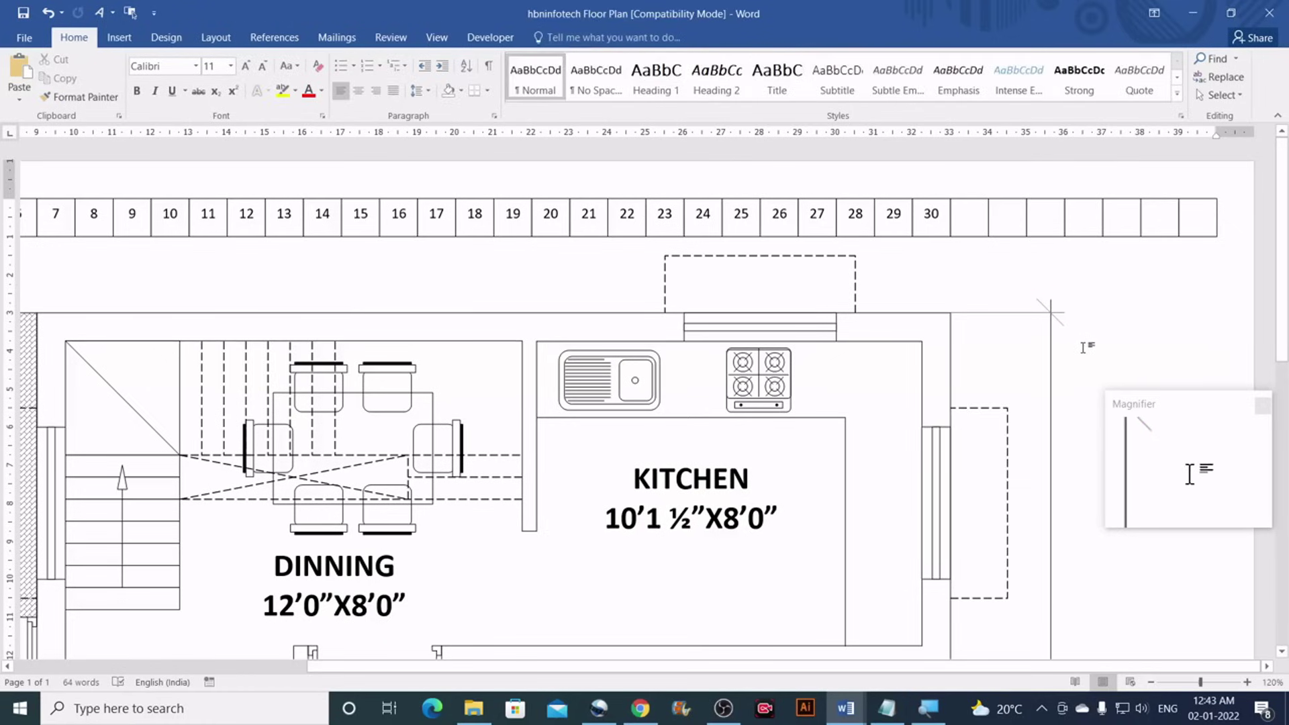
Duplicate the HALL label and place the copy over the middle of the horizontal dimension line below the plan
scroll(1081, 349, down, 10)
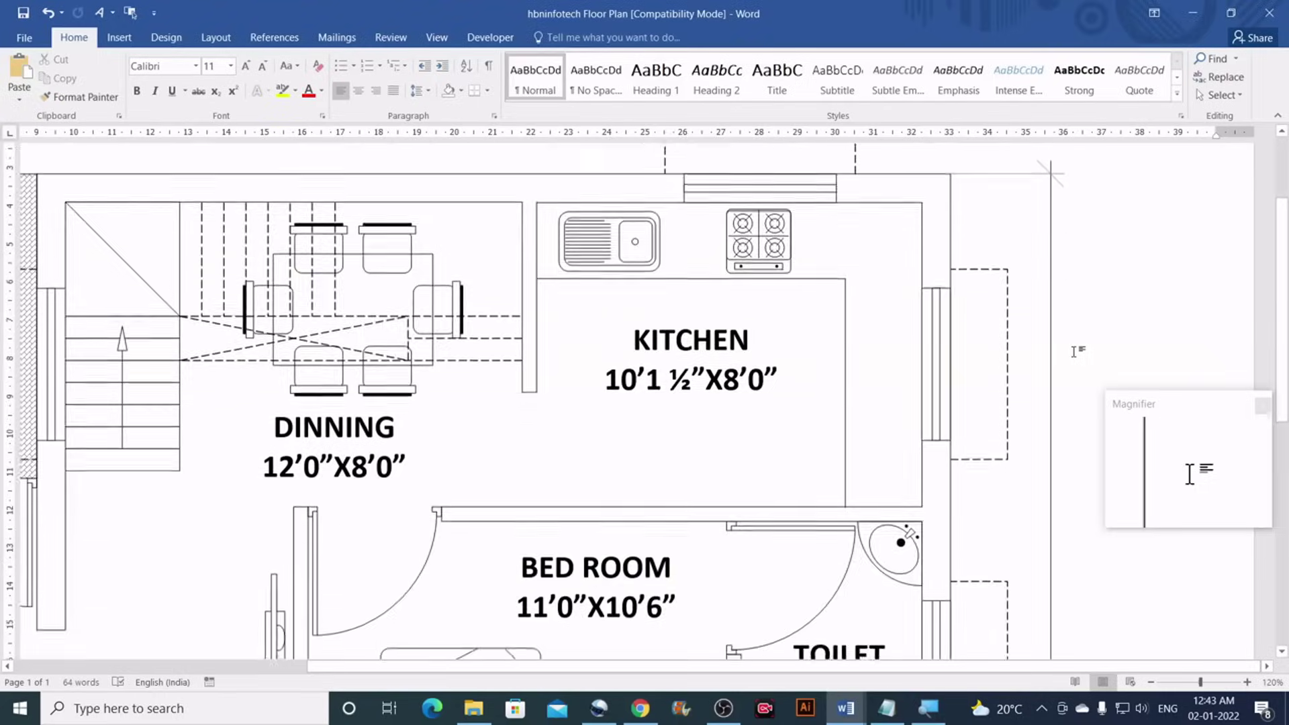
scroll(1076, 351, down, 5)
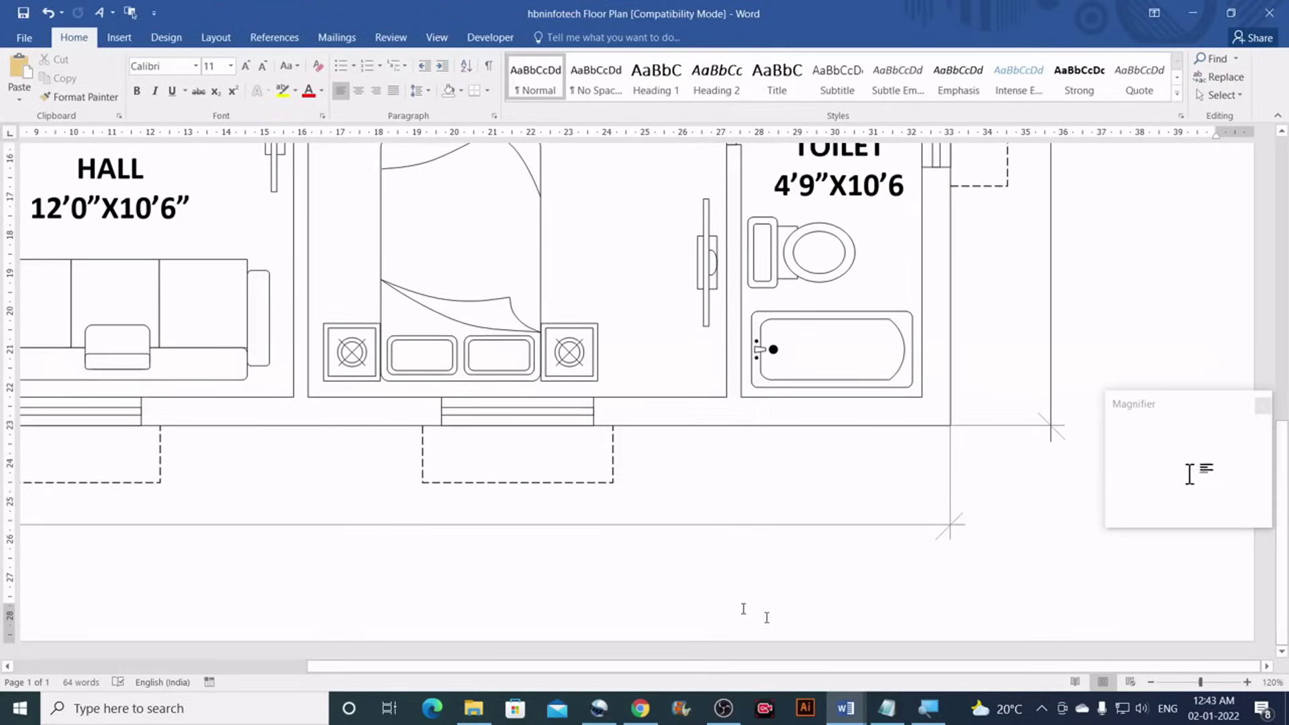
scroll(801, 665, left, 3)
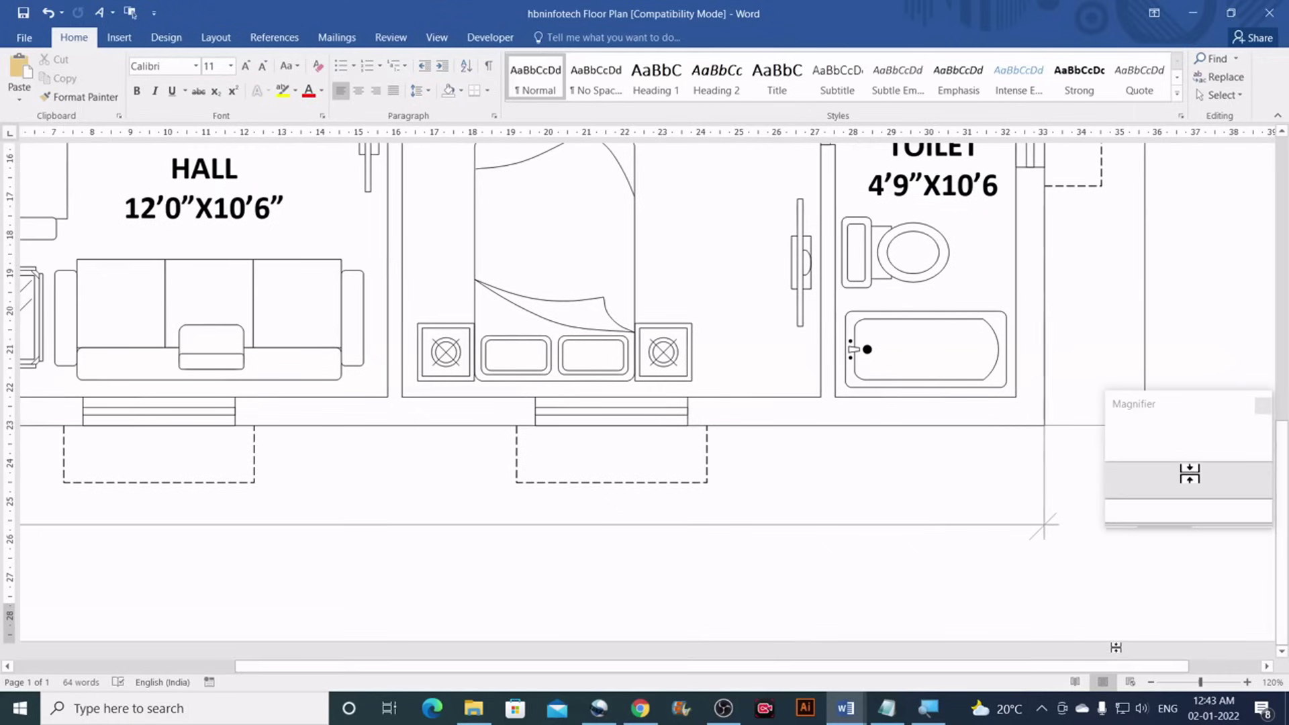
click(1151, 682)
click(1150, 682)
click(1151, 682)
click(1151, 682)
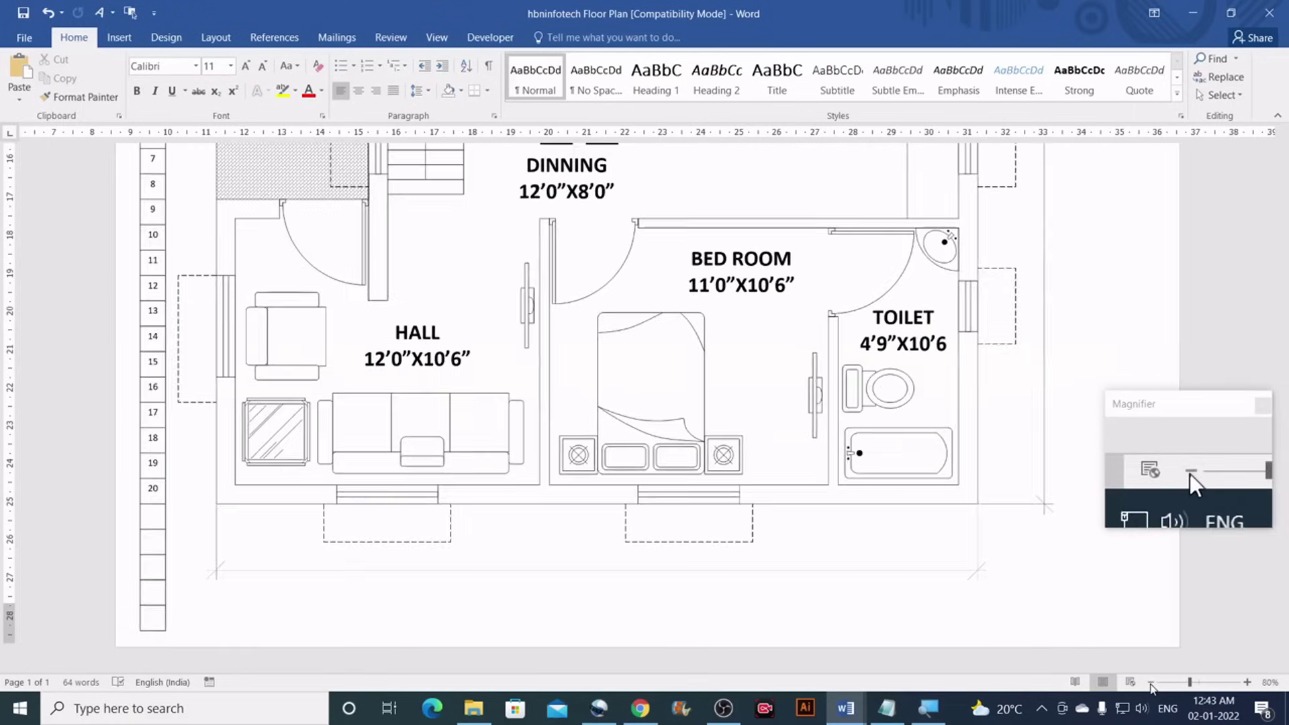
click(1151, 682)
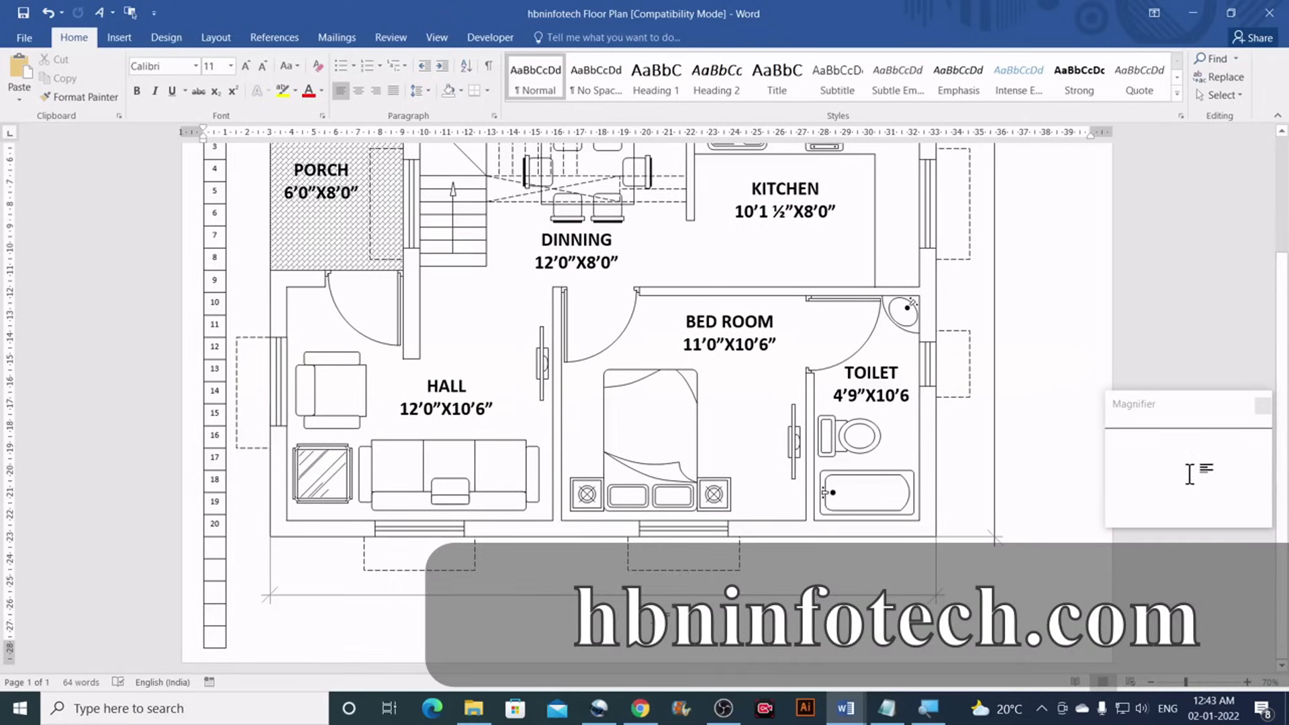
click(472, 410)
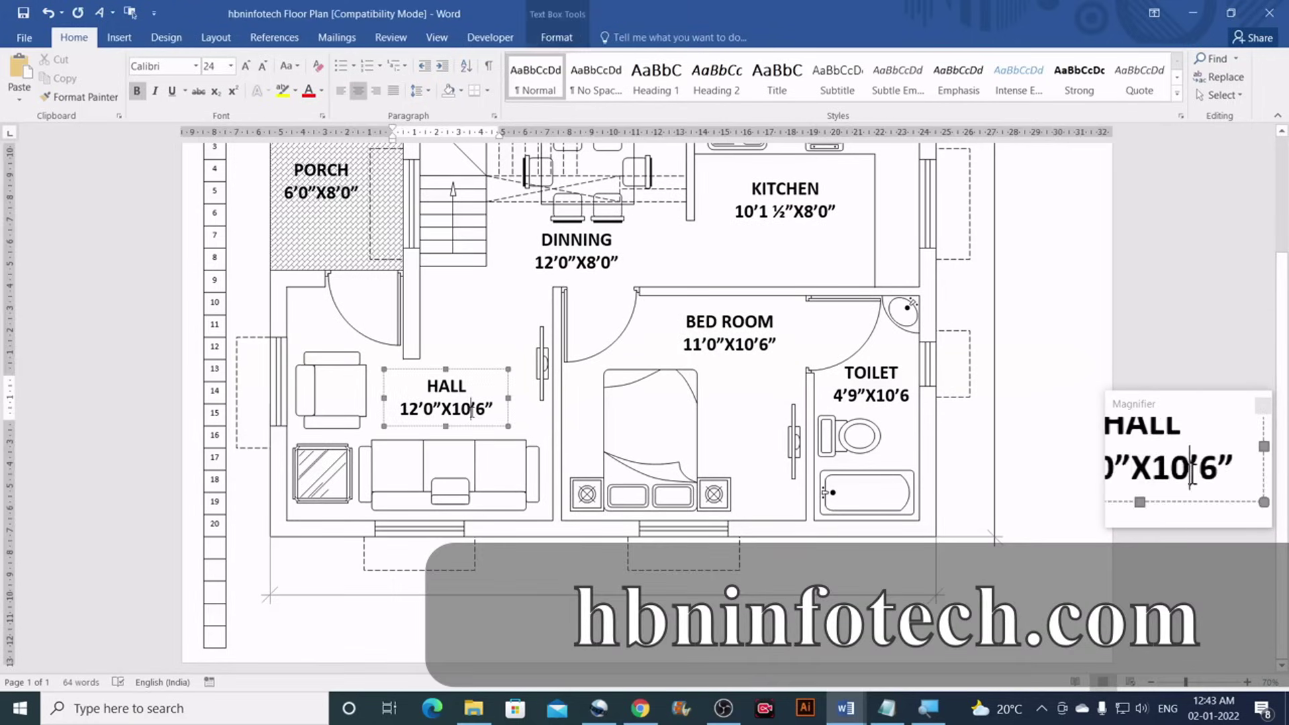
click(478, 370)
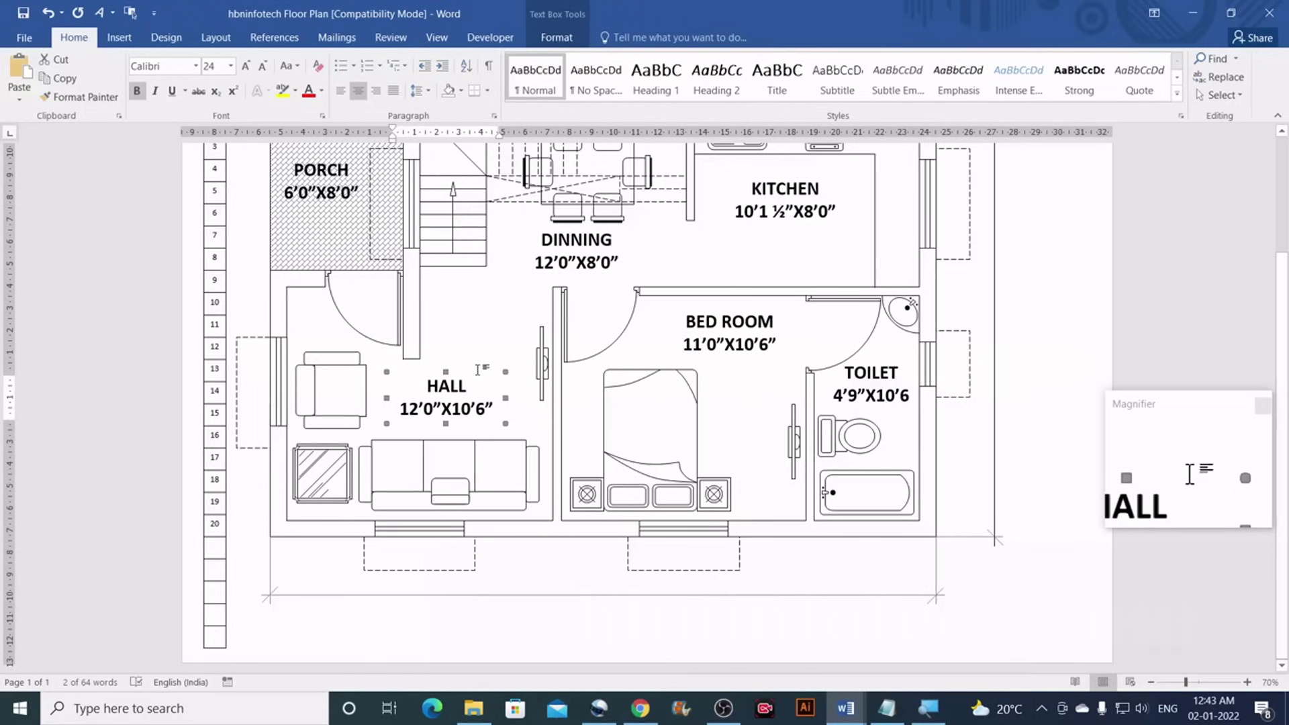
drag(479, 370, 641, 574)
Switch to the reference document Floor Plan in MS Word and copy the 30’0” text from its horizontal dimension label
mouse_move(843, 710)
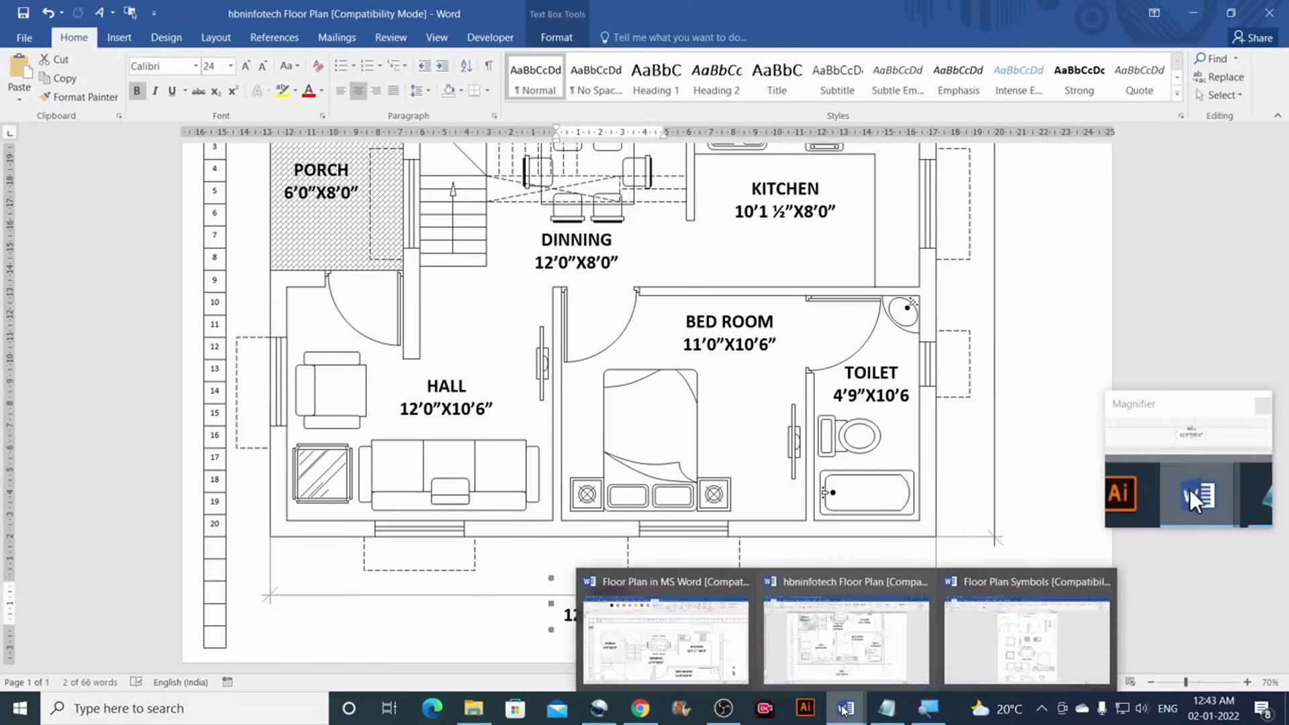
click(665, 634)
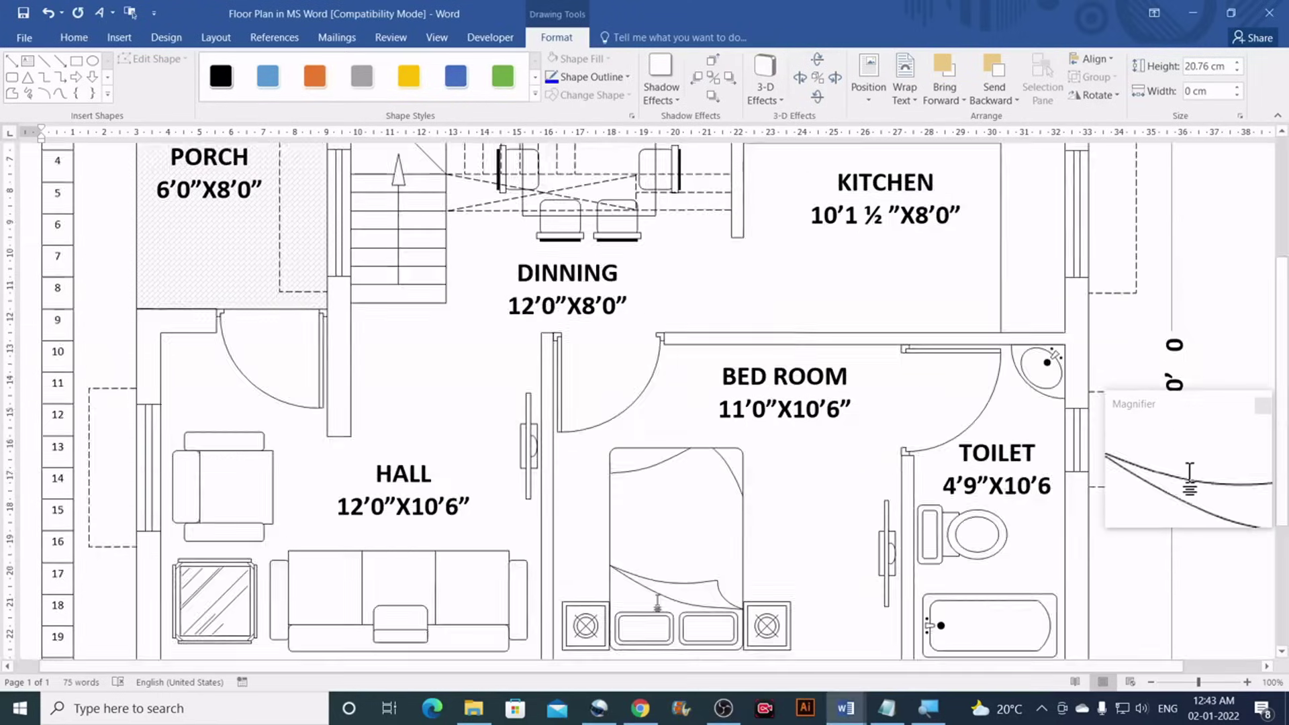
scroll(644, 403, down, 3)
drag(643, 546, 599, 554)
key(ctrl+c)
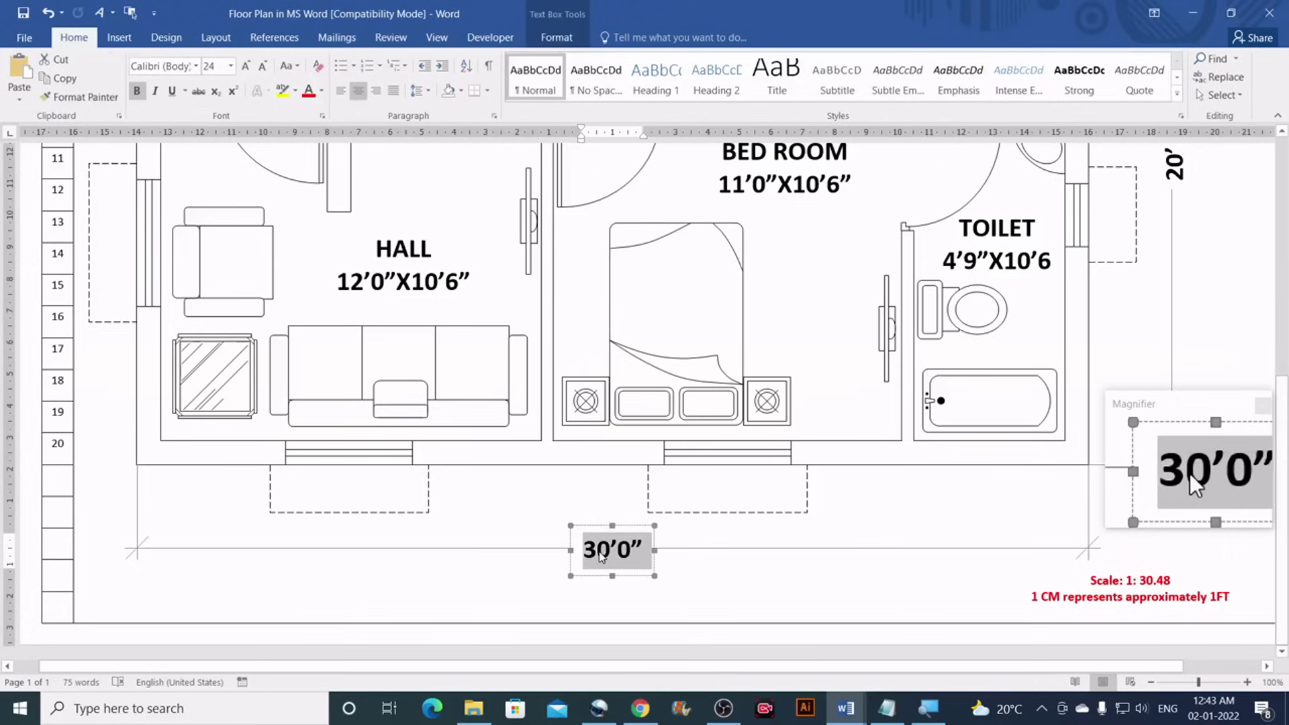
Return to hbninfotech Floor Plan and replace the duplicated label's text with the copied 30’0”, removing the extra blank line
mouse_move(856, 714)
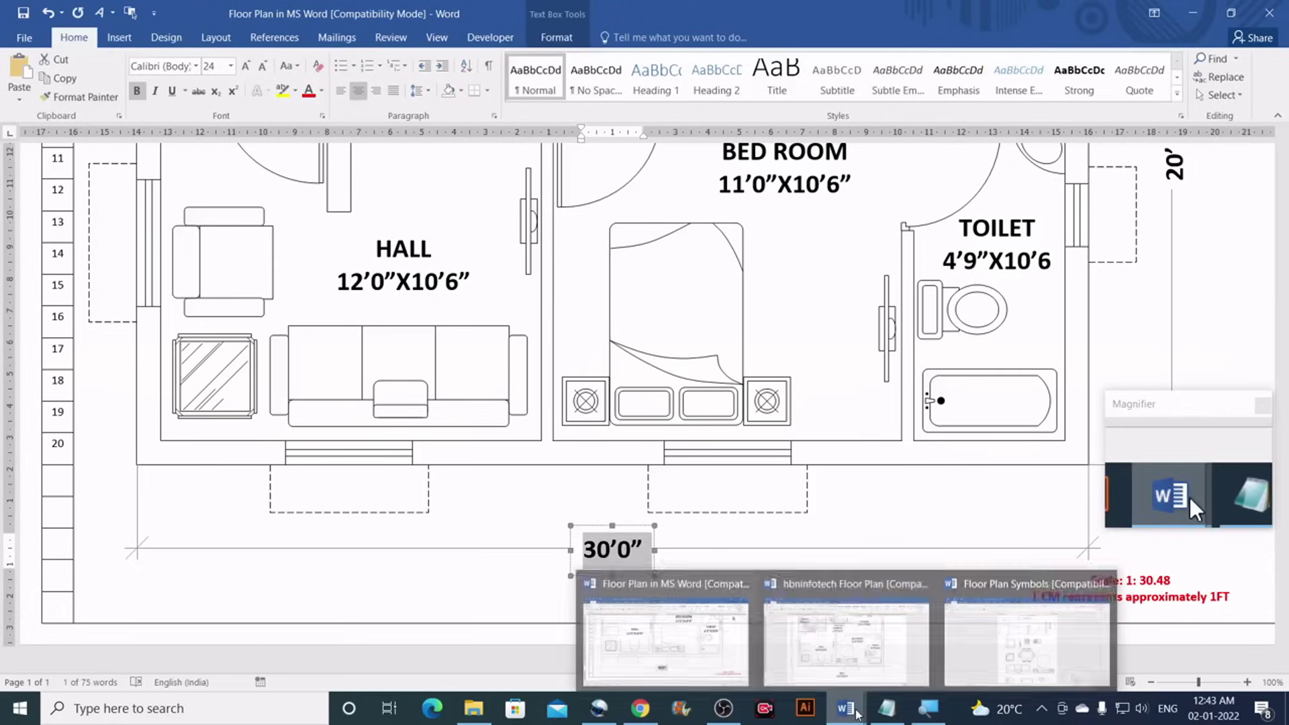
click(846, 634)
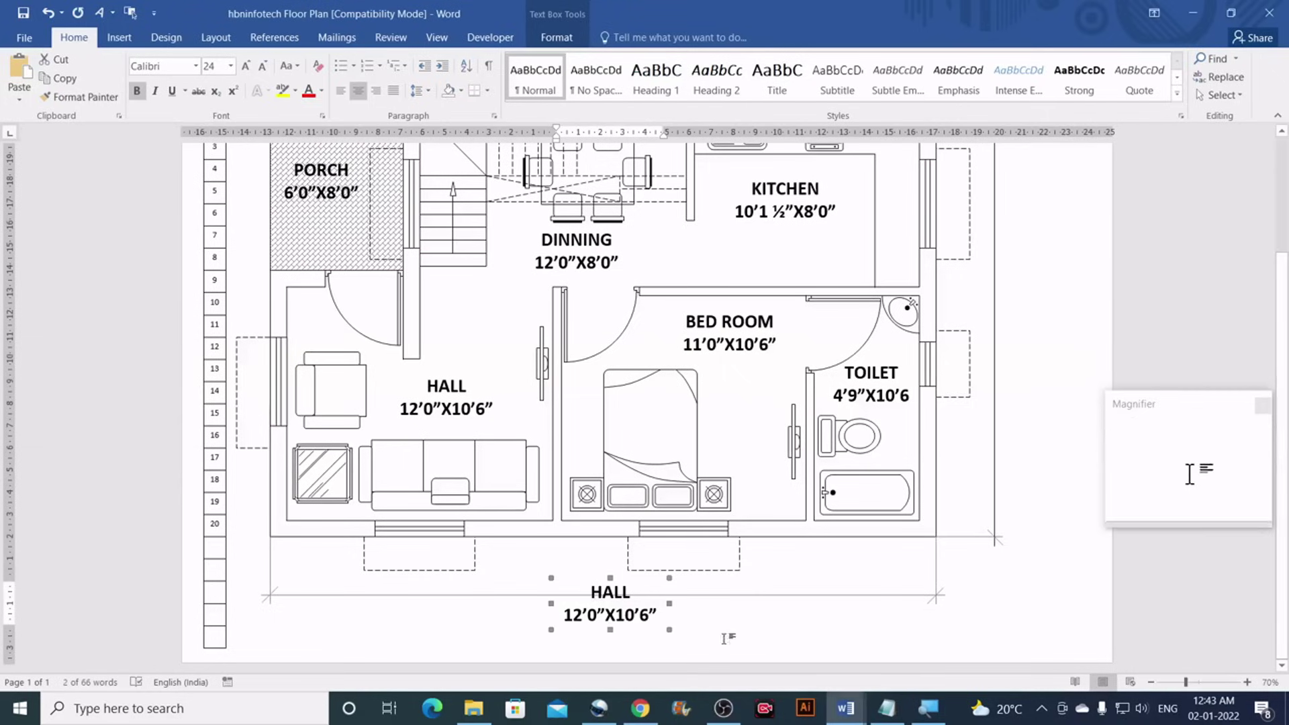
click(609, 612)
key(ctrl+a)
key(ctrl+v)
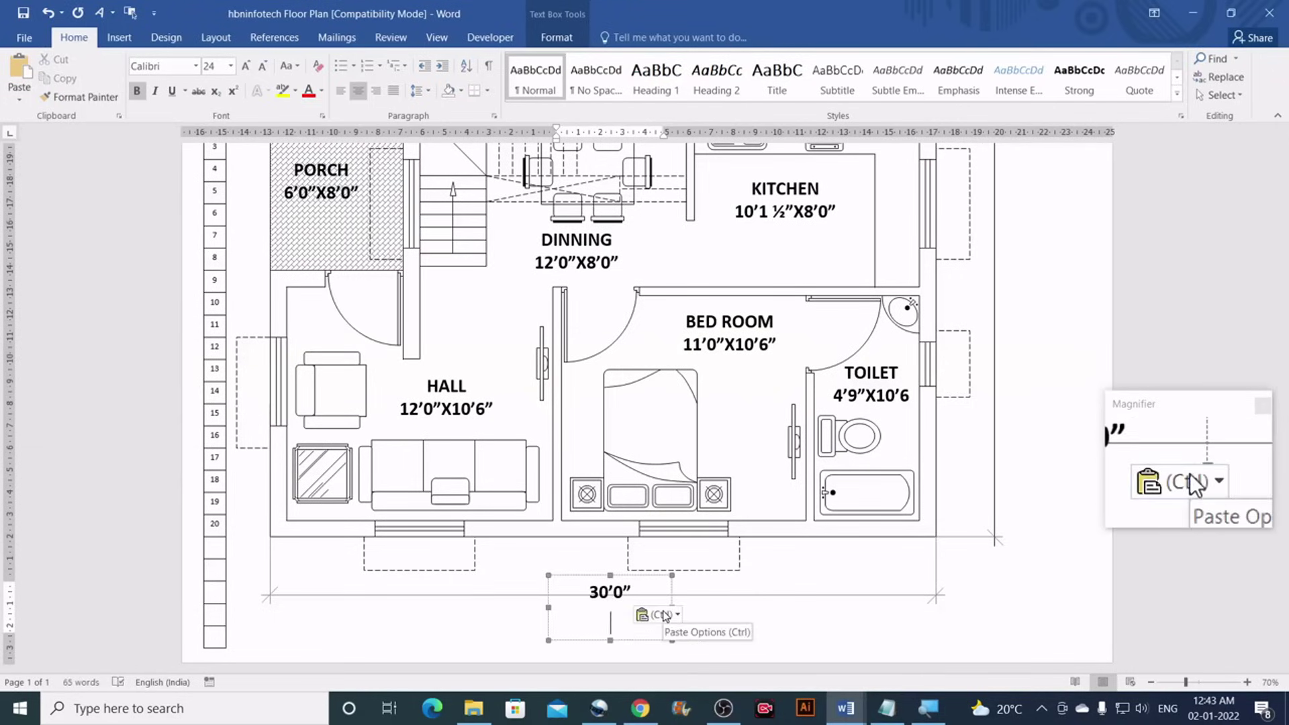
key(BackSpace)
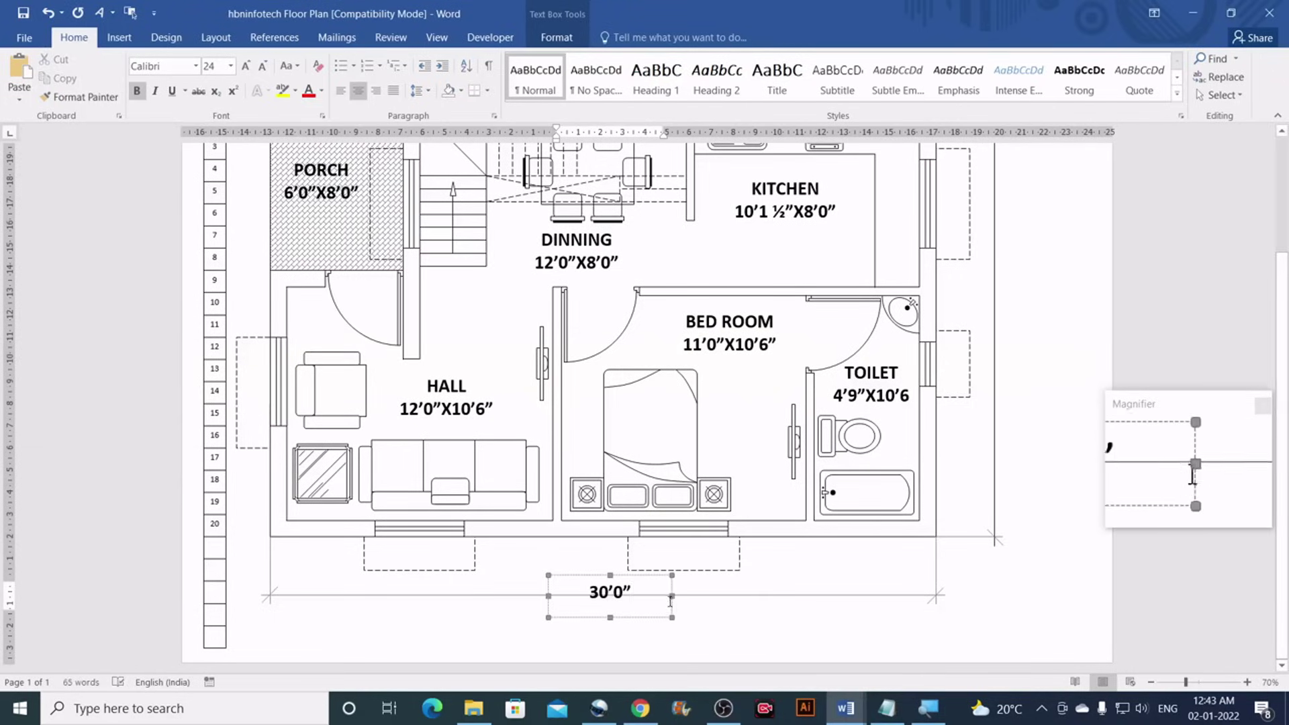
Narrow the 30’0” text box to about 2.55 cm so it fits closely around its text
drag(671, 597, 610, 597)
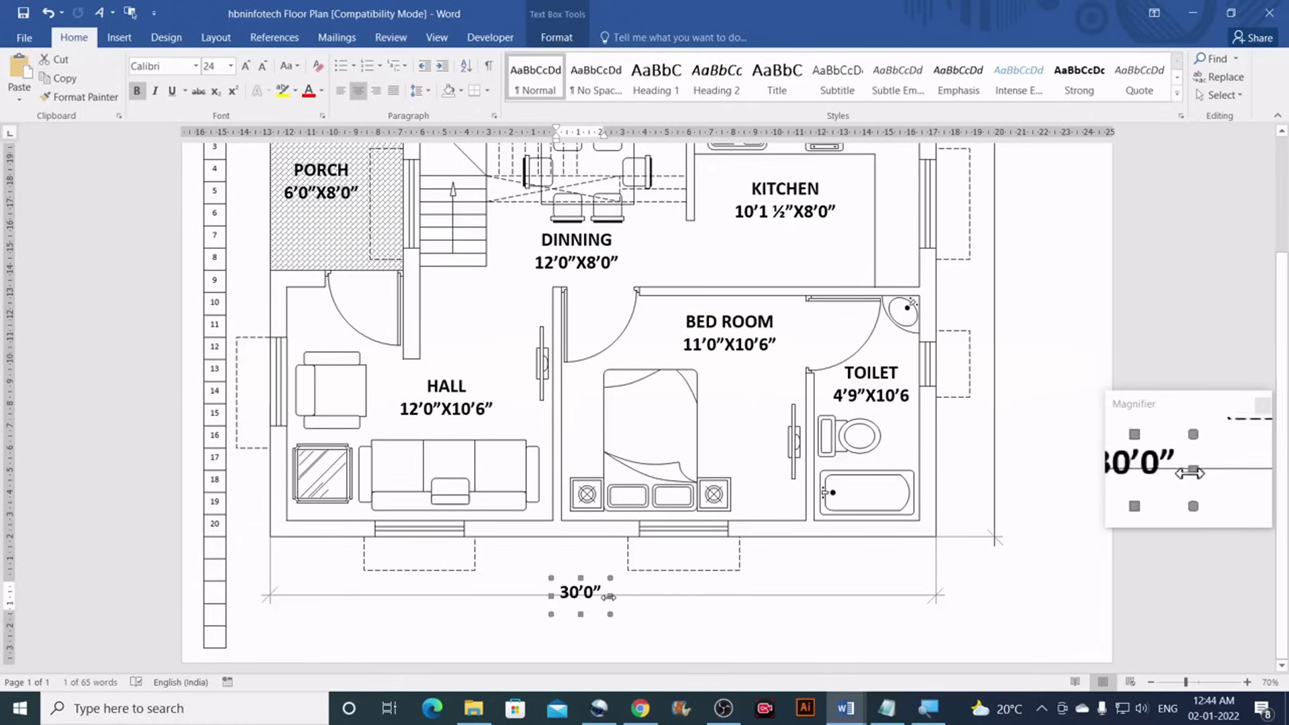
click(601, 593)
drag(601, 595, 608, 608)
Fill the 30’0” text box with white so it masks the dimension line behind the text
click(598, 595)
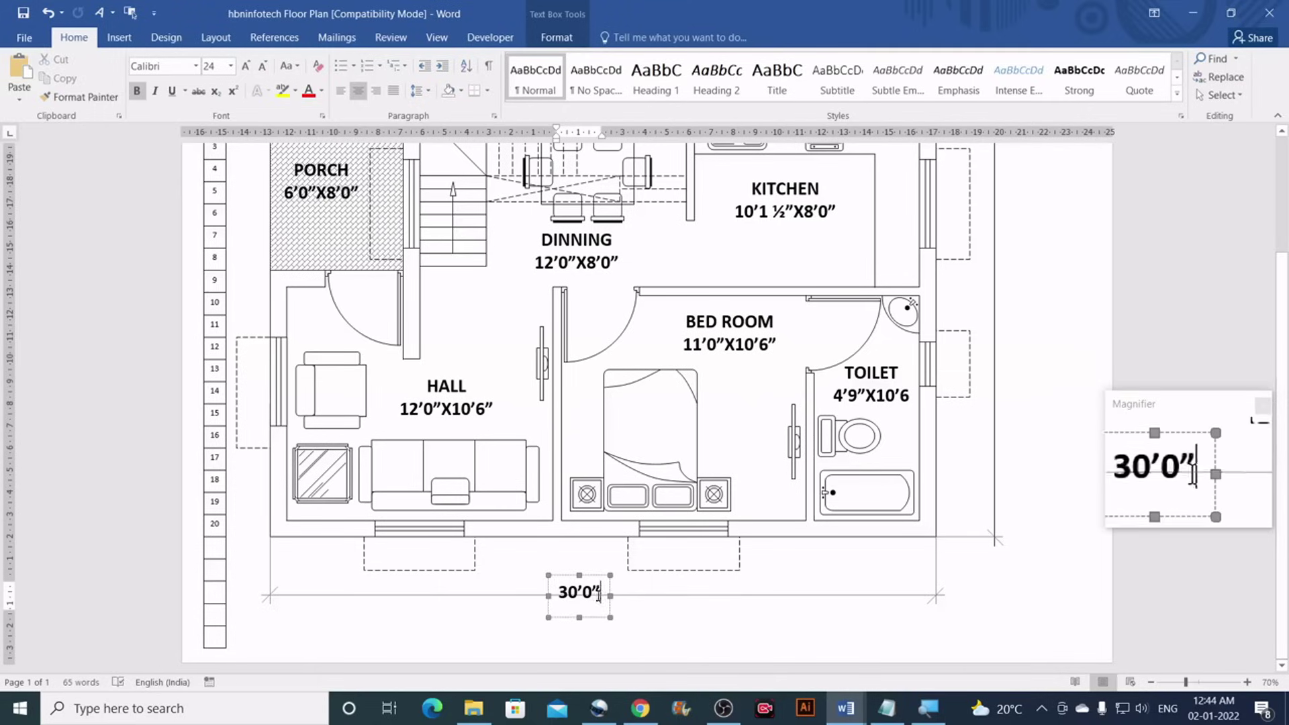
double_click(600, 594)
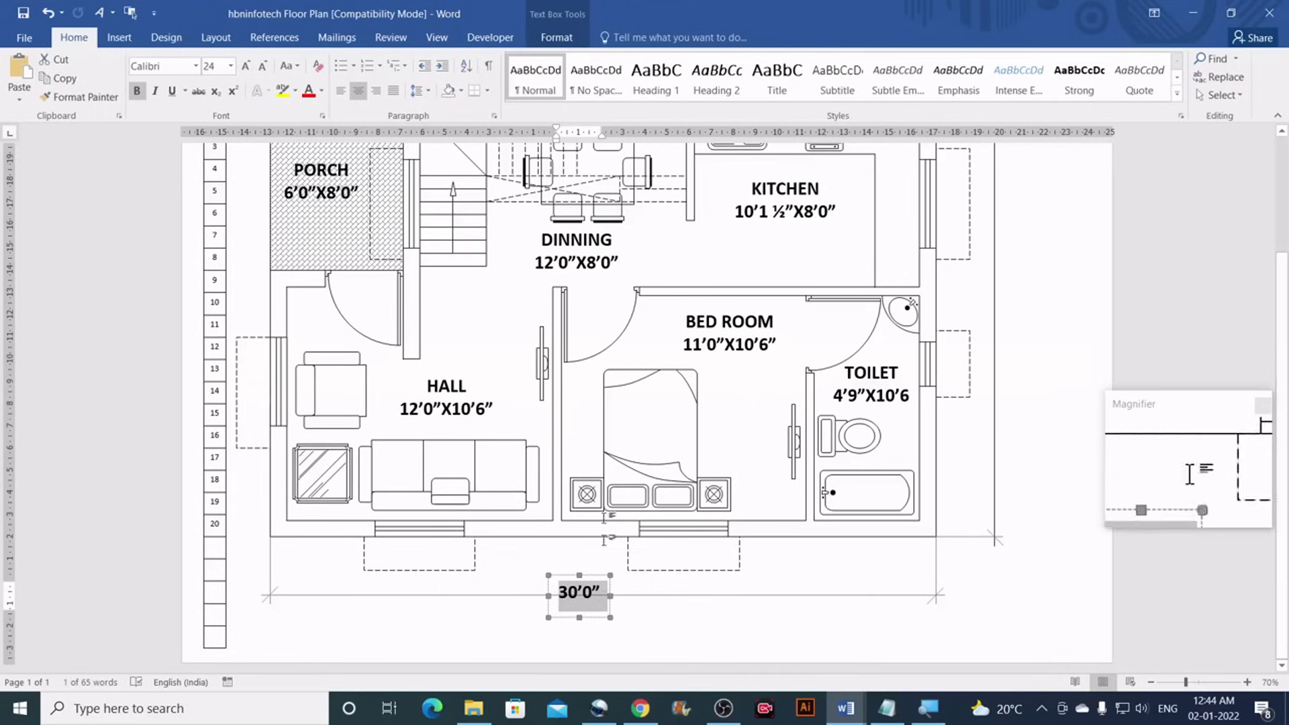
click(557, 38)
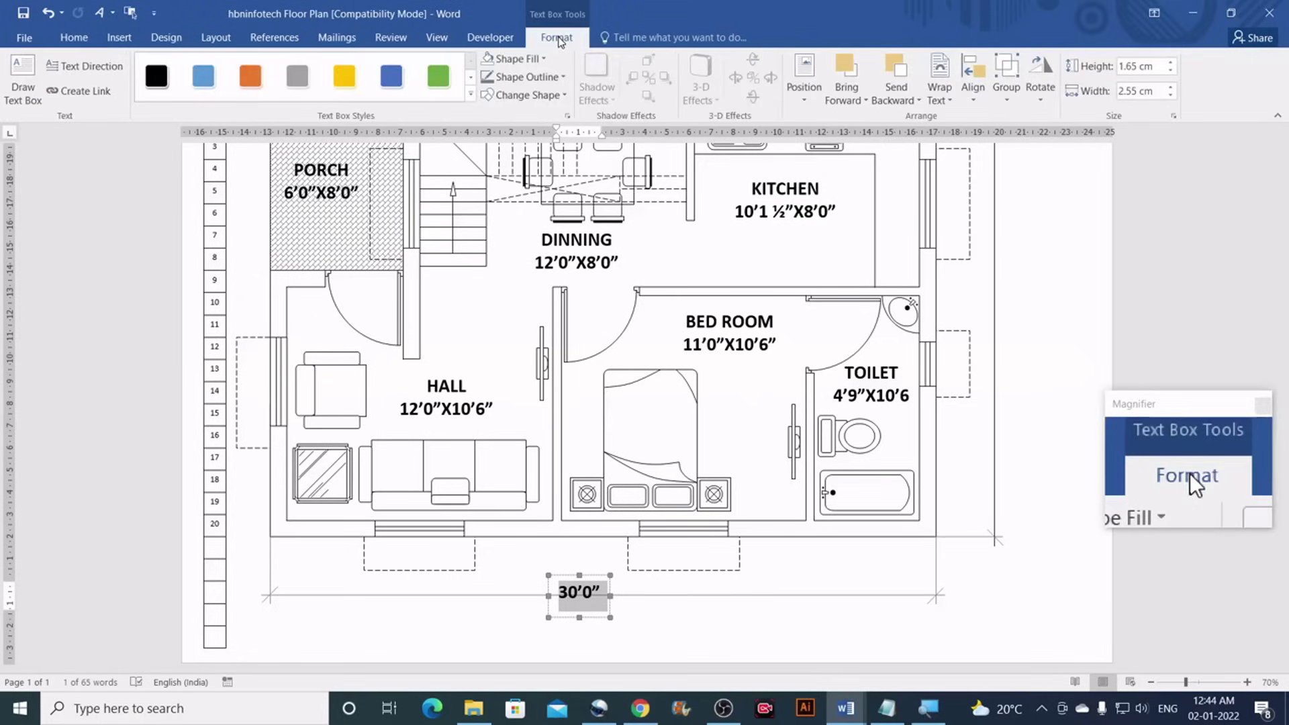
click(541, 59)
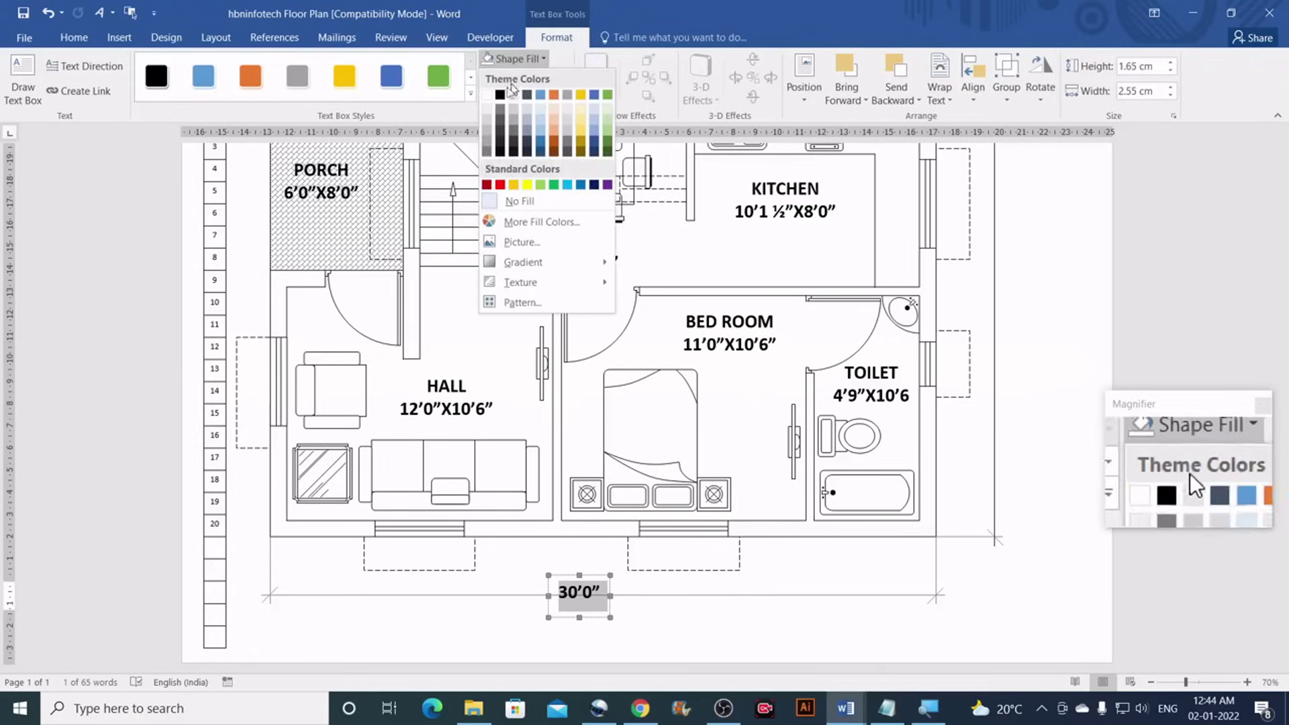
click(487, 94)
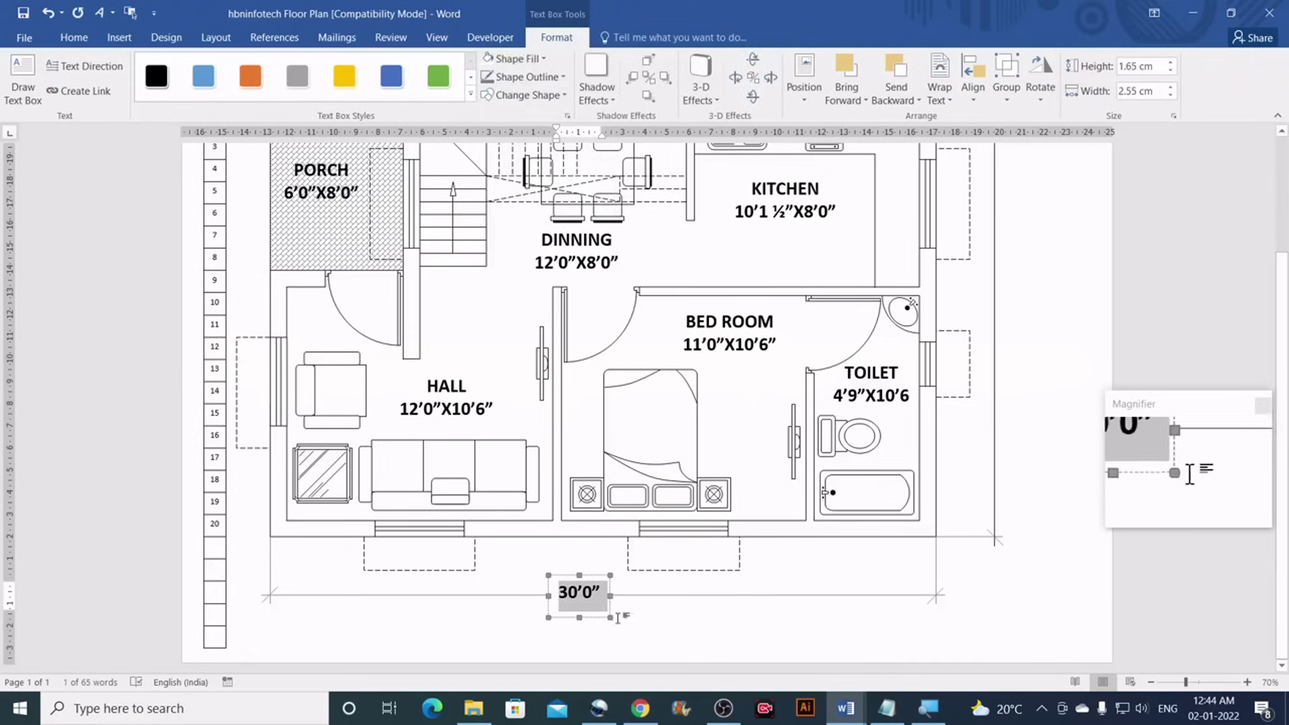
click(615, 596)
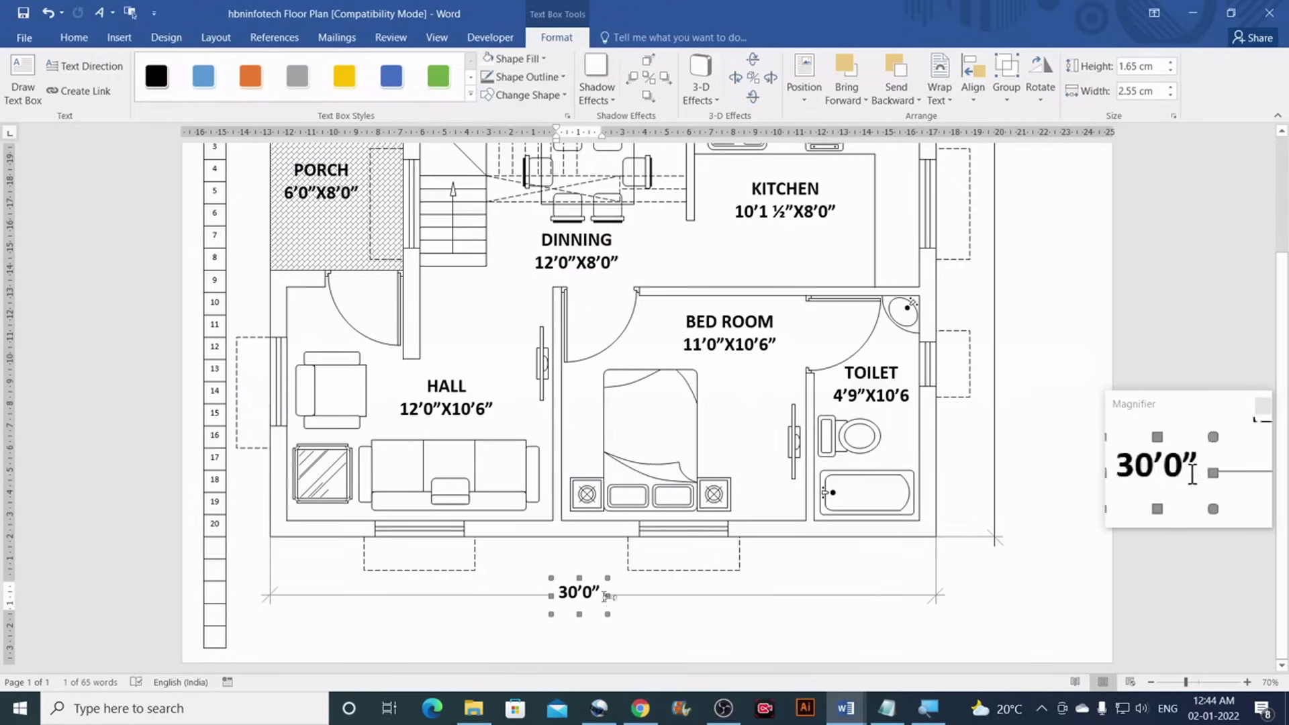
Nudge the 30’0” label down onto the horizontal dimension line and towards the line's middle
key(Down)
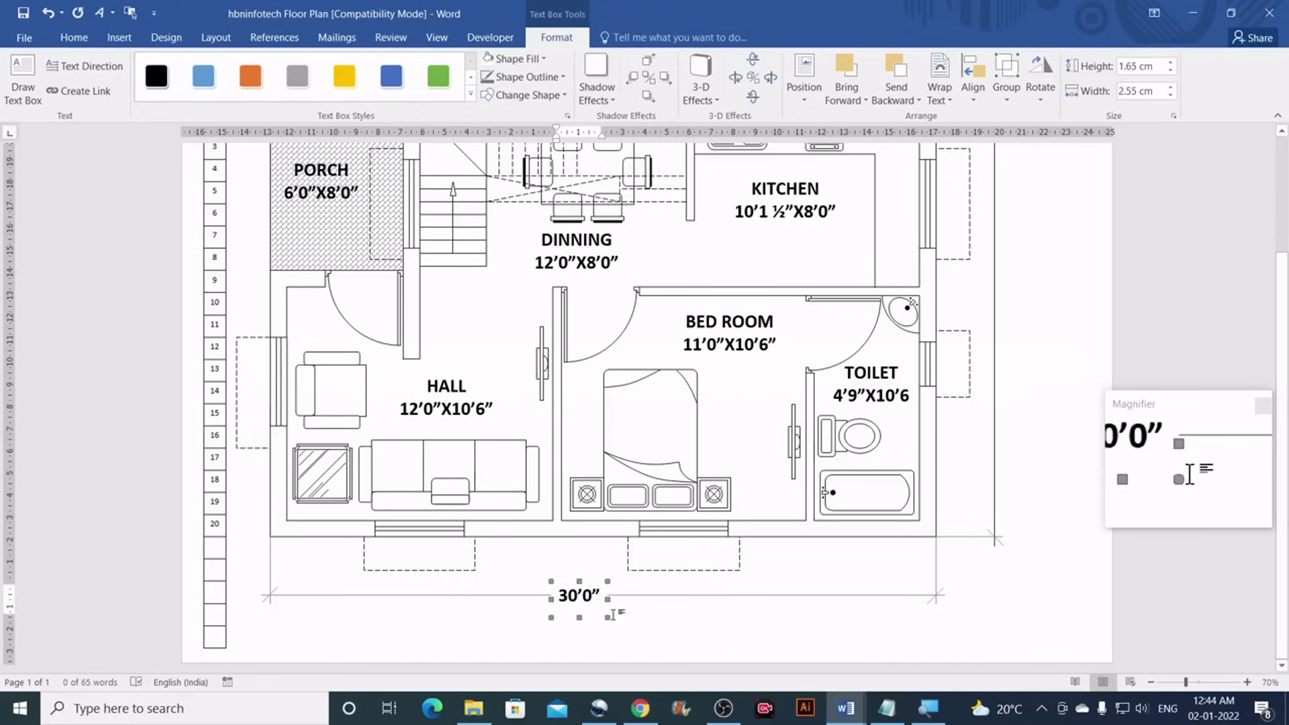
key(Right)
key(Right)
key(Right)
key(Right)
key(Right)
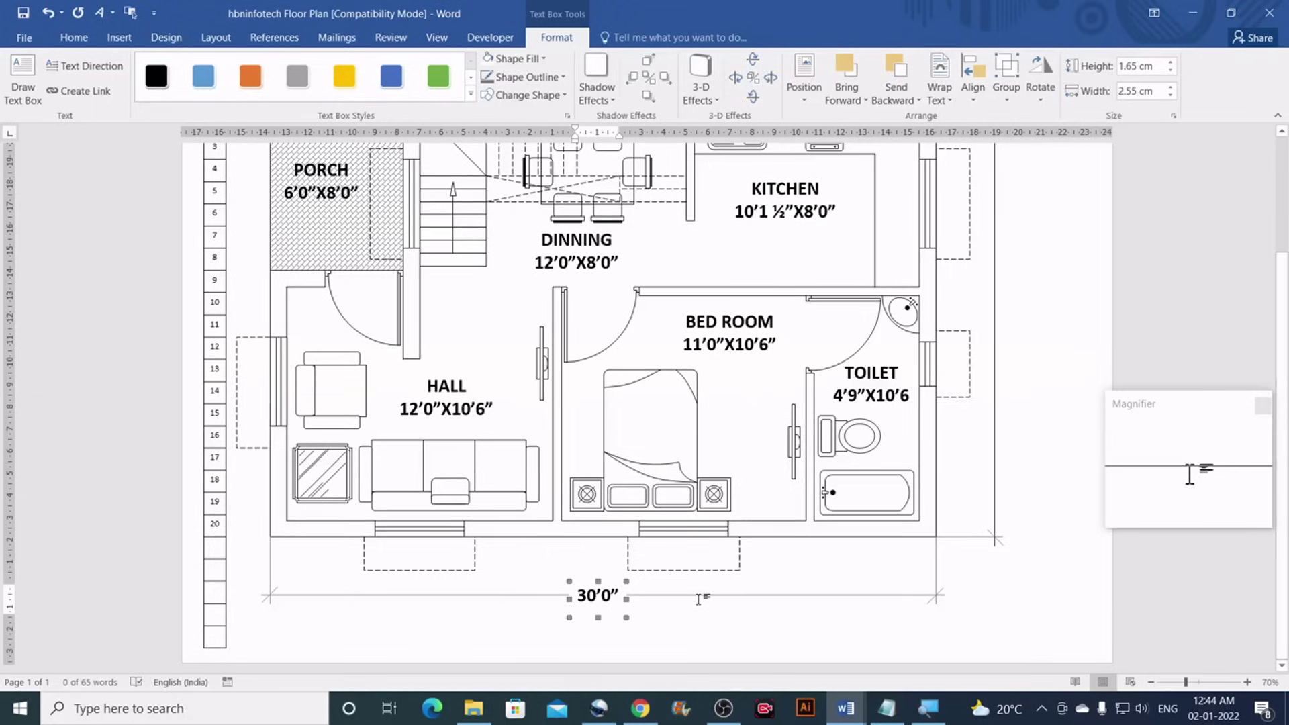
key(ctrl+Left)
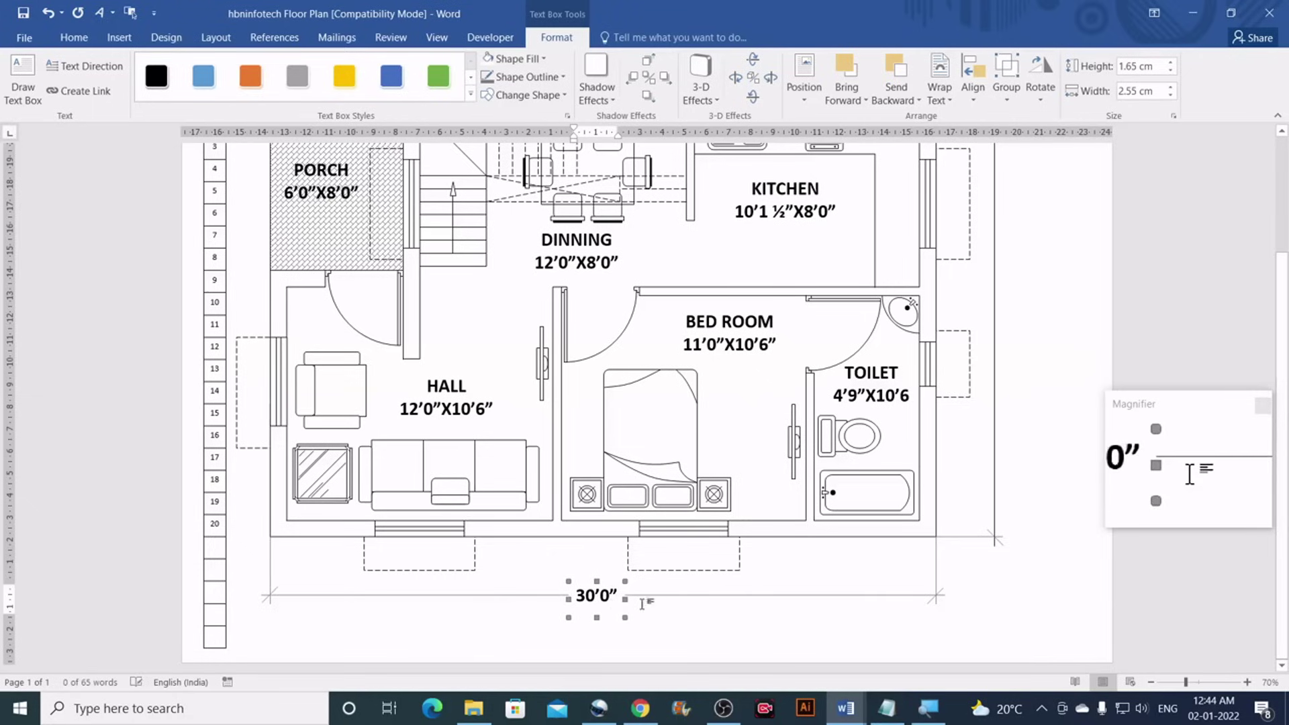
click(717, 615)
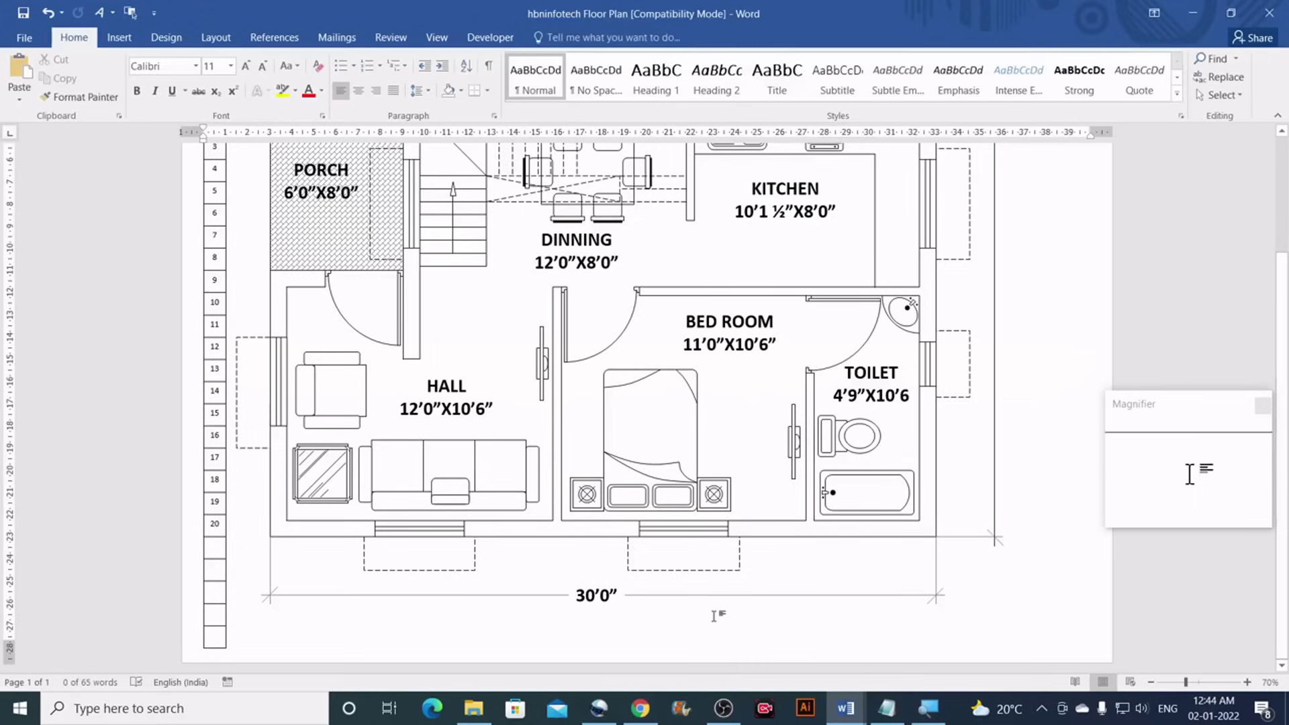
Duplicate the 30’0” label onto the vertical dimension line beside the kitchen
click(612, 587)
click(612, 579)
drag(613, 577, 1022, 218)
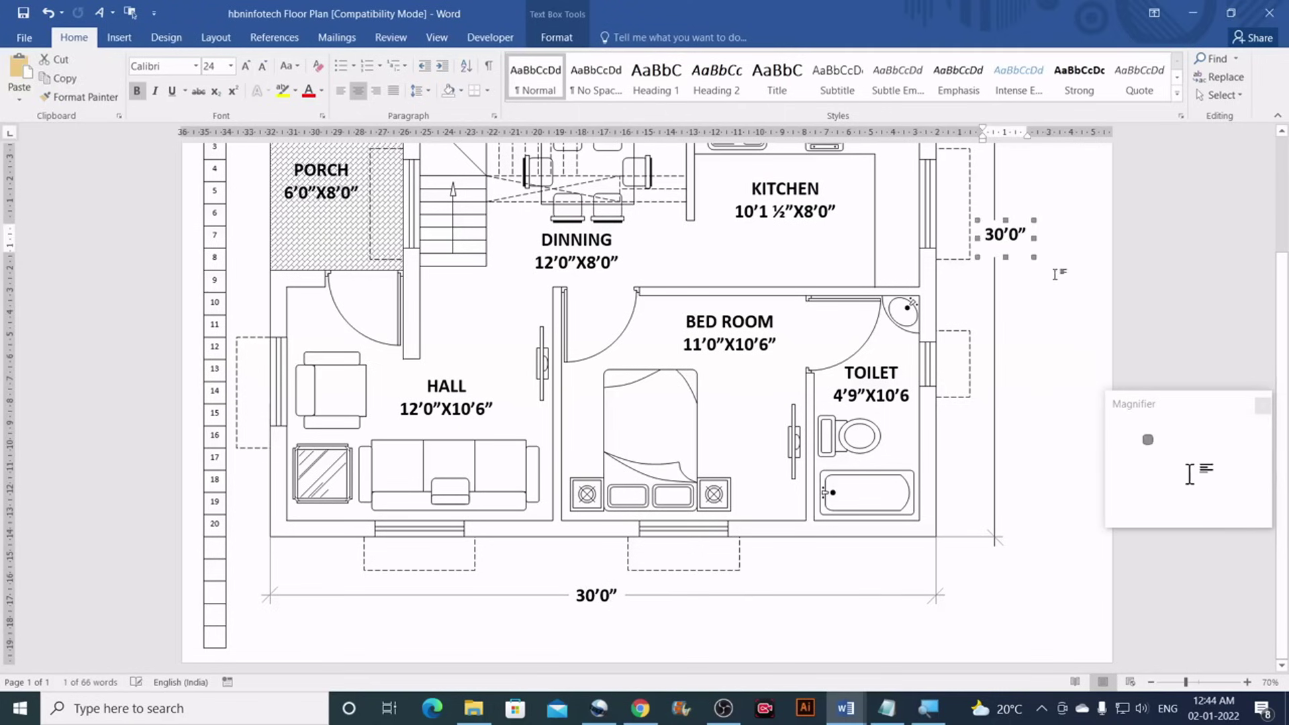
scroll(1055, 274, up, 5)
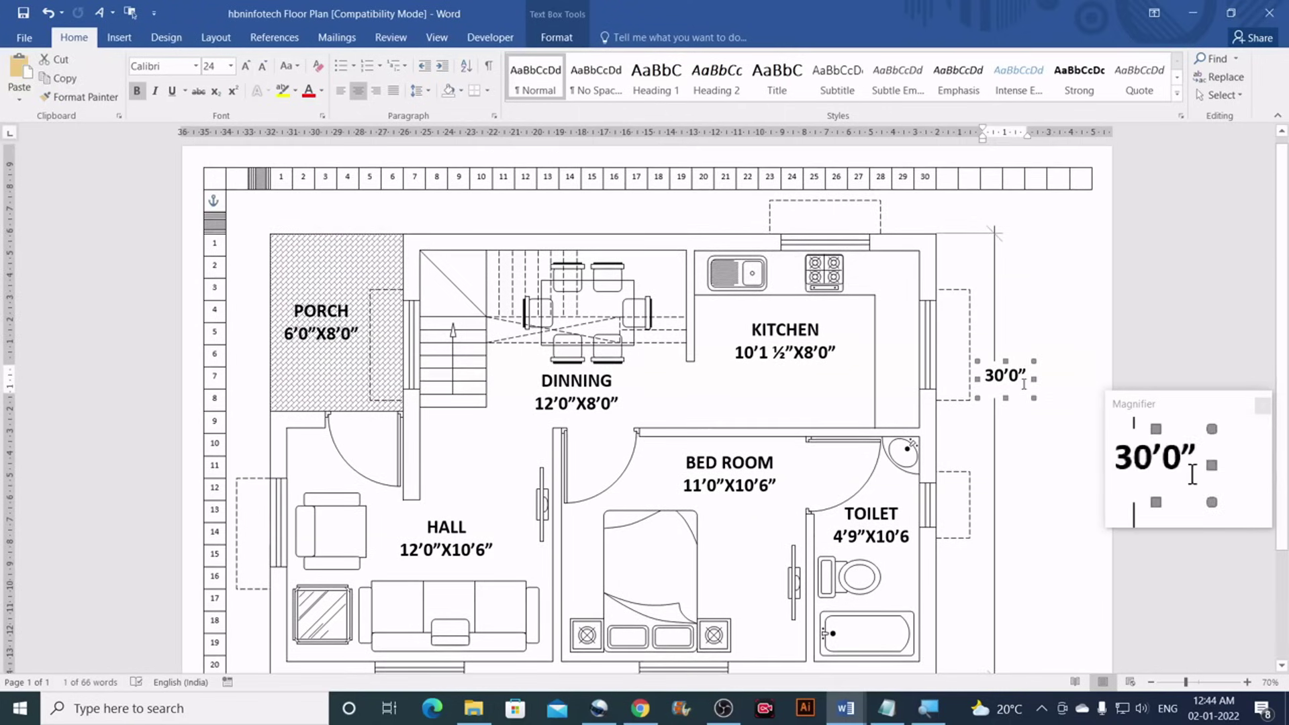
Rotate the copied label's text direction to read upward along the vertical dimension line and change the text to 20’ 0”
click(1024, 384)
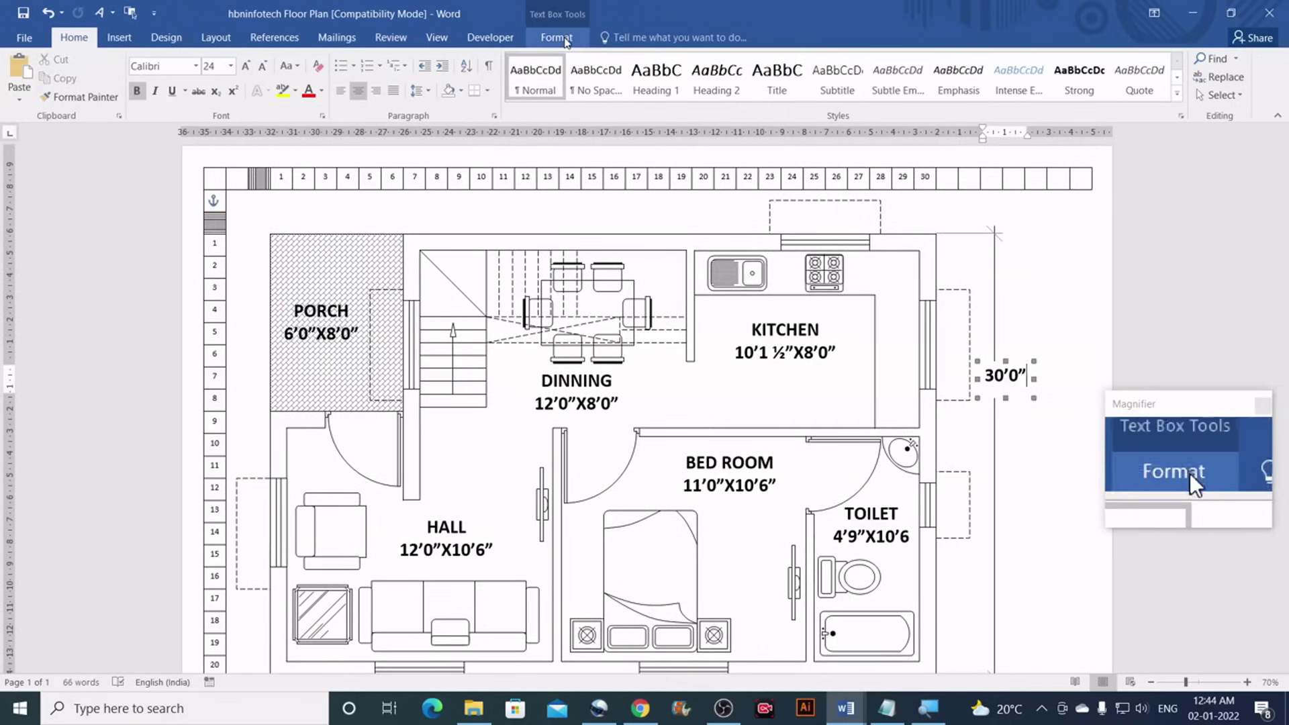
click(565, 42)
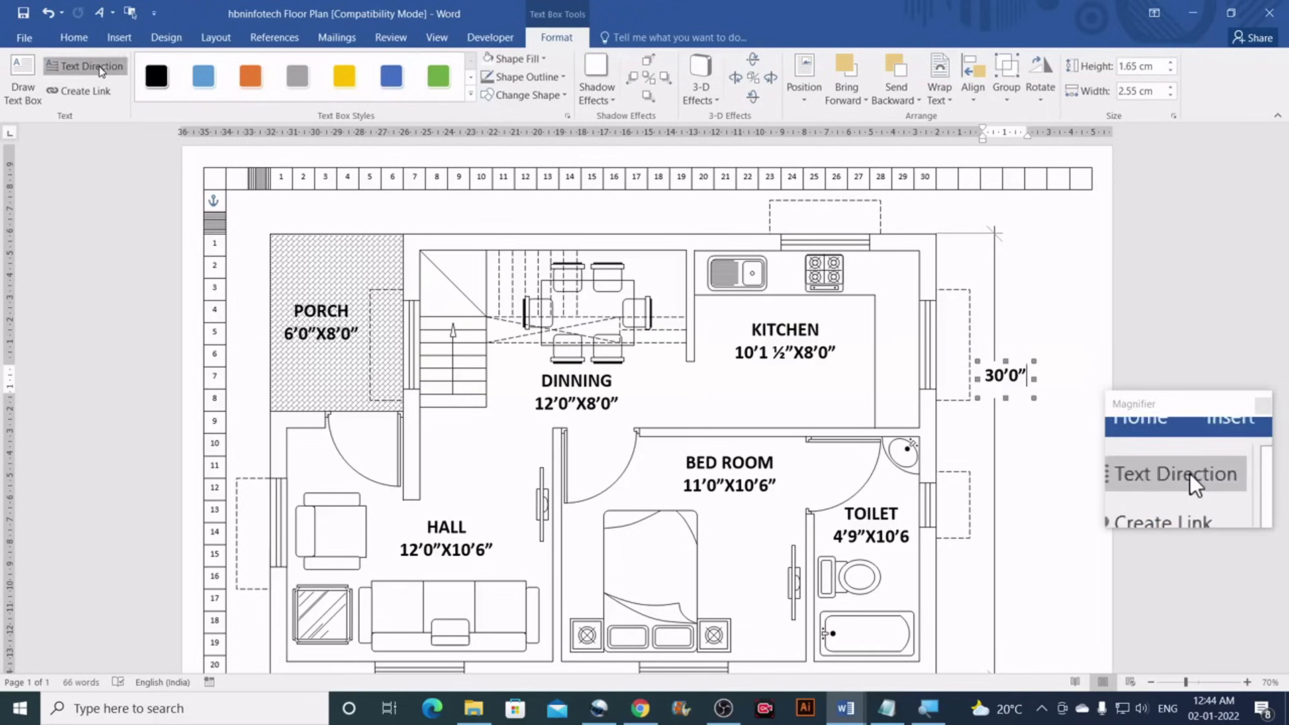
click(99, 67)
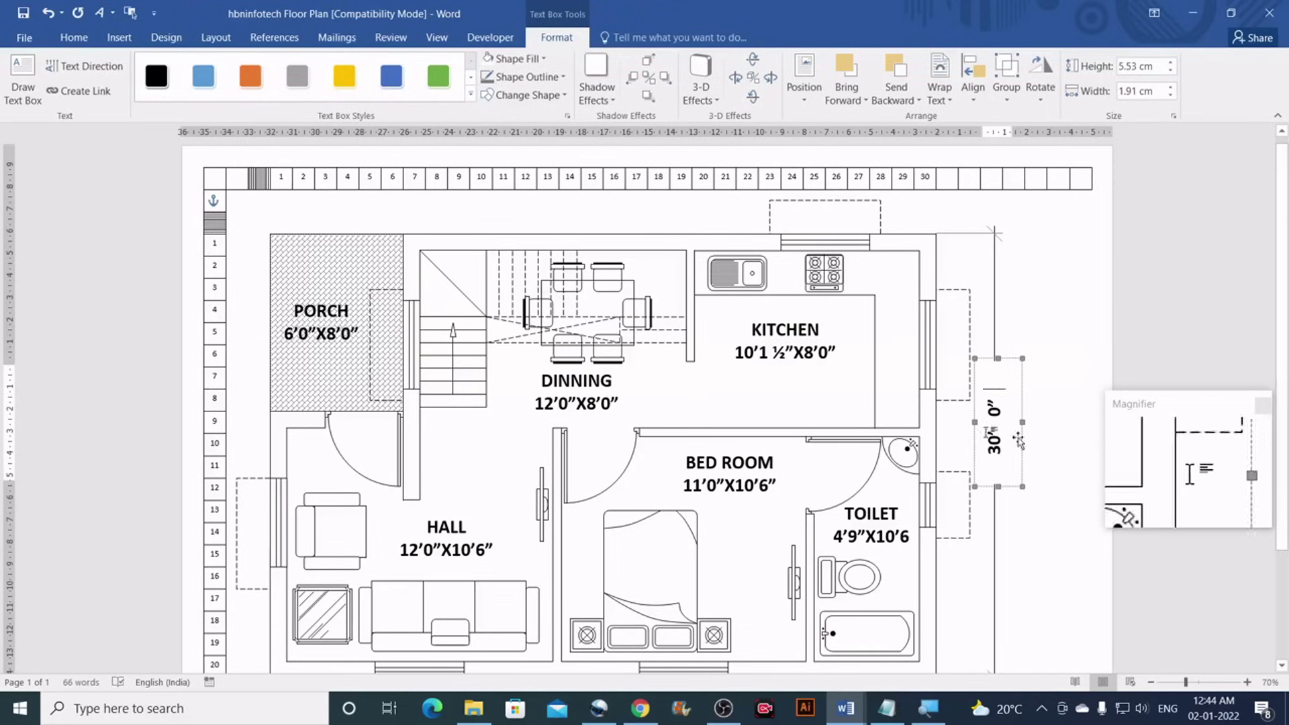
drag(999, 447, 1000, 460)
text(2)
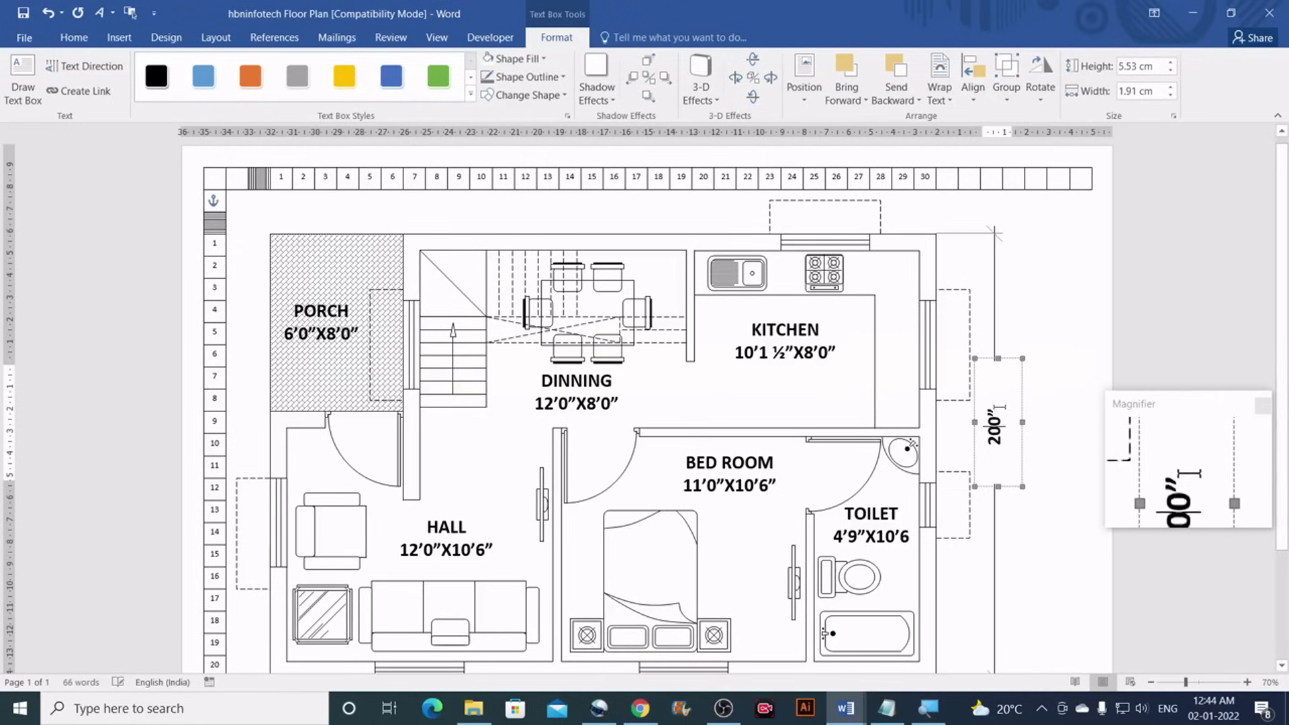
key(ctrl+z)
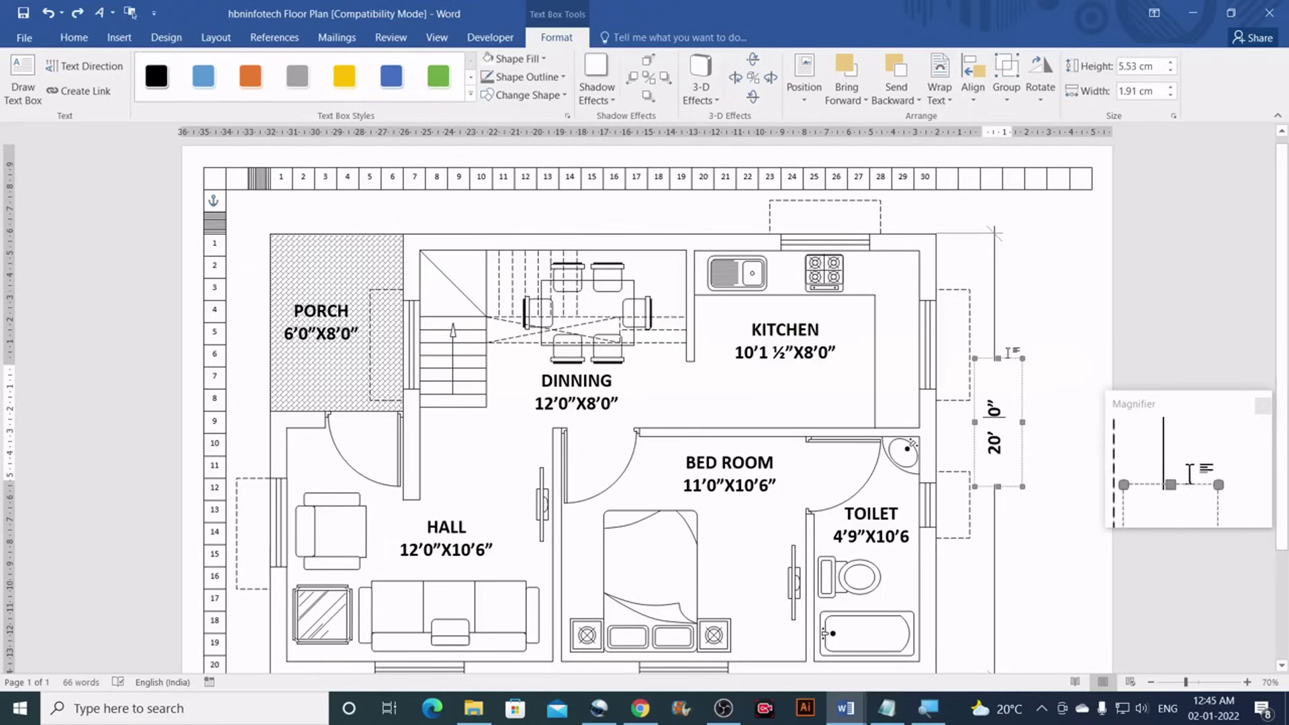
Shorten the 20’ 0” text box to about 3.46 cm high so it fits closely around its text
drag(998, 358, 998, 400)
scroll(1002, 325, down, 3)
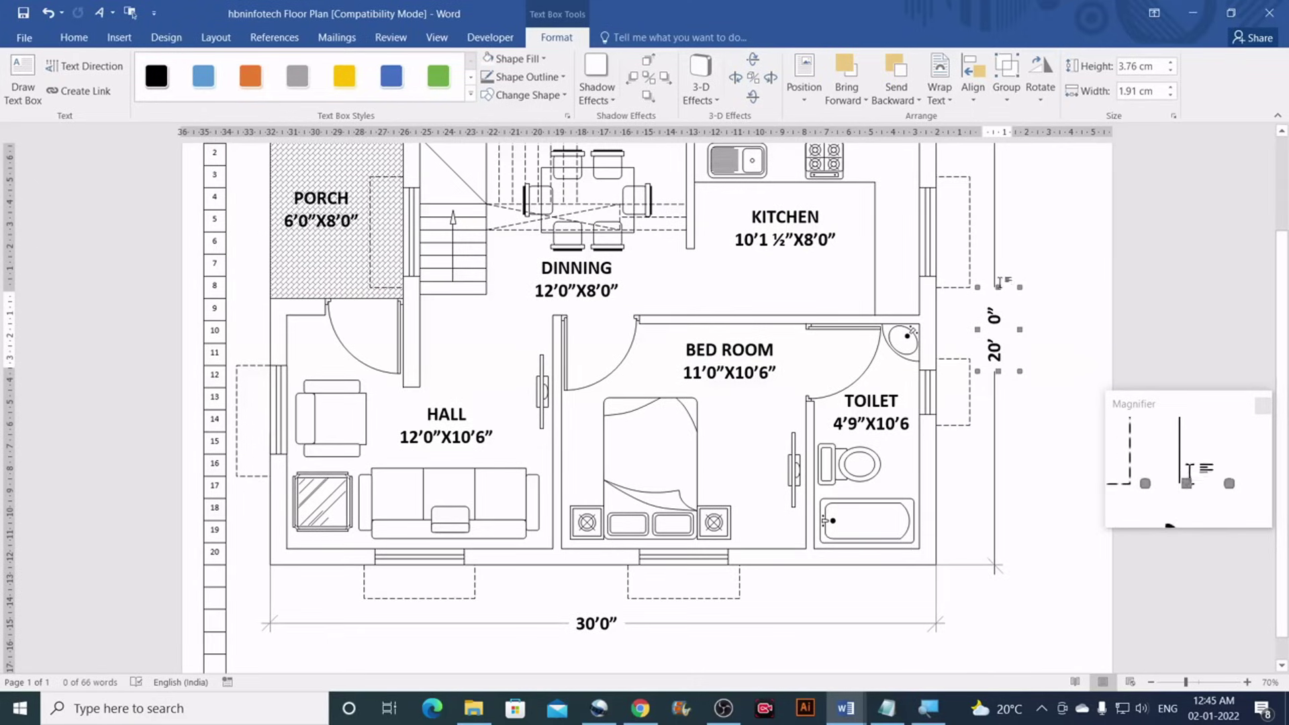
drag(998, 297, 999, 308)
scroll(1001, 322, up, 1)
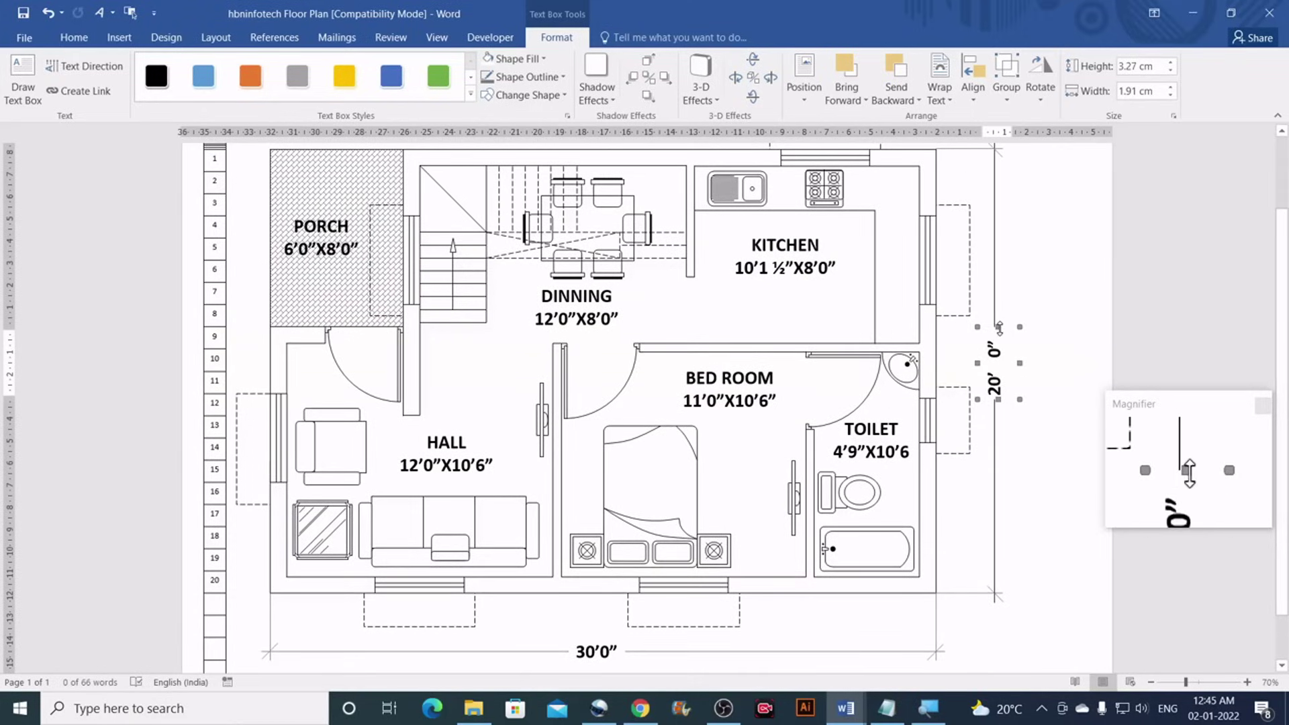
drag(998, 336, 999, 337)
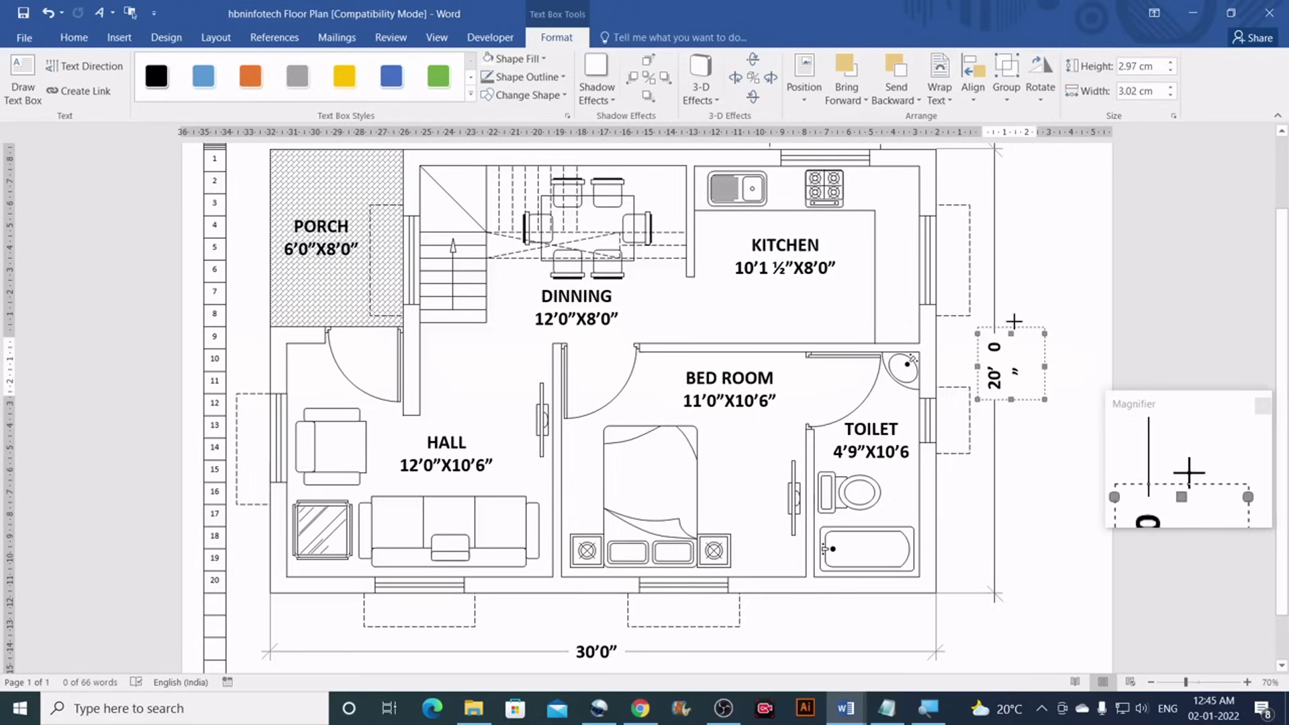
key(ctrl+z)
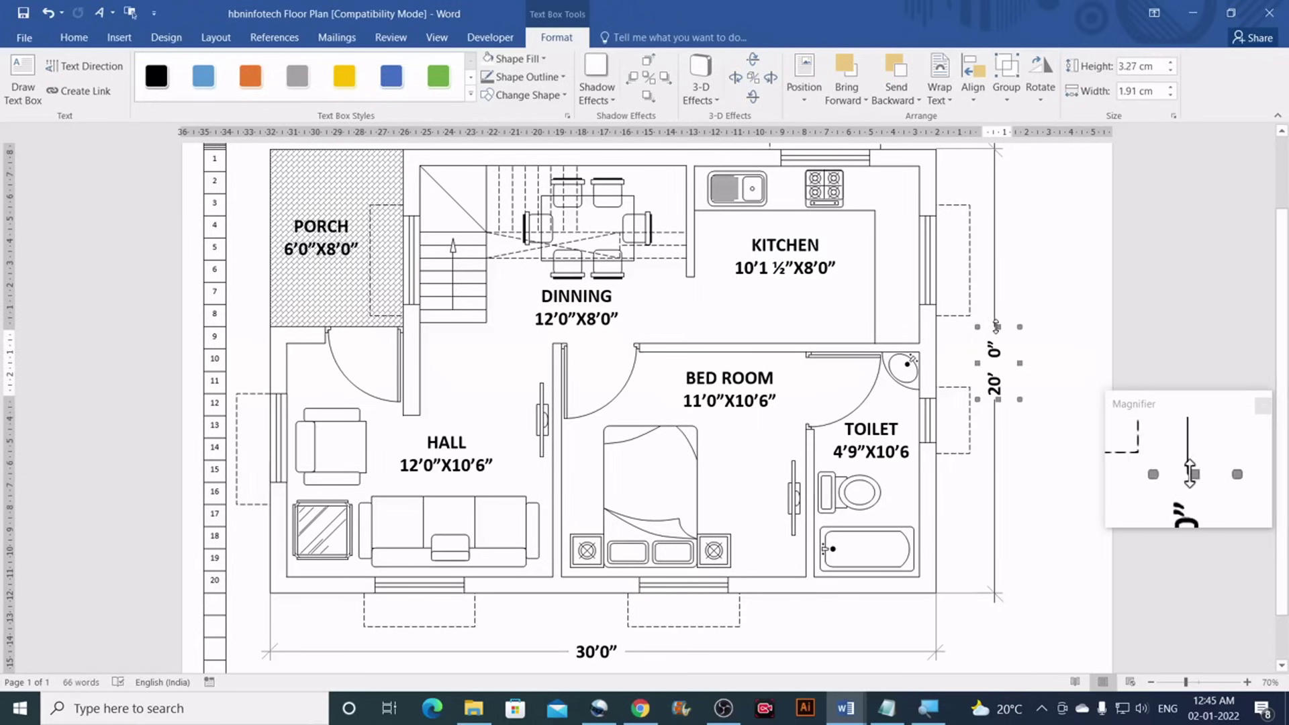
drag(995, 330, 1017, 333)
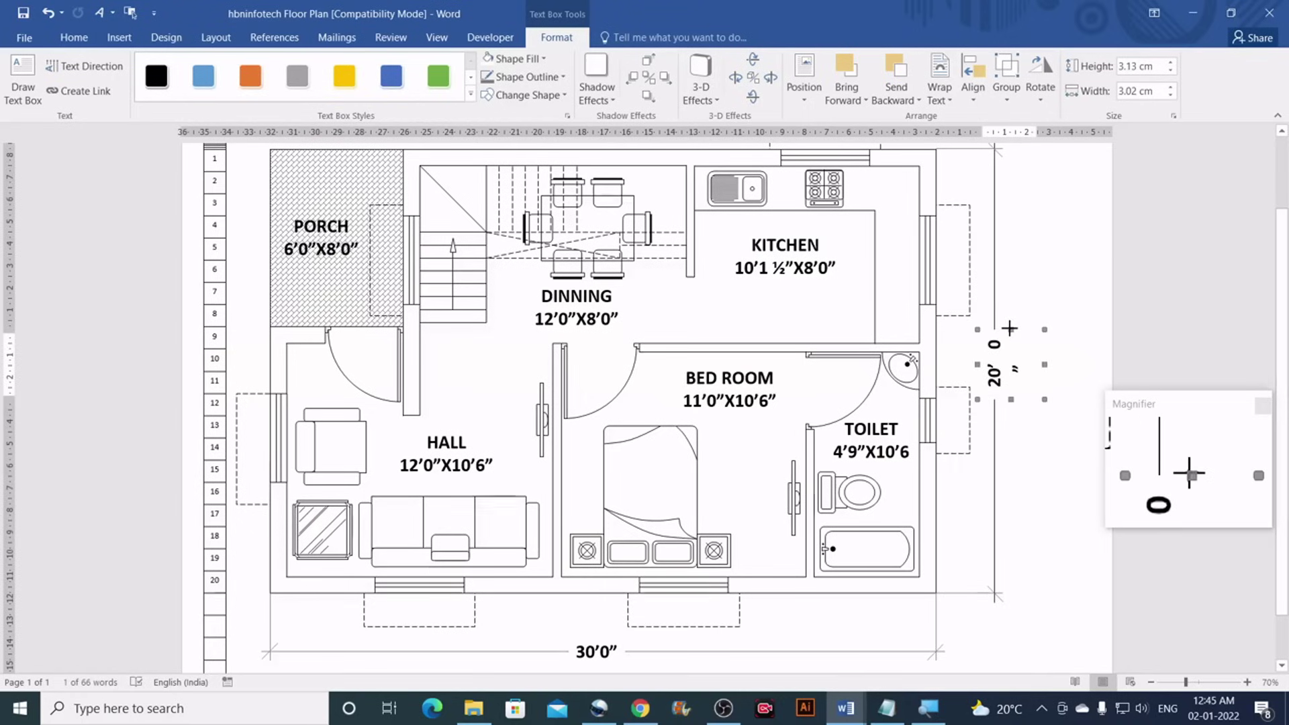
drag(1009, 327, 1011, 323)
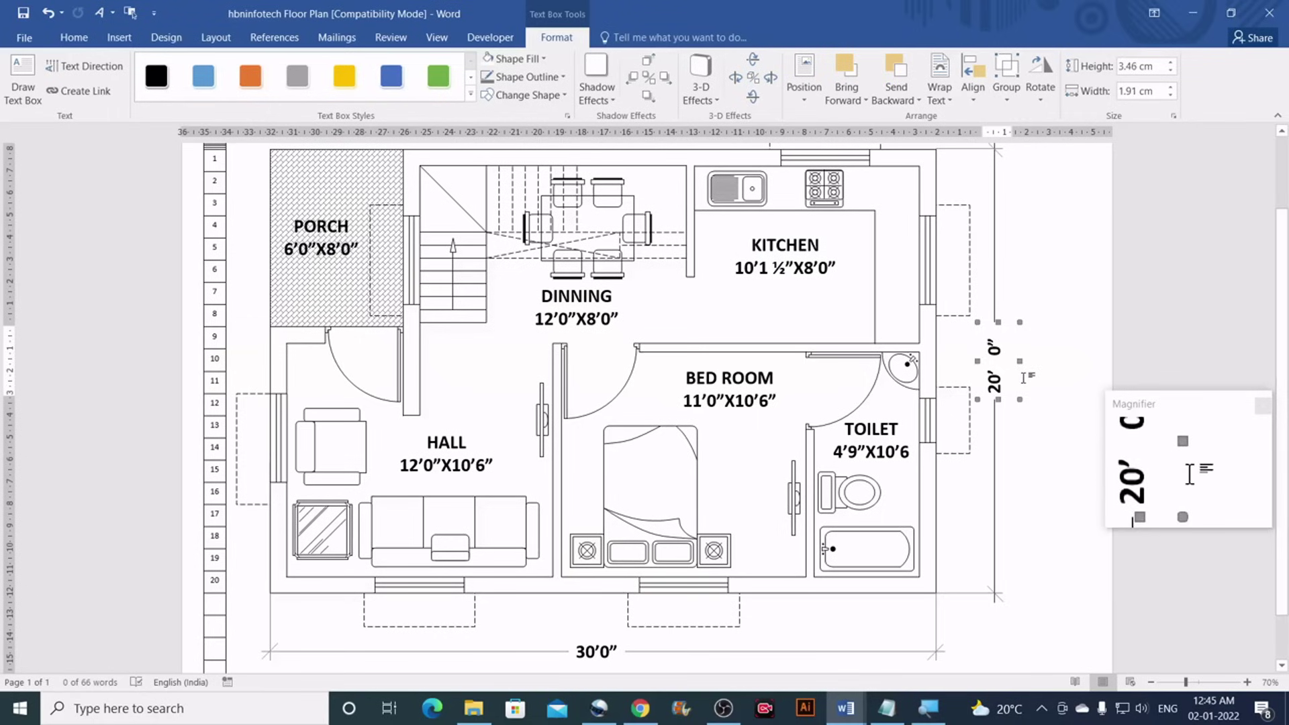
Nudge the 20’ 0” label slightly upward along the vertical dimension line and deselect it
key(Up)
key(Up)
key(Up)
key(Up)
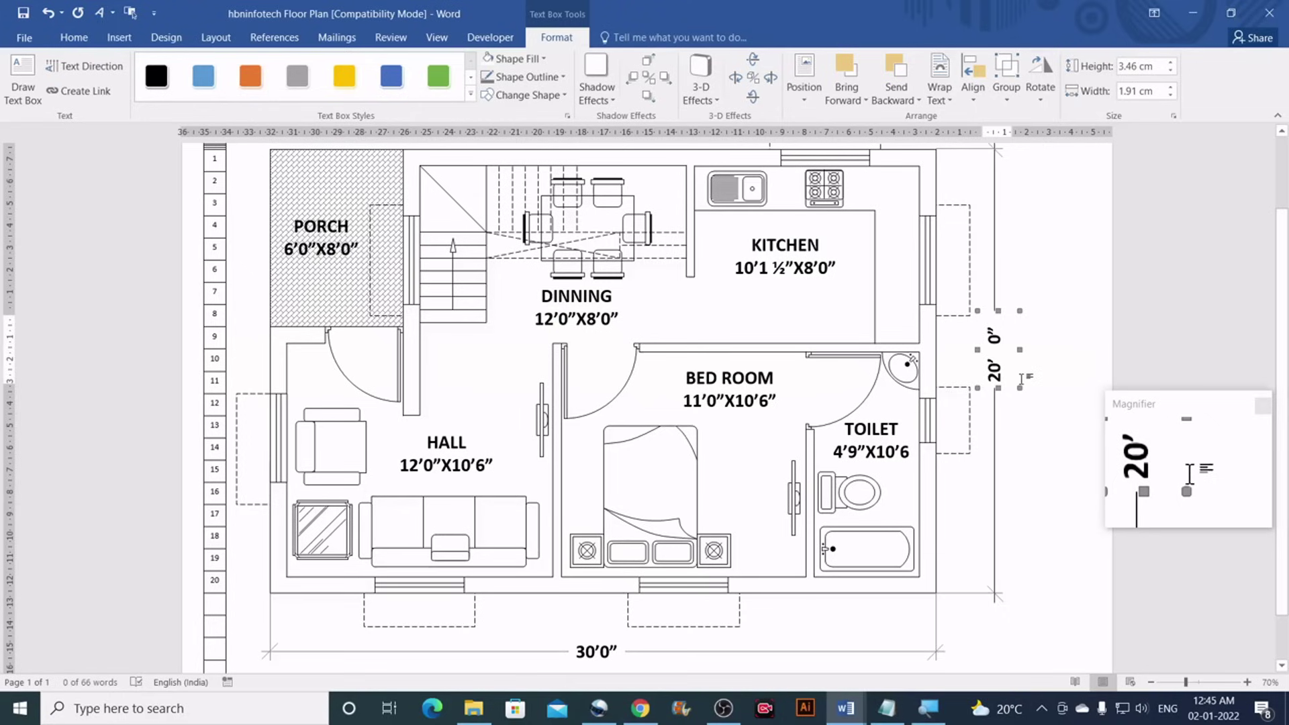
click(1021, 379)
scroll(1022, 396, up, 3)
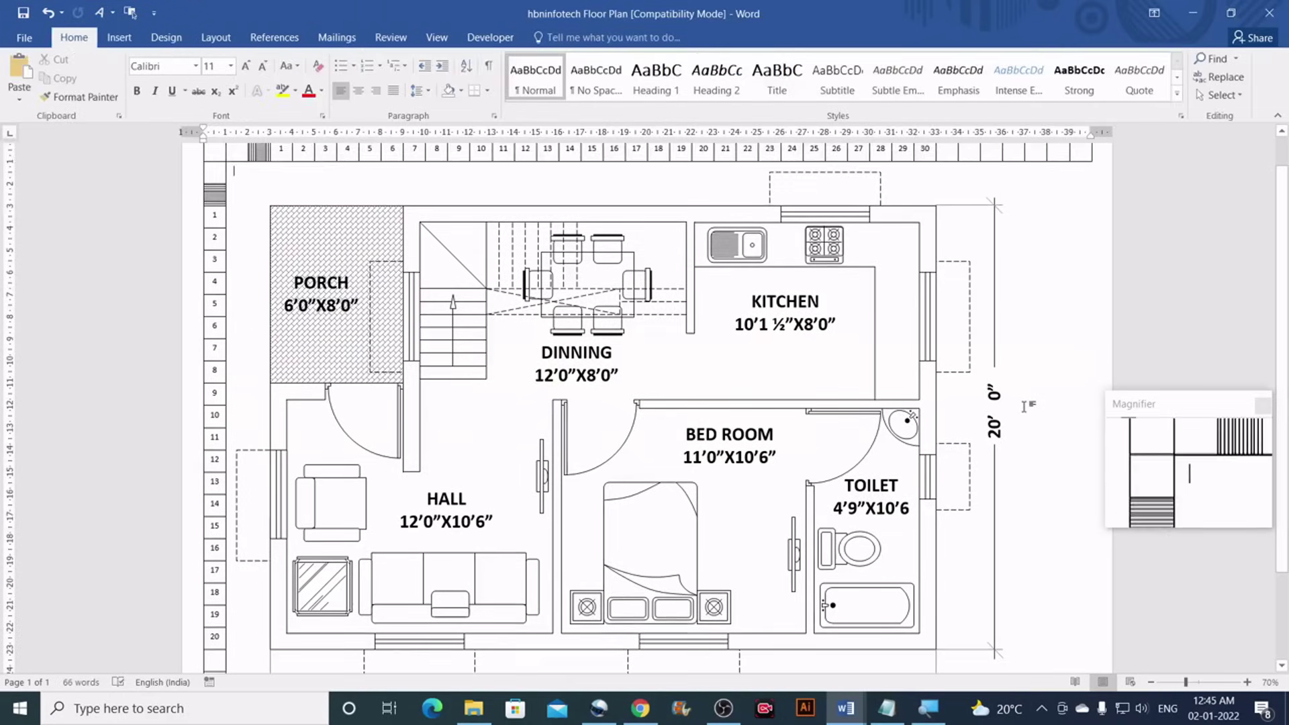
scroll(1025, 406, down, 4)
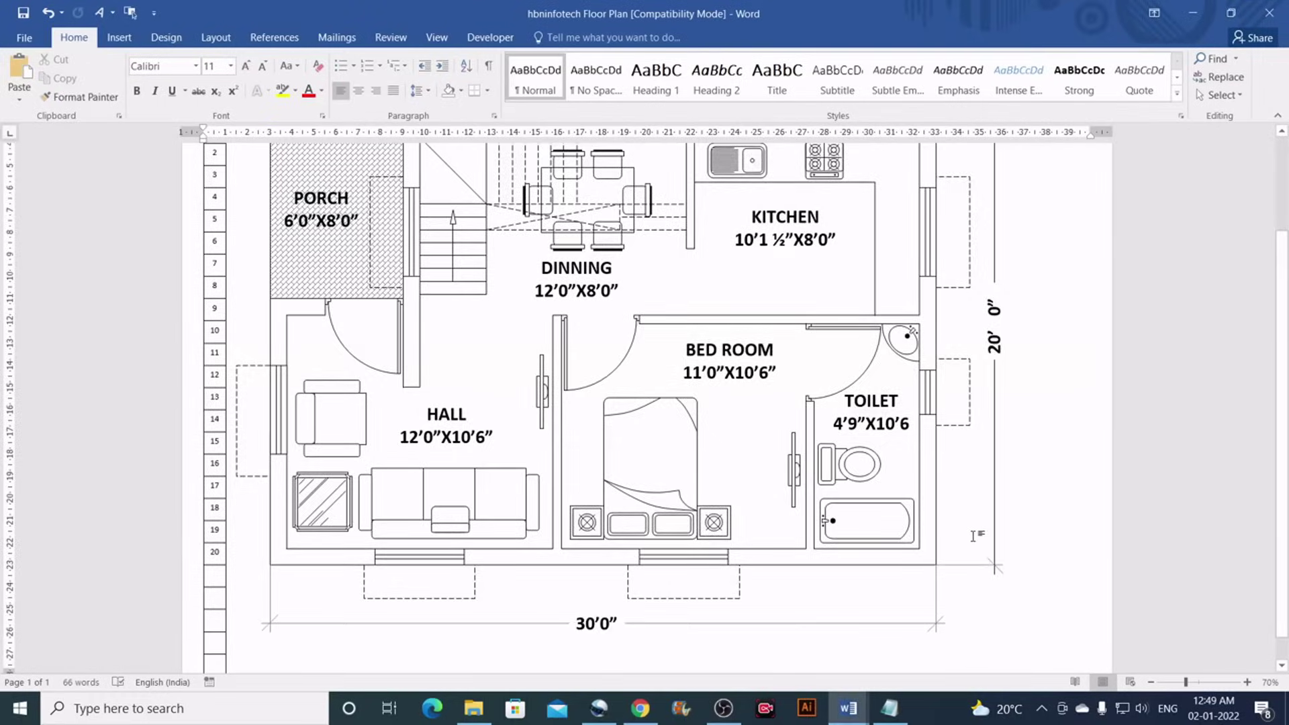
scroll(973, 536, up, 2)
scroll(972, 535, up, 2)
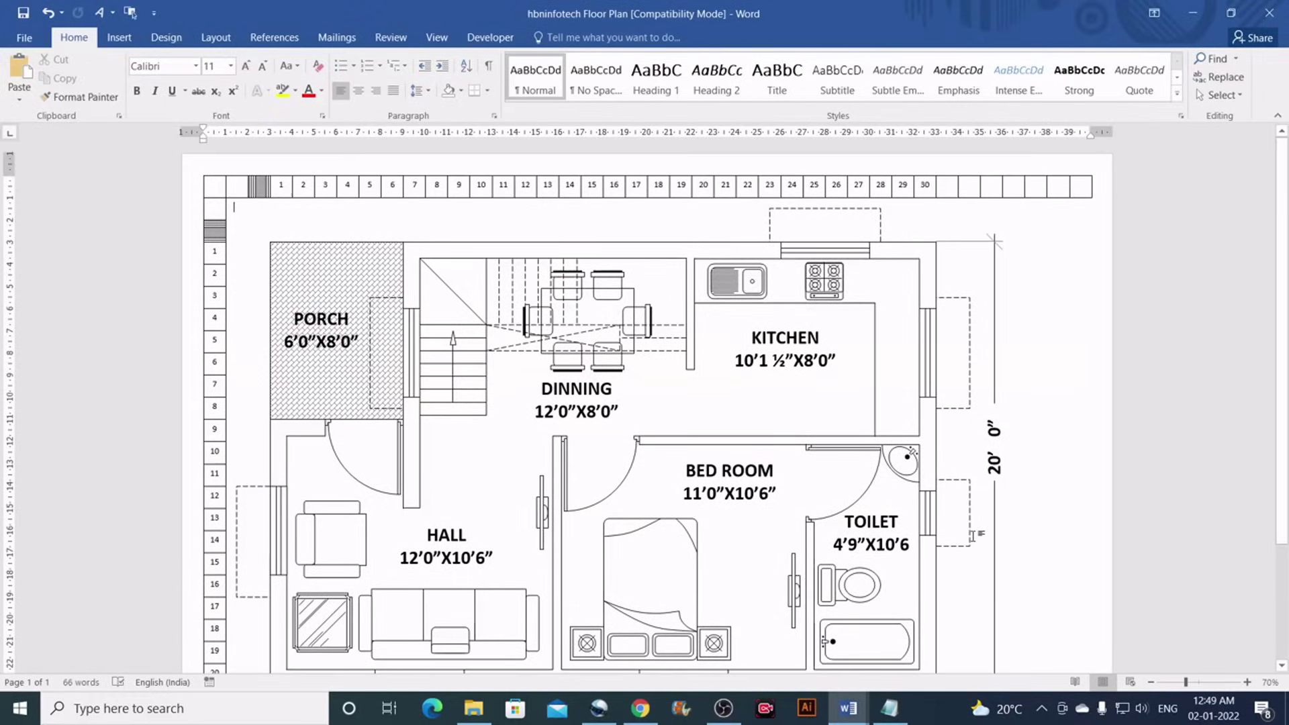
Switch to the reference document Floor Plan in MS Word and copy the red scale note text box
scroll(652, 497, down, 5)
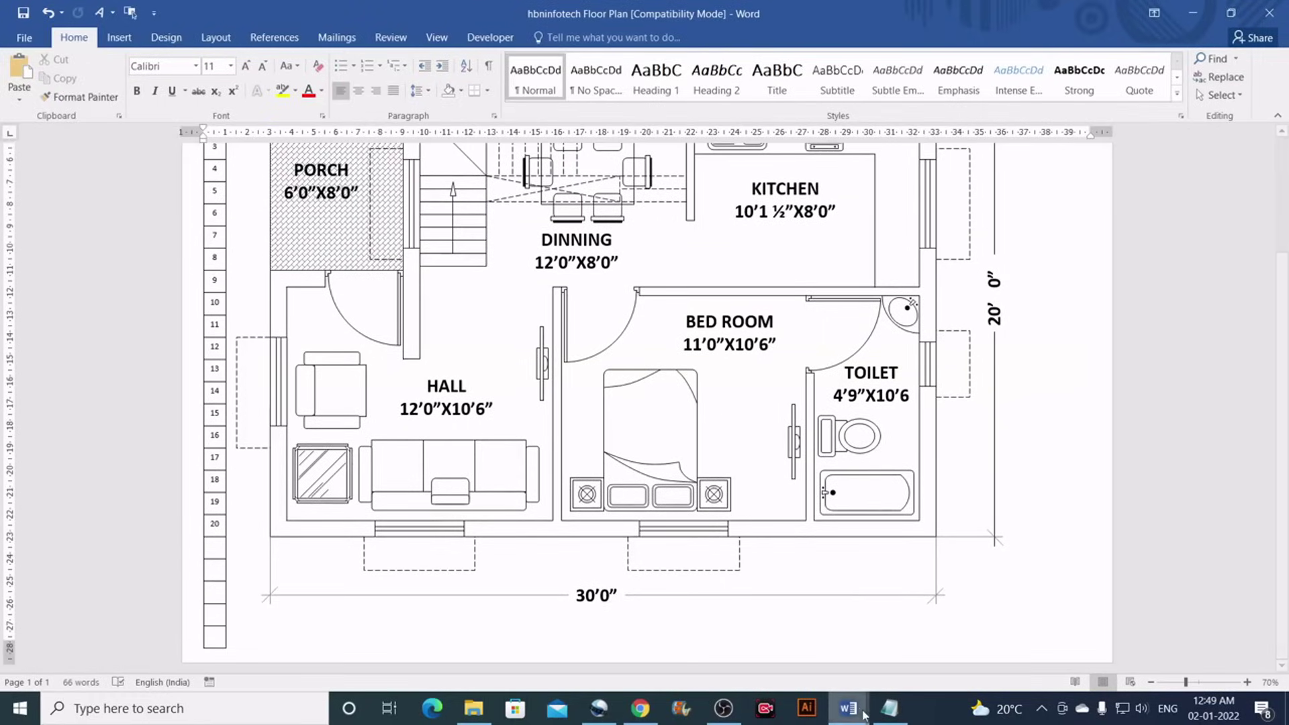
click(671, 627)
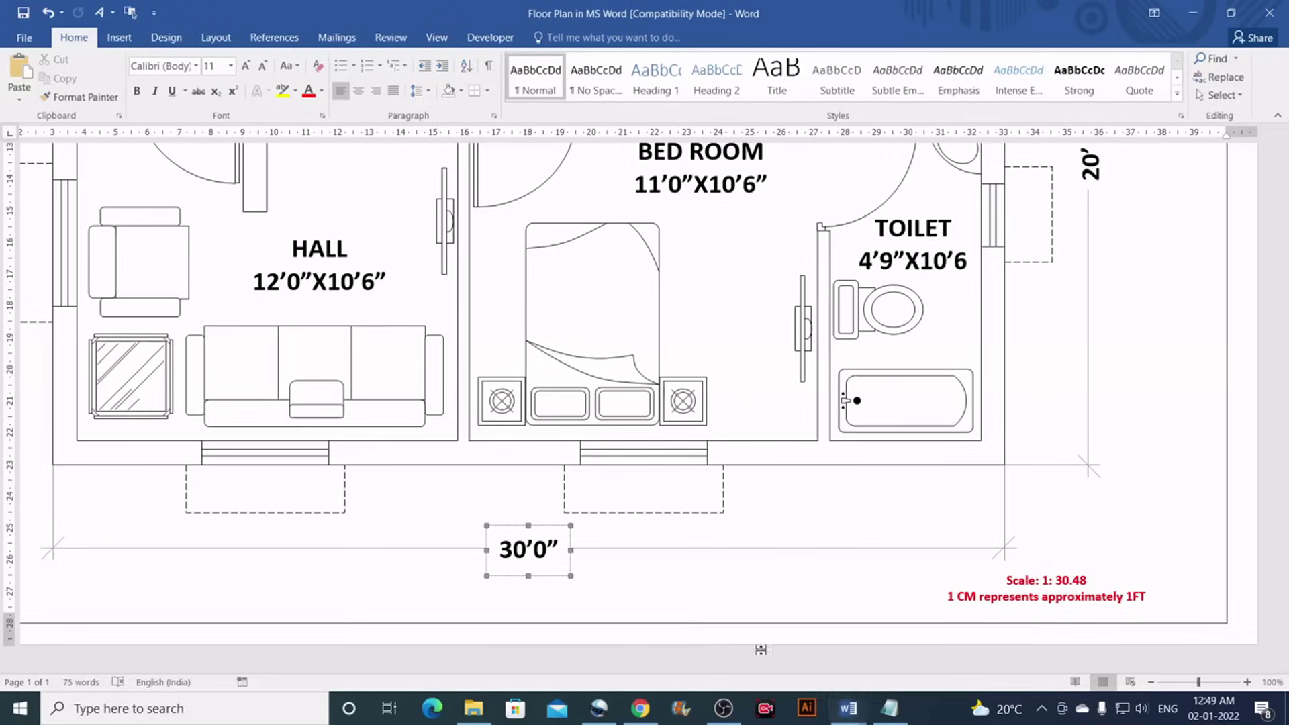
click(1023, 583)
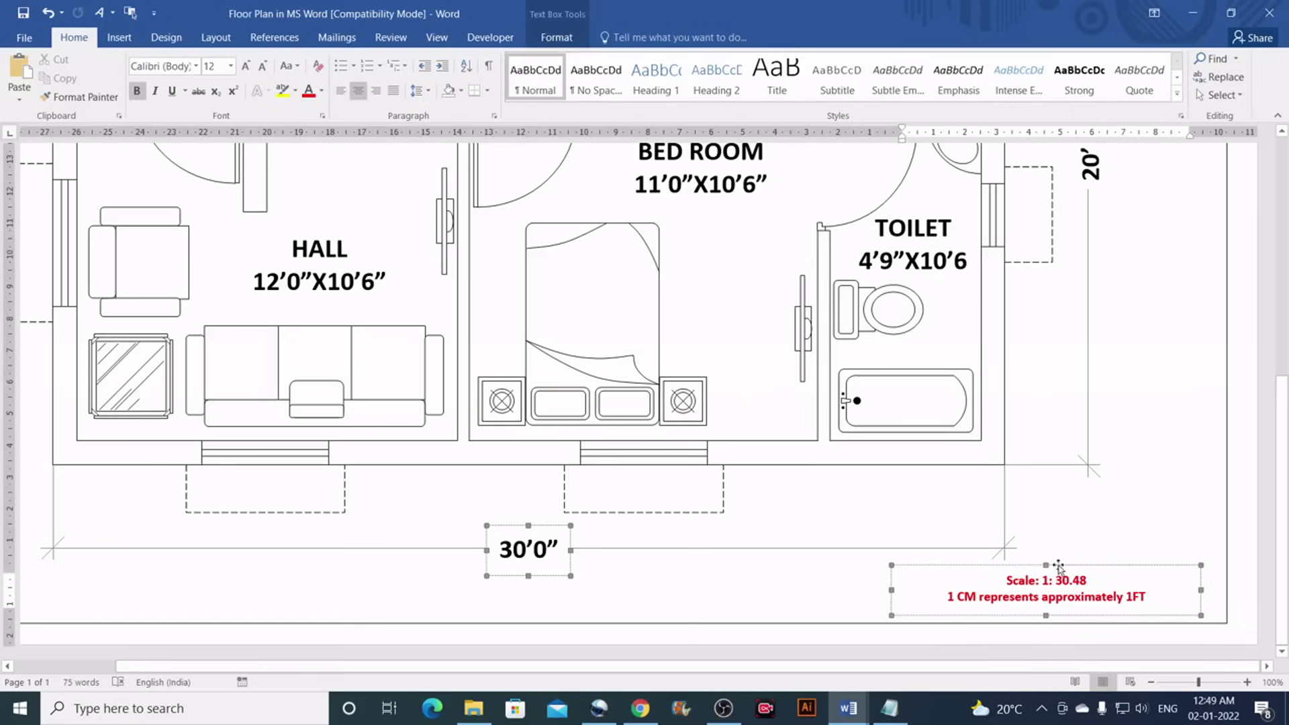
key(ctrl+z)
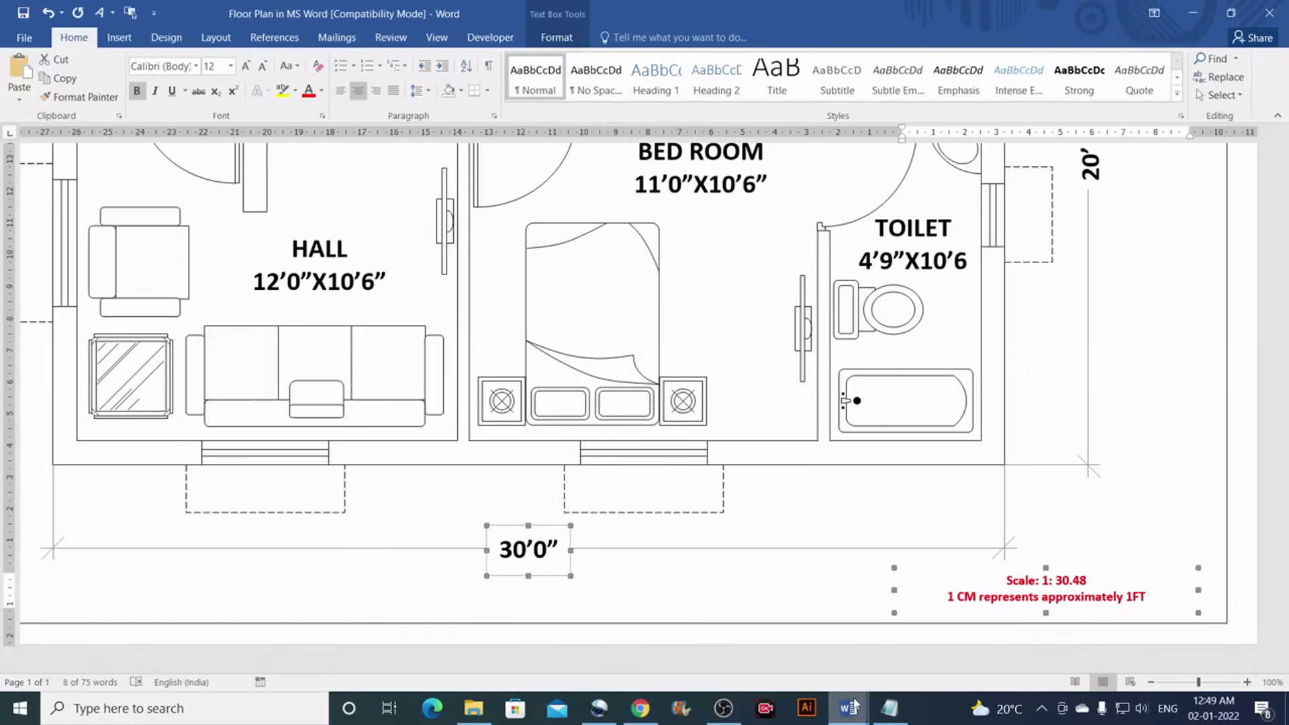
Return to hbninfotech Floor Plan, paste the note “Scale: 1: 30.48 / 1 CM represents approximately 1FT”, and place it below the plan's lower-right corner
mouse_move(853, 705)
click(902, 631)
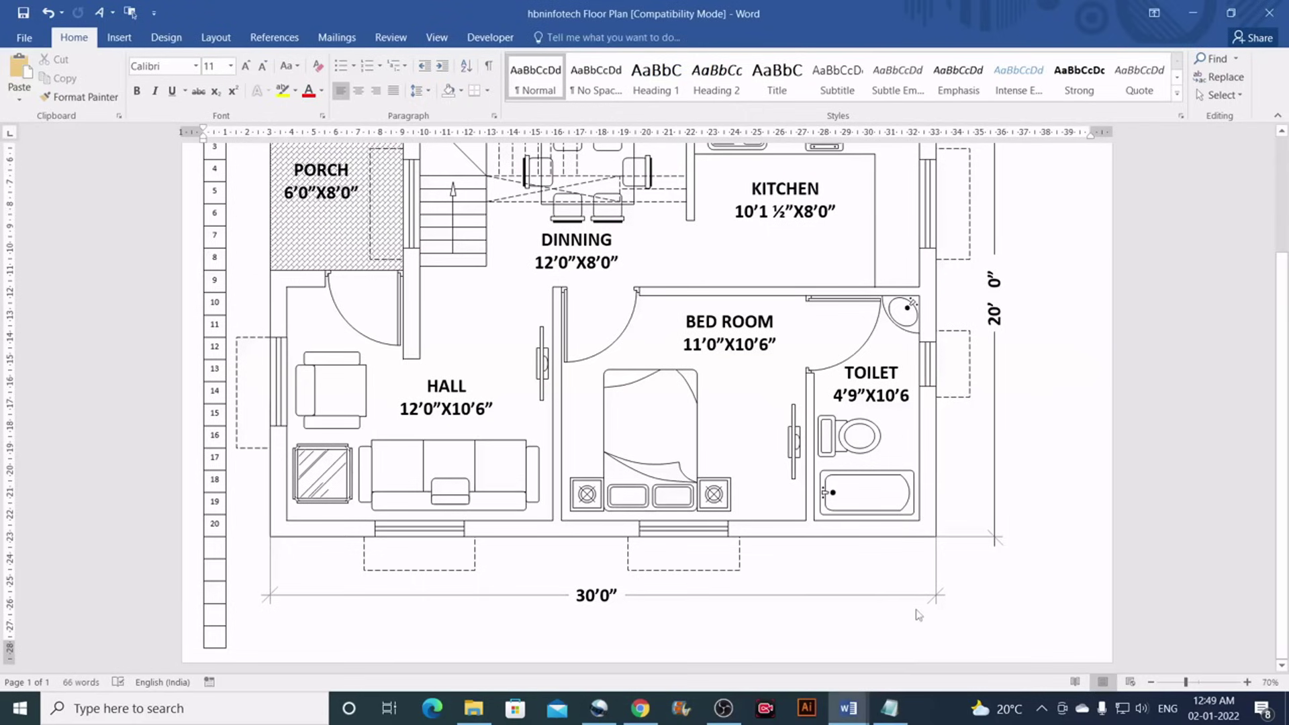
text(Scale: 1: 30.48 1 CM represents approximately 1FT)
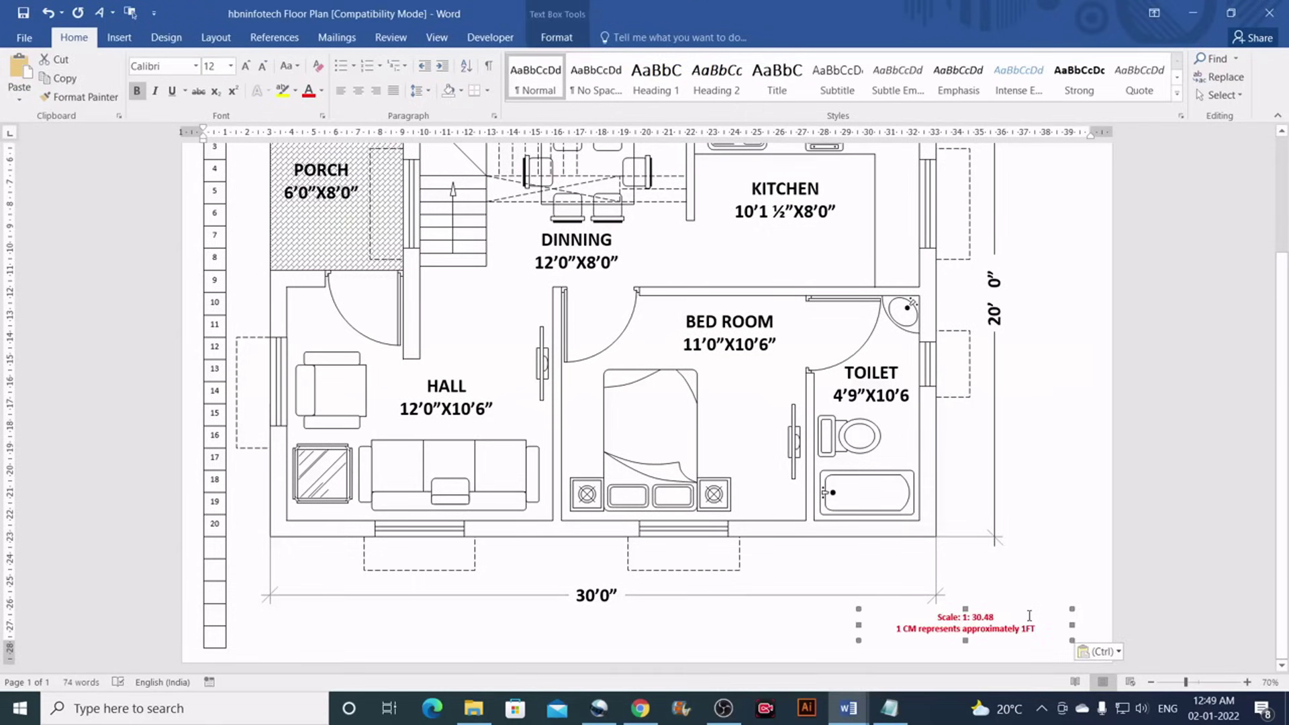
click(1029, 616)
drag(1047, 610, 1043, 612)
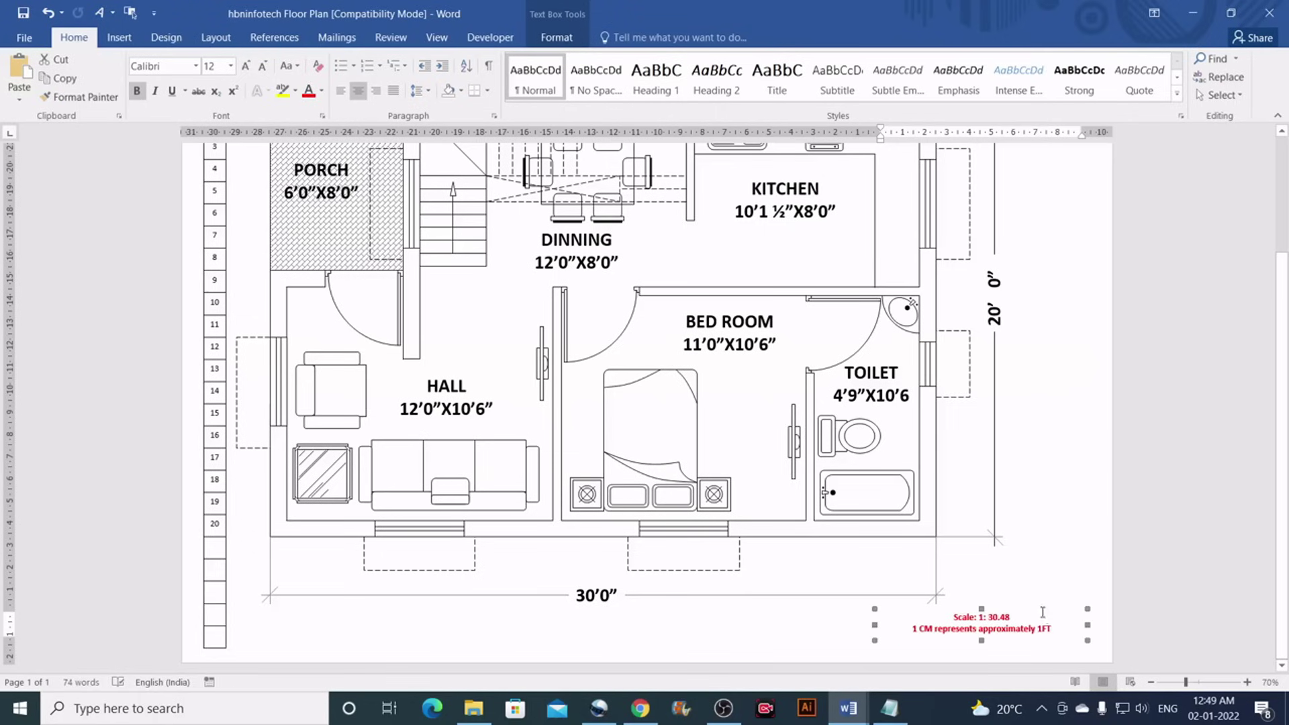
click(1043, 608)
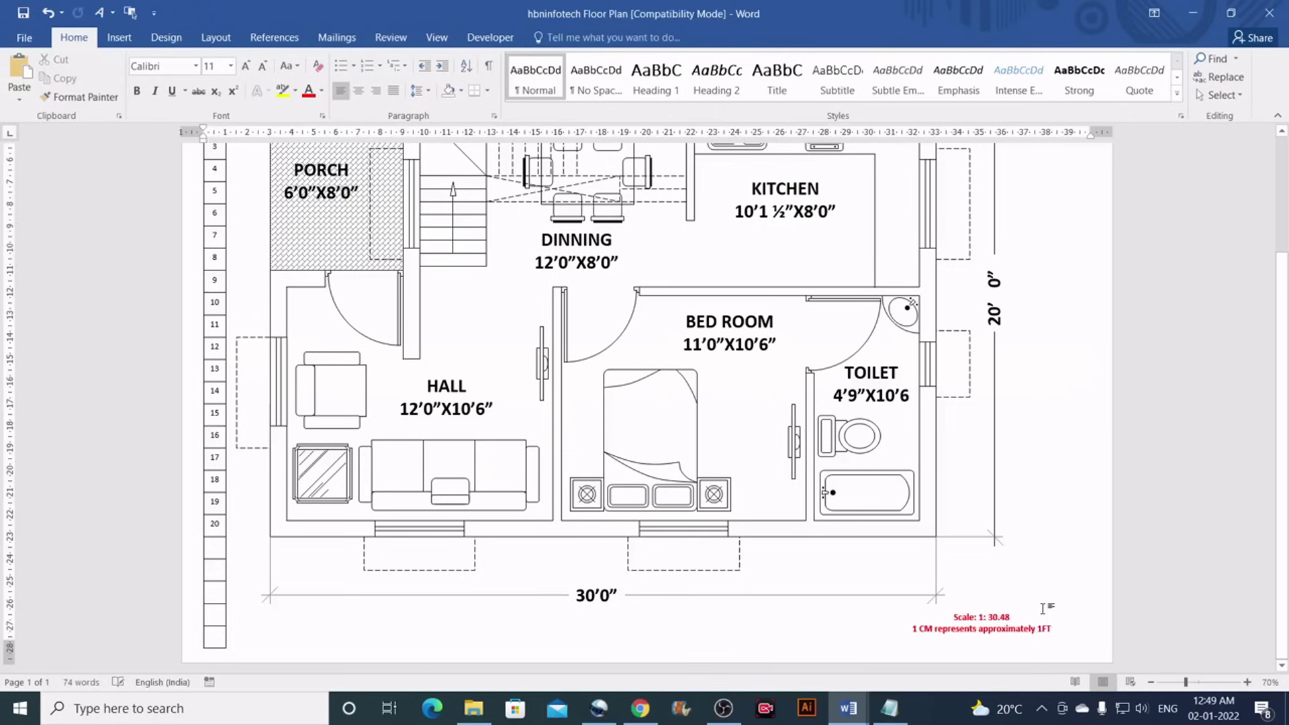
scroll(1043, 609, up, 4)
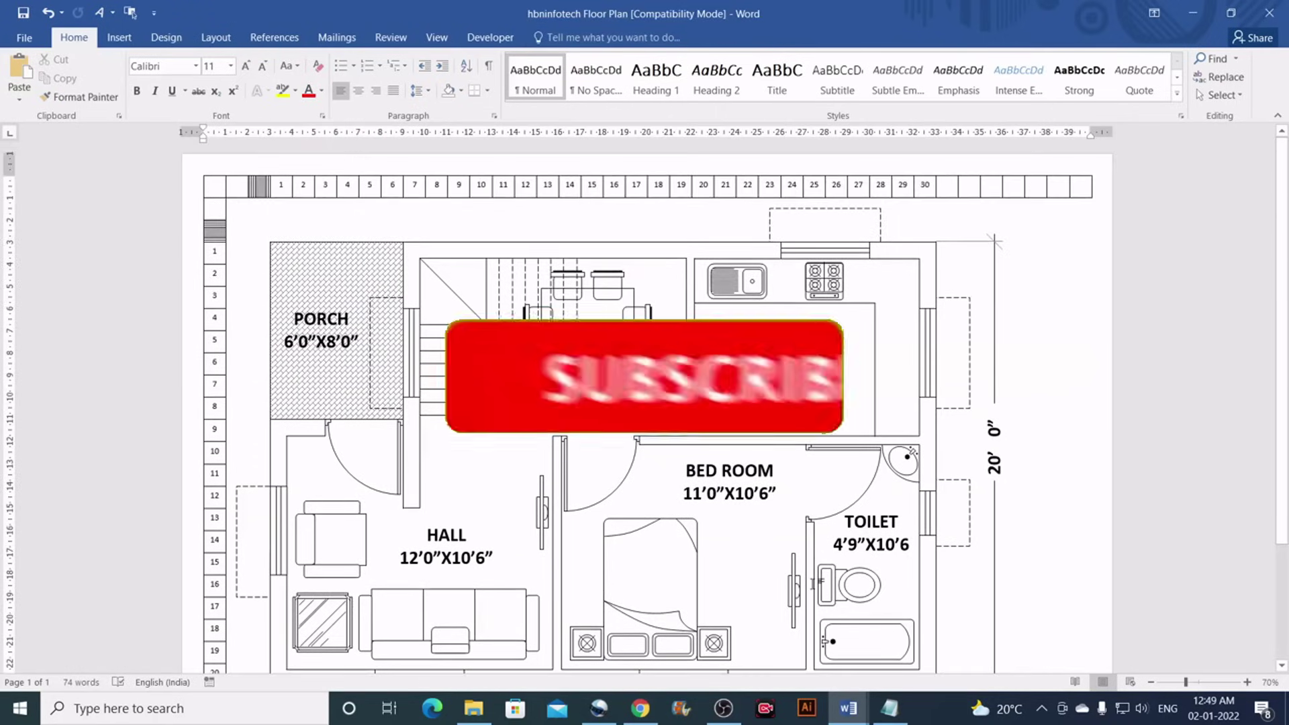
scroll(1033, 578, down, 2)
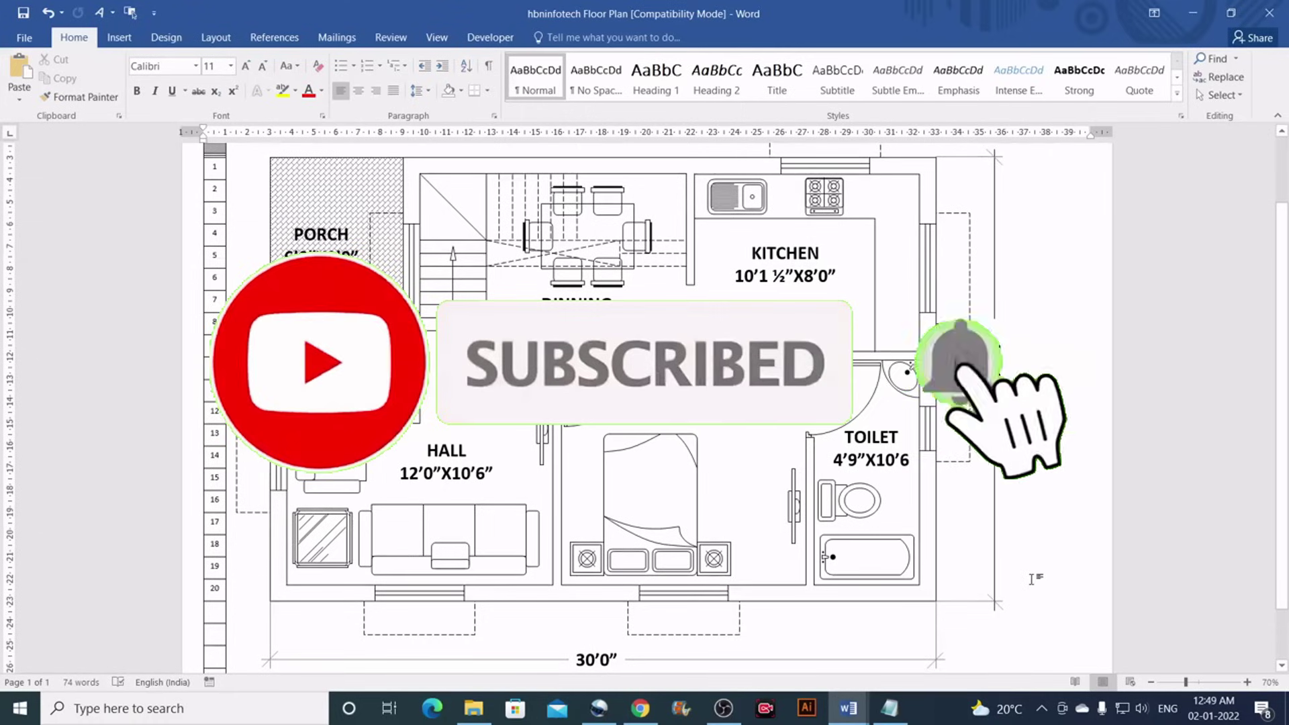